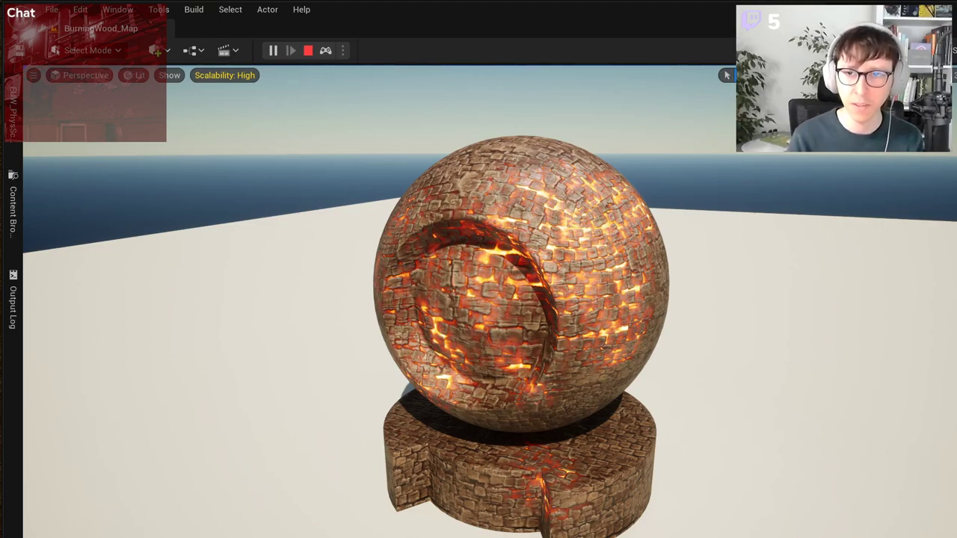
# Step: Examine the animated burning brick material on the preview ball from several angles
pyautogui.moveTo(956, 537)
pyautogui.mouseDown()
pyautogui.moveTo(926, 535)
pyautogui.moveTo(956, 537)
pyautogui.mouseUp()
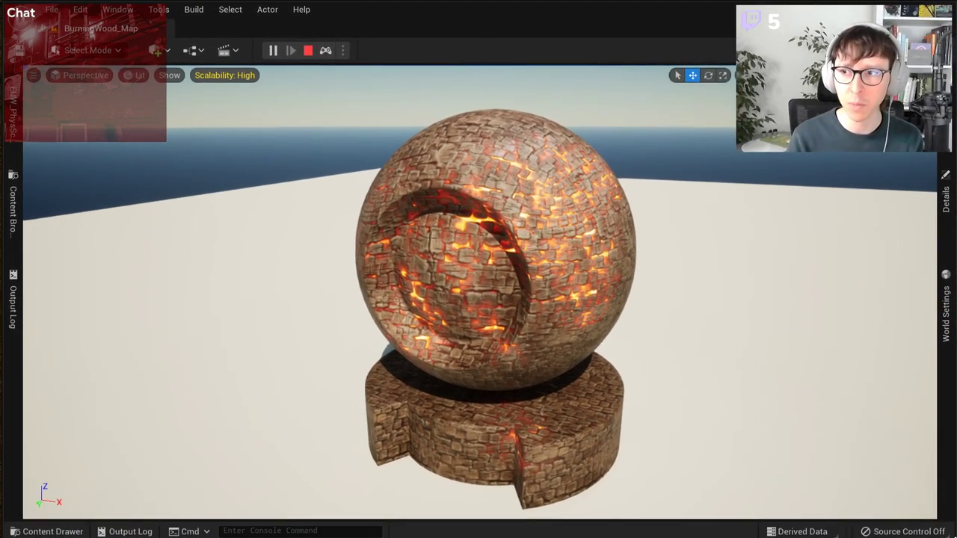
pyautogui.moveTo(672, 353)
pyautogui.mouseDown(button='right')
pyautogui.moveTo(646, 350)
pyautogui.moveTo(677, 350)
pyautogui.moveTo(666, 343)
pyautogui.mouseUp(button='right')
pyautogui.moveTo(733, 340); pyautogui.dragTo(590, 355, button='right')
pyautogui.press('w')
pyautogui.press('w')
pyautogui.press('s')
pyautogui.press('d')
pyautogui.press('s')
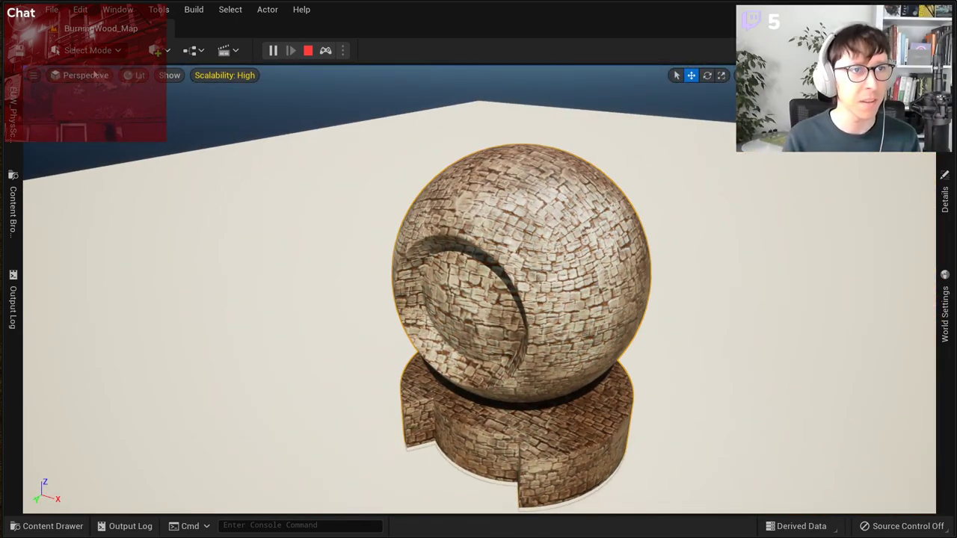
# Step: Switch the editor from Select mode to Mesh Paint mode with the preview ball selected
pyautogui.click(88, 50)
pyautogui.click(89, 109)
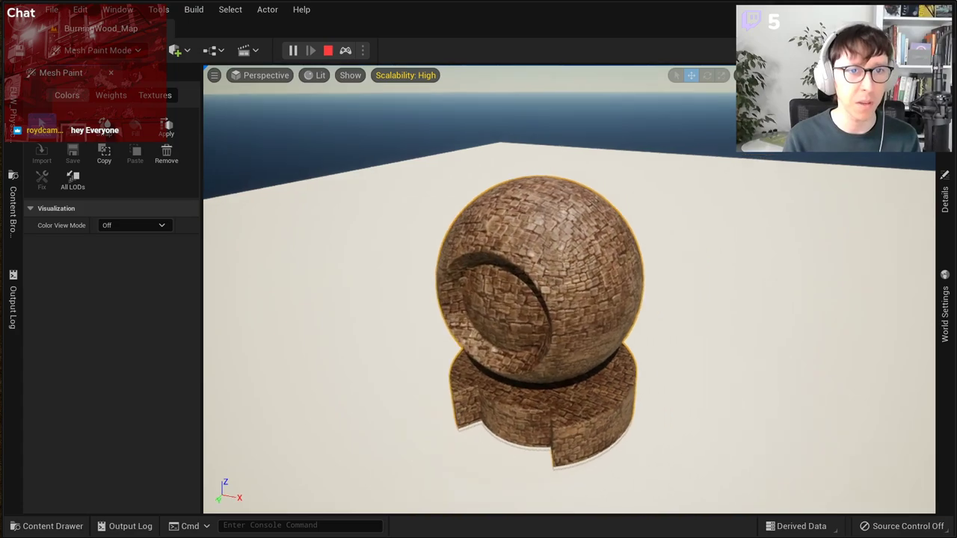
pyautogui.press('w')
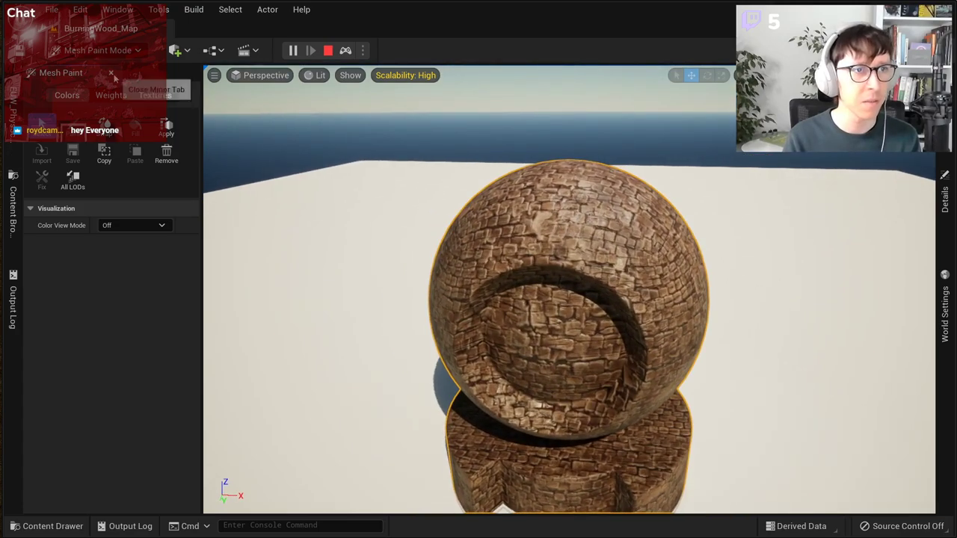
# Step: Close the Mesh Paint mode toolbox and reopen it
pyautogui.click(112, 74)
pyautogui.click(87, 50)
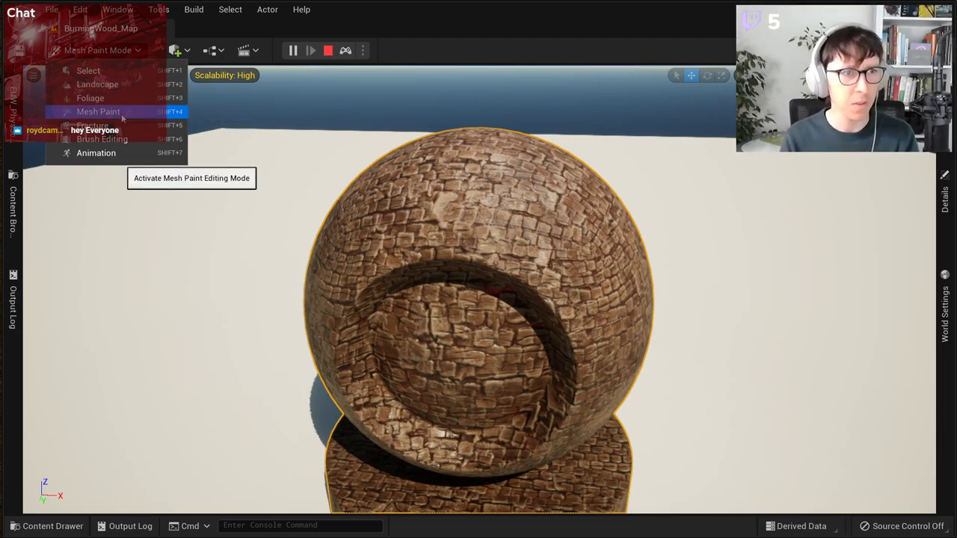
pyautogui.click(123, 118)
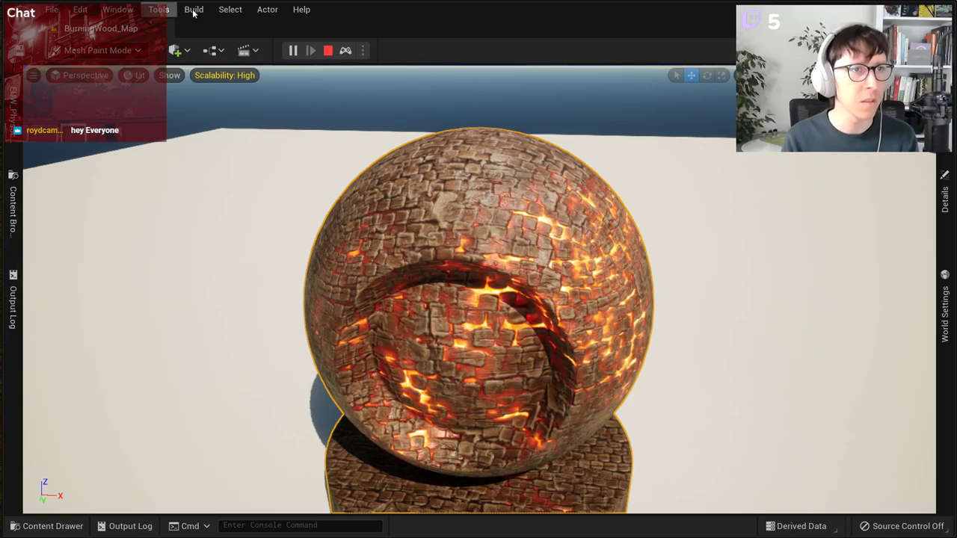
pyautogui.click(159, 9)
pyautogui.moveTo(224, 101)
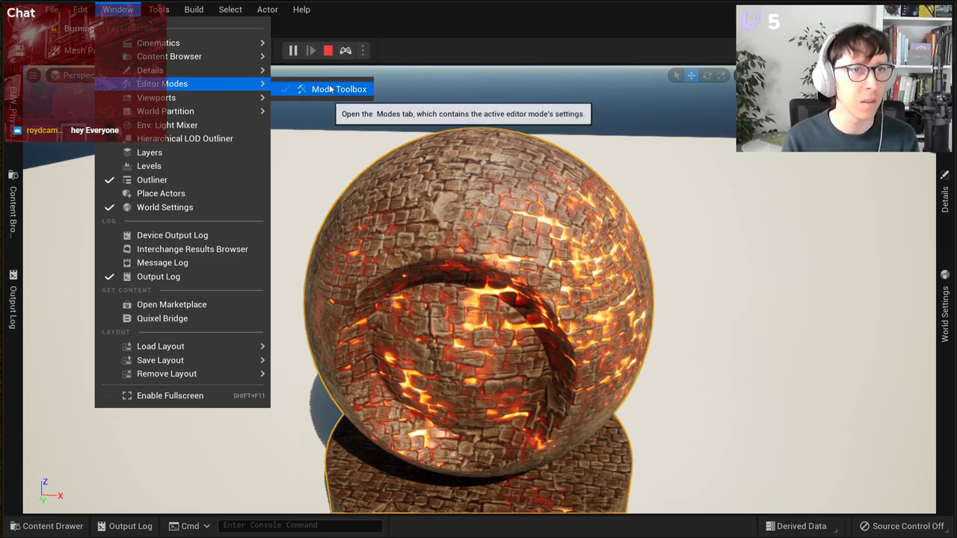
pyautogui.click(330, 89)
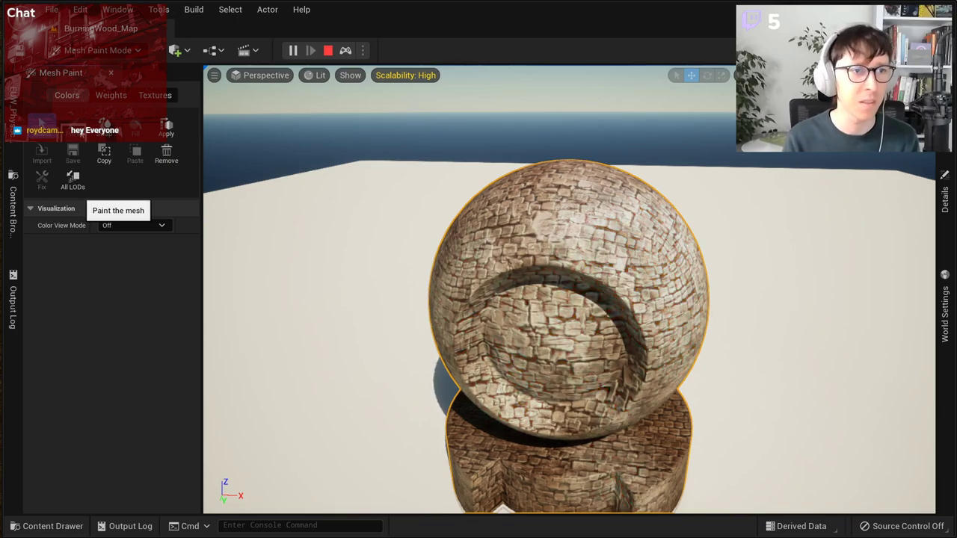
# Step: View the ball's painted vertex colors as the red, green and blue channels in turn, ending with RGB Channels
pyautogui.click(131, 225)
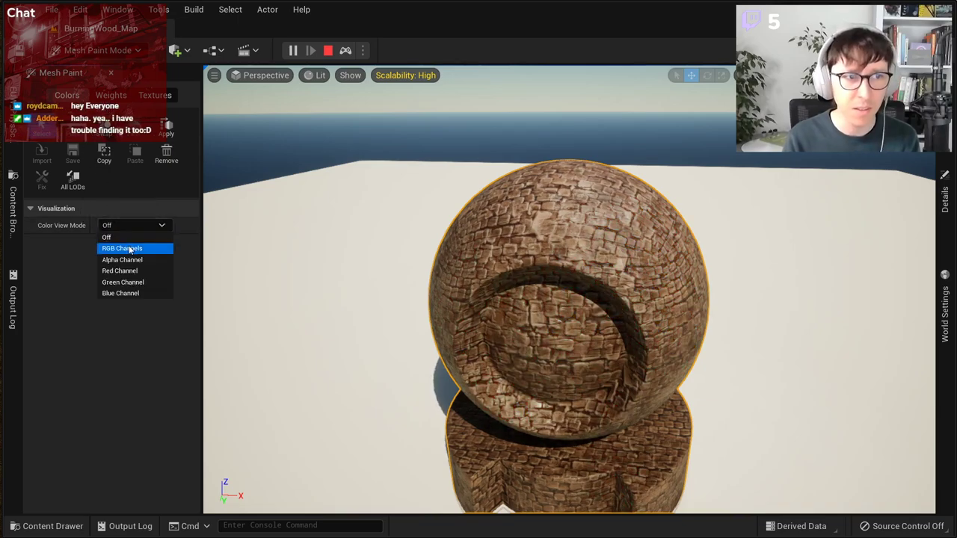
pyautogui.click(123, 270)
pyautogui.click(131, 225)
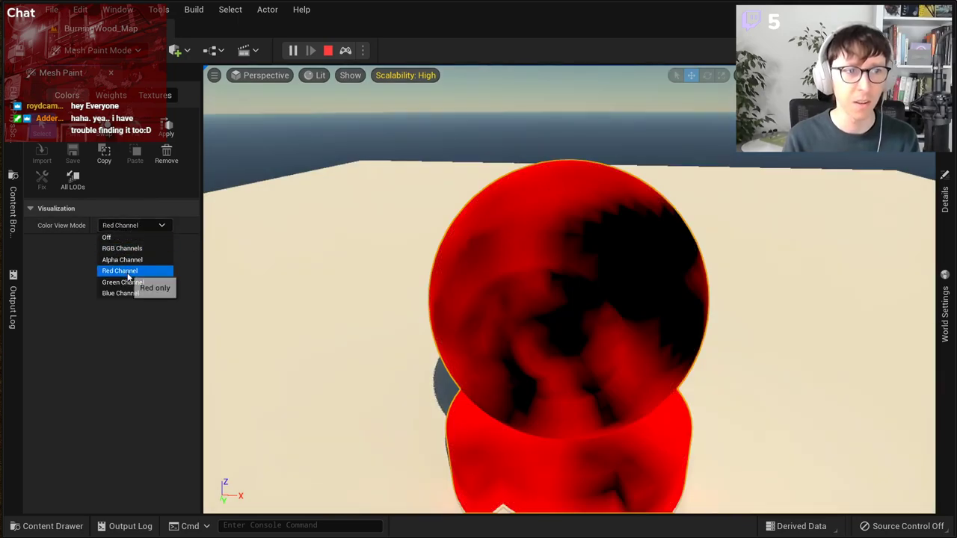
pyautogui.click(123, 282)
pyautogui.click(139, 226)
pyautogui.click(125, 292)
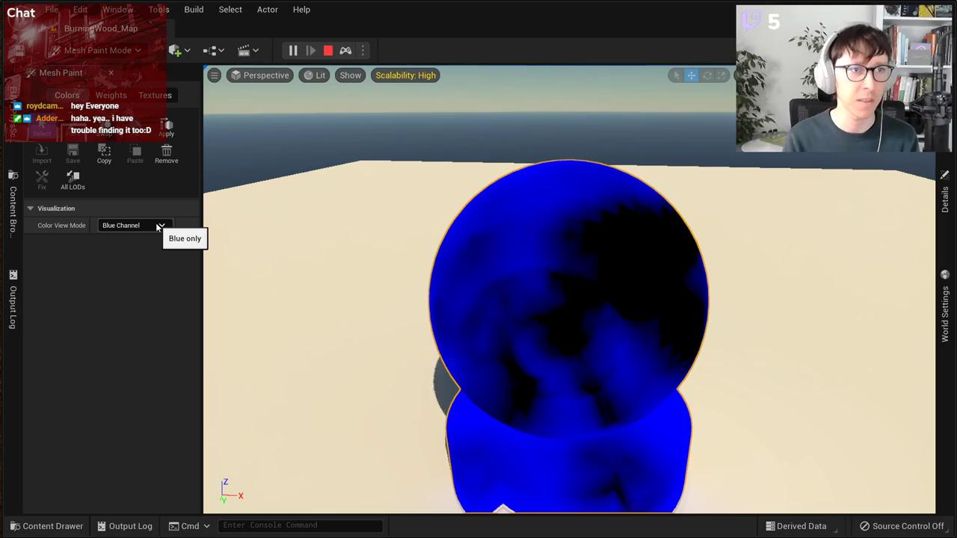
pyautogui.click(157, 228)
pyautogui.click(148, 250)
pyautogui.moveTo(418, 269); pyautogui.dragTo(560, 315, button='right')
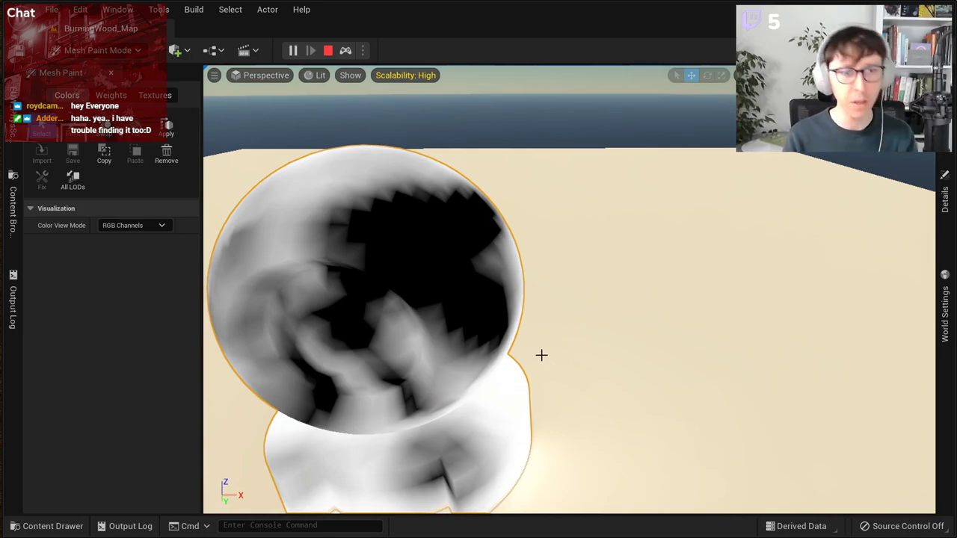
# Step: Return the editor from Mesh Paint mode to Select mode
pyautogui.click(97, 50)
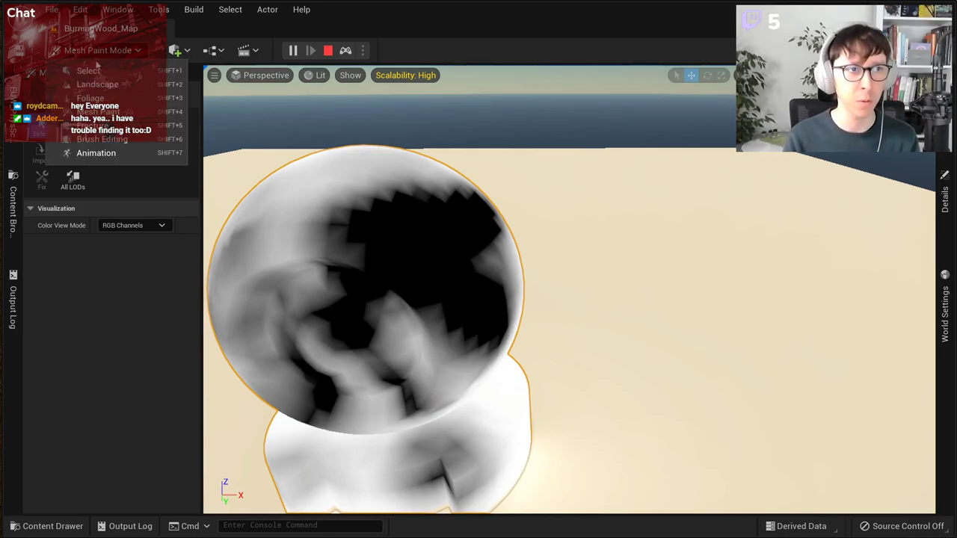
pyautogui.click(97, 78)
pyautogui.moveTo(498, 197)
pyautogui.mouseDown(button='right')
pyautogui.moveTo(448, 164)
pyautogui.moveTo(478, 225)
pyautogui.moveTo(499, 197)
pyautogui.mouseUp(button='right')
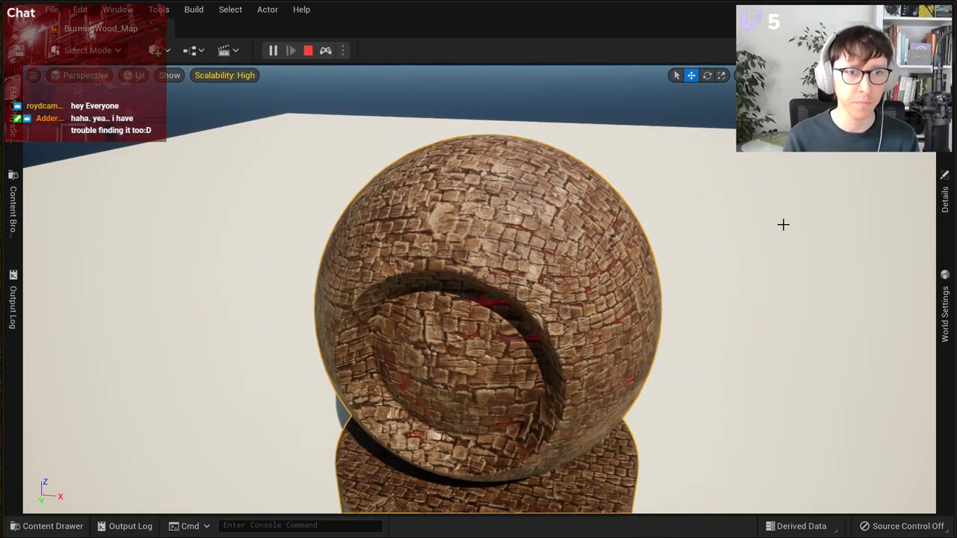
# Step: Inspect the fading glow between the bricks up close and around the side of the ball
pyautogui.scroll(5, 564, 241)
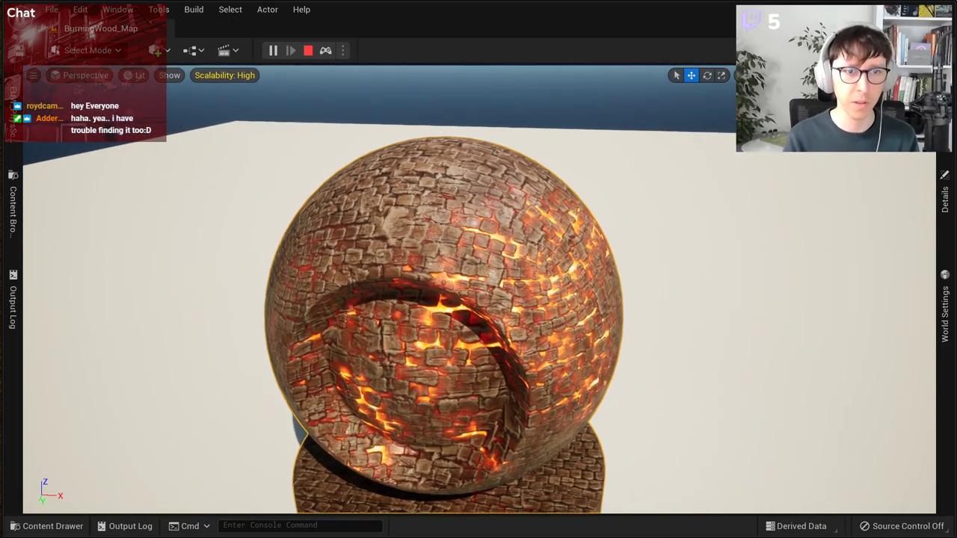
pyautogui.scroll(-5, 546, 269)
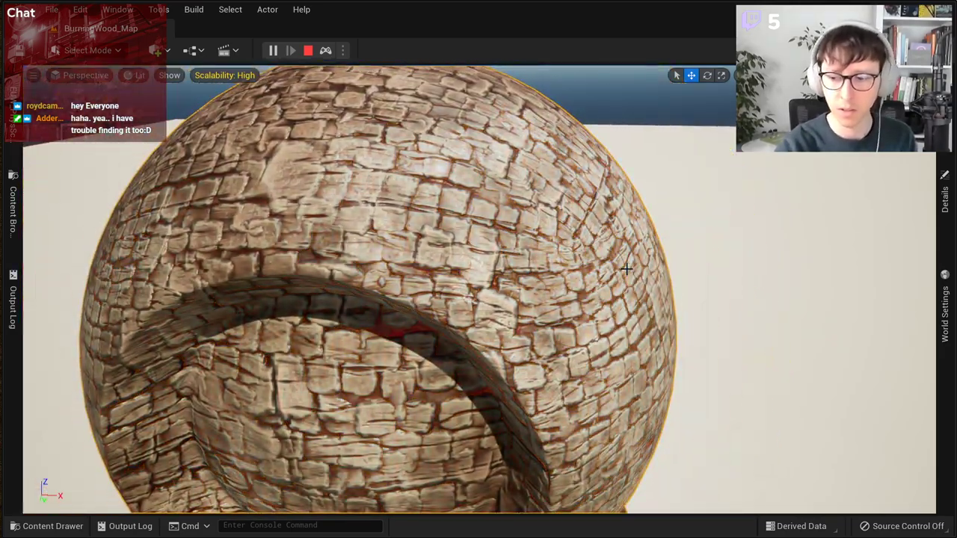
pyautogui.moveTo(626, 269); pyautogui.dragTo(770, 275, button='right')
pyautogui.moveTo(478, 280); pyautogui.dragTo(548, 284, button='right')
pyautogui.moveTo(477, 307); pyautogui.dragTo(478, 305, button='right')
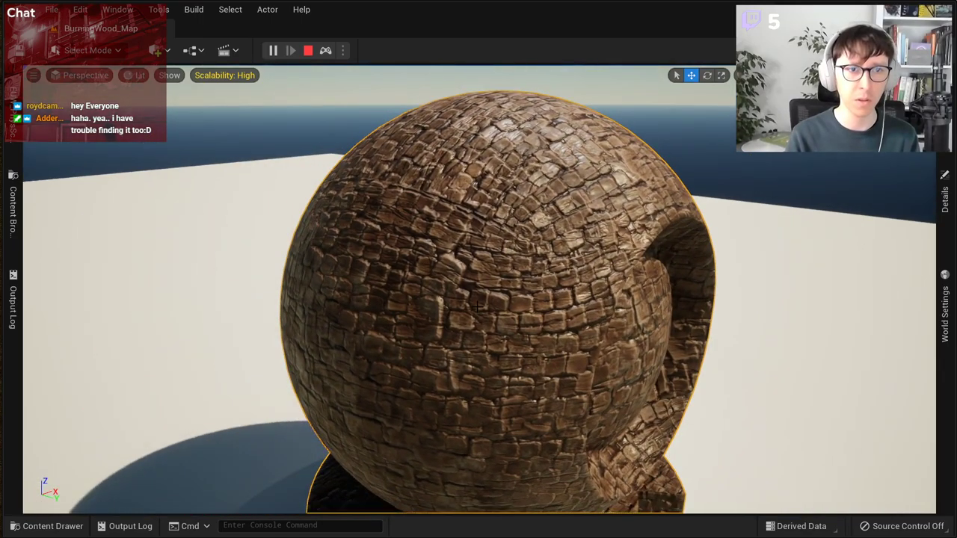
pyautogui.scroll(-4, 477, 306)
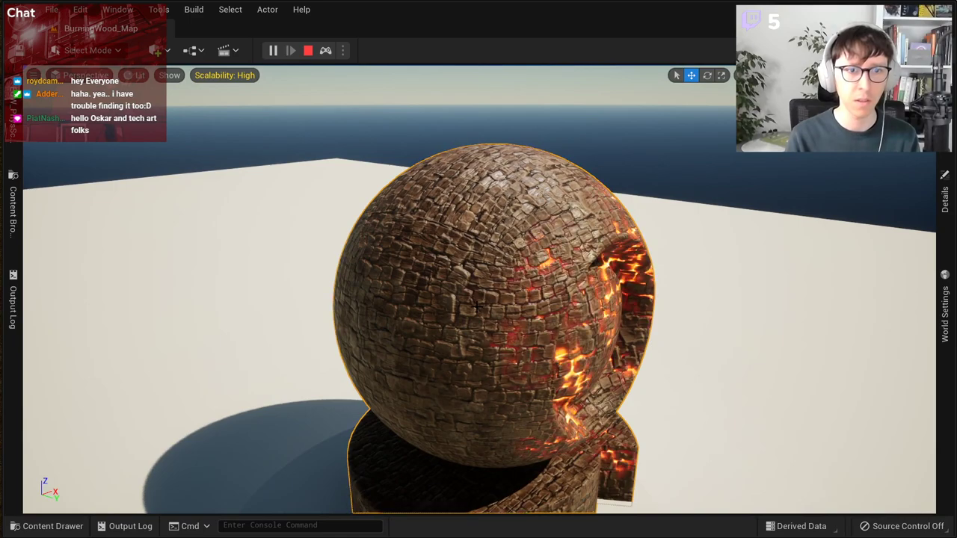
pyautogui.moveTo(477, 307); pyautogui.dragTo(508, 318, button='right')
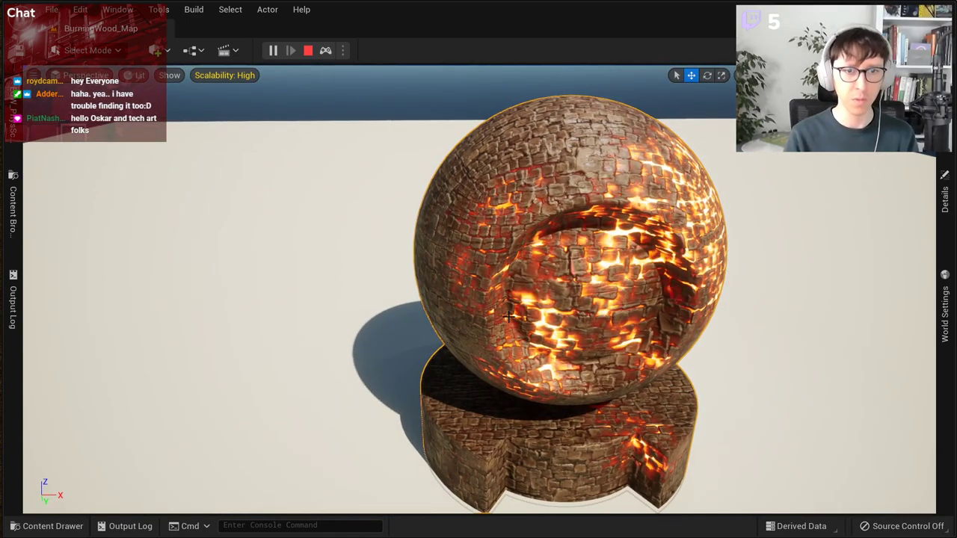
# Step: Switch to Firefox, open techartaid.com and browse its video list down to the Burning Wood Material tutorial
pyautogui.moveTo(956, 537); pyautogui.dragTo(956, 295)
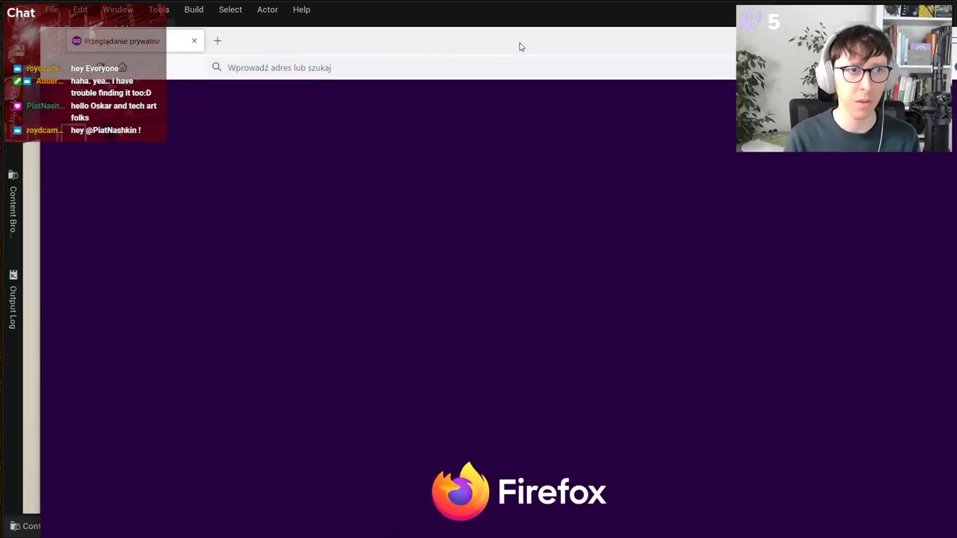
pyautogui.click(453, 71)
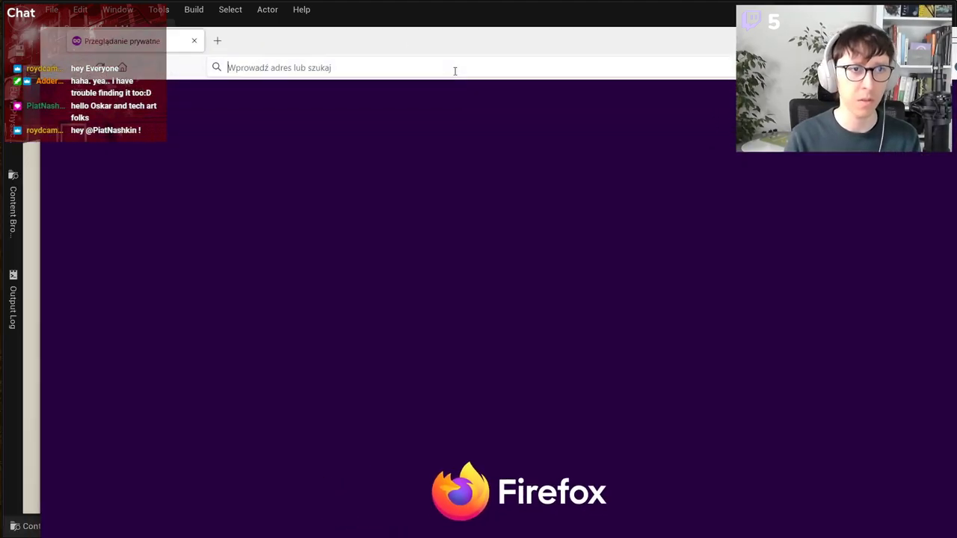
pyautogui.write('te')
pyautogui.press('Return')
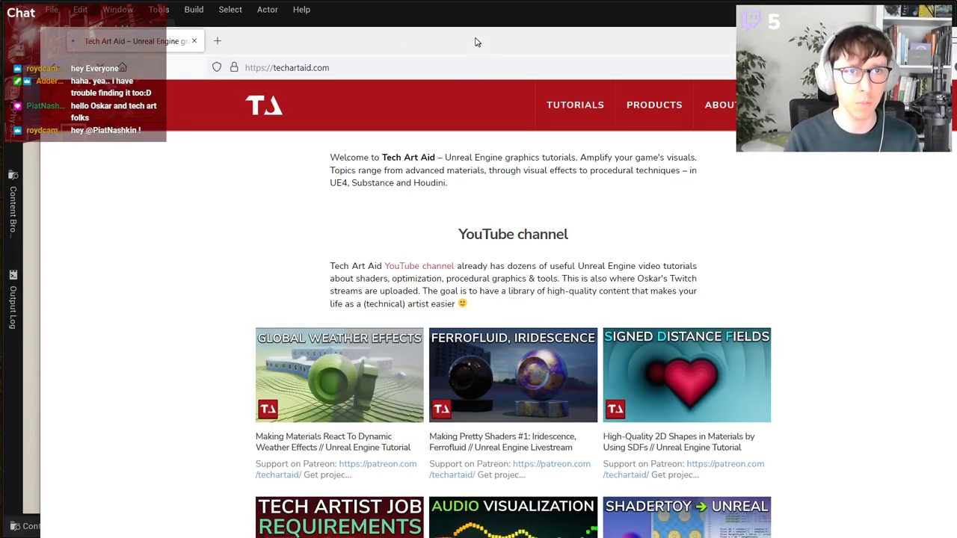
pyautogui.moveTo(473, 41); pyautogui.dragTo(458, 22)
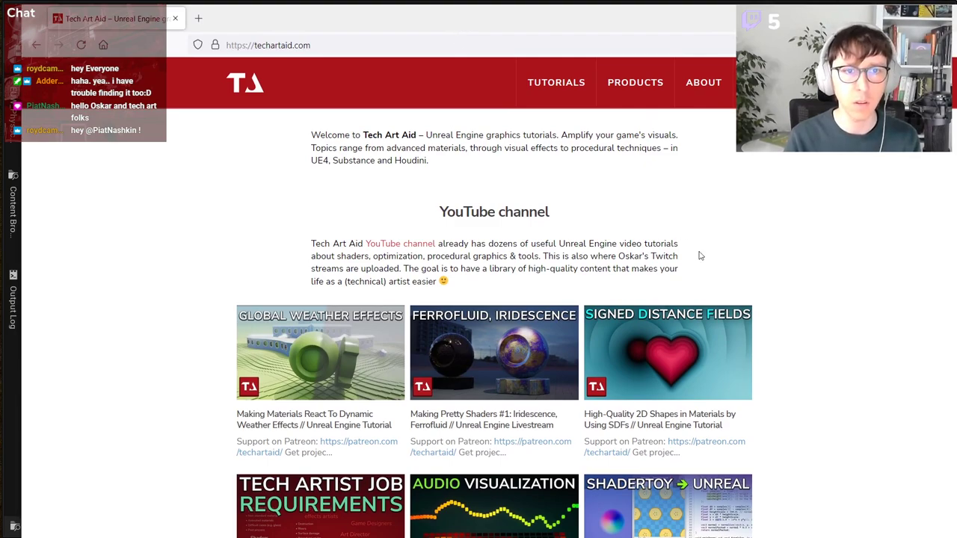
pyautogui.scroll(-10, 699, 256)
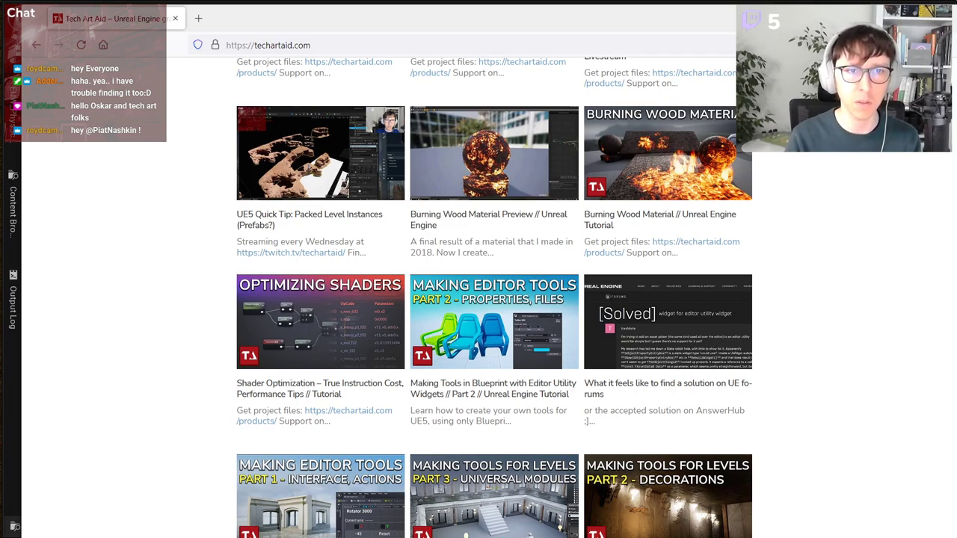
# Step: Switch back to Unreal Editor and examine the ball's glow cycle from different angles and distances
pyautogui.hotkey('alt', 'Tab')
pyautogui.moveTo(771, 183); pyautogui.dragTo(771, 180, button='right')
pyautogui.press('d')
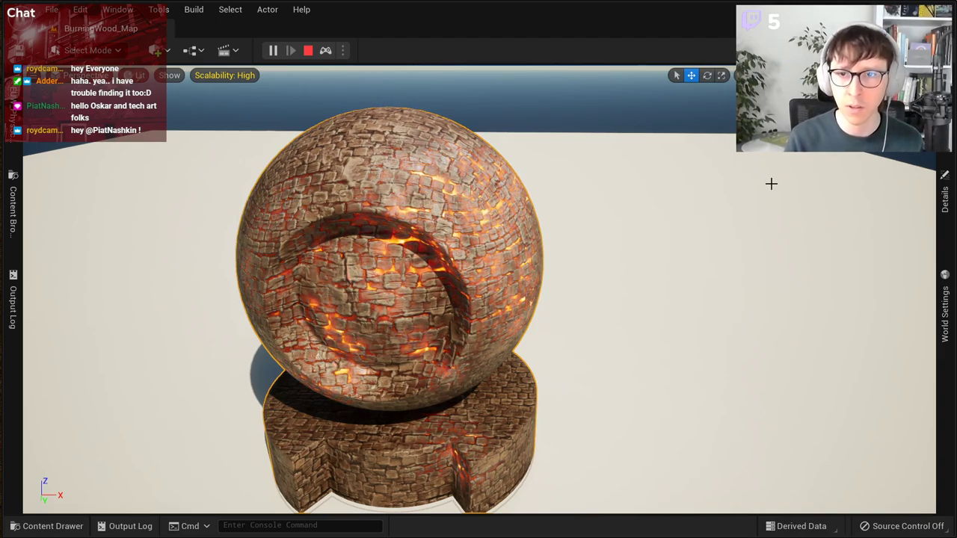
pyautogui.moveTo(657, 228); pyautogui.dragTo(597, 215, button='right')
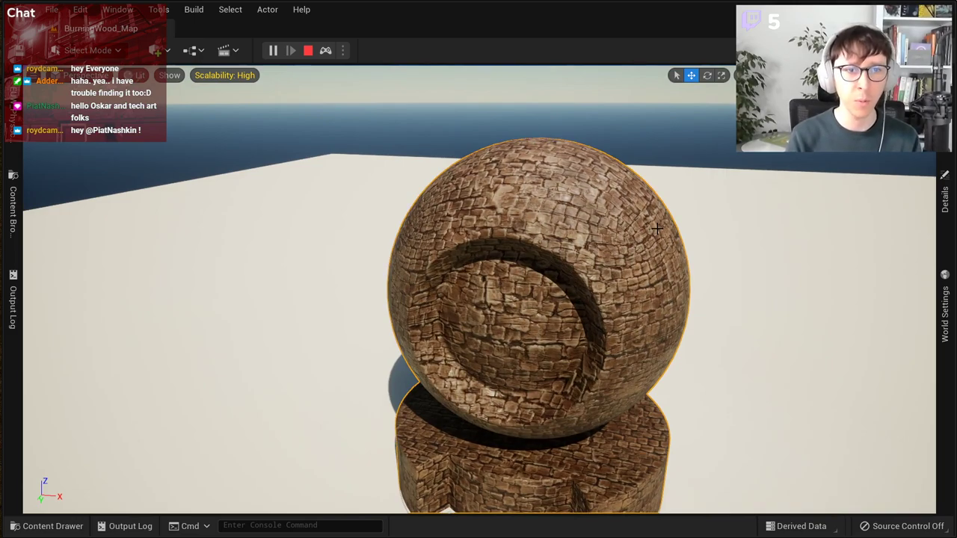
pyautogui.moveTo(657, 229); pyautogui.dragTo(718, 213, button='right')
pyautogui.scroll(-2, 663, 229)
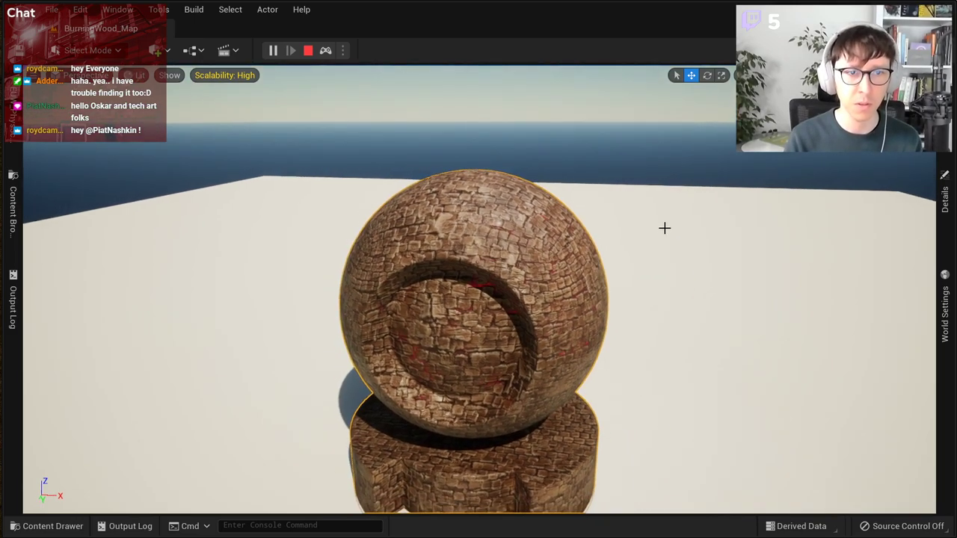
pyautogui.moveTo(677, 275); pyautogui.dragTo(647, 299, button='right')
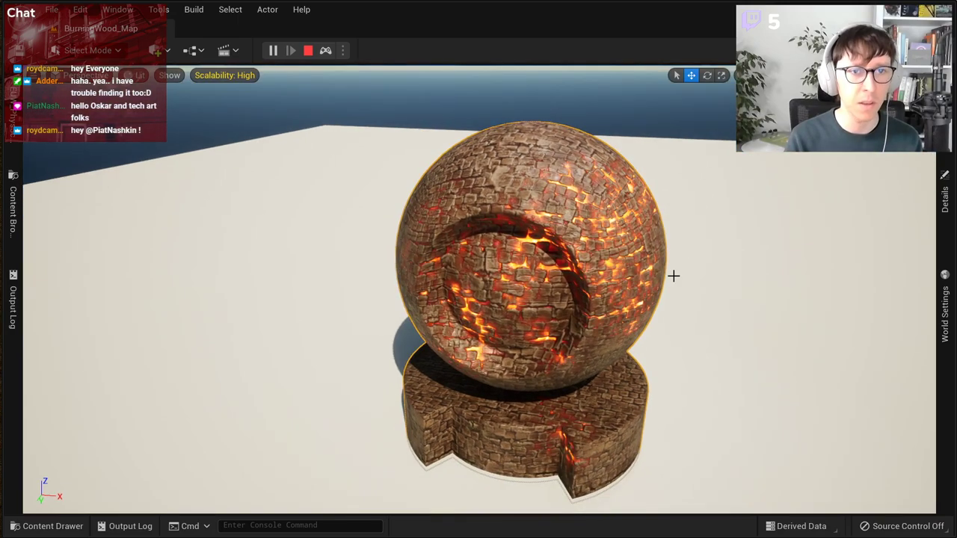
pyautogui.moveTo(708, 228); pyautogui.dragTo(768, 215, button='right')
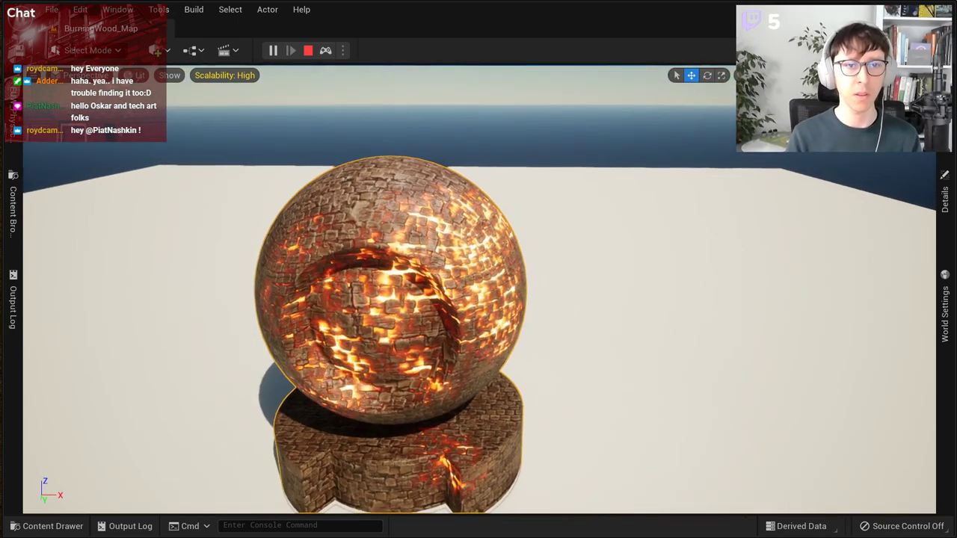
pyautogui.scroll(-3, 709, 229)
pyautogui.moveTo(652, 311); pyautogui.dragTo(592, 365, button='right')
pyautogui.scroll(-3, 651, 311)
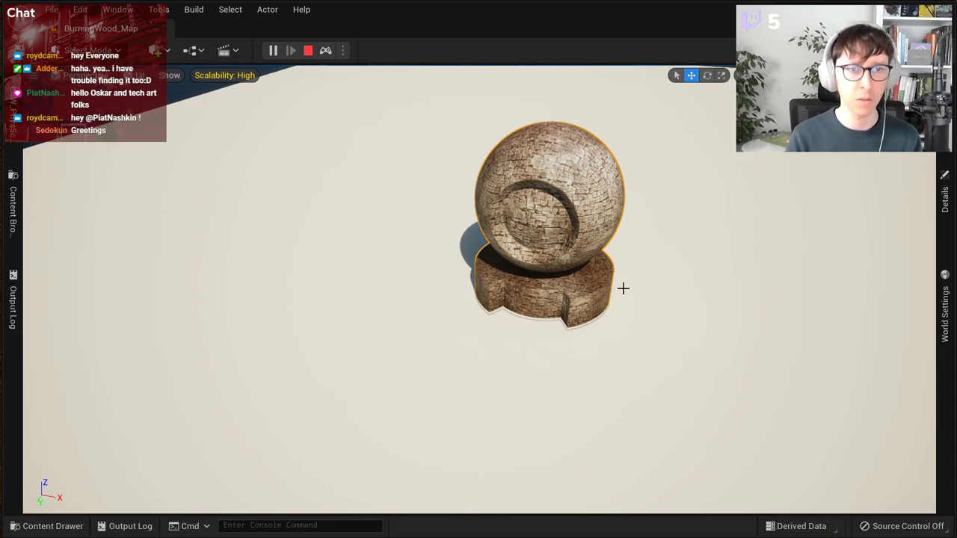
# Step: Stop the running play session and return to editing the level
pyautogui.rightClick(677, 261)
pyautogui.press('Escape')
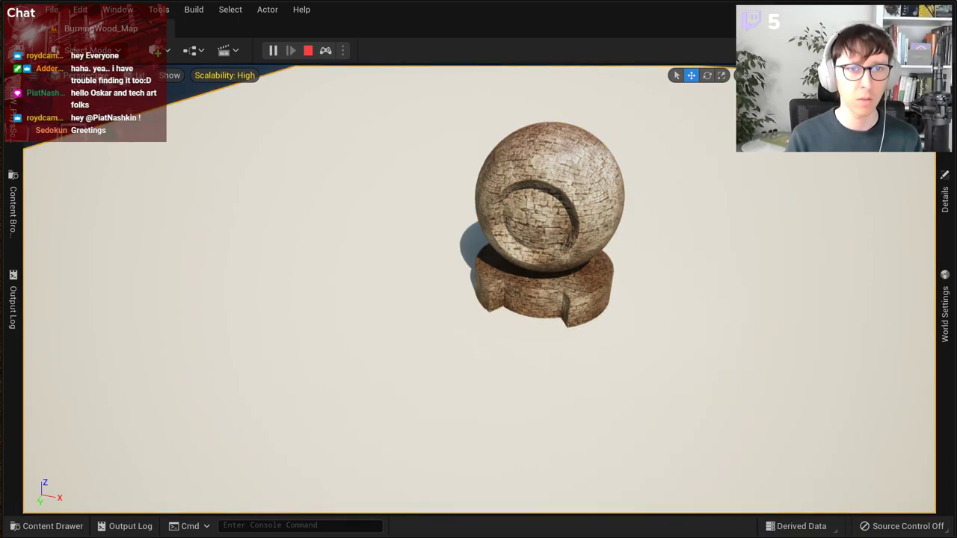
pyautogui.press('Escape')
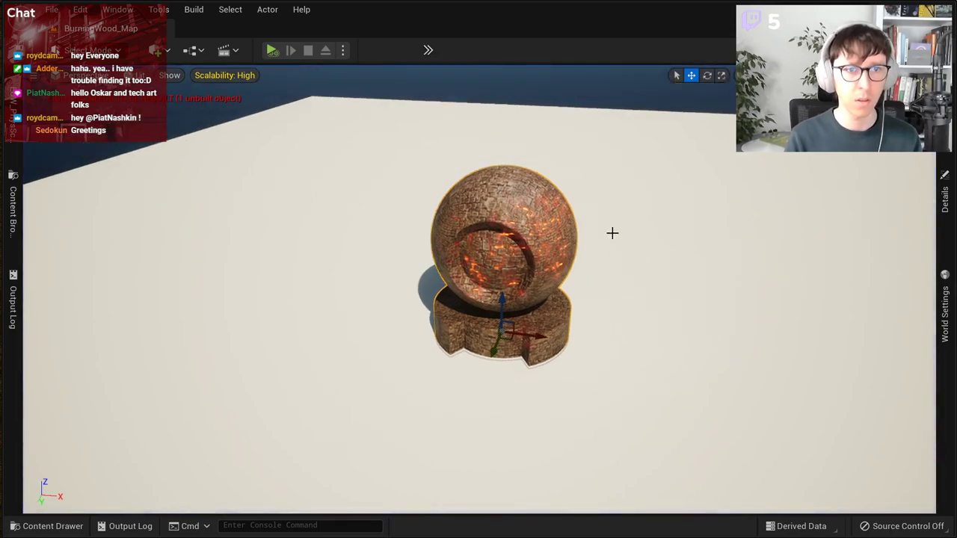
# Step: Duplicate the preview ball twice along the X axis into a row of three and select the middle one
pyautogui.keyDown('alt'); pyautogui.moveTo(546, 335); pyautogui.dragTo(344, 284); pyautogui.keyUp('alt')
pyautogui.moveTo(685, 323)
pyautogui.mouseDown(button='right')
pyautogui.moveTo(620, 322)
pyautogui.moveTo(692, 322)
pyautogui.mouseUp(button='right')
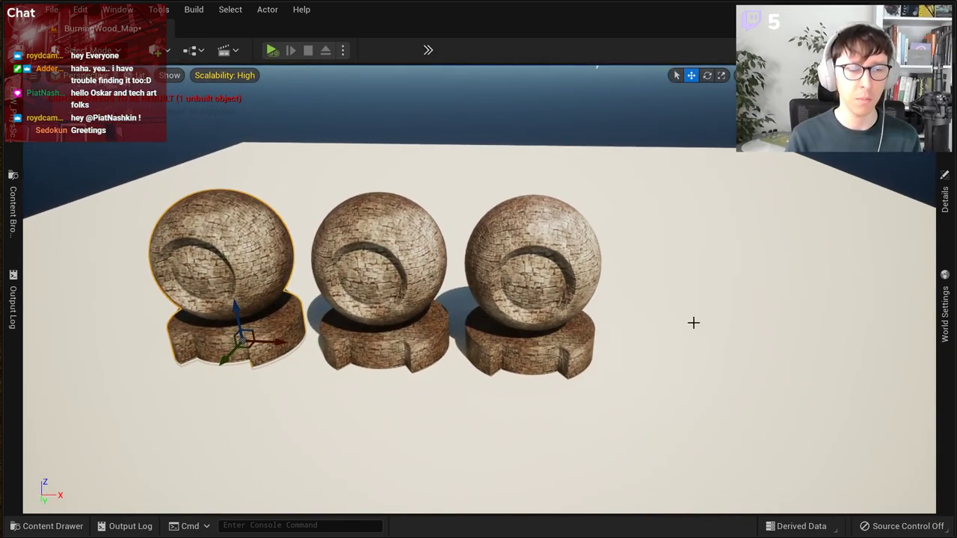
pyautogui.click(437, 276)
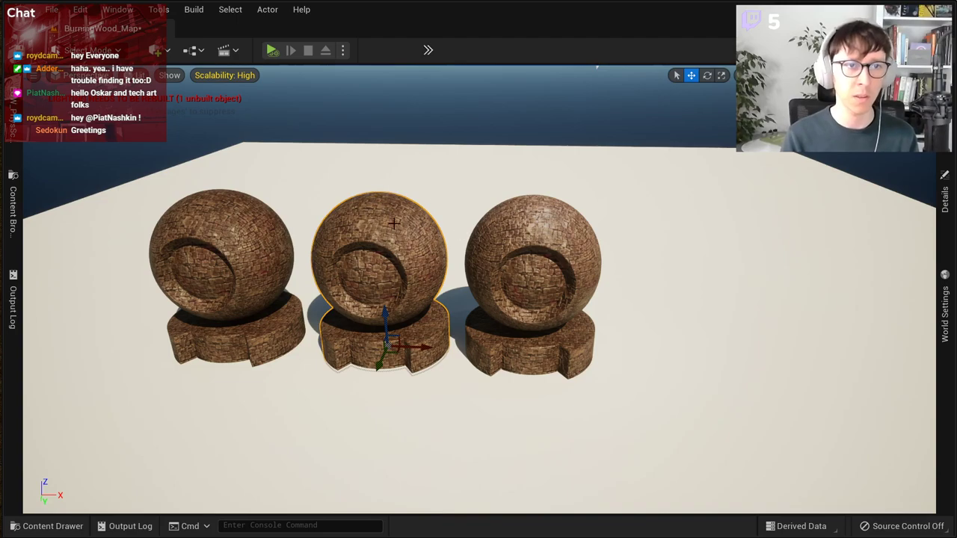
pyautogui.moveTo(532, 334); pyautogui.dragTo(491, 326, button='right')
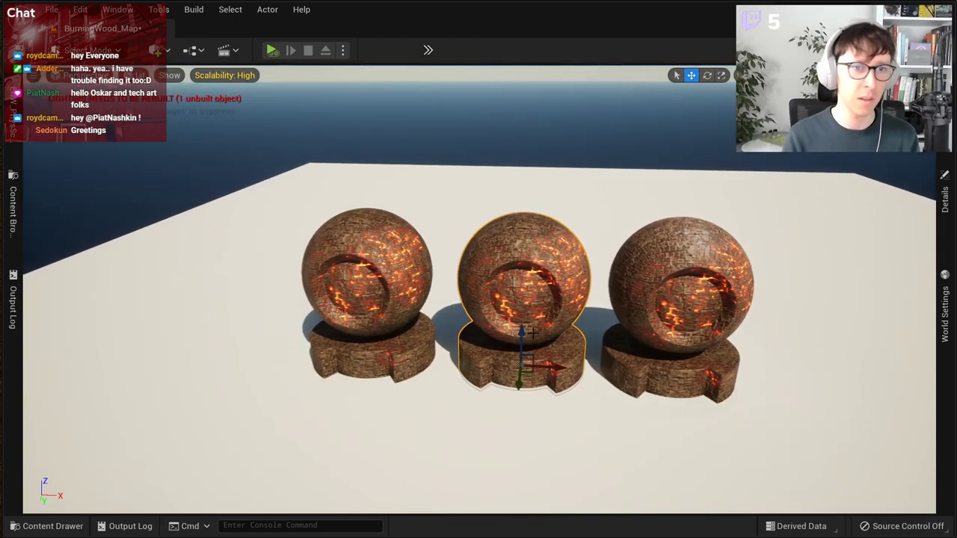
# Step: Examine the glow across the row of three preview balls from the front and from above
pyautogui.rightClick(525, 334)
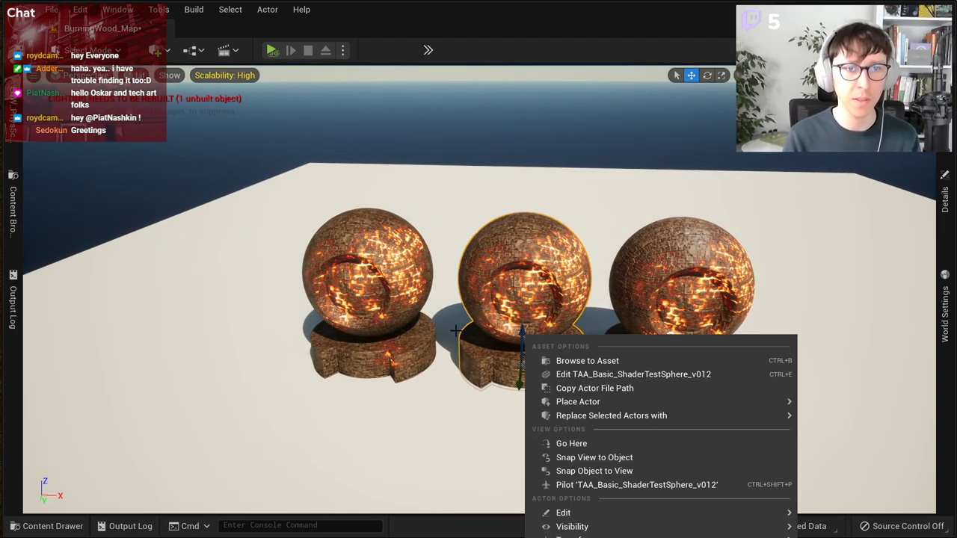
pyautogui.moveTo(426, 316); pyautogui.dragTo(457, 316, button='right')
pyautogui.press('w')
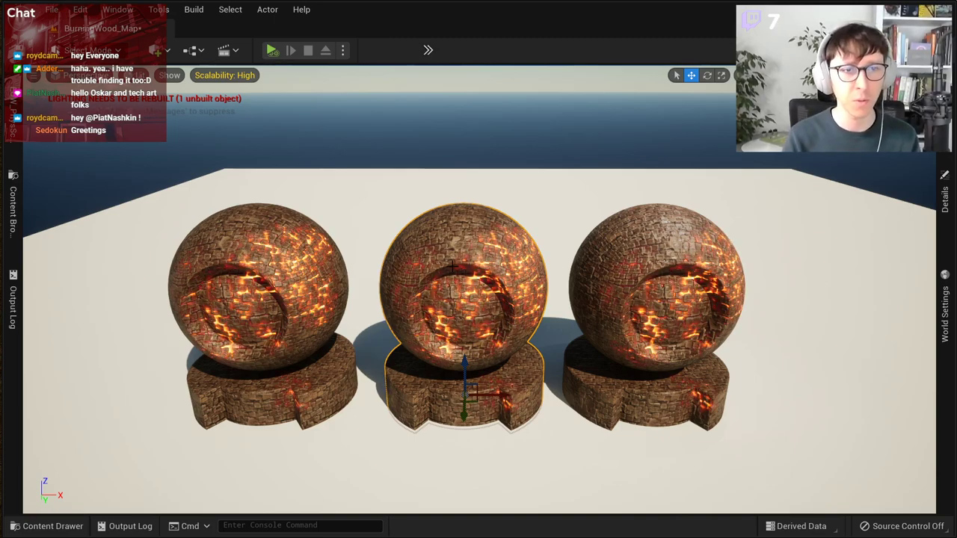
pyautogui.keyDown('alt'); pyautogui.moveTo(502, 258); pyautogui.dragTo(511, 259); pyautogui.keyUp('alt')
pyautogui.press('a')
pyautogui.press('d')
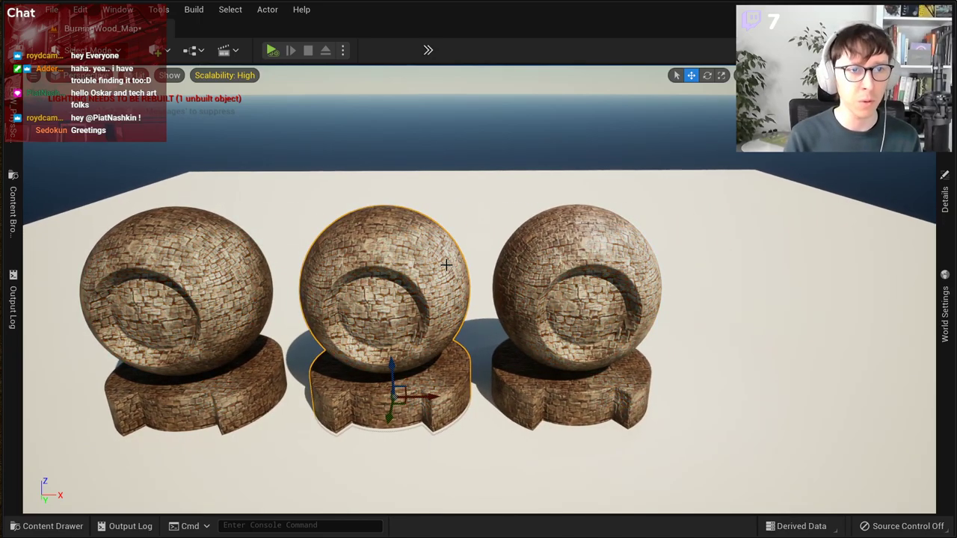
pyautogui.moveTo(445, 264)
pyautogui.mouseDown(button='right')
pyautogui.moveTo(447, 302)
pyautogui.moveTo(443, 263)
pyautogui.mouseUp(button='right')
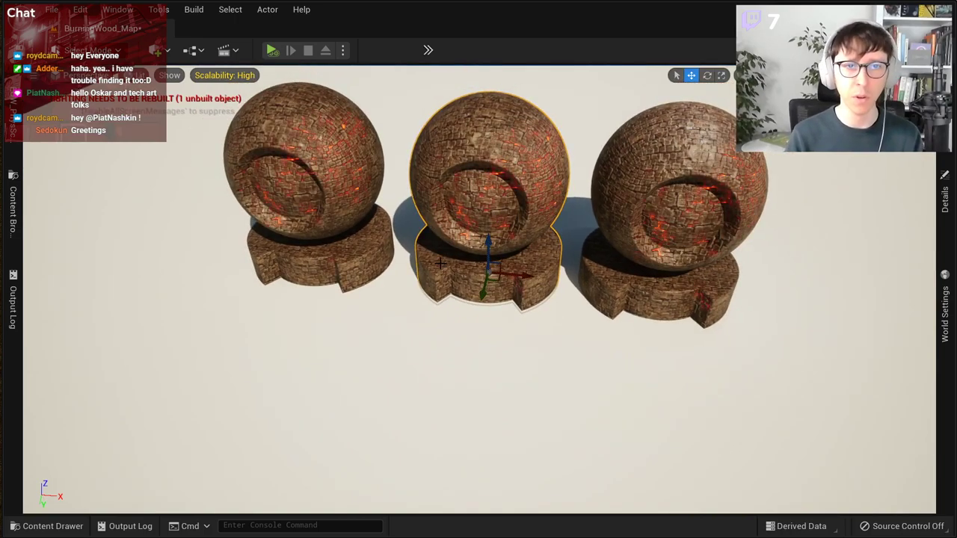
pyautogui.moveTo(440, 263); pyautogui.dragTo(436, 246, button='right')
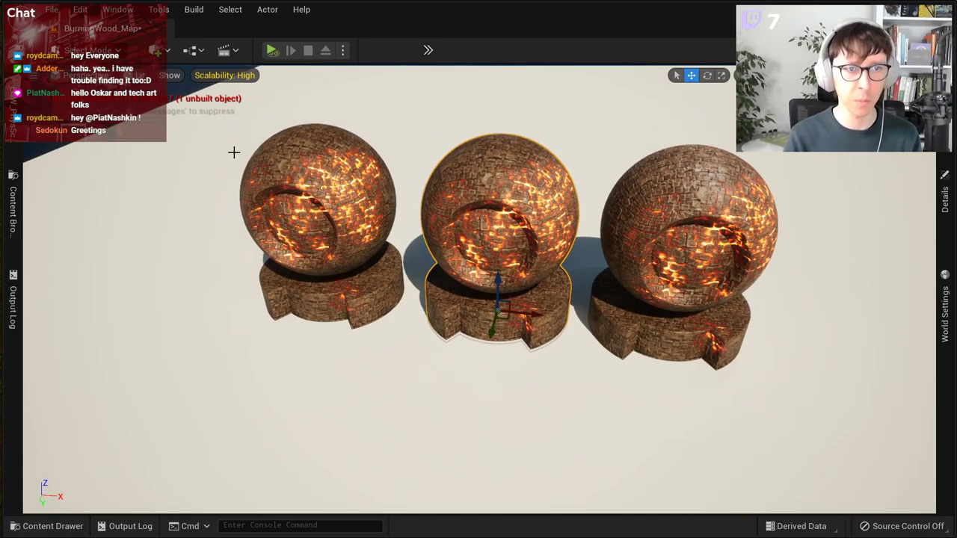
# Step: Capture a screen snip of the three glowing balls and inspect the glow pattern on them enlarged in Snip & Sketch
pyautogui.press('super+shift+s')
pyautogui.moveTo(146, 81); pyautogui.dragTo(913, 461)
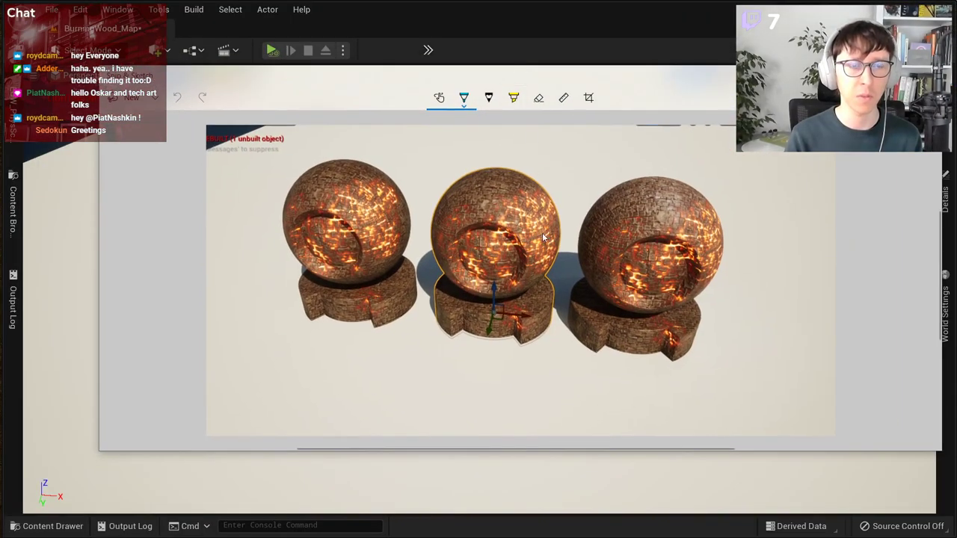
pyautogui.keyDown('ctrl'); pyautogui.scroll(5, 543, 237); pyautogui.keyUp('ctrl')
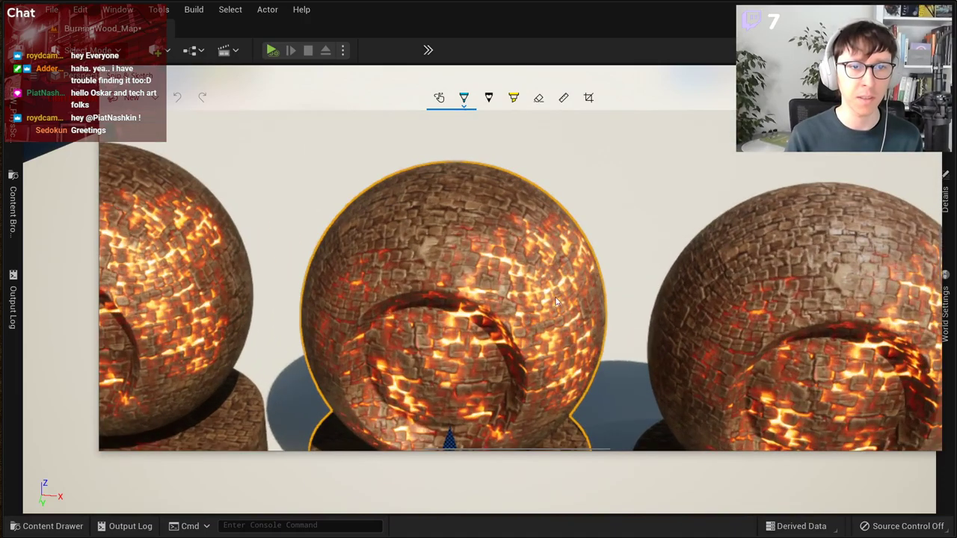
pyautogui.keyDown('ctrl'); pyautogui.scroll(-1, 514, 308); pyautogui.keyUp('ctrl')
pyautogui.keyDown('ctrl'); pyautogui.scroll(-1, 516, 310); pyautogui.keyUp('ctrl')
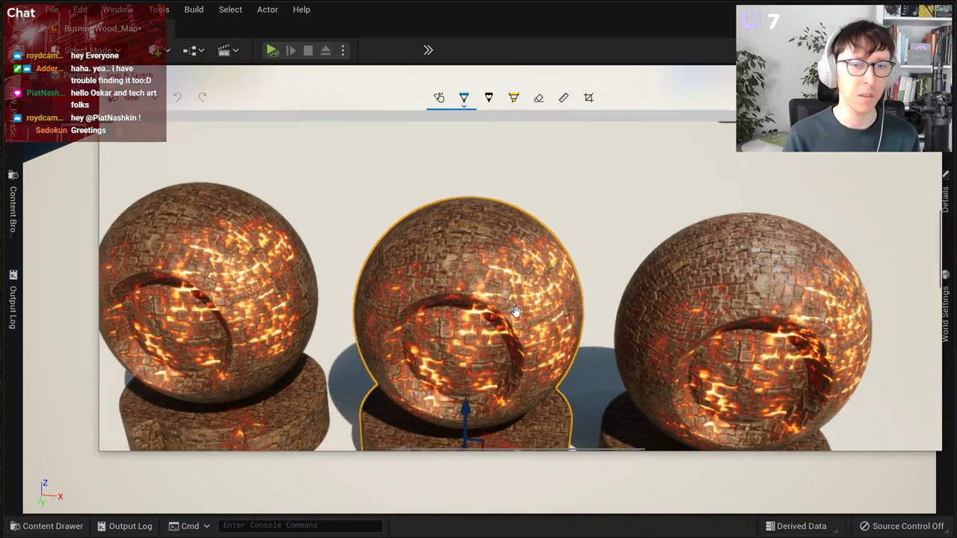
pyautogui.moveTo(523, 314); pyautogui.dragTo(522, 284)
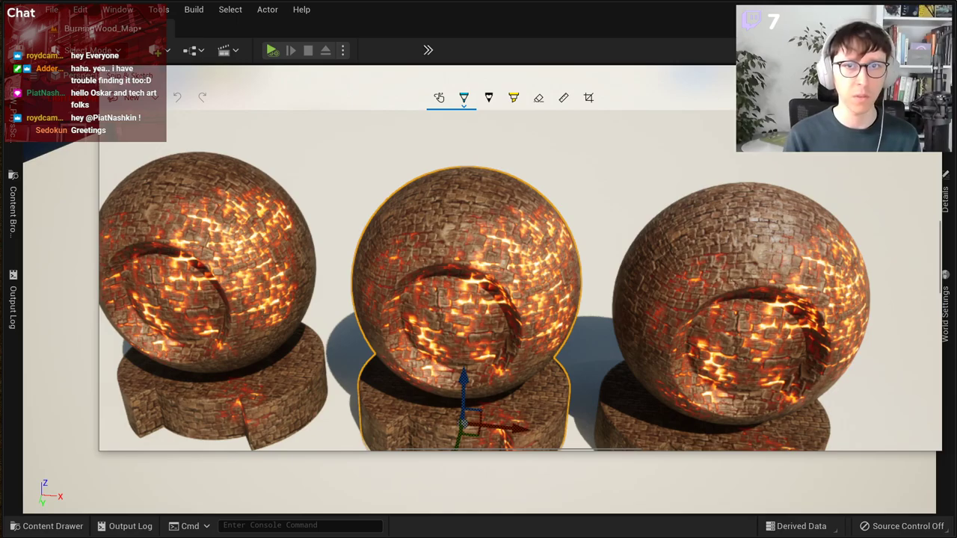
# Step: Switch back to Unreal Editor and compare the glow cycle of the three balls from an angled side view
pyautogui.hotkey('alt', 'Tab')
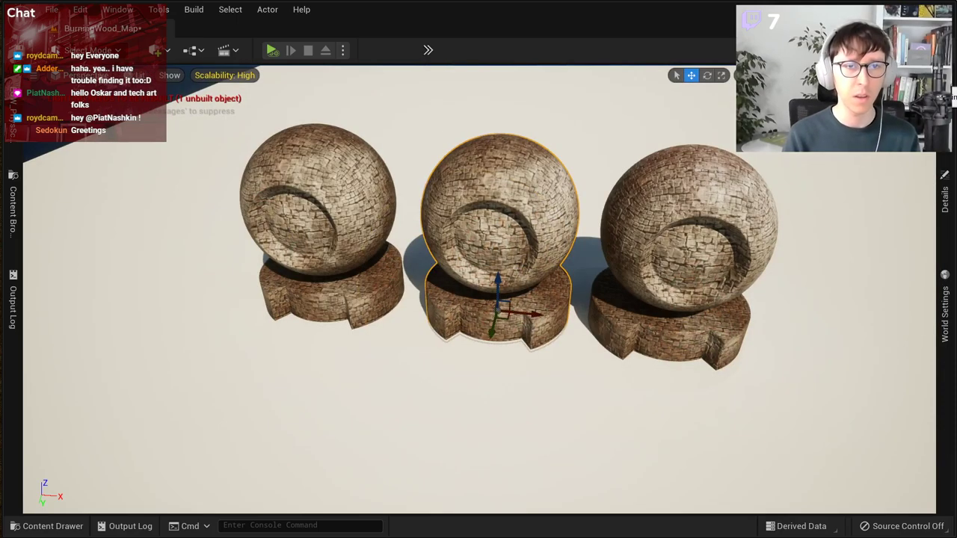
pyautogui.moveTo(679, 262); pyautogui.dragTo(677, 216, button='right')
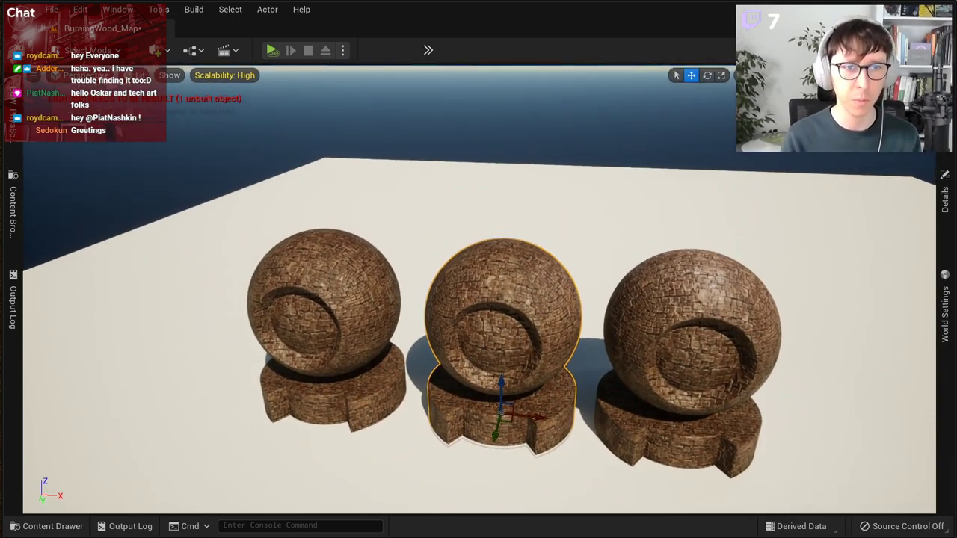
pyautogui.moveTo(668, 266); pyautogui.dragTo(644, 268, button='right')
pyautogui.press('w')
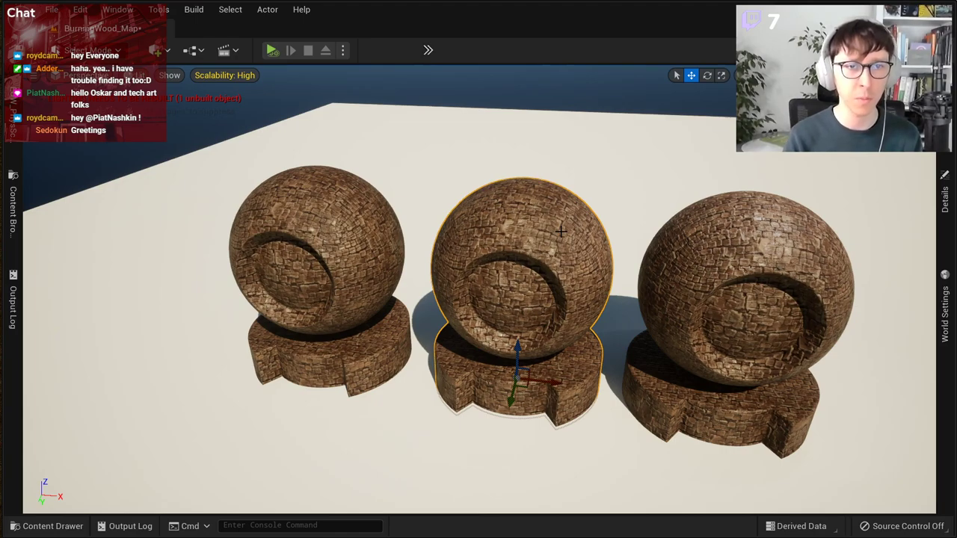
pyautogui.moveTo(561, 232); pyautogui.dragTo(419, 235, button='right')
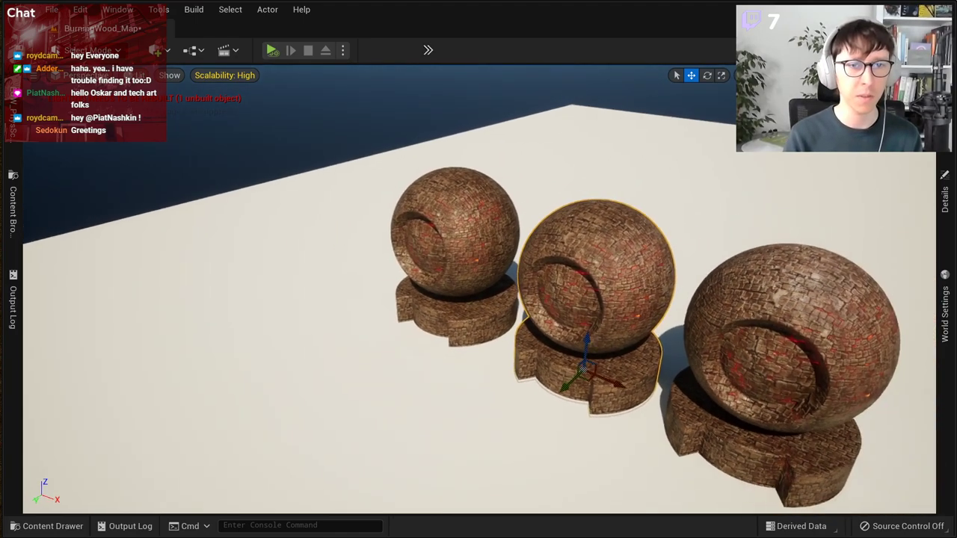
pyautogui.moveTo(510, 234); pyautogui.dragTo(522, 239, button='right')
pyautogui.keyDown('alt'); pyautogui.moveTo(511, 234); pyautogui.dragTo(523, 238); pyautogui.keyUp('alt')
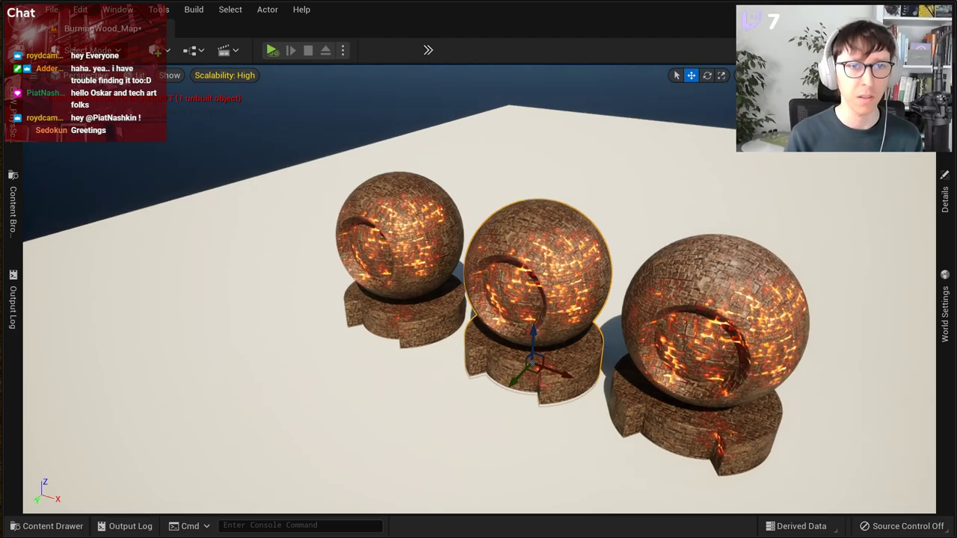
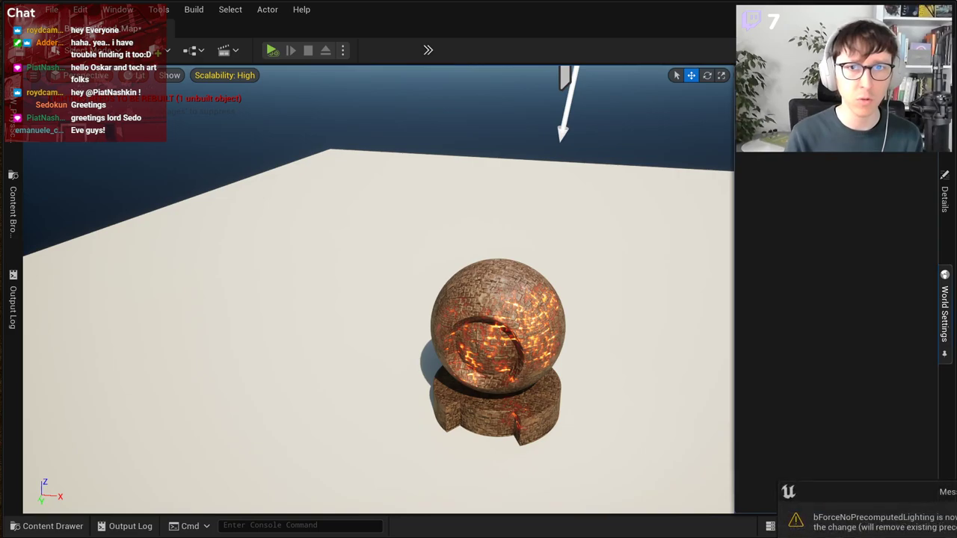
# Step: Dismiss the precomputed lighting notification and load the Default Editor Layout
pyautogui.click(956, 537)
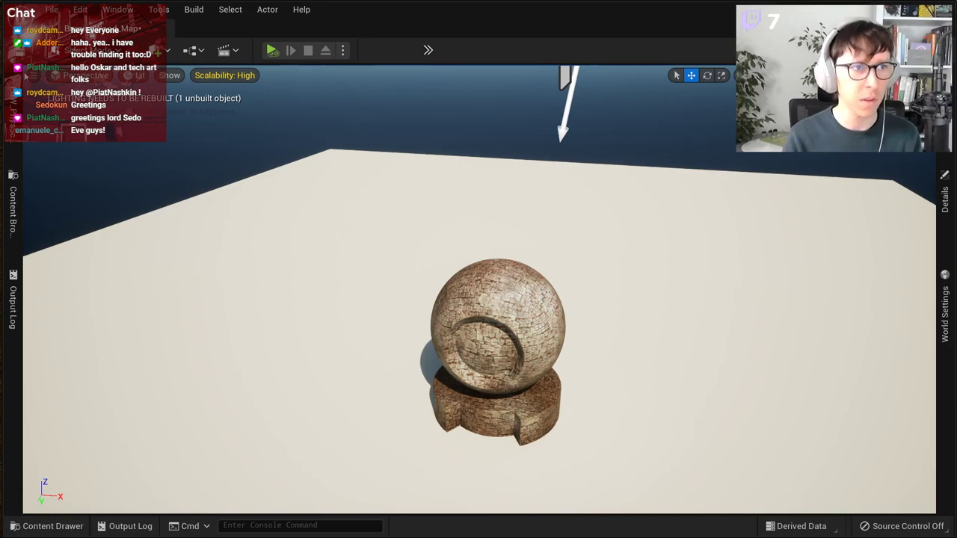
pyautogui.click(117, 9)
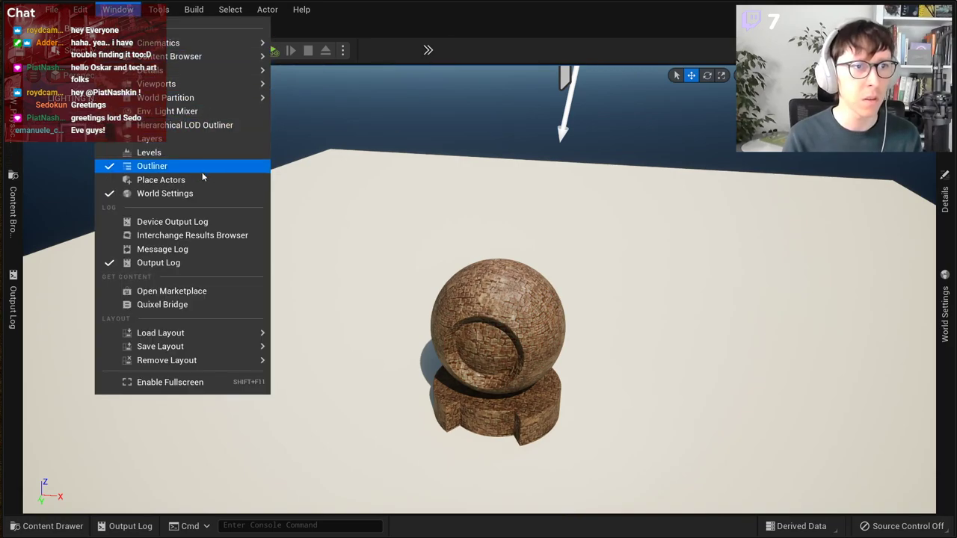
pyautogui.moveTo(215, 337)
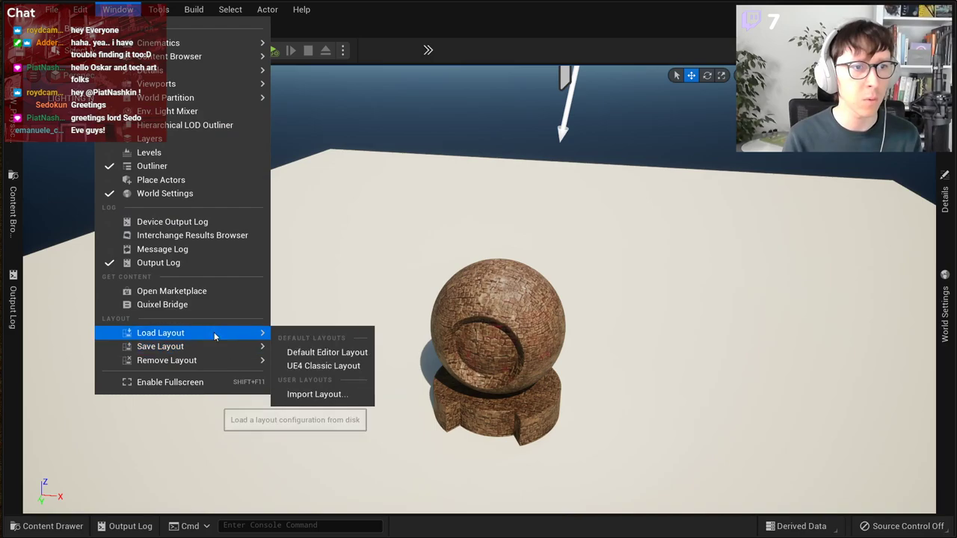
pyautogui.click(351, 355)
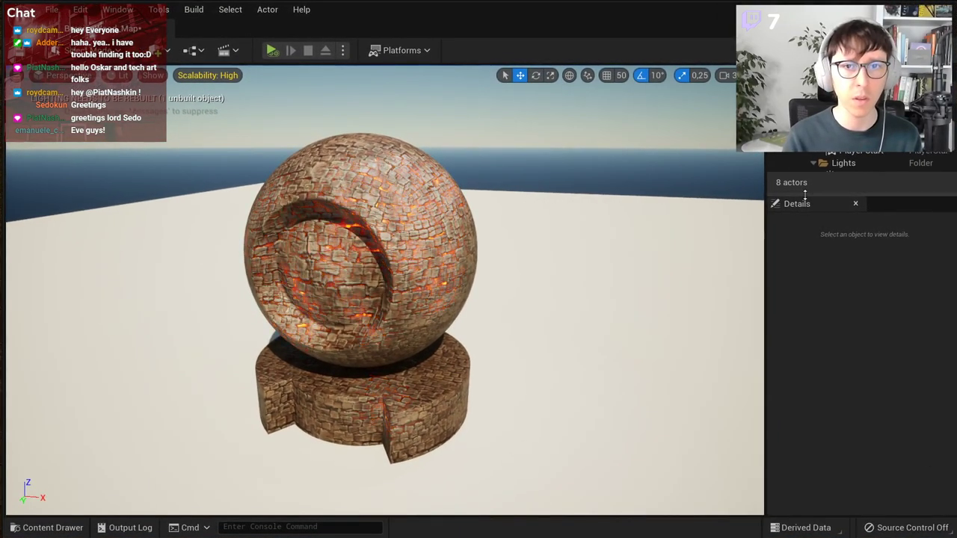
# Step: Add the World Settings panel to the editor layout
pyautogui.click(118, 10)
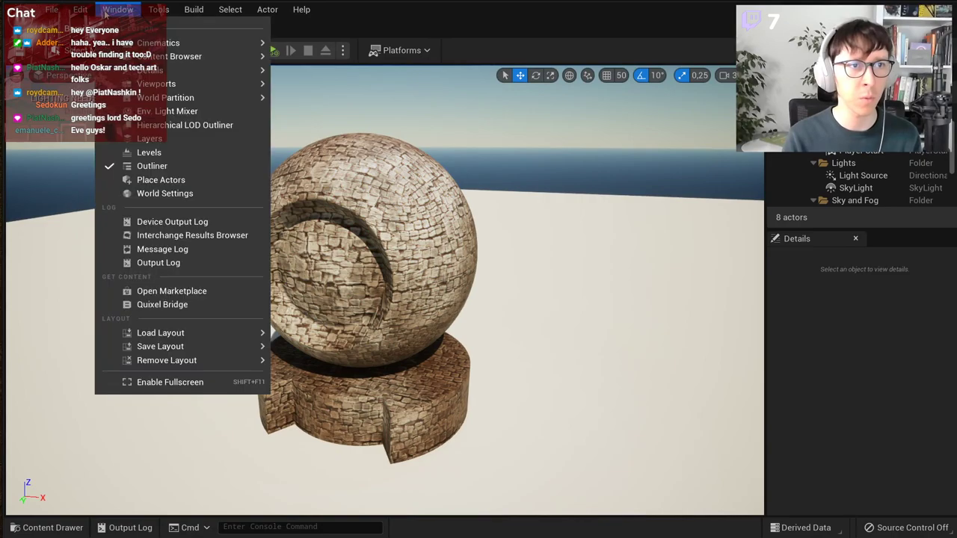
pyautogui.moveTo(197, 43)
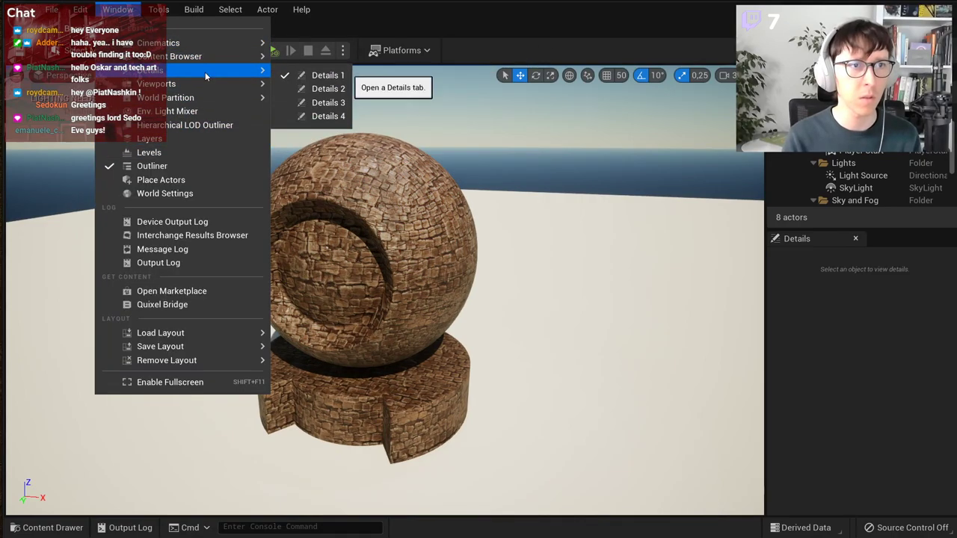
pyautogui.moveTo(210, 97)
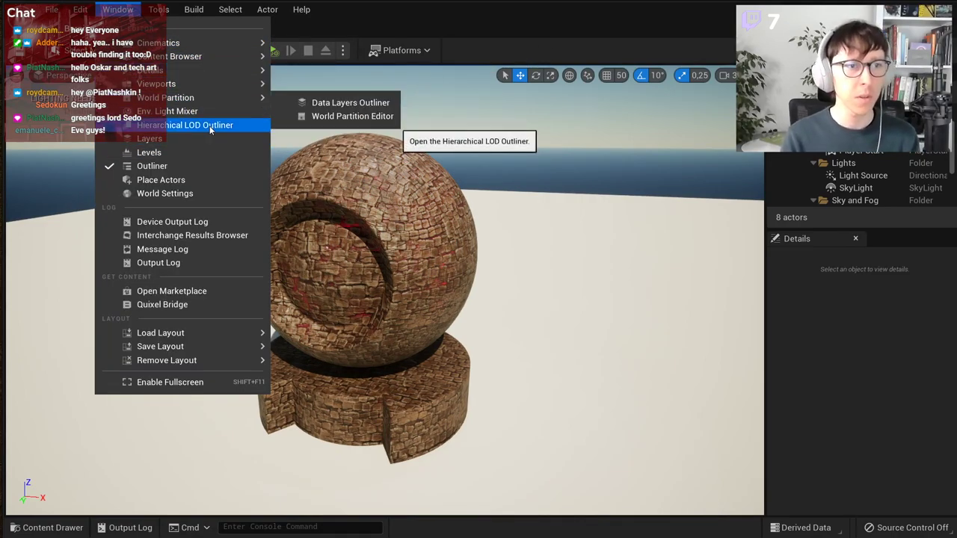
pyautogui.click(183, 196)
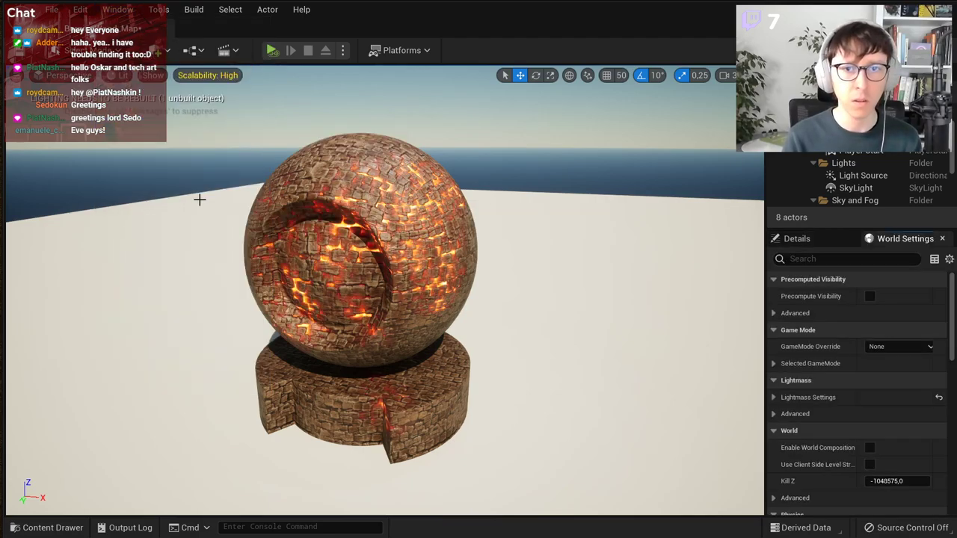
# Step: Dock the Content Browser in the layout as a narrow column beside the viewport, with its folder tree
pyautogui.click(60, 528)
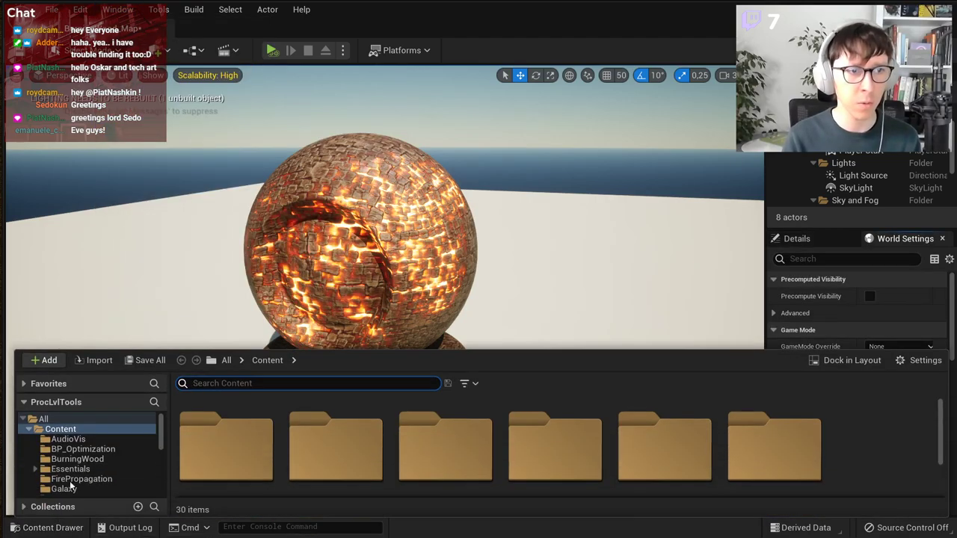
pyautogui.click(71, 528)
pyautogui.click(52, 528)
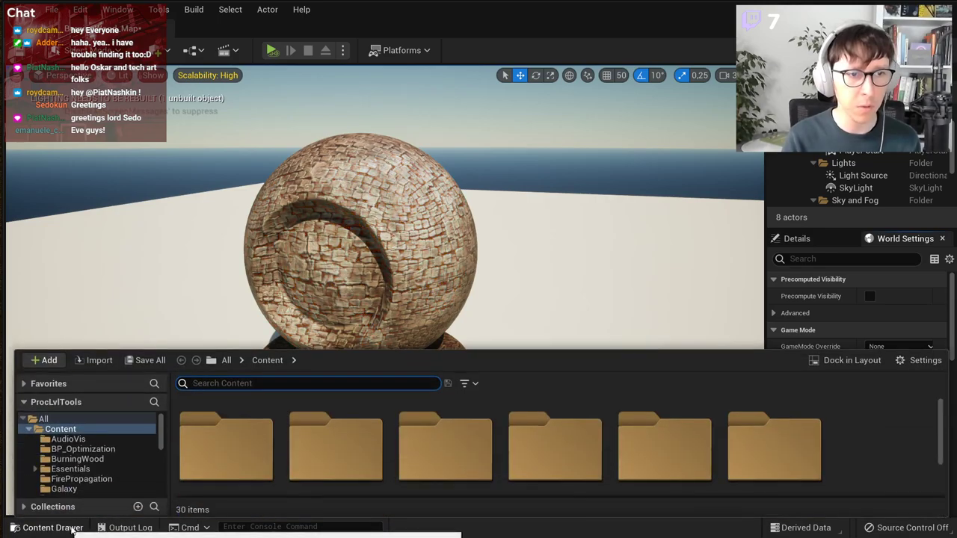
pyautogui.click(850, 362)
pyautogui.moveTo(54, 367); pyautogui.dragTo(112, 224)
pyautogui.moveTo(384, 202); pyautogui.dragTo(237, 181)
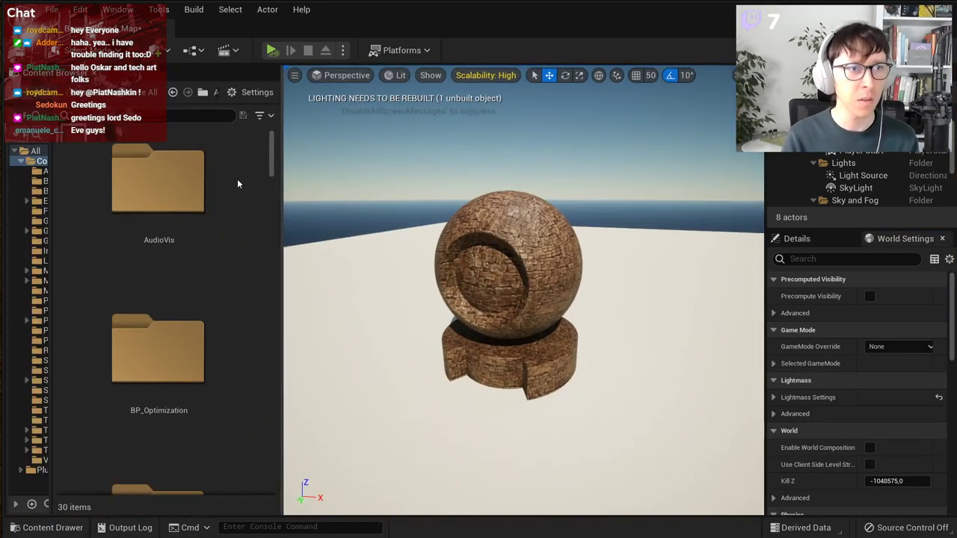
# Step: Set the Content Browser's view type to List
pyautogui.click(259, 115)
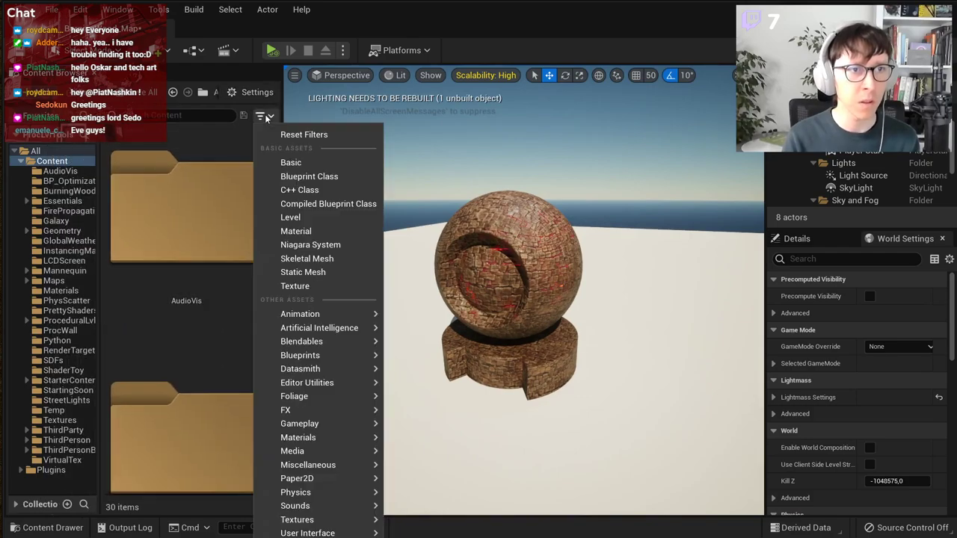
pyautogui.click(253, 92)
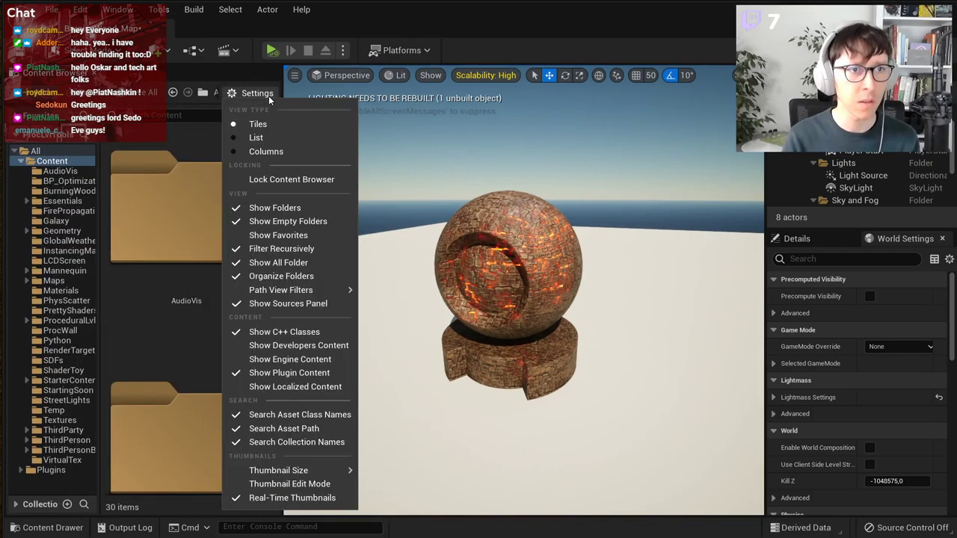
pyautogui.click(297, 139)
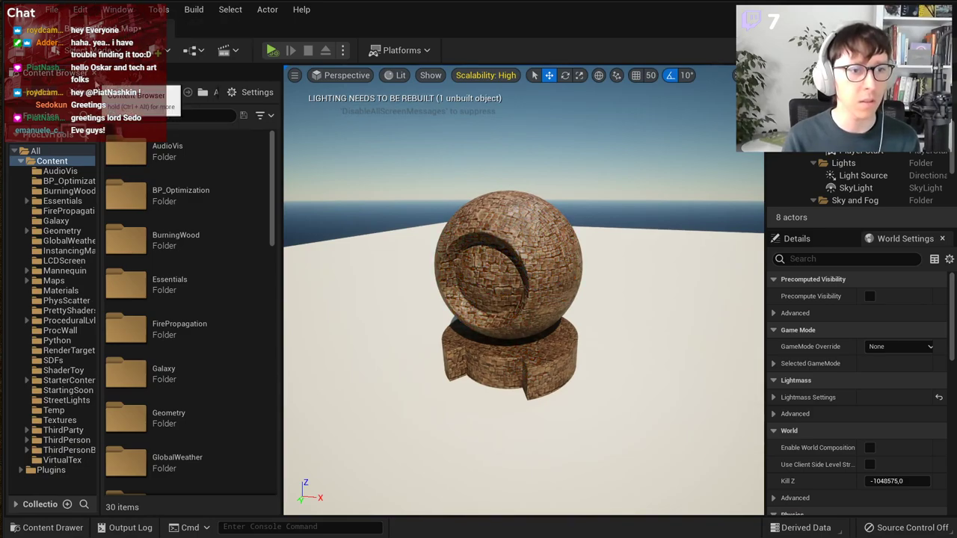
# Step: Save the editor layout under the streamer's first name with the description "My favourite layout"
pyautogui.click(158, 9)
pyautogui.moveTo(112, 11)
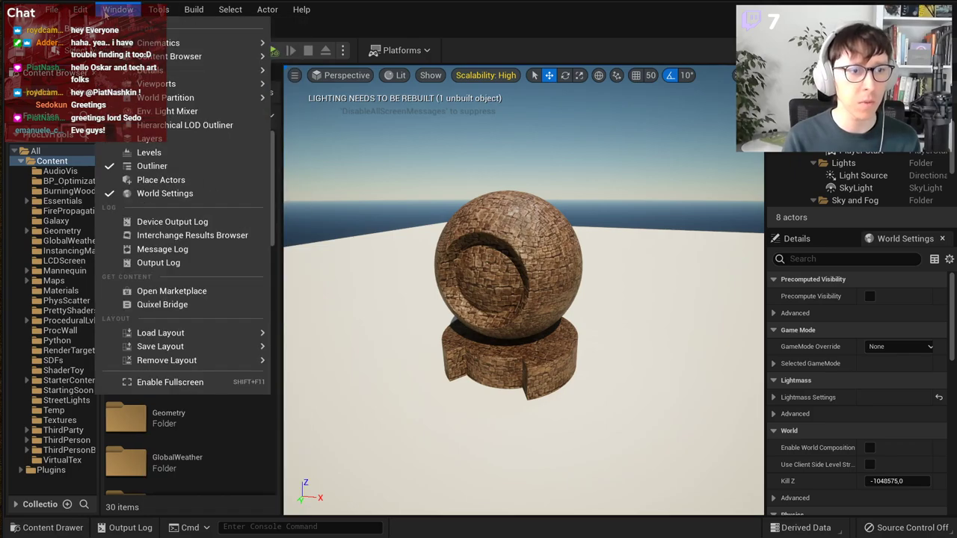
pyautogui.moveTo(254, 346)
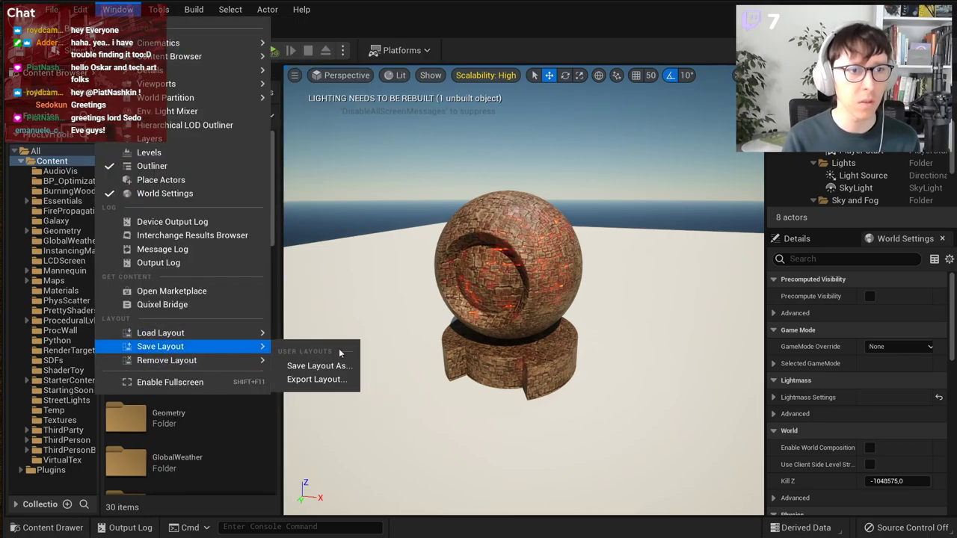
pyautogui.click(316, 365)
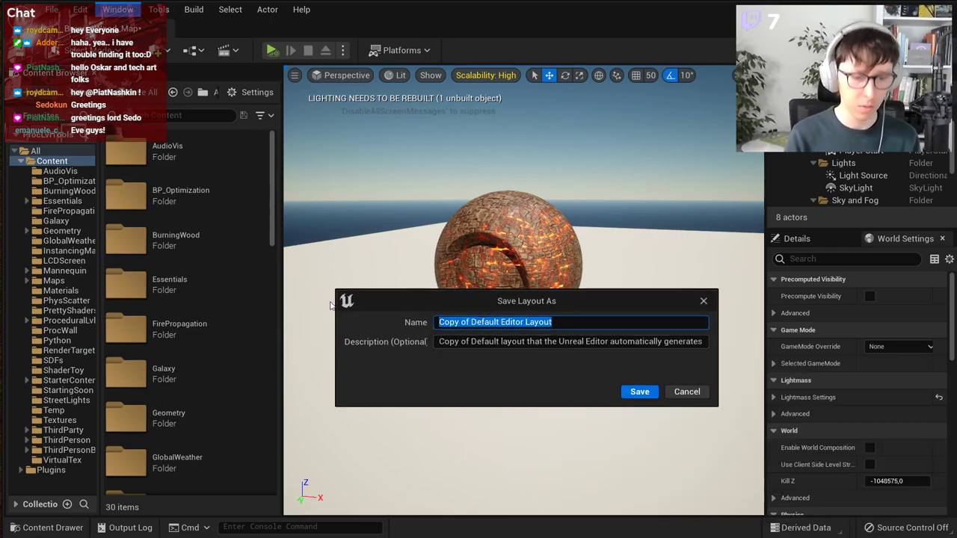
pyautogui.write('Oskar')
pyautogui.press('Tab')
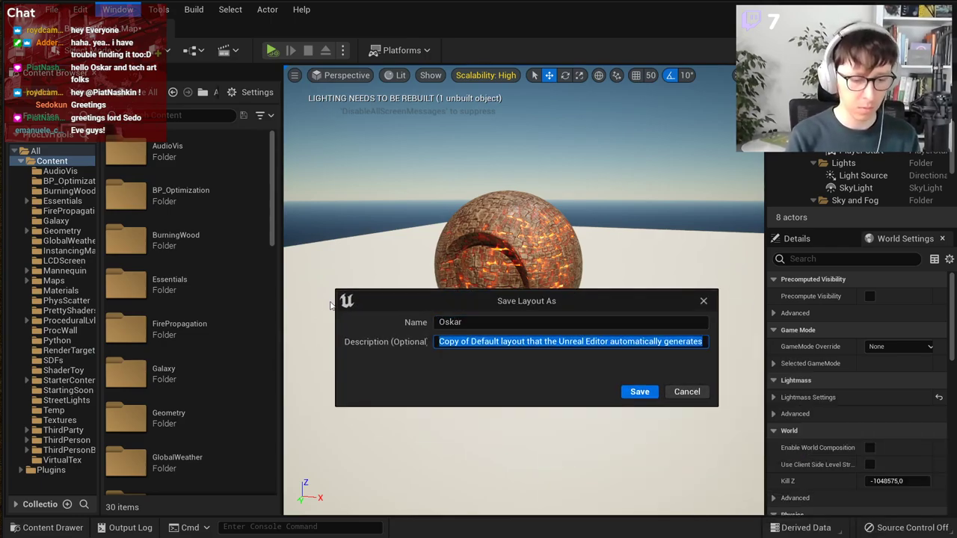
pyautogui.write('My favourite layout')
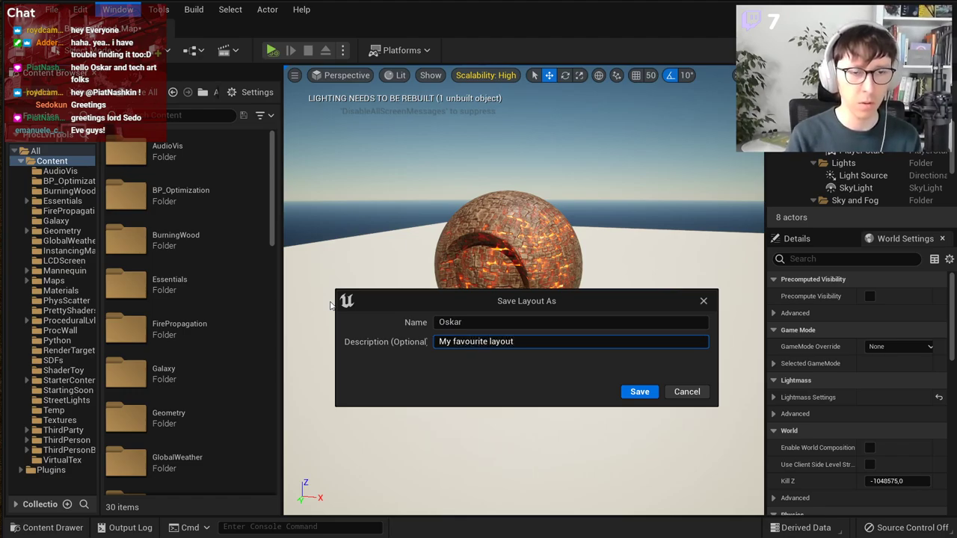
pyautogui.press('Return')
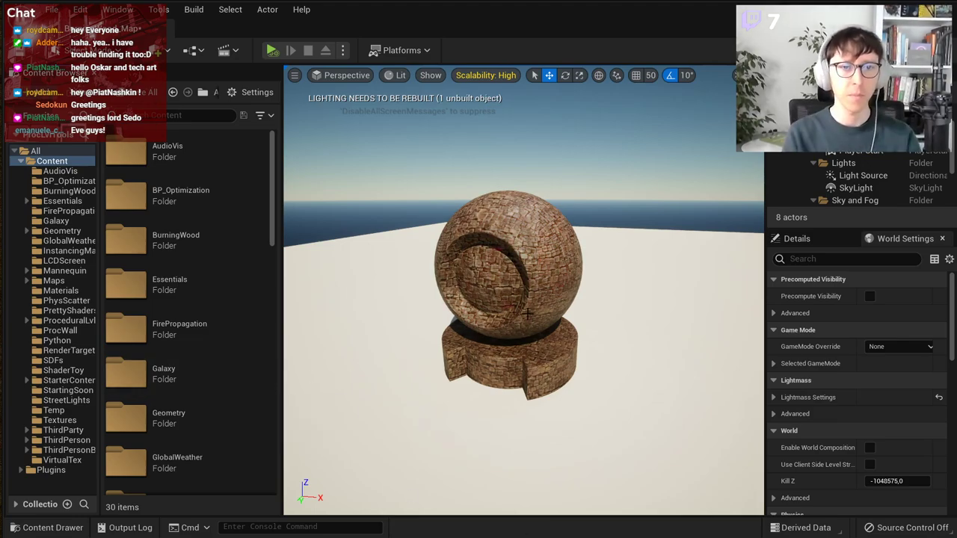
pyautogui.press('w')
pyautogui.moveTo(584, 170); pyautogui.dragTo(576, 163, button='right')
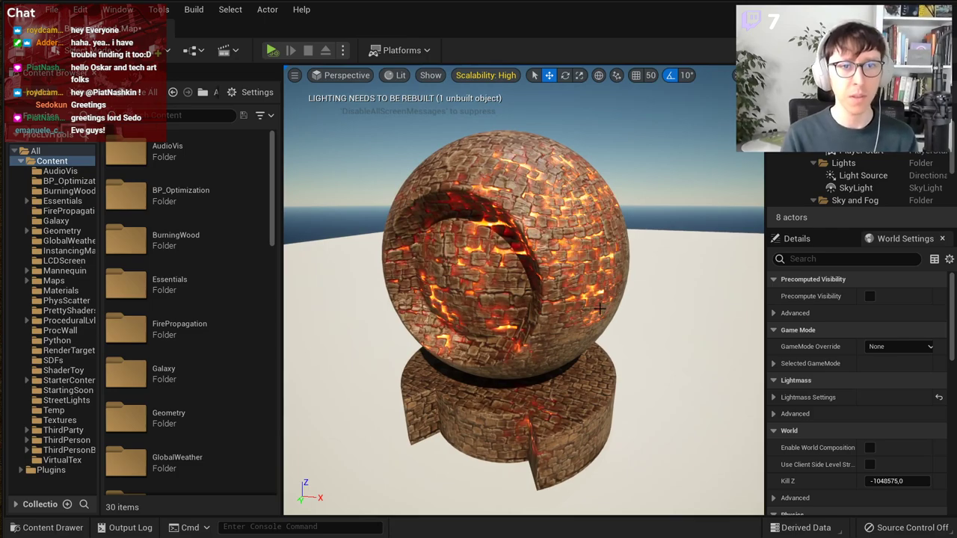
pyautogui.scroll(-4, 658, 289)
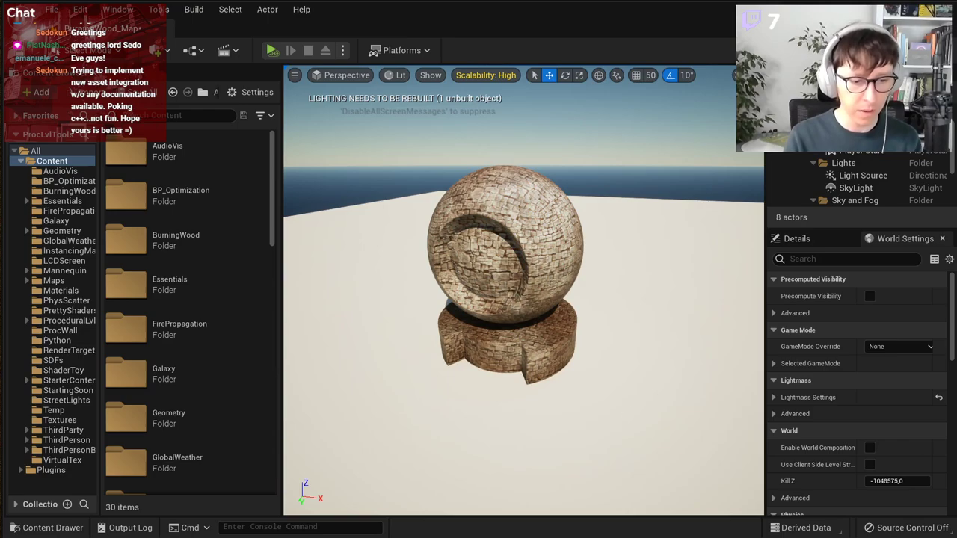
# Step: Bring the Discord window into view over the Unreal editor and open the Tech Art Aid server's unreal-engine channel
pyautogui.moveTo(956, 526); pyautogui.dragTo(454, 38)
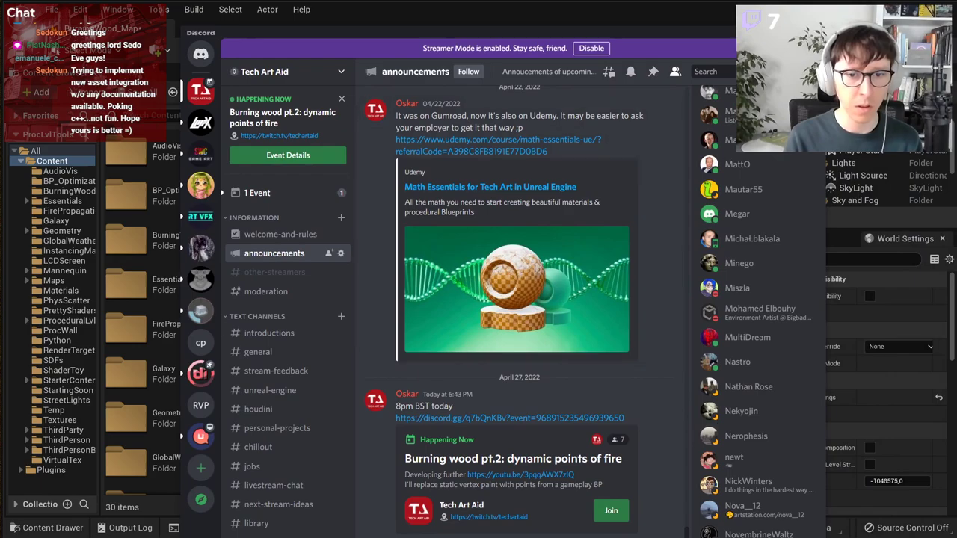
pyautogui.moveTo(825, 537); pyautogui.dragTo(889, 520)
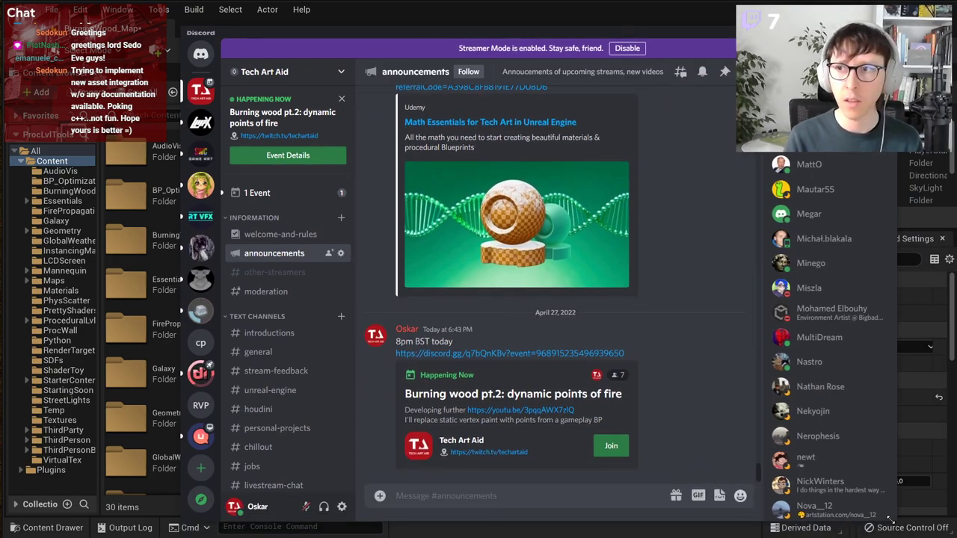
pyautogui.click(290, 395)
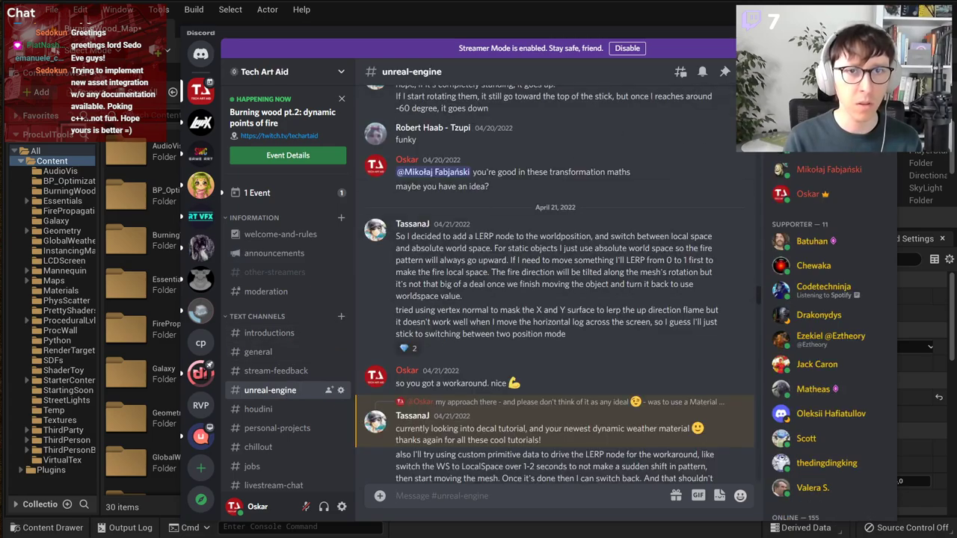
# Step: Search the Discord server for "direction", jump to the flame-direction message and read back to the original question with the burning log picture
pyautogui.click(802, 72)
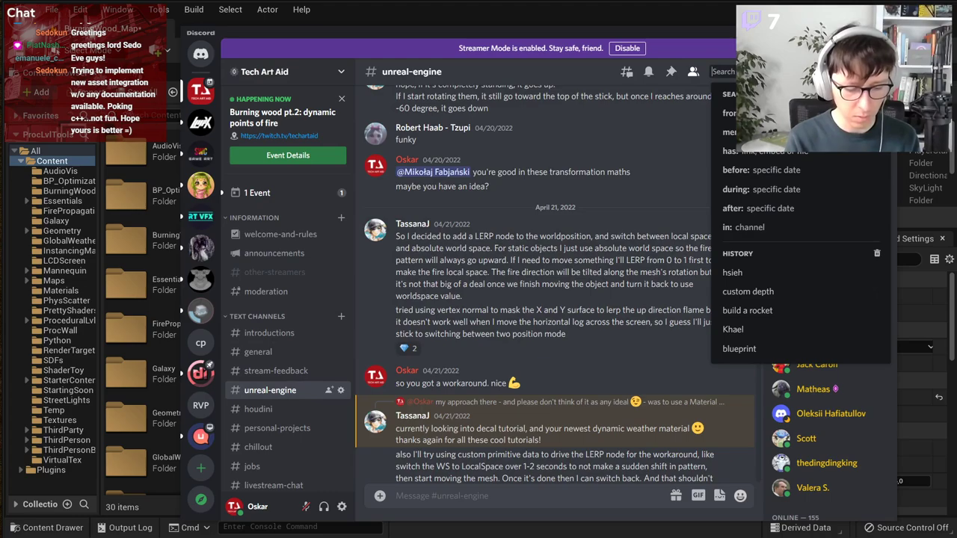
pyautogui.write('directio')
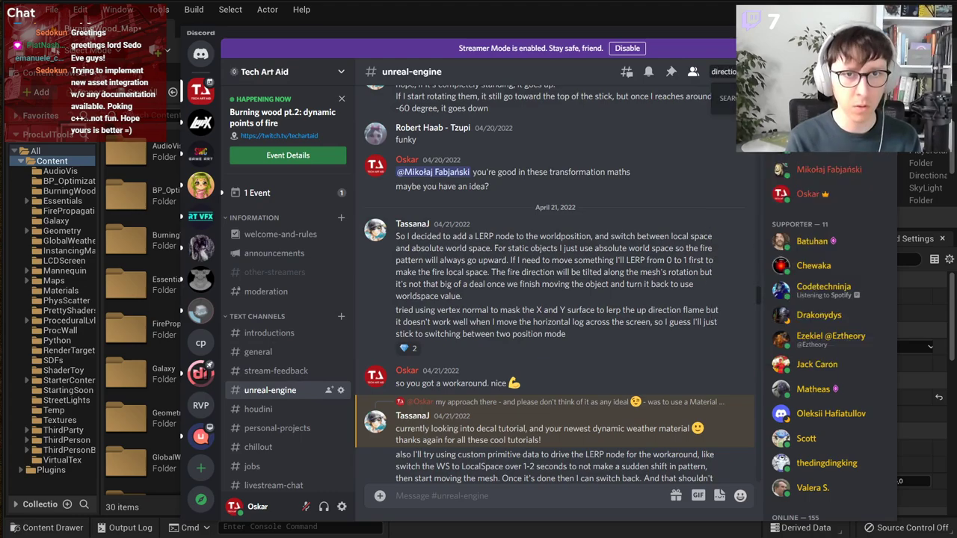
pyautogui.press('Return')
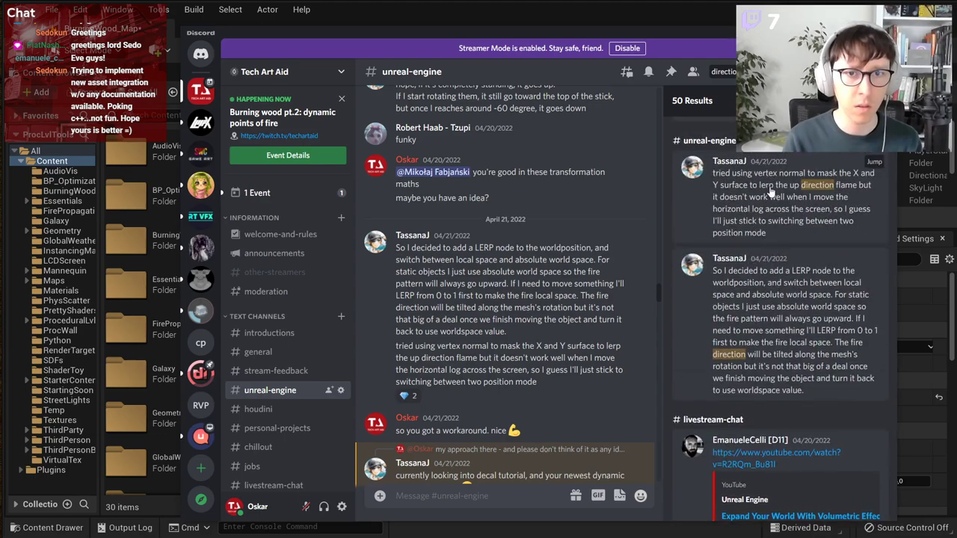
pyautogui.click(770, 191)
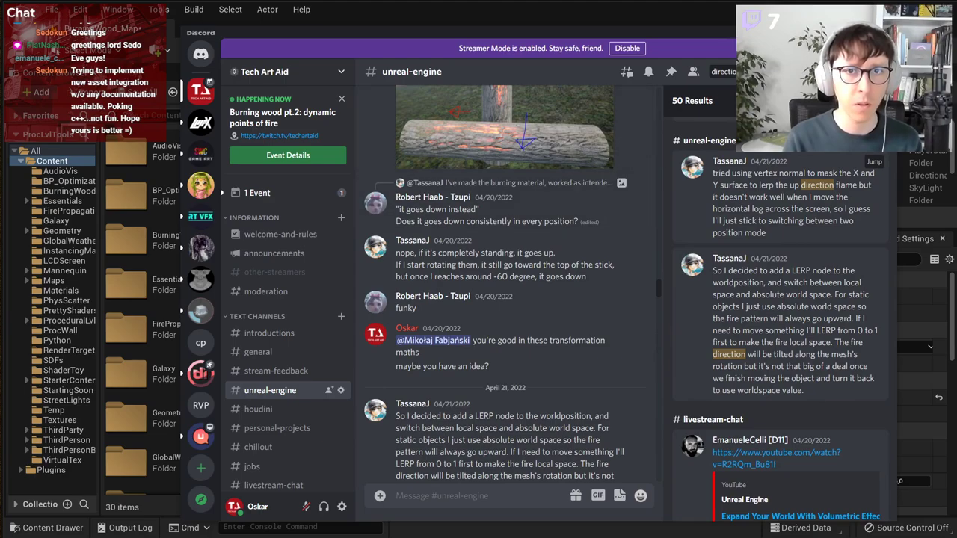
pyautogui.press('Escape')
pyautogui.scroll(3, 618, 275)
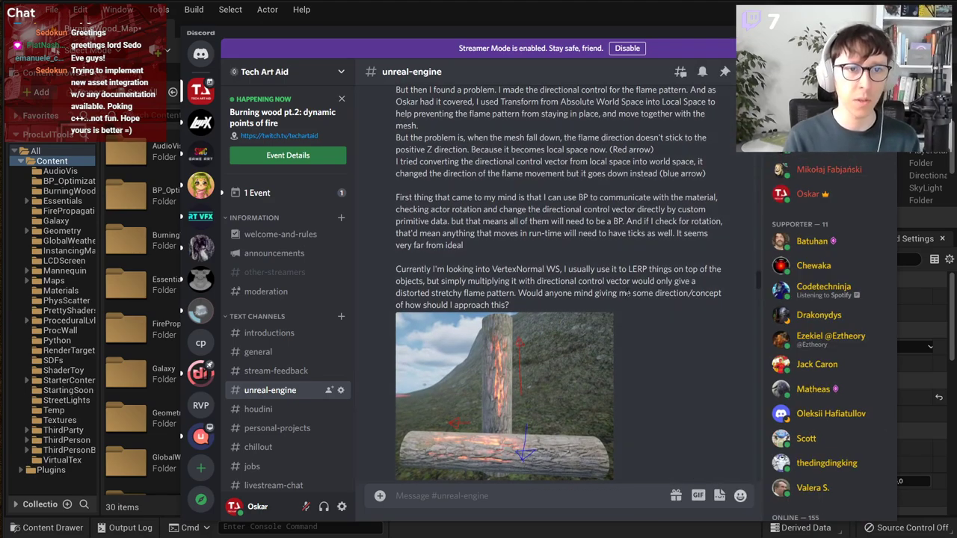
# Step: Compare the burning preview ball in the viewport with the flame-direction question and its log picture in Discord
pyautogui.moveTo(589, 33); pyautogui.dragTo(956, 41)
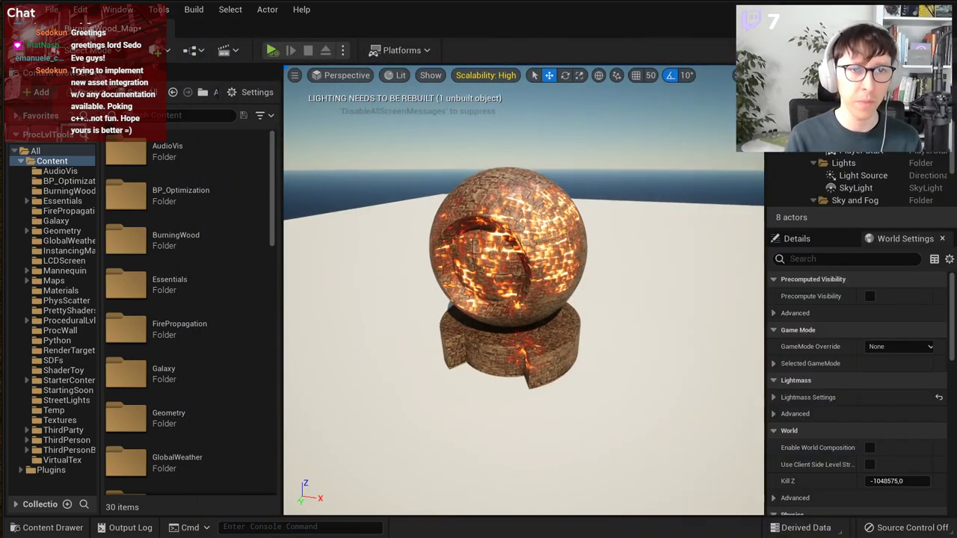
pyautogui.moveTo(508, 292); pyautogui.dragTo(553, 291, button='right')
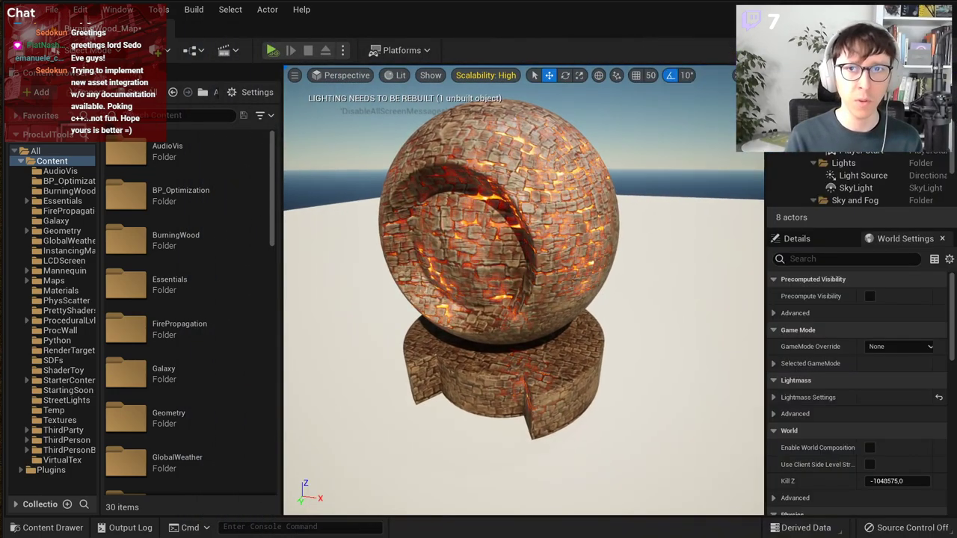
pyautogui.moveTo(956, 37); pyautogui.dragTo(702, 26)
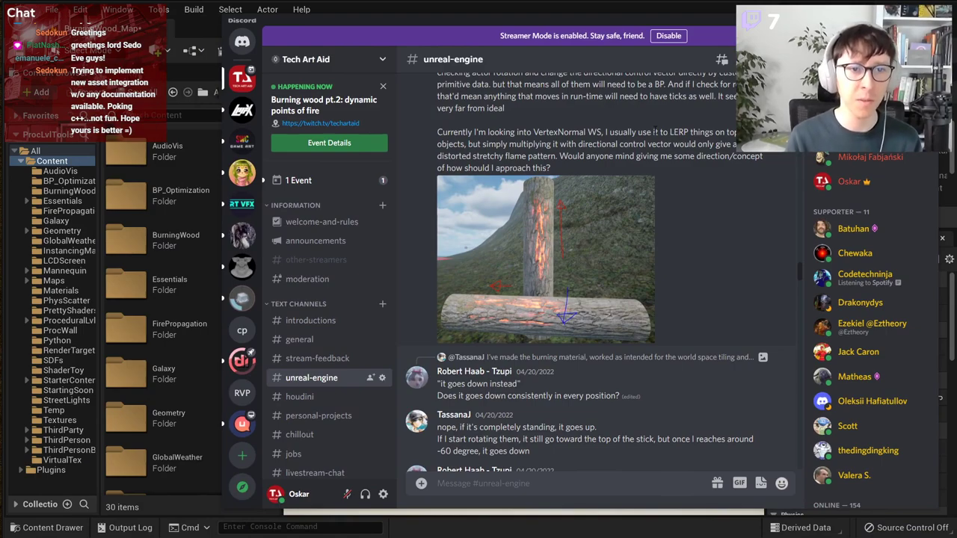
pyautogui.scroll(3, 640, 186)
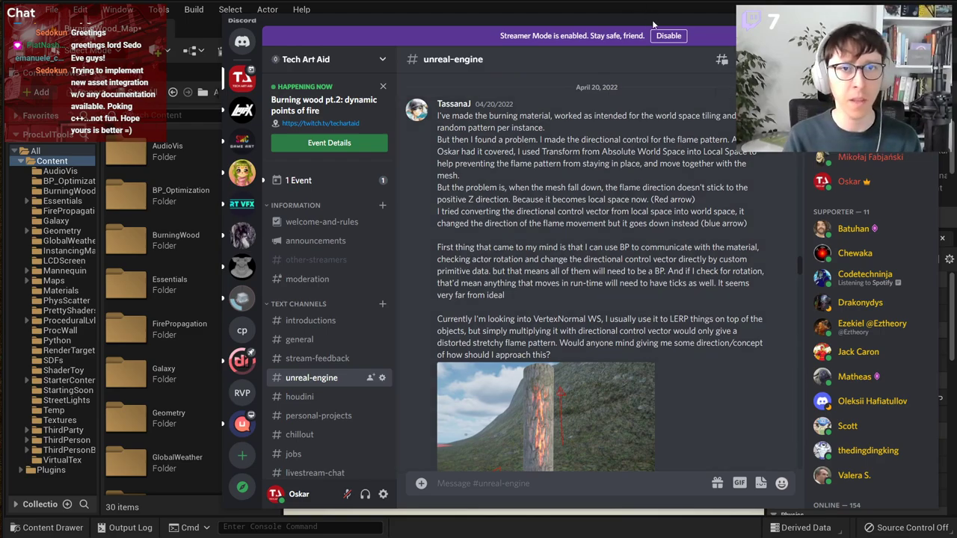
# Step: Move Discord out of the way, then select and focus the preview ball to examine its burning pattern up close
pyautogui.moveTo(628, 23); pyautogui.dragTo(956, 26)
pyautogui.click(606, 232)
pyautogui.press('f')
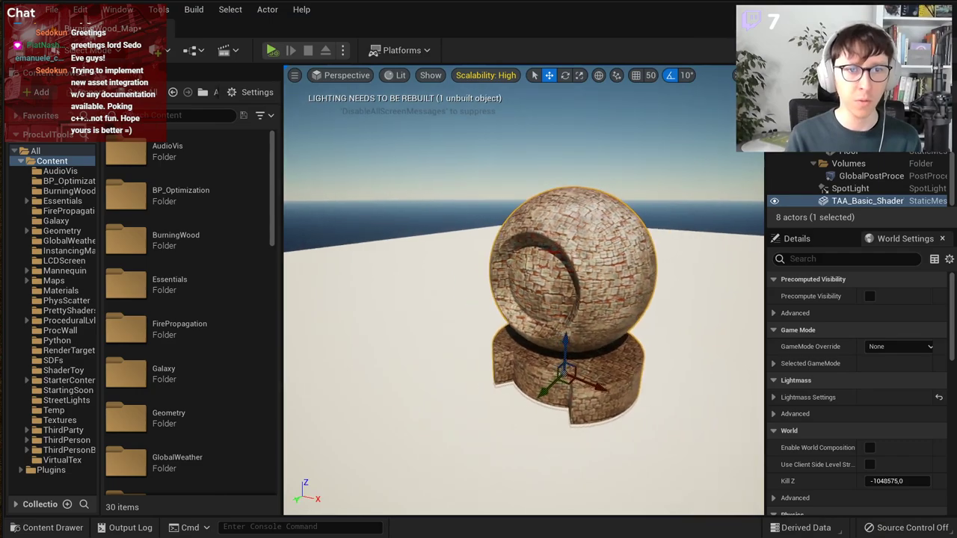
pyautogui.moveTo(560, 381); pyautogui.dragTo(528, 391, button='right')
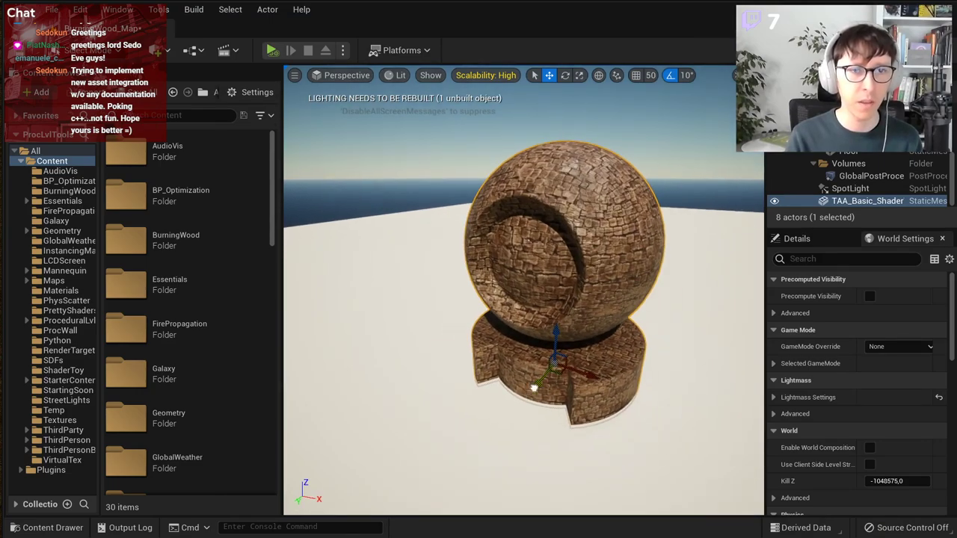
pyautogui.keyDown('alt'); pyautogui.moveTo(533, 387); pyautogui.dragTo(503, 393); pyautogui.keyUp('alt')
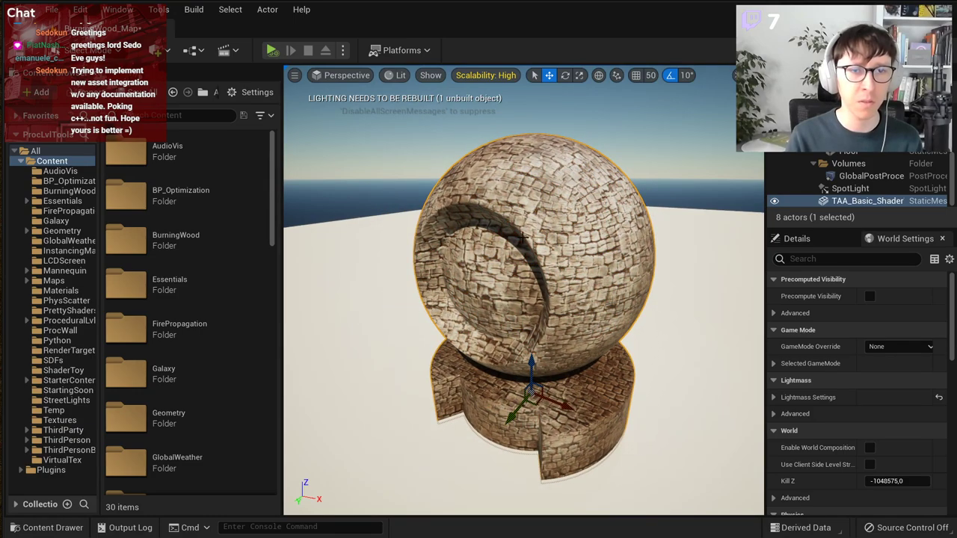
pyautogui.keyDown('alt'); pyautogui.moveTo(584, 256); pyautogui.dragTo(595, 257); pyautogui.keyUp('alt')
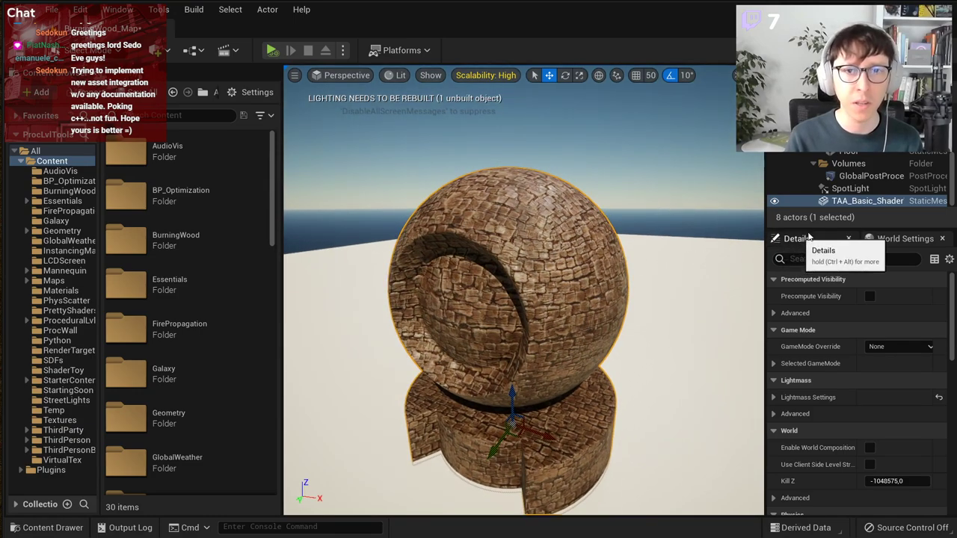
# Step: Bring Discord back to review the burning logs picture and its replies, and move the window aside again
pyautogui.moveTo(956, 41); pyautogui.dragTo(568, 23)
pyautogui.scroll(-5, 585, 323)
pyautogui.scroll(2, 585, 322)
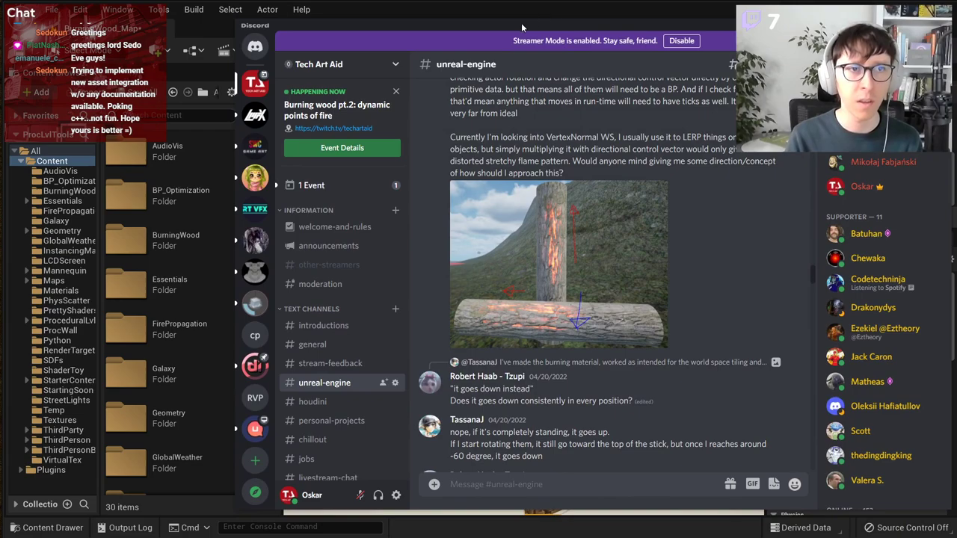
pyautogui.moveTo(522, 28); pyautogui.dragTo(956, 162)
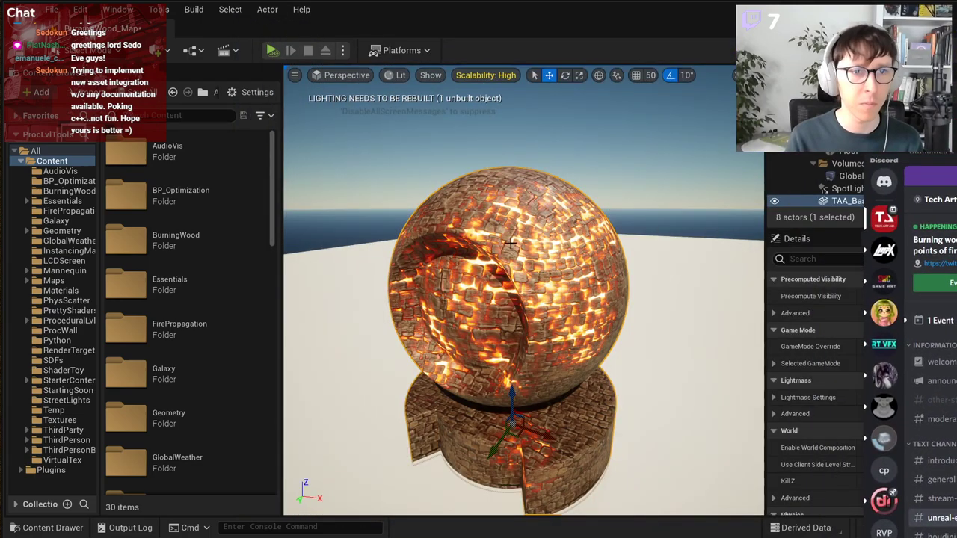
# Step: Open the M_BurningWood material from the preview ball's details and examine the nodes that convert heat to color
pyautogui.click(493, 223)
pyautogui.scroll(-3, 817, 373)
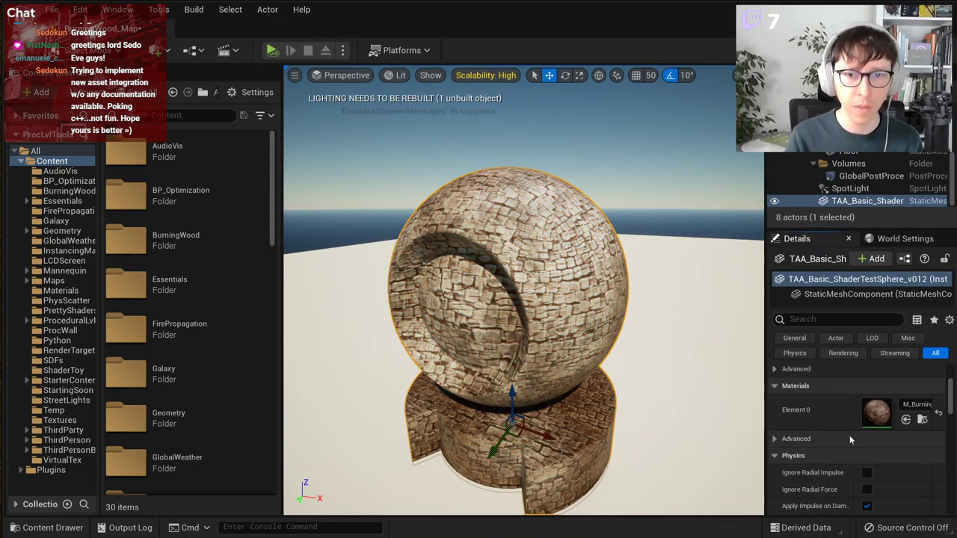
pyautogui.doubleClick(874, 409)
pyautogui.moveTo(892, 254); pyautogui.dragTo(472, 23)
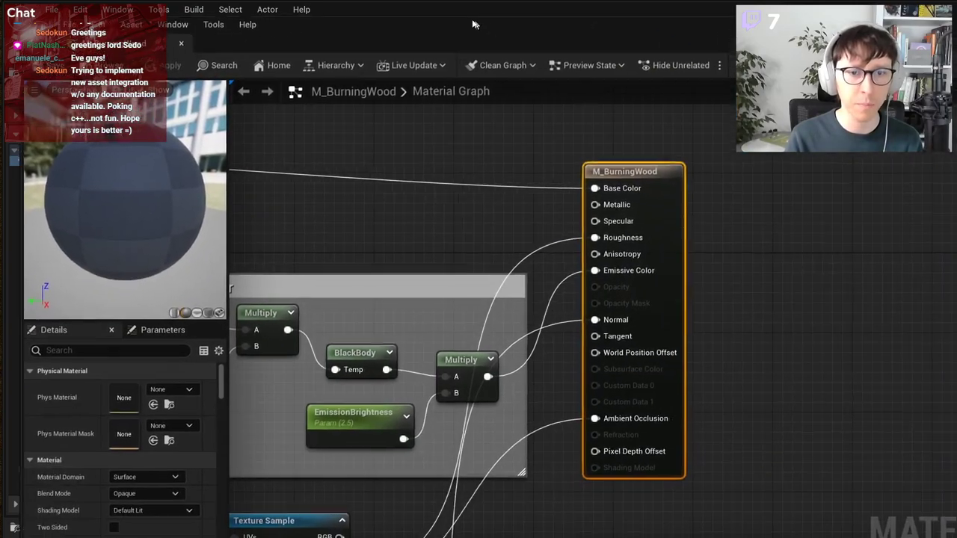
pyautogui.scroll(-2, 469, 242)
pyautogui.moveTo(468, 243); pyautogui.dragTo(796, 185, button='right')
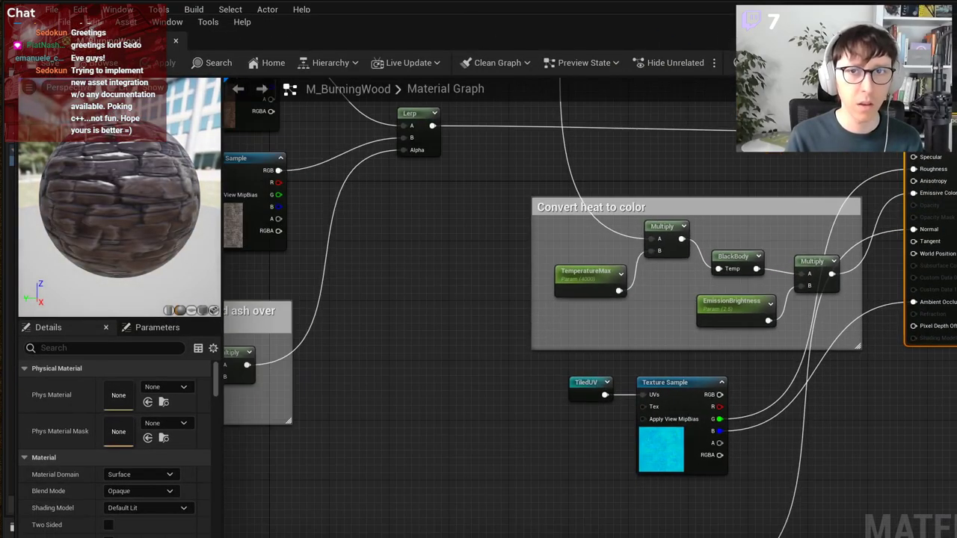
# Step: Locate the ball's M_BurningWood material in the Content Browser, duplicate it as M_BurningWood_Better and save the copy
pyautogui.hotkey('alt', 'Tab')
pyautogui.click(921, 420)
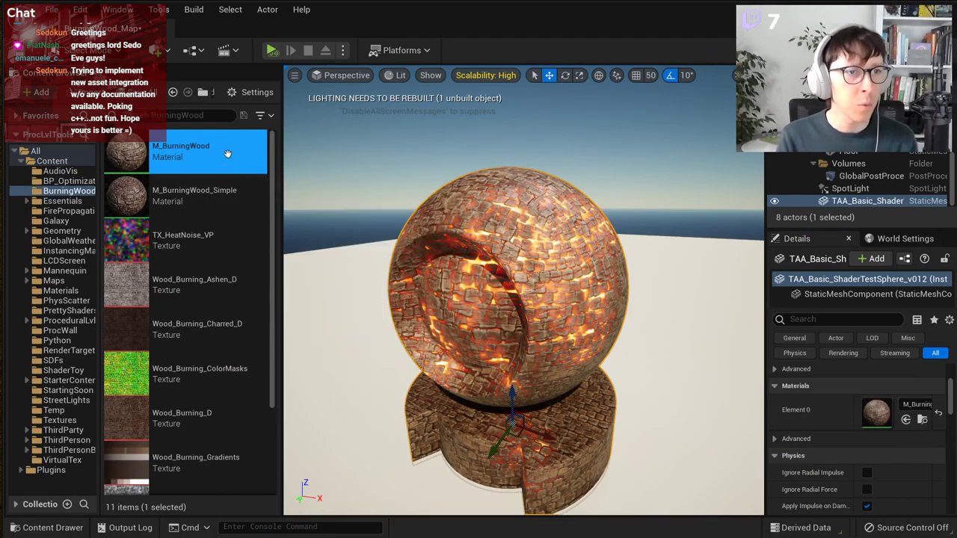
pyautogui.rightClick(227, 154)
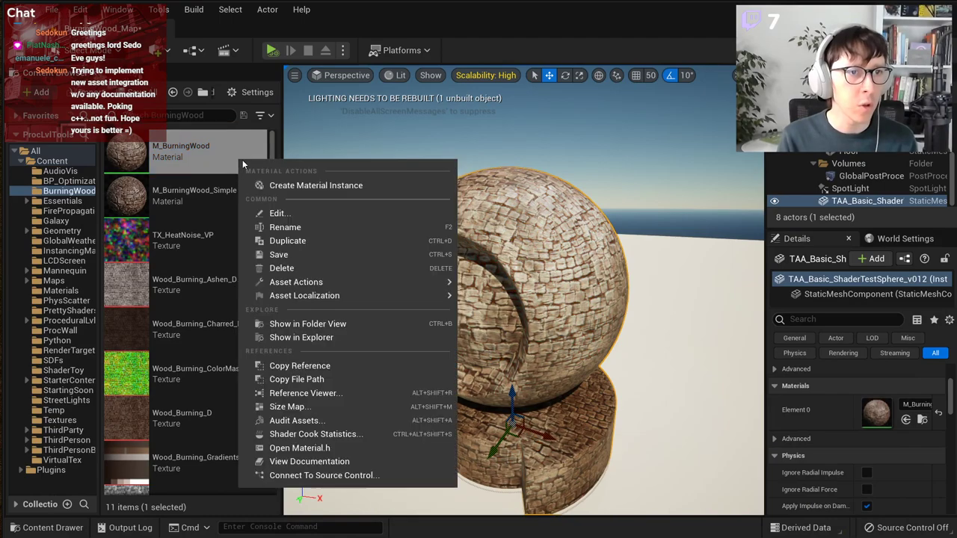
pyautogui.click(314, 241)
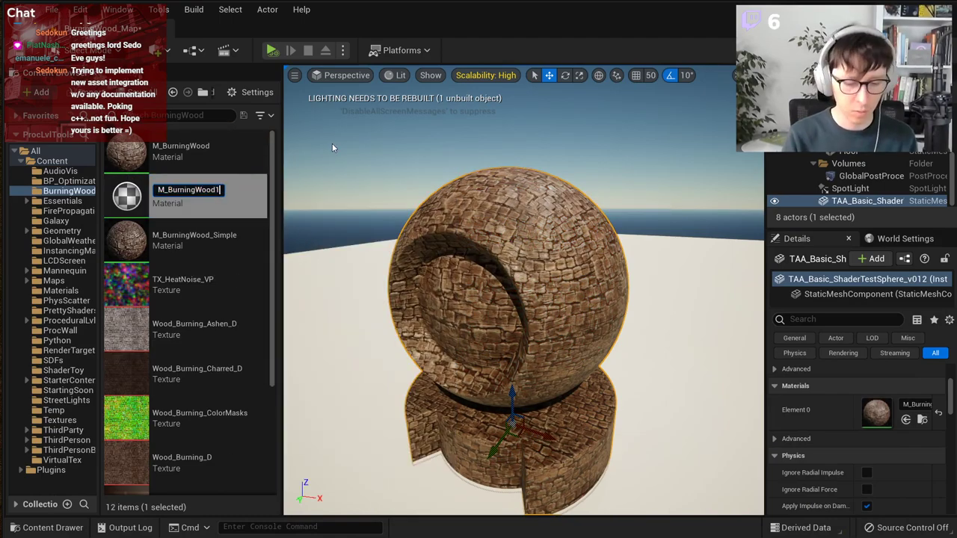
pyautogui.press('BackSpace')
pyautogui.write('_')
pyautogui.write('Better')
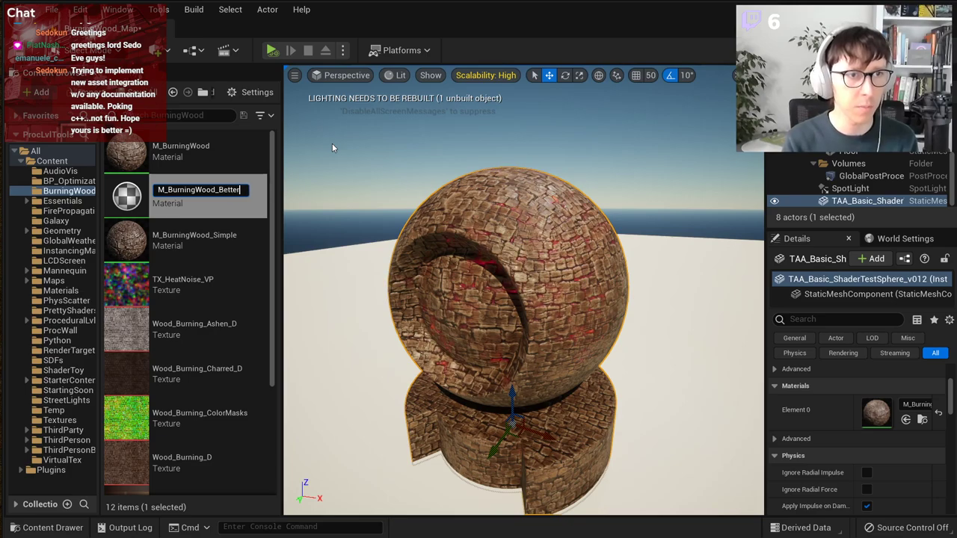
pyautogui.press('Return')
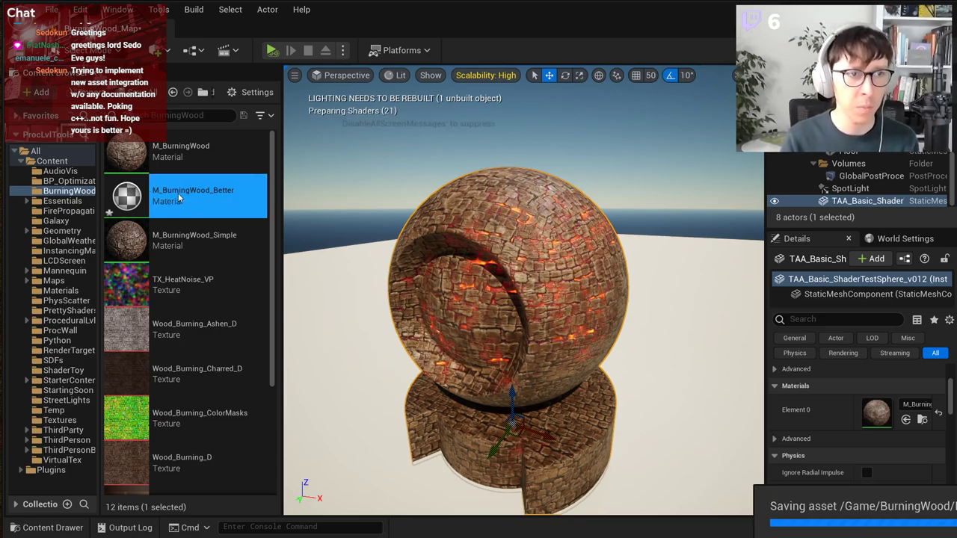
# Step: Assign M_BurningWood_Better to the preview ball's material Element 0 and open it in an enlarged material editor window
pyautogui.click(905, 419)
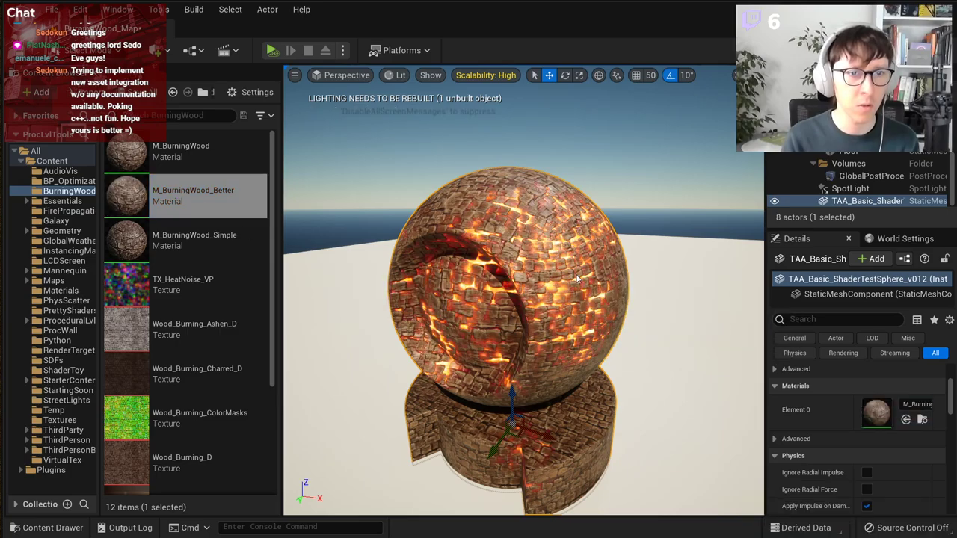
pyautogui.doubleClick(872, 417)
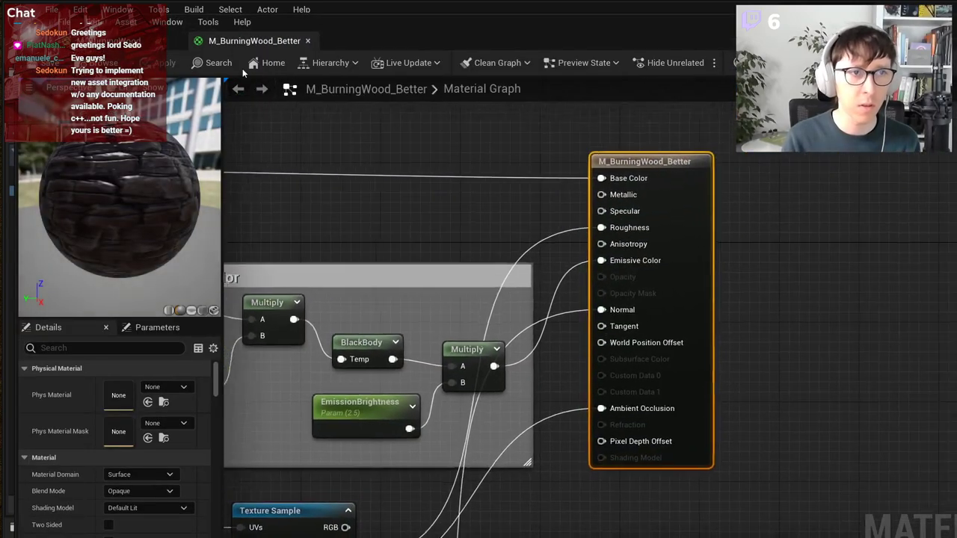
pyautogui.moveTo(530, 25); pyautogui.dragTo(517, 21)
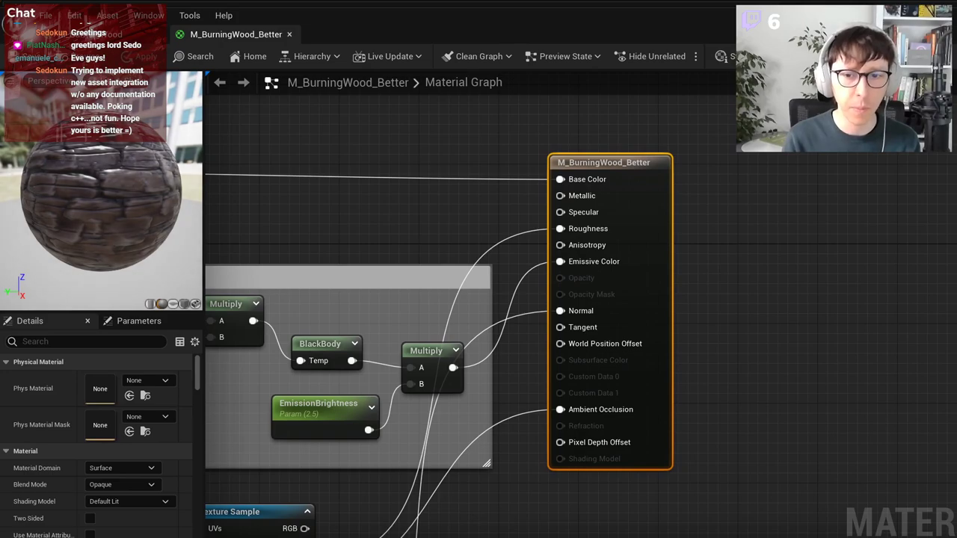
# Step: Survey the M_BurningWood_Better graph from the heat-to-color nodes back to the animated world-space noise group
pyautogui.hotkey('alt', 'Tab')
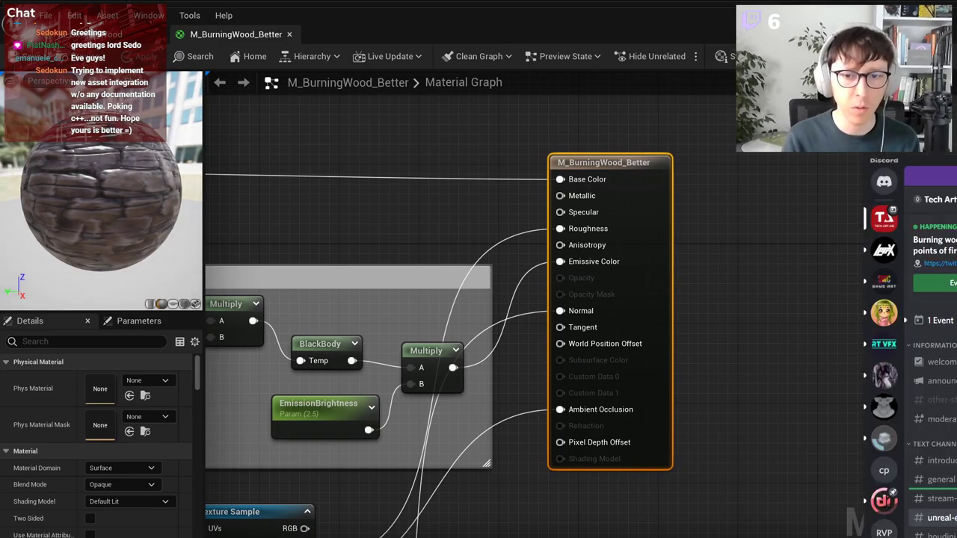
pyautogui.hotkey('alt', 'Tab')
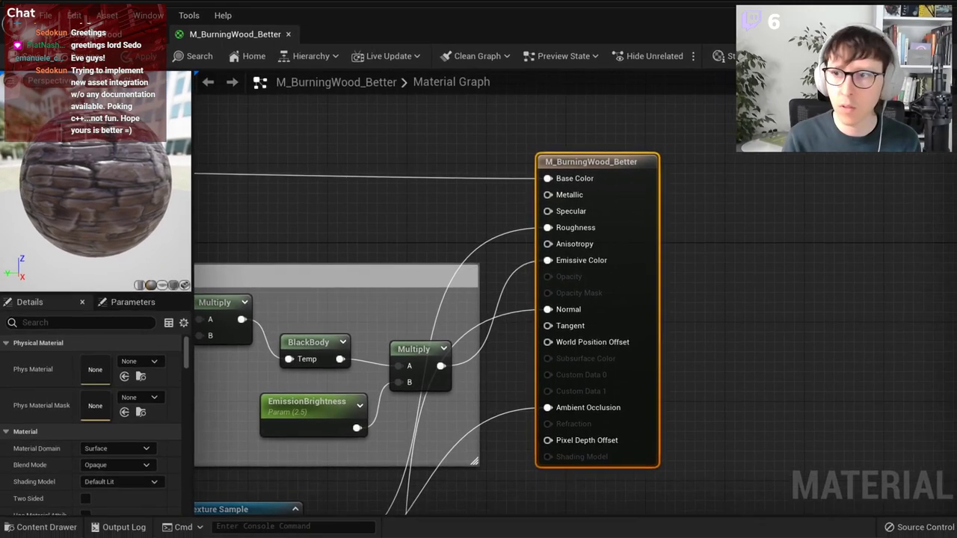
pyautogui.scroll(-3, 291, 236)
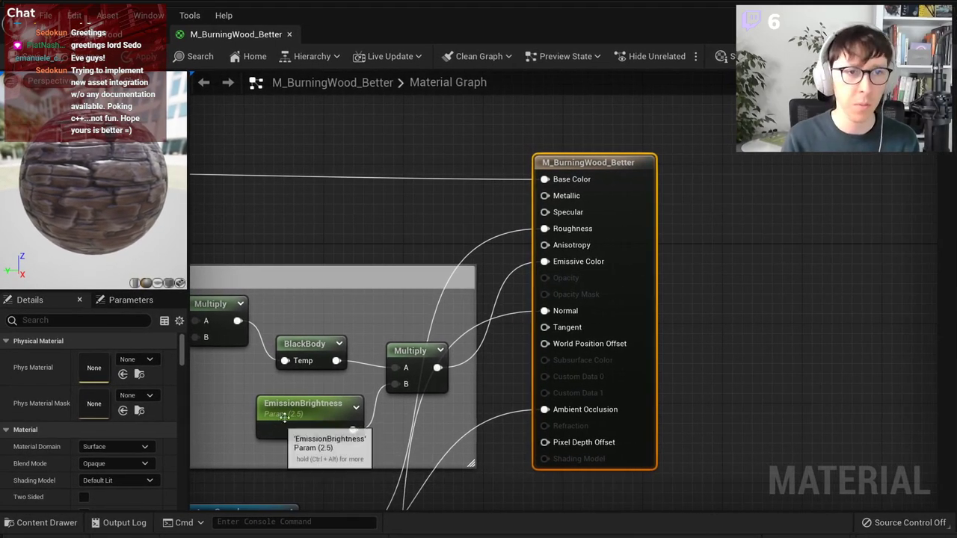
pyautogui.moveTo(289, 237); pyautogui.dragTo(665, 187, button='right')
pyautogui.scroll(-3, 441, 258)
pyautogui.moveTo(442, 258); pyautogui.dragTo(537, 397, button='right')
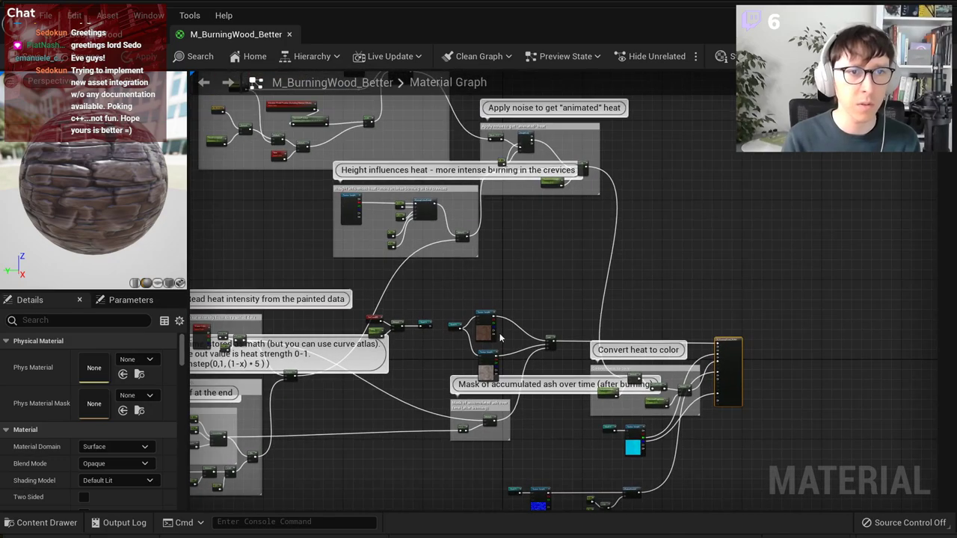
pyautogui.moveTo(495, 282); pyautogui.dragTo(557, 314, button='right')
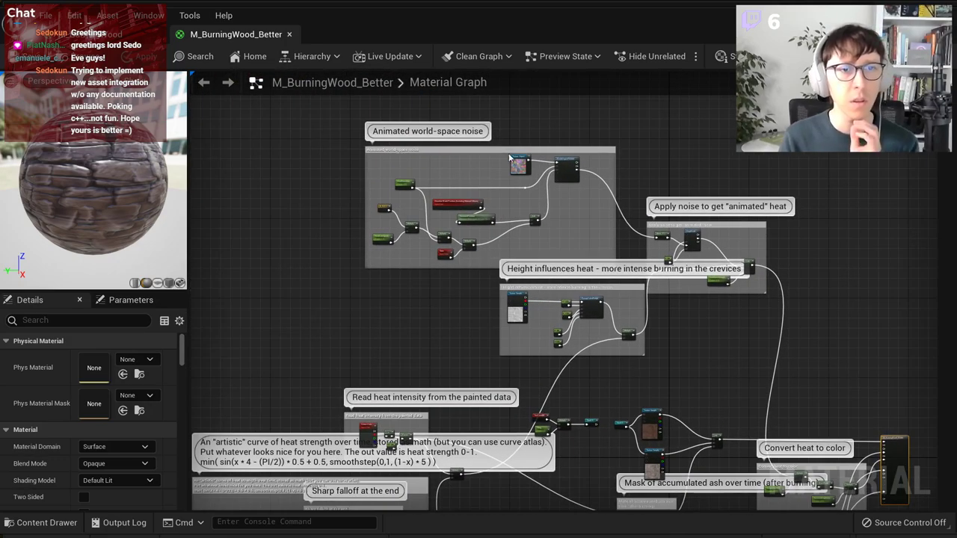
pyautogui.scroll(5, 501, 179)
pyautogui.scroll(-5, 720, 326)
pyautogui.moveTo(827, 302); pyautogui.dragTo(639, 207, button='right')
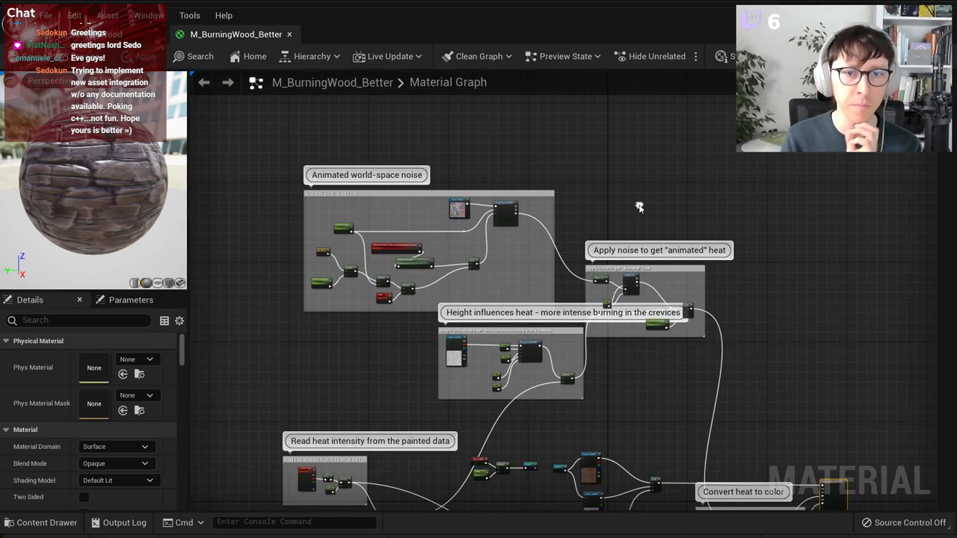
# Step: Set the default value of the HeatNoiseSize parameter in the animated world-space noise group to 150
pyautogui.scroll(4, 446, 211)
pyautogui.moveTo(338, 243); pyautogui.dragTo(571, 292, button='right')
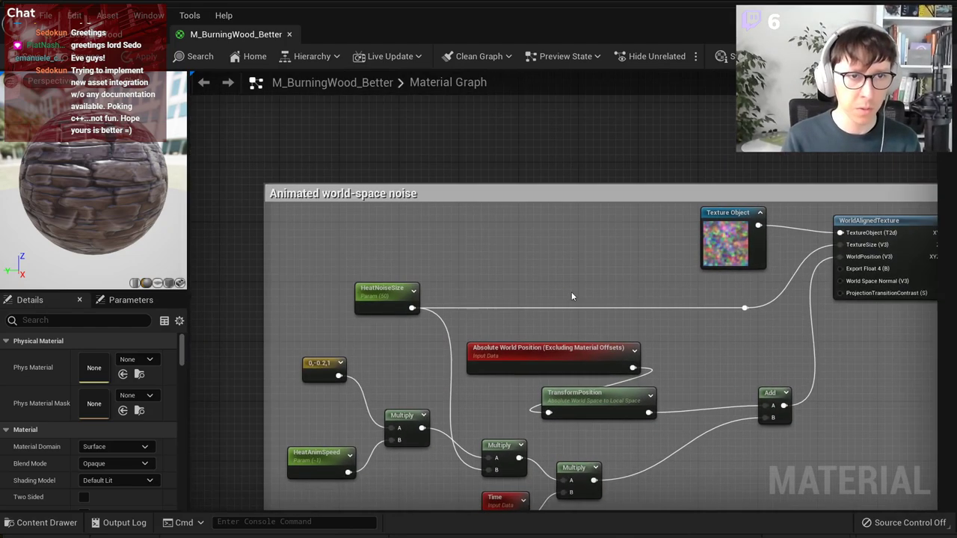
pyautogui.click(381, 295)
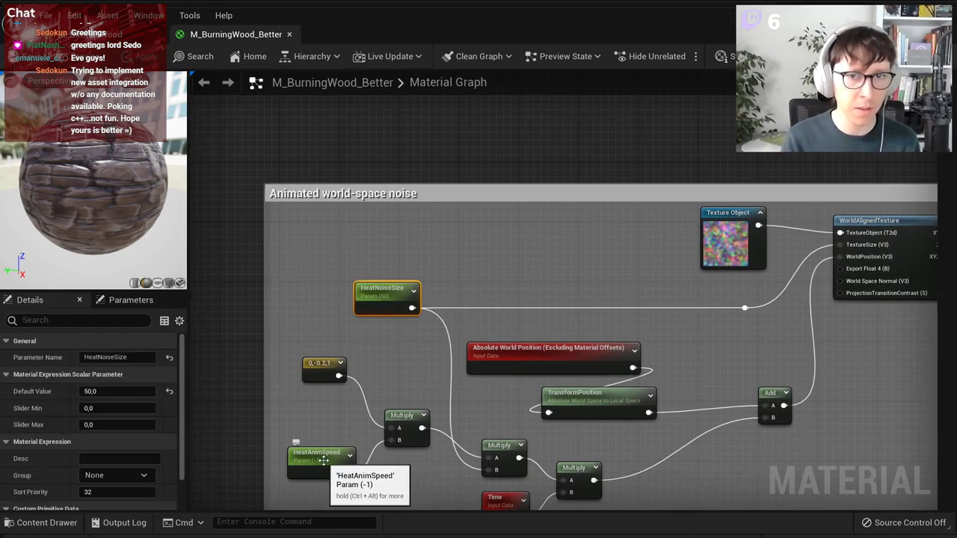
pyautogui.click(118, 391)
pyautogui.write('15')
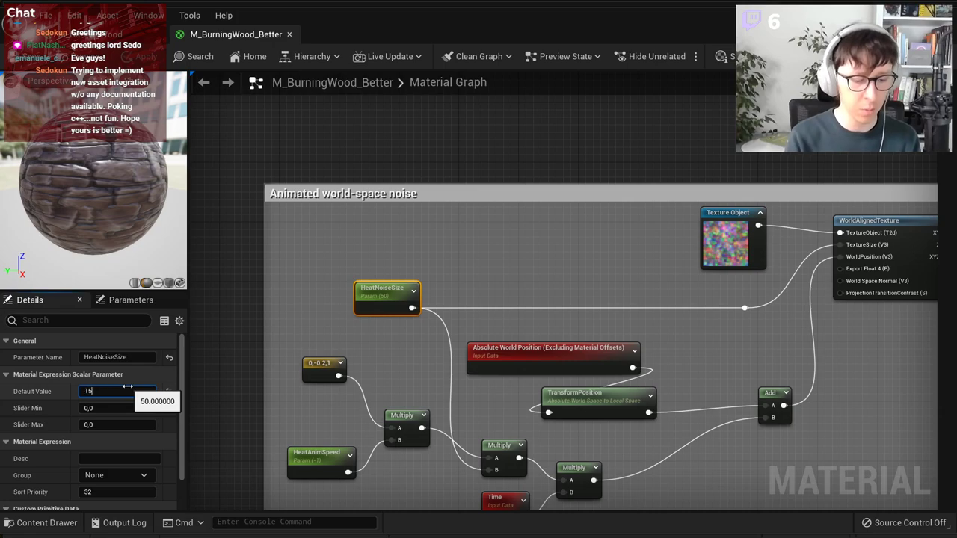
pyautogui.write('0')
pyautogui.press('Return')
# Step: Examine the nodes that apply noise and height to the heat, including the Texture Sample of the height group
pyautogui.scroll(-4, 648, 213)
pyautogui.moveTo(810, 328); pyautogui.dragTo(502, 232, button='right')
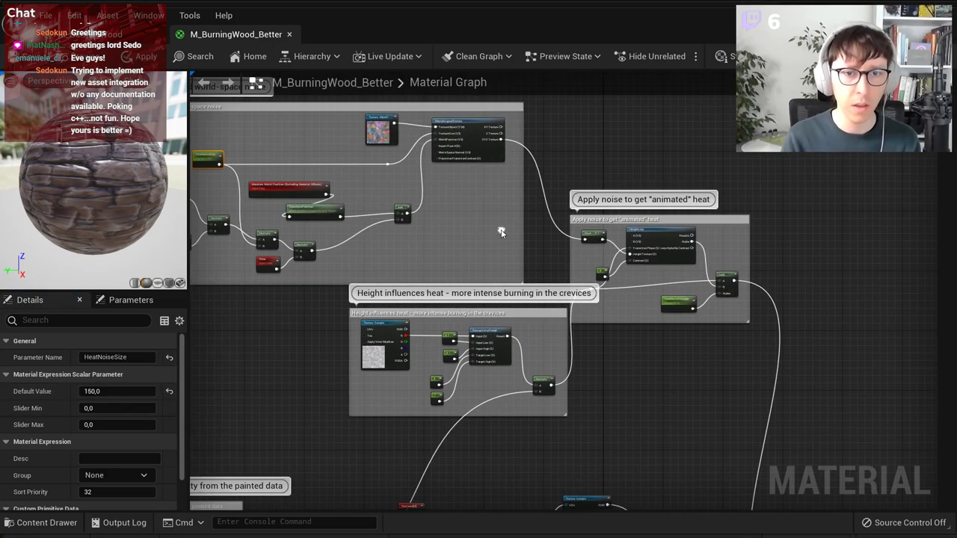
pyautogui.moveTo(618, 360); pyautogui.dragTo(786, 193, button='right')
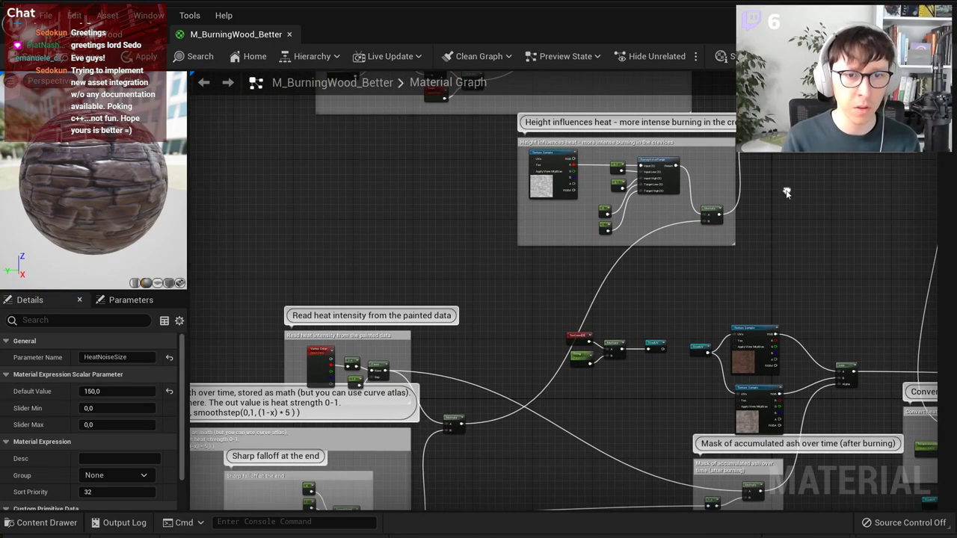
pyautogui.moveTo(789, 239); pyautogui.dragTo(713, 335, button='right')
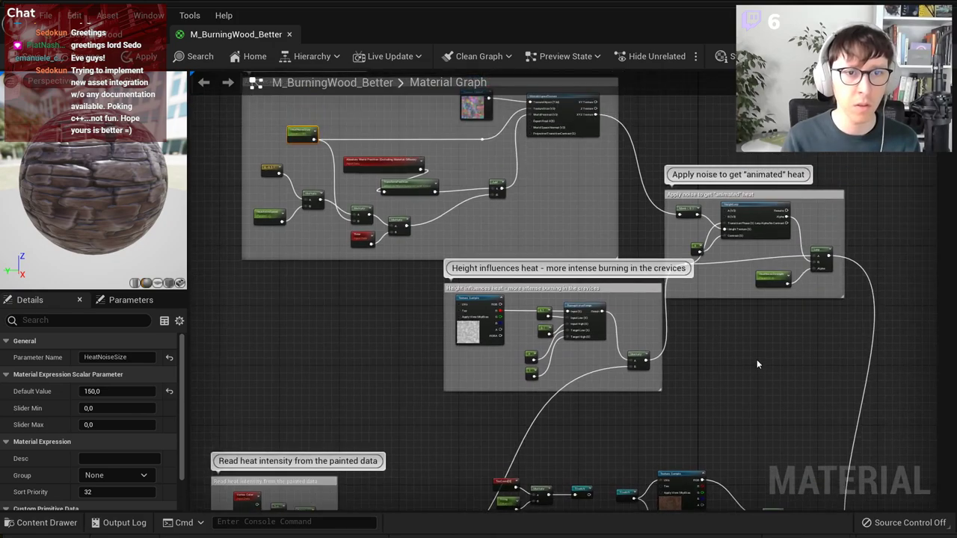
pyautogui.moveTo(757, 359); pyautogui.dragTo(772, 420, button='right')
pyautogui.scroll(3, 490, 340)
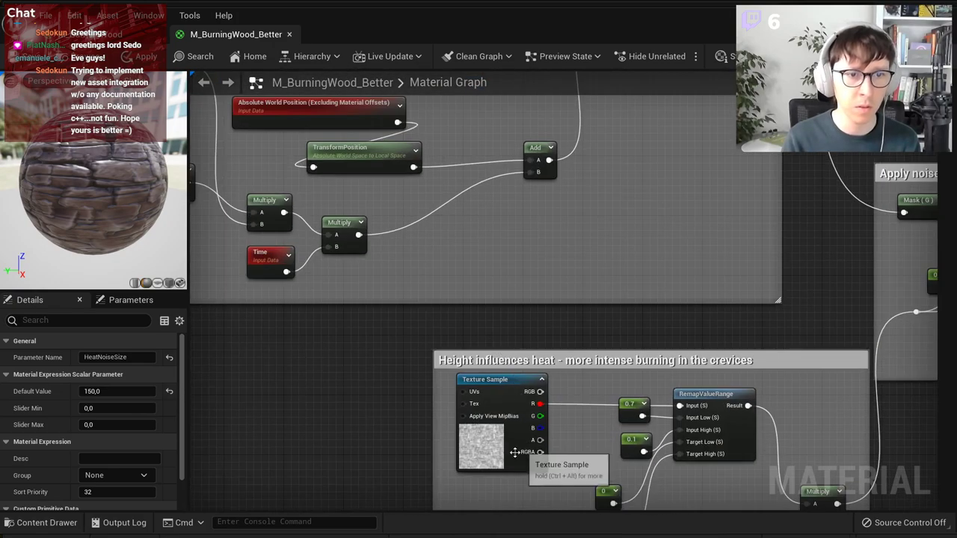
pyautogui.click(472, 456)
pyautogui.moveTo(813, 403); pyautogui.dragTo(797, 361, button='right')
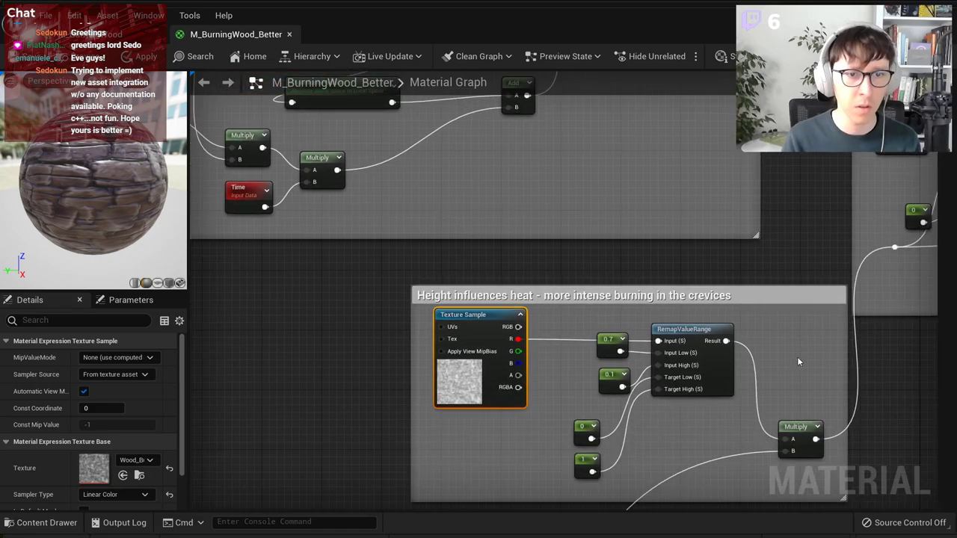
pyautogui.scroll(3, 620, 408)
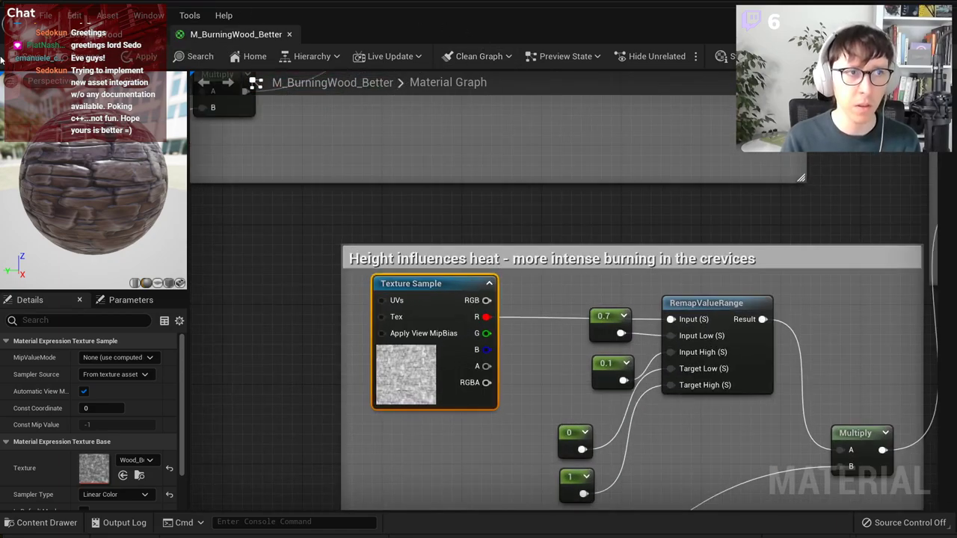
# Step: Arrange the material editor beside the level's ball, narrowing the Content Browser and the material preview pane
pyautogui.moveTo(281, 16); pyautogui.dragTo(856, 25)
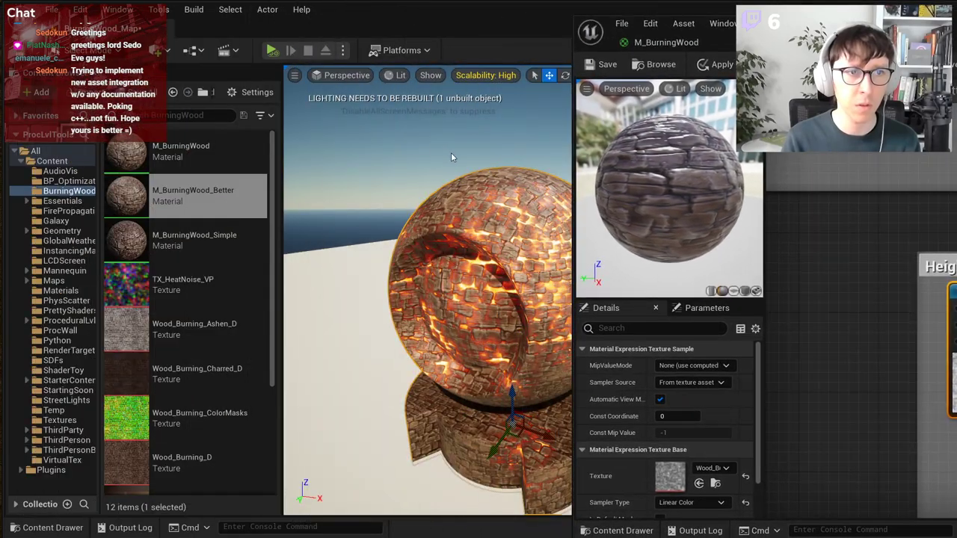
pyautogui.moveTo(281, 167); pyautogui.dragTo(72, 178)
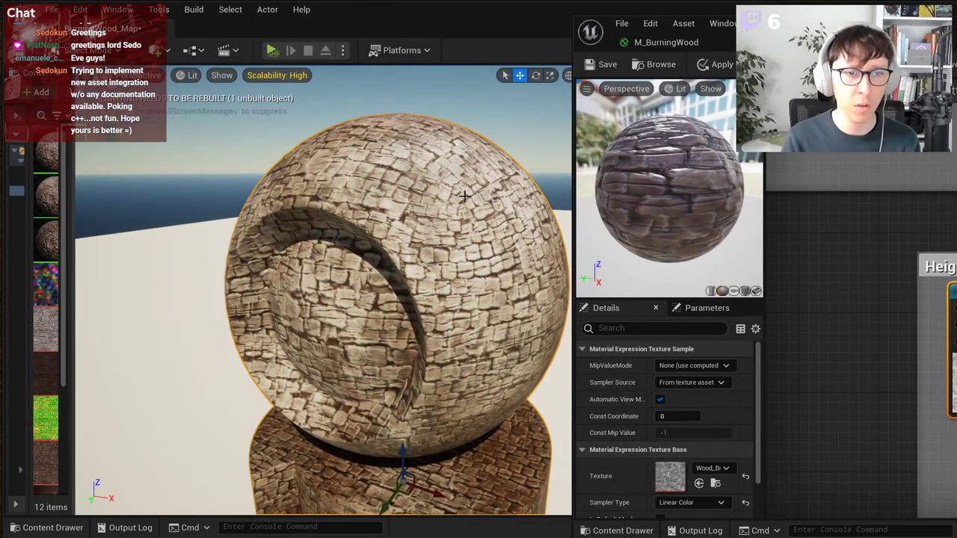
pyautogui.moveTo(763, 216); pyautogui.dragTo(688, 215)
# Step: Find the group that reads heat intensity from painted data, shifting the material editor window to show more of the graph
pyautogui.scroll(-8, 717, 233)
pyautogui.moveTo(799, 303); pyautogui.dragTo(932, 277, button='right')
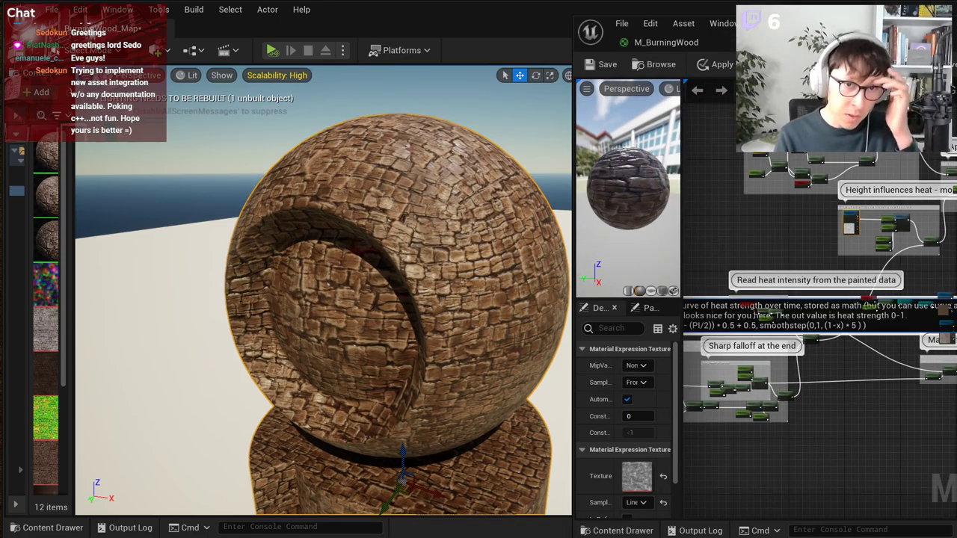
pyautogui.click(831, 434)
pyautogui.moveTo(830, 434); pyautogui.dragTo(948, 423, button='right')
pyautogui.scroll(2, 816, 300)
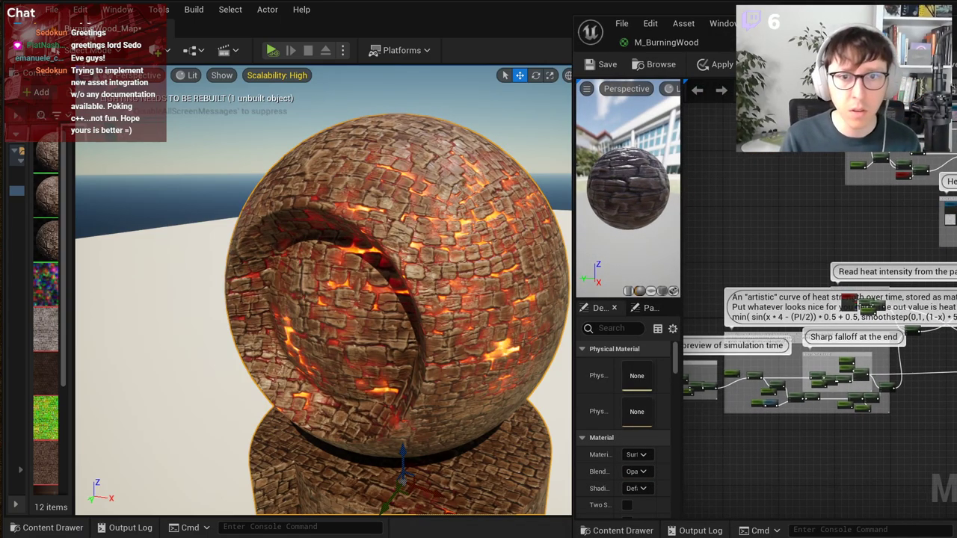
pyautogui.moveTo(896, 237); pyautogui.dragTo(934, 144, button='right')
pyautogui.moveTo(919, 28); pyautogui.dragTo(742, 14)
pyautogui.scroll(2, 705, 161)
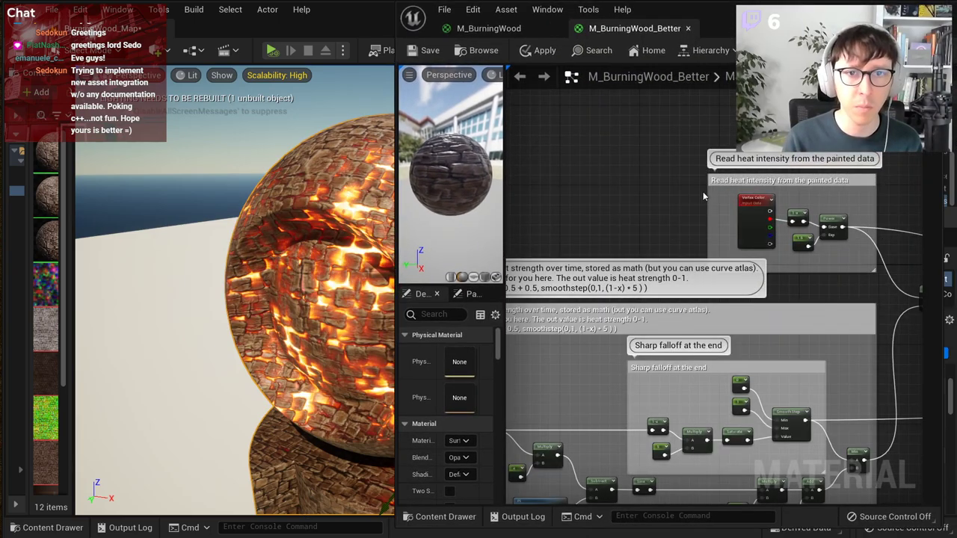
# Step: Trace the heat strength curve from its sharp falloff nodes to the accumulated ash mask and back
pyautogui.scroll(-1, 697, 206)
pyautogui.moveTo(695, 210); pyautogui.dragTo(745, 201, button='right')
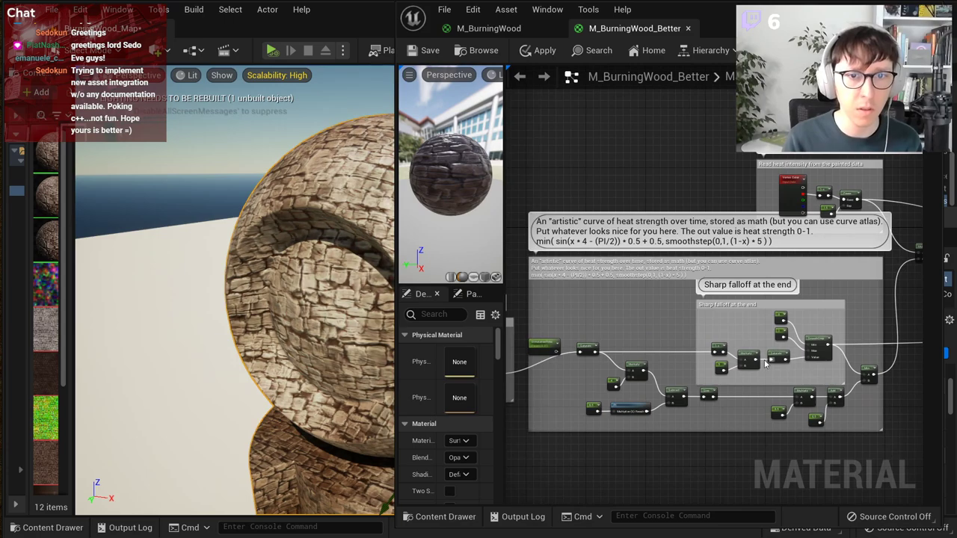
pyautogui.scroll(1, 764, 364)
pyautogui.moveTo(871, 355); pyautogui.dragTo(574, 356, button='right')
pyautogui.moveTo(910, 364); pyautogui.dragTo(710, 370, button='right')
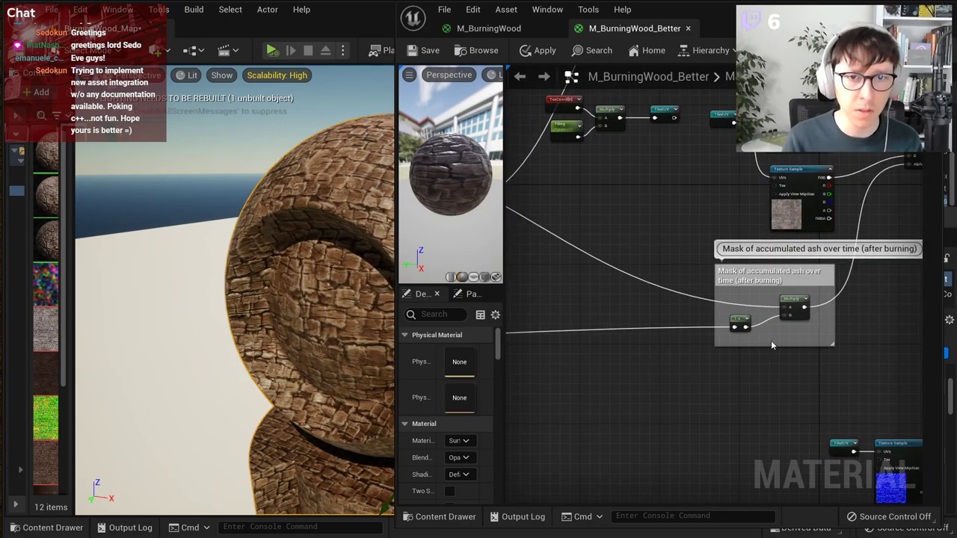
pyautogui.moveTo(810, 339); pyautogui.dragTo(920, 332, button='right')
pyautogui.moveTo(511, 353); pyautogui.dragTo(762, 345, button='right')
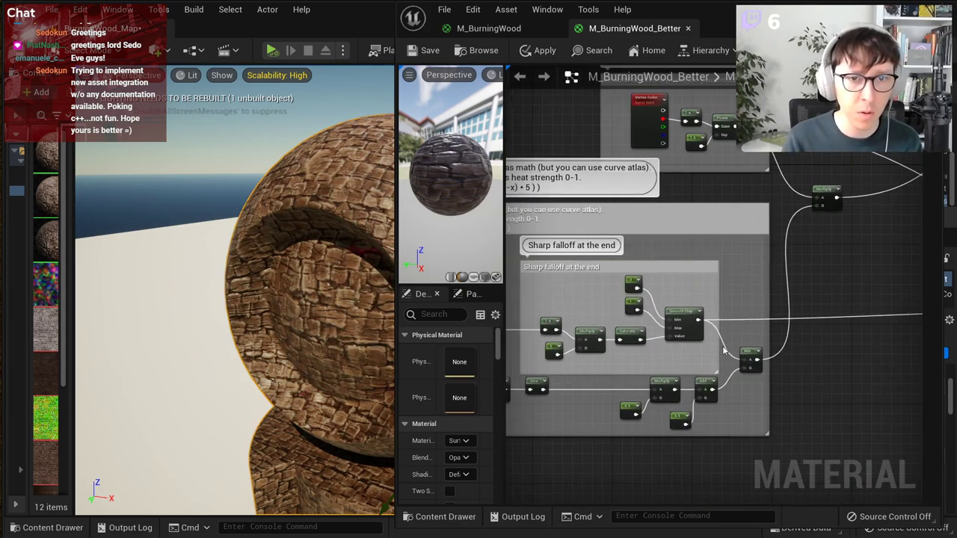
pyautogui.scroll(1, 733, 364)
pyautogui.moveTo(822, 278); pyautogui.dragTo(509, 311, button='right')
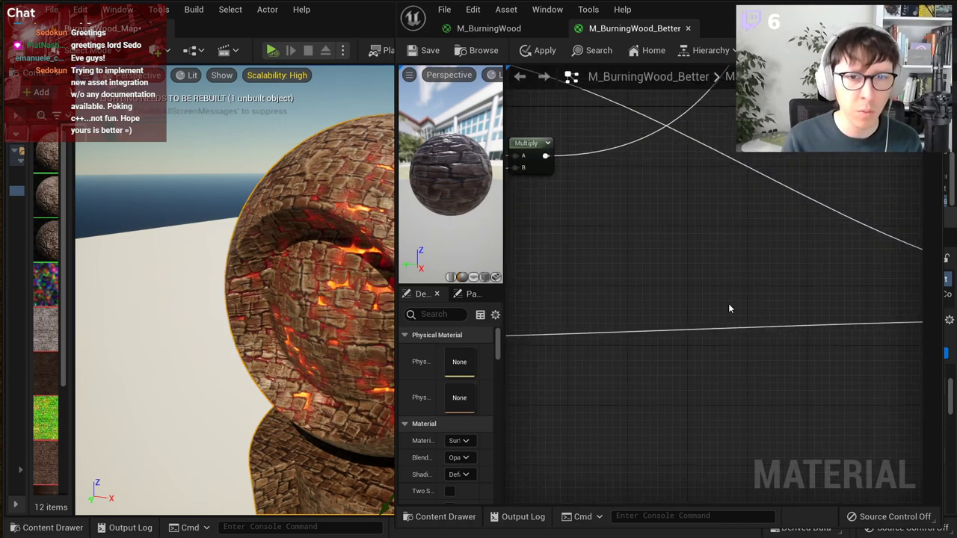
pyautogui.moveTo(918, 309)
pyautogui.mouseDown(button='right')
pyautogui.moveTo(727, 315)
pyautogui.moveTo(921, 309)
pyautogui.mouseUp(button='right')
pyautogui.moveTo(843, 308); pyautogui.dragTo(728, 326, button='right')
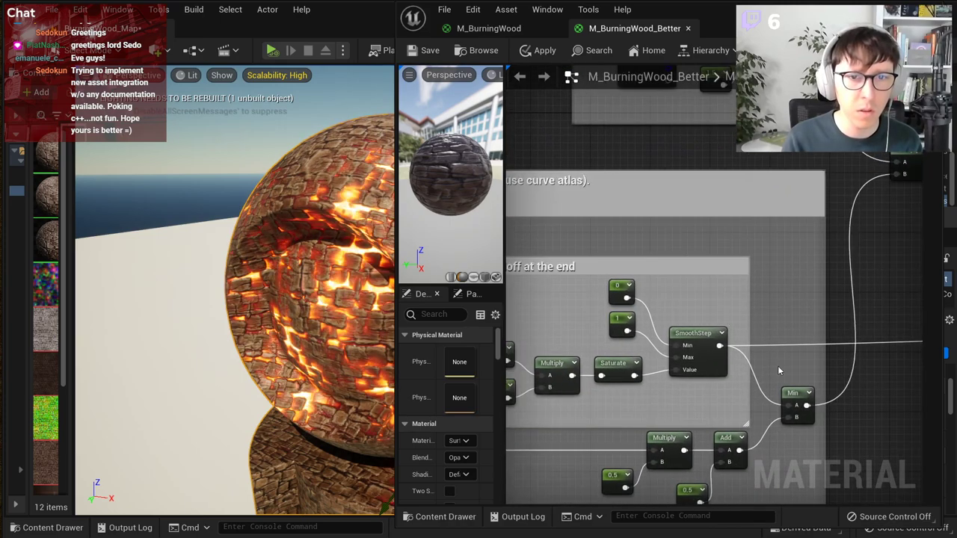
# Step: Connect the SimulationTime parameter to the heat curve's first Saturate node in place of the debug time preview, and apply the material
pyautogui.scroll(-5, 777, 366)
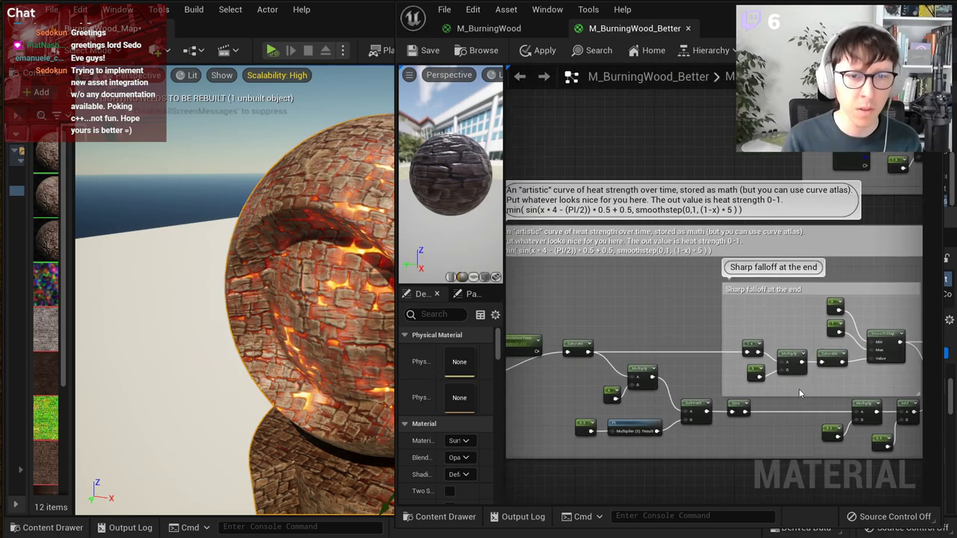
pyautogui.moveTo(790, 371); pyautogui.dragTo(805, 372, button='right')
pyautogui.scroll(2, 697, 446)
pyautogui.moveTo(628, 426); pyautogui.dragTo(816, 415, button='right')
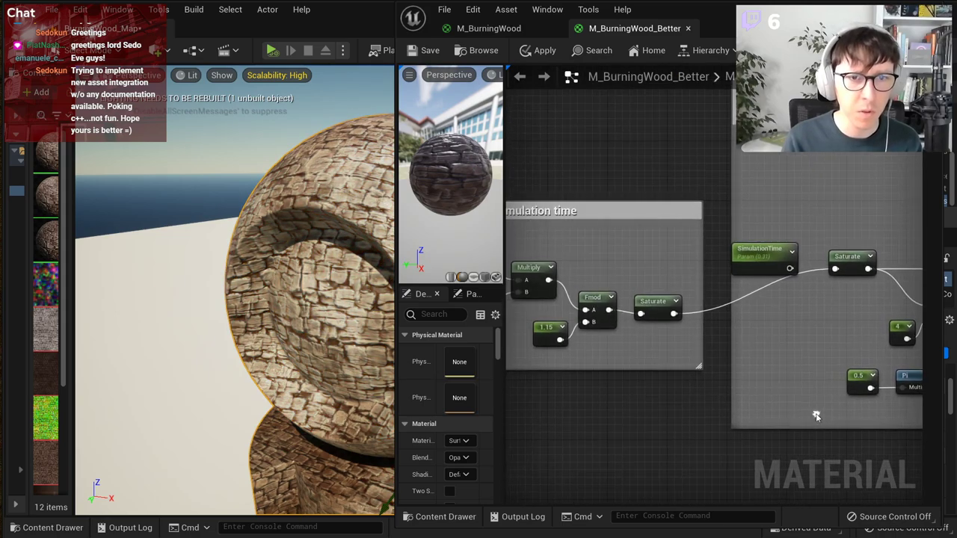
pyautogui.moveTo(778, 351); pyautogui.dragTo(889, 411, button='right')
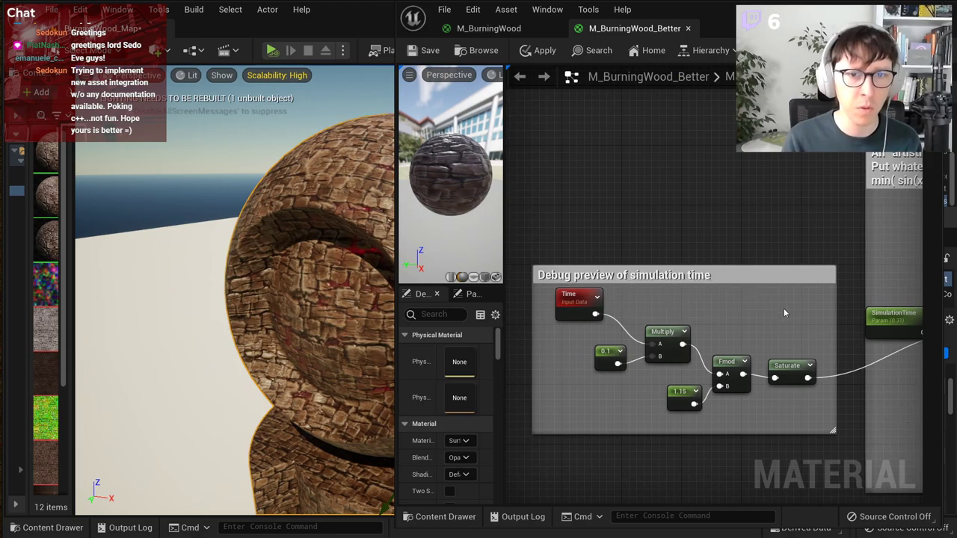
pyautogui.moveTo(783, 308); pyautogui.dragTo(637, 306, button='right')
pyautogui.moveTo(746, 322); pyautogui.dragTo(791, 322)
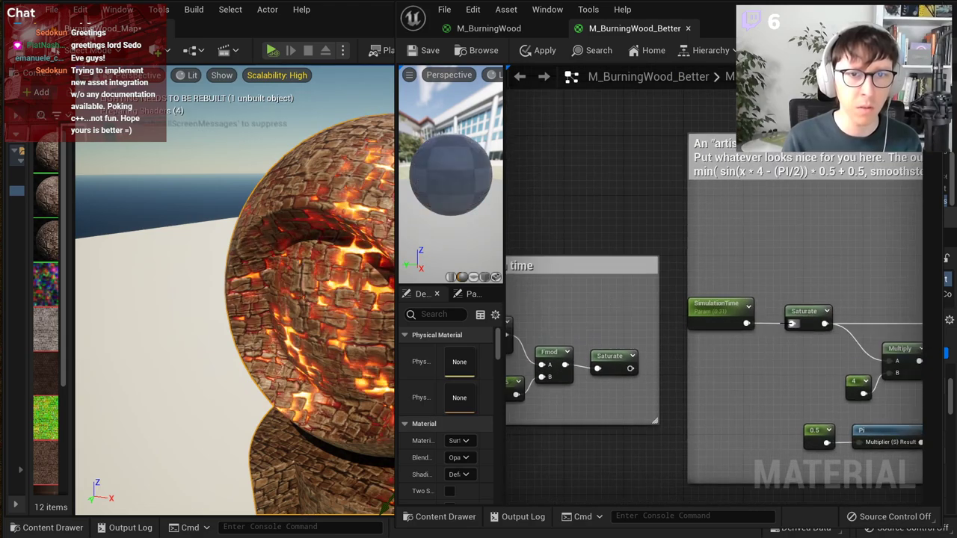
pyautogui.click(545, 53)
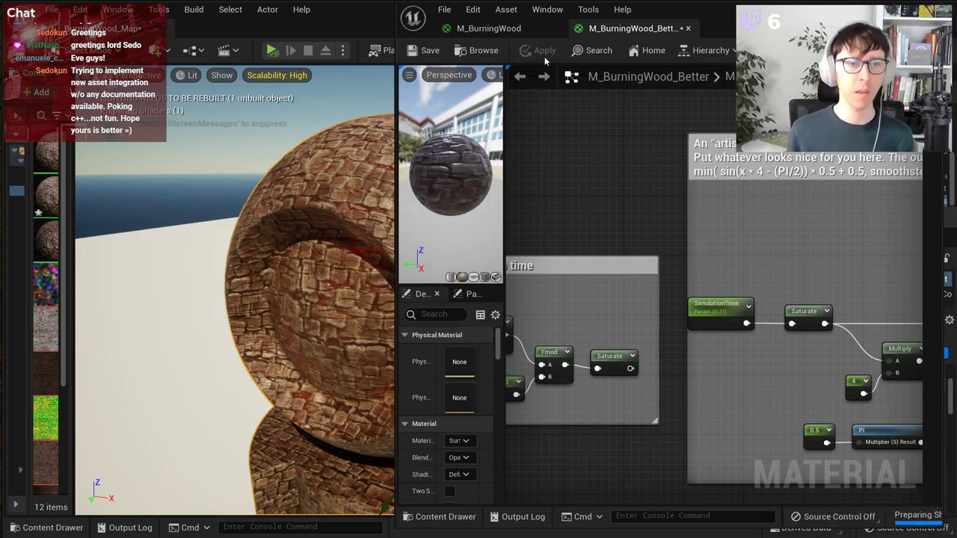
# Step: Set the SimulationTime default value to 0.595471, and fit the whole ball in view beside a resized material editor with wider details
pyautogui.moveTo(391, 97); pyautogui.dragTo(535, 110)
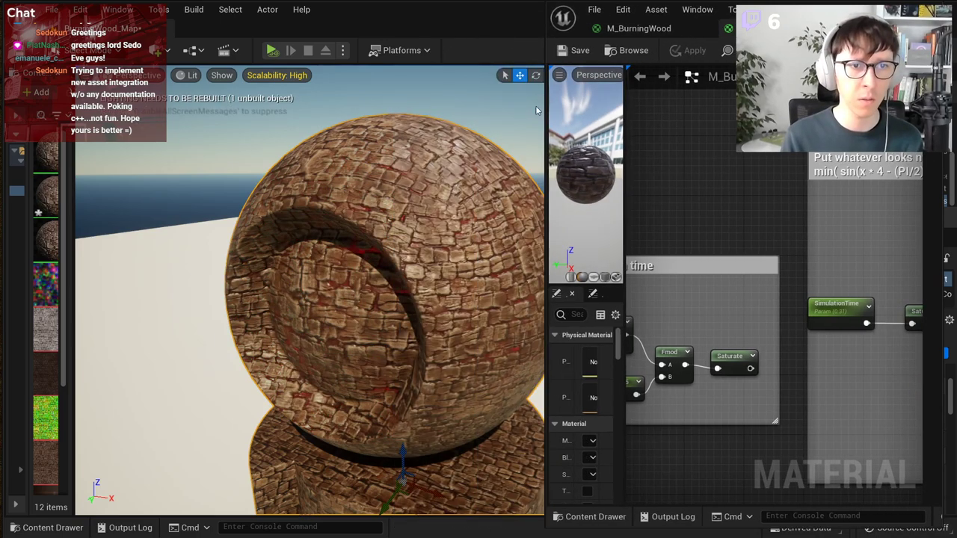
pyautogui.click(836, 304)
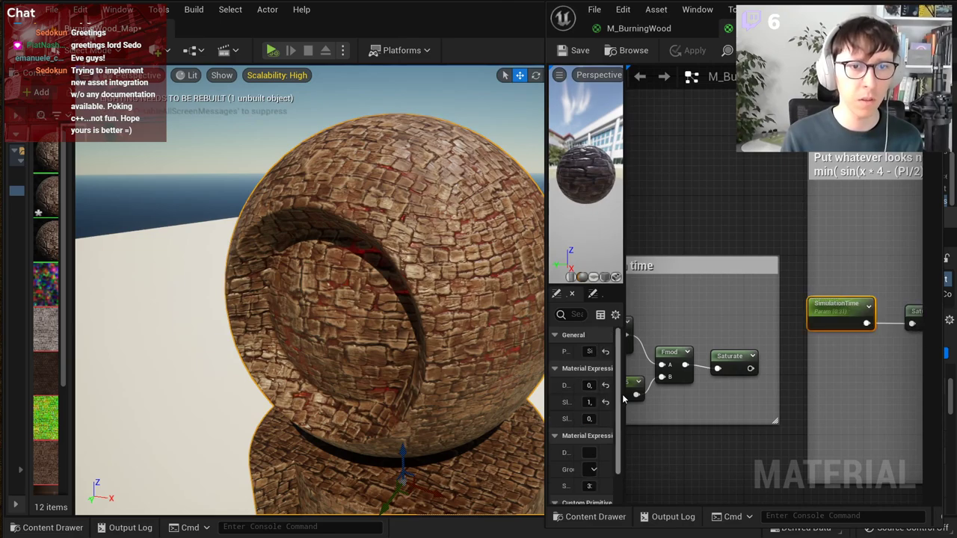
pyautogui.moveTo(630, 394); pyautogui.dragTo(663, 385)
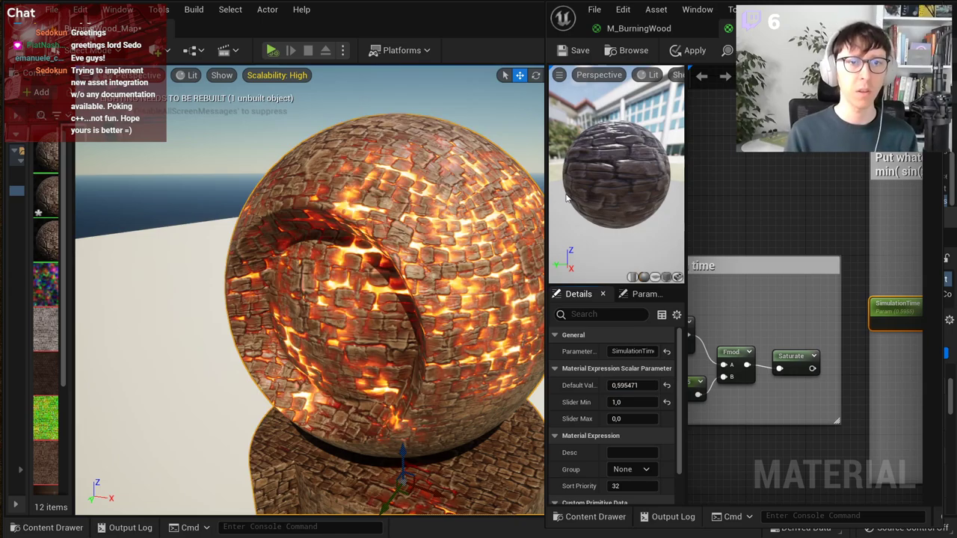
pyautogui.moveTo(546, 276); pyautogui.dragTo(482, 277)
pyautogui.moveTo(321, 299); pyautogui.dragTo(414, 298, button='right')
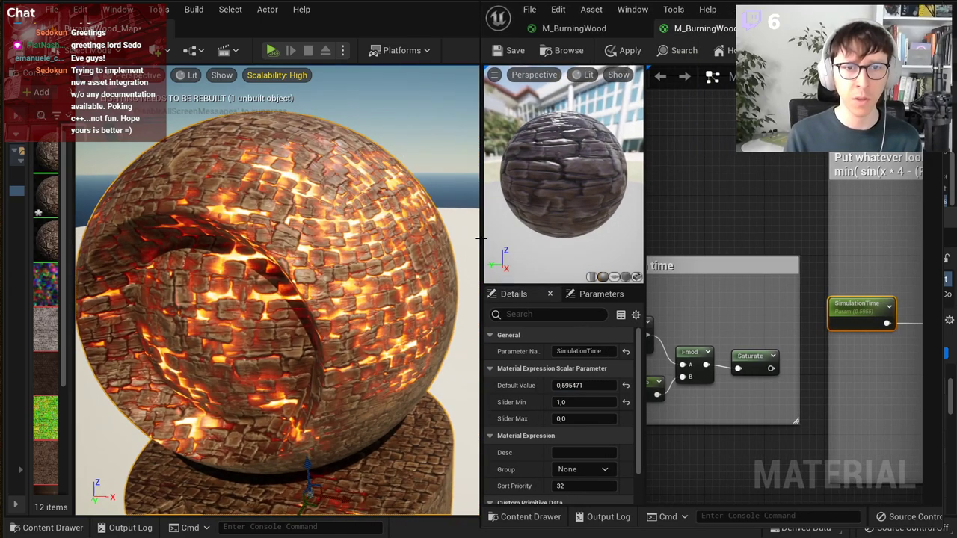
# Step: Set the SimulationTime default value to 0.780456, checking the debug preview group first and viewing the burning ball from another side
pyautogui.scroll(-2, 776, 266)
pyautogui.moveTo(669, 342); pyautogui.dragTo(740, 347, button='right')
pyautogui.scroll(2, 740, 347)
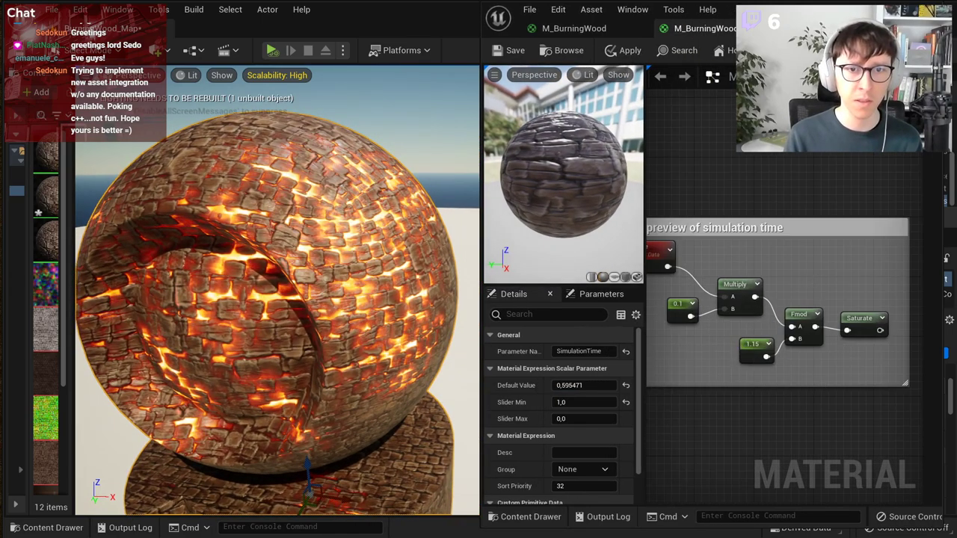
pyautogui.moveTo(720, 240); pyautogui.dragTo(752, 246, button='right')
pyautogui.moveTo(868, 344); pyautogui.dragTo(650, 348, button='right')
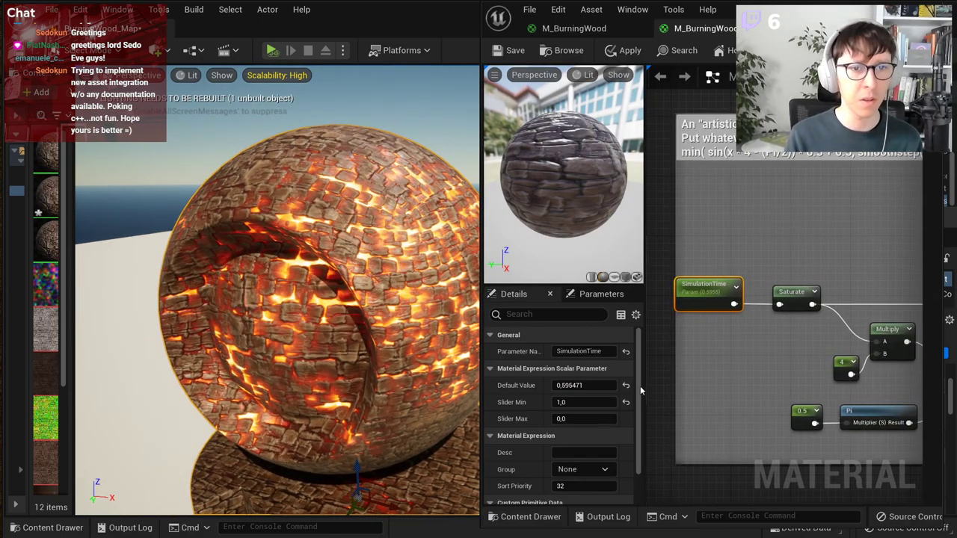
pyautogui.moveTo(603, 385)
pyautogui.mouseDown()
pyautogui.moveTo(579, 385)
pyautogui.moveTo(627, 385)
pyautogui.moveTo(592, 384)
pyautogui.mouseUp()
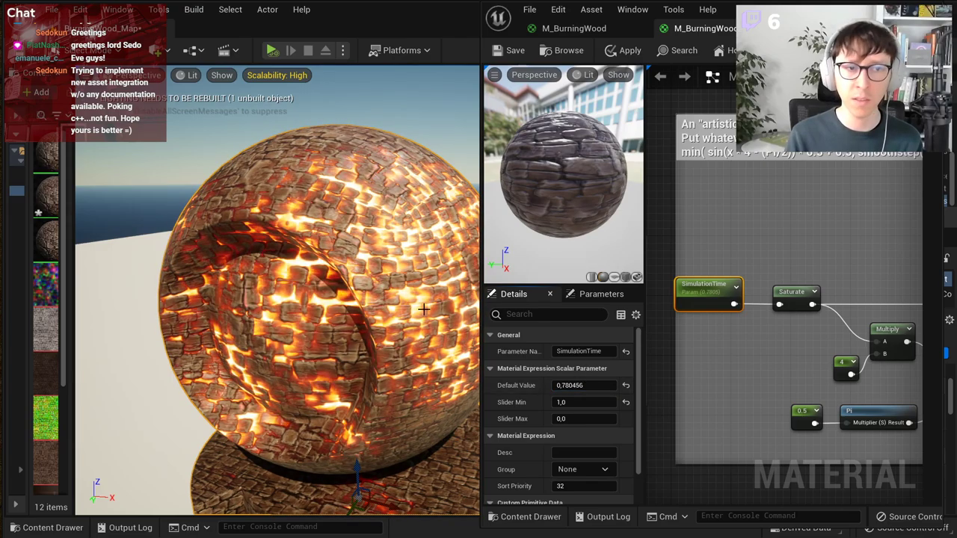
pyautogui.moveTo(423, 309); pyautogui.dragTo(366, 307, button='right')
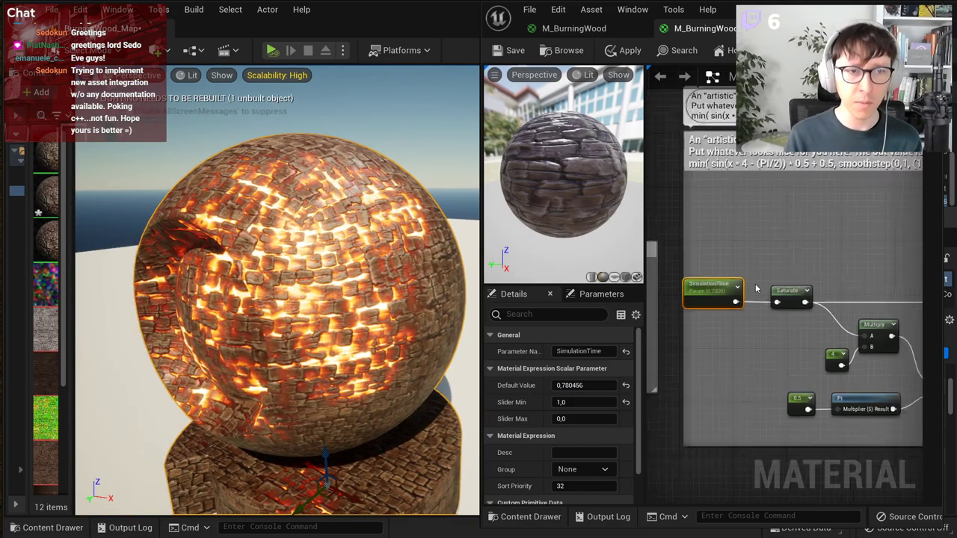
# Step: Try 0.3 as the RemapValueRange Input Low constant in the height-influences-heat group, apply the material, and restore the constant to 0.7
pyautogui.scroll(-5, 800, 251)
pyautogui.scroll(6, 810, 351)
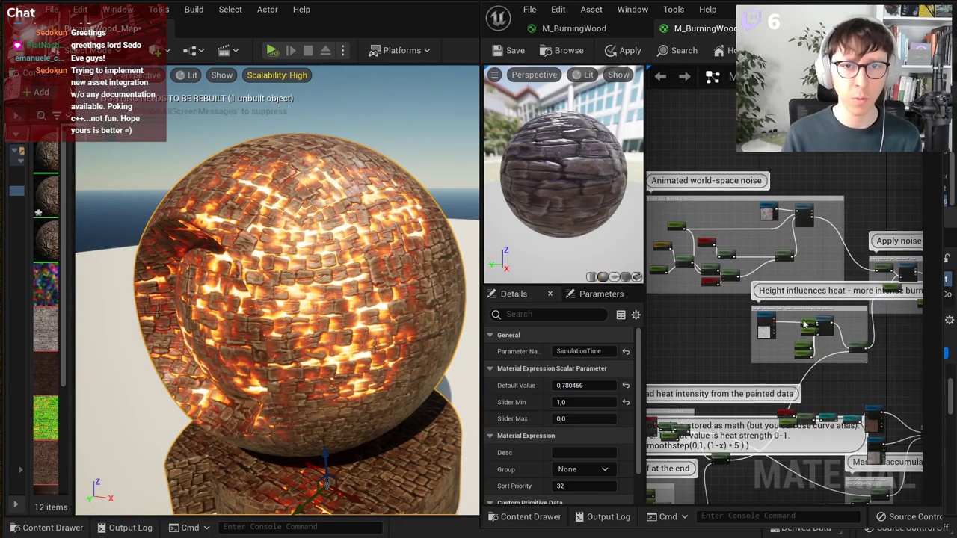
pyautogui.scroll(2, 804, 362)
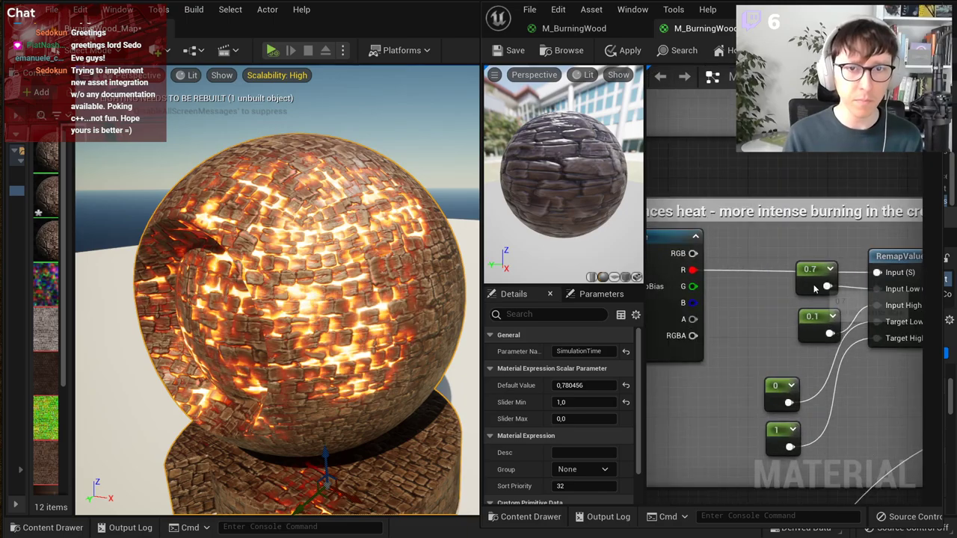
pyautogui.click(816, 275)
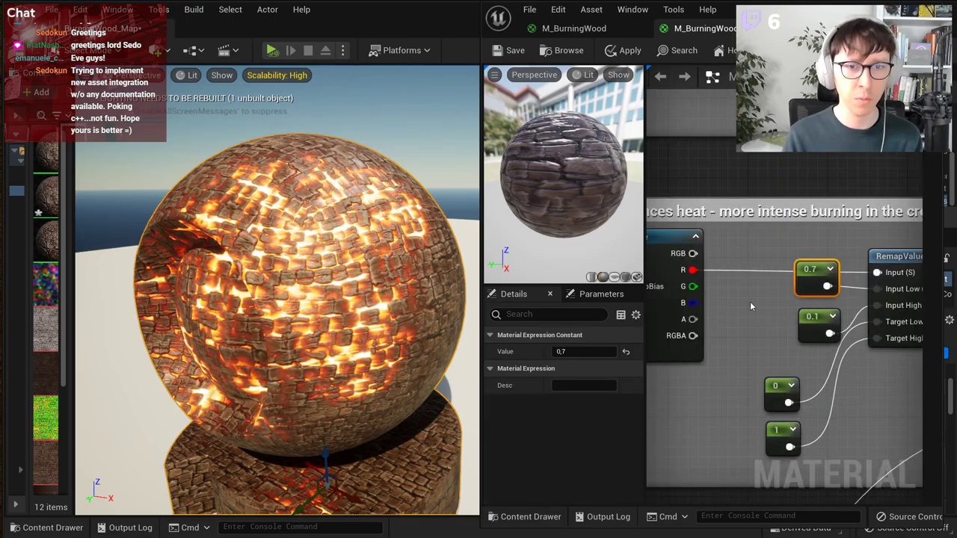
pyautogui.moveTo(750, 302); pyautogui.dragTo(712, 308, button='right')
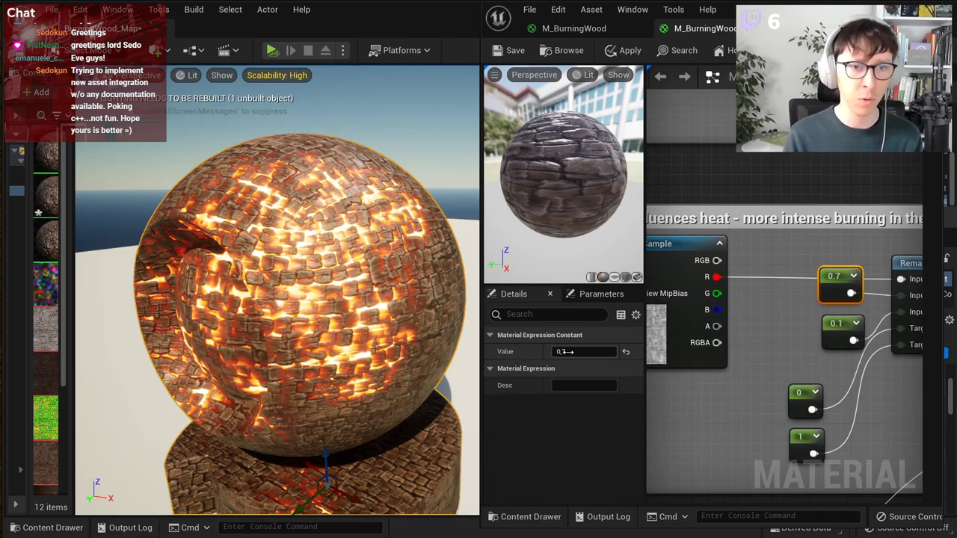
pyautogui.write('0.3')
pyautogui.press('Return')
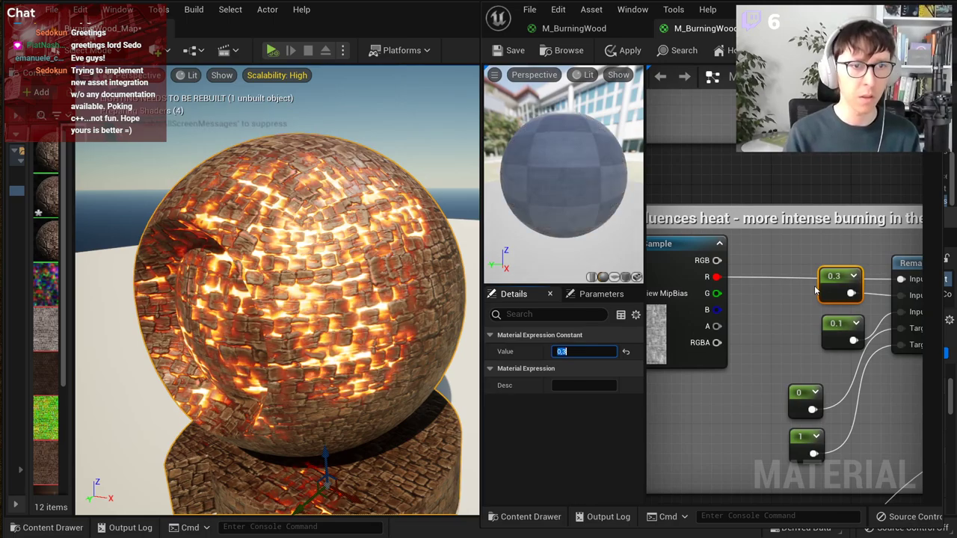
pyautogui.click(626, 54)
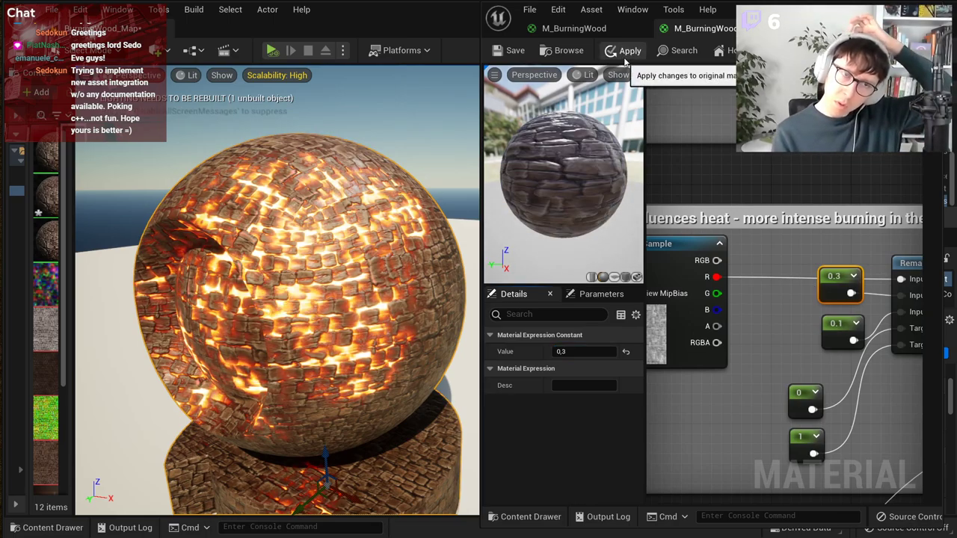
pyautogui.click(625, 60)
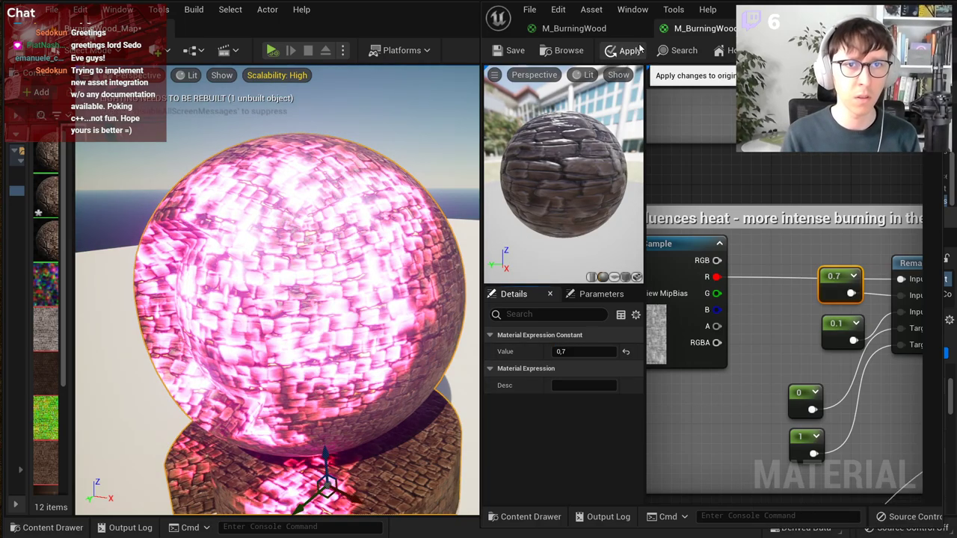
pyautogui.click(622, 51)
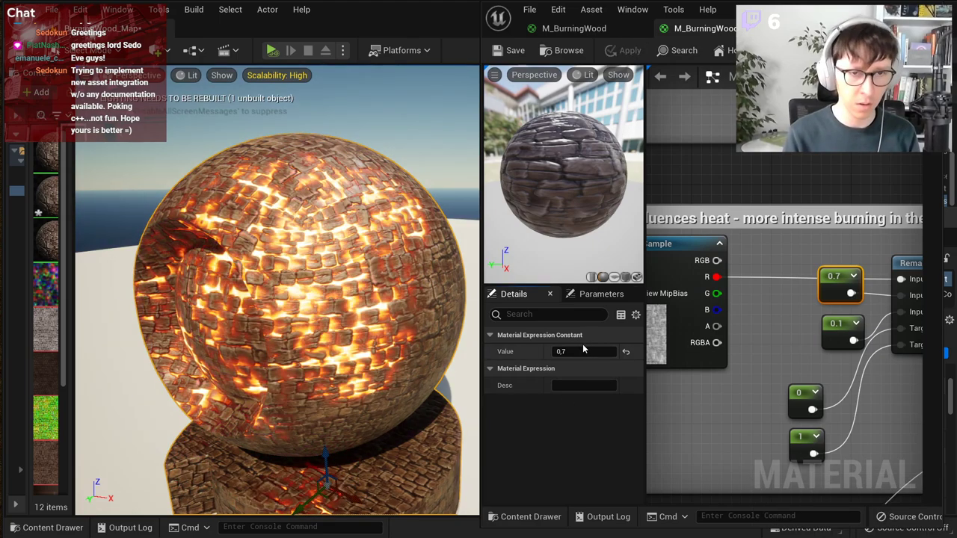
# Step: Set the RemapValueRange Input Low constant to 0.5 in the crevice burning group
pyautogui.click(587, 349)
pyautogui.write(',5')
pyautogui.press('Return')
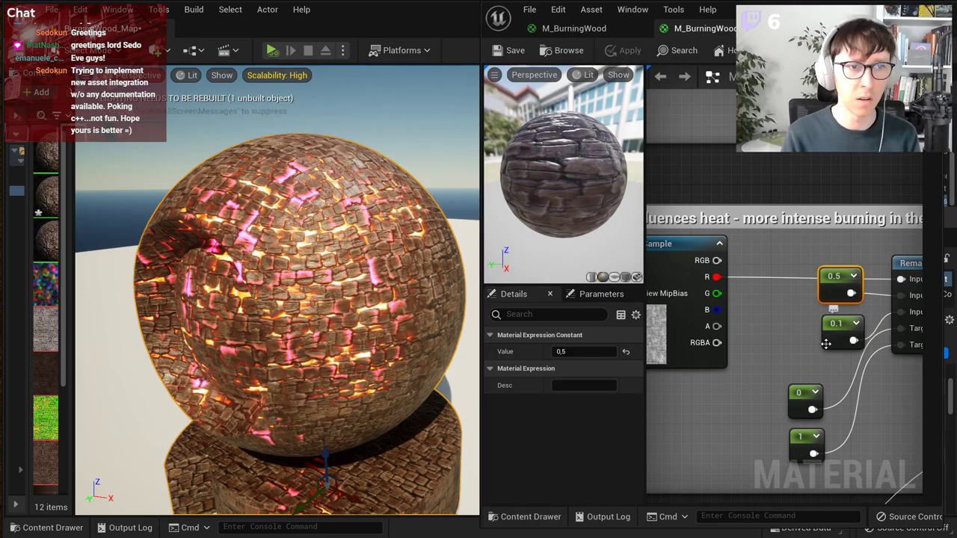
# Step: Follow the remapped height heat into its Multiply node and switch the level viewport to Unlit view mode
pyautogui.moveTo(890, 345); pyautogui.dragTo(662, 349, button='right')
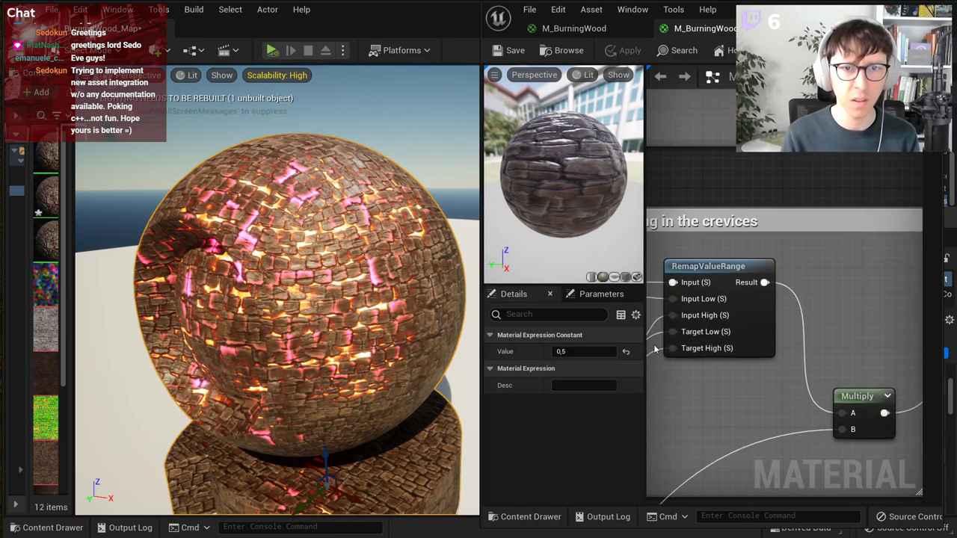
pyautogui.scroll(-3, 756, 349)
pyautogui.moveTo(754, 340); pyautogui.dragTo(847, 154, button='right')
pyautogui.moveTo(738, 319); pyautogui.dragTo(926, 149, button='right')
pyautogui.moveTo(748, 218); pyautogui.dragTo(718, 457, button='right')
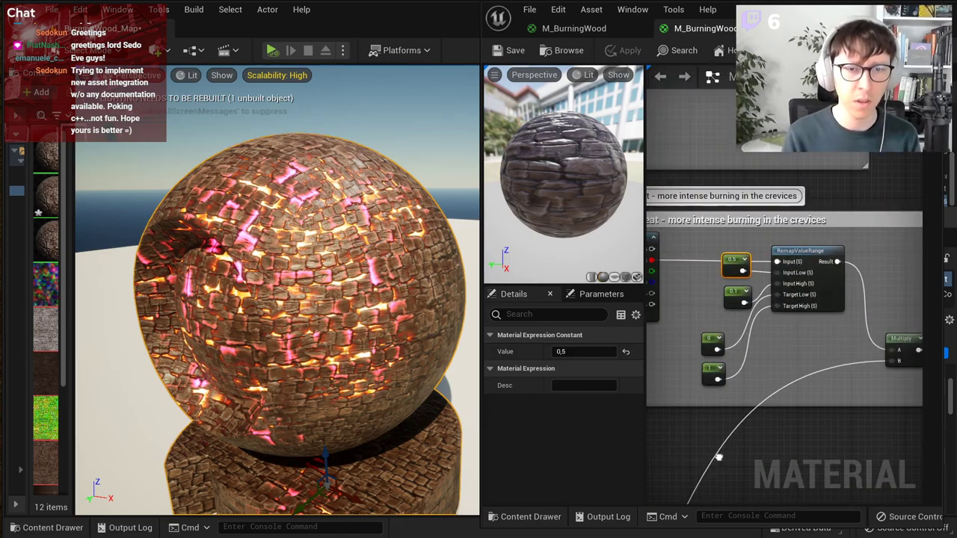
pyautogui.click(188, 75)
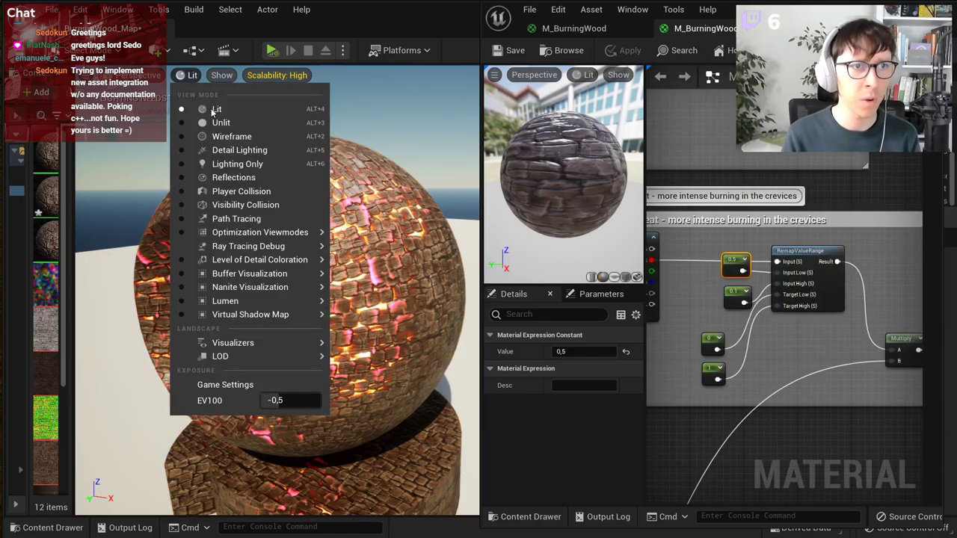
pyautogui.click(218, 118)
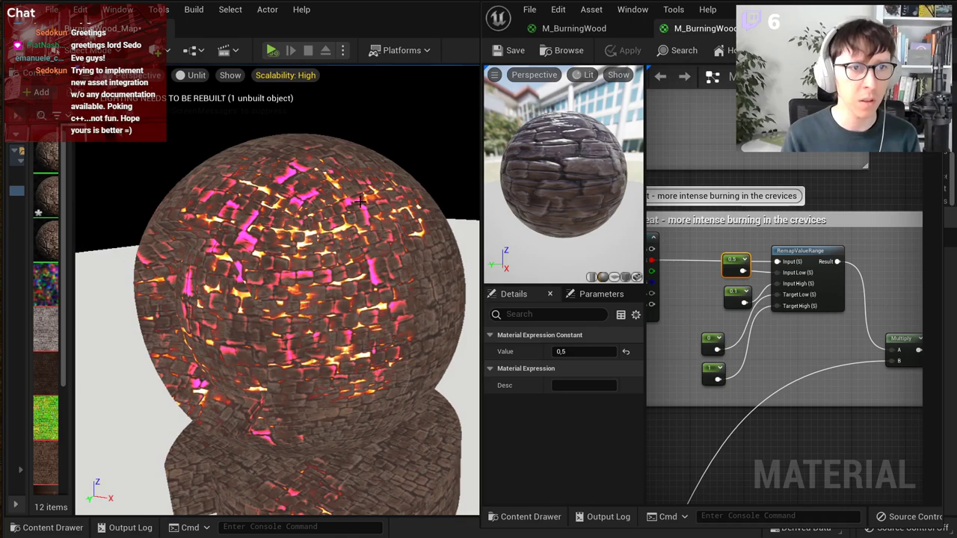
# Step: Insert a Saturate node between the RemapValueRange result and the Multiply node's A input, and apply the material
pyautogui.moveTo(784, 234); pyautogui.dragTo(845, 235, button='right')
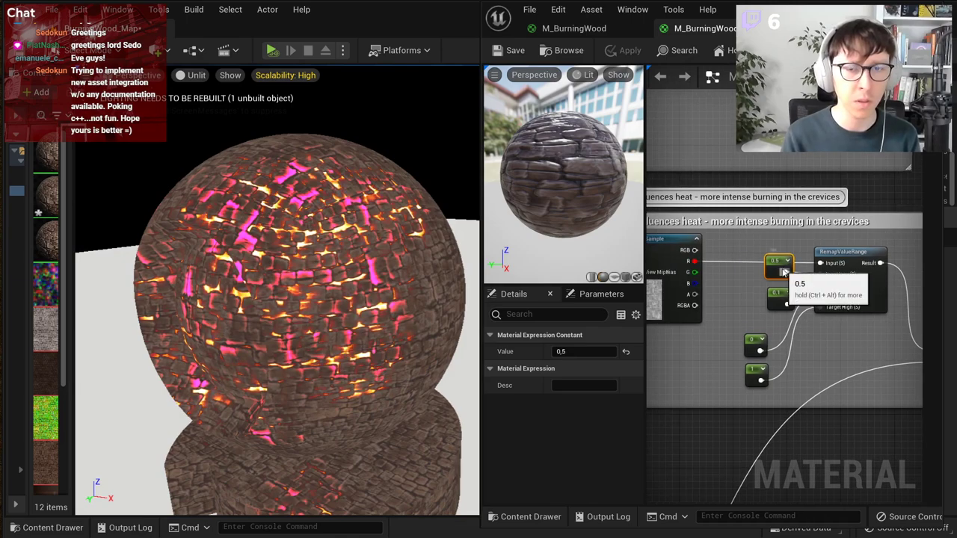
pyautogui.moveTo(845, 386); pyautogui.dragTo(771, 442, button='right')
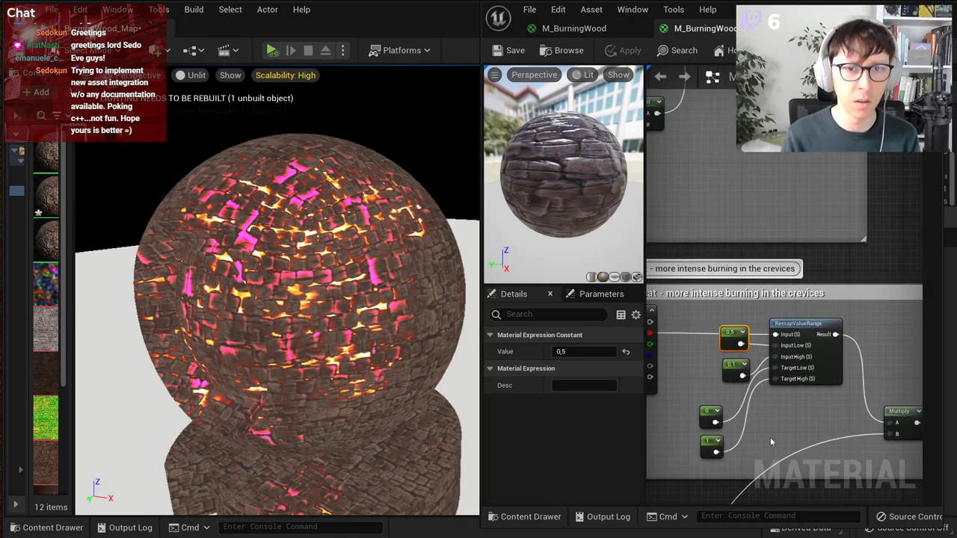
pyautogui.moveTo(825, 410); pyautogui.dragTo(766, 381, button='right')
pyautogui.rightClick(823, 298)
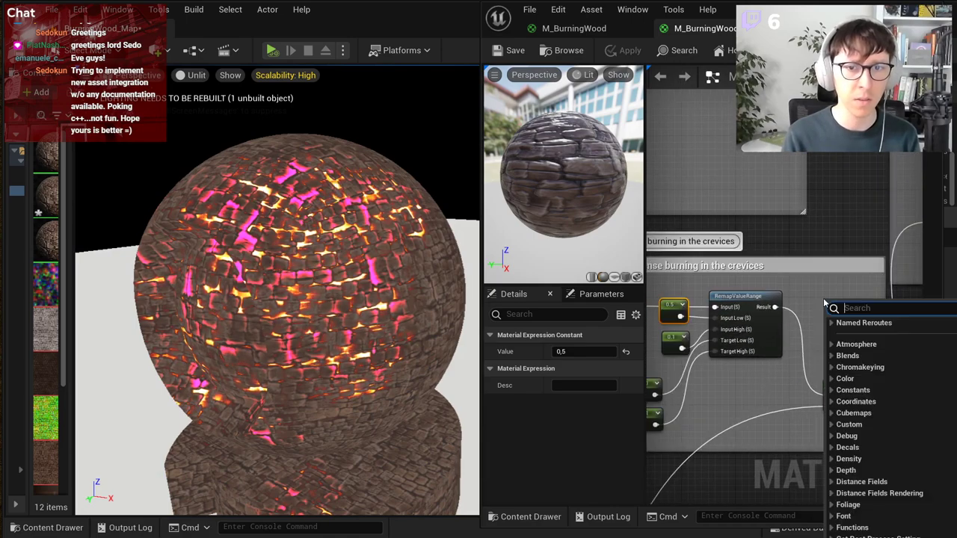
pyautogui.write('sat')
pyautogui.press('Return')
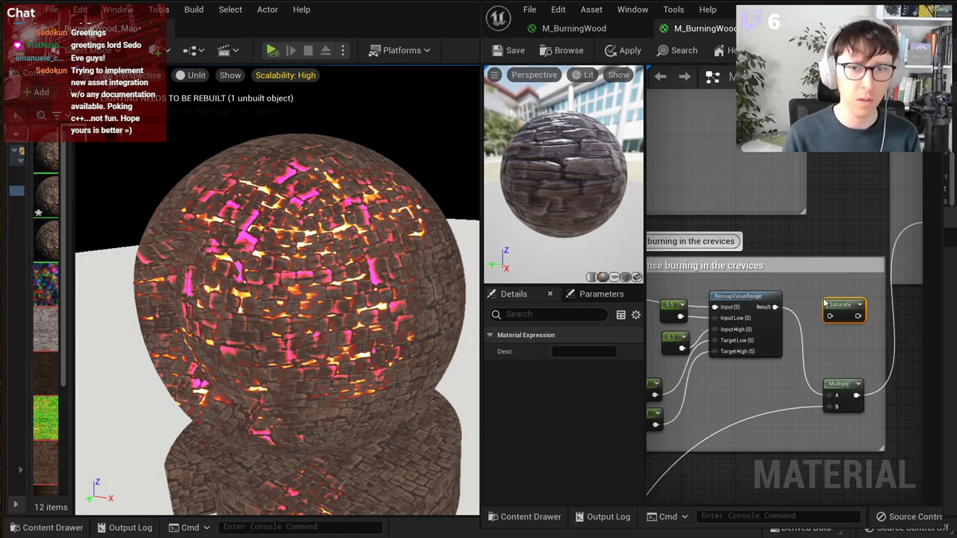
pyautogui.moveTo(858, 317); pyautogui.dragTo(754, 271)
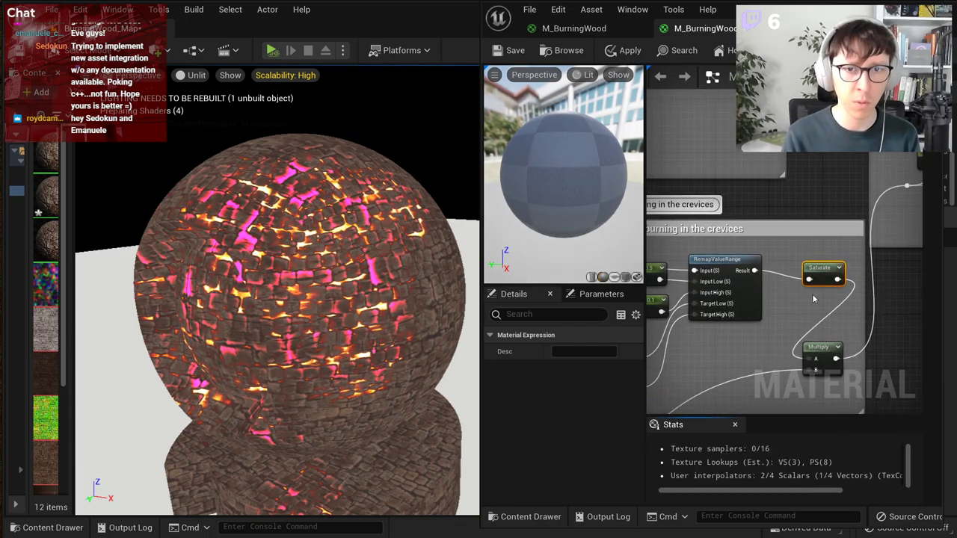
pyautogui.click(611, 52)
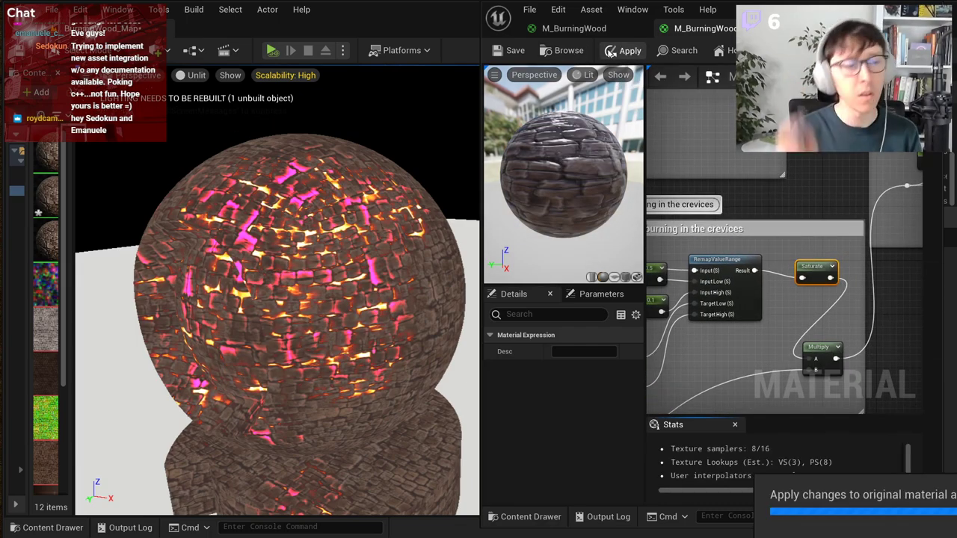
# Step: Set the RemapValueRange Input Low constant to 0.2 and apply the material
pyautogui.moveTo(715, 215); pyautogui.dragTo(785, 220, button='right')
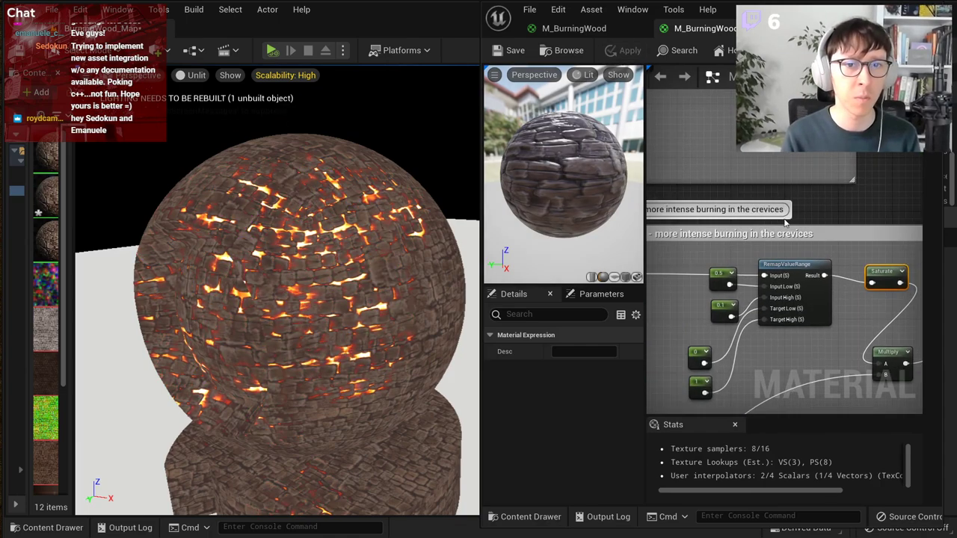
pyautogui.click(718, 275)
pyautogui.click(576, 350)
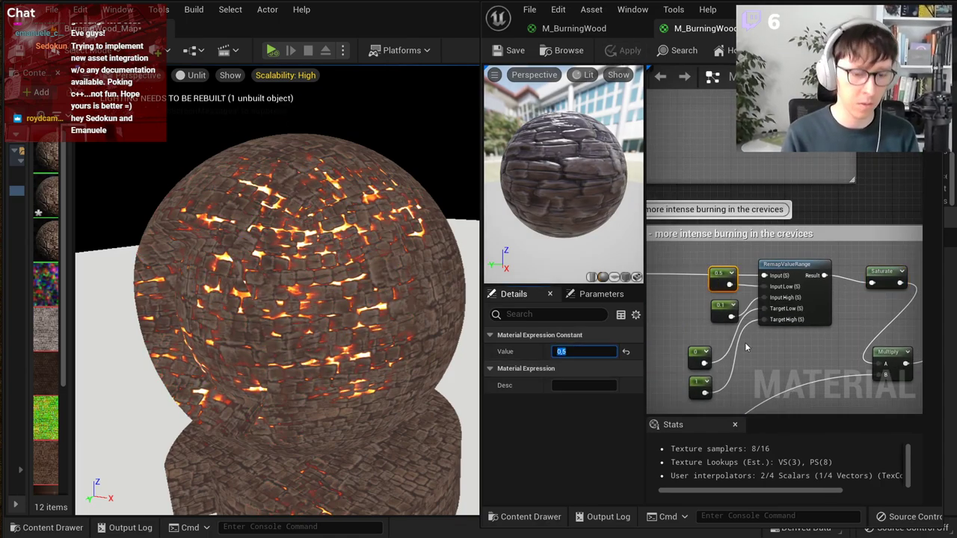
pyautogui.press('Return')
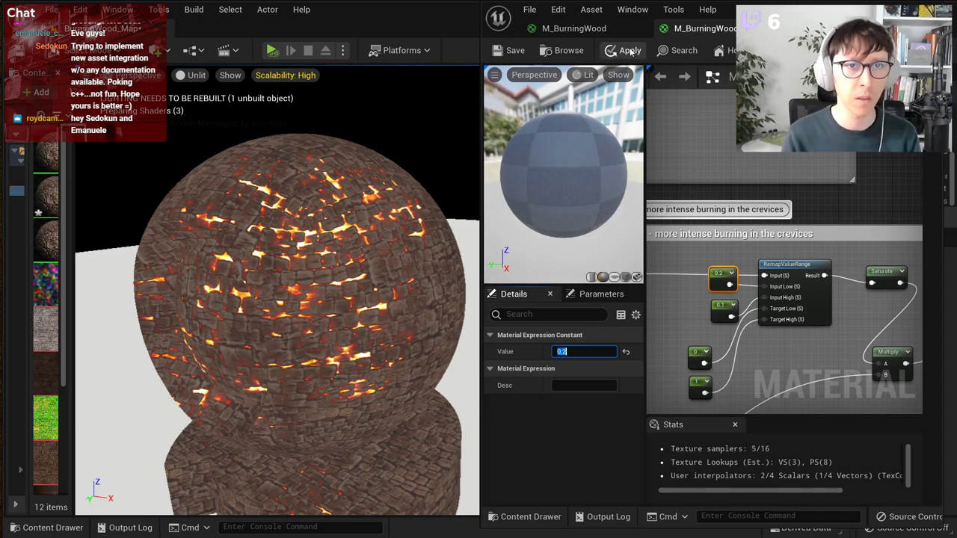
pyautogui.click(628, 50)
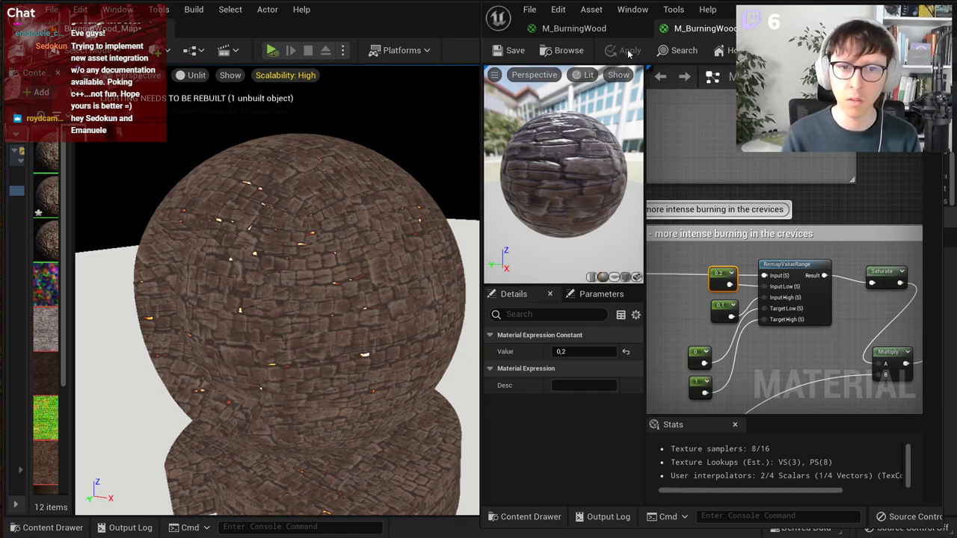
# Step: Set the RemapValueRange Input Low constant to 1.4 and apply the material to the ball
pyautogui.write('1')
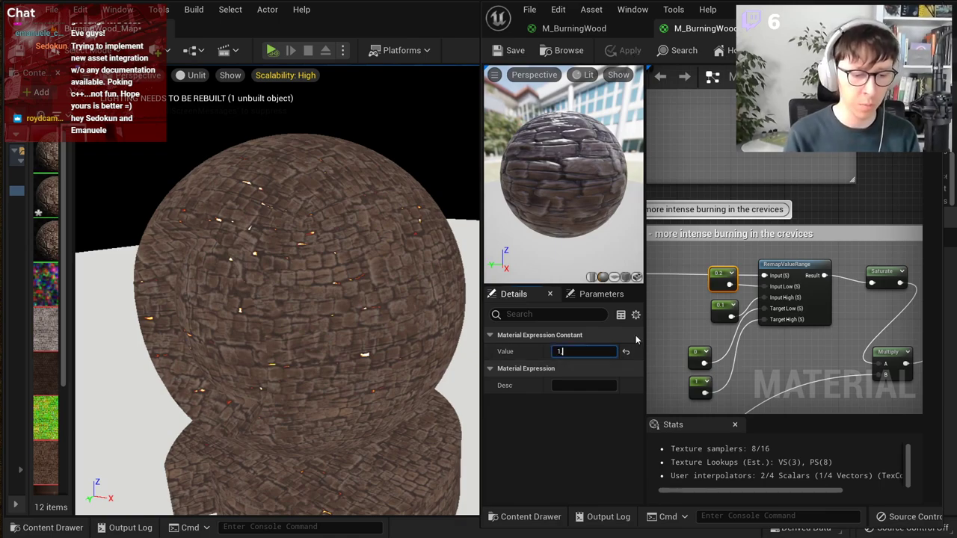
pyautogui.write('.4')
pyautogui.press('Return')
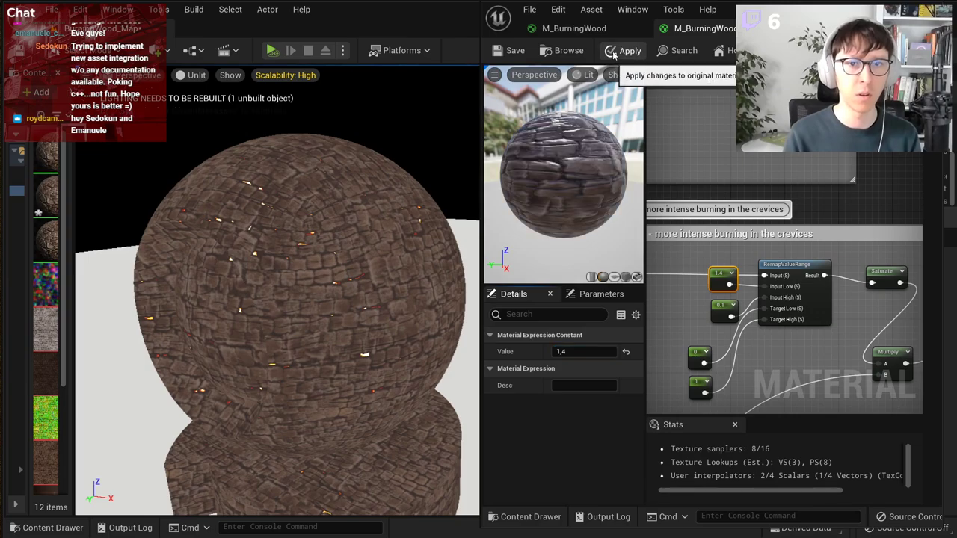
pyautogui.click(613, 51)
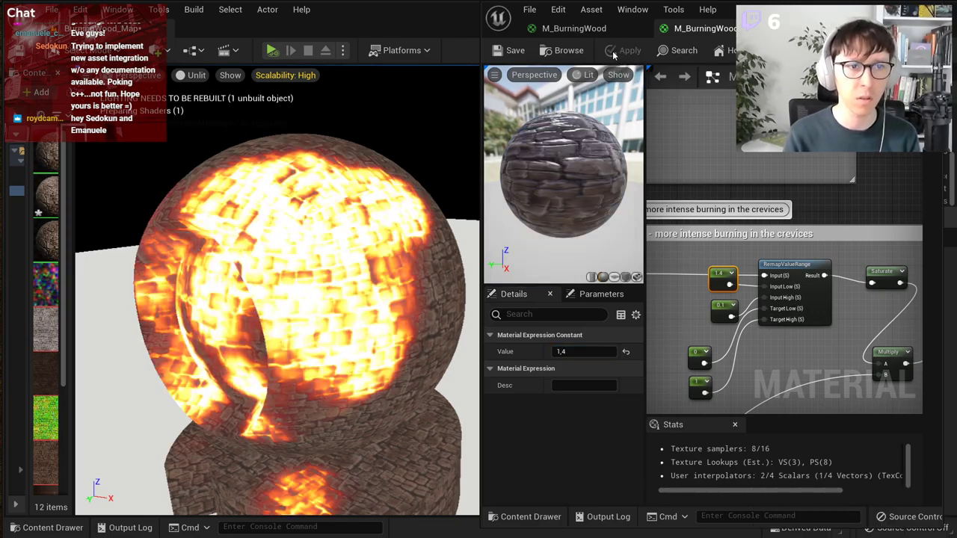
# Step: Return the level viewport to Lit view mode and check its EV100 exposure setting
pyautogui.click(190, 75)
pyautogui.click(208, 100)
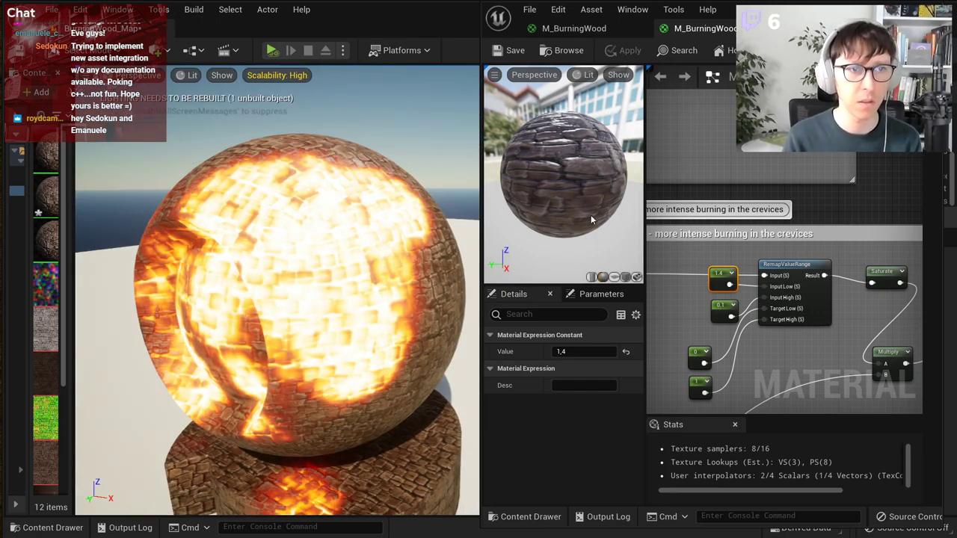
pyautogui.click(186, 74)
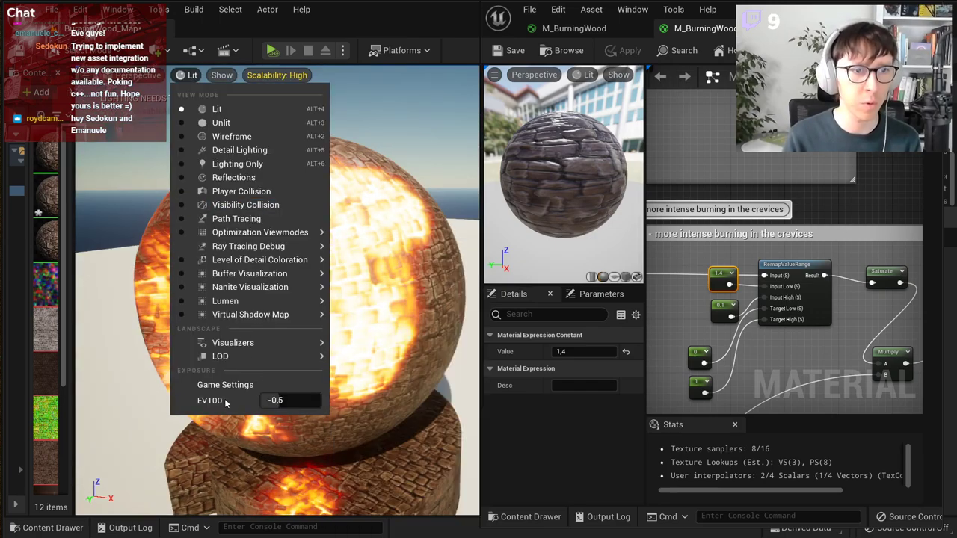
pyautogui.moveTo(810, 250); pyautogui.dragTo(790, 247, button='right')
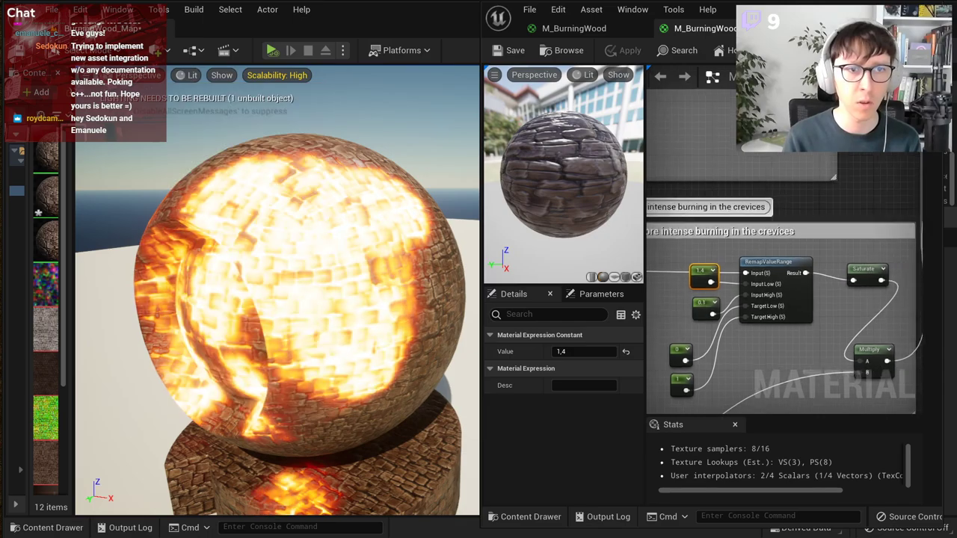
# Step: Widen the material editor window over the viewport to show the graph from the height heat group to the heat-to-color conversion
pyautogui.scroll(-8, 790, 246)
pyautogui.scroll(2, 843, 287)
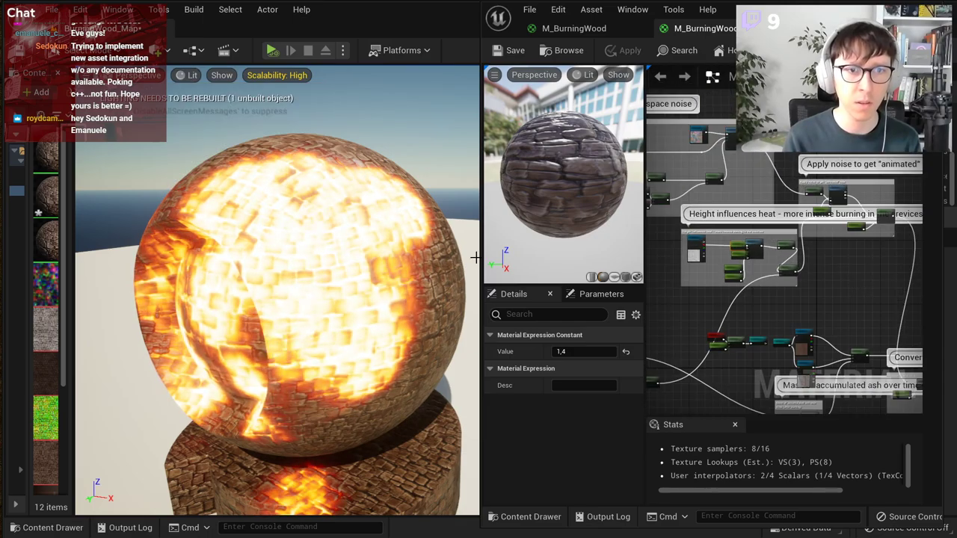
pyautogui.moveTo(481, 259); pyautogui.dragTo(308, 260)
pyautogui.scroll(-1, 781, 308)
pyautogui.moveTo(781, 308); pyautogui.dragTo(797, 227, button='right')
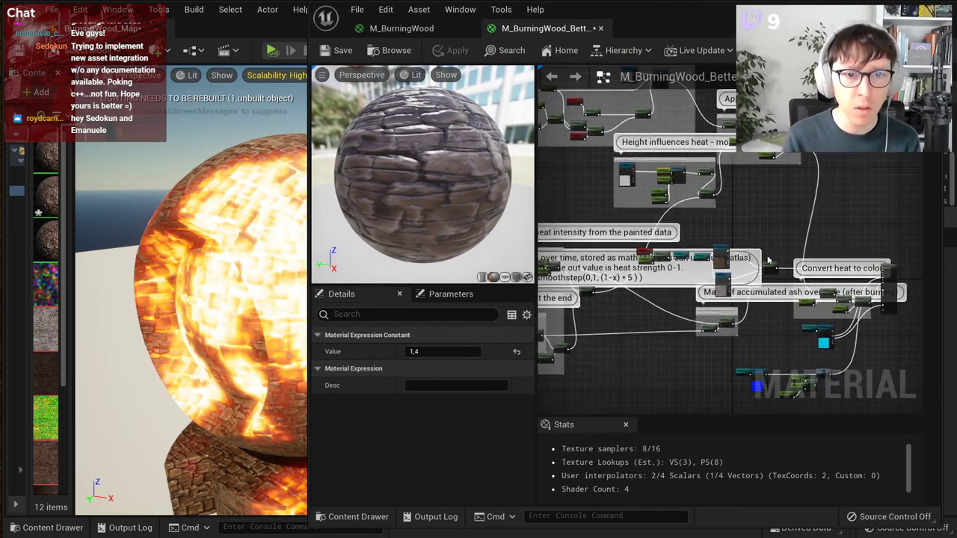
# Step: Close the material stats and set the EmissionBrightness parameter's default value to 2.5 in the heat-to-color group
pyautogui.click(625, 425)
pyautogui.scroll(3, 767, 363)
pyautogui.scroll(3, 766, 364)
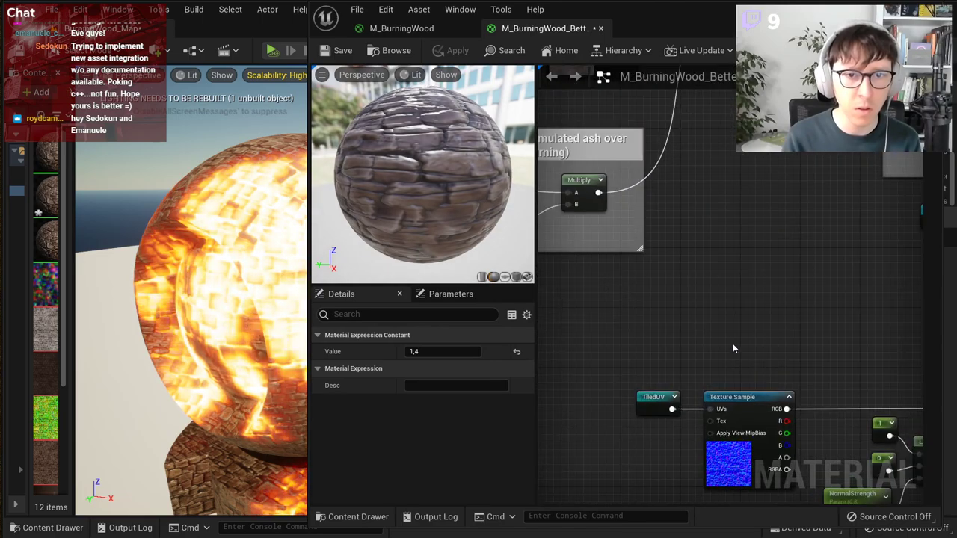
pyautogui.scroll(-3, 692, 316)
pyautogui.scroll(2, 643, 334)
pyautogui.scroll(4, 642, 334)
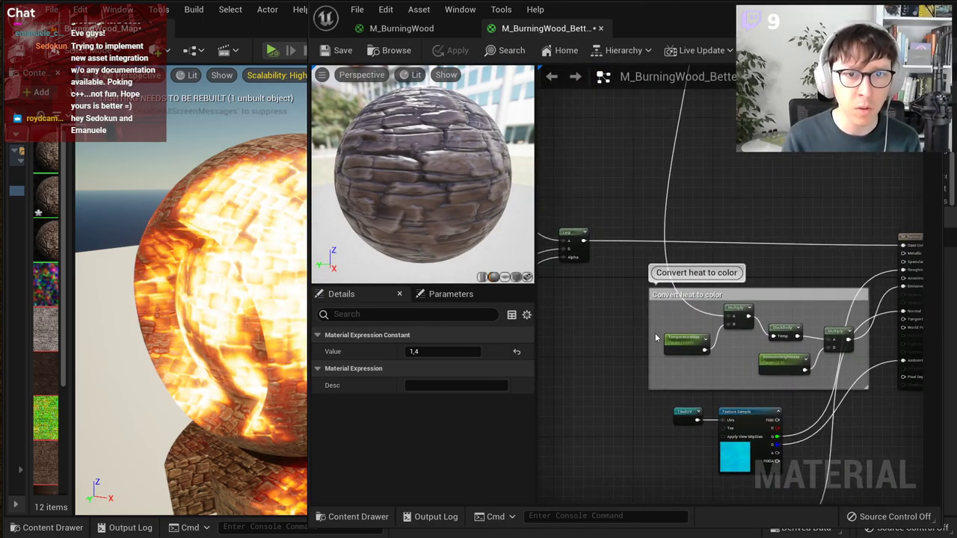
pyautogui.click(799, 389)
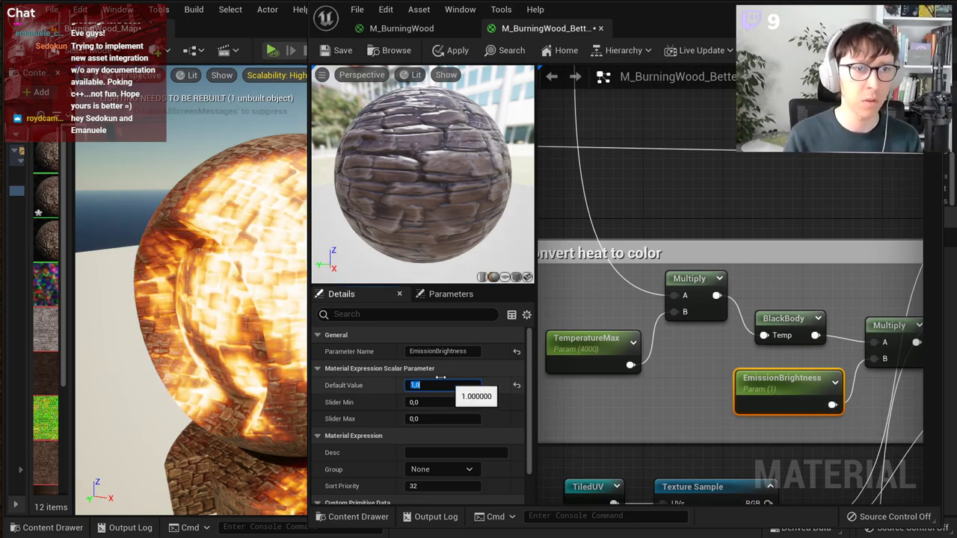
pyautogui.moveTo(312, 227); pyautogui.dragTo(372, 238)
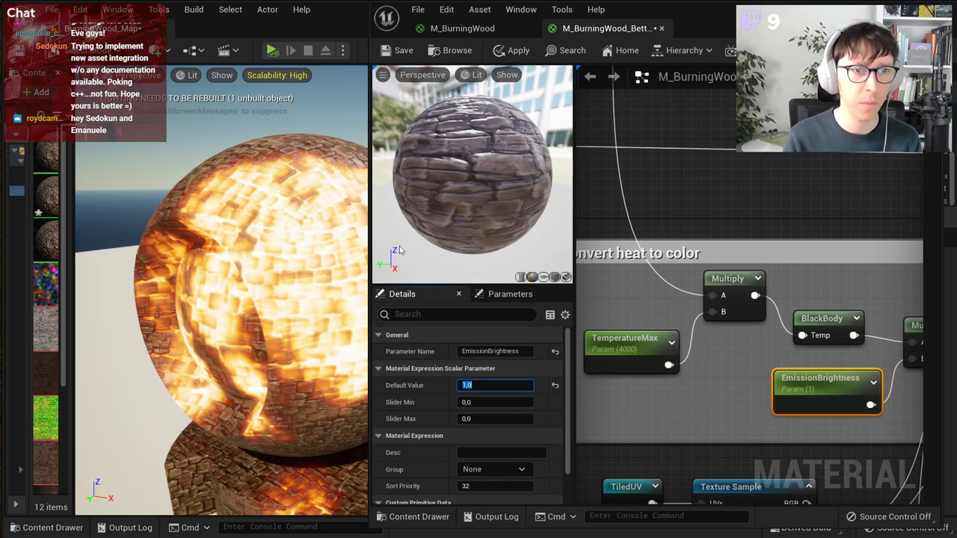
pyautogui.write('2,5')
pyautogui.press('Return')
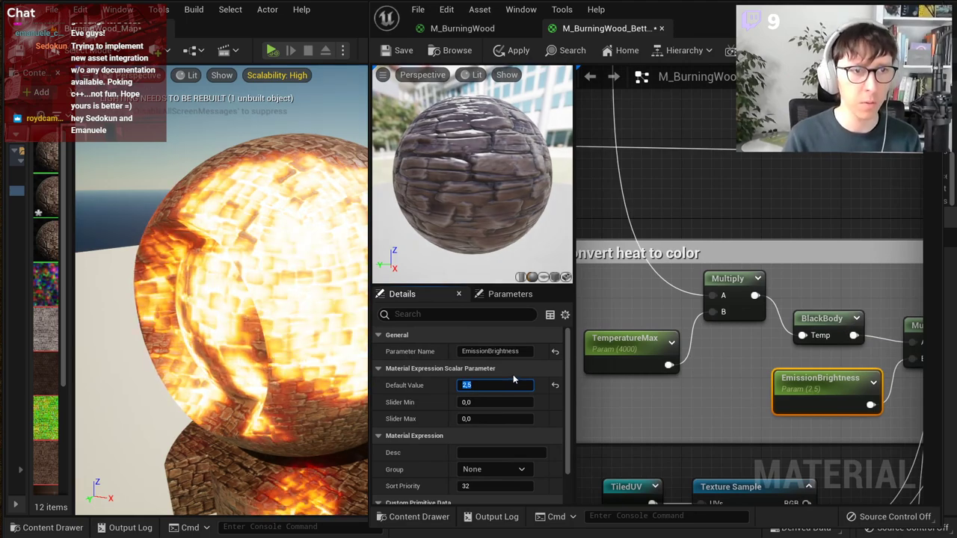
# Step: Darken the level viewport by setting its EV100 exposure to about 2.2
pyautogui.click(187, 74)
pyautogui.moveTo(277, 400); pyautogui.dragTo(285, 400)
pyautogui.write('2')
pyautogui.press('Return')
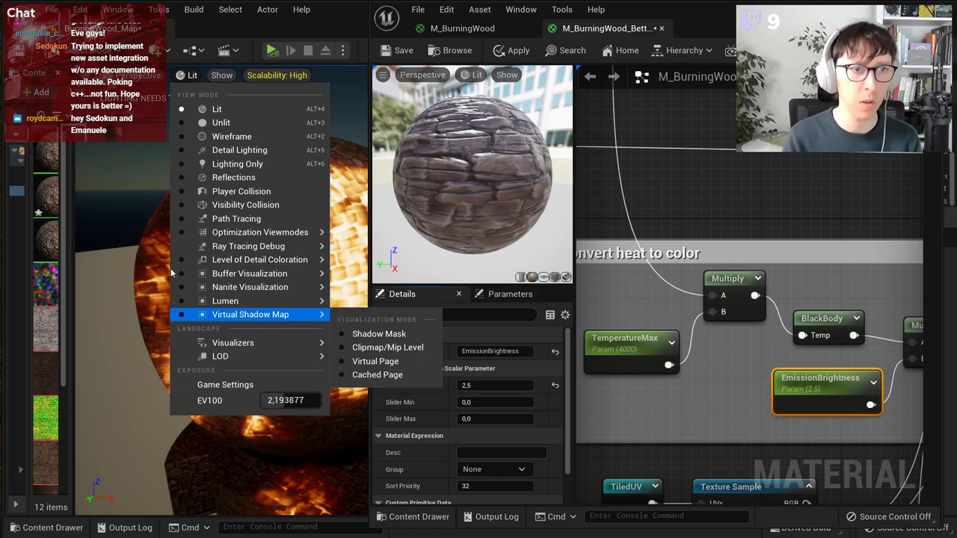
pyautogui.moveTo(347, 299)
pyautogui.mouseDown(button='right')
pyautogui.moveTo(347, 284)
pyautogui.moveTo(347, 299)
pyautogui.mouseUp(button='right')
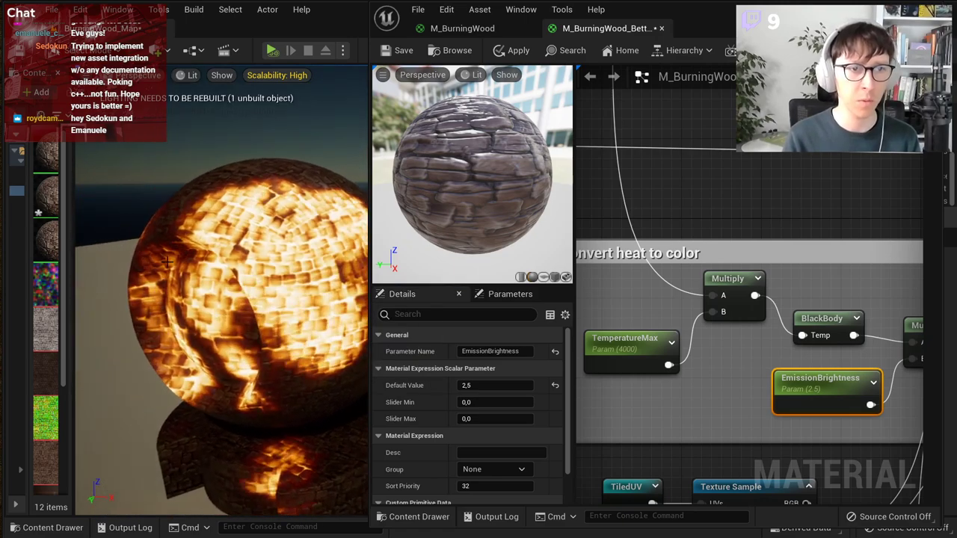
# Step: Examine the animated world-space noise group from its size and speed parameters through to the WorldAlignedTexture node
pyautogui.scroll(-7, 766, 170)
pyautogui.moveTo(766, 170); pyautogui.dragTo(860, 402, button='right')
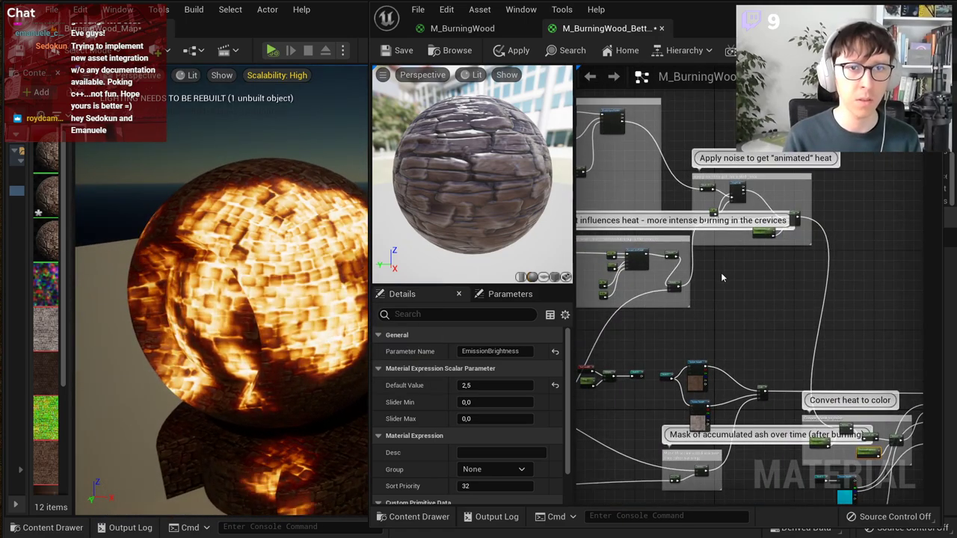
pyautogui.moveTo(579, 166); pyautogui.dragTo(757, 319, button='right')
pyautogui.scroll(4, 756, 318)
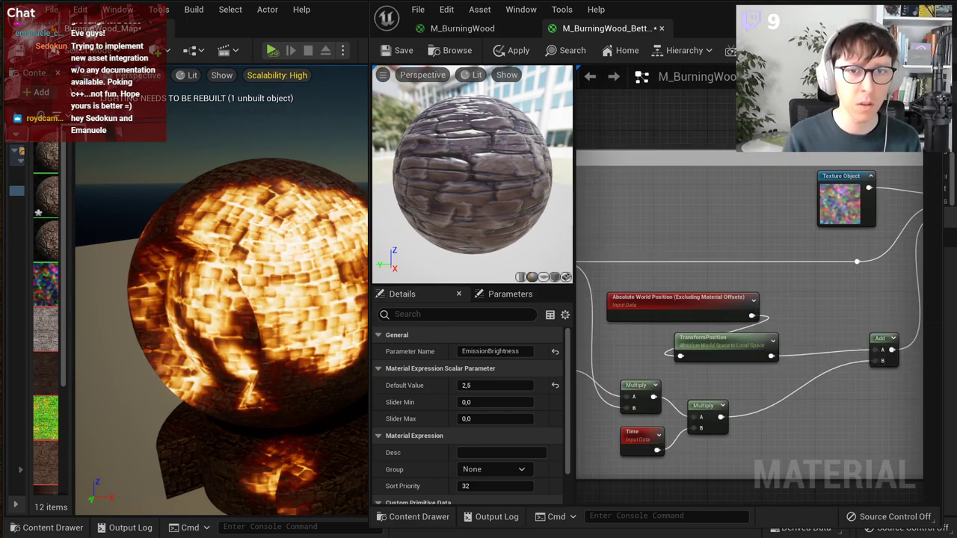
pyautogui.moveTo(819, 349); pyautogui.dragTo(955, 380, button='right')
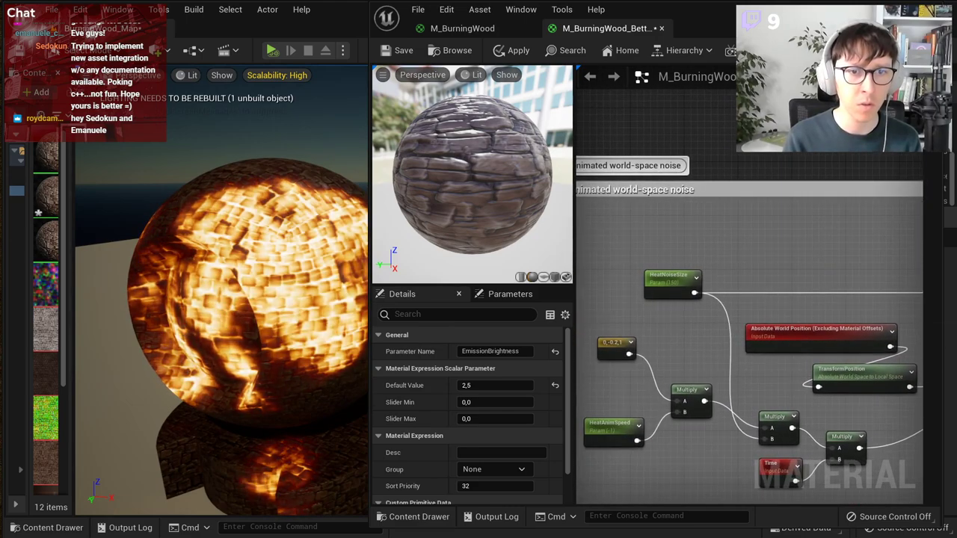
pyautogui.moveTo(683, 367); pyautogui.dragTo(679, 364, button='right')
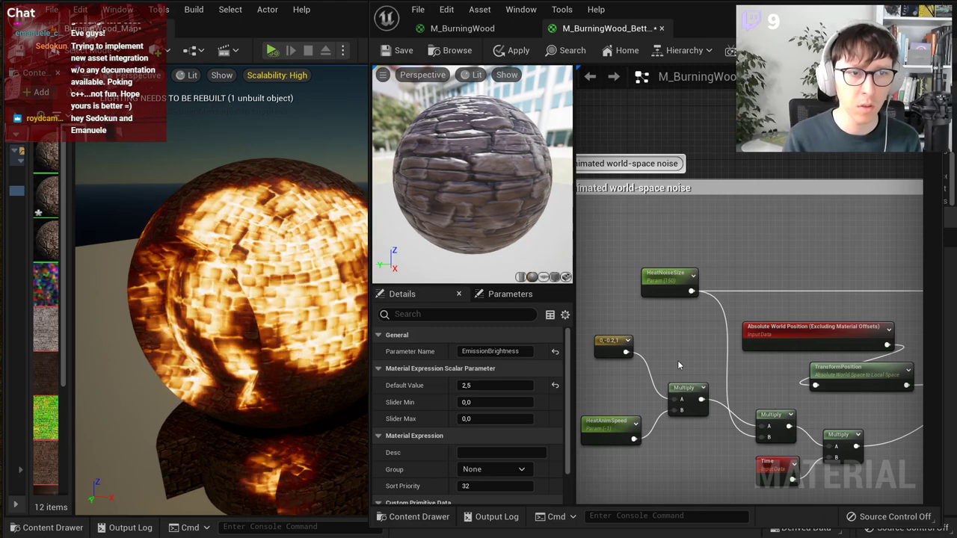
pyautogui.moveTo(885, 388); pyautogui.dragTo(690, 386, button='right')
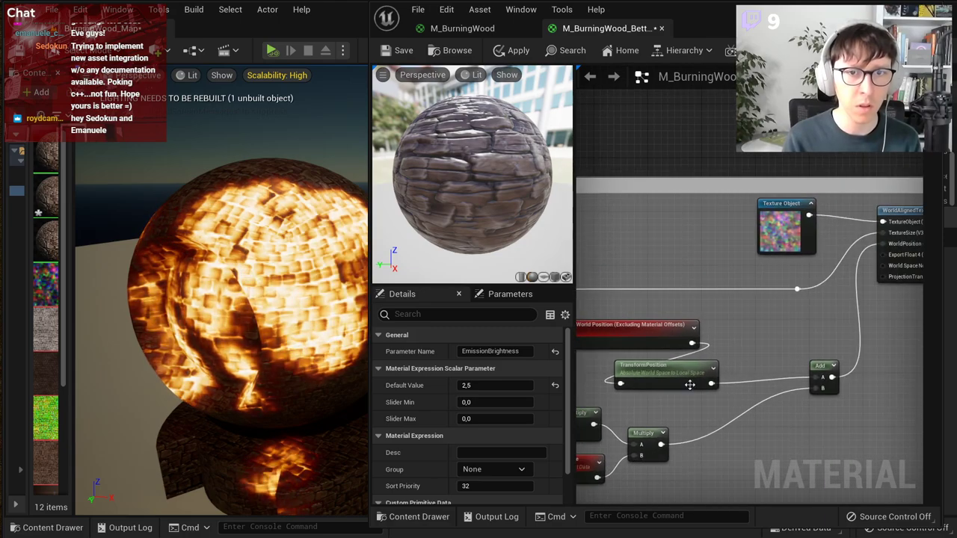
pyautogui.moveTo(820, 319); pyautogui.dragTo(637, 344, button='right')
# Step: Raise the HeatNoiseStrength parameter's default value to about 0.84 in the animated heat group and save the material
pyautogui.moveTo(889, 433); pyautogui.dragTo(596, 277, button='right')
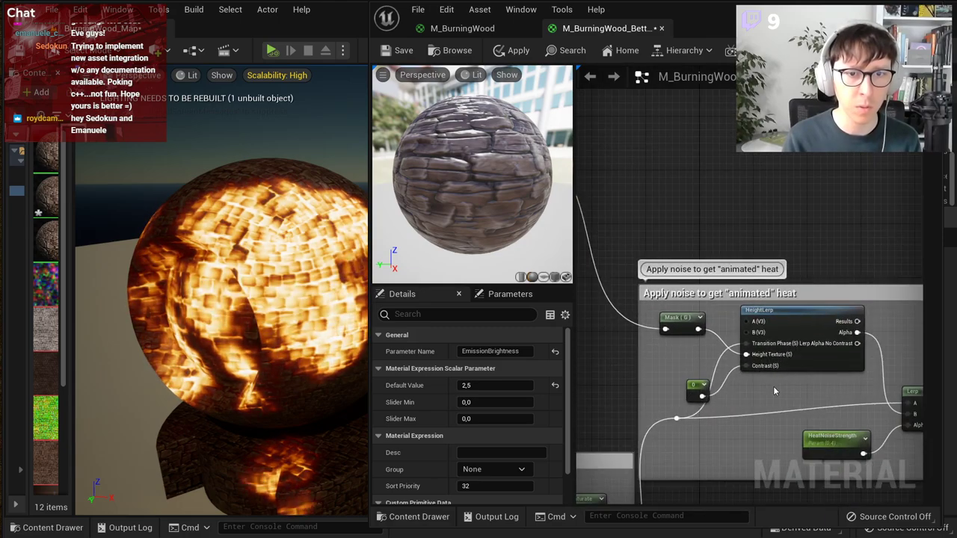
pyautogui.scroll(1, 775, 388)
pyautogui.moveTo(831, 403); pyautogui.dragTo(678, 341, button='right')
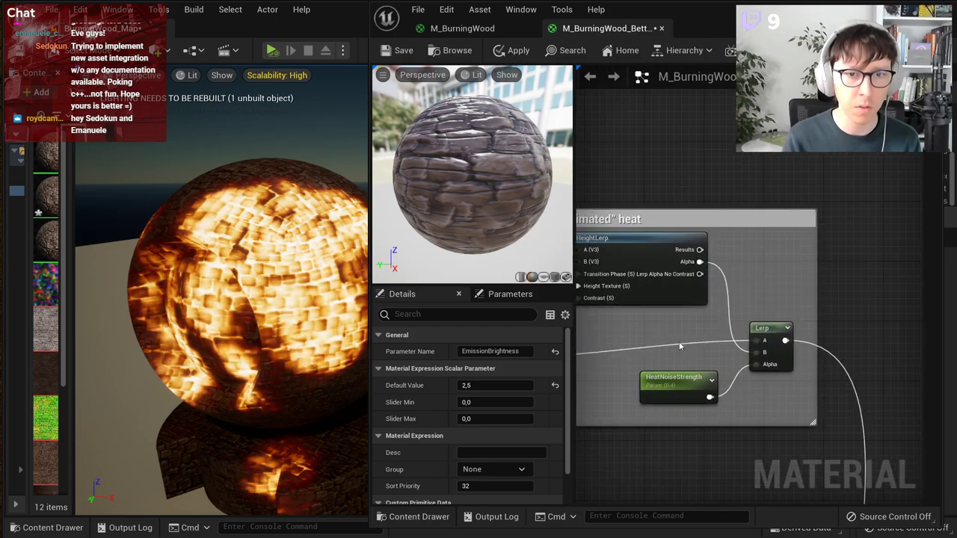
pyautogui.click(683, 387)
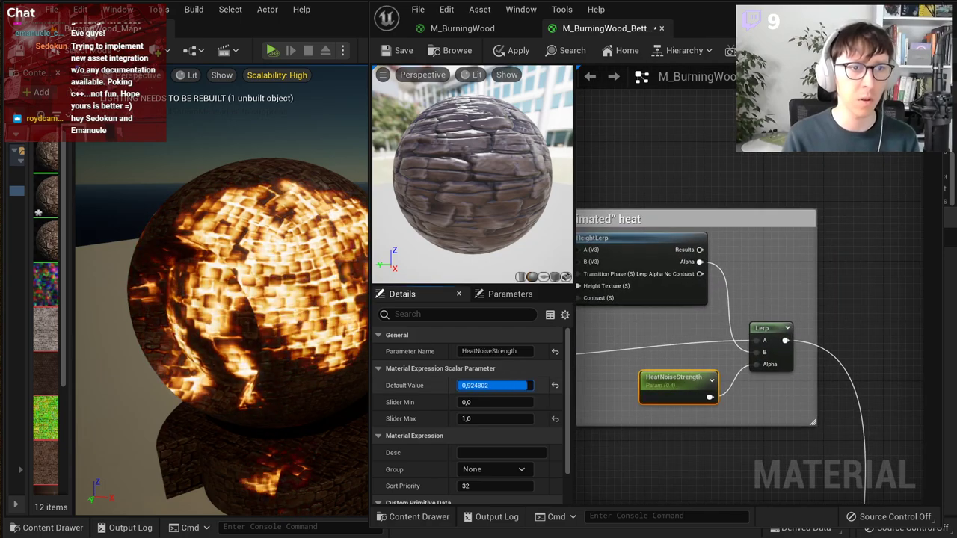
pyautogui.moveTo(521, 386); pyautogui.dragTo(521, 386)
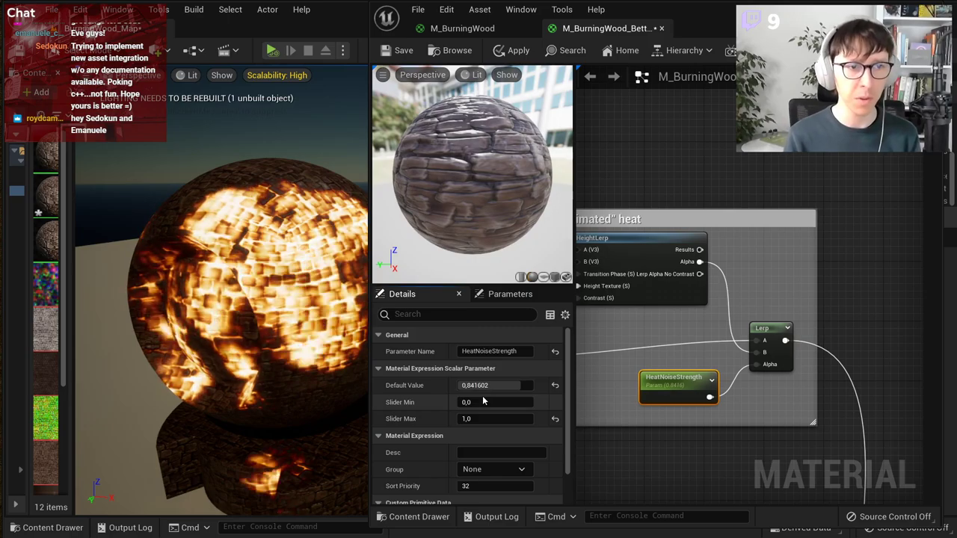
pyautogui.scroll(-7, 874, 161)
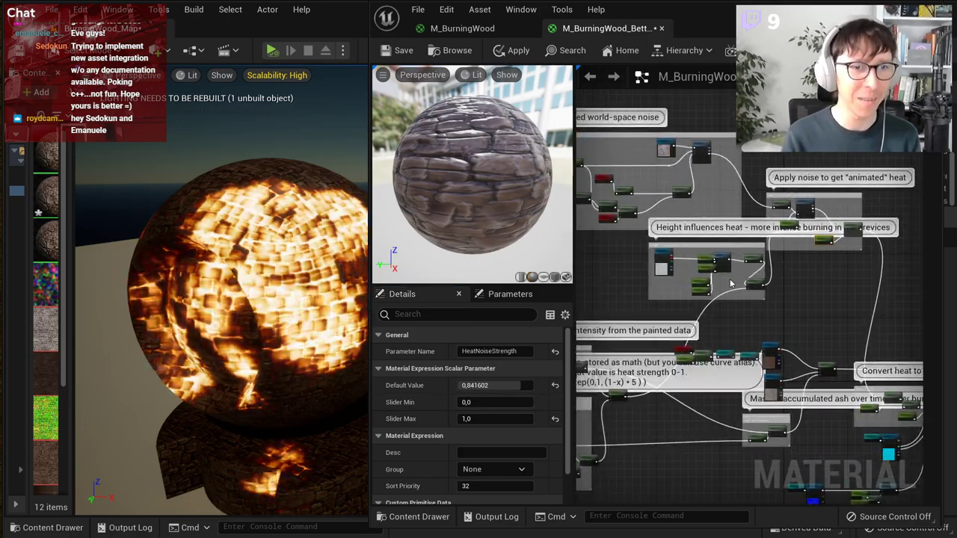
pyautogui.scroll(-2, 731, 283)
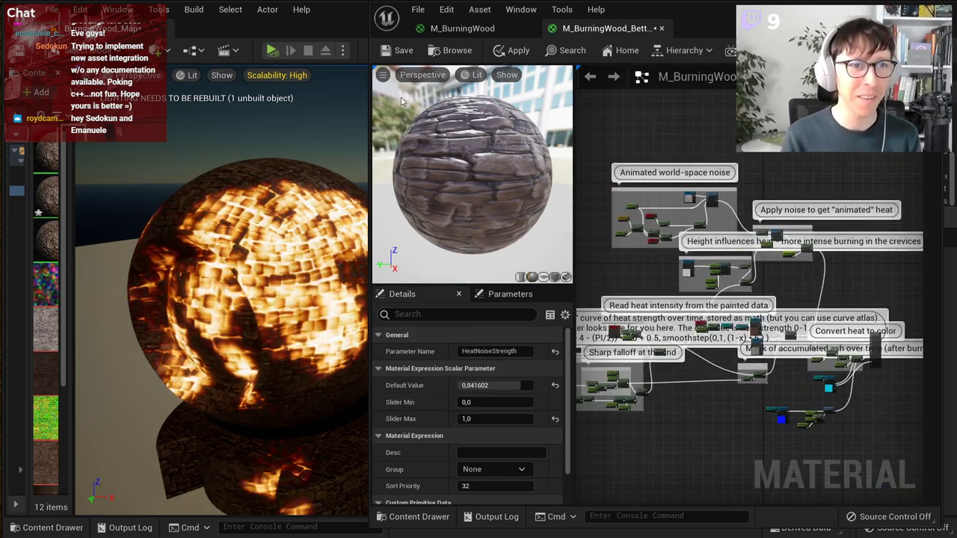
pyautogui.click(396, 53)
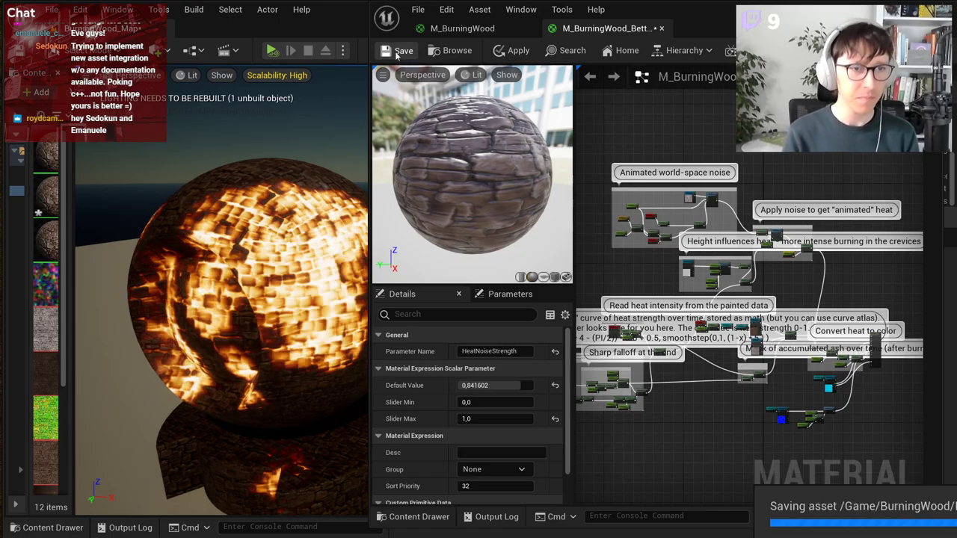
# Step: Set the HeatAnimSpeed parameter's default value to -0.6 in the animated noise group and apply the material
pyautogui.scroll(3, 679, 229)
pyautogui.rightClick(687, 242)
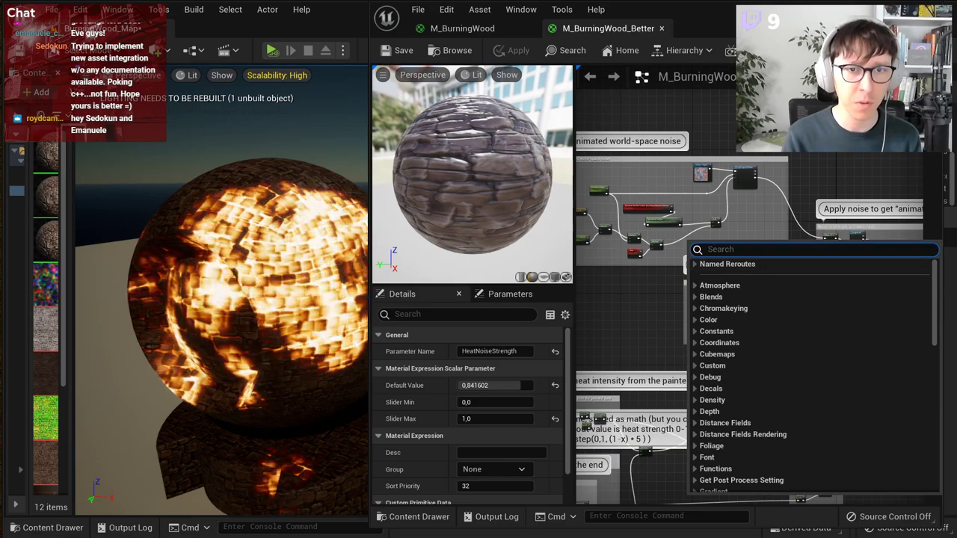
pyautogui.rightClick(800, 122)
pyautogui.scroll(5, 689, 236)
pyautogui.moveTo(672, 278); pyautogui.dragTo(956, 302, button='right')
pyautogui.scroll(-1, 720, 303)
pyautogui.click(662, 274)
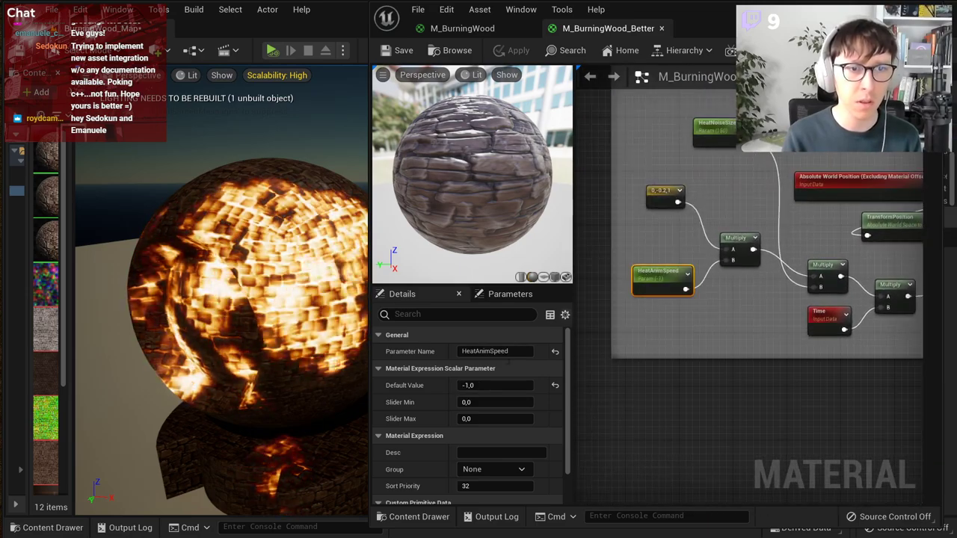
pyautogui.click(484, 387)
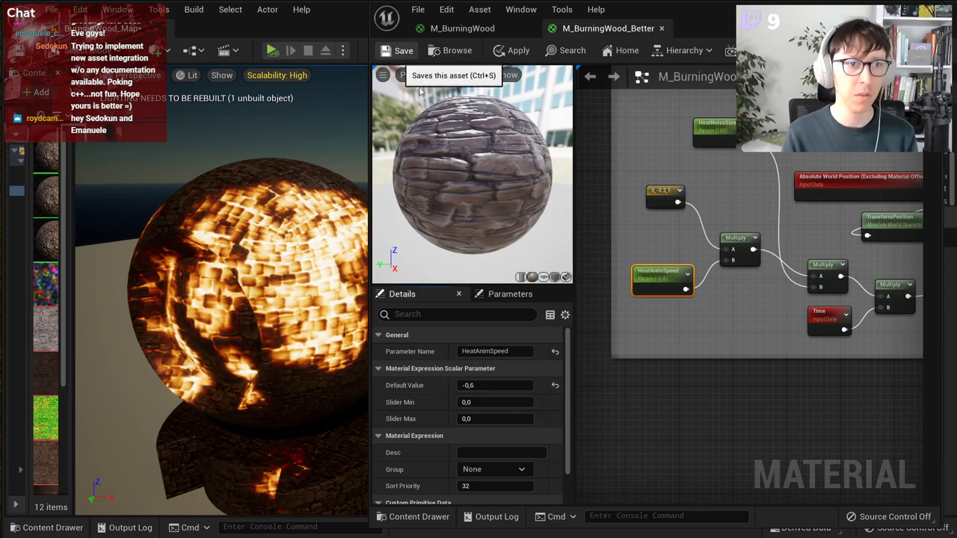
pyautogui.click(510, 50)
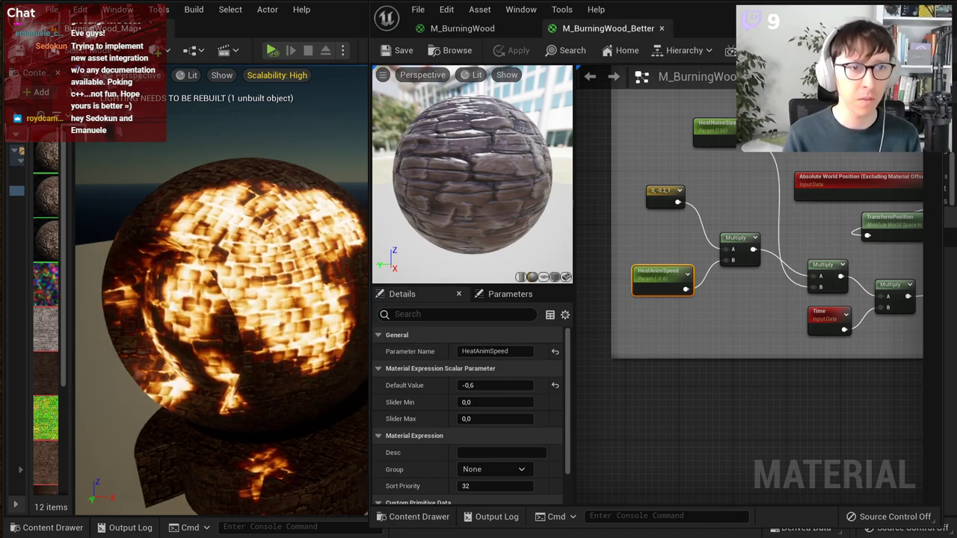
# Step: Narrow the material editor window to uncover the level viewport, and move the burning ball along its Y and Z axes
pyautogui.moveTo(372, 319); pyautogui.dragTo(436, 320)
pyautogui.click(371, 315)
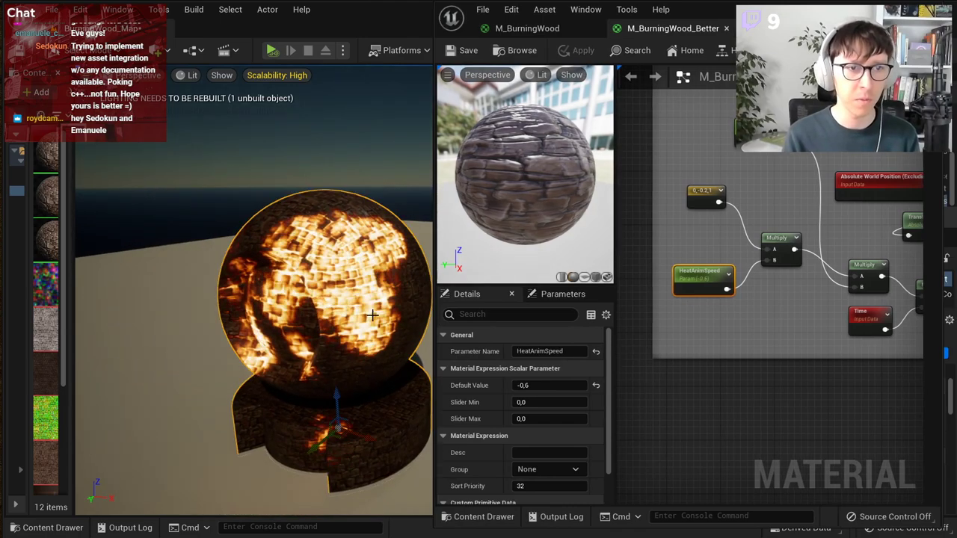
pyautogui.moveTo(360, 348); pyautogui.dragTo(393, 359, button='right')
pyautogui.press('s')
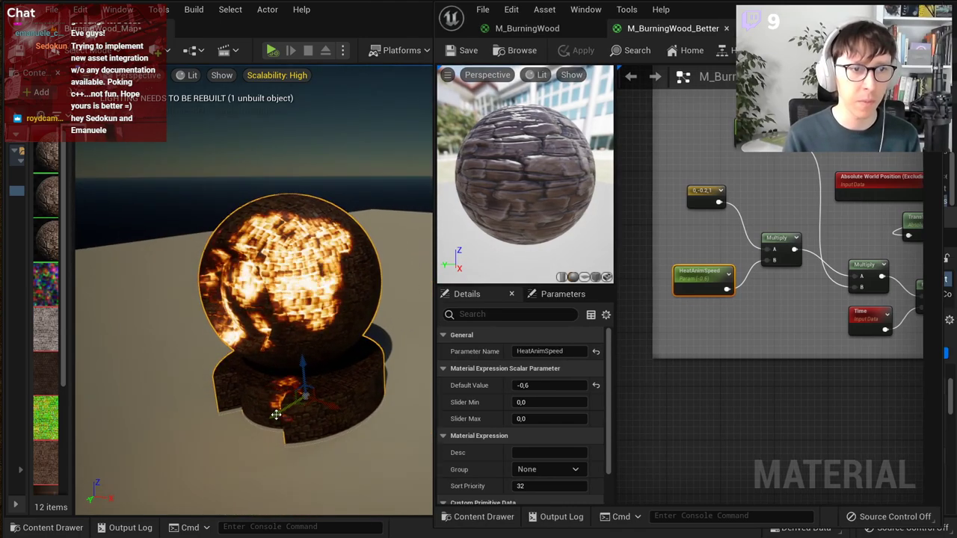
pyautogui.moveTo(263, 419); pyautogui.dragTo(242, 417)
pyautogui.moveTo(276, 381); pyautogui.dragTo(272, 351)
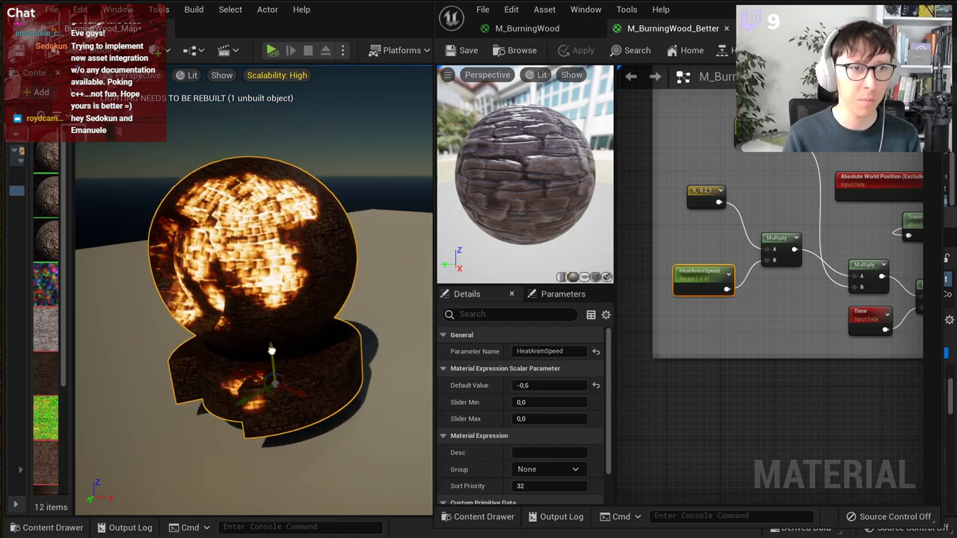
# Step: Examine how the animated noise group combines the local-space position with the time offset for its world-aligned texture
pyautogui.click(763, 358)
pyautogui.scroll(-5, 769, 364)
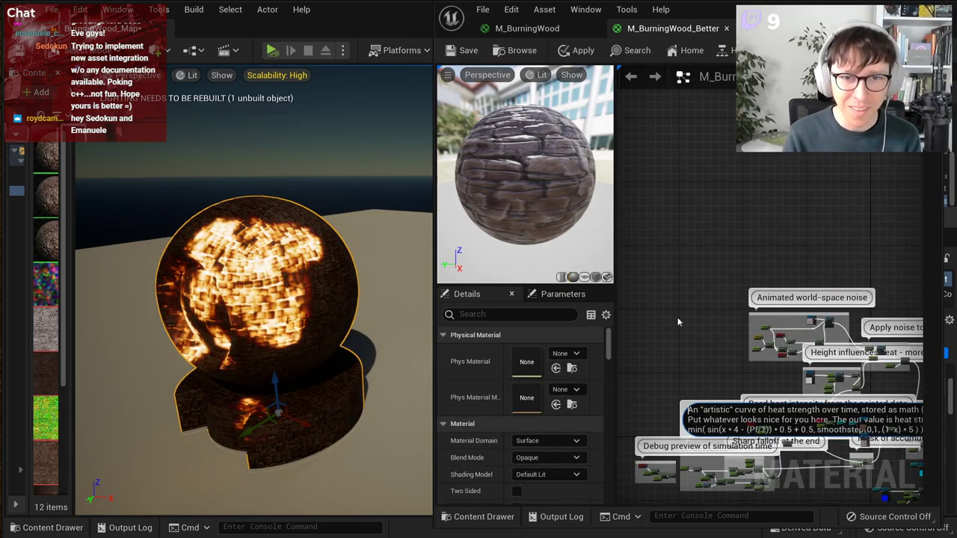
pyautogui.moveTo(769, 198); pyautogui.dragTo(668, 141, button='right')
pyautogui.scroll(4, 815, 352)
pyautogui.scroll(-4, 763, 228)
pyautogui.moveTo(748, 215); pyautogui.dragTo(844, 326, button='right')
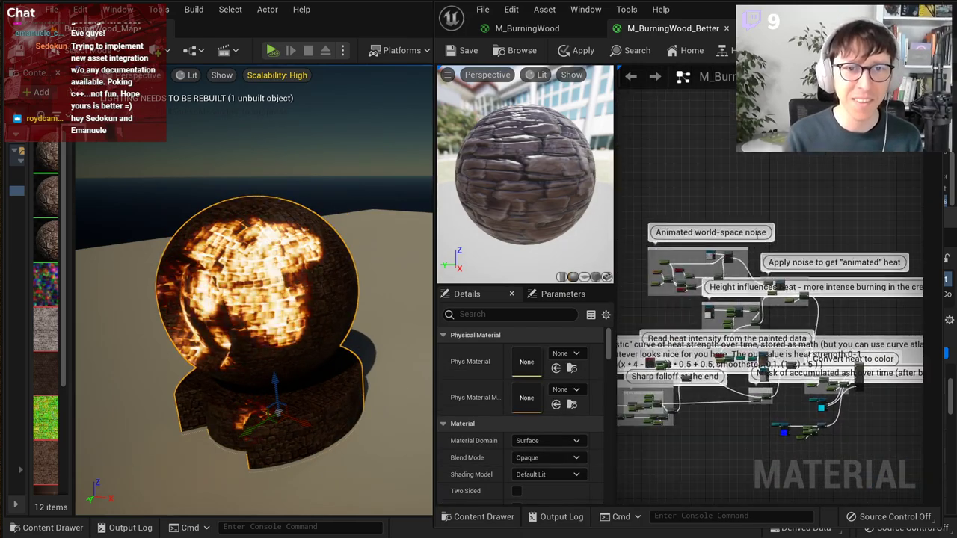
pyautogui.scroll(10, 716, 254)
pyautogui.scroll(1, 654, 291)
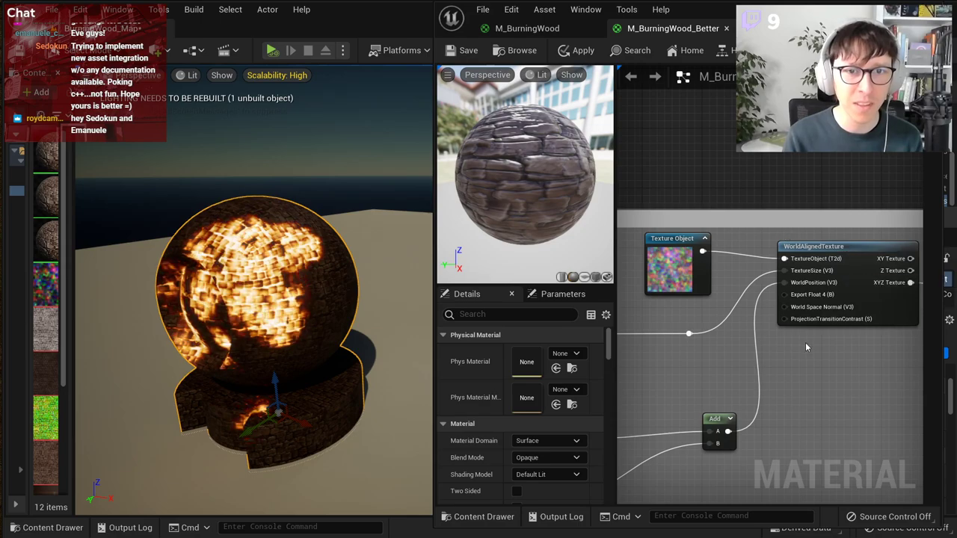
pyautogui.moveTo(752, 344); pyautogui.dragTo(921, 258, button='right')
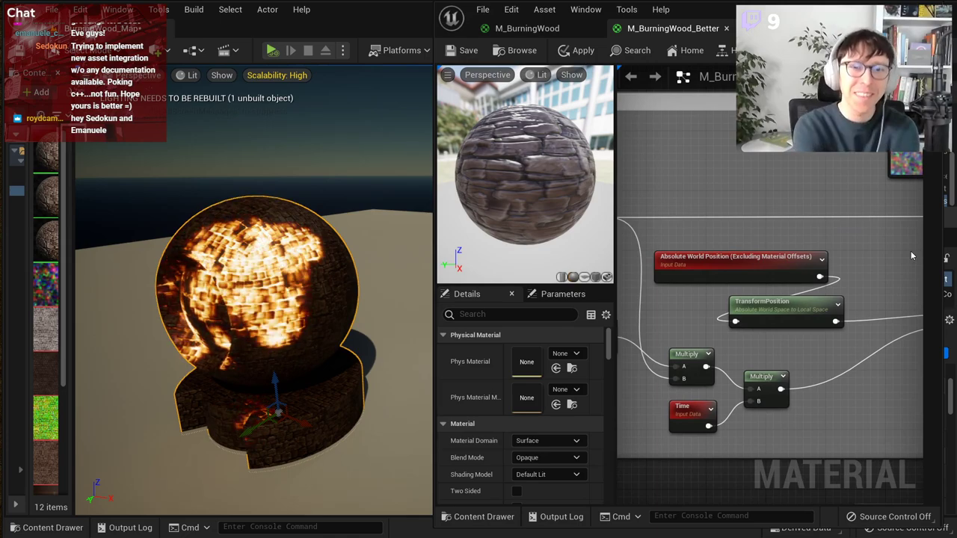
# Step: Disconnect the Add node from the WorldPosition input of WorldAlignedTexture and apply the material
pyautogui.scroll(-2, 822, 223)
pyautogui.moveTo(822, 223); pyautogui.dragTo(686, 247, button='right')
pyautogui.scroll(3, 753, 305)
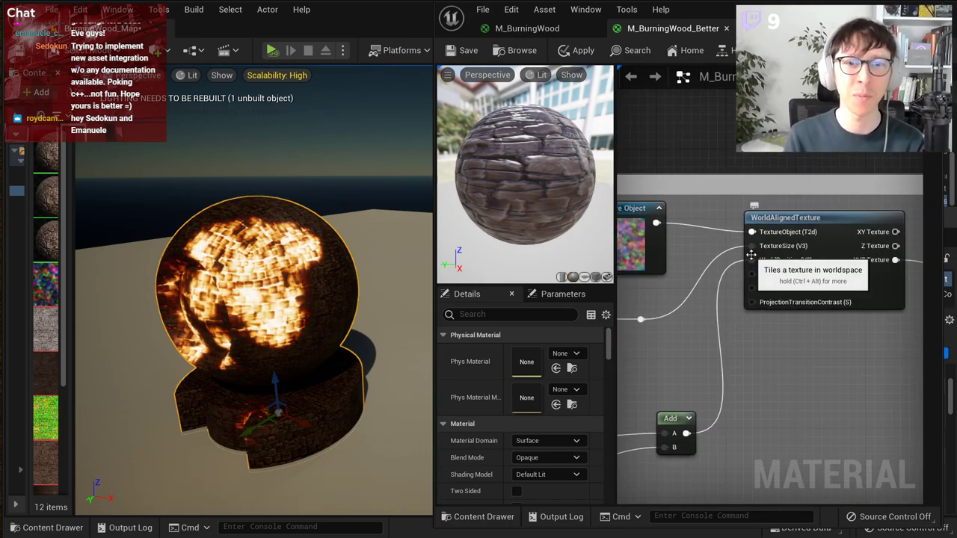
pyautogui.keyDown('alt'); pyautogui.click(752, 260); pyautogui.keyUp('alt')
pyautogui.scroll(1, 794, 176)
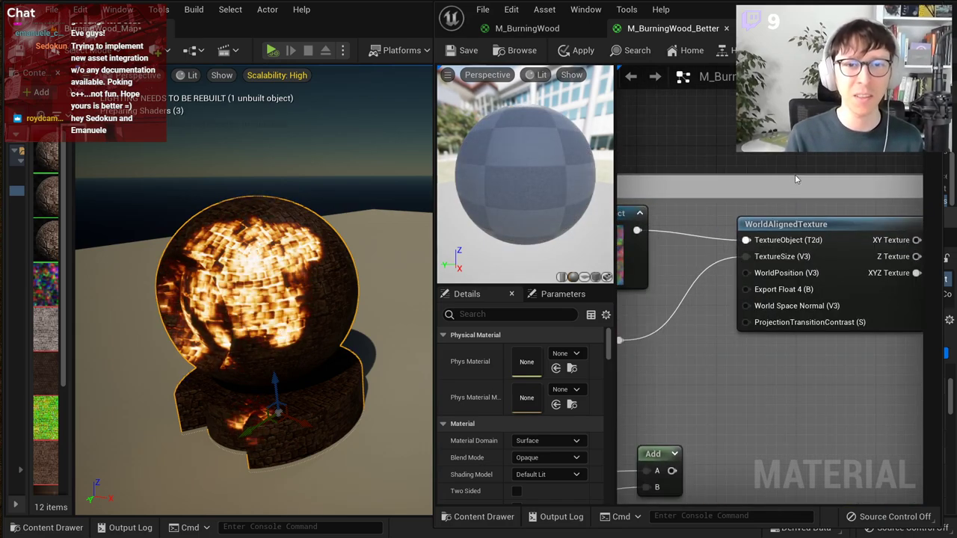
pyautogui.moveTo(762, 224); pyautogui.dragTo(708, 218, button='right')
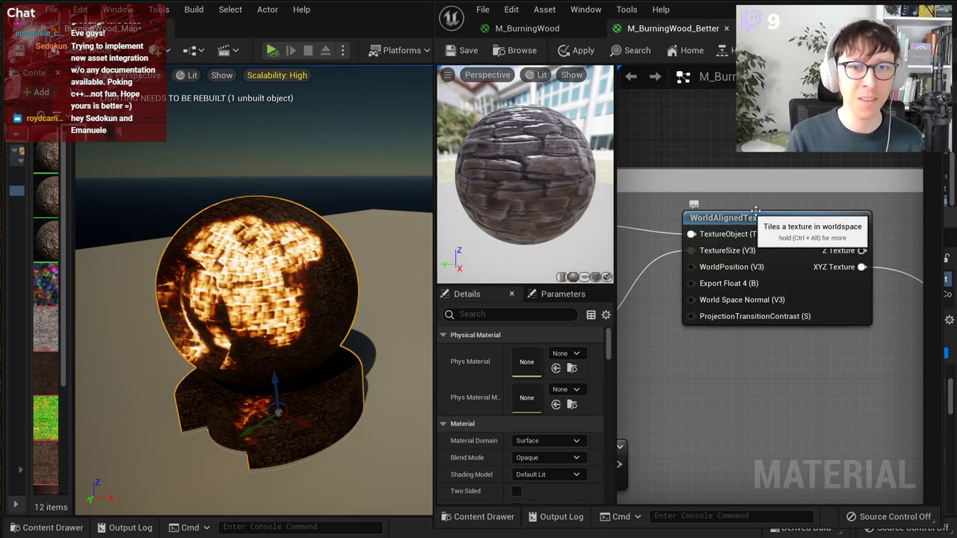
pyautogui.click(577, 51)
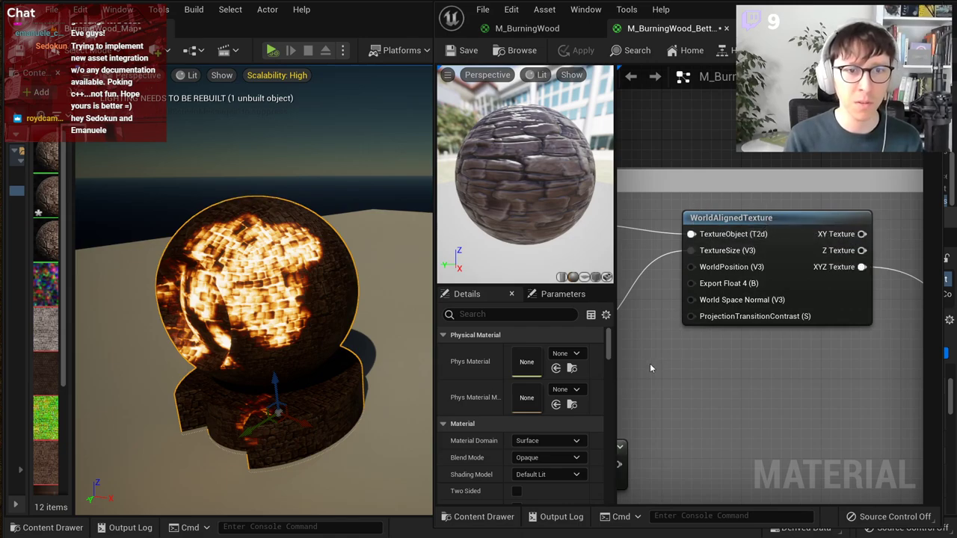
# Step: Inspect the heat noise on the burning ball up close in the level
pyautogui.moveTo(254, 299)
pyautogui.mouseDown(button='right')
pyautogui.moveTo(213, 295)
pyautogui.moveTo(250, 299)
pyautogui.mouseUp(button='right')
pyautogui.press('w')
pyautogui.scroll(3, 254, 321)
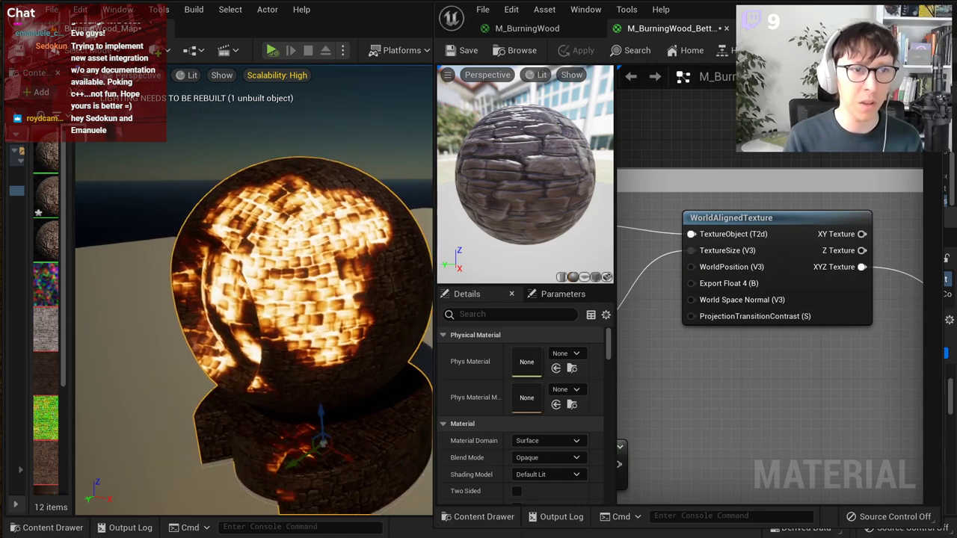
# Step: View the whole burning ball from farther back and other angles in the level to examine its heat noise
pyautogui.moveTo(315, 428)
pyautogui.mouseDown(button='middle')
pyautogui.moveTo(299, 345)
pyautogui.moveTo(298, 401)
pyautogui.moveTo(282, 325)
pyautogui.moveTo(296, 399)
pyautogui.mouseUp(button='middle')
pyautogui.moveTo(296, 399); pyautogui.dragTo(296, 389, button='right')
pyautogui.press('s')
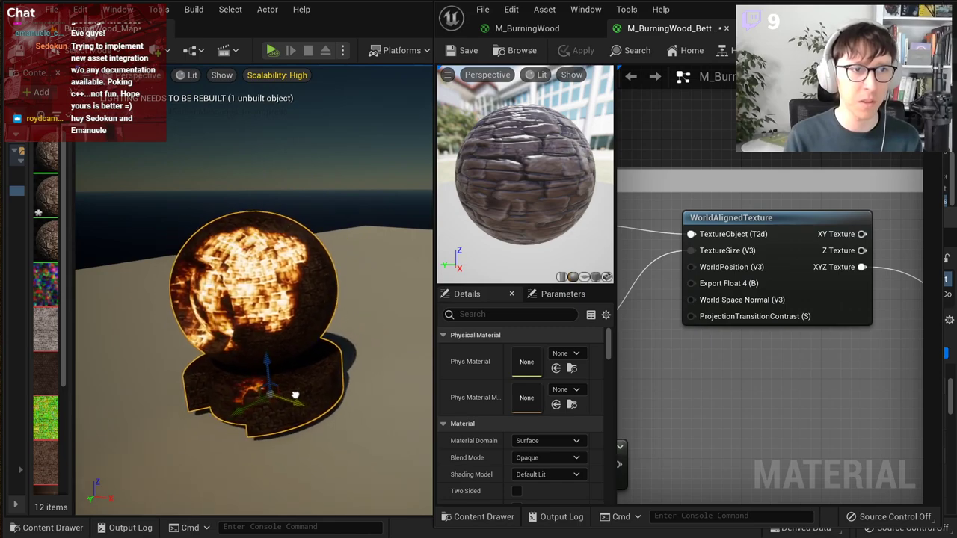
pyautogui.moveTo(273, 415)
pyautogui.mouseDown()
pyautogui.moveTo(246, 421)
pyautogui.moveTo(281, 426)
pyautogui.mouseUp()
pyautogui.moveTo(282, 427); pyautogui.dragTo(329, 452, button='middle')
pyautogui.moveTo(330, 451)
pyautogui.mouseDown()
pyautogui.moveTo(370, 464)
pyautogui.moveTo(274, 433)
pyautogui.moveTo(351, 453)
pyautogui.mouseUp()
pyautogui.moveTo(350, 452)
pyautogui.mouseDown(button='middle')
pyautogui.moveTo(271, 434)
pyautogui.moveTo(243, 404)
pyautogui.moveTo(243, 376)
pyautogui.mouseUp(button='middle')
pyautogui.moveTo(243, 376)
pyautogui.mouseDown()
pyautogui.moveTo(231, 303)
pyautogui.moveTo(251, 380)
pyautogui.moveTo(245, 405)
pyautogui.mouseUp()
# Step: Add an Absolute World Position node in the empty graph area above the animated world-space noise group
pyautogui.scroll(-2, 698, 361)
pyautogui.moveTo(698, 361); pyautogui.dragTo(788, 318, button='right')
pyautogui.rightClick(672, 181)
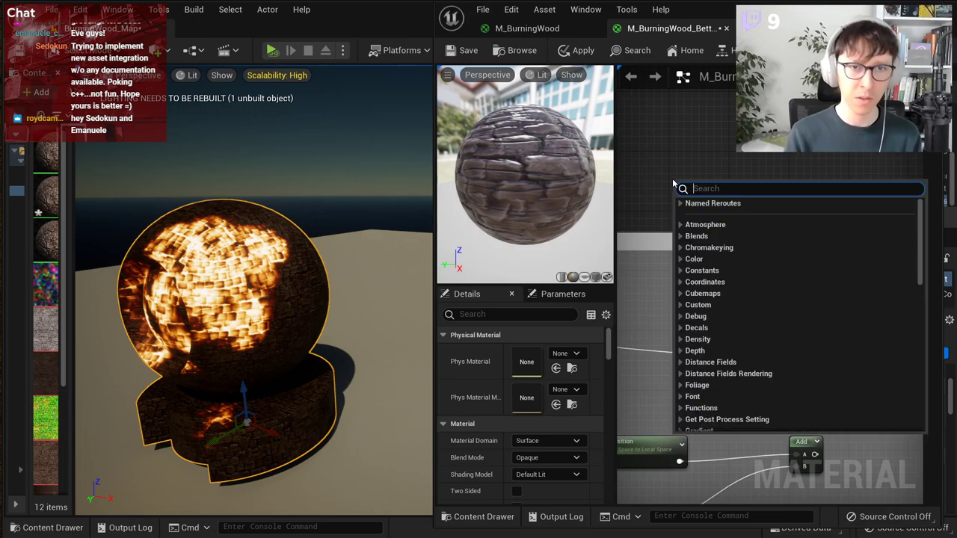
pyautogui.write('absol')
pyautogui.hotkey('ctrl', 'a')
pyautogui.write('world')
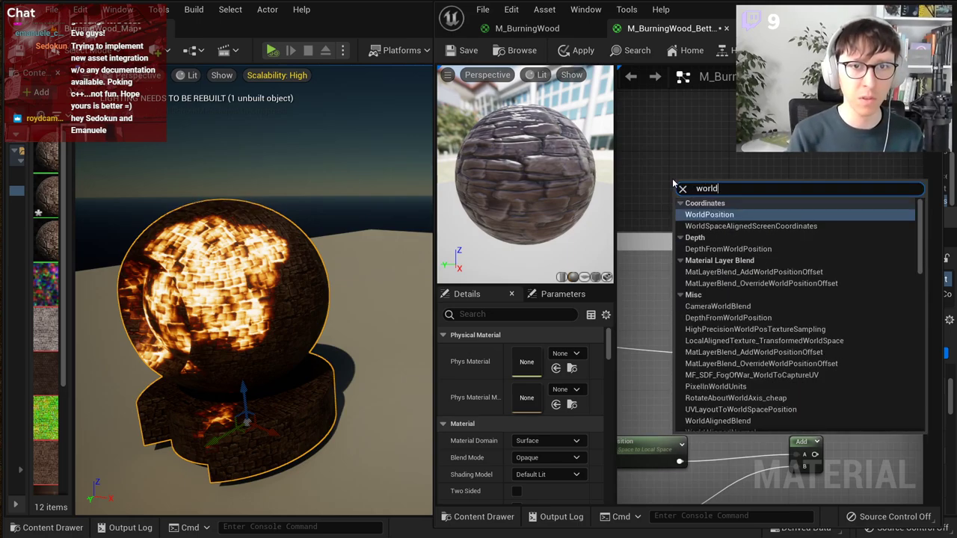
pyautogui.press('Return')
pyautogui.moveTo(700, 180); pyautogui.dragTo(730, 107)
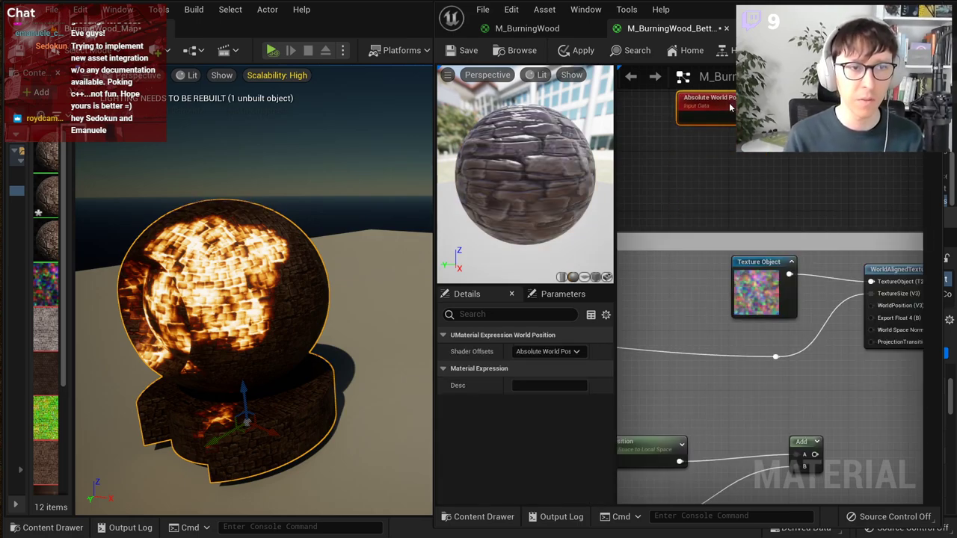
pyautogui.moveTo(710, 186); pyautogui.dragTo(702, 230, button='right')
pyautogui.moveTo(708, 154); pyautogui.dragTo(742, 184)
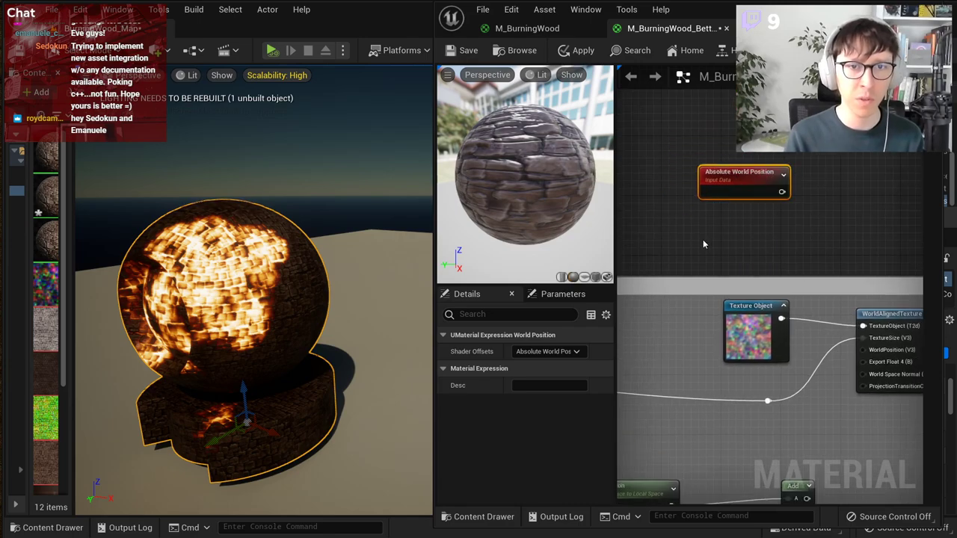
# Step: Paste a copy of the HeatAnimSpeed parameter below the new Absolute World Position node
pyautogui.moveTo(636, 301); pyautogui.dragTo(849, 234, button='right')
pyautogui.scroll(-3, 765, 237)
pyautogui.scroll(4, 714, 324)
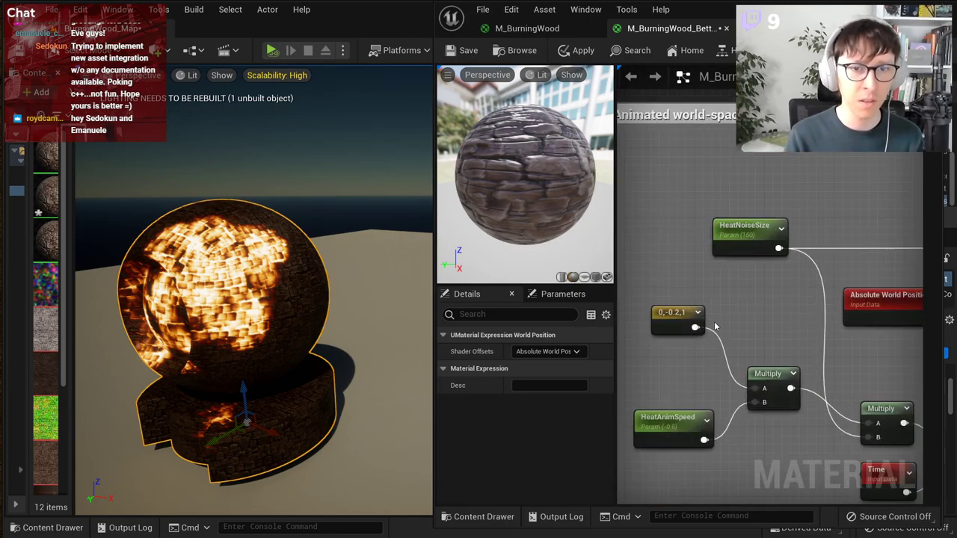
pyautogui.click(672, 426)
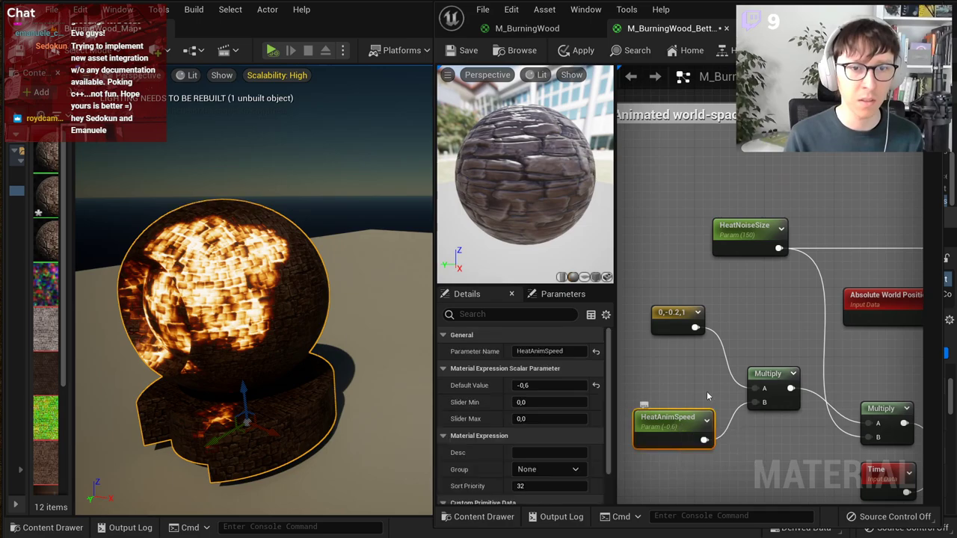
pyautogui.scroll(-2, 761, 317)
pyautogui.moveTo(824, 250); pyautogui.dragTo(619, 377, button='right')
pyautogui.hotkey('ctrl', 'v')
pyautogui.moveTo(828, 195); pyautogui.dragTo(828, 168)
pyautogui.click(848, 217)
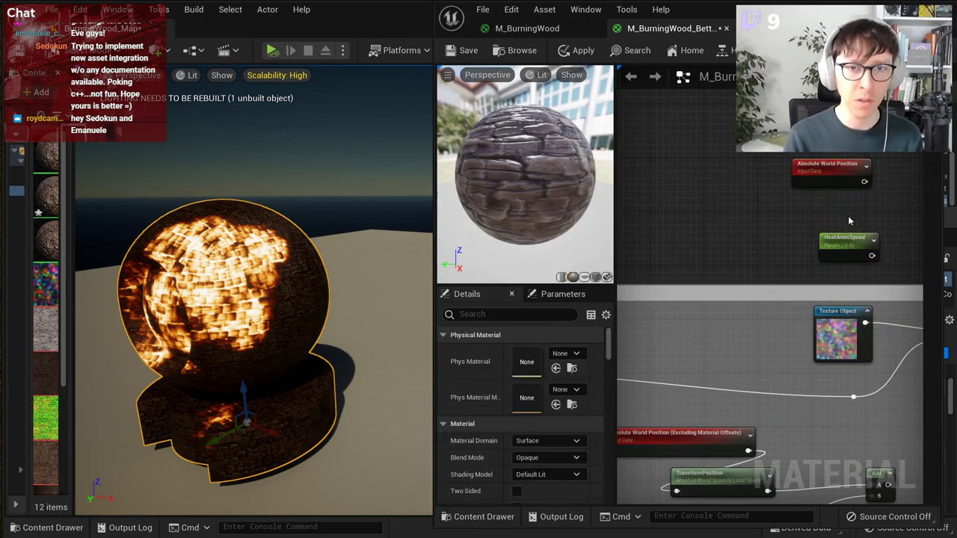
# Step: Add a Constant3Vector node between the Absolute World Position node and the copied HeatAnimSpeed parameter
pyautogui.moveTo(848, 216); pyautogui.dragTo(922, 98, button='right')
pyautogui.click(735, 338)
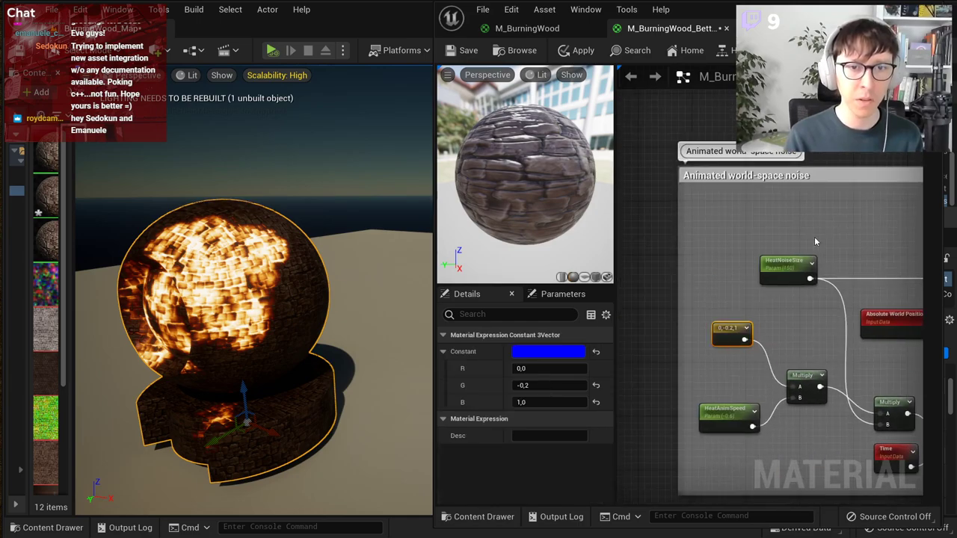
pyautogui.moveTo(900, 149); pyautogui.dragTo(786, 297, button='right')
pyautogui.click(694, 210)
pyautogui.scroll(3, 694, 211)
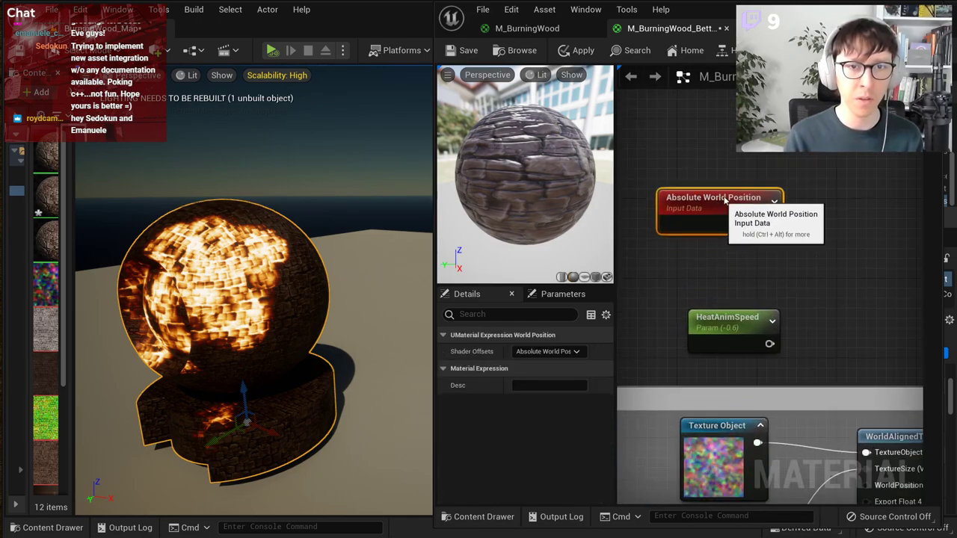
pyautogui.click(740, 254)
pyautogui.press('3')
pyautogui.click(718, 246)
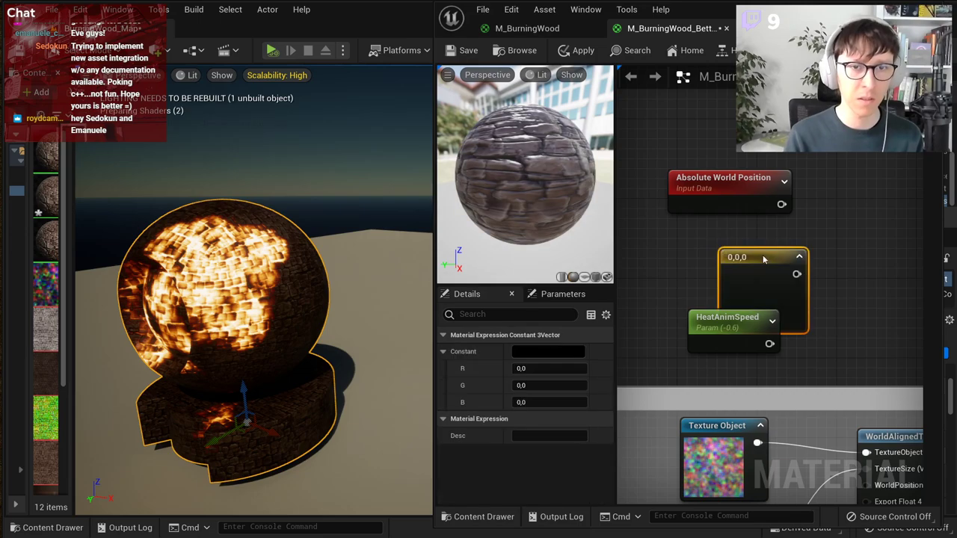
pyautogui.moveTo(763, 257); pyautogui.dragTo(732, 249)
pyautogui.click(820, 242)
pyautogui.hotkey('ctrl', 'v')
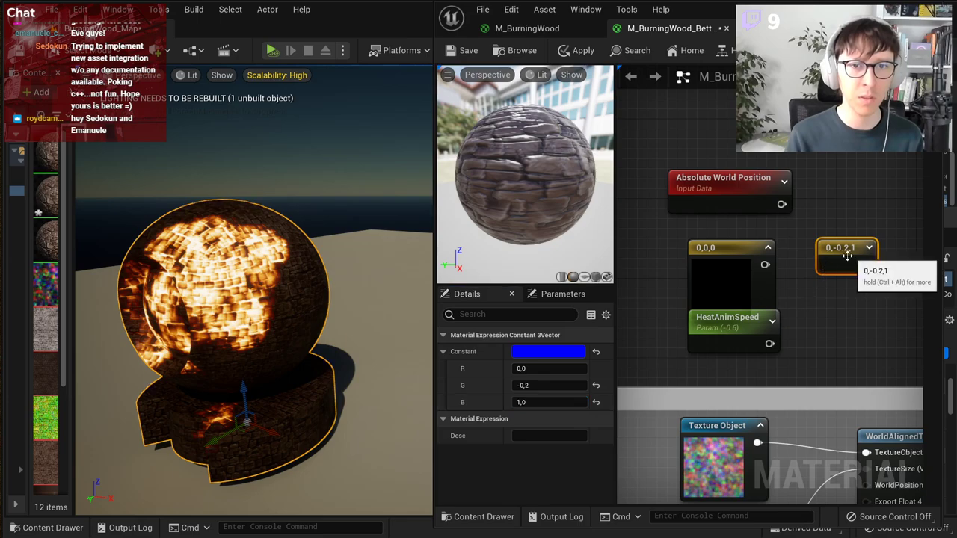
pyautogui.press('Delete')
# Step: Set the new vector's B value to 1 and space it out from the HeatAnimSpeed copy beneath it
pyautogui.click(694, 267)
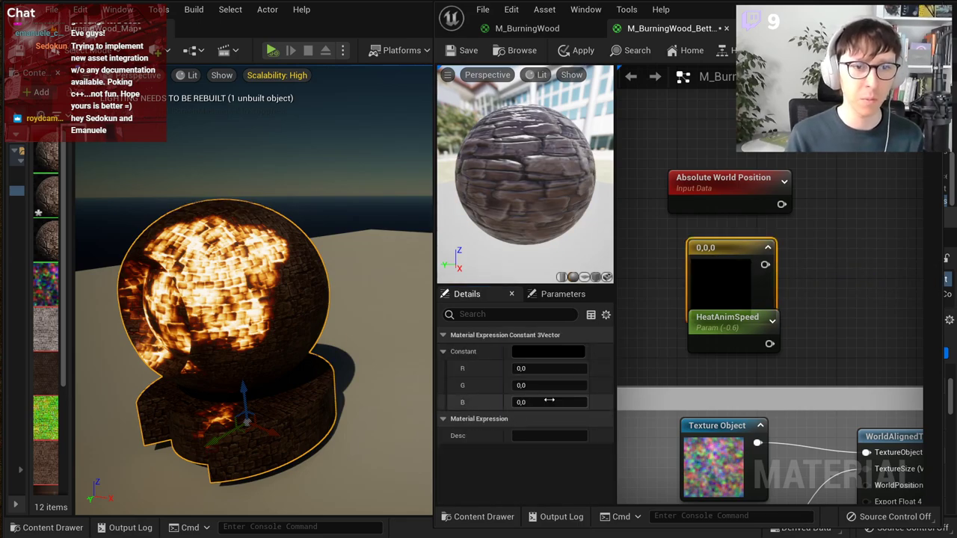
pyautogui.write('1')
pyautogui.press('Return')
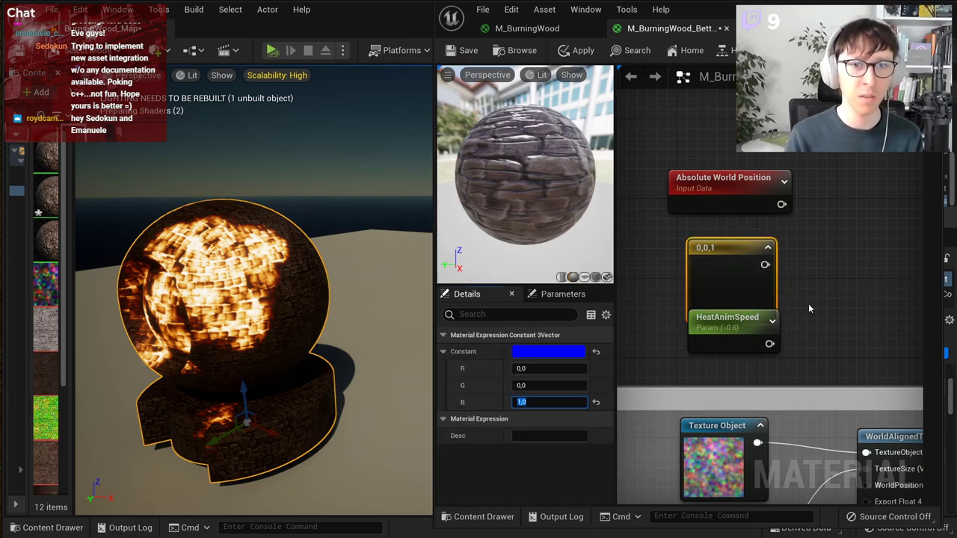
pyautogui.moveTo(742, 329); pyautogui.dragTo(743, 349)
pyautogui.moveTo(752, 291); pyautogui.dragTo(752, 281)
pyautogui.click(744, 338)
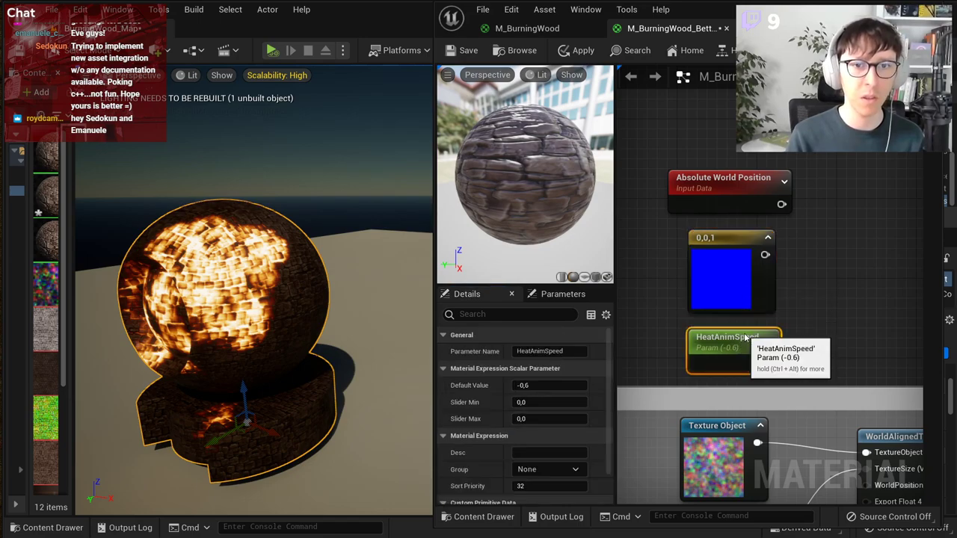
pyautogui.moveTo(744, 337); pyautogui.dragTo(744, 328)
pyautogui.click(820, 284)
pyautogui.moveTo(820, 285); pyautogui.dragTo(791, 289, button='right')
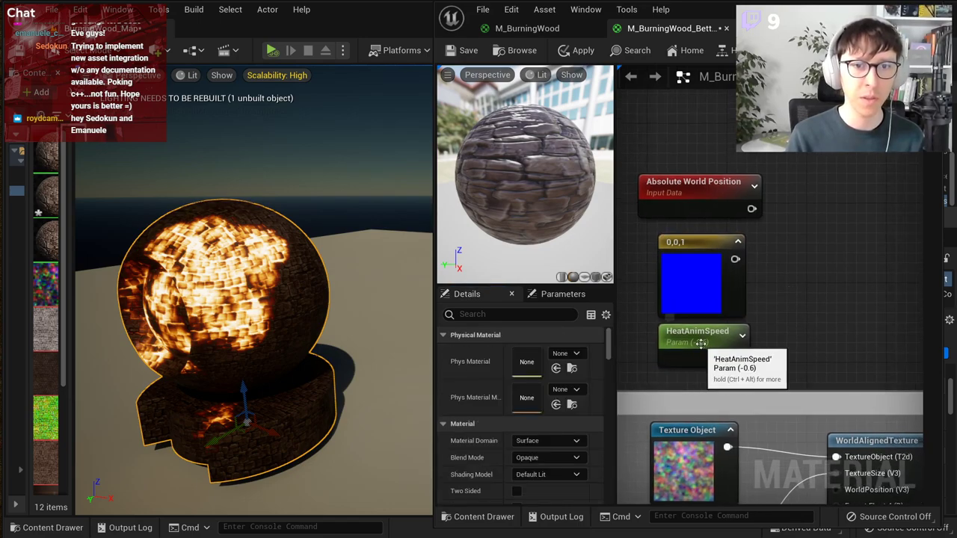
# Step: Multiply the 0,0,1 vector by the copied HeatAnimSpeed parameter using a new Multiply node
pyautogui.click(807, 252)
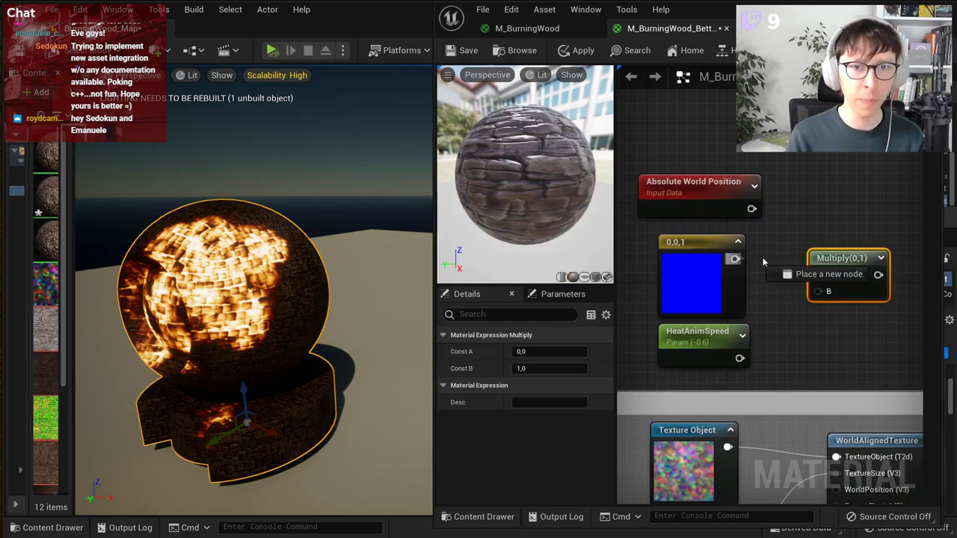
pyautogui.moveTo(763, 261); pyautogui.dragTo(739, 358)
pyautogui.moveTo(840, 255); pyautogui.dragTo(799, 298)
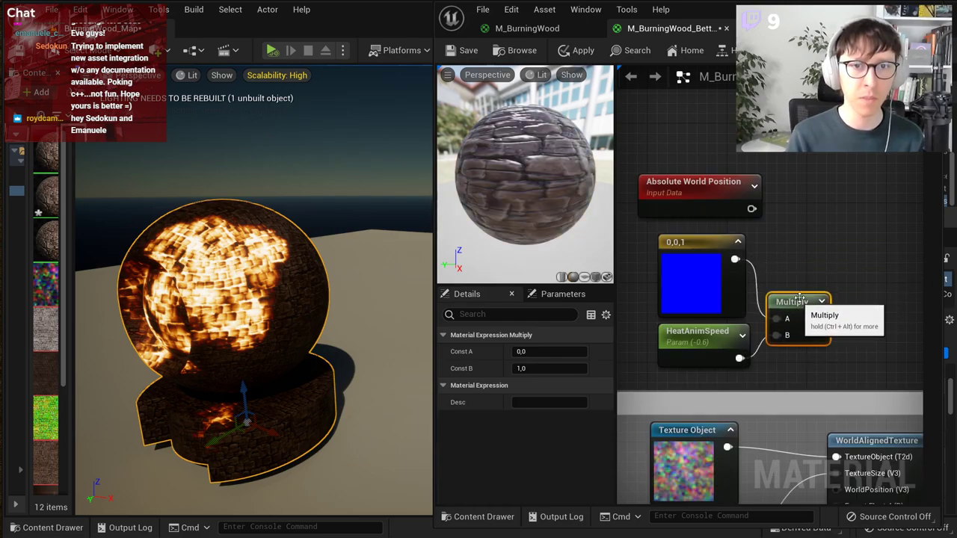
pyautogui.moveTo(810, 305); pyautogui.dragTo(782, 301, button='right')
pyautogui.moveTo(783, 301); pyautogui.dragTo(792, 290)
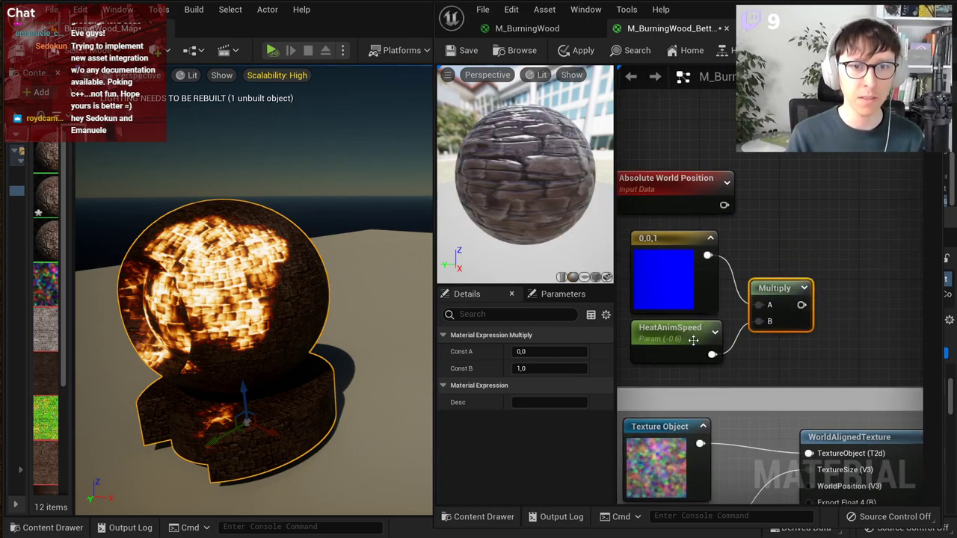
# Step: Place a second Multiply node beyond the one combining the 0,0,1 vector and HeatAnimSpeed
pyautogui.moveTo(791, 249); pyautogui.dragTo(776, 283, button='right')
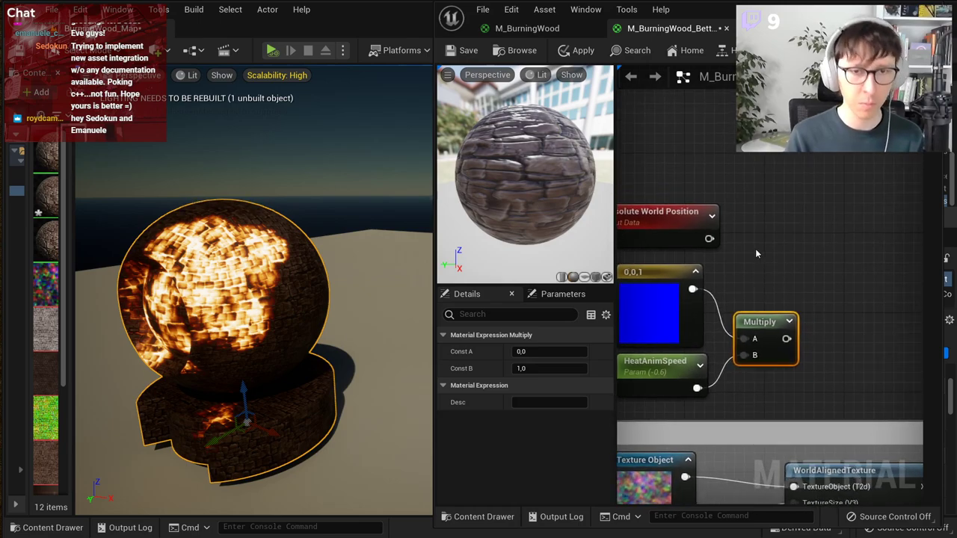
pyautogui.press('m')
pyautogui.click(756, 251)
pyautogui.moveTo(788, 264); pyautogui.dragTo(766, 267)
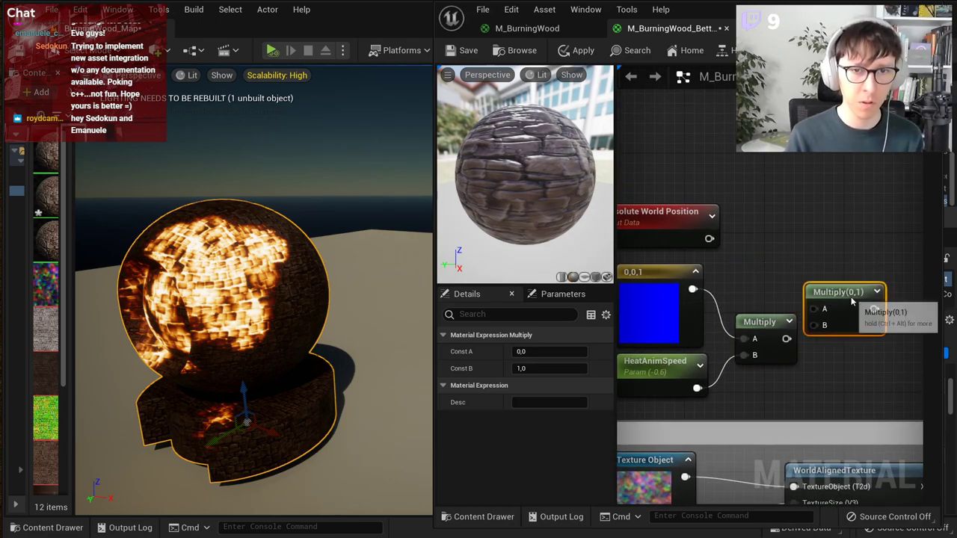
# Step: Add a Time node and place it below the first Multiply node
pyautogui.rightClick(747, 264)
pyautogui.write('time')
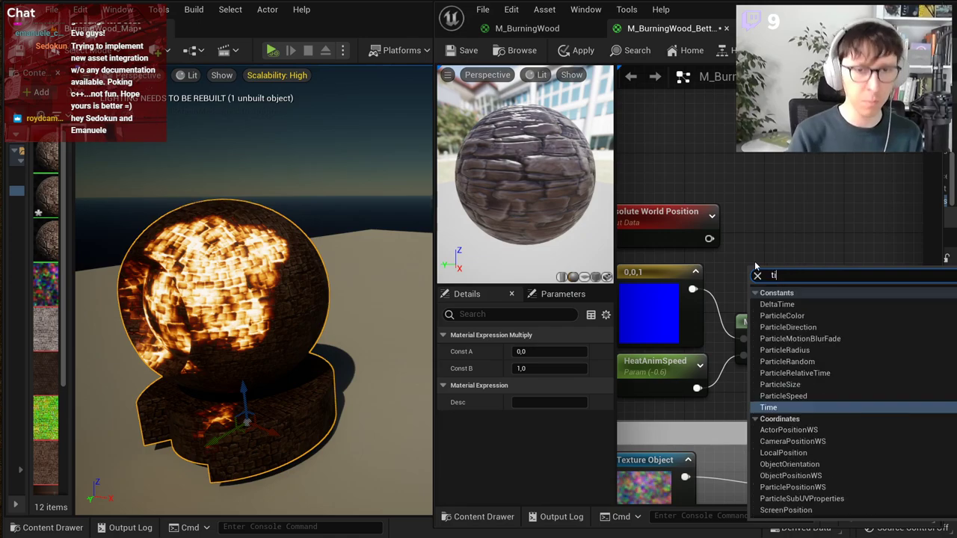
pyautogui.press('Return')
pyautogui.moveTo(755, 274); pyautogui.dragTo(736, 264)
pyautogui.moveTo(779, 288); pyautogui.dragTo(807, 300)
pyautogui.click(814, 272)
pyautogui.moveTo(757, 282); pyautogui.dragTo(768, 390)
# Step: Connect the first Multiply to input A of the second Multiply and Time to its input B
pyautogui.moveTo(762, 322); pyautogui.dragTo(762, 302)
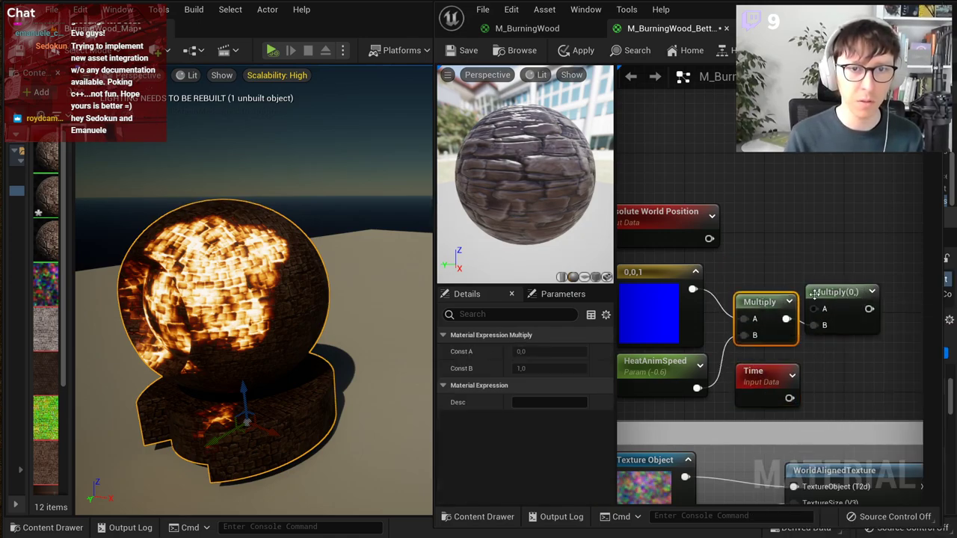
pyautogui.moveTo(837, 292); pyautogui.dragTo(835, 312)
pyautogui.moveTo(789, 397); pyautogui.dragTo(813, 344)
pyautogui.moveTo(755, 336); pyautogui.dragTo(702, 327, button='right')
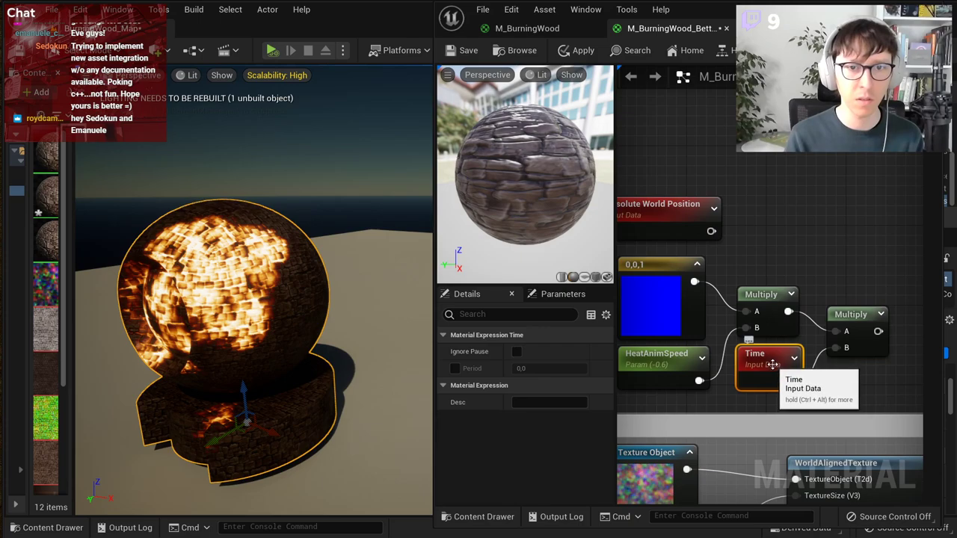
# Step: Sum Absolute World Position and the second Multiply with a new Add node, moving the position node closer to it
pyautogui.scroll(-1, 801, 224)
pyautogui.click(737, 224)
pyautogui.moveTo(737, 225); pyautogui.dragTo(857, 233)
pyautogui.moveTo(778, 338); pyautogui.dragTo(715, 334, button='right')
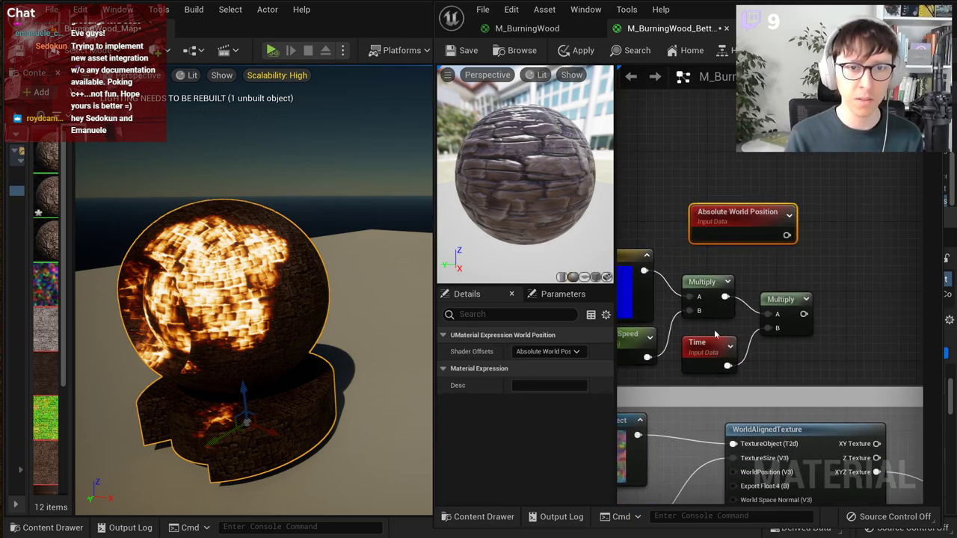
pyautogui.click(820, 255)
pyautogui.moveTo(786, 235); pyautogui.dragTo(828, 277)
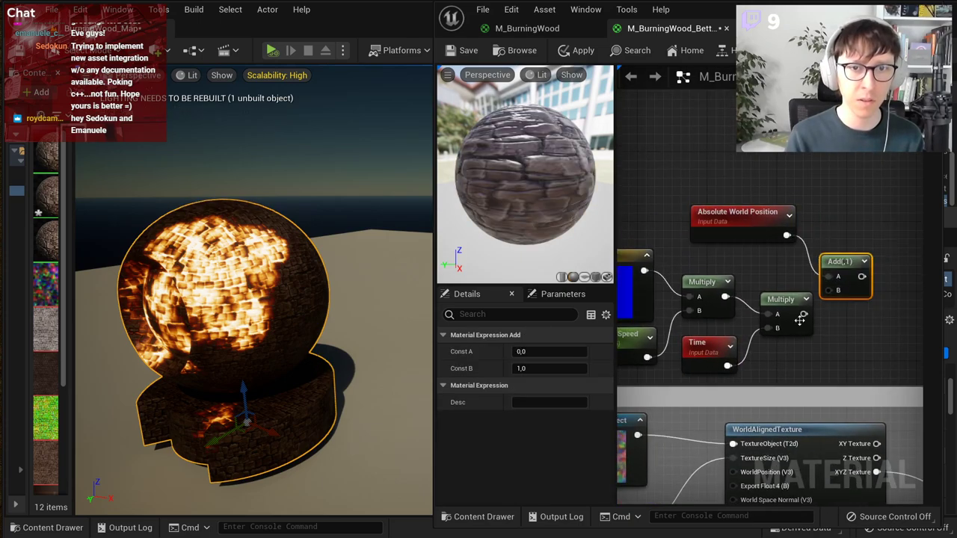
pyautogui.moveTo(804, 314); pyautogui.dragTo(838, 290)
# Step: Feed Absolute World Position directly into the WorldPosition input of WorldAlignedTexture and apply the material
pyautogui.moveTo(823, 346); pyautogui.dragTo(838, 242, button='right')
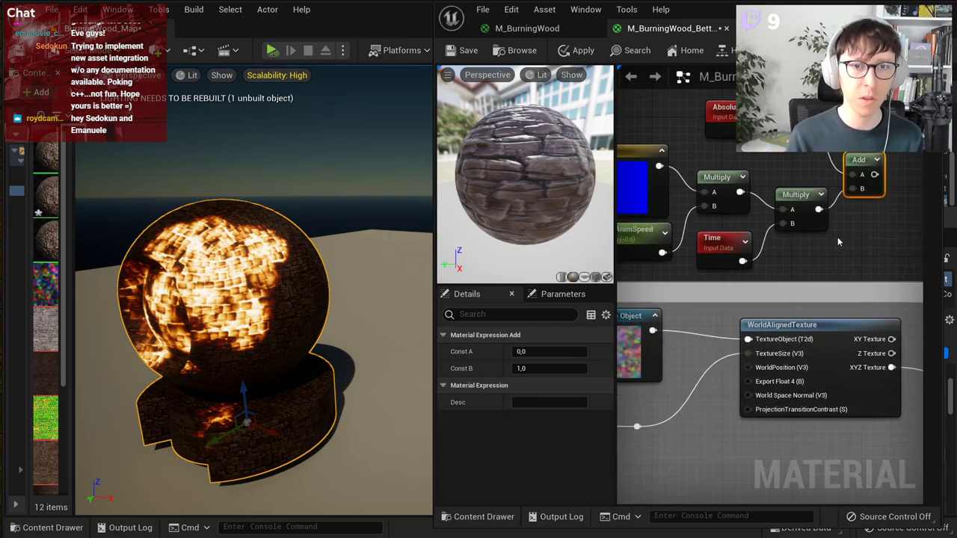
pyautogui.moveTo(875, 175); pyautogui.dragTo(748, 367)
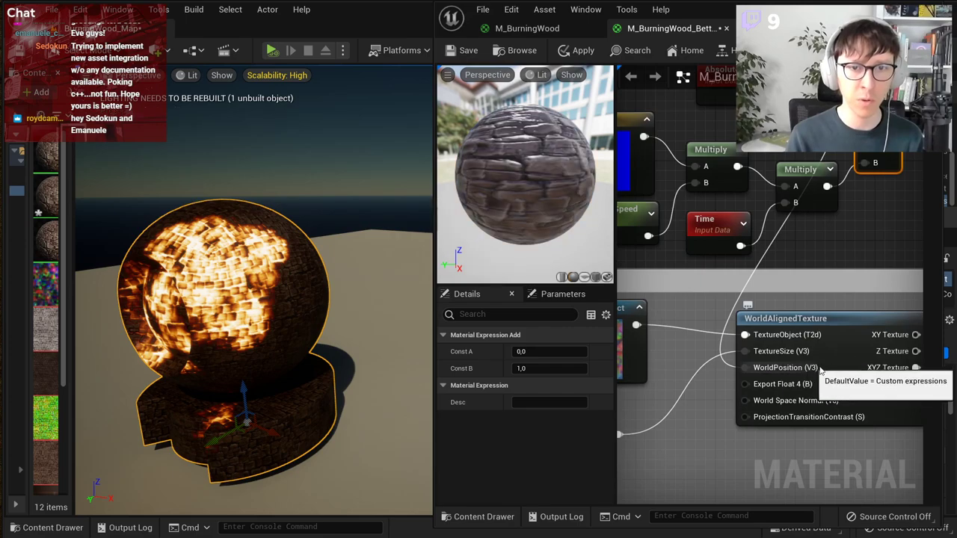
pyautogui.scroll(1, 762, 352)
pyautogui.moveTo(747, 267); pyautogui.dragTo(751, 291, button='right')
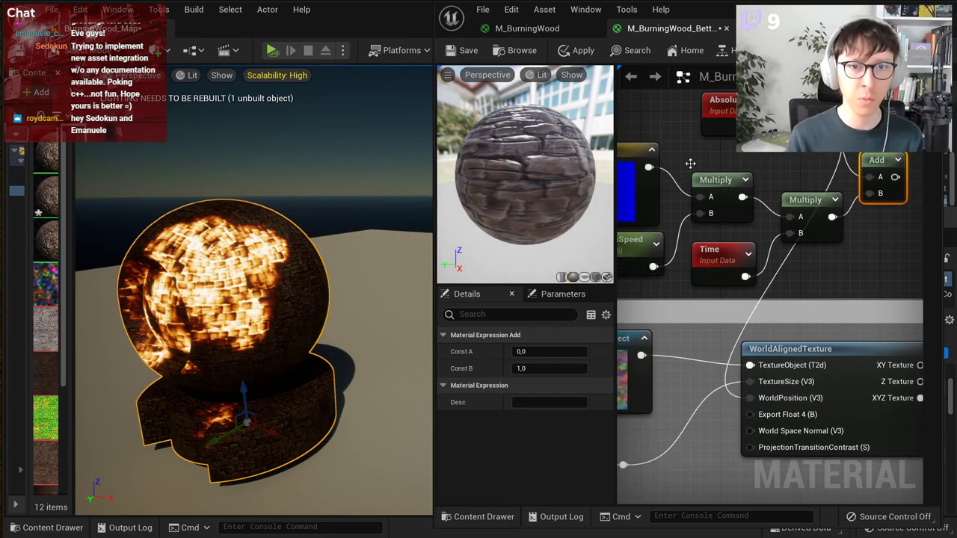
pyautogui.click(570, 54)
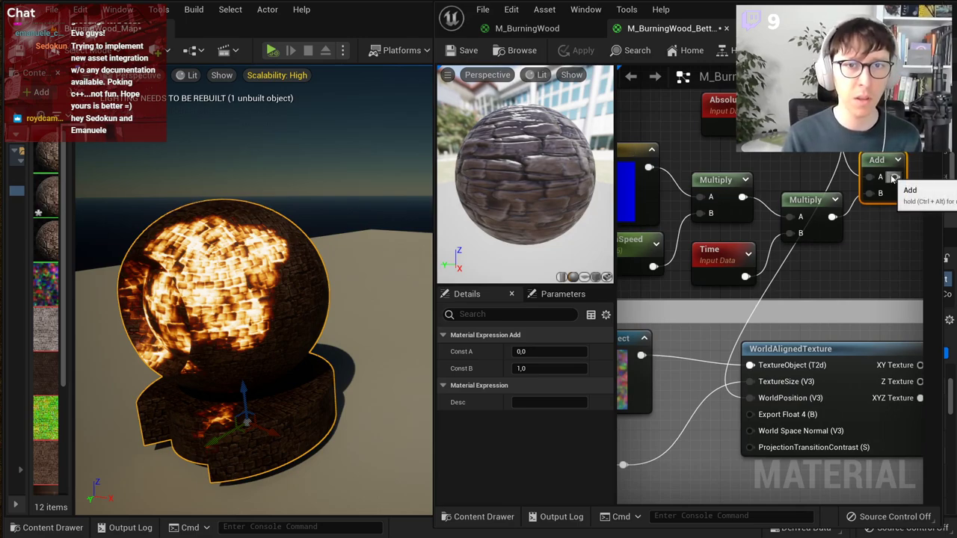
# Step: Connect the new Add node to the WorldPosition input of WorldAlignedTexture, apply the material, and widen the graph area
pyautogui.moveTo(894, 178); pyautogui.dragTo(750, 398)
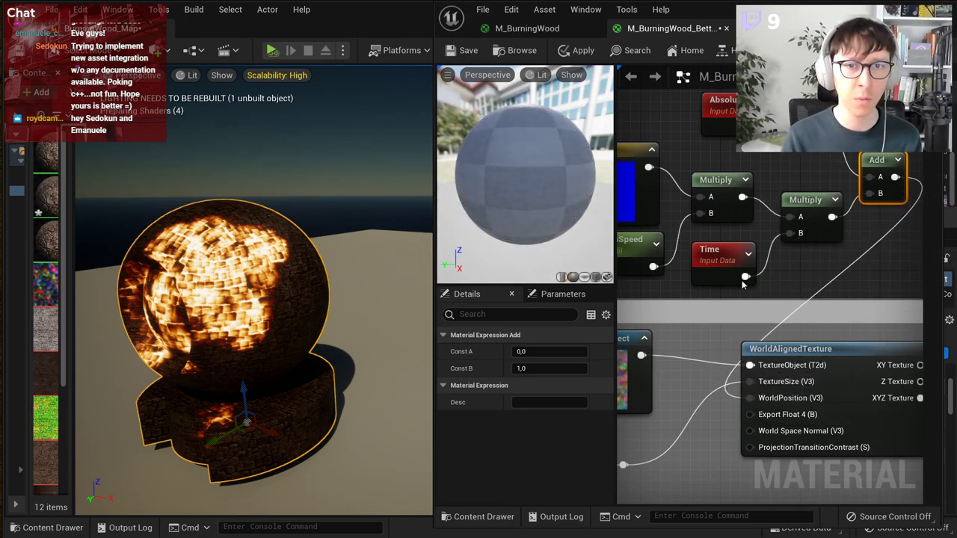
pyautogui.moveTo(707, 250); pyautogui.dragTo(780, 259, button='right')
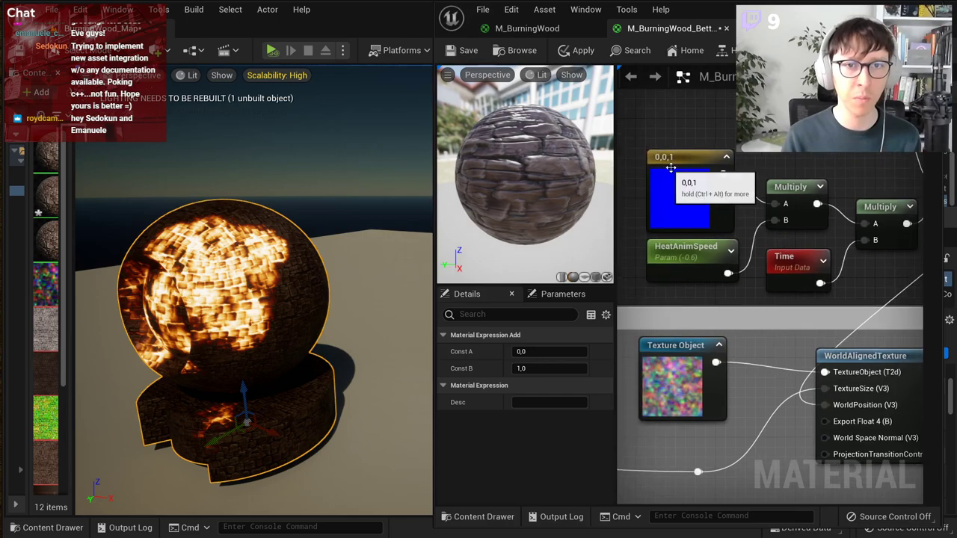
pyautogui.moveTo(704, 158); pyautogui.dragTo(652, 156, button='right')
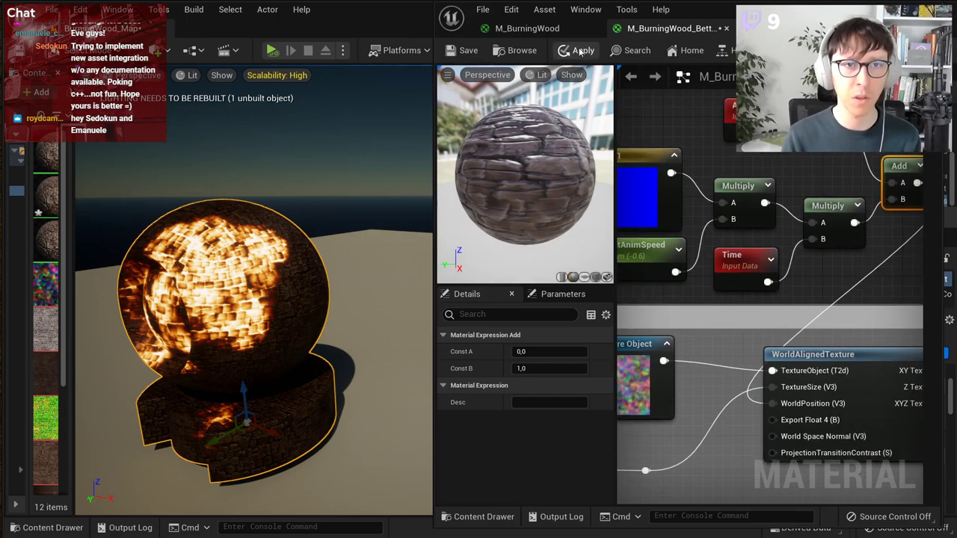
pyautogui.click(583, 50)
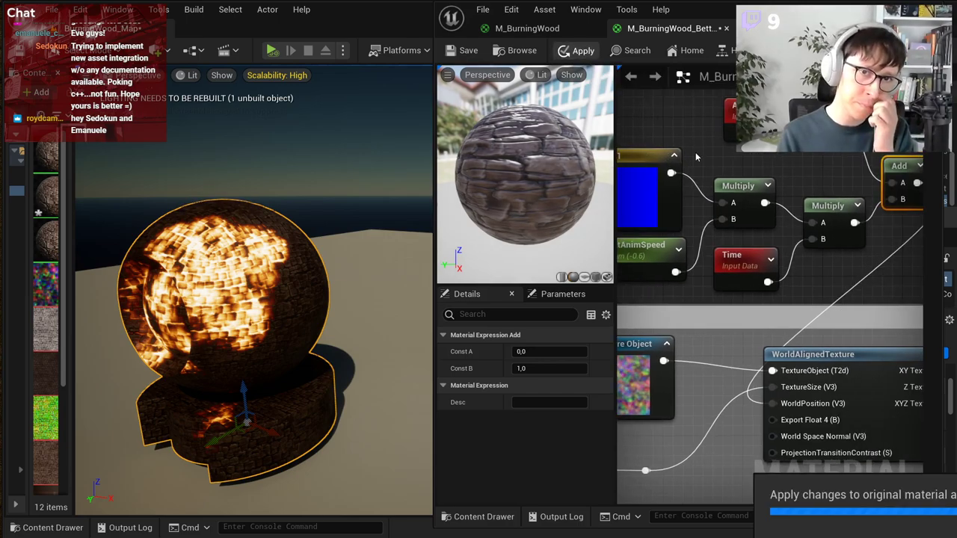
pyautogui.moveTo(613, 209); pyautogui.dragTo(573, 209)
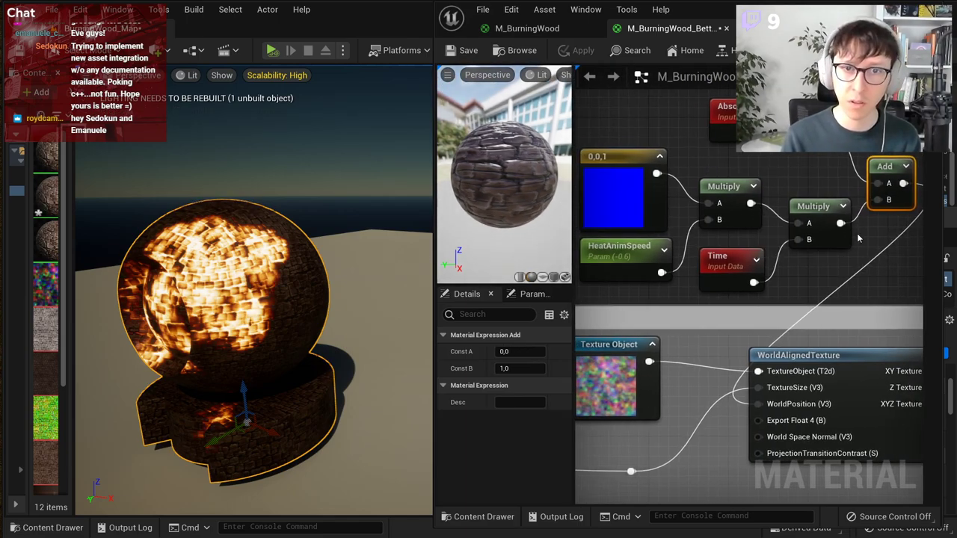
# Step: Set the blue component of the constant vector feeding the first Multiply to 100
pyautogui.moveTo(586, 275); pyautogui.dragTo(611, 277, button='right')
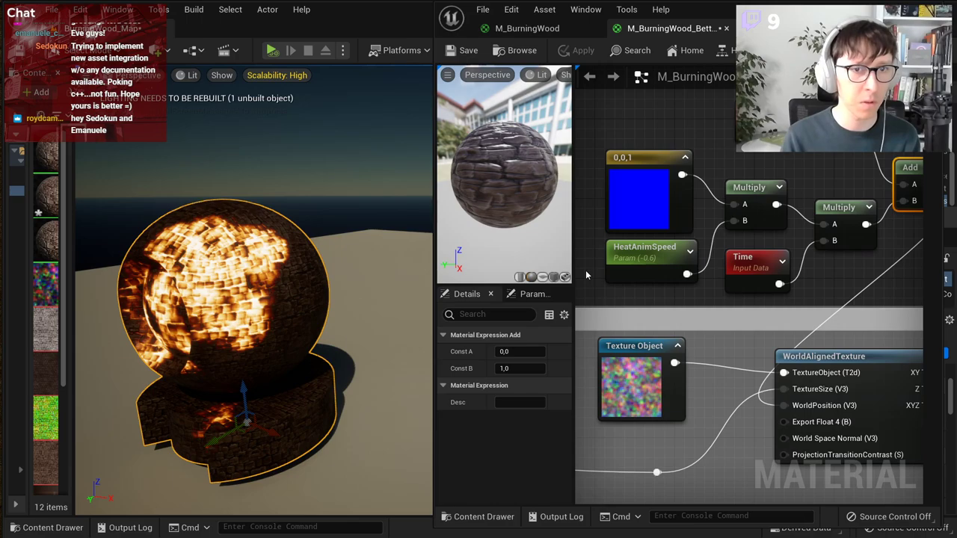
pyautogui.click(637, 266)
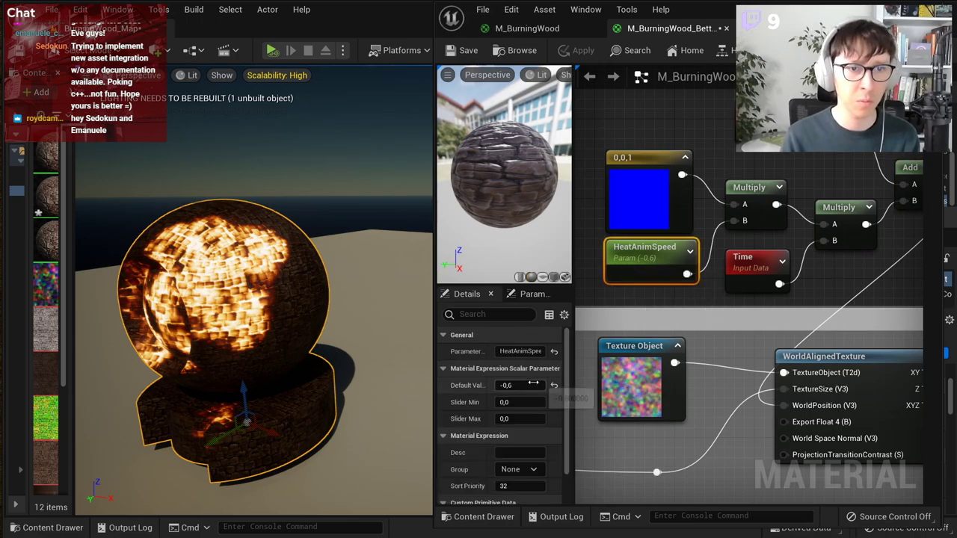
pyautogui.click(666, 165)
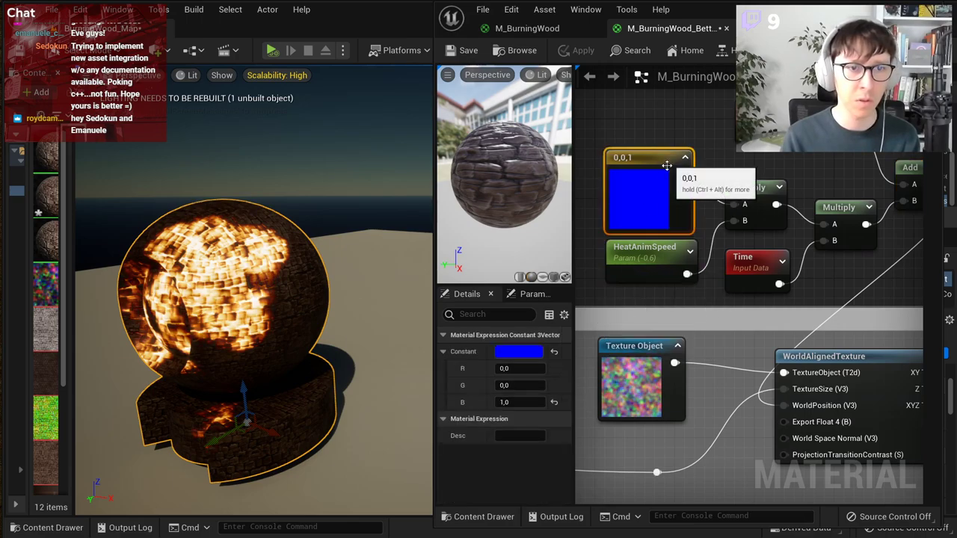
pyautogui.click(519, 402)
pyautogui.write('100')
pyautogui.press('Return')
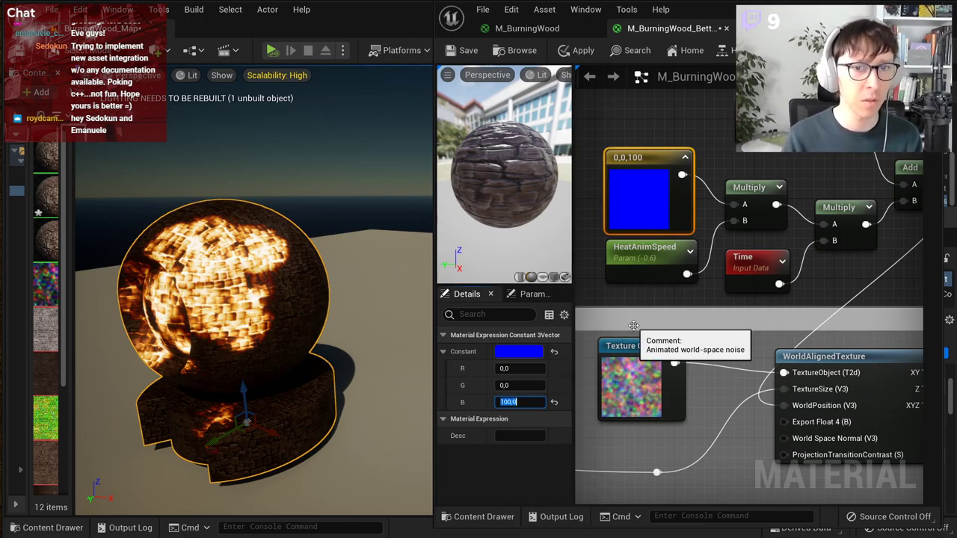
# Step: Compare the new noise animation nodes with the older network, including how HeatNoiseSize feeds its Multiply node
pyautogui.moveTo(734, 289); pyautogui.dragTo(705, 314, button='right')
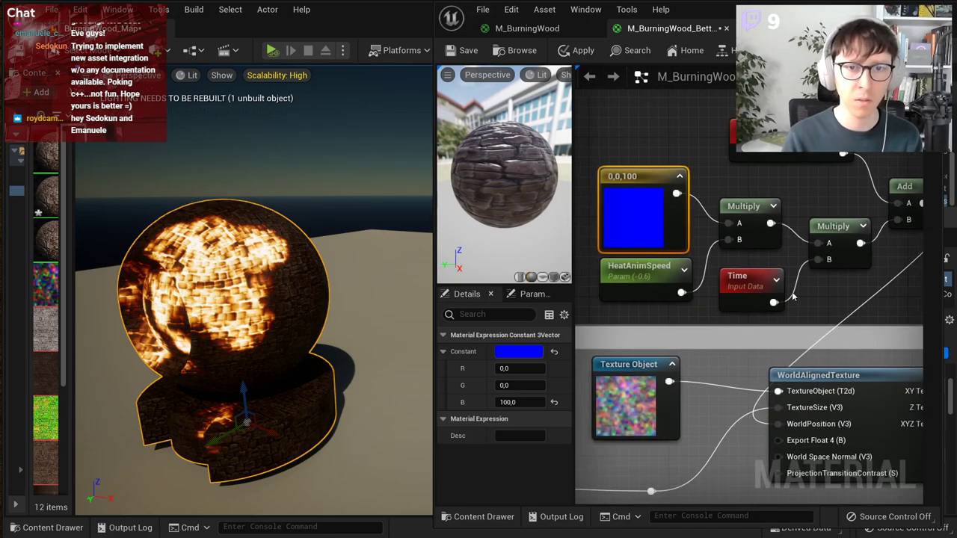
pyautogui.moveTo(794, 298); pyautogui.dragTo(695, 249, button='right')
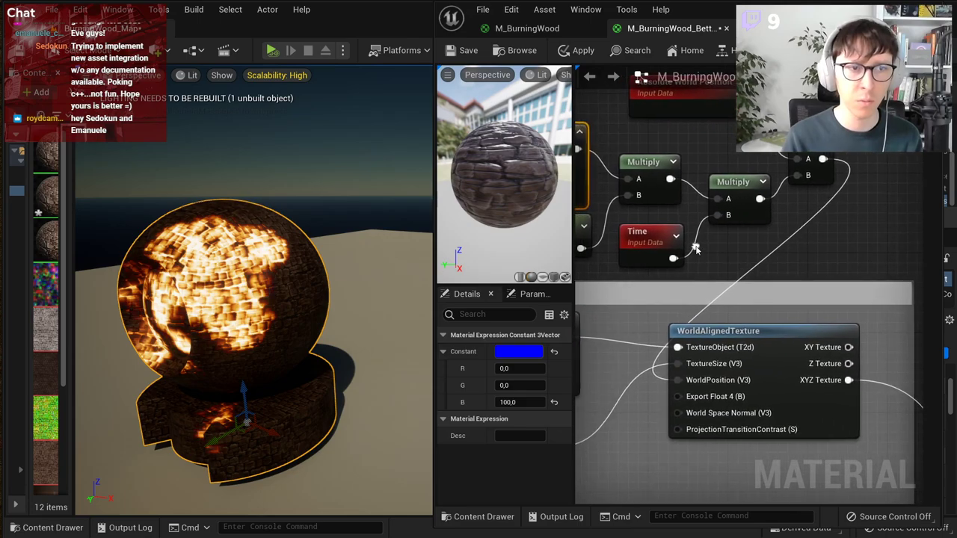
pyautogui.moveTo(695, 249); pyautogui.dragTo(673, 258)
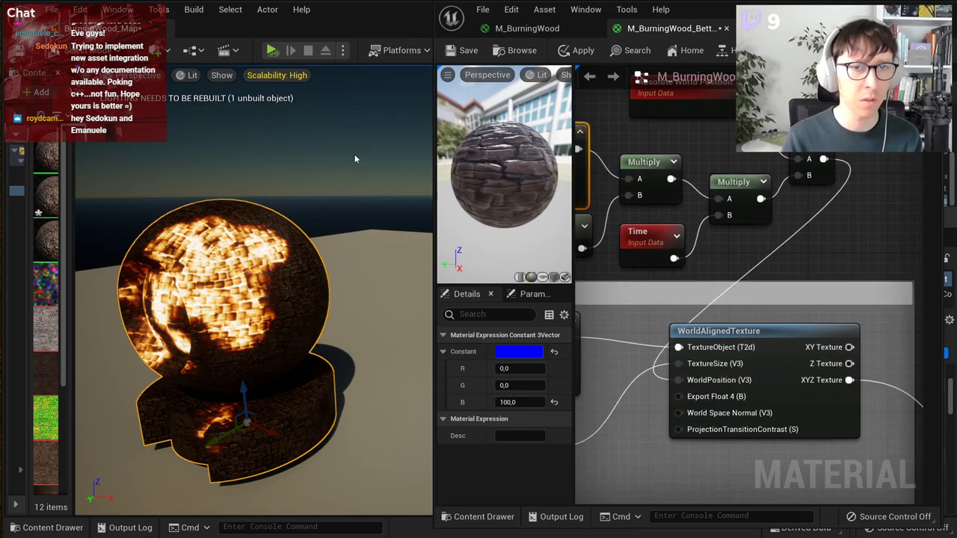
pyautogui.moveTo(669, 239); pyautogui.dragTo(689, 256, button='right')
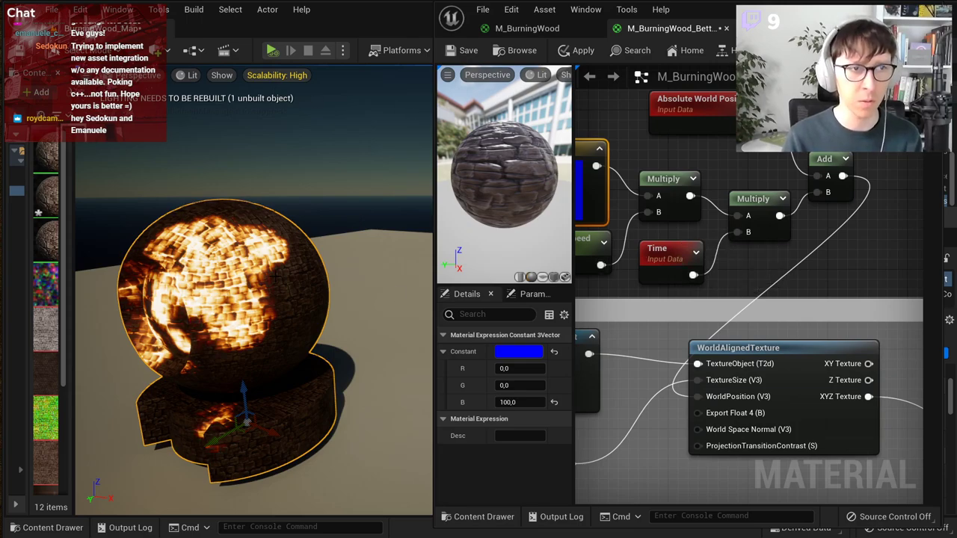
pyautogui.moveTo(723, 255); pyautogui.dragTo(922, 176, button='right')
pyautogui.scroll(-2, 747, 258)
pyautogui.moveTo(676, 271); pyautogui.dragTo(725, 216, button='right')
pyautogui.moveTo(709, 305); pyautogui.dragTo(789, 283, button='right')
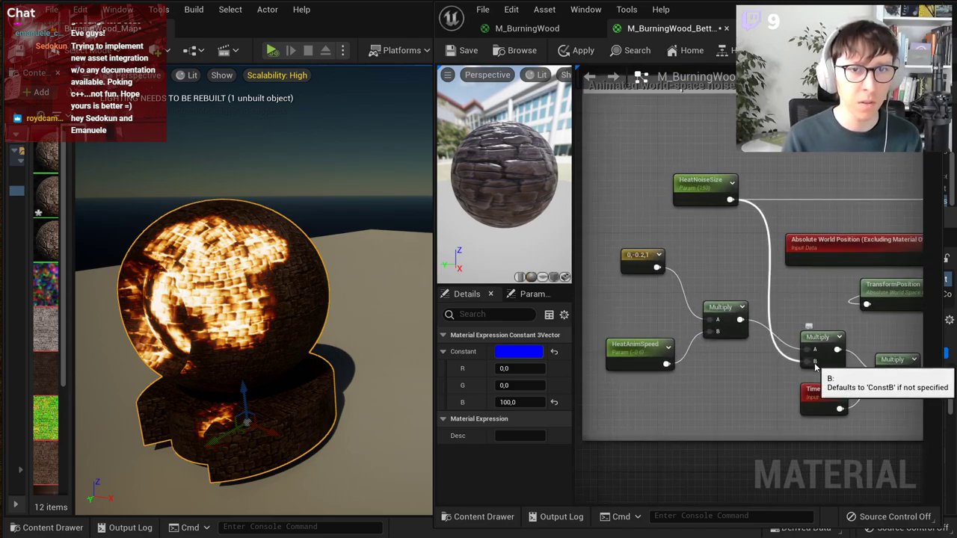
pyautogui.moveTo(884, 382); pyautogui.dragTo(561, 468, button='right')
pyautogui.moveTo(671, 438); pyautogui.dragTo(626, 504, button='right')
pyautogui.moveTo(768, 265); pyautogui.dragTo(703, 357, button='right')
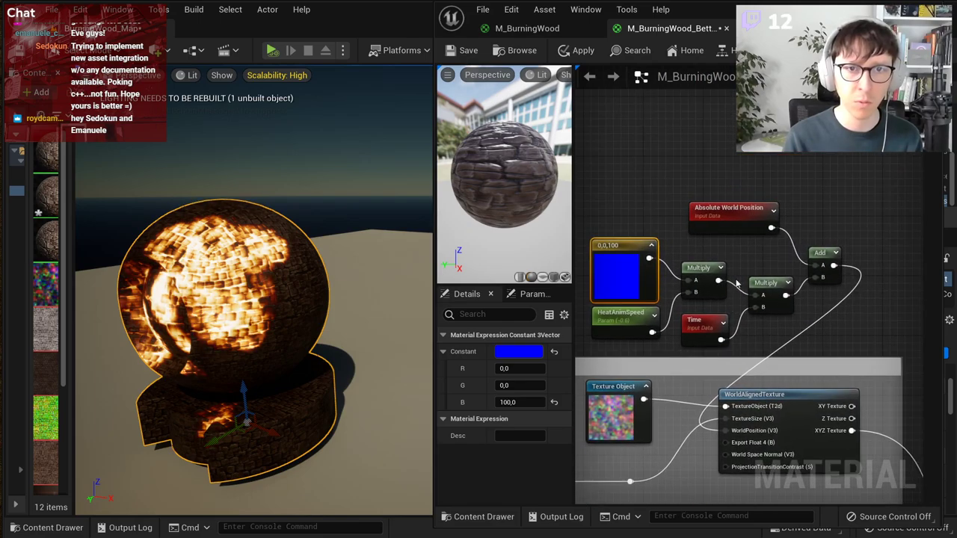
# Step: Set the Absolute World Position node to exclude material shader offsets and move it slightly away from the Add node
pyautogui.click(736, 213)
pyautogui.click(523, 352)
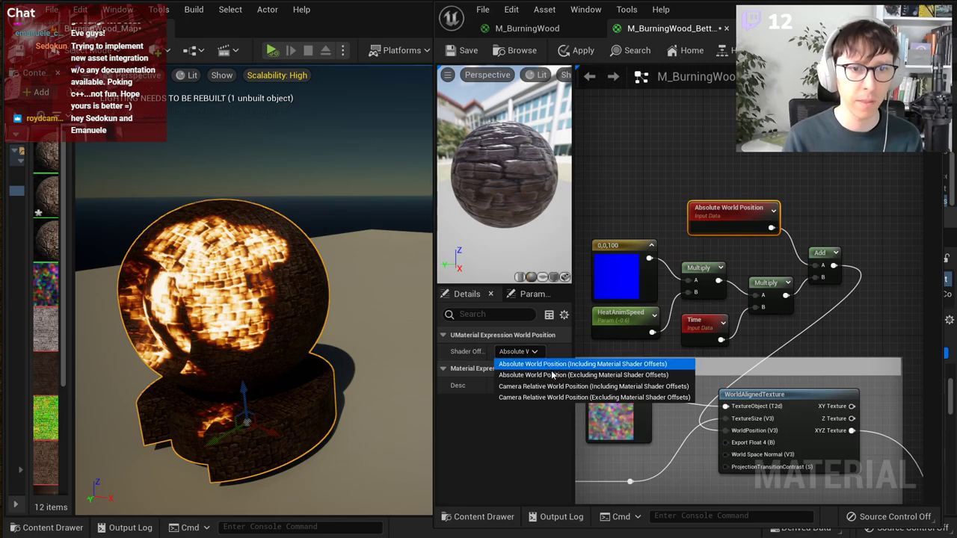
pyautogui.click(551, 374)
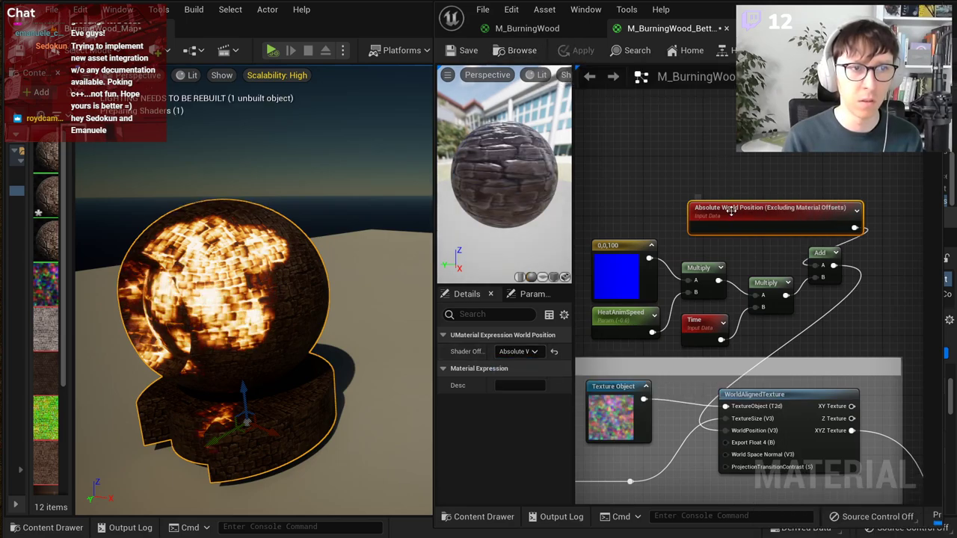
pyautogui.moveTo(700, 213); pyautogui.dragTo(655, 206)
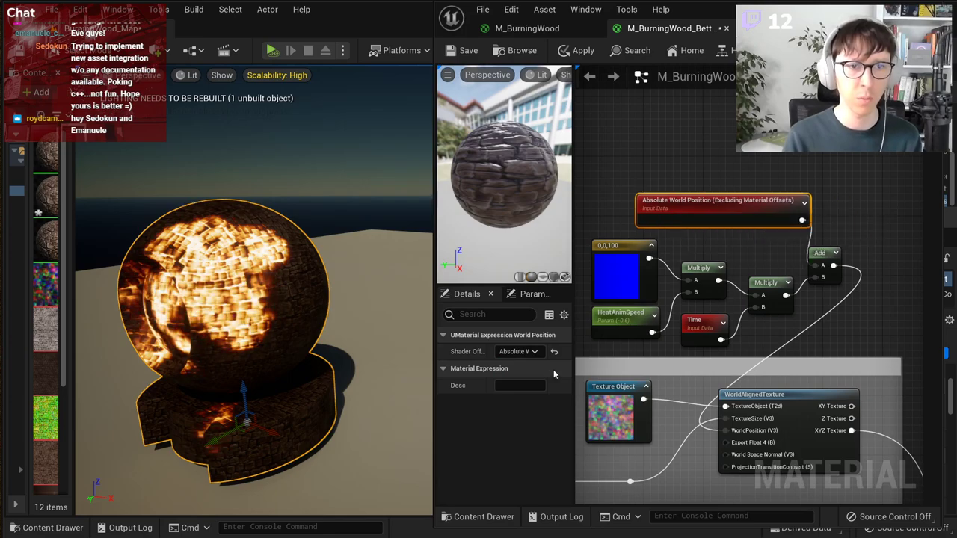
# Step: Review the position node's shader offset options and the values feeding the new Multiply and Time nodes
pyautogui.click(525, 352)
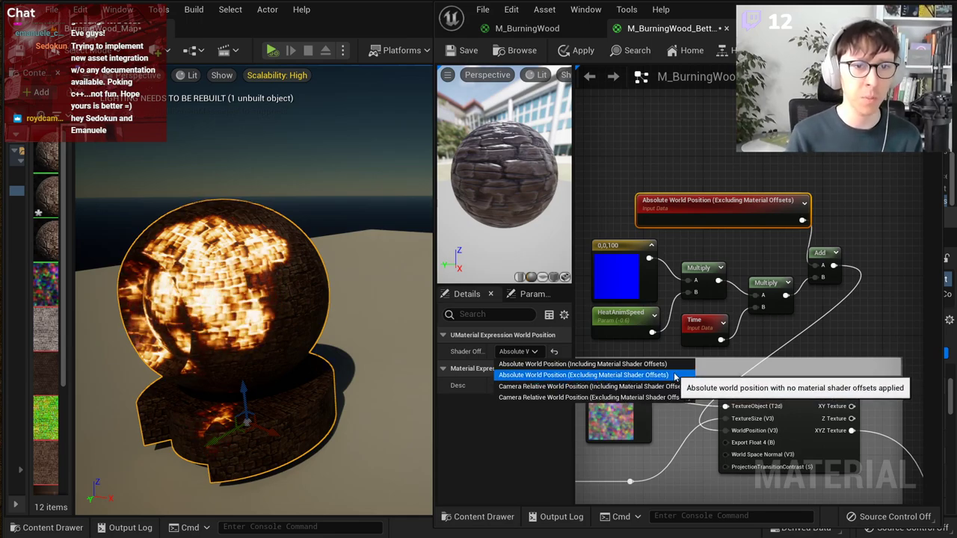
pyautogui.click(685, 186)
pyautogui.scroll(2, 713, 213)
pyautogui.scroll(-2, 713, 215)
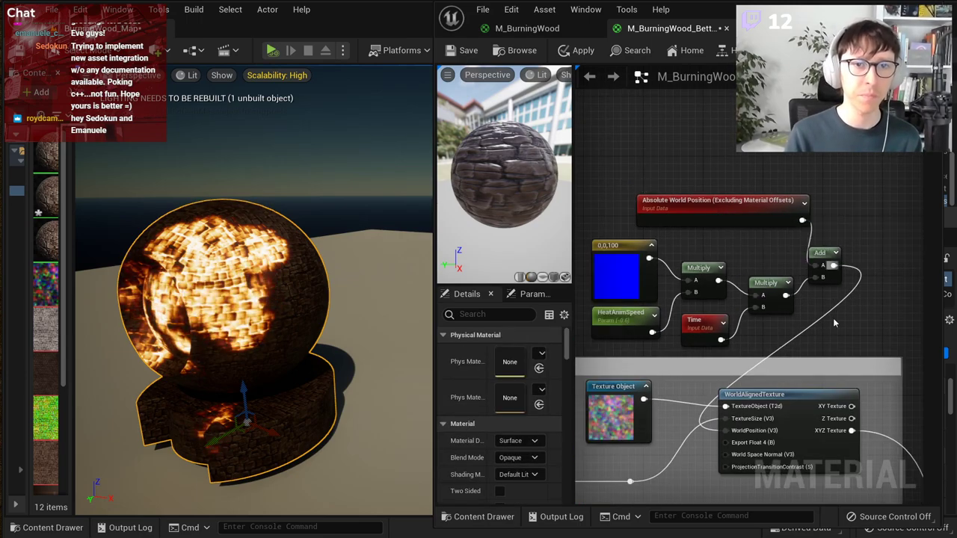
pyautogui.moveTo(833, 318); pyautogui.dragTo(834, 297, button='right')
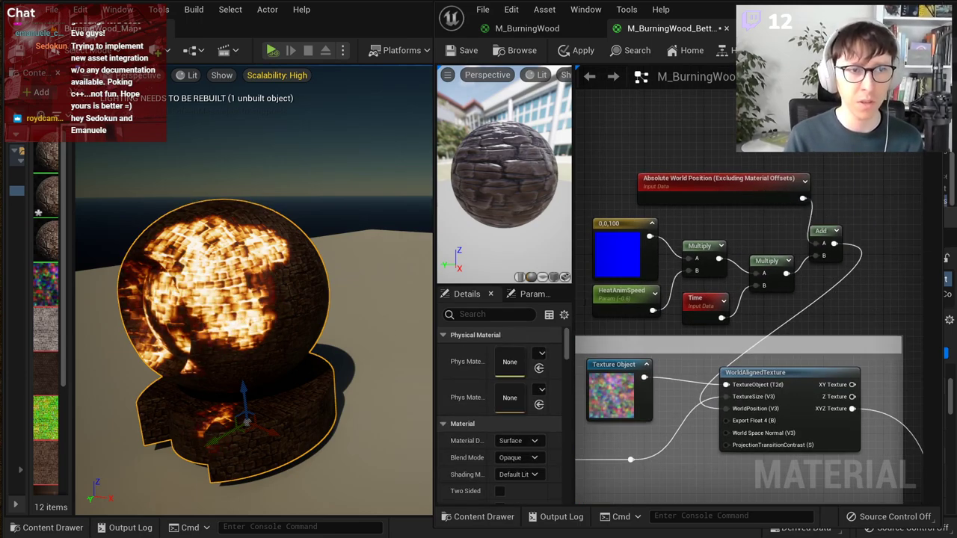
pyautogui.click(619, 244)
pyautogui.scroll(2, 619, 244)
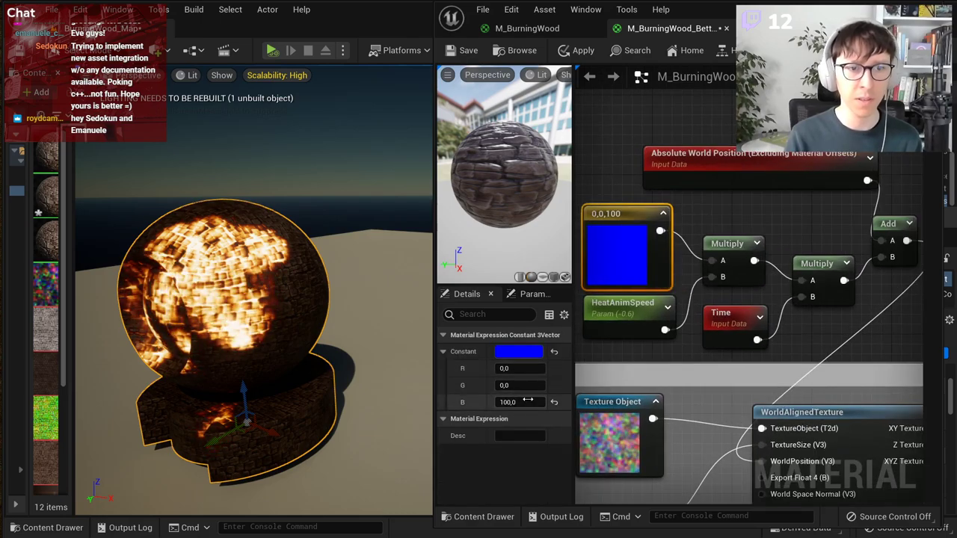
pyautogui.moveTo(822, 395); pyautogui.dragTo(785, 312, button='right')
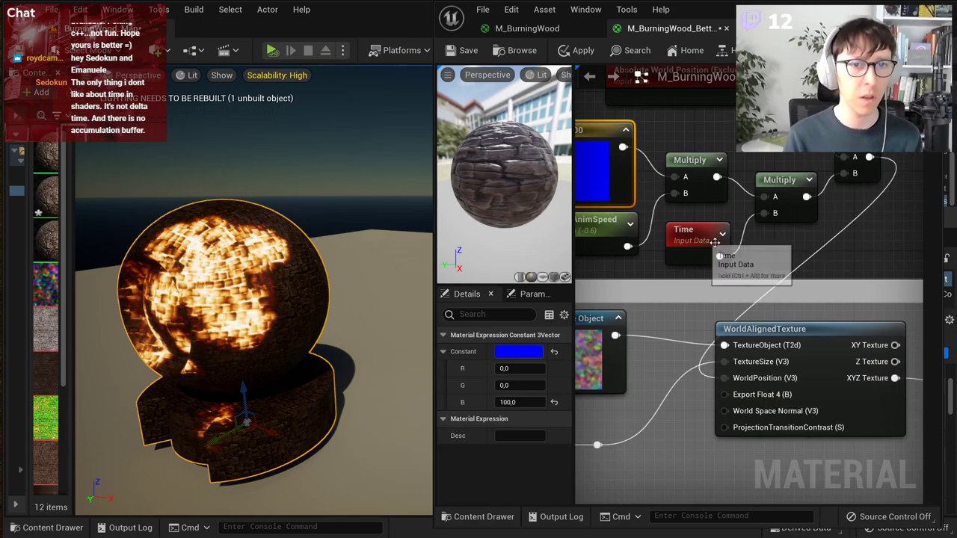
pyautogui.moveTo(722, 230); pyautogui.dragTo(805, 252, button='right')
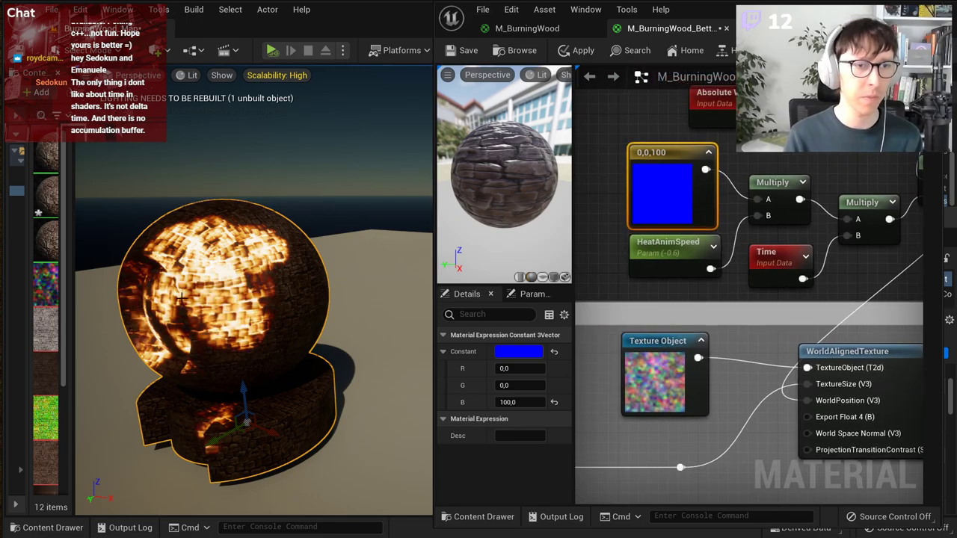
# Step: Move the ball mesh vertically in the level to check its noise pattern, leaving it raised above the floor
pyautogui.press('s')
pyautogui.moveTo(322, 262); pyautogui.dragTo(310, 260, button='right')
pyautogui.moveTo(250, 322); pyautogui.dragTo(210, 322, button='right')
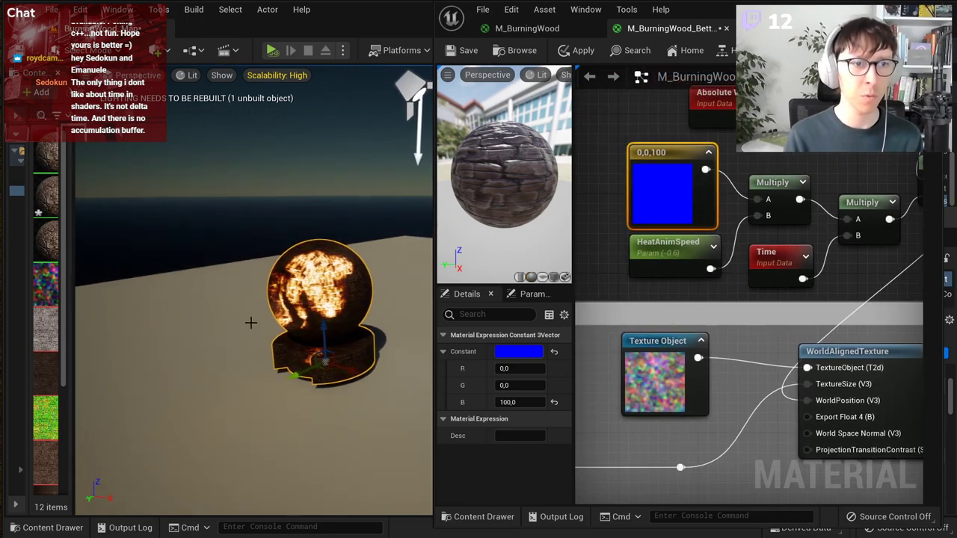
pyautogui.moveTo(323, 291); pyautogui.dragTo(292, 286)
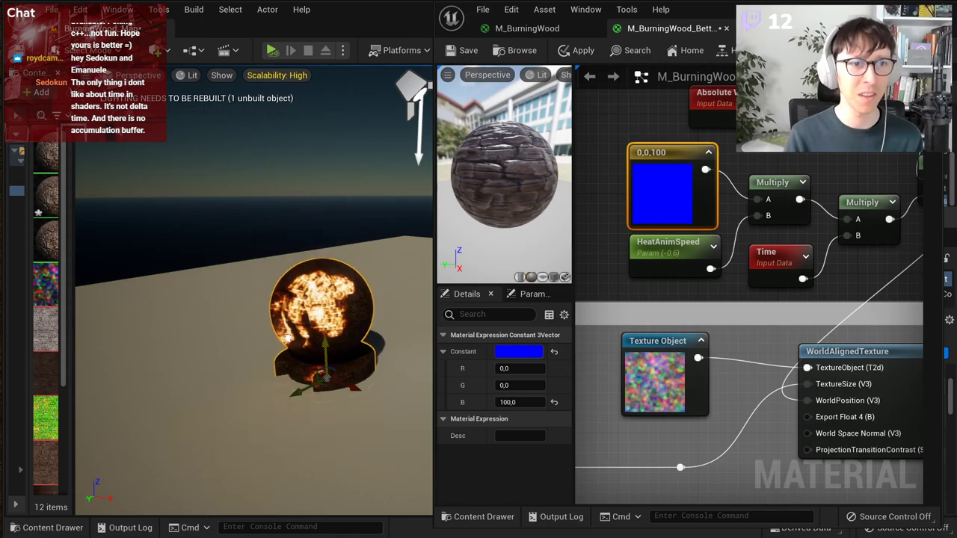
pyautogui.moveTo(287, 338); pyautogui.dragTo(274, 244)
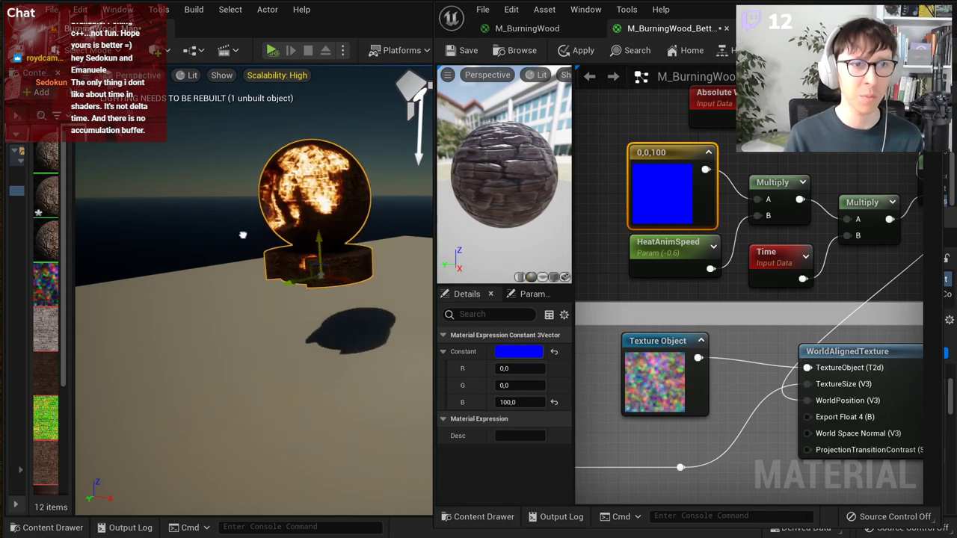
pyautogui.moveTo(241, 301); pyautogui.dragTo(233, 265)
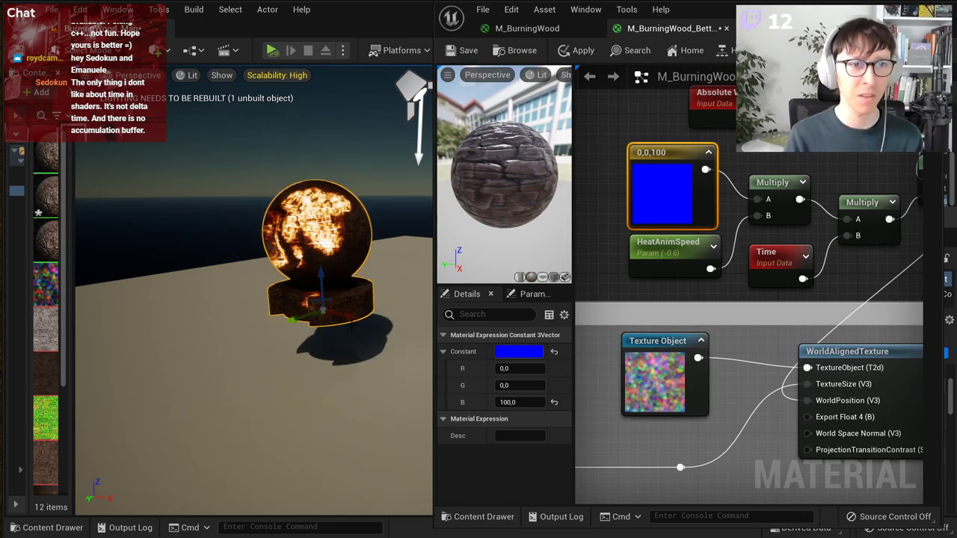
pyautogui.moveTo(325, 324); pyautogui.dragTo(280, 309, button='right')
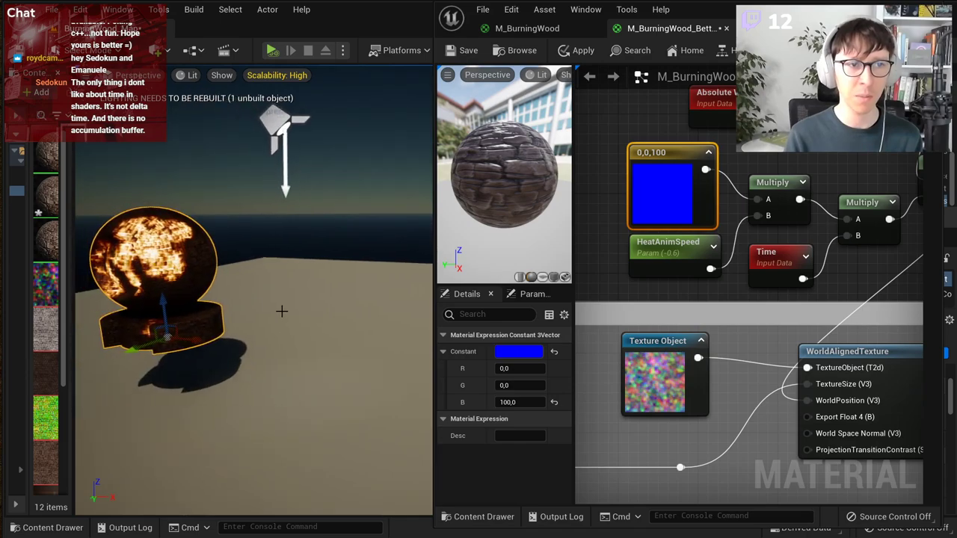
# Step: Rotate the ball mesh in the level to check how the noise reacts, and return to the Move tool
pyautogui.press('e')
pyautogui.moveTo(173, 296); pyautogui.dragTo(215, 348)
pyautogui.moveTo(217, 344); pyautogui.dragTo(156, 333, button='right')
pyautogui.click(600, 273)
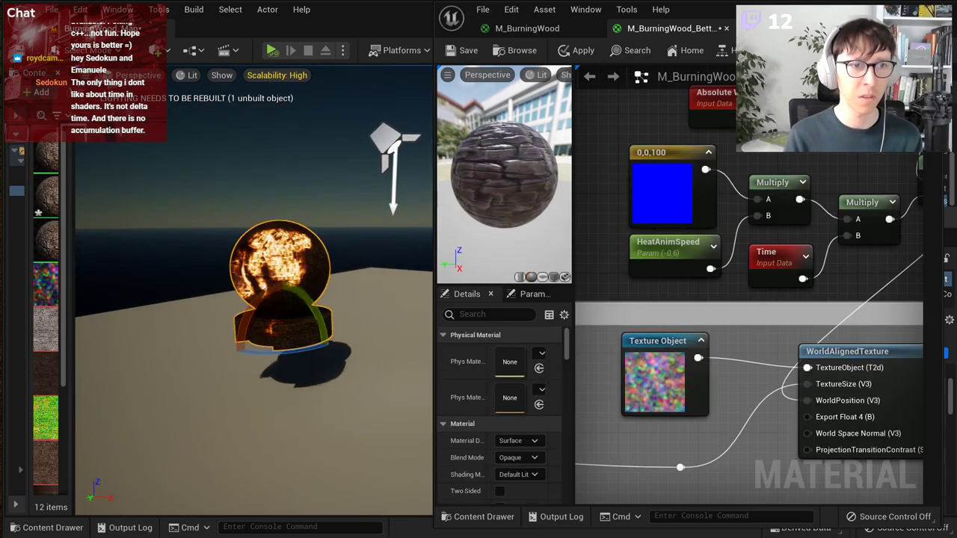
pyautogui.moveTo(258, 344); pyautogui.dragTo(229, 354)
pyautogui.moveTo(228, 354)
pyautogui.mouseDown(button='right')
pyautogui.moveTo(211, 343)
pyautogui.moveTo(224, 354)
pyautogui.mouseUp(button='right')
pyautogui.press('w')
pyautogui.moveTo(207, 374)
pyautogui.mouseDown()
pyautogui.moveTo(244, 360)
pyautogui.moveTo(180, 377)
pyautogui.moveTo(248, 358)
pyautogui.moveTo(205, 369)
pyautogui.mouseUp()
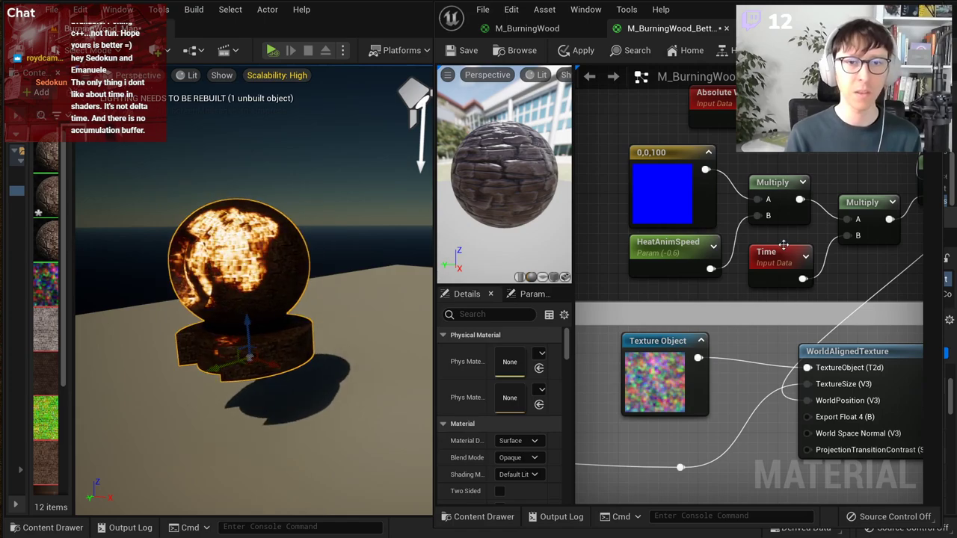
# Step: Check the older TransformPosition network and move the new Absolute World Position node up, leaving space above the Multiply nodes
pyautogui.scroll(-3, 790, 245)
pyautogui.scroll(-1, 832, 254)
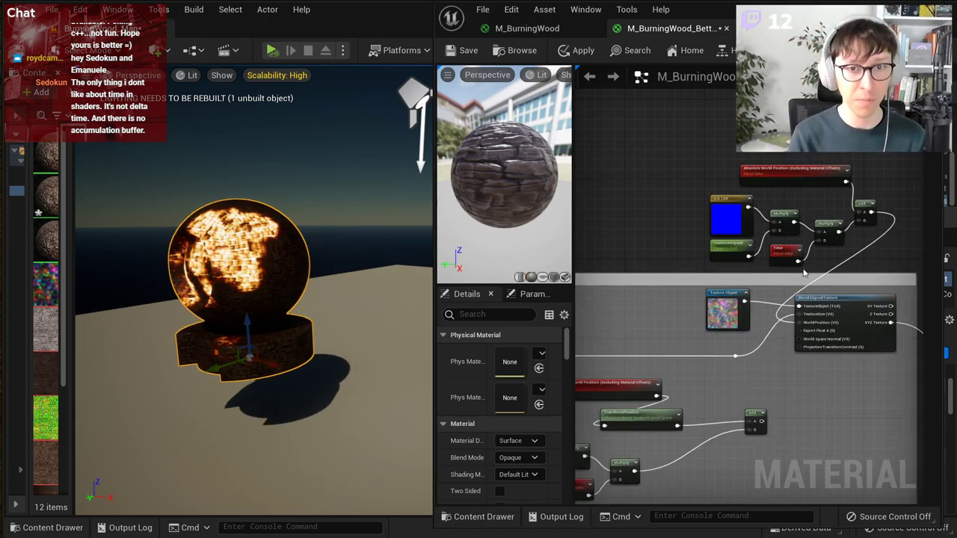
pyautogui.moveTo(803, 273); pyautogui.dragTo(822, 275, button='right')
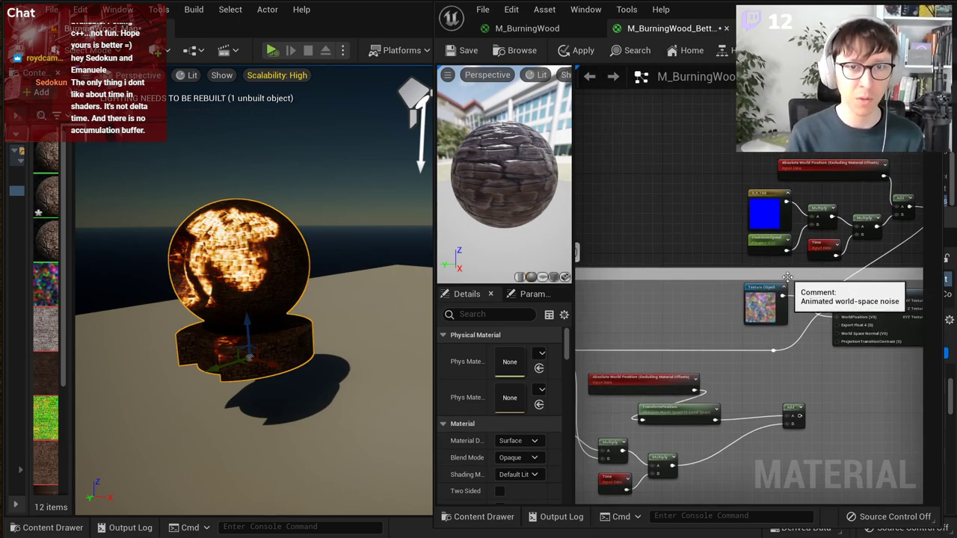
pyautogui.scroll(3, 721, 379)
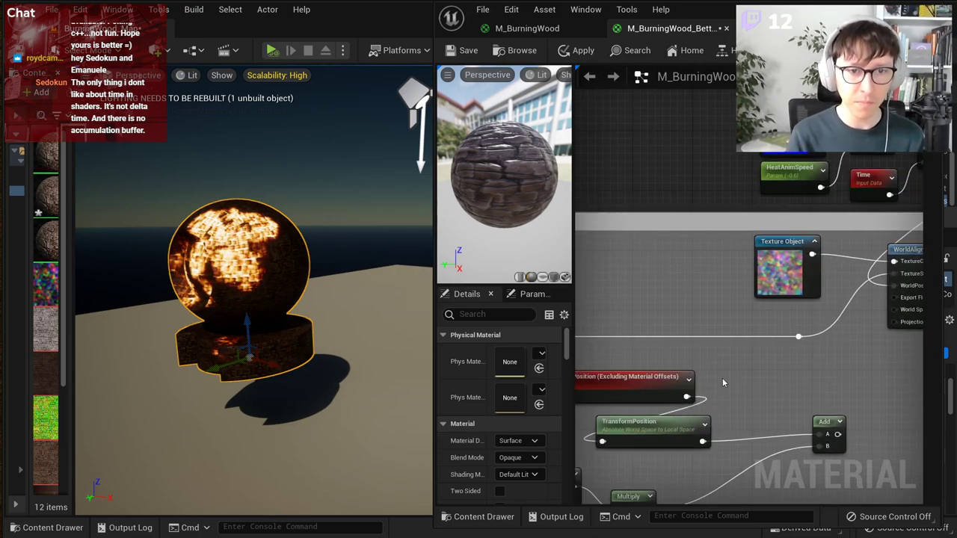
pyautogui.moveTo(722, 379); pyautogui.dragTo(640, 452, button='right')
pyautogui.moveTo(810, 167); pyautogui.dragTo(652, 287, button='right')
pyautogui.scroll(2, 672, 232)
pyautogui.moveTo(672, 232); pyautogui.dragTo(760, 215, button='right')
pyautogui.click(754, 245)
pyautogui.moveTo(816, 206); pyautogui.dragTo(796, 190, button='right')
pyautogui.moveTo(716, 240); pyautogui.dragTo(716, 151)
pyautogui.click(744, 202)
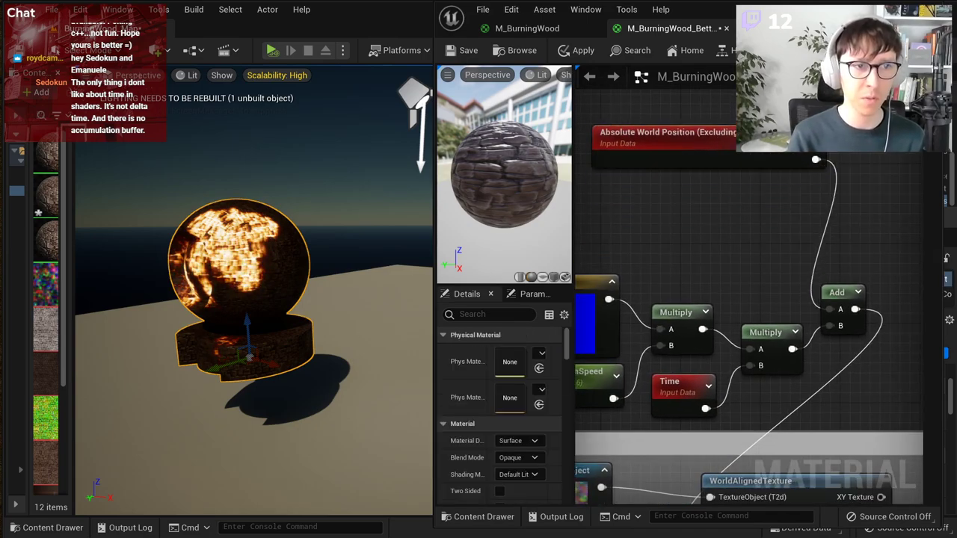
pyautogui.moveTo(816, 158); pyautogui.dragTo(658, 230)
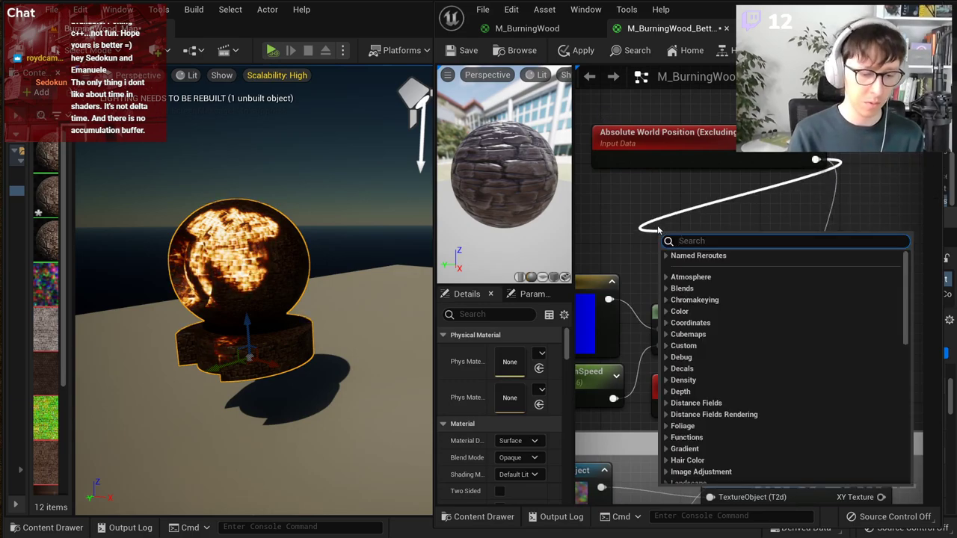
pyautogui.write('trans')
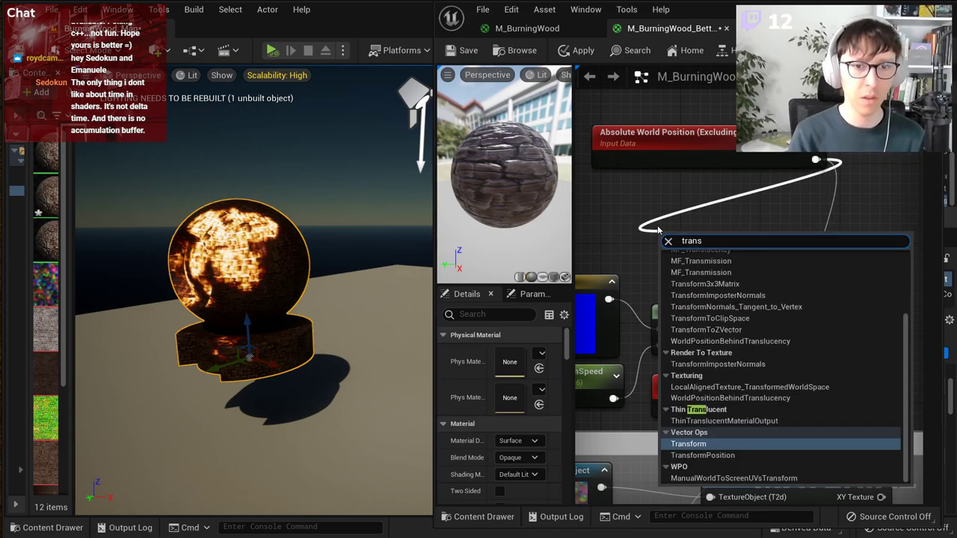
pyautogui.press('Return')
pyautogui.press('Delete')
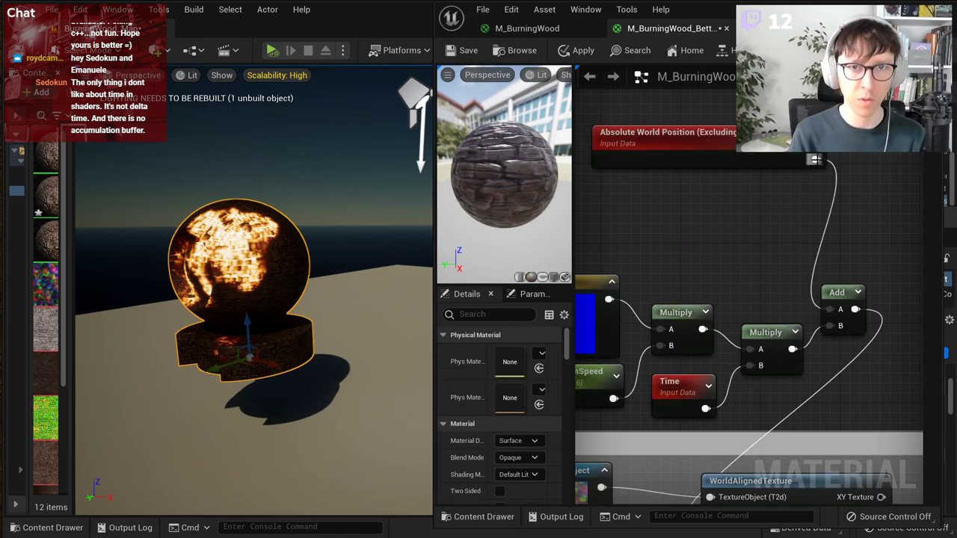
# Step: Add a TransformPosition node fed by the Absolute World Position output, in the space above the Multiply nodes
pyautogui.moveTo(637, 222); pyautogui.dragTo(638, 222)
pyautogui.write('tre')
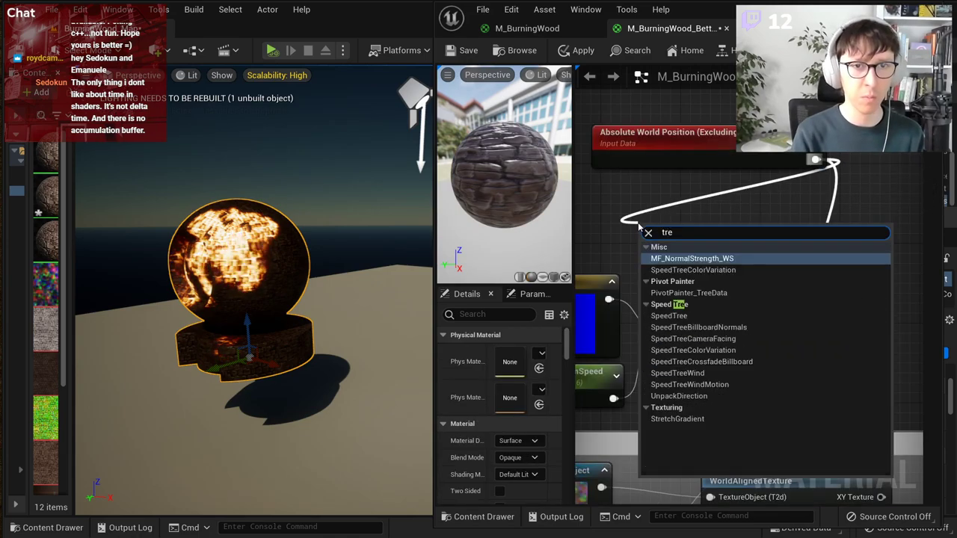
pyautogui.press('BackSpace')
pyautogui.write('ans')
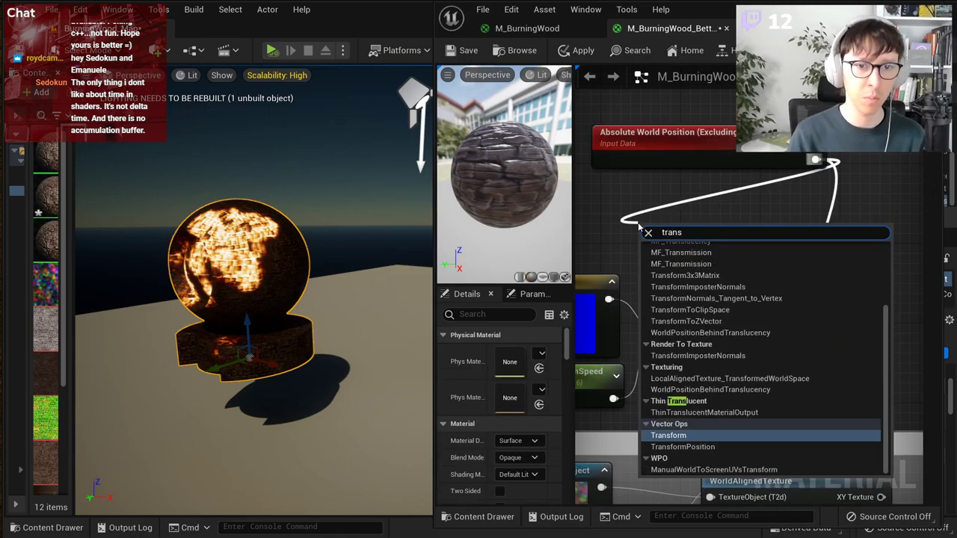
pyautogui.press('Down')
pyautogui.press('Return')
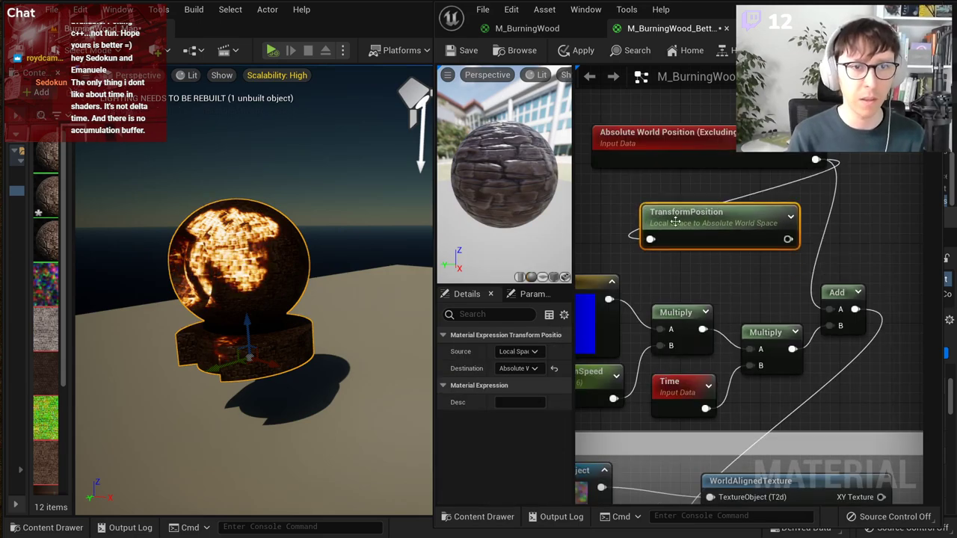
# Step: Set TransformPosition to convert Absolute World Space to Local Space and apply the material with its output feeding Add's A input
pyautogui.click(532, 351)
pyautogui.click(524, 374)
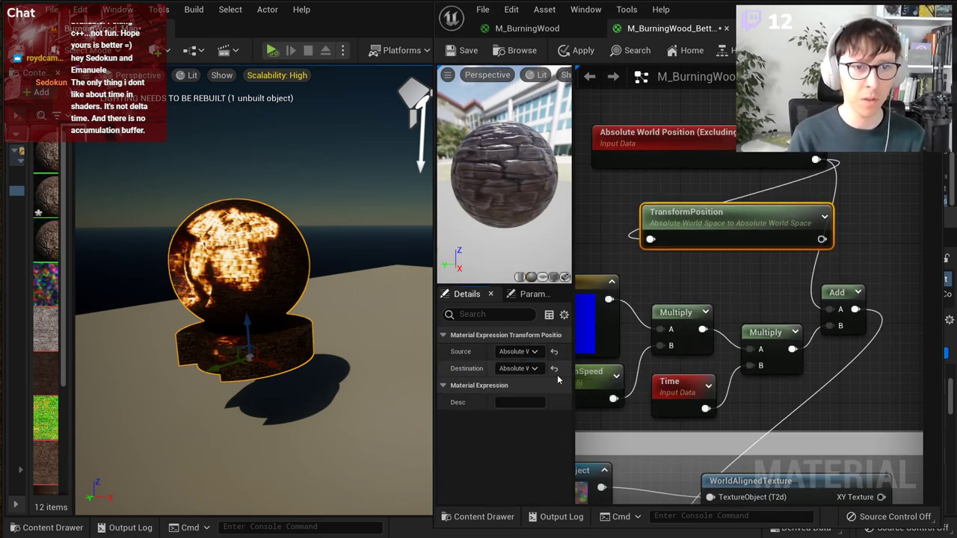
pyautogui.click(533, 369)
pyautogui.click(540, 382)
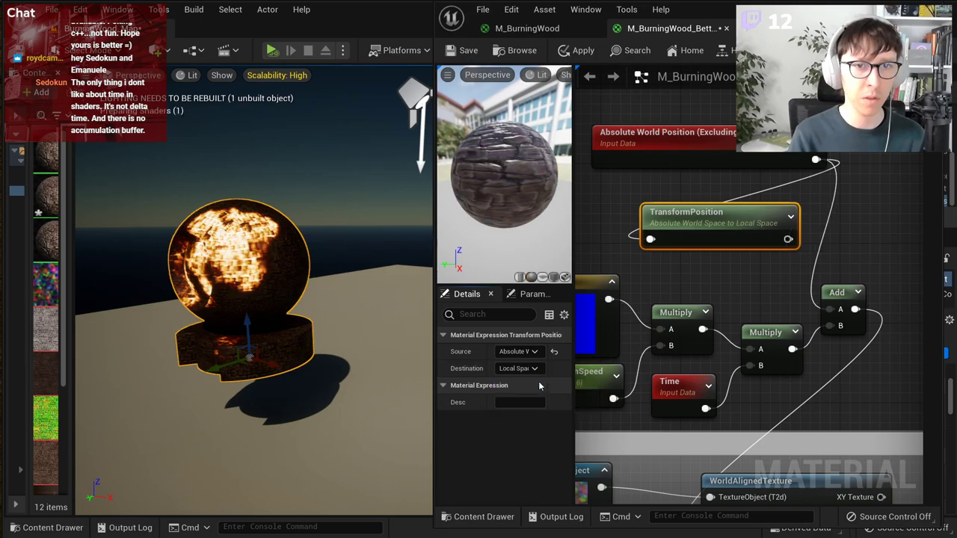
pyautogui.moveTo(788, 238); pyautogui.dragTo(827, 308)
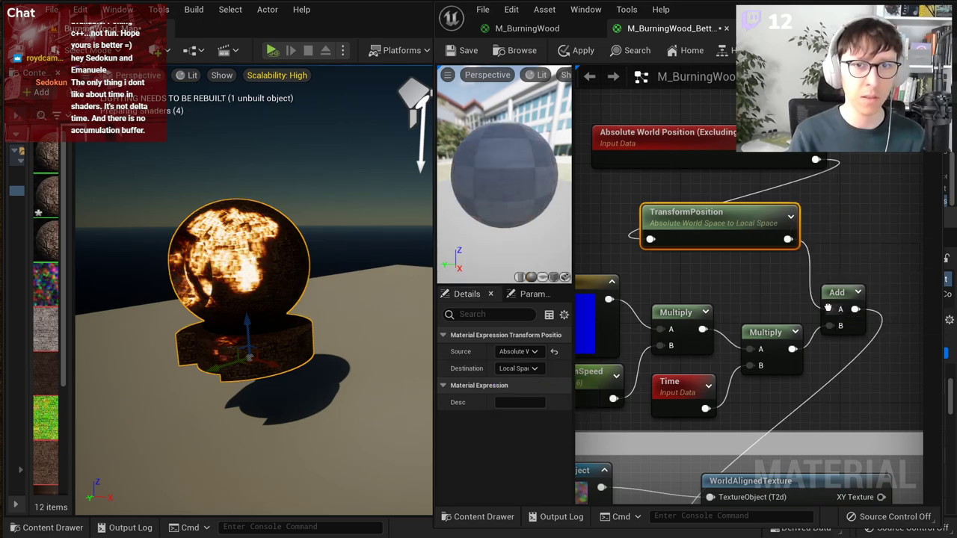
pyautogui.click(571, 53)
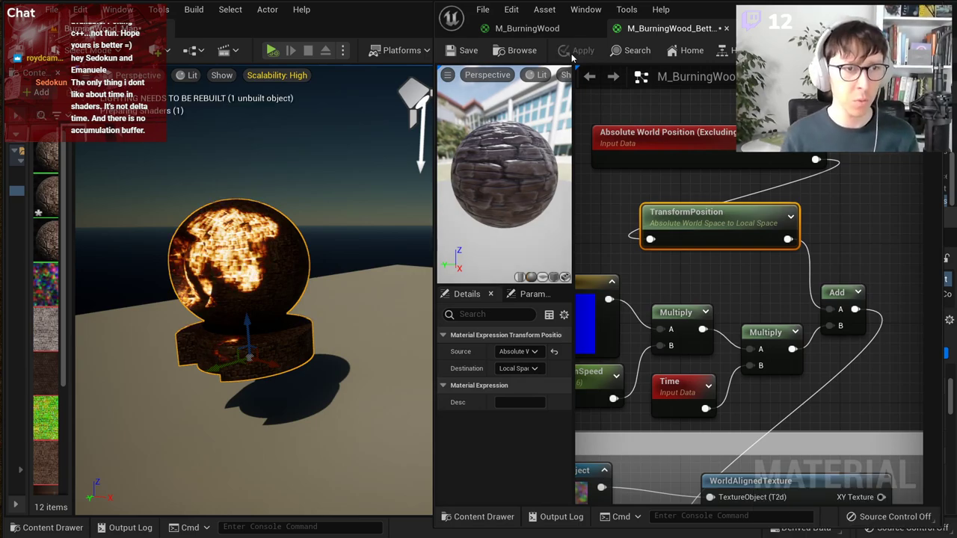
# Step: Raise the ball mesh higher above the floor in the level to check how the noise pattern follows its movement
pyautogui.moveTo(328, 274); pyautogui.dragTo(288, 272, button='right')
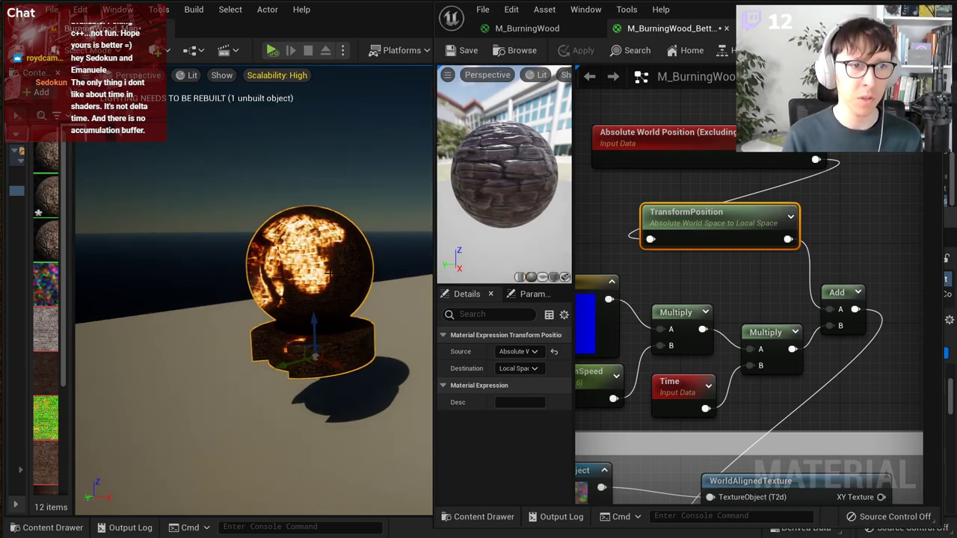
pyautogui.moveTo(335, 192); pyautogui.dragTo(369, 192, button='right')
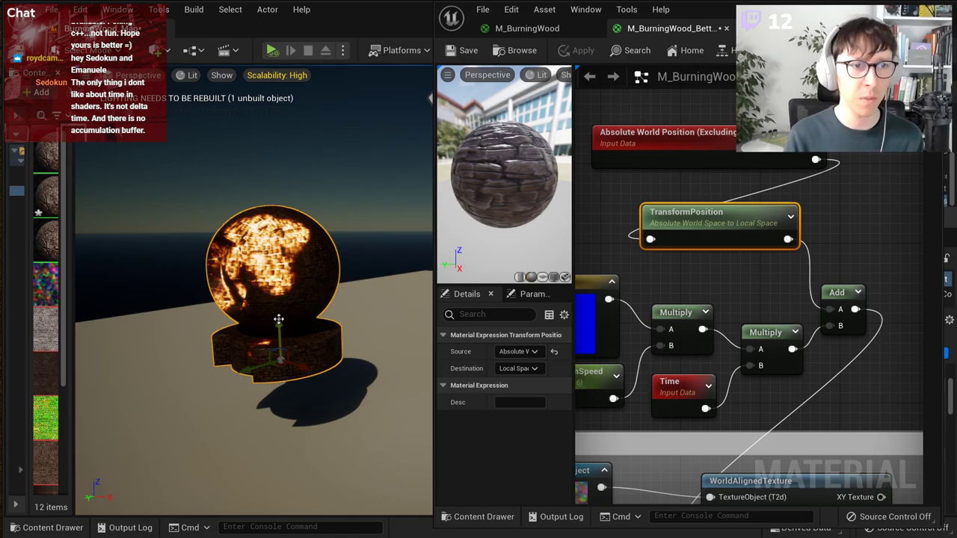
pyautogui.moveTo(278, 320)
pyautogui.mouseDown()
pyautogui.moveTo(280, 340)
pyautogui.moveTo(269, 219)
pyautogui.moveTo(273, 298)
pyautogui.moveTo(266, 293)
pyautogui.moveTo(316, 304)
pyautogui.moveTo(275, 317)
pyautogui.moveTo(321, 310)
pyautogui.moveTo(263, 321)
pyautogui.mouseUp()
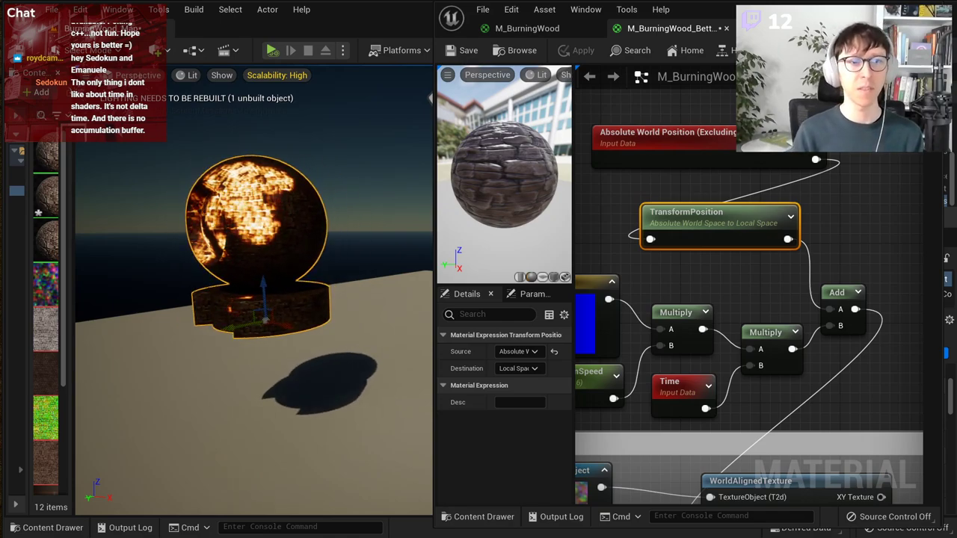
pyautogui.press('w')
pyautogui.moveTo(263, 321); pyautogui.dragTo(287, 299, button='right')
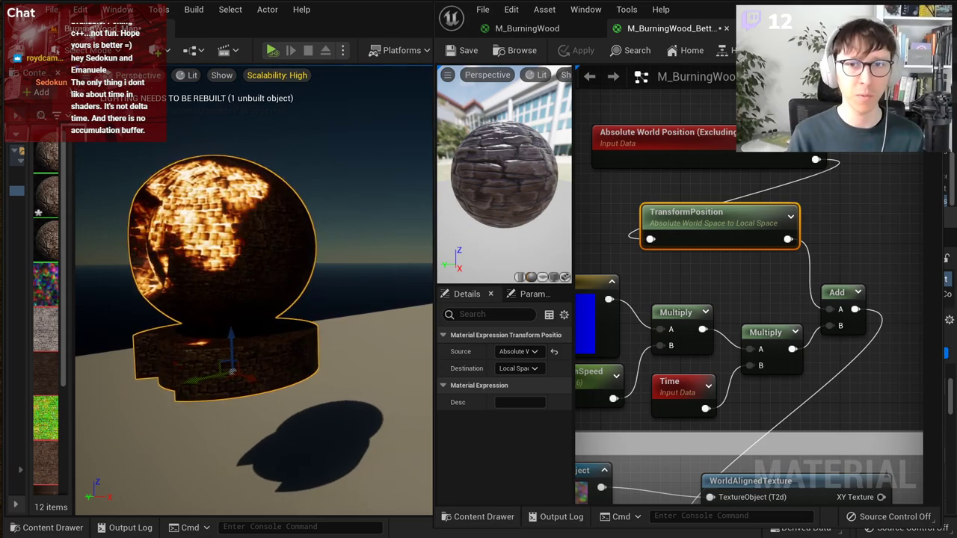
# Step: Switch to Discord, examine the enlarged burning log image in the unreal-engine channel, and return to Unreal Editor
pyautogui.moveTo(956, 37); pyautogui.dragTo(488, 38)
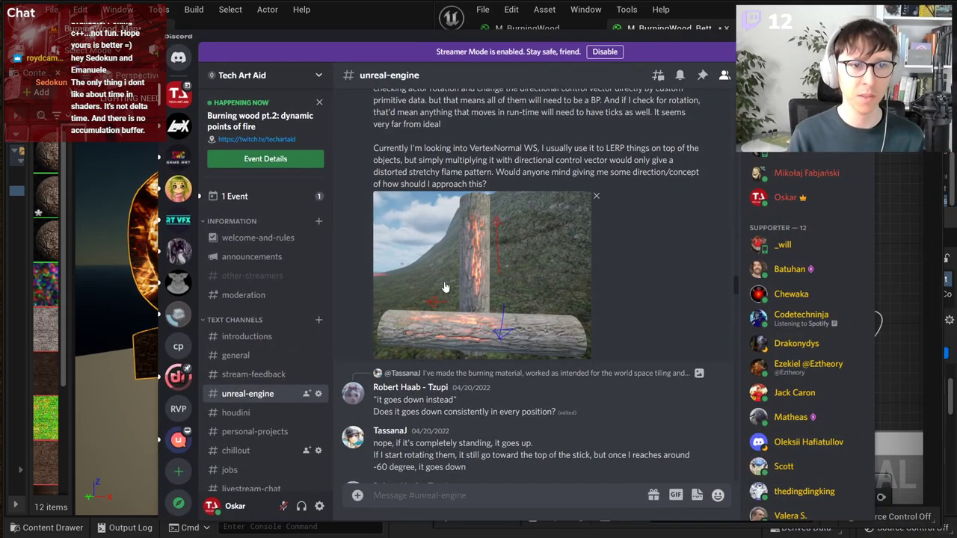
pyautogui.click(529, 318)
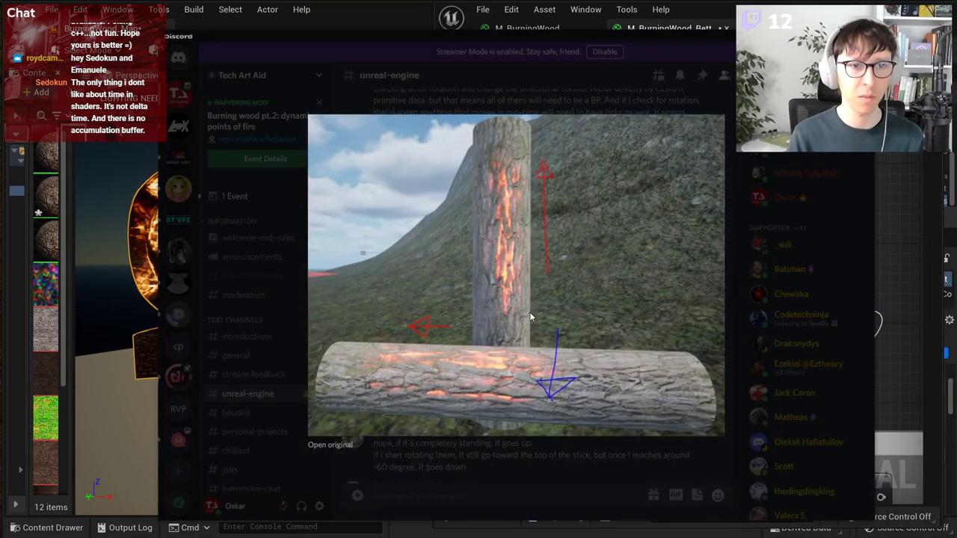
pyautogui.click(737, 225)
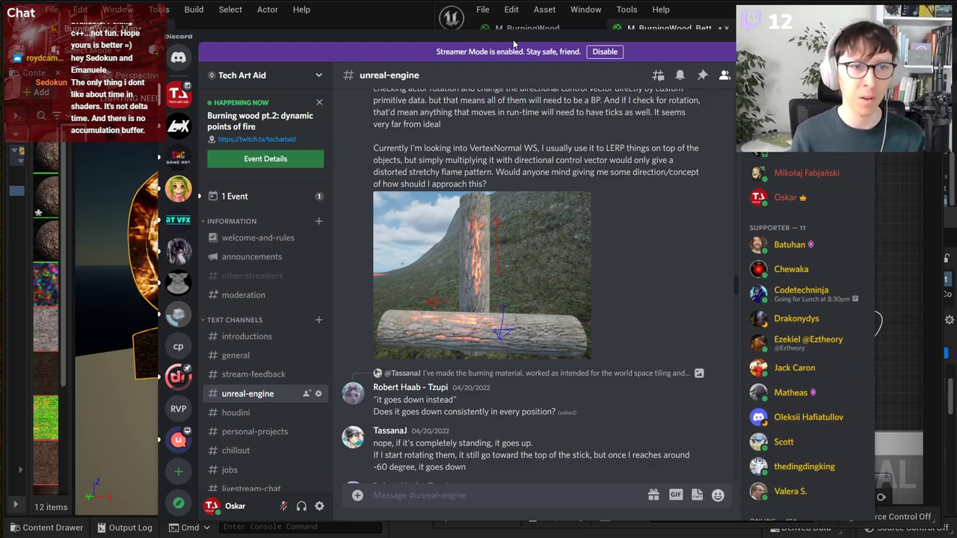
pyautogui.moveTo(514, 45); pyautogui.dragTo(956, 7)
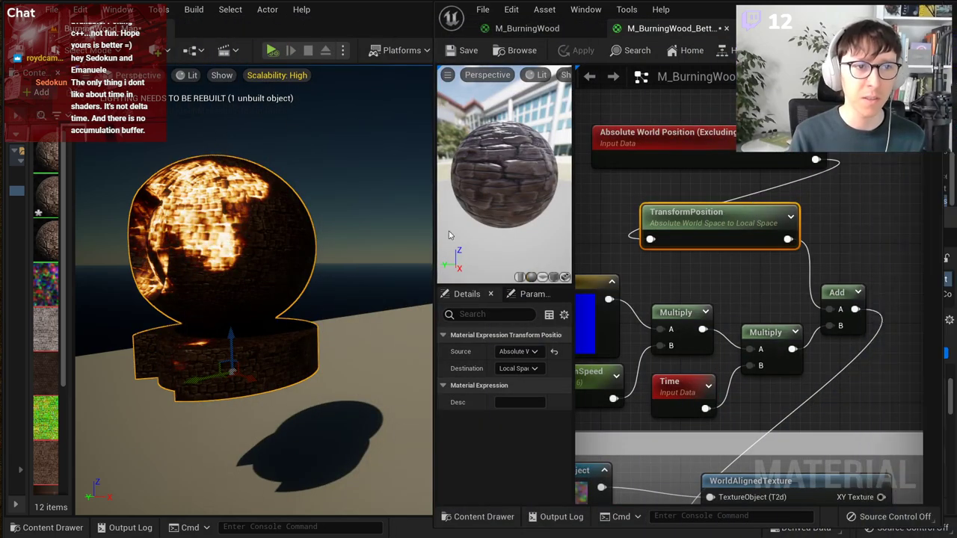
# Step: Rotate the ball mesh so it tilts over, checking how the local-space noise reacts
pyautogui.moveTo(252, 314); pyautogui.dragTo(254, 334, button='right')
pyautogui.press('e')
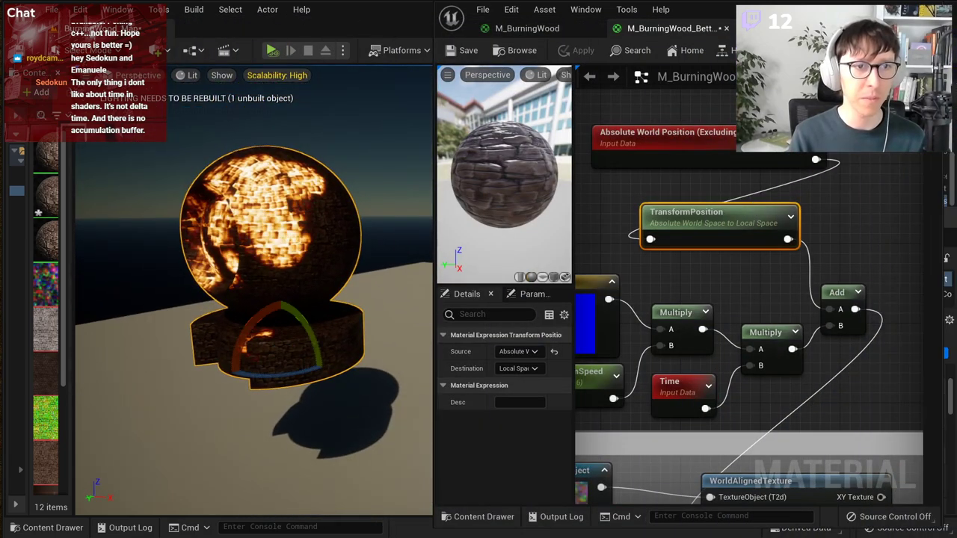
pyautogui.moveTo(253, 327); pyautogui.dragTo(293, 298)
pyautogui.moveTo(252, 314)
pyautogui.mouseDown(button='right')
pyautogui.moveTo(243, 302)
pyautogui.moveTo(258, 300)
pyautogui.moveTo(251, 313)
pyautogui.moveTo(238, 312)
pyautogui.moveTo(251, 336)
pyautogui.mouseUp(button='right')
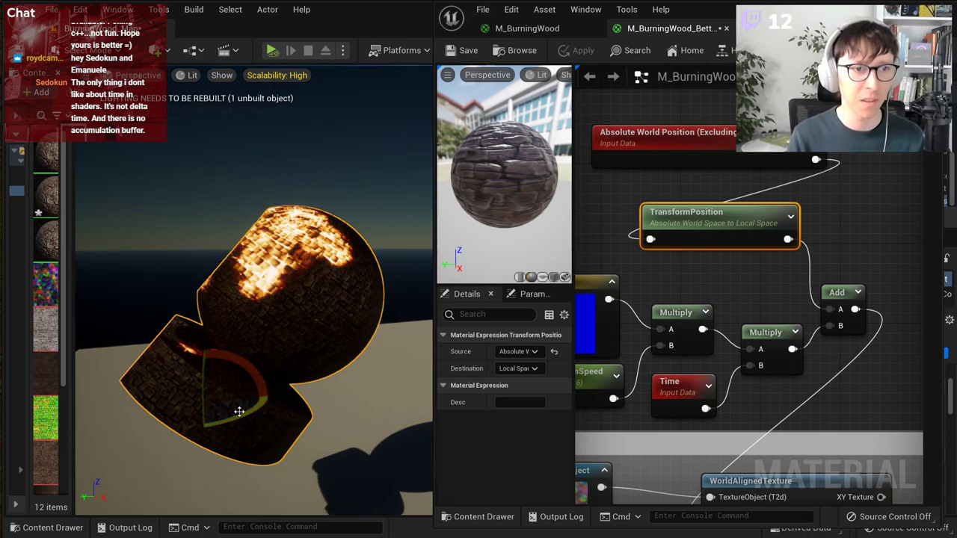
pyautogui.hotkey('ctrl', 'space')
pyautogui.moveTo(374, 124); pyautogui.dragTo(371, 143, button='right')
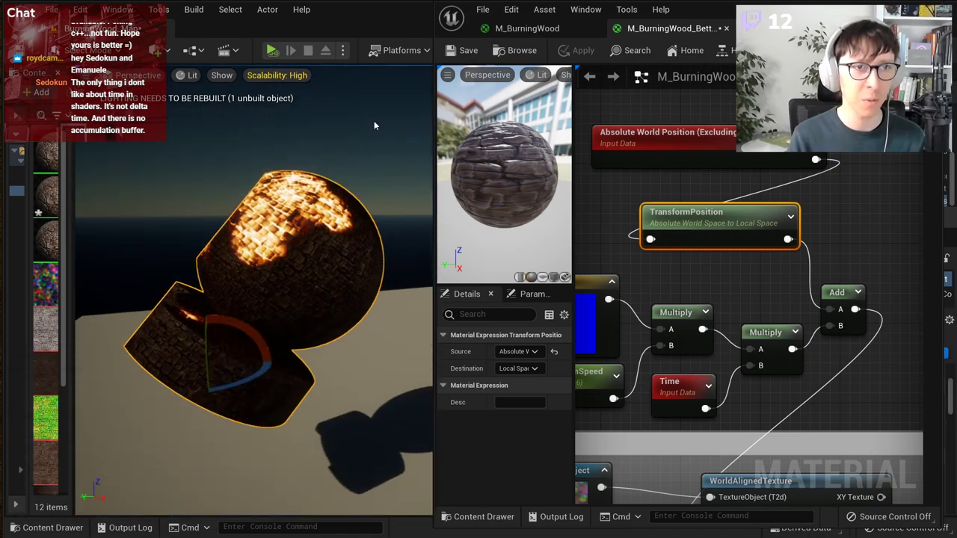
# Step: Switch the transform gizmo to local axes and try moving the tilted ball mesh along its own axis, undoing the move
pyautogui.moveTo(441, 81); pyautogui.dragTo(673, 78)
pyautogui.click(569, 77)
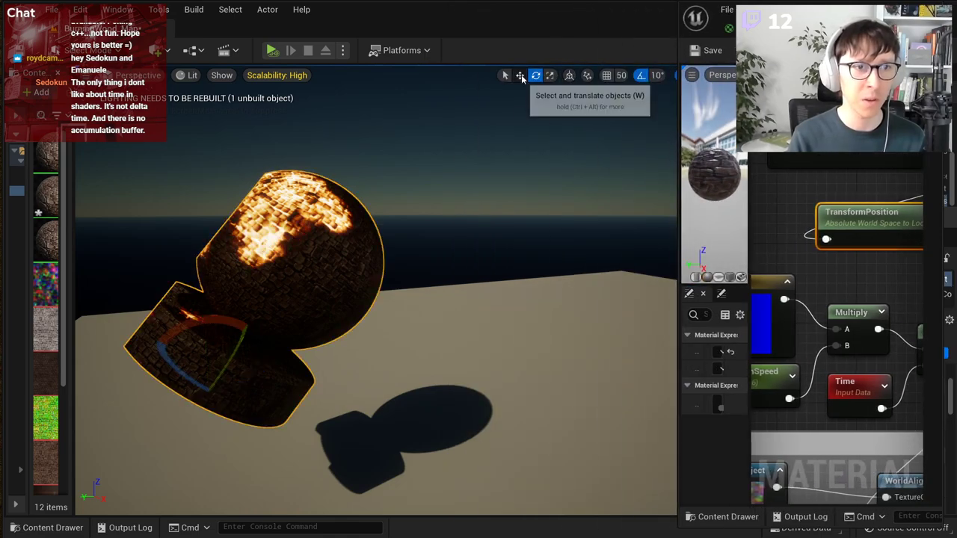
pyautogui.click(519, 75)
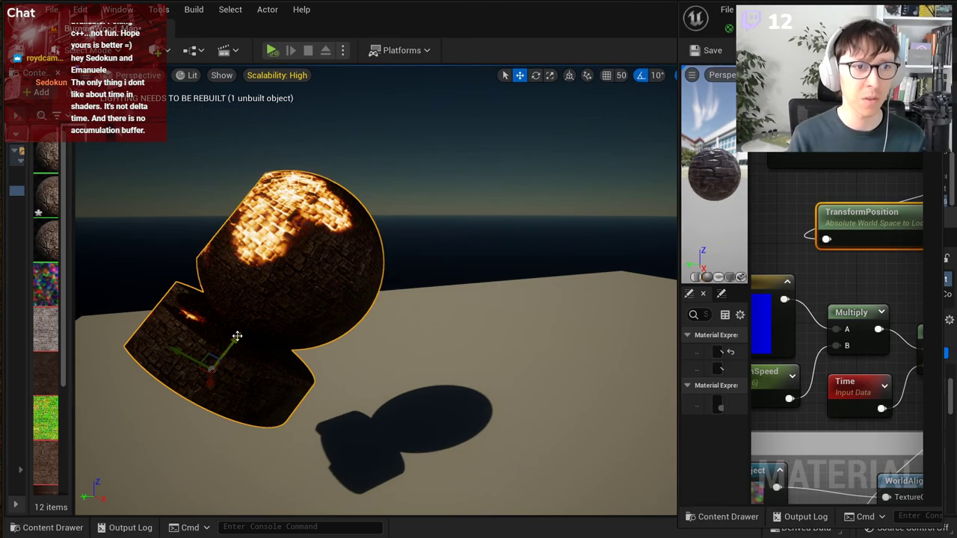
pyautogui.moveTo(237, 337); pyautogui.dragTo(265, 297)
pyautogui.hotkey('ctrl', 'z')
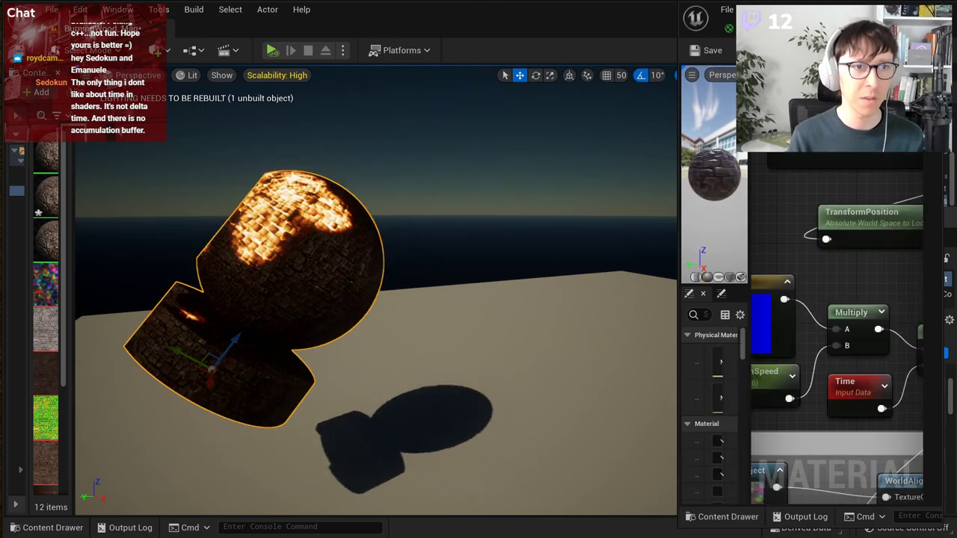
# Step: Rotate the ball mesh further at several angles and inspect the burning pattern's direction up close
pyautogui.moveTo(265, 296); pyautogui.dragTo(228, 296, button='right')
pyautogui.moveTo(278, 343); pyautogui.dragTo(300, 329)
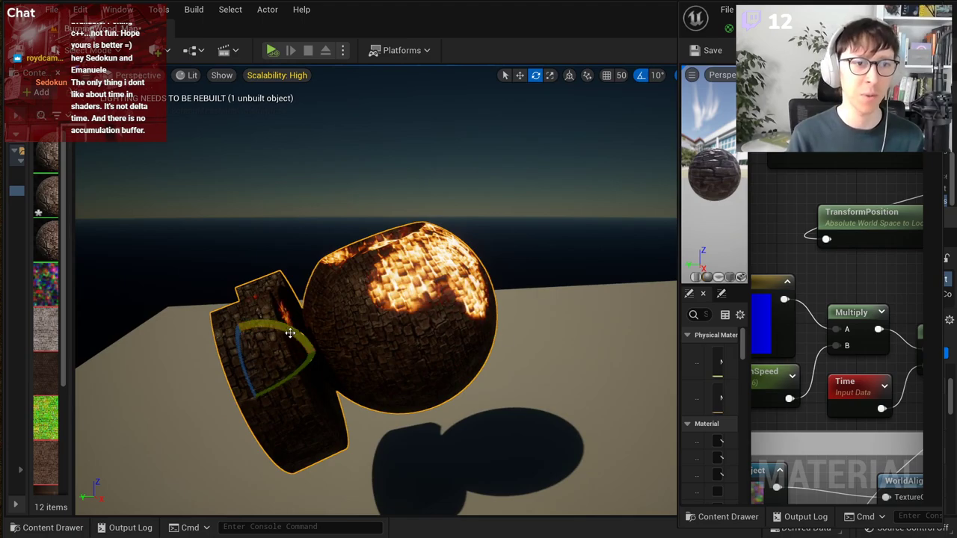
pyautogui.moveTo(290, 333); pyautogui.dragTo(314, 358)
pyautogui.moveTo(600, 399)
pyautogui.mouseDown(button='right')
pyautogui.moveTo(628, 441)
pyautogui.moveTo(614, 400)
pyautogui.moveTo(583, 397)
pyautogui.mouseUp(button='right')
pyautogui.press('w')
pyautogui.press('s')
pyautogui.moveTo(439, 284)
pyautogui.mouseDown()
pyautogui.moveTo(412, 245)
pyautogui.moveTo(437, 270)
pyautogui.mouseUp()
pyautogui.moveTo(497, 250); pyautogui.dragTo(511, 221, button='right')
pyautogui.press('w')
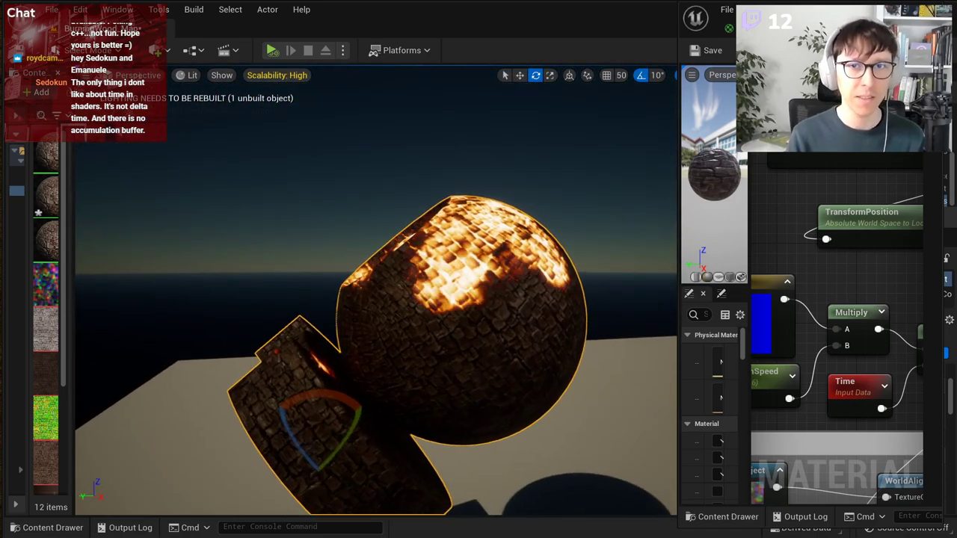
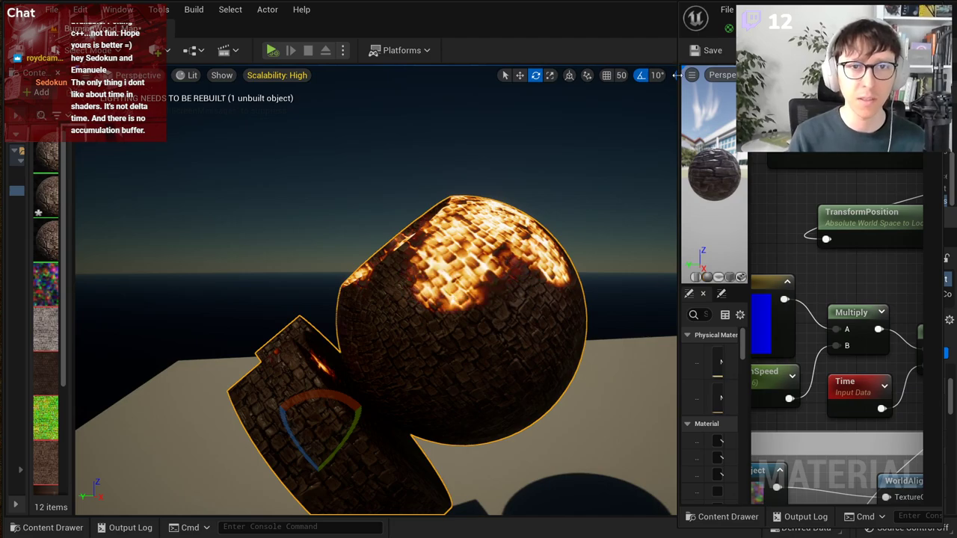
# Step: Enlarge the material editor and move the Absolute World Position and TransformPosition nodes up, clear of the Multiply nodes
pyautogui.moveTo(677, 74); pyautogui.dragTo(113, 75)
pyautogui.moveTo(584, 214); pyautogui.dragTo(726, 246, button='right')
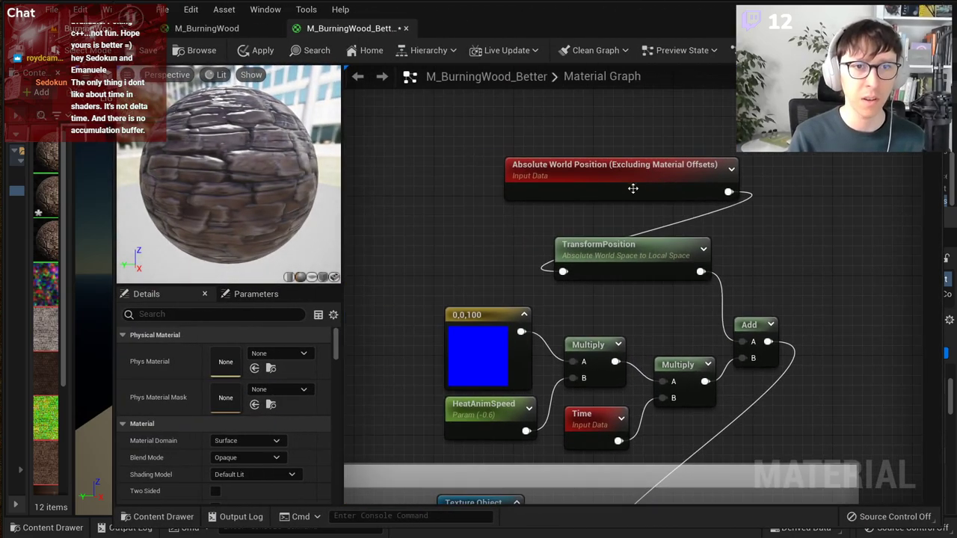
pyautogui.moveTo(632, 188); pyautogui.dragTo(562, 139)
pyautogui.moveTo(598, 246); pyautogui.dragTo(577, 205)
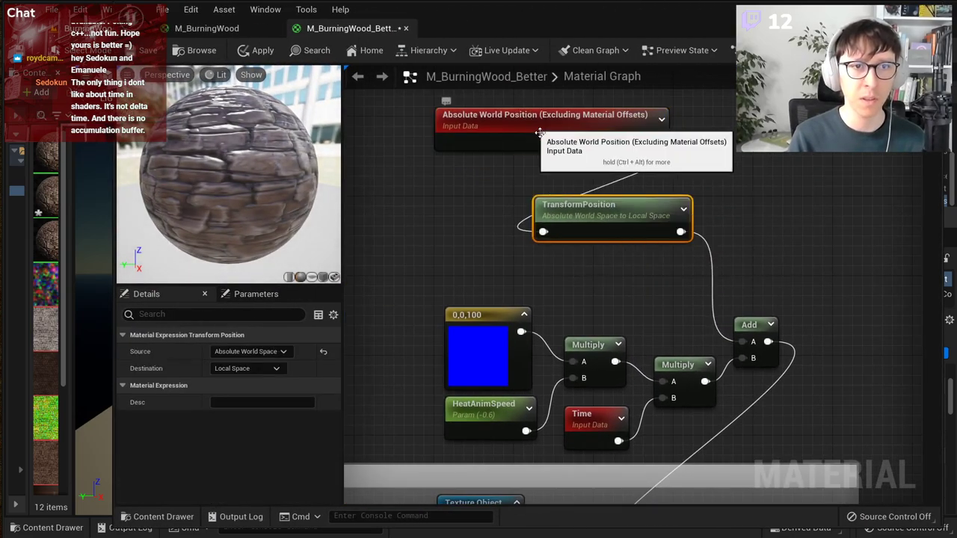
pyautogui.moveTo(766, 211); pyautogui.dragTo(777, 276, button='right')
pyautogui.moveTo(607, 188); pyautogui.dragTo(635, 157)
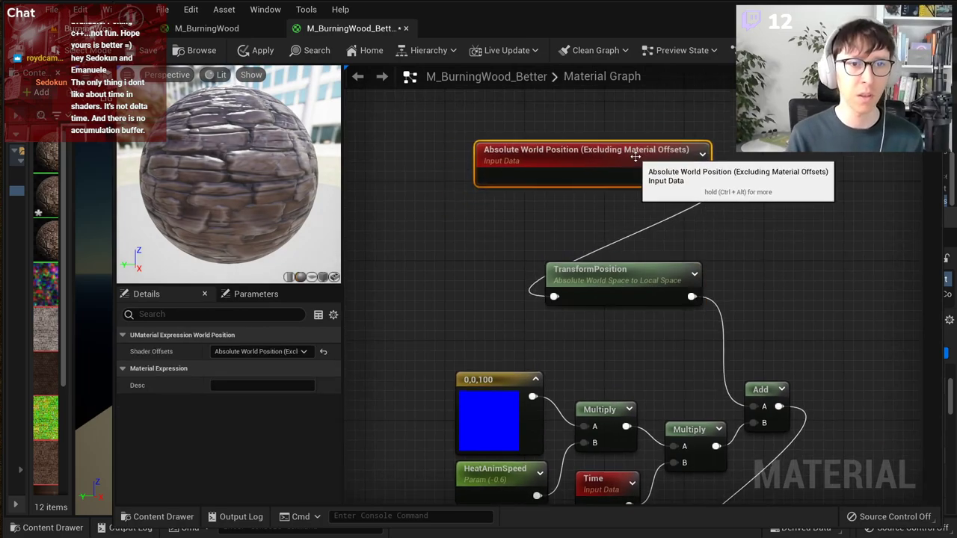
pyautogui.moveTo(532, 217); pyautogui.dragTo(598, 214, button='right')
# Step: Add an ObjectPivotPoint node beside the TransformPosition node and read the description of its pivot location outputs
pyautogui.rightClick(458, 238)
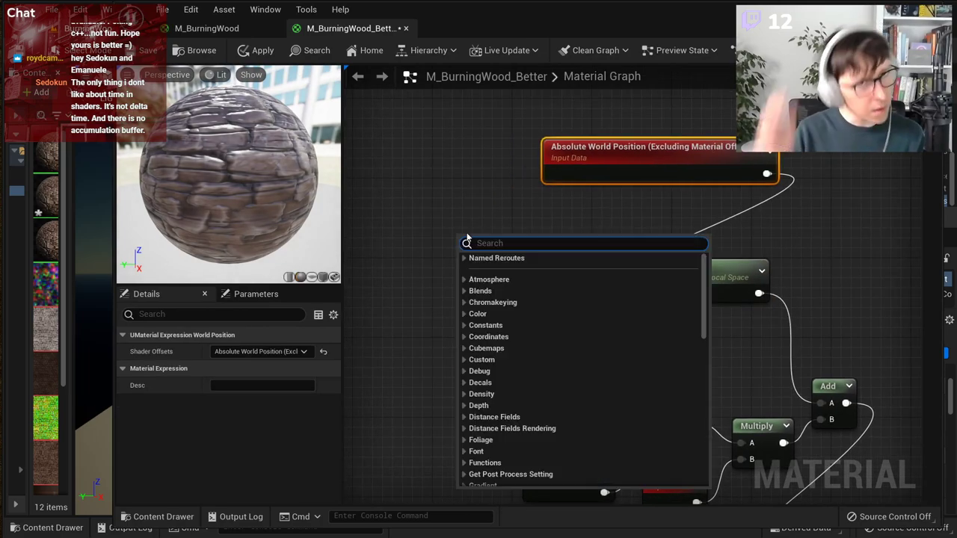
pyautogui.write('o')
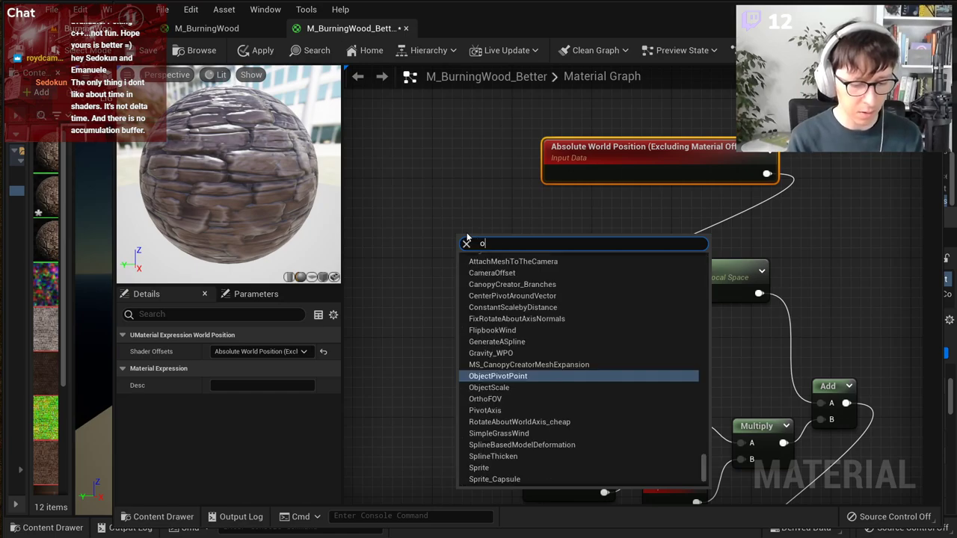
pyautogui.write('bject ')
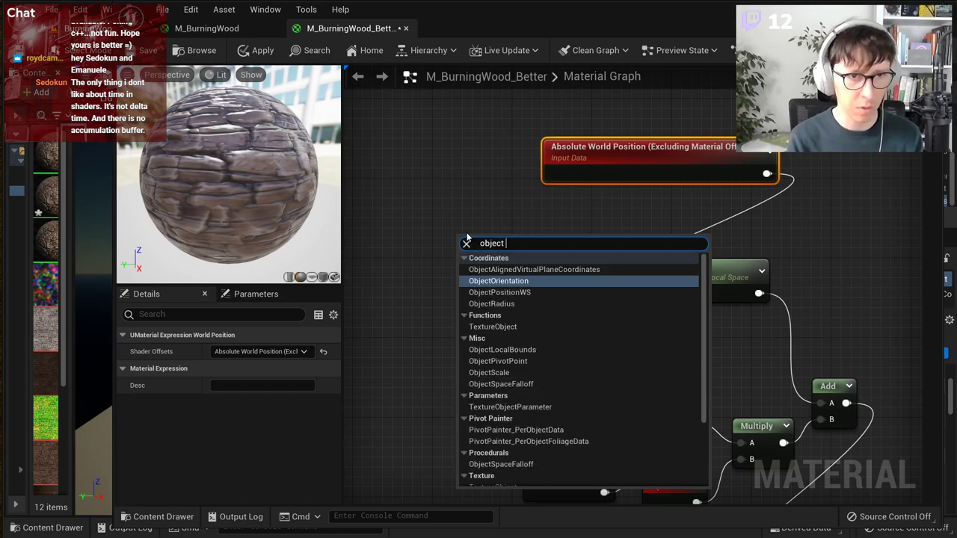
pyautogui.write('piv')
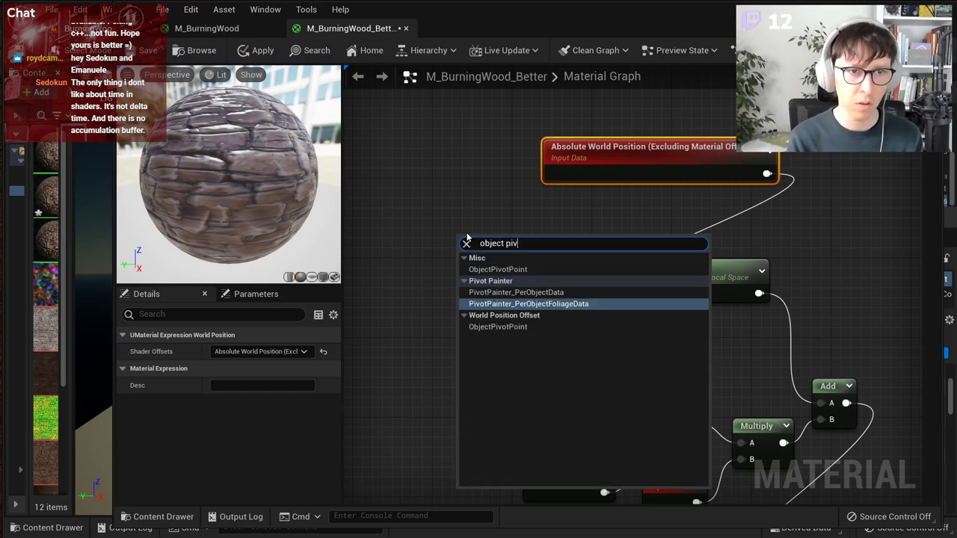
pyautogui.press('Up')
pyautogui.press('Up')
pyautogui.press('Return')
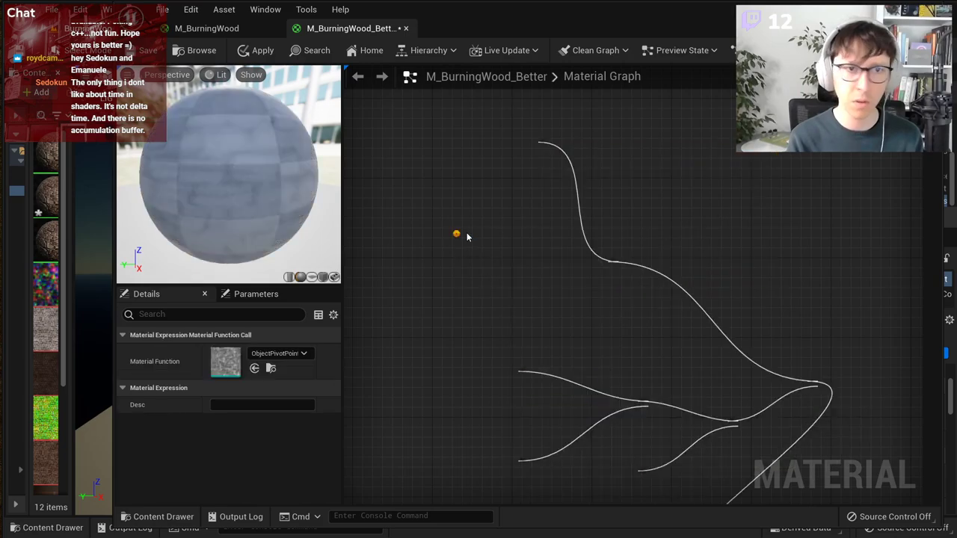
pyautogui.moveTo(536, 260)
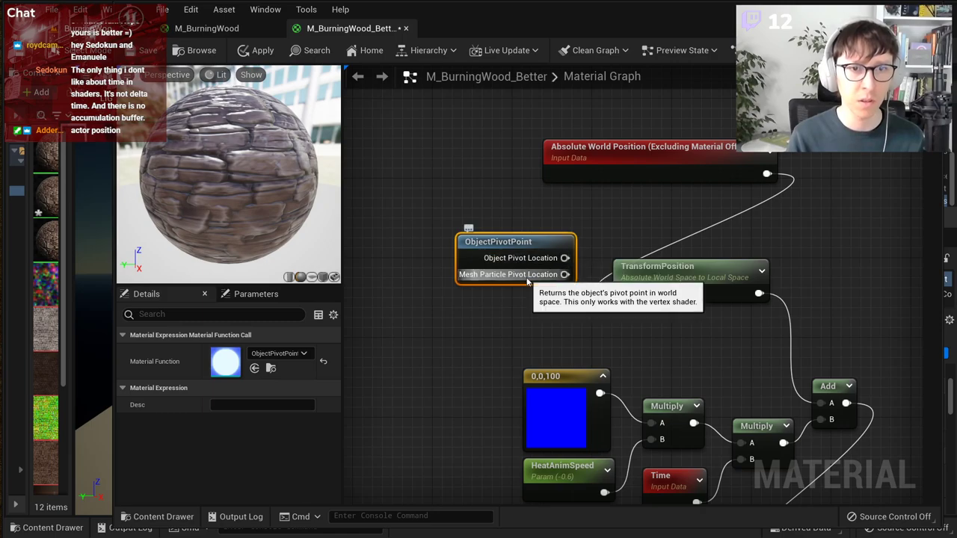
# Step: Add an Actor Position node in place of the deleted ObjectPivotPoint node and set it beside the TransformPosition node
pyautogui.rightClick(482, 211)
pyautogui.write('obj')
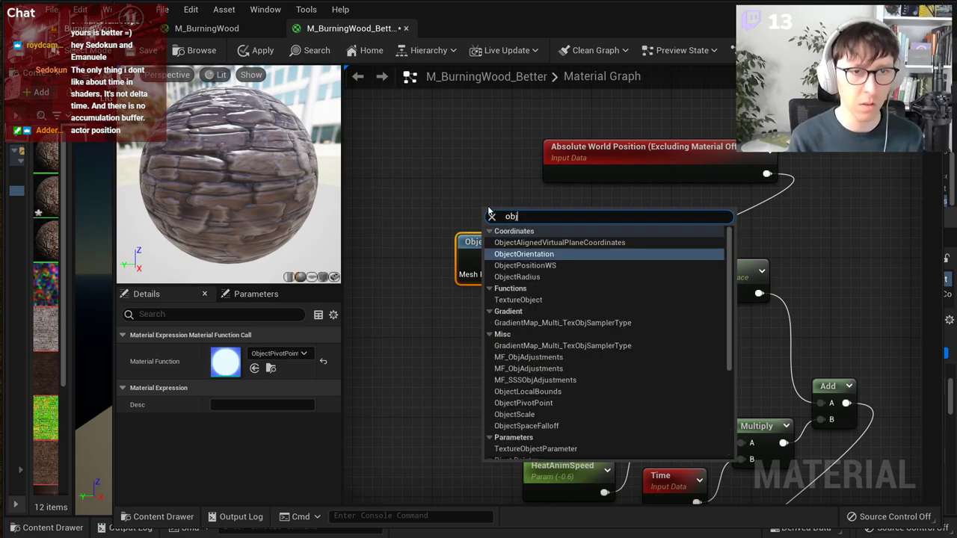
pyautogui.hotkey('ctrl', 'a')
pyautogui.write('actor')
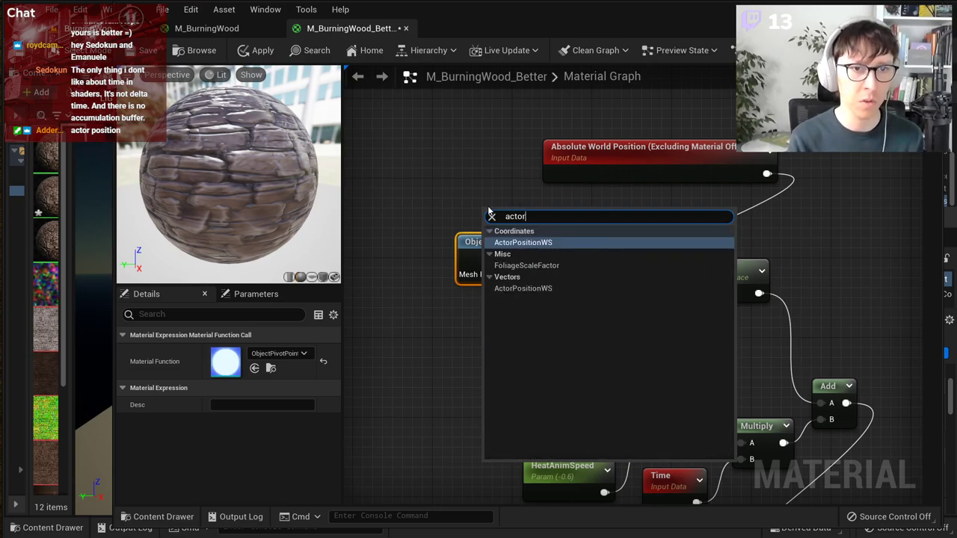
pyautogui.press('Return')
pyautogui.click(460, 237)
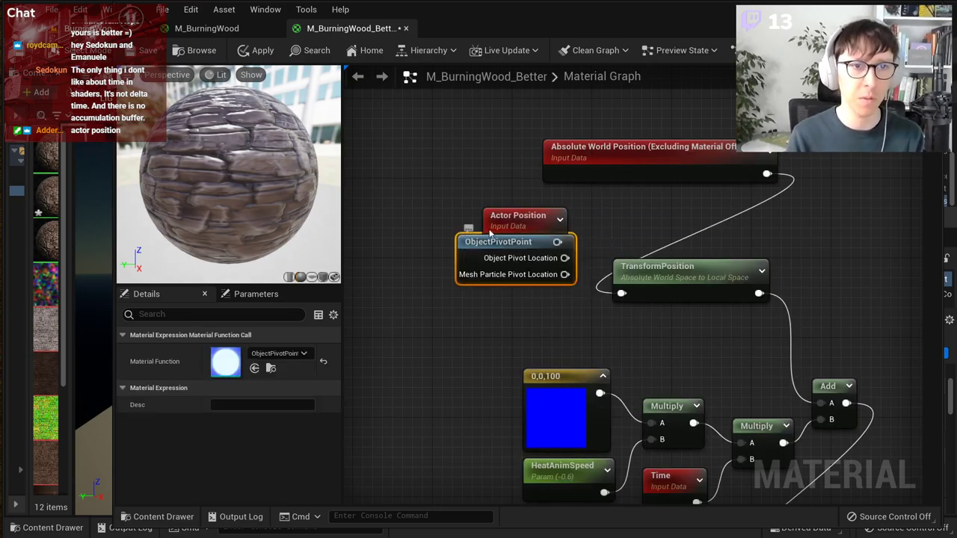
pyautogui.press('Delete')
pyautogui.moveTo(500, 226); pyautogui.dragTo(521, 247)
pyautogui.moveTo(759, 223); pyautogui.dragTo(730, 285, button='right')
pyautogui.moveTo(651, 321); pyautogui.dragTo(662, 300)
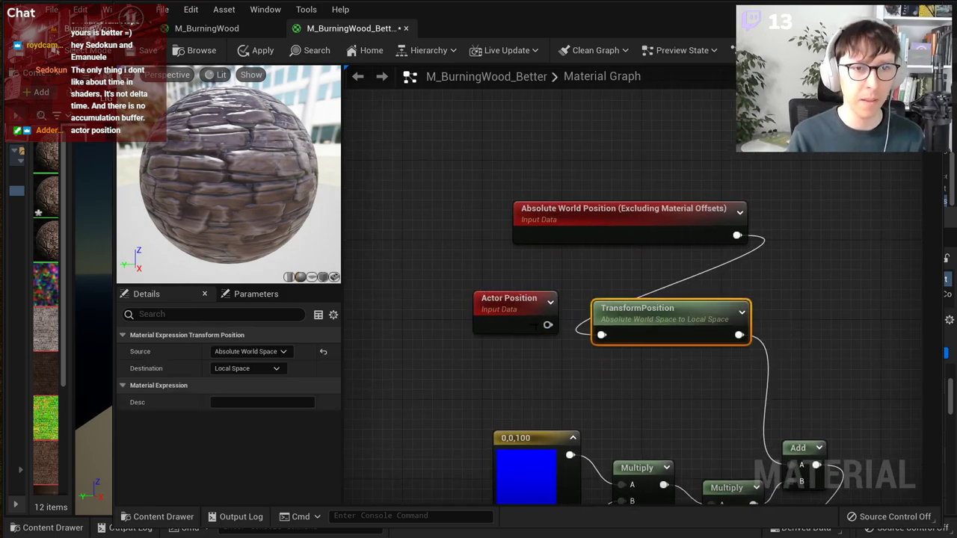
pyautogui.click(518, 324)
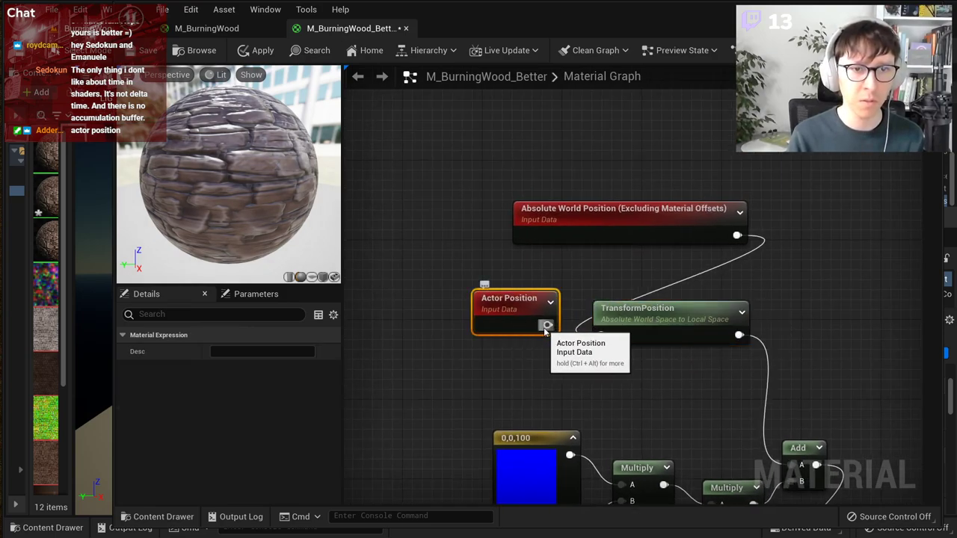
# Step: Add a Subtract node taking Absolute World Position as A and Actor Position as B, moving the world position node clear
pyautogui.moveTo(628, 215); pyautogui.dragTo(437, 195)
pyautogui.moveTo(624, 232); pyautogui.dragTo(686, 232, button='right')
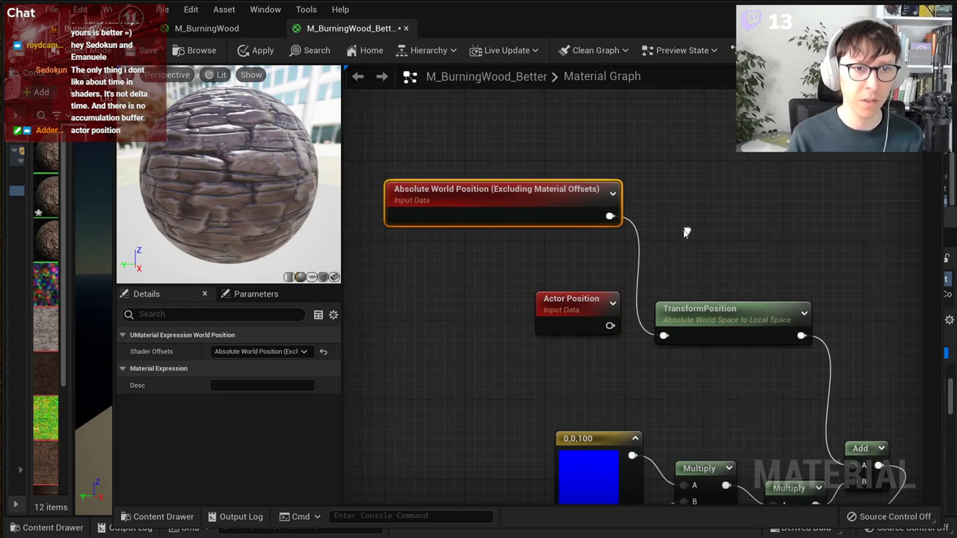
pyautogui.rightClick(666, 227)
pyautogui.write('subrt')
pyautogui.press('BackSpace')
pyautogui.press('BackSpace')
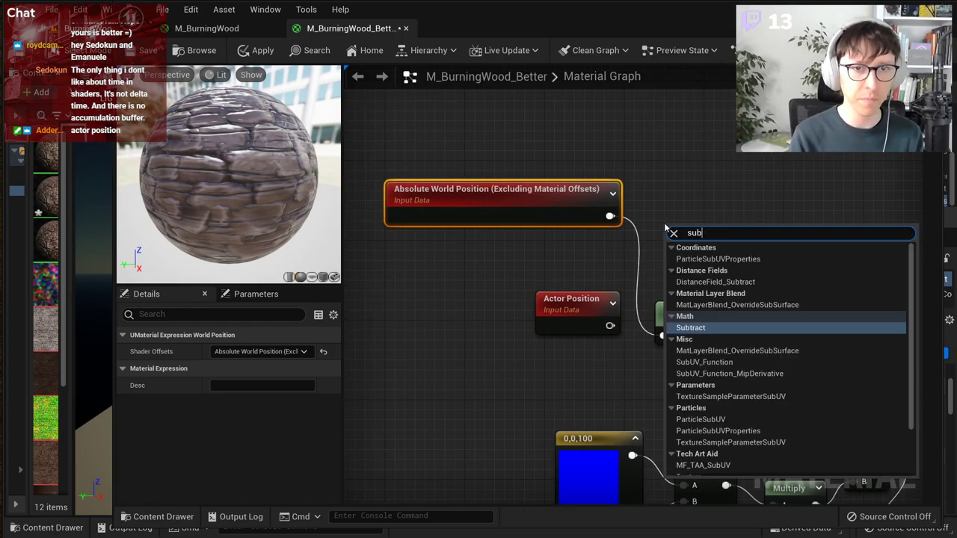
pyautogui.write('tr')
pyautogui.press('Return')
pyautogui.click(561, 215)
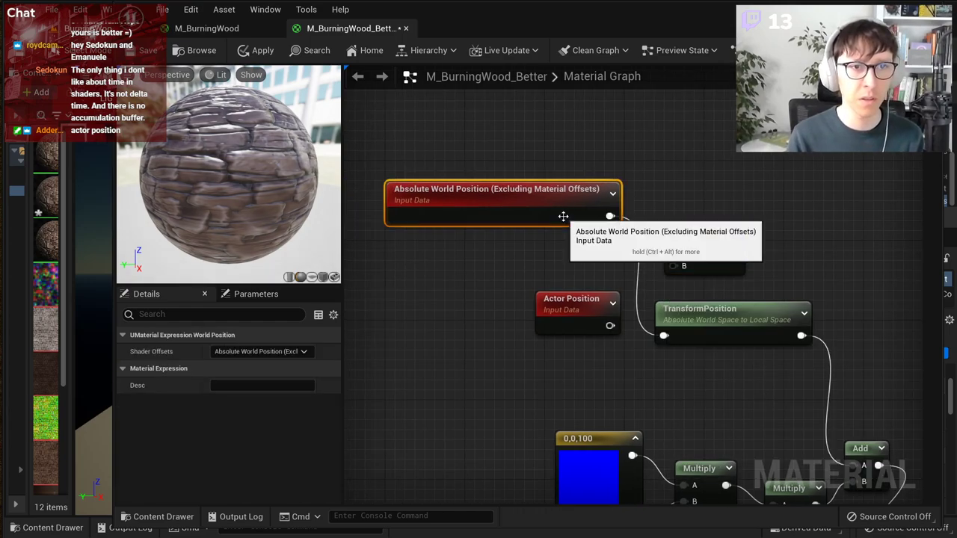
pyautogui.moveTo(610, 216); pyautogui.dragTo(675, 249)
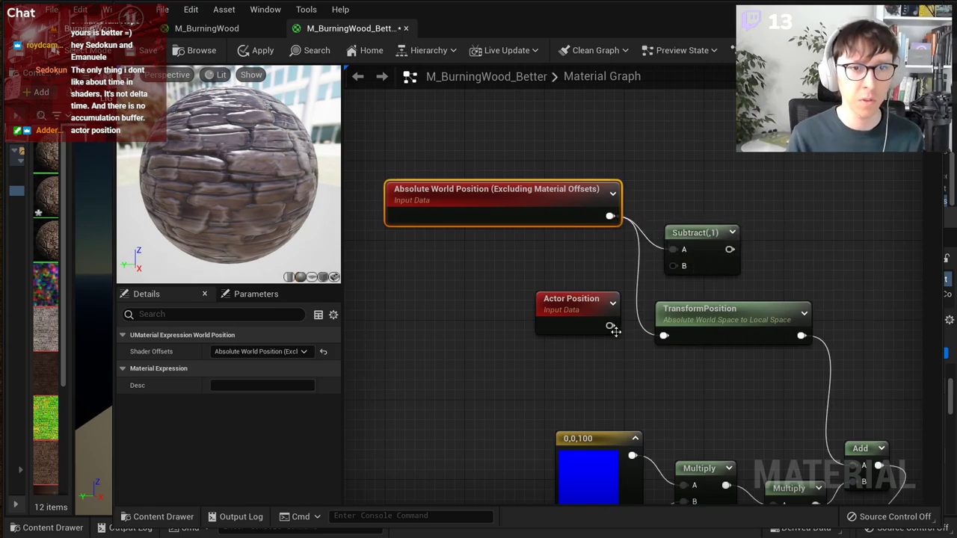
pyautogui.moveTo(610, 325); pyautogui.dragTo(675, 266)
# Step: Arrange the world position, Subtract and TransformPosition nodes so the subtraction sits compactly above the transform
pyautogui.moveTo(527, 193); pyautogui.dragTo(538, 233)
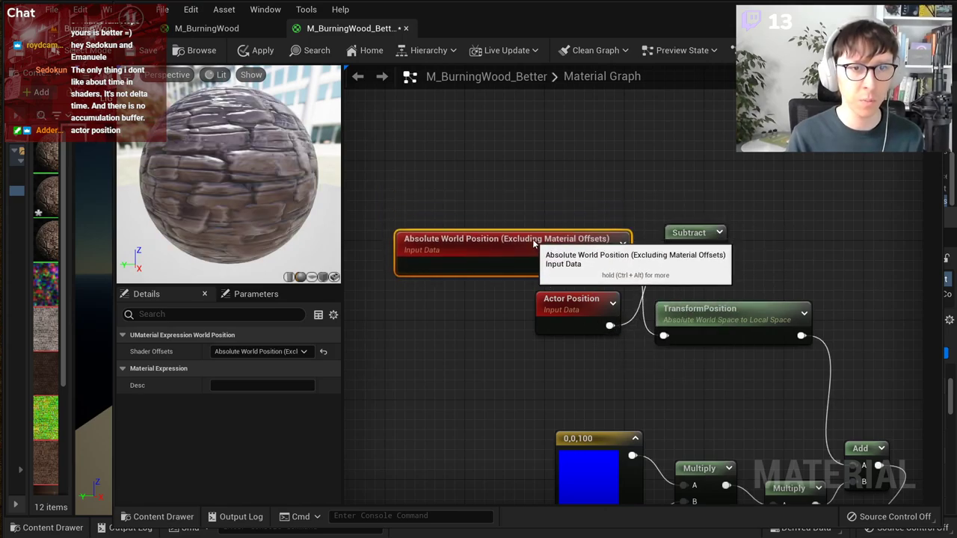
pyautogui.moveTo(702, 314); pyautogui.dragTo(710, 364)
pyautogui.moveTo(688, 233); pyautogui.dragTo(679, 269)
pyautogui.click(569, 305)
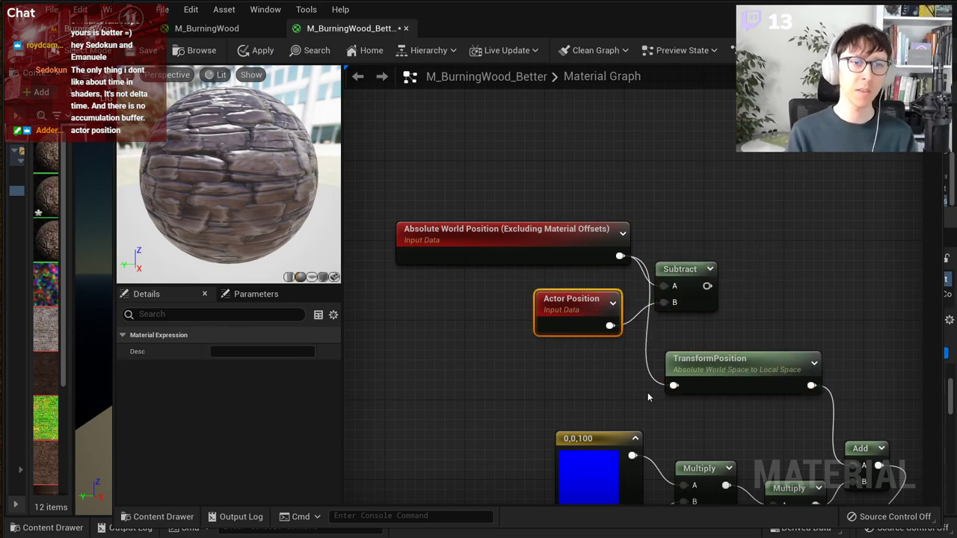
# Step: Uncover the level viewport and slide the ball mesh back and forth, undoing the first nudge, to watch the burning pattern
pyautogui.moveTo(445, 26); pyautogui.dragTo(827, 26)
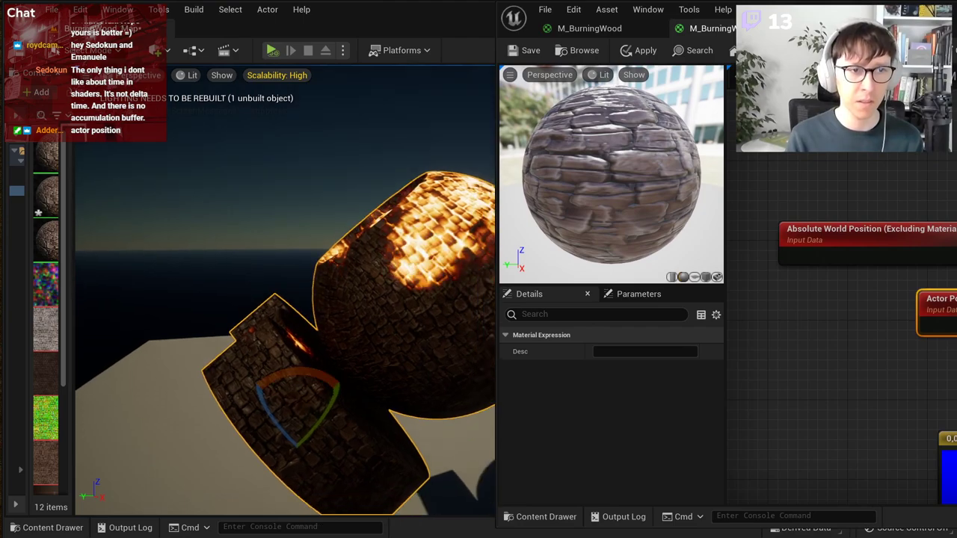
pyautogui.press('w')
pyautogui.moveTo(327, 392)
pyautogui.mouseDown()
pyautogui.moveTo(339, 384)
pyautogui.moveTo(330, 388)
pyautogui.mouseUp()
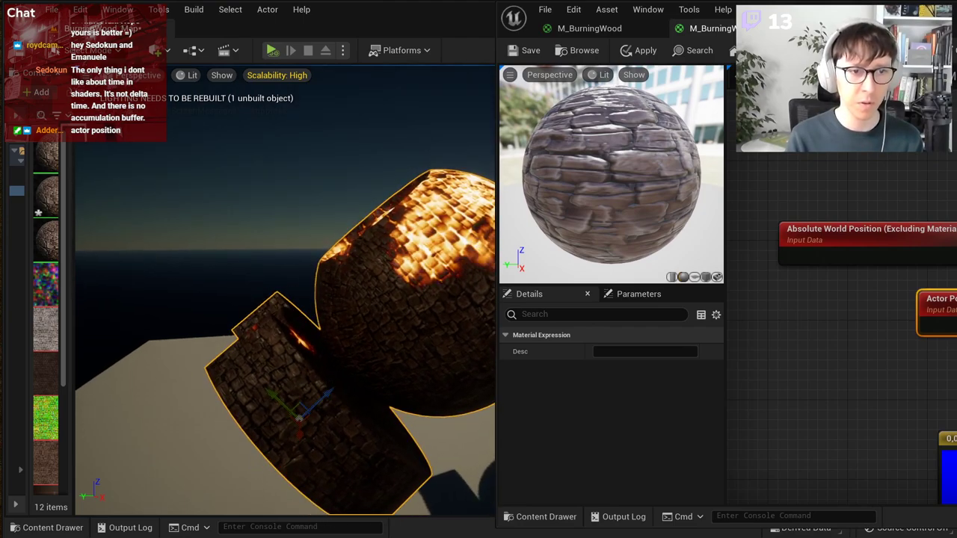
pyautogui.hotkey('ctrl', 'z')
pyautogui.press('s')
pyautogui.moveTo(314, 359)
pyautogui.mouseDown(button='right')
pyautogui.moveTo(325, 351)
pyautogui.moveTo(434, 381)
pyautogui.moveTo(325, 374)
pyautogui.mouseUp(button='right')
pyautogui.moveTo(224, 333); pyautogui.dragTo(440, 345)
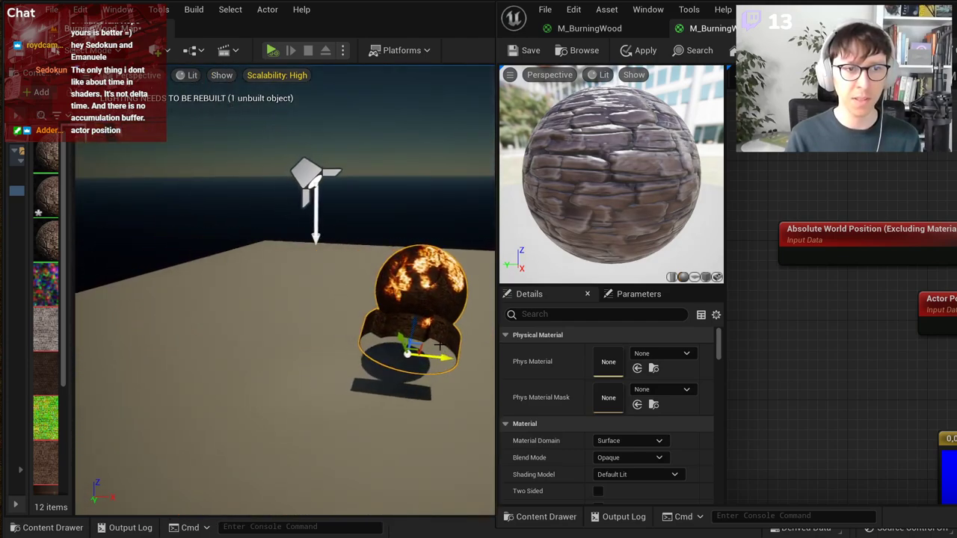
pyautogui.moveTo(441, 346); pyautogui.dragTo(410, 347, button='right')
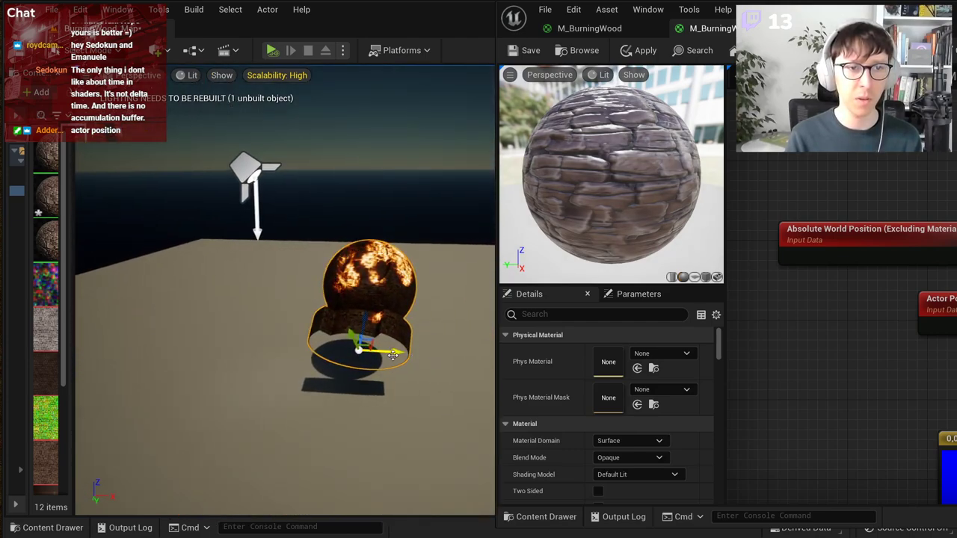
pyautogui.moveTo(392, 355); pyautogui.dragTo(217, 344)
pyautogui.moveTo(329, 321); pyautogui.dragTo(300, 327, button='right')
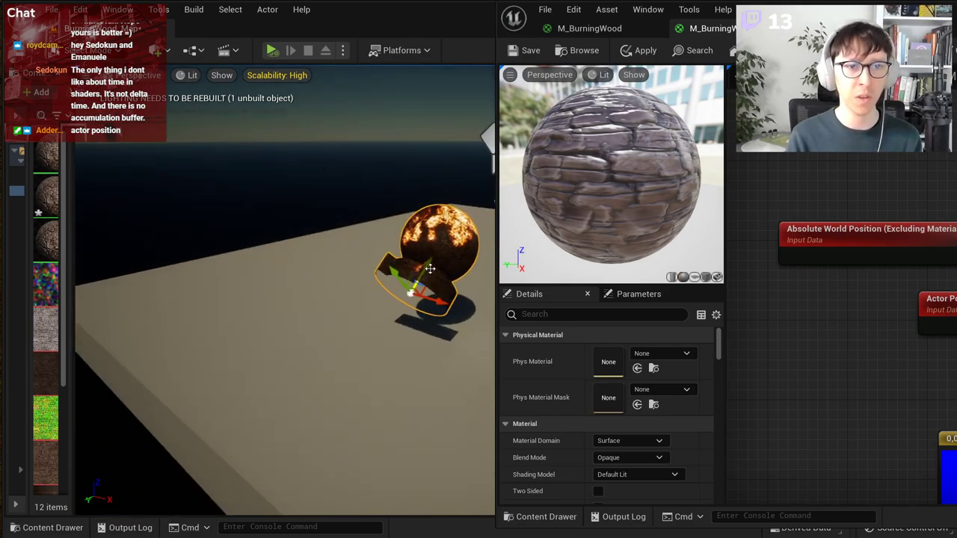
# Step: Fly around the tilted ball mesh and examine the burning pattern on the ball and its base up close
pyautogui.moveTo(430, 268); pyautogui.dragTo(464, 253, button='right')
pyautogui.press('w')
pyautogui.moveTo(325, 321)
pyautogui.mouseDown(button='right')
pyautogui.moveTo(310, 348)
pyautogui.moveTo(348, 352)
pyautogui.mouseUp(button='right')
pyautogui.moveTo(346, 257)
pyautogui.mouseDown(button='right')
pyautogui.moveTo(473, 234)
pyautogui.moveTo(470, 277)
pyautogui.moveTo(493, 278)
pyautogui.moveTo(499, 251)
pyautogui.moveTo(484, 228)
pyautogui.moveTo(496, 221)
pyautogui.mouseUp(button='right')
pyautogui.press('s')
pyautogui.press('w')
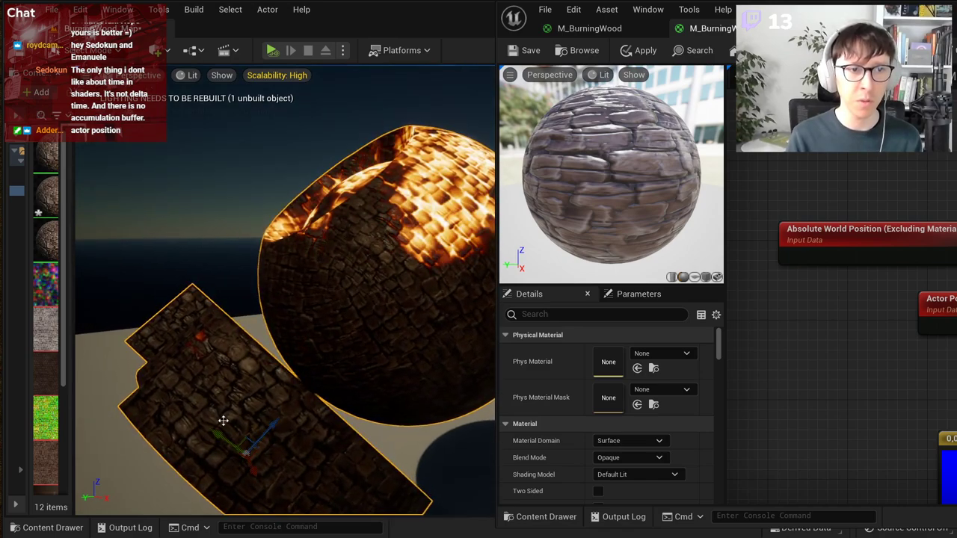
pyautogui.moveTo(222, 420); pyautogui.dragTo(150, 441, button='right')
pyautogui.press('s')
pyautogui.press('d')
pyautogui.moveTo(408, 247); pyautogui.dragTo(381, 246, button='right')
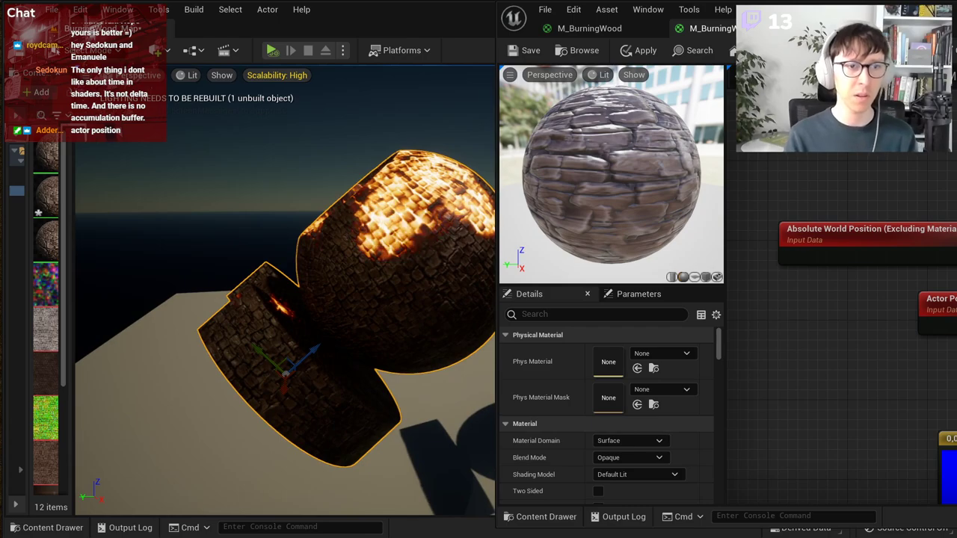
# Step: Return to the material graph and compare the TransformPosition node with the Subtract node and its inputs
pyautogui.moveTo(892, 12); pyautogui.dragTo(436, 22)
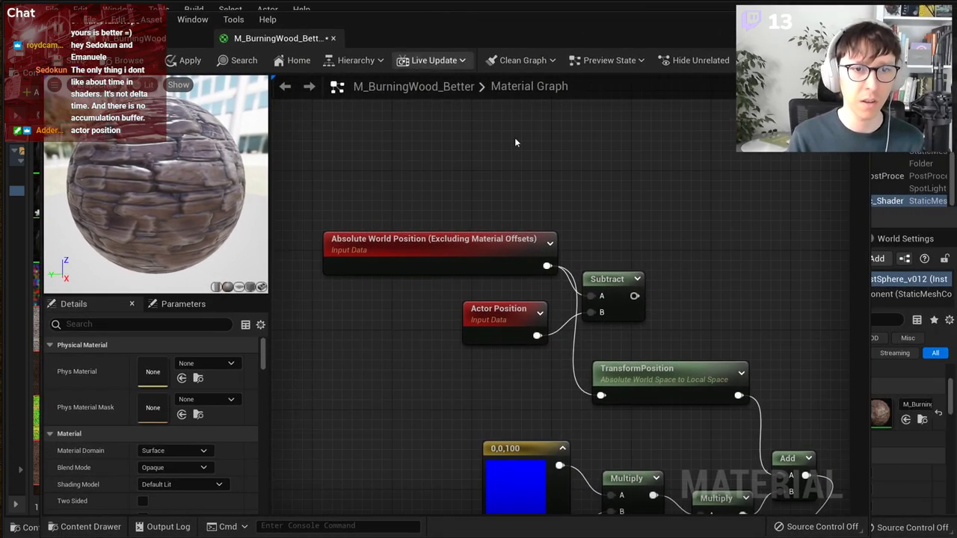
pyautogui.moveTo(709, 322); pyautogui.dragTo(661, 275, button='right')
pyautogui.click(622, 348)
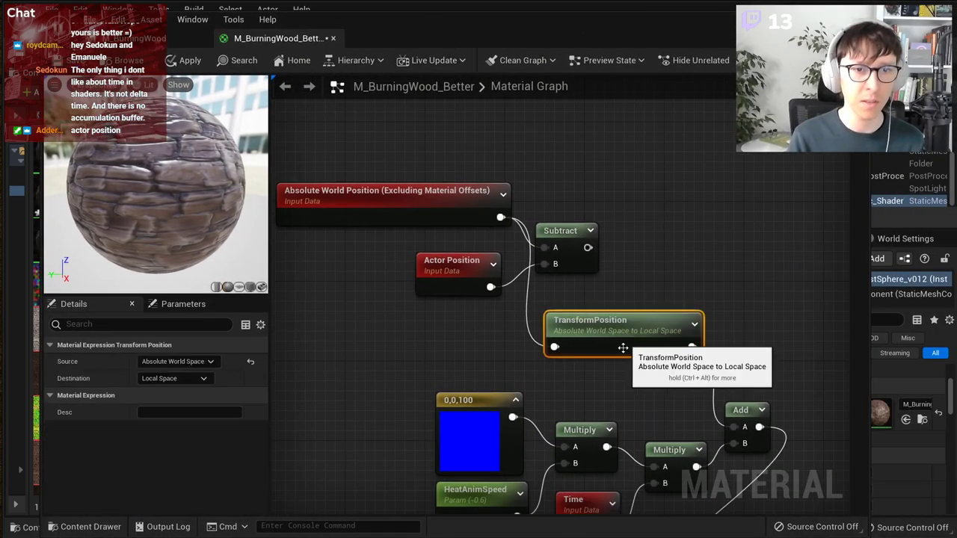
pyautogui.click(645, 284)
pyautogui.click(609, 334)
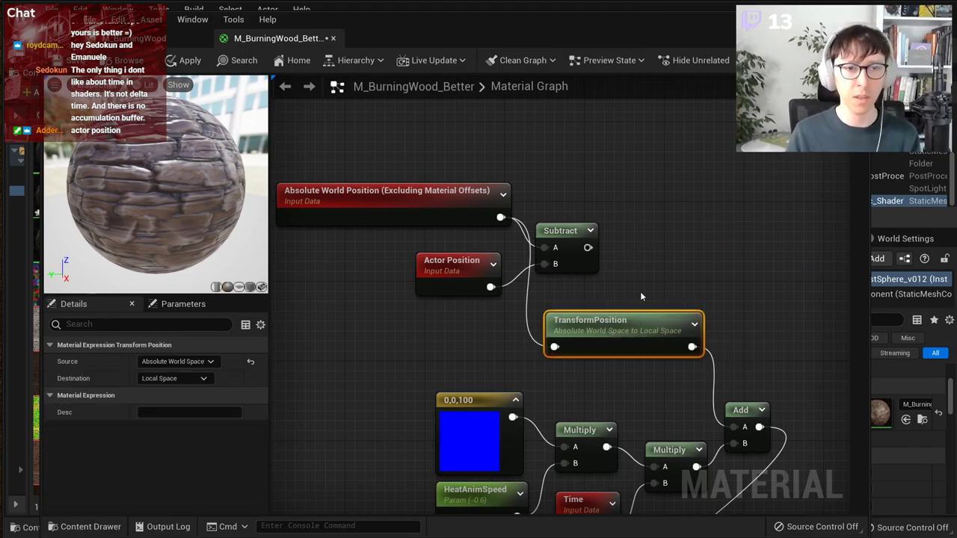
pyautogui.click(560, 240)
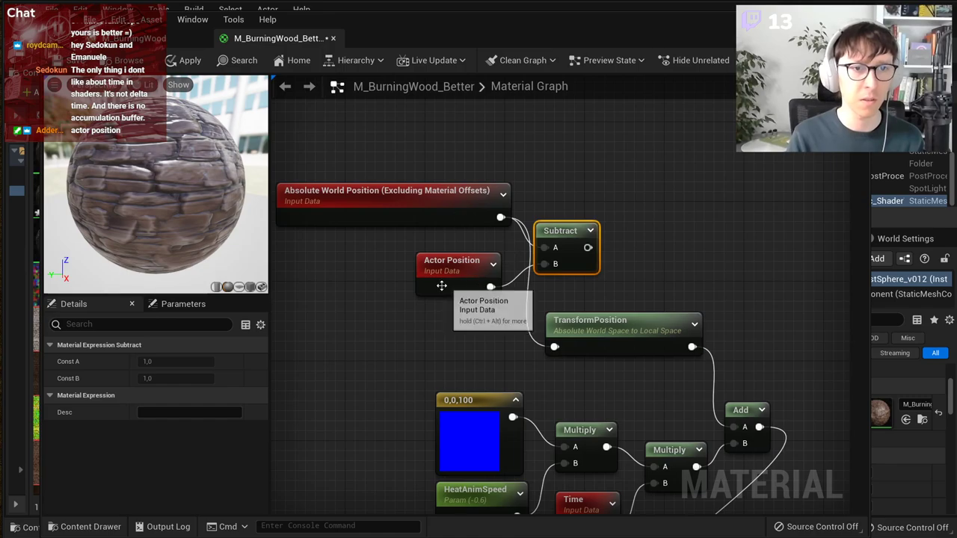
pyautogui.moveTo(683, 334); pyautogui.dragTo(705, 329, button='right')
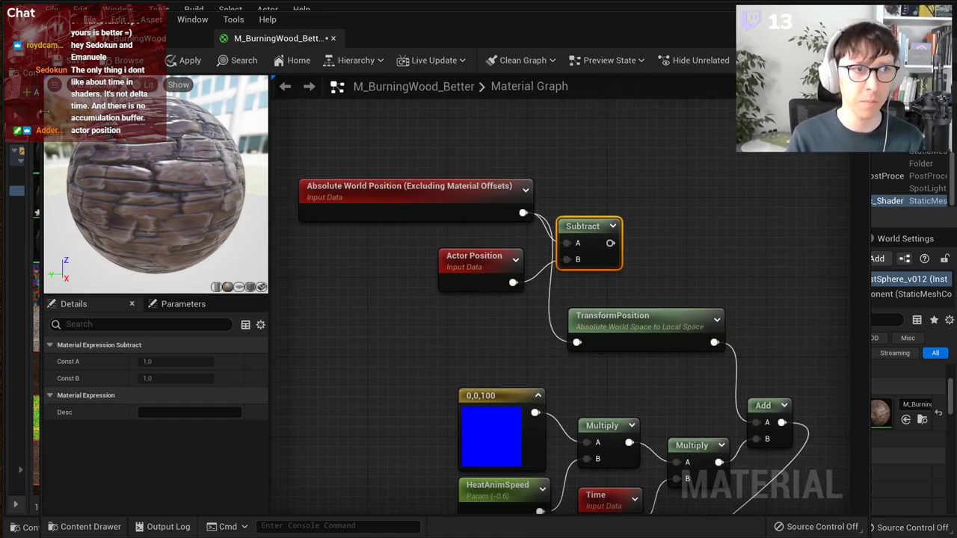
# Step: Uncover the level viewport again and check how the burning pattern flows over the tilted ball mesh
pyautogui.moveTo(42, 112); pyautogui.dragTo(527, 161)
pyautogui.press('w')
pyautogui.moveTo(315, 346)
pyautogui.mouseDown(button='right')
pyautogui.moveTo(328, 318)
pyautogui.moveTo(314, 346)
pyautogui.mouseUp(button='right')
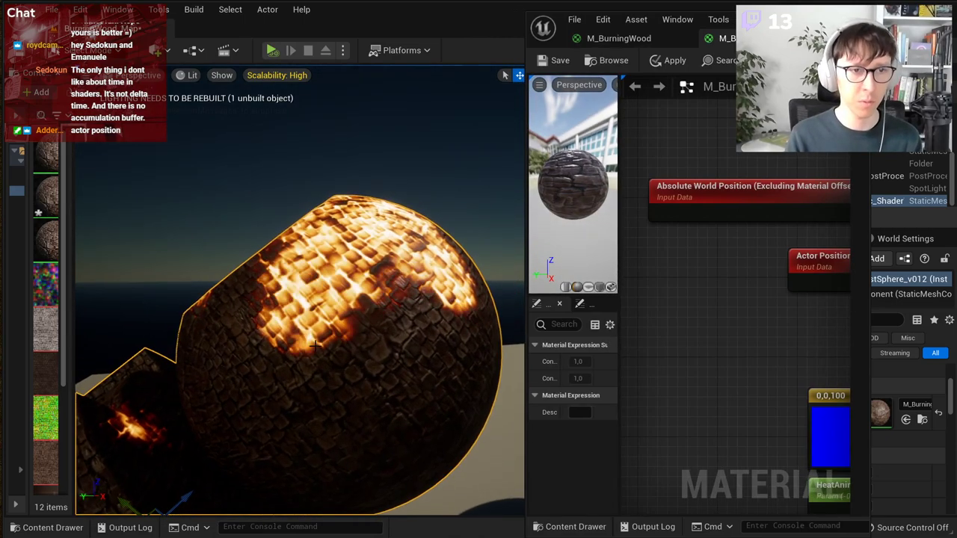
pyautogui.moveTo(448, 222); pyautogui.dragTo(430, 254, button='right')
pyautogui.press('s')
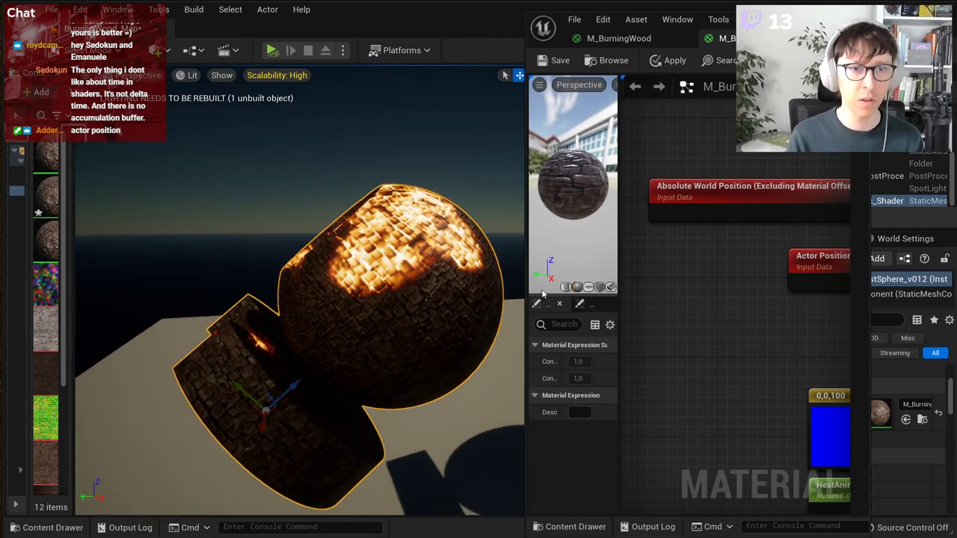
# Step: Feed the Subtract result into input A of the Add node instead of TransformPosition and apply the material
pyautogui.moveTo(526, 293); pyautogui.dragTo(340, 286)
pyautogui.moveTo(837, 250); pyautogui.dragTo(681, 230, button='right')
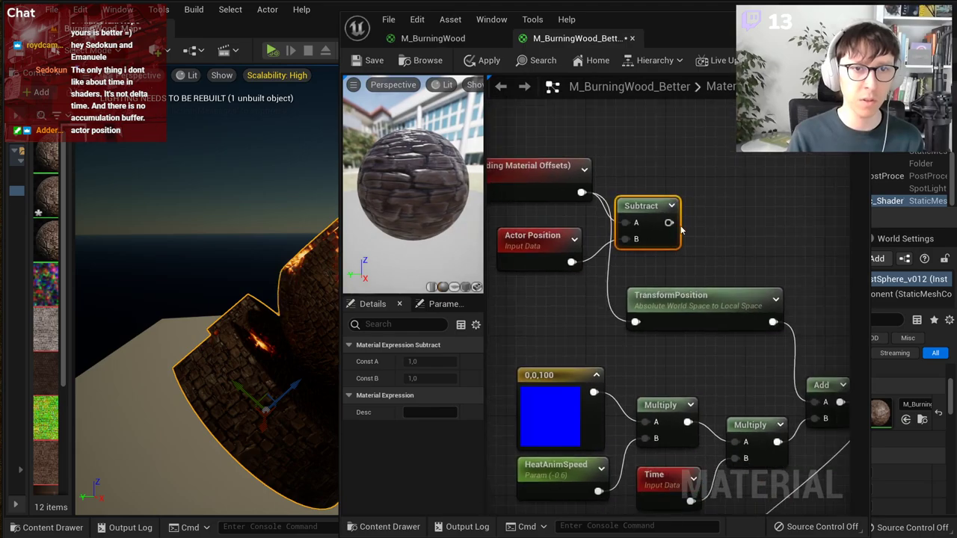
pyautogui.moveTo(815, 405); pyautogui.dragTo(815, 405)
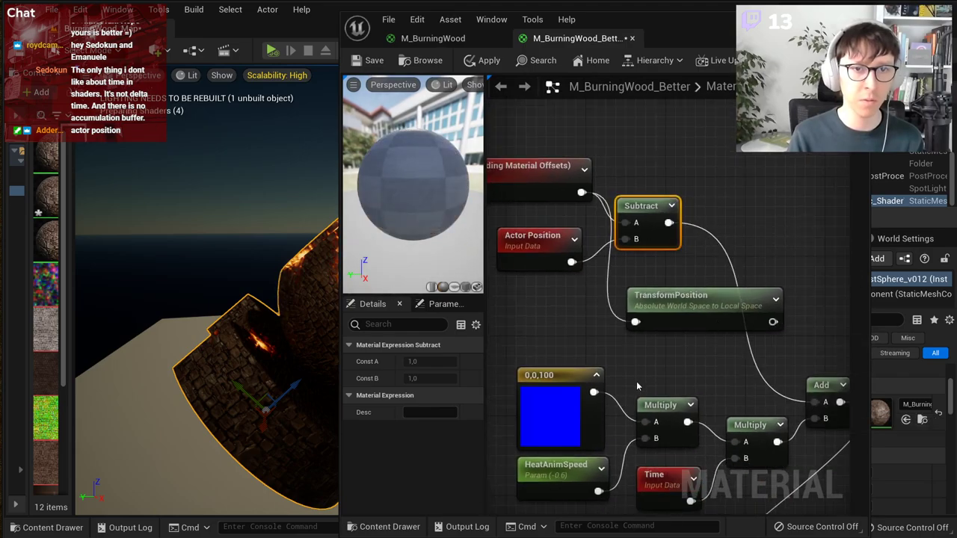
pyautogui.moveTo(340, 155); pyautogui.dragTo(418, 155)
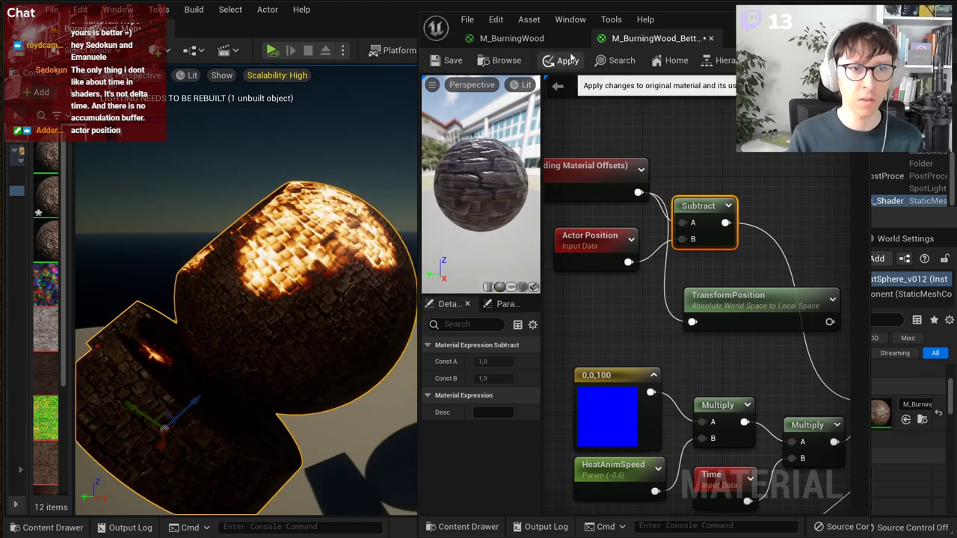
pyautogui.click(568, 60)
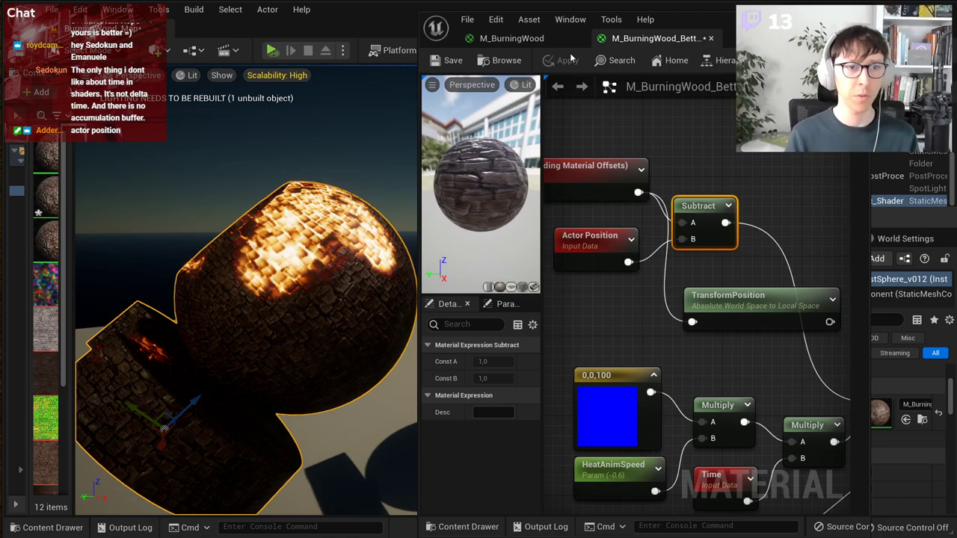
# Step: Try sliding the tilted ball mesh along its own axis to test the actor-relative burning noise
pyautogui.moveTo(153, 111); pyautogui.dragTo(179, 107, button='middle')
pyautogui.moveTo(218, 394); pyautogui.dragTo(190, 371)
pyautogui.moveTo(191, 372)
pyautogui.mouseDown(button='right')
pyautogui.moveTo(191, 341)
pyautogui.moveTo(183, 366)
pyautogui.mouseUp(button='right')
pyautogui.press('s')
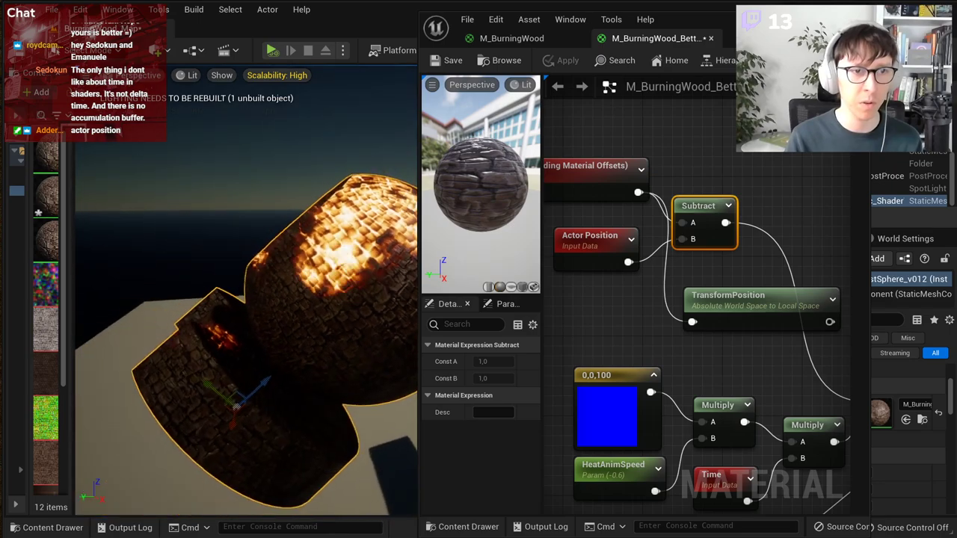
# Step: Rotate the ball mesh 30 degrees and through several further angles in an enlarged viewport to observe the burning pattern
pyautogui.press('e')
pyautogui.moveTo(278, 366); pyautogui.dragTo(283, 366)
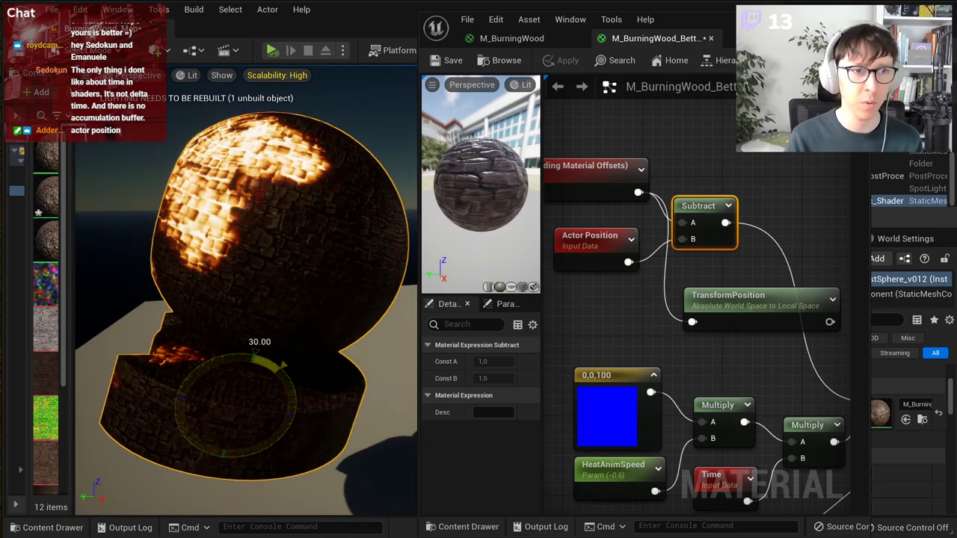
pyautogui.moveTo(416, 77); pyautogui.dragTo(714, 79)
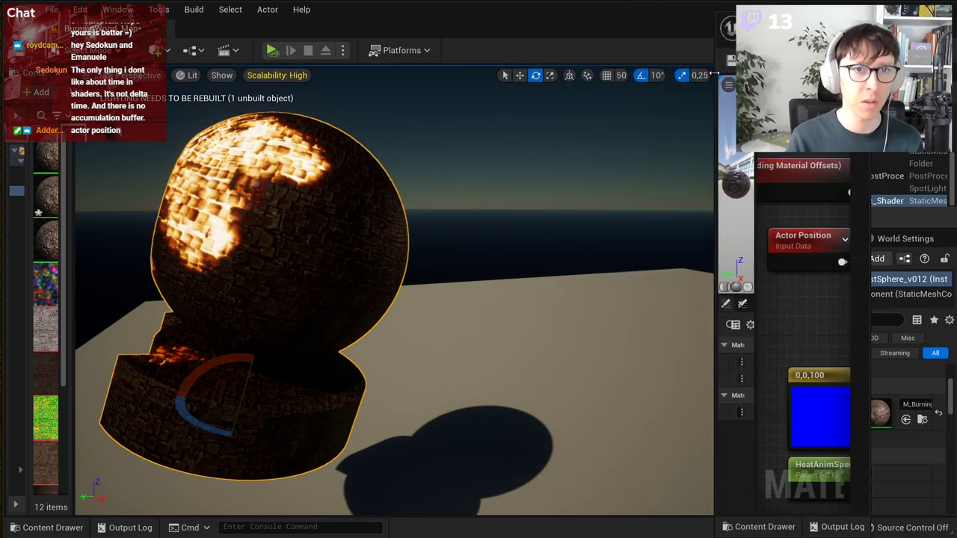
pyautogui.moveTo(242, 359); pyautogui.dragTo(280, 389)
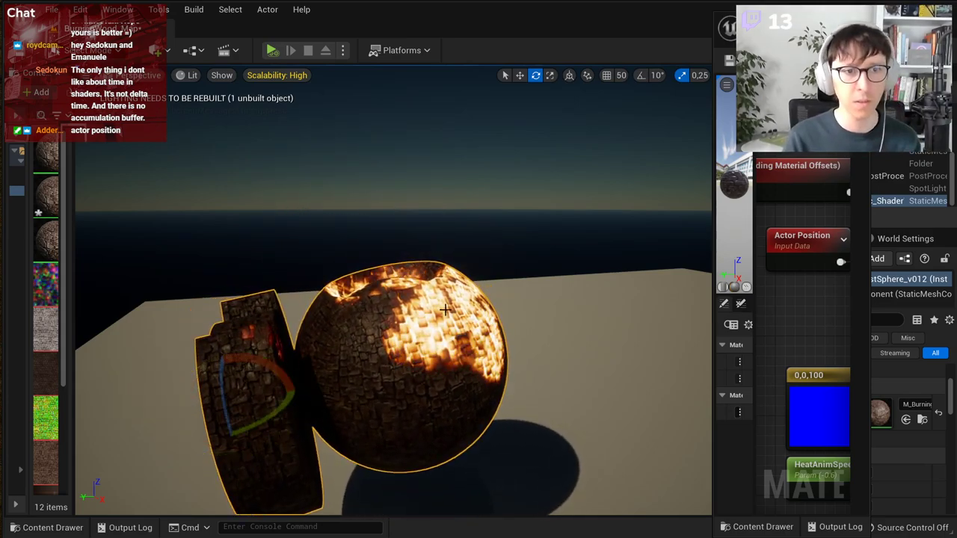
pyautogui.moveTo(275, 373); pyautogui.dragTo(255, 387)
# Step: Focus the view on the ball mesh and switch its move gizmo to world axes
pyautogui.press('w')
pyautogui.press('f')
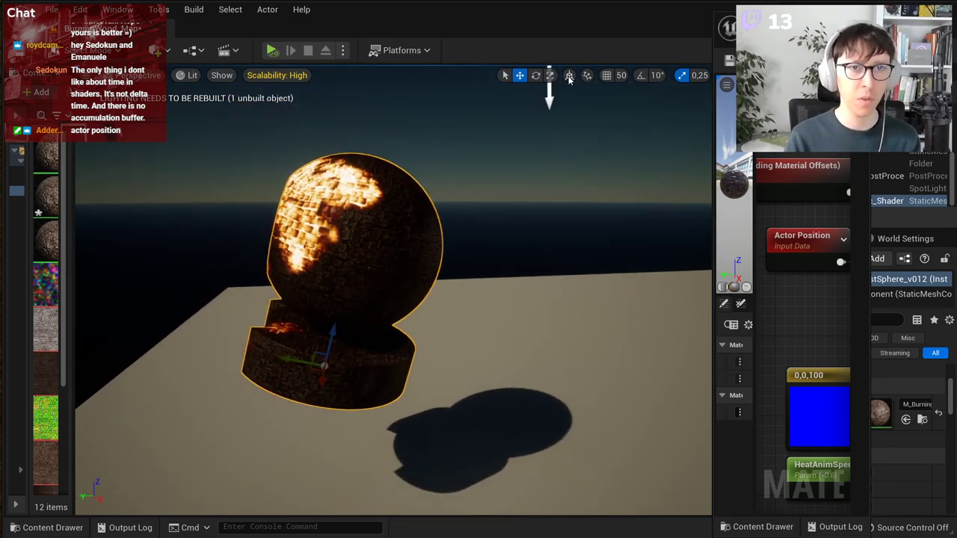
pyautogui.click(570, 76)
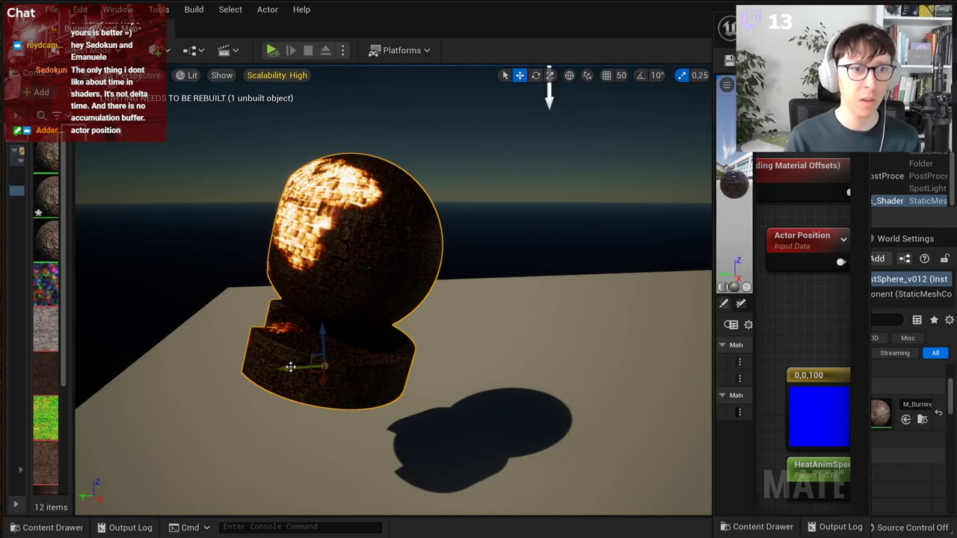
# Step: Slide the ball mesh along the world Y axis to test the burning pattern, and switch to the rotate gizmo
pyautogui.moveTo(290, 366)
pyautogui.mouseDown()
pyautogui.moveTo(466, 352)
pyautogui.moveTo(305, 370)
pyautogui.mouseUp()
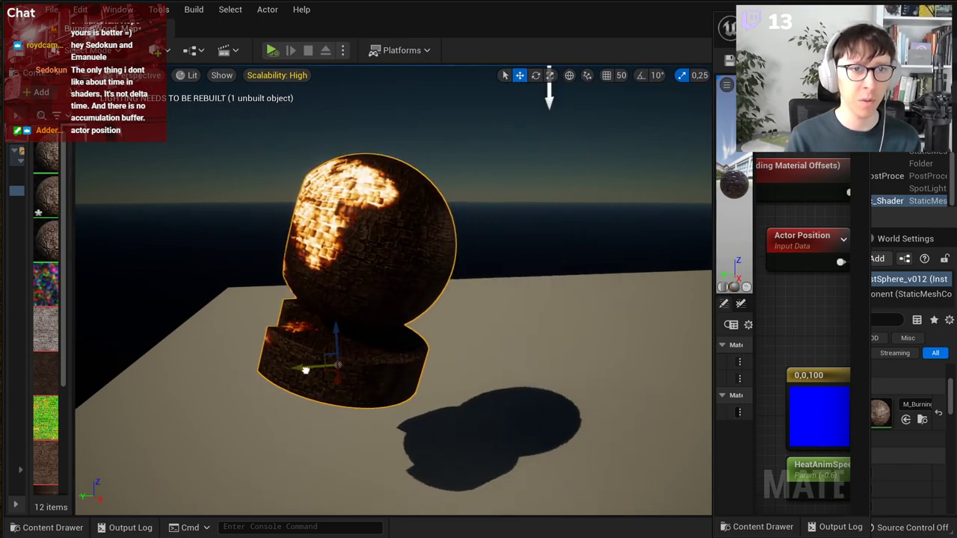
pyautogui.moveTo(326, 352); pyautogui.dragTo(404, 352, button='right')
pyautogui.moveTo(310, 366); pyautogui.dragTo(392, 350)
pyautogui.press('e')
# Step: Examine the Absolute World Position, Actor Position and Subtract nodes feeding the Add node in an enlarged material graph
pyautogui.moveTo(713, 218); pyautogui.dragTo(143, 252)
pyautogui.click(541, 297)
pyautogui.moveTo(541, 297); pyautogui.dragTo(663, 288, button='right')
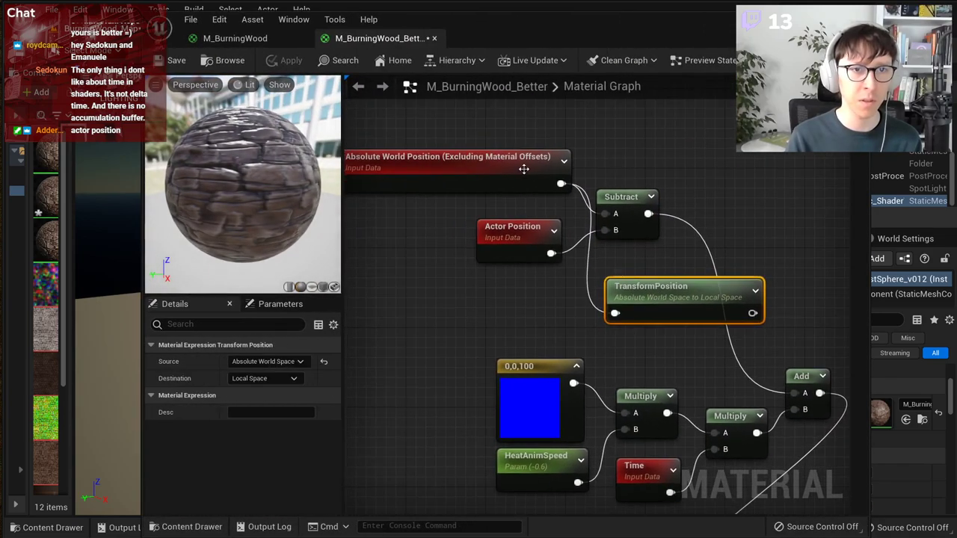
pyautogui.click(603, 200)
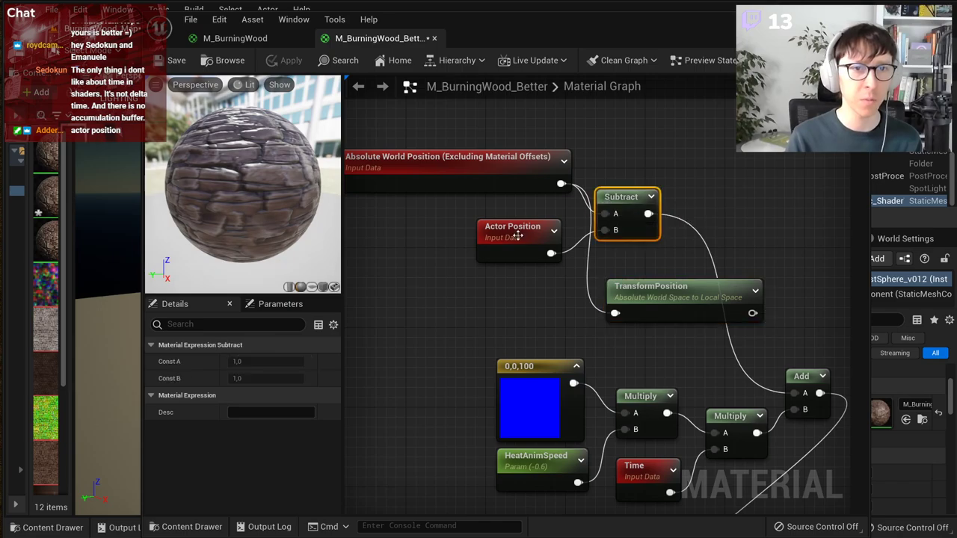
pyautogui.click(513, 228)
pyautogui.moveTo(495, 288); pyautogui.dragTo(546, 309, button='right')
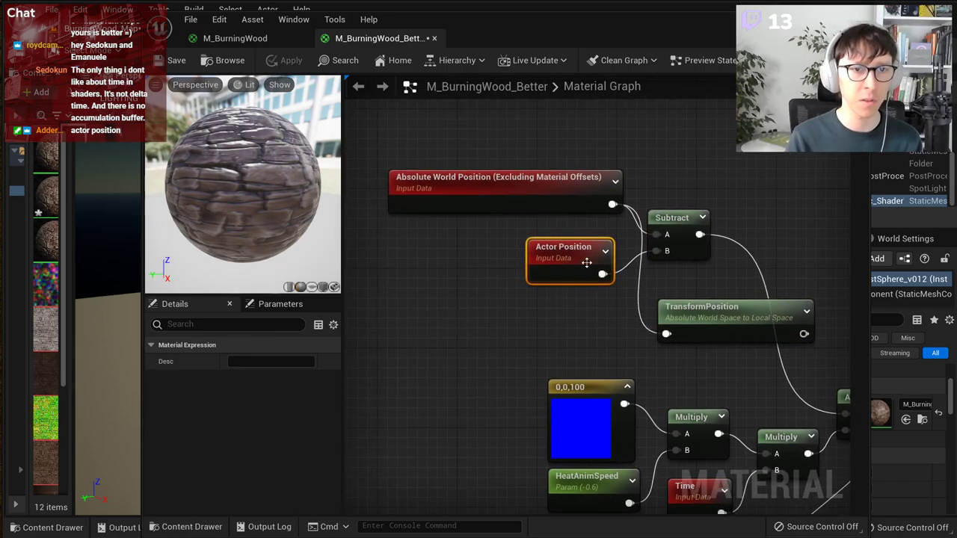
pyautogui.click(571, 205)
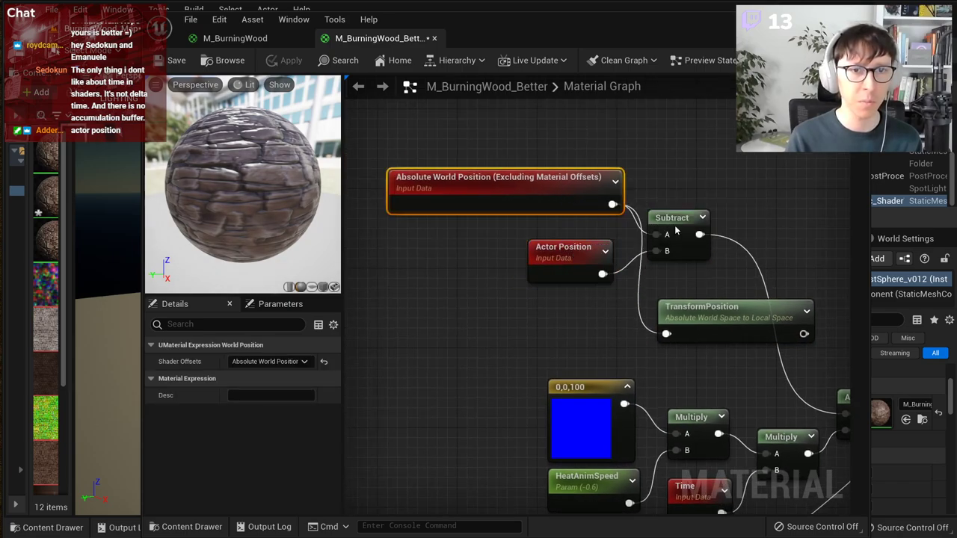
pyautogui.click(674, 226)
pyautogui.moveTo(749, 296); pyautogui.dragTo(683, 291, button='right')
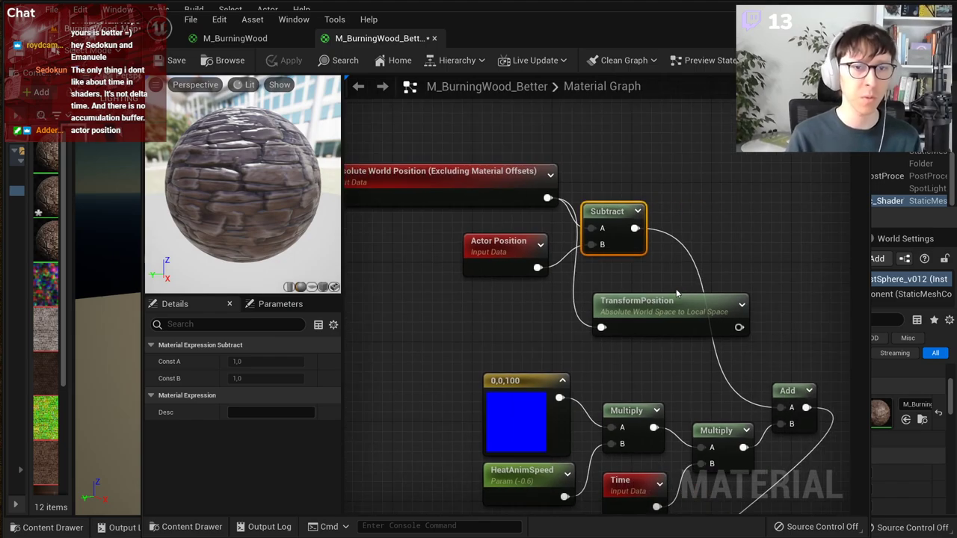
# Step: Delete the unused TransformPosition node and move the Absolute World Position, Actor Position and Subtract nodes closer to the Add node
pyautogui.click(607, 299)
pyautogui.scroll(-1, 718, 235)
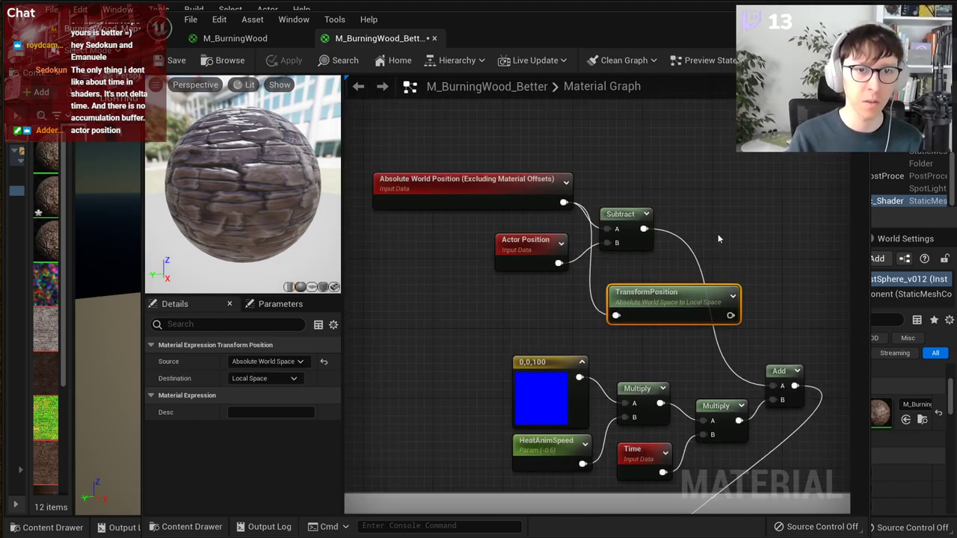
pyautogui.press('Delete')
pyautogui.moveTo(641, 156); pyautogui.dragTo(373, 278)
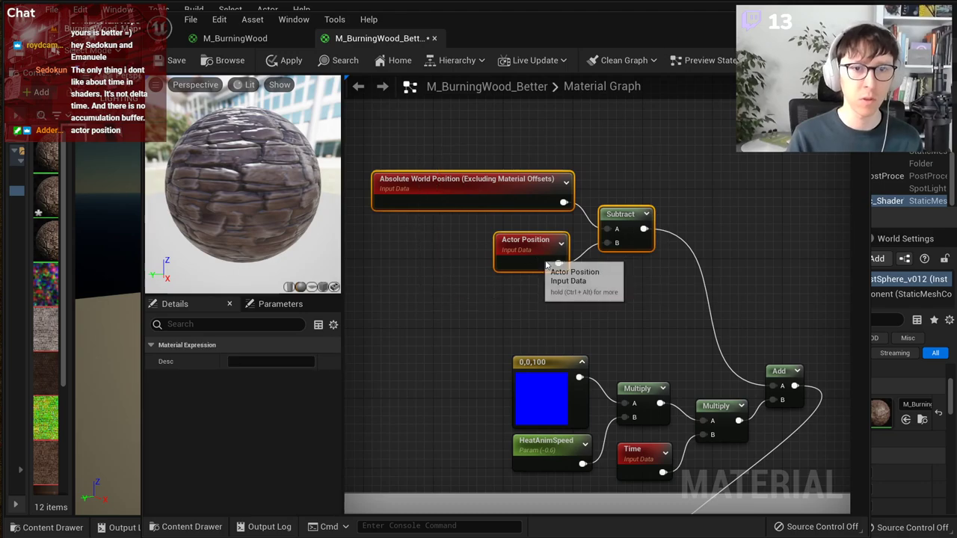
pyautogui.moveTo(545, 265); pyautogui.dragTo(625, 324)
# Step: Examine the old TransformPosition and panning node chain inside the Animated world-space noise comment box
pyautogui.scroll(-2, 768, 242)
pyautogui.moveTo(668, 418); pyautogui.dragTo(684, 253, button='right')
pyautogui.moveTo(609, 347); pyautogui.dragTo(716, 234, button='right')
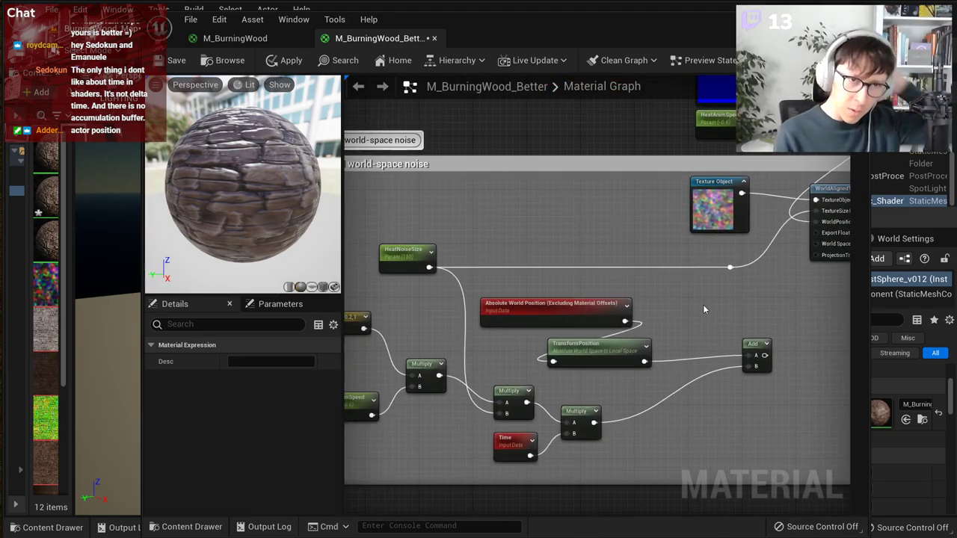
pyautogui.scroll(1, 703, 307)
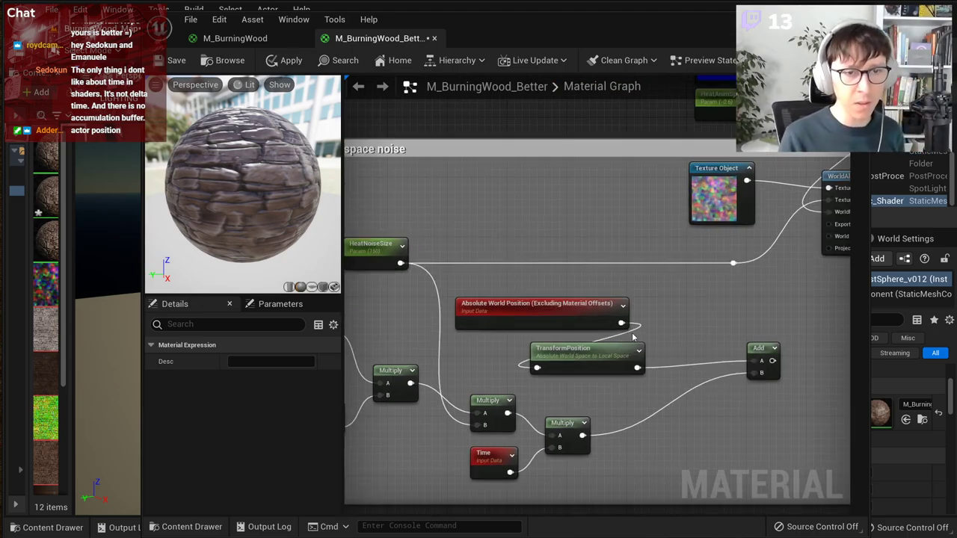
pyautogui.scroll(-3, 643, 321)
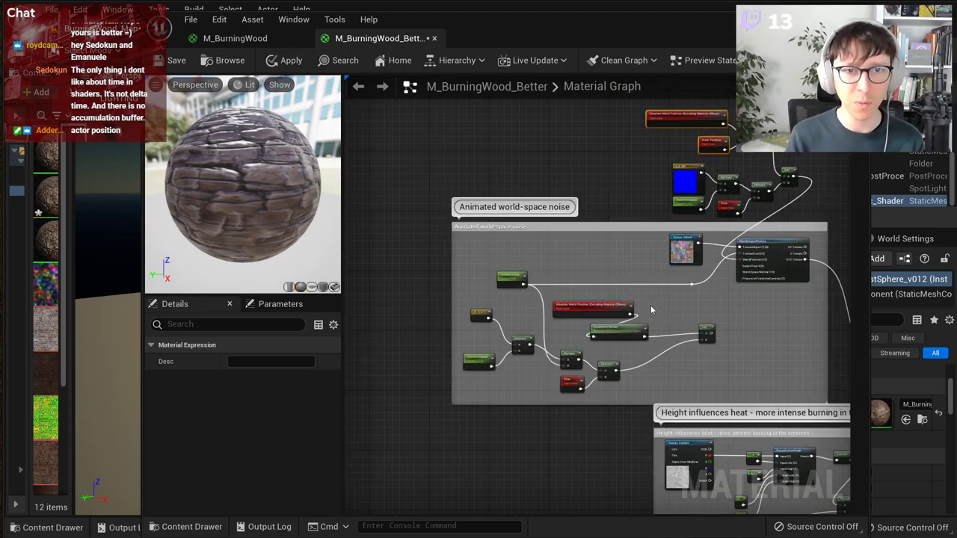
pyautogui.moveTo(783, 171); pyautogui.dragTo(751, 223, button='right')
pyautogui.scroll(3, 751, 223)
pyautogui.scroll(-3, 708, 239)
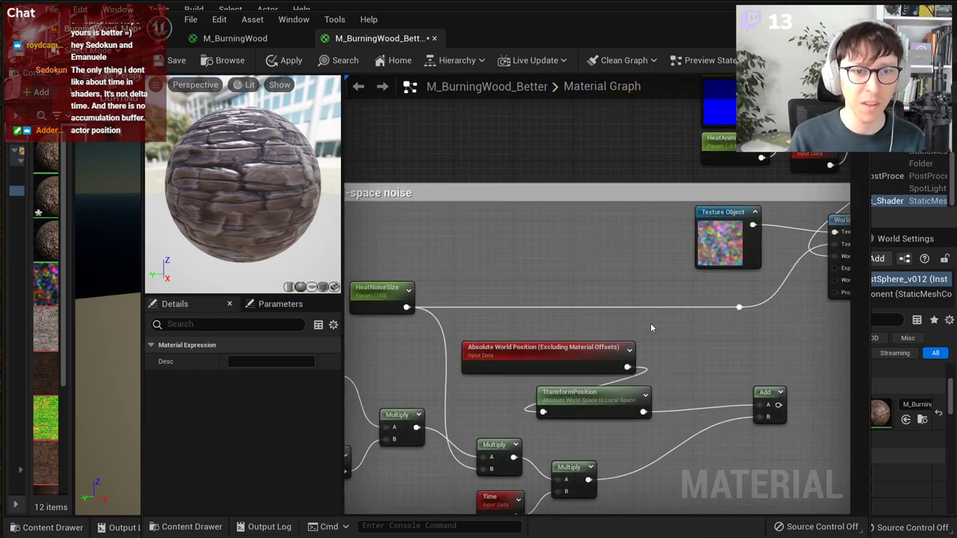
pyautogui.scroll(3, 709, 239)
pyautogui.moveTo(712, 355); pyautogui.dragTo(718, 366, button='right')
pyautogui.scroll(-3, 717, 371)
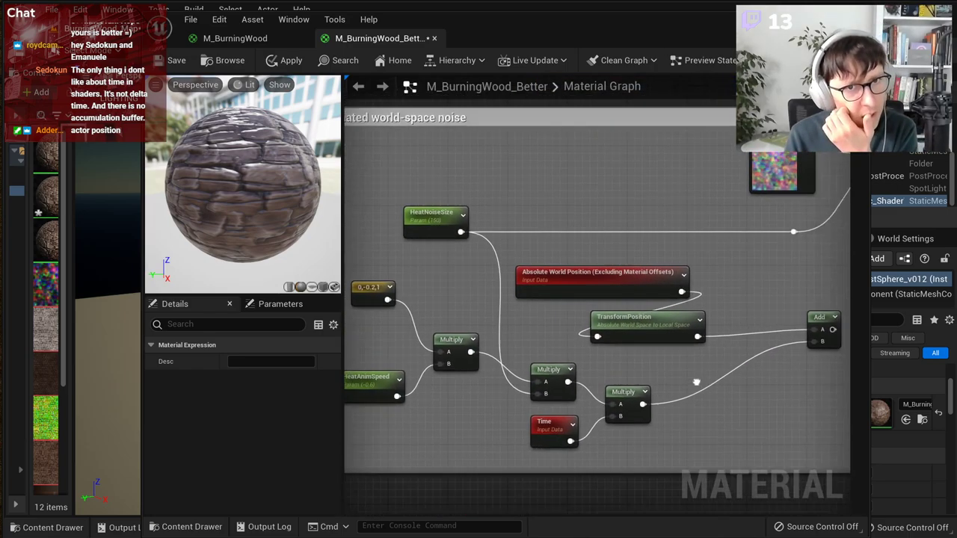
pyautogui.scroll(3, 514, 471)
pyautogui.scroll(-5, 647, 396)
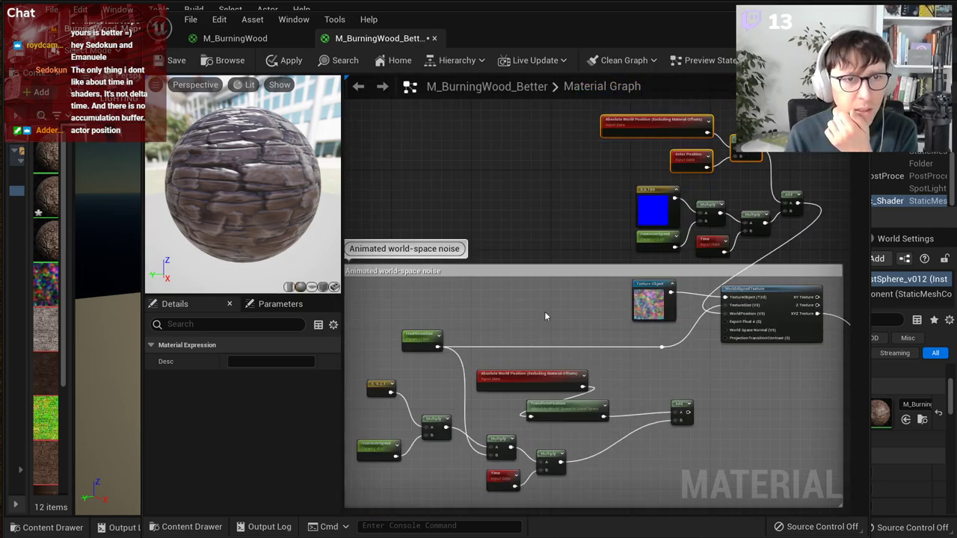
# Step: Move the new actor-relative node cluster farther away from the Animated world-space noise comment box, and close the Snip & Sketch window
pyautogui.moveTo(687, 260); pyautogui.dragTo(725, 189)
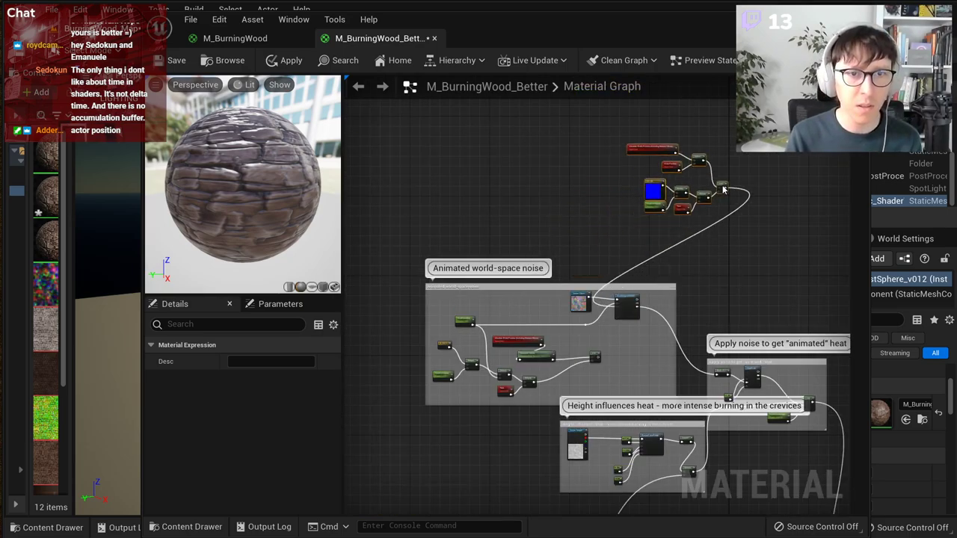
pyautogui.scroll(3, 526, 284)
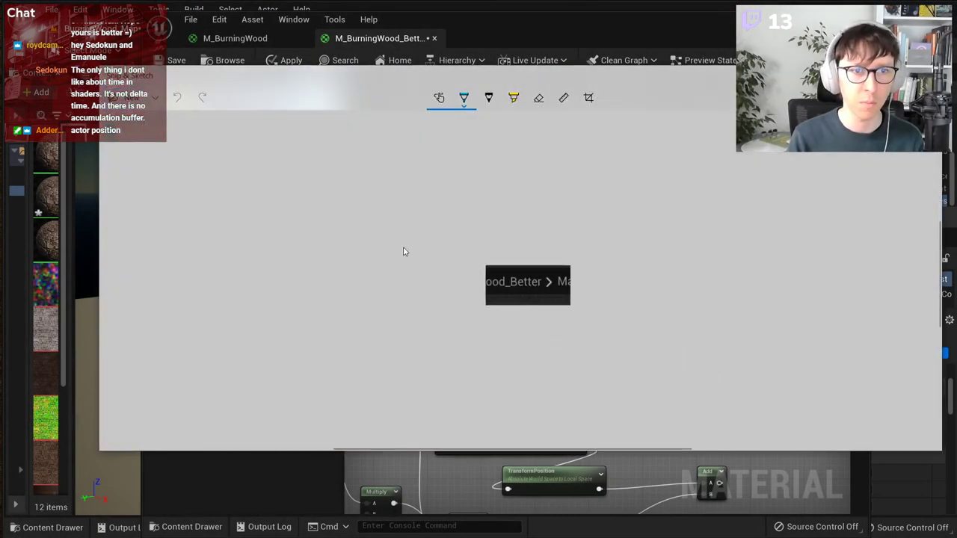
pyautogui.keyDown('ctrl'); pyautogui.scroll(4, 532, 291); pyautogui.keyUp('ctrl')
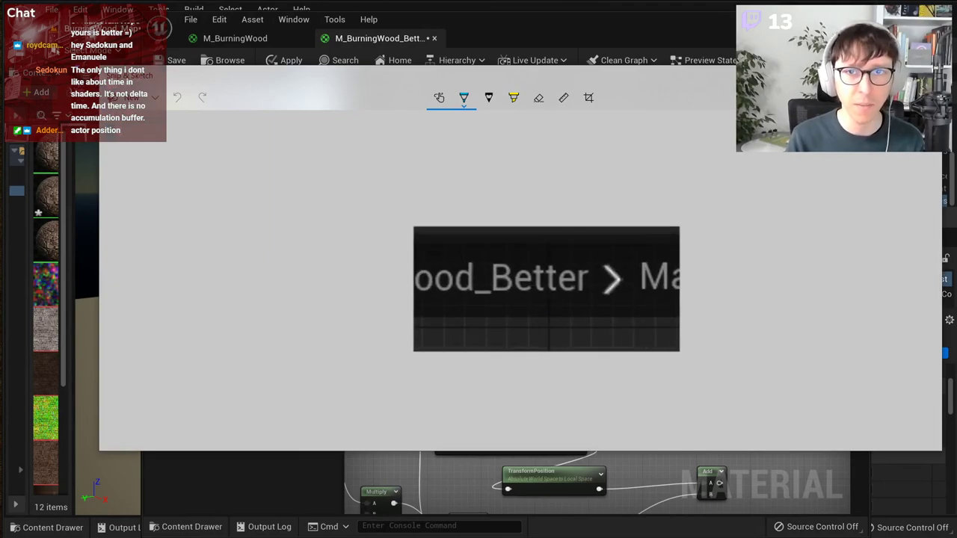
pyautogui.click(928, 74)
# Step: Extend the Animated world-space noise comment box upward and spread out its WorldAlignedTexture, Texture Object, HeatNoiseSize and Add nodes to make room
pyautogui.scroll(-3, 658, 197)
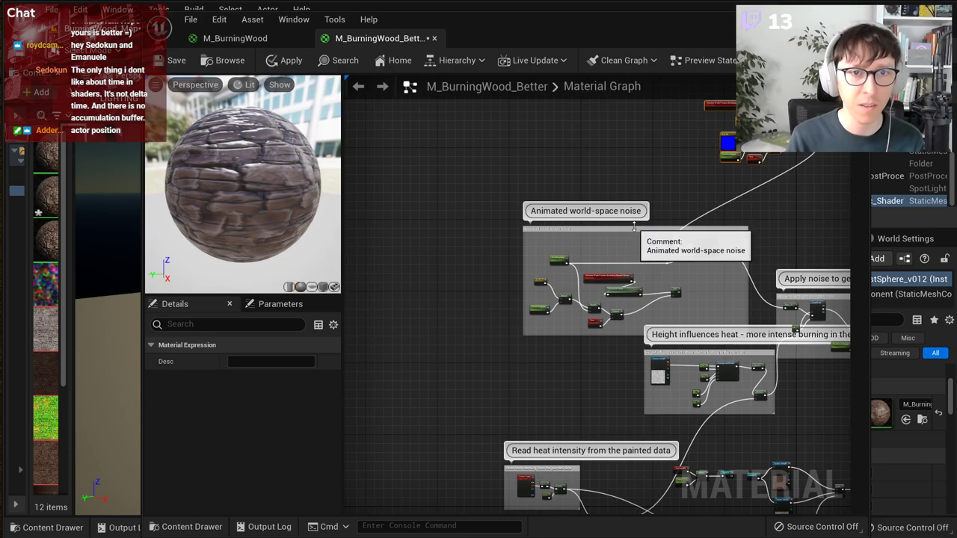
pyautogui.moveTo(634, 227); pyautogui.dragTo(632, 184)
pyautogui.scroll(3, 657, 234)
pyautogui.moveTo(824, 317); pyautogui.dragTo(824, 313)
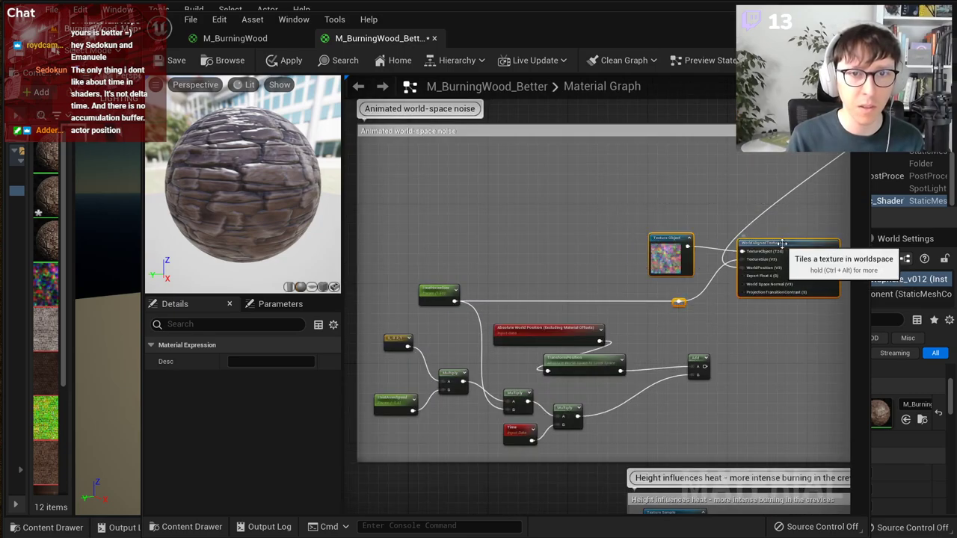
pyautogui.moveTo(779, 248); pyautogui.dragTo(793, 183)
pyautogui.moveTo(435, 289); pyautogui.dragTo(420, 216)
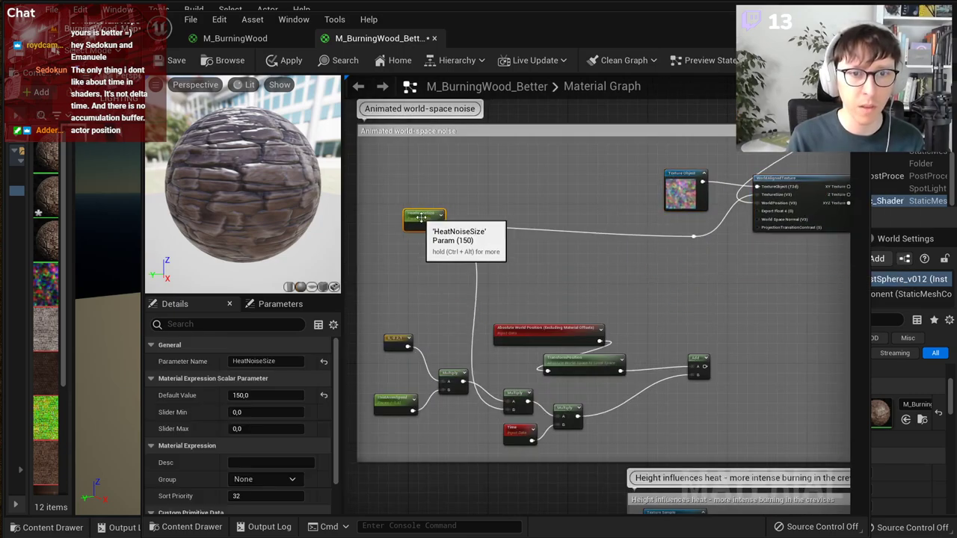
pyautogui.moveTo(698, 359); pyautogui.dragTo(733, 374)
# Step: Delete the old Absolute World Position and TransformPosition nodes inside the Animated world-space noise comment box
pyautogui.moveTo(569, 375); pyautogui.dragTo(567, 376)
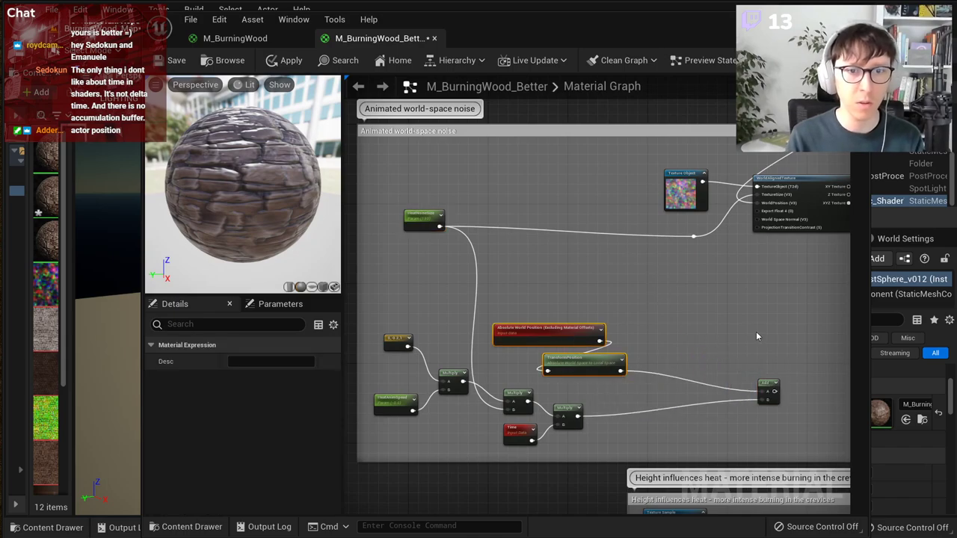
pyautogui.scroll(-2, 746, 321)
pyautogui.press('Delete')
# Step: Move the Absolute World Position, Actor Position and Subtract nodes from the new cluster into the Animated world-space noise comment box
pyautogui.moveTo(778, 223); pyautogui.dragTo(631, 234, button='right')
pyautogui.scroll(3, 642, 180)
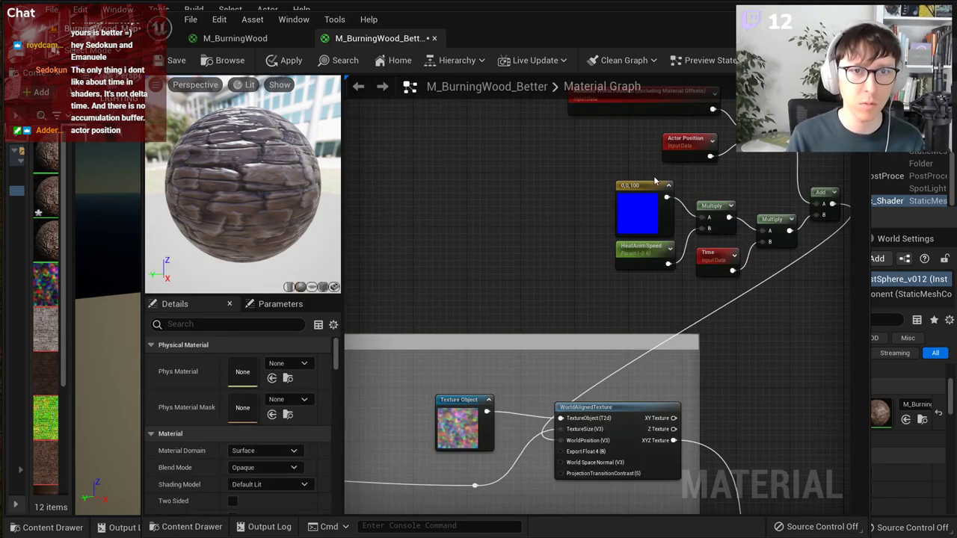
pyautogui.click(669, 187)
pyautogui.scroll(-3, 662, 200)
pyautogui.moveTo(610, 128); pyautogui.dragTo(528, 427)
# Step: Connect Subtract to input A of the comment box's Add node, and Add's output to the WorldPosition input of WorldAlignedTexture
pyautogui.scroll(2, 740, 243)
pyautogui.moveTo(717, 264); pyautogui.dragTo(917, 14, button='right')
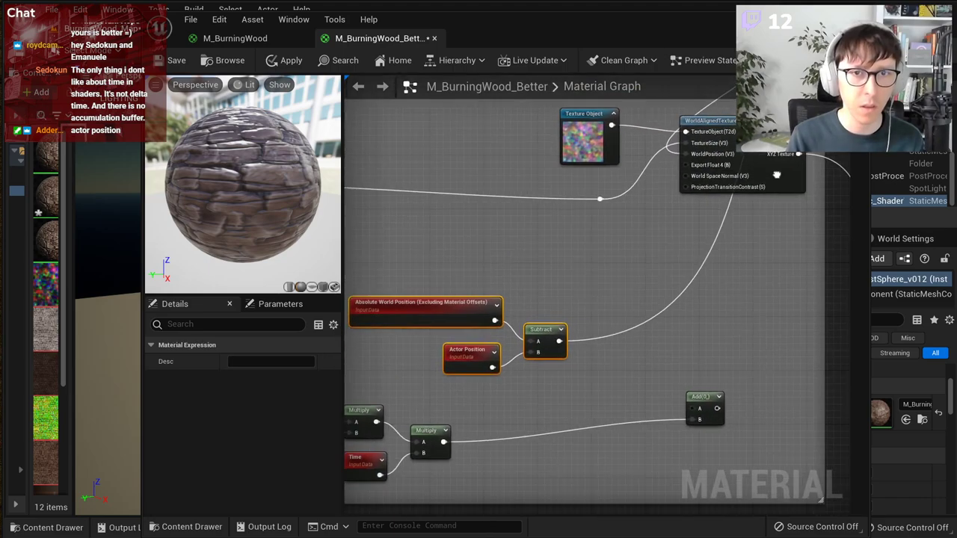
pyautogui.moveTo(698, 408); pyautogui.dragTo(566, 345)
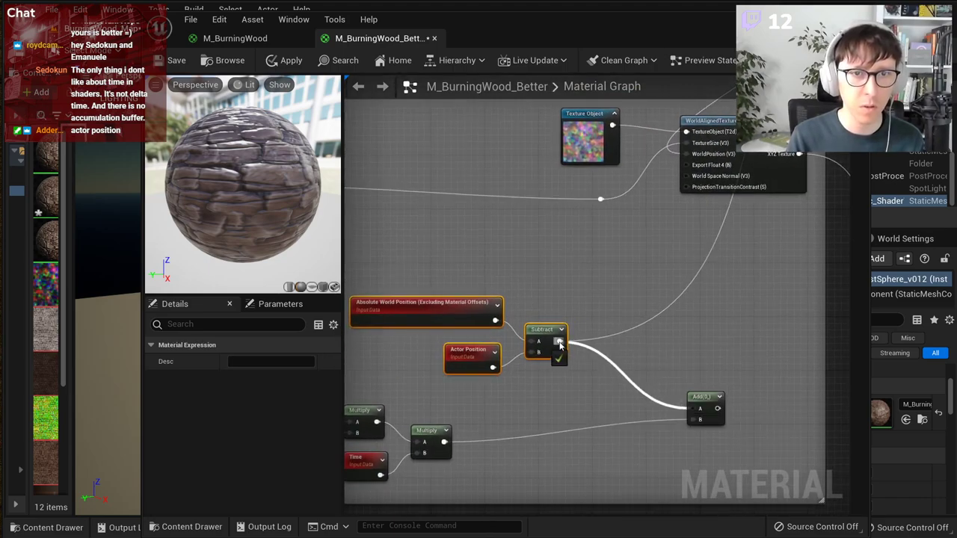
pyautogui.moveTo(706, 407); pyautogui.dragTo(686, 154)
# Step: Delete the leftover 0,0,100 constant, HeatAnimSpeed, Time, Multiply and Add nodes outside the Animated world-space noise comment box
pyautogui.moveTo(747, 143); pyautogui.dragTo(691, 282, button='right')
pyautogui.scroll(-3, 701, 265)
pyautogui.moveTo(645, 124); pyautogui.dragTo(827, 192)
pyautogui.press('Delete')
pyautogui.moveTo(558, 352); pyautogui.dragTo(661, 262, button='right')
pyautogui.scroll(3, 636, 307)
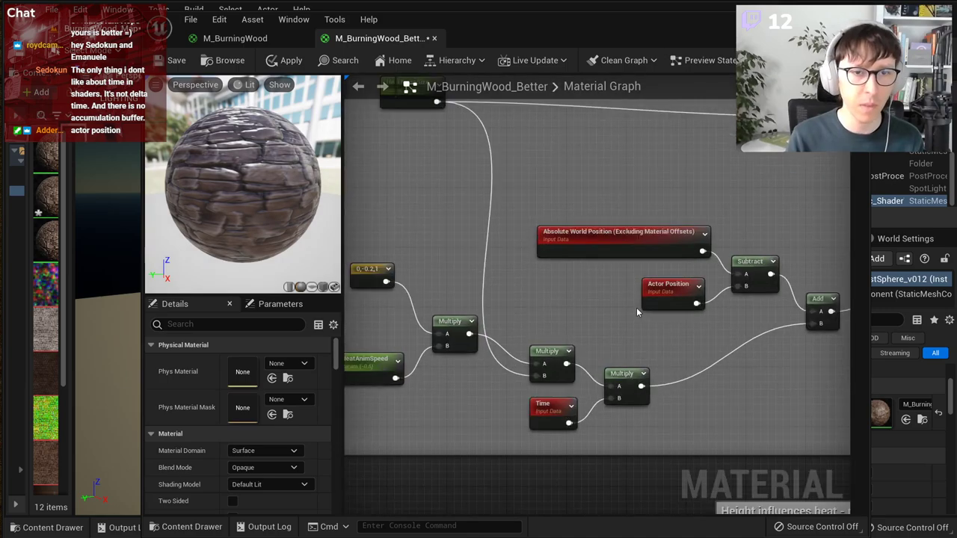
# Step: Apply the material changes and rotate the ball mesh in the level viewport to check the burning effect
pyautogui.moveTo(142, 299); pyautogui.dragTo(516, 299)
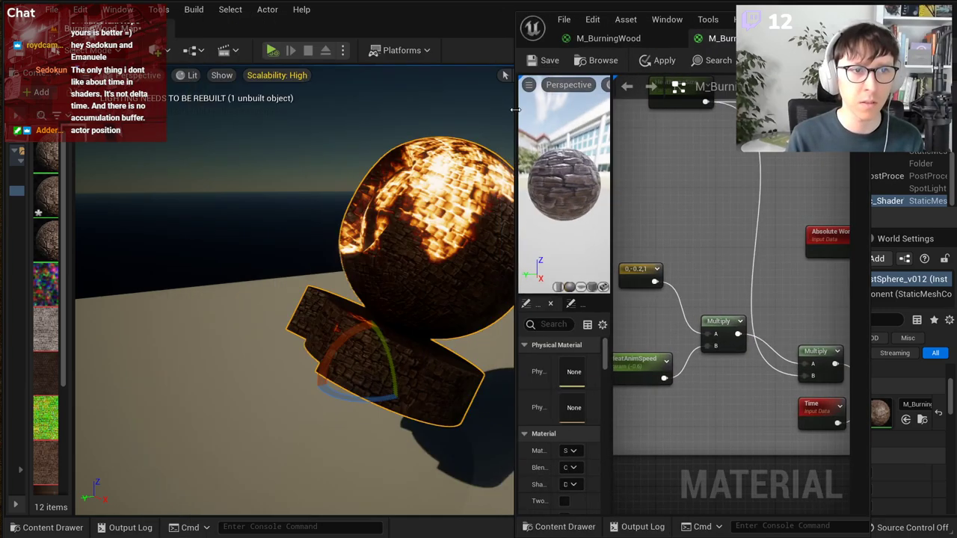
pyautogui.click(653, 65)
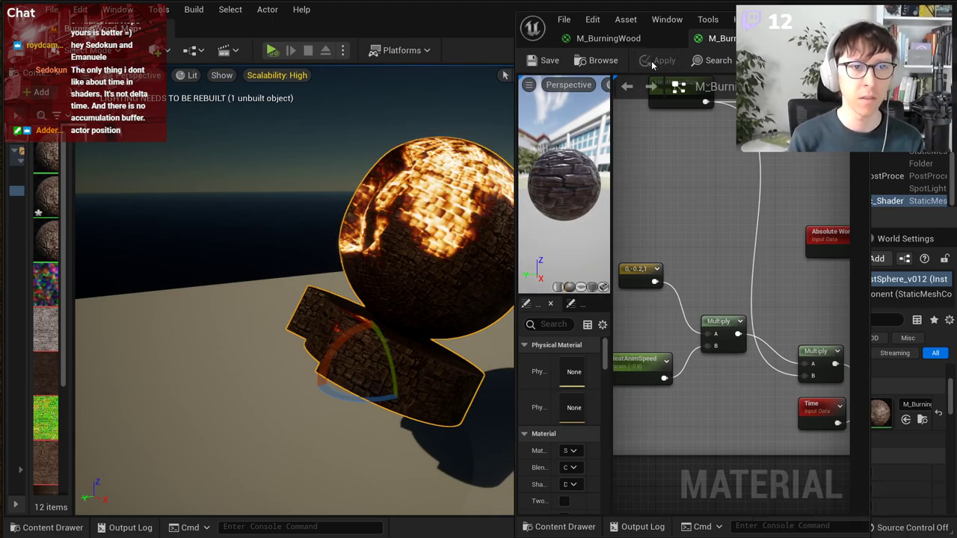
pyautogui.moveTo(426, 292); pyautogui.dragTo(437, 293, button='right')
pyautogui.moveTo(324, 335); pyautogui.dragTo(302, 371)
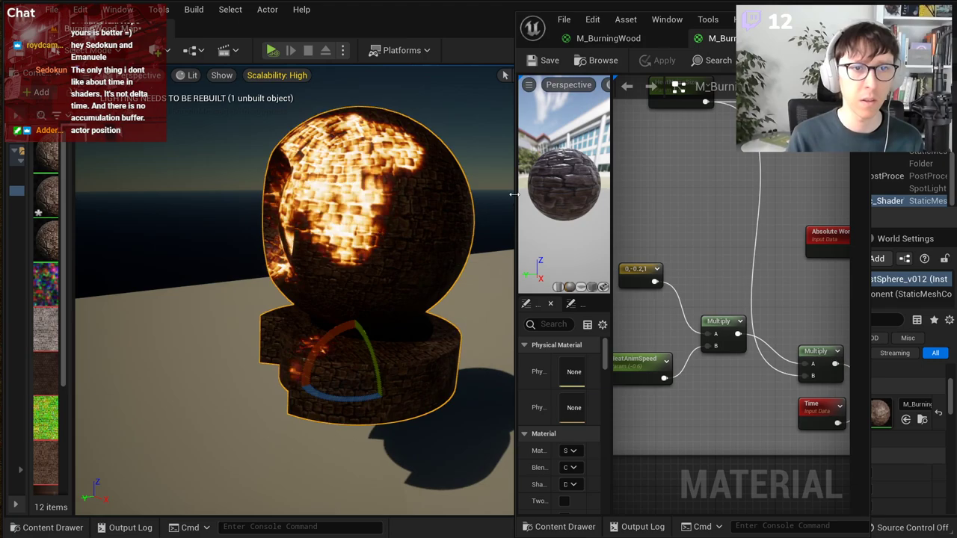
# Step: Enlarge the material editor again and select the HeatNoiseSize parameter node in the Animated world-space noise comment box
pyautogui.moveTo(513, 201); pyautogui.dragTo(154, 206)
pyautogui.scroll(-3, 646, 214)
pyautogui.moveTo(723, 212); pyautogui.dragTo(641, 280, button='right')
pyautogui.scroll(2, 620, 274)
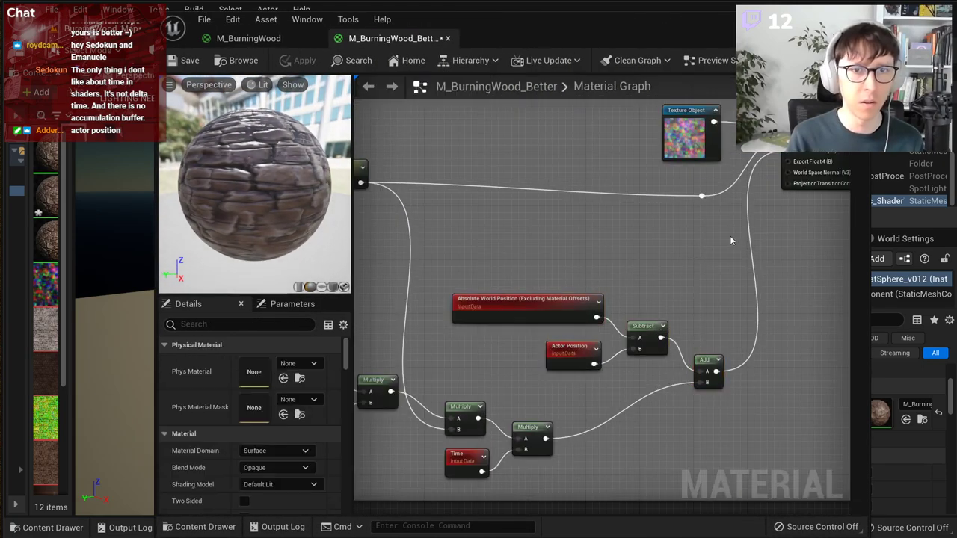
pyautogui.scroll(-2, 729, 236)
pyautogui.click(511, 203)
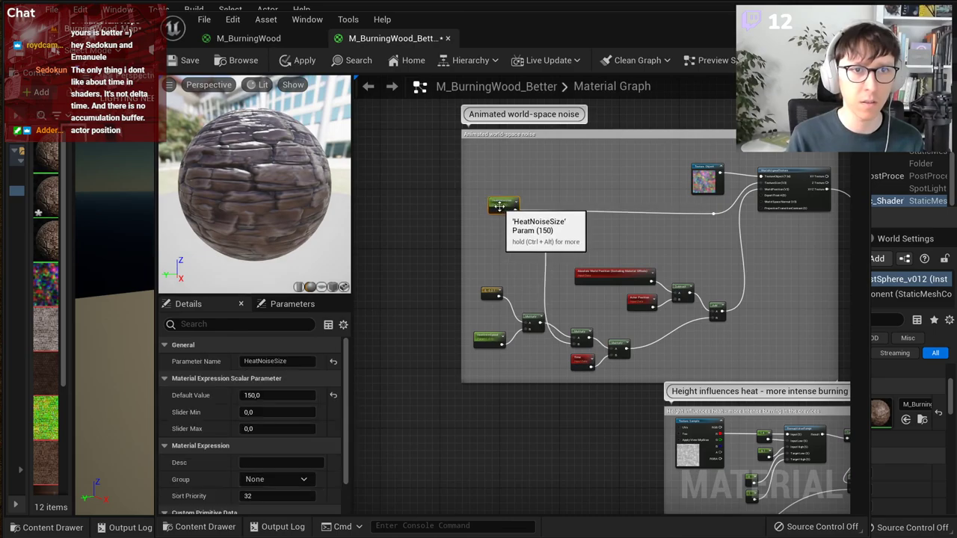
# Step: Rename the "Animated world-space noise" comment to "Animated noise"
pyautogui.moveTo(644, 218); pyautogui.dragTo(568, 260, button='right')
pyautogui.moveTo(426, 246); pyautogui.dragTo(422, 251)
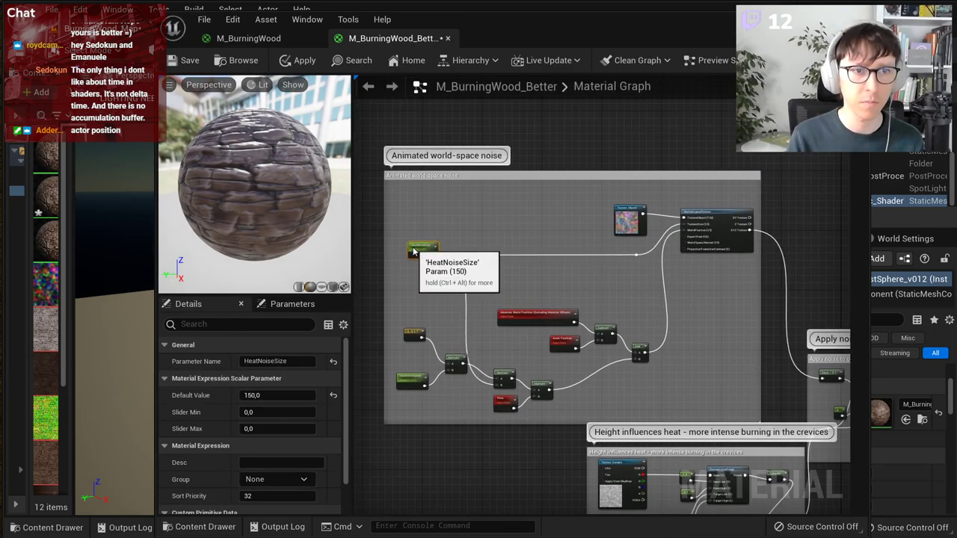
pyautogui.doubleClick(449, 154)
pyautogui.click(448, 155)
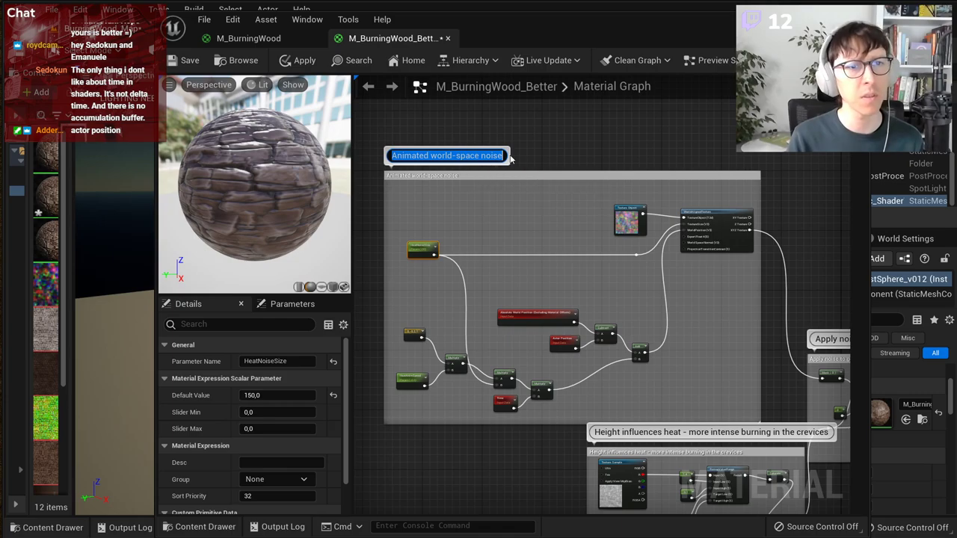
pyautogui.click(503, 155)
pyautogui.moveTo(479, 155); pyautogui.dragTo(431, 155)
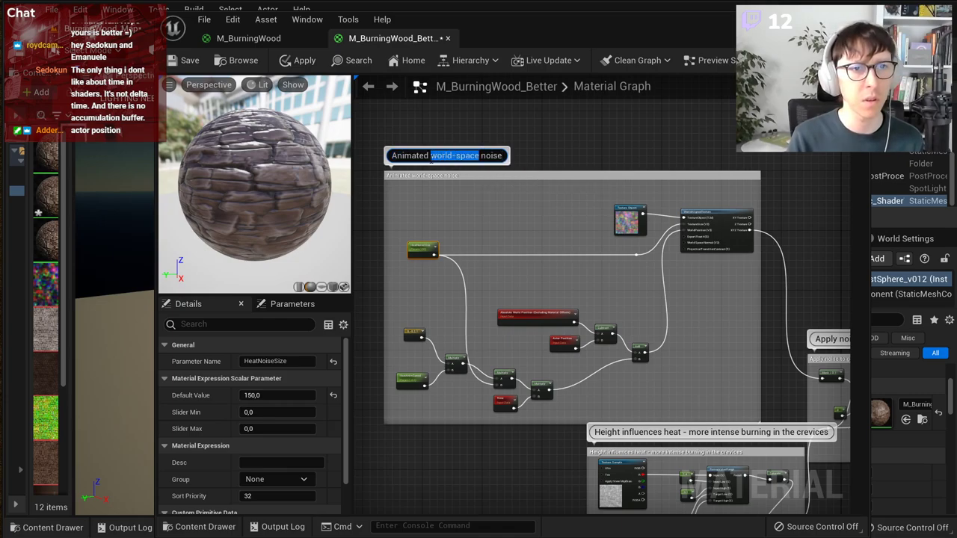
pyautogui.press('BackSpace')
pyautogui.press('BackSpace')
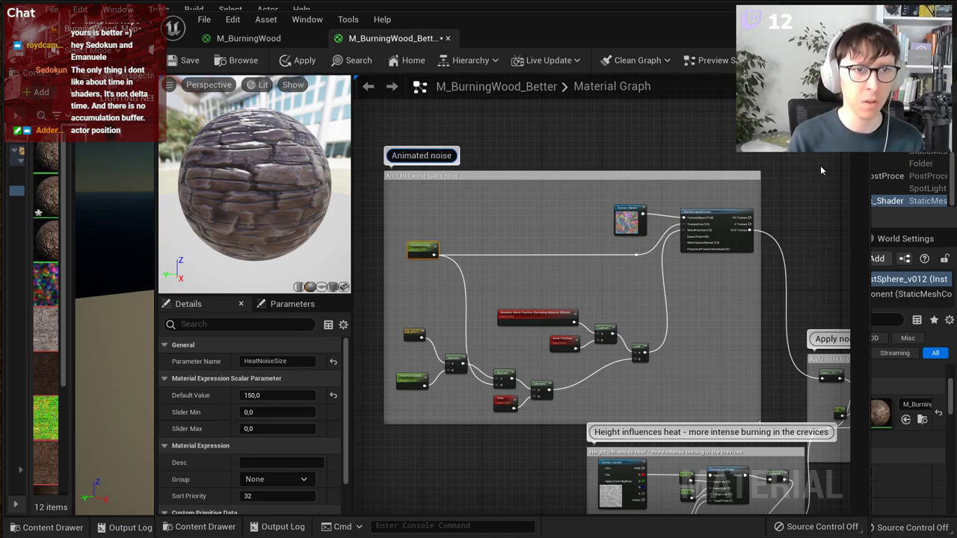
# Step: Create a comment box around the Absolute World Position, Actor Position and Subtract nodes
pyautogui.click(619, 329)
pyautogui.scroll(4, 619, 329)
pyautogui.moveTo(477, 270); pyautogui.dragTo(621, 379)
pyautogui.rightClick(597, 324)
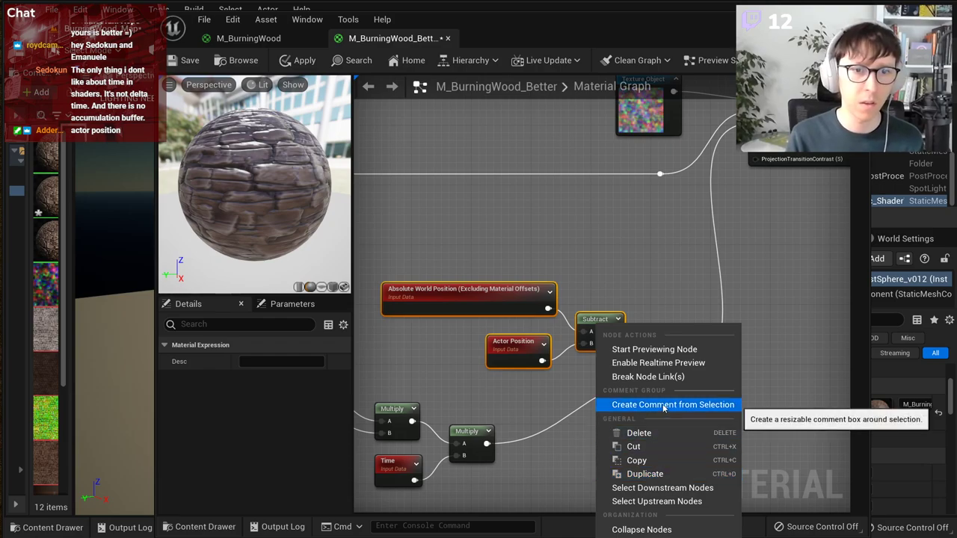
pyautogui.click(660, 405)
# Step: Title the comment "Make the position relative to pivot (stick to object) but keep the direction and scale global" and extend its upper edge upward
pyautogui.write('Make ')
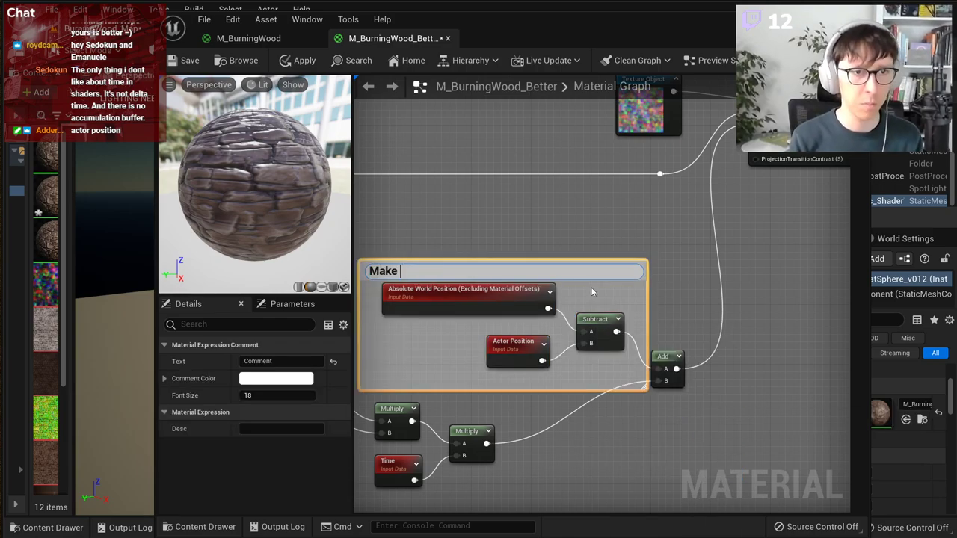
pyautogui.write('the position rel')
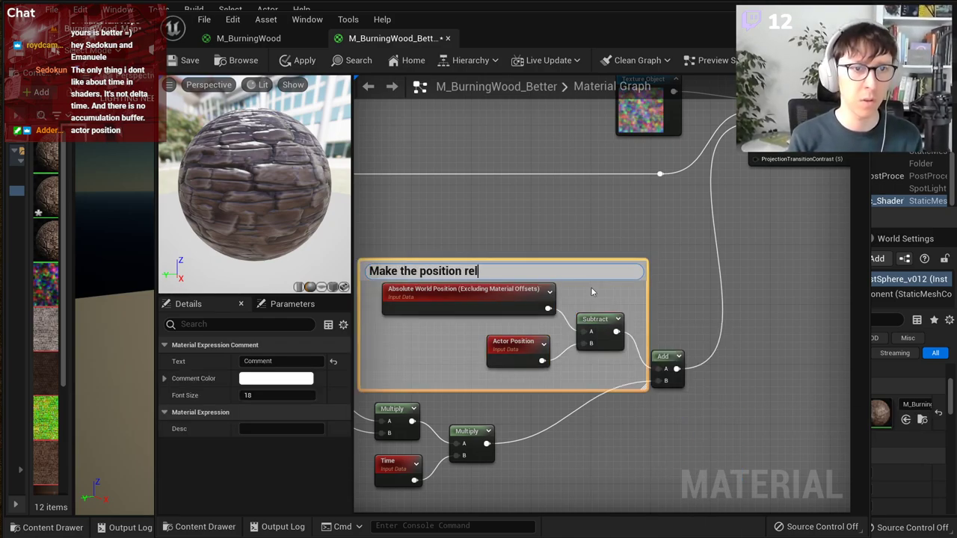
pyautogui.write('ative to pivot (s')
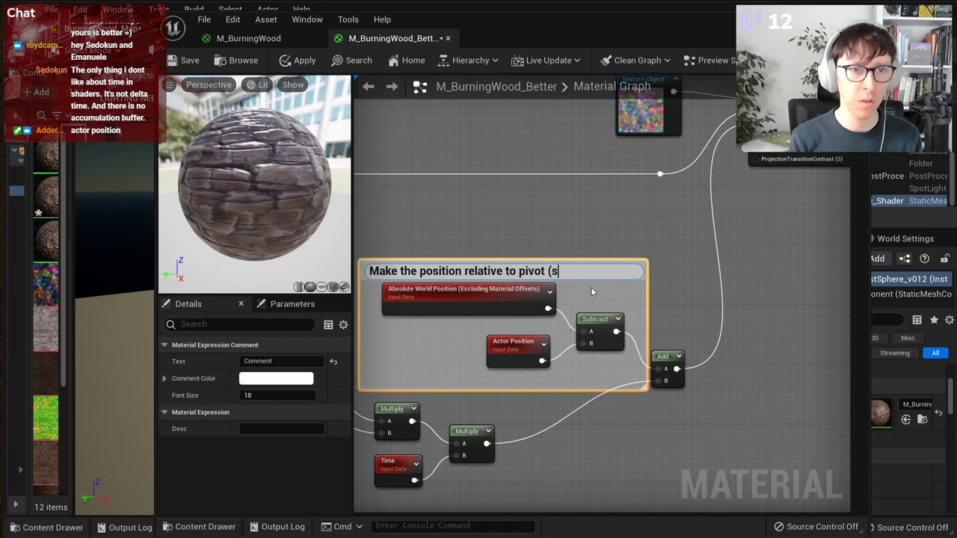
pyautogui.write('tick to object) but k')
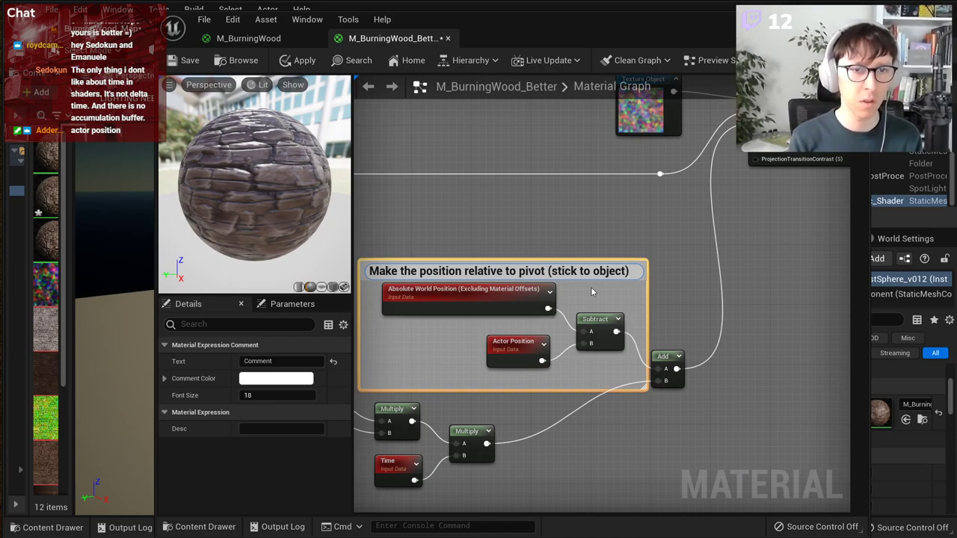
pyautogui.write('eep r')
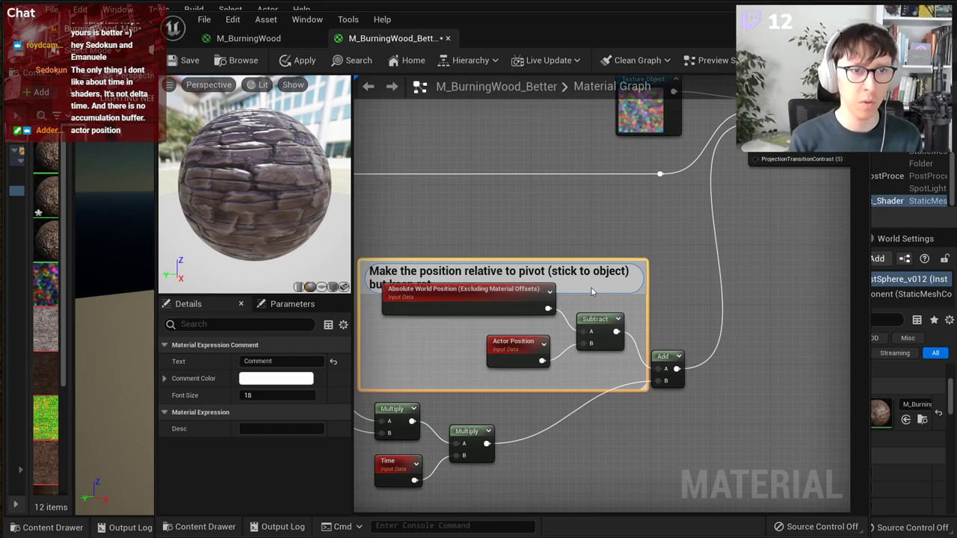
pyautogui.press('BackSpace')
pyautogui.write('the animatio')
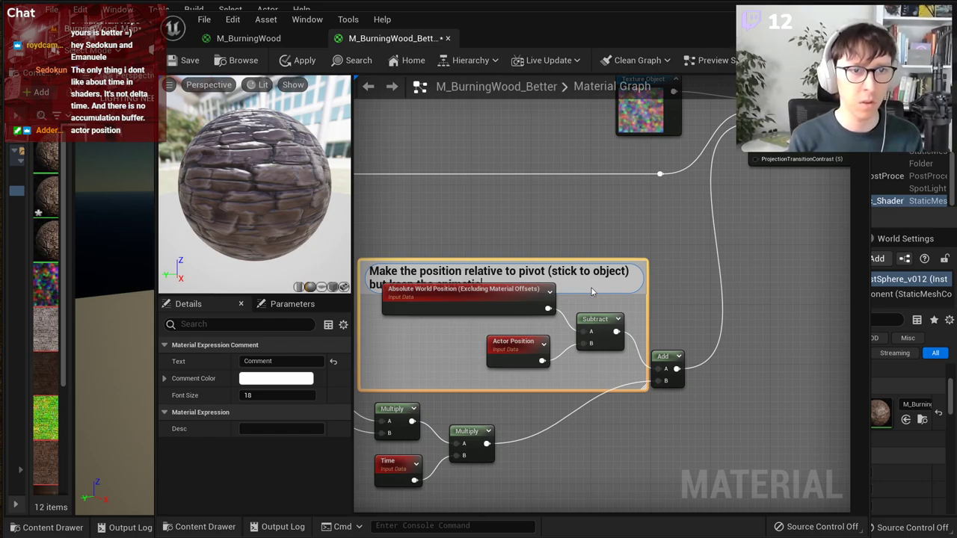
pyautogui.write('n')
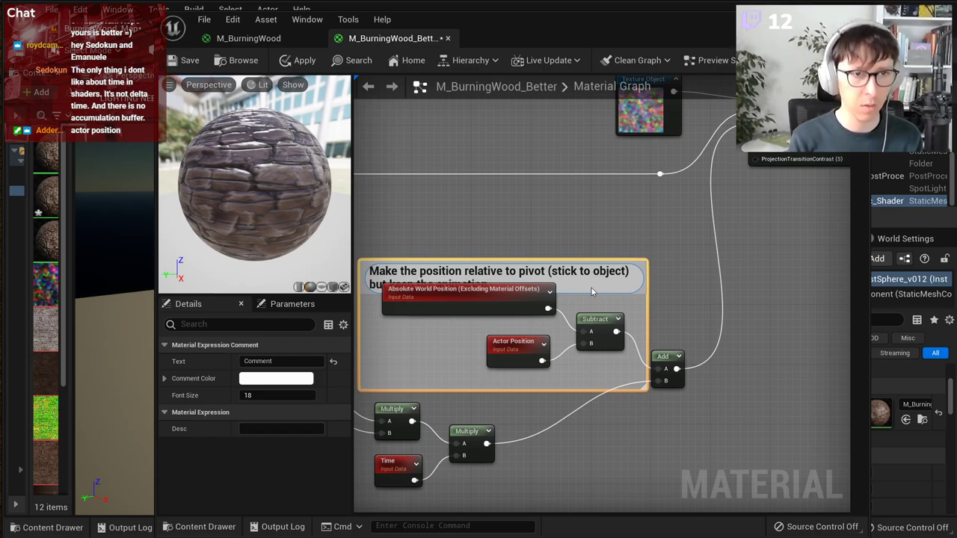
pyautogui.hotkey('ctrl', 'BackSpace')
pyautogui.write('dimection and')
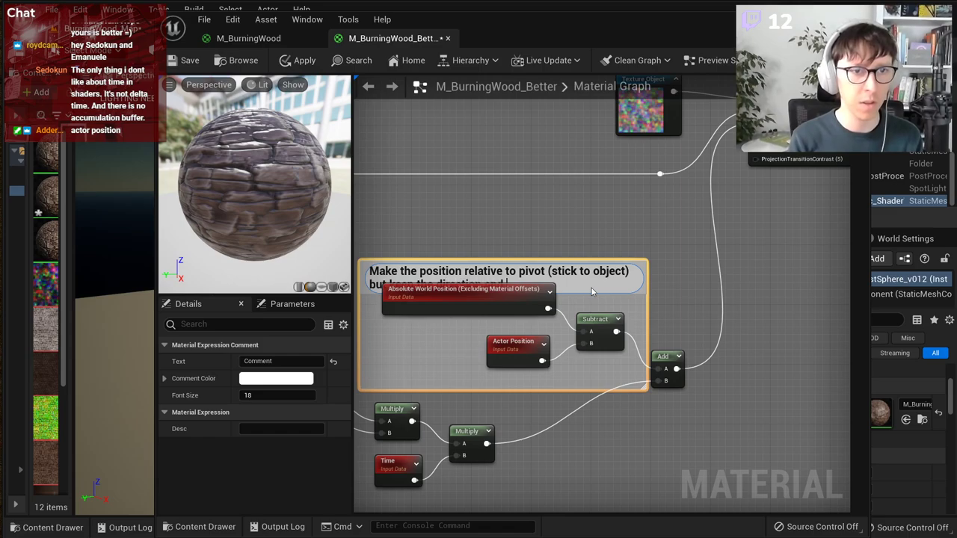
pyautogui.write(' scale global')
pyautogui.press('Return')
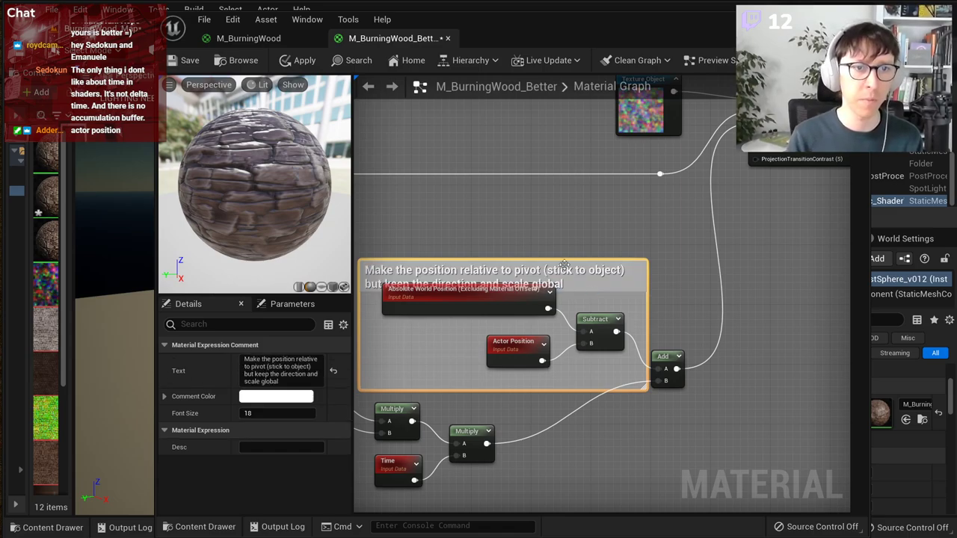
pyautogui.moveTo(562, 260); pyautogui.dragTo(557, 232)
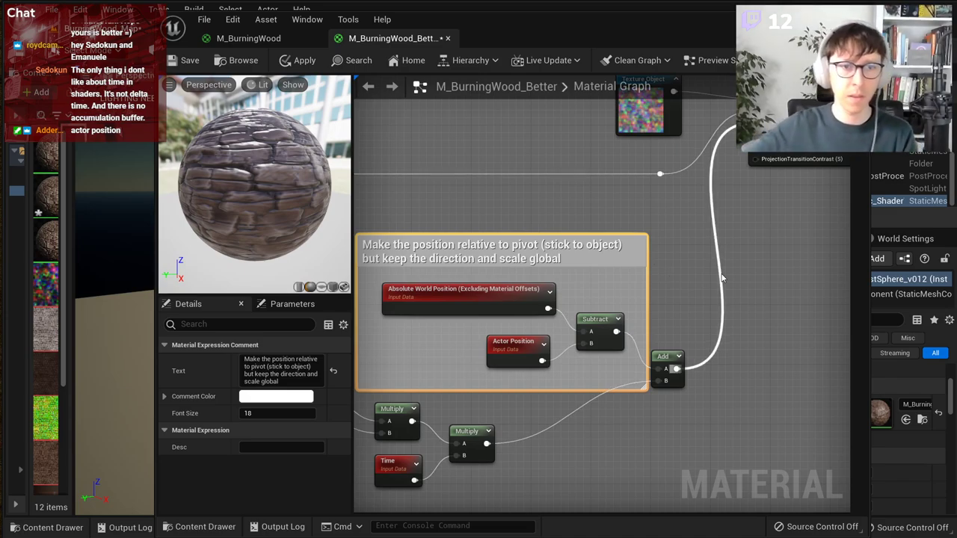
# Step: Lower the upper edge of the "Animated noise" comment box so it sits closer to the nodes inside
pyautogui.moveTo(721, 278); pyautogui.dragTo(815, 262, button='right')
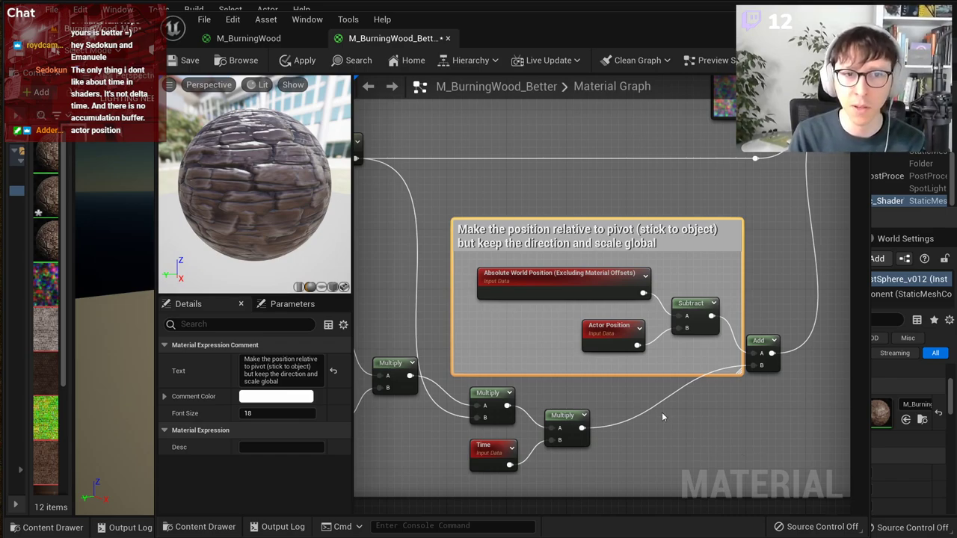
pyautogui.scroll(-5, 662, 412)
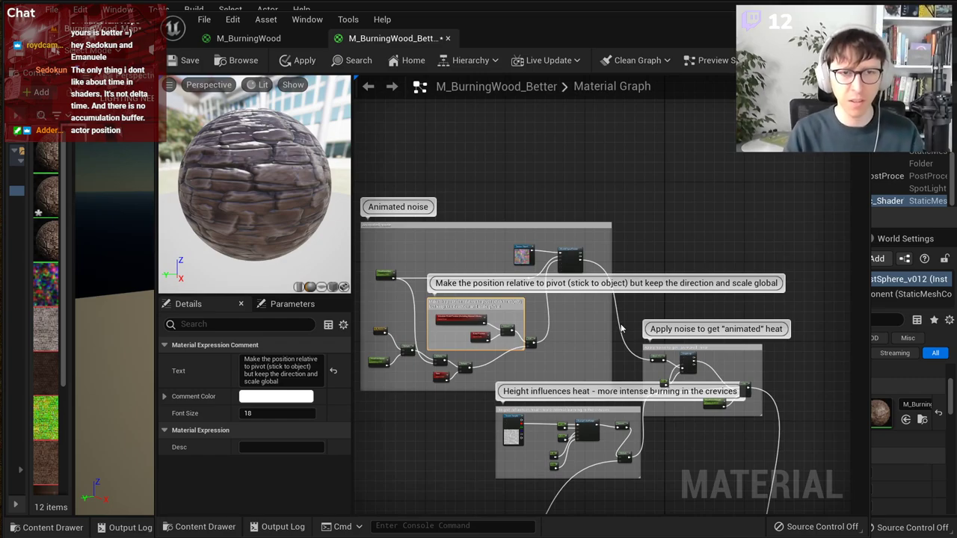
pyautogui.scroll(4, 620, 321)
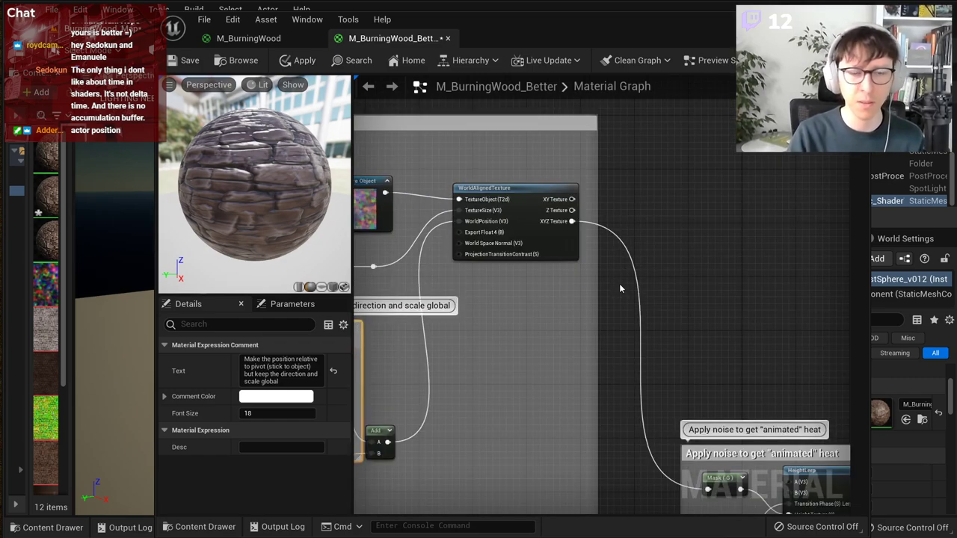
pyautogui.moveTo(619, 284); pyautogui.dragTo(758, 267, button='right')
pyautogui.scroll(-1, 740, 274)
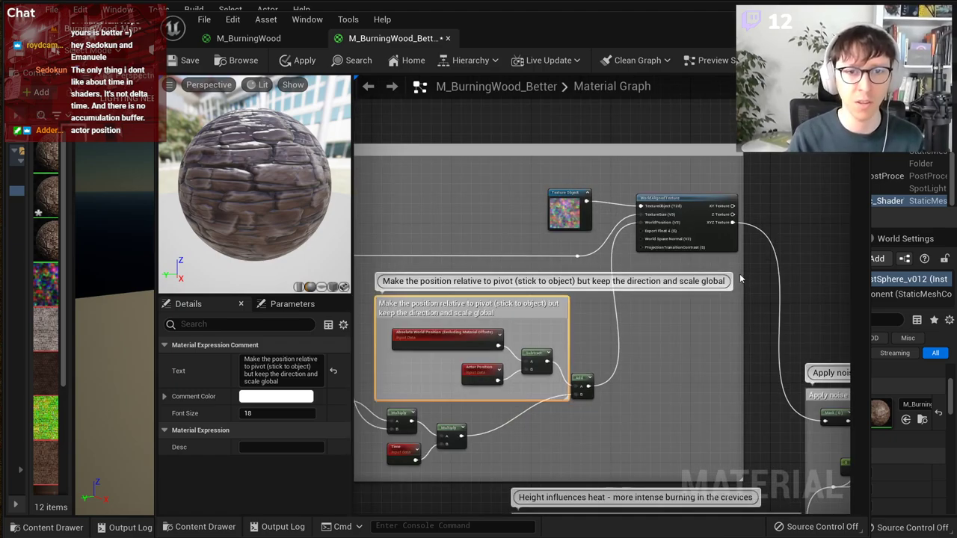
pyautogui.scroll(-1, 691, 271)
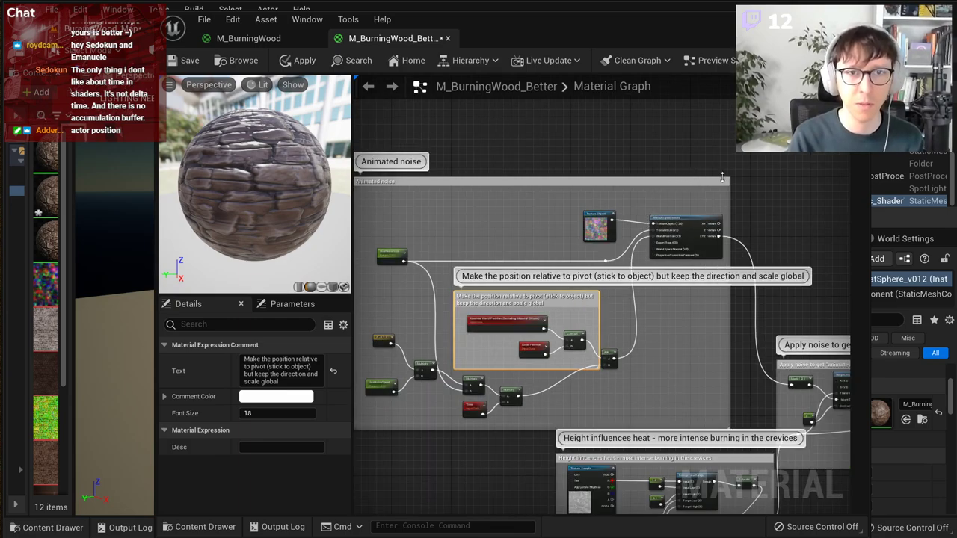
pyautogui.moveTo(728, 179); pyautogui.dragTo(728, 196)
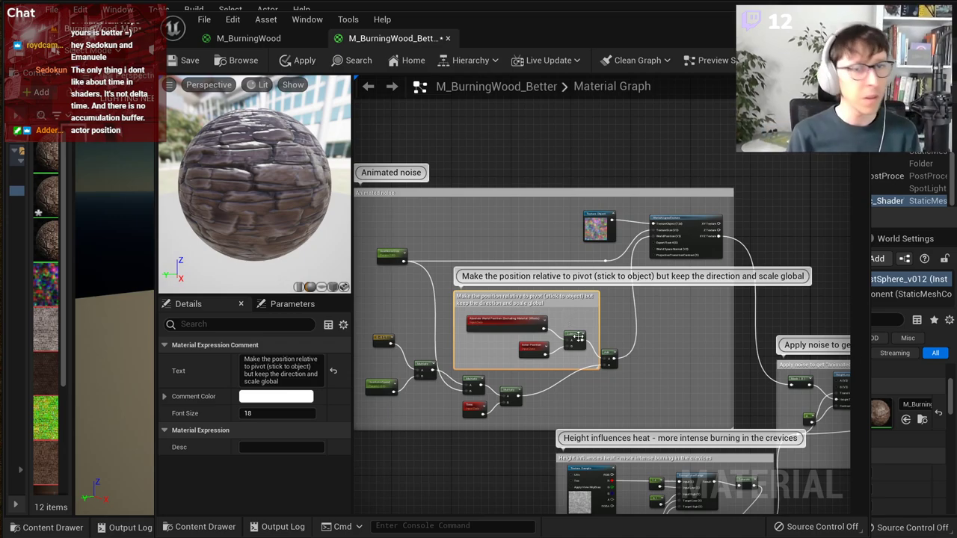
# Step: Select the Time node and narrow the material editor window to uncover the burning mesh in the level viewport
pyautogui.scroll(3, 567, 322)
pyautogui.scroll(3, 449, 447)
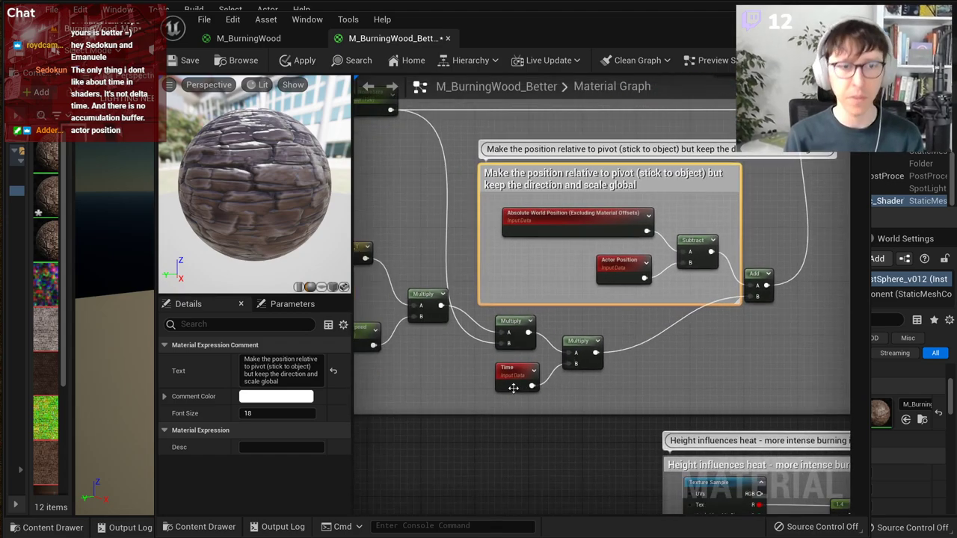
pyautogui.click(499, 371)
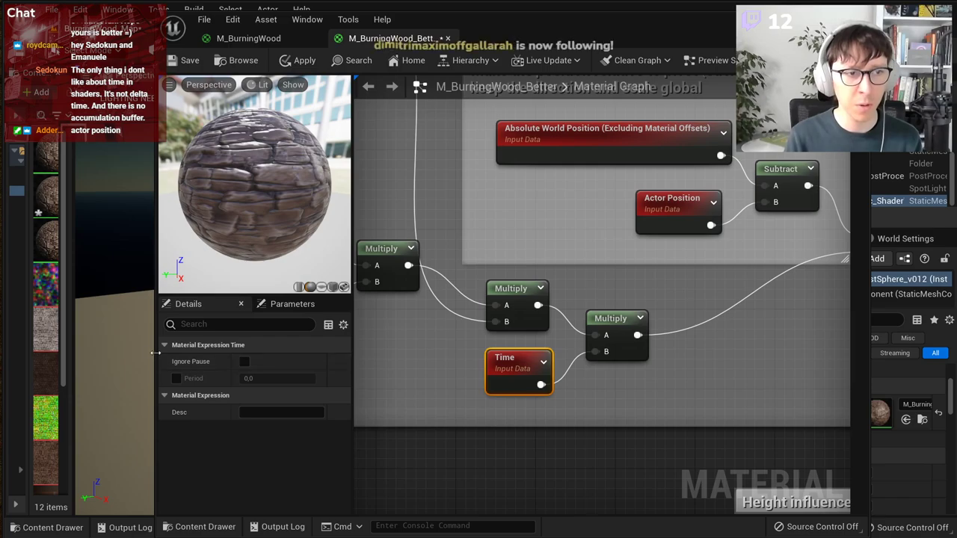
pyautogui.moveTo(156, 353); pyautogui.dragTo(340, 353)
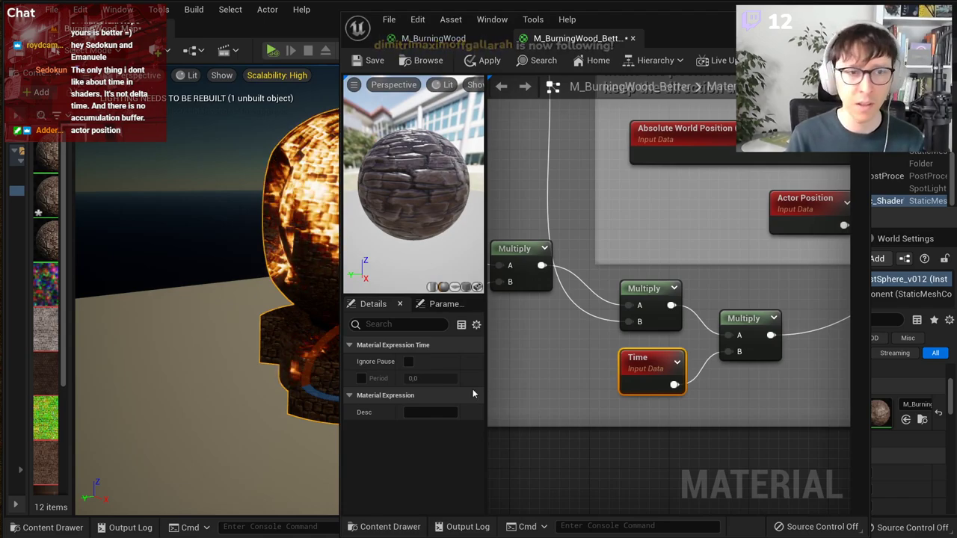
pyautogui.moveTo(341, 351); pyautogui.dragTo(374, 355)
pyautogui.moveTo(684, 423); pyautogui.dragTo(557, 416, button='right')
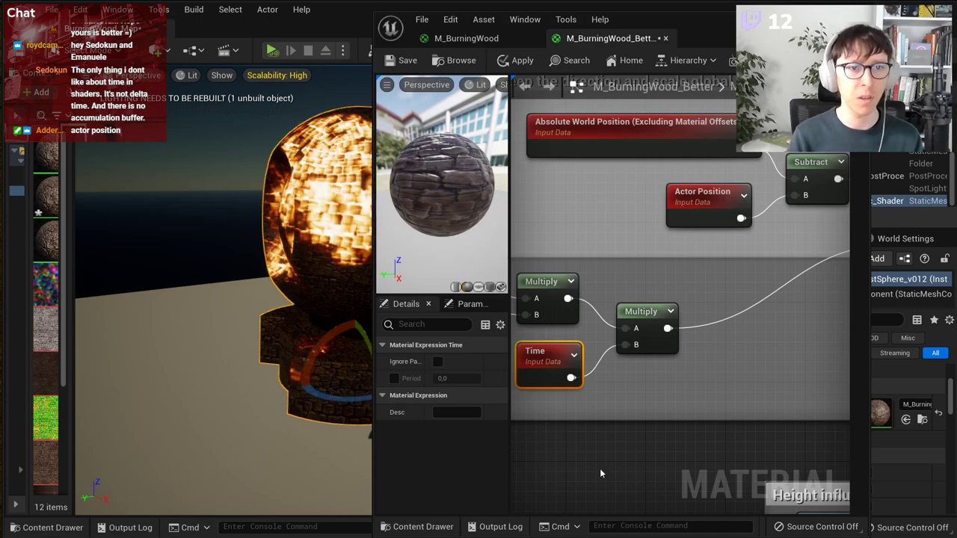
pyautogui.moveTo(373, 359); pyautogui.dragTo(423, 359)
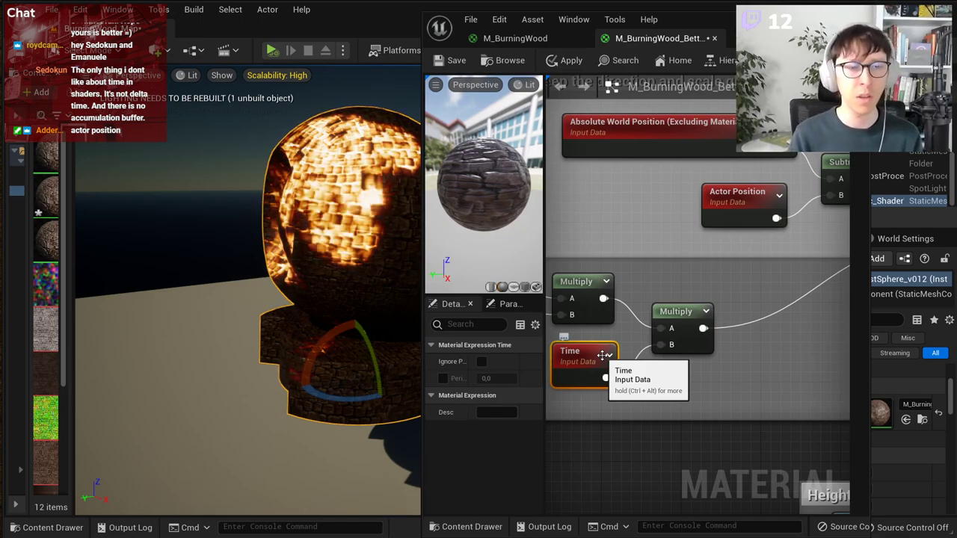
pyautogui.press('f')
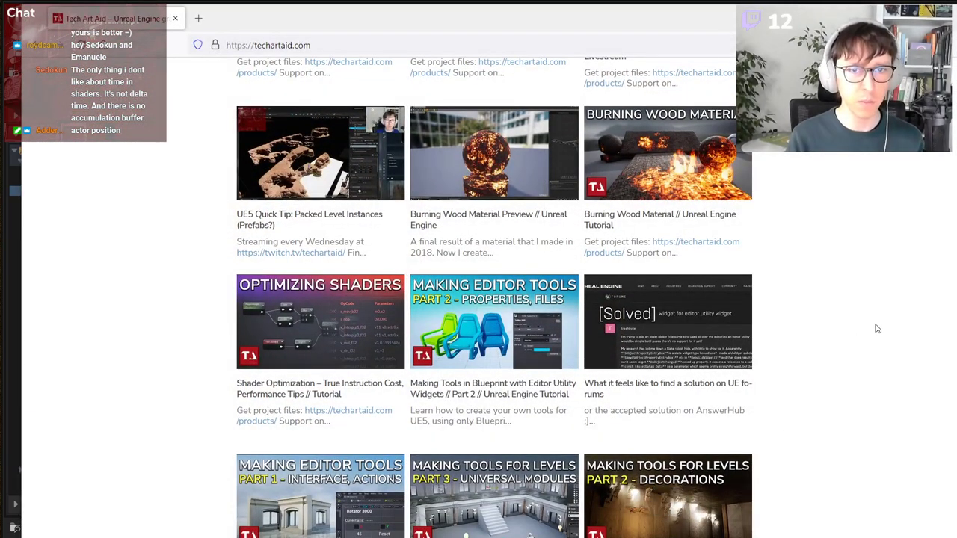
# Step: Switch to the browser and open the "Render Targets Part 2: Parallax Snow Deformation" video from the techartaid.com video list
pyautogui.scroll(6, 951, 240)
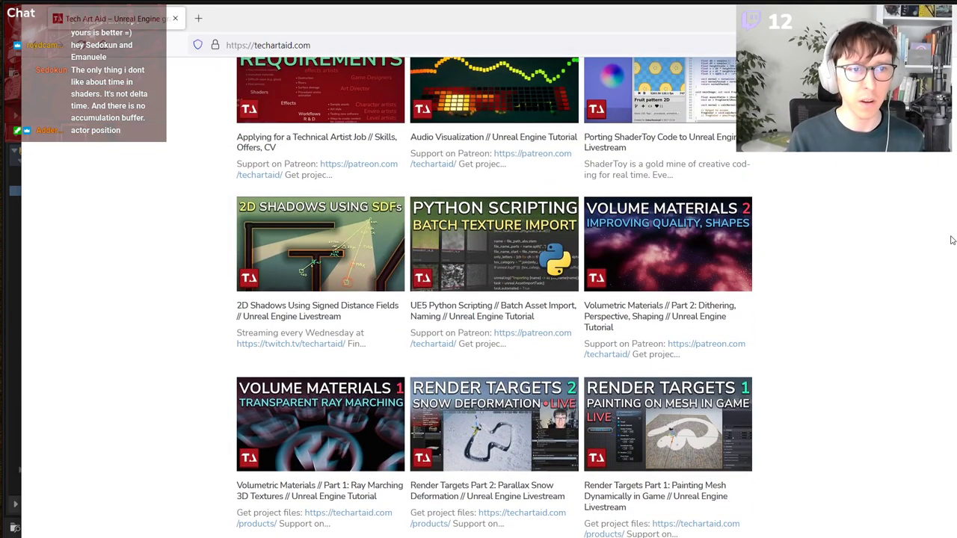
pyautogui.scroll(-4, 951, 240)
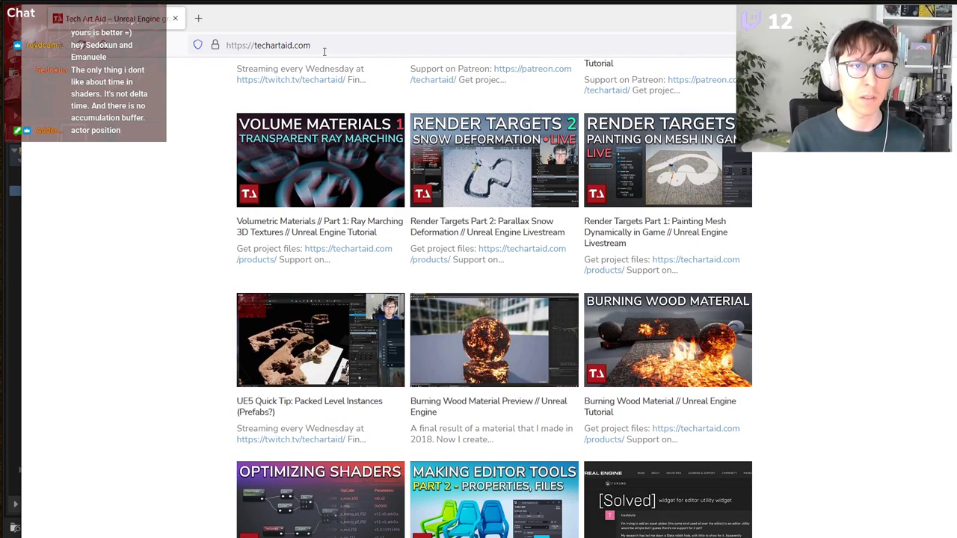
pyautogui.click(380, 39)
pyautogui.click(836, 417)
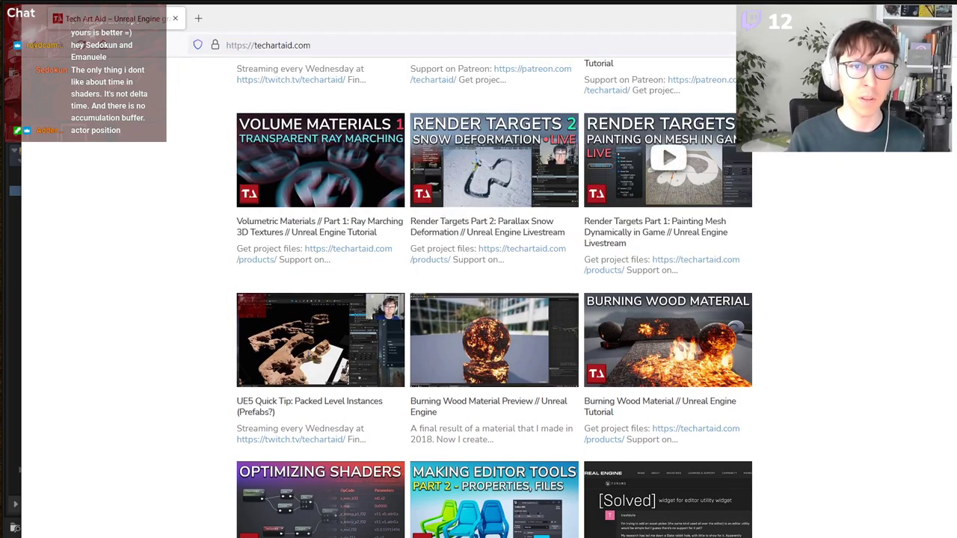
pyautogui.scroll(1, 839, 346)
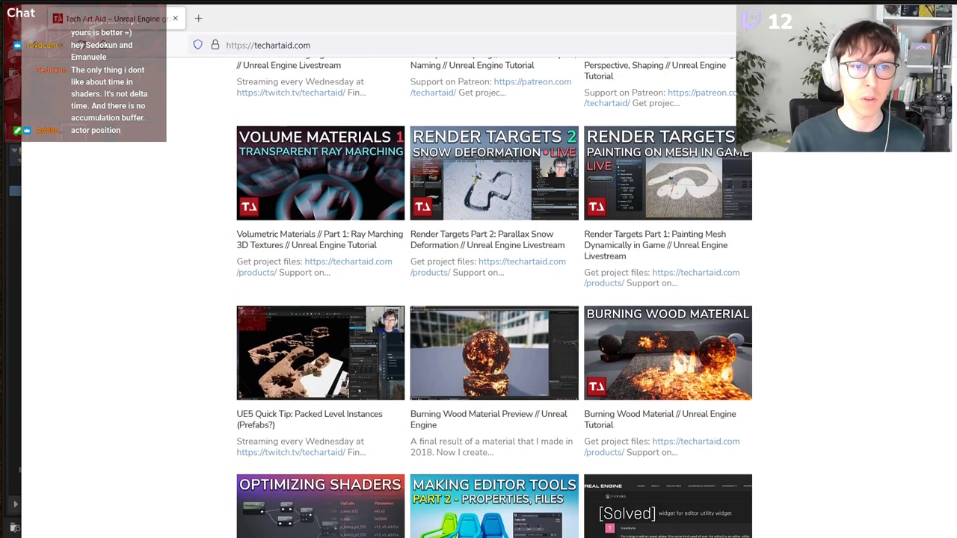
pyautogui.scroll(3, 799, 357)
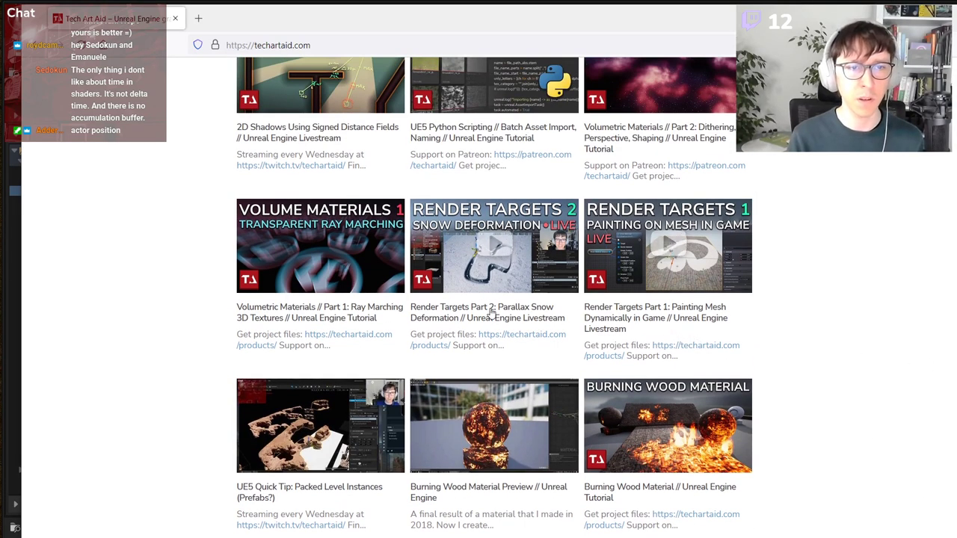
pyautogui.click(491, 314)
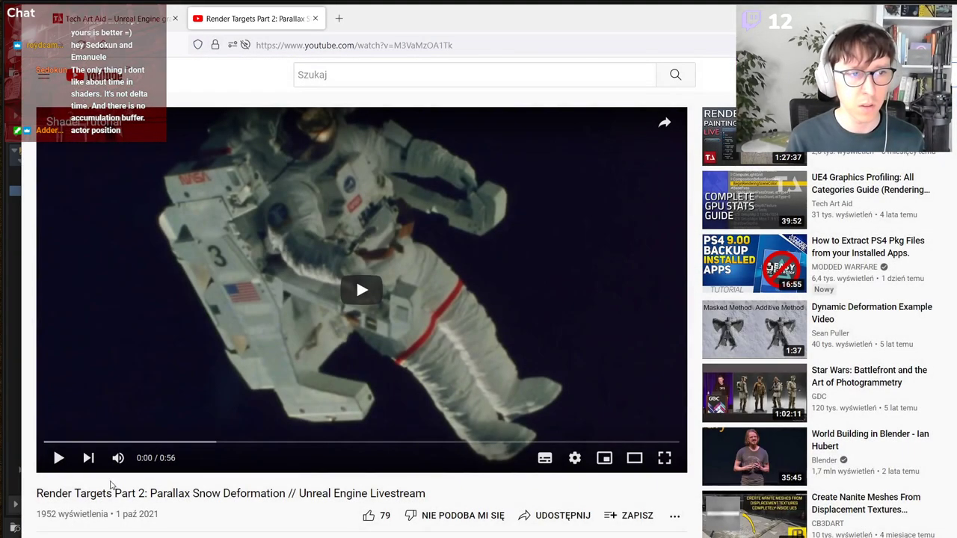
# Step: Play the snow deformation video with its sound muted and skip the advertisement
pyautogui.click(59, 459)
pyautogui.click(117, 457)
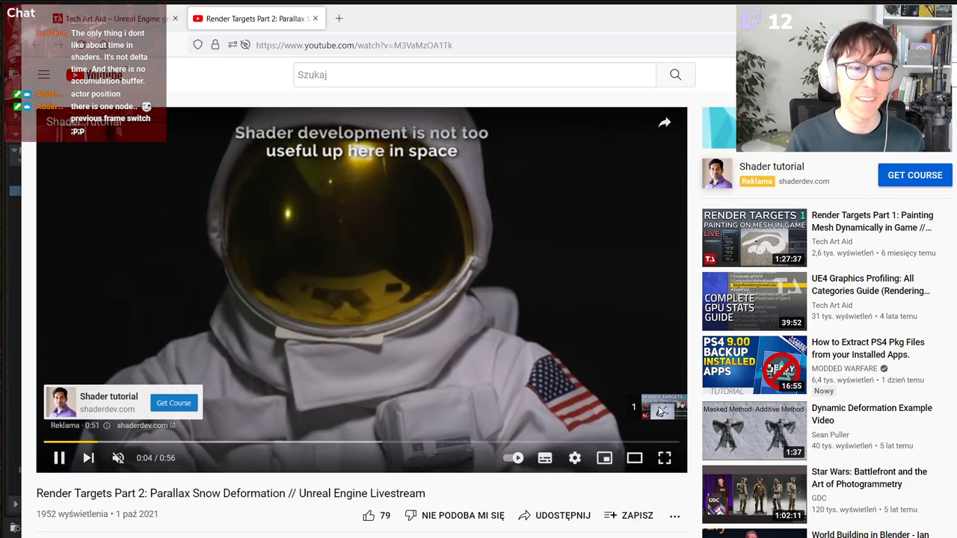
pyautogui.click(659, 408)
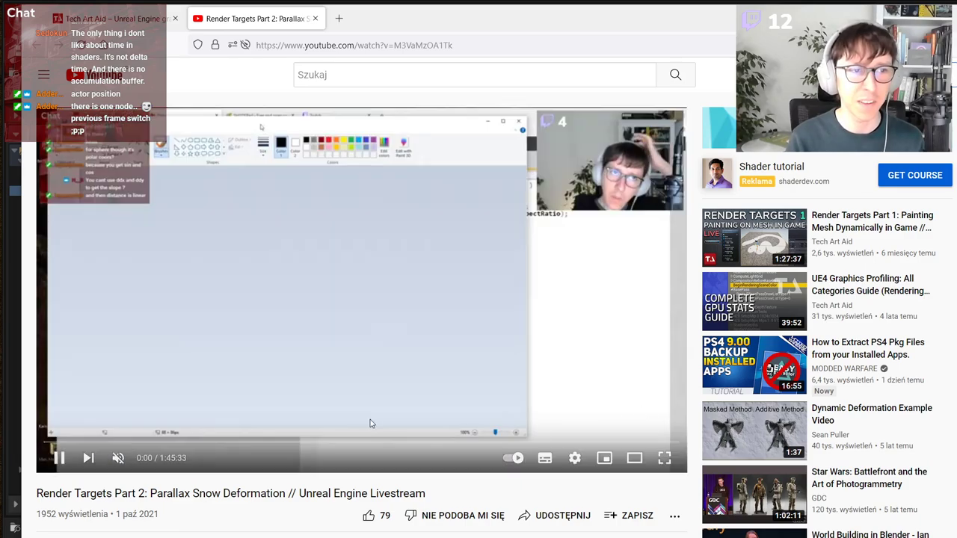
# Step: Skip the snow deformation video to the colored brush painting demo around 48:13 and pause it at 48:29
pyautogui.moveTo(317, 447); pyautogui.dragTo(412, 446)
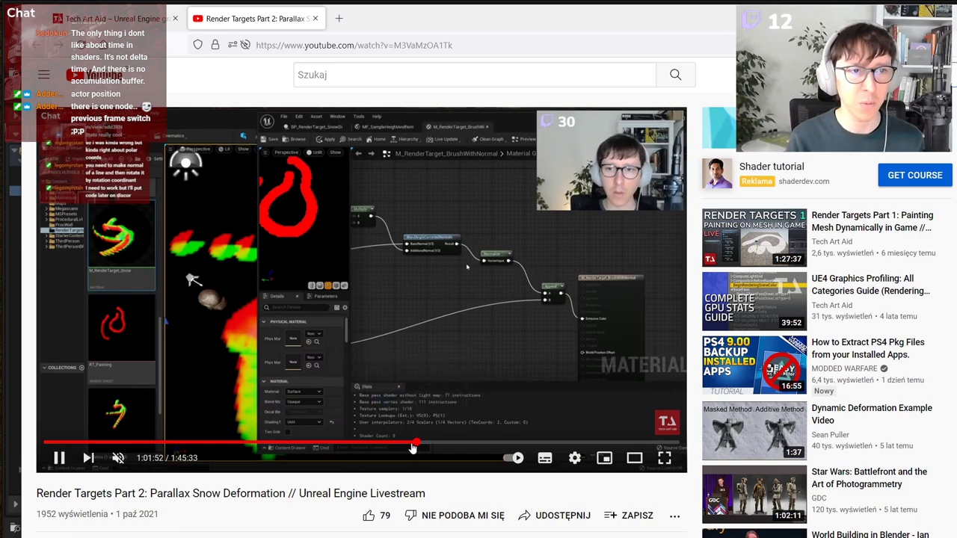
pyautogui.click(329, 445)
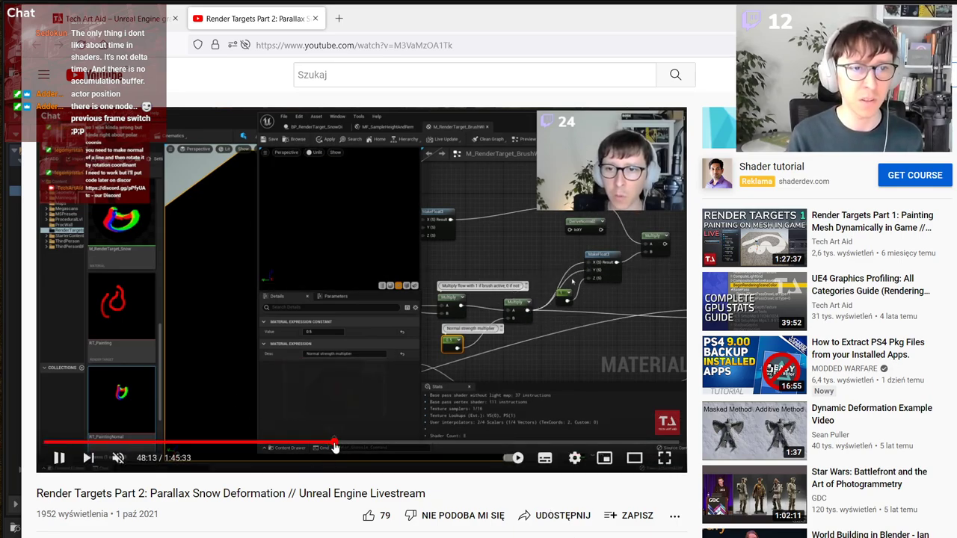
pyautogui.click(335, 446)
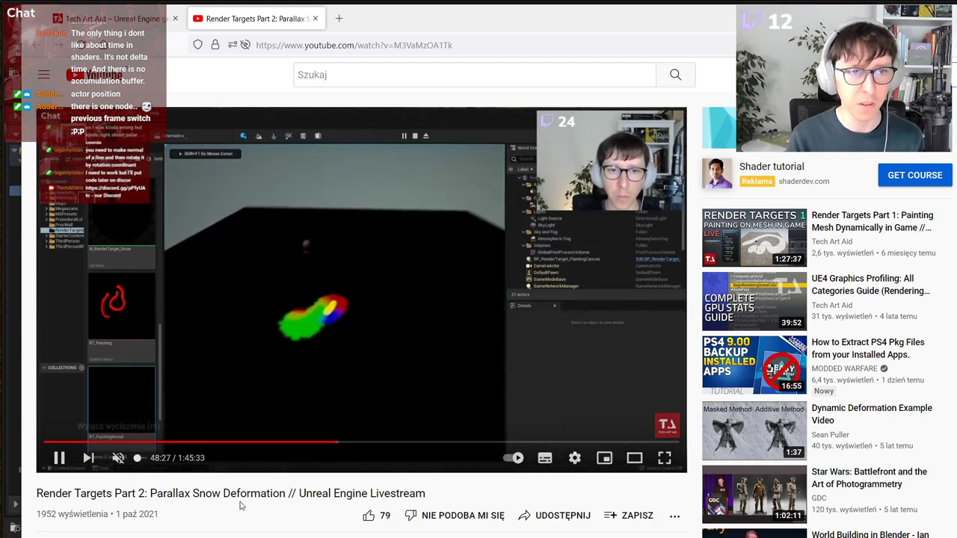
pyautogui.click(355, 368)
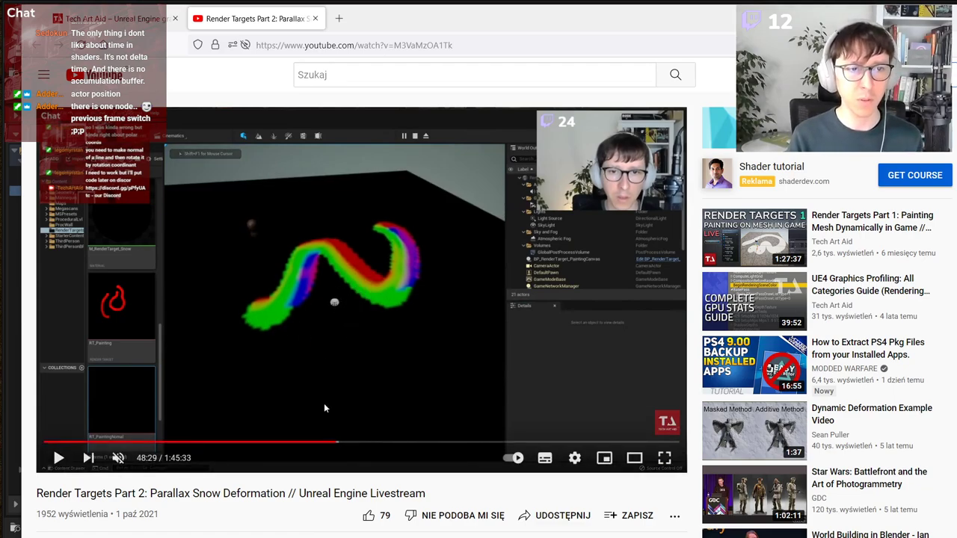
# Step: Rewind the video to 47:29, replay the normal-direction brush painting demo, and pause it at 48:01
pyautogui.click(333, 443)
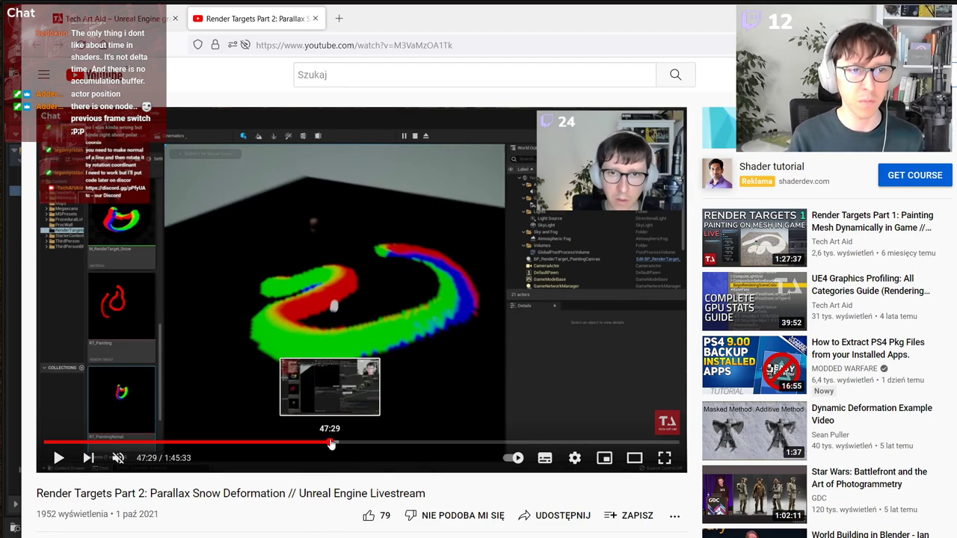
pyautogui.click(329, 442)
pyautogui.click(315, 391)
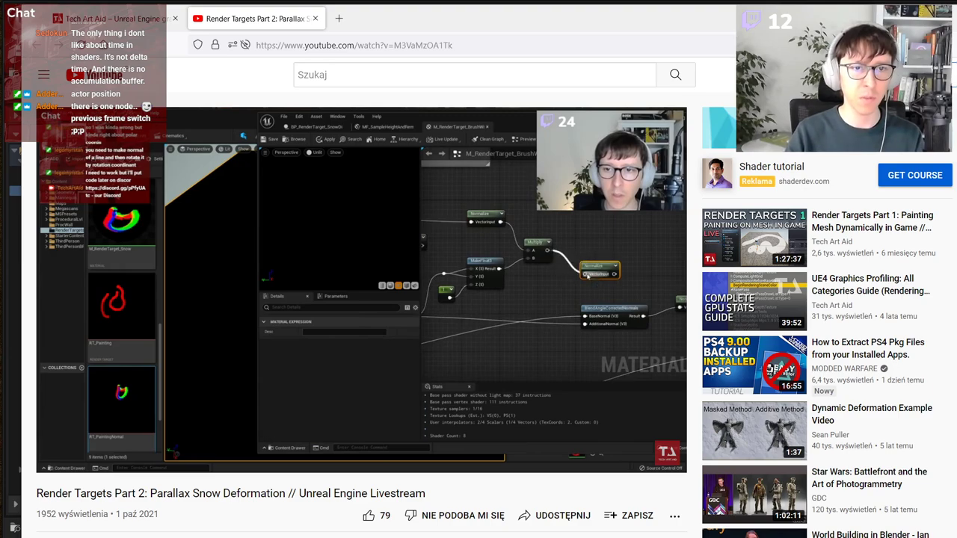
pyautogui.moveTo(471, 356)
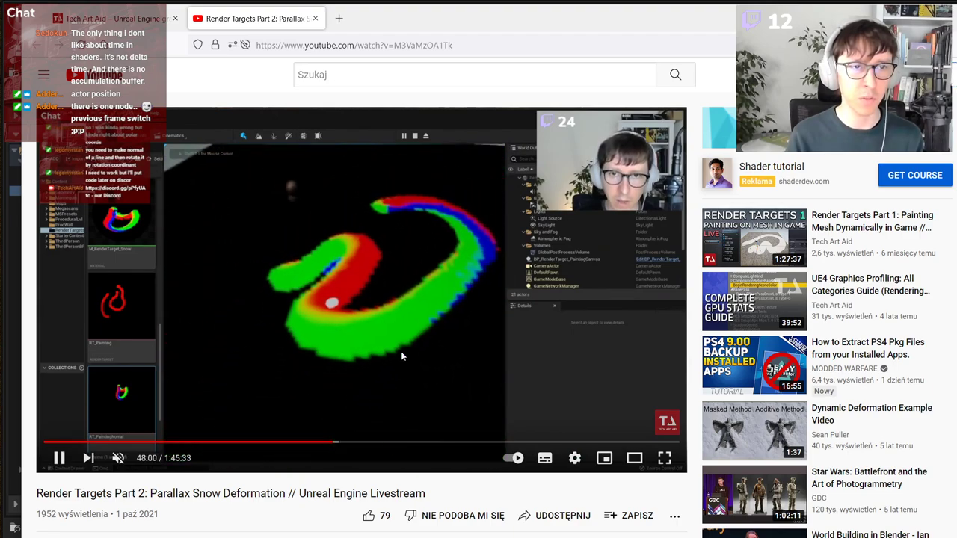
pyautogui.click(411, 348)
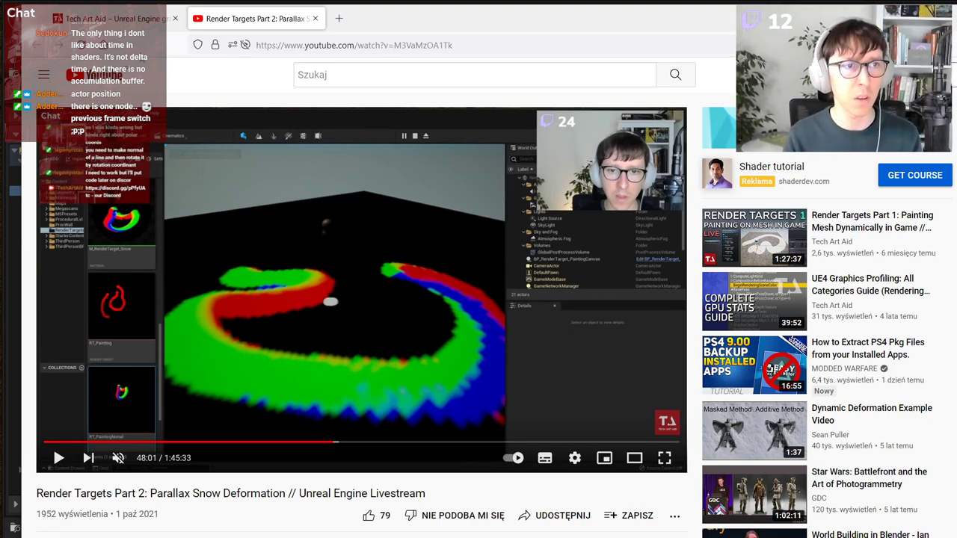
# Step: Open patreon.com/techartaid in a new browser tab and dismiss the privacy notice
pyautogui.click(102, 27)
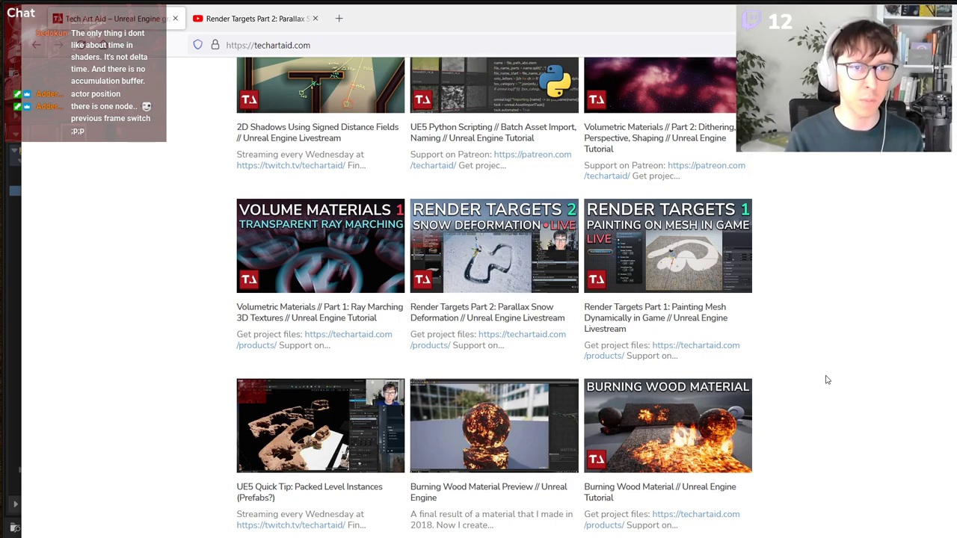
pyautogui.click(339, 18)
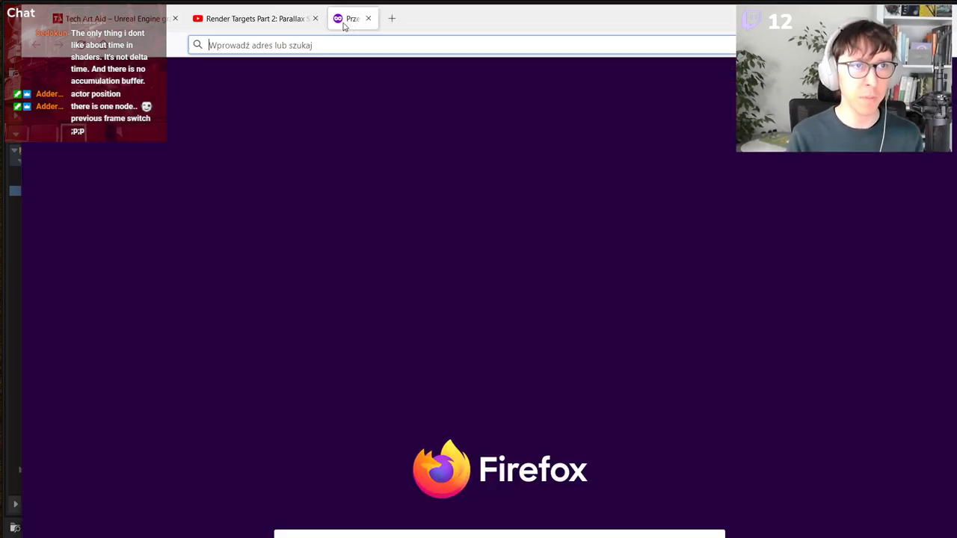
pyautogui.write('patreon.com/')
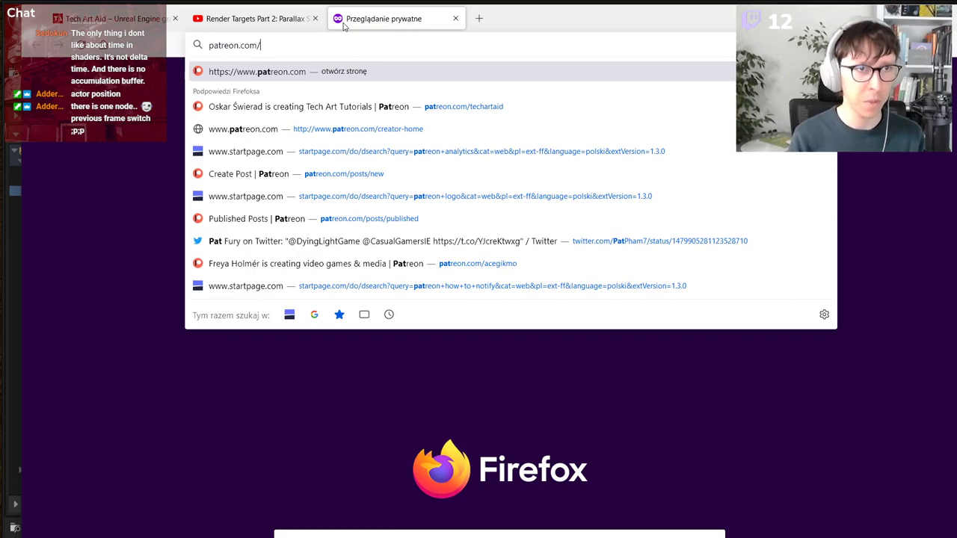
pyautogui.write('tech')
pyautogui.press('Return')
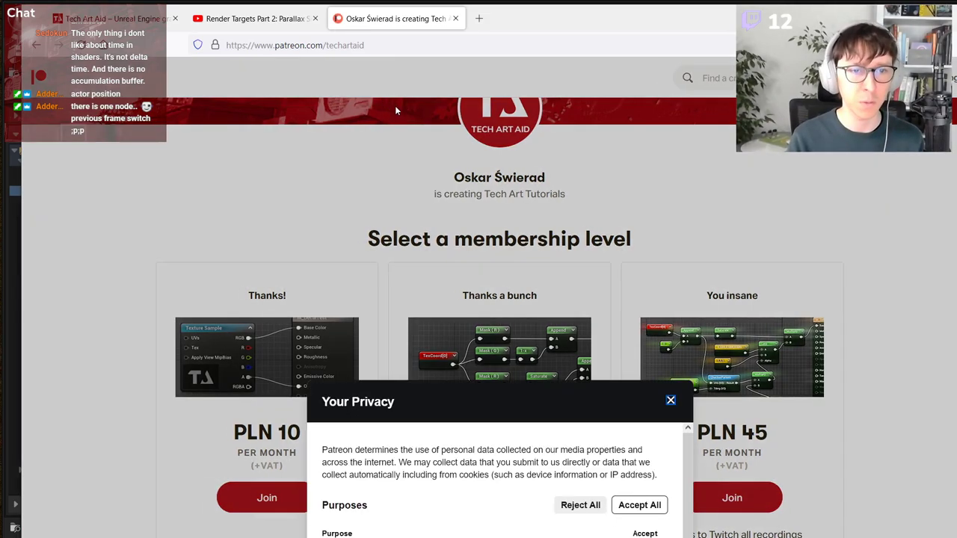
pyautogui.click(670, 403)
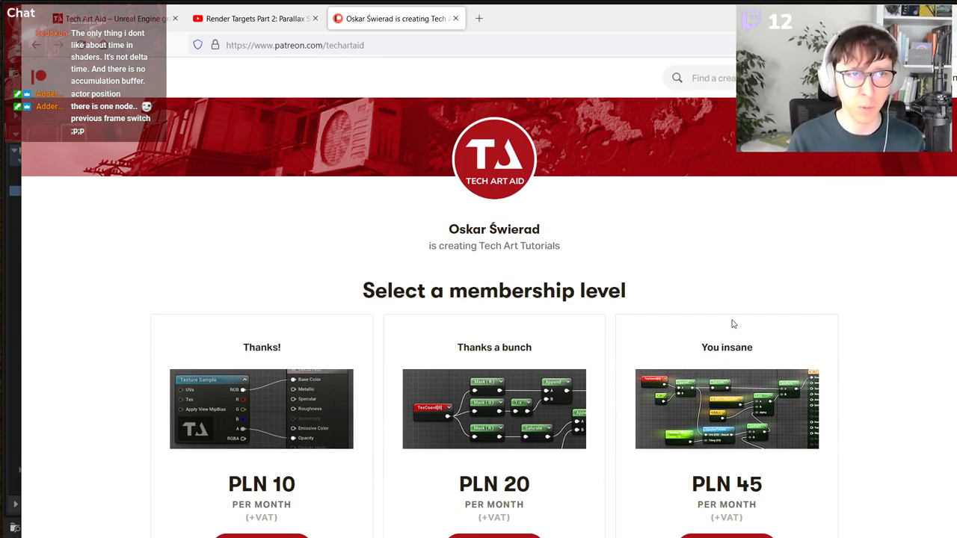
# Step: Show the Supporter list in the Tech Art Aid Discord server and return to the Patreon page in the browser
pyautogui.moveTo(922, 537); pyautogui.dragTo(270, 93)
pyautogui.scroll(-3, 836, 208)
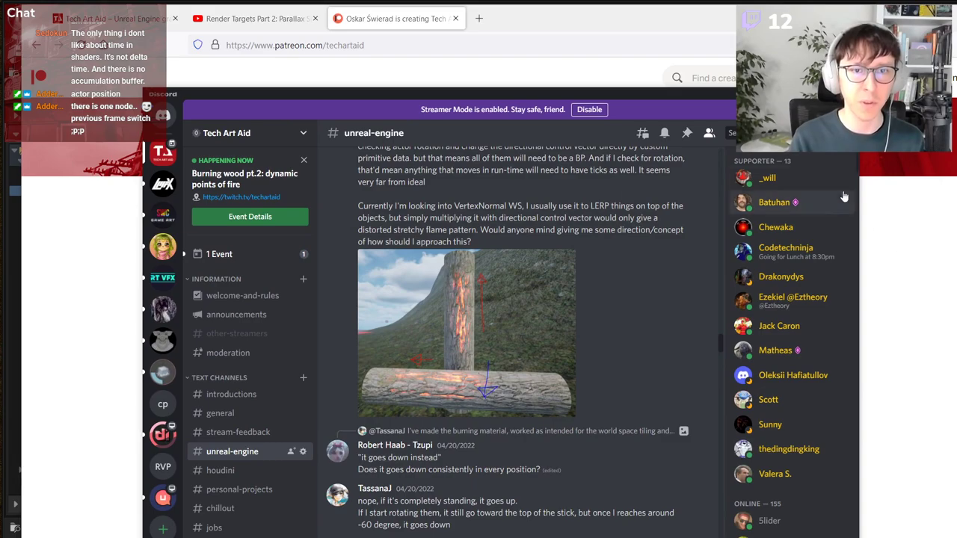
pyautogui.hotkey('alt', 'Tab')
pyautogui.click(113, 18)
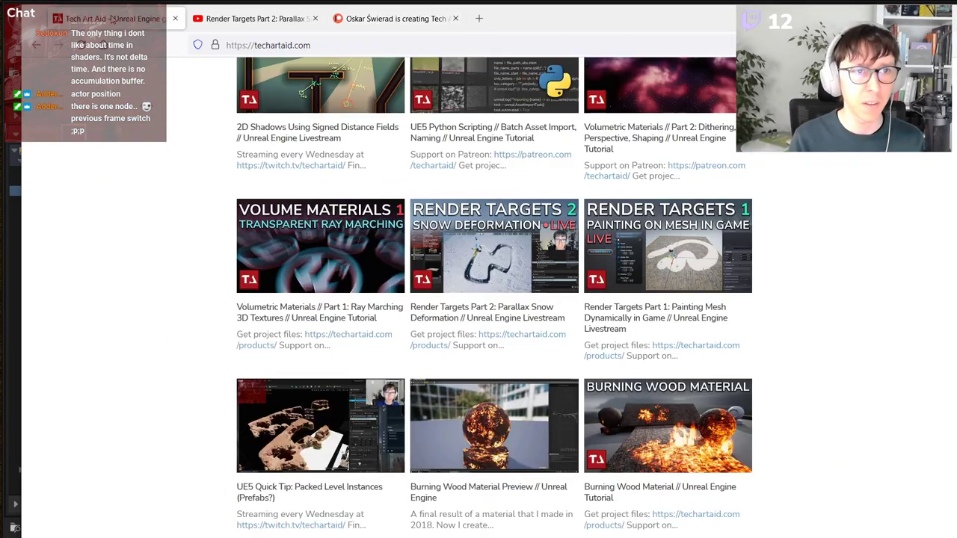
pyautogui.click(403, 20)
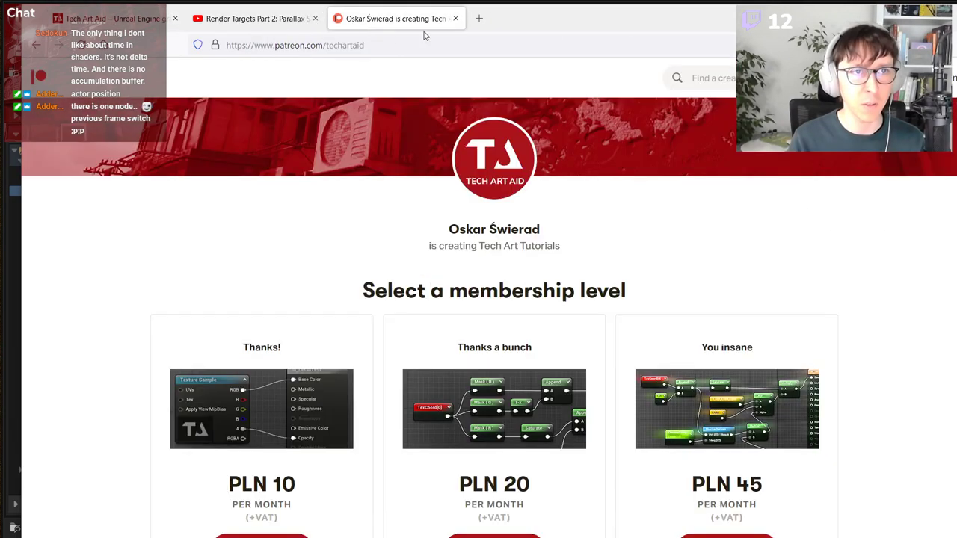
# Step: Open techartaid.com in another new tab and go to its Products page
pyautogui.click(472, 22)
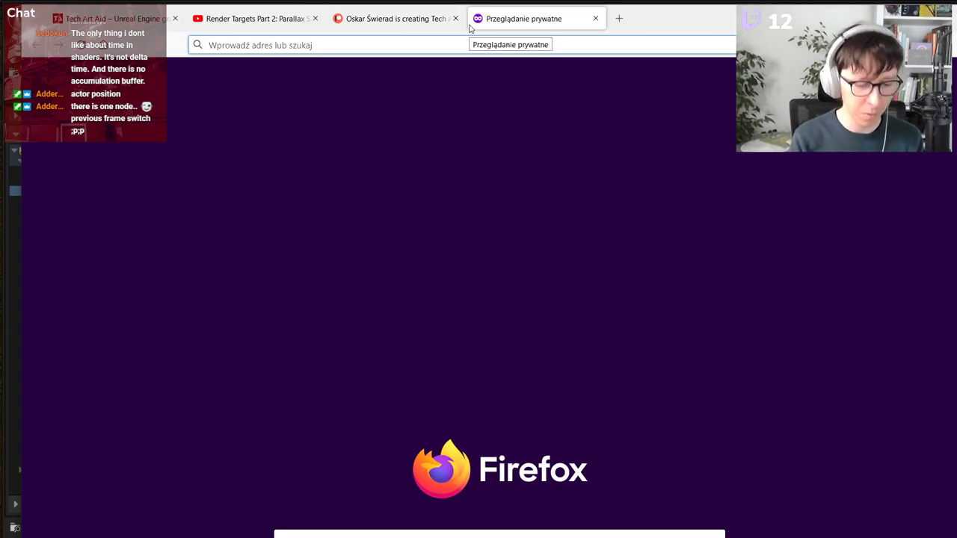
pyautogui.write('techartaid.com/')
pyautogui.press('Return')
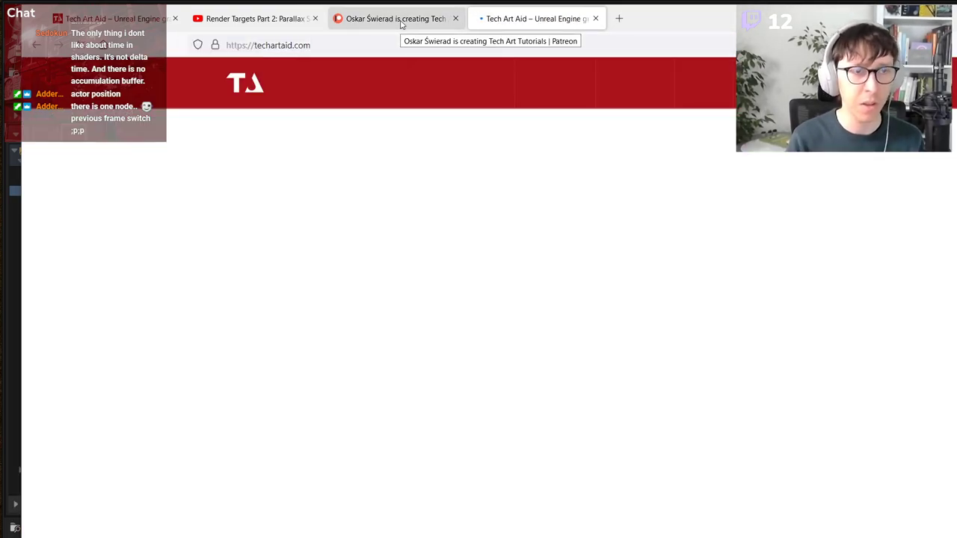
pyautogui.click(641, 84)
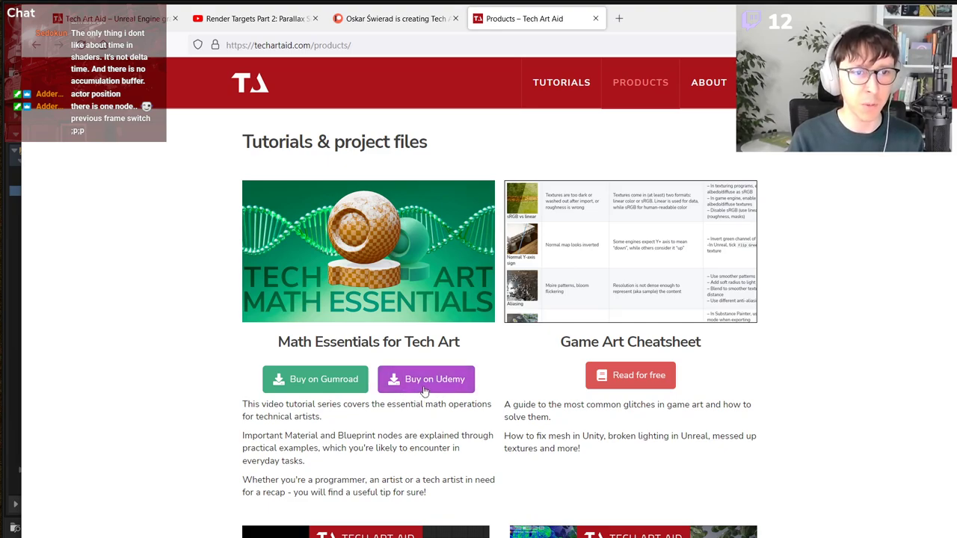
# Step: Open the Math Essentials for Tech Art course on Udemy in its own tab and expand the Dot product lecture description
pyautogui.middleClick(424, 379)
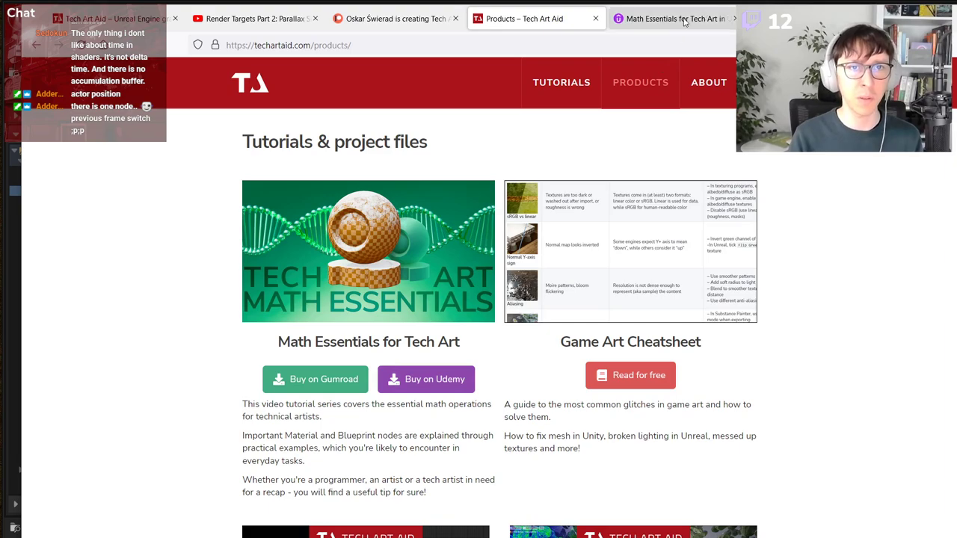
pyautogui.click(682, 22)
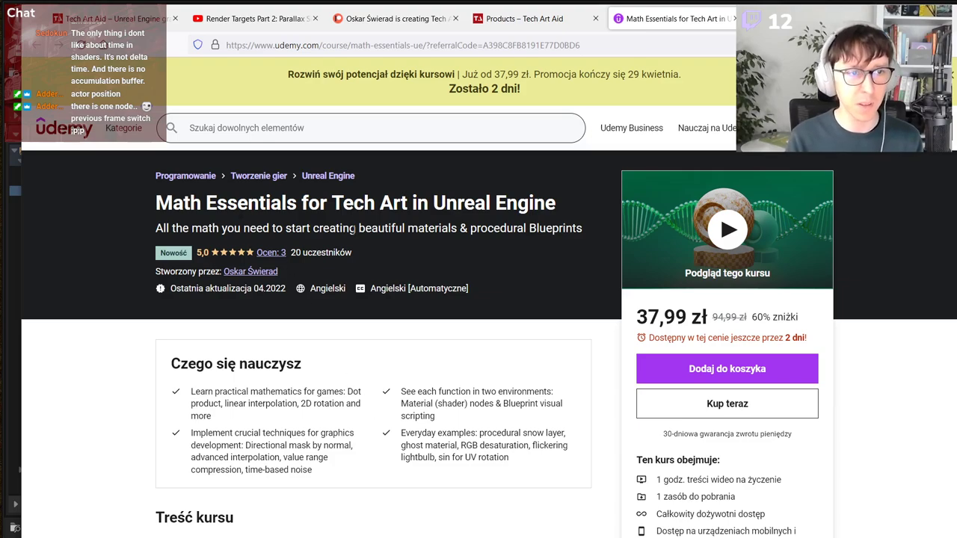
pyautogui.scroll(-2, 290, 319)
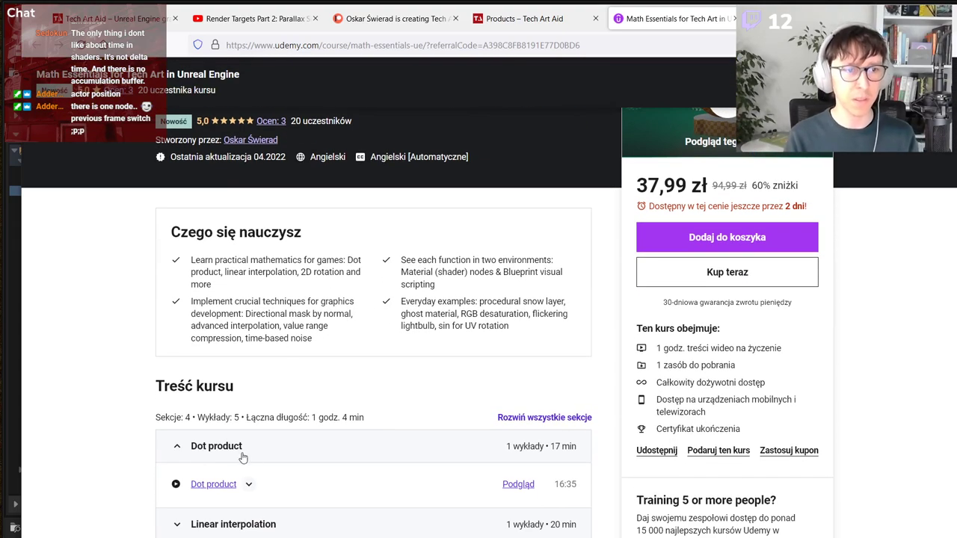
pyautogui.click(249, 485)
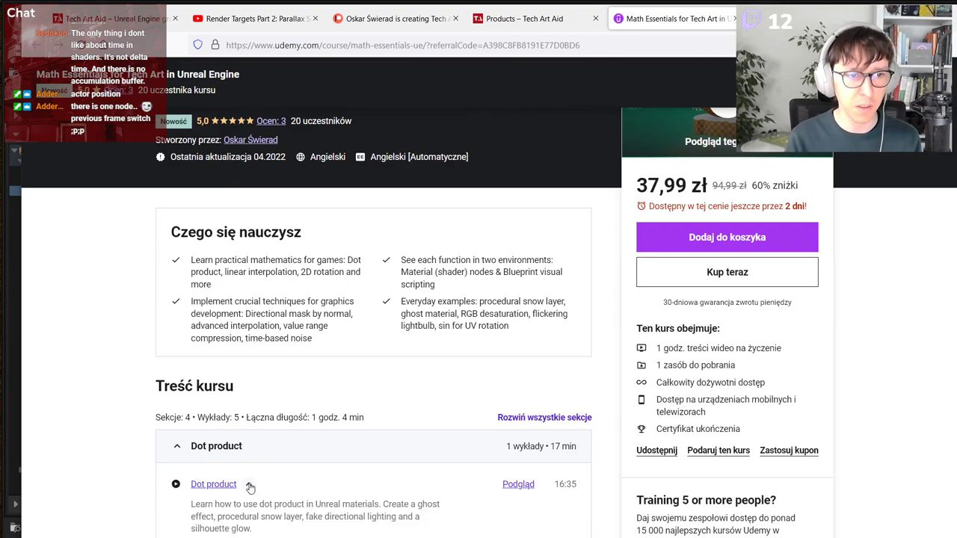
pyautogui.scroll(-1, 230, 506)
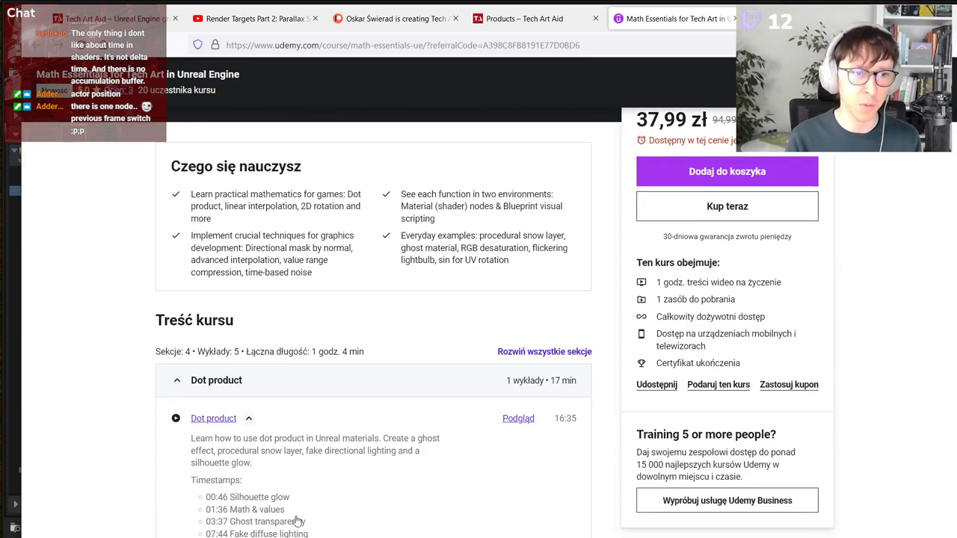
pyautogui.scroll(1, 305, 534)
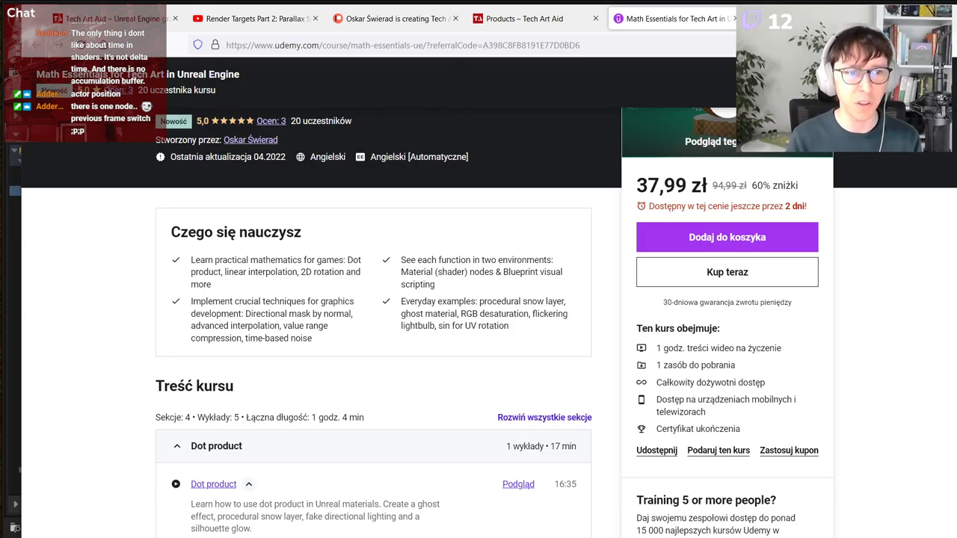
pyautogui.scroll(2, 478, 299)
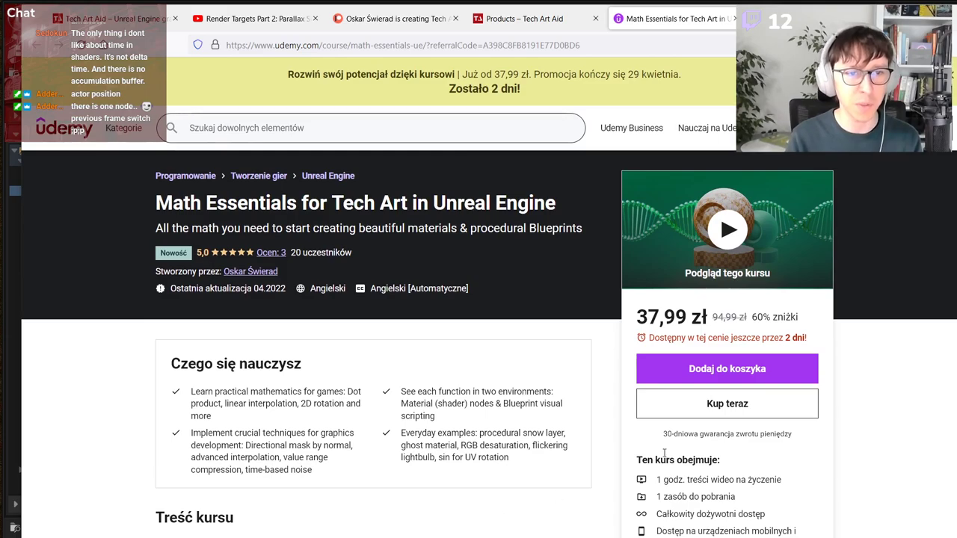
# Step: Open and close the course preview video, and look through the course contents down to the Linear interpolation section
pyautogui.click(804, 284)
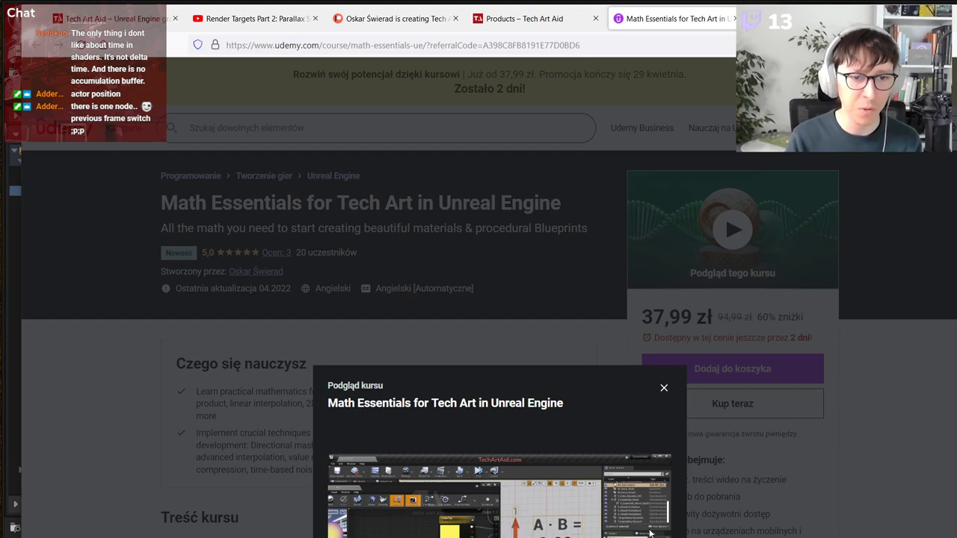
pyautogui.click(664, 390)
pyautogui.scroll(-3, 663, 391)
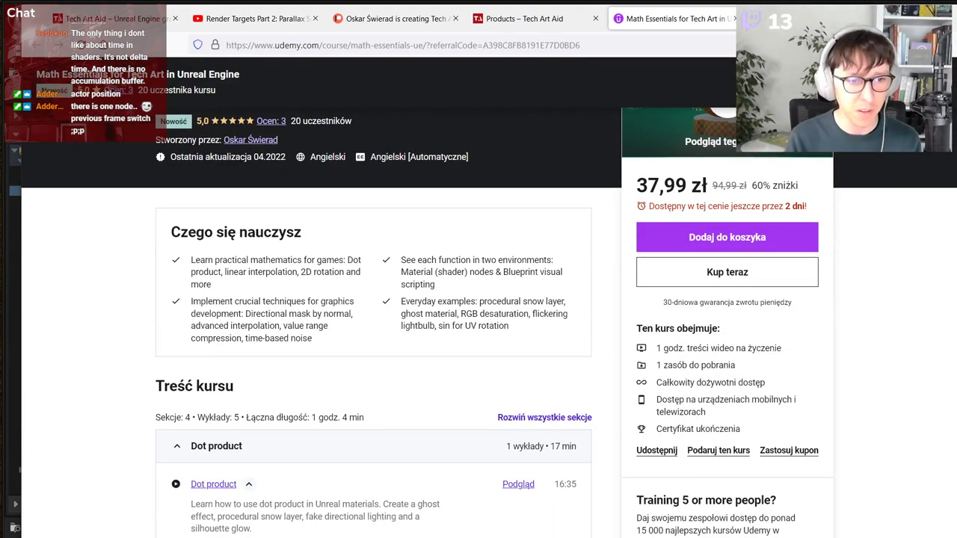
pyautogui.scroll(-2, 479, 299)
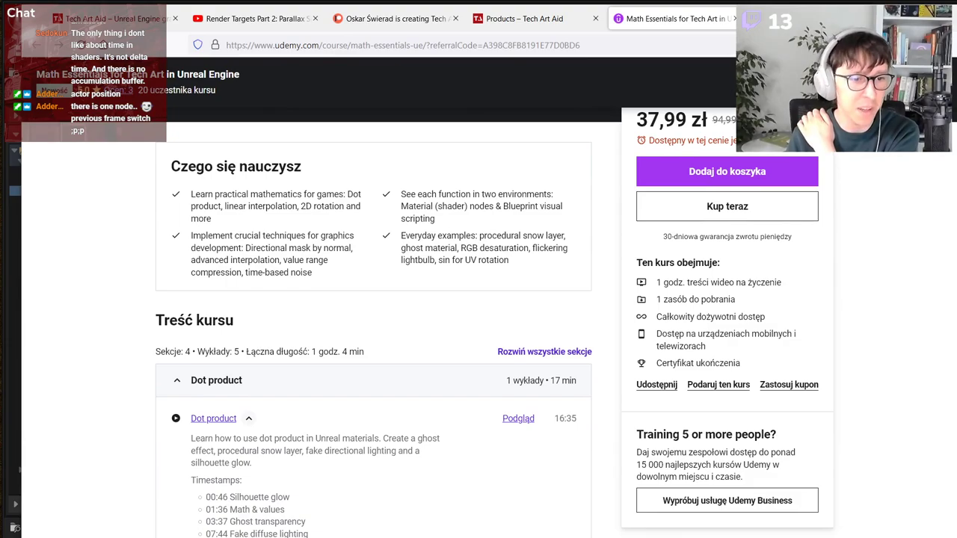
pyautogui.scroll(-2, 478, 298)
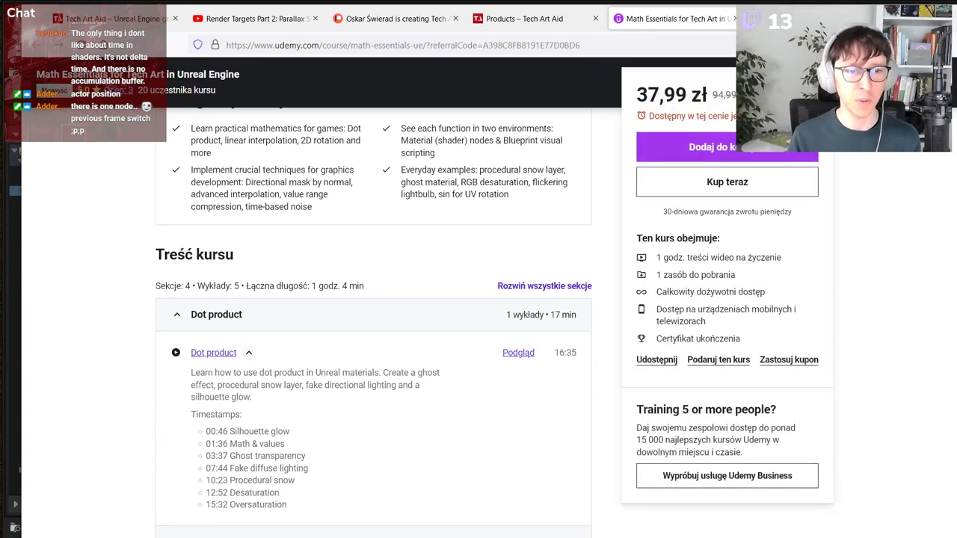
pyautogui.scroll(-1, 374, 314)
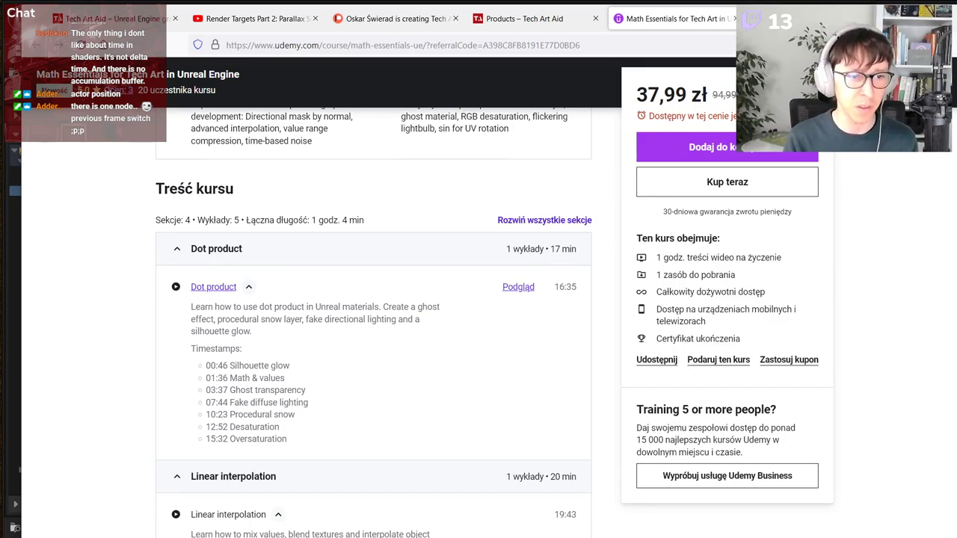
pyautogui.scroll(5, 374, 314)
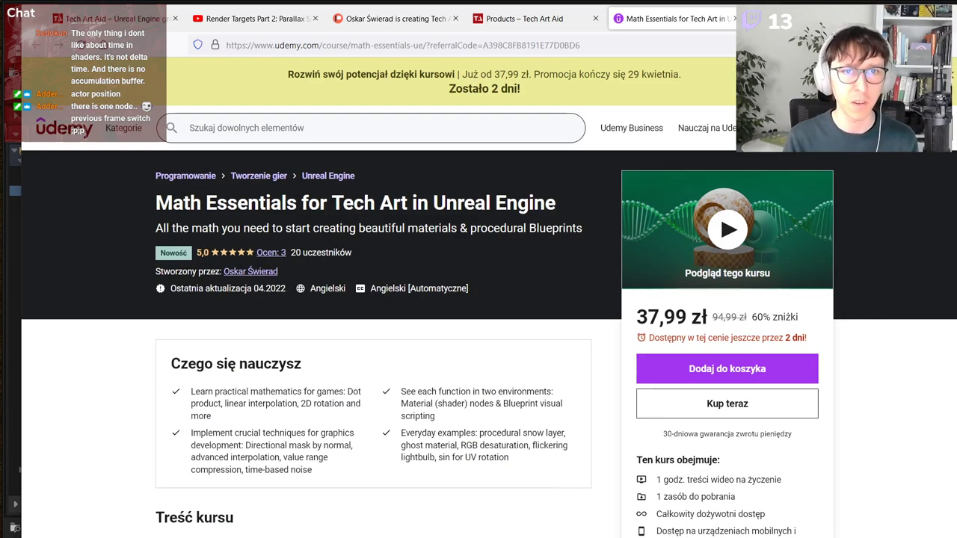
# Step: Revisit the Products page and the techartaid.com video list, and switch back to the burning wood material in Unreal Engine
pyautogui.click(527, 20)
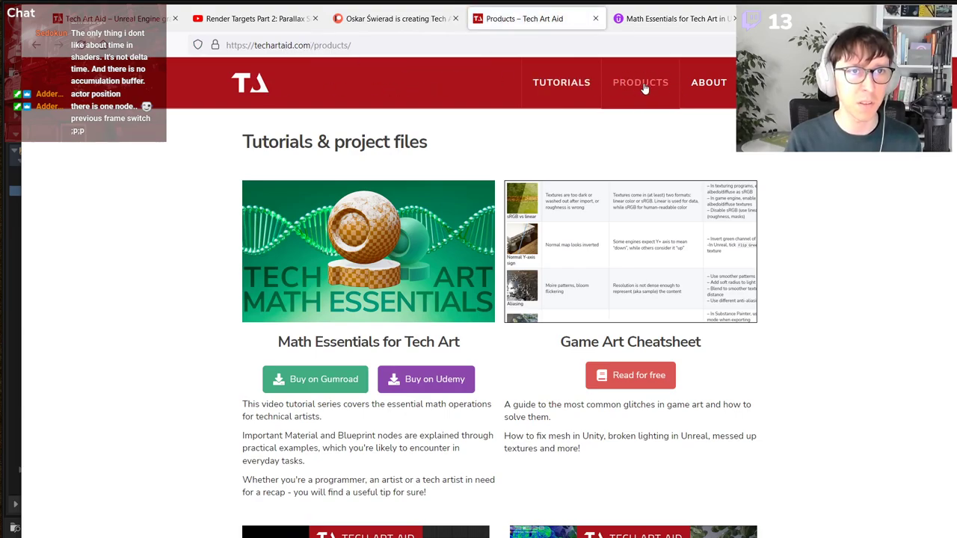
pyautogui.click(109, 21)
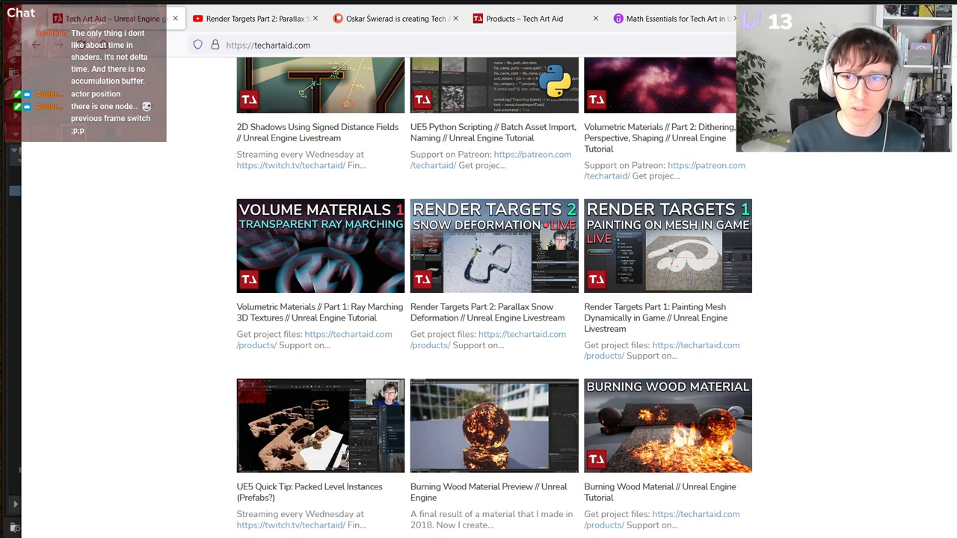
pyautogui.hotkey('alt', 'Tab')
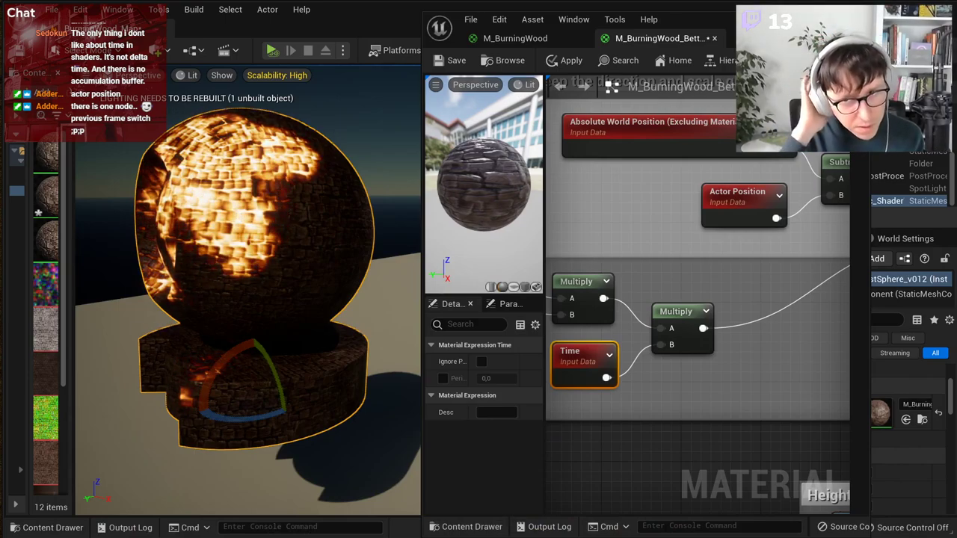
# Step: Add a PreviousFrameSwitch node in the empty area below the Time and Multiply nodes
pyautogui.rightClick(635, 467)
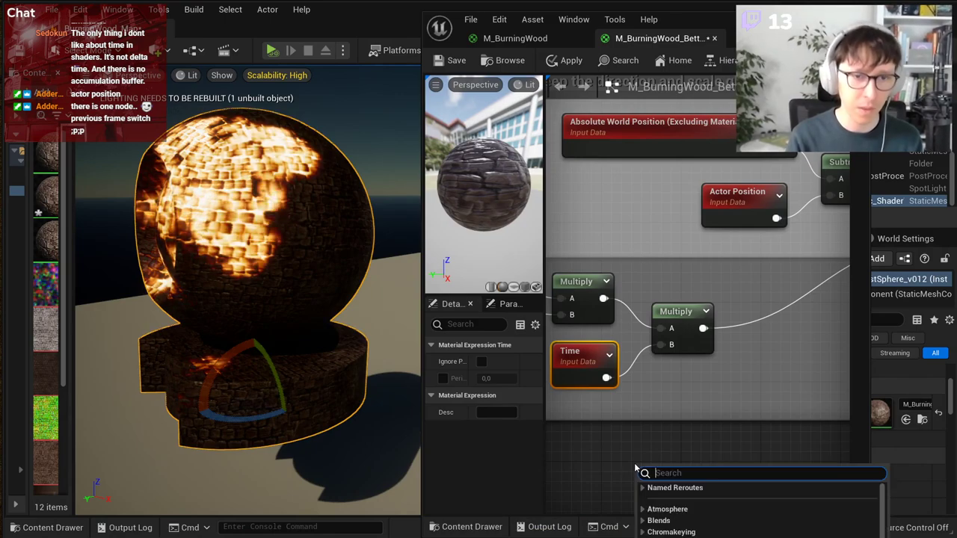
pyautogui.write('previous')
pyautogui.press('Return')
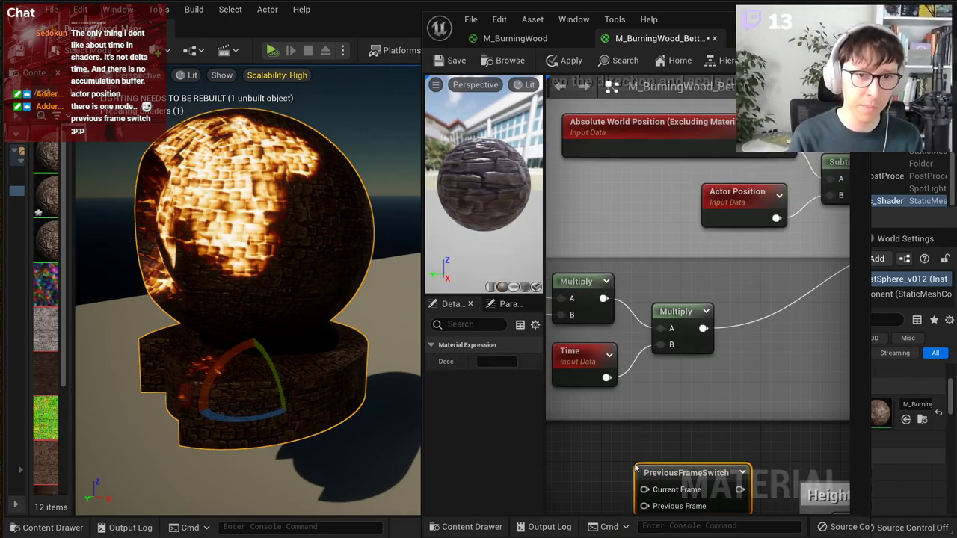
pyautogui.scroll(-1, 707, 442)
pyautogui.moveTo(707, 442); pyautogui.dragTo(731, 385, button='right')
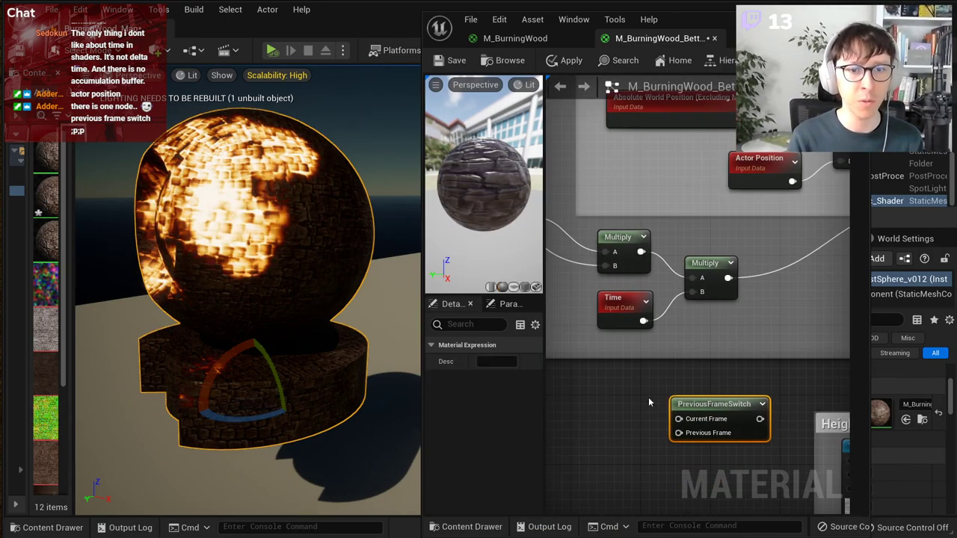
# Step: Add an ActorPositionWS node and place it beside the PreviousFrameSwitch node
pyautogui.rightClick(574, 402)
pyautogui.write('actor')
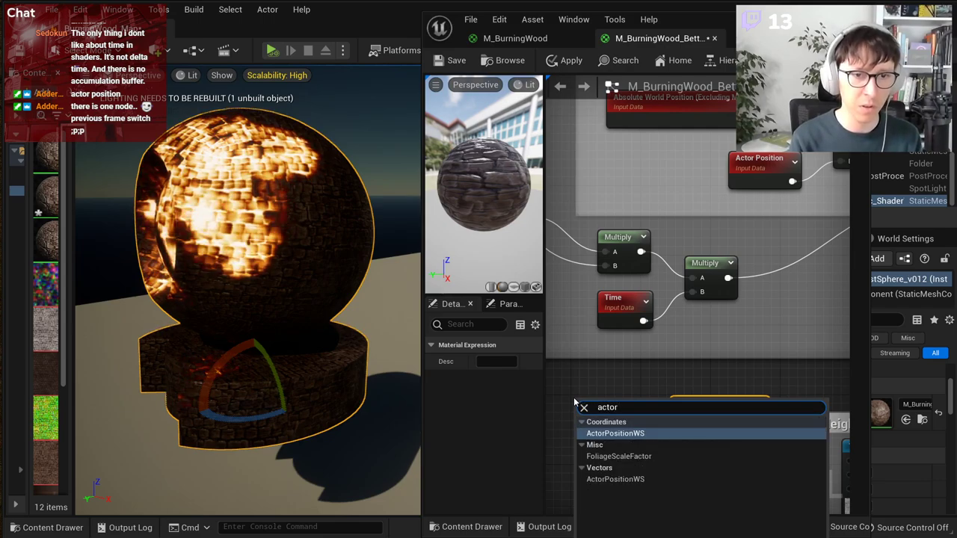
pyautogui.press('Return')
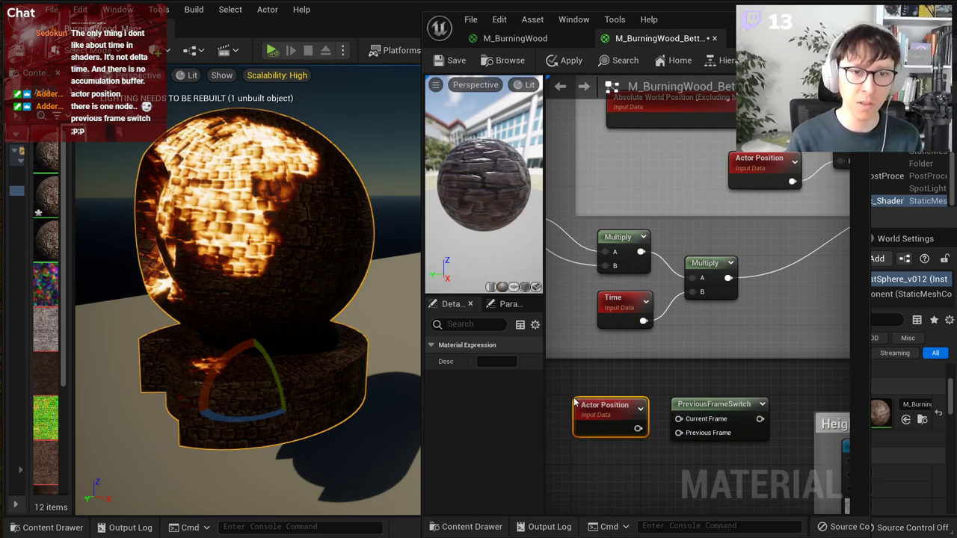
pyautogui.scroll(1, 639, 430)
pyautogui.moveTo(639, 430); pyautogui.dragTo(616, 466)
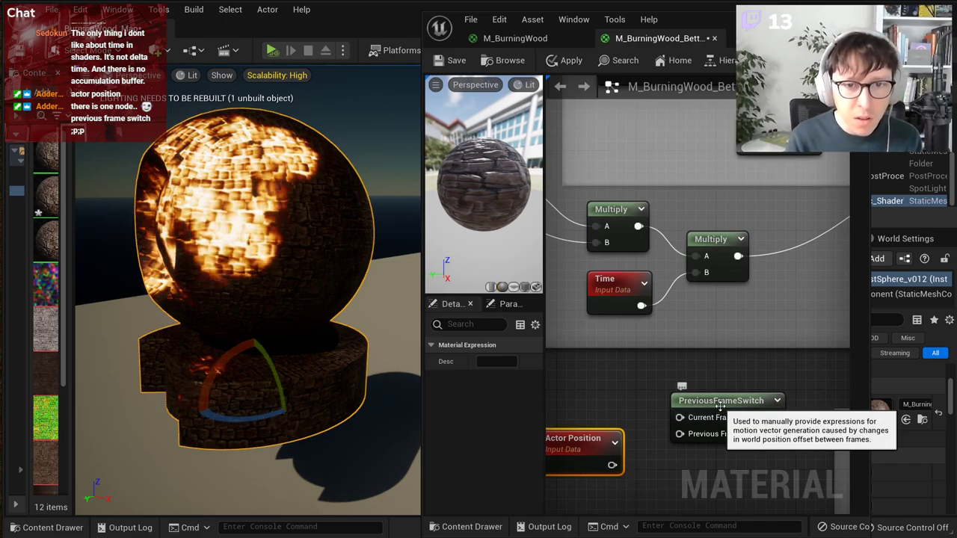
# Step: Read the PreviousFrameSwitch node's description and move the new Actor Position node up beside its Current Frame input
pyautogui.moveTo(719, 406); pyautogui.dragTo(730, 379, button='right')
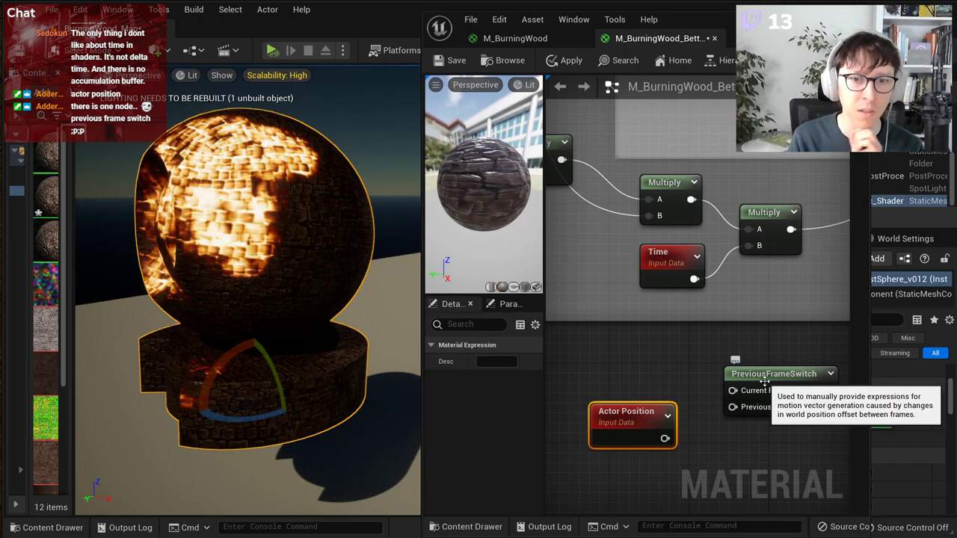
pyautogui.moveTo(769, 470); pyautogui.dragTo(621, 478, button='right')
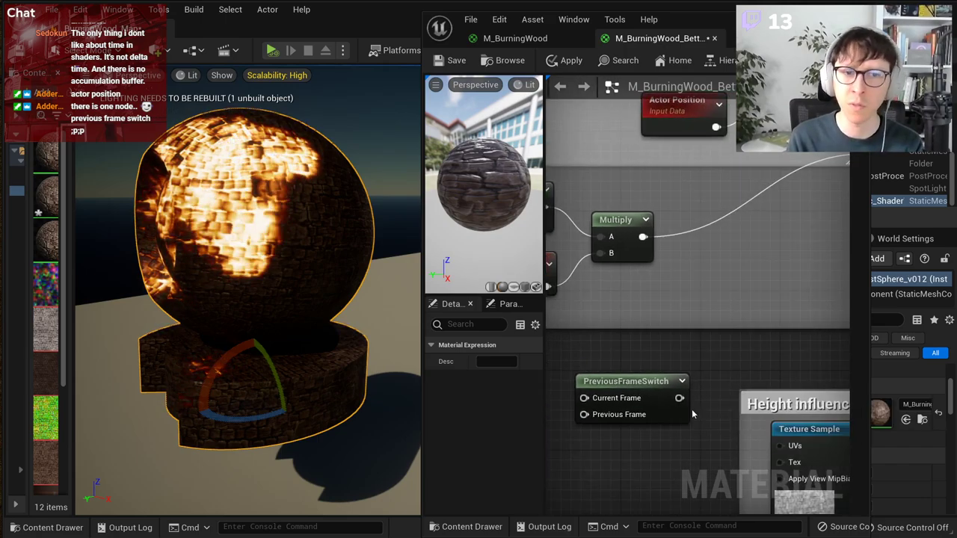
pyautogui.moveTo(691, 409); pyautogui.dragTo(749, 407, button='right')
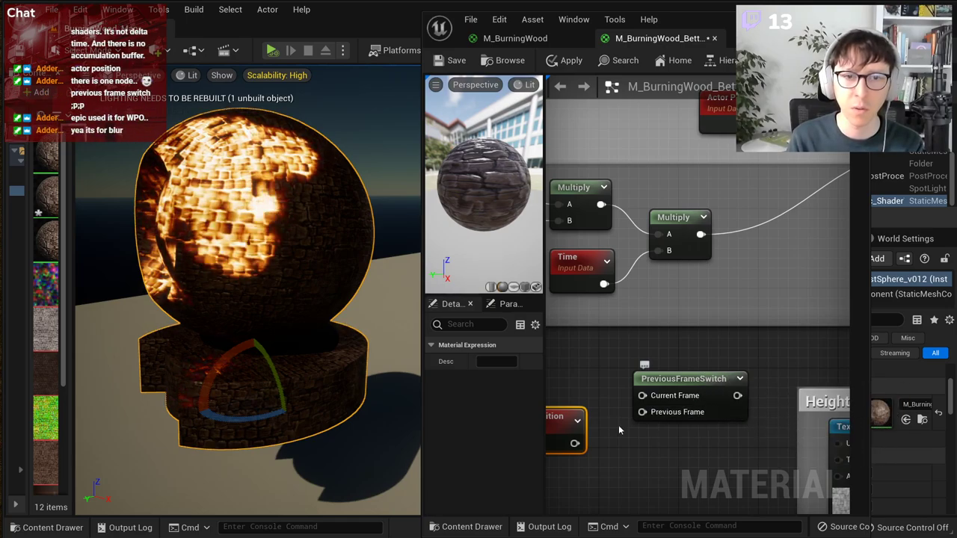
pyautogui.scroll(-1, 630, 434)
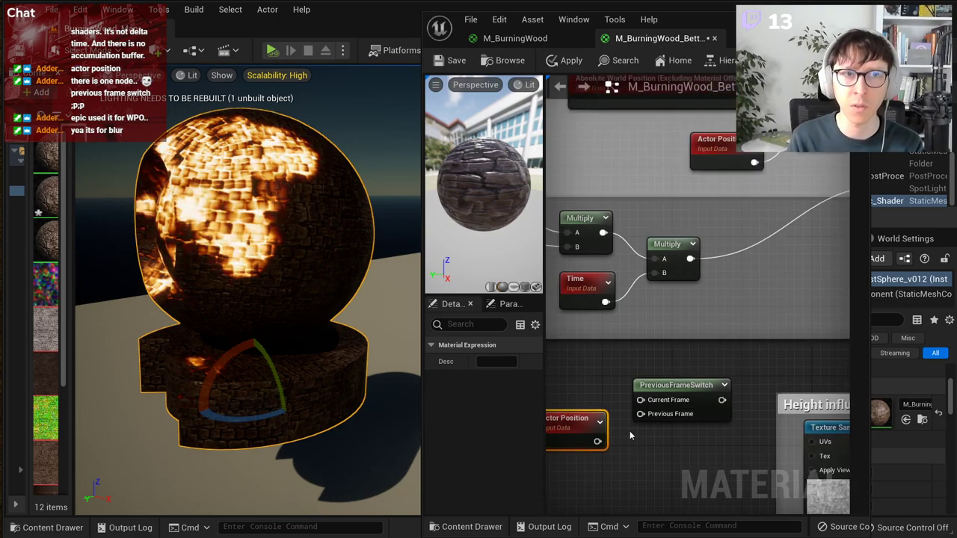
pyautogui.scroll(-1, 629, 431)
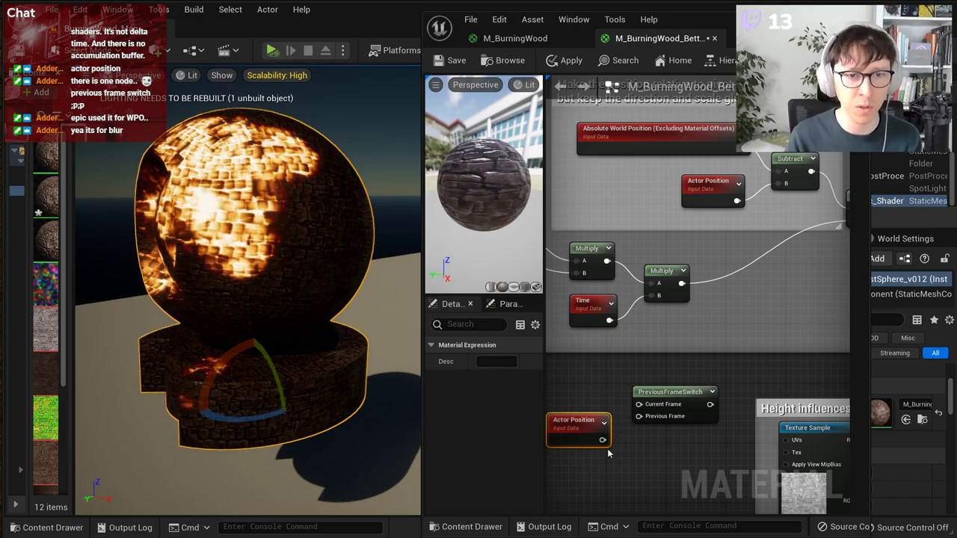
pyautogui.moveTo(583, 424); pyautogui.dragTo(568, 389)
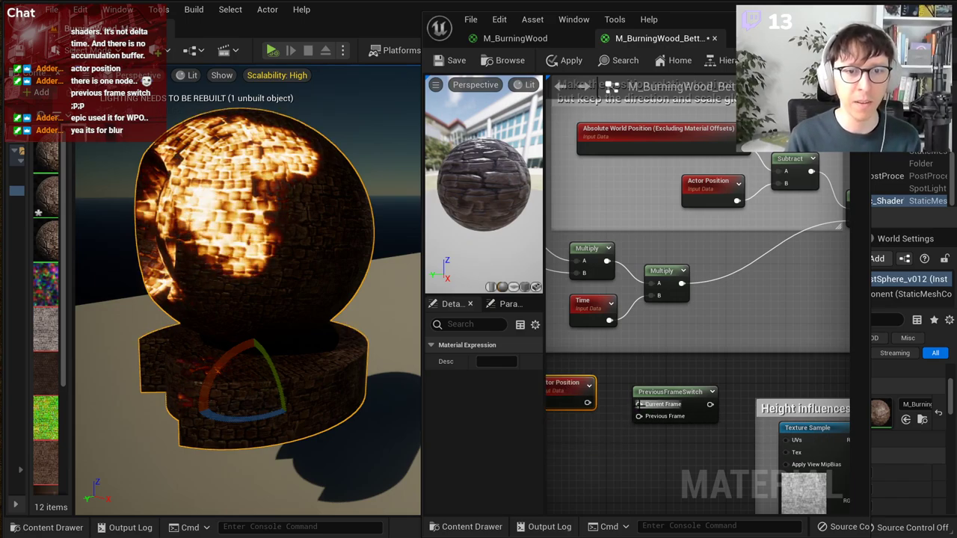
pyautogui.moveTo(615, 418); pyautogui.dragTo(637, 419, button='right')
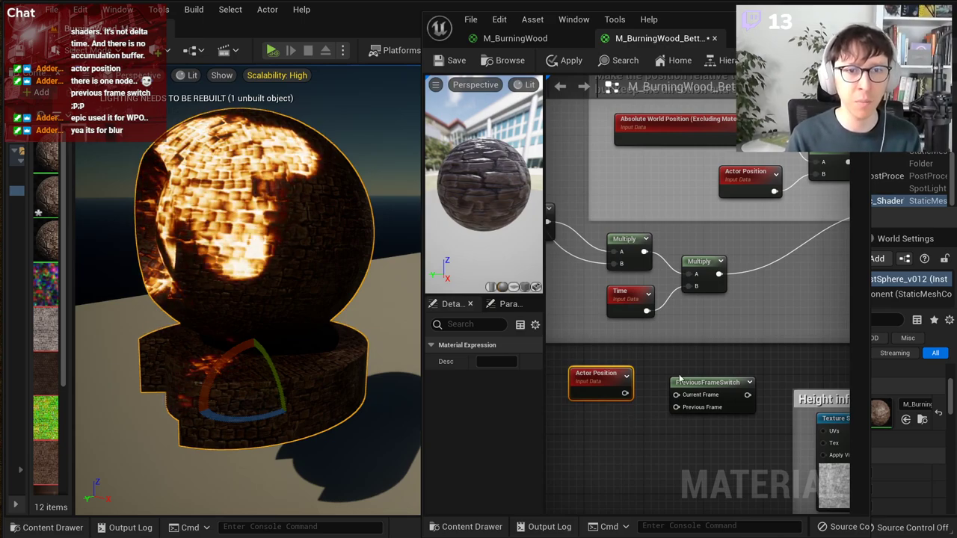
# Step: Inspect the Time node's properties and try pulling a connection from the PreviousFrameSwitch output
pyautogui.click(611, 308)
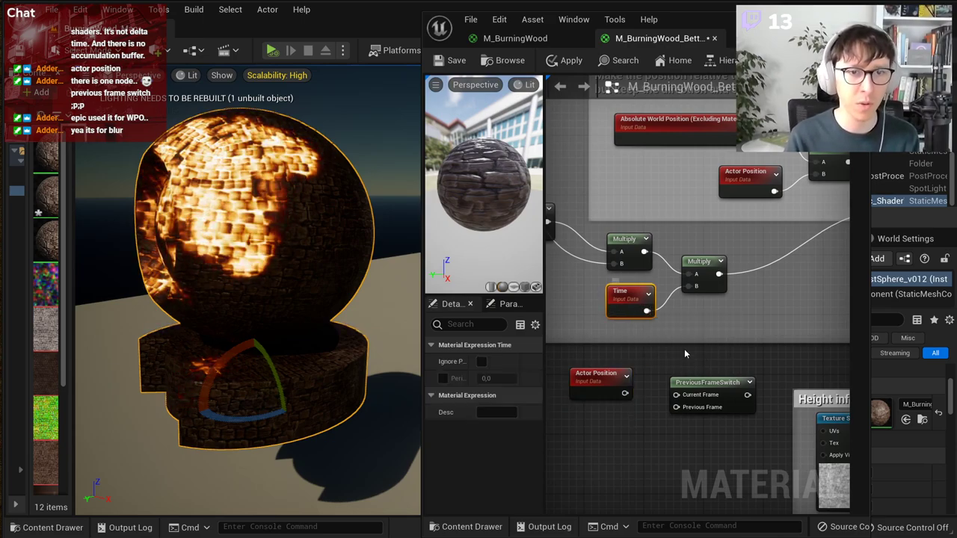
pyautogui.scroll(2, 675, 410)
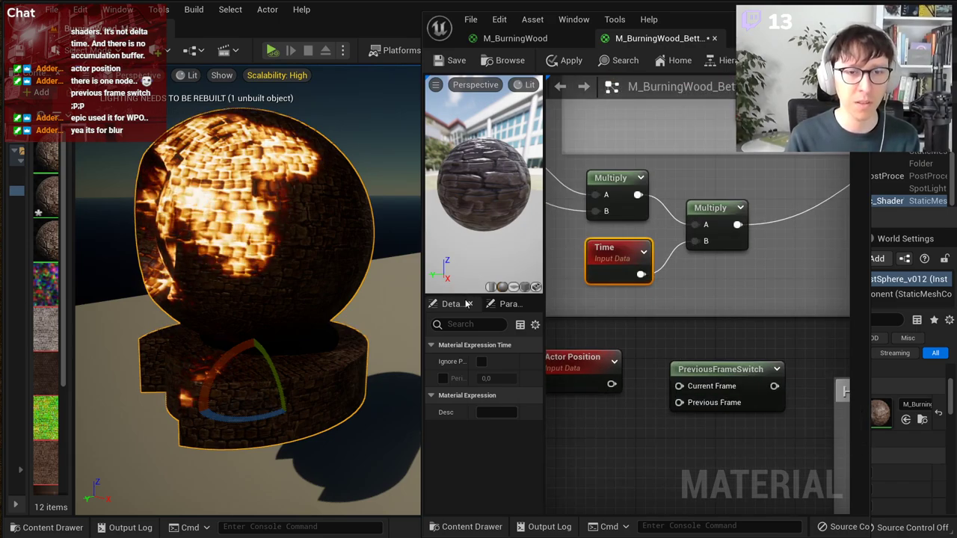
pyautogui.moveTo(730, 459); pyautogui.dragTo(555, 446, button='right')
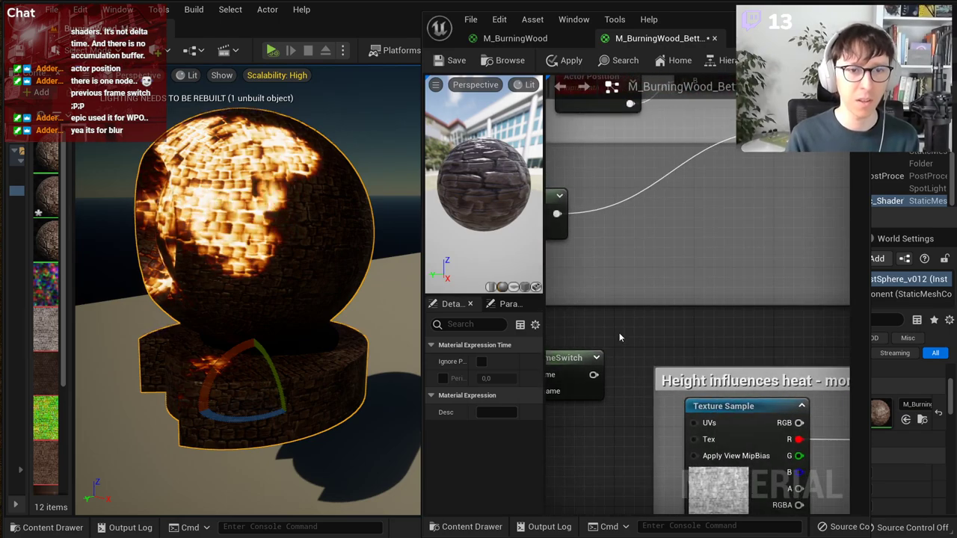
pyautogui.scroll(-2, 620, 335)
pyautogui.moveTo(600, 363)
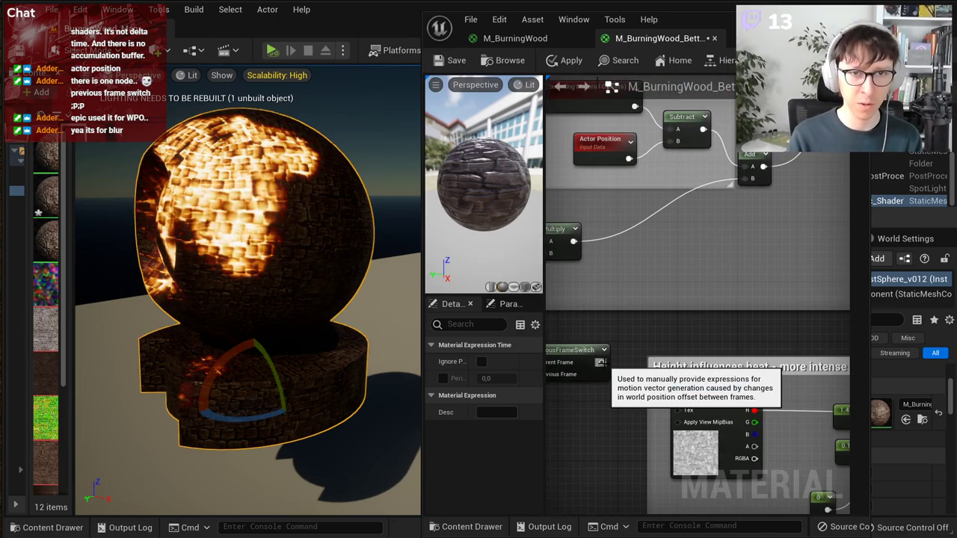
pyautogui.moveTo(602, 361); pyautogui.dragTo(648, 336)
pyautogui.click(618, 336)
pyautogui.scroll(-1, 609, 341)
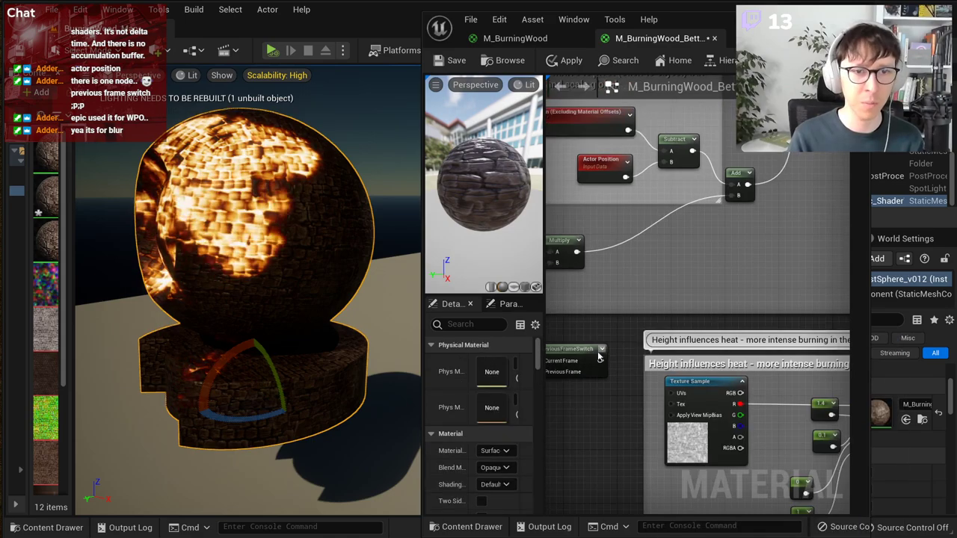
# Step: Delete the PreviousFrameSwitch node and the Actor Position node next to it
pyautogui.moveTo(583, 392); pyautogui.dragTo(672, 385, button='right')
pyautogui.moveTo(693, 396); pyautogui.dragTo(587, 351)
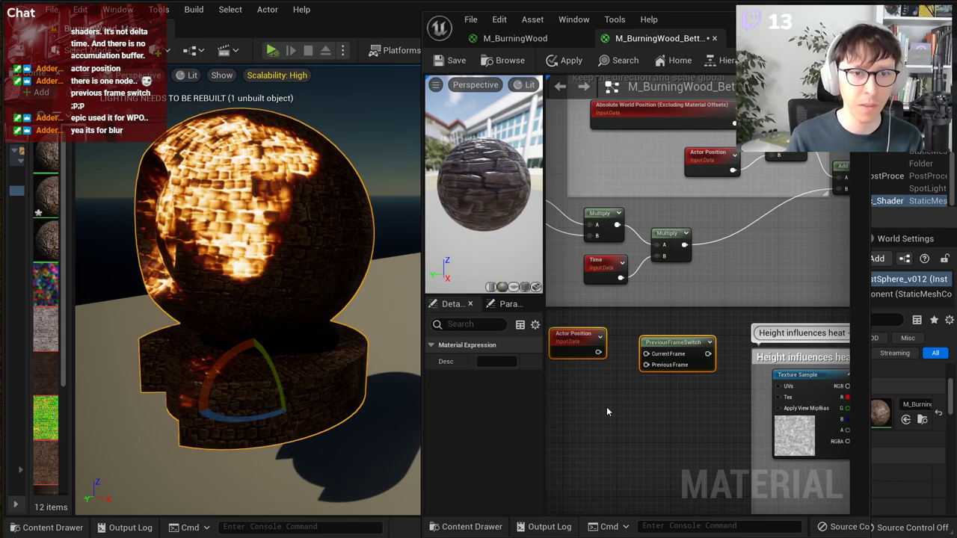
pyautogui.press('Delete')
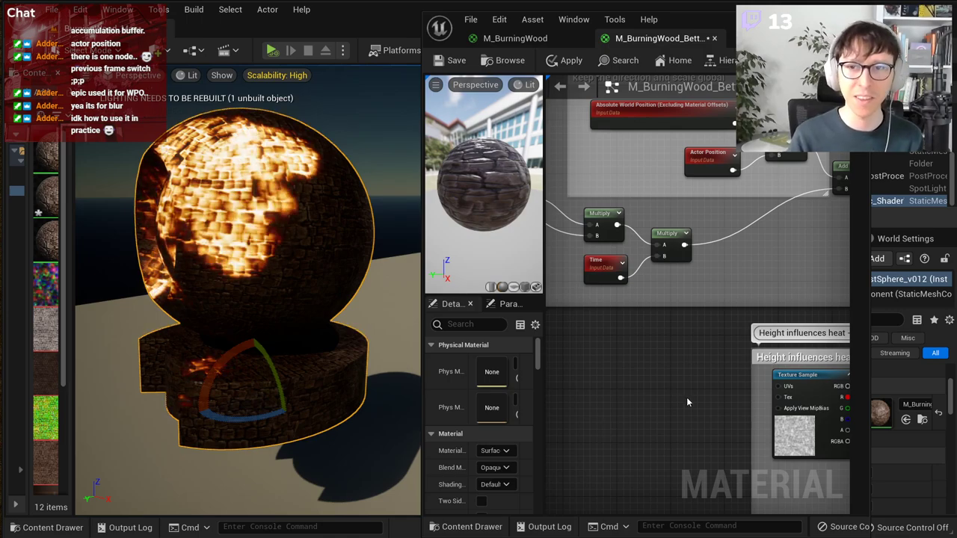
pyautogui.scroll(-3, 663, 396)
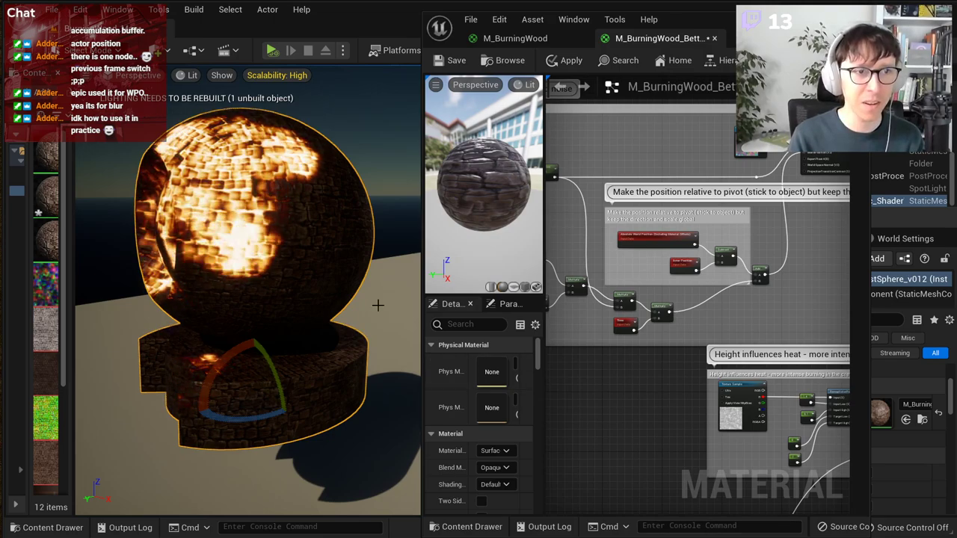
pyautogui.moveTo(359, 303)
pyautogui.mouseDown(button='right')
pyautogui.moveTo(390, 280)
pyautogui.moveTo(378, 283)
pyautogui.mouseUp(button='right')
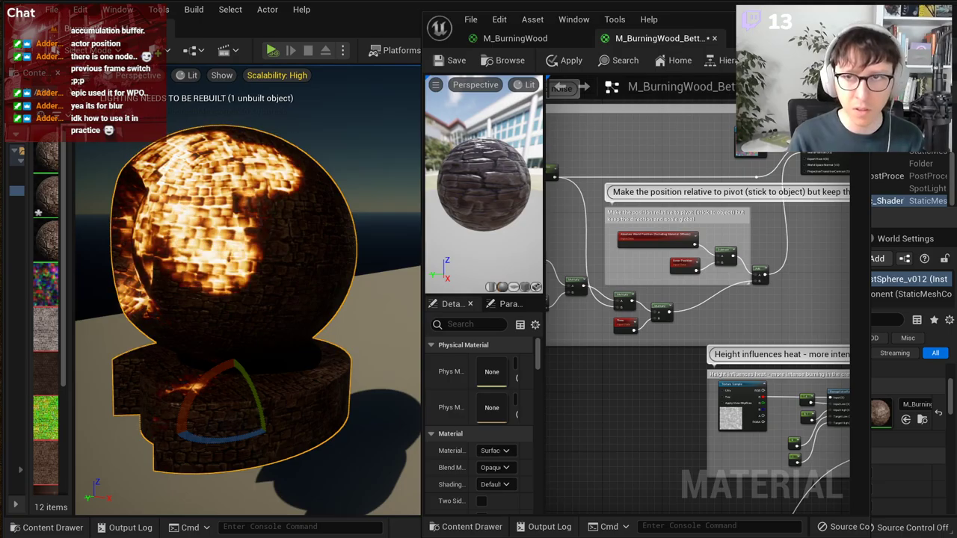
# Step: Switch to Discord, copy the Tech Art Aid server's invite link, and return to Unreal Engine
pyautogui.hotkey('alt', 'Tab')
pyautogui.hotkey('alt', 'Tab')
pyautogui.hotkey('alt', 'Tab')
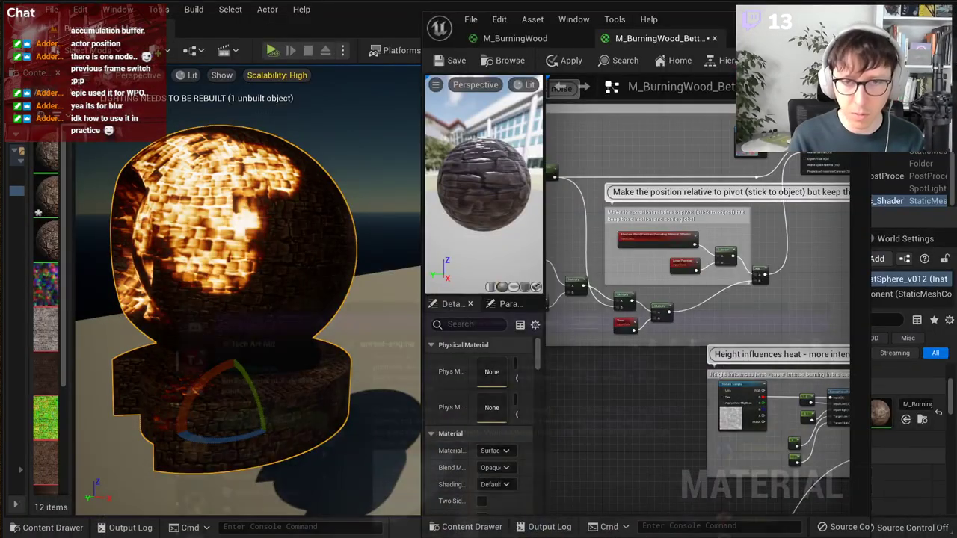
pyautogui.click(304, 135)
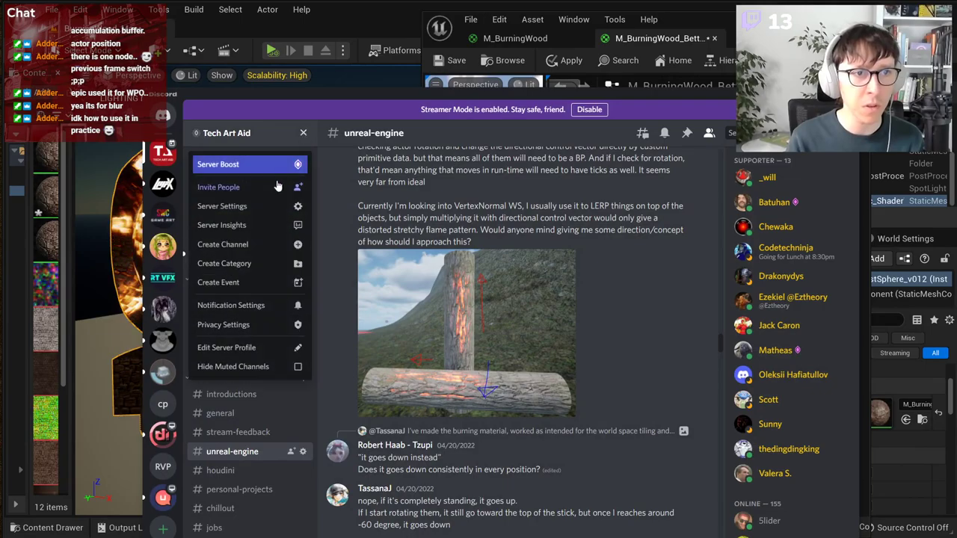
pyautogui.click(253, 190)
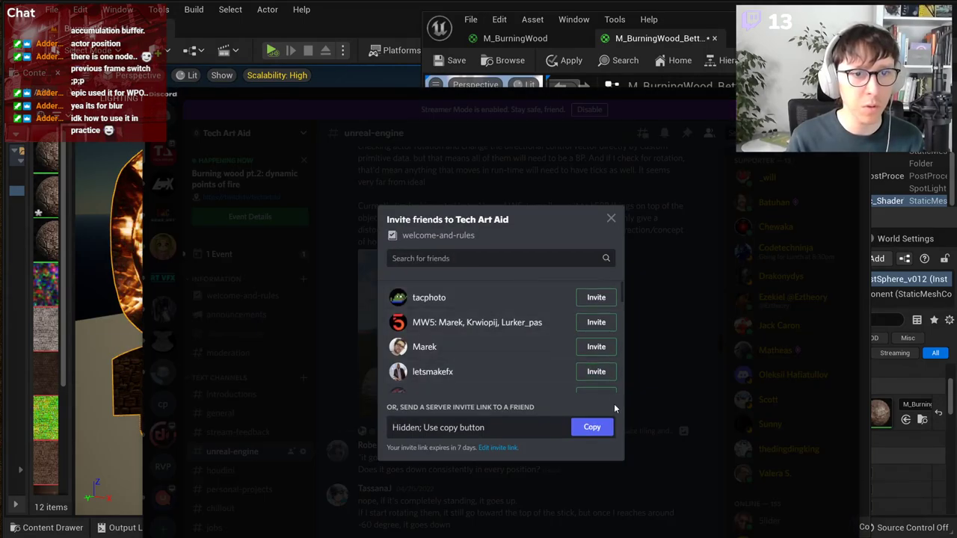
pyautogui.click(592, 427)
pyautogui.click(611, 219)
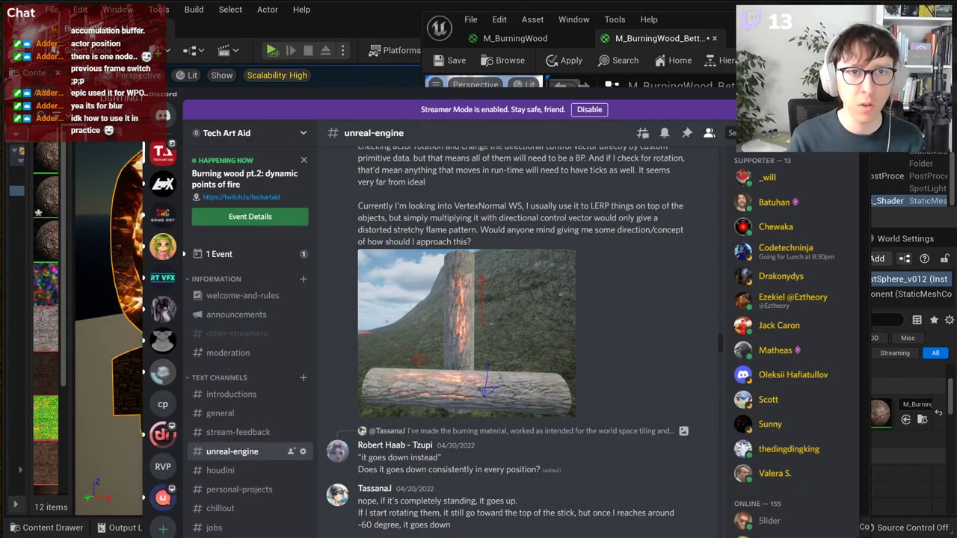
pyautogui.hotkey('alt', 'Tab')
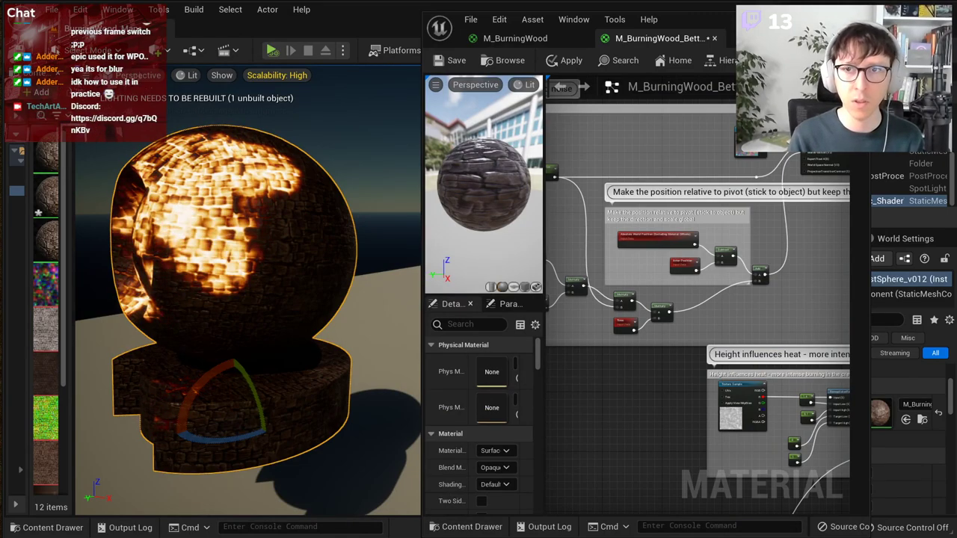
# Step: Examine the burning effect on the shader sphere in the level from several angles and distances
pyautogui.moveTo(386, 389)
pyautogui.mouseDown(button='right')
pyautogui.moveTo(399, 385)
pyautogui.moveTo(388, 392)
pyautogui.moveTo(411, 400)
pyautogui.mouseUp(button='right')
pyautogui.press('a')
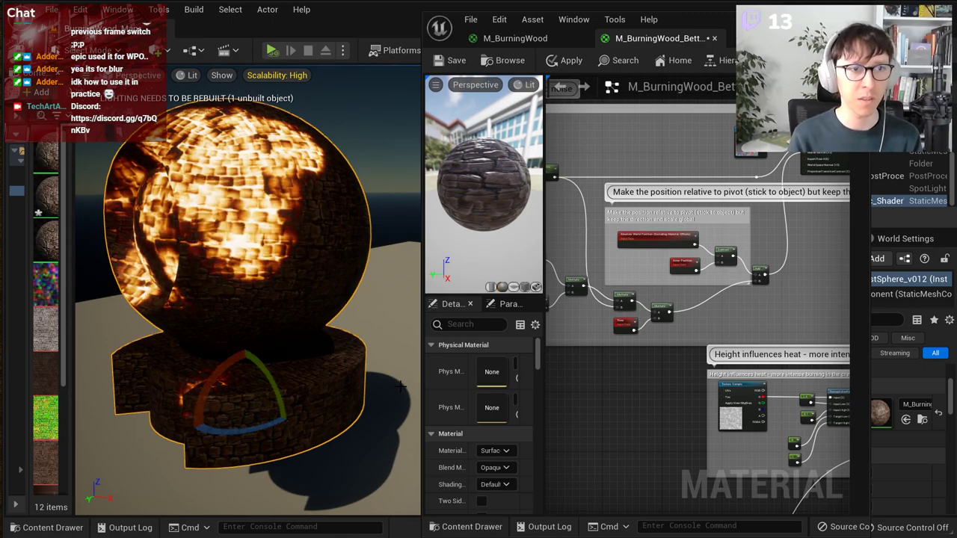
pyautogui.scroll(3, 399, 385)
pyautogui.scroll(-5, 400, 385)
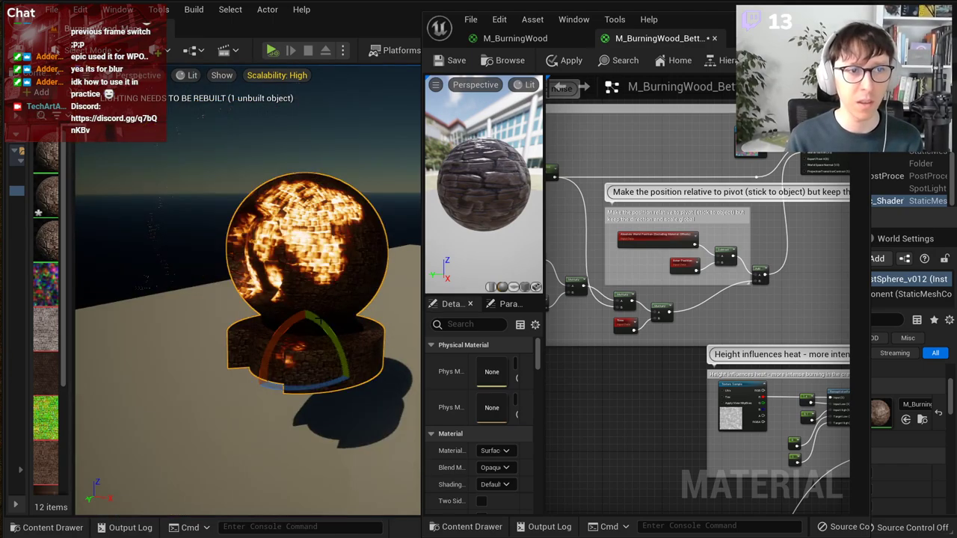
pyautogui.moveTo(320, 320); pyautogui.dragTo(385, 314, button='right')
pyautogui.press('w')
# Step: Review the material's commented groups, from heat-to-color conversion and the ash mask to reading heat intensity from painted data
pyautogui.scroll(-1, 644, 411)
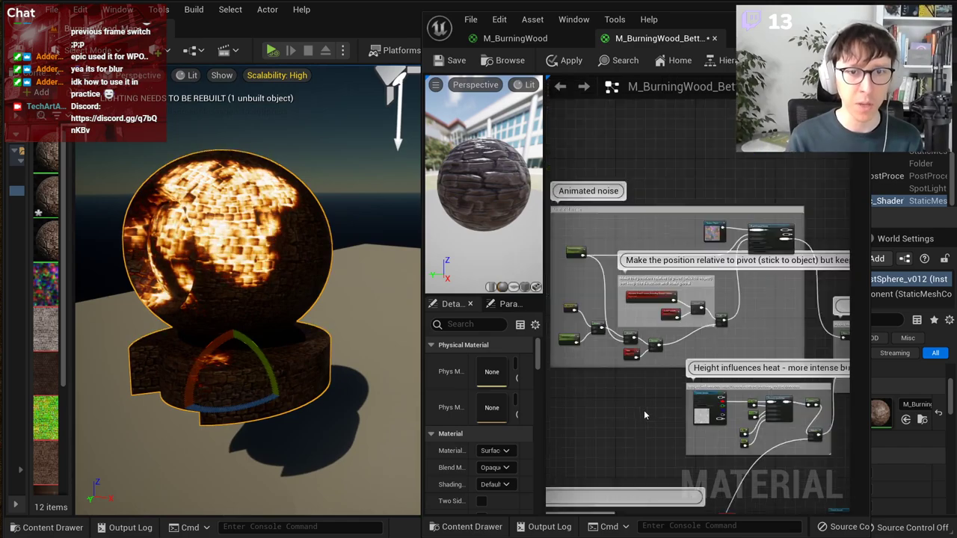
pyautogui.scroll(-1, 644, 411)
pyautogui.moveTo(807, 397); pyautogui.dragTo(663, 258, button='right')
pyautogui.scroll(2, 721, 334)
pyautogui.moveTo(759, 346); pyautogui.dragTo(714, 210, button='right')
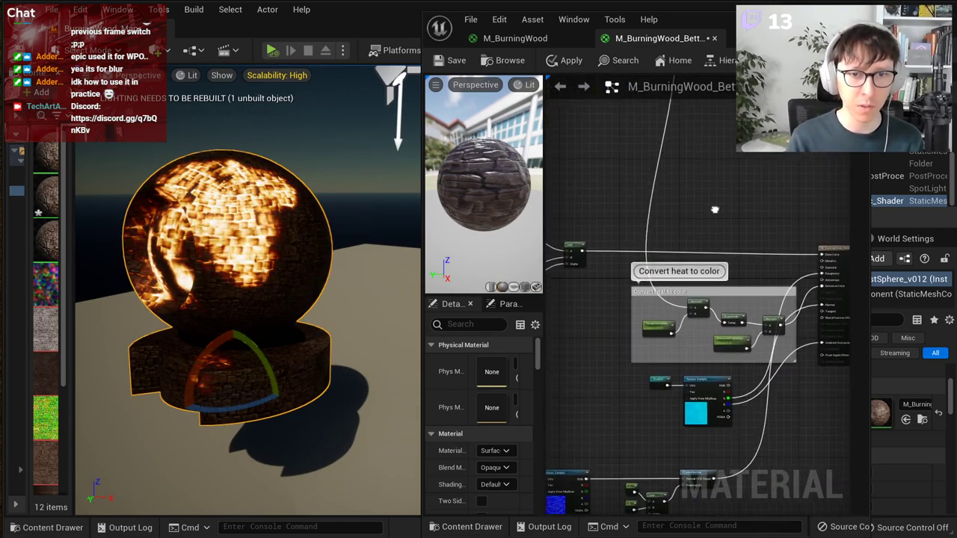
pyautogui.scroll(3, 735, 360)
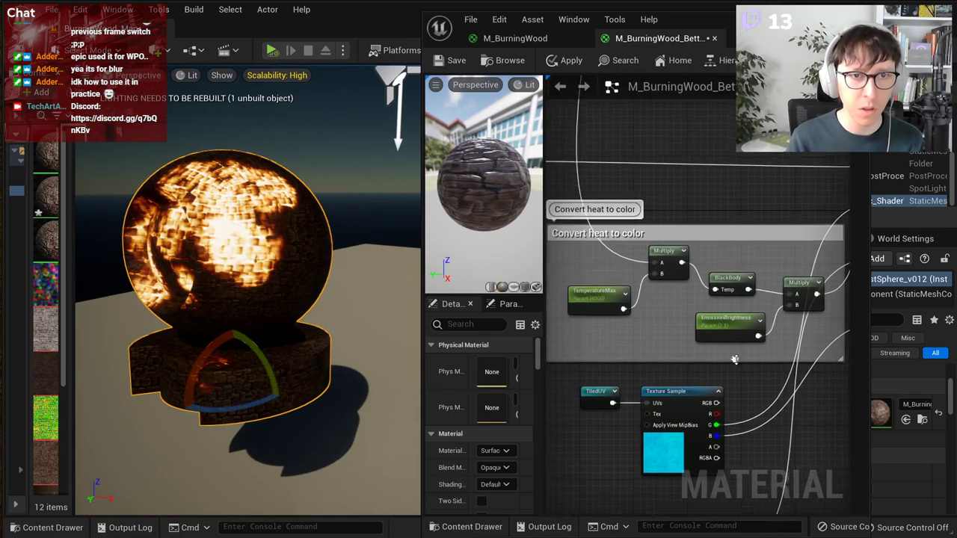
pyautogui.scroll(-3, 734, 359)
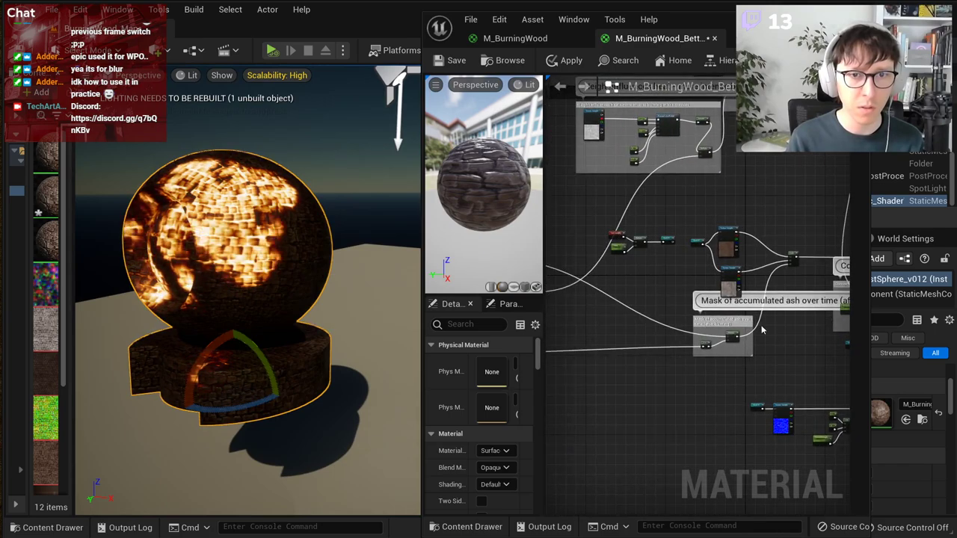
pyautogui.scroll(-2, 761, 330)
pyautogui.moveTo(658, 329); pyautogui.dragTo(797, 345, button='right')
pyautogui.scroll(2, 657, 248)
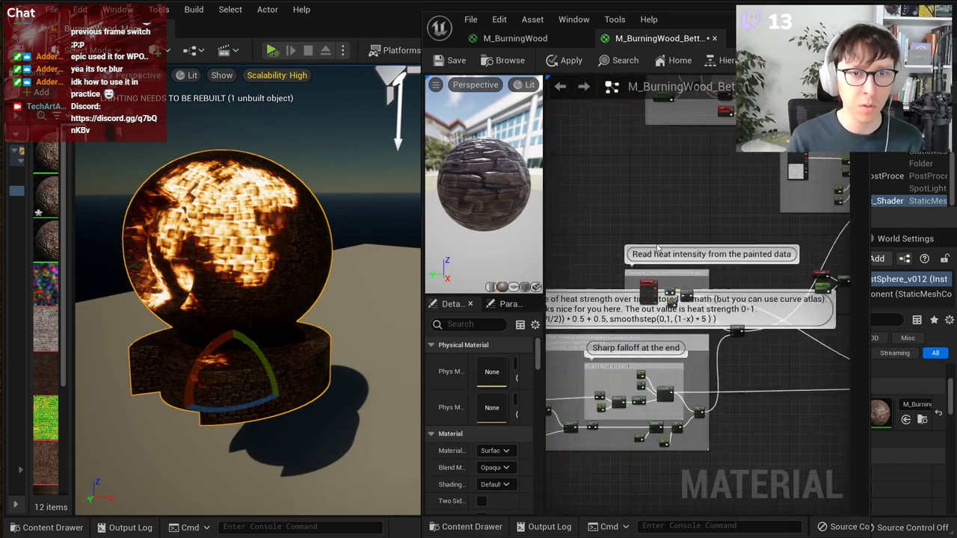
pyautogui.scroll(3, 657, 248)
pyautogui.scroll(2, 687, 302)
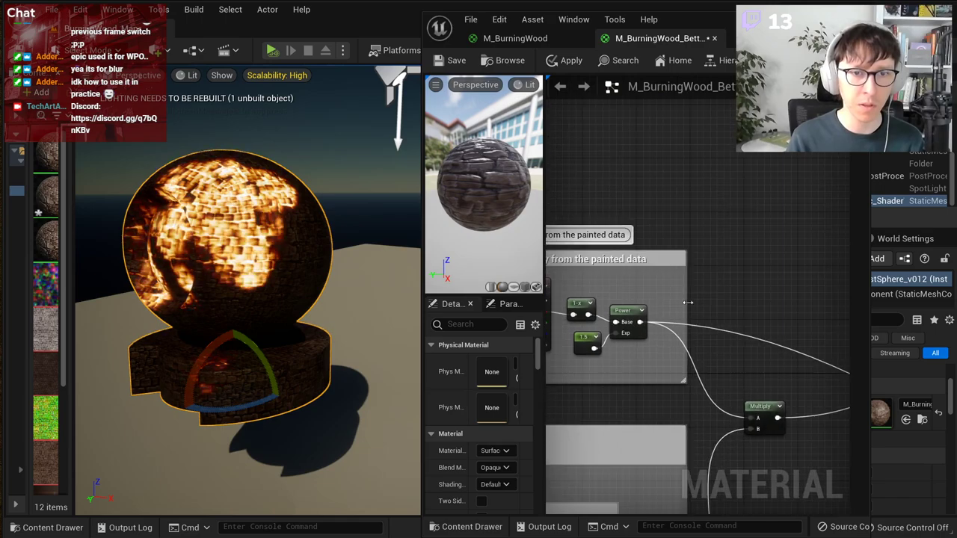
# Step: Replace the painted heat Power node's output connections with a new constant of 0, and apply the material
pyautogui.moveTo(715, 272); pyautogui.dragTo(791, 295, button='right')
pyautogui.press('1')
pyautogui.click(696, 214)
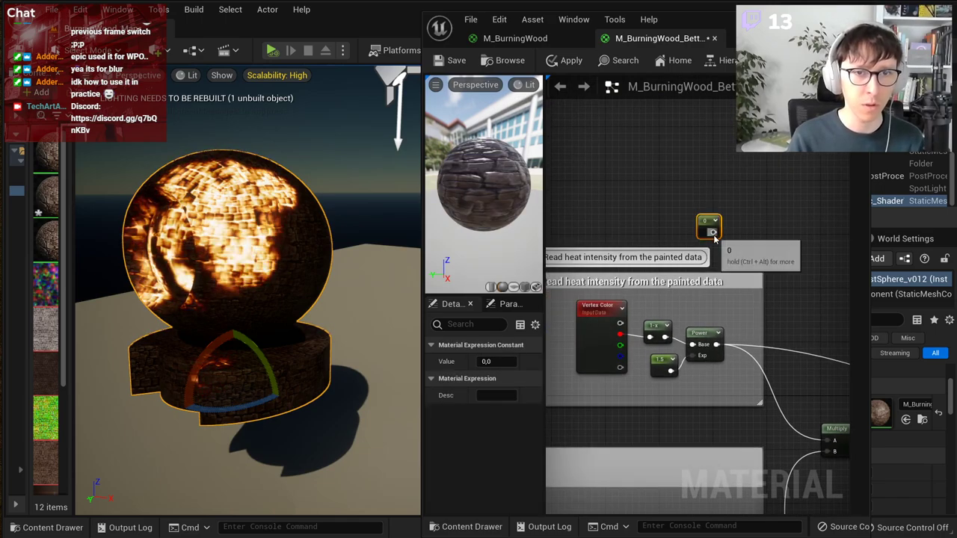
pyautogui.keyDown('ctrl'); pyautogui.moveTo(716, 345); pyautogui.dragTo(713, 231); pyautogui.keyUp('ctrl')
pyautogui.click(568, 61)
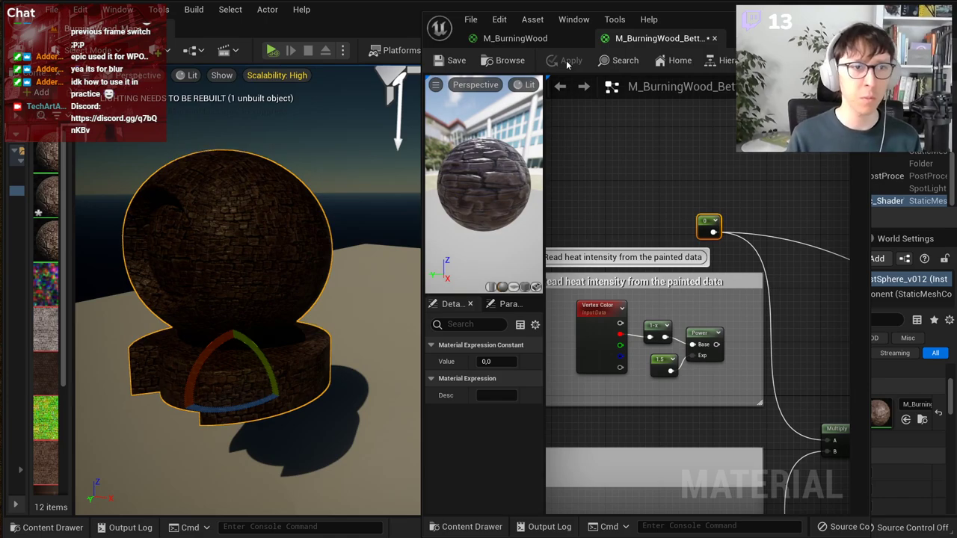
# Step: Bring the level into full view without the material editor window and enlarge the Outliner's actor list
pyautogui.moveTo(395, 198); pyautogui.dragTo(398, 197, button='right')
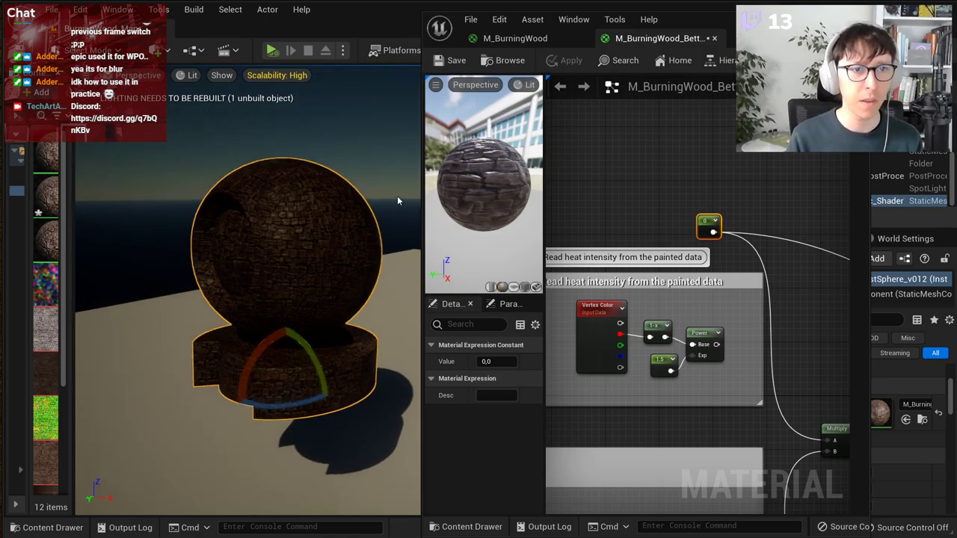
pyautogui.click(399, 197)
pyautogui.click(803, 21)
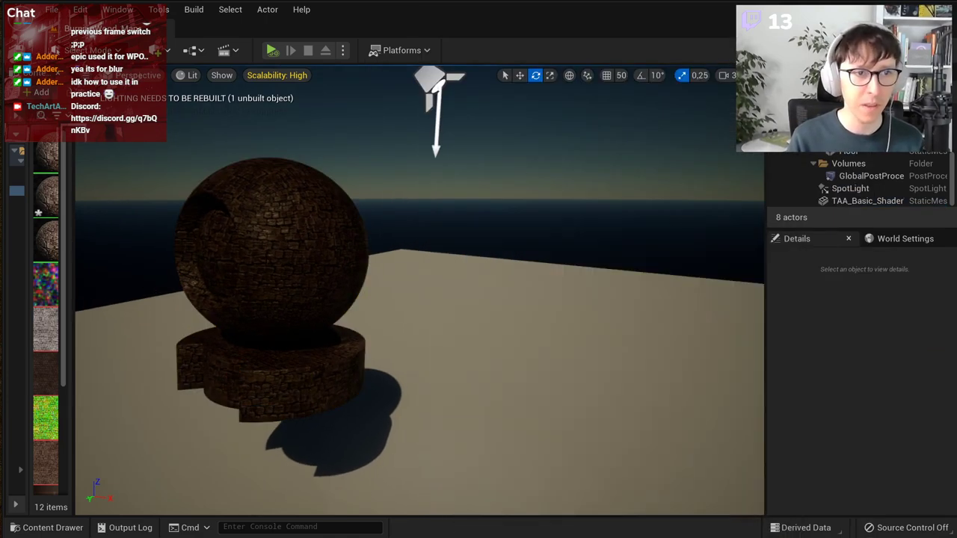
pyautogui.moveTo(828, 228); pyautogui.dragTo(828, 293)
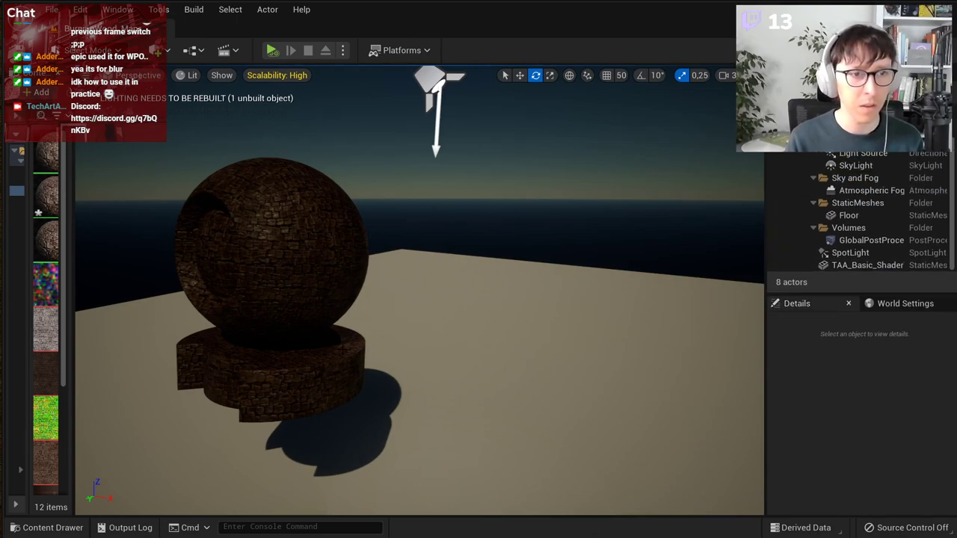
# Step: Move the shader sphere to another spot on the floor and rotate it
pyautogui.moveTo(419, 290); pyautogui.dragTo(355, 293, button='right')
pyautogui.click(383, 299)
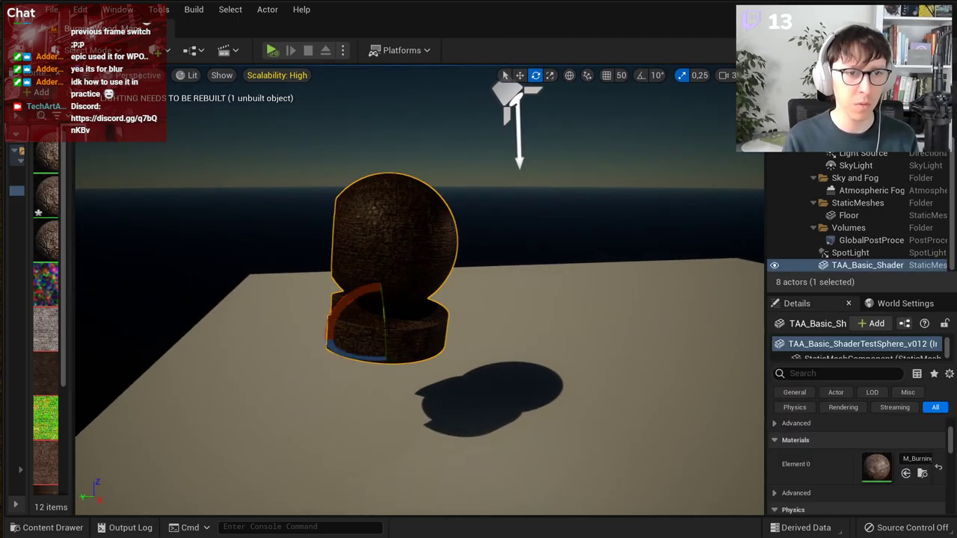
pyautogui.press('w')
pyautogui.moveTo(382, 309); pyautogui.dragTo(399, 417)
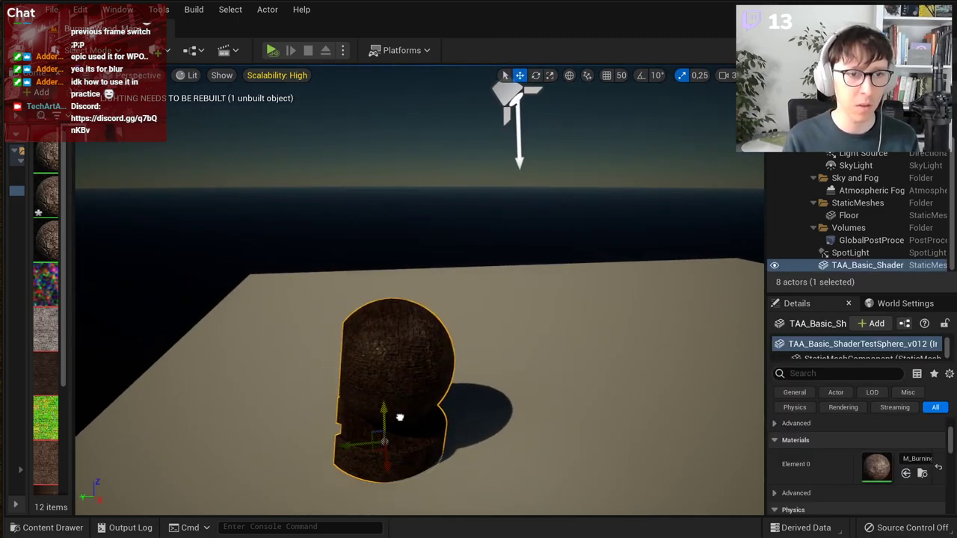
pyautogui.moveTo(399, 416); pyautogui.dragTo(497, 463, button='right')
pyautogui.press('e')
pyautogui.moveTo(354, 366); pyautogui.dragTo(374, 342)
pyautogui.moveTo(373, 343); pyautogui.dragTo(374, 303, button='right')
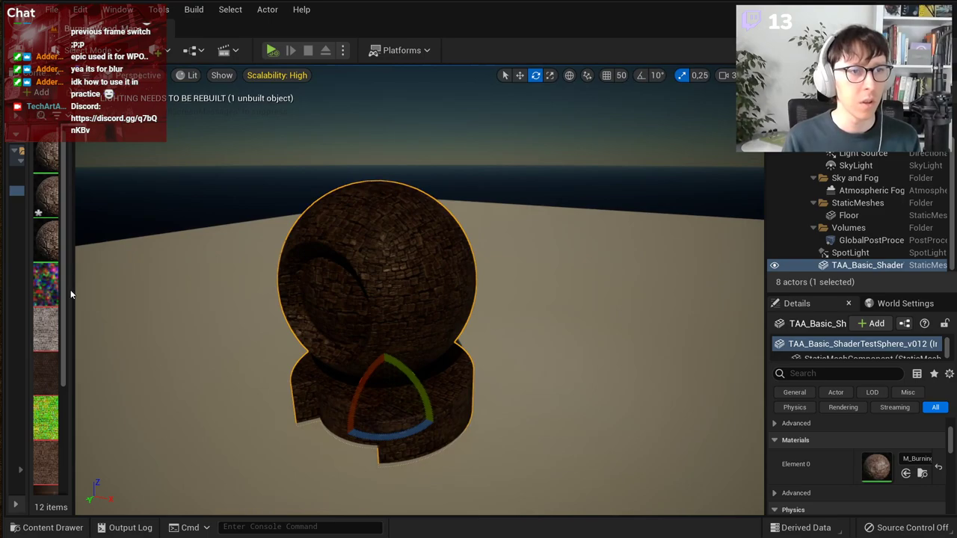
# Step: Widen the Content Browser and check the shader sphere actor's options, including replacing it with another actor
pyautogui.moveTo(73, 293); pyautogui.dragTo(139, 293)
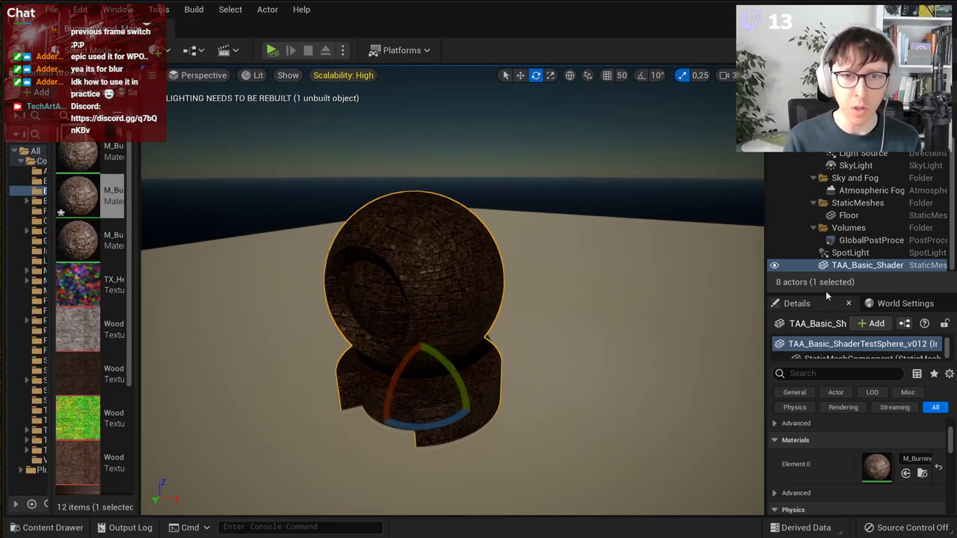
pyautogui.moveTo(826, 295)
pyautogui.mouseDown()
pyautogui.moveTo(826, 271)
pyautogui.moveTo(828, 294)
pyautogui.mouseUp()
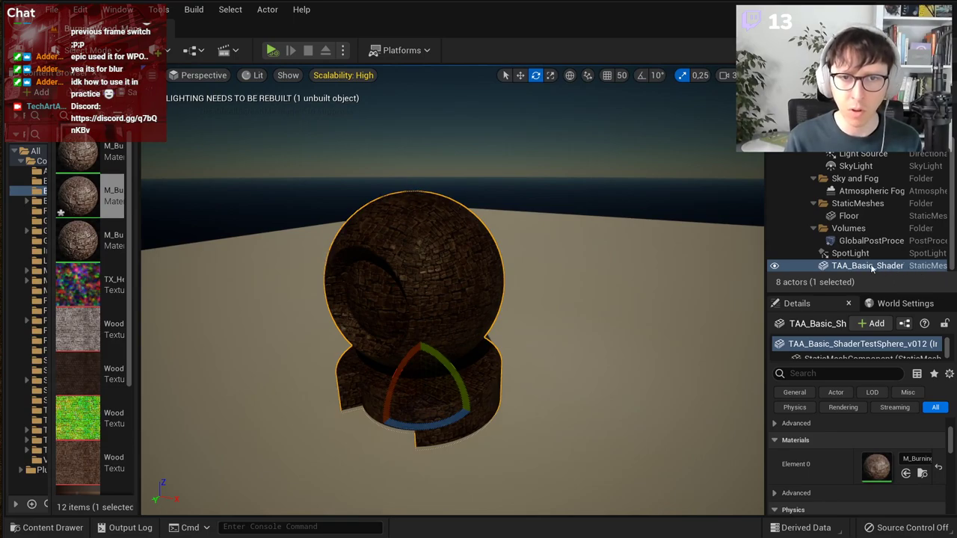
pyautogui.rightClick(340, 274)
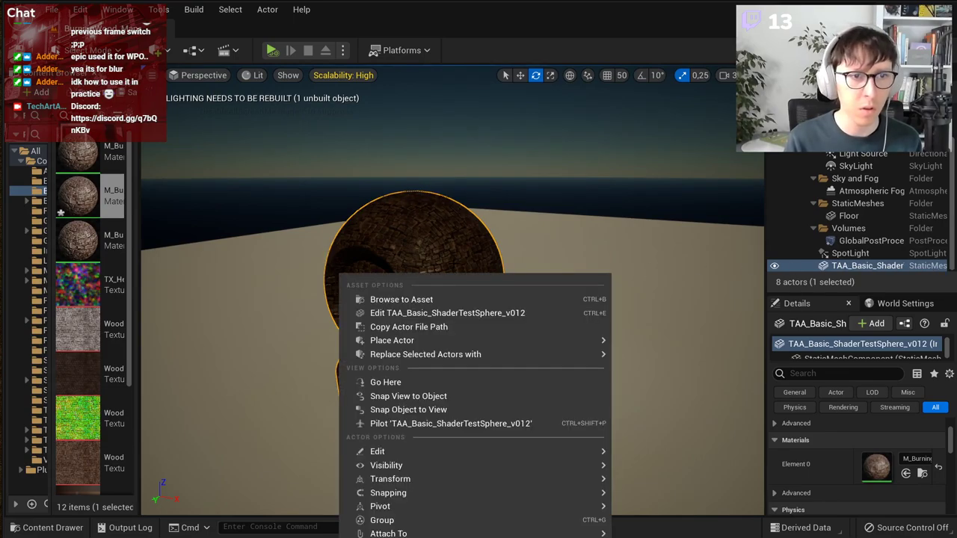
pyautogui.moveTo(457, 356)
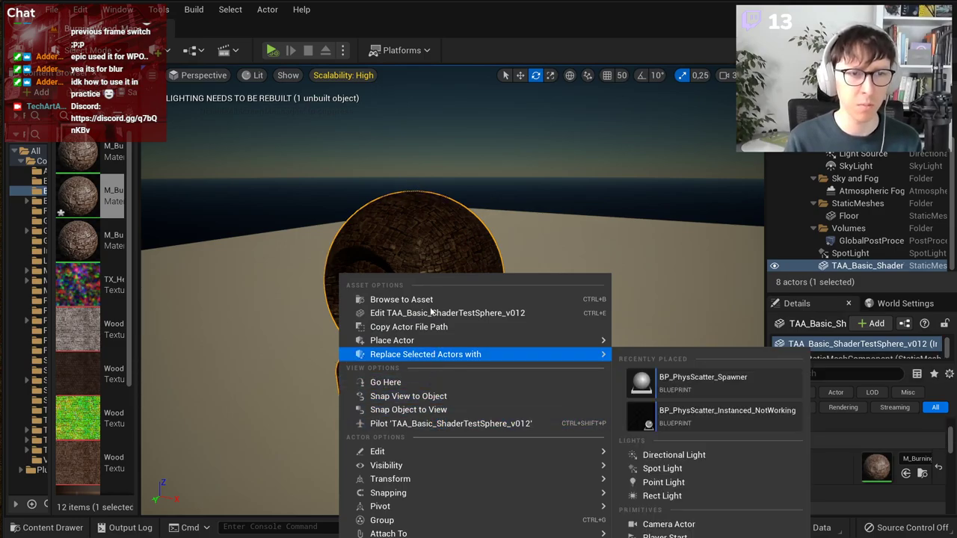
pyautogui.moveTo(673, 308); pyautogui.dragTo(687, 308, button='right')
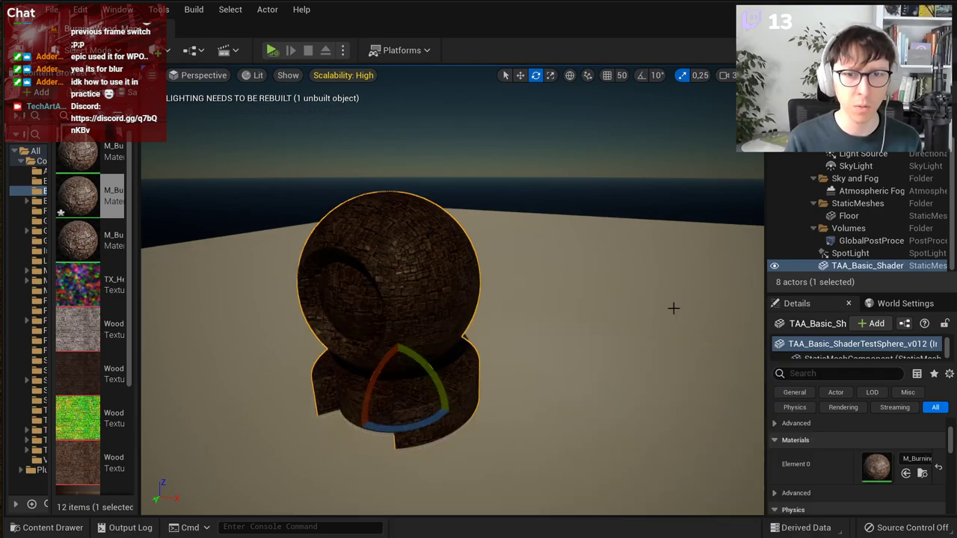
# Step: Set up a Blueprint from the selected shader sphere using Harvest Components with Actor as the parent class
pyautogui.click(905, 324)
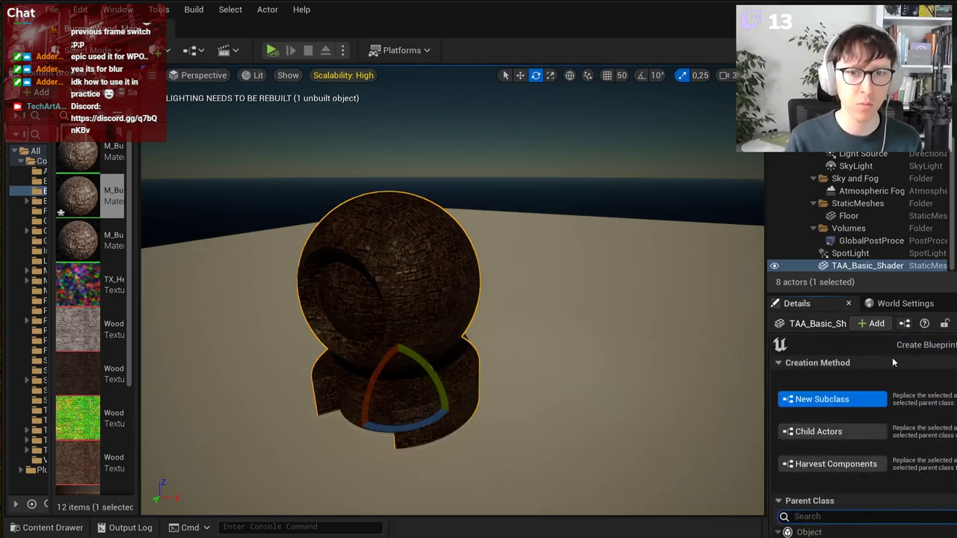
pyautogui.moveTo(633, 331); pyautogui.dragTo(472, 314)
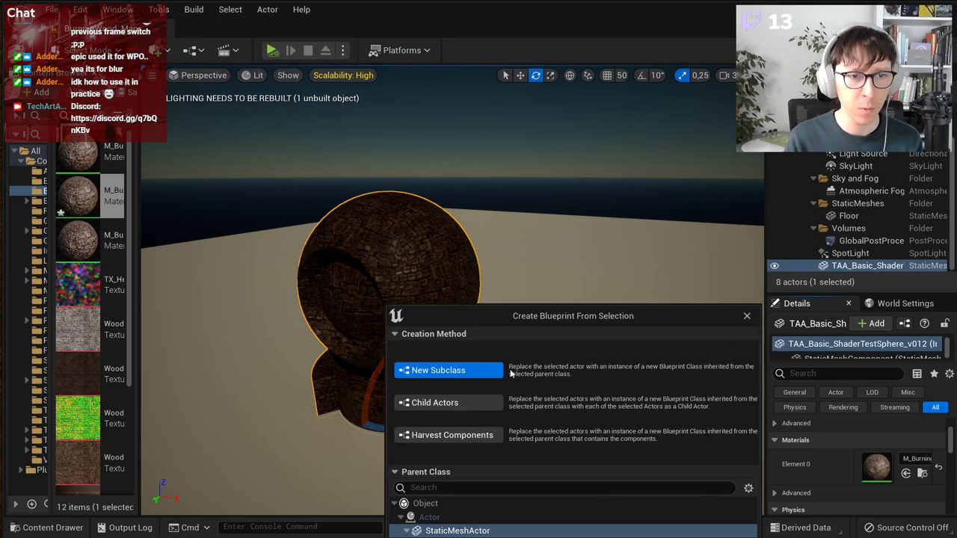
pyautogui.click(493, 437)
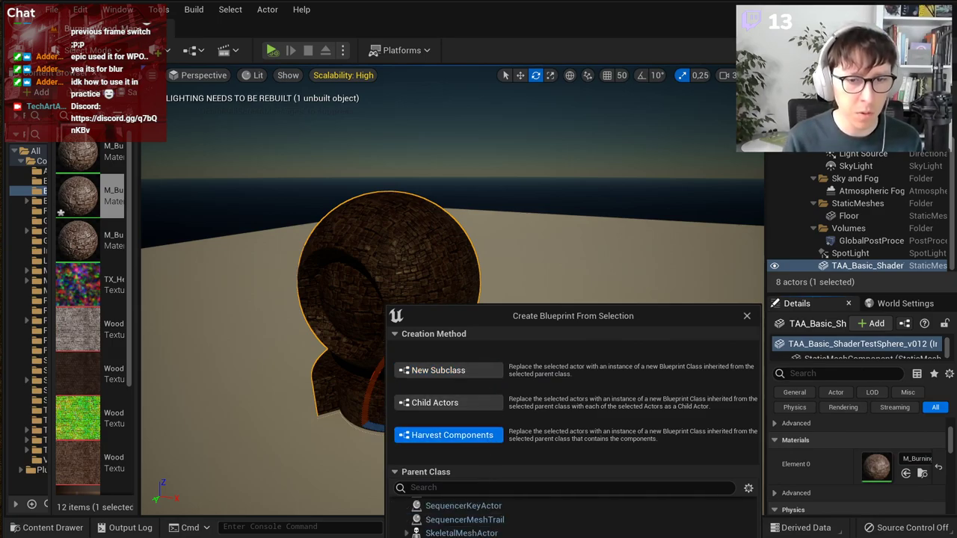
pyautogui.click(442, 520)
pyautogui.click(401, 518)
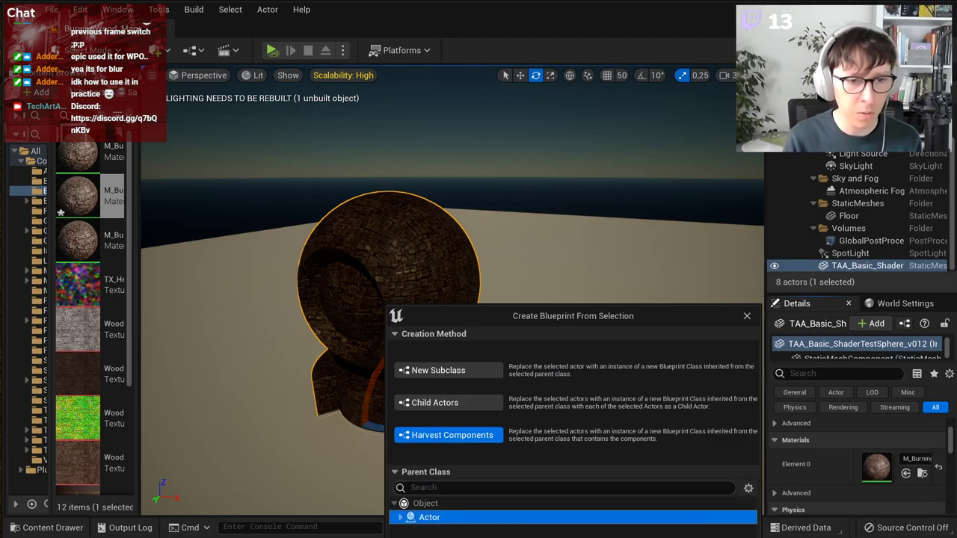
pyautogui.moveTo(595, 309); pyautogui.dragTo(665, 66)
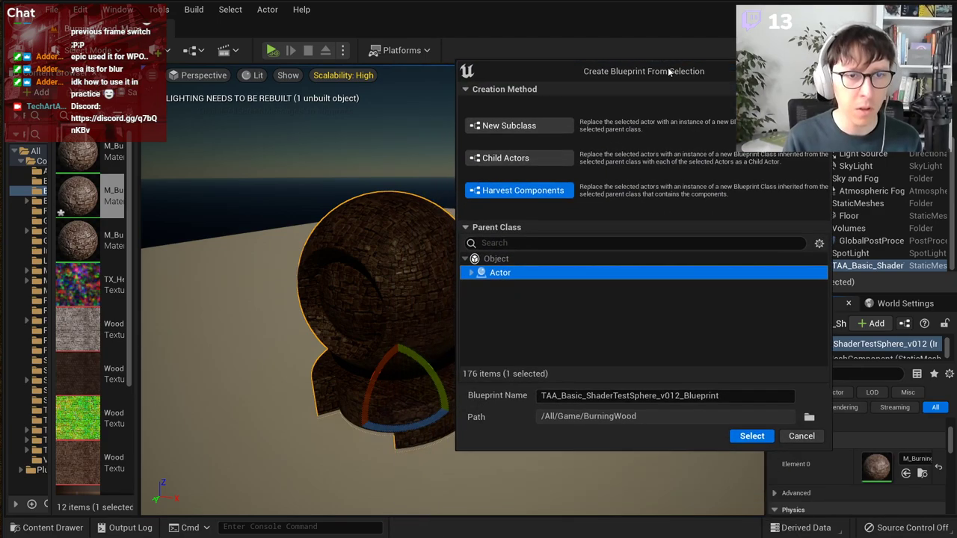
# Step: Name the Blueprint BP_BurningAsset and create it in the BurningWood folder
pyautogui.click(720, 416)
pyautogui.moveTo(720, 397); pyautogui.dragTo(386, 382)
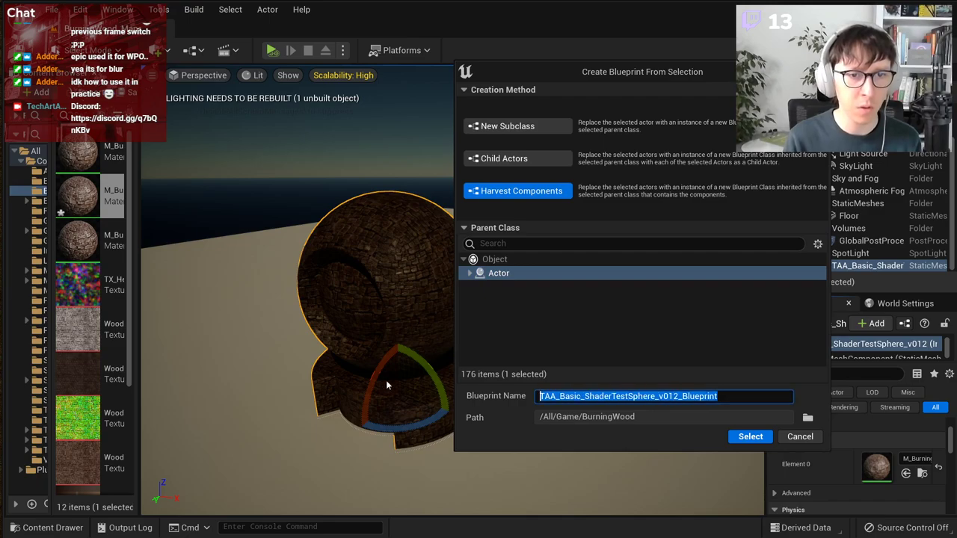
pyautogui.write('BP_B')
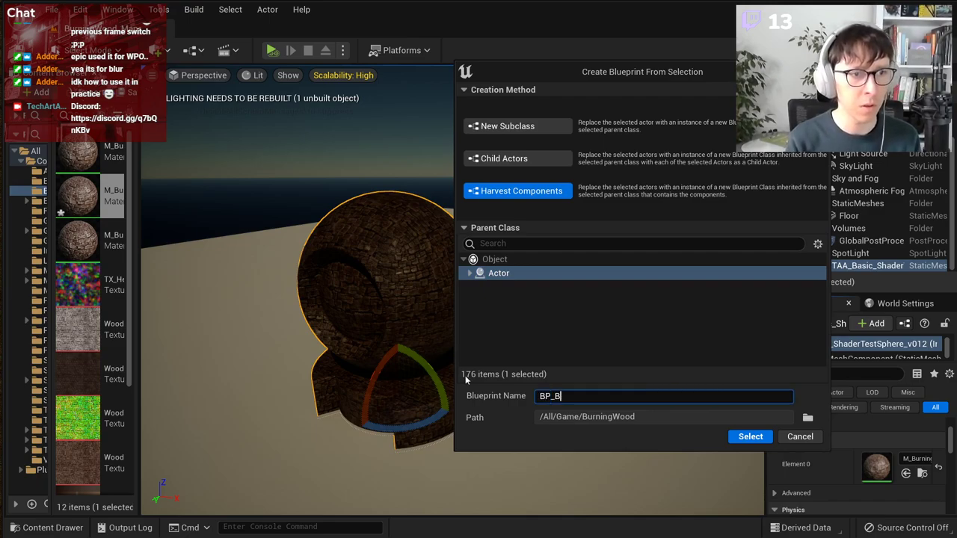
pyautogui.write('urningAsset')
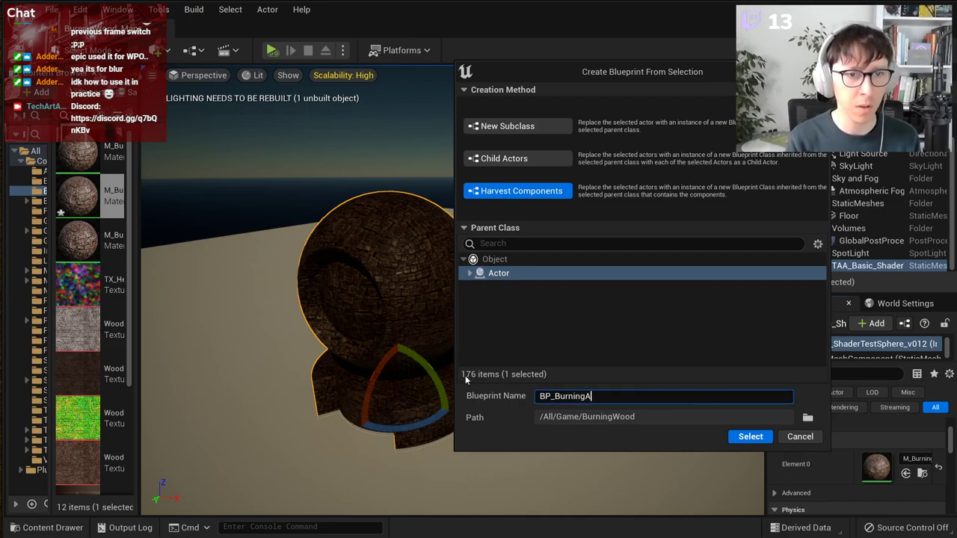
pyautogui.click(750, 436)
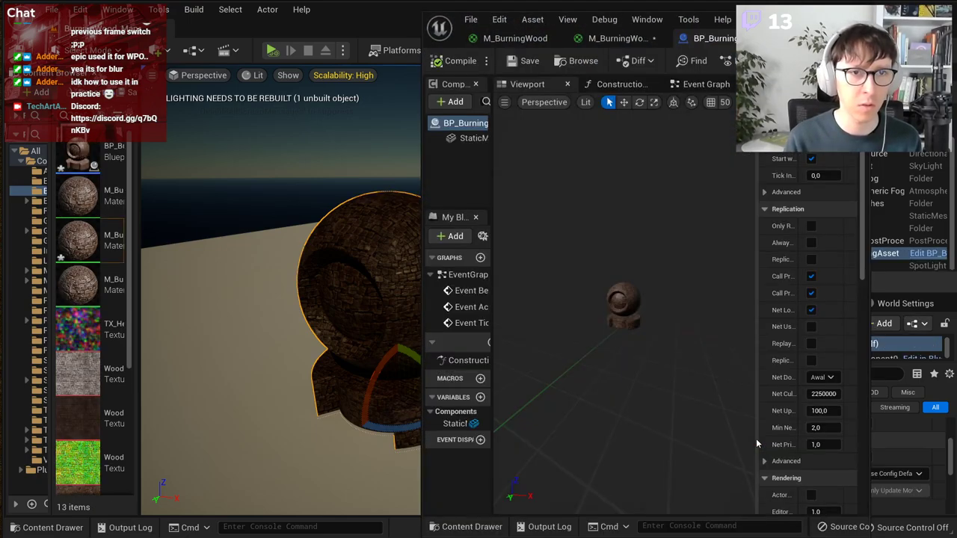
# Step: Widen the Blueprint editor window, compile BP_BurningAsset, and frame its mesh in the preview
pyautogui.press('f')
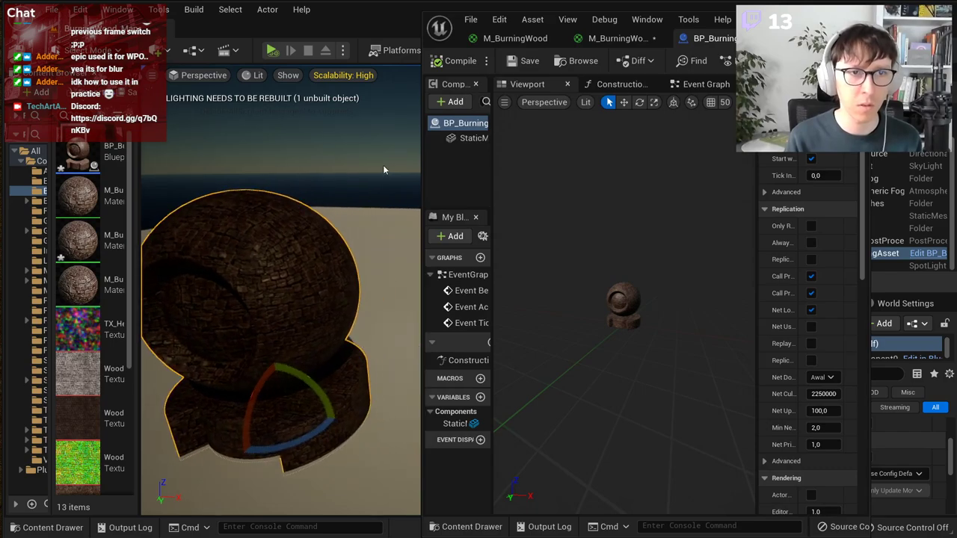
pyautogui.moveTo(420, 167); pyautogui.dragTo(339, 160)
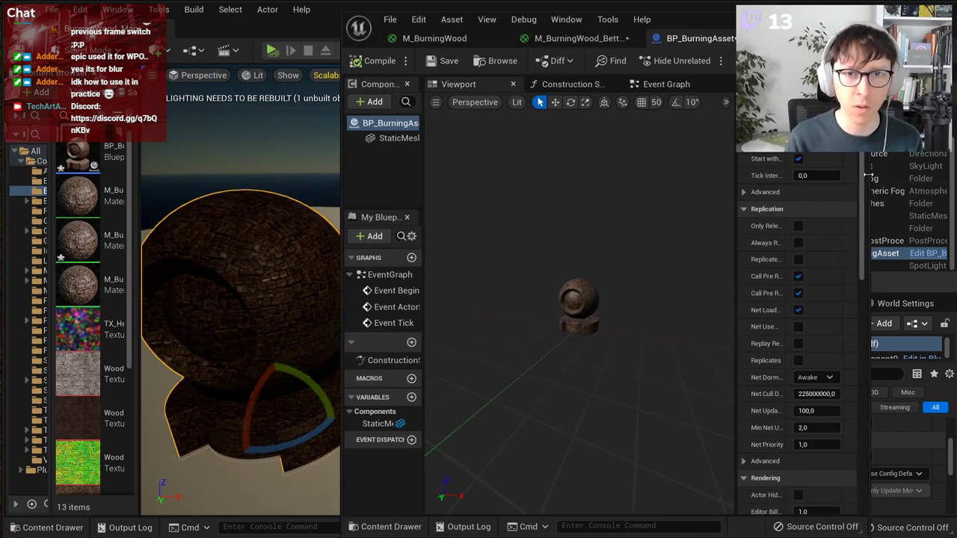
pyautogui.moveTo(863, 162); pyautogui.dragTo(943, 161)
pyautogui.moveTo(691, 23); pyautogui.dragTo(676, 17)
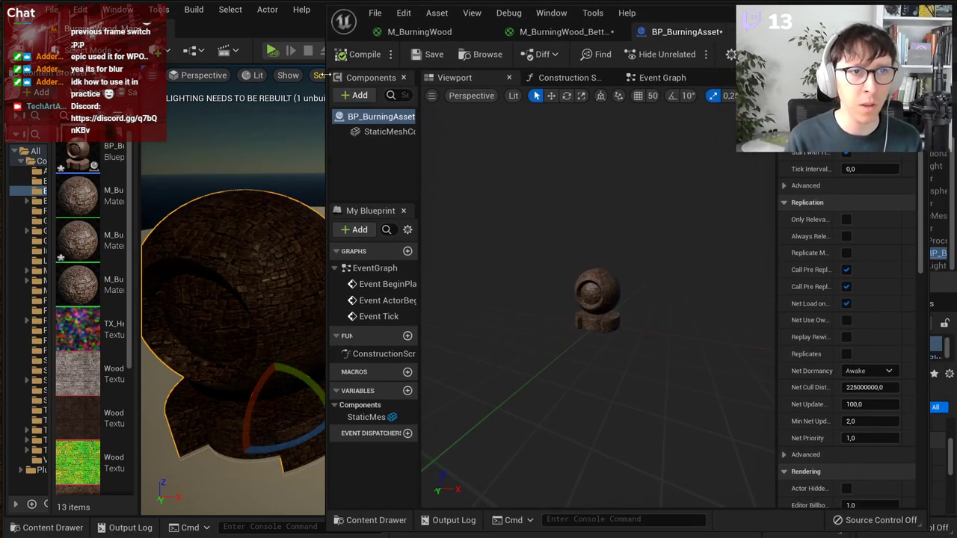
pyautogui.click(365, 57)
pyautogui.click(626, 292)
pyautogui.press('f')
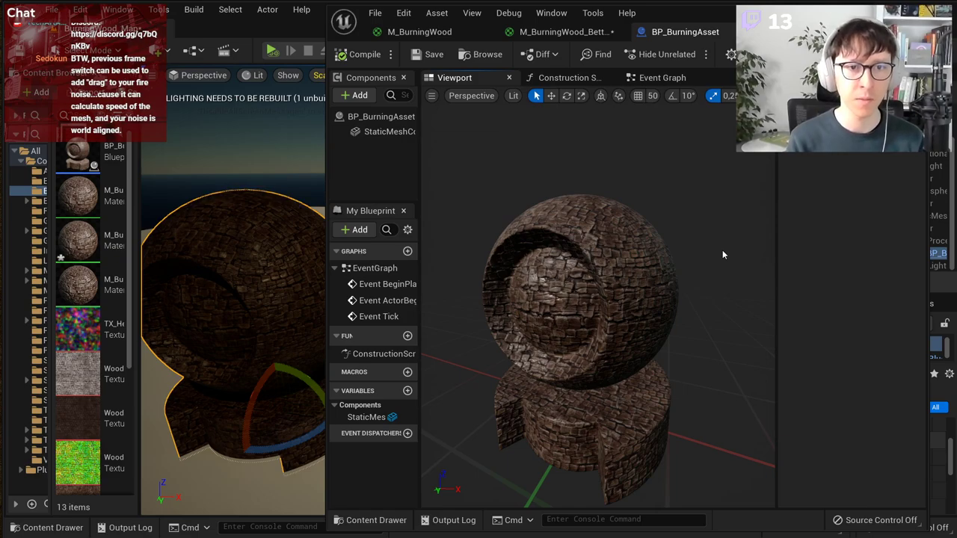
# Step: In the Construction Script, add a static mesh component reference and a Get Material node that targets it
pyautogui.click(569, 78)
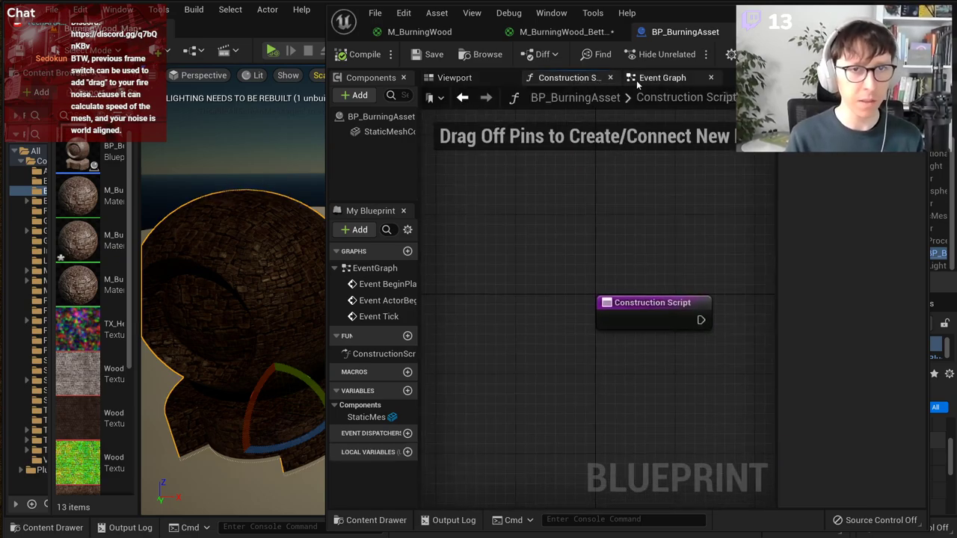
pyautogui.click(637, 83)
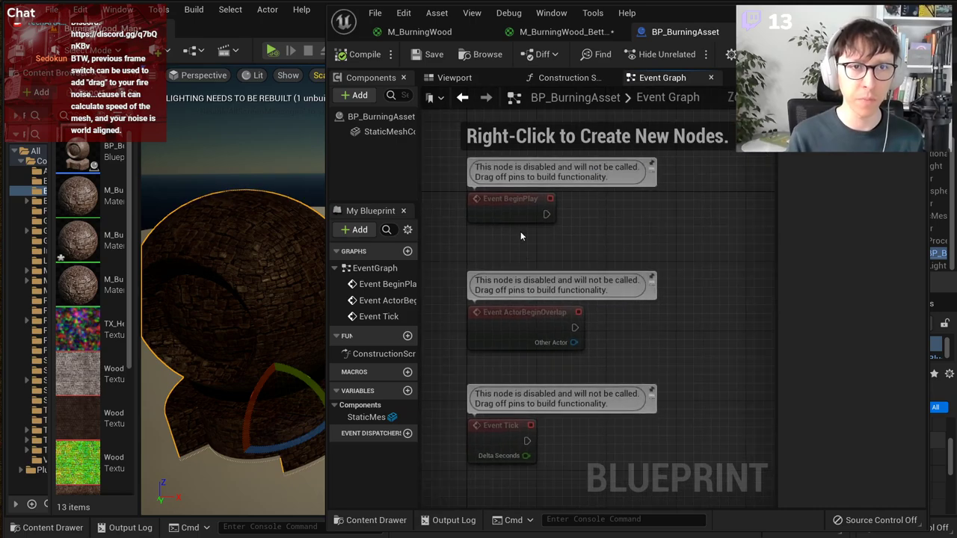
pyautogui.click(569, 78)
pyautogui.moveTo(385, 132); pyautogui.dragTo(531, 240)
pyautogui.moveTo(614, 269); pyautogui.dragTo(570, 259, button='right')
pyautogui.moveTo(591, 248); pyautogui.dragTo(637, 305)
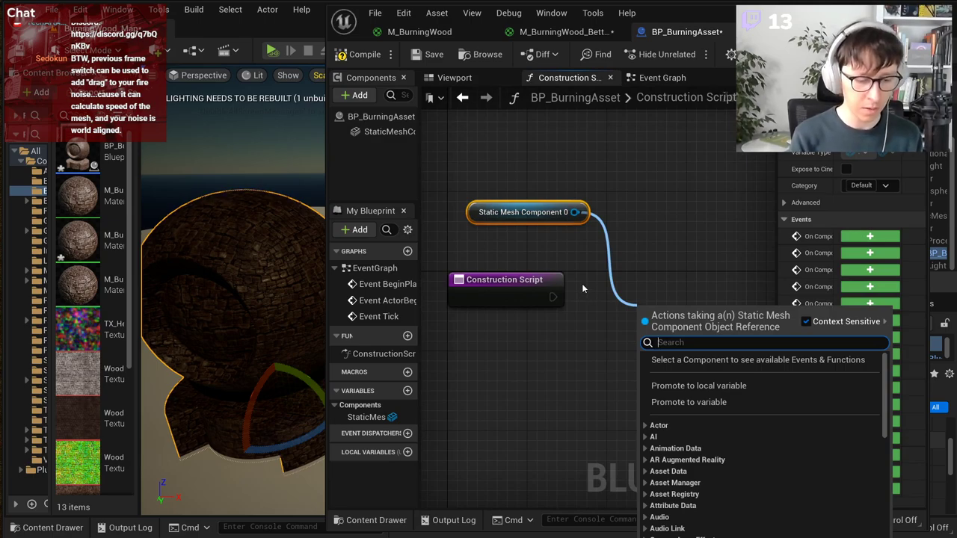
pyautogui.write('get mat')
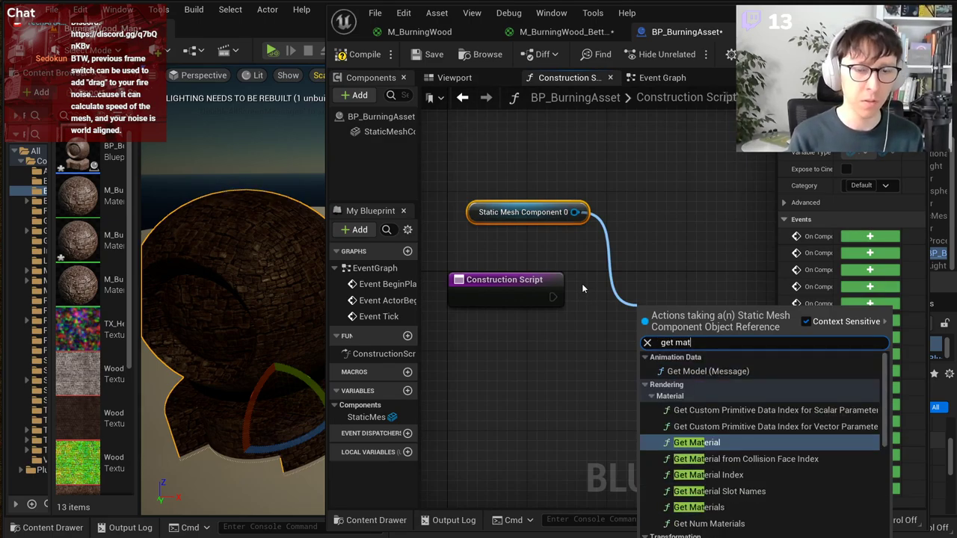
pyautogui.press('Return')
pyautogui.moveTo(698, 341); pyautogui.dragTo(556, 357, button='right')
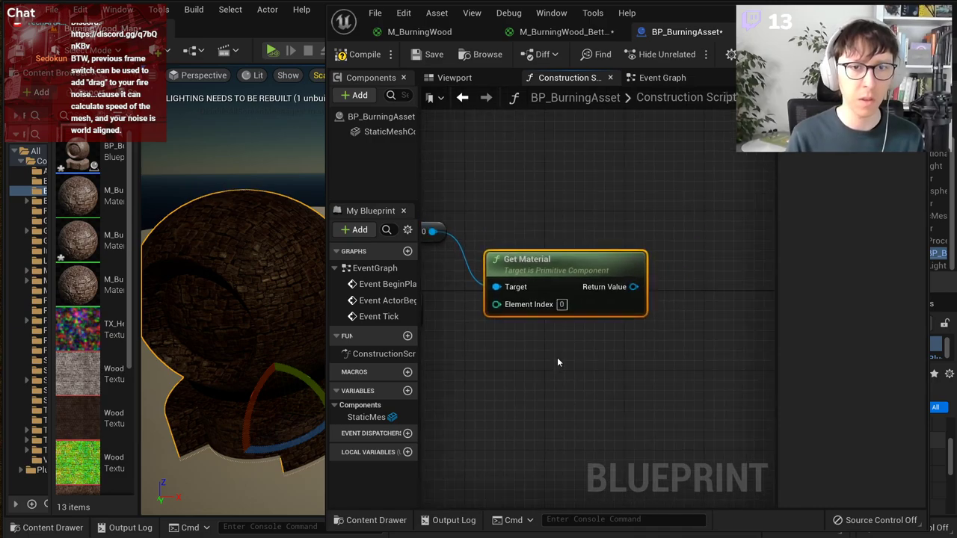
# Step: Add a Create Dynamic Material Instance node with Get Material's return value as its source material
pyautogui.scroll(-1, 556, 357)
pyautogui.moveTo(591, 297); pyautogui.dragTo(668, 299)
pyautogui.write('create')
pyautogui.press('Return')
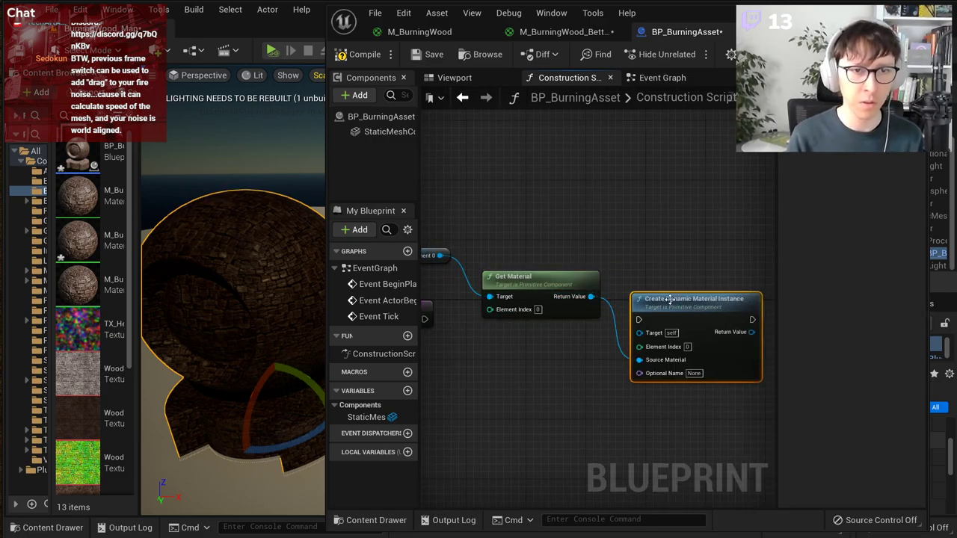
# Step: Add a Set Material node targeting the static mesh component and feed it the Create Dynamic Material Instance node's execution and return value
pyautogui.moveTo(593, 404); pyautogui.dragTo(610, 357, button='right')
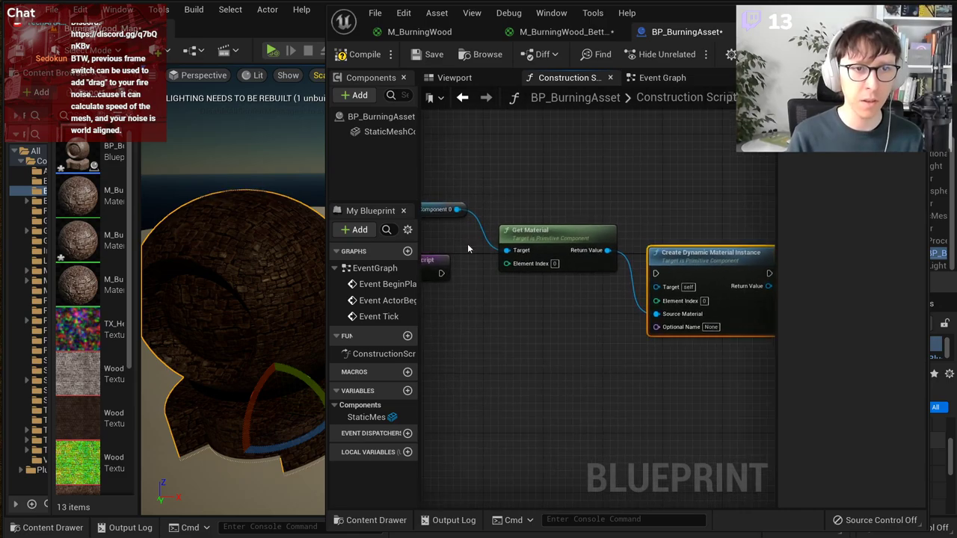
pyautogui.moveTo(457, 209); pyautogui.dragTo(517, 395)
pyautogui.write('set mat')
pyautogui.press('Return')
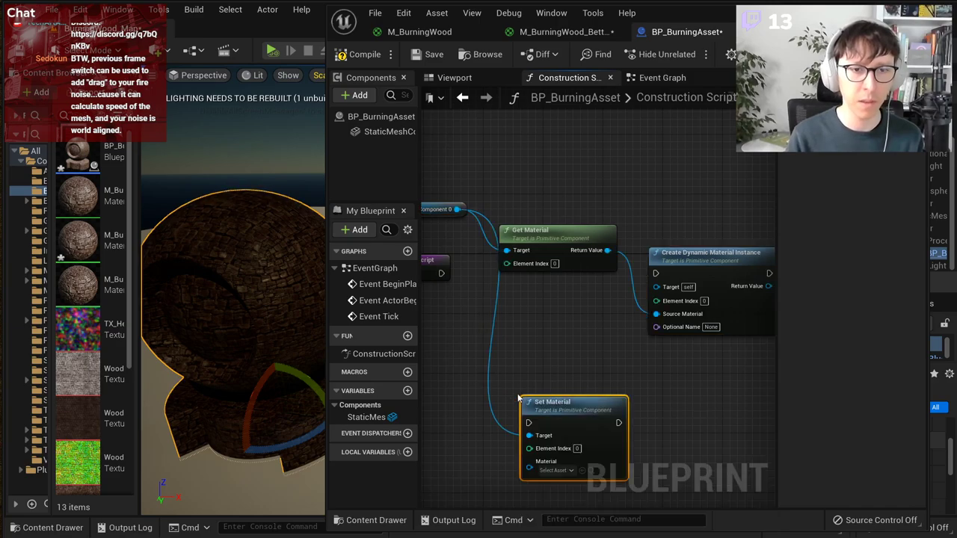
pyautogui.moveTo(517, 394); pyautogui.dragTo(488, 383, button='right')
pyautogui.moveTo(740, 262); pyautogui.dragTo(553, 369)
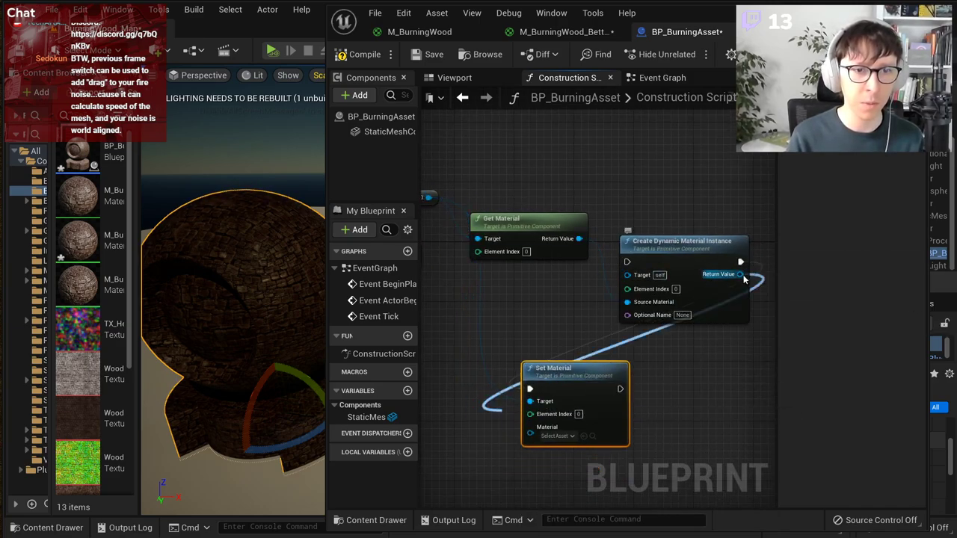
pyautogui.moveTo(740, 275); pyautogui.dragTo(530, 427)
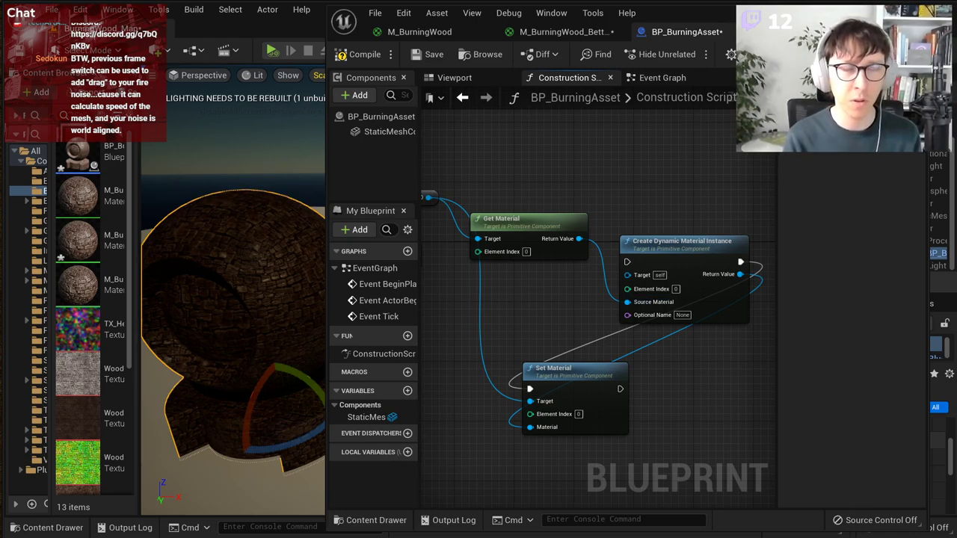
pyautogui.moveTo(565, 366); pyautogui.dragTo(577, 366)
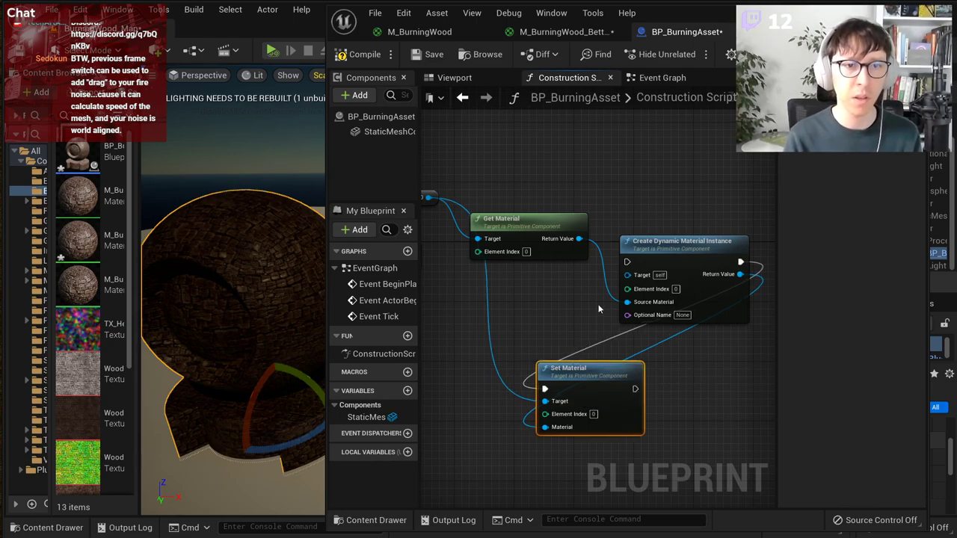
pyautogui.moveTo(594, 305); pyautogui.dragTo(613, 319, button='right')
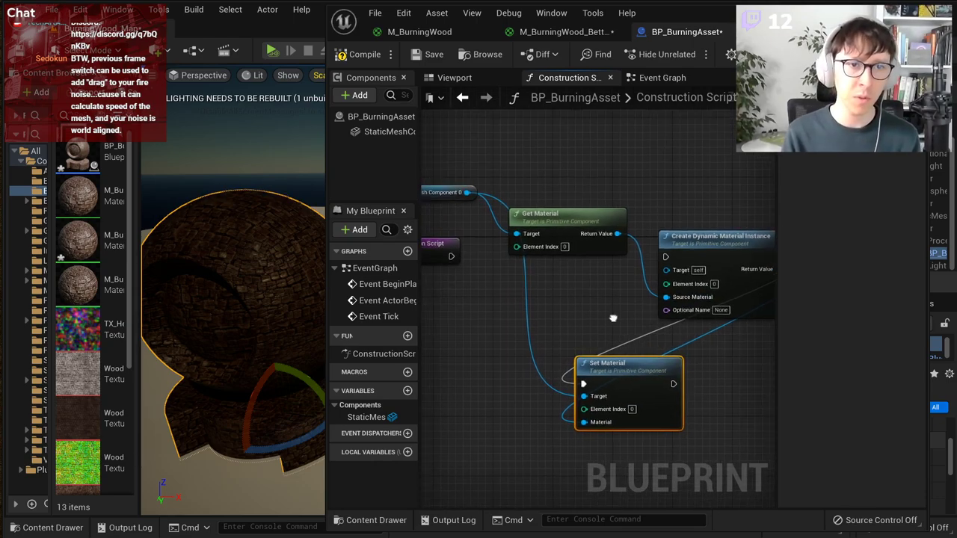
# Step: Duplicate the BP_BurningAsset sphere in the level, placing the copy beside the original and rotating it about its vertical axis
pyautogui.click(569, 227)
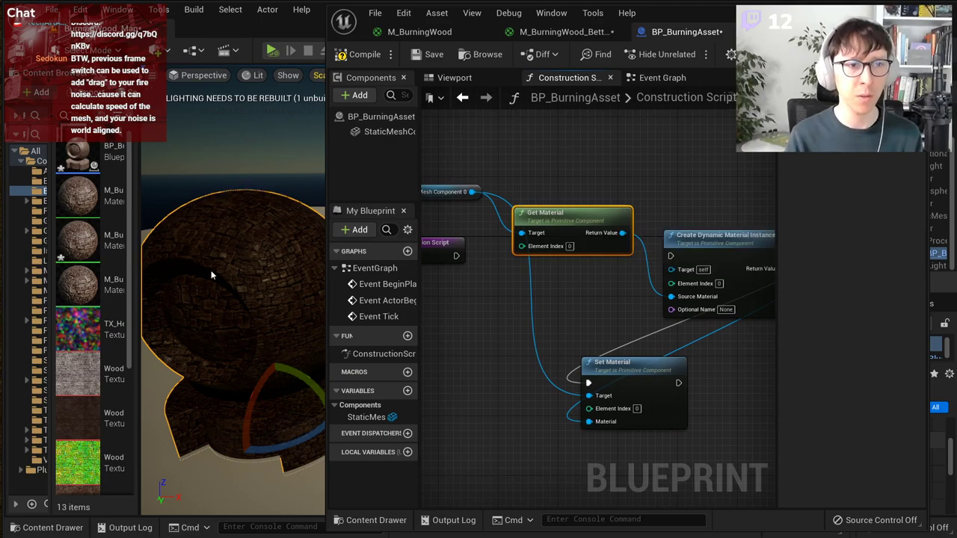
pyautogui.moveTo(212, 274); pyautogui.dragTo(235, 277, button='right')
pyautogui.press('w')
pyautogui.keyDown('alt'); pyautogui.moveTo(308, 291); pyautogui.dragTo(359, 293); pyautogui.keyUp('alt')
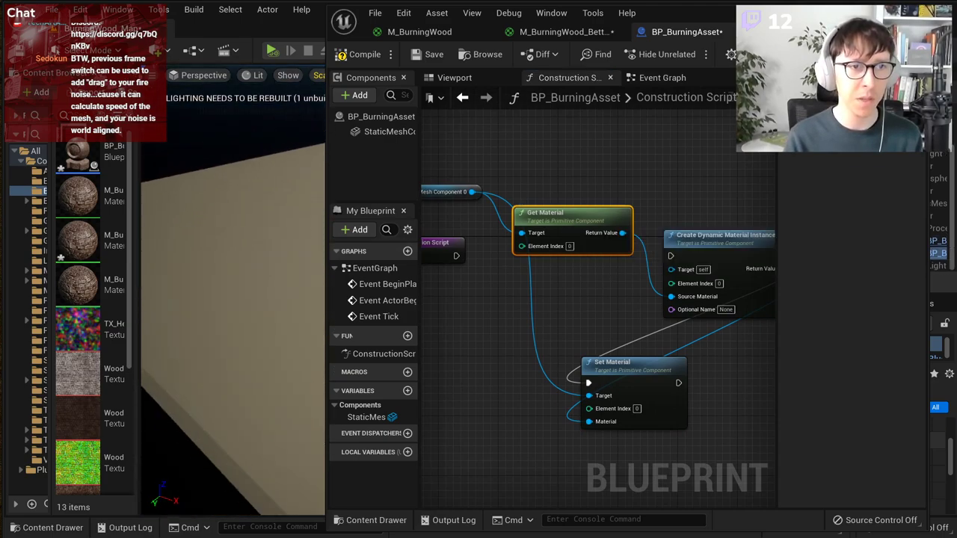
pyautogui.moveTo(240, 277); pyautogui.dragTo(254, 276, button='right')
pyautogui.click(258, 275)
pyautogui.moveTo(301, 299); pyautogui.dragTo(166, 258)
pyautogui.moveTo(166, 258); pyautogui.dragTo(194, 284, button='right')
pyautogui.press('e')
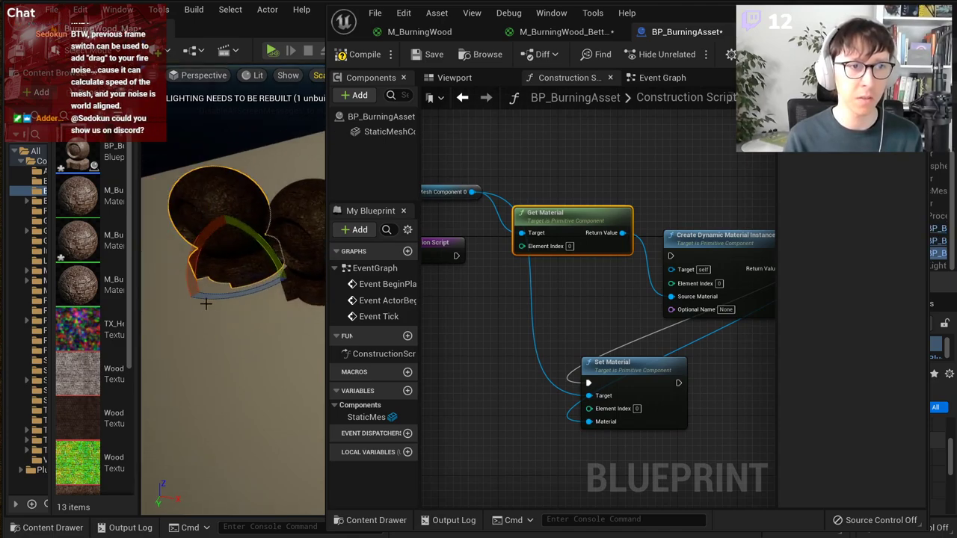
pyautogui.moveTo(235, 287); pyautogui.dragTo(172, 303)
pyautogui.press('w')
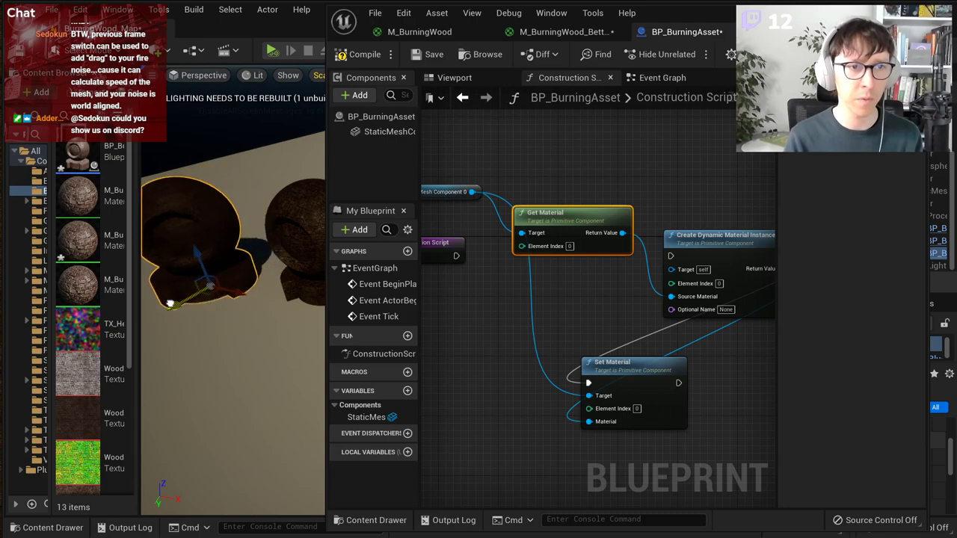
pyautogui.moveTo(208, 304); pyautogui.dragTo(213, 302, button='right')
pyautogui.moveTo(242, 300); pyautogui.dragTo(249, 302)
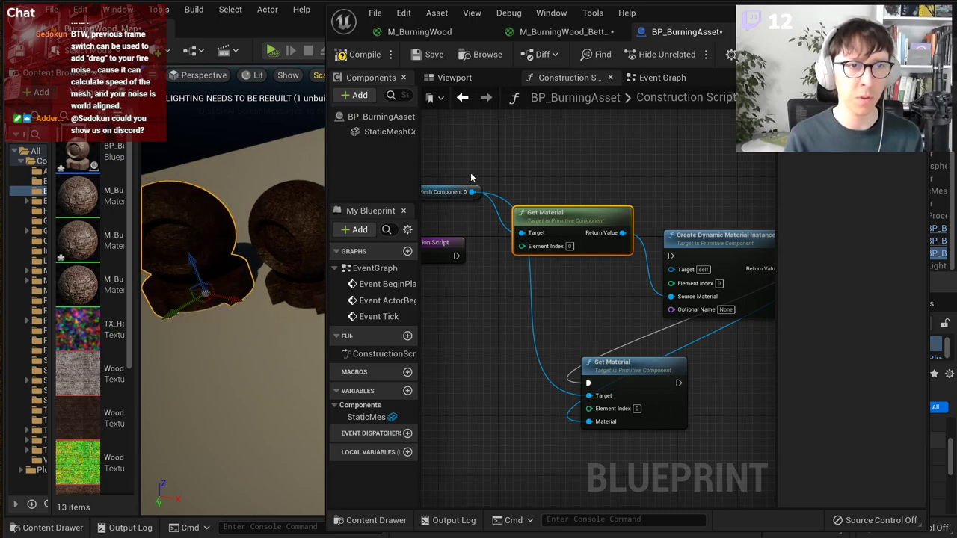
pyautogui.moveTo(279, 129); pyautogui.dragTo(278, 123, button='right')
pyautogui.click(278, 127)
# Step: Add a Set Vector Parameter Value node that targets the dynamic material instance's return value, beside the Set Material node
pyautogui.moveTo(706, 297); pyautogui.dragTo(642, 269, button='right')
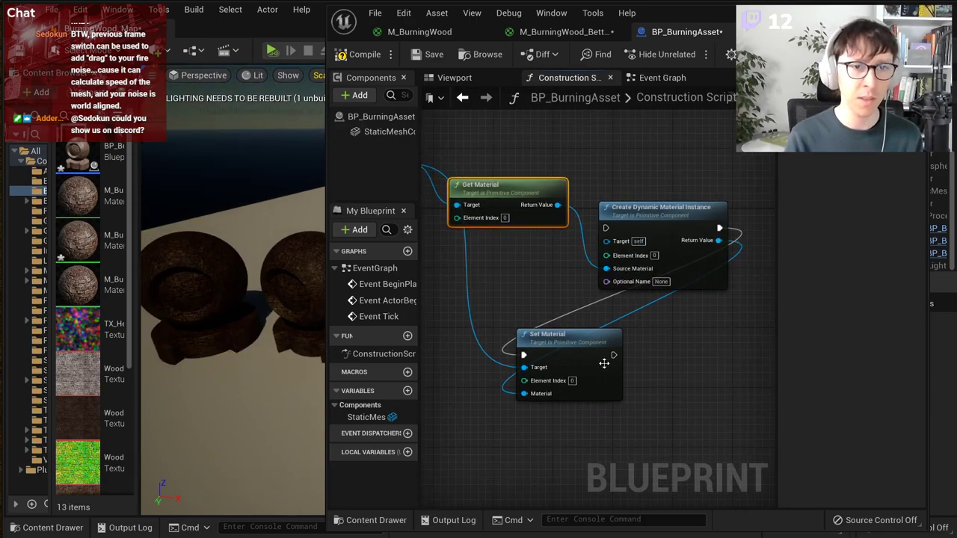
pyautogui.moveTo(718, 240); pyautogui.dragTo(661, 356)
pyautogui.write('set vec')
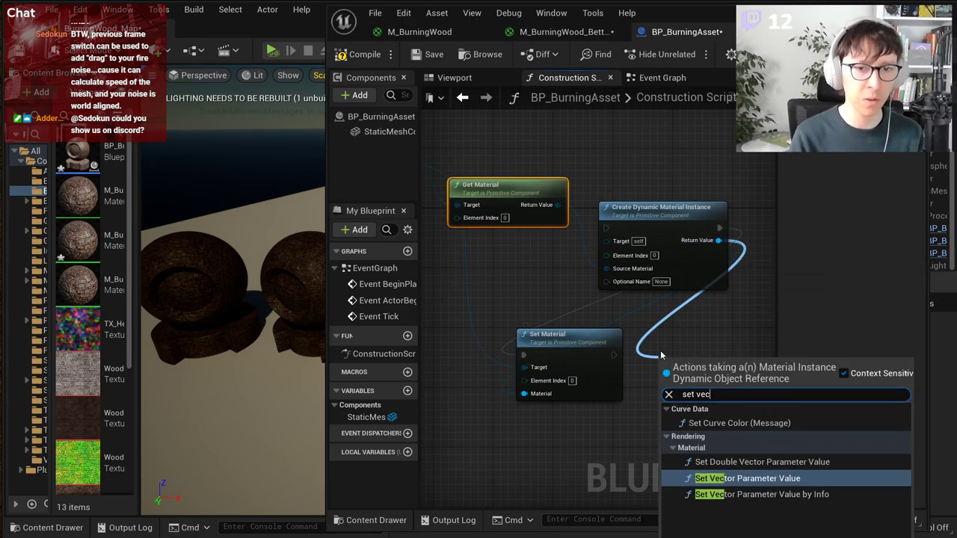
pyautogui.press('Return')
pyautogui.moveTo(691, 376); pyautogui.dragTo(684, 363)
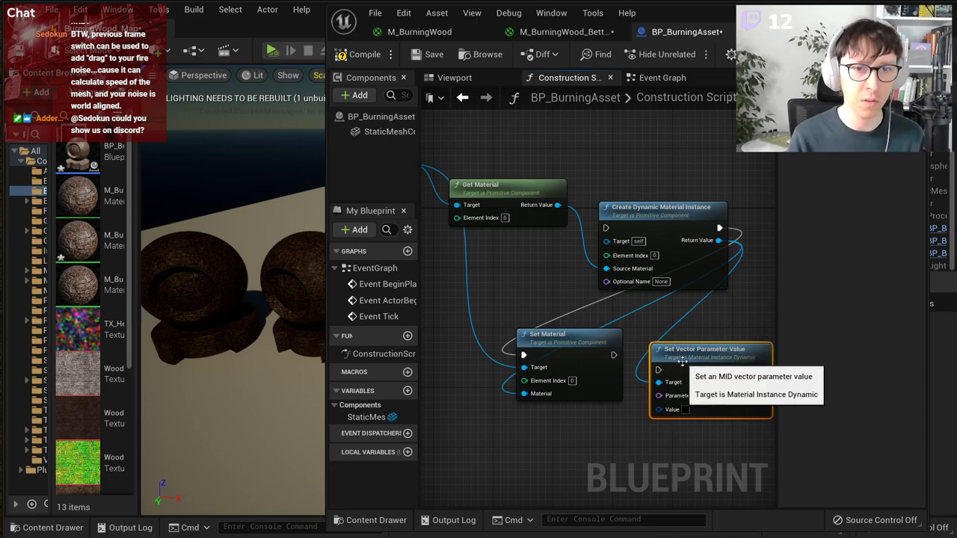
# Step: Set the parameter name of the Set Vector Parameter Value node to HeatSpeed
pyautogui.click(718, 395)
pyautogui.scroll(2, 719, 396)
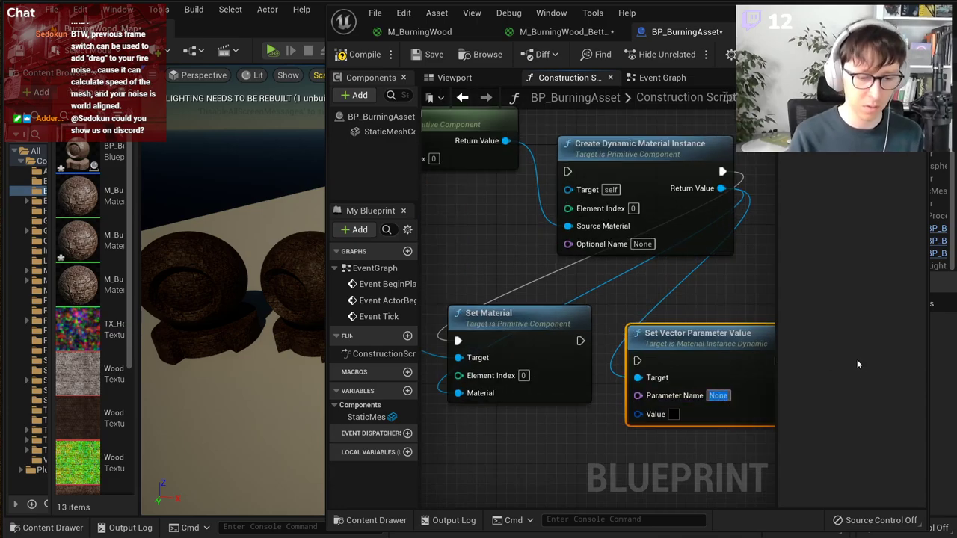
pyautogui.write('Heat')
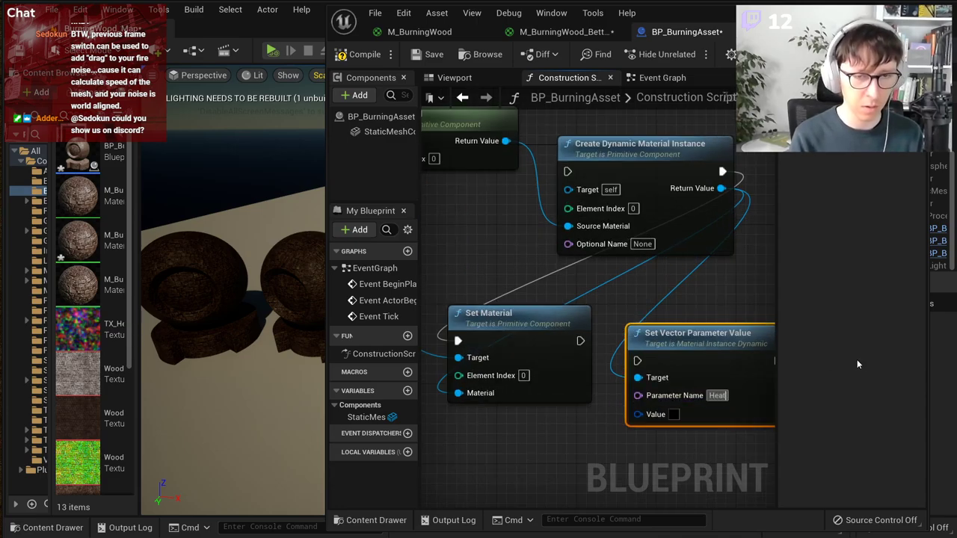
pyautogui.write('Speed')
pyautogui.press('Return')
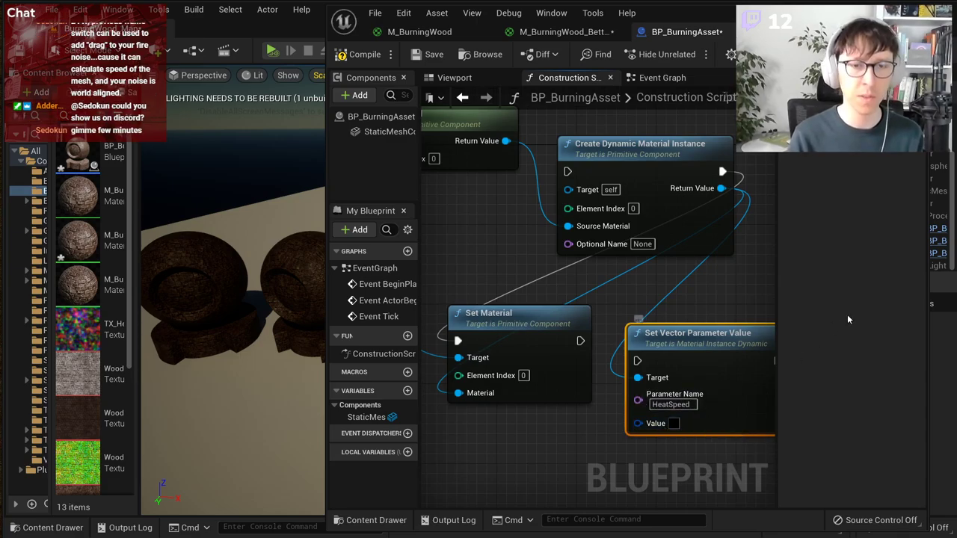
pyautogui.scroll(-1, 591, 404)
pyautogui.moveTo(556, 432); pyautogui.dragTo(585, 435, button='right')
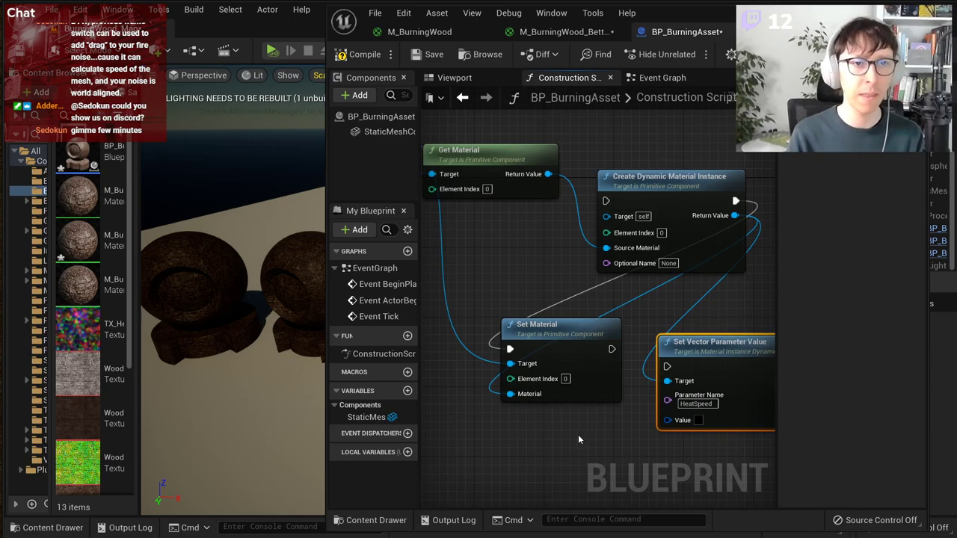
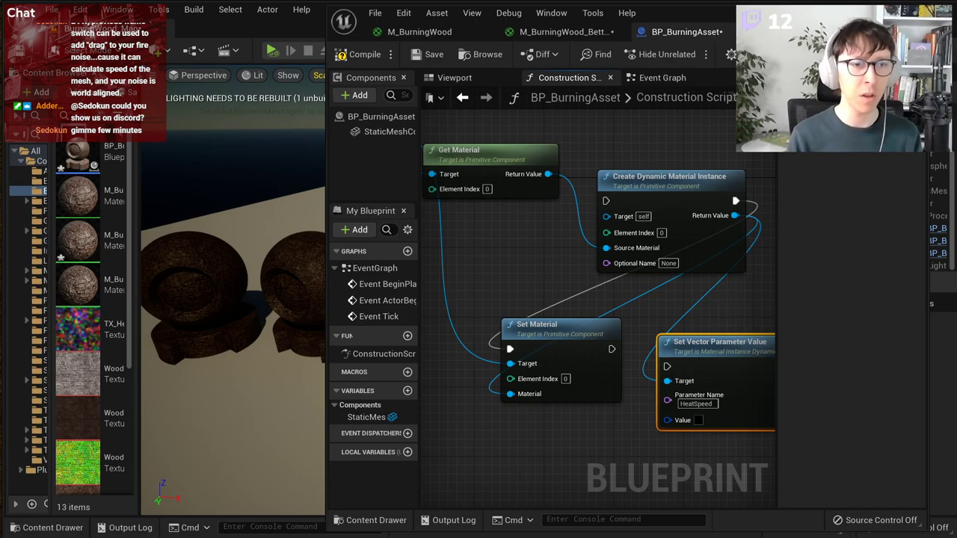
# Step: Delete the four material nodes from the Construction Script, keeping only the static mesh component reference and the entry node
pyautogui.moveTo(326, 276); pyautogui.dragTo(424, 269)
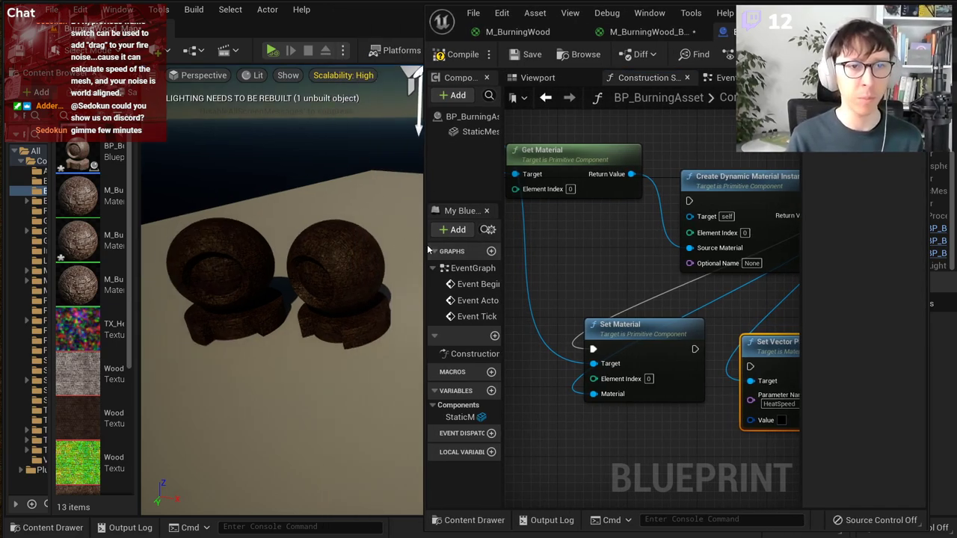
pyautogui.moveTo(424, 245); pyautogui.dragTo(302, 246)
pyautogui.click(709, 202)
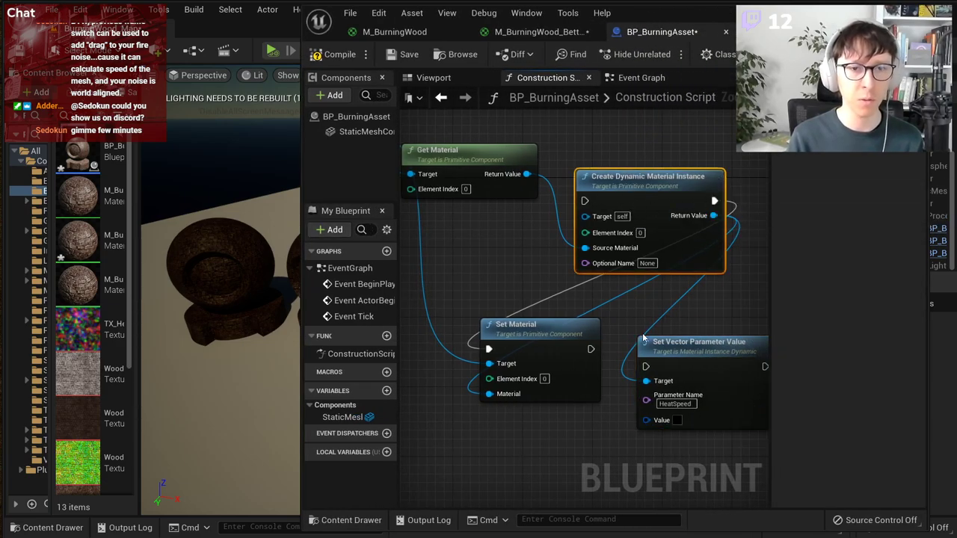
pyautogui.scroll(-1, 531, 443)
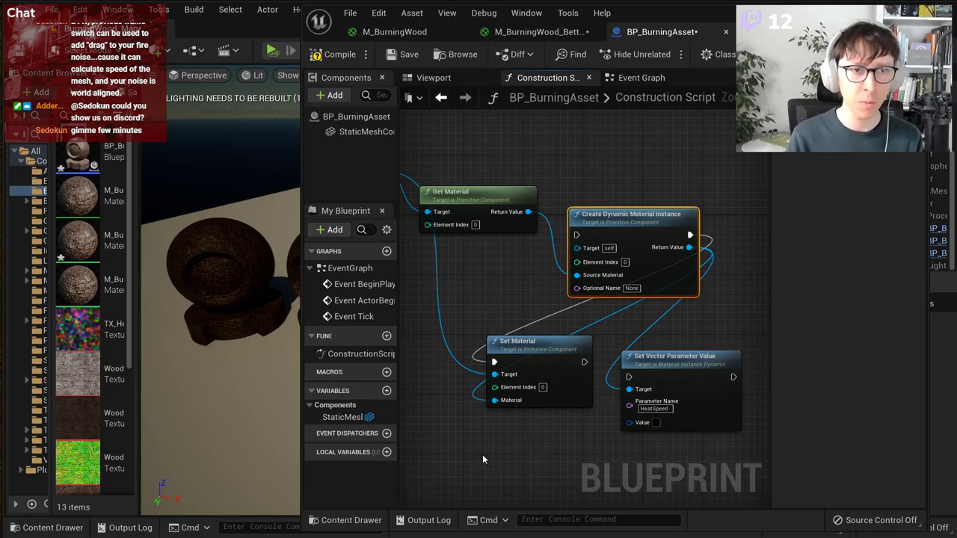
pyautogui.moveTo(482, 454); pyautogui.dragTo(686, 273)
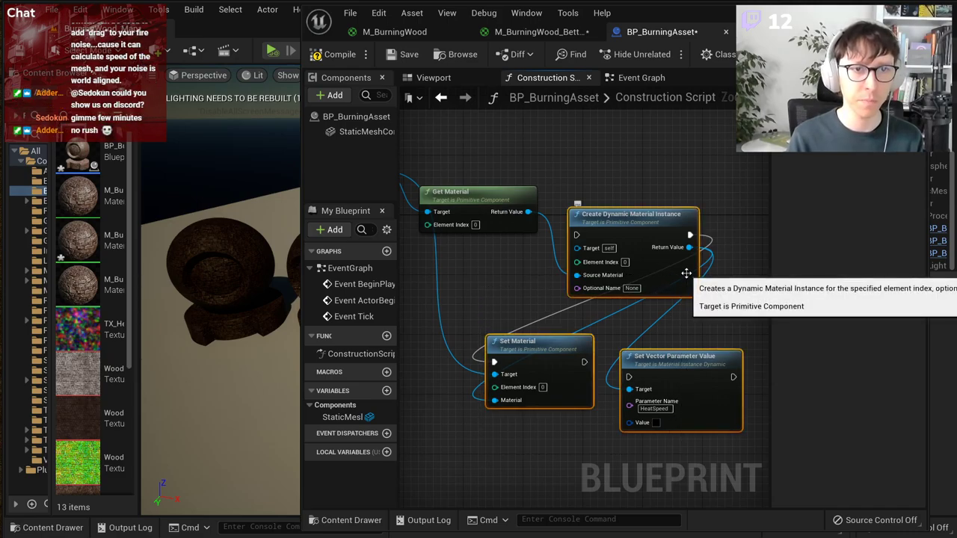
pyautogui.press('Delete')
pyautogui.click(474, 207)
pyautogui.moveTo(476, 286); pyautogui.dragTo(609, 346, button='right')
pyautogui.press('Delete')
pyautogui.scroll(1, 493, 323)
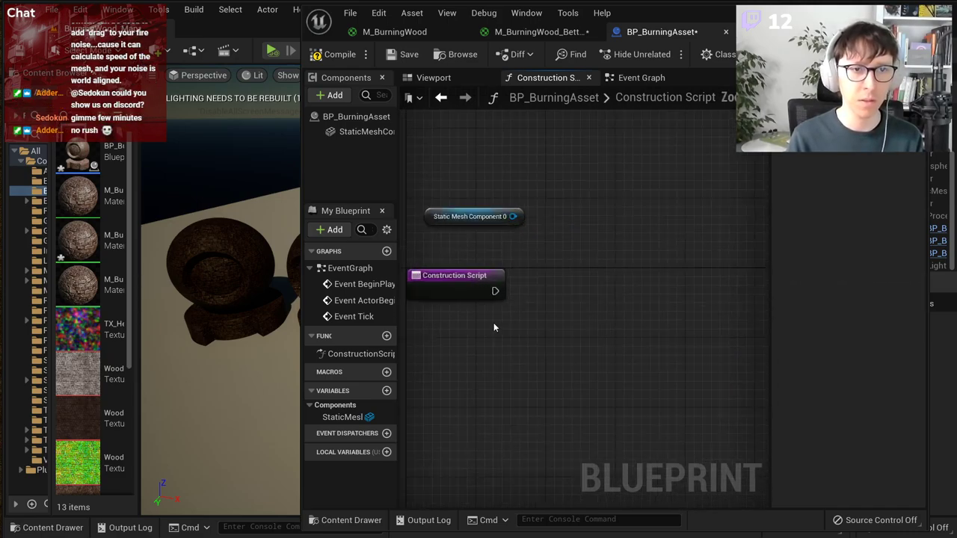
pyautogui.scroll(1, 497, 325)
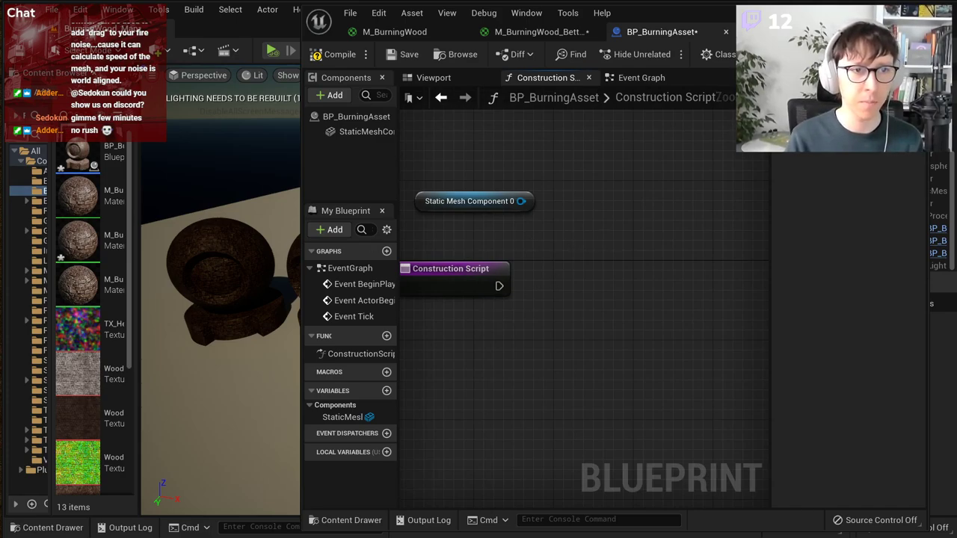
# Step: Uncover more of the level view, select the neighbouring burning sphere, and switch to the M_BurningWood_Better material graph
pyautogui.moveTo(258, 248); pyautogui.dragTo(284, 248, button='right')
pyautogui.moveTo(300, 248); pyautogui.dragTo(358, 248)
pyautogui.click(304, 242)
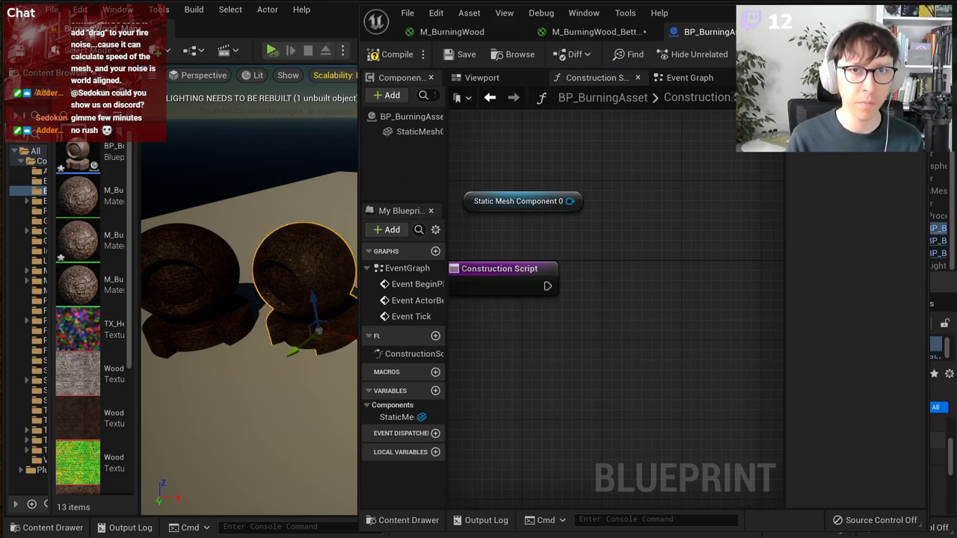
pyautogui.moveTo(805, 3); pyautogui.dragTo(773, 16)
pyautogui.click(594, 45)
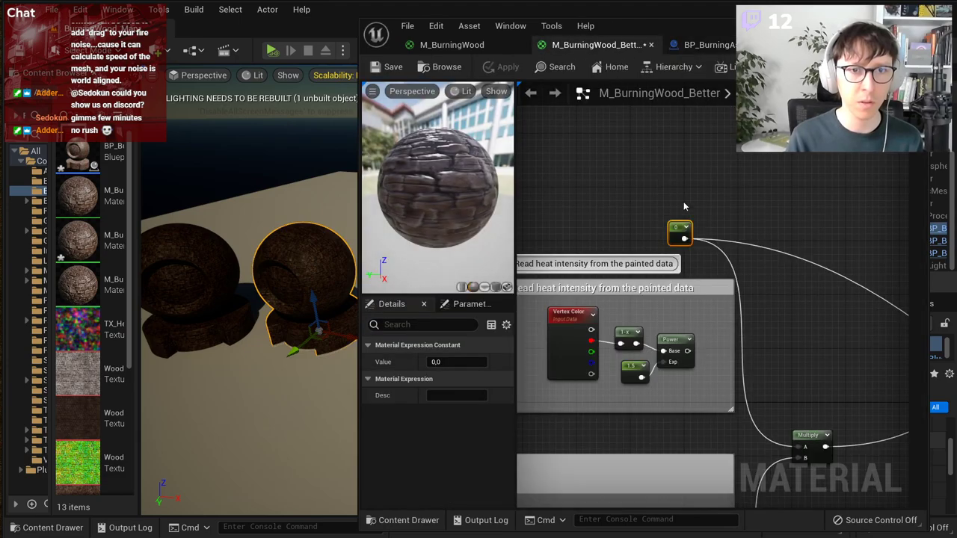
# Step: Add a vector parameter named FireOrigin in the empty area above the painted heat intensity comment
pyautogui.scroll(2, 612, 303)
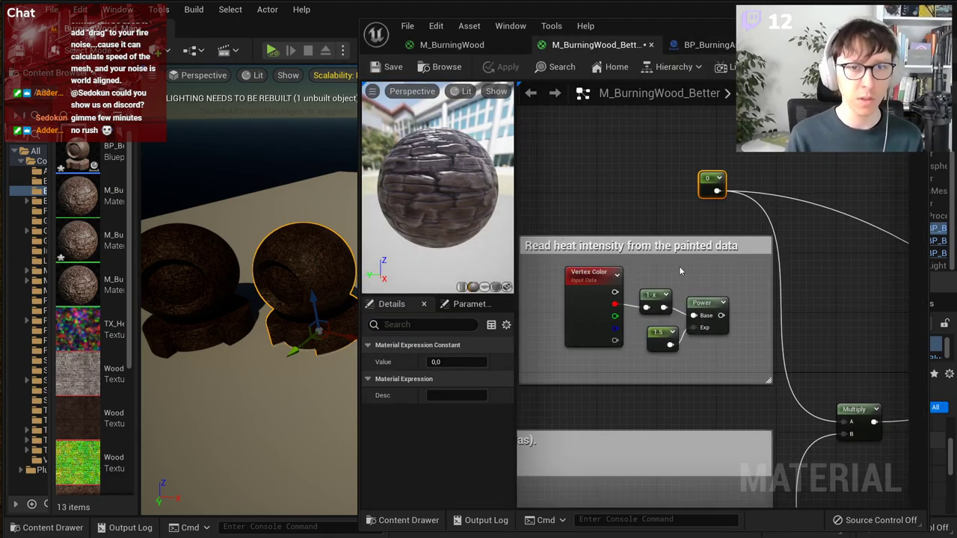
pyautogui.moveTo(661, 166); pyautogui.dragTo(657, 284, button='right')
pyautogui.click(639, 241)
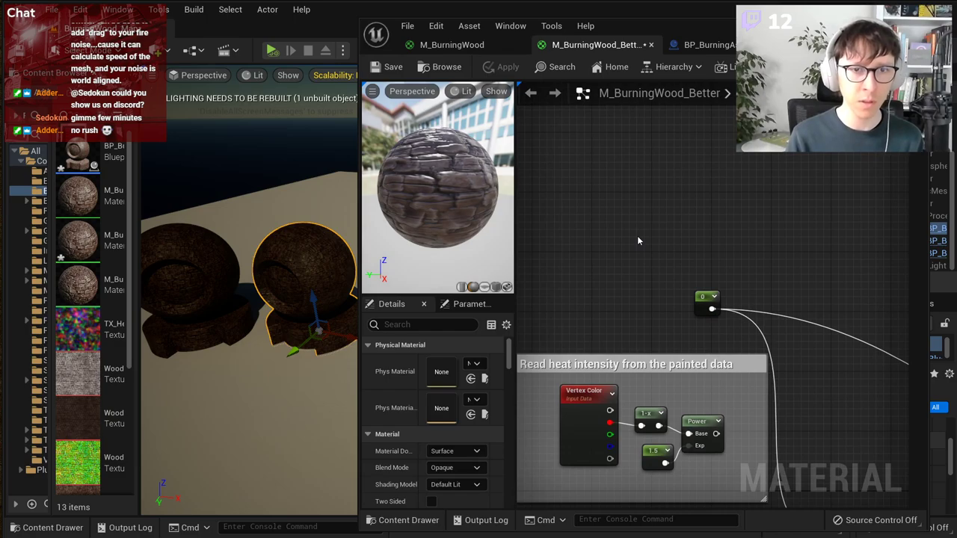
pyautogui.moveTo(606, 216); pyautogui.dragTo(620, 222, button='right')
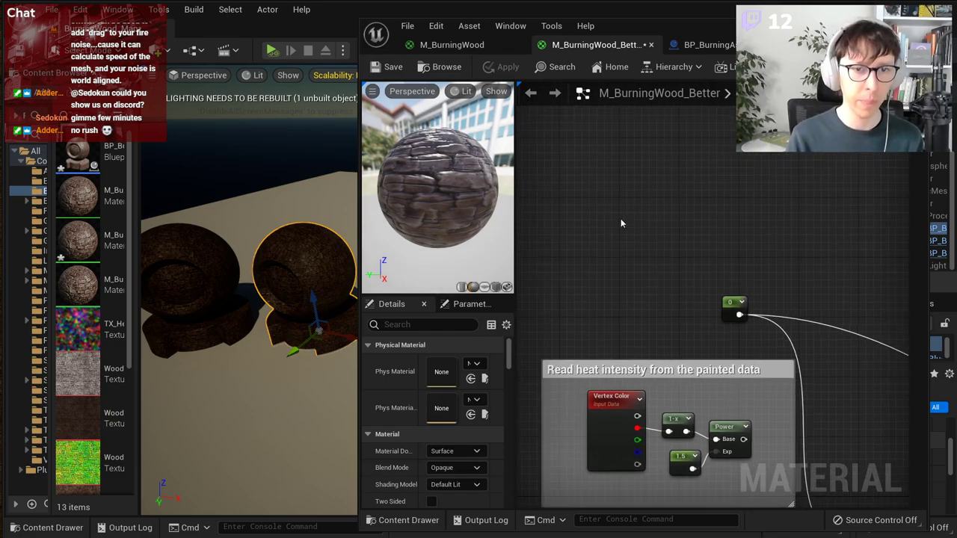
pyautogui.click(599, 177)
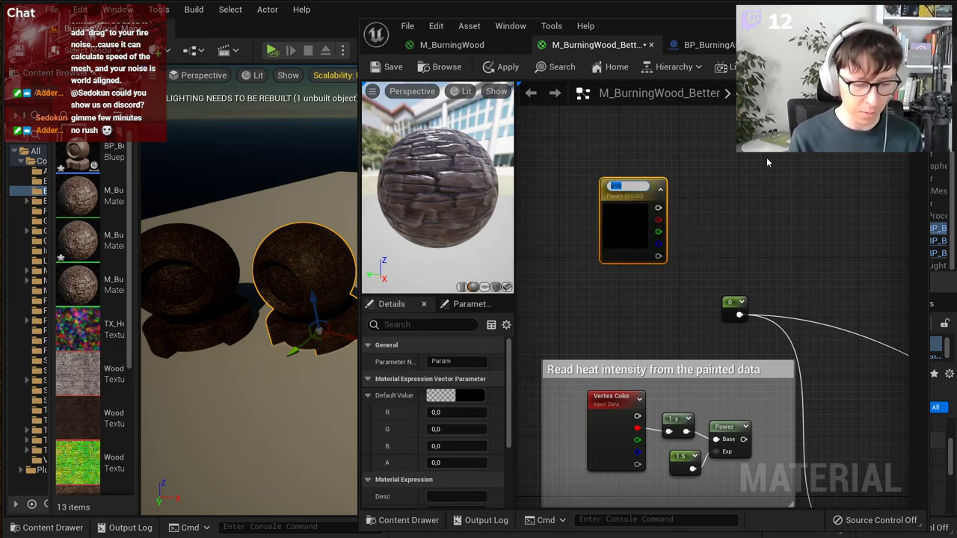
pyautogui.write('FireOrigin')
pyautogui.press('Return')
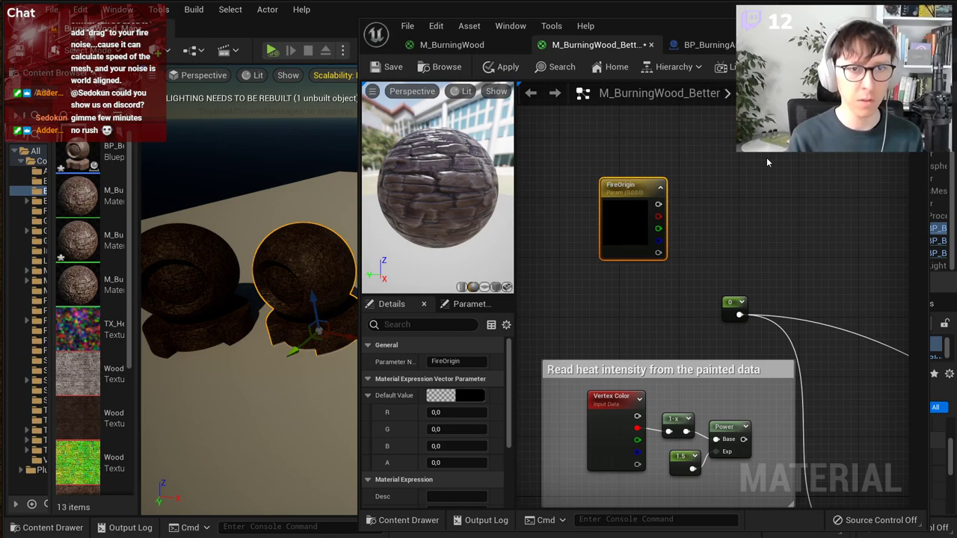
pyautogui.moveTo(628, 186); pyautogui.dragTo(619, 125)
# Step: Add a scalar parameter named FireRadius and arrange it directly below the FireOrigin node
pyautogui.click(579, 221)
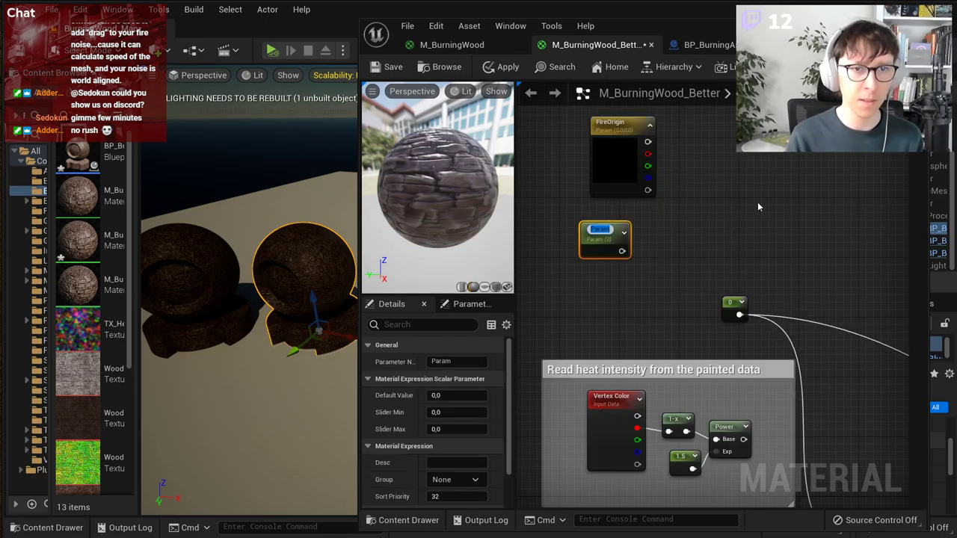
pyautogui.write('FireRadi')
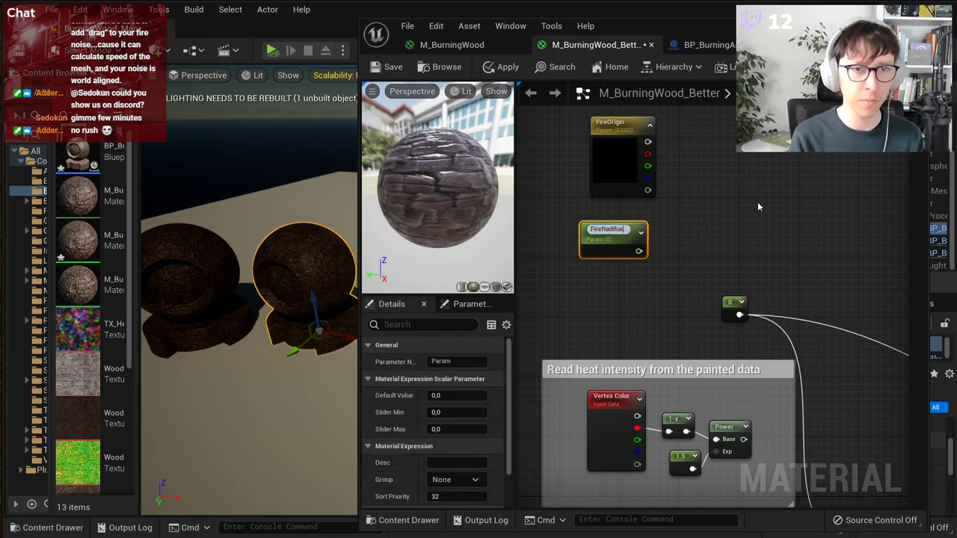
pyautogui.write('us')
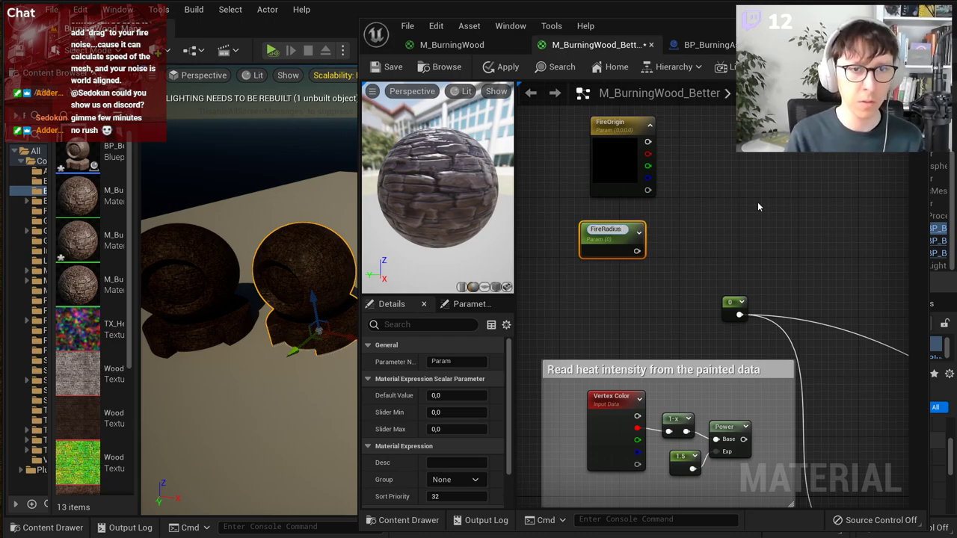
pyautogui.press('Return')
pyautogui.click(757, 202)
pyautogui.moveTo(732, 207); pyautogui.dragTo(705, 249, button='right')
pyautogui.moveTo(667, 185); pyautogui.dragTo(577, 281)
pyautogui.moveTo(570, 287); pyautogui.dragTo(588, 331)
pyautogui.click(611, 295)
# Step: In Snip & Sketch, draw a dashed cyan circle on the captured sphere with a yellow cross at its centre, and return to the material graph
pyautogui.moveTo(618, 257); pyautogui.dragTo(592, 266)
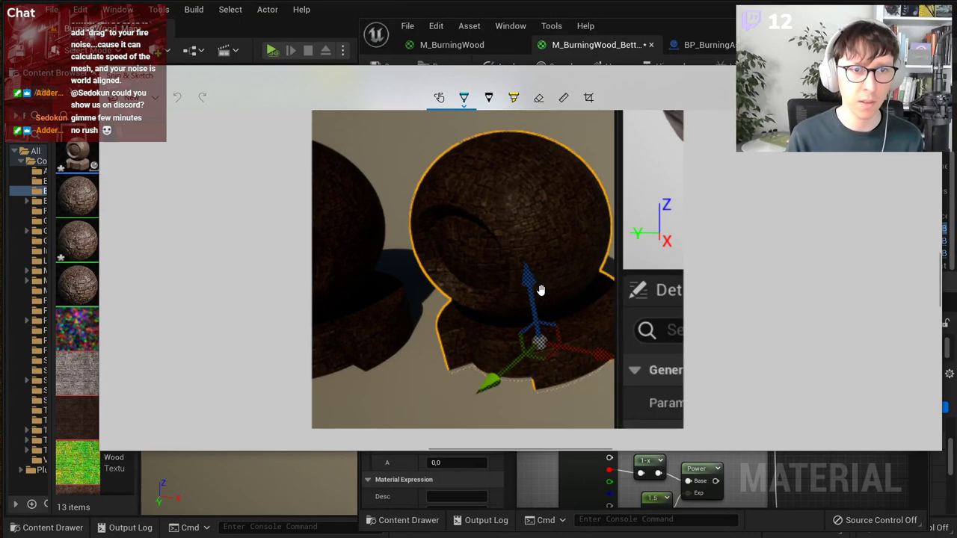
pyautogui.moveTo(539, 239)
pyautogui.mouseDown()
pyautogui.moveTo(523, 240)
pyautogui.moveTo(495, 176)
pyautogui.moveTo(559, 142)
pyautogui.moveTo(594, 215)
pyautogui.moveTo(553, 241)
pyautogui.mouseUp()
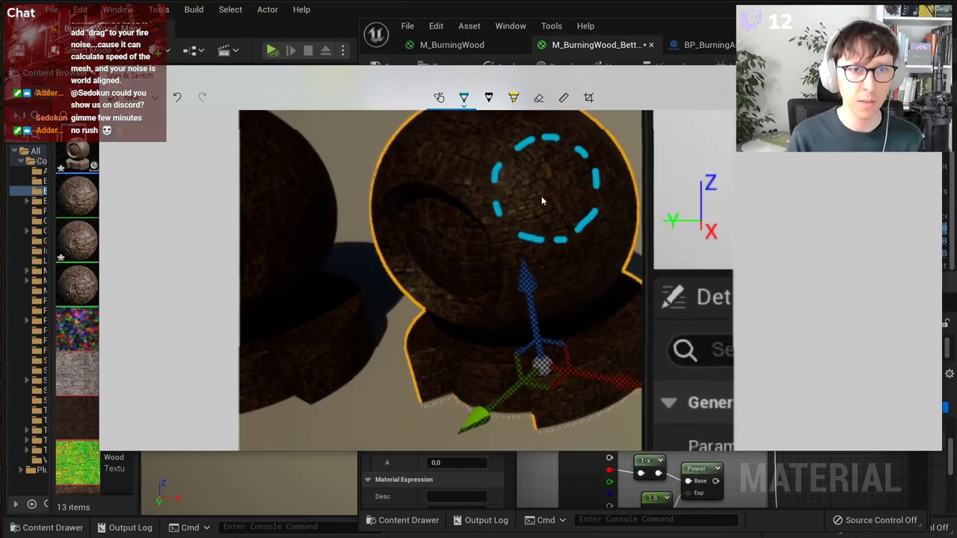
pyautogui.moveTo(550, 182); pyautogui.dragTo(550, 201)
pyautogui.moveTo(537, 191); pyautogui.dragTo(561, 192)
pyautogui.click(465, 92)
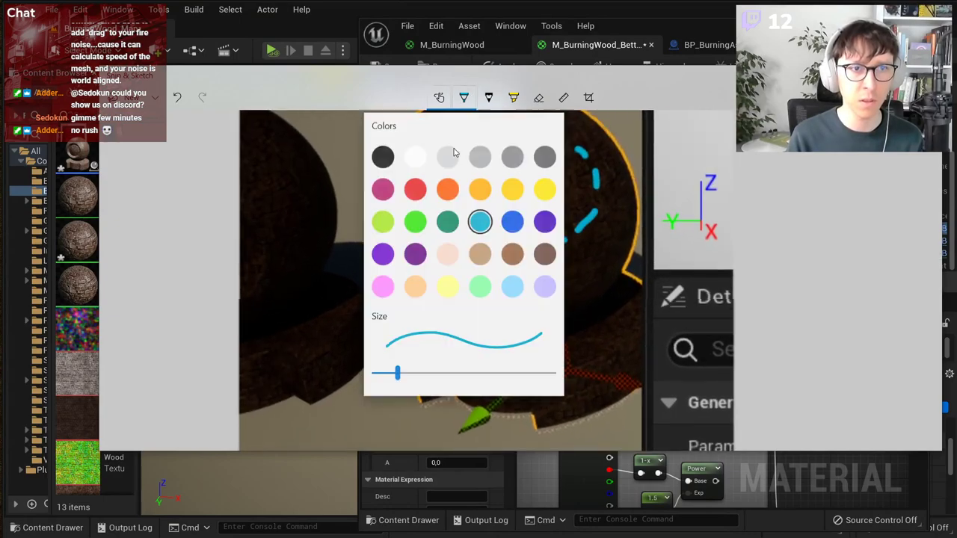
pyautogui.click(552, 186)
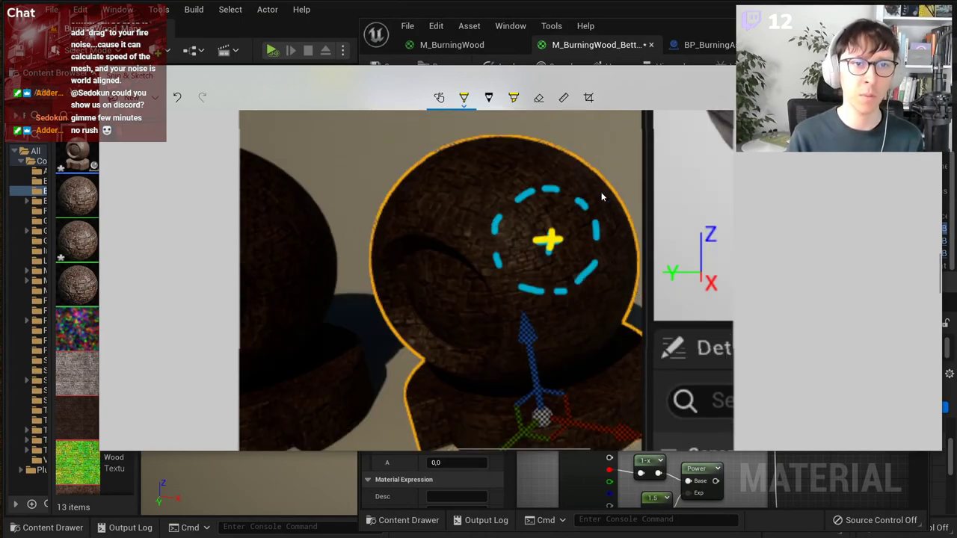
pyautogui.hotkey('alt', 'Tab')
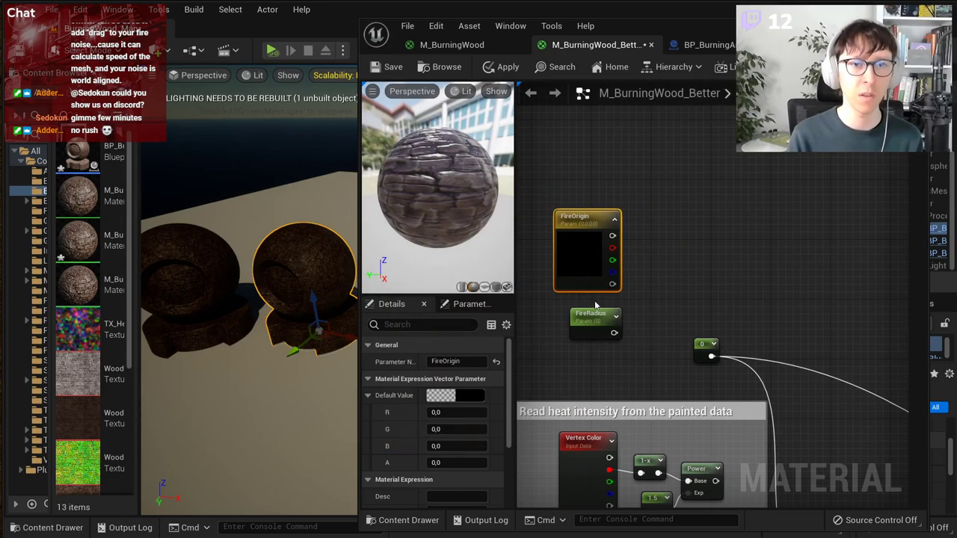
# Step: Set the default value of the FireRadius parameter to 100
pyautogui.scroll(1, 587, 233)
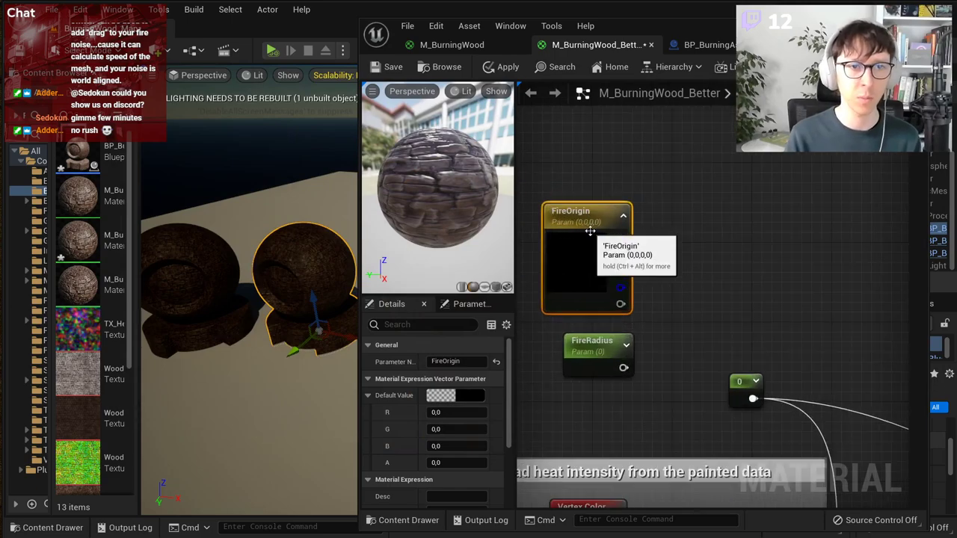
pyautogui.click(605, 348)
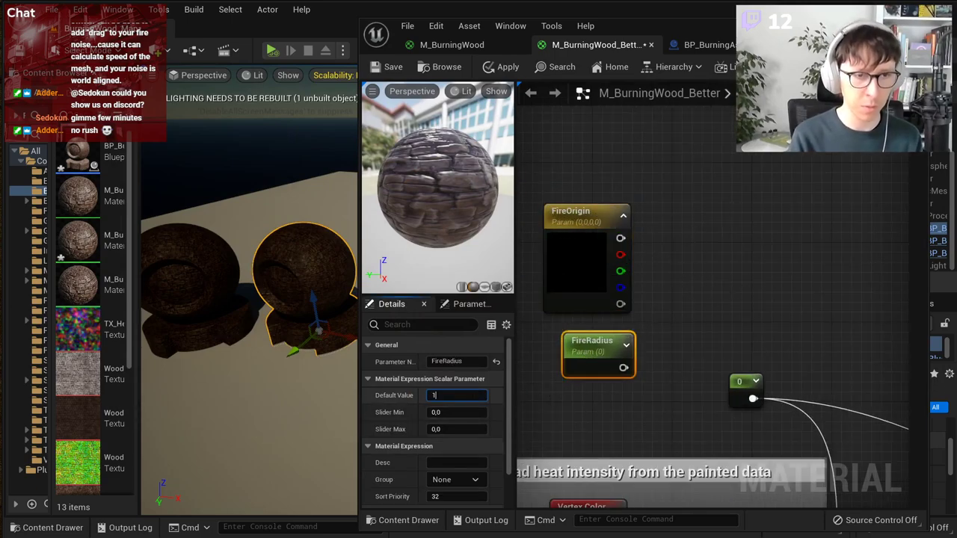
pyautogui.press('Return')
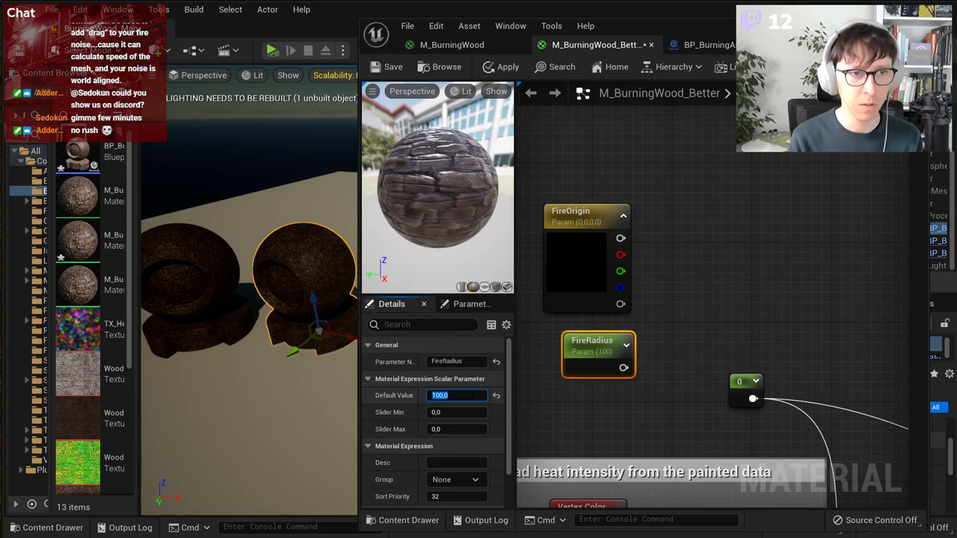
pyautogui.click(716, 289)
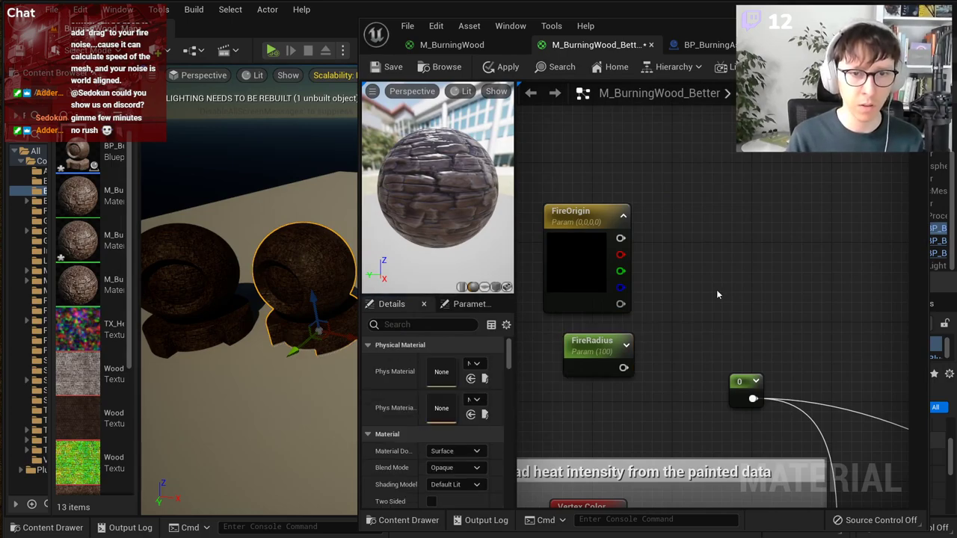
# Step: Add a Distance node and place it beside the FireOrigin parameter
pyautogui.rightClick(695, 277)
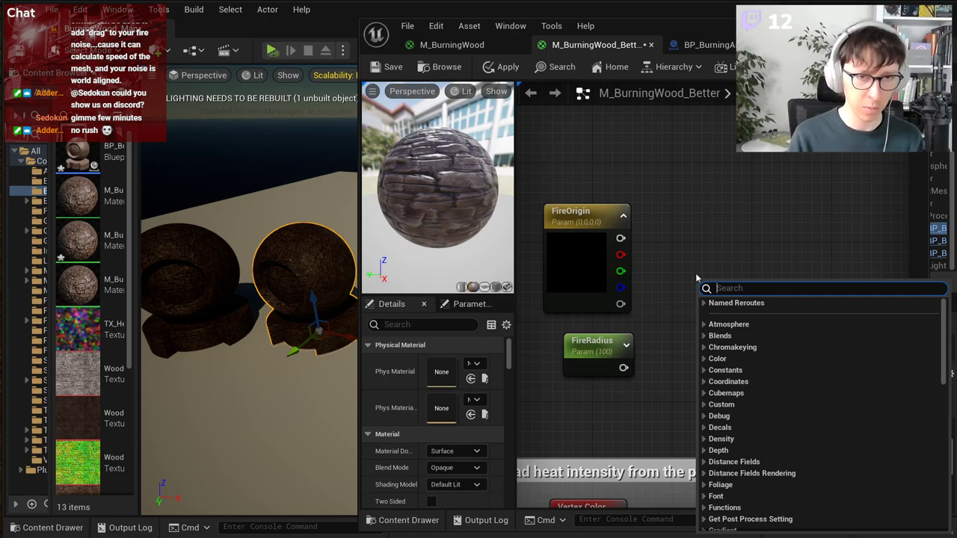
pyautogui.write('distance')
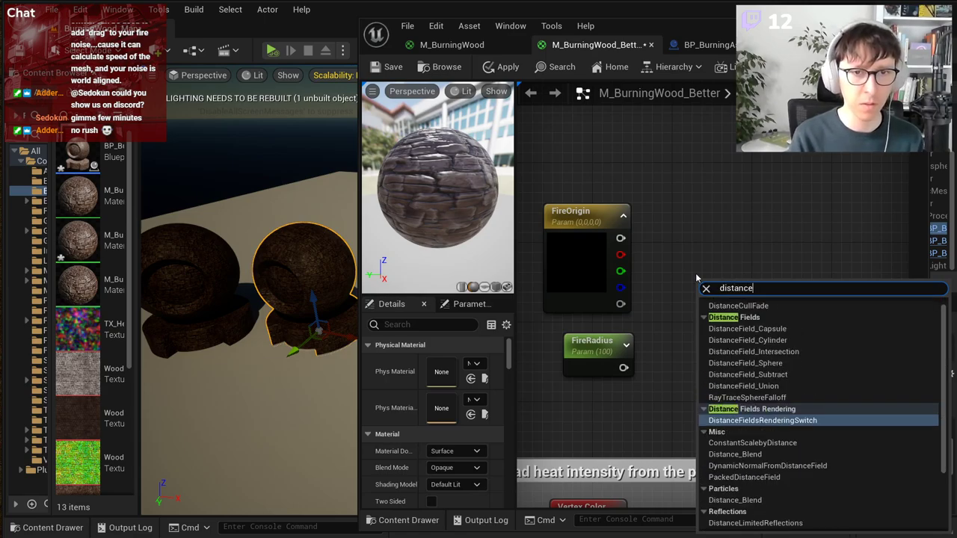
pyautogui.scroll(-1, 750, 464)
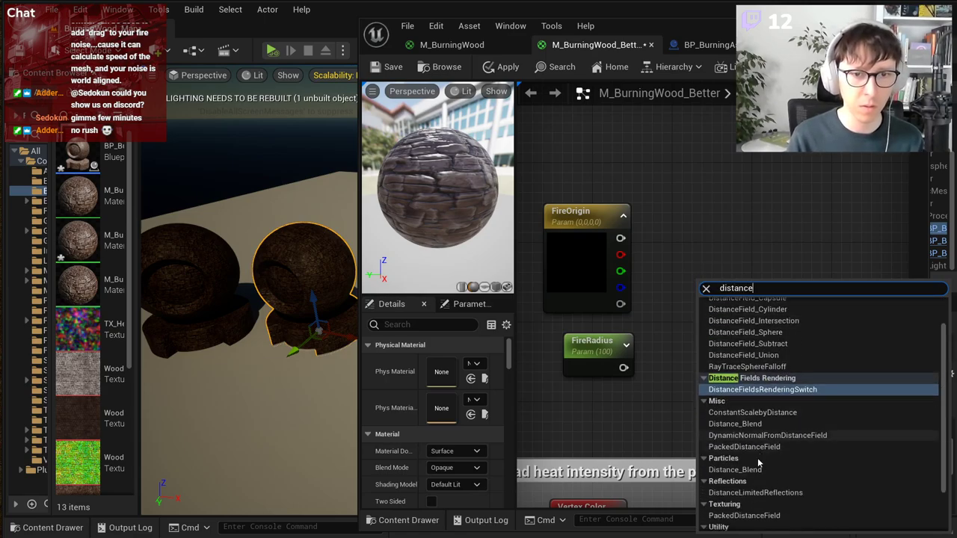
pyautogui.scroll(-1, 749, 465)
pyautogui.click(751, 478)
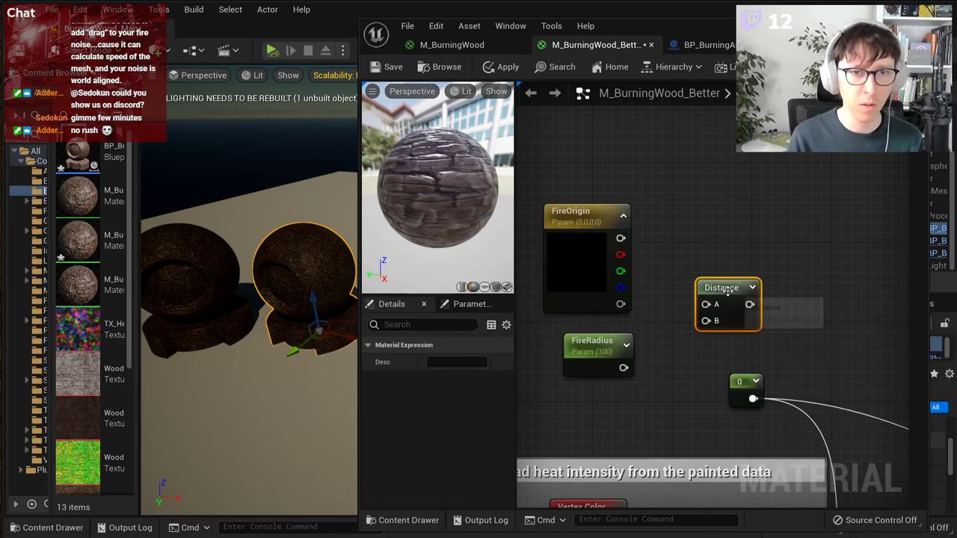
pyautogui.moveTo(713, 291); pyautogui.dragTo(729, 208)
# Step: Add a LocalPosition node and place it above the FireOrigin parameter
pyautogui.moveTo(678, 238); pyautogui.dragTo(703, 289, button='right')
pyautogui.rightClick(617, 192)
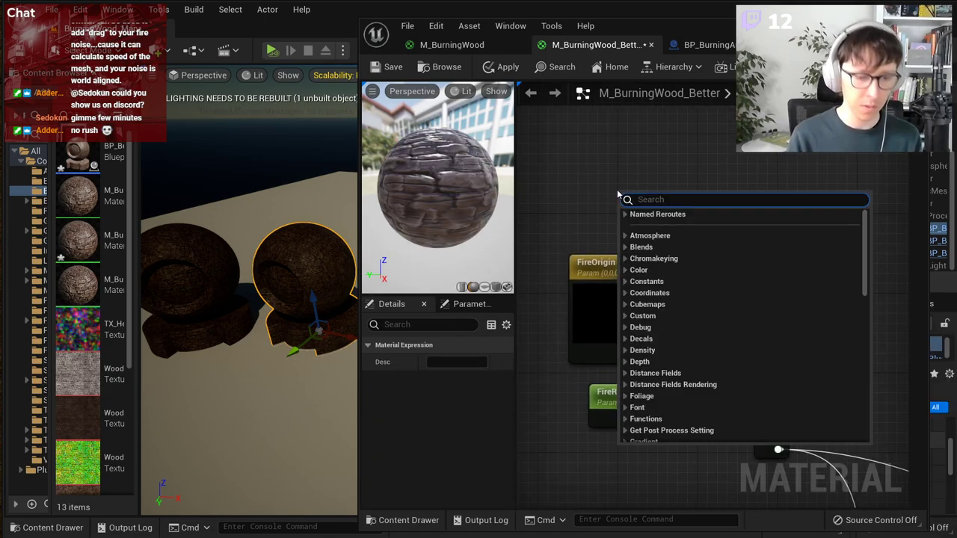
pyautogui.write('local p')
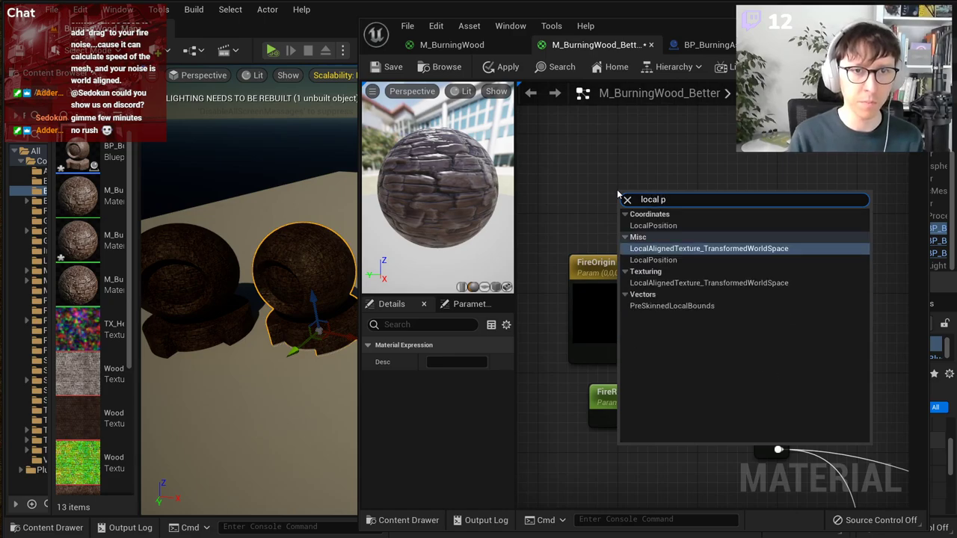
pyautogui.click(681, 226)
pyautogui.moveTo(681, 228); pyautogui.dragTo(628, 177)
pyautogui.click(771, 300)
pyautogui.moveTo(640, 135); pyautogui.dragTo(611, 166)
pyautogui.moveTo(655, 292); pyautogui.dragTo(702, 297, button='right')
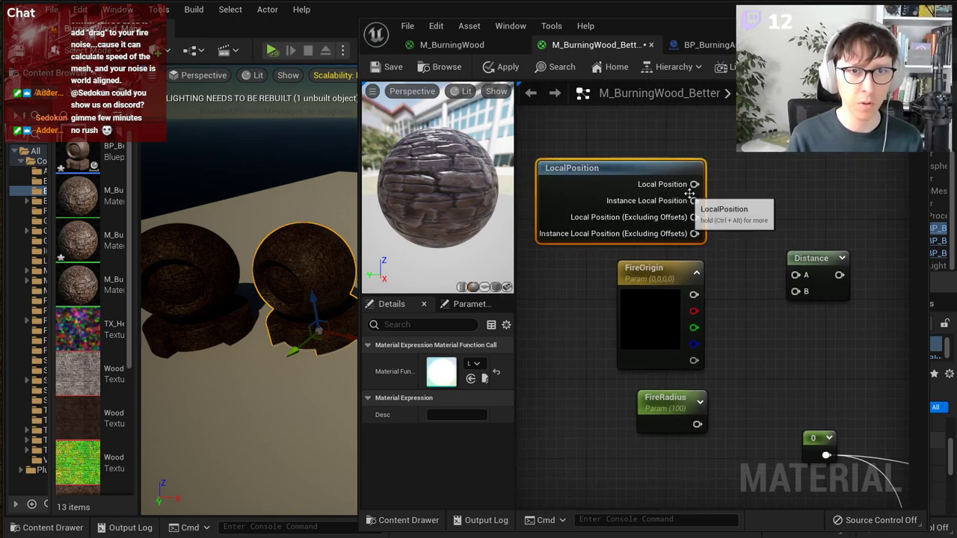
# Step: Connect Local Position (Excluding Offsets) to input A of the Distance node and FireOrigin to input B, and bring Distance closer to them
pyautogui.moveTo(694, 184); pyautogui.dragTo(693, 294)
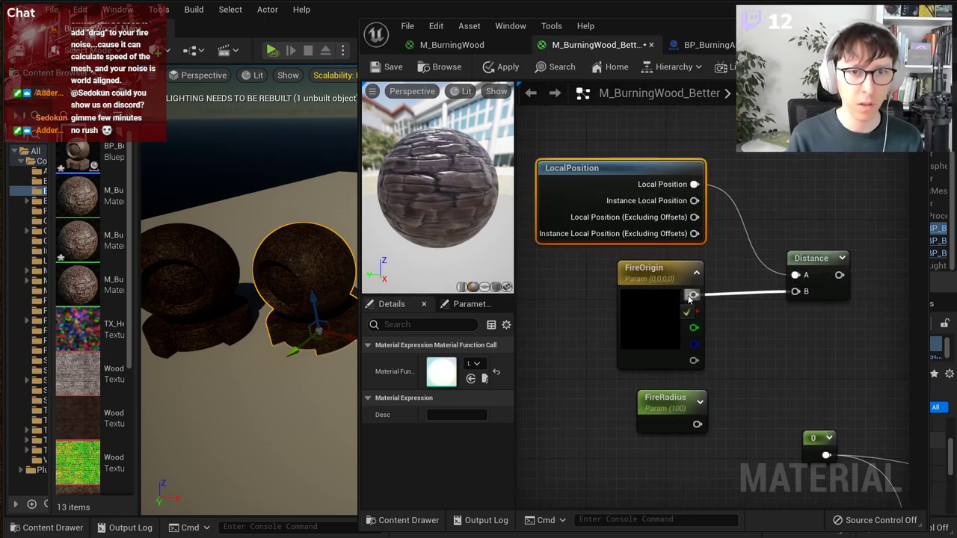
pyautogui.moveTo(818, 266); pyautogui.dragTo(777, 236)
pyautogui.click(635, 270)
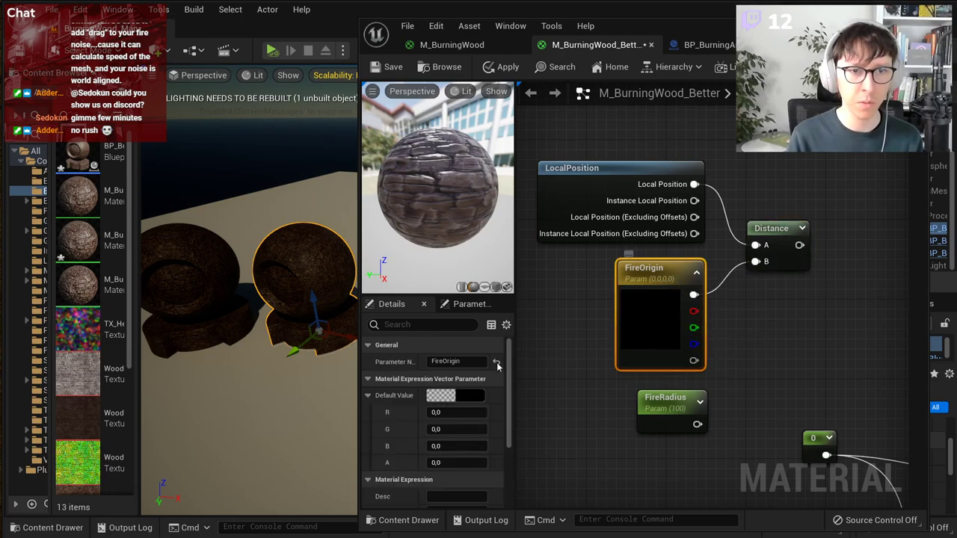
pyautogui.click(636, 171)
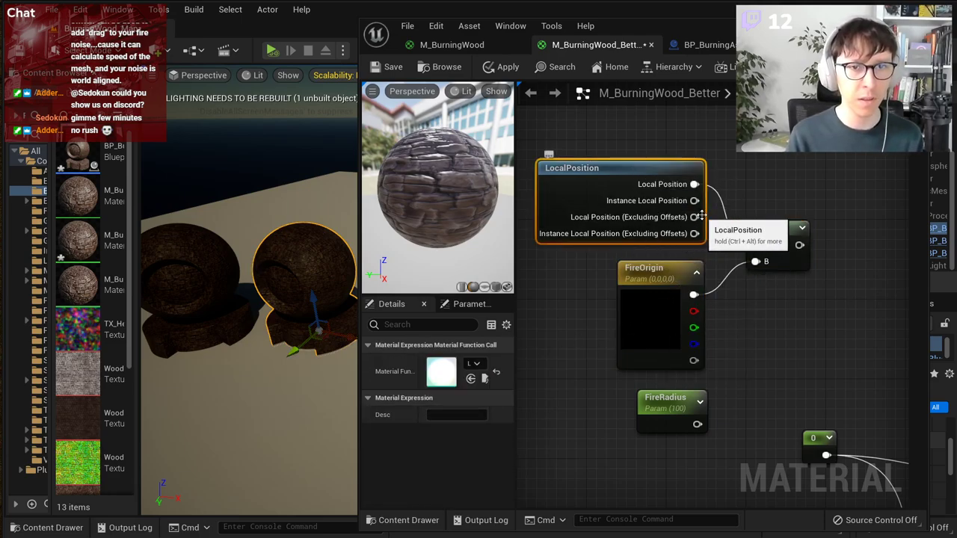
pyautogui.moveTo(694, 217); pyautogui.dragTo(754, 245)
pyautogui.click(775, 284)
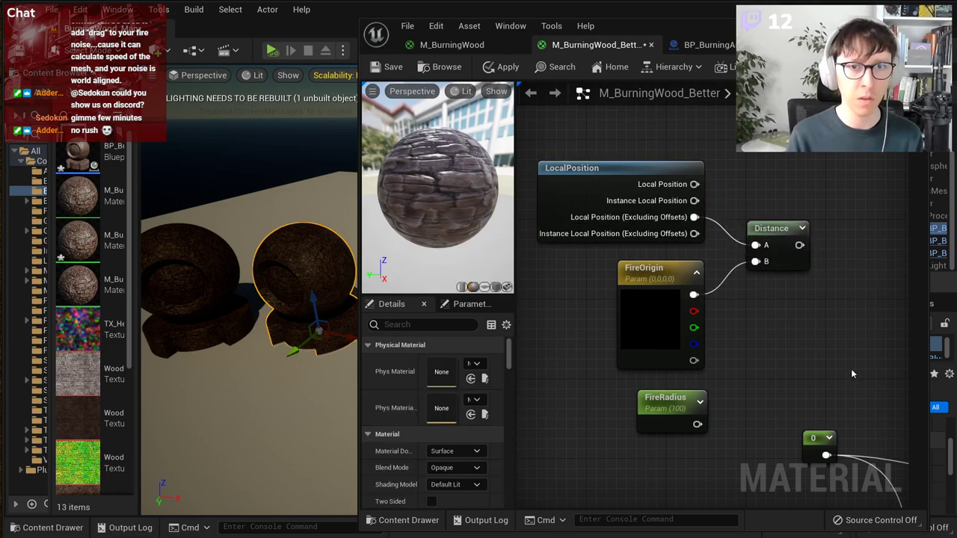
# Step: Transfer the outgoing connections of the constant 0 node to the Distance output and apply the material
pyautogui.moveTo(851, 369); pyautogui.dragTo(810, 348, button='right')
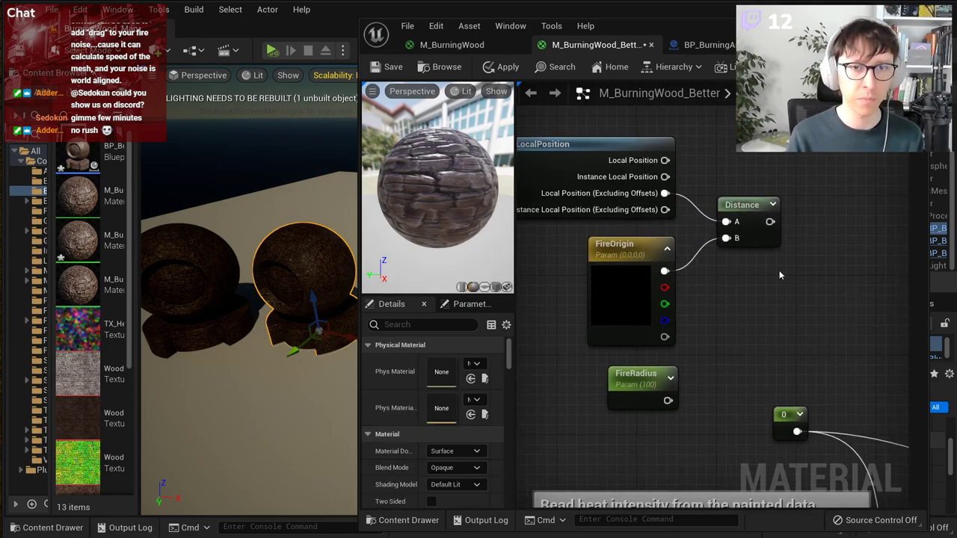
pyautogui.keyDown('ctrl'); pyautogui.moveTo(796, 431); pyautogui.dragTo(770, 222); pyautogui.keyUp('ctrl')
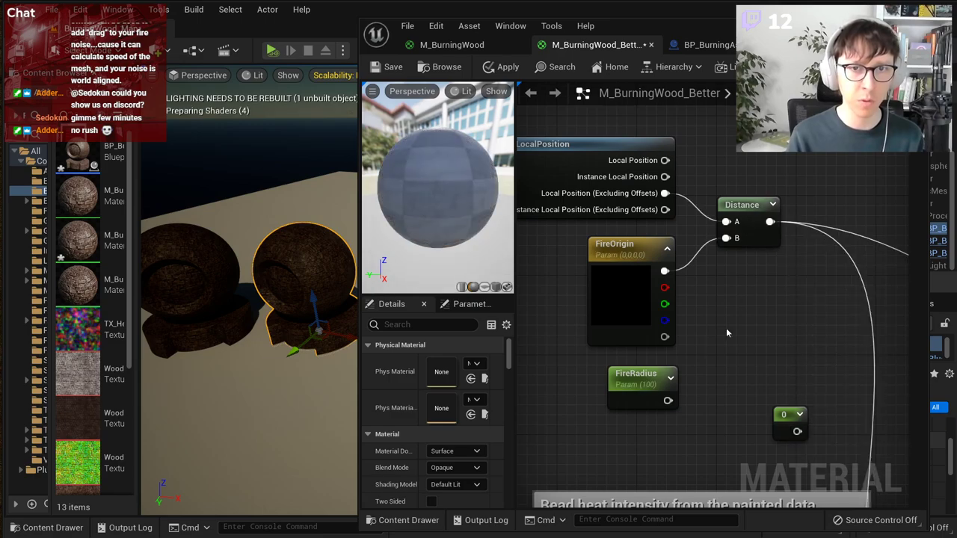
pyautogui.click(498, 68)
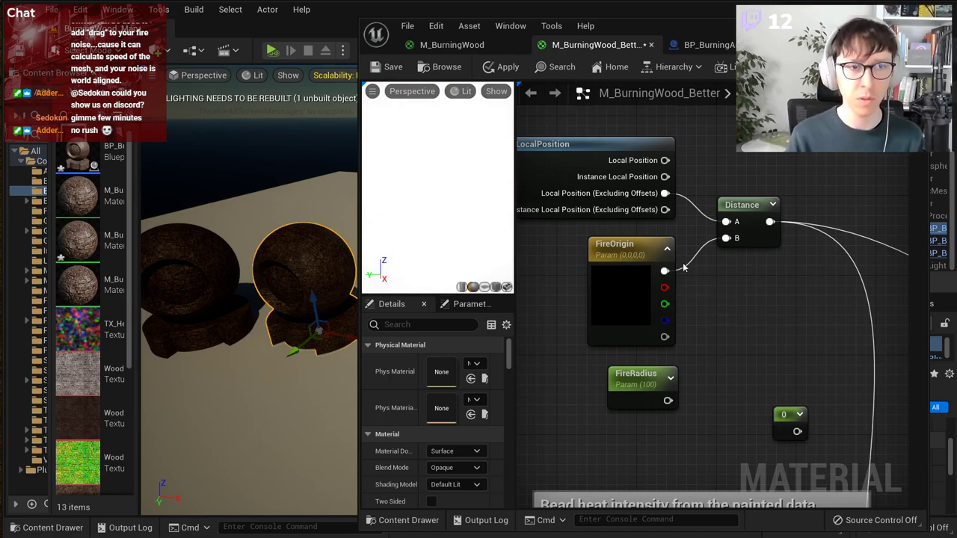
pyautogui.click(502, 67)
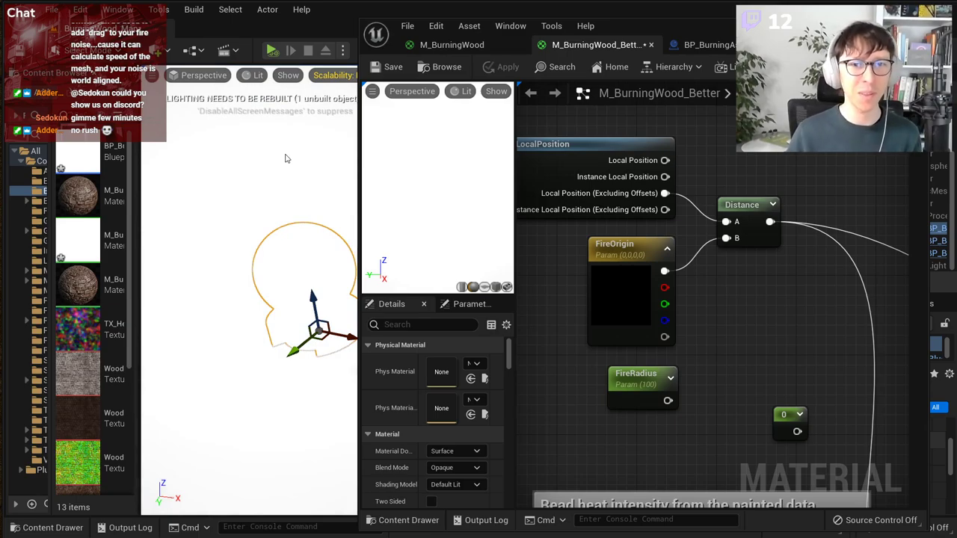
# Step: Add a Saturate node, feed it from Distance, and let its output drive the connections previously fed by Distance
pyautogui.moveTo(756, 279); pyautogui.dragTo(710, 300, button='right')
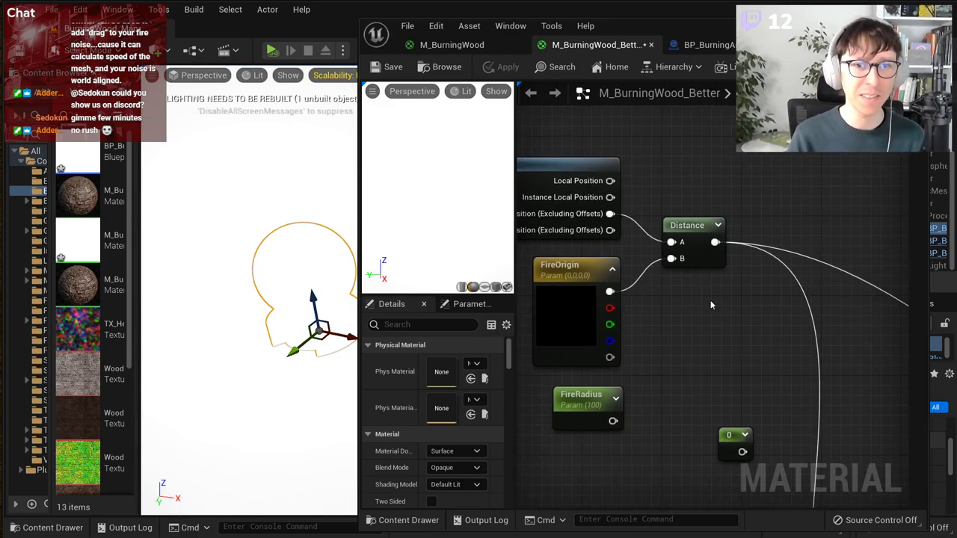
pyautogui.rightClick(751, 320)
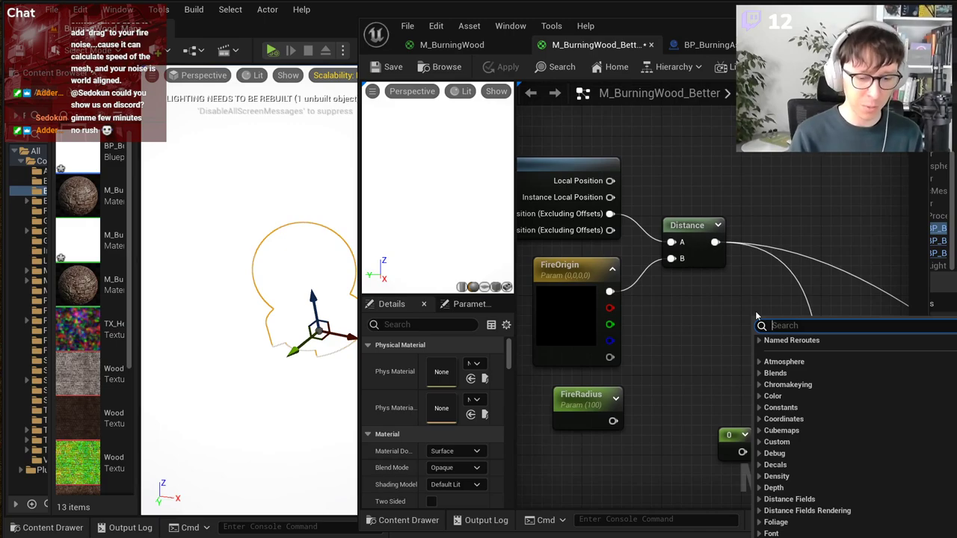
pyautogui.write('s')
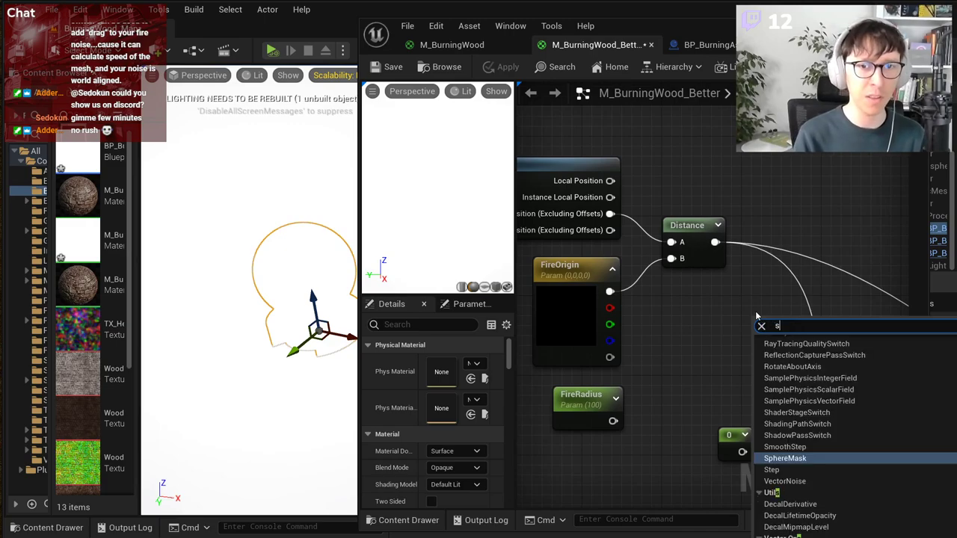
pyautogui.write('aut')
pyautogui.press('BackSpace')
pyautogui.press('BackSpace')
pyautogui.write('t')
pyautogui.press('Return')
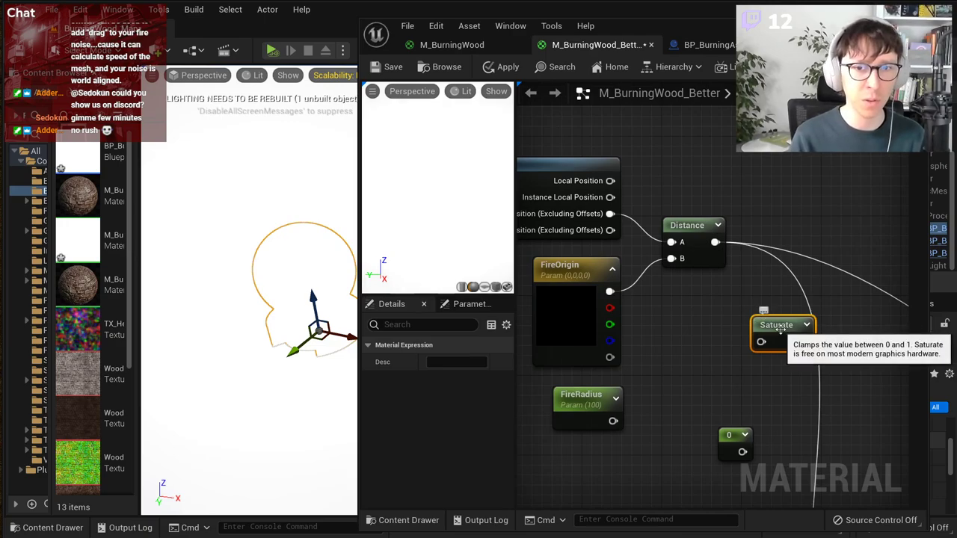
pyautogui.moveTo(716, 241)
pyautogui.keyDown('ctrl'); pyautogui.mouseDown()
pyautogui.moveTo(804, 341)
pyautogui.moveTo(715, 241)
pyautogui.mouseUp(); pyautogui.keyUp('ctrl')
pyautogui.moveTo(778, 324); pyautogui.dragTo(798, 315)
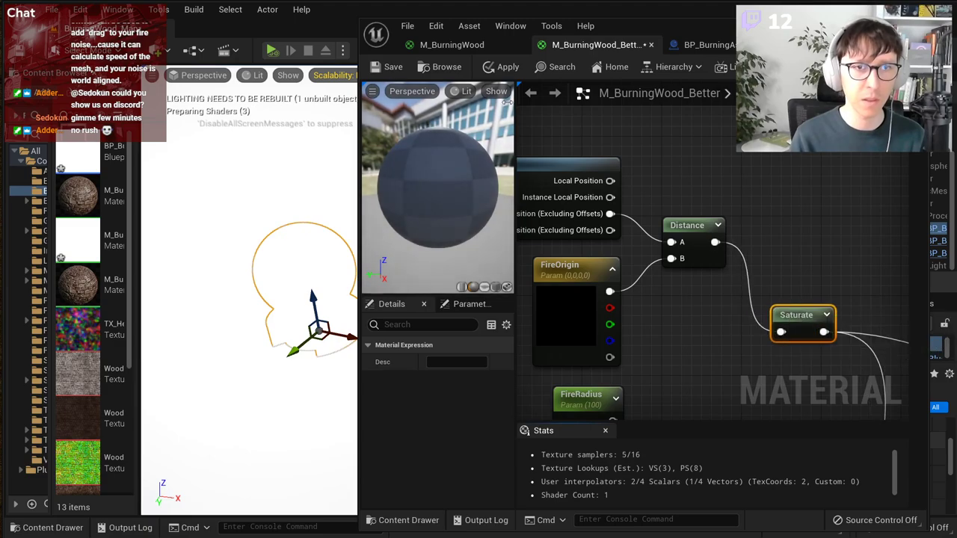
# Step: Apply the material and examine the two spheres more closely in the level view
pyautogui.click(502, 67)
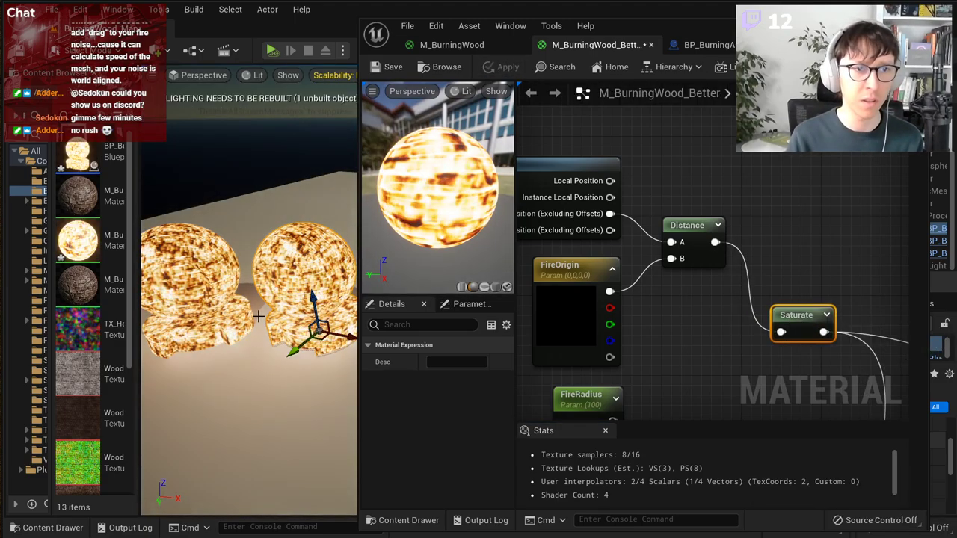
pyautogui.press('w')
pyautogui.moveTo(273, 335)
pyautogui.mouseDown(button='right')
pyautogui.moveTo(272, 348)
pyautogui.moveTo(261, 345)
pyautogui.mouseUp(button='right')
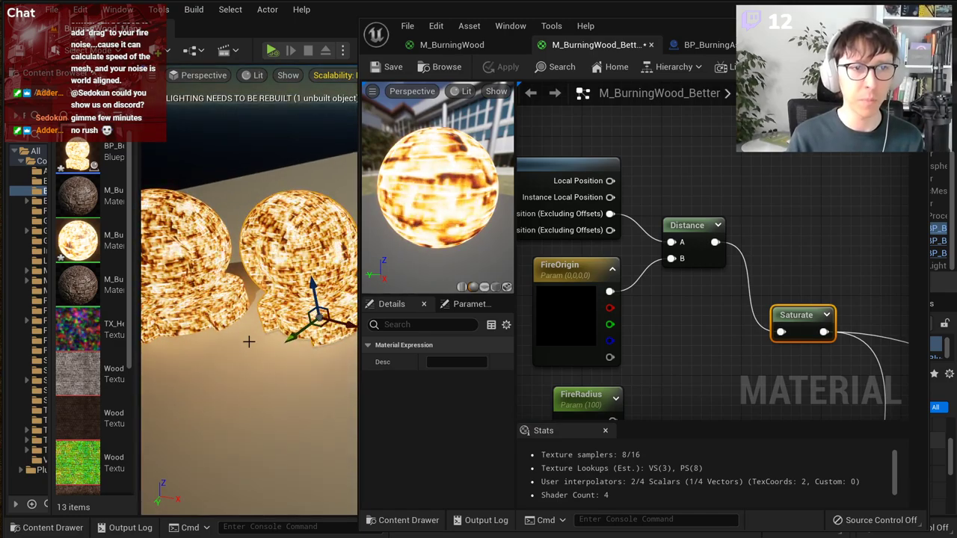
# Step: Move Saturate away from Distance and insert a RemapValueRange node, feeding Distance into Input and Result into Saturate
pyautogui.scroll(-1, 694, 312)
pyautogui.moveTo(789, 314); pyautogui.dragTo(866, 236)
pyautogui.rightClick(748, 292)
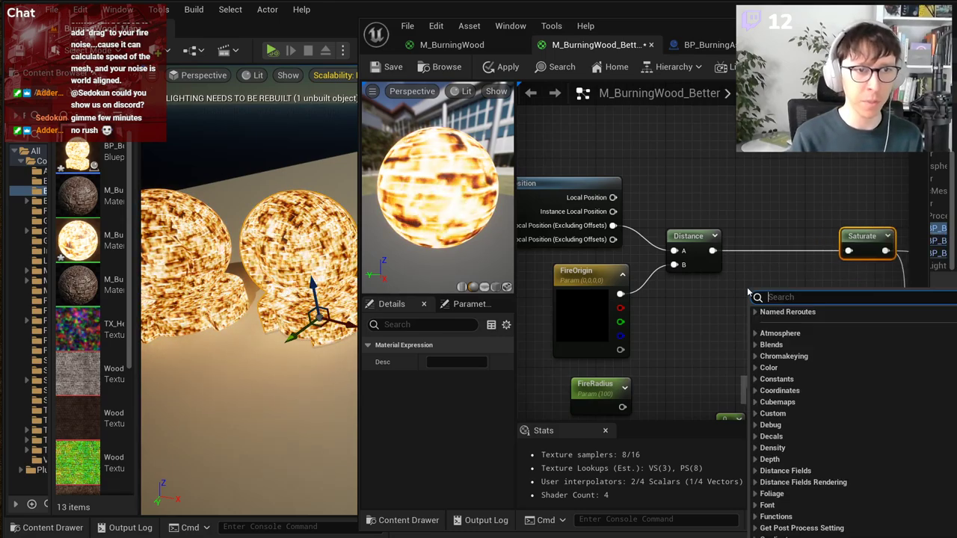
pyautogui.write('remap')
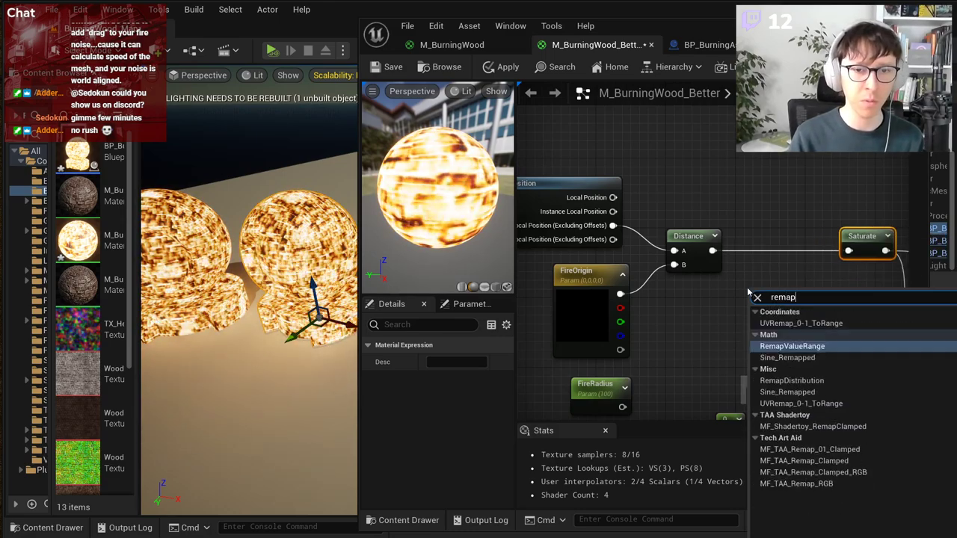
pyautogui.press('Return')
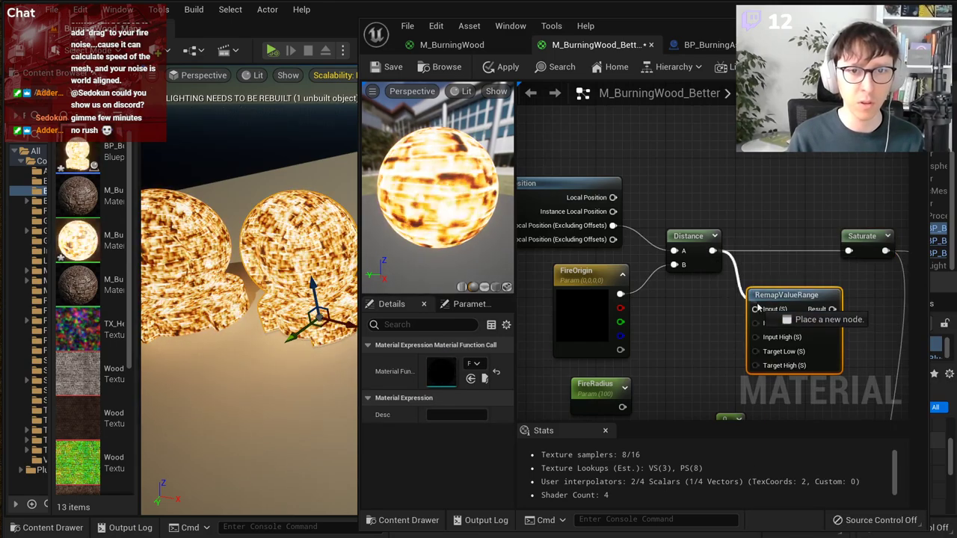
pyautogui.moveTo(757, 307); pyautogui.dragTo(757, 309)
pyautogui.moveTo(832, 309); pyautogui.dragTo(847, 251)
pyautogui.click(810, 236)
# Step: Move the unused constant 0 node down, clear of the space below FireRadius and RemapValueRange
pyautogui.moveTo(810, 235); pyautogui.dragTo(812, 184, button='right')
pyautogui.moveTo(733, 364); pyautogui.dragTo(711, 381)
pyautogui.moveTo(693, 300); pyautogui.dragTo(690, 286, button='right')
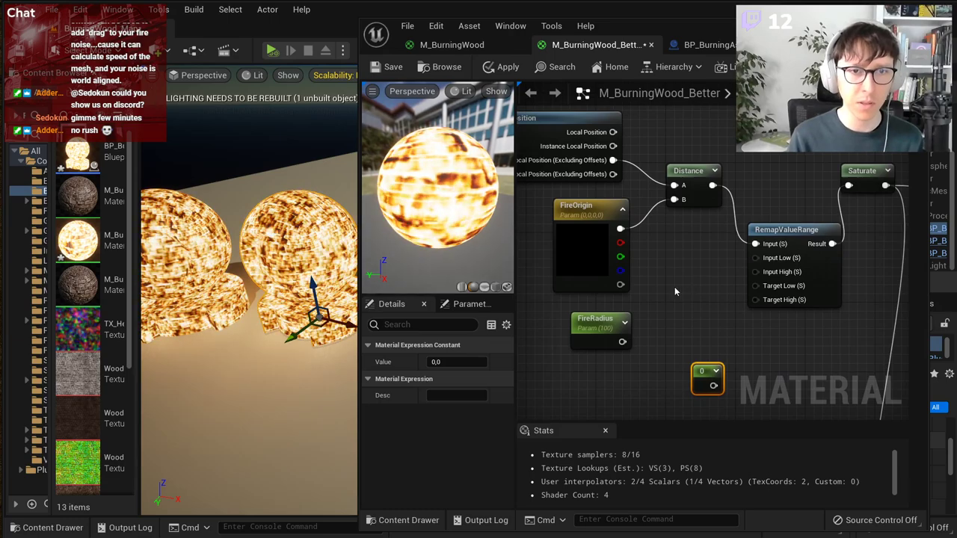
pyautogui.scroll(1, 675, 287)
pyautogui.moveTo(702, 383); pyautogui.dragTo(672, 404)
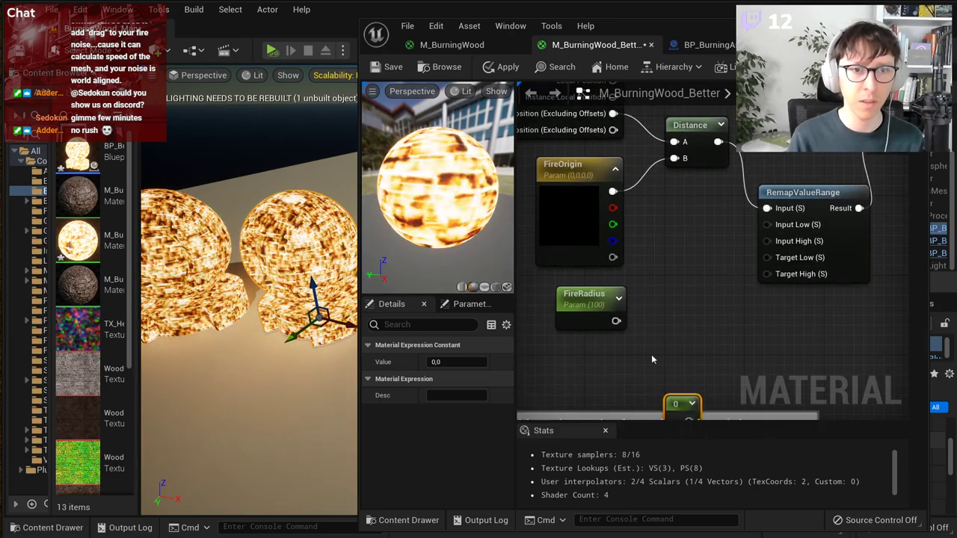
pyautogui.moveTo(657, 336); pyautogui.dragTo(658, 363, button='right')
# Step: Add constants 0 and 1, connect them to Target Low and Target High of RemapValueRange, and line them up beside FireRadius
pyautogui.click(790, 244)
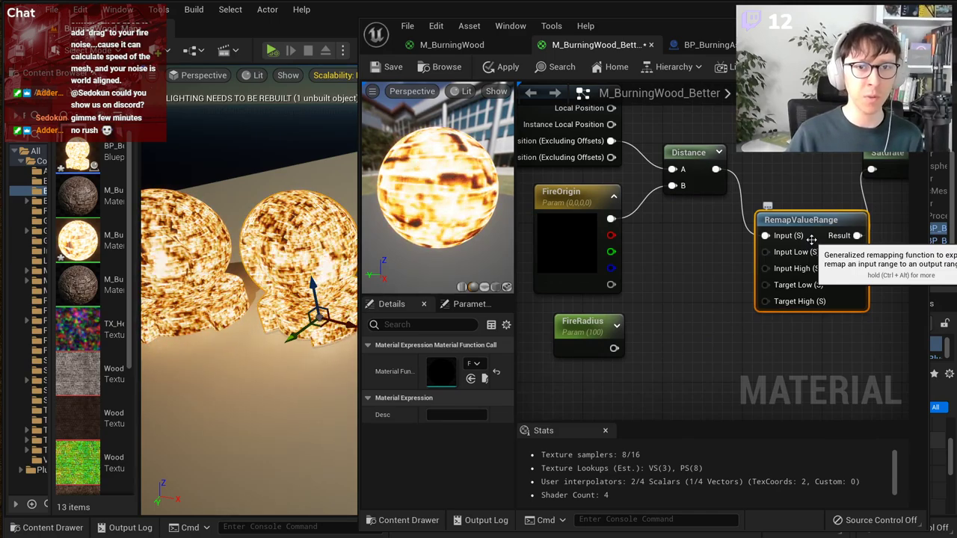
pyautogui.press('1')
pyautogui.click(694, 330)
pyautogui.press('1')
pyautogui.click(697, 372)
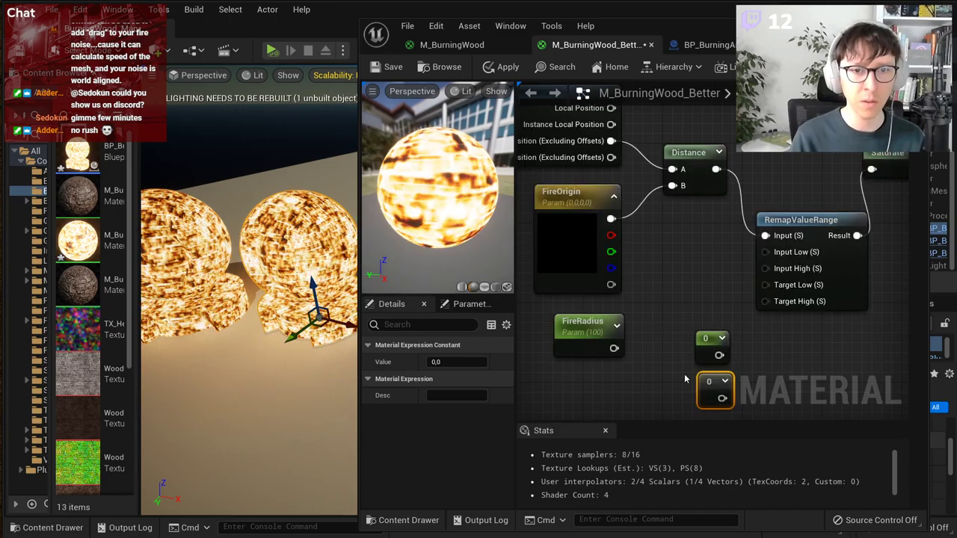
pyautogui.click(456, 362)
pyautogui.write('1')
pyautogui.press('Return')
pyautogui.moveTo(719, 355); pyautogui.dragTo(767, 284)
pyautogui.moveTo(684, 327); pyautogui.dragTo(678, 381)
pyautogui.click(763, 359)
# Step: Capture a screen snip of the burning spheres in Snip & Sketch and set the ballpoint pen to blue
pyautogui.press('super+shift+s')
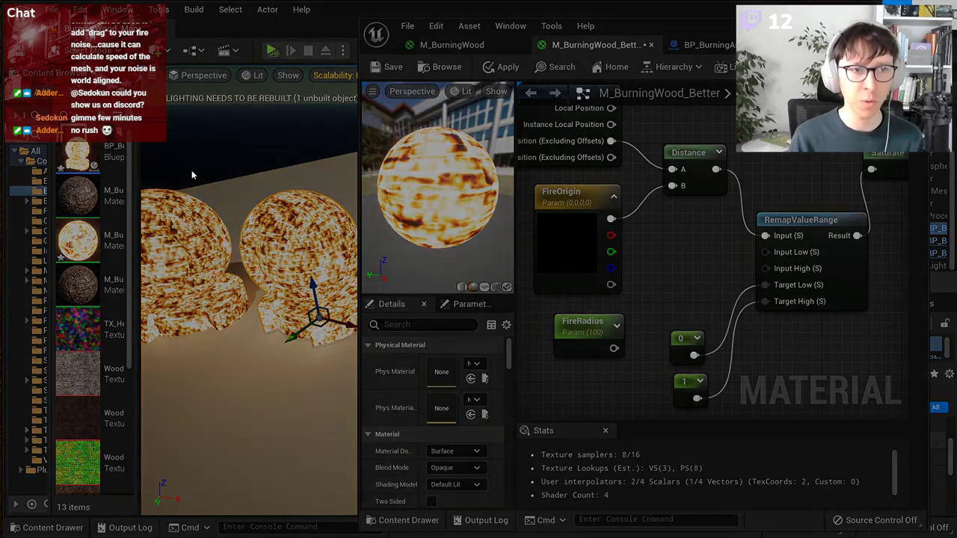
pyautogui.moveTo(192, 172); pyautogui.dragTo(517, 354)
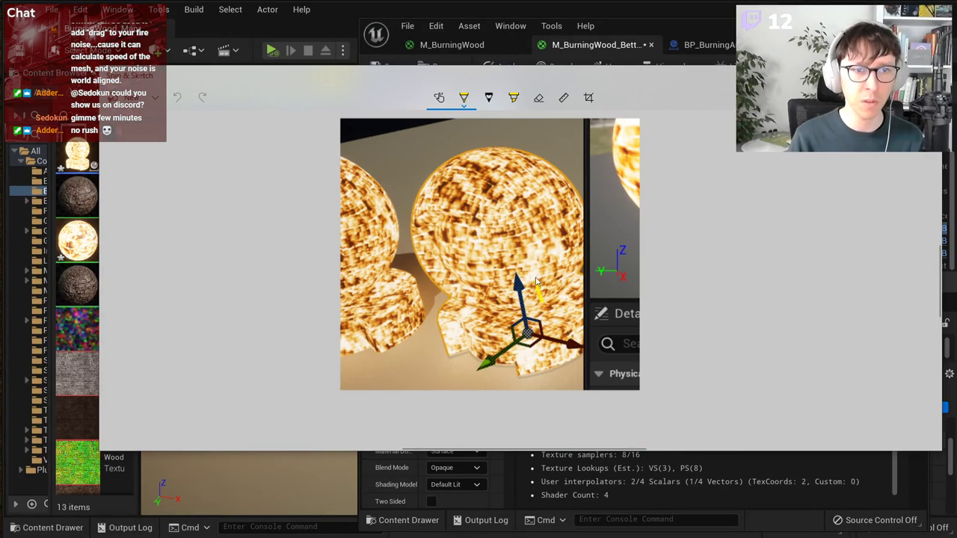
pyautogui.click(463, 98)
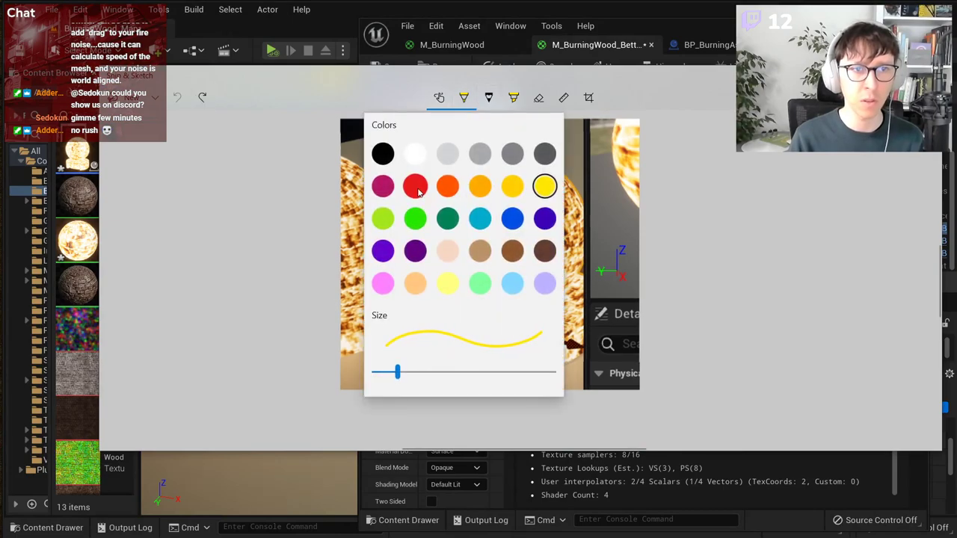
pyautogui.click(508, 217)
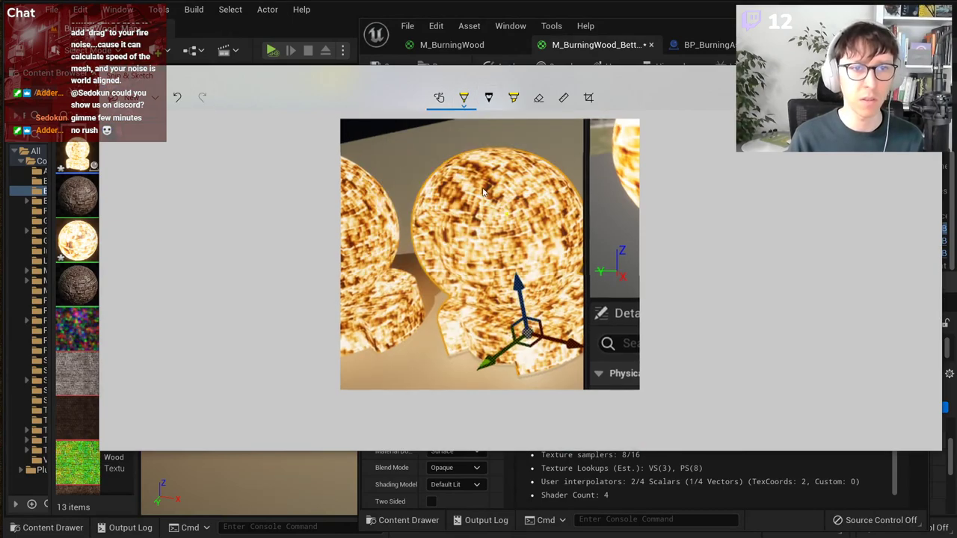
pyautogui.moveTo(490, 191); pyautogui.dragTo(534, 192)
pyautogui.hotkey('ctrl', 'z')
pyautogui.click(464, 97)
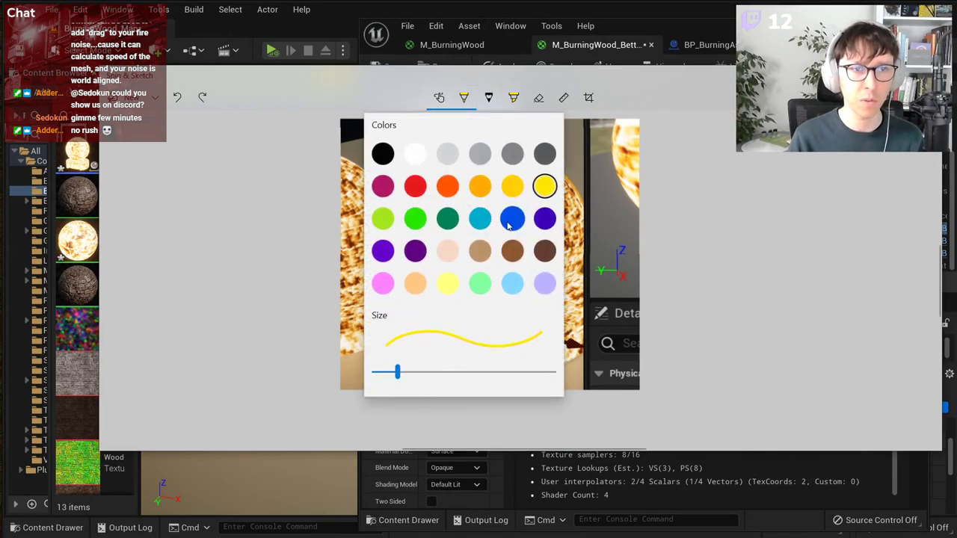
pyautogui.click(511, 222)
# Step: Draw a blue fire-radius arc across the spheres in the snip and mark it with a 0
pyautogui.moveTo(462, 203); pyautogui.dragTo(472, 202)
pyautogui.moveTo(536, 202); pyautogui.dragTo(541, 206)
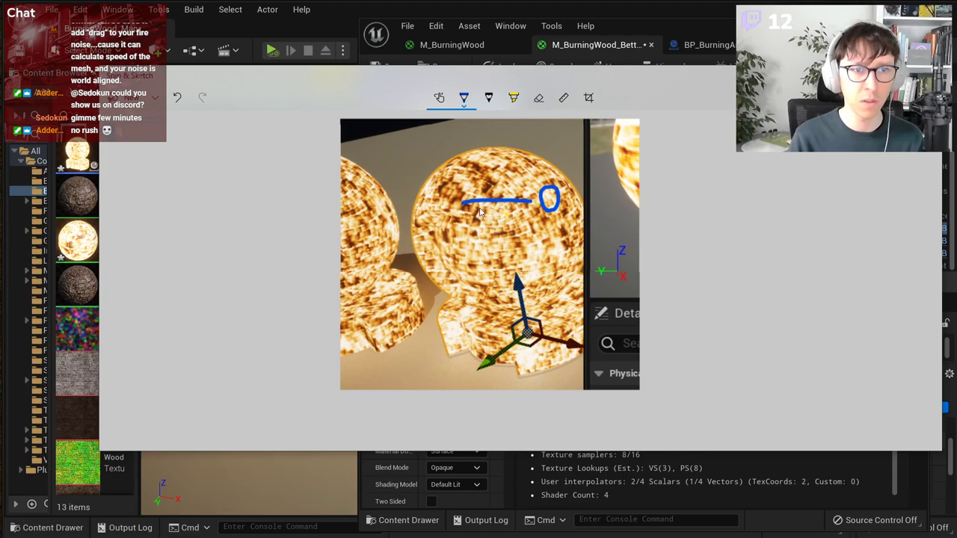
pyautogui.moveTo(407, 271); pyautogui.dragTo(390, 321)
pyautogui.moveTo(569, 227); pyautogui.dragTo(604, 293)
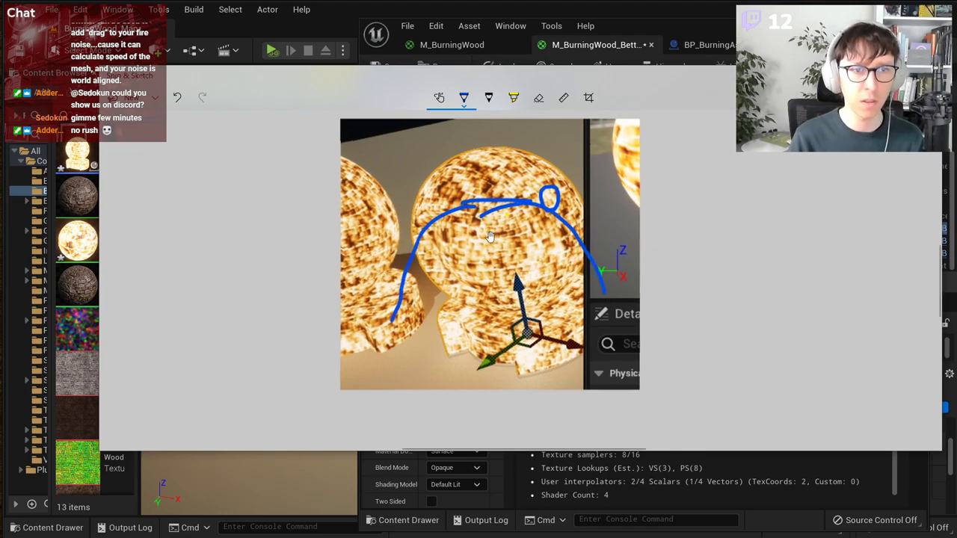
# Step: Draw blue arrows pointing inward from the arc and write a 1 beside the object's origin
pyautogui.moveTo(463, 240); pyautogui.dragTo(476, 254, button='middle')
pyautogui.moveTo(485, 274); pyautogui.dragTo(499, 268)
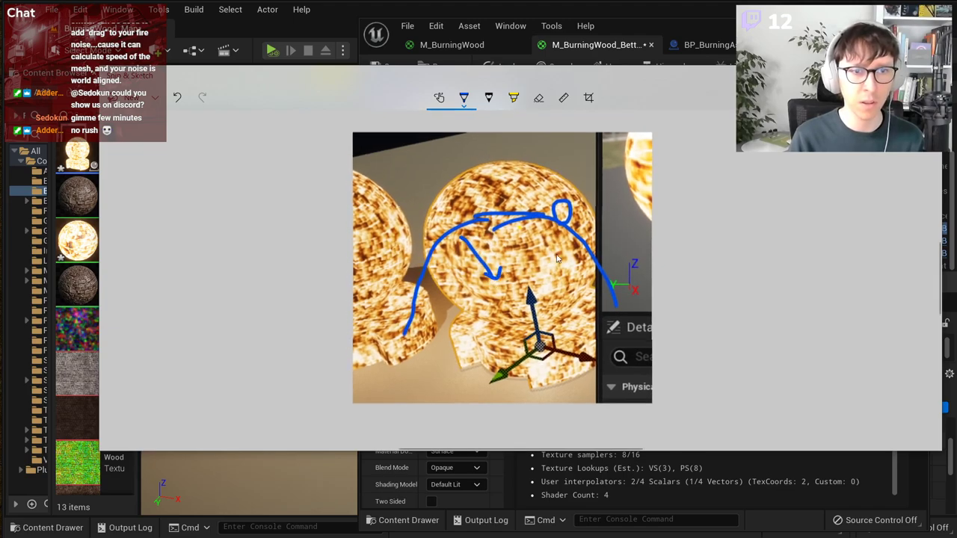
pyautogui.moveTo(575, 241); pyautogui.dragTo(558, 274)
pyautogui.moveTo(556, 264); pyautogui.dragTo(558, 283)
pyautogui.moveTo(425, 311); pyautogui.dragTo(457, 327)
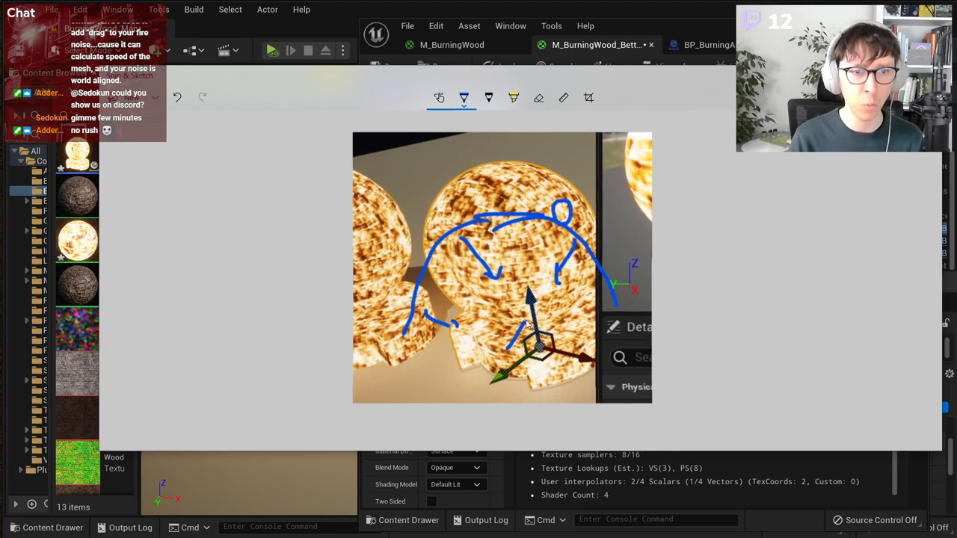
pyautogui.moveTo(527, 323); pyautogui.dragTo(536, 337)
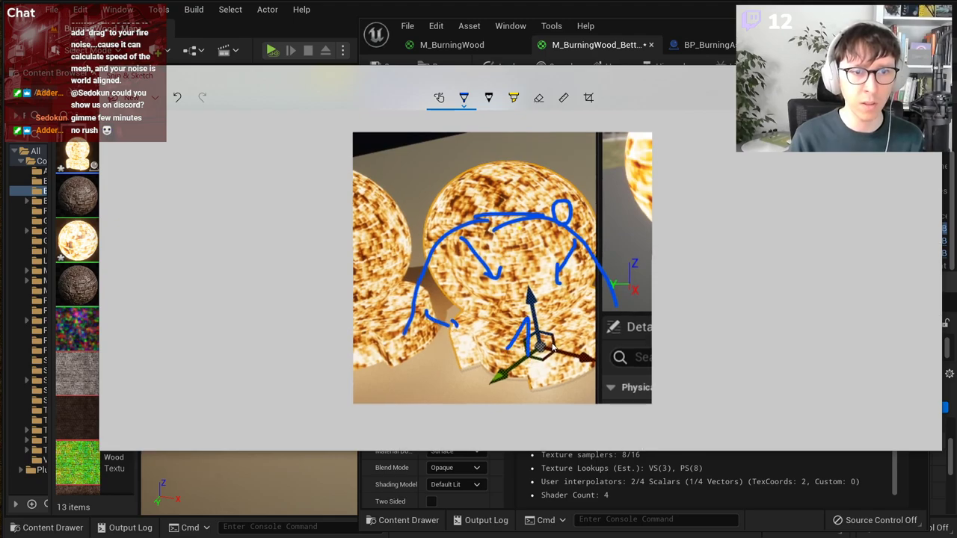
# Step: Mark the origin and the gradient leading down to it with white pen strokes, and close the snip
pyautogui.click(464, 101)
pyautogui.click(428, 168)
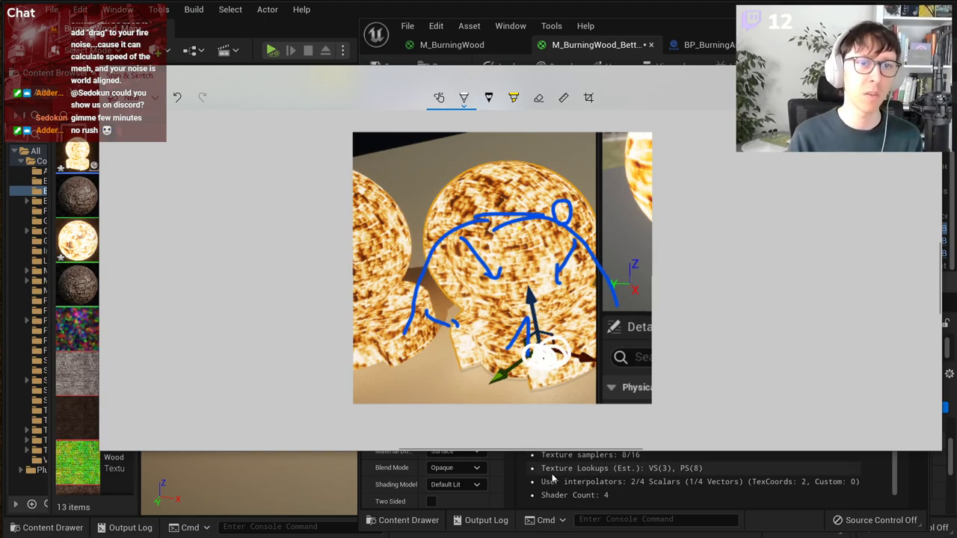
pyautogui.moveTo(507, 223); pyautogui.dragTo(544, 224)
pyautogui.moveTo(500, 236)
pyautogui.mouseDown()
pyautogui.moveTo(540, 242)
pyautogui.moveTo(538, 258)
pyautogui.mouseUp()
pyautogui.moveTo(500, 262)
pyautogui.mouseDown()
pyautogui.moveTo(538, 270)
pyautogui.moveTo(535, 284)
pyautogui.mouseUp()
pyautogui.moveTo(500, 308); pyautogui.dragTo(529, 317)
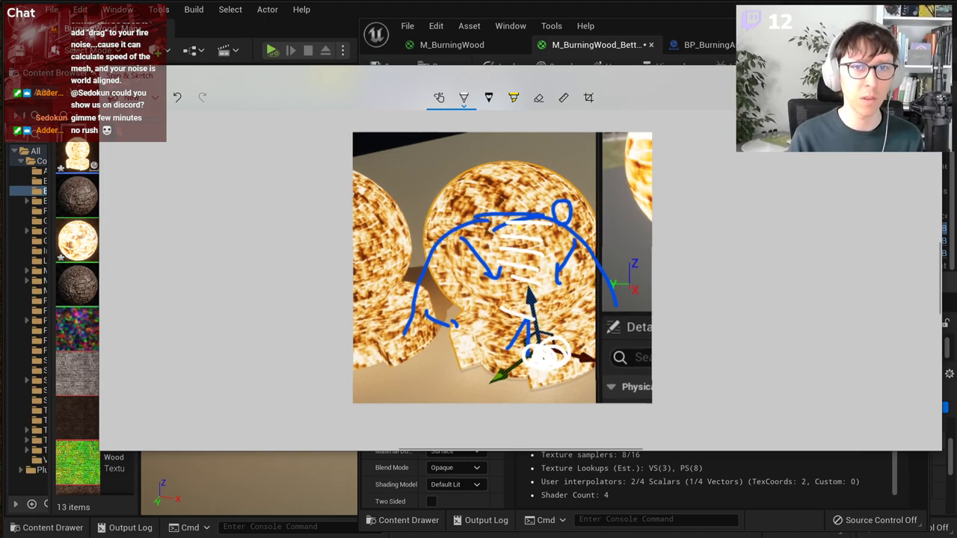
pyautogui.click(884, 73)
# Step: Connect FireRadius to Input Low of RemapValueRange, move it beside the node, and feed a new constant 0 into Input High
pyautogui.moveTo(689, 261)
pyautogui.mouseDown(button='right')
pyautogui.moveTo(607, 317)
pyautogui.moveTo(680, 244)
pyautogui.mouseUp(button='right')
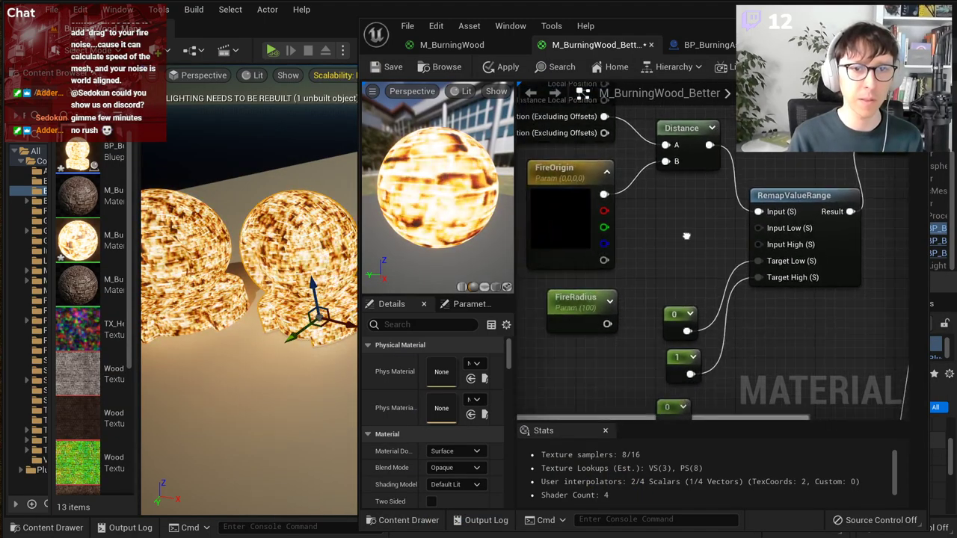
pyautogui.click(674, 316)
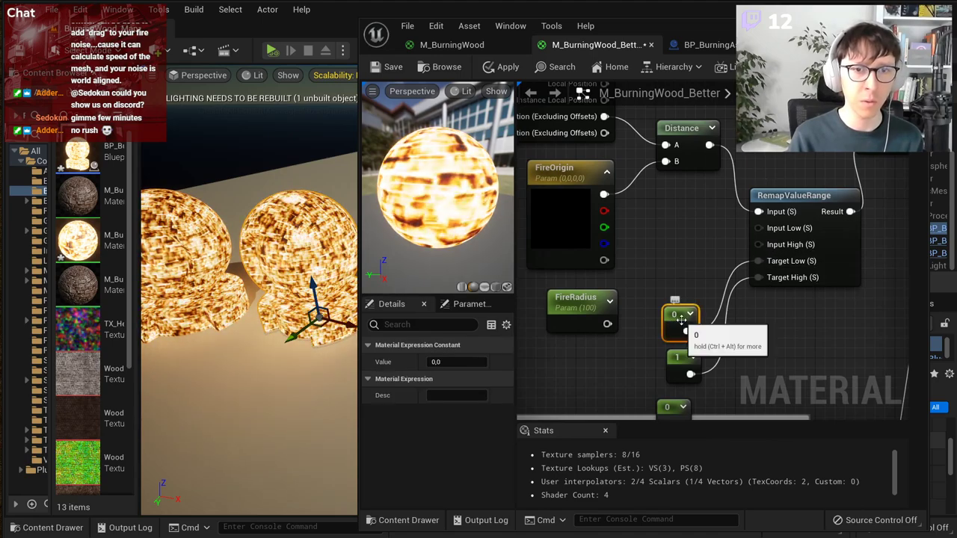
pyautogui.moveTo(680, 319); pyautogui.dragTo(699, 341, button='right')
pyautogui.moveTo(626, 345); pyautogui.dragTo(777, 265)
pyautogui.moveTo(617, 330); pyautogui.dragTo(707, 241)
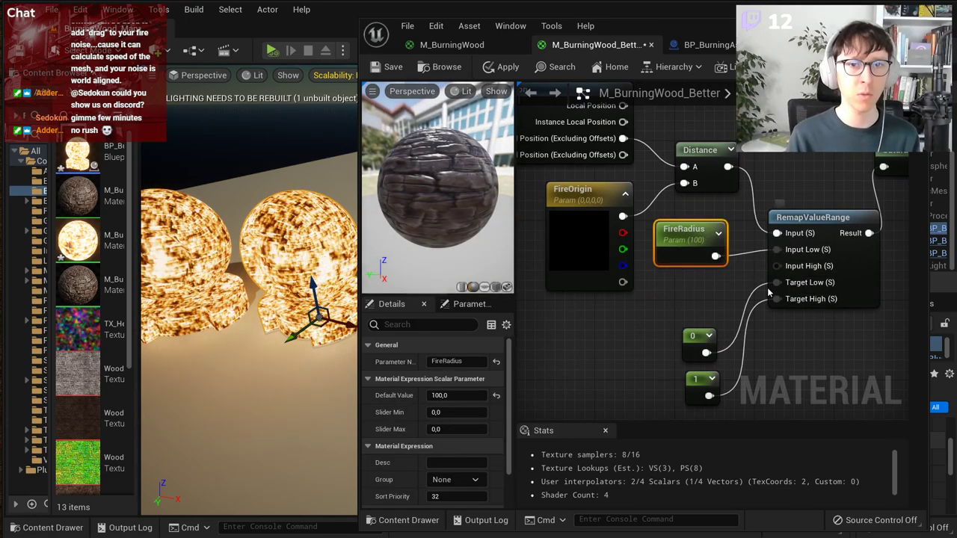
pyautogui.click(684, 278)
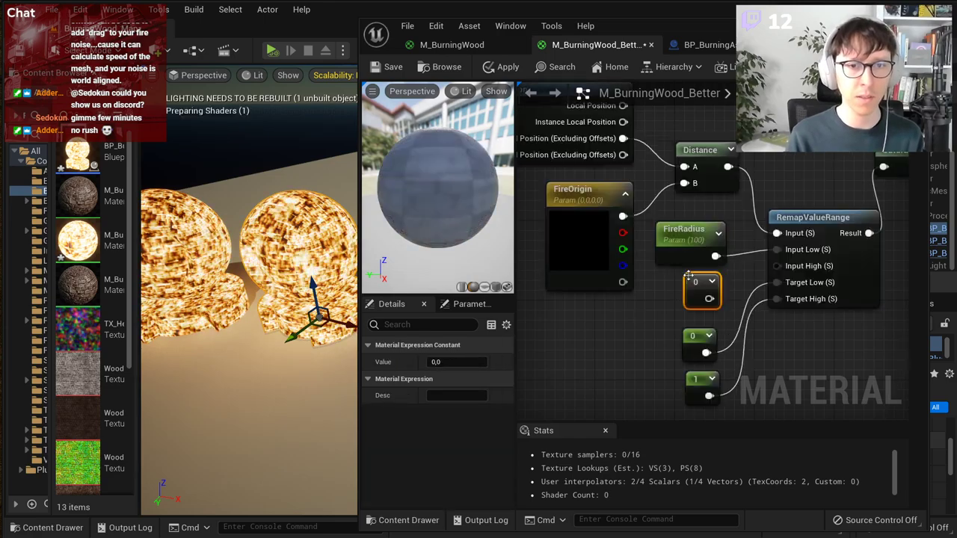
pyautogui.moveTo(708, 299); pyautogui.dragTo(777, 265)
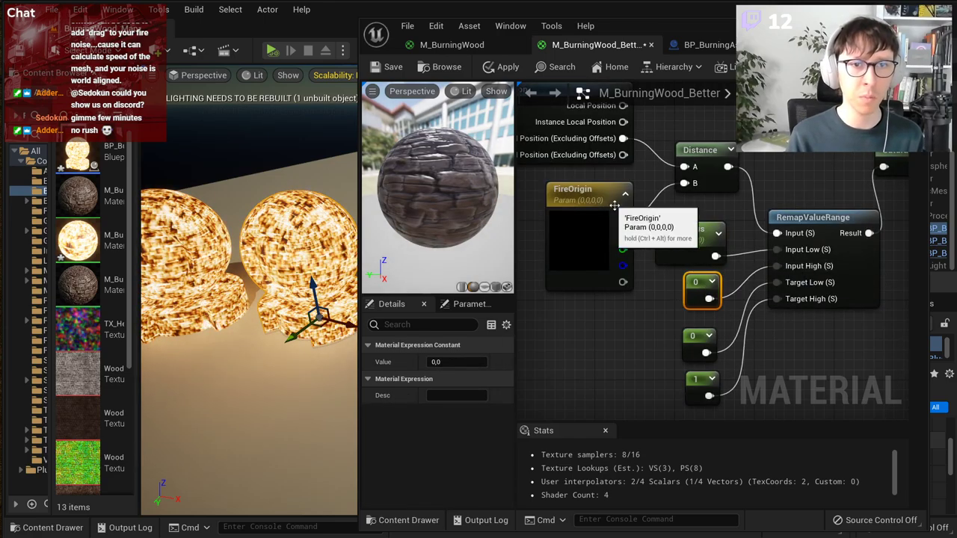
# Step: Review the remap chain, move the Target Low and Target High constants slightly up, and lower Saturate nearer to RemapValueRange
pyautogui.moveTo(662, 230); pyautogui.dragTo(650, 273, button='right')
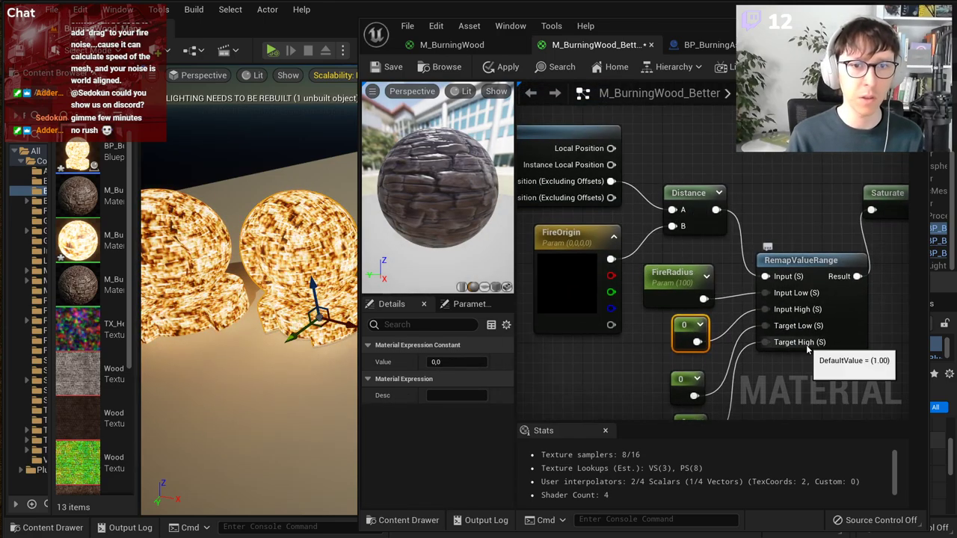
pyautogui.moveTo(881, 362); pyautogui.dragTo(872, 349, button='right')
pyautogui.scroll(-1, 792, 316)
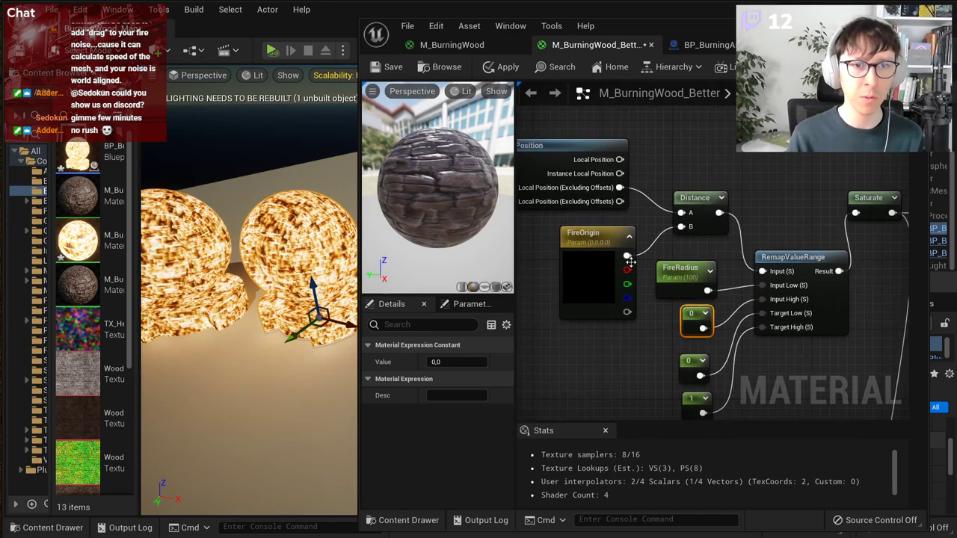
pyautogui.click(694, 199)
pyautogui.moveTo(682, 205); pyautogui.dragTo(698, 204, button='right')
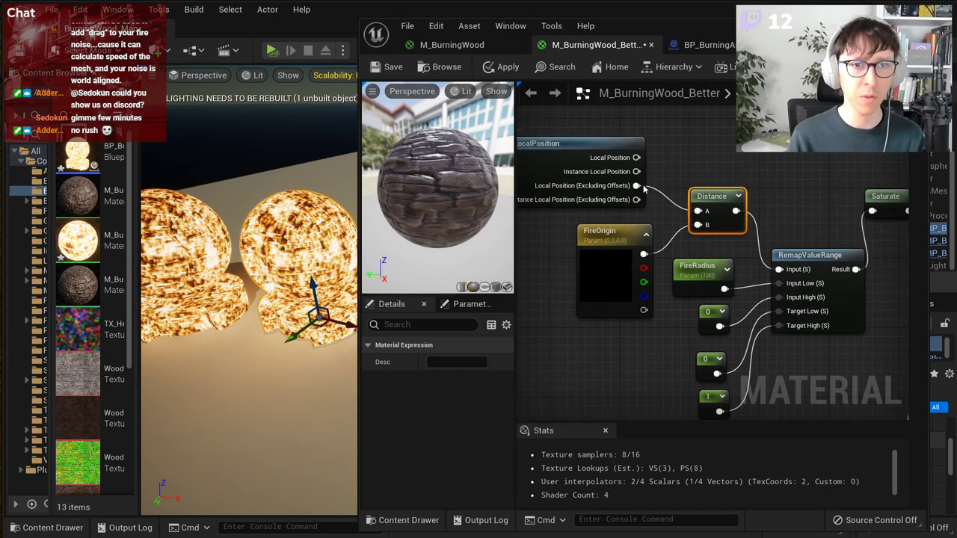
pyautogui.moveTo(799, 365); pyautogui.dragTo(689, 272, button='right')
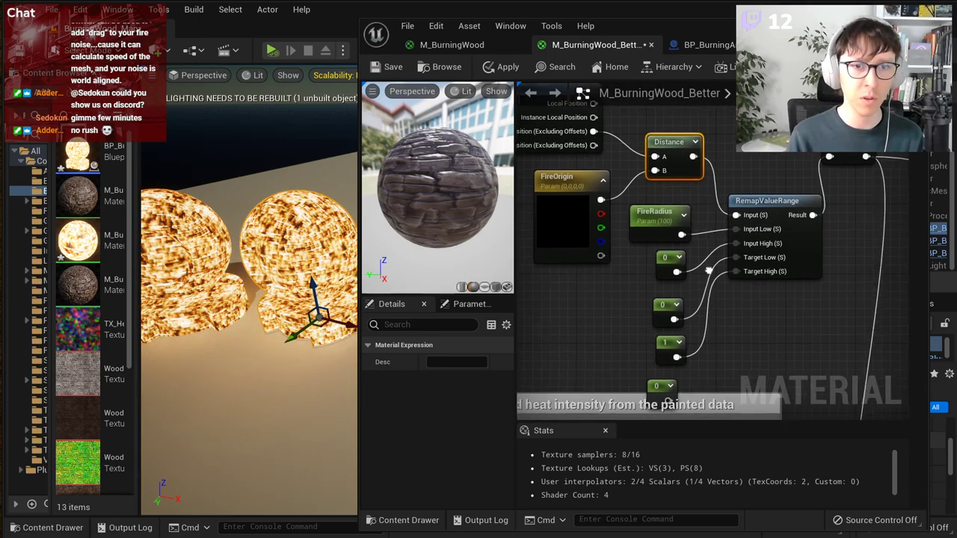
pyautogui.click(665, 299)
pyautogui.keyDown('ctrl'); pyautogui.click(661, 338); pyautogui.keyUp('ctrl')
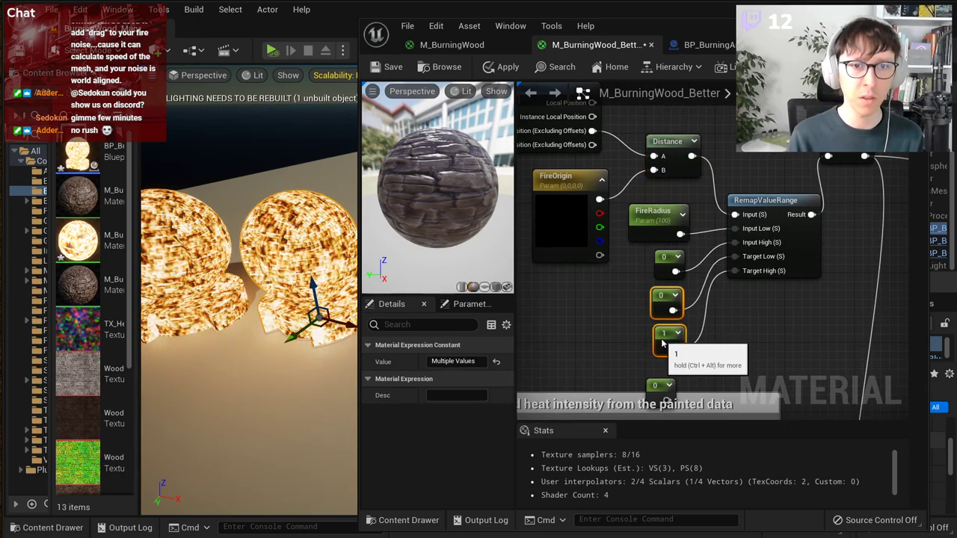
pyautogui.click(706, 277)
pyautogui.click(662, 237)
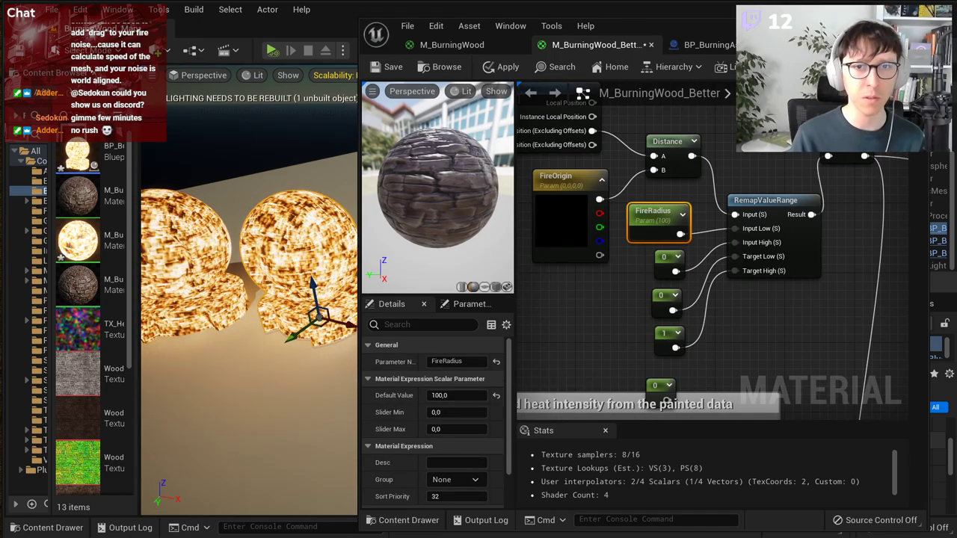
pyautogui.moveTo(845, 142); pyautogui.dragTo(863, 167)
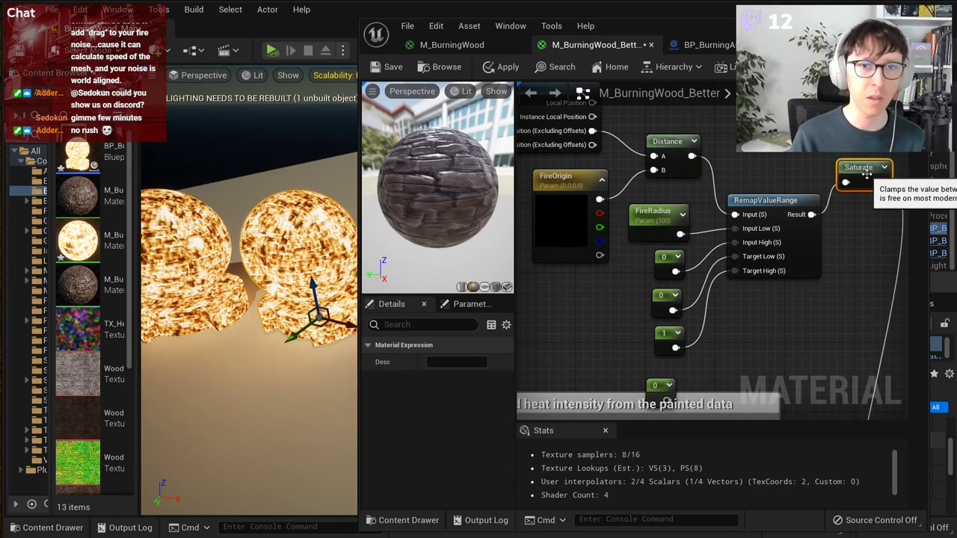
# Step: Apply the material and examine the burning area on the spheres in the level view
pyautogui.click(503, 69)
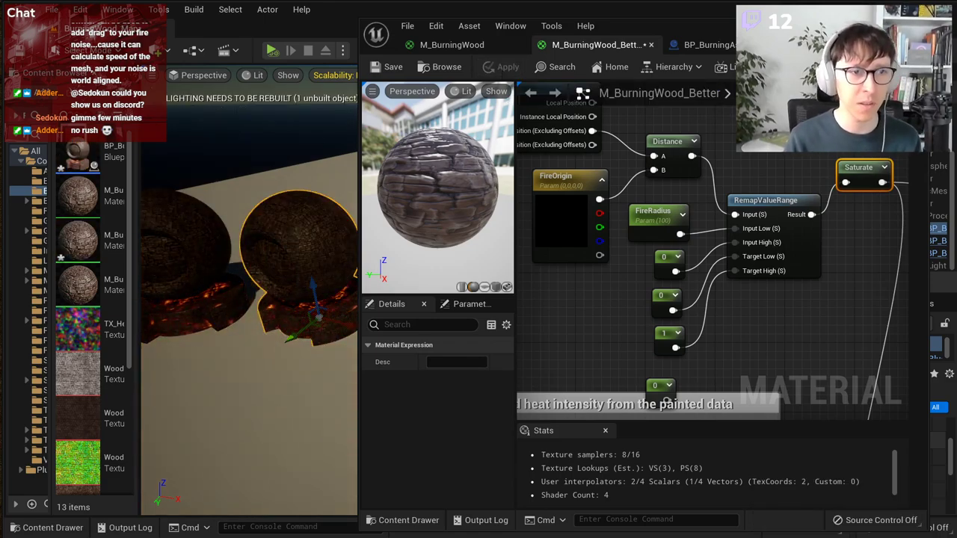
pyautogui.press('w')
pyautogui.moveTo(250, 299)
pyautogui.mouseDown(button='right')
pyautogui.moveTo(273, 302)
pyautogui.moveTo(270, 280)
pyautogui.moveTo(273, 314)
pyautogui.mouseUp(button='right')
pyautogui.press('s')
pyautogui.press('e')
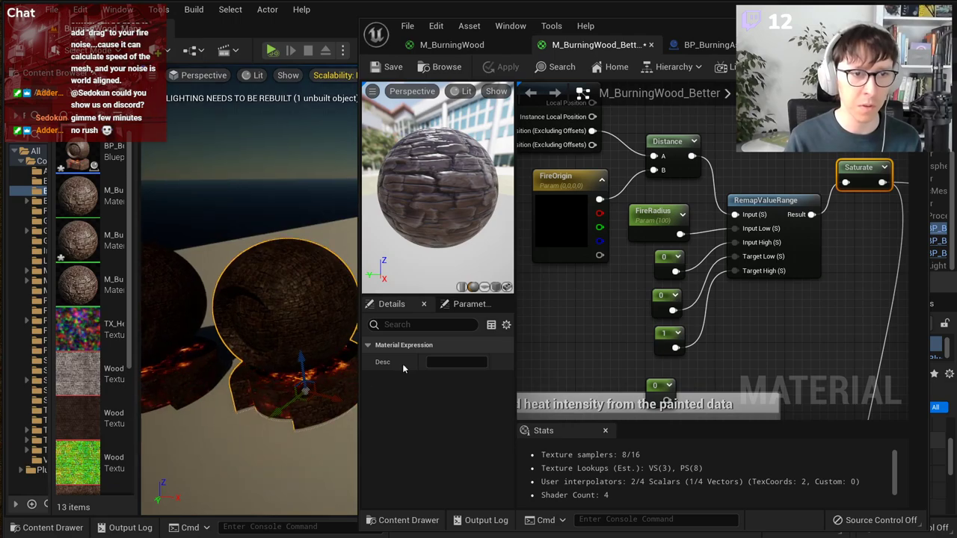
# Step: Set the FireRadius parameter's default value to 200
pyautogui.click(656, 217)
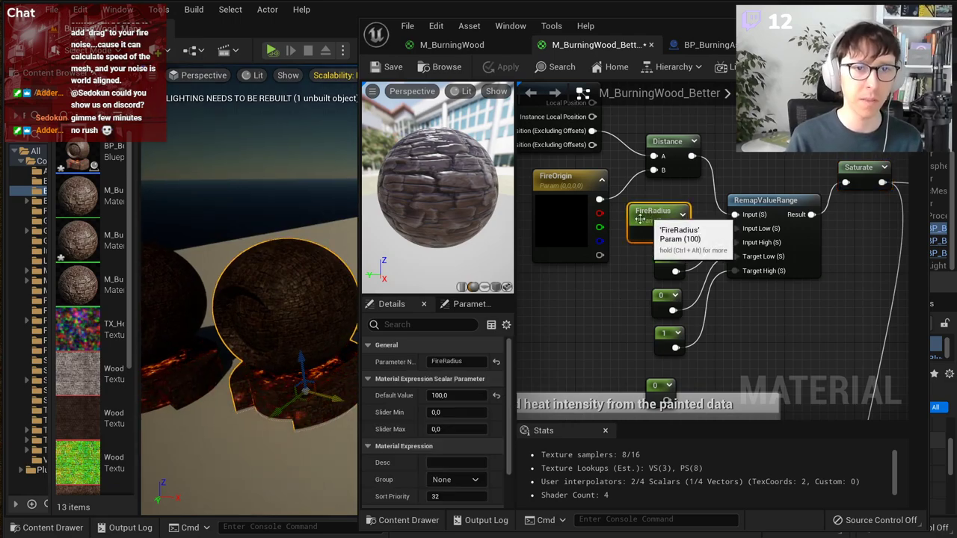
pyautogui.click(466, 395)
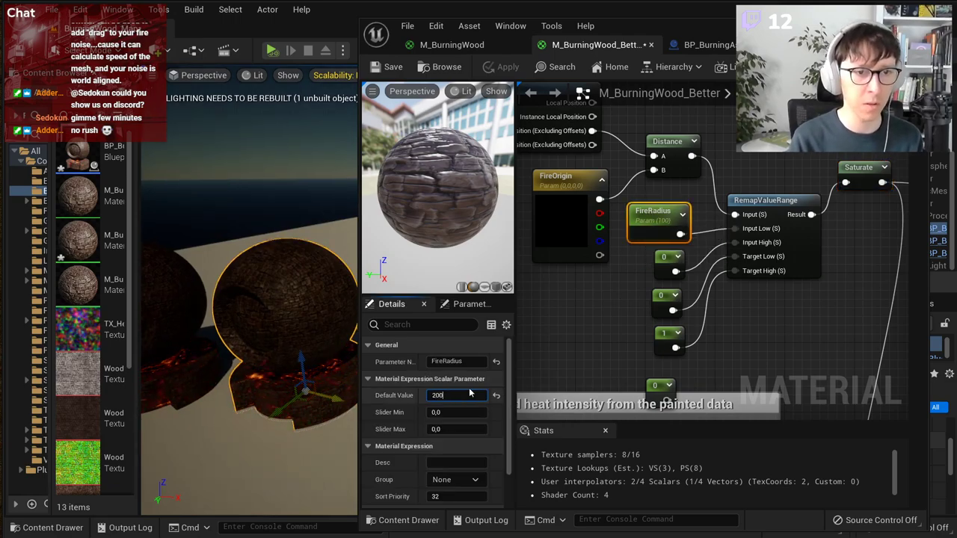
pyautogui.write('200')
pyautogui.press('Return')
pyautogui.rightClick(320, 366)
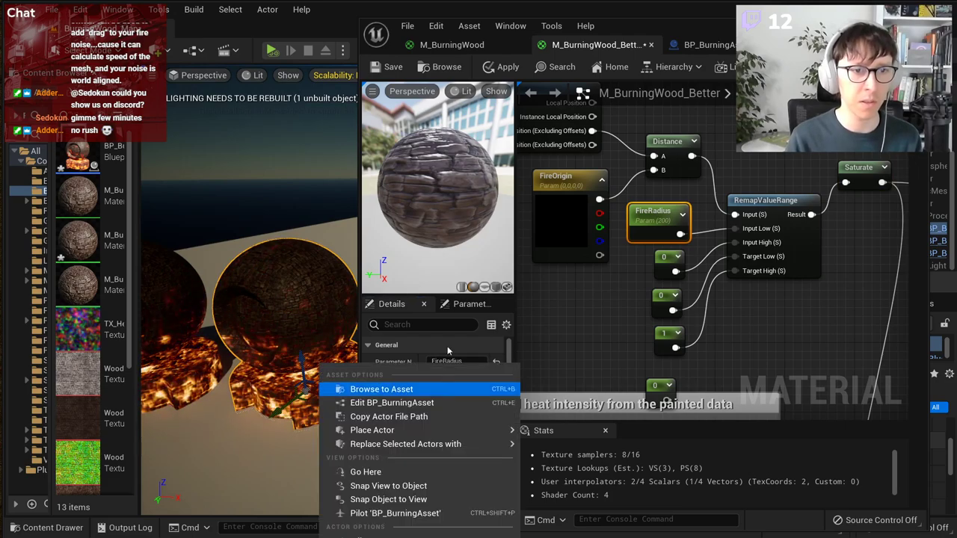
# Step: Lower the FireRadius parameter's default value to about 141
pyautogui.click(576, 235)
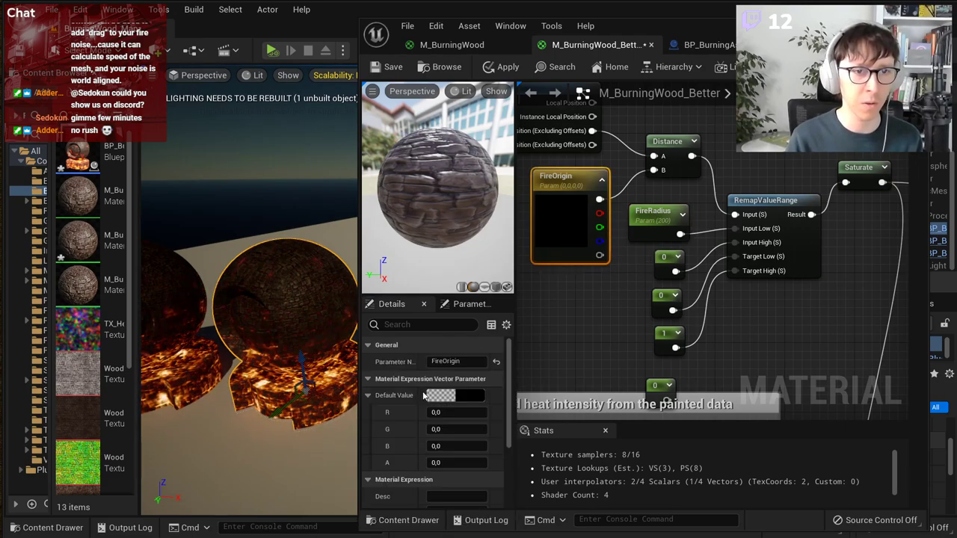
pyautogui.click(661, 207)
pyautogui.moveTo(457, 395)
pyautogui.mouseDown()
pyautogui.moveTo(484, 395)
pyautogui.moveTo(451, 395)
pyautogui.mouseUp()
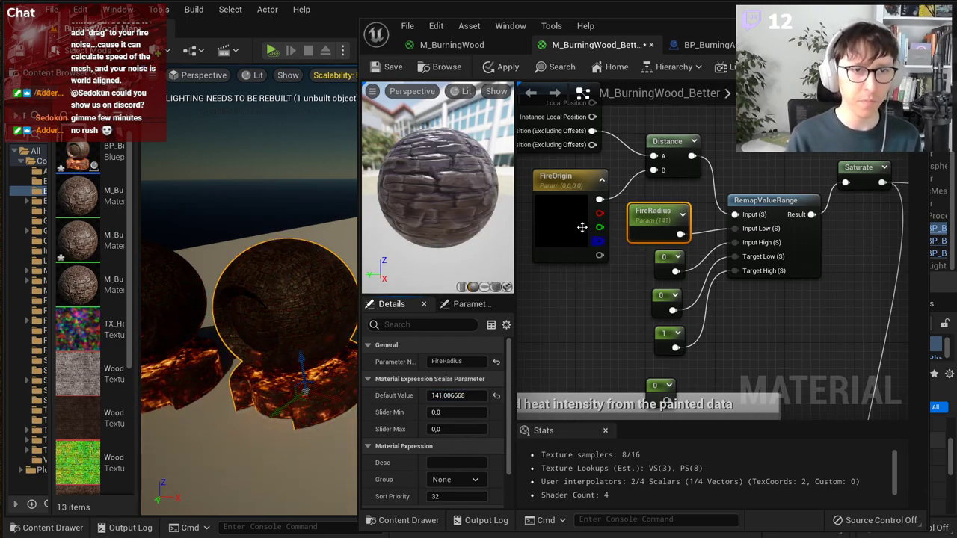
# Step: Set the B component of the FireOrigin parameter's default value to 100
pyautogui.click(574, 225)
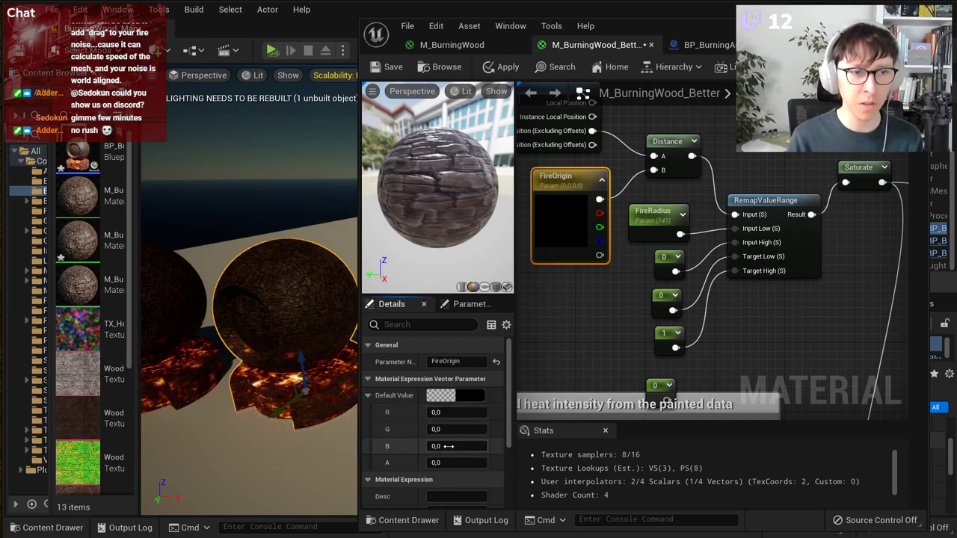
pyautogui.moveTo(457, 445); pyautogui.dragTo(494, 445)
pyautogui.click(454, 446)
pyautogui.write('100')
pyautogui.press('Return')
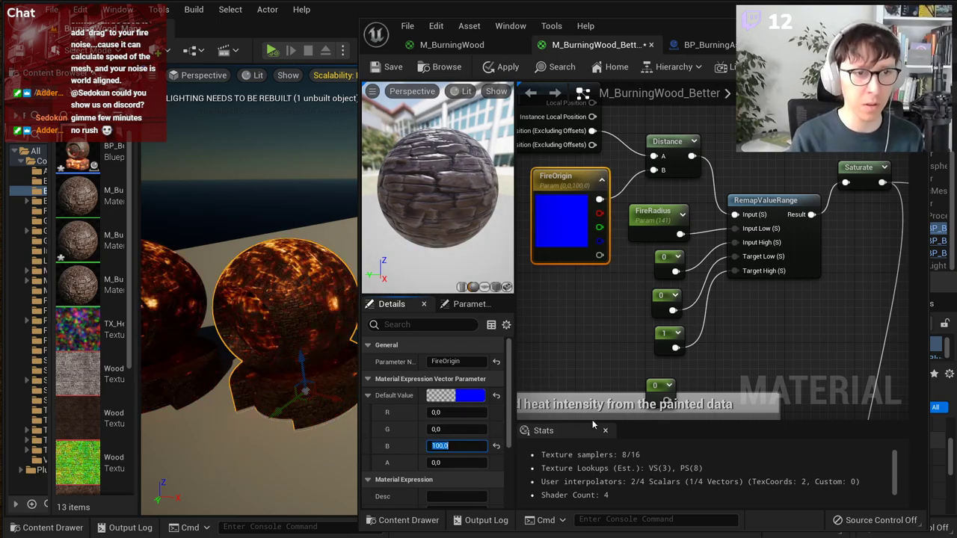
# Step: Try a B value of 200 for FireOrigin while viewing the selected sphere in the level
pyautogui.moveTo(291, 343); pyautogui.dragTo(291, 317, button='right')
pyautogui.press('w')
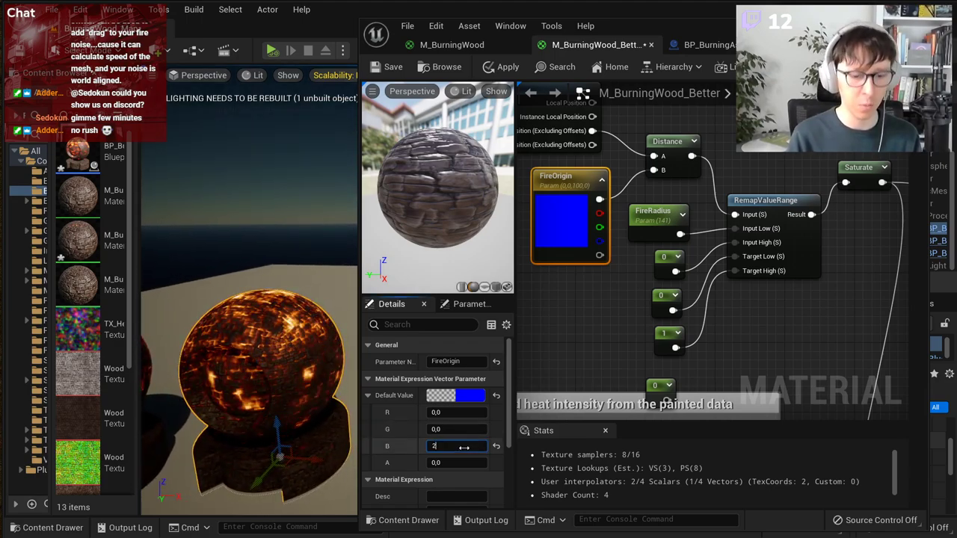
pyautogui.click(464, 447)
pyautogui.write('200')
pyautogui.press('Return')
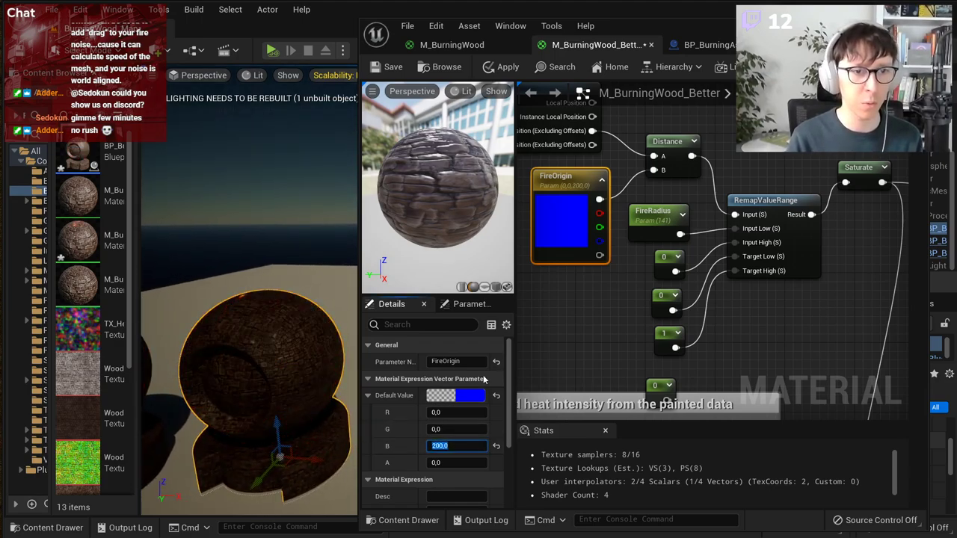
# Step: Return FireOrigin's B value to 100 and examine the burning area on both spheres in the level view
pyautogui.press('Return')
pyautogui.press('s')
pyautogui.moveTo(292, 314); pyautogui.dragTo(277, 308, button='right')
pyautogui.press('w')
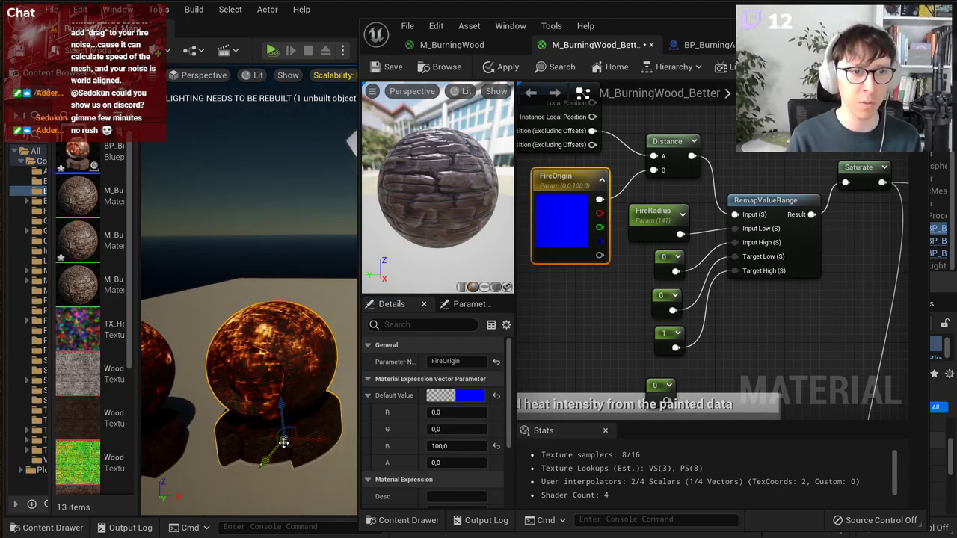
pyautogui.moveTo(317, 385); pyautogui.dragTo(288, 381, button='right')
pyautogui.press('d')
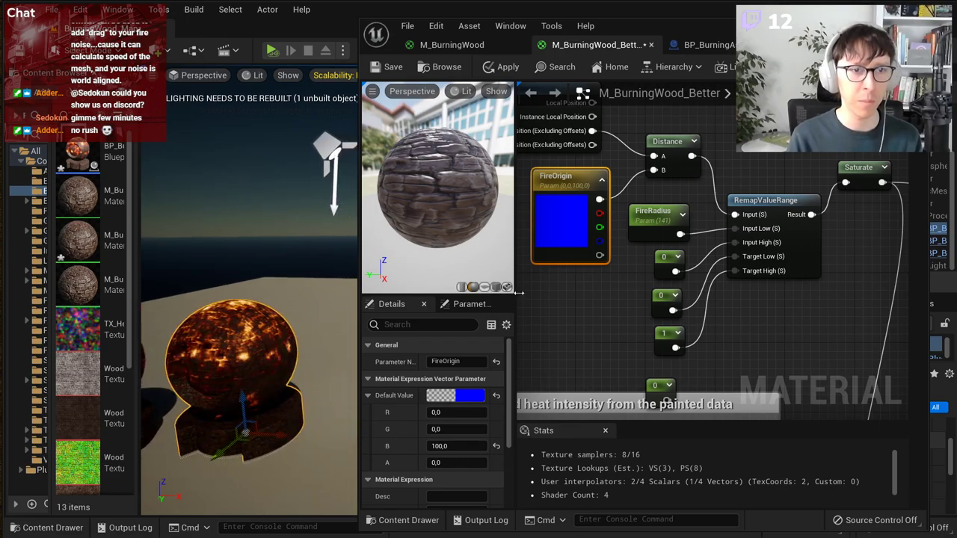
pyautogui.moveTo(306, 292); pyautogui.dragTo(278, 309, button='right')
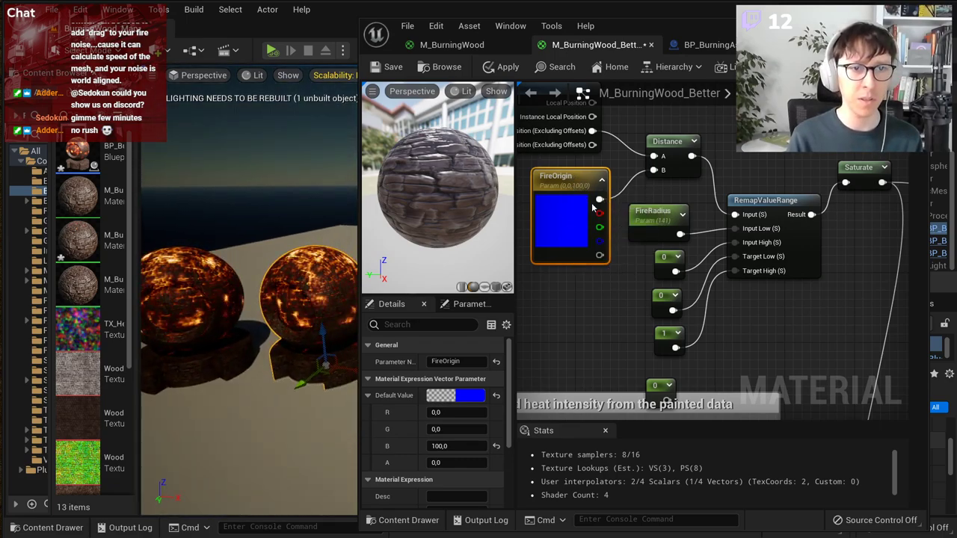
pyautogui.click(601, 322)
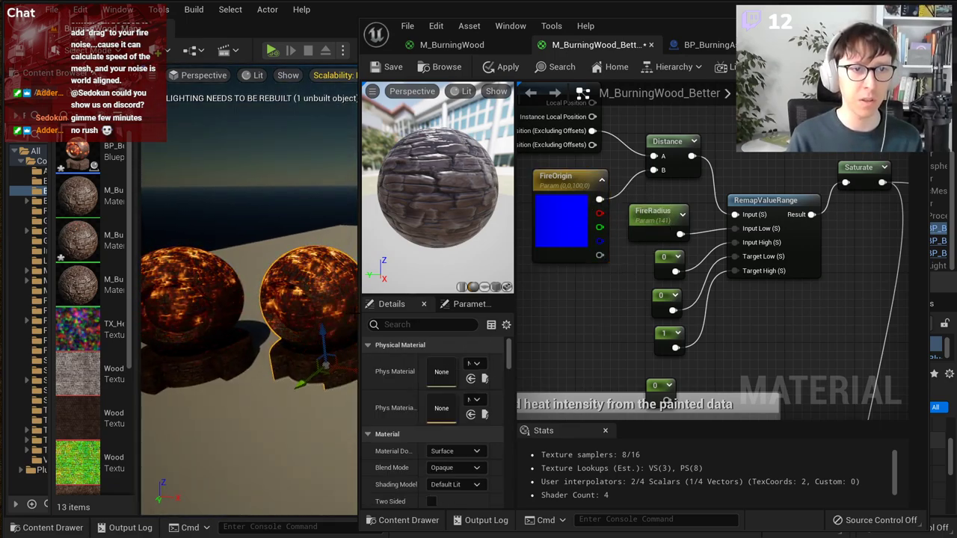
# Step: Uncover more of the level view, and in BP_BurningAsset's Construction Script add Create Dynamic Material Instance targeting Static Mesh Component 0
pyautogui.moveTo(358, 322); pyautogui.dragTo(401, 321)
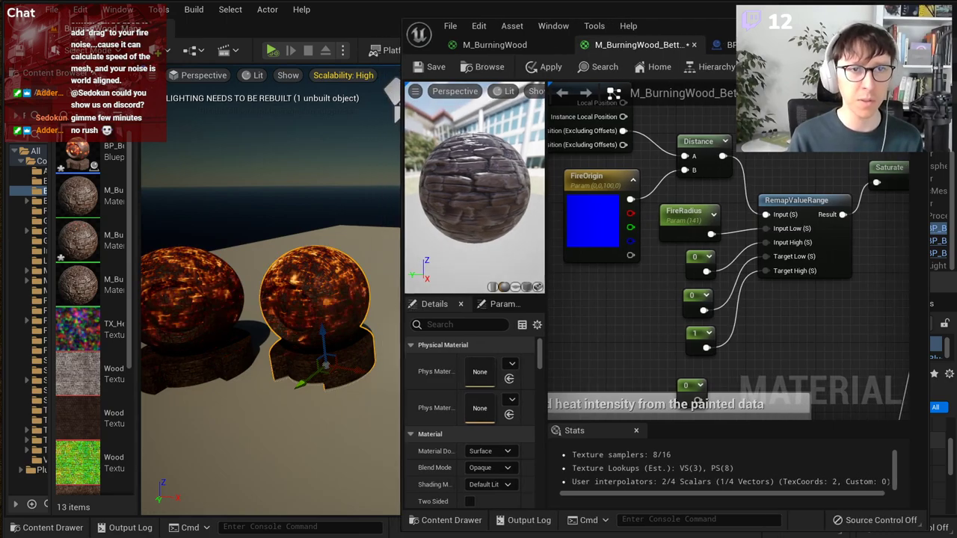
pyautogui.click(725, 45)
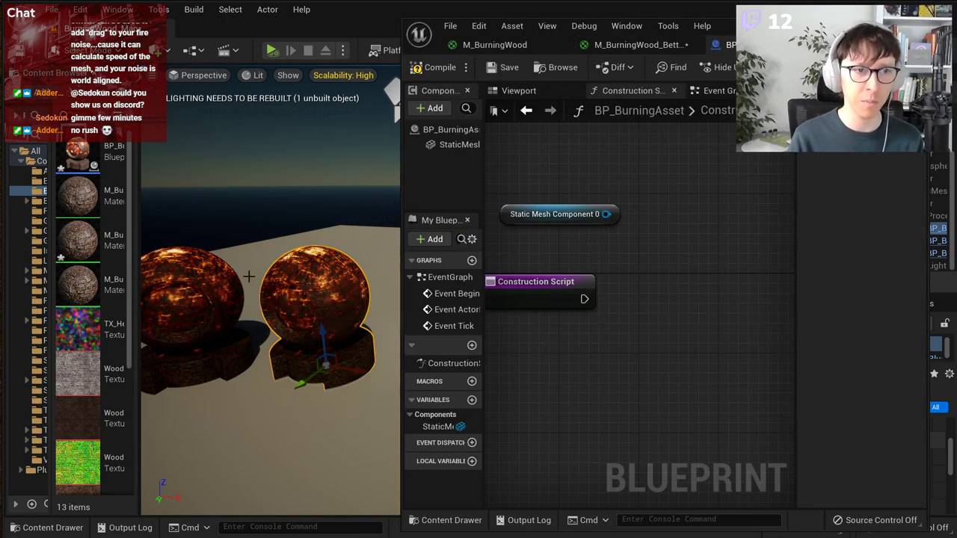
pyautogui.moveTo(606, 214); pyautogui.dragTo(621, 317)
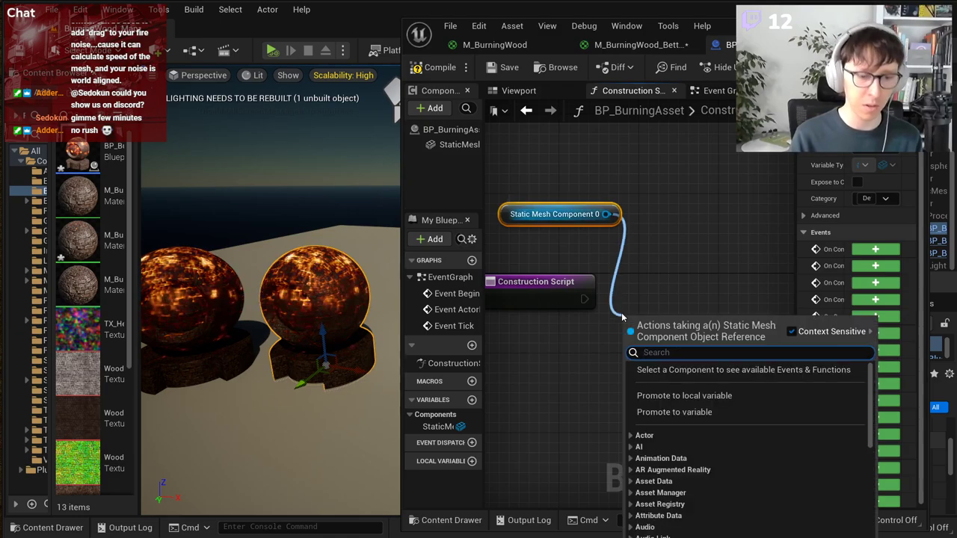
pyautogui.write('create dyna')
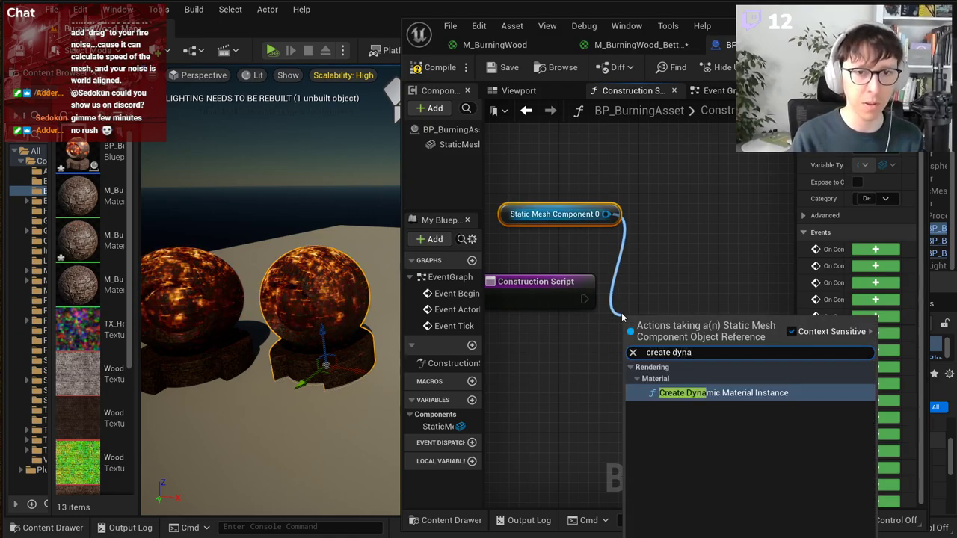
pyautogui.press('Return')
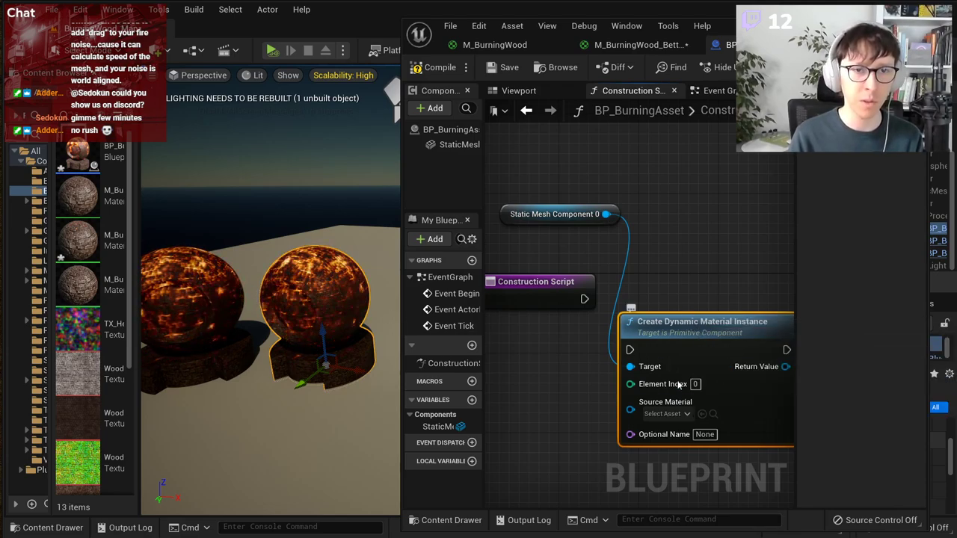
# Step: Return to M_BurningWood_Better and move RemapValueRange with its constants away from FireRadius to free space between the nodes
pyautogui.click(636, 45)
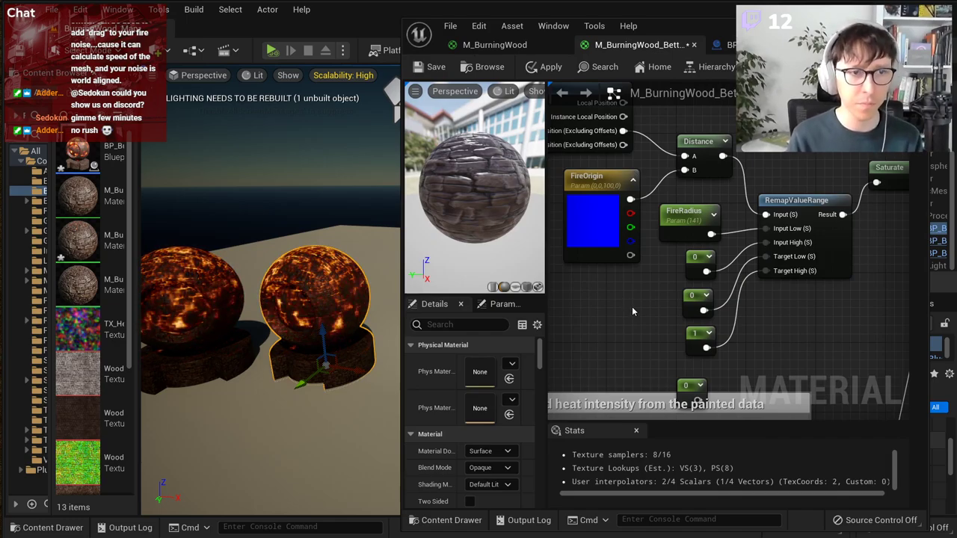
pyautogui.moveTo(619, 150); pyautogui.dragTo(677, 200, button='right')
pyautogui.scroll(-1, 677, 200)
pyautogui.moveTo(637, 122); pyautogui.dragTo(729, 201)
pyautogui.click(708, 259)
pyautogui.scroll(2, 710, 254)
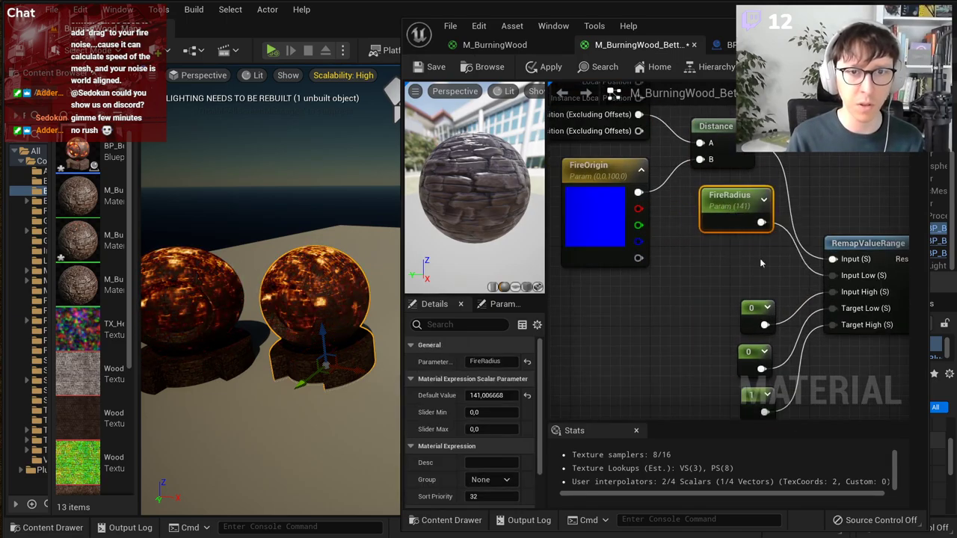
pyautogui.moveTo(703, 281); pyautogui.dragTo(724, 299, button='right')
pyautogui.scroll(-2, 712, 274)
pyautogui.moveTo(595, 127); pyautogui.dragTo(692, 233)
pyautogui.click(683, 249)
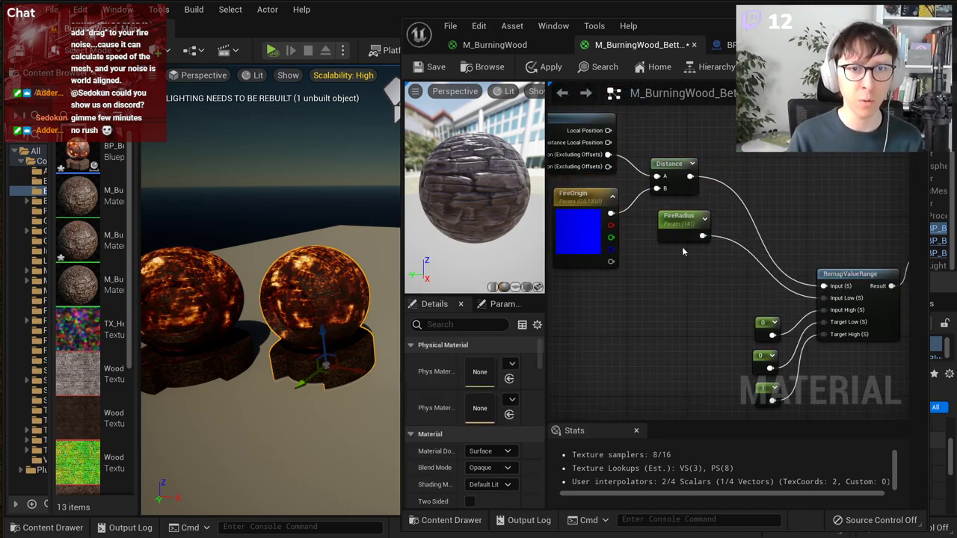
# Step: Add a Multiply node with FireRadius feeding input A, and rearrange it and RemapValueRange so they no longer crowd each other
pyautogui.scroll(2, 685, 246)
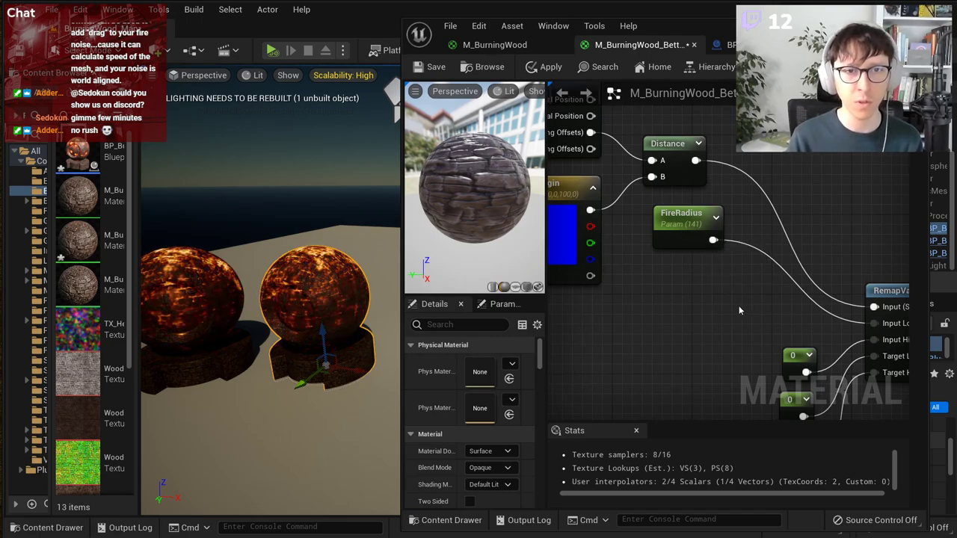
pyautogui.moveTo(688, 292); pyautogui.dragTo(662, 286, button='right')
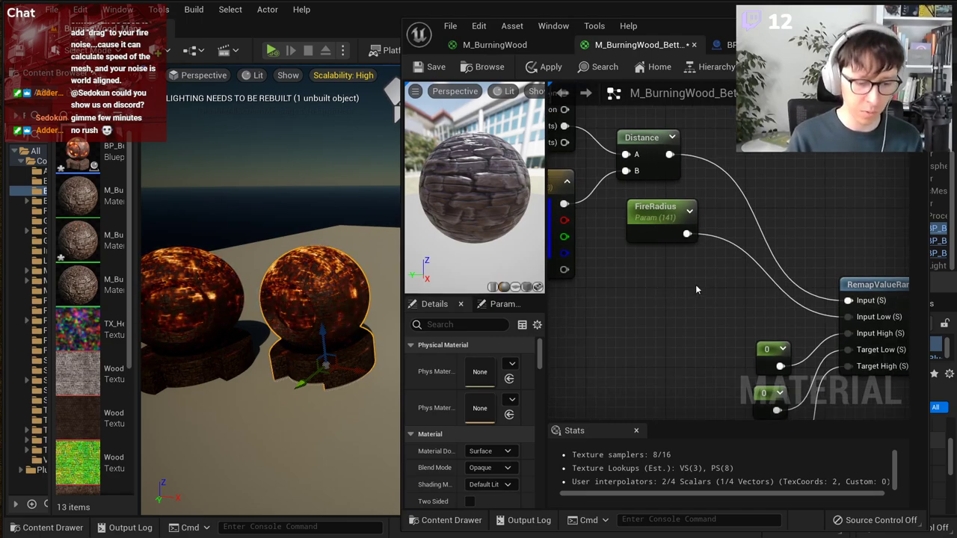
pyautogui.press('m')
pyautogui.click(716, 271)
pyautogui.moveTo(686, 233); pyautogui.dragTo(727, 298)
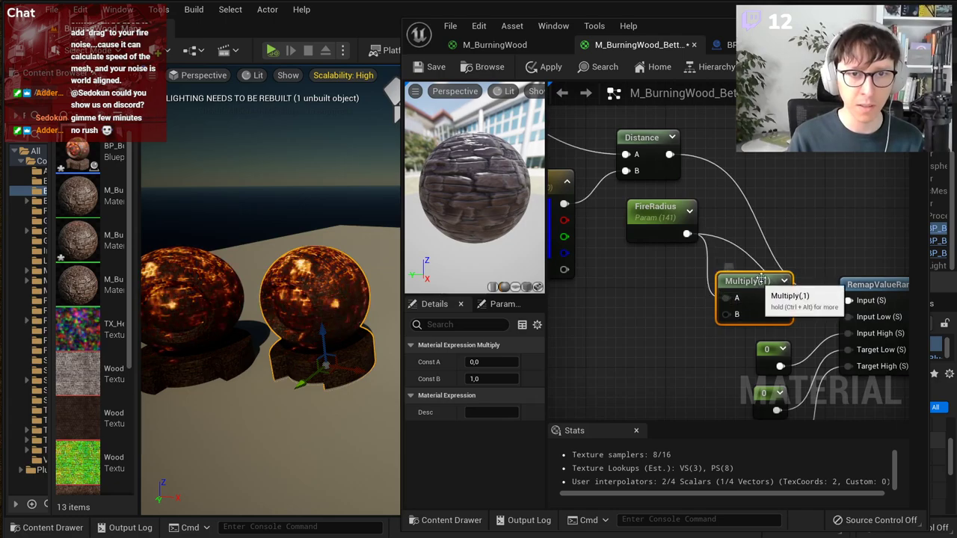
pyautogui.moveTo(851, 283); pyautogui.dragTo(867, 215)
pyautogui.moveTo(755, 279); pyautogui.dragTo(764, 254)
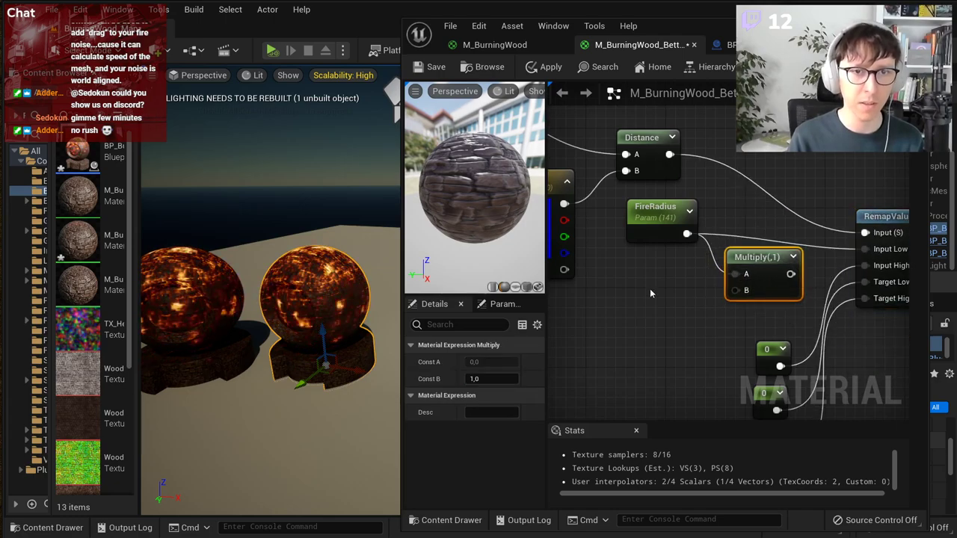
# Step: Add a scalar parameter named FireMaskHardness below FireRadius
pyautogui.press('s')
pyautogui.click(641, 287)
pyautogui.write('Fire')
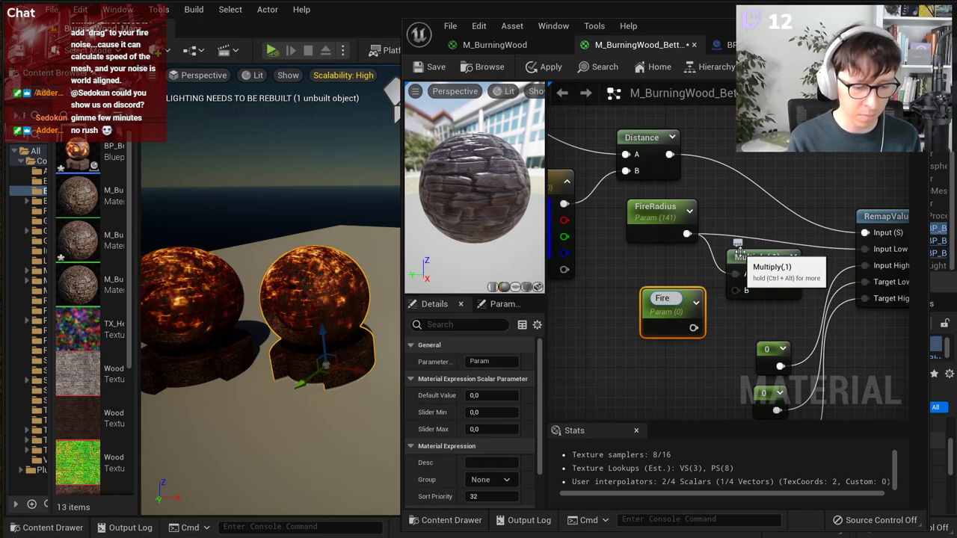
pyautogui.write('Hardness')
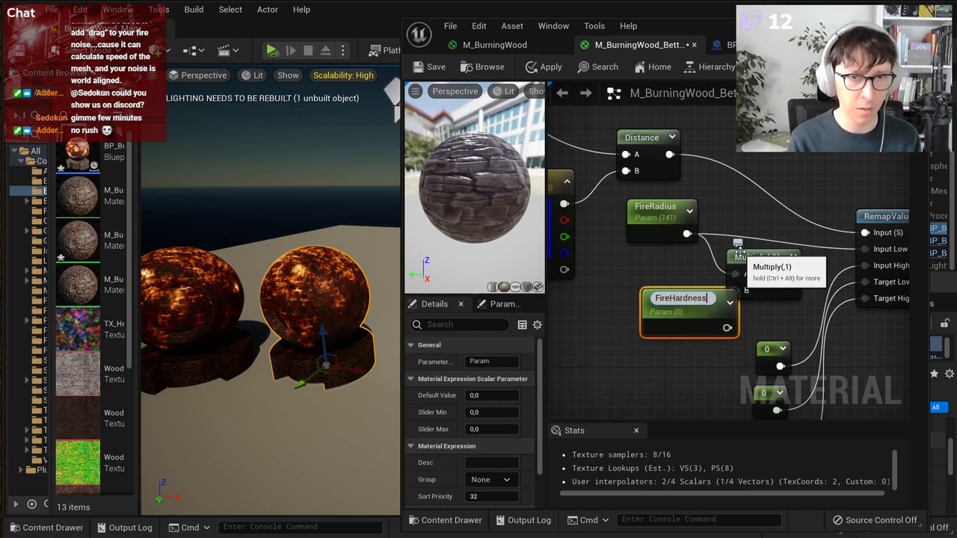
pyautogui.write('Radius')
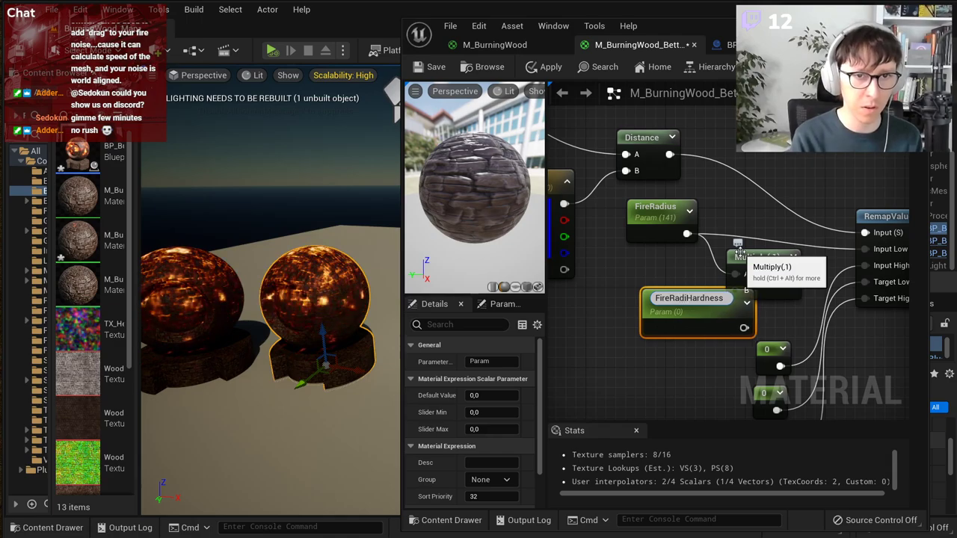
pyautogui.press('BackSpace')
pyautogui.press('BackSpace')
pyautogui.press('BackSpace')
pyautogui.press('BackSpace')
pyautogui.press('BackSpace')
pyautogui.press('BackSpace')
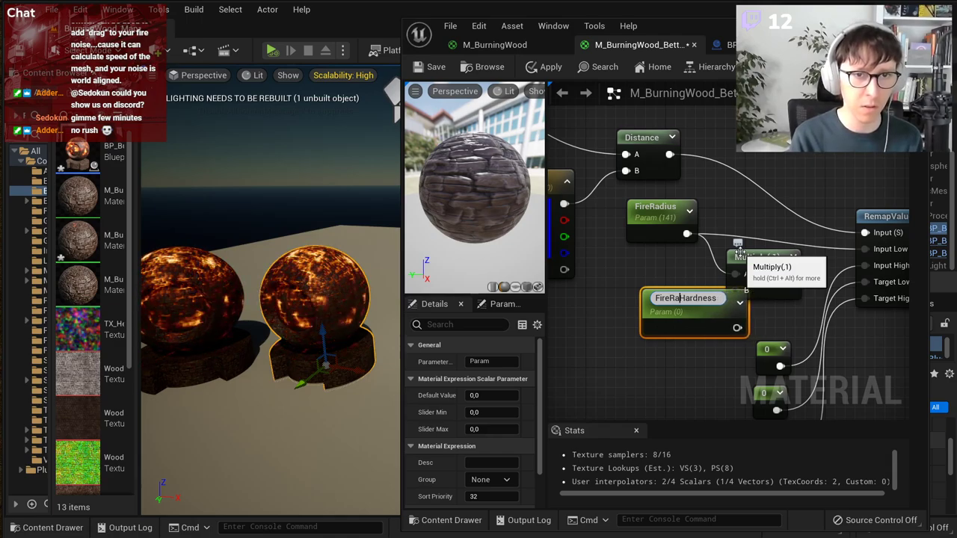
pyautogui.write('Mask')
pyautogui.press('Return')
# Step: Connect FireMaskHardness to Multiply's B input and feed the Multiply result into Input High of RemapValueRange
pyautogui.moveTo(682, 301); pyautogui.dragTo(740, 291)
pyautogui.moveTo(601, 288); pyautogui.dragTo(632, 288)
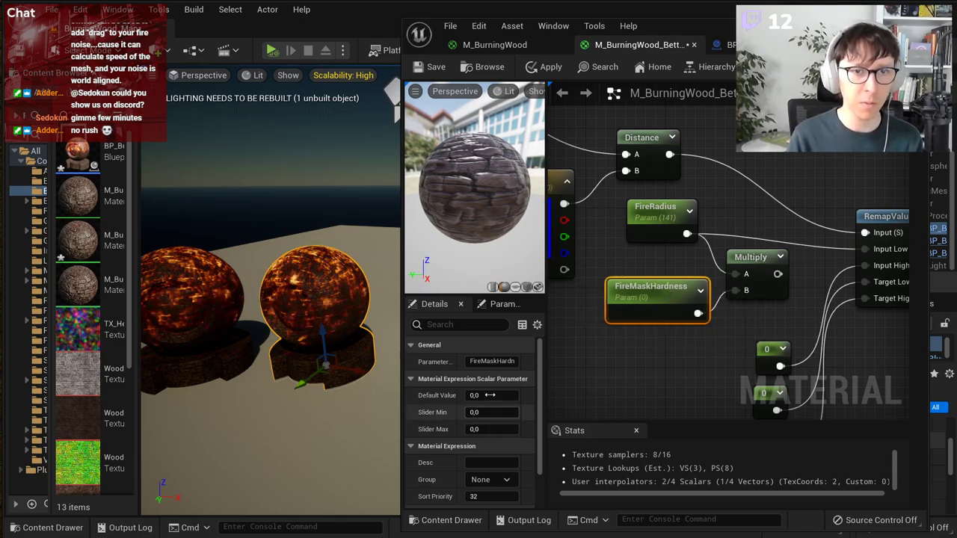
pyautogui.moveTo(777, 274); pyautogui.dragTo(867, 266)
# Step: Delete the disconnected constant 0 and move the Target Low and Target High constants up into its place
pyautogui.click(774, 349)
pyautogui.moveTo(818, 318); pyautogui.dragTo(744, 286, button='right')
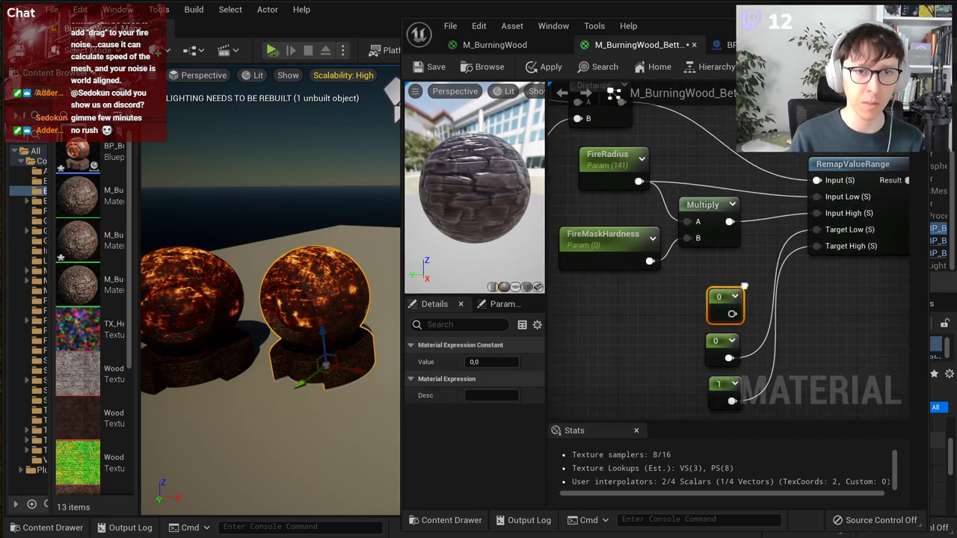
pyautogui.moveTo(693, 290); pyautogui.dragTo(738, 404)
pyautogui.moveTo(718, 397); pyautogui.dragTo(717, 365)
pyautogui.click(684, 314)
pyautogui.click(728, 266)
pyautogui.press('Delete')
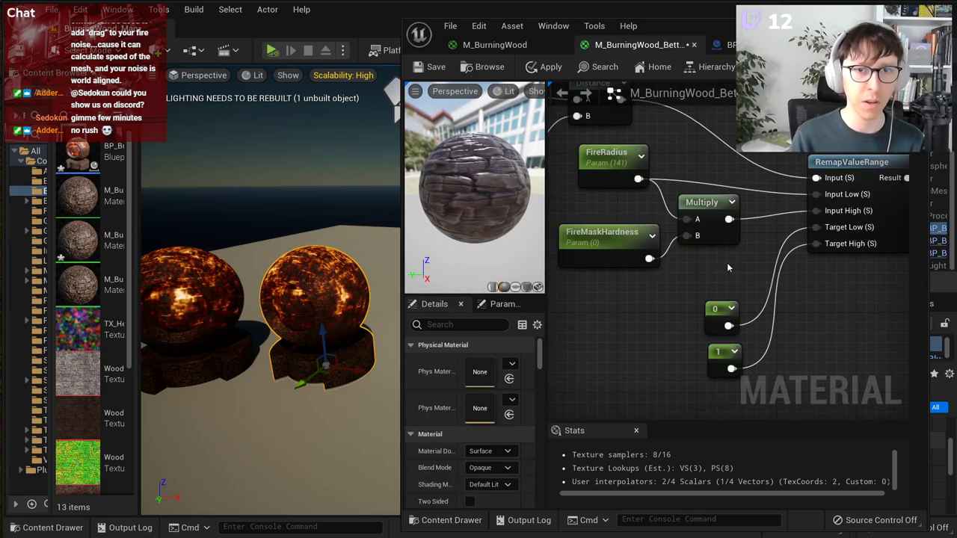
# Step: Set the FireMaskHardness parameter's default value to 0.5
pyautogui.moveTo(728, 267); pyautogui.dragTo(747, 317, button='right')
pyautogui.click(619, 298)
pyautogui.click(509, 394)
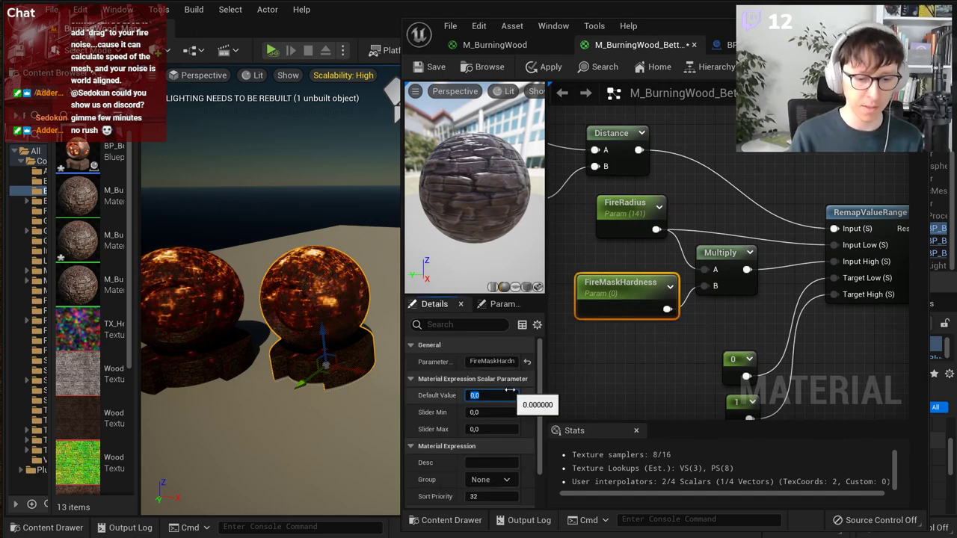
pyautogui.press('Return')
pyautogui.click(506, 429)
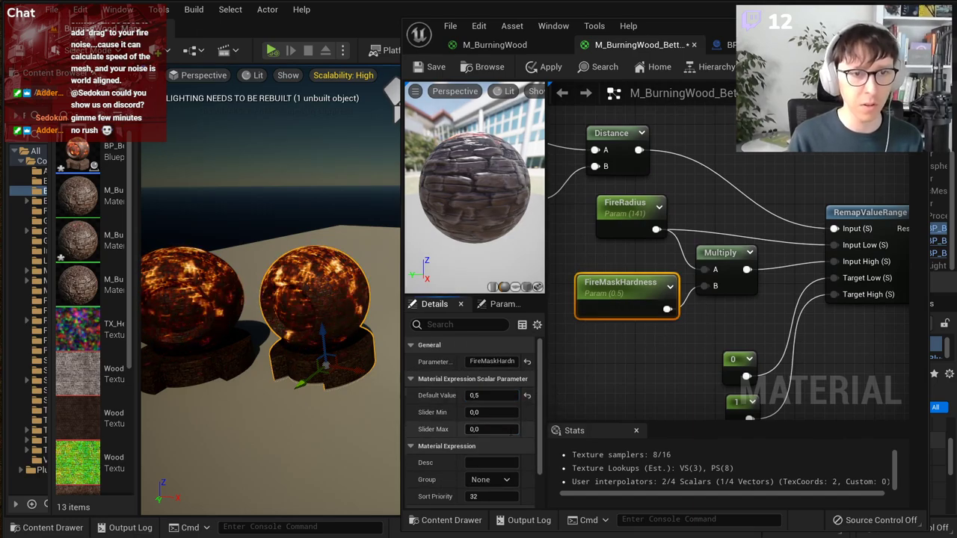
pyautogui.click(595, 395)
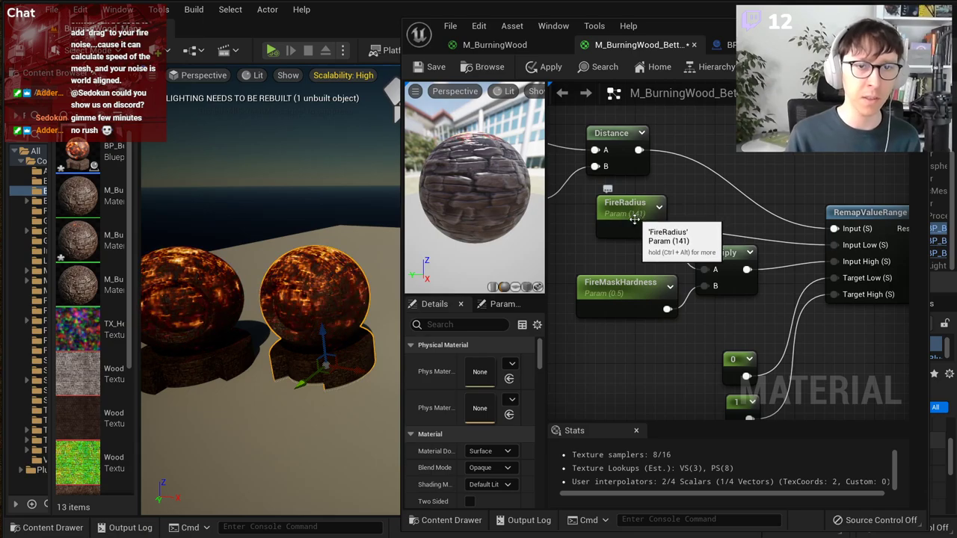
# Step: Set the FireMaskHardness parameter's default value to 0.9 and apply the material changes
pyautogui.click(618, 297)
pyautogui.click(487, 395)
pyautogui.write('0,9')
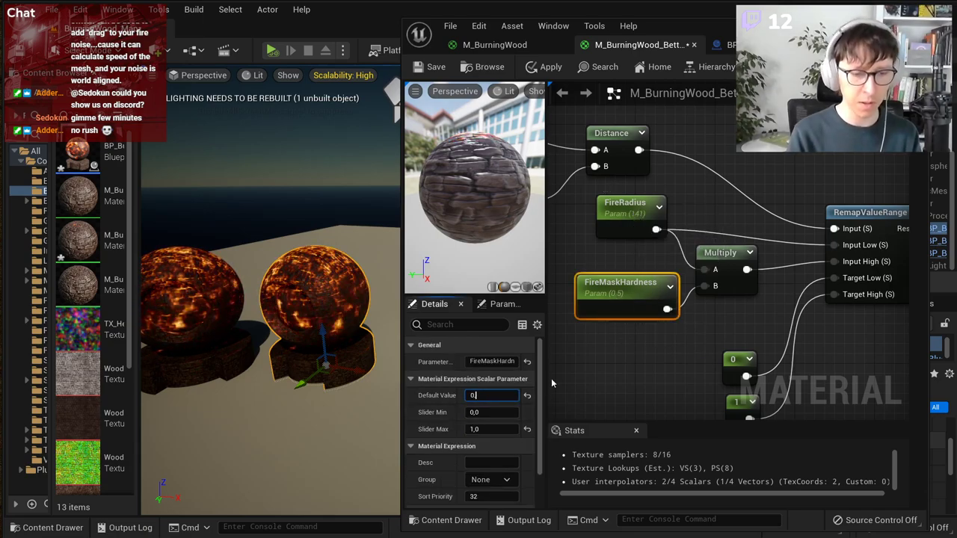
pyautogui.press('Return')
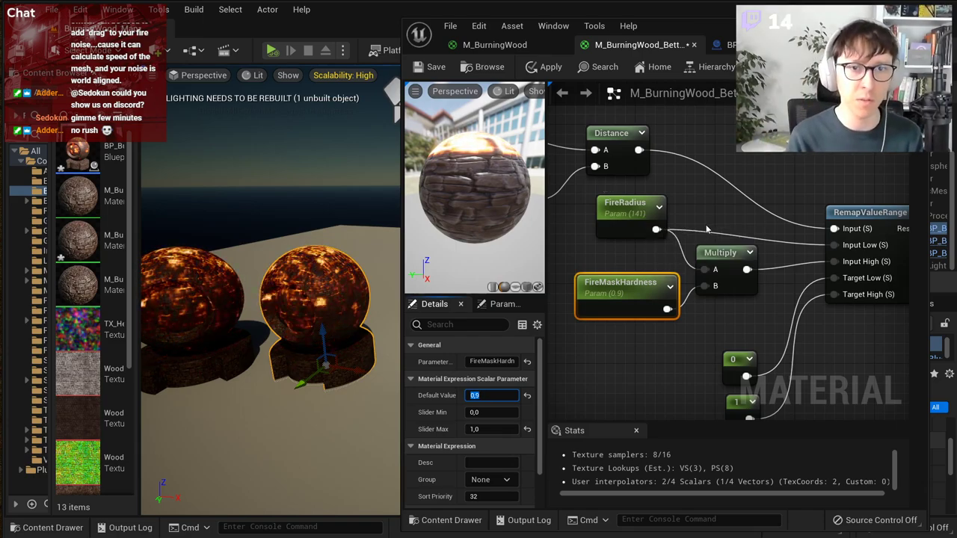
pyautogui.click(533, 68)
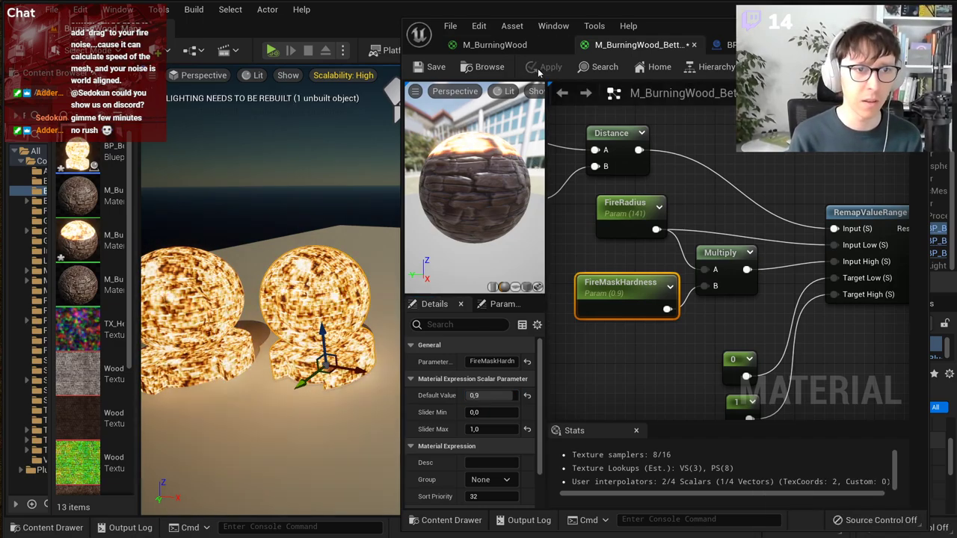
# Step: Adjust the default values of FireRadius to about 71.45 and FireMaskHardness to about 0.55
pyautogui.click(630, 211)
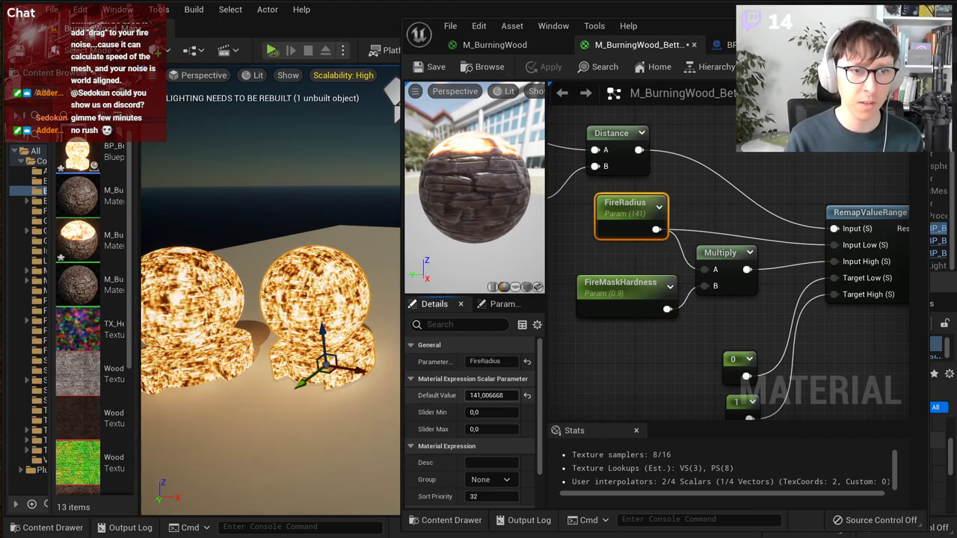
pyautogui.moveTo(491, 396); pyautogui.dragTo(474, 395)
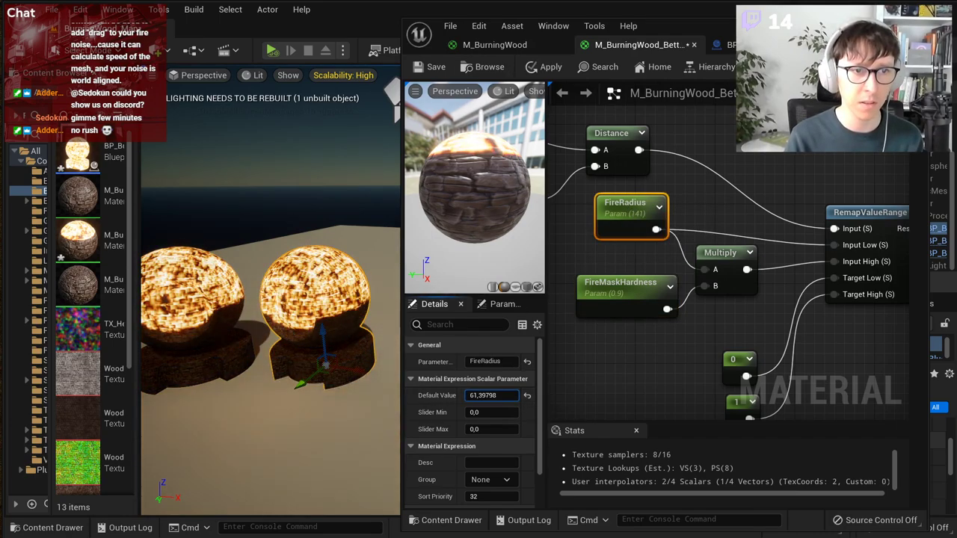
pyautogui.click(620, 284)
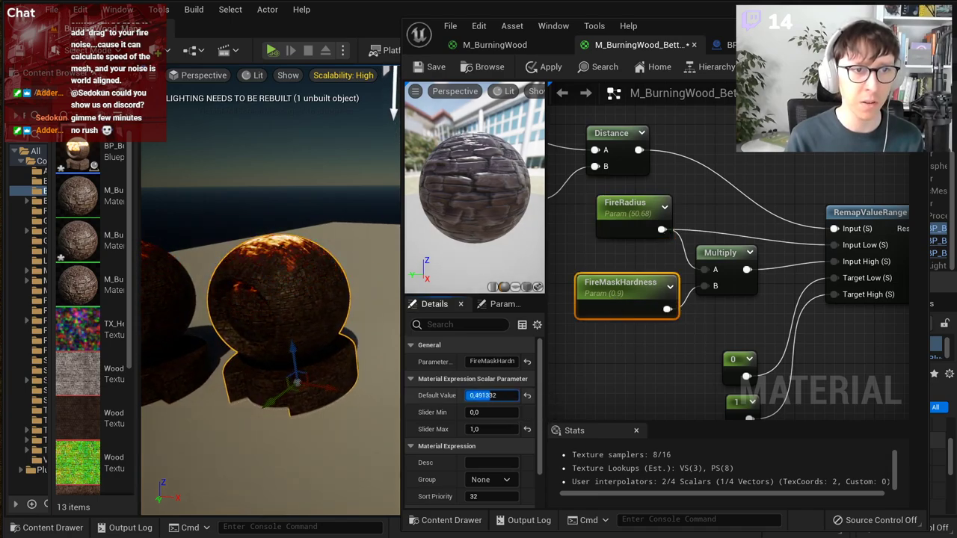
pyautogui.click(634, 211)
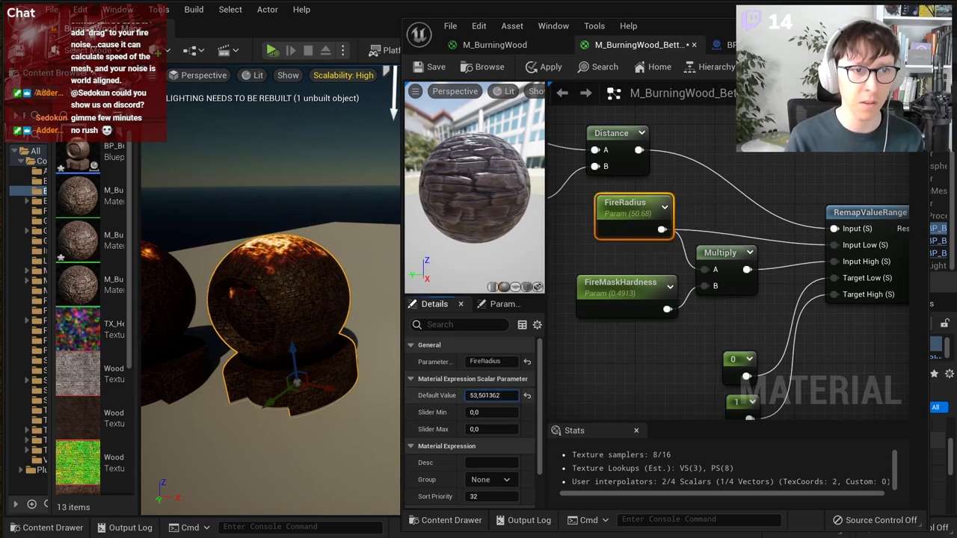
pyautogui.click(658, 305)
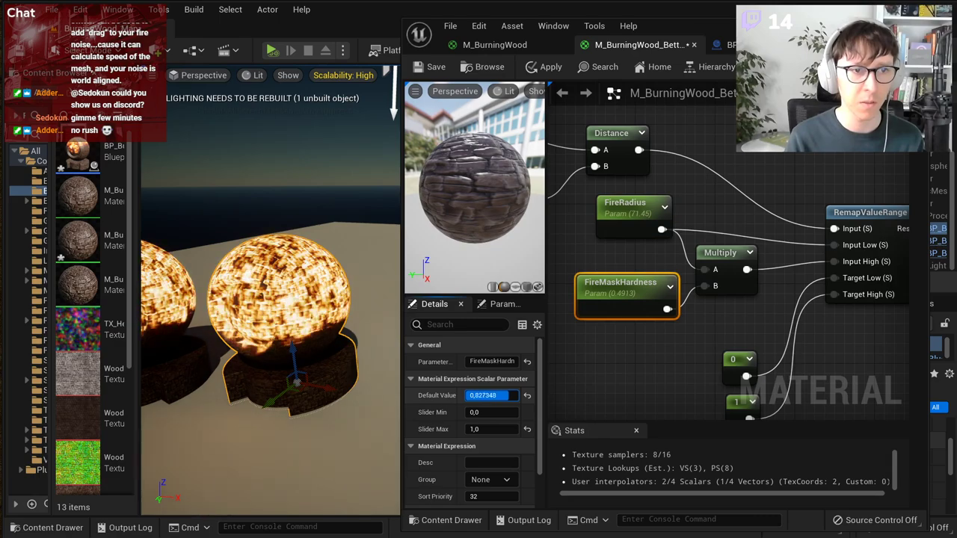
pyautogui.moveTo(490, 395); pyautogui.dragTo(536, 396)
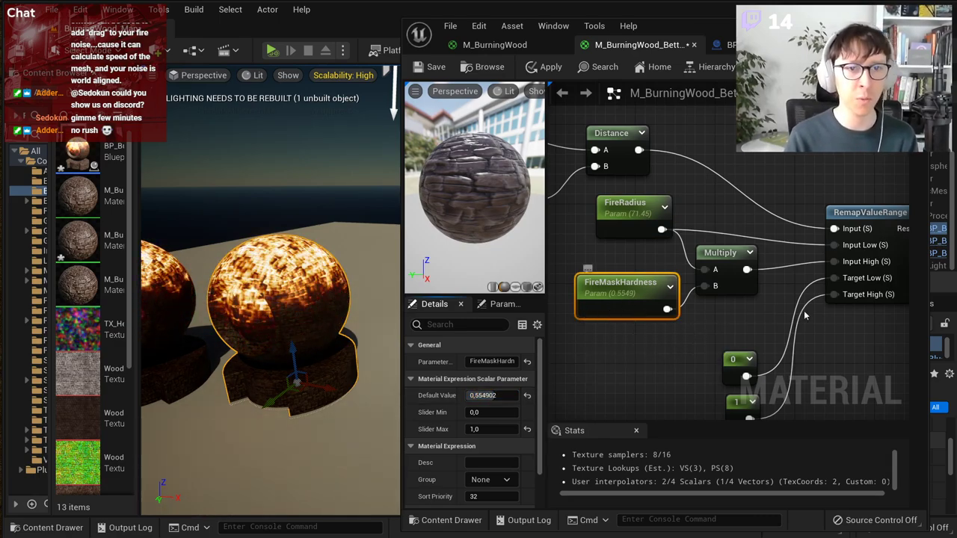
# Step: Try a FireMaskHardness default of 0.5, settle on 0.6, and bring both burning spheres into view
pyautogui.click(489, 395)
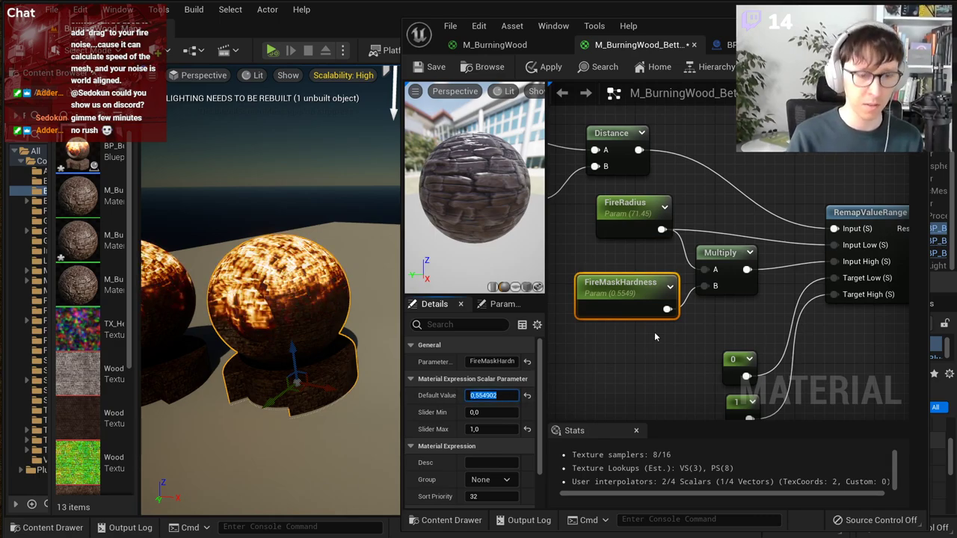
pyautogui.write('0,5')
pyautogui.press('Return')
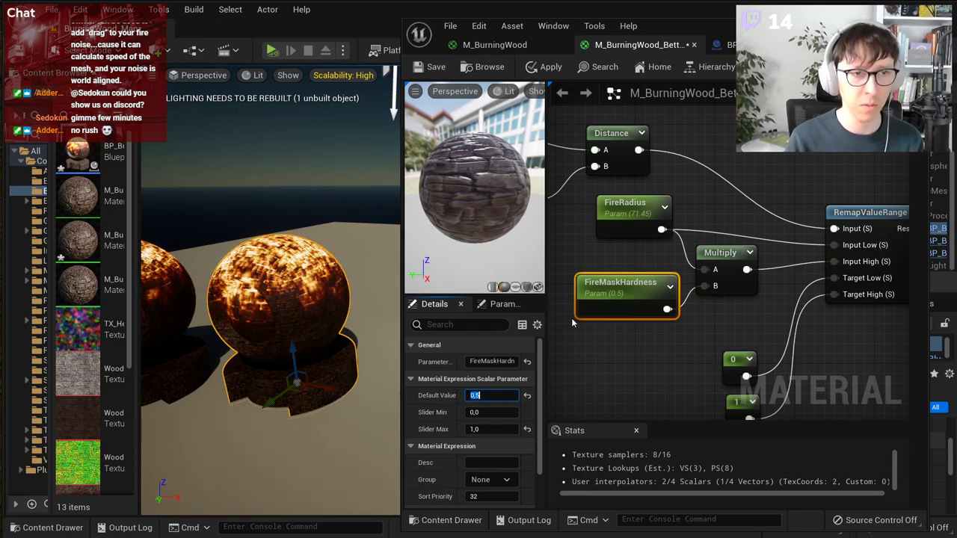
pyautogui.press('s')
pyautogui.moveTo(224, 276); pyautogui.dragTo(313, 278, button='right')
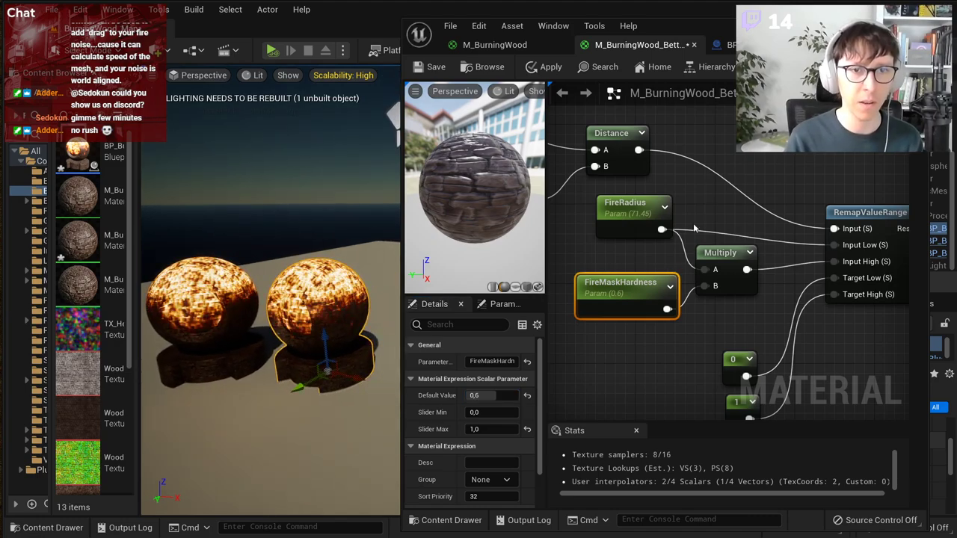
# Step: Show the FireOrigin parameter's properties, save M_BurningWood_Better, and enlarge the area showing the properties
pyautogui.scroll(-3, 708, 189)
pyautogui.moveTo(708, 188); pyautogui.dragTo(793, 228, button='right')
pyautogui.click(639, 228)
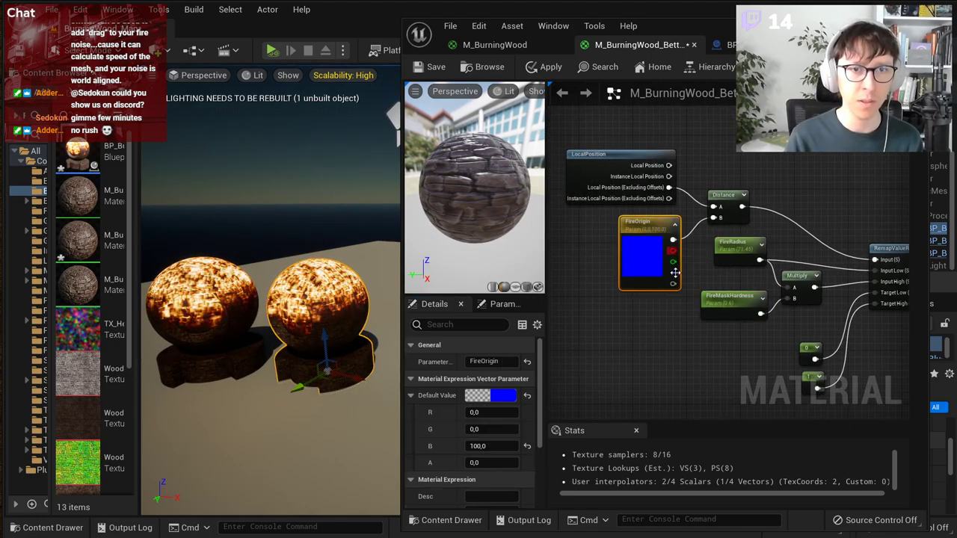
pyautogui.click(432, 70)
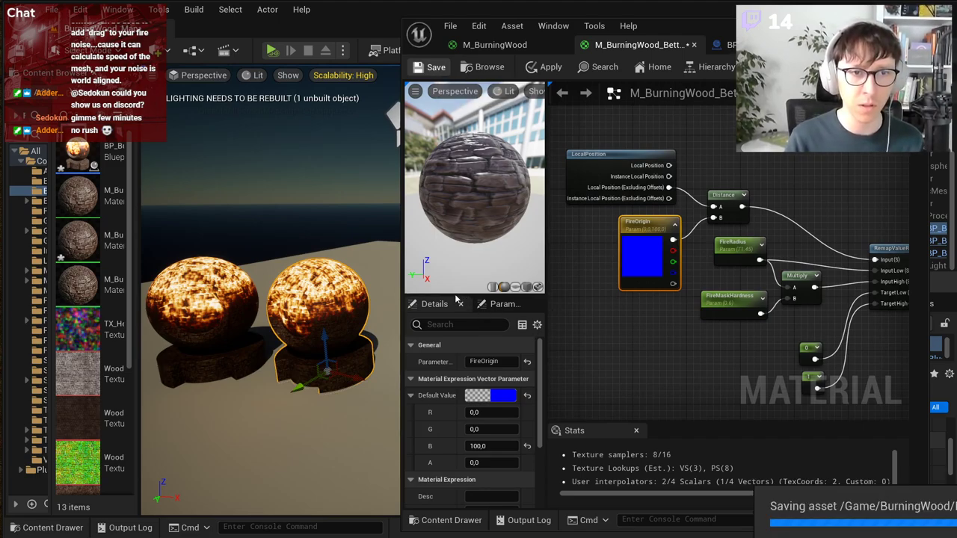
pyautogui.moveTo(457, 296); pyautogui.dragTo(590, 198)
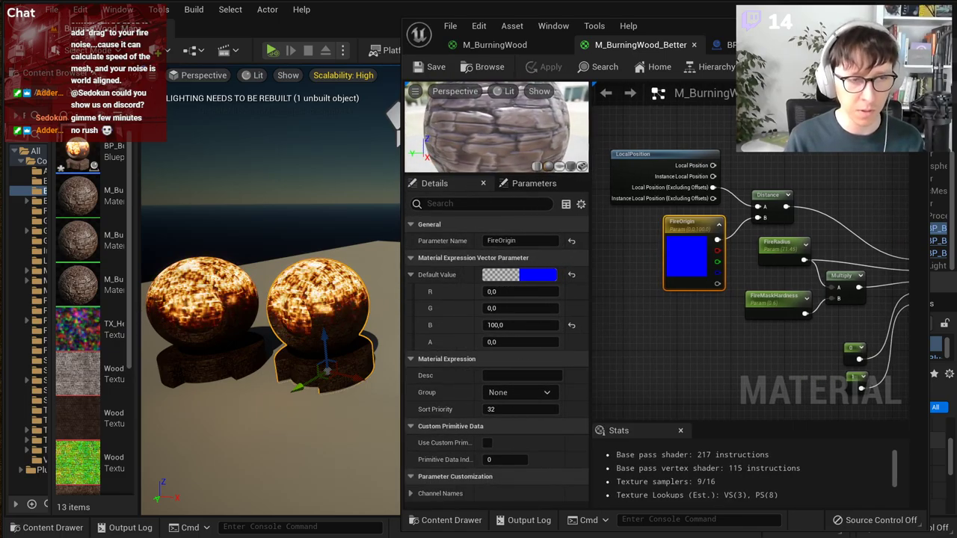
# Step: Switch to the web browser and look through the video tutorials listed on techartaid.com
pyautogui.hotkey('alt', 'Tab')
pyautogui.scroll(6, 442, 261)
pyautogui.scroll(2, 493, 365)
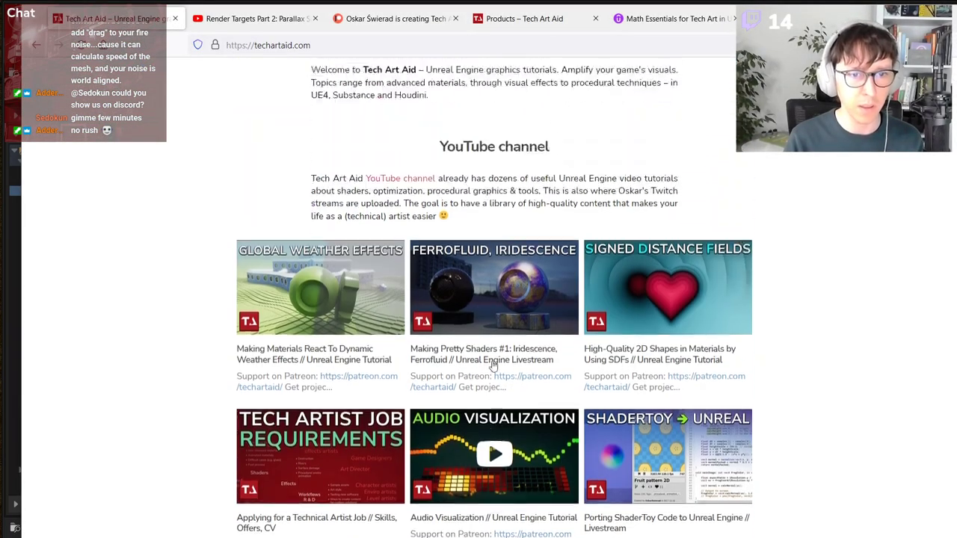
pyautogui.scroll(1, 494, 366)
pyautogui.scroll(-3, 493, 366)
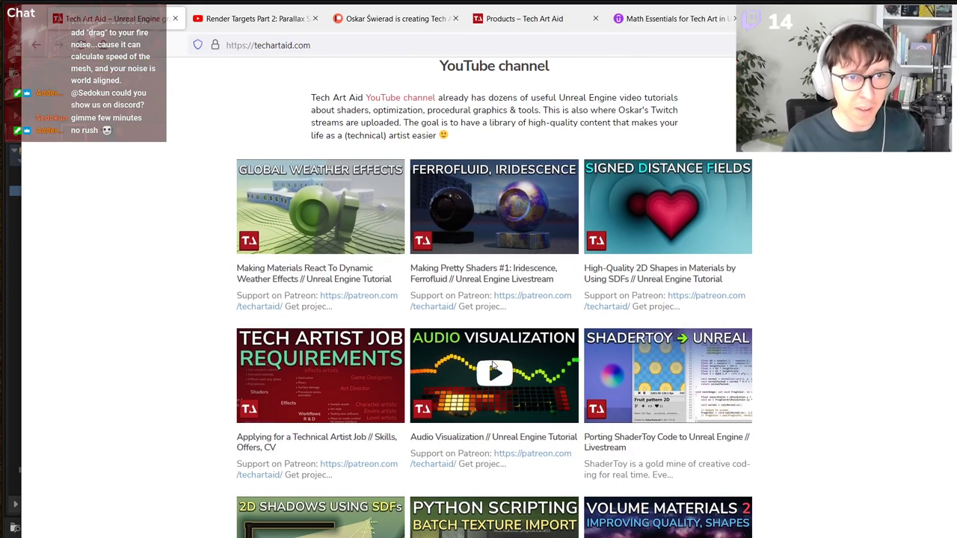
pyautogui.scroll(-12, 493, 366)
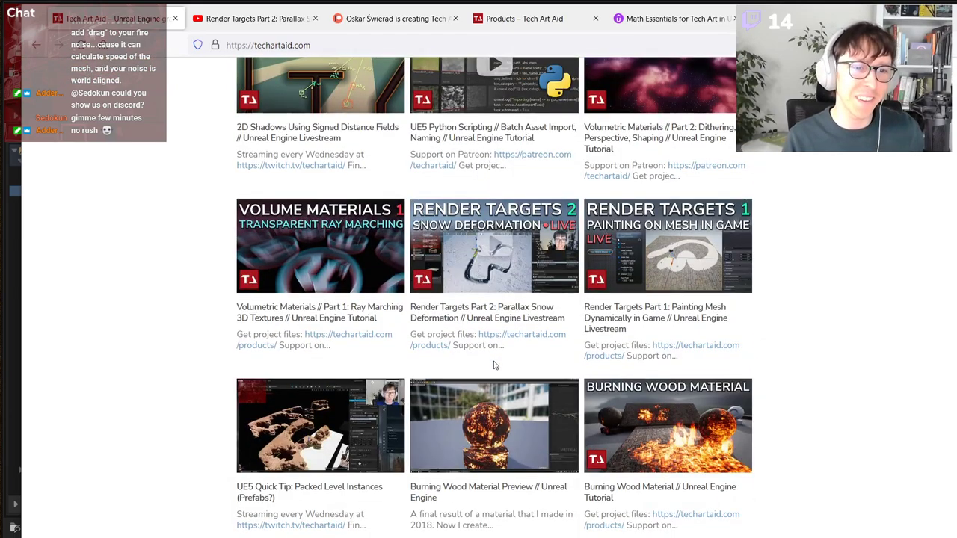
pyautogui.scroll(-4, 495, 366)
pyautogui.scroll(-16, 654, 331)
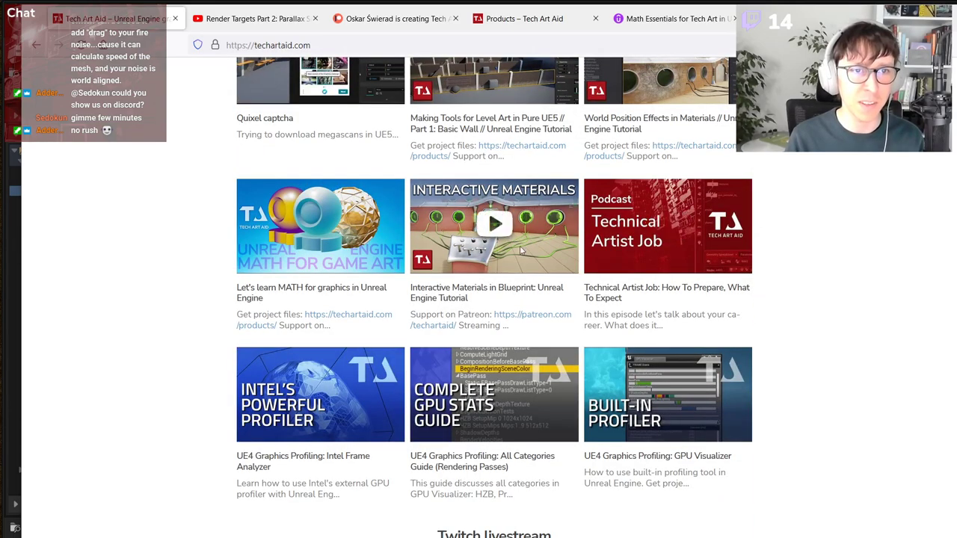
pyautogui.scroll(-2, 483, 150)
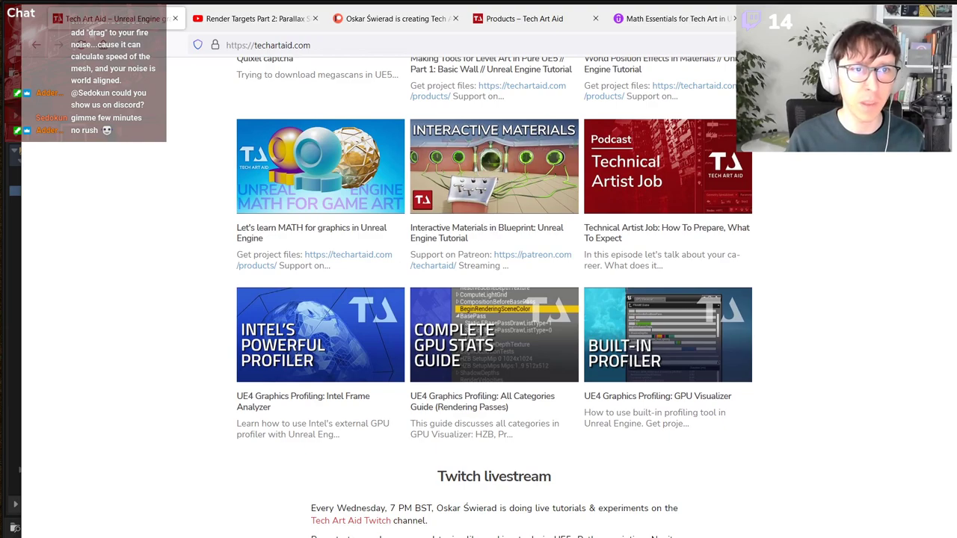
# Step: Return to the Unreal material editor and enable Use Custom Primitive Data for the FireOrigin parameter
pyautogui.hotkey('alt', 'Tab')
pyautogui.scroll(2, 703, 270)
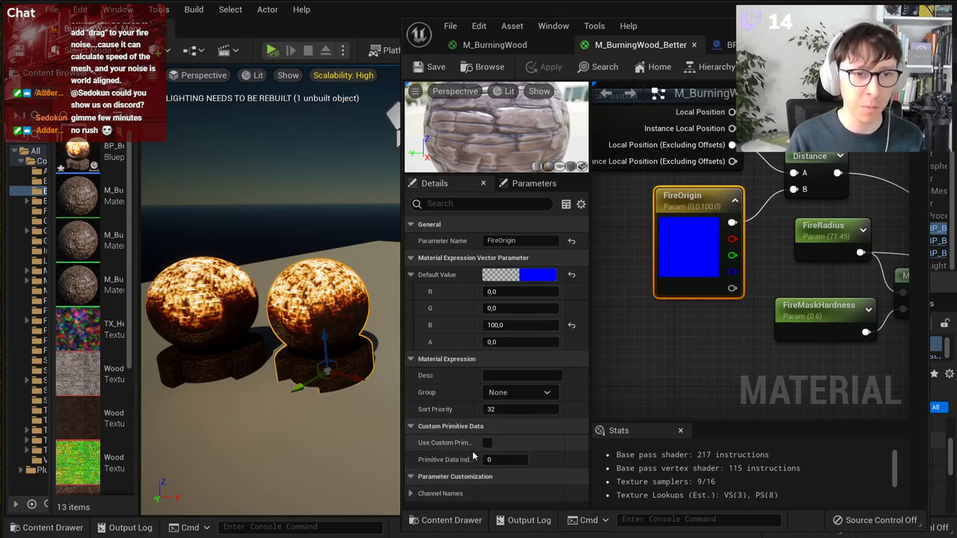
pyautogui.click(452, 359)
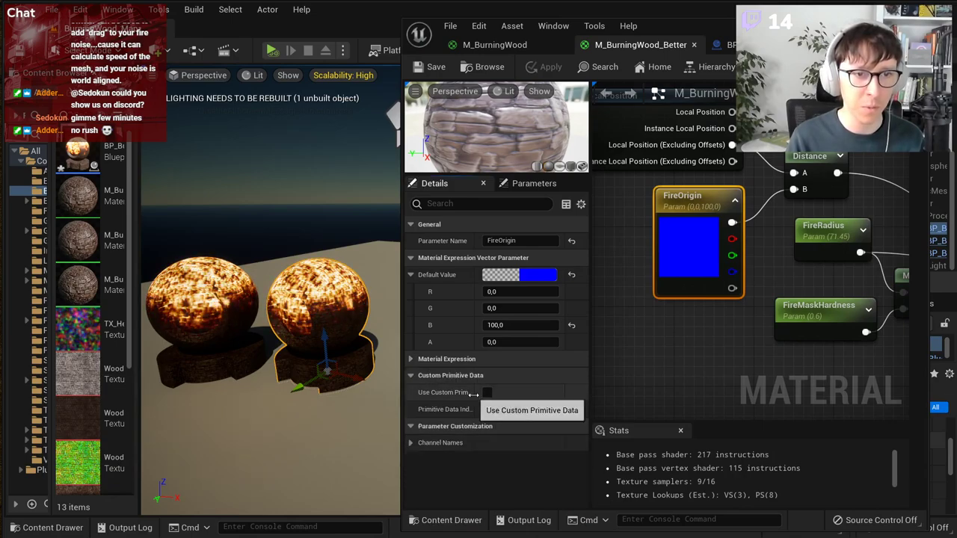
pyautogui.moveTo(468, 393); pyautogui.dragTo(515, 398)
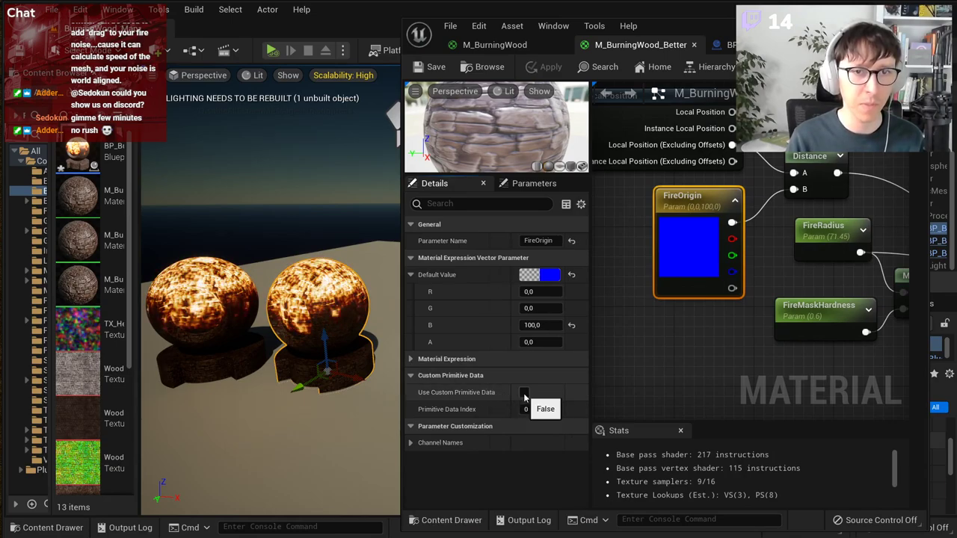
pyautogui.click(524, 393)
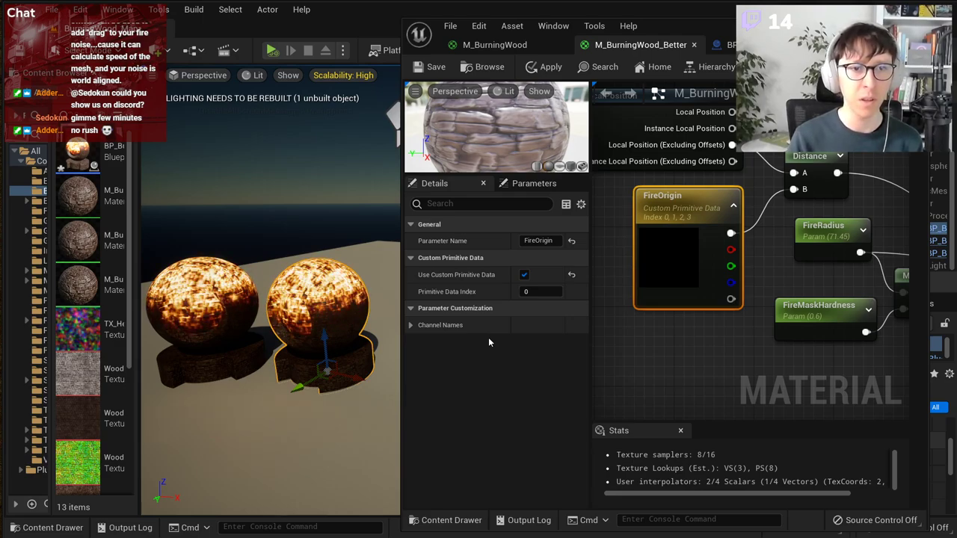
# Step: Add a scalar parameter below FireOrigin with its default name and enable Use Custom Primitive Data for it
pyautogui.click(539, 291)
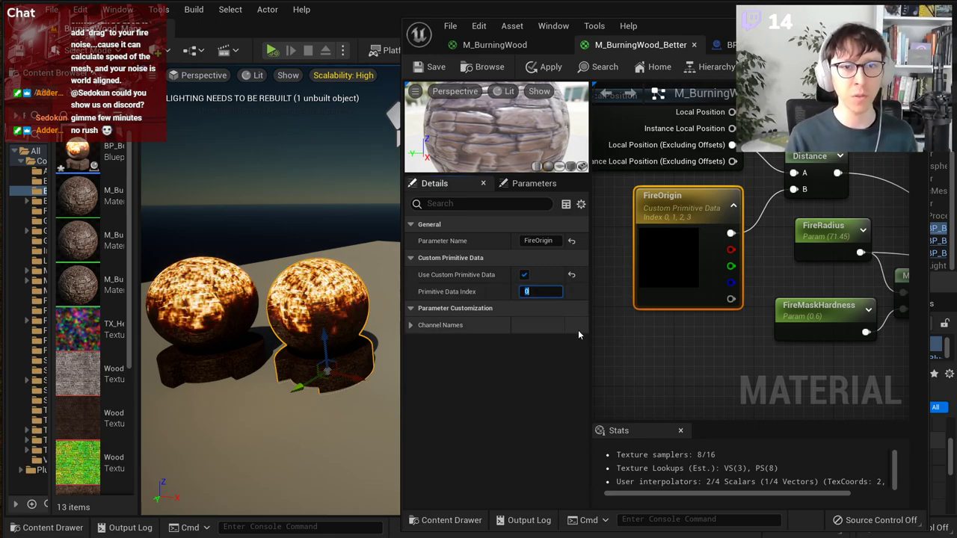
pyautogui.click(682, 342)
pyautogui.press('s')
pyautogui.click(650, 333)
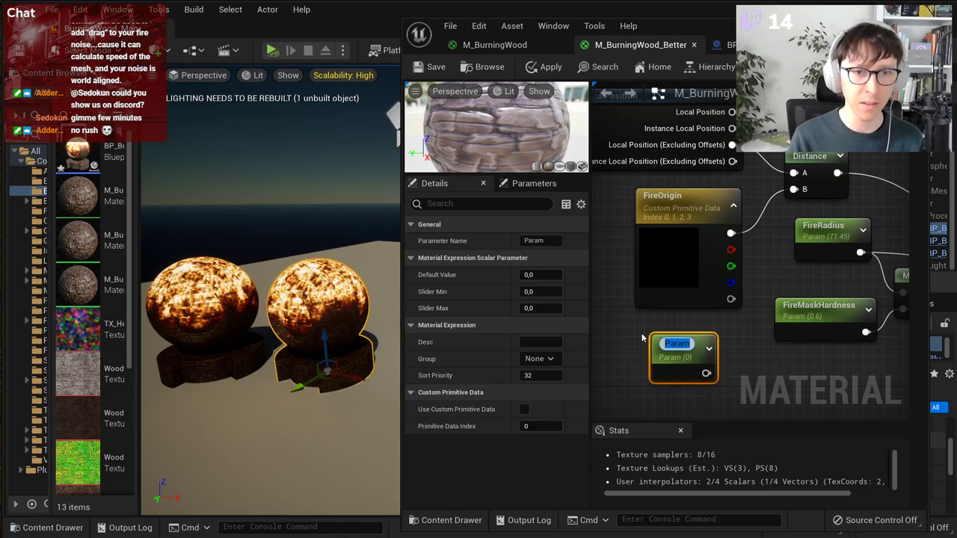
pyautogui.click(641, 334)
pyautogui.click(673, 343)
pyautogui.click(525, 409)
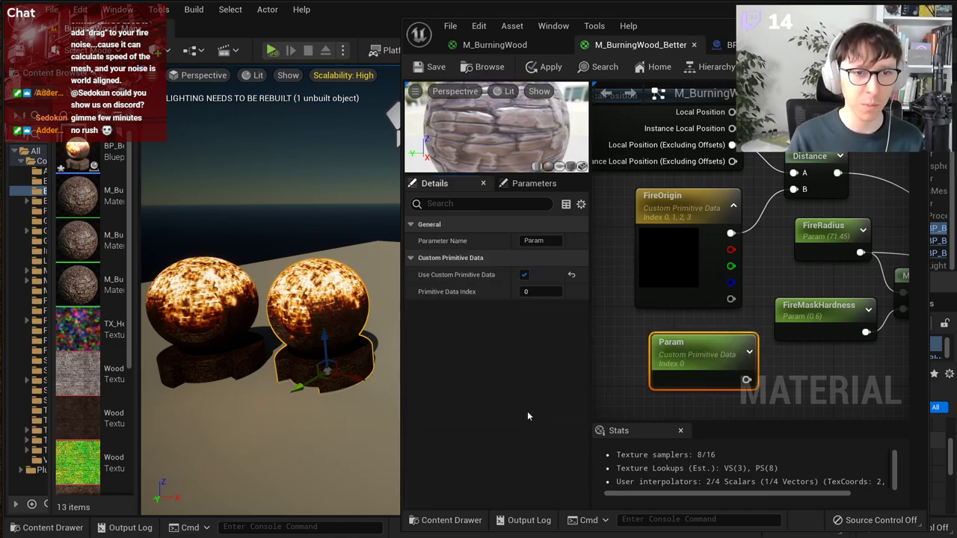
# Step: Set the new scalar parameter's Primitive Data Index to 35
pyautogui.click(541, 291)
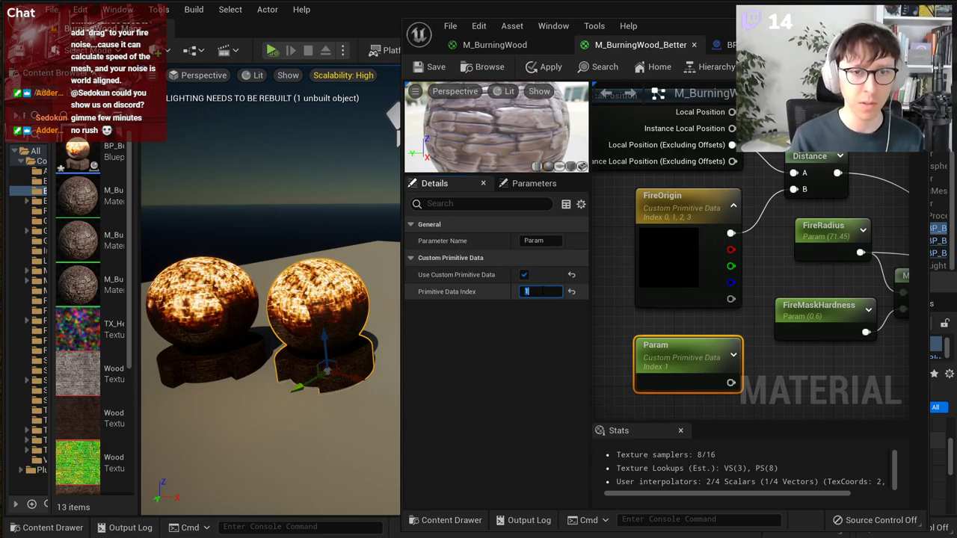
pyautogui.write('2')
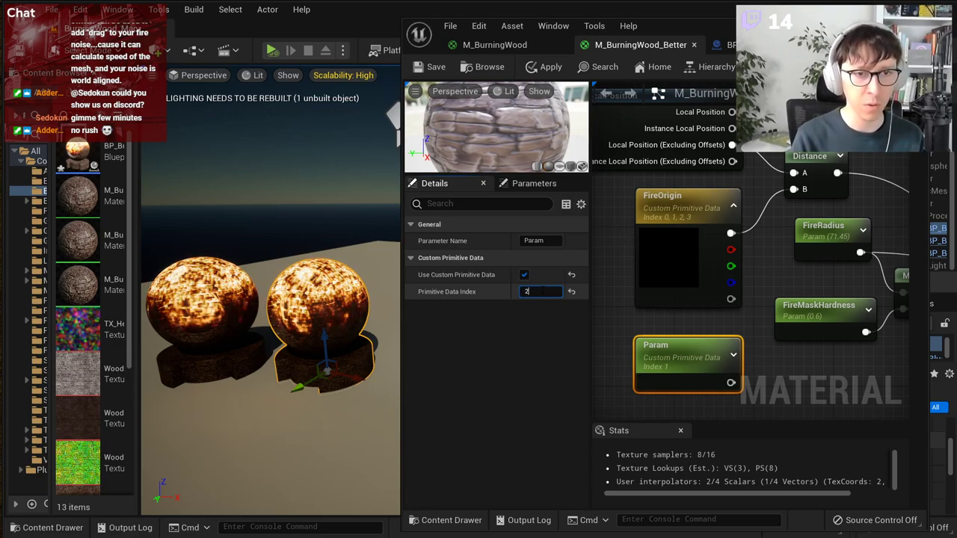
pyautogui.write('0')
pyautogui.press('Return')
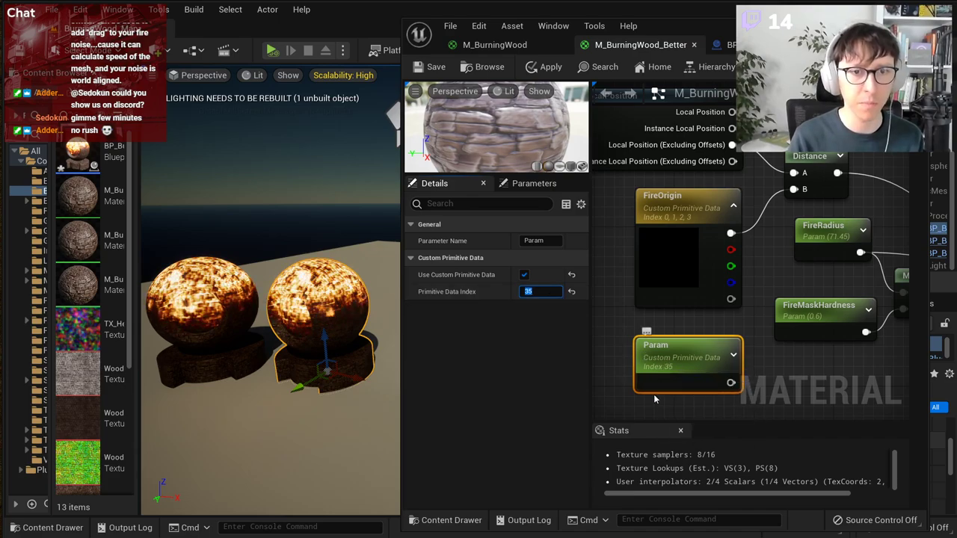
# Step: Delete the unconnected scalar parameter below FireOrigin
pyautogui.click(617, 362)
pyautogui.click(658, 365)
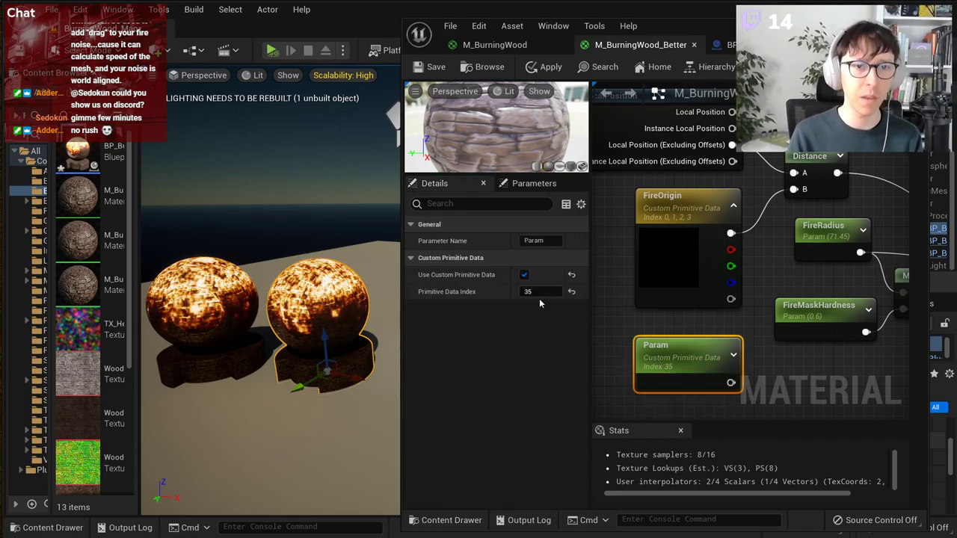
pyautogui.click(535, 293)
pyautogui.press('Delete')
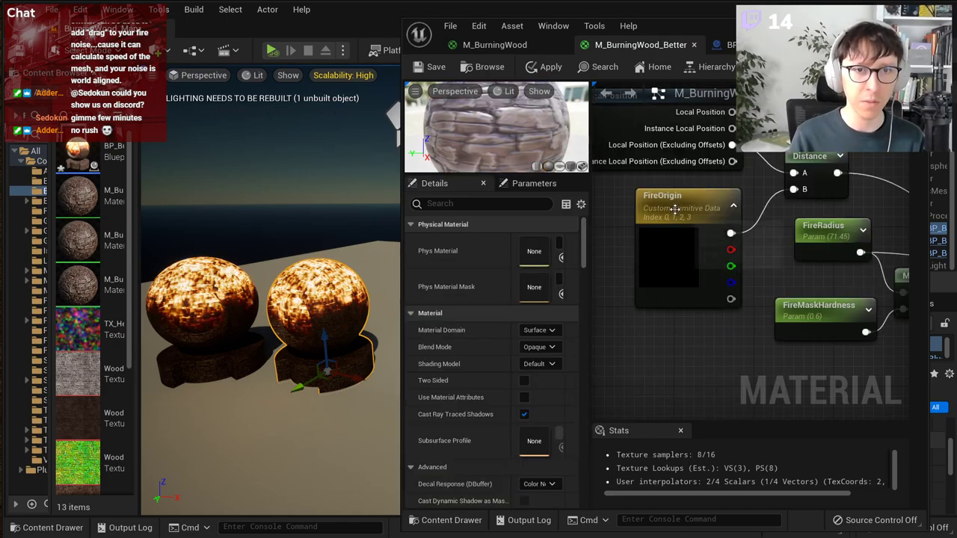
# Step: Set FireOrigin's Primitive Data Index to 5
pyautogui.click(710, 228)
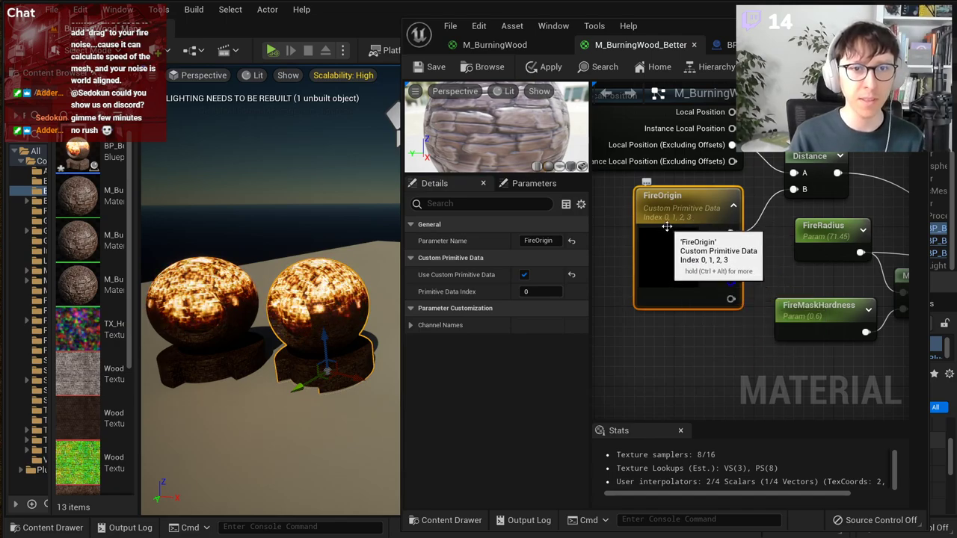
pyautogui.click(541, 291)
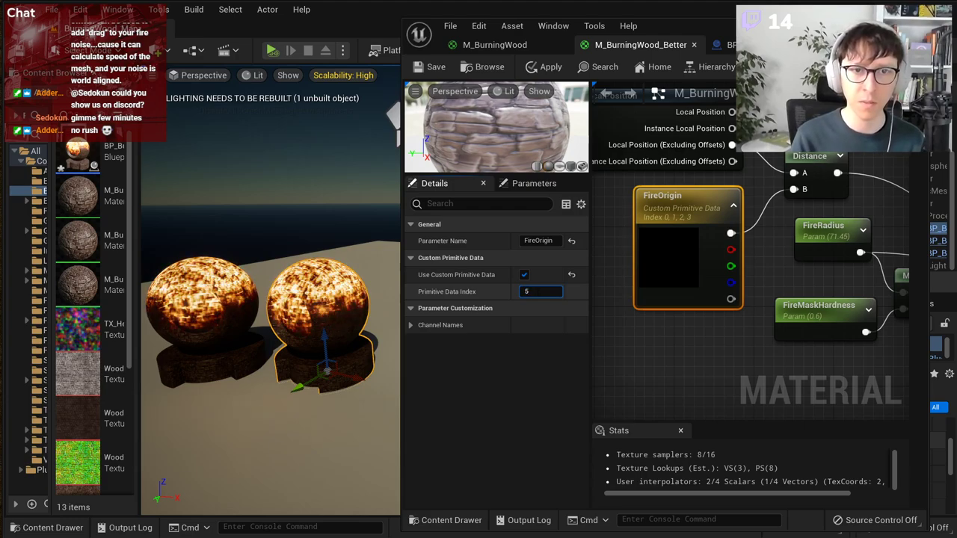
pyautogui.press('Return')
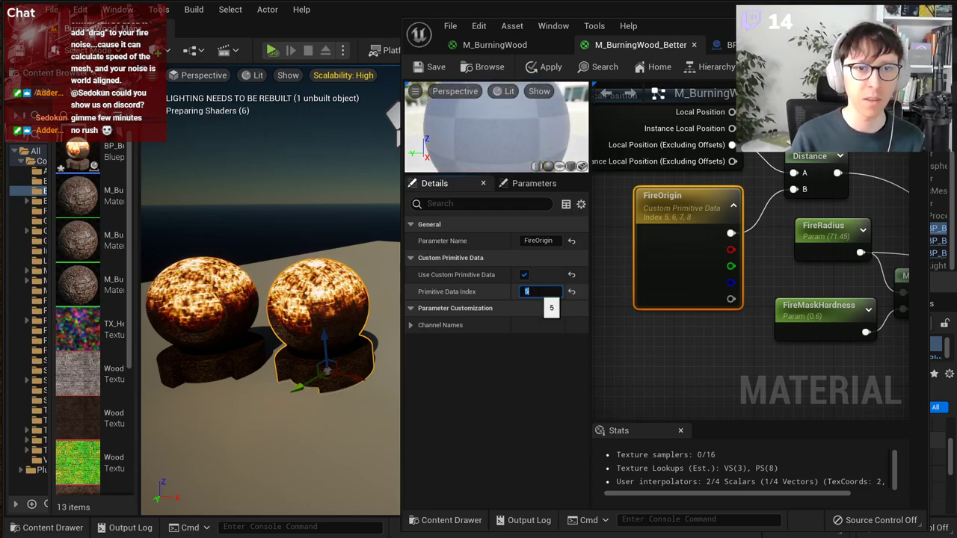
# Step: Set FireOrigin's Primitive Data Index to 0 and expand its channel names
pyautogui.write('0')
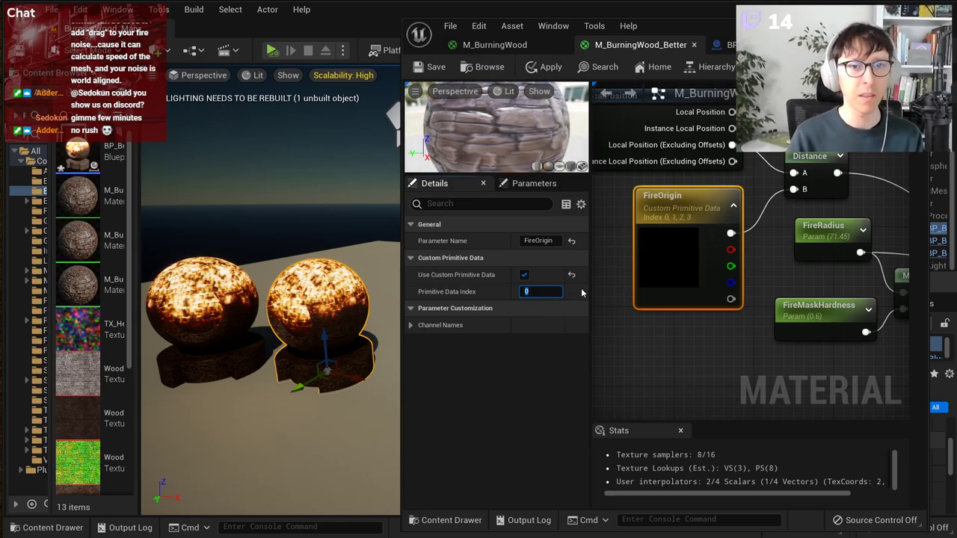
pyautogui.press('Return')
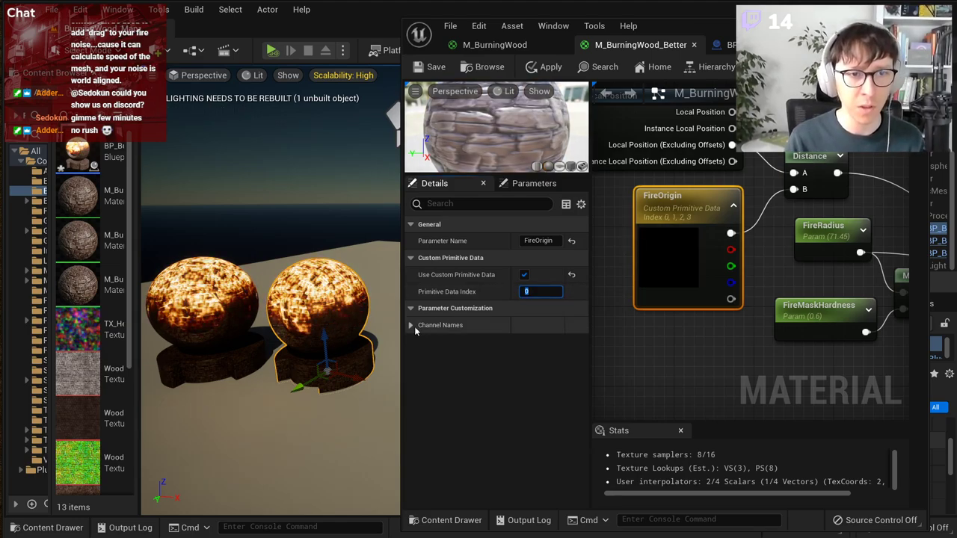
pyautogui.click(411, 325)
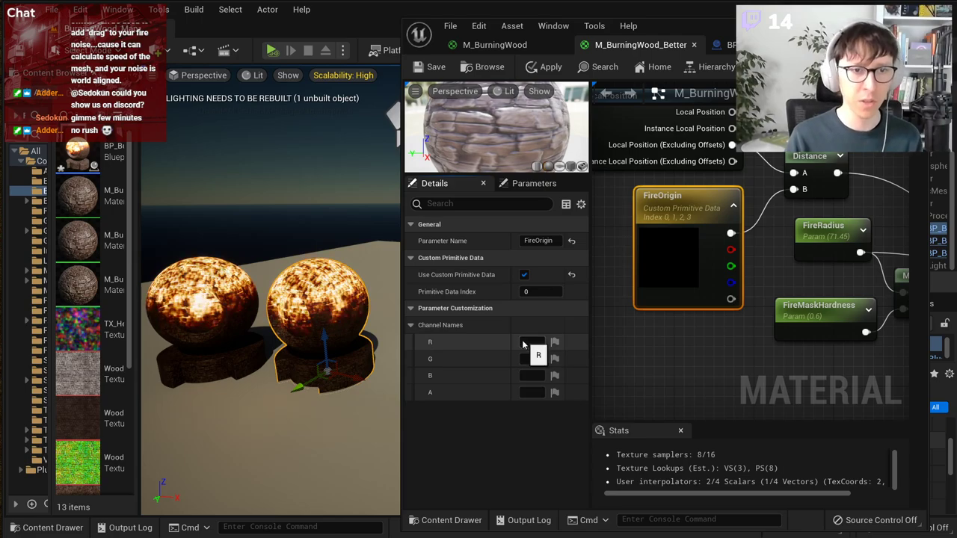
pyautogui.moveTo(515, 341); pyautogui.dragTo(487, 341)
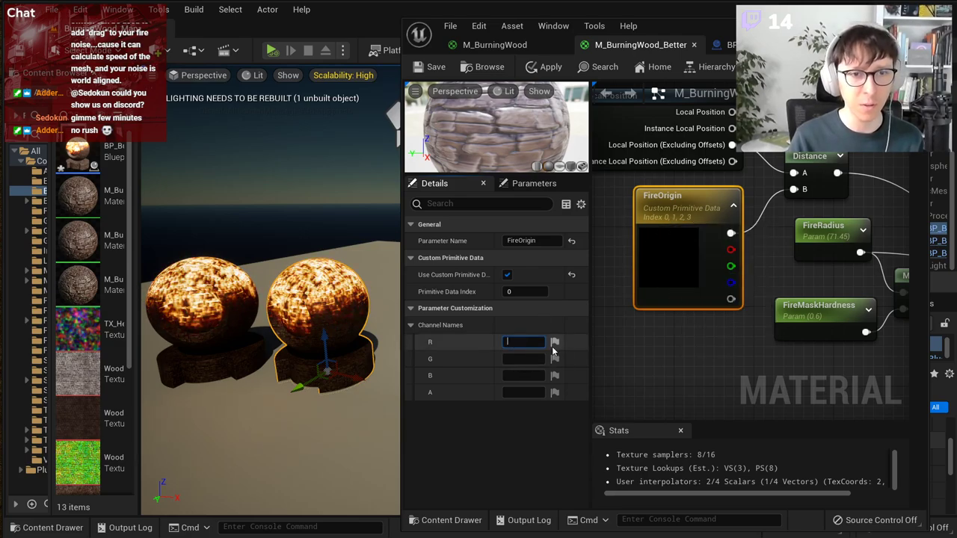
pyautogui.click(522, 342)
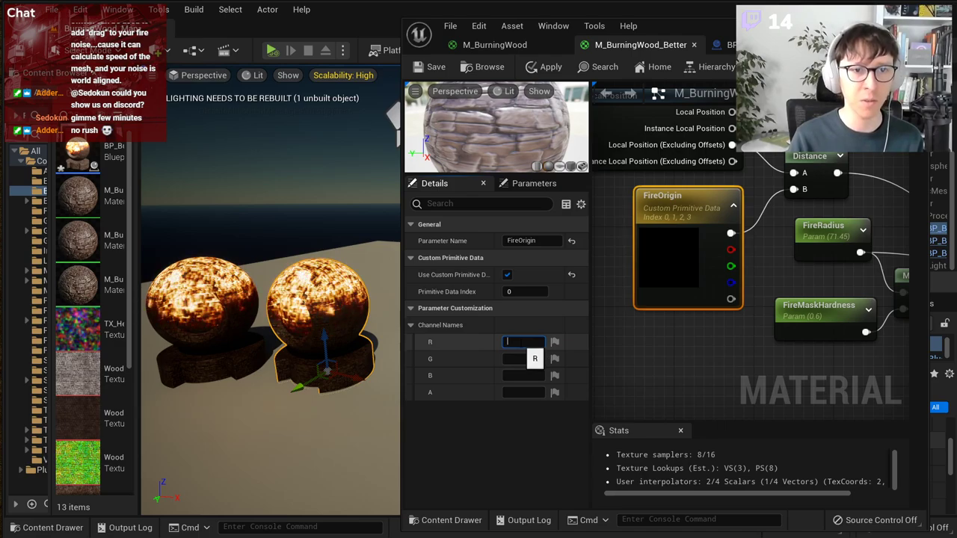
# Step: Deselect the channel name field and save the M_BurningWood_Better material
pyautogui.click(610, 355)
pyautogui.click(633, 305)
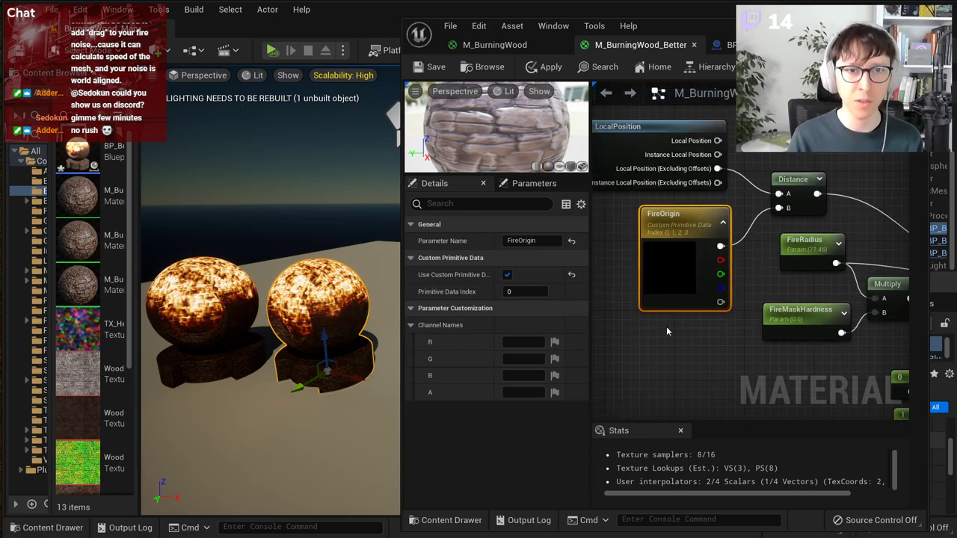
pyautogui.scroll(-1, 675, 340)
pyautogui.click(413, 87)
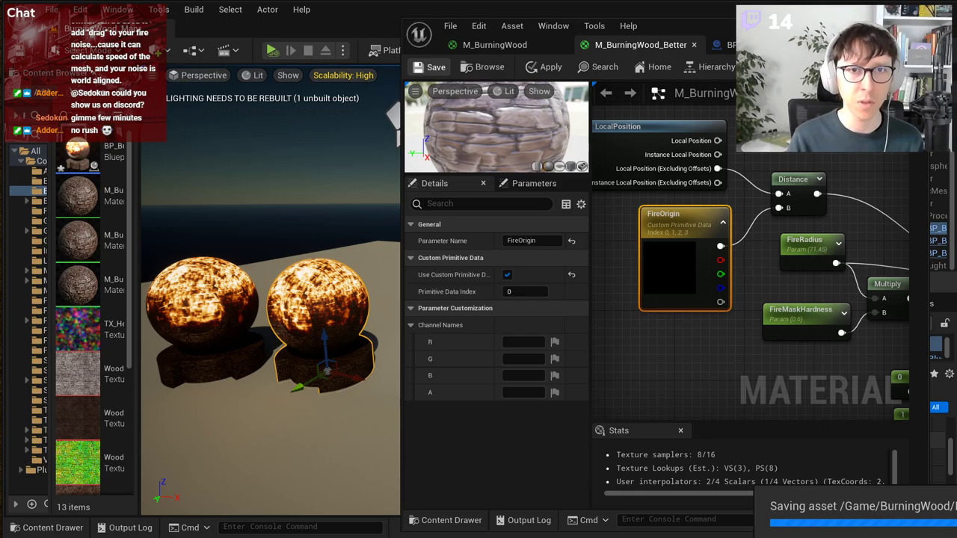
pyautogui.click(740, 45)
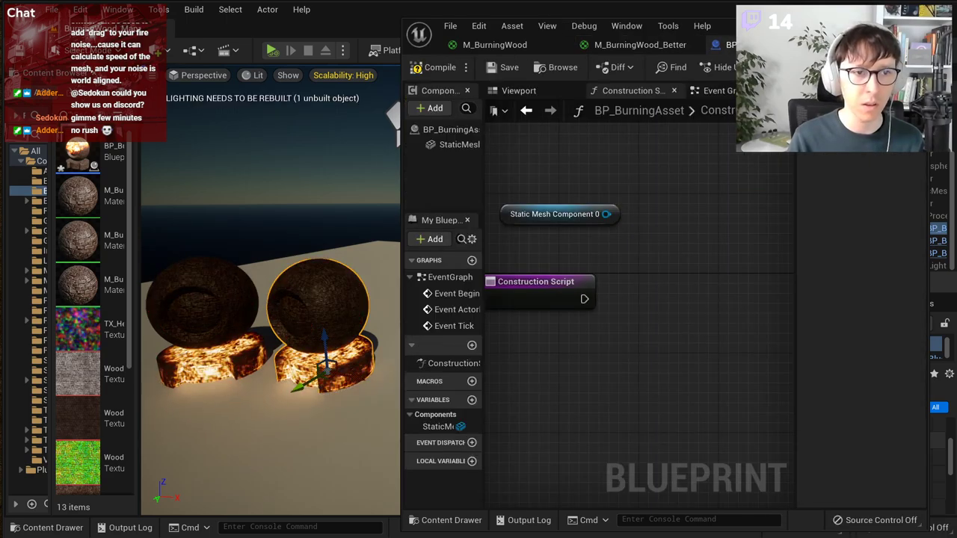
pyautogui.moveTo(318, 349)
pyautogui.keyDown('alt'); pyautogui.mouseDown()
pyautogui.moveTo(216, 350)
pyautogui.moveTo(317, 350)
pyautogui.mouseUp(); pyautogui.keyUp('alt')
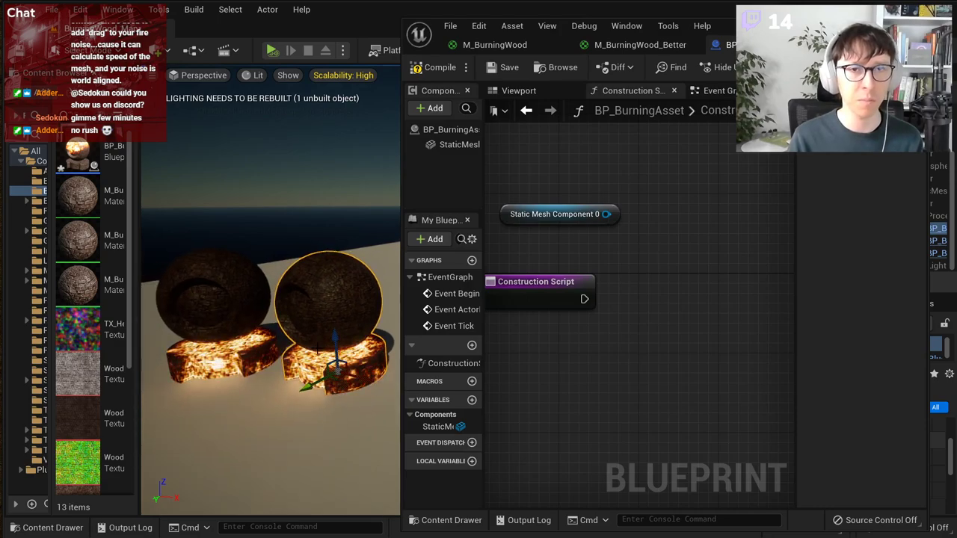
pyautogui.click(614, 46)
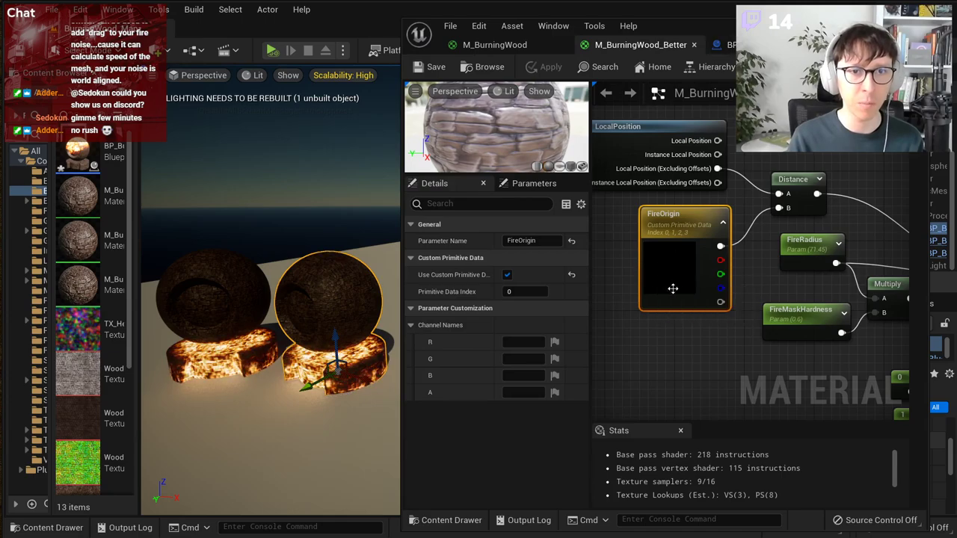
pyautogui.click(728, 45)
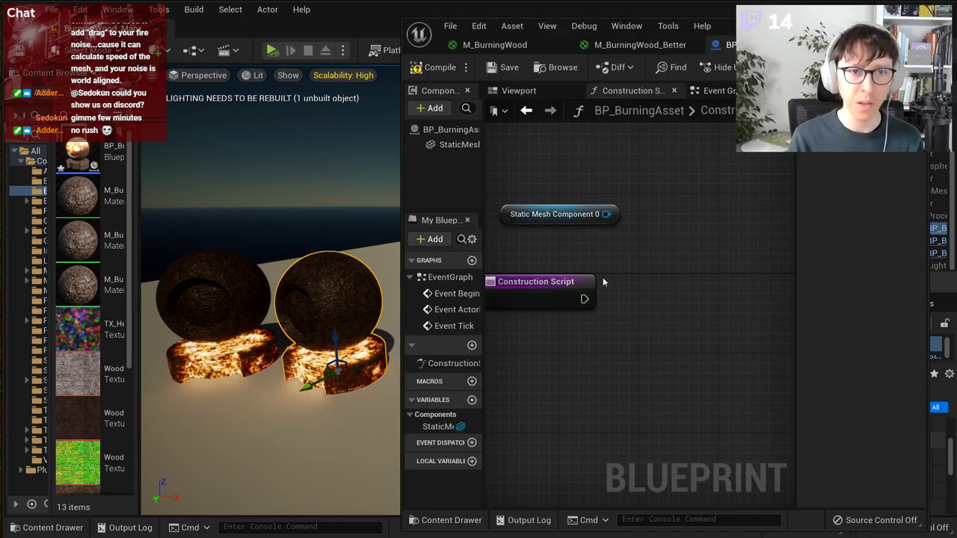
pyautogui.scroll(-1, 602, 281)
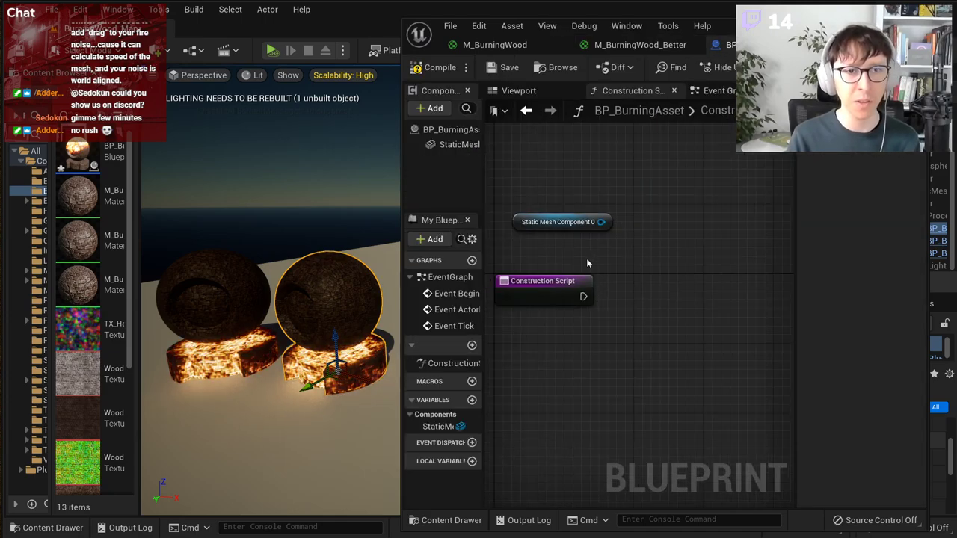
pyautogui.click(640, 45)
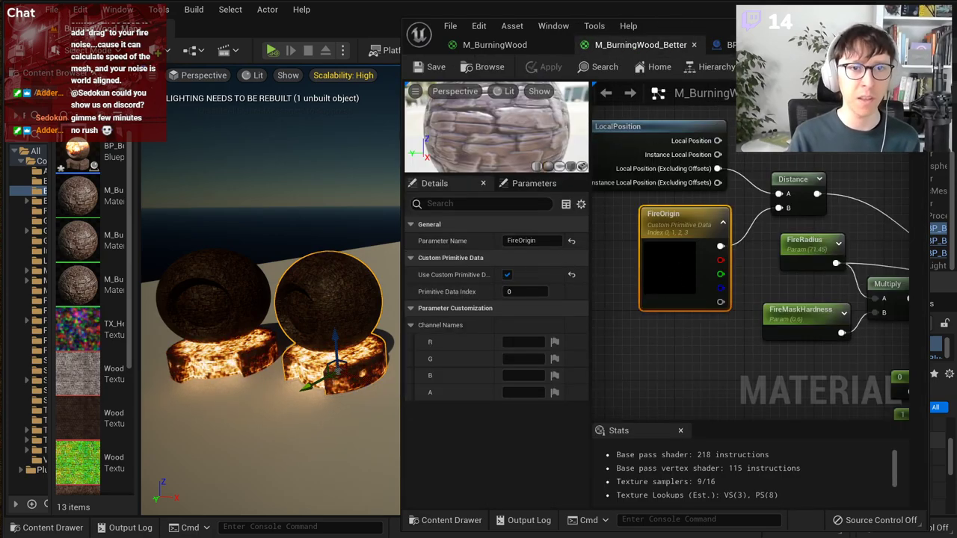
# Step: Duplicate the selected burning asset twice in the level, spacing the copies apart on the floor
pyautogui.moveTo(344, 250); pyautogui.dragTo(351, 288, button='right')
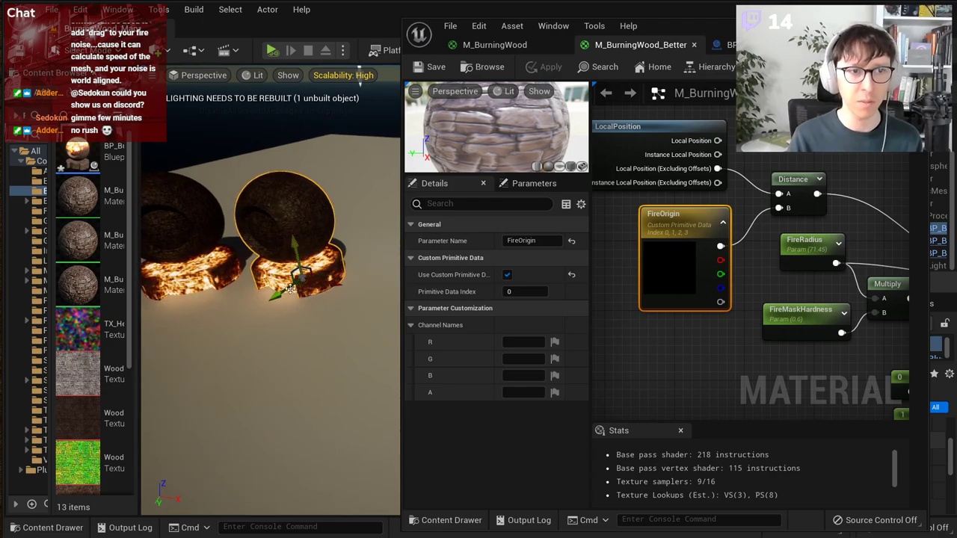
pyautogui.keyDown('alt'); pyautogui.moveTo(281, 295); pyautogui.dragTo(334, 255); pyautogui.keyUp('alt')
pyautogui.moveTo(334, 256); pyautogui.dragTo(366, 245, button='right')
pyautogui.keyDown('alt'); pyautogui.moveTo(322, 261); pyautogui.dragTo(397, 263); pyautogui.keyUp('alt')
pyautogui.moveTo(336, 262); pyautogui.dragTo(295, 243, button='right')
# Step: In BP_BurningAsset's construction script, add a Get Local Bounds node for the static mesh component and place it below the Construction Script node
pyautogui.click(722, 45)
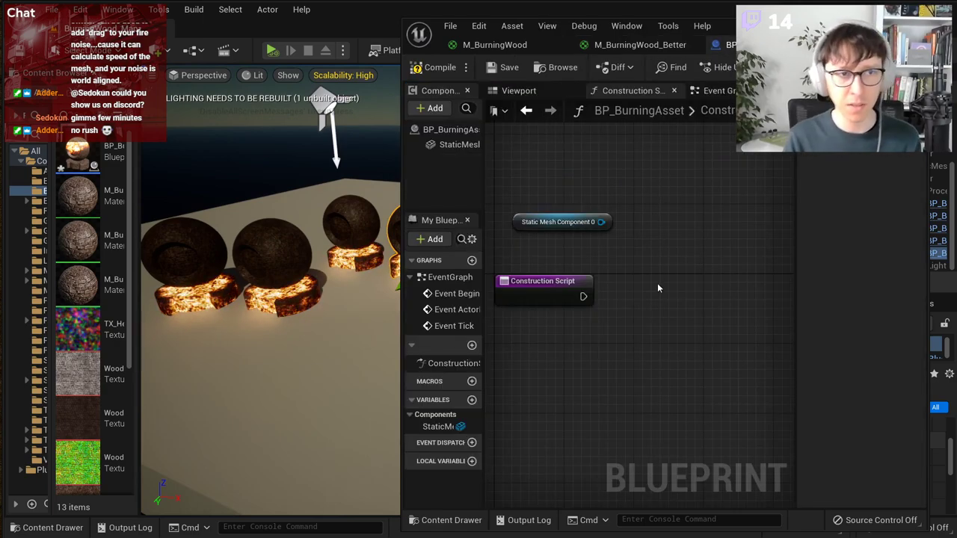
pyautogui.moveTo(250, 299)
pyautogui.mouseDown(button='right')
pyautogui.moveTo(245, 291)
pyautogui.moveTo(251, 300)
pyautogui.mouseUp(button='right')
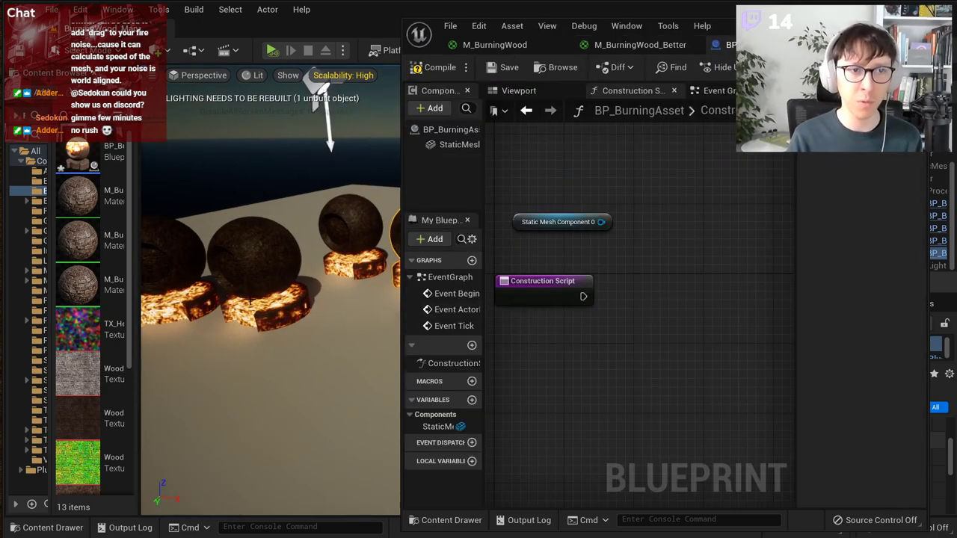
pyautogui.rightClick(619, 334)
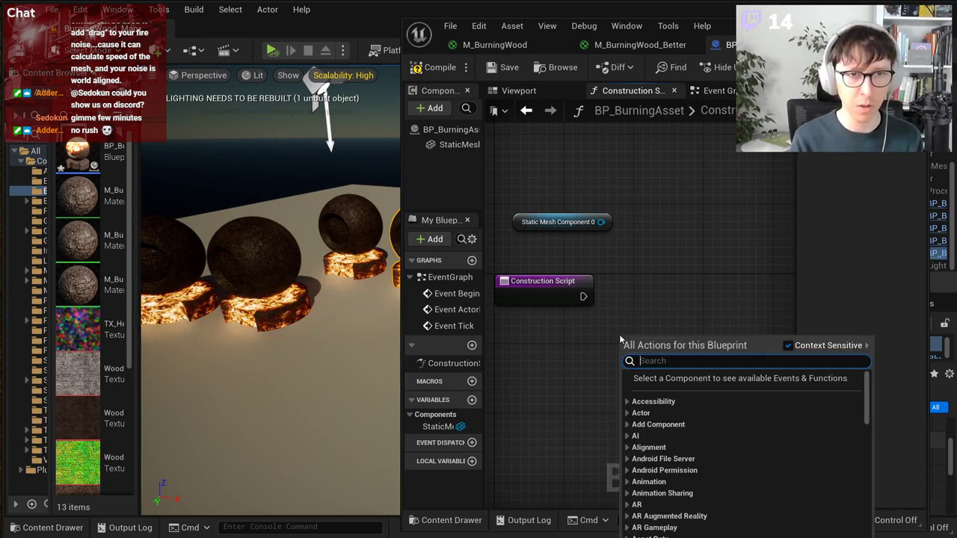
pyautogui.click(610, 318)
pyautogui.moveTo(602, 223); pyautogui.dragTo(649, 294)
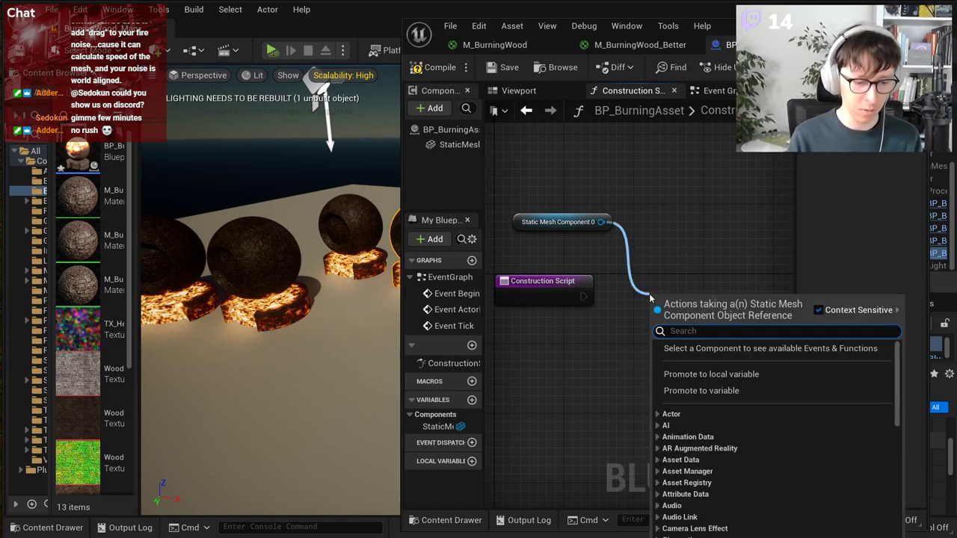
pyautogui.write('get bou')
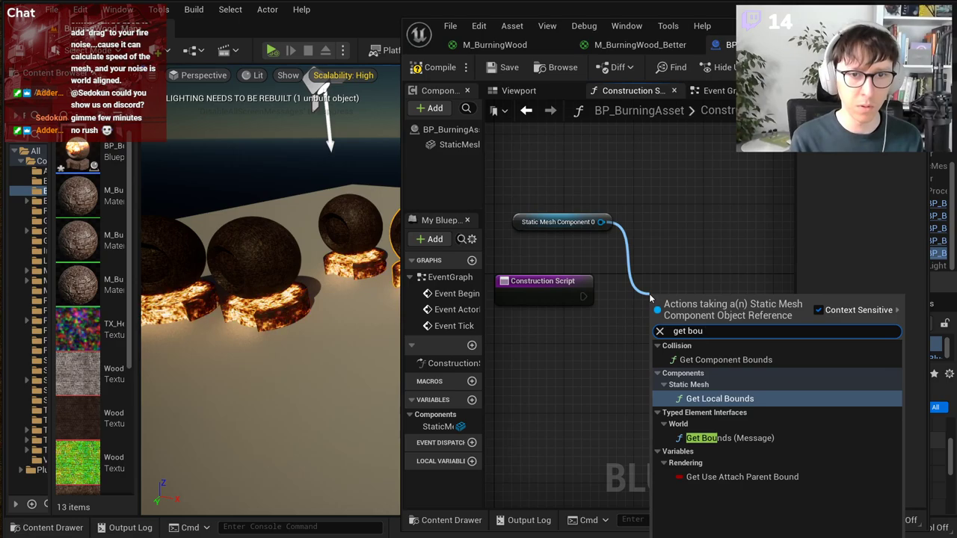
pyautogui.press('Return')
pyautogui.moveTo(691, 337); pyautogui.dragTo(675, 249)
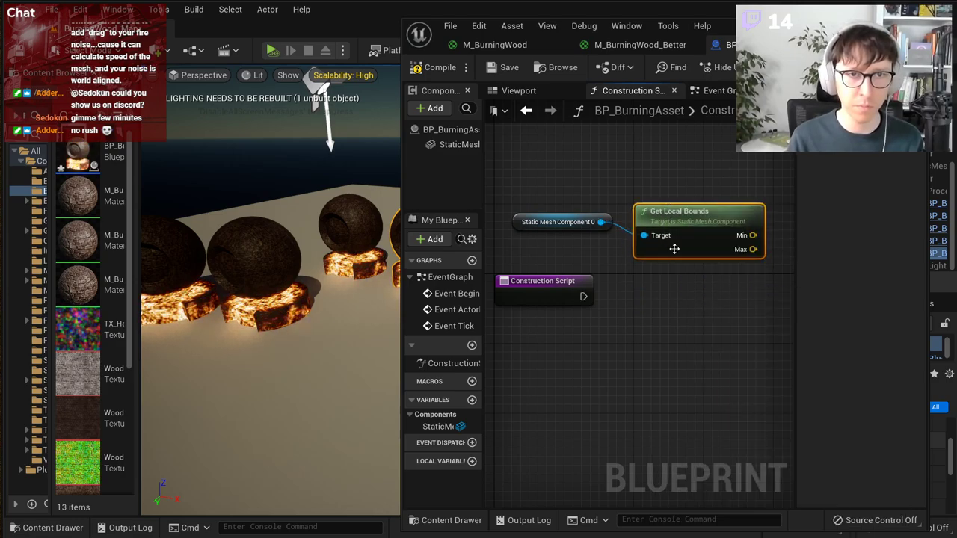
pyautogui.scroll(-2, 674, 248)
pyautogui.moveTo(650, 212); pyautogui.dragTo(520, 323)
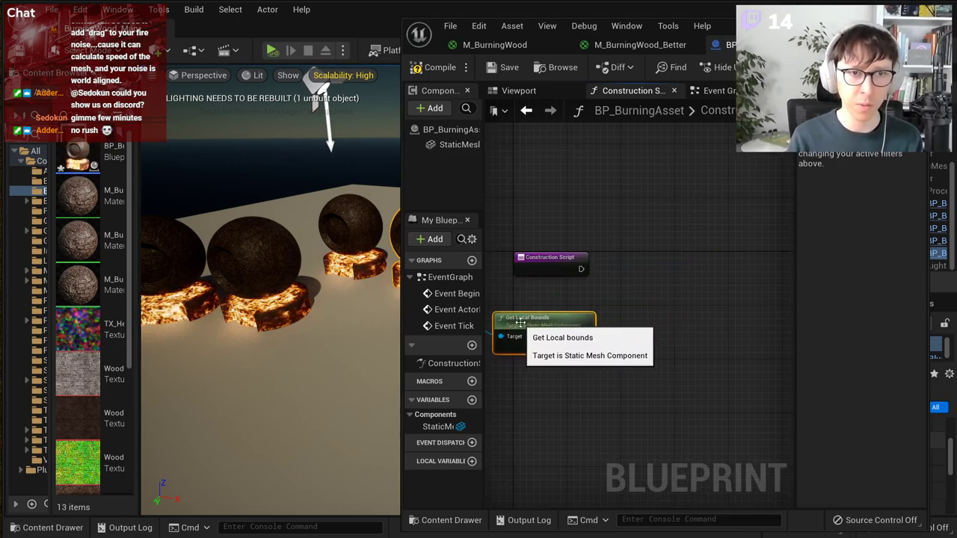
pyautogui.scroll(3, 605, 350)
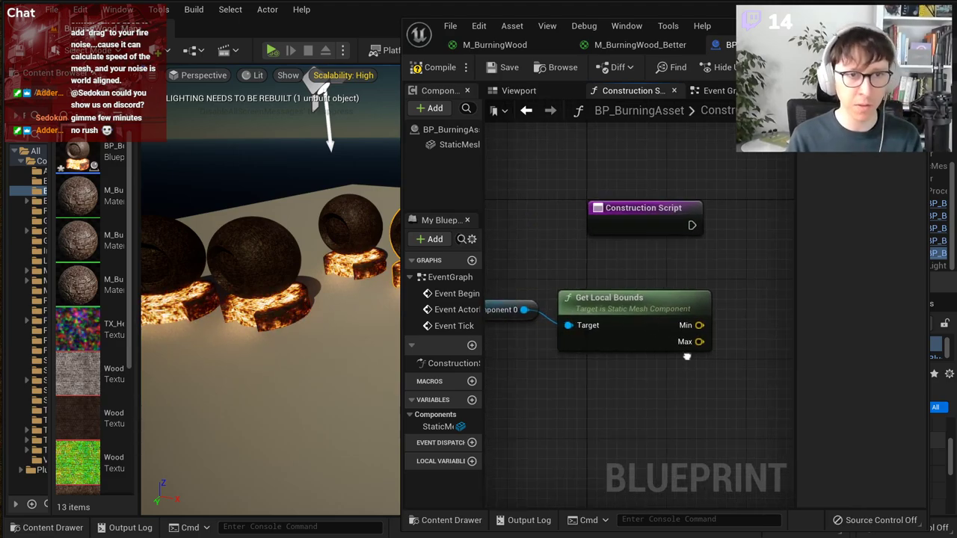
# Step: Add a Random Point in Bounding Box from Stream node beside Get Local Bounds
pyautogui.moveTo(693, 396); pyautogui.dragTo(547, 433, button='right')
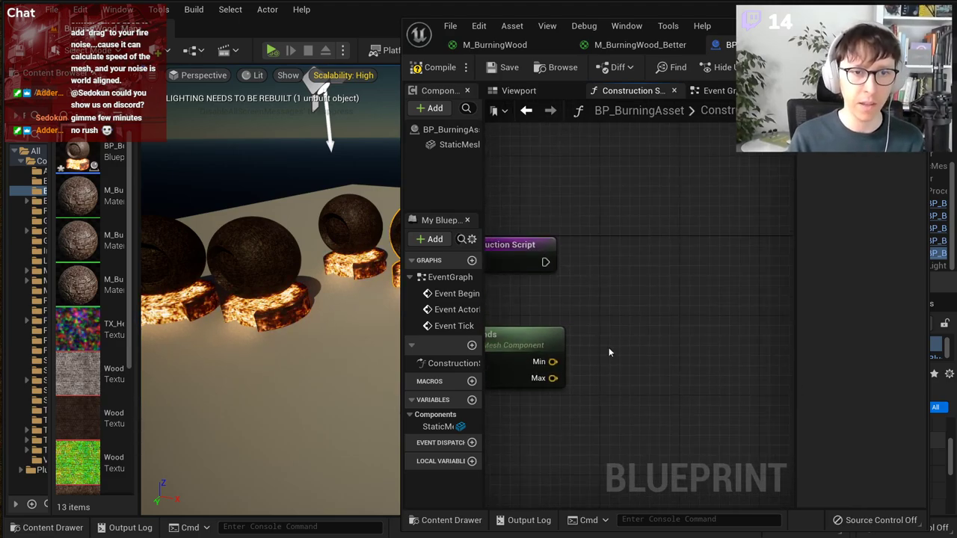
pyautogui.rightClick(609, 352)
pyautogui.write('random point')
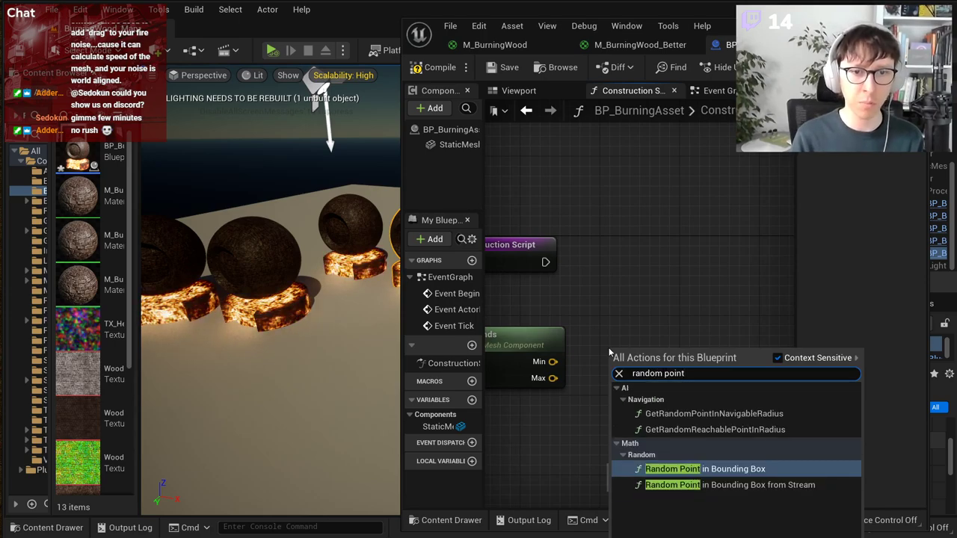
pyautogui.press('Down')
pyautogui.press('Return')
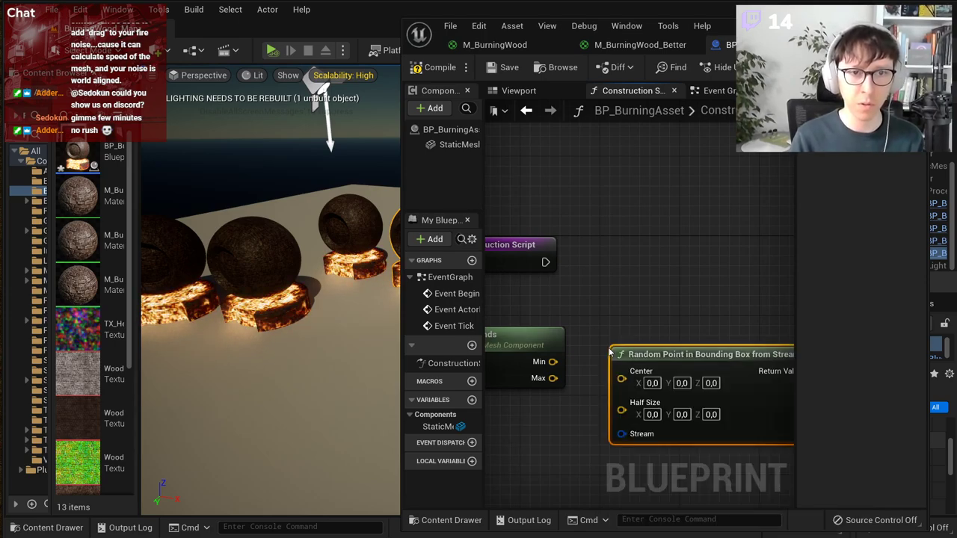
# Step: Create a blueprint variable of type Random Stream named MyRandomStream
pyautogui.moveTo(485, 423); pyautogui.dragTo(530, 418)
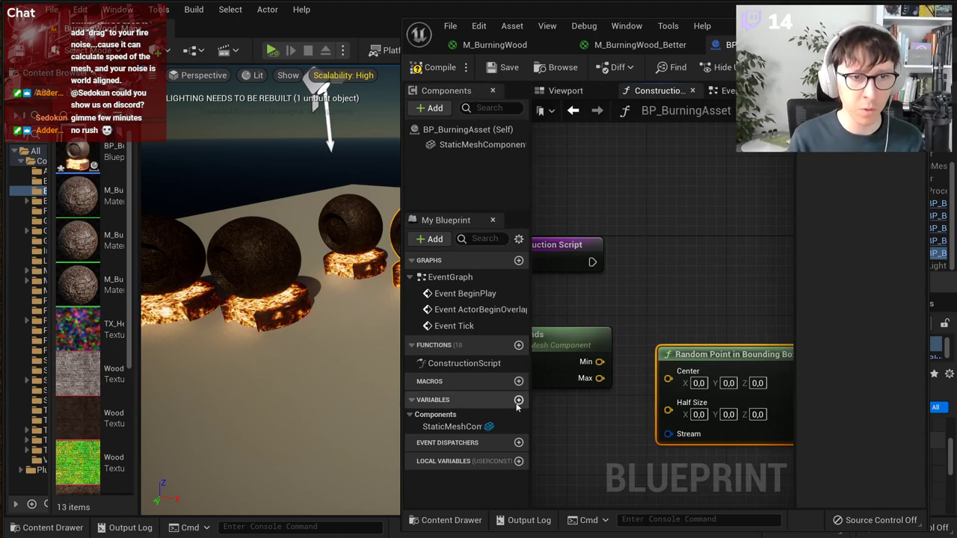
pyautogui.click(518, 399)
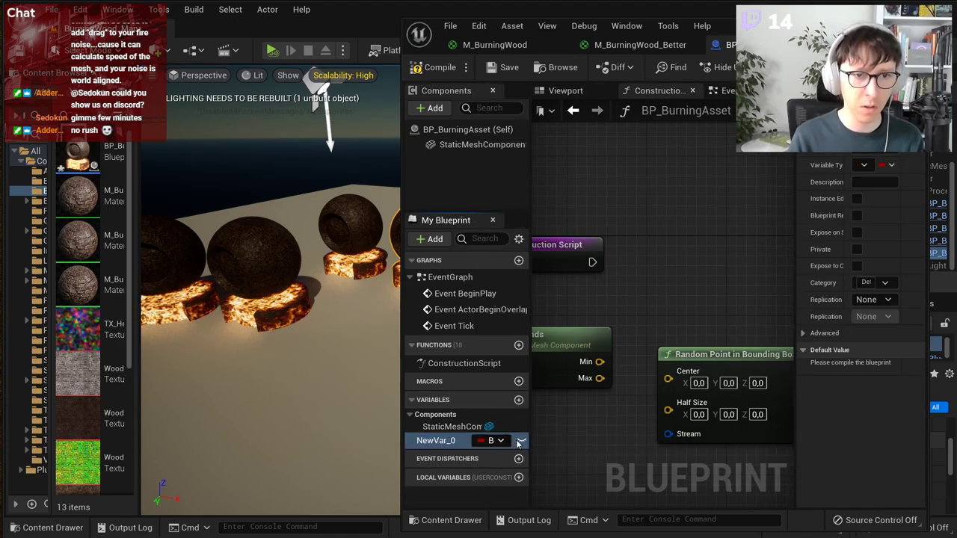
pyautogui.click(500, 441)
pyautogui.write('random stream')
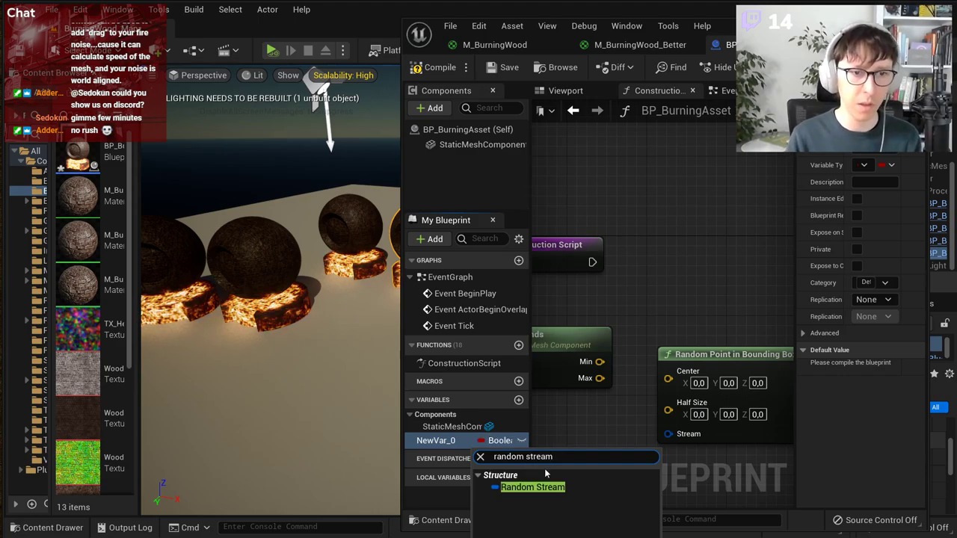
pyautogui.click(566, 484)
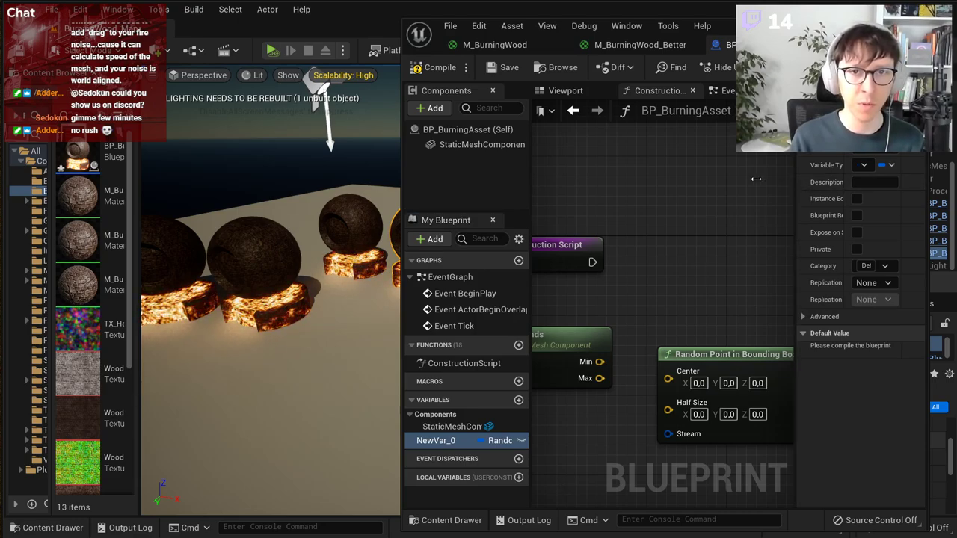
pyautogui.moveTo(791, 176); pyautogui.dragTo(734, 171)
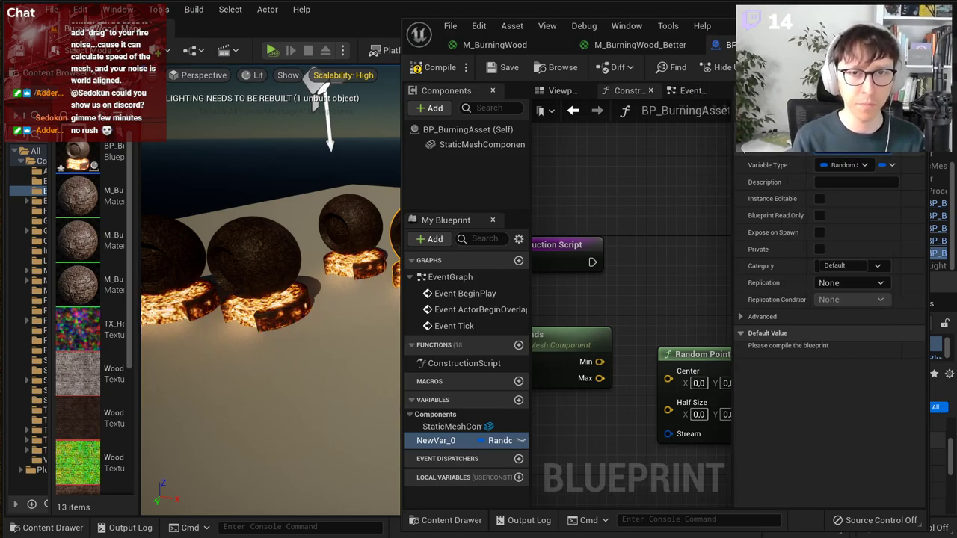
pyautogui.press('Return')
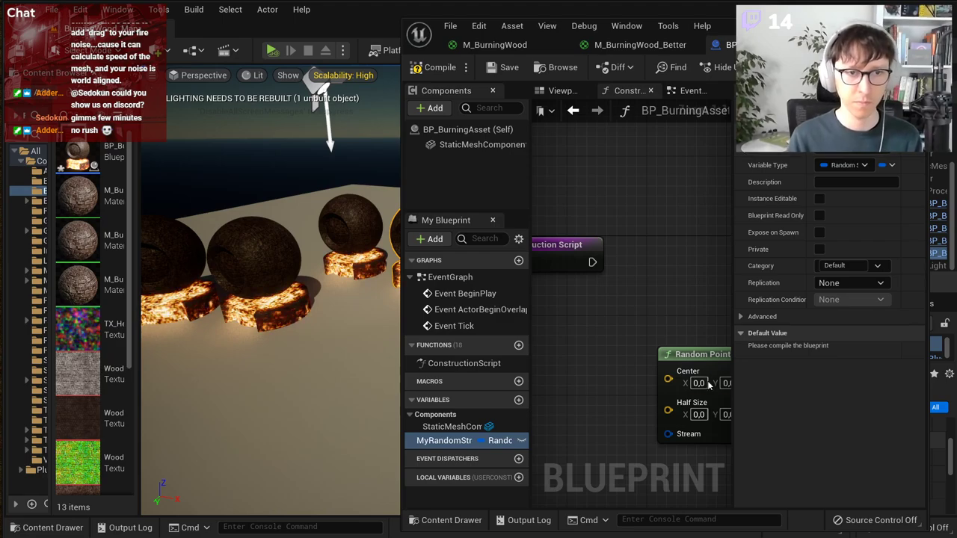
# Step: Add a getter for MyRandomStream and connect it to the Stream input of the random point node
pyautogui.moveTo(709, 387); pyautogui.dragTo(693, 341, button='right')
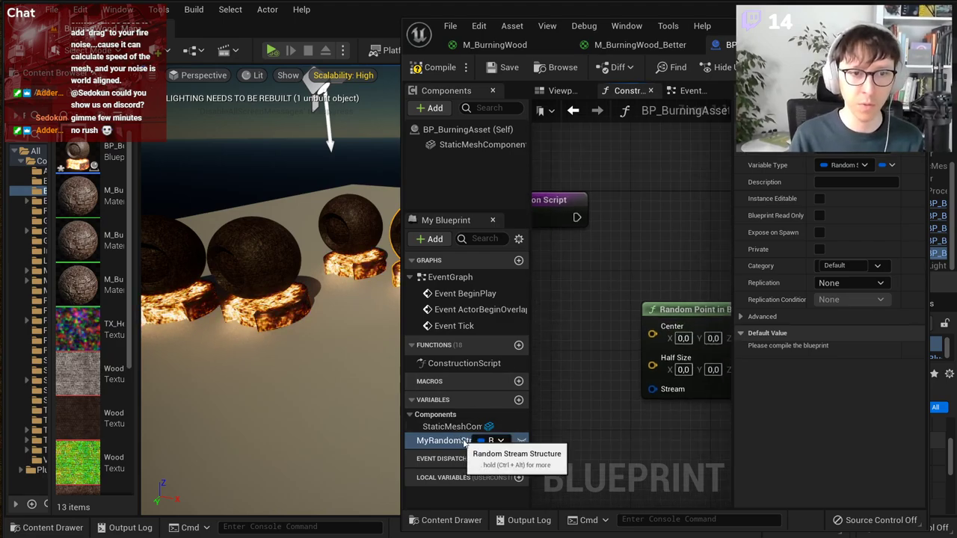
pyautogui.moveTo(561, 447); pyautogui.dragTo(640, 433, button='right')
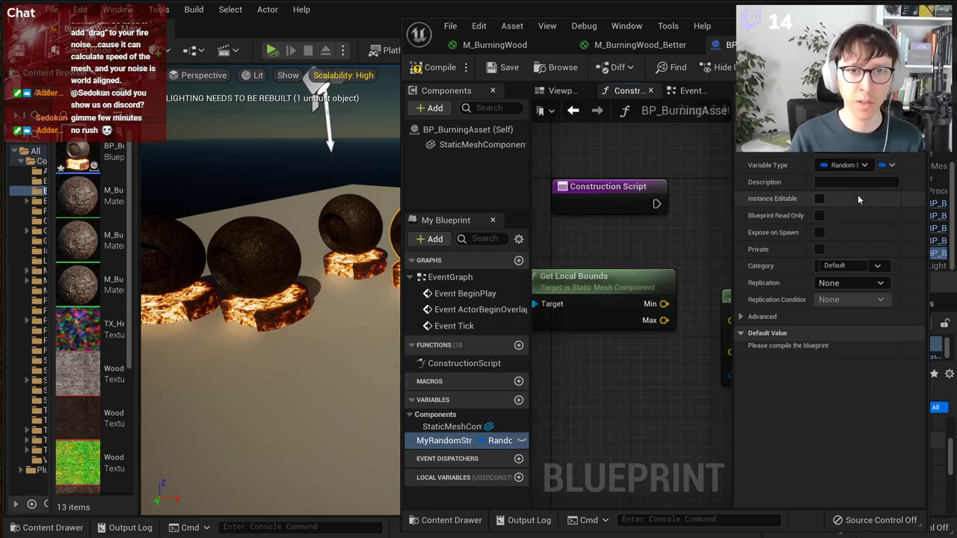
pyautogui.moveTo(456, 442); pyautogui.dragTo(605, 376)
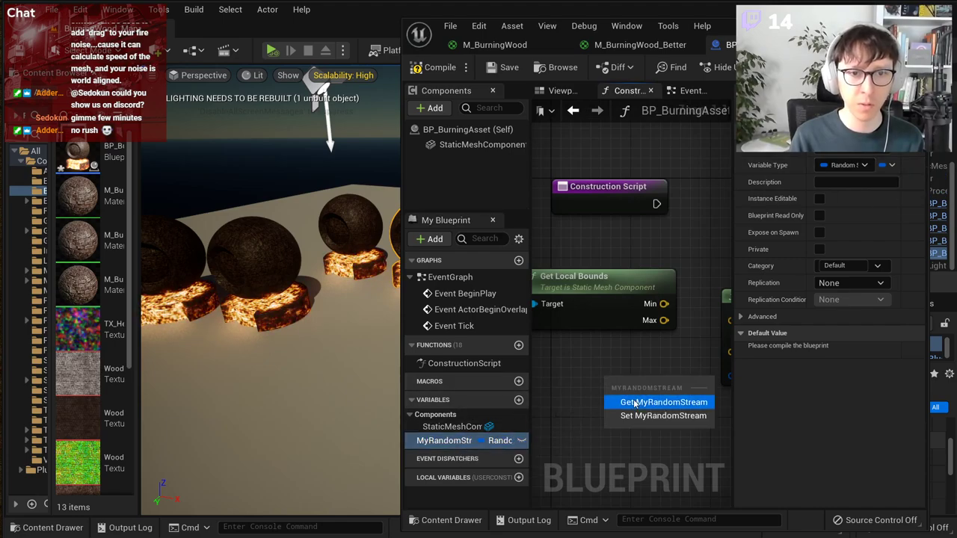
pyautogui.click(634, 402)
pyautogui.moveTo(694, 412); pyautogui.dragTo(632, 408, button='right')
pyautogui.moveTo(625, 384); pyautogui.dragTo(670, 372)
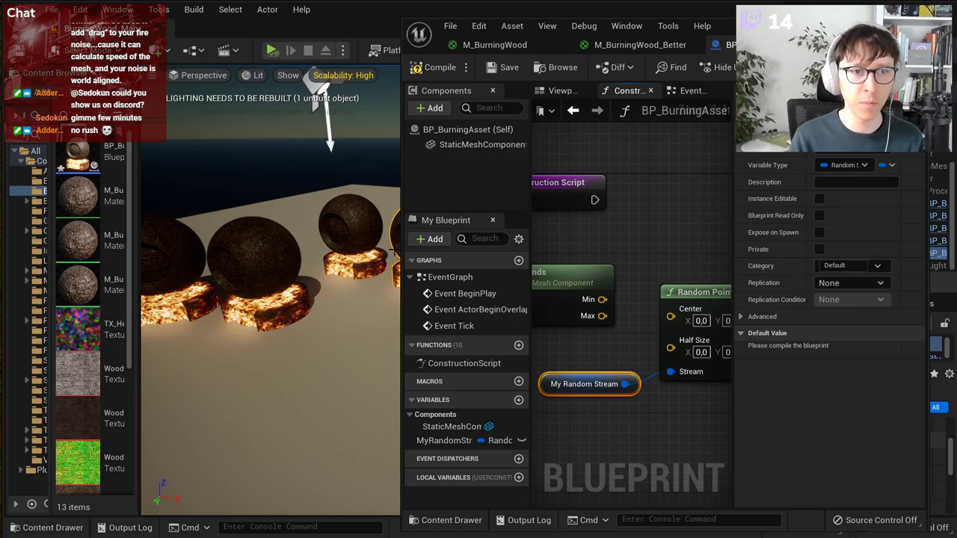
# Step: Widen the BP_BurningAsset editor window and narrow its details area to give the construction script graph more room
pyautogui.moveTo(402, 247); pyautogui.dragTo(294, 243)
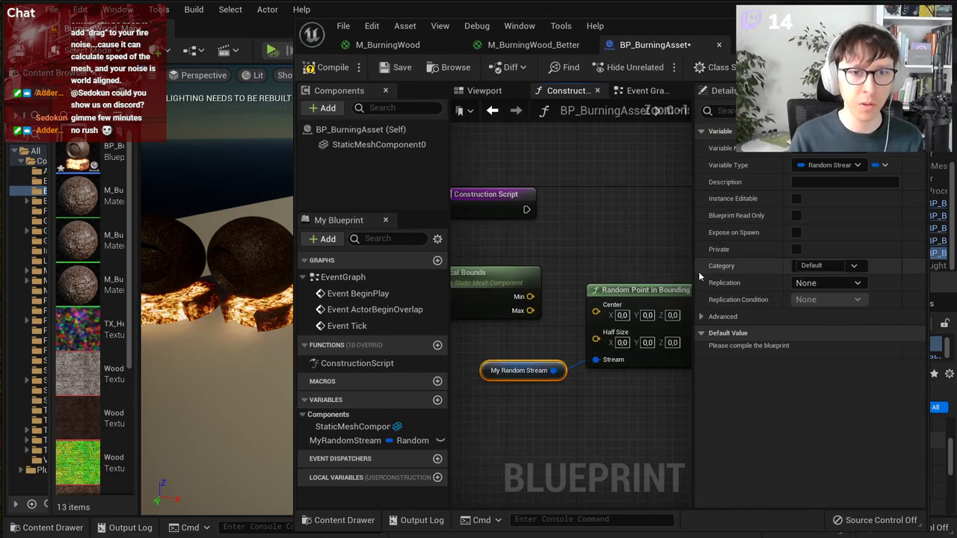
pyautogui.moveTo(693, 271); pyautogui.dragTo(797, 271)
pyautogui.moveTo(607, 267); pyautogui.dragTo(677, 265, button='right')
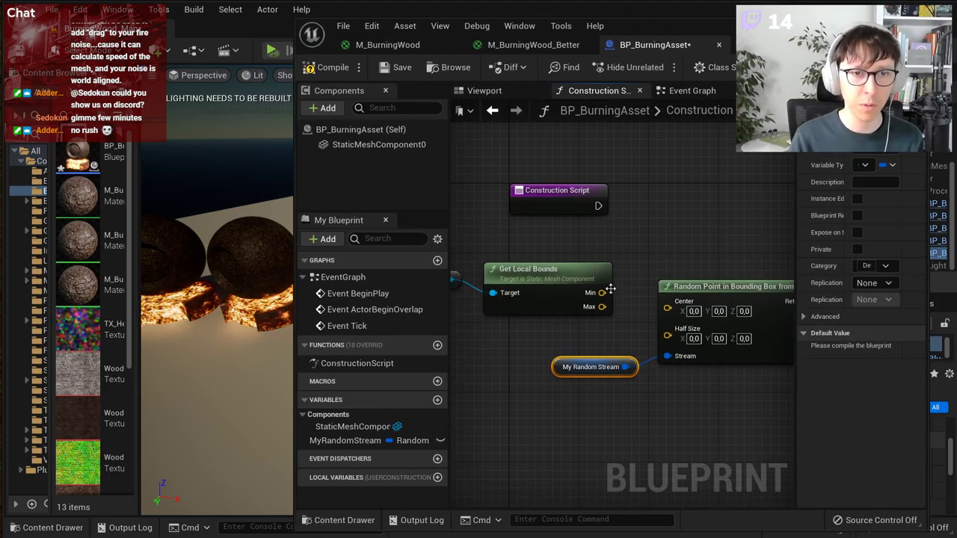
pyautogui.moveTo(602, 292); pyautogui.dragTo(635, 275)
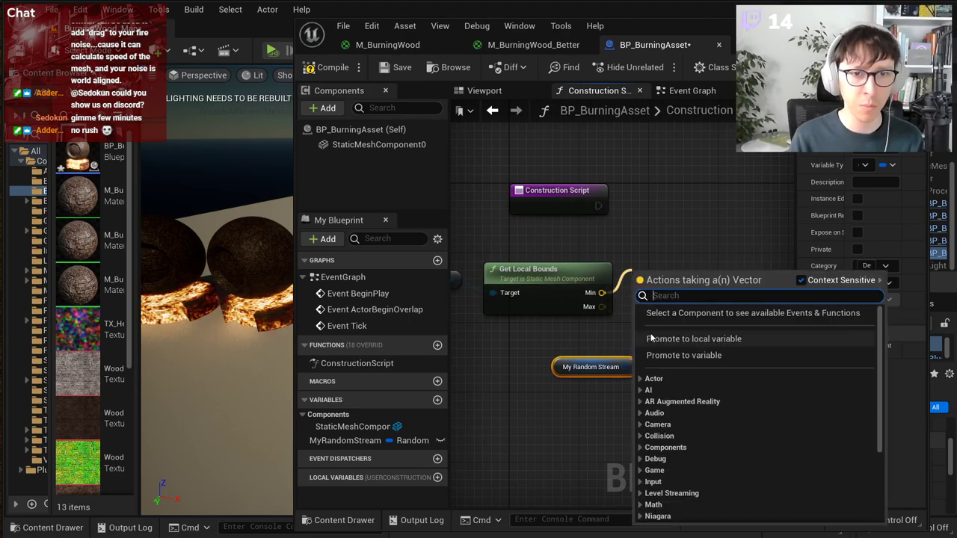
pyautogui.press('Escape')
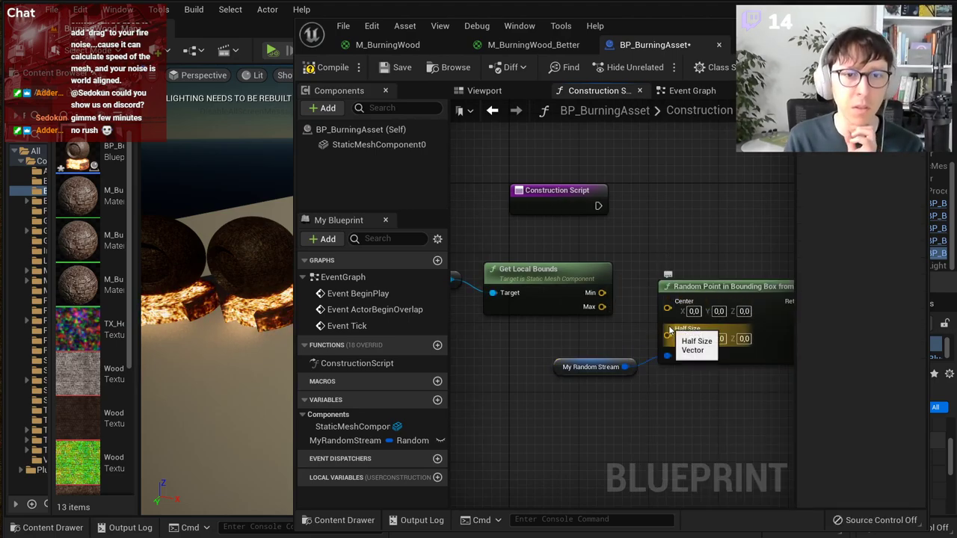
pyautogui.moveTo(676, 338); pyautogui.dragTo(649, 358, button='right')
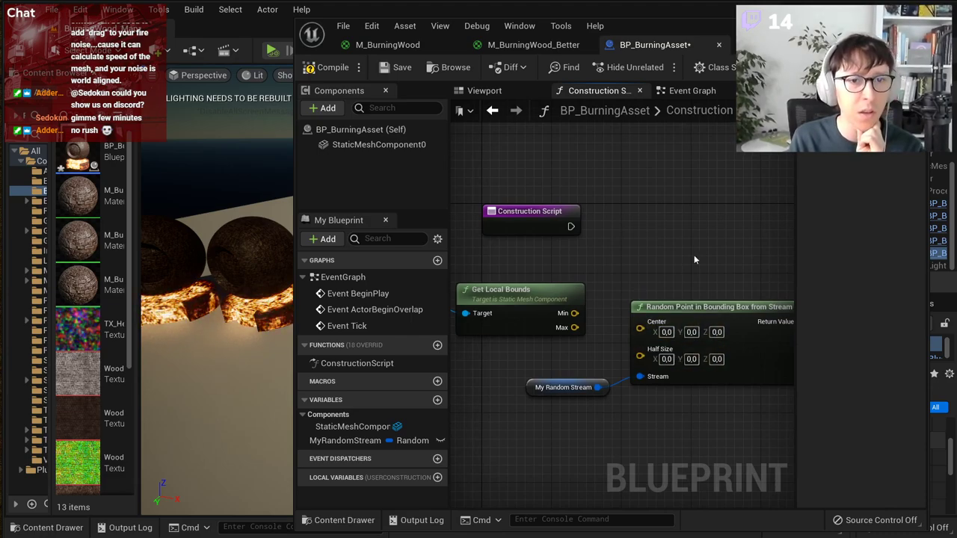
pyautogui.rightClick(628, 223)
pyautogui.write('sub')
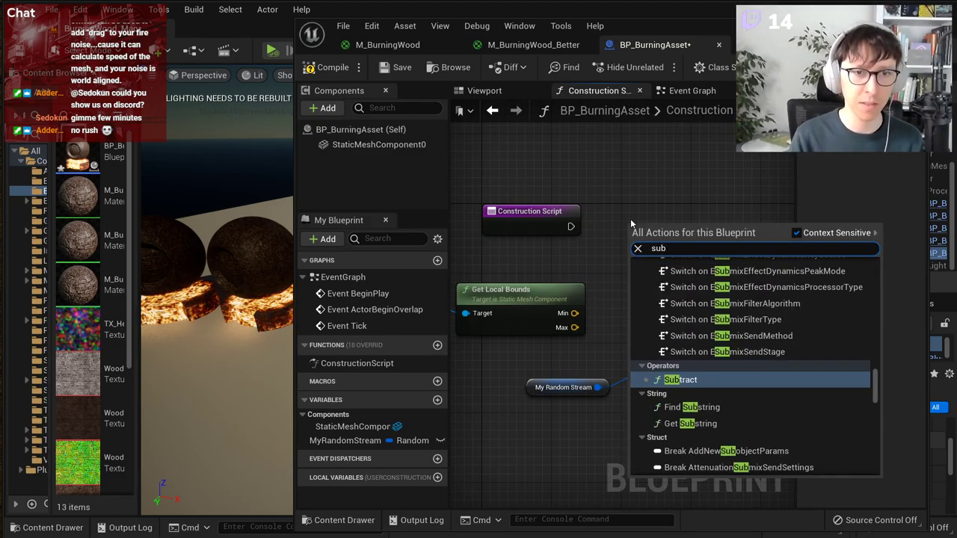
pyautogui.press('BackSpace')
pyautogui.press('BackSpace')
pyautogui.press('BackSpace')
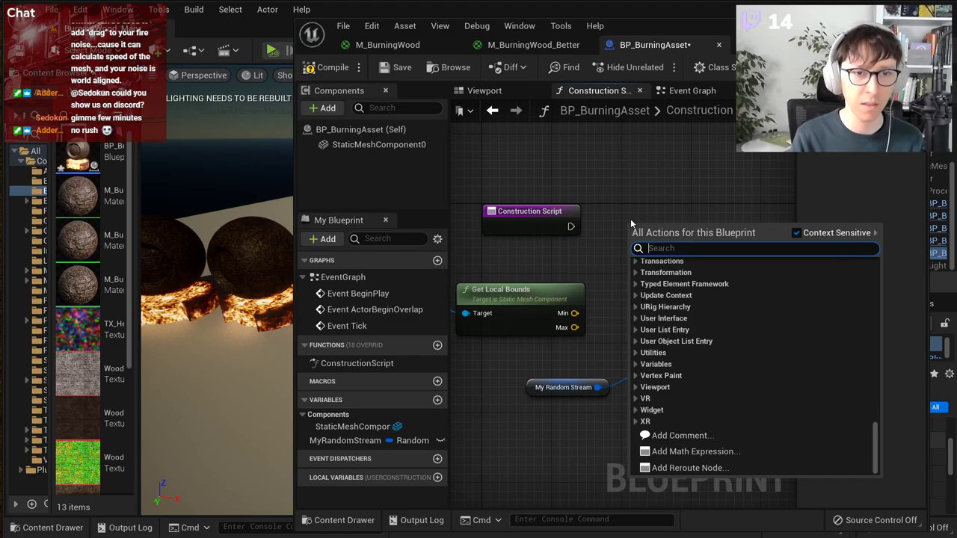
pyautogui.write('aver')
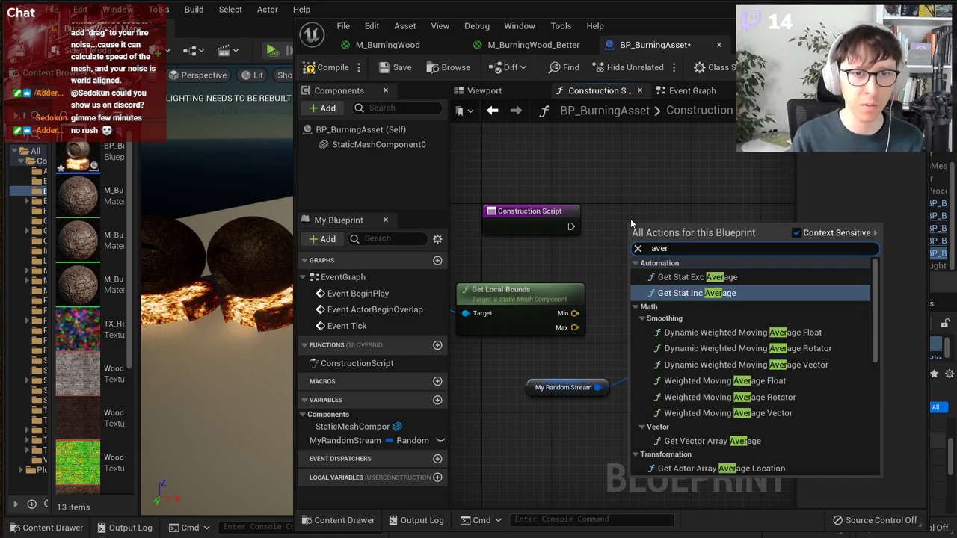
pyautogui.click(600, 270)
# Step: Add a Lerp (Vector) node with A fed by Get Local Bounds' Min output, and place it above the random point node
pyautogui.moveTo(574, 312); pyautogui.dragTo(636, 245)
pyautogui.write('avera')
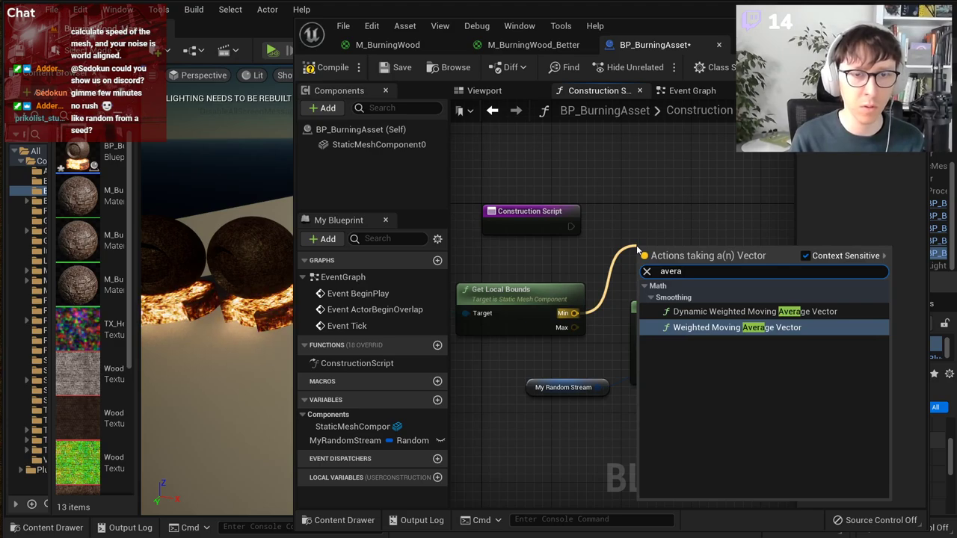
pyautogui.hotkey('ctrl', 'a')
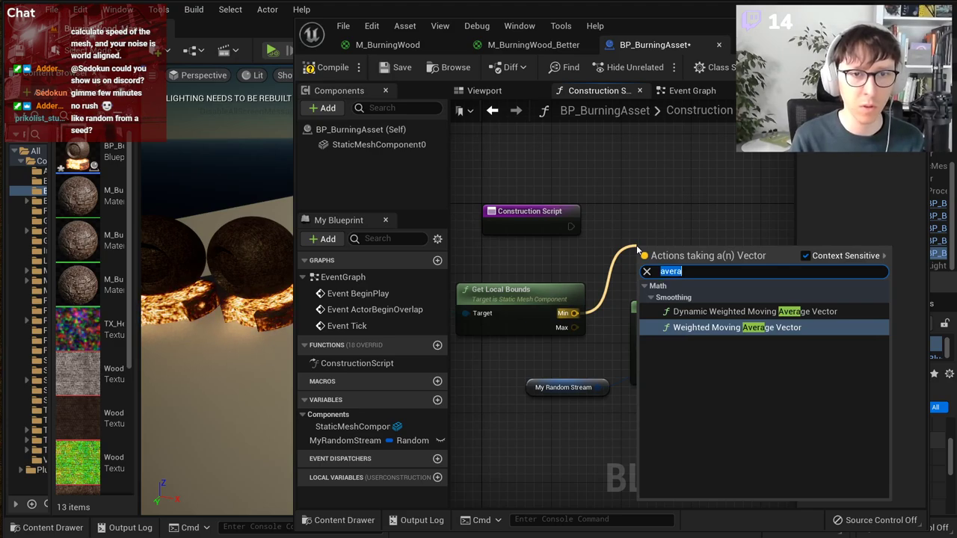
pyautogui.write('lerp')
pyautogui.press('Return')
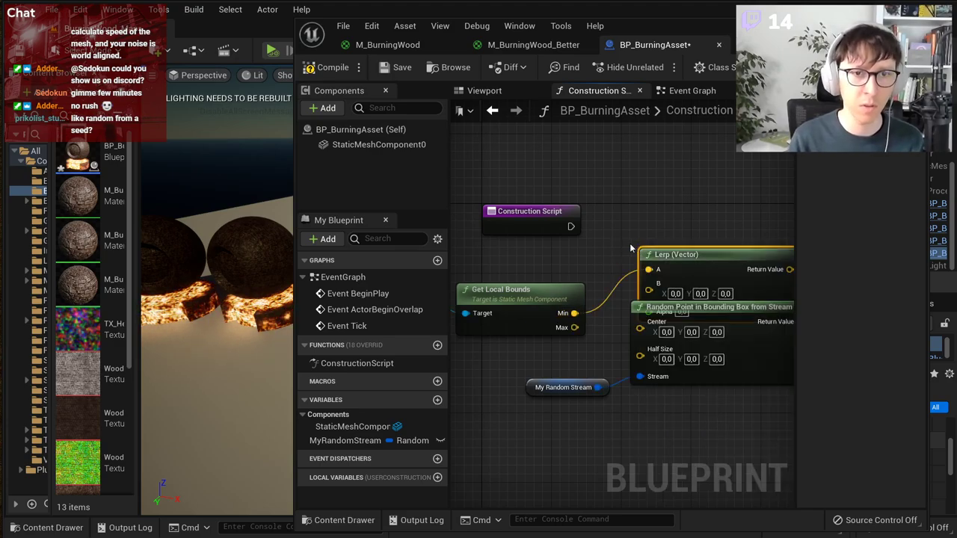
pyautogui.press('q')
pyautogui.moveTo(744, 321); pyautogui.dragTo(736, 252)
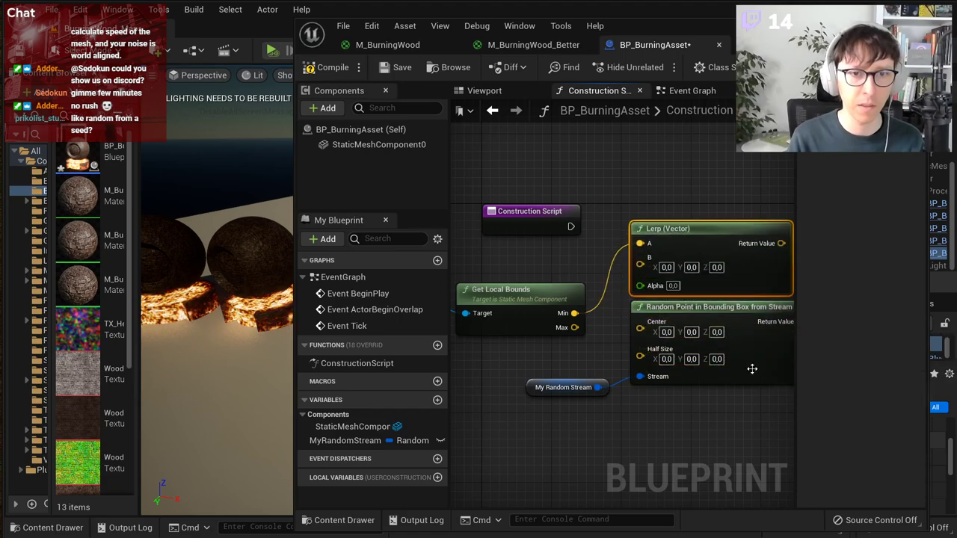
# Step: Connect Get Local Bounds' Max output to the Lerp's B input and set its Alpha to 0.5
pyautogui.moveTo(752, 369); pyautogui.dragTo(752, 433)
pyautogui.moveTo(574, 327); pyautogui.dragTo(639, 263)
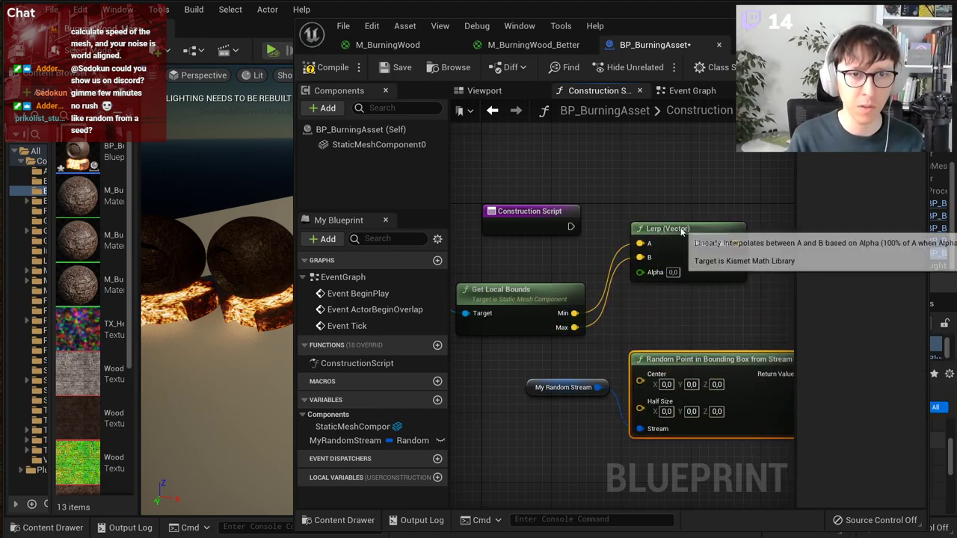
pyautogui.moveTo(628, 231); pyautogui.dragTo(618, 274)
pyautogui.write('0')
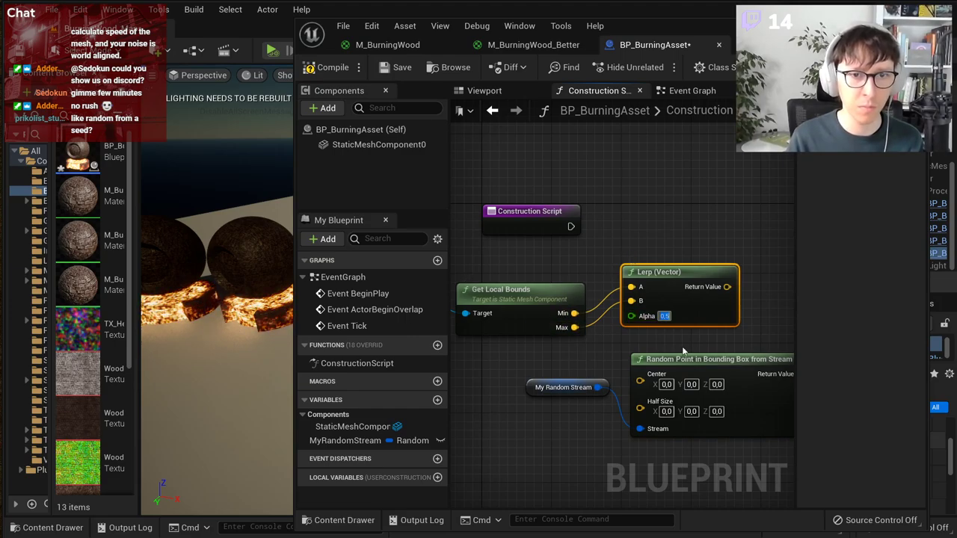
# Step: Connect the Lerp's Return Value to the random point node's Center input and spread out the surrounding nodes
pyautogui.moveTo(728, 286); pyautogui.dragTo(640, 373)
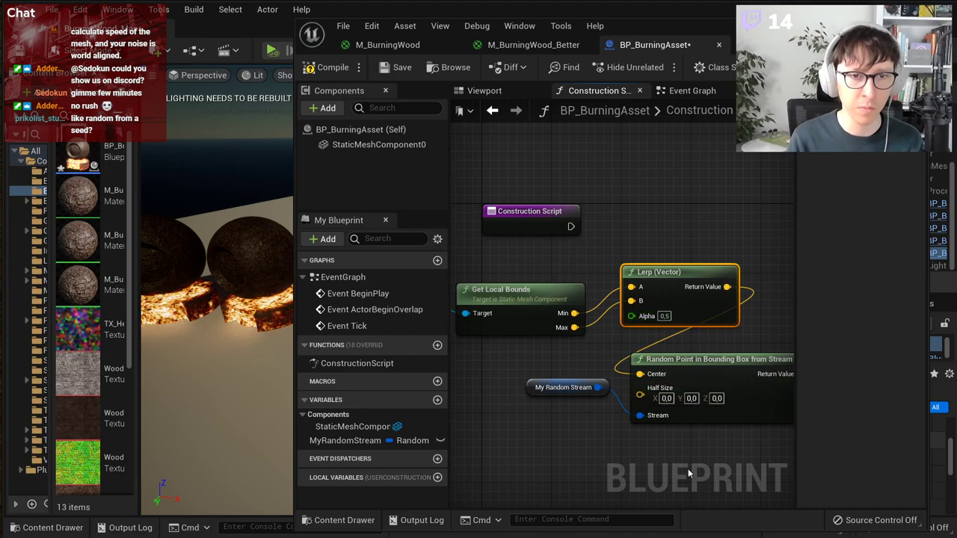
pyautogui.moveTo(563, 388); pyautogui.dragTo(568, 423)
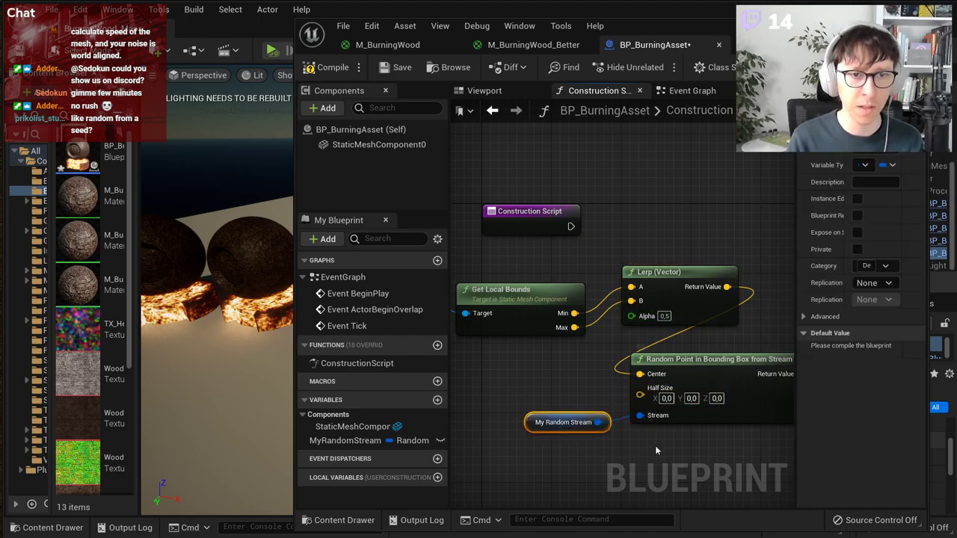
pyautogui.moveTo(655, 445); pyautogui.dragTo(605, 420, button='right')
pyautogui.moveTo(620, 333); pyautogui.dragTo(671, 326)
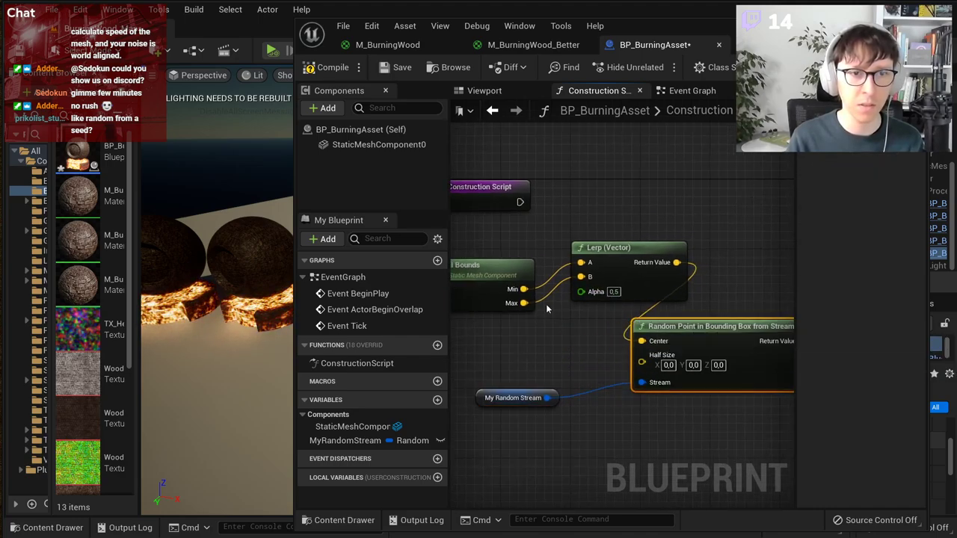
pyautogui.moveTo(524, 303); pyautogui.dragTo(559, 346)
pyautogui.write('abs')
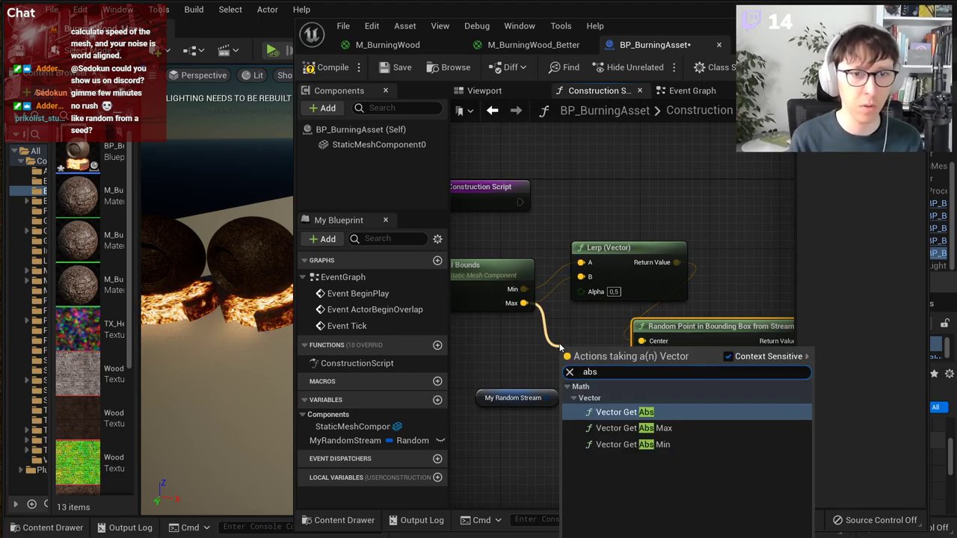
pyautogui.click(489, 334)
pyautogui.moveTo(516, 337); pyautogui.dragTo(559, 339, button='right')
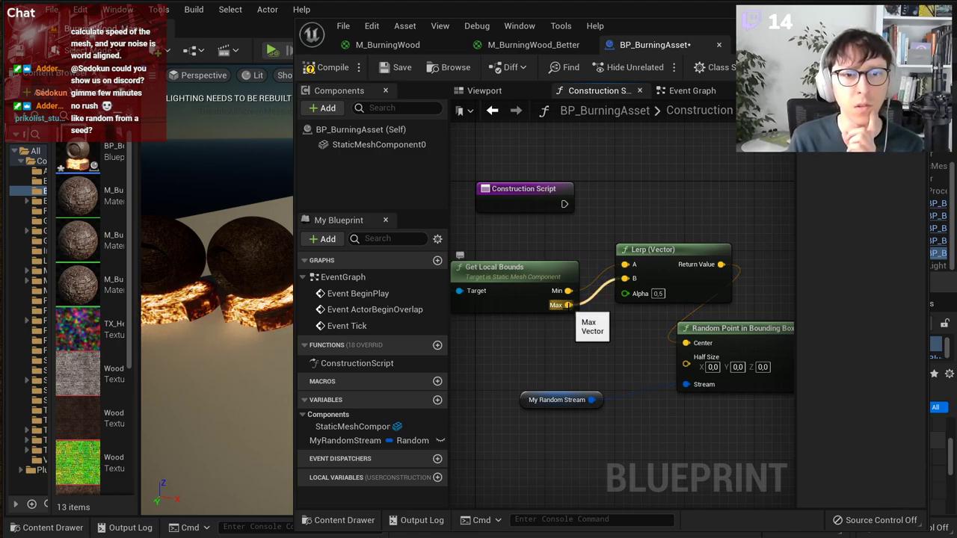
# Step: Rearrange the Lerp node between Get Local Bounds and the random point node, leaving free space below it
pyautogui.moveTo(627, 360); pyautogui.dragTo(532, 358, button='right')
pyautogui.moveTo(672, 234); pyautogui.dragTo(540, 421)
pyautogui.moveTo(739, 195); pyautogui.dragTo(541, 416)
pyautogui.click(577, 363)
pyautogui.moveTo(640, 256); pyautogui.dragTo(573, 275)
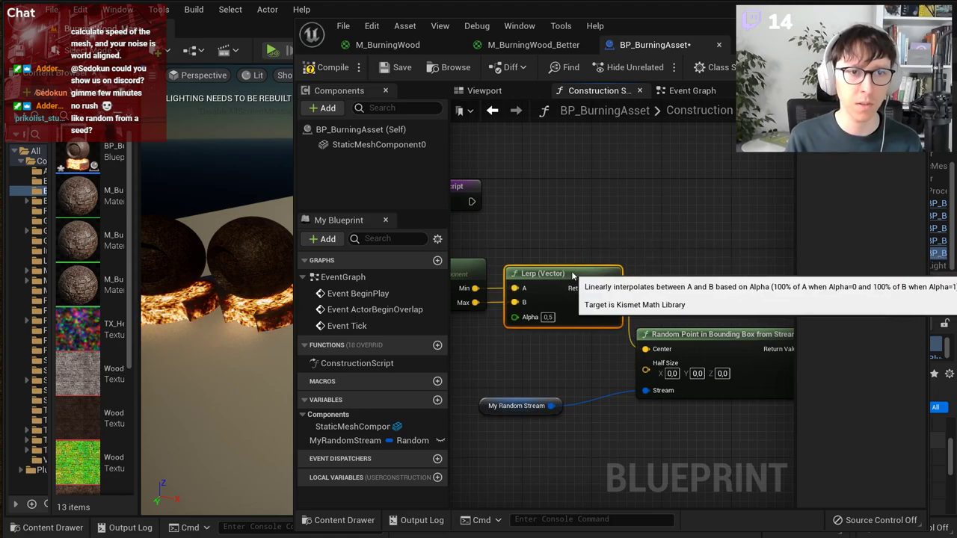
pyautogui.moveTo(645, 331); pyautogui.dragTo(680, 331)
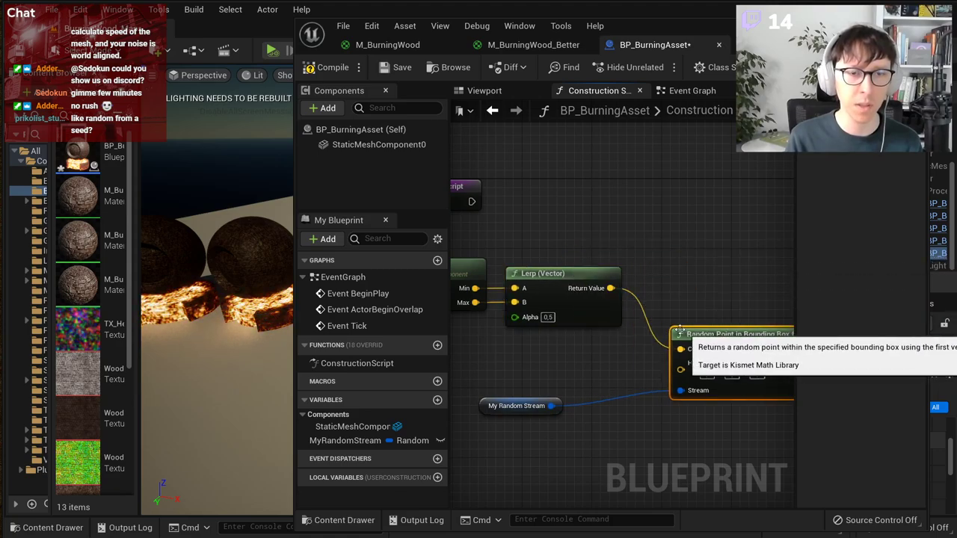
pyautogui.moveTo(610, 287); pyautogui.dragTo(582, 372)
pyautogui.click(528, 367)
pyautogui.moveTo(529, 366); pyautogui.dragTo(587, 353, button='right')
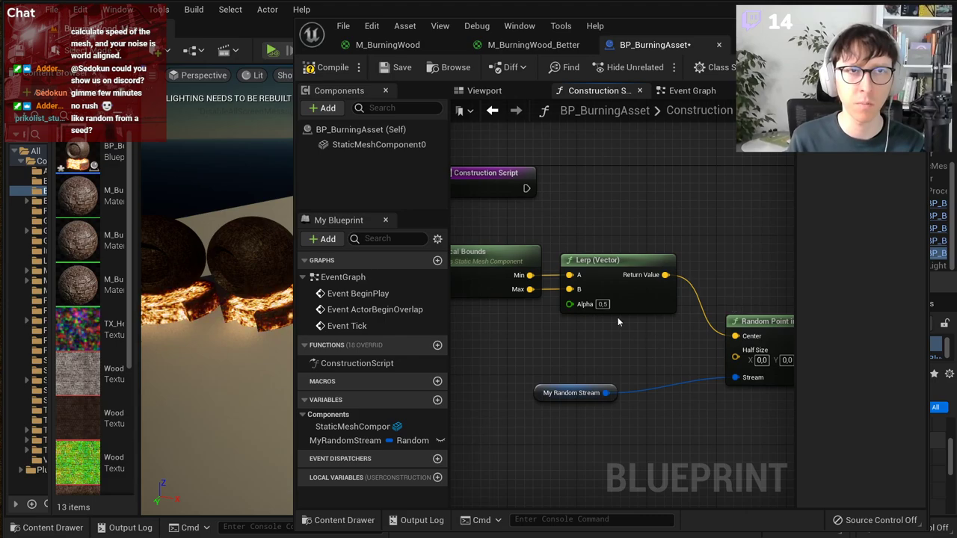
pyautogui.moveTo(572, 262); pyautogui.dragTo(606, 226)
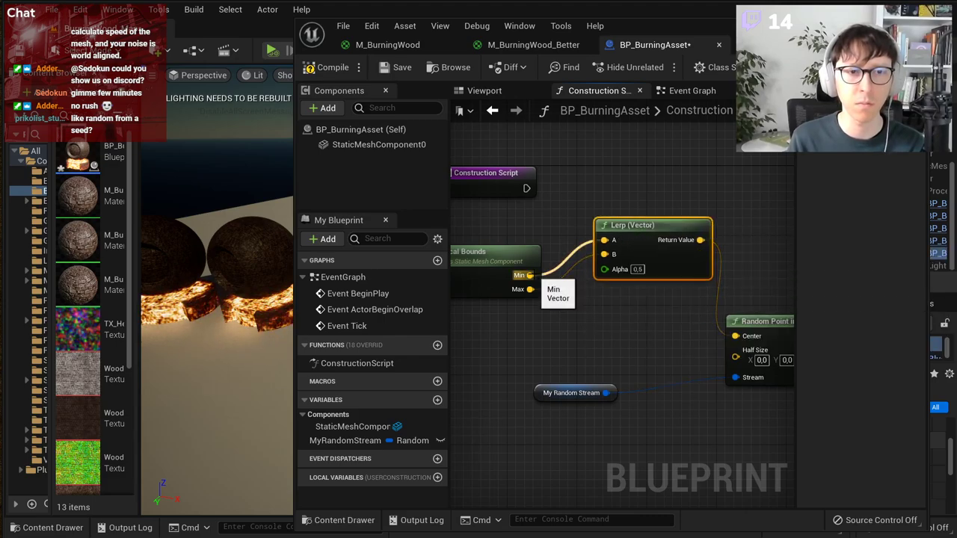
pyautogui.moveTo(529, 275); pyautogui.dragTo(585, 314)
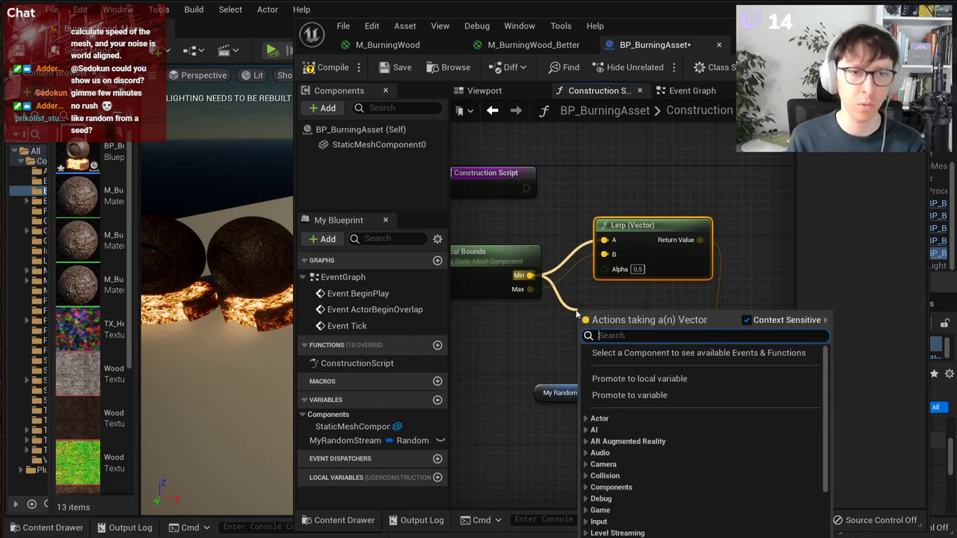
pyautogui.write('sub')
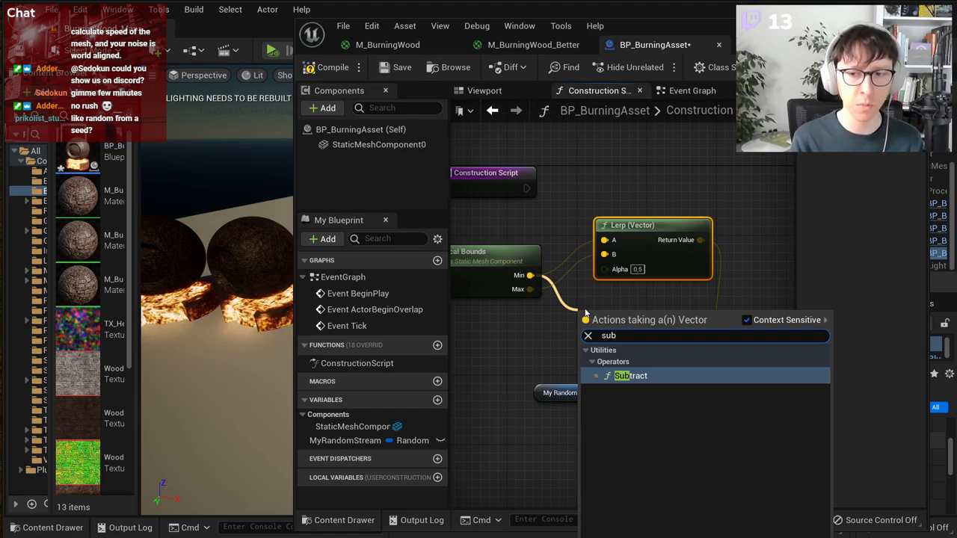
pyautogui.press('Escape')
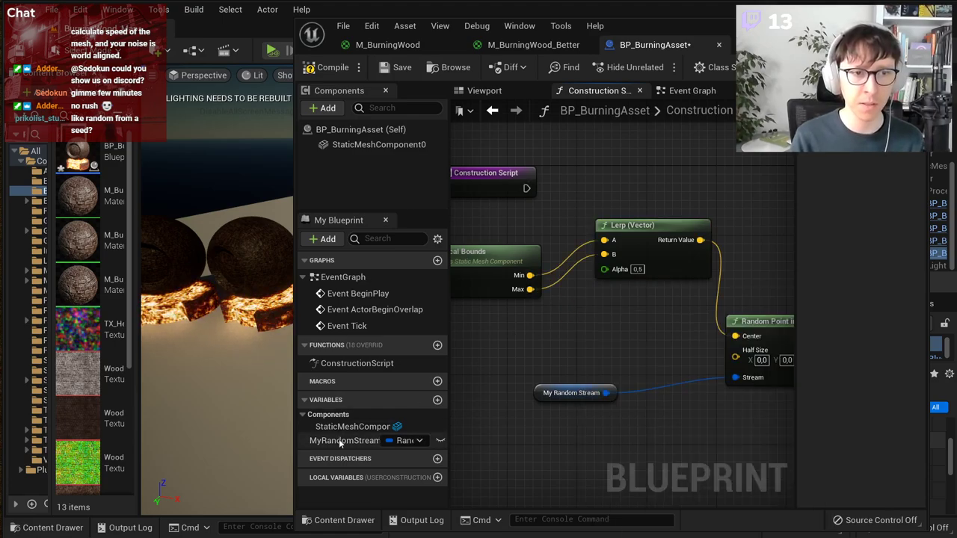
# Step: Compile the blueprint and set MyRandomStream's default Initial Seed to 9090
pyautogui.click(343, 440)
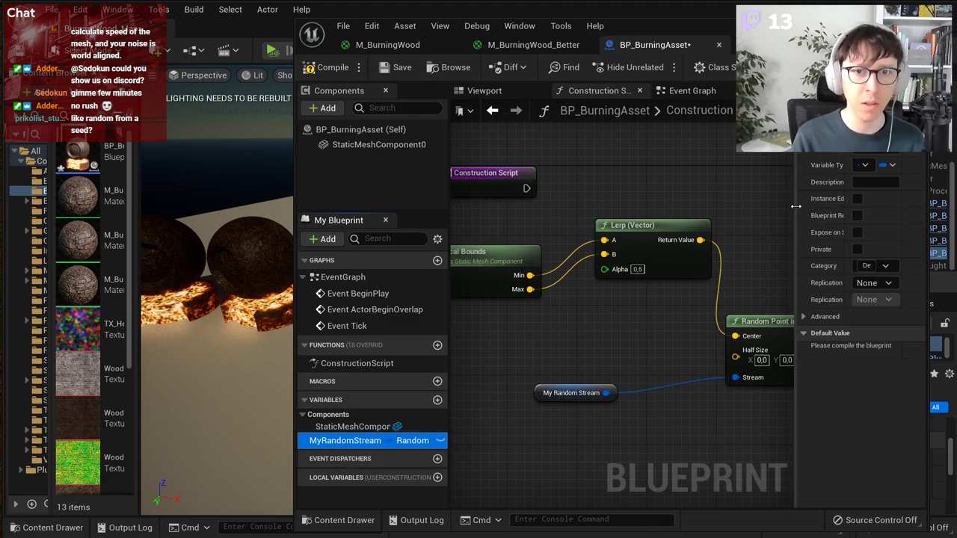
pyautogui.moveTo(797, 207); pyautogui.dragTo(744, 206)
pyautogui.click(332, 68)
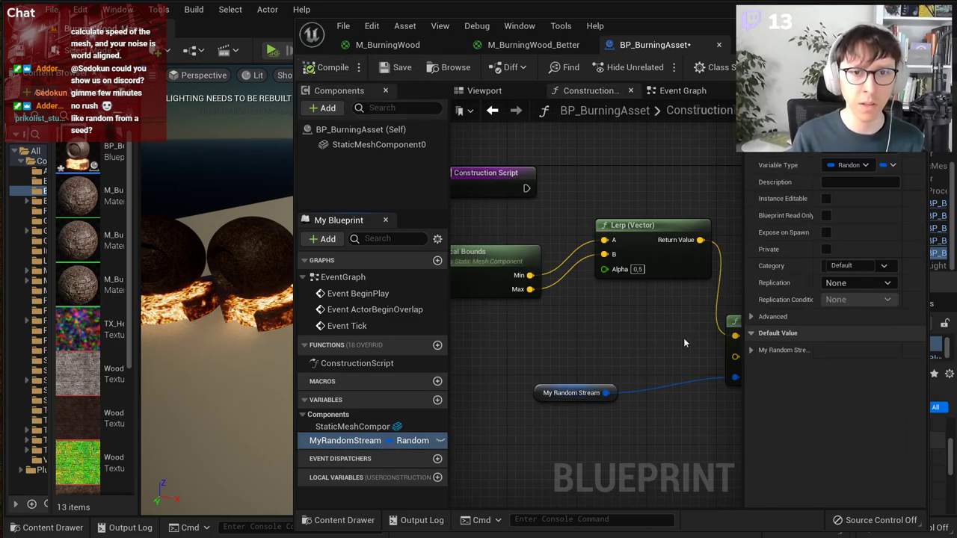
pyautogui.click(752, 350)
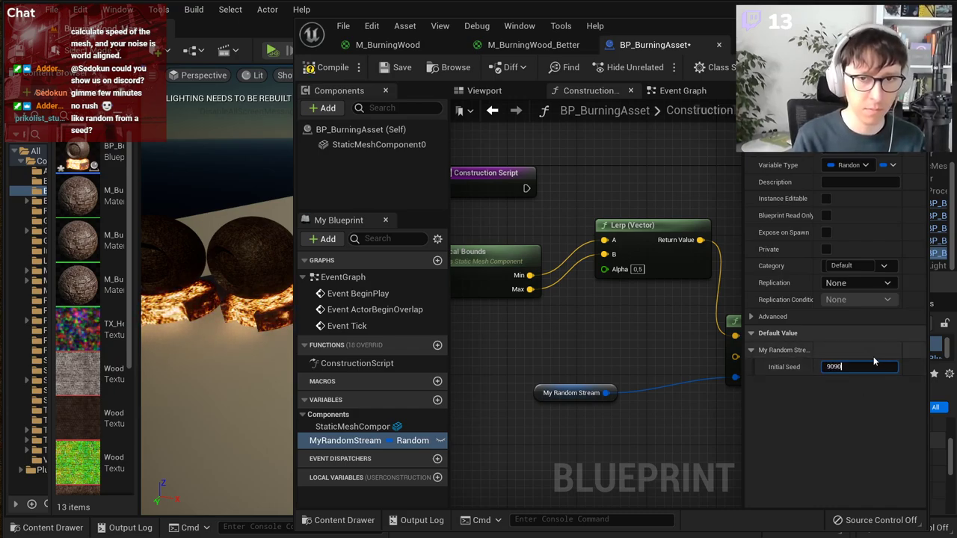
pyautogui.moveTo(744, 298); pyautogui.dragTo(835, 299)
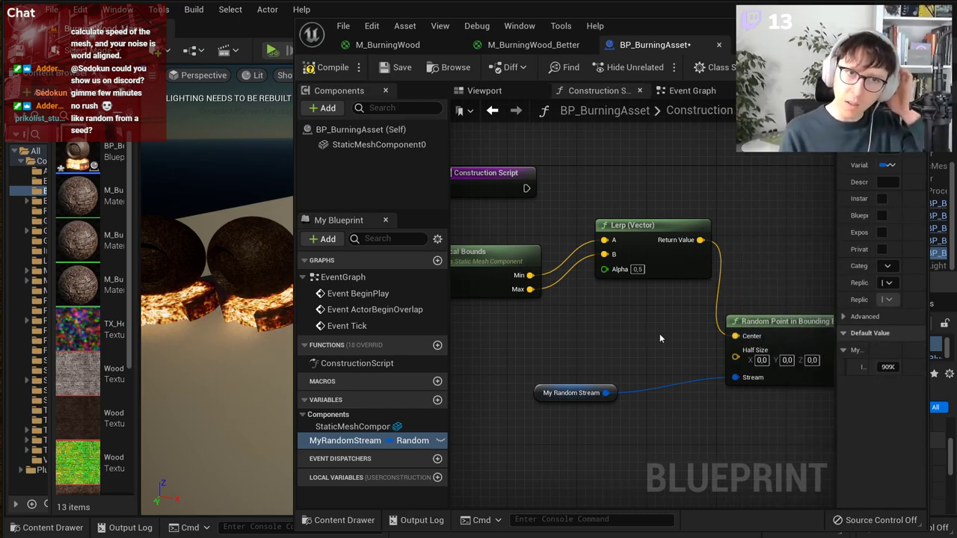
# Step: Move the Construction Script entry node above the Random Point in Bounding Box from Stream node
pyautogui.moveTo(659, 339); pyautogui.dragTo(605, 341, button='right')
pyautogui.scroll(-4, 606, 337)
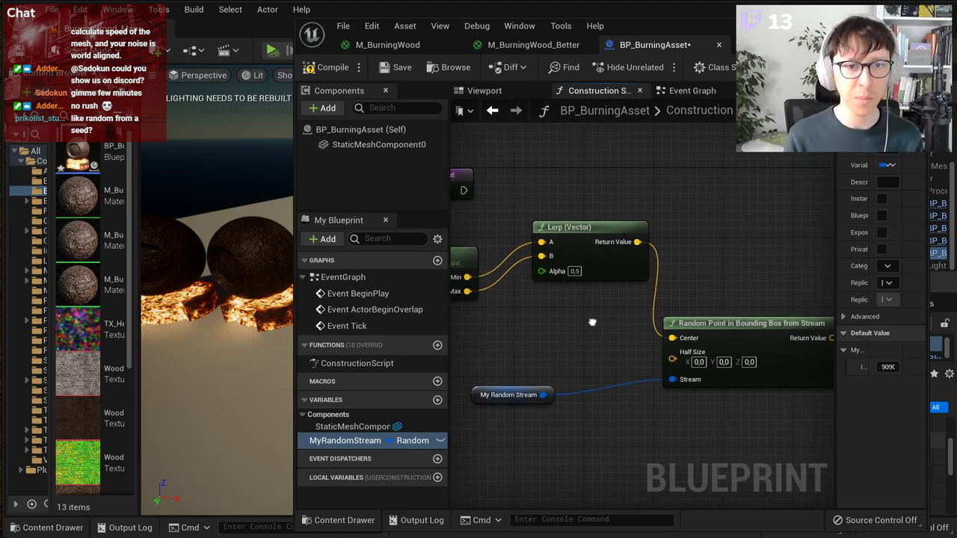
pyautogui.moveTo(542, 257); pyautogui.dragTo(740, 246)
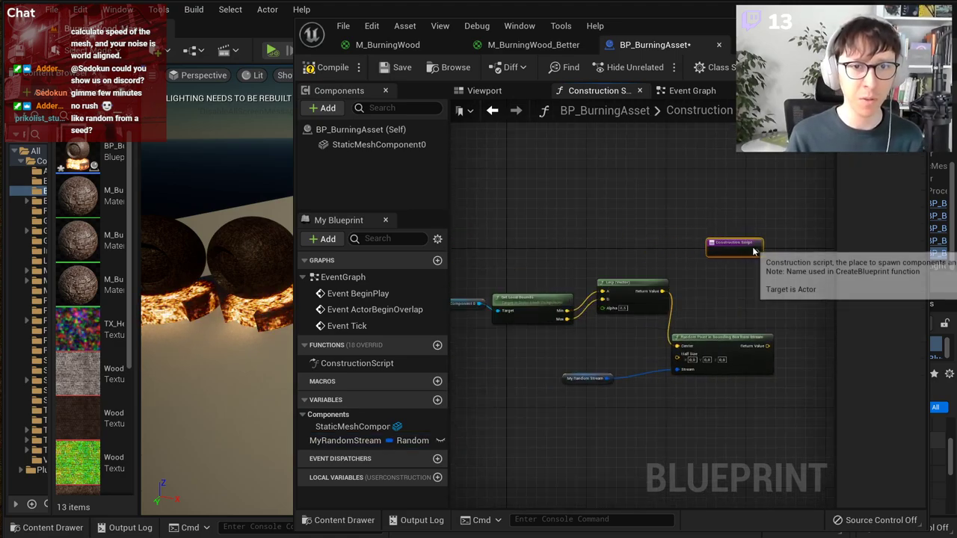
pyautogui.scroll(3, 673, 291)
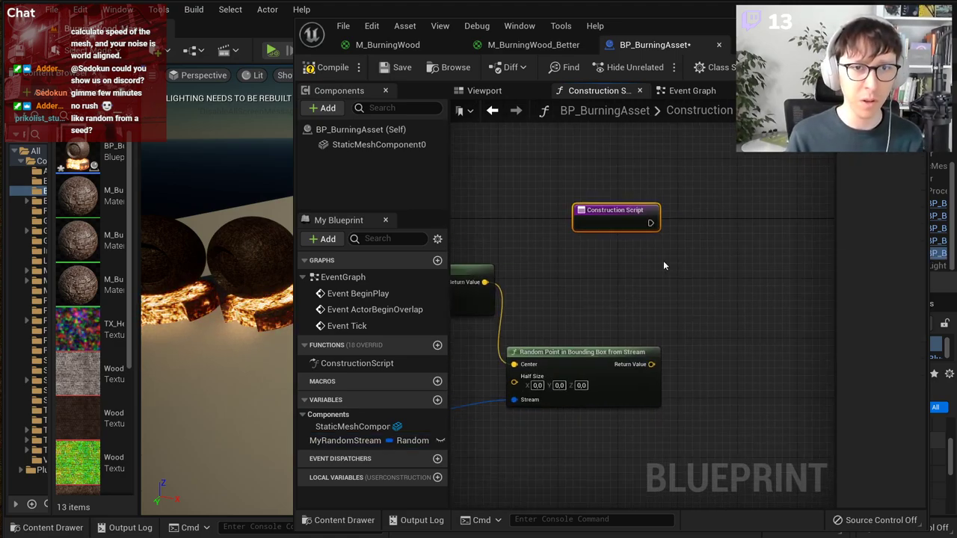
# Step: Add a Draw Debug Sphere node and place it beside the Construction Script entry node
pyautogui.rightClick(692, 292)
pyautogui.write('dr')
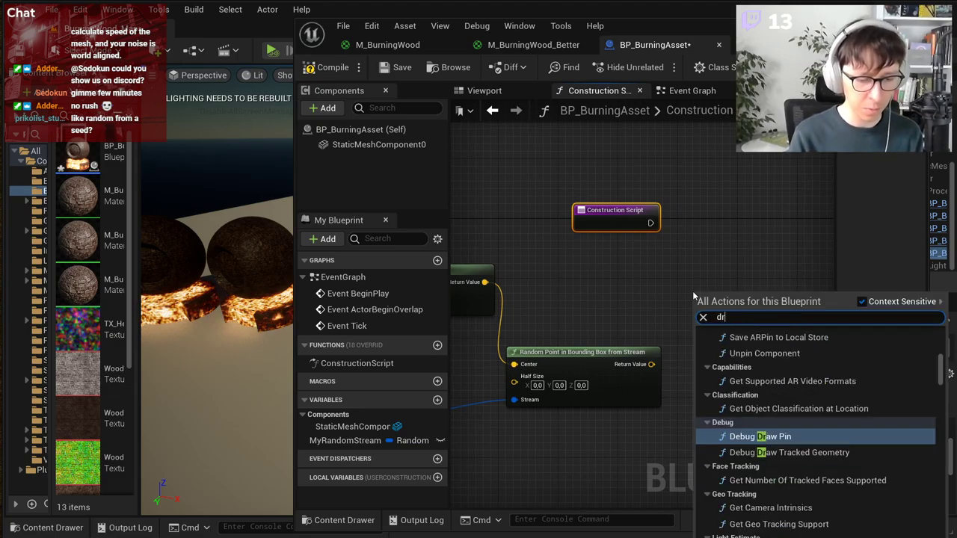
pyautogui.write('aw debug sphere')
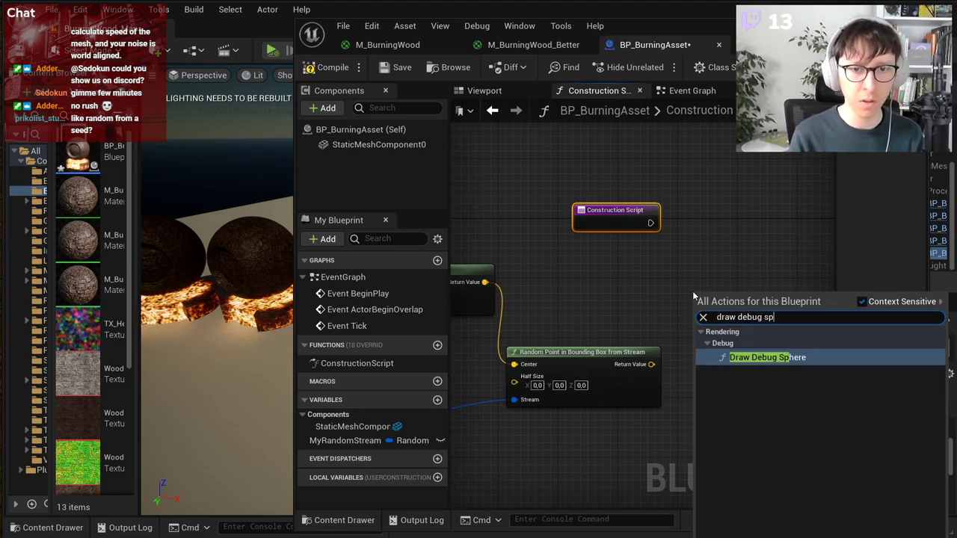
pyautogui.press('Return')
pyautogui.moveTo(733, 316); pyautogui.dragTo(790, 235)
# Step: Set the Draw Debug Sphere node's thickness to 2.0
pyautogui.click(794, 267)
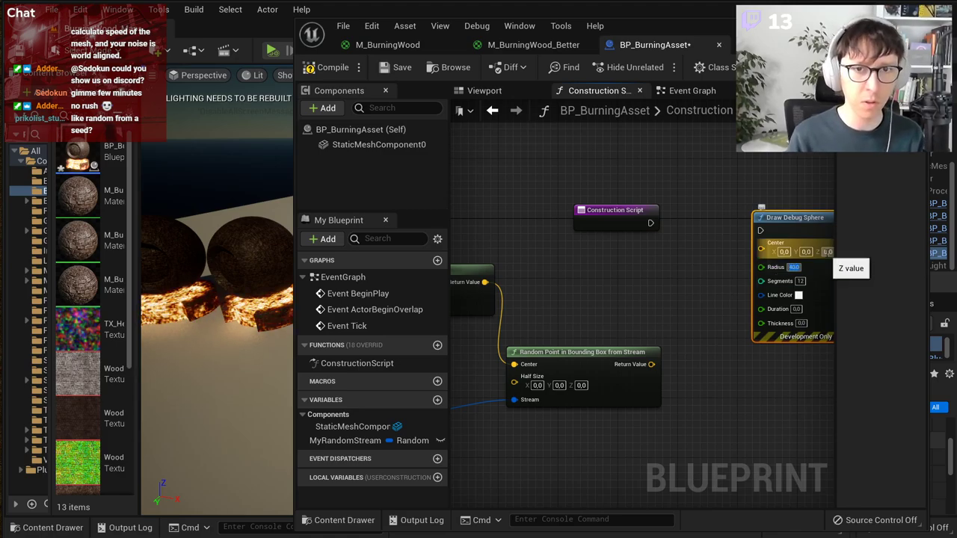
pyautogui.scroll(2, 754, 319)
pyautogui.click(820, 326)
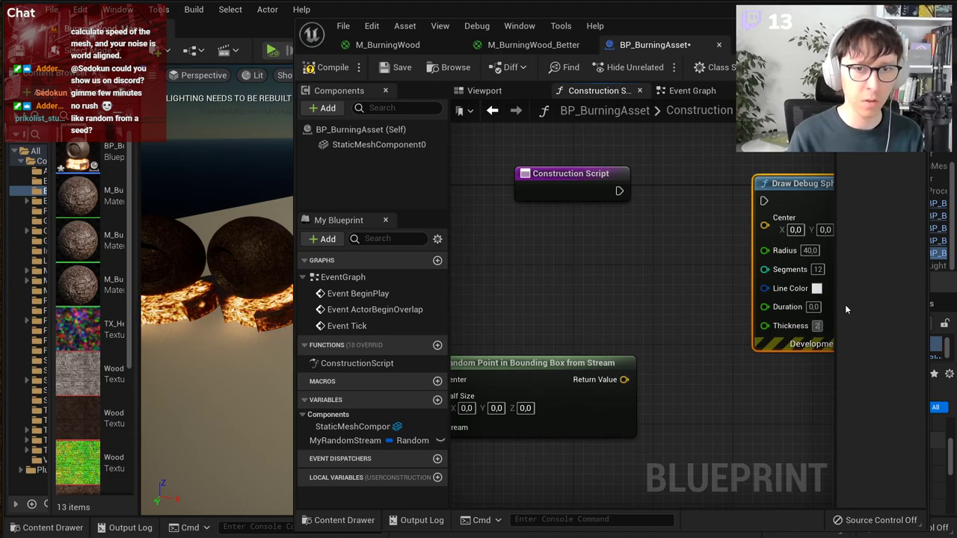
pyautogui.press('Return')
# Step: Wire the Construction Script execution output into Draw Debug Sphere and set its duration to 1/15
pyautogui.moveTo(739, 292); pyautogui.dragTo(702, 294, button='right')
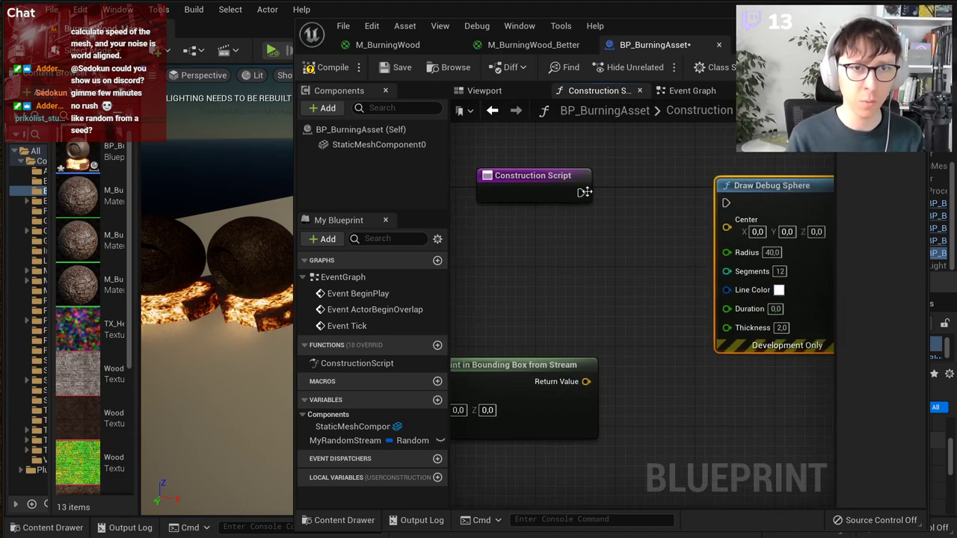
pyautogui.moveTo(584, 192); pyautogui.dragTo(725, 202)
pyautogui.click(772, 308)
pyautogui.write('1')
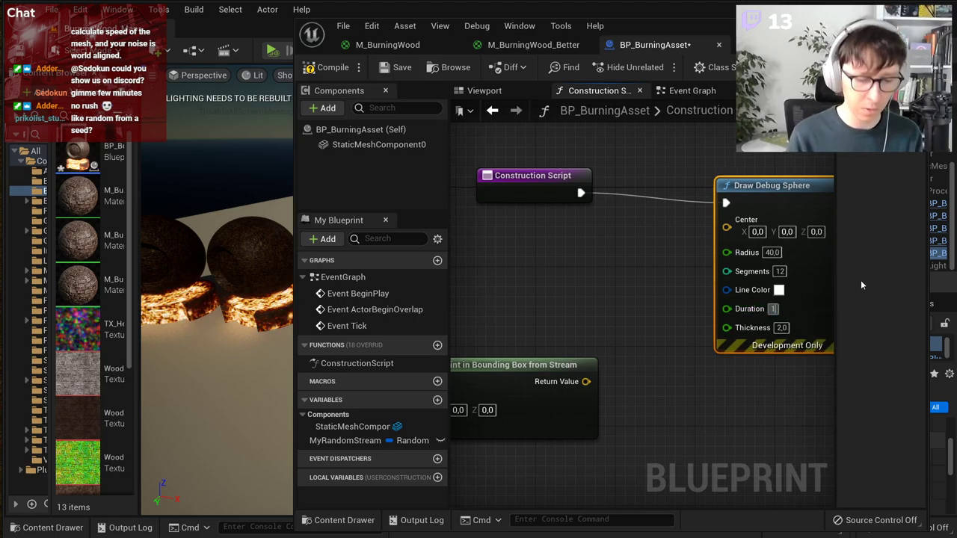
pyautogui.write('/15')
pyautogui.press('Return')
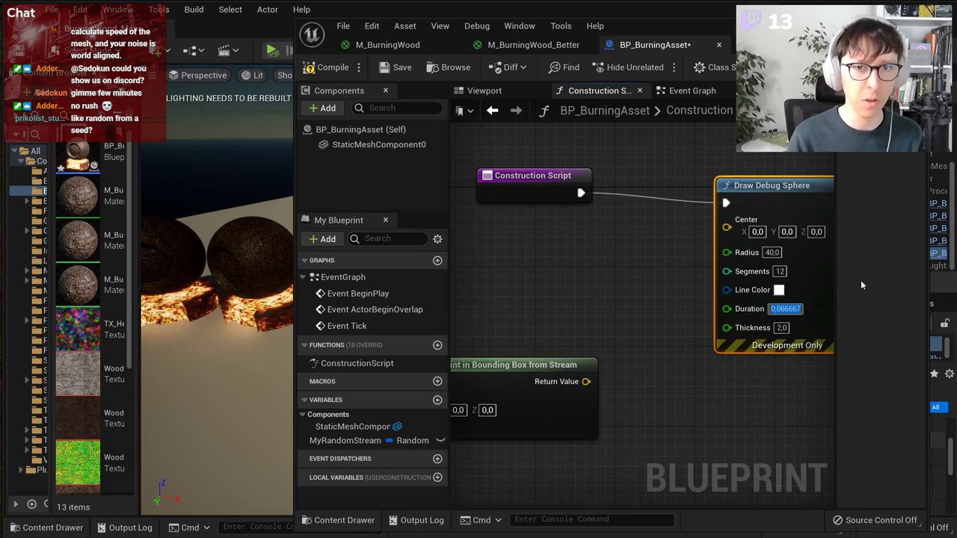
# Step: Shift the Lerp (Vector) node down and place a StaticMeshComponent0 reference above it
pyautogui.scroll(-2, 545, 329)
pyautogui.moveTo(546, 329)
pyautogui.mouseDown(button='right')
pyautogui.moveTo(620, 409)
pyautogui.moveTo(646, 415)
pyautogui.mouseUp(button='right')
pyautogui.moveTo(739, 396); pyautogui.dragTo(666, 399, button='right')
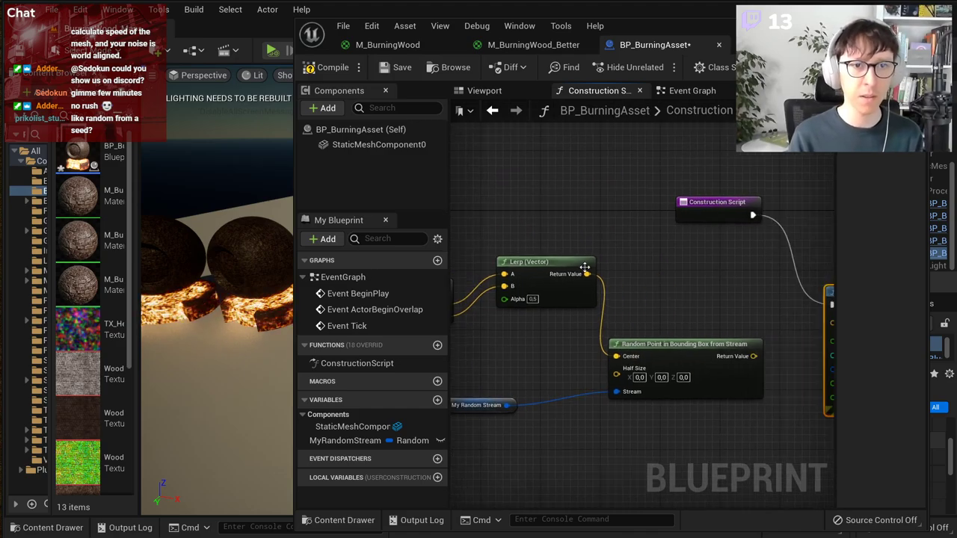
pyautogui.moveTo(585, 267); pyautogui.dragTo(585, 311)
pyautogui.moveTo(378, 145); pyautogui.dragTo(550, 258)
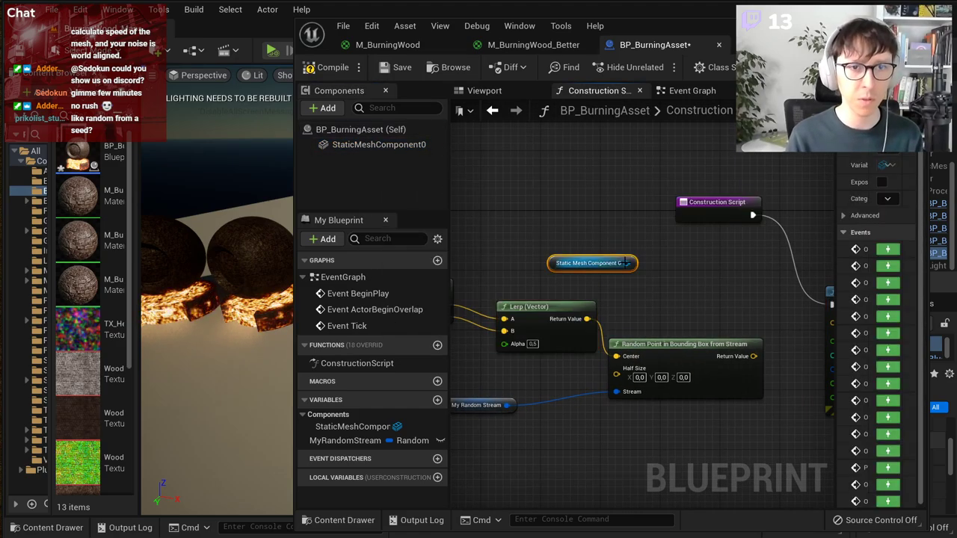
# Step: Try a Get Relative Transform node on the new StaticMeshComponent0 reference, and delete it
pyautogui.moveTo(627, 263); pyautogui.dragTo(684, 266)
pyautogui.write('transform')
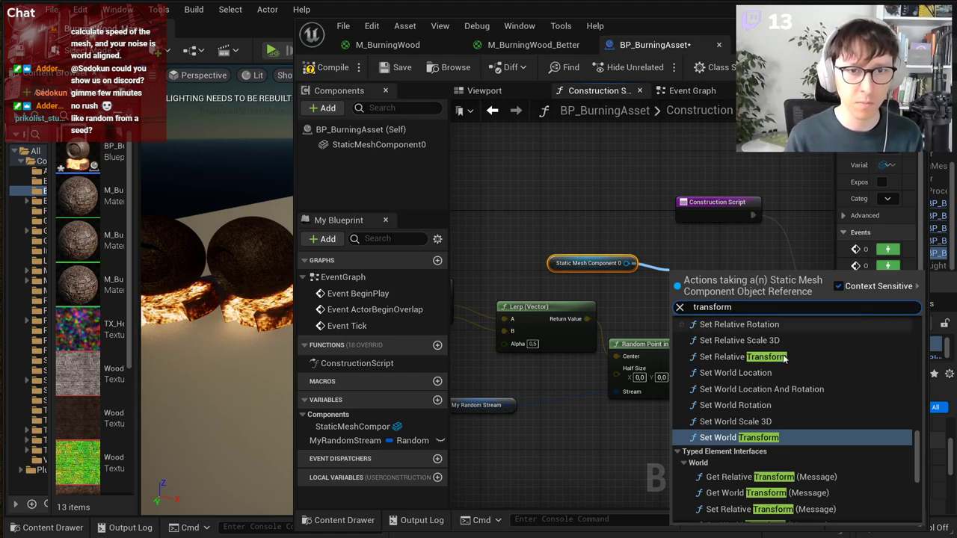
pyautogui.scroll(3, 773, 376)
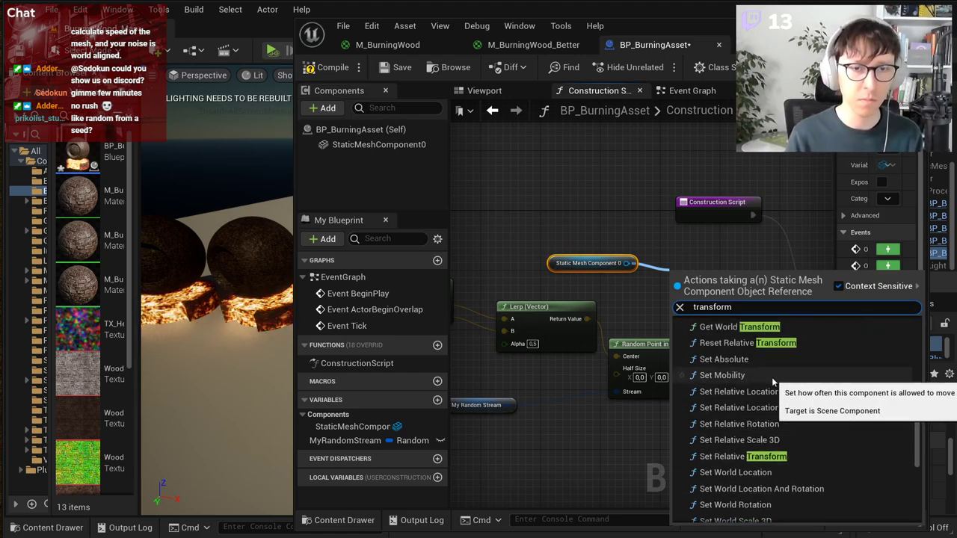
pyautogui.hotkey('ctrl', 'a')
pyautogui.write('get relat')
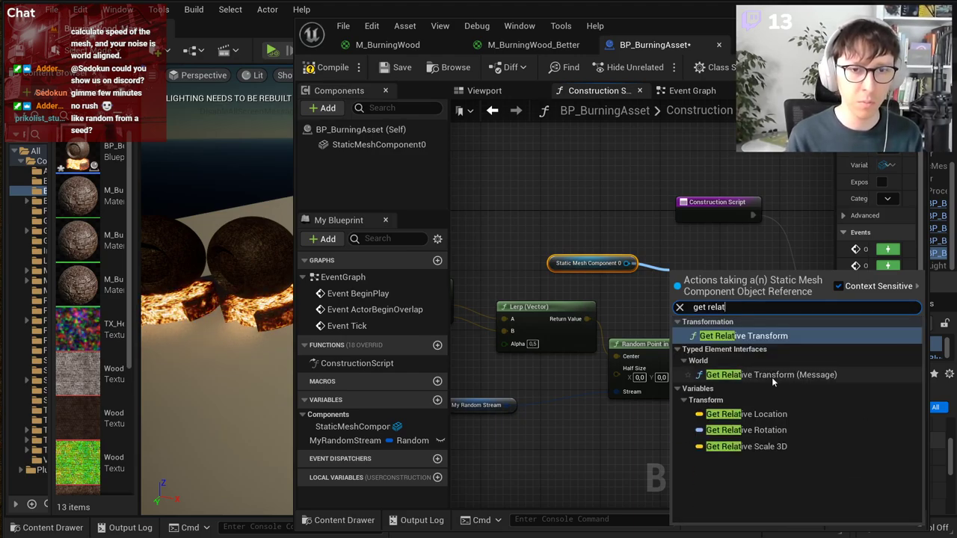
pyautogui.press('Return')
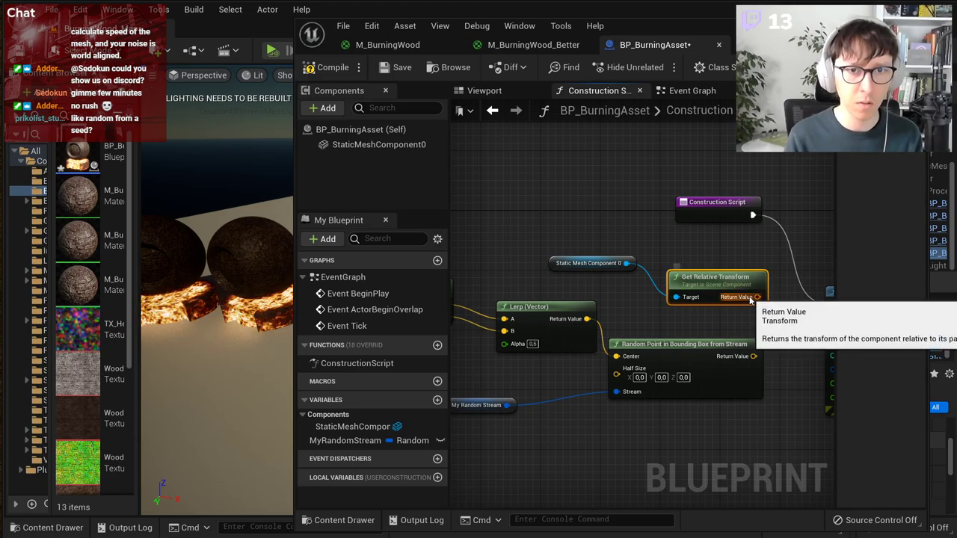
pyautogui.moveTo(729, 320); pyautogui.dragTo(678, 322, button='right')
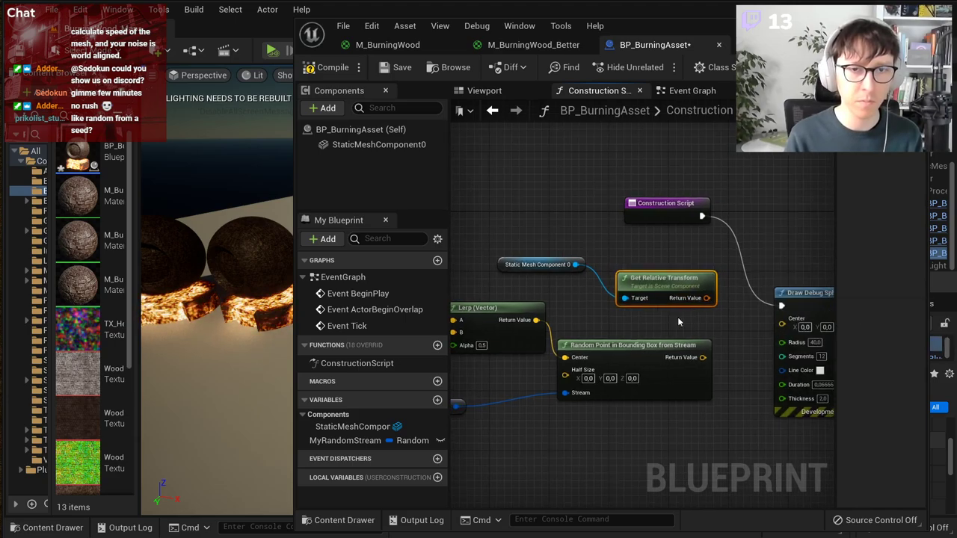
pyautogui.press('Delete')
# Step: Add a Get World Transform node from the StaticMeshComponent0 reference and move Draw Debug Sphere aside to make room
pyautogui.moveTo(575, 264); pyautogui.dragTo(634, 263)
pyautogui.write('ge')
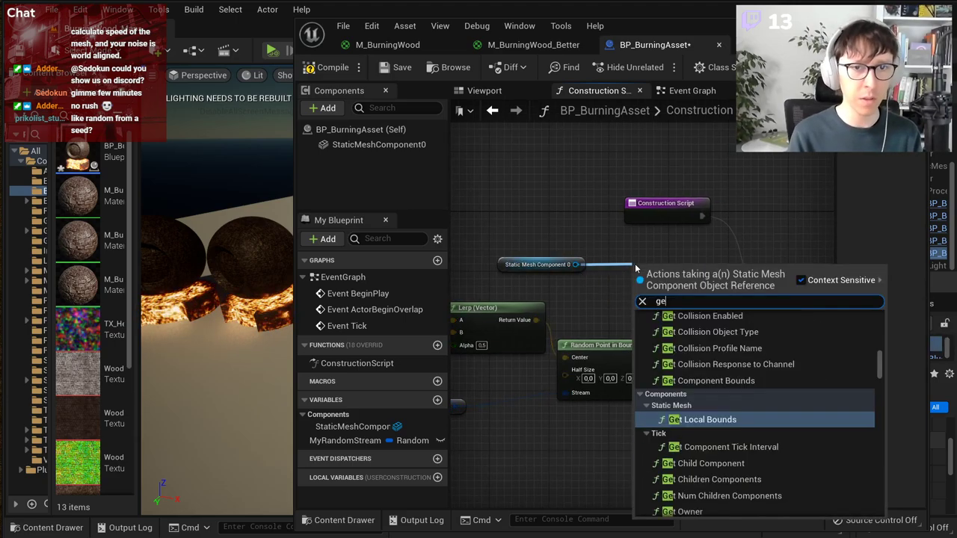
pyautogui.write('t worldtr')
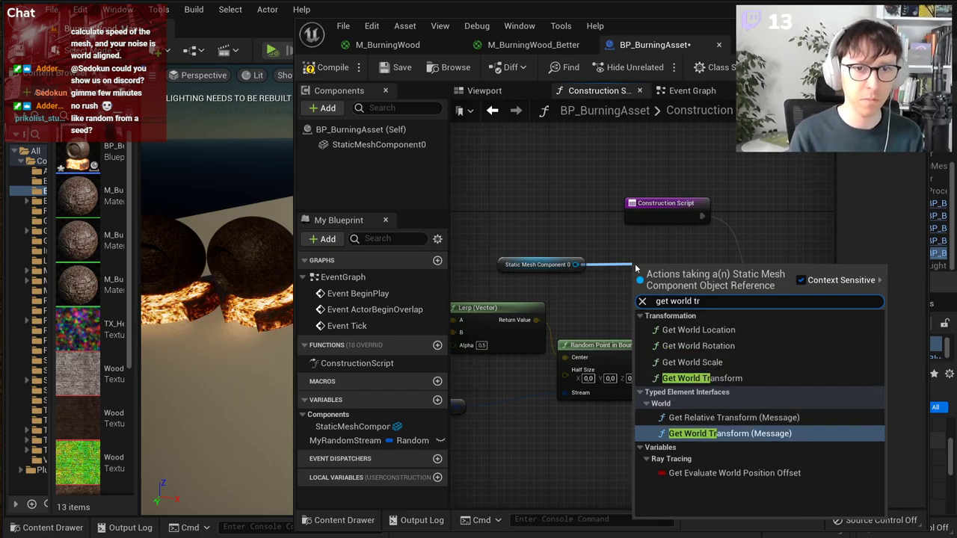
pyautogui.press('Return')
pyautogui.moveTo(764, 287); pyautogui.dragTo(703, 272, button='right')
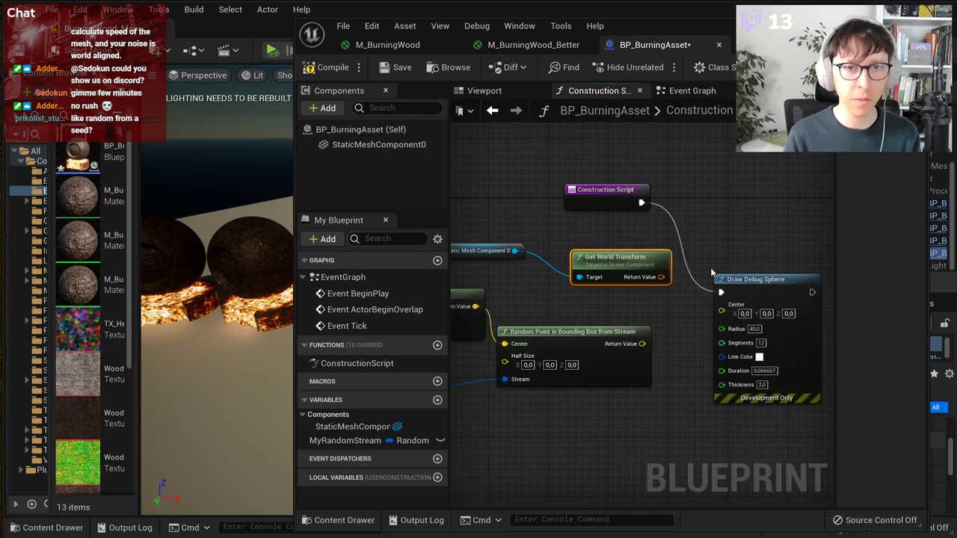
pyautogui.moveTo(741, 276); pyautogui.dragTo(789, 228)
# Step: Add a Transform Location node from the world transform and feed the random point's return value into its Location
pyautogui.moveTo(709, 293); pyautogui.dragTo(695, 291, button='right')
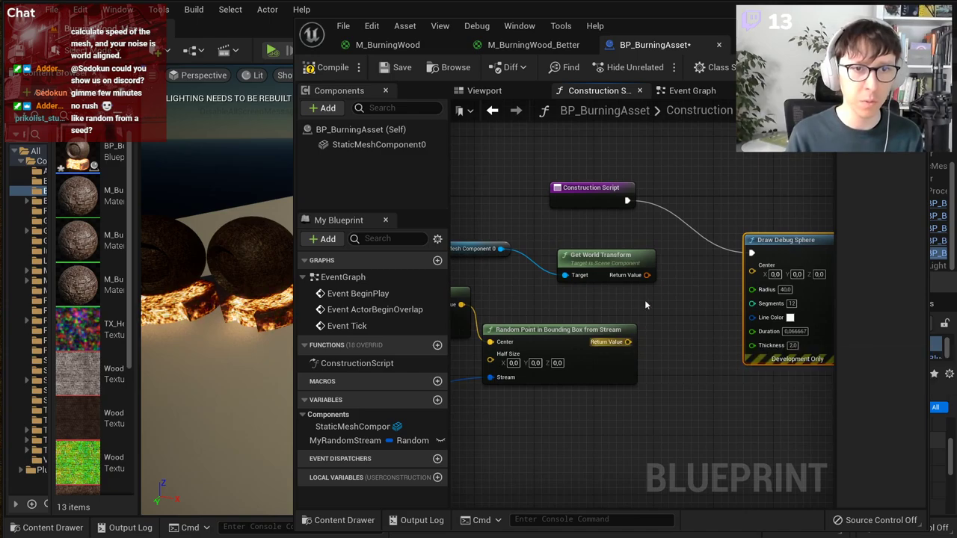
pyautogui.moveTo(646, 275); pyautogui.dragTo(669, 329)
pyautogui.write('transform po')
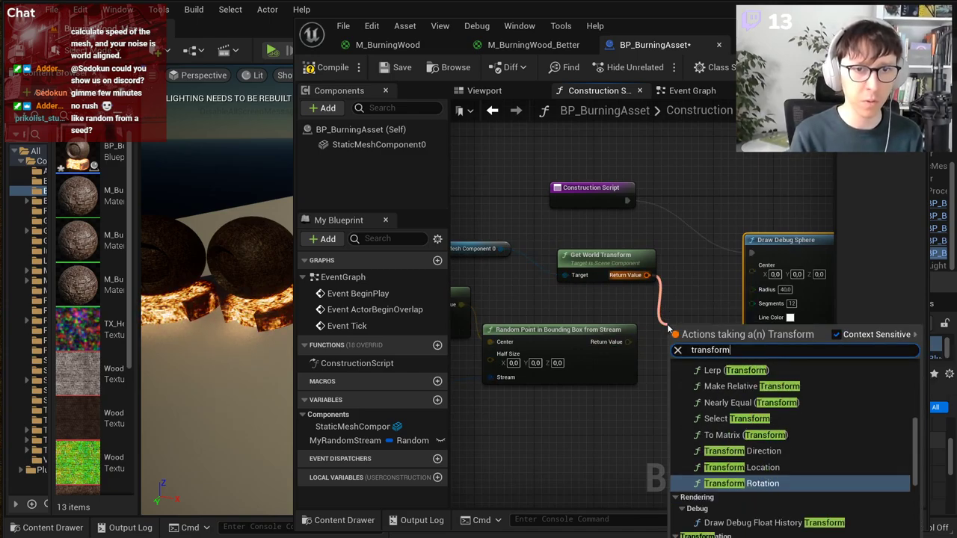
pyautogui.press('BackSpace')
pyautogui.press('BackSpace')
pyautogui.write('loc')
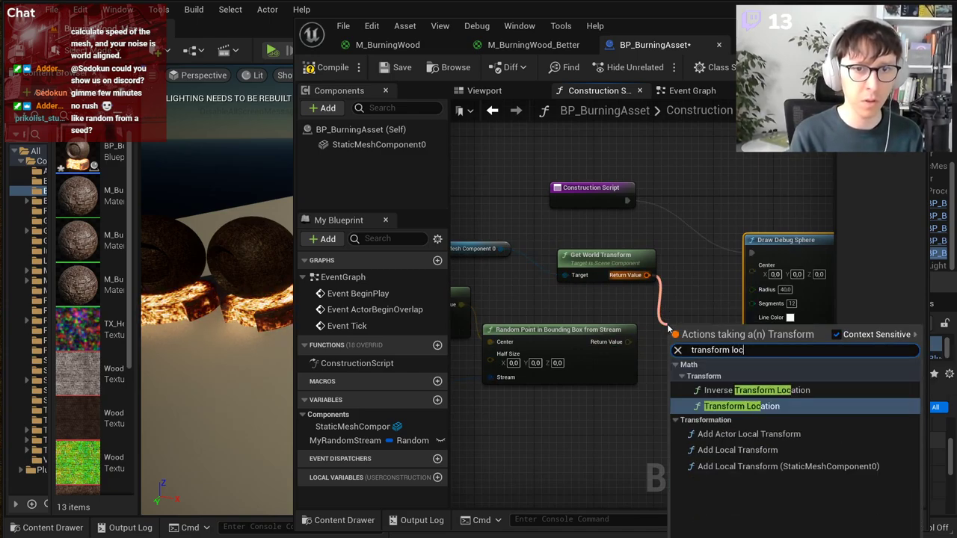
pyautogui.press('Return')
pyautogui.moveTo(627, 341); pyautogui.dragTo(677, 359)
# Step: Widen the Blueprint editor window, move Draw Debug Sphere clear, and connect Transform Location's return value to its Center
pyautogui.moveTo(691, 377); pyautogui.dragTo(633, 378, button='right')
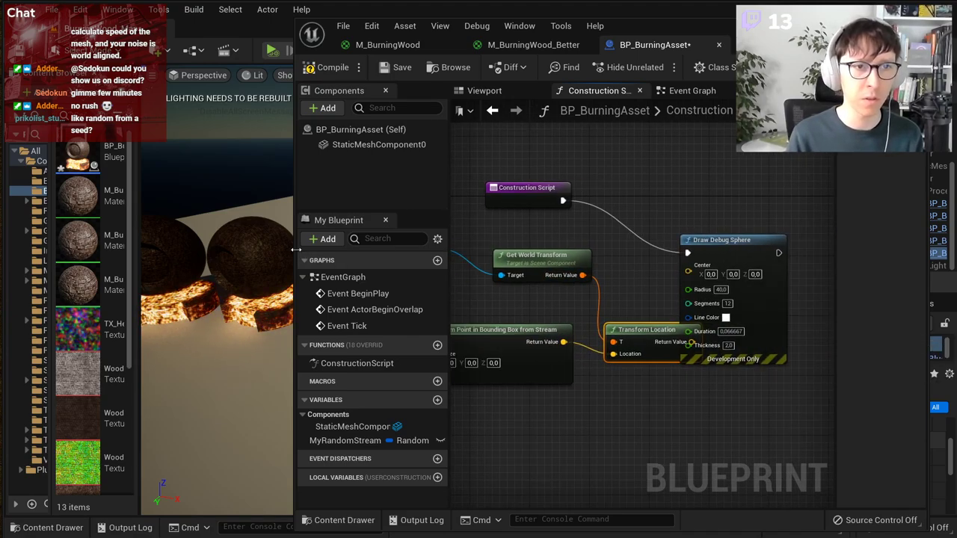
pyautogui.moveTo(294, 251); pyautogui.dragTo(117, 240)
pyautogui.moveTo(573, 241); pyautogui.dragTo(623, 240)
pyautogui.moveTo(557, 341); pyautogui.dragTo(606, 265)
# Step: Compile and save BP_BurningAsset, and nudge the selected burning asset vertically in the level to rerun its construction script
pyautogui.moveTo(463, 260); pyautogui.dragTo(643, 249, button='right')
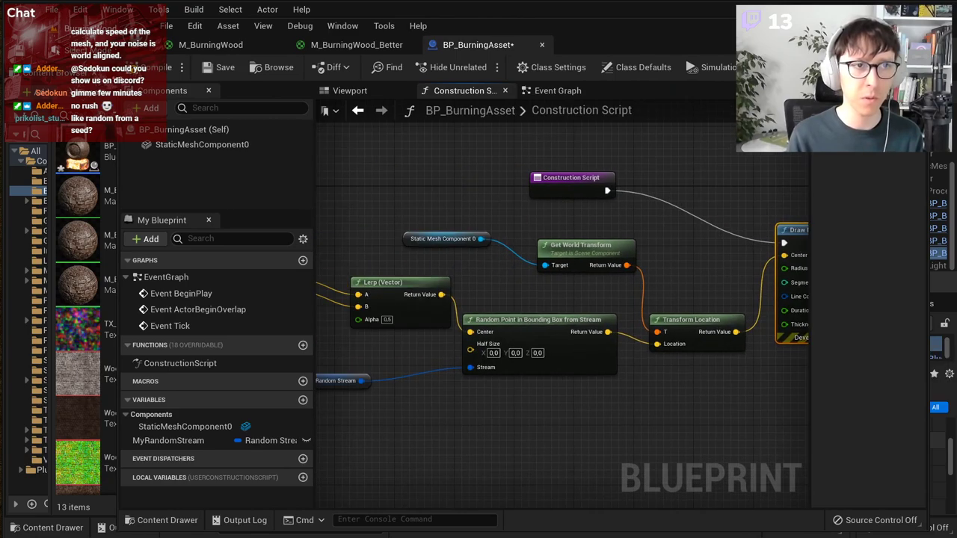
pyautogui.moveTo(117, 224); pyautogui.dragTo(481, 209)
pyautogui.click(496, 70)
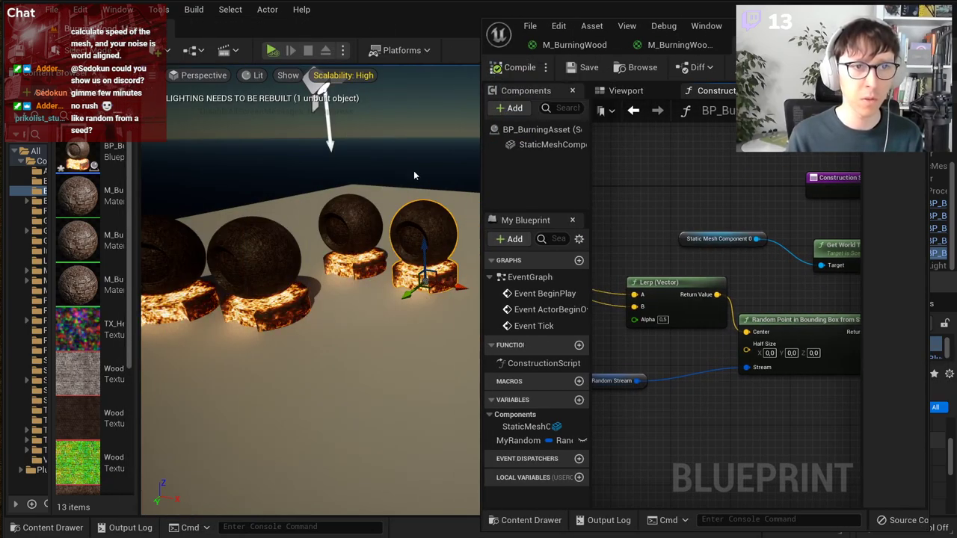
pyautogui.click(588, 68)
pyautogui.moveTo(424, 239)
pyautogui.mouseDown()
pyautogui.moveTo(424, 225)
pyautogui.moveTo(424, 238)
pyautogui.mouseUp()
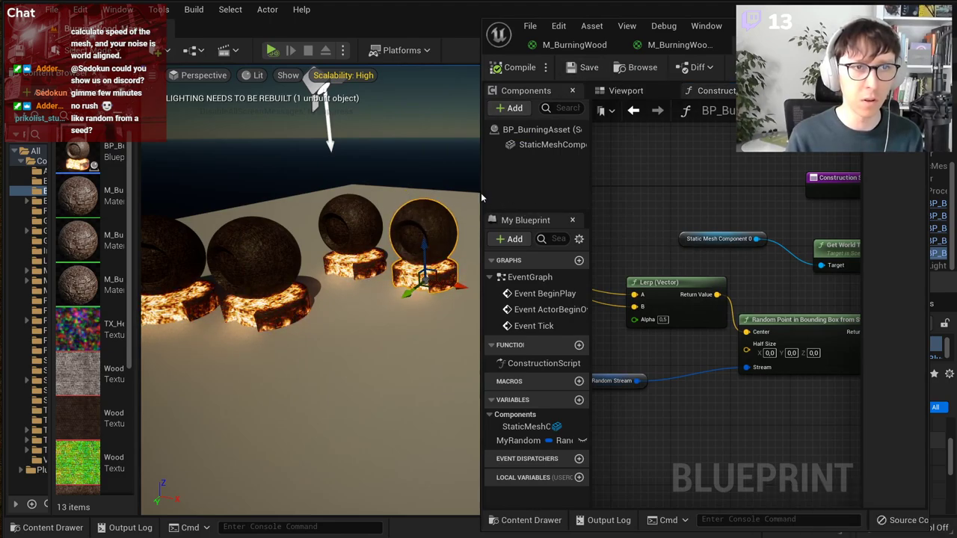
# Step: Examine the node chain from Get Local Bounds through Lerp and the random point to Draw Debug Sphere
pyautogui.moveTo(482, 198); pyautogui.dragTo(410, 200)
pyautogui.moveTo(747, 223); pyautogui.dragTo(578, 215, button='right')
pyautogui.scroll(-1, 607, 254)
pyautogui.moveTo(627, 292); pyautogui.dragTo(800, 311, button='right')
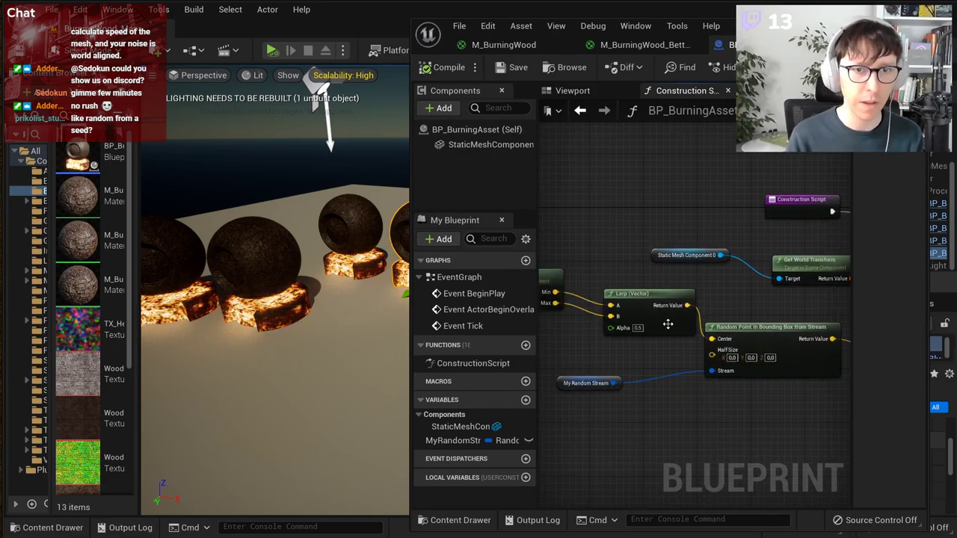
pyautogui.moveTo(410, 250); pyautogui.dragTo(78, 250)
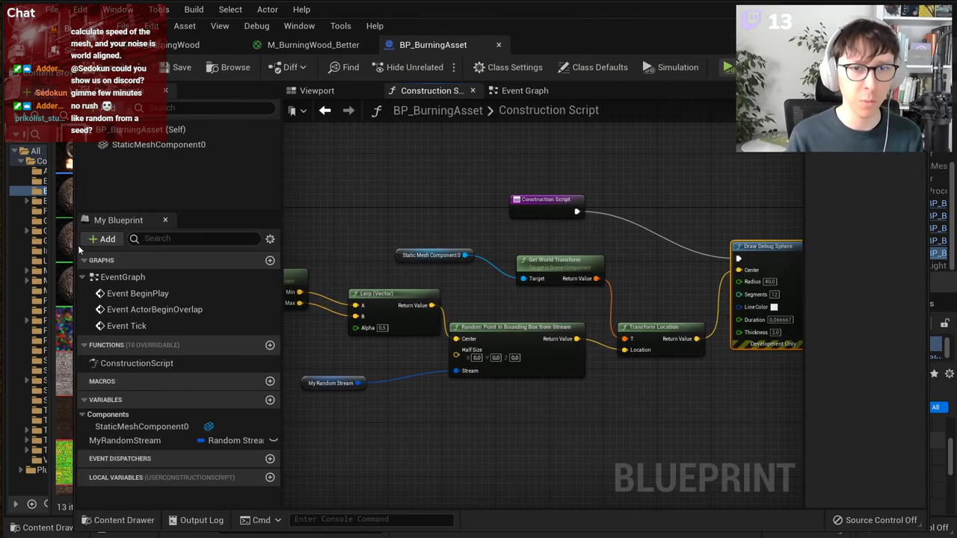
pyautogui.moveTo(476, 304); pyautogui.dragTo(559, 300, button='right')
pyautogui.moveTo(471, 341); pyautogui.dragTo(541, 348, button='right')
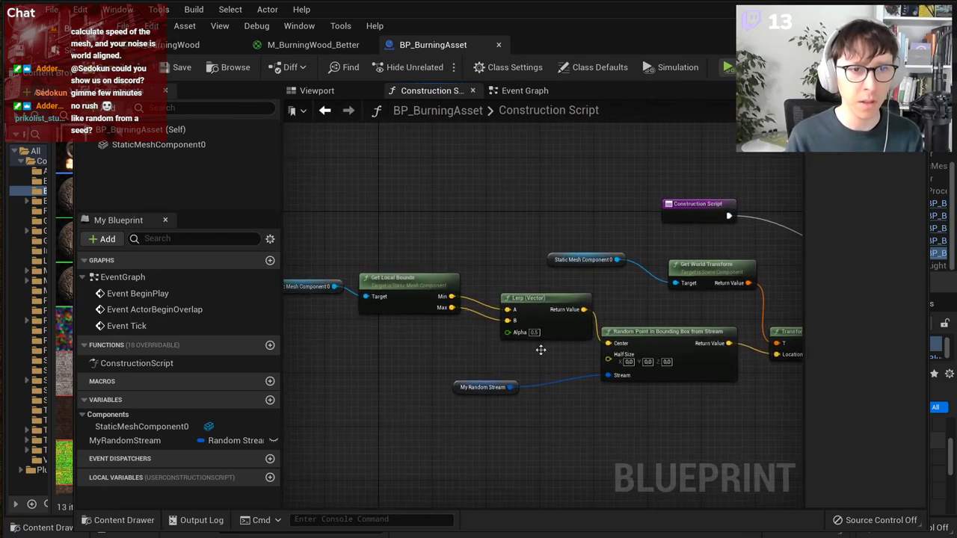
pyautogui.scroll(2, 573, 344)
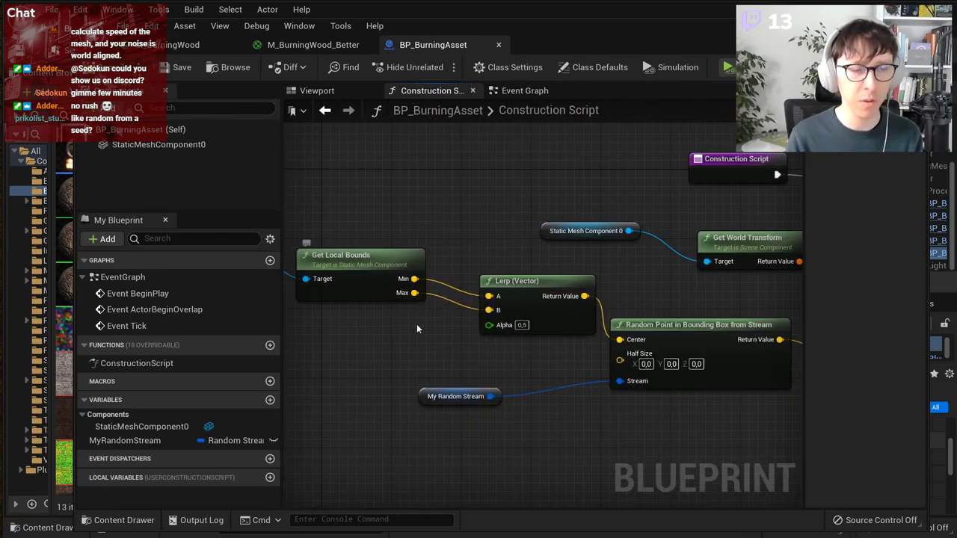
pyautogui.scroll(-3, 556, 356)
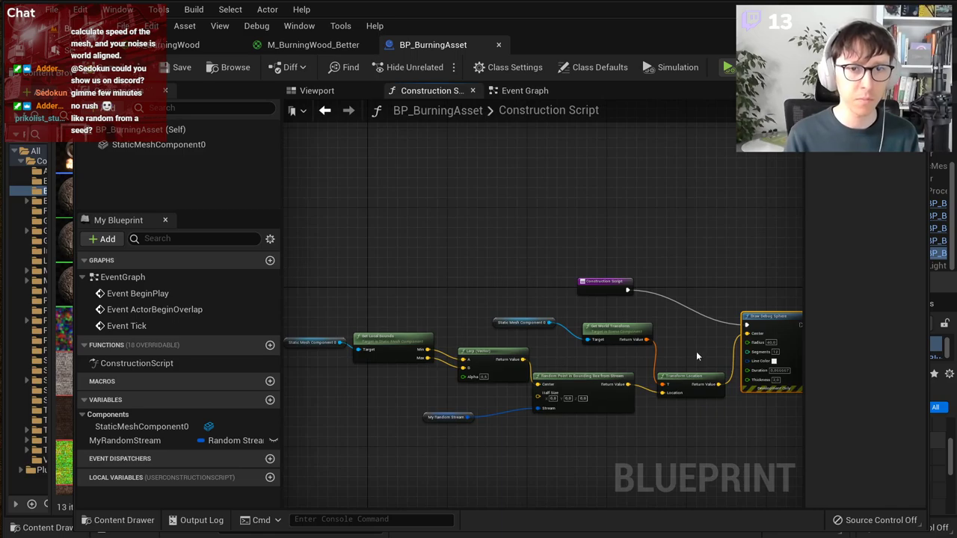
# Step: Move Draw Debug Sphere above the bounds nodes and connect the Get Local Bounds Min output to its Center
pyautogui.moveTo(695, 356); pyautogui.dragTo(689, 337, button='right')
pyautogui.moveTo(593, 212)
pyautogui.mouseDown()
pyautogui.moveTo(751, 294)
pyautogui.moveTo(502, 199)
pyautogui.mouseUp()
pyautogui.click(489, 288)
pyautogui.scroll(2, 488, 285)
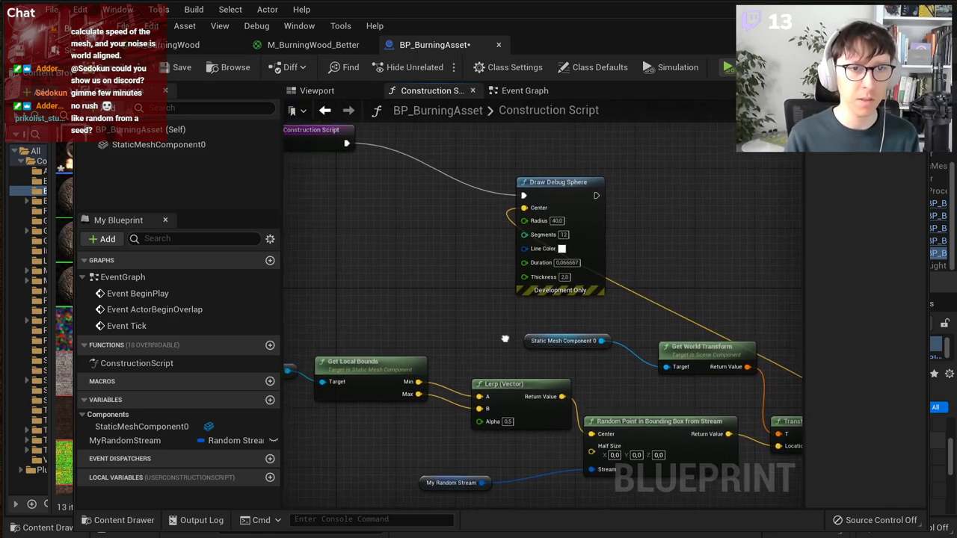
pyautogui.moveTo(451, 394)
pyautogui.mouseDown()
pyautogui.moveTo(513, 237)
pyautogui.moveTo(556, 220)
pyautogui.moveTo(553, 170)
pyautogui.mouseUp()
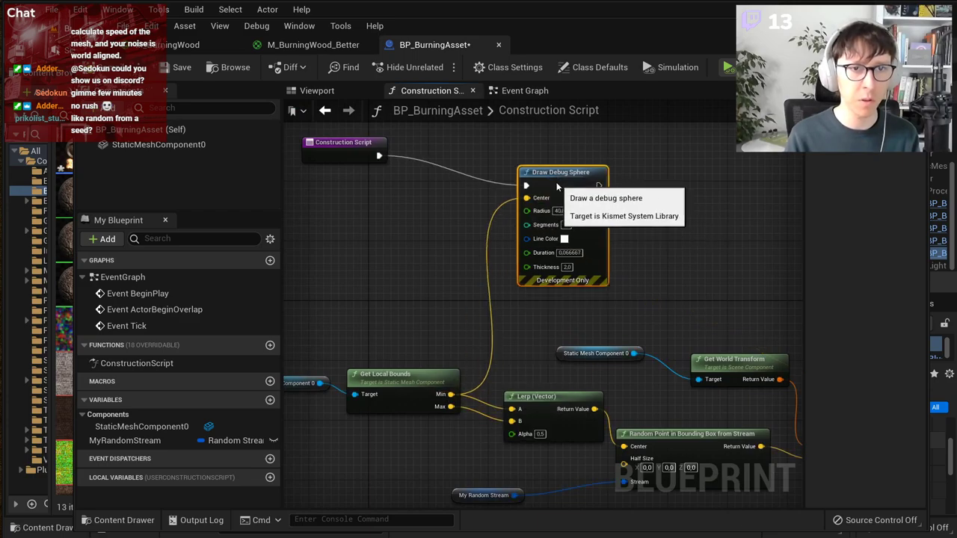
# Step: Duplicate Draw Debug Sphere with an orange line color, chain it after the original, and connect Get Local Bounds Max to its Center
pyautogui.hotkey('ctrl', 'd')
pyautogui.moveTo(671, 180); pyautogui.dragTo(656, 149)
pyautogui.click(677, 236)
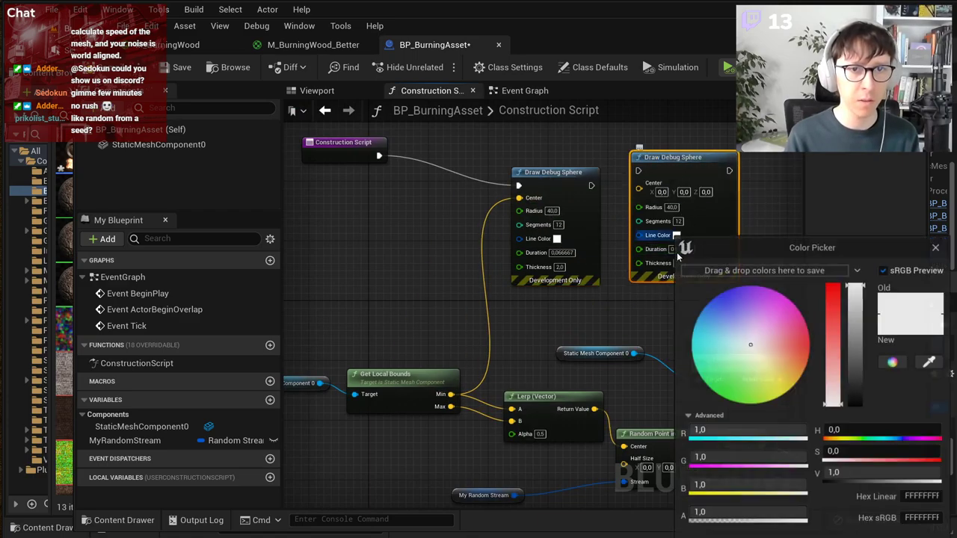
pyautogui.click(808, 359)
pyautogui.press('Return')
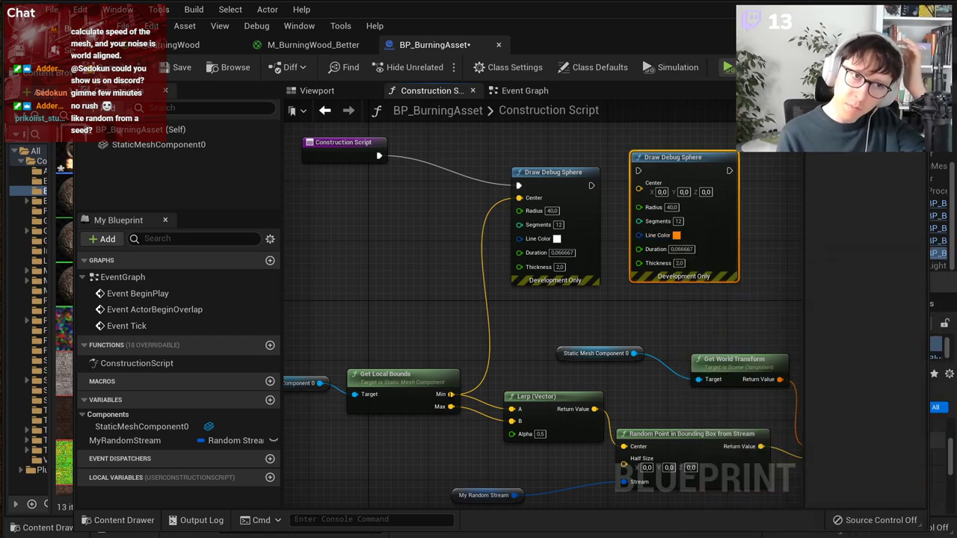
pyautogui.moveTo(451, 407)
pyautogui.mouseDown()
pyautogui.moveTo(598, 219)
pyautogui.moveTo(639, 188)
pyautogui.mouseUp()
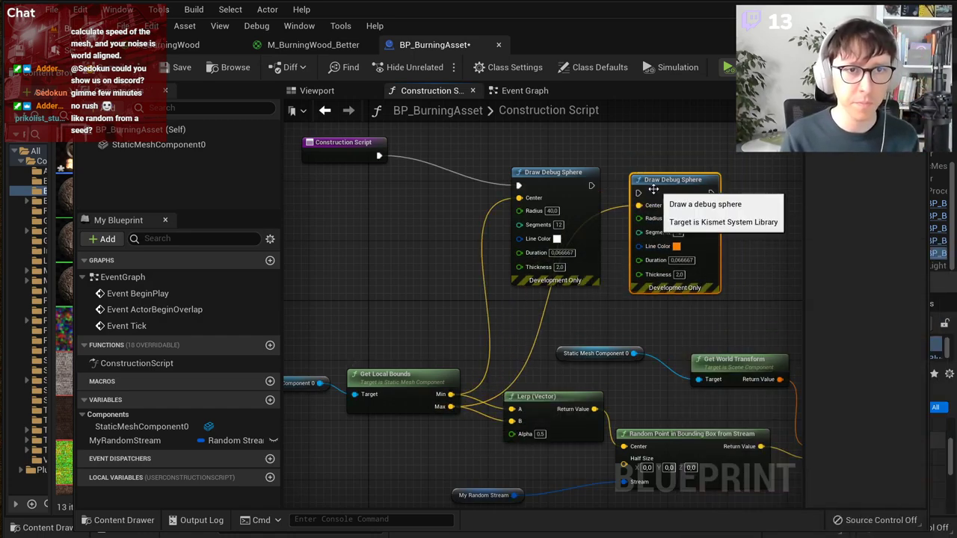
pyautogui.moveTo(712, 240); pyautogui.dragTo(638, 242, button='right')
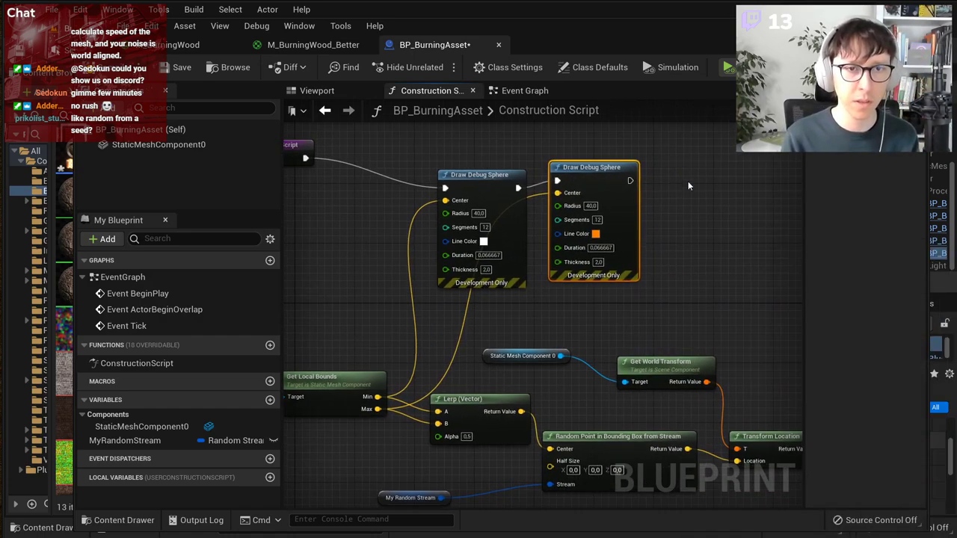
# Step: Duplicate the orange Draw Debug Sphere beside it and set the first sphere's line color to cyan
pyautogui.hotkey('ctrl', 'd')
pyautogui.moveTo(718, 187); pyautogui.dragTo(696, 158)
pyautogui.click(484, 242)
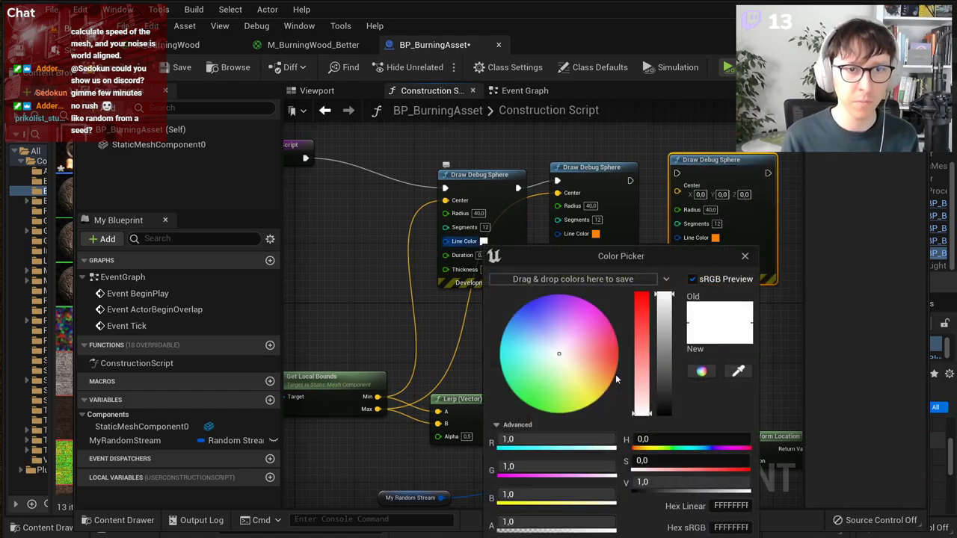
pyautogui.moveTo(516, 338); pyautogui.dragTo(485, 335)
pyautogui.click(651, 199)
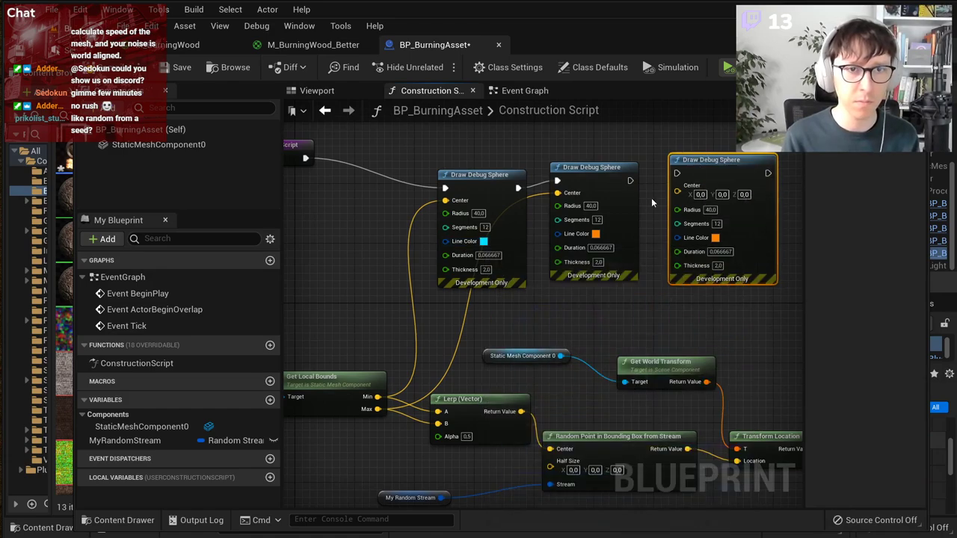
# Step: Set the third debug sphere's line color to yellow, chain it after the second, and connect the Lerp return value to its Center
pyautogui.click(715, 239)
pyautogui.moveTo(801, 365); pyautogui.dragTo(805, 410)
pyautogui.click(912, 537)
pyautogui.moveTo(630, 181)
pyautogui.mouseDown()
pyautogui.moveTo(712, 180)
pyautogui.moveTo(521, 412)
pyautogui.mouseUp()
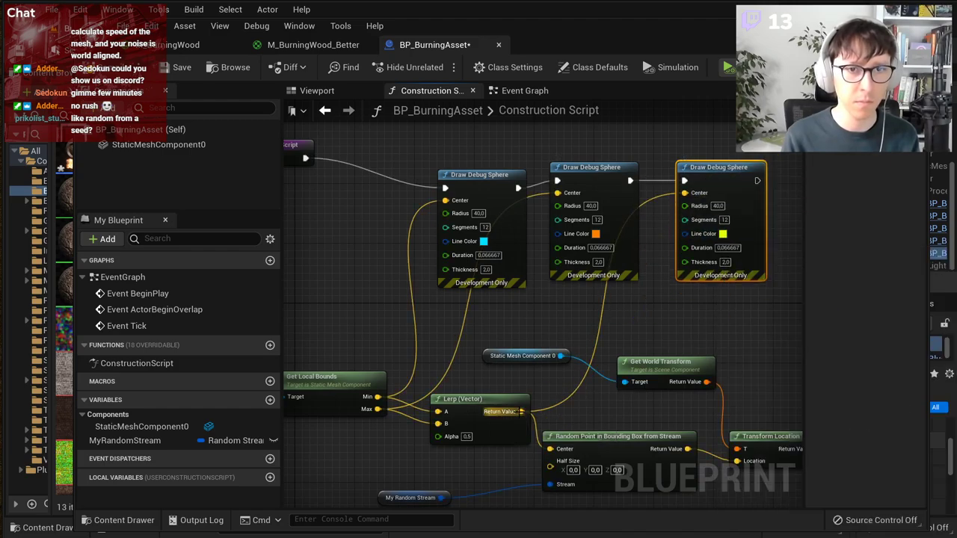
# Step: Narrow the Blueprint editor window, compile BP_BurningAsset, and check the selected burning asset in the level
pyautogui.moveTo(75, 183); pyautogui.dragTo(507, 183)
pyautogui.click(535, 70)
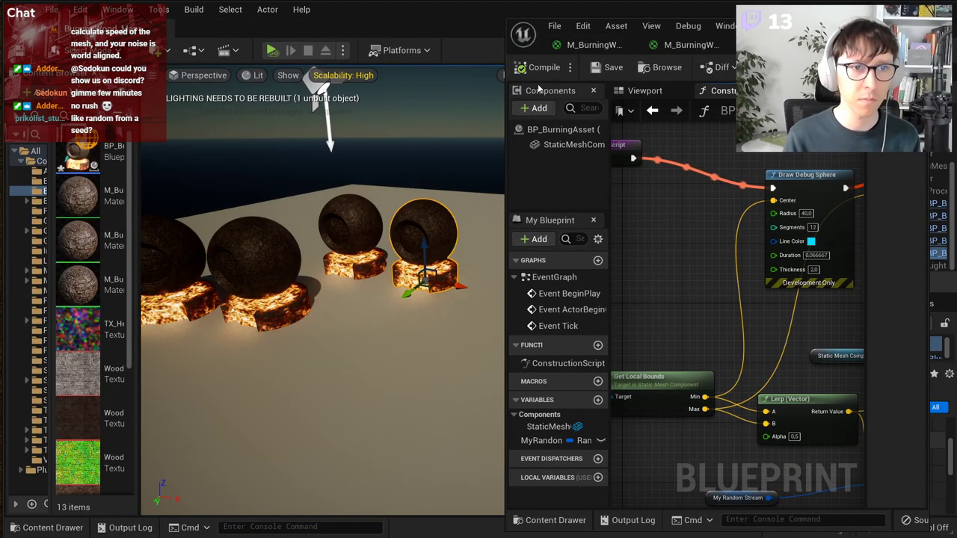
pyautogui.moveTo(480, 194); pyautogui.dragTo(480, 194, button='right')
pyautogui.press('w')
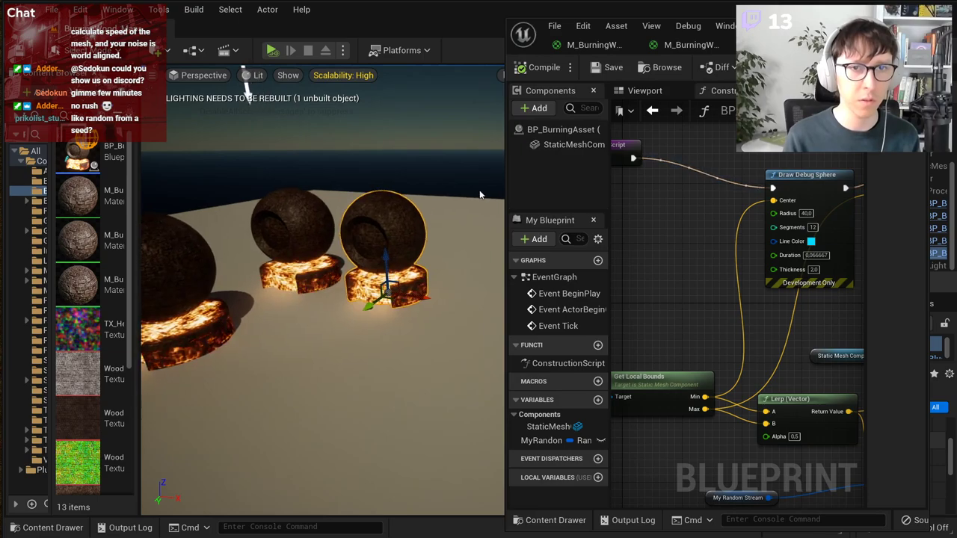
# Step: Widen the Blueprint editor, move the three Draw Debug Sphere nodes clear of the graph, and place Transform Location beneath them
pyautogui.moveTo(503, 188); pyautogui.dragTo(207, 188)
pyautogui.scroll(-1, 650, 293)
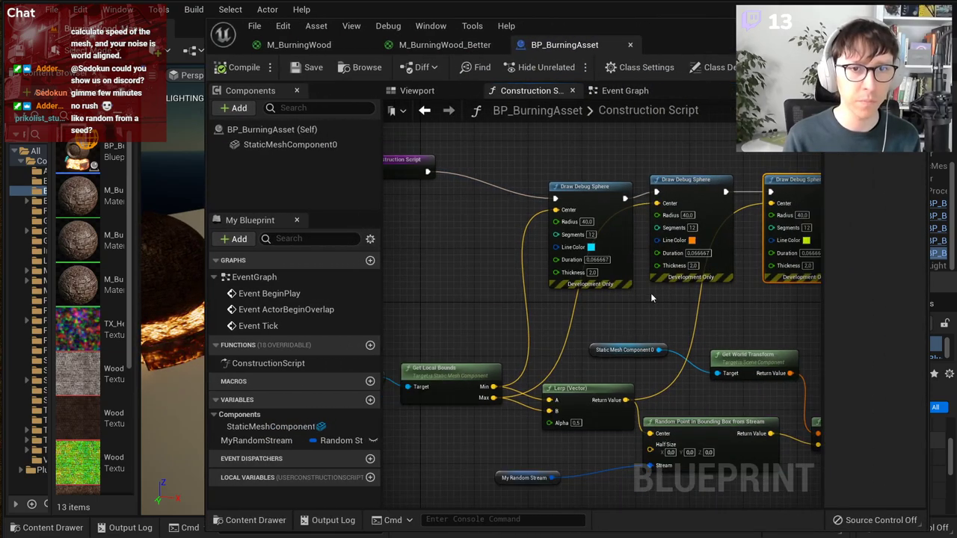
pyautogui.moveTo(651, 293); pyautogui.dragTo(517, 307, button='right')
pyautogui.scroll(-1, 528, 300)
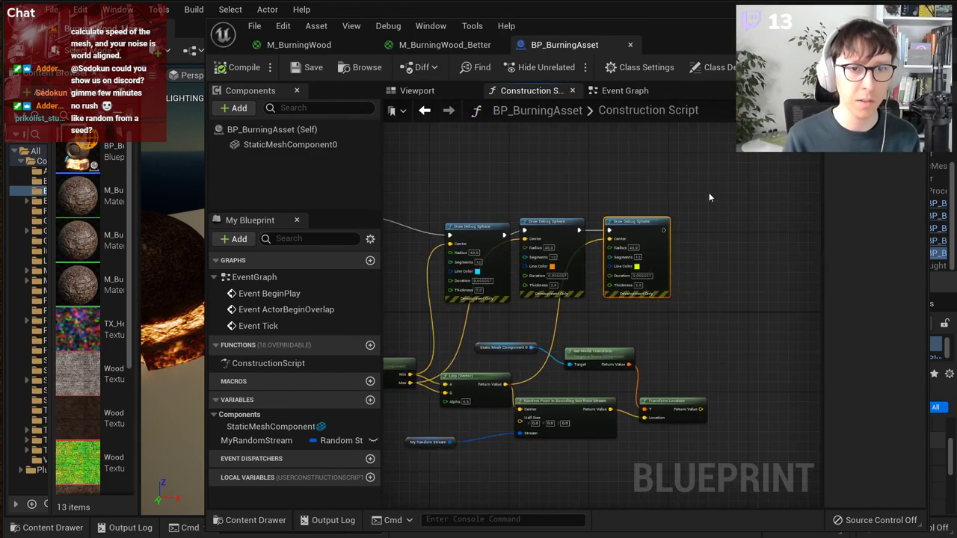
pyautogui.moveTo(708, 192); pyautogui.dragTo(459, 298)
pyautogui.moveTo(493, 233); pyautogui.dragTo(577, 164)
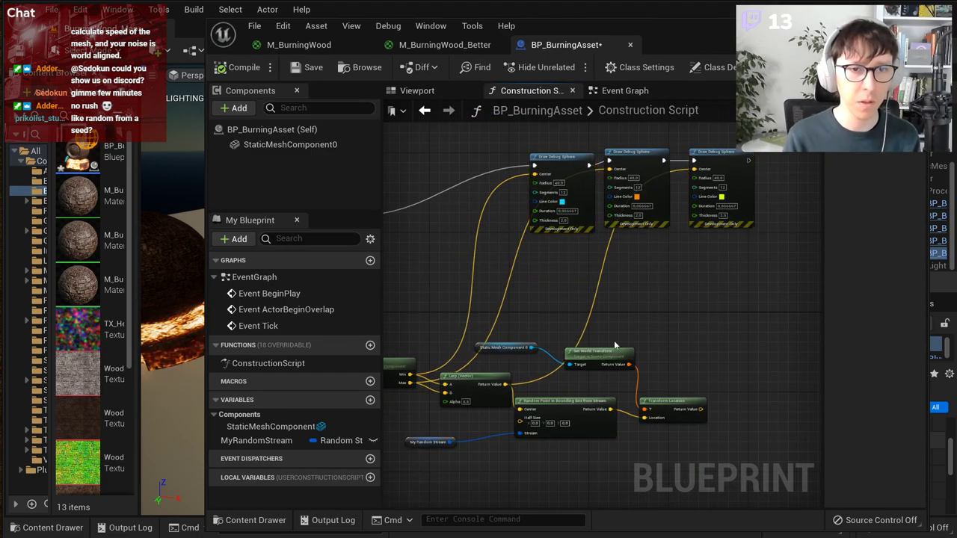
pyautogui.moveTo(665, 402); pyautogui.dragTo(529, 251)
pyautogui.scroll(2, 583, 266)
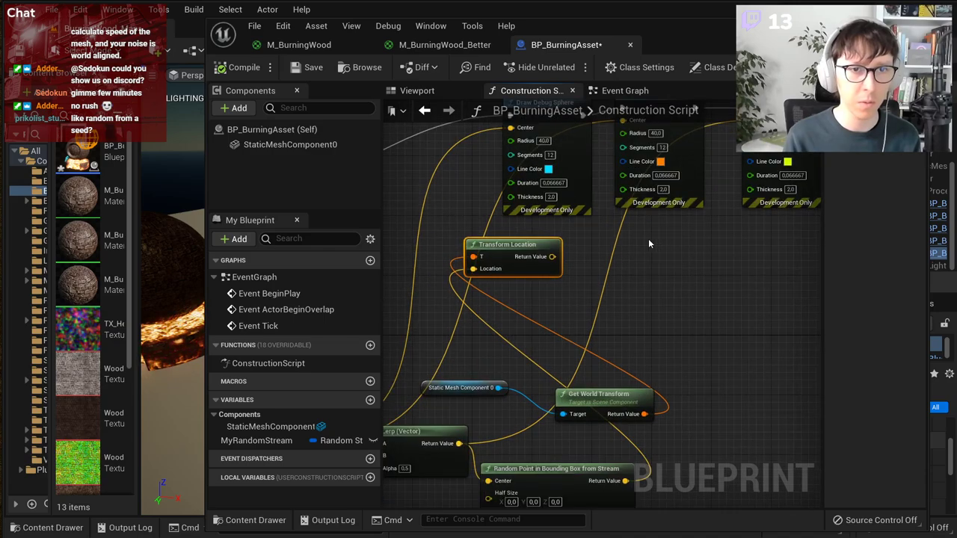
# Step: Add two copies of Transform Location beneath the other debug spheres and connect Get World Transform's return value to their T inputs
pyautogui.hotkey('ctrl', 'v')
pyautogui.moveTo(661, 245); pyautogui.dragTo(571, 238)
pyautogui.moveTo(699, 278); pyautogui.dragTo(660, 327, button='right')
pyautogui.hotkey('ctrl', 'v')
pyautogui.moveTo(611, 321); pyautogui.dragTo(639, 339)
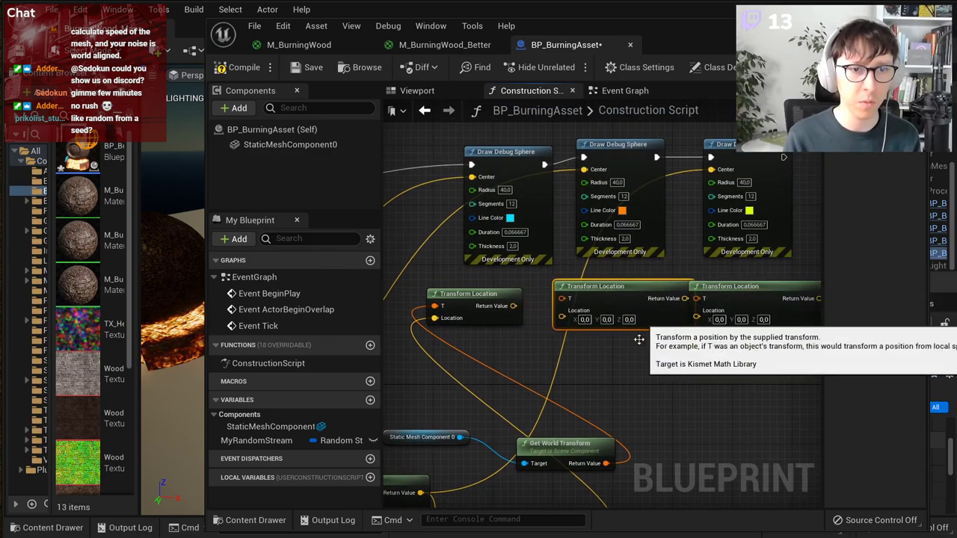
pyautogui.moveTo(608, 466); pyautogui.dragTo(696, 299)
pyautogui.moveTo(511, 276); pyautogui.dragTo(581, 289, button='right')
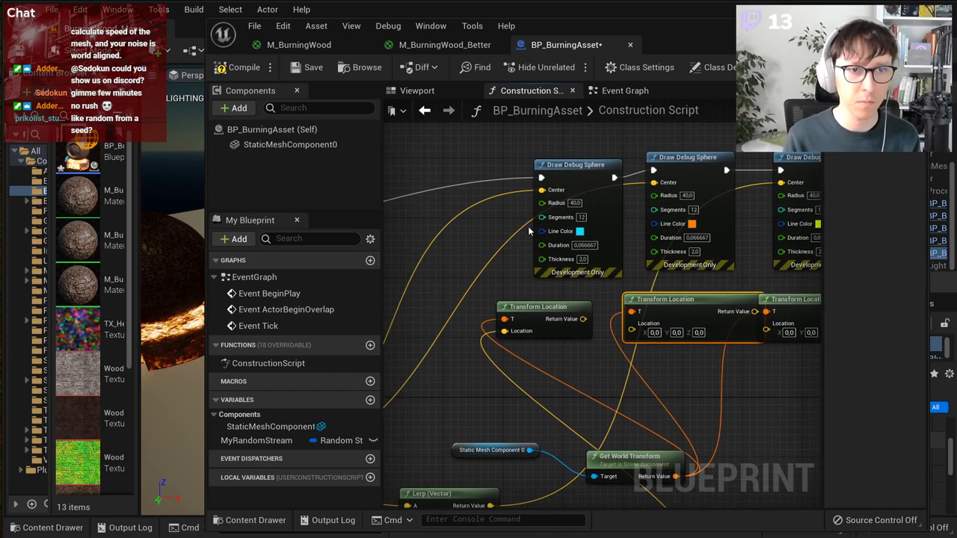
# Step: Move the Min, Max and Lerp connections from the three spheres' Center inputs to the Location inputs of the corresponding Transform Location nodes
pyautogui.moveTo(543, 197)
pyautogui.keyDown('ctrl'); pyautogui.mouseDown()
pyautogui.moveTo(524, 323)
pyautogui.moveTo(513, 331)
pyautogui.mouseUp(); pyautogui.keyUp('ctrl')
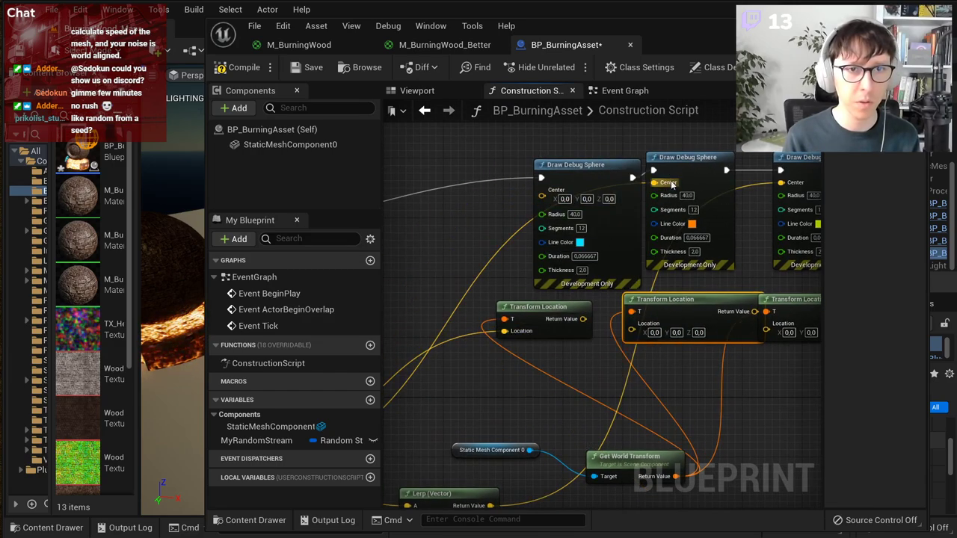
pyautogui.keyDown('ctrl'); pyautogui.moveTo(654, 183); pyautogui.dragTo(631, 329); pyautogui.keyUp('ctrl')
pyautogui.moveTo(661, 382); pyautogui.dragTo(576, 392, button='right')
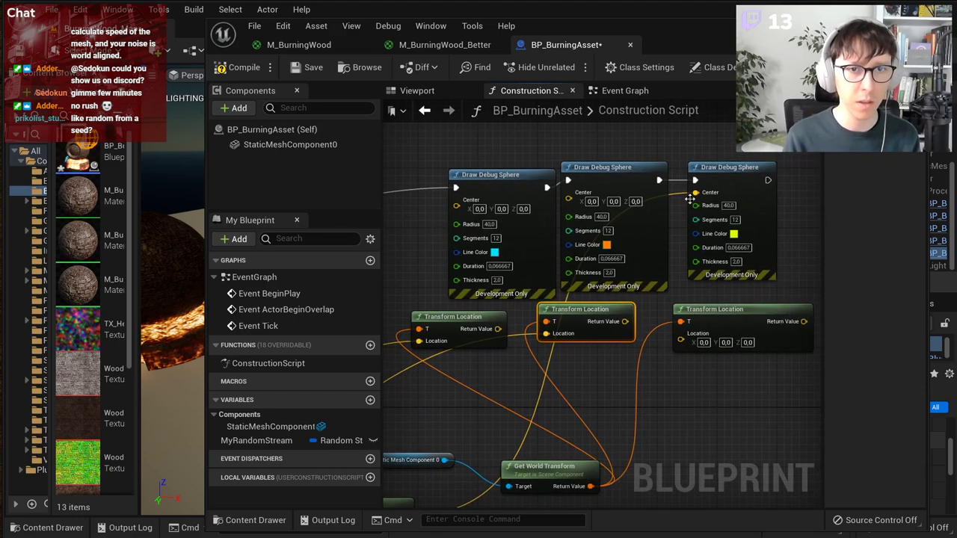
pyautogui.keyDown('ctrl'); pyautogui.moveTo(694, 198); pyautogui.dragTo(681, 341); pyautogui.keyUp('ctrl')
# Step: Connect each Transform Location return value to the Center of the Draw Debug Sphere above it
pyautogui.moveTo(496, 331); pyautogui.dragTo(457, 199)
pyautogui.moveTo(625, 321); pyautogui.dragTo(568, 193)
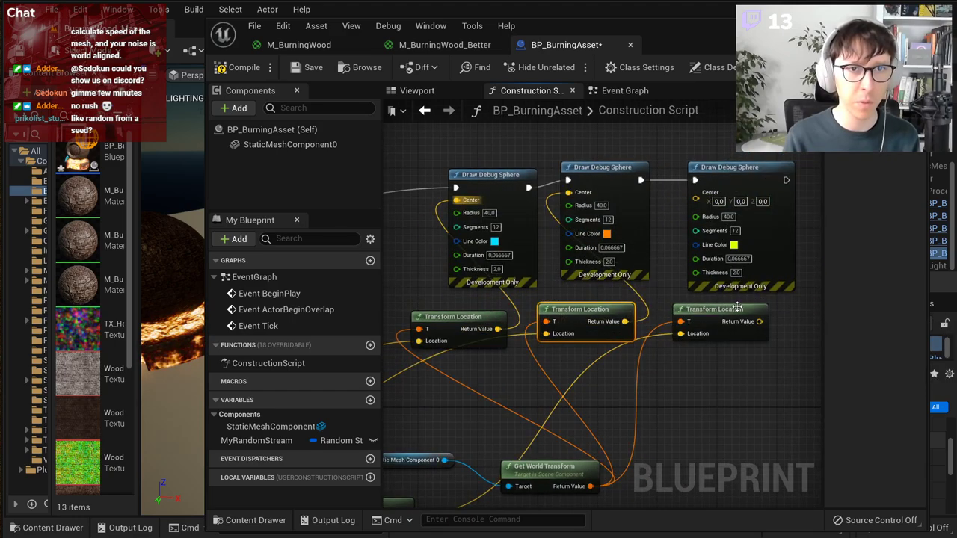
pyautogui.moveTo(748, 323)
pyautogui.mouseDown()
pyautogui.moveTo(699, 198)
pyautogui.moveTo(689, 200)
pyautogui.mouseUp()
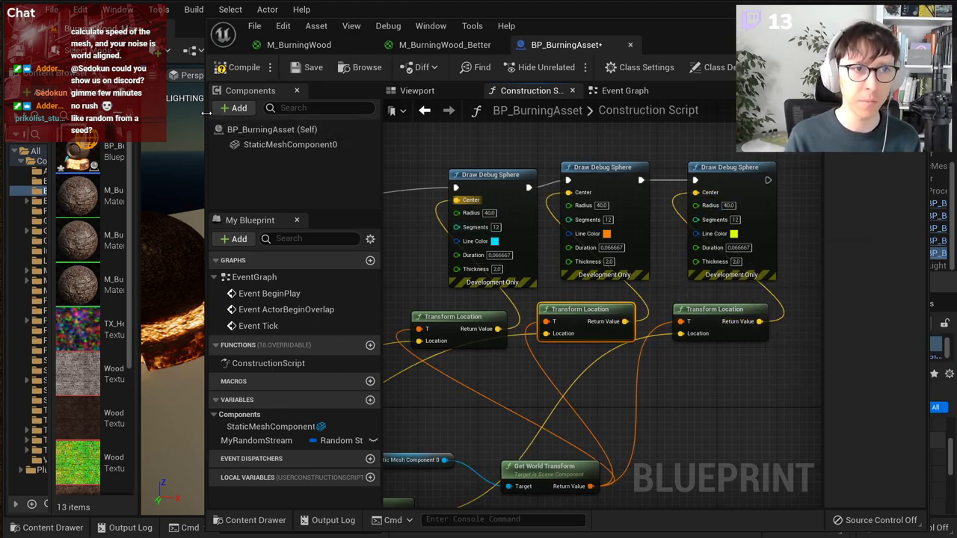
# Step: Narrow the Blueprint editor, set all three debug spheres' Duration to 1.0, and compile to check them in the level
pyautogui.moveTo(206, 112); pyautogui.dragTo(450, 112)
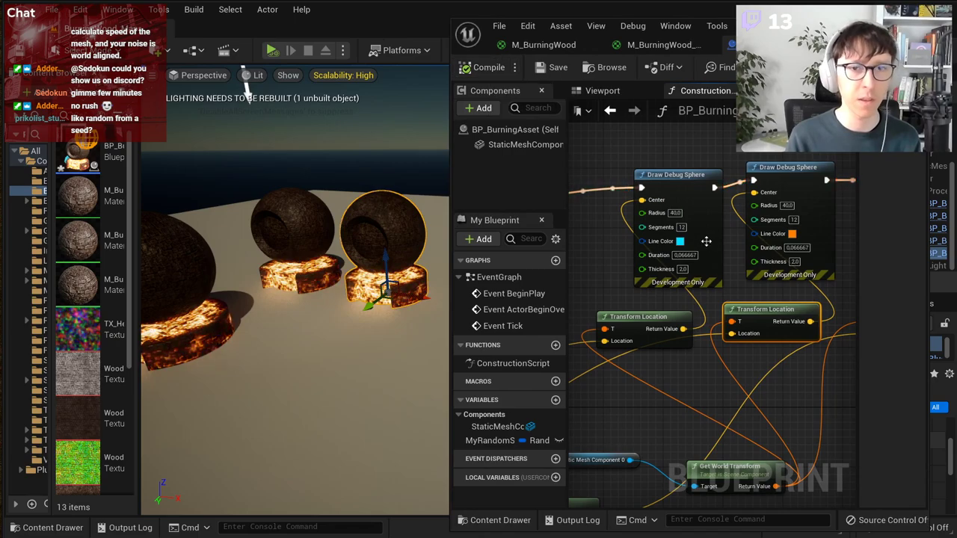
pyautogui.click(685, 255)
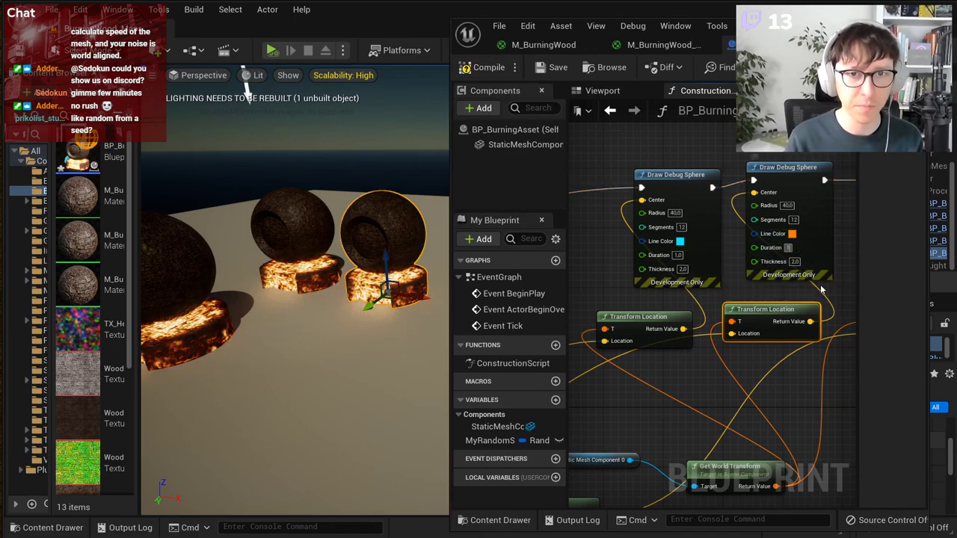
pyautogui.moveTo(899, 260); pyautogui.dragTo(727, 260, button='right')
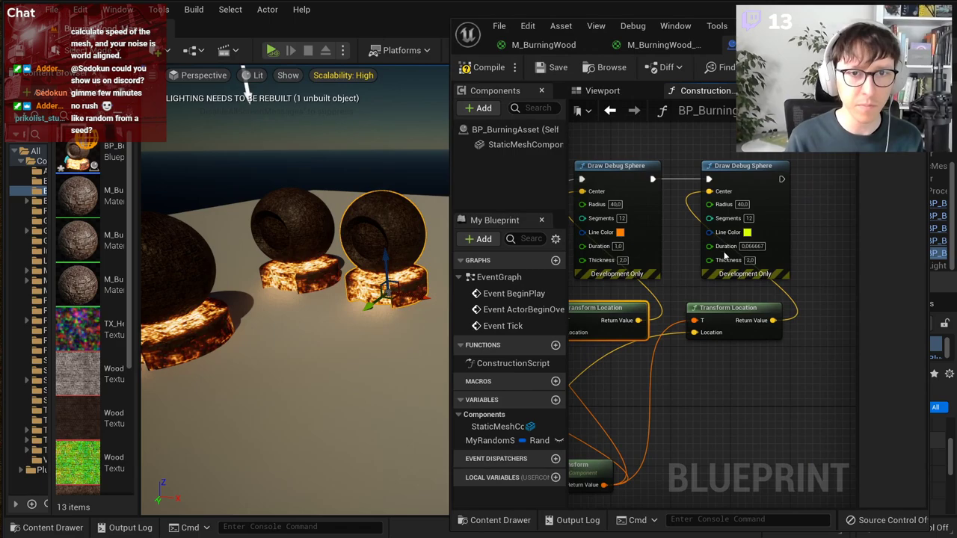
pyautogui.click(482, 68)
pyautogui.moveTo(359, 194); pyautogui.dragTo(295, 152, button='right')
# Step: Set the Radius of all three Draw Debug Sphere nodes to 20
pyautogui.moveTo(663, 191); pyautogui.dragTo(741, 196, button='right')
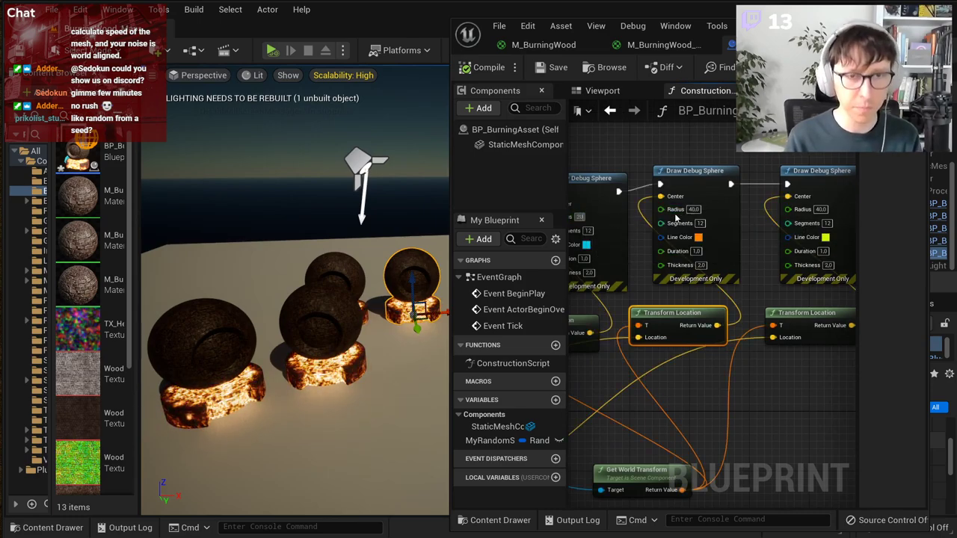
pyautogui.click(699, 211)
pyautogui.write('20')
pyautogui.press('Return')
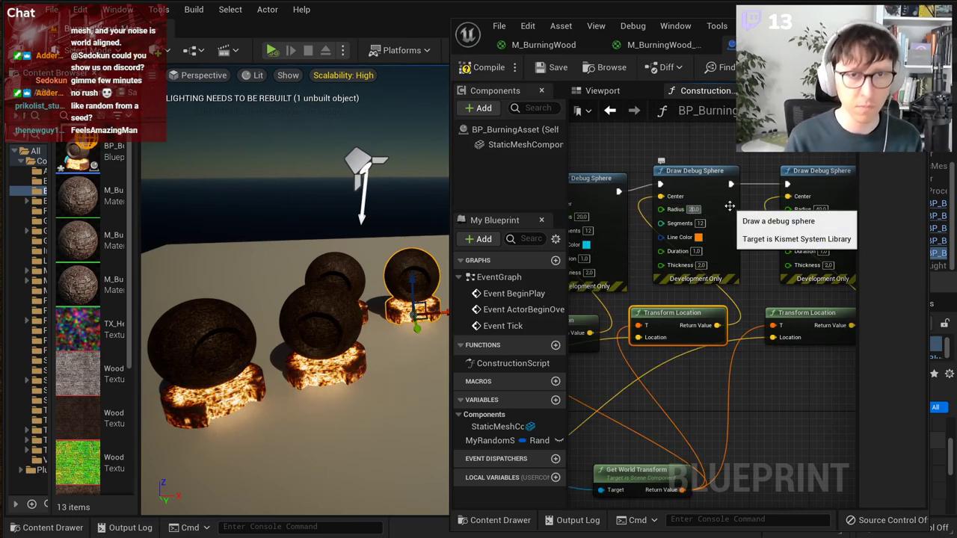
pyautogui.click(820, 210)
pyautogui.write('20')
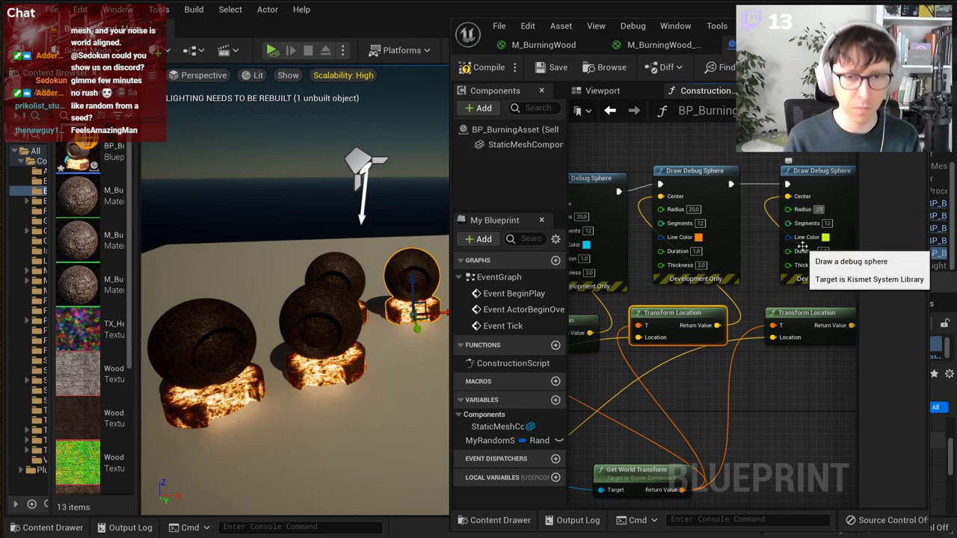
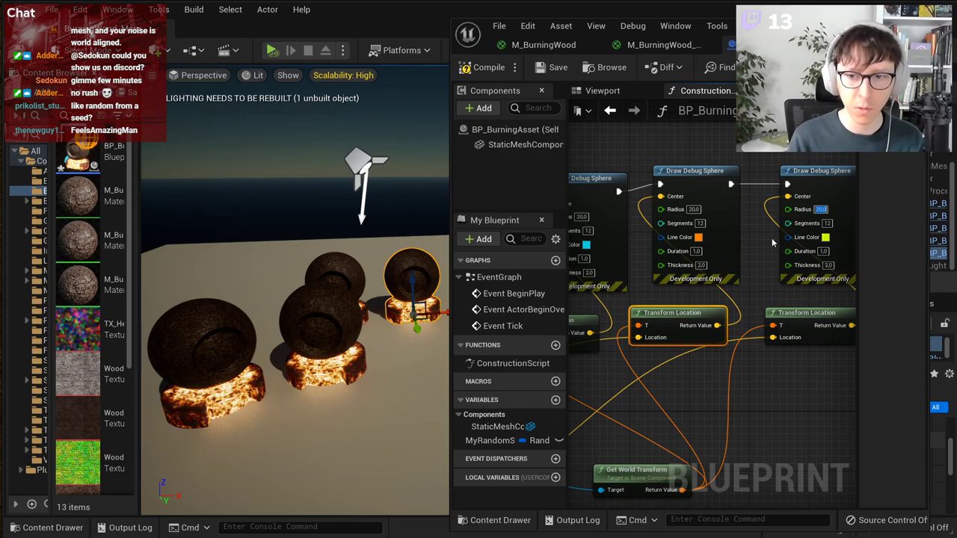
# Step: Compile BP_BurningAsset and examine where the cyan, orange and yellow debug spheres are drawn around the burning assets
pyautogui.click(484, 68)
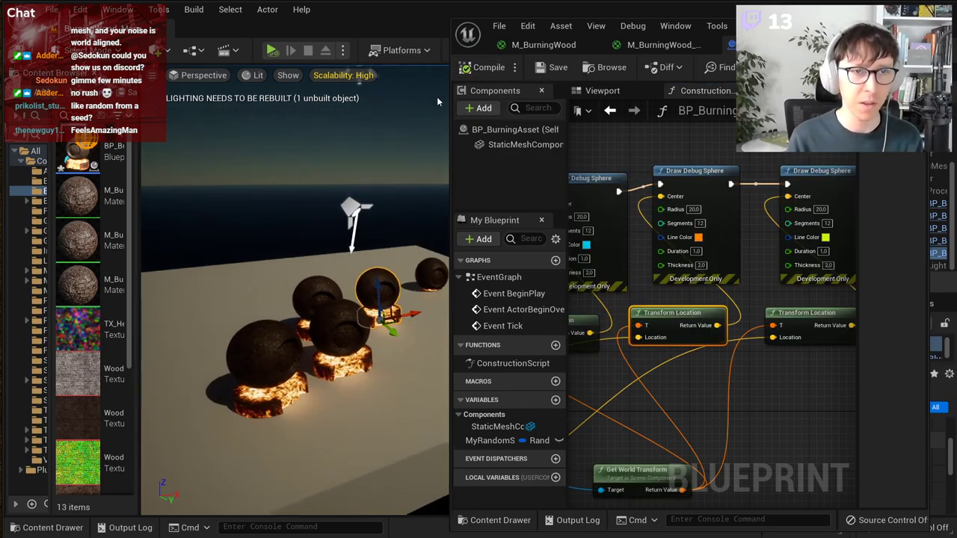
pyautogui.moveTo(299, 299); pyautogui.dragTo(384, 340, button='right')
pyautogui.click(490, 66)
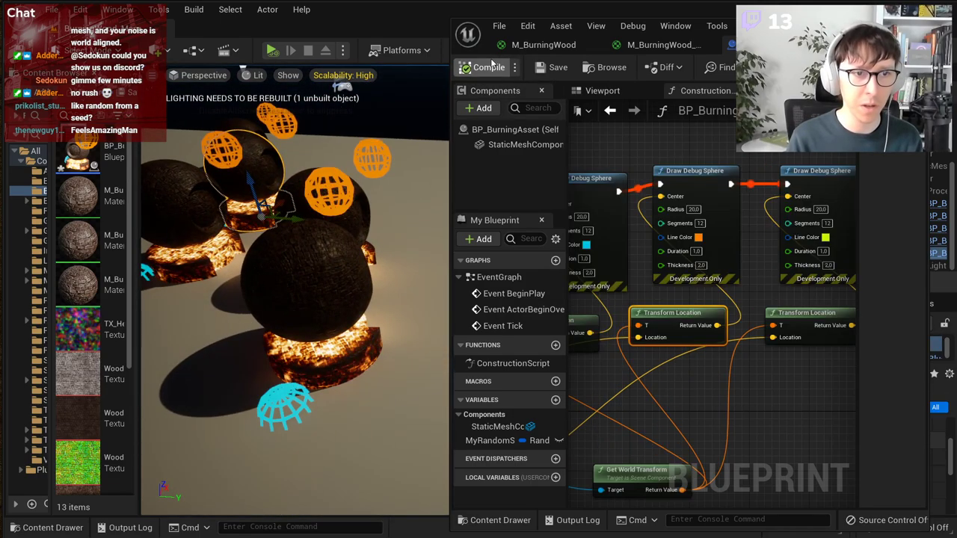
pyautogui.moveTo(374, 224); pyautogui.dragTo(314, 224, button='right')
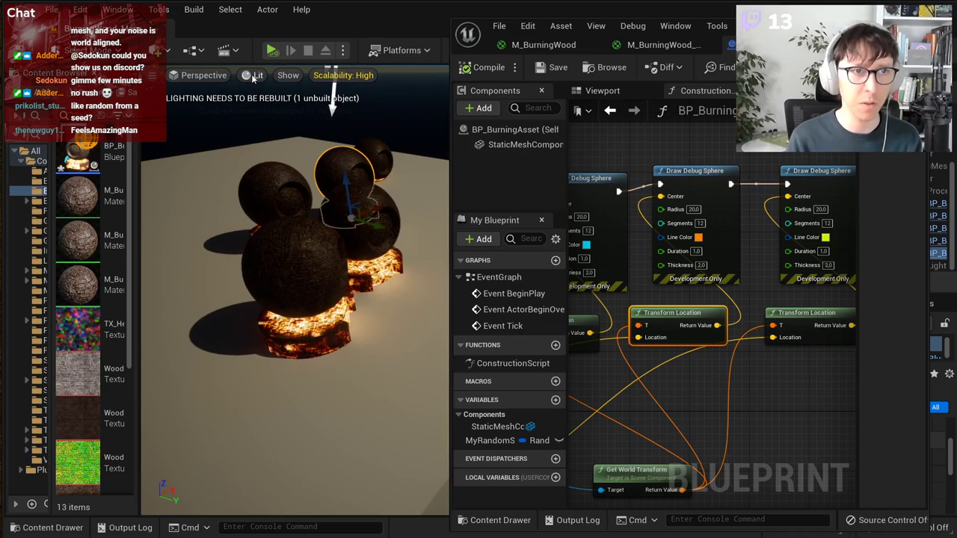
# Step: Turn on the advanced show flag that displays object bounds in the level viewport
pyautogui.click(289, 76)
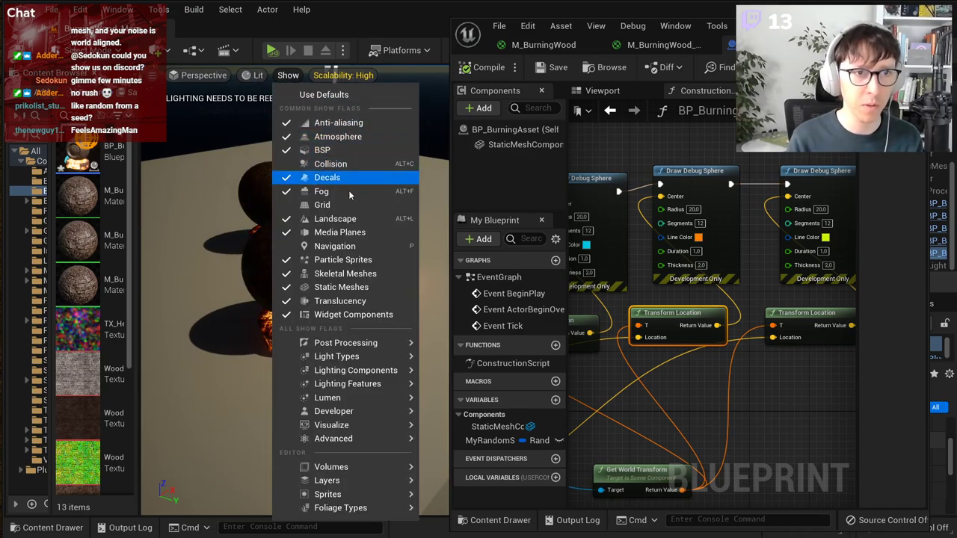
pyautogui.moveTo(353, 417)
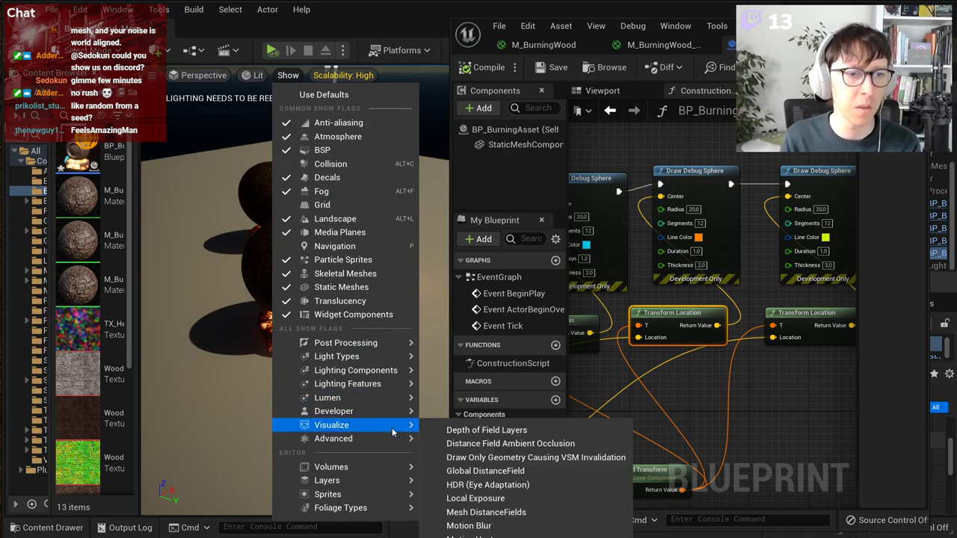
pyautogui.moveTo(404, 438)
pyautogui.click(468, 471)
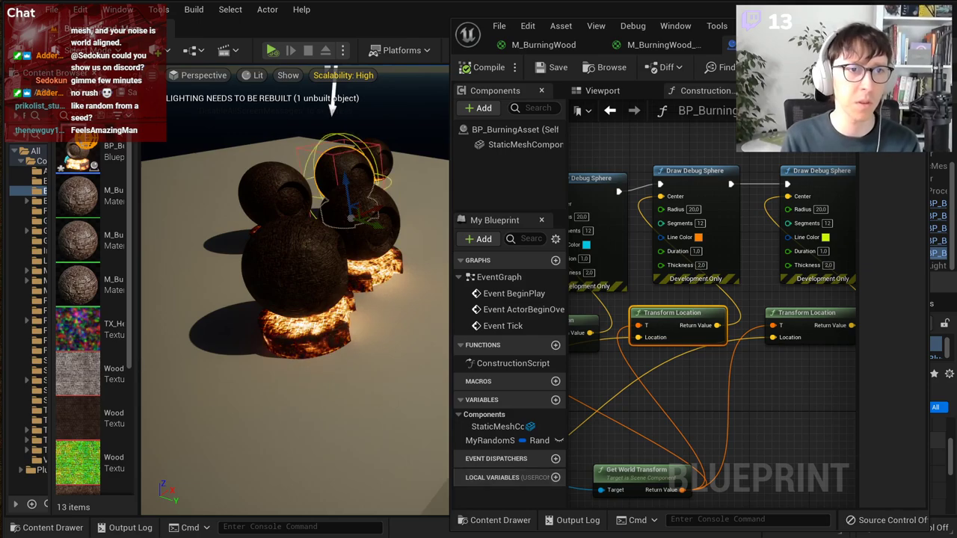
# Step: Select the frontmost burning asset and recompile to compare the debug spheres with its displayed bounds
pyautogui.click(297, 293)
pyautogui.moveTo(235, 295)
pyautogui.mouseDown(button='right')
pyautogui.moveTo(213, 284)
pyautogui.moveTo(222, 289)
pyautogui.mouseUp(button='right')
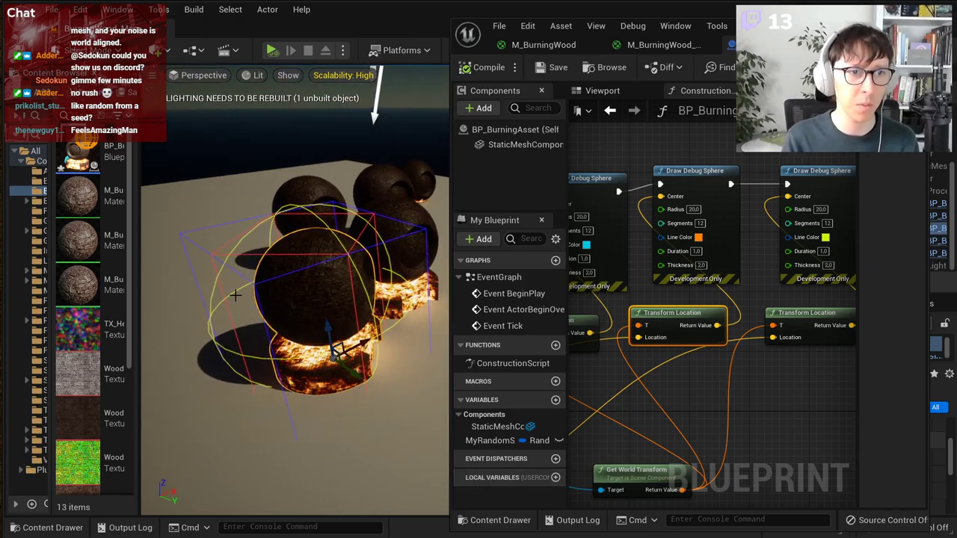
pyautogui.click(491, 67)
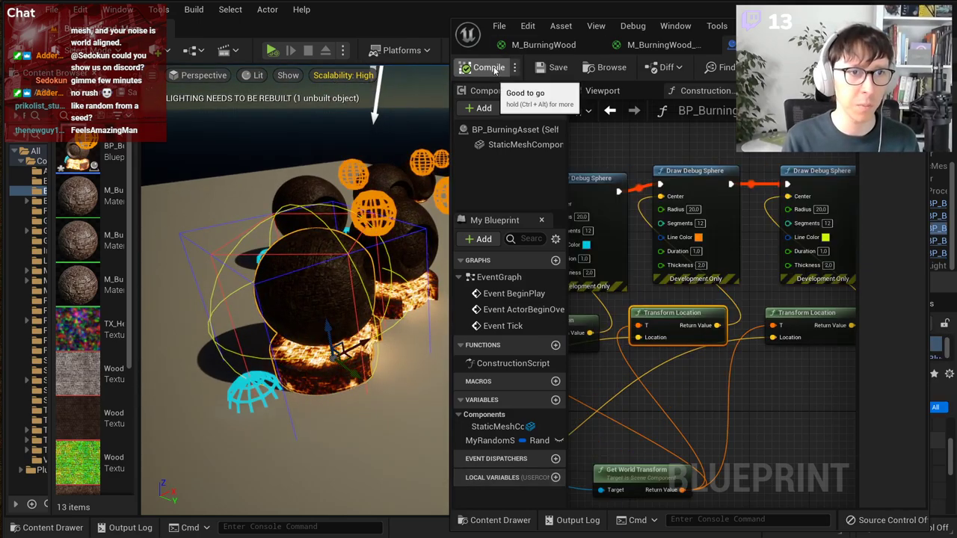
pyautogui.moveTo(351, 224); pyautogui.dragTo(295, 239, button='right')
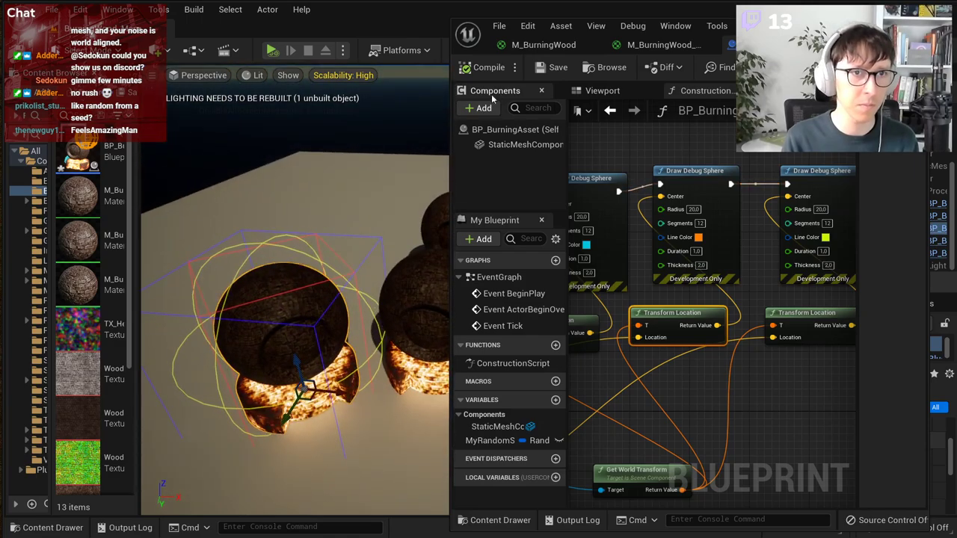
# Step: Recompile BP_BurningAsset and inspect the selected burning asset from several angles to compare the debug spheres with its bounds
pyautogui.moveTo(363, 171)
pyautogui.mouseDown(button='right')
pyautogui.moveTo(346, 178)
pyautogui.moveTo(370, 171)
pyautogui.mouseUp(button='right')
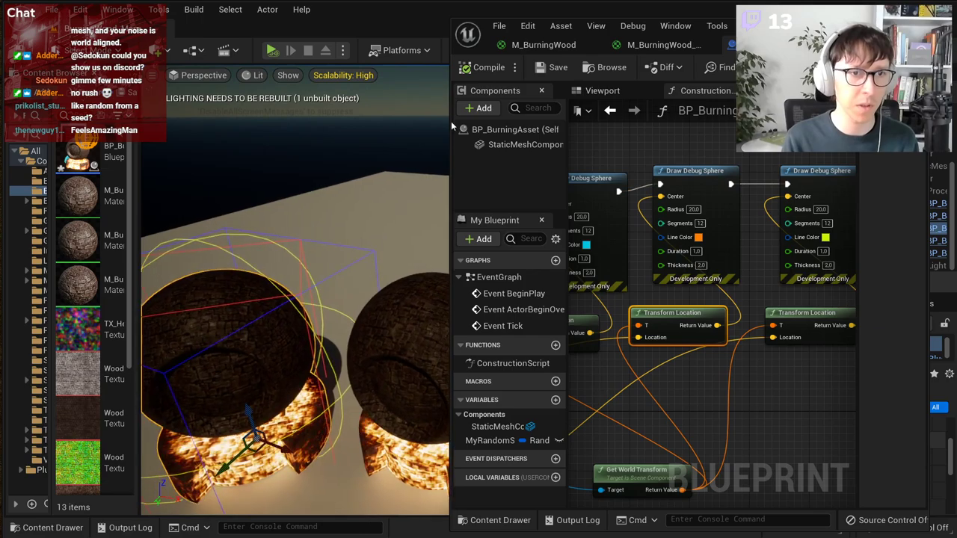
pyautogui.click(485, 67)
pyautogui.moveTo(315, 289)
pyautogui.mouseDown(button='right')
pyautogui.moveTo(299, 288)
pyautogui.moveTo(312, 289)
pyautogui.mouseUp(button='right')
pyautogui.click(483, 74)
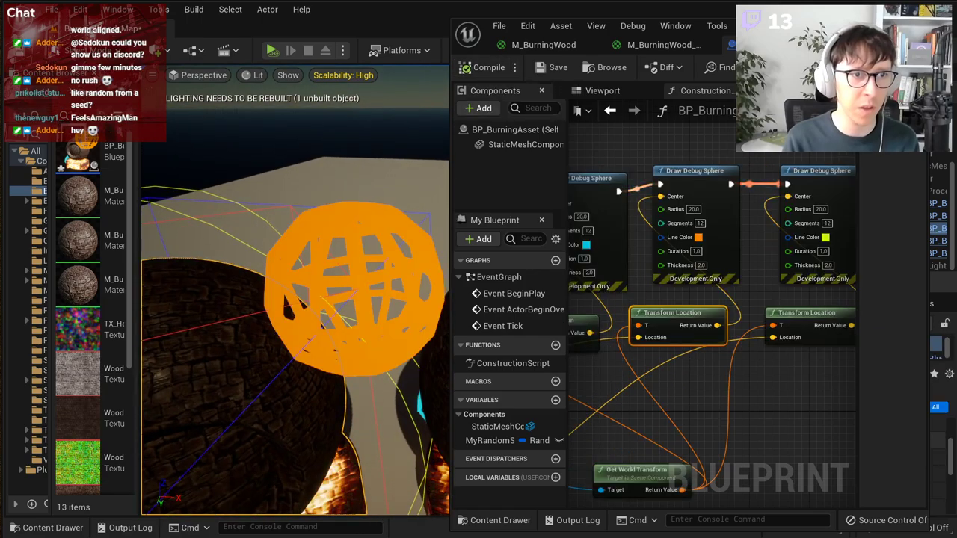
pyautogui.moveTo(351, 224)
pyautogui.mouseDown(button='right')
pyautogui.moveTo(325, 254)
pyautogui.moveTo(312, 248)
pyautogui.mouseUp(button='right')
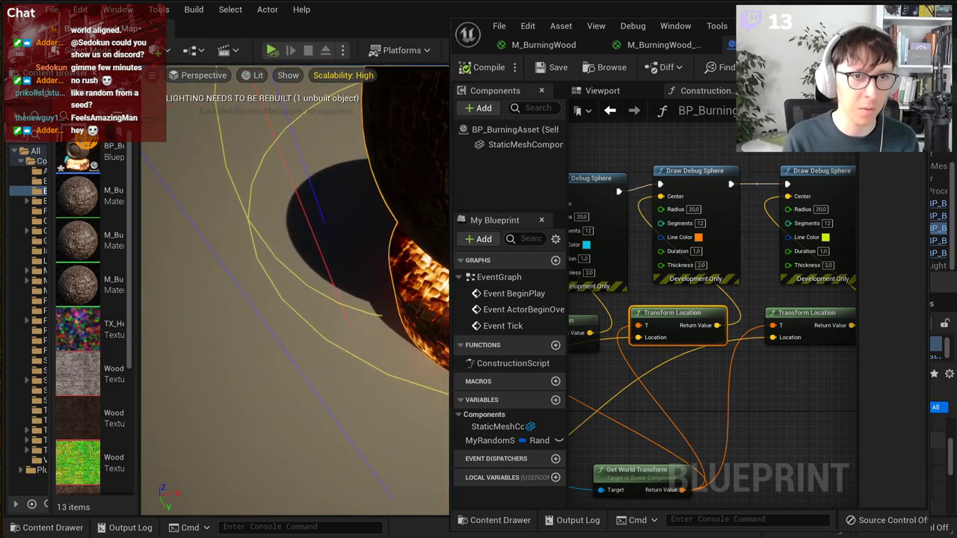
pyautogui.moveTo(359, 202); pyautogui.dragTo(385, 211, button='right')
pyautogui.click(478, 71)
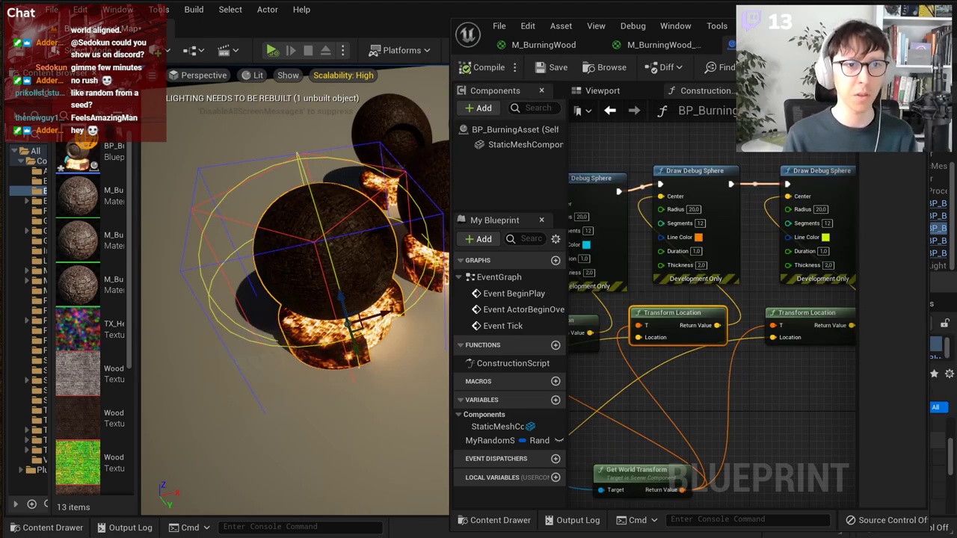
pyautogui.moveTo(214, 286); pyautogui.dragTo(199, 275, button='right')
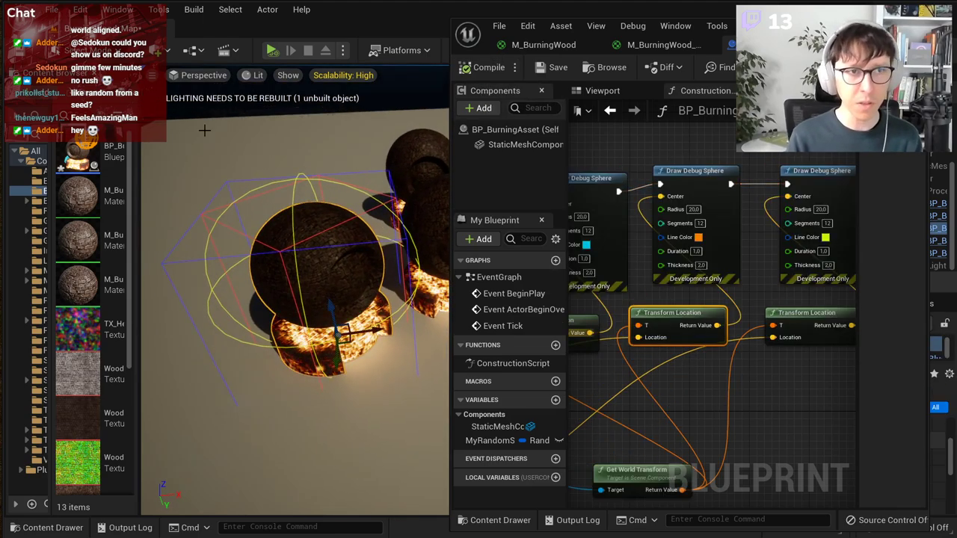
# Step: Switch the level viewport to Wireframe and recompile BP_BurningAsset to check the debug spheres against the bounding box
pyautogui.click(254, 74)
pyautogui.click(288, 127)
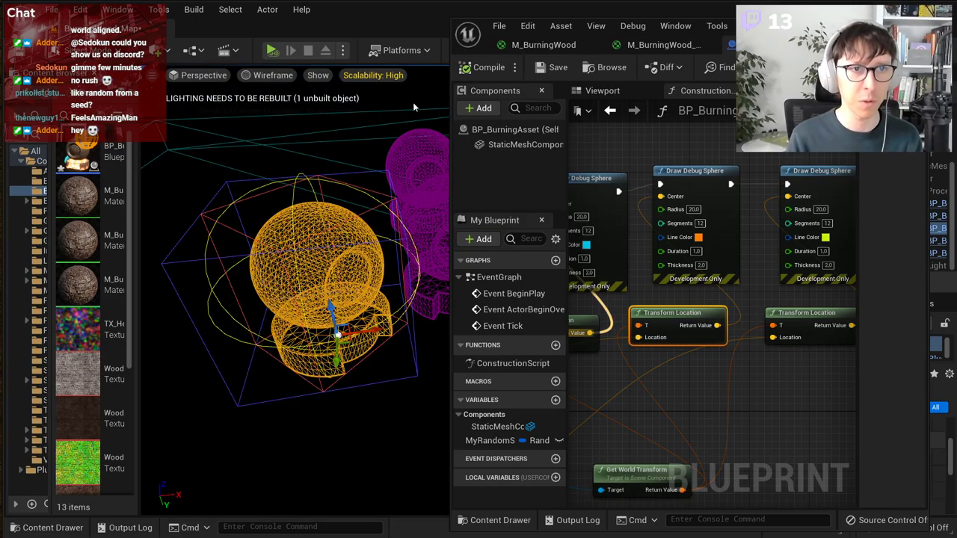
pyautogui.click(493, 71)
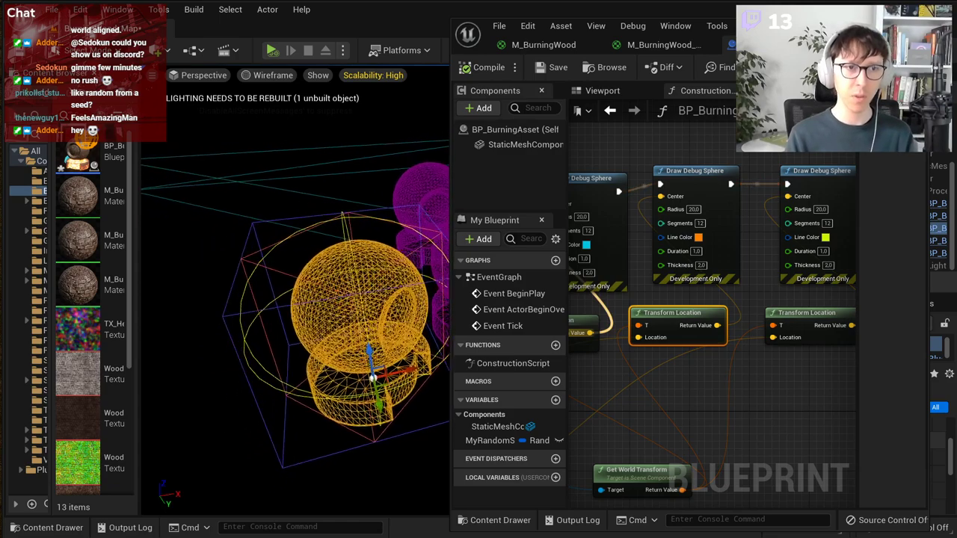
pyautogui.scroll(-4, 703, 305)
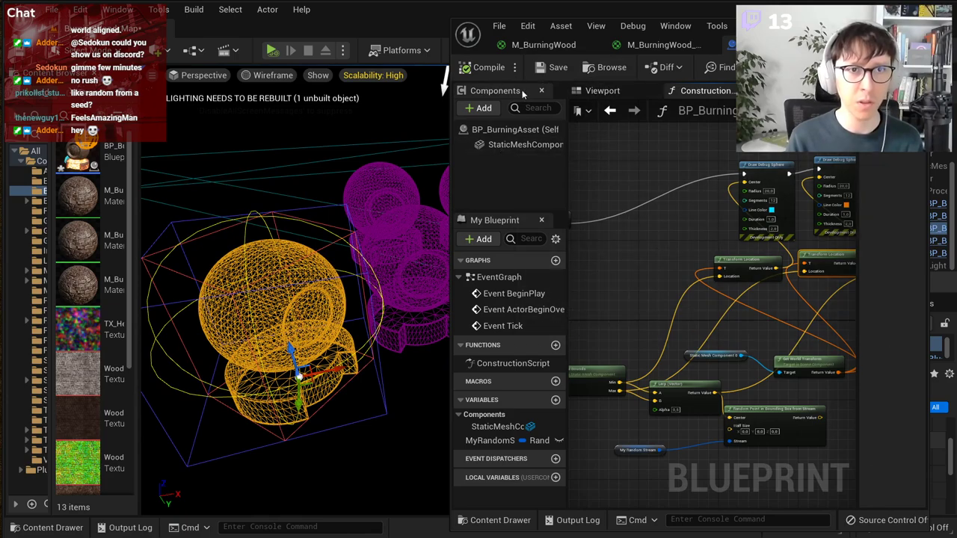
pyautogui.click(480, 72)
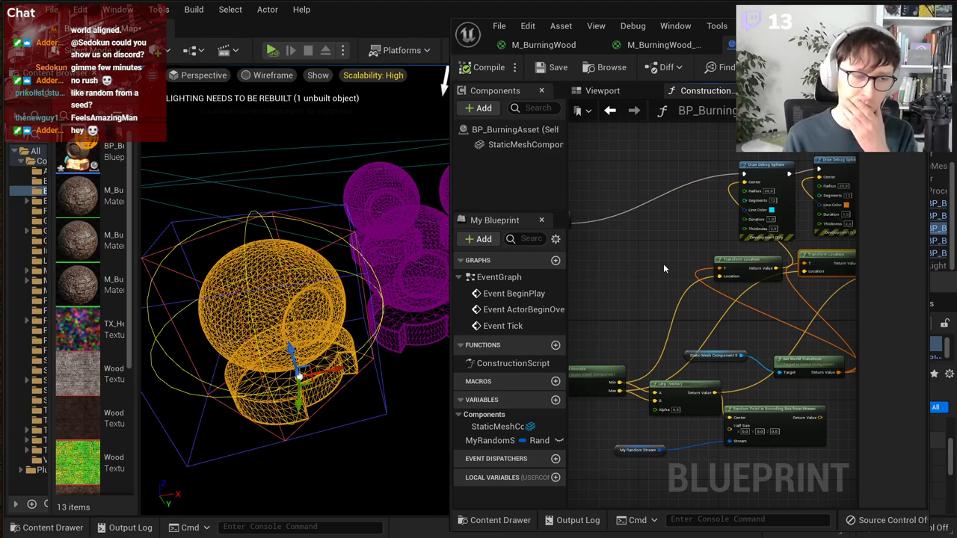
pyautogui.click(463, 70)
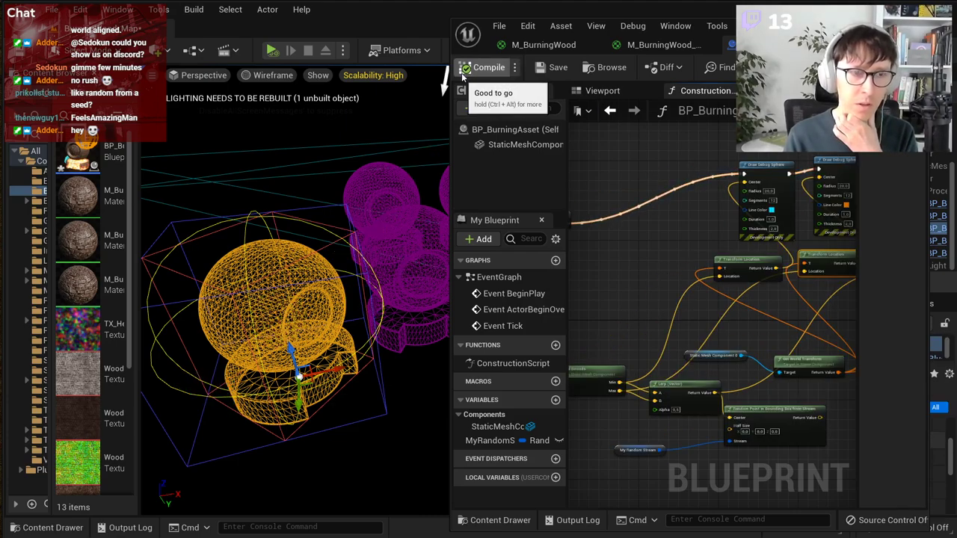
# Step: Widen the blueprint editor and delete the Transform Location nodes feeding the orange and yellow Draw Debug Sphere nodes
pyautogui.scroll(-1, 668, 311)
pyautogui.moveTo(805, 375); pyautogui.dragTo(750, 337, button='right')
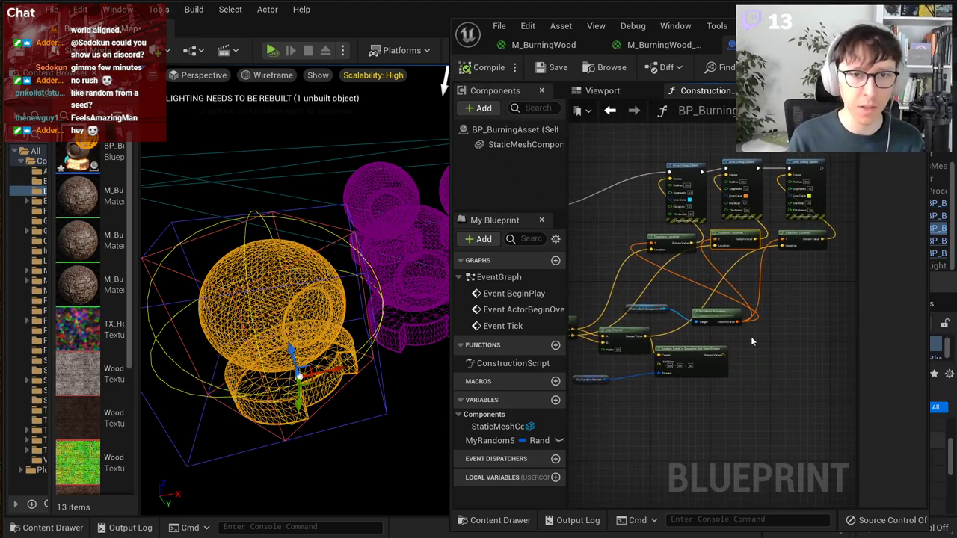
pyautogui.scroll(1, 750, 336)
pyautogui.moveTo(450, 223); pyautogui.dragTo(123, 224)
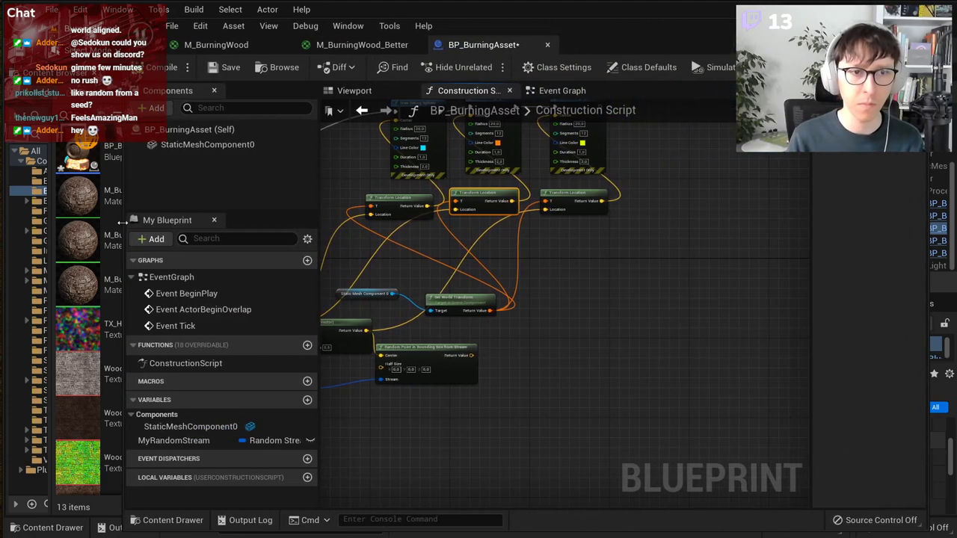
pyautogui.moveTo(479, 213); pyautogui.dragTo(724, 252, button='right')
pyautogui.moveTo(659, 291); pyautogui.dragTo(529, 306, button='right')
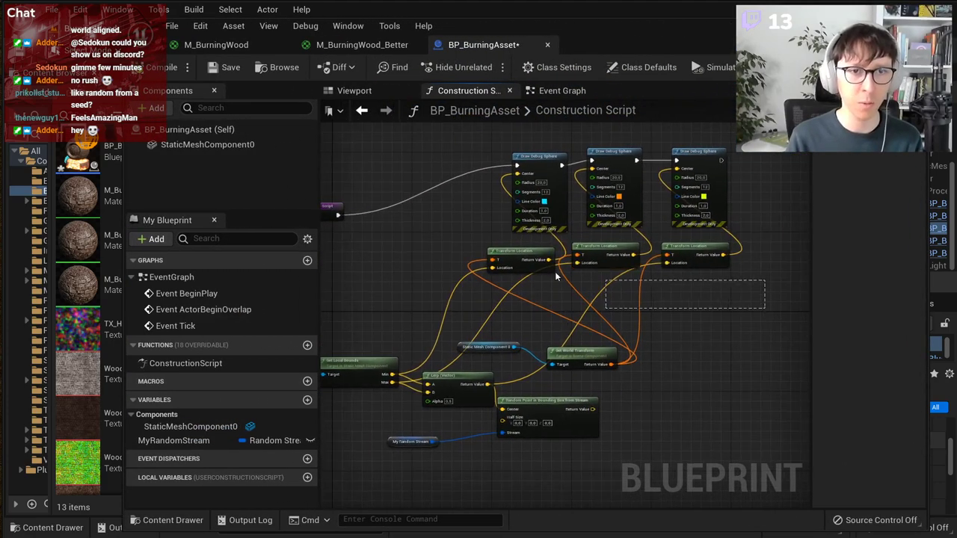
pyautogui.moveTo(764, 308); pyautogui.dragTo(495, 261)
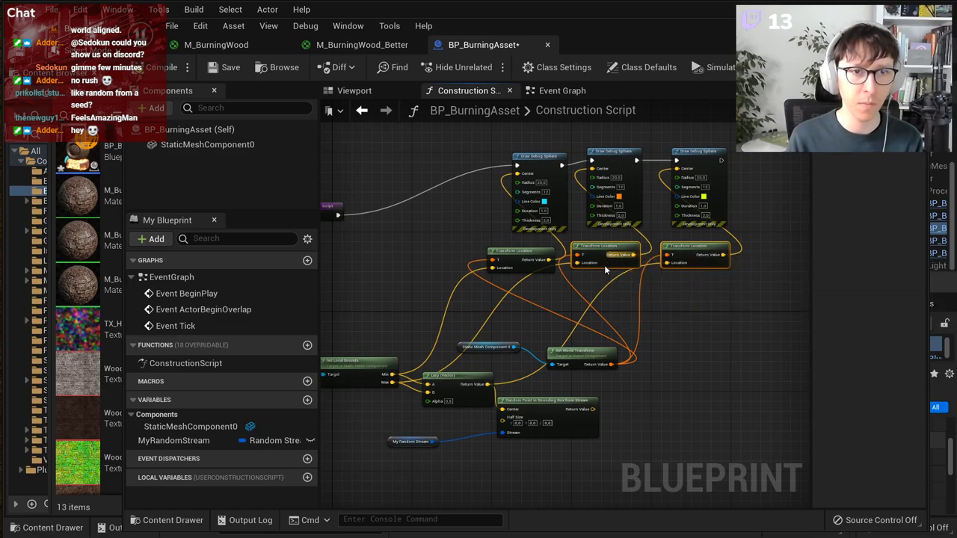
pyautogui.press('Delete')
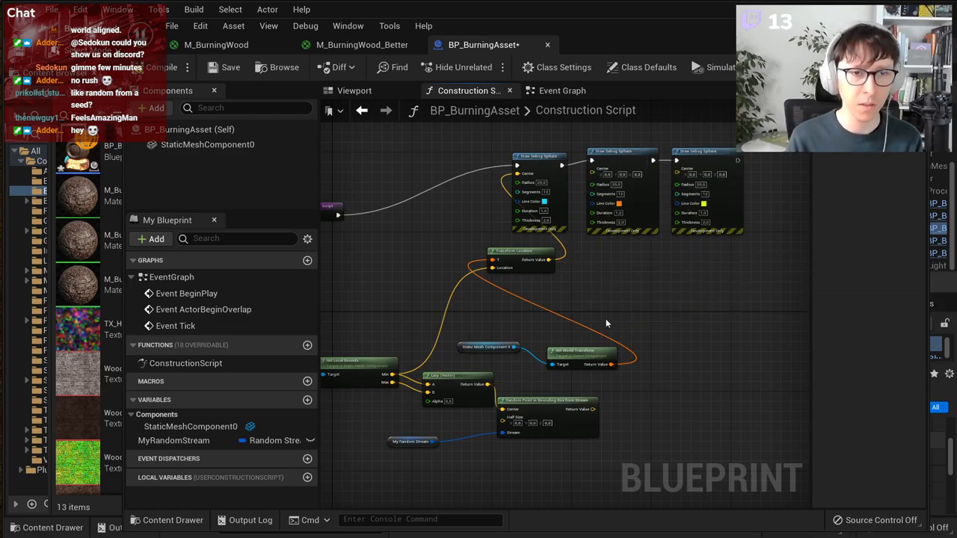
# Step: Delete the cyan and orange Draw Debug Sphere nodes, keeping only the yellow one
pyautogui.moveTo(606, 322); pyautogui.dragTo(669, 315, button='right')
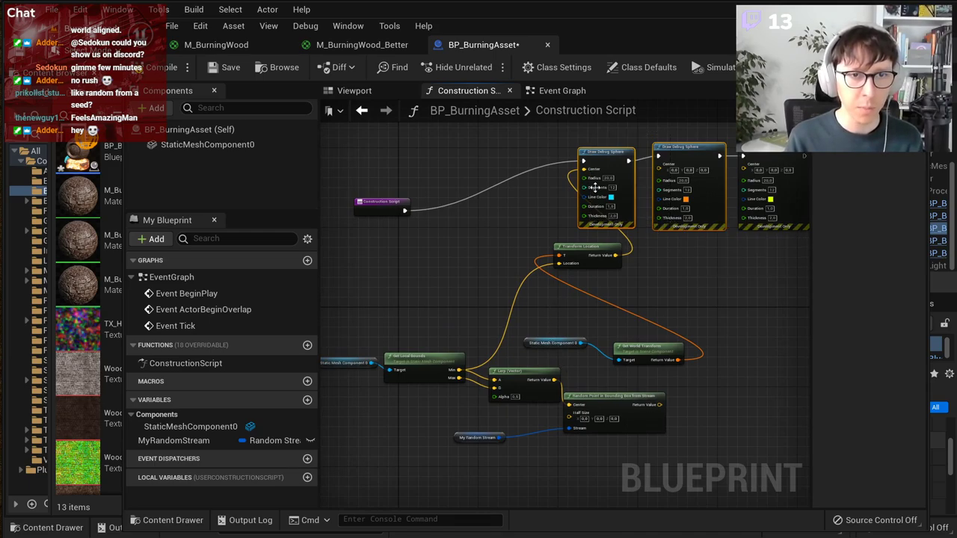
pyautogui.press('Delete')
pyautogui.press('Home')
pyautogui.rightClick(587, 260)
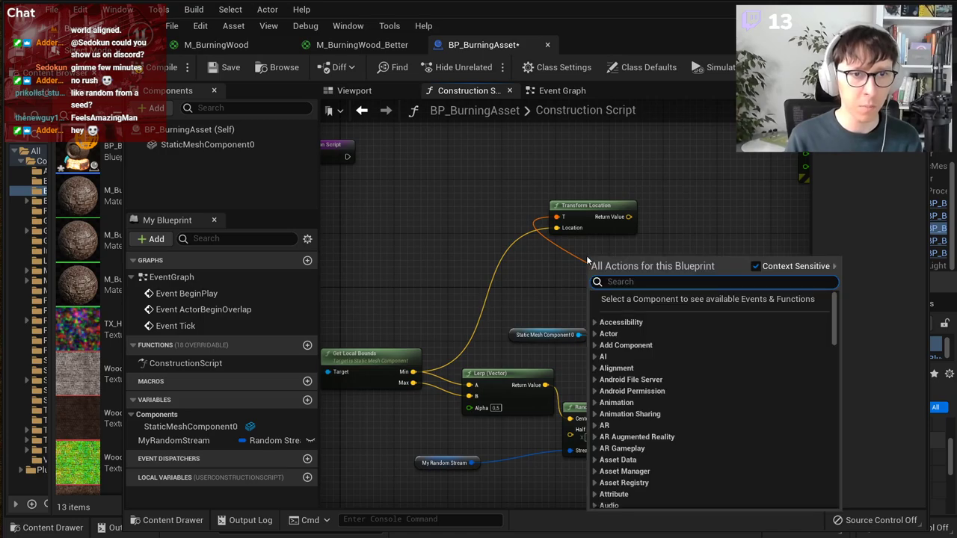
pyautogui.write('subt')
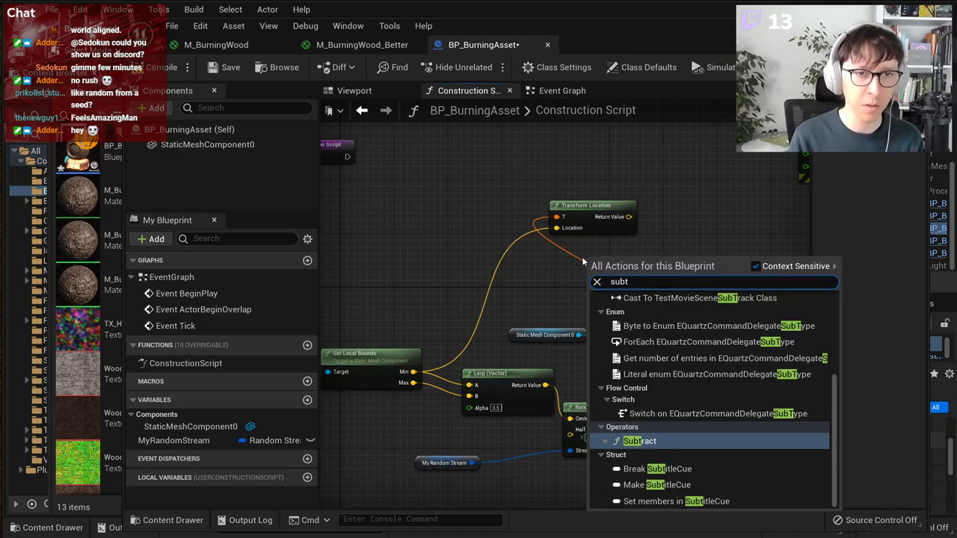
pyautogui.press('Escape')
# Step: Reposition the Random Point in Bounding Box from Stream and Lerp nodes, and add a Subtract node fed by Lerp's Return Value
pyautogui.moveTo(418, 384); pyautogui.dragTo(454, 350, button='right')
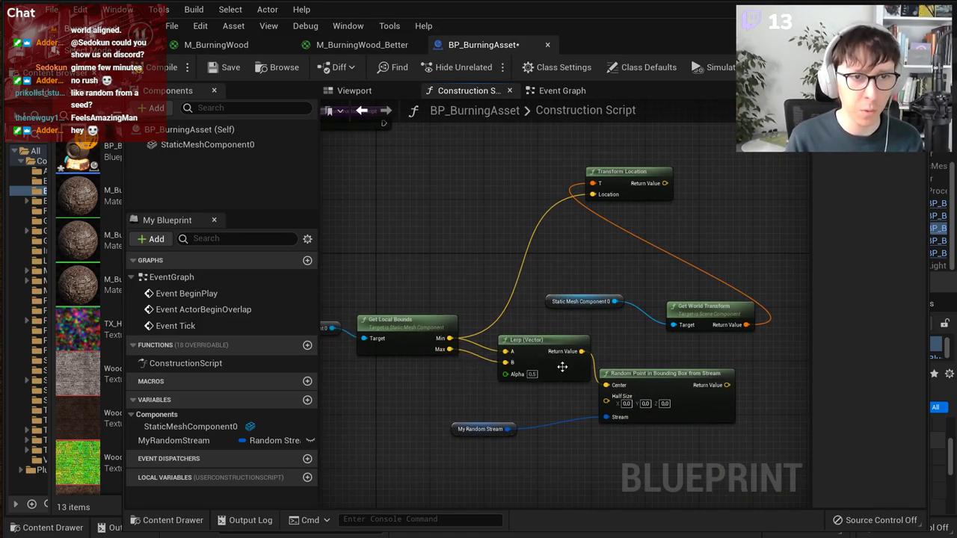
pyautogui.moveTo(657, 378); pyautogui.dragTo(568, 473)
pyautogui.moveTo(523, 340); pyautogui.dragTo(469, 387)
pyautogui.moveTo(528, 398); pyautogui.dragTo(606, 357)
pyautogui.write('sub')
pyautogui.press('Return')
pyautogui.moveTo(487, 395); pyautogui.dragTo(513, 391)
# Step: Connect the local bounds' Max to Subtract's second input and add a Vector Get Abs node on the subtraction result
pyautogui.moveTo(449, 349); pyautogui.dragTo(689, 362)
pyautogui.write('abs')
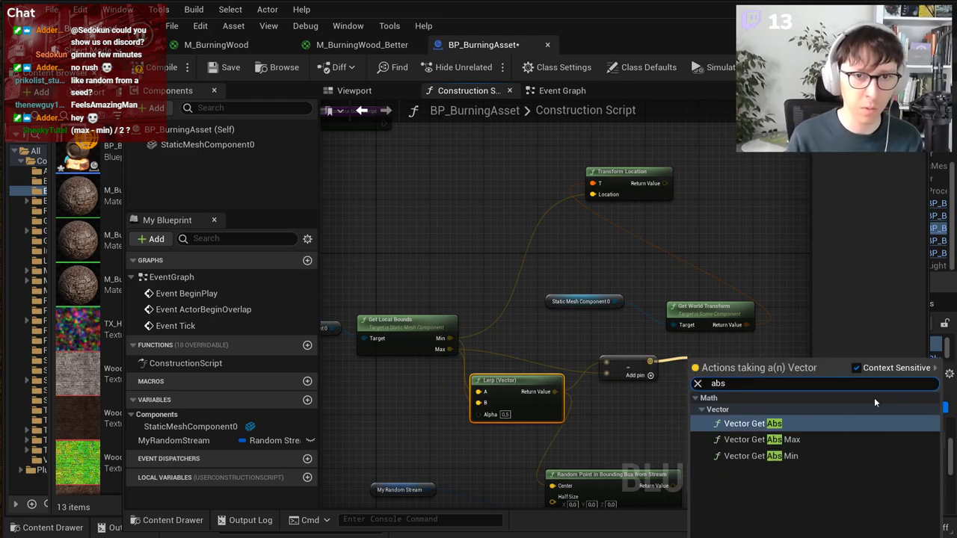
pyautogui.click(820, 424)
pyautogui.scroll(2, 598, 382)
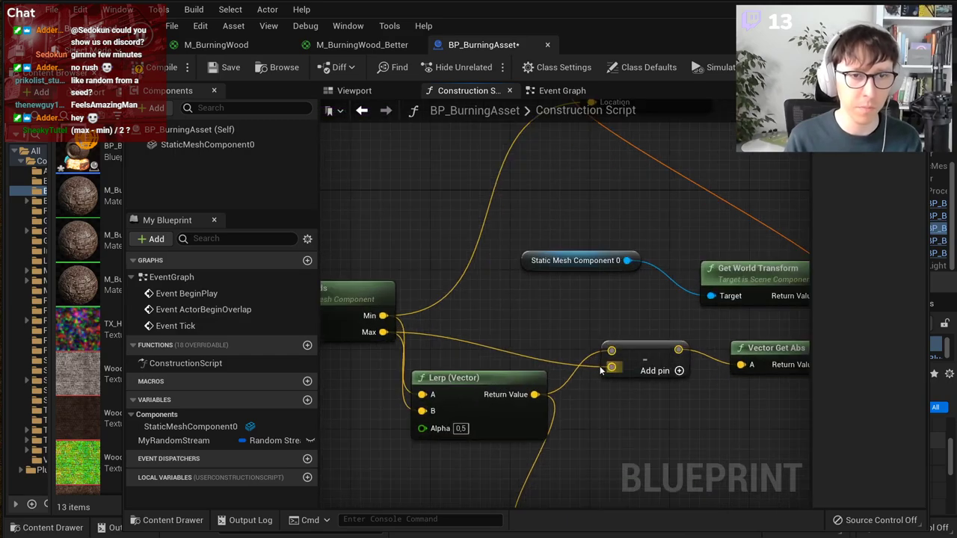
pyautogui.scroll(-2, 612, 366)
# Step: Arrange the Random Point in Bounding Box from Stream node below Vector Get Abs, with My Random Stream close to its Stream input
pyautogui.moveTo(595, 479); pyautogui.dragTo(683, 421)
pyautogui.moveTo(503, 374); pyautogui.dragTo(526, 373)
pyautogui.moveTo(577, 456); pyautogui.dragTo(516, 427, button='right')
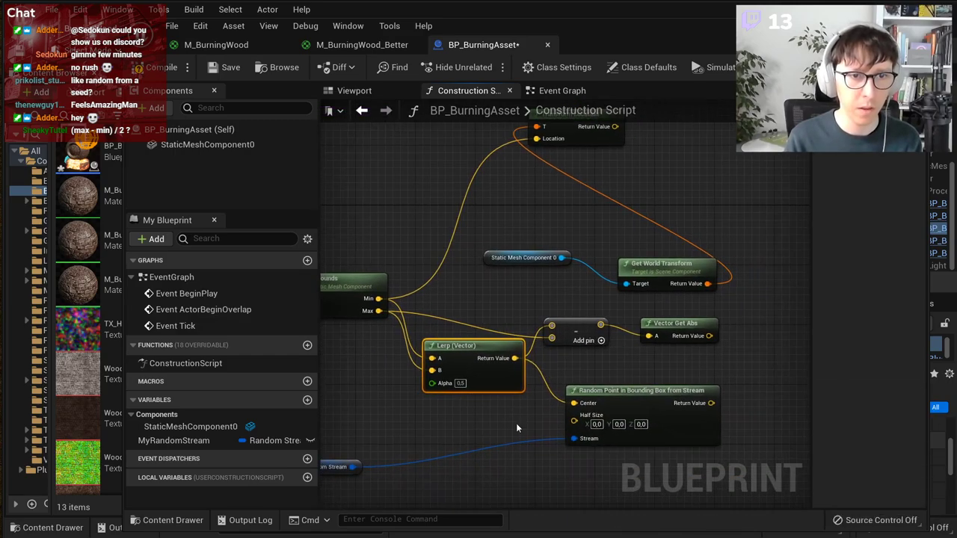
pyautogui.moveTo(353, 463); pyautogui.dragTo(517, 456)
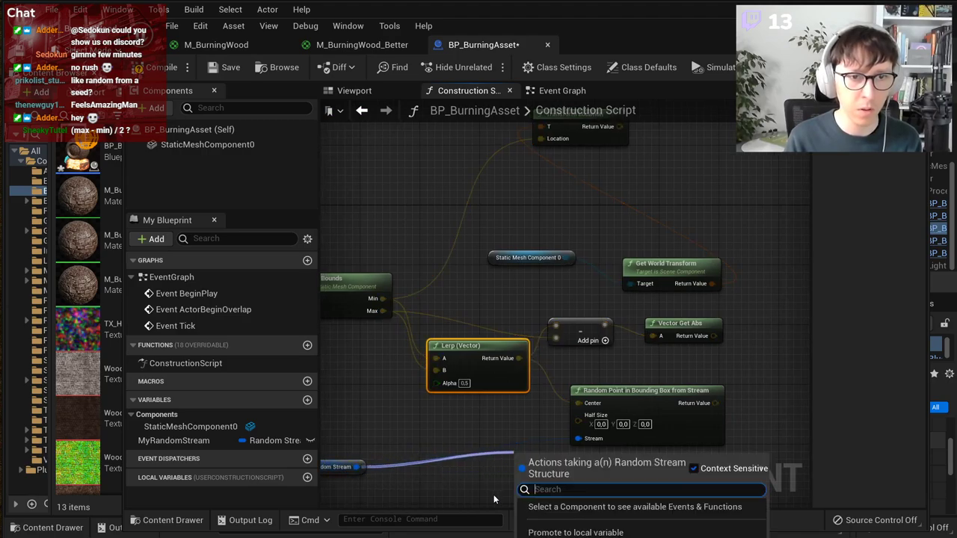
pyautogui.moveTo(493, 494); pyautogui.dragTo(498, 480, button='right')
pyautogui.moveTo(353, 459); pyautogui.dragTo(509, 434)
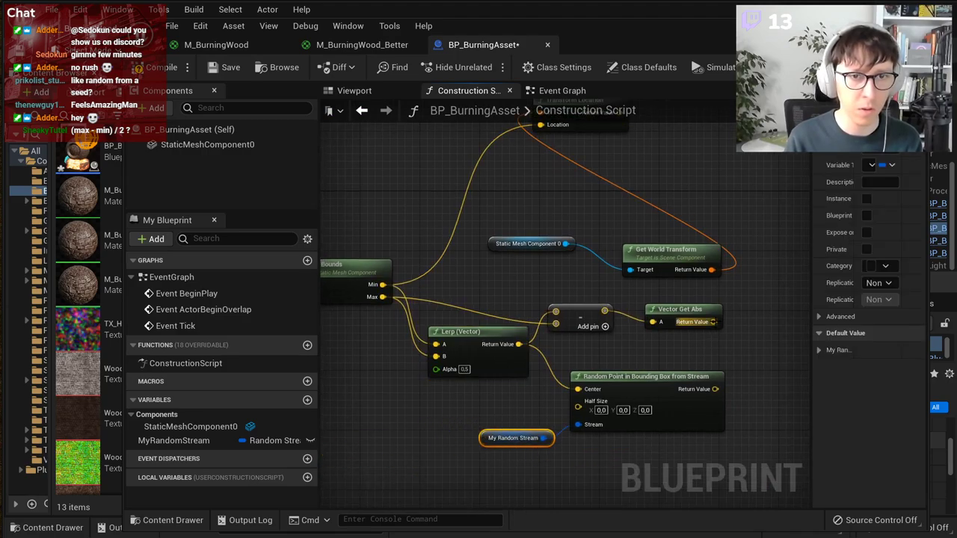
# Step: Connect Vector Get Abs to the random point node's Half Size and line up that node and My Random Stream beside it
pyautogui.moveTo(714, 321); pyautogui.dragTo(609, 412)
pyautogui.moveTo(628, 378); pyautogui.dragTo(706, 332)
pyautogui.moveTo(389, 442); pyautogui.dragTo(562, 376)
pyautogui.click(587, 404)
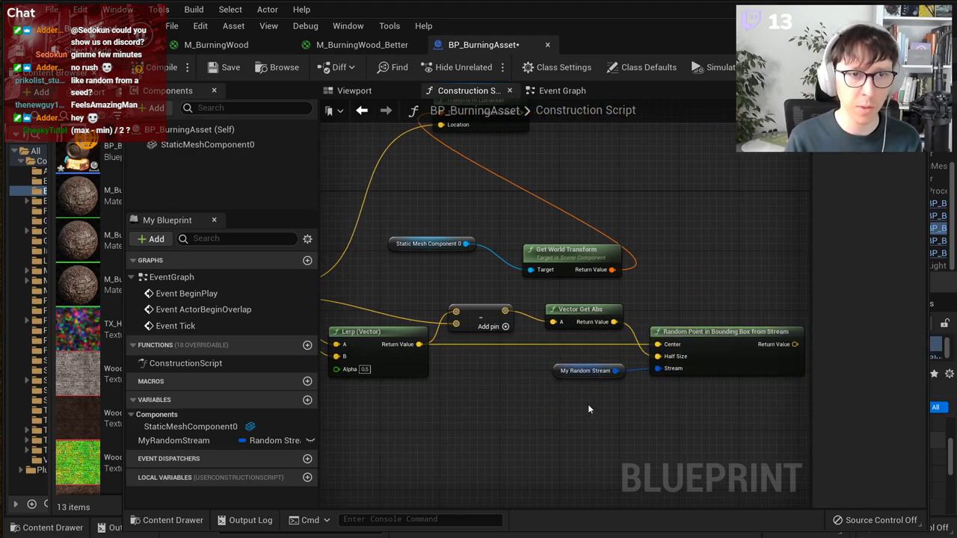
# Step: Feed the random point's Return Value into Transform Location's Location, and Transform Location's result into the remaining debug sphere's Center
pyautogui.scroll(-2, 588, 402)
pyautogui.moveTo(675, 282); pyautogui.dragTo(664, 315, button='right')
pyautogui.moveTo(716, 396)
pyautogui.mouseDown()
pyautogui.moveTo(738, 396)
pyautogui.moveTo(521, 258)
pyautogui.moveTo(487, 251)
pyautogui.moveTo(586, 187)
pyautogui.moveTo(662, 164)
pyautogui.mouseUp()
pyautogui.scroll(2, 490, 364)
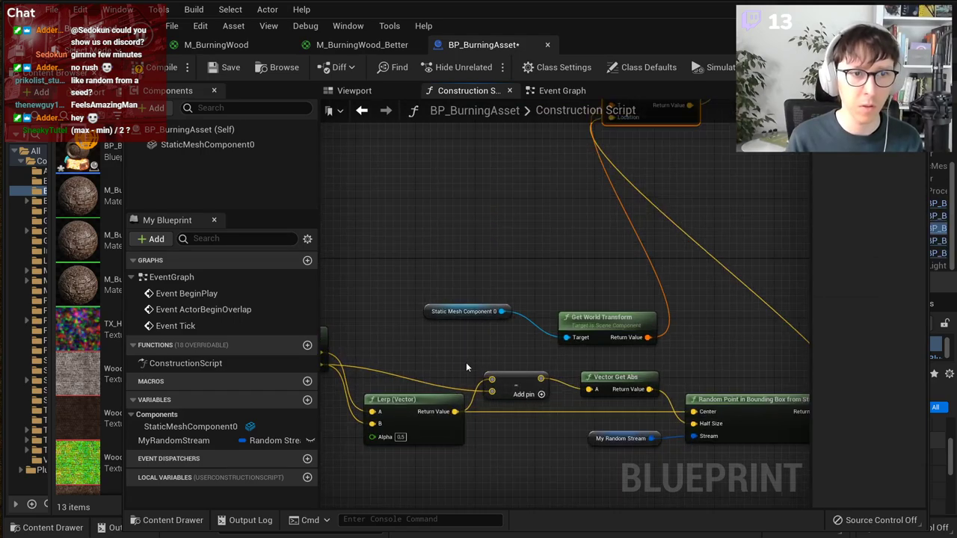
# Step: Connect the Construction Script execution output to the remaining Draw Debug Sphere and place the entry node beside it
pyautogui.moveTo(457, 361); pyautogui.dragTo(539, 463, button='right')
pyautogui.scroll(-2, 529, 293)
pyautogui.moveTo(403, 244); pyautogui.dragTo(733, 192)
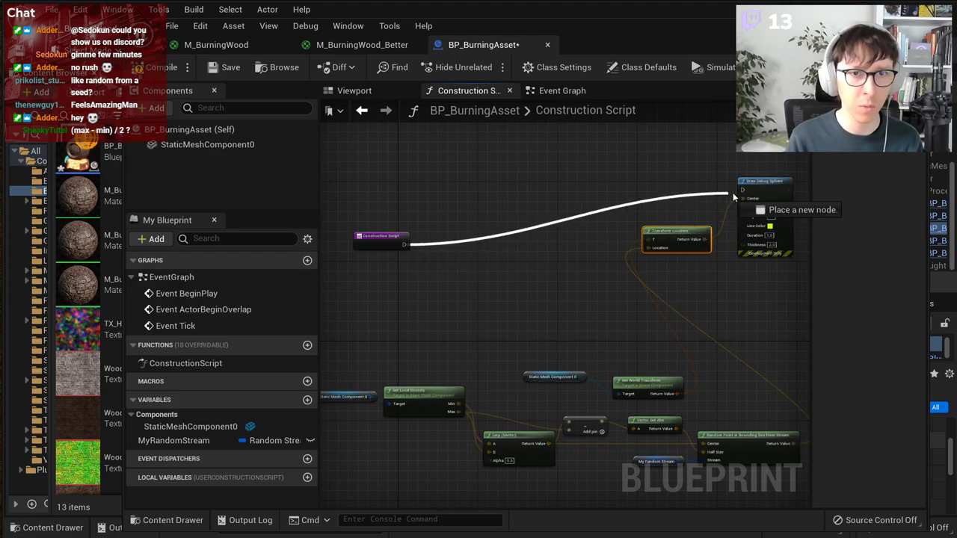
pyautogui.moveTo(381, 237); pyautogui.dragTo(606, 180)
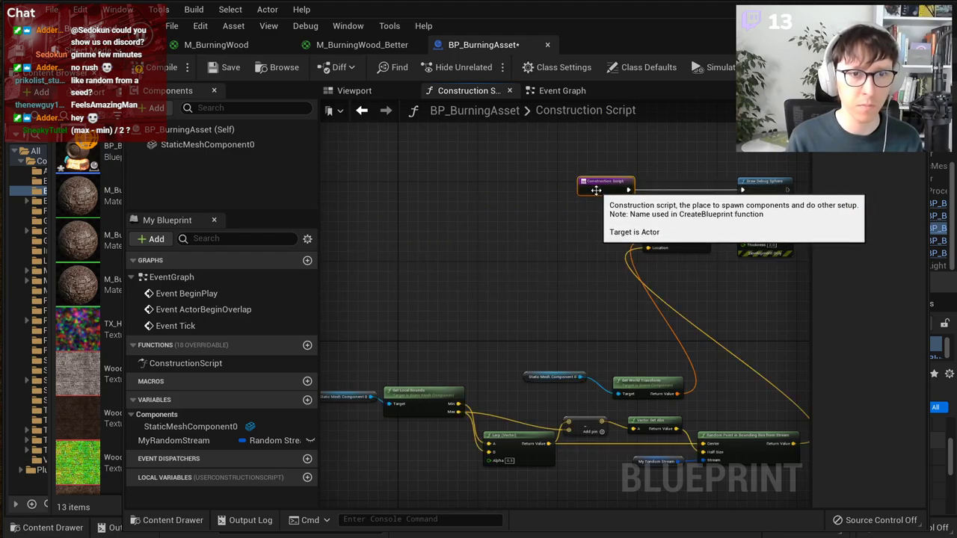
# Step: Review the node chain from Get Local Bounds through Lerp, Subtract, Vector Get Abs and the random point to Draw Debug Sphere
pyautogui.scroll(3, 446, 375)
pyautogui.moveTo(447, 375); pyautogui.dragTo(591, 304, button='right')
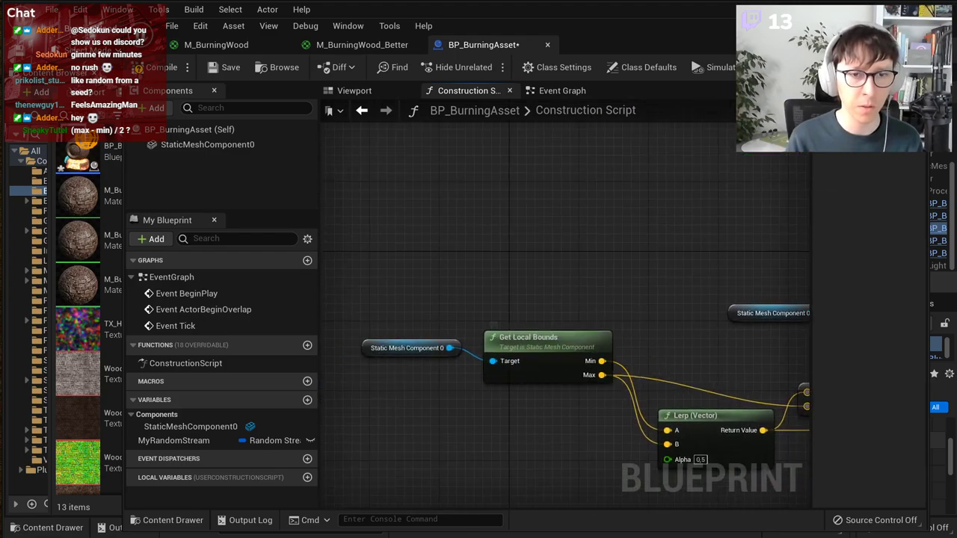
pyautogui.moveTo(521, 343); pyautogui.dragTo(368, 282, button='right')
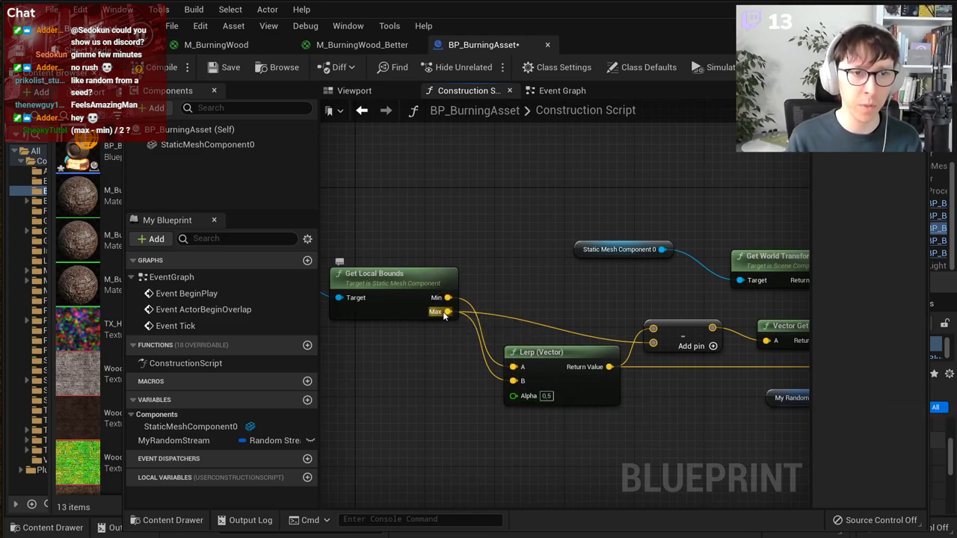
pyautogui.moveTo(691, 435); pyautogui.dragTo(547, 453, button='right')
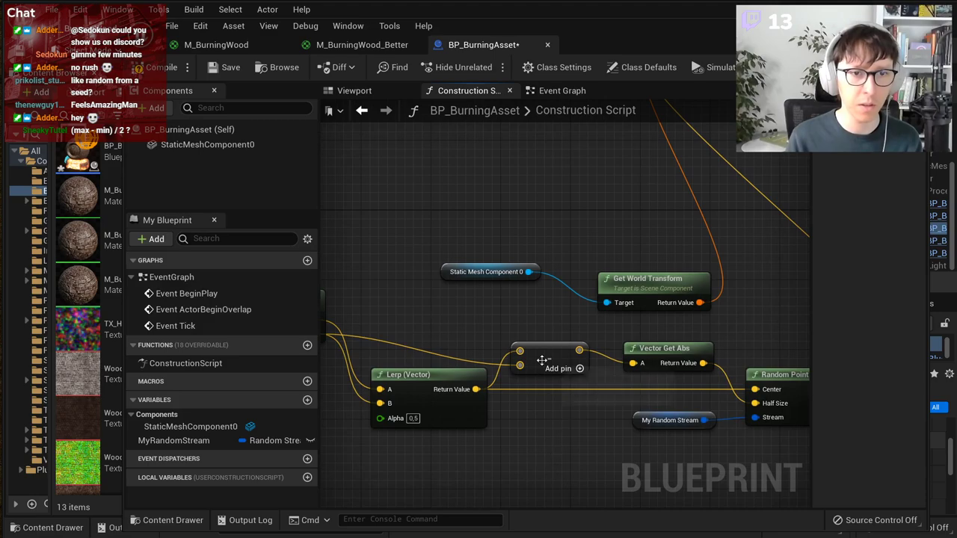
pyautogui.moveTo(542, 361); pyautogui.dragTo(600, 358, button='right')
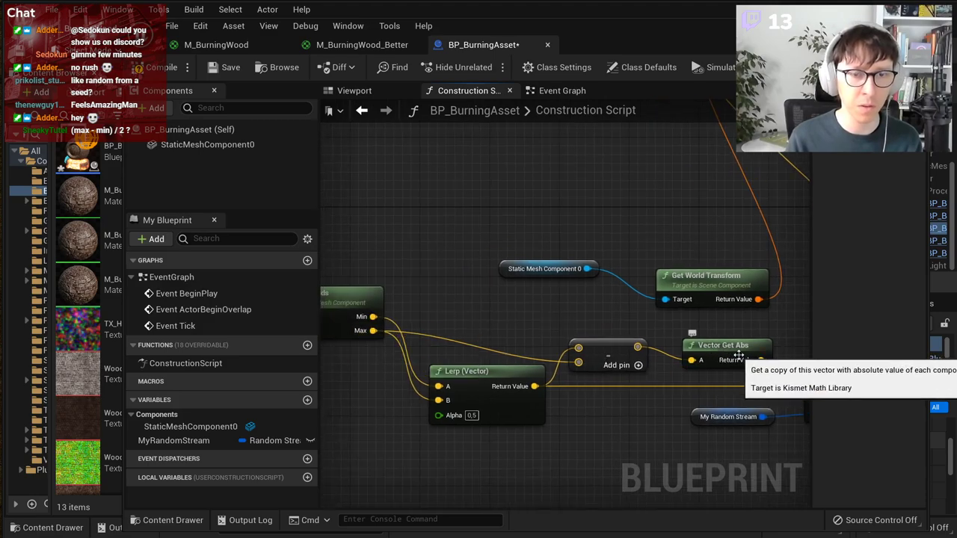
pyautogui.moveTo(738, 356); pyautogui.dragTo(711, 369, button='right')
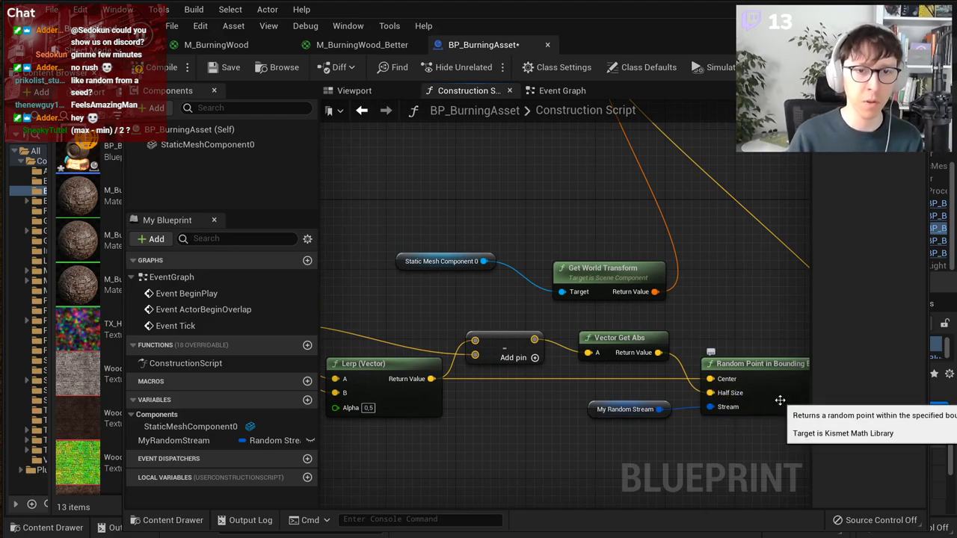
pyautogui.scroll(-2, 640, 301)
pyautogui.moveTo(649, 266); pyautogui.dragTo(546, 417, button='right')
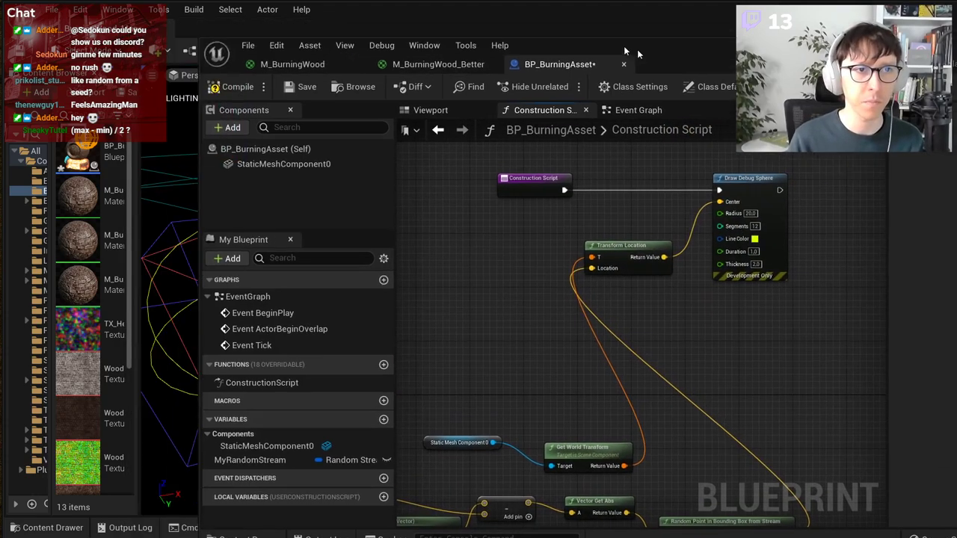
# Step: Move the blueprint editor aside to expose the burning assets in the level viewport
pyautogui.moveTo(523, 27); pyautogui.dragTo(956, 87)
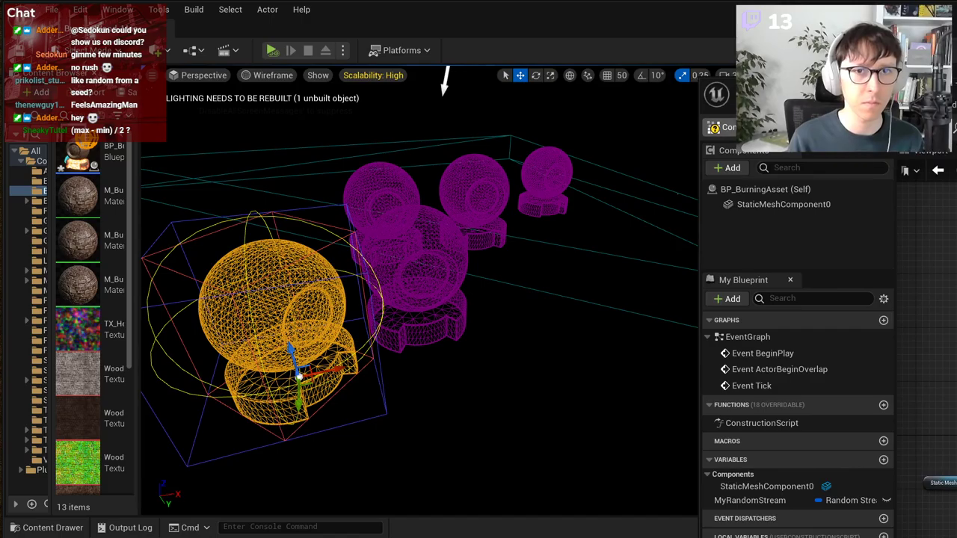
# Step: Compile BP_BurningAsset and inspect the debug spheres on the burning assets from different angles in the level viewport
pyautogui.moveTo(408, 236); pyautogui.dragTo(354, 241, button='right')
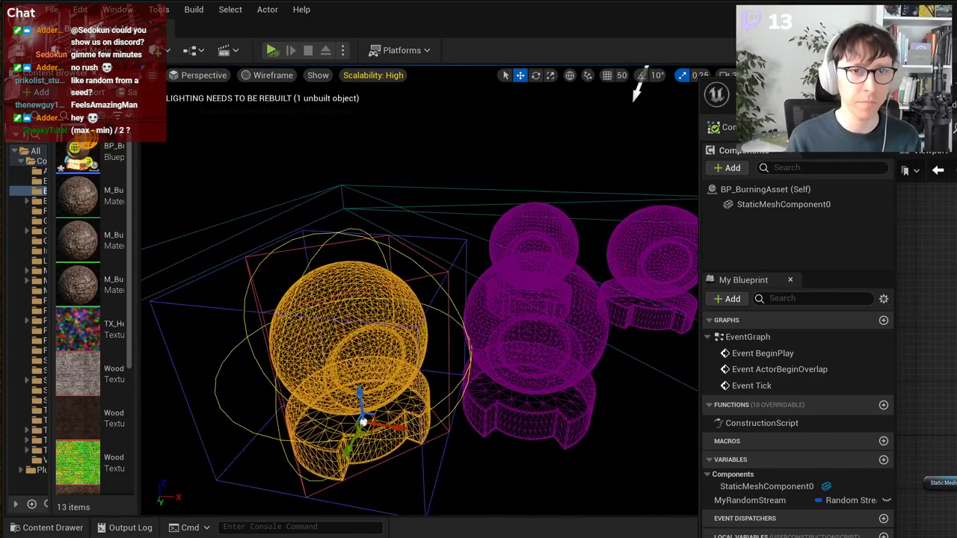
pyautogui.click(731, 138)
pyautogui.moveTo(478, 262); pyautogui.dragTo(538, 337, button='right')
pyautogui.click(728, 129)
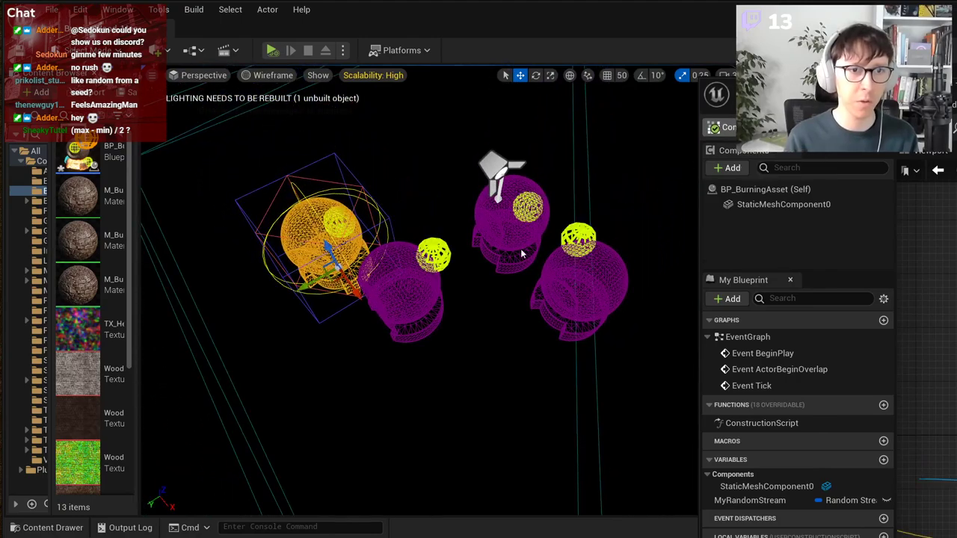
pyautogui.moveTo(521, 252); pyautogui.dragTo(658, 284, button='right')
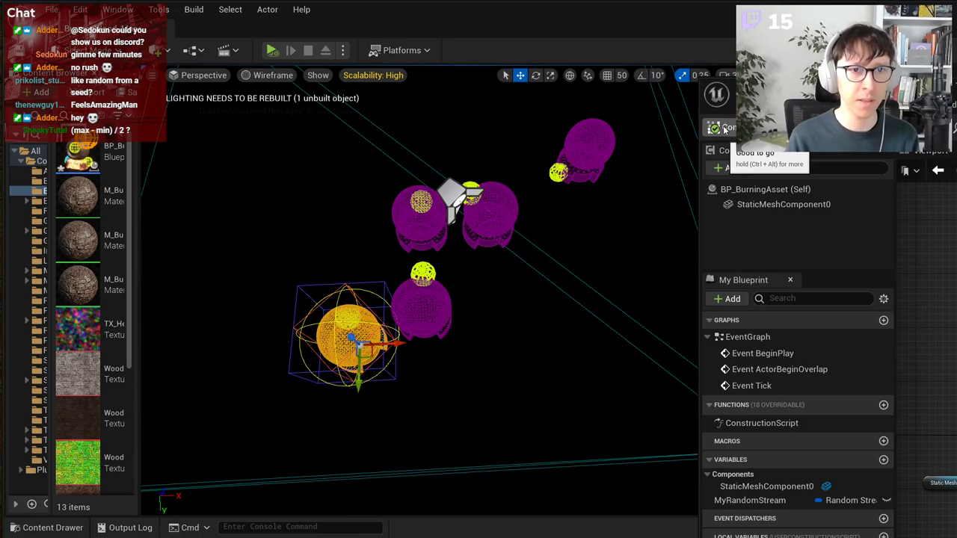
# Step: Enlarge the blueprint editor, select the MyRandomStream variable, and set its default Initial Seed to 2000
pyautogui.moveTo(916, 88); pyautogui.dragTo(741, 45)
pyautogui.click(569, 459)
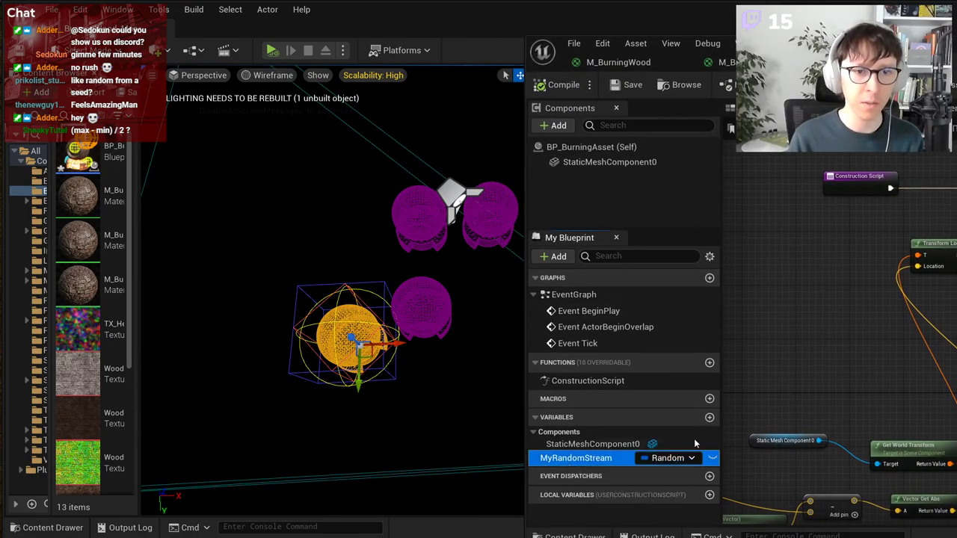
pyautogui.moveTo(955, 301); pyautogui.dragTo(921, 301)
pyautogui.moveTo(862, 298); pyautogui.dragTo(670, 314)
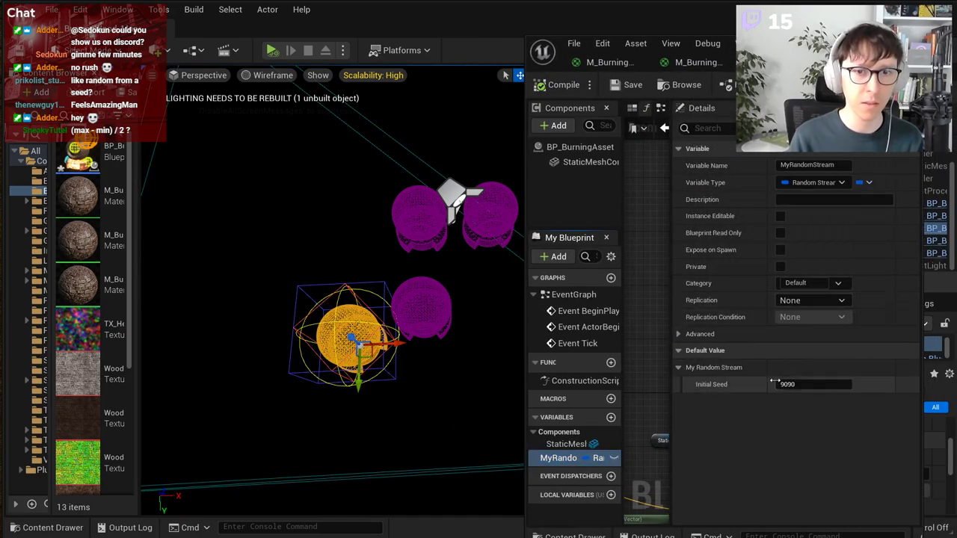
pyautogui.click(789, 384)
pyautogui.write('2000')
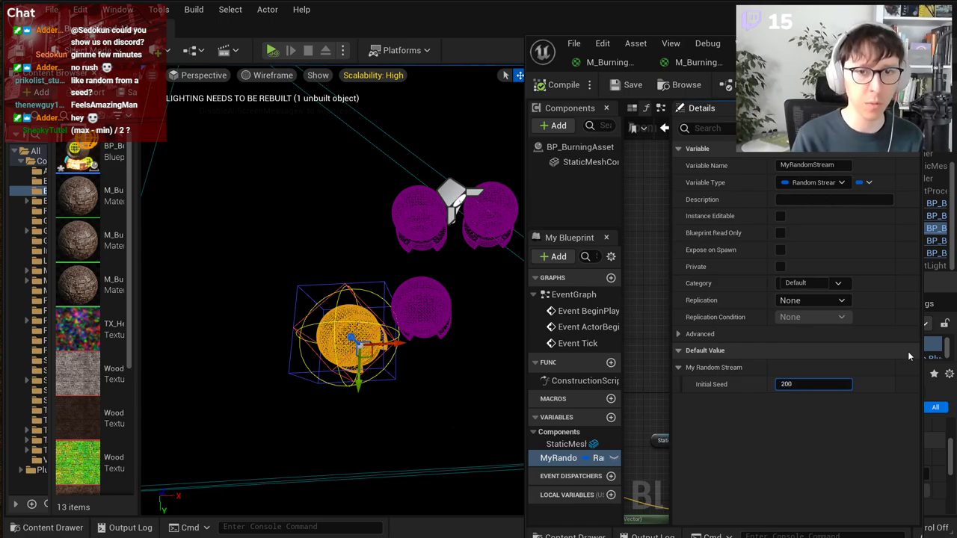
pyautogui.press('Return')
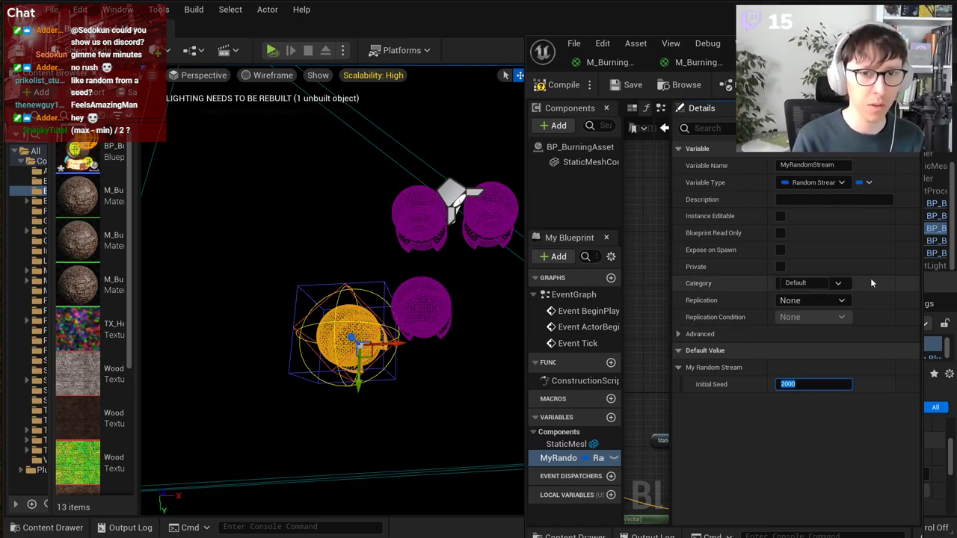
# Step: Try Initial Seed values of 100 and 10 on MyRandomStream and compile the blueprint
pyautogui.press('End')
pyautogui.press('BackSpace')
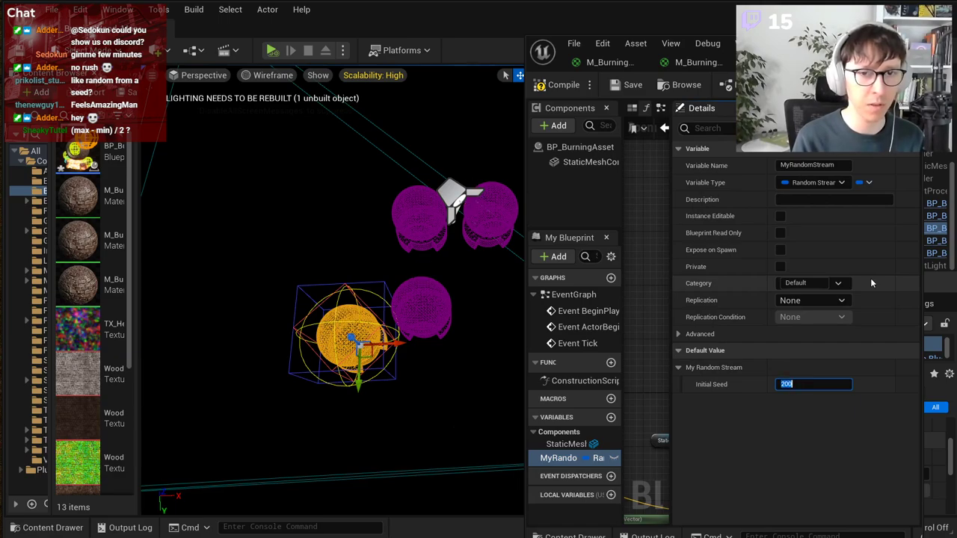
pyautogui.write('100')
pyautogui.press('Return')
pyautogui.write('10')
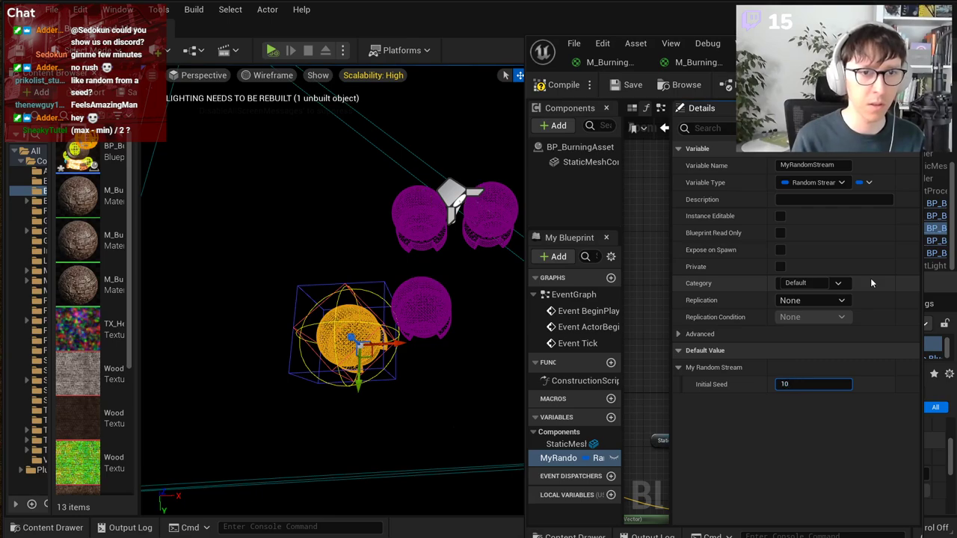
pyautogui.press('Return')
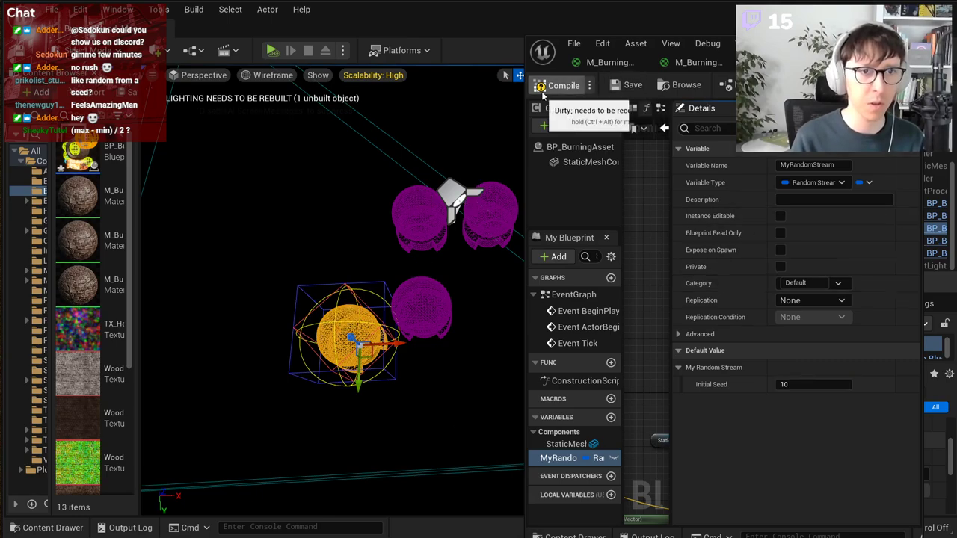
pyautogui.click(543, 89)
# Step: Set the Initial Seed of MyRandomStream to 20203
pyautogui.click(820, 385)
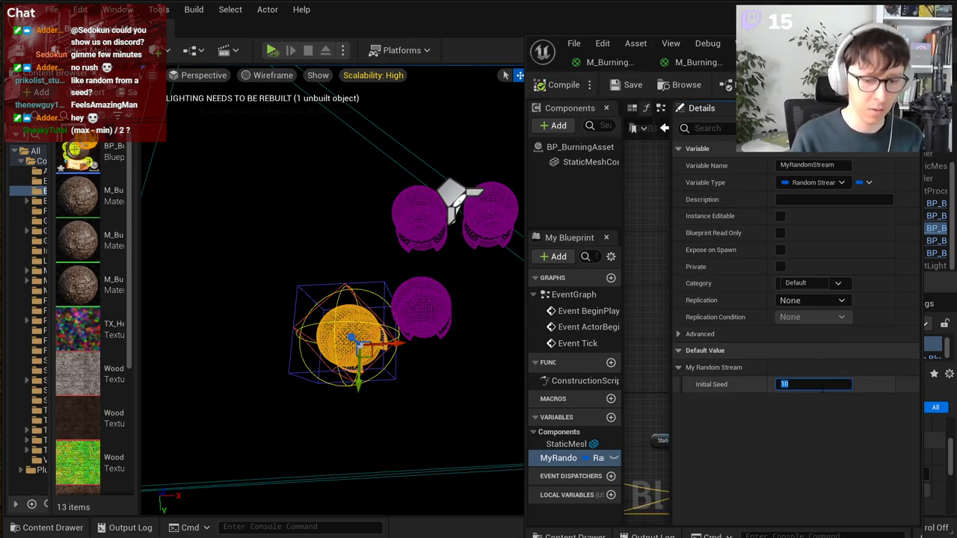
pyautogui.write('20203')
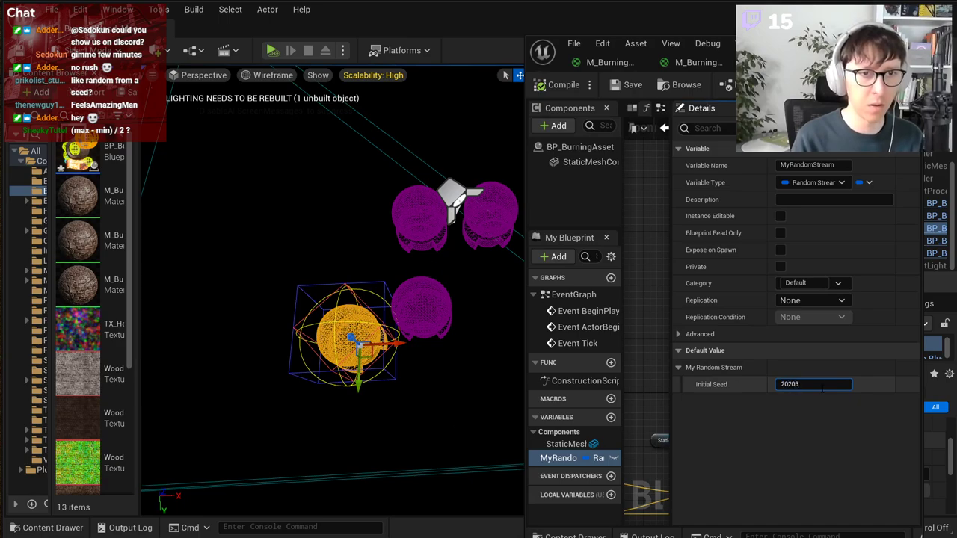
pyautogui.press('Return')
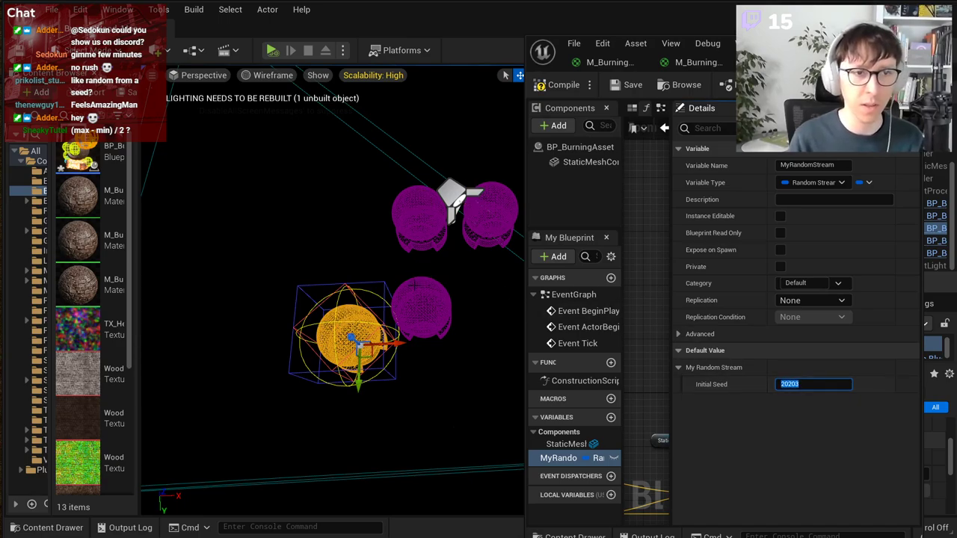
# Step: Widen the blueprint editor and shrink the areas beside the Construction Script graph to make room for its nodes
pyautogui.moveTo(671, 183); pyautogui.dragTo(807, 184)
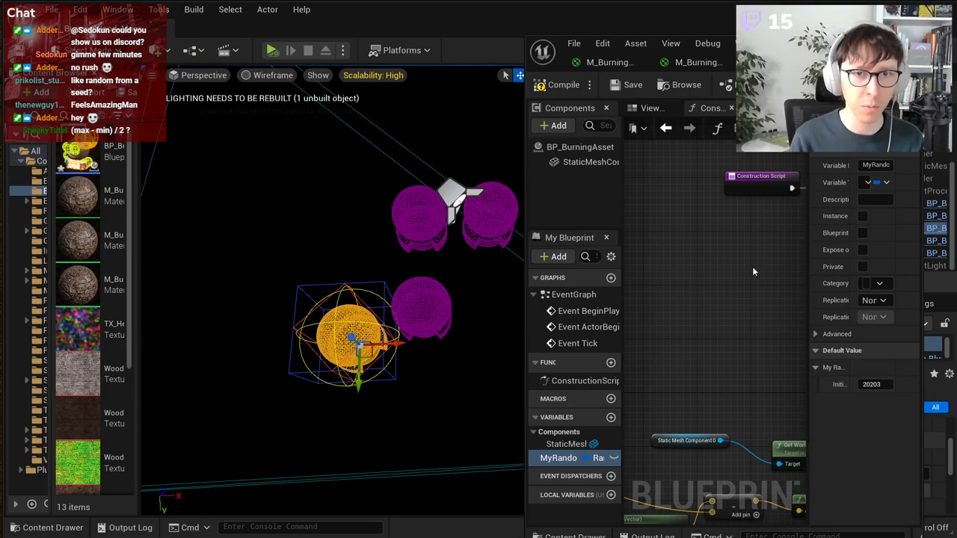
pyautogui.moveTo(752, 270); pyautogui.dragTo(656, 237, button='right')
pyautogui.moveTo(750, 327); pyautogui.dragTo(671, 279, button='right')
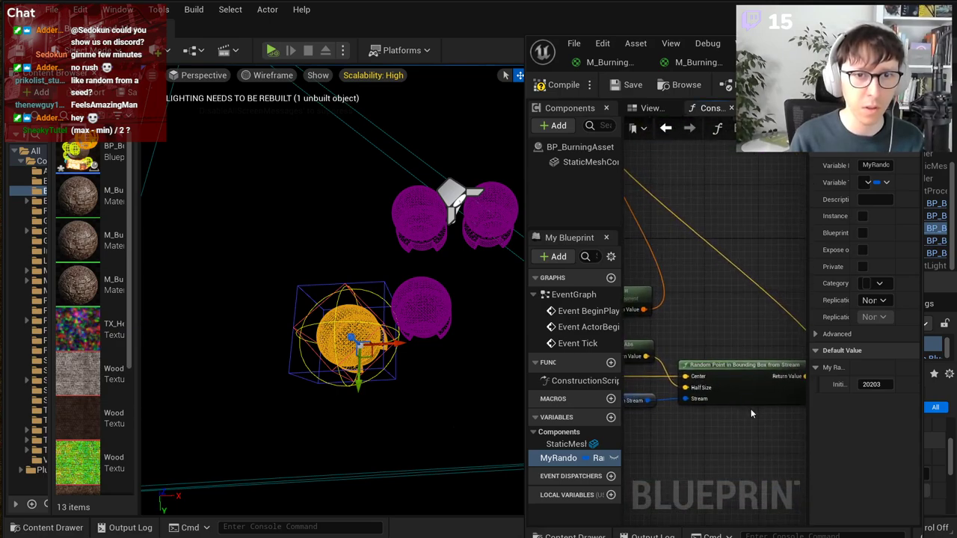
pyautogui.moveTo(717, 383); pyautogui.dragTo(805, 393, button='right')
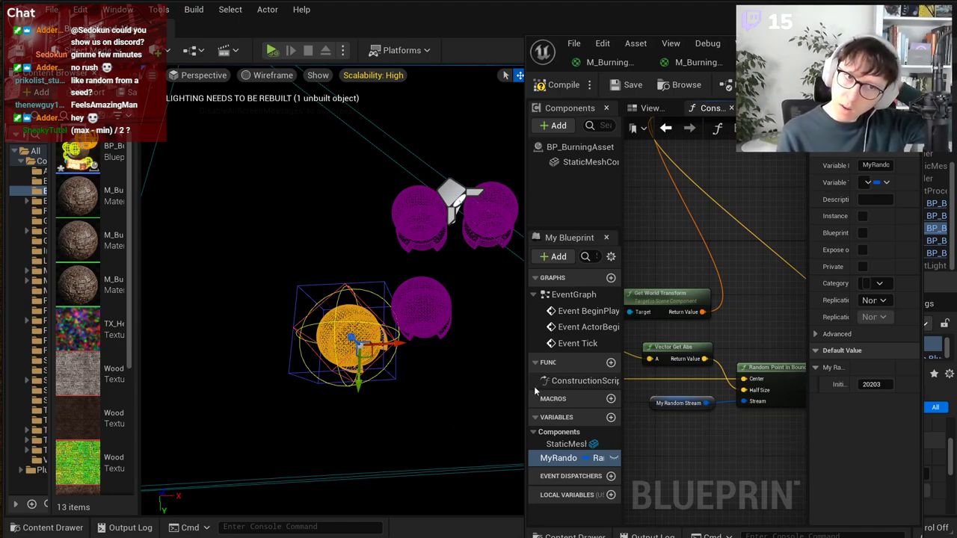
pyautogui.moveTo(526, 389); pyautogui.dragTo(278, 403)
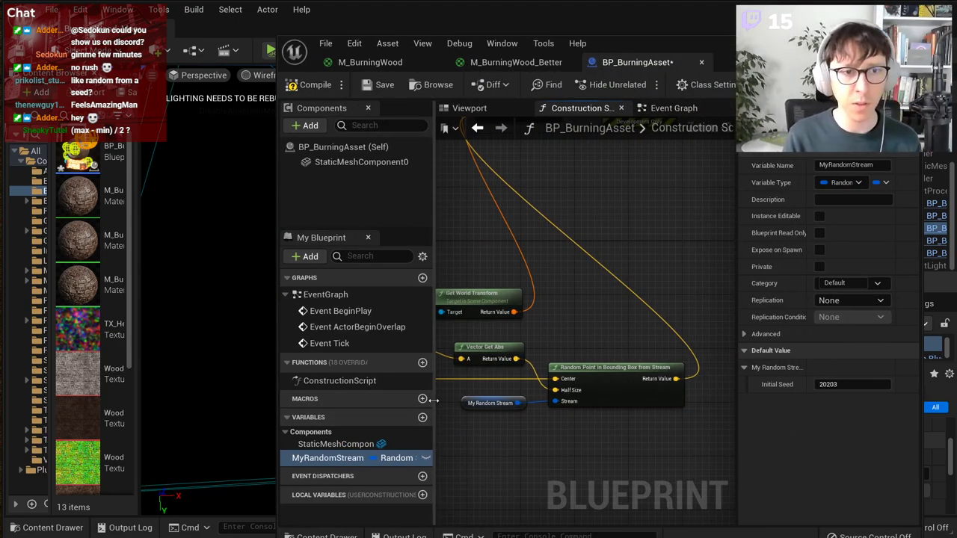
pyautogui.moveTo(432, 401); pyautogui.dragTo(351, 401)
pyautogui.scroll(-3, 538, 314)
pyautogui.scroll(3, 530, 257)
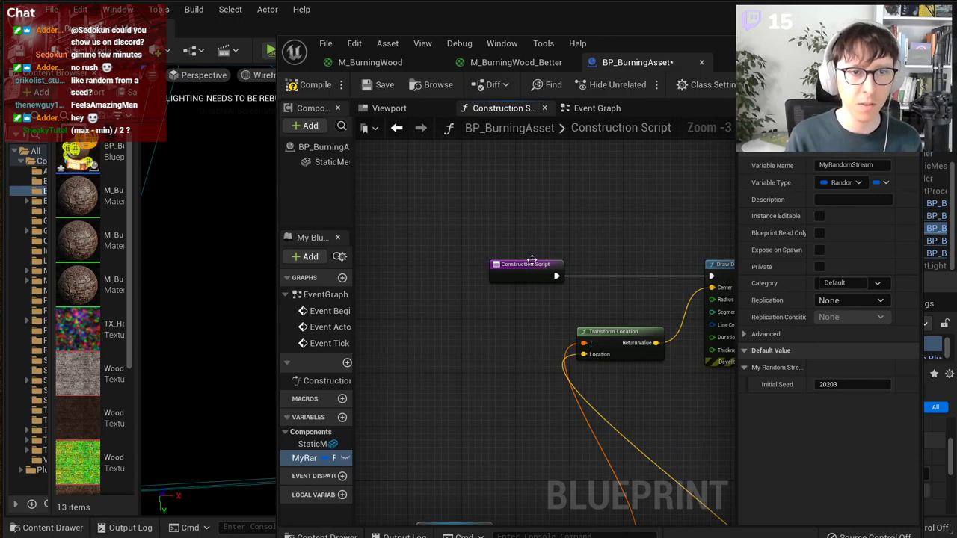
# Step: Move the Construction Script entry node up and place a My Random Stream getter below it
pyautogui.moveTo(531, 258); pyautogui.dragTo(456, 191)
pyautogui.moveTo(299, 458); pyautogui.dragTo(481, 249)
pyautogui.click(527, 273)
pyautogui.moveTo(556, 265); pyautogui.dragTo(485, 297, button='right')
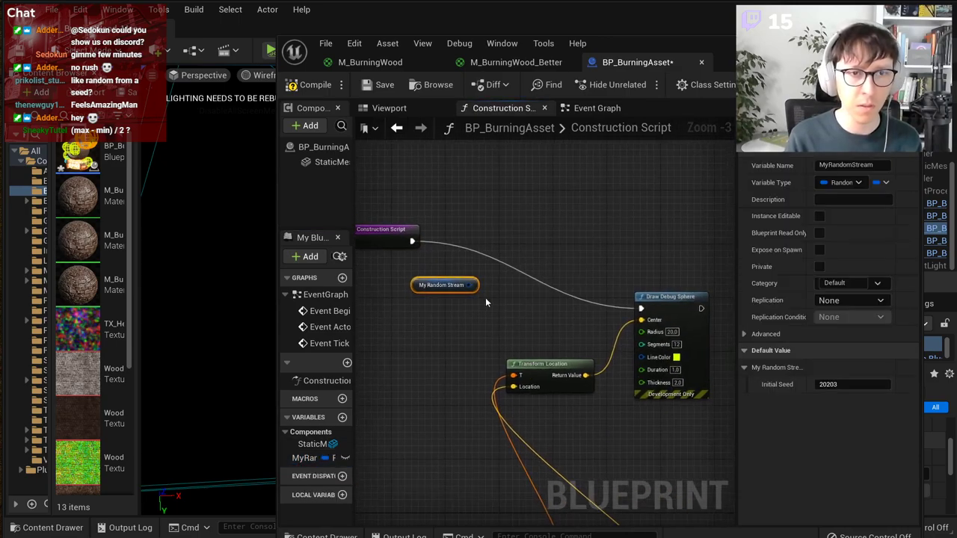
pyautogui.scroll(3, 485, 300)
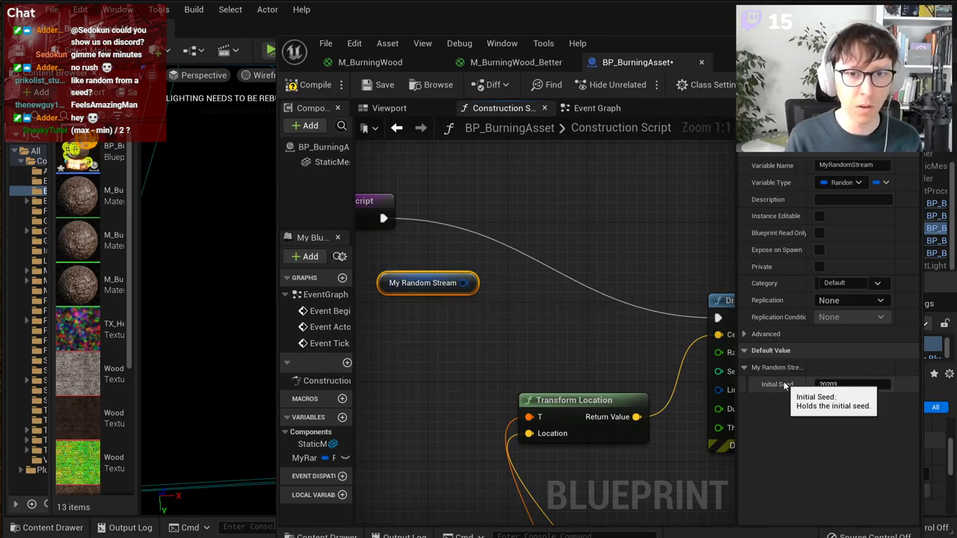
# Step: Try a Reset Random Stream node fed by the My Random Stream getter and delete it again
pyautogui.moveTo(464, 283); pyautogui.dragTo(545, 222)
pyautogui.write('set init')
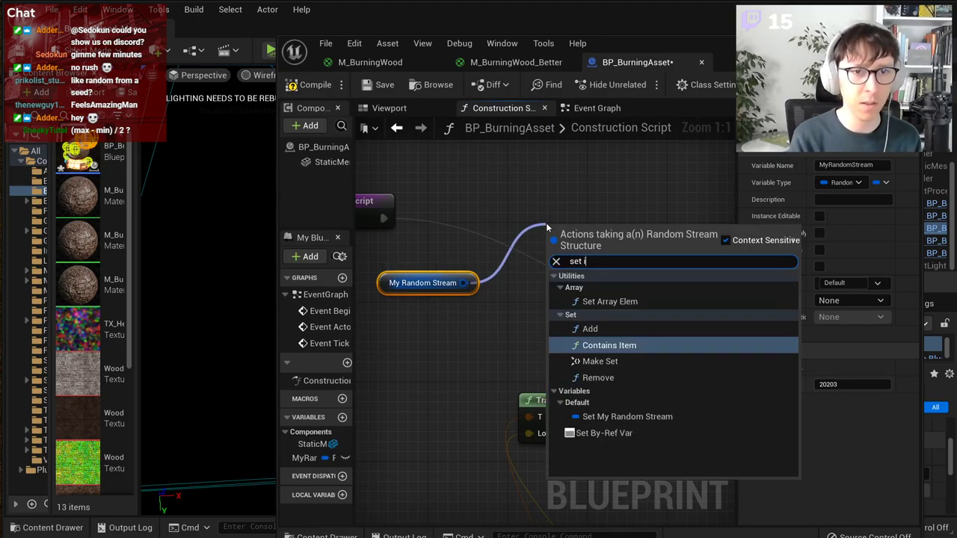
pyautogui.hotkey('ctrl', 'a')
pyautogui.write('initi')
pyautogui.press('BackSpace')
pyautogui.press('BackSpace')
pyautogui.press('BackSpace')
pyautogui.press('BackSpace')
pyautogui.press('BackSpace')
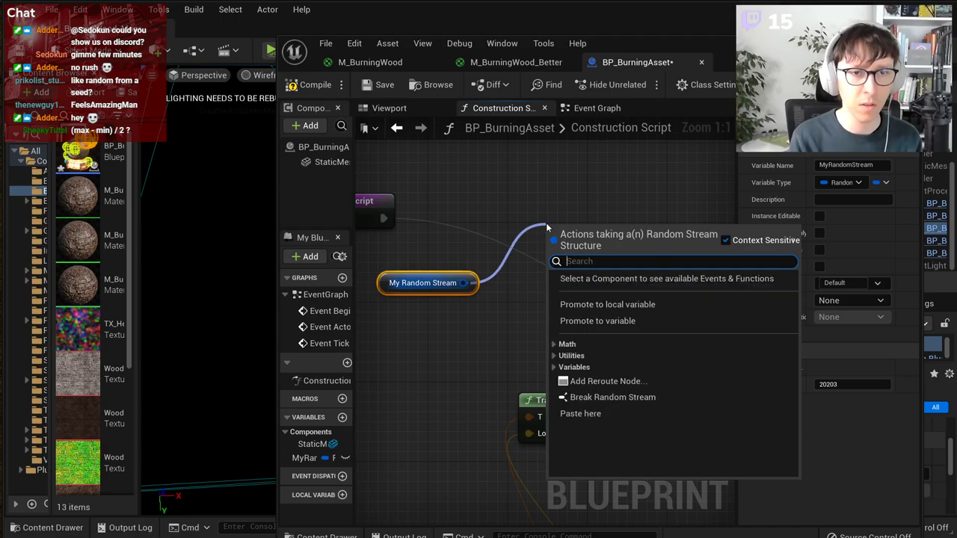
pyautogui.write('set')
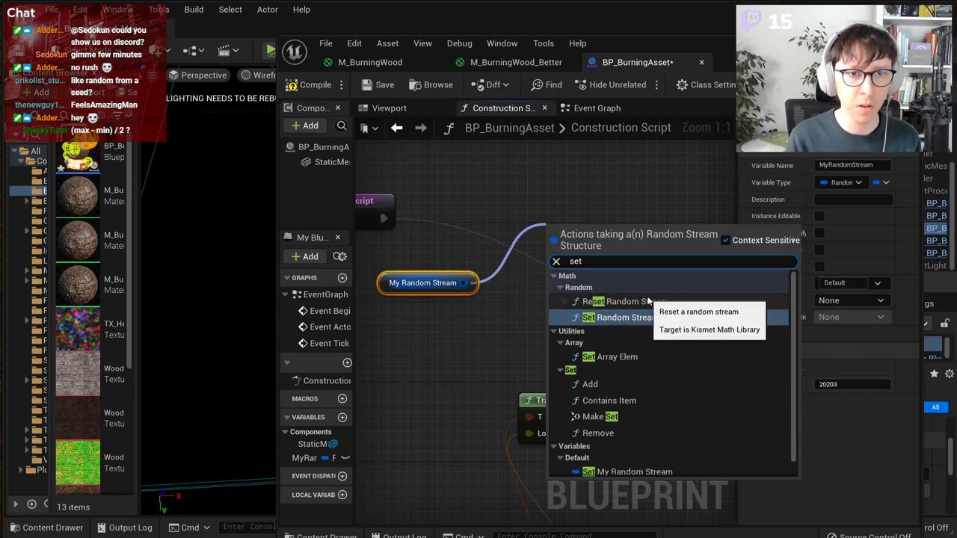
pyautogui.click(649, 300)
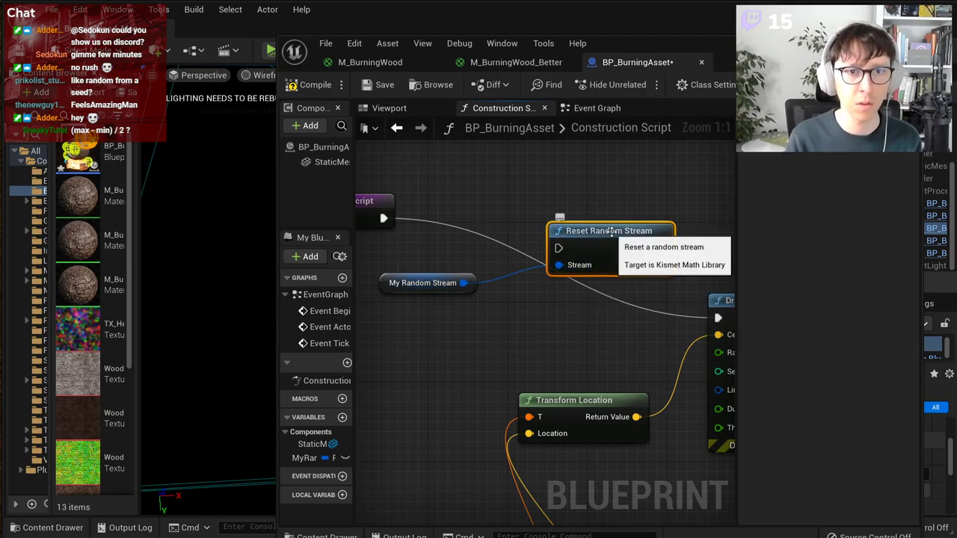
pyautogui.moveTo(612, 232); pyautogui.dragTo(570, 232)
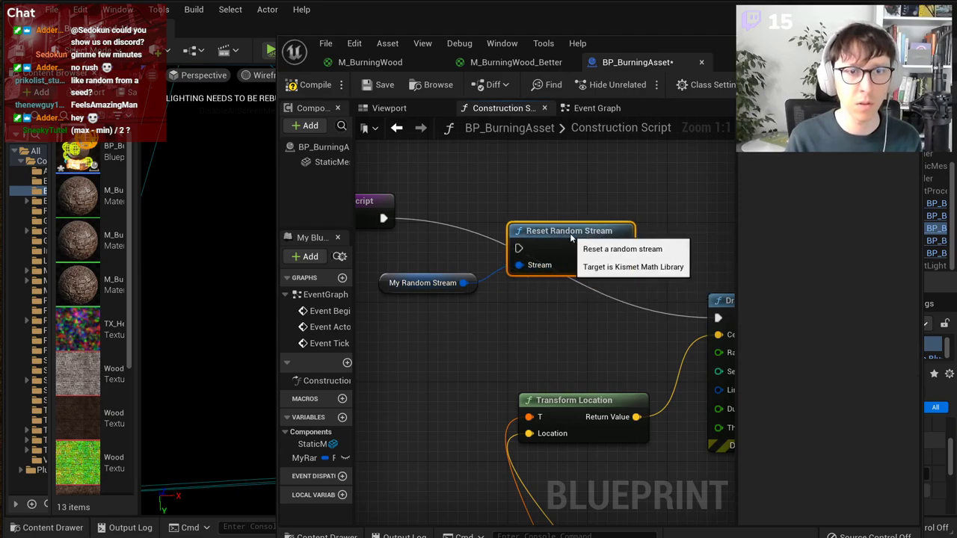
pyautogui.press('Delete')
# Step: Add a Set Random Stream Seed node from the My Random Stream getter and place it beside the Construction Script entry
pyautogui.click(433, 277)
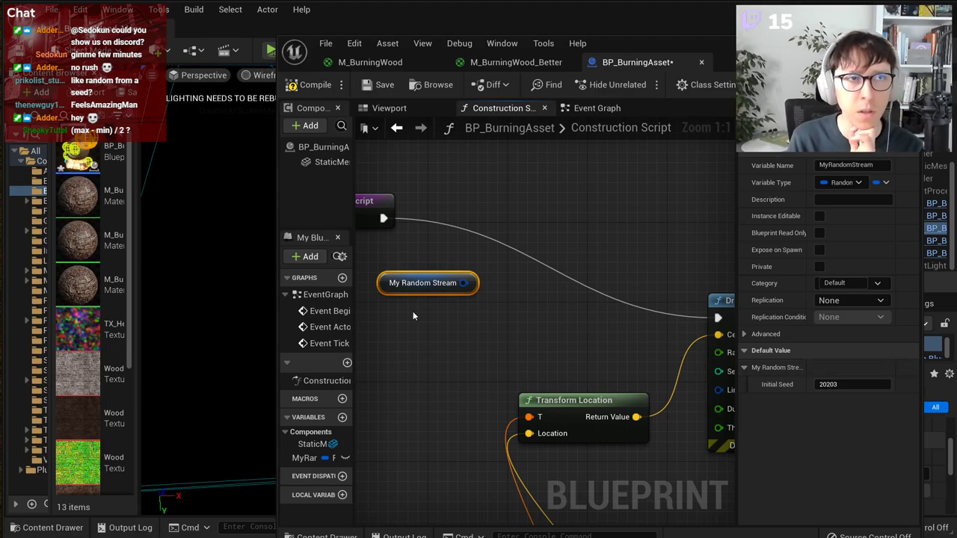
pyautogui.moveTo(413, 315); pyautogui.dragTo(471, 329, button='right')
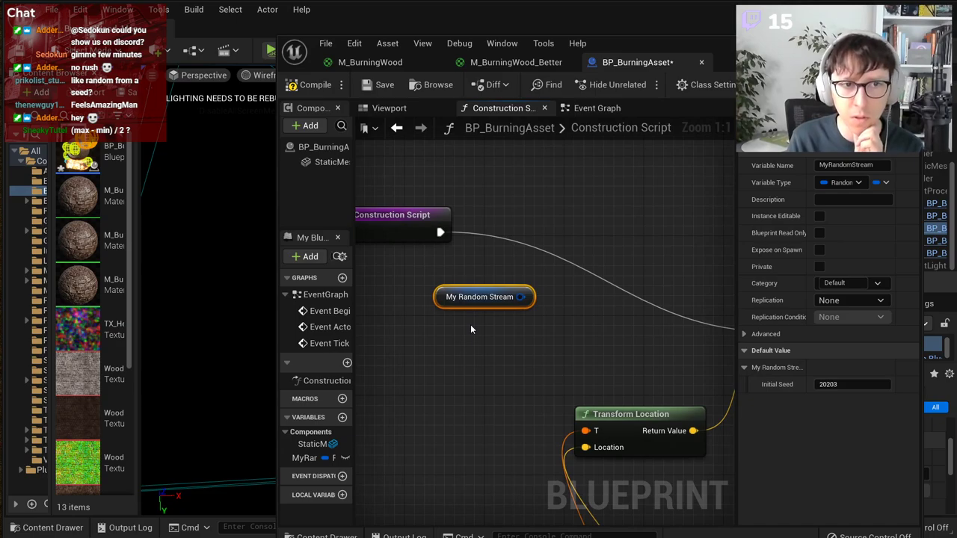
pyautogui.moveTo(520, 297); pyautogui.dragTo(583, 273)
pyautogui.write('set')
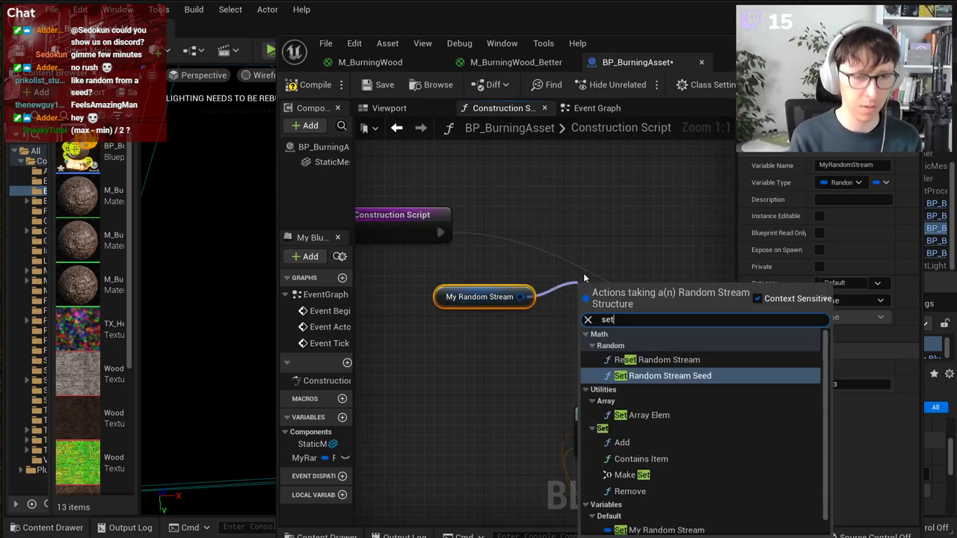
pyautogui.write(' t')
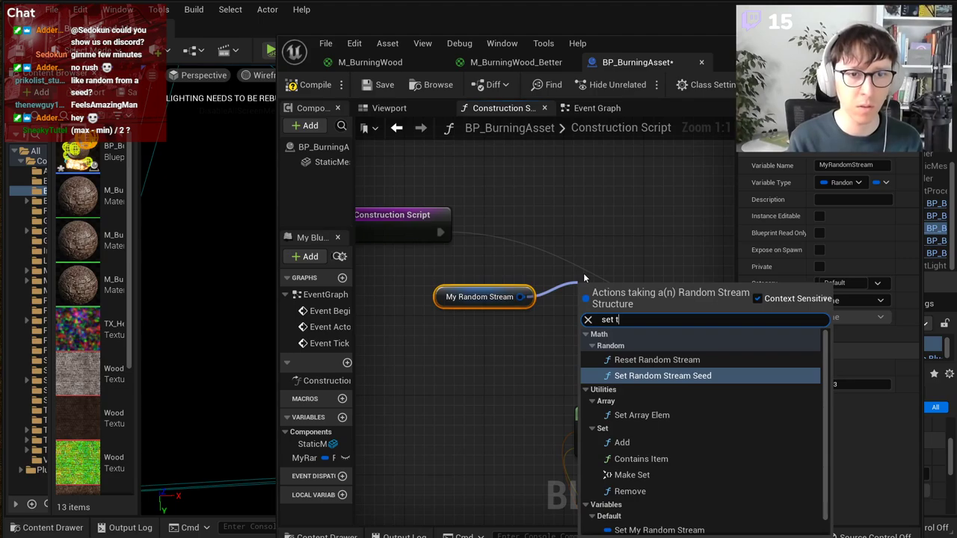
pyautogui.press('Return')
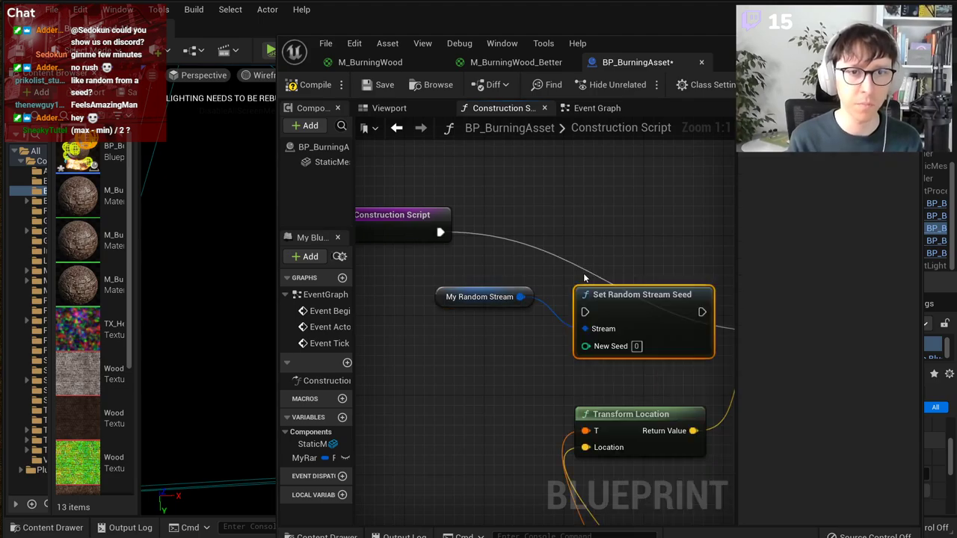
pyautogui.moveTo(606, 298); pyautogui.dragTo(596, 252)
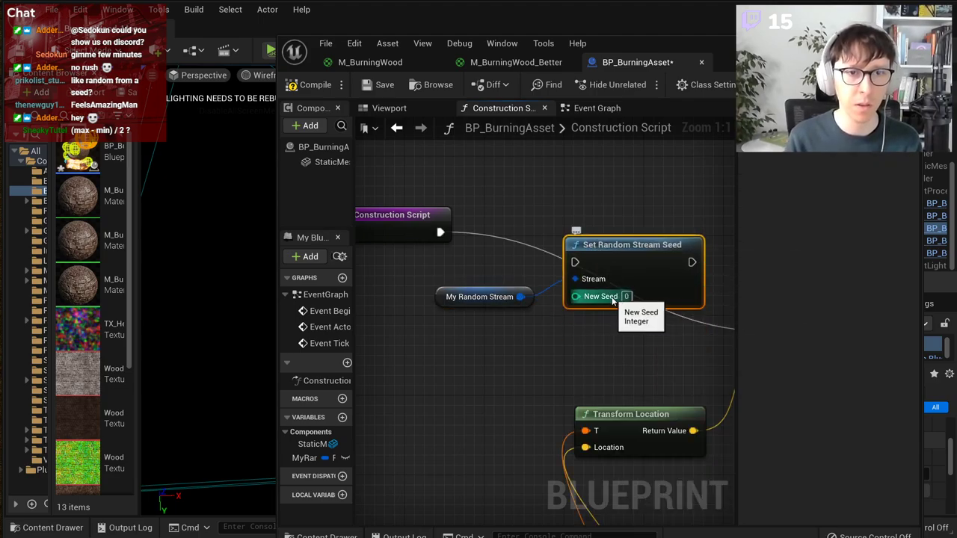
# Step: Narrow the blueprint editor to reveal the level viewport and search the graph's available nodes for "hash"
pyautogui.moveTo(272, 207); pyautogui.dragTo(431, 239)
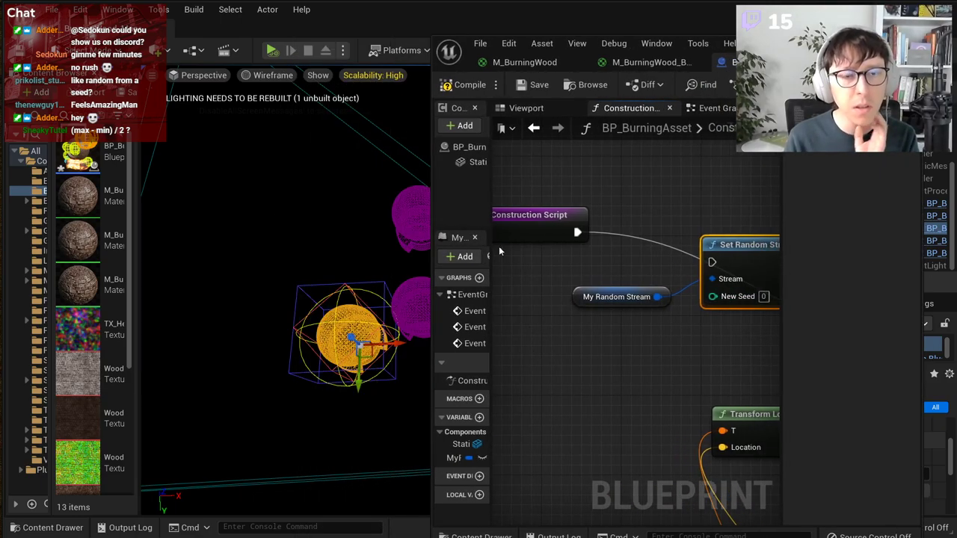
pyautogui.rightClick(552, 350)
pyautogui.write('hash')
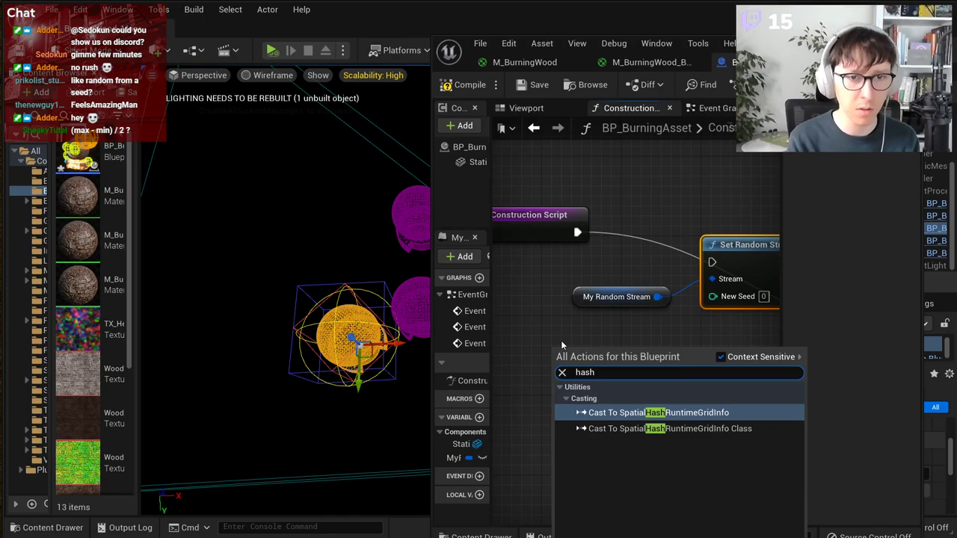
pyautogui.press('BackSpace')
pyautogui.press('BackSpace')
pyautogui.press('BackSpace')
pyautogui.press('BackSpace')
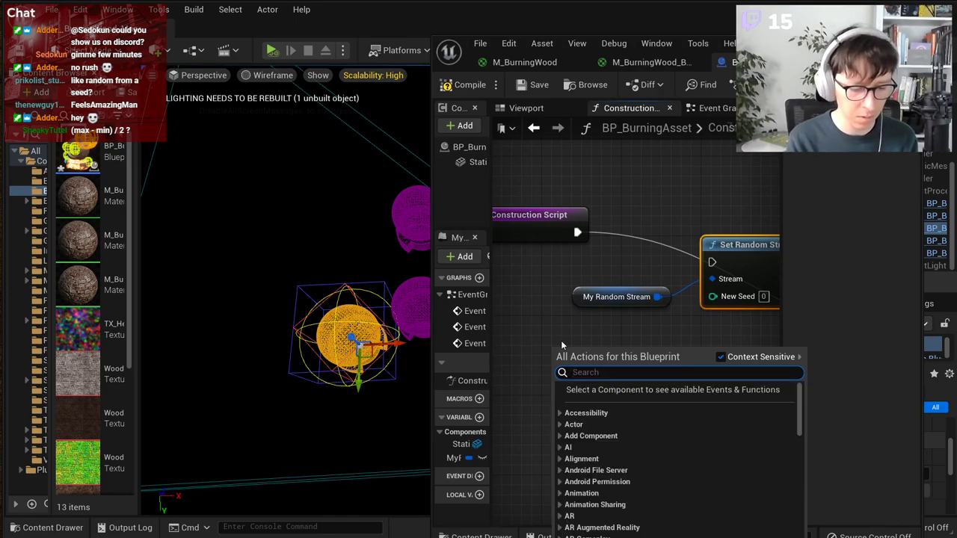
# Step: Find the available random nodes and add a Seed Random Stream node below the My Random Stream getter
pyautogui.write('random')
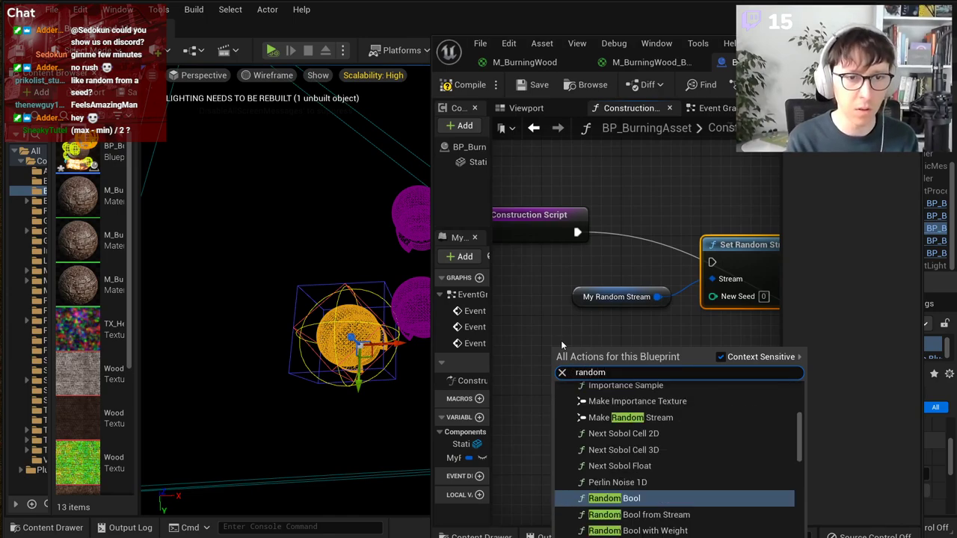
pyautogui.scroll(2, 695, 438)
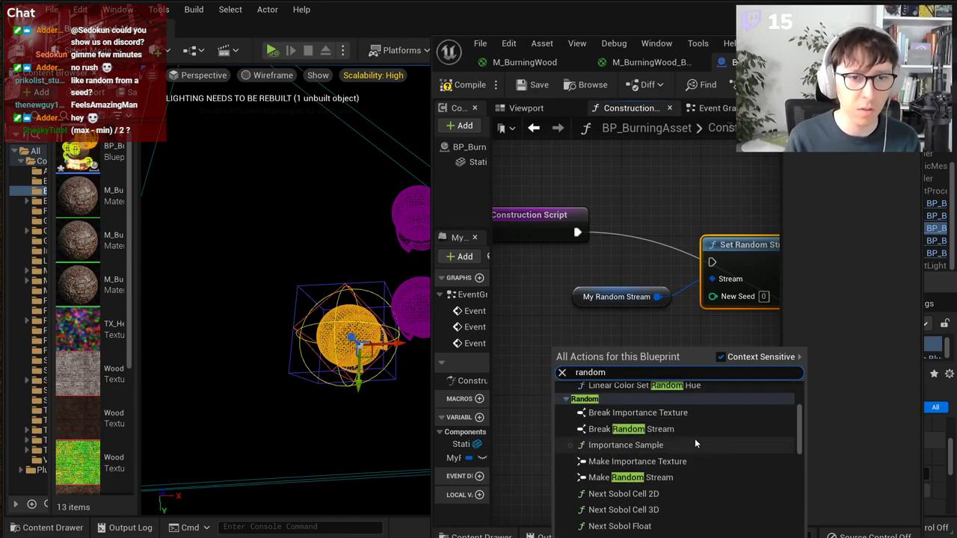
pyautogui.moveTo(801, 436); pyautogui.dragTo(764, 402)
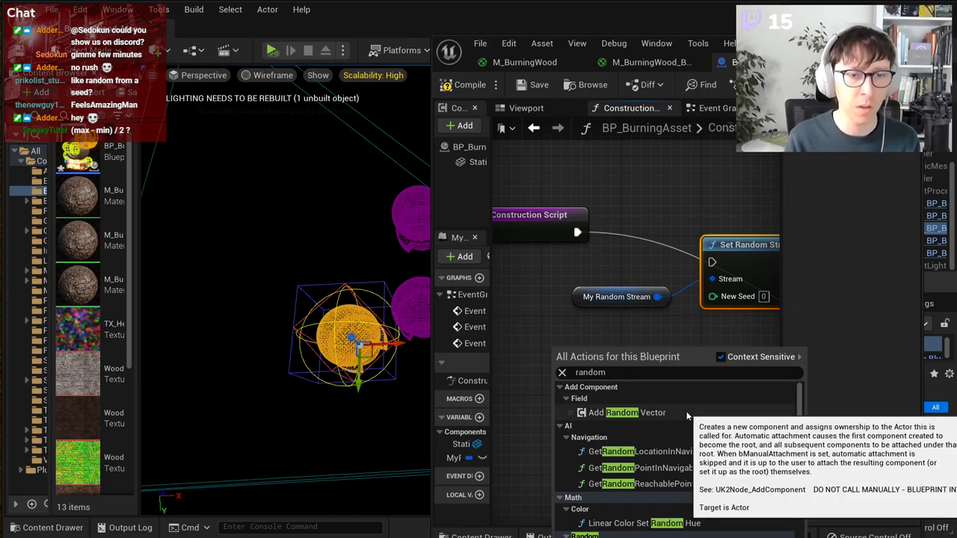
pyautogui.scroll(-2, 702, 475)
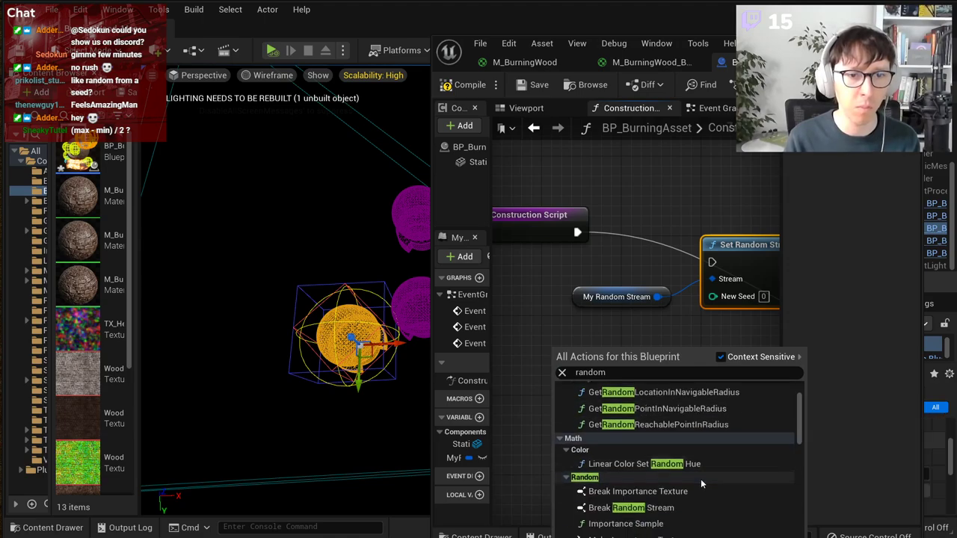
pyautogui.scroll(-12, 700, 478)
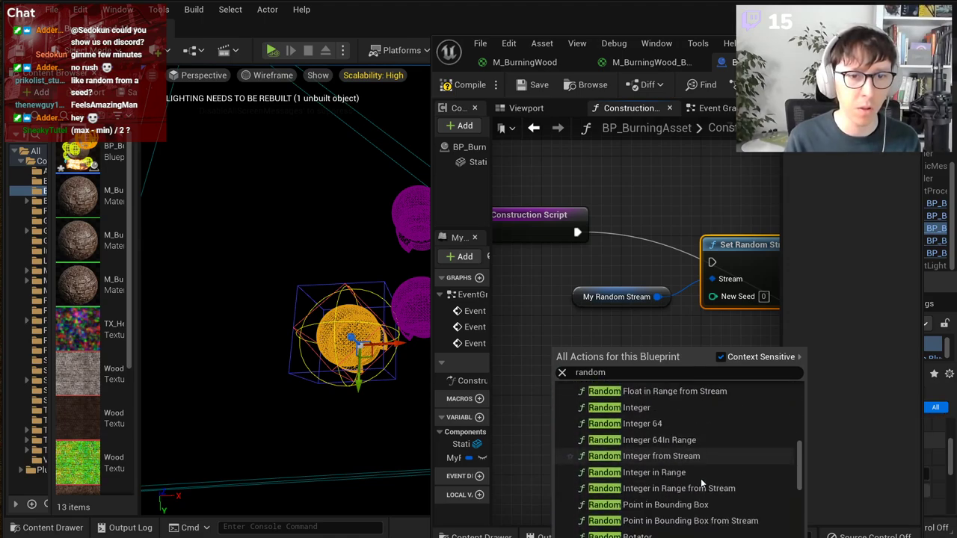
pyautogui.scroll(-10, 700, 478)
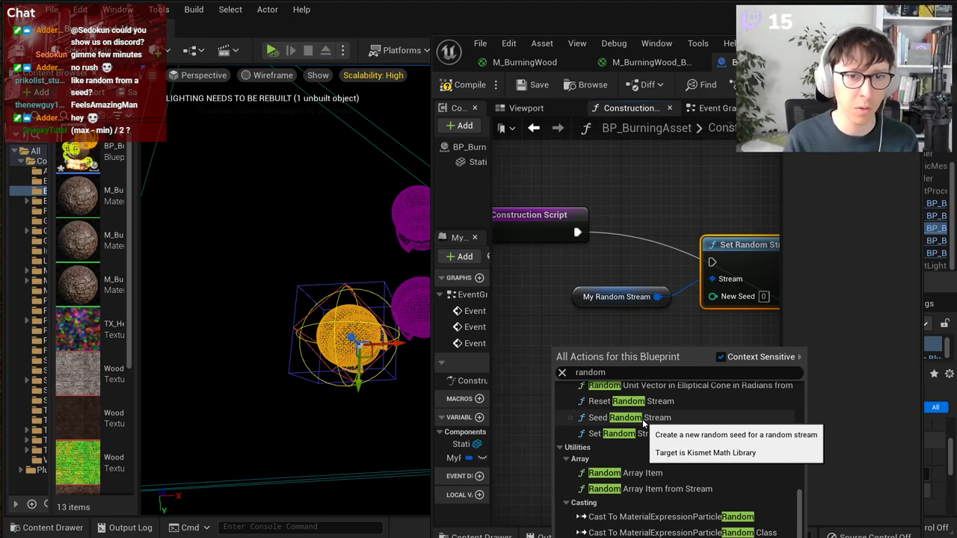
pyautogui.click(642, 419)
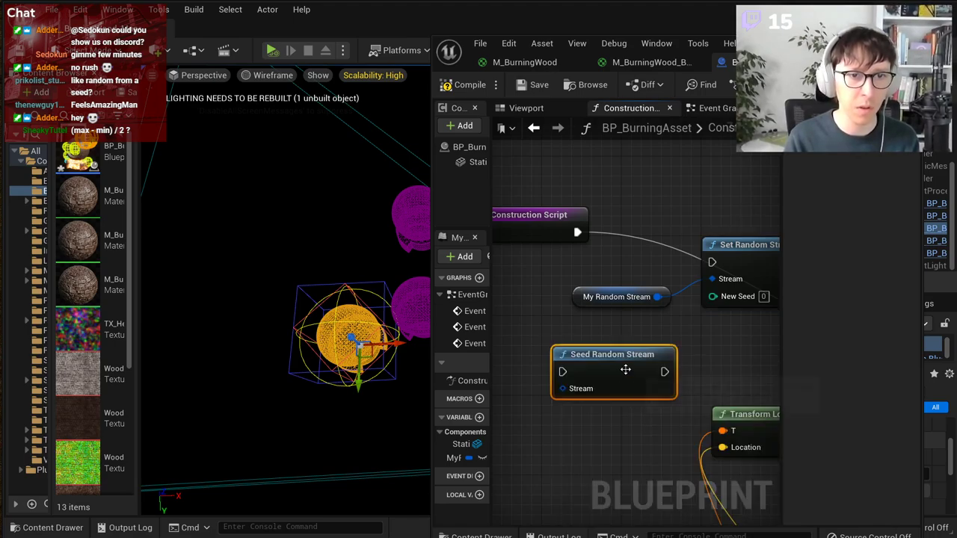
# Step: Wire Seed Random Stream between the Construction Script entry and Draw Debug Sphere, fed by the My Random Stream getter
pyautogui.scroll(1, 566, 392)
pyautogui.moveTo(567, 388); pyautogui.dragTo(705, 209)
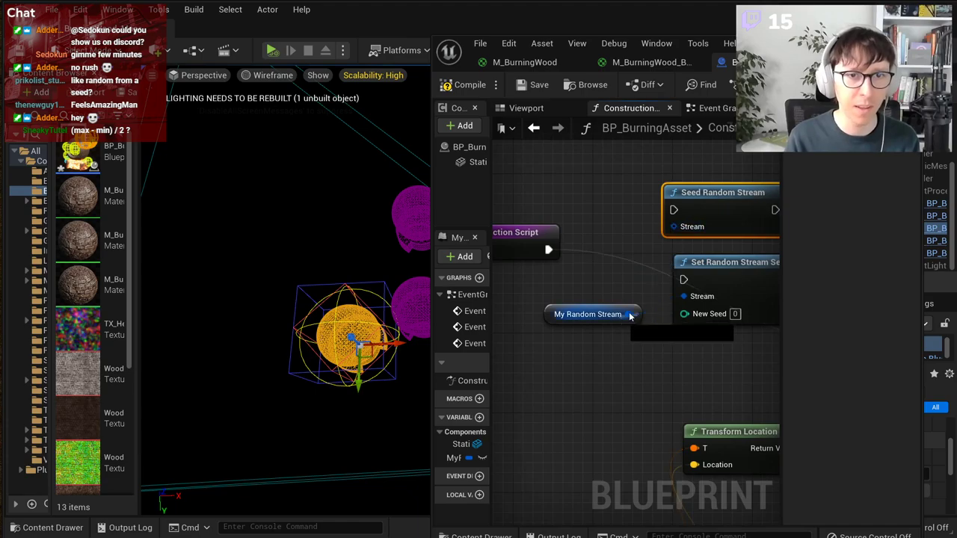
pyautogui.moveTo(628, 314); pyautogui.dragTo(679, 228)
pyautogui.rightClick(548, 293)
pyautogui.moveTo(549, 250); pyautogui.dragTo(676, 211)
pyautogui.moveTo(683, 280); pyautogui.dragTo(479, 288, button='right')
pyautogui.moveTo(572, 218)
pyautogui.mouseDown()
pyautogui.moveTo(598, 232)
pyautogui.moveTo(684, 357)
pyautogui.mouseUp()
pyautogui.moveTo(660, 271); pyautogui.dragTo(825, 275, button='right')
# Step: Delete the Set Random Stream Seed node and move Seed Random Stream into its place
pyautogui.click(679, 277)
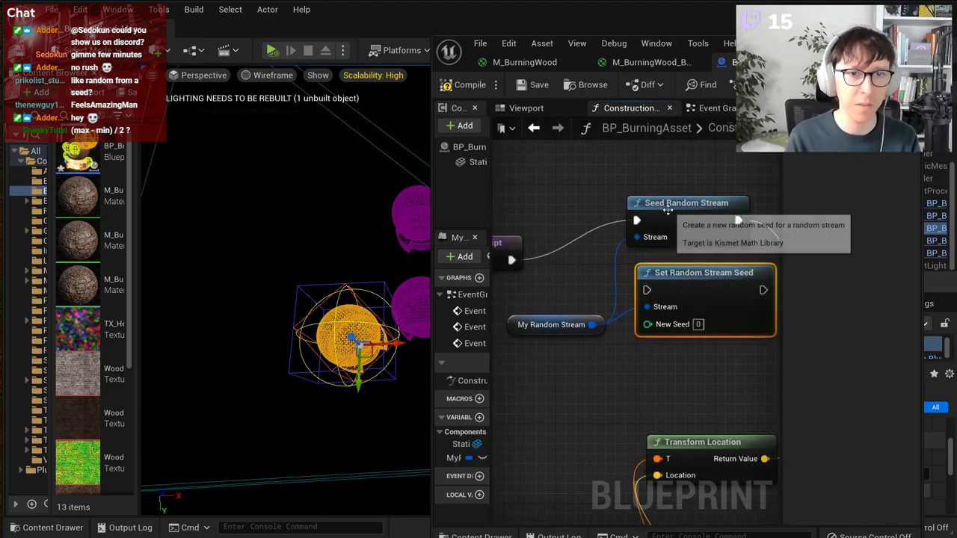
pyautogui.press('Delete')
pyautogui.moveTo(666, 209); pyautogui.dragTo(675, 262)
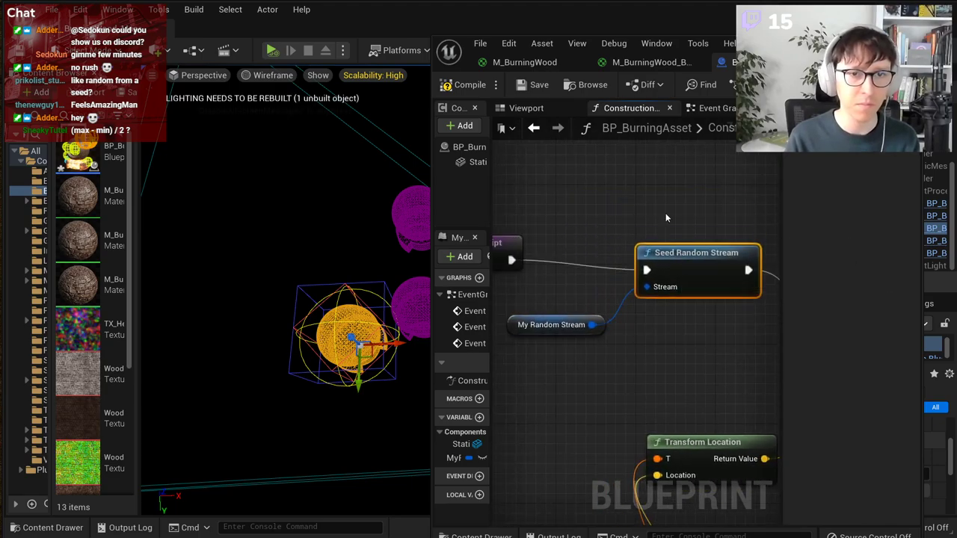
# Step: Compile the blueprint repeatedly, with more of the level viewport exposed, to compare where the debug spheres are drawn
pyautogui.click(468, 85)
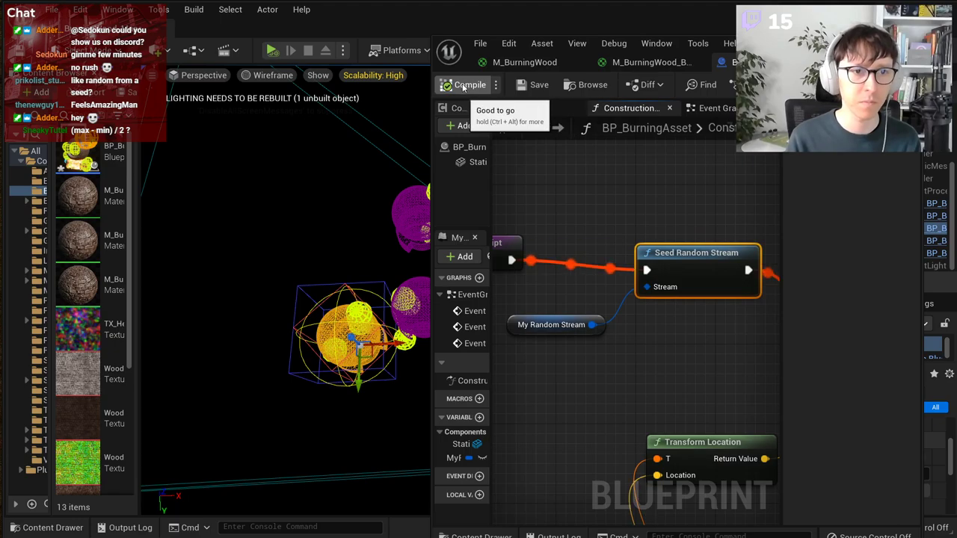
pyautogui.moveTo(429, 93); pyautogui.dragTo(546, 93)
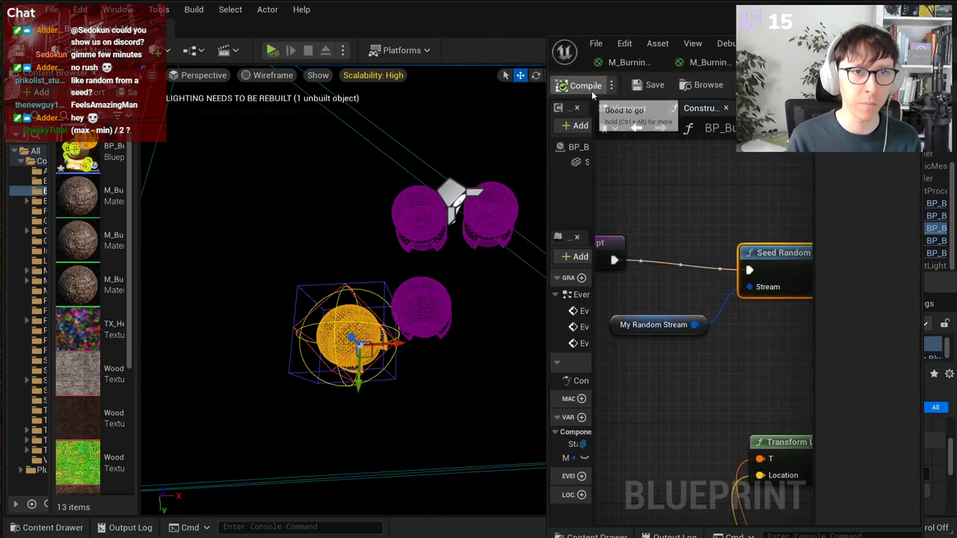
pyautogui.click(591, 91)
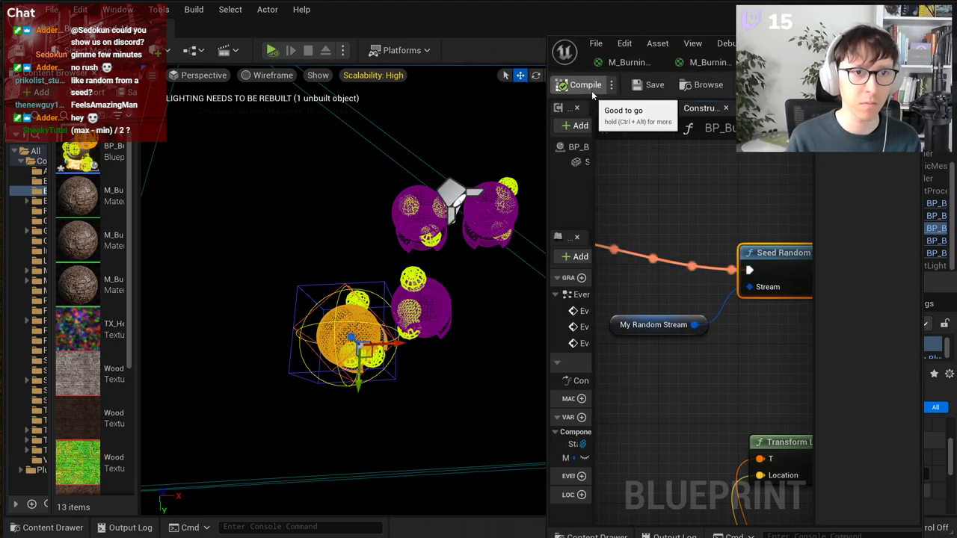
pyautogui.click(591, 90)
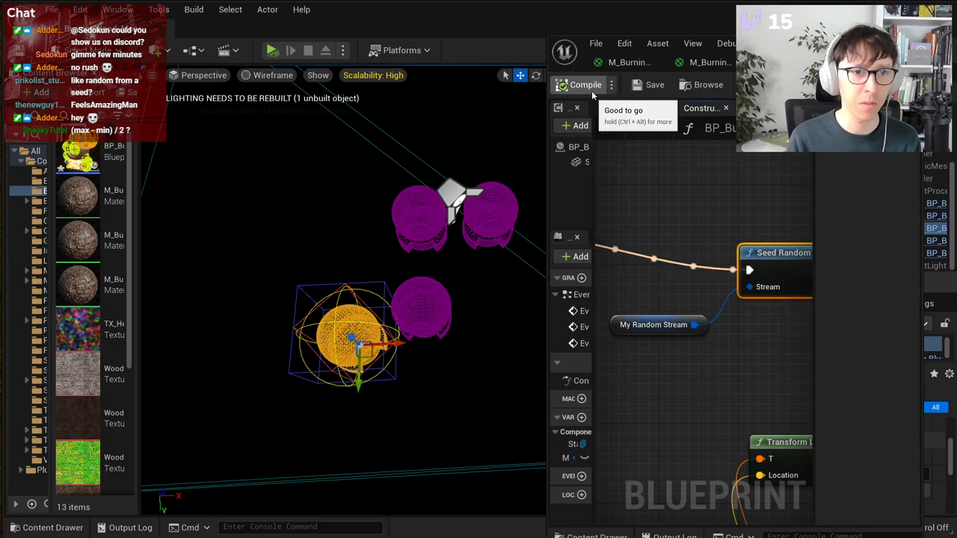
pyautogui.click(591, 91)
pyautogui.click(592, 91)
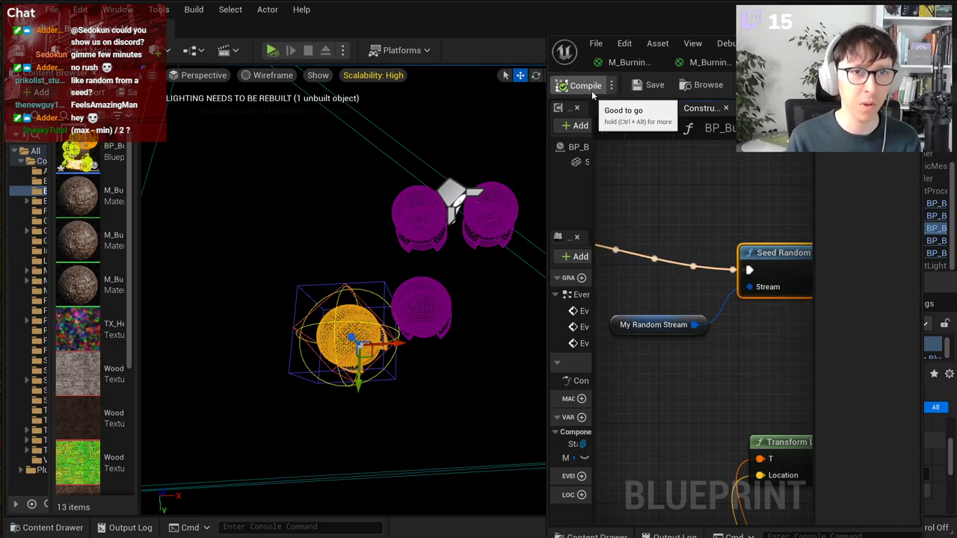
# Step: Widen the blueprint editor and replace Seed Random Stream with a Set Random Stream Seed node fed by the My Random Stream getter
pyautogui.moveTo(546, 97); pyautogui.dragTo(183, 112)
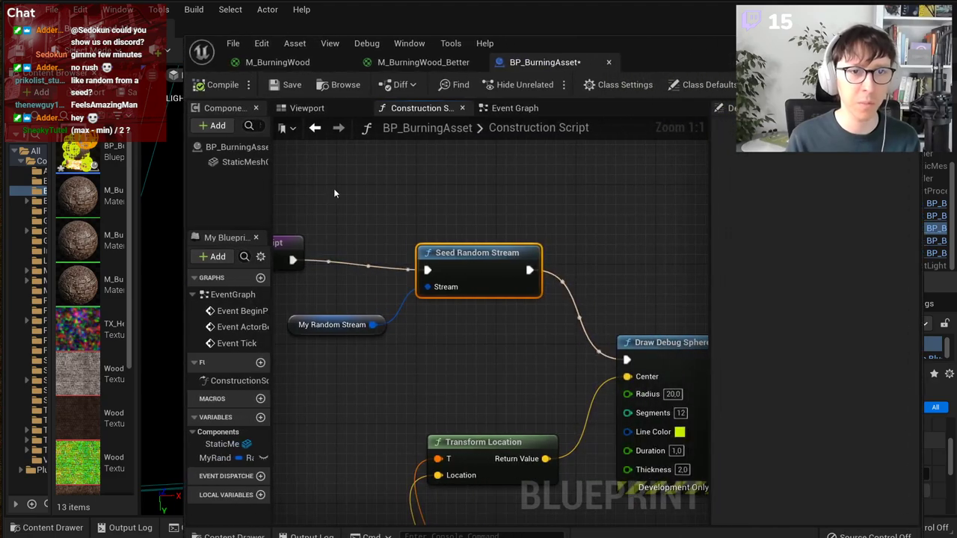
pyautogui.moveTo(449, 330); pyautogui.dragTo(564, 340, button='right')
pyautogui.moveTo(570, 369); pyautogui.dragTo(470, 295)
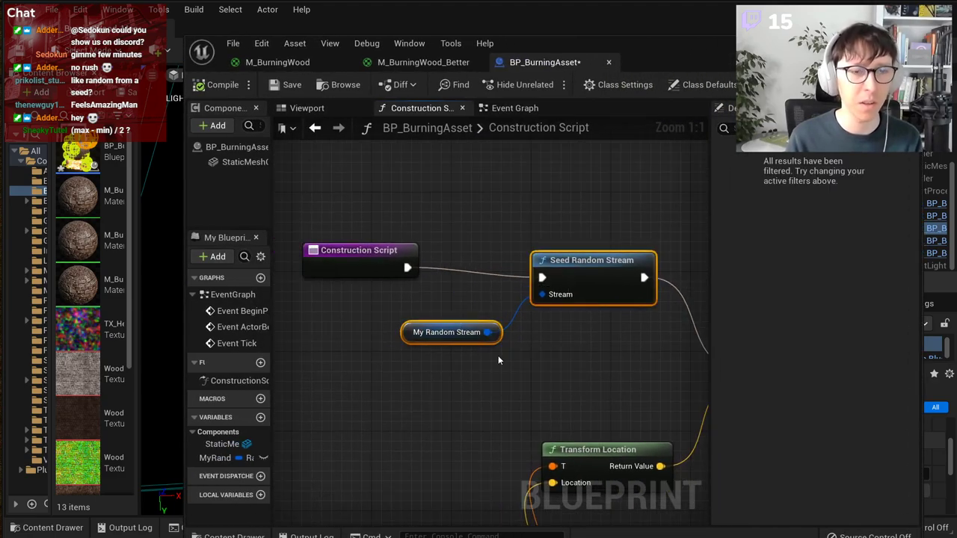
pyautogui.click(537, 267)
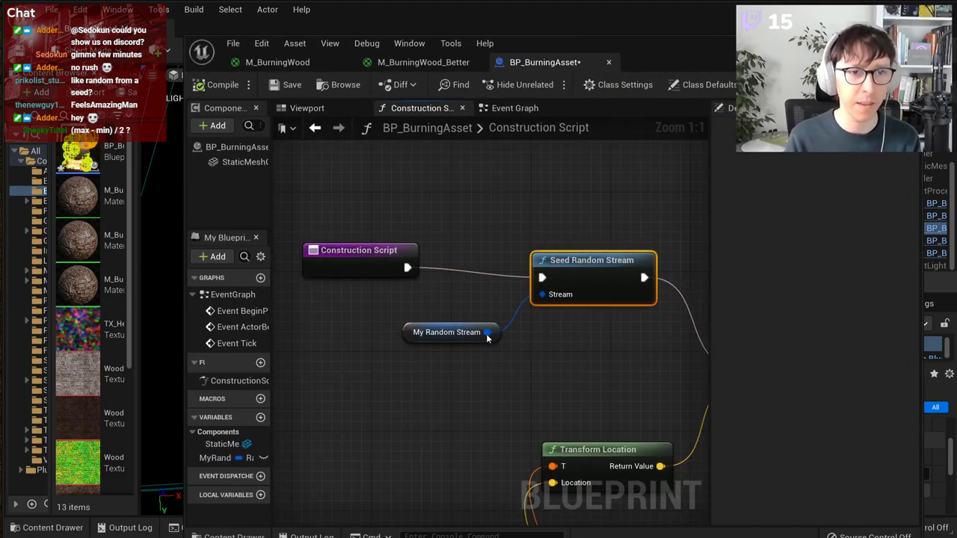
pyautogui.press('Delete')
pyautogui.moveTo(487, 332); pyautogui.dragTo(544, 279)
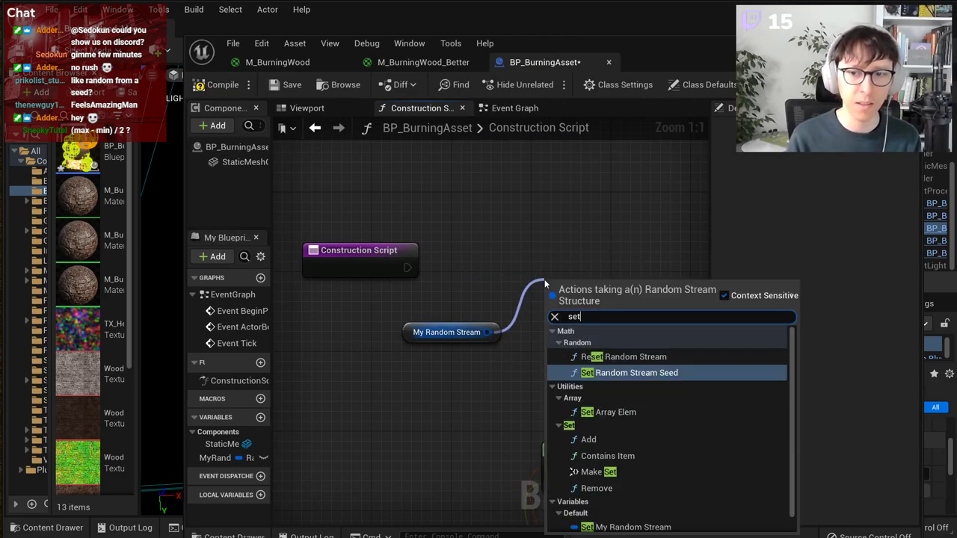
pyautogui.write('set rando')
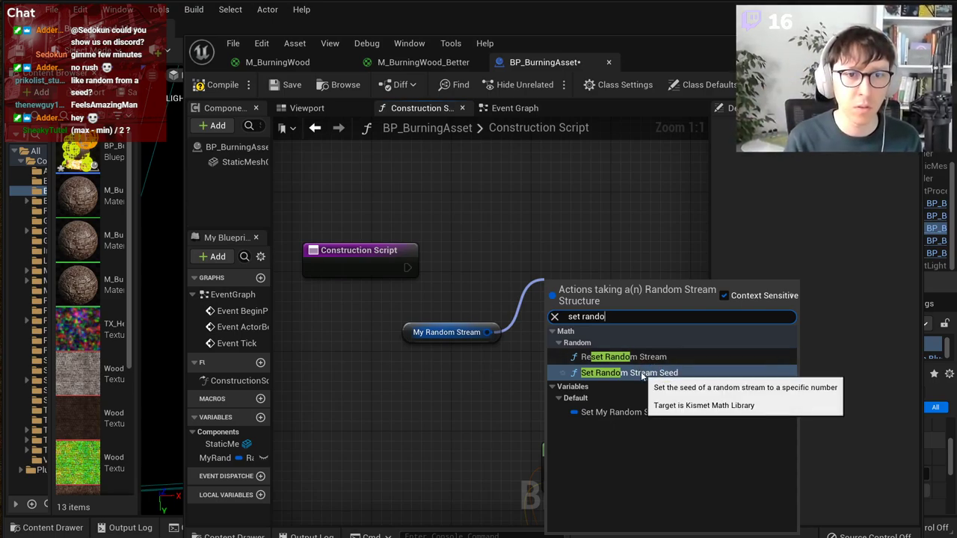
pyautogui.click(641, 373)
pyautogui.moveTo(554, 290); pyautogui.dragTo(554, 260)
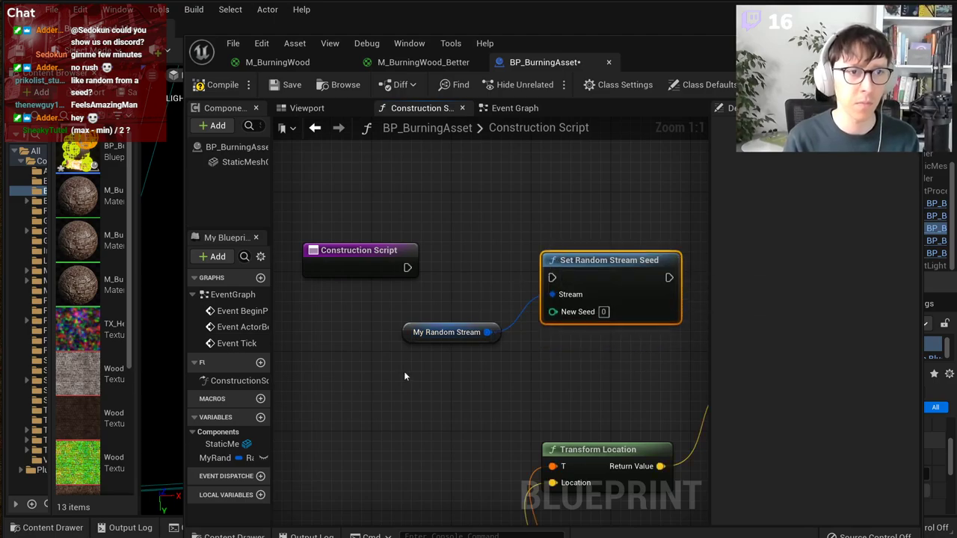
# Step: Add a Get Actor Location node below the My Random Stream getter
pyautogui.rightClick(335, 369)
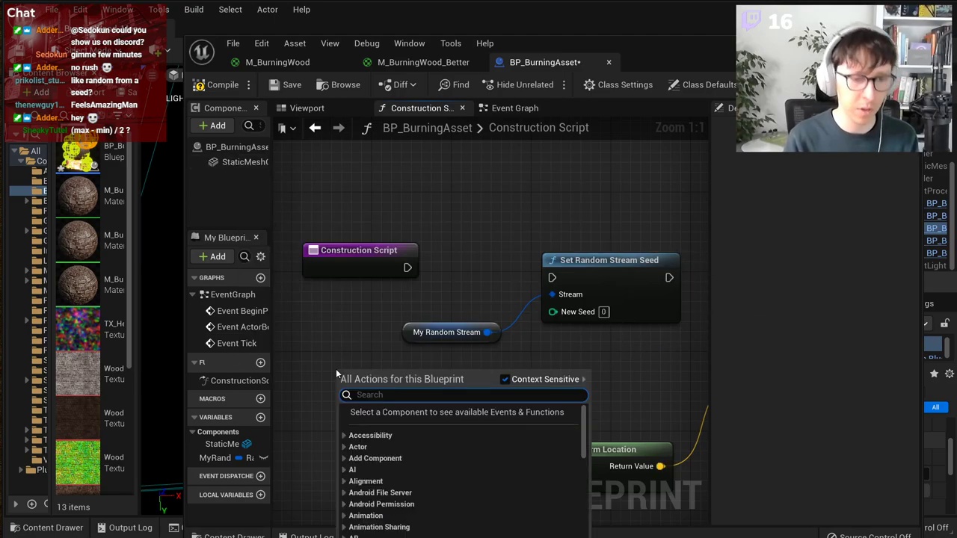
pyautogui.write('actor lo')
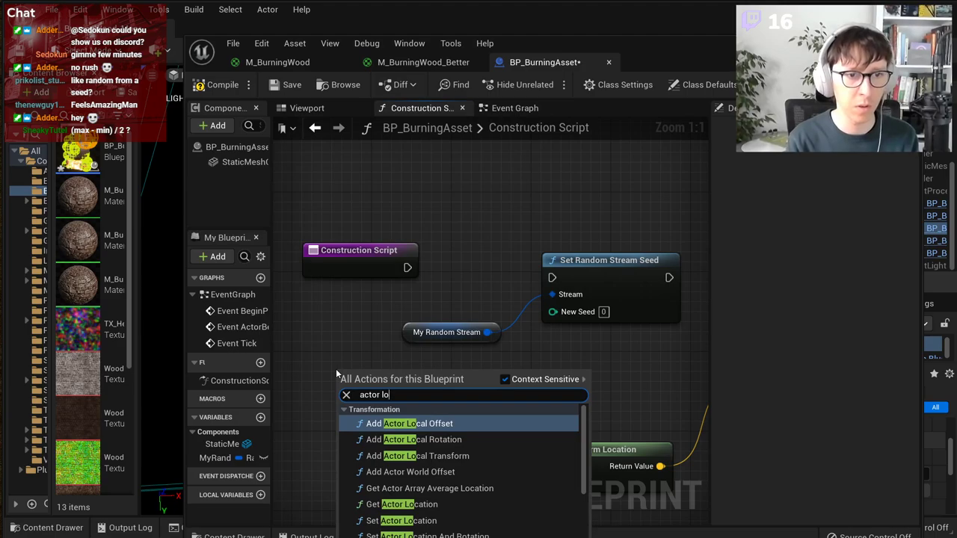
pyautogui.press('Down')
pyautogui.press('Down')
pyautogui.press('Down')
pyautogui.press('Down')
pyautogui.press('Down')
pyautogui.press('Down')
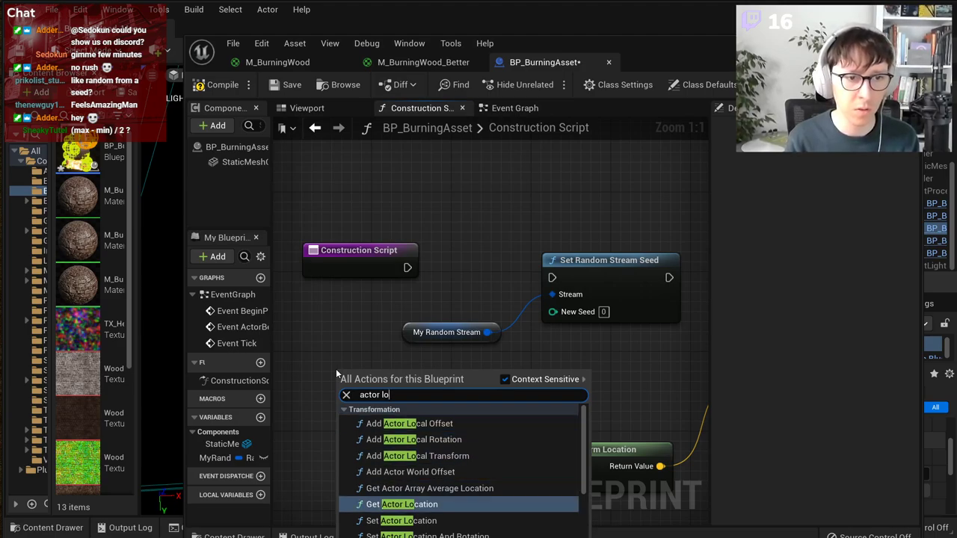
pyautogui.press('Up')
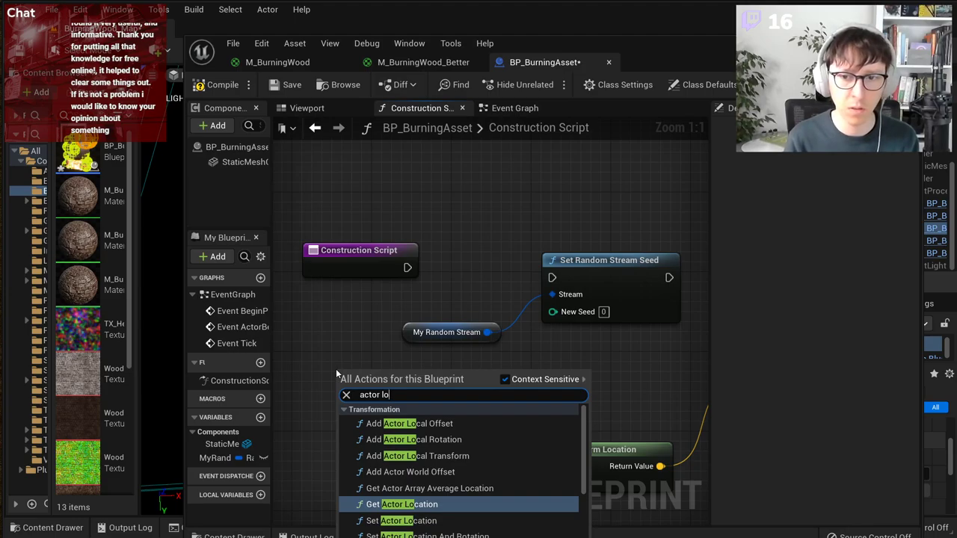
pyautogui.press('Return')
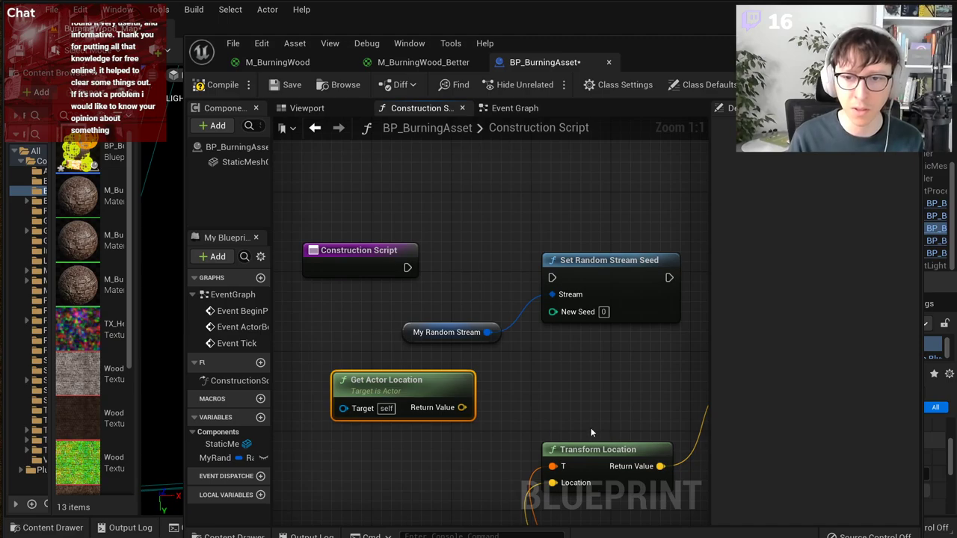
# Step: Move the My Random Stream getter farther from the Set Random Stream Seed node, above Get Actor Location
pyautogui.moveTo(511, 376); pyautogui.dragTo(565, 343, button='right')
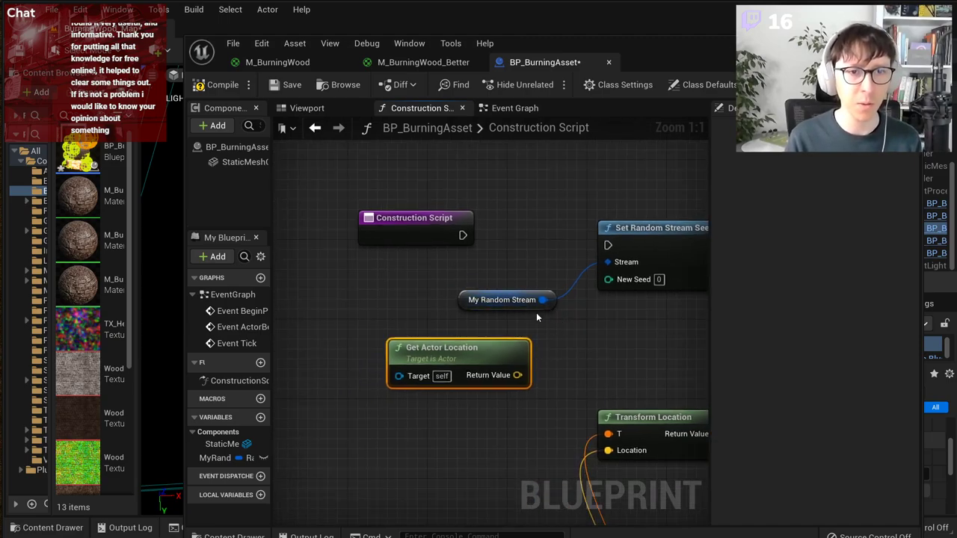
pyautogui.click(512, 301)
pyautogui.moveTo(511, 302); pyautogui.dragTo(482, 302)
pyautogui.click(533, 320)
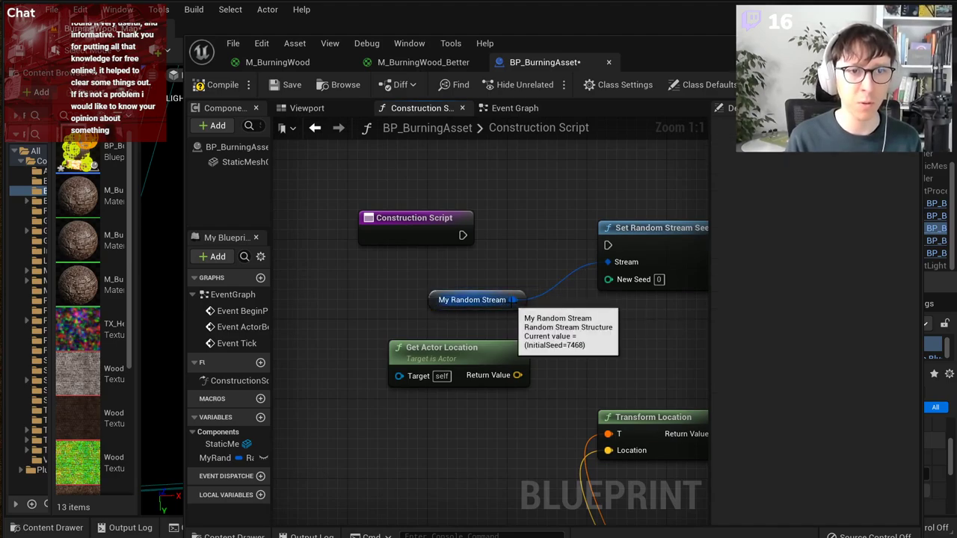
# Step: Search the available nodes for noise and add a Perlin Noise 1D node beside Get Actor Location
pyautogui.rightClick(572, 358)
pyautogui.write('noise')
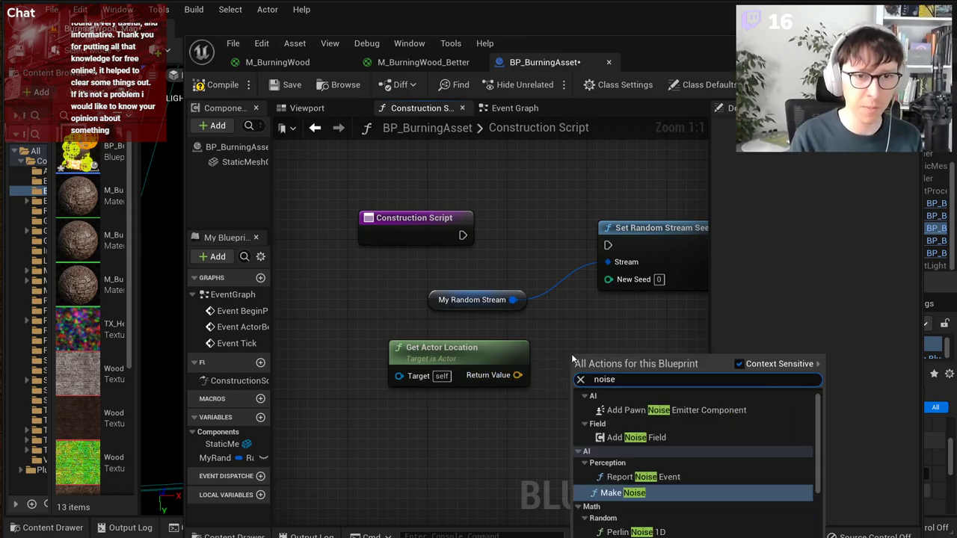
pyautogui.scroll(-1, 645, 494)
pyautogui.scroll(-1, 657, 478)
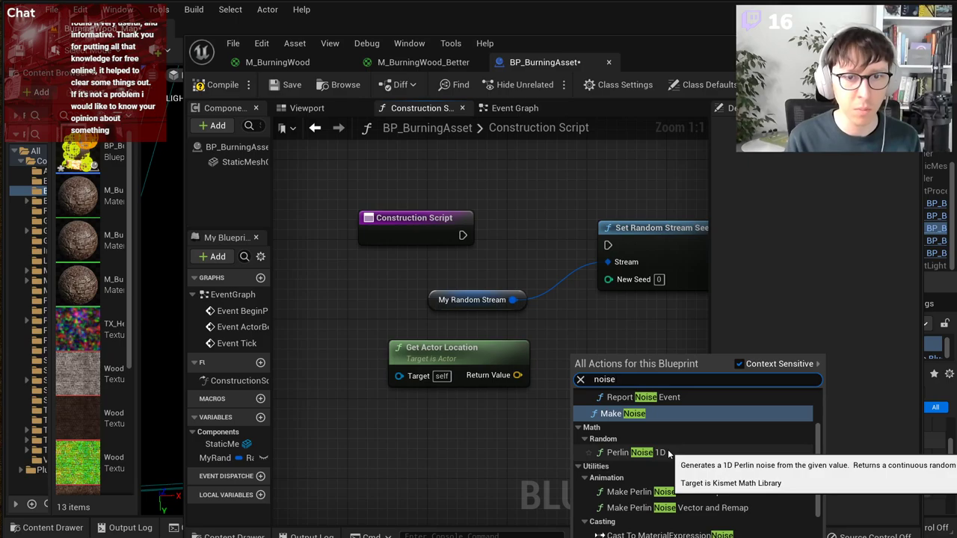
pyautogui.scroll(-11, 668, 450)
pyautogui.scroll(10, 668, 451)
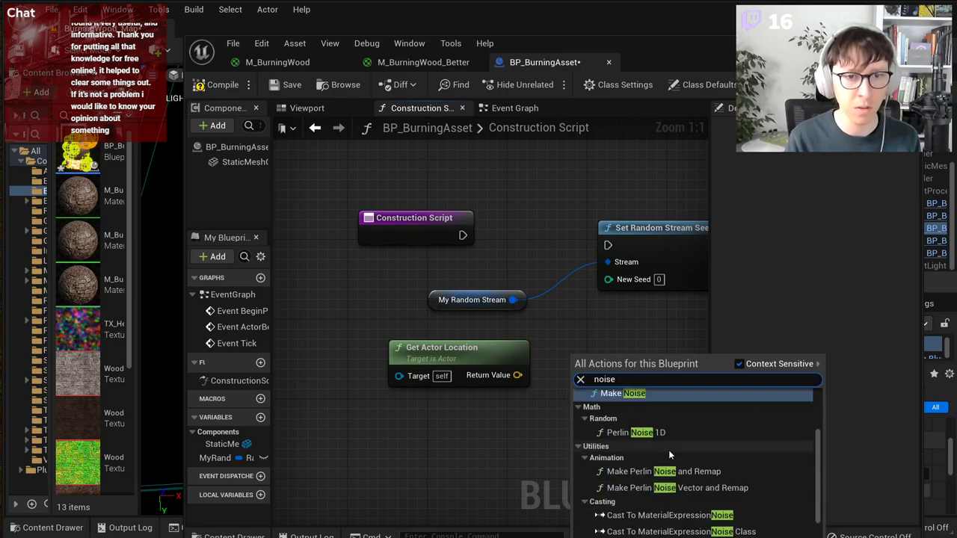
pyautogui.click(658, 433)
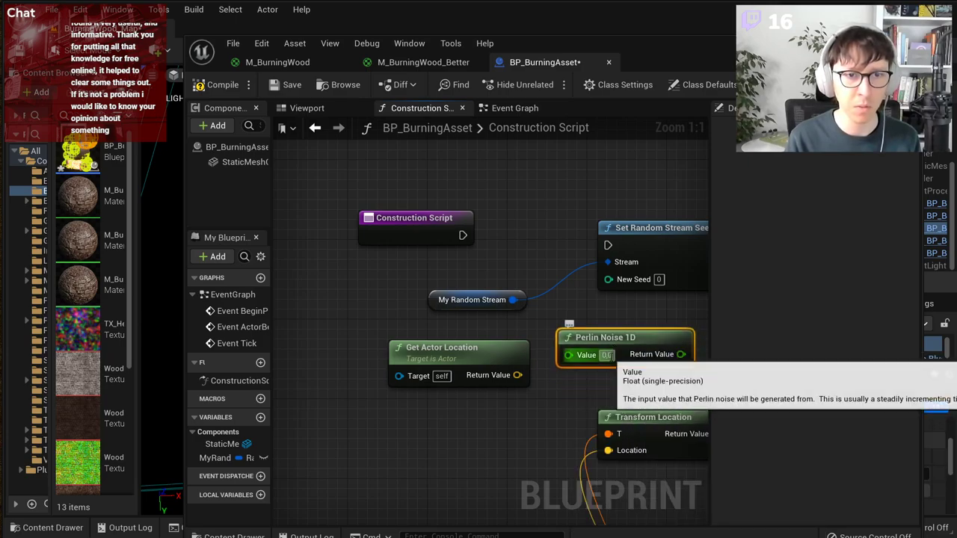
# Step: Search the vector actions available from Get Actor Location's return value for "aver" and "get", and examine the listed functions
pyautogui.moveTo(608, 337); pyautogui.dragTo(517, 404, button='right')
pyautogui.moveTo(517, 404); pyautogui.dragTo(443, 402)
pyautogui.write('aver')
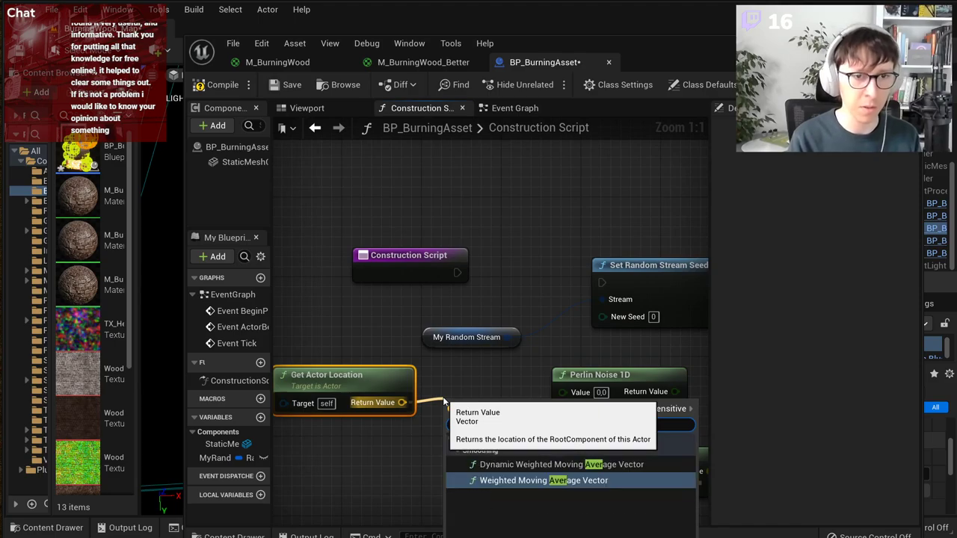
pyautogui.press('BackSpace')
pyautogui.press('BackSpace')
pyautogui.press('BackSpace')
pyautogui.press('BackSpace')
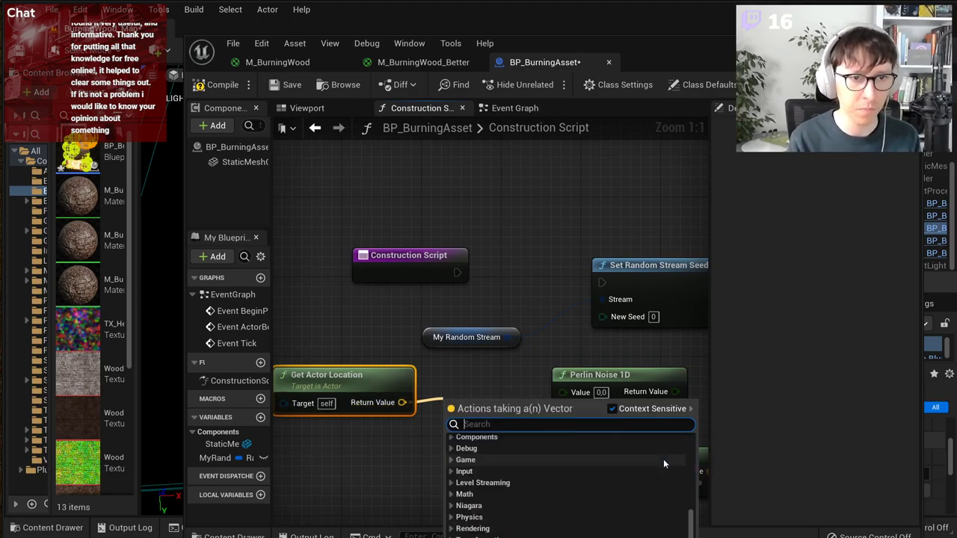
pyautogui.write('get')
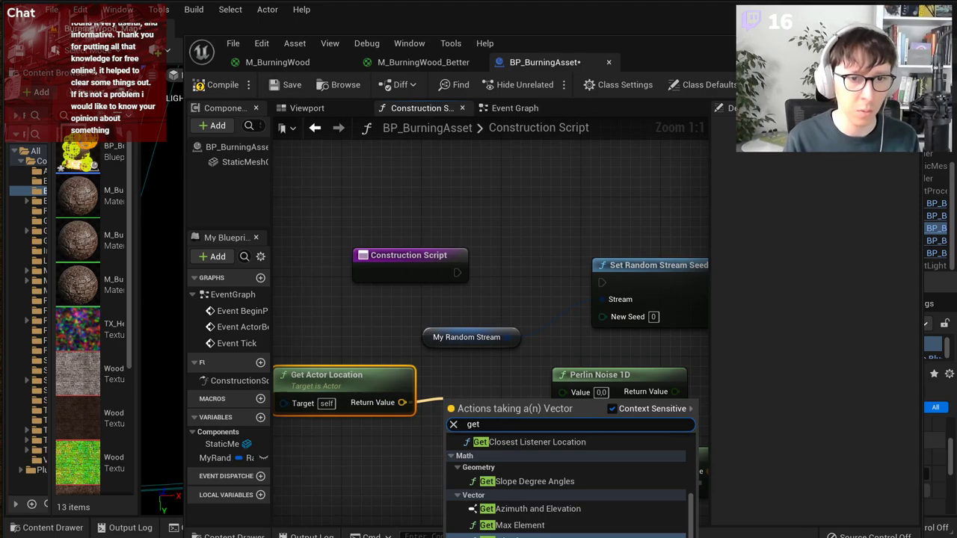
pyautogui.scroll(5, 686, 512)
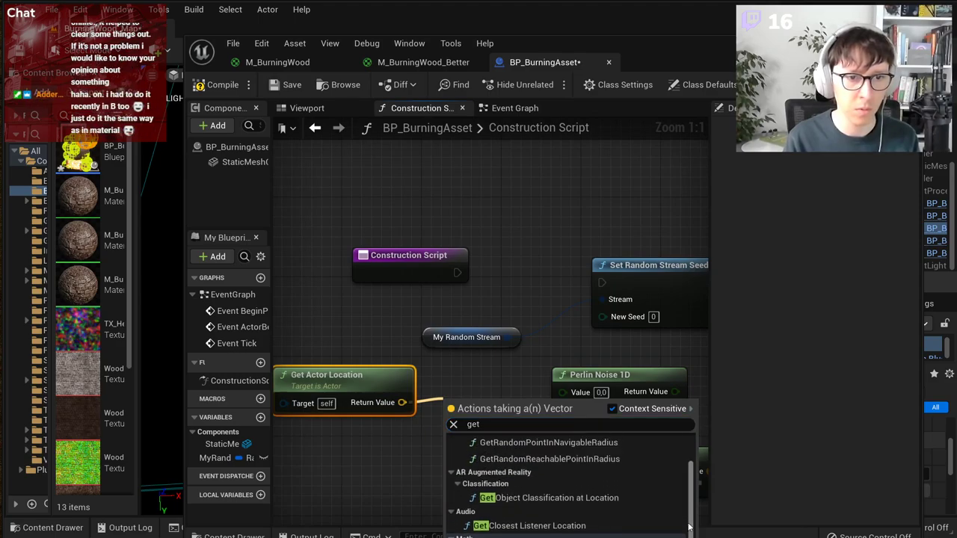
pyautogui.moveTo(685, 510); pyautogui.dragTo(686, 537)
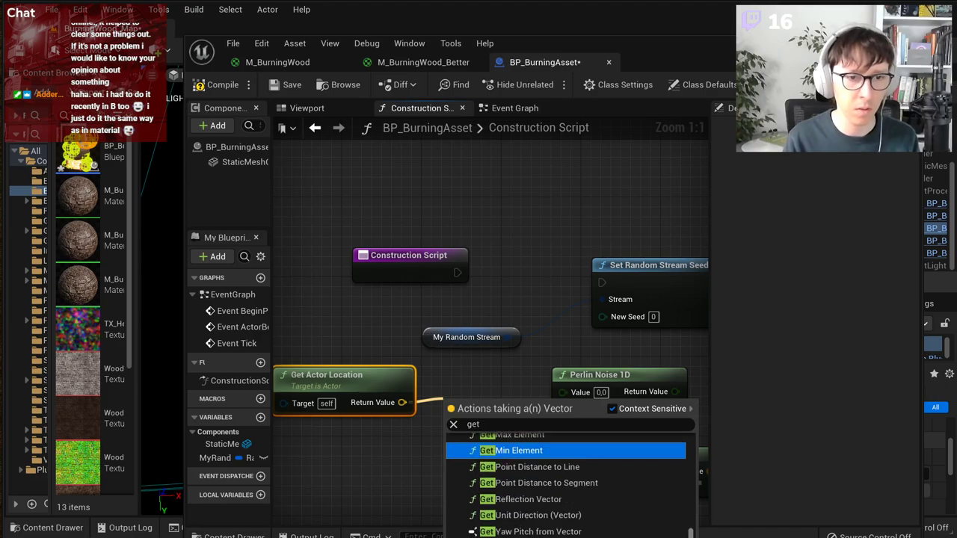
pyautogui.scroll(2, 566, 486)
pyautogui.scroll(4, 665, 535)
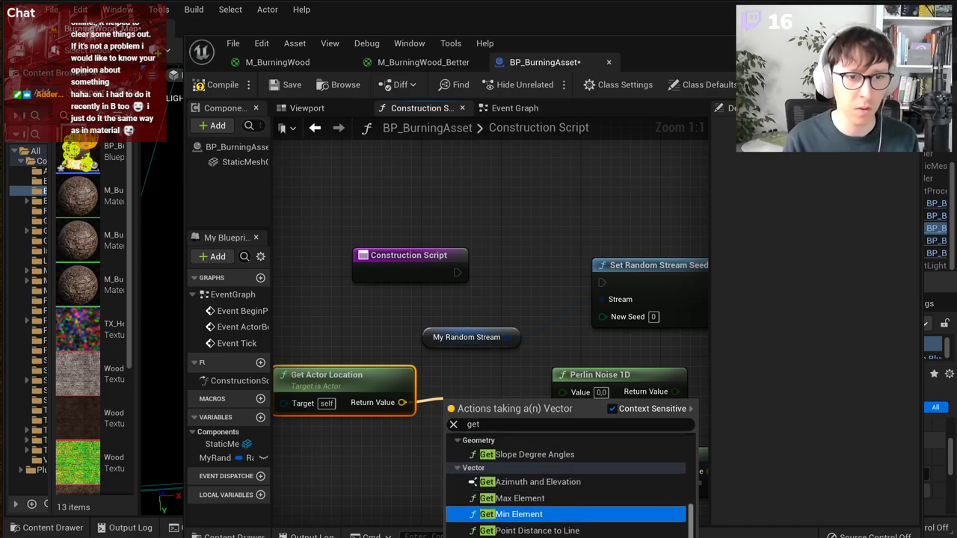
pyautogui.scroll(-5, 665, 536)
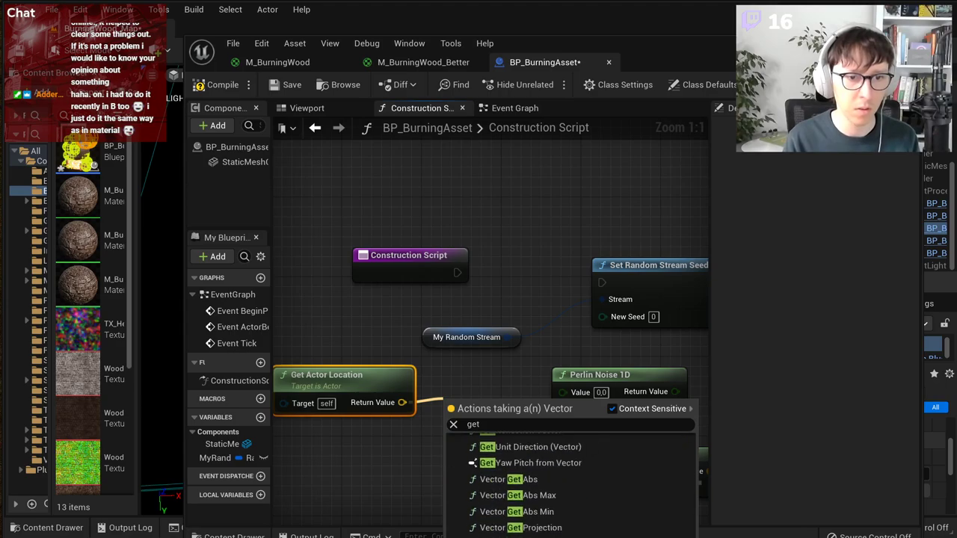
pyautogui.scroll(6, 680, 473)
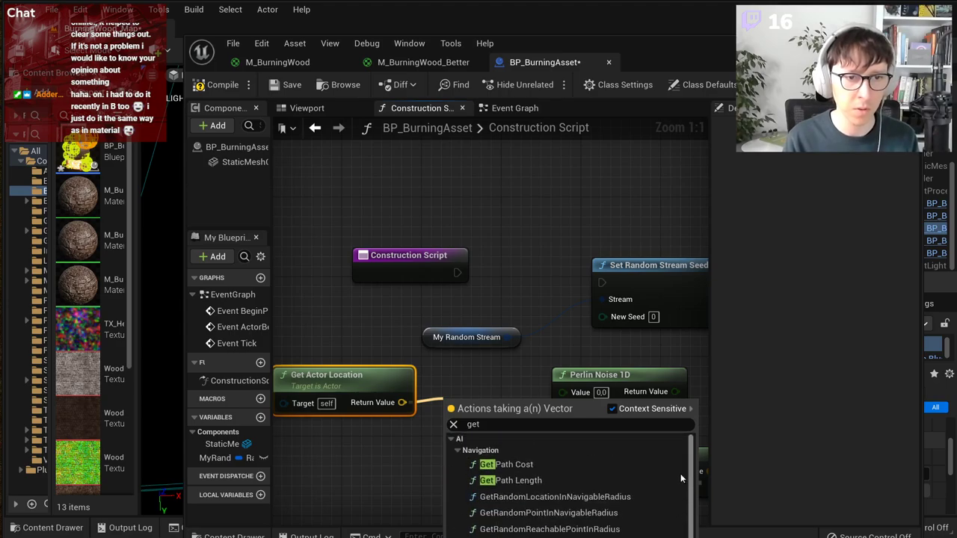
pyautogui.click(387, 437)
# Step: Search all actions for "get average", try a Get Vector Array Average node below Get Actor Location, and delete it
pyautogui.rightClick(388, 437)
pyautogui.write('avera')
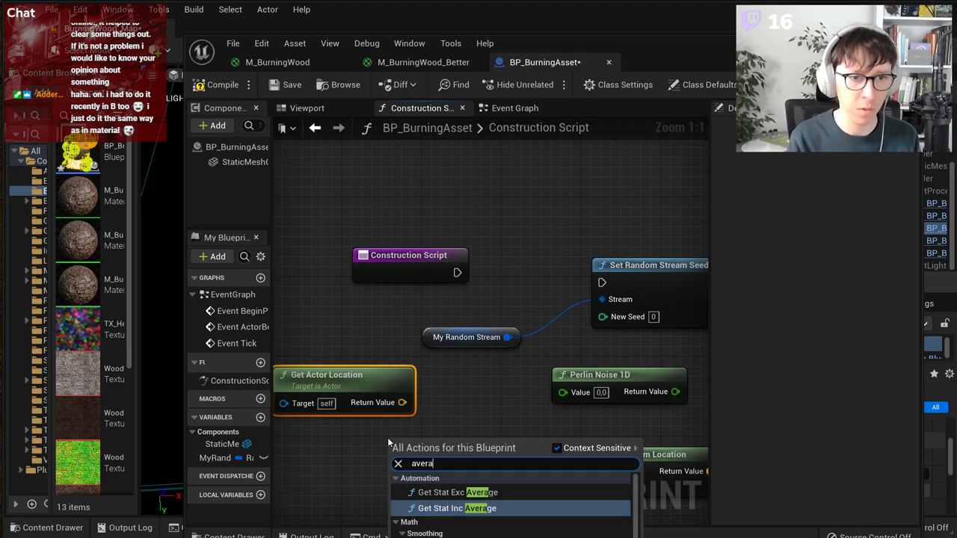
pyautogui.write('ge')
pyautogui.press('Home')
pyautogui.write('get')
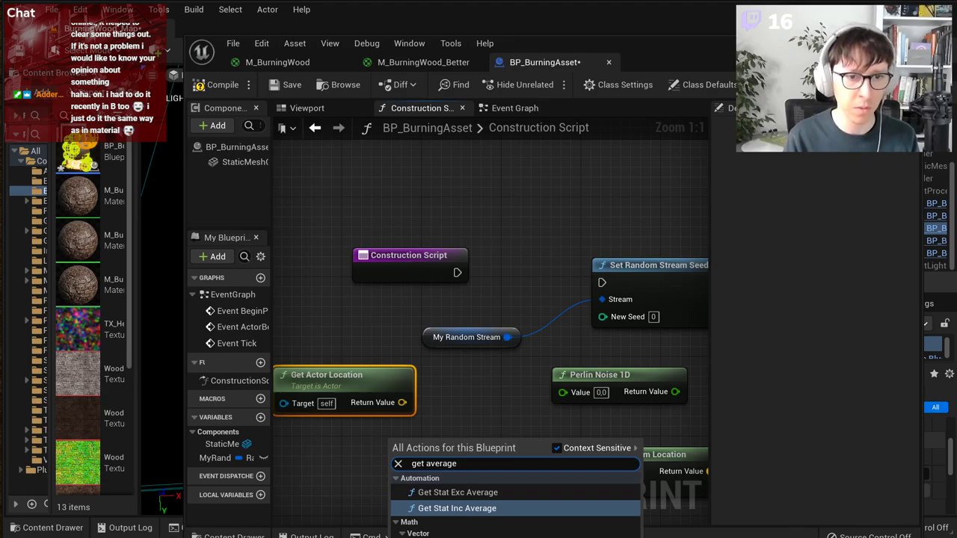
pyautogui.press('Down')
pyautogui.press('Return')
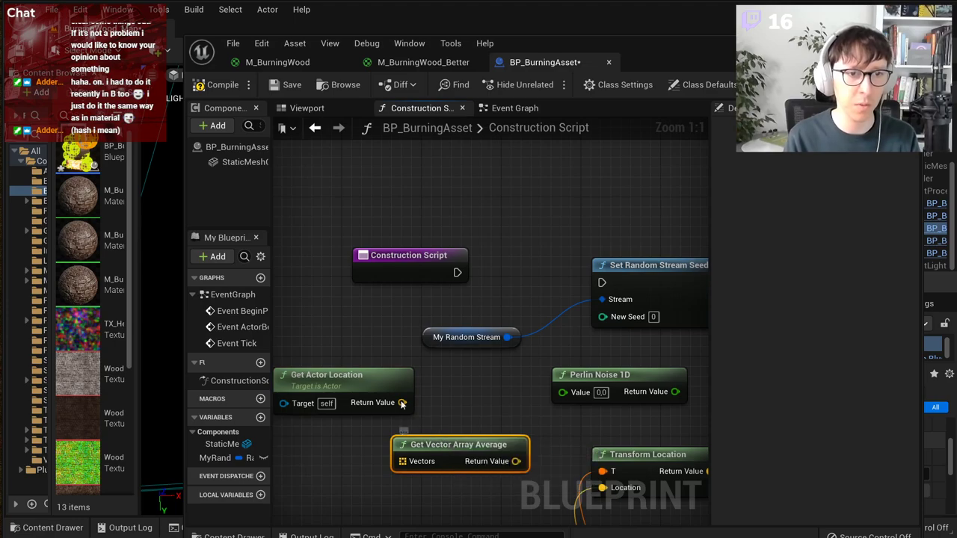
pyautogui.press('Delete')
# Step: Search the actions for Get Actor Location's return value for "component" and look through the vector functions
pyautogui.moveTo(401, 404); pyautogui.dragTo(453, 402)
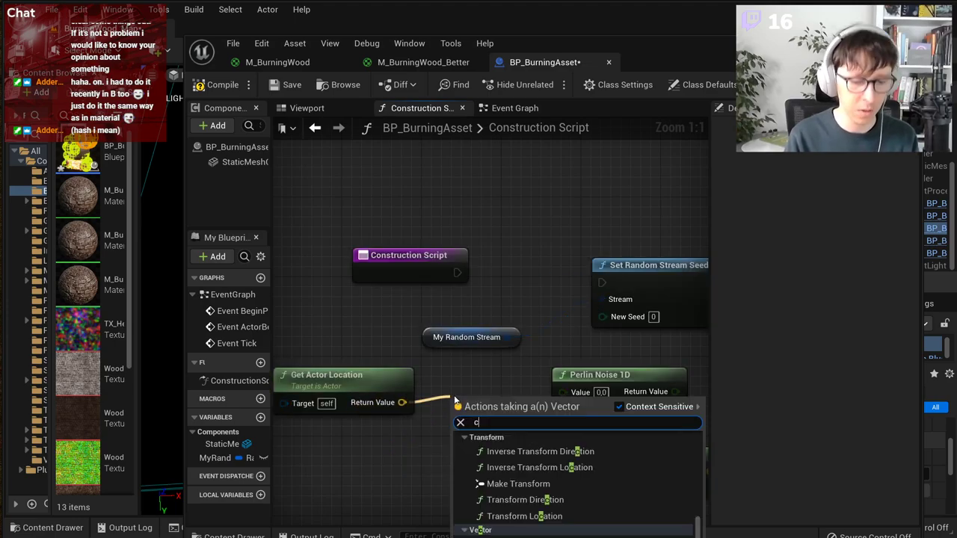
pyautogui.write('component')
pyautogui.scroll(3, 565, 494)
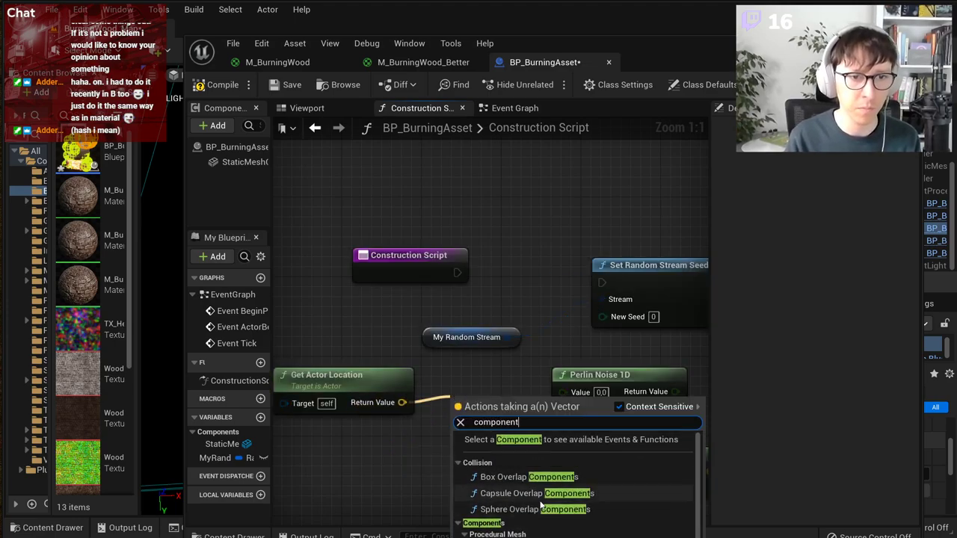
pyautogui.scroll(-4, 580, 523)
pyautogui.scroll(-4, 580, 525)
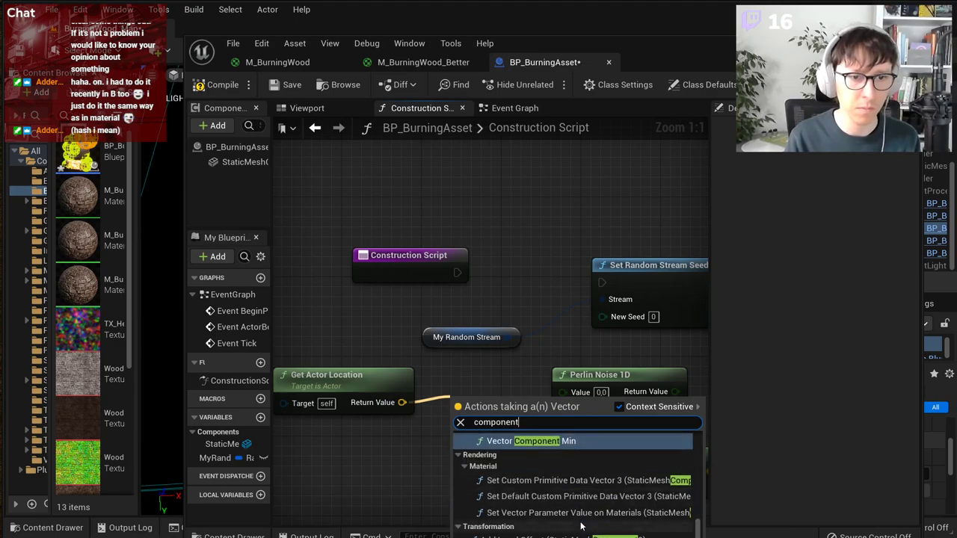
pyautogui.scroll(4, 581, 527)
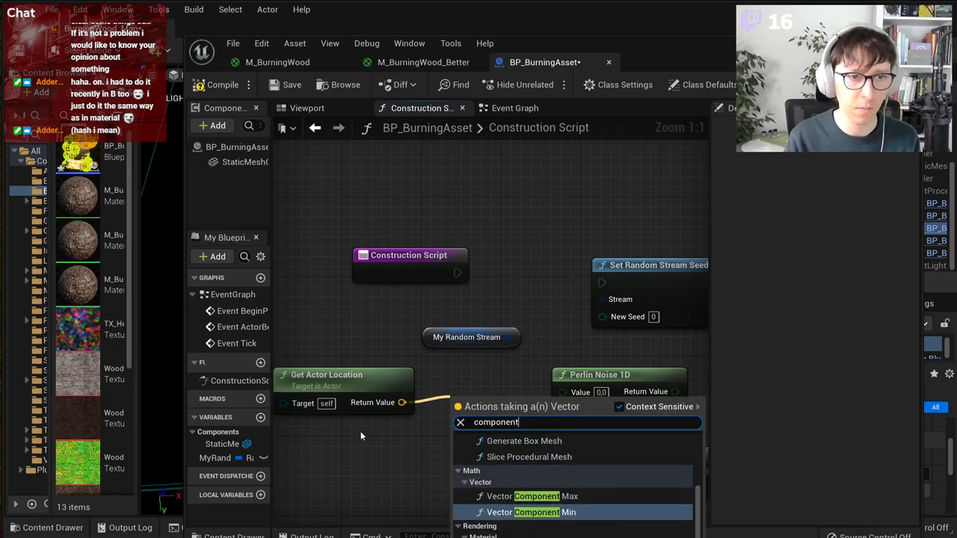
pyautogui.press('Escape')
# Step: Split Get Actor Location's return value into X, Y and Z, and sum all three components with an Add node
pyautogui.rightClick(402, 404)
pyautogui.click(444, 458)
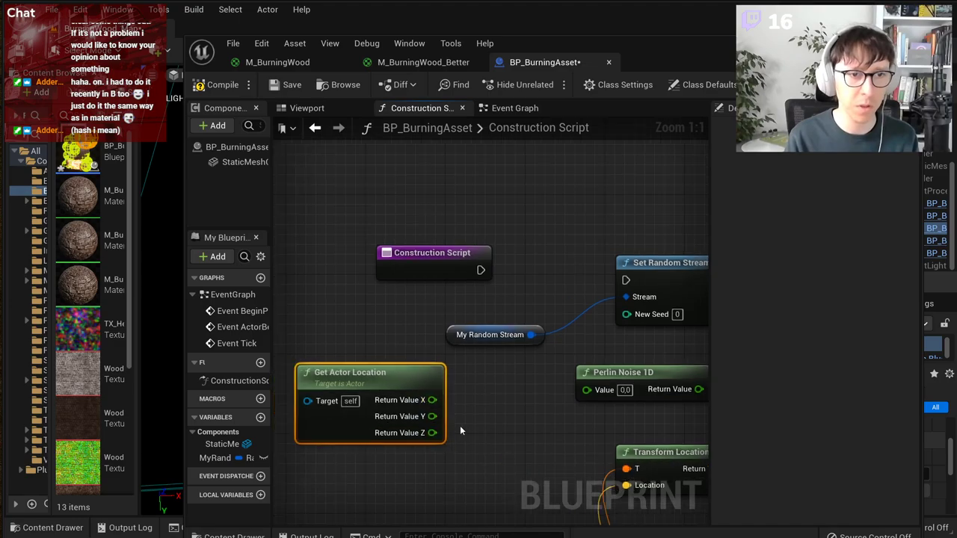
pyautogui.moveTo(437, 394); pyautogui.dragTo(382, 392)
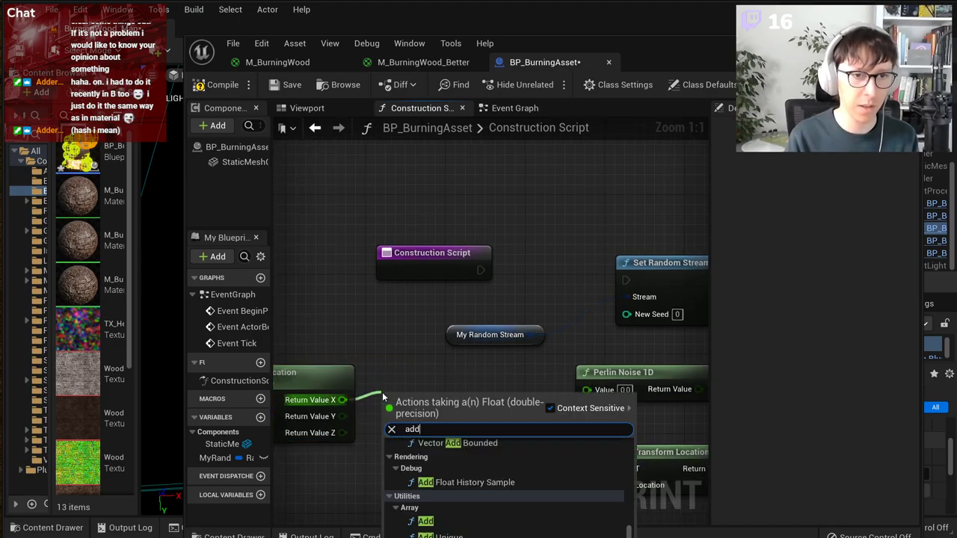
pyautogui.press('Escape')
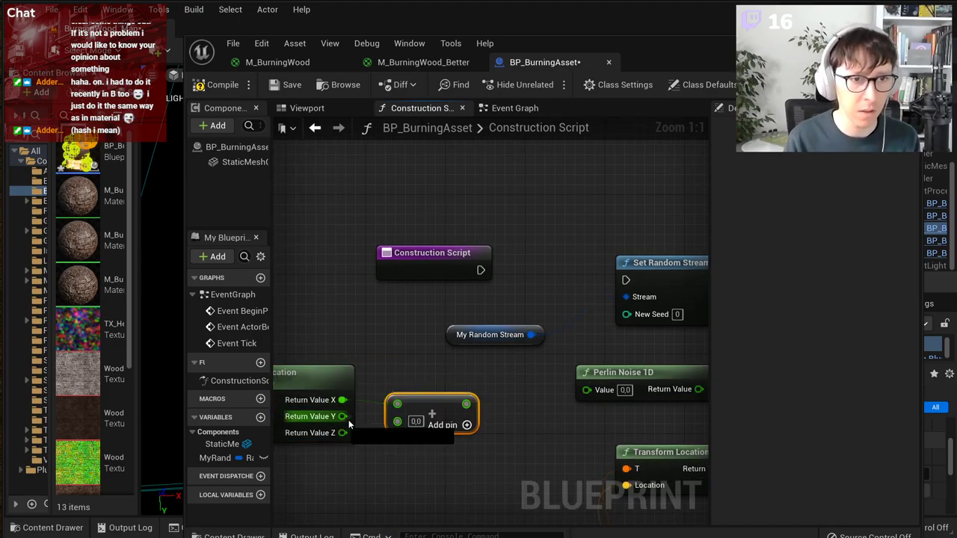
pyautogui.moveTo(342, 416); pyautogui.dragTo(397, 421)
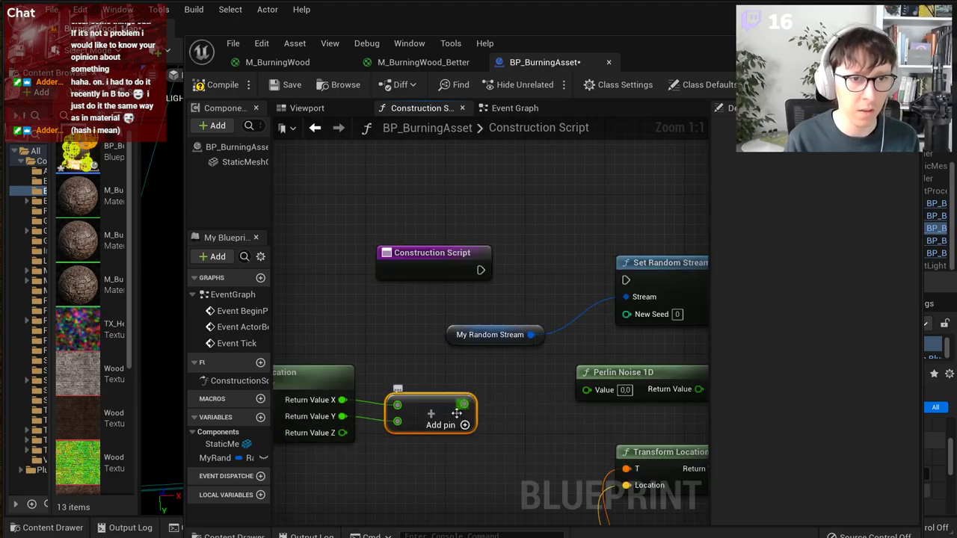
pyautogui.moveTo(343, 433); pyautogui.dragTo(430, 409)
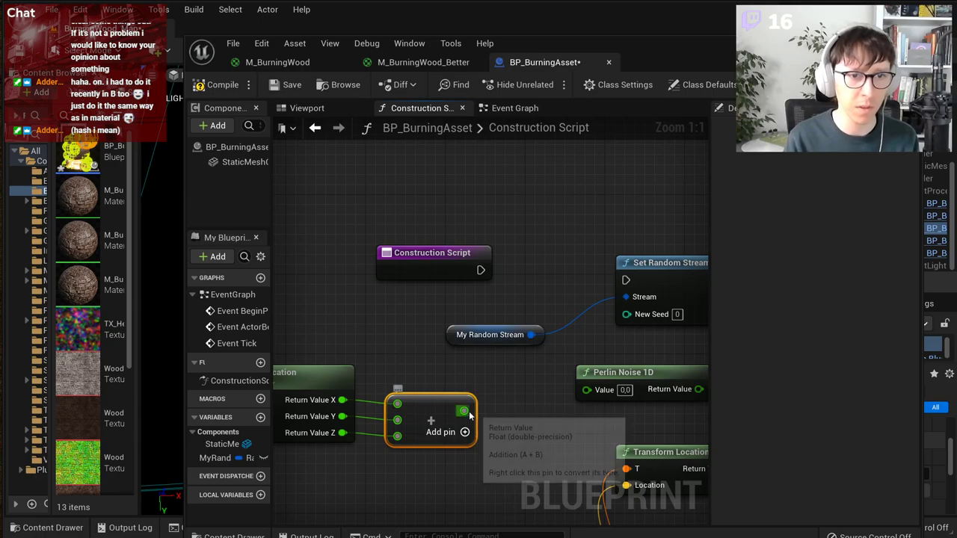
# Step: Connect the Add node's sum to Perlin Noise 1D's Value and move the noise node closer to the Add node
pyautogui.moveTo(500, 415); pyautogui.dragTo(526, 416, button='right')
pyautogui.moveTo(488, 412); pyautogui.dragTo(625, 377)
pyautogui.moveTo(648, 375); pyautogui.dragTo(578, 386)
pyautogui.moveTo(602, 352); pyautogui.dragTo(519, 351, button='right')
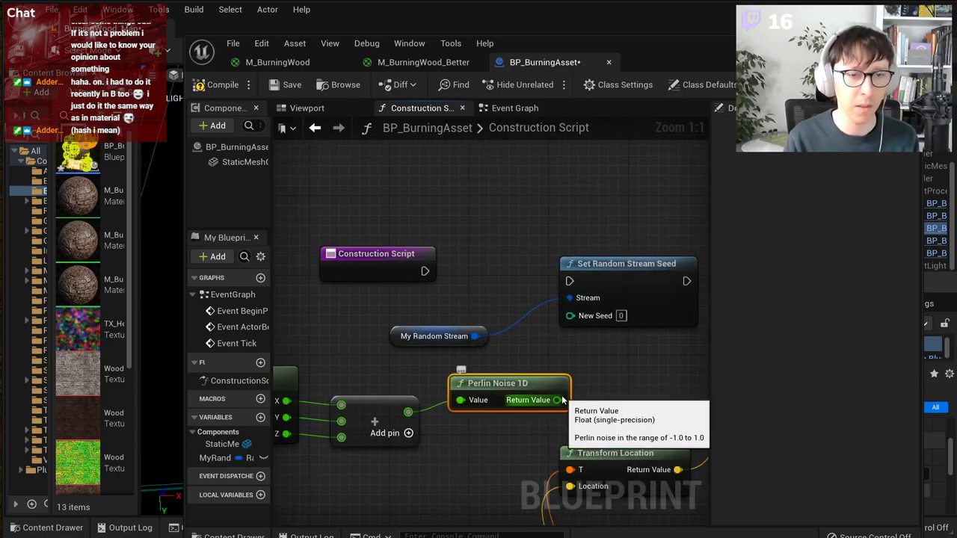
pyautogui.moveTo(572, 401); pyautogui.dragTo(499, 413, button='right')
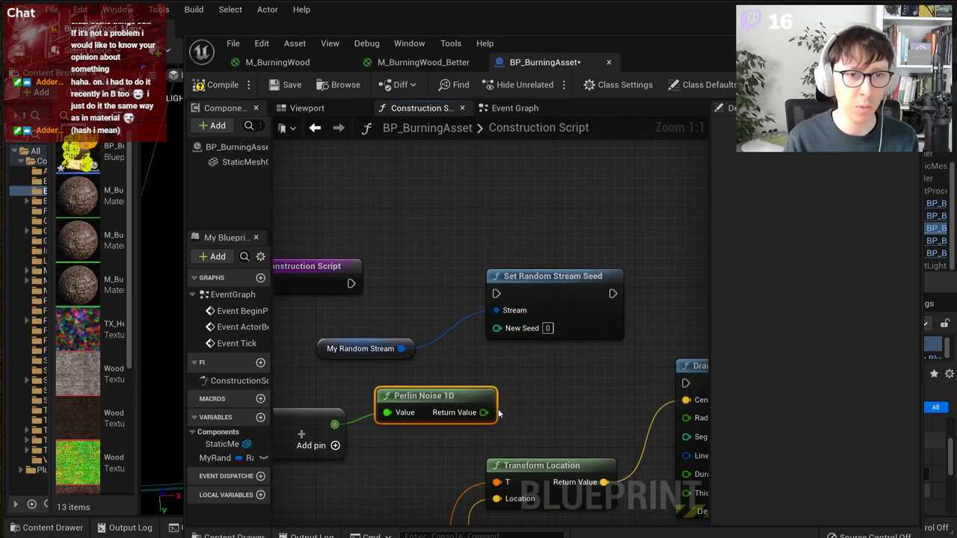
# Step: Move the seed nodes away from Transform Location, and shift My Random Stream and Set Random Stream Seed farther from Construction Script
pyautogui.moveTo(408, 236); pyautogui.dragTo(557, 347)
pyautogui.scroll(-3, 476, 269)
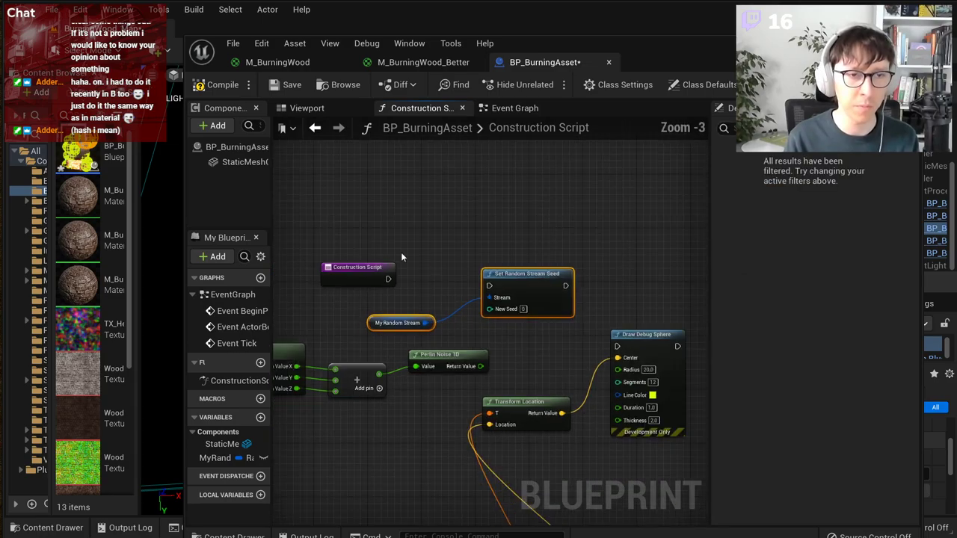
pyautogui.moveTo(401, 252); pyautogui.dragTo(523, 252, button='right')
pyautogui.moveTo(341, 223); pyautogui.dragTo(616, 375)
pyautogui.moveTo(623, 288); pyautogui.dragTo(502, 214)
pyautogui.click(450, 178)
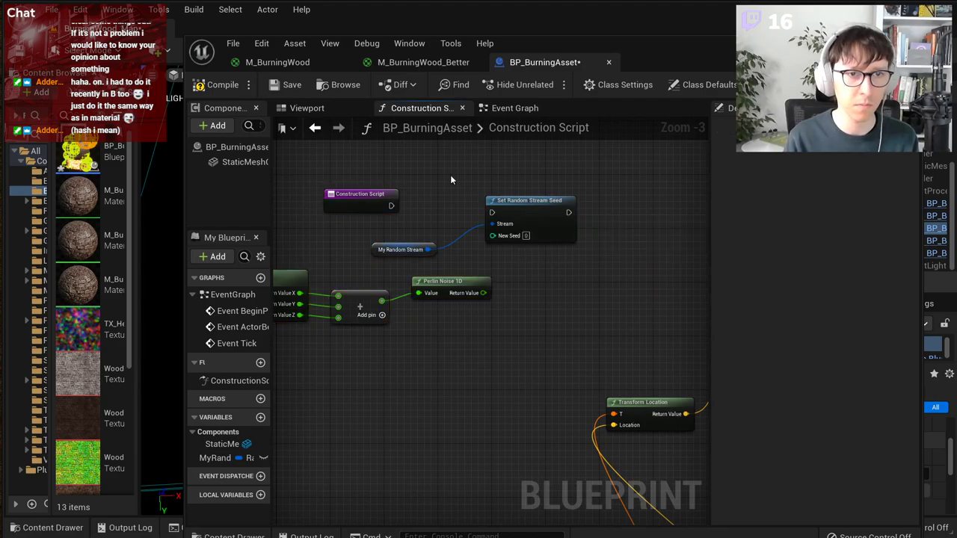
pyautogui.moveTo(432, 194); pyautogui.dragTo(512, 266)
pyautogui.moveTo(523, 215); pyautogui.dragTo(590, 195)
pyautogui.click(569, 268)
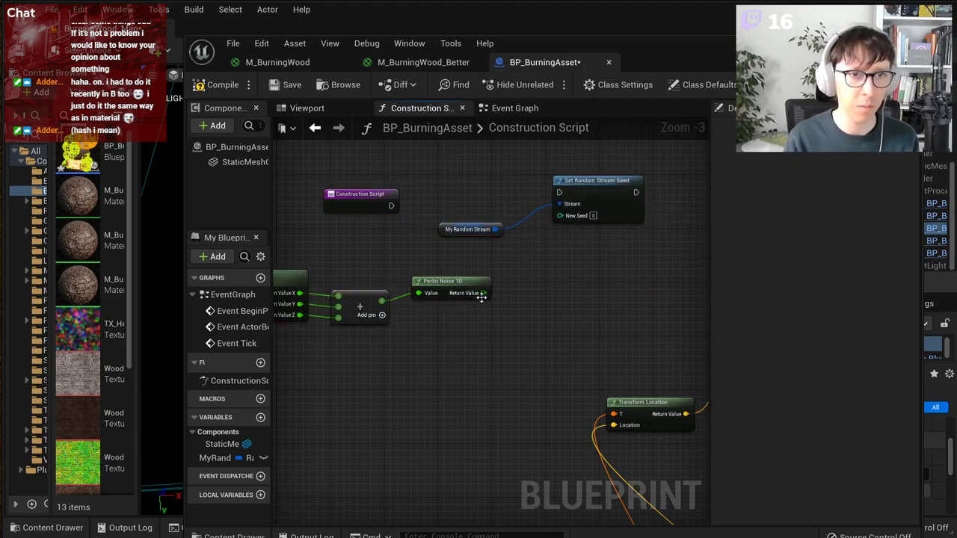
# Step: Add a Multiply node after Perlin Noise 1D's return value and set its multiplier to 1000
pyautogui.moveTo(483, 293); pyautogui.dragTo(521, 282)
pyautogui.write('*')
pyautogui.press('Return')
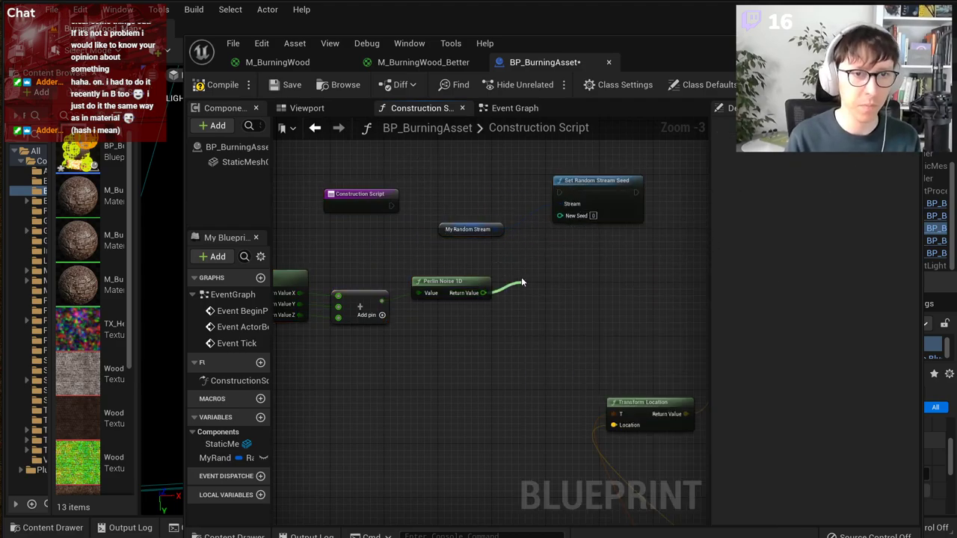
pyautogui.scroll(3, 523, 284)
pyautogui.click(536, 306)
pyautogui.write('1000')
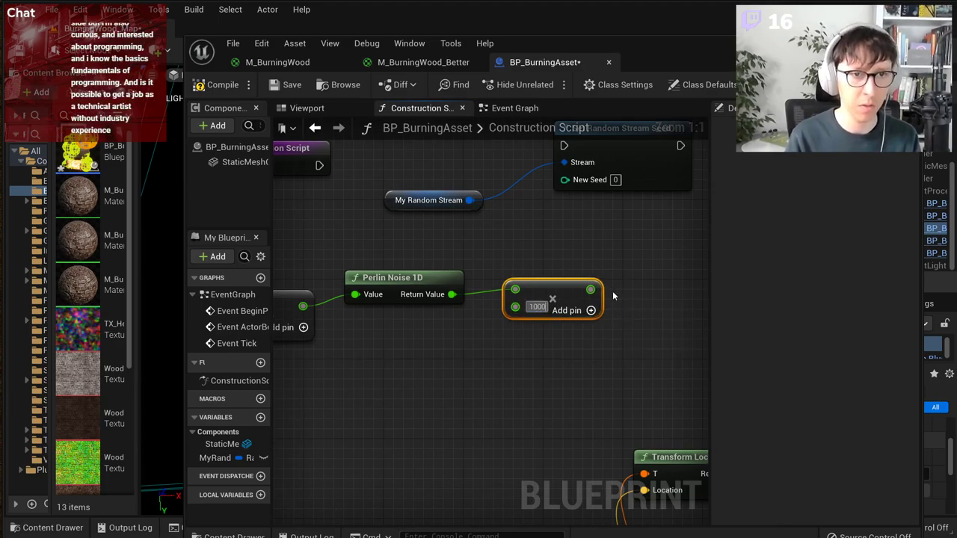
pyautogui.press('Return')
# Step: Feed the product through a Truncate node into New Seed, and link Construction Script's execution to Set Random Stream Seed
pyautogui.moveTo(612, 297); pyautogui.dragTo(594, 322, button='right')
pyautogui.moveTo(571, 391); pyautogui.dragTo(532, 331)
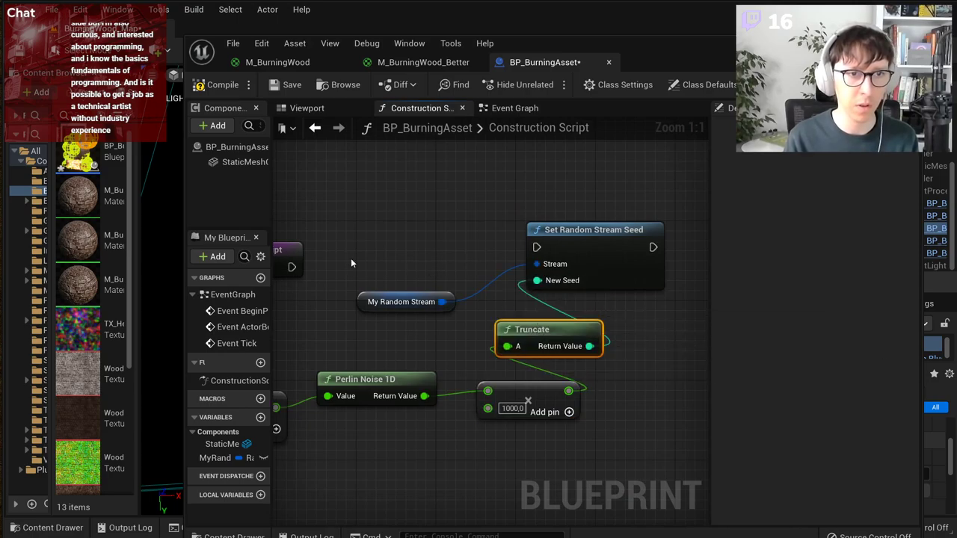
pyautogui.moveTo(291, 267); pyautogui.dragTo(537, 247)
# Step: Move the Construction Script node up and out to the left, beyond the Get Actor Location node
pyautogui.moveTo(306, 247); pyautogui.dragTo(482, 233, button='right')
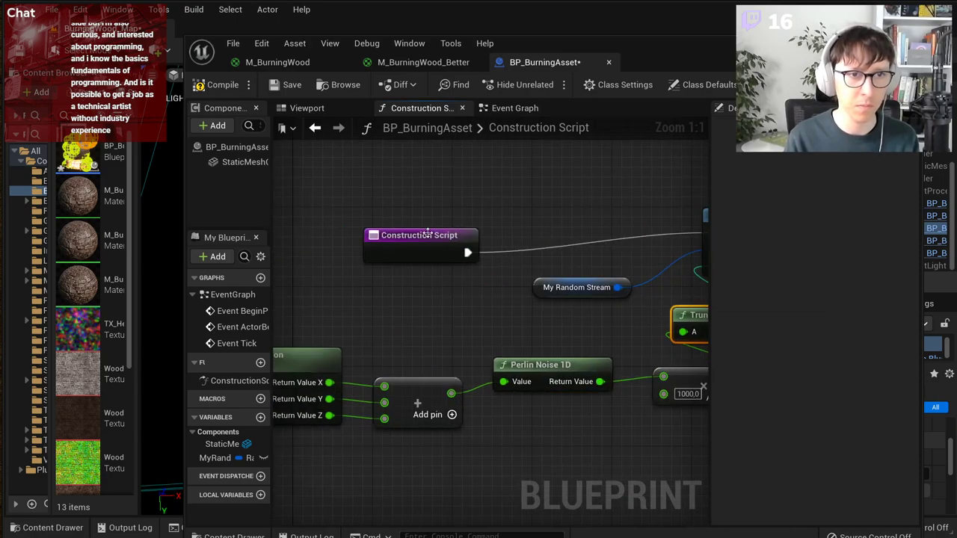
pyautogui.moveTo(427, 233); pyautogui.dragTo(487, 213)
pyautogui.click(624, 194)
pyautogui.moveTo(624, 195); pyautogui.dragTo(478, 204, button='right')
pyautogui.scroll(-3, 478, 204)
pyautogui.moveTo(381, 236); pyautogui.dragTo(608, 233, button='right')
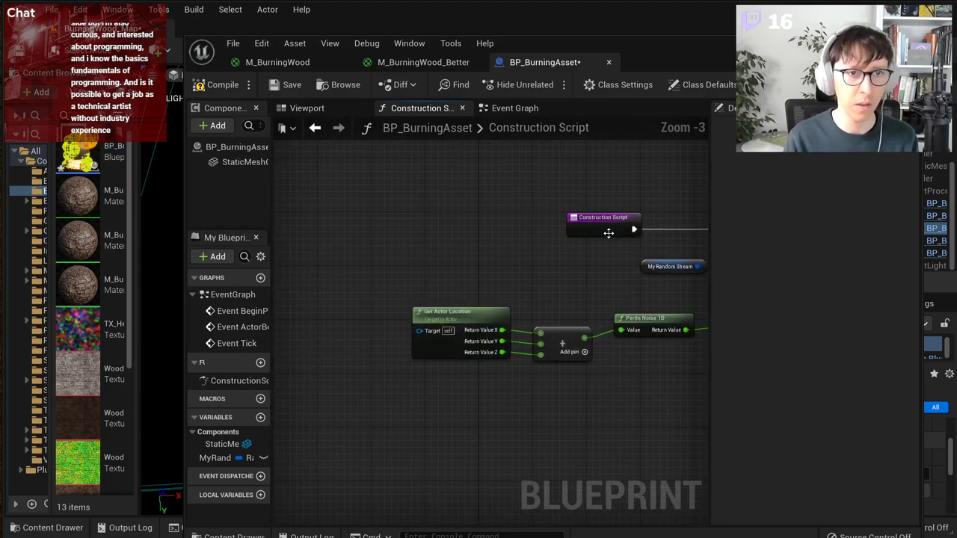
pyautogui.moveTo(608, 233); pyautogui.dragTo(358, 222)
pyautogui.scroll(-2, 556, 201)
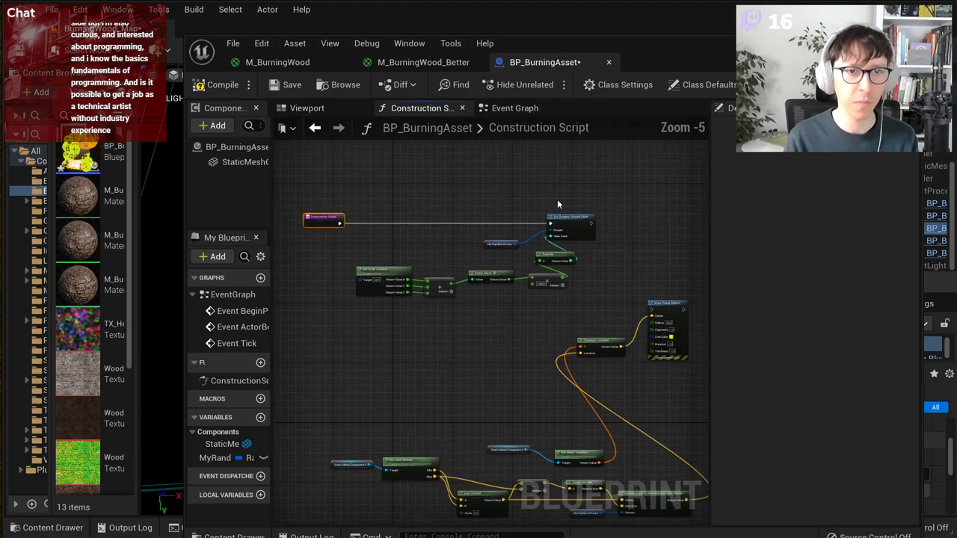
# Step: Enclose the seed nodes, without Construction Script, in a comment titled "Set a randomness seed, by hashing an actor location"
pyautogui.moveTo(625, 189); pyautogui.dragTo(384, 307)
pyautogui.rightClick(381, 275)
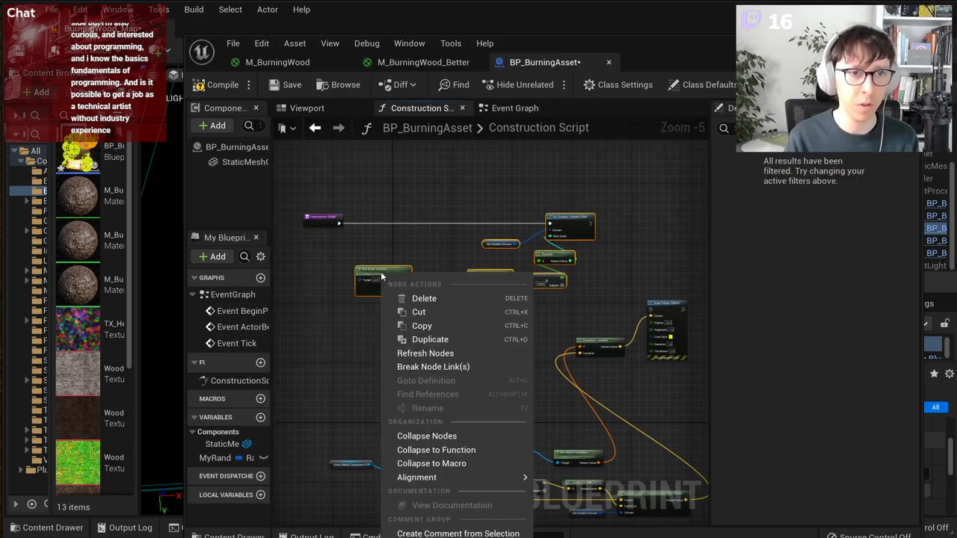
pyautogui.click(456, 532)
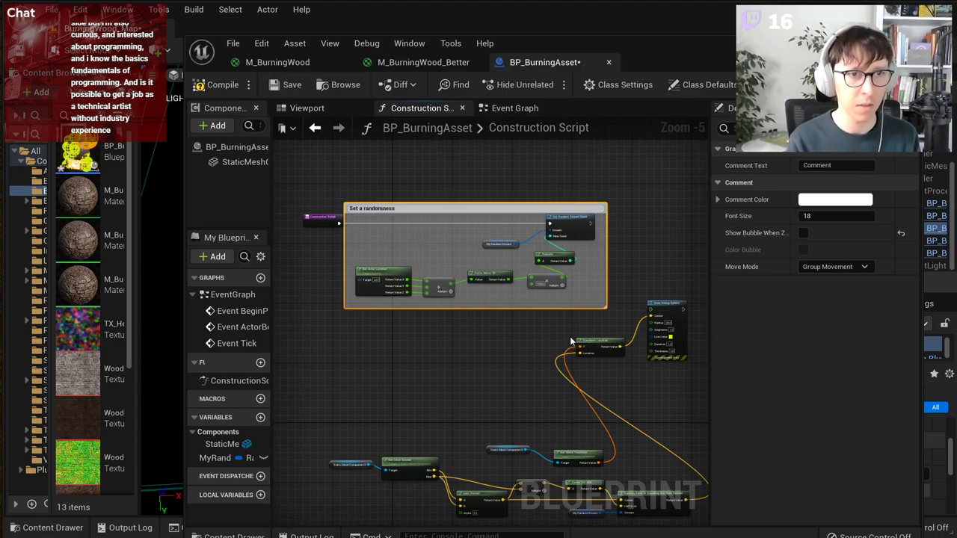
pyautogui.write('Set a randomness seed, by hashing an actor location')
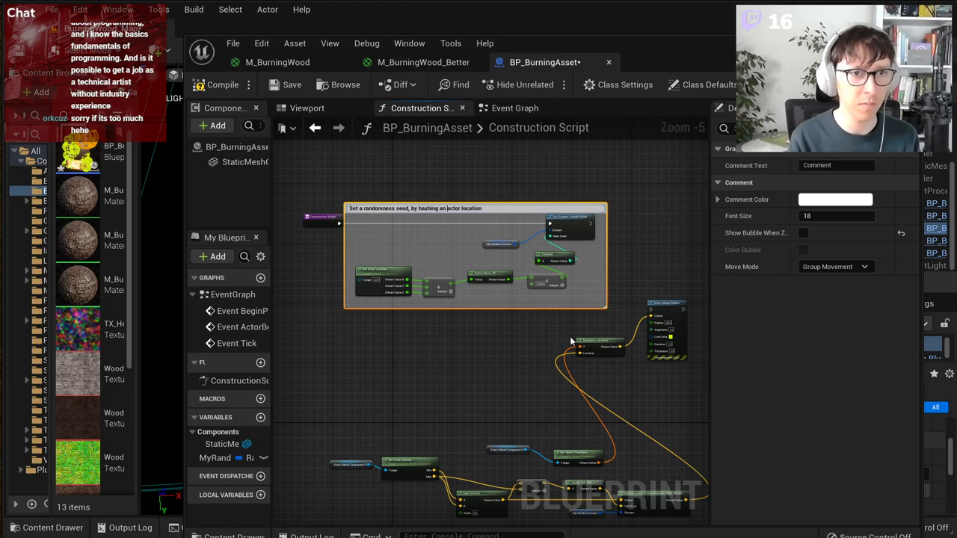
pyautogui.click(633, 215)
pyautogui.scroll(2, 635, 217)
pyautogui.moveTo(637, 219); pyautogui.dragTo(537, 227, button='right')
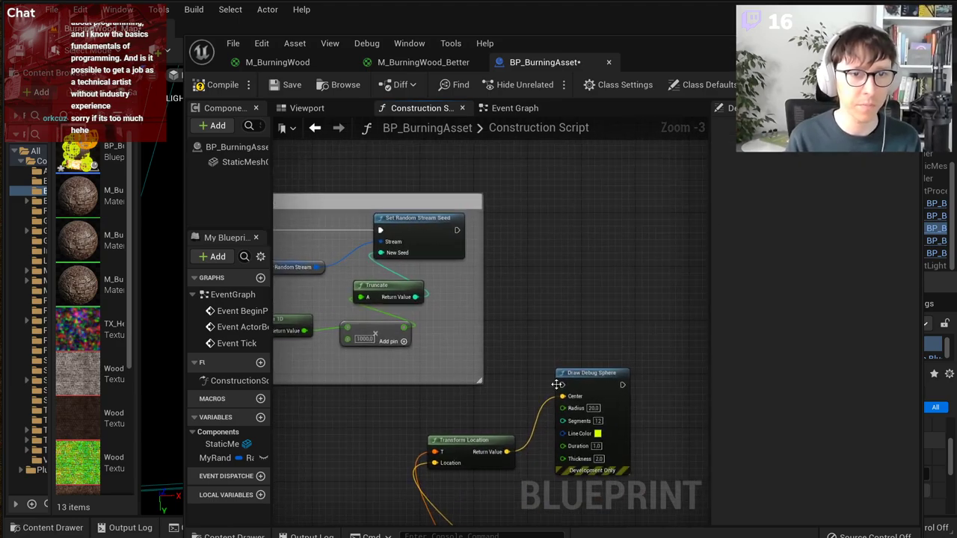
# Step: Link Set Random Stream Seed's execution output to Draw Debug Sphere and compile the Blueprint with the burning assets visible in the level viewport
pyautogui.moveTo(562, 385)
pyautogui.mouseDown()
pyautogui.moveTo(496, 272)
pyautogui.moveTo(457, 230)
pyautogui.mouseUp()
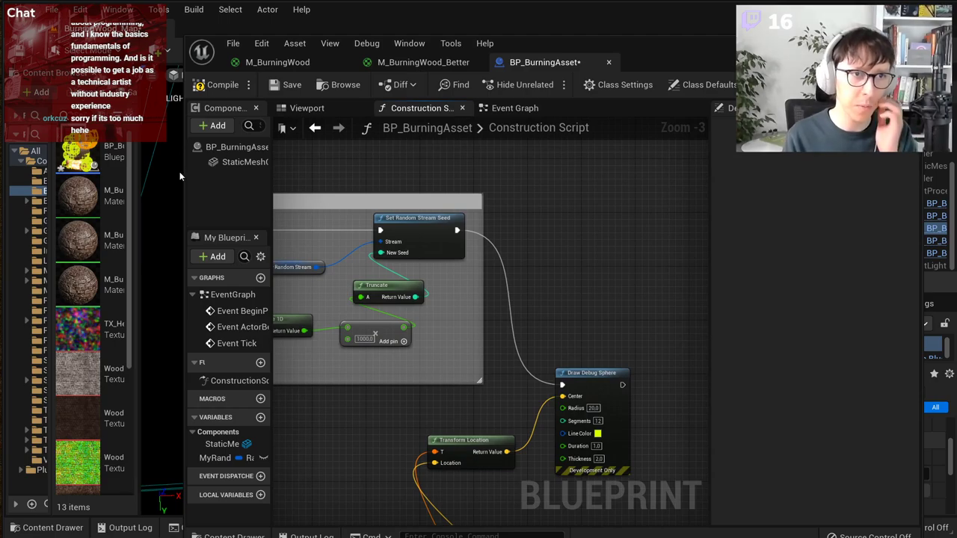
pyautogui.moveTo(183, 172); pyautogui.dragTo(471, 113)
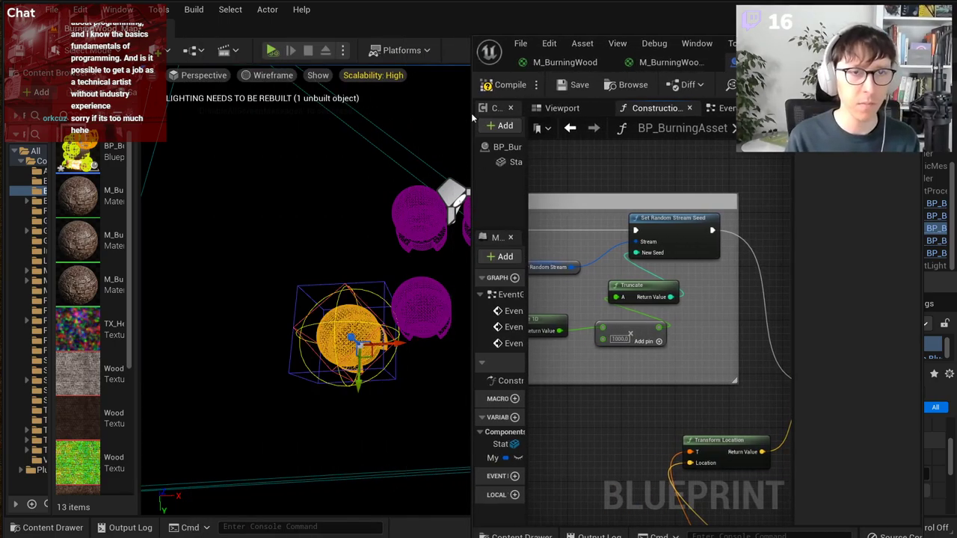
pyautogui.click(501, 89)
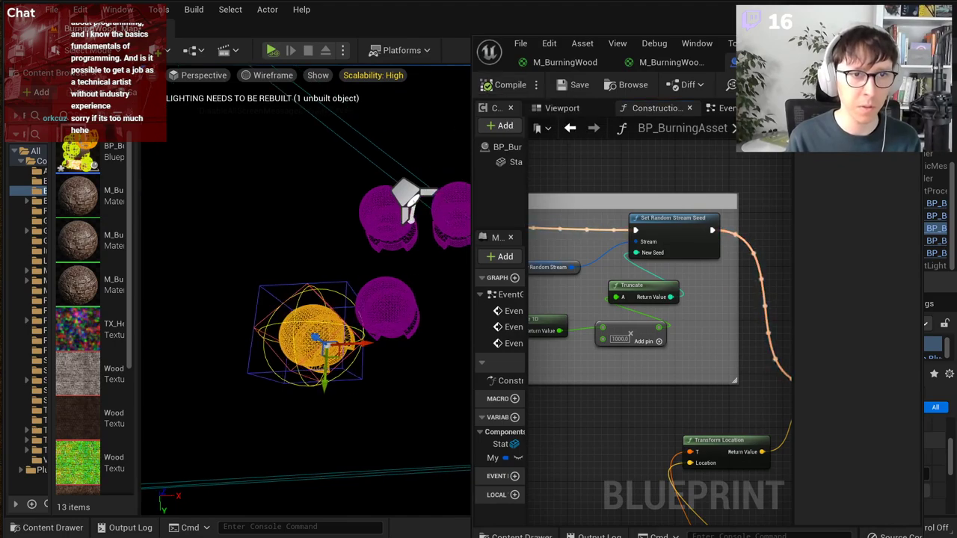
pyautogui.moveTo(314, 269); pyautogui.dragTo(400, 254, button='right')
pyautogui.click(500, 86)
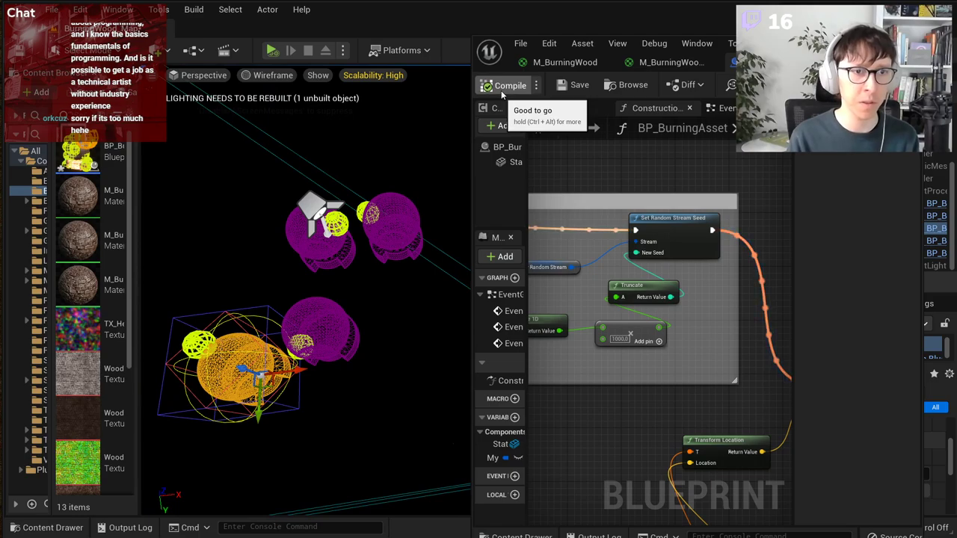
# Step: Examine the commented seed nodes, from Get Actor Location through Perlin Noise 1D to Set Random Stream Seed and on to Draw Debug Sphere
pyautogui.scroll(-4, 722, 246)
pyautogui.scroll(3, 667, 261)
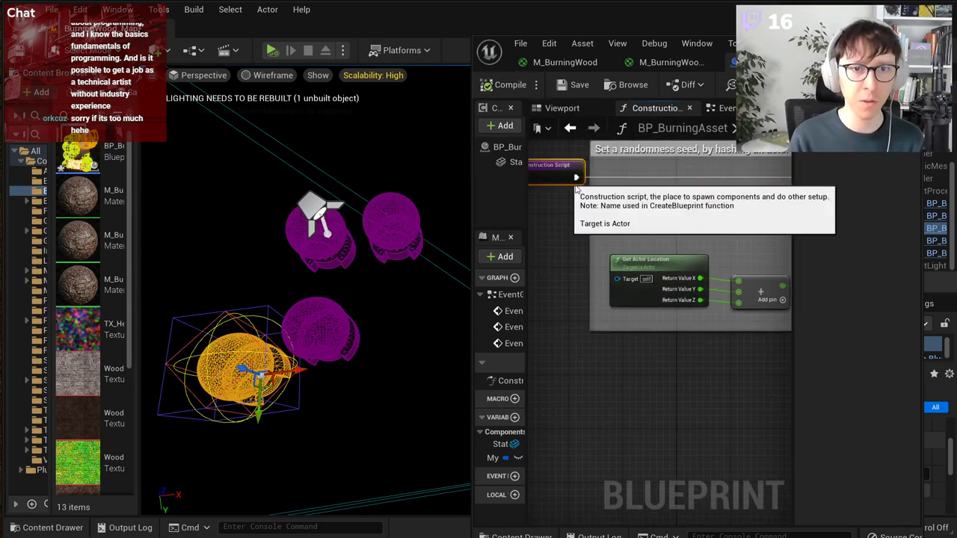
pyautogui.moveTo(793, 295); pyautogui.dragTo(638, 319, button='right')
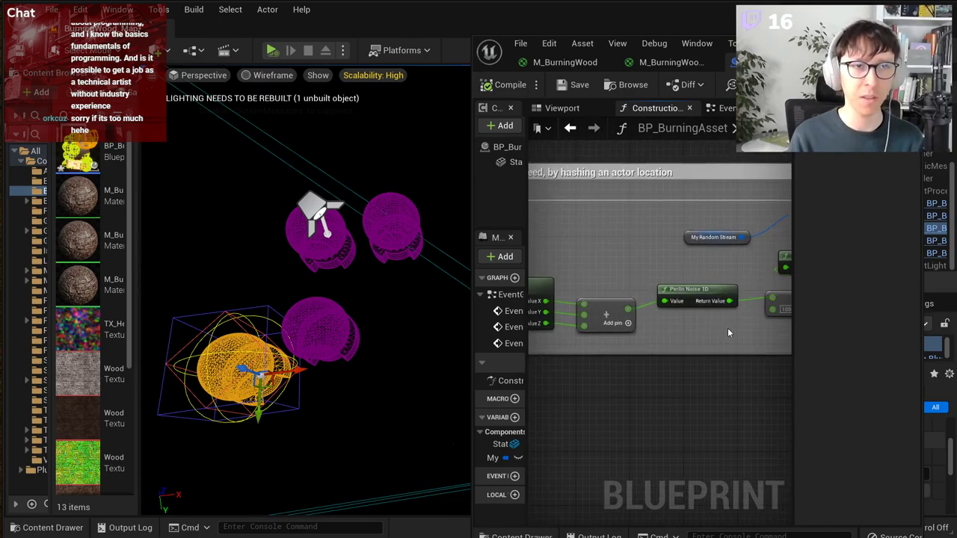
pyautogui.moveTo(729, 332); pyautogui.dragTo(760, 363, button='right')
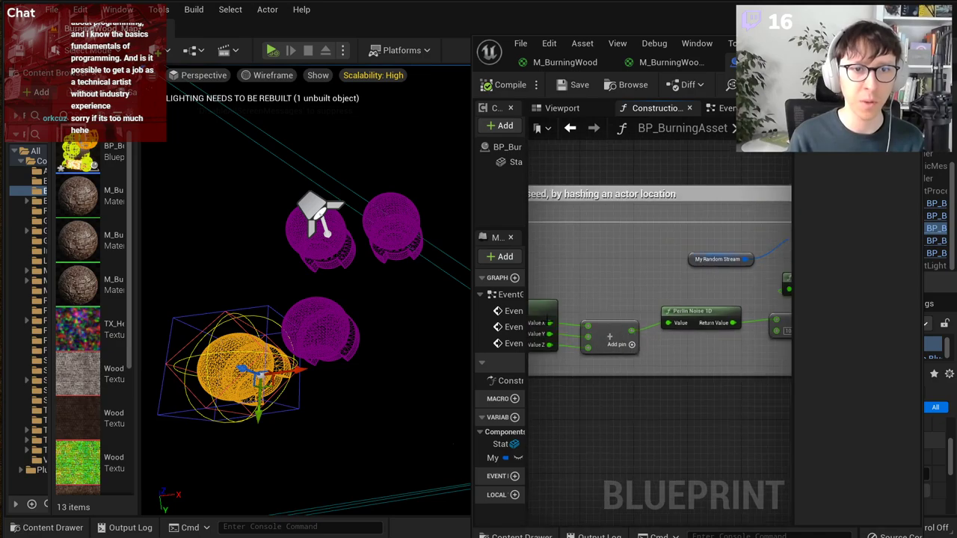
pyautogui.moveTo(679, 342); pyautogui.dragTo(529, 341, button='right')
pyautogui.scroll(1, 658, 328)
pyautogui.scroll(2, 648, 353)
pyautogui.moveTo(595, 367); pyautogui.dragTo(691, 363, button='right')
pyautogui.scroll(-3, 621, 400)
pyautogui.scroll(-3, 727, 432)
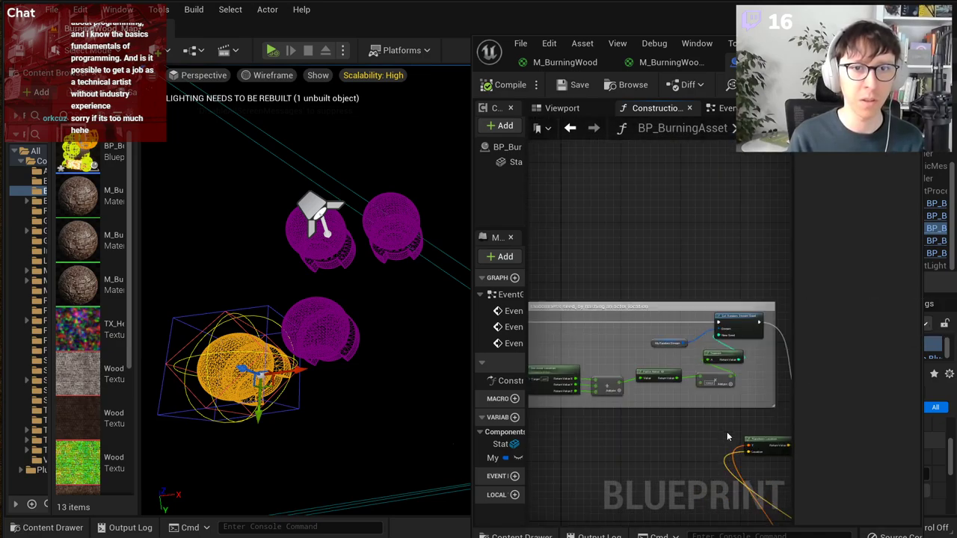
pyautogui.moveTo(766, 396); pyautogui.dragTo(598, 308, button='right')
pyautogui.scroll(3, 564, 243)
pyautogui.moveTo(656, 415); pyautogui.dragTo(671, 332, button='right')
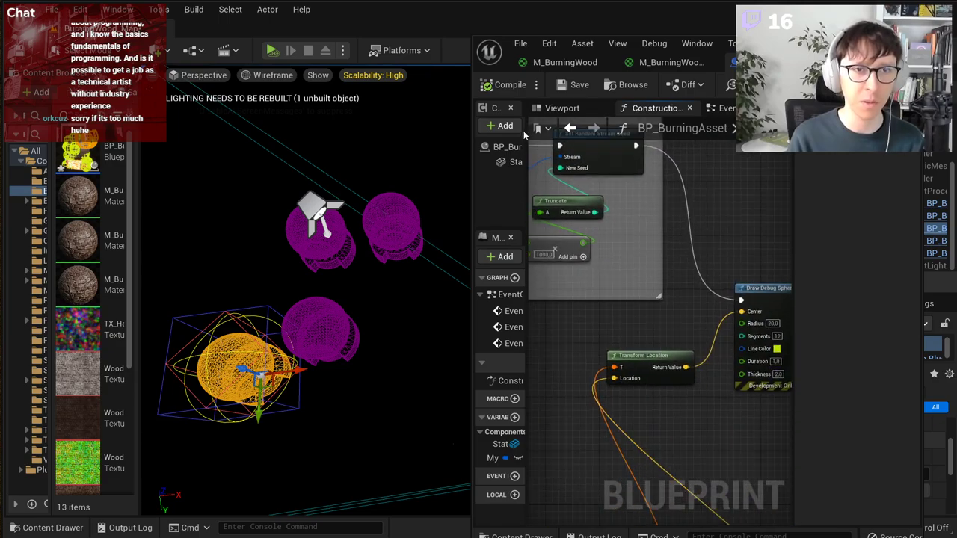
# Step: Recompile the Blueprint and examine the random-point nodes that feed Transform Location and Draw Debug Sphere
pyautogui.click(506, 88)
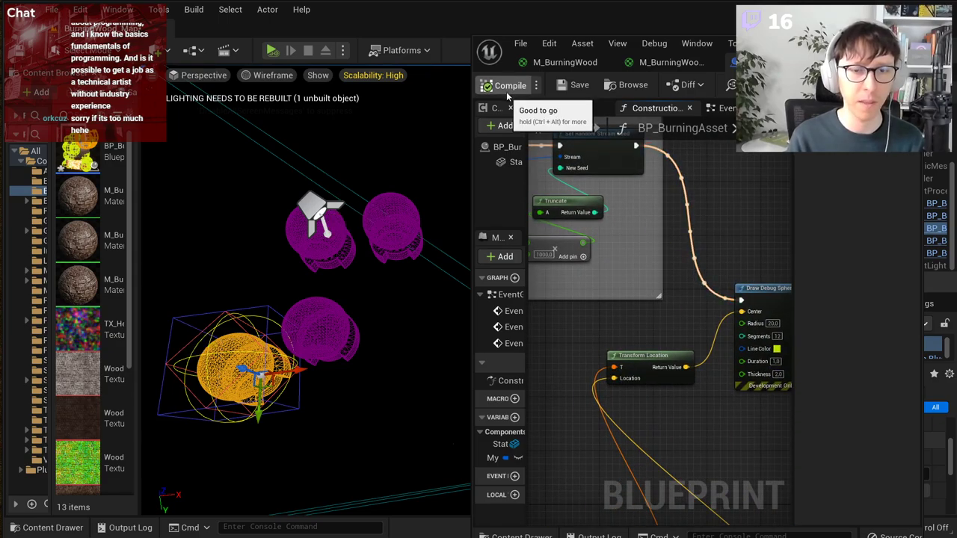
pyautogui.scroll(-4, 607, 395)
pyautogui.moveTo(638, 443); pyautogui.dragTo(736, 339, button='right')
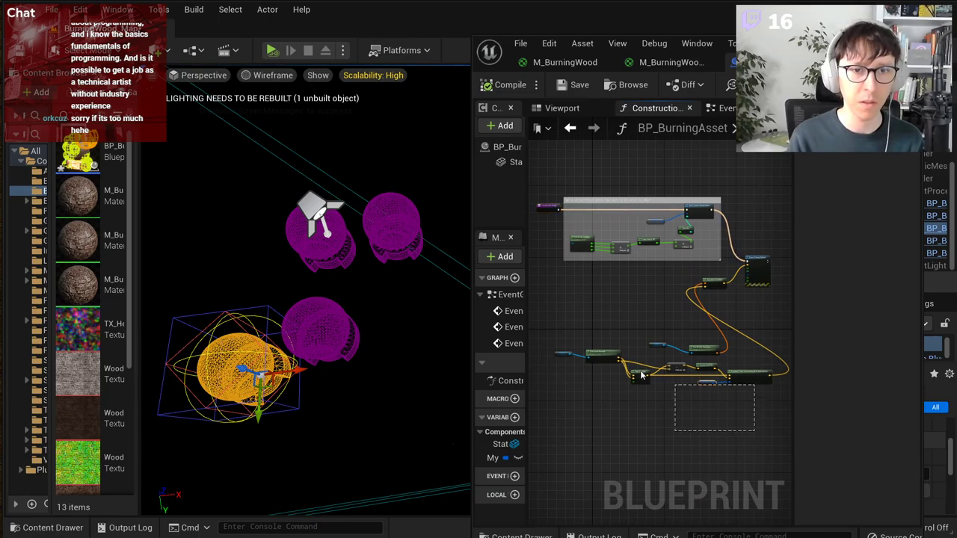
pyautogui.moveTo(641, 375); pyautogui.dragTo(629, 369)
pyautogui.click(586, 304)
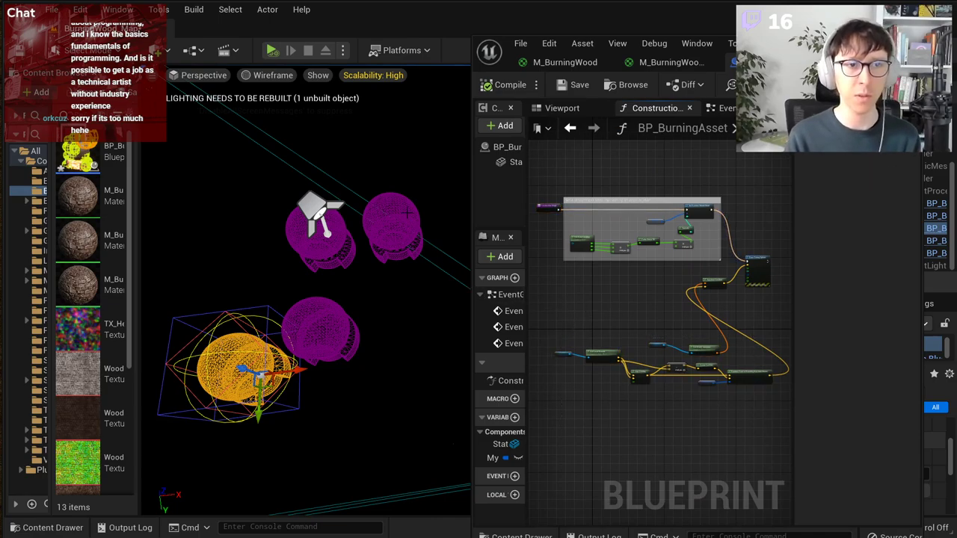
pyautogui.scroll(5, 754, 261)
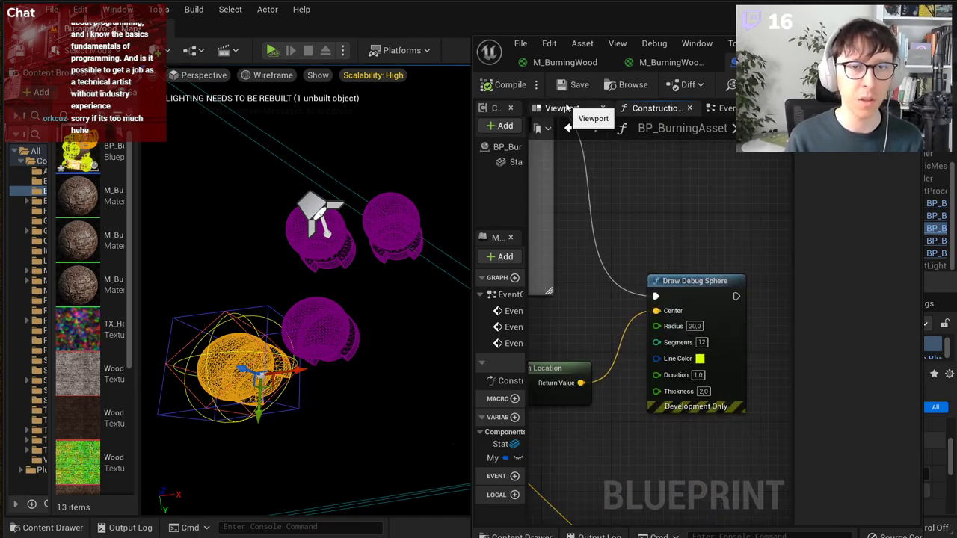
pyautogui.scroll(-3, 664, 211)
pyautogui.moveTo(715, 242); pyautogui.dragTo(709, 250, button='right')
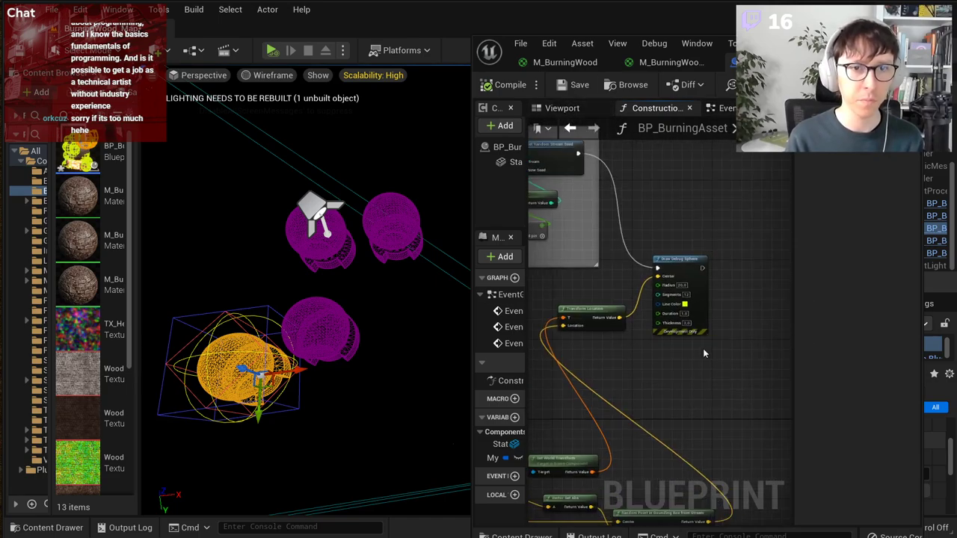
pyautogui.moveTo(706, 357); pyautogui.dragTo(687, 407, button='right')
pyautogui.moveTo(664, 248); pyautogui.dragTo(642, 243, button='right')
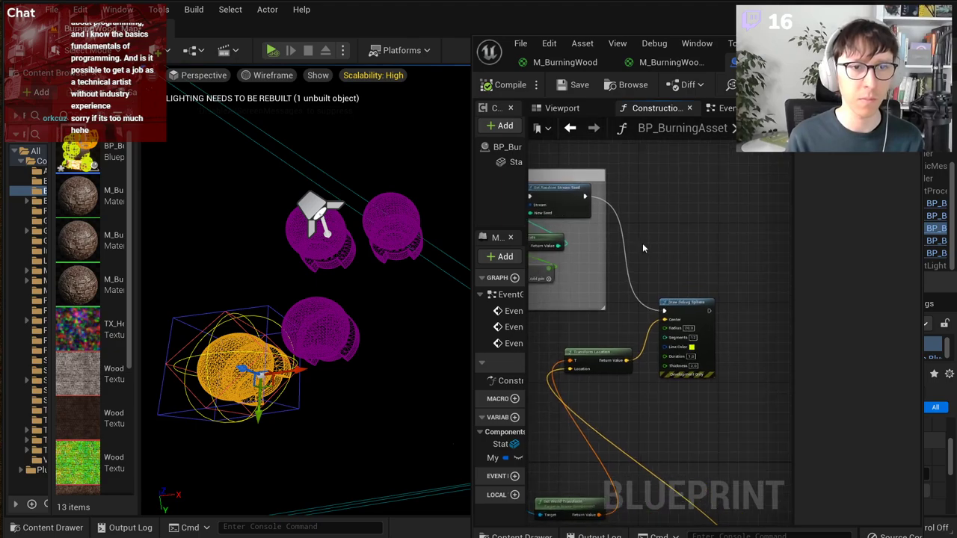
# Step: Widen the Blueprint editor window and place a Static Mesh Component reference above Draw Debug Sphere
pyautogui.moveTo(471, 171)
pyautogui.mouseDown()
pyautogui.moveTo(402, 171)
pyautogui.moveTo(644, 244)
pyautogui.moveTo(636, 236)
pyautogui.moveTo(595, 263)
pyautogui.mouseUp()
pyautogui.scroll(2, 670, 249)
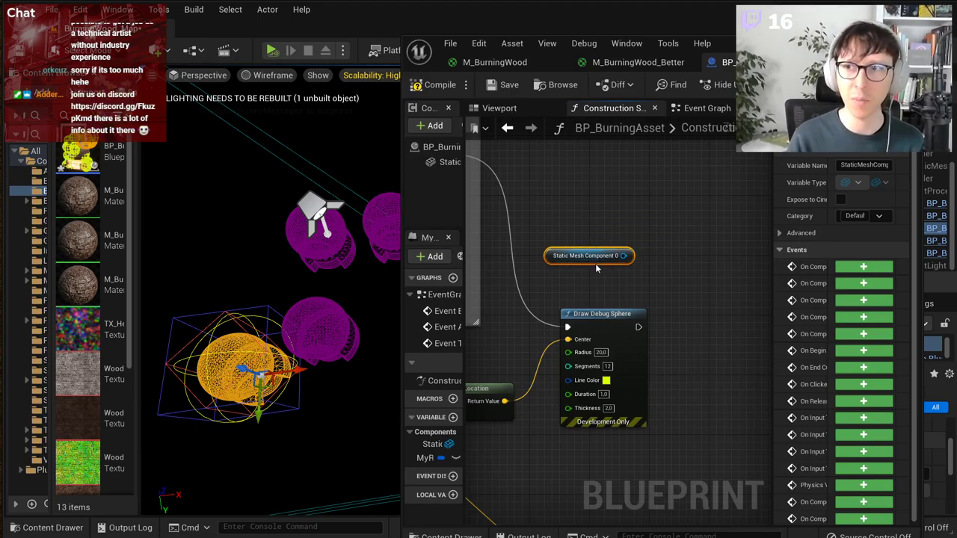
pyautogui.moveTo(603, 237); pyautogui.dragTo(566, 212, button='right')
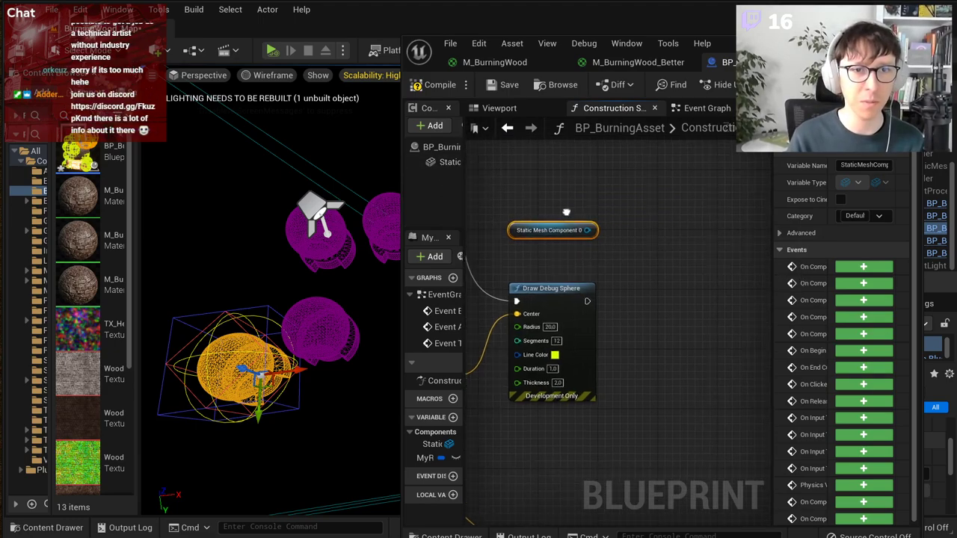
pyautogui.moveTo(587, 231); pyautogui.dragTo(644, 302)
# Step: In M_BurningWood_Better, switch the FireOrigin parameter's Use Custom Primitive Data option off and back on
pyautogui.click(601, 62)
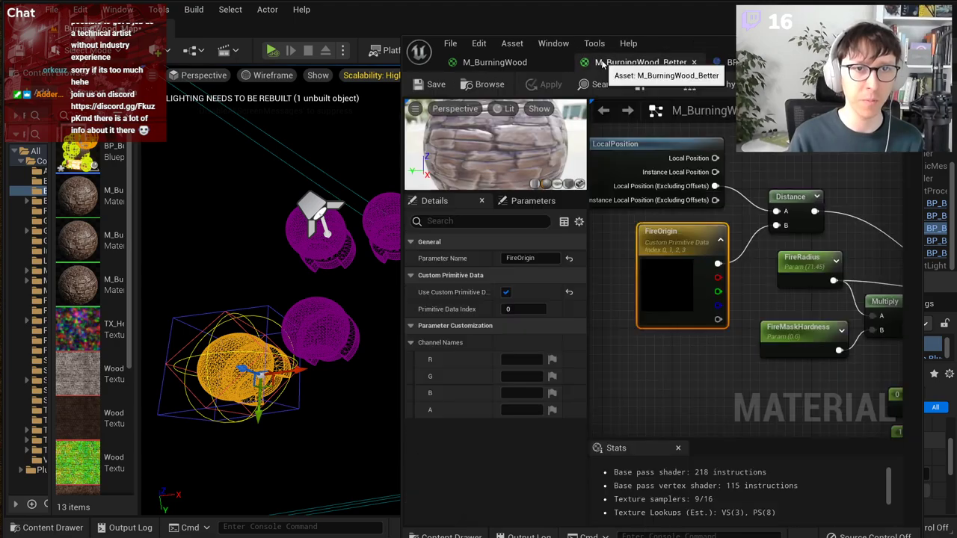
pyautogui.click(634, 281)
pyautogui.click(684, 255)
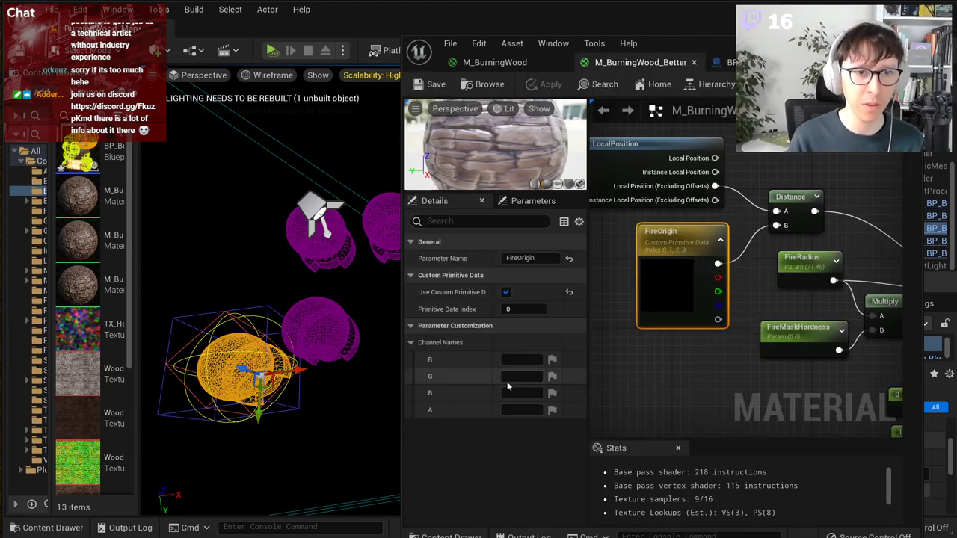
pyautogui.click(505, 292)
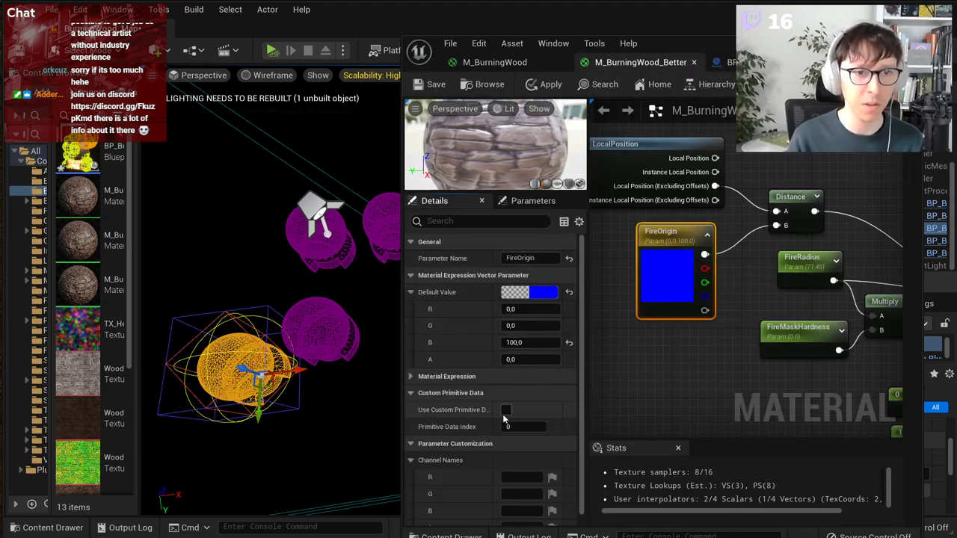
pyautogui.click(505, 411)
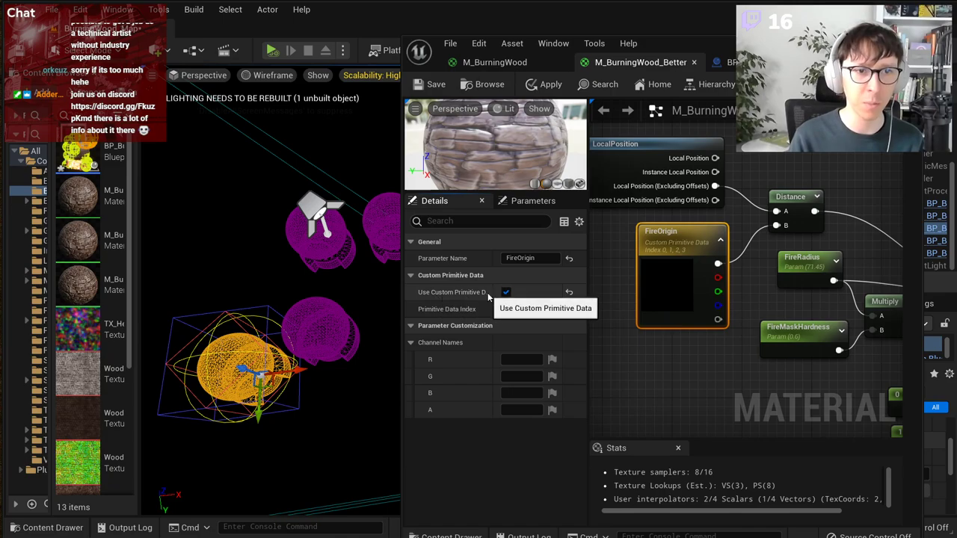
# Step: In BP_BurningAsset, add a Set Custom Primitive Data Vector 3 node targeting the static mesh component and place it beyond Draw Debug Sphere
pyautogui.click(724, 63)
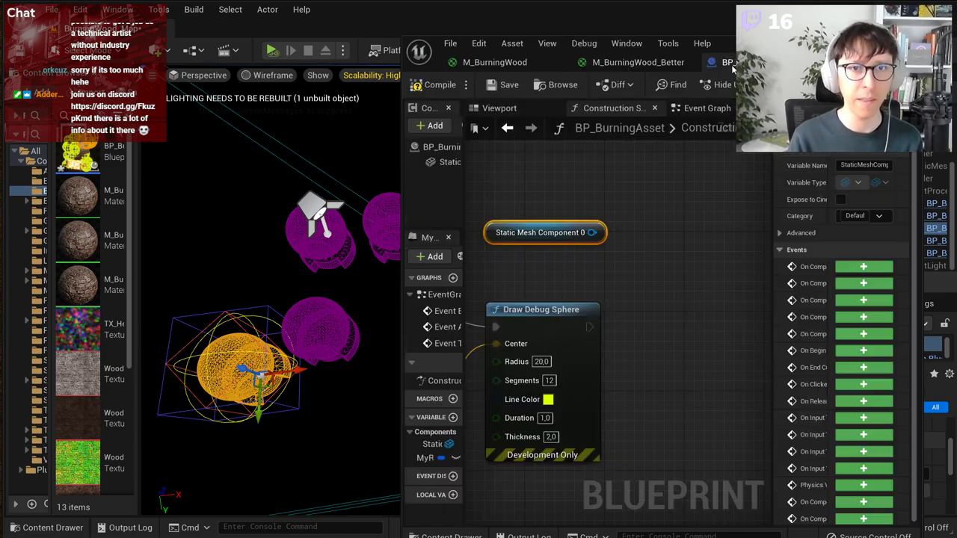
pyautogui.moveTo(591, 234); pyautogui.dragTo(649, 288)
pyautogui.write('set vector')
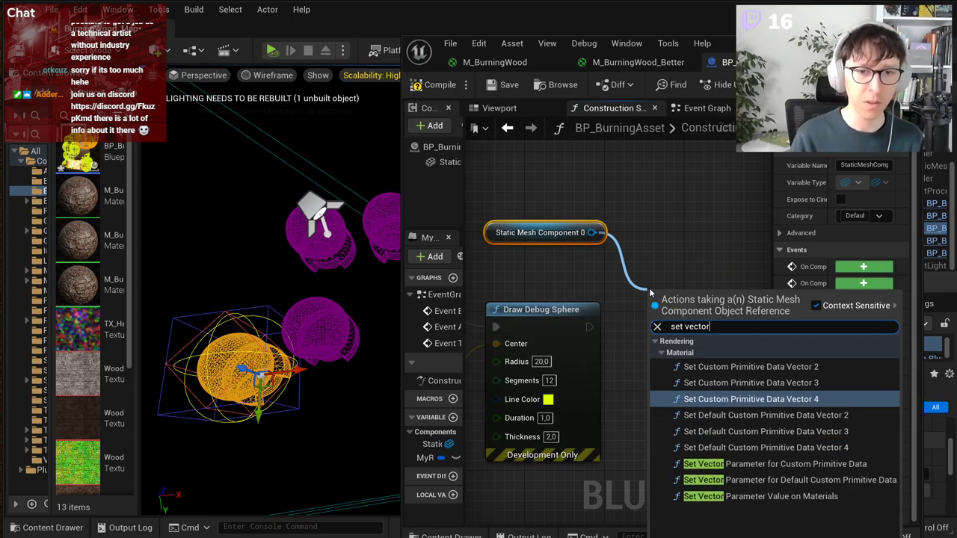
pyautogui.press('Up')
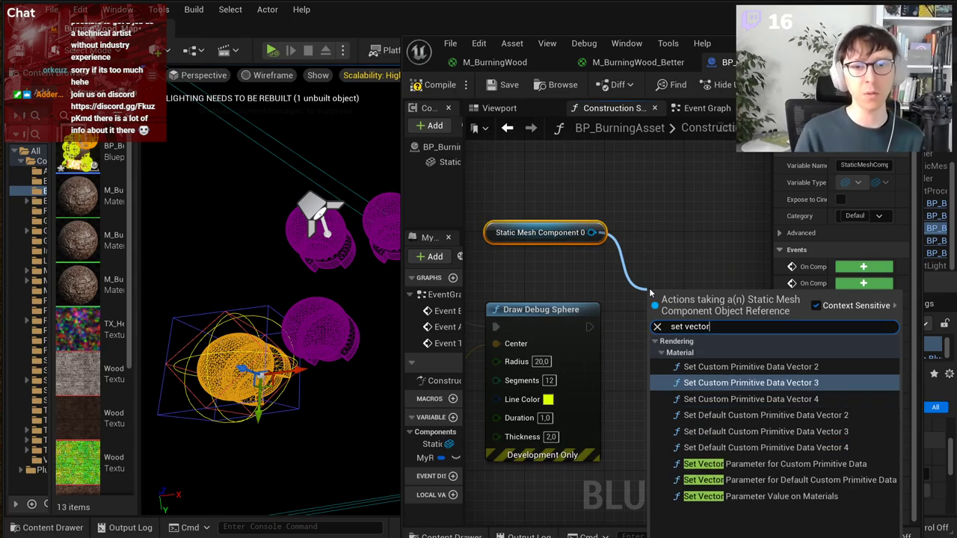
pyautogui.press('Return')
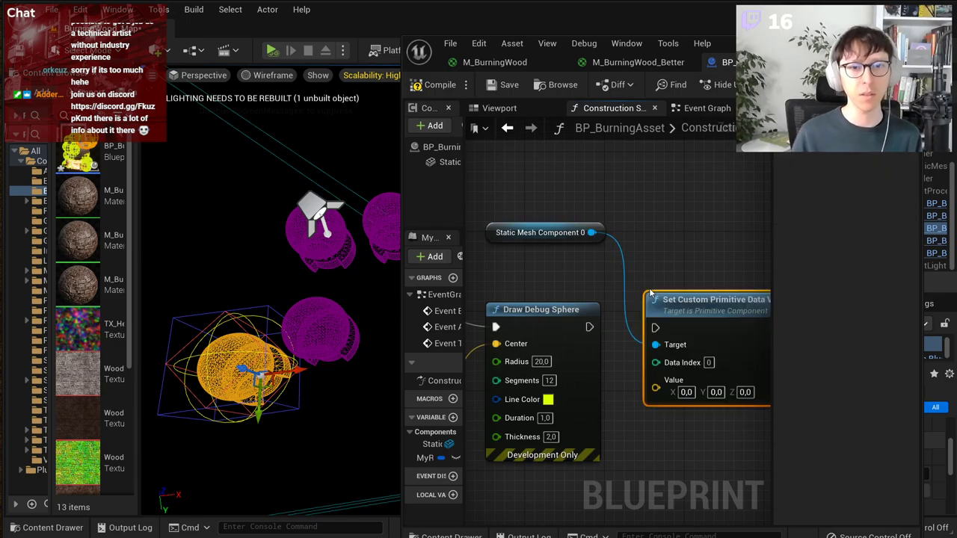
pyautogui.moveTo(692, 286); pyautogui.dragTo(646, 271, button='right')
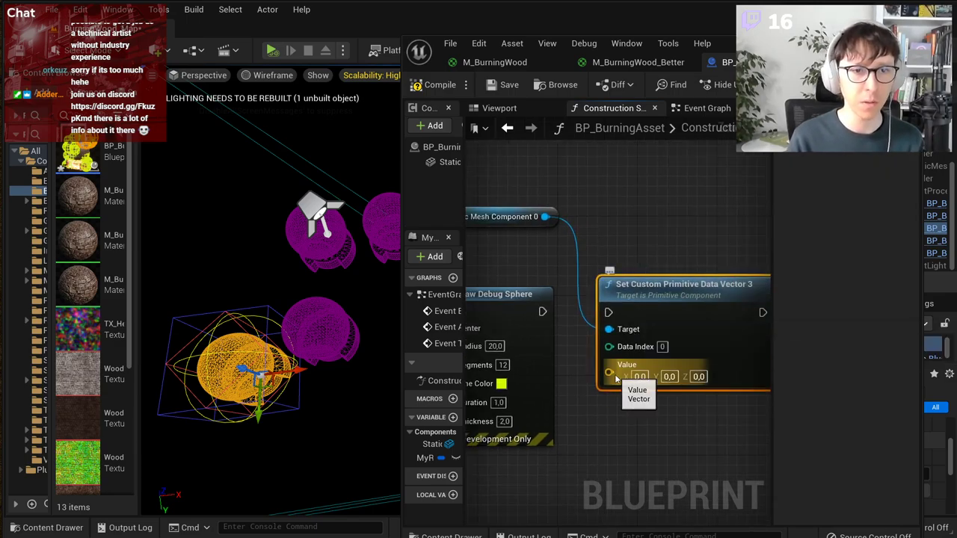
pyautogui.scroll(-1, 591, 402)
pyautogui.moveTo(590, 402); pyautogui.dragTo(671, 386, button='right')
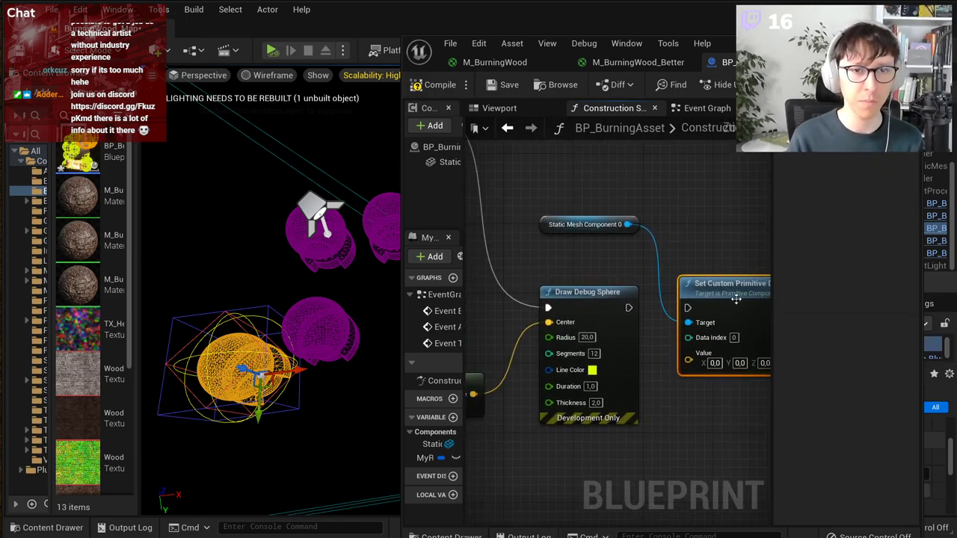
pyautogui.moveTo(736, 283); pyautogui.dragTo(736, 232)
# Step: Feed Transform Location's return value into Set Custom Primitive Data Vector 3's Value, and link Draw Debug Sphere's execution to that node
pyautogui.moveTo(525, 373); pyautogui.dragTo(574, 376, button='right')
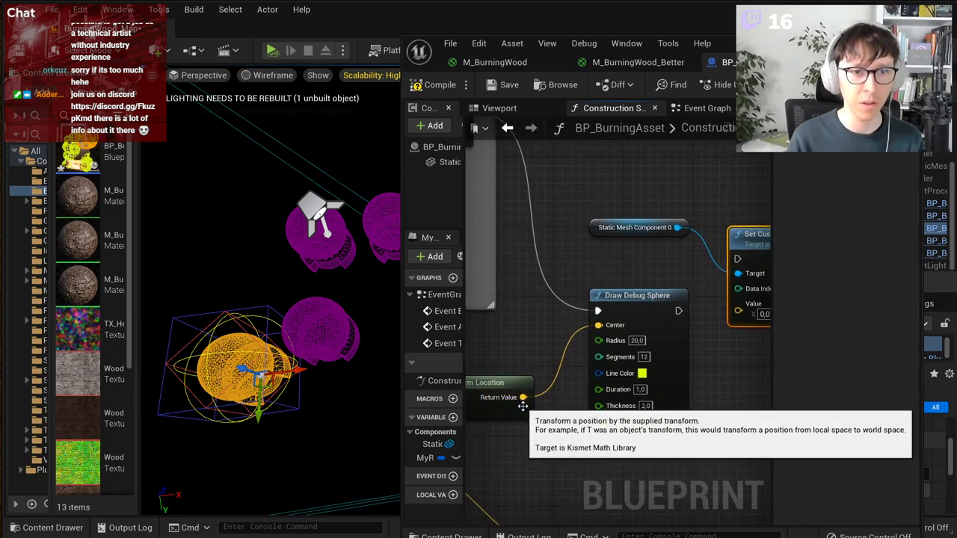
pyautogui.moveTo(520, 401); pyautogui.dragTo(597, 396, button='right')
pyautogui.moveTo(633, 437); pyautogui.dragTo(545, 459, button='right')
pyautogui.moveTo(503, 416); pyautogui.dragTo(719, 331)
pyautogui.moveTo(729, 383); pyautogui.dragTo(616, 397, button='right')
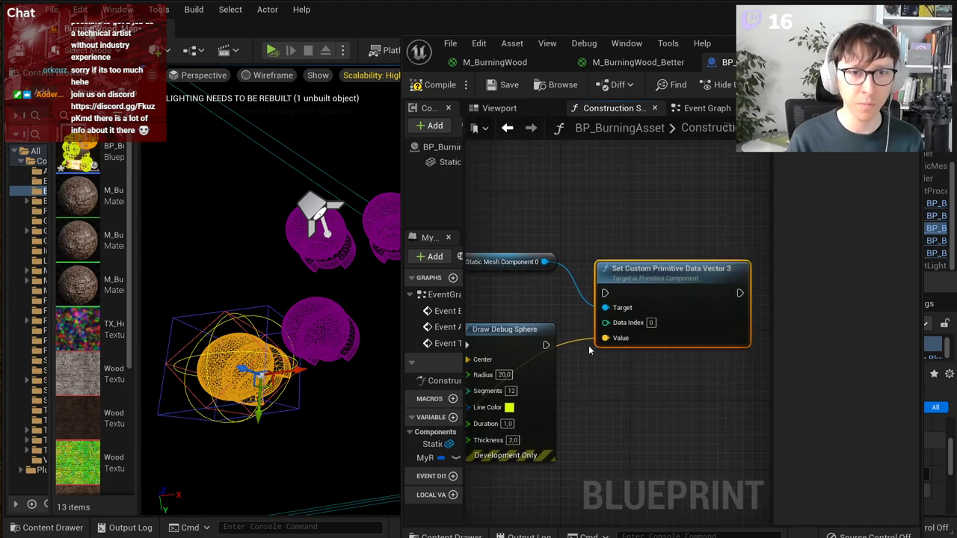
pyautogui.moveTo(544, 346); pyautogui.dragTo(610, 301)
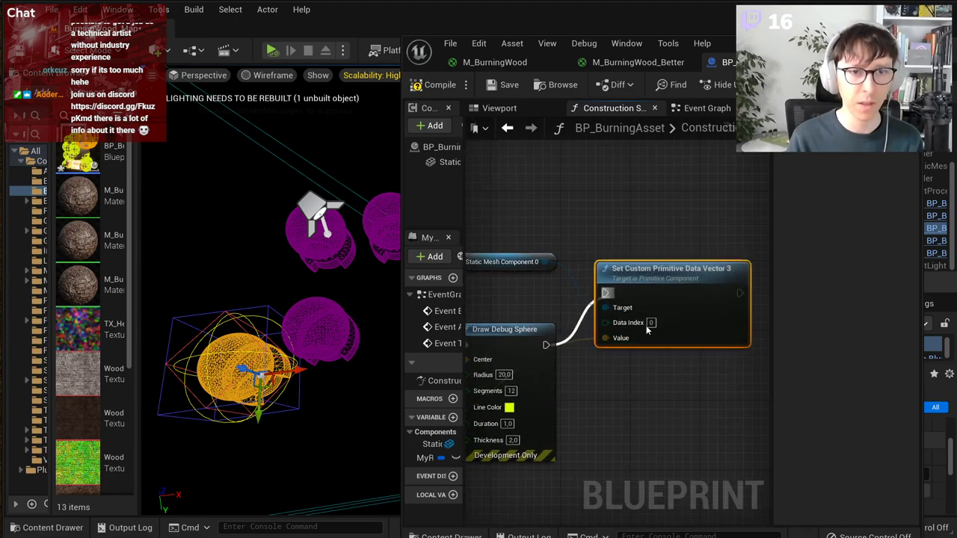
# Step: Check the FireOrigin parameter's Primitive Data Index in M_BurningWood_Better and return to BP_BurningAsset
pyautogui.click(637, 62)
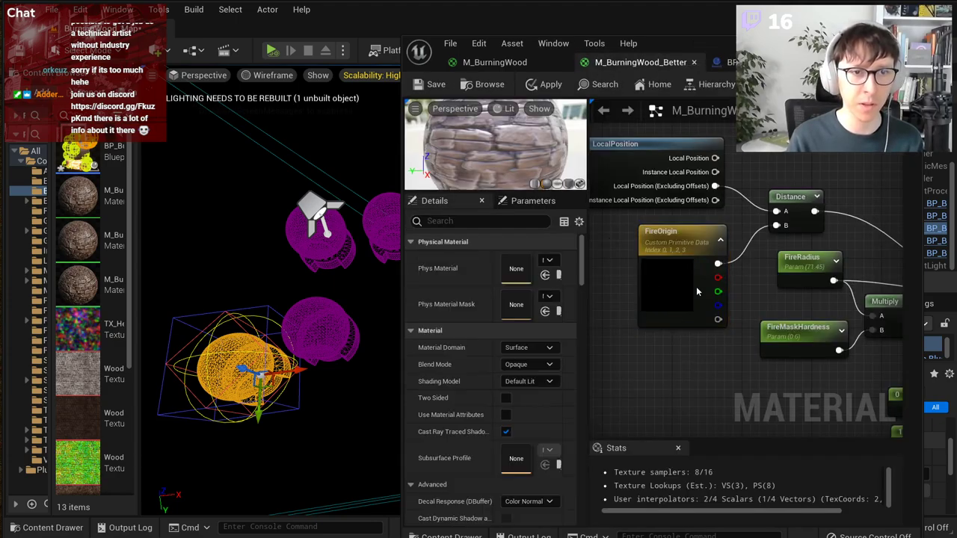
pyautogui.click(696, 291)
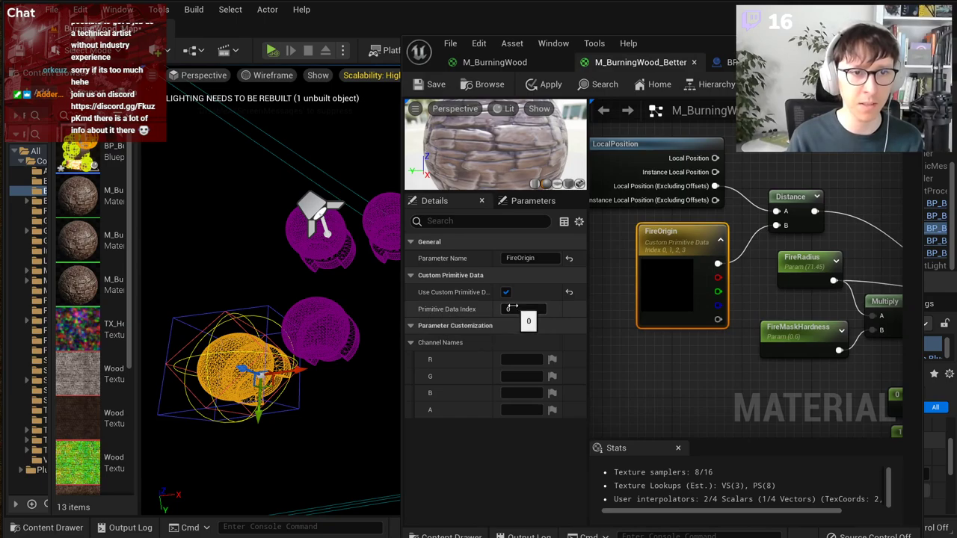
pyautogui.click(727, 62)
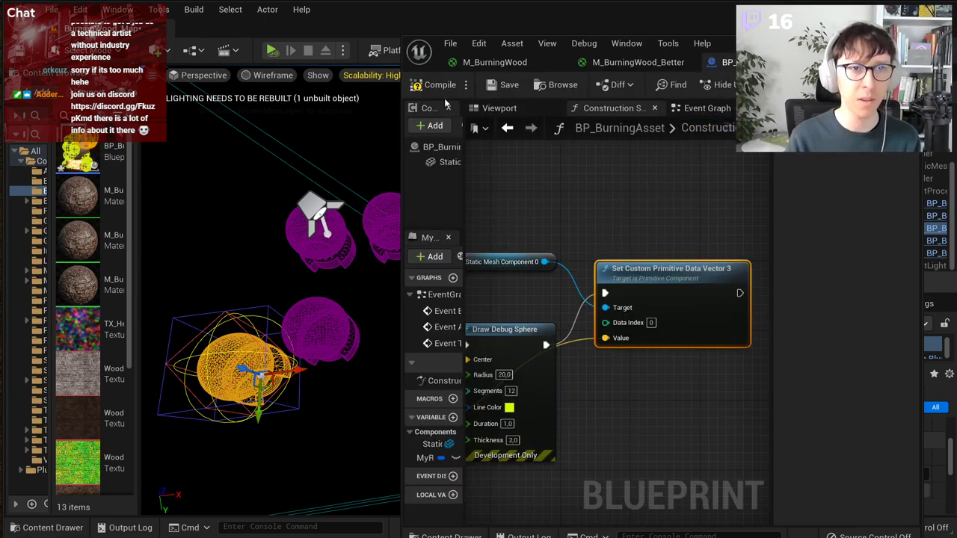
# Step: Compile the Blueprint, try the Unlit view mode in the level viewport, and set it to Lit
pyautogui.click(273, 75)
pyautogui.click(282, 100)
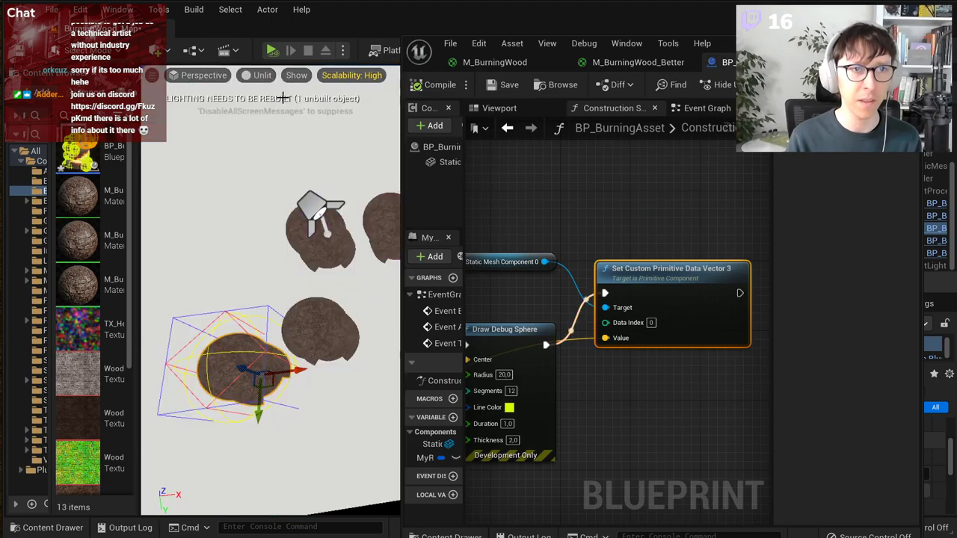
pyautogui.click(261, 75)
pyautogui.click(280, 90)
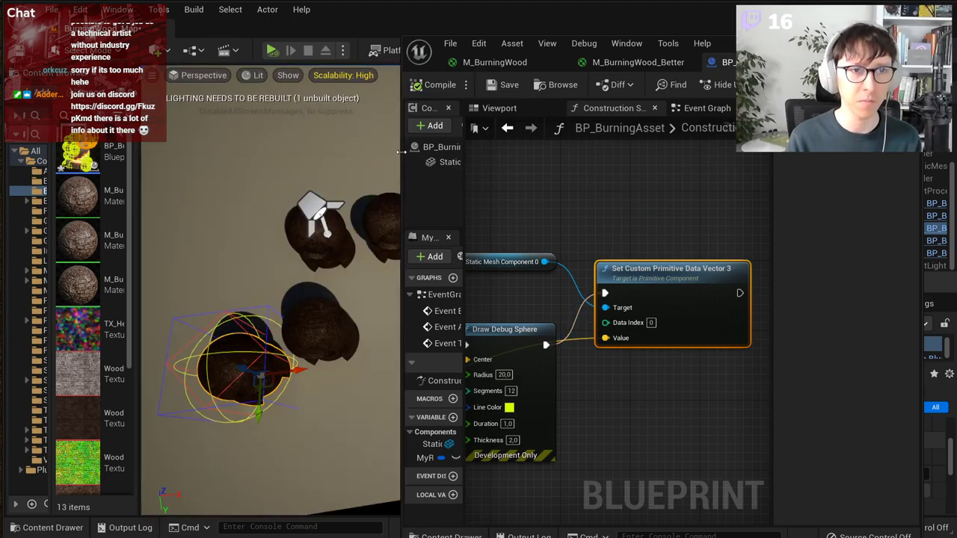
# Step: Widen the level viewport area and recompile BP_BurningAsset to check the debug spheres against the burning on the placed meshes
pyautogui.moveTo(401, 152); pyautogui.dragTo(486, 152)
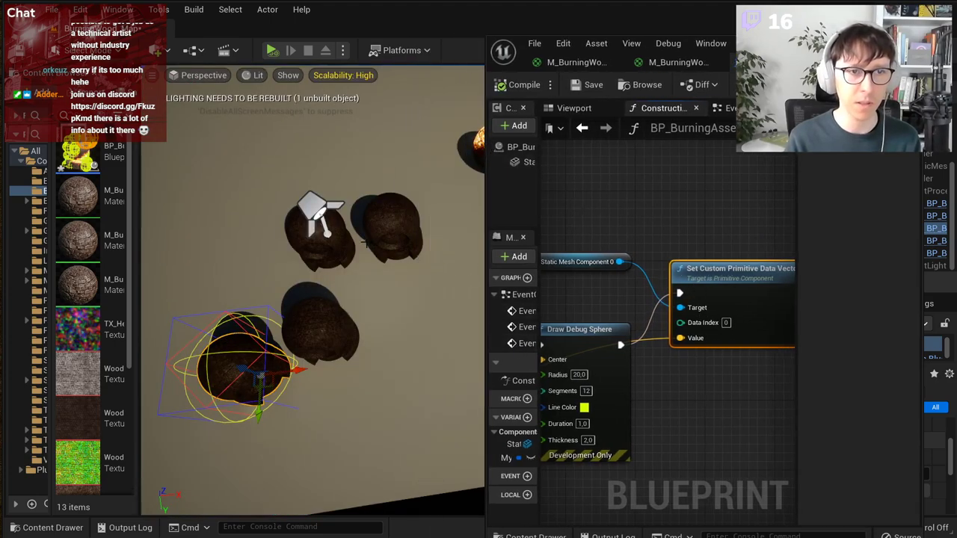
pyautogui.moveTo(365, 243)
pyautogui.mouseDown(button='right')
pyautogui.moveTo(414, 101)
pyautogui.moveTo(388, 97)
pyautogui.mouseUp(button='right')
pyautogui.press('w')
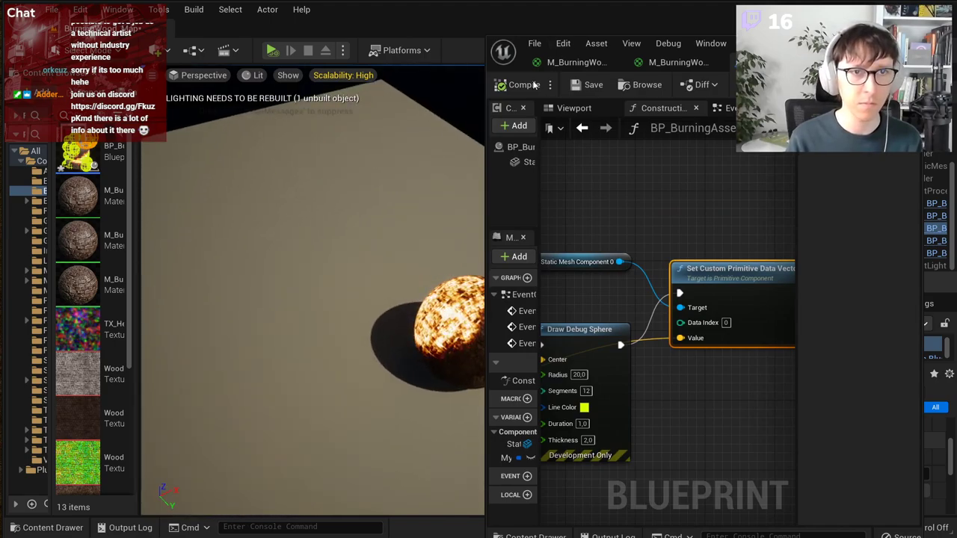
pyautogui.moveTo(321, 274); pyautogui.dragTo(438, 118, button='right')
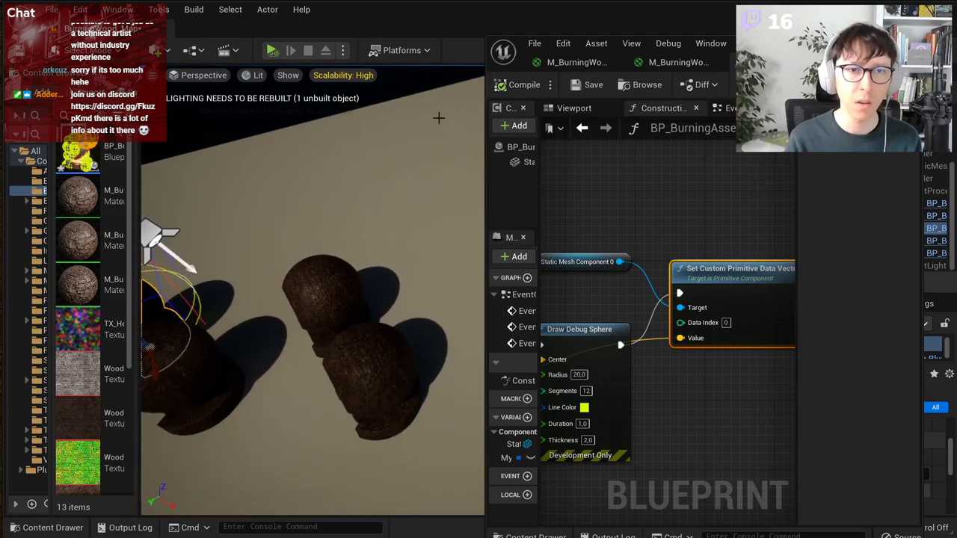
pyautogui.click(511, 90)
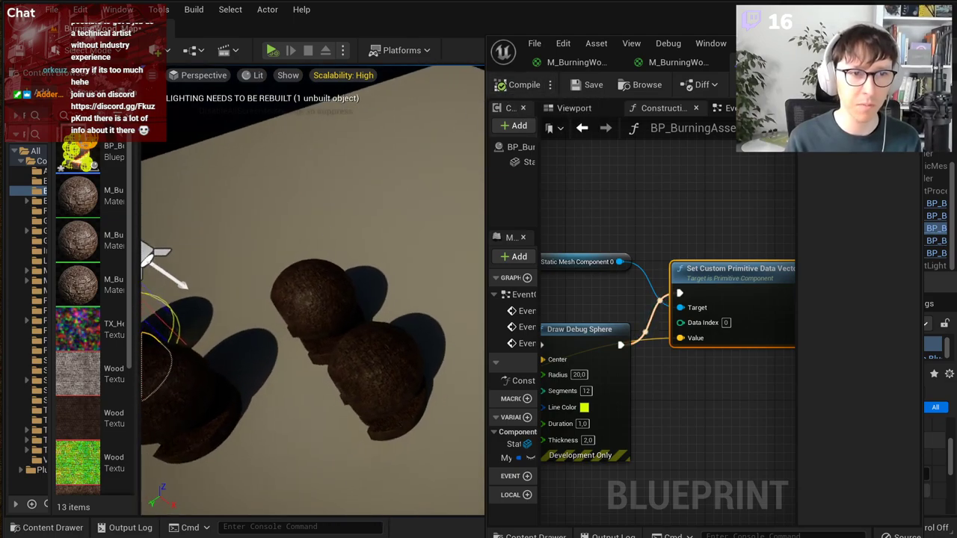
pyautogui.moveTo(321, 291)
pyautogui.mouseDown(button='right')
pyautogui.moveTo(295, 288)
pyautogui.moveTo(314, 291)
pyautogui.moveTo(314, 251)
pyautogui.moveTo(318, 273)
pyautogui.mouseUp(button='right')
pyautogui.click(511, 90)
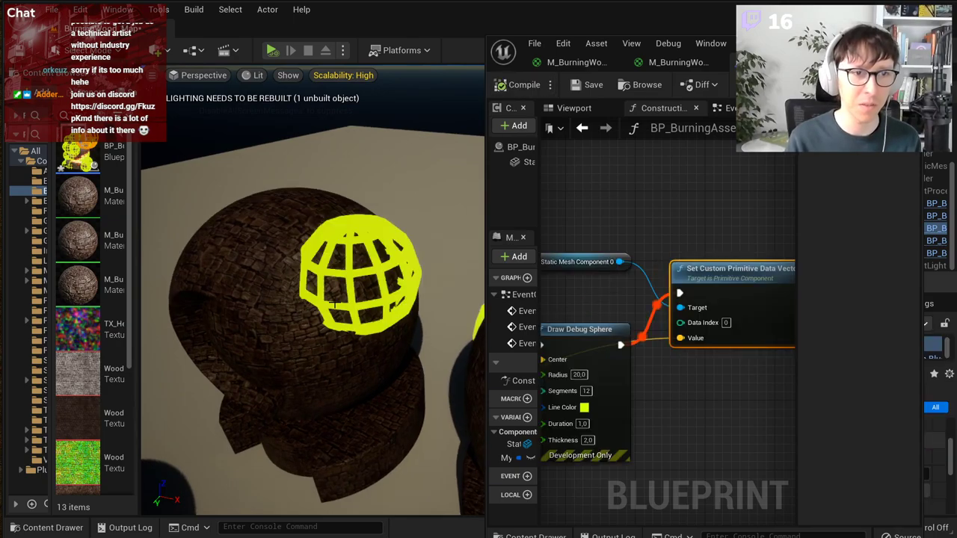
# Step: Feed the Random Point in Bounding Box from Stream return value directly into Set Custom Primitive Data Vector 3's Value
pyautogui.scroll(-5, 704, 346)
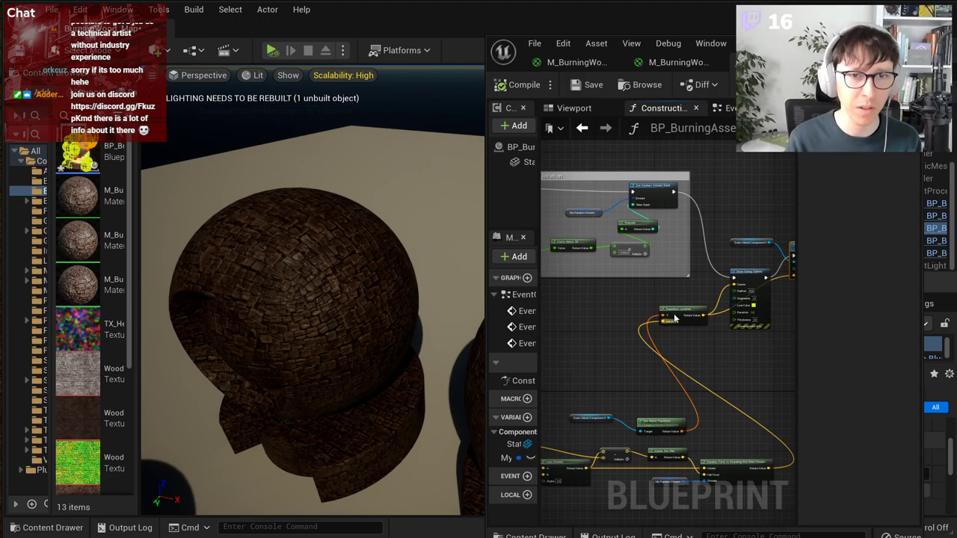
pyautogui.scroll(4, 674, 318)
pyautogui.moveTo(477, 247)
pyautogui.mouseDown(button='right')
pyautogui.moveTo(381, 247)
pyautogui.moveTo(477, 246)
pyautogui.mouseUp(button='right')
pyautogui.scroll(-5, 613, 282)
pyautogui.moveTo(679, 391); pyautogui.dragTo(711, 350, button='right')
pyautogui.scroll(2, 711, 350)
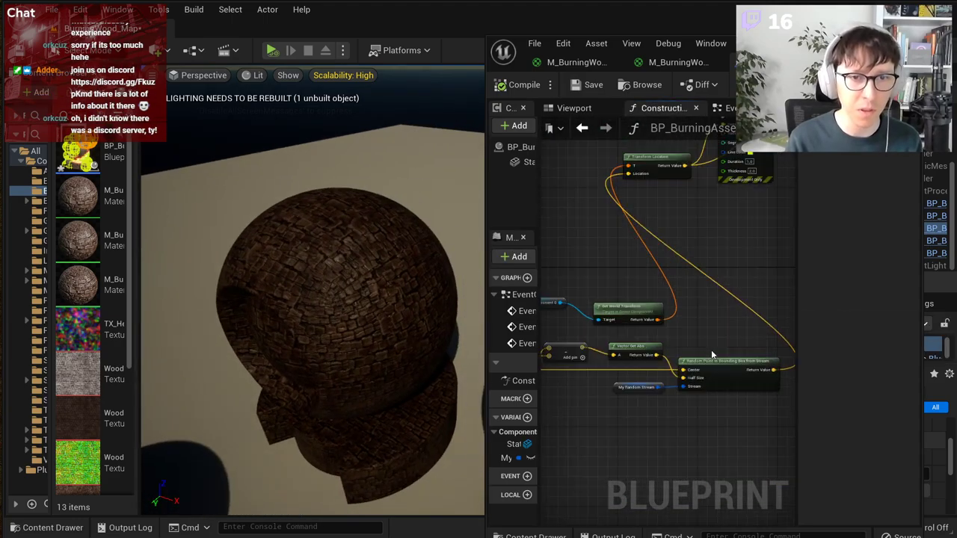
pyautogui.moveTo(665, 300); pyautogui.dragTo(729, 361, button='right')
pyautogui.moveTo(743, 399); pyautogui.dragTo(641, 408, button='right')
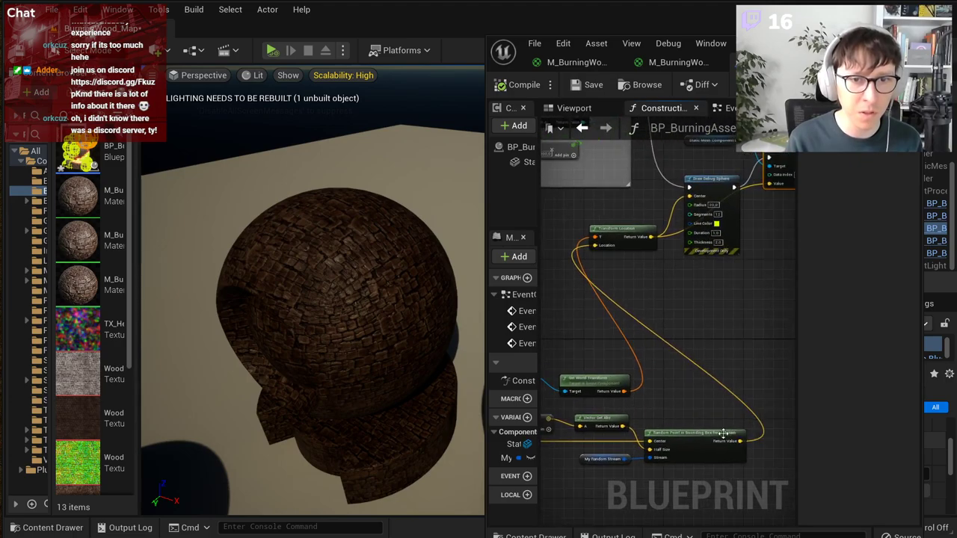
pyautogui.moveTo(740, 441); pyautogui.dragTo(767, 184)
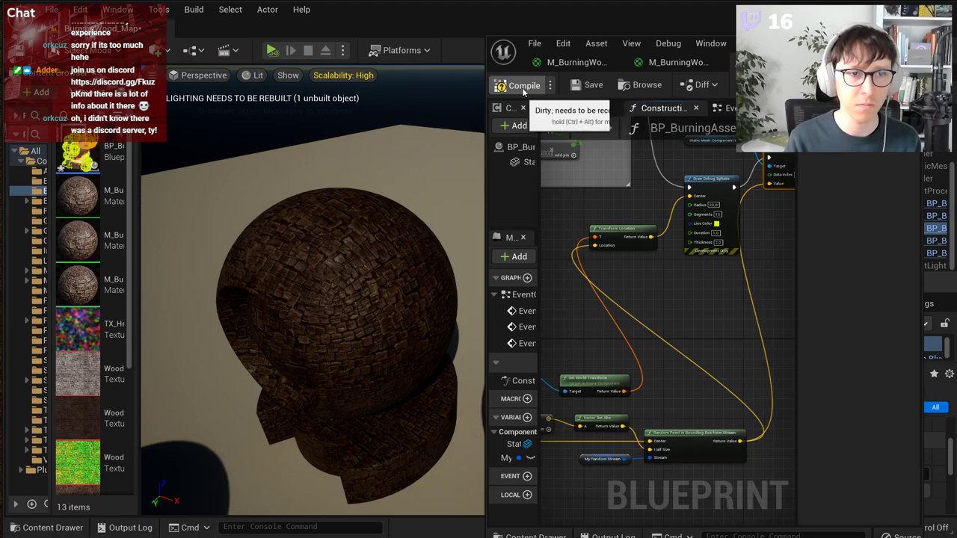
# Step: Compile BP_BurningAsset and compare each debug sphere's position with the burning area on the meshes in the level viewport
pyautogui.click(521, 84)
pyautogui.moveTo(456, 170); pyautogui.dragTo(456, 170, button='right')
pyautogui.click(521, 84)
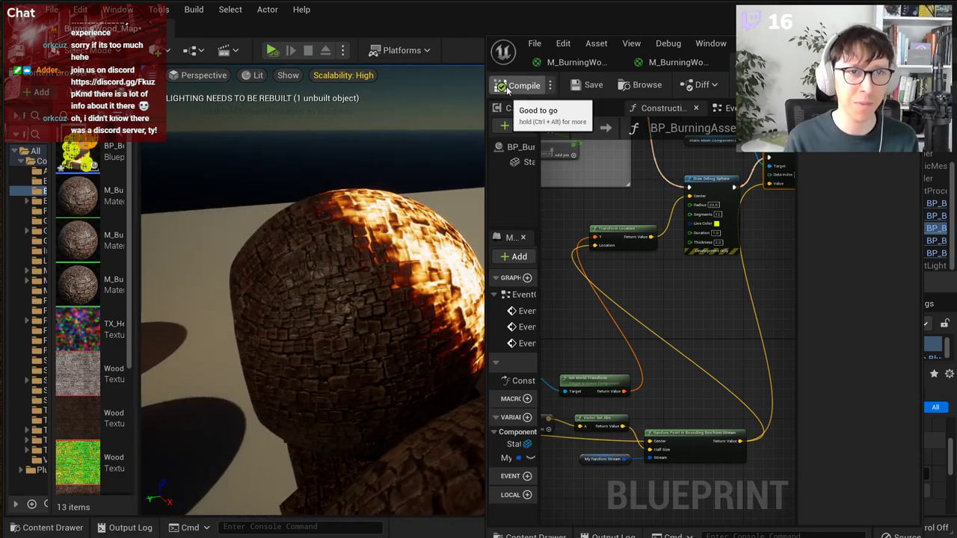
pyautogui.click(507, 90)
pyautogui.click(508, 87)
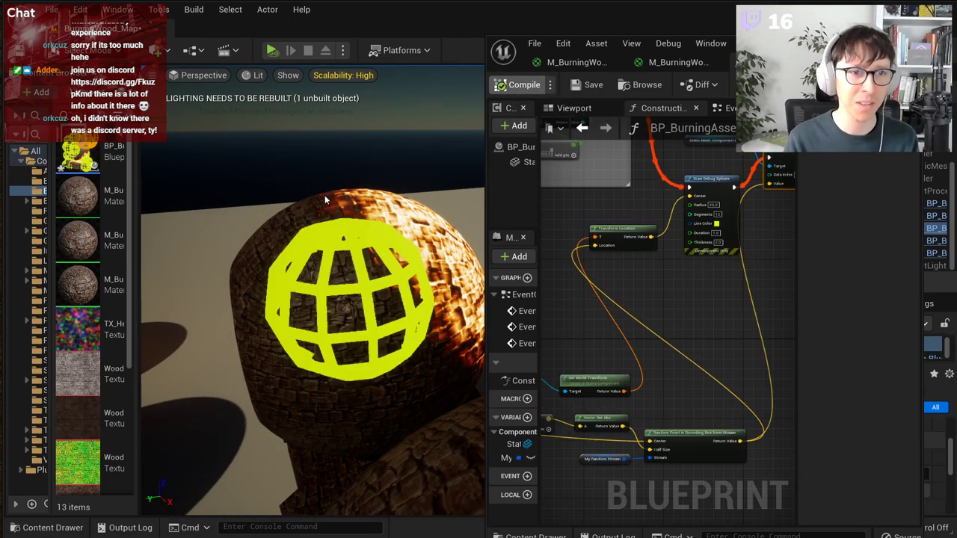
pyautogui.click(524, 90)
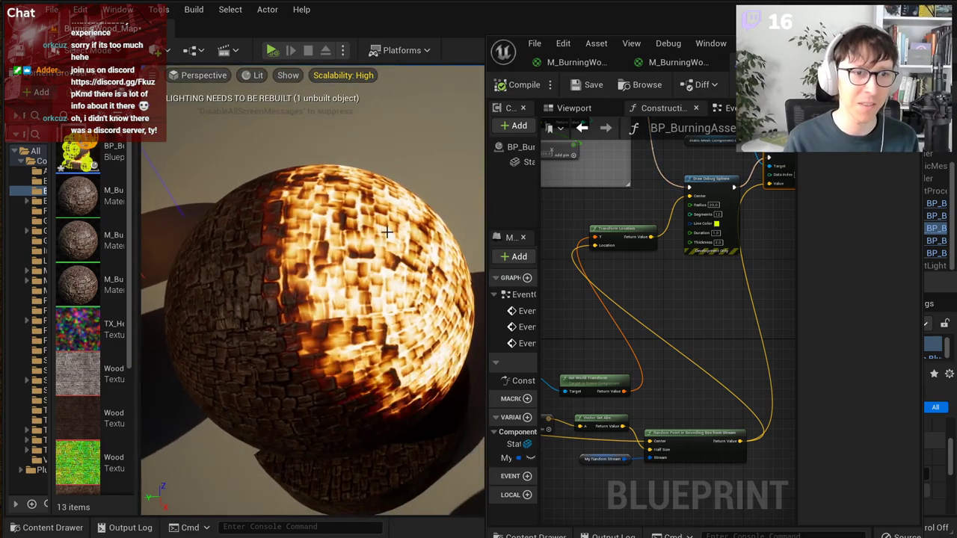
pyautogui.click(524, 90)
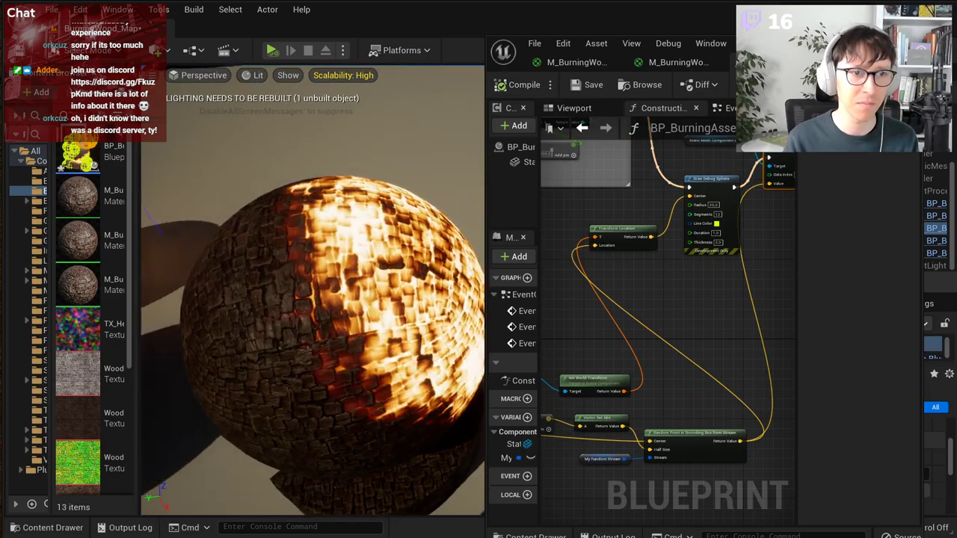
pyautogui.click(514, 92)
pyautogui.click(514, 90)
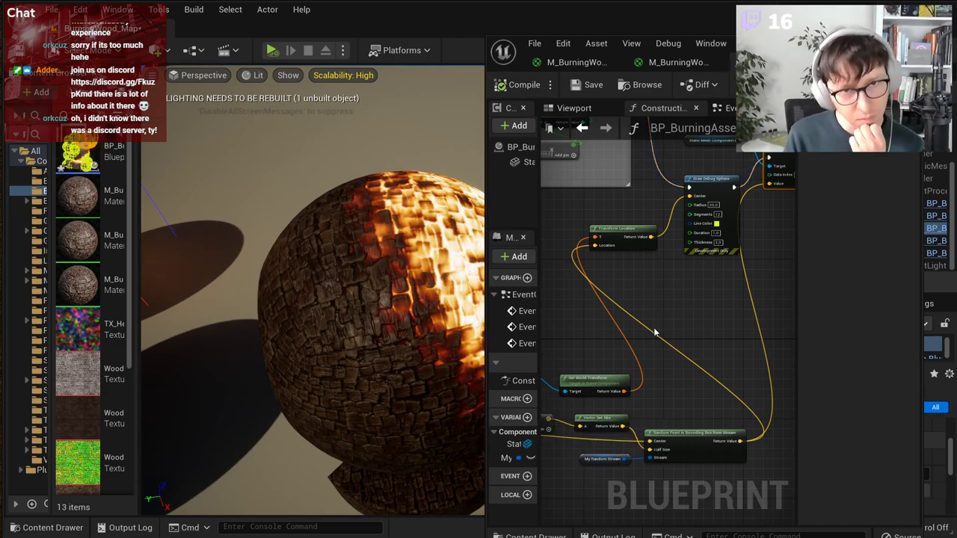
# Step: Enlarge the Blueprint editor and examine the local bounds, Lerp, Vector Get Abs and random point nodes in the construction script
pyautogui.scroll(-2, 598, 321)
pyautogui.moveTo(484, 279); pyautogui.dragTo(172, 283)
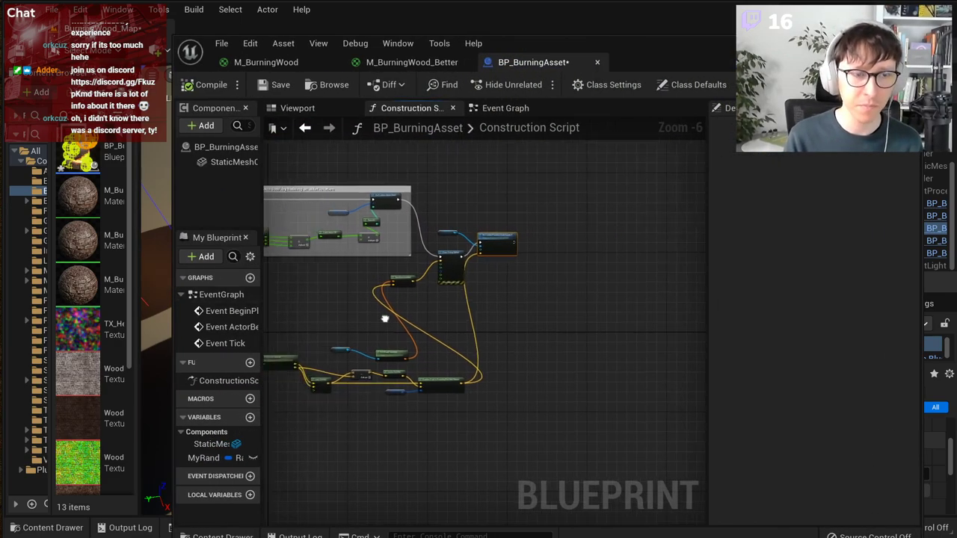
pyautogui.scroll(3, 499, 407)
pyautogui.scroll(2, 630, 375)
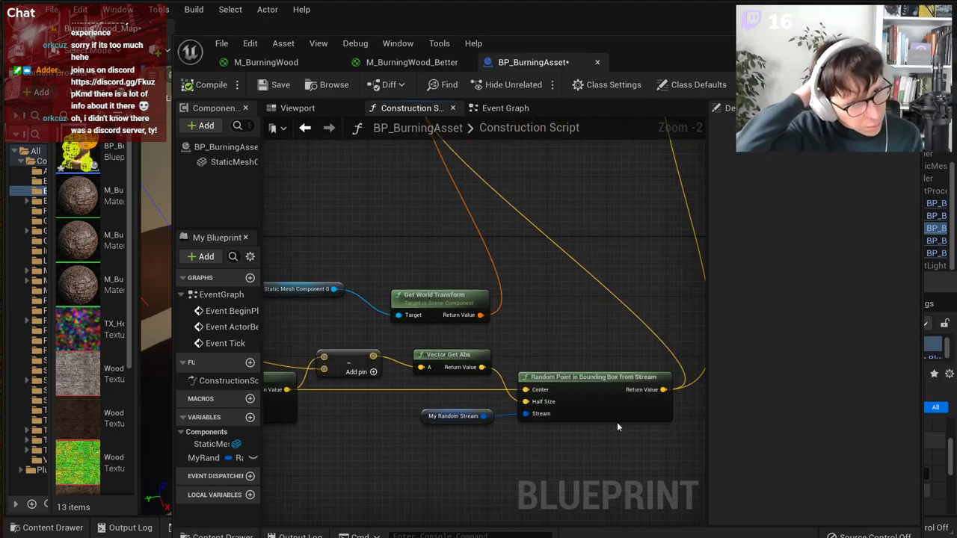
pyautogui.scroll(-3, 616, 372)
pyautogui.scroll(2, 502, 361)
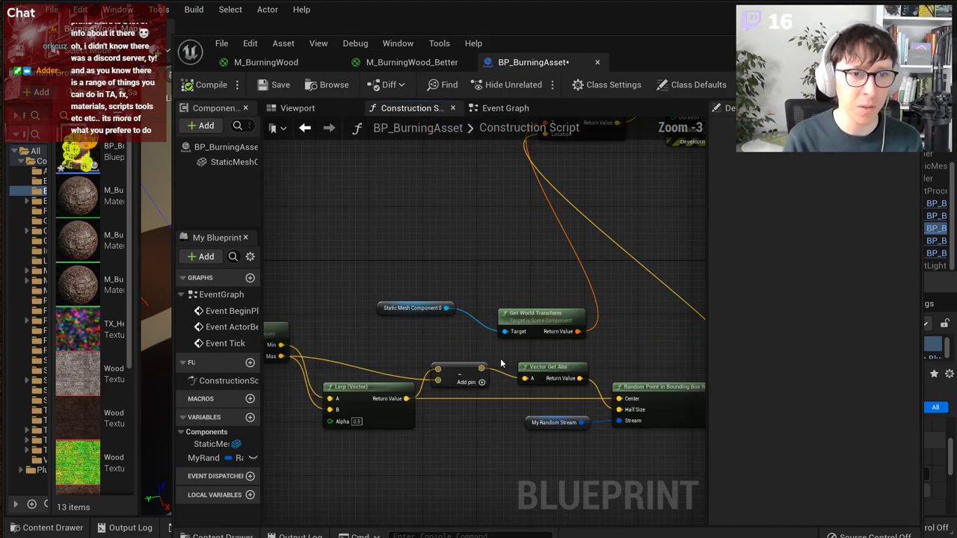
pyautogui.moveTo(467, 381); pyautogui.dragTo(549, 399, button='right')
pyautogui.moveTo(371, 376); pyautogui.dragTo(484, 390, button='right')
pyautogui.scroll(-2, 517, 423)
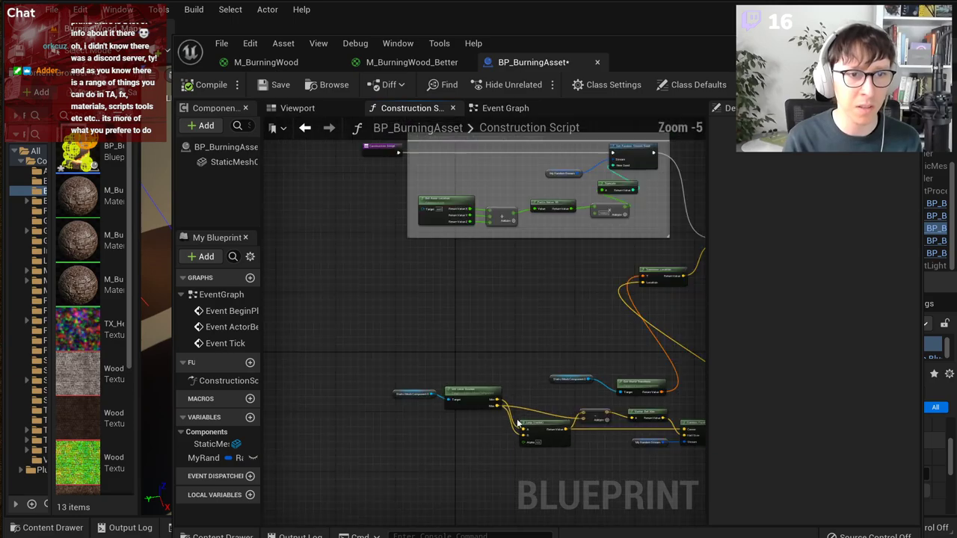
pyautogui.scroll(1, 590, 373)
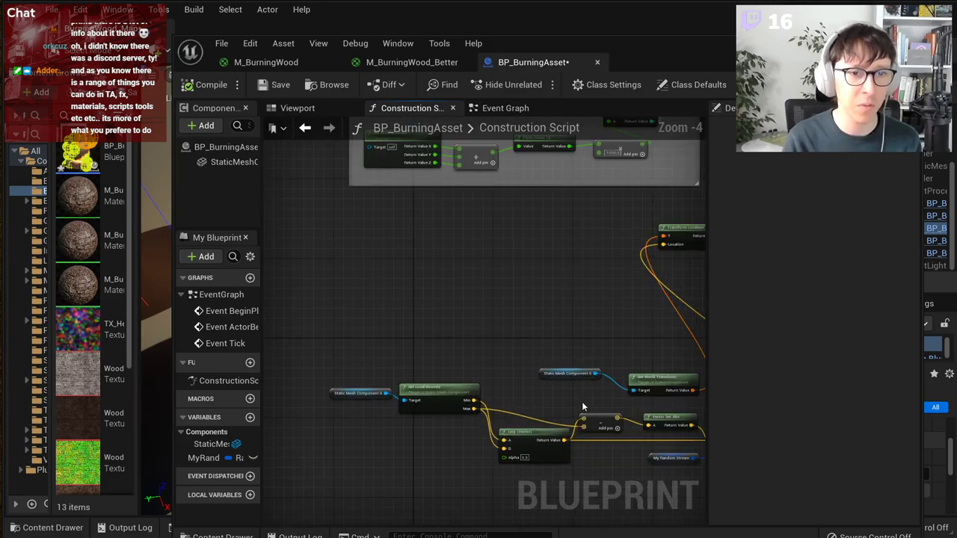
pyautogui.moveTo(582, 393); pyautogui.dragTo(481, 380, button='right')
pyautogui.scroll(1, 610, 417)
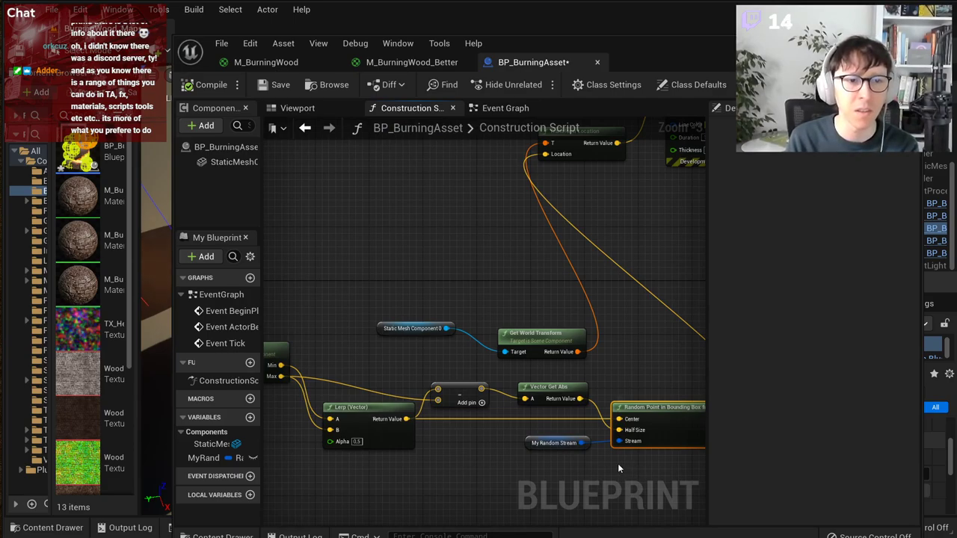
pyautogui.moveTo(463, 448); pyautogui.dragTo(392, 406, button='right')
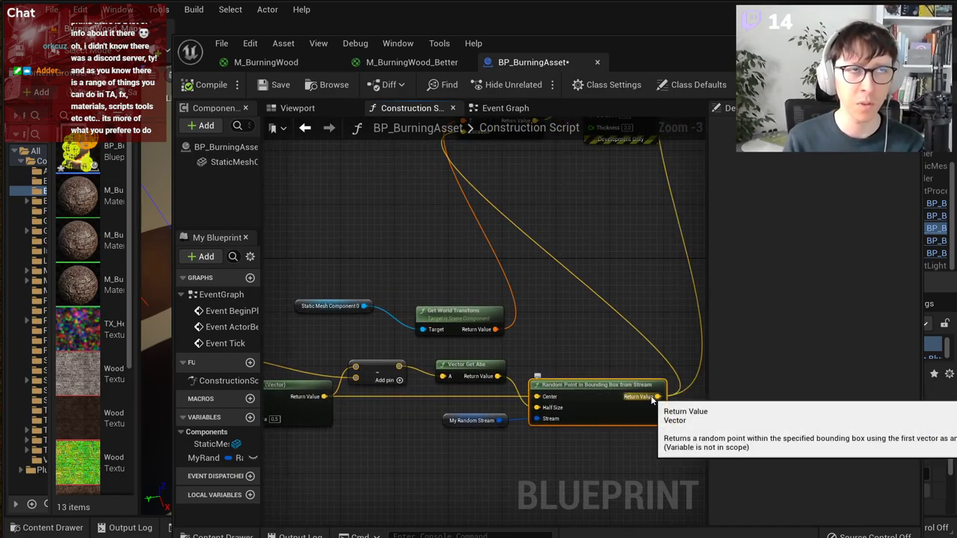
# Step: Reveal the selected burning mesh in the level viewport and capture that area in Snip & Sketch
pyautogui.moveTo(175, 130); pyautogui.dragTo(404, 130)
pyautogui.moveTo(202, 216); pyautogui.dragTo(329, 216, button='right')
pyautogui.press('shift+super+s')
pyautogui.press('super+shift+s')
pyautogui.moveTo(140, 180); pyautogui.dragTo(429, 513)
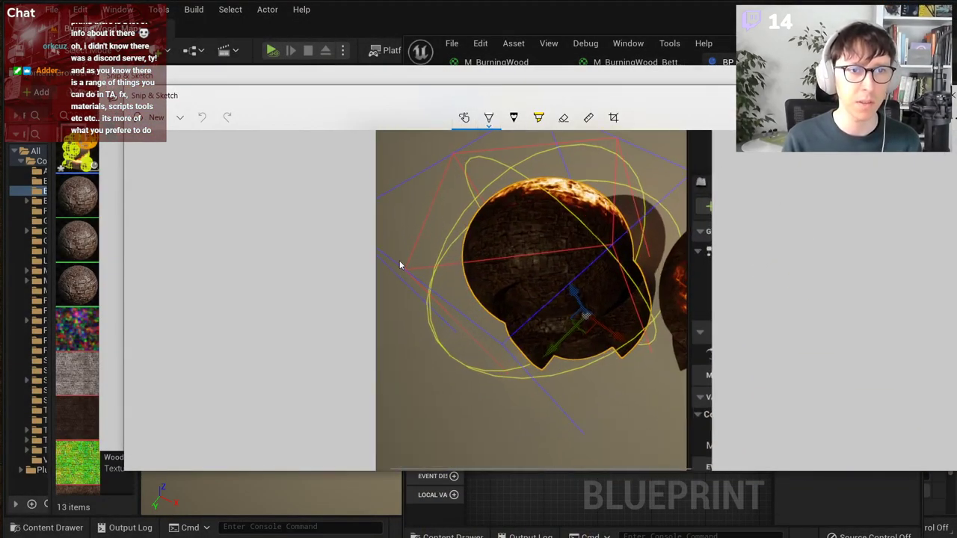
# Step: Mark the corners of the mesh's bounding box with white crosses on the captured image
pyautogui.moveTo(399, 264); pyautogui.dragTo(427, 259)
pyautogui.moveTo(512, 395); pyautogui.dragTo(529, 386)
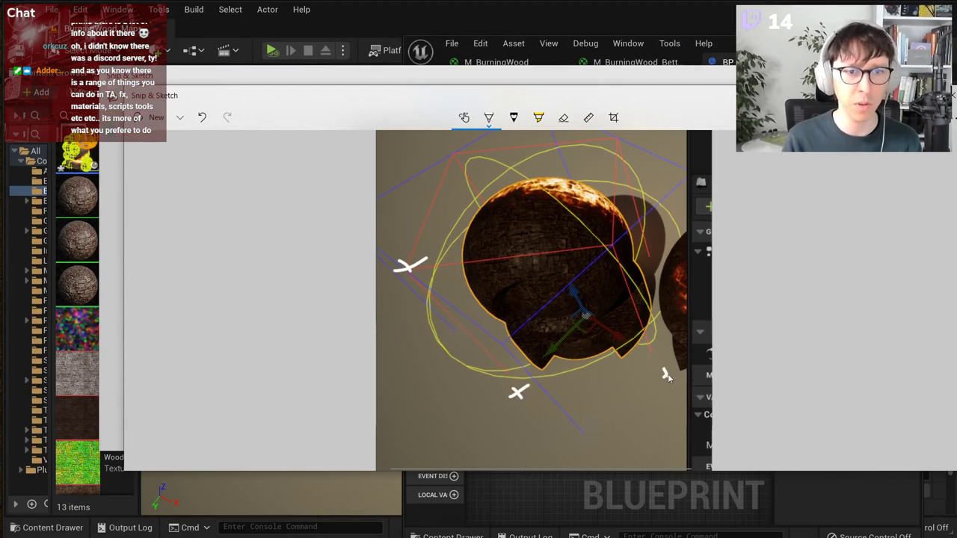
pyautogui.moveTo(617, 142); pyautogui.dragTo(624, 147)
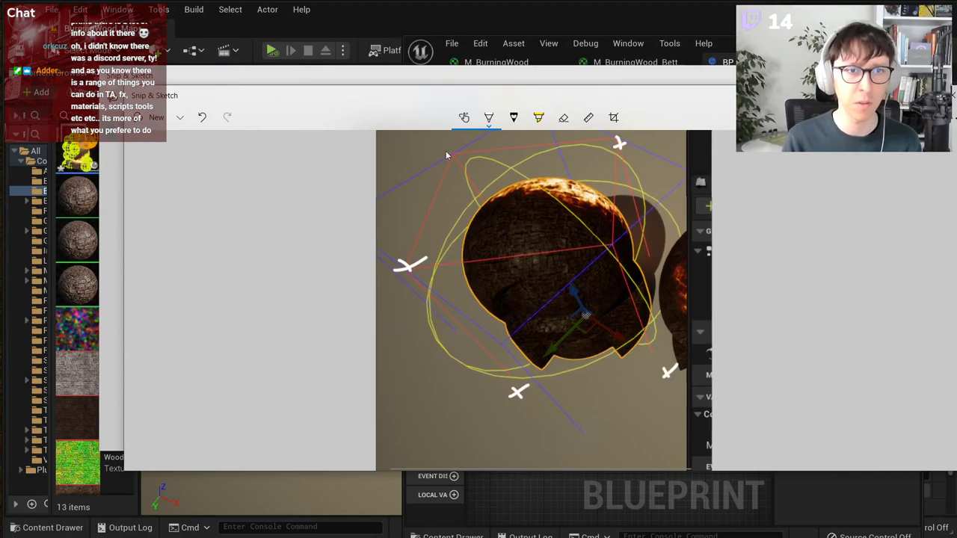
pyautogui.moveTo(654, 280); pyautogui.dragTo(660, 281)
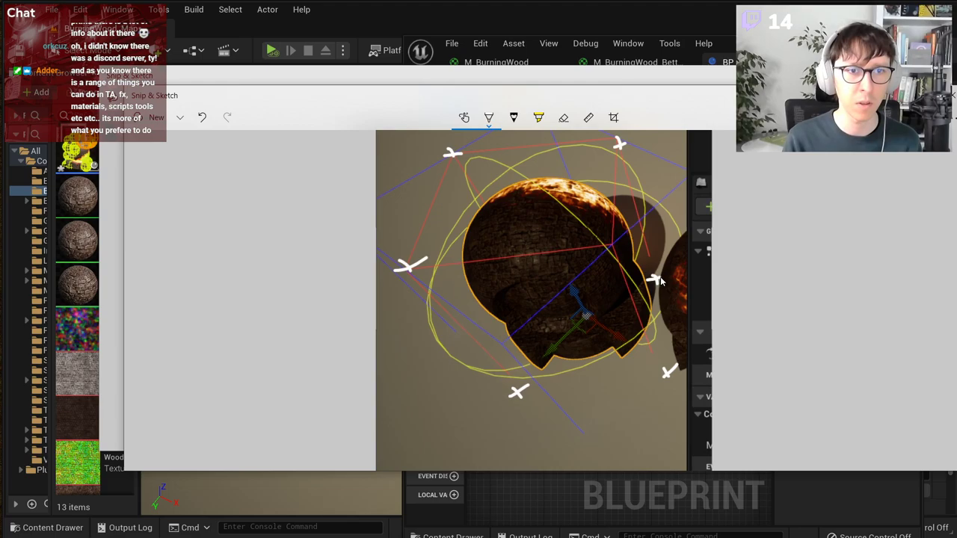
# Step: Set the pen to yellow and draw small circles at example random points across the mesh's bounding box
pyautogui.click(490, 119)
pyautogui.click(570, 211)
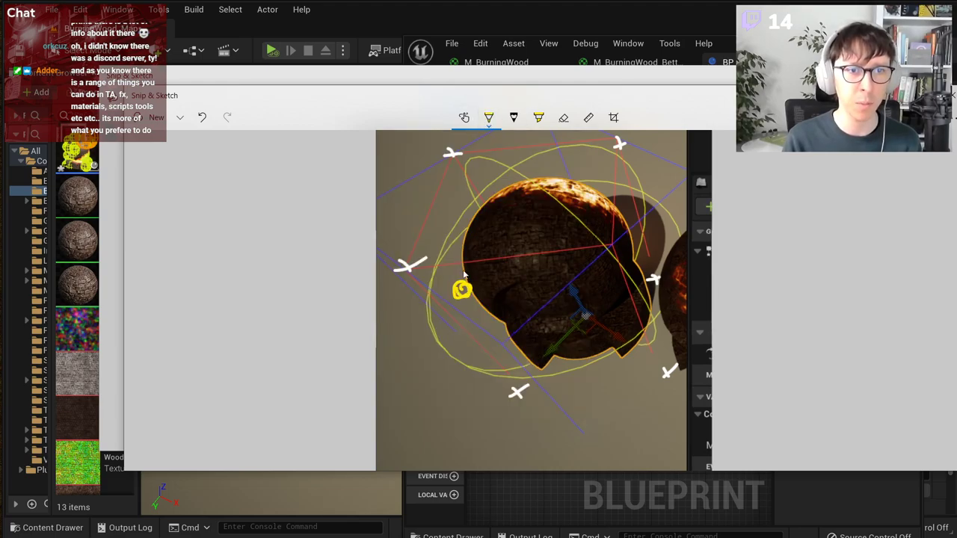
pyautogui.moveTo(565, 296); pyautogui.dragTo(562, 303)
pyautogui.moveTo(604, 216); pyautogui.dragTo(602, 226)
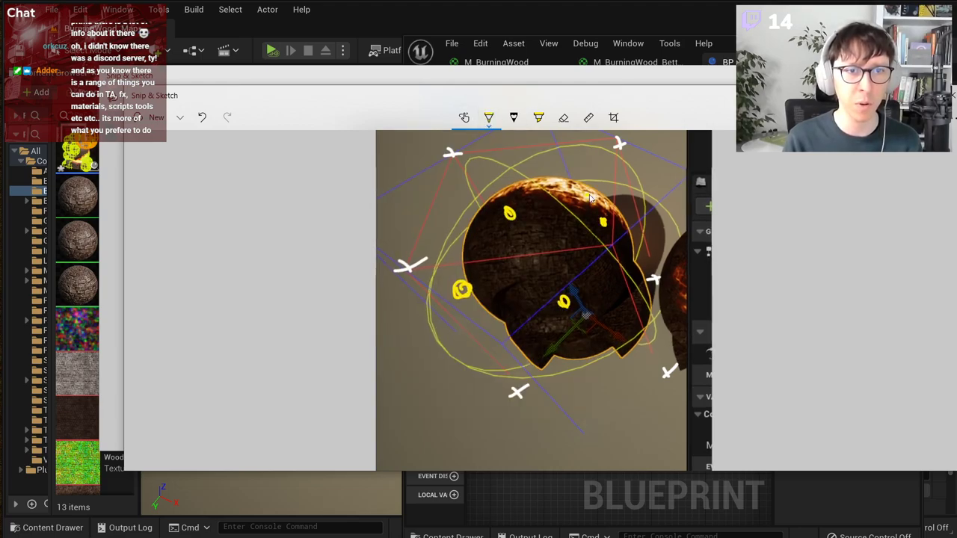
pyautogui.moveTo(589, 194); pyautogui.dragTo(588, 201)
pyautogui.moveTo(550, 160); pyautogui.dragTo(560, 165, button='middle')
pyautogui.moveTo(560, 157); pyautogui.dragTo(561, 161)
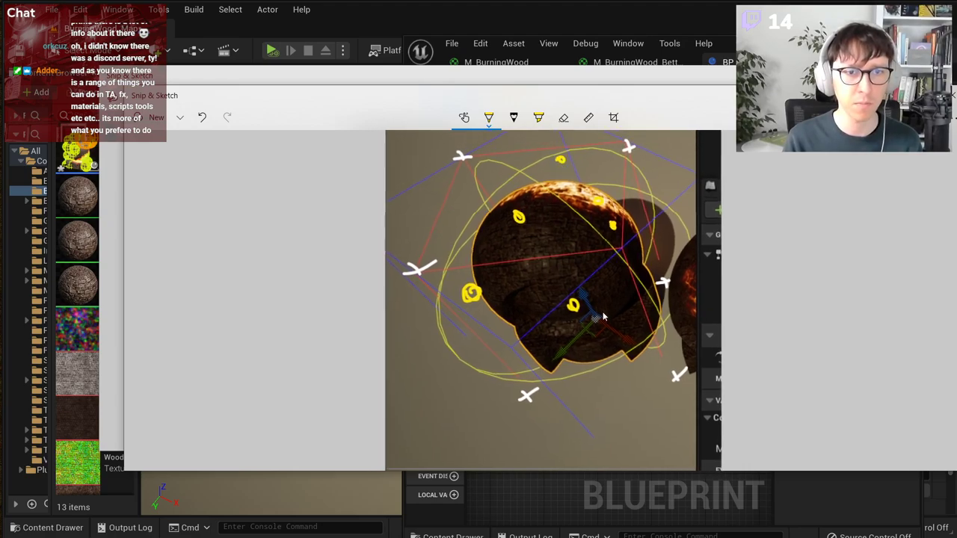
pyautogui.moveTo(613, 296); pyautogui.dragTo(612, 307)
pyautogui.moveTo(554, 354); pyautogui.dragTo(565, 351)
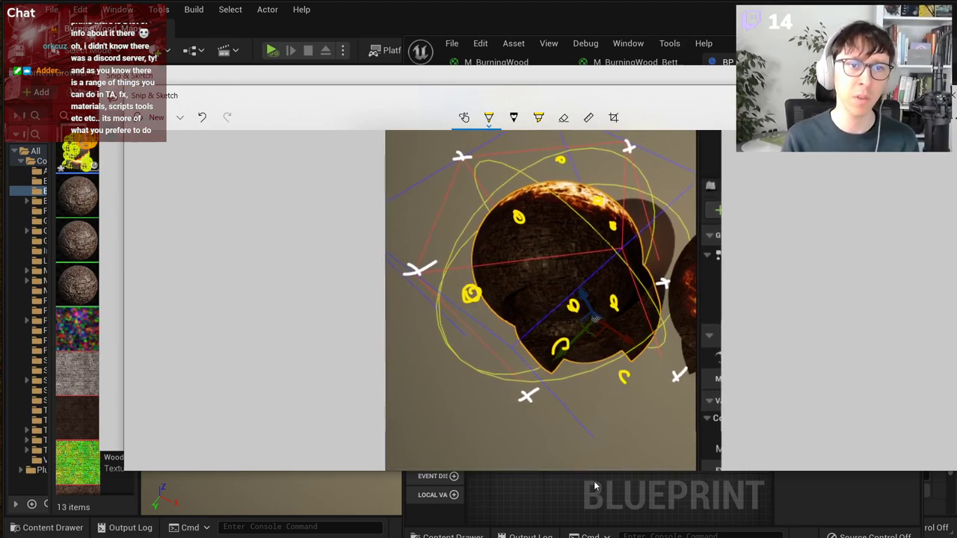
# Step: Set the pen to cyan and draw a large cross at the mesh's pivot
pyautogui.click(488, 117)
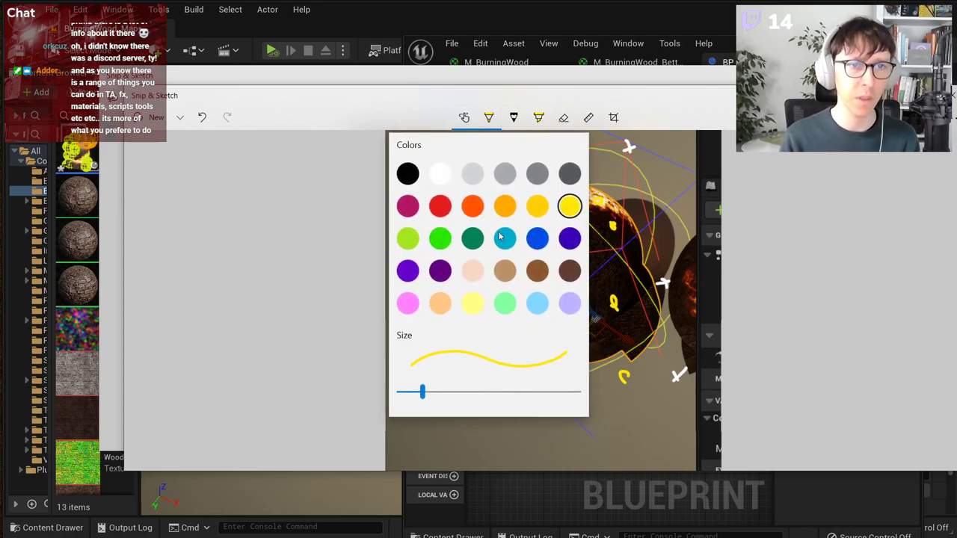
pyautogui.click(508, 243)
pyautogui.moveTo(597, 338)
pyautogui.mouseDown()
pyautogui.moveTo(587, 338)
pyautogui.moveTo(632, 330)
pyautogui.mouseUp()
# Step: Set the pen to white and draw arrows from the cyan pivot cross towards several yellow points
pyautogui.click(488, 120)
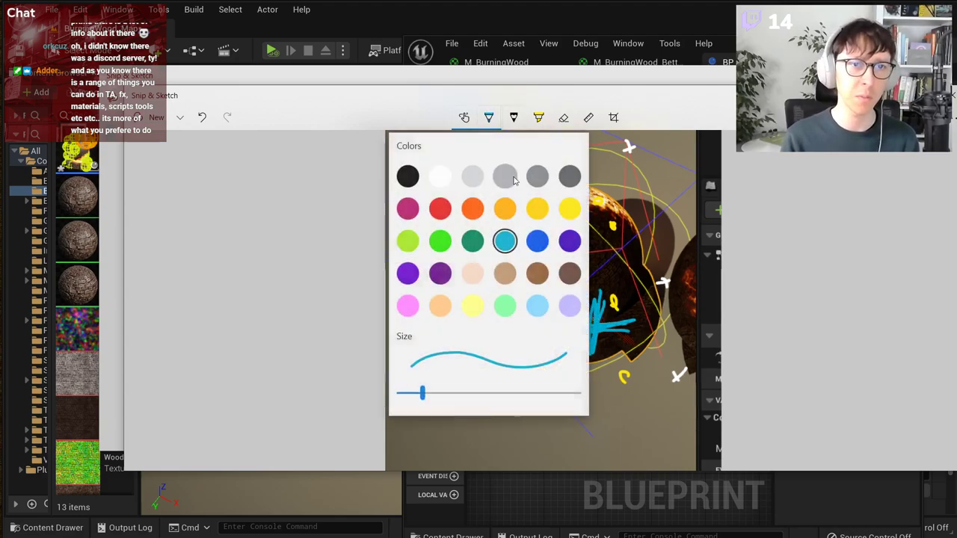
pyautogui.click(440, 174)
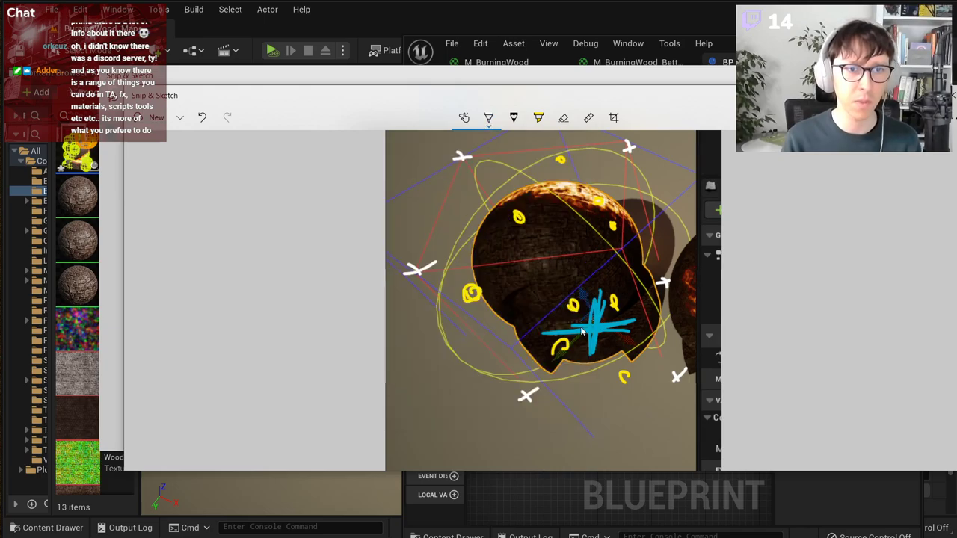
pyautogui.moveTo(539, 325); pyautogui.dragTo(465, 308)
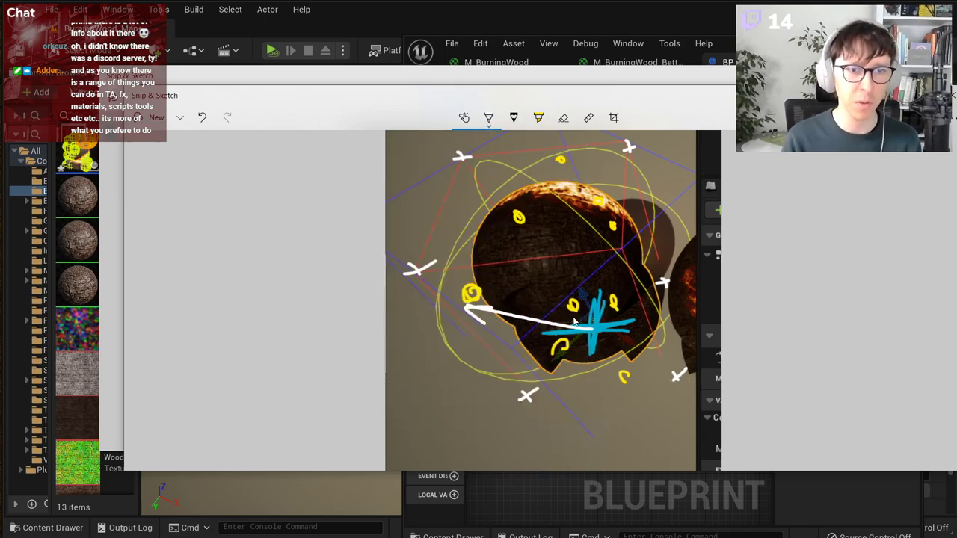
pyautogui.moveTo(586, 321); pyautogui.dragTo(570, 302)
pyautogui.moveTo(519, 247); pyautogui.dragTo(538, 246)
pyautogui.moveTo(603, 238); pyautogui.dragTo(589, 302)
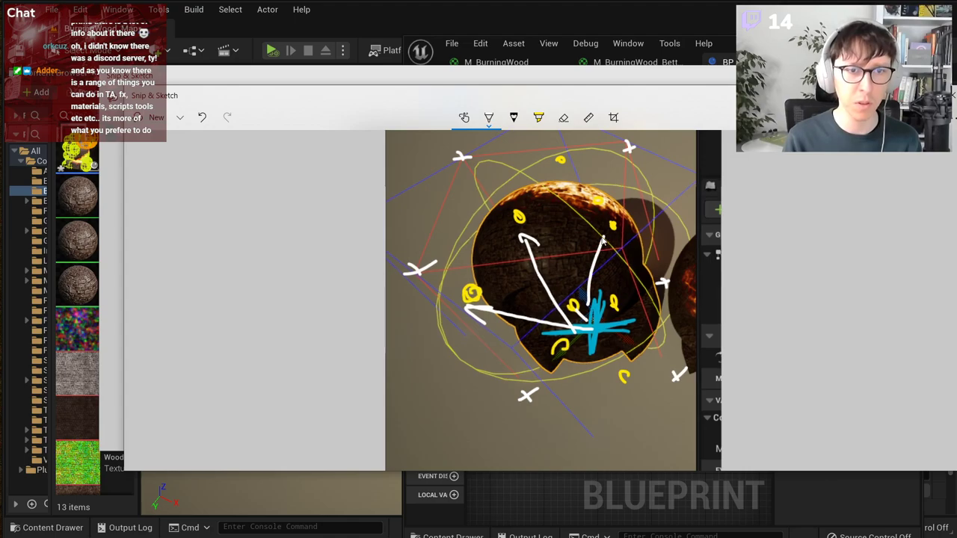
# Step: Undo the white arrows drawn from the pivot cross
pyautogui.hotkey('ctrl', 'z')
pyautogui.hotkey('ctrl', 'z')
pyautogui.hotkey('ctrl', 'z')
pyautogui.hotkey('ctrl', 'z')
pyautogui.hotkey('ctrl', 'z')
pyautogui.hotkey('ctrl', 'z')
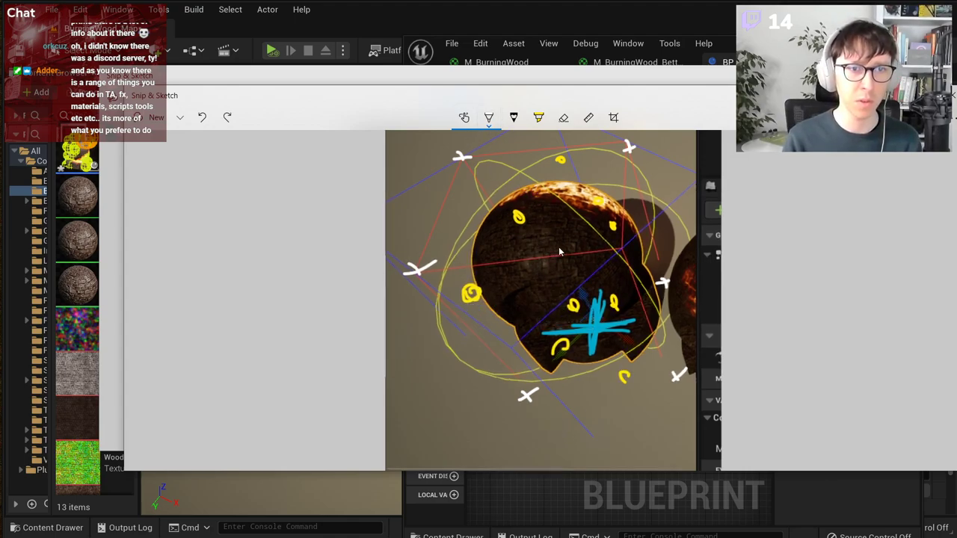
# Step: Draw a white cross at the centre of the mesh's bounding box and arrows from it towards several yellow points
pyautogui.moveTo(549, 243); pyautogui.dragTo(556, 261)
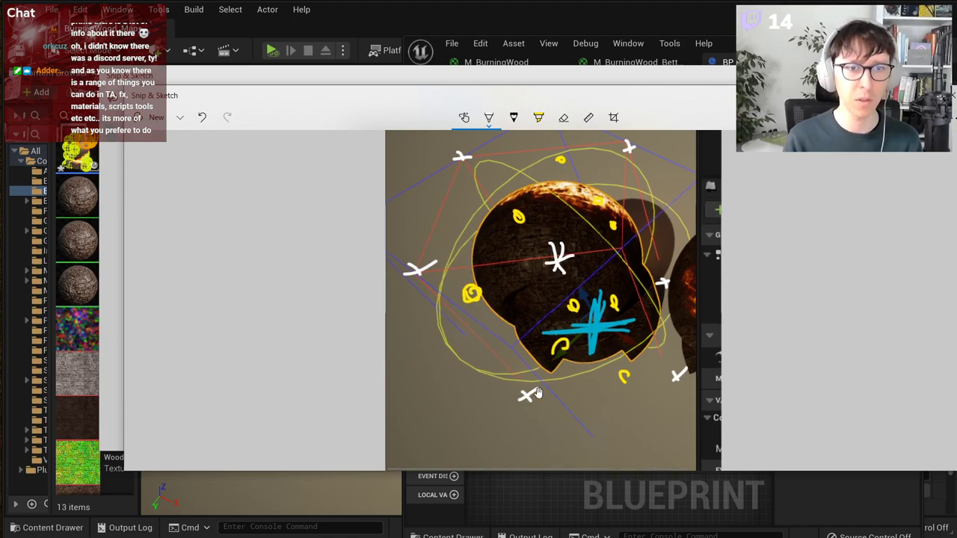
pyautogui.moveTo(558, 264); pyautogui.dragTo(497, 288, button='middle')
pyautogui.moveTo(446, 317); pyautogui.dragTo(493, 290)
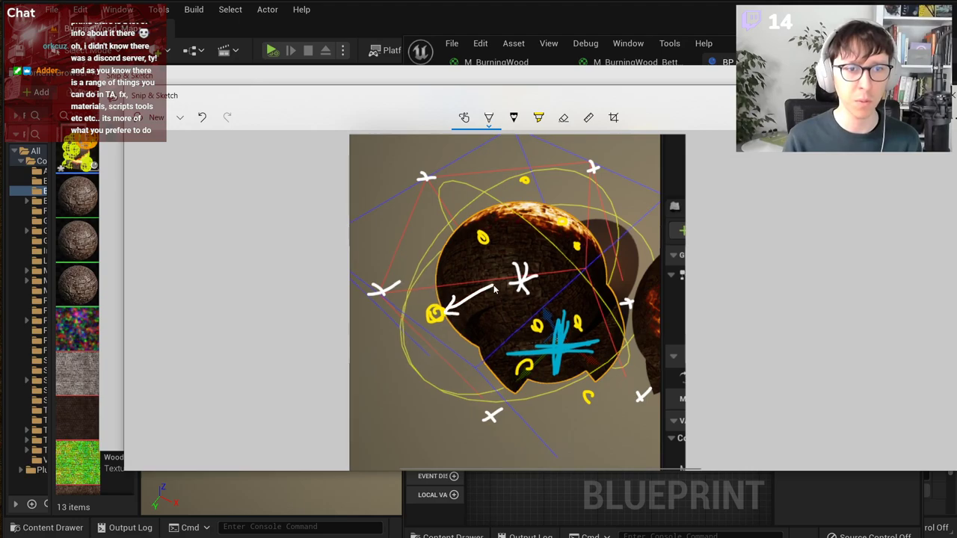
pyautogui.moveTo(493, 248)
pyautogui.mouseDown()
pyautogui.moveTo(514, 277)
pyautogui.moveTo(564, 257)
pyautogui.mouseUp()
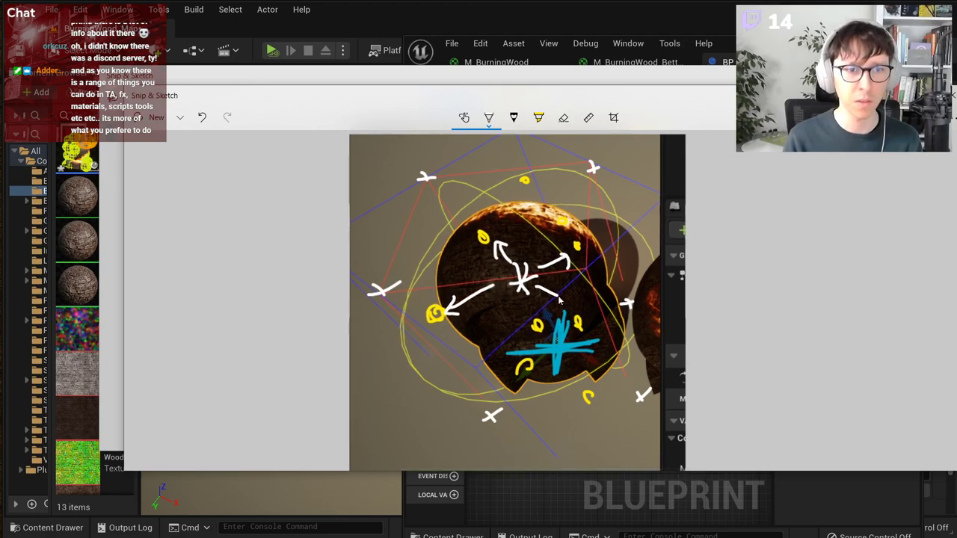
# Step: Undo the white centre cross and its arrows, and close the Snip & Sketch annotation to return to the Blueprint editor
pyautogui.hotkey('ctrl', 'z')
pyautogui.hotkey('ctrl', 'z')
pyautogui.hotkey('ctrl', 'z')
pyautogui.hotkey('ctrl', 'z')
pyautogui.hotkey('ctrl', 'z')
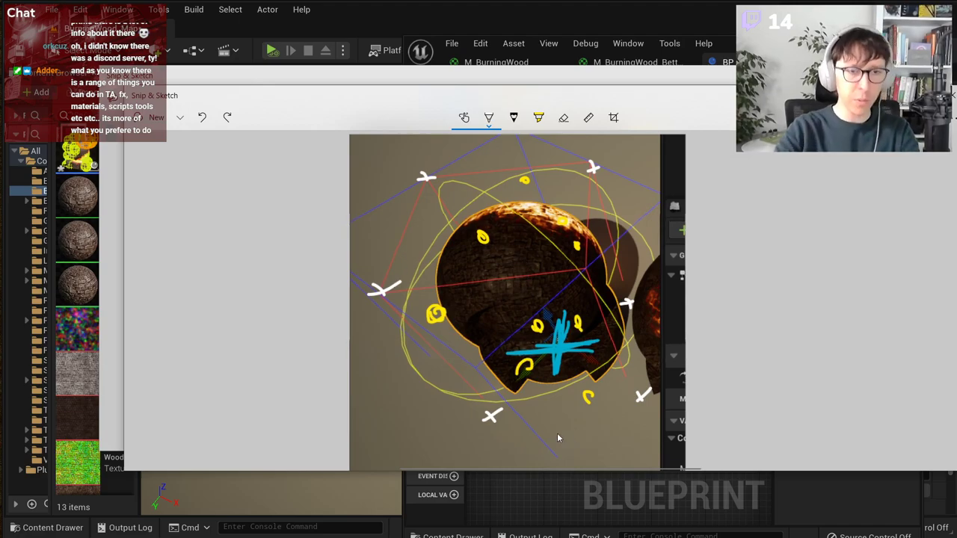
pyautogui.click(949, 94)
pyautogui.click(926, 76)
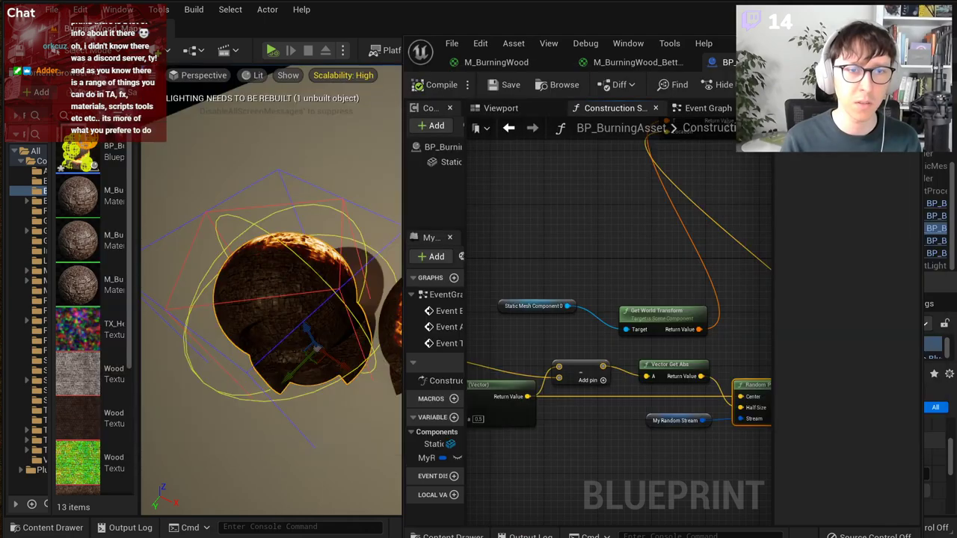
# Step: Widen the Blueprint editor window and bring the local bounds, Lerp and random point nodes of the Construction Script into view
pyautogui.scroll(-2, 578, 261)
pyautogui.scroll(1, 647, 323)
pyautogui.moveTo(710, 303)
pyautogui.mouseDown(button='right')
pyautogui.moveTo(648, 323)
pyautogui.moveTo(694, 335)
pyautogui.mouseUp(button='right')
pyautogui.moveTo(561, 397); pyautogui.dragTo(646, 396, button='right')
pyautogui.click(588, 387)
pyautogui.scroll(2, 615, 413)
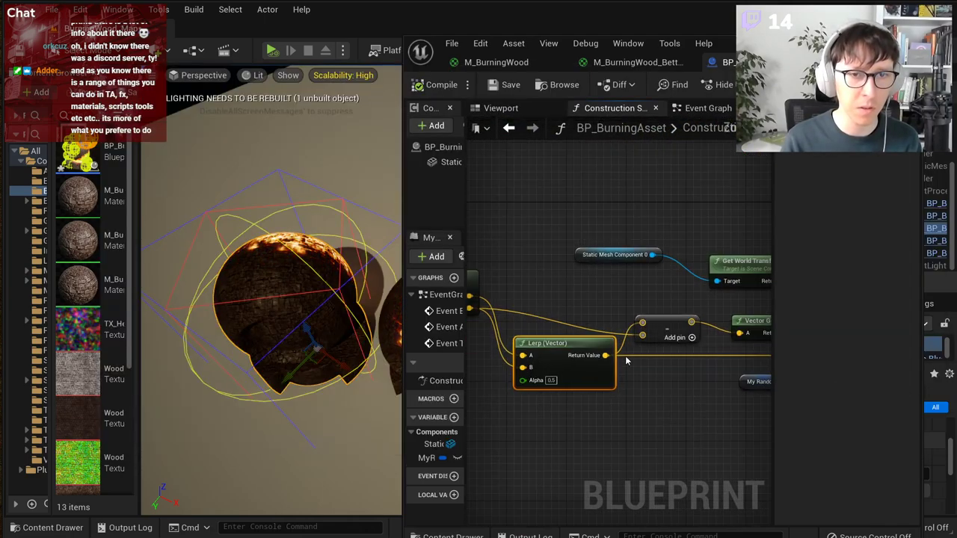
pyautogui.moveTo(405, 147); pyautogui.dragTo(19, 147)
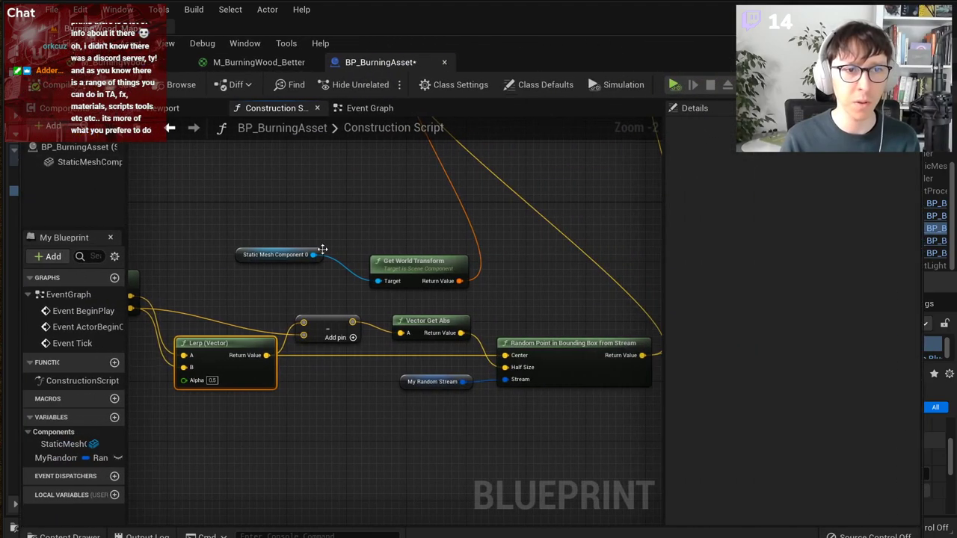
pyautogui.scroll(-3, 494, 254)
pyautogui.moveTo(514, 296); pyautogui.dragTo(509, 317, button='right')
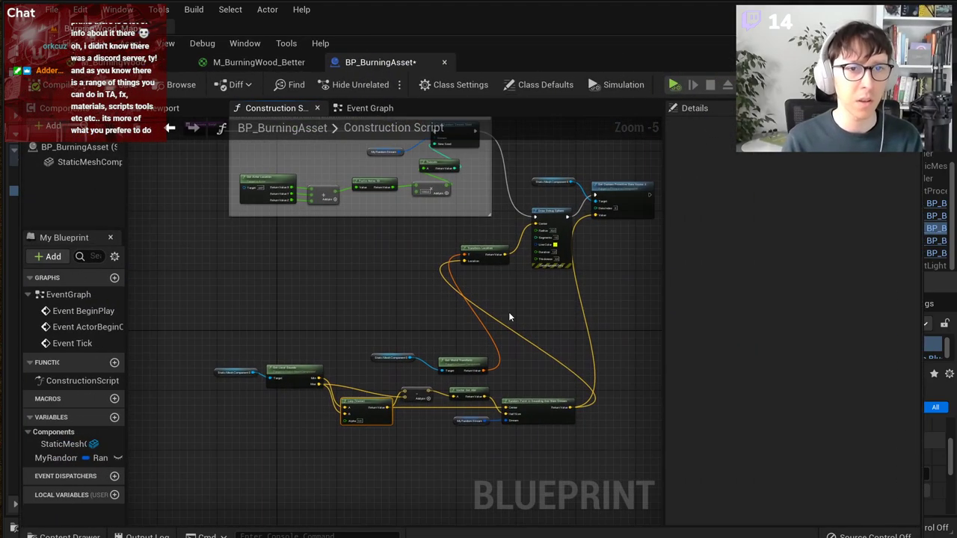
pyautogui.scroll(2, 523, 374)
pyautogui.moveTo(523, 375); pyautogui.dragTo(600, 316, button='right')
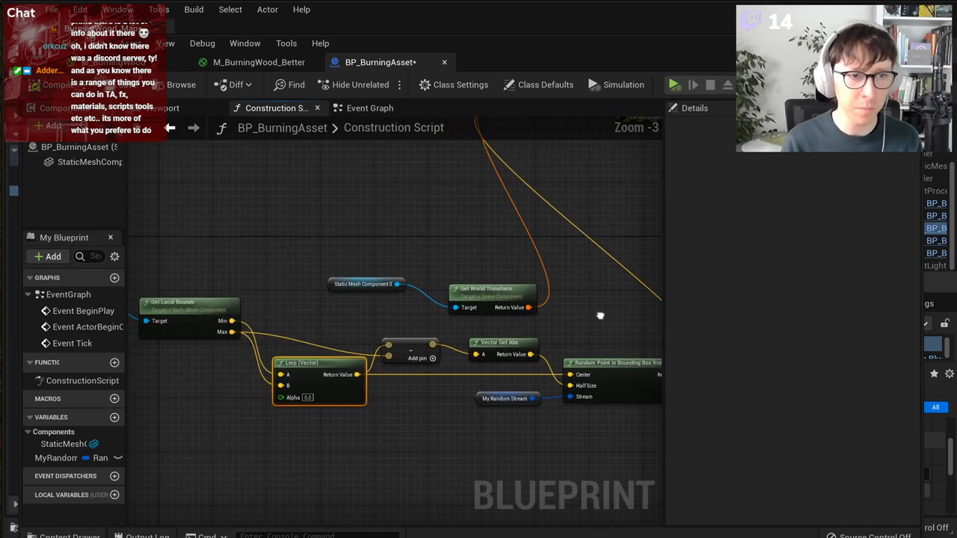
# Step: Add a Vector variable named MeshjBoundsCenter and place a Set node for it in the graph below the Lerp node
pyautogui.click(114, 417)
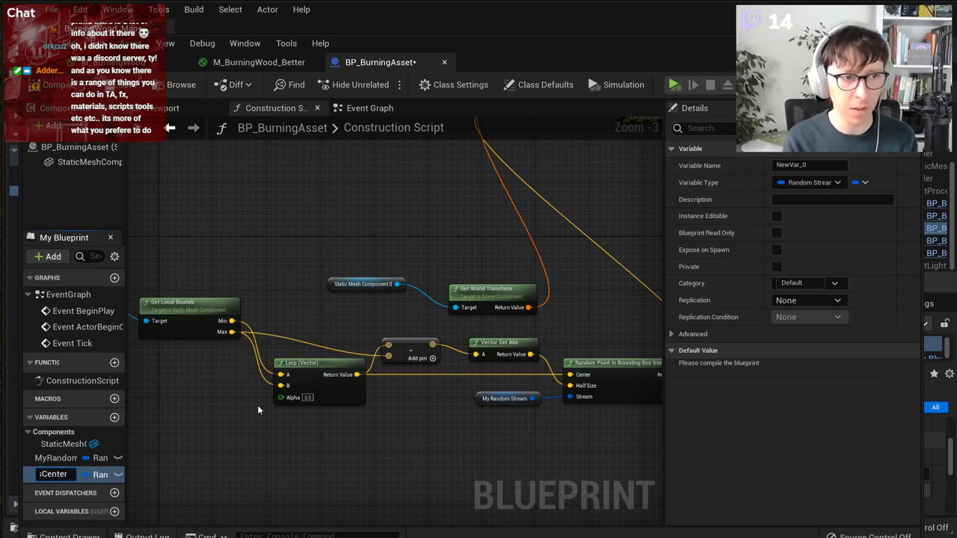
pyautogui.write('MeshjBoundsCenter')
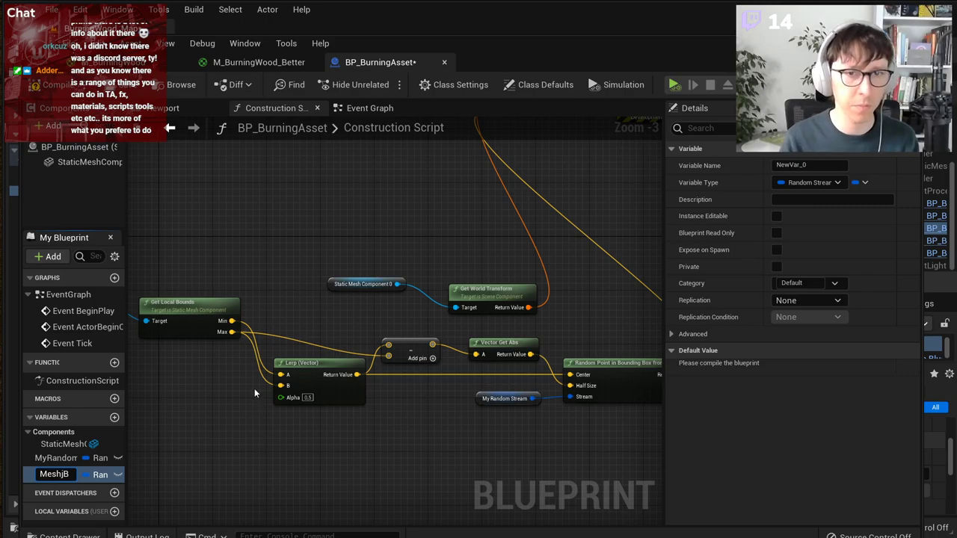
pyautogui.press('Return')
pyautogui.click(809, 182)
pyautogui.click(807, 311)
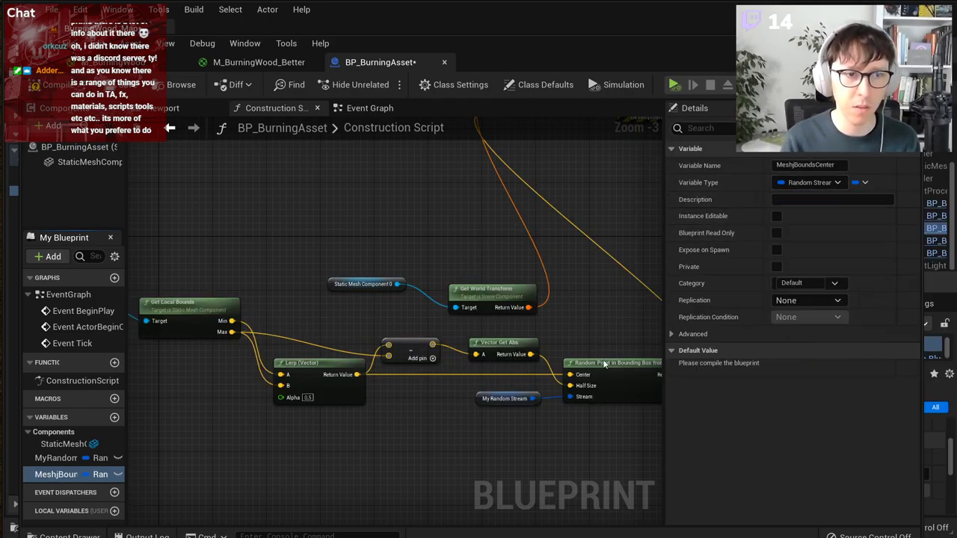
pyautogui.moveTo(56, 474); pyautogui.dragTo(389, 437)
pyautogui.click(418, 464)
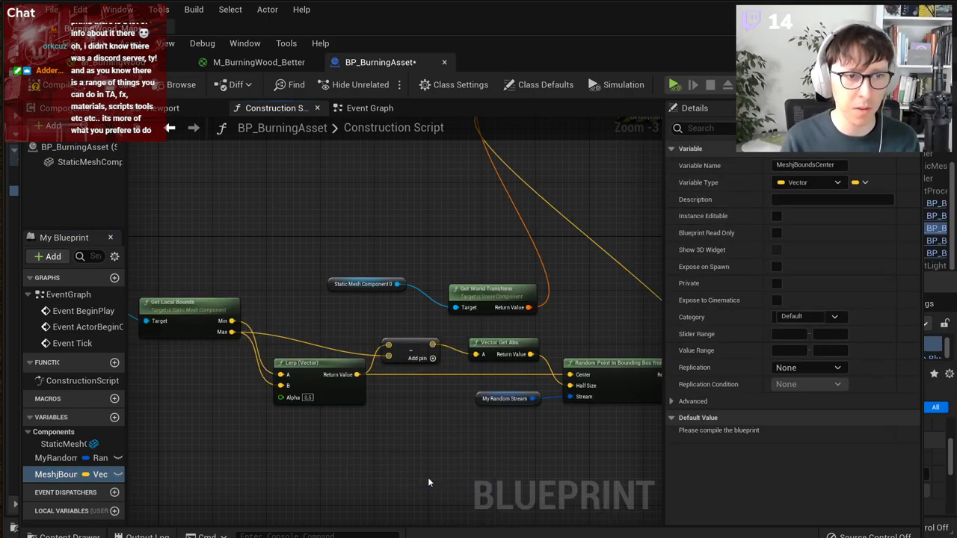
# Step: Move the Construction Script entry node down, away from the randomness seed comment, and add a Sequence node after it
pyautogui.scroll(-3, 495, 302)
pyautogui.scroll(1, 495, 302)
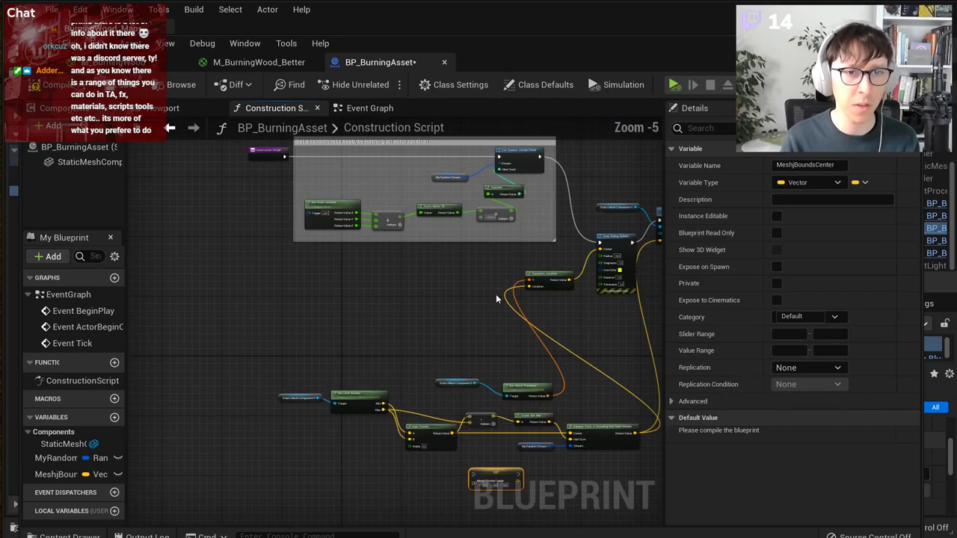
pyautogui.moveTo(496, 300); pyautogui.dragTo(359, 324, button='right')
pyautogui.scroll(-1, 359, 324)
pyautogui.scroll(2, 464, 299)
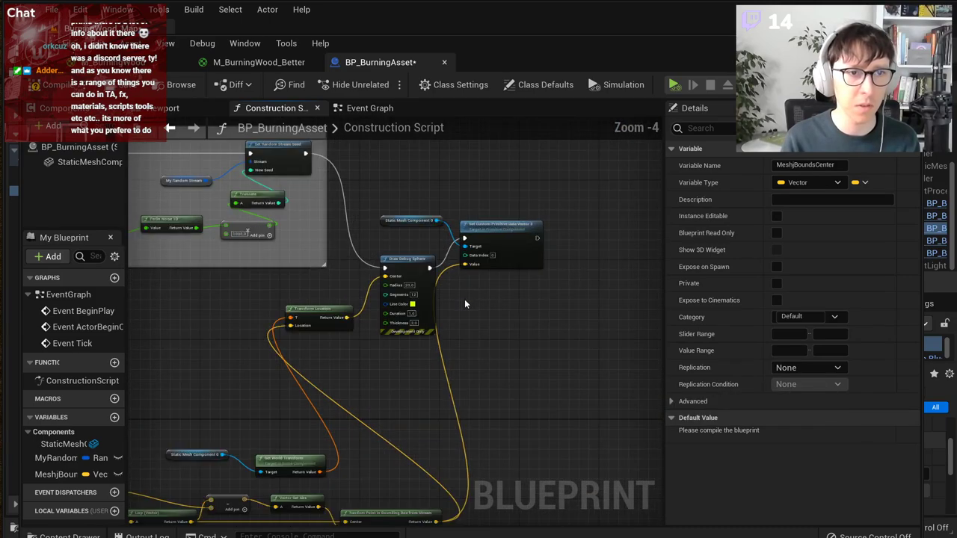
pyautogui.scroll(-1, 464, 299)
pyautogui.moveTo(228, 325); pyautogui.dragTo(534, 335, button='right')
pyautogui.moveTo(378, 197); pyautogui.dragTo(337, 378)
pyautogui.rightClick(294, 348)
pyautogui.write('seque')
pyautogui.press('Return')
pyautogui.scroll(3, 258, 343)
# Step: Connect the Sequence's Then 0 output to Set Random Stream Seed, routing the wire through a reroute node inside the comment
pyautogui.rightClick(349, 377)
pyautogui.moveTo(461, 271); pyautogui.dragTo(369, 338, button='right')
pyautogui.scroll(-2, 369, 338)
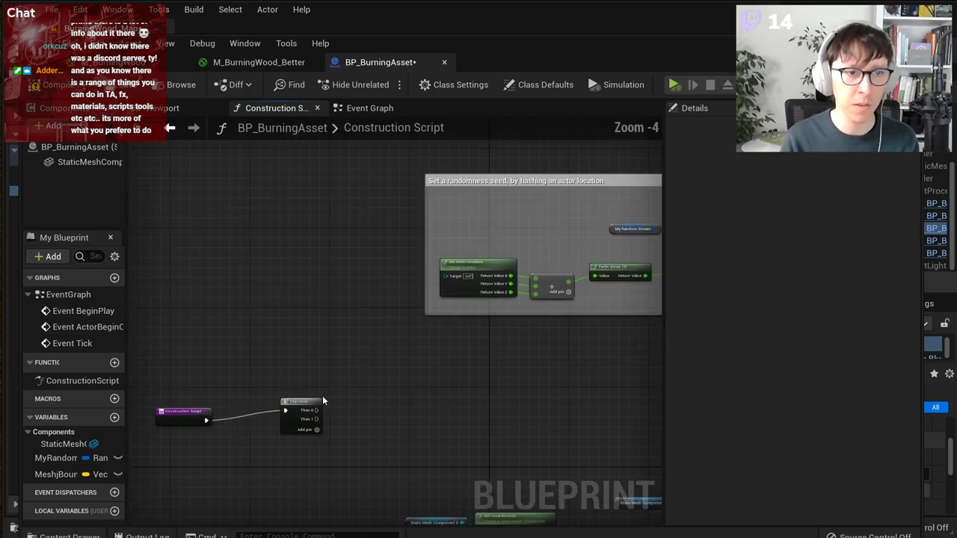
pyautogui.moveTo(322, 395); pyautogui.dragTo(464, 201)
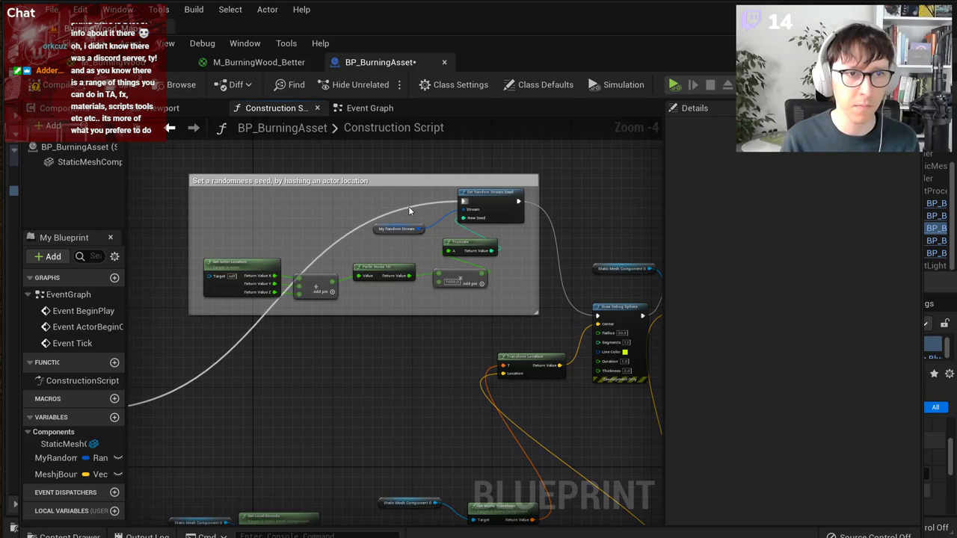
pyautogui.moveTo(409, 208); pyautogui.dragTo(222, 208)
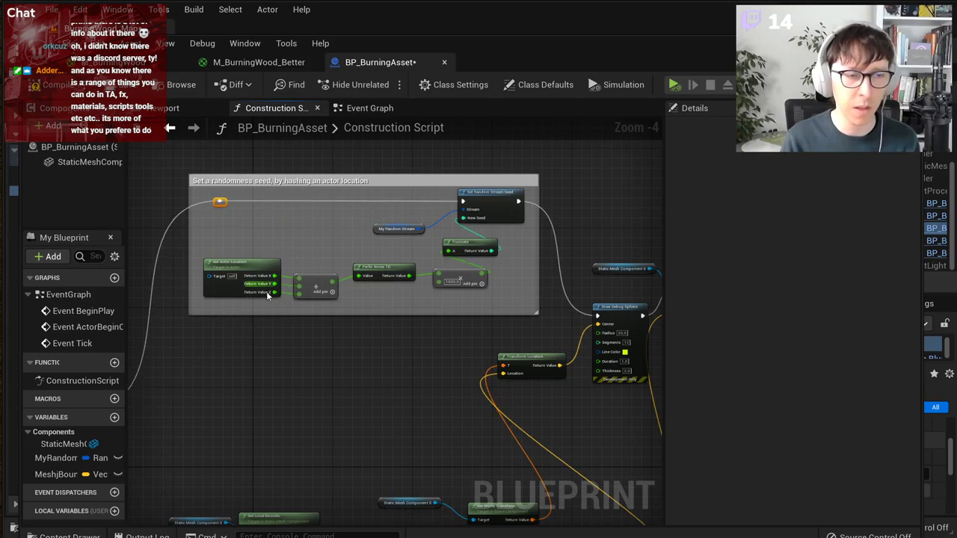
# Step: Rearrange the Draw Debug Sphere, Transform Location and Get World Transform nodes above the Set Custom Primitive Data node
pyautogui.moveTo(267, 296); pyautogui.dragTo(427, 162, button='right')
pyautogui.scroll(-2, 379, 348)
pyautogui.moveTo(426, 381); pyautogui.dragTo(540, 316)
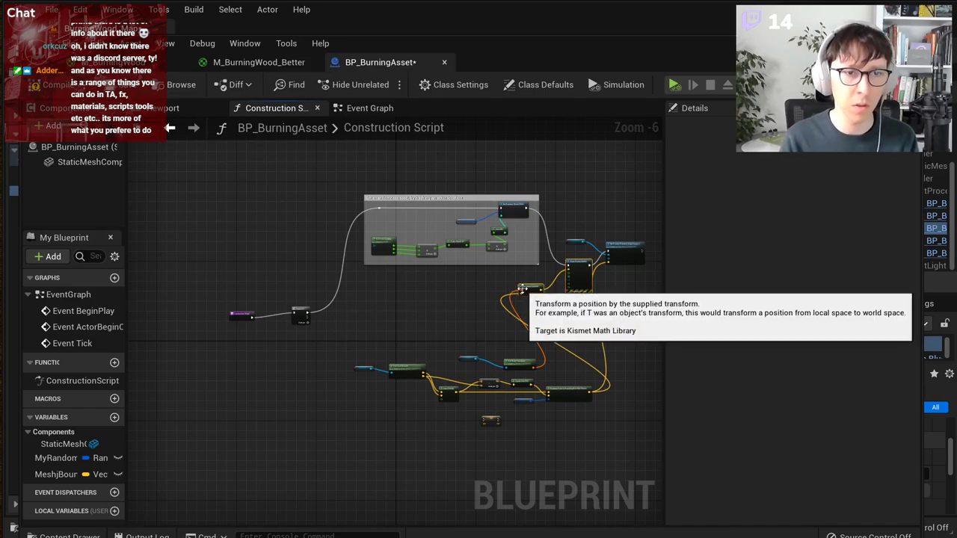
pyautogui.scroll(2, 418, 324)
pyautogui.moveTo(464, 326); pyautogui.dragTo(612, 397)
pyautogui.moveTo(588, 325); pyautogui.dragTo(392, 433, button='right')
pyautogui.scroll(-2, 393, 433)
pyautogui.moveTo(404, 461); pyautogui.dragTo(487, 259)
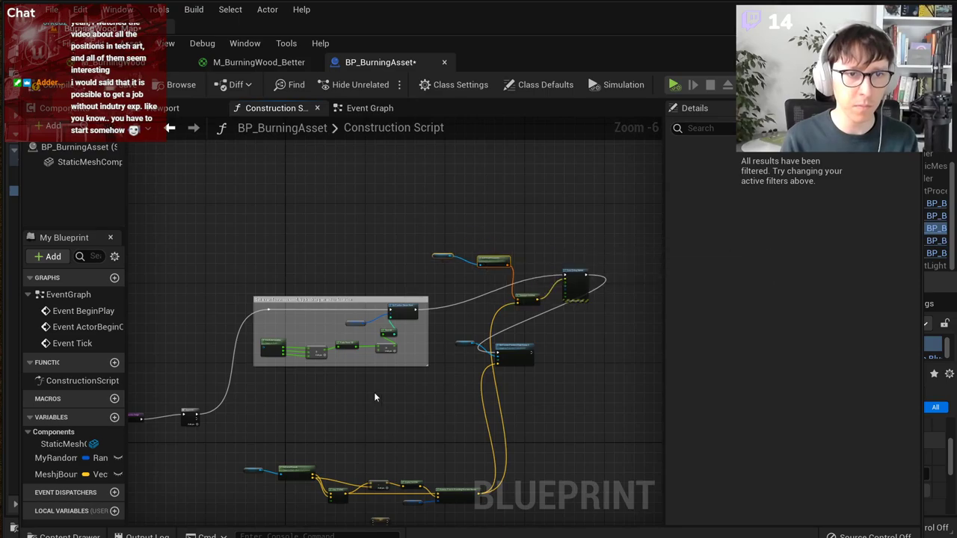
# Step: Move the Get Local Bounds node and its Static Mesh Component reference below and beside the Sequence node
pyautogui.moveTo(375, 392); pyautogui.dragTo(514, 267, button='right')
pyautogui.scroll(2, 449, 342)
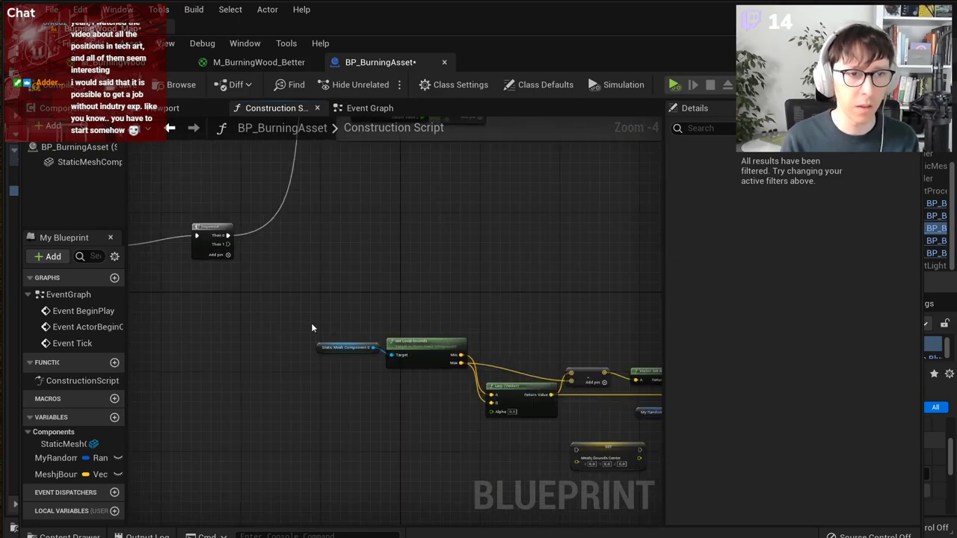
pyautogui.moveTo(311, 323); pyautogui.dragTo(401, 378)
pyautogui.moveTo(400, 378); pyautogui.dragTo(452, 398, button='right')
pyautogui.moveTo(457, 363); pyautogui.dragTo(257, 333)
pyautogui.scroll(2, 313, 317)
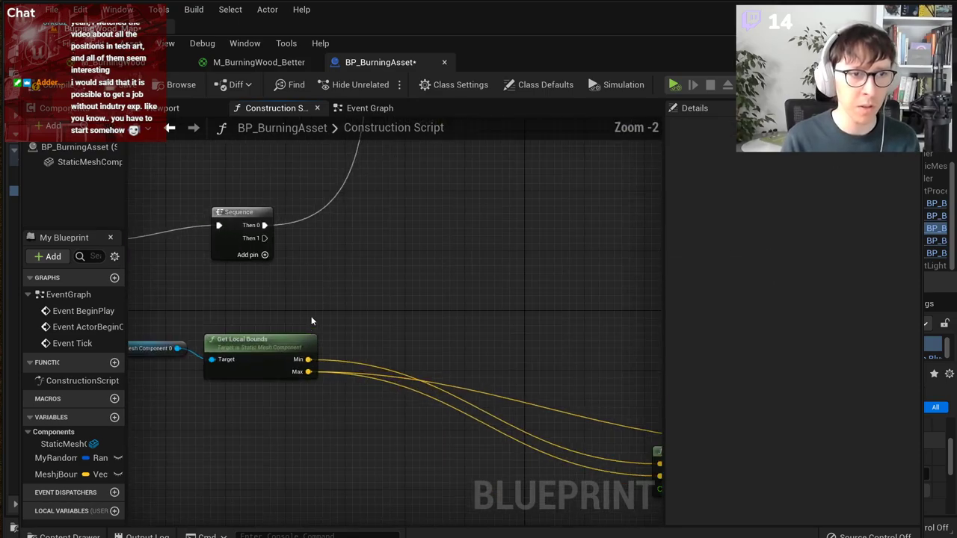
pyautogui.moveTo(312, 317); pyautogui.dragTo(410, 321, button='right')
pyautogui.moveTo(363, 346); pyautogui.dragTo(553, 327)
pyautogui.click(534, 296)
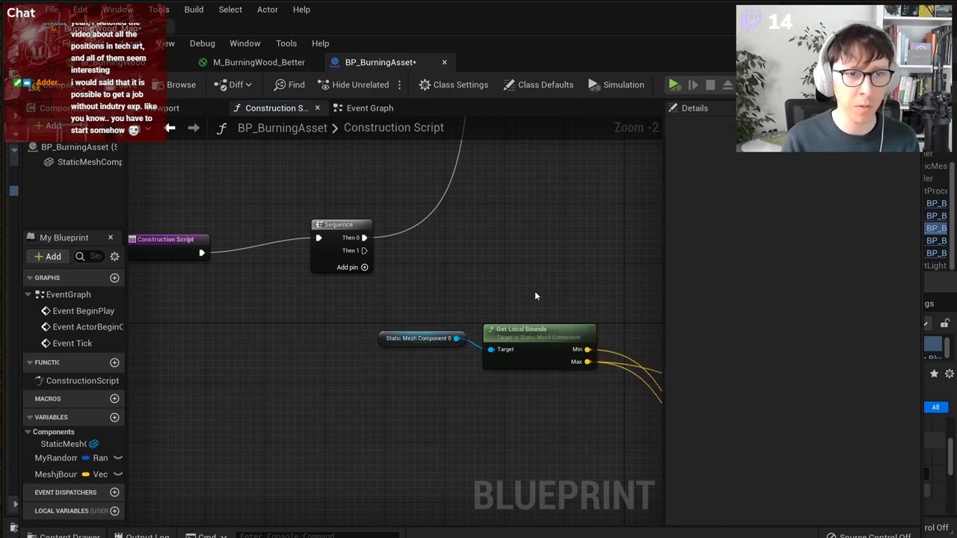
# Step: Shift the Construction Script and Sequence nodes further left, and bring the Get Local Bounds pair closer to them
pyautogui.moveTo(354, 307); pyautogui.dragTo(187, 238)
pyautogui.moveTo(341, 236); pyautogui.dragTo(229, 206)
pyautogui.moveTo(511, 291); pyautogui.dragTo(444, 375)
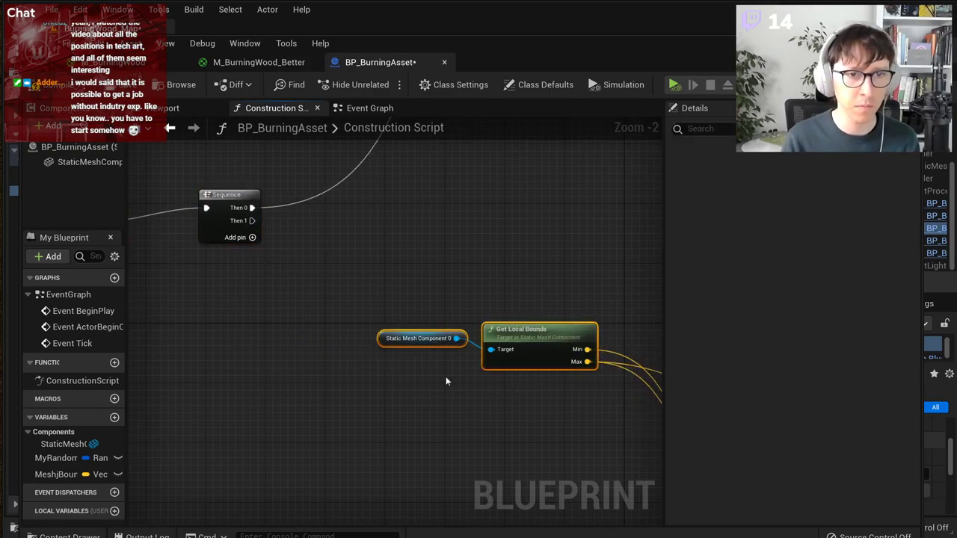
pyautogui.moveTo(557, 344); pyautogui.dragTo(429, 329)
pyautogui.click(512, 267)
# Step: Gather the Lerp, Subtract and Vector Get Abs nodes next to Get Local Bounds
pyautogui.scroll(-1, 375, 301)
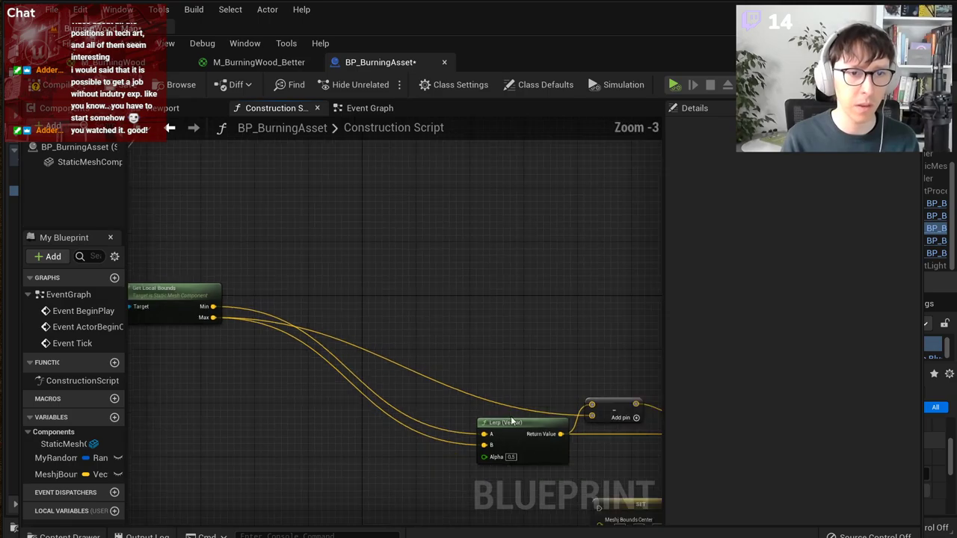
pyautogui.moveTo(524, 456); pyautogui.dragTo(318, 383)
pyautogui.moveTo(332, 415); pyautogui.dragTo(432, 420, button='right')
pyautogui.scroll(1, 393, 371)
pyautogui.moveTo(534, 341); pyautogui.dragTo(306, 343, button='right')
pyautogui.moveTo(525, 424); pyautogui.dragTo(314, 282)
pyautogui.moveTo(609, 424); pyautogui.dragTo(393, 275)
pyautogui.moveTo(302, 279); pyautogui.dragTo(269, 301)
pyautogui.moveTo(269, 300); pyautogui.dragTo(470, 326, button='right')
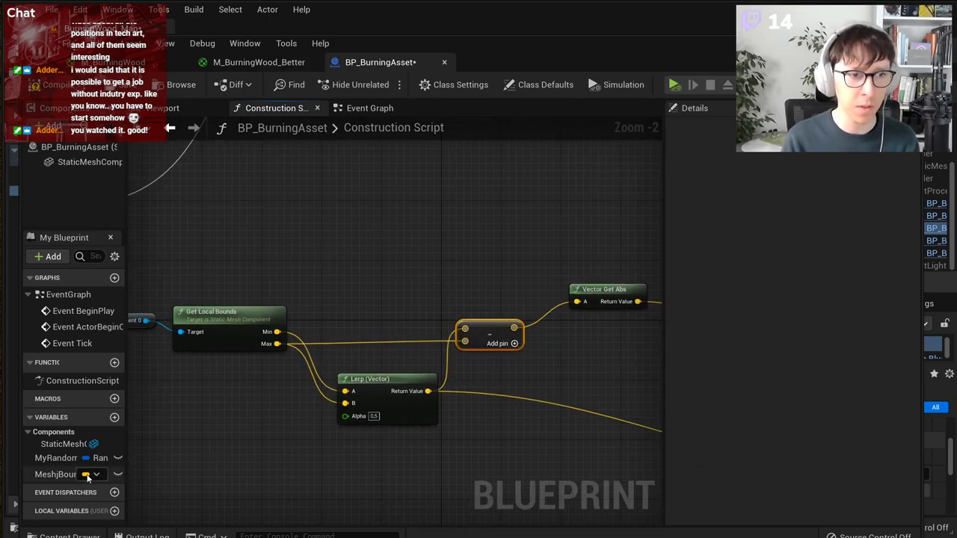
# Step: Place a Set MeshjBoundsCenter node fed by the Lerp's return value, and space the Subtract, Vector Get Abs and Lerp nodes around it
pyautogui.moveTo(56, 474); pyautogui.dragTo(494, 304)
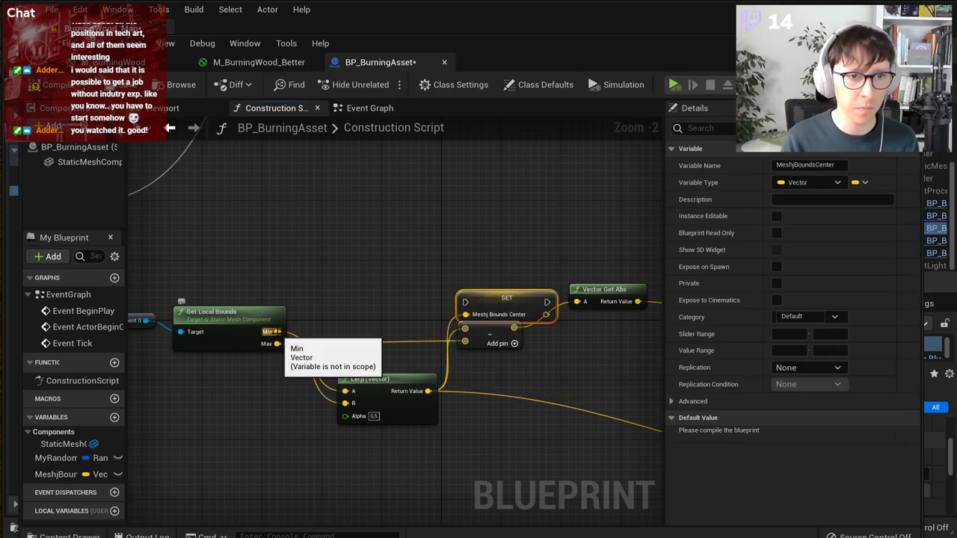
pyautogui.moveTo(500, 339); pyautogui.dragTo(582, 361)
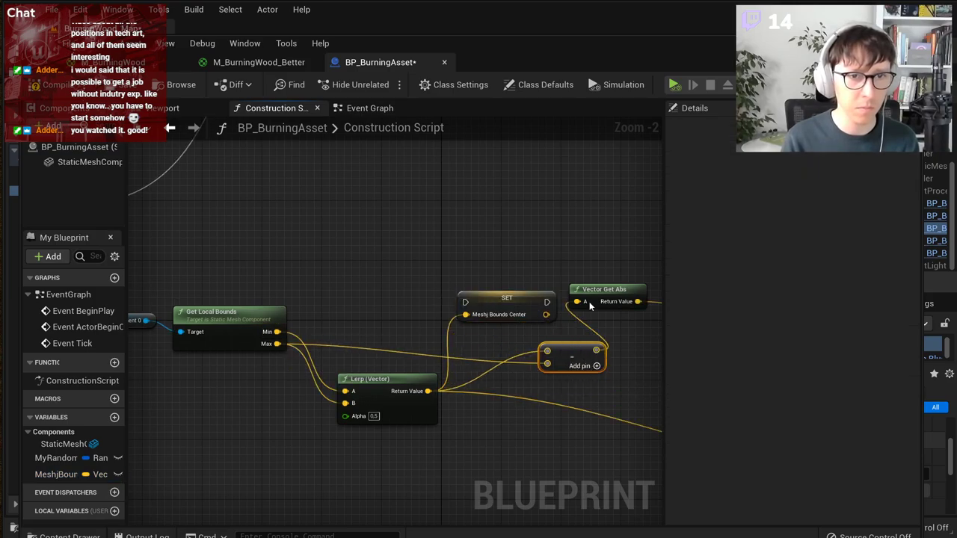
pyautogui.moveTo(591, 305); pyautogui.dragTo(645, 369)
pyautogui.click(609, 357)
pyautogui.moveTo(349, 365); pyautogui.dragTo(481, 389, button='right')
pyautogui.moveTo(480, 404); pyautogui.dragTo(472, 396)
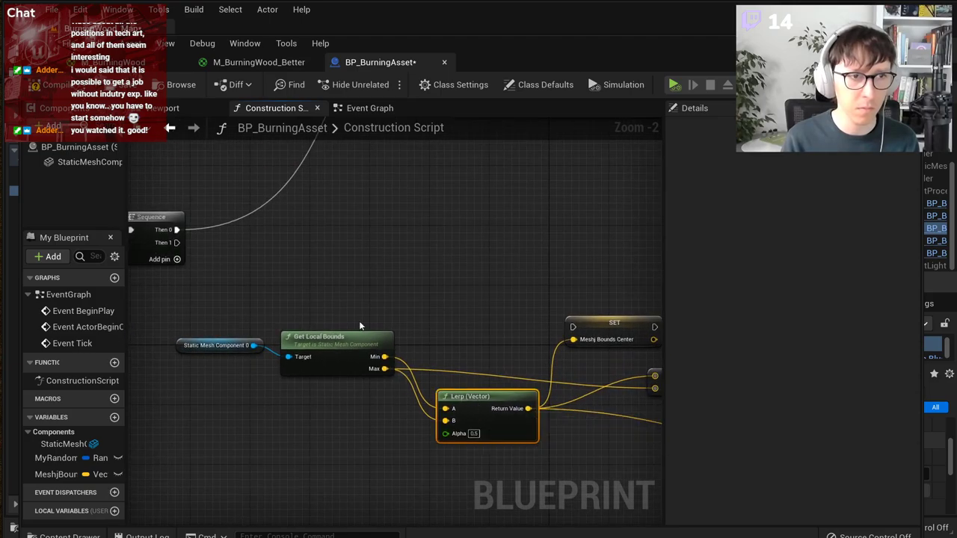
# Step: Connect the Sequence's Then 1 output to the execution input of the Set MeshjBoundsCenter node
pyautogui.moveTo(177, 243); pyautogui.dragTo(572, 326)
pyautogui.scroll(-1, 409, 325)
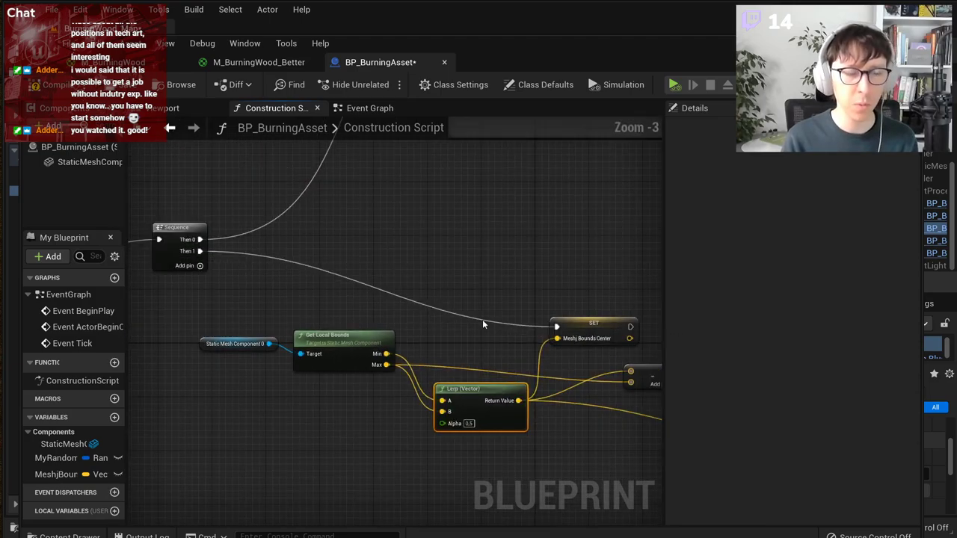
pyautogui.moveTo(549, 276); pyautogui.dragTo(402, 248, button='right')
pyautogui.scroll(-1, 402, 248)
pyautogui.moveTo(454, 273); pyautogui.dragTo(524, 262, button='right')
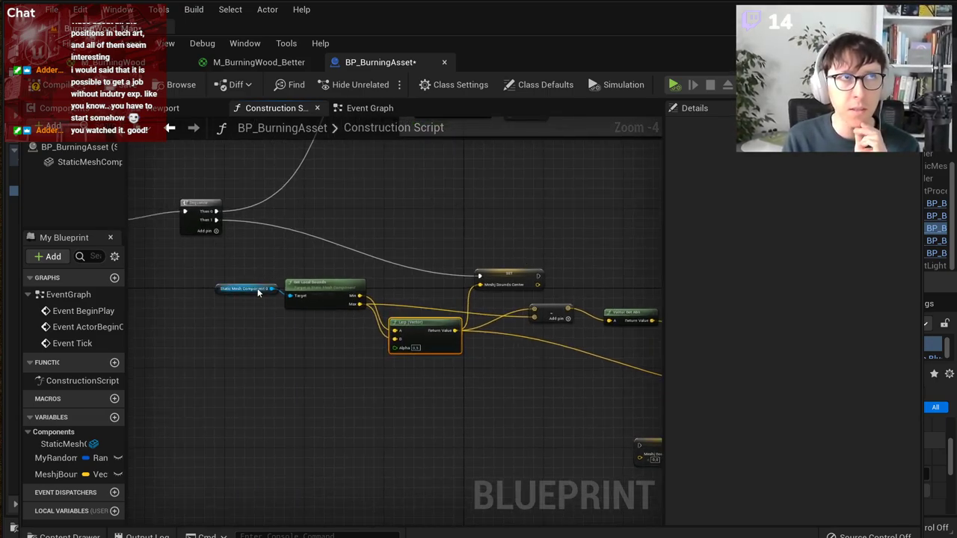
# Step: Move the Subtract node below the Lerp node and try to wire Get Local Bounds' Min to its first input
pyautogui.scroll(3, 476, 364)
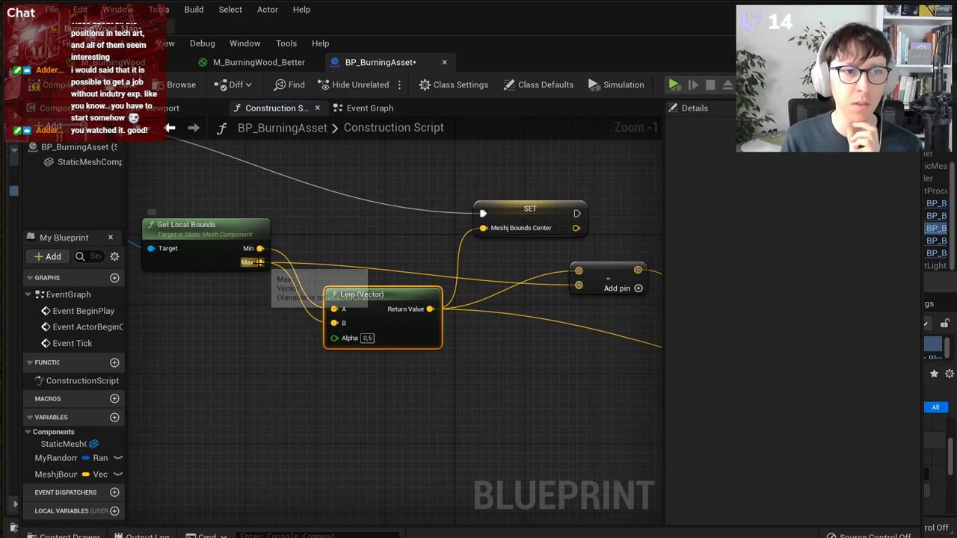
pyautogui.moveTo(597, 283); pyautogui.dragTo(335, 438)
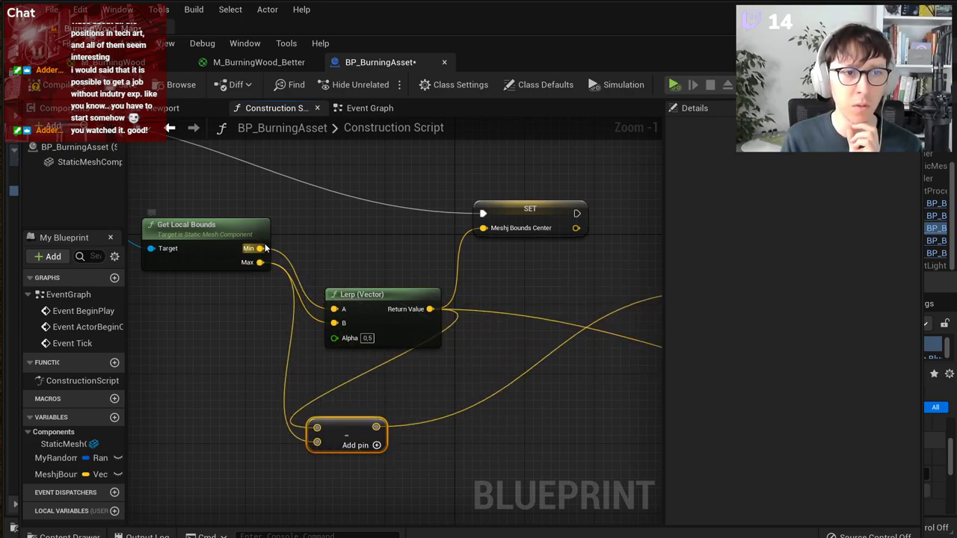
pyautogui.moveTo(259, 249); pyautogui.dragTo(317, 427)
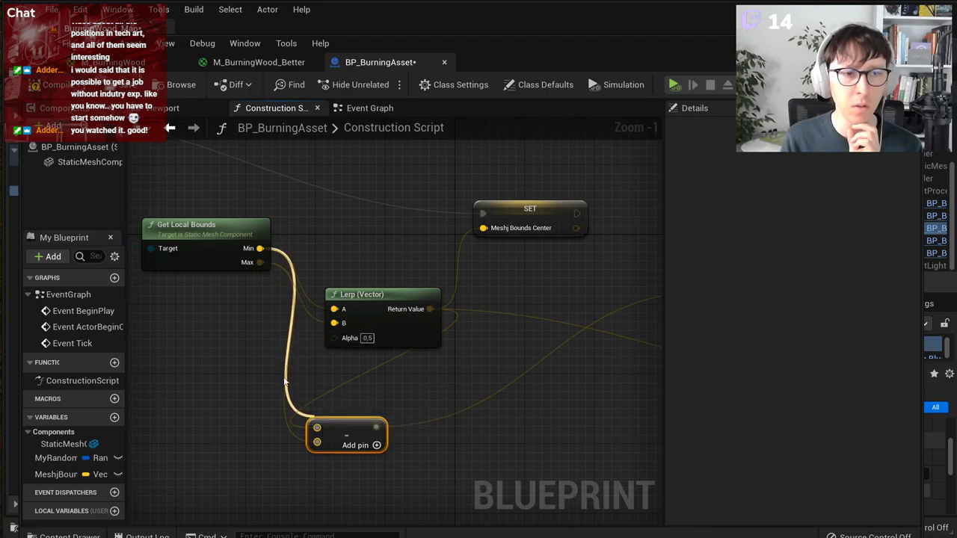
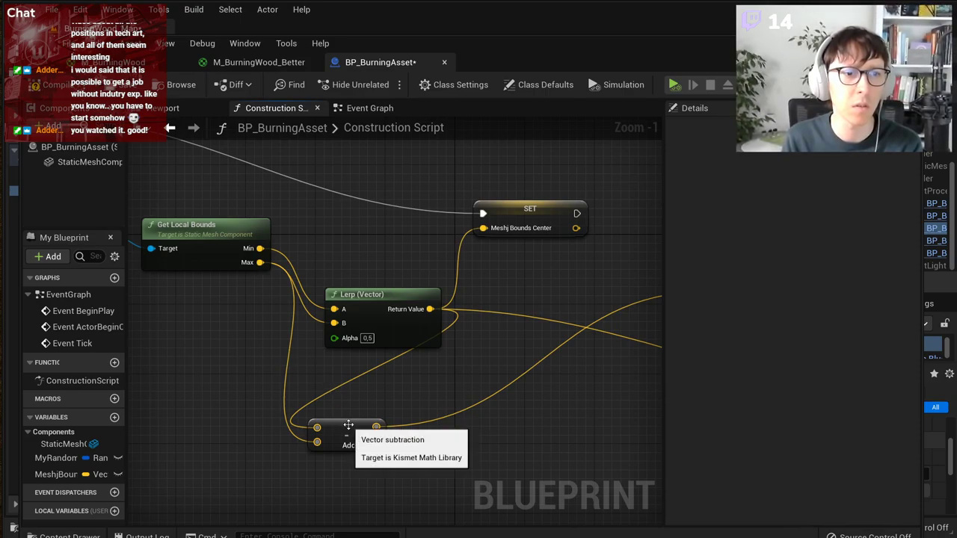
# Step: Line up the Subtract and Vector Get Abs nodes beneath the Lerp, and feed Subtract from Get Local Bounds' Min instead of the Lerp result
pyautogui.moveTo(350, 428); pyautogui.dragTo(366, 417)
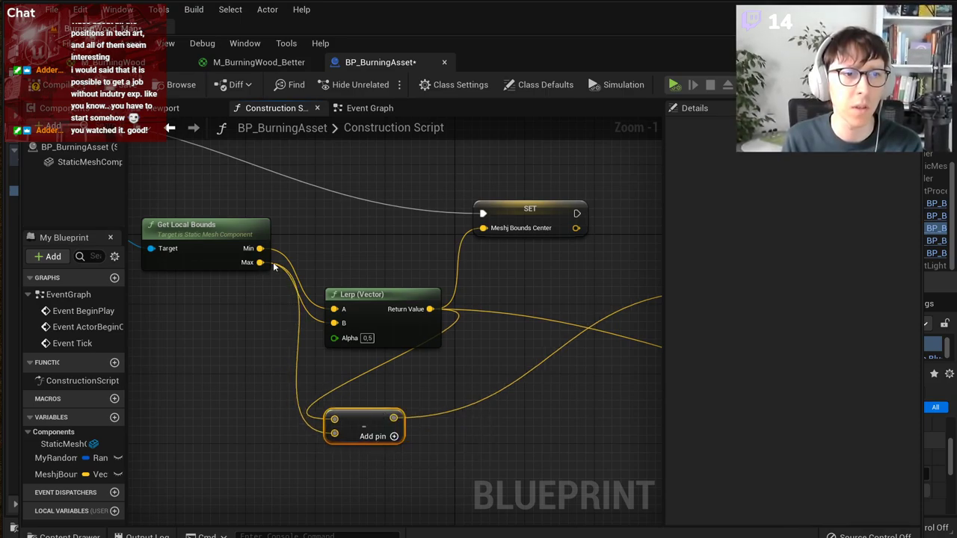
pyautogui.rightClick(278, 374)
pyautogui.click(250, 374)
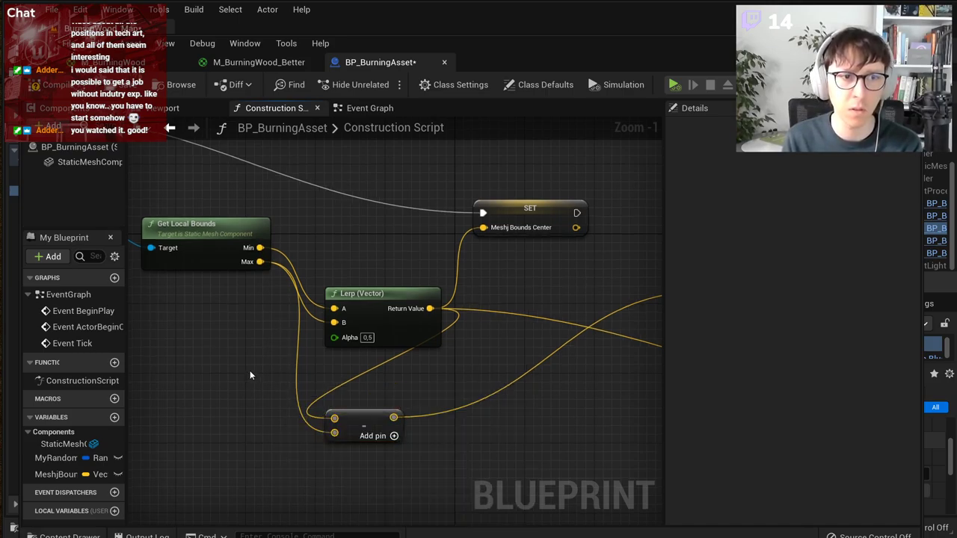
pyautogui.scroll(-3, 374, 374)
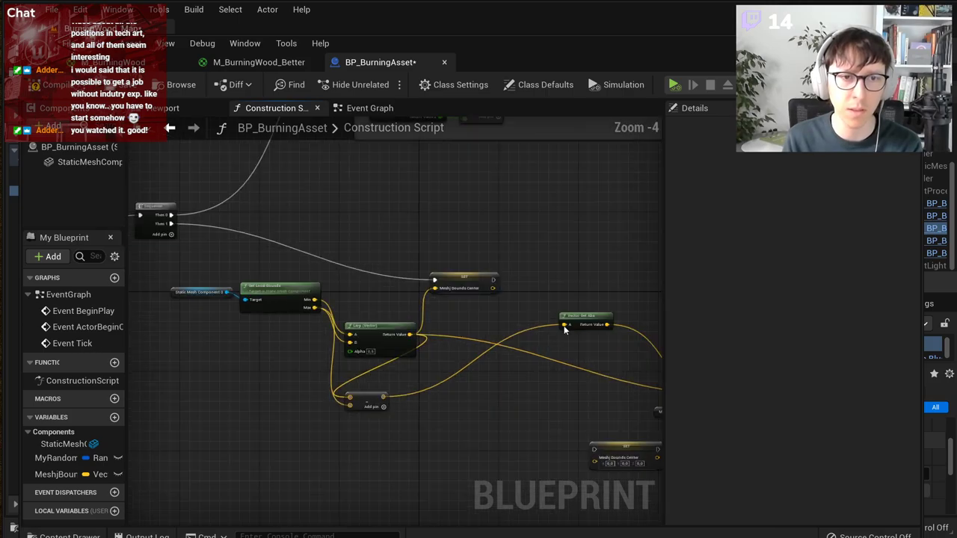
pyautogui.scroll(2, 356, 339)
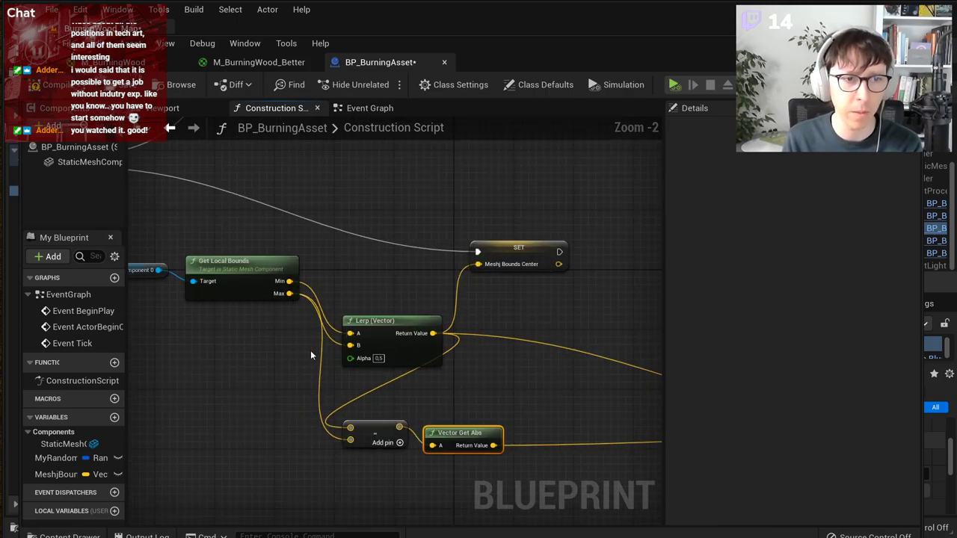
pyautogui.moveTo(458, 431); pyautogui.dragTo(466, 424)
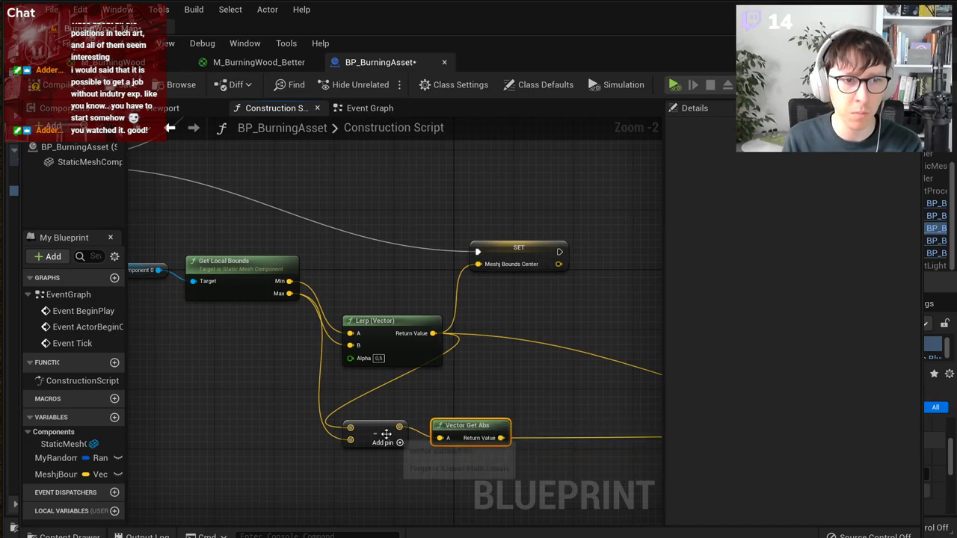
pyautogui.moveTo(355, 432); pyautogui.dragTo(290, 281)
pyautogui.scroll(-2, 516, 390)
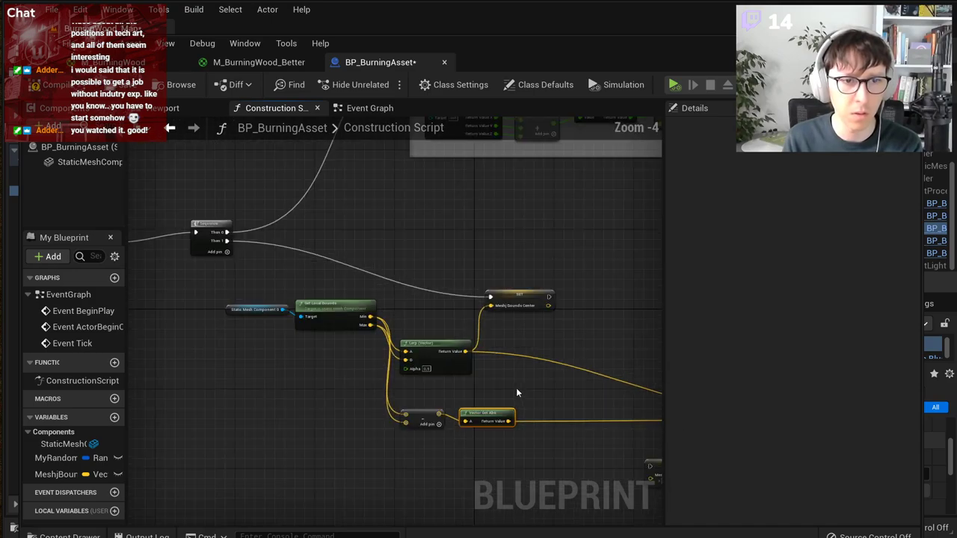
pyautogui.moveTo(541, 387); pyautogui.dragTo(359, 309, button='right')
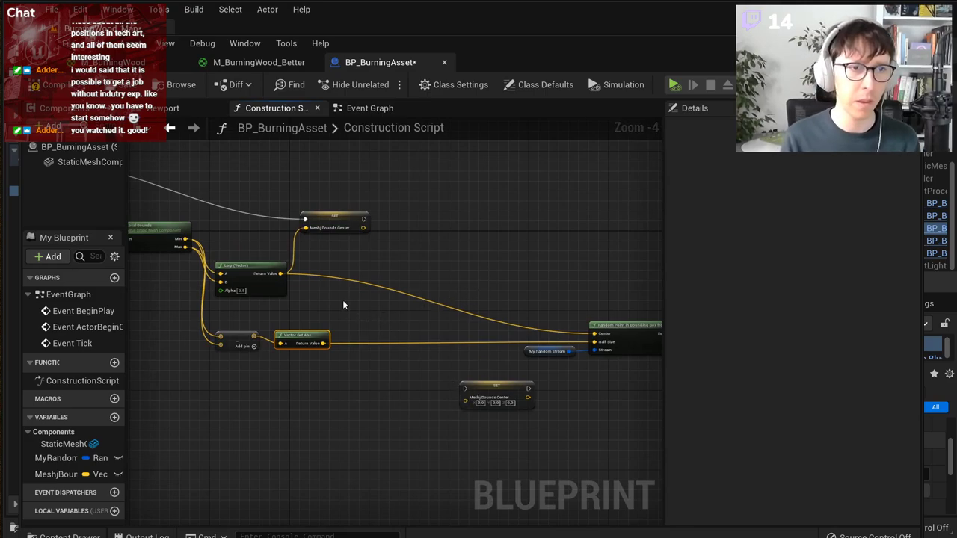
pyautogui.scroll(2, 340, 269)
pyautogui.click(318, 190)
pyautogui.hotkey('ctrl', 'c')
pyautogui.hotkey('ctrl', 'v')
pyautogui.scroll(2, 358, 365)
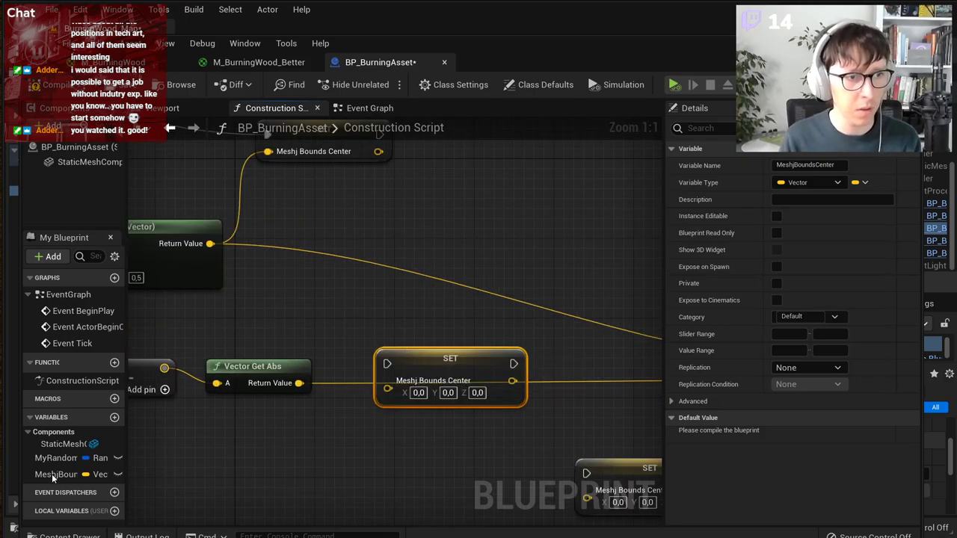
pyautogui.press('Delete')
# Step: Correct the name of the MeshjBoundsCenter variable to MeshBoundsCenter
pyautogui.doubleClick(56, 474)
pyautogui.write('IsCenter')
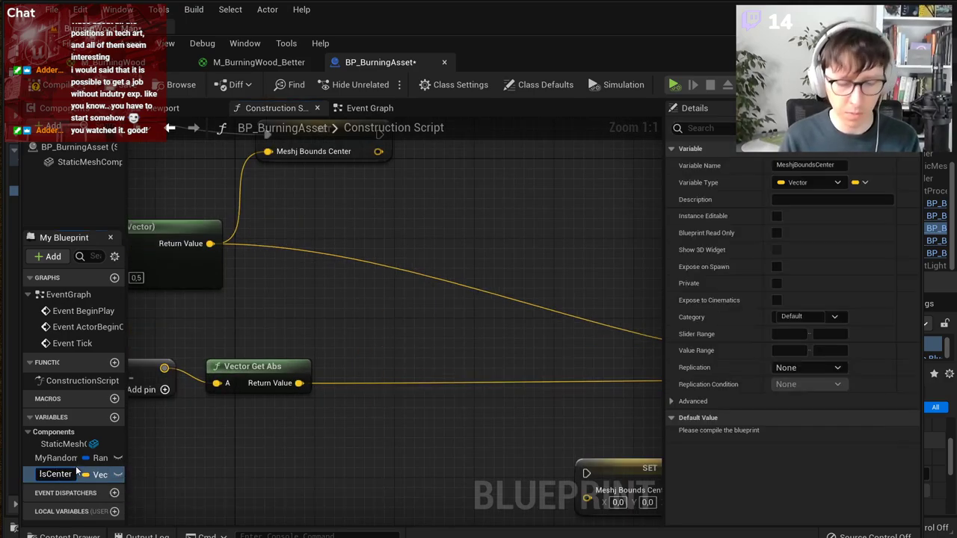
pyautogui.press('Home')
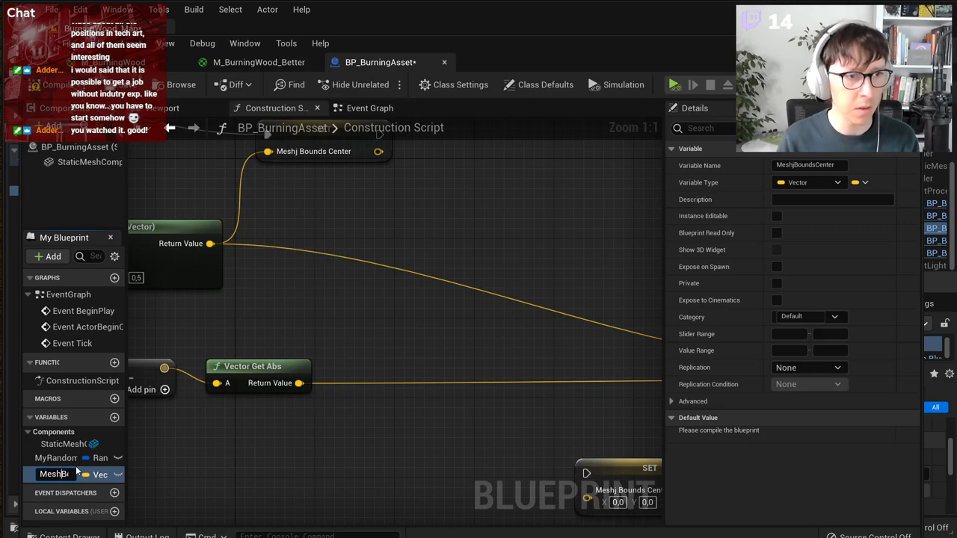
pyautogui.press('Return')
# Step: Duplicate the MeshBoundsCenter variable and name the copy MeshBoundsHalfSize
pyautogui.hotkey('ctrl', 'd')
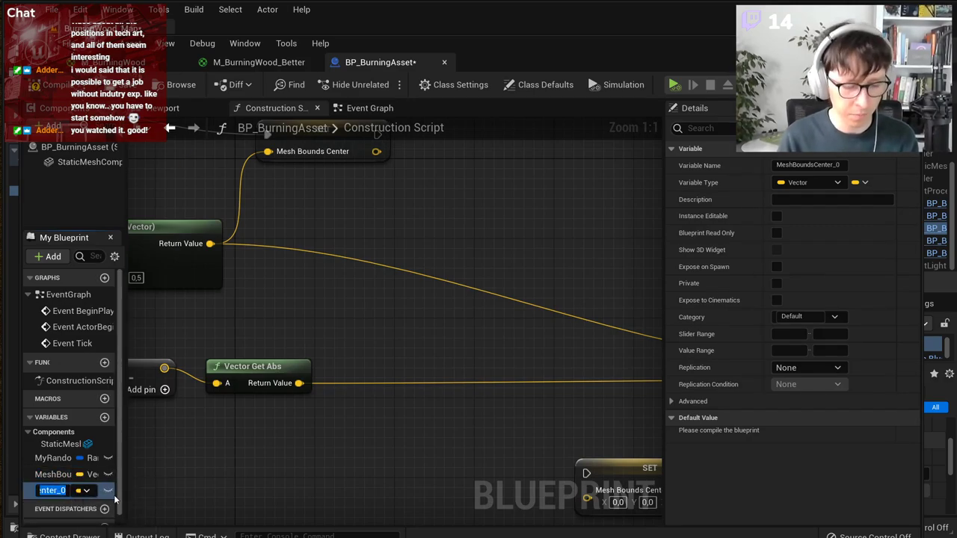
pyautogui.write('Mesh')
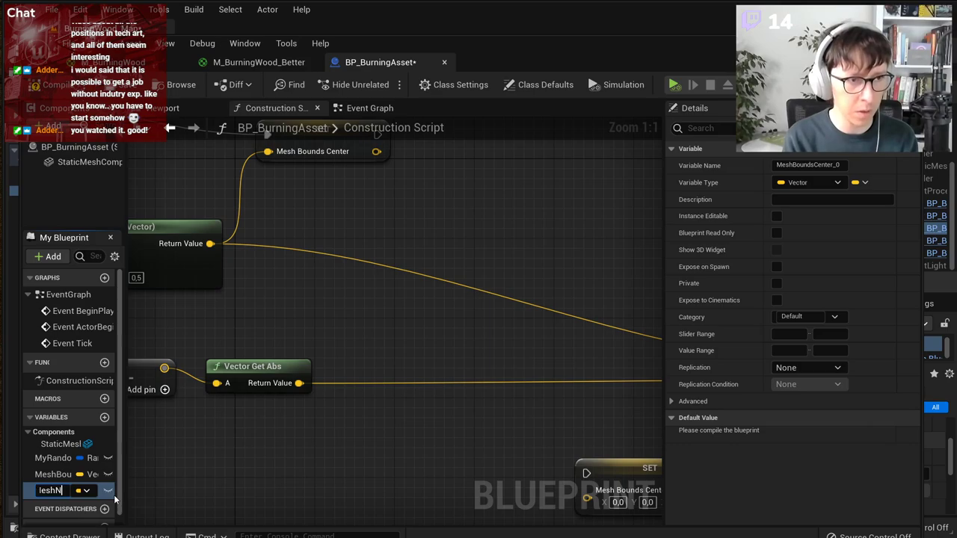
pyautogui.write('BoundsHal')
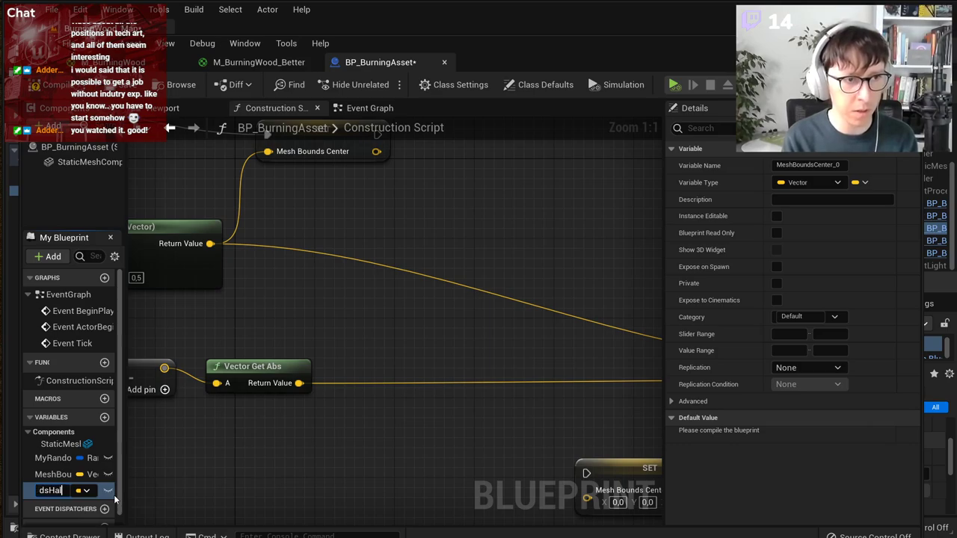
pyautogui.write('fSize')
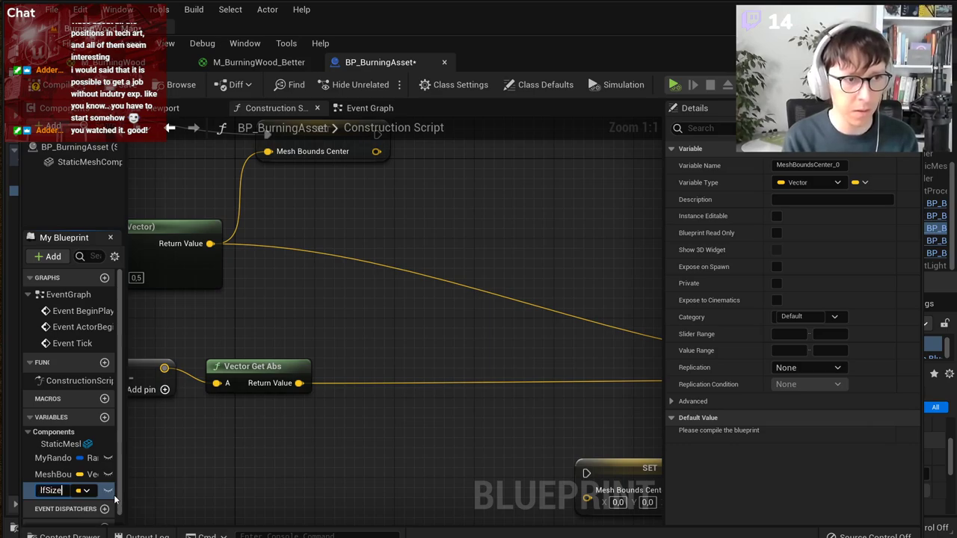
pyautogui.press('Return')
# Step: Place a Set node for the MeshBoundsHalfSize variable beside the Vector Get Abs node
pyautogui.moveTo(105, 490); pyautogui.dragTo(384, 397)
pyautogui.click(437, 432)
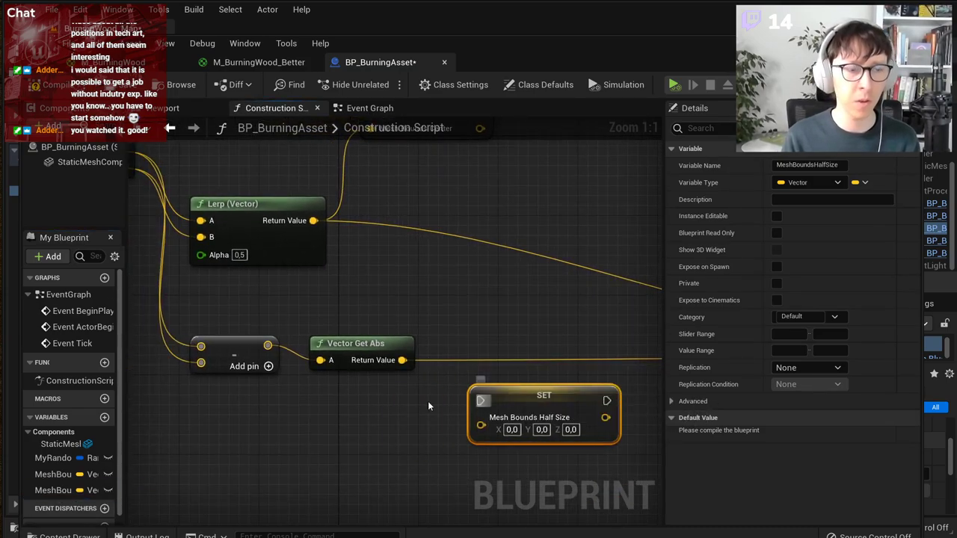
pyautogui.scroll(-2, 307, 403)
pyautogui.moveTo(235, 351); pyautogui.dragTo(265, 371, button='right')
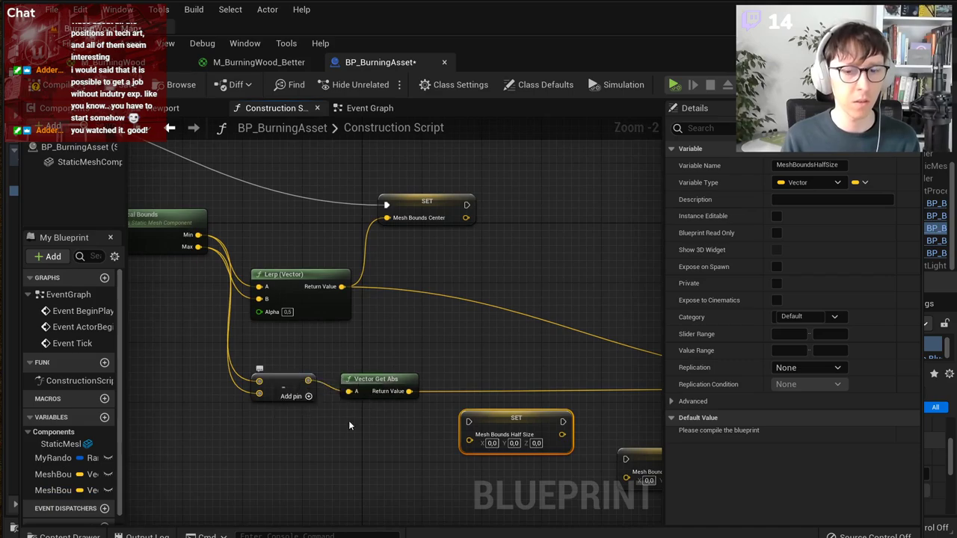
# Step: Switch to Snip & Sketch and annotate the bounding-box sketch with corner labels 1,1,1 and -1,-1,-1 and a vertical double-headed arrow labelled 2
pyautogui.hotkey('alt', 'Tab')
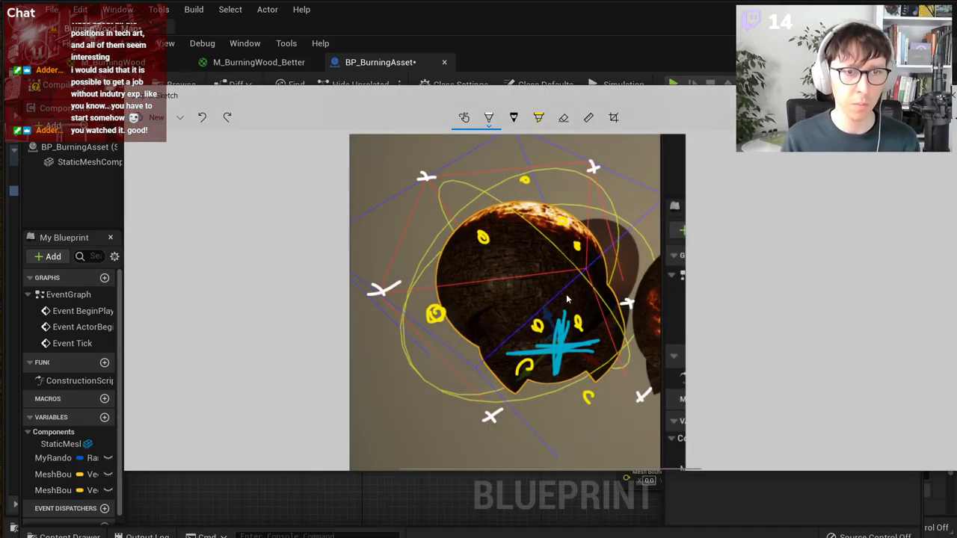
pyautogui.click(547, 263)
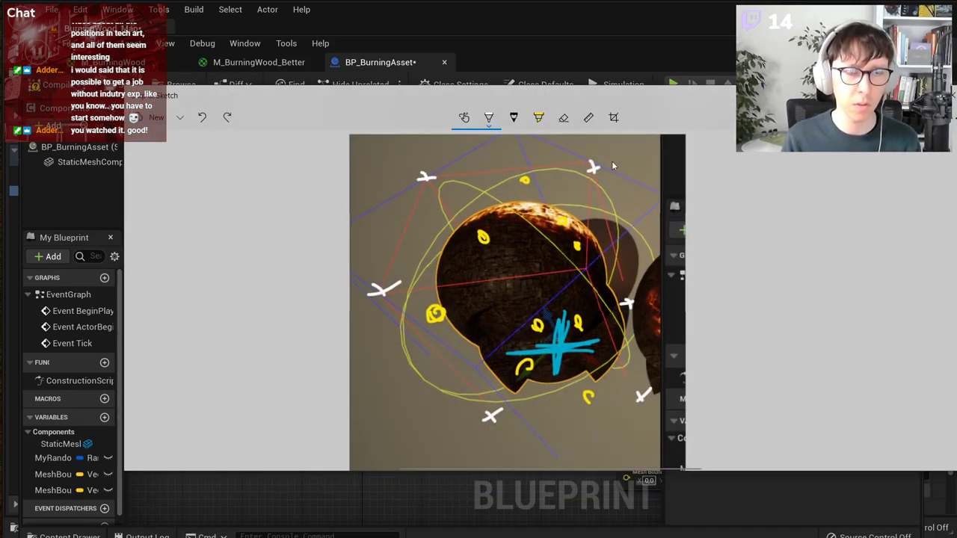
pyautogui.moveTo(609, 162); pyautogui.dragTo(660, 169)
pyautogui.click(651, 159)
pyautogui.moveTo(421, 449); pyautogui.dragTo(437, 447)
pyautogui.moveTo(442, 441)
pyautogui.mouseDown()
pyautogui.moveTo(451, 451)
pyautogui.moveTo(492, 443)
pyautogui.moveTo(502, 453)
pyautogui.moveTo(527, 451)
pyautogui.mouseUp()
pyautogui.click(476, 447)
pyautogui.click(510, 448)
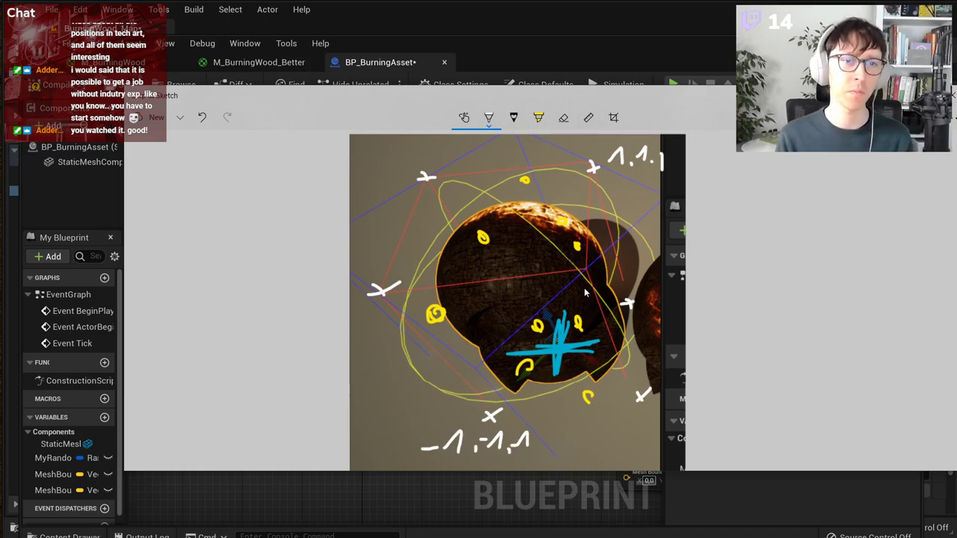
pyautogui.moveTo(577, 290)
pyautogui.mouseDown()
pyautogui.moveTo(587, 279)
pyautogui.moveTo(605, 420)
pyautogui.moveTo(608, 409)
pyautogui.mouseUp()
pyautogui.moveTo(613, 348); pyautogui.dragTo(639, 373)
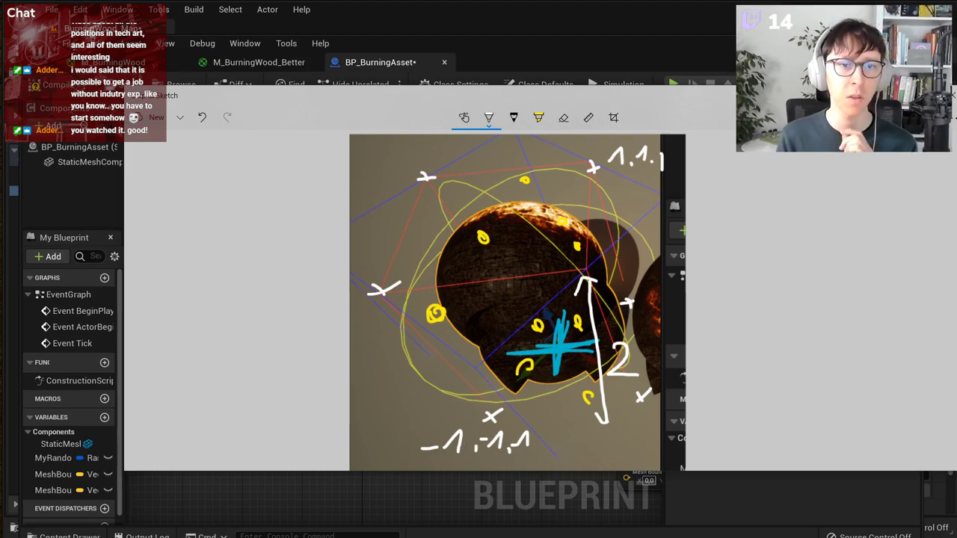
# Step: Return to the Unreal Blueprint editor and connect Get Local Bounds' Max to Subtract's first input and Min to its second
pyautogui.hotkey('alt', 'Tab')
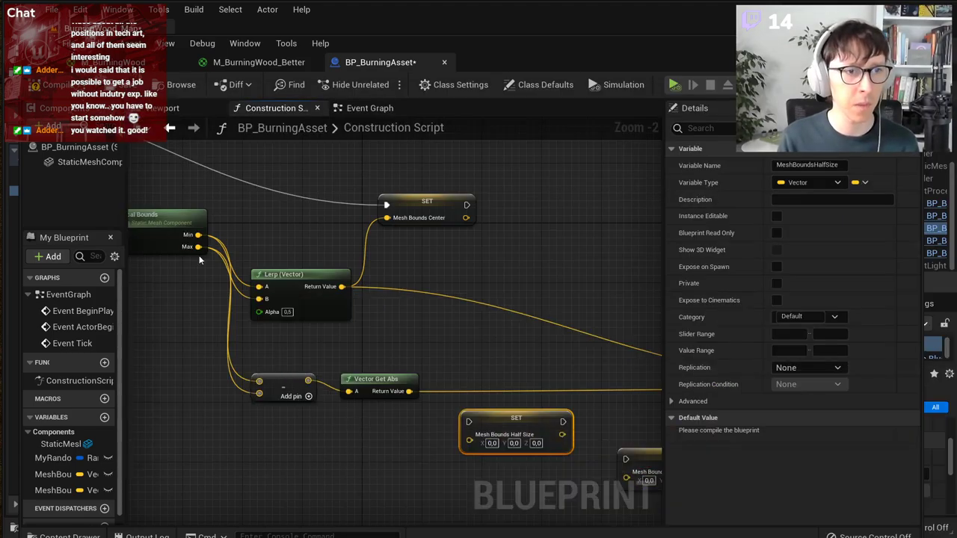
pyautogui.moveTo(198, 246); pyautogui.dragTo(259, 381)
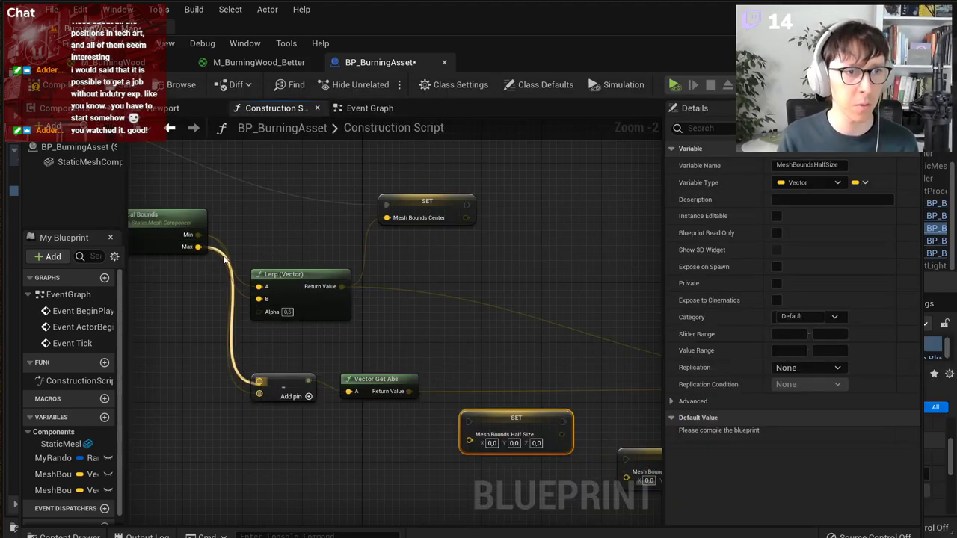
pyautogui.moveTo(198, 235); pyautogui.dragTo(259, 393)
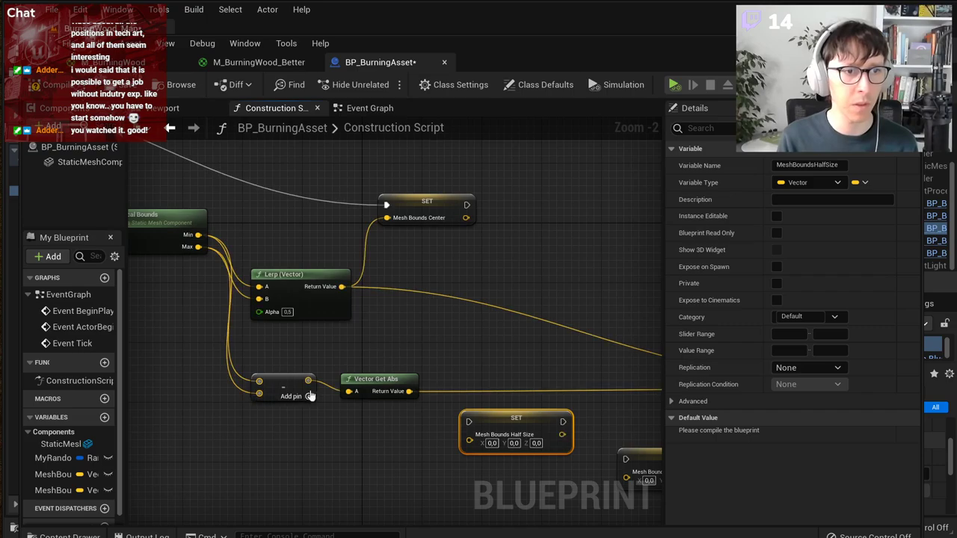
# Step: Add a Divide node fed by Vector Get Abs' return value, and move the Set MeshBoundsHalfSize node below it
pyautogui.click(381, 376)
pyautogui.moveTo(465, 379); pyautogui.dragTo(414, 355, button='right')
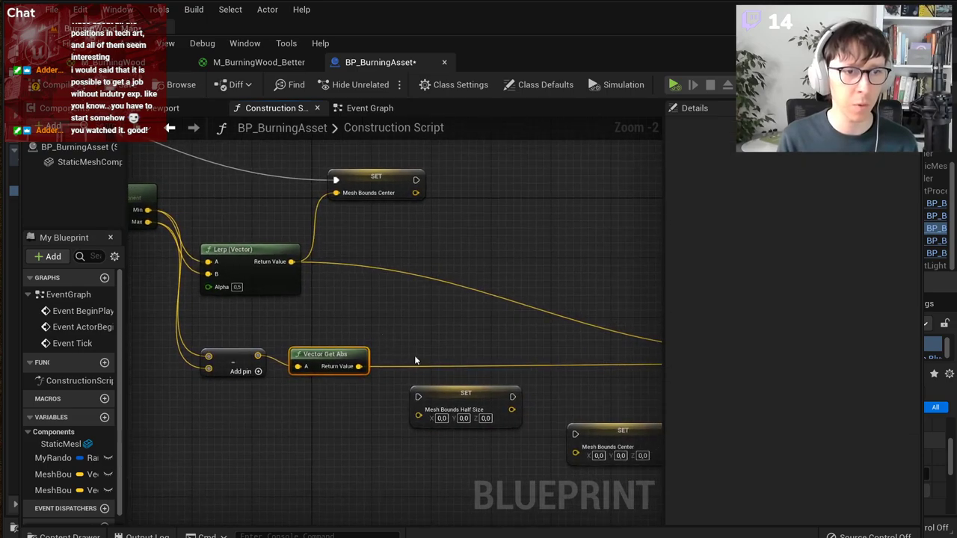
pyautogui.moveTo(359, 366); pyautogui.dragTo(425, 338)
pyautogui.write('/')
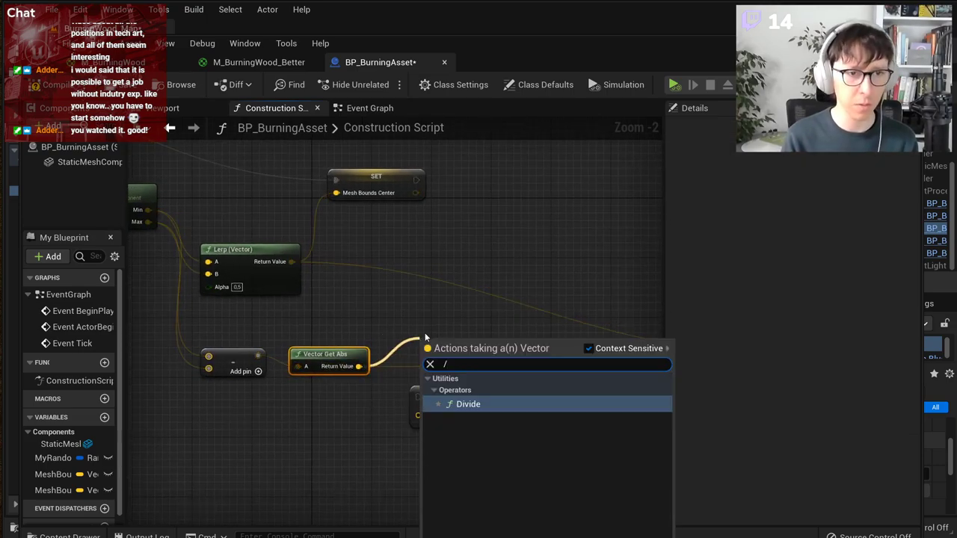
pyautogui.press('Return')
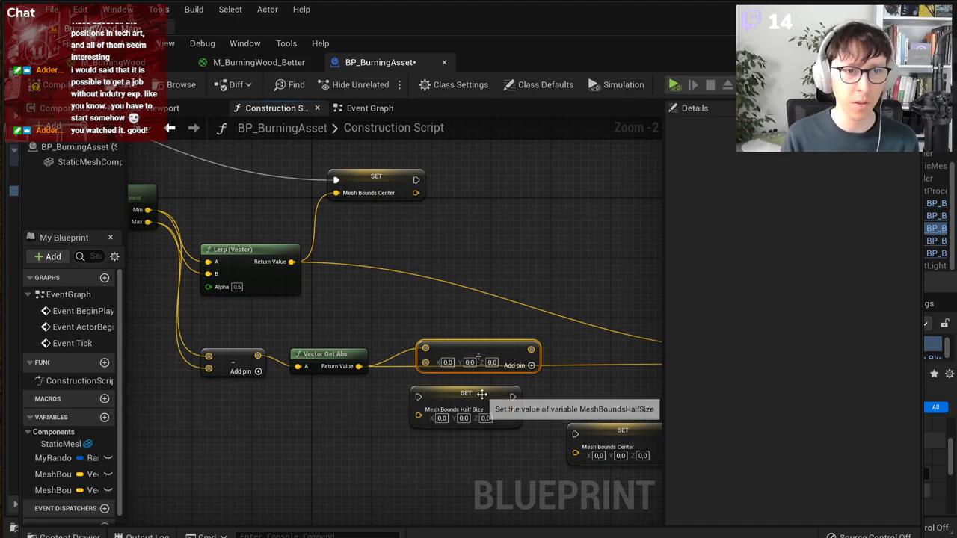
pyautogui.moveTo(479, 391); pyautogui.dragTo(410, 438)
pyautogui.moveTo(492, 350); pyautogui.dragTo(455, 378)
pyautogui.scroll(2, 348, 404)
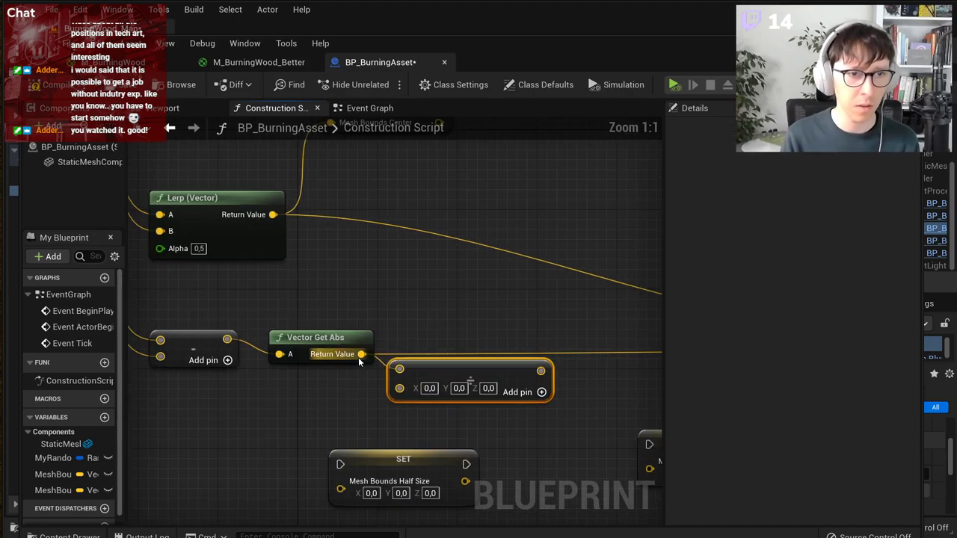
# Step: Add a Make Literal Float node with value 2.0 below Vector Get Abs
pyautogui.rightClick(275, 397)
pyautogui.write('literal flo')
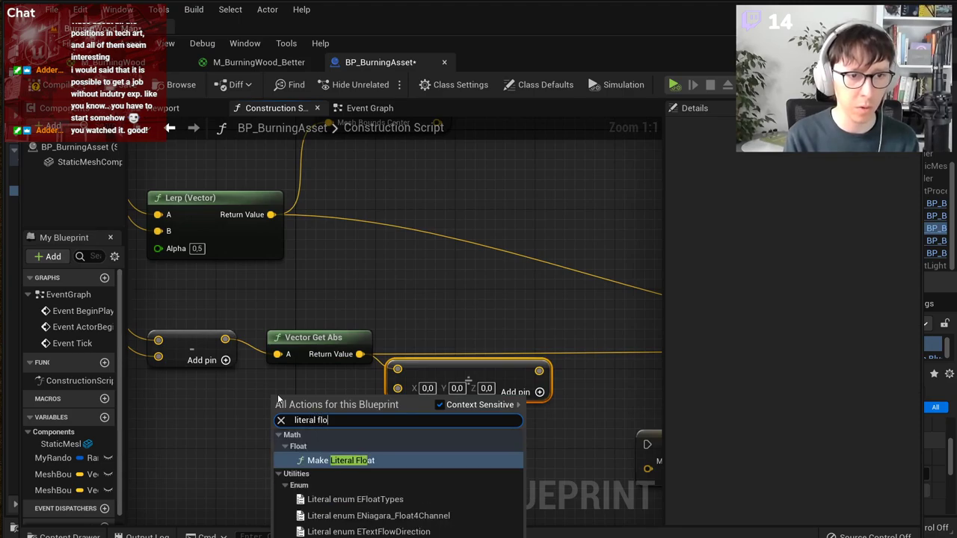
pyautogui.press('Return')
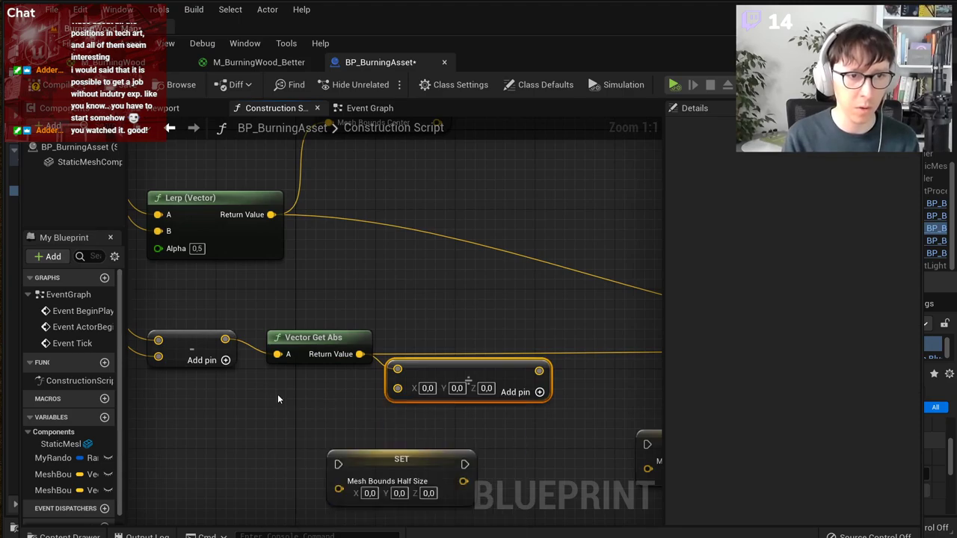
pyautogui.click(313, 424)
pyautogui.write('2')
pyautogui.press('Return')
# Step: Delete the Divide node and save the Blueprint
pyautogui.click(423, 390)
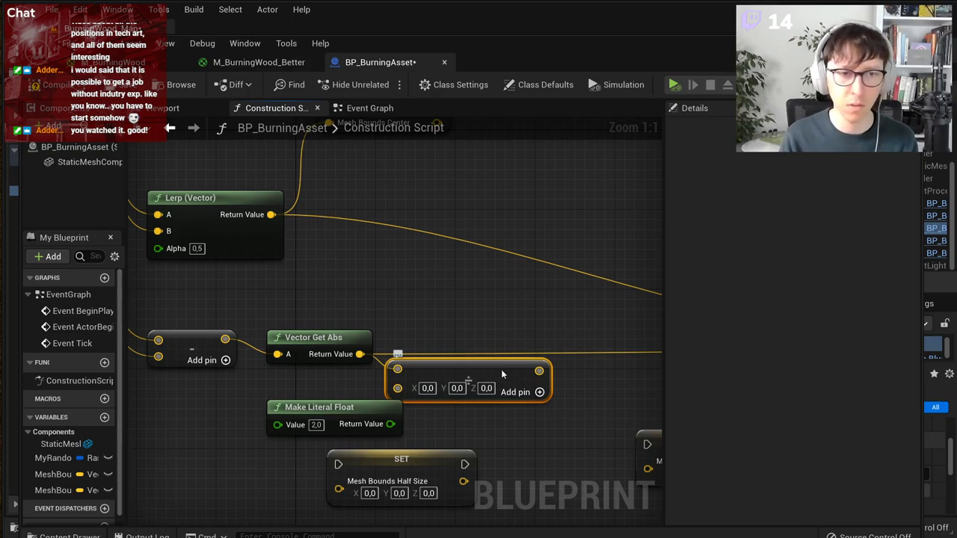
pyautogui.press('Delete')
pyautogui.moveTo(360, 354); pyautogui.dragTo(389, 358)
pyautogui.click(352, 246)
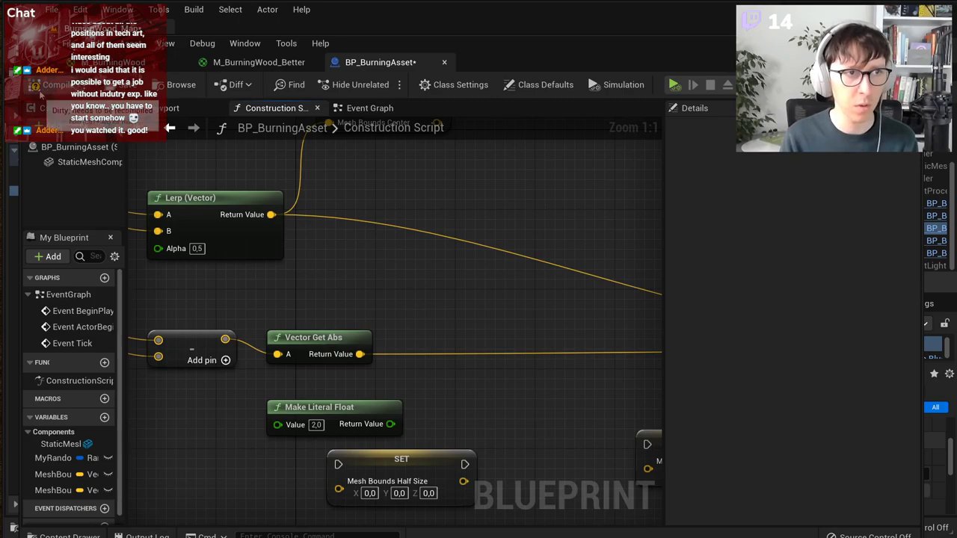
pyautogui.hotkey('ctrl', 's')
# Step: Create a fresh Divide node from Vector Get Abs' return value and connect the Make Literal Float output to its second input
pyautogui.moveTo(360, 354); pyautogui.dragTo(430, 364)
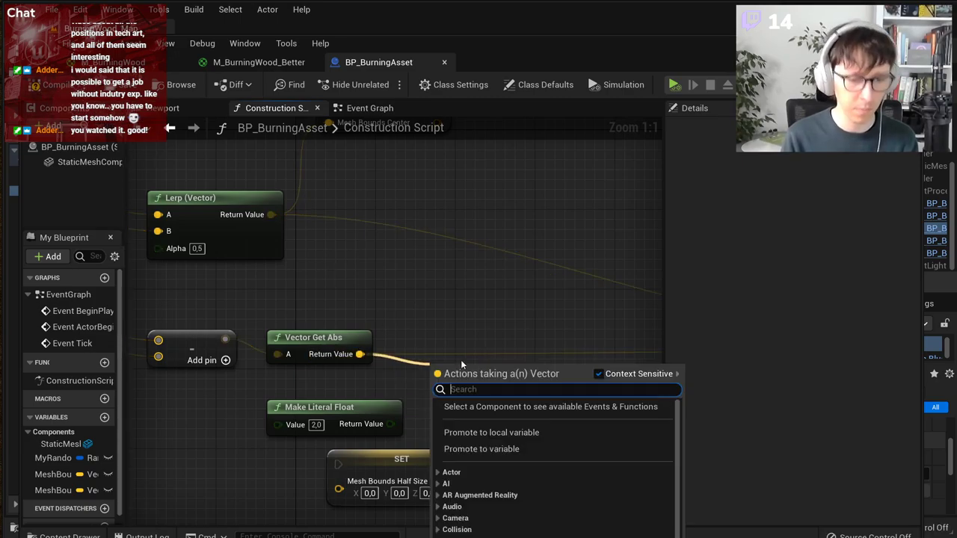
pyautogui.write('divide')
pyautogui.press('Return')
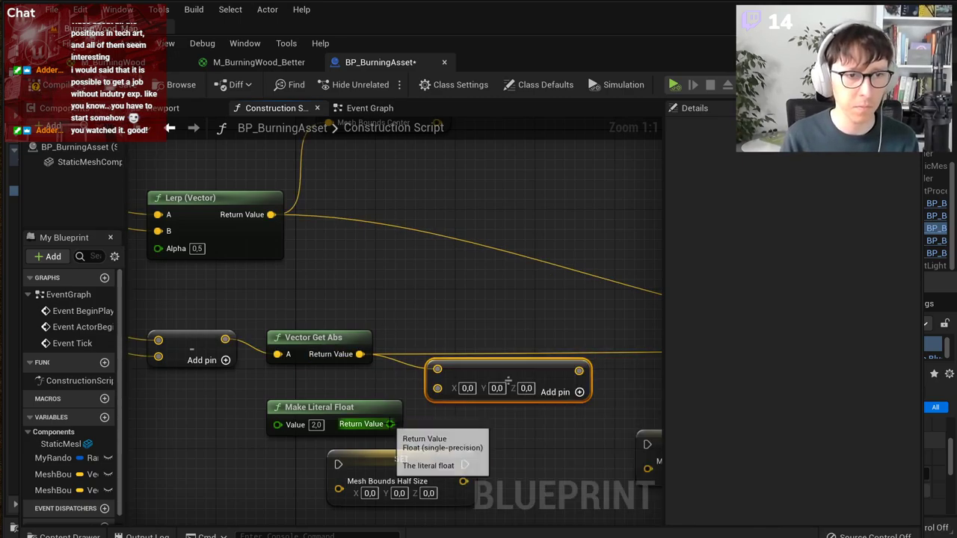
pyautogui.moveTo(390, 424); pyautogui.dragTo(437, 387)
# Step: Tidy the layout by moving Make Literal Float up under Vector Get Abs and shifting the Divide node closer to them
pyautogui.moveTo(365, 412); pyautogui.dragTo(352, 392)
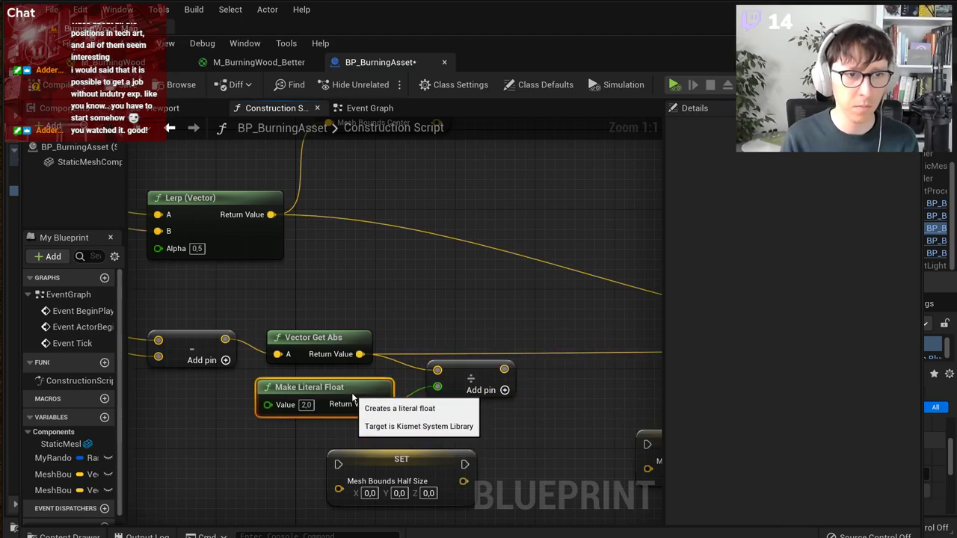
pyautogui.click(466, 337)
pyautogui.moveTo(480, 372); pyautogui.dragTo(460, 371)
pyautogui.moveTo(371, 386); pyautogui.dragTo(357, 387)
pyautogui.click(441, 320)
pyautogui.scroll(-2, 441, 320)
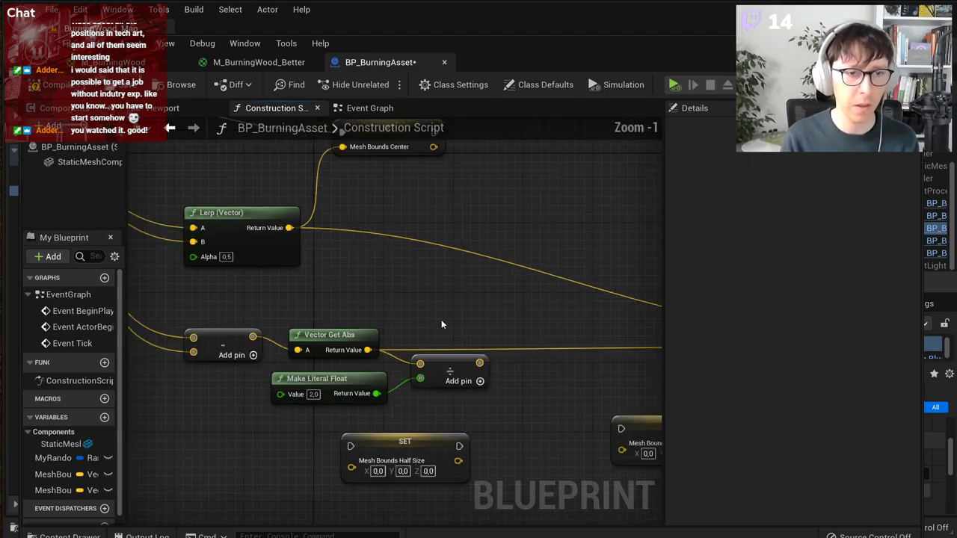
# Step: Move the SET Mesh Bounds Half Size node beside the Divide node and connect the Divide result to its input
pyautogui.moveTo(496, 322); pyautogui.dragTo(478, 350, button='right')
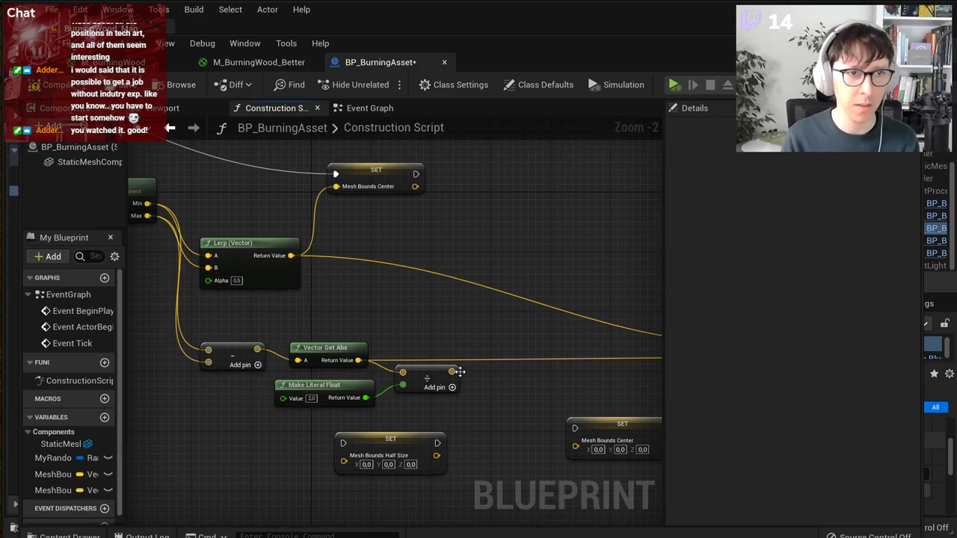
pyautogui.moveTo(390, 444); pyautogui.dragTo(524, 350)
pyautogui.moveTo(451, 372); pyautogui.dragTo(478, 364)
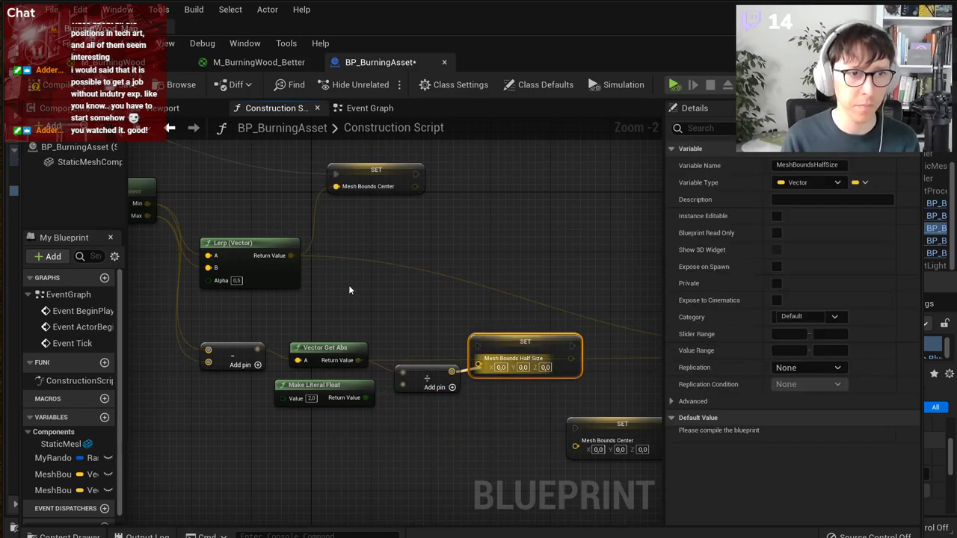
# Step: Add a Then 2 output to the Sequence, connect it to SET Mesh Bounds Half Size, and shift the half-size node group closer to the bounds node
pyautogui.moveTo(348, 285); pyautogui.dragTo(506, 324, button='right')
pyautogui.scroll(-3, 225, 249)
pyautogui.scroll(1, 216, 221)
pyautogui.moveTo(180, 197); pyautogui.dragTo(247, 213, button='right')
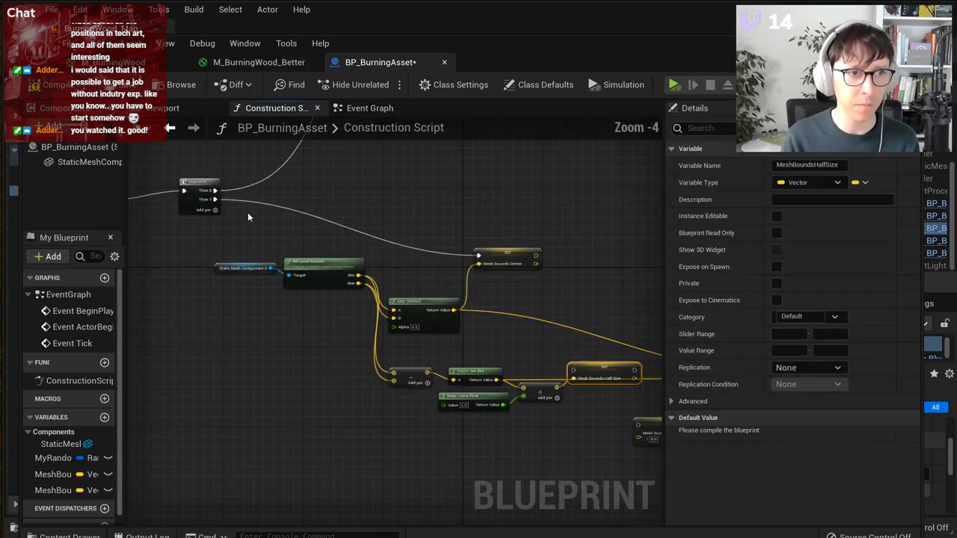
pyautogui.click(215, 210)
pyautogui.moveTo(215, 208); pyautogui.dragTo(574, 369)
pyautogui.moveTo(420, 451); pyautogui.dragTo(570, 372)
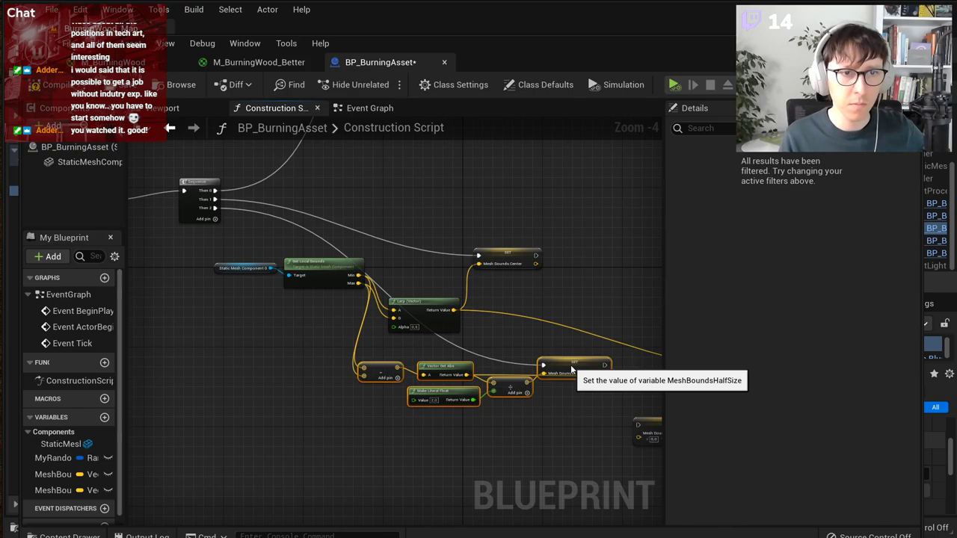
# Step: Move Random Point in Bounding Box From Stream, My Random Stream and the spare SET Mesh Bounds Center node below the half-size nodes
pyautogui.click(595, 276)
pyautogui.moveTo(579, 339); pyautogui.dragTo(483, 292, button='right')
pyautogui.scroll(-1, 524, 312)
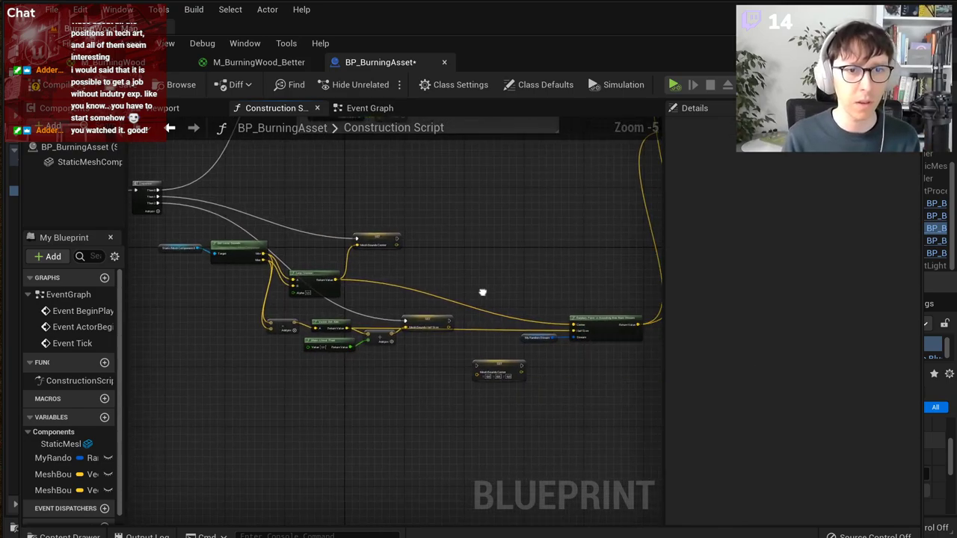
pyautogui.moveTo(602, 294); pyautogui.dragTo(509, 376)
pyautogui.scroll(2, 595, 303)
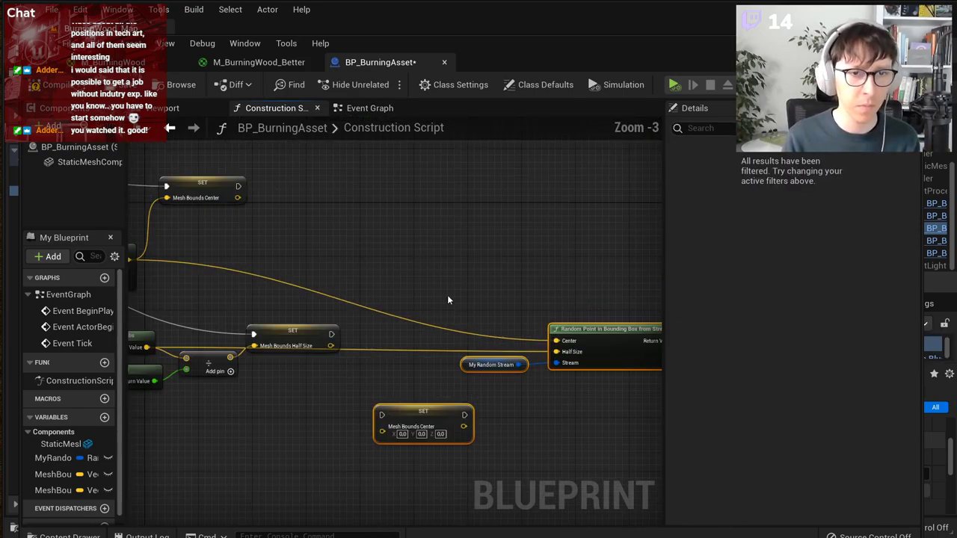
pyautogui.scroll(-2, 482, 308)
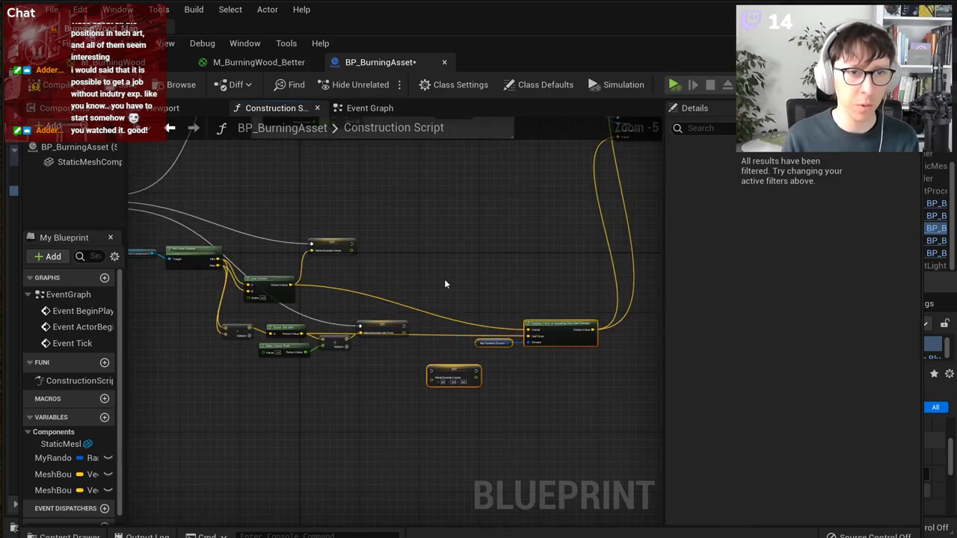
pyautogui.moveTo(561, 335); pyautogui.dragTo(371, 411)
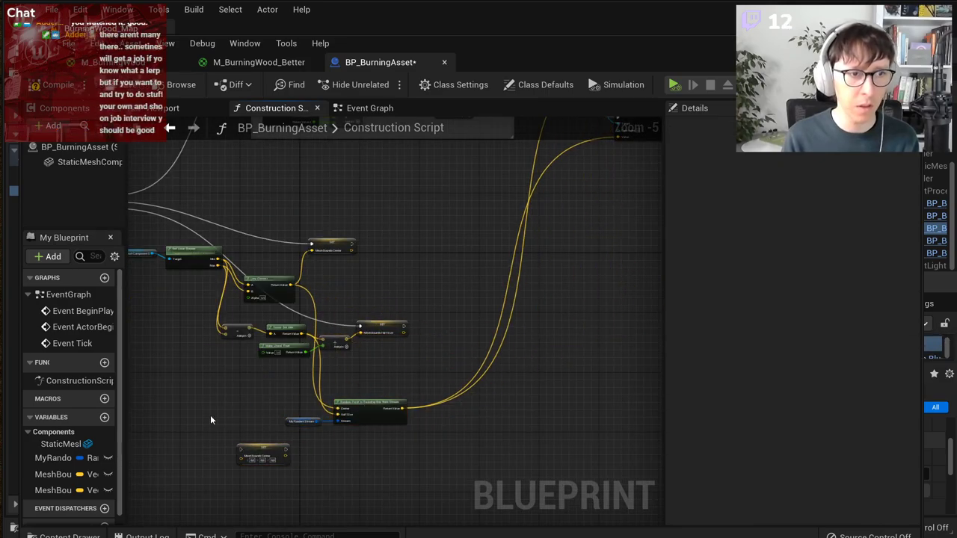
# Step: Create a new Vector variable named RandomPointWithinComponent
pyautogui.click(104, 418)
pyautogui.write('Rando')
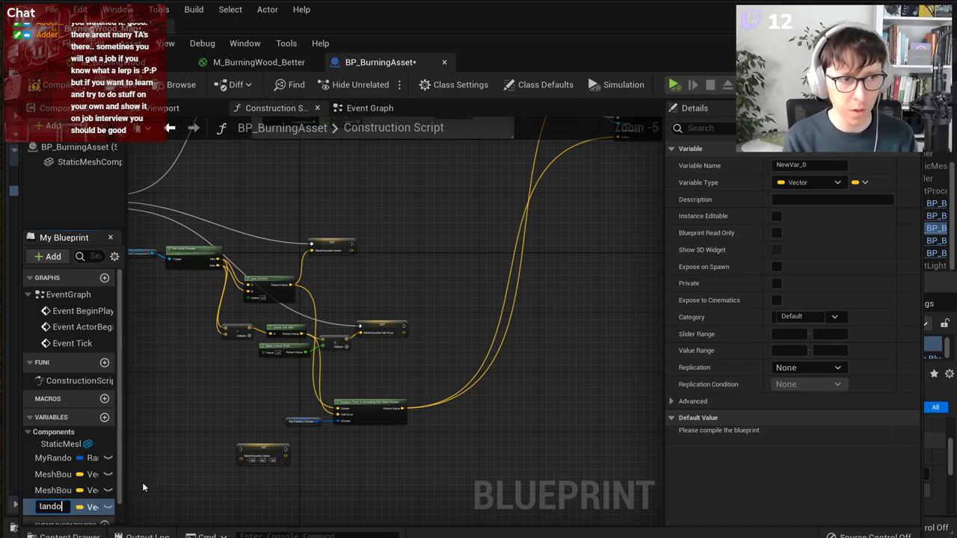
pyautogui.write('mPoint')
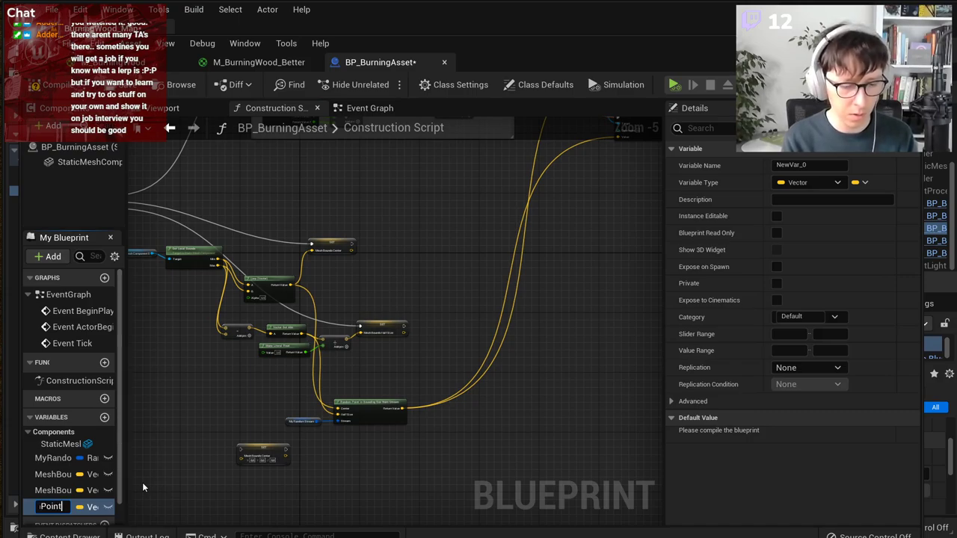
pyautogui.write('Within')
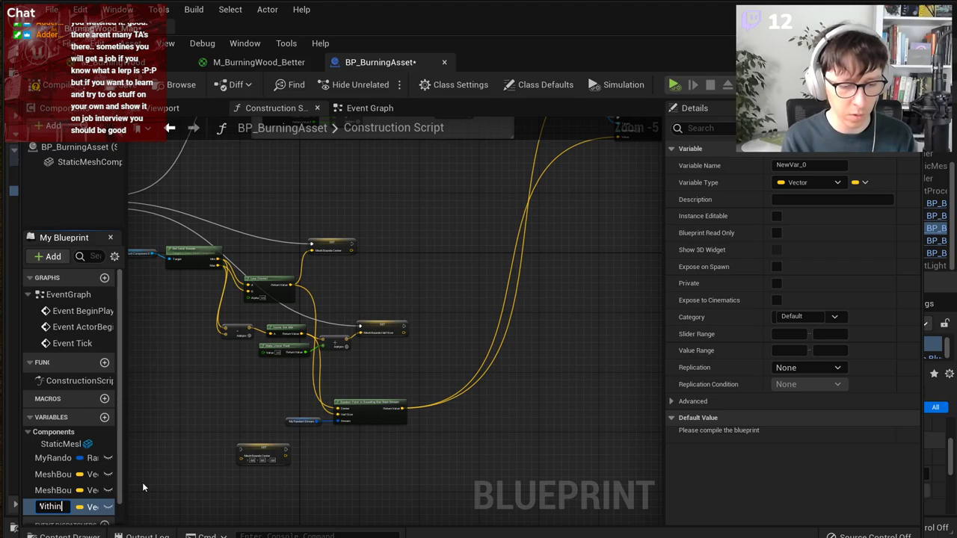
pyautogui.write('C')
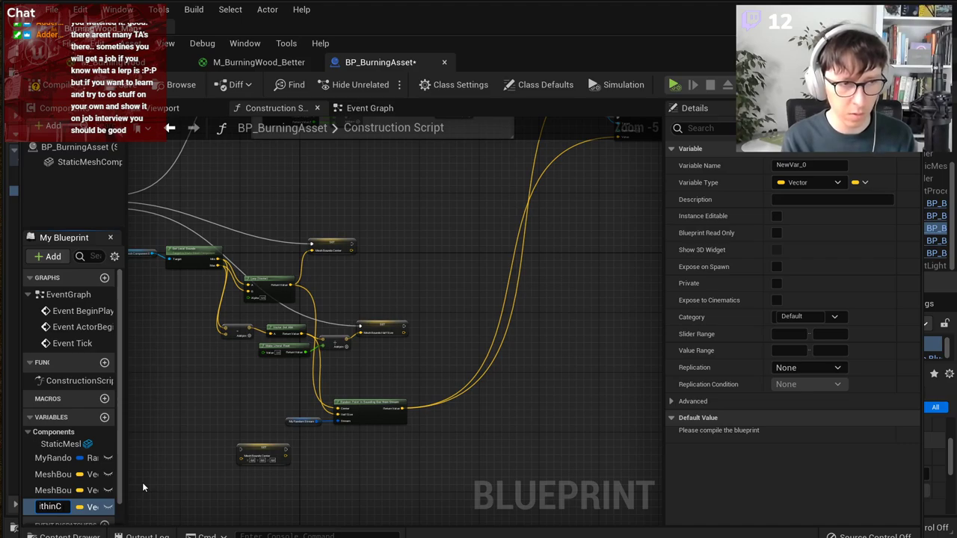
pyautogui.write('omponen')
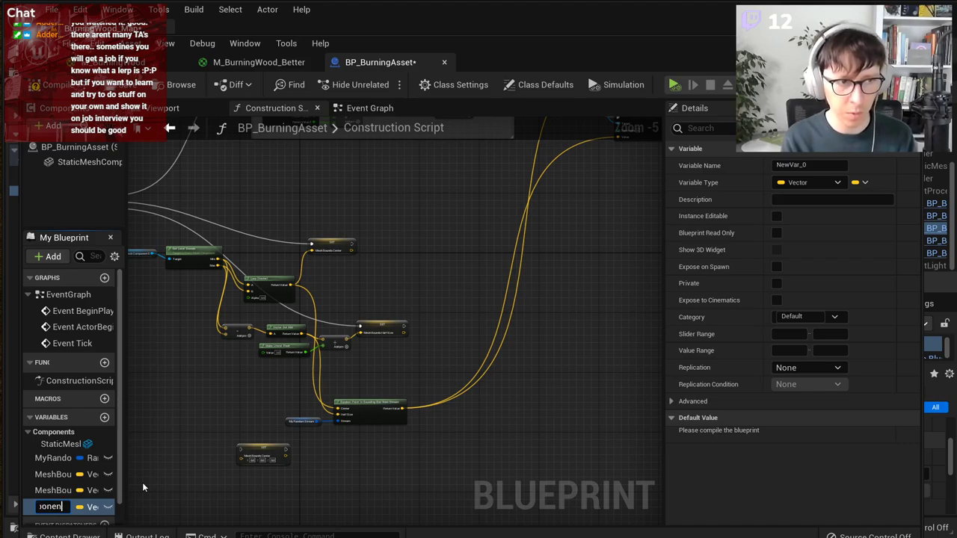
pyautogui.write('t')
pyautogui.press('Return')
# Step: Place a SET node for RandomPointWithinComponent in the graph near the Random Point in Bounding Box From Stream node
pyautogui.moveTo(195, 431); pyautogui.dragTo(300, 374, button='right')
pyautogui.scroll(1, 297, 374)
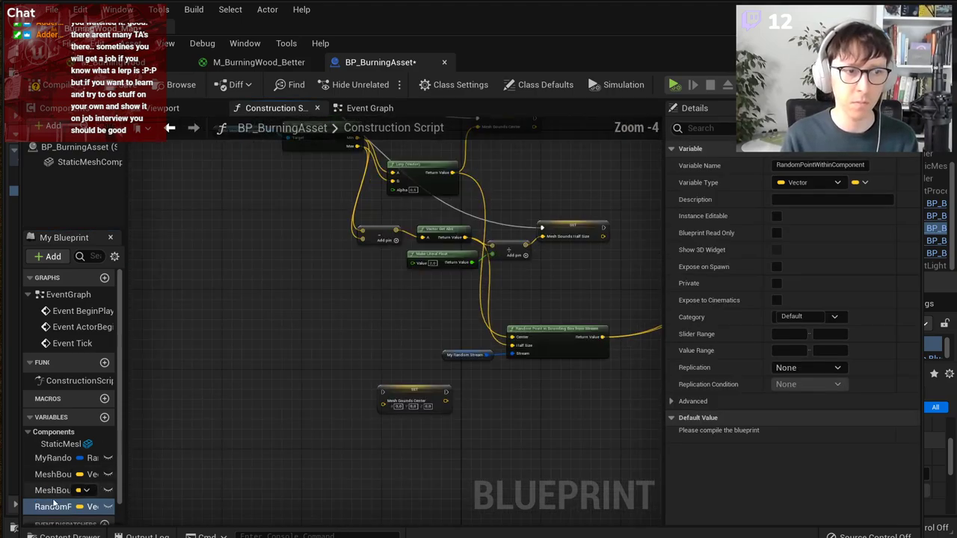
pyautogui.moveTo(54, 506); pyautogui.dragTo(614, 372)
pyautogui.click(328, 379)
# Step: Add getters for MeshBoundsCenter and MeshBoundsHalfSize and connect them to the random point node's Center and Half Size inputs
pyautogui.scroll(3, 398, 336)
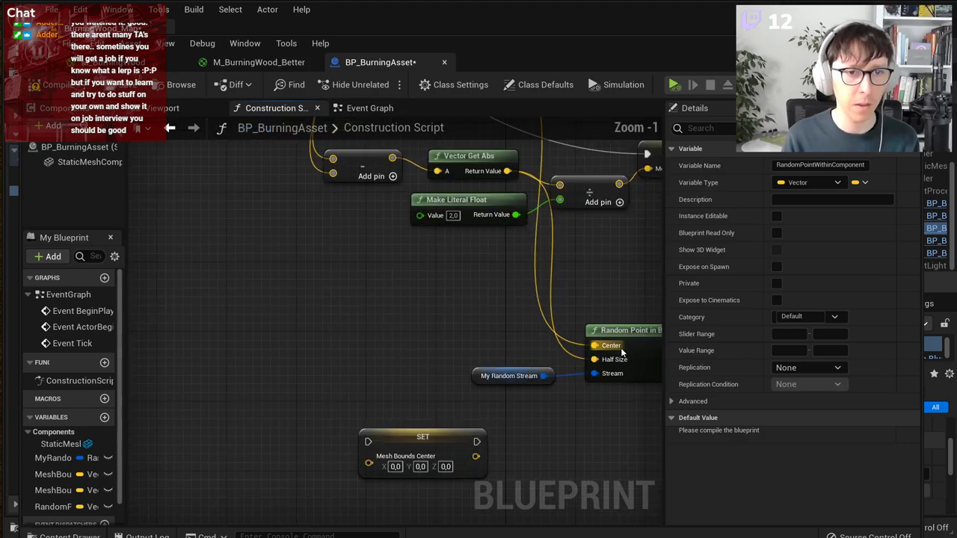
pyautogui.moveTo(67, 473); pyautogui.dragTo(317, 313)
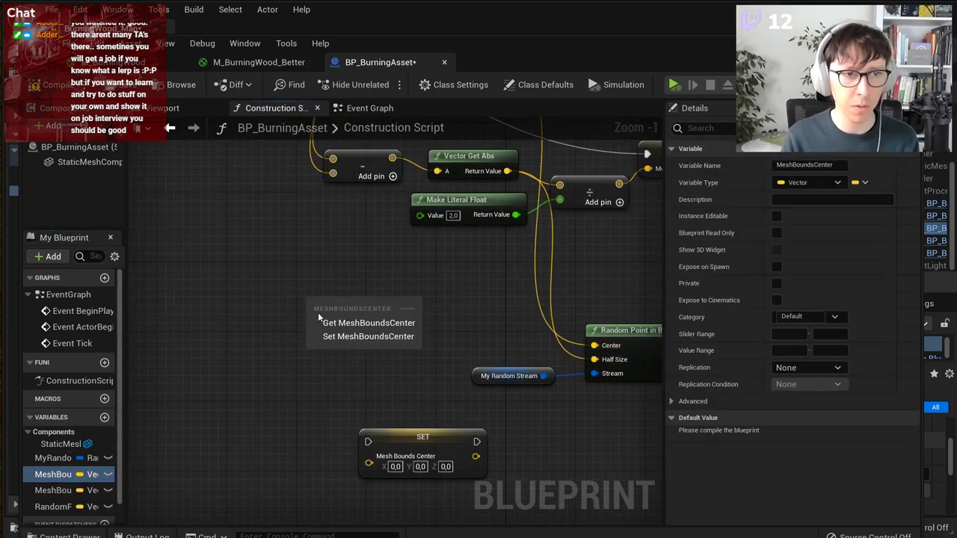
pyautogui.click(359, 319)
pyautogui.moveTo(381, 305); pyautogui.dragTo(480, 321)
pyautogui.moveTo(601, 344); pyautogui.dragTo(595, 345)
pyautogui.moveTo(90, 490); pyautogui.dragTo(303, 342)
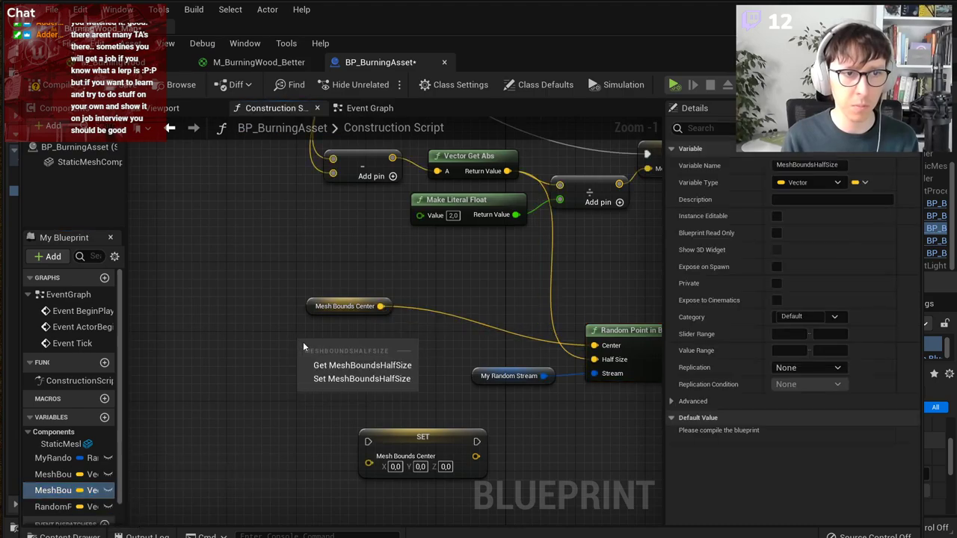
pyautogui.moveTo(380, 349); pyautogui.dragTo(621, 359)
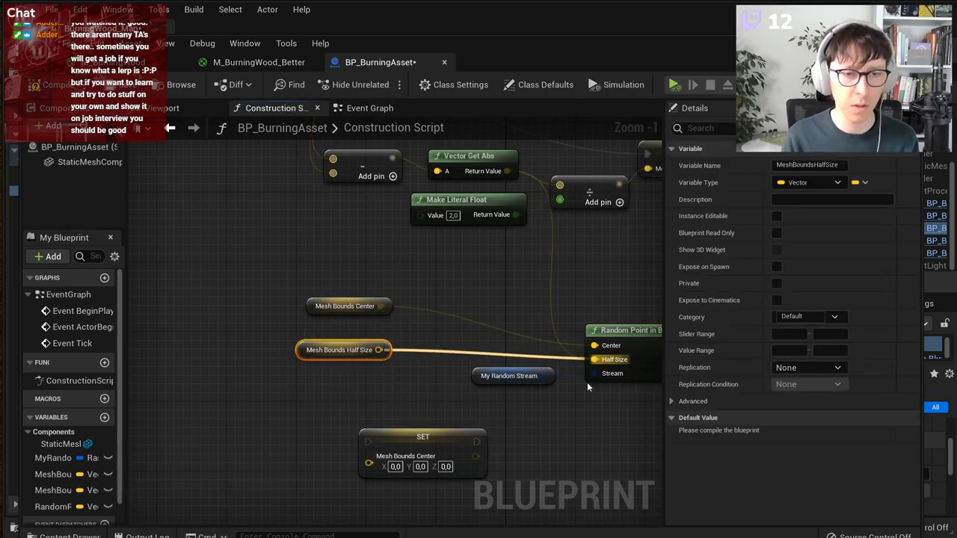
# Step: Move Random Point in Bounding Box From Stream and My Random Stream closer to the two mesh bounds getters
pyautogui.scroll(-2, 536, 416)
pyautogui.moveTo(611, 392); pyautogui.dragTo(614, 396)
pyautogui.moveTo(610, 351); pyautogui.dragTo(504, 364)
pyautogui.click(461, 396)
# Step: Delete the unused SET Mesh Bounds Center node and feed the random point node's Return Value into SET Random Point Within Component beside it
pyautogui.moveTo(460, 395); pyautogui.dragTo(326, 401, button='right')
pyautogui.click(316, 435)
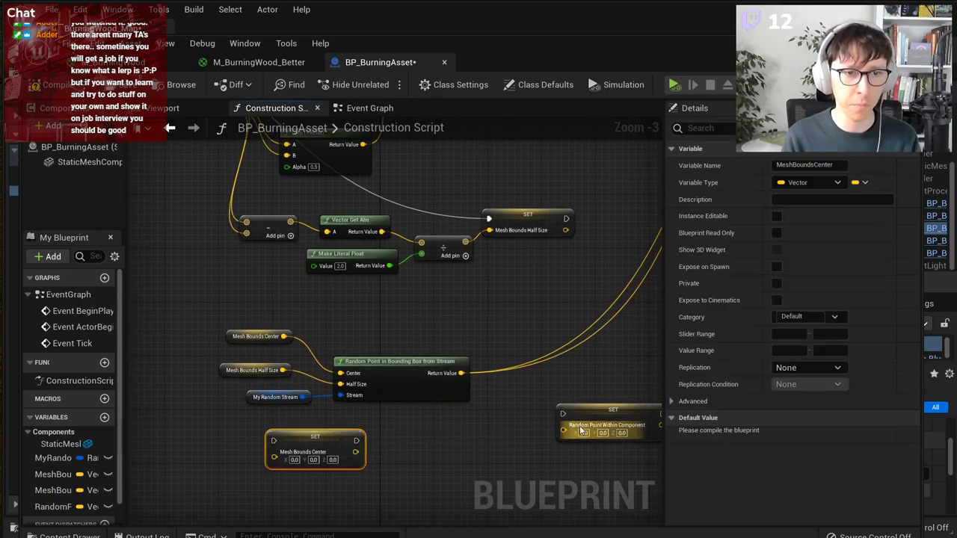
pyautogui.press('Delete')
pyautogui.moveTo(608, 410); pyautogui.dragTo(533, 362)
pyautogui.moveTo(461, 373); pyautogui.dragTo(502, 386)
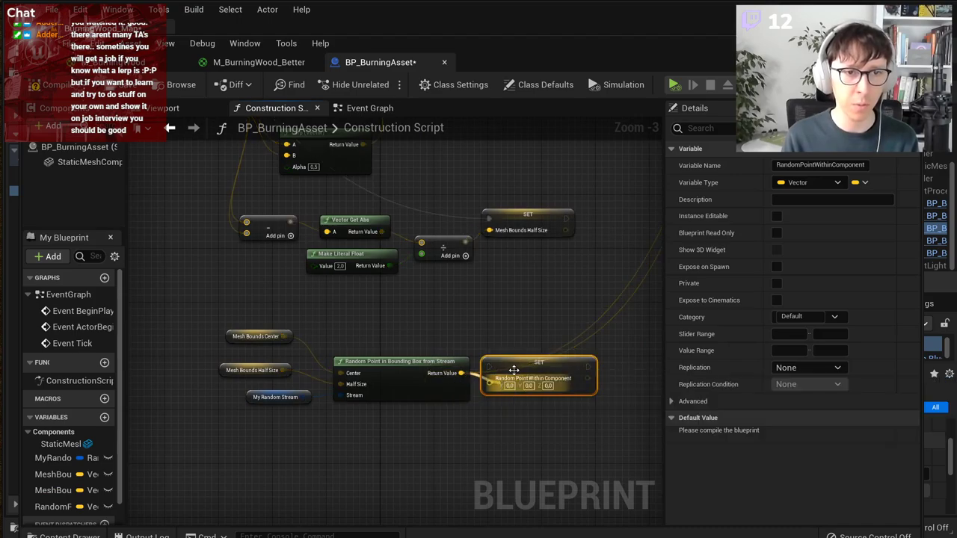
# Step: Add another output pin to the Sequence and connect it to the execution input of SET Random Point Within Component
pyautogui.scroll(-2, 494, 342)
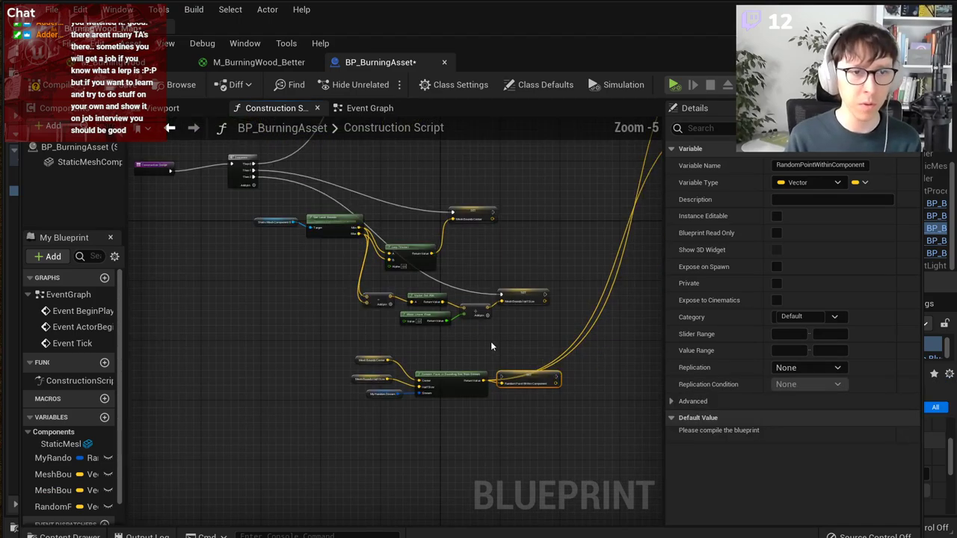
pyautogui.scroll(1, 490, 341)
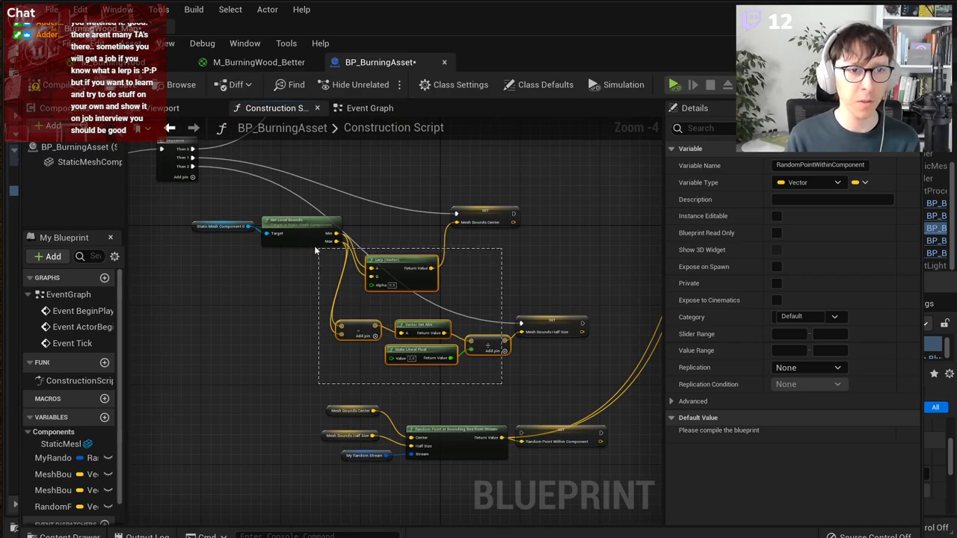
pyautogui.moveTo(315, 250); pyautogui.dragTo(314, 242)
pyautogui.moveTo(521, 432); pyautogui.dragTo(227, 278)
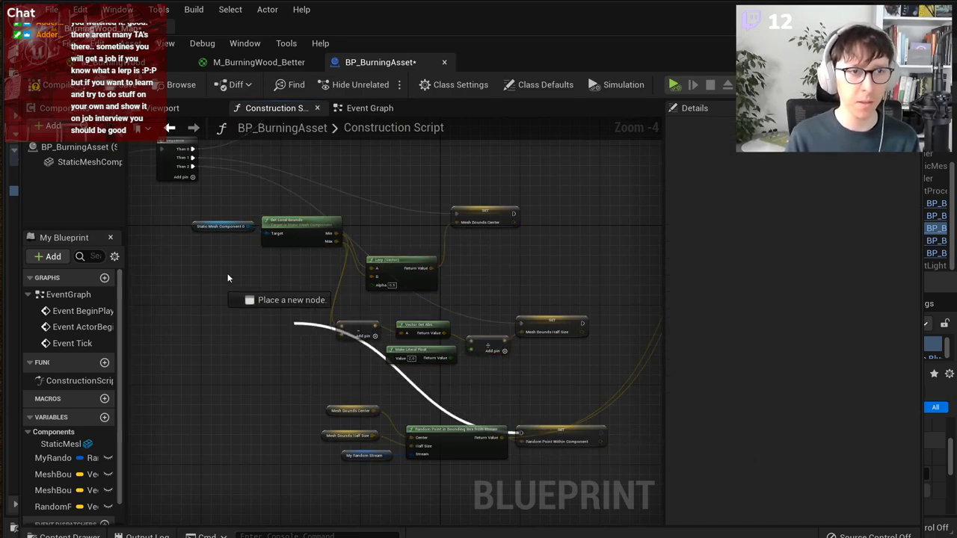
pyautogui.moveTo(200, 184); pyautogui.dragTo(533, 441)
pyautogui.click(193, 177)
pyautogui.scroll(5, 396, 406)
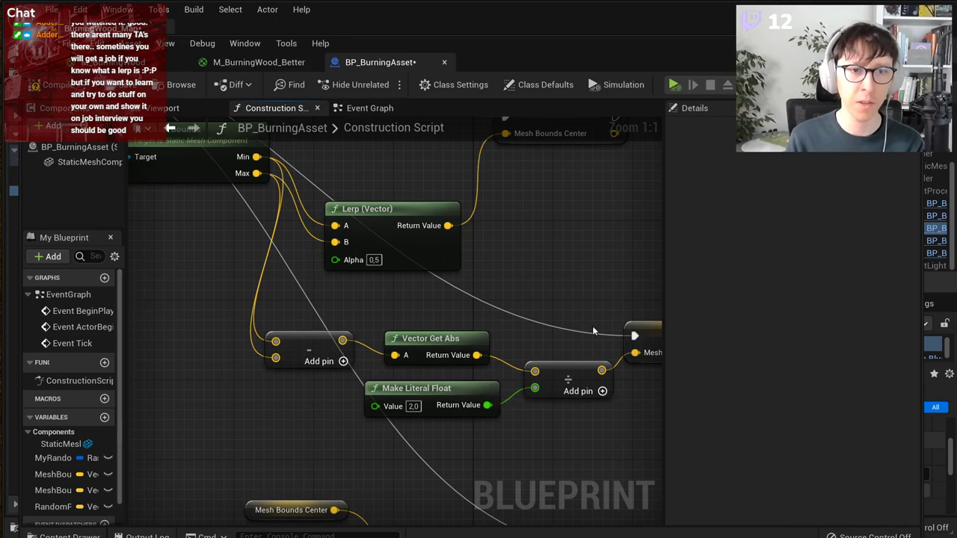
pyautogui.moveTo(654, 340); pyautogui.dragTo(505, 343, button='right')
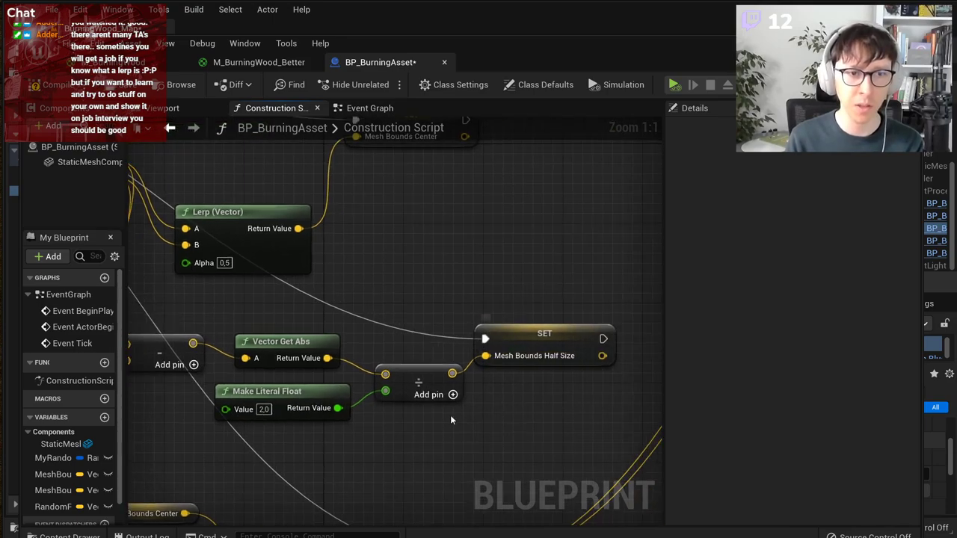
# Step: Examine how the mesh bounds center, half size and random point nodes feed the debug sphere and custom primitive data in the Construction Script
pyautogui.scroll(-2, 432, 398)
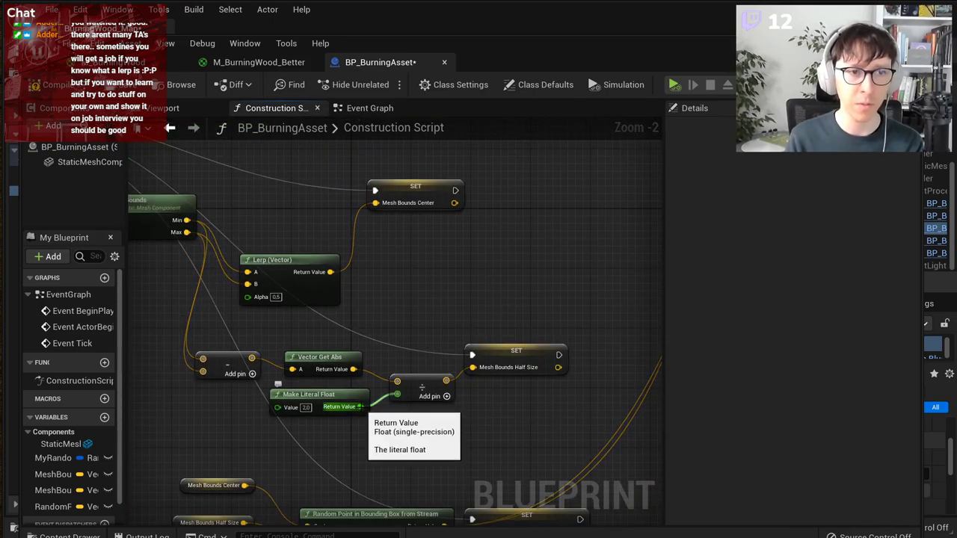
pyautogui.moveTo(361, 407); pyautogui.dragTo(247, 297)
pyautogui.moveTo(367, 406); pyautogui.dragTo(397, 394)
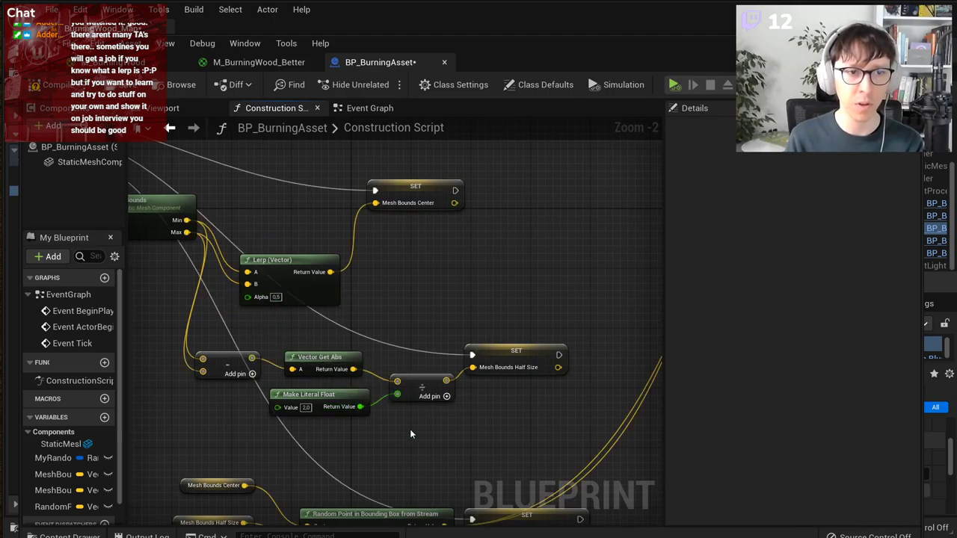
pyautogui.scroll(-3, 448, 431)
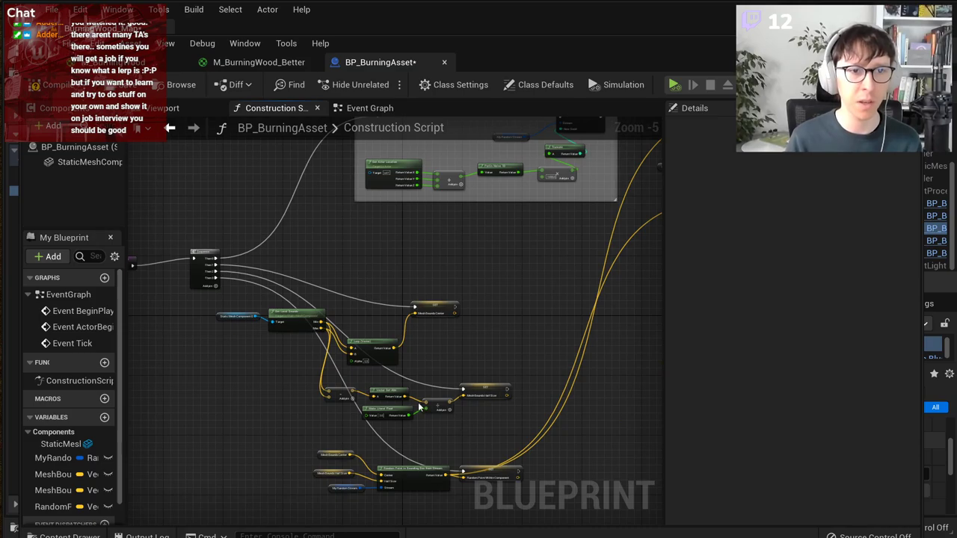
pyautogui.moveTo(593, 211); pyautogui.dragTo(411, 377, button='right')
pyautogui.moveTo(575, 306); pyautogui.dragTo(445, 365, button='right')
pyautogui.scroll(3, 445, 368)
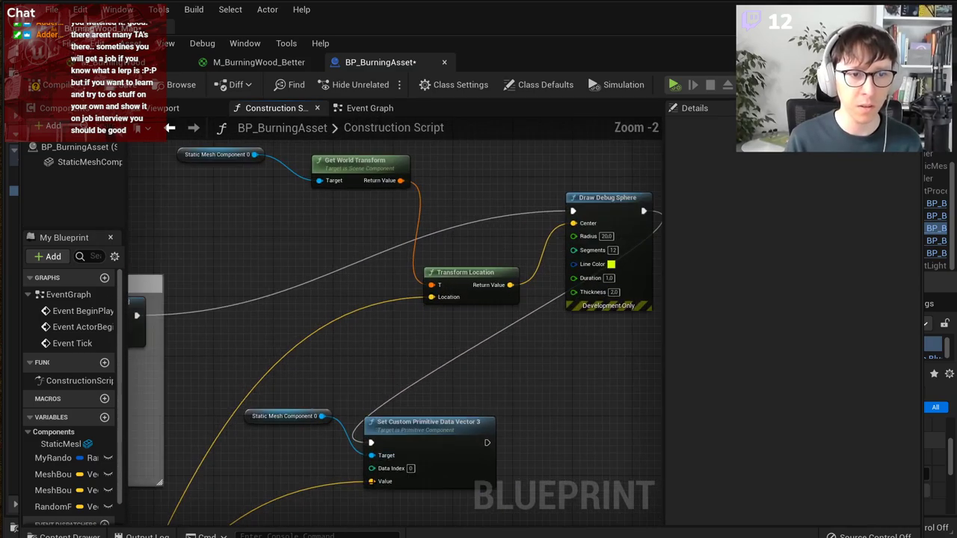
pyautogui.scroll(-4, 395, 413)
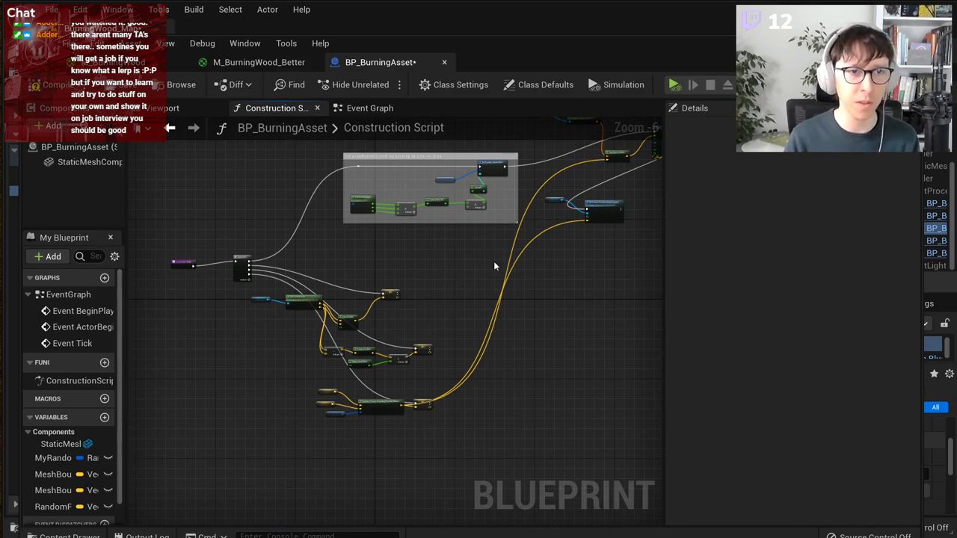
pyautogui.scroll(4, 437, 270)
pyautogui.scroll(-5, 435, 272)
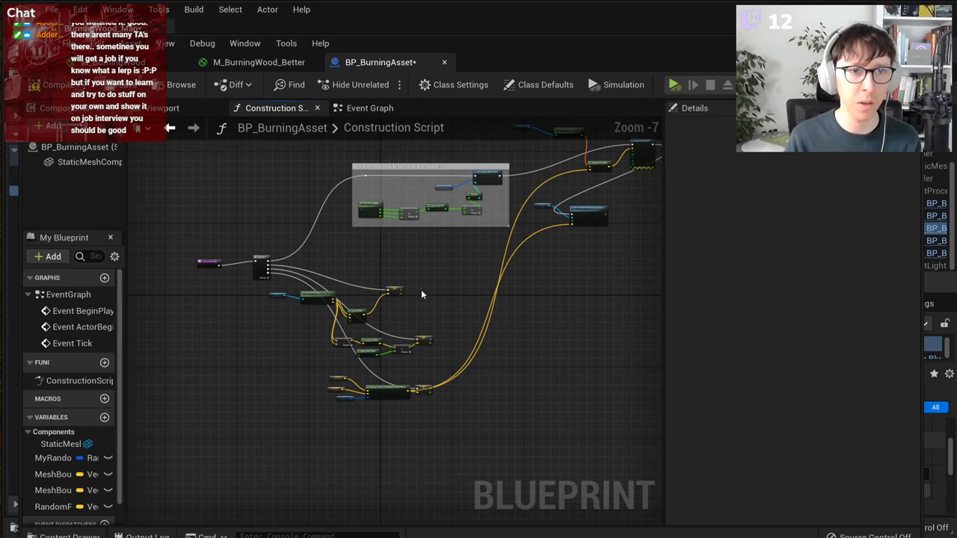
pyautogui.scroll(3, 421, 294)
pyautogui.click(424, 340)
pyautogui.scroll(3, 397, 389)
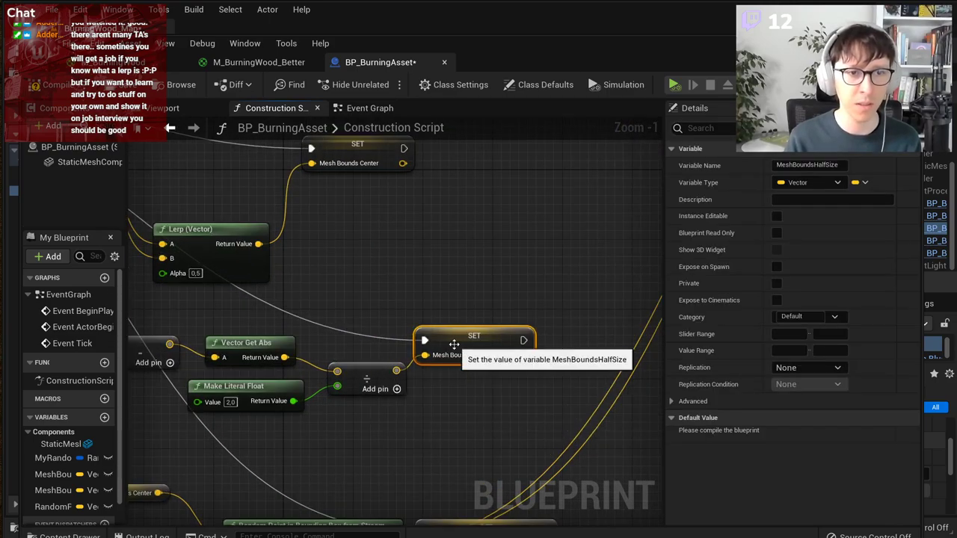
pyautogui.moveTo(454, 343); pyautogui.dragTo(474, 361, button='right')
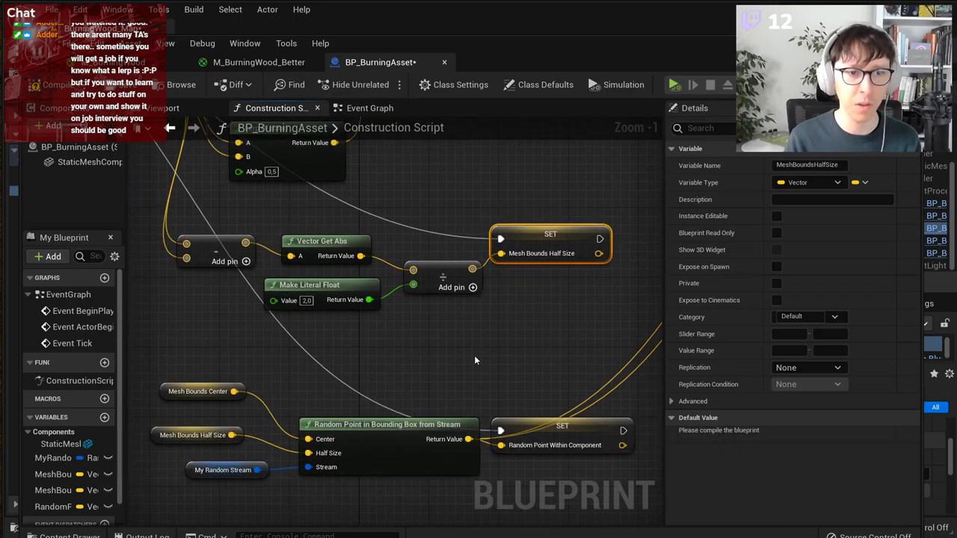
pyautogui.scroll(-3, 482, 352)
pyautogui.moveTo(522, 338); pyautogui.dragTo(458, 406, button='right')
pyautogui.scroll(-2, 463, 393)
pyautogui.moveTo(551, 305); pyautogui.dragTo(477, 370, button='right')
pyautogui.scroll(1, 582, 329)
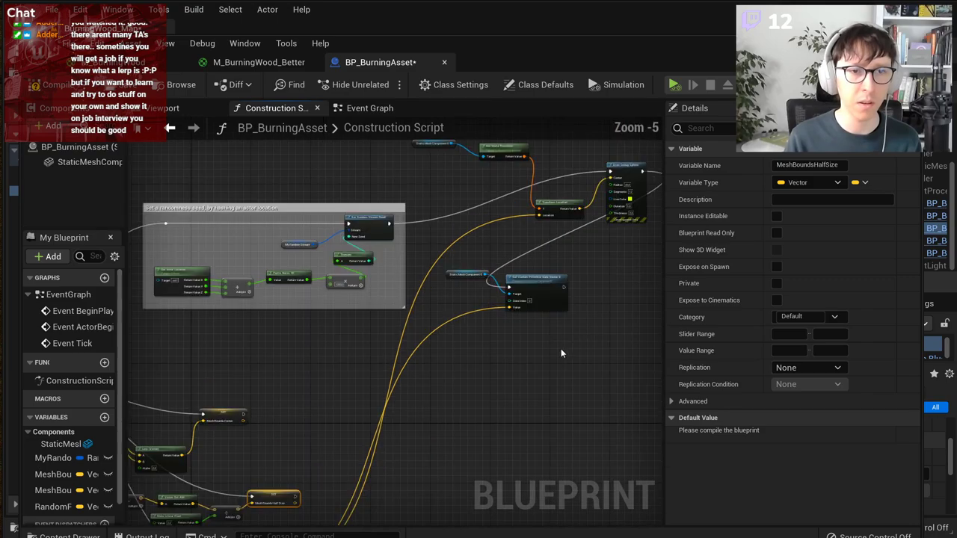
pyautogui.moveTo(249, 513); pyautogui.dragTo(449, 353, button='right')
pyautogui.scroll(3, 450, 352)
pyautogui.moveTo(577, 374); pyautogui.dragTo(566, 354, button='right')
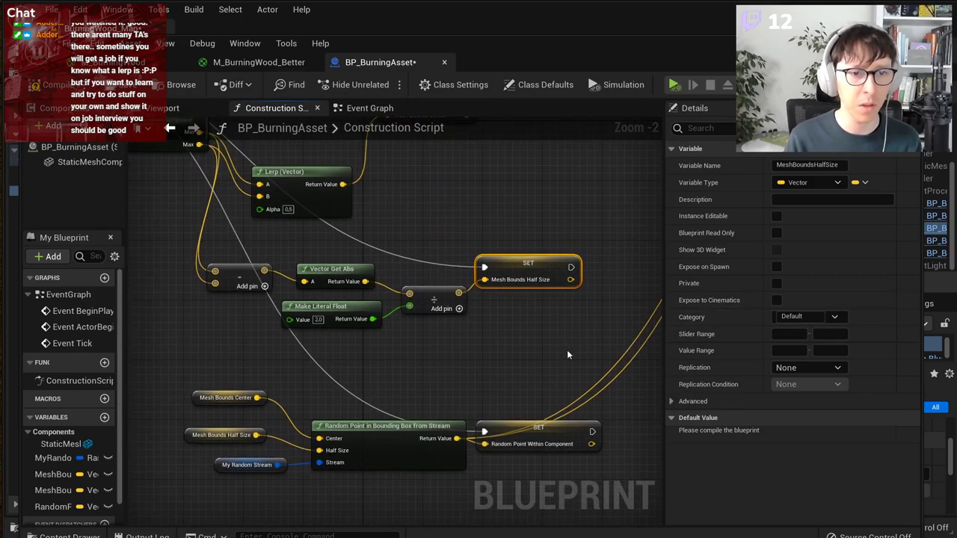
pyautogui.scroll(-4, 448, 388)
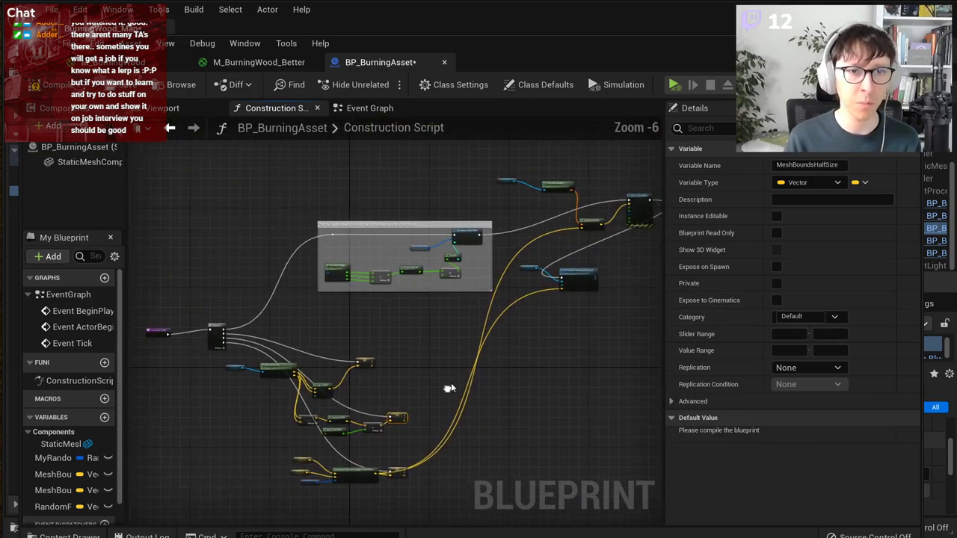
# Step: Move Set Custom Primitive Data Vector 3 and its Static Mesh Component reference below the random point nodes, detaching it from Draw Debug Sphere and the random point output
pyautogui.scroll(2, 534, 364)
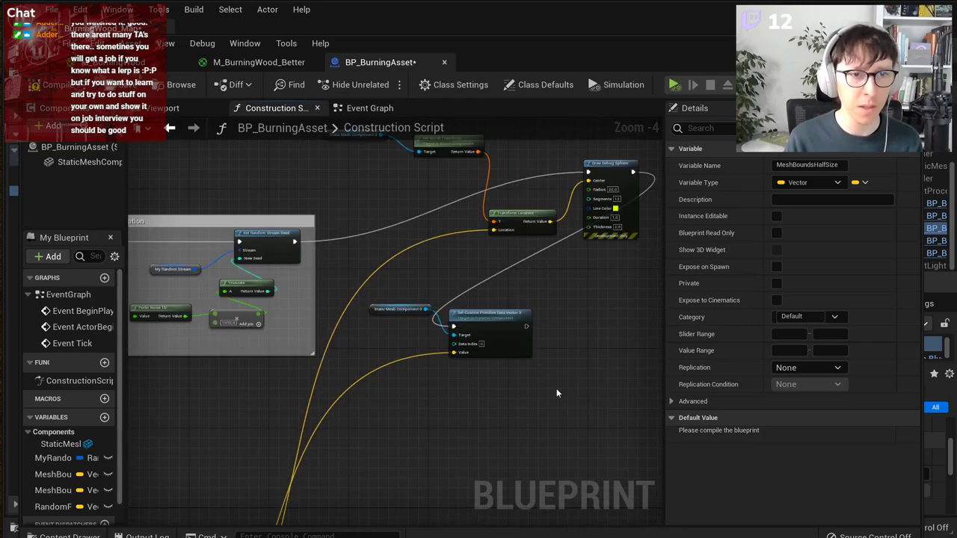
pyautogui.scroll(1, 563, 393)
pyautogui.moveTo(566, 395); pyautogui.dragTo(359, 263)
pyautogui.scroll(-4, 388, 276)
pyautogui.moveTo(417, 281); pyautogui.dragTo(339, 491)
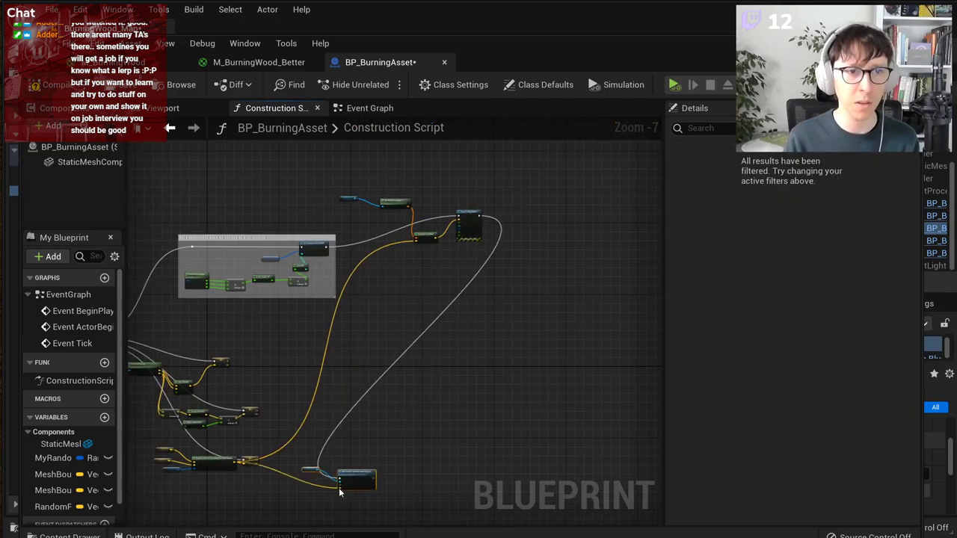
pyautogui.scroll(3, 483, 217)
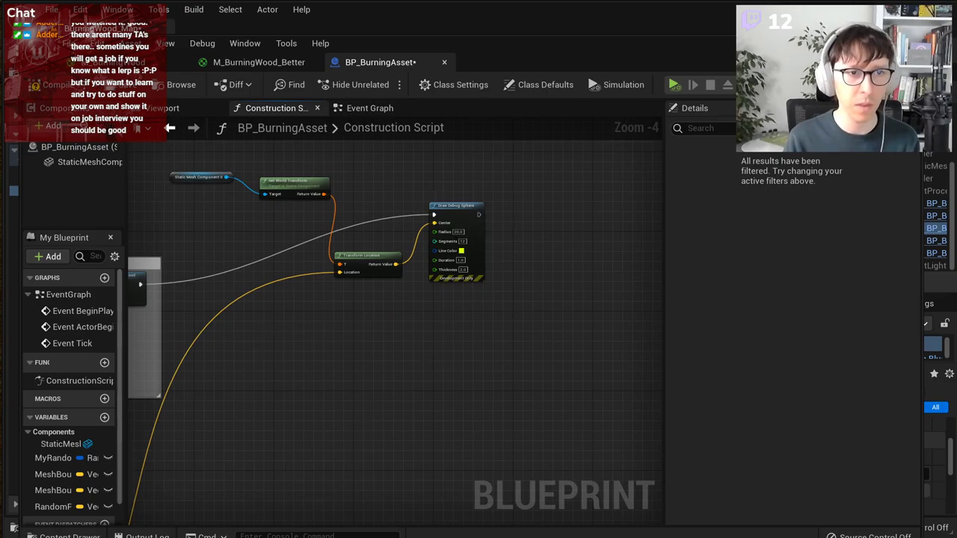
pyautogui.moveTo(142, 488); pyautogui.dragTo(416, 299, button='right')
pyautogui.scroll(-2, 416, 298)
pyautogui.moveTo(402, 442); pyautogui.dragTo(542, 303, button='right')
pyautogui.scroll(2, 536, 312)
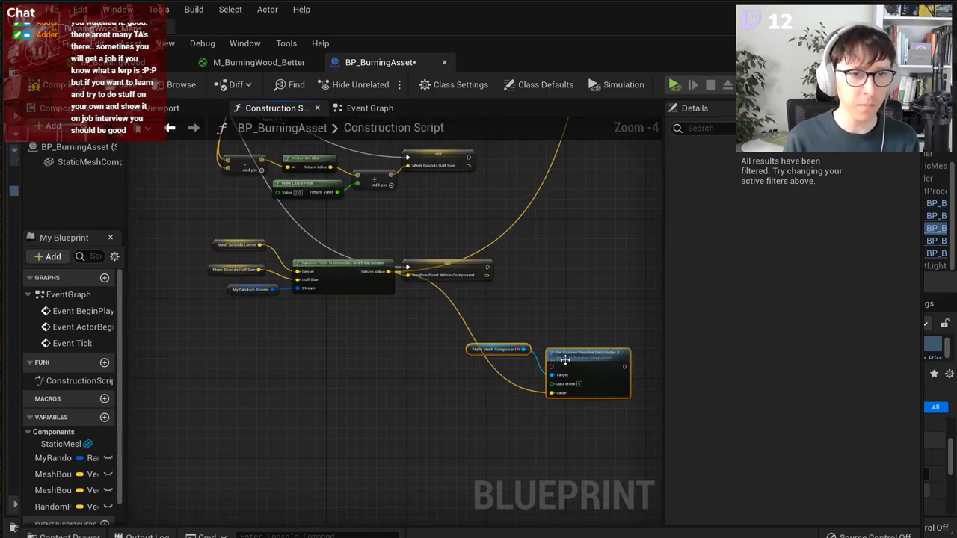
pyautogui.moveTo(565, 359); pyautogui.dragTo(376, 359)
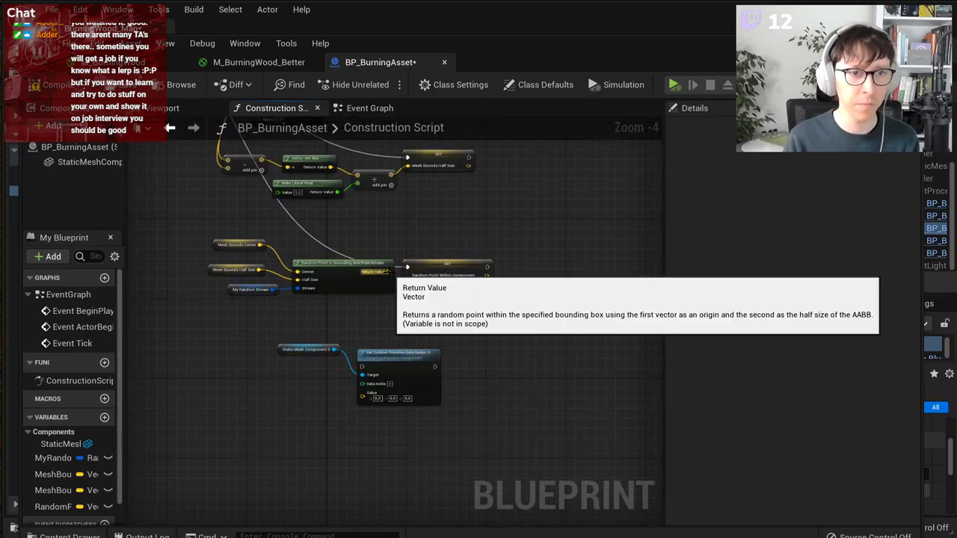
# Step: Space the Static Mesh Component 0 reference and the Set Custom Primitive Data Vector 3 node farther apart, with the reference lower
pyautogui.moveTo(330, 375); pyautogui.dragTo(437, 369, button='right')
pyautogui.scroll(3, 437, 369)
pyautogui.moveTo(380, 327); pyautogui.dragTo(397, 393)
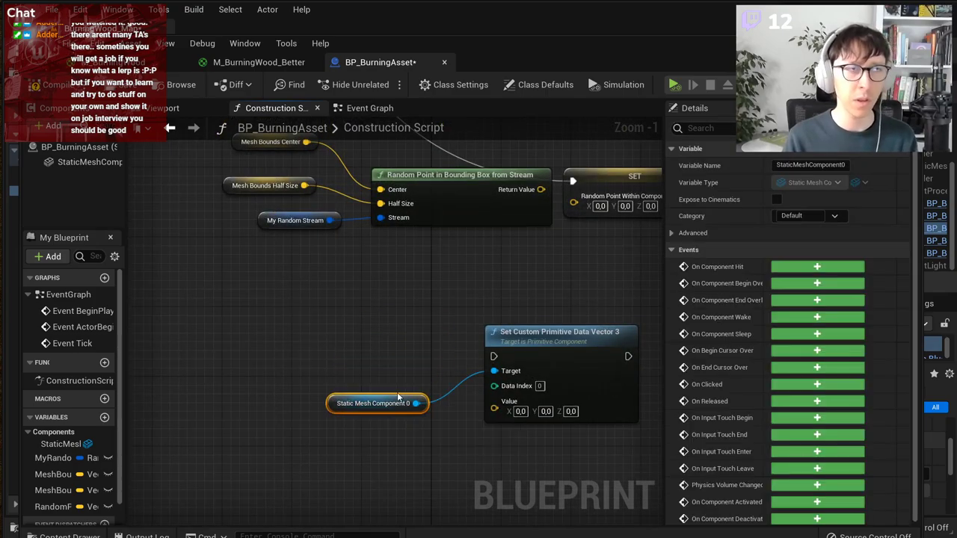
pyautogui.scroll(-3, 397, 310)
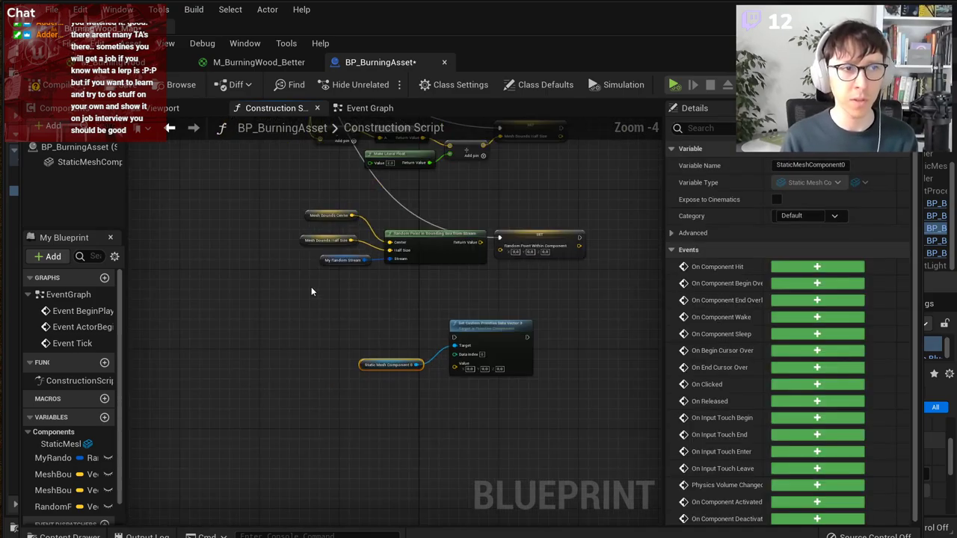
pyautogui.scroll(1, 330, 286)
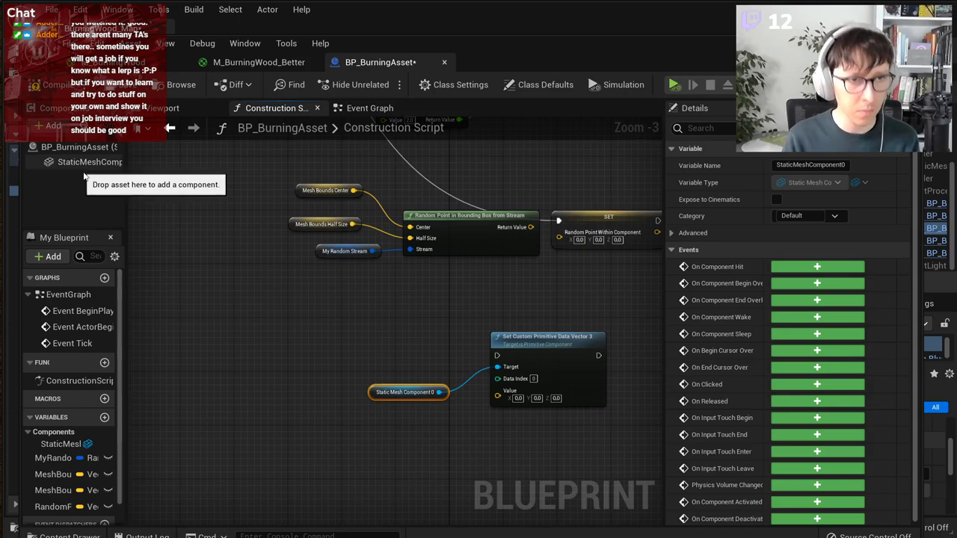
pyautogui.moveTo(510, 338); pyautogui.dragTo(535, 344)
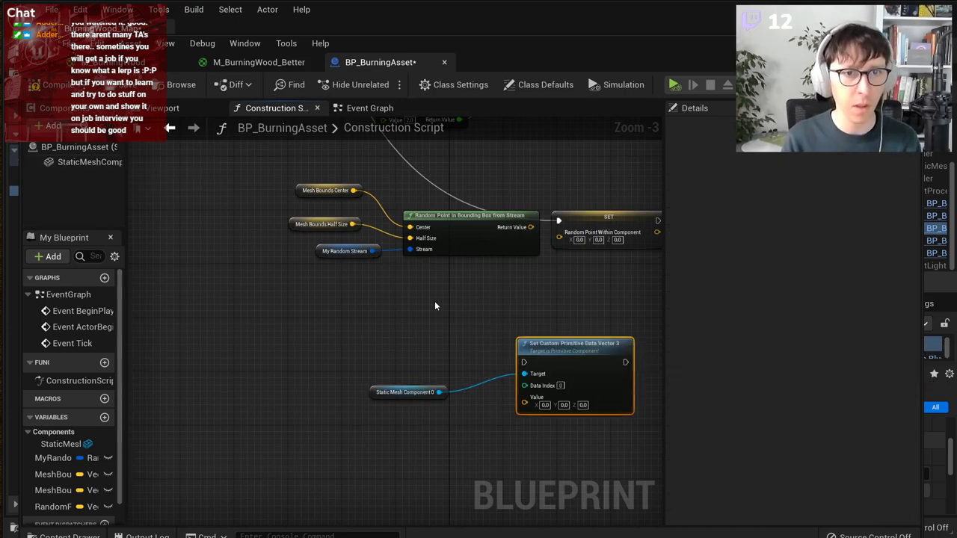
# Step: Move the Random Point Within Component SET node away from Random Point in Bounding Box from Stream to make room between them
pyautogui.moveTo(458, 263); pyautogui.dragTo(260, 365, button='right')
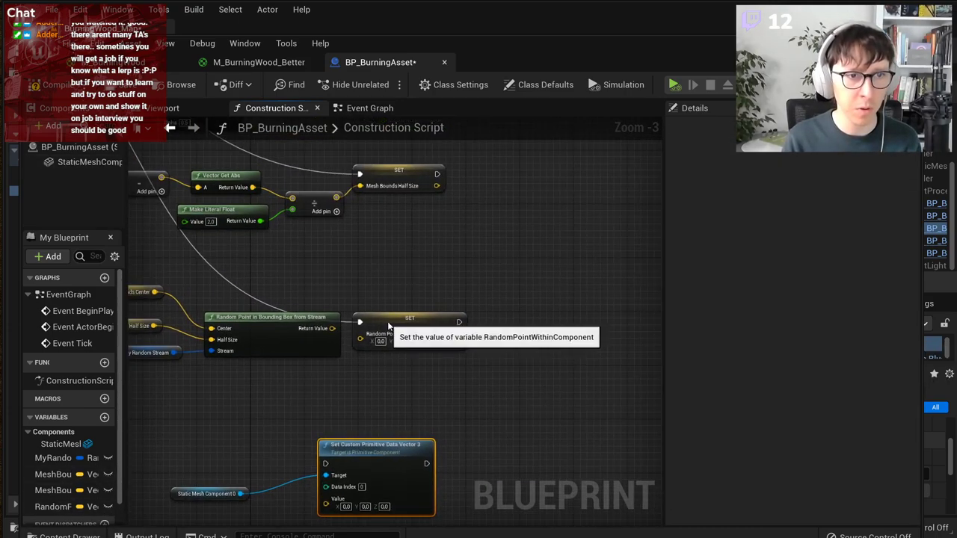
pyautogui.moveTo(386, 331); pyautogui.dragTo(535, 317)
pyautogui.click(401, 364)
pyautogui.scroll(2, 401, 364)
pyautogui.moveTo(412, 366); pyautogui.dragTo(489, 428, button='right')
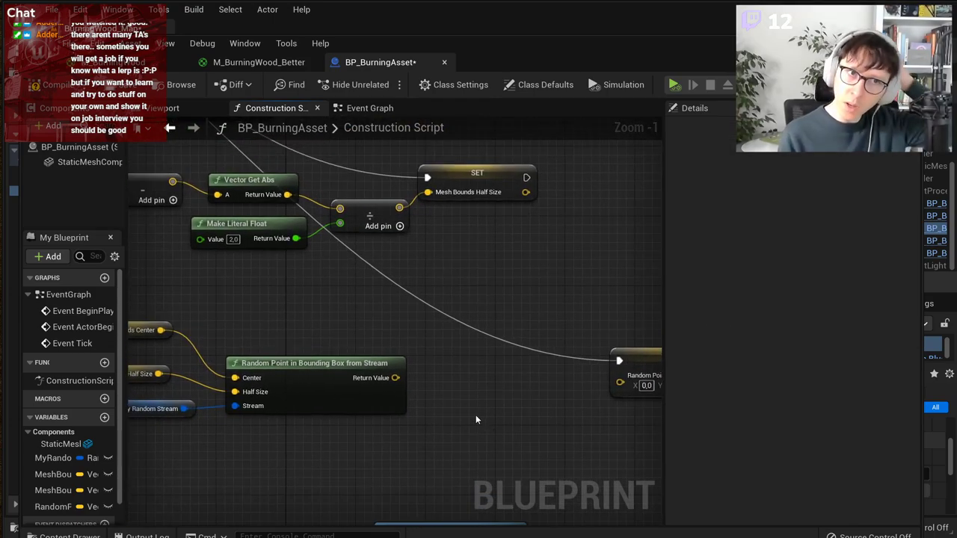
pyautogui.moveTo(227, 356); pyautogui.dragTo(288, 309, button='right')
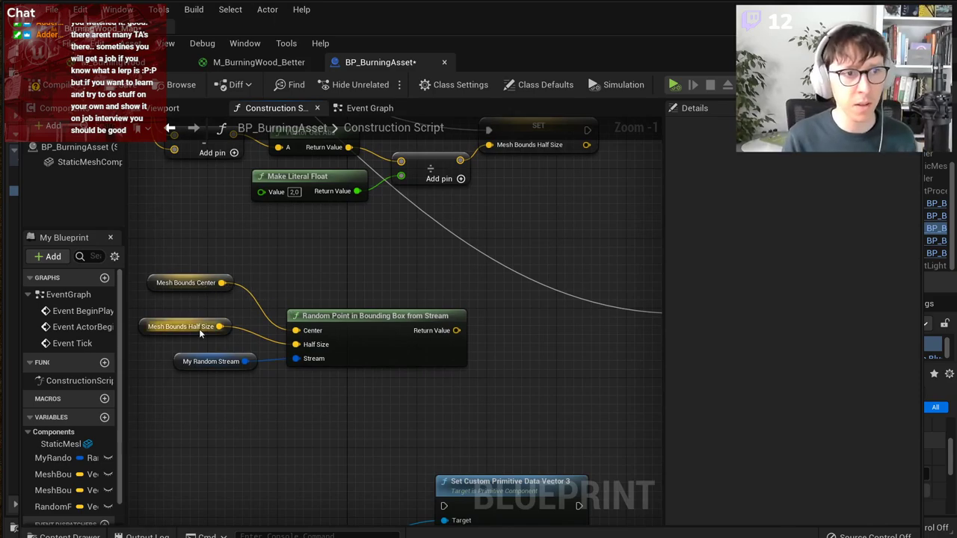
pyautogui.moveTo(525, 392); pyautogui.dragTo(480, 407, button='right')
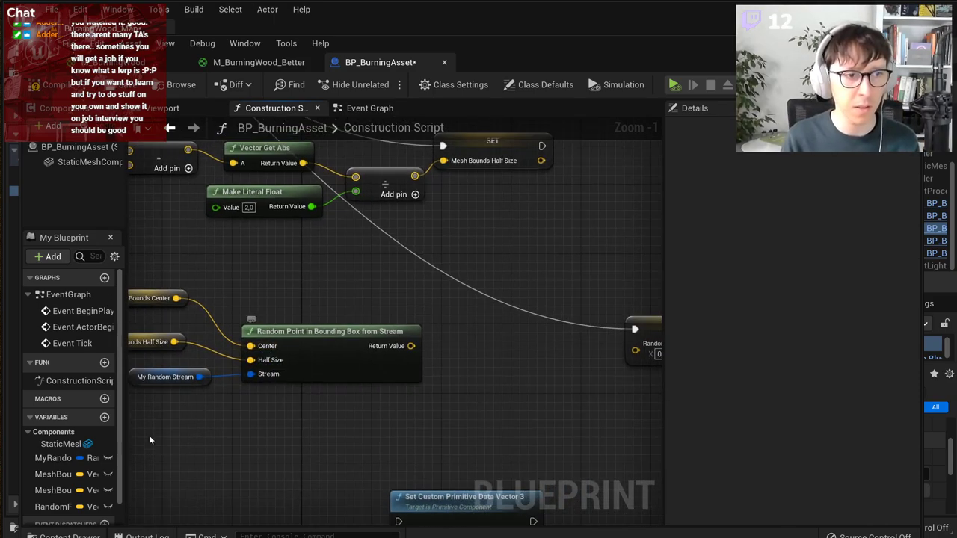
# Step: Add a Subtract node that subtracts Mesh Bounds Center from the Random Point in Bounding Box from Stream return value
pyautogui.moveTo(435, 355); pyautogui.dragTo(466, 367)
pyautogui.write('-')
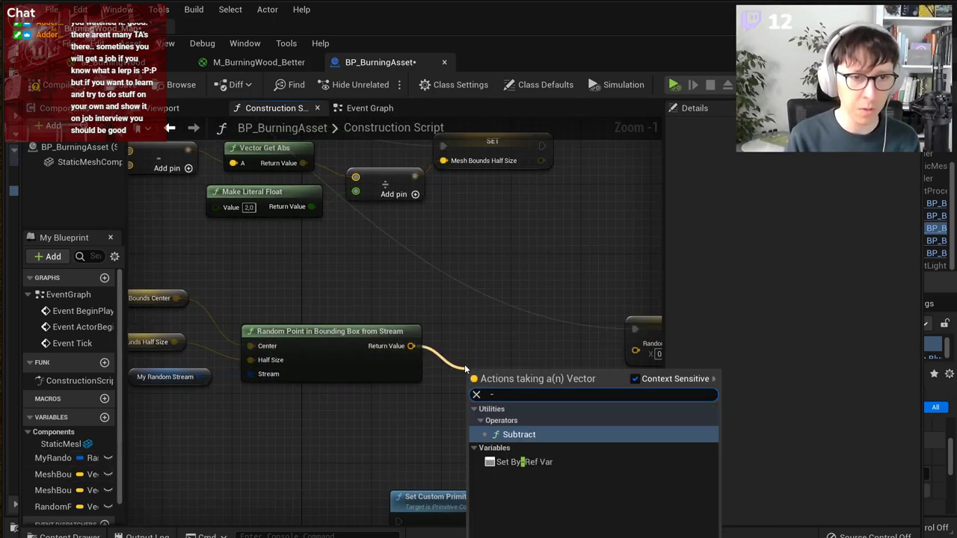
pyautogui.press('Return')
pyautogui.moveTo(59, 474); pyautogui.dragTo(318, 416)
pyautogui.click(370, 443)
pyautogui.moveTo(394, 420); pyautogui.dragTo(467, 405)
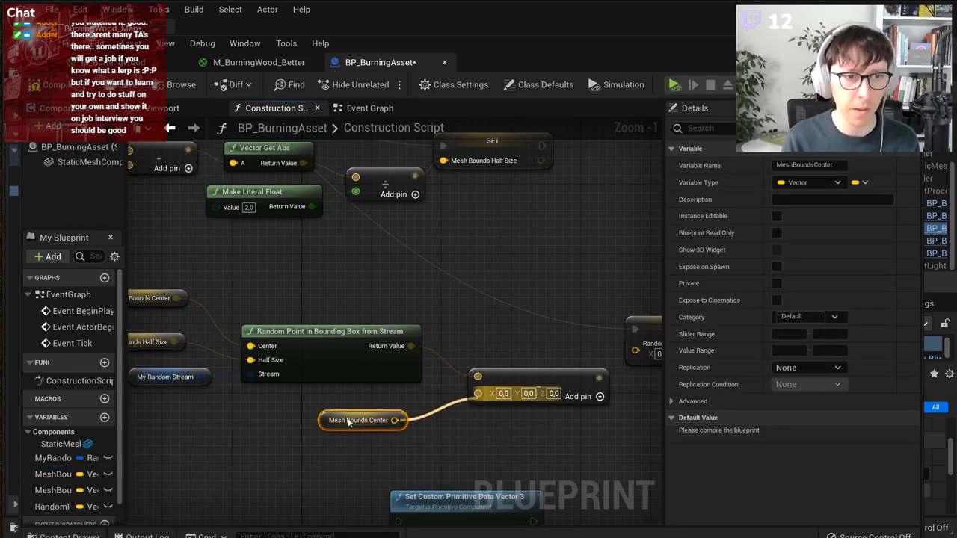
pyautogui.moveTo(347, 420); pyautogui.dragTo(376, 416)
# Step: Connect the subtraction result to the value input of the Random Point Within Component SET node
pyautogui.moveTo(589, 382); pyautogui.dragTo(479, 397, button='right')
pyautogui.moveTo(427, 392); pyautogui.dragTo(524, 372)
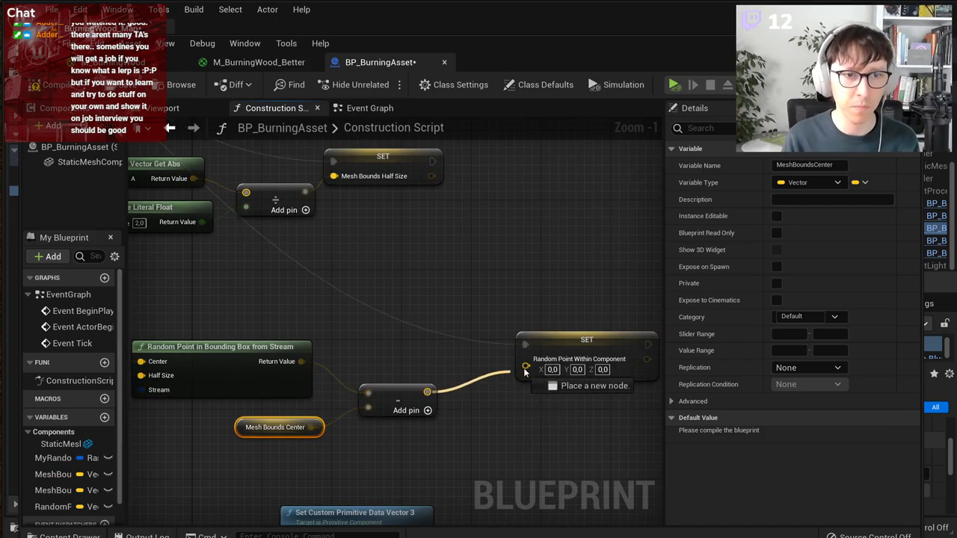
pyautogui.click(495, 315)
pyautogui.scroll(-3, 490, 309)
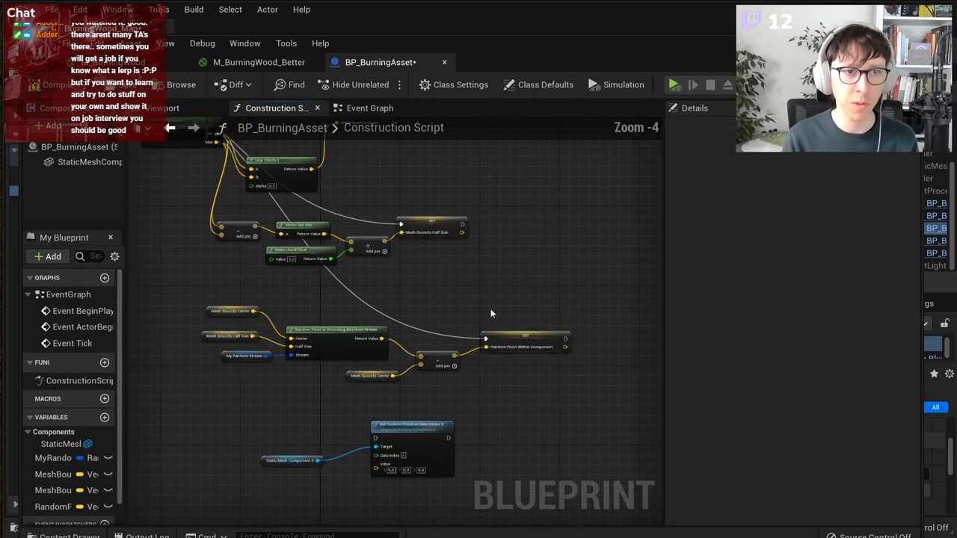
# Step: Add a getter for the Random Point Within Component variable and connect it to the Value input of Set Custom Primitive Data Vector 3
pyautogui.moveTo(454, 326); pyautogui.dragTo(540, 282, button='right')
pyautogui.scroll(2, 403, 408)
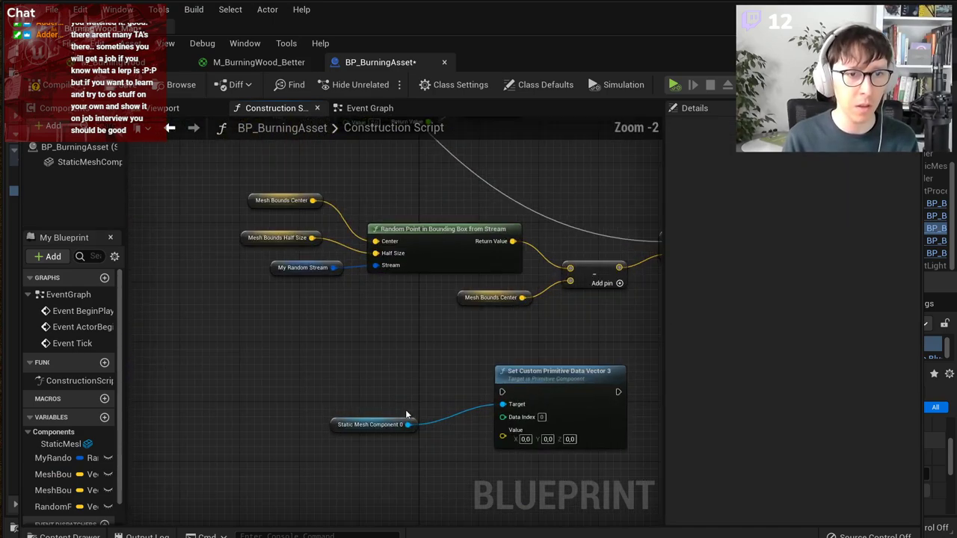
pyautogui.moveTo(551, 363); pyautogui.dragTo(351, 373, button='right')
pyautogui.moveTo(260, 424); pyautogui.dragTo(388, 368, button='right')
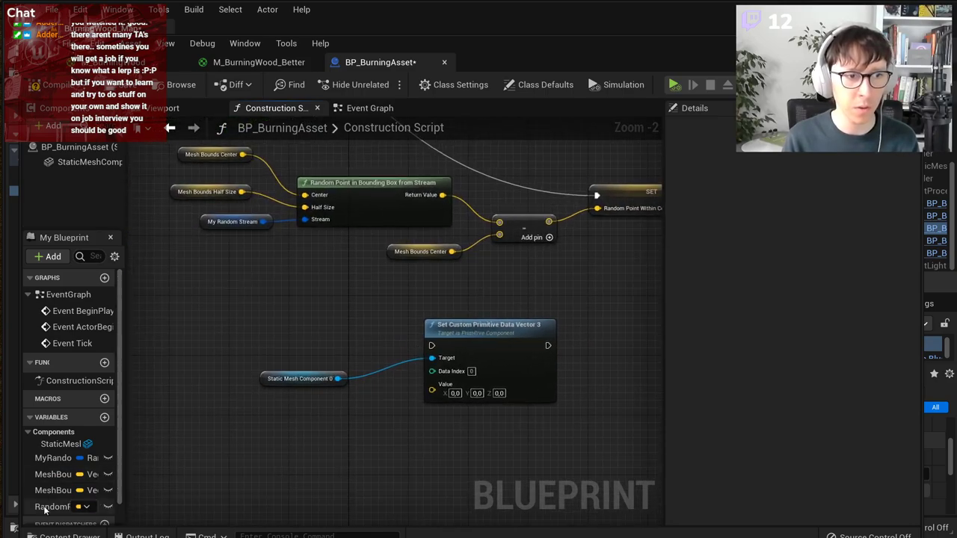
pyautogui.moveTo(45, 511); pyautogui.dragTo(276, 408)
pyautogui.click(300, 429)
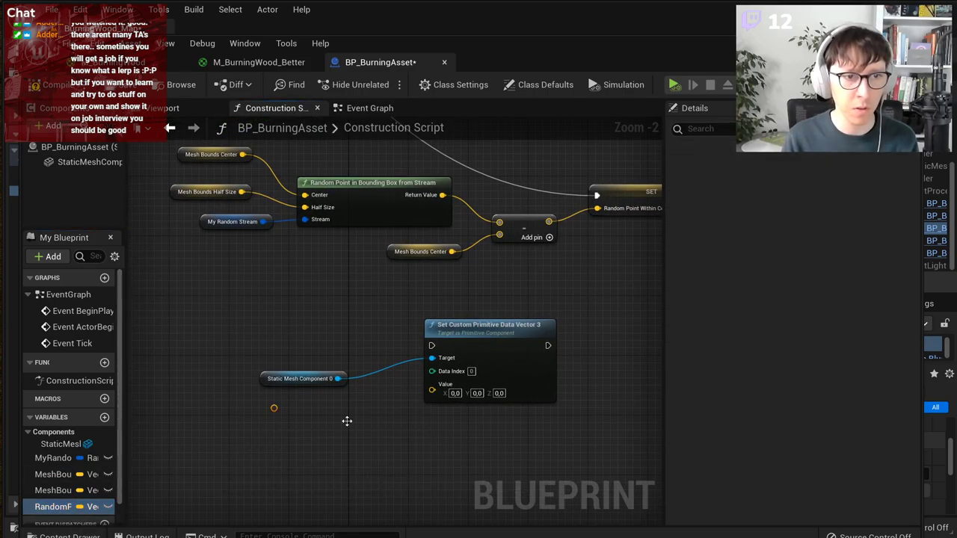
pyautogui.moveTo(370, 417); pyautogui.dragTo(440, 387)
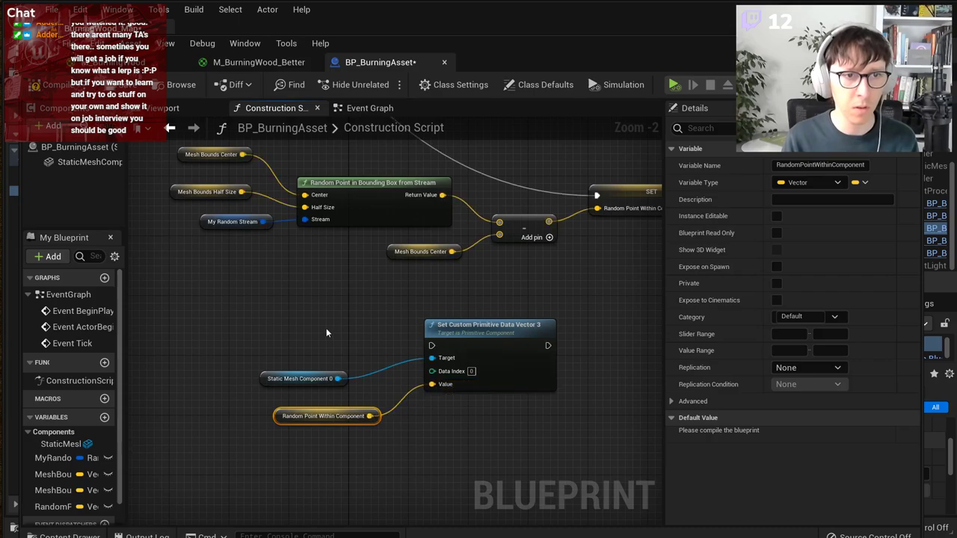
# Step: Add another output pin to the Sequence node and connect it to the execution input of Set Custom Primitive Data Vector 3
pyautogui.scroll(-2, 326, 328)
pyautogui.moveTo(325, 328); pyautogui.dragTo(391, 426, button='right')
pyautogui.moveTo(465, 461); pyautogui.dragTo(244, 333)
pyautogui.click(210, 276)
pyautogui.scroll(-3, 210, 276)
pyautogui.moveTo(210, 276); pyautogui.dragTo(287, 340, button='right')
pyautogui.scroll(3, 266, 266)
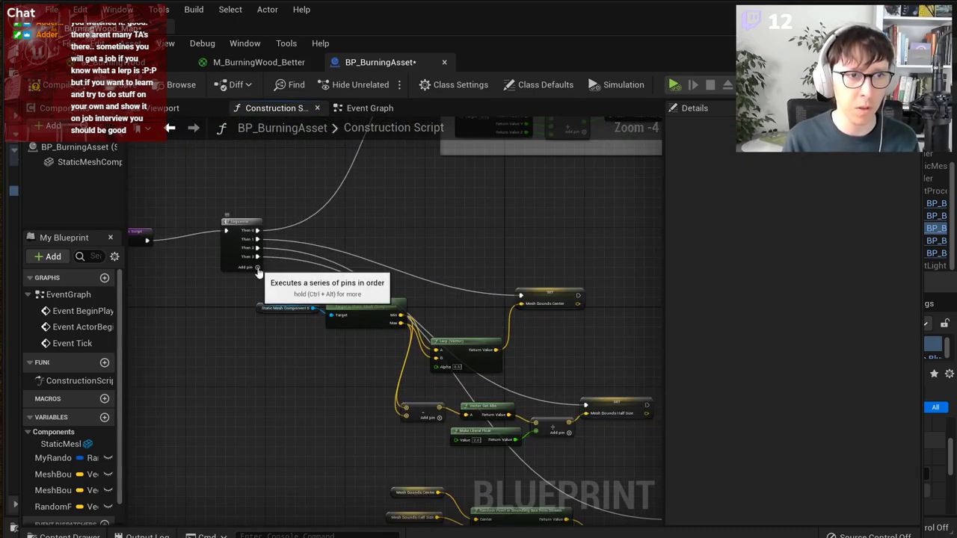
pyautogui.click(257, 267)
pyautogui.moveTo(258, 266); pyautogui.dragTo(561, 390)
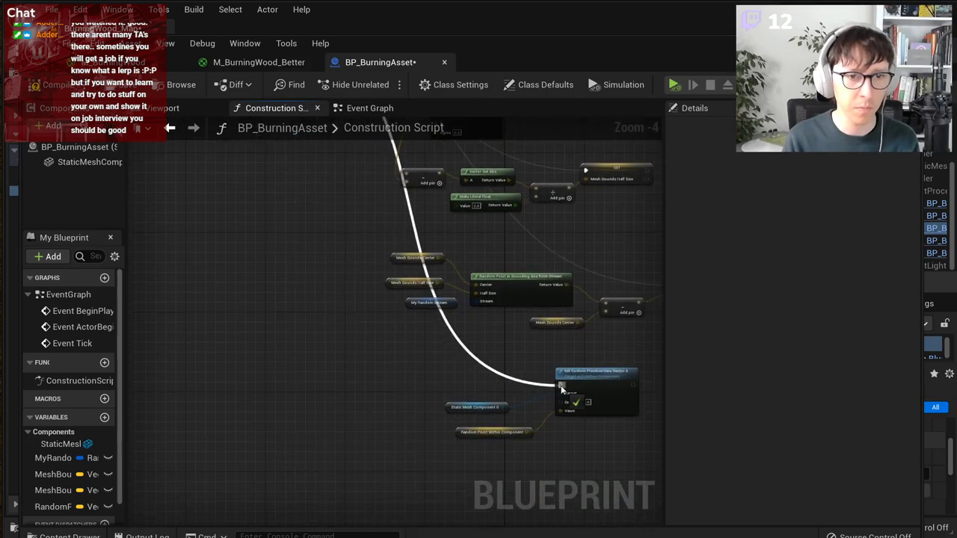
pyautogui.click(490, 436)
pyautogui.scroll(-3, 419, 359)
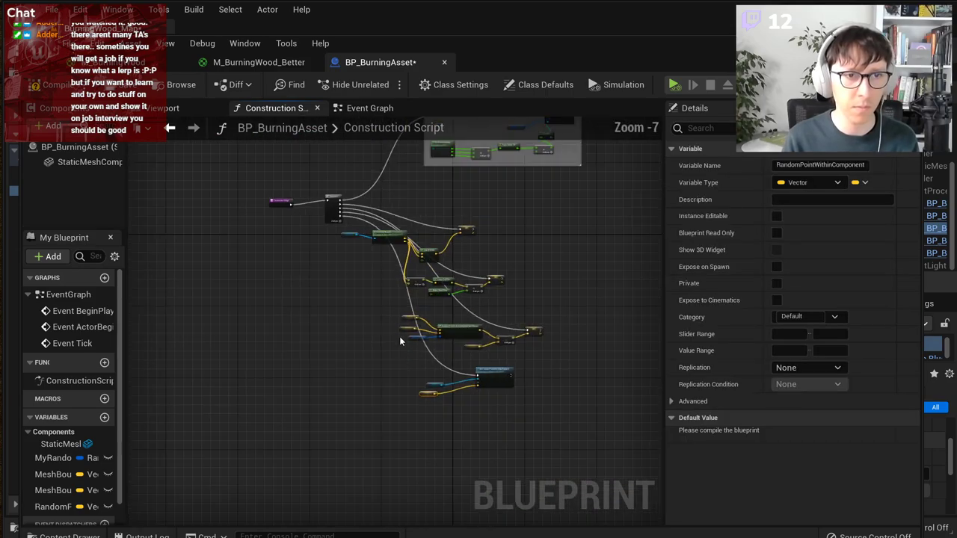
# Step: Add another output pin to the Sequence node and move the Draw Debug Sphere node group below Set Custom Primitive Data Vector 3
pyautogui.scroll(3, 353, 298)
pyautogui.click(357, 253)
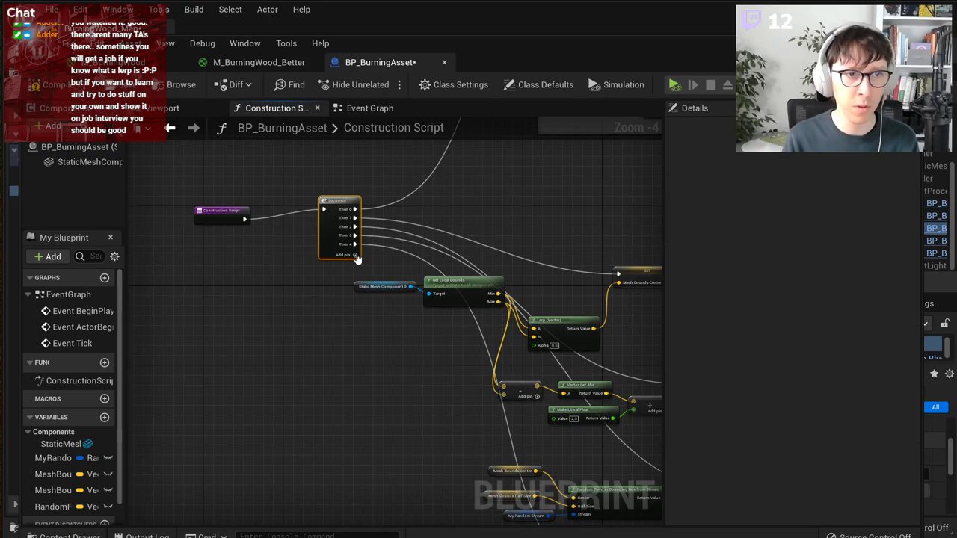
pyautogui.scroll(-4, 427, 270)
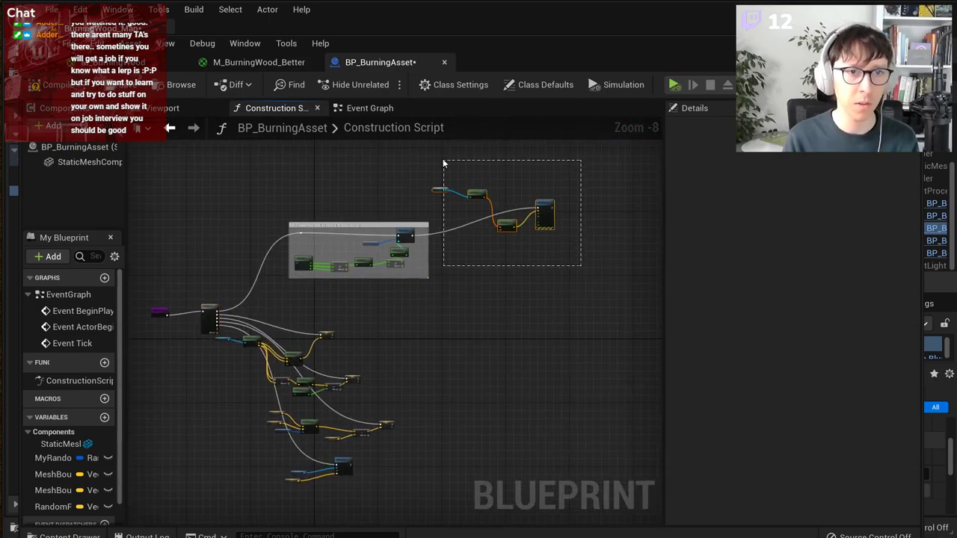
pyautogui.moveTo(442, 163); pyautogui.dragTo(442, 163)
pyautogui.scroll(-1, 503, 230)
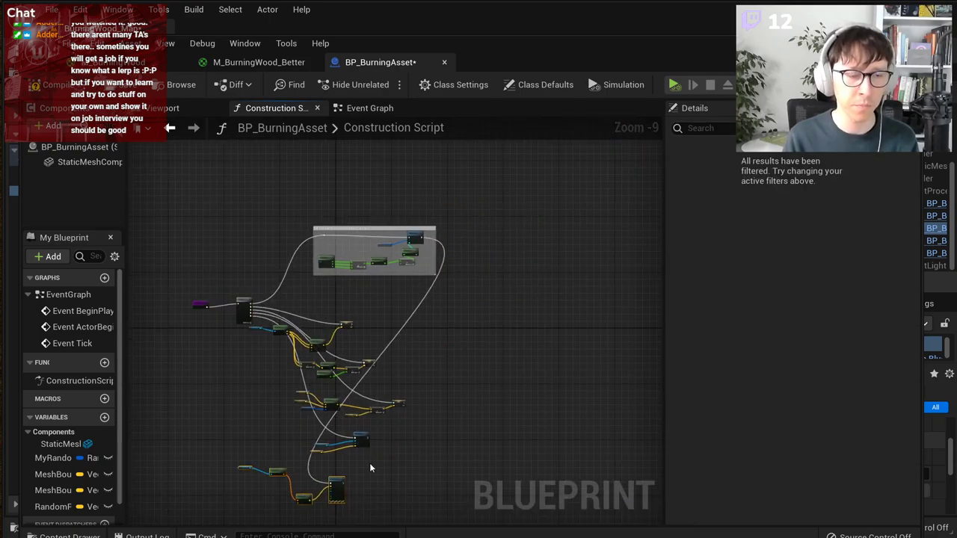
# Step: Tidy the relocated group by repositioning its Static Mesh Component getter, Get World Transform and neighbouring nodes beside Transform Location
pyautogui.scroll(5, 434, 348)
pyautogui.scroll(3, 442, 293)
pyautogui.moveTo(424, 235); pyautogui.dragTo(465, 243)
pyautogui.moveTo(476, 216); pyautogui.dragTo(415, 328)
pyautogui.click(337, 362)
pyautogui.moveTo(270, 319); pyautogui.dragTo(317, 340)
pyautogui.moveTo(417, 320); pyautogui.dragTo(434, 309)
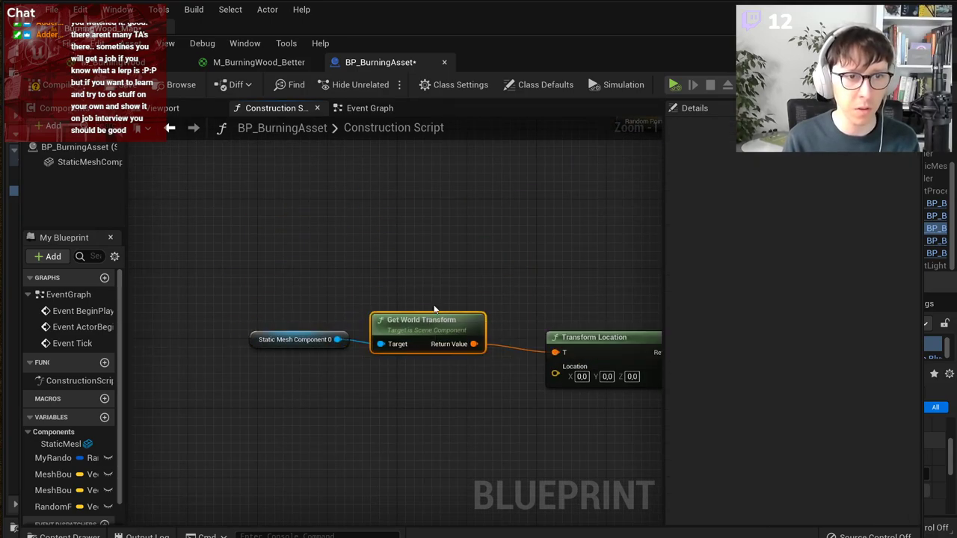
pyautogui.moveTo(444, 384); pyautogui.dragTo(444, 384)
# Step: Make room below Get World Transform and connect a Random Point Within Component getter to the Location input of Transform Location
pyautogui.moveTo(426, 322); pyautogui.dragTo(443, 322)
pyautogui.moveTo(68, 506); pyautogui.dragTo(416, 368)
pyautogui.click(503, 389)
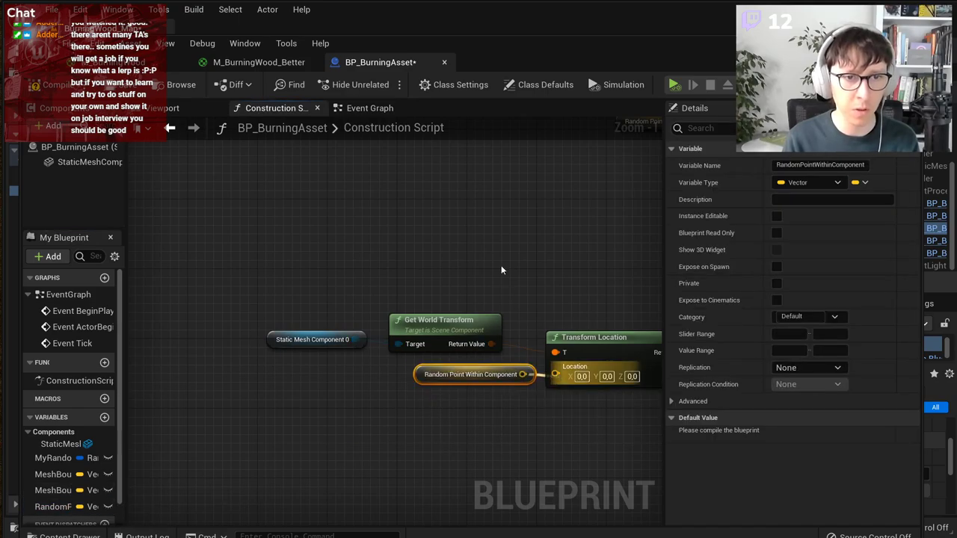
# Step: Connect the Then 5 output of the Sequence node to the execution input of Draw Debug Sphere
pyautogui.scroll(-3, 503, 269)
pyautogui.moveTo(519, 239); pyautogui.dragTo(429, 378, button='right')
pyautogui.scroll(1, 566, 404)
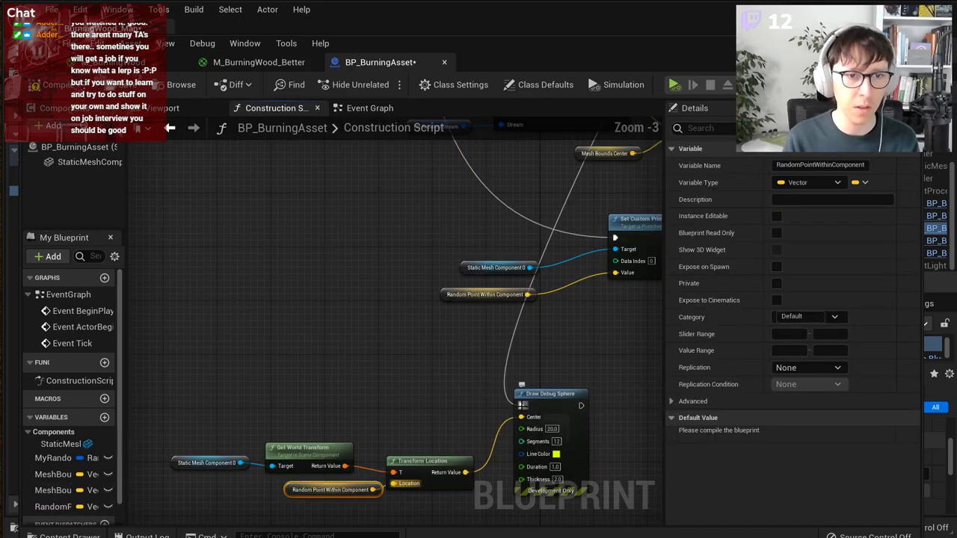
pyautogui.scroll(-3, 367, 292)
pyautogui.moveTo(318, 353); pyautogui.dragTo(405, 485, button='right')
pyautogui.scroll(3, 367, 292)
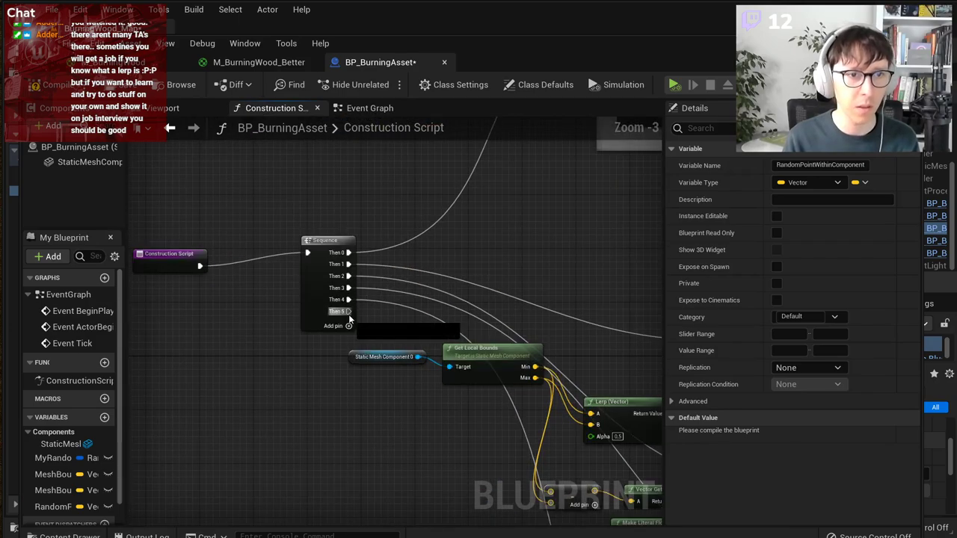
pyautogui.moveTo(349, 313)
pyautogui.mouseDown()
pyautogui.moveTo(450, 526)
pyautogui.moveTo(759, 396)
pyautogui.moveTo(400, 326)
pyautogui.moveTo(378, 308)
pyautogui.mouseUp()
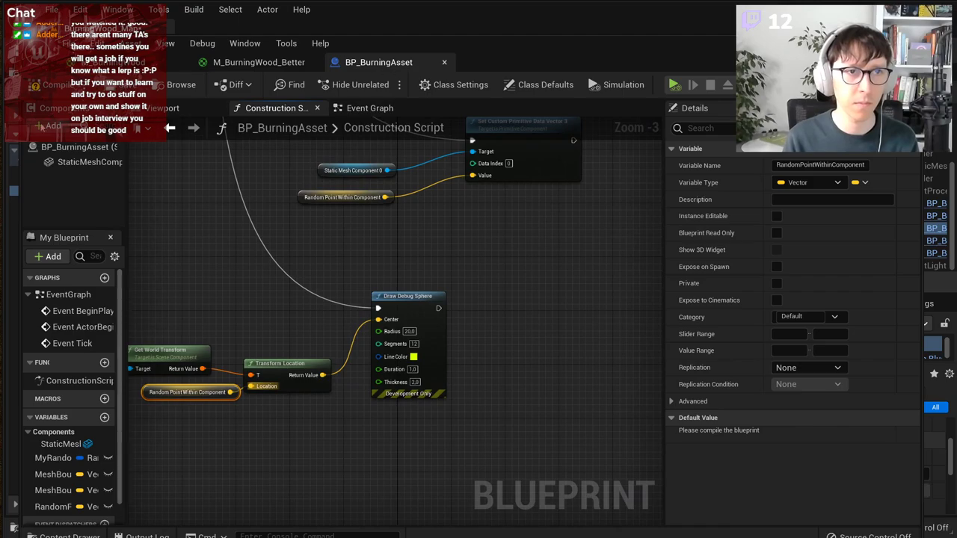
# Step: Uncover the level viewport, compile BP_BurningAsset repeatedly and compare the debug spheres with the burning areas on the meshes
pyautogui.moveTo(20, 119); pyautogui.dragTo(568, 131)
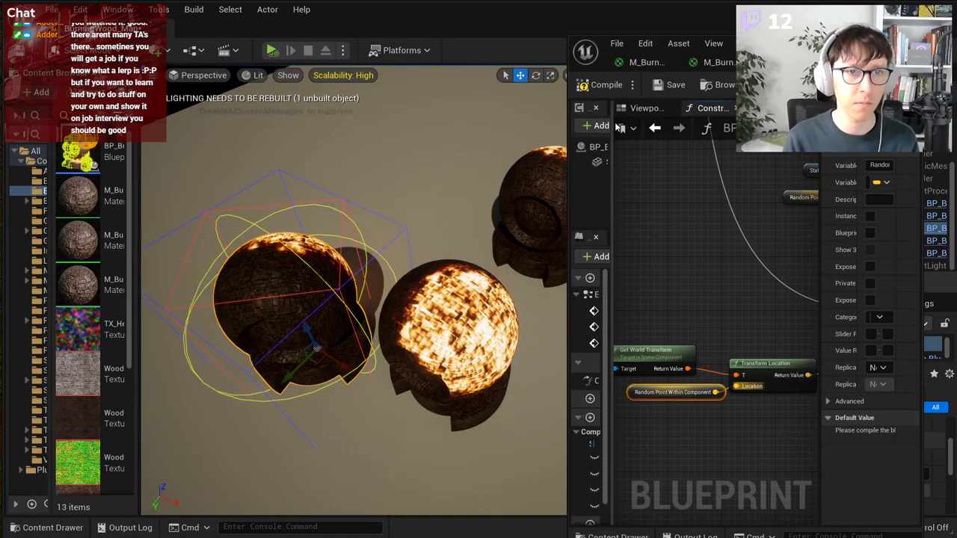
pyautogui.click(604, 86)
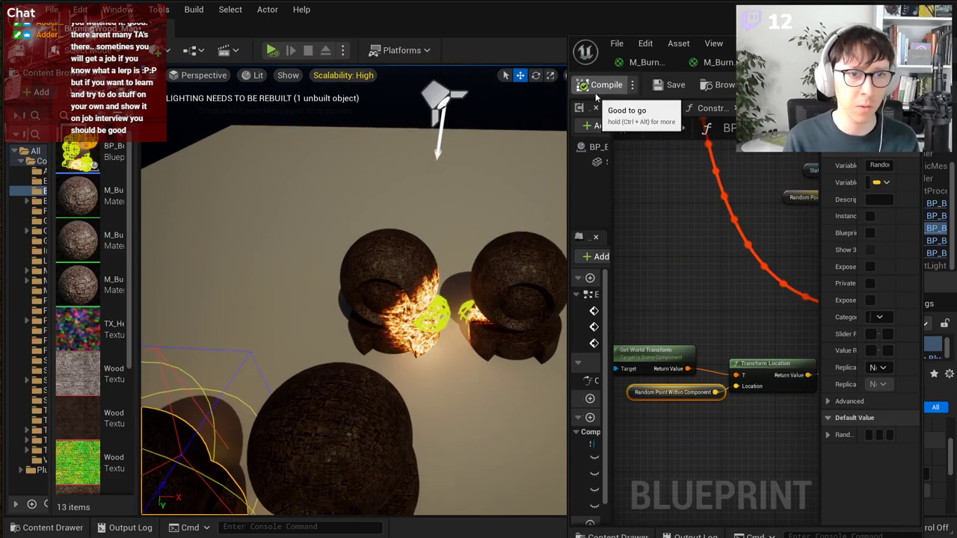
pyautogui.press('w')
pyautogui.moveTo(552, 130); pyautogui.dragTo(564, 146, button='right')
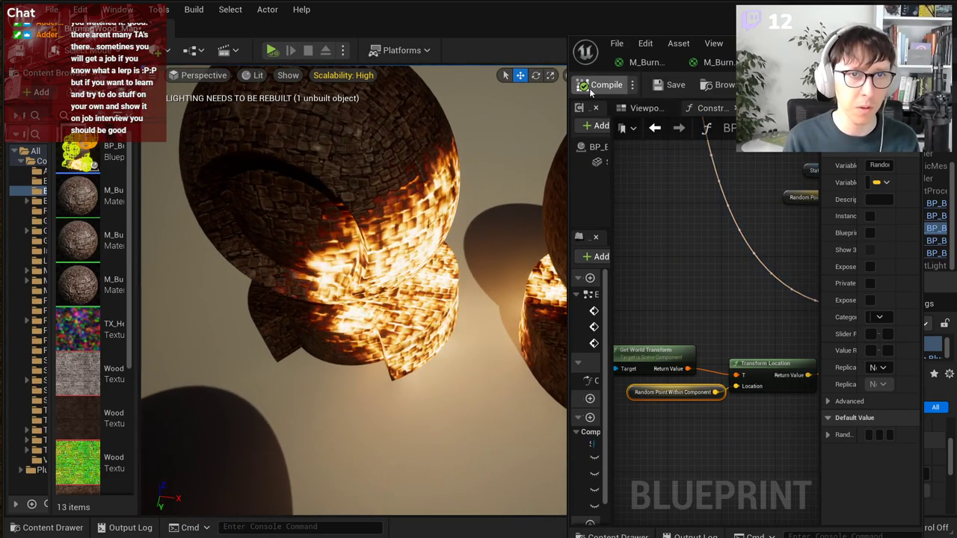
pyautogui.click(596, 91)
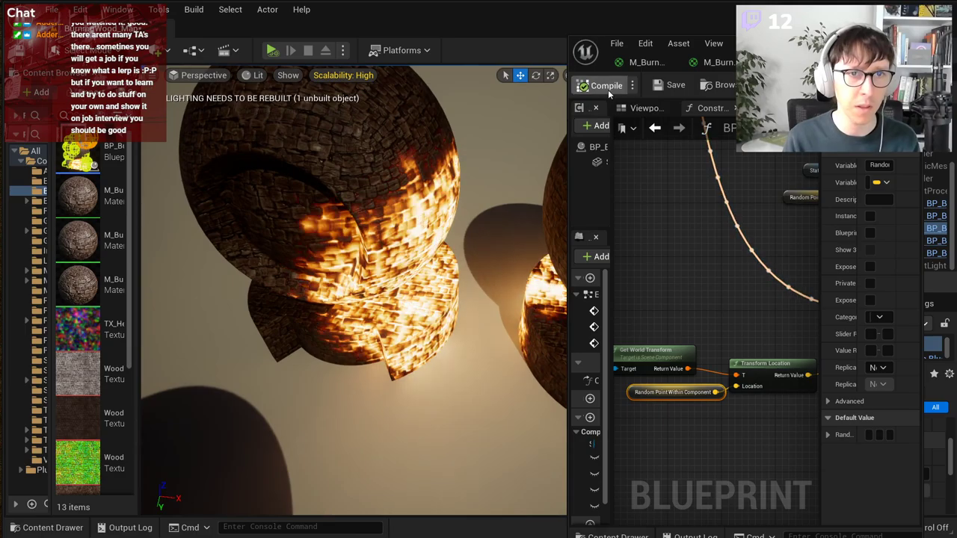
pyautogui.moveTo(555, 131); pyautogui.dragTo(565, 129, button='right')
pyautogui.press('a')
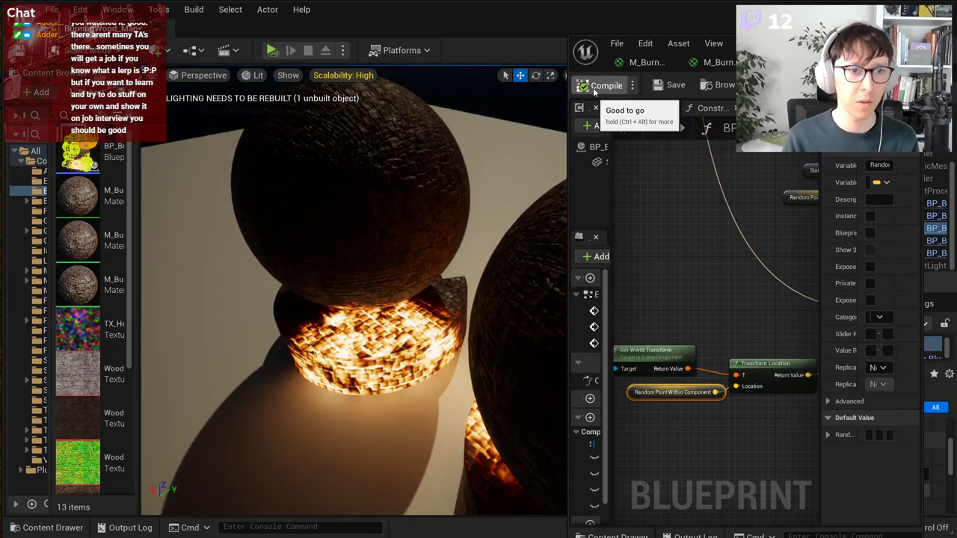
pyautogui.click(596, 87)
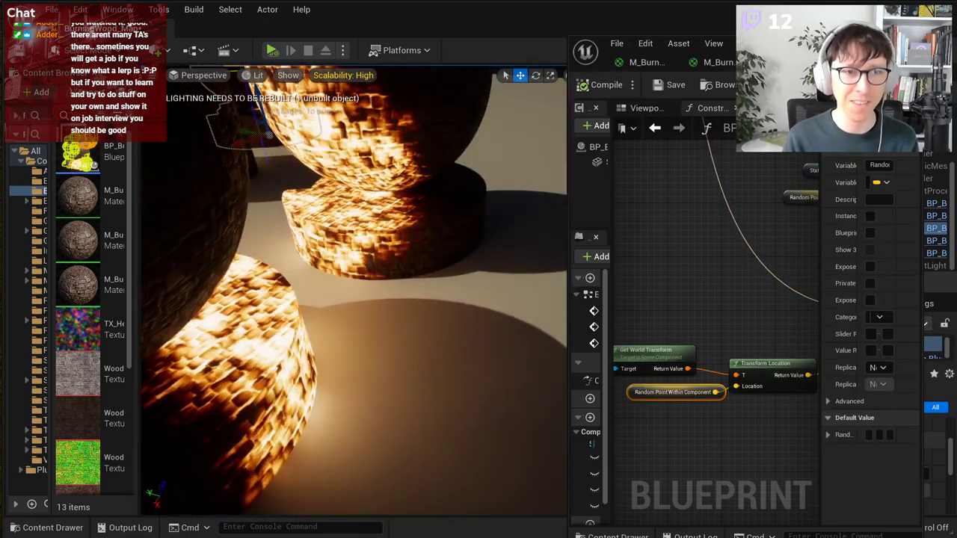
# Step: Select one of the burning assets in the level and shift its position slightly
pyautogui.click(278, 332)
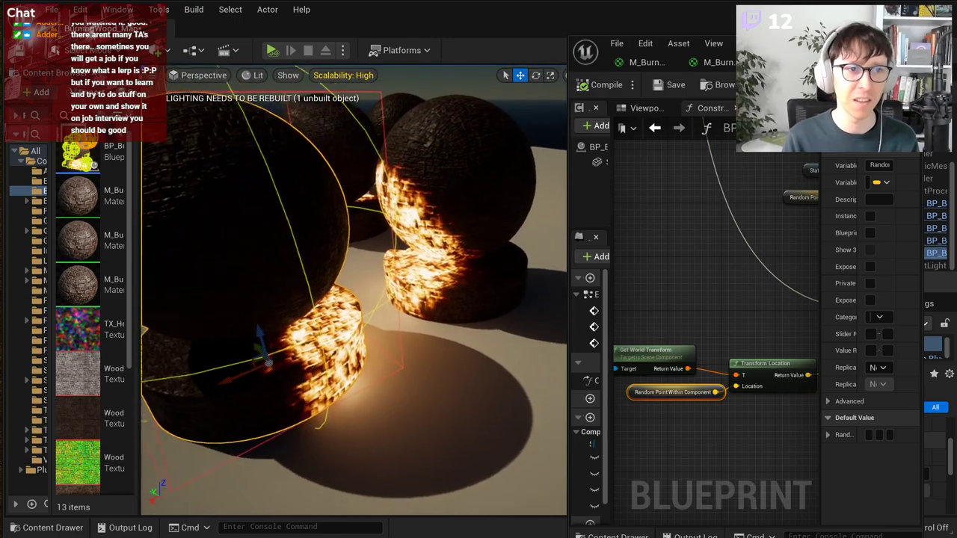
pyautogui.moveTo(278, 332)
pyautogui.mouseDown()
pyautogui.moveTo(292, 397)
pyautogui.moveTo(266, 319)
pyautogui.mouseUp()
pyautogui.moveTo(463, 296)
pyautogui.mouseDown(button='right')
pyautogui.moveTo(469, 236)
pyautogui.moveTo(425, 270)
pyautogui.mouseUp(button='right')
# Step: Delete the selected burning asset and undo the deletion
pyautogui.press('Delete')
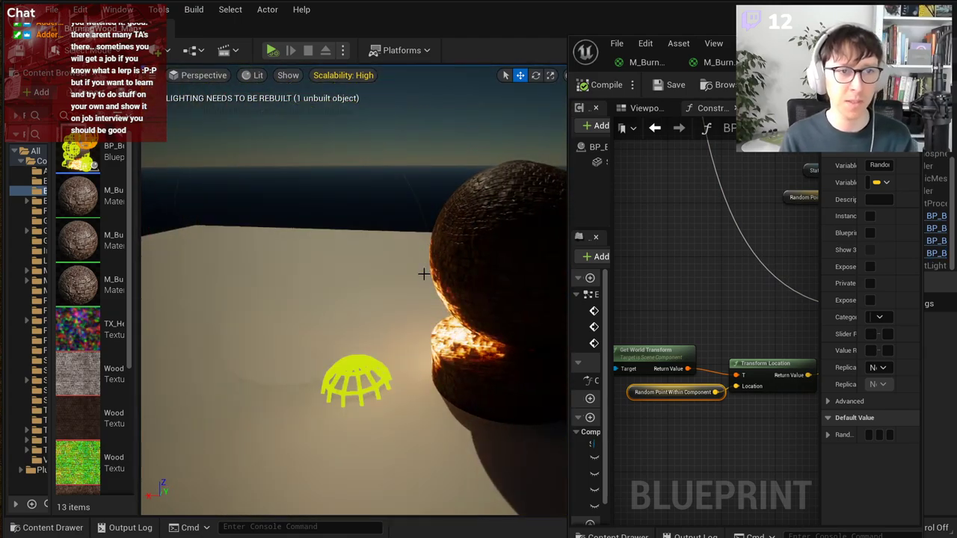
pyautogui.hotkey('ctrl', 'z')
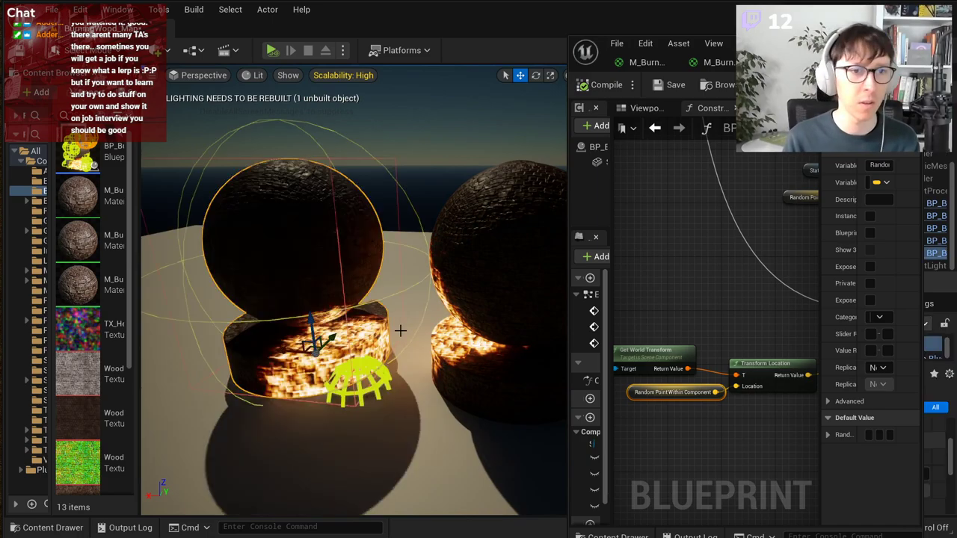
pyautogui.moveTo(395, 332)
pyautogui.mouseDown(button='right')
pyautogui.moveTo(432, 338)
pyautogui.moveTo(396, 344)
pyautogui.mouseUp(button='right')
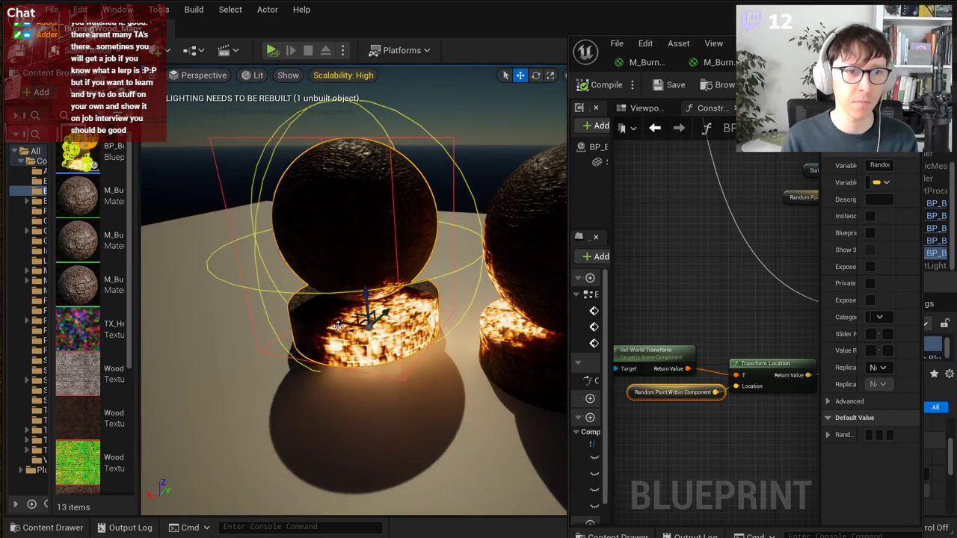
# Step: Move the selected burning asset across the floor while viewing it from different sides, and recompile BP_BurningAsset
pyautogui.moveTo(338, 324); pyautogui.dragTo(330, 326)
pyautogui.moveTo(330, 326); pyautogui.dragTo(515, 329, button='right')
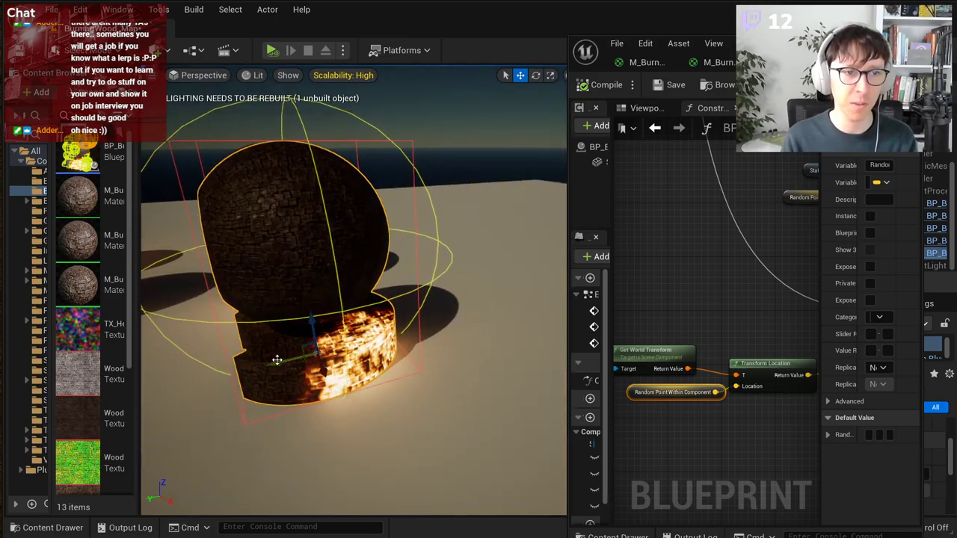
pyautogui.moveTo(276, 361); pyautogui.dragTo(293, 360)
pyautogui.moveTo(293, 360); pyautogui.dragTo(407, 356, button='right')
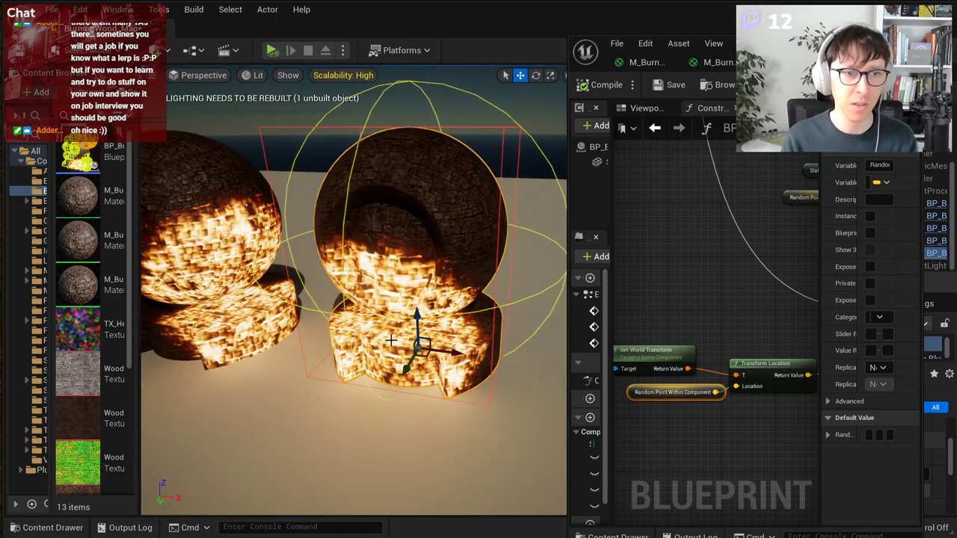
pyautogui.click(606, 83)
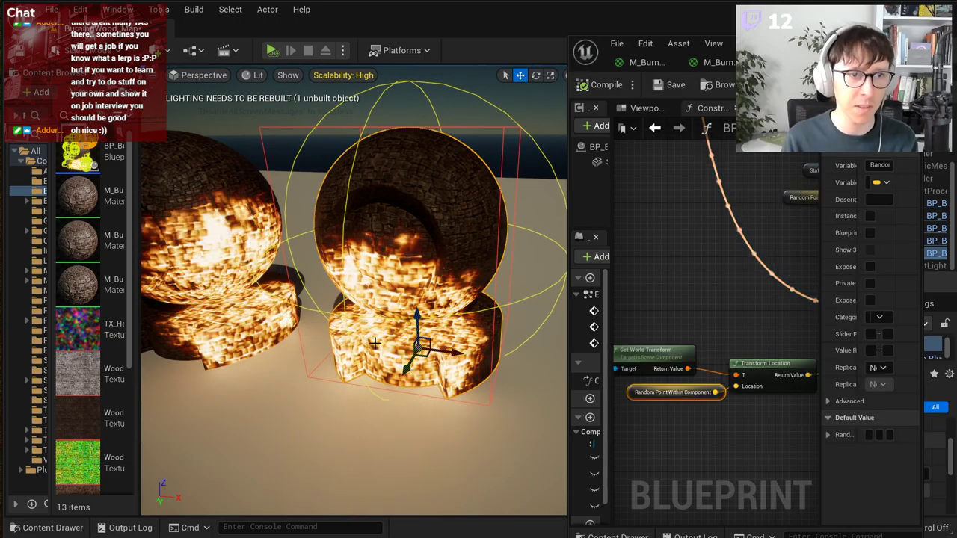
pyautogui.moveTo(478, 254); pyautogui.dragTo(366, 260, button='right')
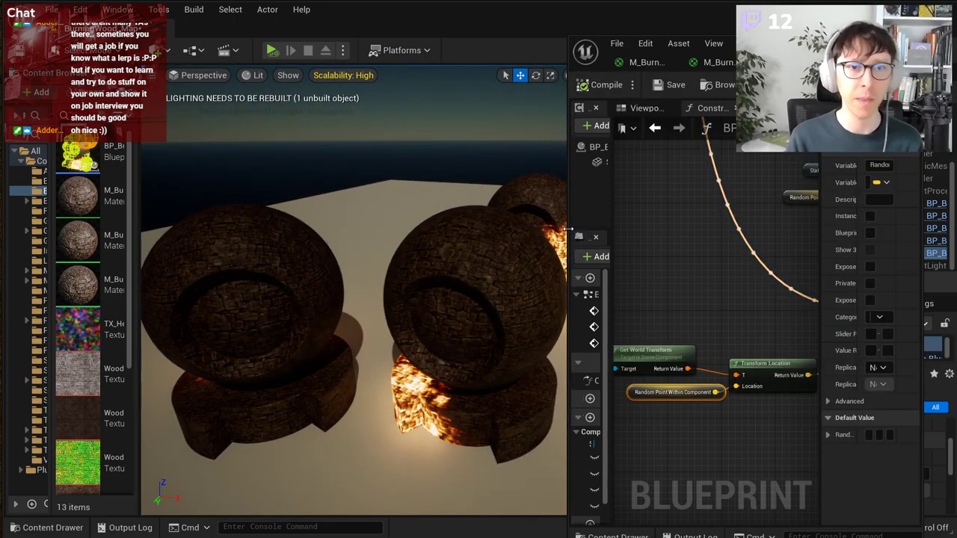
# Step: Compare FireOrigin's custom primitive data settings in M_BurningWood_Better with the Set Custom Primitive Data Vector 3 node in BP_BurningAsset
pyautogui.moveTo(568, 228); pyautogui.dragTo(5, 221)
pyautogui.click(223, 66)
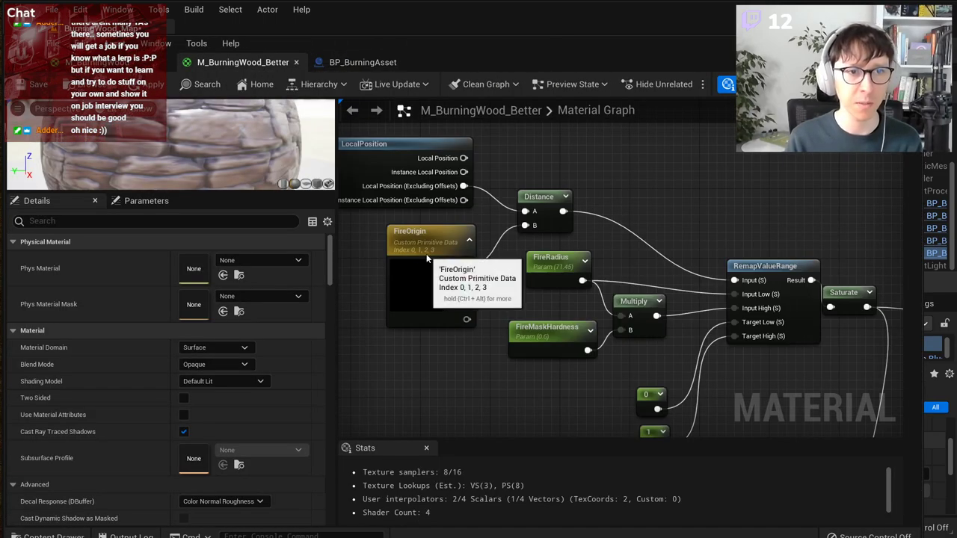
pyautogui.click(426, 258)
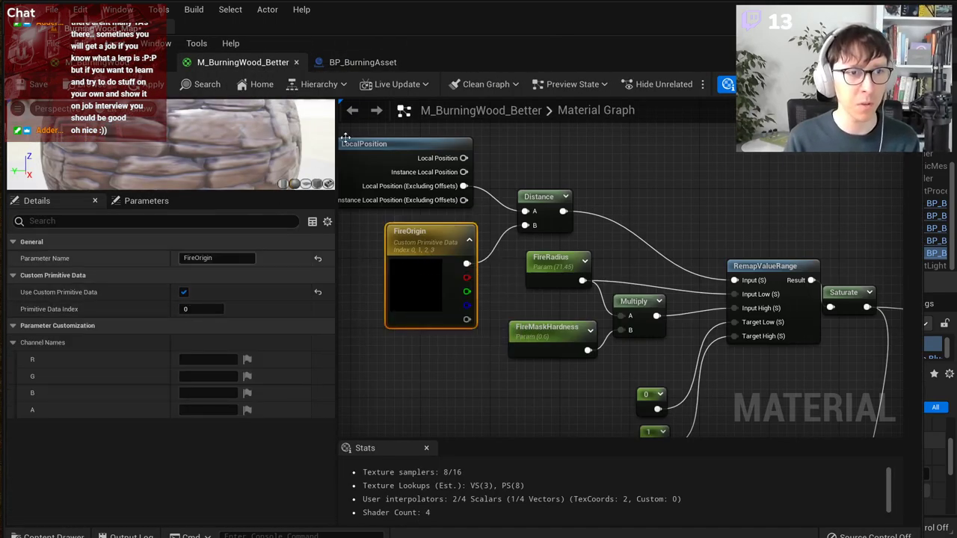
pyautogui.click(362, 62)
pyautogui.scroll(4, 522, 273)
pyautogui.click(508, 270)
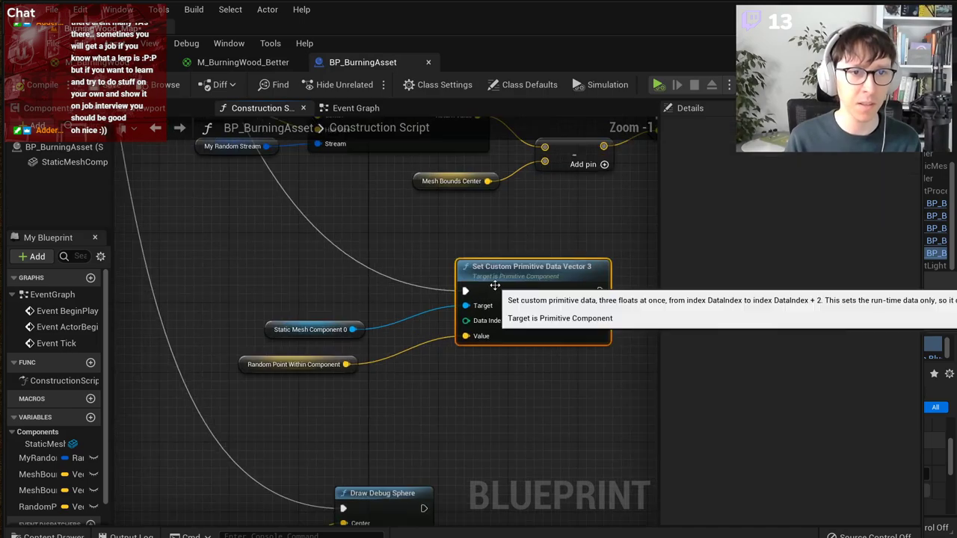
# Step: Return to M_BurningWood_Better, place it beside the level viewport and inspect the burning assets from another angle
pyautogui.click(213, 65)
pyautogui.moveTo(5, 163); pyautogui.dragTo(562, 163)
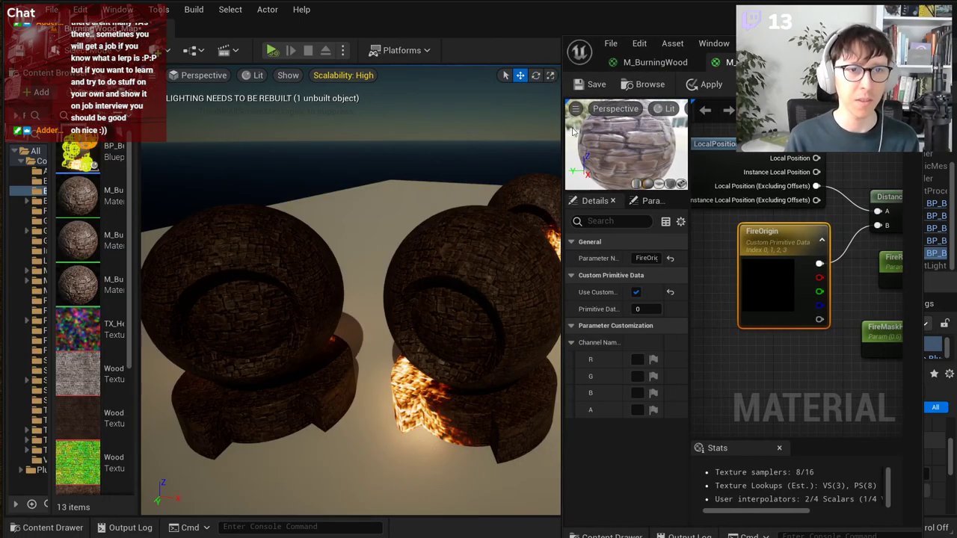
pyautogui.moveTo(376, 322)
pyautogui.mouseDown(button='right')
pyautogui.moveTo(455, 325)
pyautogui.moveTo(501, 292)
pyautogui.moveTo(493, 299)
pyautogui.mouseUp(button='right')
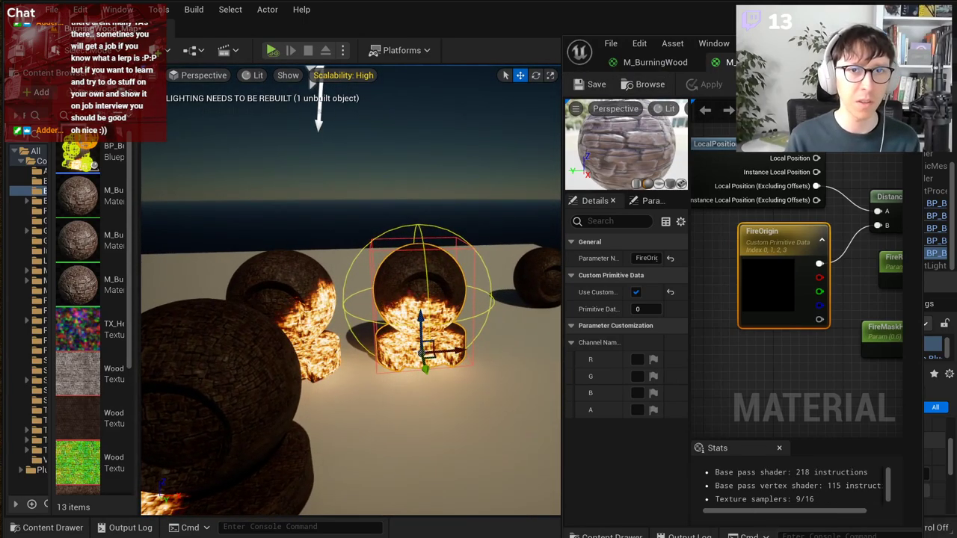
# Step: Bring up the M_BurningWood material in a wider editor area and examine its heat and ash node groups
pyautogui.click(634, 64)
pyautogui.moveTo(417, 159); pyautogui.dragTo(362, 159)
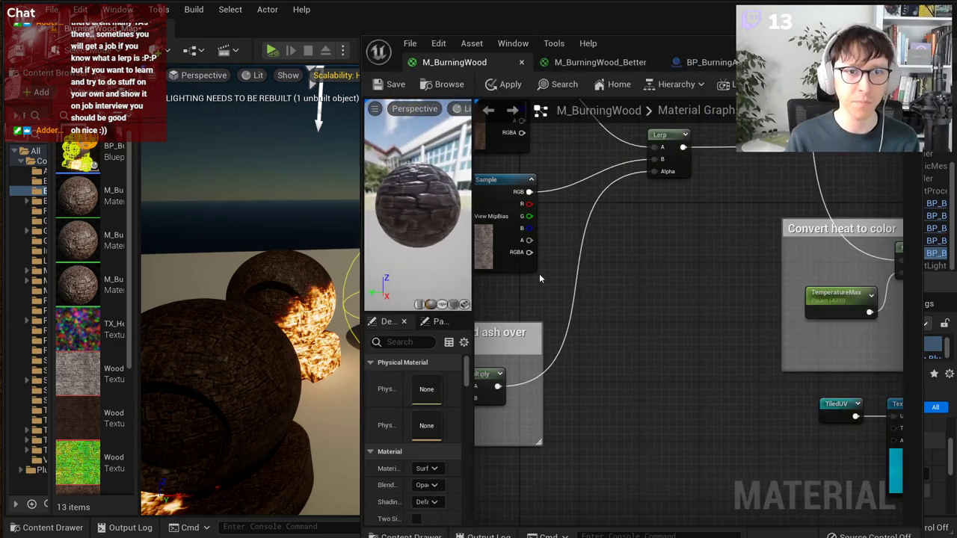
pyautogui.scroll(-1, 540, 277)
pyautogui.moveTo(540, 277); pyautogui.dragTo(849, 378, button='right')
pyautogui.scroll(-3, 826, 372)
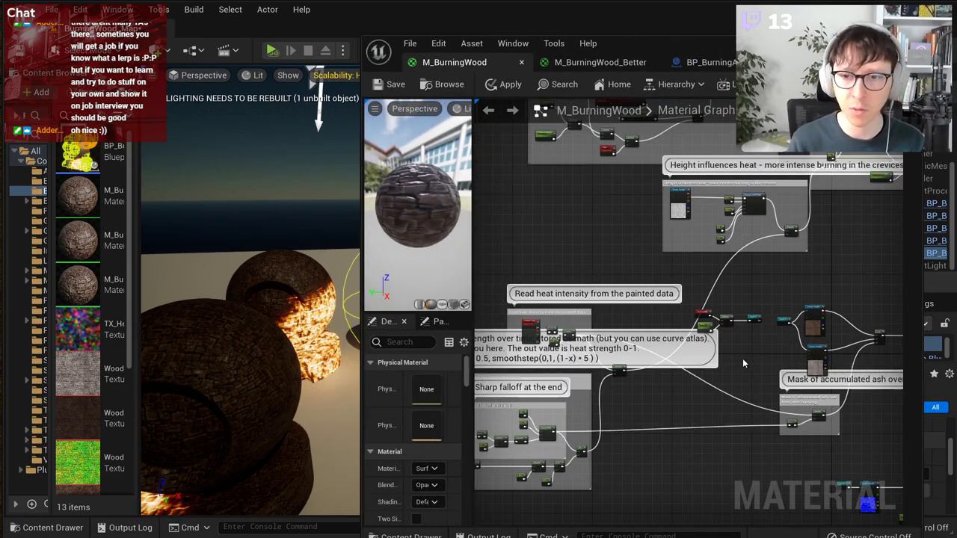
# Step: Switch to the web browser, bring up the Tech Art Aid Patreon page and copy its address
pyautogui.hotkey('alt', 'Tab')
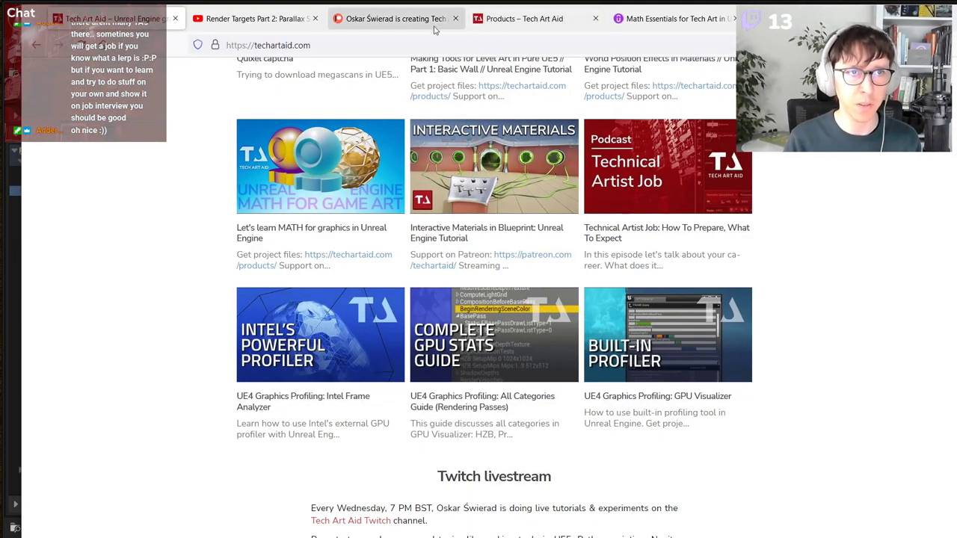
pyautogui.click(396, 19)
pyautogui.click(374, 45)
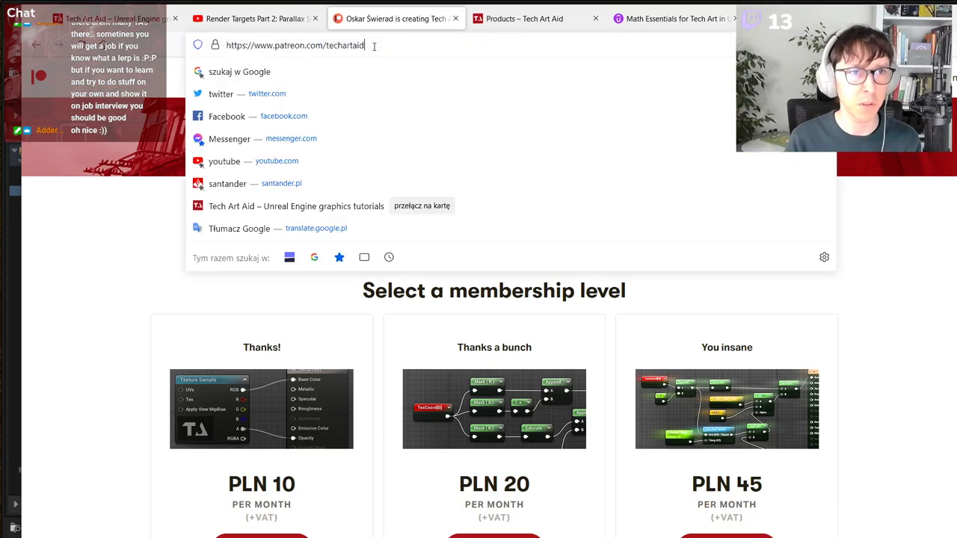
pyautogui.hotkey('ctrl', 'a')
pyautogui.press('Escape')
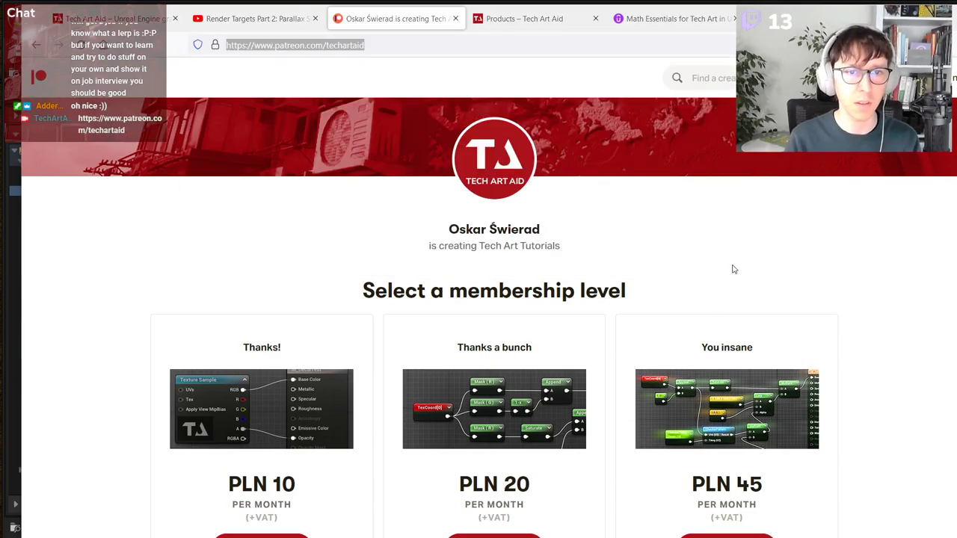
# Step: Look over the Patreon membership levels and switch back to Unreal Editor
pyautogui.click(763, 242)
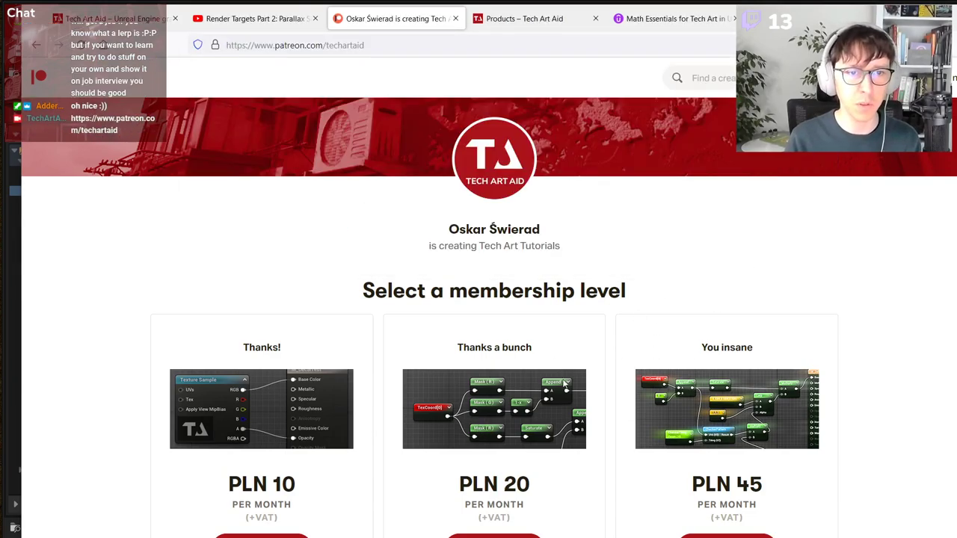
pyautogui.scroll(-1, 818, 331)
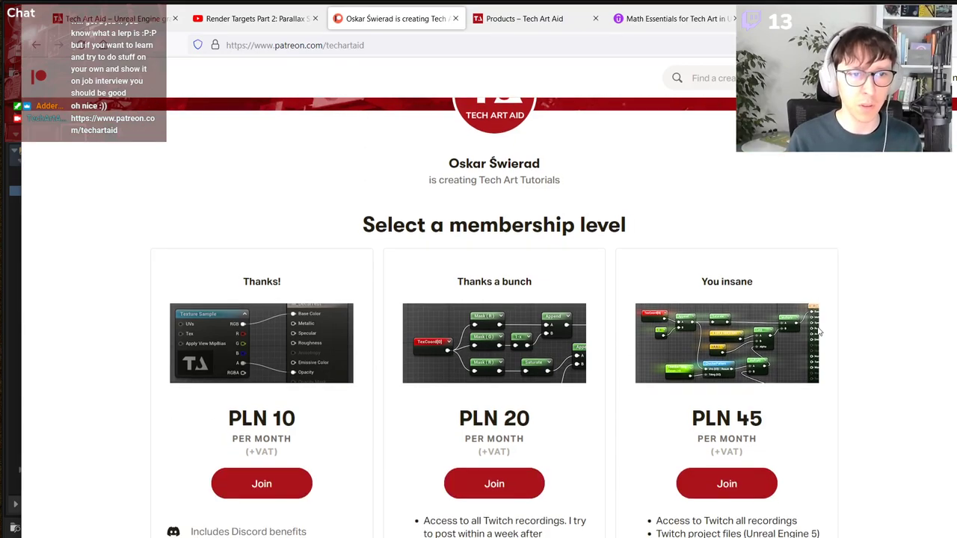
pyautogui.hotkey('alt', 'Tab')
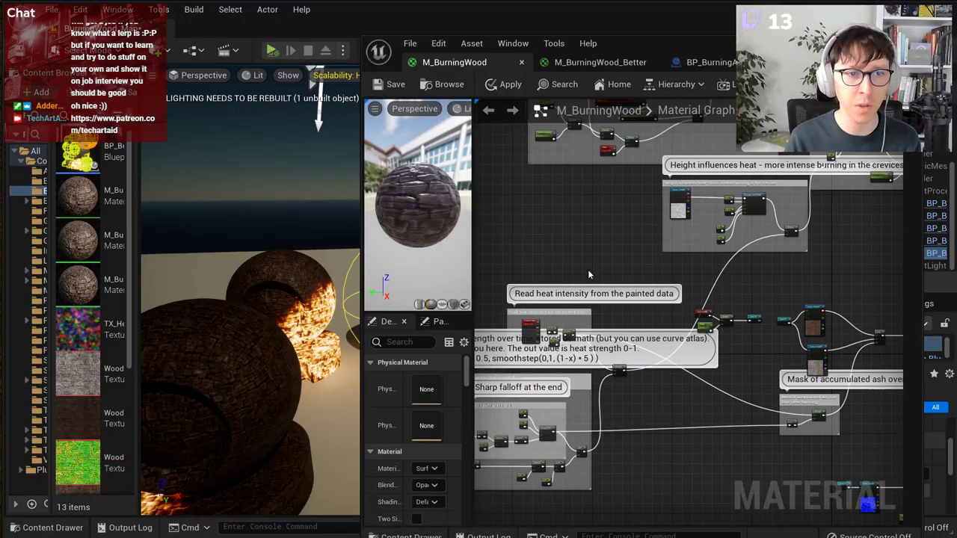
# Step: Narrow the M_BurningWood editor beside the level viewport and examine the two burning assets up close from several angles
pyautogui.moveTo(363, 210); pyautogui.dragTo(517, 207)
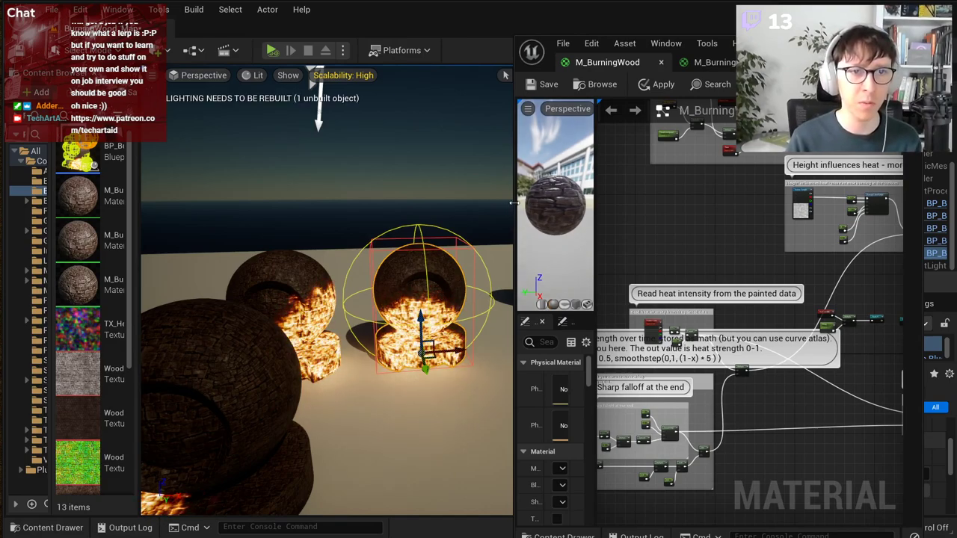
pyautogui.press('d')
pyautogui.moveTo(404, 257)
pyautogui.mouseDown(button='right')
pyautogui.moveTo(396, 252)
pyautogui.moveTo(404, 257)
pyautogui.mouseUp(button='right')
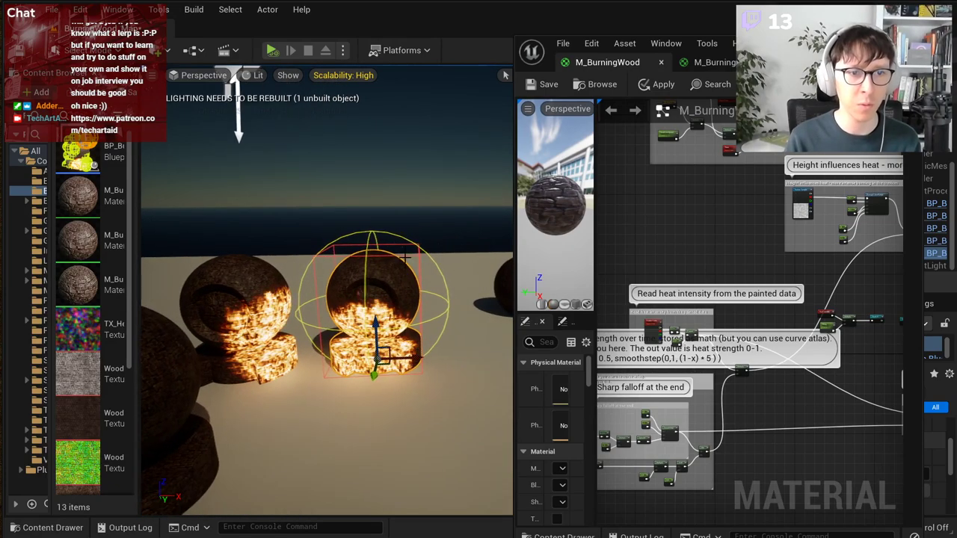
pyautogui.press('d')
pyautogui.moveTo(432, 303); pyautogui.dragTo(386, 314, button='right')
pyautogui.press('w')
pyautogui.moveTo(515, 233); pyautogui.dragTo(410, 236)
pyautogui.scroll(-1, 629, 242)
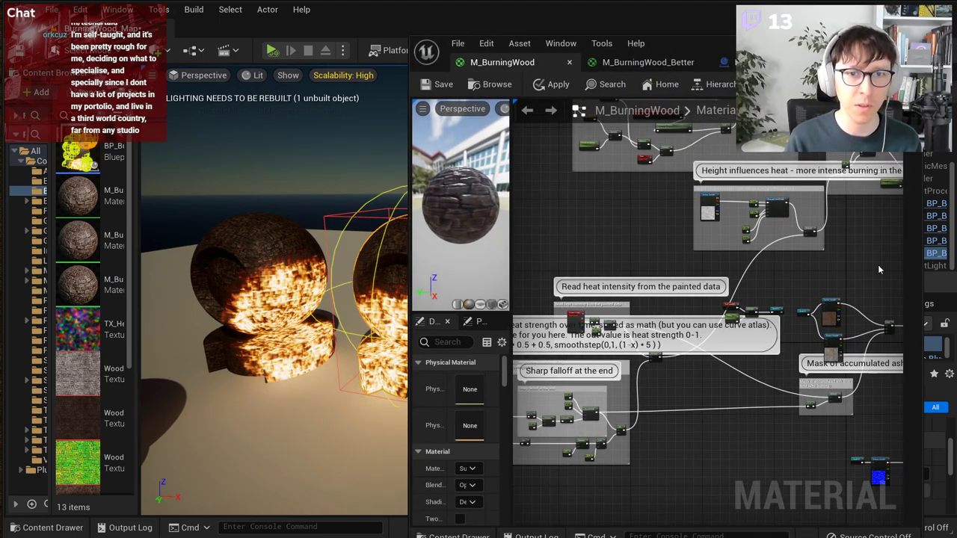
pyautogui.moveTo(306, 314); pyautogui.dragTo(332, 314, button='right')
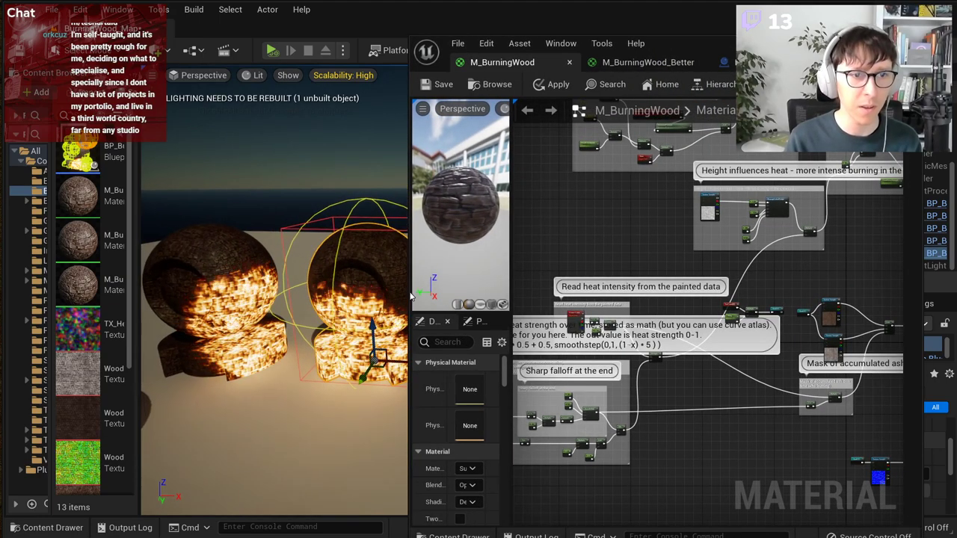
pyautogui.moveTo(409, 297); pyautogui.dragTo(450, 292)
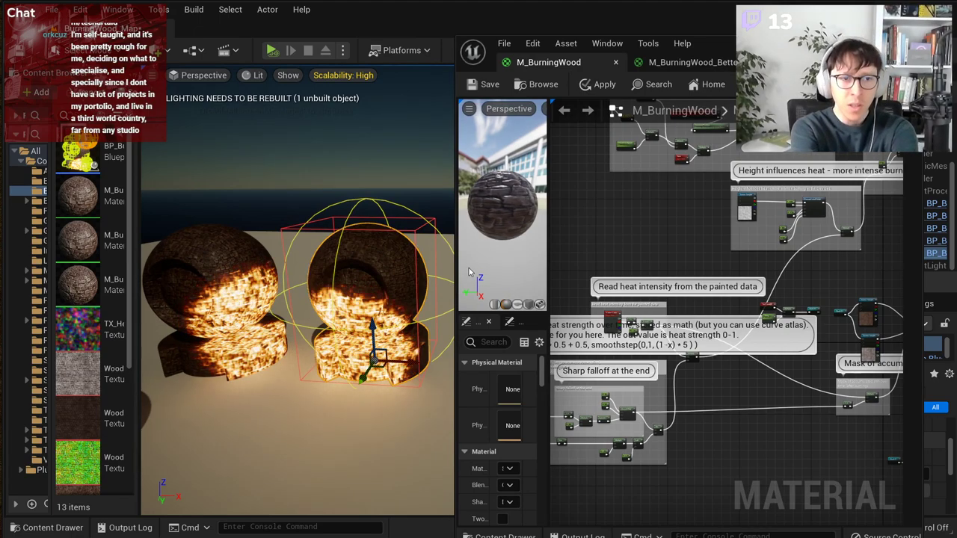
# Step: In M_BurningWood_Better, set the default of FireMaskHardness to about 0.61 and FireRadius to about 62.63, checking the burning assets
pyautogui.click(673, 62)
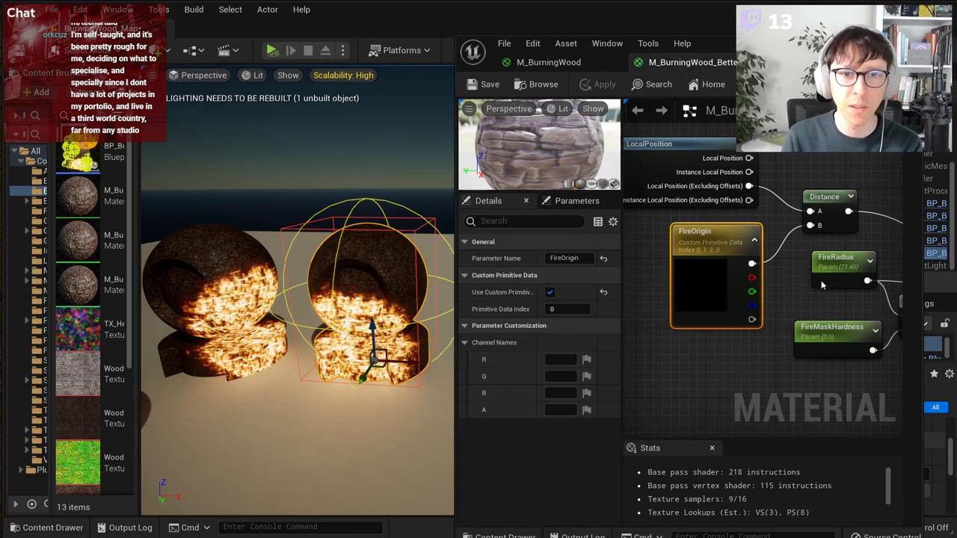
pyautogui.moveTo(818, 322); pyautogui.dragTo(788, 320, button='right')
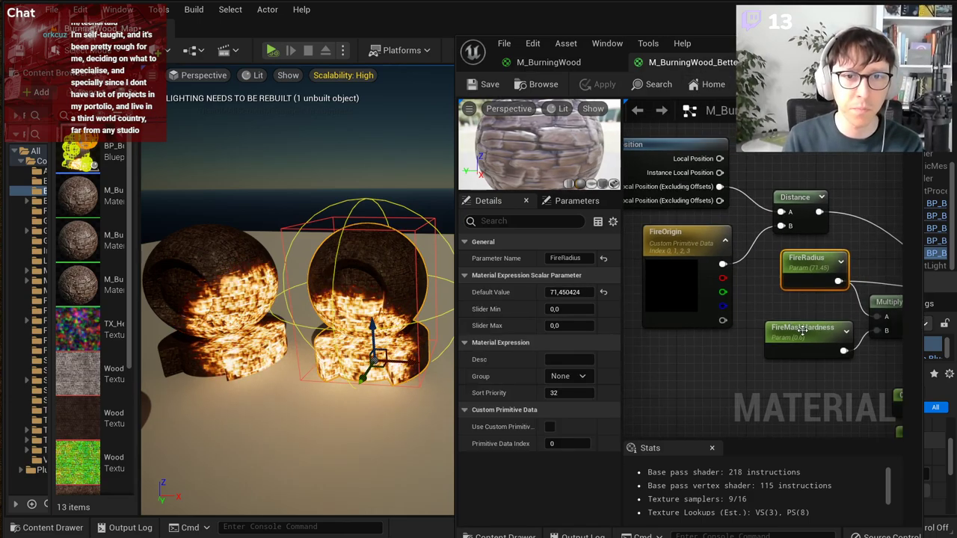
pyautogui.click(802, 329)
pyautogui.click(568, 292)
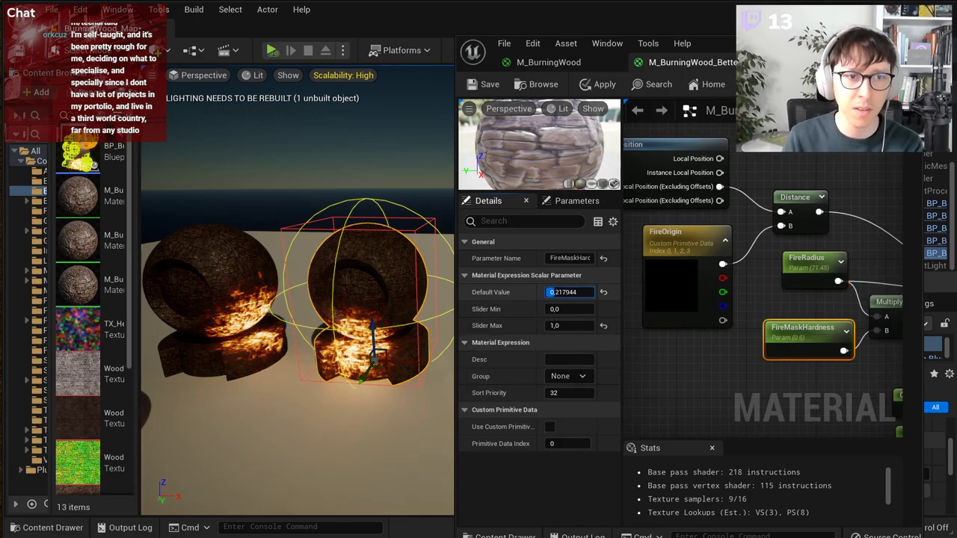
pyautogui.moveTo(569, 292); pyautogui.dragTo(549, 292)
pyautogui.click(792, 271)
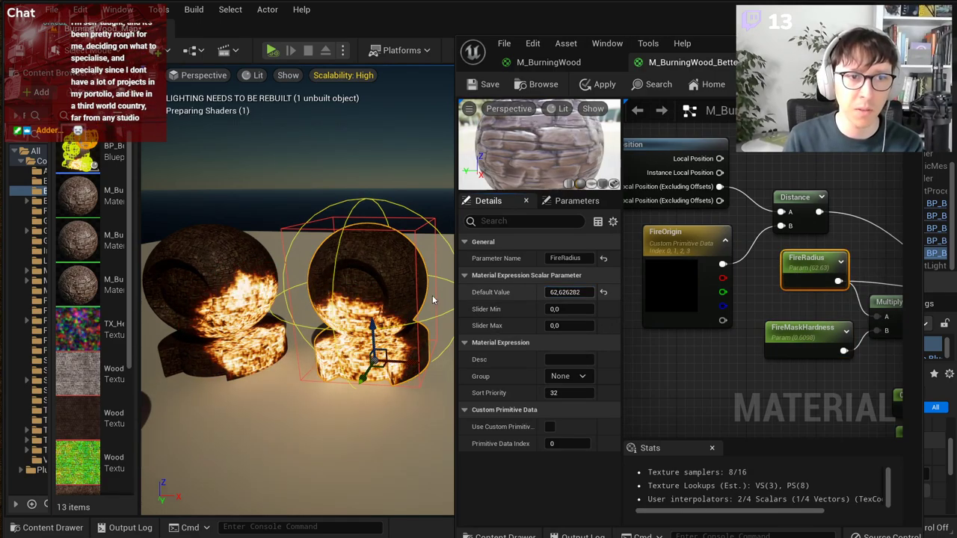
pyautogui.moveTo(314, 299); pyautogui.dragTo(347, 295, button='right')
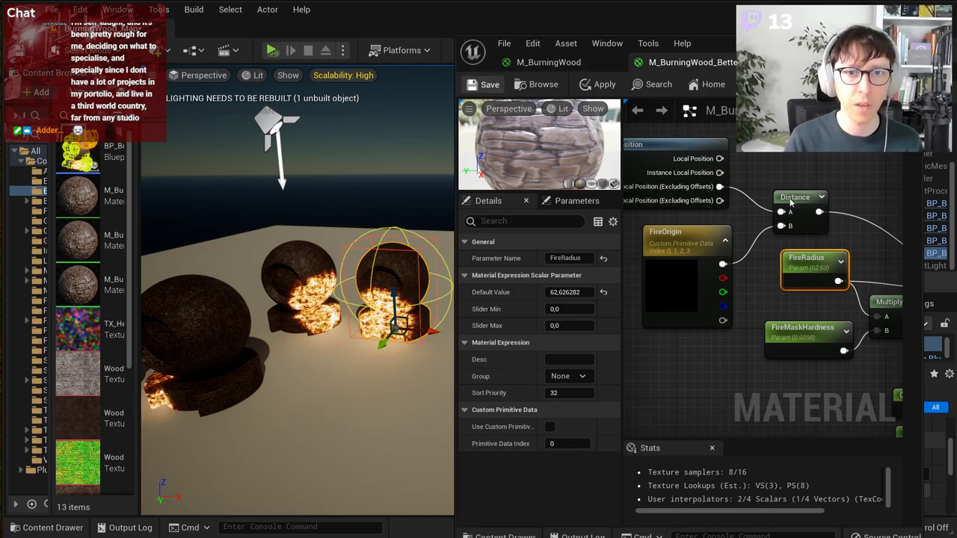
# Step: Try driving FireRadius from custom primitive data at index 5, and check the FireOrigin parameter's data indices
pyautogui.scroll(-1, 784, 188)
pyautogui.scroll(2, 814, 259)
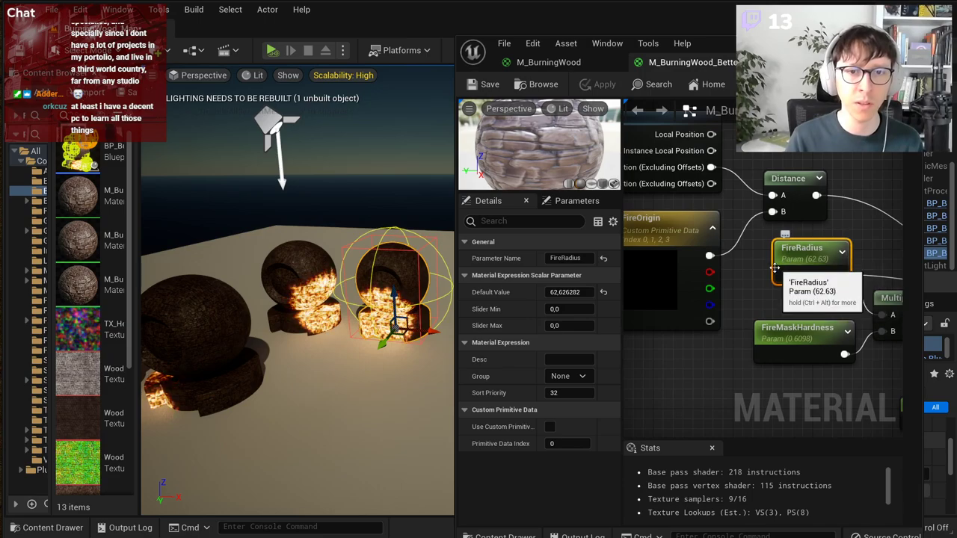
pyautogui.click(550, 426)
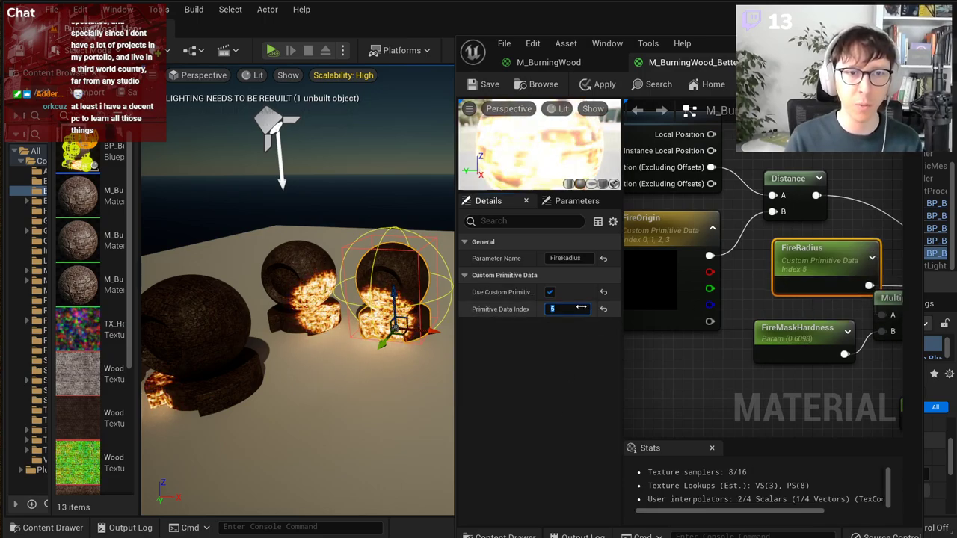
pyautogui.click(550, 292)
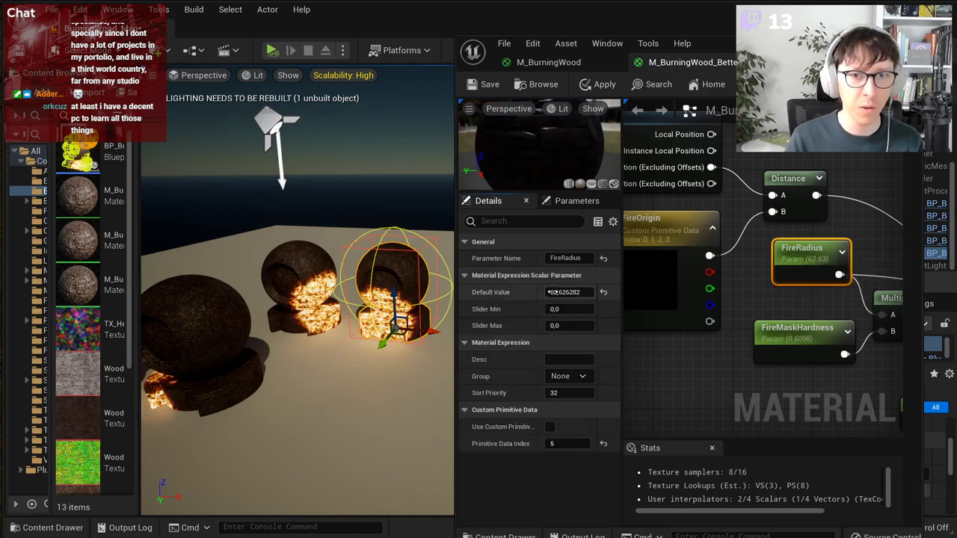
pyautogui.click(684, 236)
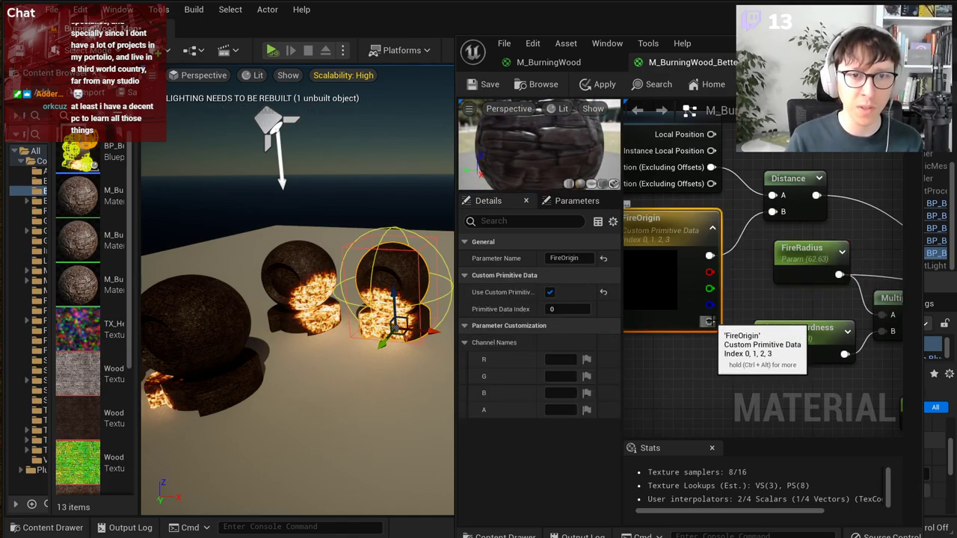
pyautogui.moveTo(707, 304); pyautogui.dragTo(743, 314, button='right')
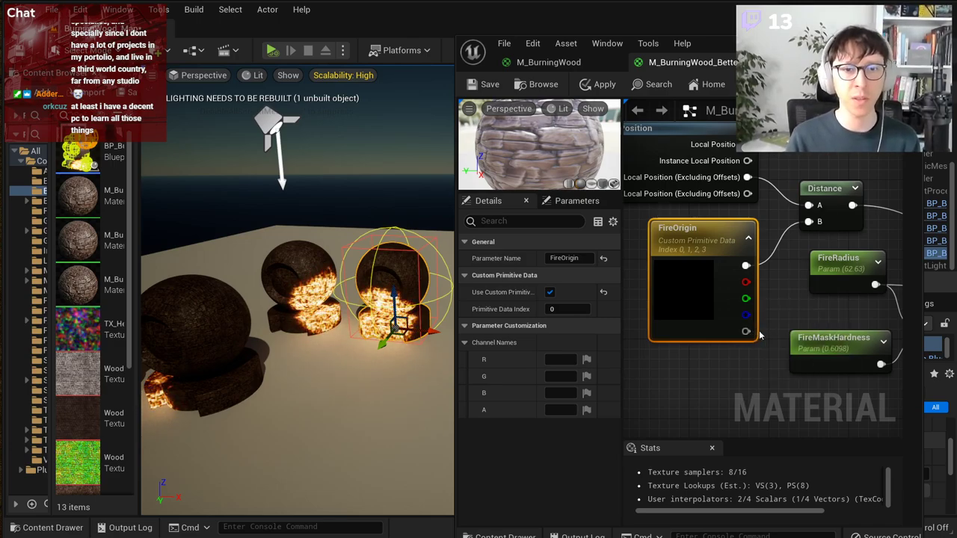
pyautogui.click(831, 269)
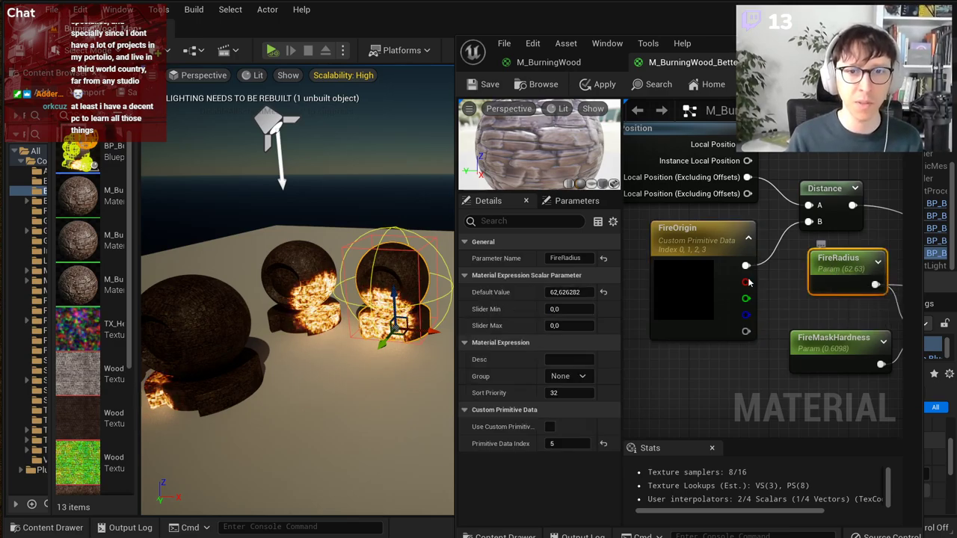
# Step: In the BP_BurningAsset construction script, replace the Set Custom Primitive Data Vector 3 node with Set Custom Primitive Data Vector 4
pyautogui.click(794, 62)
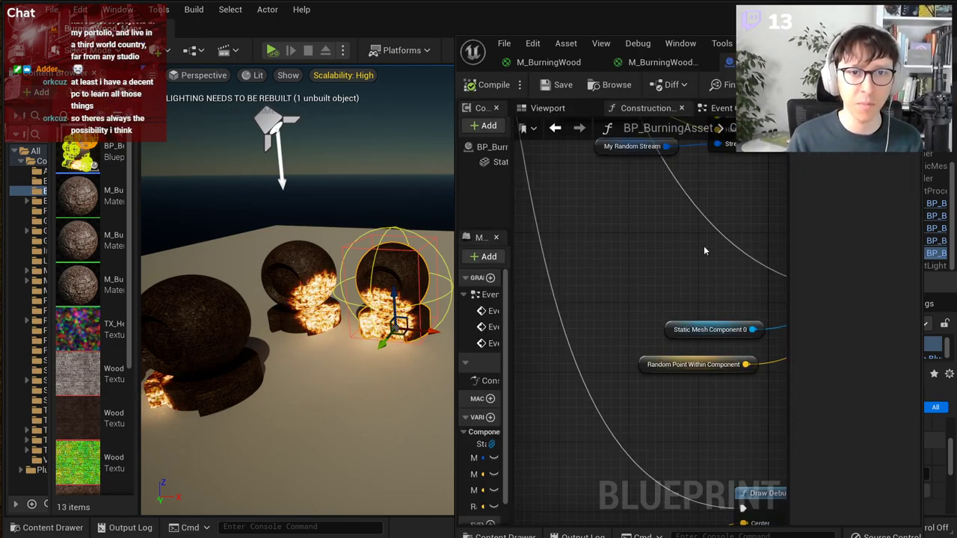
pyautogui.scroll(-3, 705, 249)
pyautogui.moveTo(705, 250); pyautogui.dragTo(596, 249, button='right')
pyautogui.scroll(3, 714, 293)
pyautogui.moveTo(714, 293); pyautogui.dragTo(666, 320, button='right')
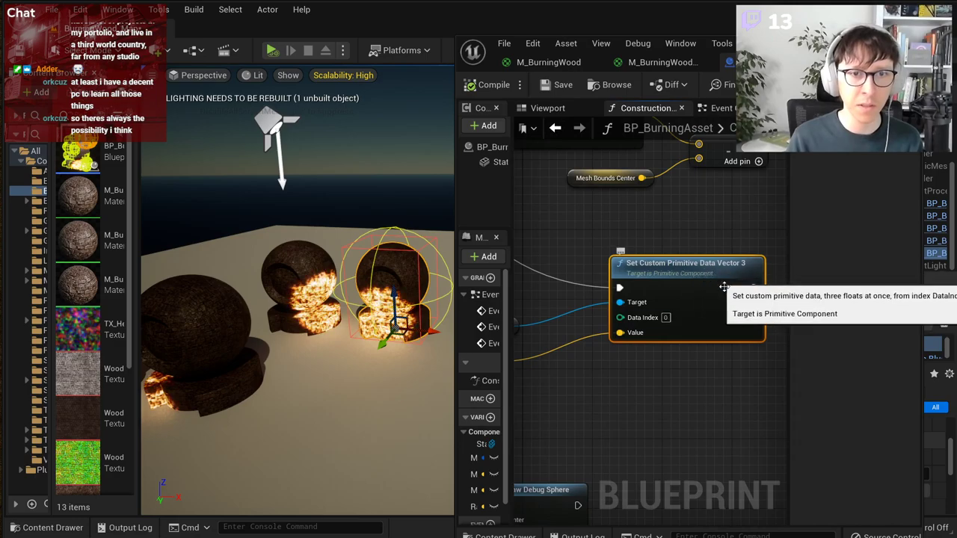
pyautogui.moveTo(695, 379); pyautogui.dragTo(734, 387, button='right')
pyautogui.scroll(-2, 672, 336)
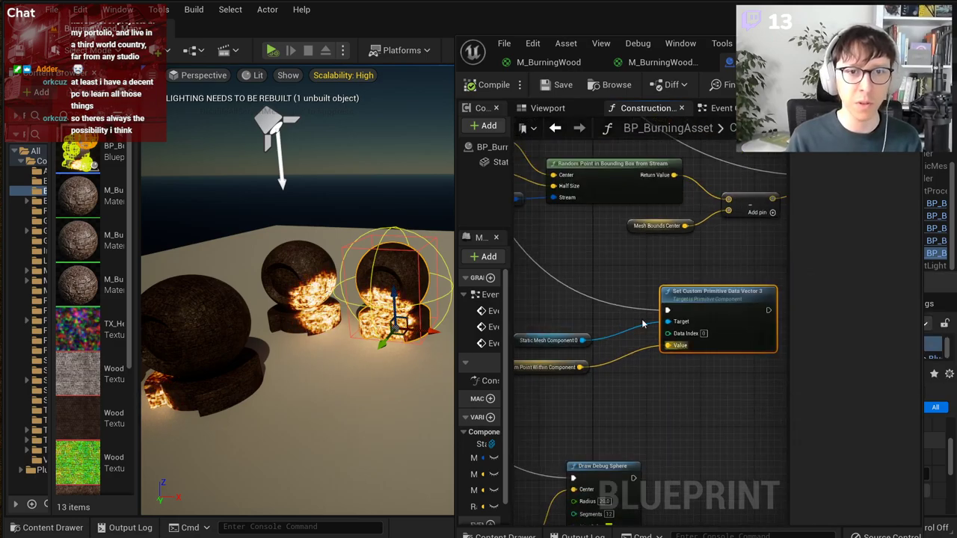
pyautogui.rightClick(618, 282)
pyautogui.write('set custom ')
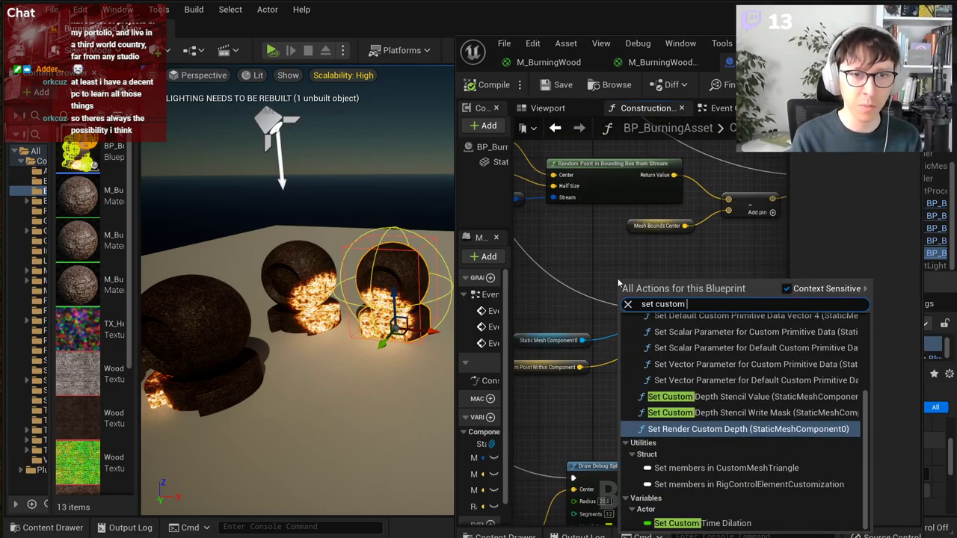
pyautogui.write('pri')
pyautogui.press('Down')
pyautogui.press('Down')
pyautogui.press('Down')
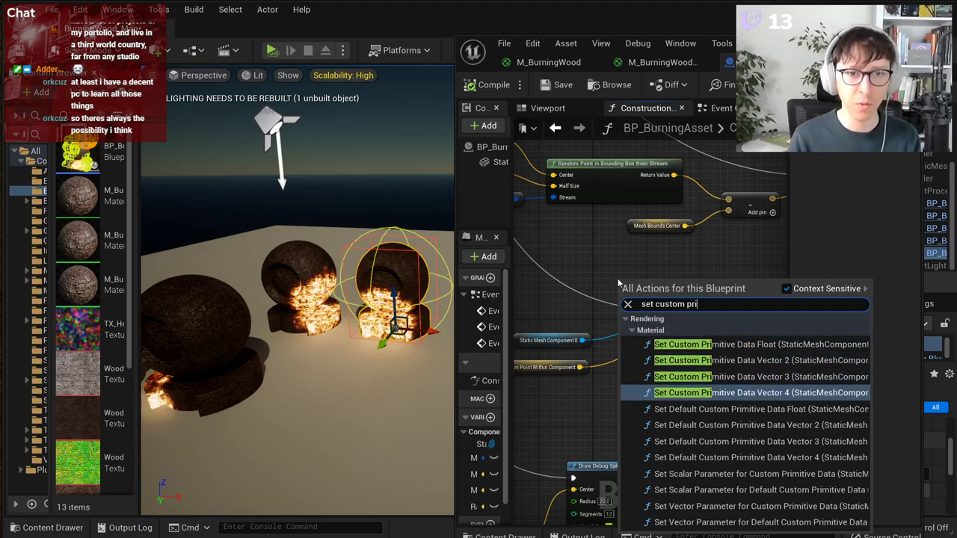
pyautogui.press('Return')
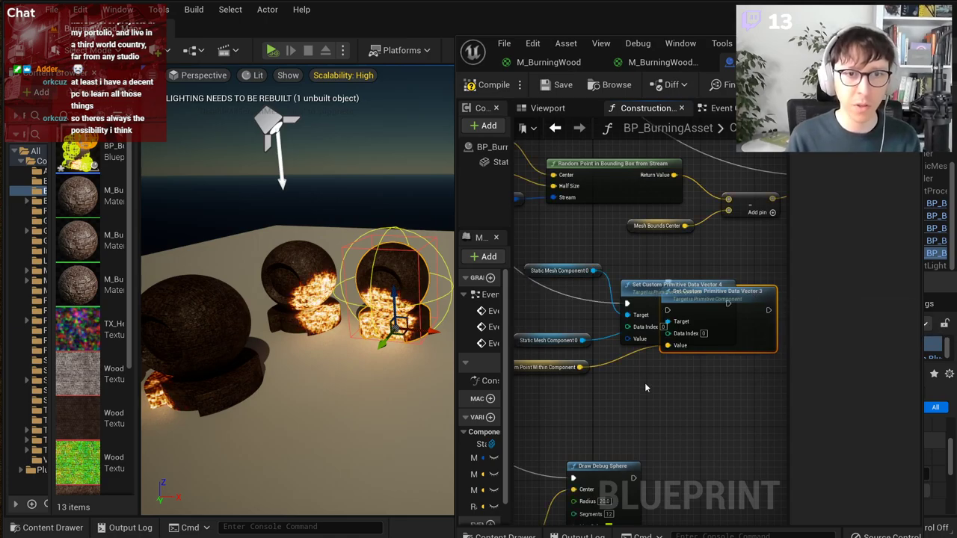
pyautogui.press('Delete')
# Step: Move the Draw Debug Sphere node group farther below the primitive data nodes to free up space
pyautogui.scroll(-4, 703, 337)
pyautogui.moveTo(717, 346); pyautogui.dragTo(552, 456)
pyautogui.moveTo(552, 456); pyautogui.dragTo(594, 455, button='right')
pyautogui.moveTo(542, 486); pyautogui.dragTo(539, 485)
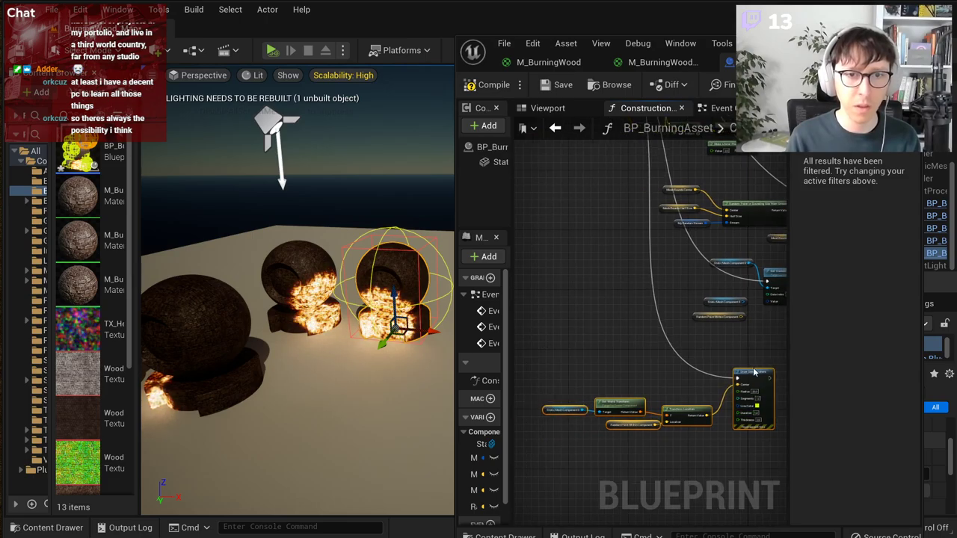
# Step: Split the Value input of Set Custom Primitive Data Vector 4 and the Random Point Within Component output into separate component pins
pyautogui.scroll(6, 770, 284)
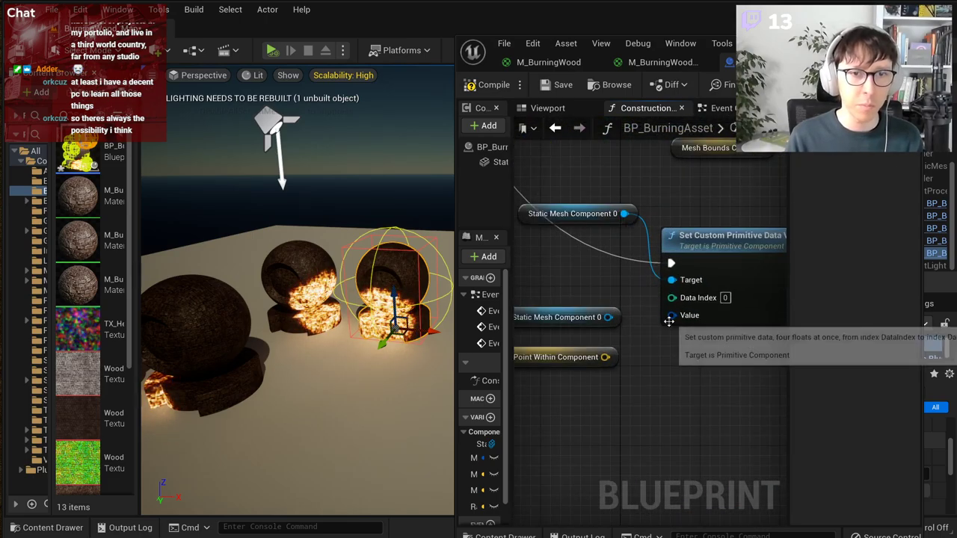
pyautogui.rightClick(669, 320)
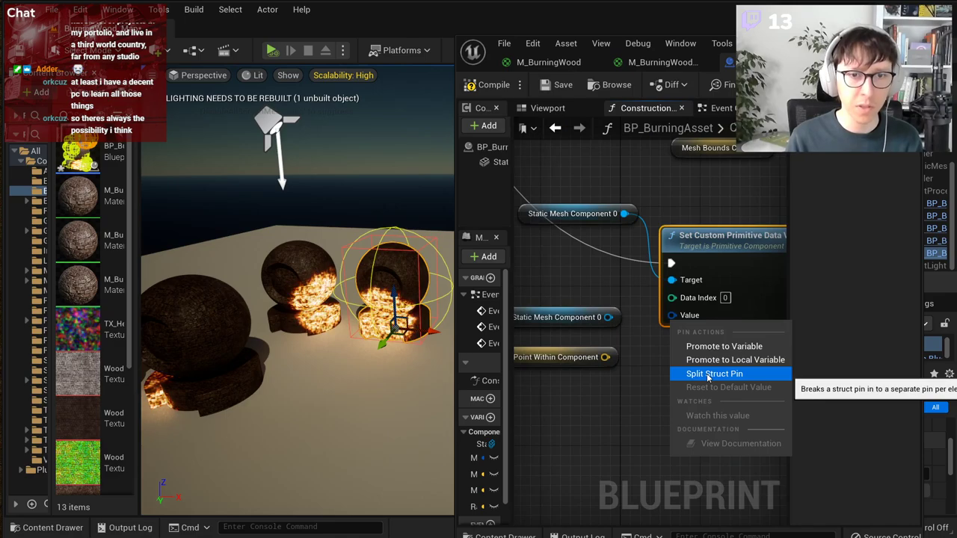
pyautogui.click(741, 375)
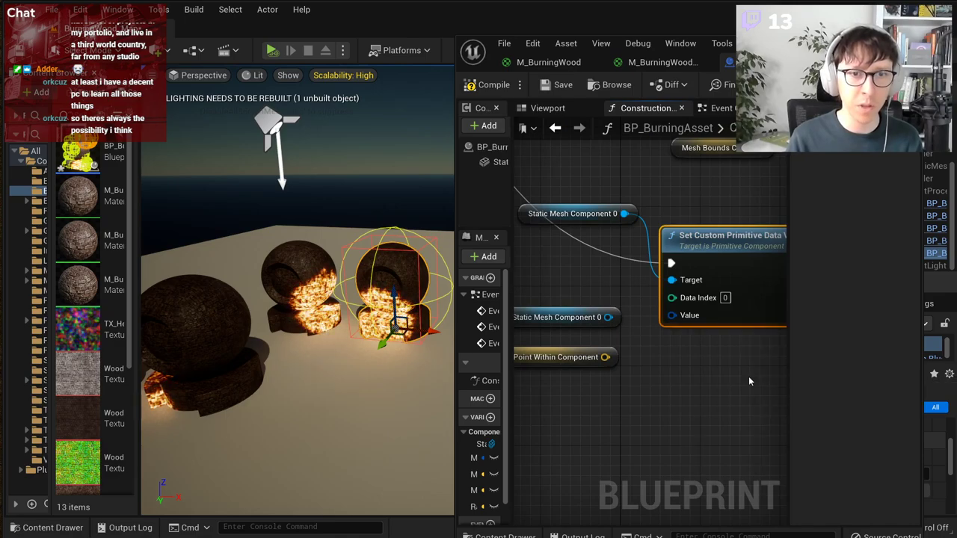
pyautogui.moveTo(639, 395); pyautogui.dragTo(687, 389, button='right')
pyautogui.moveTo(609, 357); pyautogui.dragTo(528, 376)
pyautogui.rightClick(575, 368)
pyautogui.click(631, 422)
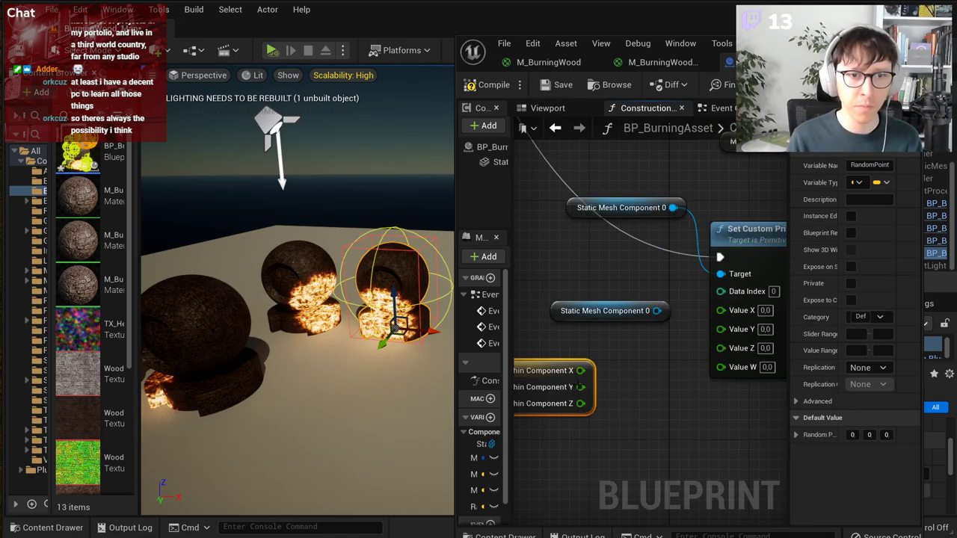
# Step: Connect Random Point Within Component X, Y and Z to Value X, Y and Z of Set Custom Primitive Data Vector 4
pyautogui.moveTo(640, 361); pyautogui.dragTo(735, 316)
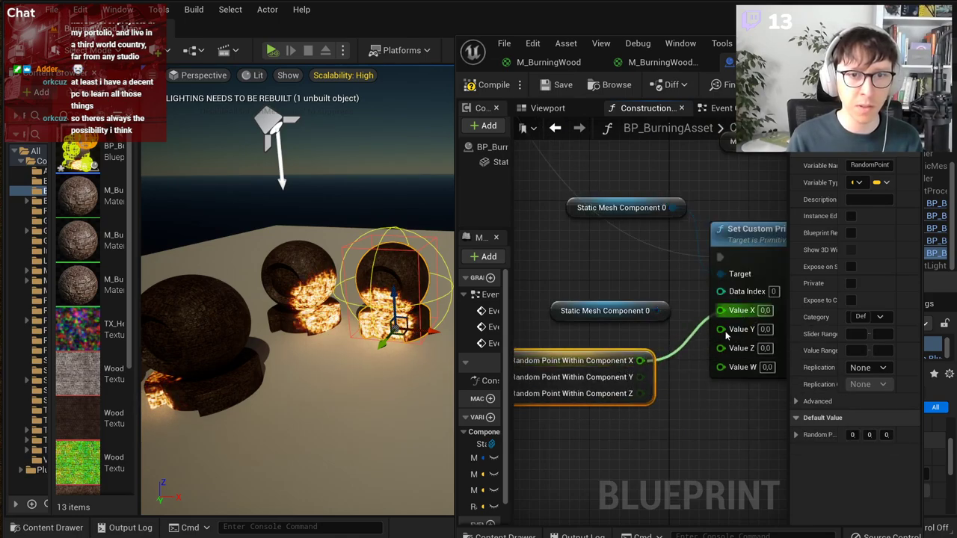
pyautogui.moveTo(640, 378); pyautogui.dragTo(725, 333)
pyautogui.moveTo(640, 394); pyautogui.dragTo(711, 344)
# Step: Delete the unconnected Static Mesh Component 0 node and move the split Random Point Within Component node up into its place
pyautogui.click(562, 313)
pyautogui.press('Delete')
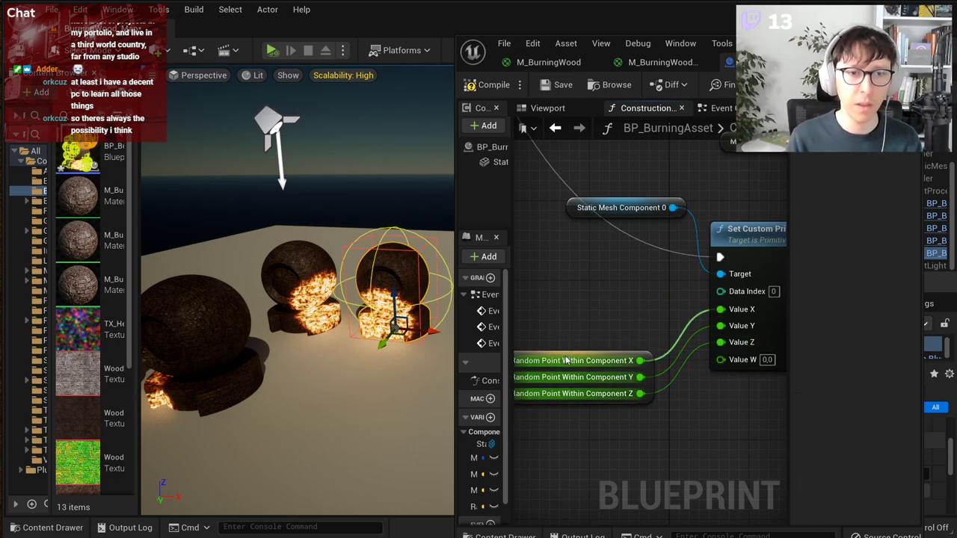
pyautogui.moveTo(583, 363); pyautogui.dragTo(593, 303)
pyautogui.click(665, 376)
pyautogui.scroll(-1, 632, 393)
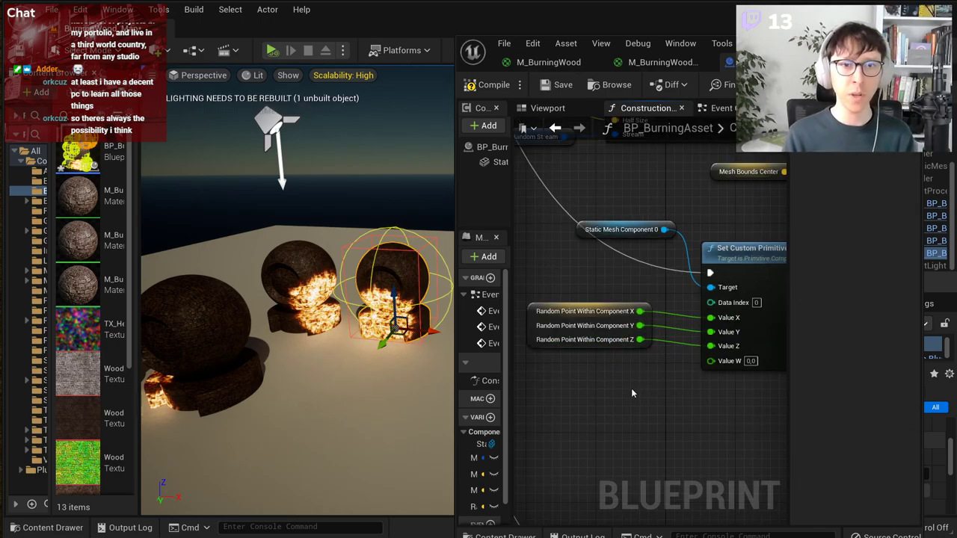
# Step: Add a Blueprint variable named FireRadius and set its type to Float
pyautogui.moveTo(508, 474); pyautogui.dragTo(599, 448)
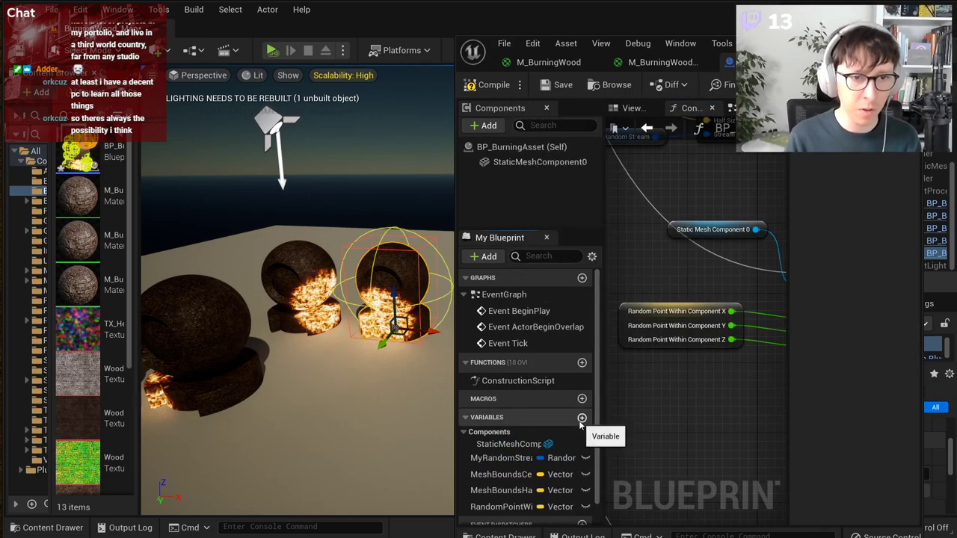
pyautogui.click(581, 417)
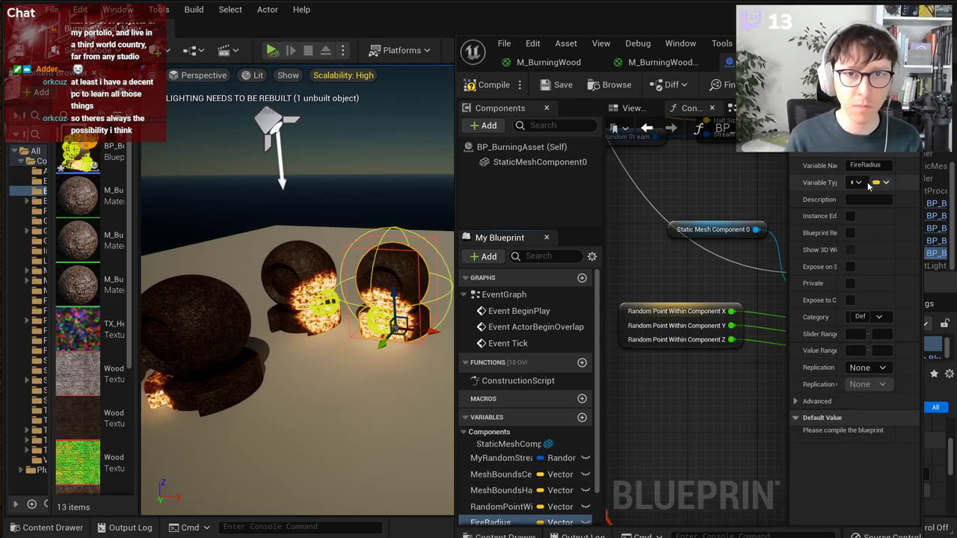
pyautogui.click(858, 182)
pyautogui.click(887, 268)
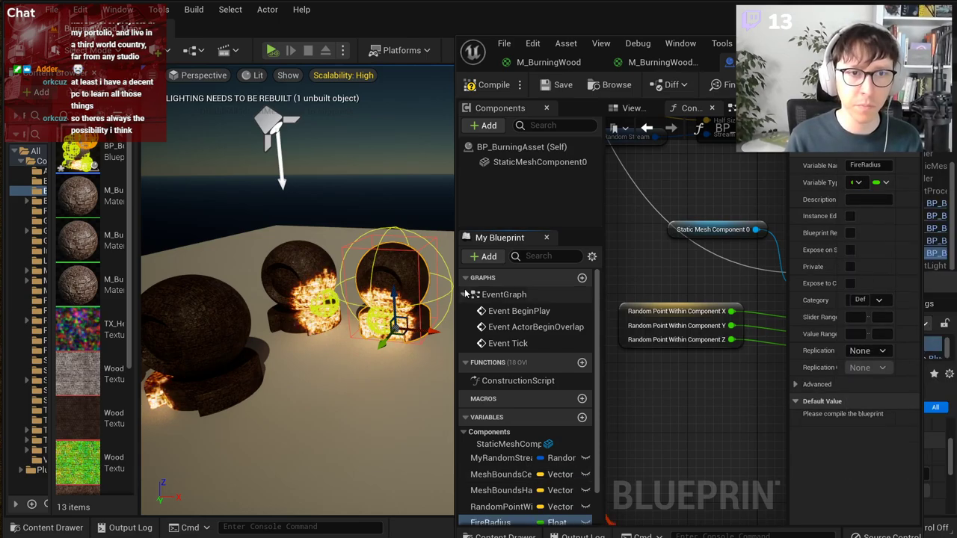
# Step: Enlarge the Blueprint editor and its graph area so the whole Set Custom Primitive Data Vector 4 node can be seen
pyautogui.moveTo(455, 291); pyautogui.dragTo(282, 287)
pyautogui.scroll(-1, 571, 293)
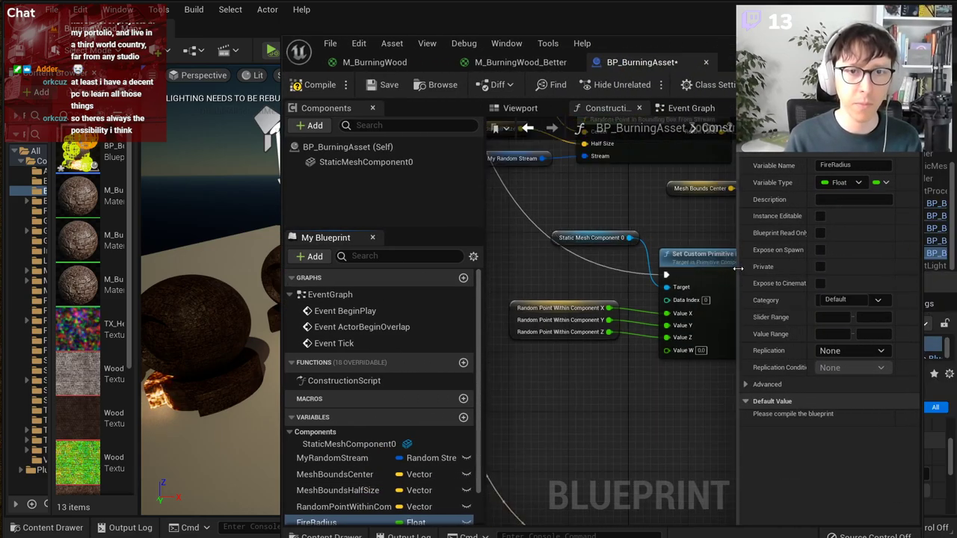
pyautogui.moveTo(737, 293); pyautogui.dragTo(824, 293)
pyautogui.scroll(2, 698, 300)
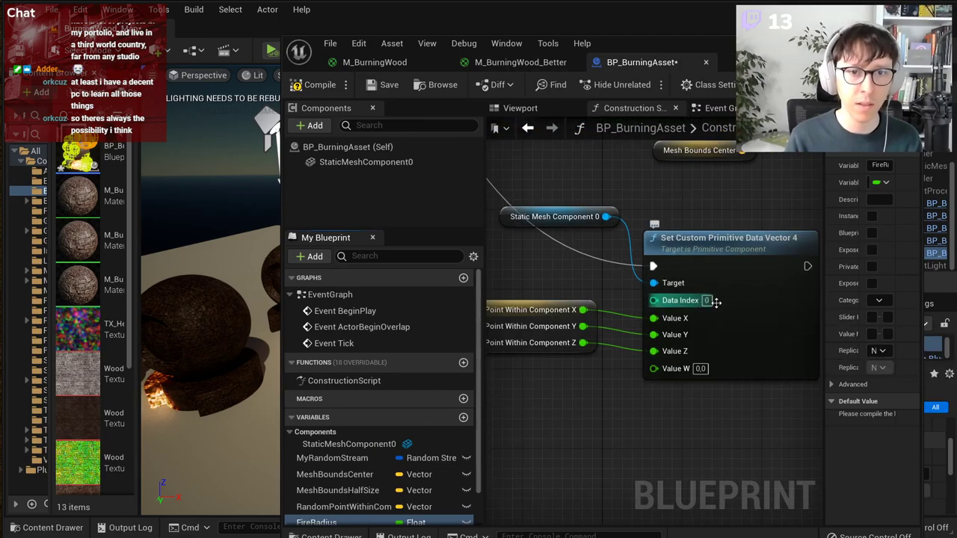
# Step: Add a FireRadius getter and connect it to Value W of Set Custom Primitive Data Vector 4
pyautogui.moveTo(327, 522); pyautogui.dragTo(657, 375)
pyautogui.click(559, 416)
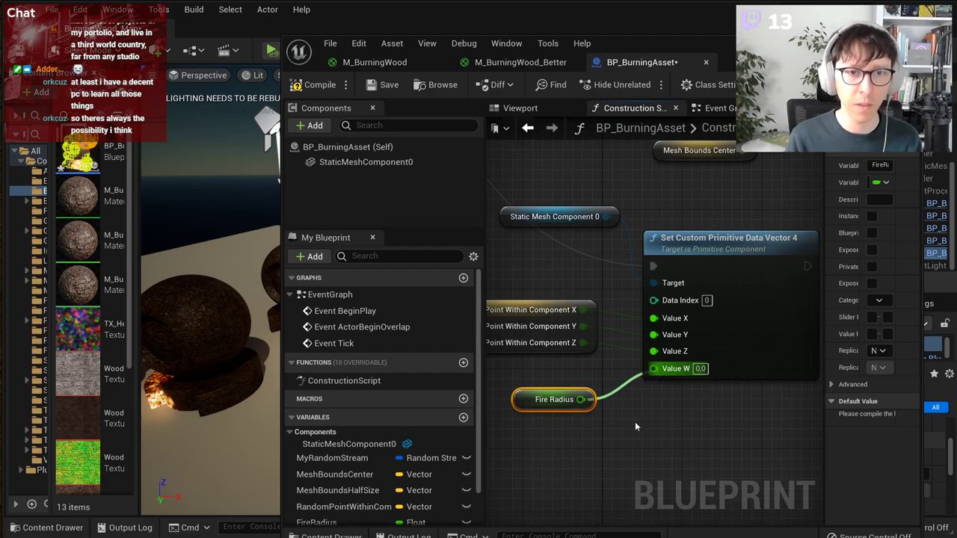
# Step: Add a Set FireRadius node to the construction script, below and beyond the Set Random Point Within Component node
pyautogui.scroll(-4, 588, 412)
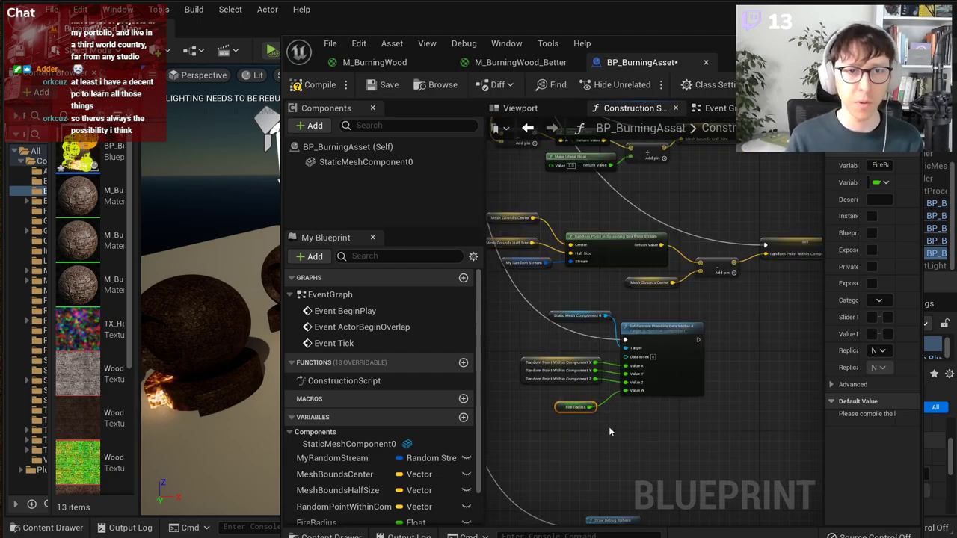
pyautogui.scroll(-1, 621, 431)
pyautogui.moveTo(680, 424); pyautogui.dragTo(700, 354, button='right')
pyautogui.scroll(-1, 691, 353)
pyautogui.moveTo(751, 299); pyautogui.dragTo(640, 367, button='right')
pyautogui.scroll(2, 564, 359)
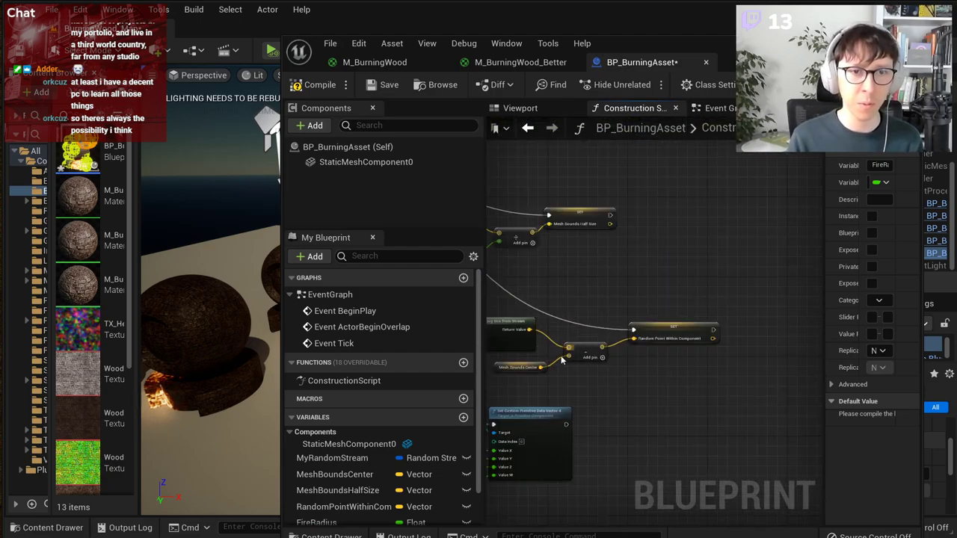
pyautogui.scroll(4, 562, 361)
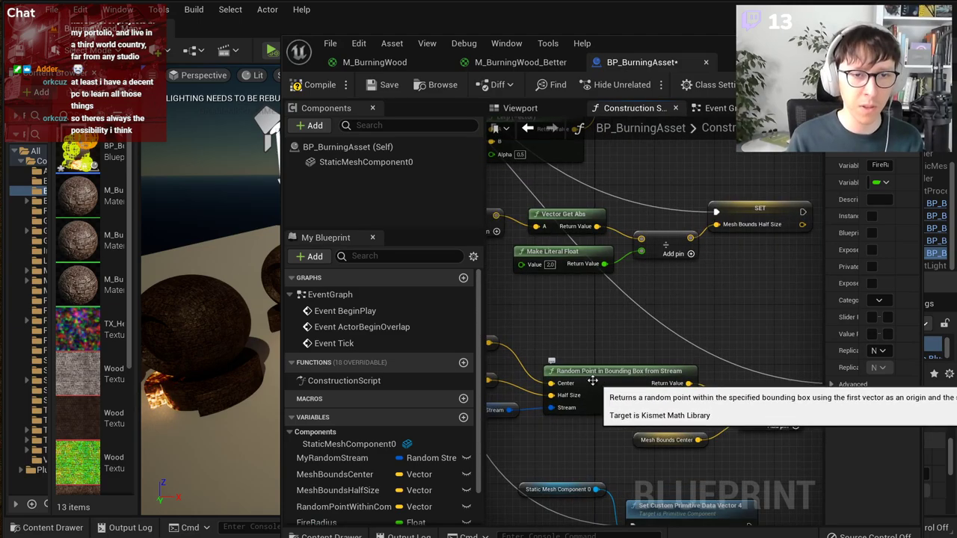
pyautogui.moveTo(709, 441)
pyautogui.mouseDown(button='right')
pyautogui.moveTo(733, 260)
pyautogui.moveTo(627, 338)
pyautogui.mouseUp(button='right')
pyautogui.scroll(-2, 733, 260)
pyautogui.scroll(-2, 733, 260)
pyautogui.scroll(3, 672, 359)
pyautogui.moveTo(730, 331); pyautogui.dragTo(581, 392, button='right')
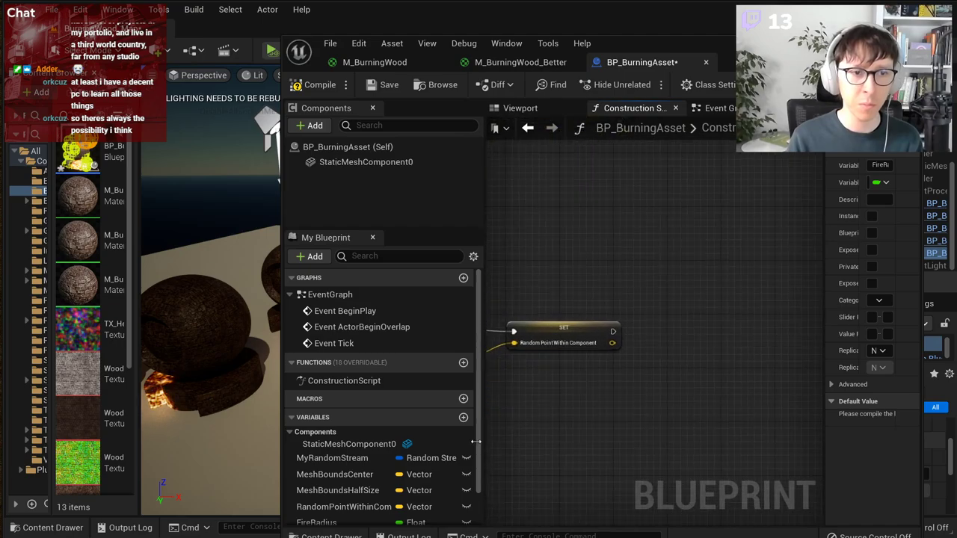
pyautogui.moveTo(359, 522); pyautogui.dragTo(700, 417)
pyautogui.click(569, 466)
pyautogui.click(550, 418)
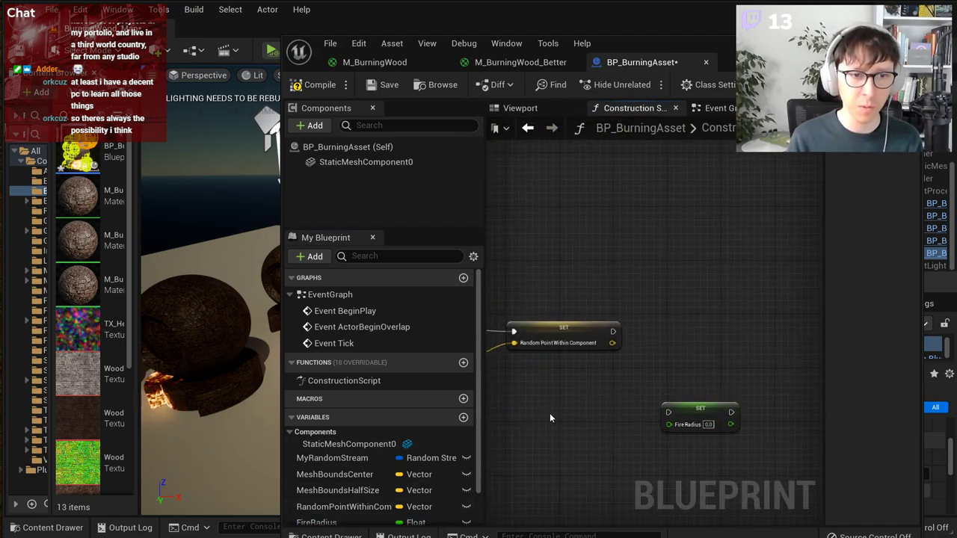
# Step: Add a MyRandomStream getter between the Set Random Point Within Component and Set FireRadius nodes
pyautogui.scroll(-3, 550, 418)
pyautogui.scroll(3, 550, 419)
pyautogui.click(360, 454)
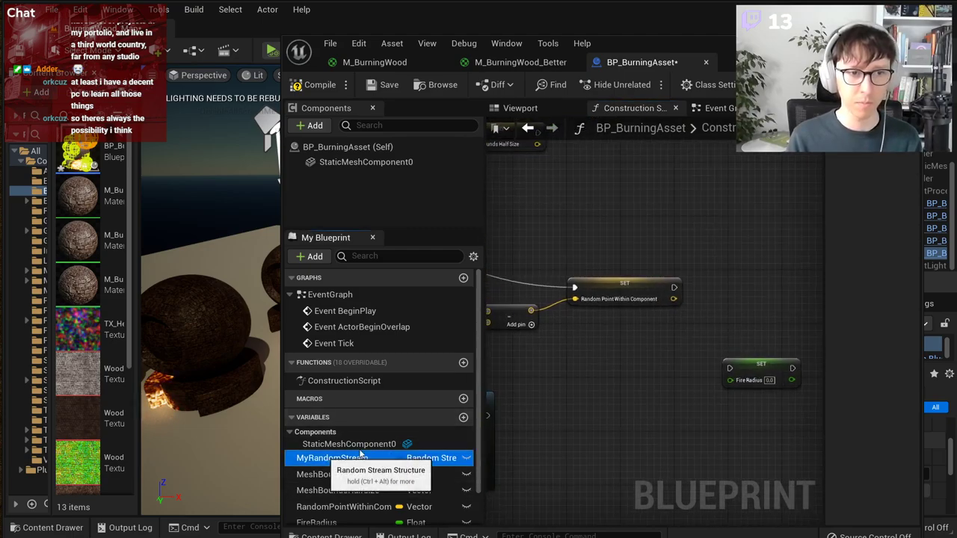
pyautogui.moveTo(360, 455); pyautogui.dragTo(574, 352)
pyautogui.click(598, 372)
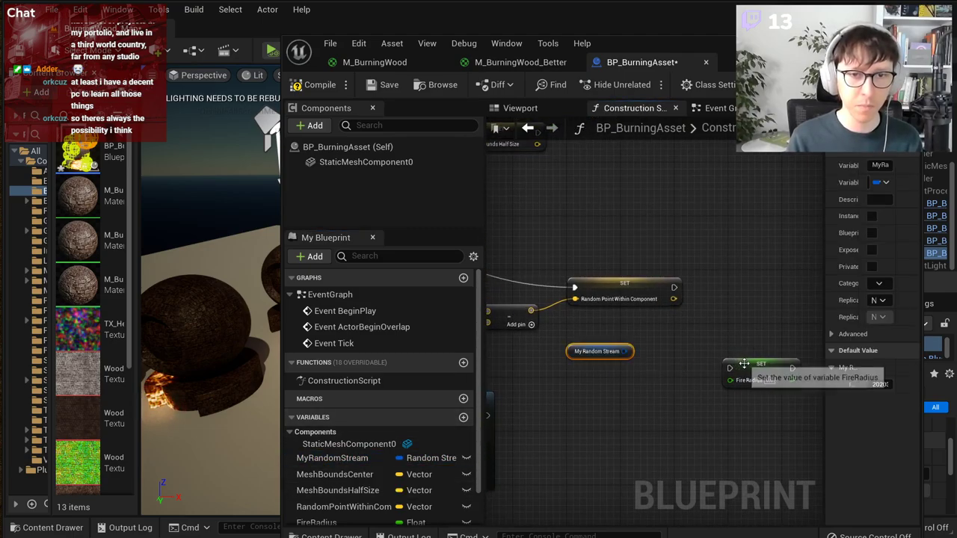
pyautogui.scroll(2, 661, 358)
pyautogui.moveTo(606, 346); pyautogui.dragTo(667, 358)
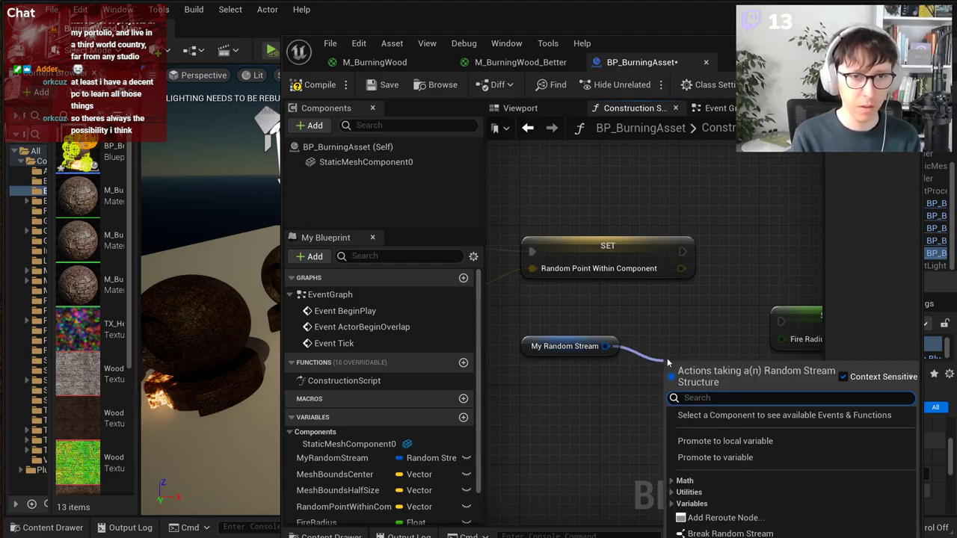
pyautogui.click(574, 353)
pyautogui.click(574, 352)
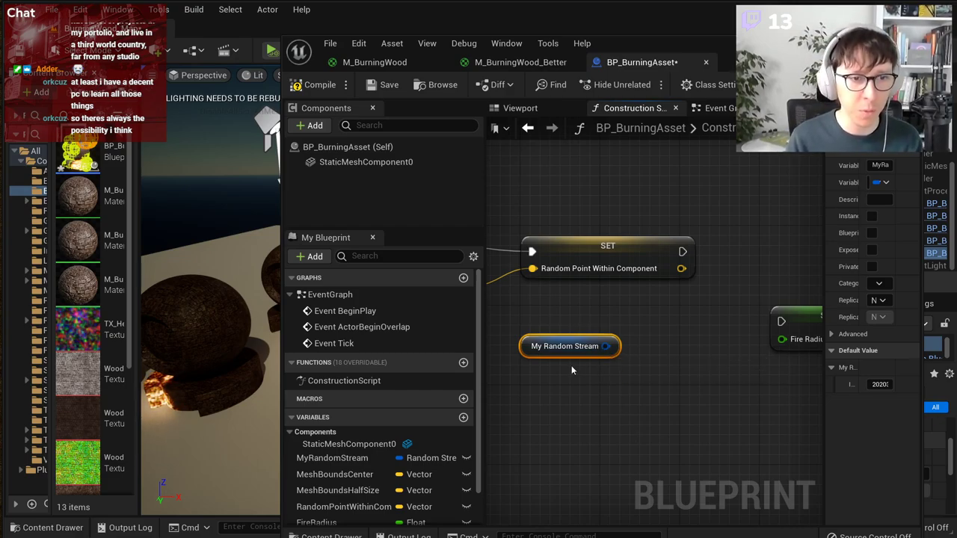
# Step: Create a Random Float in Range from Stream node fed by My Random Stream
pyautogui.moveTo(606, 346); pyautogui.dragTo(662, 357)
pyautogui.write('get')
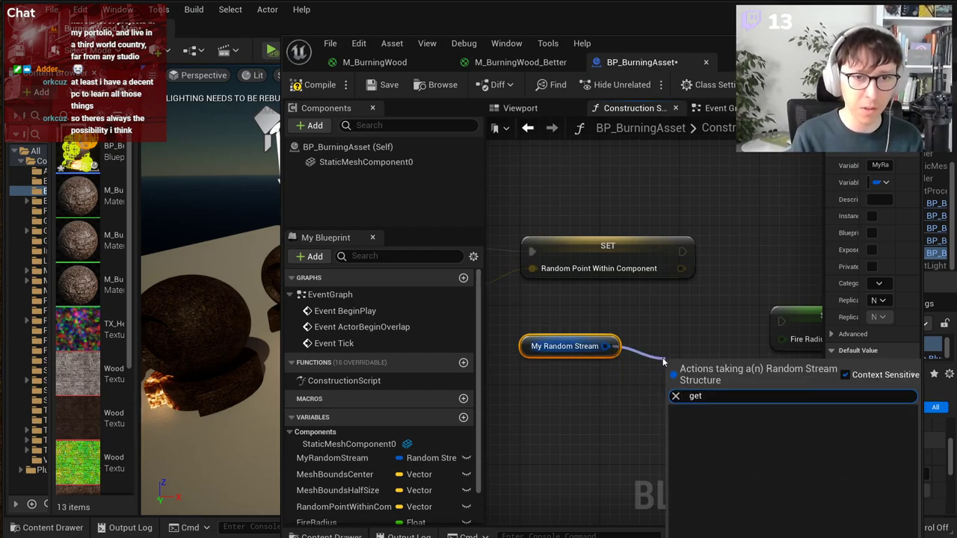
pyautogui.press('BackSpace')
pyautogui.press('BackSpace')
pyautogui.press('BackSpace')
pyautogui.write('random fl')
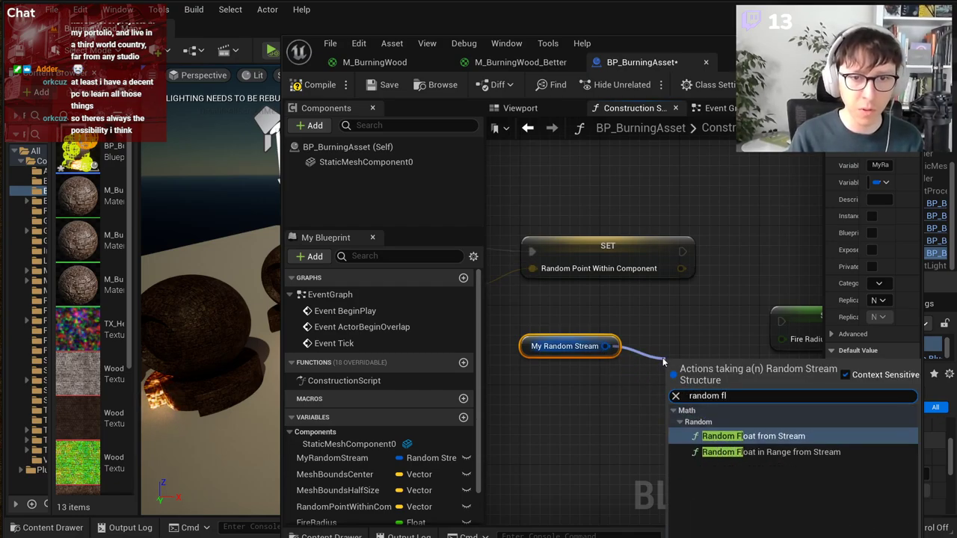
pyautogui.press('Down')
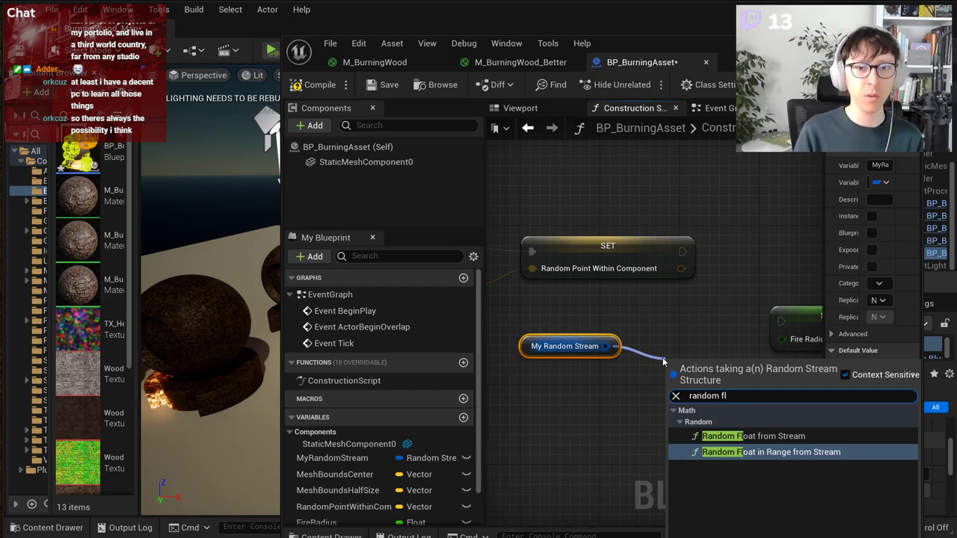
pyautogui.press('Return')
# Step: Move the Set FireRadius node clear of the random float node and set that node's range to Min 20 and Max 80
pyautogui.moveTo(696, 433); pyautogui.dragTo(593, 439, button='right')
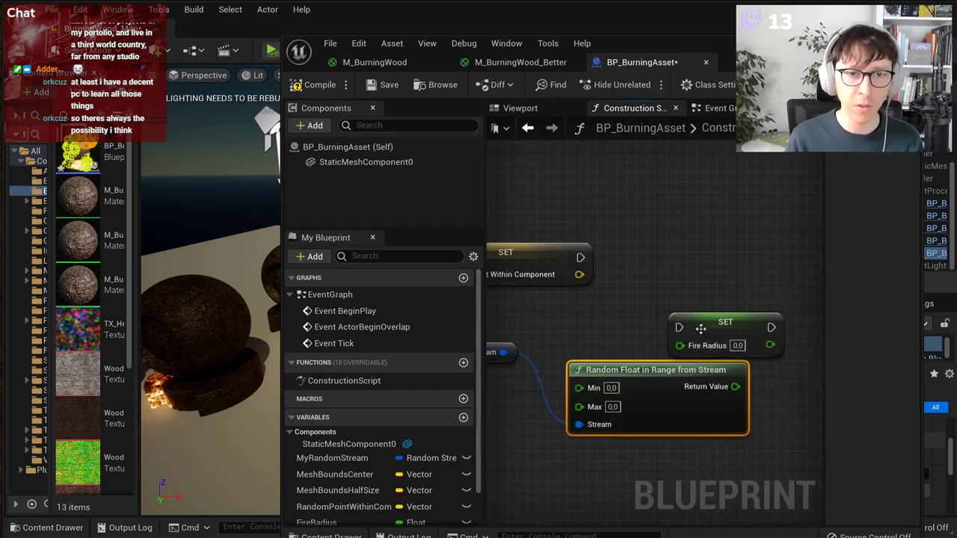
pyautogui.moveTo(700, 329); pyautogui.dragTo(729, 288)
pyautogui.click(609, 388)
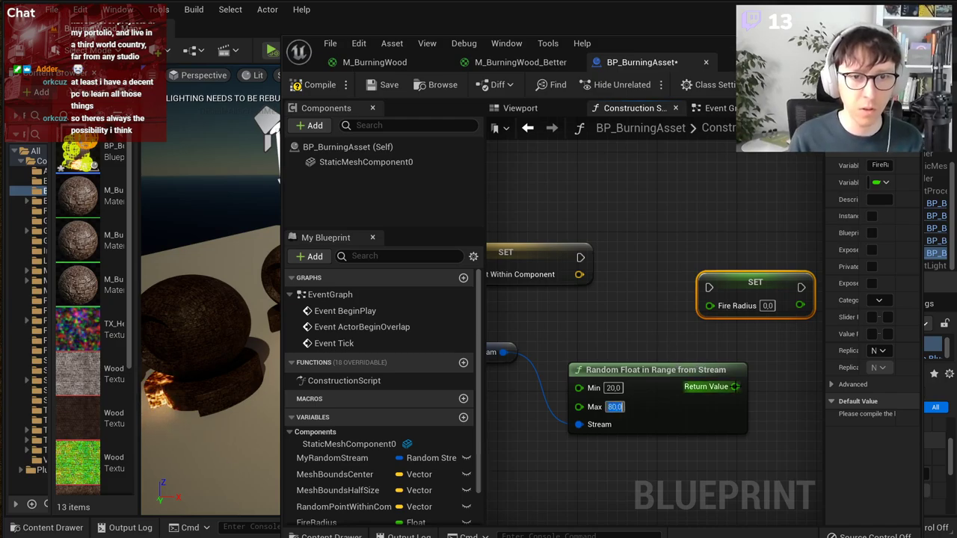
# Step: Connect the random float to Set FireRadius, execute it after Set Random Point Within Component, and space the two new nodes apart
pyautogui.moveTo(735, 387); pyautogui.dragTo(708, 305)
pyautogui.moveTo(580, 257); pyautogui.dragTo(706, 287)
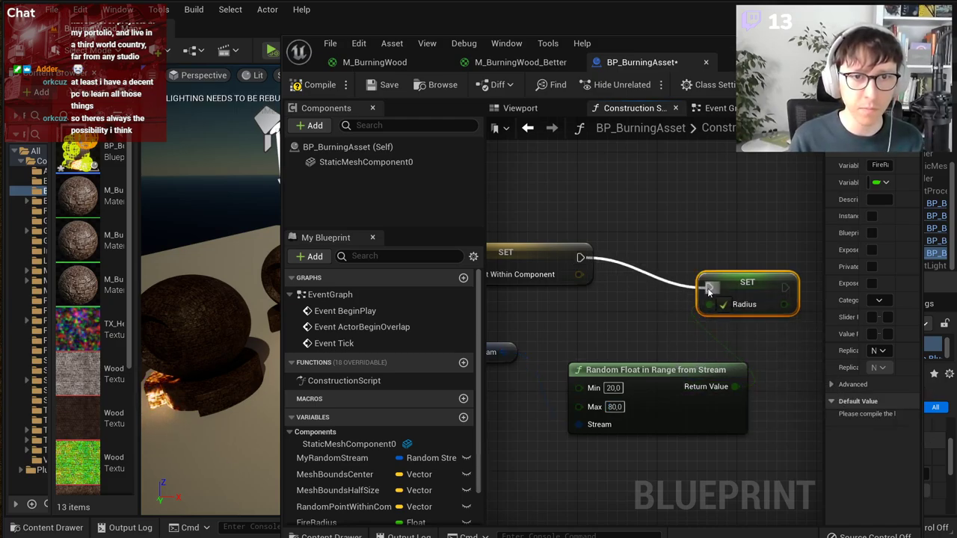
pyautogui.moveTo(682, 373); pyautogui.dragTo(657, 349)
pyautogui.moveTo(730, 287); pyautogui.dragTo(760, 287)
pyautogui.click(664, 317)
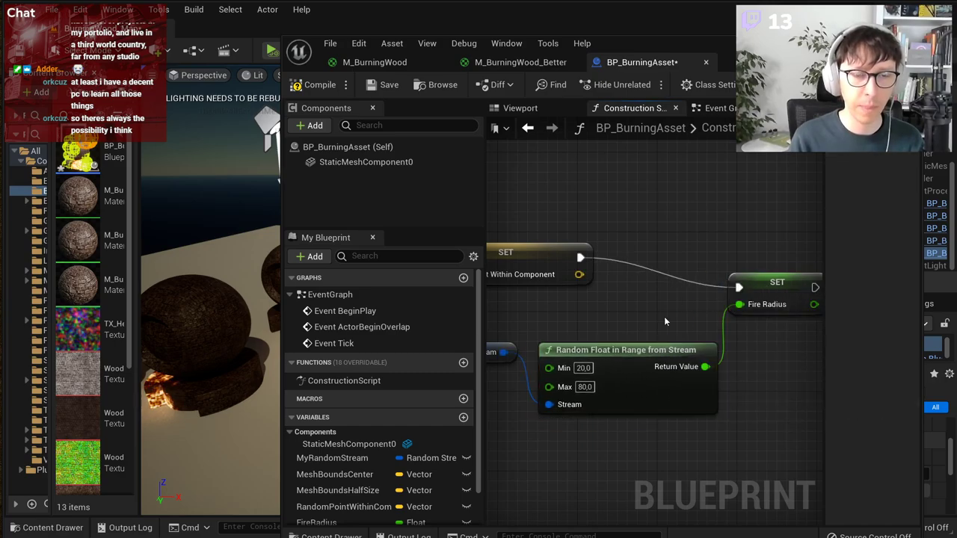
# Step: Narrow the editor window to uncover more of the level viewport, and compile and save BP_BurningAsset
pyautogui.scroll(-2, 641, 341)
pyautogui.moveTo(573, 399); pyautogui.dragTo(729, 356, button='right')
pyautogui.scroll(-2, 680, 319)
pyautogui.moveTo(762, 310); pyautogui.dragTo(714, 302, button='right')
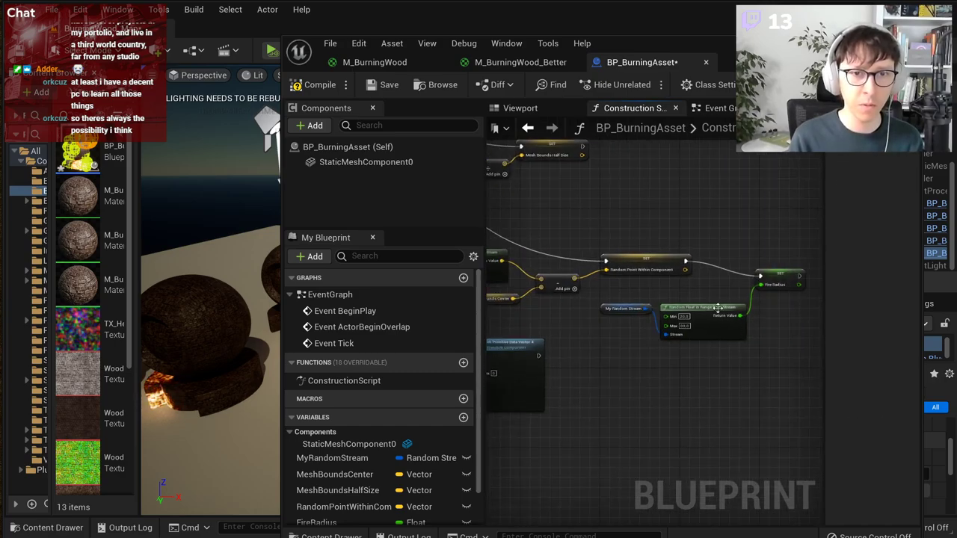
pyautogui.moveTo(553, 406)
pyautogui.mouseDown(button='right')
pyautogui.moveTo(770, 336)
pyautogui.moveTo(782, 307)
pyautogui.mouseUp(button='right')
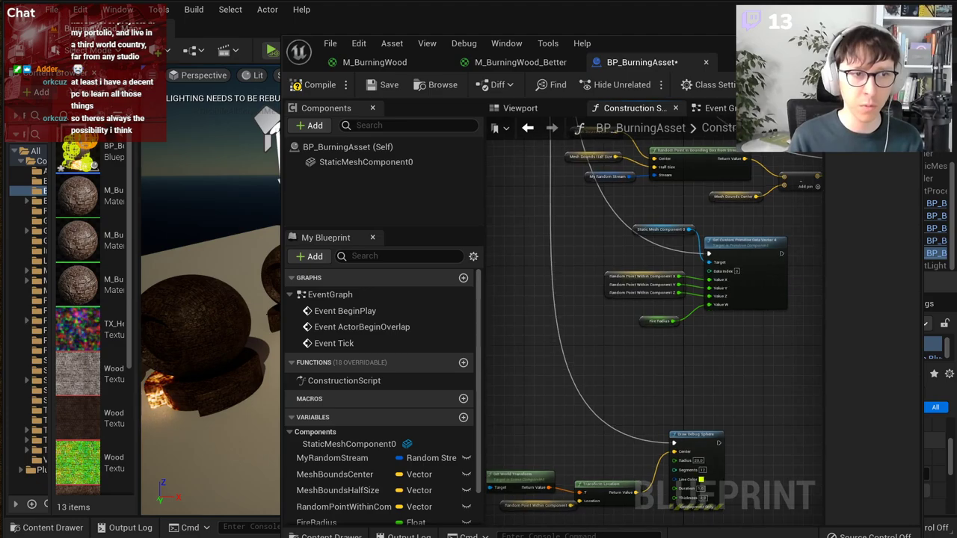
pyautogui.moveTo(283, 237); pyautogui.dragTo(330, 237)
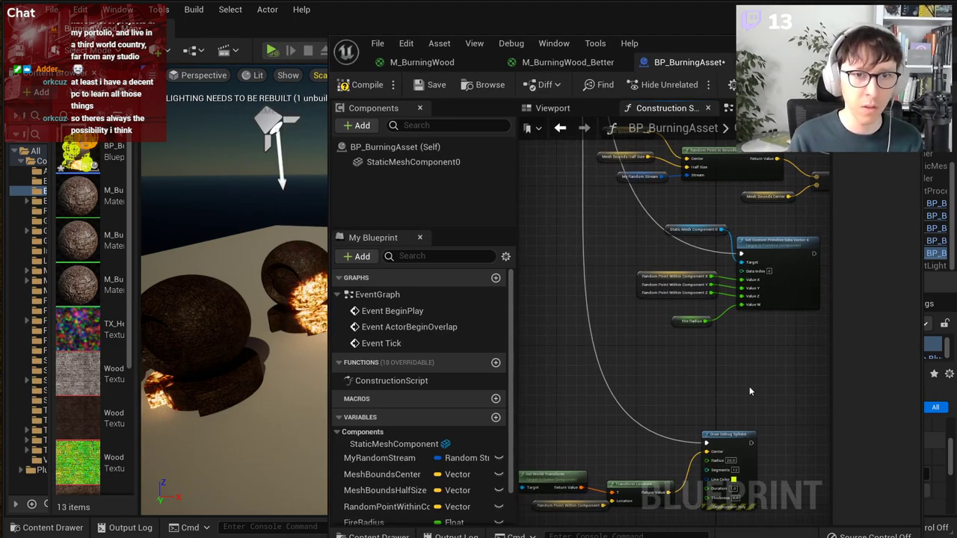
pyautogui.scroll(2, 747, 326)
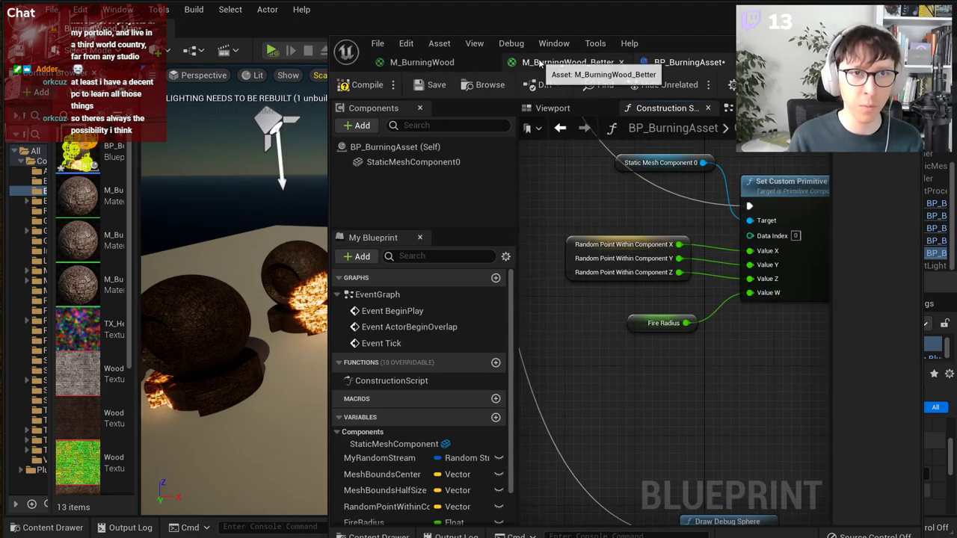
pyautogui.click(562, 63)
pyautogui.click(676, 62)
pyautogui.click(367, 84)
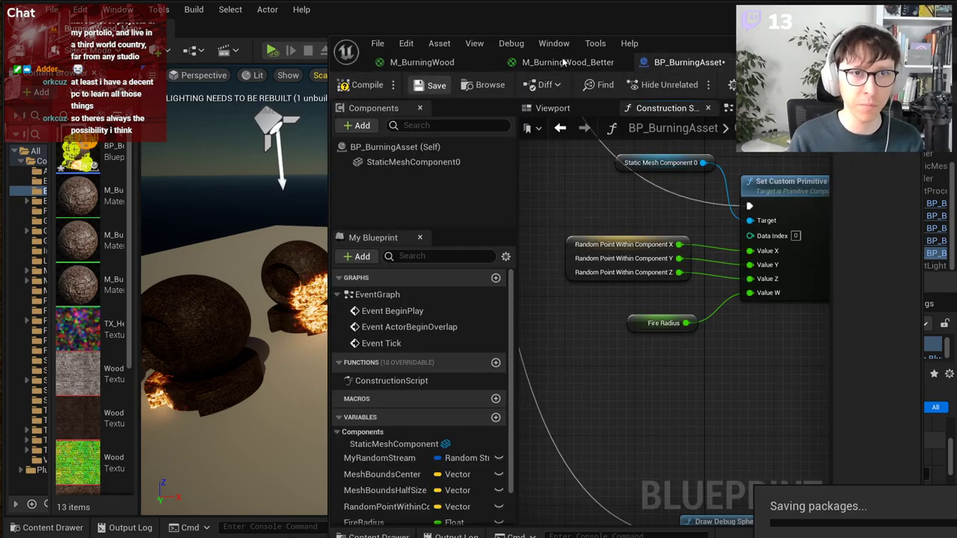
# Step: In M_BurningWood_Better, add a named reroute declaration called FireRadius from the alpha output of FireOrigin
pyautogui.click(564, 63)
pyautogui.moveTo(781, 311); pyautogui.dragTo(742, 330, button='right')
pyautogui.moveTo(678, 338); pyautogui.dragTo(712, 341, button='right')
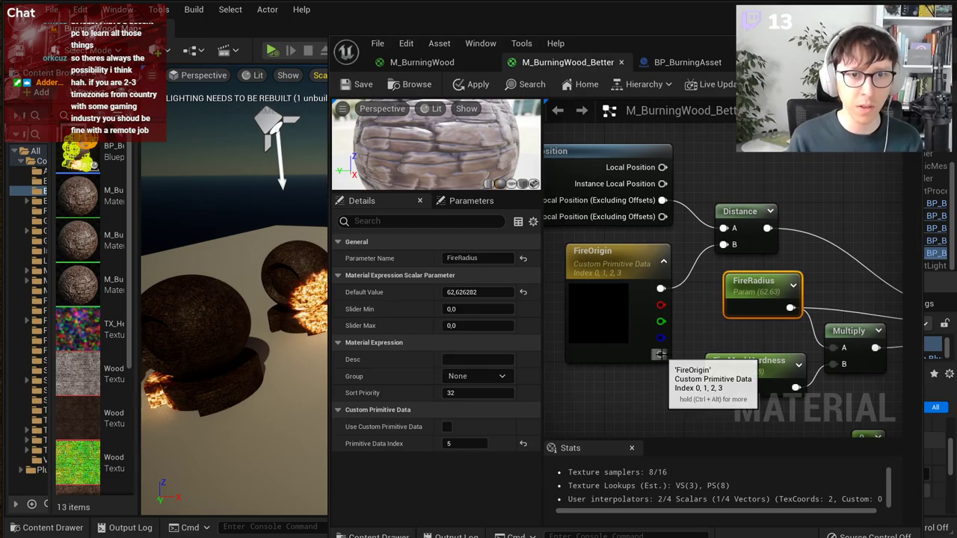
pyautogui.moveTo(661, 353); pyautogui.dragTo(714, 336)
pyautogui.write('named re')
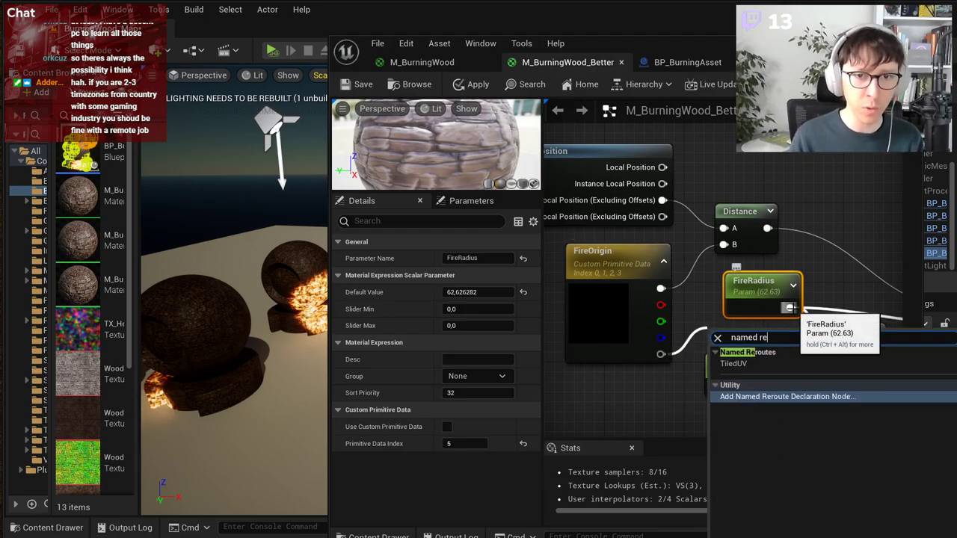
pyautogui.click(809, 402)
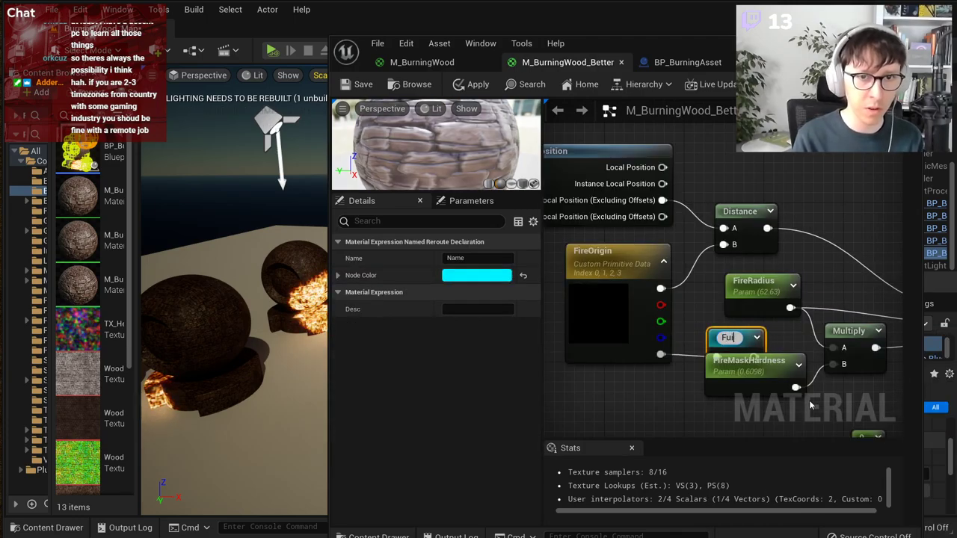
pyautogui.press('Return')
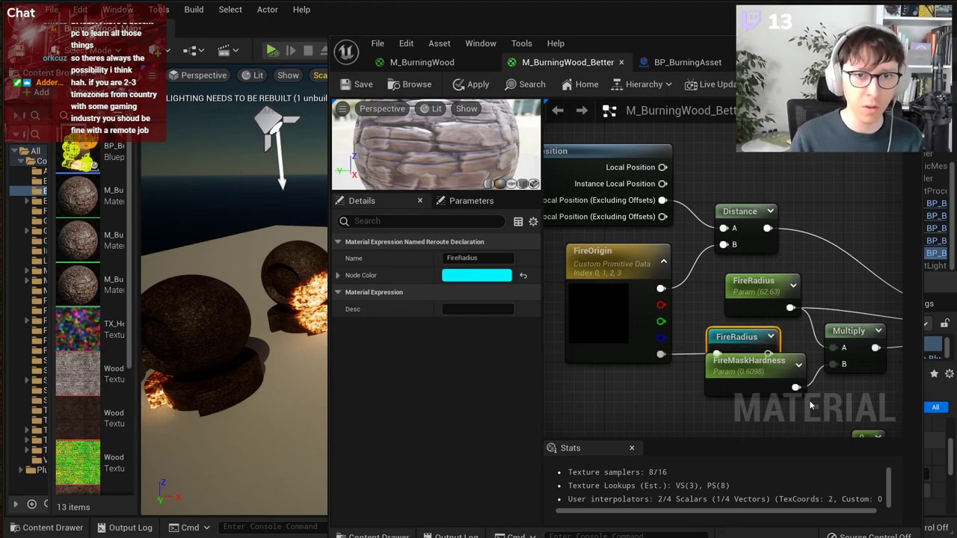
# Step: Connect the FireRadius reroute to the Multiply node's A input, move FireMaskHardness below it, and delete the old FireRadius scalar parameter
pyautogui.moveTo(723, 351); pyautogui.dragTo(700, 318, button='right')
pyautogui.moveTo(714, 336); pyautogui.dragTo(714, 367)
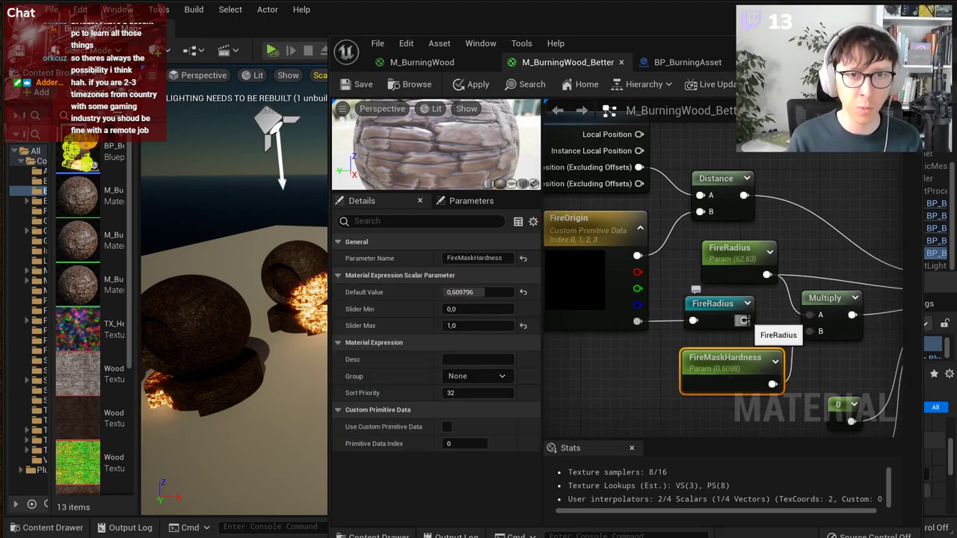
pyautogui.moveTo(742, 320); pyautogui.dragTo(825, 314)
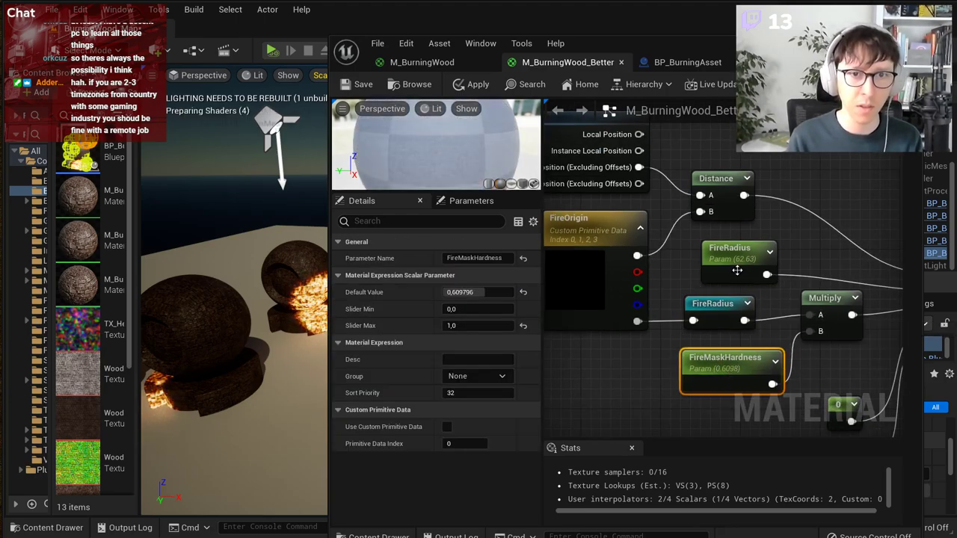
pyautogui.click(736, 270)
pyautogui.press('Delete')
# Step: Rename the FireOrigin parameter to FireOriginAndRadius
pyautogui.click(574, 264)
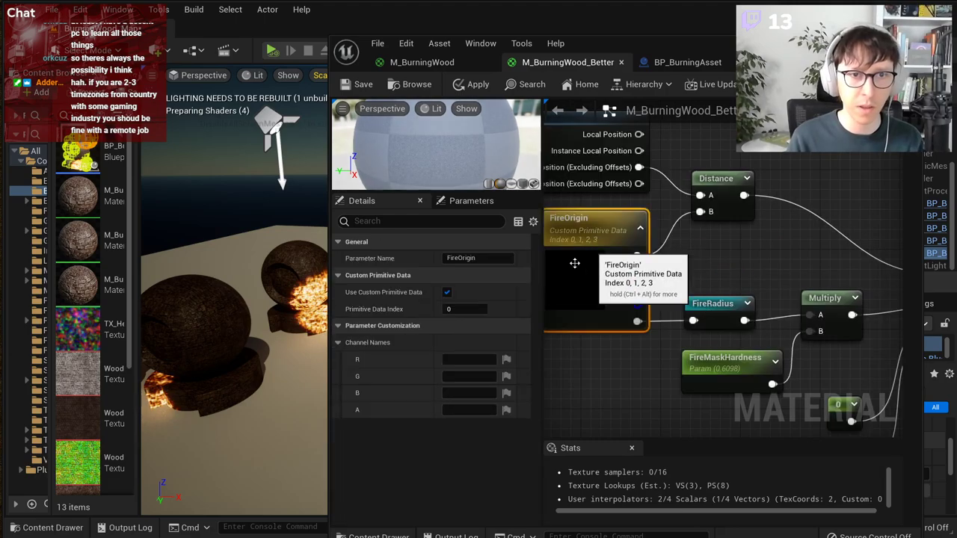
pyautogui.click(493, 258)
pyautogui.write('AndRadi')
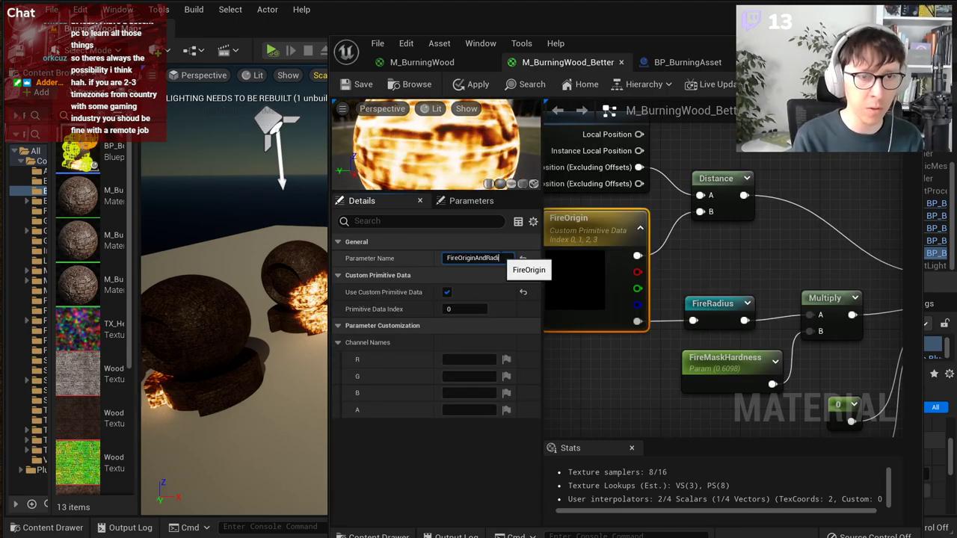
pyautogui.write('us')
pyautogui.press('Return')
# Step: Tidy the layout of the FireMaskHardness and Multiply nodes around the FireRadius reroute
pyautogui.moveTo(792, 314); pyautogui.dragTo(829, 297, button='right')
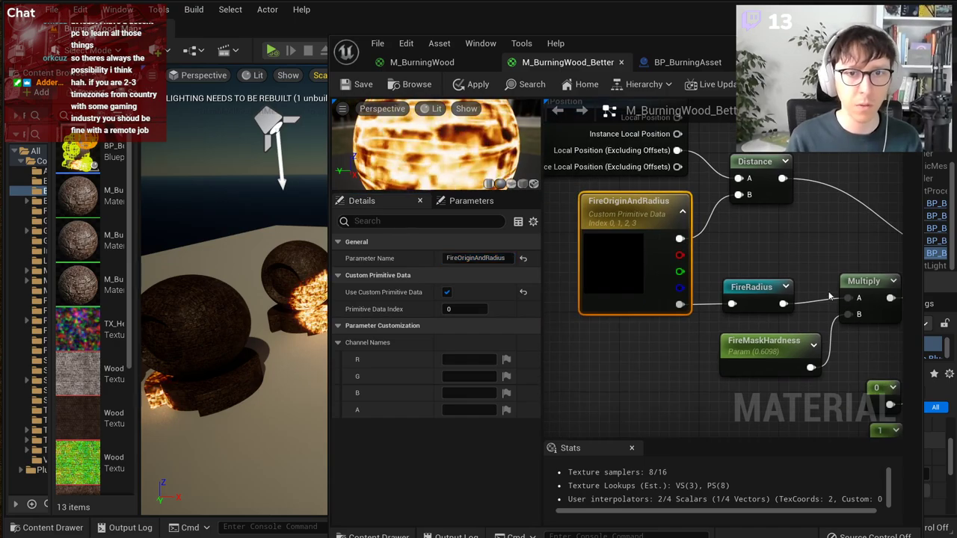
pyautogui.moveTo(799, 361); pyautogui.dragTo(769, 361)
pyautogui.moveTo(863, 292); pyautogui.dragTo(852, 313)
pyautogui.click(824, 285)
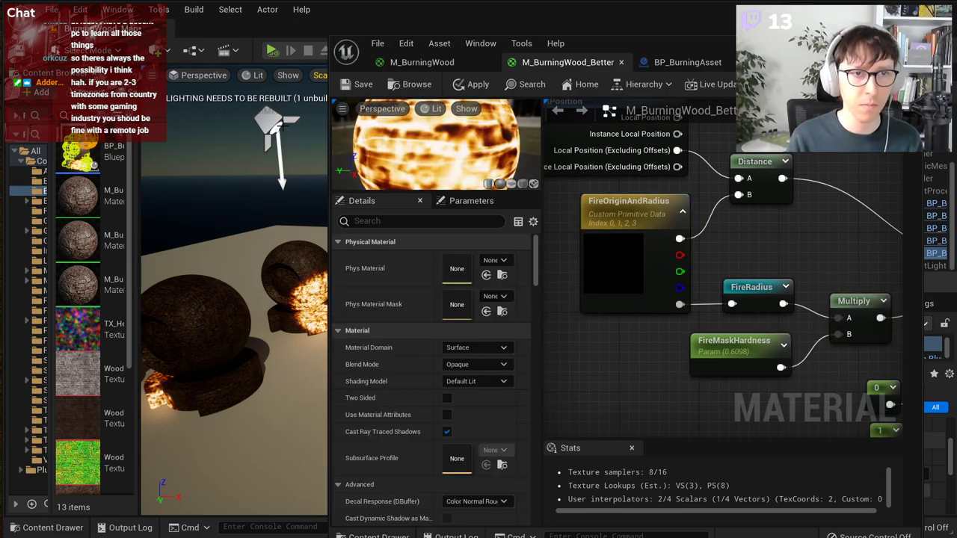
# Step: Save M_BurningWood_Better and narrow the editor window to uncover the burning meshes in the level viewport
pyautogui.click(361, 85)
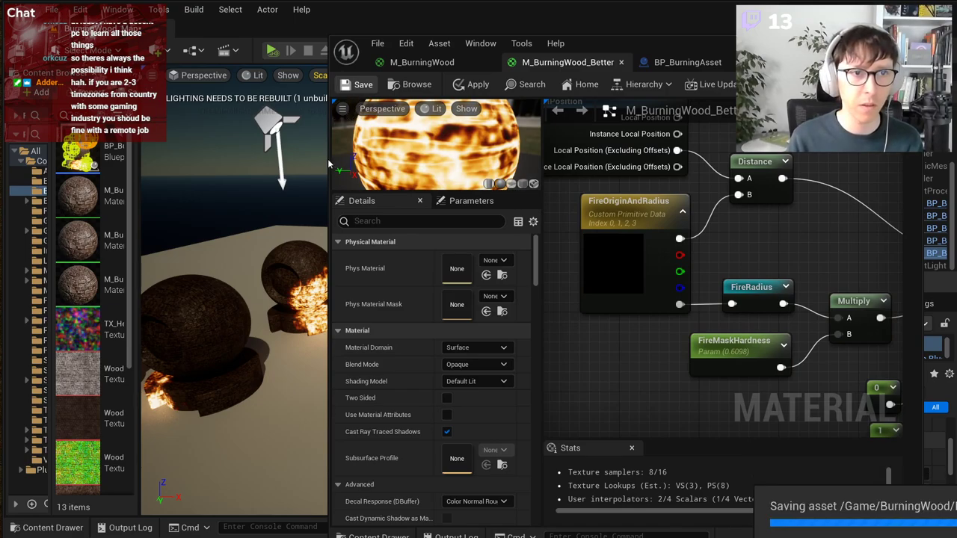
pyautogui.moveTo(331, 163); pyautogui.dragTo(428, 152)
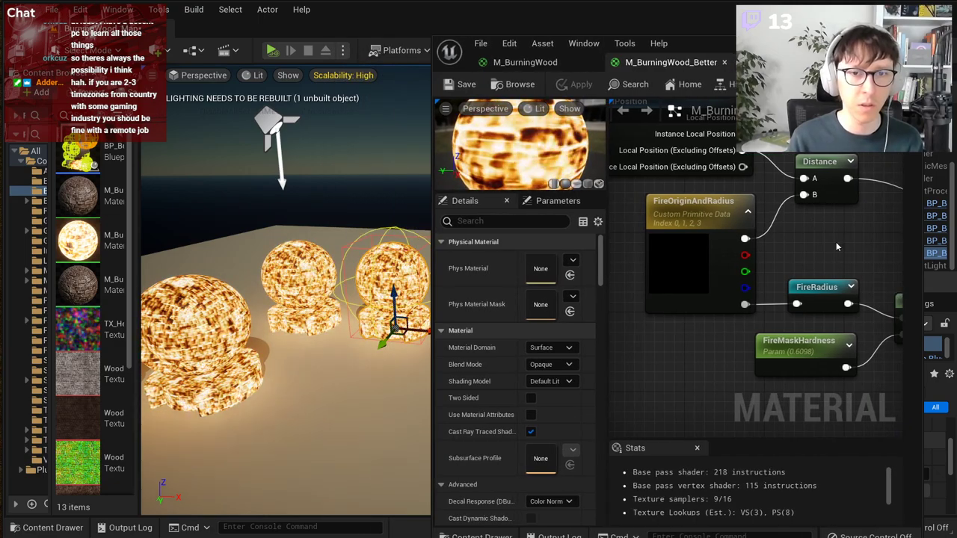
pyautogui.moveTo(836, 241); pyautogui.dragTo(769, 288, button='right')
pyautogui.scroll(-1, 769, 289)
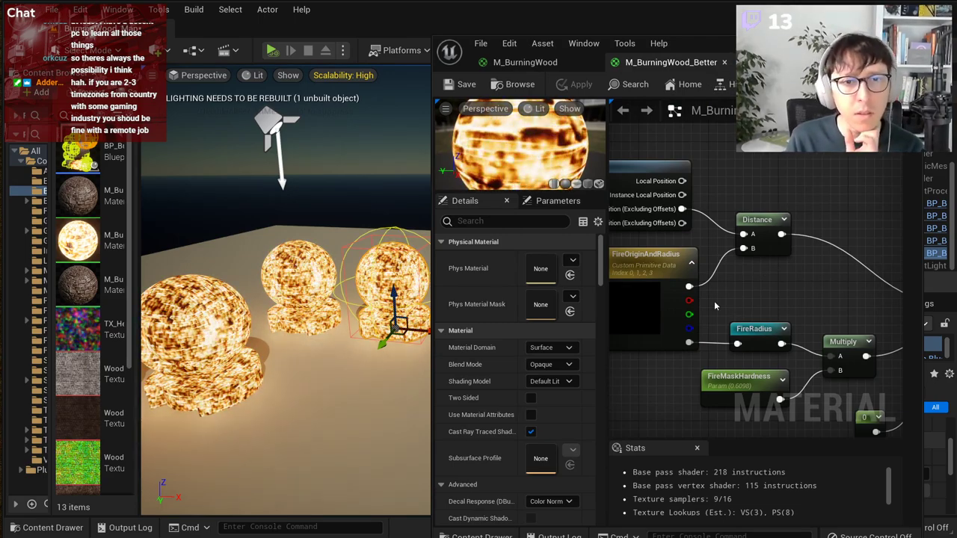
# Step: Move the position, FireOriginAndRadius and Distance nodes away from the Multiply node, keeping the FireRadius reroute near Multiply to make room before it
pyautogui.moveTo(715, 307); pyautogui.dragTo(746, 303, button='right')
pyautogui.moveTo(858, 325); pyautogui.dragTo(811, 263, button='right')
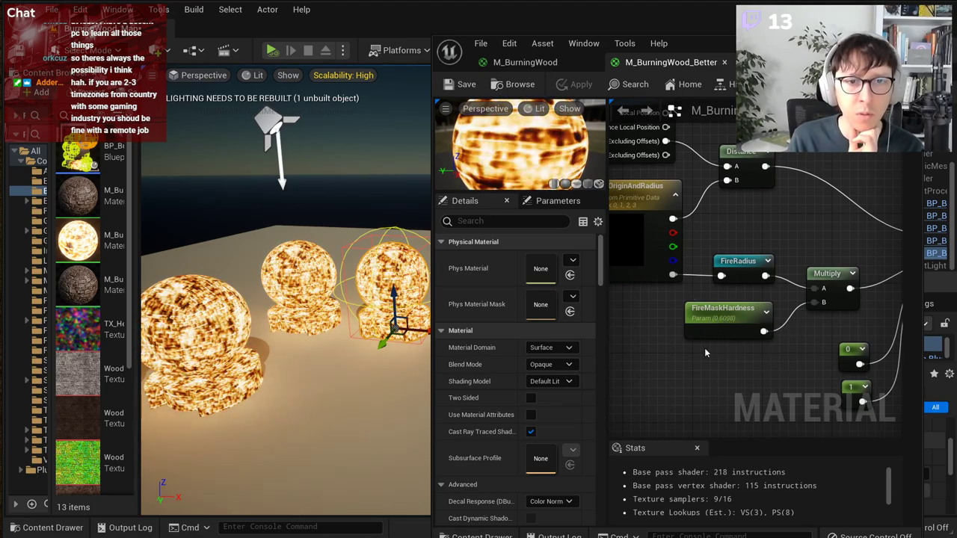
pyautogui.scroll(-5, 704, 349)
pyautogui.moveTo(681, 165); pyautogui.dragTo(799, 242)
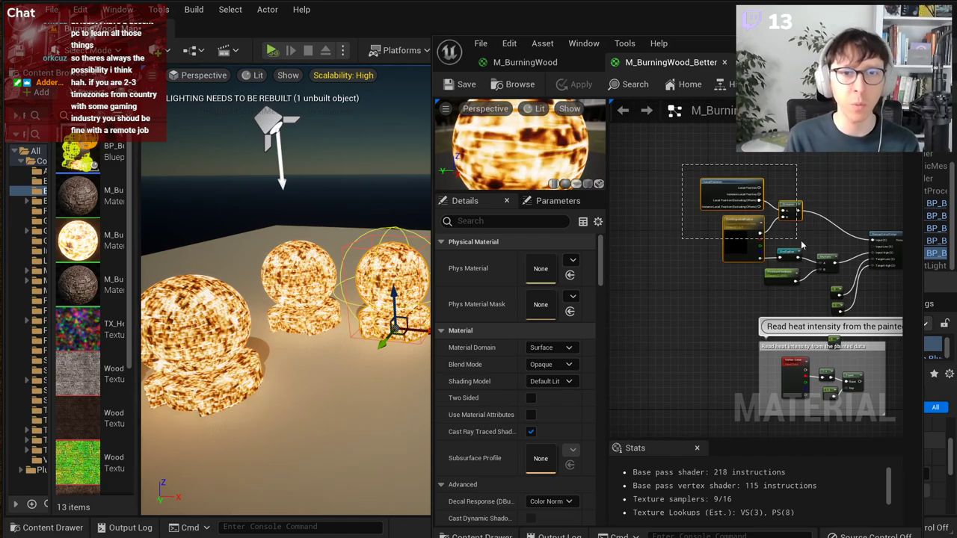
pyautogui.scroll(5, 747, 240)
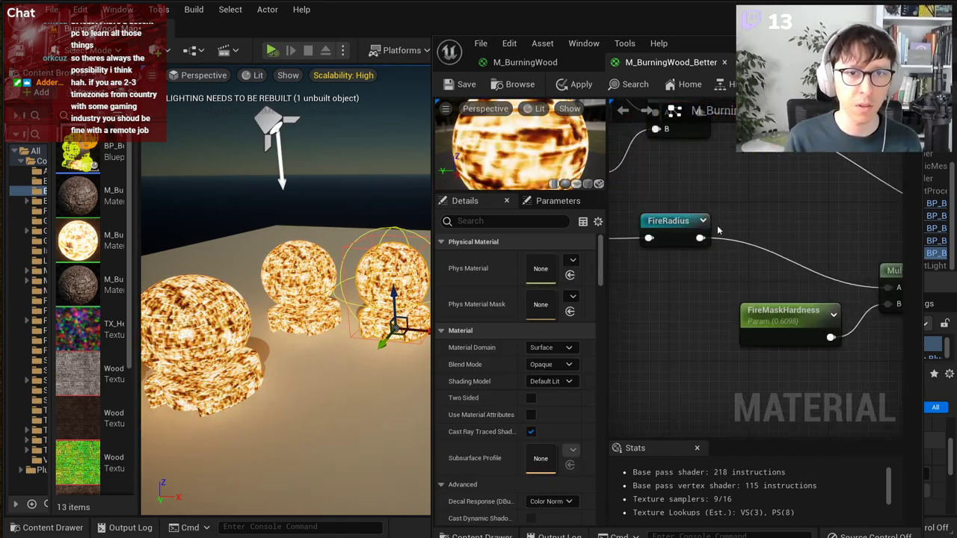
pyautogui.moveTo(691, 222); pyautogui.dragTo(826, 222)
# Step: Insert a Max node between FireOriginAndRadius's alpha output and the FireRadius reroute
pyautogui.moveTo(708, 261); pyautogui.dragTo(795, 274, button='right')
pyautogui.moveTo(682, 250); pyautogui.dragTo(731, 251)
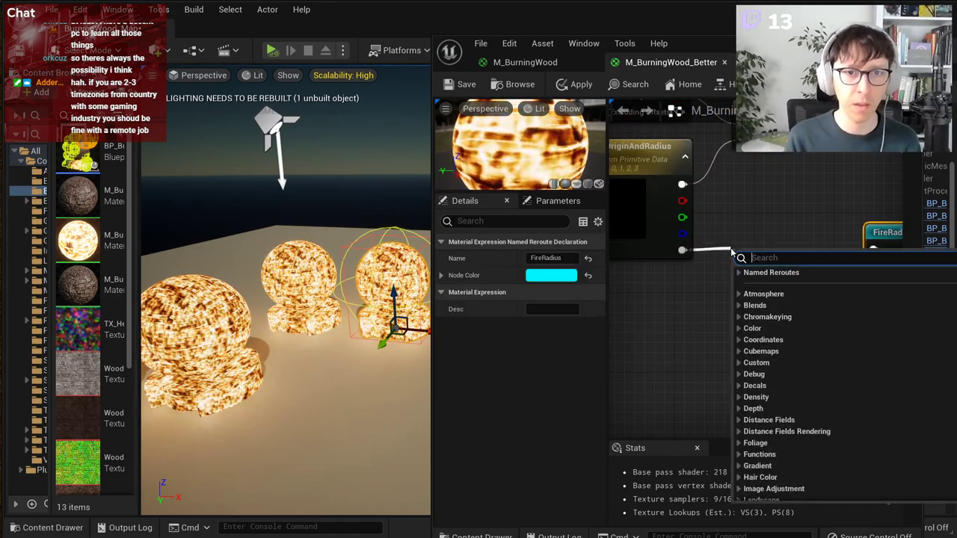
pyautogui.write('m')
pyautogui.press('BackSpace')
pyautogui.write('max')
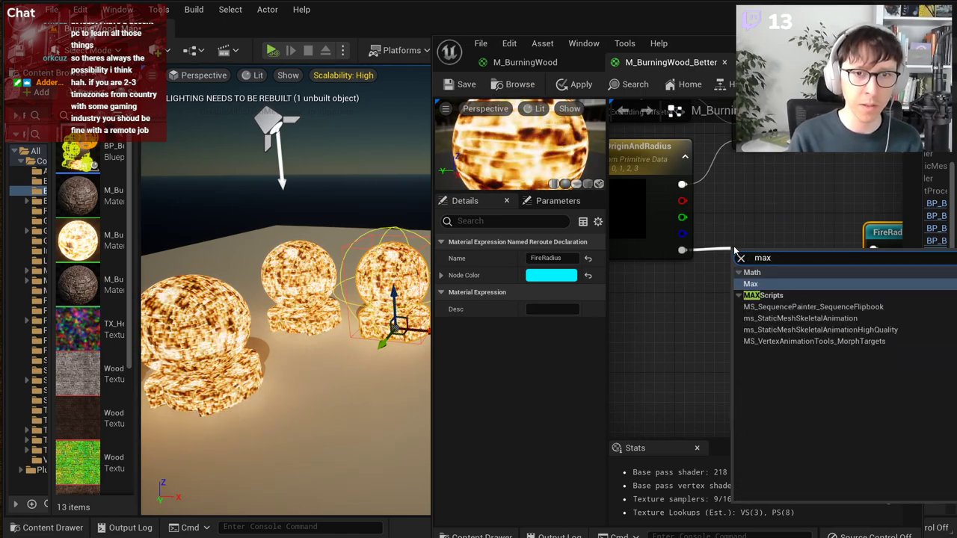
pyautogui.press('Return')
pyautogui.moveTo(780, 273); pyautogui.dragTo(873, 249)
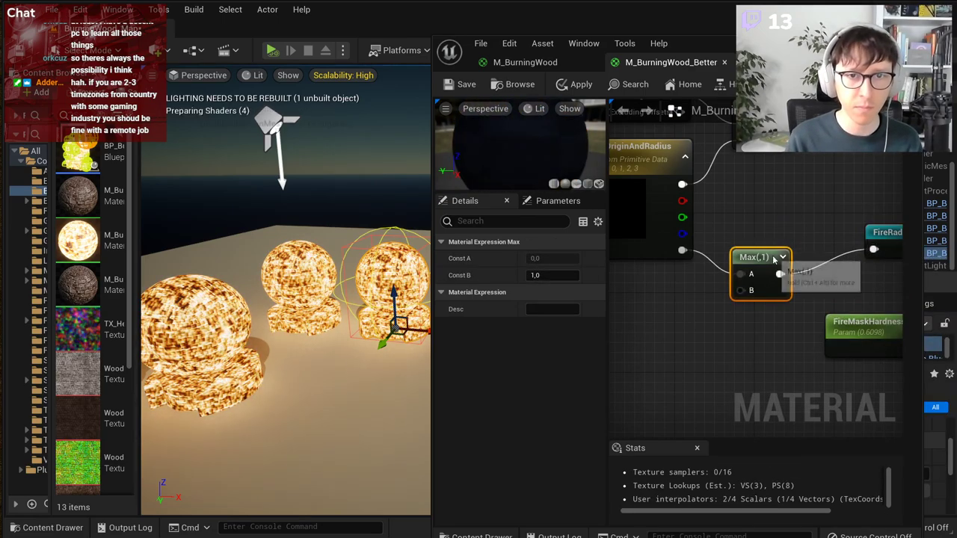
# Step: Align the Max node with the wire and give it the comment "Prevent it from being too small"
pyautogui.moveTo(747, 255); pyautogui.dragTo(761, 240)
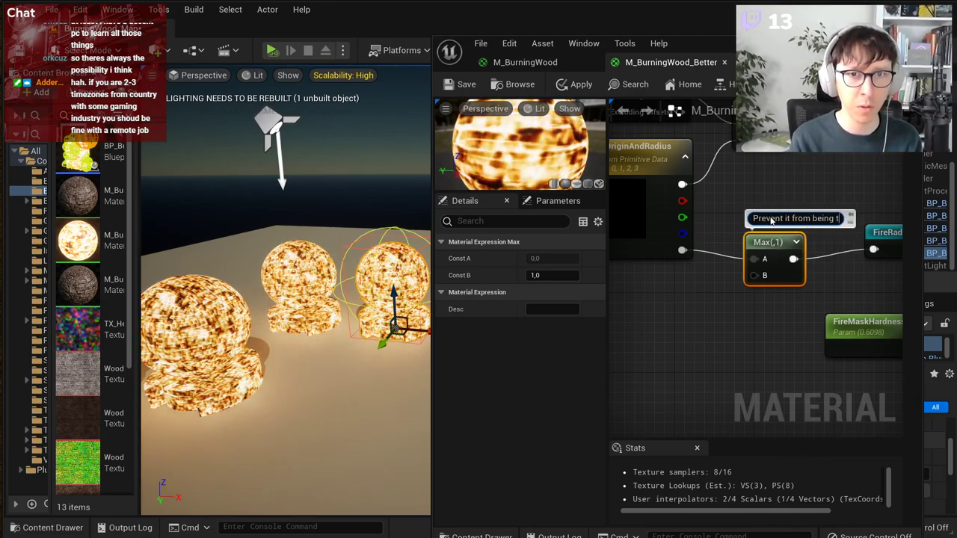
pyautogui.write('ll')
pyautogui.press('Return')
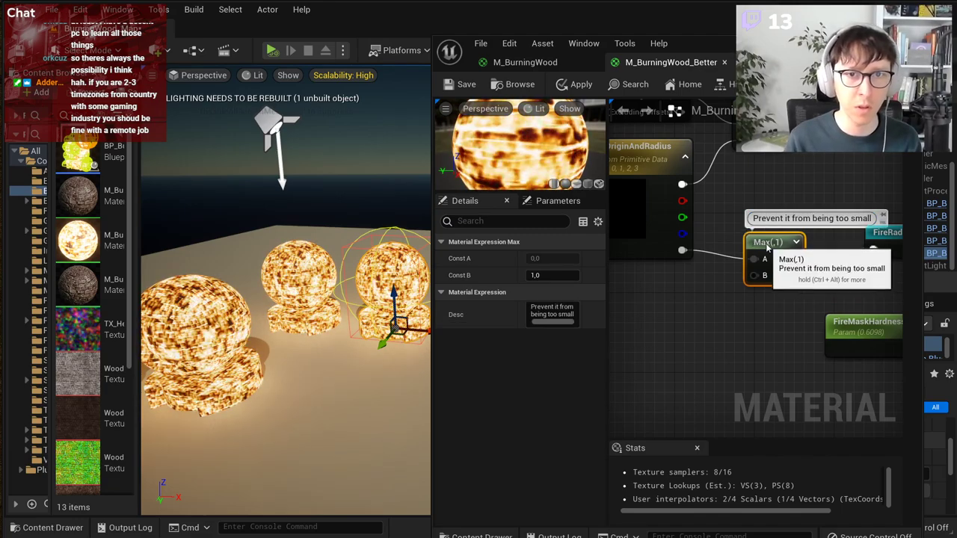
pyautogui.moveTo(759, 240); pyautogui.dragTo(756, 231)
# Step: Add a constant of 5 feeding the Max node's B input and save the material
pyautogui.click(672, 288)
pyautogui.press('1')
pyautogui.click(671, 289)
pyautogui.moveTo(689, 310); pyautogui.dragTo(754, 265)
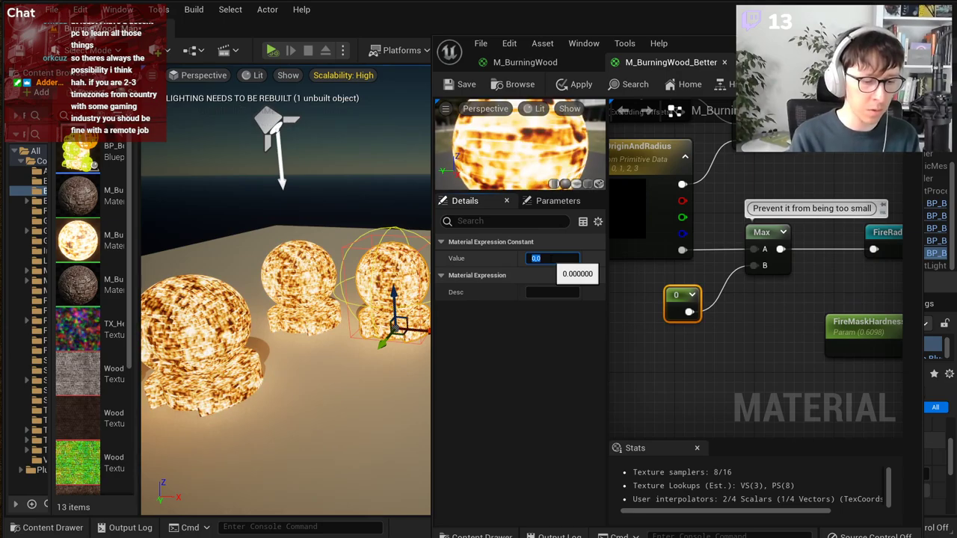
pyautogui.click(455, 88)
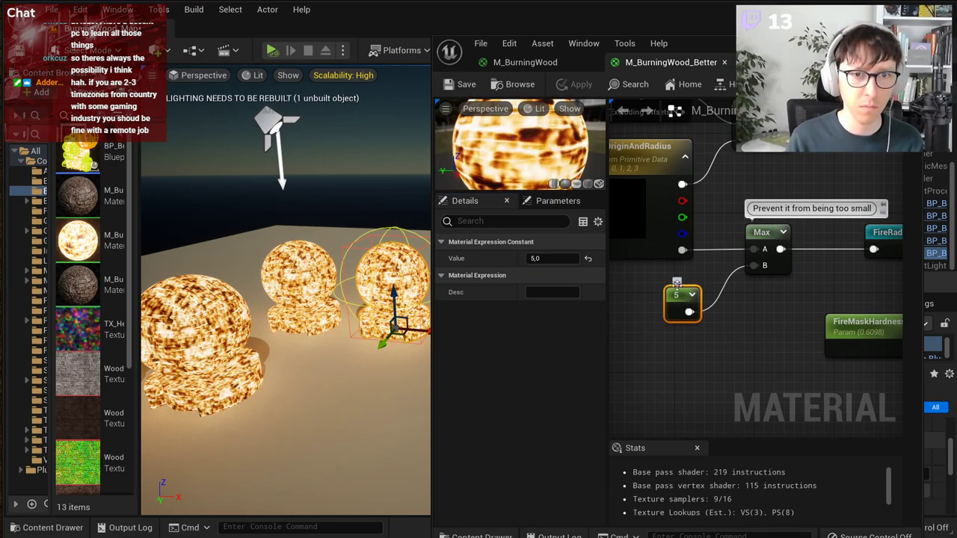
# Step: Comment the constant 5 node with "cm" and save M_BurningWood_Better
pyautogui.click(676, 282)
pyautogui.click(678, 272)
pyautogui.write('cm')
pyautogui.click(709, 346)
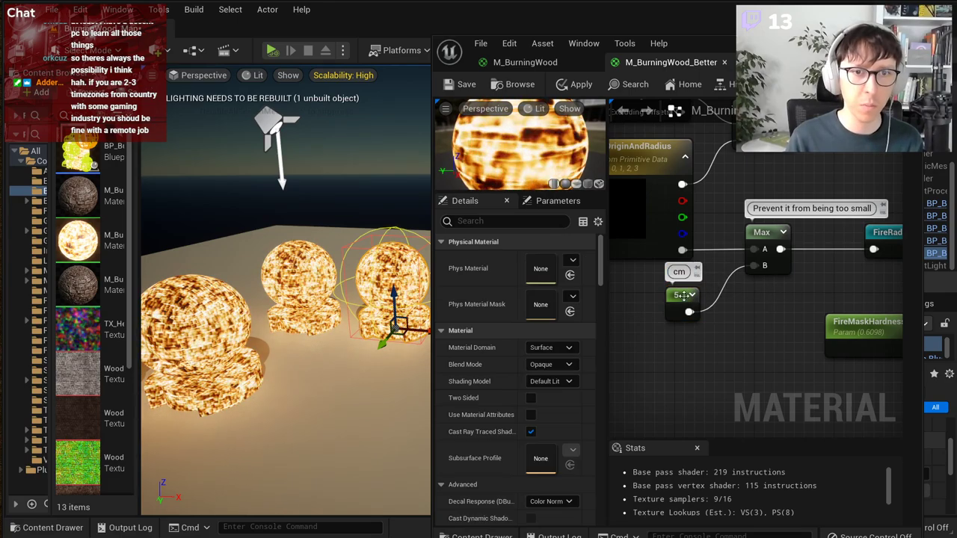
pyautogui.click(683, 296)
pyautogui.click(743, 192)
pyautogui.scroll(-2, 770, 217)
pyautogui.moveTo(776, 219); pyautogui.dragTo(745, 202, button='right')
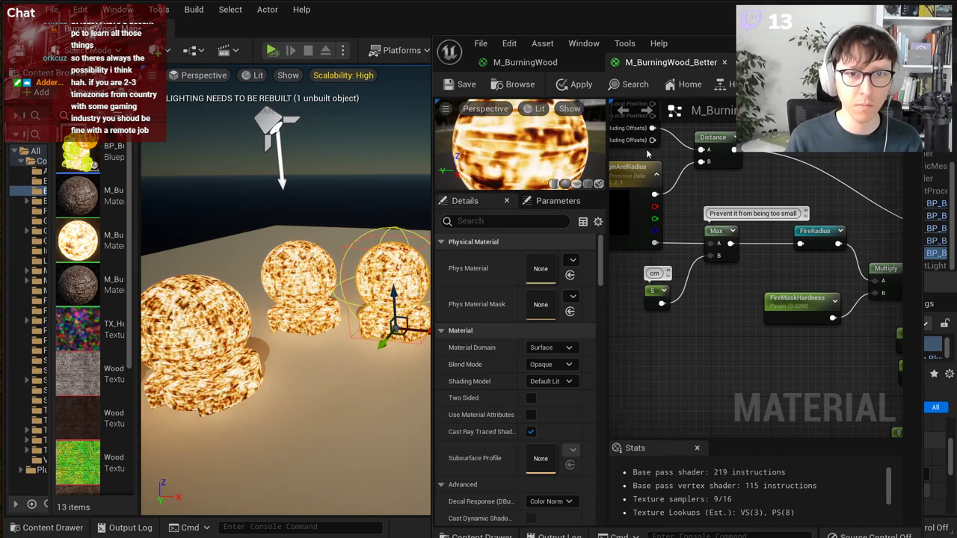
pyautogui.click(461, 83)
# Step: Compile and save BP_BurningAsset and inspect the burning meshes up close in the level
pyautogui.click(733, 62)
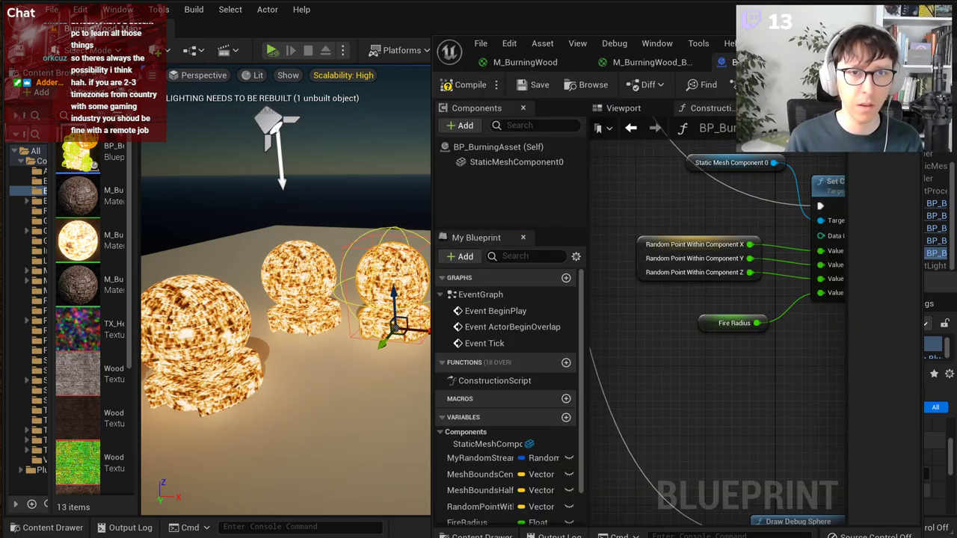
pyautogui.moveTo(769, 346); pyautogui.dragTo(690, 401, button='right')
pyautogui.scroll(-1, 752, 340)
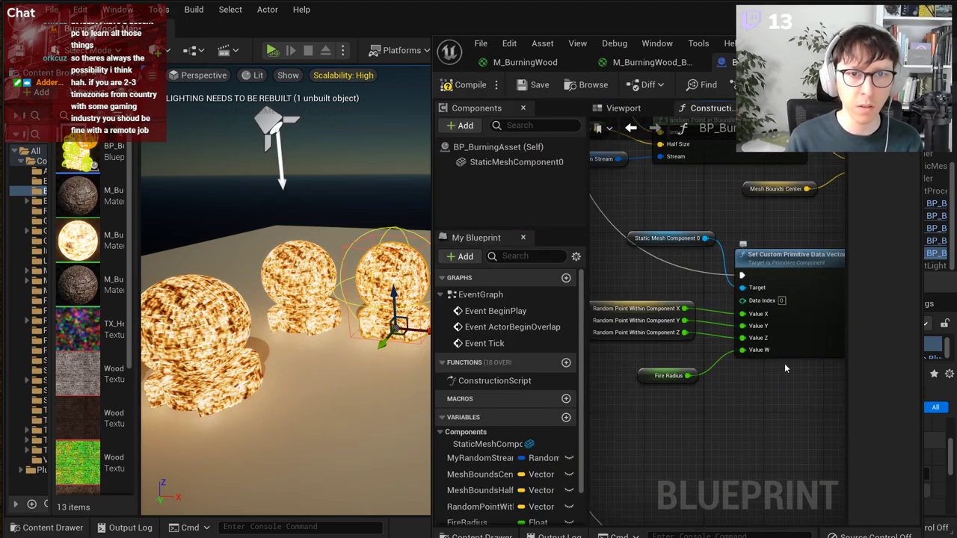
pyautogui.click(458, 85)
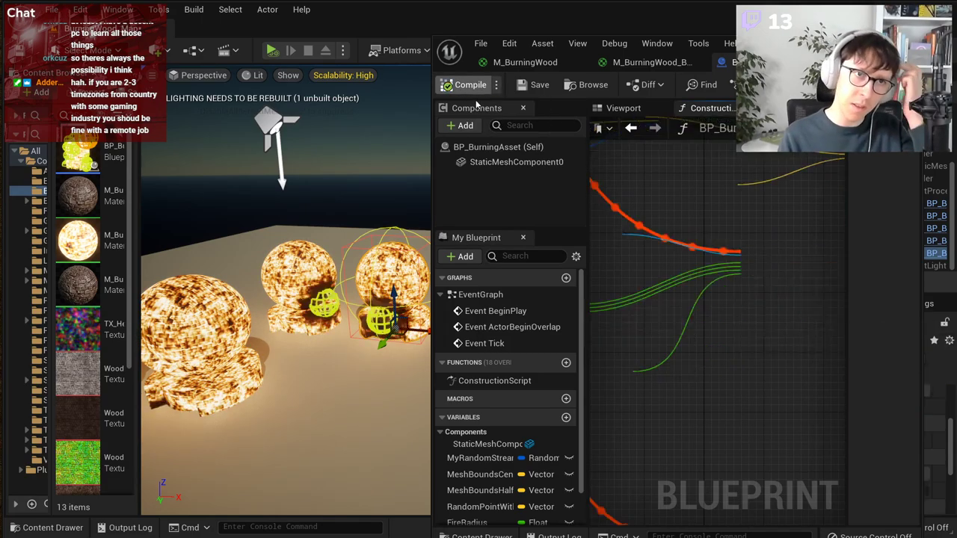
pyautogui.click(537, 85)
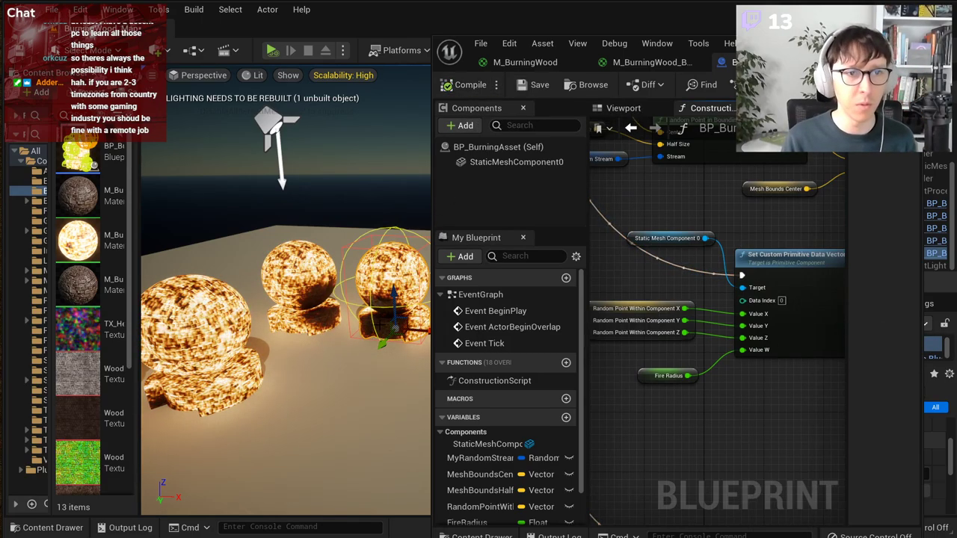
pyautogui.moveTo(351, 246); pyautogui.dragTo(298, 243, button='right')
pyautogui.press('w')
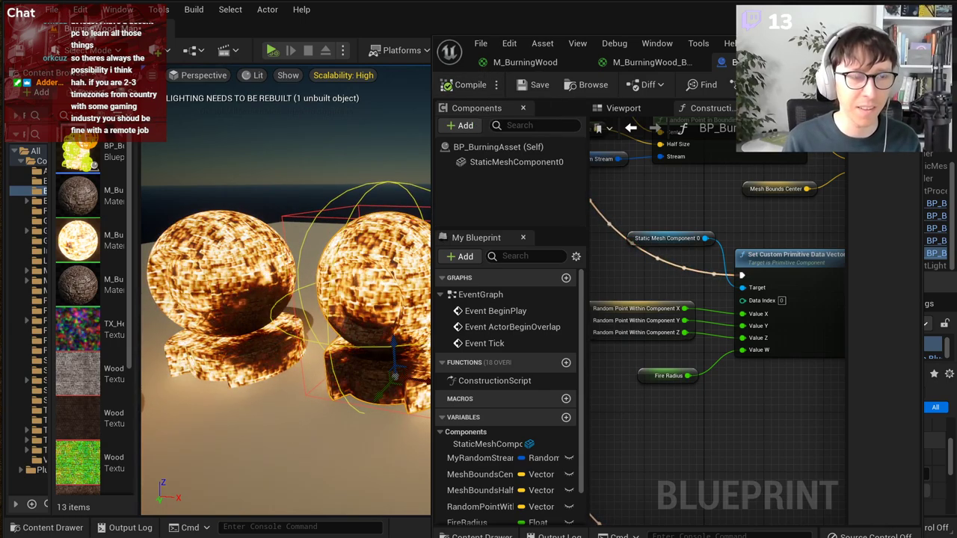
pyautogui.moveTo(352, 239); pyautogui.dragTo(318, 240, button='right')
# Step: In M_BurningWood_Better, connect FireRadius to RemapValueRange's Input Low and save the material
pyautogui.moveTo(798, 215); pyautogui.dragTo(706, 281, button='right')
pyautogui.scroll(-2, 706, 281)
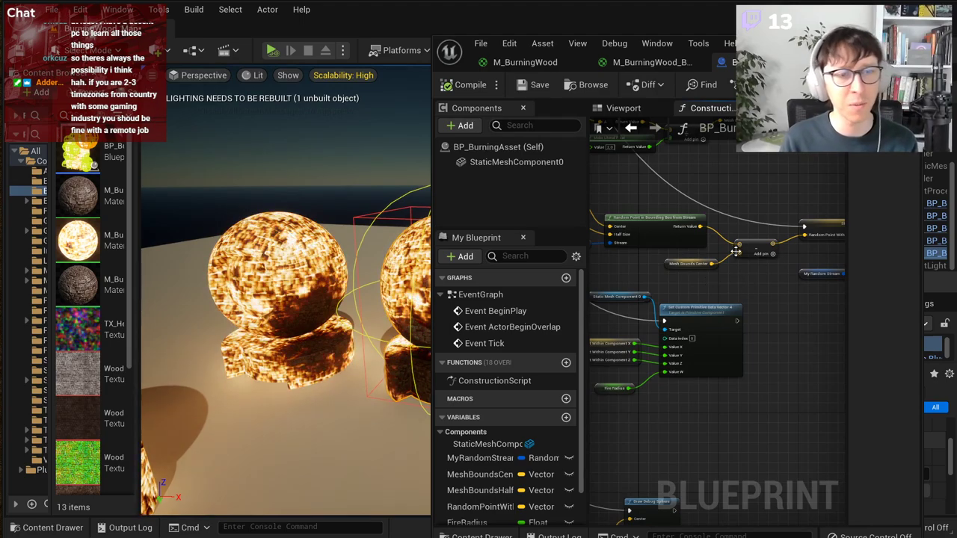
pyautogui.click(626, 64)
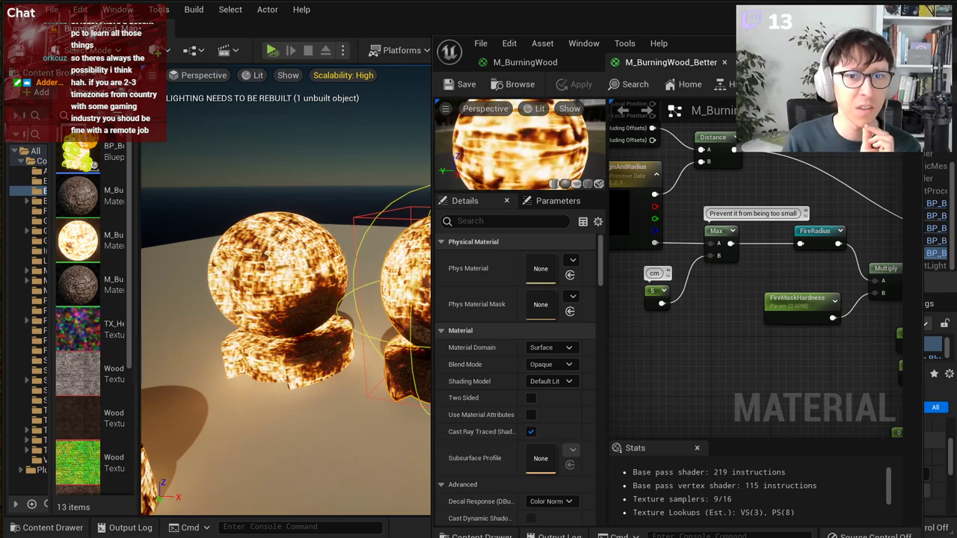
pyautogui.moveTo(820, 291); pyautogui.dragTo(746, 288, button='right')
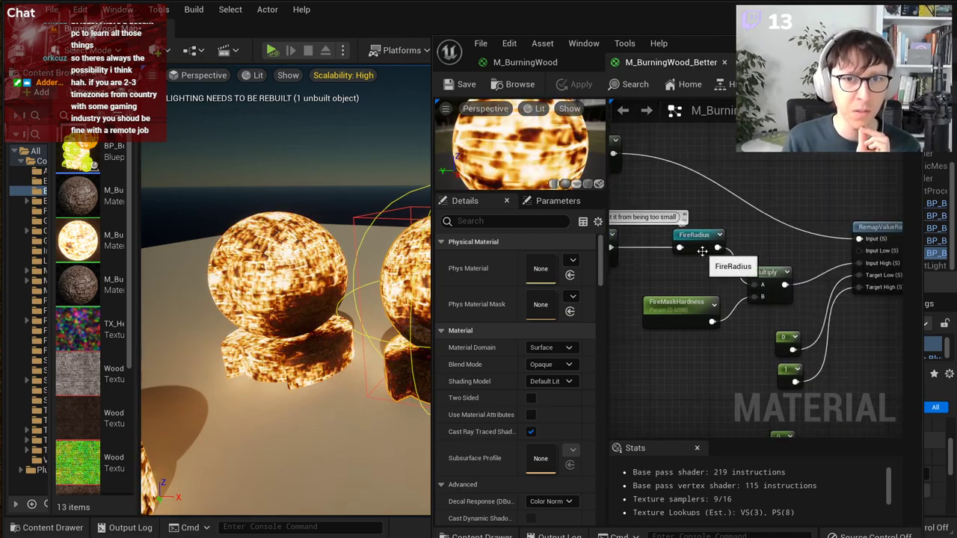
pyautogui.moveTo(836, 271); pyautogui.dragTo(809, 260, button='right')
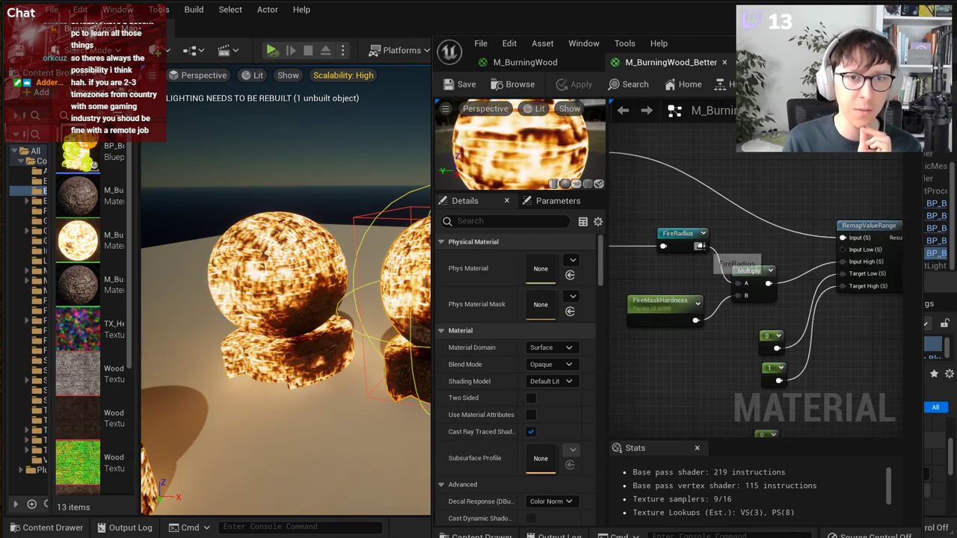
pyautogui.moveTo(701, 245); pyautogui.dragTo(842, 248)
pyautogui.moveTo(692, 202); pyautogui.dragTo(857, 186, button='right')
pyautogui.click(457, 84)
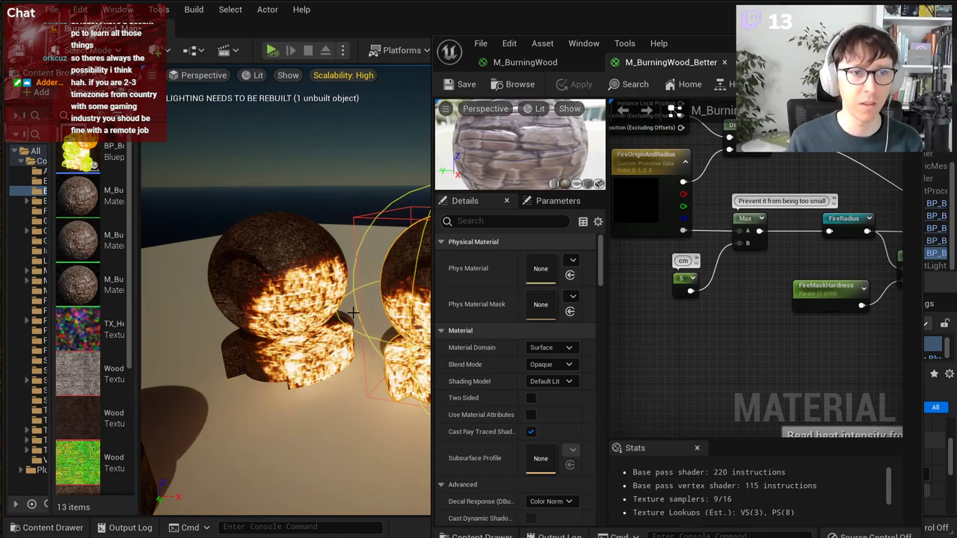
# Step: In BP_BurningAsset, set the Max of Random Float in Range from Stream to 30 and compile the blueprint
pyautogui.moveTo(354, 317)
pyautogui.mouseDown(button='right')
pyautogui.moveTo(383, 310)
pyautogui.moveTo(408, 280)
pyautogui.moveTo(423, 289)
pyautogui.mouseUp(button='right')
pyautogui.scroll(-5, 398, 287)
pyautogui.click(777, 63)
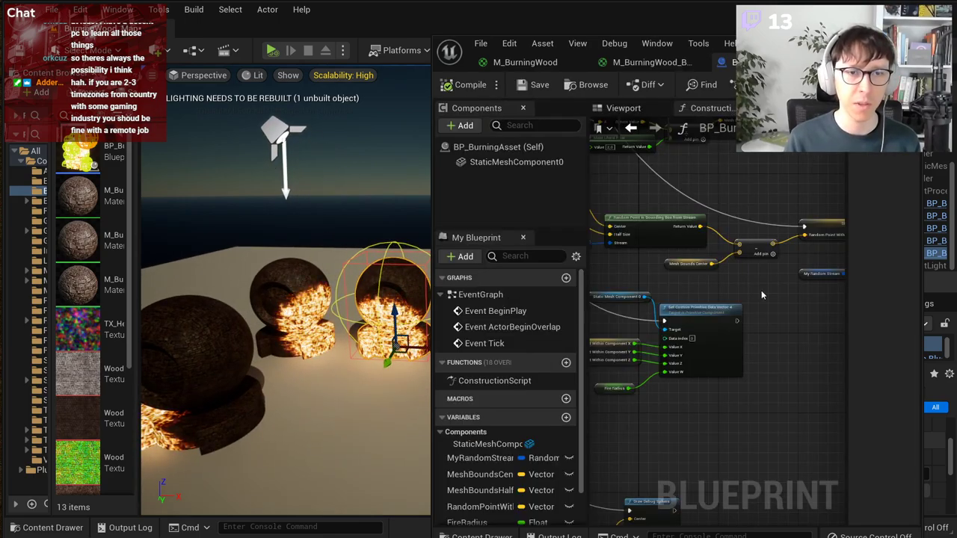
pyautogui.scroll(2, 696, 302)
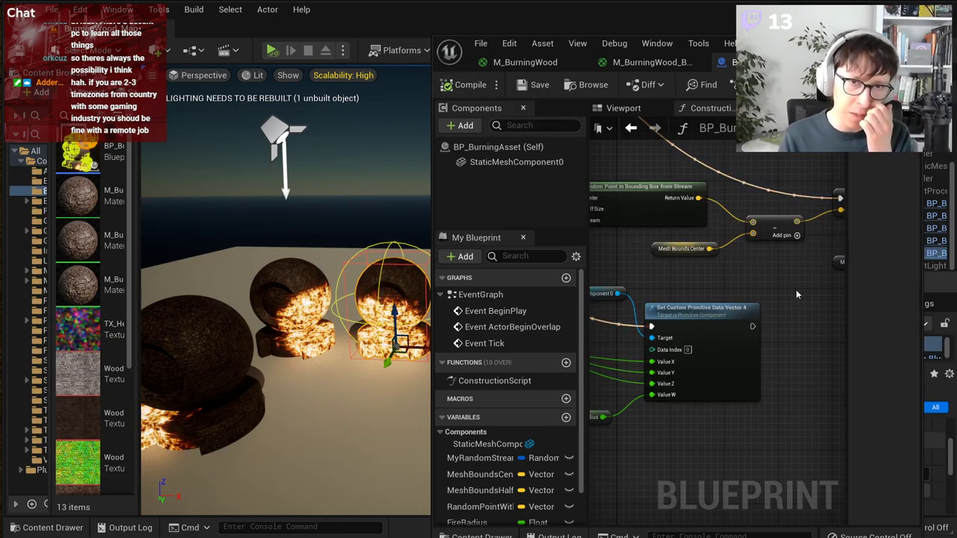
pyautogui.moveTo(795, 289); pyautogui.dragTo(672, 308, button='right')
pyautogui.scroll(2, 741, 312)
pyautogui.moveTo(805, 312); pyautogui.dragTo(685, 322, button='right')
pyautogui.scroll(1, 686, 322)
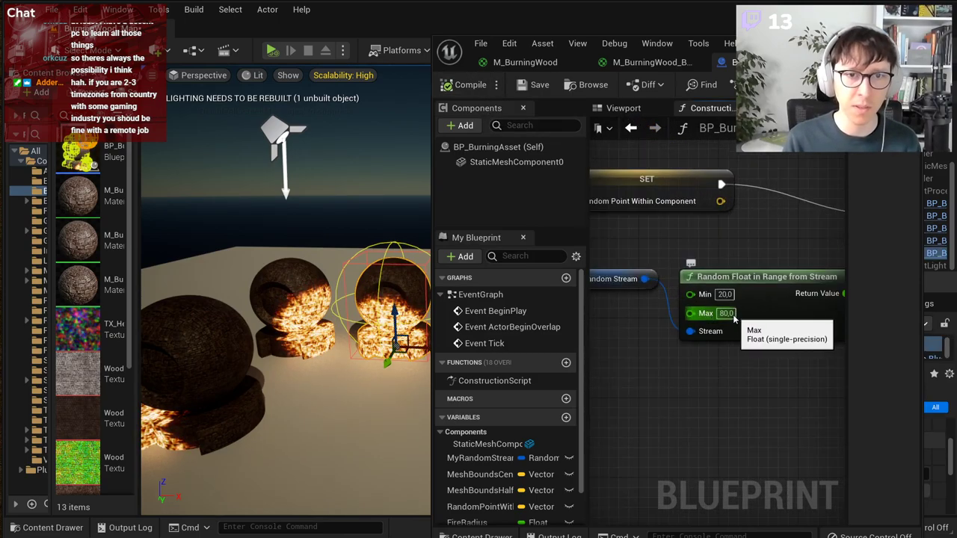
pyautogui.click(732, 314)
pyautogui.write('30')
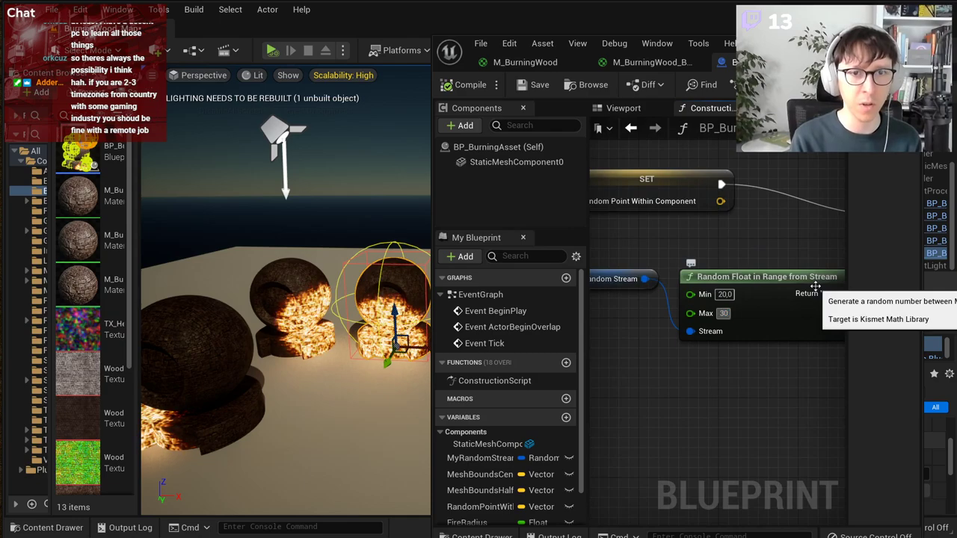
pyautogui.press('Return')
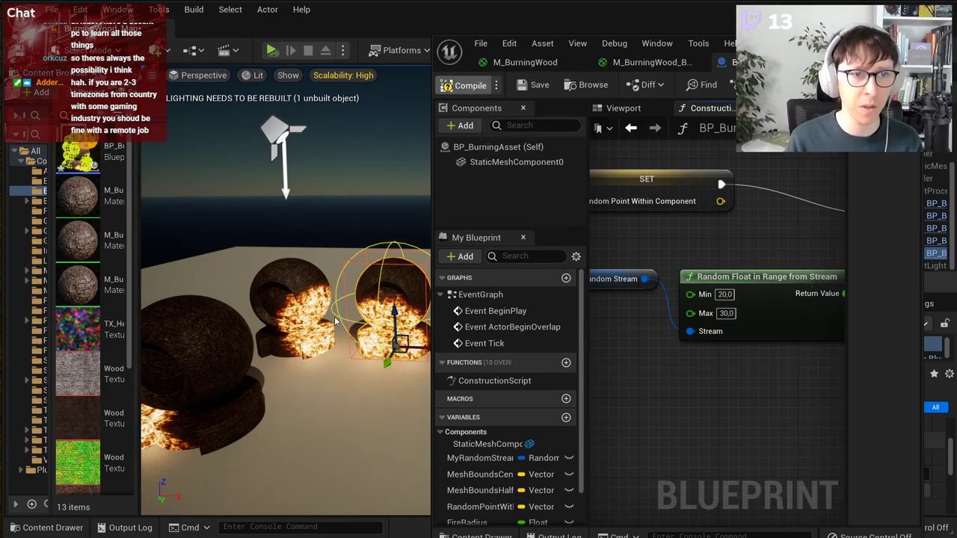
pyautogui.scroll(3, 342, 331)
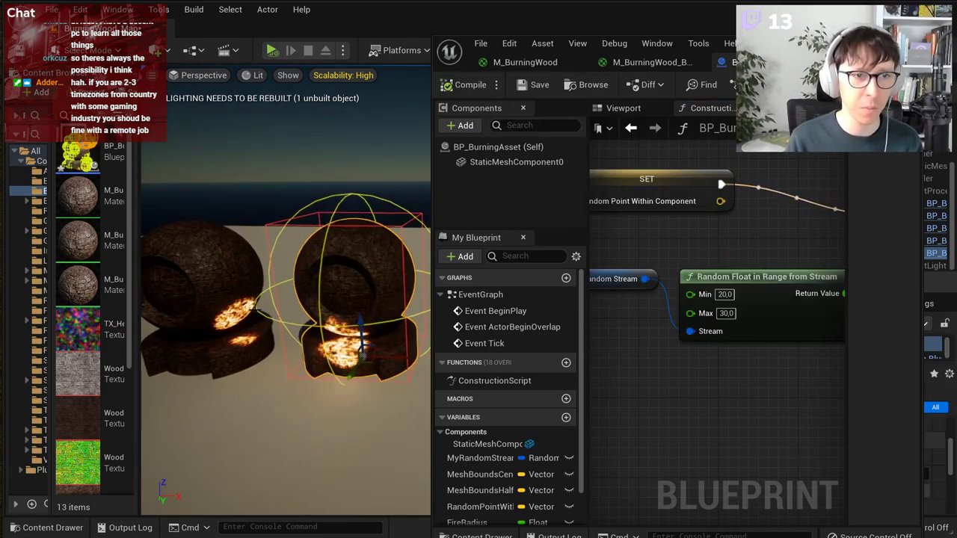
# Step: Set the Min of Random Float in Range from Stream to 5 and recompile the blueprint
pyautogui.click(724, 294)
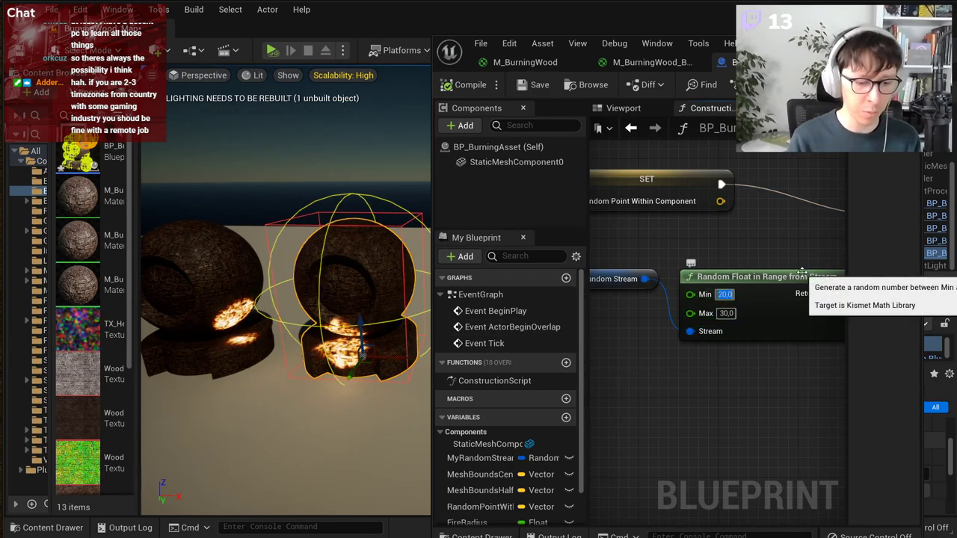
pyautogui.press('Return')
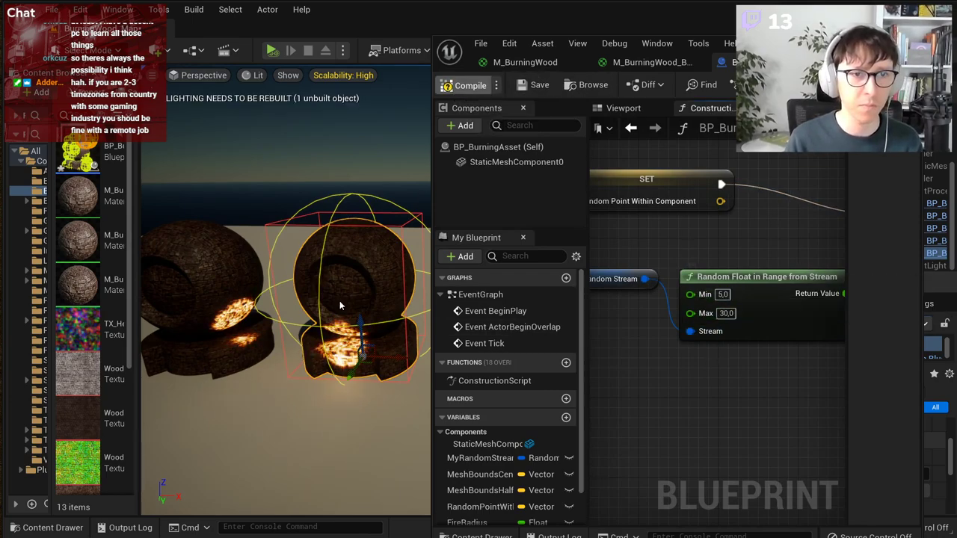
pyautogui.moveTo(313, 332); pyautogui.dragTo(317, 346, button='right')
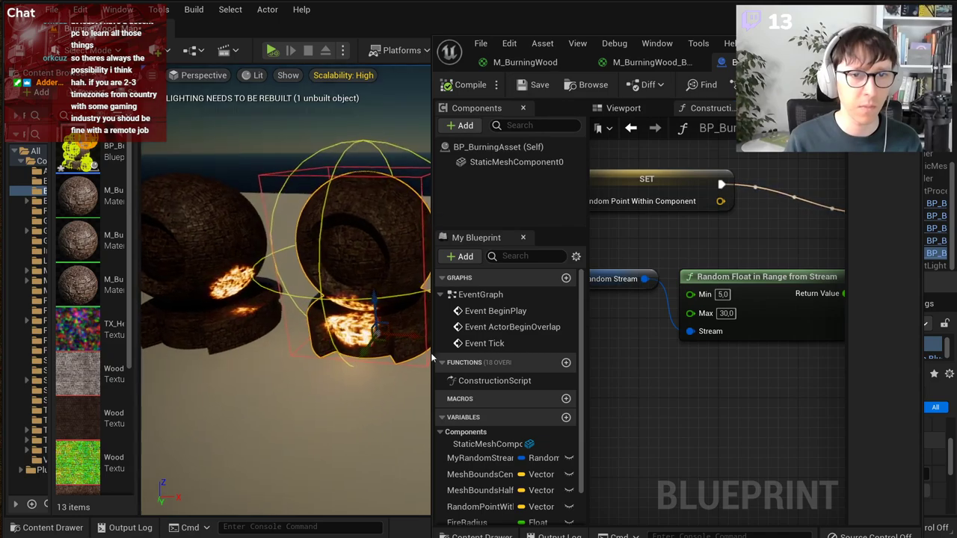
# Step: Feed the FireRadius variable into Draw Debug Sphere's Radius, place its node neatly beside it, and compile BP_BurningAsset
pyautogui.scroll(-4, 751, 343)
pyautogui.scroll(-3, 752, 343)
pyautogui.moveTo(659, 441); pyautogui.dragTo(785, 384, button='right')
pyautogui.scroll(8, 785, 383)
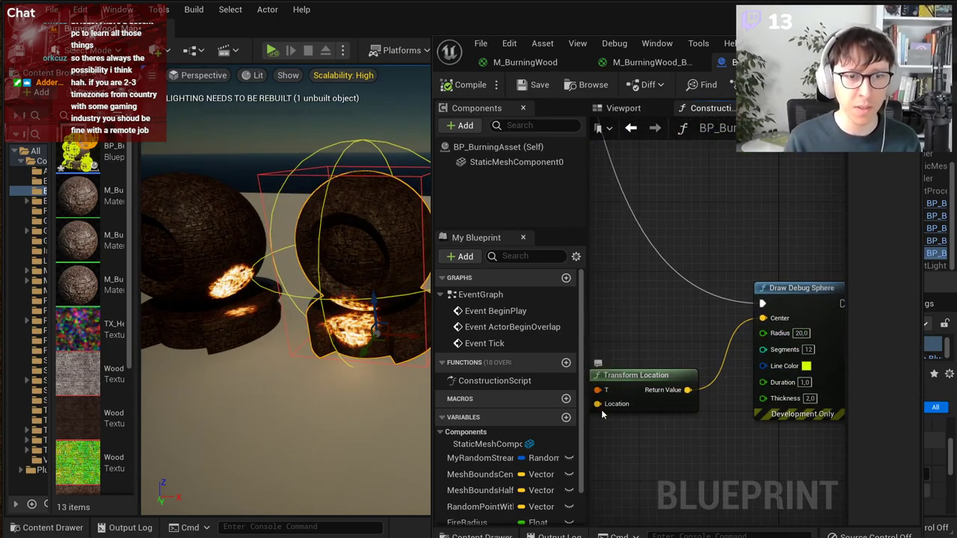
pyautogui.scroll(-1, 496, 490)
pyautogui.moveTo(466, 502)
pyautogui.mouseDown()
pyautogui.moveTo(614, 350)
pyautogui.moveTo(617, 328)
pyautogui.moveTo(763, 334)
pyautogui.mouseUp()
pyautogui.click(644, 335)
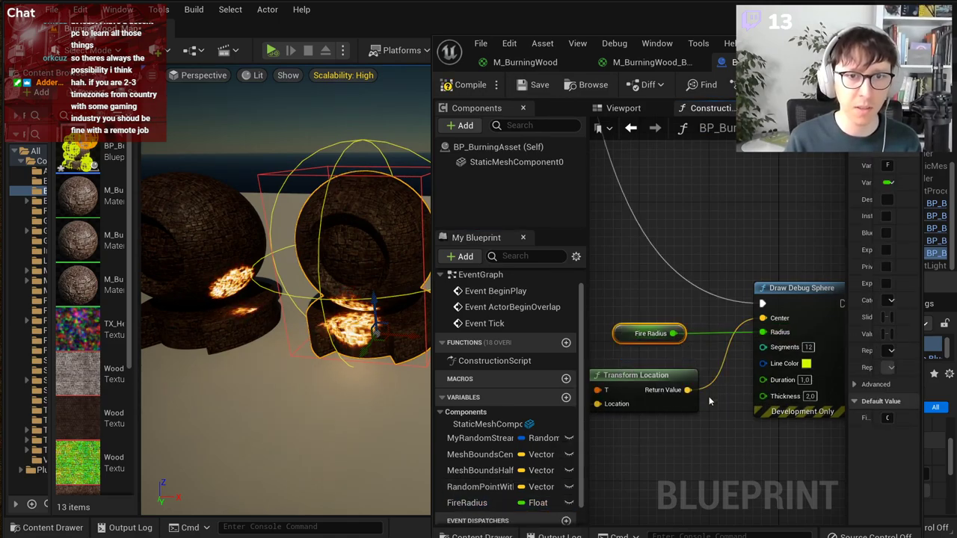
pyautogui.moveTo(648, 353); pyautogui.dragTo(711, 329, button='right')
pyautogui.moveTo(692, 313)
pyautogui.mouseDown()
pyautogui.moveTo(707, 403)
pyautogui.moveTo(717, 314)
pyautogui.mouseUp()
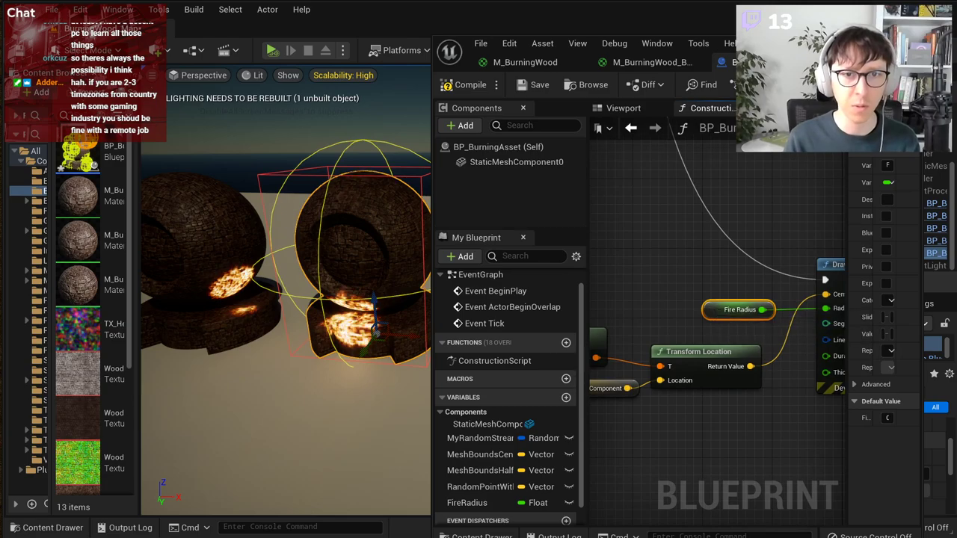
pyautogui.moveTo(803, 258); pyautogui.dragTo(701, 257, button='right')
pyautogui.click(470, 85)
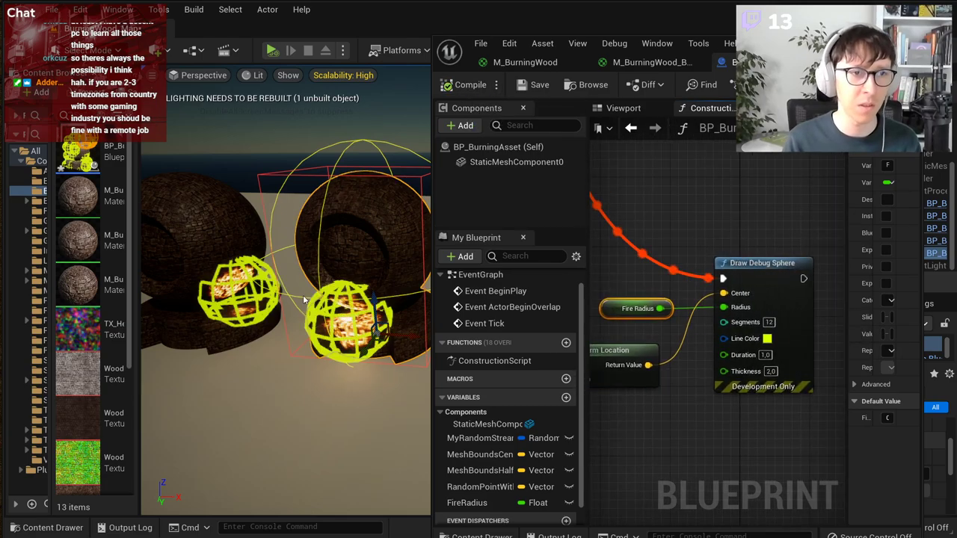
# Step: In BP_BurningAsset, set the Max of Random Float in Range from Stream to 50 and compile the blueprint
pyautogui.scroll(3, 285, 290)
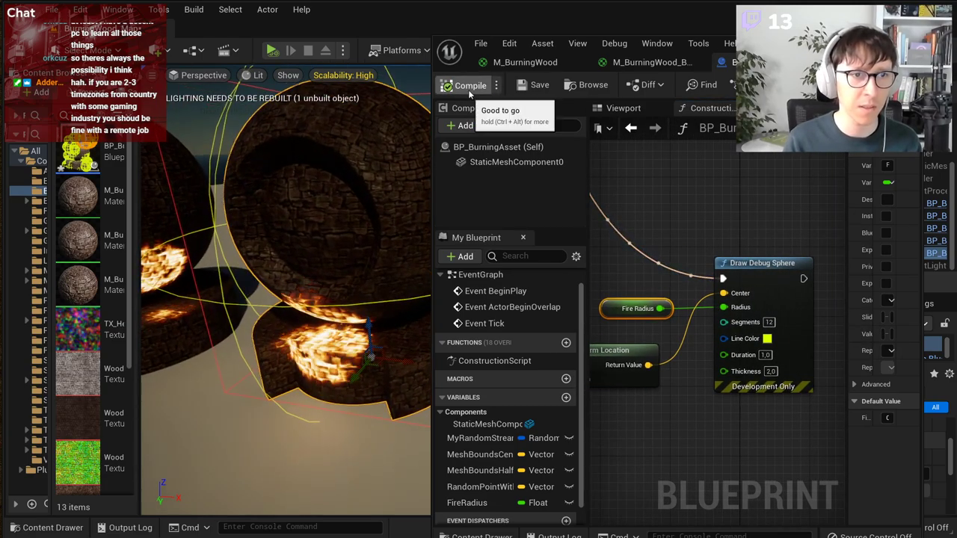
pyautogui.click(468, 89)
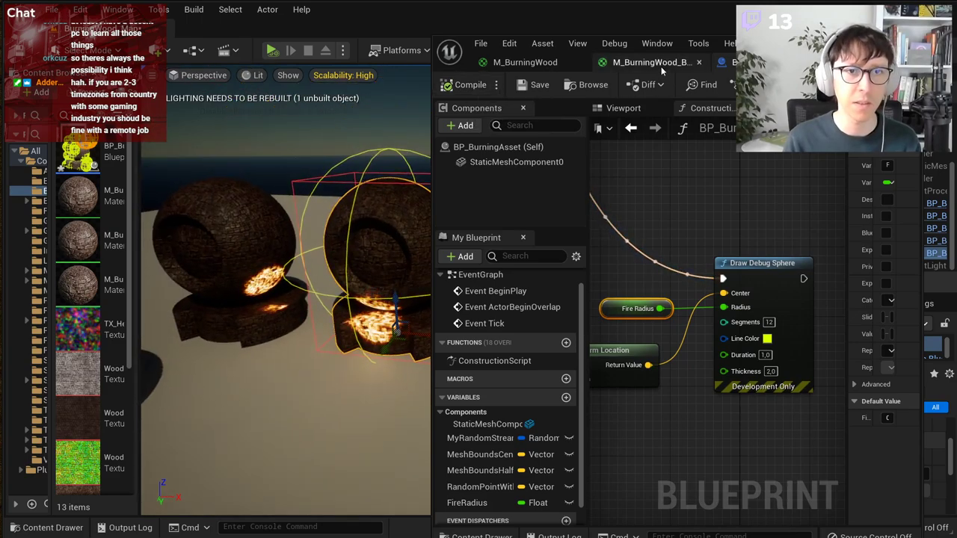
pyautogui.scroll(-4, 731, 202)
pyautogui.moveTo(732, 205); pyautogui.dragTo(704, 355, button='right')
pyautogui.scroll(4, 704, 356)
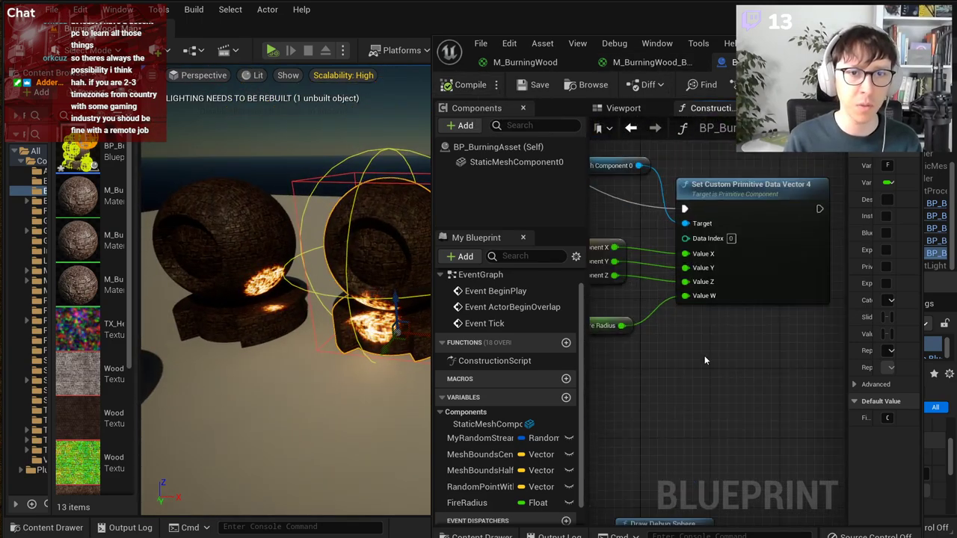
pyautogui.moveTo(759, 270); pyautogui.dragTo(636, 457, button='right')
pyautogui.scroll(-3, 724, 336)
pyautogui.moveTo(724, 336); pyautogui.dragTo(667, 379, button='right')
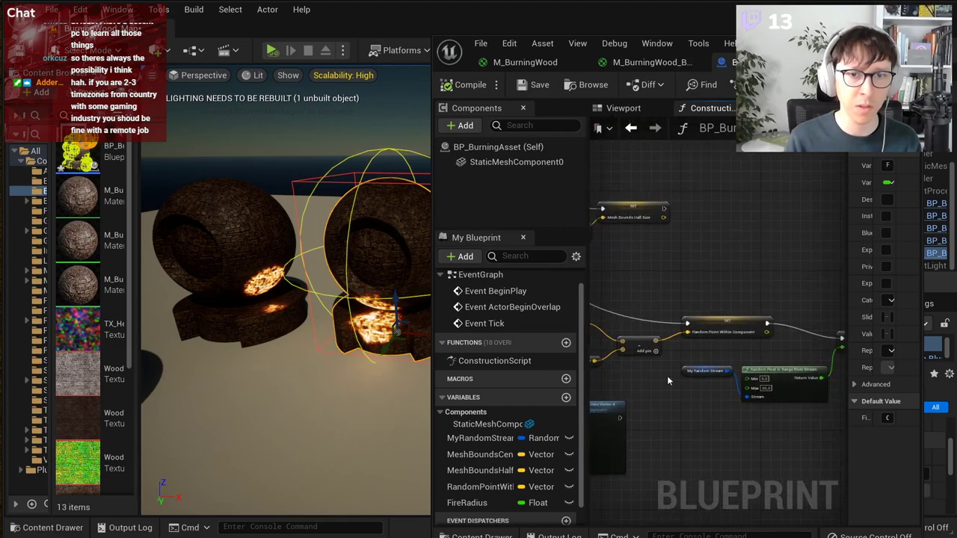
pyautogui.scroll(4, 768, 388)
pyautogui.click(764, 390)
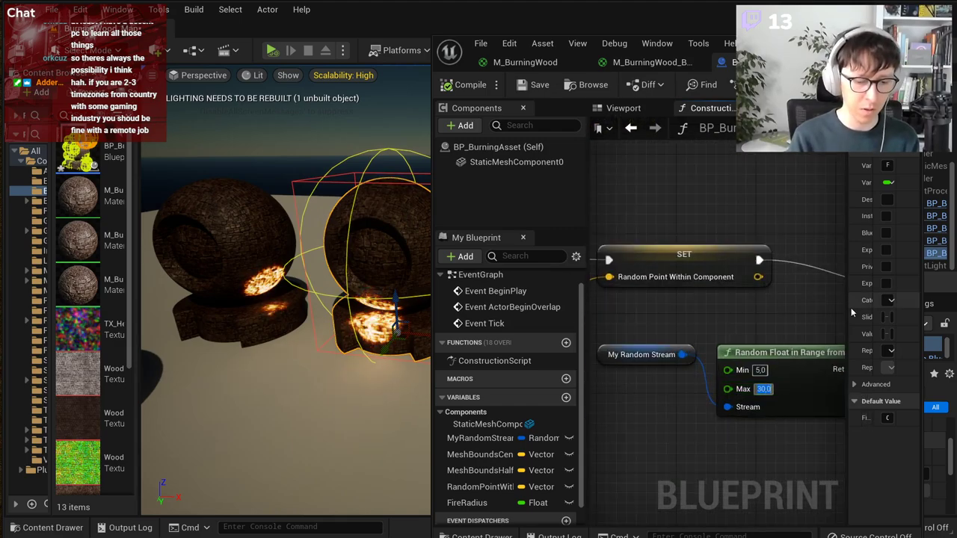
pyautogui.write('50')
pyautogui.press('Return')
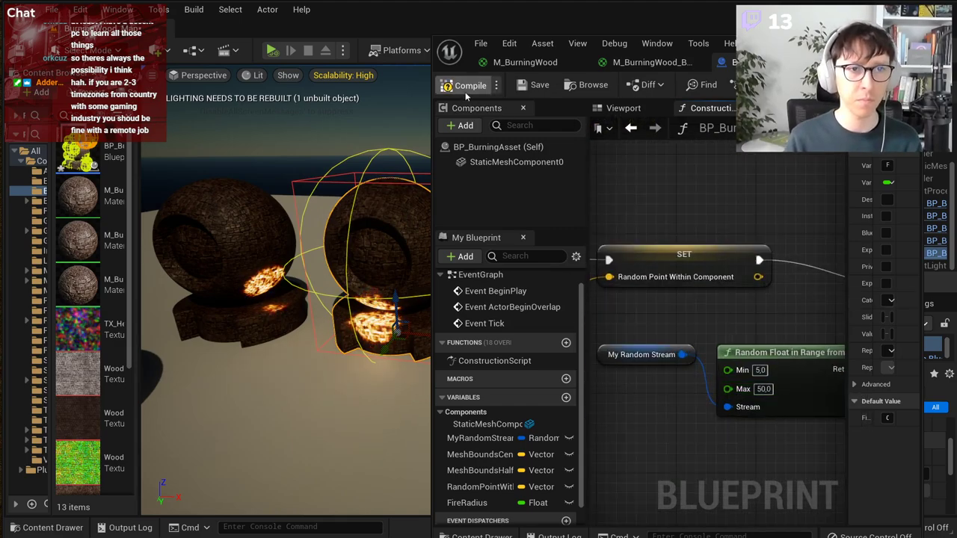
pyautogui.click(465, 91)
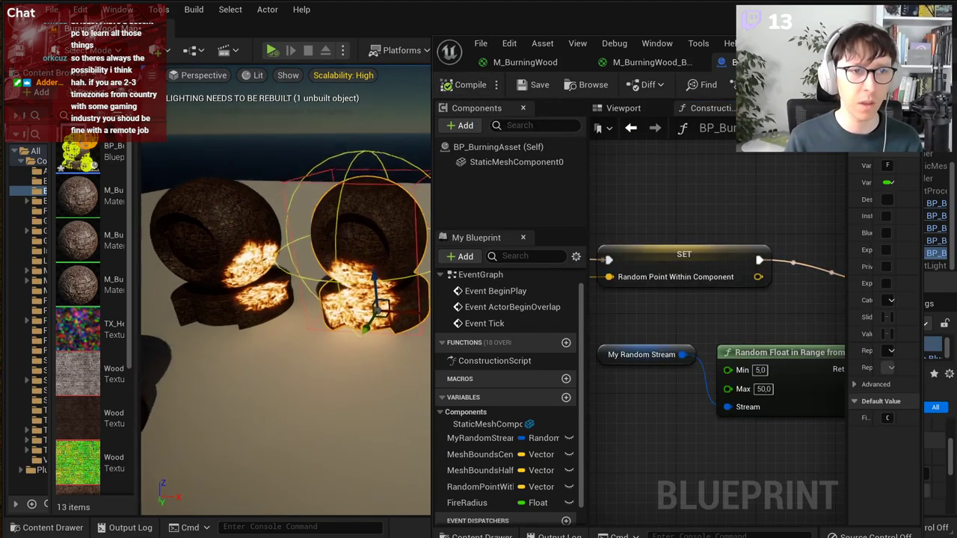
# Step: Recompile and save BP_BurningAsset, moving its editor window aside to uncover the level with all burning assets
pyautogui.press('s')
pyautogui.moveTo(314, 277)
pyautogui.mouseDown(button='right')
pyautogui.moveTo(314, 299)
pyautogui.moveTo(306, 295)
pyautogui.moveTo(318, 291)
pyautogui.mouseUp(button='right')
pyautogui.click(472, 91)
pyautogui.press('s')
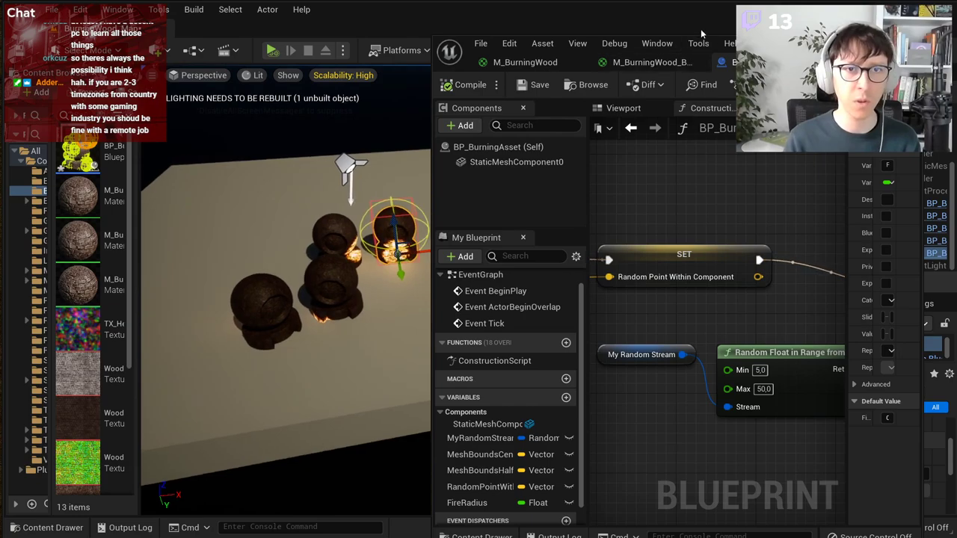
pyautogui.moveTo(779, 46); pyautogui.dragTo(925, 456)
pyautogui.moveTo(535, 256); pyautogui.dragTo(489, 256, button='right')
pyautogui.hotkey('ctrl', 's')
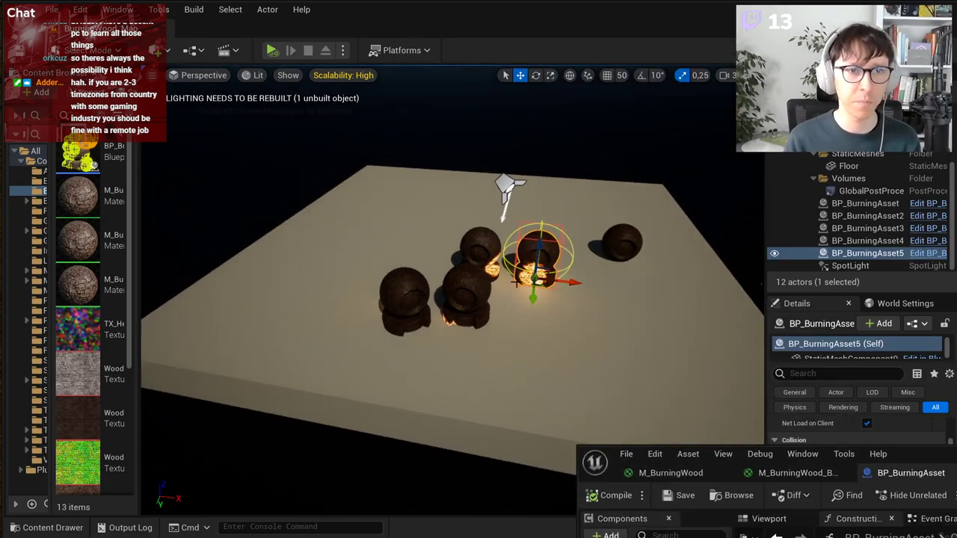
# Step: Select the four clustered burning assets and duplicate the group across the floor to add twelve copies
pyautogui.click(406, 293)
pyautogui.keyDown('ctrl'); pyautogui.click(466, 289); pyautogui.keyUp('ctrl')
pyautogui.keyDown('ctrl'); pyautogui.click(488, 243); pyautogui.keyUp('ctrl')
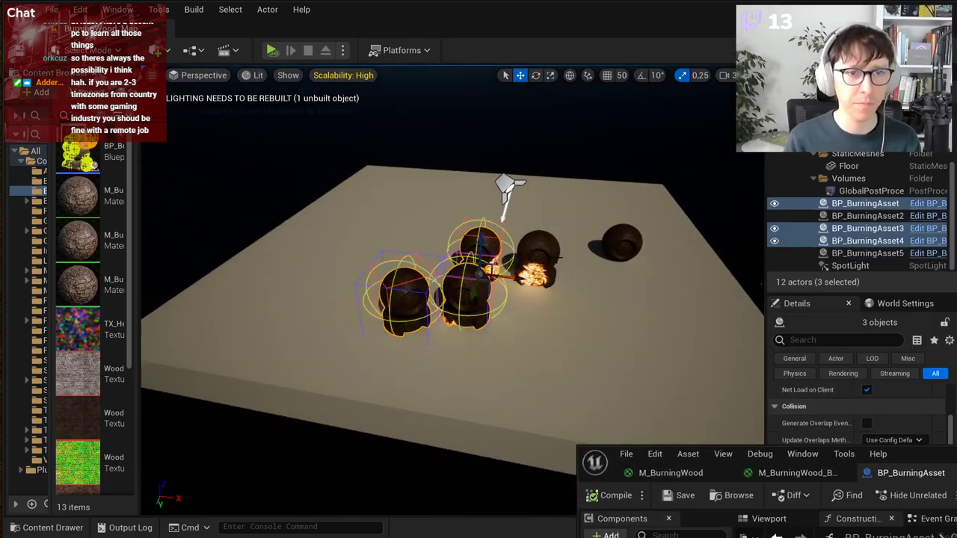
pyautogui.keyDown('ctrl'); pyautogui.click(538, 250); pyautogui.keyUp('ctrl')
pyautogui.keyDown('alt'); pyautogui.moveTo(589, 281); pyautogui.dragTo(660, 342); pyautogui.keyUp('alt')
pyautogui.moveTo(680, 155)
pyautogui.mouseDown(button='right')
pyautogui.moveTo(650, 146)
pyautogui.moveTo(699, 155)
pyautogui.moveTo(680, 155)
pyautogui.mouseUp(button='right')
pyautogui.press('w')
pyautogui.click(680, 155)
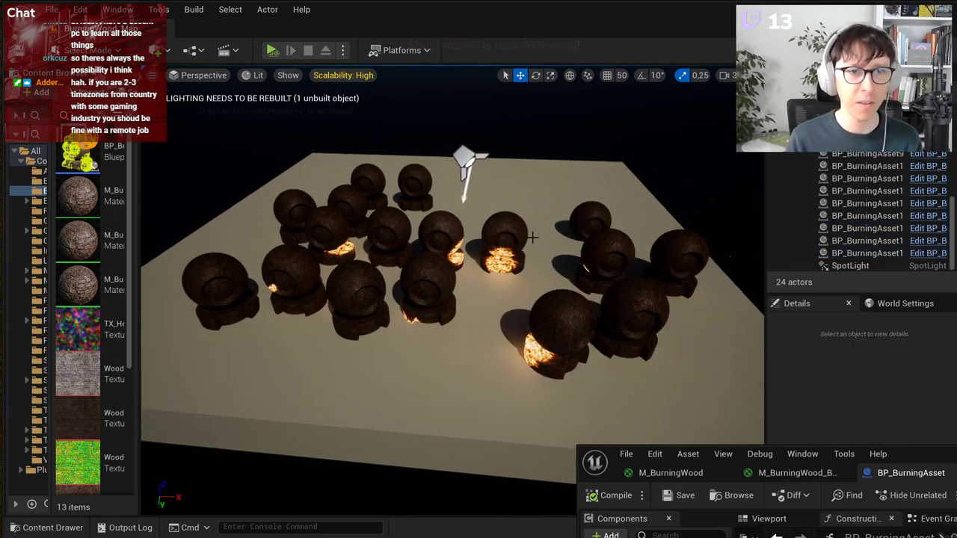
# Step: Recompile BP_BurningAsset to redraw the debug spheres and view the fire on all duplicated assets
pyautogui.moveTo(545, 235)
pyautogui.mouseDown(button='right')
pyautogui.moveTo(564, 226)
pyautogui.moveTo(549, 239)
pyautogui.mouseUp(button='right')
pyautogui.press('w')
pyautogui.click(611, 494)
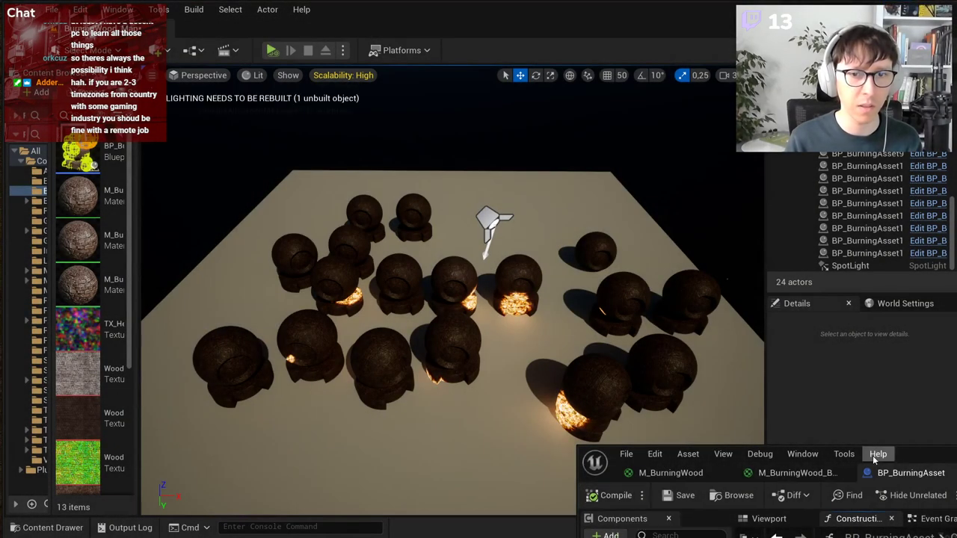
# Step: Bring the BP_BurningAsset editor back and locate the Draw Debug Sphere node in its construction script
pyautogui.moveTo(916, 456); pyautogui.dragTo(570, 279)
pyautogui.scroll(-5, 583, 479)
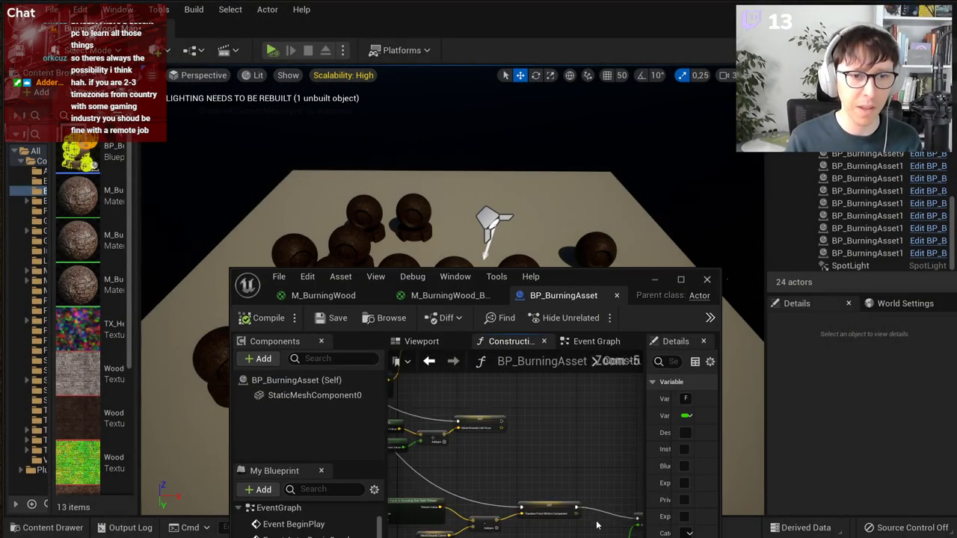
pyautogui.moveTo(598, 525); pyautogui.dragTo(494, 426, button='right')
pyautogui.scroll(3, 486, 419)
pyautogui.moveTo(516, 531); pyautogui.dragTo(524, 530, button='right')
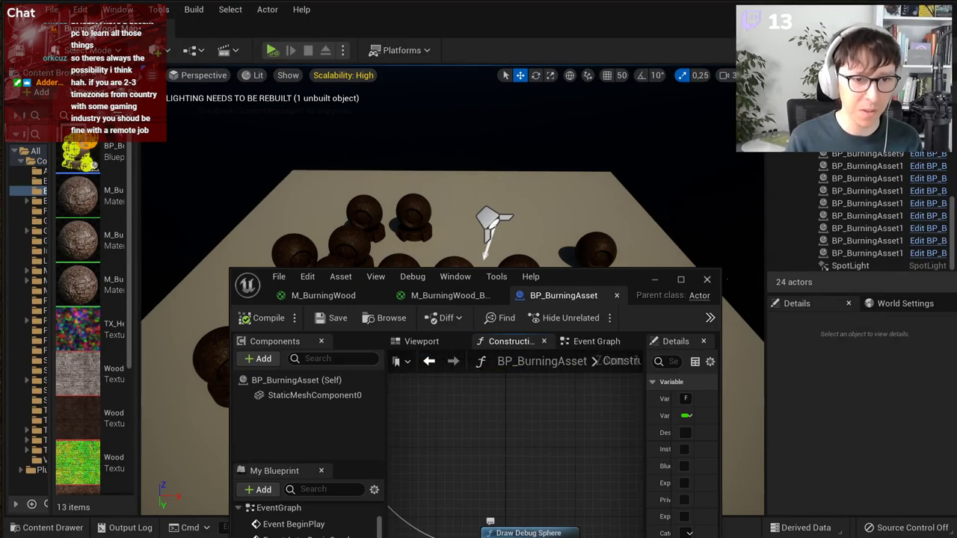
# Step: Uncover the level viewport and examine how the debug spheres line up with the burning areas on the meshes
pyautogui.moveTo(573, 284); pyautogui.dragTo(656, 320)
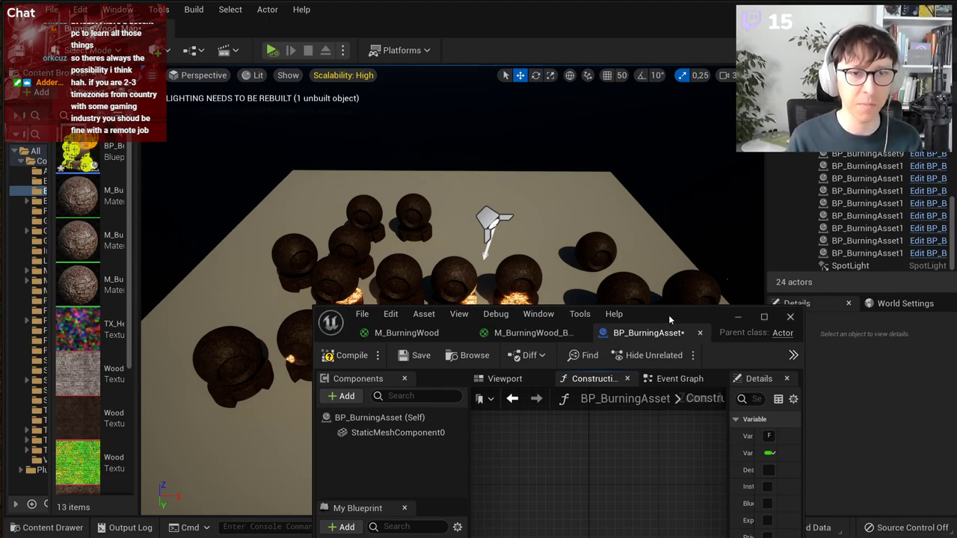
pyautogui.moveTo(669, 319); pyautogui.dragTo(684, 536)
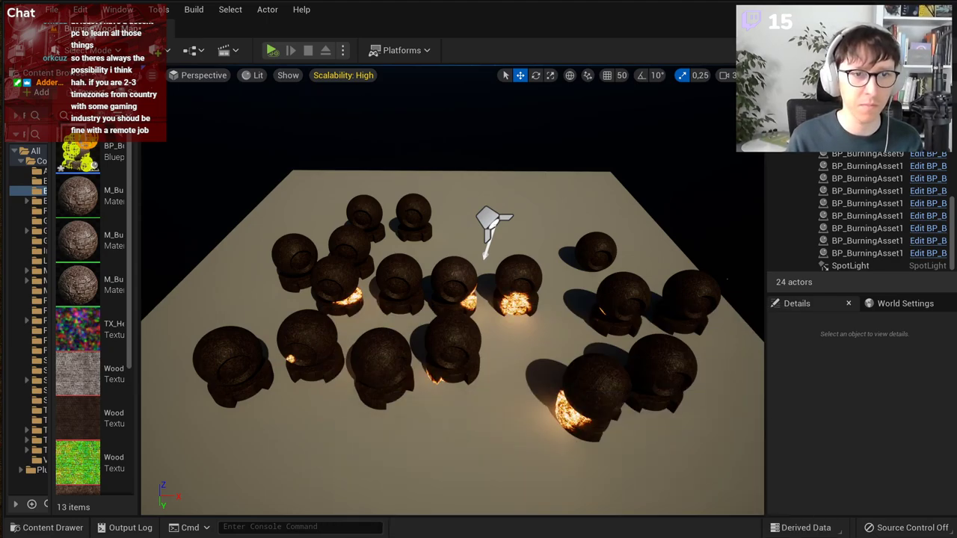
pyautogui.scroll(4, 521, 421)
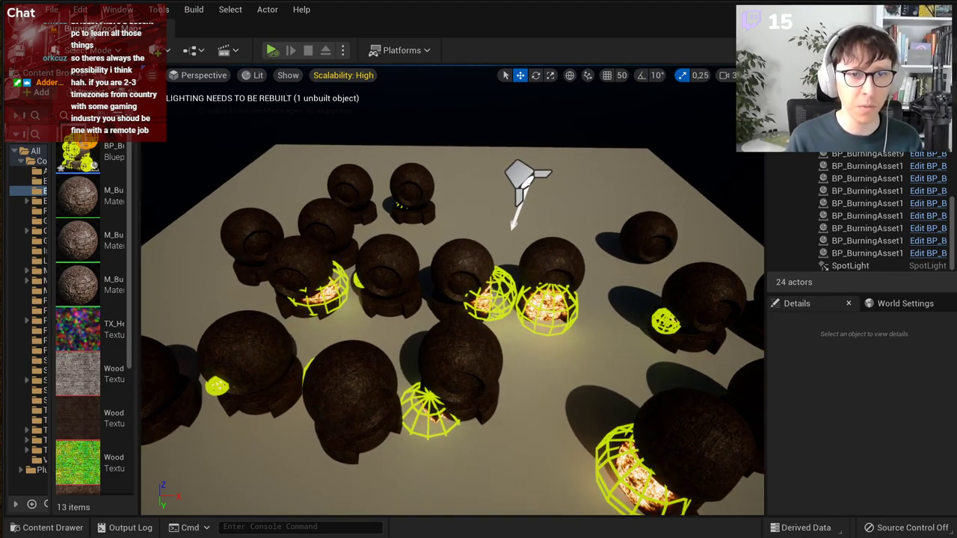
pyautogui.moveTo(521, 421)
pyautogui.mouseDown(button='right')
pyautogui.moveTo(598, 422)
pyautogui.moveTo(538, 419)
pyautogui.moveTo(556, 430)
pyautogui.moveTo(553, 441)
pyautogui.moveTo(515, 426)
pyautogui.moveTo(426, 437)
pyautogui.moveTo(523, 448)
pyautogui.moveTo(530, 441)
pyautogui.mouseUp(button='right')
pyautogui.press('w')
pyautogui.press('s')
pyautogui.press('w')
pyautogui.press('s')
# Step: Return to the BP_BurningAsset graph and examine the inputs of the Set Custom Primitive Data Vector 4 node
pyautogui.moveTo(684, 536); pyautogui.dragTo(643, 88)
pyautogui.moveTo(591, 348); pyautogui.dragTo(539, 450, button='right')
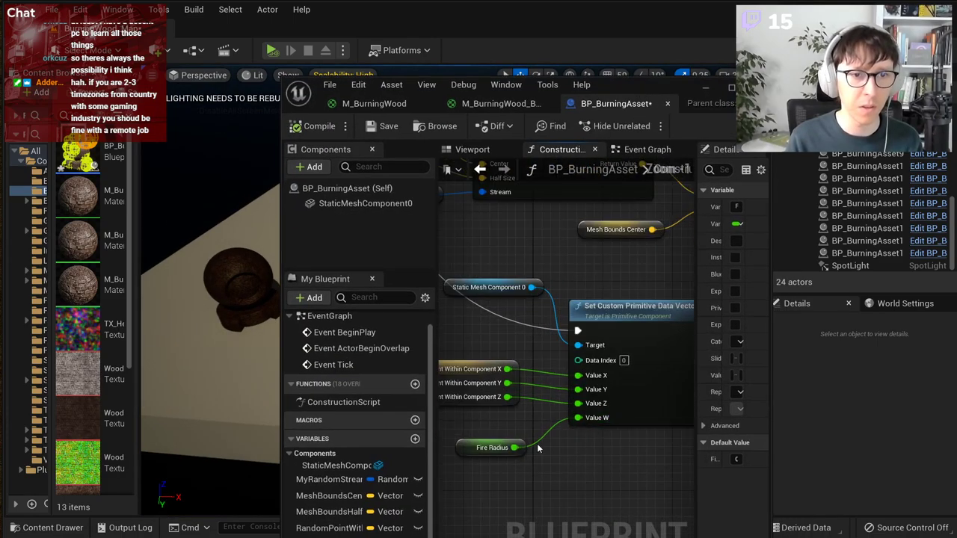
pyautogui.scroll(-1, 538, 458)
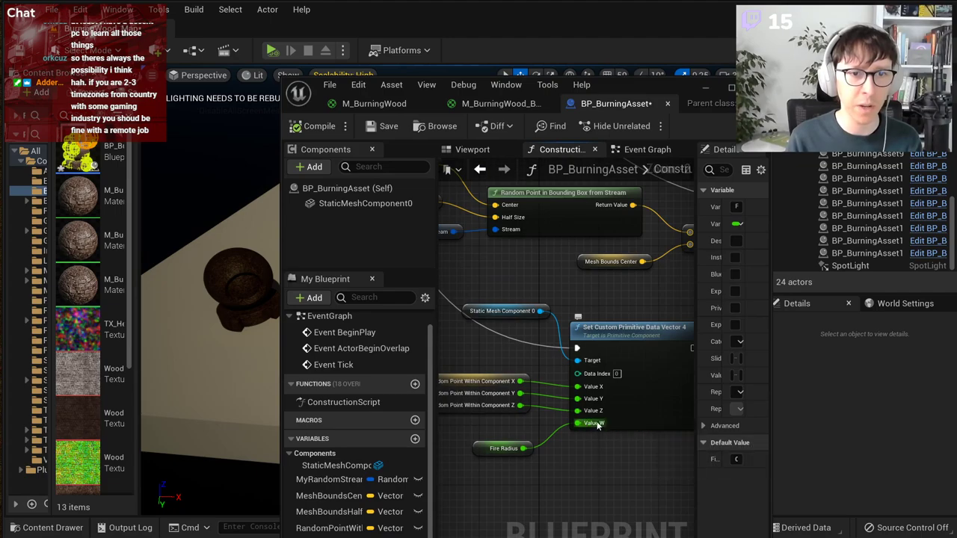
pyautogui.moveTo(618, 457); pyautogui.dragTo(574, 461, button='right')
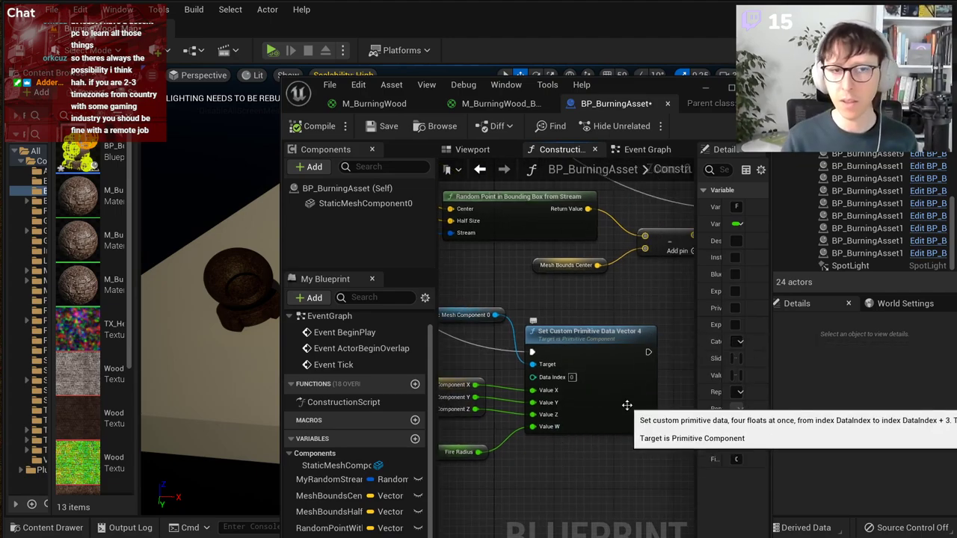
# Step: Recompile BP_BurningAsset and inspect the fire and debug spheres up close on the copies, with the editor window out of the way
pyautogui.moveTo(621, 89); pyautogui.dragTo(956, 99)
pyautogui.moveTo(619, 109); pyautogui.dragTo(665, 85, button='right')
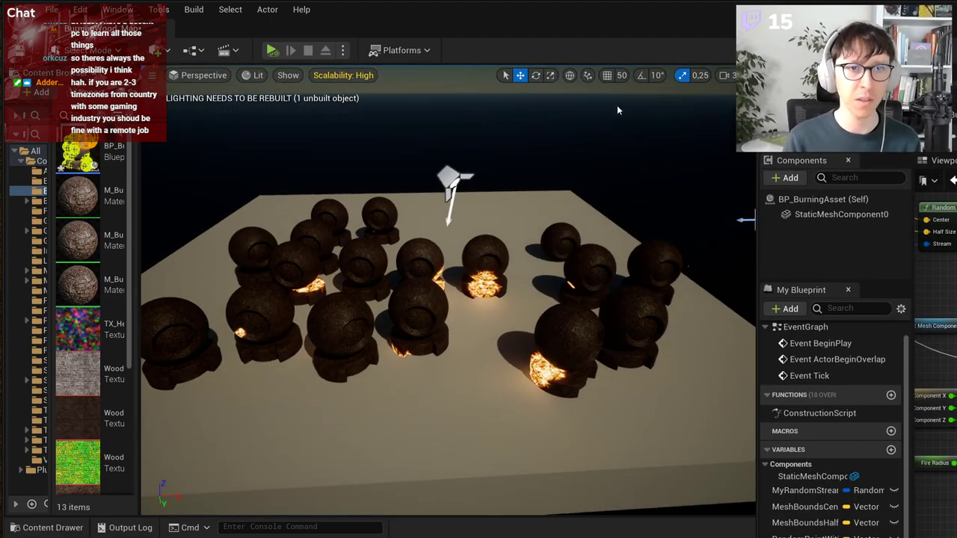
pyautogui.press('F7')
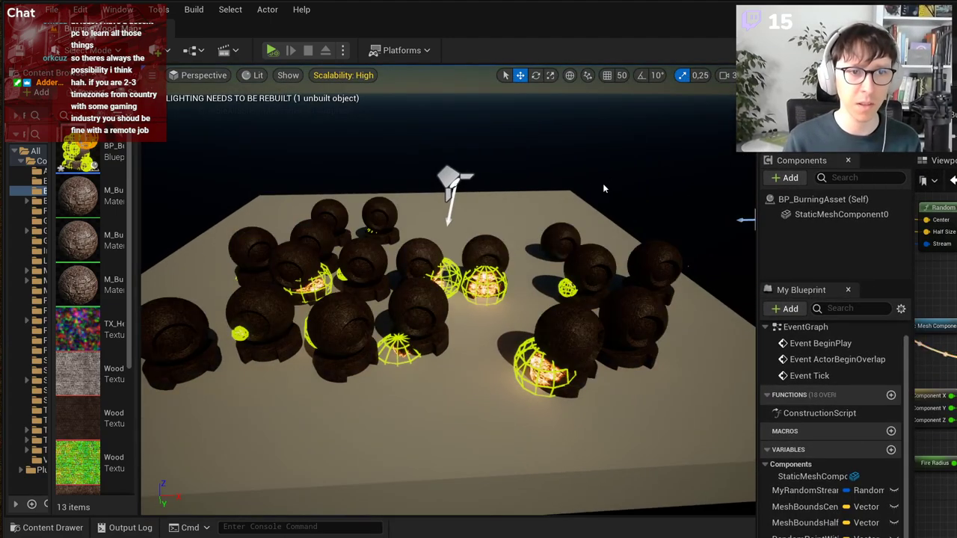
pyautogui.moveTo(584, 294)
pyautogui.mouseDown(button='right')
pyautogui.moveTo(575, 320)
pyautogui.moveTo(585, 294)
pyautogui.moveTo(526, 298)
pyautogui.moveTo(565, 266)
pyautogui.moveTo(619, 263)
pyautogui.mouseUp(button='right')
pyautogui.press('w')
pyautogui.press('w')
pyautogui.press('s')
pyautogui.press('w')
pyautogui.moveTo(613, 312); pyautogui.dragTo(622, 305, button='right')
pyautogui.moveTo(860, 108); pyautogui.dragTo(559, 70)
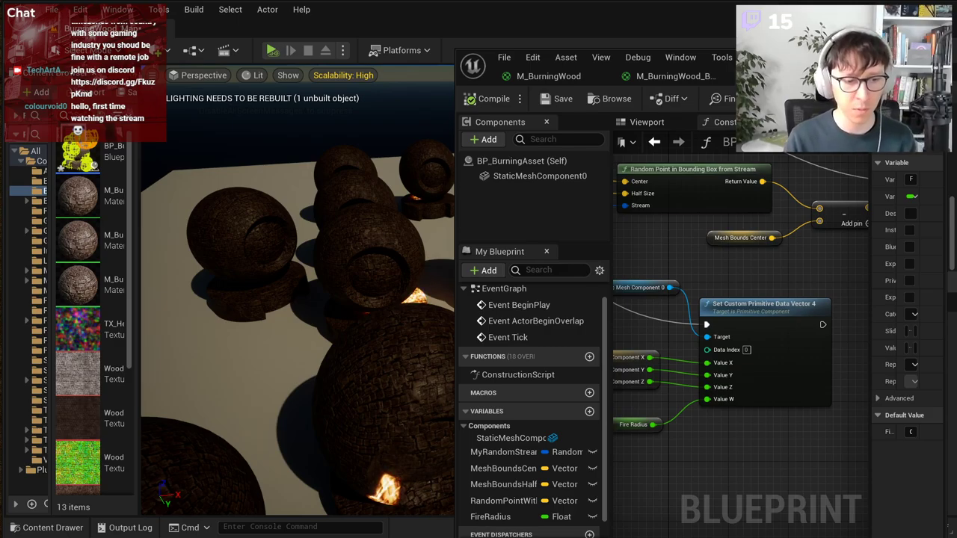
# Step: Switch to Firefox and look through the membership levels and posts on the techartaid Patreon page
pyautogui.hotkey('alt', 'Tab')
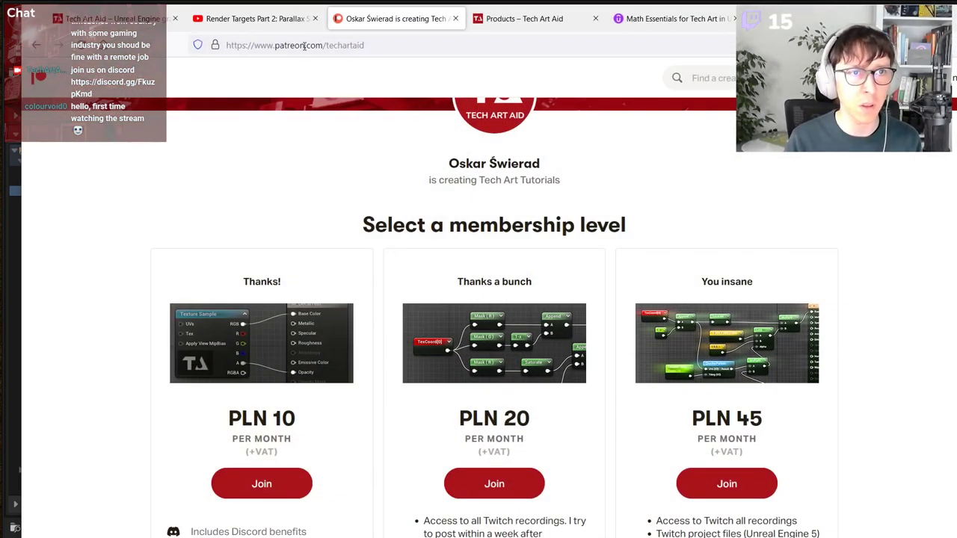
pyautogui.scroll(-1, 818, 199)
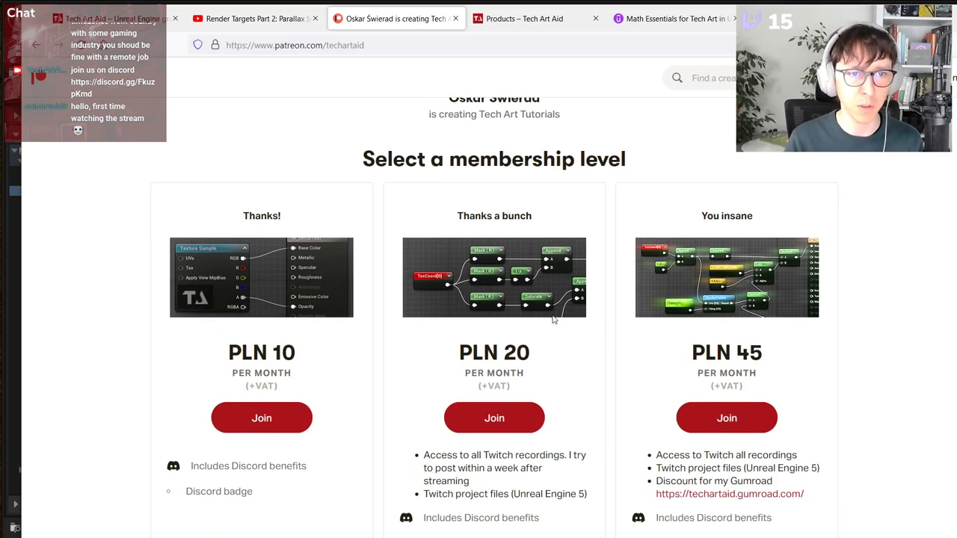
pyautogui.scroll(-15, 553, 319)
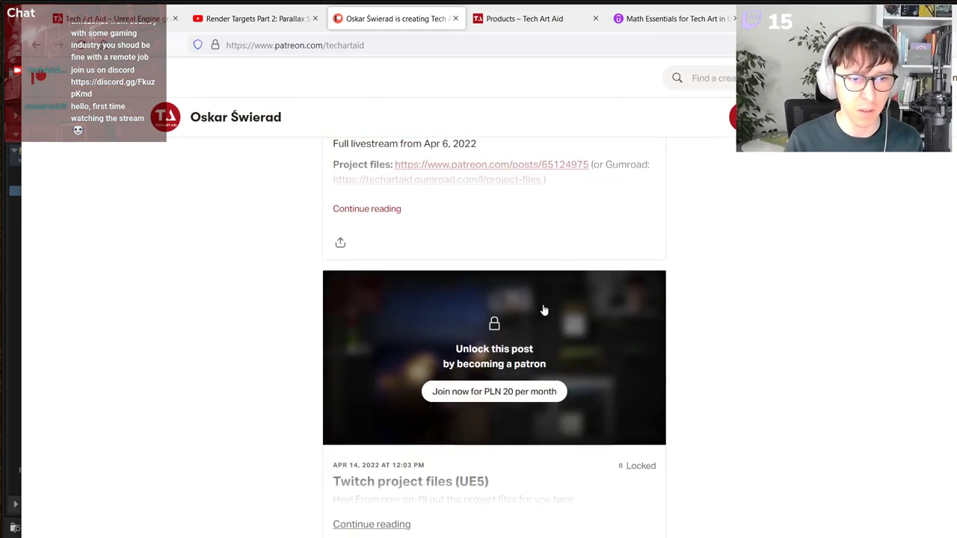
pyautogui.scroll(-20, 544, 310)
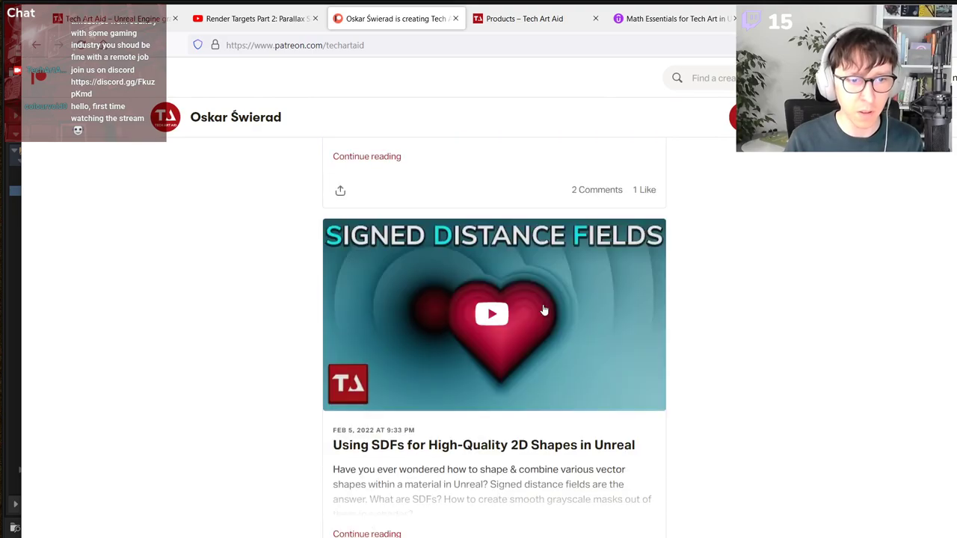
pyautogui.scroll(-4, 544, 310)
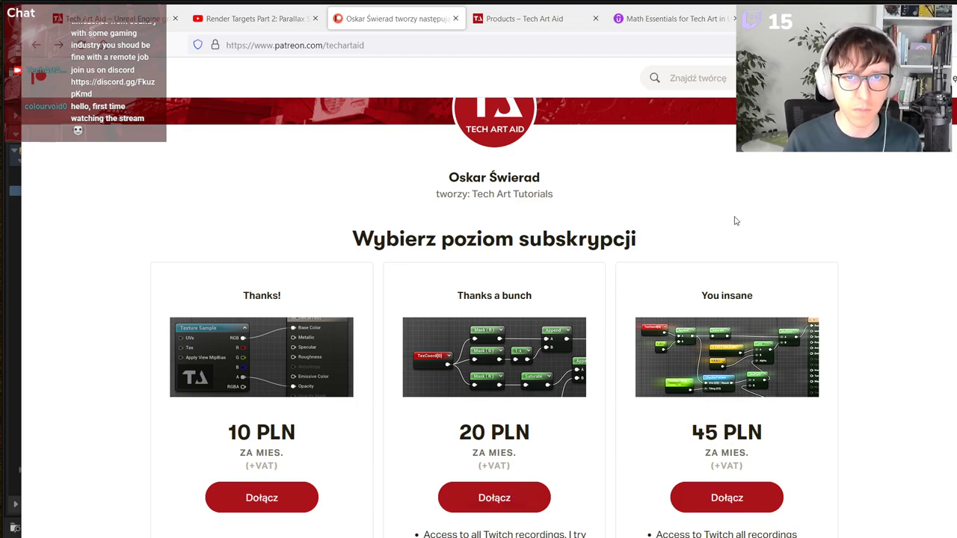
# Step: Open Patreon's login page and move the browser window off the visible screen
pyautogui.click(930, 78)
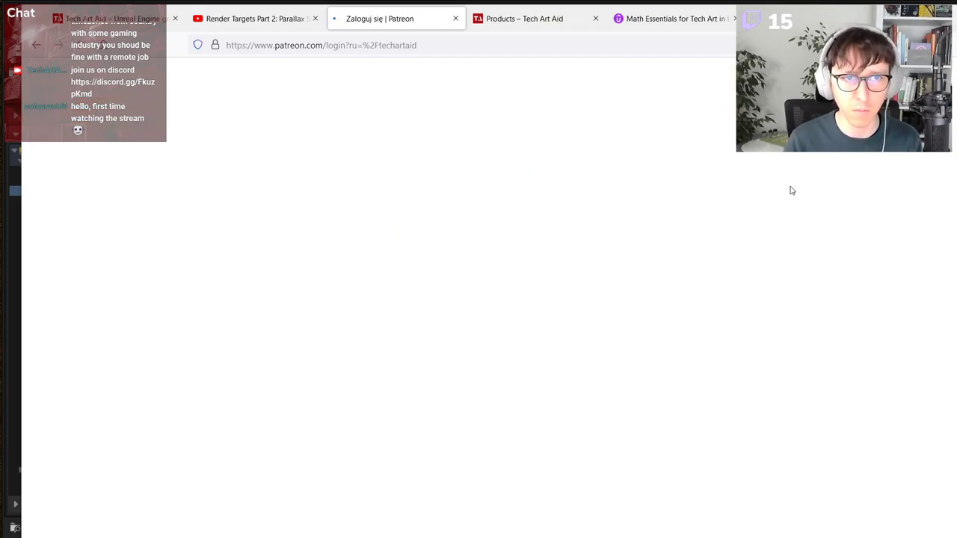
pyautogui.moveTo(777, 16); pyautogui.dragTo(956, 171)
pyautogui.press('super+Down')
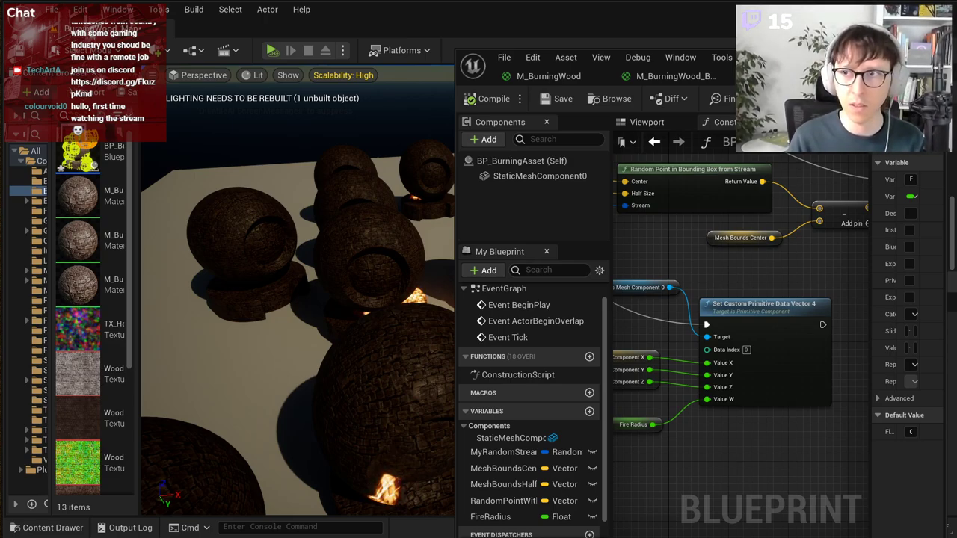
# Step: Bring the browser back into view and search the older techartaid Patreon posts again
pyautogui.moveTo(956, 28); pyautogui.dragTo(882, 27)
pyautogui.scroll(-4, 444, 366)
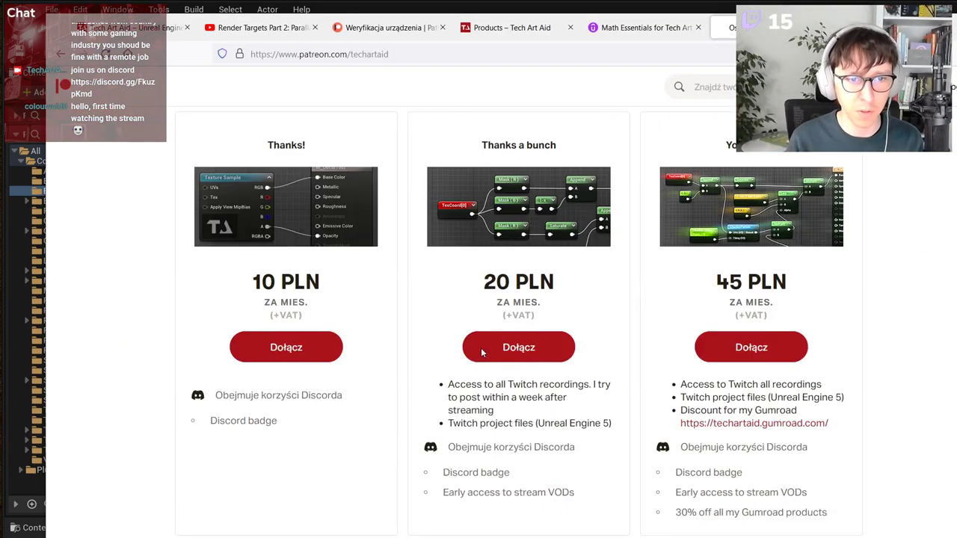
pyautogui.scroll(-20, 481, 348)
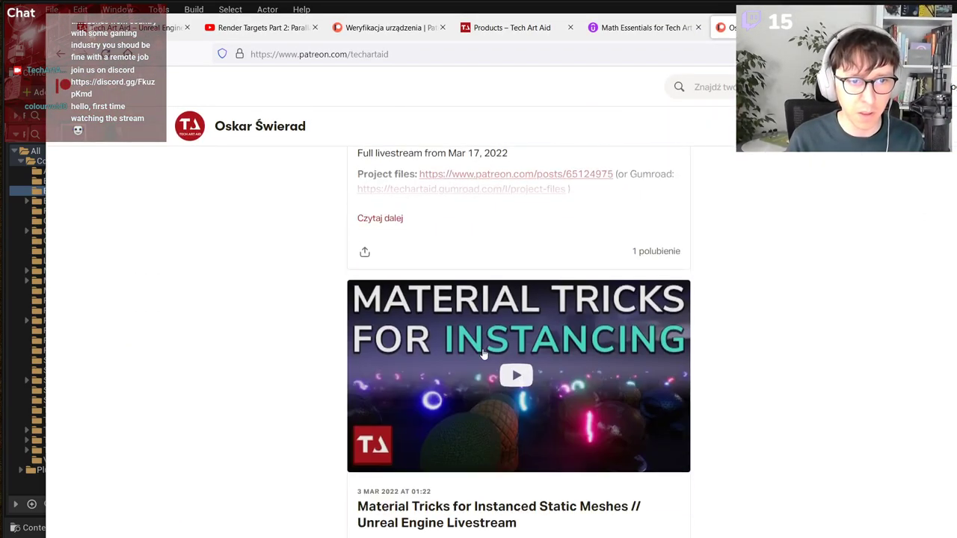
pyautogui.scroll(-10, 482, 354)
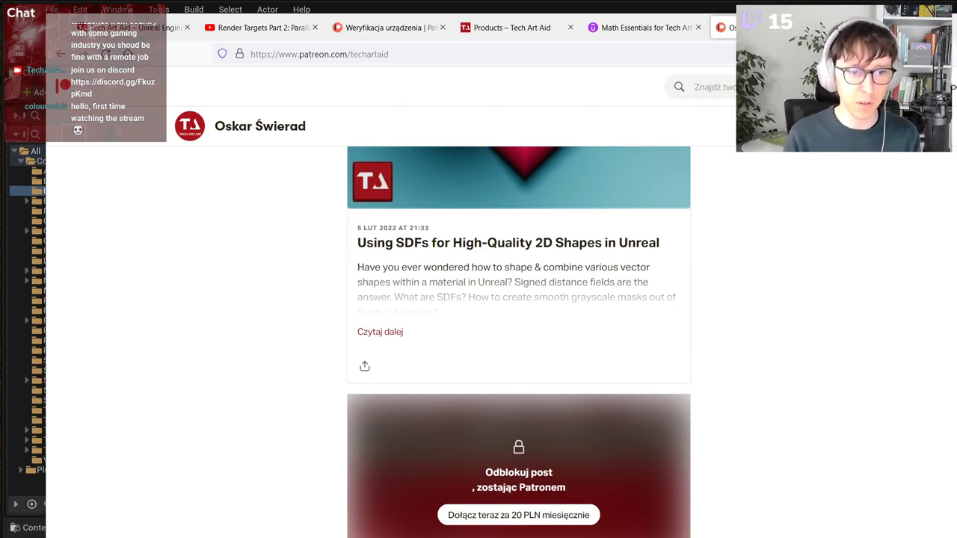
pyautogui.scroll(-1, 537, 456)
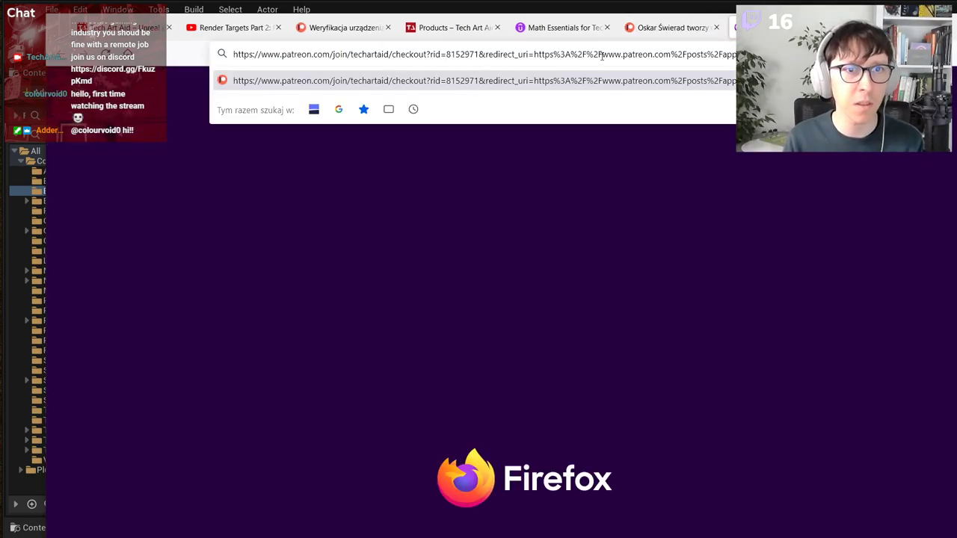
pyautogui.click(602, 55)
pyautogui.hotkey('shift', 'Home')
pyautogui.press('BackSpace')
pyautogui.moveTo(301, 55); pyautogui.dragTo(325, 54)
pyautogui.write('/')
pyautogui.write('/')
pyautogui.moveTo(431, 55); pyautogui.dragTo(233, 55)
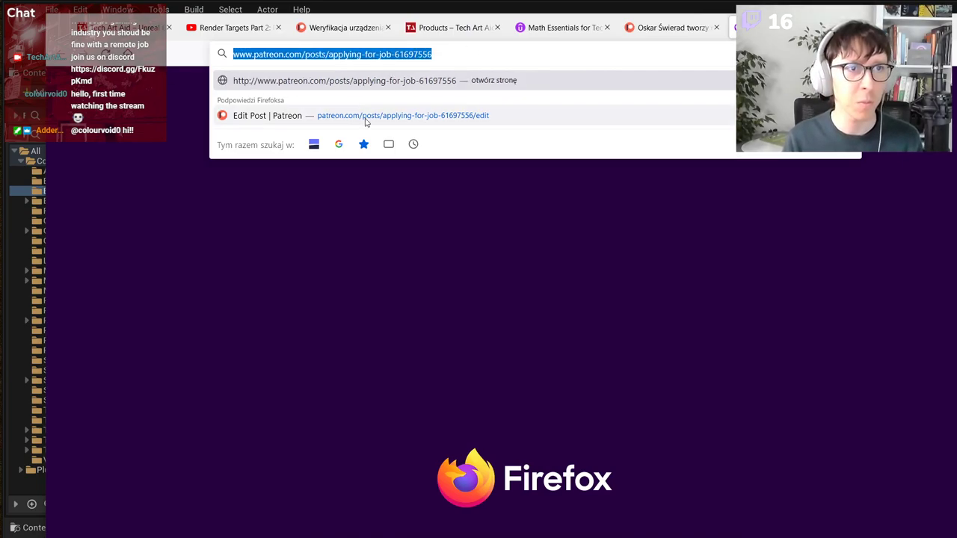
pyautogui.press('Return')
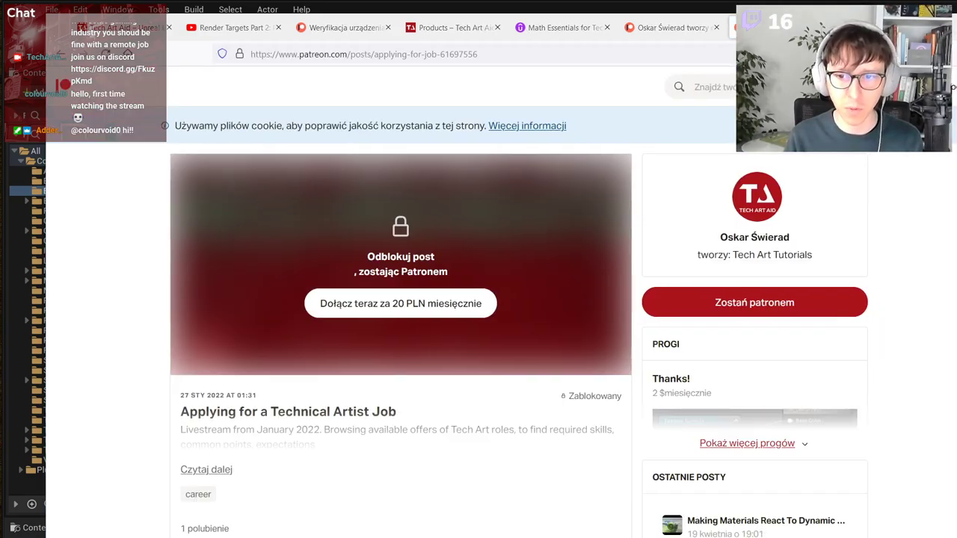
pyautogui.click(665, 30)
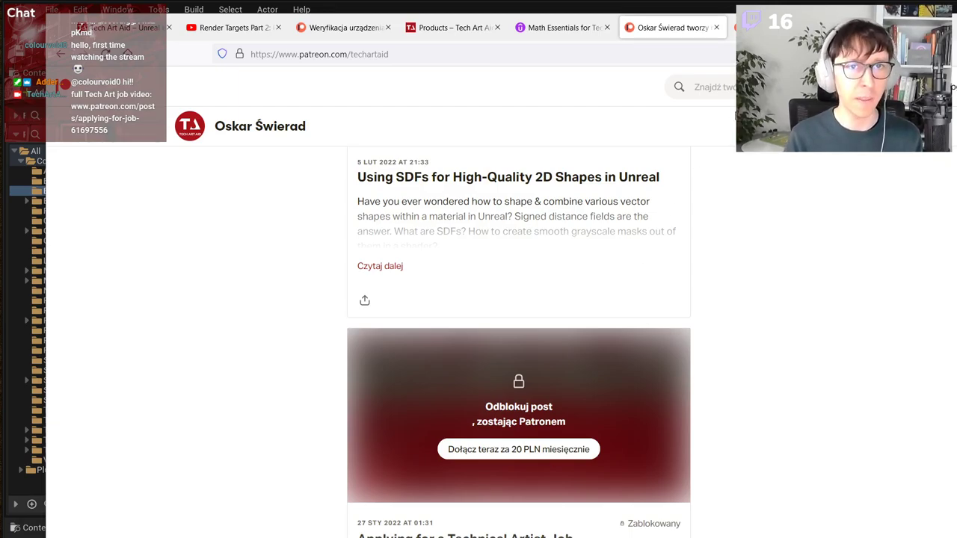
# Step: Open techartaid.com in a new tab, open its Tech Artist Job Requirements video on YouTube and select the video's address
pyautogui.hotkey('ctrl', 't')
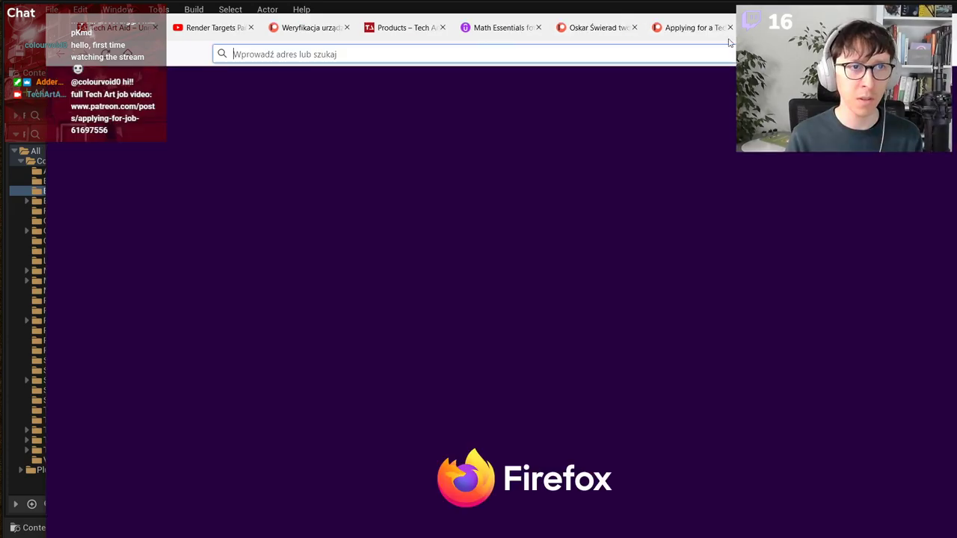
pyautogui.write('techartaid.com')
pyautogui.press('Return')
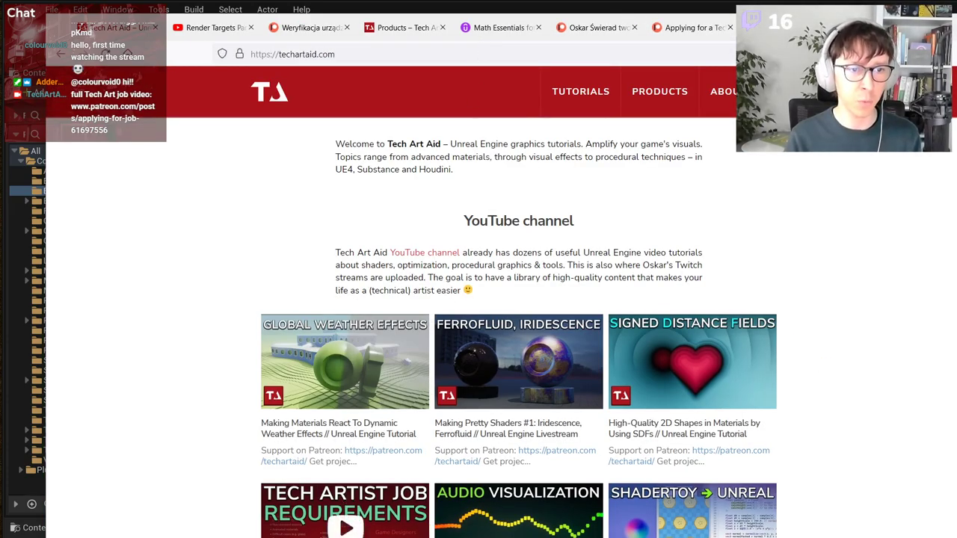
pyautogui.click(346, 519)
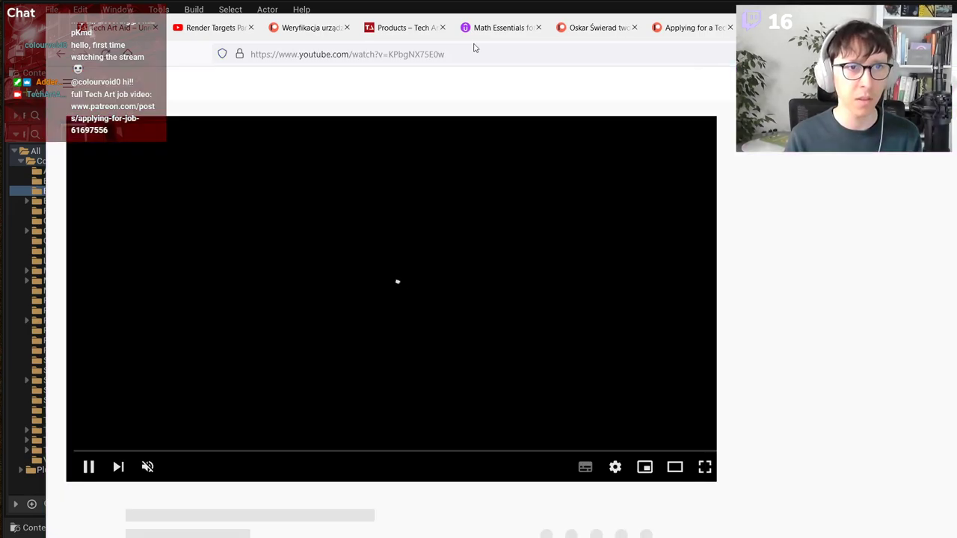
pyautogui.click(476, 52)
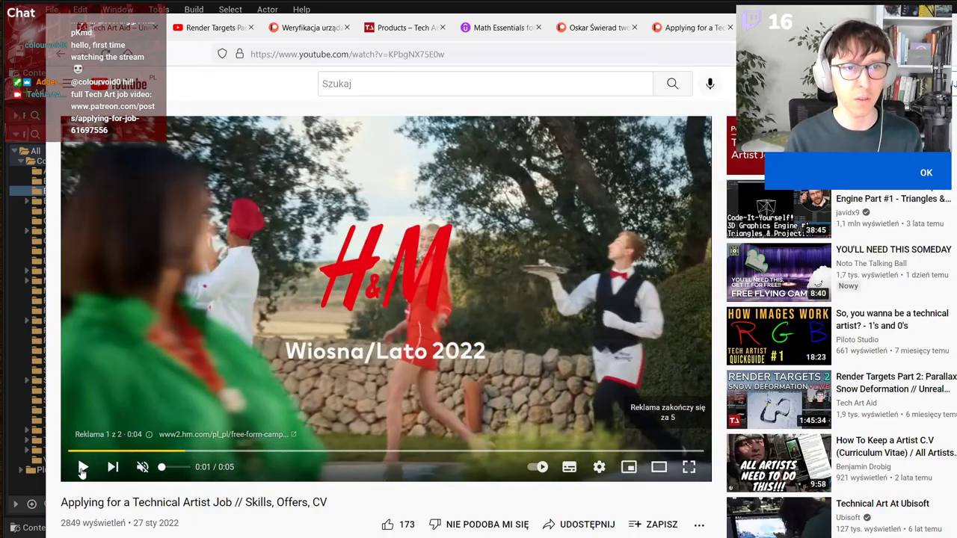
# Step: Get past the ads to the start of the technical artist job video, pause it, and check the Patreon post once more
pyautogui.click(82, 467)
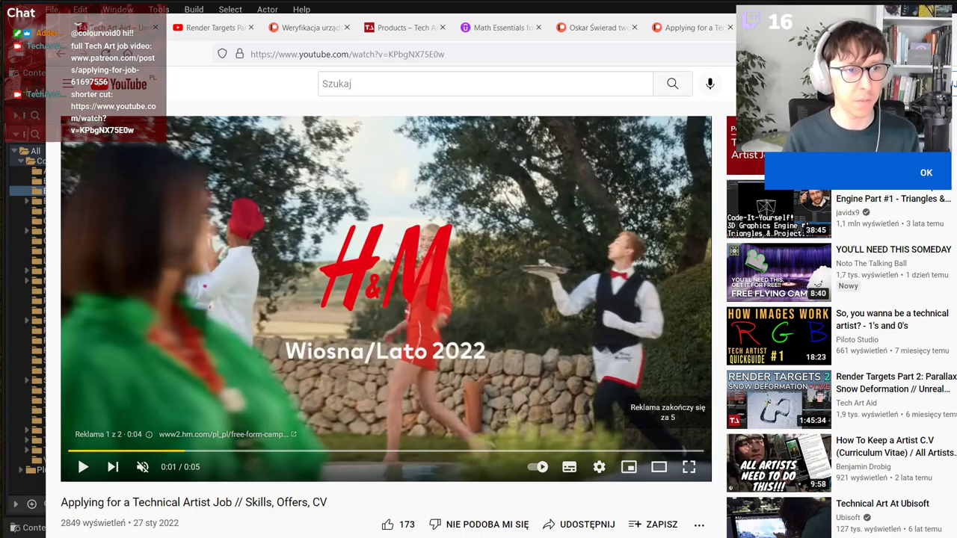
pyautogui.scroll(-3, 385, 305)
pyautogui.scroll(3, 93, 475)
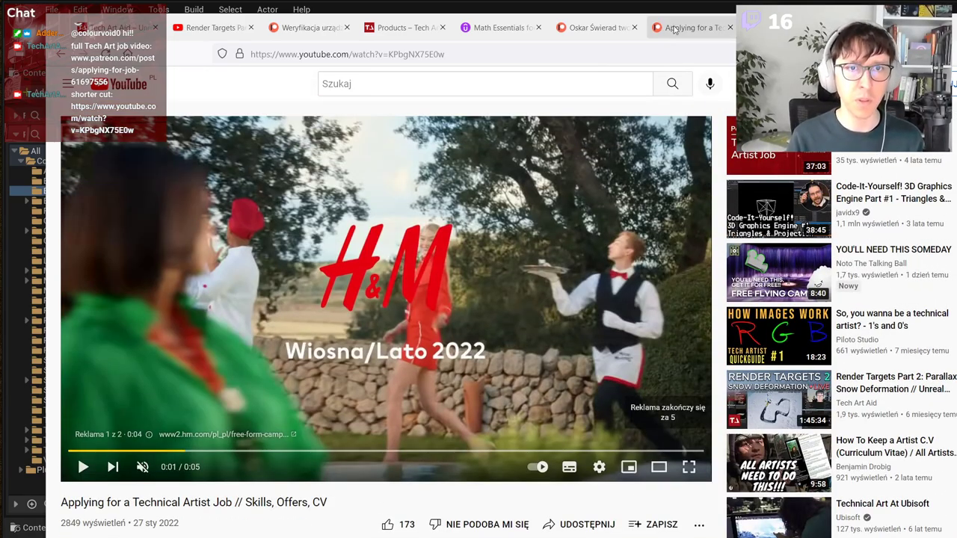
pyautogui.click(91, 471)
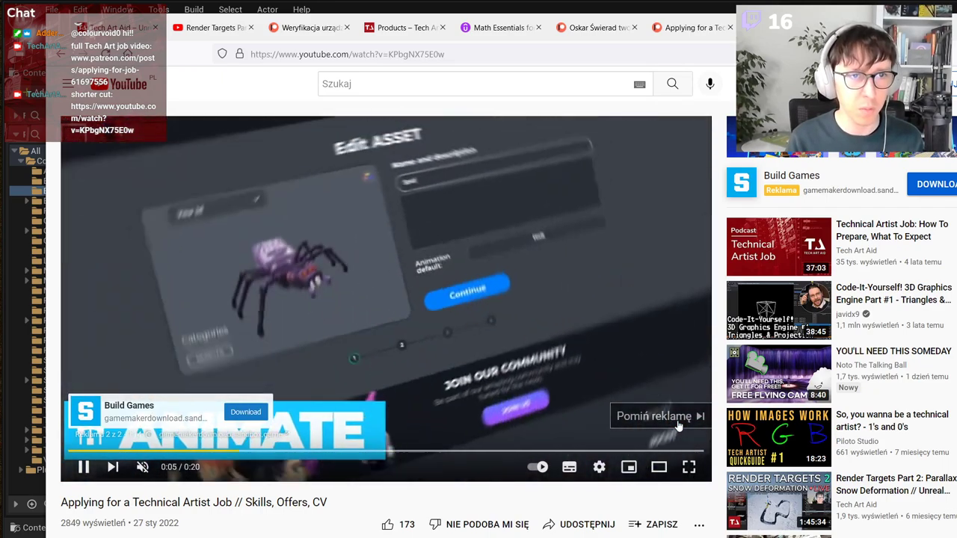
pyautogui.click(676, 423)
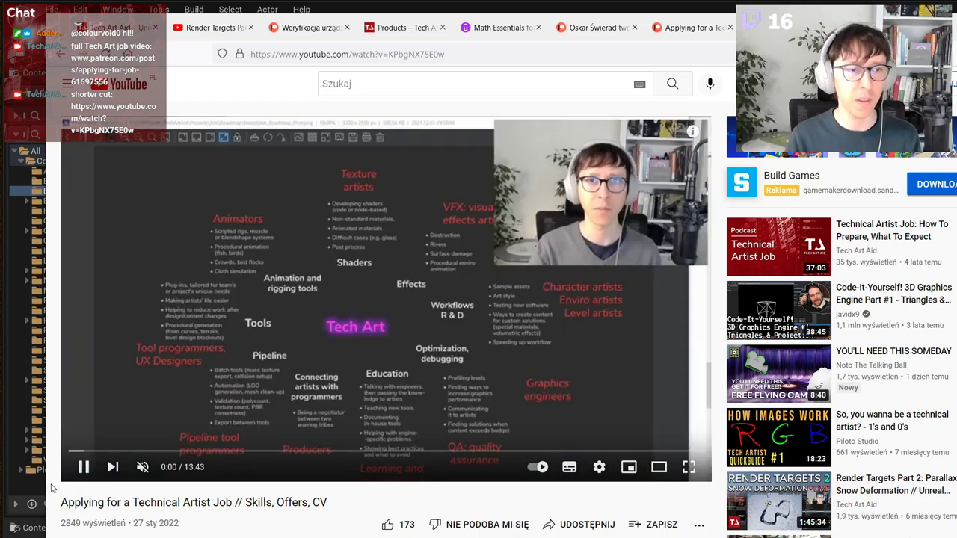
pyautogui.click(83, 466)
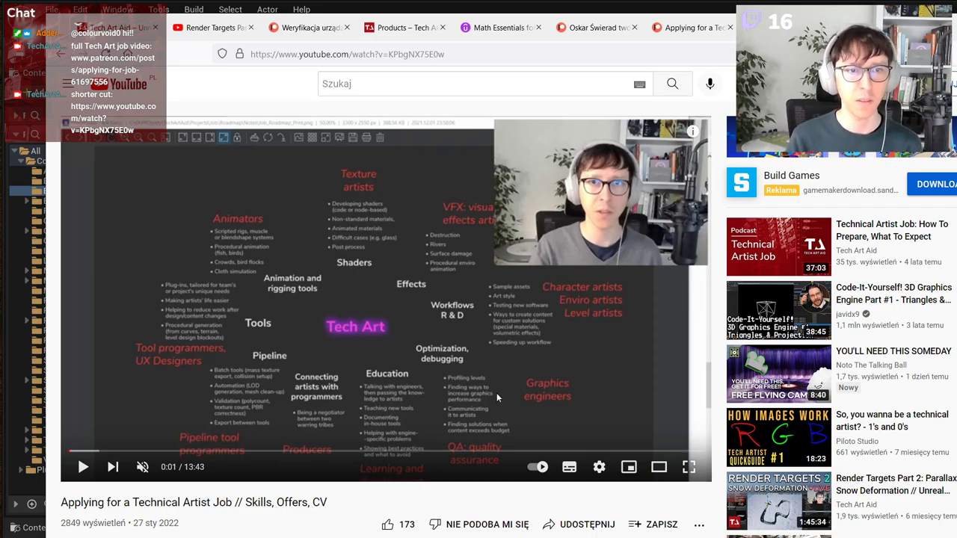
pyautogui.click(691, 28)
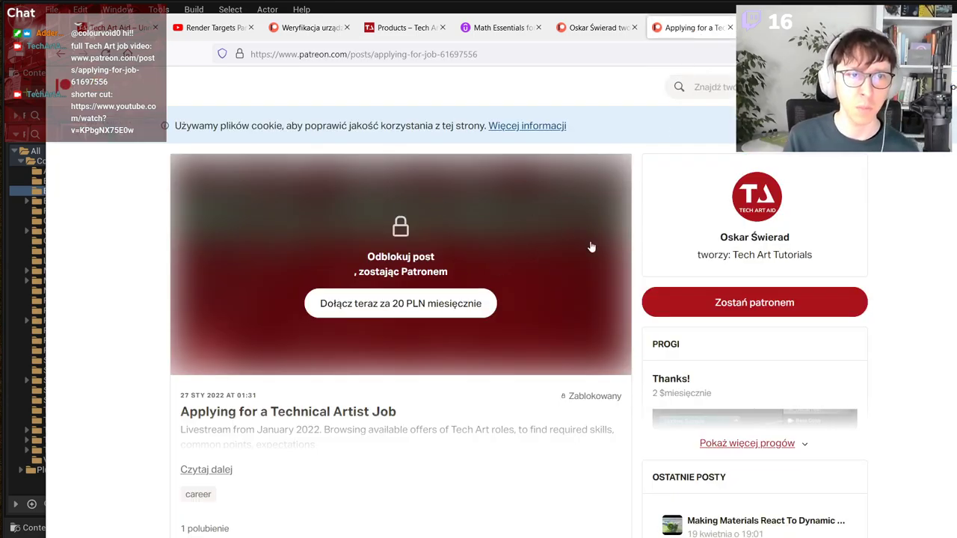
pyautogui.click(781, 28)
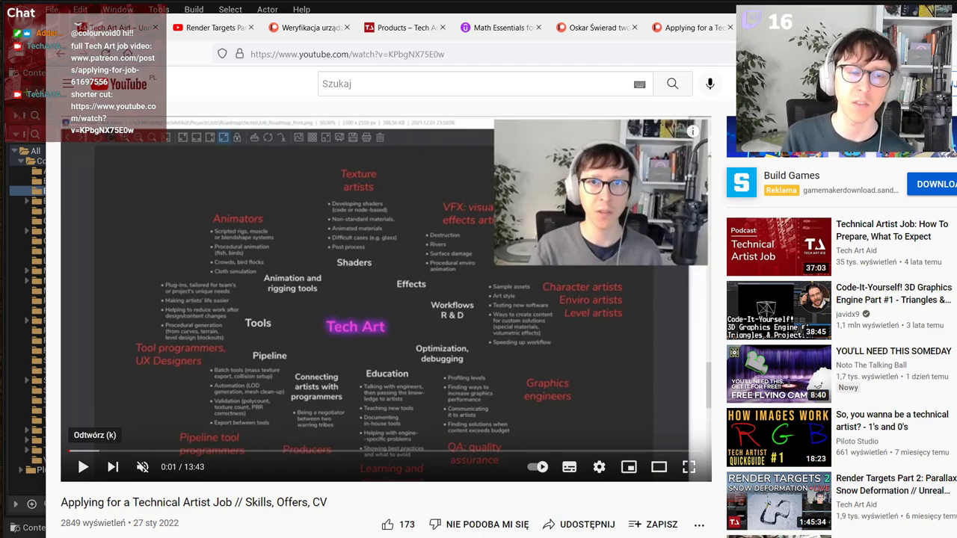
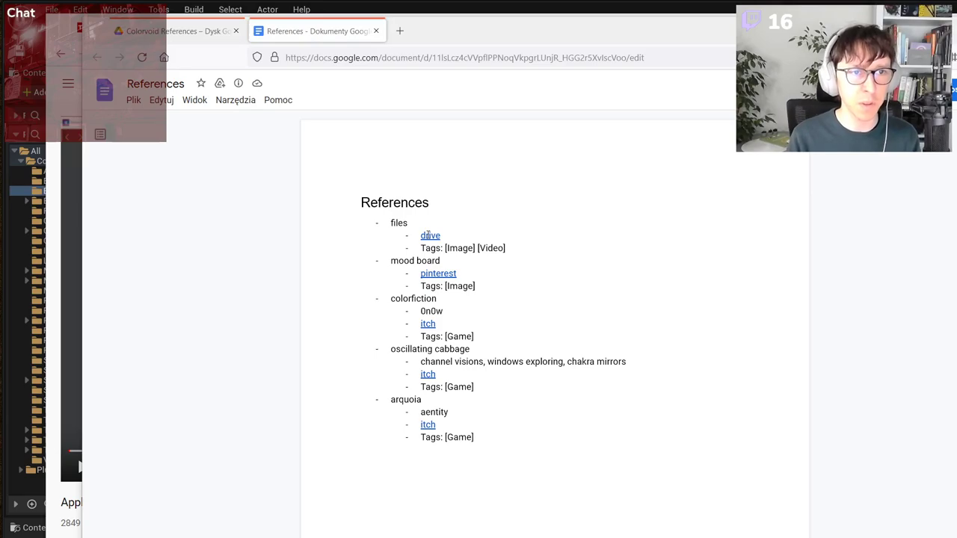
# Step: Open the drive link in the References document, reposition the browser window and open ArtfulEscape1.mp4 from the Colorvoid References folder
pyautogui.moveTo(430, 236)
pyautogui.click(502, 258)
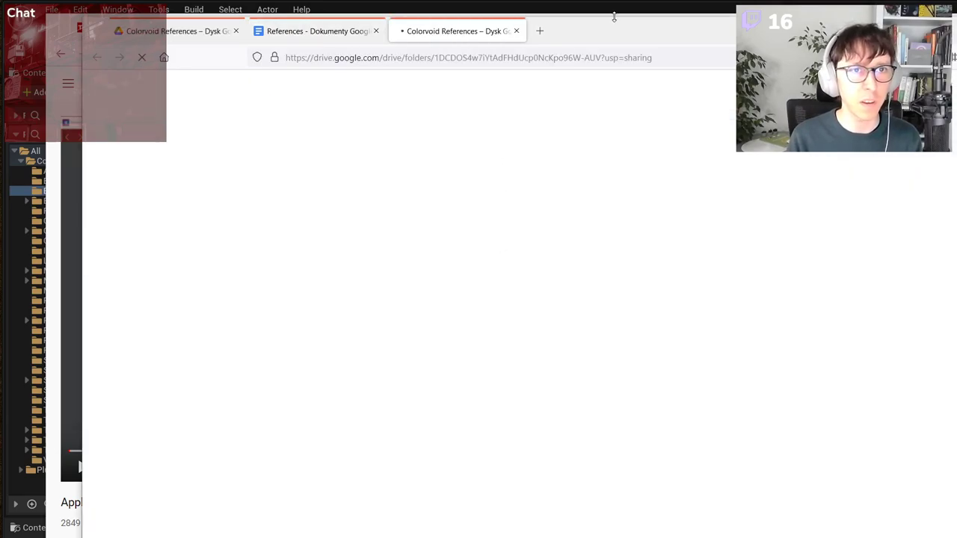
pyautogui.moveTo(634, 37); pyautogui.dragTo(601, 31)
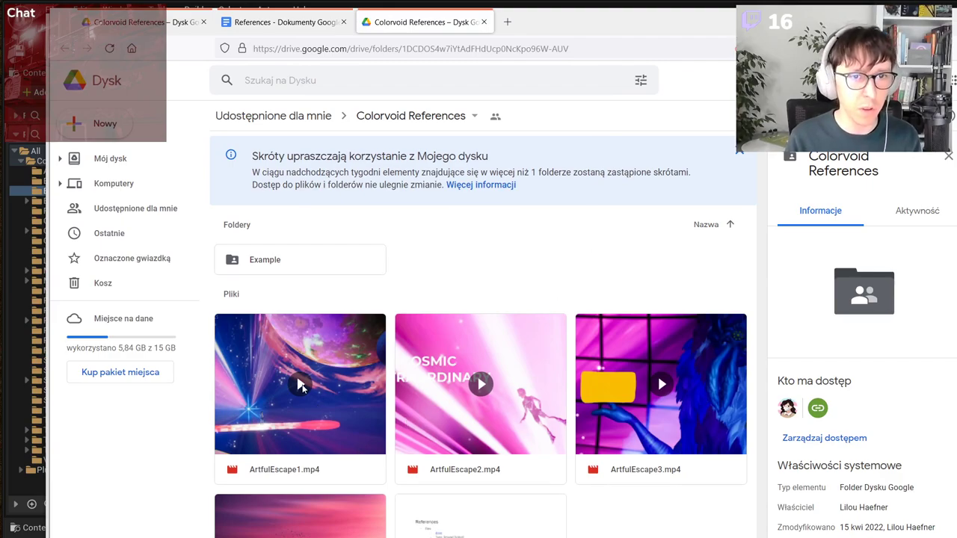
pyautogui.click(302, 386)
pyautogui.doubleClick(301, 385)
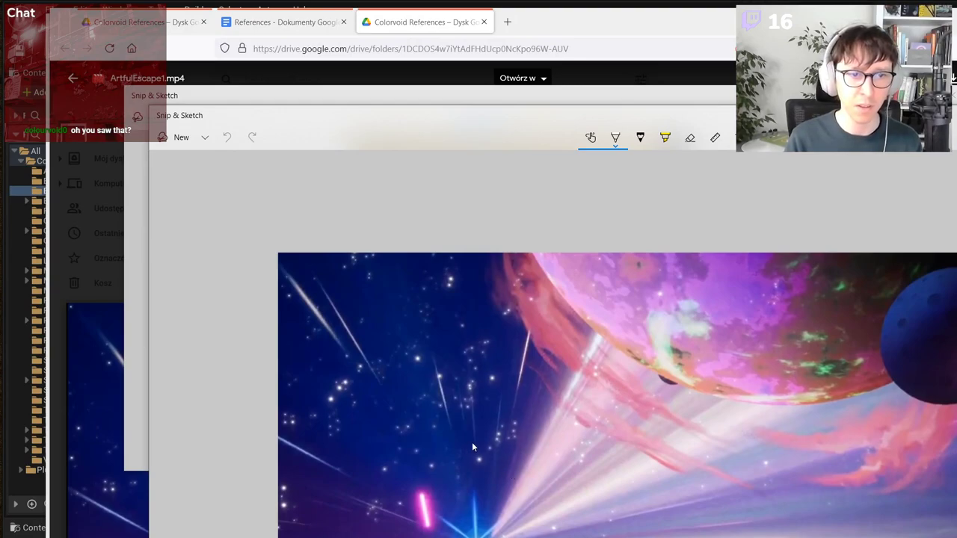
# Step: In Snip & Sketch, draw two white arcs around the blue star and green curved arrows running alongside them
pyautogui.moveTo(420, 537)
pyautogui.mouseDown()
pyautogui.moveTo(435, 491)
pyautogui.moveTo(553, 535)
pyautogui.mouseUp()
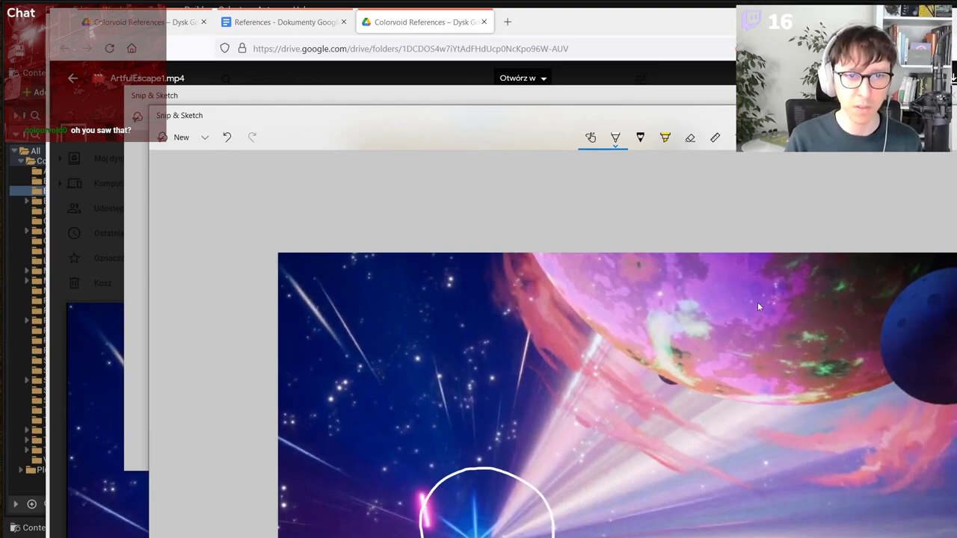
pyautogui.moveTo(723, 275)
pyautogui.mouseDown()
pyautogui.moveTo(881, 410)
pyautogui.moveTo(908, 537)
pyautogui.mouseUp()
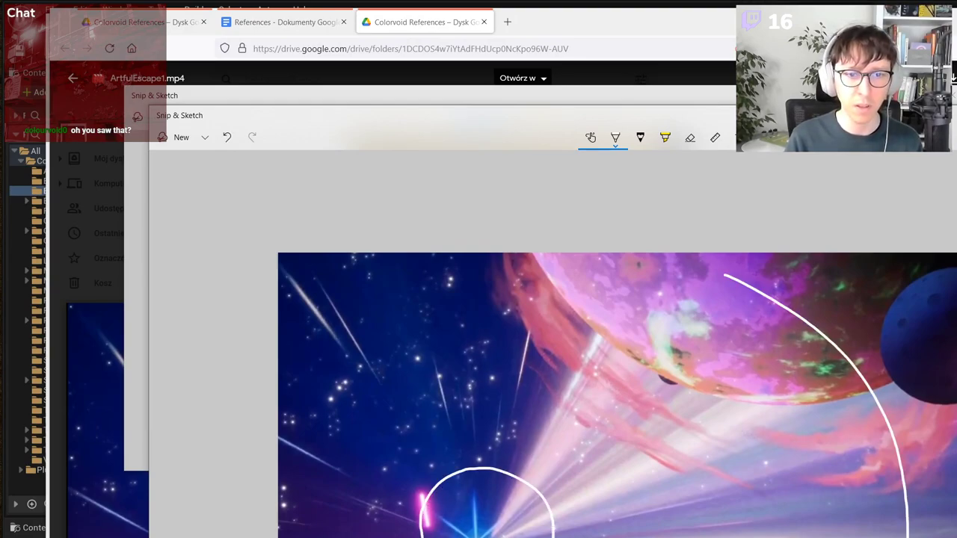
pyautogui.click(615, 137)
pyautogui.click(568, 225)
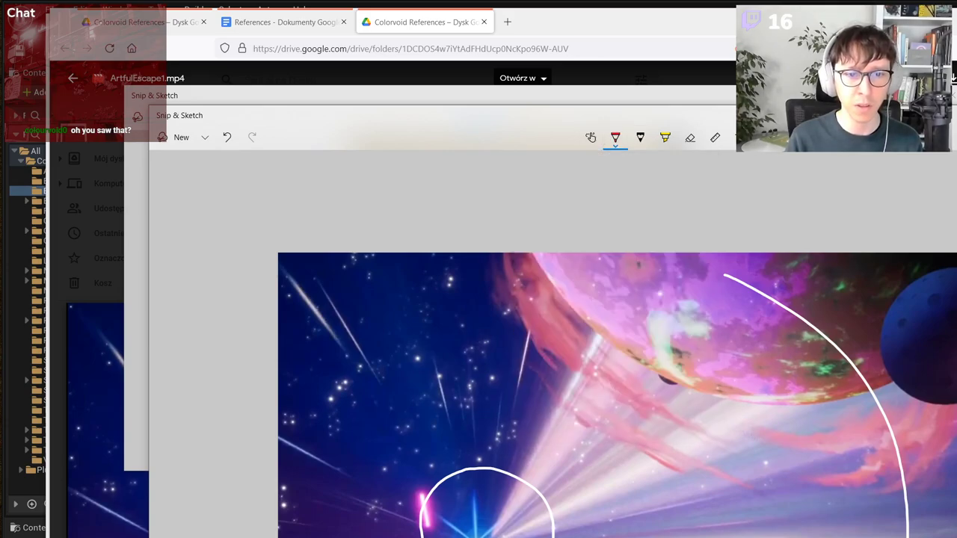
pyautogui.click(615, 136)
pyautogui.click(565, 256)
pyautogui.moveTo(576, 535); pyautogui.dragTo(521, 458)
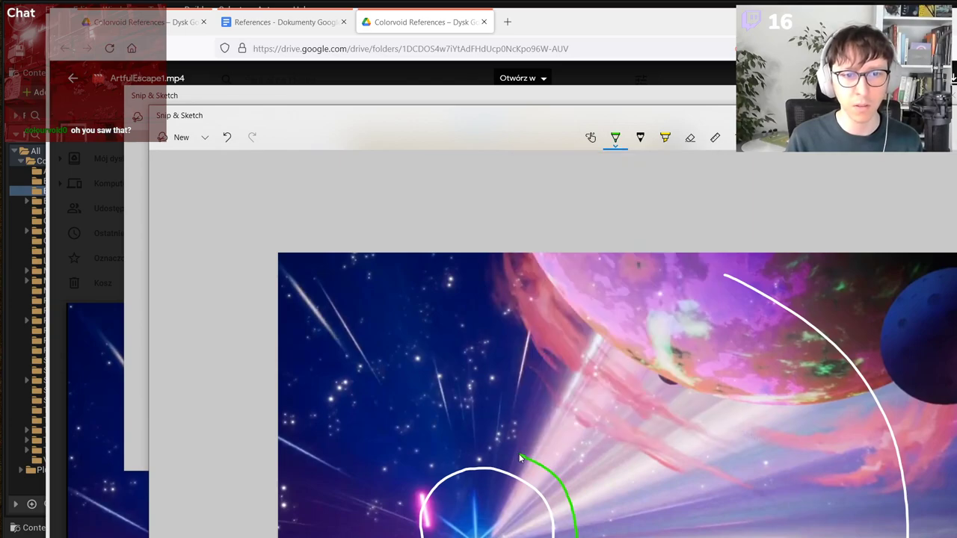
pyautogui.moveTo(873, 535); pyautogui.dragTo(782, 359)
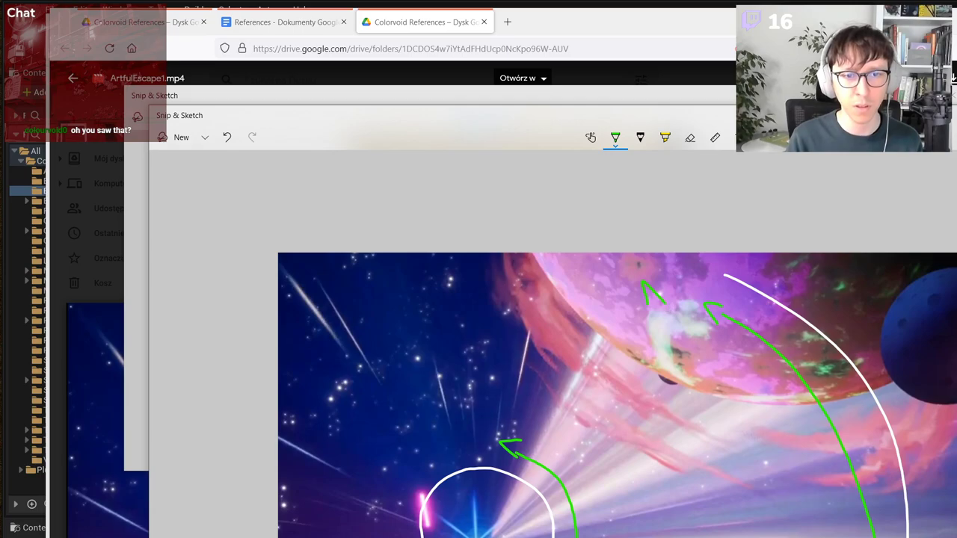
# Step: Switch the pen to red and draw a small 0 and a short dash on the pink planet
pyautogui.click(615, 137)
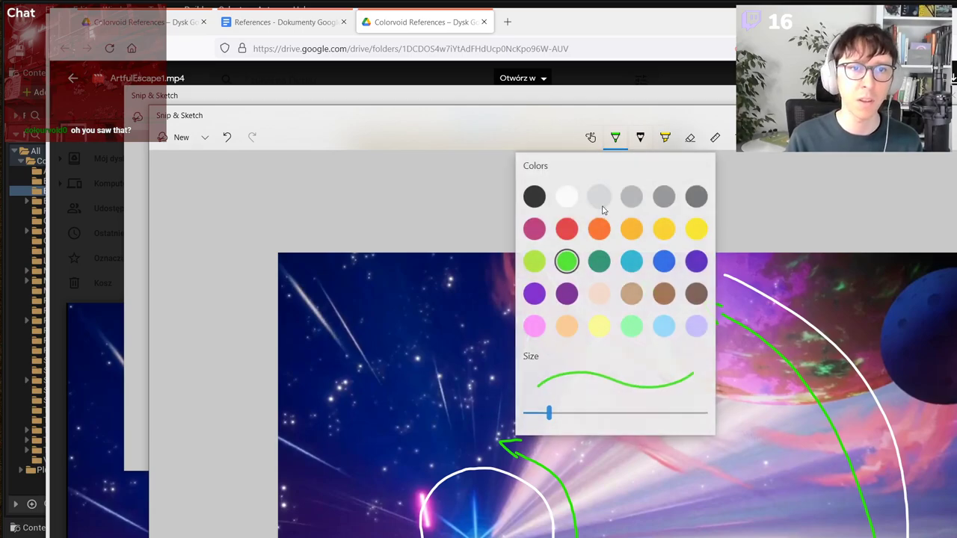
pyautogui.click(566, 226)
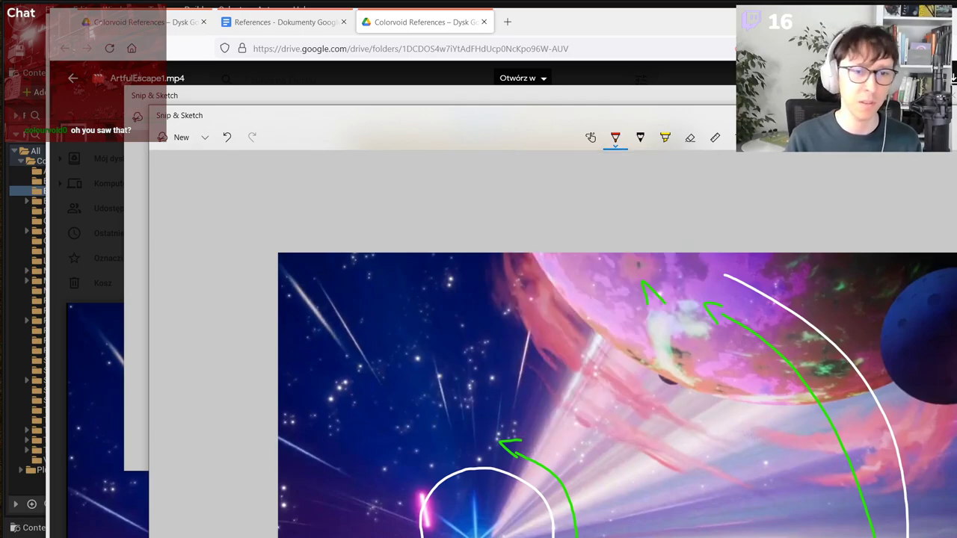
pyautogui.moveTo(626, 331); pyautogui.dragTo(633, 326)
pyautogui.moveTo(647, 323); pyautogui.dragTo(658, 324)
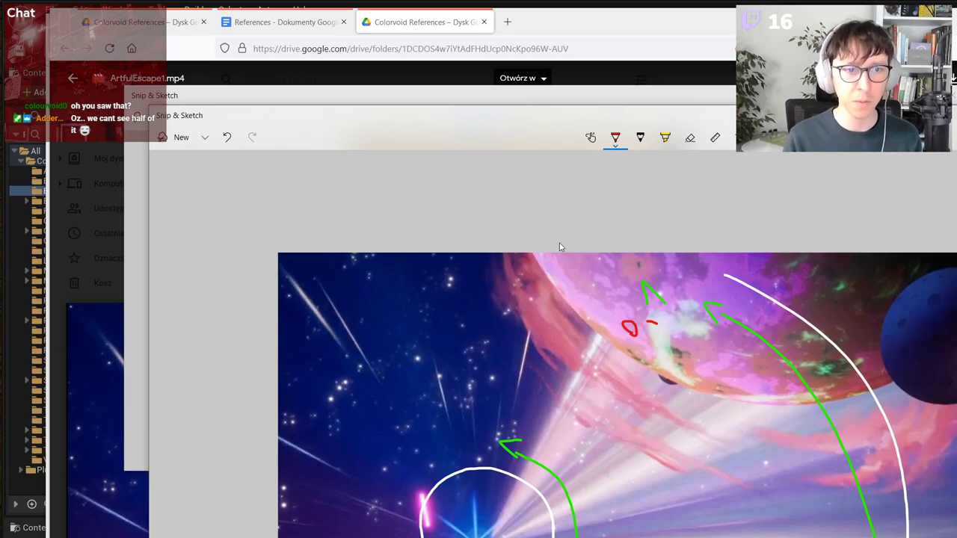
# Step: Switch the pen to light blue and circle one bright star and the long light streak beside the pink cloud
pyautogui.click(615, 137)
pyautogui.click(572, 195)
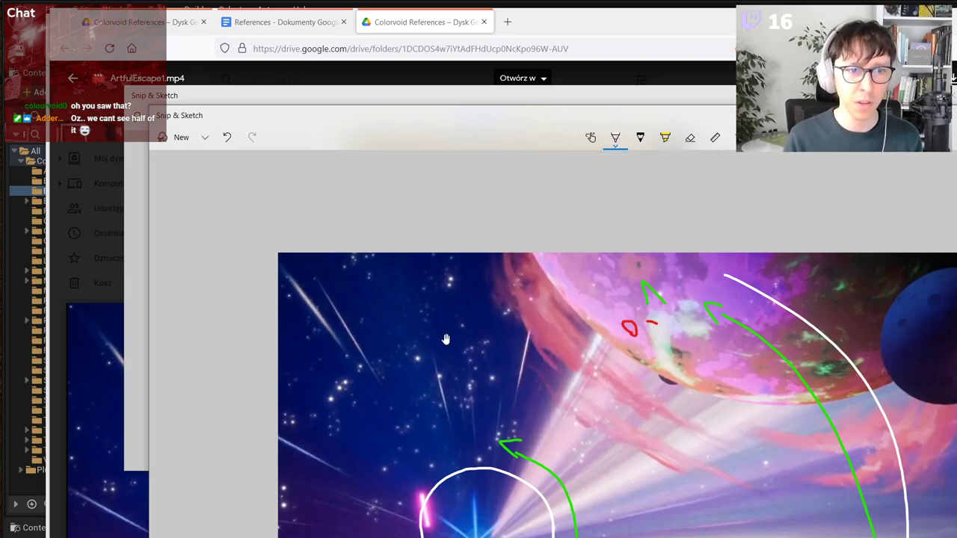
pyautogui.keyDown('ctrl'); pyautogui.scroll(3, 445, 339); pyautogui.keyUp('ctrl')
pyautogui.click(615, 137)
pyautogui.click(556, 311)
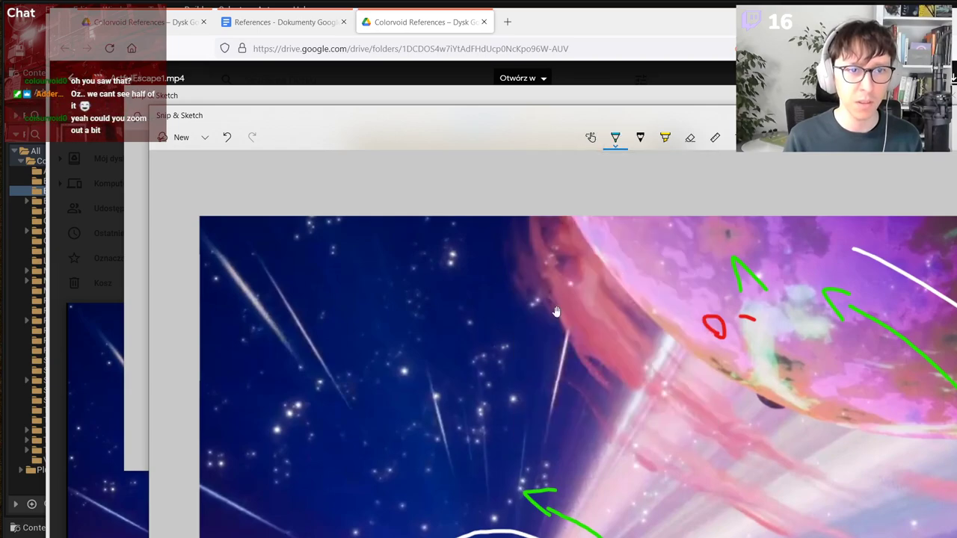
pyautogui.keyDown('ctrl'); pyautogui.scroll(3, 387, 391); pyautogui.keyUp('ctrl')
pyautogui.moveTo(351, 388)
pyautogui.mouseDown()
pyautogui.moveTo(411, 329)
pyautogui.moveTo(414, 407)
pyautogui.moveTo(383, 413)
pyautogui.mouseUp()
pyautogui.moveTo(652, 532)
pyautogui.mouseDown()
pyautogui.moveTo(652, 441)
pyautogui.moveTo(706, 251)
pyautogui.mouseUp()
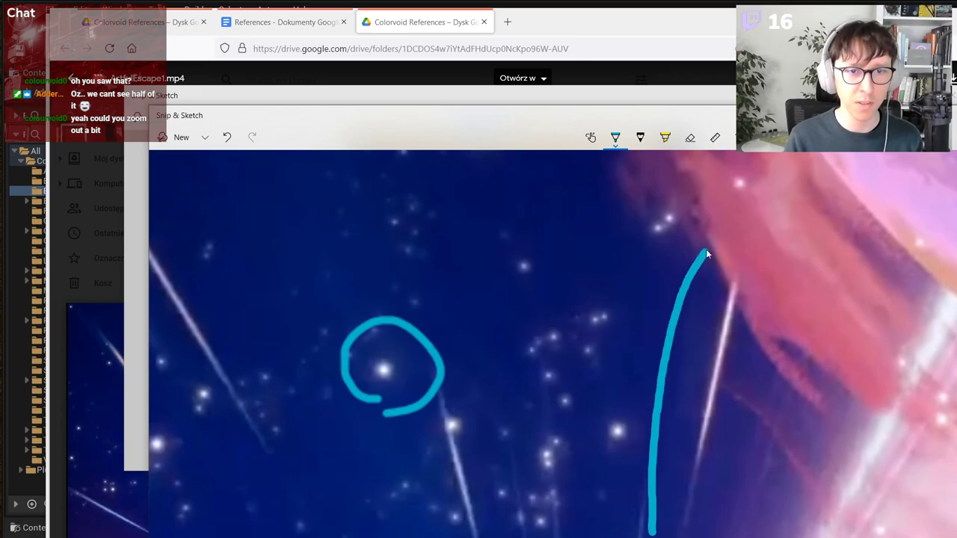
pyautogui.moveTo(786, 257)
pyautogui.mouseDown()
pyautogui.moveTo(762, 452)
pyautogui.moveTo(740, 535)
pyautogui.mouseUp()
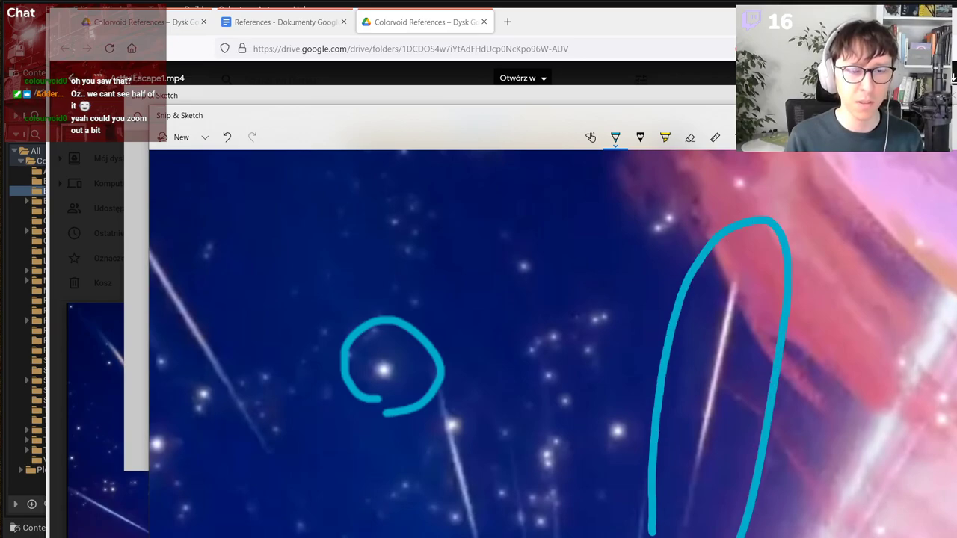
# Step: Switch the pen to white and write +0.1 next to the green 0 below the standing figure
pyautogui.keyDown('ctrl'); pyautogui.scroll(-3, 818, 493); pyautogui.keyUp('ctrl')
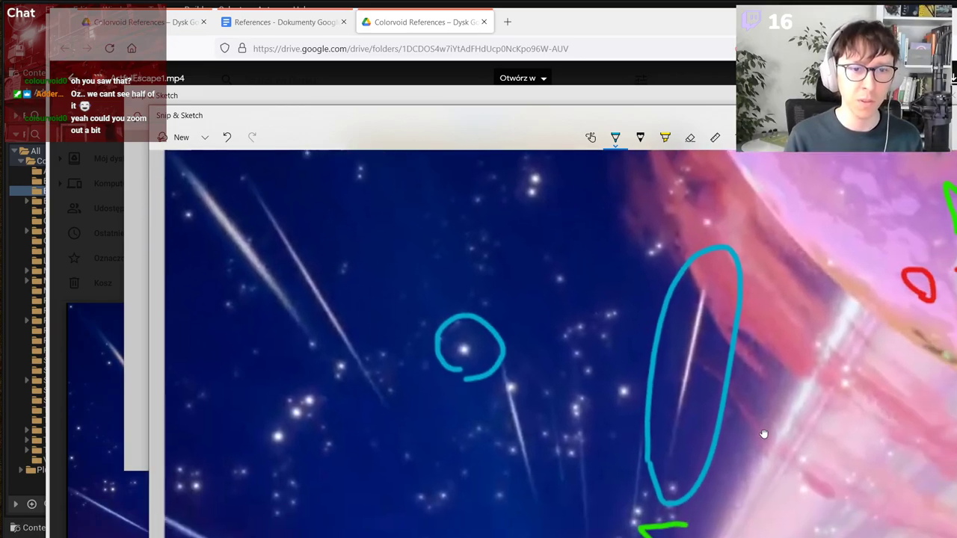
pyautogui.keyDown('ctrl'); pyautogui.scroll(-3, 764, 426); pyautogui.keyUp('ctrl')
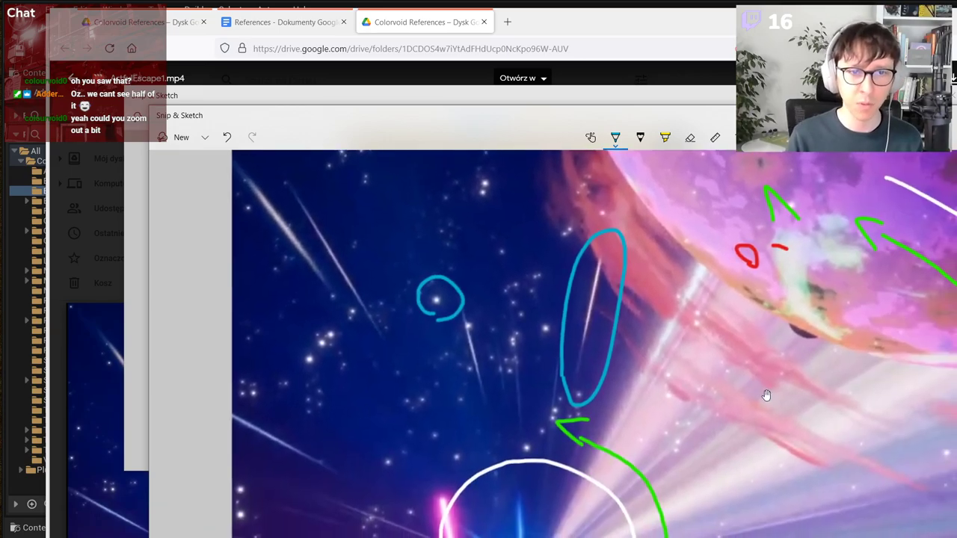
pyautogui.keyDown('ctrl'); pyautogui.scroll(-2, 766, 396); pyautogui.keyUp('ctrl')
pyautogui.click(615, 137)
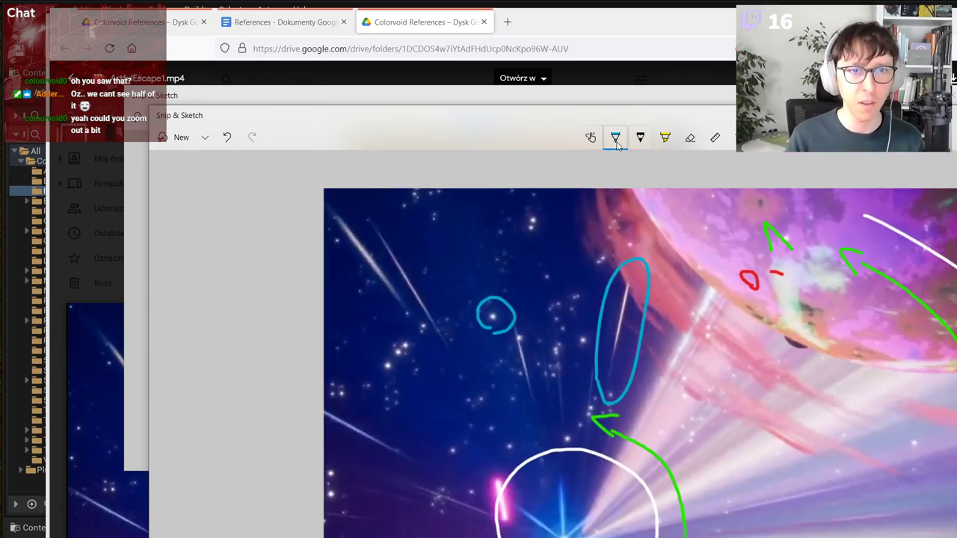
pyautogui.click(568, 205)
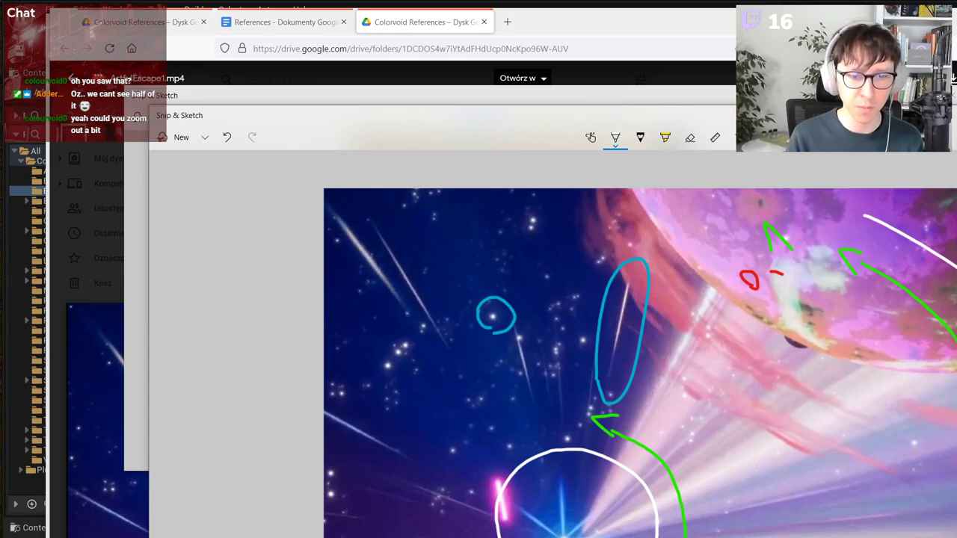
pyautogui.keyDown('ctrl'); pyautogui.scroll(5, 553, 344); pyautogui.keyUp('ctrl')
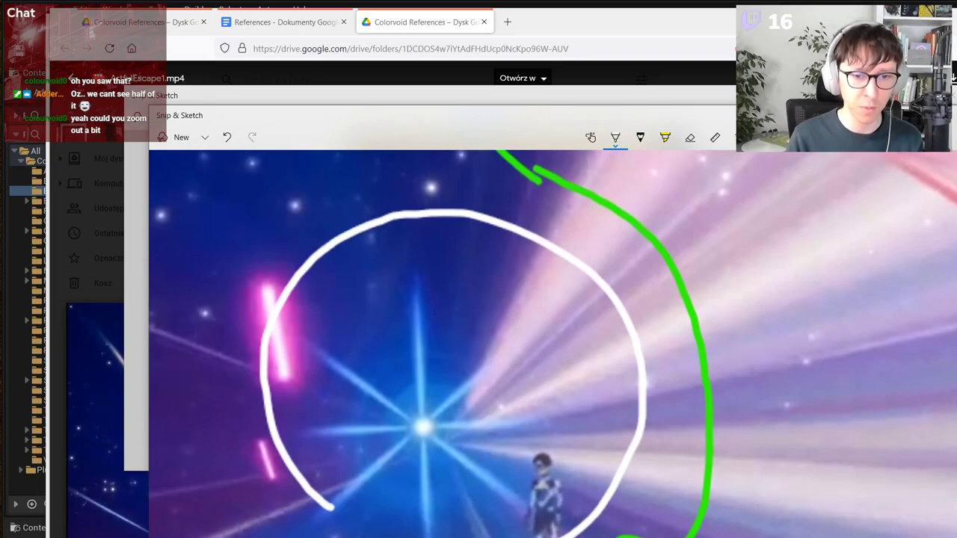
pyautogui.moveTo(923, 537); pyautogui.dragTo(877, 510)
pyautogui.keyDown('ctrl'); pyautogui.scroll(-3, 710, 500); pyautogui.keyUp('ctrl')
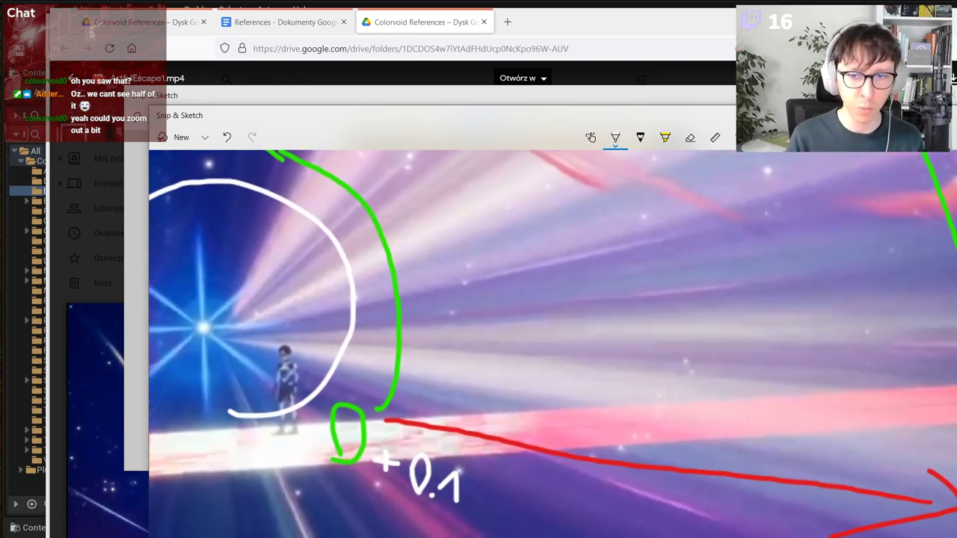
# Step: Write a white 0.2 after the +0.1 note, and undo the white numbers back to the plus sign
pyautogui.moveTo(529, 521)
pyautogui.mouseDown()
pyautogui.moveTo(538, 497)
pyautogui.moveTo(594, 537)
pyautogui.mouseUp()
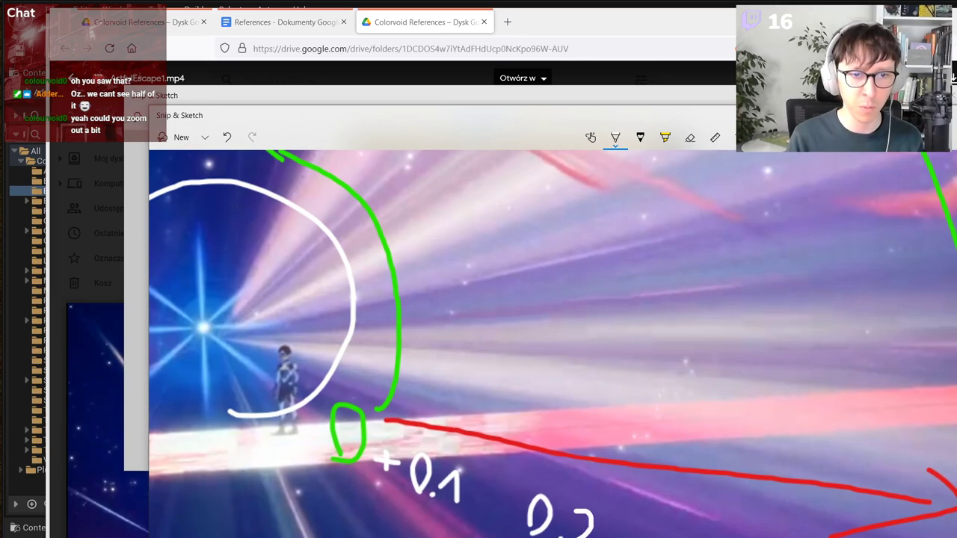
pyautogui.hscroll(3, 586, 534)
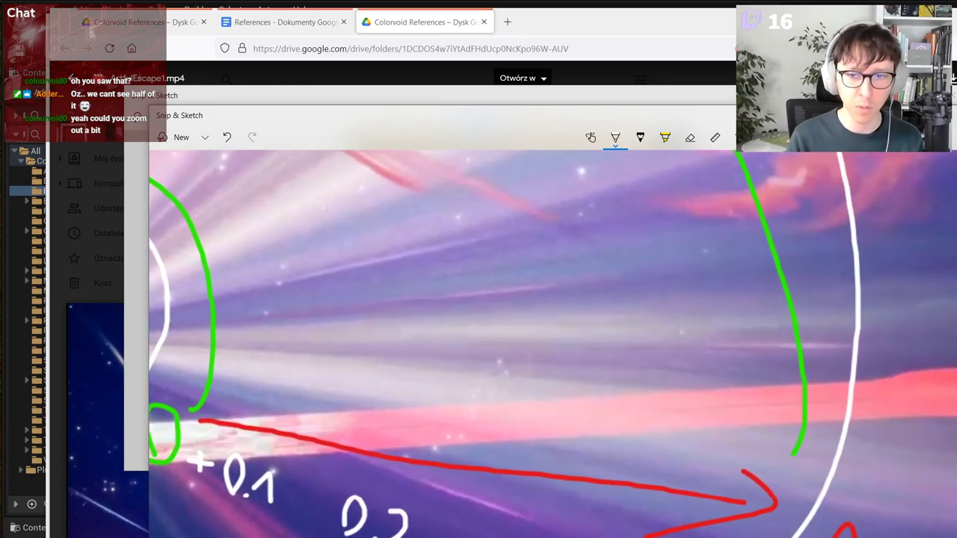
pyautogui.keyDown('ctrl'); pyautogui.scroll(-5, 733, 520); pyautogui.keyUp('ctrl')
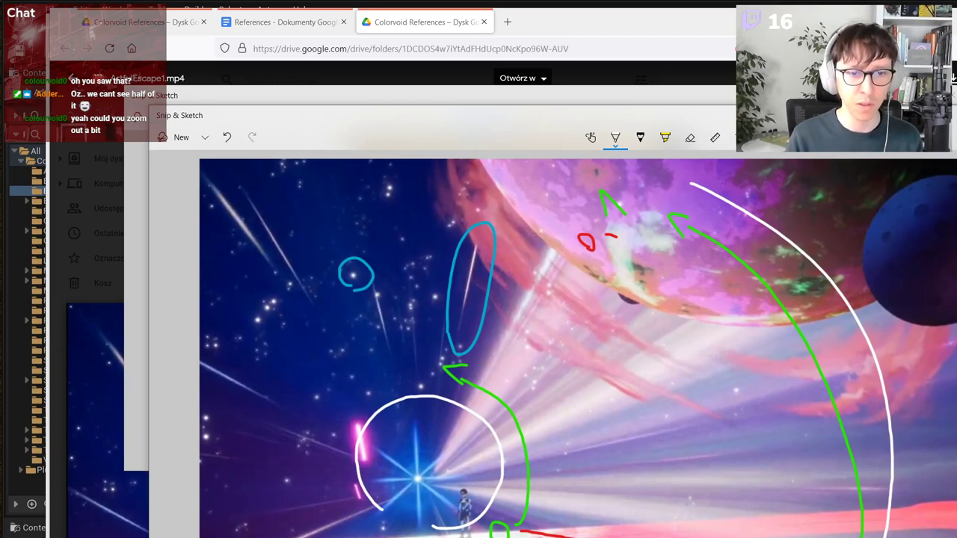
pyautogui.hotkey('ctrl', 'z')
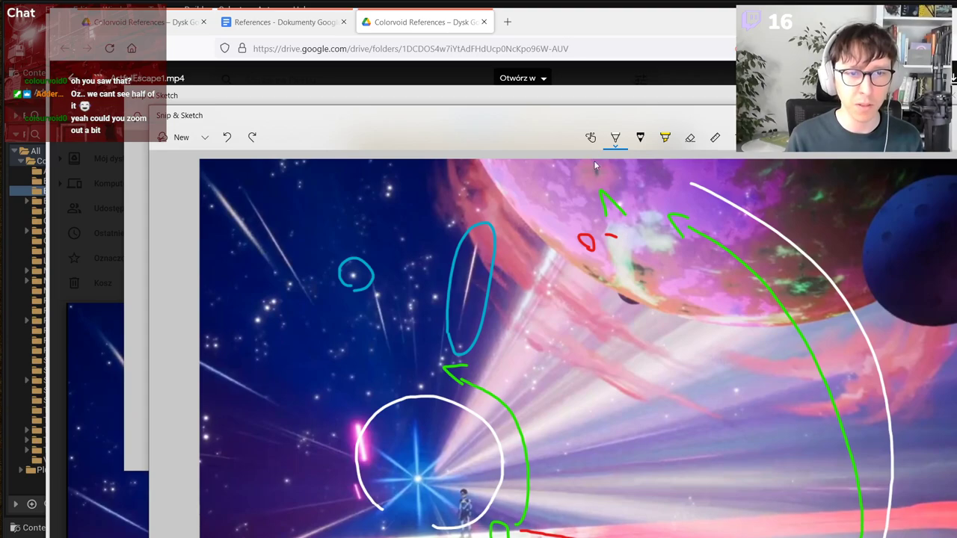
# Step: Switch the pen to red, draw a trial circle at the far end of the pink path and undo it
pyautogui.click(614, 137)
pyautogui.click(567, 226)
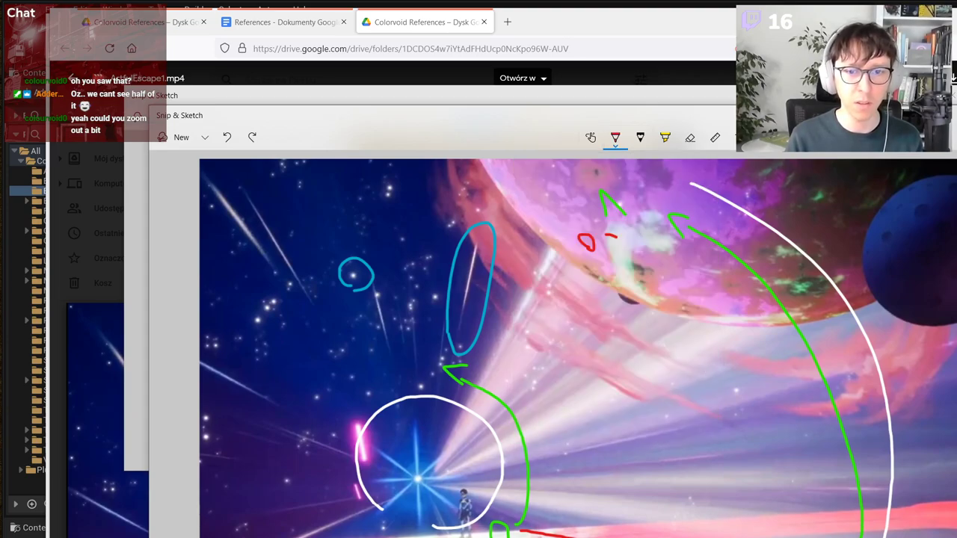
pyautogui.keyDown('ctrl'); pyautogui.scroll(4, 340, 516); pyautogui.keyUp('ctrl')
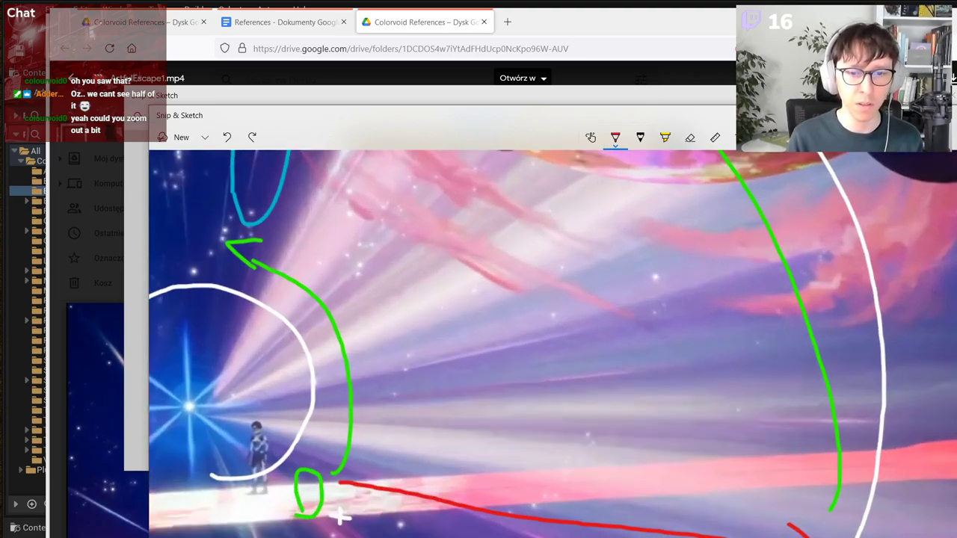
pyautogui.moveTo(926, 492)
pyautogui.mouseDown()
pyautogui.moveTo(953, 455)
pyautogui.moveTo(927, 492)
pyautogui.mouseUp()
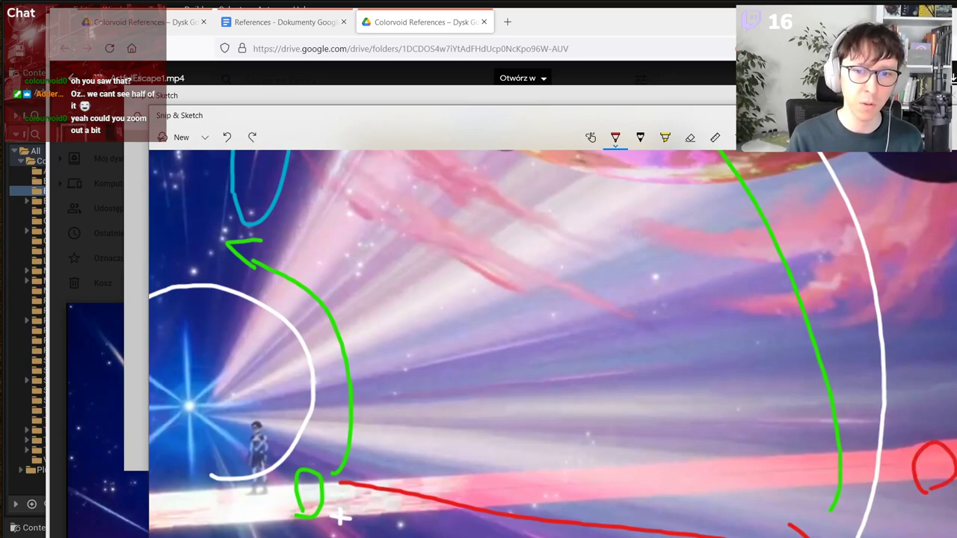
pyautogui.hotkey('ctrl', 'z')
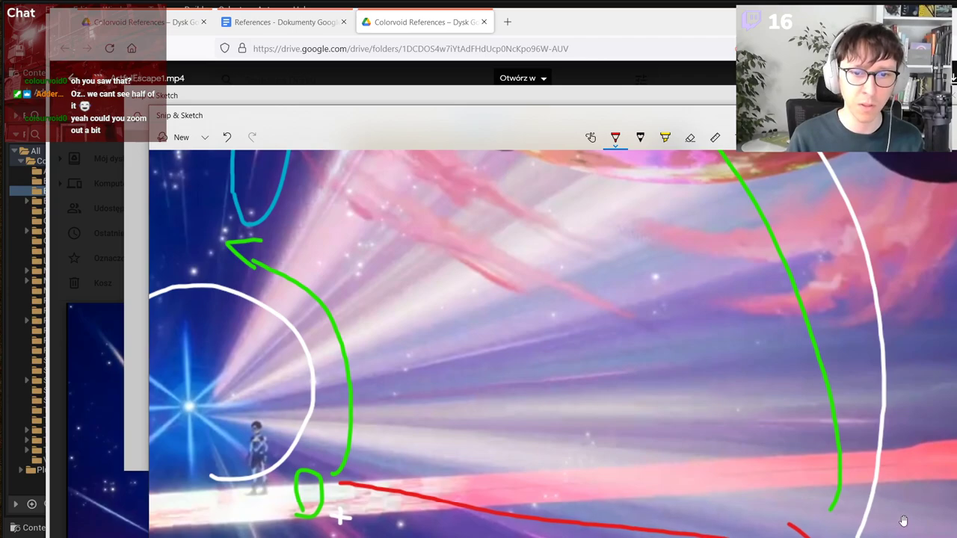
# Step: Write 0.01 in red above the start of the red arrow, beside the green 0
pyautogui.keyDown('ctrl'); pyautogui.scroll(-2, 340, 515); pyautogui.keyUp('ctrl')
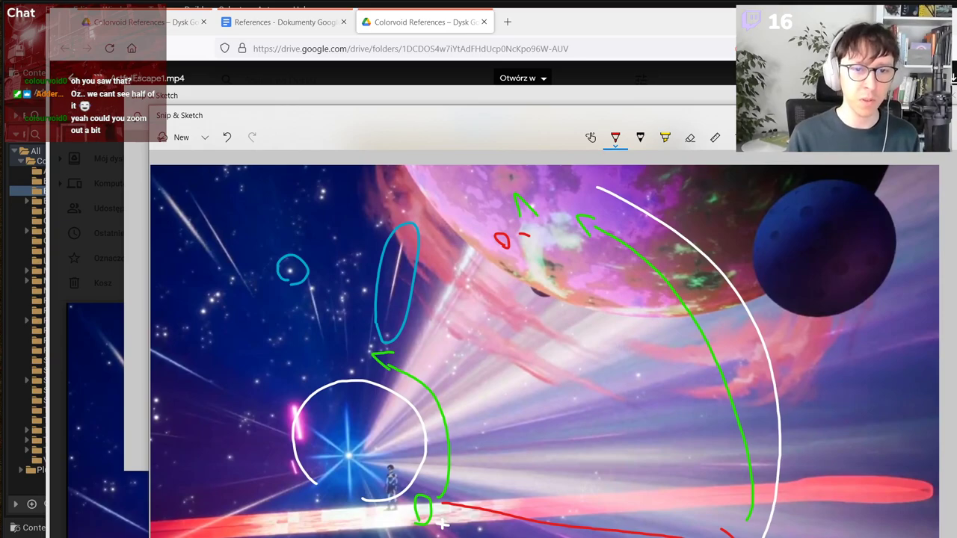
pyautogui.keyDown('ctrl'); pyautogui.scroll(2, 442, 524); pyautogui.keyUp('ctrl')
pyautogui.click(507, 504)
pyautogui.moveTo(494, 505)
pyautogui.mouseDown()
pyautogui.moveTo(491, 495)
pyautogui.moveTo(547, 511)
pyautogui.mouseUp()
pyautogui.keyDown('ctrl'); pyautogui.scroll(-2, 488, 520); pyautogui.keyUp('ctrl')
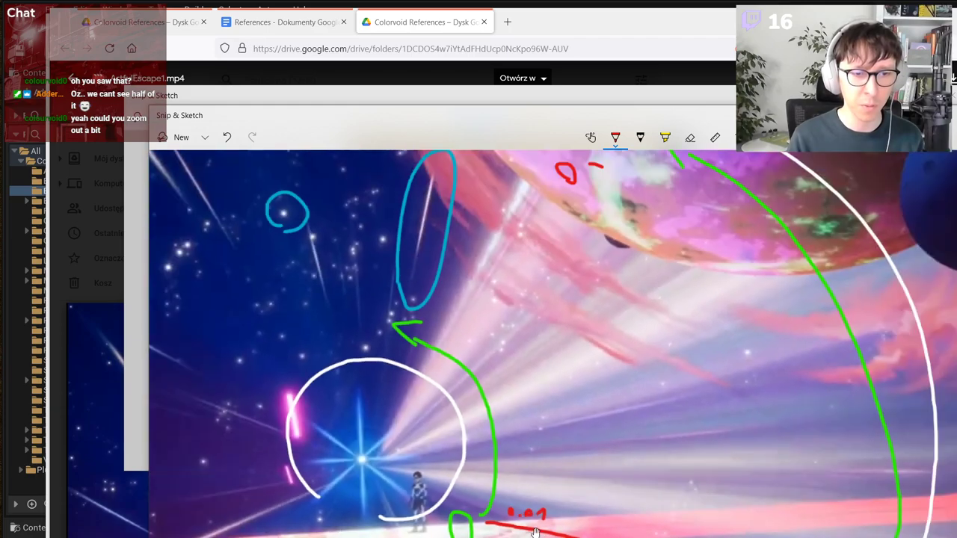
pyautogui.keyDown('ctrl'); pyautogui.scroll(-2, 508, 498); pyautogui.keyUp('ctrl')
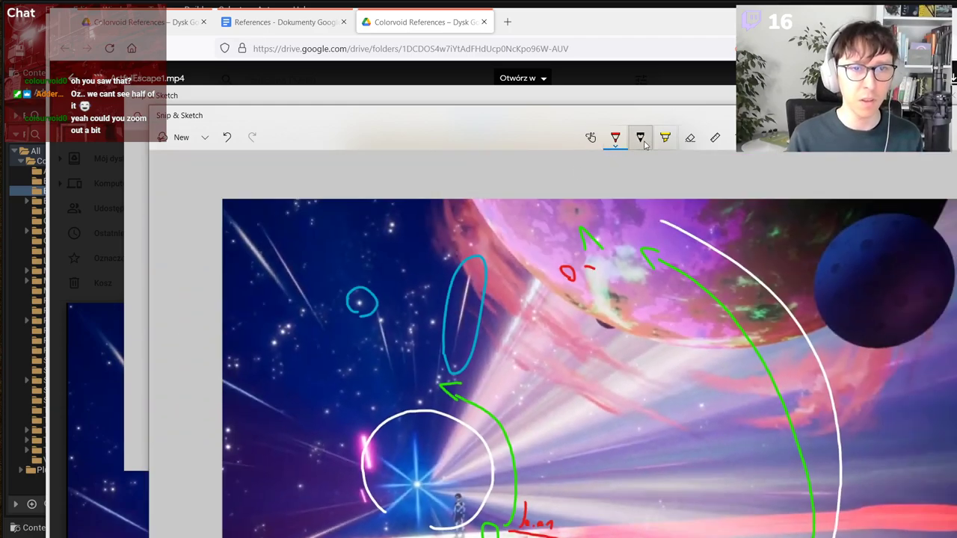
# Step: Switch the pen to white and try a small loop over the red number and a long wedge along the light rays
pyautogui.click(615, 137)
pyautogui.click(565, 196)
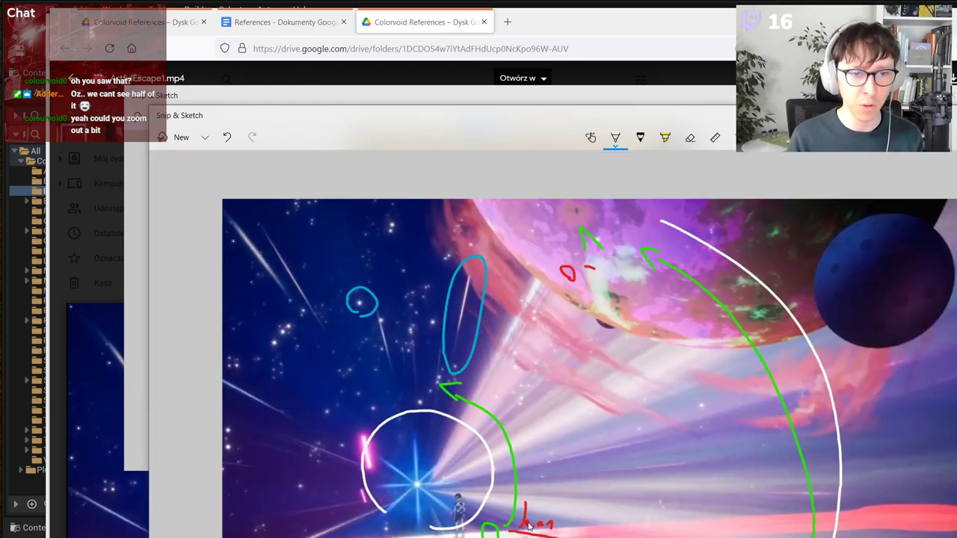
pyautogui.moveTo(534, 511); pyautogui.dragTo(528, 508)
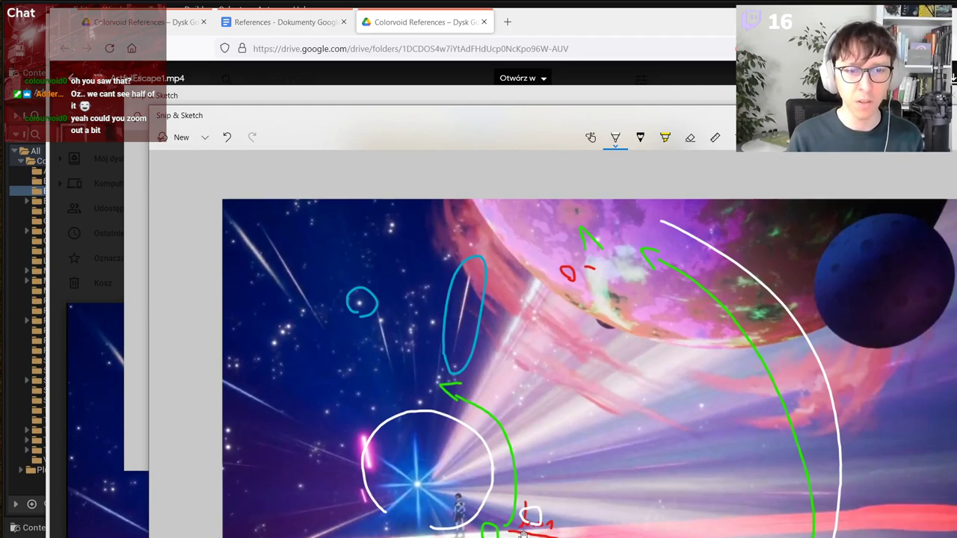
pyautogui.moveTo(802, 492)
pyautogui.mouseDown()
pyautogui.moveTo(801, 537)
pyautogui.moveTo(783, 468)
pyautogui.moveTo(803, 529)
pyautogui.moveTo(631, 520)
pyautogui.moveTo(535, 497)
pyautogui.moveTo(740, 478)
pyautogui.moveTo(811, 484)
pyautogui.mouseUp()
pyautogui.hotkey('ctrl', 'z')
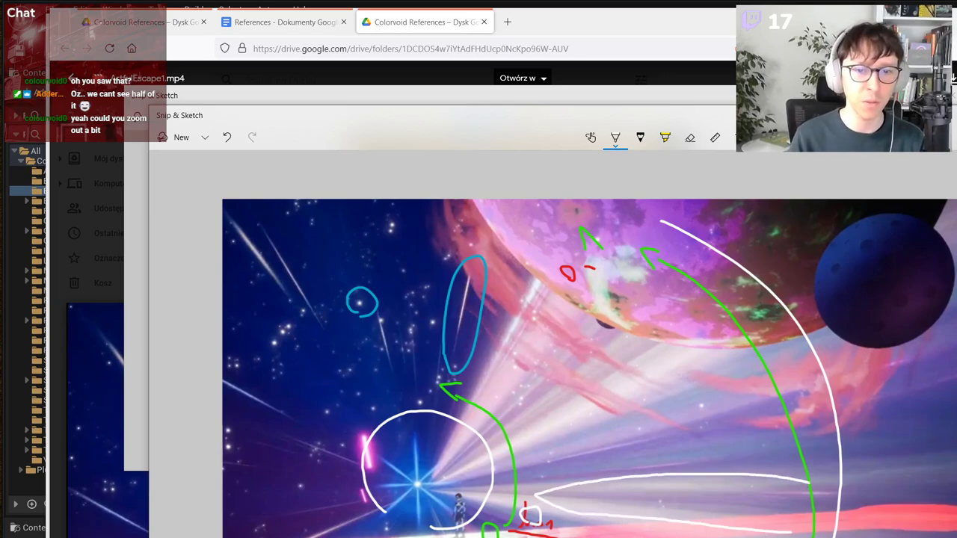
pyautogui.hotkey('ctrl', 'z')
pyautogui.hotkey('ctrl', 'z')
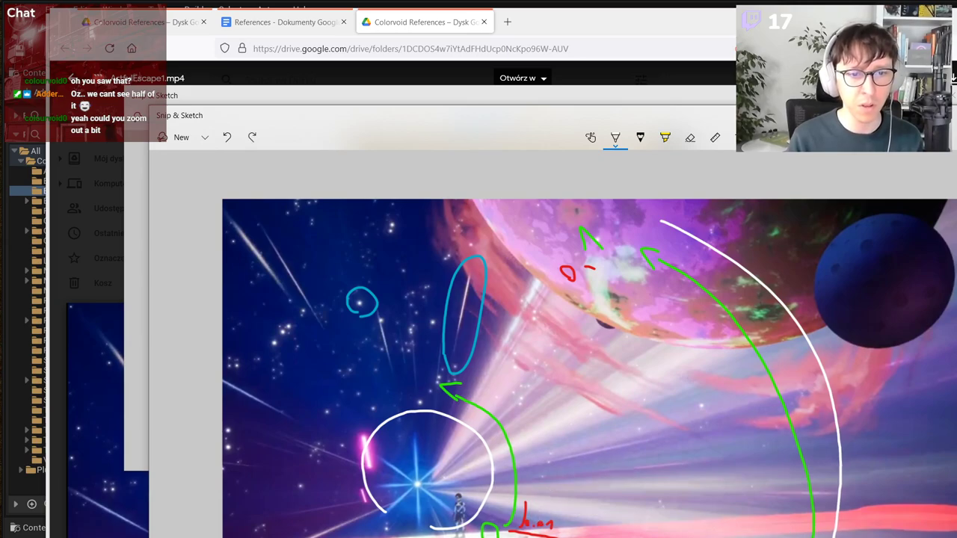
# Step: Try a short white arc over the light rays near the base of the large green arrow
pyautogui.keyDown('ctrl'); pyautogui.scroll(5, 481, 349); pyautogui.keyUp('ctrl')
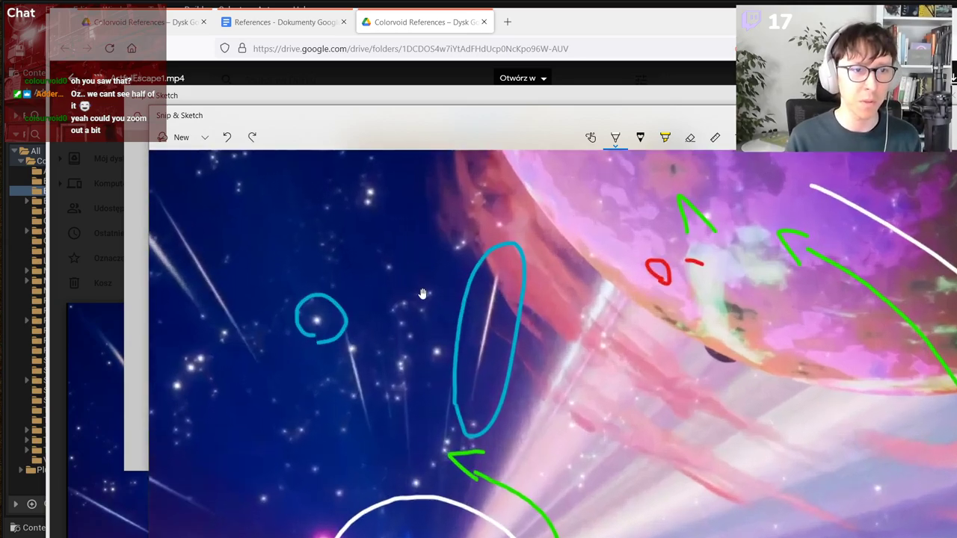
pyautogui.keyDown('ctrl'); pyautogui.scroll(-4, 562, 489); pyautogui.keyUp('ctrl')
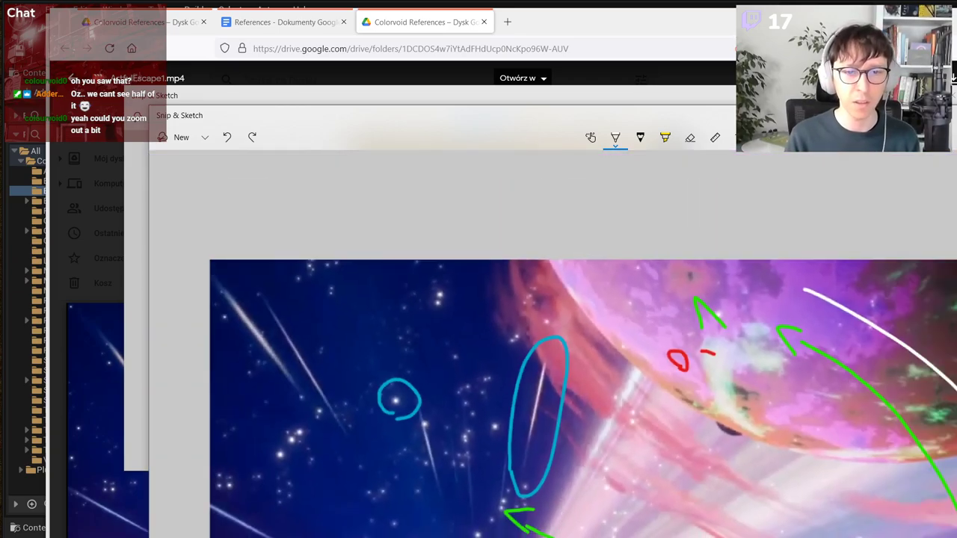
pyautogui.moveTo(734, 537); pyautogui.dragTo(658, 447, button='middle')
pyautogui.moveTo(764, 534); pyautogui.dragTo(916, 535)
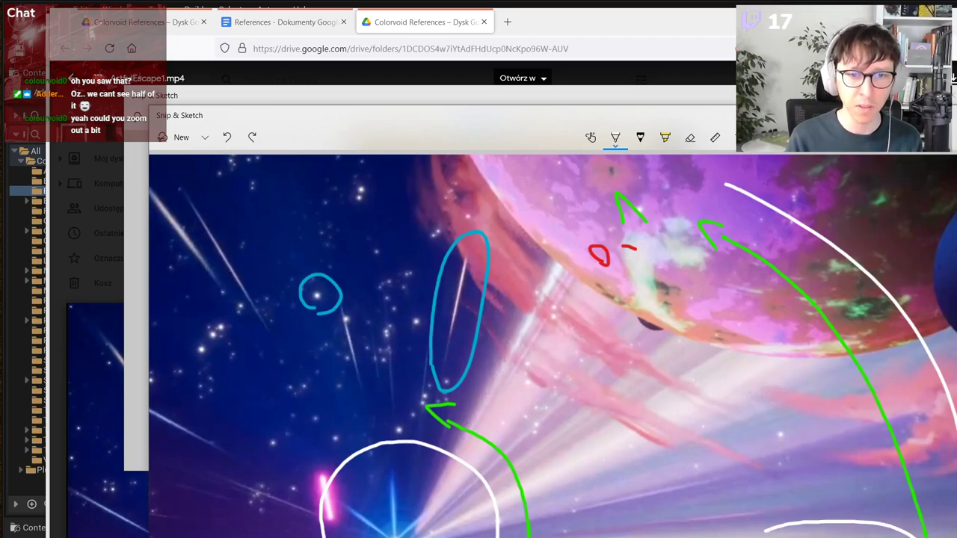
pyautogui.hotkey('ctrl', 'z')
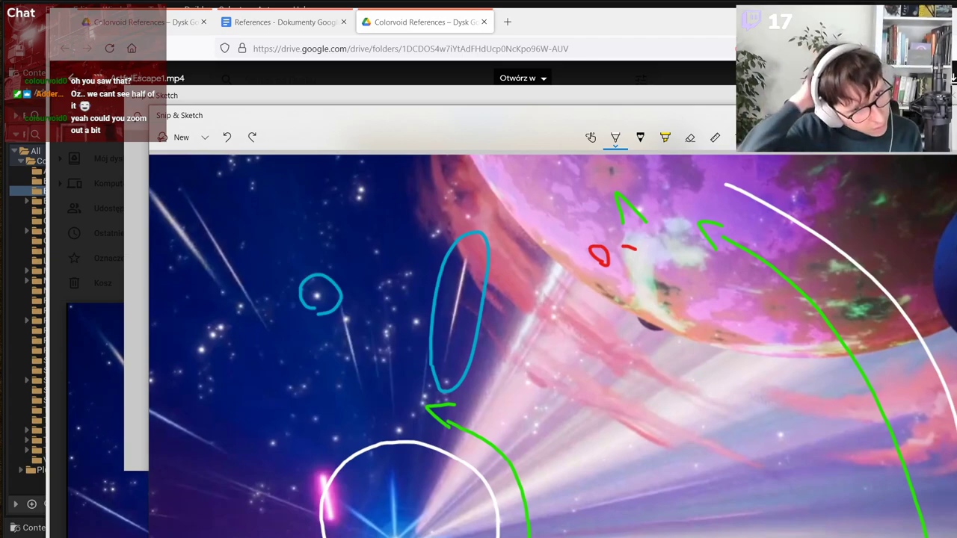
# Step: Move the annotated snip aside and play the ArtfulEscape1.mp4 reference video
pyautogui.moveTo(448, 115)
pyautogui.mouseDown()
pyautogui.moveTo(458, 161)
pyautogui.moveTo(376, 469)
pyautogui.moveTo(875, 120)
pyautogui.mouseUp()
pyautogui.click(448, 505)
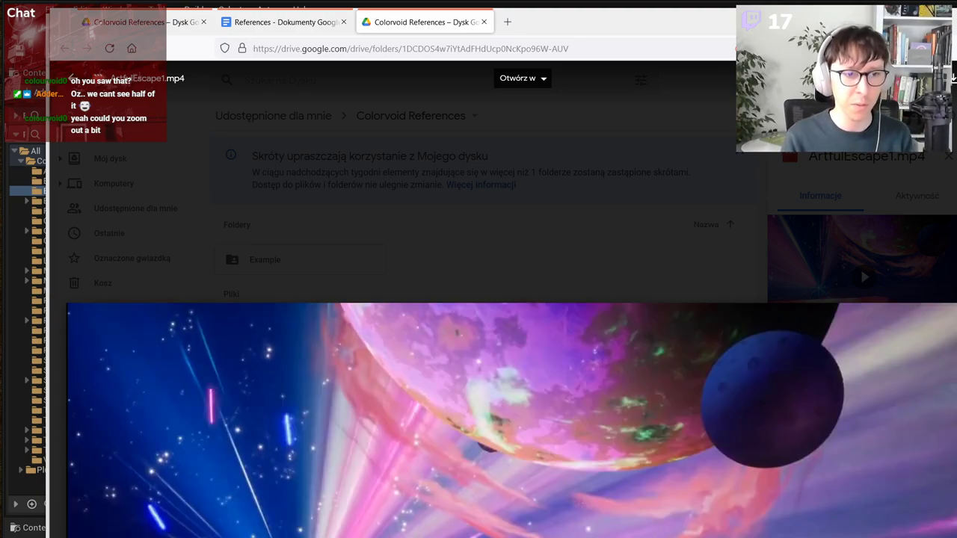
# Step: Minimise the browser windows, switch to Unreal Editor and fly the BurningWood_Map view around the burning wood spheres
pyautogui.press('super+Down')
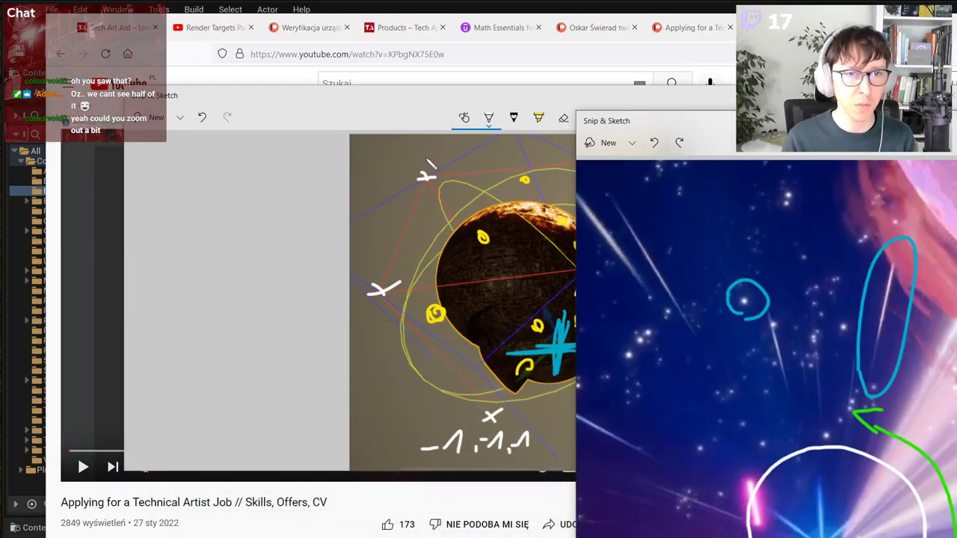
pyautogui.click(934, 26)
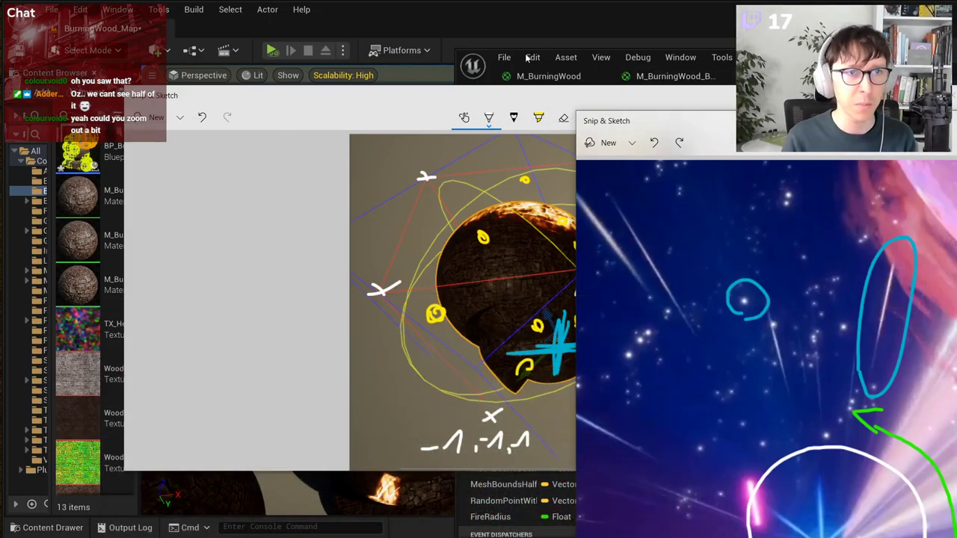
pyautogui.click(405, 38)
pyautogui.click(152, 76)
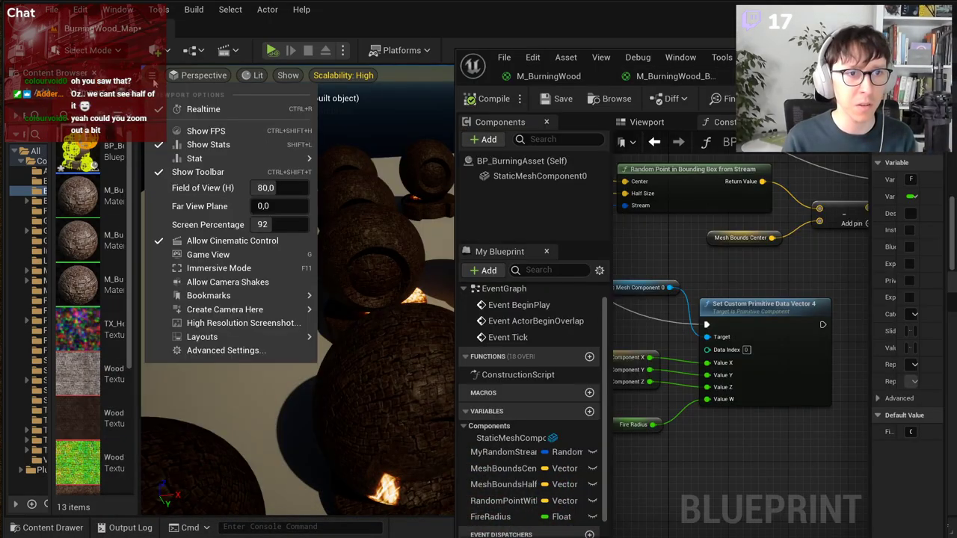
pyautogui.moveTo(359, 247); pyautogui.dragTo(418, 273, button='right')
pyautogui.moveTo(299, 291); pyautogui.dragTo(389, 291, button='right')
pyautogui.moveTo(261, 343); pyautogui.dragTo(258, 340, button='right')
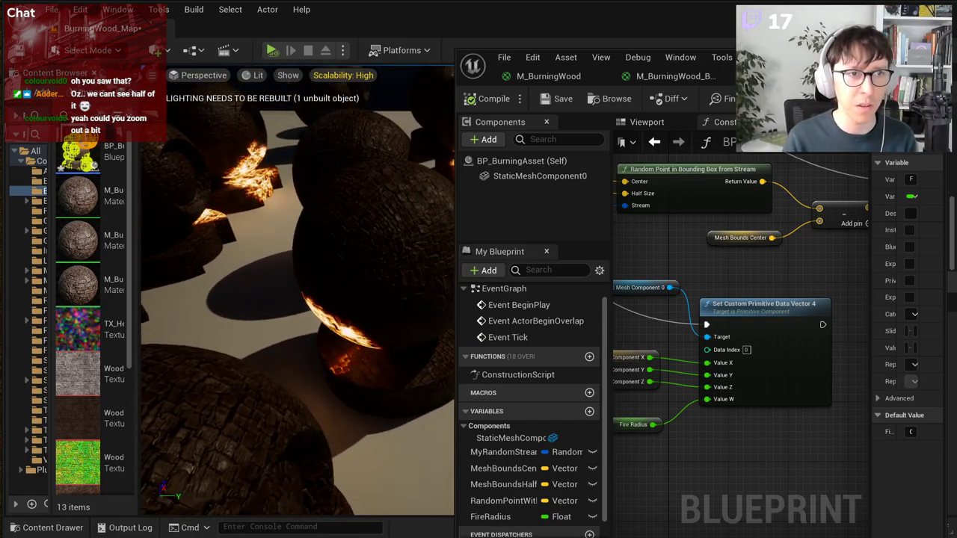
# Step: Widen the level viewport beside the Blueprint editor and set its EV100 exposure to -0.693879
pyautogui.click(253, 75)
pyautogui.moveTo(419, 292); pyautogui.dragTo(437, 278, button='right')
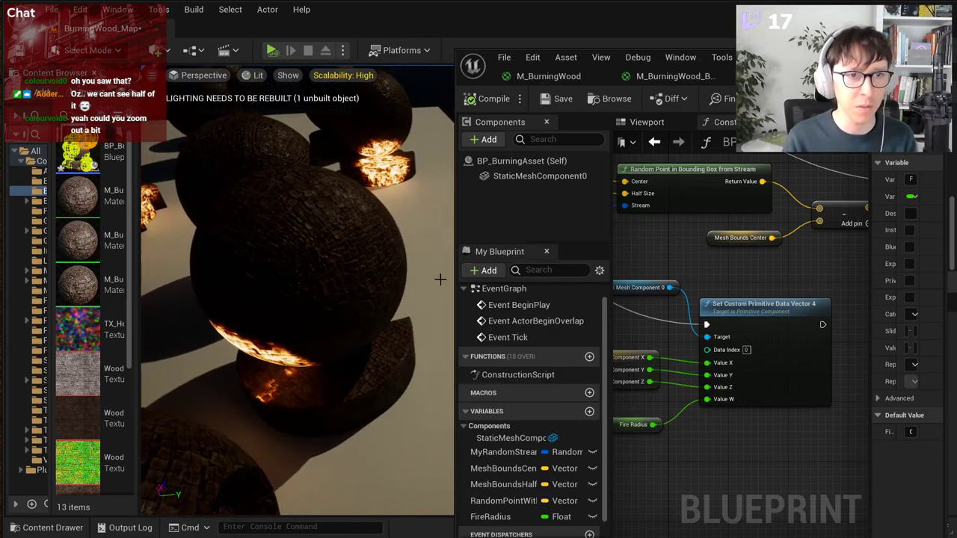
pyautogui.moveTo(455, 272); pyautogui.dragTo(636, 274)
pyautogui.moveTo(463, 280); pyautogui.dragTo(414, 278, button='right')
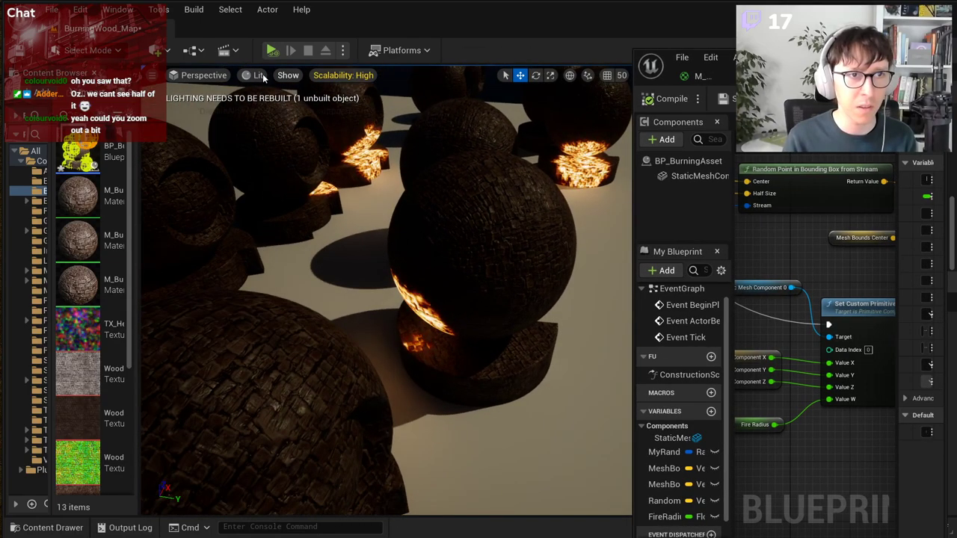
pyautogui.click(256, 75)
pyautogui.moveTo(363, 403); pyautogui.dragTo(344, 402)
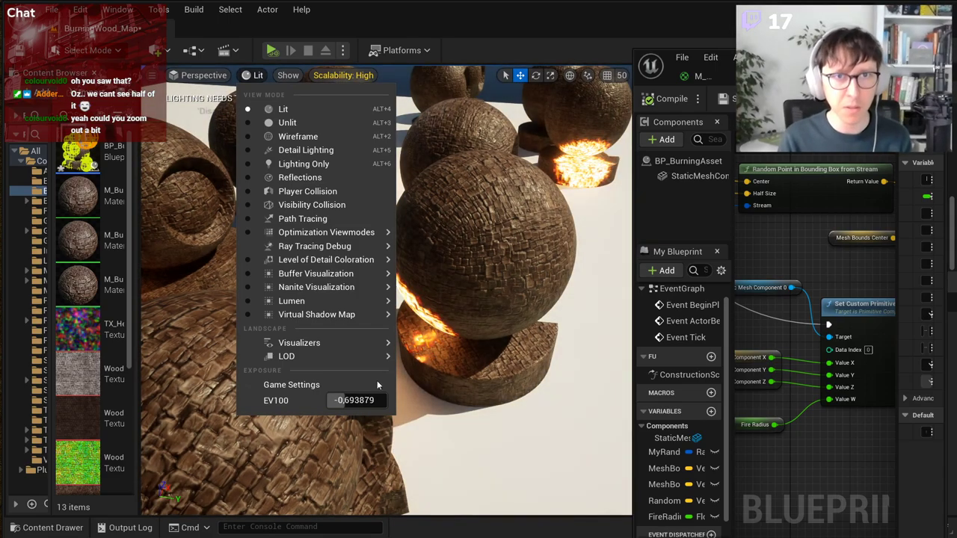
pyautogui.click(629, 269)
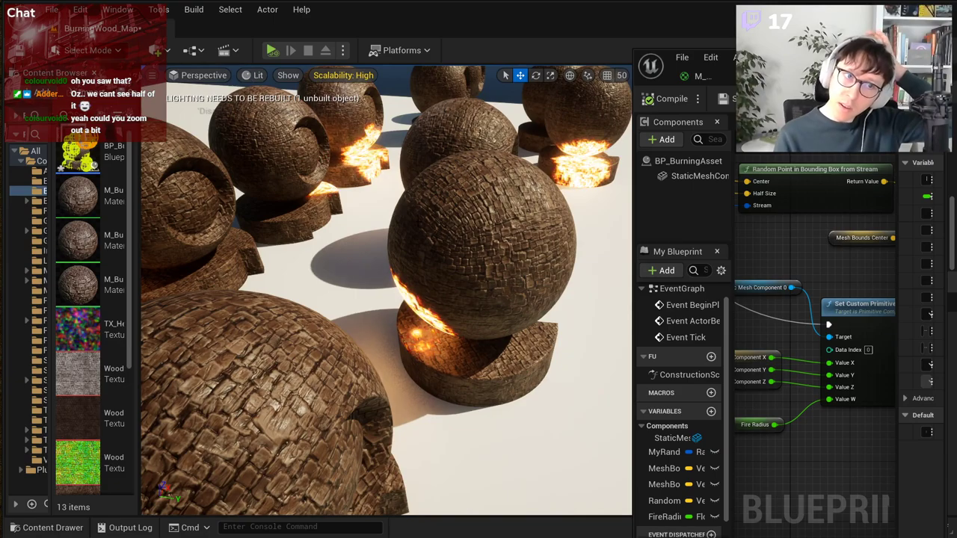
# Step: Switch to the browser and open the Tech Art Aid YouTube channel's video list in a new tab
pyautogui.hotkey('alt', 'Tab')
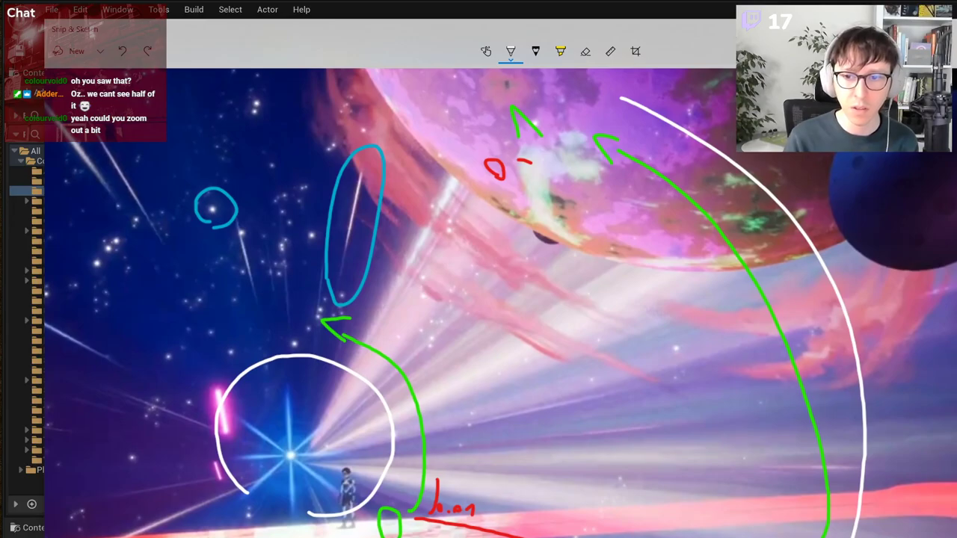
pyautogui.hotkey('alt', 'Tab')
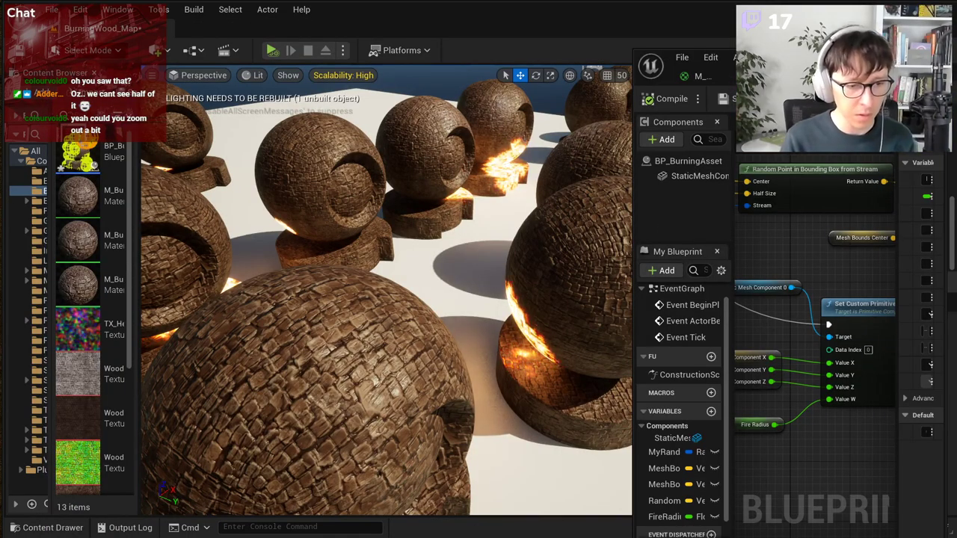
pyautogui.hotkey('alt', 'Tab')
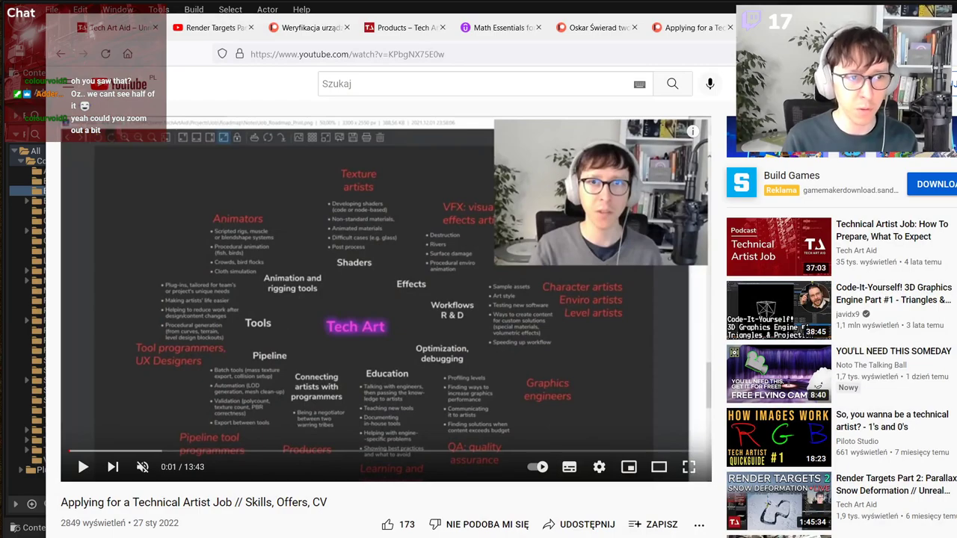
pyautogui.hotkey('ctrl', 't')
pyautogui.click(792, 27)
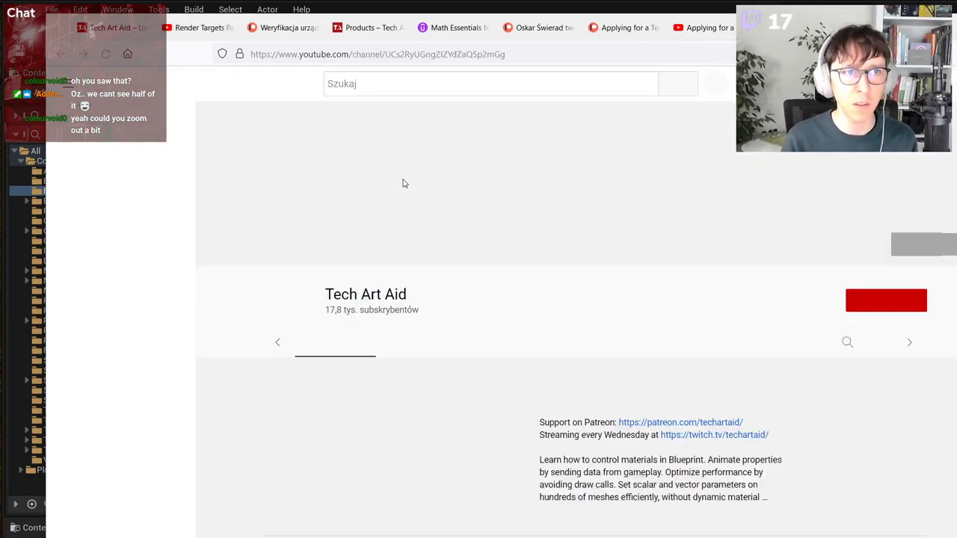
pyautogui.click(364, 305)
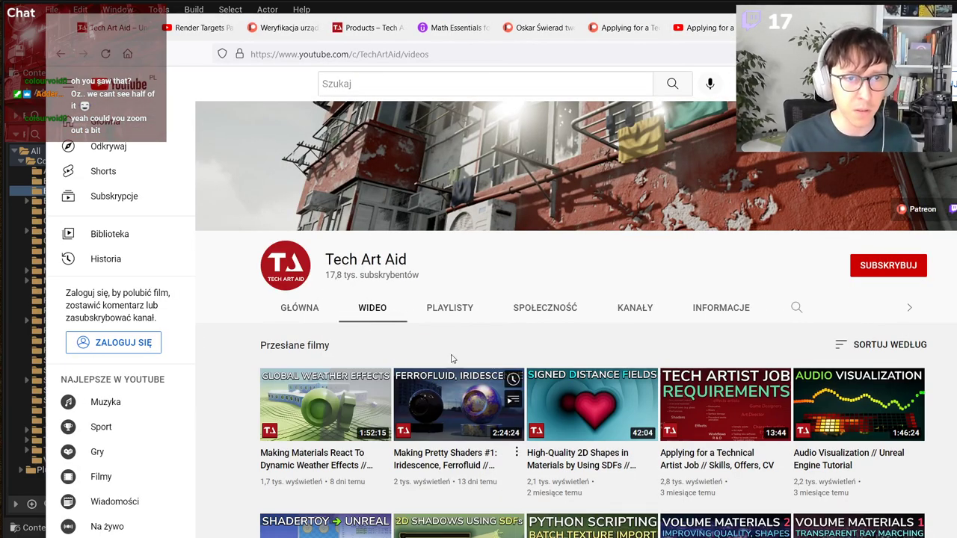
# Step: Open the channel's UE4: Dynamic Texture Coordinates (Animated, Generated UVs) video, pause it and copy its link for chat
pyautogui.scroll(-6, 568, 385)
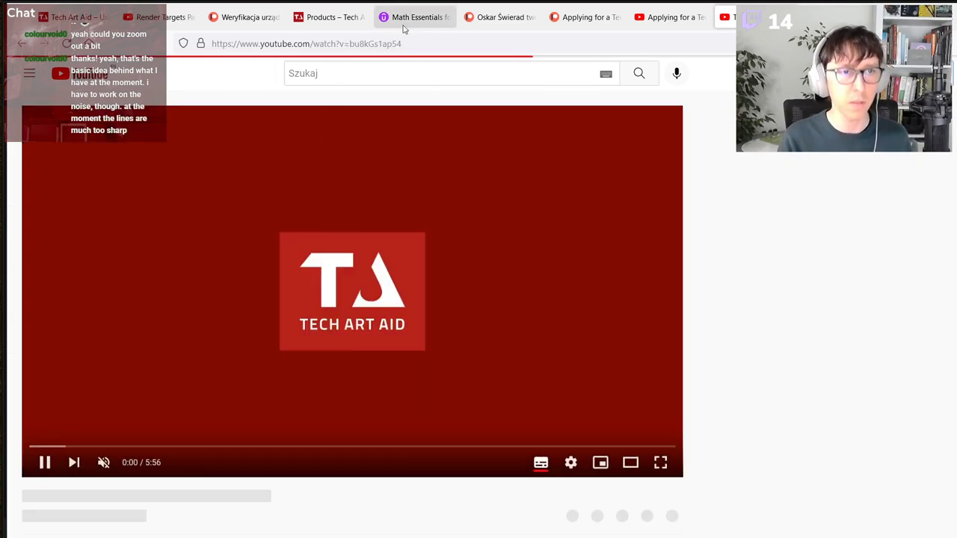
pyautogui.click(421, 47)
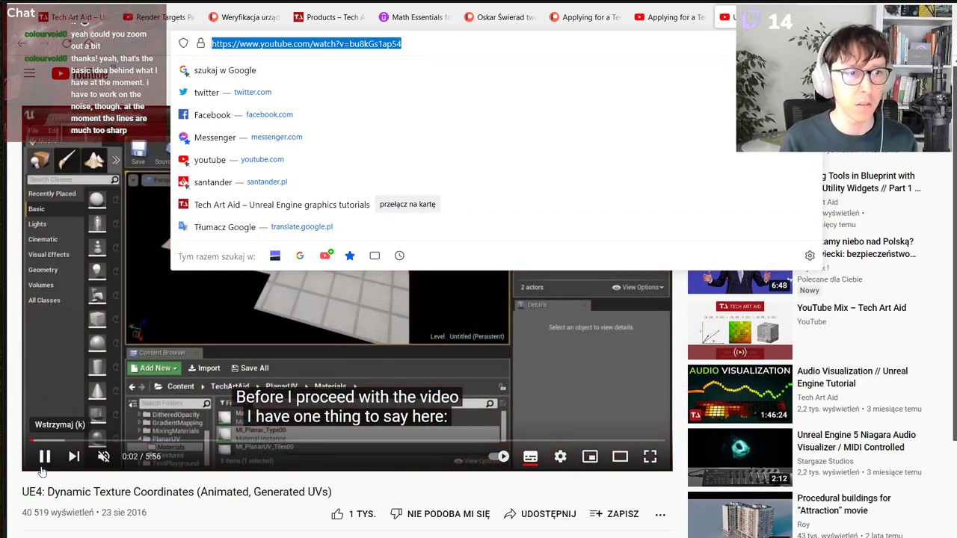
pyautogui.click(629, 114)
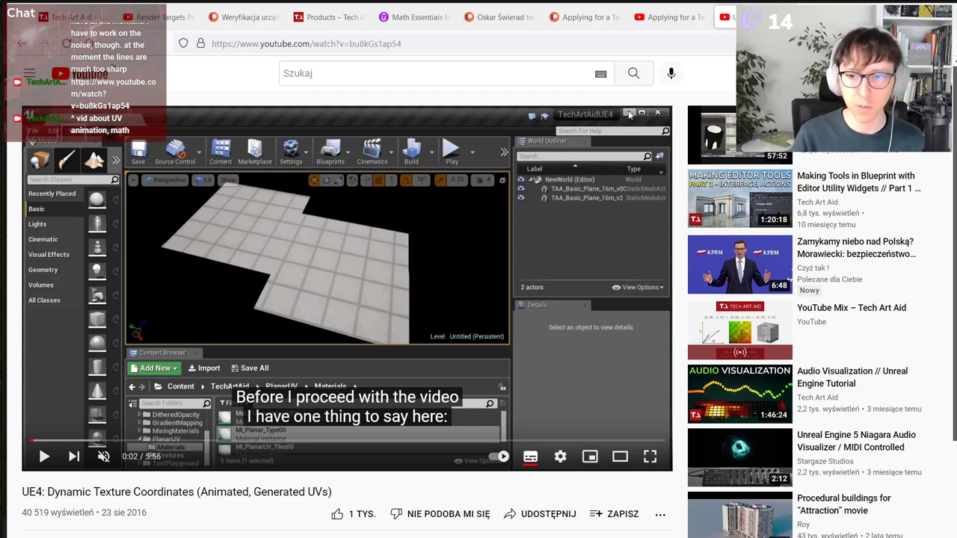
# Step: Open the Udemy management page of Math Essentials for Tech Art in Unreal Engine in a new tab and copy its address for chat
pyautogui.hotkey('alt', 'Tab')
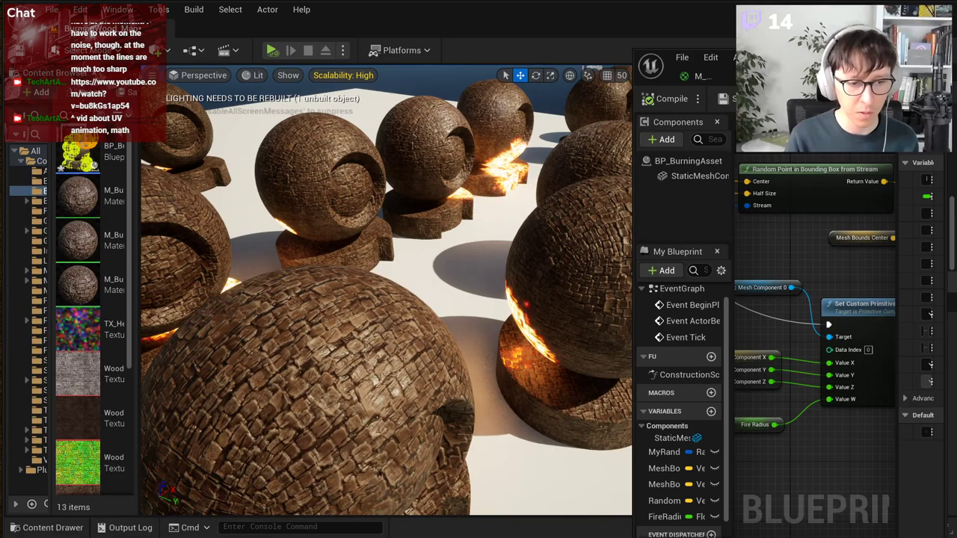
pyautogui.hotkey('alt', 'Tab')
pyautogui.click(507, 23)
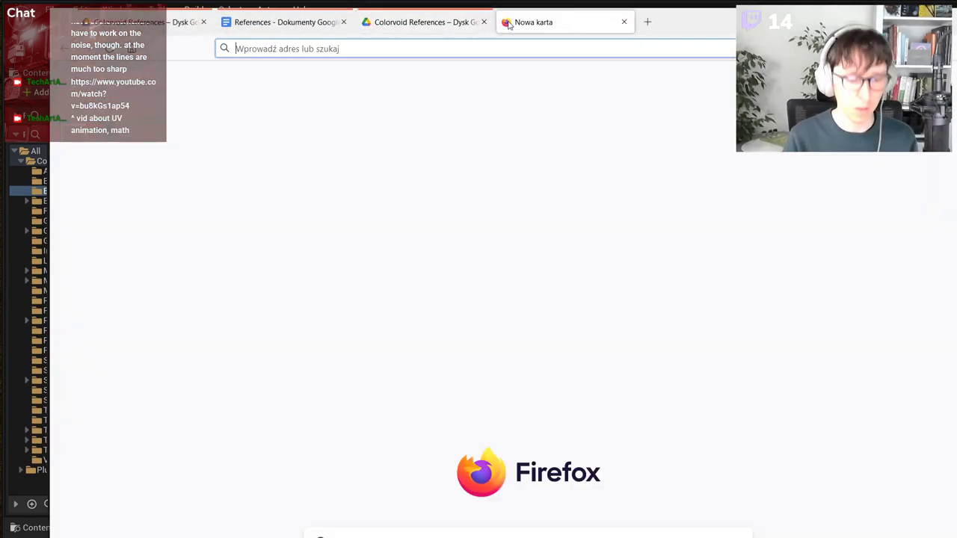
pyautogui.write('udemy.com/')
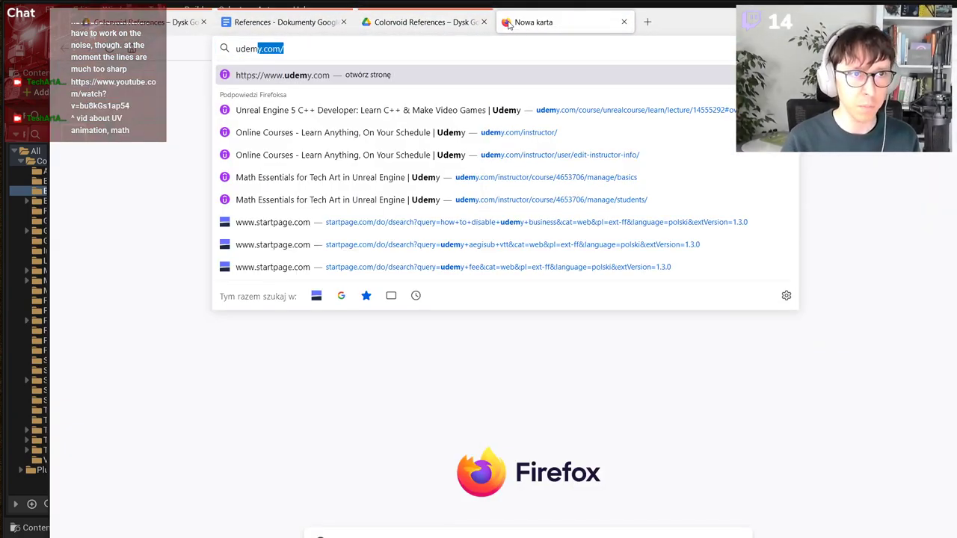
pyautogui.press('Down')
pyautogui.press('Down')
pyautogui.press('Down')
pyautogui.press('Down')
pyautogui.press('Return')
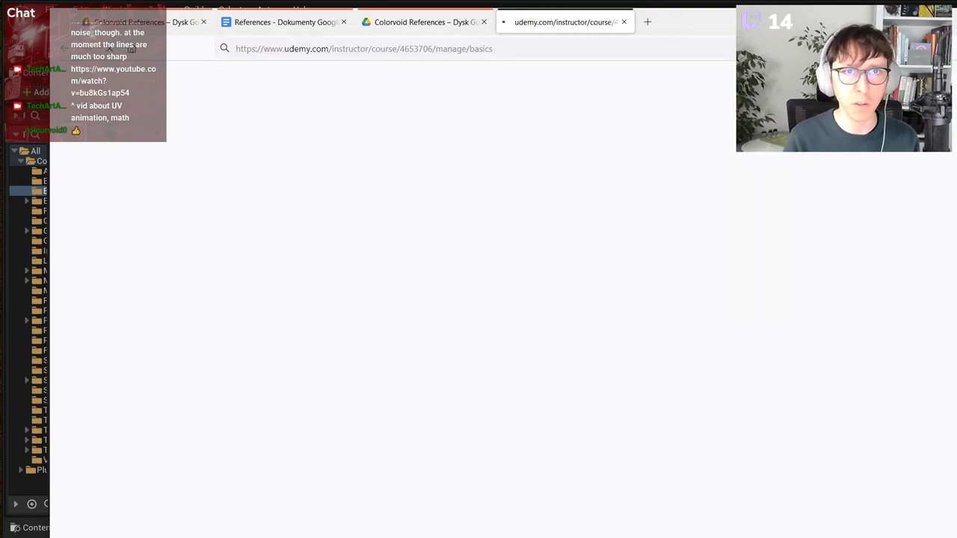
pyautogui.click(526, 54)
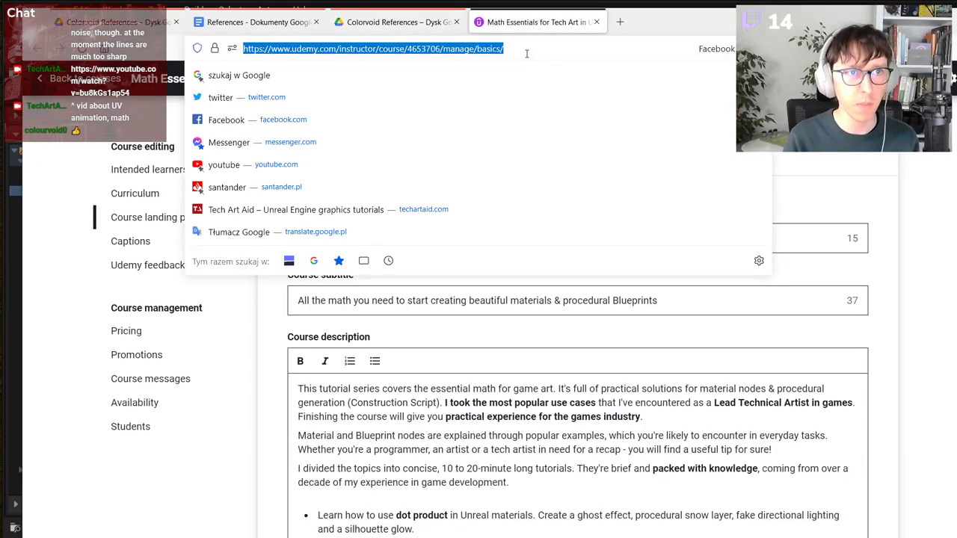
pyautogui.press('Escape')
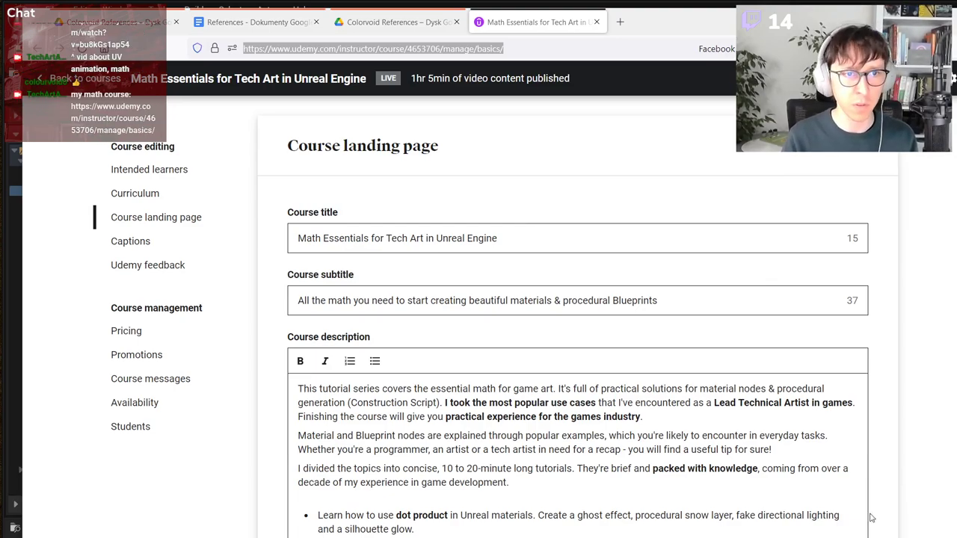
# Step: Open the math course's public Udemy page in a separate tab and look over its course content
pyautogui.middleClick(867, 78)
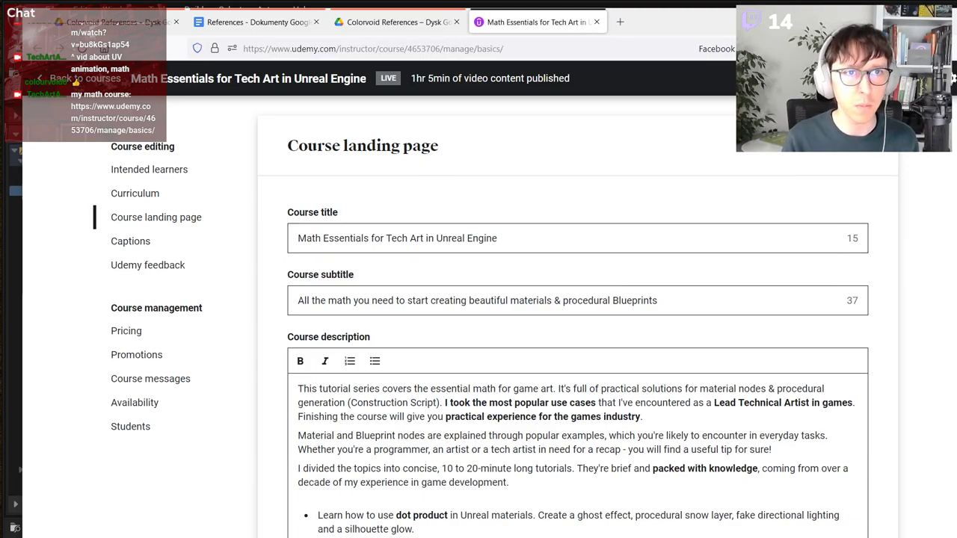
pyautogui.click(692, 22)
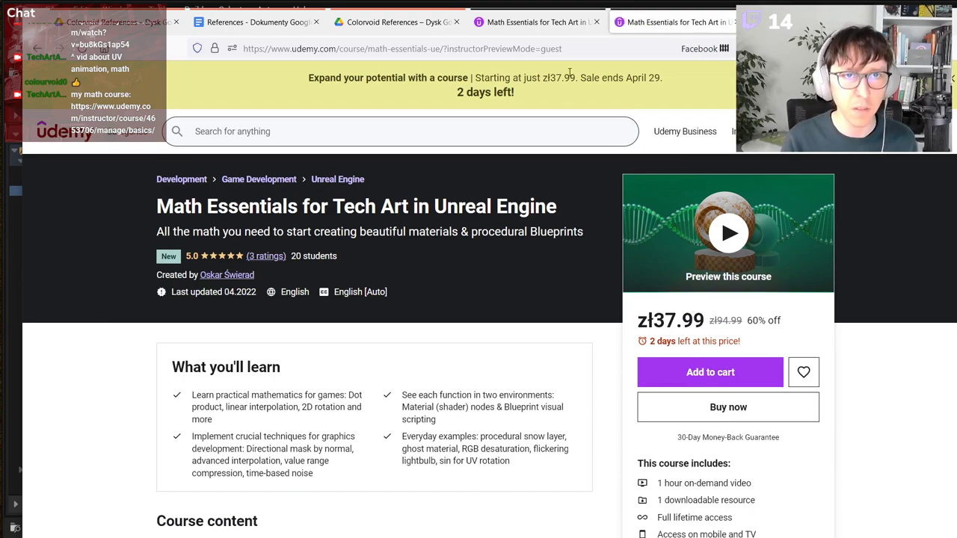
pyautogui.click(536, 22)
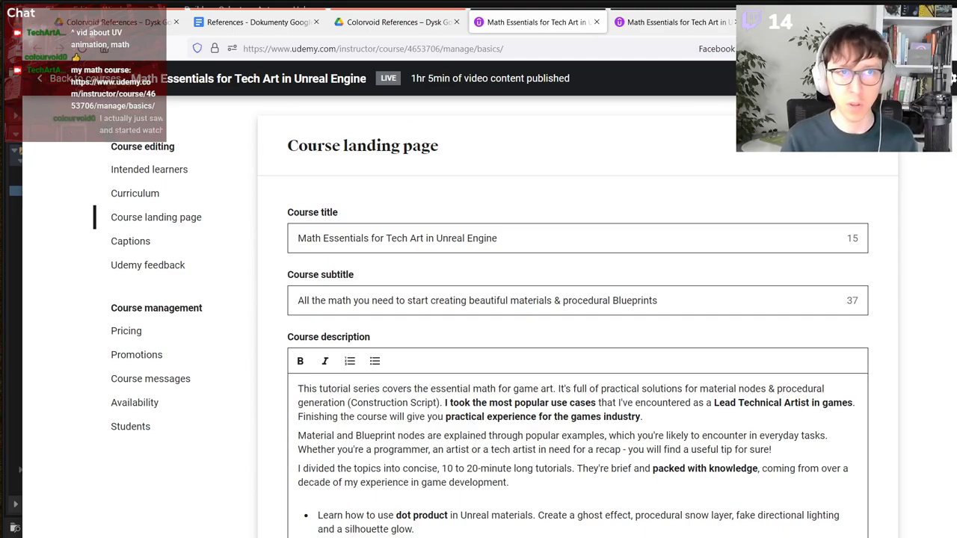
pyautogui.hotkey('alt', 'Left')
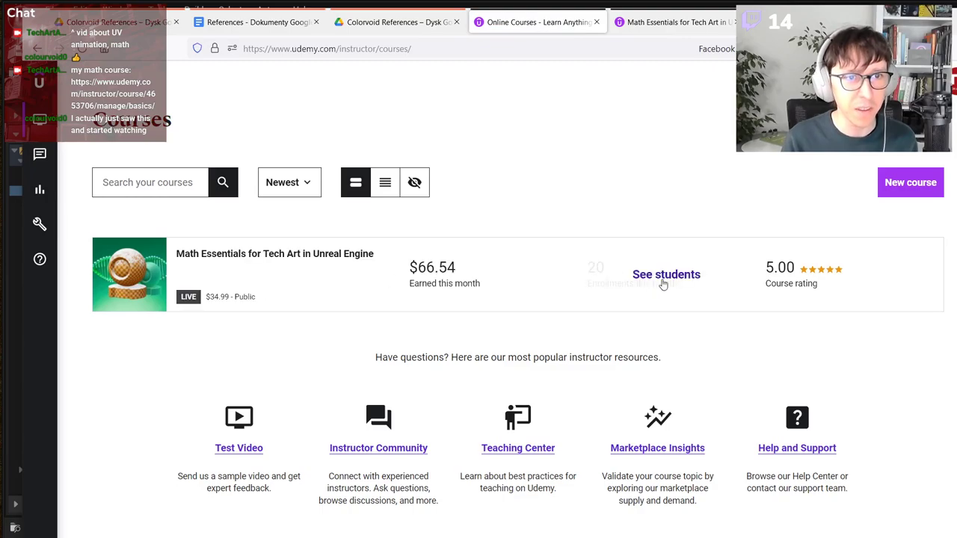
pyautogui.hotkey('ctrl', 'Tab')
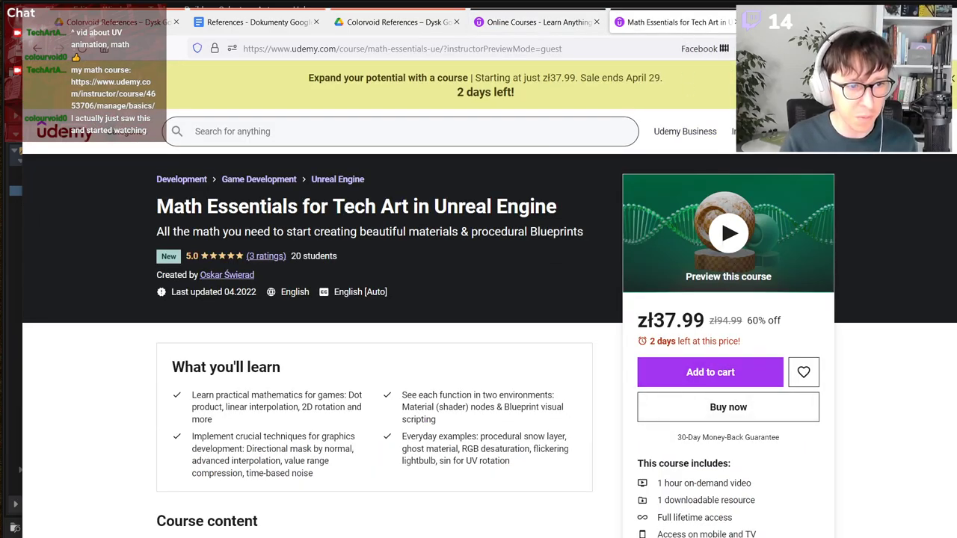
pyautogui.scroll(-3, 479, 299)
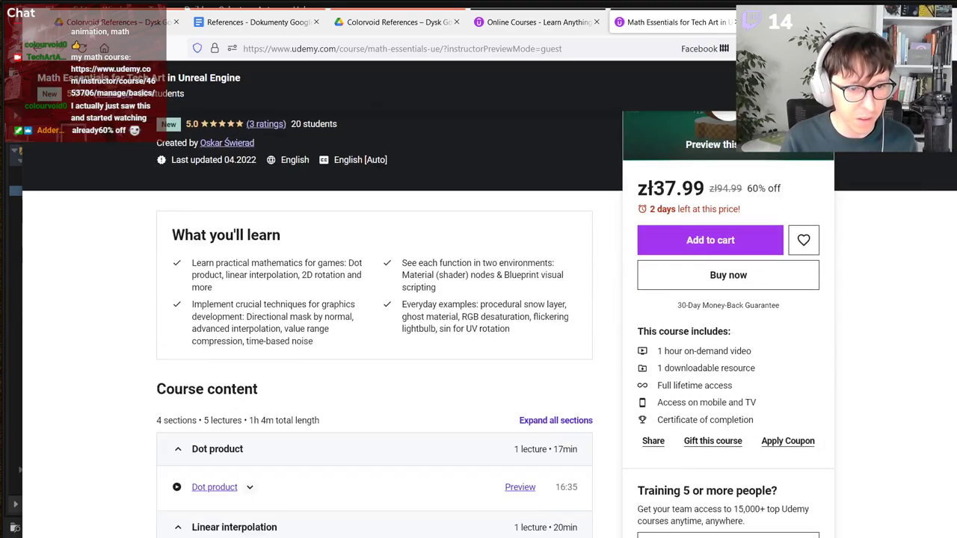
pyautogui.scroll(3, 478, 299)
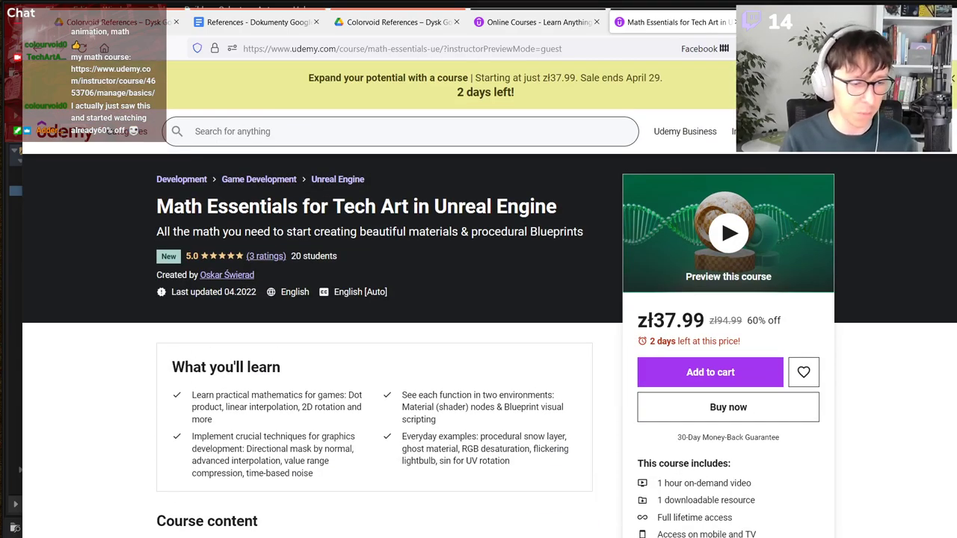
# Step: In File Explorer, open TechArtAid > Projects > PlanarUV > Editing > export and play the UE4 Dynamic Texture Coordinates video
pyautogui.press('super+e')
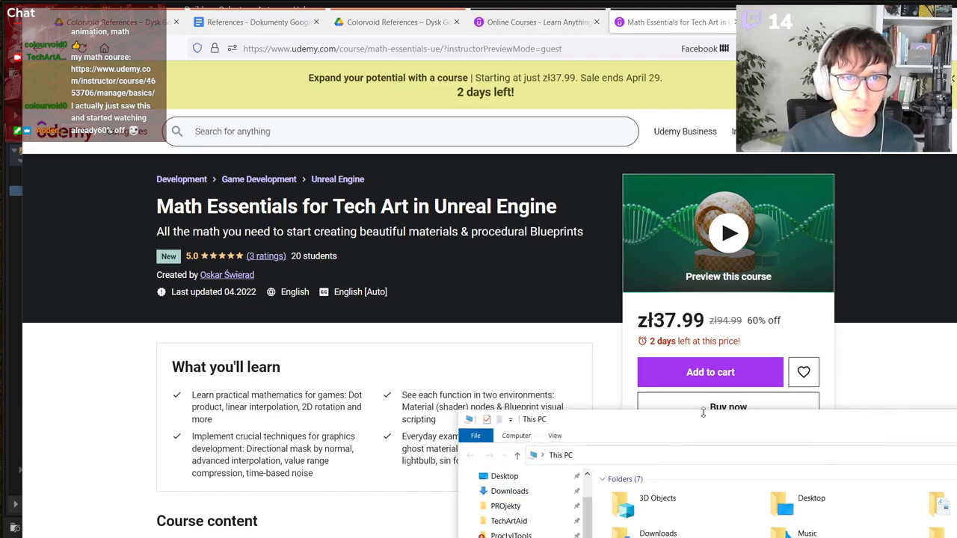
pyautogui.click(508, 521)
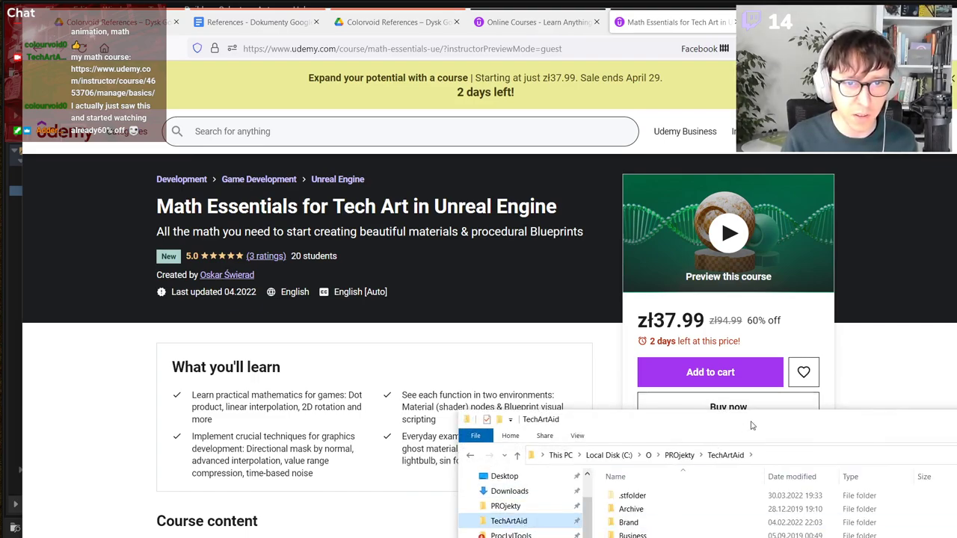
pyautogui.moveTo(598, 419); pyautogui.dragTo(470, 315)
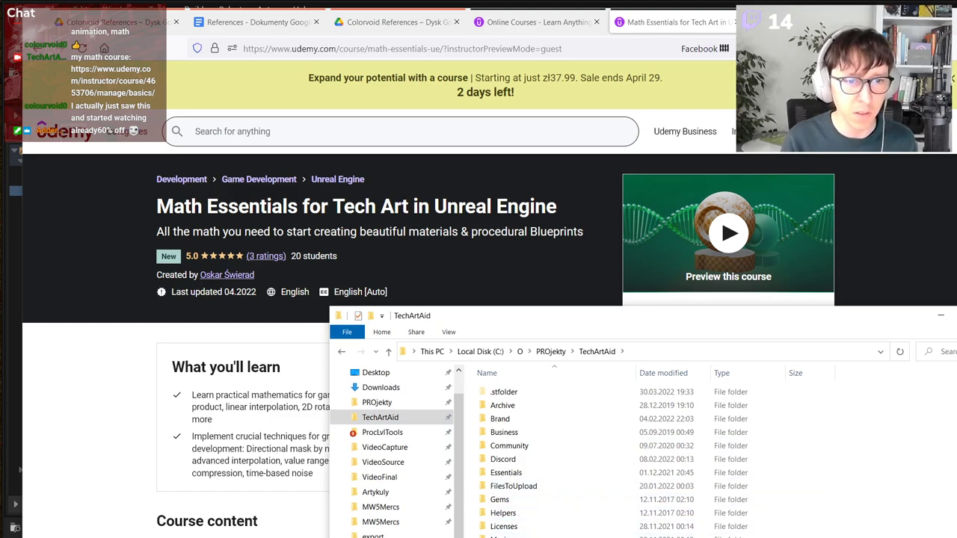
pyautogui.doubleClick(532, 537)
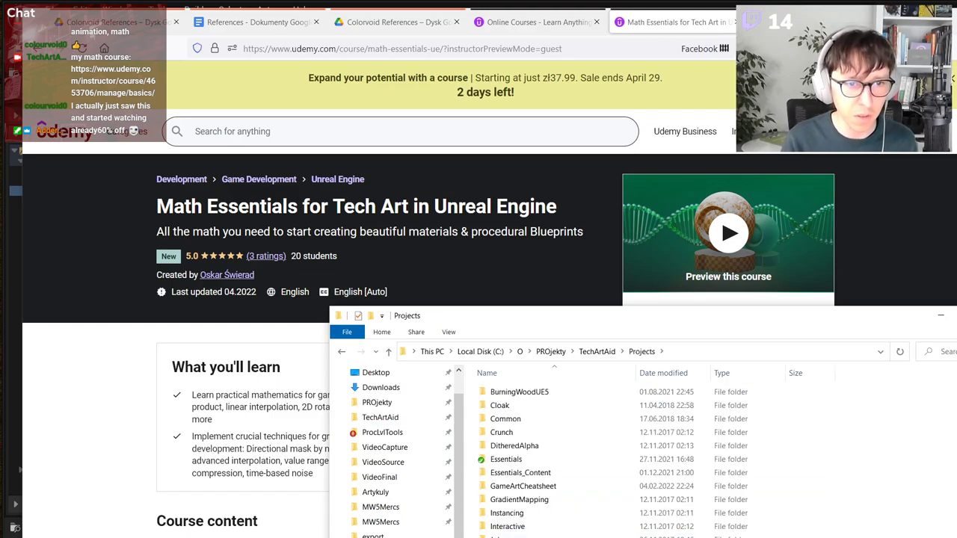
pyautogui.doubleClick(529, 537)
pyautogui.click(513, 403)
pyautogui.doubleClick(513, 403)
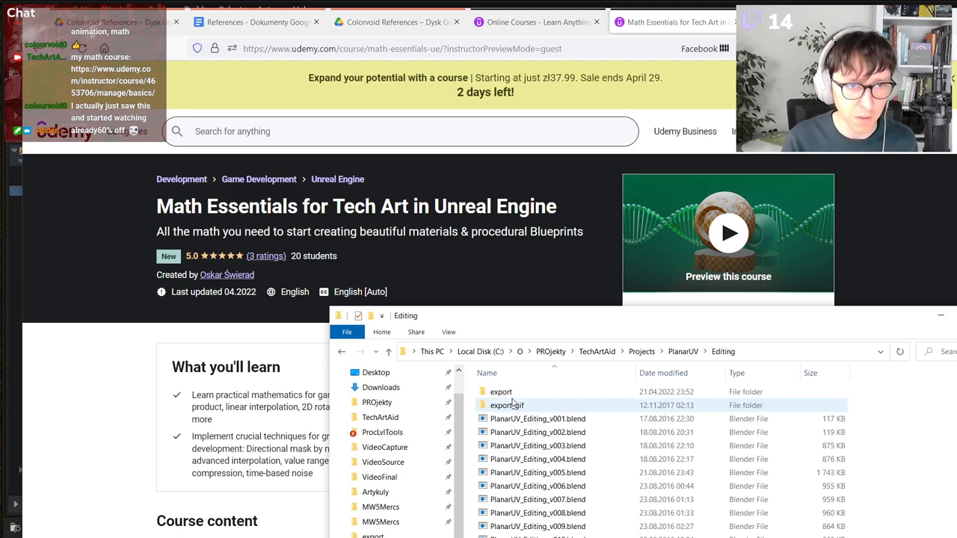
pyautogui.doubleClick(512, 394)
pyautogui.click(640, 433)
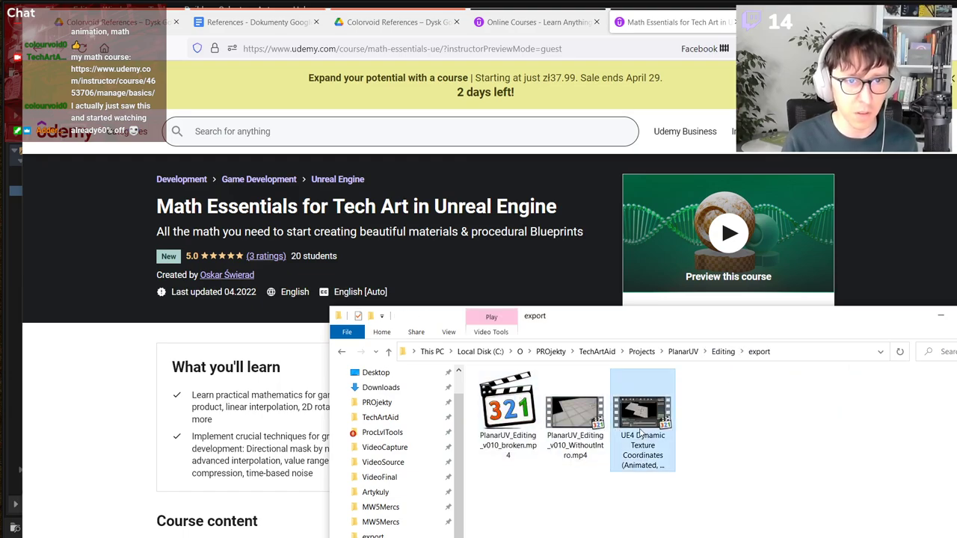
pyautogui.press('Return')
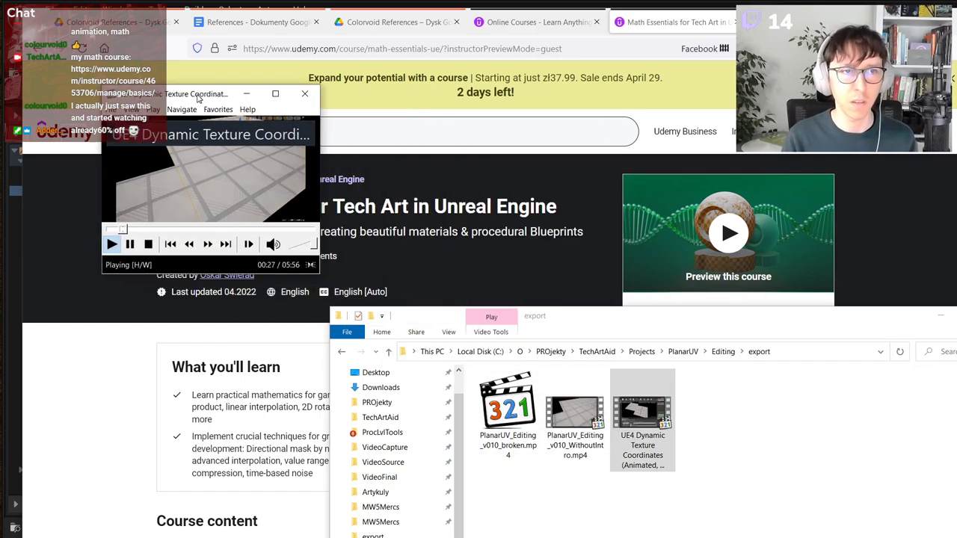
# Step: Mute the video and enlarge the player window to fill the screen
pyautogui.click(273, 244)
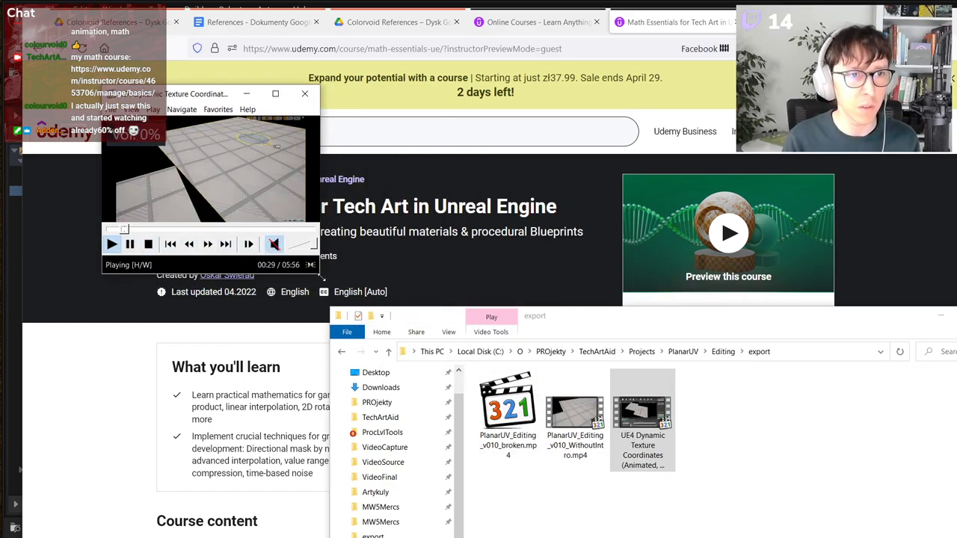
pyautogui.moveTo(318, 274); pyautogui.dragTo(955, 537)
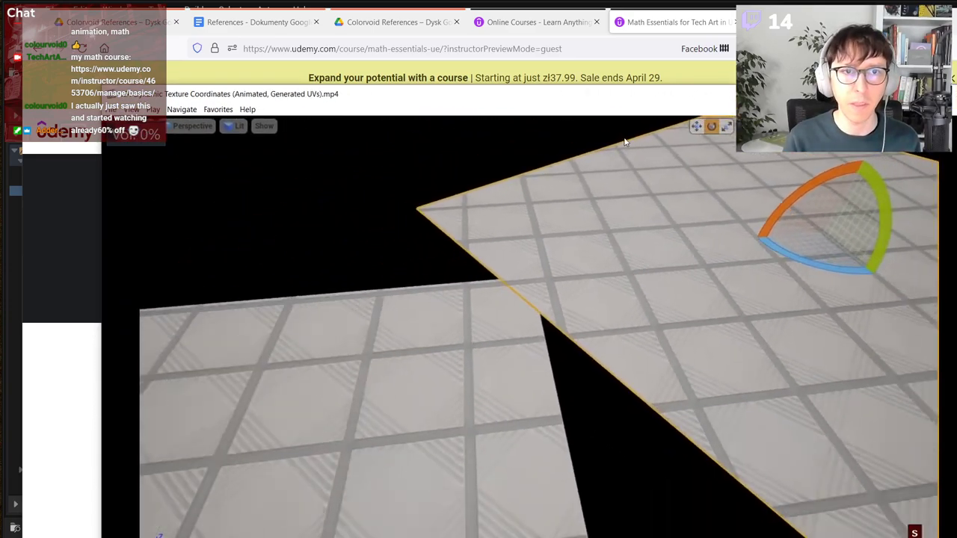
pyautogui.moveTo(593, 98); pyautogui.dragTo(488, 24)
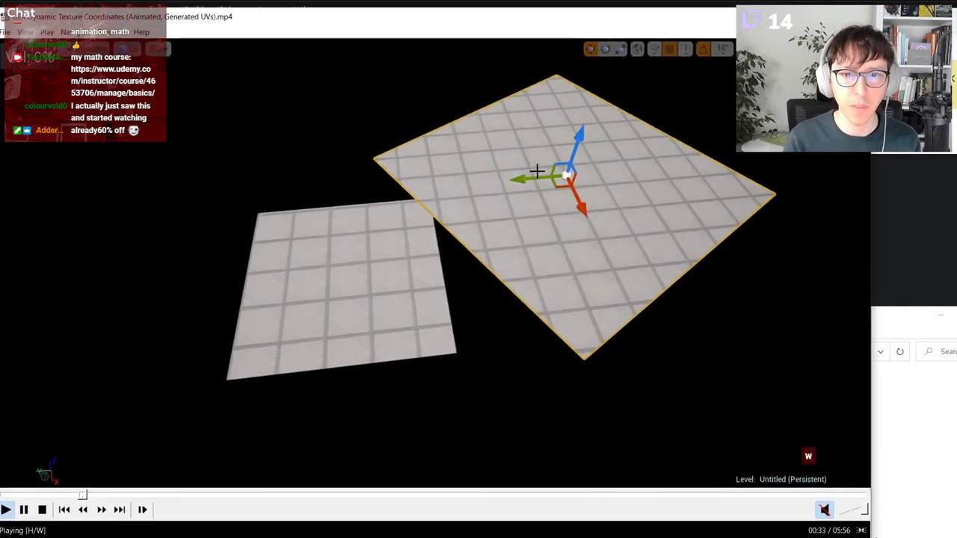
pyautogui.moveTo(870, 537); pyautogui.dragTo(956, 537)
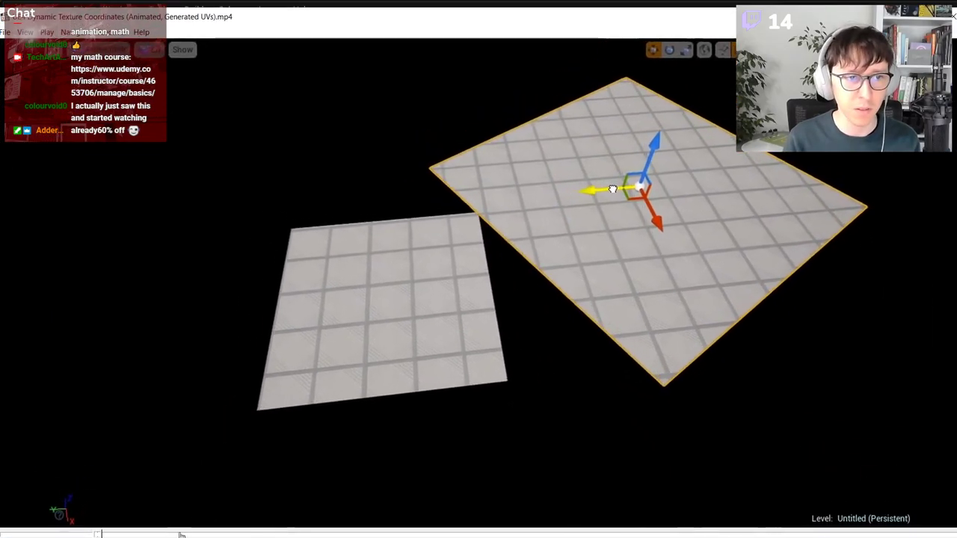
# Step: Skim the video's parts on UV scaling, time-animated UVs, global-position mapping and the material graph, and close the player
pyautogui.moveTo(246, 534); pyautogui.dragTo(326, 534)
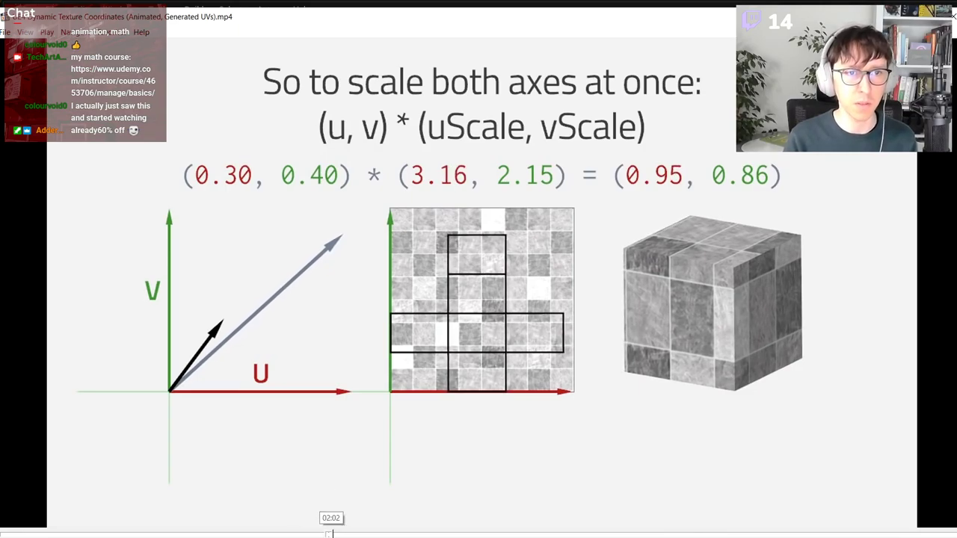
pyautogui.click(318, 533)
pyautogui.moveTo(318, 533); pyautogui.dragTo(364, 534)
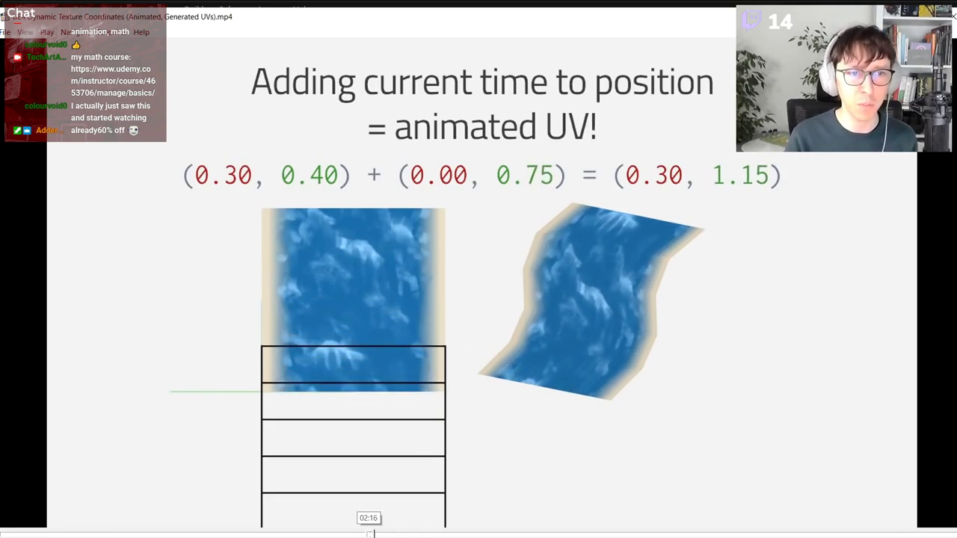
pyautogui.moveTo(367, 534)
pyautogui.mouseDown()
pyautogui.moveTo(350, 533)
pyautogui.moveTo(360, 534)
pyautogui.mouseUp()
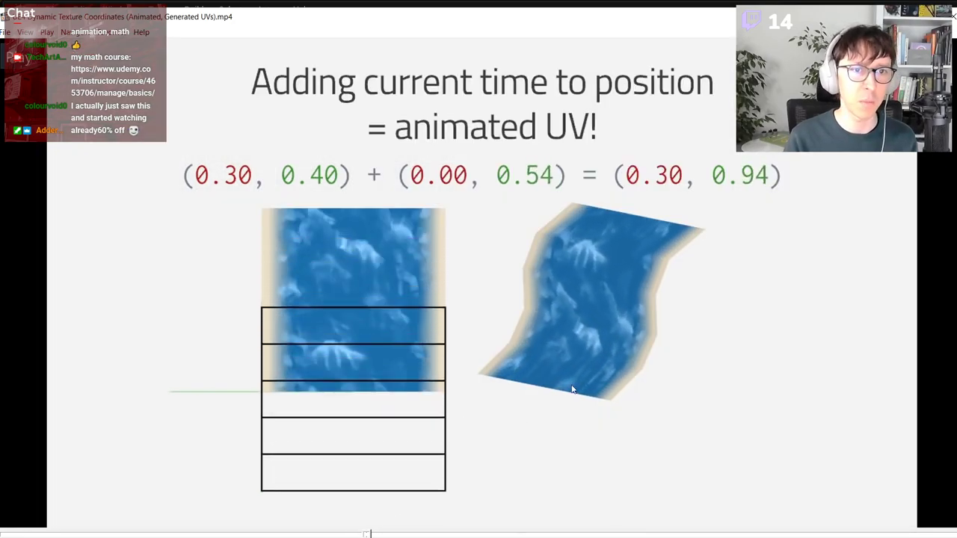
pyautogui.click(434, 534)
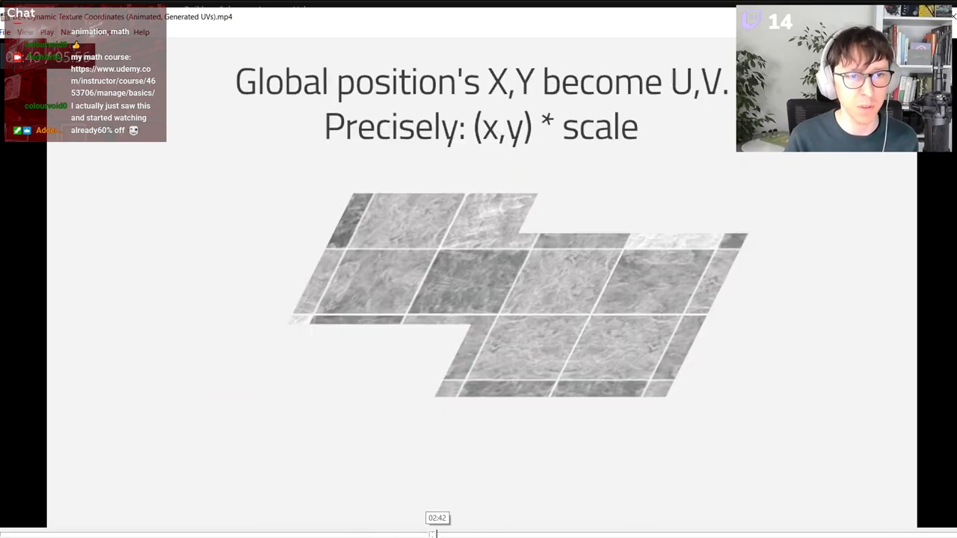
pyautogui.moveTo(462, 534); pyautogui.dragTo(621, 533)
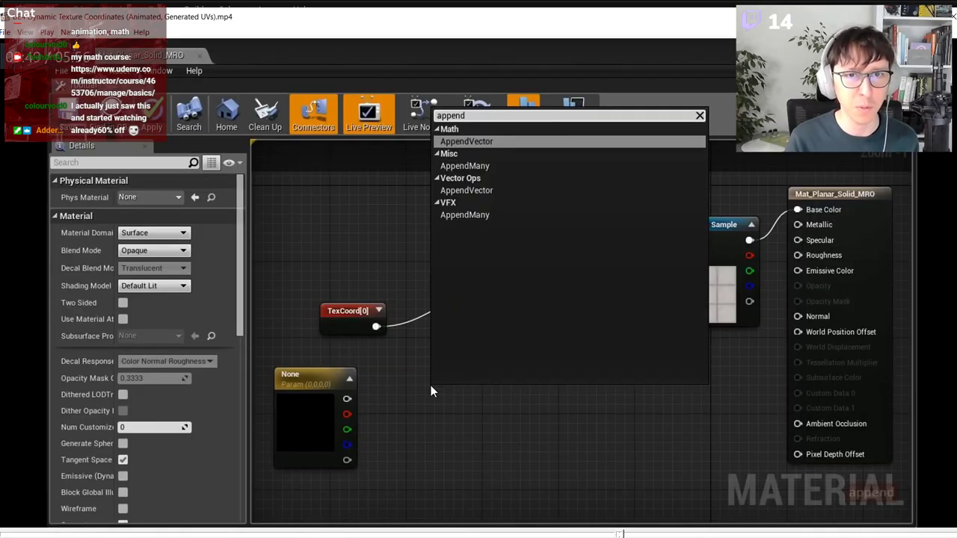
pyautogui.click(952, 16)
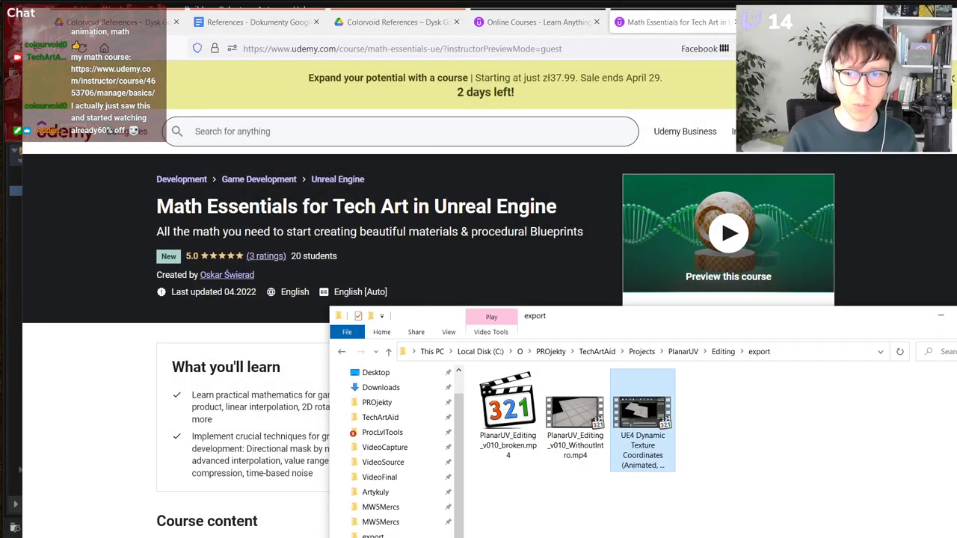
# Step: Return to the Udemy course page and examine the Texture coordinates (UV) lecture description in the course content
pyautogui.click(515, 187)
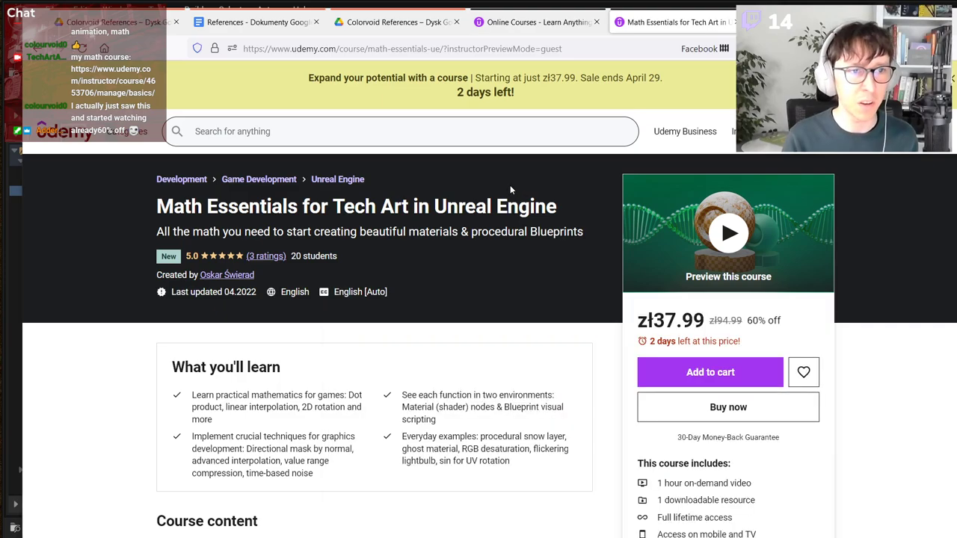
pyautogui.scroll(-3, 510, 185)
pyautogui.scroll(-3, 374, 321)
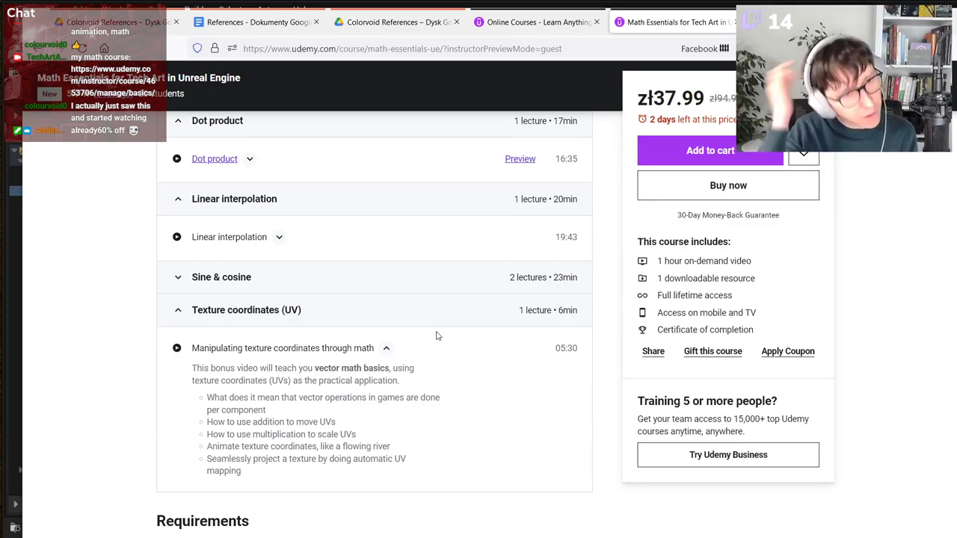
# Step: Return to the Unreal level, clear the File Explorer window out of the way and resize the BP_BurningAsset editor beside the viewport
pyautogui.scroll(5, 430, 343)
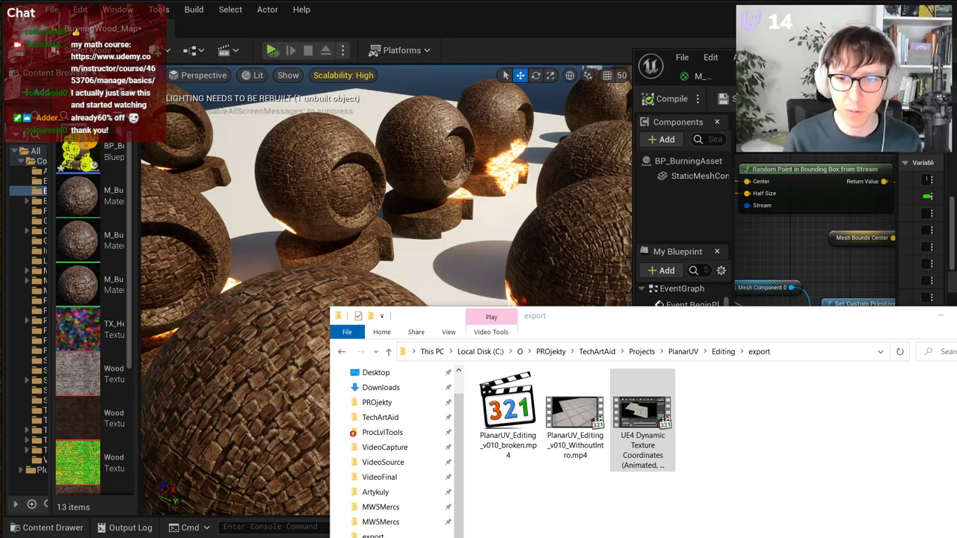
pyautogui.moveTo(792, 329); pyautogui.dragTo(956, 333)
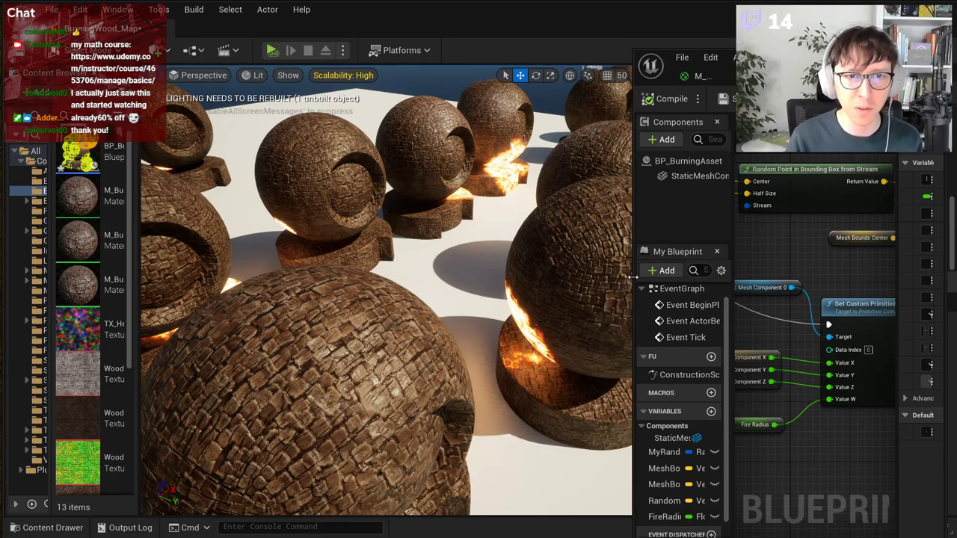
pyautogui.moveTo(633, 263); pyautogui.dragTo(532, 263)
pyautogui.moveTo(478, 276); pyautogui.dragTo(553, 251, button='right')
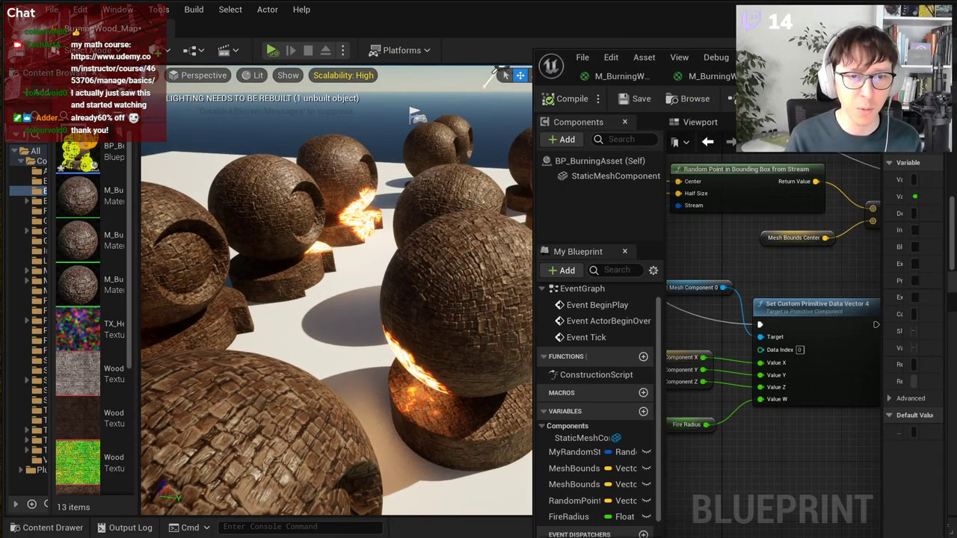
pyautogui.moveTo(579, 537)
pyautogui.mouseDown()
pyautogui.moveTo(578, 512)
pyautogui.moveTo(577, 524)
pyautogui.mouseUp()
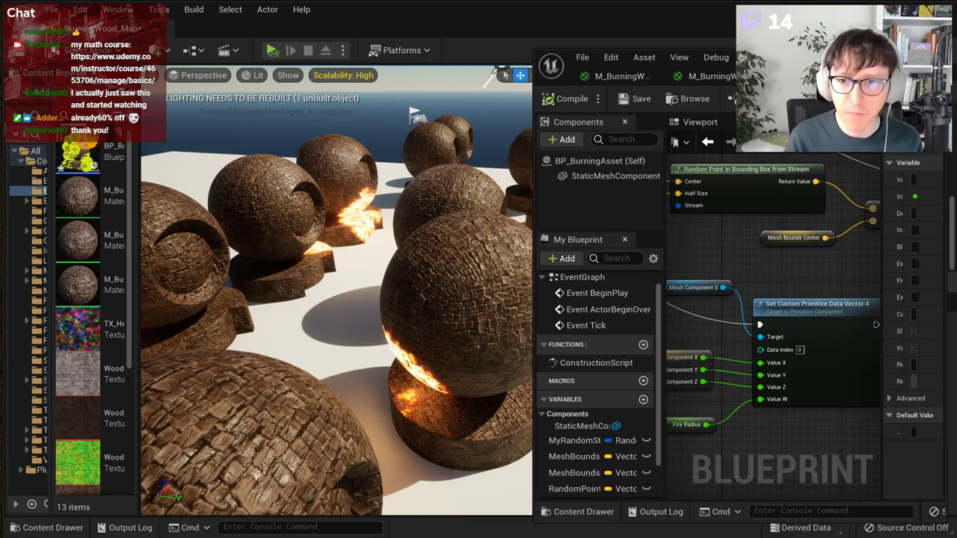
# Step: Examine the burning wood spheres in the level from several angles, adjusting the Blueprint editor's width to reveal more of the viewport
pyautogui.moveTo(344, 310); pyautogui.dragTo(377, 307, button='right')
pyautogui.moveTo(336, 280); pyautogui.dragTo(381, 276, button='right')
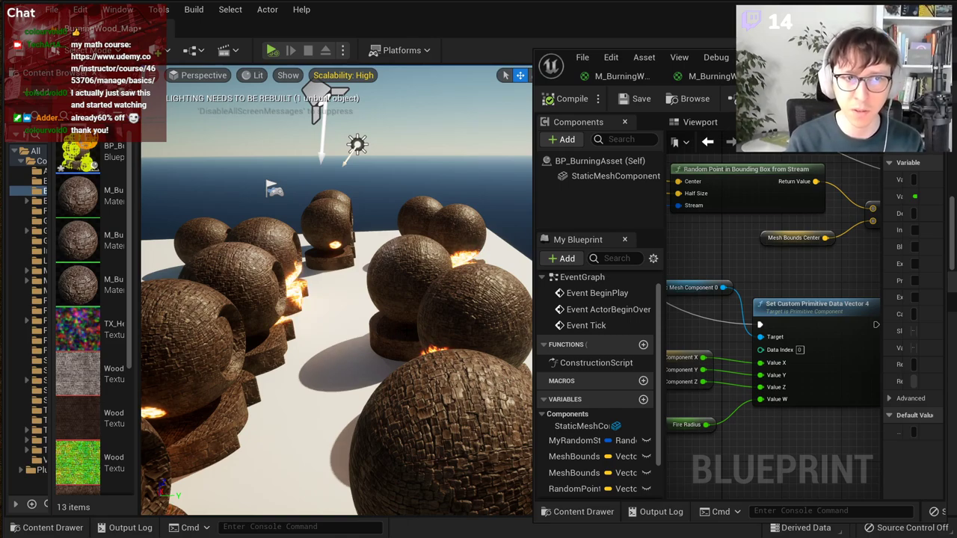
pyautogui.moveTo(381, 276); pyautogui.dragTo(385, 325, button='right')
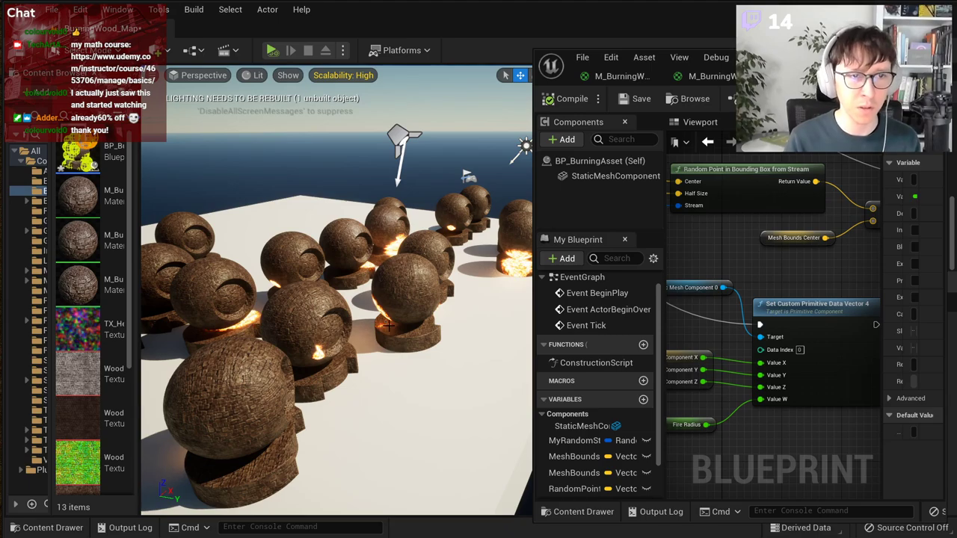
pyautogui.scroll(5, 481, 258)
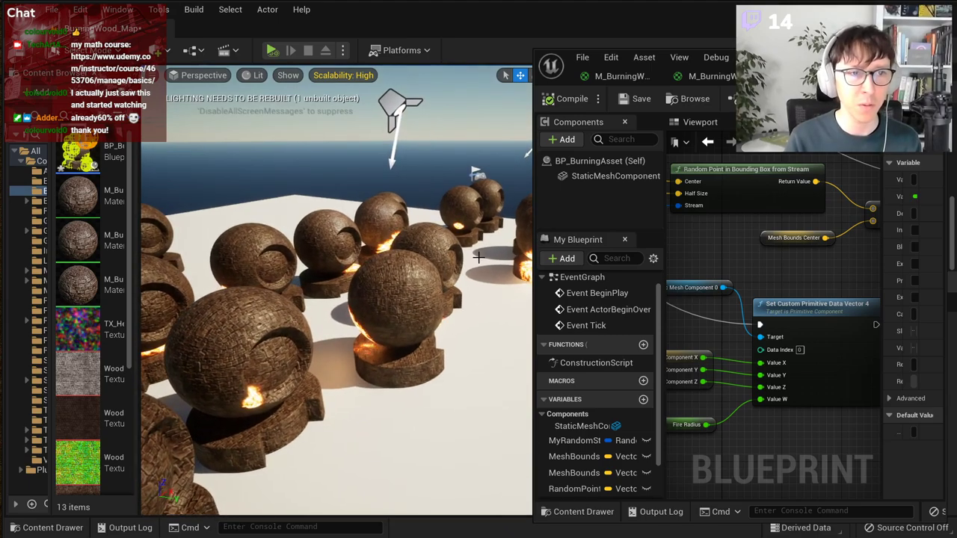
pyautogui.moveTo(480, 257); pyautogui.dragTo(457, 232, button='right')
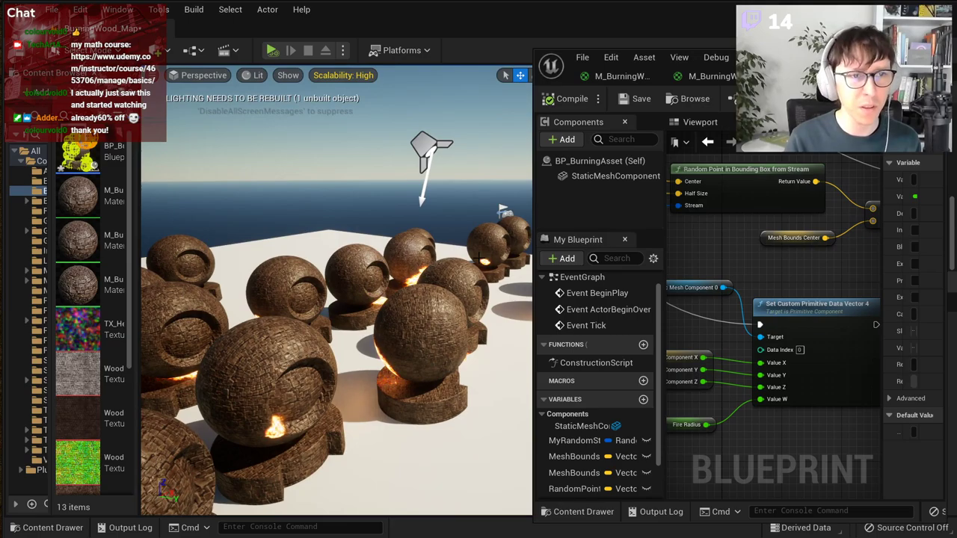
pyautogui.moveTo(478, 261); pyautogui.dragTo(507, 239, button='right')
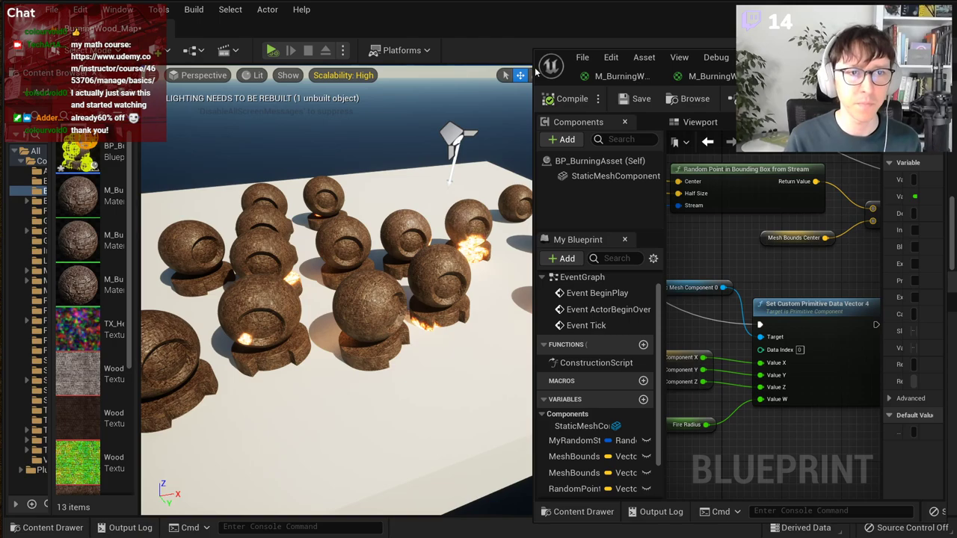
pyautogui.moveTo(535, 72); pyautogui.dragTo(494, 75)
pyautogui.moveTo(369, 327)
pyautogui.mouseDown(button='right')
pyautogui.moveTo(404, 308)
pyautogui.moveTo(411, 332)
pyautogui.moveTo(370, 327)
pyautogui.moveTo(347, 303)
pyautogui.moveTo(370, 327)
pyautogui.mouseUp(button='right')
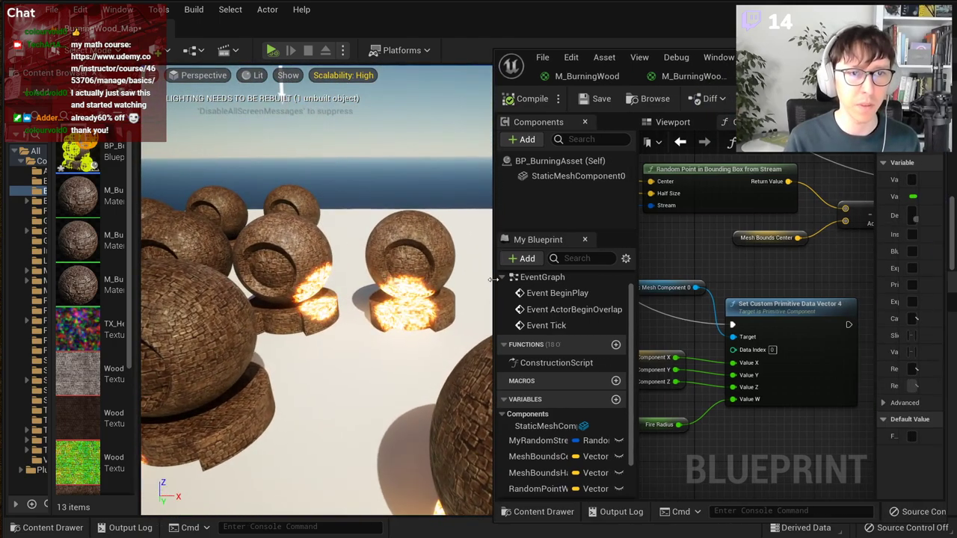
pyautogui.moveTo(493, 279); pyautogui.dragTo(531, 281)
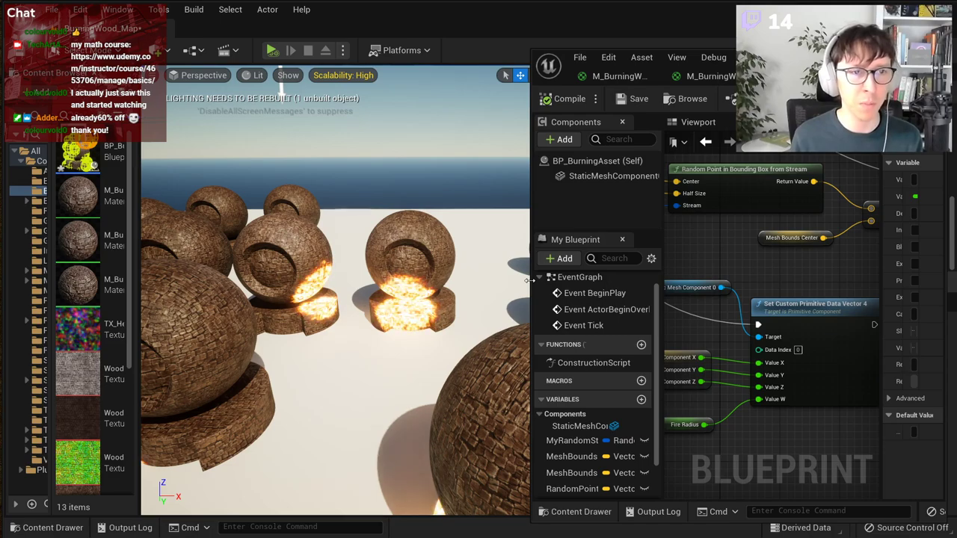
pyautogui.moveTo(528, 280); pyautogui.dragTo(470, 279)
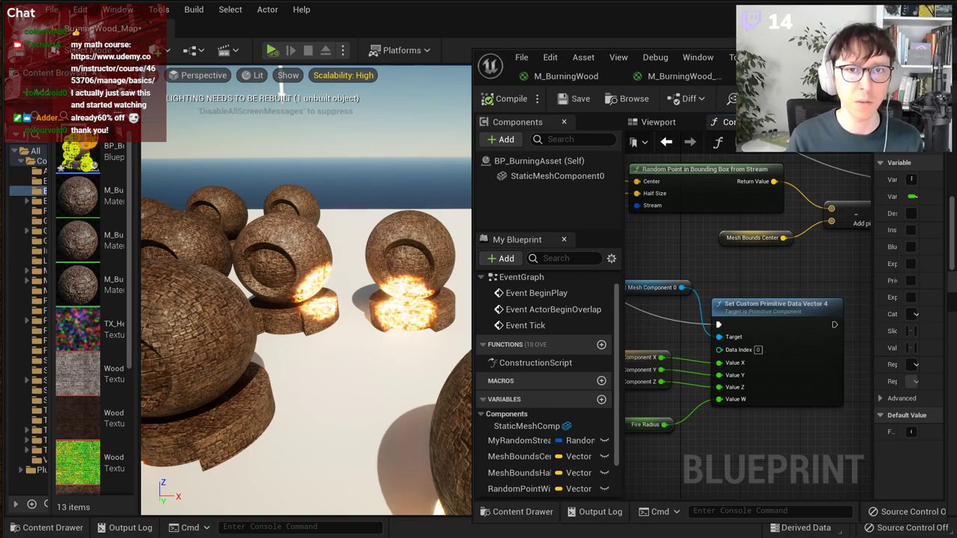
# Step: Save all modified assets and the level, and readjust the width of the Blueprint editor window
pyautogui.hotkey('ctrl', 'shift', 's')
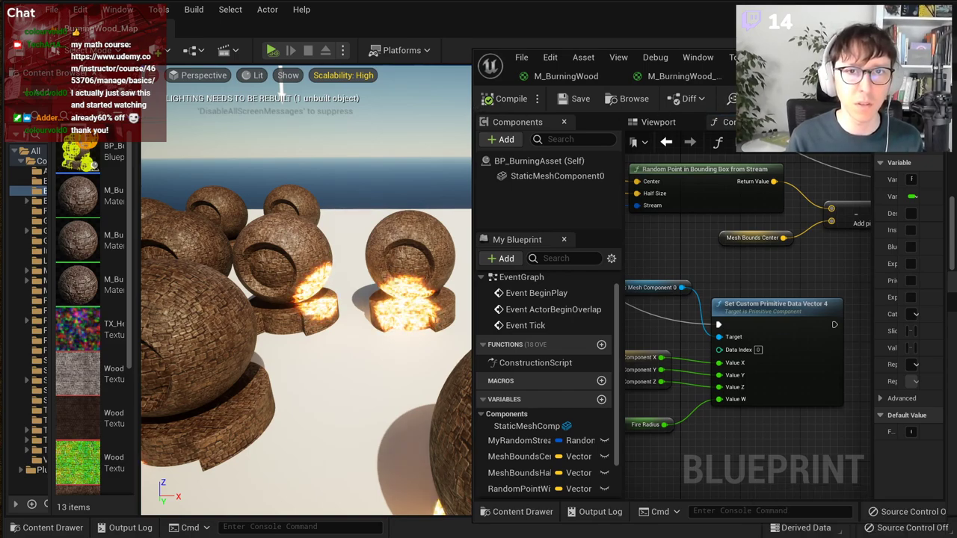
pyautogui.moveTo(475, 106); pyautogui.dragTo(500, 91)
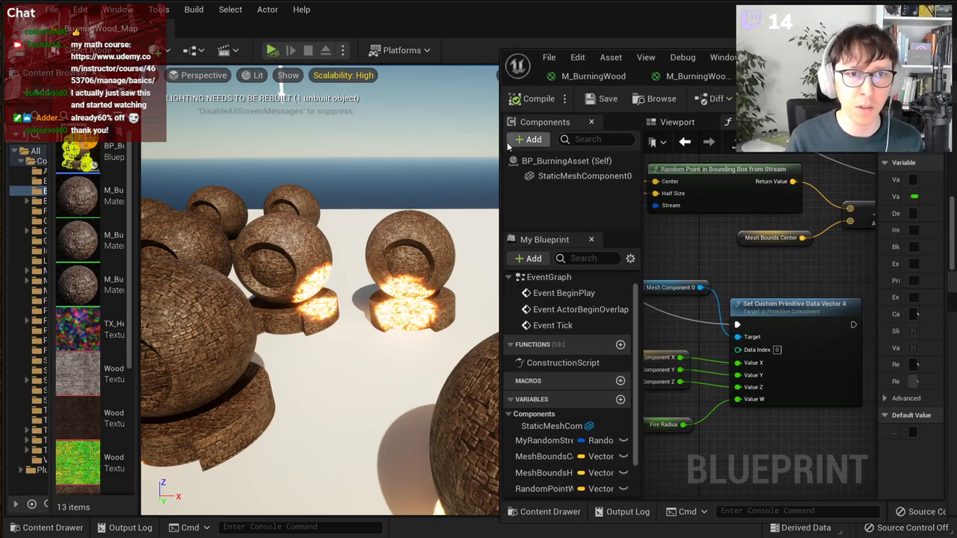
pyautogui.moveTo(500, 139); pyautogui.dragTo(478, 140)
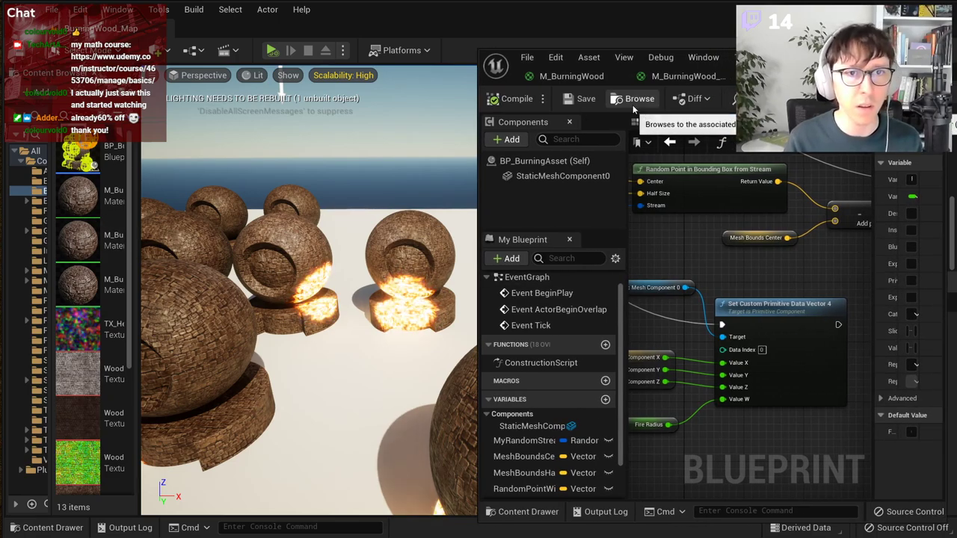
# Step: Locate BP_BurningAsset in the BurningWood folder and duplicate it as BP_BurningAsset_Gameplay
pyautogui.click(639, 98)
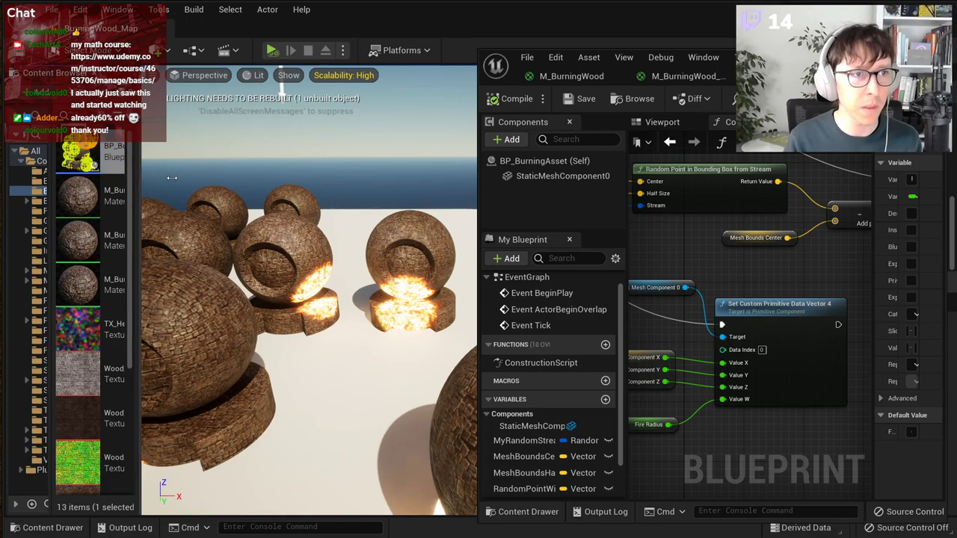
pyautogui.moveTo(138, 180); pyautogui.dragTo(276, 157)
pyautogui.click(221, 154)
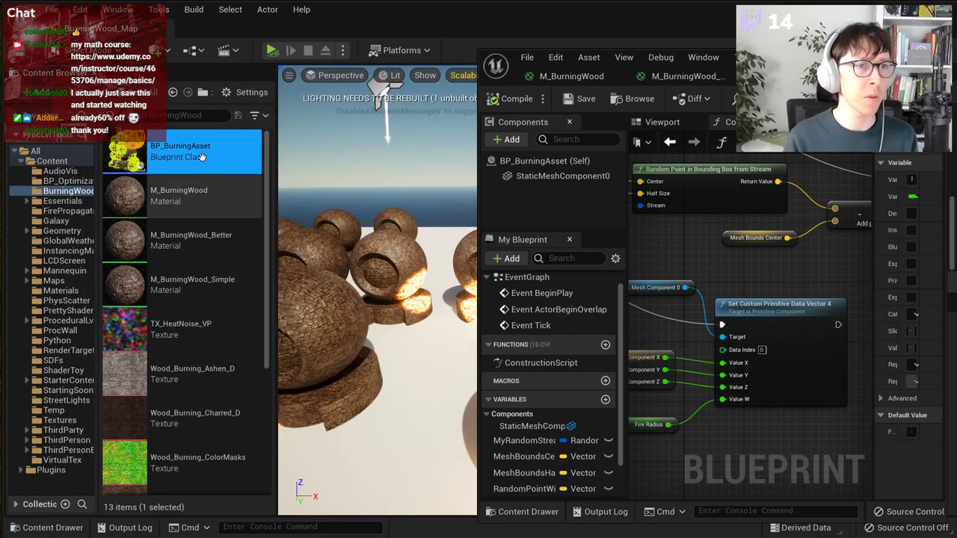
pyautogui.rightClick(224, 149)
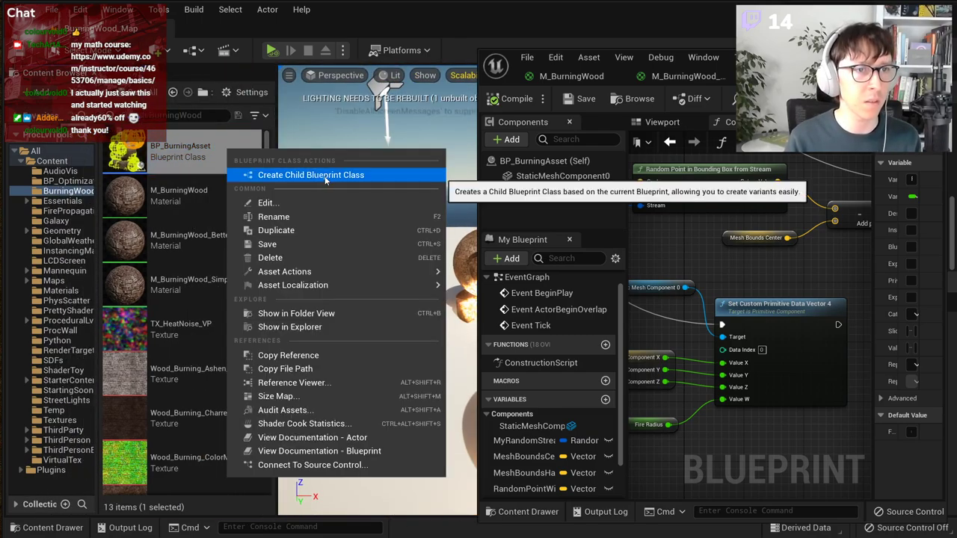
pyautogui.click(297, 230)
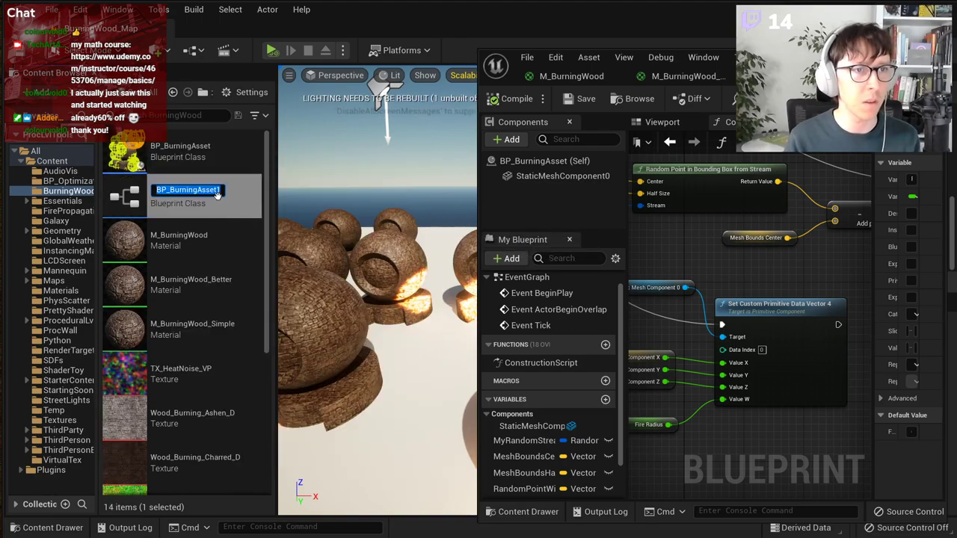
pyautogui.press('BackSpace')
pyautogui.write('_Ga')
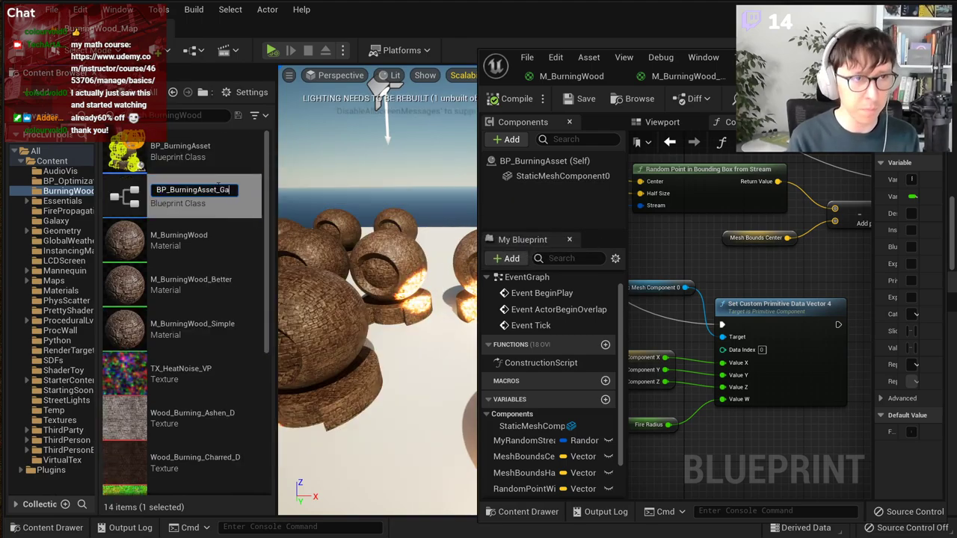
pyautogui.write('meplay')
pyautogui.press('Return')
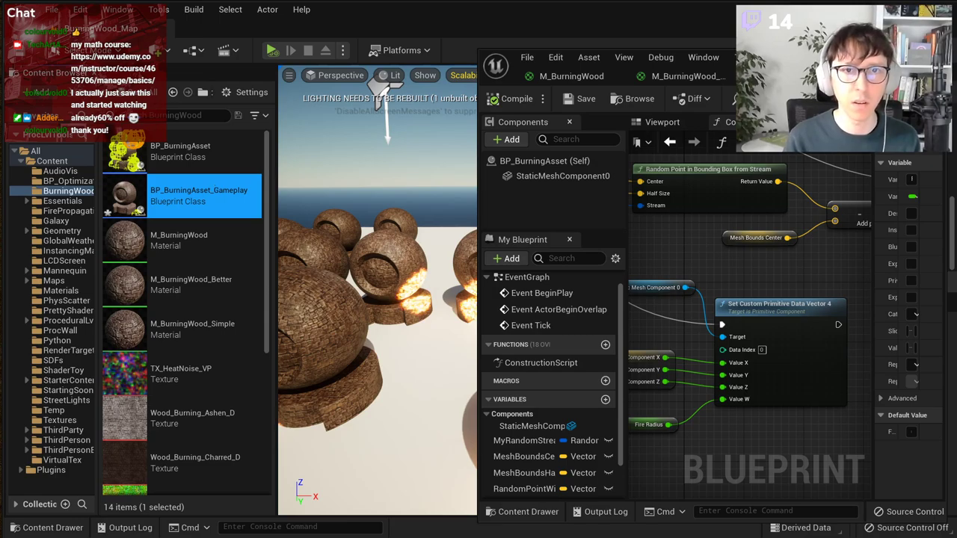
# Step: Close the asset editor window and apply the pending changes to the burning wood material
pyautogui.click(936, 57)
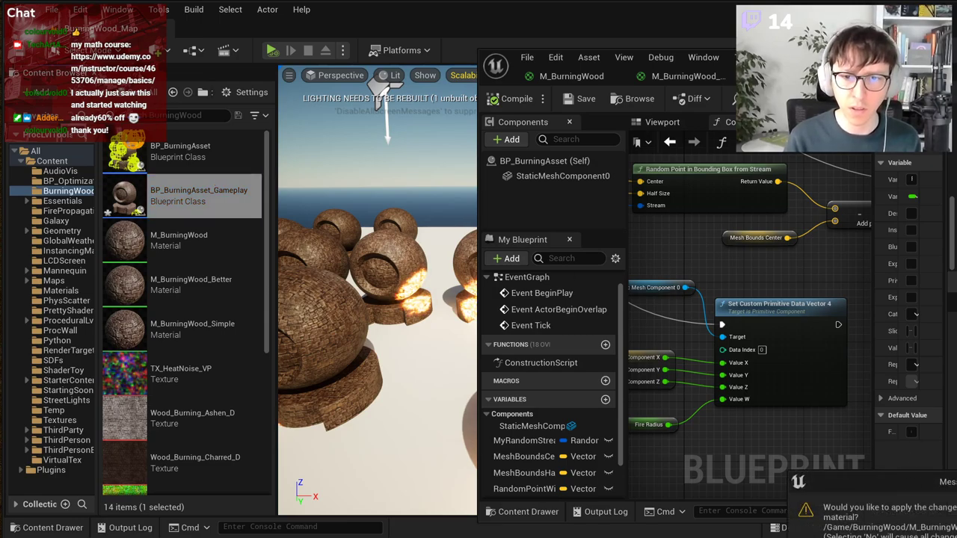
pyautogui.press('Return')
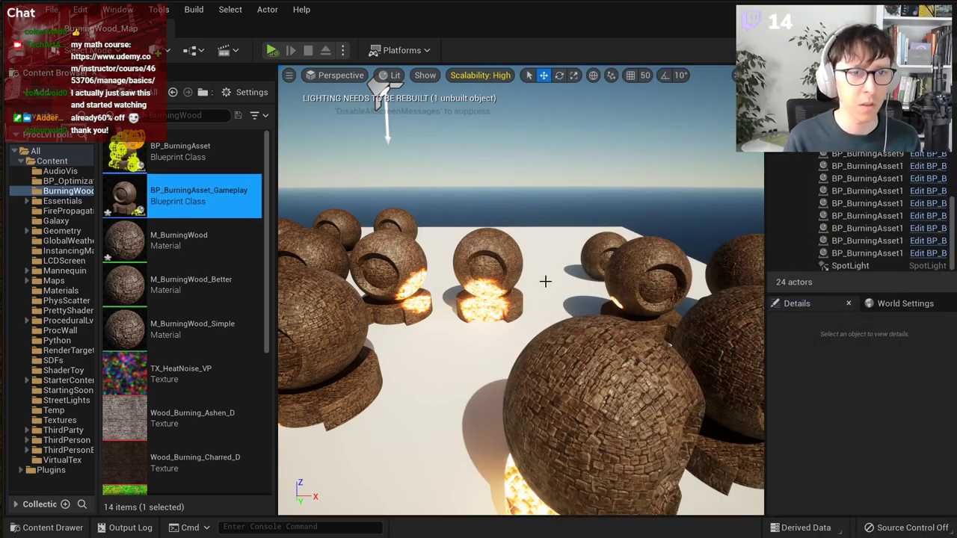
# Step: Delete all the BP_BurningAsset spheres from the level, leaving the floor empty
pyautogui.moveTo(544, 280); pyautogui.dragTo(557, 336, button='right')
pyautogui.press('s')
pyautogui.moveTo(557, 295); pyautogui.dragTo(559, 295, button='right')
pyautogui.click(559, 295)
pyautogui.press('Delete')
pyautogui.click(630, 290)
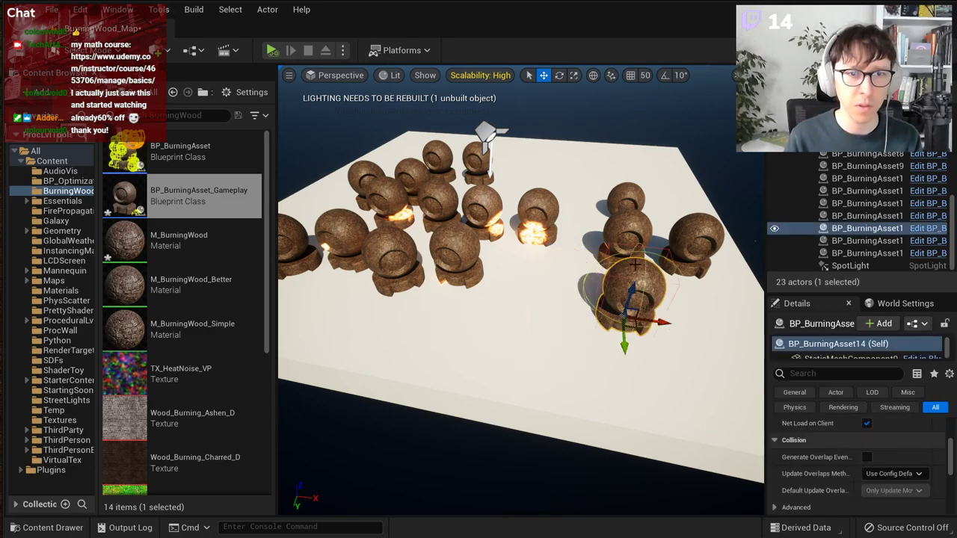
pyautogui.press('Delete')
pyautogui.click(632, 228)
pyautogui.press('Delete')
pyautogui.click(628, 199)
pyautogui.press('Delete')
pyautogui.click(694, 237)
pyautogui.press('Delete')
pyautogui.click(536, 213)
pyautogui.press('Delete')
pyautogui.click(453, 246)
pyautogui.press('Delete')
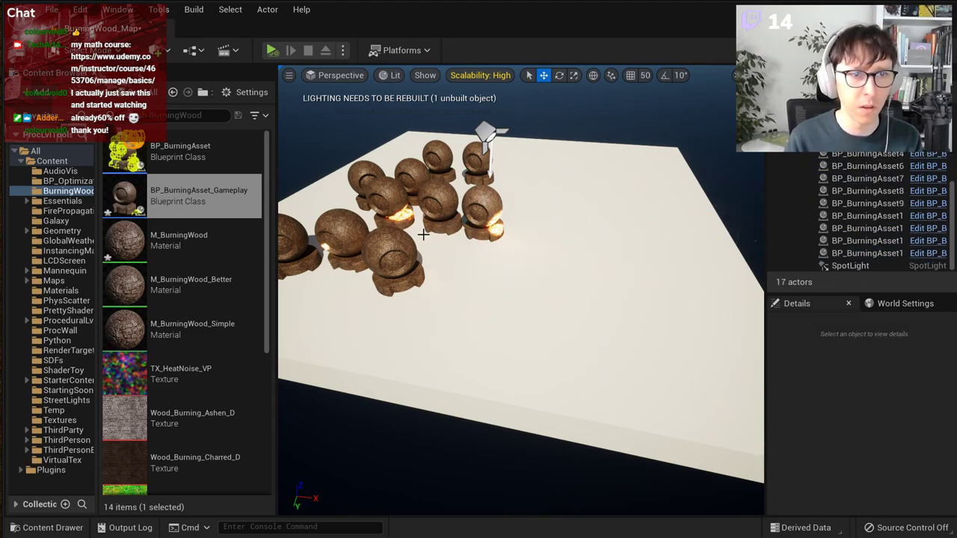
pyautogui.click(373, 190)
pyautogui.press('Delete')
pyautogui.click(410, 182)
pyautogui.press('Delete')
pyautogui.click(439, 205)
pyautogui.press('Delete')
pyautogui.click(439, 159)
pyautogui.press('Delete')
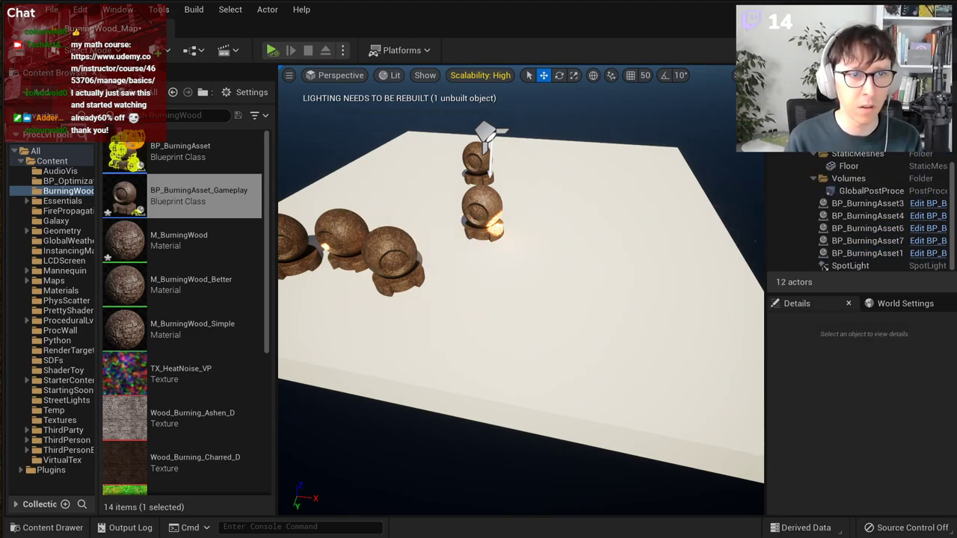
pyautogui.click(293, 245)
pyautogui.press('Delete')
pyautogui.click(342, 238)
pyautogui.press('Delete')
pyautogui.click(400, 269)
pyautogui.press('Delete')
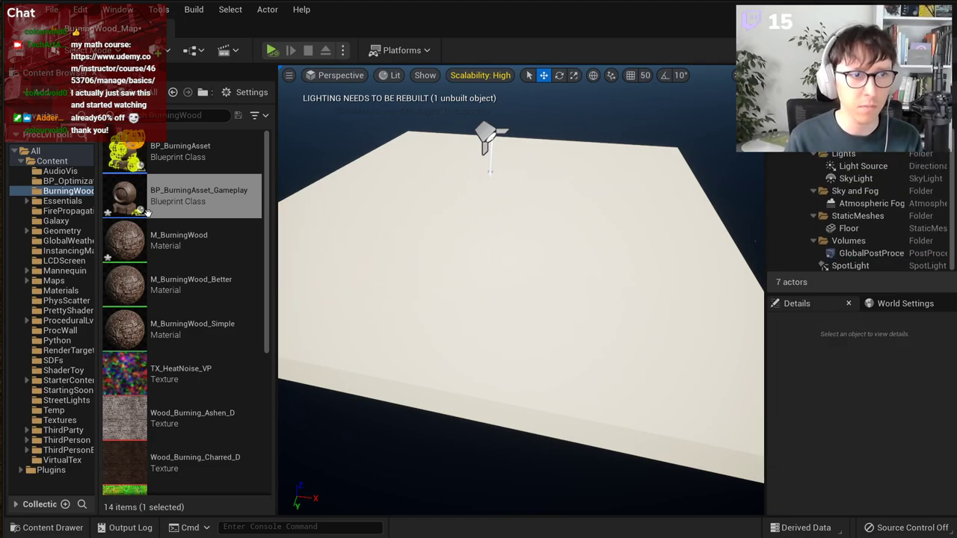
# Step: Place a BP_BurningAsset_Gameplay instance on the empty floor and open that Blueprint's Construction Script with a wider graph area
pyautogui.moveTo(213, 215); pyautogui.dragTo(525, 278)
pyautogui.moveTo(525, 279); pyautogui.dragTo(547, 279, button='right')
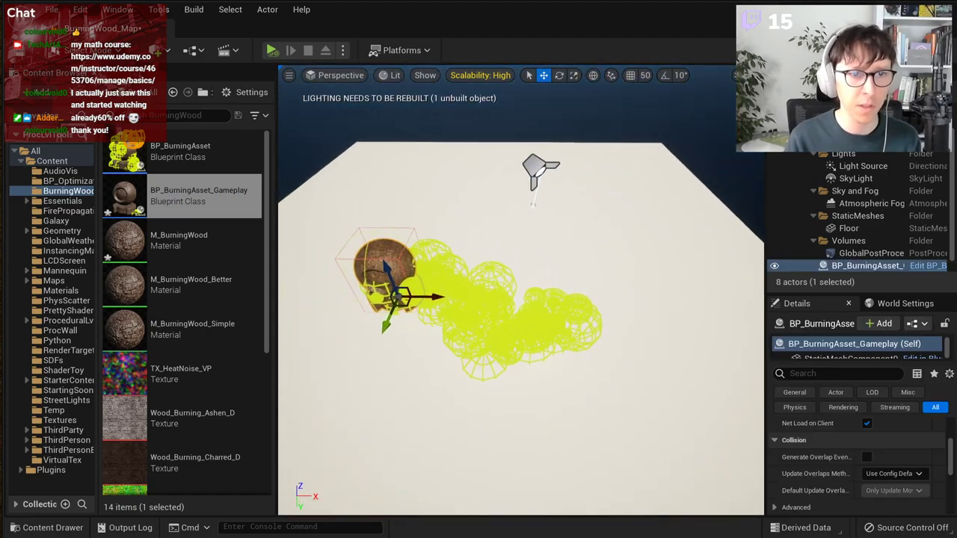
pyautogui.doubleClick(171, 212)
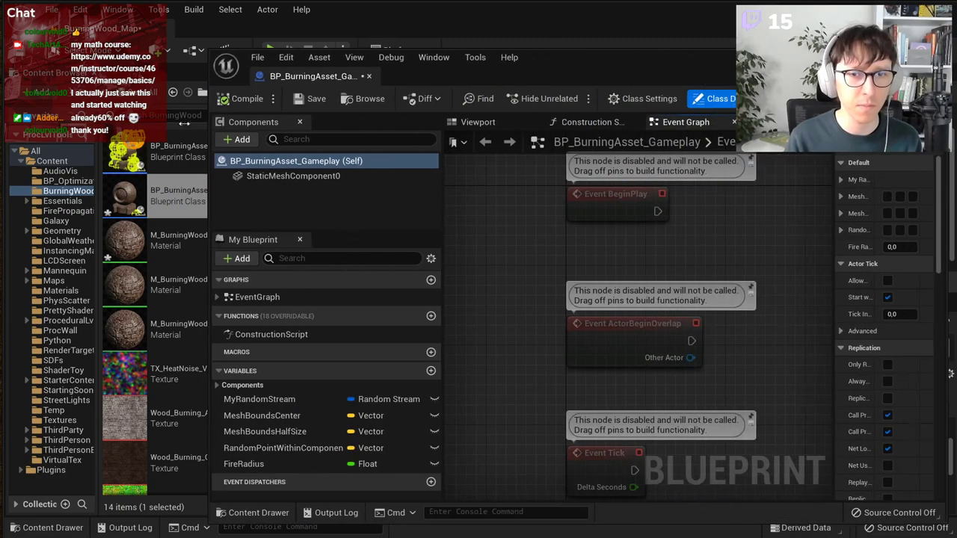
pyautogui.click(574, 122)
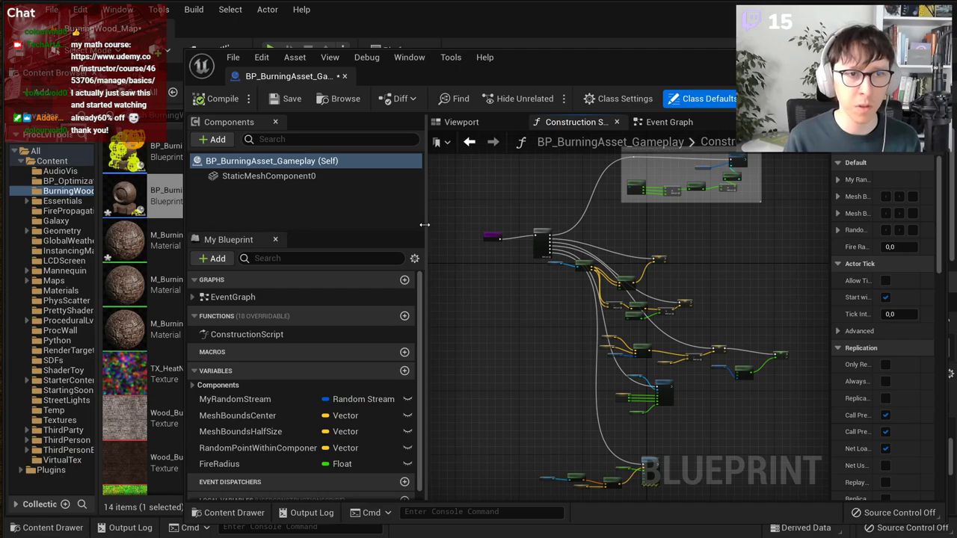
pyautogui.moveTo(423, 232); pyautogui.dragTo(263, 232)
# Step: Collapse the Draw Debug Sphere node and its radius and world-location input nodes into a function, placing the call nearer its incoming execution wire
pyautogui.scroll(5, 599, 429)
pyautogui.scroll(3, 566, 350)
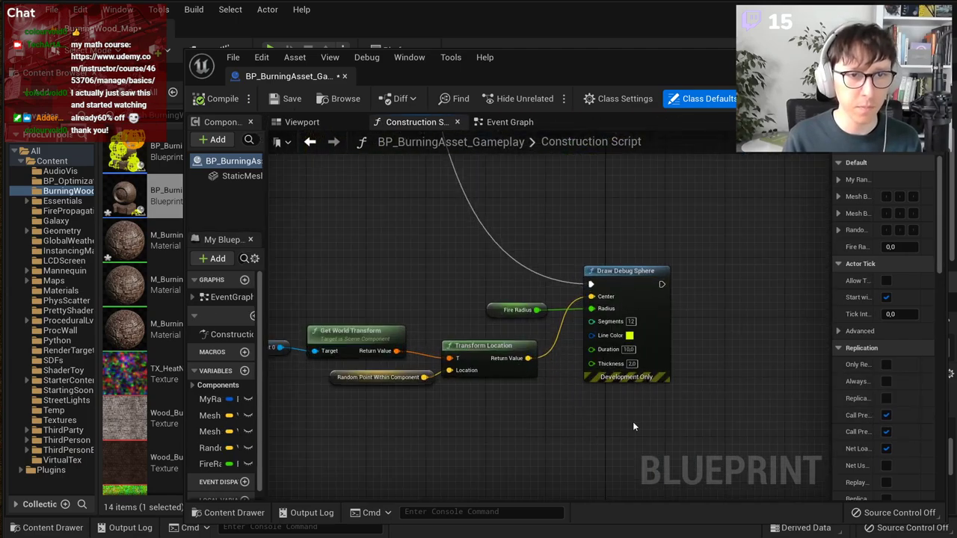
pyautogui.moveTo(632, 422); pyautogui.dragTo(693, 449, button='right')
pyautogui.scroll(-2, 694, 443)
pyautogui.moveTo(767, 314); pyautogui.dragTo(320, 475)
pyautogui.scroll(3, 707, 346)
pyautogui.rightClick(687, 349)
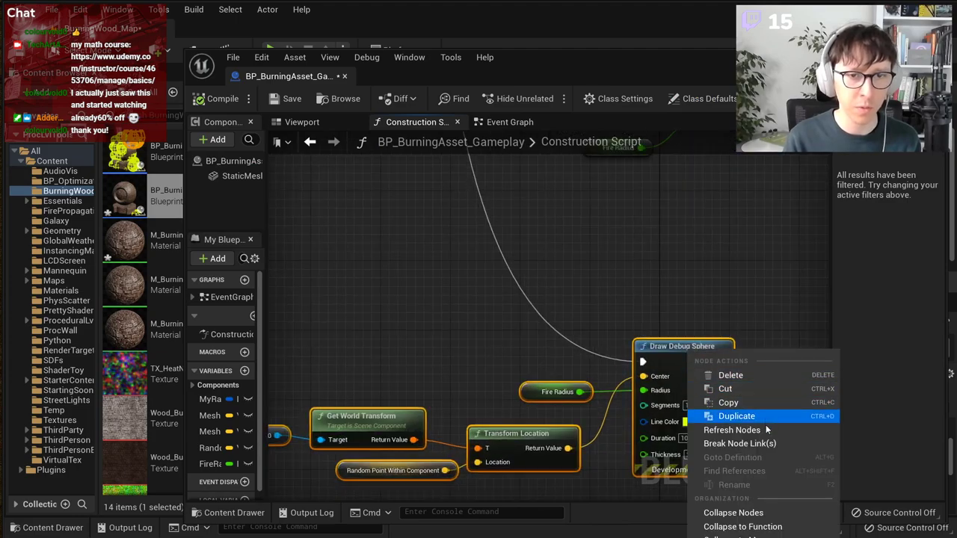
pyautogui.click(742, 526)
pyautogui.moveTo(516, 408); pyautogui.dragTo(562, 273)
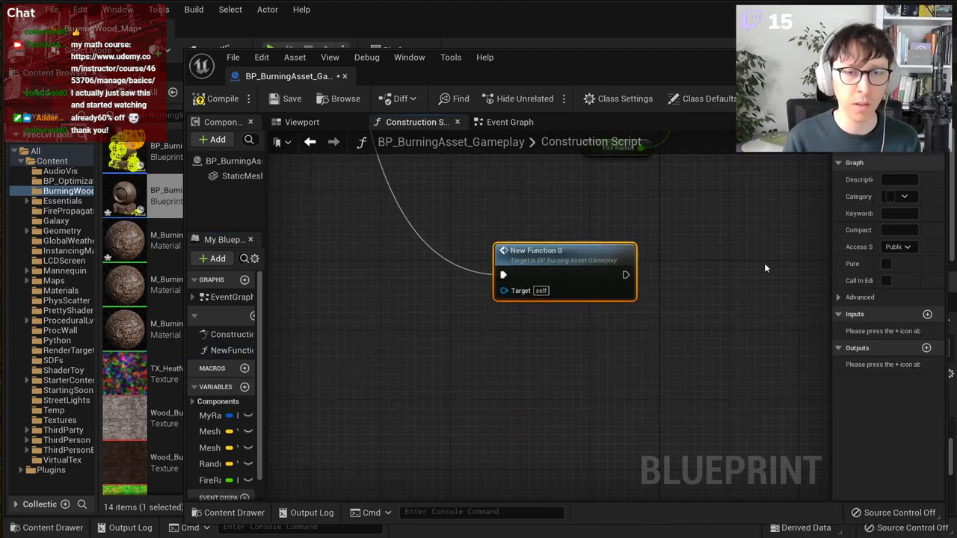
# Step: Rename the new function to DrawFireOriginDebug and select its call node in the Construction Script
pyautogui.click(270, 212)
pyautogui.moveTo(267, 211); pyautogui.dragTo(369, 208)
pyautogui.doubleClick(243, 351)
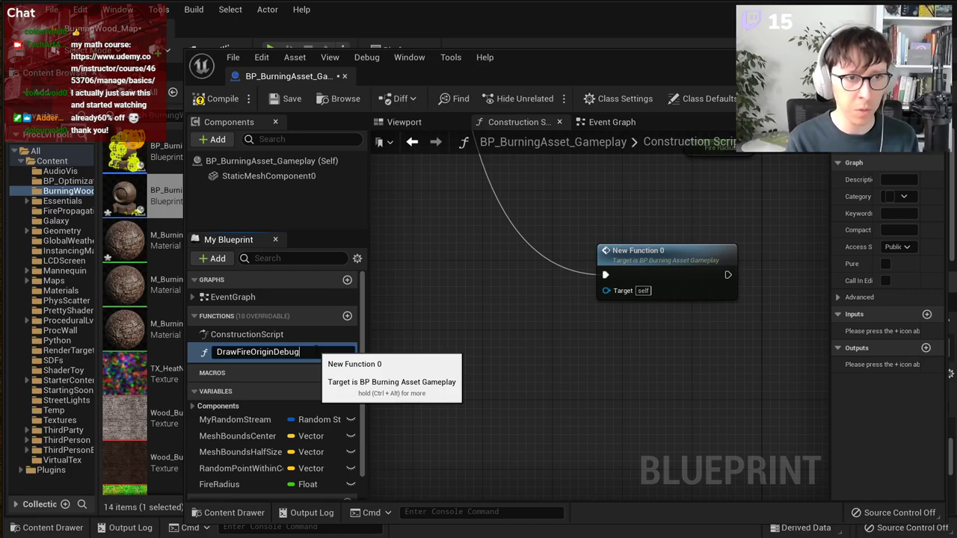
pyautogui.press('Return')
pyautogui.scroll(-2, 533, 302)
pyautogui.click(650, 271)
pyautogui.scroll(-4, 728, 212)
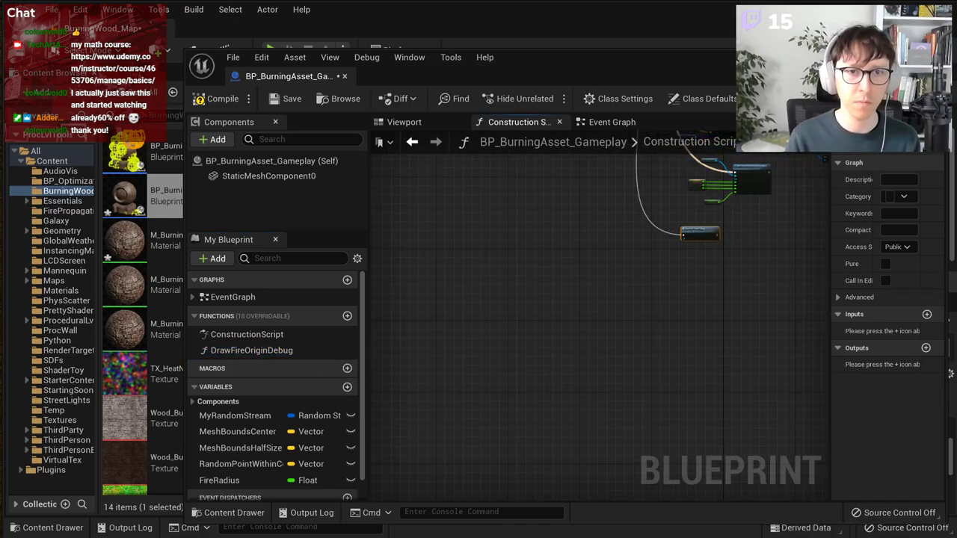
# Step: Set the Draw Debug Sphere duration to 2.0 inside the DrawFireOriginDebug function, and compile and save the Blueprint
pyautogui.moveTo(728, 212); pyautogui.dragTo(672, 391, button='right')
pyautogui.scroll(3, 672, 391)
pyautogui.doubleClick(596, 448)
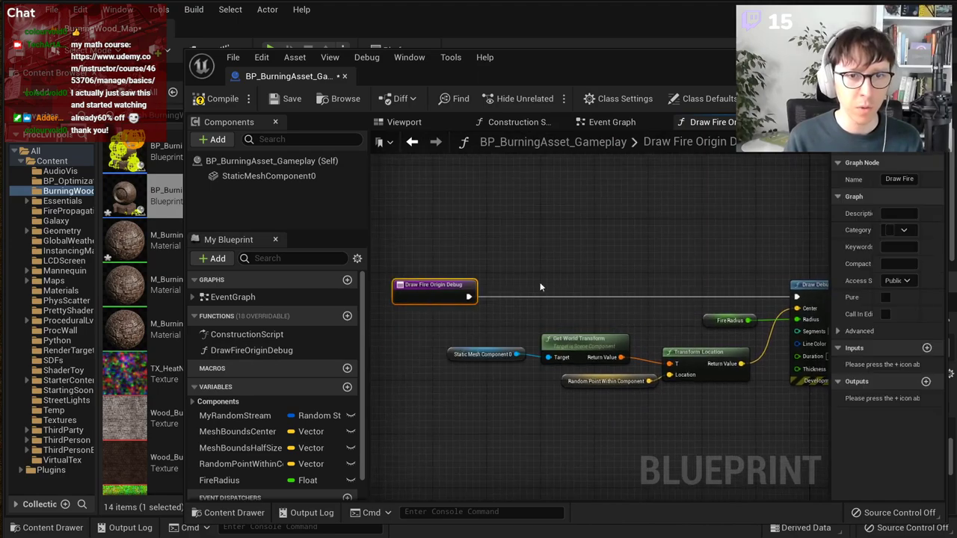
pyautogui.click(696, 381)
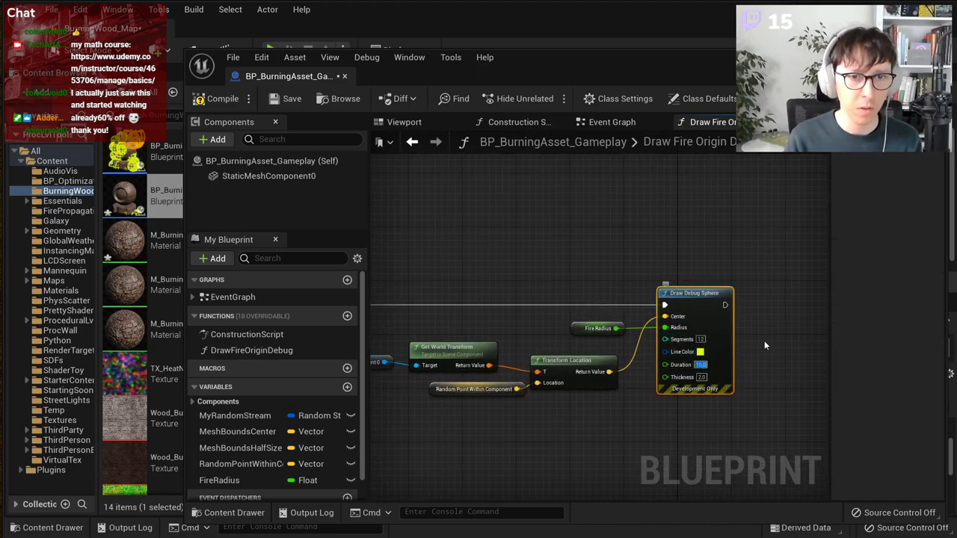
pyautogui.write('2.0')
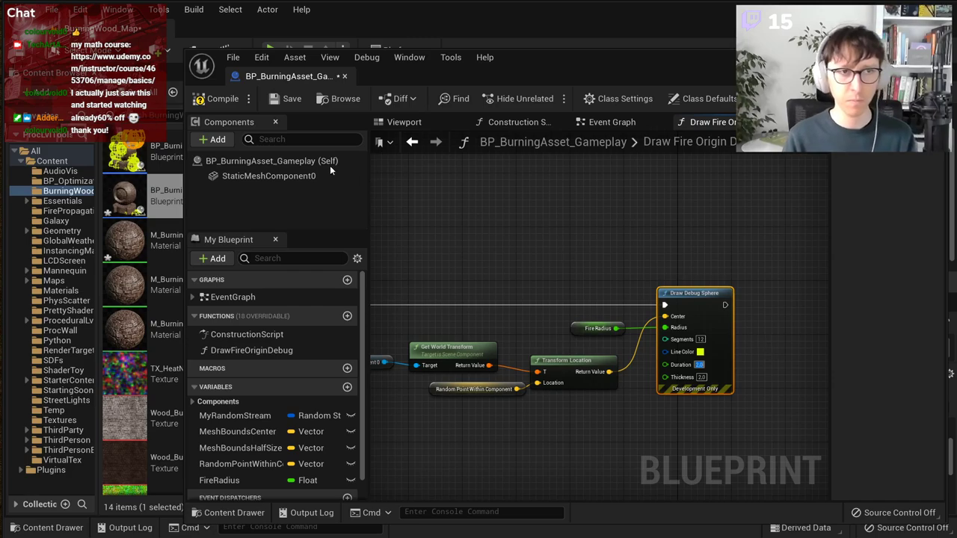
pyautogui.click(217, 98)
pyautogui.click(289, 99)
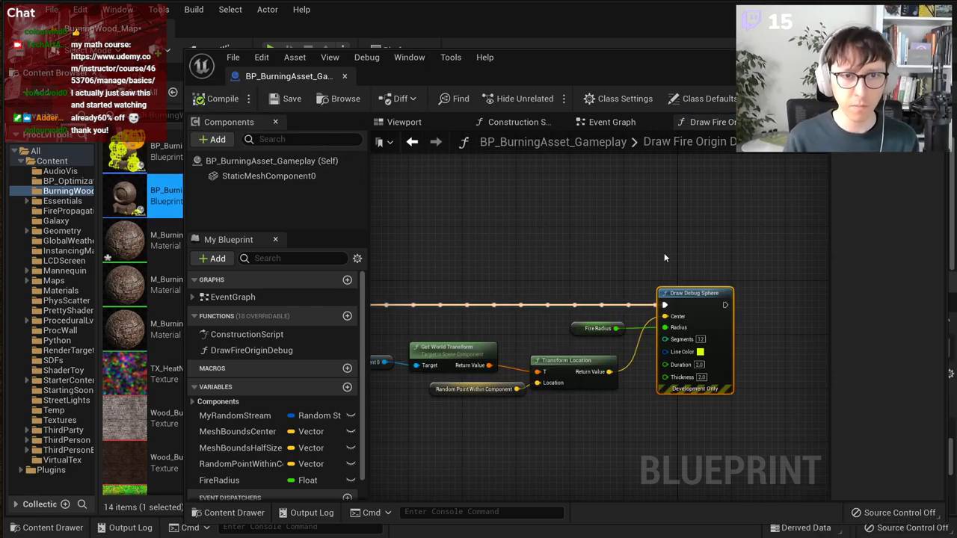
# Step: Close the DrawFireOriginDebug graph and delete the function's call node from the Construction Script
pyautogui.scroll(1, 664, 258)
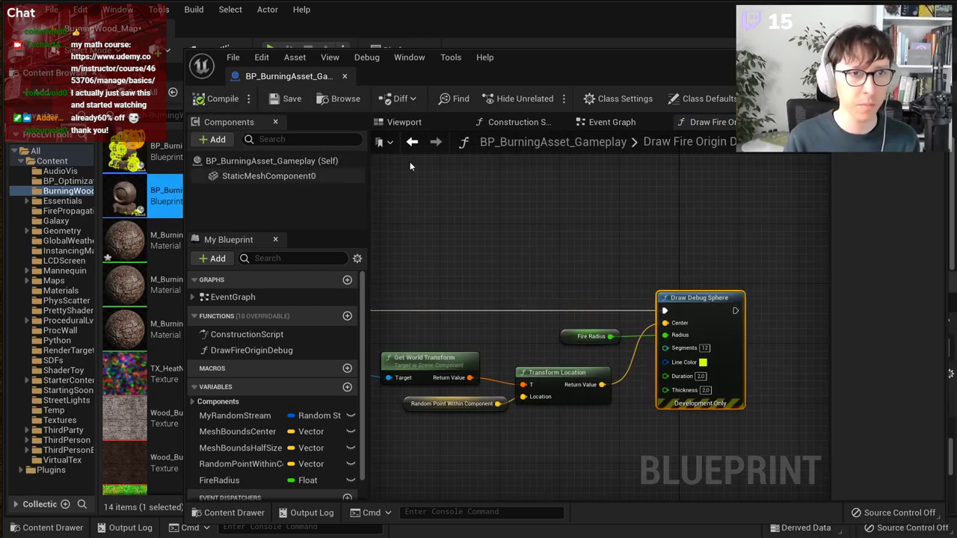
pyautogui.middleClick(705, 123)
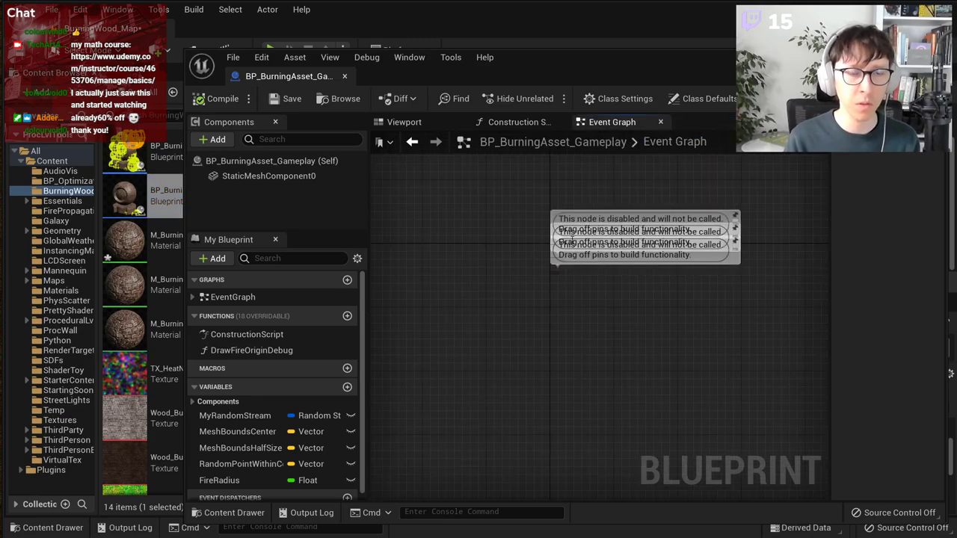
pyautogui.click(508, 121)
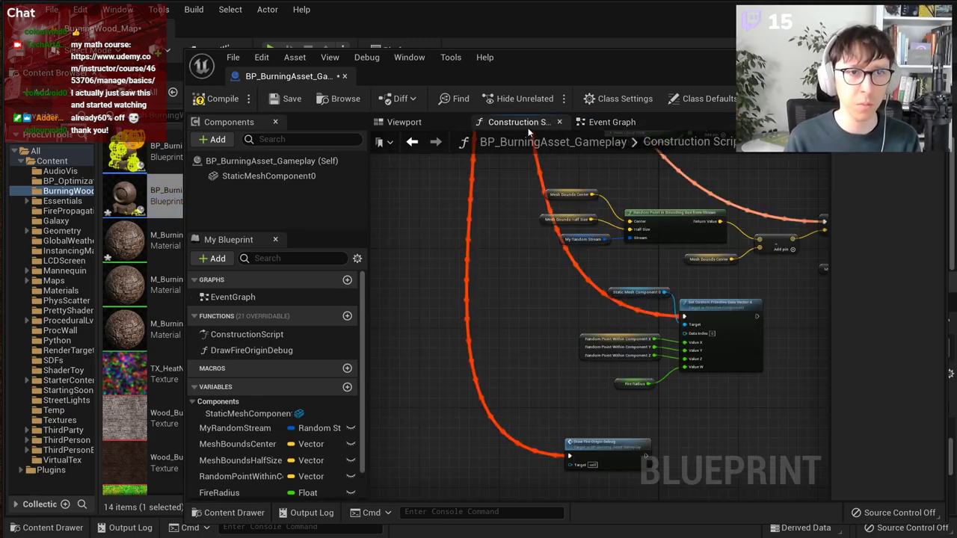
pyautogui.scroll(-1, 705, 397)
pyautogui.moveTo(708, 369)
pyautogui.mouseDown(button='right')
pyautogui.moveTo(704, 396)
pyautogui.moveTo(743, 380)
pyautogui.mouseUp(button='right')
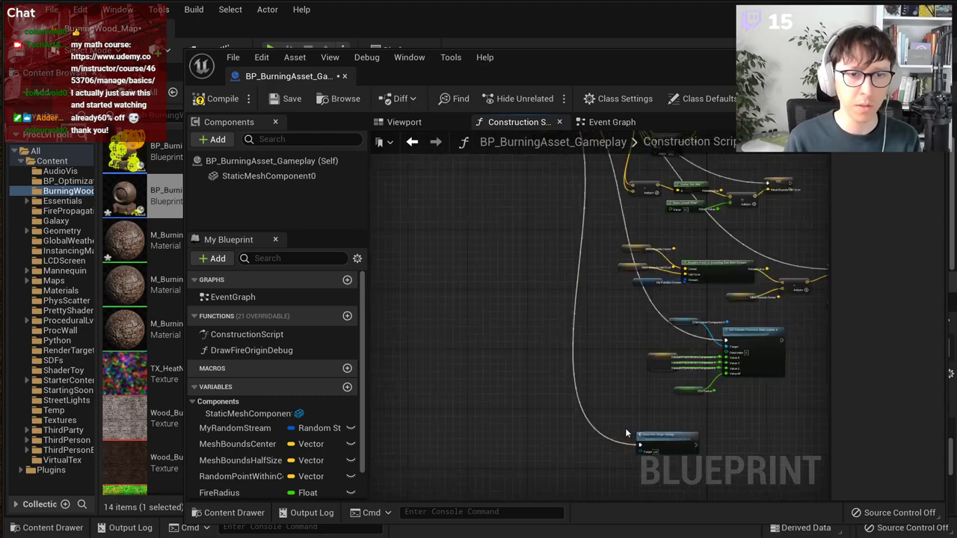
pyautogui.scroll(2, 625, 428)
pyautogui.click(684, 440)
pyautogui.press('Delete')
# Step: Examine the remaining Construction Script nodes, focusing on the Set Custom Primitive Data Vector 4 node and its inputs
pyautogui.scroll(-2, 546, 334)
pyautogui.moveTo(721, 334); pyautogui.dragTo(655, 438, button='right')
pyautogui.moveTo(741, 375); pyautogui.dragTo(602, 312, button='right')
pyautogui.moveTo(736, 428); pyautogui.dragTo(703, 390)
pyautogui.scroll(1, 704, 390)
pyautogui.scroll(-1, 703, 391)
pyautogui.moveTo(703, 391); pyautogui.dragTo(683, 446, button='right')
pyautogui.scroll(-2, 682, 447)
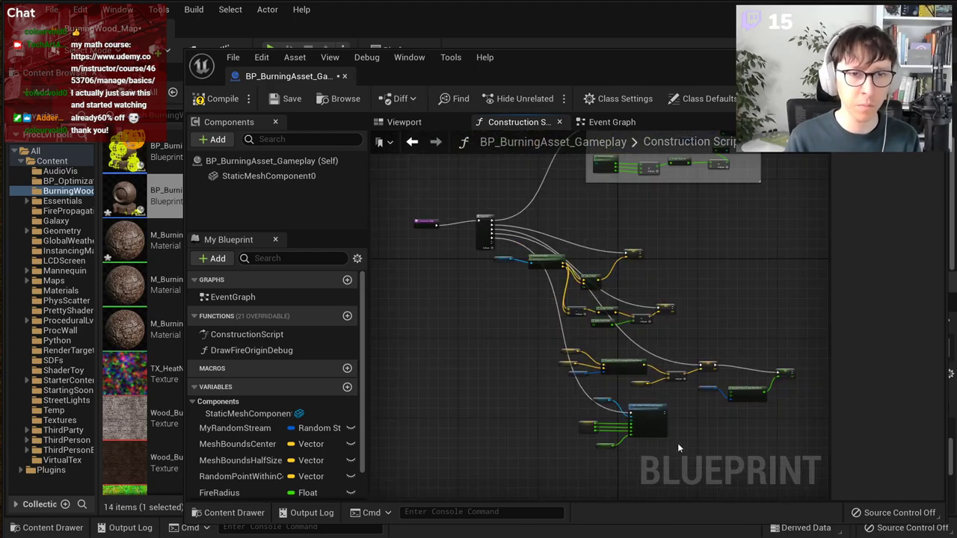
pyautogui.scroll(1, 822, 338)
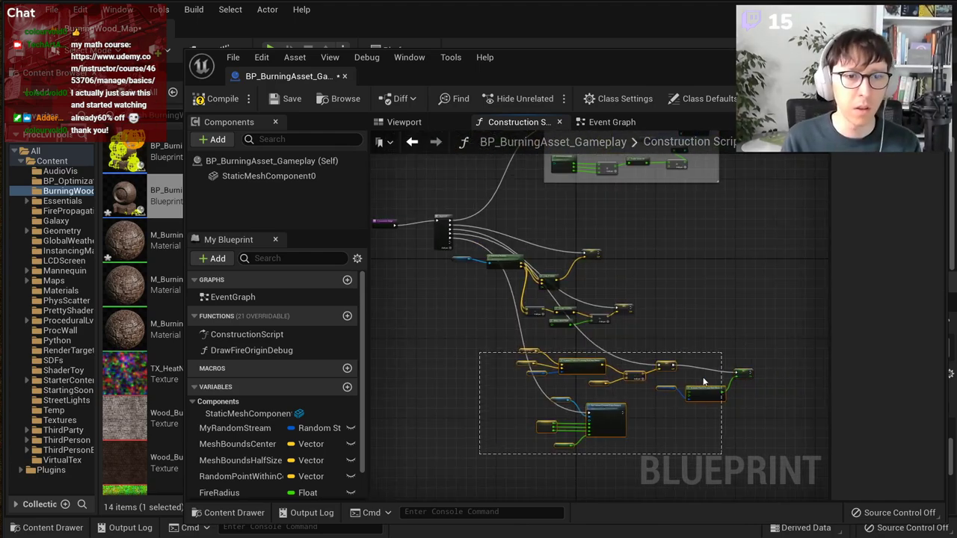
pyautogui.scroll(3, 657, 441)
pyautogui.moveTo(657, 440); pyautogui.dragTo(721, 392, button='right')
pyautogui.moveTo(712, 459); pyautogui.dragTo(413, 303)
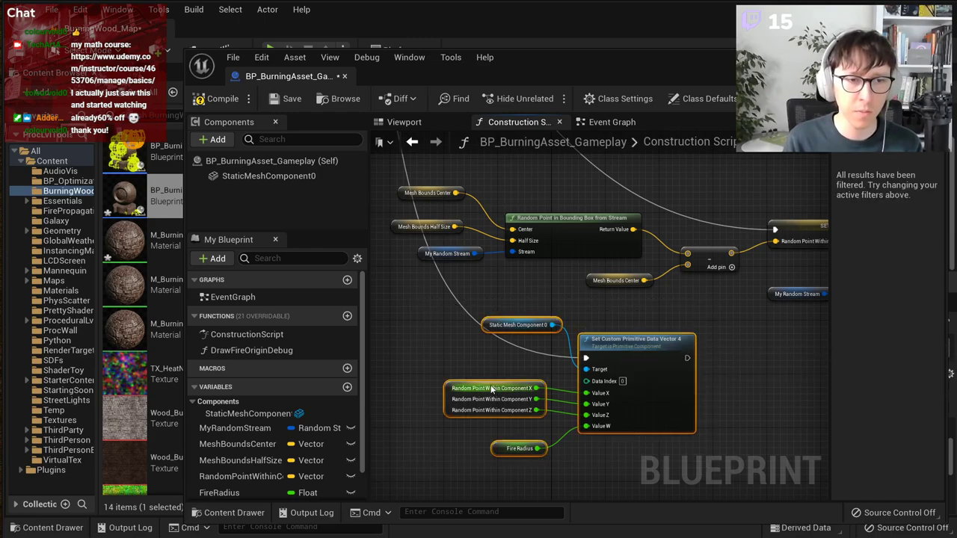
# Step: Rename the RandomPointWithinComponent vector variable to FireOriginWithinComponent
pyautogui.click(450, 394)
pyautogui.scroll(-1, 253, 471)
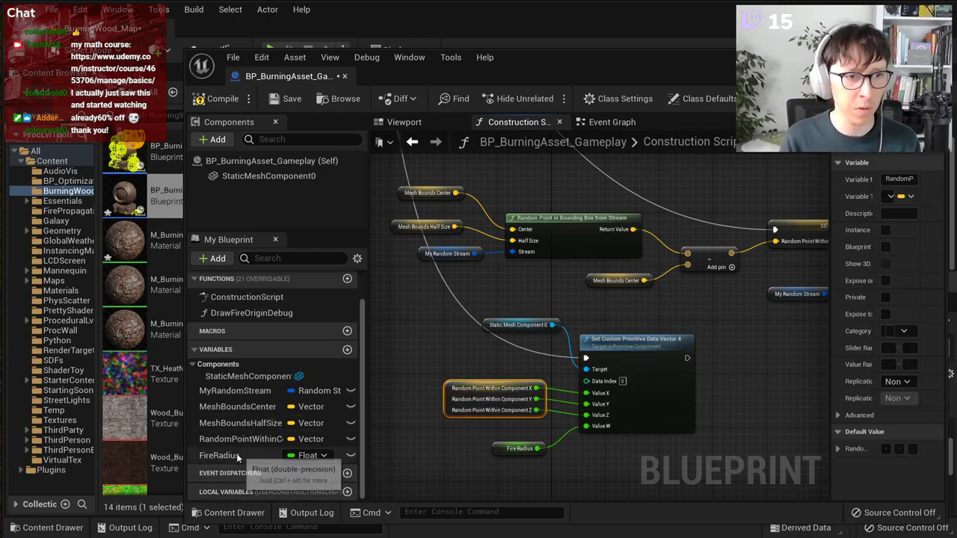
pyautogui.click(236, 453)
pyautogui.click(238, 440)
pyautogui.click(237, 439)
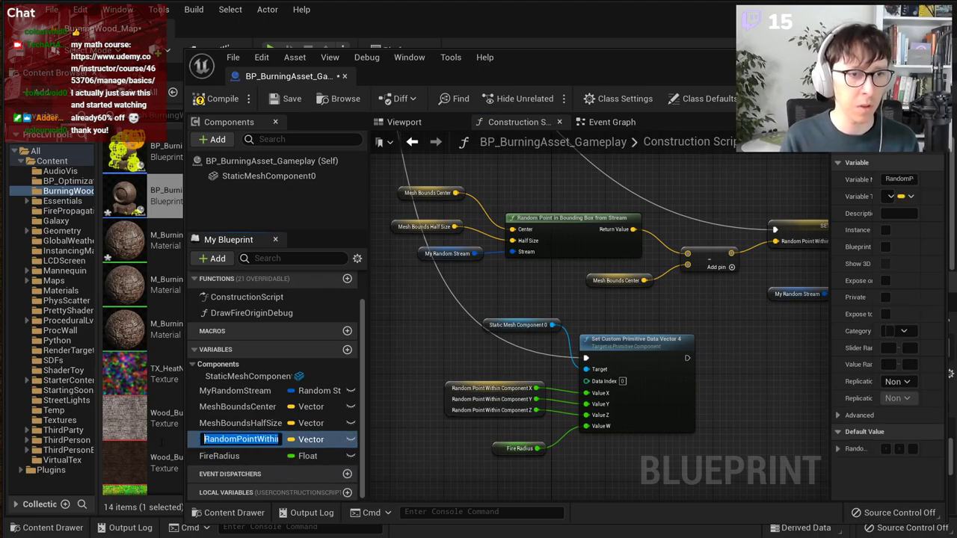
pyautogui.moveTo(237, 440); pyautogui.dragTo(204, 439)
pyautogui.write('FireO')
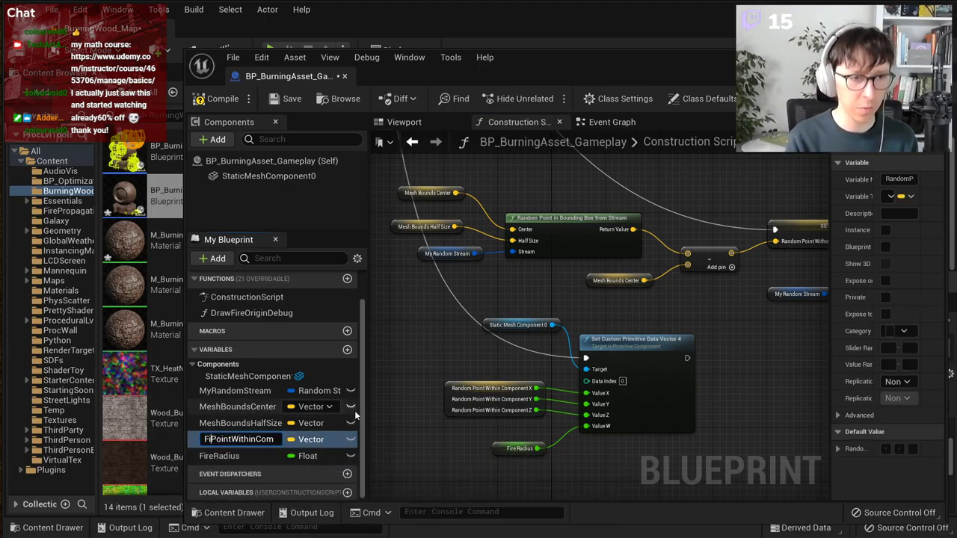
pyautogui.write('rigin')
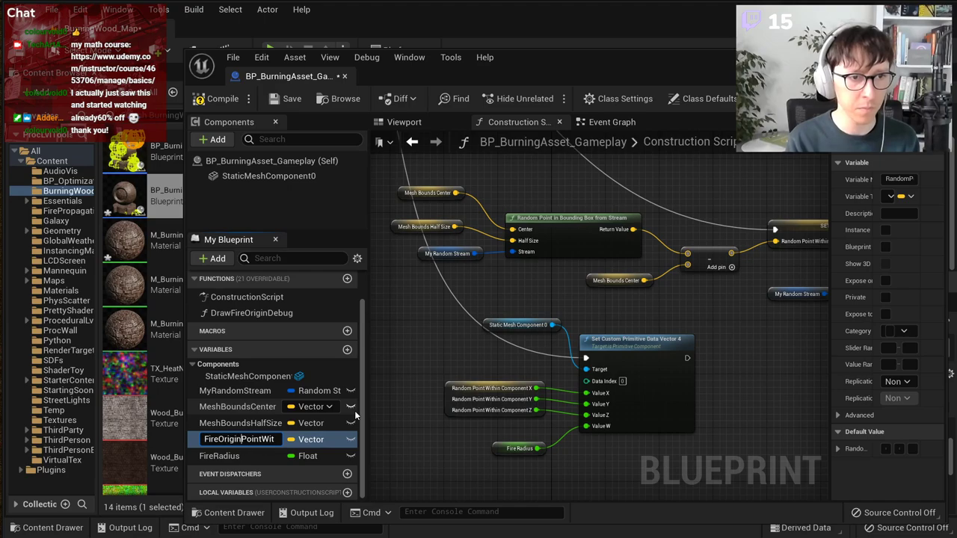
pyautogui.press('Delete')
pyautogui.press('Delete')
pyautogui.press('Delete')
pyautogui.press('Delete')
pyautogui.press('Delete')
pyautogui.press('End')
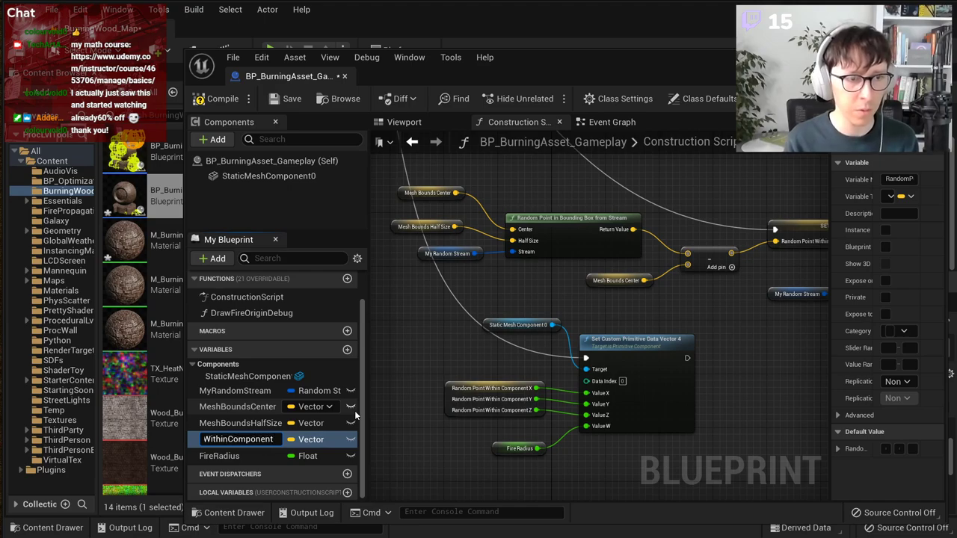
pyautogui.press('Return')
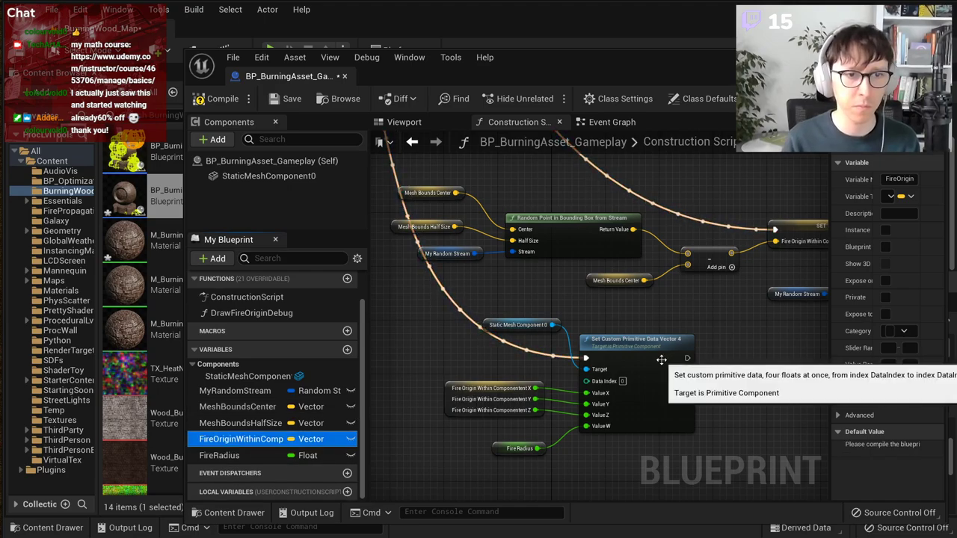
pyautogui.click(462, 395)
pyautogui.click(263, 440)
pyautogui.press('F2')
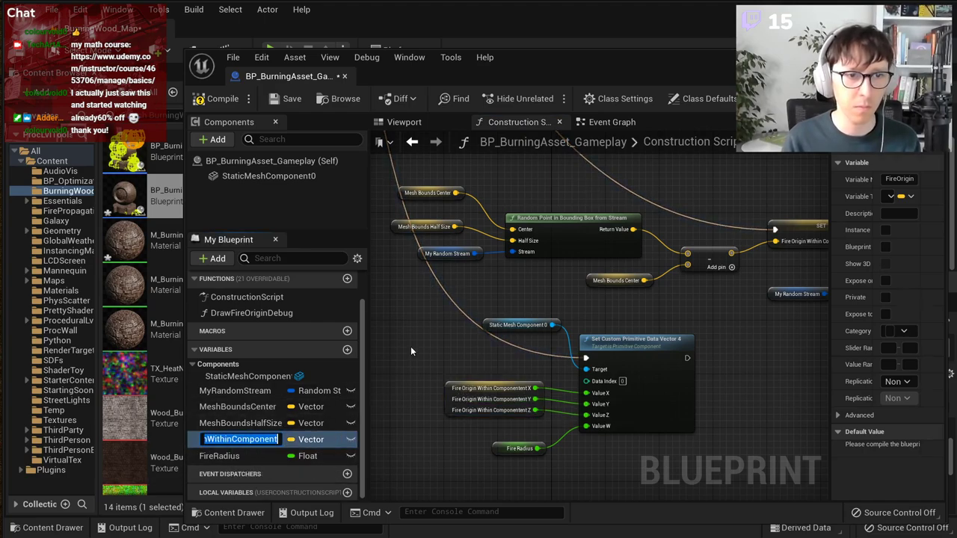
pyautogui.press('Escape')
# Step: Collapse the Set Custom Primitive Data Vector 4 node and its mesh, fire origin and radius input nodes into a function
pyautogui.click(645, 340)
pyautogui.scroll(-2, 644, 340)
pyautogui.moveTo(718, 428); pyautogui.dragTo(721, 493)
pyautogui.scroll(3, 533, 324)
pyautogui.click(583, 314)
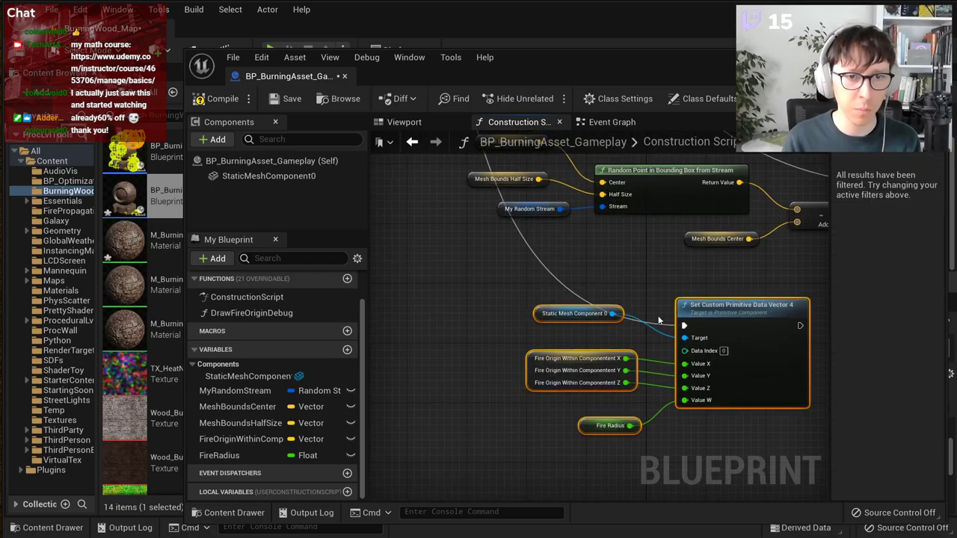
pyautogui.rightClick(684, 303)
pyautogui.click(740, 480)
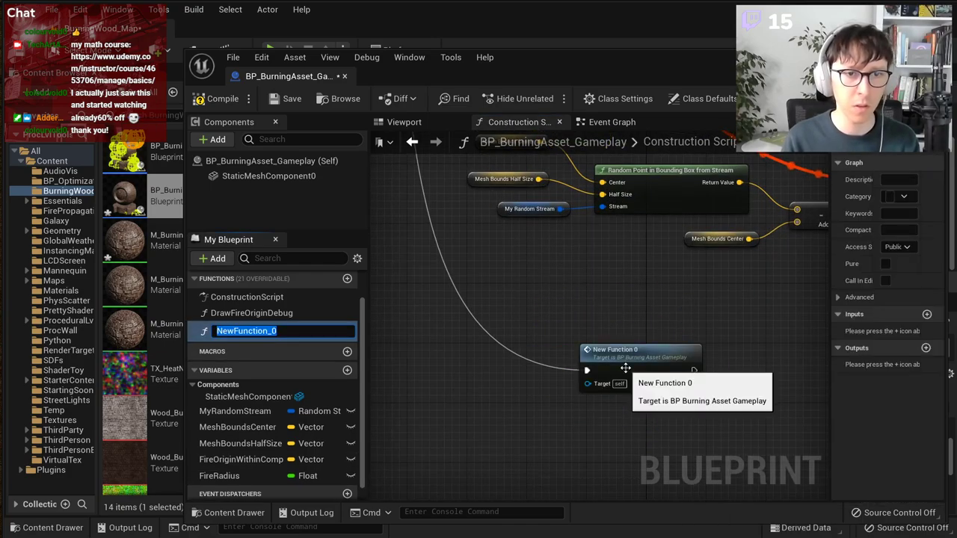
# Step: Enter SetFireOriginAndRadius as the name of the newly collapsed function
pyautogui.write('SetFireOrig')
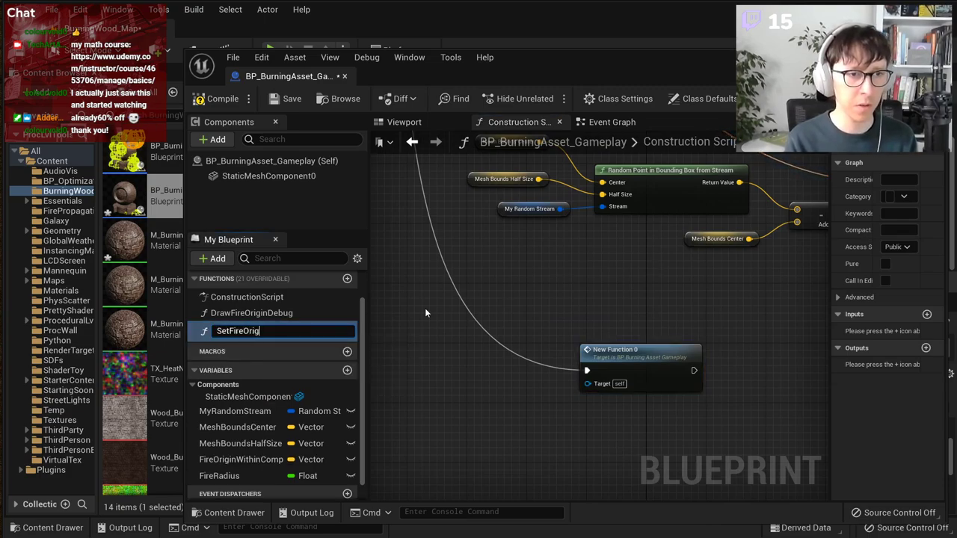
pyautogui.write('inAndR')
pyautogui.write('adius')
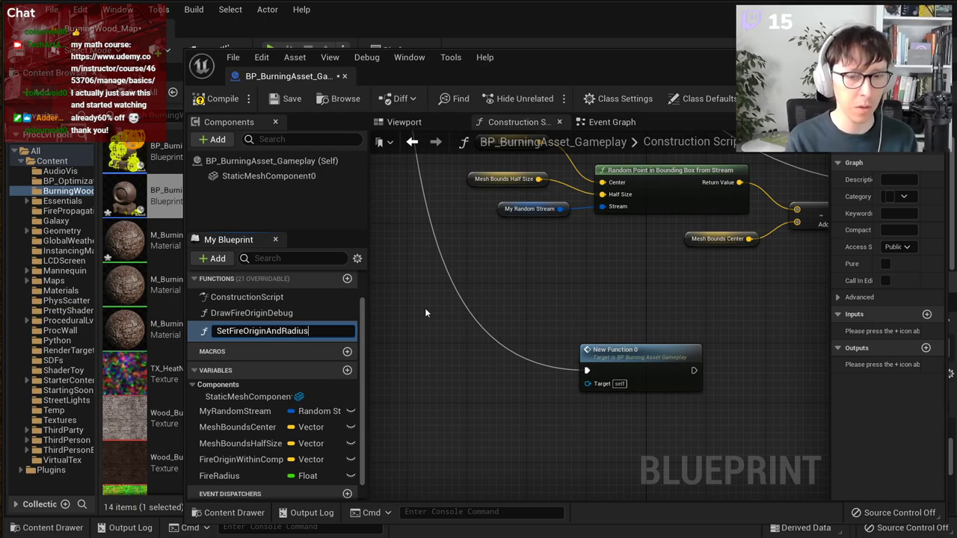
pyautogui.press('Home')
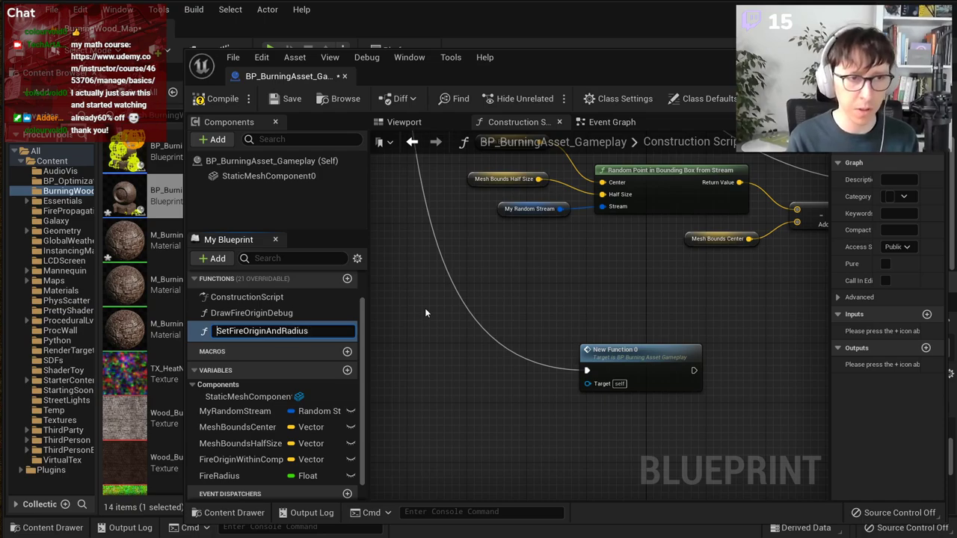
# Step: Rename the new function to UpdateMeshMaterial and reposition its call node below the random point nodes in the Construction Script
pyautogui.press('Delete')
pyautogui.press('Delete')
pyautogui.press('Delete')
pyautogui.write('Update')
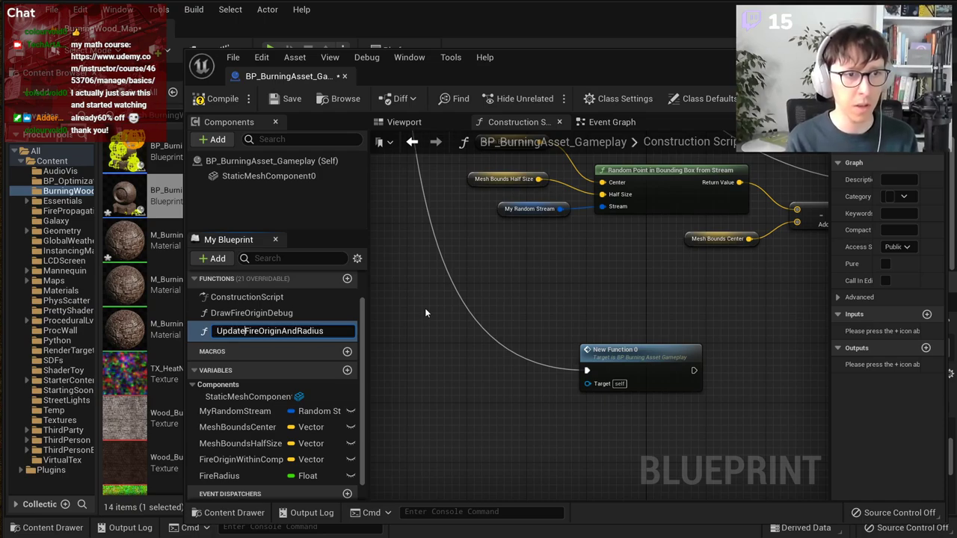
pyautogui.hotkey('shift', 'End')
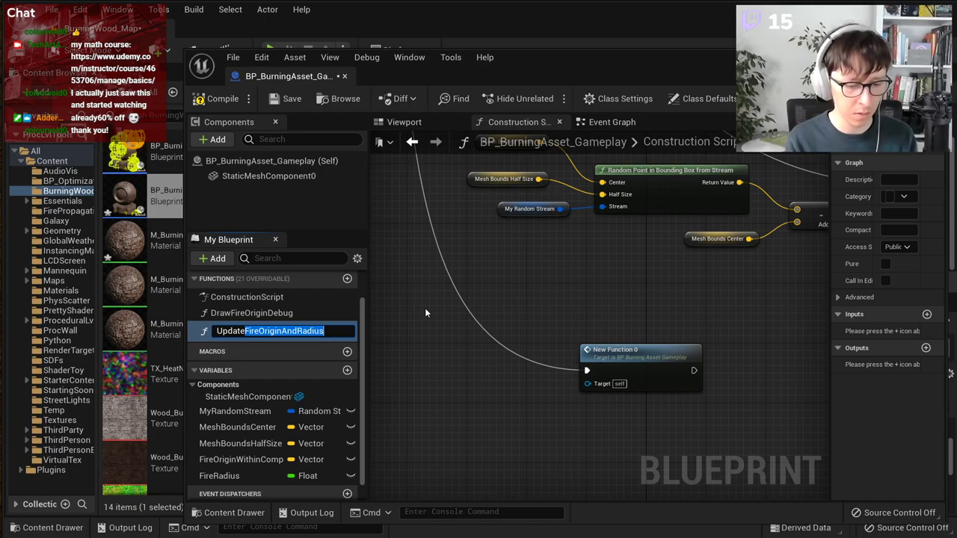
pyautogui.write('MeshMaterial')
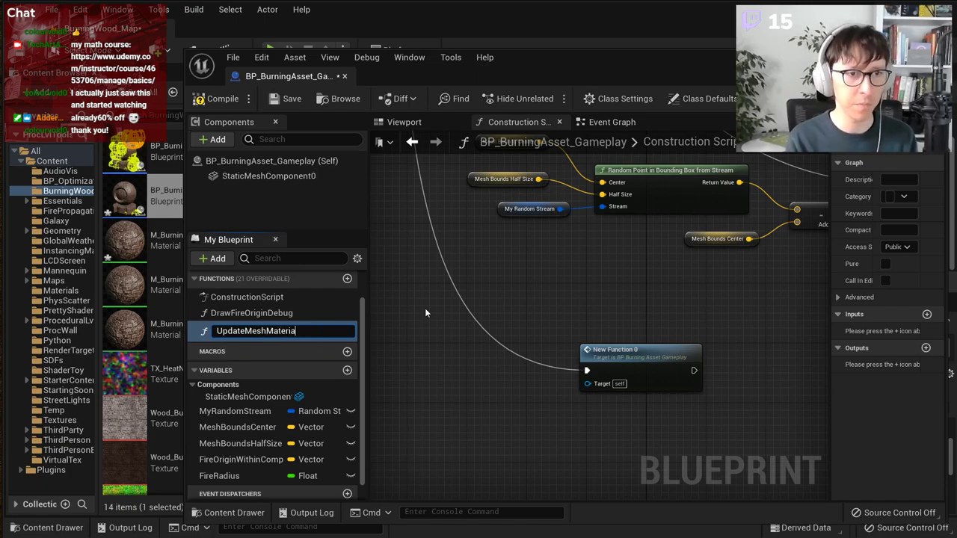
pyautogui.press('Return')
pyautogui.moveTo(658, 358); pyautogui.dragTo(585, 344)
pyautogui.click(595, 263)
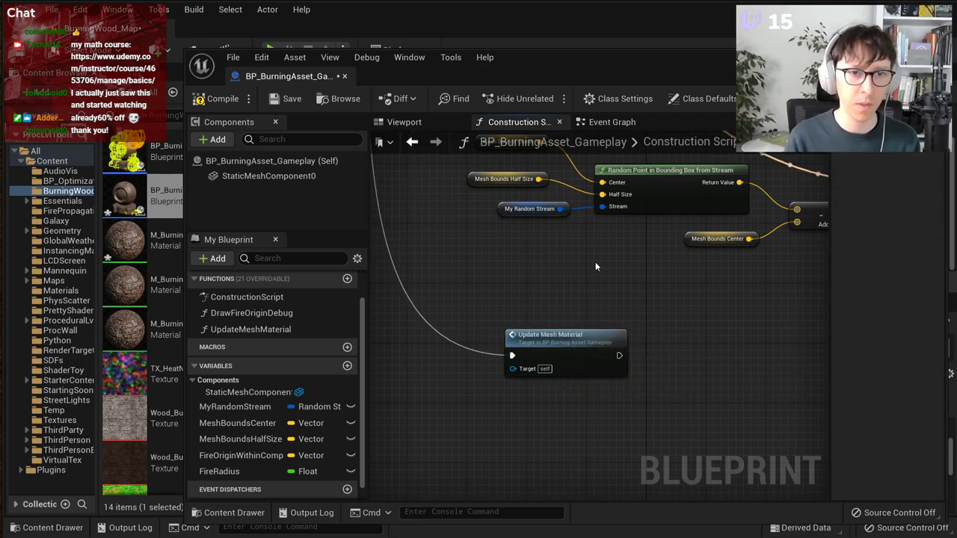
# Step: Delete the Construction Script nodes that compute and set the fire origin and fire radius
pyautogui.scroll(-4, 595, 263)
pyautogui.moveTo(595, 263); pyautogui.dragTo(531, 374, button='right')
pyautogui.moveTo(741, 416); pyautogui.dragTo(652, 414, button='right')
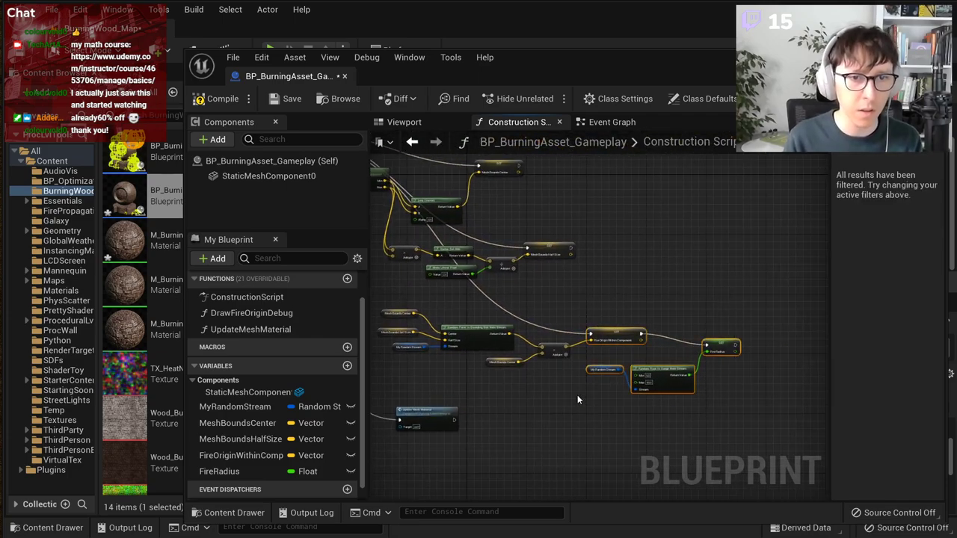
pyautogui.scroll(4, 577, 394)
pyautogui.moveTo(547, 331); pyautogui.dragTo(566, 330, button='right')
pyautogui.moveTo(755, 254); pyautogui.dragTo(383, 384)
pyautogui.press('Delete')
# Step: Delete the Get Local Bounds, Lerp and math nodes together with the mesh bounds center and half size setters
pyautogui.moveTo(657, 240); pyautogui.dragTo(699, 409, button='right')
pyautogui.moveTo(698, 414); pyautogui.dragTo(430, 196)
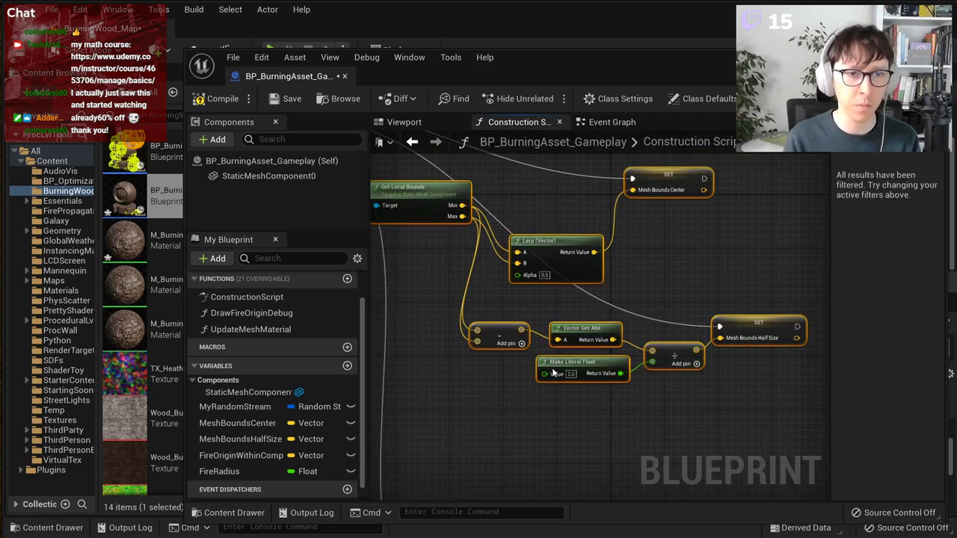
pyautogui.press('Delete')
# Step: Delete the Sequence, Update Mesh Material, static mesh reference and commented random seed nodes, keeping only the Construction Script entry node
pyautogui.scroll(-5, 554, 375)
pyautogui.moveTo(548, 450); pyautogui.dragTo(513, 294)
pyautogui.scroll(3, 470, 333)
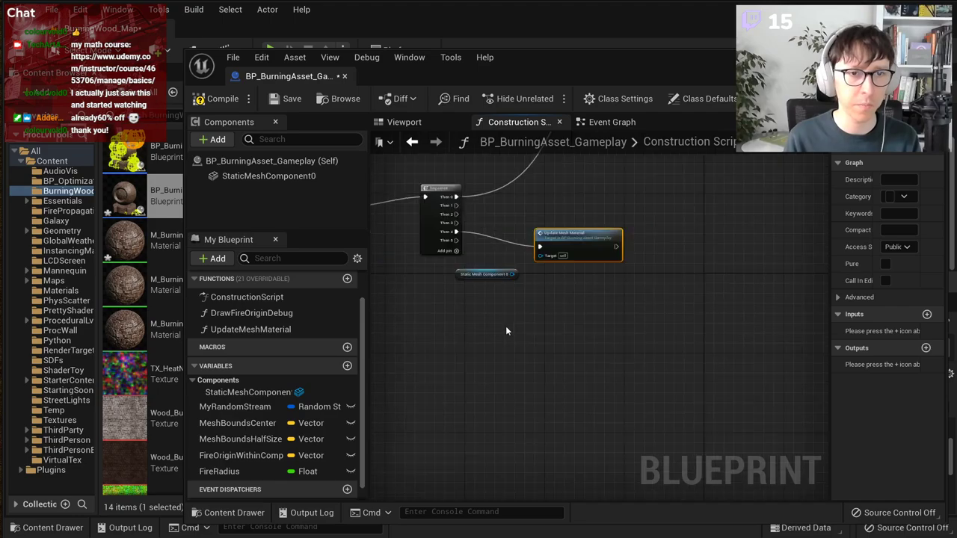
pyautogui.moveTo(506, 327); pyautogui.dragTo(518, 430, button='right')
pyautogui.scroll(3, 517, 430)
pyautogui.moveTo(662, 395); pyautogui.dragTo(493, 220)
pyautogui.scroll(-4, 494, 221)
pyautogui.moveTo(603, 172); pyautogui.dragTo(569, 362, button='right')
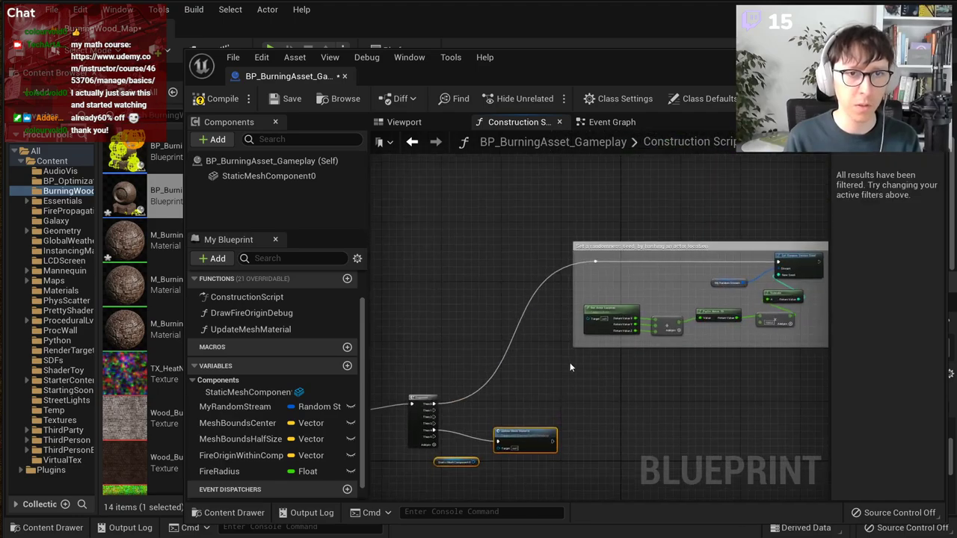
pyautogui.scroll(-2, 505, 266)
pyautogui.moveTo(457, 244); pyautogui.dragTo(705, 410)
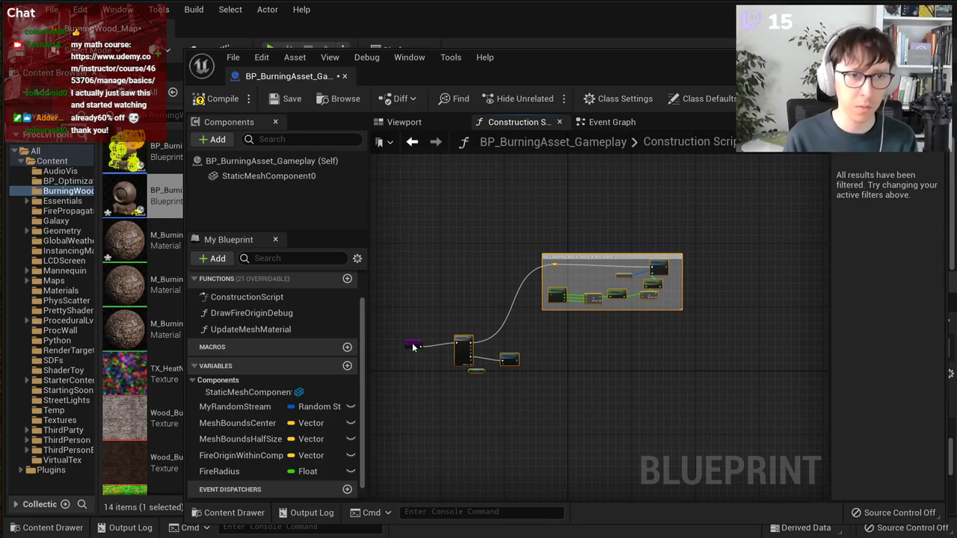
pyautogui.press('Delete')
pyautogui.scroll(3, 412, 347)
pyautogui.press('Home')
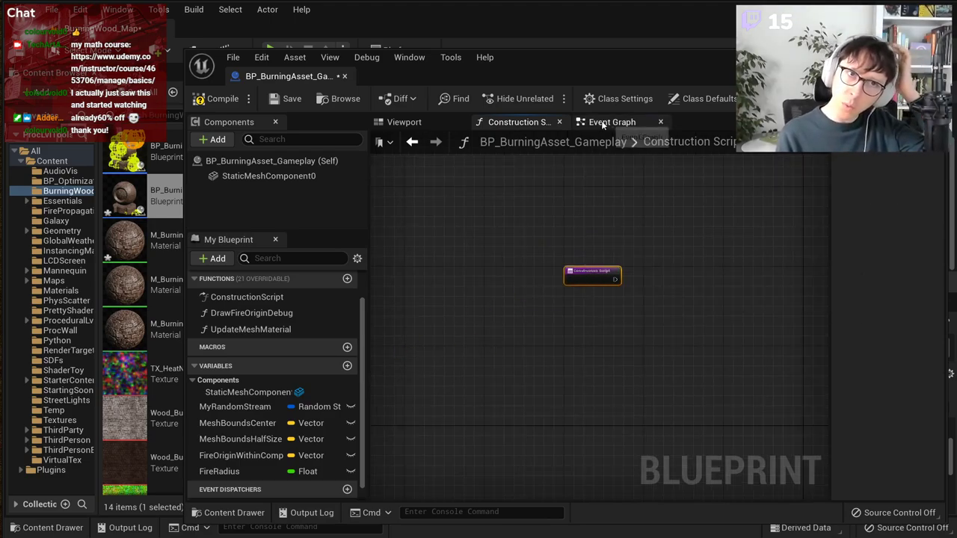
# Step: Open the Event Graph, narrow the Blueprint window, and place a StaticMeshComponent0 reference node in the graph
pyautogui.click(609, 122)
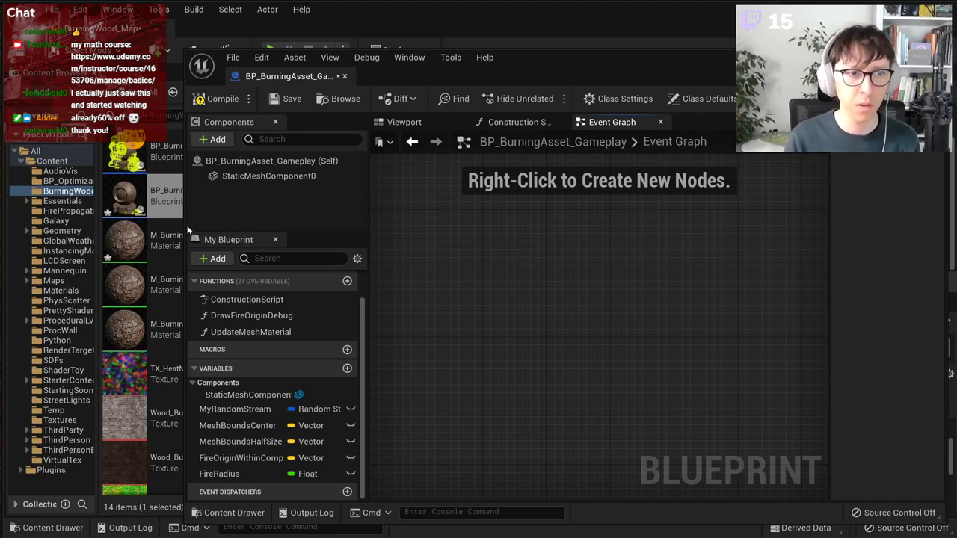
pyautogui.moveTo(185, 228); pyautogui.dragTo(245, 193)
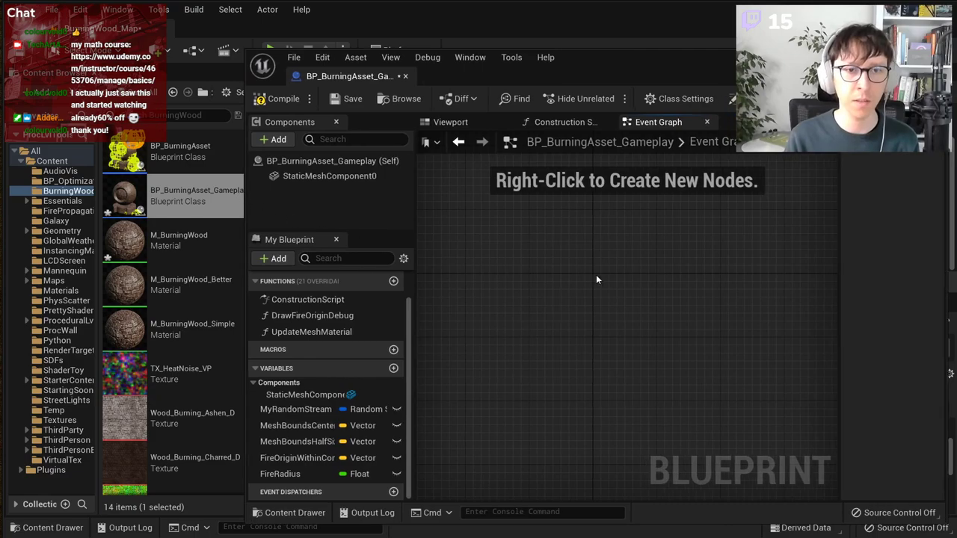
pyautogui.rightClick(547, 265)
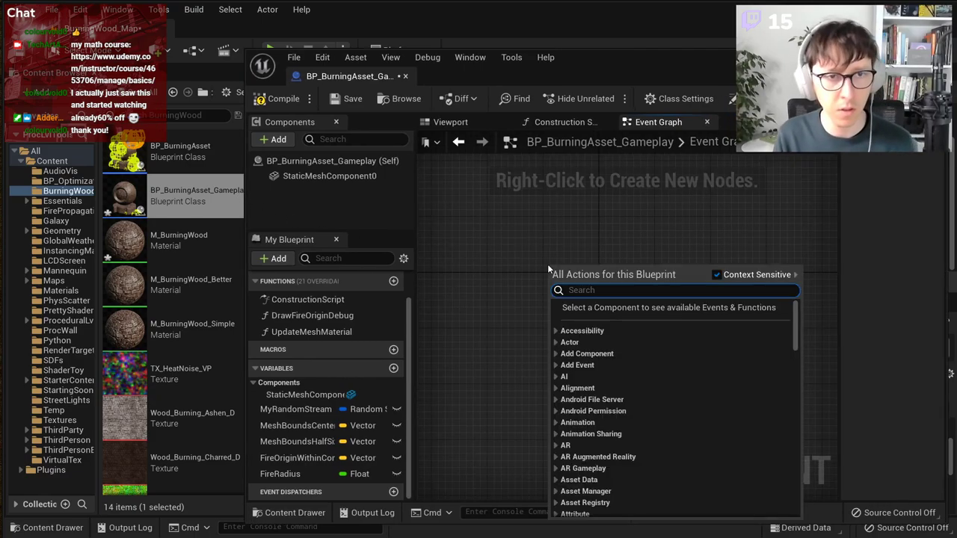
pyautogui.click(348, 175)
pyautogui.moveTo(348, 175); pyautogui.dragTo(549, 267)
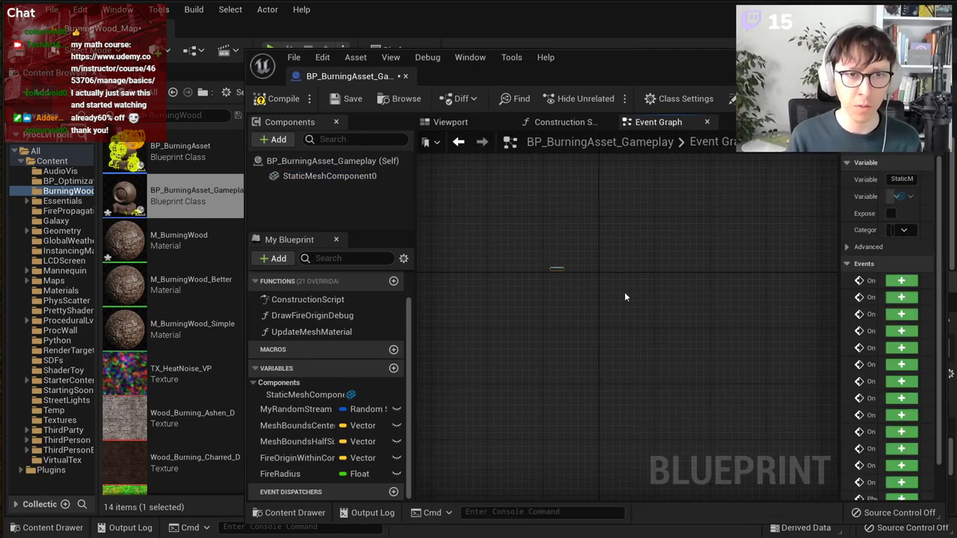
# Step: Add an Event ActorBeginOverlap node above the static mesh component reference
pyautogui.scroll(8, 554, 265)
pyautogui.rightClick(613, 269)
pyautogui.write('overlap')
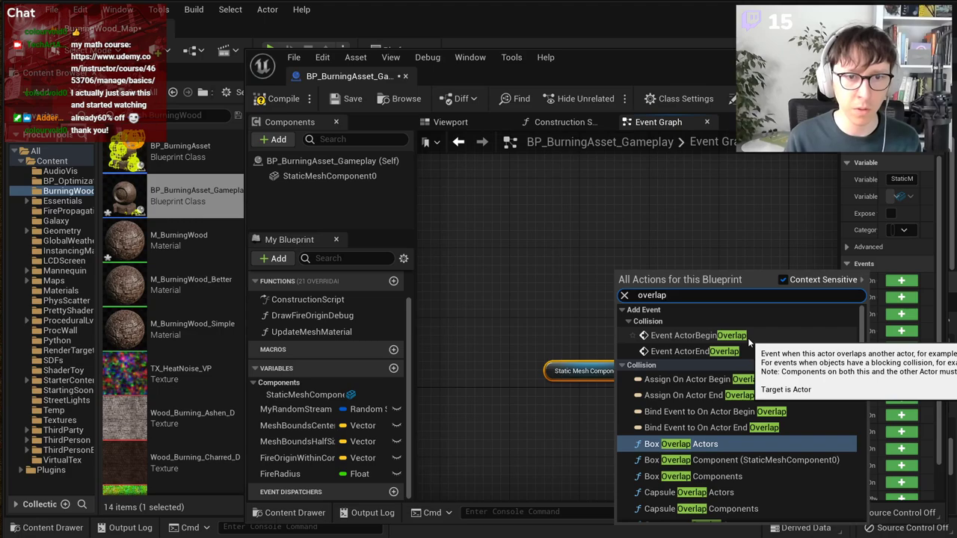
pyautogui.click(747, 338)
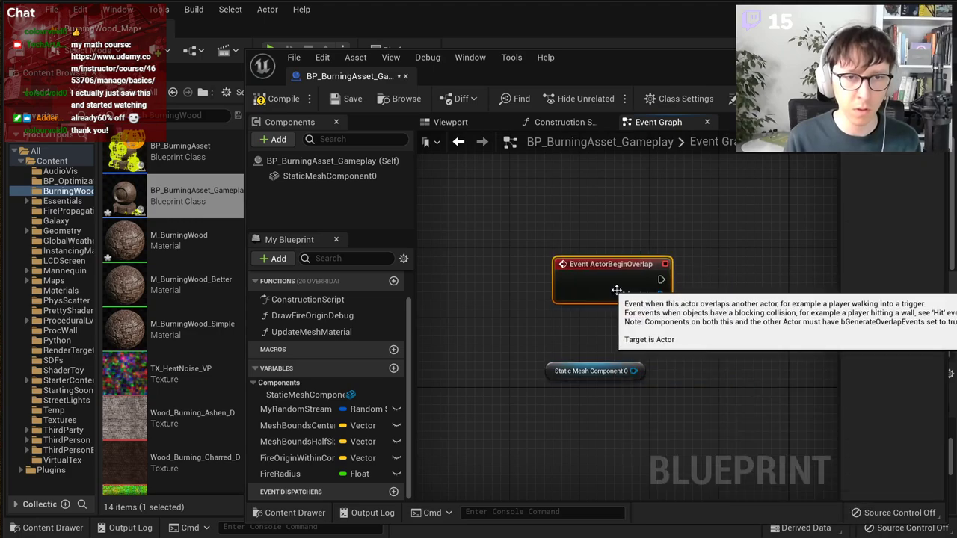
# Step: Add a Component Overlap Actors node and place it beside the Event ActorBeginOverlap node
pyautogui.moveTo(706, 343); pyautogui.dragTo(572, 350, button='right')
pyautogui.scroll(1, 520, 322)
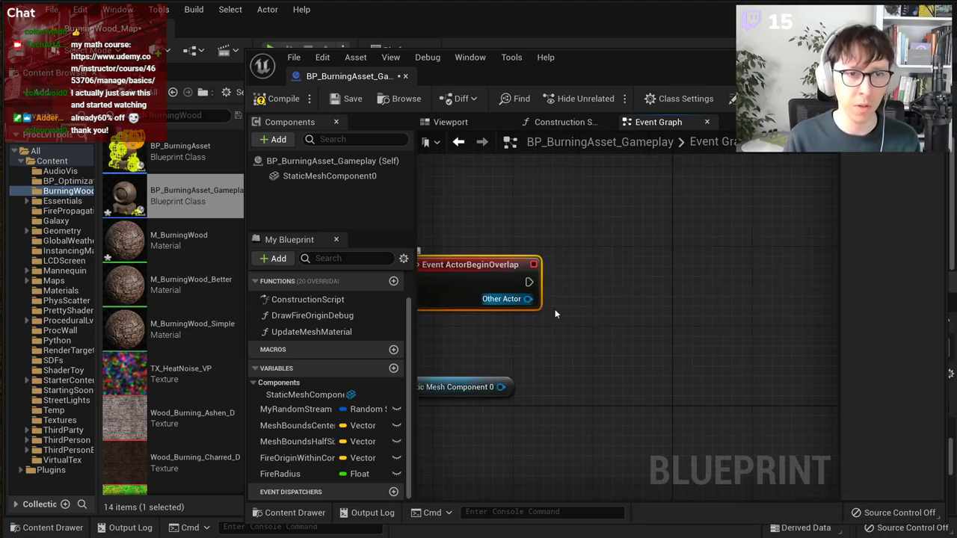
pyautogui.moveTo(554, 314); pyautogui.dragTo(589, 298, button='right')
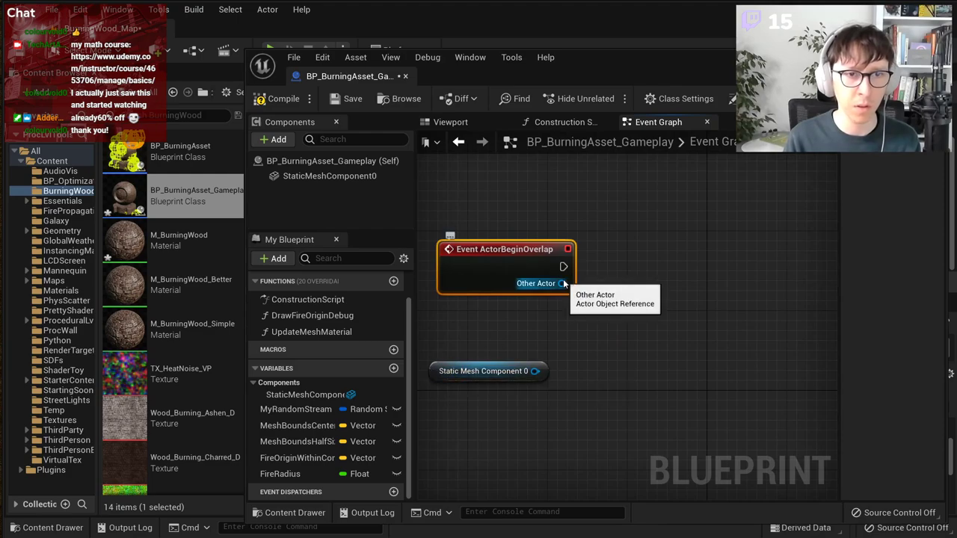
pyautogui.rightClick(587, 317)
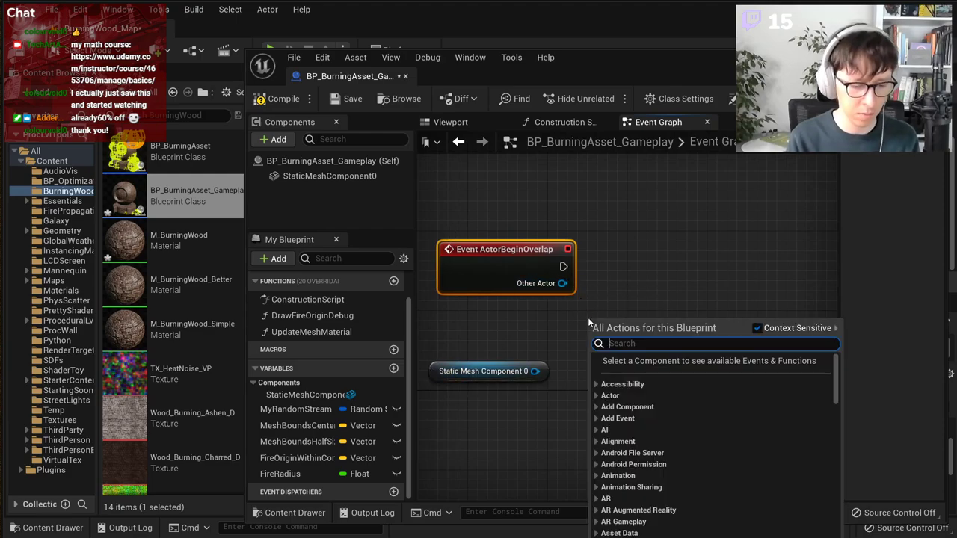
pyautogui.write('overla')
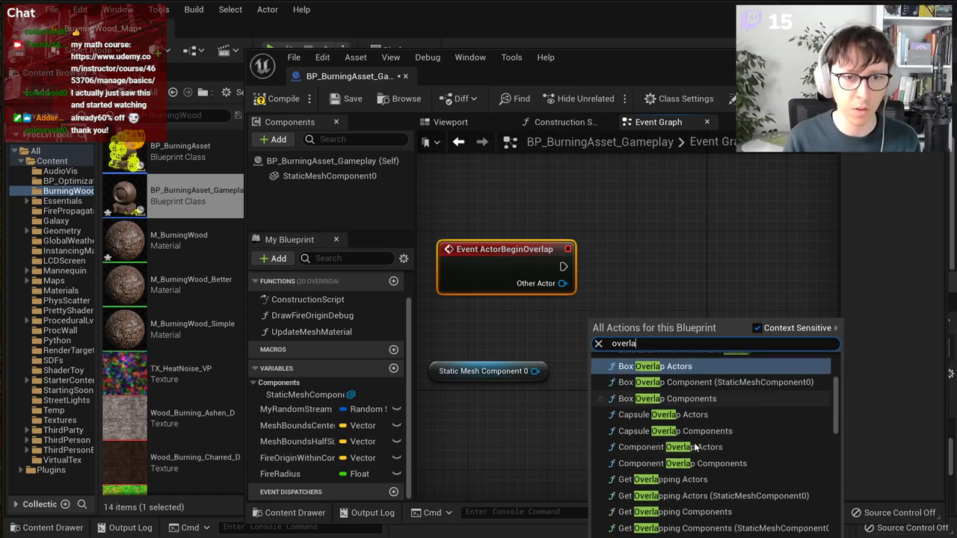
pyautogui.scroll(-2, 693, 442)
pyautogui.scroll(2, 693, 442)
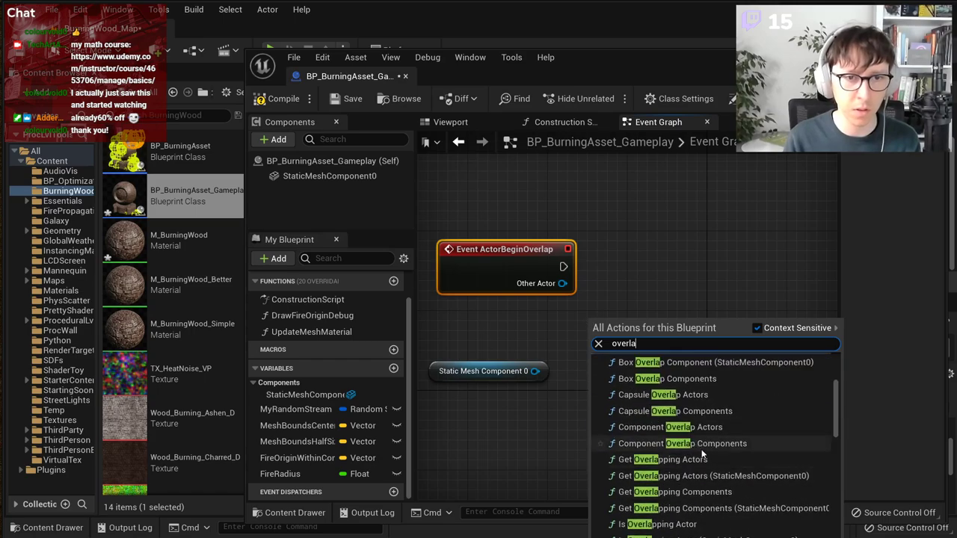
pyautogui.click(734, 427)
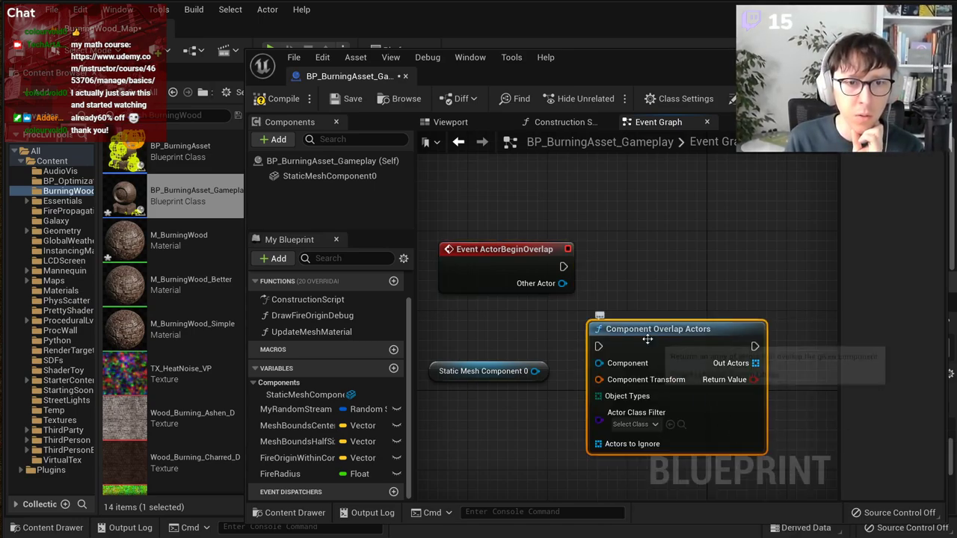
pyautogui.moveTo(655, 331); pyautogui.dragTo(704, 322)
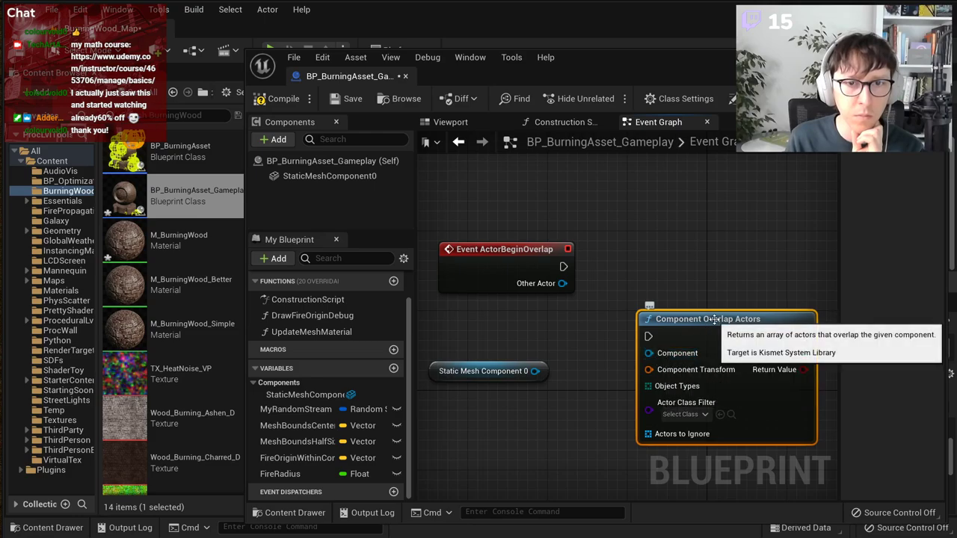
pyautogui.moveTo(714, 319); pyautogui.dragTo(746, 261)
pyautogui.moveTo(662, 323); pyautogui.dragTo(645, 325, button='right')
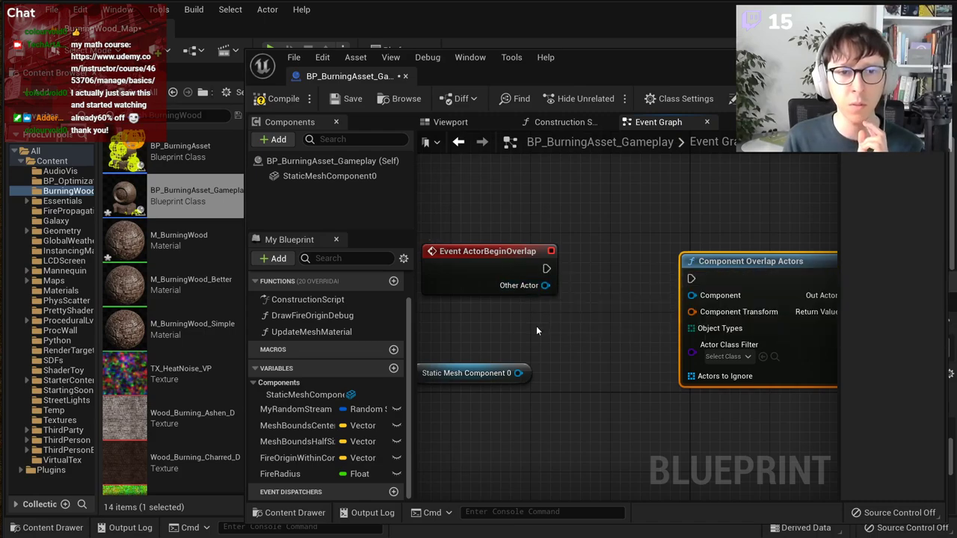
pyautogui.moveTo(545, 285); pyautogui.dragTo(586, 376)
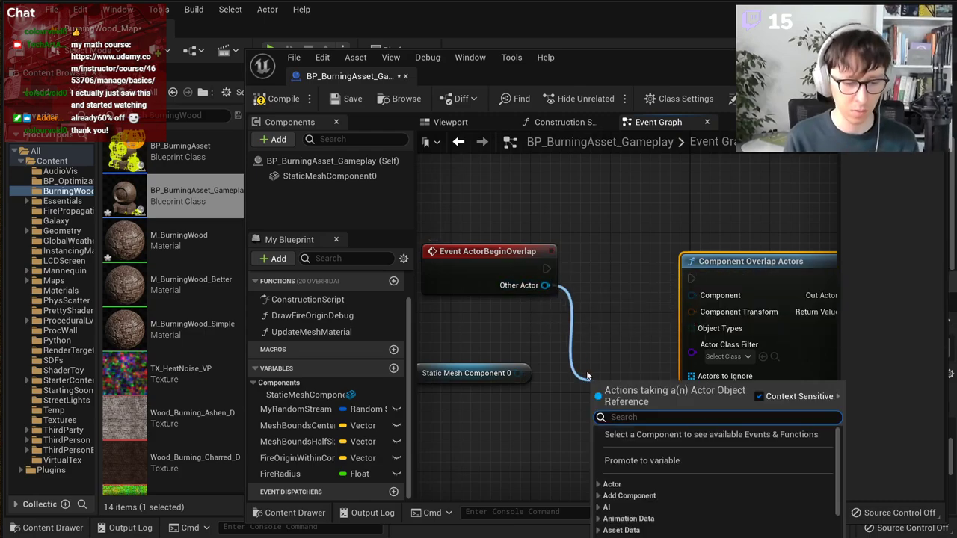
pyautogui.write('component')
pyautogui.scroll(-10, 823, 488)
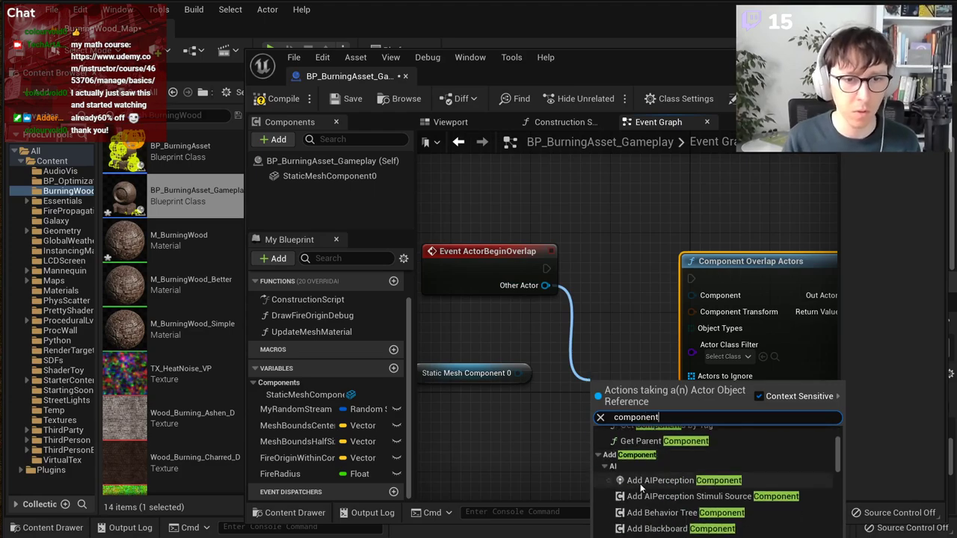
pyautogui.scroll(-8, 837, 511)
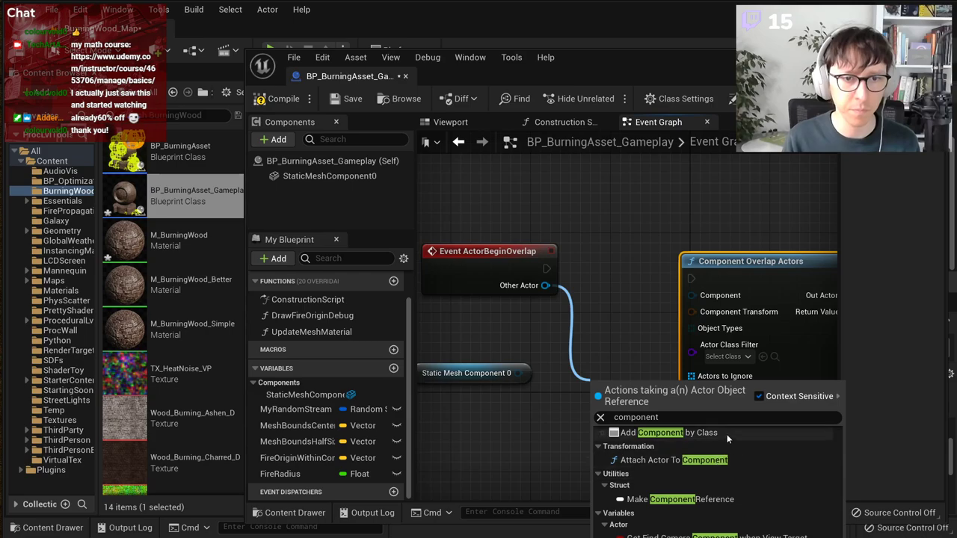
pyautogui.click(521, 438)
# Step: Add a Get Overlapping Components node for actors and connect the overlap event's Other Actor output to its Target
pyautogui.rightClick(523, 420)
pyautogui.write('overlapping')
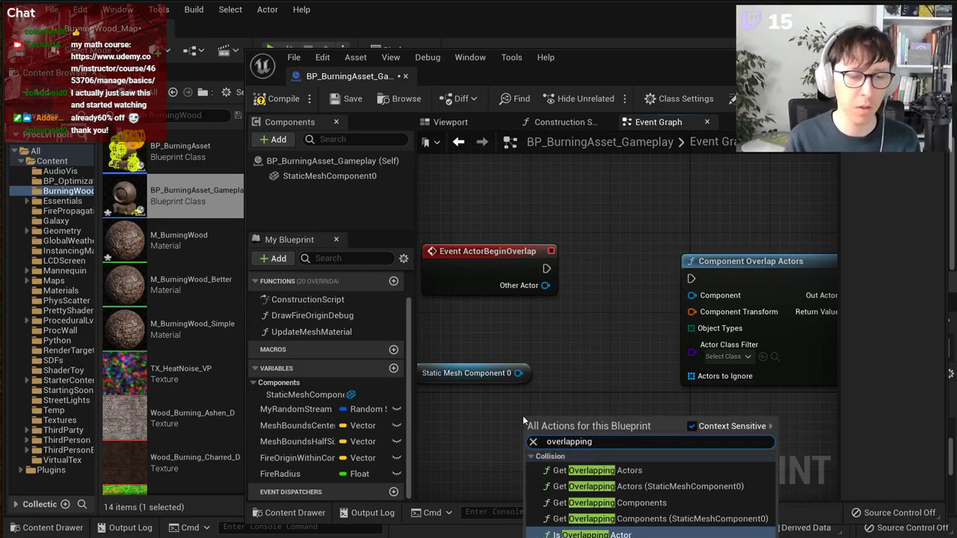
pyautogui.click(653, 507)
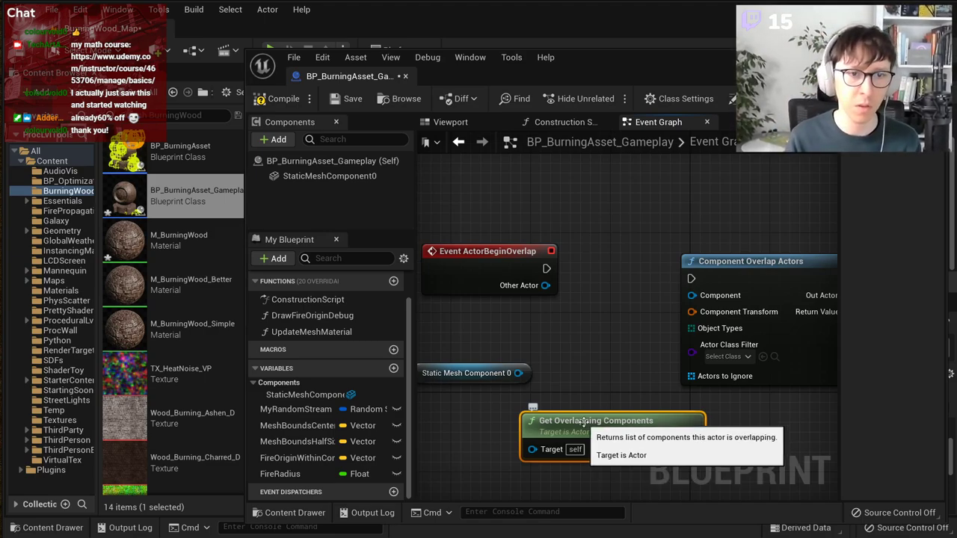
pyautogui.moveTo(596, 439); pyautogui.dragTo(624, 419)
pyautogui.moveTo(638, 383); pyautogui.dragTo(639, 382)
pyautogui.moveTo(546, 286); pyautogui.dragTo(590, 399)
pyautogui.scroll(-1, 591, 426)
pyautogui.moveTo(736, 294); pyautogui.dragTo(806, 294)
pyautogui.moveTo(745, 385); pyautogui.dragTo(694, 385, button='right')
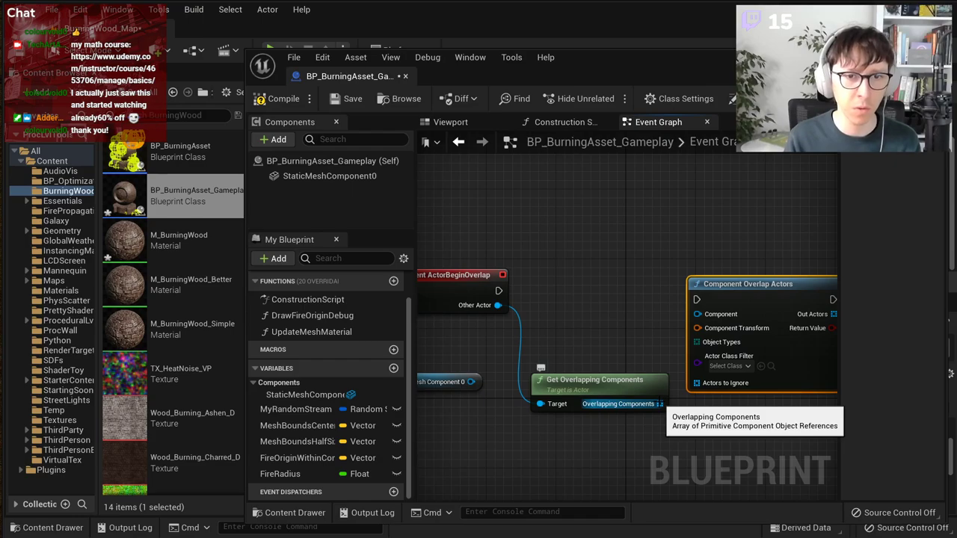
pyautogui.moveTo(557, 380); pyautogui.dragTo(556, 344)
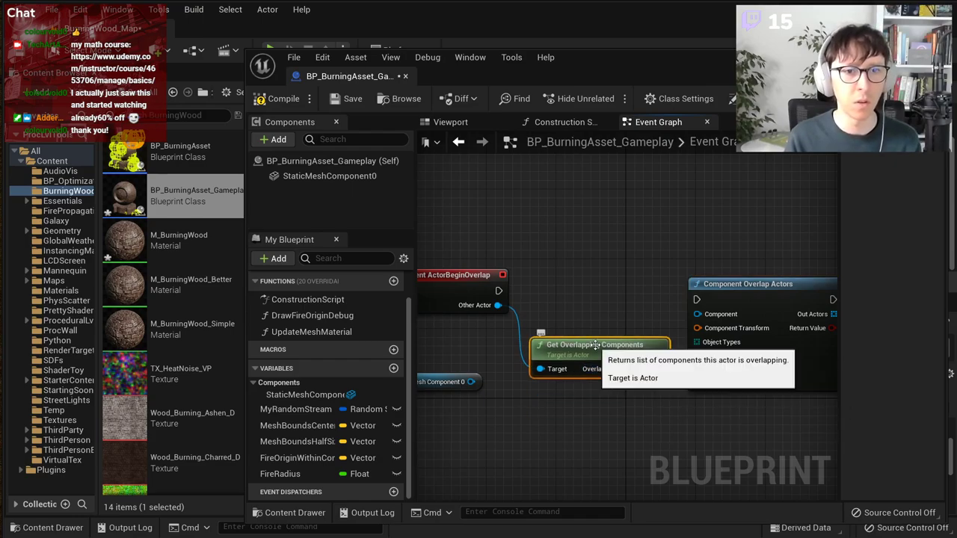
# Step: Add an Is Overlapping Component node targeting StaticMeshComponent0
pyautogui.rightClick(570, 285)
pyautogui.write('overlapping')
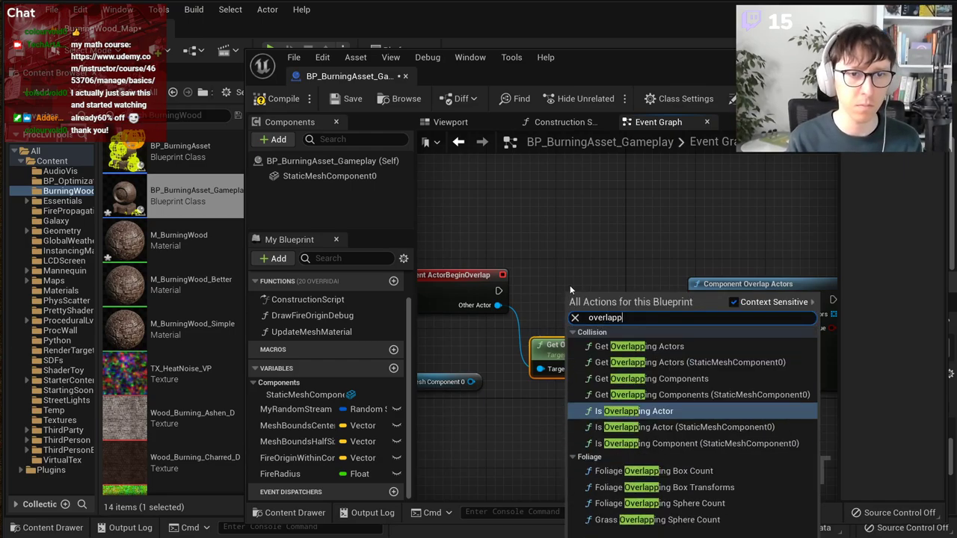
pyautogui.click(646, 443)
# Step: Delete the Component Overlap Actors node
pyautogui.moveTo(720, 290); pyautogui.dragTo(756, 245)
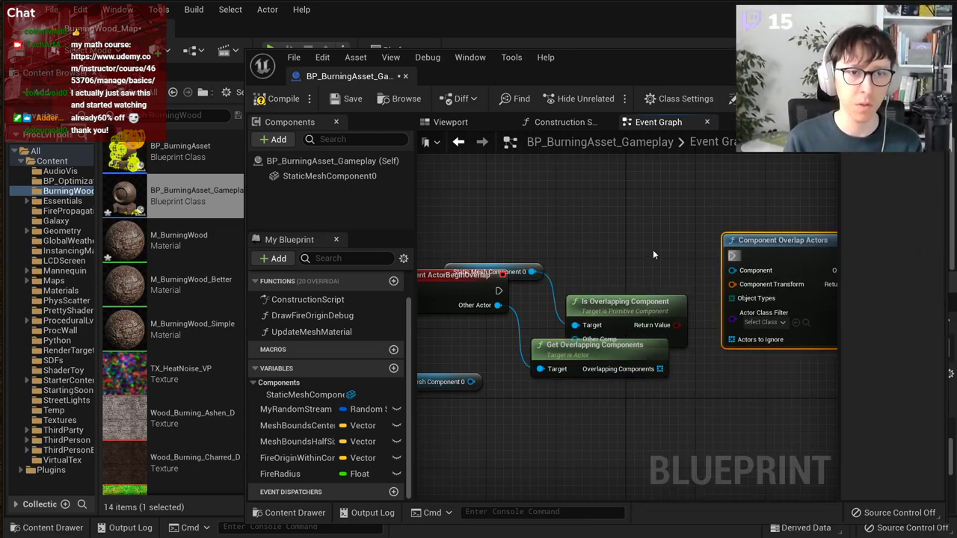
pyautogui.moveTo(523, 227); pyautogui.dragTo(607, 299)
pyautogui.click(747, 240)
pyautogui.press('Delete')
# Step: Arrange the two static mesh references and the Is Overlapping Component node so they no longer cover the event and Get Overlapping Components nodes
pyautogui.moveTo(540, 223); pyautogui.dragTo(642, 290)
pyautogui.click(635, 232)
pyautogui.moveTo(605, 276); pyautogui.dragTo(640, 278, button='right')
pyautogui.moveTo(473, 373); pyautogui.dragTo(510, 367)
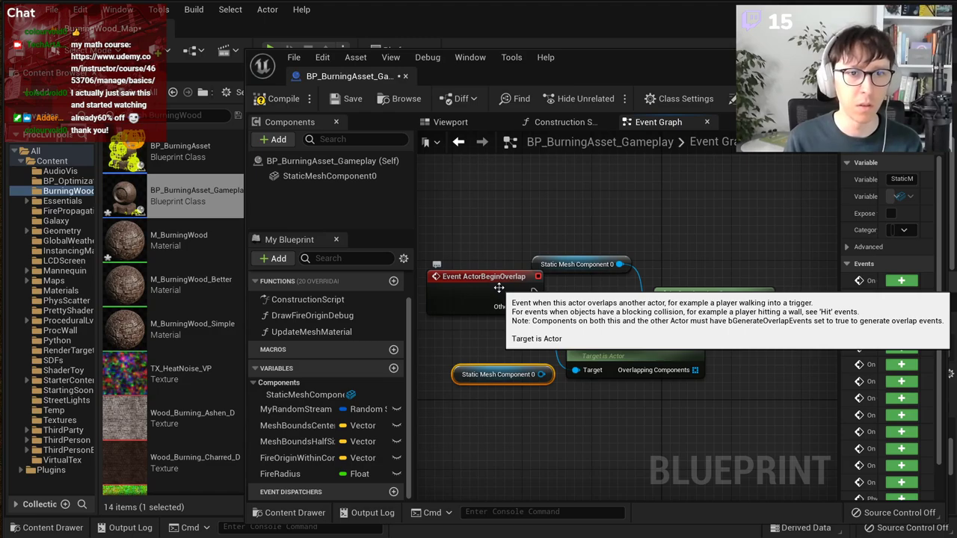
pyautogui.moveTo(558, 270); pyautogui.dragTo(592, 320)
pyautogui.moveTo(686, 297); pyautogui.dragTo(751, 296)
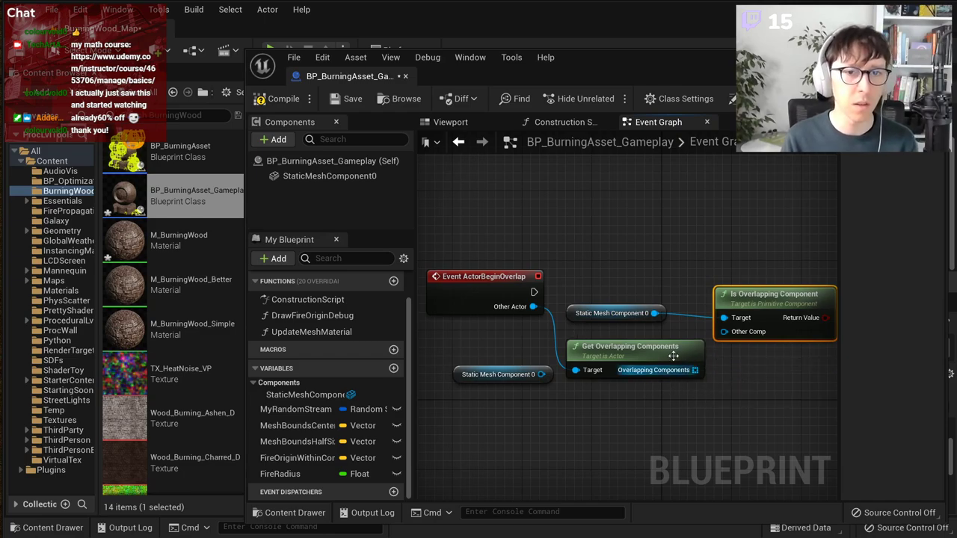
# Step: Delete the Get Overlapping Components node and connect the loose static mesh reference to Is Overlapping Component's Other Comp input
pyautogui.click(635, 347)
pyautogui.press('Delete')
pyautogui.moveTo(476, 380); pyautogui.dragTo(532, 371)
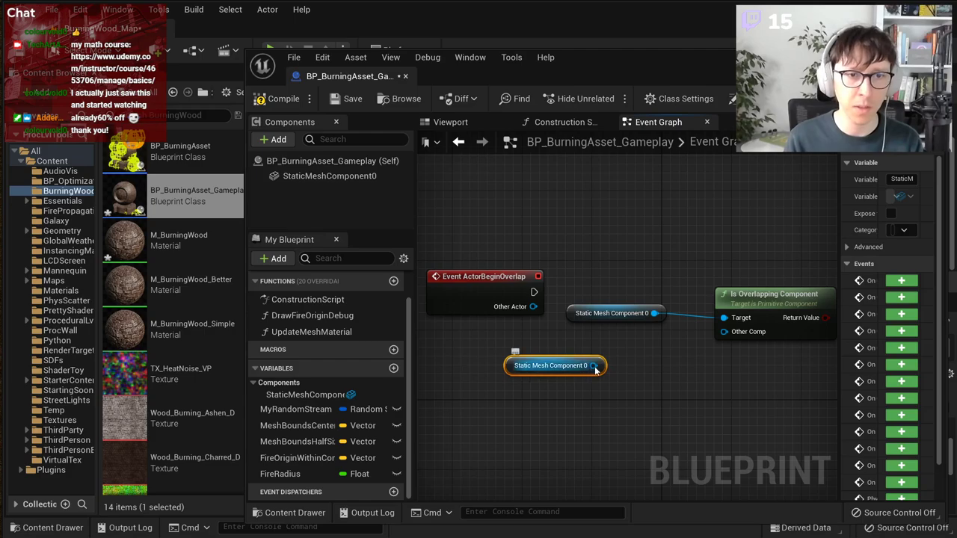
pyautogui.moveTo(595, 367); pyautogui.dragTo(633, 376)
# Step: Gather the two static mesh references and the Is Overlapping Component node below and beside the overlap event
pyautogui.moveTo(593, 316); pyautogui.dragTo(585, 343)
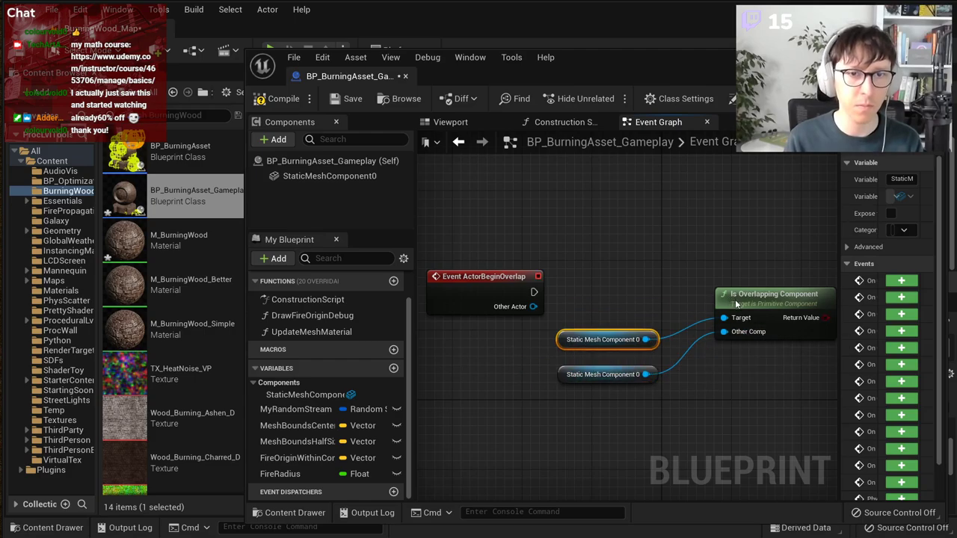
pyautogui.moveTo(737, 303); pyautogui.dragTo(694, 329)
pyautogui.moveTo(674, 282); pyautogui.dragTo(607, 382)
pyautogui.click(712, 344)
pyautogui.moveTo(709, 324); pyautogui.dragTo(719, 368)
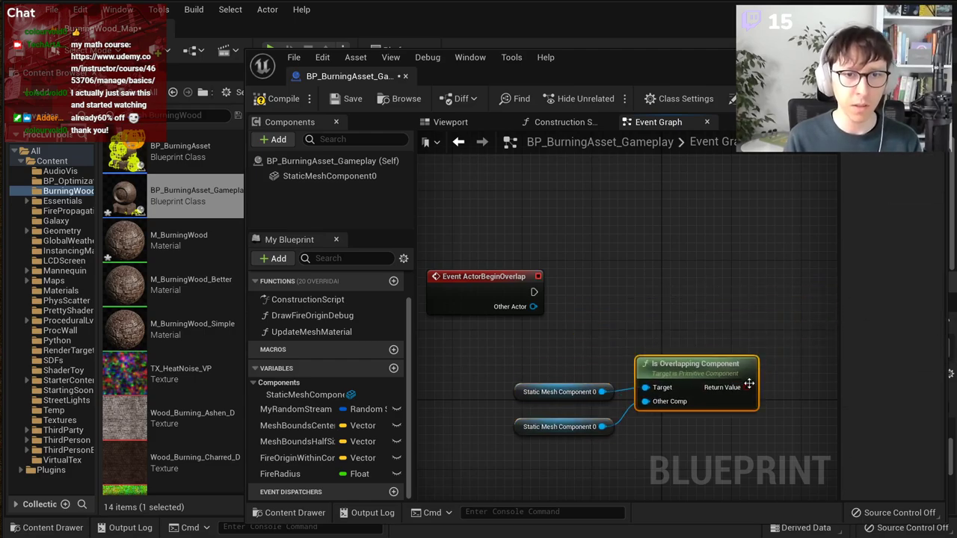
# Step: Add a Branch node driven by the ActorBeginOverlap event's execution output
pyautogui.moveTo(749, 383); pyautogui.dragTo(688, 397, button='right')
pyautogui.moveTo(472, 306); pyautogui.dragTo(730, 297)
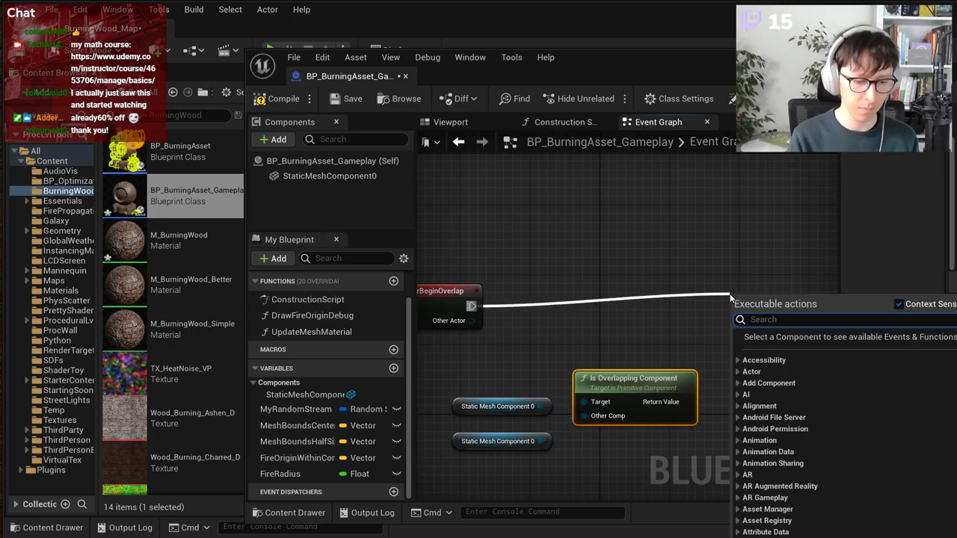
pyautogui.write('bran')
pyautogui.press('Return')
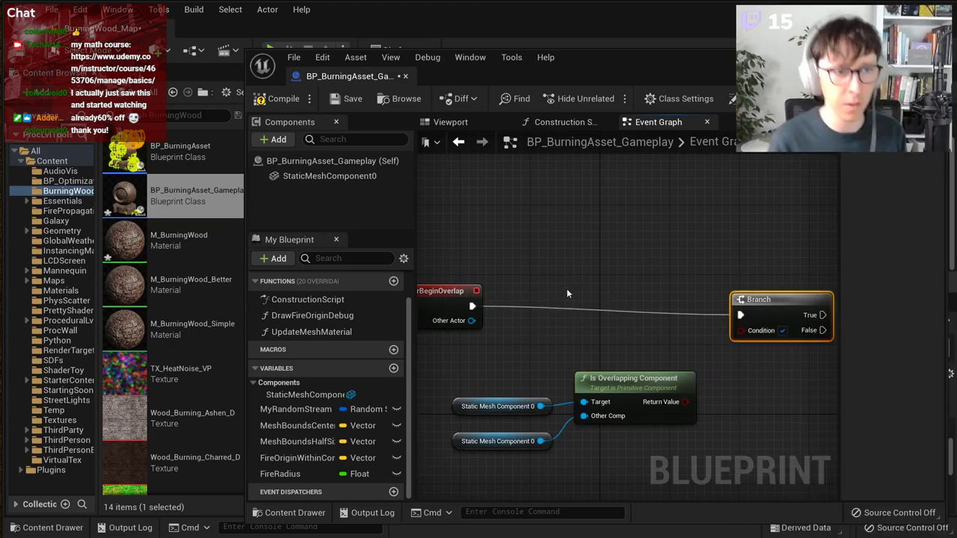
pyautogui.click(580, 281)
pyautogui.moveTo(623, 343); pyautogui.dragTo(660, 343, button='right')
pyautogui.moveTo(536, 329); pyautogui.dragTo(549, 331, button='right')
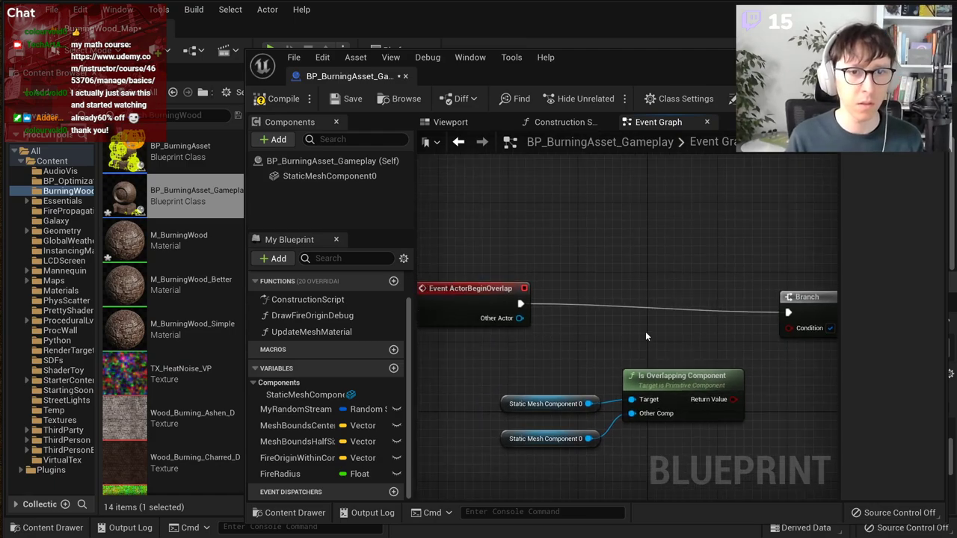
pyautogui.moveTo(645, 331); pyautogui.dragTo(580, 328, button='right')
pyautogui.rightClick(579, 328)
pyautogui.click(572, 283)
pyautogui.moveTo(488, 320); pyautogui.dragTo(545, 333, button='right')
pyautogui.rightClick(582, 296)
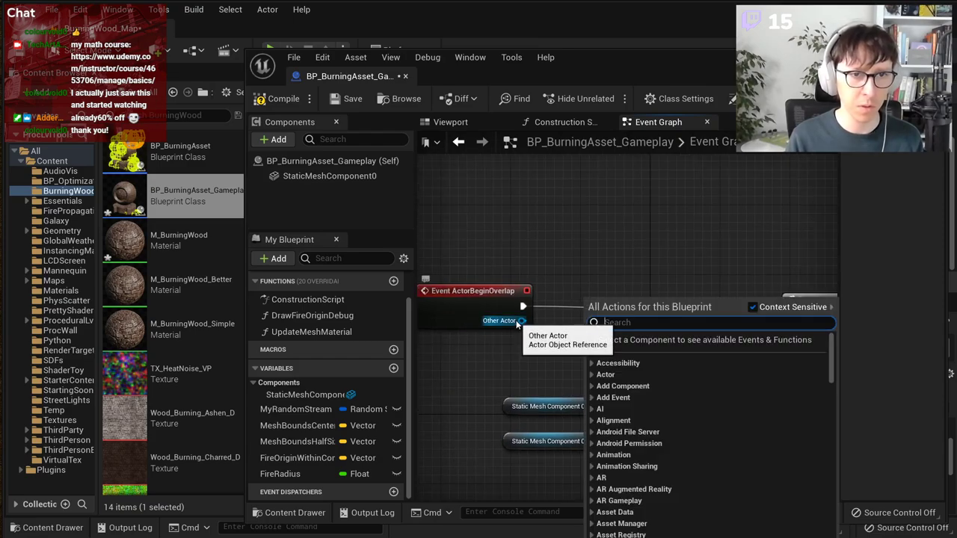
pyautogui.click(565, 274)
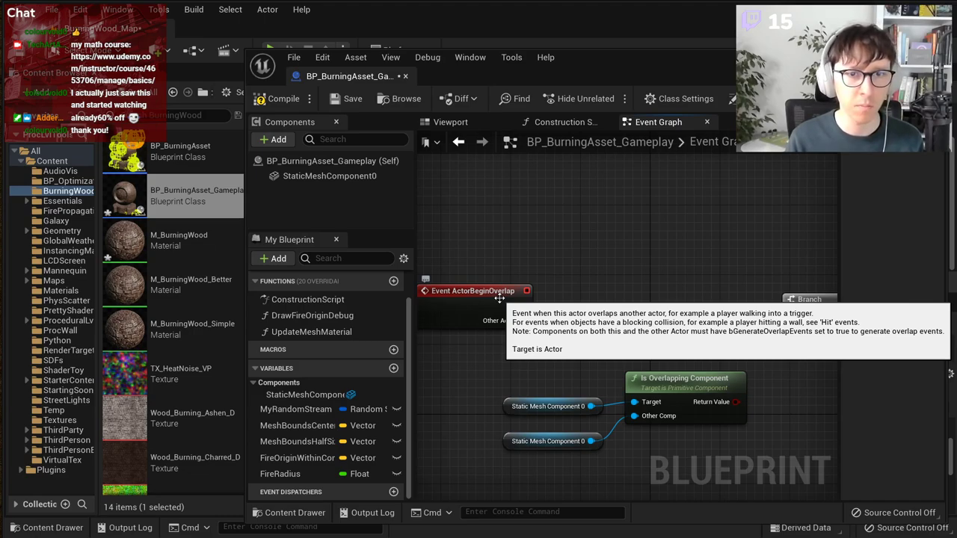
# Step: Add an Event Hit node, delete the ActorBeginOverlap event, and move Event Hit into its place
pyautogui.moveTo(523, 306); pyautogui.dragTo(593, 241)
pyautogui.write('hit')
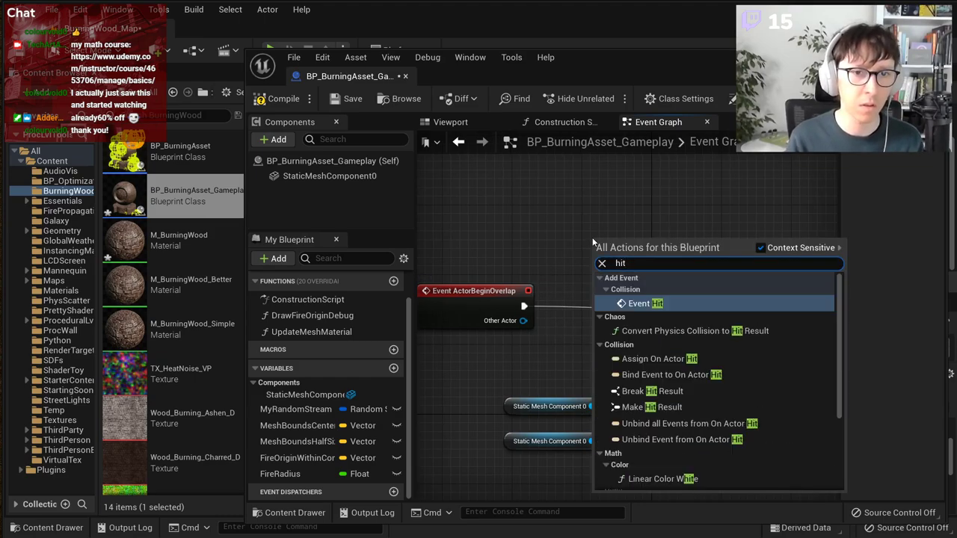
pyautogui.press('Return')
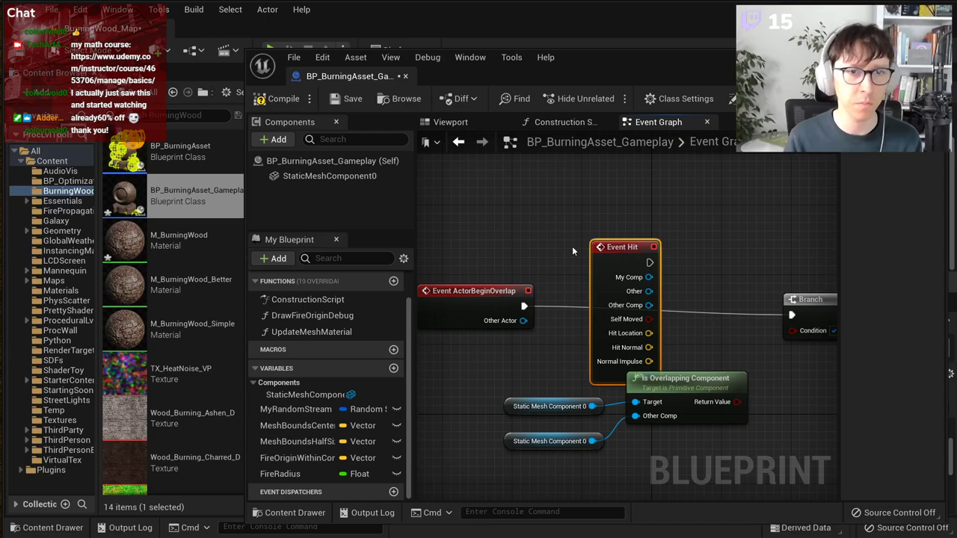
pyautogui.click(489, 302)
pyautogui.press('Delete')
pyautogui.moveTo(617, 258); pyautogui.dragTo(512, 249)
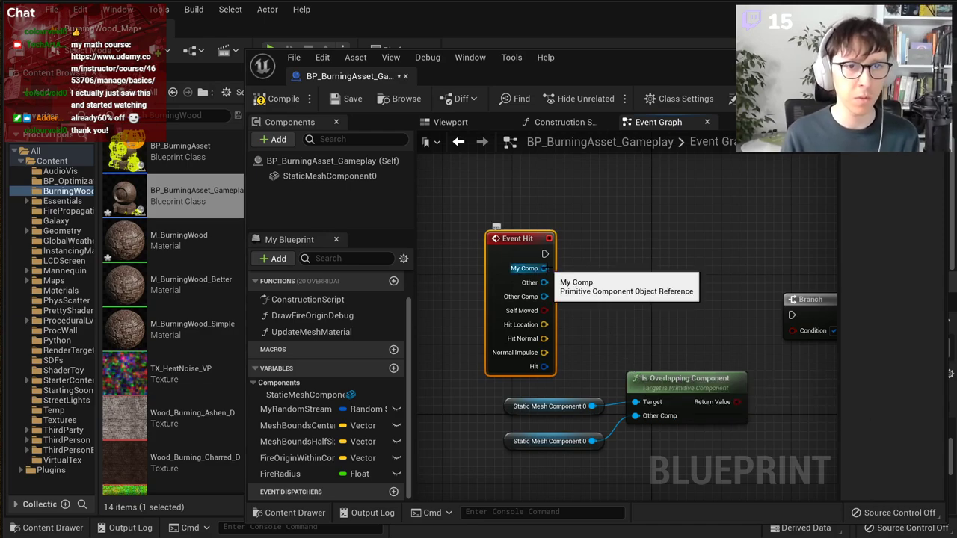
# Step: Compare Event Hit's My Comp with a new StaticMeshComponent0 reference using an Equal node, and wire the result to the Branch condition
pyautogui.moveTo(543, 268); pyautogui.dragTo(647, 301)
pyautogui.write('is')
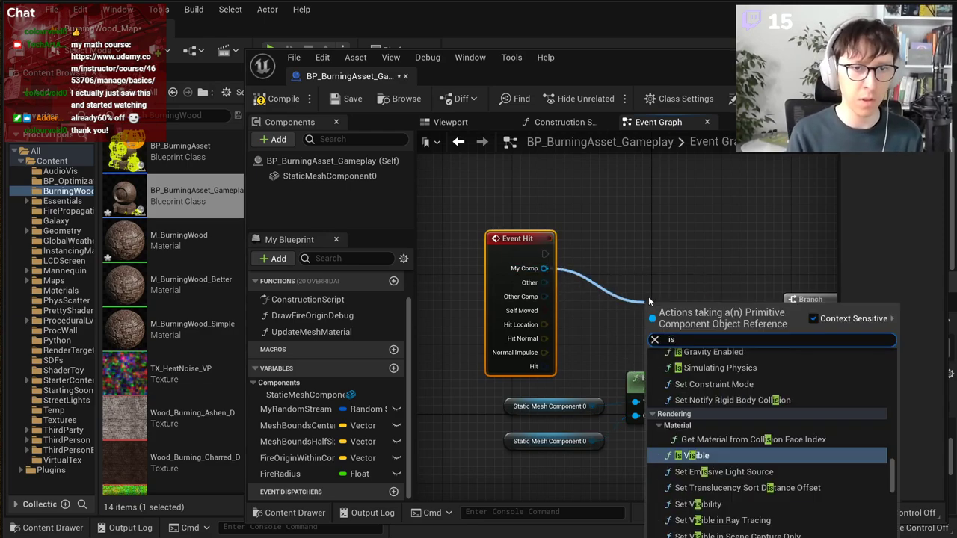
pyautogui.write('=')
pyautogui.press('Return')
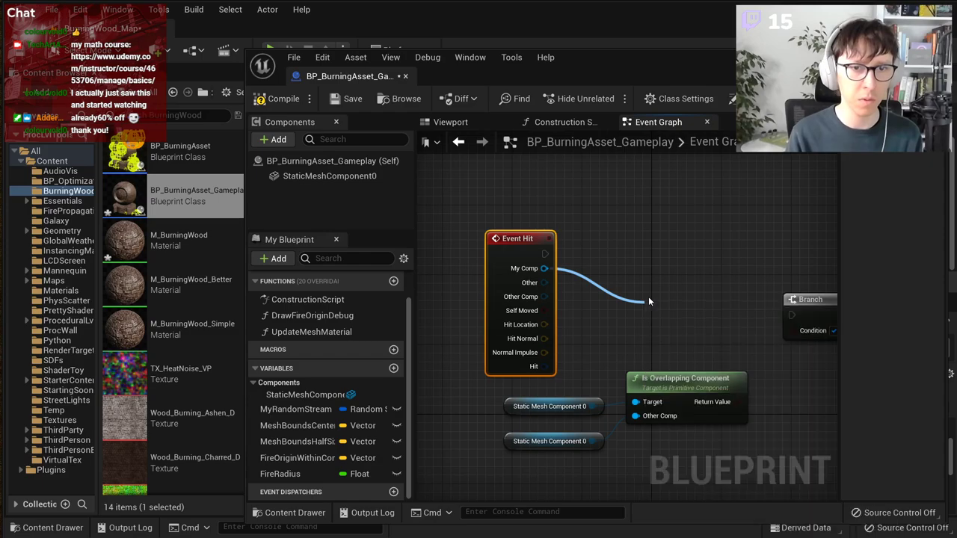
pyautogui.moveTo(318, 176); pyautogui.dragTo(535, 396)
pyautogui.moveTo(627, 351); pyautogui.dragTo(592, 332, button='right')
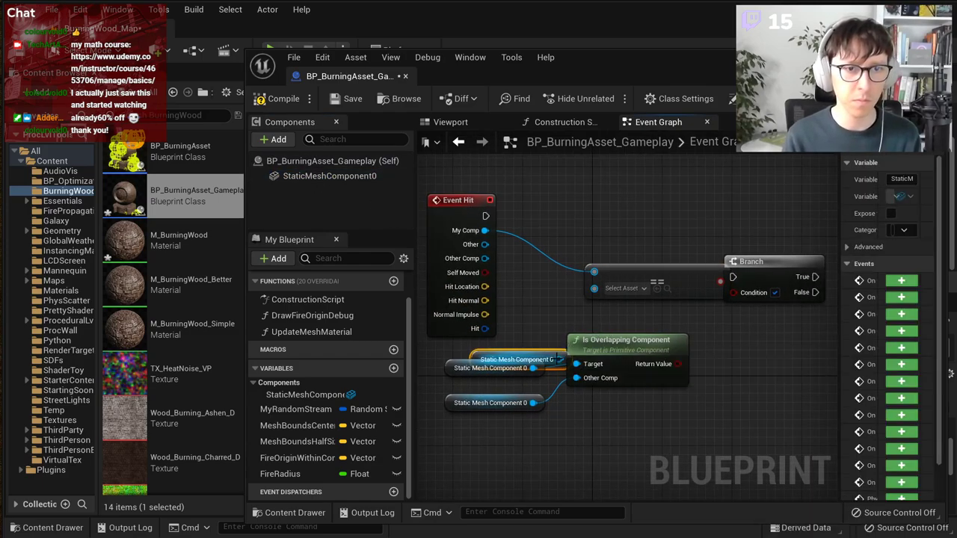
pyautogui.moveTo(559, 360); pyautogui.dragTo(593, 285)
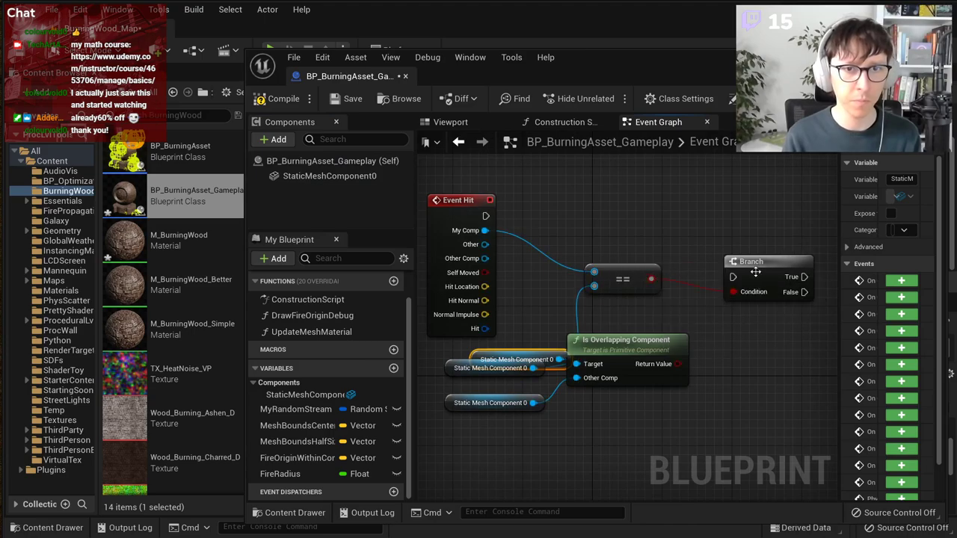
# Step: Connect Event Hit's execution output to the repositioned Branch and move the Is Overlapping Component nodes out of the way
pyautogui.moveTo(770, 263); pyautogui.dragTo(717, 211)
pyautogui.moveTo(485, 216); pyautogui.dragTo(686, 224)
pyautogui.moveTo(704, 448); pyautogui.dragTo(559, 433)
pyautogui.click(611, 394)
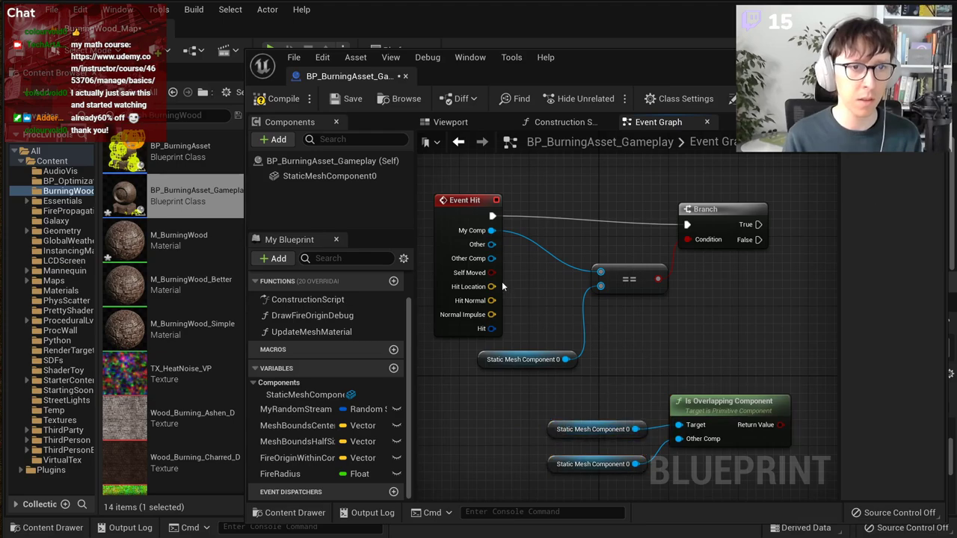
# Step: Add a getter for FireOriginWithinComponent below the comparison node and widen the Blueprint editor window
pyautogui.moveTo(491, 286); pyautogui.dragTo(800, 289)
pyautogui.click(593, 408)
pyautogui.moveTo(591, 407); pyautogui.dragTo(481, 440, button='right')
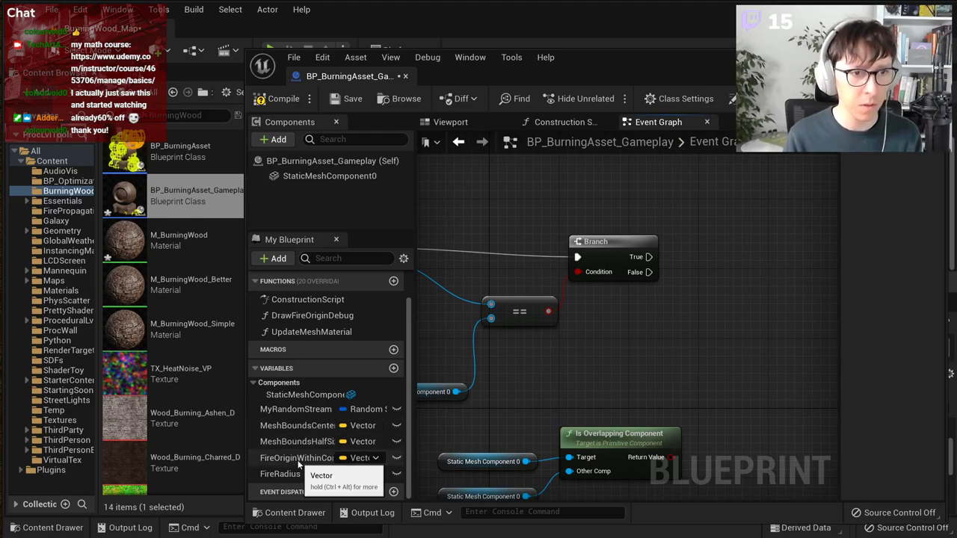
pyautogui.moveTo(299, 458); pyautogui.dragTo(676, 365)
pyautogui.click(729, 366)
pyautogui.moveTo(576, 358); pyautogui.dragTo(705, 356, button='right')
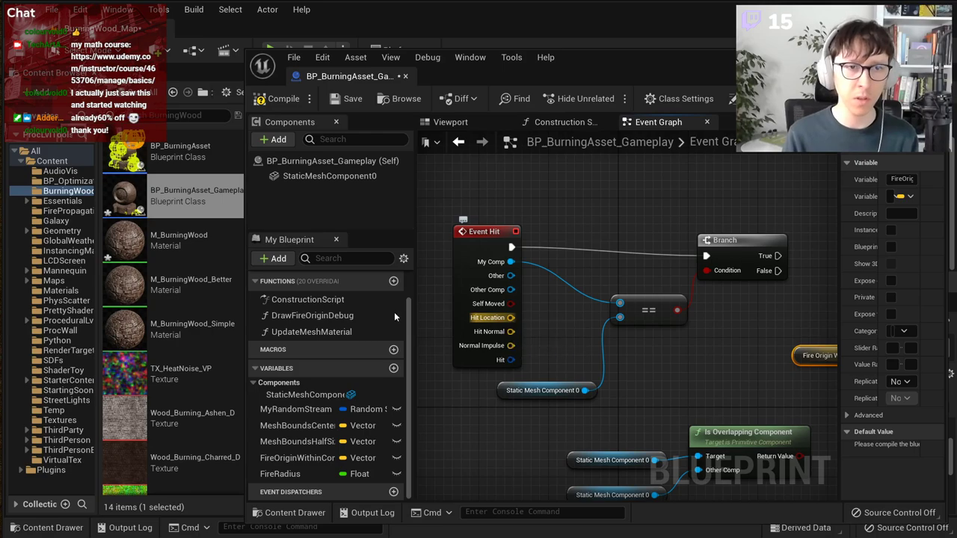
pyautogui.moveTo(249, 288); pyautogui.dragTo(49, 289)
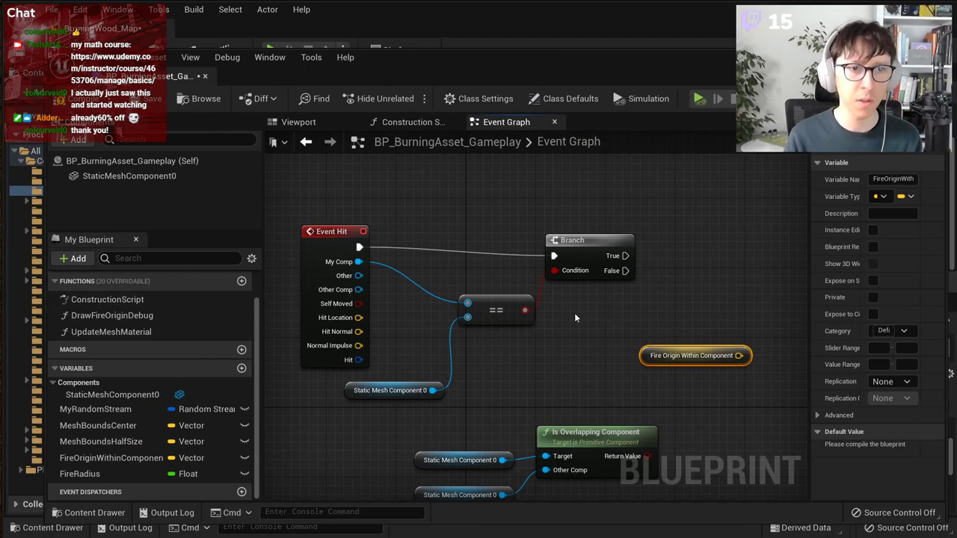
pyautogui.moveTo(653, 357); pyautogui.dragTo(532, 410)
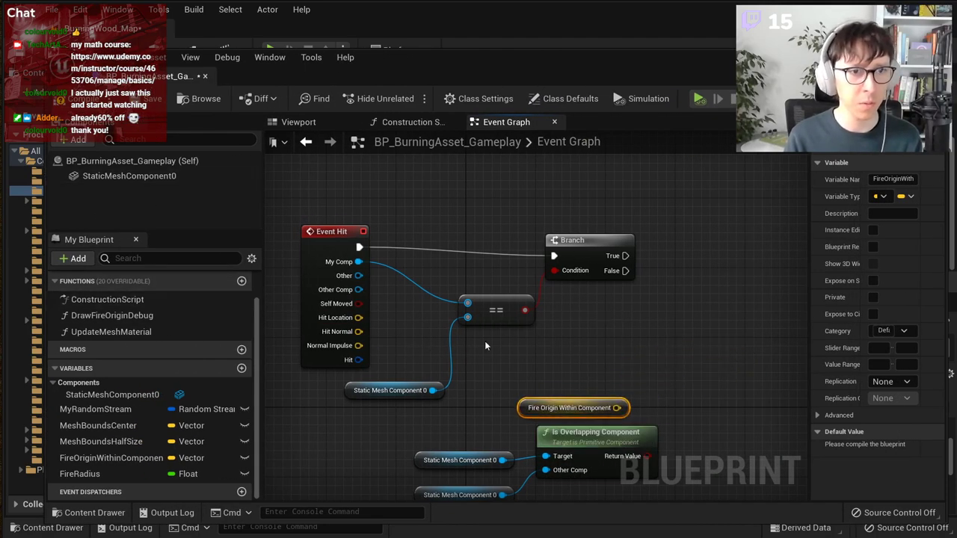
# Step: Add a Get World Transform node targeting the static mesh reference used in the comparison
pyautogui.moveTo(432, 391); pyautogui.dragTo(534, 357)
pyautogui.write('g')
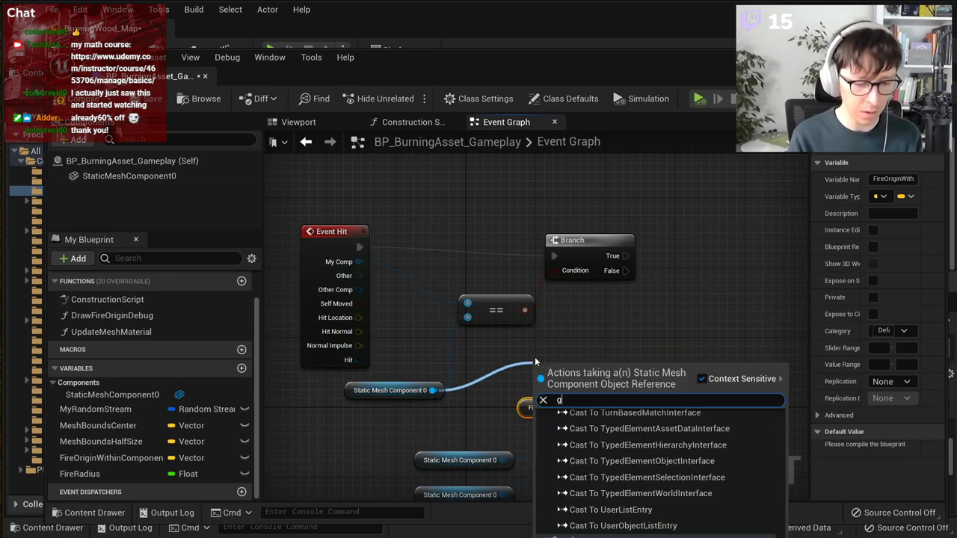
pyautogui.write('et world tra')
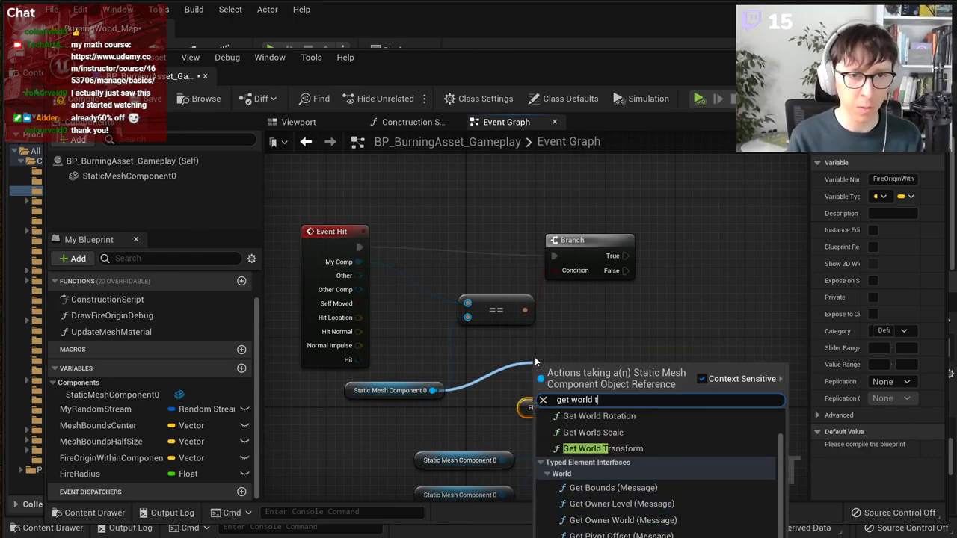
pyautogui.press('Up')
pyautogui.press('Up')
pyautogui.press('Return')
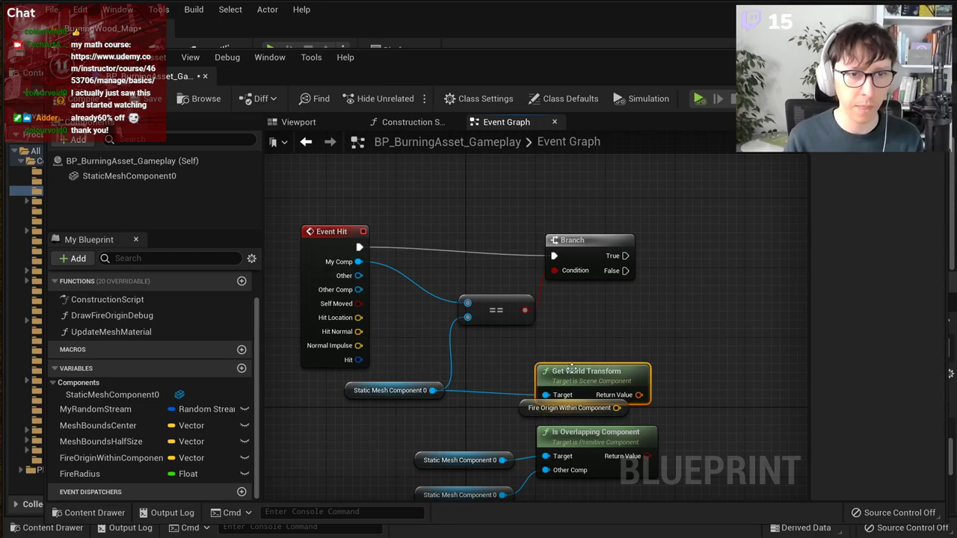
pyautogui.moveTo(570, 362); pyautogui.dragTo(535, 349)
# Step: Add an Inverse Transform Location node fed by the world transform, with Event Hit's Hit Location as its Location
pyautogui.moveTo(604, 377); pyautogui.dragTo(661, 343)
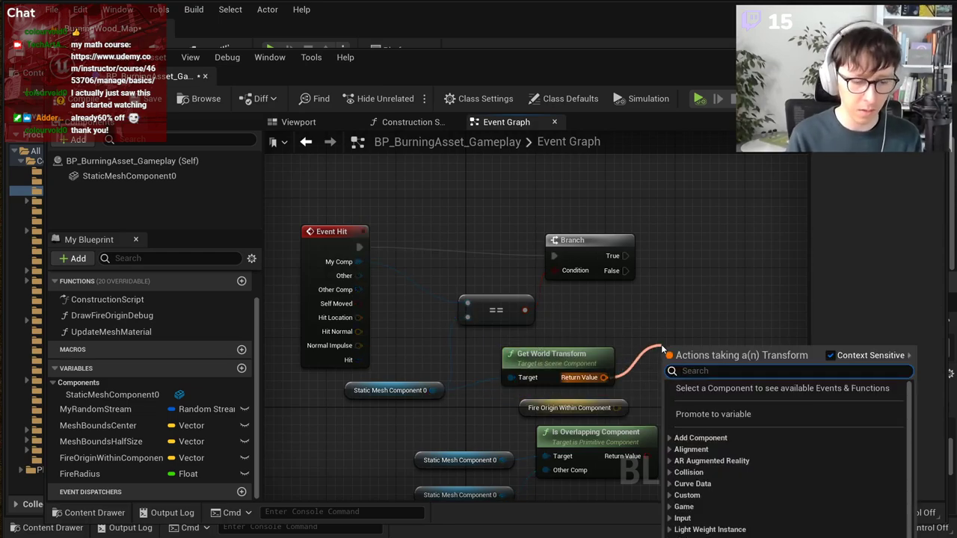
pyautogui.write('inved')
pyautogui.press('BackSpace')
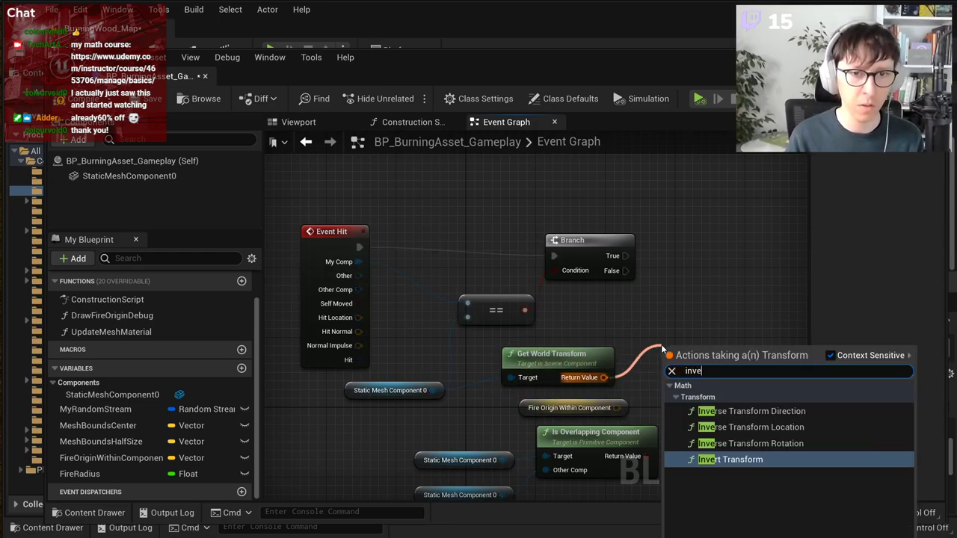
pyautogui.press('Up')
pyautogui.press('Up')
pyautogui.press('Return')
pyautogui.moveTo(566, 384); pyautogui.dragTo(549, 401)
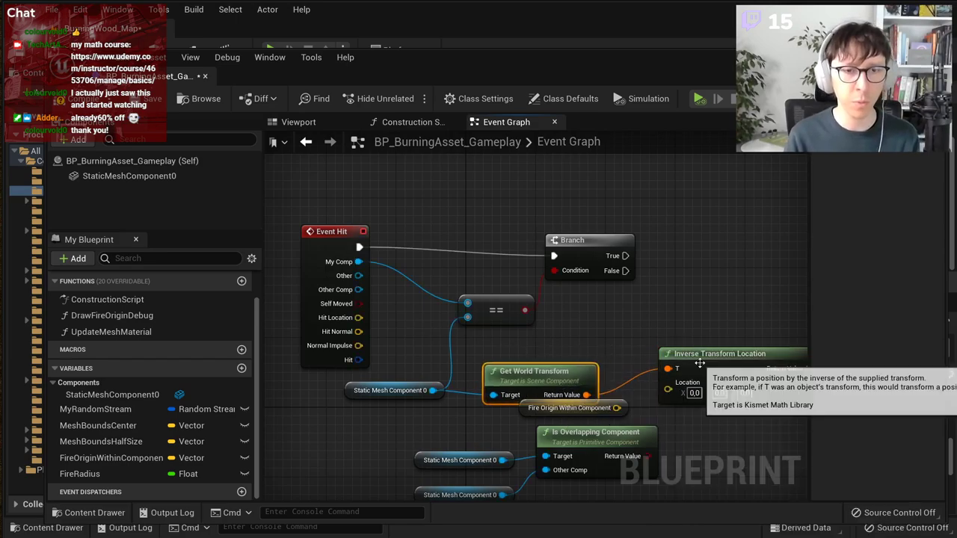
pyautogui.moveTo(700, 360); pyautogui.dragTo(674, 334)
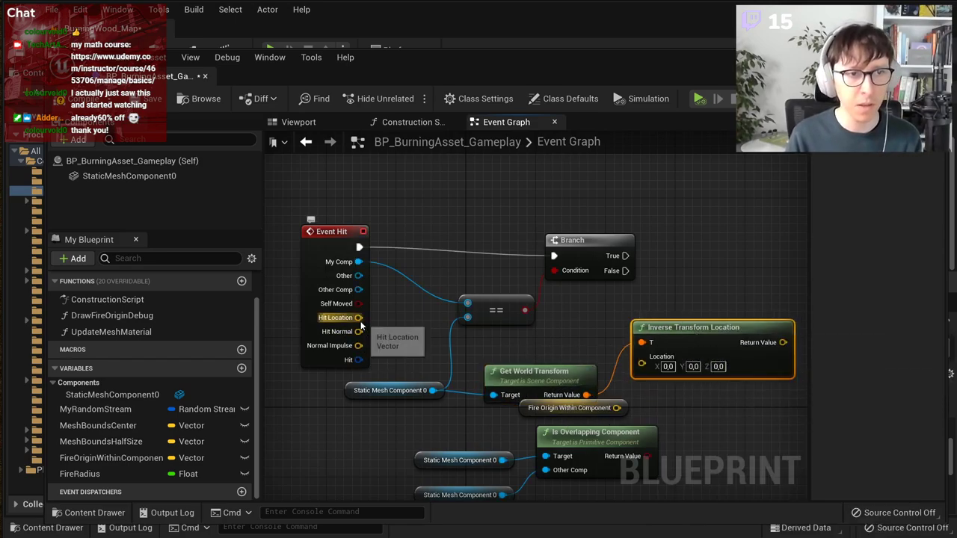
pyautogui.moveTo(359, 317); pyautogui.dragTo(635, 356)
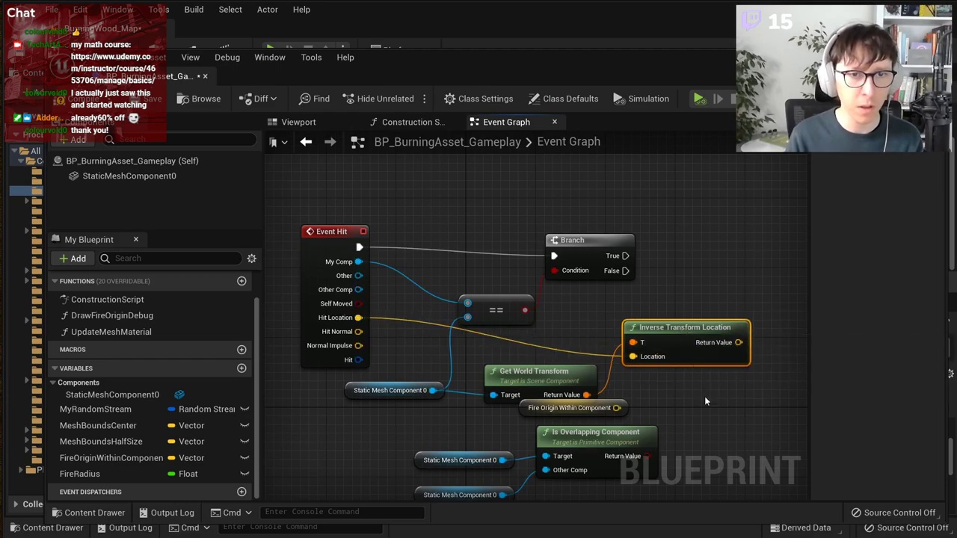
# Step: Set FireOriginWithinComponent to the Inverse Transform Location result, executed from the Branch's True output
pyautogui.moveTo(733, 349); pyautogui.dragTo(692, 345, button='right')
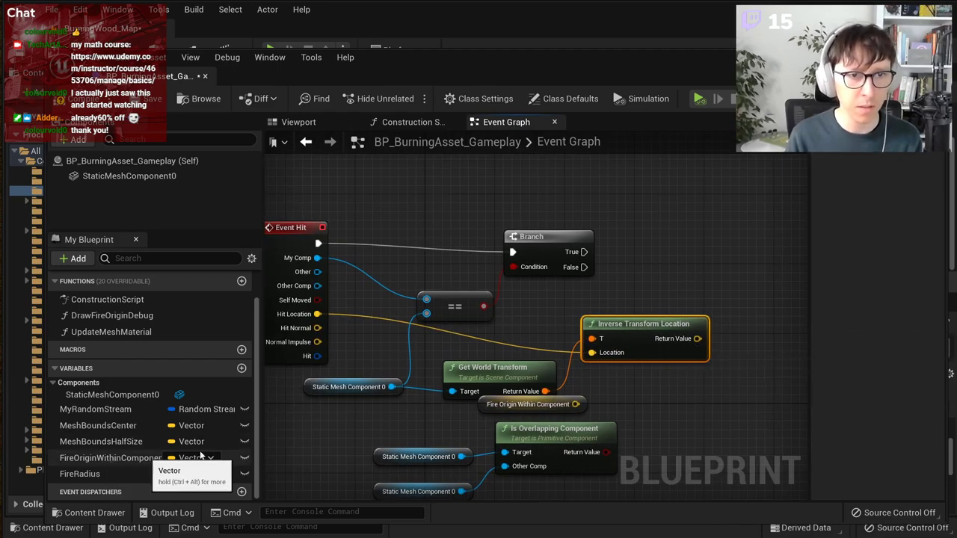
pyautogui.moveTo(133, 463); pyautogui.dragTo(746, 273)
pyautogui.click(792, 301)
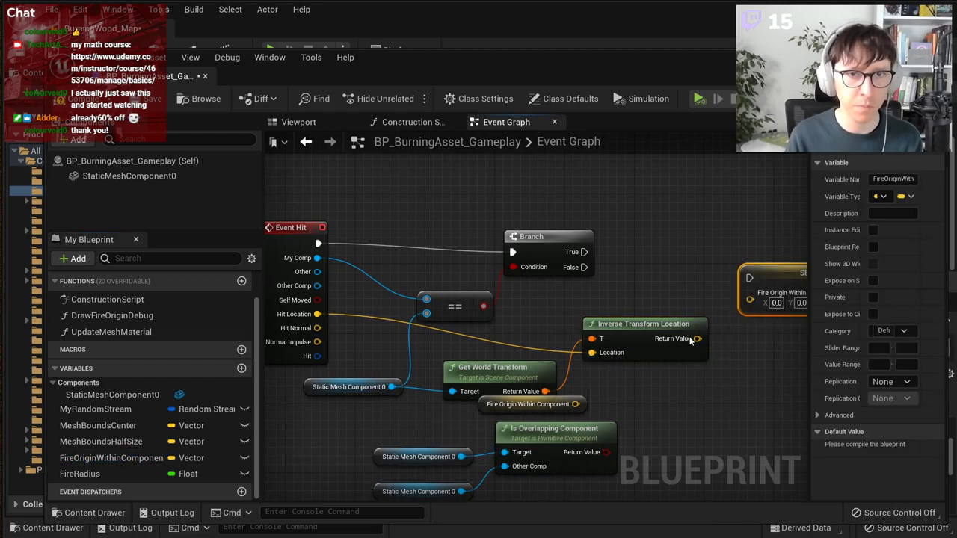
pyautogui.moveTo(697, 338); pyautogui.dragTo(752, 303)
pyautogui.moveTo(584, 252); pyautogui.dragTo(725, 277)
pyautogui.moveTo(621, 355); pyautogui.dragTo(584, 349, button='right')
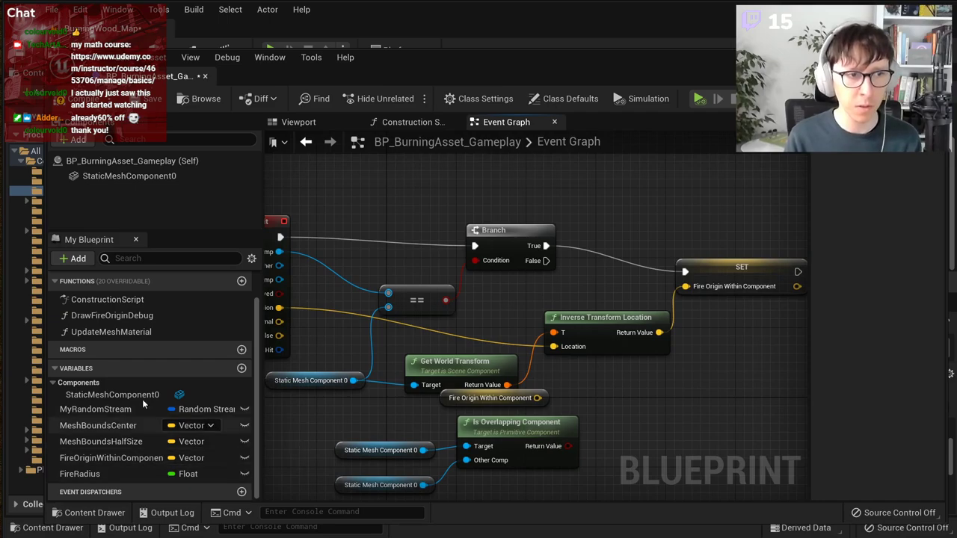
# Step: Add a DrawFireOriginDebug call and execute it after the FireOriginWithinComponent setter
pyautogui.scroll(-1, 584, 348)
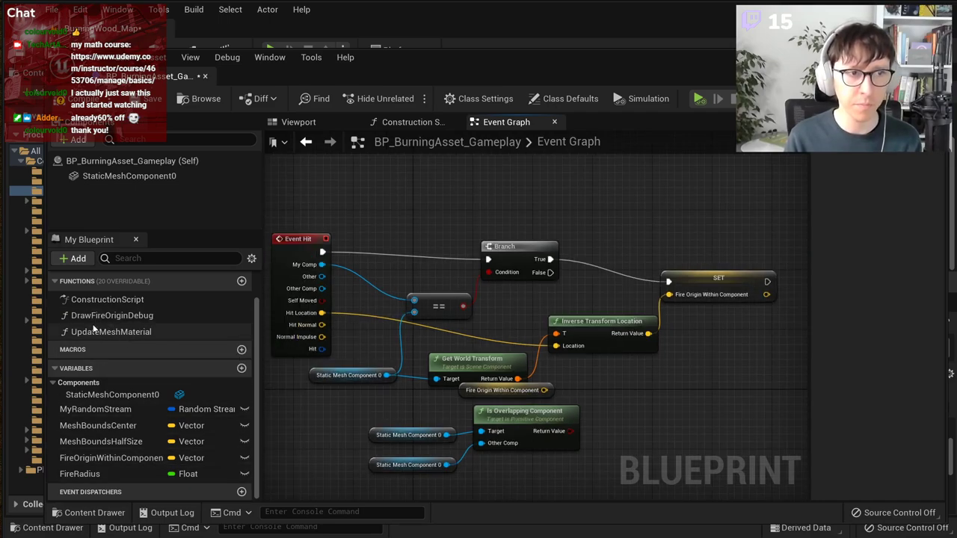
pyautogui.moveTo(113, 315)
pyautogui.mouseDown()
pyautogui.moveTo(724, 256)
pyautogui.moveTo(722, 245)
pyautogui.mouseUp()
pyautogui.moveTo(738, 270); pyautogui.dragTo(633, 272, button='right')
pyautogui.moveTo(634, 270)
pyautogui.mouseDown()
pyautogui.moveTo(702, 276)
pyautogui.moveTo(701, 287)
pyautogui.moveTo(692, 278)
pyautogui.mouseUp()
pyautogui.moveTo(707, 271); pyautogui.dragTo(715, 280)
pyautogui.click(589, 385)
pyautogui.moveTo(590, 388); pyautogui.dragTo(621, 388, button='right')
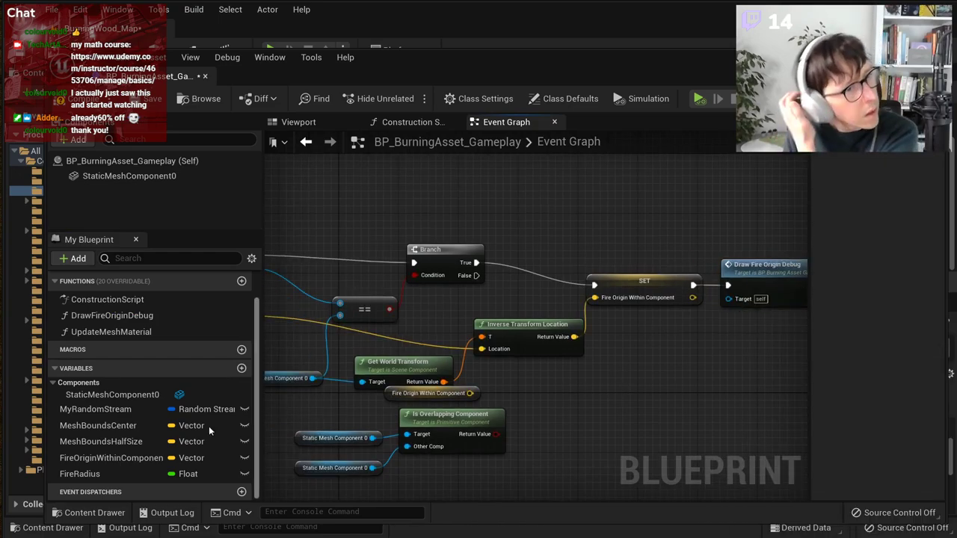
# Step: Set the FireRadius variable's default value to 50
pyautogui.click(80, 474)
pyautogui.click(890, 432)
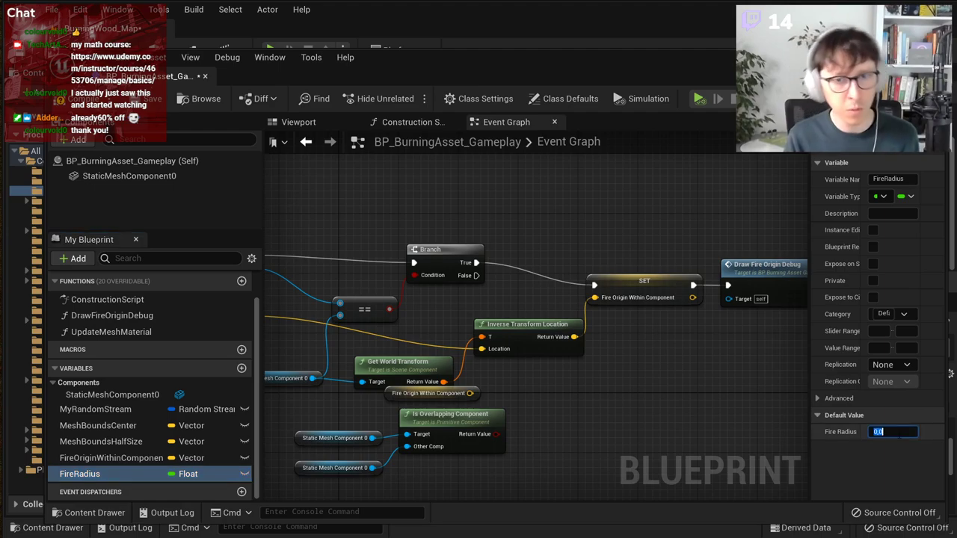
pyautogui.write('50')
pyautogui.press('Return')
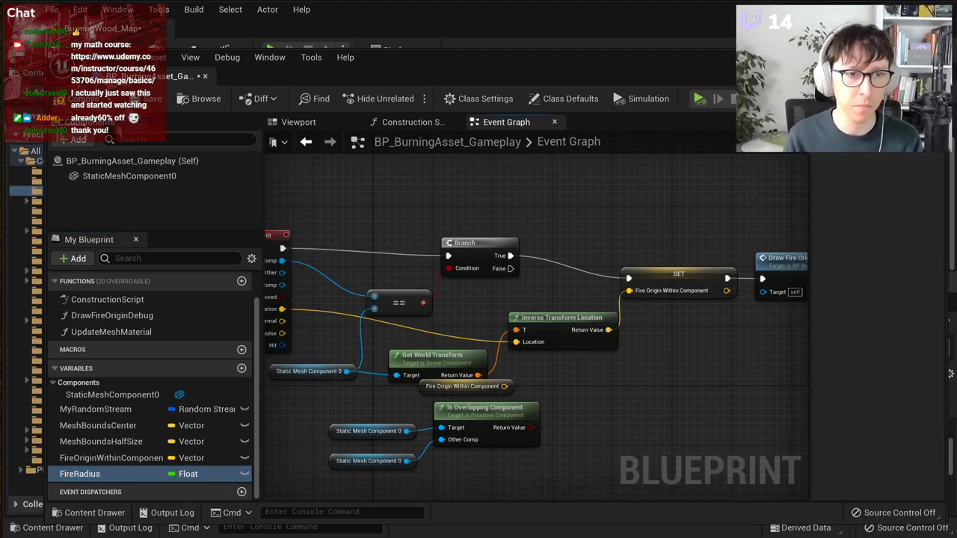
# Step: Delete the unused Is Overlapping Component node with its getters and the loose Fire Origin Within Component getter, and save the level
pyautogui.moveTo(584, 483); pyautogui.dragTo(600, 479, button='right')
pyautogui.moveTo(600, 478); pyautogui.dragTo(335, 423)
pyautogui.press('Delete')
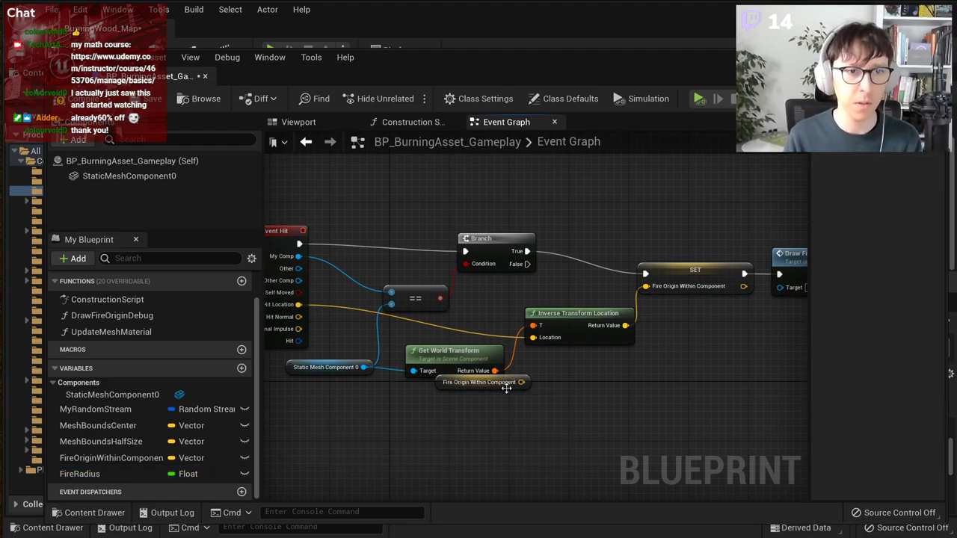
pyautogui.click(486, 382)
pyautogui.press('Delete')
pyautogui.moveTo(414, 68); pyautogui.dragTo(473, 486)
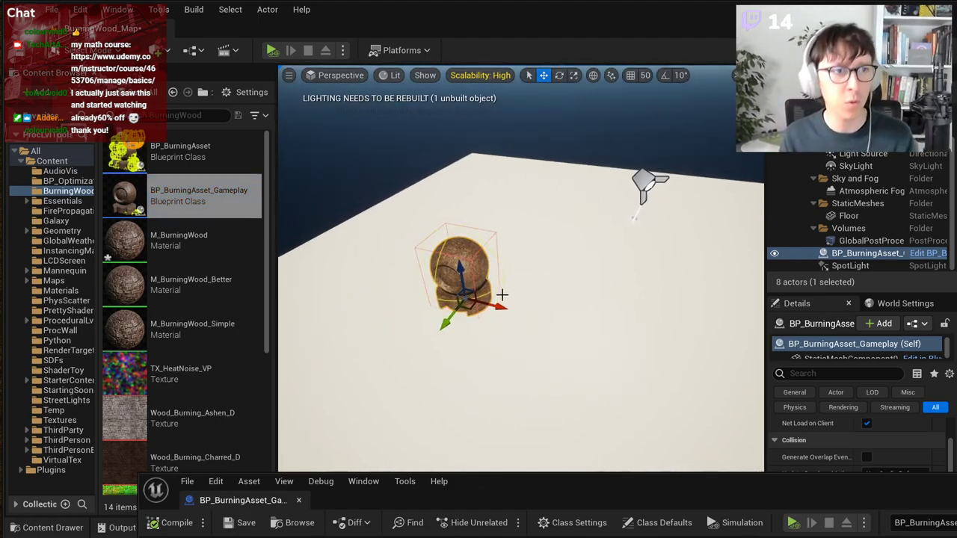
pyautogui.hotkey('ctrl', 's')
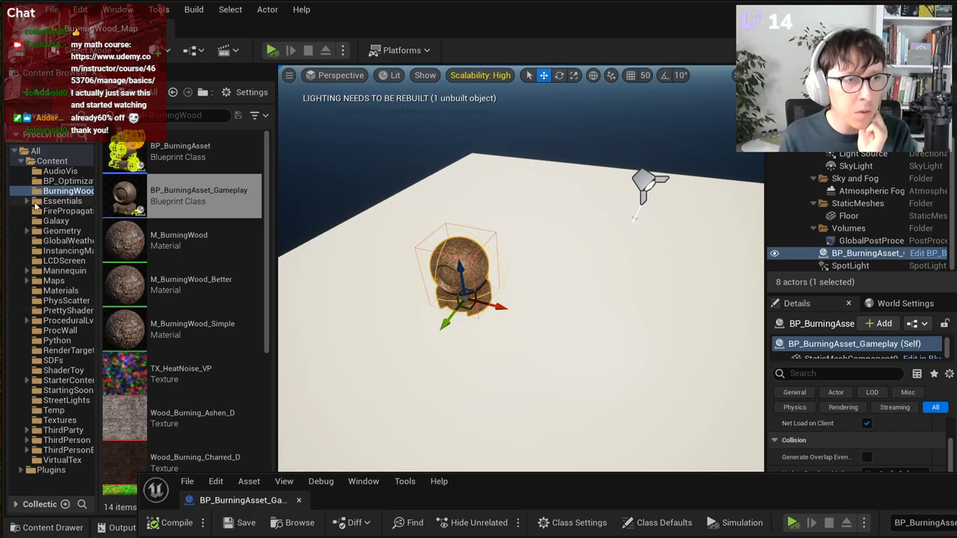
# Step: Place the 1M_Cube_Chamfer mesh from the Geometry/Meshes folder into the level next to the burning asset
pyautogui.click(26, 202)
pyautogui.click(59, 241)
pyautogui.scroll(-6, 214, 331)
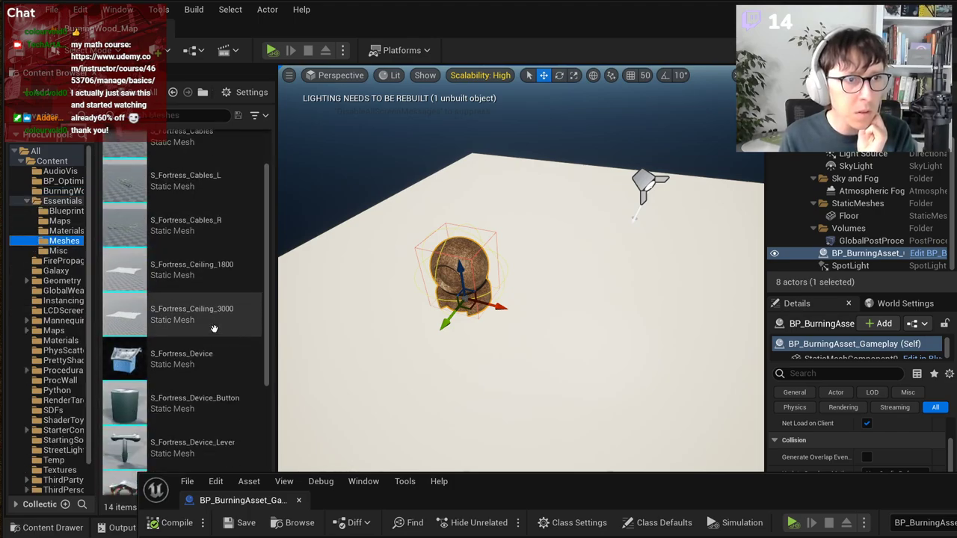
pyautogui.scroll(5, 213, 331)
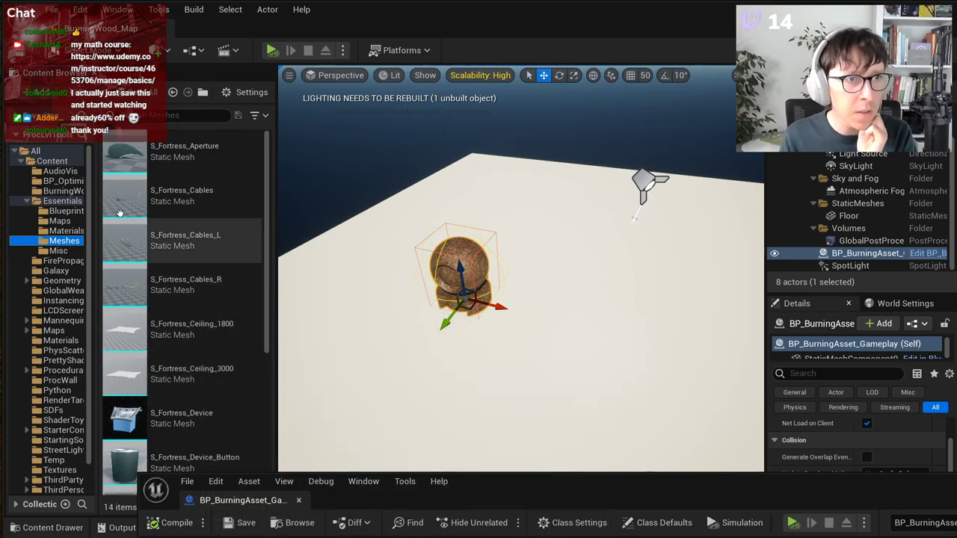
pyautogui.click(26, 202)
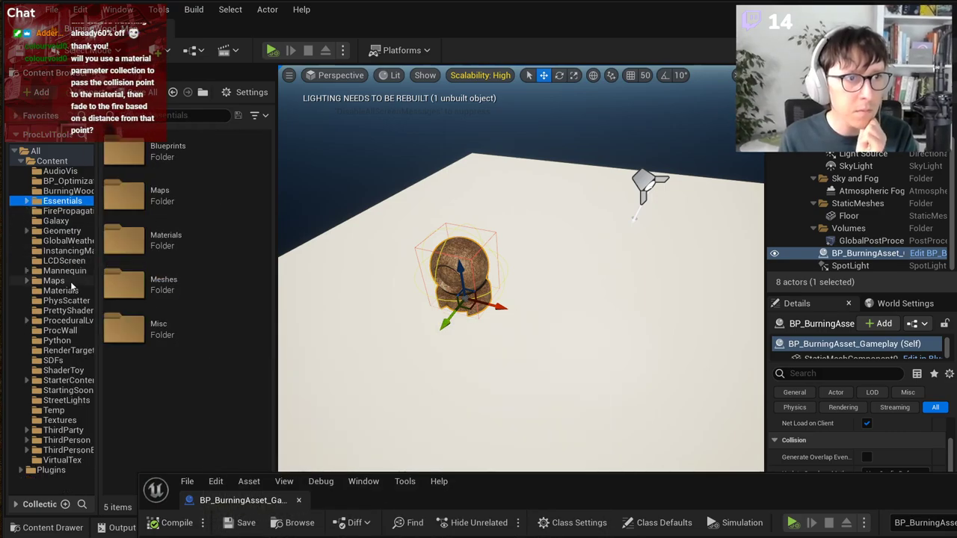
pyautogui.click(27, 231)
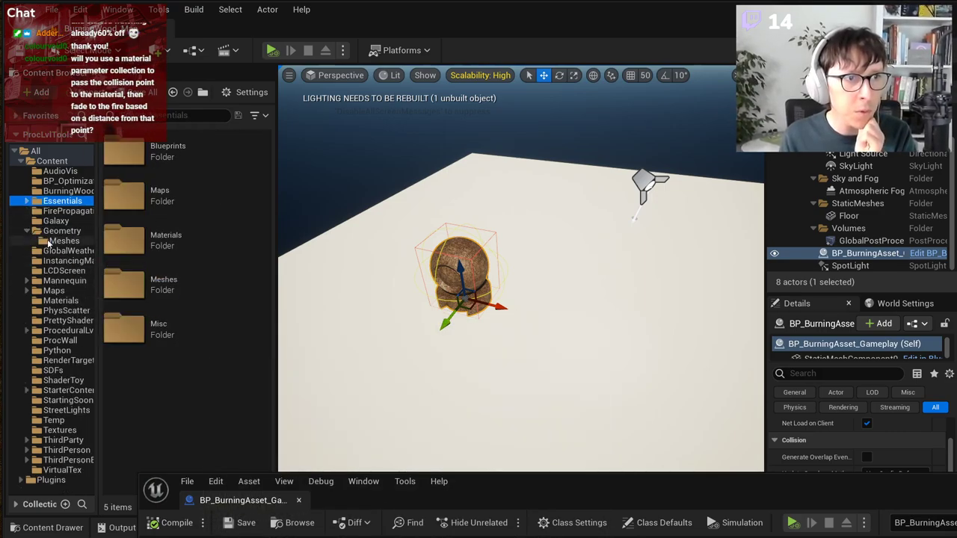
pyautogui.click(63, 240)
pyautogui.scroll(-1, 218, 307)
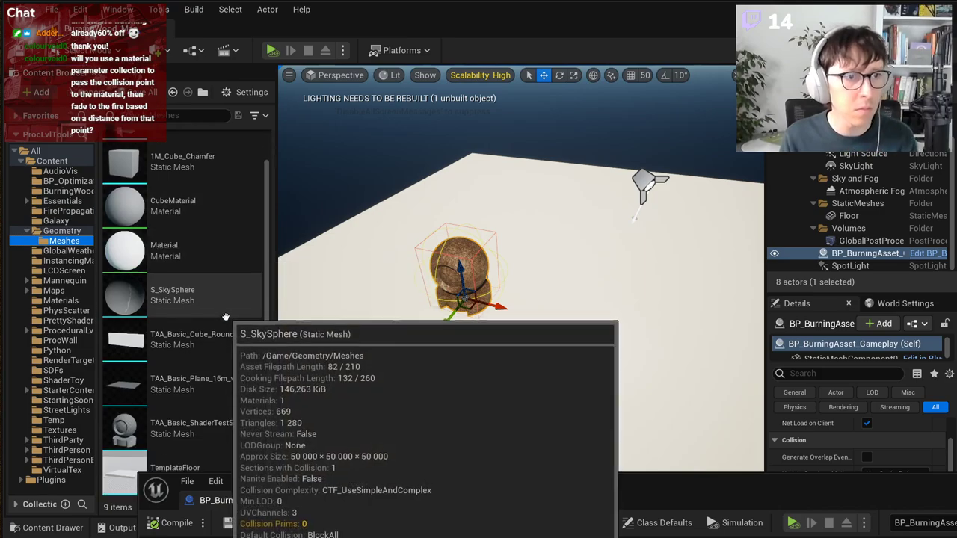
pyautogui.moveTo(501, 490); pyautogui.dragTo(516, 537)
pyautogui.scroll(1, 181, 354)
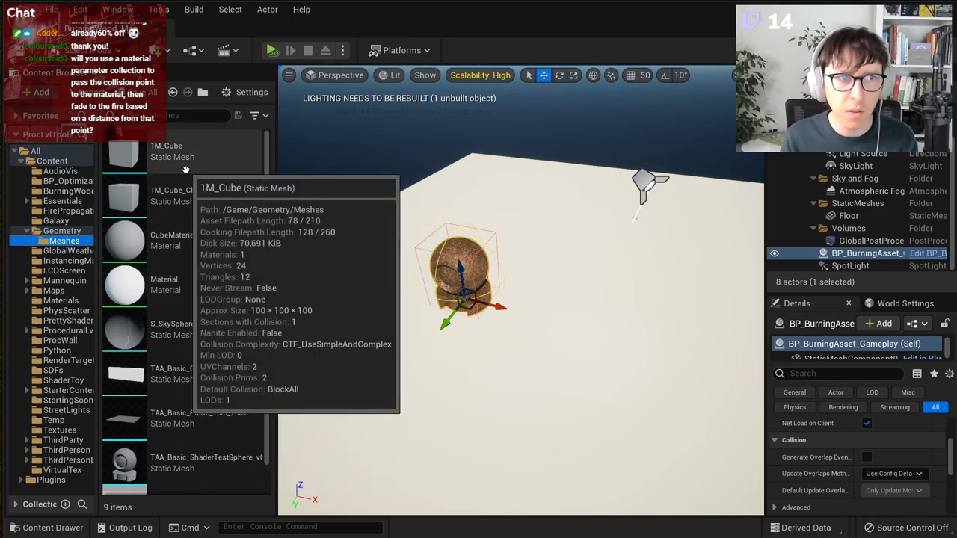
pyautogui.moveTo(207, 202); pyautogui.dragTo(478, 318)
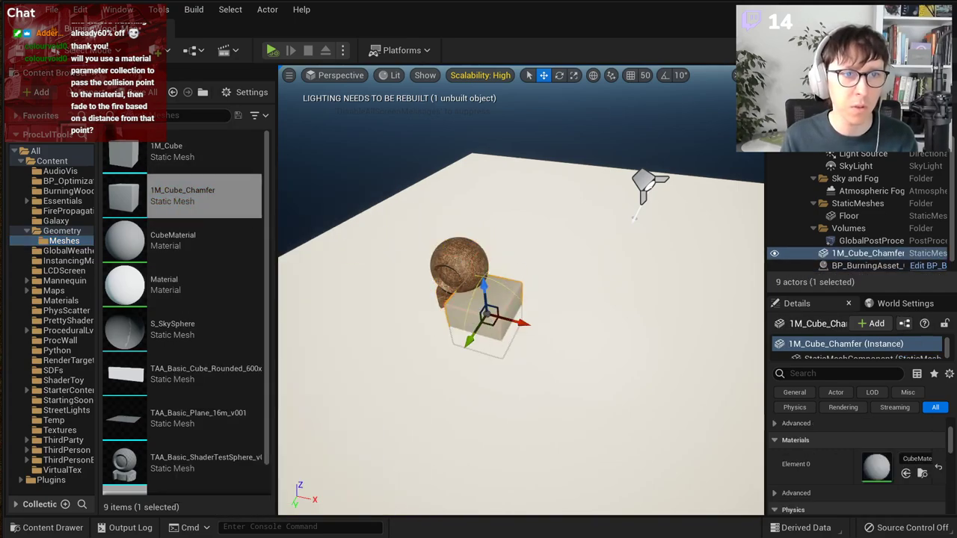
# Step: Raise the chamfered cube vertically so that it floats above the burning asset
pyautogui.press('e')
pyautogui.scroll(3, 528, 337)
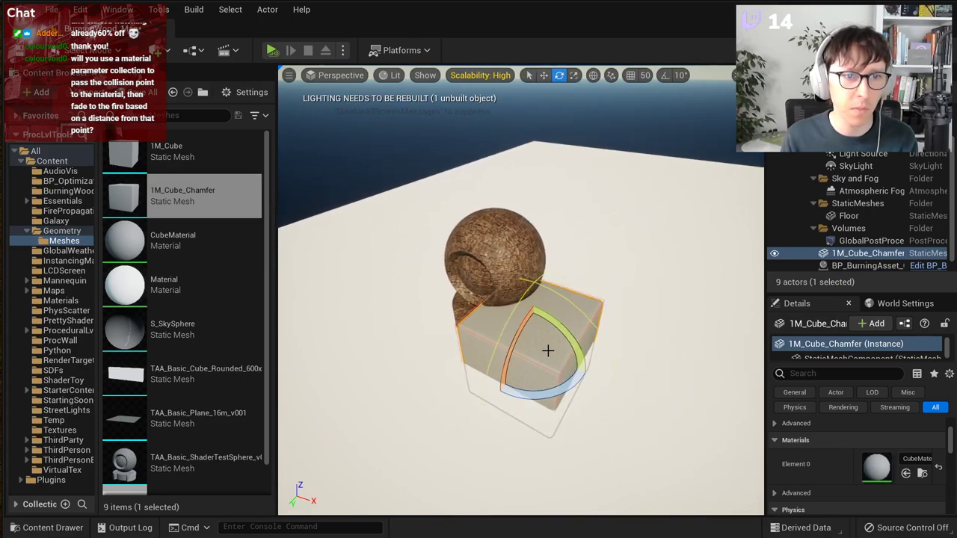
pyautogui.press('r')
pyautogui.moveTo(532, 349); pyautogui.dragTo(556, 103)
pyautogui.moveTo(575, 216); pyautogui.dragTo(628, 161, button='right')
pyautogui.press('s')
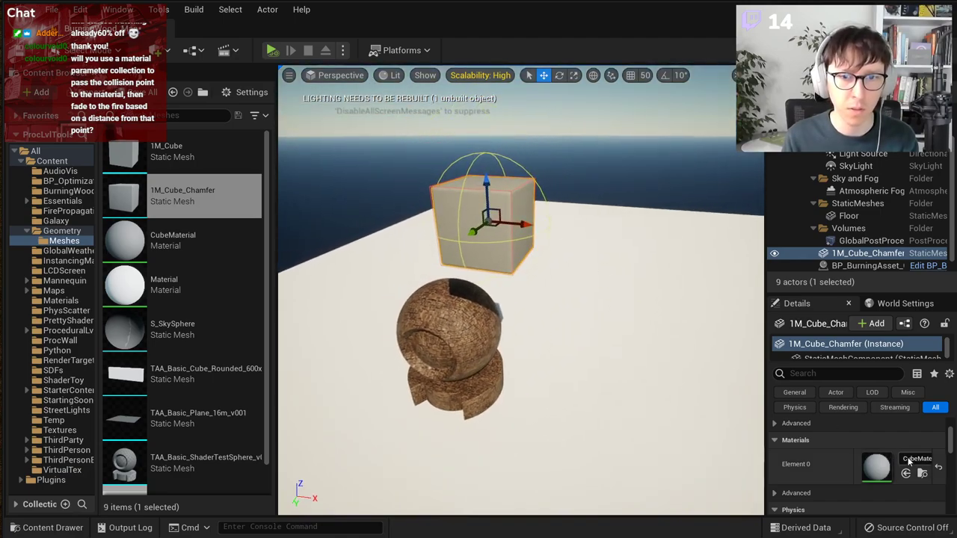
# Step: Raise the cube a little further and replace its material with the metallic MI_Simple material instance
pyautogui.click(908, 461)
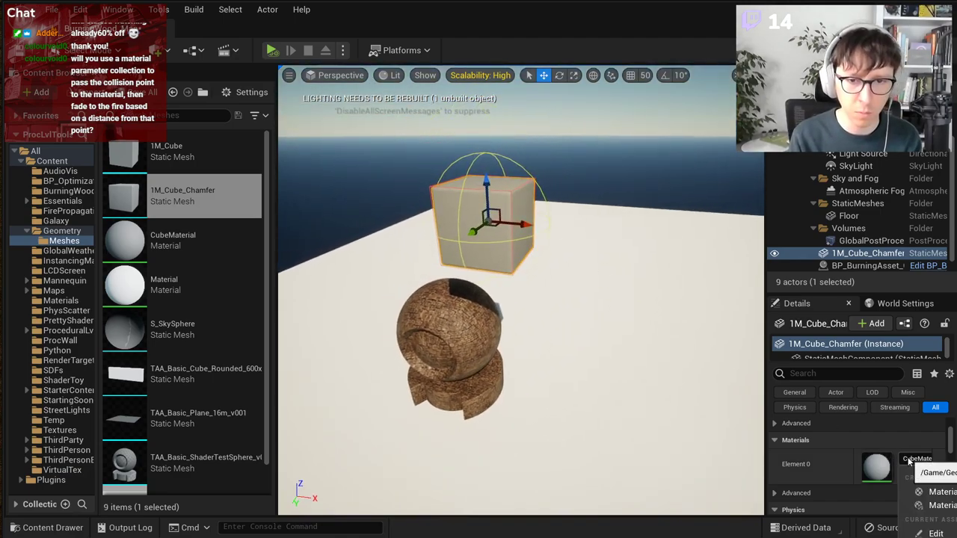
pyautogui.click(938, 537)
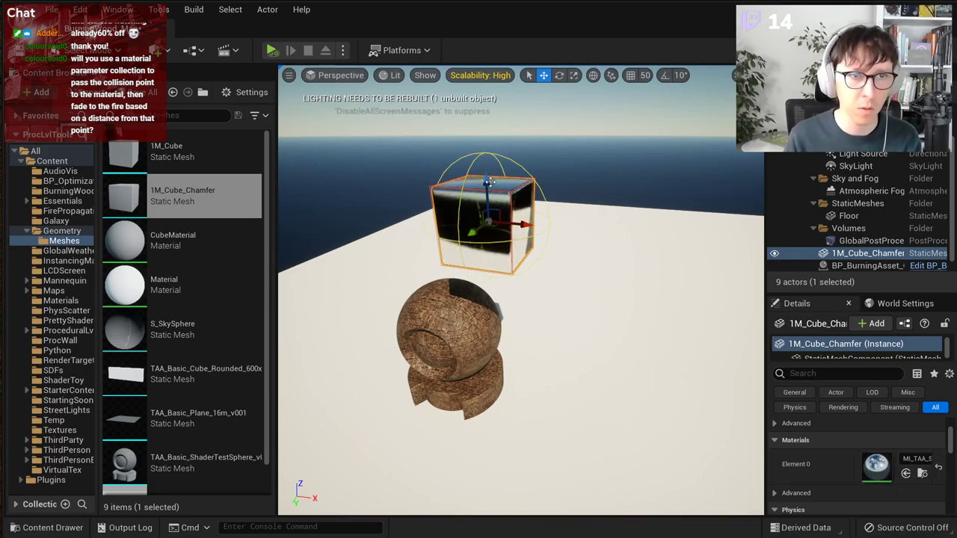
pyautogui.moveTo(485, 179); pyautogui.dragTo(478, 145)
pyautogui.click(917, 461)
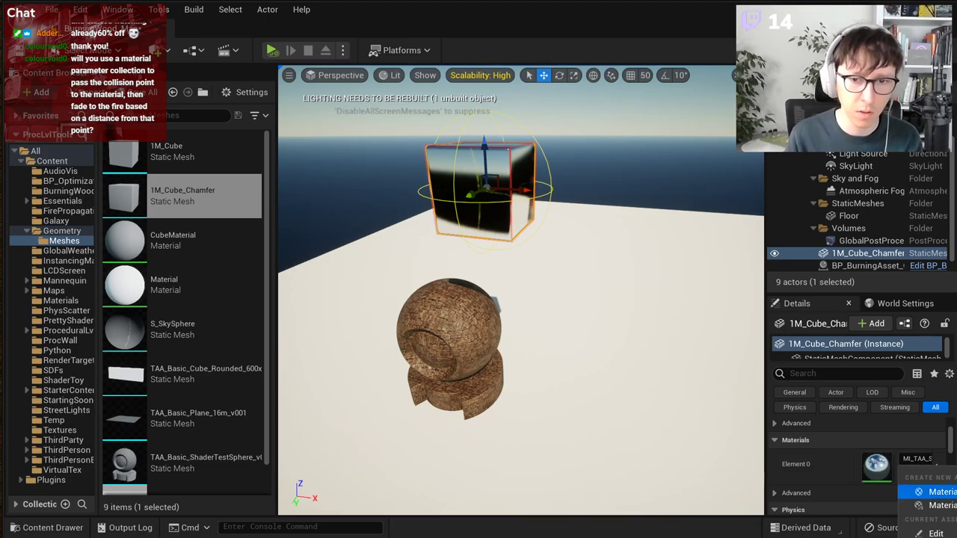
pyautogui.click(935, 536)
# Step: Replace the Floor's Element 0 material with the MI_Test grid material instance
pyautogui.moveTo(598, 339); pyautogui.dragTo(614, 211, button='right')
pyautogui.click(601, 240)
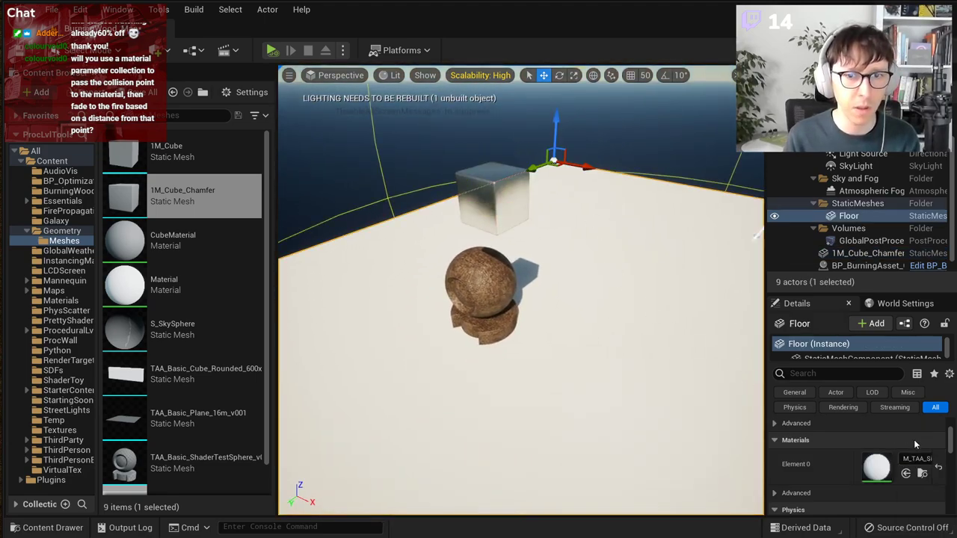
pyautogui.click(918, 458)
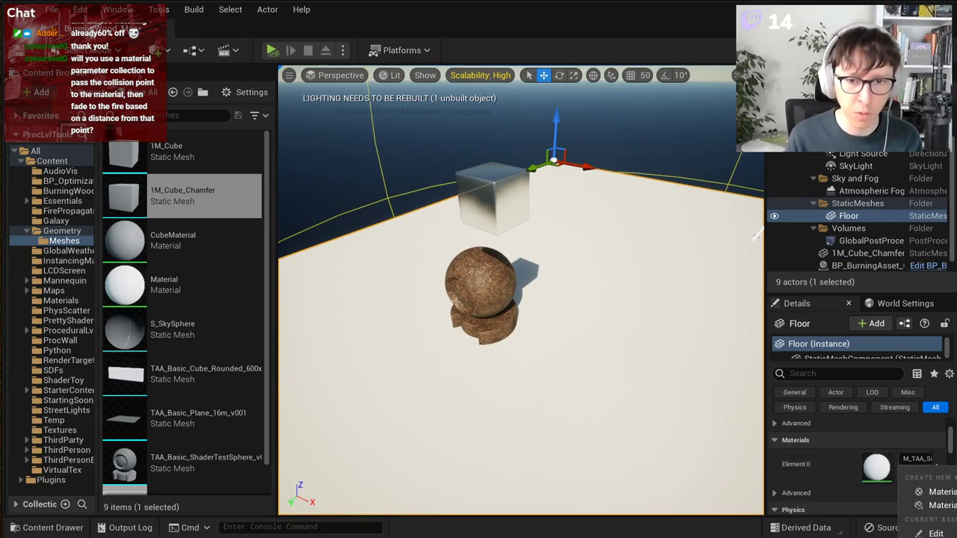
pyautogui.click(935, 535)
pyautogui.press('a')
pyautogui.moveTo(640, 416); pyautogui.dragTo(689, 384, button='right')
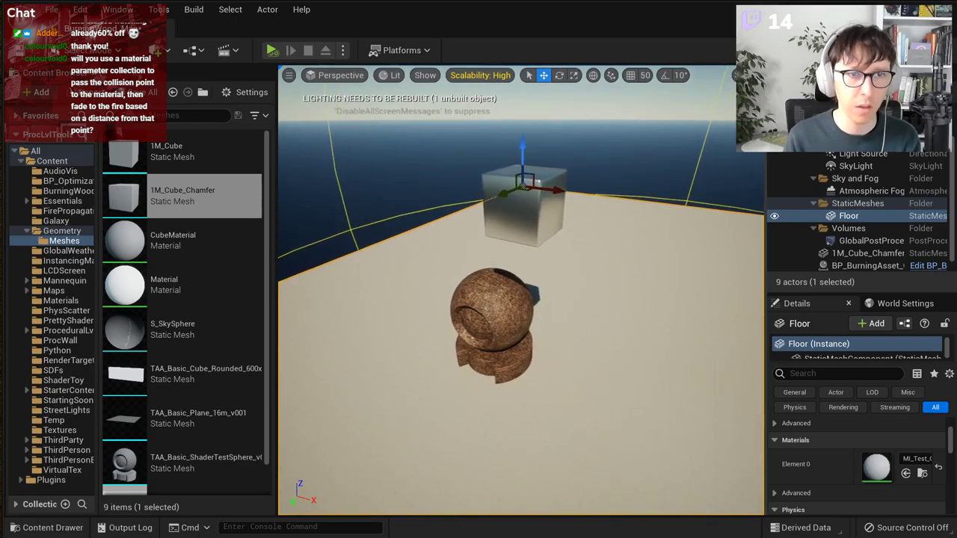
# Step: Reposition the metallic cube horizontally and vertically so that it hangs above the burning asset
pyautogui.click(524, 193)
pyautogui.moveTo(524, 193); pyautogui.dragTo(485, 160, button='right')
pyautogui.press('d')
pyautogui.moveTo(483, 290); pyautogui.dragTo(432, 267)
pyautogui.moveTo(471, 229); pyautogui.dragTo(467, 199)
pyautogui.press('a')
pyautogui.moveTo(467, 198); pyautogui.dragTo(571, 227, button='right')
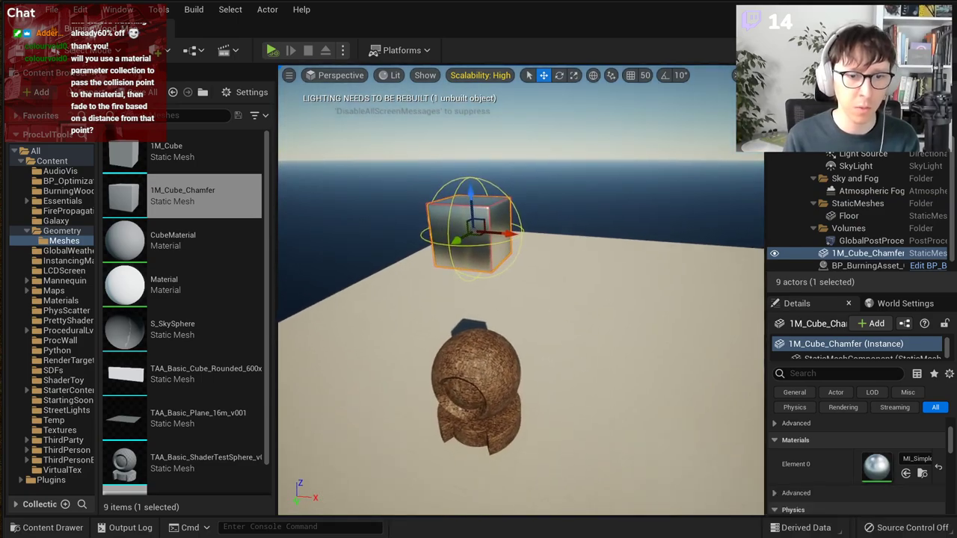
# Step: Enable Simulate Physics on the 1M_Cube_Chamfer instance in the level
pyautogui.hotkey('alt', 'Tab')
pyautogui.moveTo(598, 184); pyautogui.dragTo(582, 115)
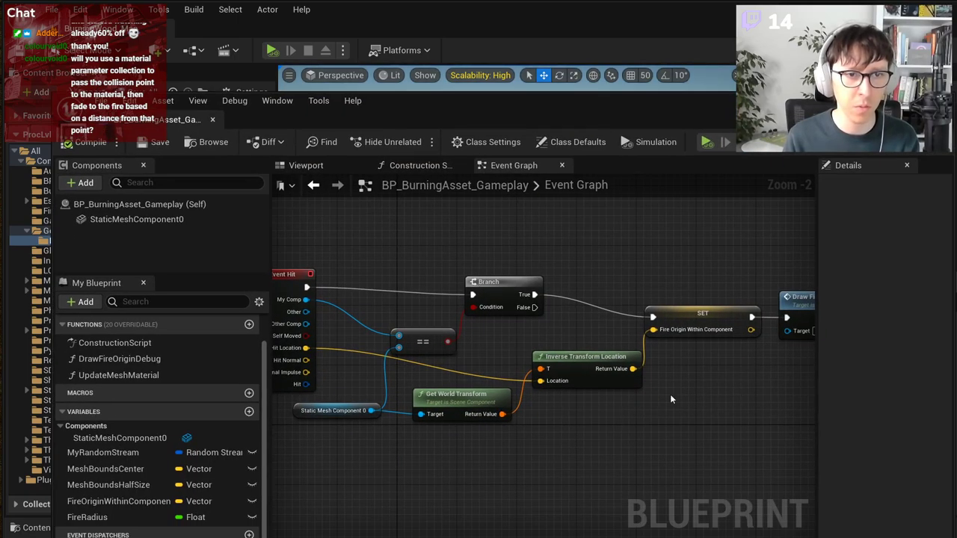
pyautogui.hotkey('alt', 'Tab')
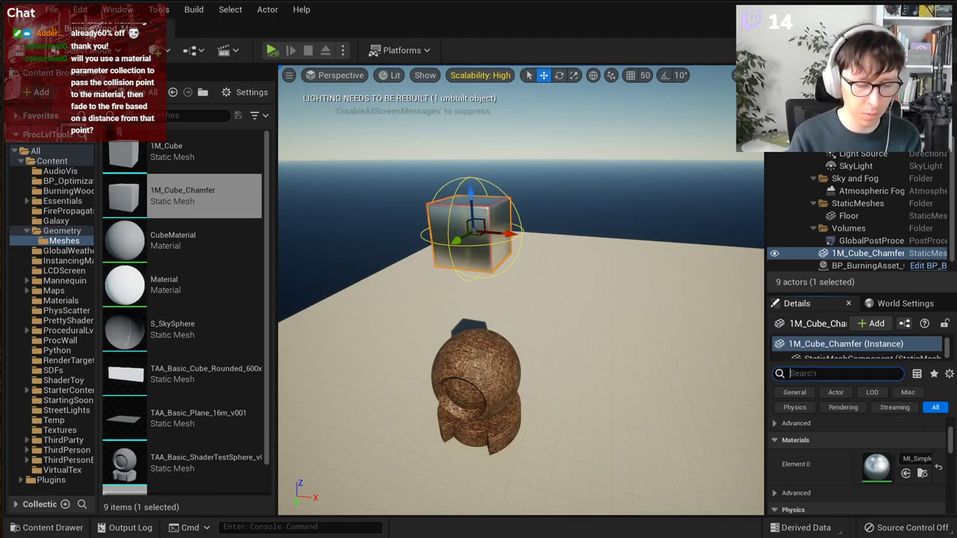
pyautogui.scroll(-3, 838, 453)
pyautogui.click(866, 454)
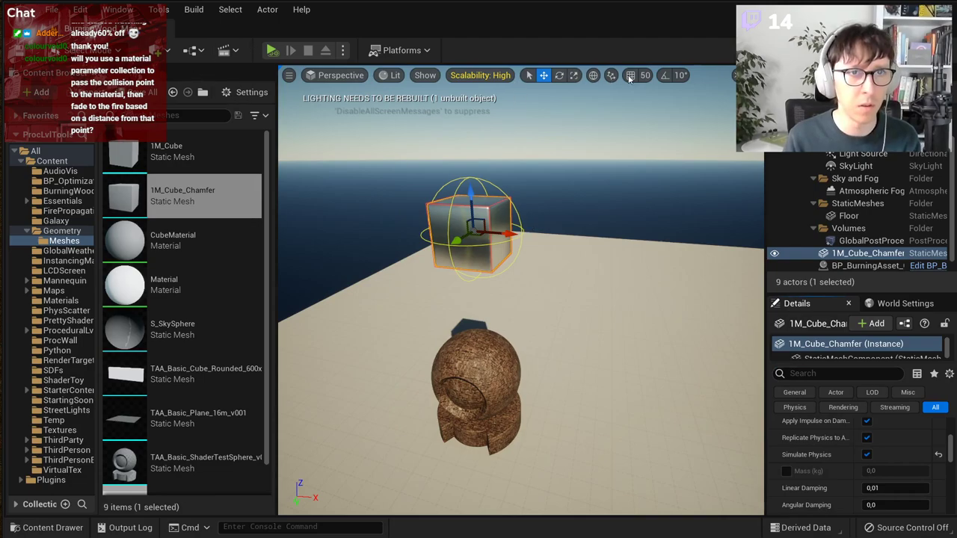
# Step: Run the level twice to watch how the cube falls onto the burning asset, and stop it each time
pyautogui.hotkey('alt', 'p')
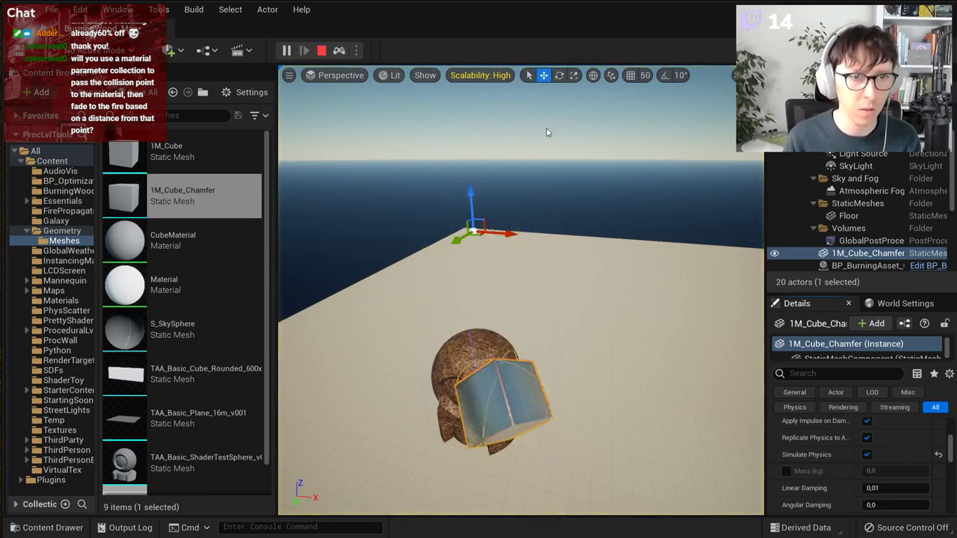
pyautogui.moveTo(544, 139); pyautogui.dragTo(534, 203, button='right')
pyautogui.press('Escape')
pyautogui.hotkey('alt', 'p')
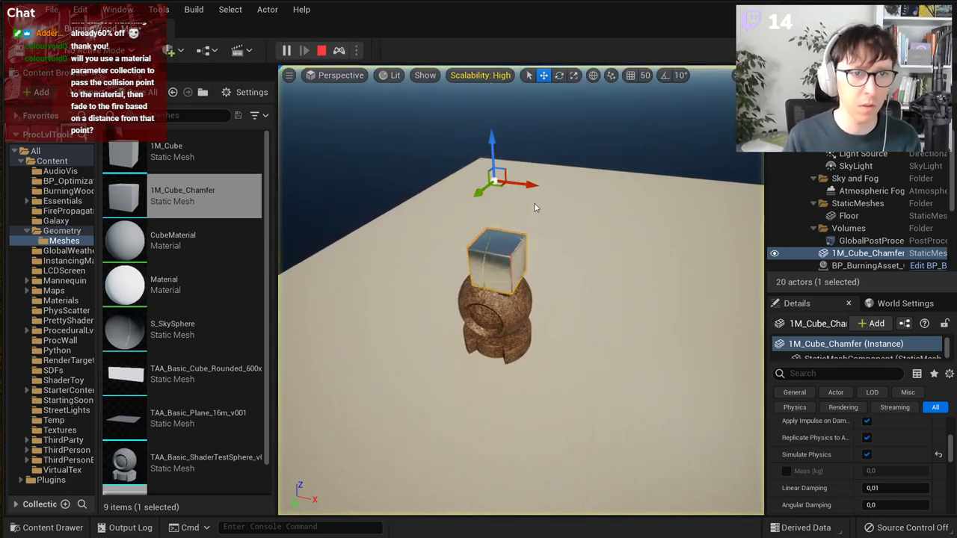
pyautogui.press('Escape')
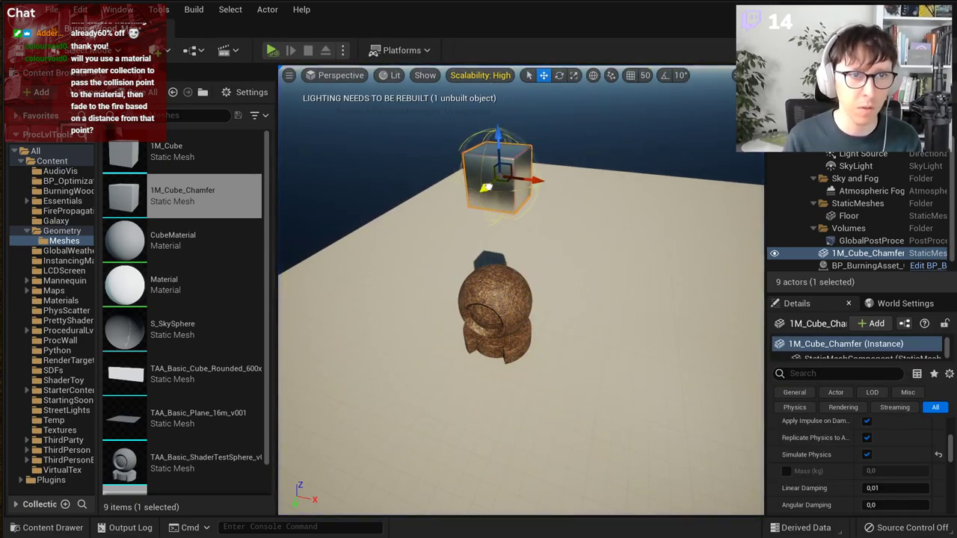
# Step: Shift the cube slightly along its Y axis and run the level again to test its fall onto the asset
pyautogui.moveTo(485, 187); pyautogui.dragTo(495, 181)
pyautogui.hotkey('alt', 'p')
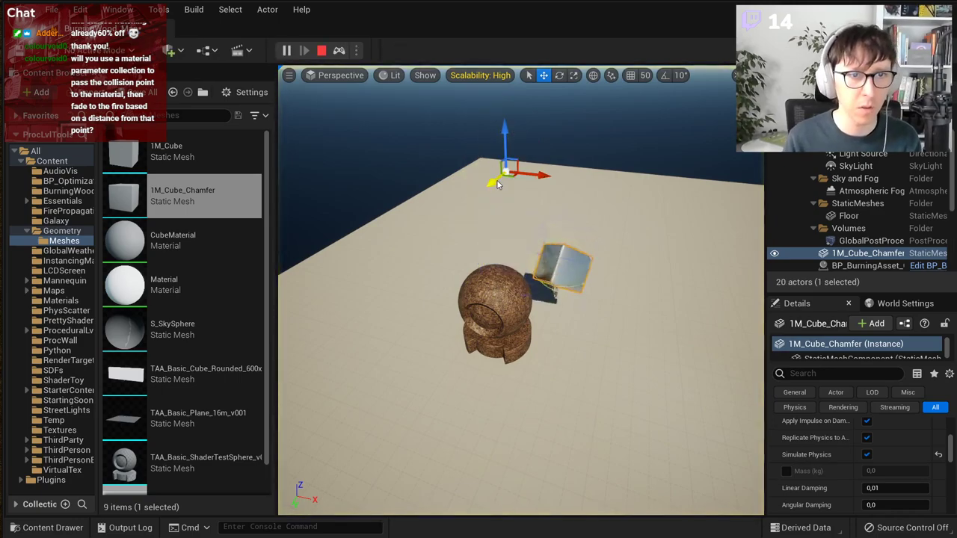
pyautogui.press('Escape')
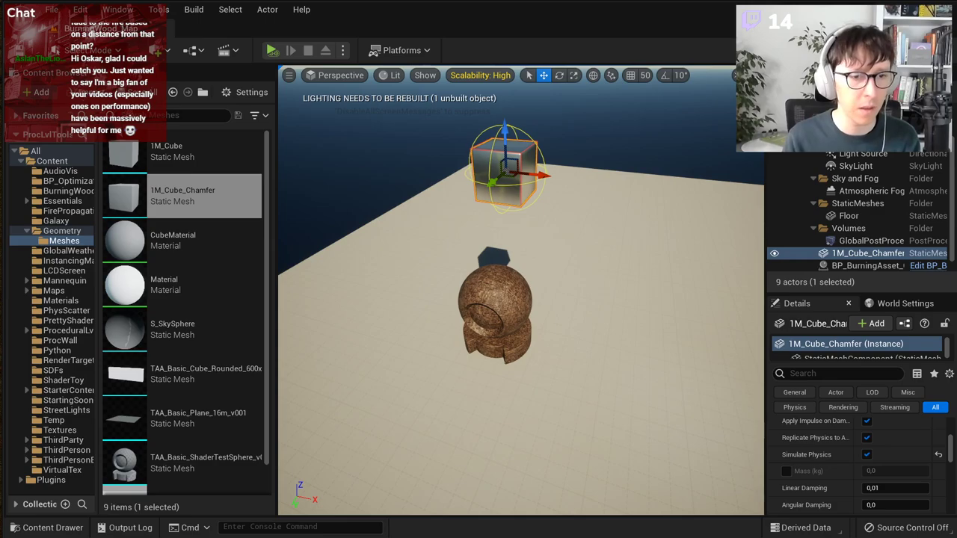
# Step: Look through the burning asset's properties and simulate the level with the asset selected to check its hit response
pyautogui.click(498, 344)
pyautogui.scroll(-3, 844, 459)
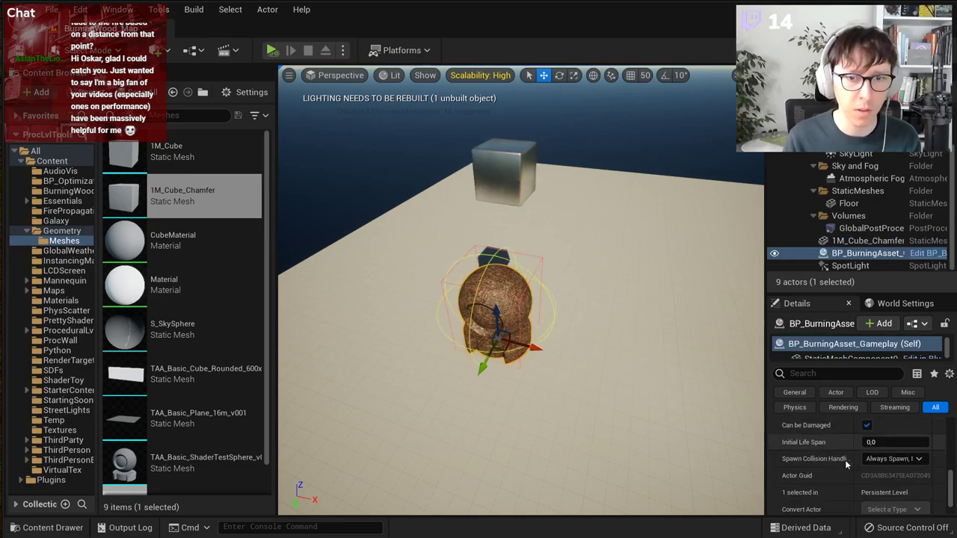
pyautogui.scroll(4, 845, 449)
pyautogui.scroll(5, 845, 449)
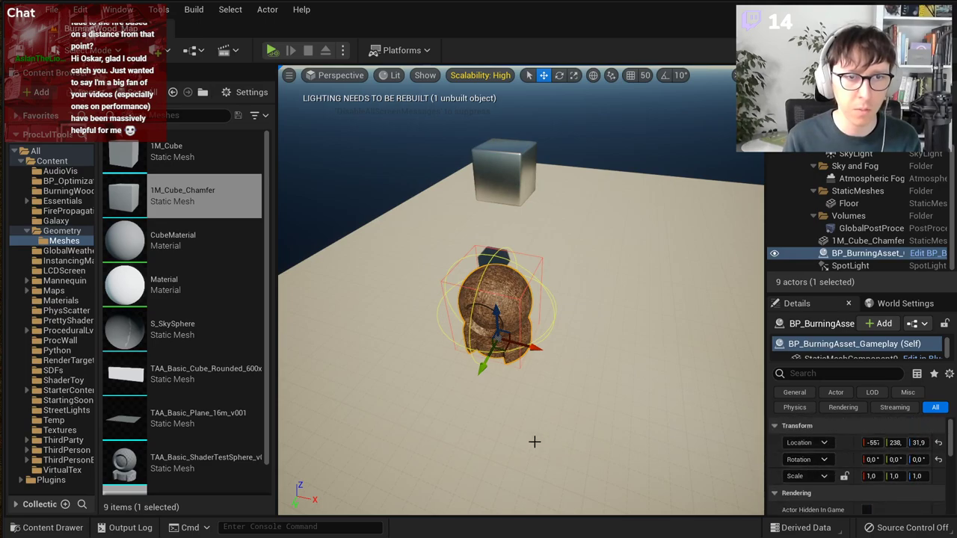
pyautogui.hotkey('alt', 's')
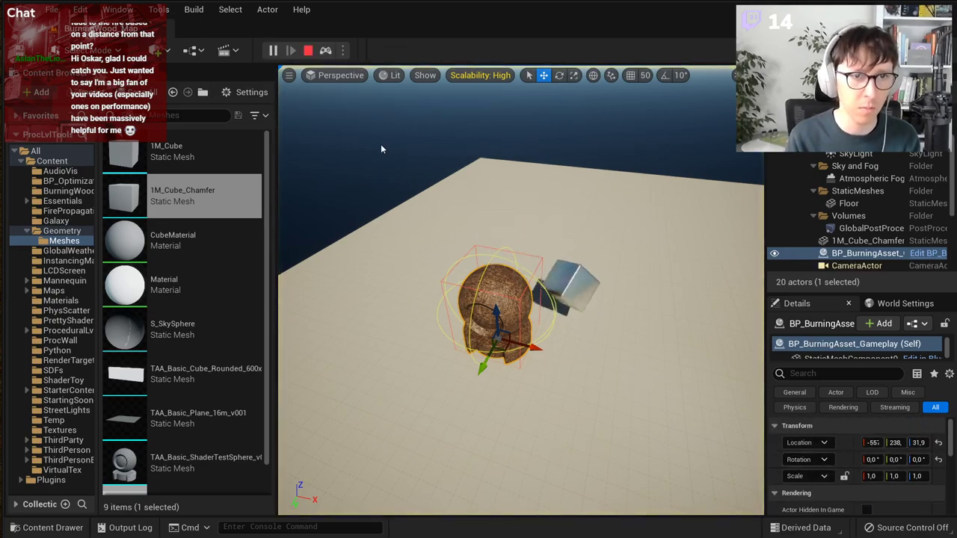
pyautogui.press('Escape')
pyautogui.press('Escape')
# Step: Return to the BP_BurningAsset_Gameplay Event Graph and check Event Hit's My Comp connection to the equality node
pyautogui.moveTo(465, 537); pyautogui.dragTo(473, 61)
pyautogui.scroll(-1, 468, 247)
pyautogui.moveTo(413, 202); pyautogui.dragTo(439, 202, button='right')
pyautogui.scroll(2, 412, 270)
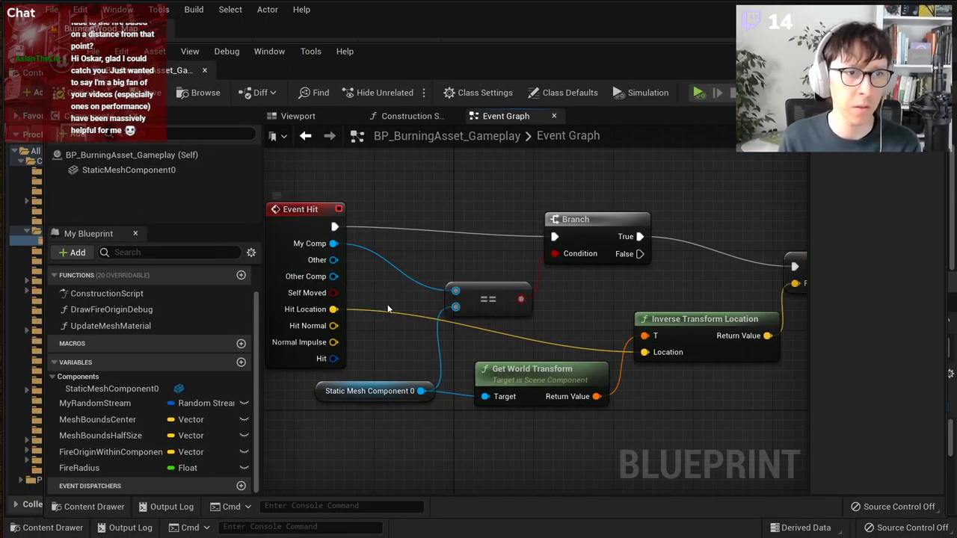
pyautogui.moveTo(433, 300); pyautogui.dragTo(466, 303, button='right')
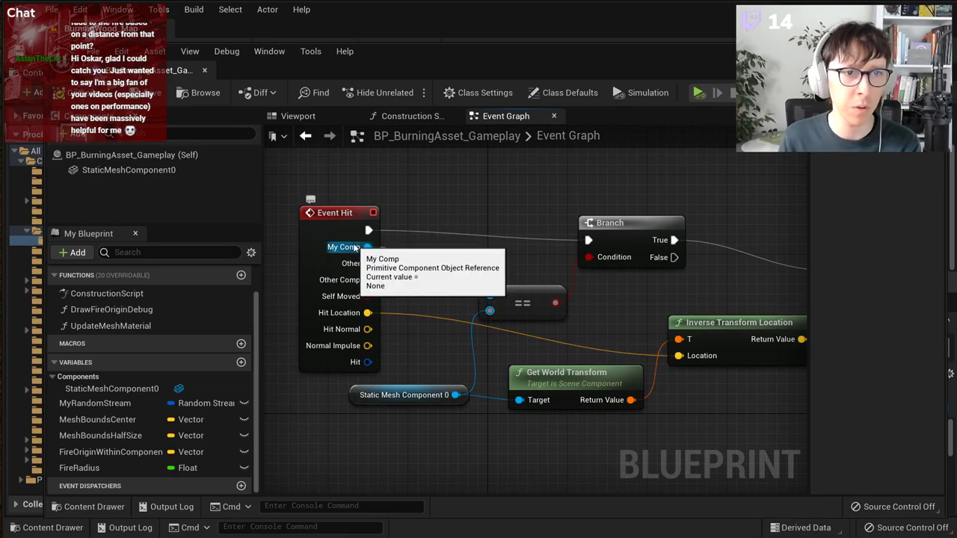
pyautogui.moveTo(355, 246); pyautogui.dragTo(490, 295)
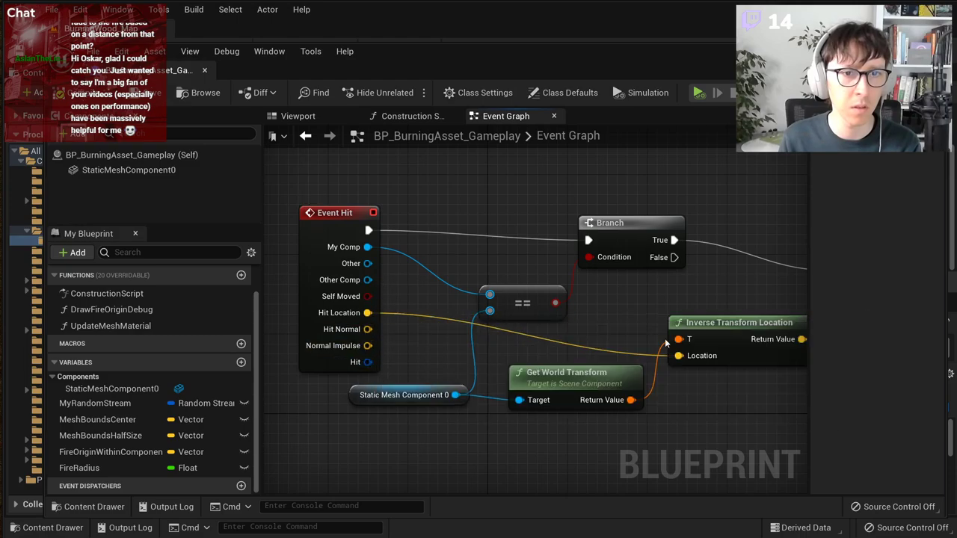
# Step: Insert a Print String node between Event Hit's execution output and the Branch node
pyautogui.moveTo(667, 343); pyautogui.dragTo(548, 345, button='right')
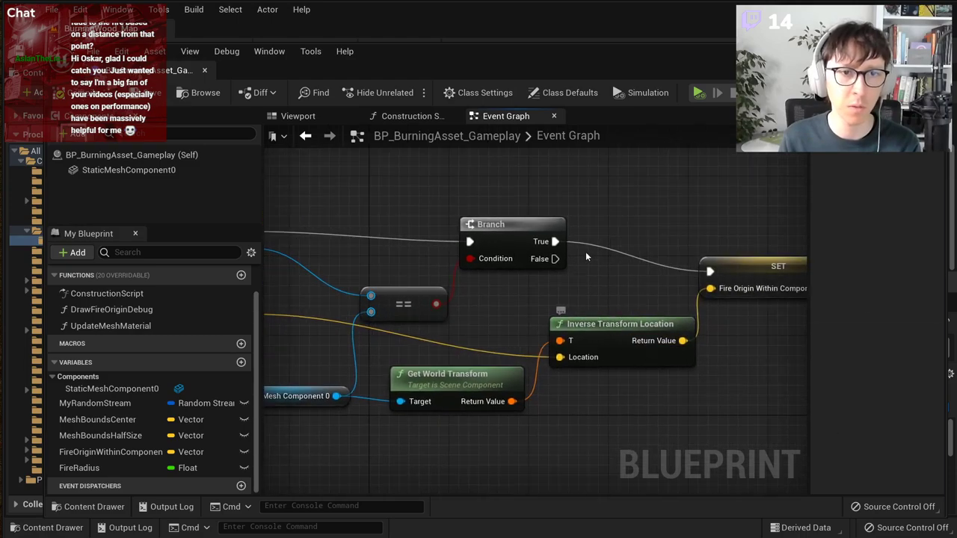
pyautogui.scroll(-2, 585, 255)
pyautogui.moveTo(584, 210); pyautogui.dragTo(520, 285, button='right')
pyautogui.moveTo(285, 306); pyautogui.dragTo(426, 185)
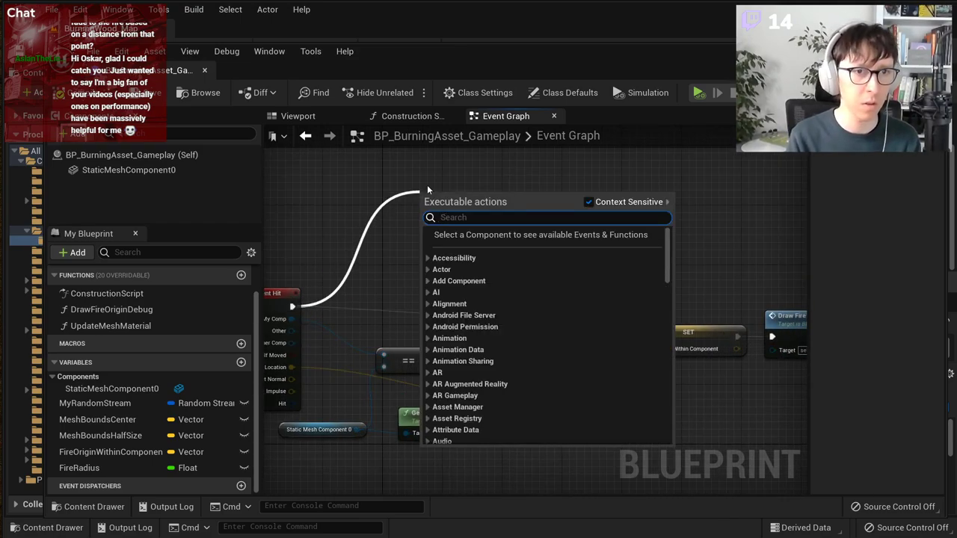
pyautogui.write('print')
pyautogui.press('Return')
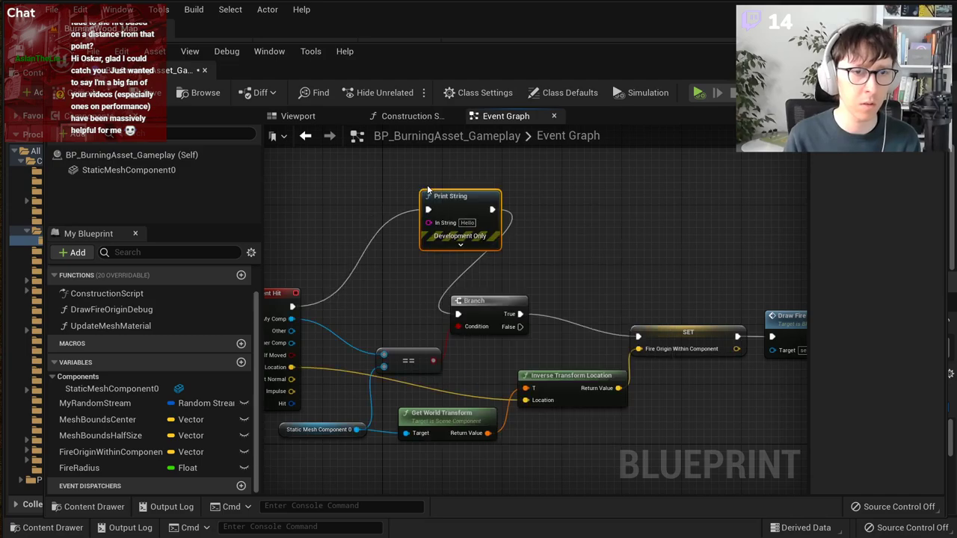
# Step: Feed Event Hit's Hit Location into the Print String's In String input through an automatic vector-to-string conversion
pyautogui.moveTo(292, 367); pyautogui.dragTo(369, 365, button='right')
pyautogui.moveTo(369, 365); pyautogui.dragTo(510, 223)
pyautogui.click(399, 337)
pyautogui.moveTo(369, 365); pyautogui.dragTo(506, 219)
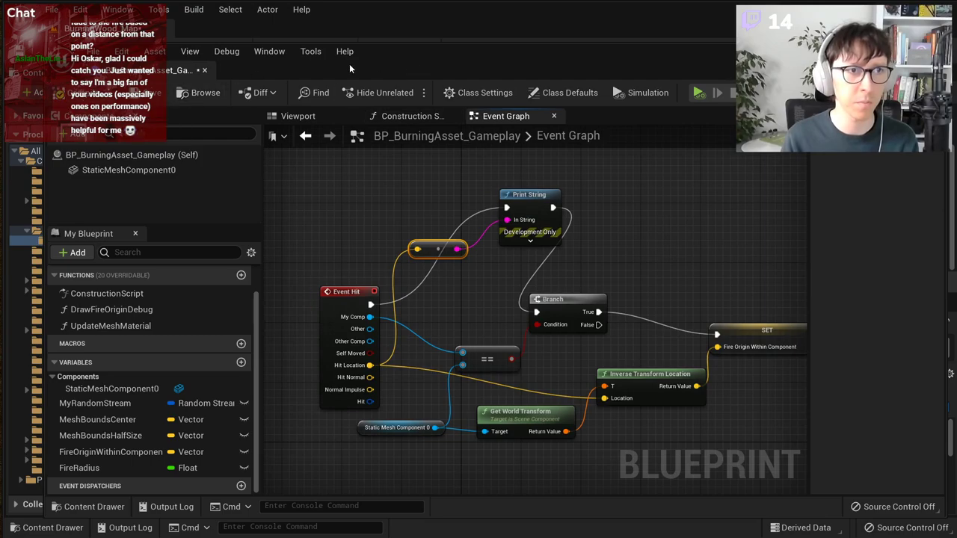
# Step: Move the Blueprint editor off the level viewport and simulate the level to check for printed hit locations, then stop
pyautogui.moveTo(352, 69); pyautogui.dragTo(390, 444)
pyautogui.click(189, 467)
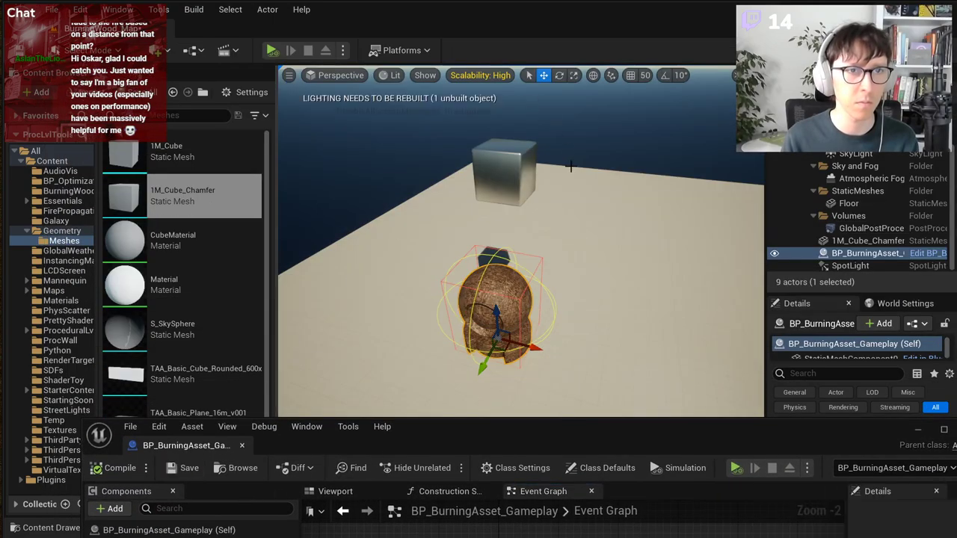
pyautogui.moveTo(570, 167); pyautogui.dragTo(566, 177, button='right')
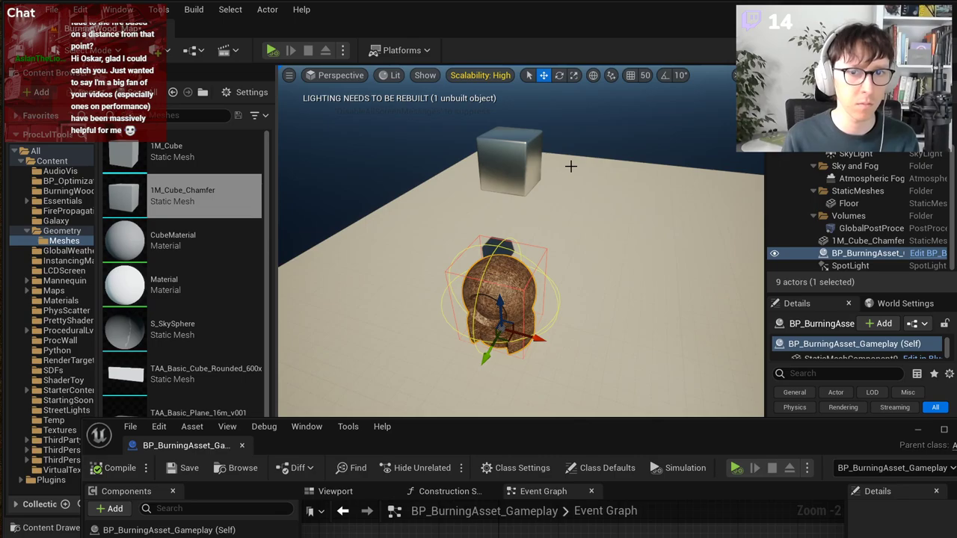
pyautogui.hotkey('alt', 's')
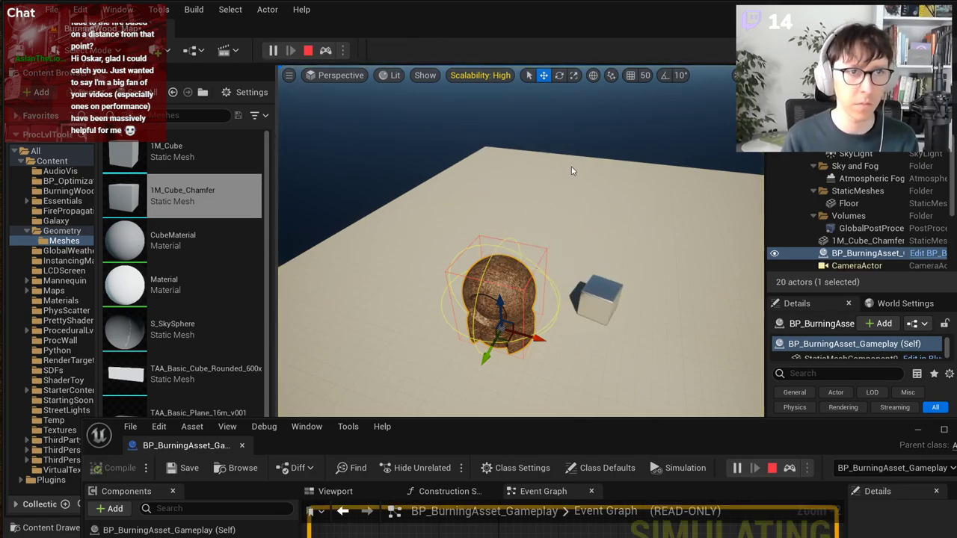
pyautogui.press('Escape')
# Step: Clear the Output Log, simulate the level once more, and read the log for printed hit locations
pyautogui.moveTo(551, 420); pyautogui.dragTo(551, 537)
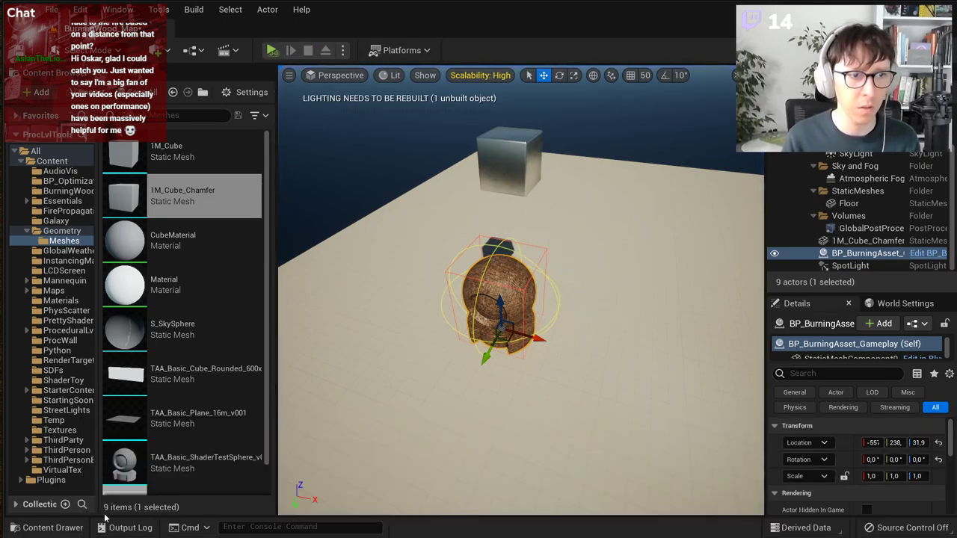
pyautogui.click(123, 532)
pyautogui.rightClick(340, 453)
pyautogui.click(364, 461)
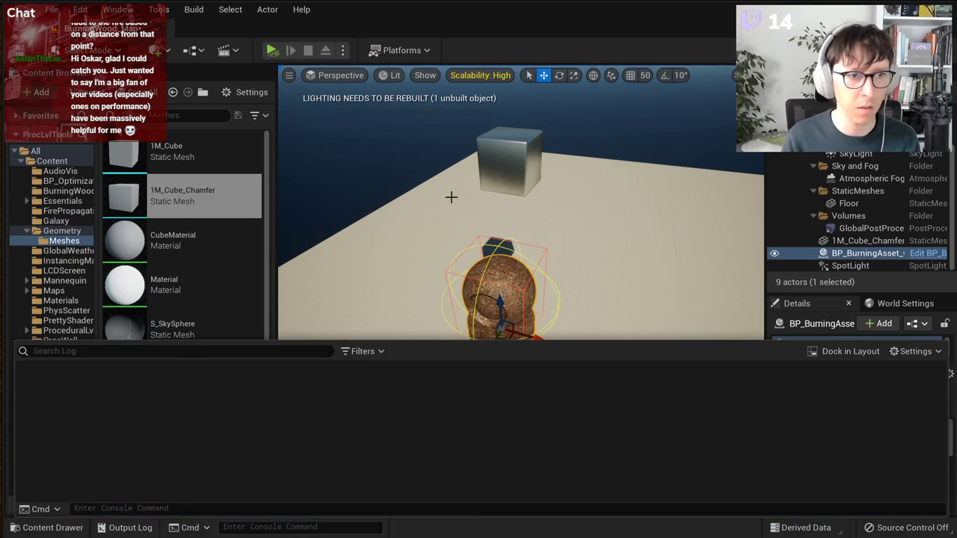
pyautogui.moveTo(459, 198); pyautogui.dragTo(453, 204, button='right')
pyautogui.hotkey('alt', 's')
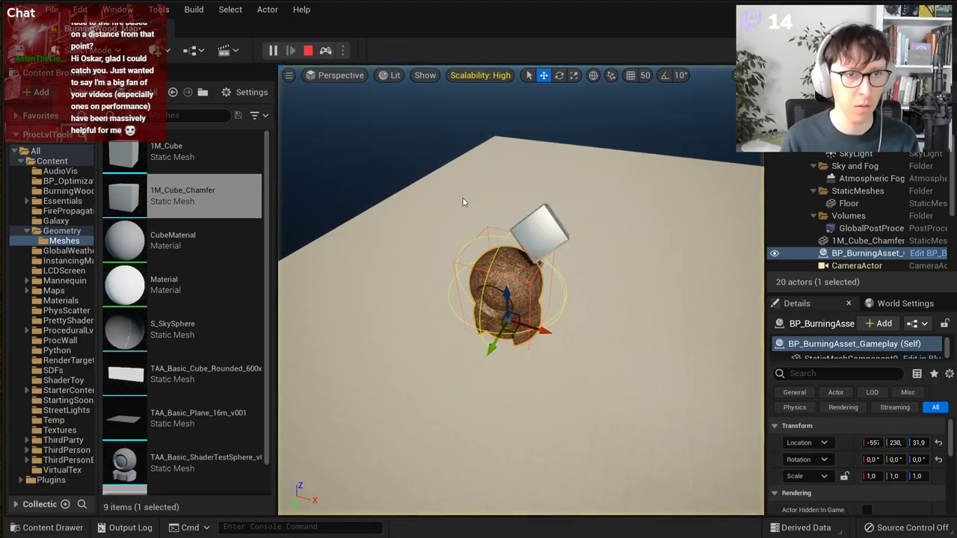
pyautogui.press('Escape')
pyautogui.click(132, 529)
pyautogui.scroll(-9, 374, 433)
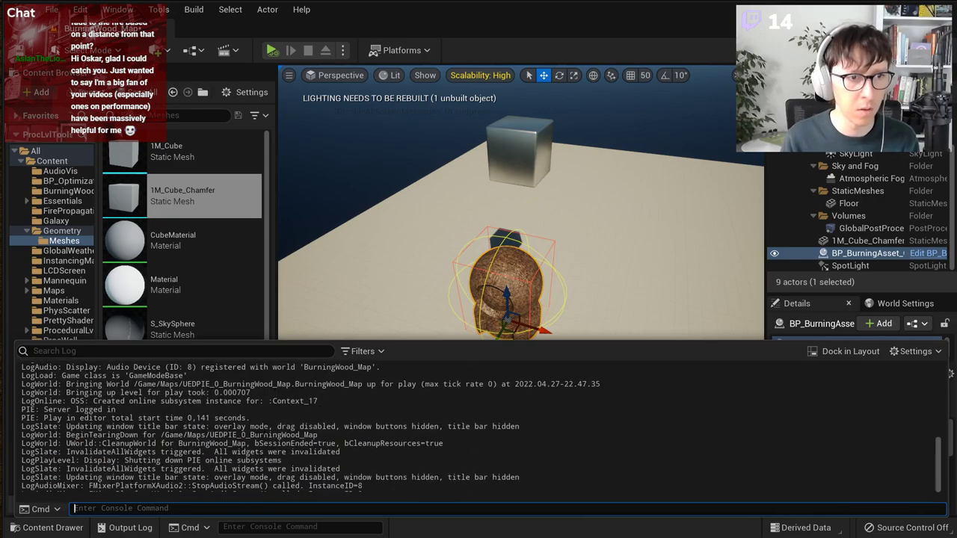
pyautogui.click(366, 535)
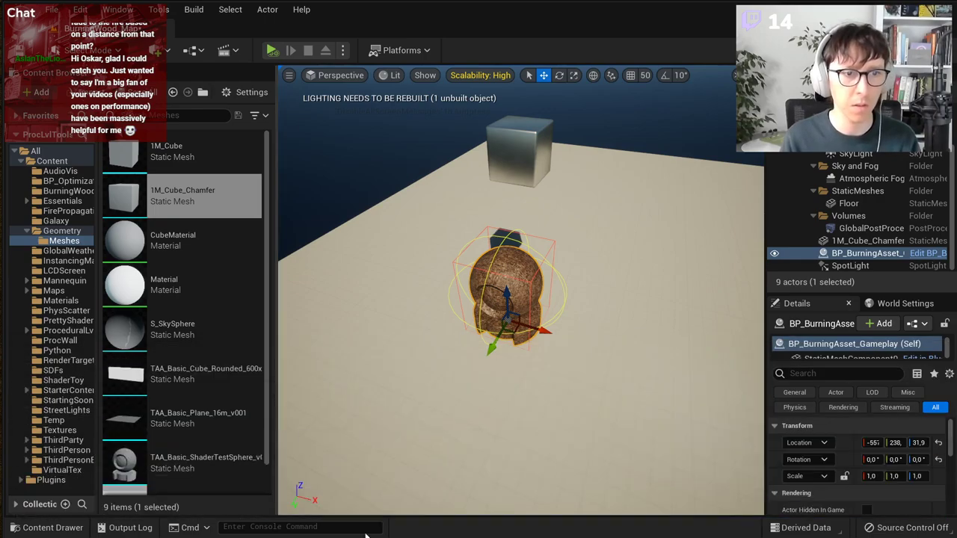
# Step: Enable Simulation Generates Hit Events on the 1M_Cube_Chamfer cube and simulate the level to test the hit
pyautogui.moveTo(374, 537); pyautogui.dragTo(387, 102)
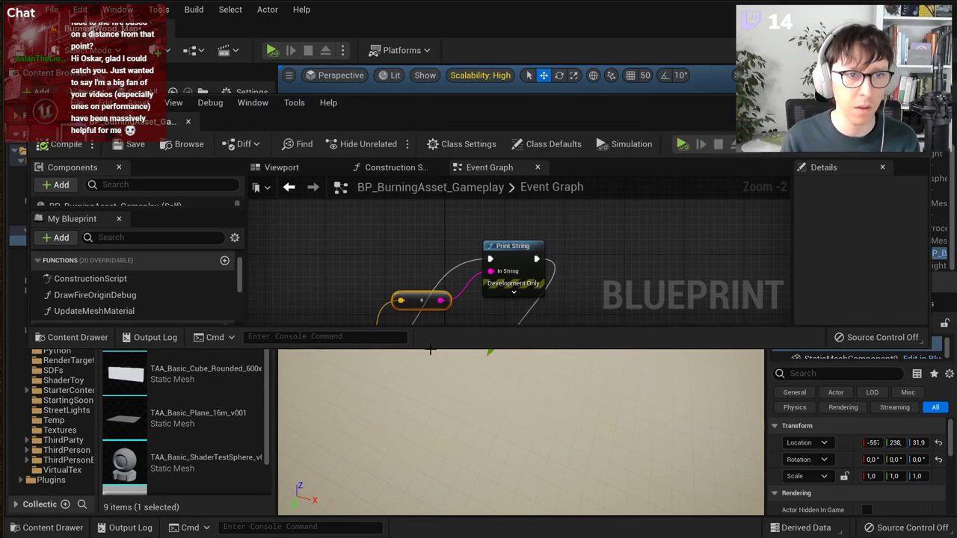
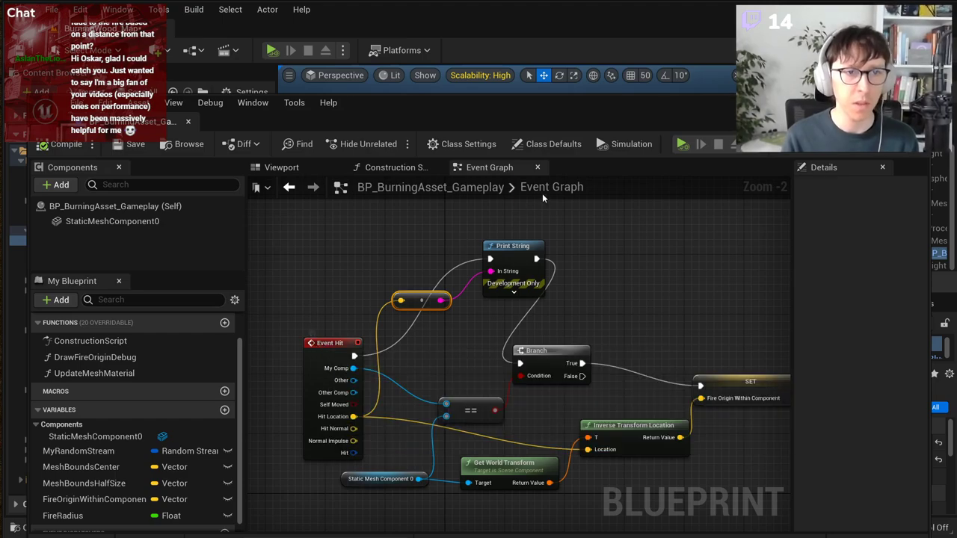
pyautogui.click(871, 102)
pyautogui.click(860, 240)
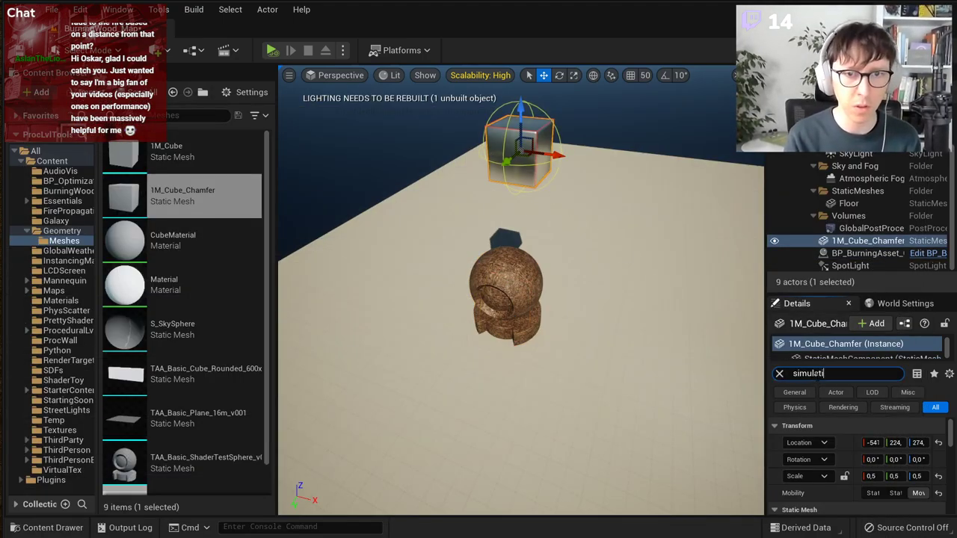
pyautogui.write('simulation g')
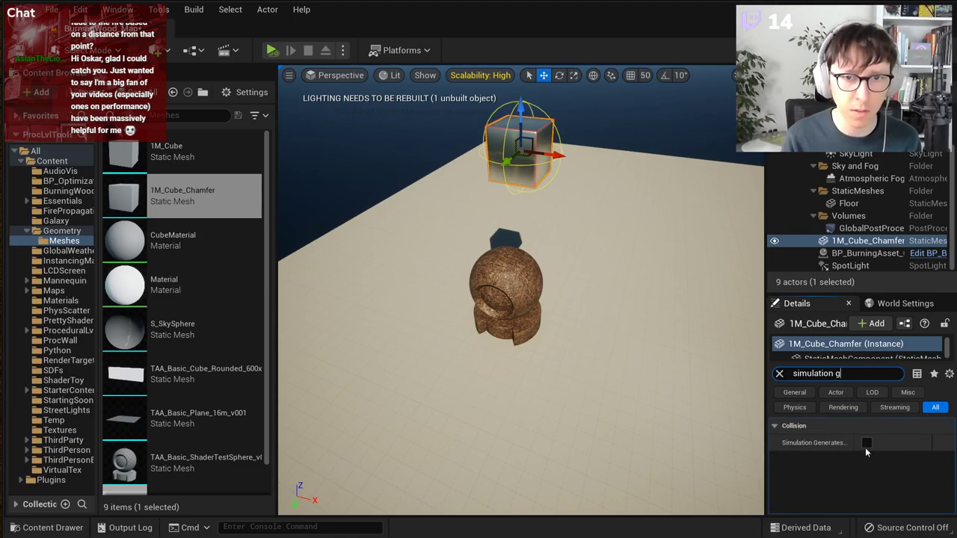
pyautogui.click(864, 447)
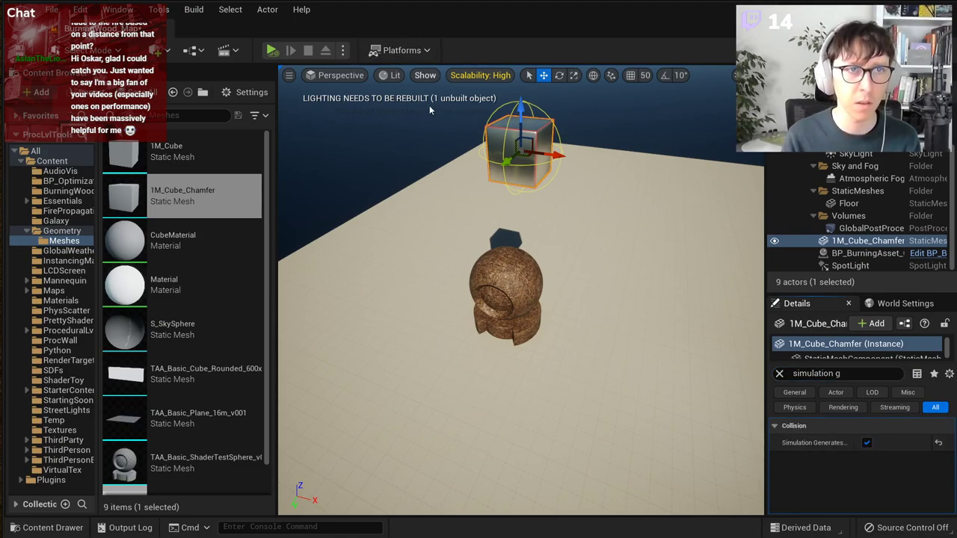
pyautogui.hotkey('alt', 's')
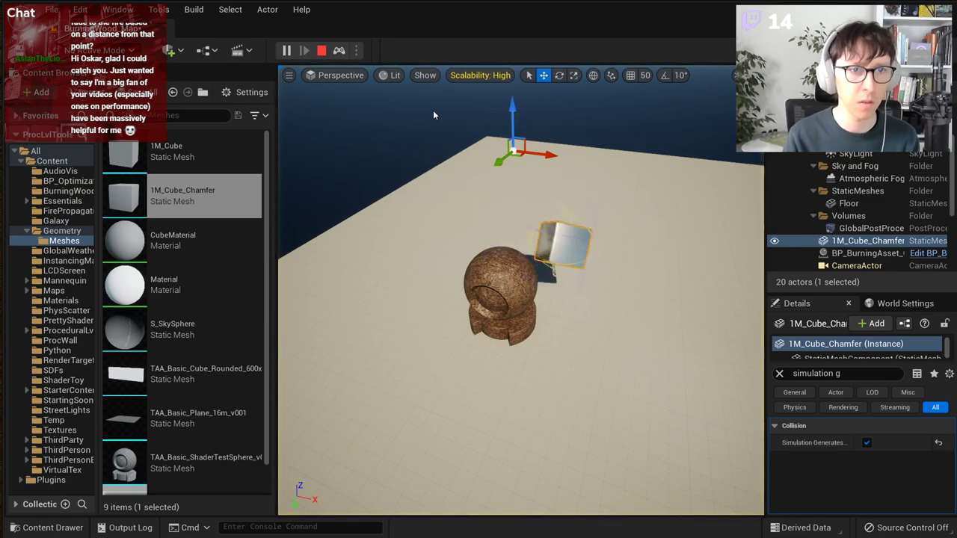
pyautogui.press('Escape')
# Step: Examine BP_BurningAsset_Gameplay's actor-level properties in the level for a setting that generates hit events
pyautogui.click(507, 261)
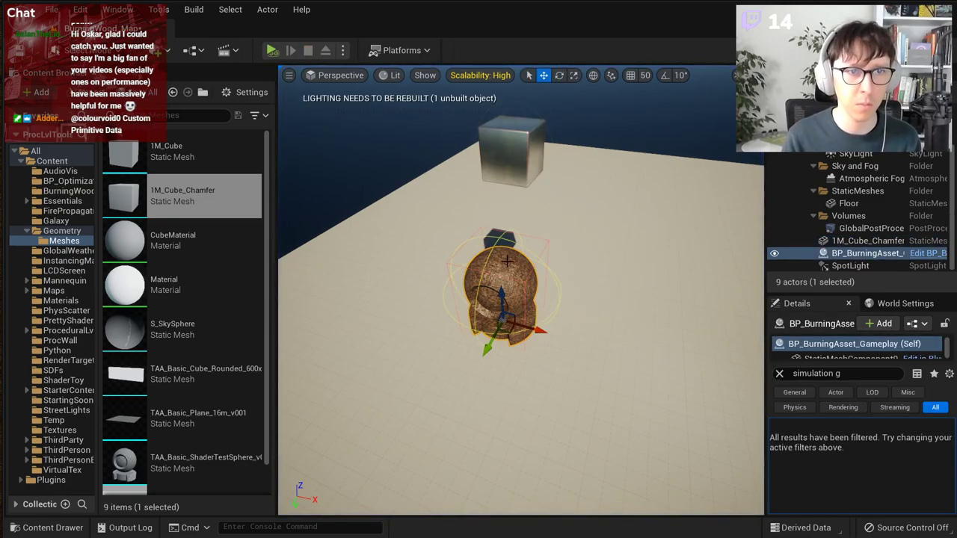
pyautogui.click(781, 374)
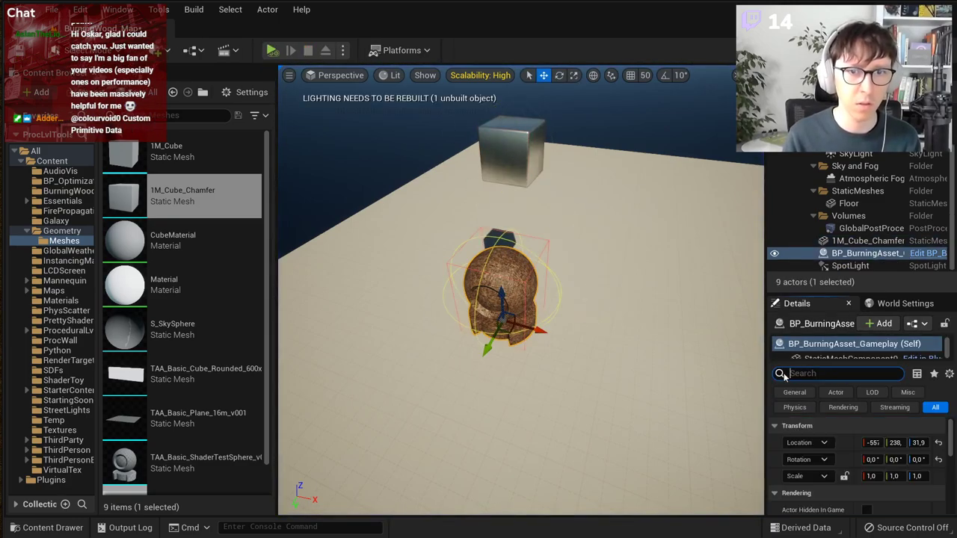
pyautogui.scroll(-10, 849, 454)
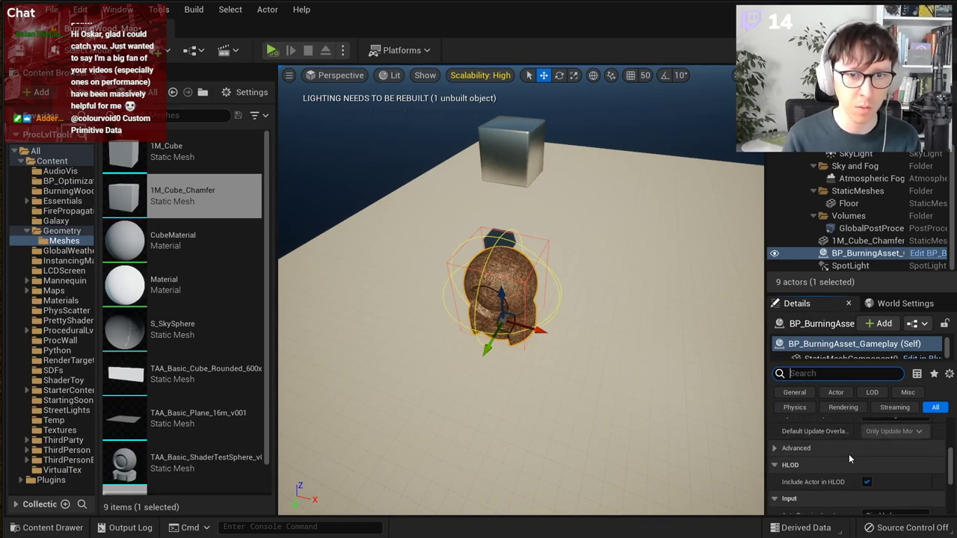
pyautogui.scroll(-5, 849, 454)
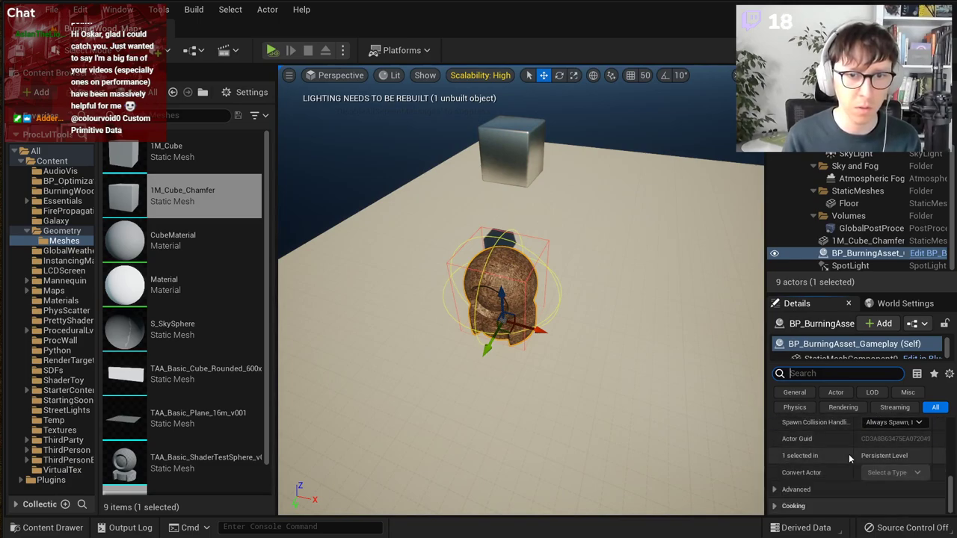
pyautogui.scroll(5, 848, 454)
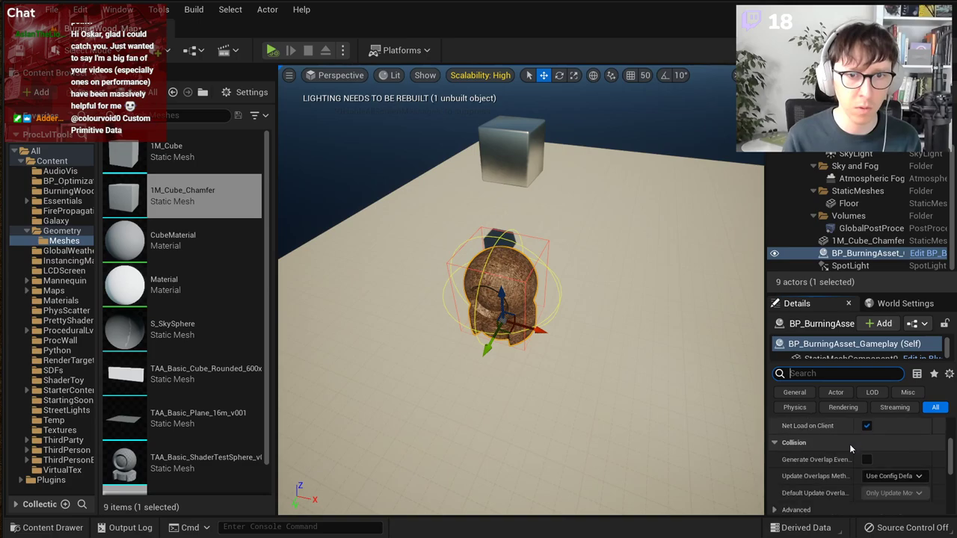
pyautogui.scroll(1, 849, 444)
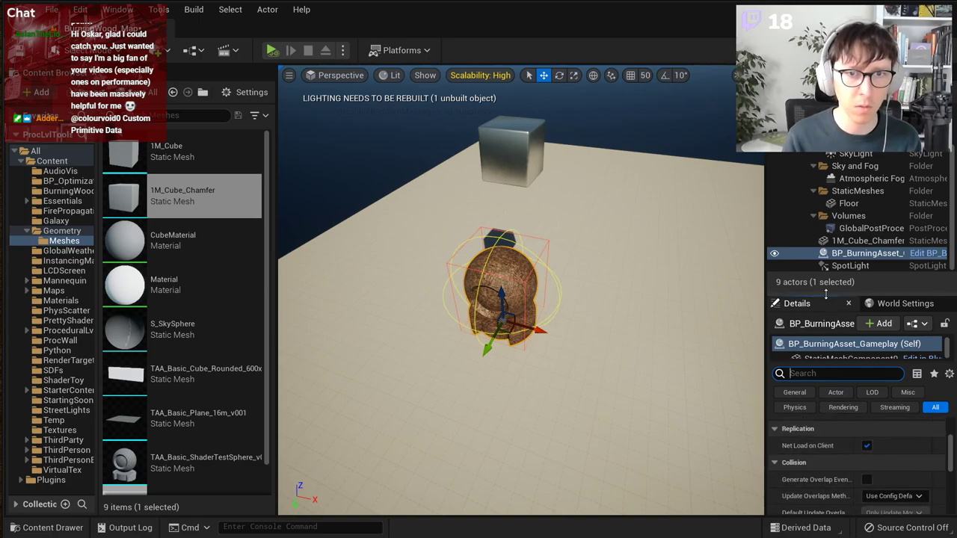
pyautogui.moveTo(825, 296); pyautogui.dragTo(825, 156)
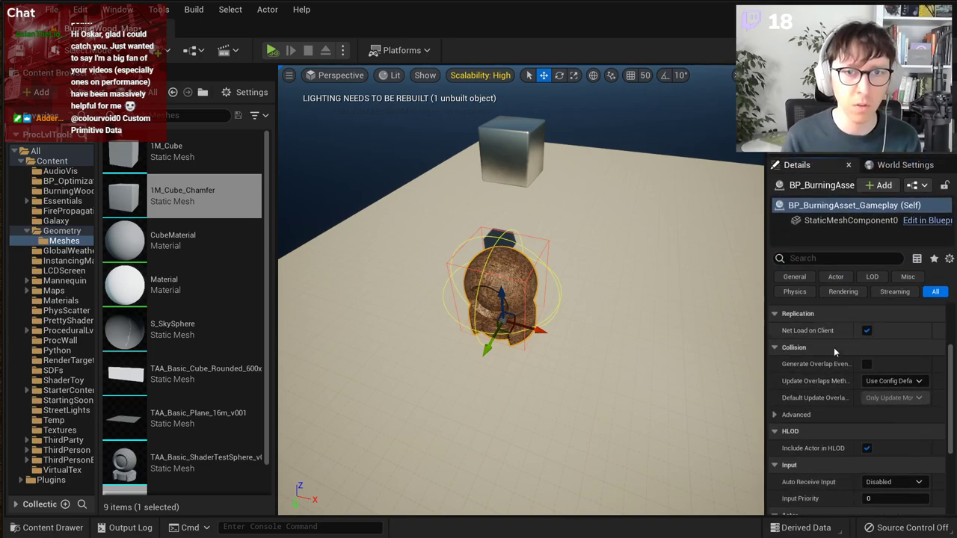
pyautogui.scroll(-4, 840, 369)
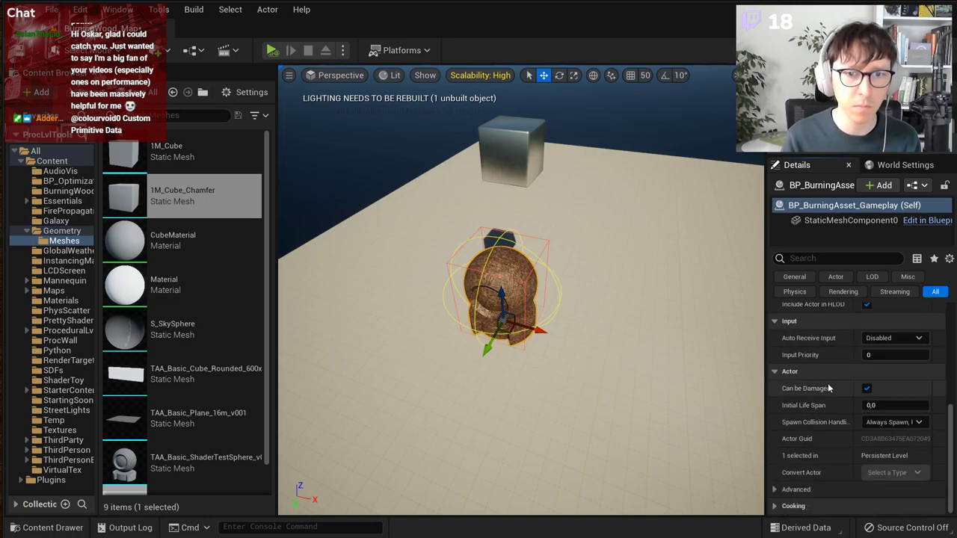
pyautogui.scroll(6, 827, 388)
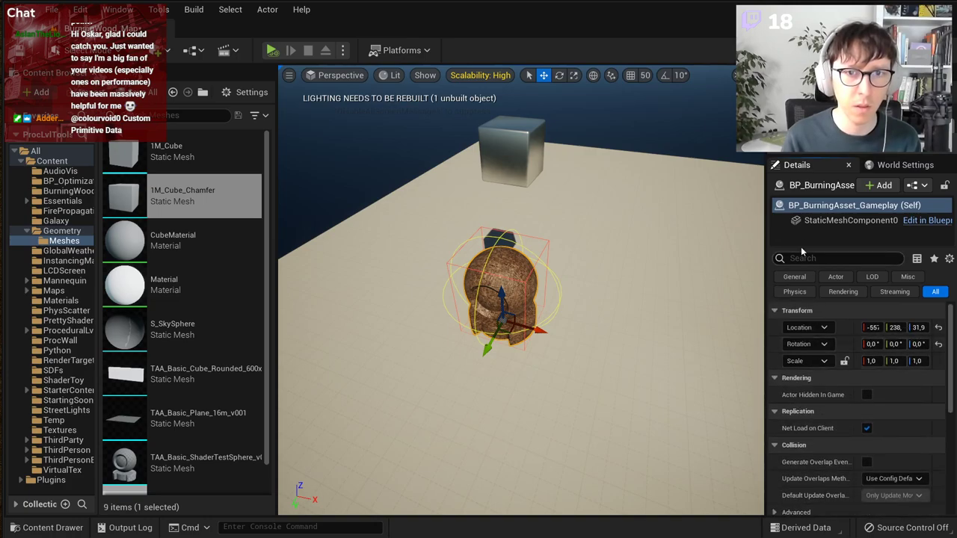
# Step: Enable Simulation Generates Hit Events on the burning asset's StaticMeshComponent0 and simulate the level to test it
pyautogui.click(829, 220)
pyautogui.scroll(-2, 819, 431)
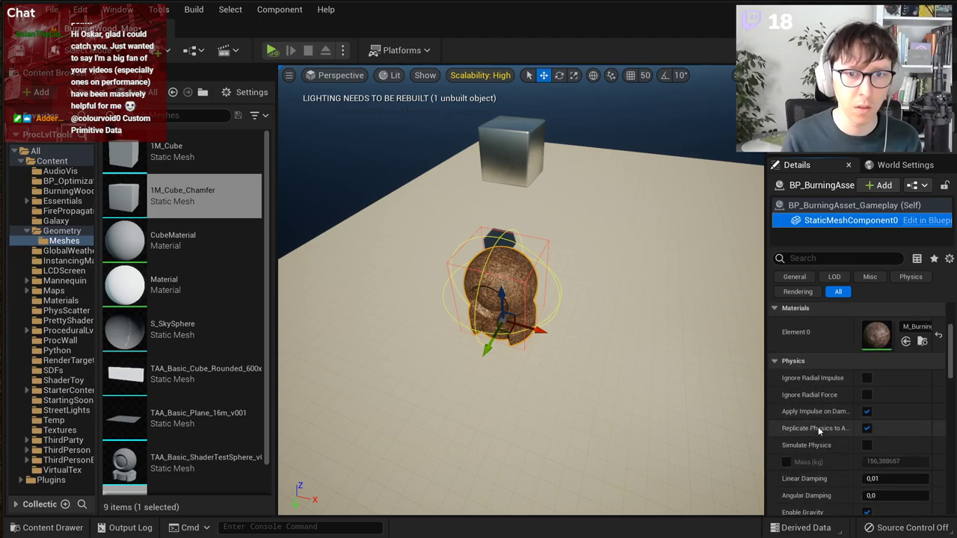
pyautogui.scroll(-3, 818, 431)
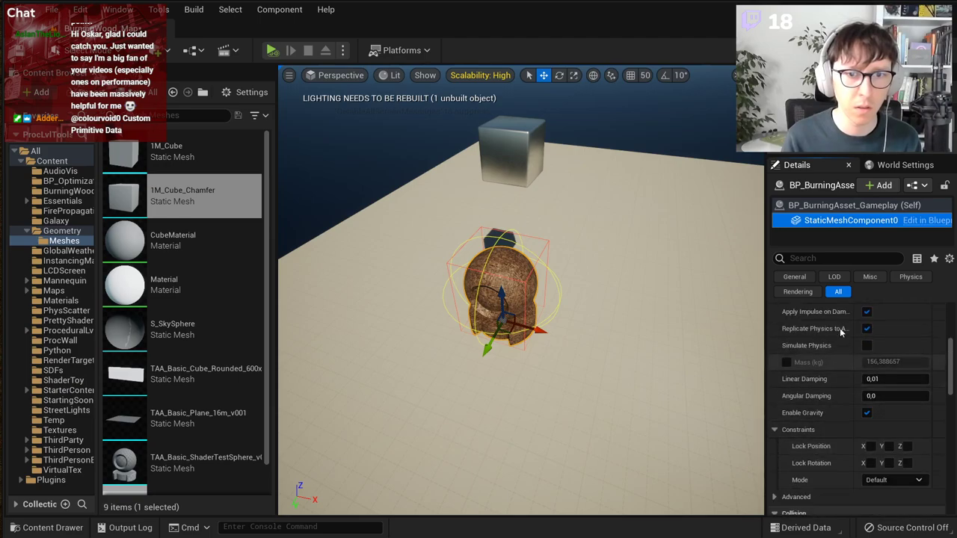
pyautogui.click(835, 262)
pyautogui.write('simu')
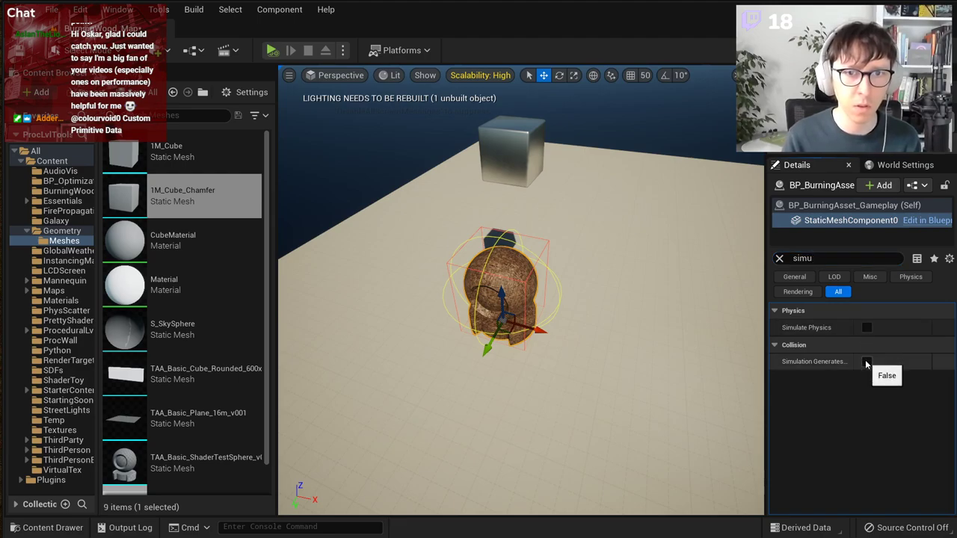
pyautogui.click(866, 362)
pyautogui.hotkey('alt', 's')
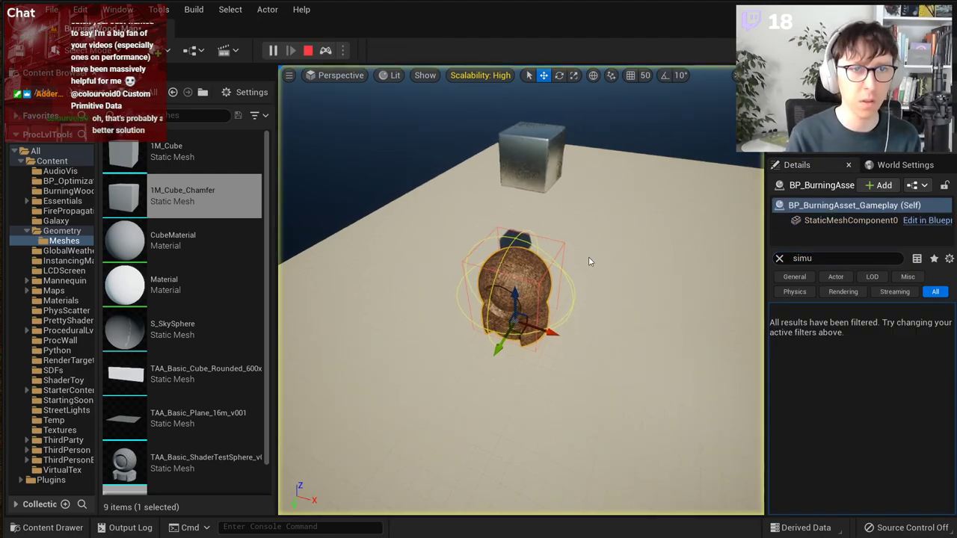
pyautogui.press('Escape')
# Step: Disable Simulation Generates Hit Events on the 1M_Cube_Chamfer cube and simulate the level again
pyautogui.press('Escape')
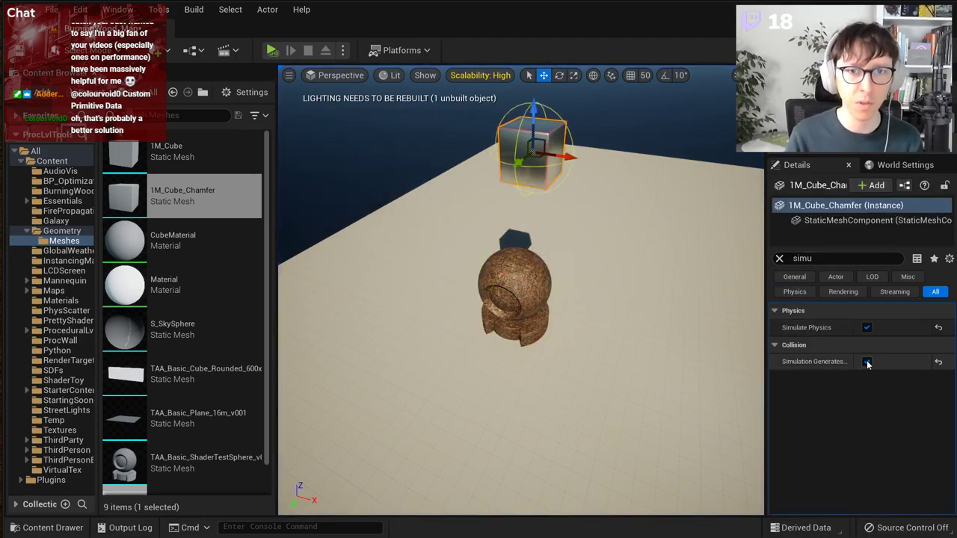
pyautogui.click(866, 362)
pyautogui.hotkey('alt', 's')
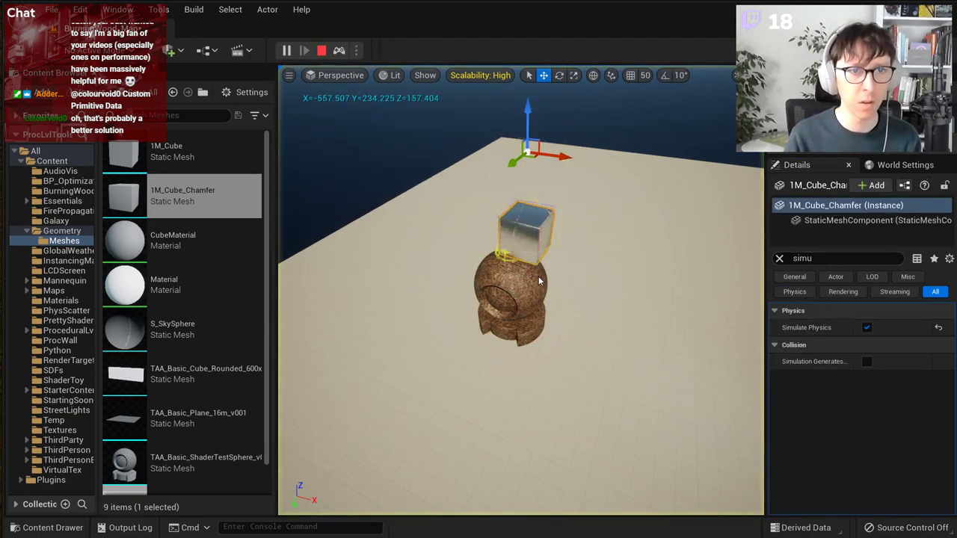
pyautogui.press('Escape')
# Step: Focus on the burning asset and check the Simulation Generates Hit Events setting of its StaticMeshComponent0
pyautogui.click(540, 281)
pyautogui.press('f')
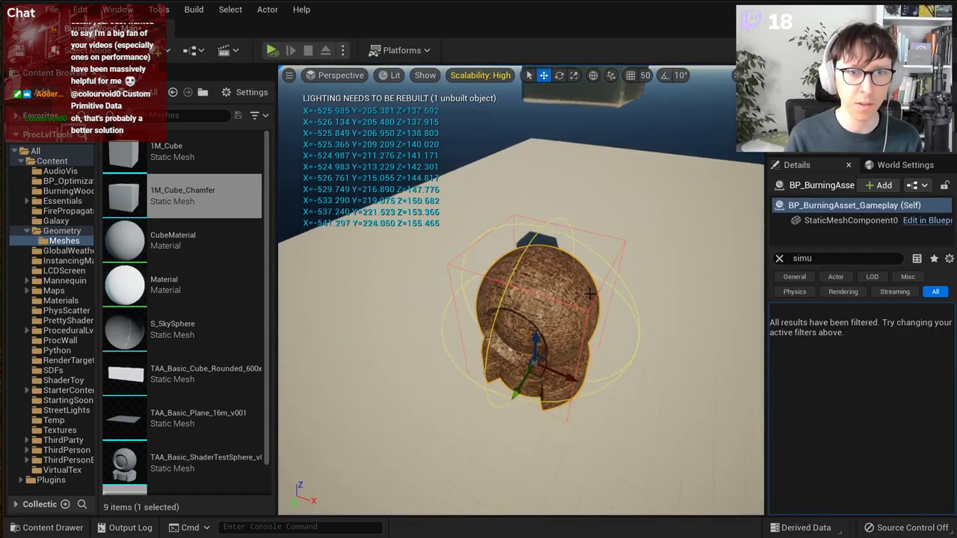
pyautogui.click(872, 220)
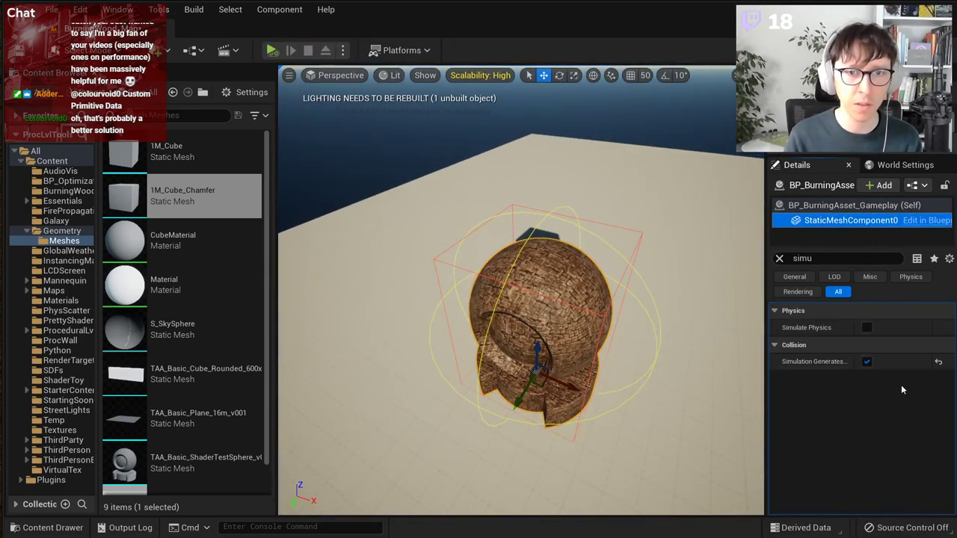
# Step: Reset the placed asset's hit-event override and enable Simulation Generates Hit Events on StaticMeshComponent0 in the BP_BurningAsset_Gameplay blueprint
pyautogui.click(938, 363)
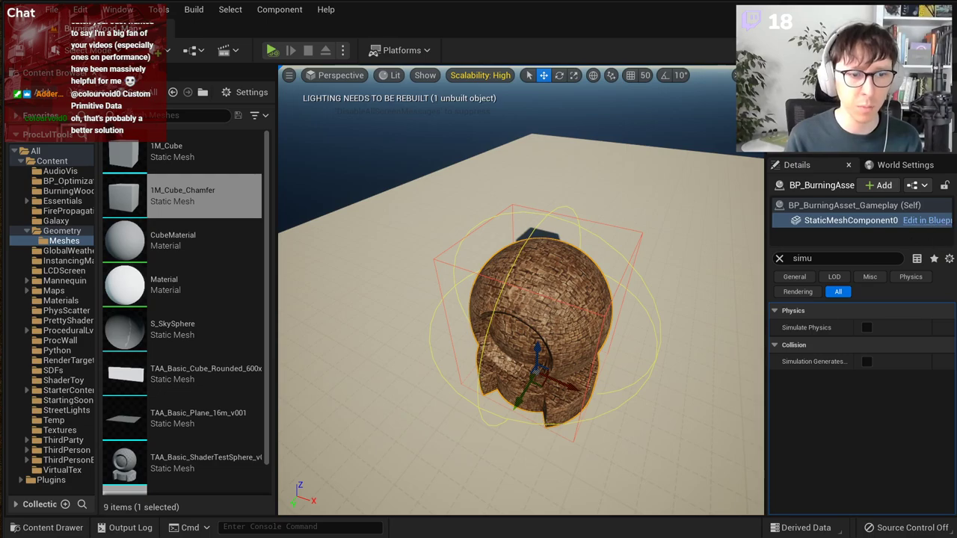
pyautogui.moveTo(486, 535); pyautogui.dragTo(510, 85)
pyautogui.click(127, 197)
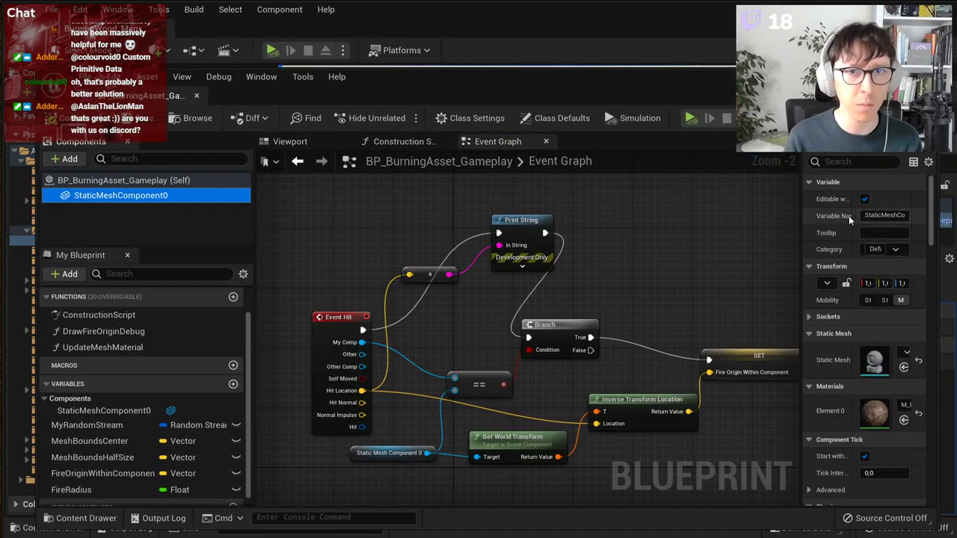
pyautogui.moveTo(800, 216); pyautogui.dragTo(658, 299)
pyautogui.scroll(-5, 712, 379)
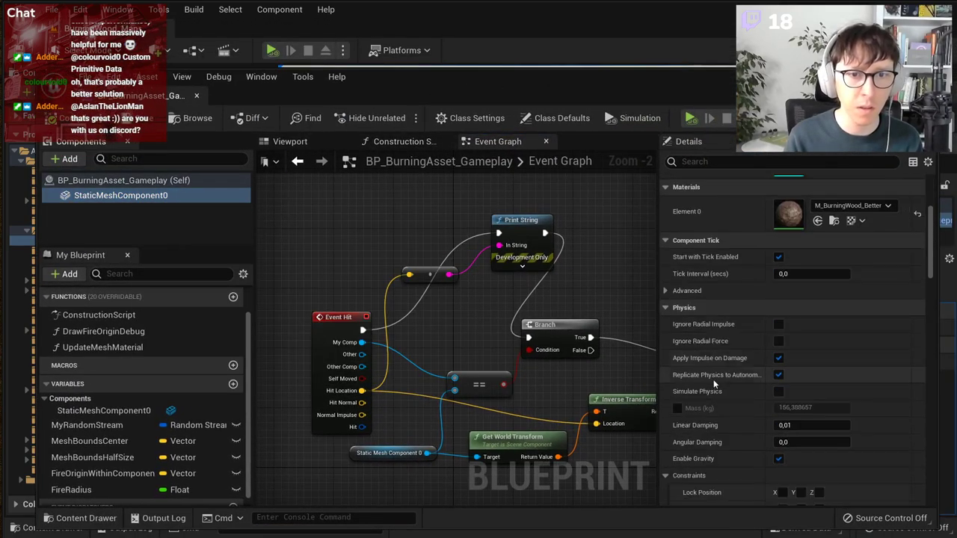
pyautogui.scroll(-5, 713, 376)
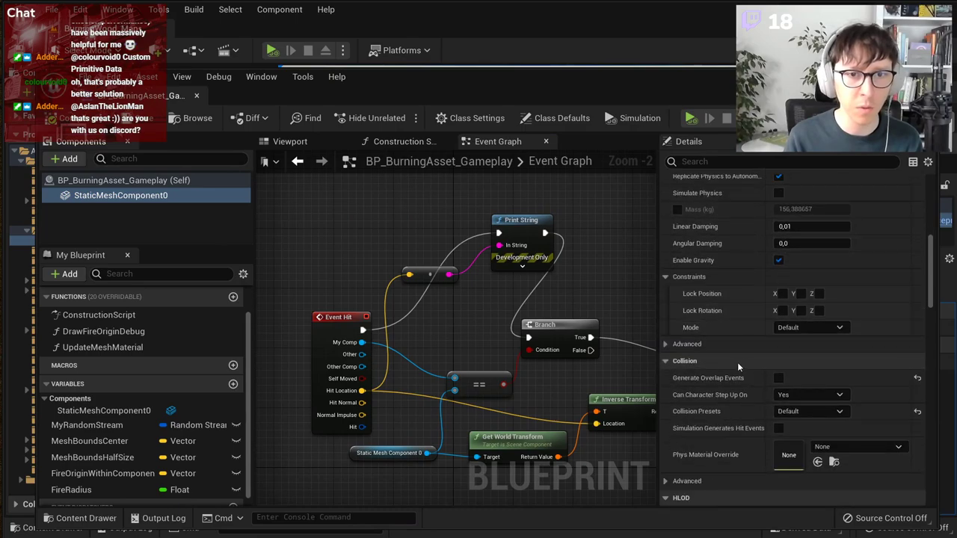
pyautogui.scroll(-1, 737, 365)
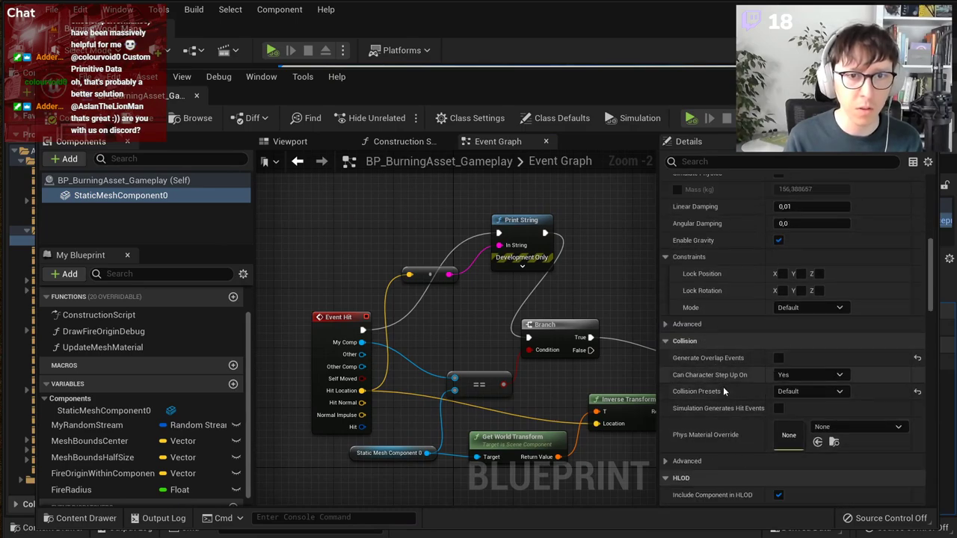
pyautogui.scroll(-2, 724, 404)
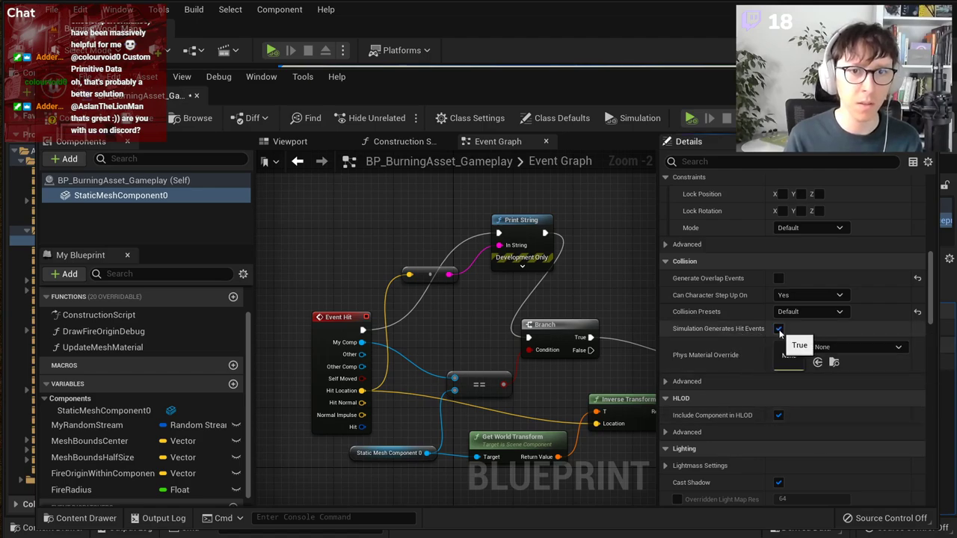
# Step: Compile and save the blueprint, and simulate the level to test the cube's impact on the burning asset
pyautogui.click(74, 118)
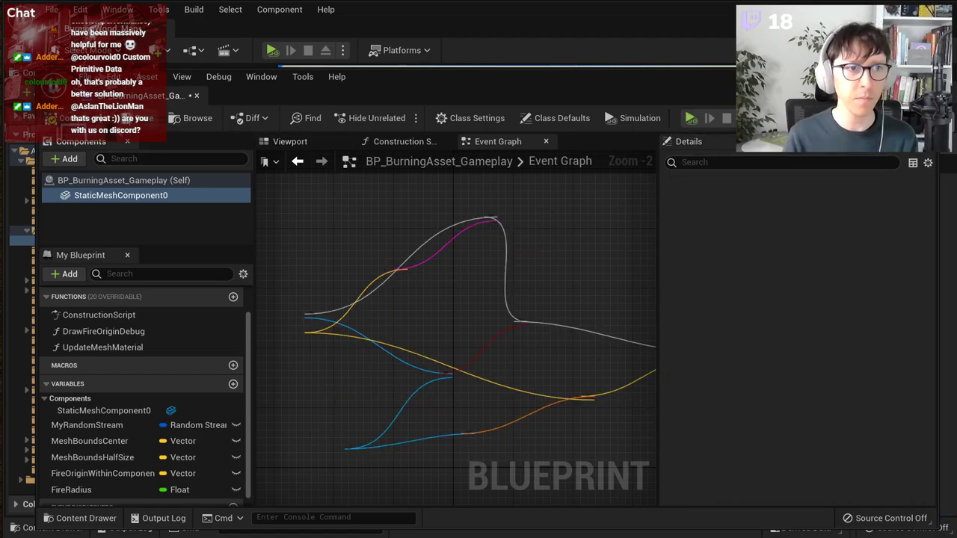
pyautogui.click(124, 119)
pyautogui.click(478, 37)
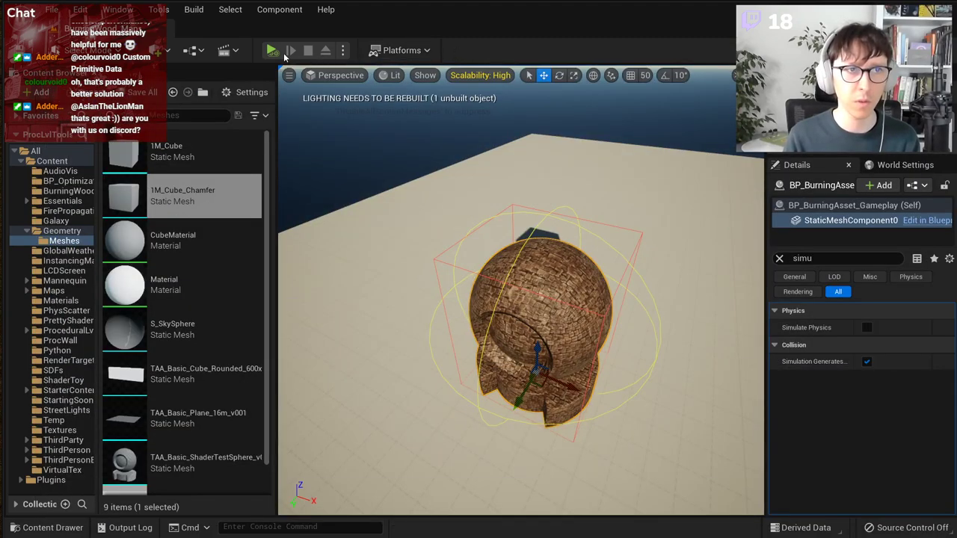
pyautogui.click(271, 51)
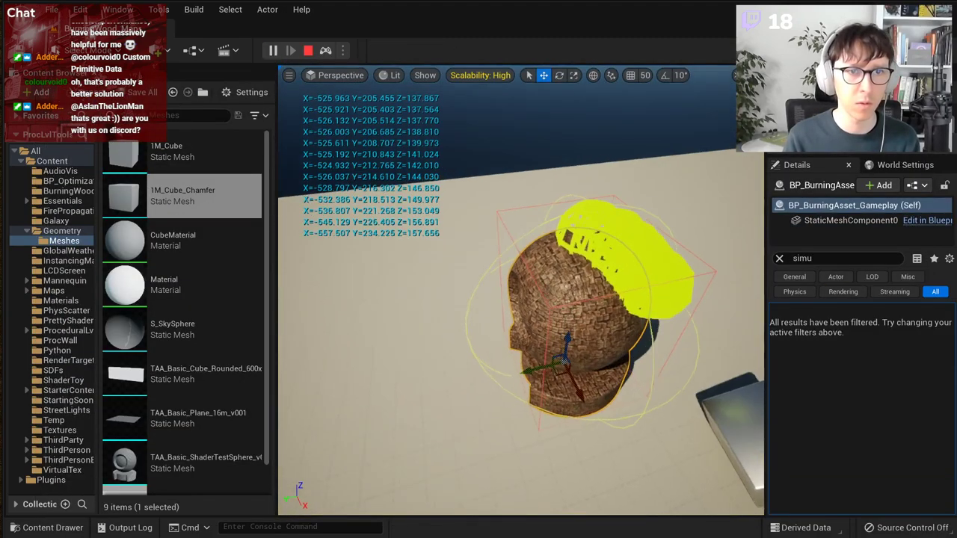
pyautogui.press('Escape')
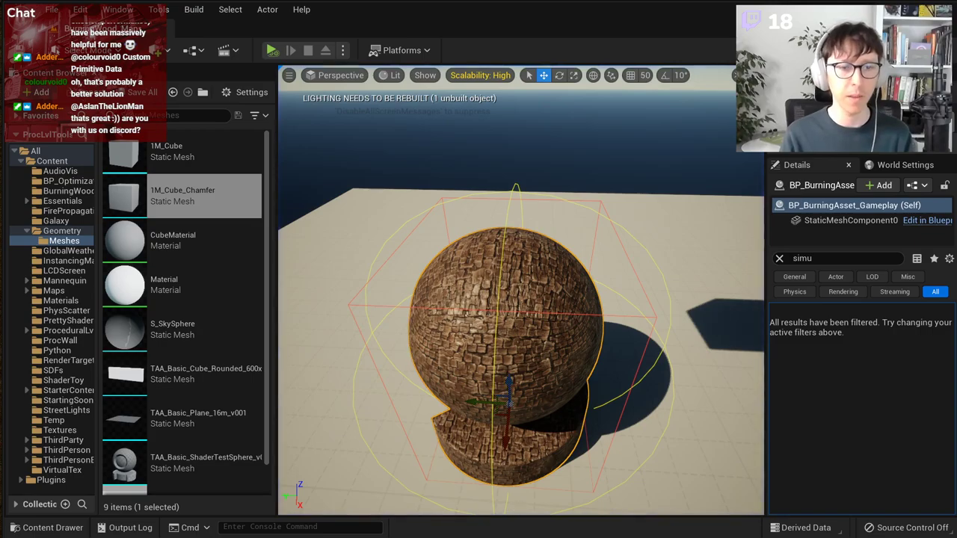
# Step: Add an Update Mesh Material call after Draw Fire Origin Debug in the Event Graph and place it below that node
pyautogui.moveTo(591, 537)
pyautogui.mouseDown()
pyautogui.moveTo(595, 98)
pyautogui.moveTo(553, 537)
pyautogui.moveTo(523, 104)
pyautogui.moveTo(537, 66)
pyautogui.moveTo(546, 68)
pyautogui.mouseUp()
pyautogui.scroll(-3, 490, 298)
pyautogui.moveTo(568, 311); pyautogui.dragTo(428, 326, button='right')
pyautogui.scroll(3, 505, 369)
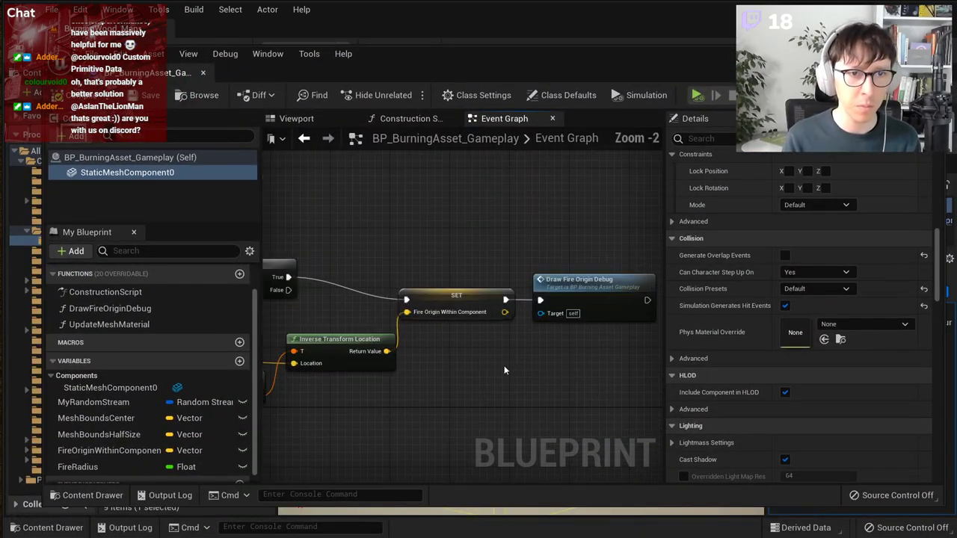
pyautogui.scroll(-3, 504, 370)
pyautogui.scroll(3, 517, 363)
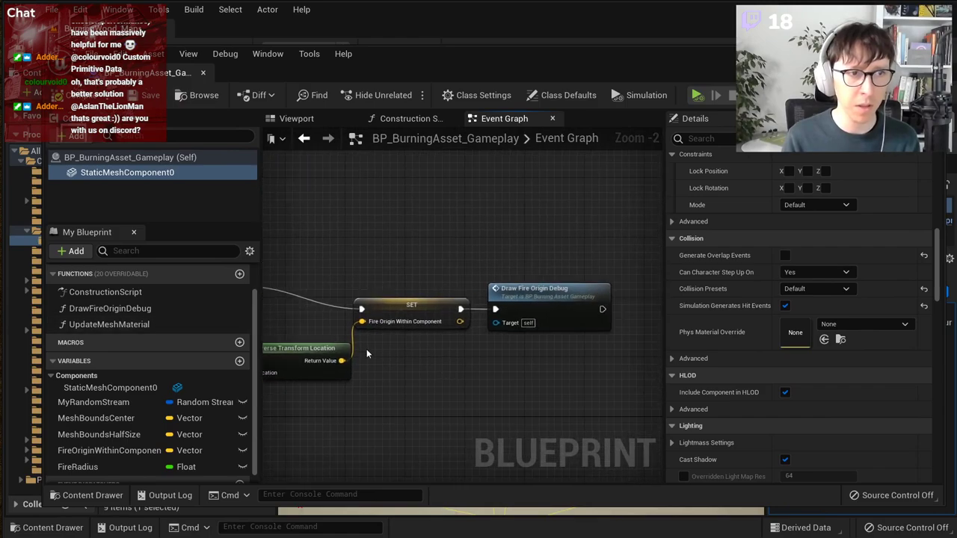
pyautogui.moveTo(366, 354); pyautogui.dragTo(287, 354, button='right')
pyautogui.moveTo(109, 325)
pyautogui.mouseDown()
pyautogui.moveTo(569, 285)
pyautogui.moveTo(524, 309)
pyautogui.mouseUp()
pyautogui.moveTo(595, 297)
pyautogui.mouseDown()
pyautogui.moveTo(431, 379)
pyautogui.moveTo(393, 370)
pyautogui.mouseUp()
pyautogui.moveTo(329, 357); pyautogui.dragTo(518, 326, button='right')
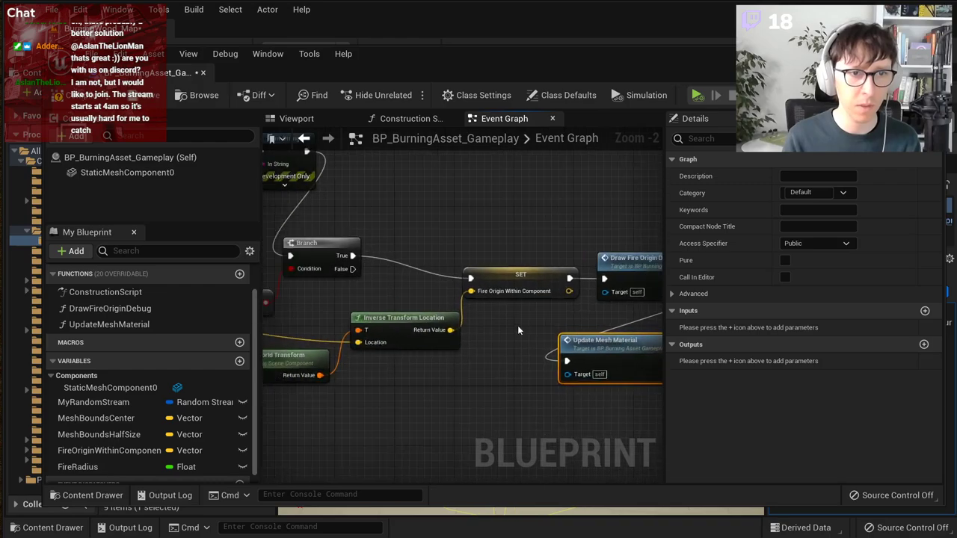
pyautogui.moveTo(585, 337); pyautogui.dragTo(519, 331, button='right')
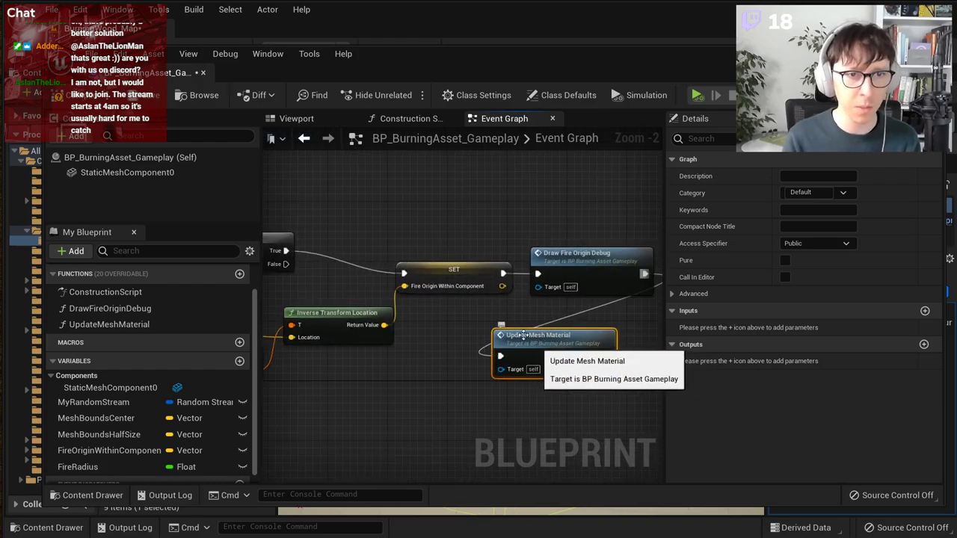
# Step: Reroute the execution from SET Fire Origin Within Component directly to Update Mesh Material, and compile and save the blueprint
pyautogui.moveTo(535, 63); pyautogui.dragTo(509, 537)
pyautogui.moveTo(555, 231); pyautogui.dragTo(541, 233, button='right')
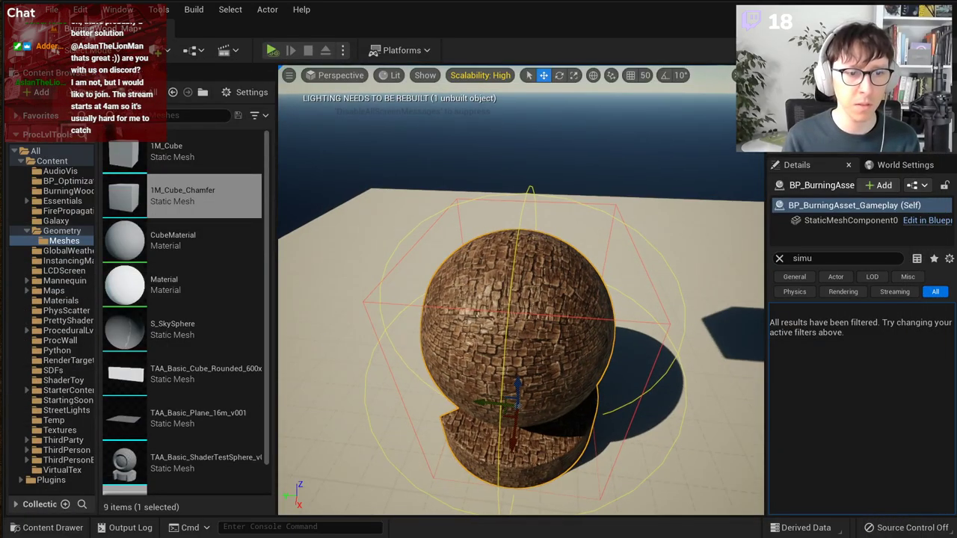
pyautogui.moveTo(516, 535); pyautogui.dragTo(546, 113)
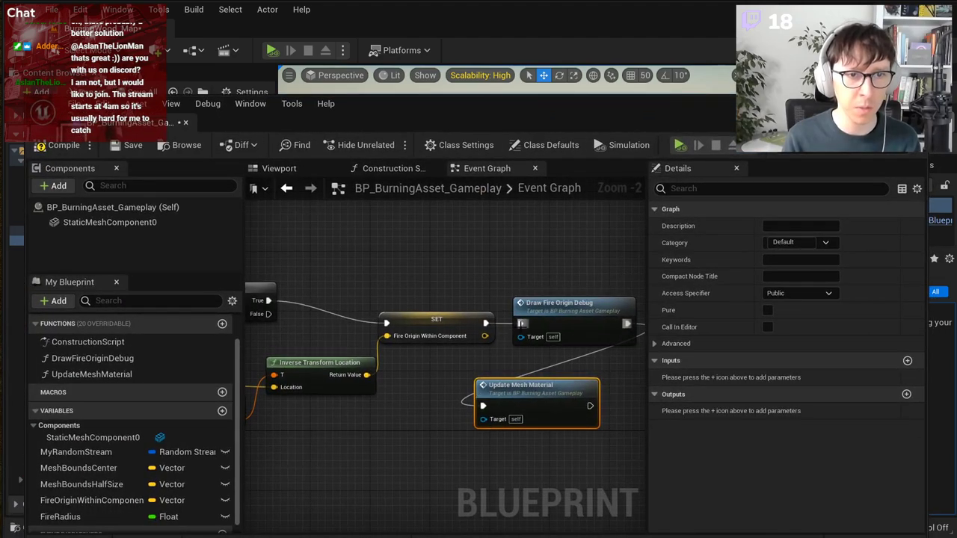
pyautogui.moveTo(520, 323)
pyautogui.keyDown('ctrl'); pyautogui.mouseDown()
pyautogui.moveTo(515, 359)
pyautogui.moveTo(483, 406)
pyautogui.mouseUp(); pyautogui.keyUp('ctrl')
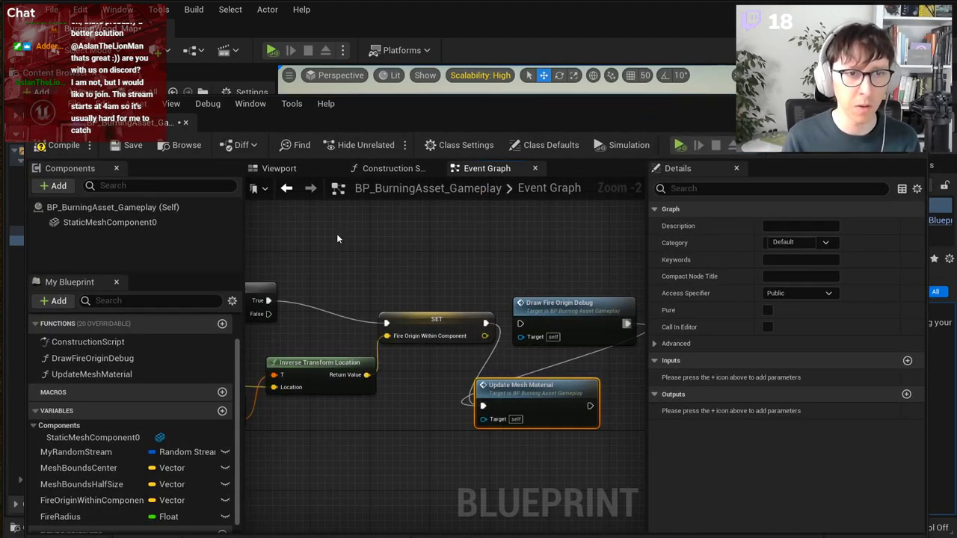
pyautogui.click(63, 152)
pyautogui.click(133, 145)
# Step: Simulate the level twice to check the fire effect where the cube hits the burning asset
pyautogui.moveTo(506, 108); pyautogui.dragTo(508, 537)
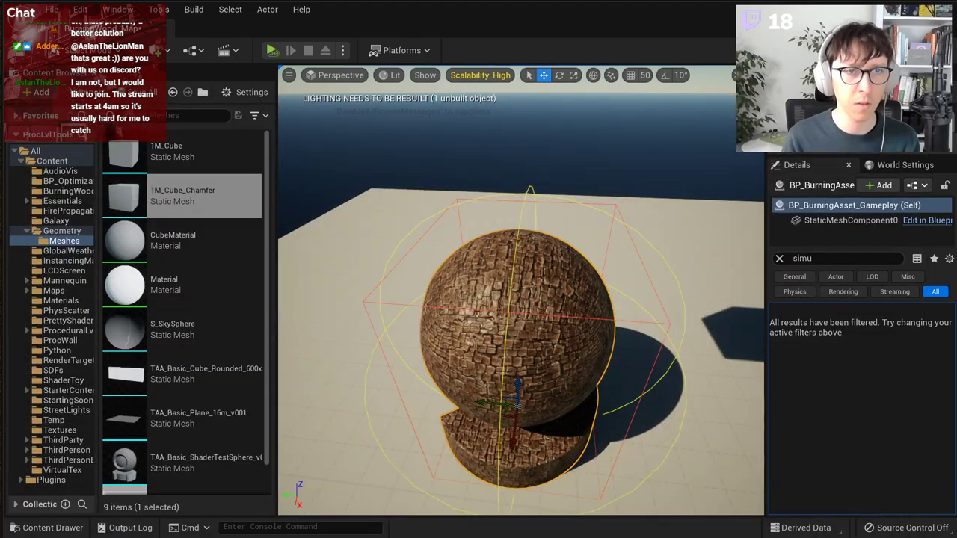
pyautogui.hotkey('alt', 's')
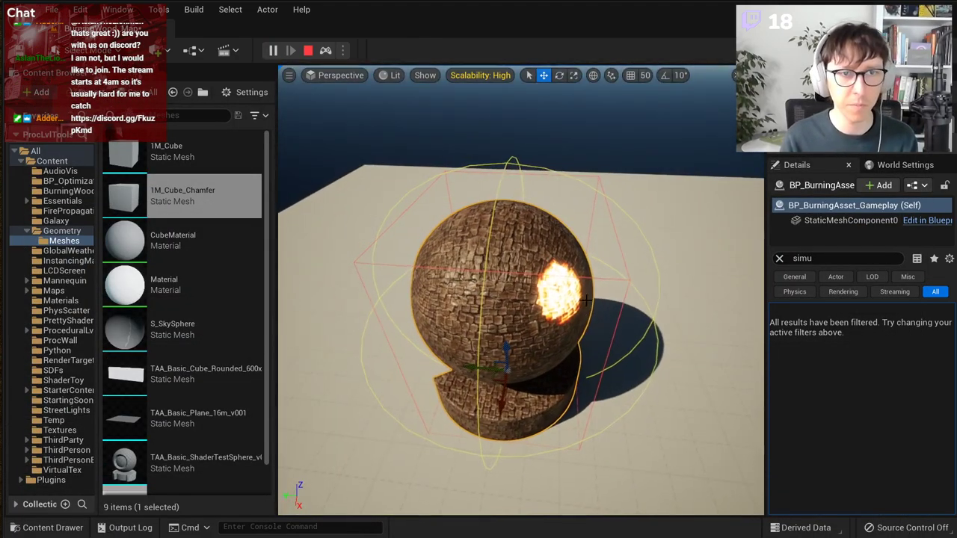
pyautogui.press('Escape')
pyautogui.hotkey('alt', 's')
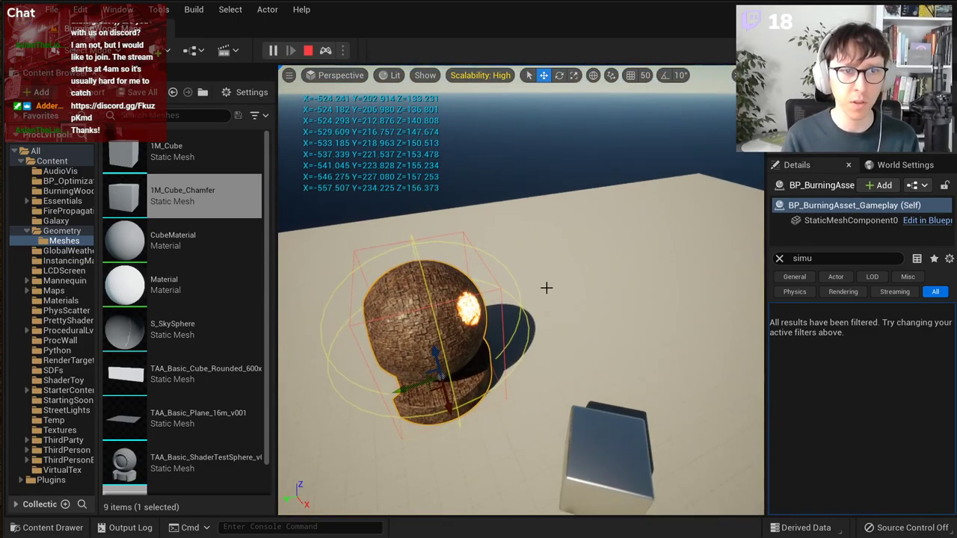
pyautogui.press('Escape')
# Step: Duplicate the burning asset to form a tight cluster of four beneath the physics cube
pyautogui.moveTo(439, 317); pyautogui.dragTo(453, 351, button='right')
pyautogui.keyDown('alt'); pyautogui.moveTo(454, 359); pyautogui.dragTo(633, 391); pyautogui.keyUp('alt')
pyautogui.keyDown('alt'); pyautogui.moveTo(564, 379); pyautogui.dragTo(482, 421); pyautogui.keyUp('alt')
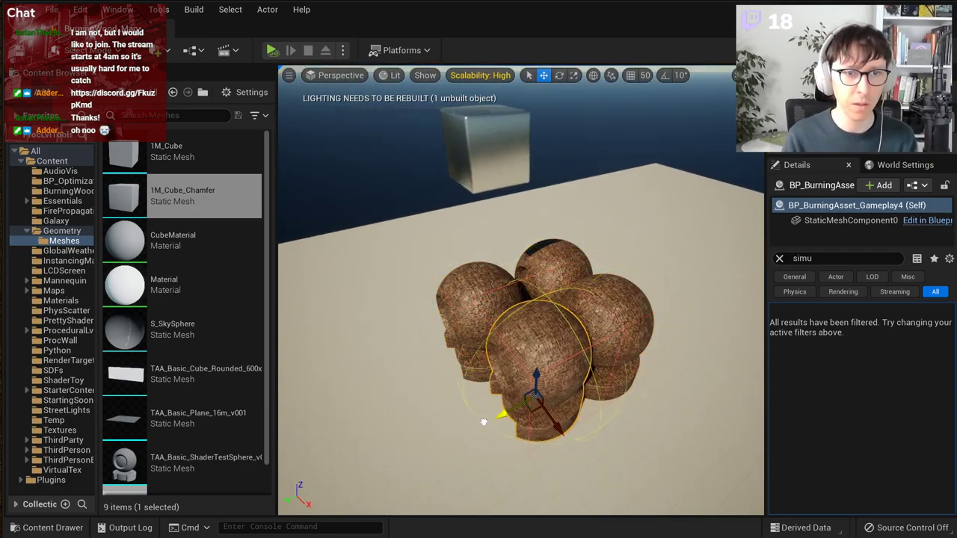
# Step: Simulate the level and move the 1M_Cube_Chamfer cube sideways across the clustered assets to test ignition at each contact
pyautogui.hotkey('alt', 'p')
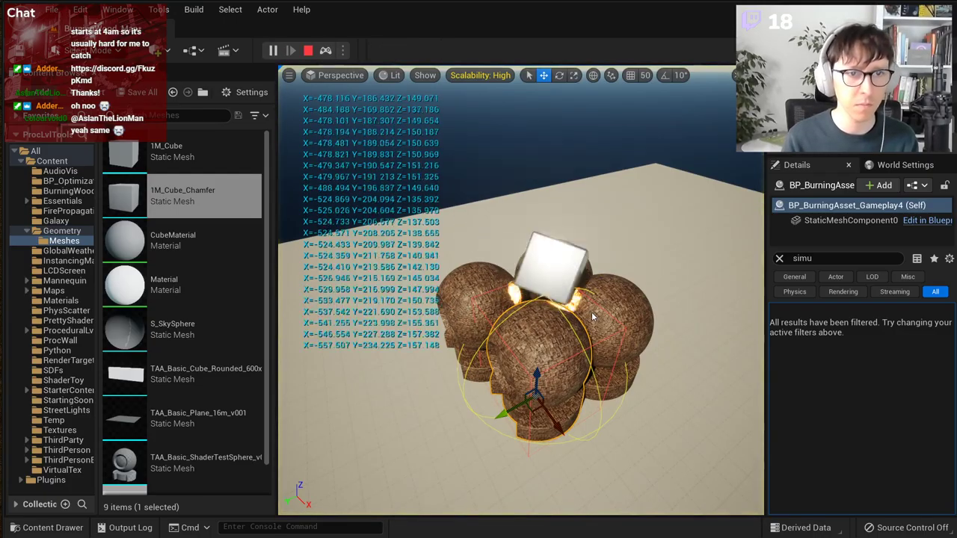
pyautogui.press('w')
pyautogui.moveTo(482, 374)
pyautogui.mouseDown(button='right')
pyautogui.moveTo(489, 388)
pyautogui.moveTo(538, 384)
pyautogui.moveTo(523, 392)
pyautogui.mouseUp(button='right')
pyautogui.press('s')
pyautogui.moveTo(617, 339)
pyautogui.mouseDown(button='right')
pyautogui.moveTo(590, 351)
pyautogui.moveTo(617, 339)
pyautogui.moveTo(598, 367)
pyautogui.moveTo(568, 374)
pyautogui.moveTo(501, 336)
pyautogui.moveTo(553, 366)
pyautogui.mouseUp(button='right')
pyautogui.press('s')
pyautogui.moveTo(621, 299); pyautogui.dragTo(673, 273, button='right')
pyautogui.click(621, 284)
pyautogui.moveTo(462, 252); pyautogui.dragTo(499, 252)
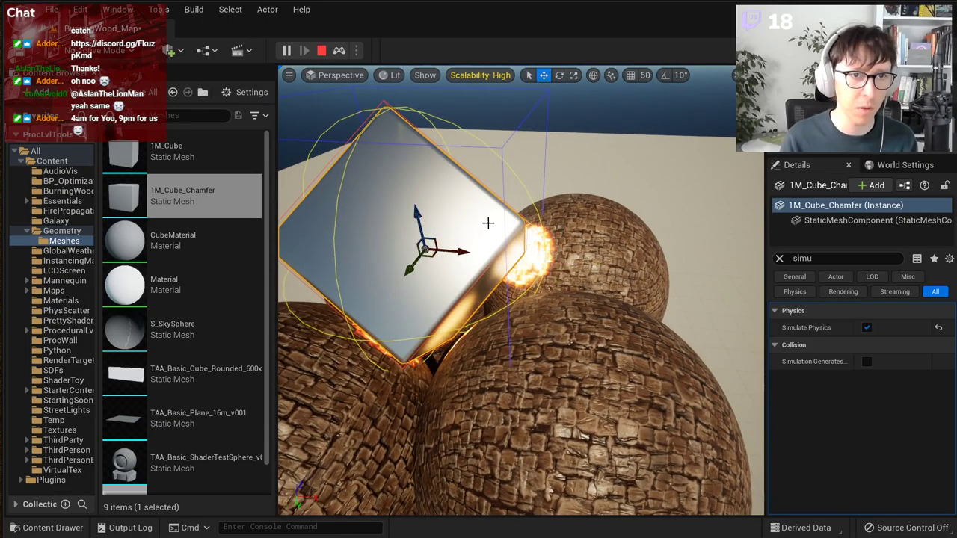
pyautogui.press('Escape')
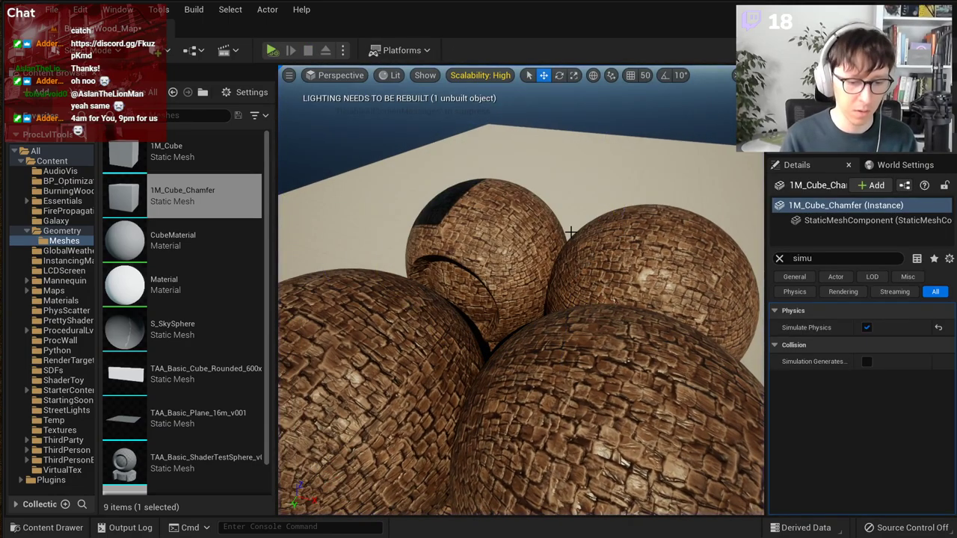
# Step: Simulate the cube falling onto the cluster once more and save the level
pyautogui.hotkey('alt', 's')
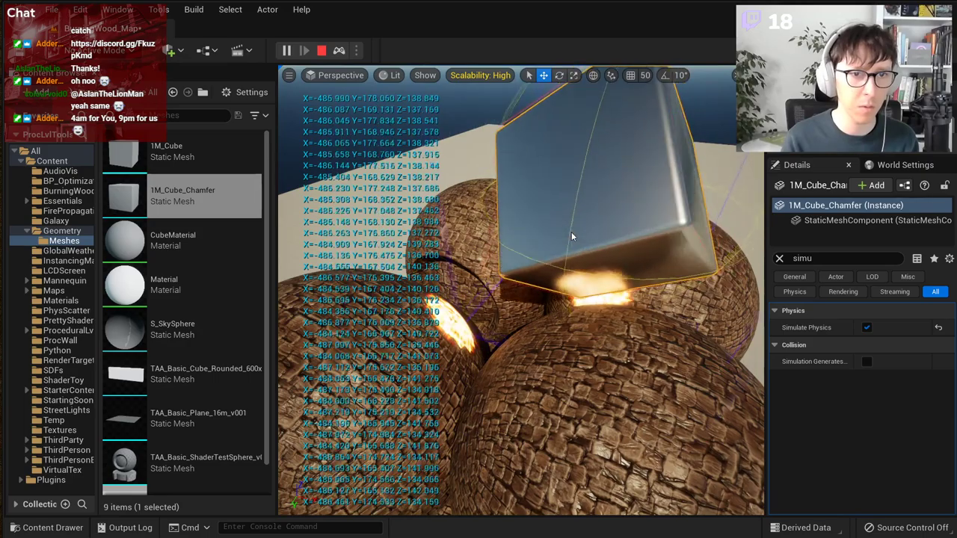
pyautogui.moveTo(571, 231)
pyautogui.mouseDown(button='right')
pyautogui.moveTo(597, 251)
pyautogui.moveTo(583, 225)
pyautogui.moveTo(571, 232)
pyautogui.mouseUp(button='right')
pyautogui.press('Escape')
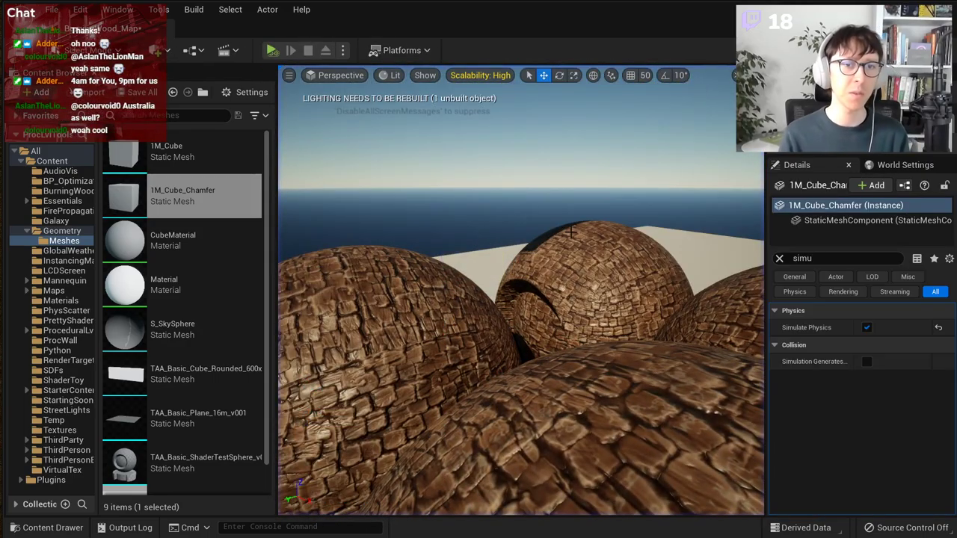
pyautogui.hotkey('ctrl', 's')
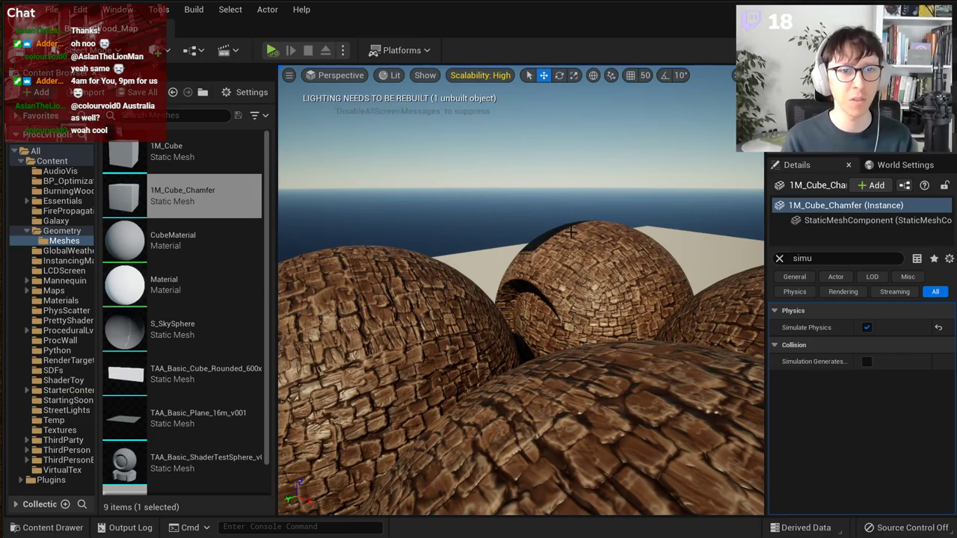
pyautogui.press('s')
pyautogui.moveTo(571, 232)
pyautogui.mouseDown(button='right')
pyautogui.moveTo(575, 277)
pyautogui.moveTo(572, 228)
pyautogui.mouseUp(button='right')
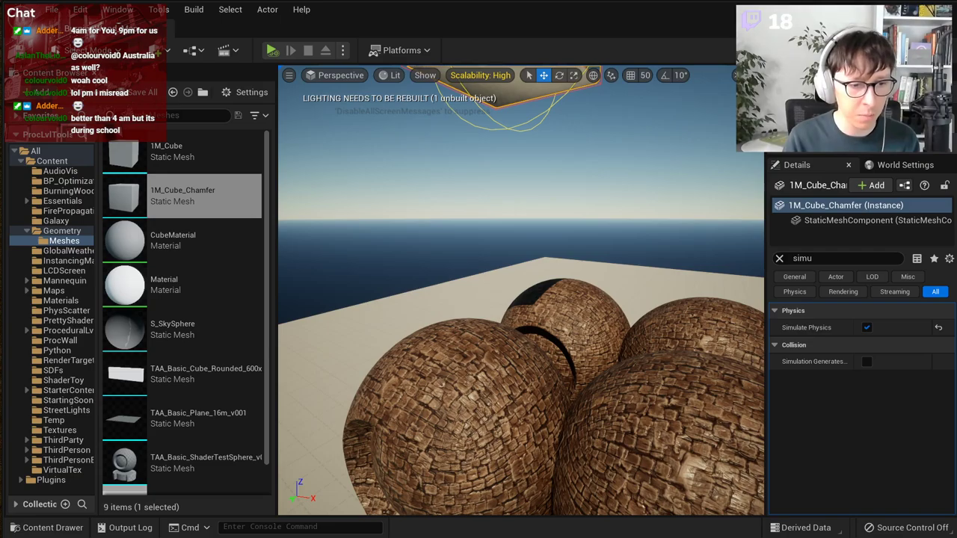
# Step: Switch to Firefox and open the Tech Art Aid channel at youtube.com/techartaid in a new tab
pyautogui.hotkey('alt', 'Tab')
pyautogui.hotkey('ctrl', 't')
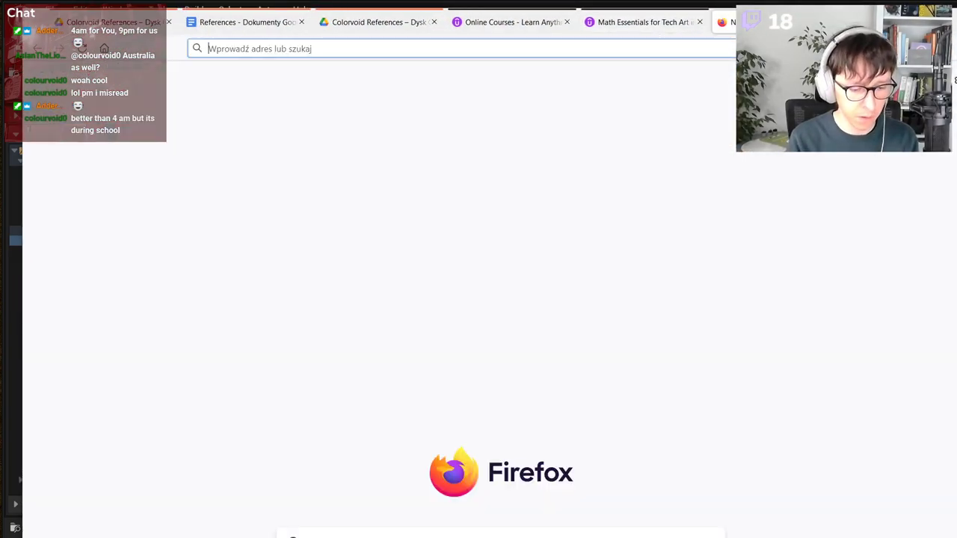
pyautogui.write('youtube.com')
pyautogui.press('Return')
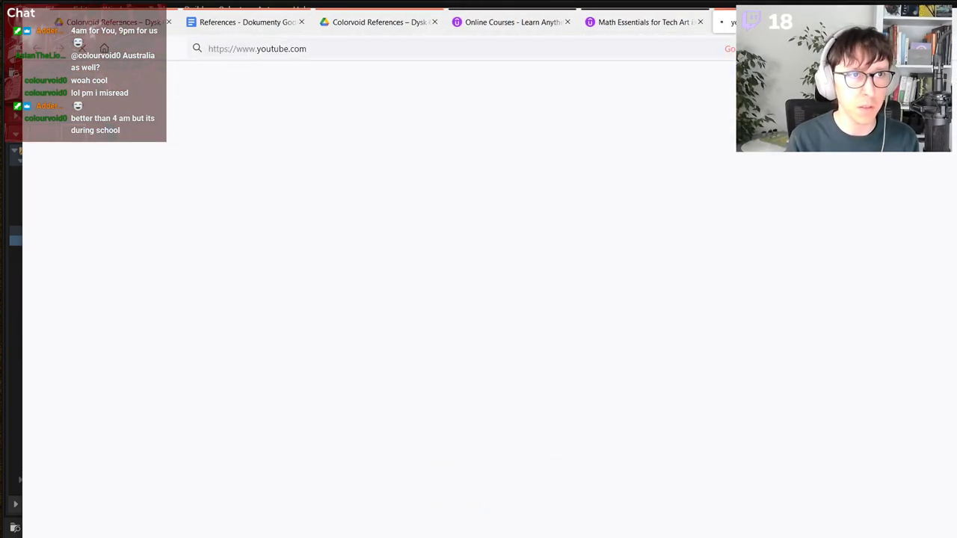
pyautogui.click(407, 50)
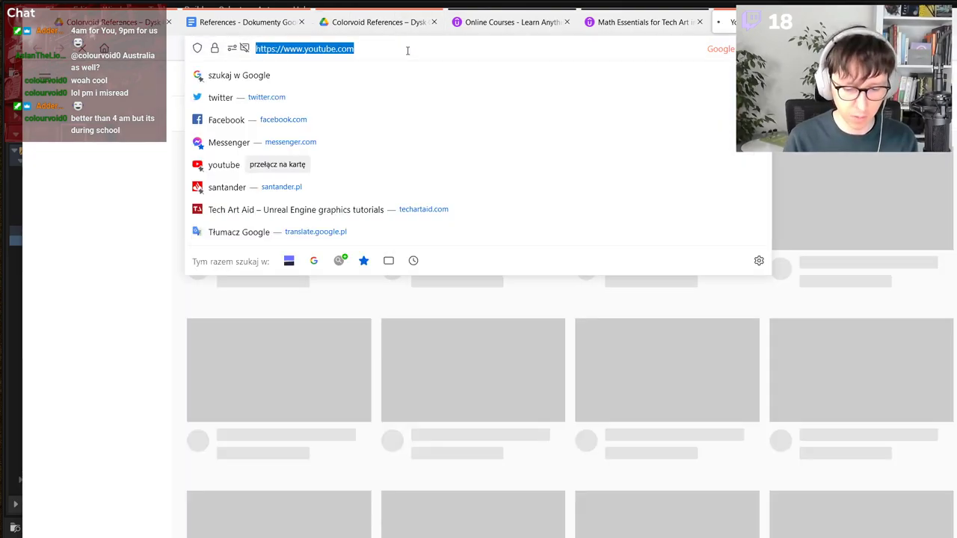
pyautogui.click(407, 50)
pyautogui.write('techartai')
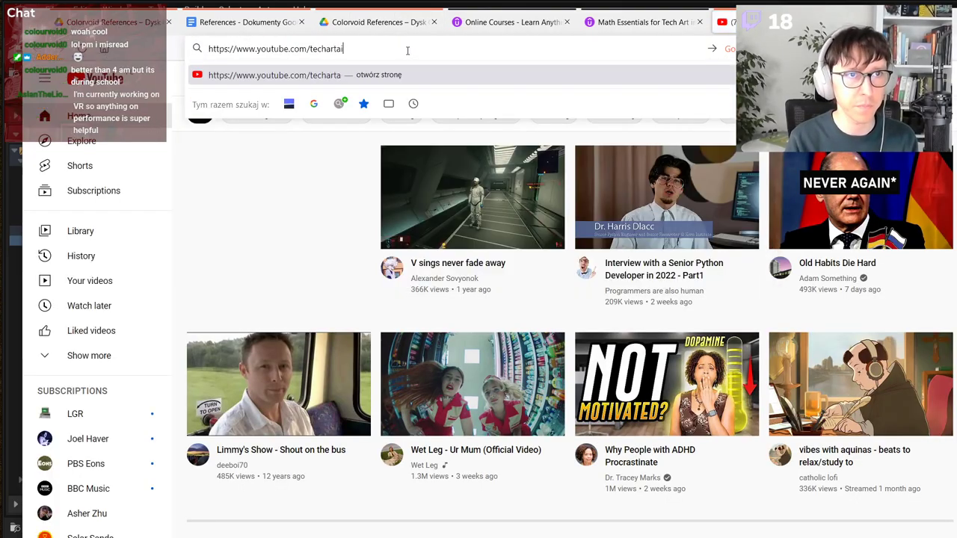
pyautogui.write('d')
pyautogui.press('Return')
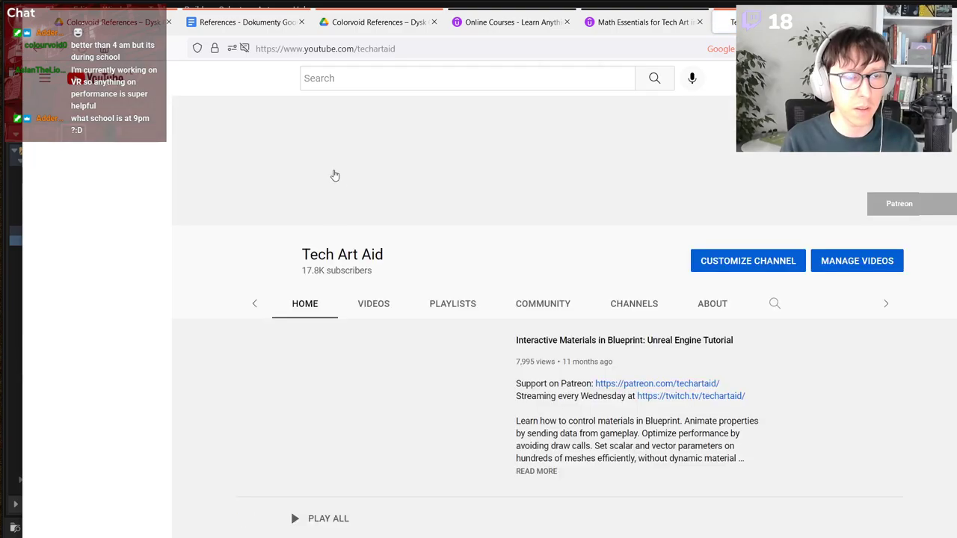
# Step: Browse the playlists of the Tech Art Aid channel and start the UE4 Graphics Profiling playlist
pyautogui.click(427, 308)
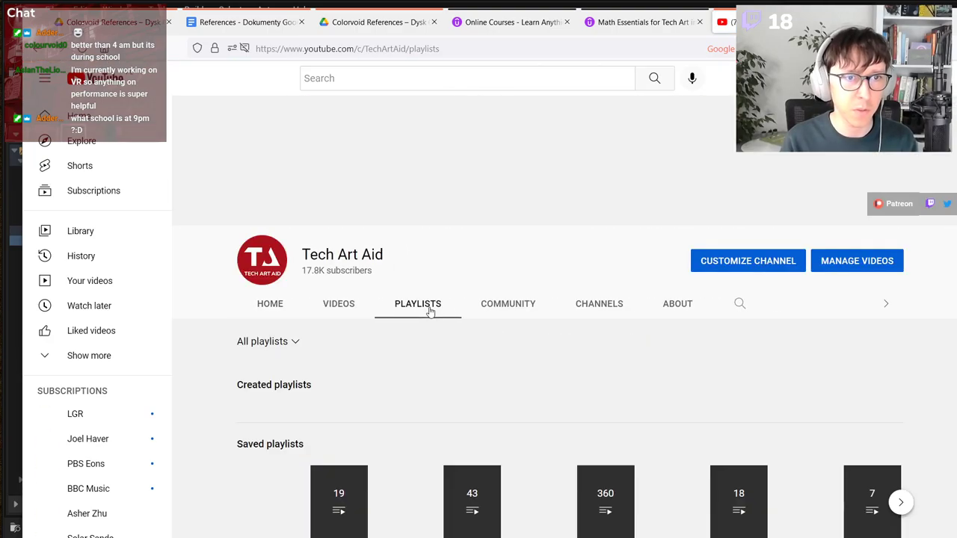
pyautogui.click(275, 302)
pyautogui.click(473, 306)
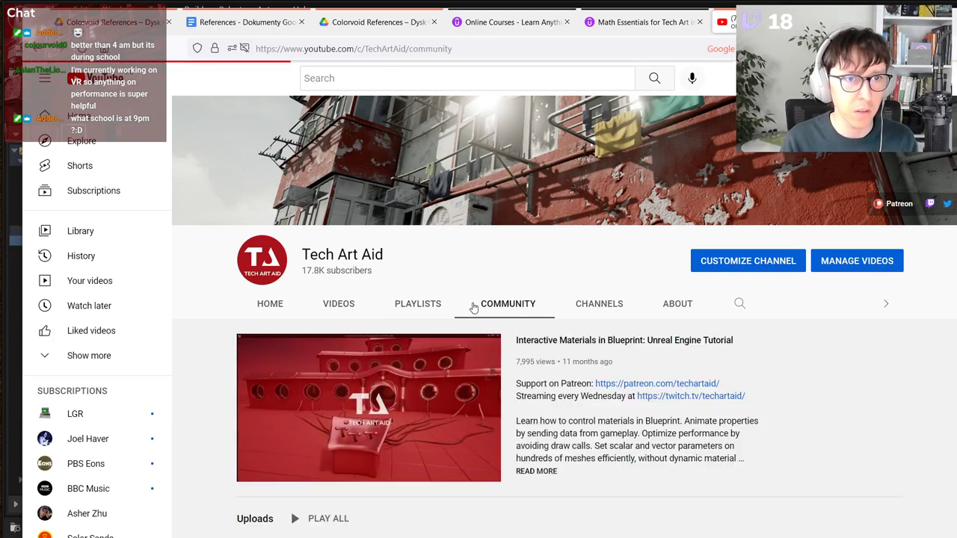
pyautogui.click(419, 305)
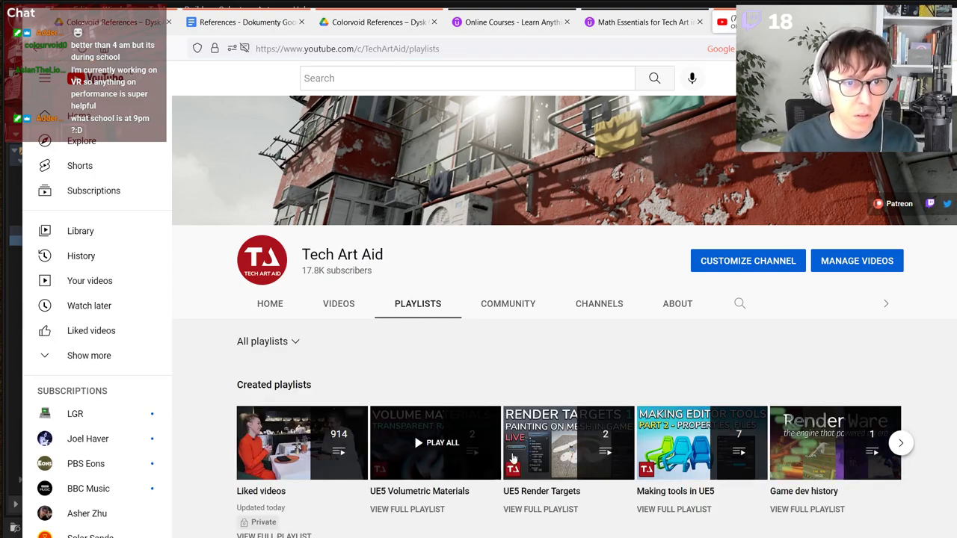
pyautogui.click(901, 443)
pyautogui.click(701, 443)
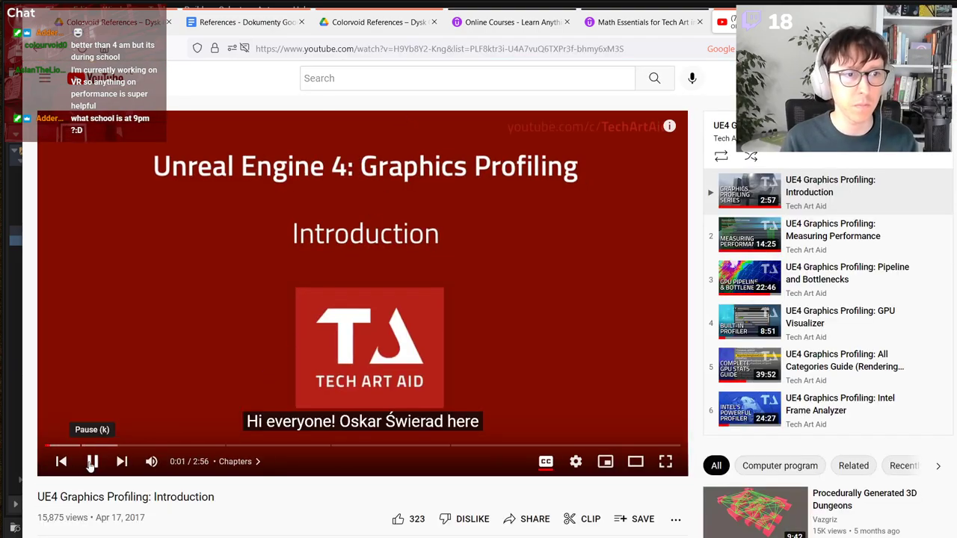
# Step: Pause the UE4 Graphics Profiling: Introduction video and skip through its table of contents up to the External Profiling section
pyautogui.click(92, 461)
pyautogui.click(107, 446)
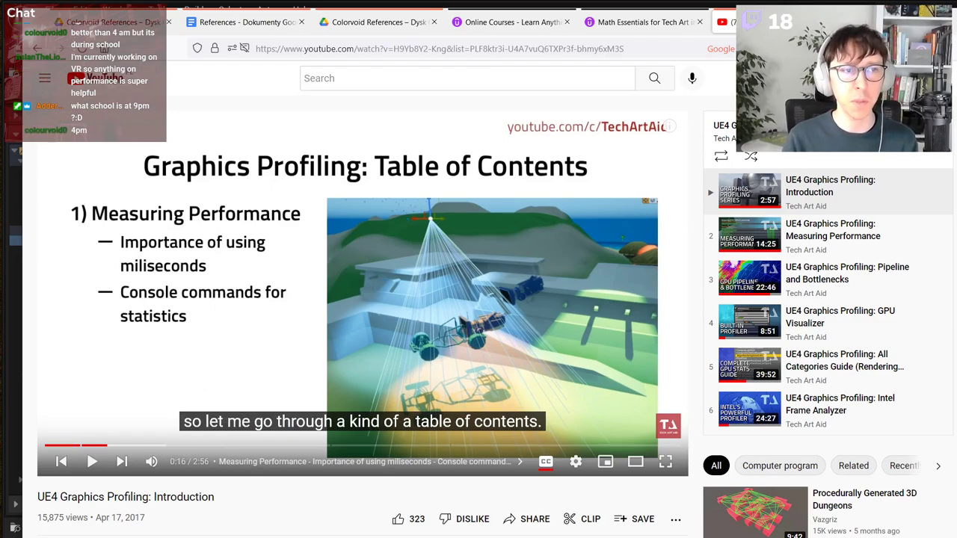
pyautogui.click(150, 446)
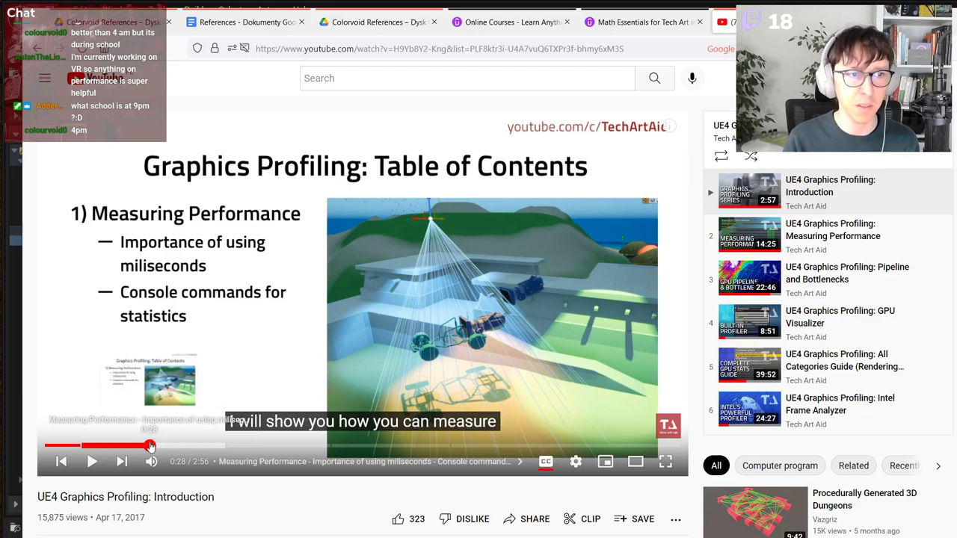
pyautogui.click(249, 446)
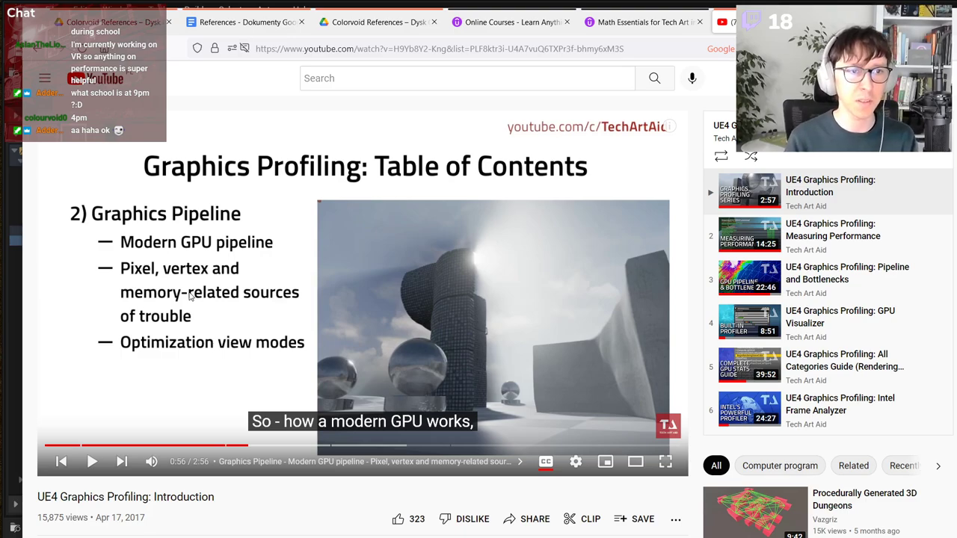
pyautogui.click(303, 445)
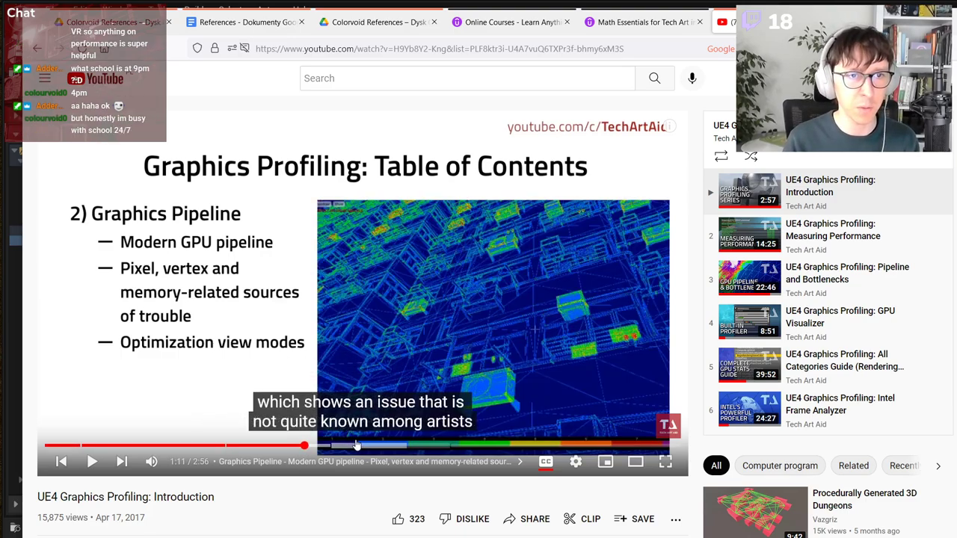
pyautogui.click(356, 446)
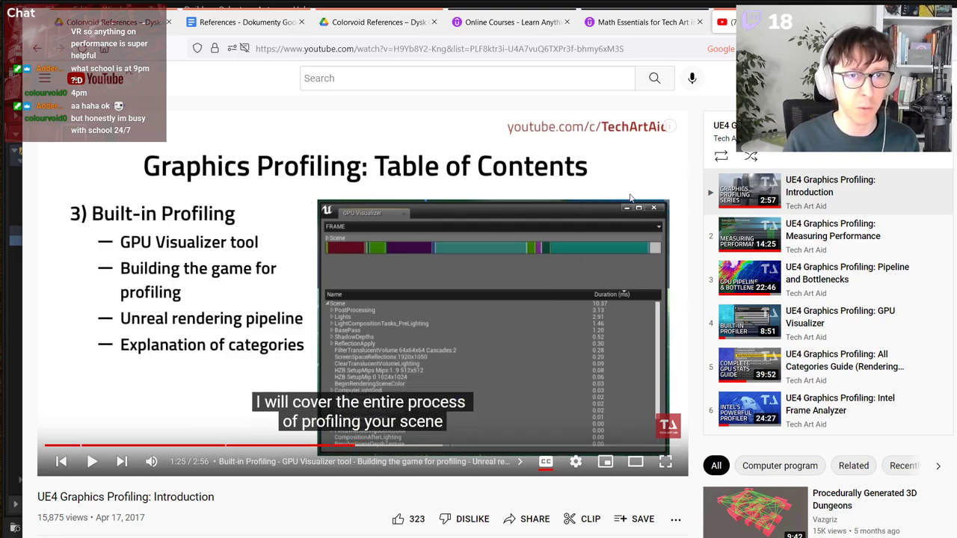
pyautogui.click(524, 445)
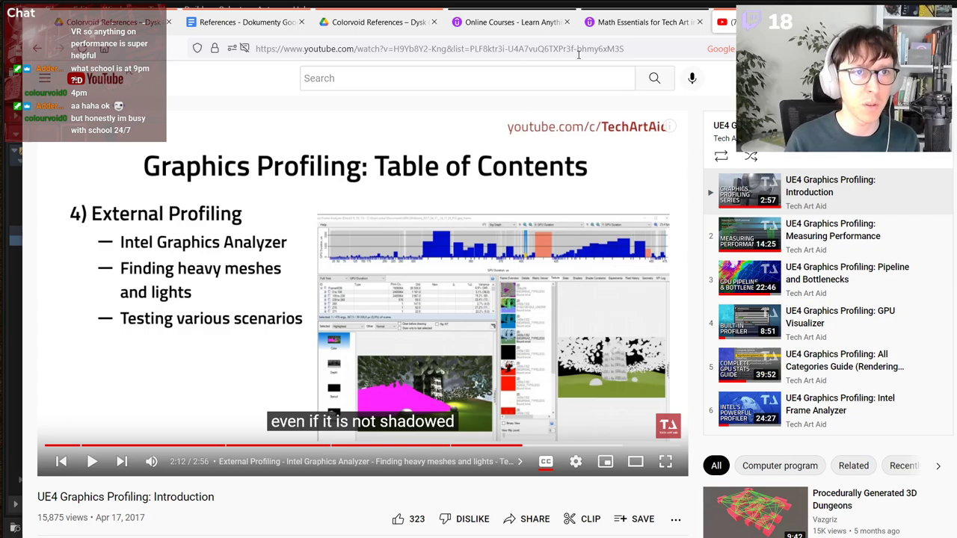
# Step: Copy the link of the graphics profiling video with its playlist and close the YouTube page
pyautogui.click(648, 47)
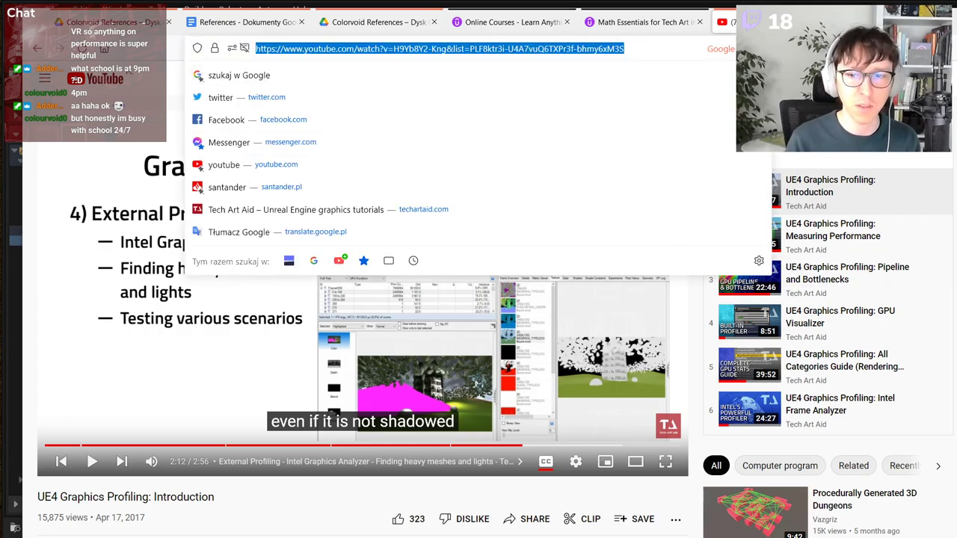
pyautogui.press('Escape')
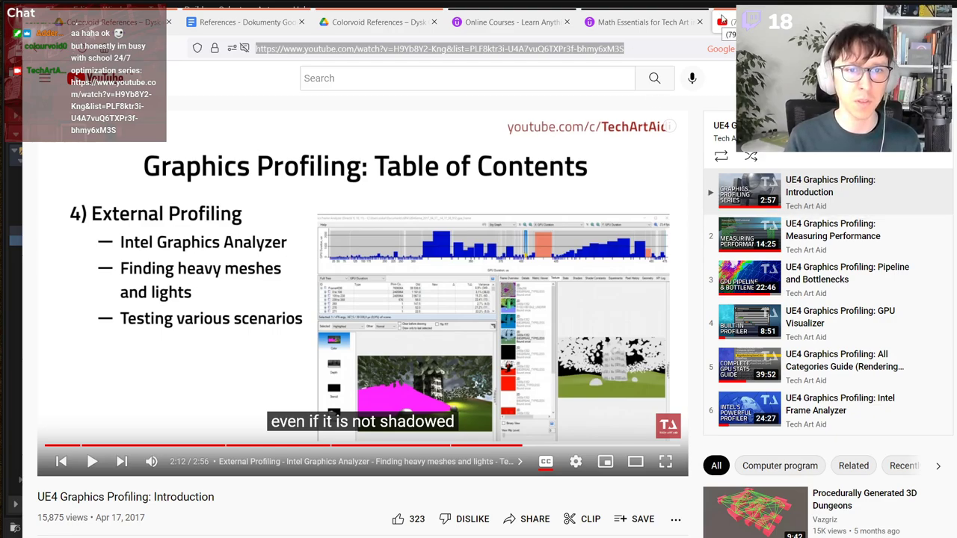
pyautogui.middleClick(722, 20)
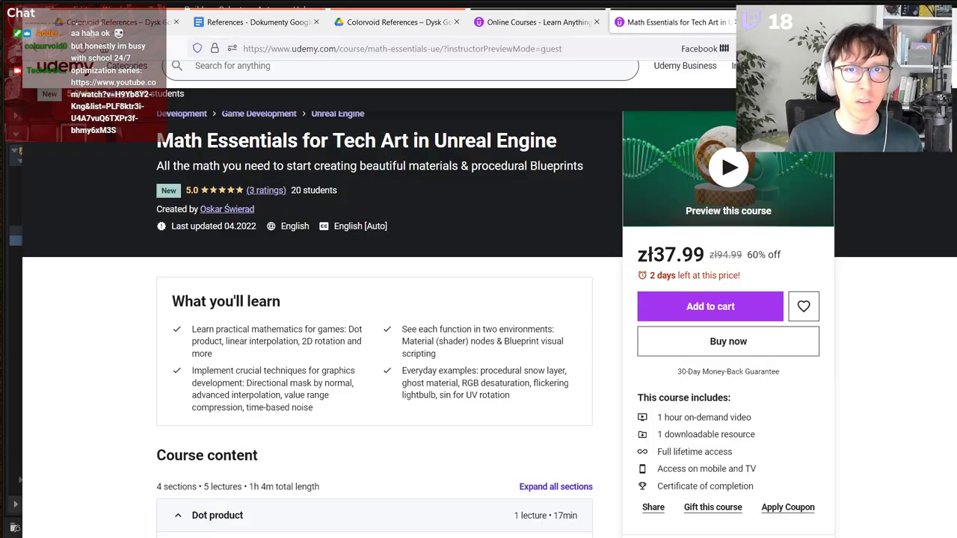
# Step: Switch to Unreal Editor and simulate the cube dropping onto the clustered burning assets, then stop the simulation
pyautogui.hotkey('alt', 'Tab')
pyautogui.scroll(-5, 521, 298)
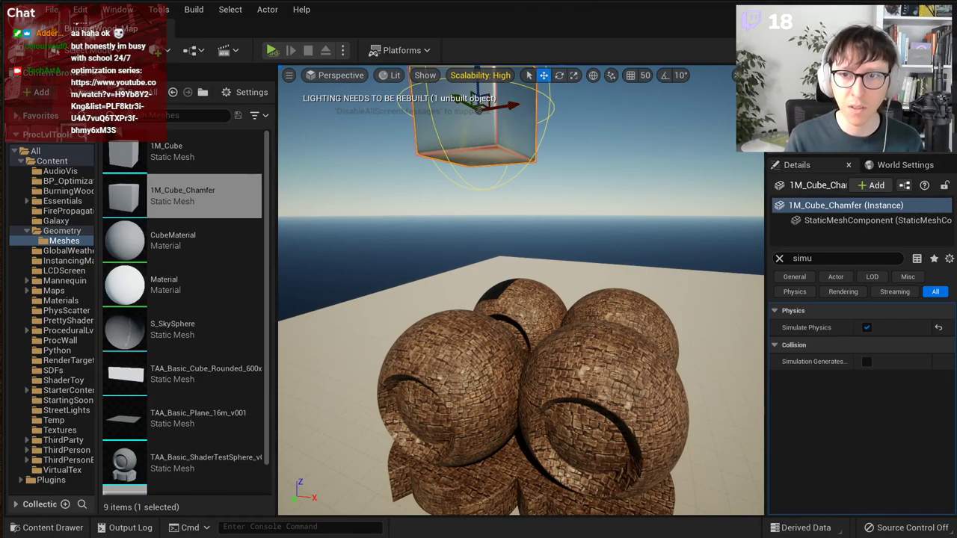
pyautogui.hotkey('alt', 'p')
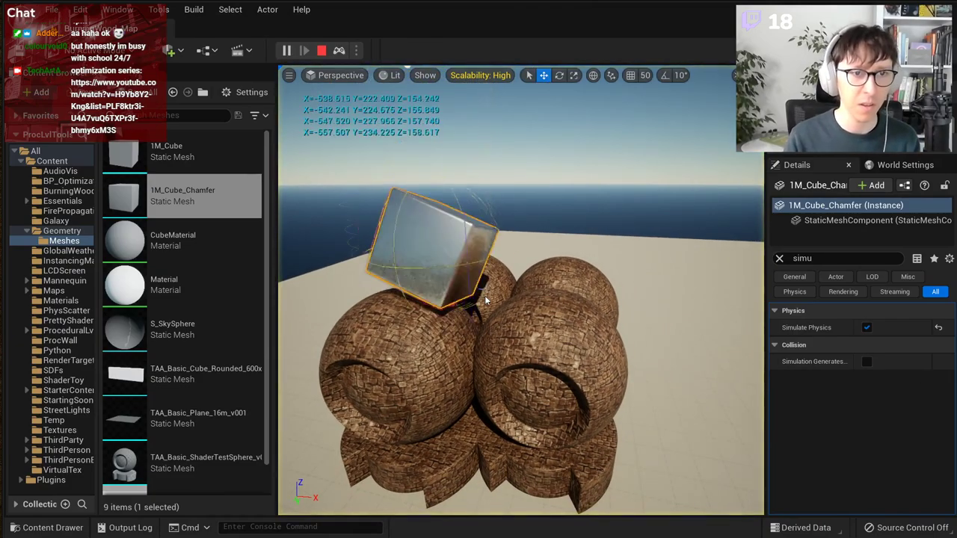
pyautogui.press('Escape')
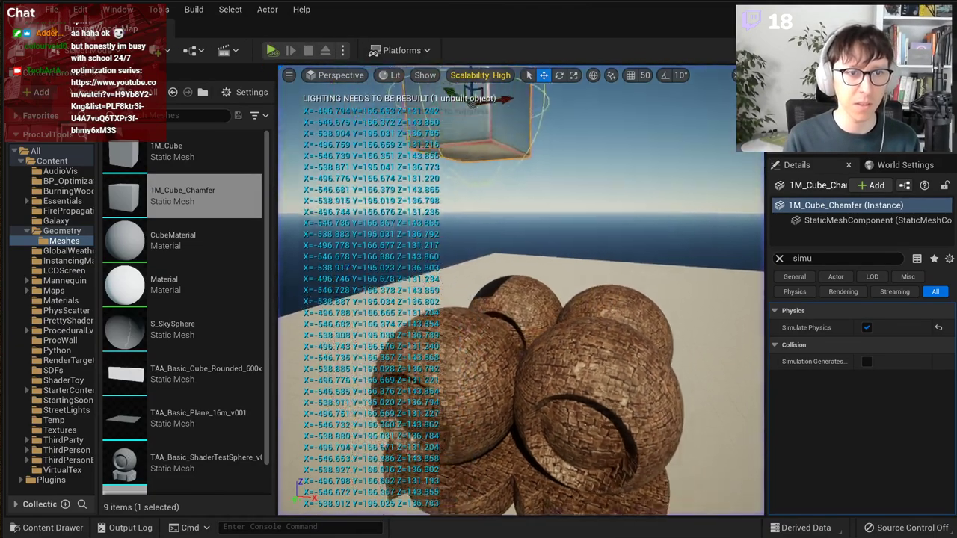
# Step: In the BP_BurningAsset_Gameplay Event Graph, delete the extra nodes before the Branch and connect Event Hit's execution directly to Branch
pyautogui.hotkey('alt', 'Tab')
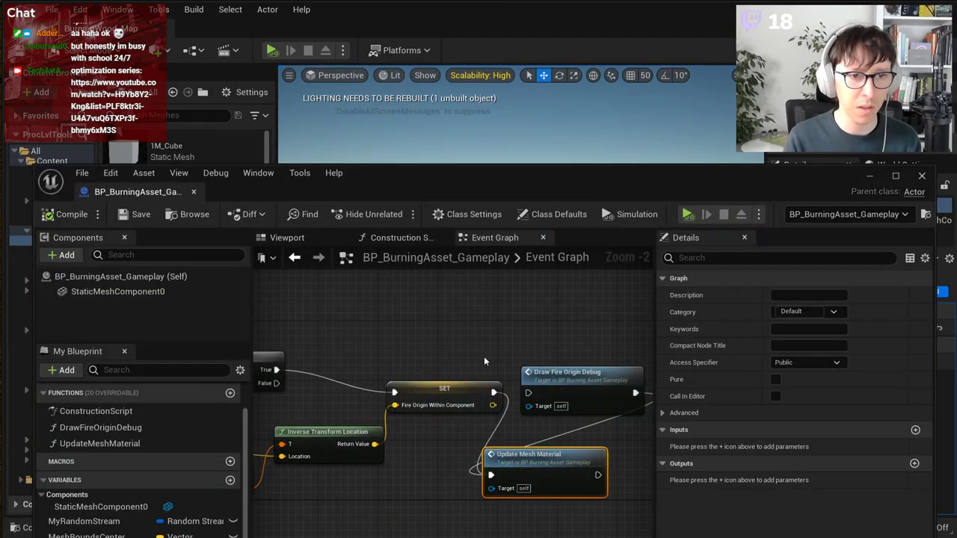
pyautogui.scroll(-3, 528, 359)
pyautogui.scroll(2, 398, 342)
pyautogui.moveTo(444, 347); pyautogui.dragTo(523, 384, button='right')
pyautogui.click(445, 316)
pyautogui.press('Delete')
pyautogui.moveTo(363, 311); pyautogui.dragTo(419, 369)
pyautogui.press('Delete')
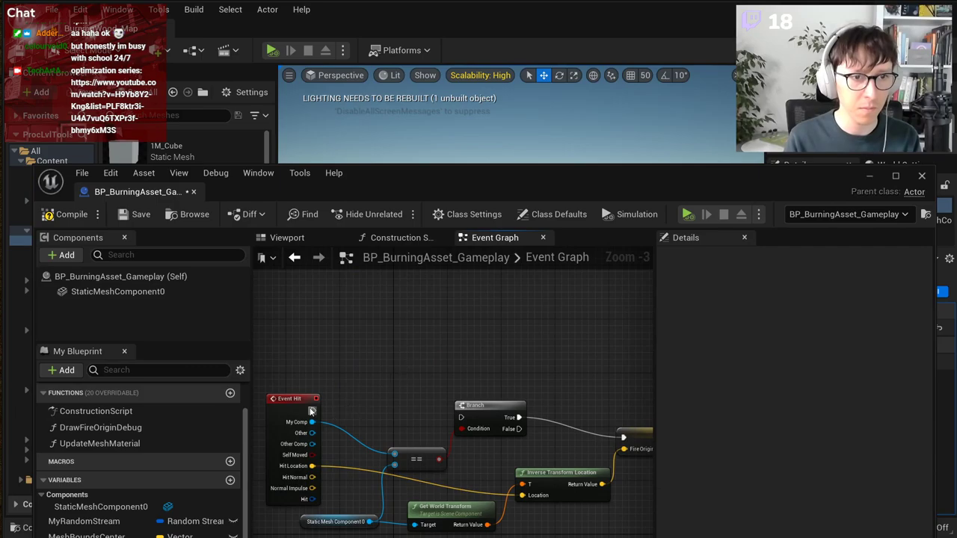
pyautogui.moveTo(313, 411); pyautogui.dragTo(462, 417)
# Step: Return to the level, frame the cluster of burning assets from closer up and save
pyautogui.hotkey('alt', 'Tab')
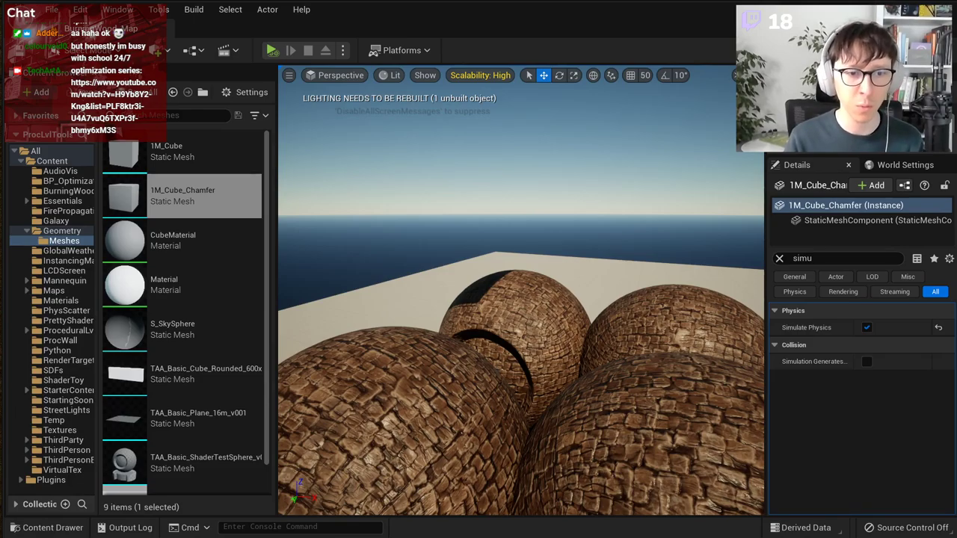
pyautogui.press('s')
pyautogui.moveTo(576, 346); pyautogui.dragTo(508, 396, button='right')
pyautogui.press('w')
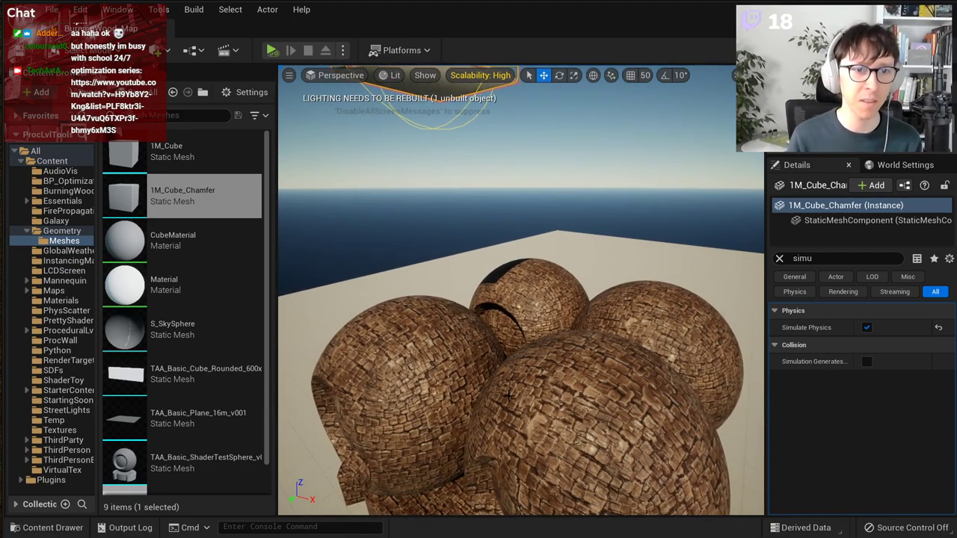
pyautogui.hotkey('ctrl', 's')
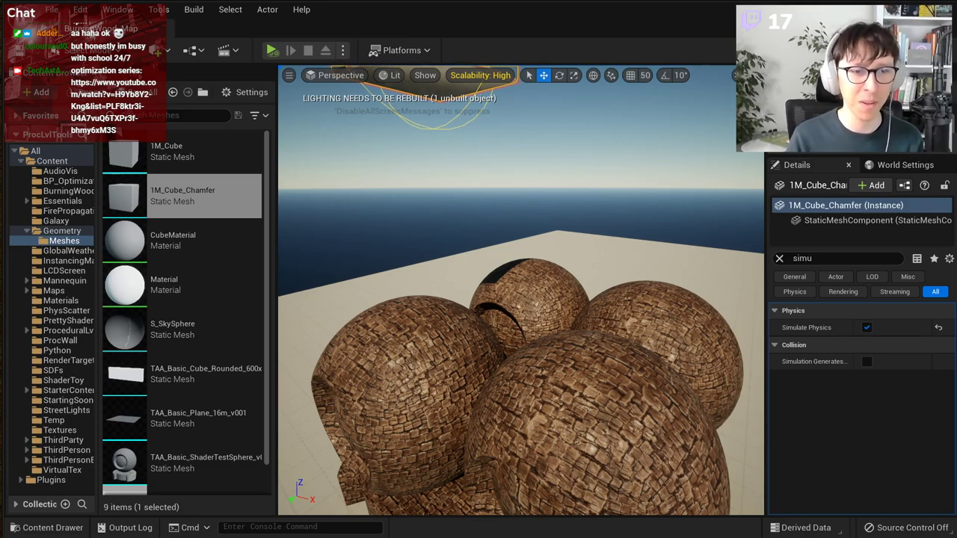
# Step: Select a burning asset in the cluster, clear the property filter and open the M_BurningWood_Better material of its StaticMeshComponent0
pyautogui.moveTo(549, 535); pyautogui.dragTo(492, 530)
pyautogui.click(437, 389)
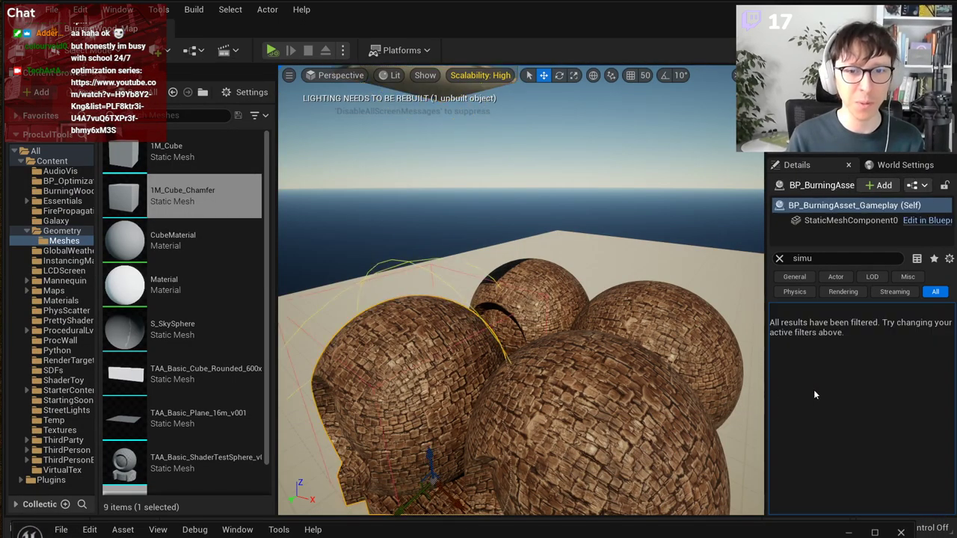
pyautogui.click(780, 258)
pyautogui.scroll(-4, 812, 412)
pyautogui.scroll(5, 815, 396)
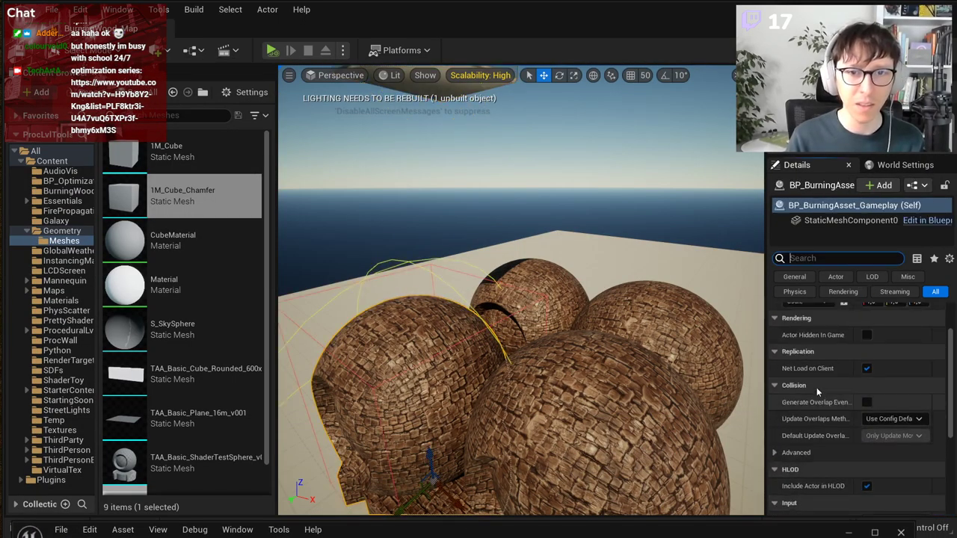
pyautogui.click(834, 221)
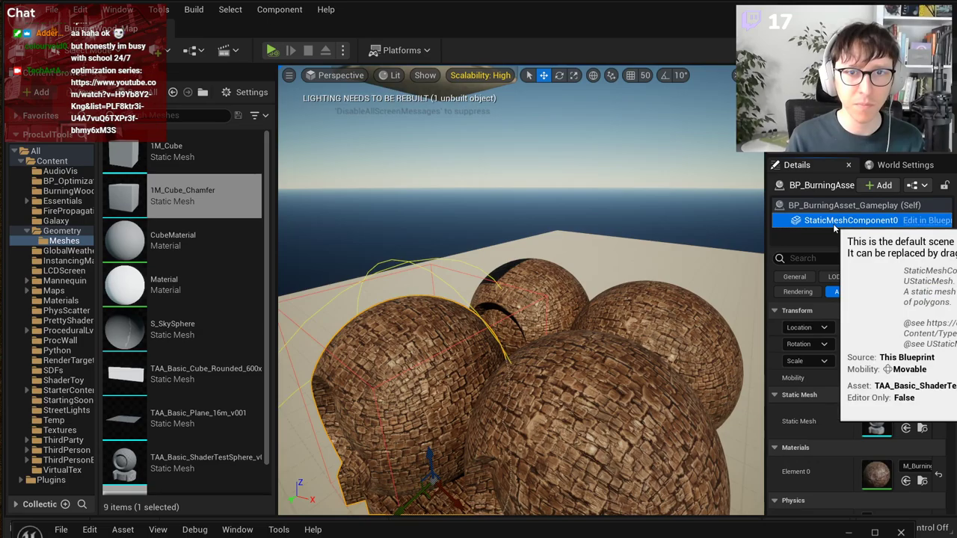
pyautogui.doubleClick(877, 474)
# Step: Reposition and enlarge the material editor window and close its Stats display
pyautogui.moveTo(568, 121); pyautogui.dragTo(502, 58)
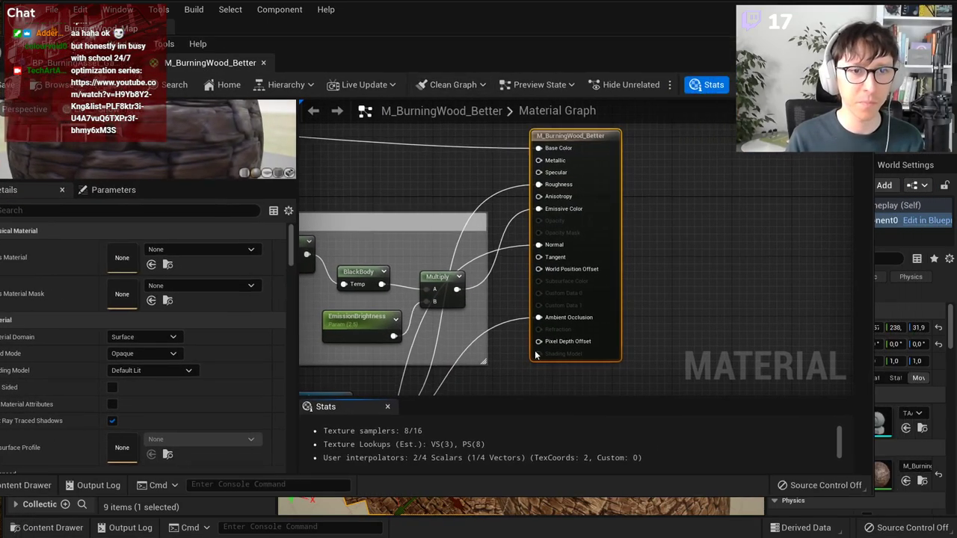
pyautogui.click(387, 407)
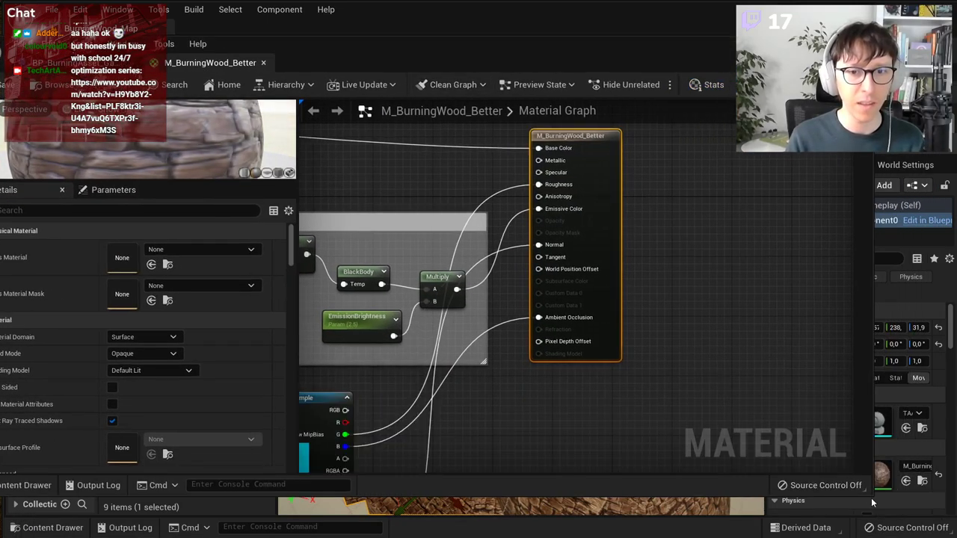
pyautogui.moveTo(866, 495); pyautogui.dragTo(956, 528)
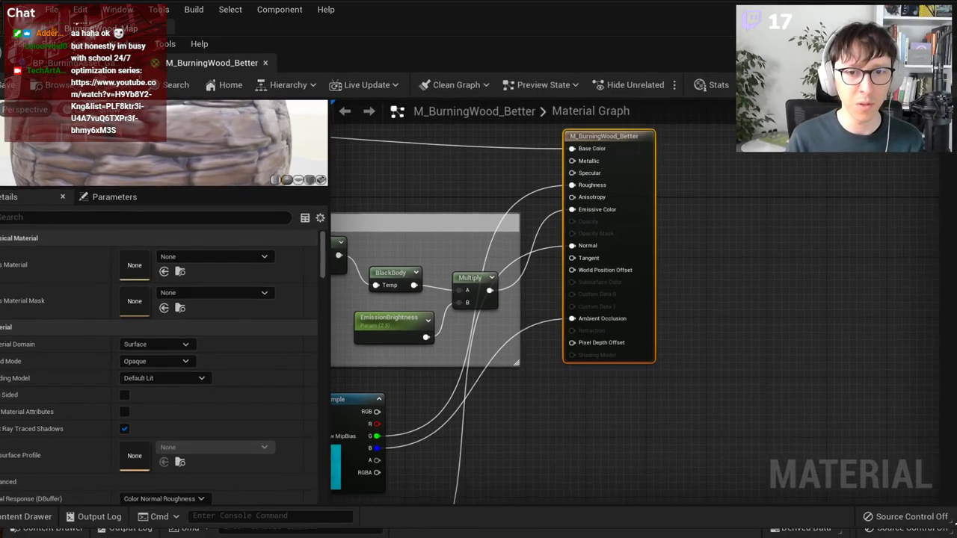
# Step: Trace the M_BurningWood_Better graph back to the FireOriginAndRadius parameter and inspect its custom primitive data settings
pyautogui.scroll(-4, 594, 286)
pyautogui.moveTo(613, 315); pyautogui.dragTo(761, 290, button='right')
pyautogui.moveTo(365, 291); pyautogui.dragTo(800, 287, button='right')
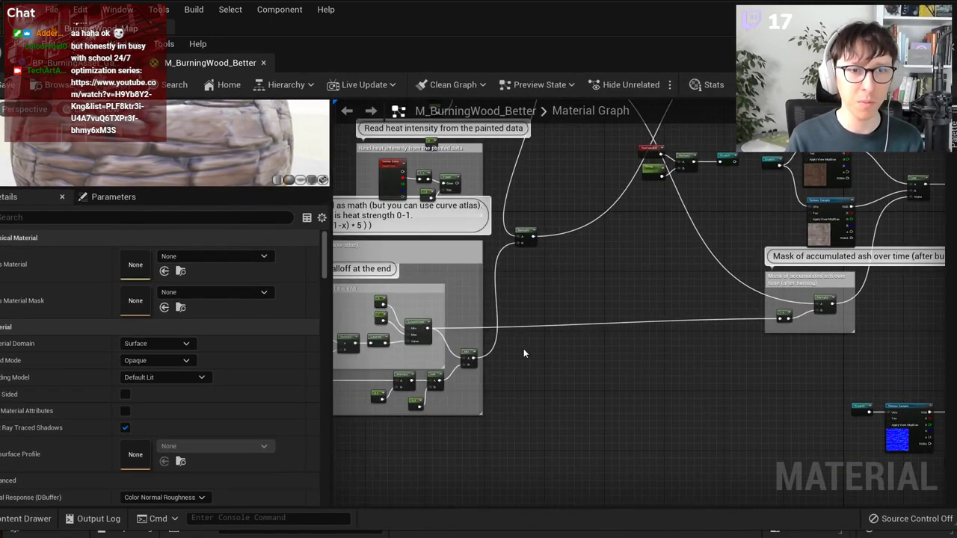
pyautogui.scroll(-3, 523, 348)
pyautogui.moveTo(524, 348); pyautogui.dragTo(744, 379, button='right')
pyautogui.scroll(2, 844, 307)
pyautogui.moveTo(852, 314); pyautogui.dragTo(547, 335, button='right')
pyautogui.scroll(3, 609, 383)
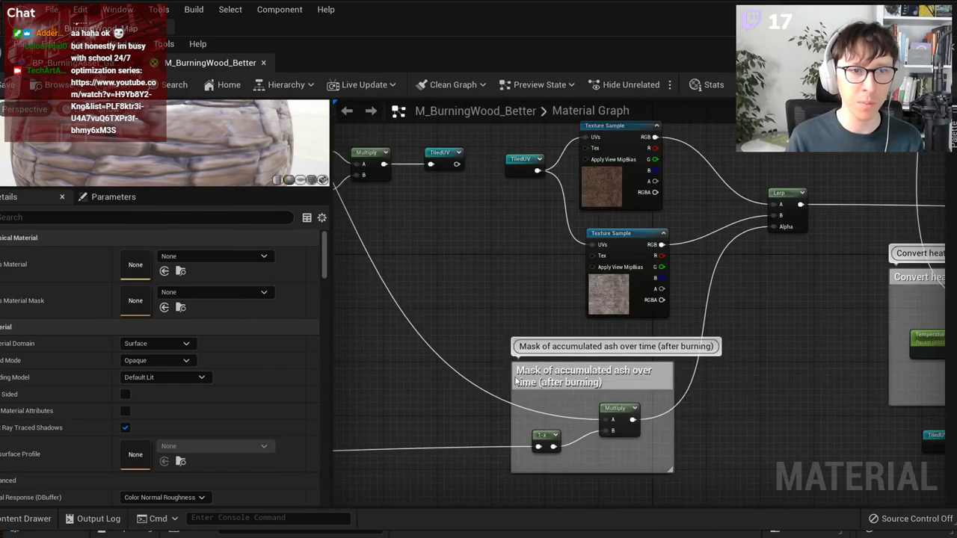
pyautogui.moveTo(609, 383); pyautogui.dragTo(882, 441, button='right')
pyautogui.moveTo(417, 293); pyautogui.dragTo(710, 396, button='right')
pyautogui.moveTo(401, 262); pyautogui.dragTo(700, 372, button='right')
pyautogui.moveTo(505, 187); pyautogui.dragTo(566, 305, button='right')
pyautogui.scroll(2, 566, 305)
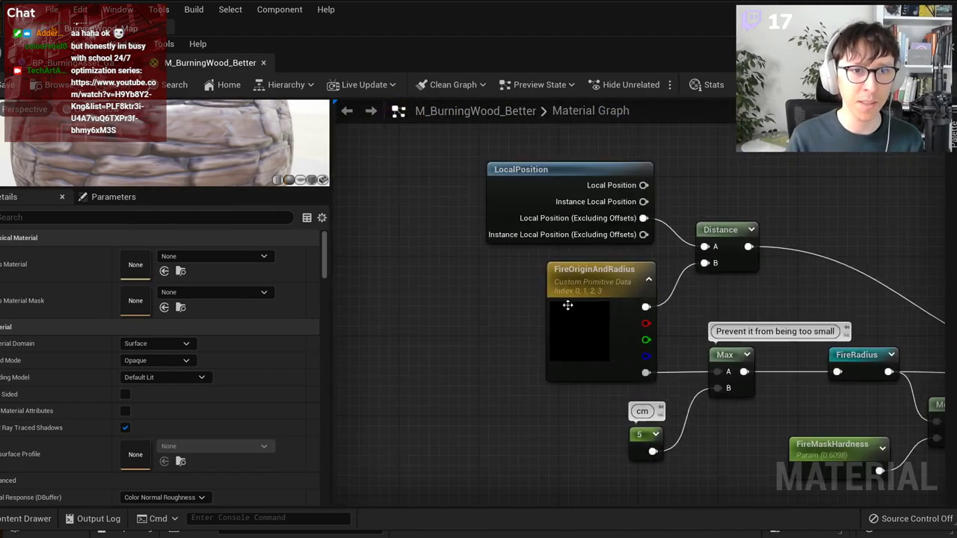
pyautogui.click(592, 309)
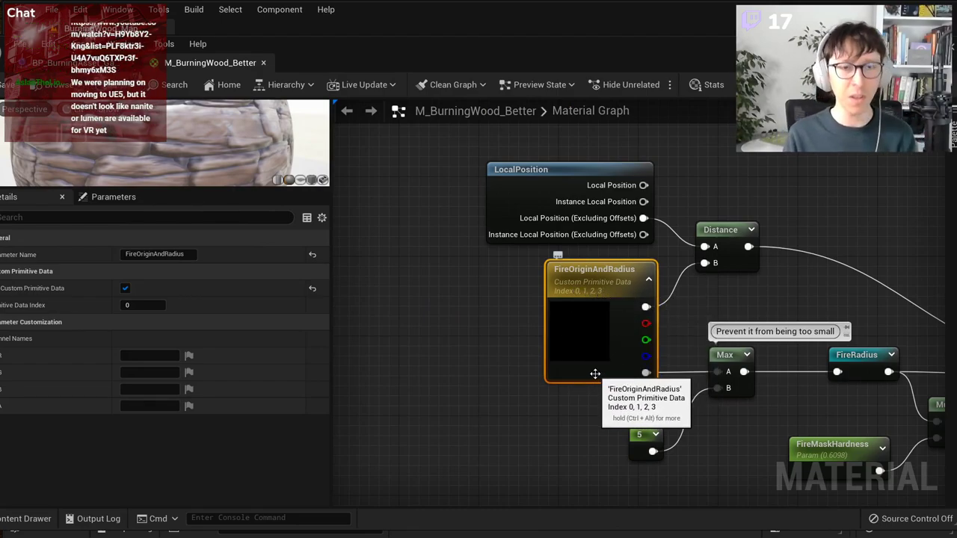
# Step: Examine the fire mask nodes from FireOriginAndRadius through Distance, FireRadius and RemapValueRange to Saturate
pyautogui.scroll(-2, 596, 374)
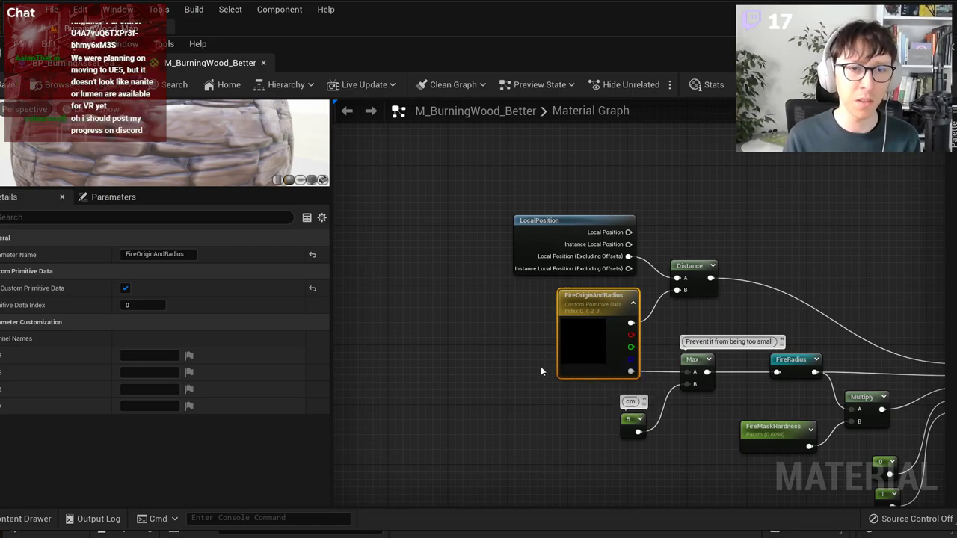
pyautogui.scroll(-1, 540, 367)
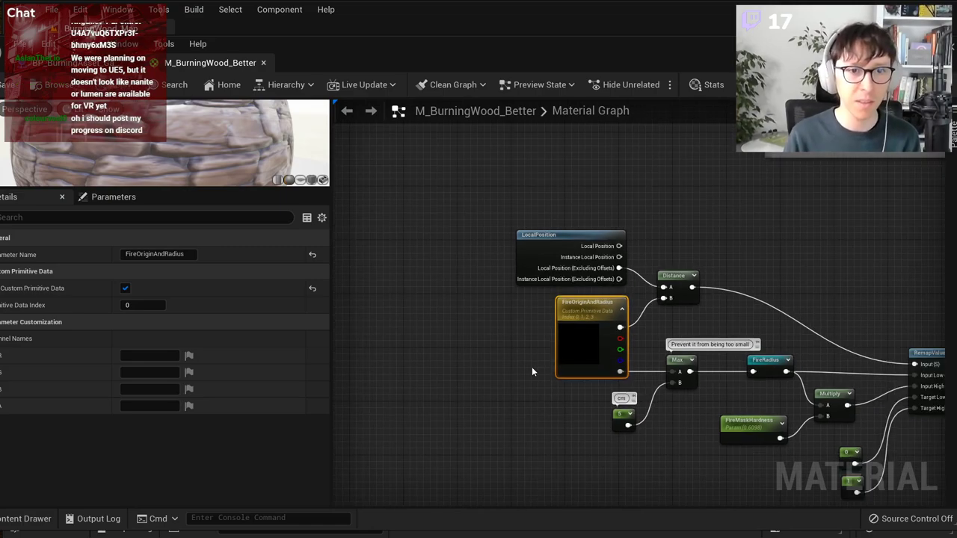
pyautogui.scroll(-3, 530, 366)
pyautogui.scroll(2, 531, 366)
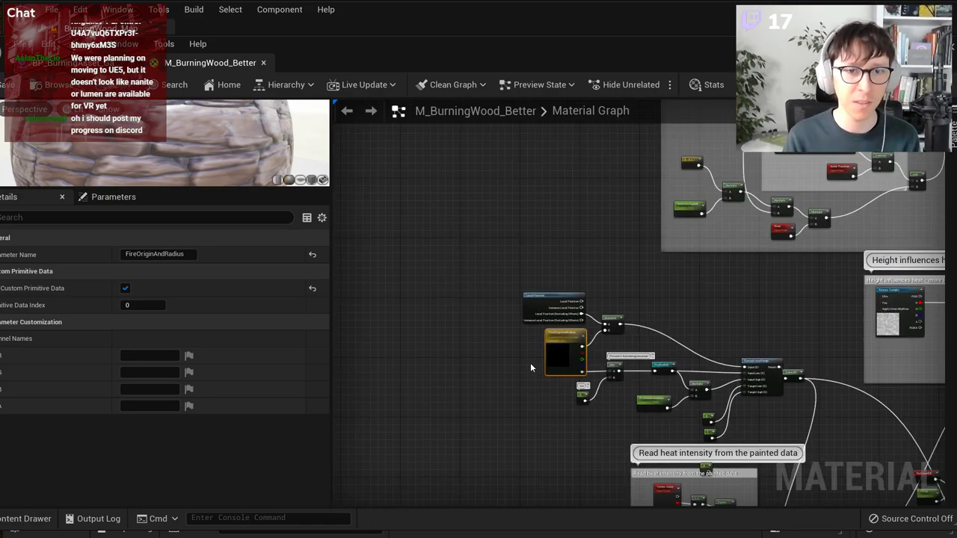
pyautogui.moveTo(807, 332); pyautogui.dragTo(768, 315, button='right')
pyautogui.scroll(2, 848, 363)
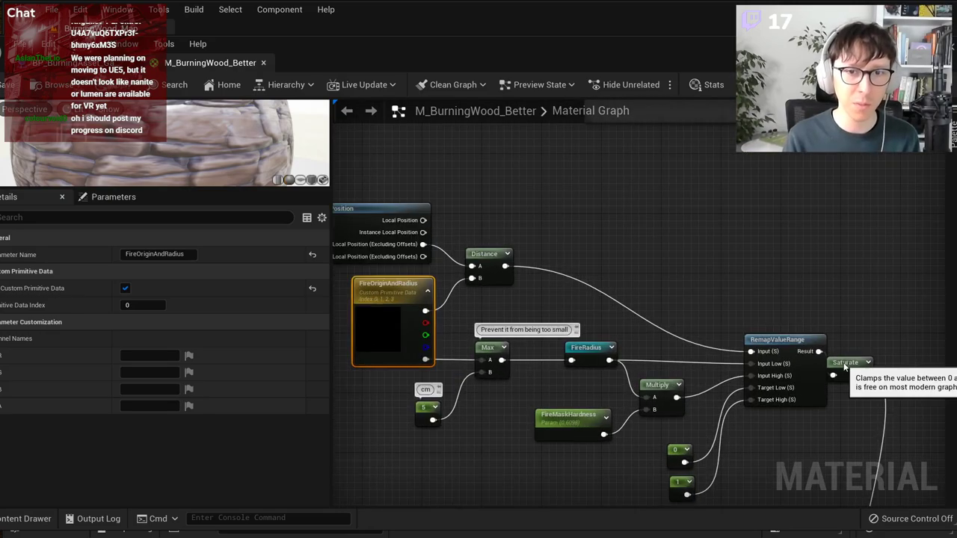
# Step: Review the radial fire mask nodes between LocalPosition, FireMaskHardness and Saturate to identify the reusable part of the graph
pyautogui.click(849, 363)
pyautogui.scroll(-5, 849, 362)
pyautogui.moveTo(849, 363); pyautogui.dragTo(694, 361, button='right')
pyautogui.scroll(5, 421, 325)
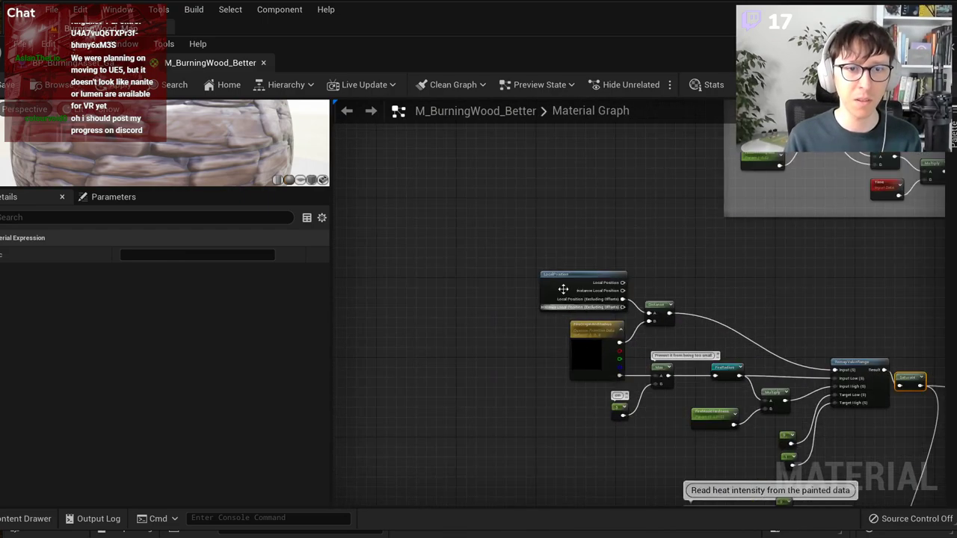
pyautogui.moveTo(529, 264); pyautogui.dragTo(825, 408)
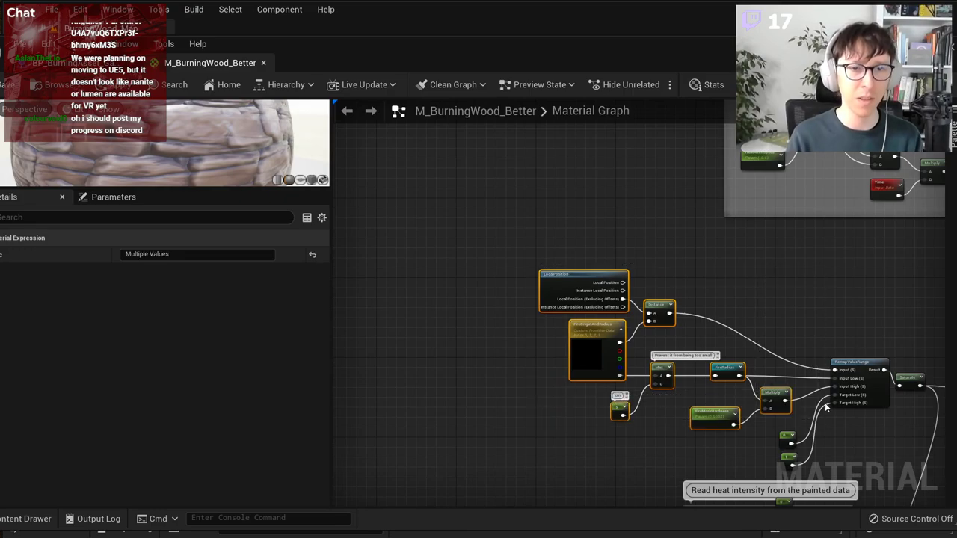
pyautogui.moveTo(909, 382); pyautogui.dragTo(807, 278, button='right')
pyautogui.scroll(1, 807, 277)
pyautogui.scroll(2, 807, 277)
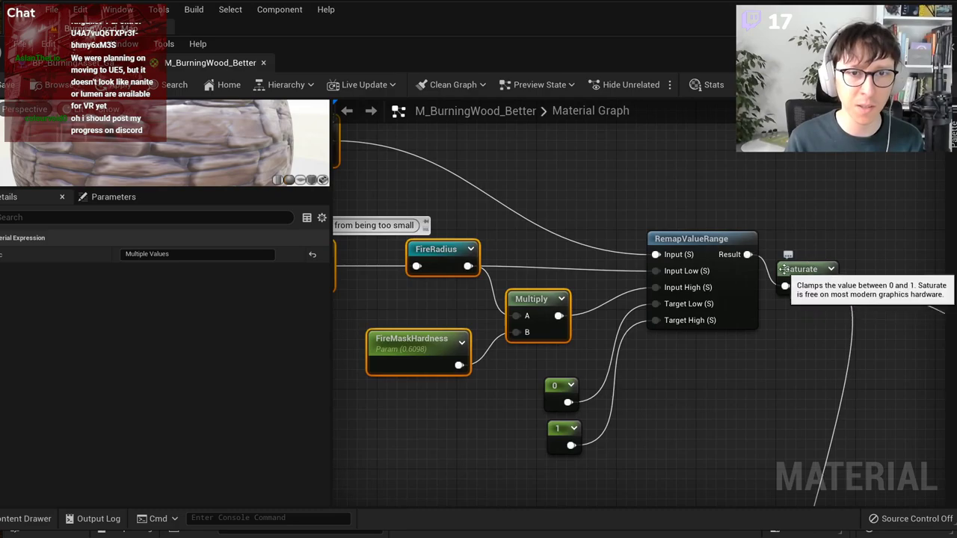
pyautogui.scroll(-3, 761, 384)
pyautogui.scroll(2, 474, 358)
pyautogui.click(474, 359)
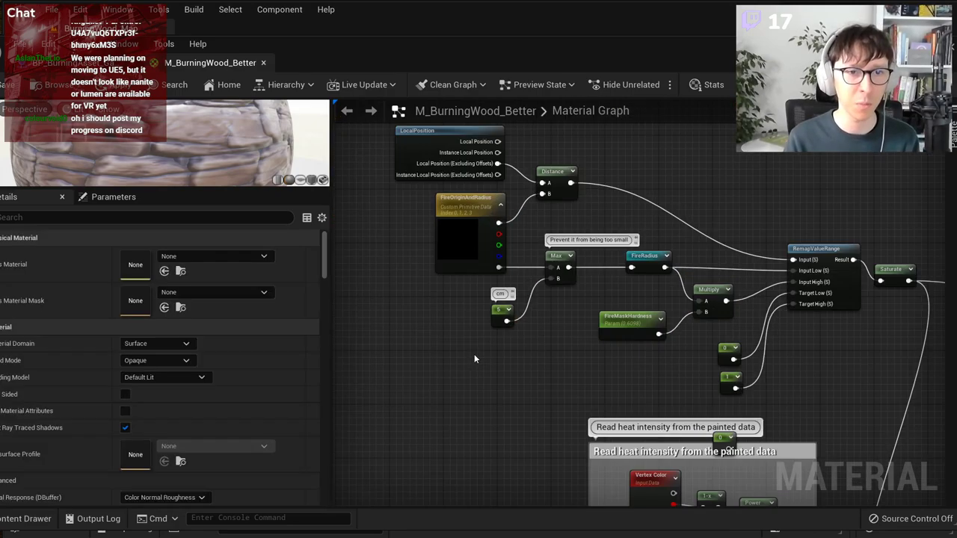
pyautogui.scroll(1, 642, 368)
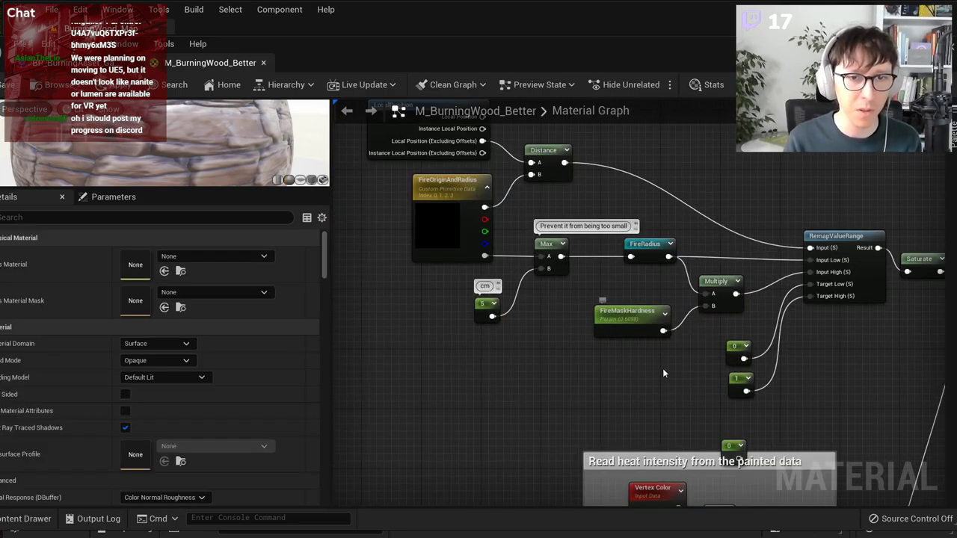
pyautogui.moveTo(664, 387); pyautogui.dragTo(678, 424, button='right')
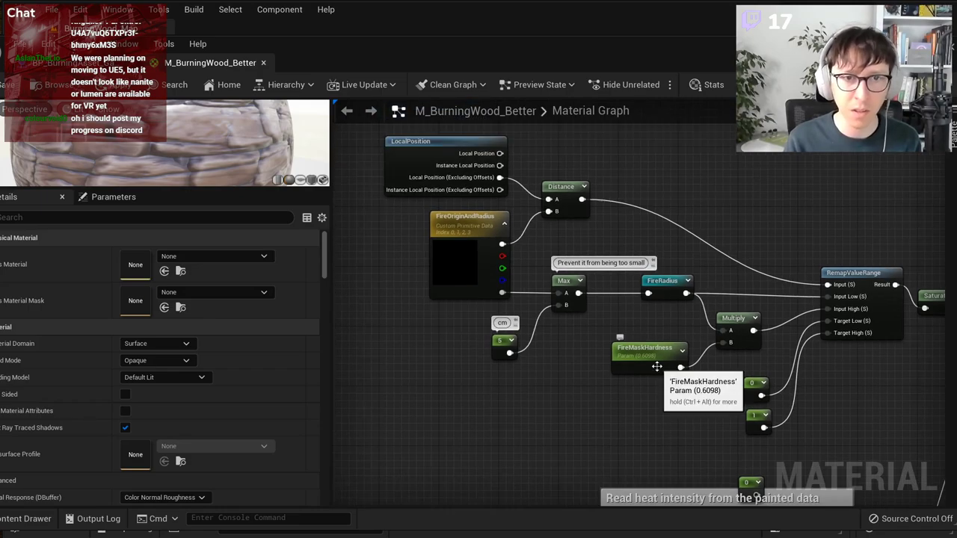
pyautogui.scroll(-2, 553, 370)
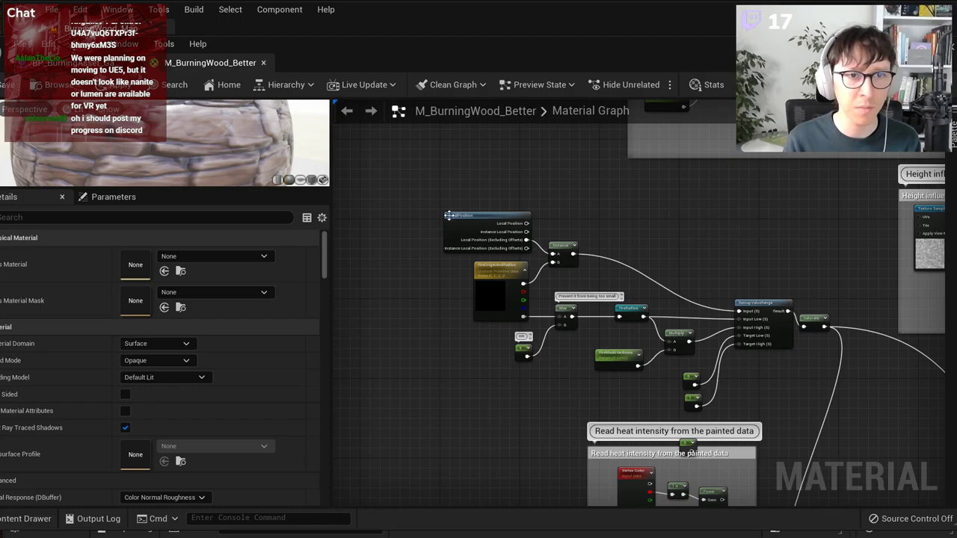
pyautogui.scroll(3, 444, 149)
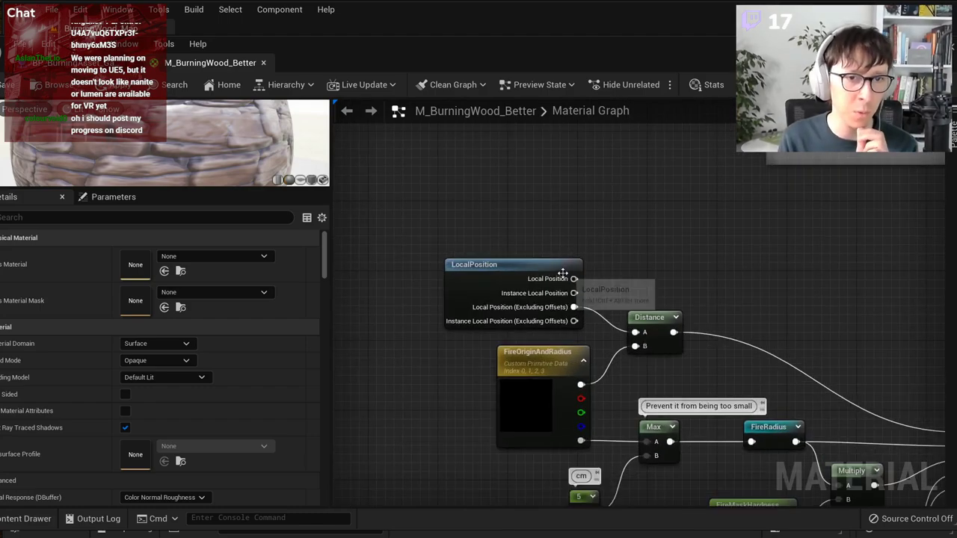
pyautogui.scroll(-1, 566, 277)
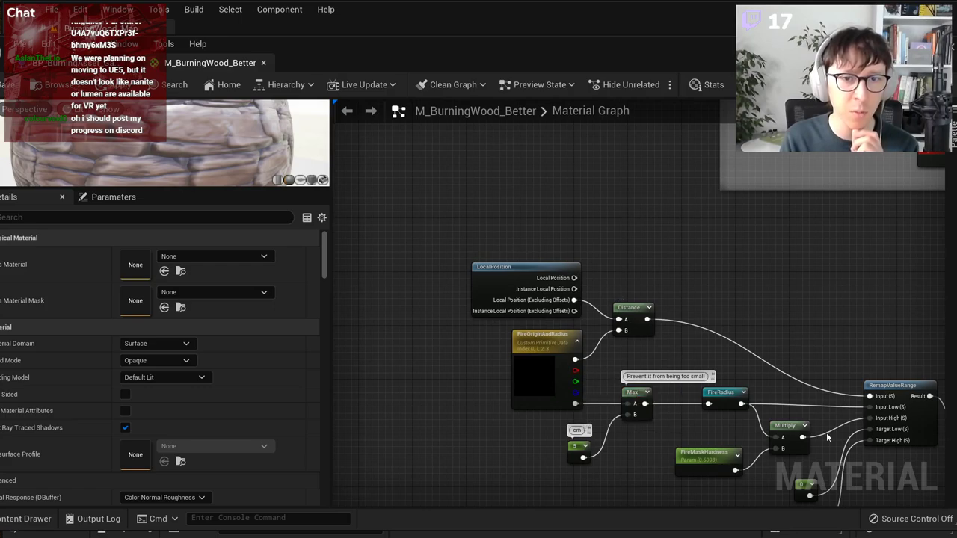
pyautogui.scroll(-5, 777, 336)
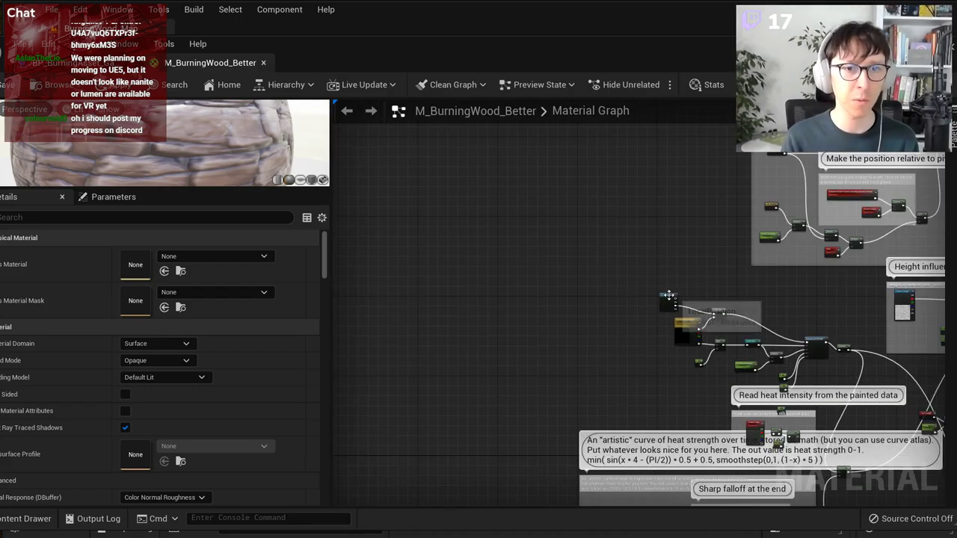
# Step: Move LocalPosition away from the fire mask, then shift and copy the remaining nodes from FireOriginAndRadius through Saturate
pyautogui.moveTo(667, 301); pyautogui.dragTo(472, 266)
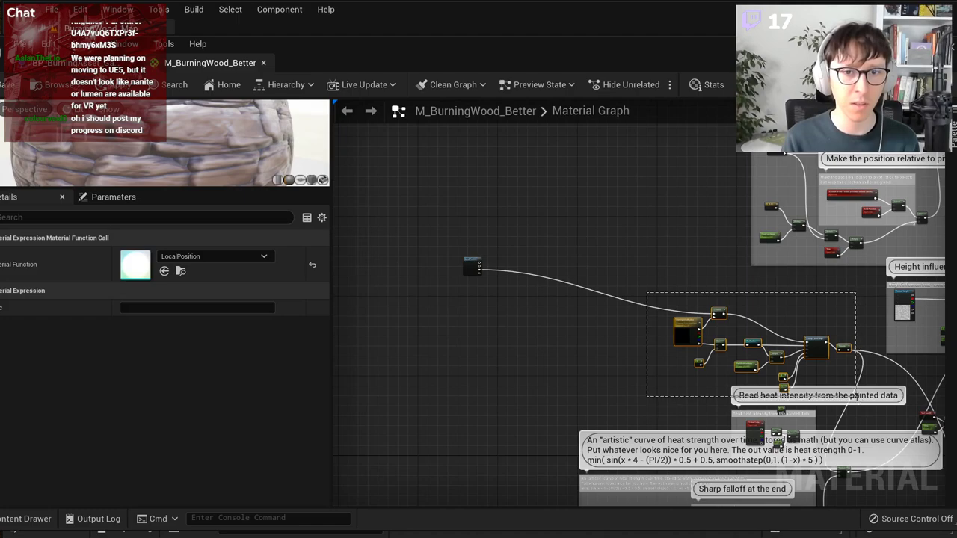
pyautogui.moveTo(856, 397); pyautogui.dragTo(857, 397)
pyautogui.scroll(2, 829, 382)
pyautogui.moveTo(723, 389); pyautogui.dragTo(497, 322)
pyautogui.moveTo(539, 344); pyautogui.dragTo(773, 407, button='right')
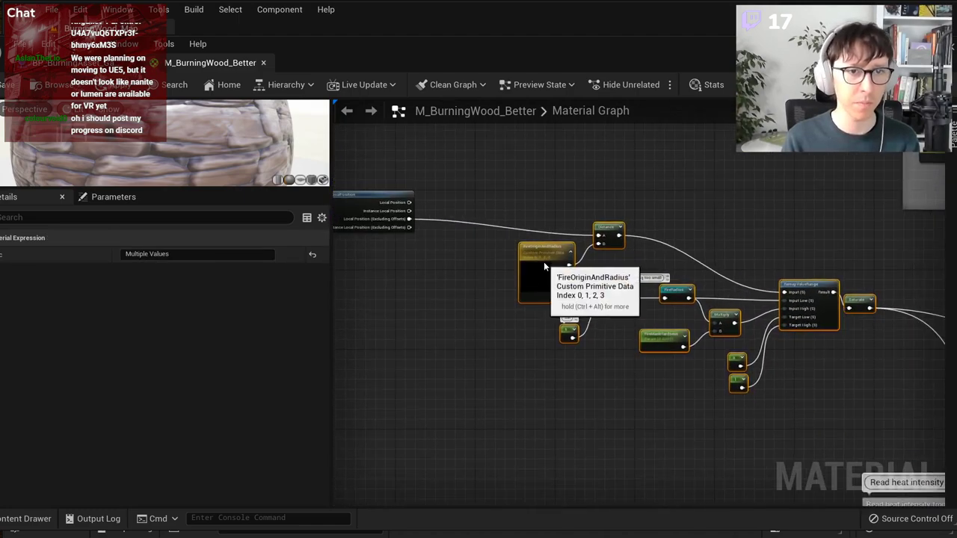
pyautogui.rightClick(544, 262)
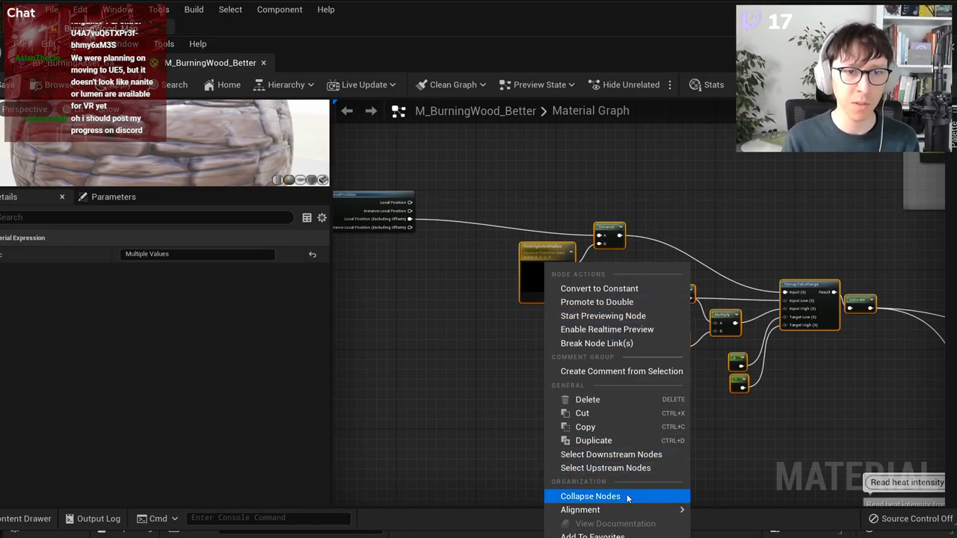
pyautogui.moveTo(854, 378); pyautogui.dragTo(844, 361, button='right')
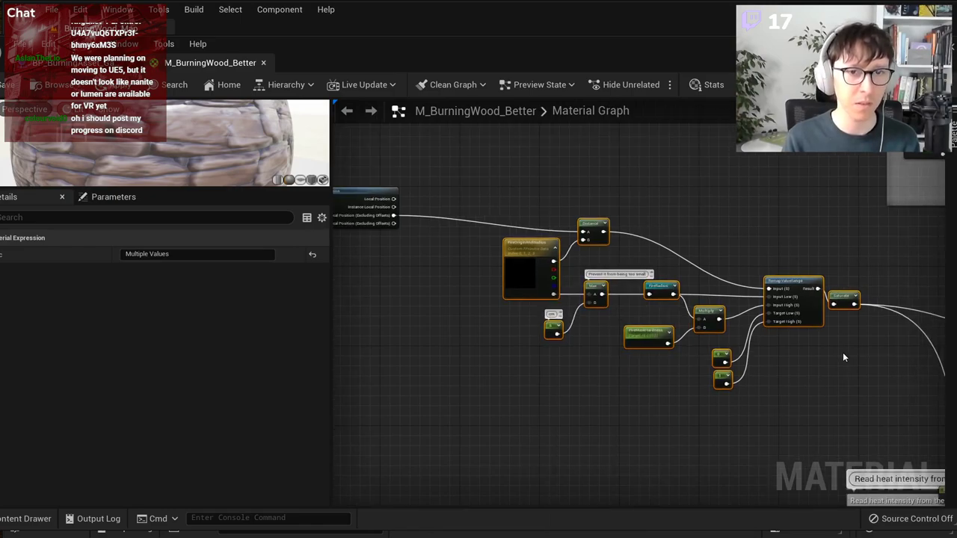
# Step: Restore the material editor to a smaller window and locate M_BurningWood_Better in the content browser
pyautogui.doubleClick(252, 53)
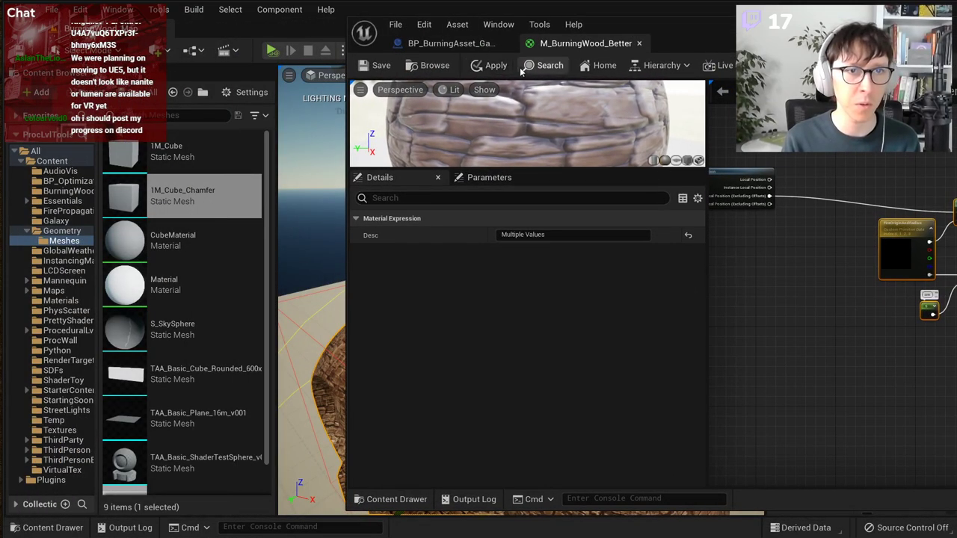
pyautogui.click(546, 66)
pyautogui.click(833, 311)
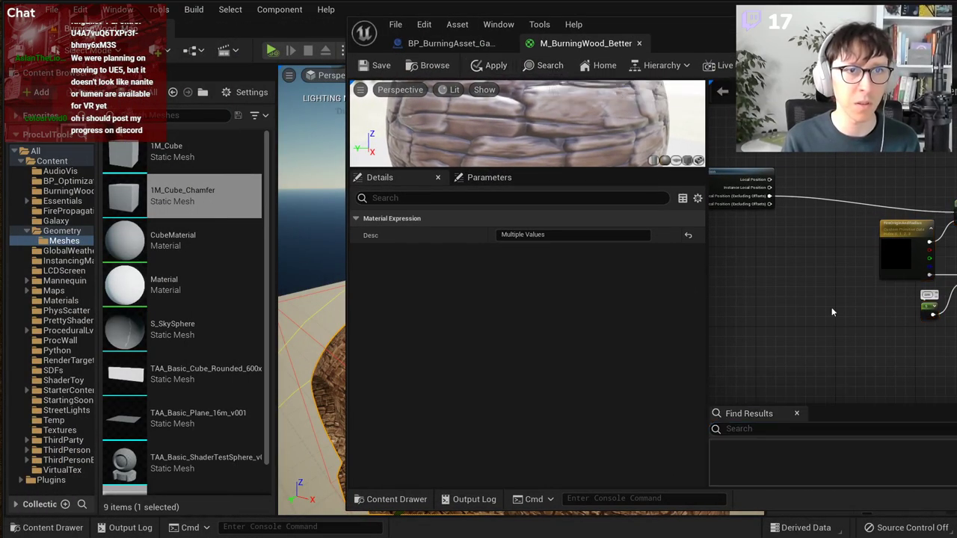
pyautogui.click(449, 90)
pyautogui.click(797, 416)
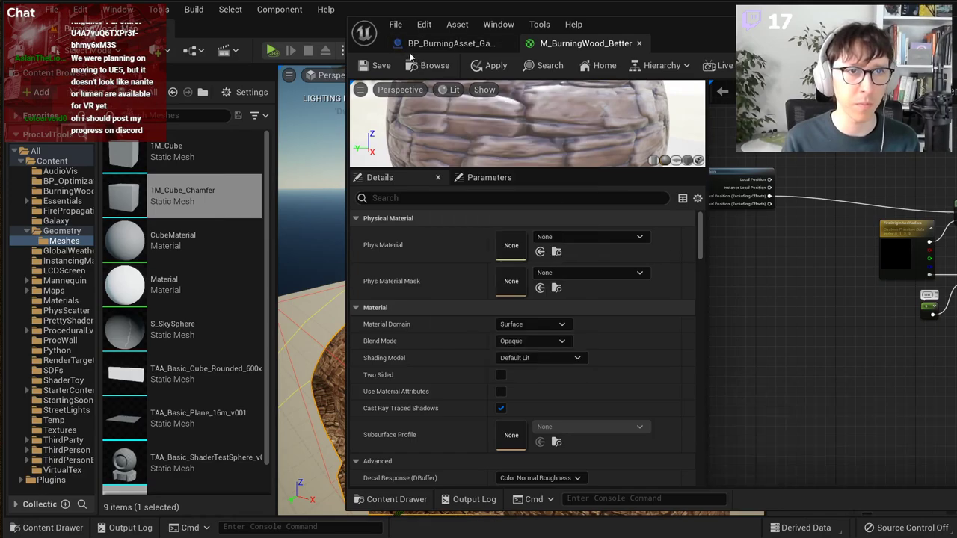
pyautogui.click(431, 65)
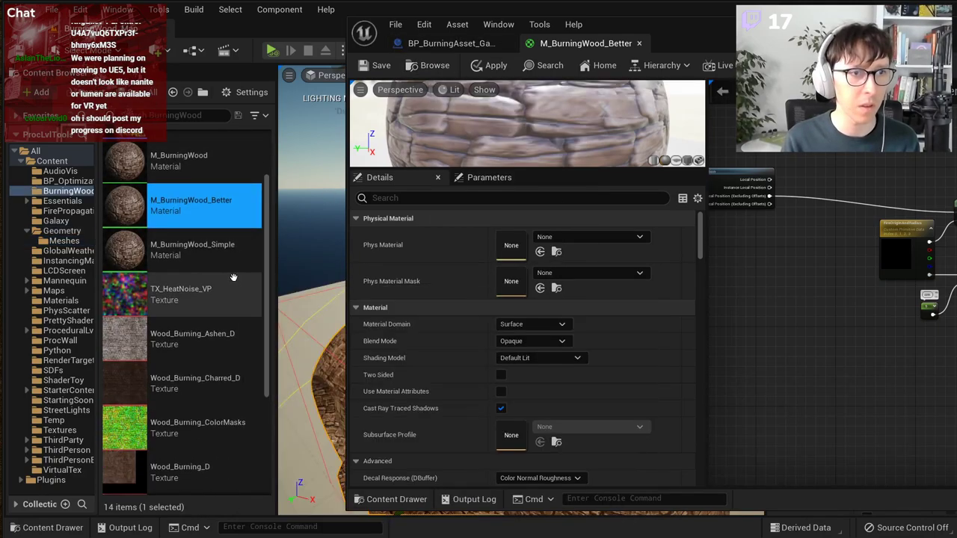
# Step: Try the content browser's Tiles and Columns view types and return it to List
pyautogui.click(261, 116)
pyautogui.click(245, 92)
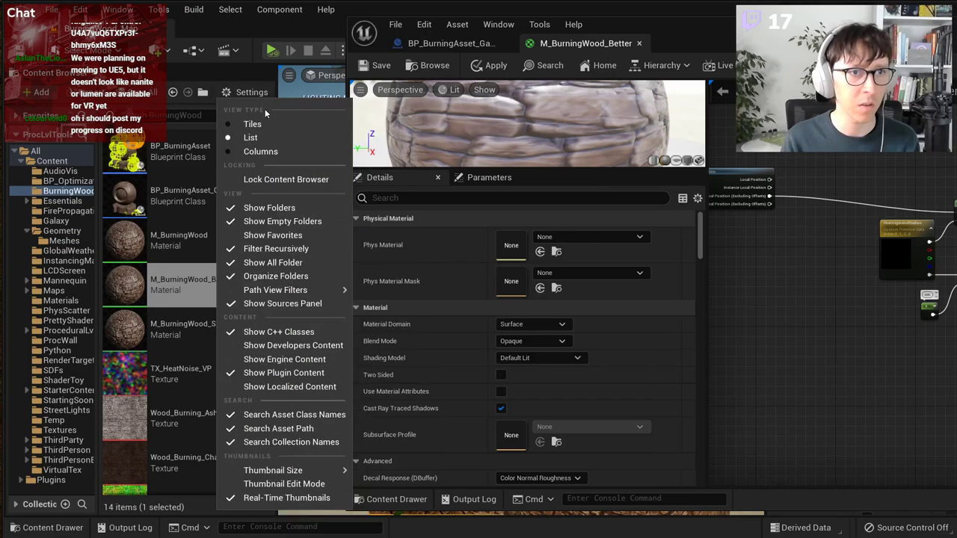
pyautogui.click(252, 124)
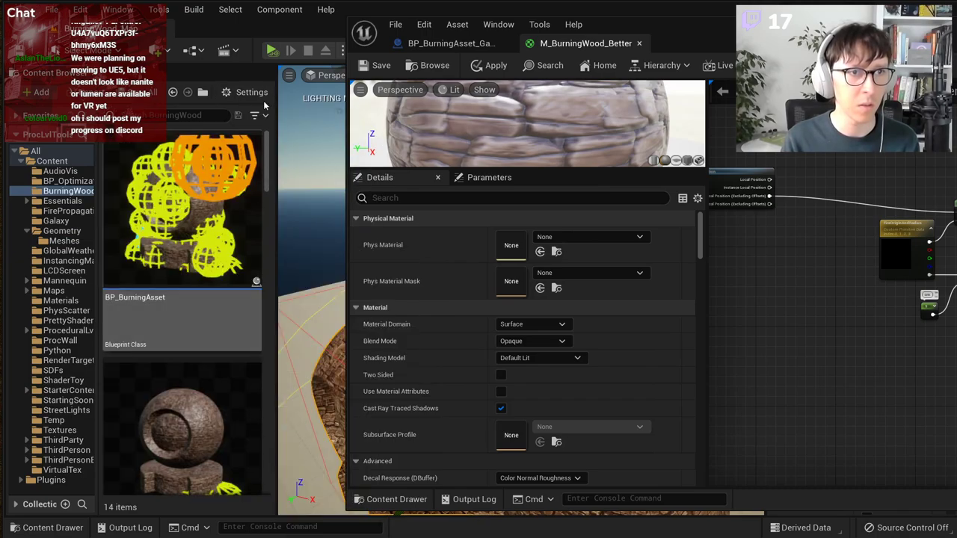
pyautogui.click(244, 92)
pyautogui.click(254, 154)
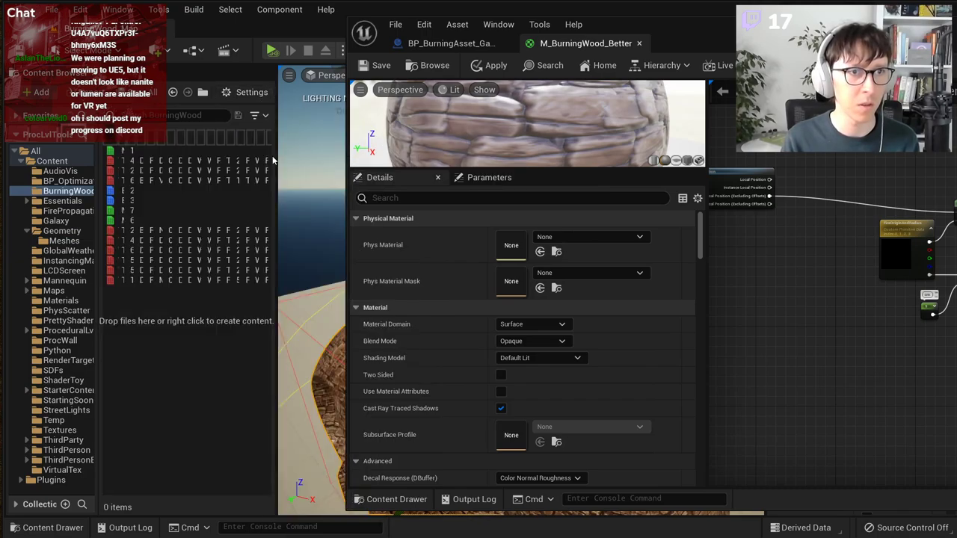
pyautogui.click(252, 92)
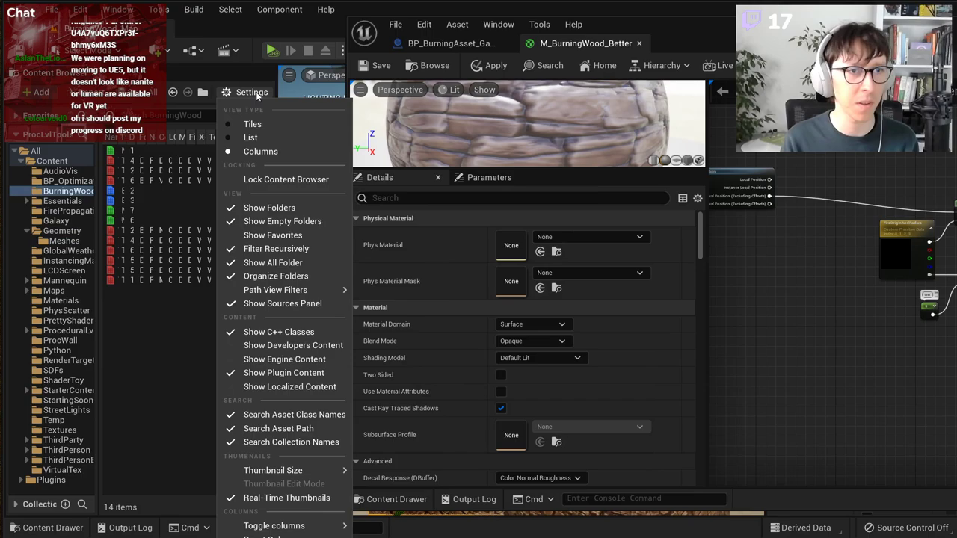
pyautogui.click(171, 331)
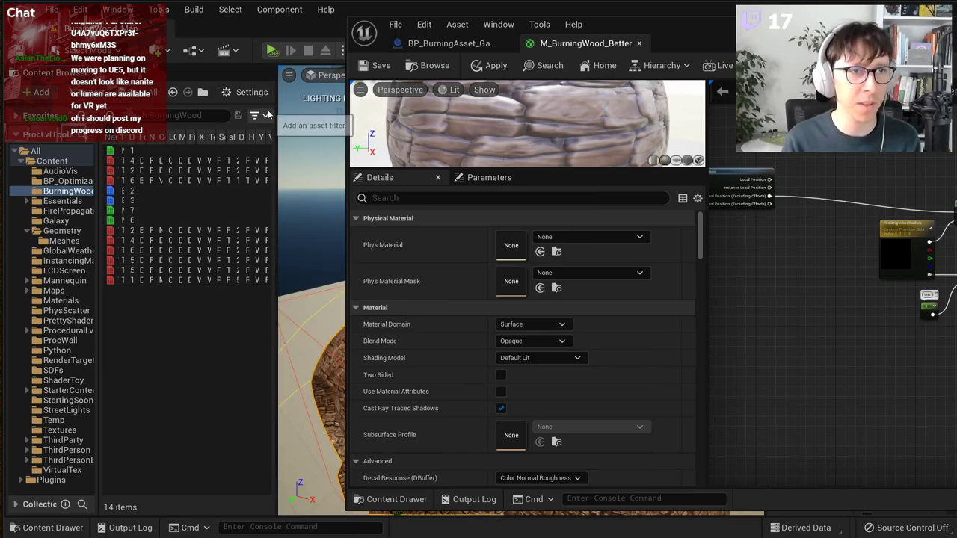
pyautogui.click(244, 92)
pyautogui.click(275, 137)
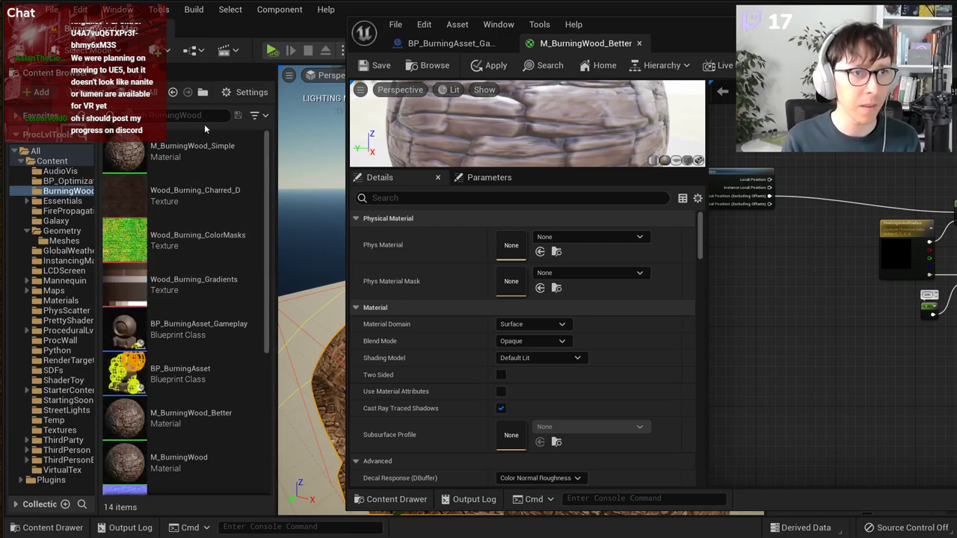
# Step: Widen the content browser and move the material editor window clear of the BurningWood folder's assets
pyautogui.moveTo(275, 135); pyautogui.dragTo(390, 134)
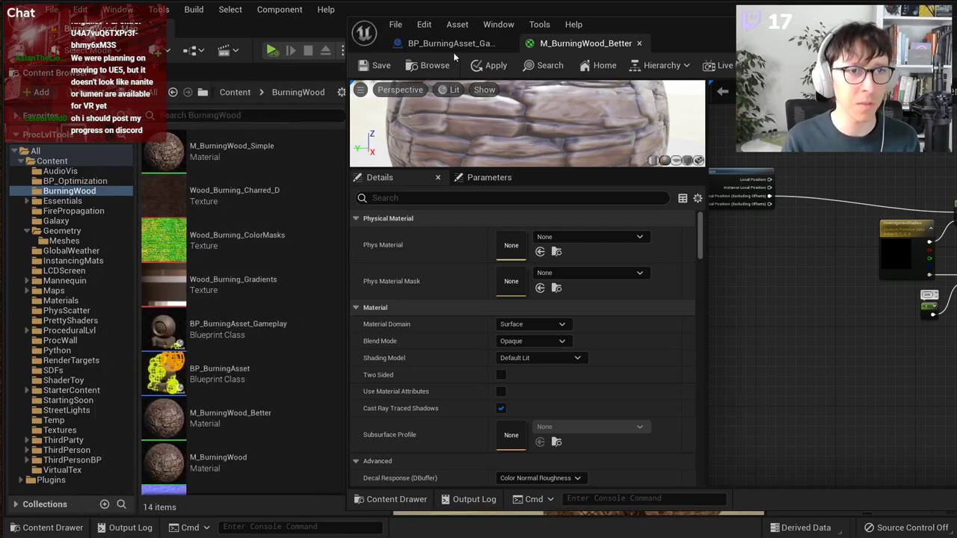
pyautogui.moveTo(628, 26); pyautogui.dragTo(821, 26)
pyautogui.rightClick(375, 180)
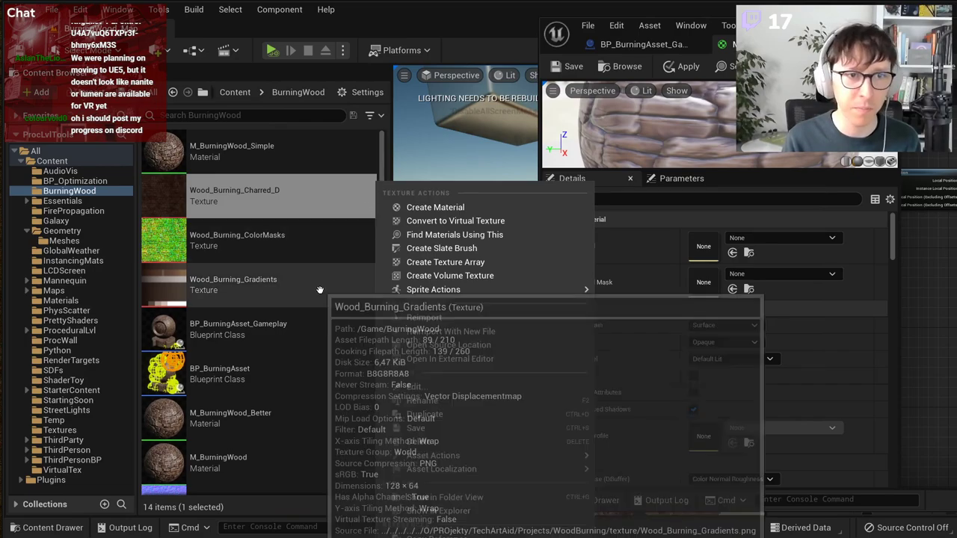
pyautogui.scroll(-5, 303, 331)
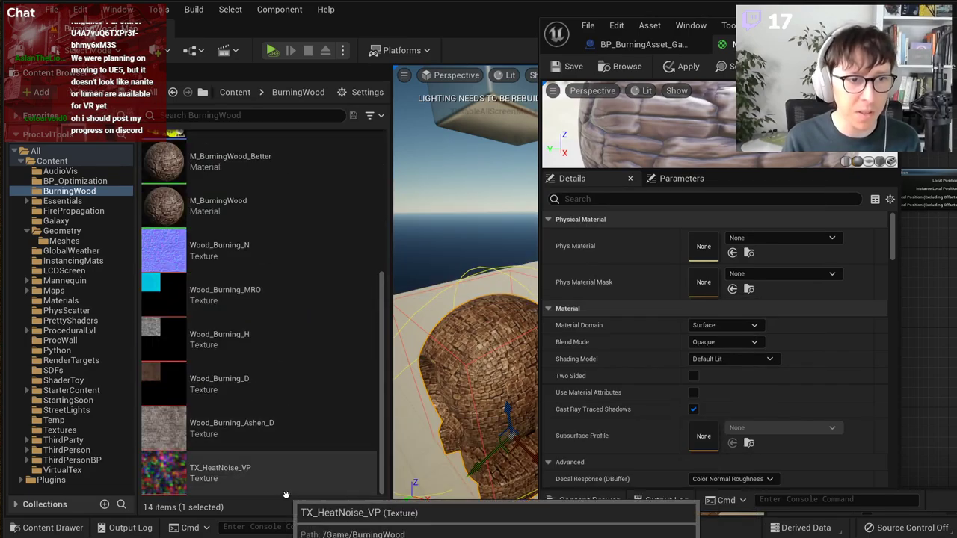
pyautogui.scroll(3, 252, 455)
pyautogui.scroll(3, 252, 455)
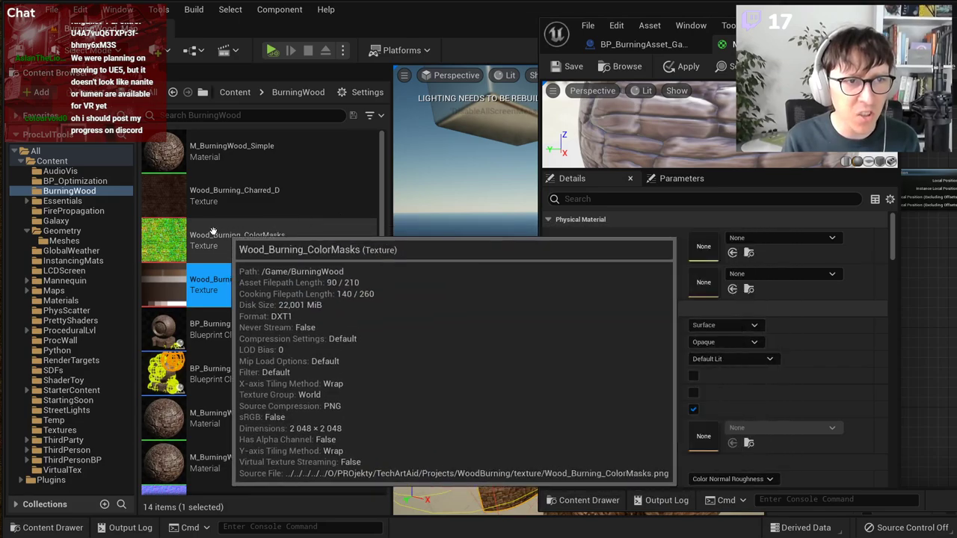
# Step: Create a material function named MF_BurningWood_RadialMask in the BurningWood folder and open it
pyautogui.click(41, 92)
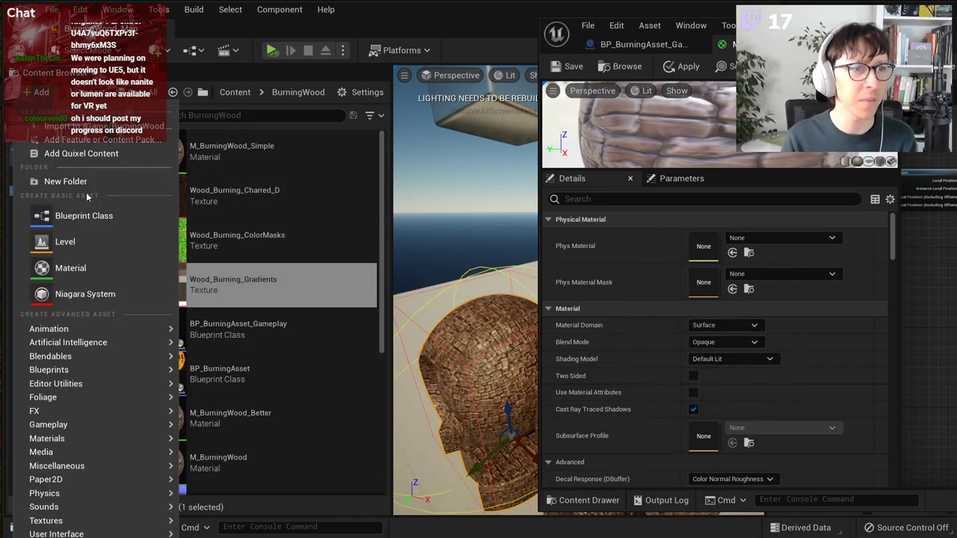
pyautogui.moveTo(150, 438)
pyautogui.click(232, 414)
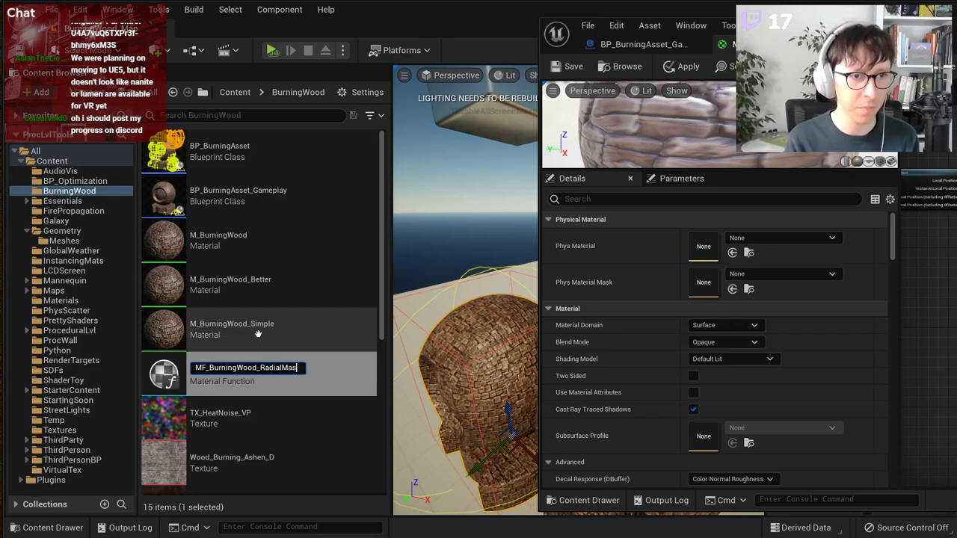
pyautogui.write('k')
pyautogui.press('Return')
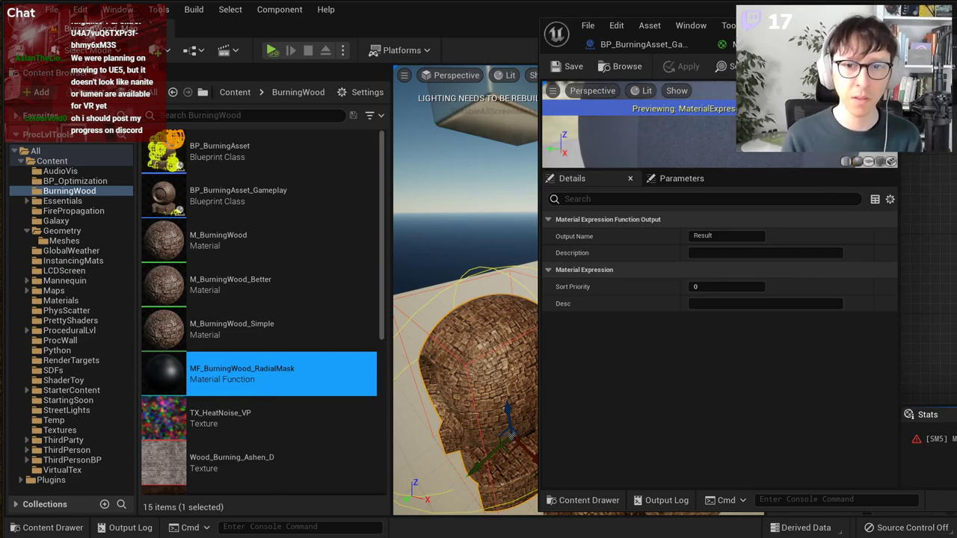
# Step: Paste the copied fire mask nodes into MF_BurningWood_RadialMask and connect Saturate to Output Result
pyautogui.click(931, 299)
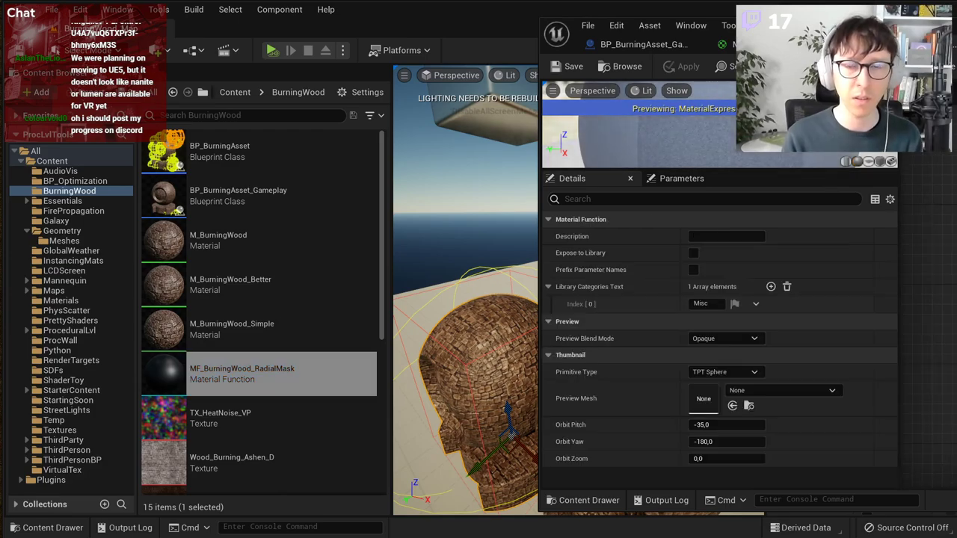
pyautogui.hotkey('ctrl', 'v')
pyautogui.moveTo(956, 34); pyautogui.dragTo(577, 41)
pyautogui.moveTo(681, 174); pyautogui.dragTo(741, 194, button='right')
pyautogui.moveTo(609, 212); pyautogui.dragTo(424, 217)
pyautogui.click(780, 241)
pyautogui.scroll(3, 780, 352)
# Step: Close the Stats display of the material function editor
pyautogui.click(710, 71)
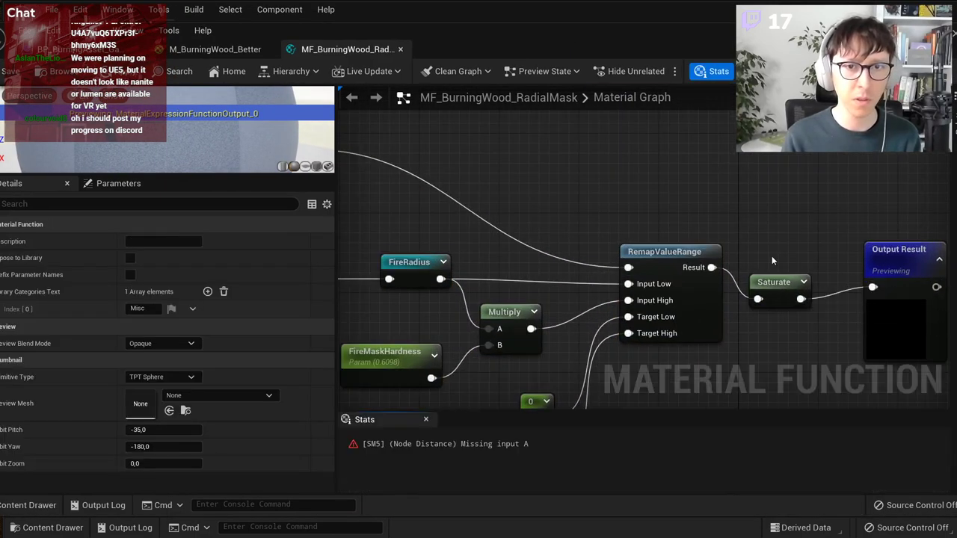
pyautogui.scroll(-1, 737, 322)
pyautogui.click(425, 419)
# Step: Add a Vector 3 function input named LocalPosition and connect it to input A of the Distance node
pyautogui.moveTo(446, 392); pyautogui.dragTo(647, 302, button='right')
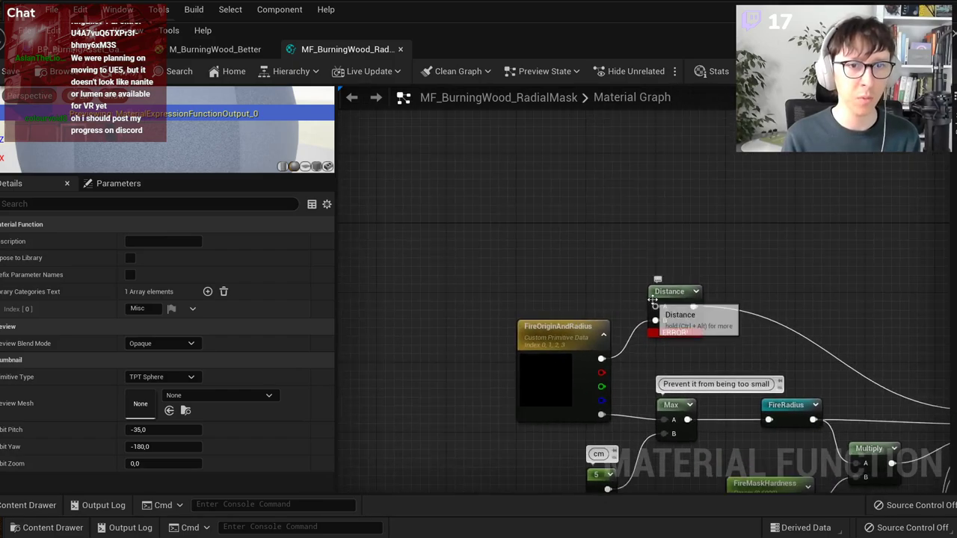
pyautogui.rightClick(481, 217)
pyautogui.write('function')
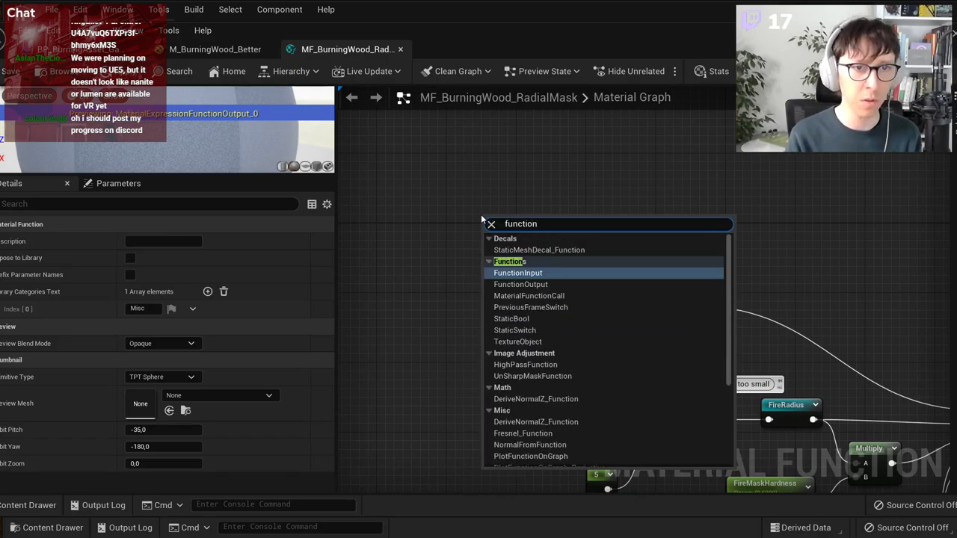
pyautogui.press('Return')
pyautogui.moveTo(157, 241); pyautogui.dragTo(93, 236)
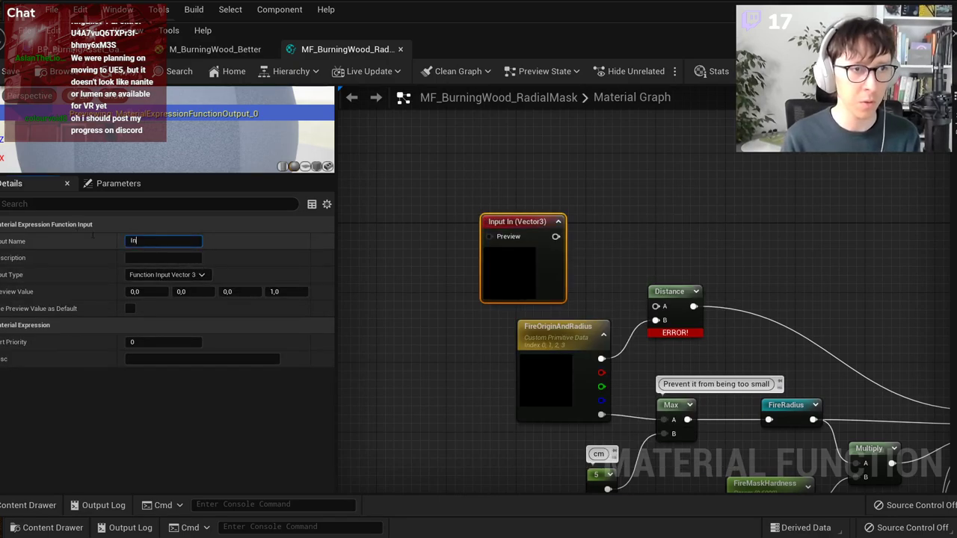
pyautogui.hotkey('ctrl', 'a')
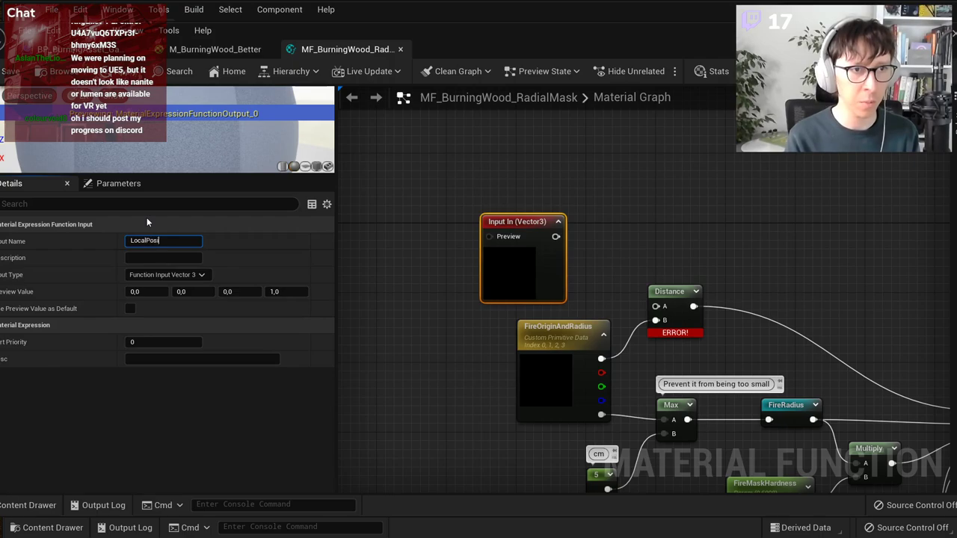
pyautogui.press('Return')
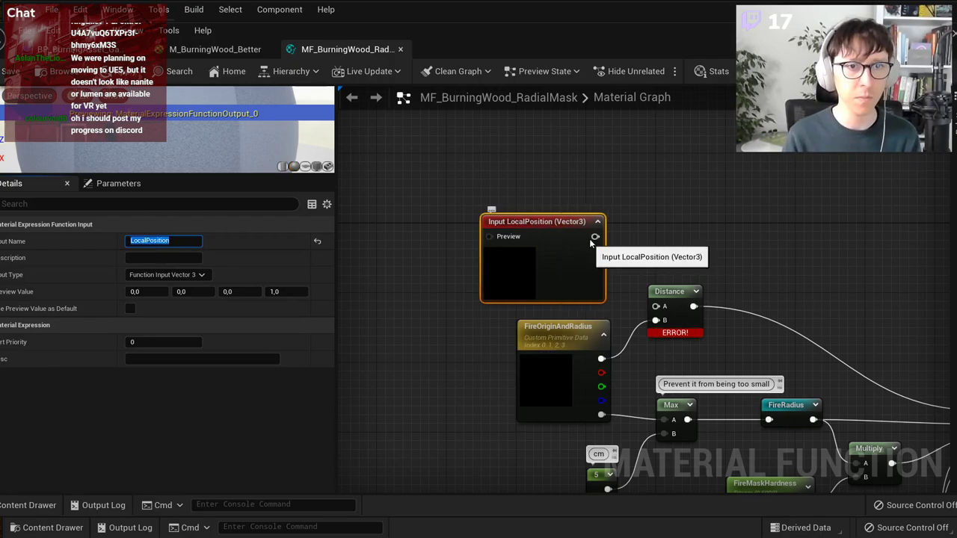
pyautogui.moveTo(595, 236); pyautogui.dragTo(655, 306)
pyautogui.moveTo(347, 246); pyautogui.dragTo(519, 244, button='right')
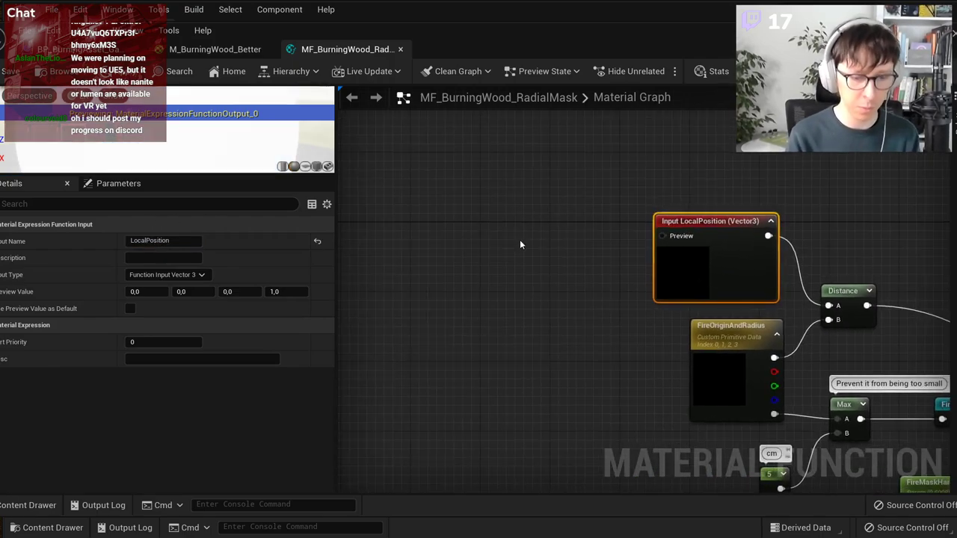
pyautogui.press('c')
pyautogui.click(519, 244)
pyautogui.click(639, 199)
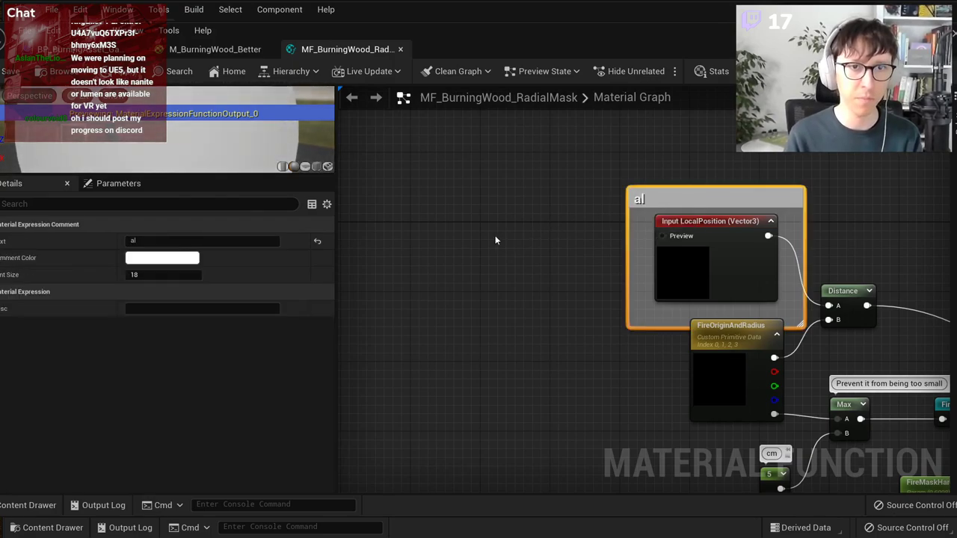
pyautogui.press('Delete')
# Step: Add a LocalPosition function node and connect Local Position (Excluding Offsets) to the LocalPosition input's Preview
pyautogui.rightClick(495, 236)
pyautogui.write('local')
pyautogui.press('Return')
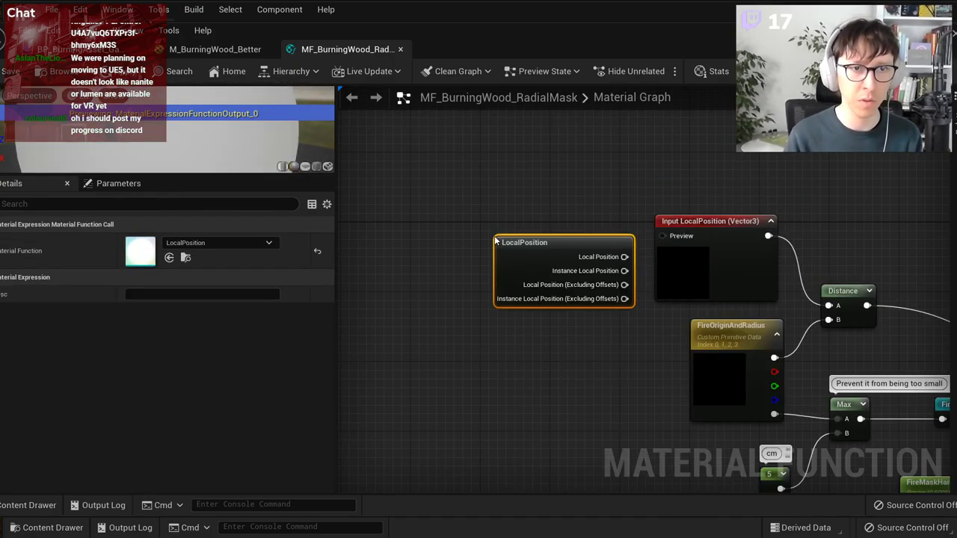
pyautogui.moveTo(543, 241); pyautogui.dragTo(521, 221)
pyautogui.moveTo(602, 263); pyautogui.dragTo(666, 238)
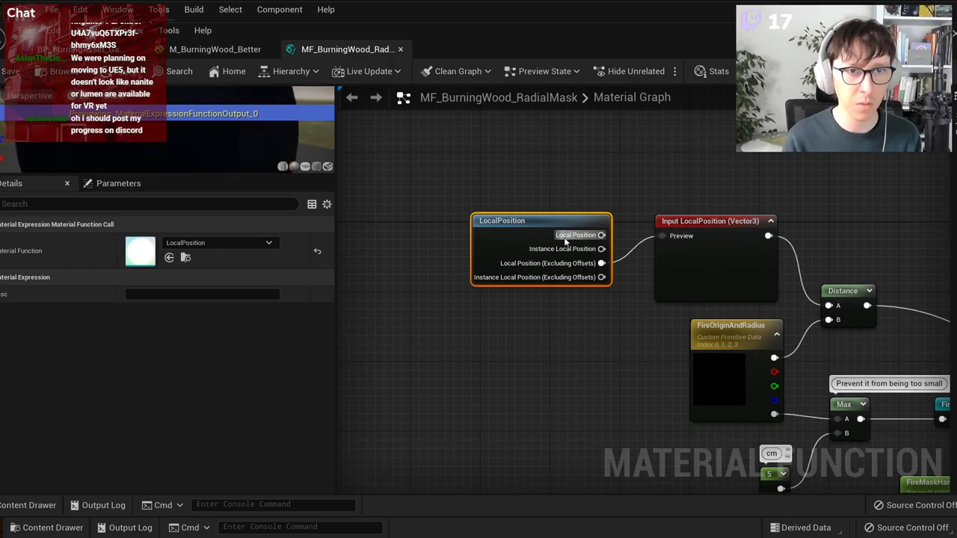
# Step: Enable Use Preview Value as Default on the LocalPosition function input
pyautogui.click(692, 194)
pyautogui.click(715, 221)
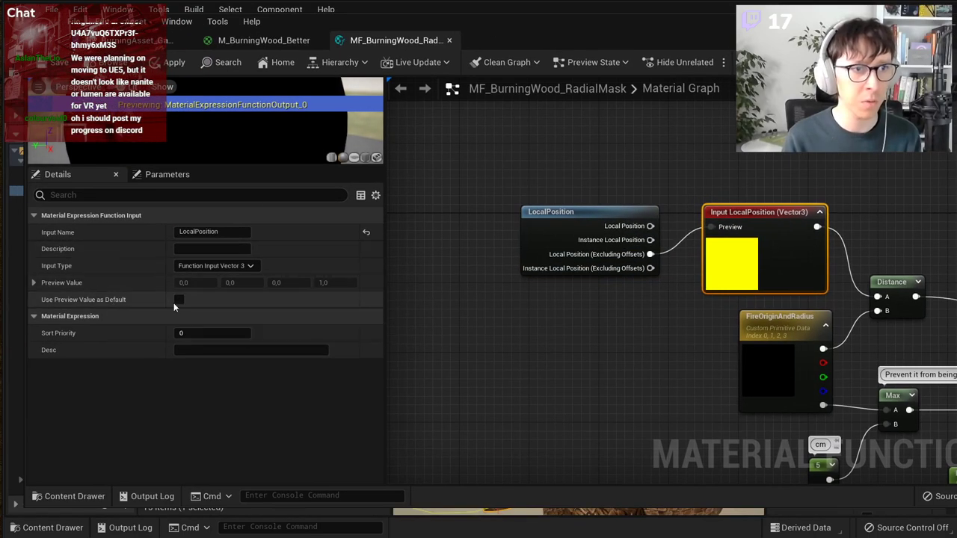
pyautogui.click(179, 300)
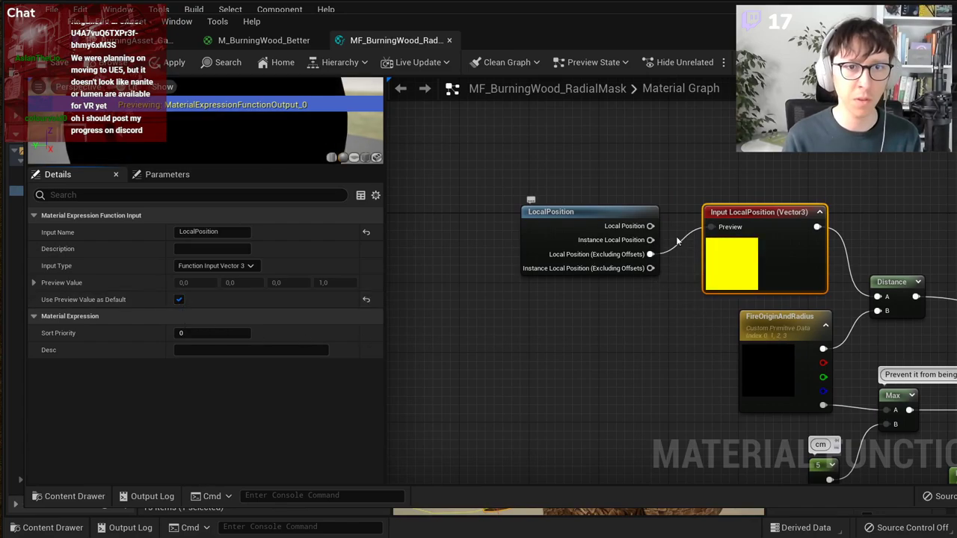
pyautogui.scroll(-1, 587, 303)
pyautogui.click(670, 261)
pyautogui.click(731, 230)
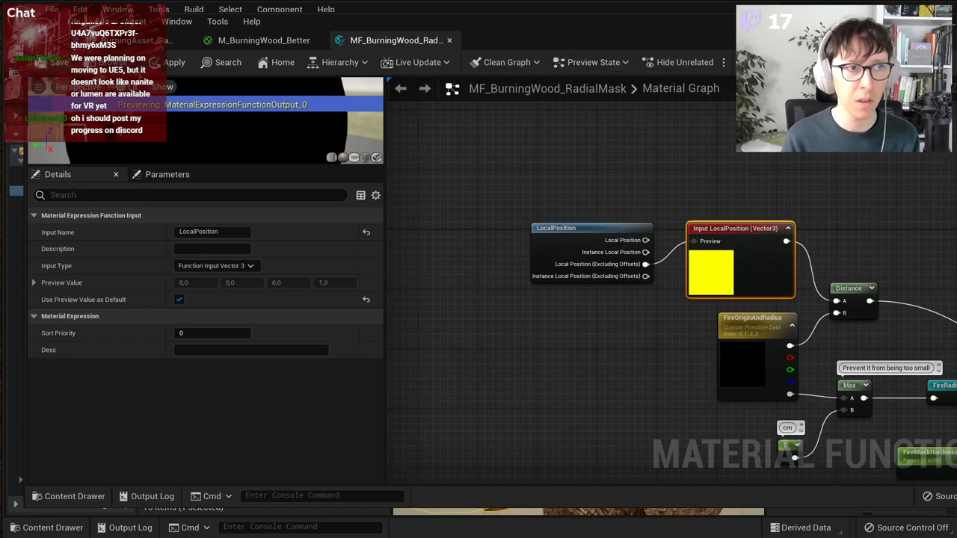
pyautogui.moveTo(870, 237); pyautogui.dragTo(636, 153, button='right')
pyautogui.scroll(-1, 635, 153)
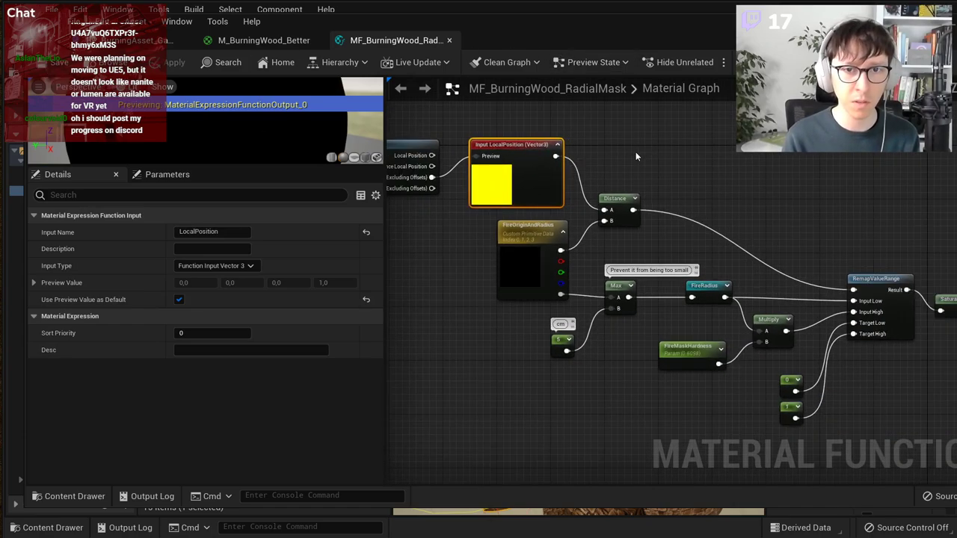
# Step: Place an MF_BurningWood_RadialMask node in the M_BurningWood_Better graph, beside the old fire mask nodes
pyautogui.click(943, 20)
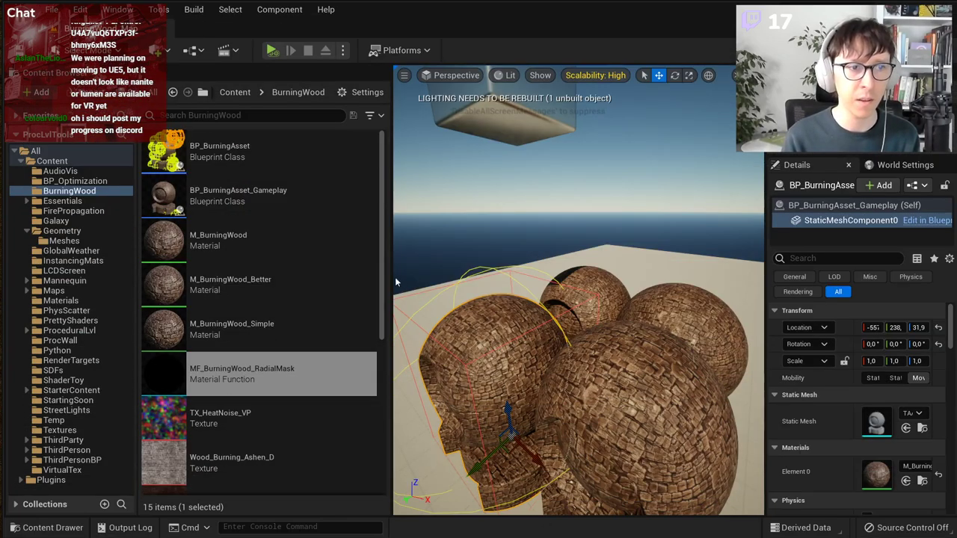
pyautogui.hotkey('alt', 'Tab')
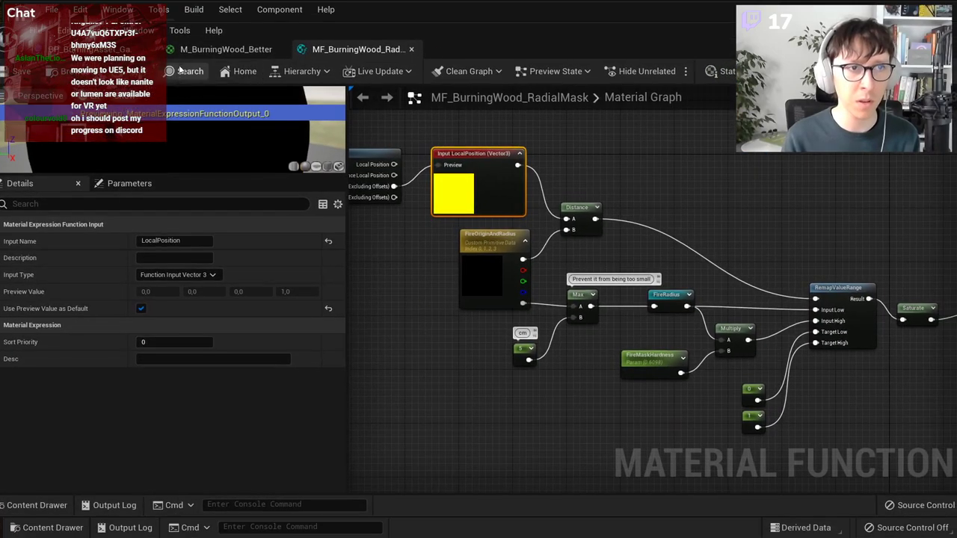
pyautogui.click(227, 49)
pyautogui.moveTo(379, 35); pyautogui.dragTo(755, 27)
pyautogui.moveTo(247, 373); pyautogui.dragTo(750, 282)
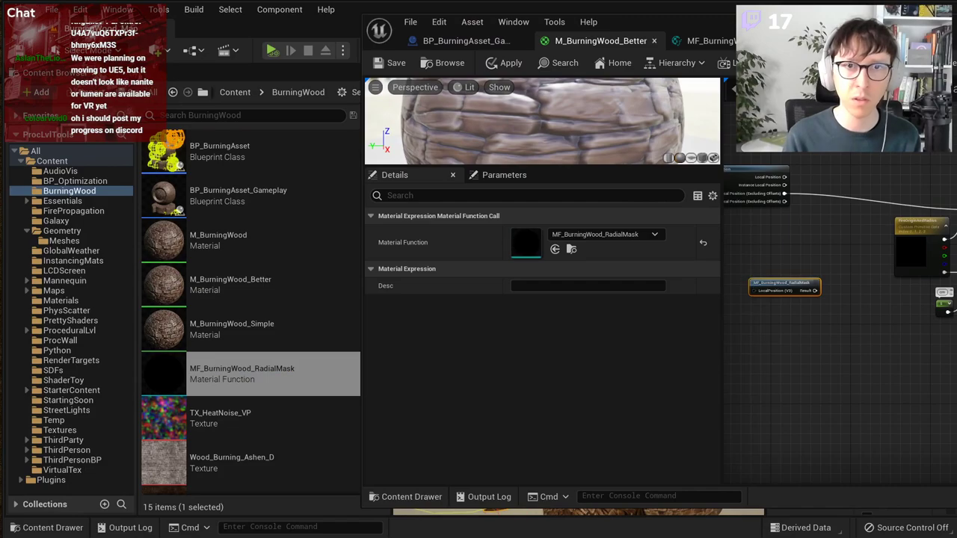
pyautogui.moveTo(643, 22); pyautogui.dragTo(259, 21)
pyautogui.scroll(4, 351, 287)
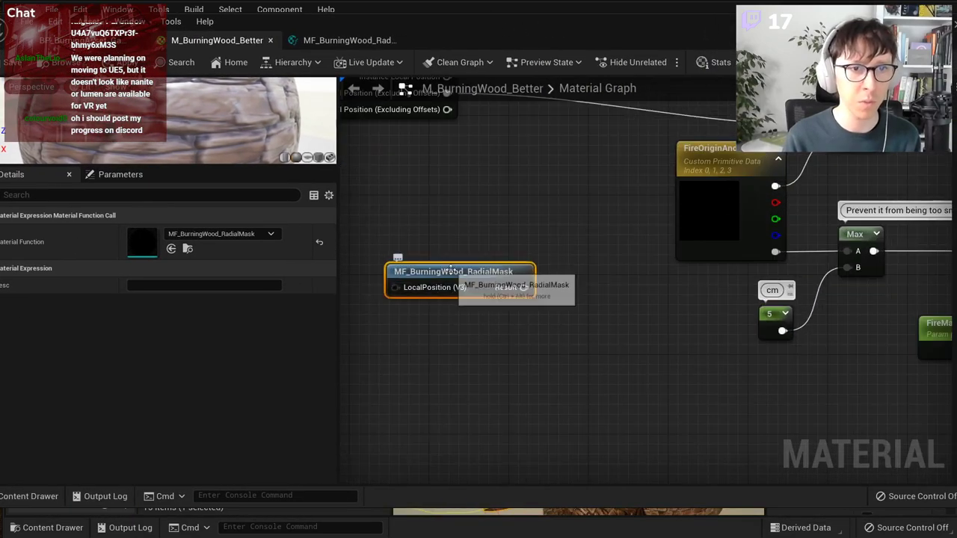
pyautogui.scroll(-2, 535, 328)
pyautogui.moveTo(560, 332); pyautogui.dragTo(414, 376, button='right')
pyautogui.moveTo(366, 338); pyautogui.dragTo(487, 364)
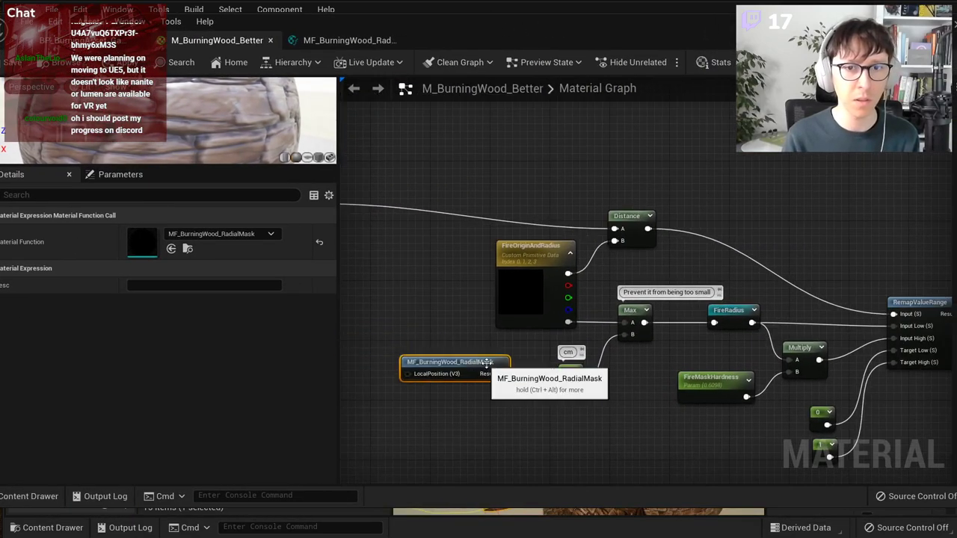
# Step: Set FireOriginAndRadius apart and delete the old mask nodes from Distance to RemapValueRange, keeping Saturate
pyautogui.scroll(-2, 611, 235)
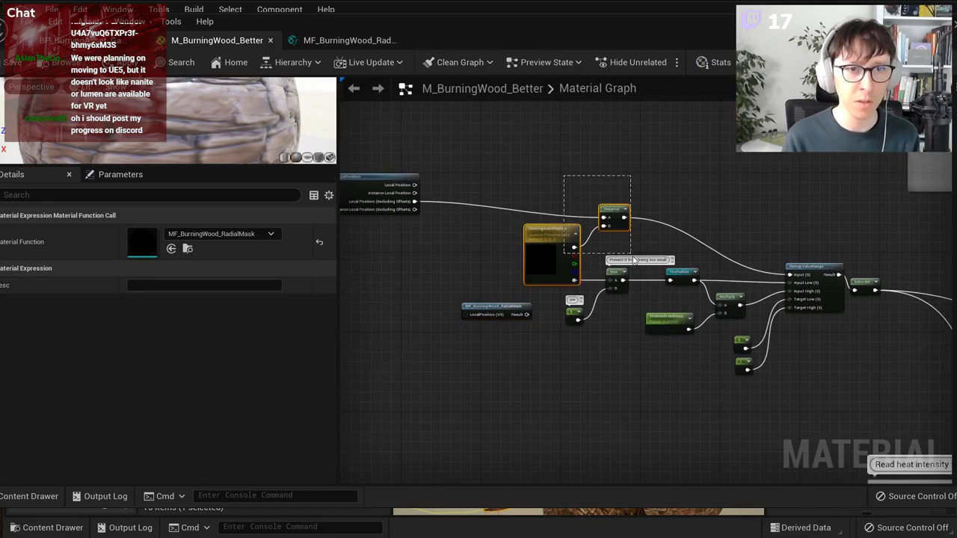
pyautogui.moveTo(632, 256); pyautogui.dragTo(633, 258)
pyautogui.click(532, 241)
pyautogui.moveTo(531, 241); pyautogui.dragTo(378, 264)
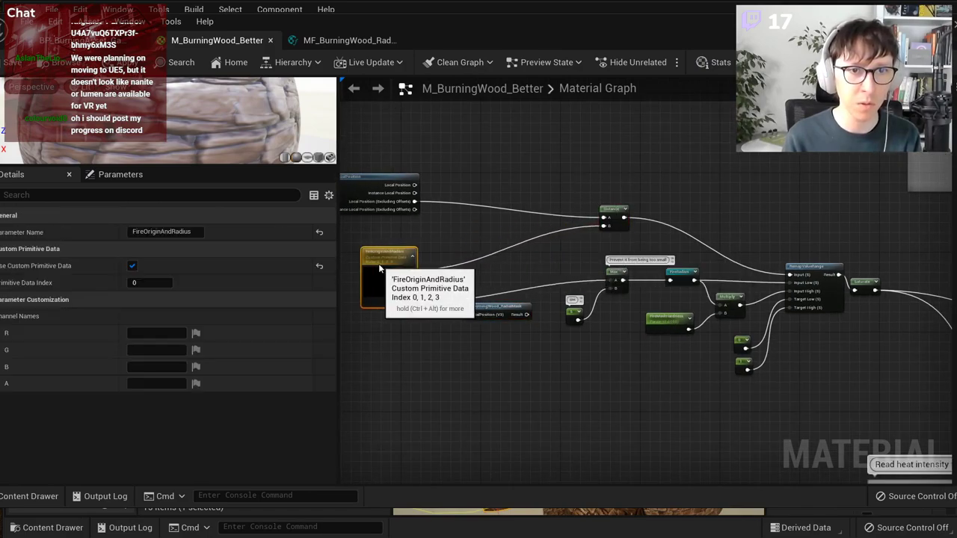
pyautogui.moveTo(807, 400); pyautogui.dragTo(812, 401)
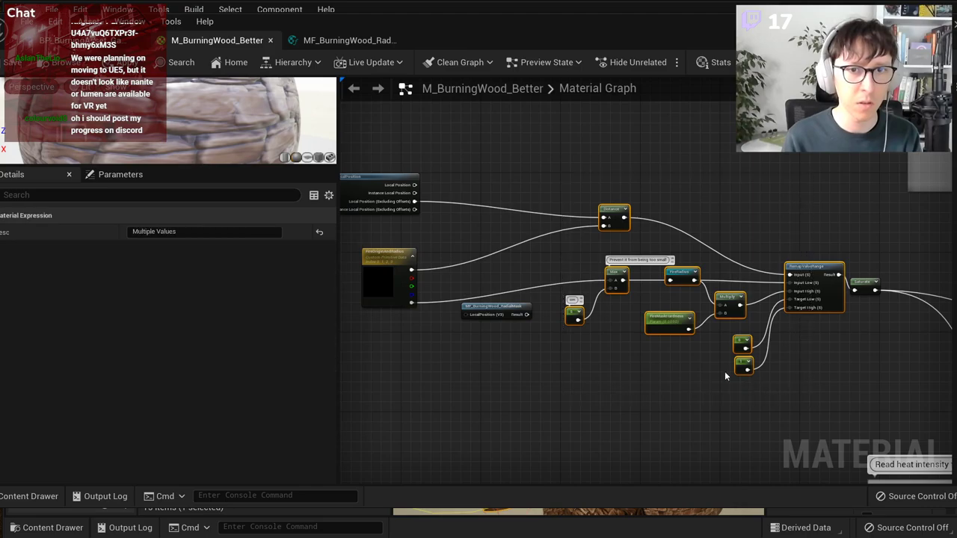
pyautogui.press('Delete')
# Step: Connect MF_BurningWood_RadialMask's Result to Saturate and the Local Position output to its LocalPosition input
pyautogui.moveTo(527, 314); pyautogui.dragTo(590, 308)
pyautogui.click(493, 260)
pyautogui.moveTo(492, 260); pyautogui.dragTo(609, 290, button='right')
pyautogui.scroll(4, 609, 295)
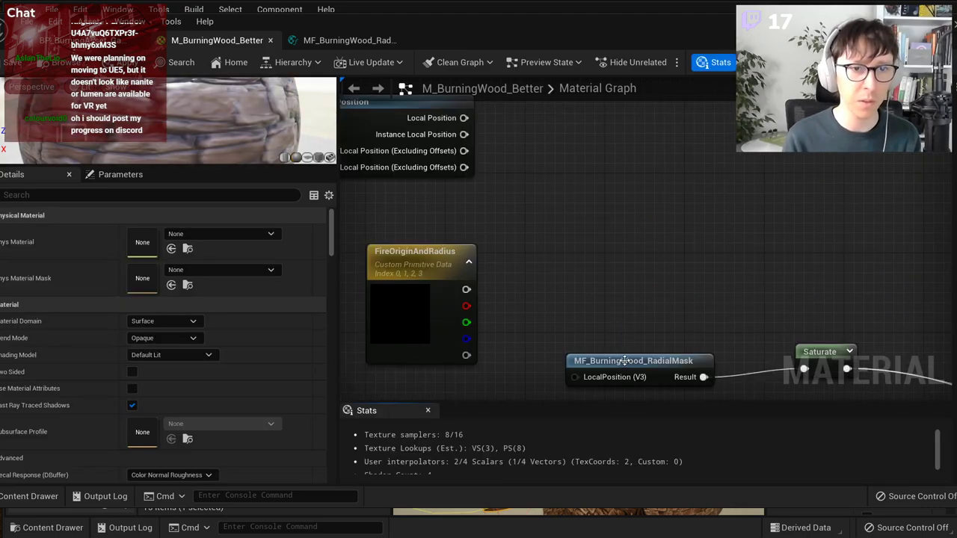
pyautogui.click(623, 316)
pyautogui.scroll(-1, 589, 278)
pyautogui.moveTo(474, 136); pyautogui.dragTo(580, 329)
pyautogui.moveTo(456, 265); pyautogui.dragTo(474, 291)
pyautogui.moveTo(592, 267); pyautogui.dragTo(584, 211, button='right')
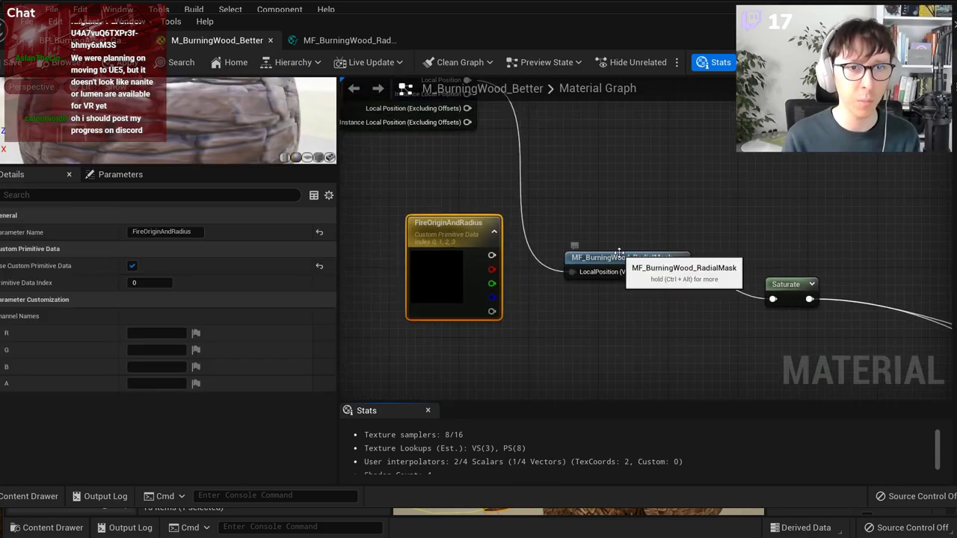
# Step: Open MF_BurningWood_RadialMask from its node in the material graph
pyautogui.click(671, 278)
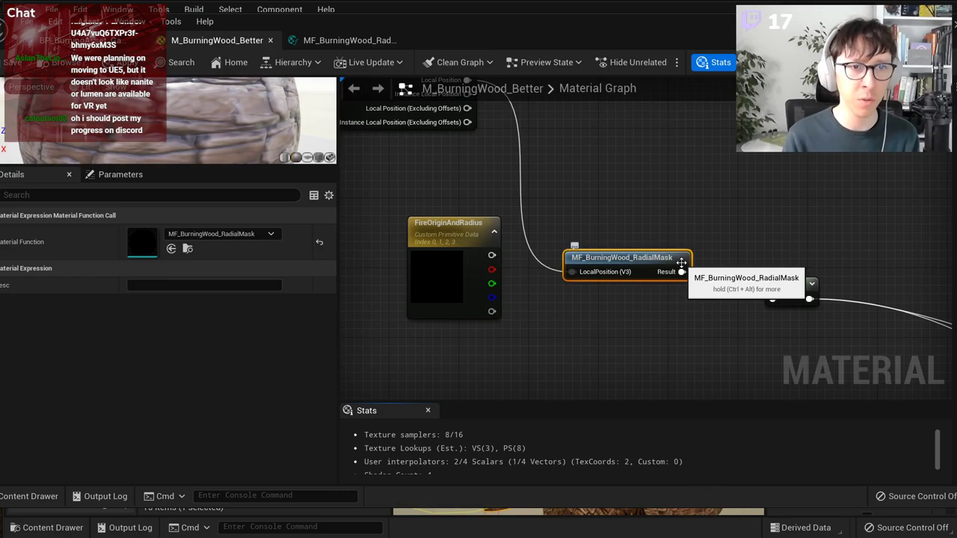
pyautogui.doubleClick(681, 267)
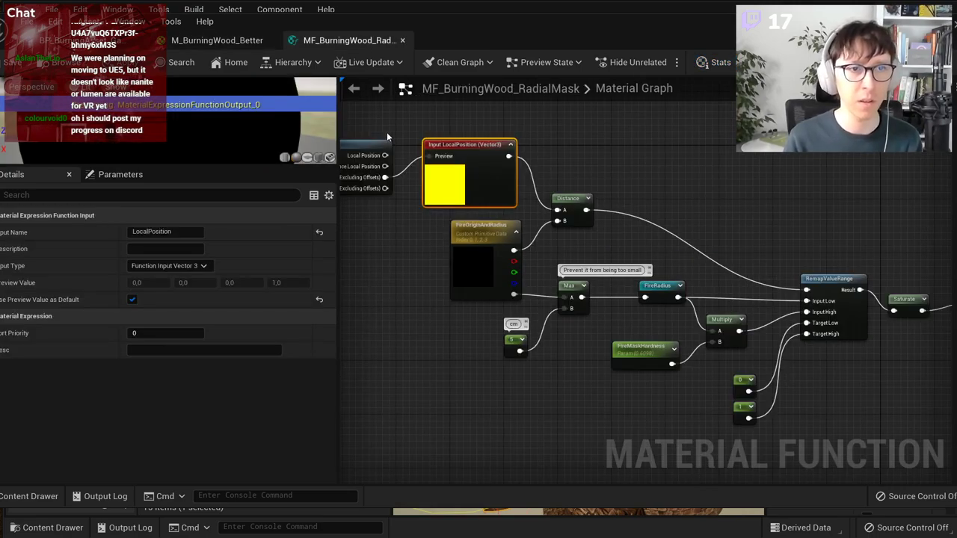
pyautogui.moveTo(387, 137); pyautogui.dragTo(589, 161, button='right')
pyautogui.scroll(2, 514, 170)
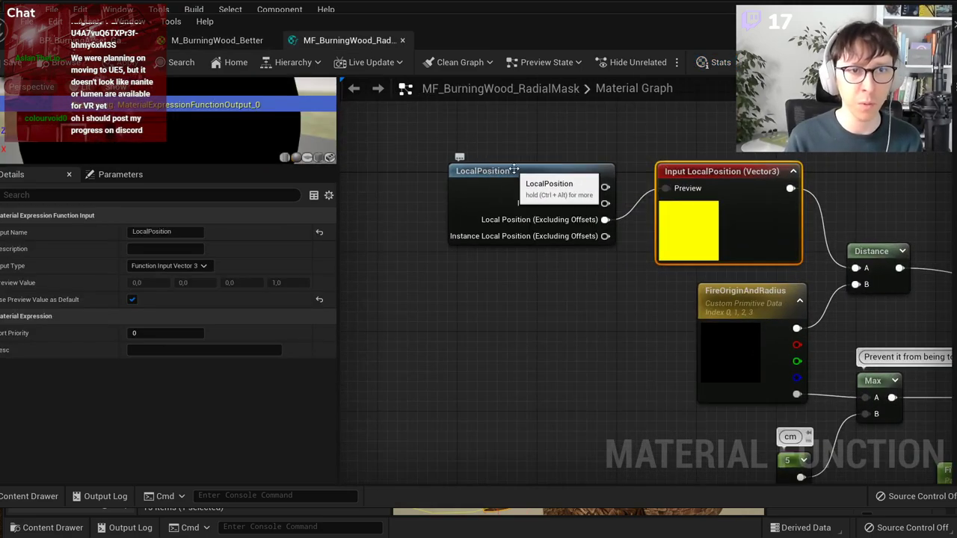
# Step: Look inside the LocalPosition function's graph, then return to MF_BurningWood_RadialMask
pyautogui.click(523, 172)
pyautogui.doubleClick(524, 171)
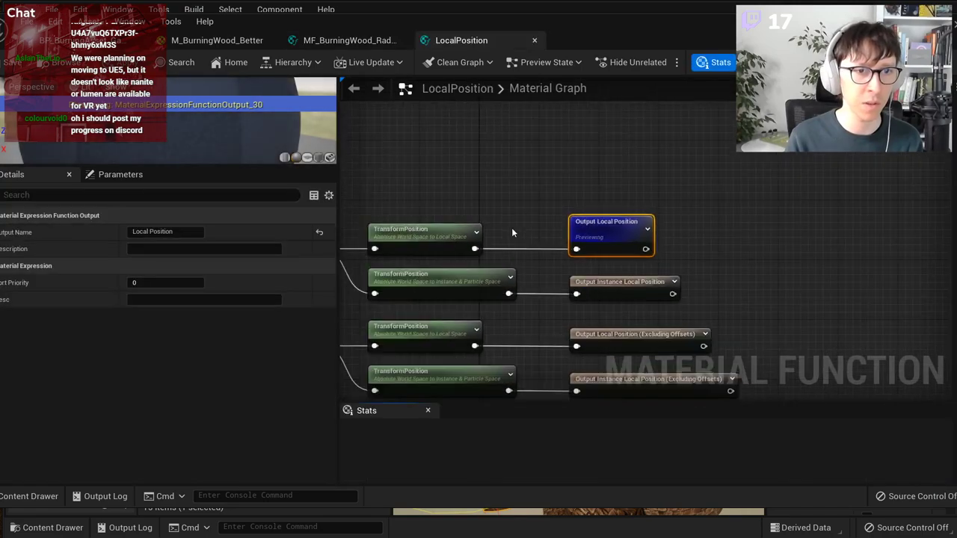
pyautogui.middleClick(446, 43)
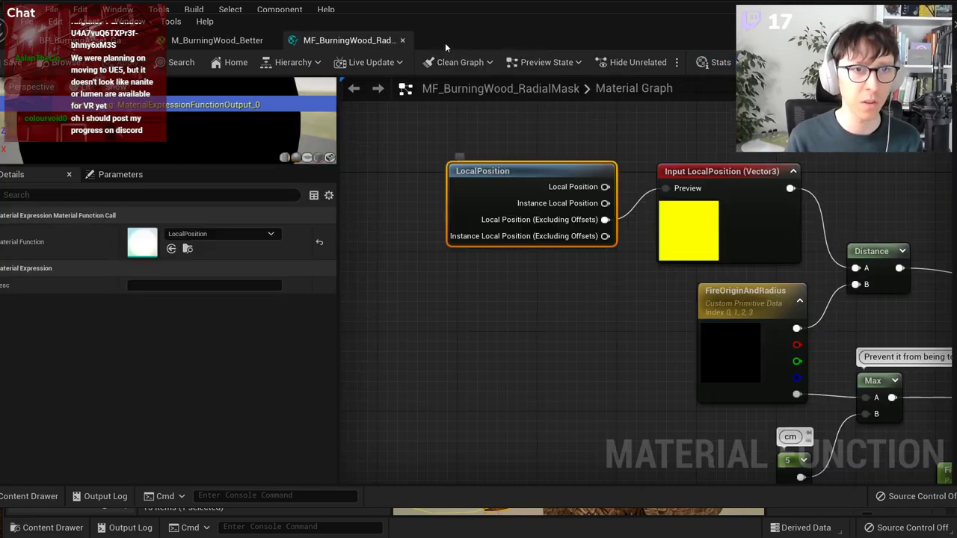
# Step: Examine the FireOriginAndRadius parameter's custom primitive data settings in MF_BurningWood_RadialMask
pyautogui.moveTo(642, 362); pyautogui.dragTo(463, 337, button='right')
pyautogui.scroll(-2, 460, 336)
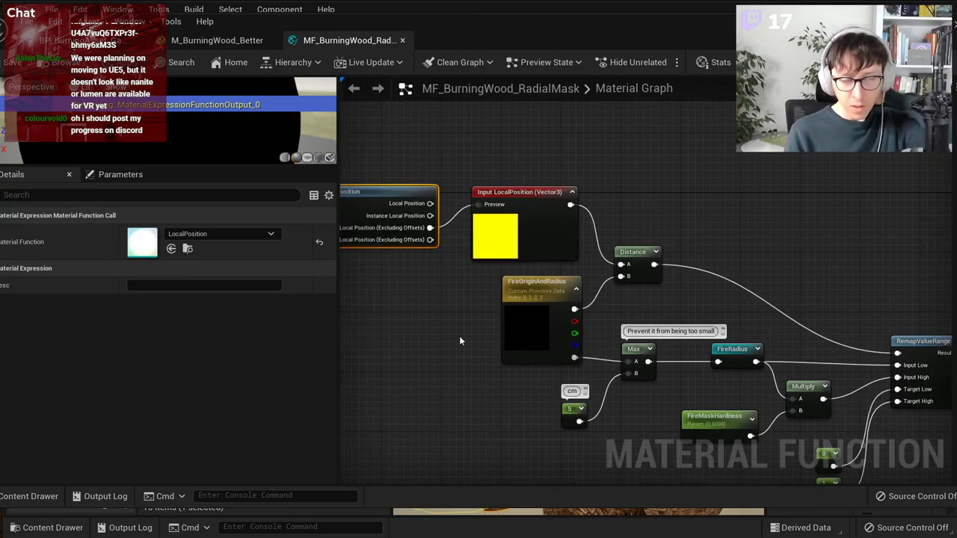
pyautogui.scroll(2, 528, 281)
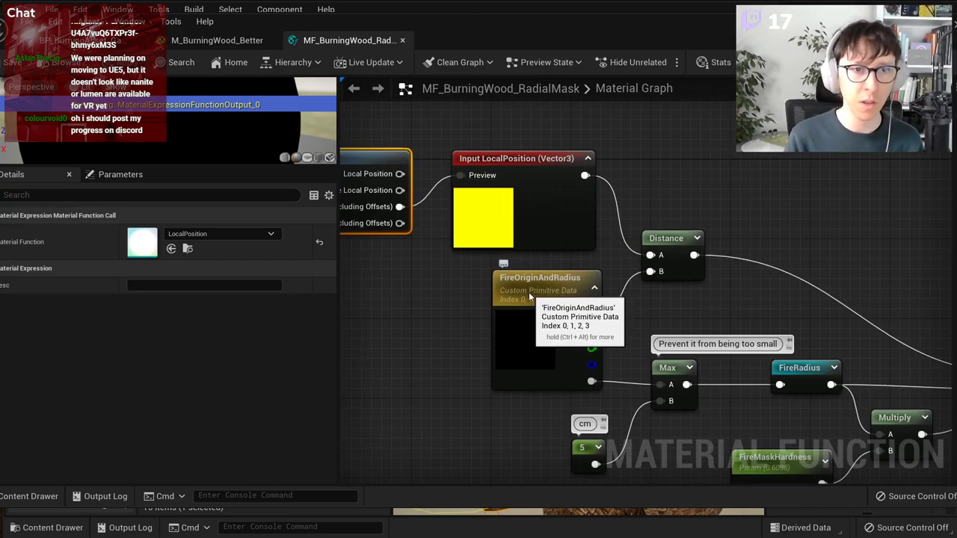
pyautogui.click(529, 290)
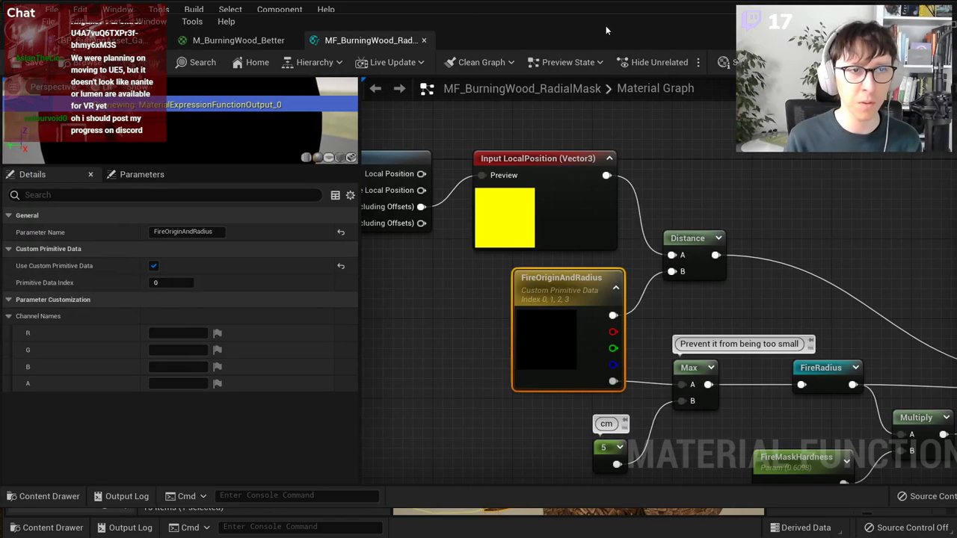
pyautogui.moveTo(605, 26); pyautogui.dragTo(644, 25)
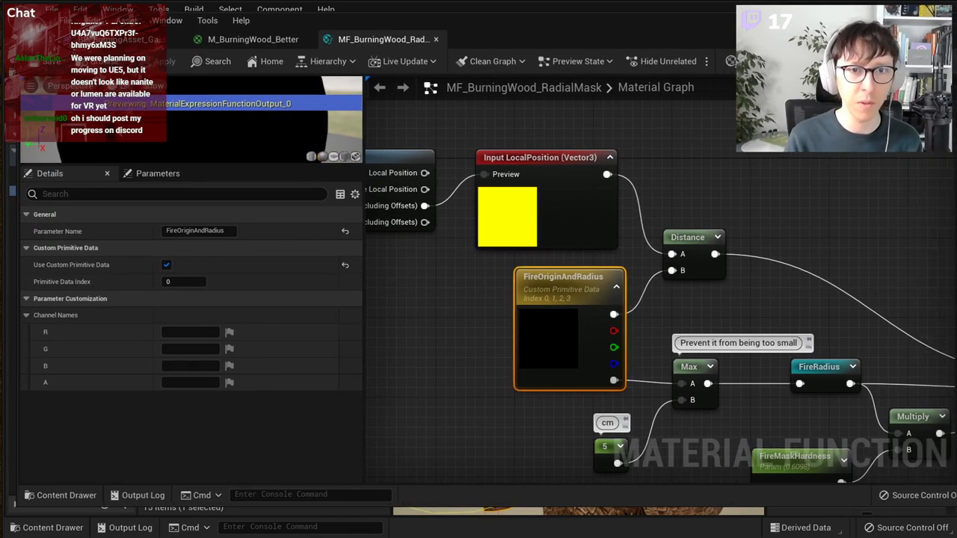
# Step: Duplicate the LocalPosition function input and set the copy's input type to Function Input Vector 4
pyautogui.moveTo(536, 339); pyautogui.dragTo(519, 311, button='right')
pyautogui.moveTo(455, 269); pyautogui.dragTo(571, 283, button='right')
pyautogui.click(598, 218)
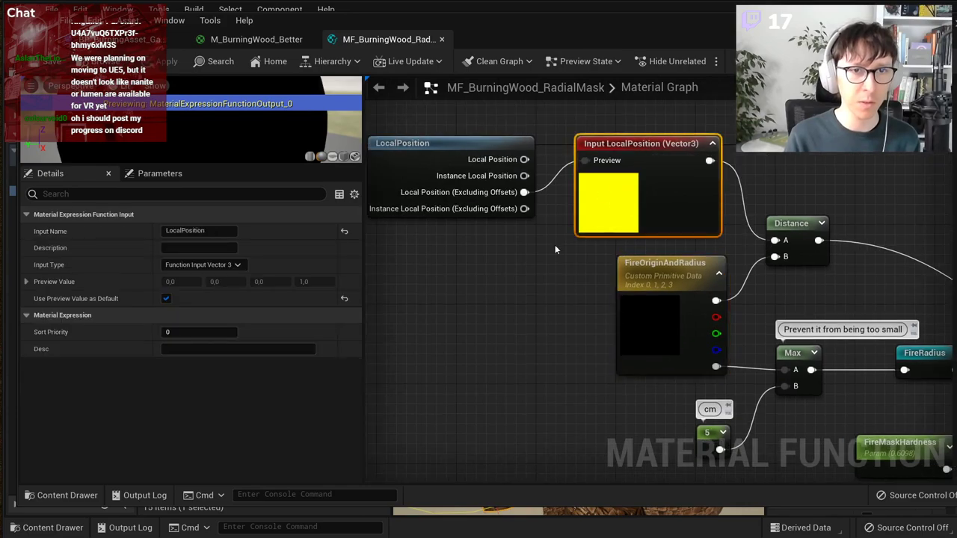
pyautogui.hotkey('ctrl', 'c')
pyautogui.hotkey('ctrl', 'v')
pyautogui.moveTo(572, 319); pyautogui.dragTo(370, 303)
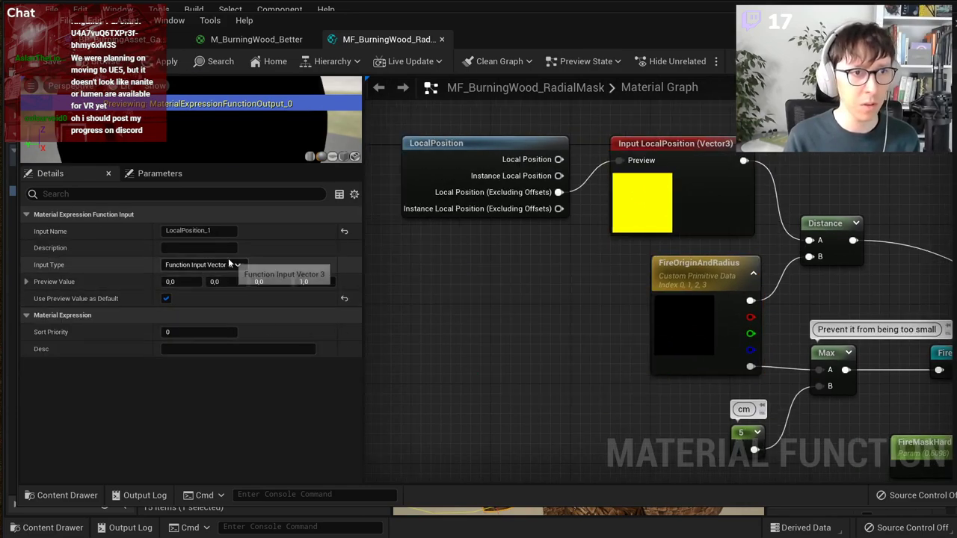
pyautogui.click(201, 265)
pyautogui.click(217, 314)
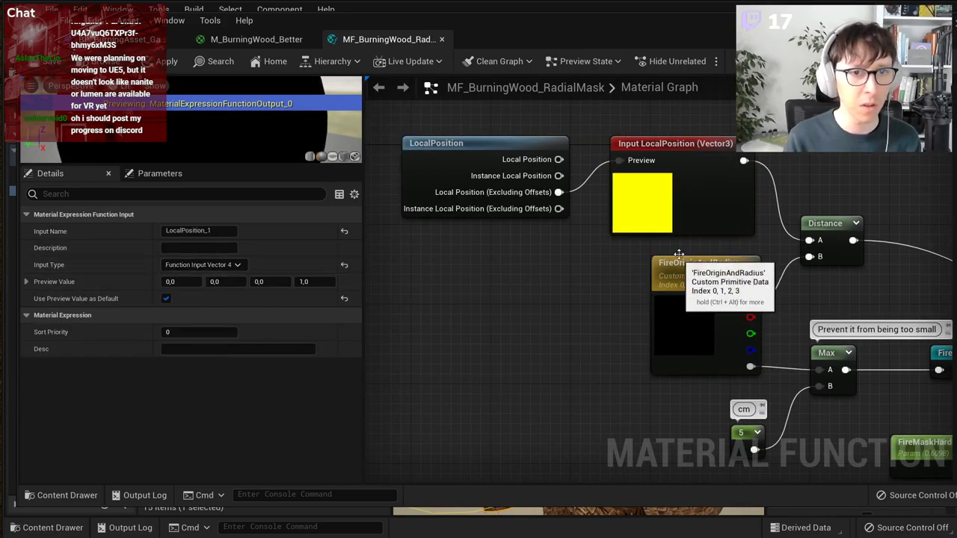
# Step: Place the duplicated Vector4 function input beside the FireOriginAndRadius parameter and rename it FireOriginAndRadius
pyautogui.scroll(-5, 627, 312)
pyautogui.moveTo(459, 317); pyautogui.dragTo(584, 317)
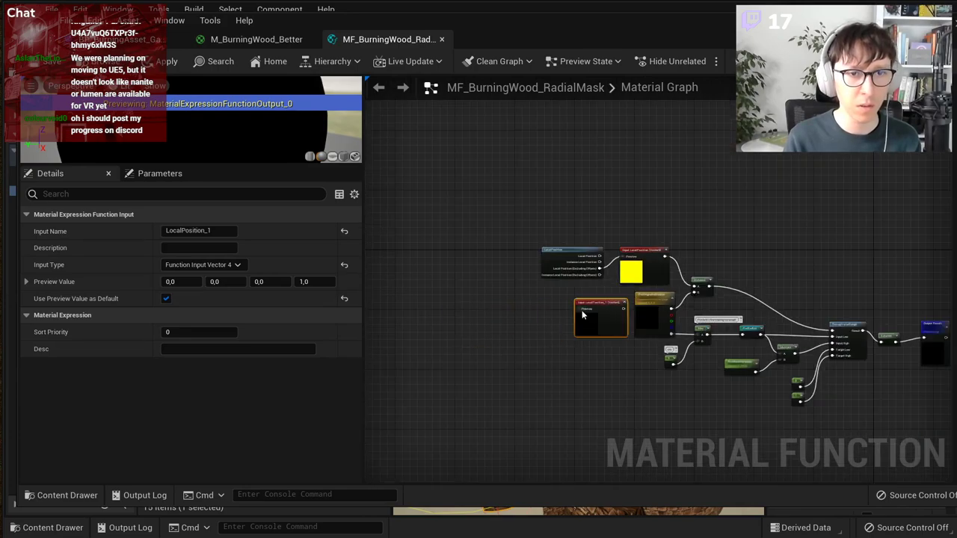
pyautogui.scroll(4, 582, 307)
pyautogui.write('Fir')
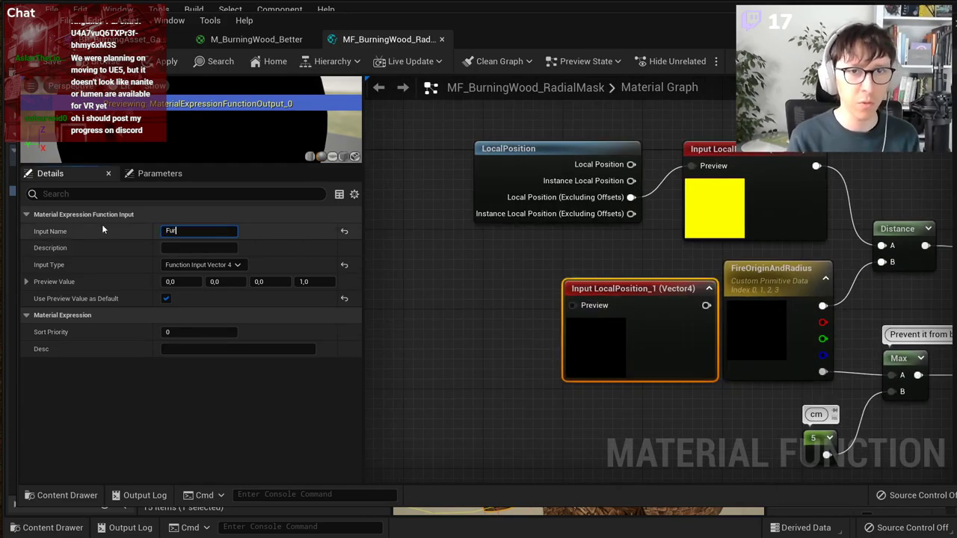
pyautogui.write('eOri')
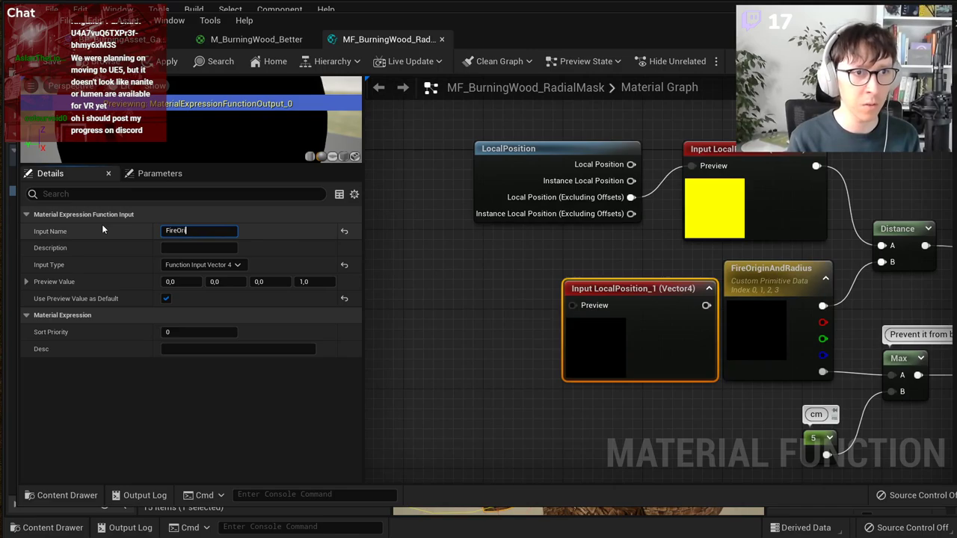
pyautogui.write('ginAndRadius')
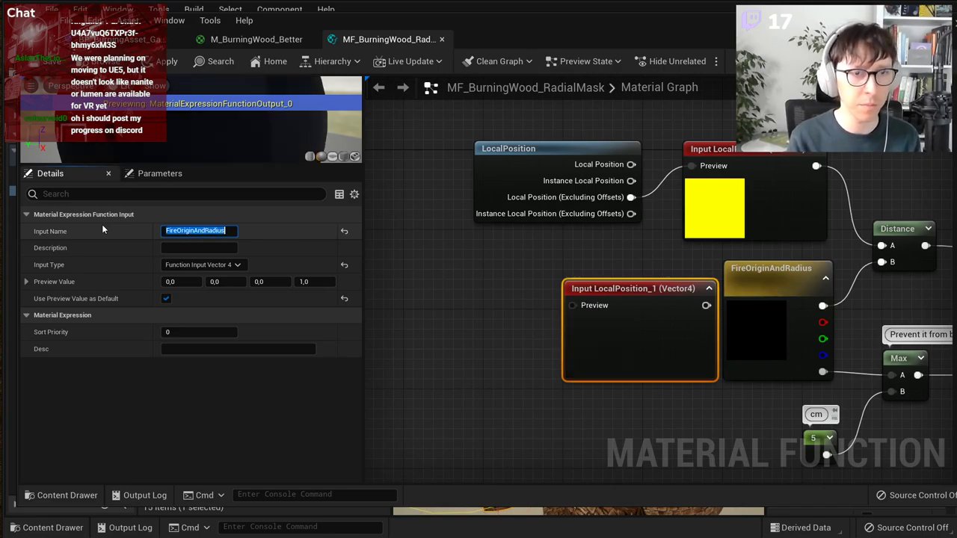
pyautogui.press('Return')
# Step: Delete the FireOriginAndRadius custom primitive data parameter and move the function input of the same name into its place
pyautogui.click(734, 263)
pyautogui.moveTo(722, 305); pyautogui.dragTo(590, 299, button='right')
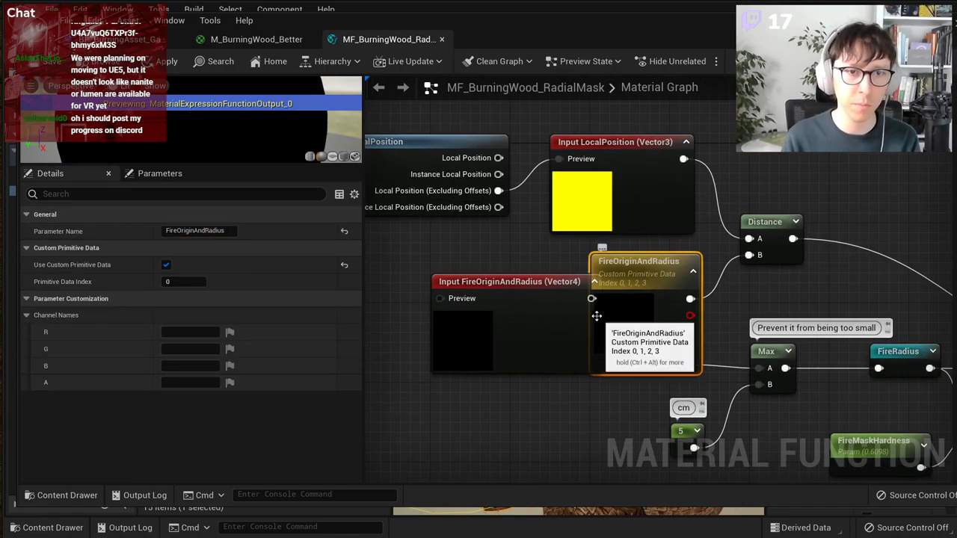
pyautogui.press('Delete')
pyautogui.moveTo(562, 292); pyautogui.dragTo(628, 282)
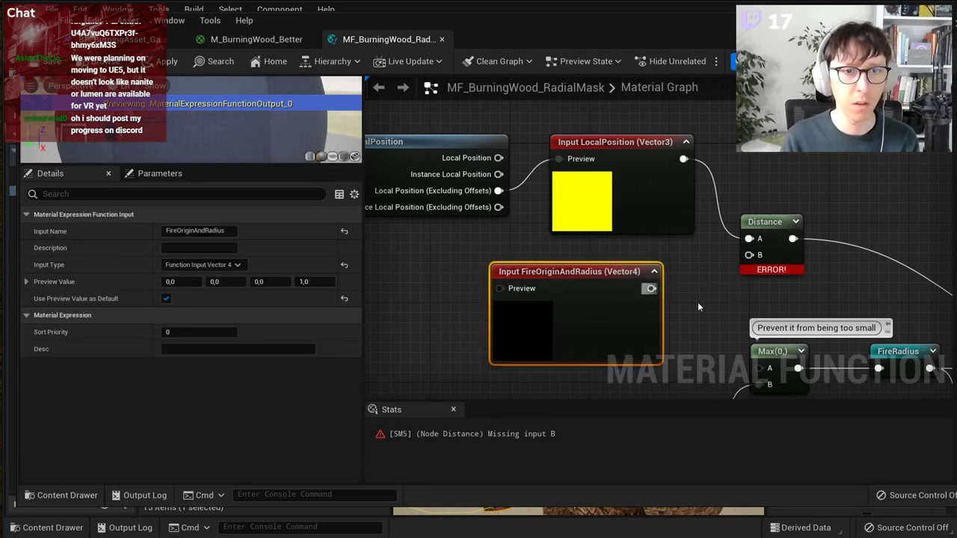
# Step: Change the FireOriginAndRadius function input to type Function Input Vector 3 and shorten its name to FireOrigin
pyautogui.moveTo(691, 318); pyautogui.dragTo(690, 230, button='right')
pyautogui.scroll(-1, 673, 244)
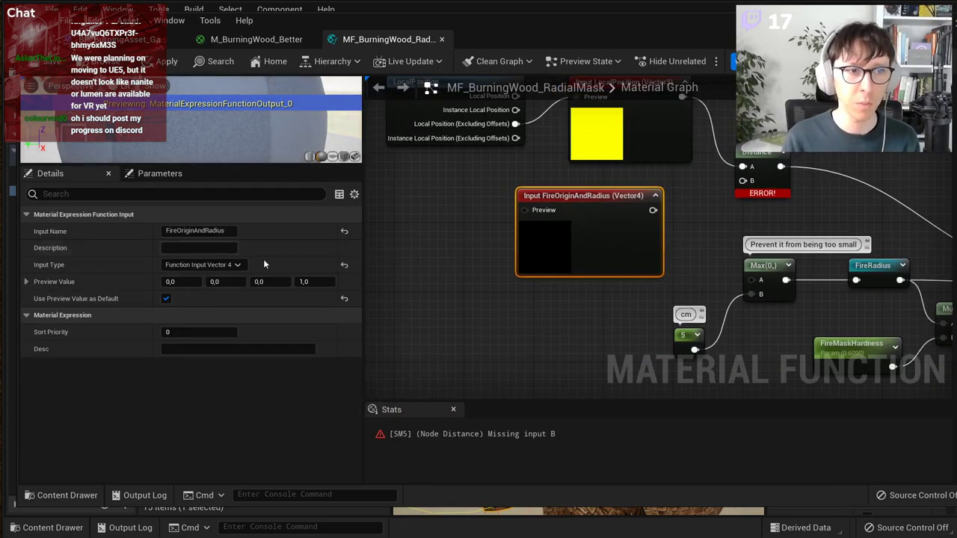
pyautogui.click(235, 264)
pyautogui.click(190, 295)
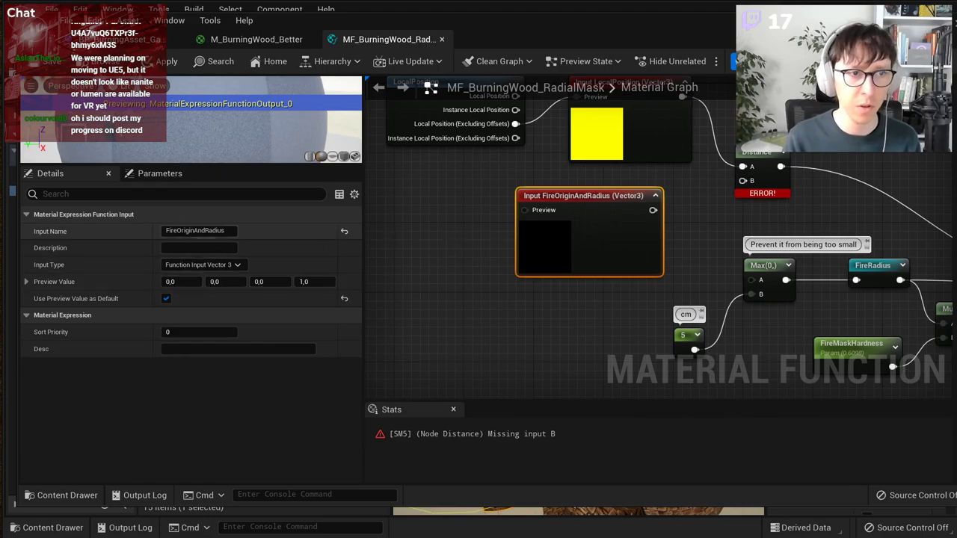
pyautogui.moveTo(204, 230); pyautogui.dragTo(258, 238)
pyautogui.press('BackSpace')
pyautogui.press('BackSpace')
pyautogui.press('BackSpace')
pyautogui.press('BackSpace')
pyautogui.press('Return')
# Step: Duplicate the FireOrigin input, set the copy to Function Input Scalar, name it FireRadius and place it below FireOrigin
pyautogui.click(565, 250)
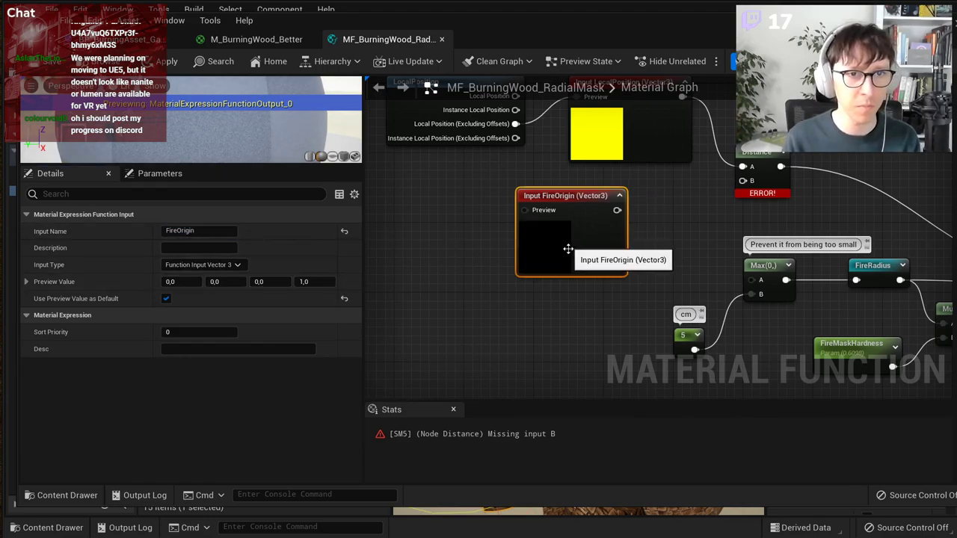
pyautogui.hotkey('ctrl', 'd')
pyautogui.click(235, 264)
pyautogui.click(216, 276)
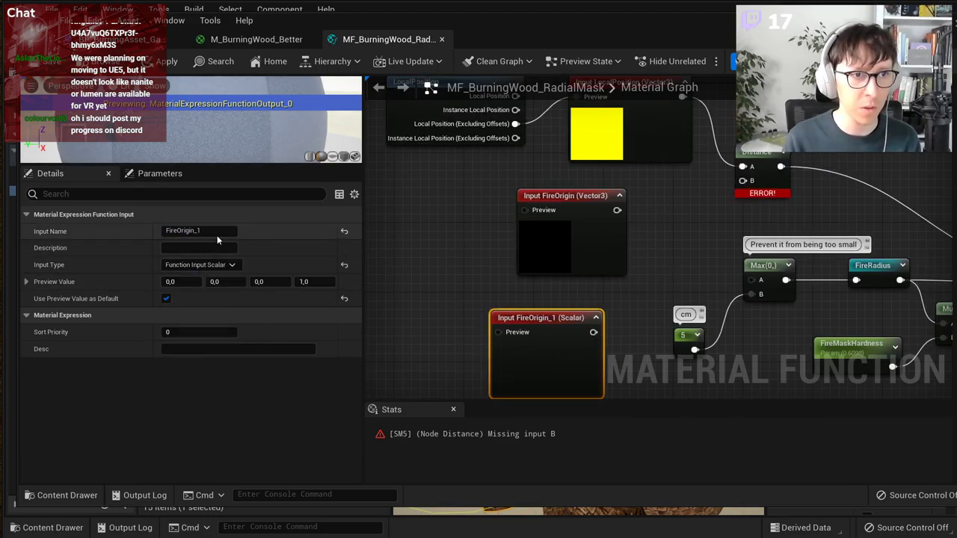
pyautogui.moveTo(216, 228); pyautogui.dragTo(52, 226)
pyautogui.write('Raduys')
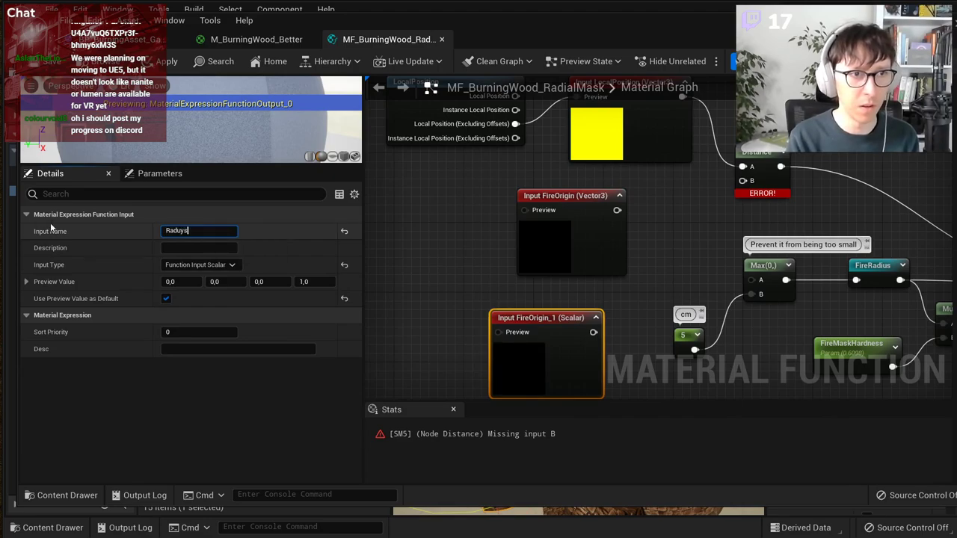
pyautogui.press('Return')
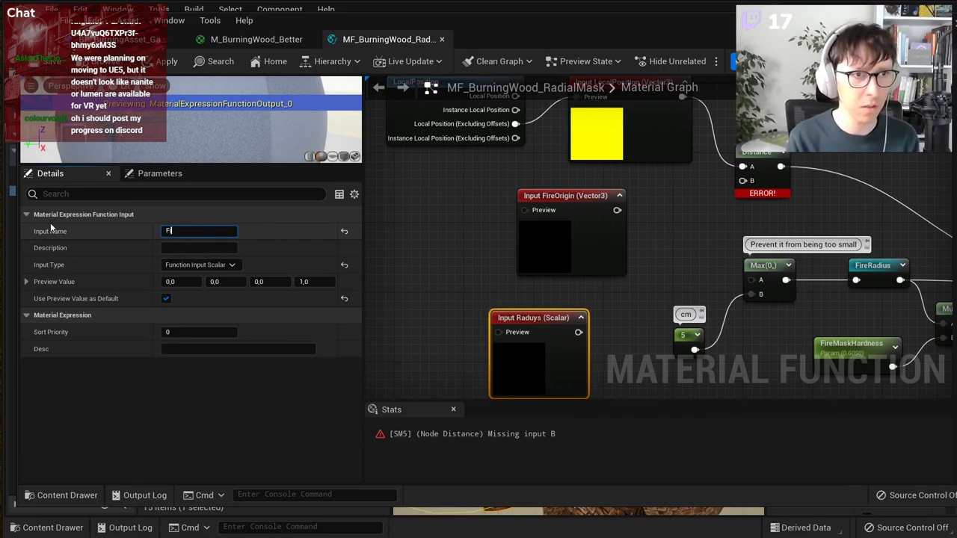
pyautogui.write('adius')
pyautogui.press('Return')
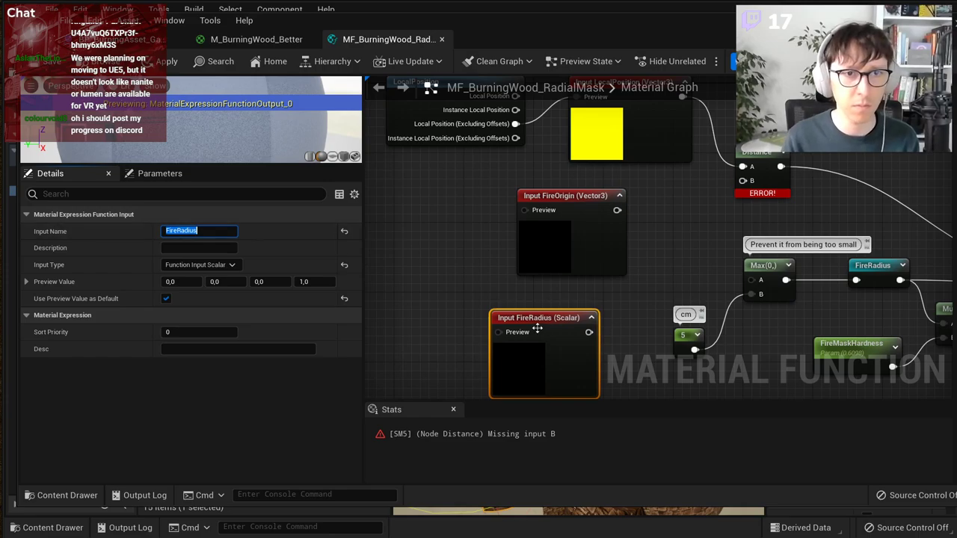
pyautogui.moveTo(539, 333); pyautogui.dragTo(574, 307)
# Step: Connect the FireOrigin input to Distance's B and the FireRadius input to Max's A
pyautogui.click(671, 244)
pyautogui.moveTo(617, 210); pyautogui.dragTo(743, 181)
pyautogui.moveTo(621, 306); pyautogui.dragTo(750, 280)
# Step: Set the constant feeding Max's B to 0.01 and its description to "in centimeters"
pyautogui.moveTo(672, 334); pyautogui.dragTo(661, 325, button='right')
pyautogui.doubleClick(673, 327)
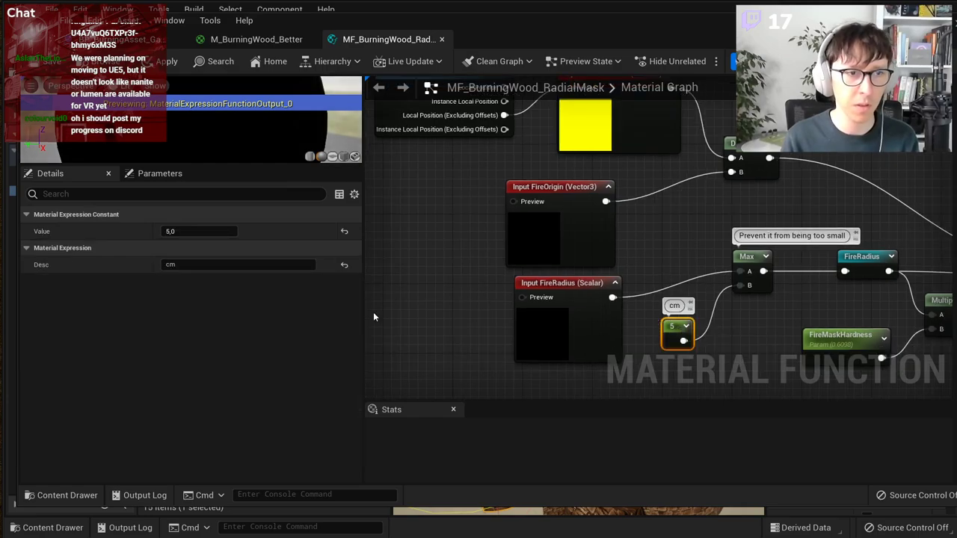
pyautogui.press('Return')
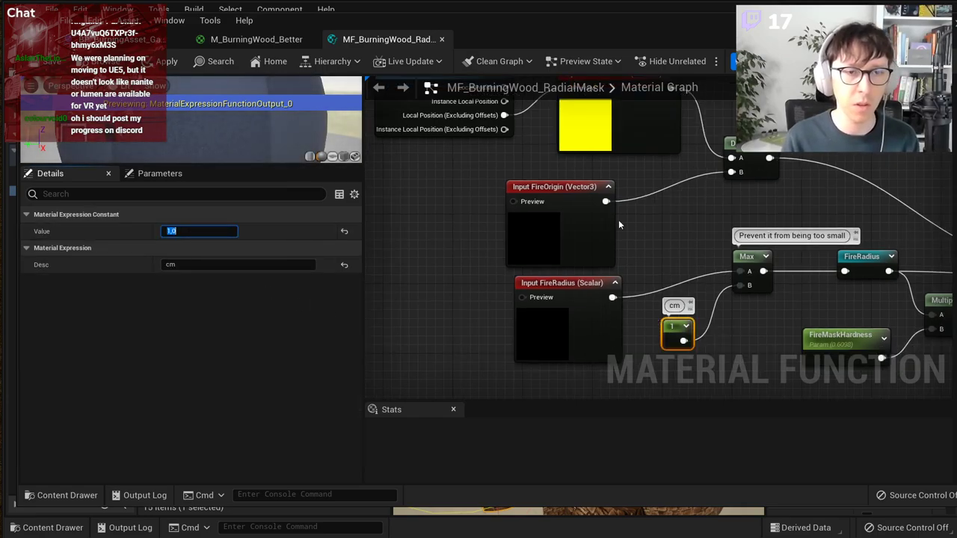
pyautogui.write('0.01')
pyautogui.press('Return')
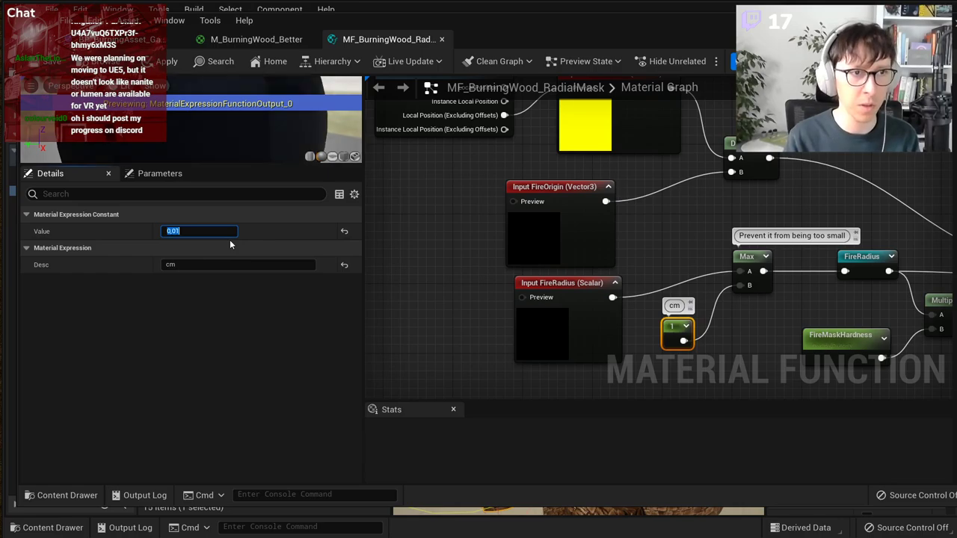
pyautogui.moveTo(668, 247); pyautogui.dragTo(700, 281, button='right')
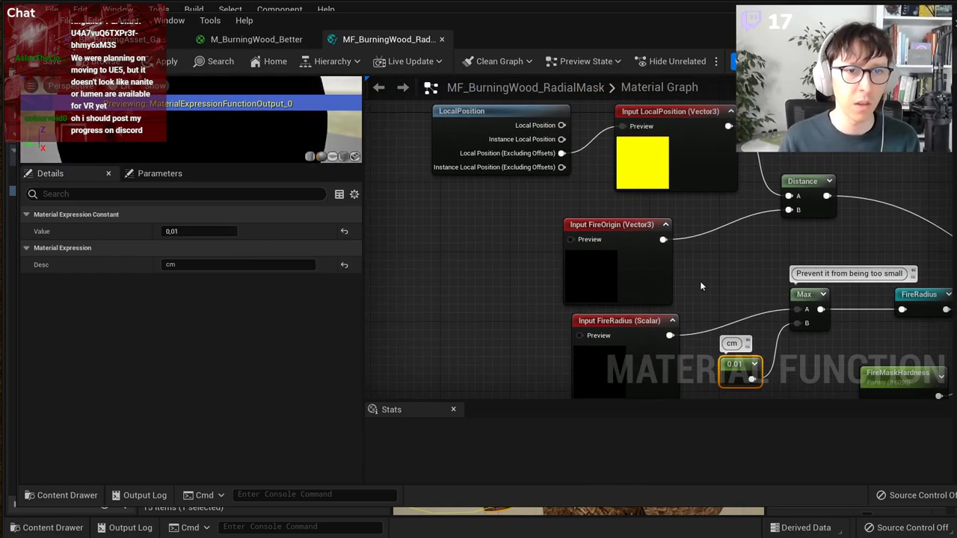
pyautogui.moveTo(479, 223); pyautogui.dragTo(510, 255, button='right')
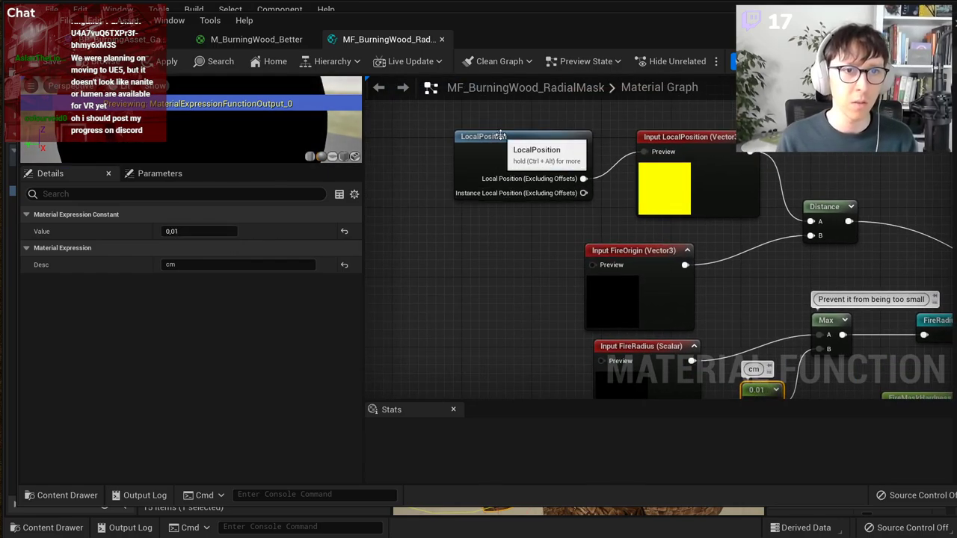
pyautogui.moveTo(496, 133); pyautogui.dragTo(472, 94, button='right')
pyautogui.click(727, 337)
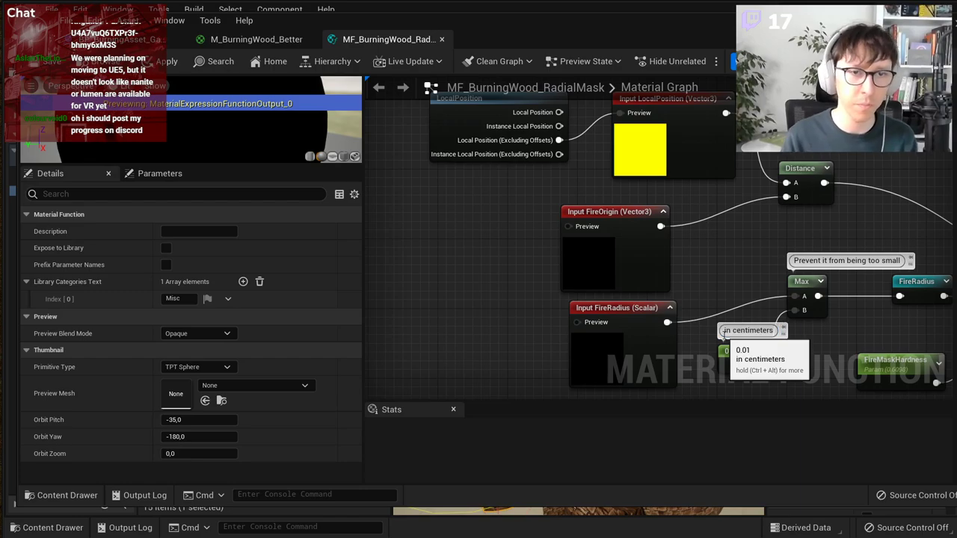
# Step: Add a 0,0,0 vector constant as FireOrigin's preview value and a 0 scalar constant as FireRadius's preview value
pyautogui.moveTo(592, 220); pyautogui.dragTo(614, 237, button='right')
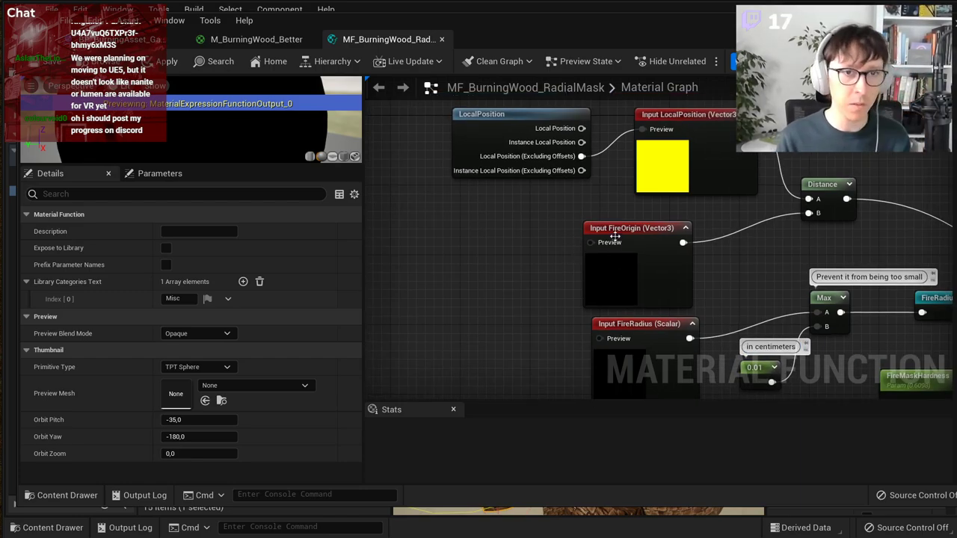
pyautogui.click(524, 228)
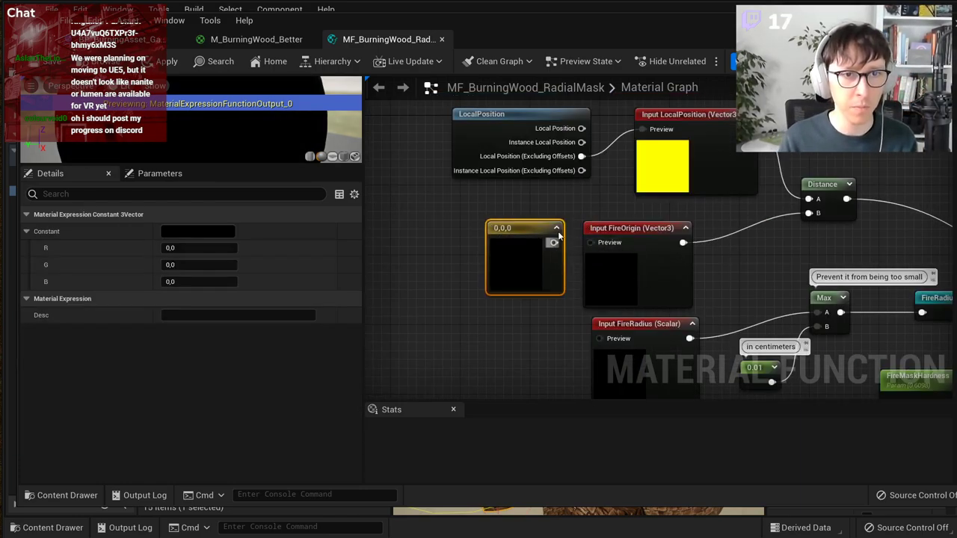
pyautogui.moveTo(554, 243); pyautogui.dragTo(593, 243)
pyautogui.click(556, 233)
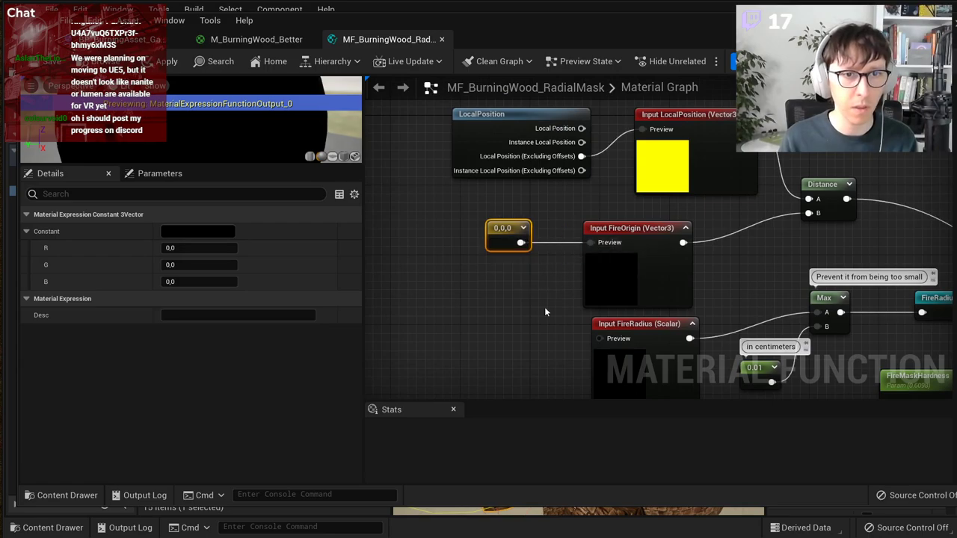
pyautogui.moveTo(536, 328); pyautogui.dragTo(512, 292, button='right')
pyautogui.click(523, 299)
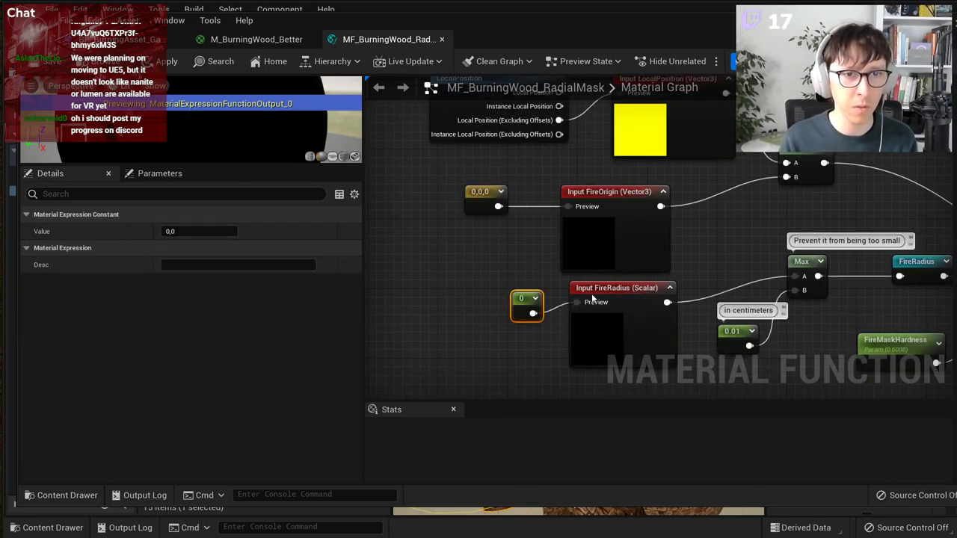
pyautogui.click(591, 299)
pyautogui.click(527, 306)
pyautogui.click(486, 196)
# Step: Remove the FireRadius reroute and wire Max's output directly to Multiply's A and RemapValueRange's Input Low
pyautogui.scroll(-2, 673, 193)
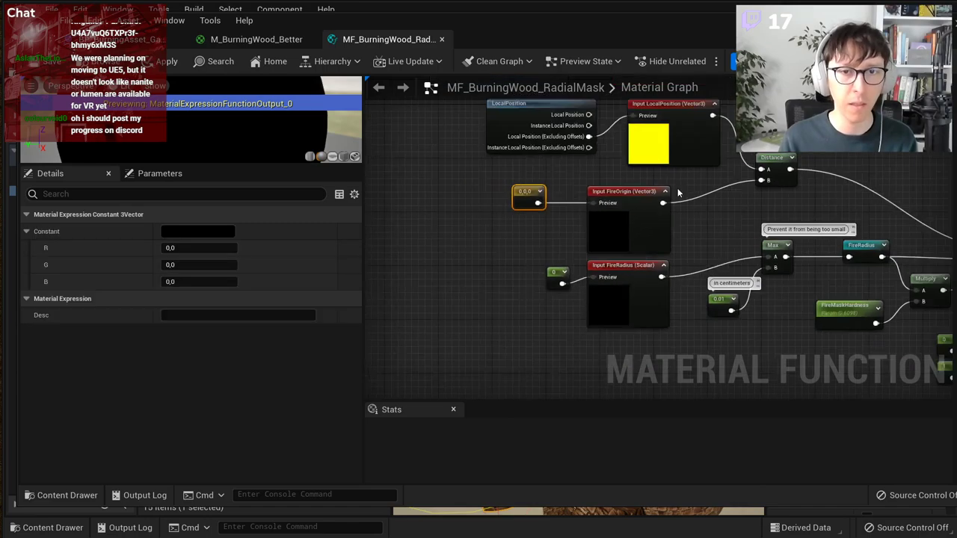
pyautogui.scroll(-1, 678, 193)
pyautogui.moveTo(848, 175); pyautogui.dragTo(725, 176, button='right')
pyautogui.moveTo(779, 188); pyautogui.dragTo(691, 207, button='right')
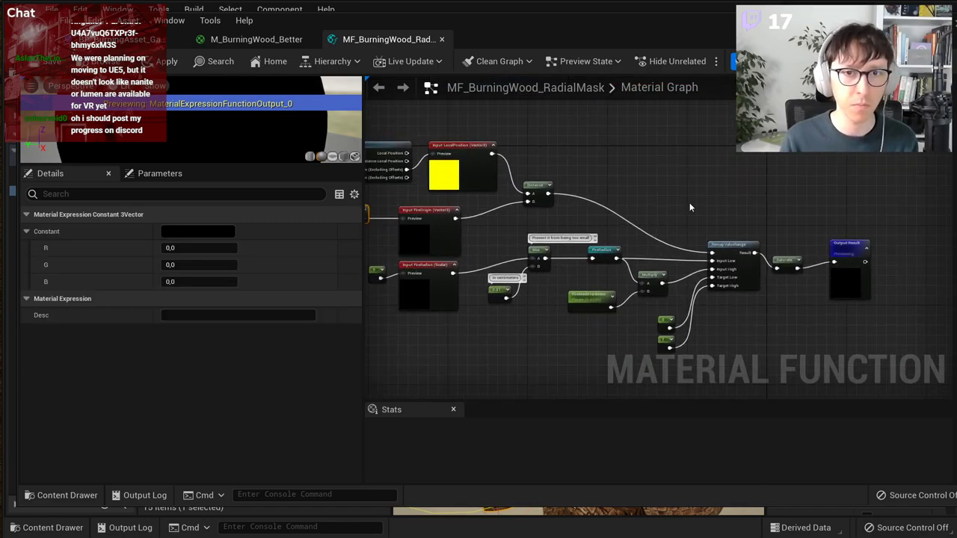
pyautogui.scroll(1, 739, 261)
pyautogui.moveTo(710, 346); pyautogui.dragTo(790, 359, button='right')
pyautogui.scroll(-1, 726, 319)
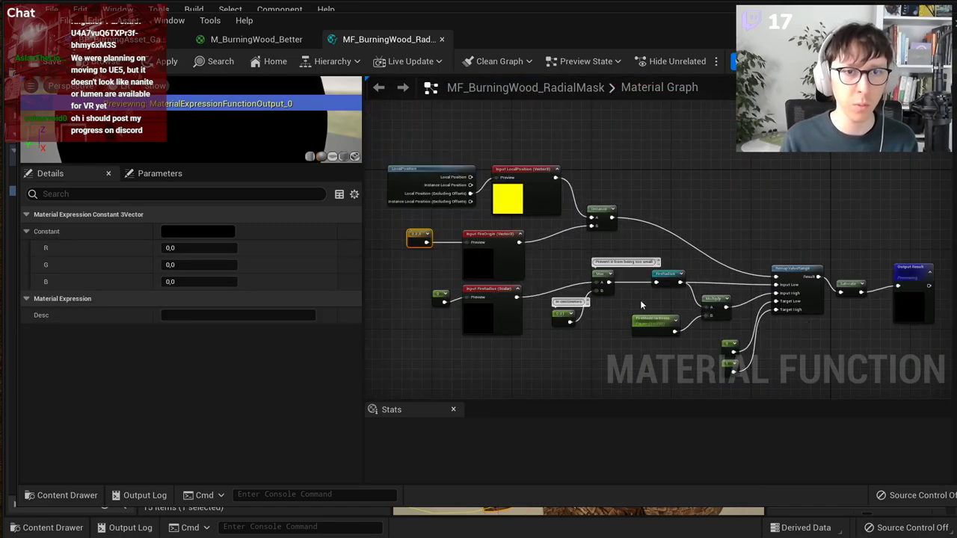
pyautogui.scroll(2, 670, 274)
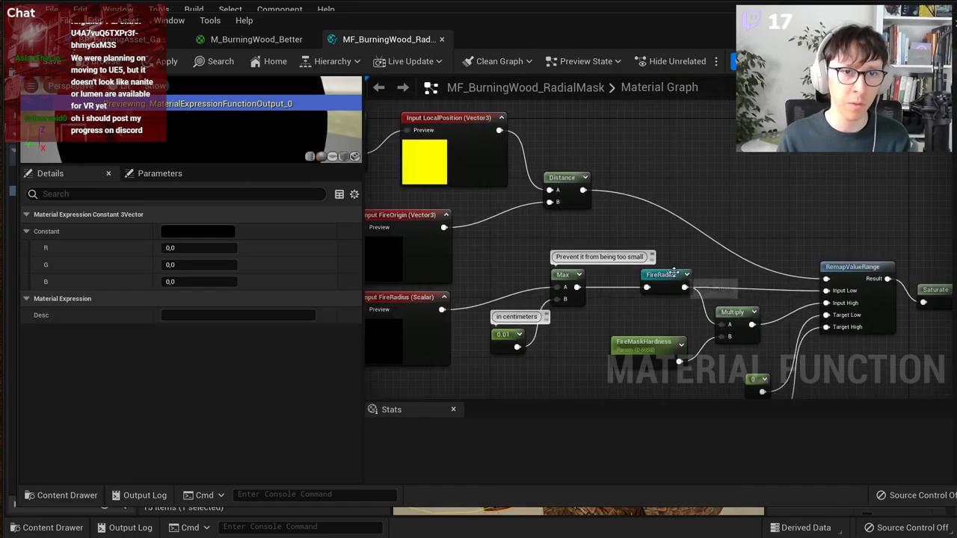
pyautogui.click(664, 276)
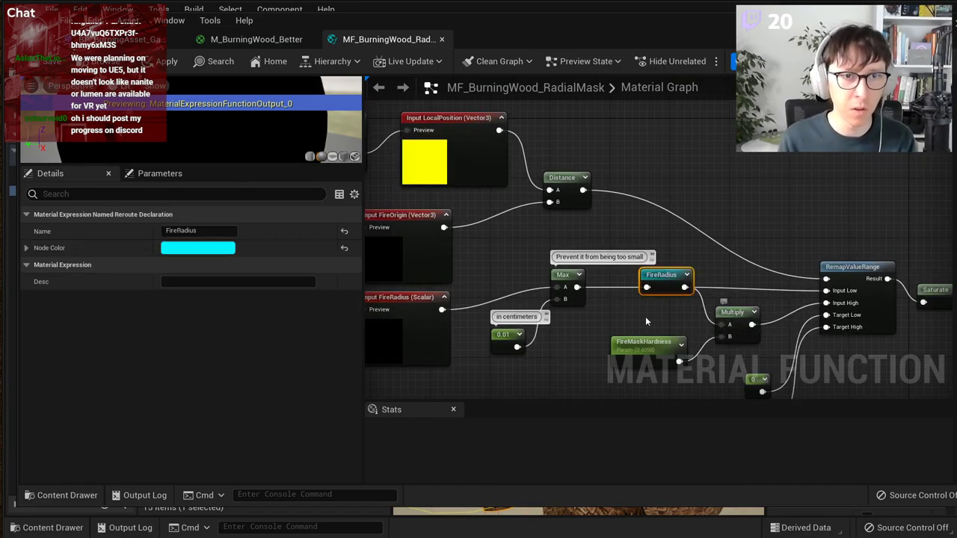
pyautogui.moveTo(577, 287); pyautogui.dragTo(729, 326)
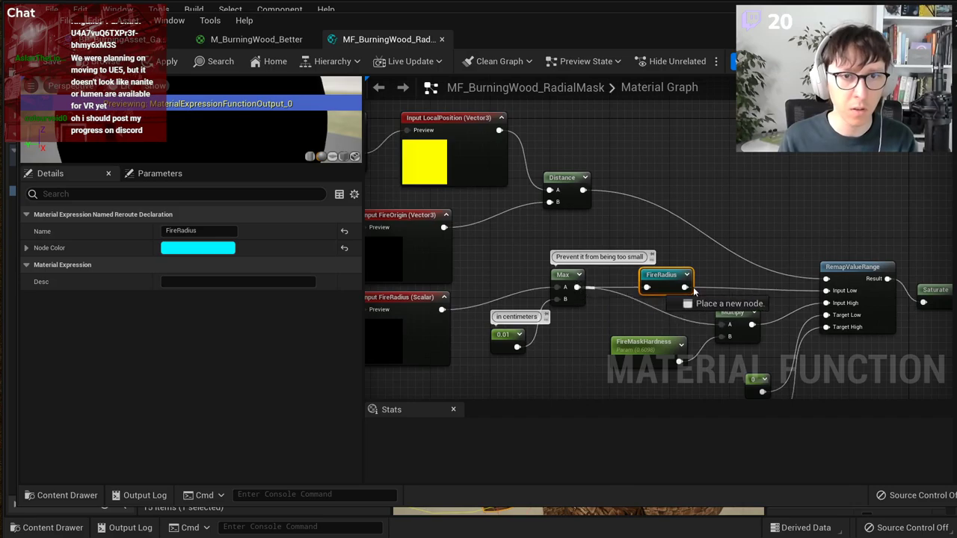
pyautogui.moveTo(834, 288); pyautogui.dragTo(577, 287)
pyautogui.click(786, 298)
# Step: Tidy the graph by moving the FireOrigin input and its 0,0,0 constant slightly upward
pyautogui.scroll(-2, 682, 275)
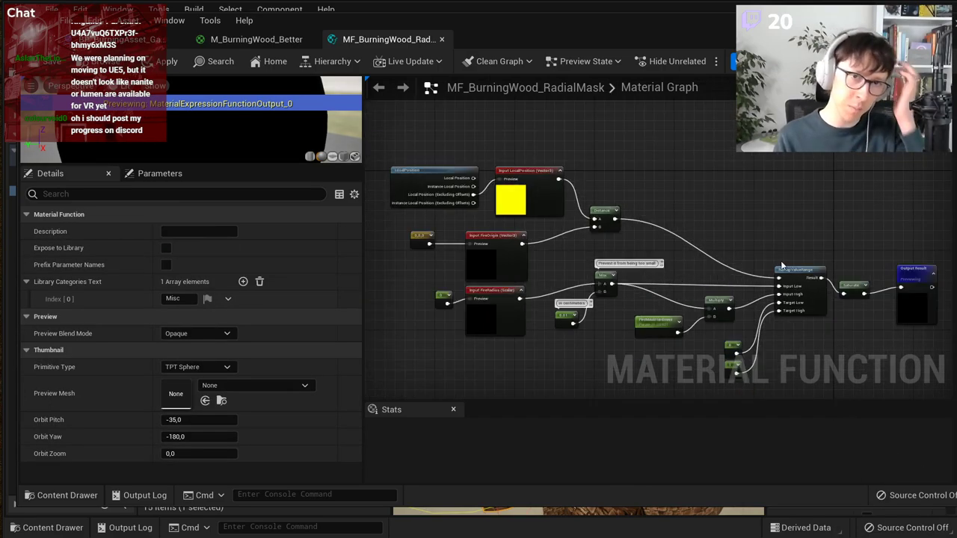
pyautogui.moveTo(474, 156); pyautogui.dragTo(505, 175)
pyautogui.click(522, 154)
pyautogui.scroll(2, 482, 247)
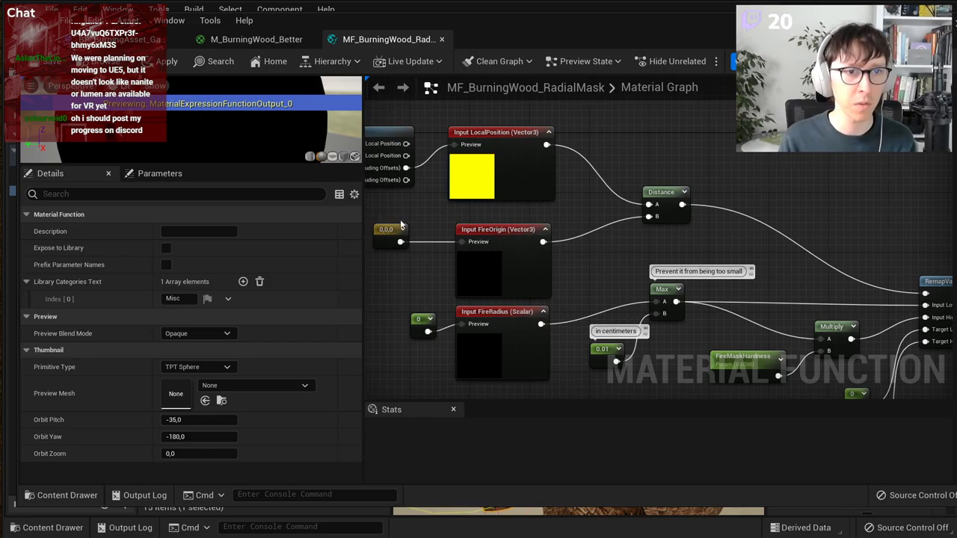
pyautogui.moveTo(372, 215); pyautogui.dragTo(486, 225)
pyautogui.click(443, 263)
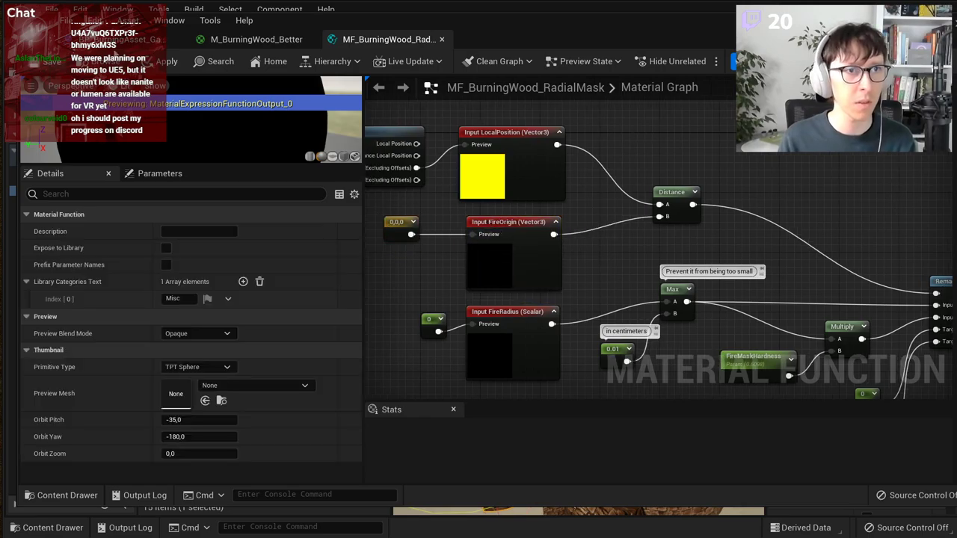
# Step: Return to M_BurningWood_Better and check the input order on the MF_BurningWood_RadialMask node
pyautogui.click(253, 41)
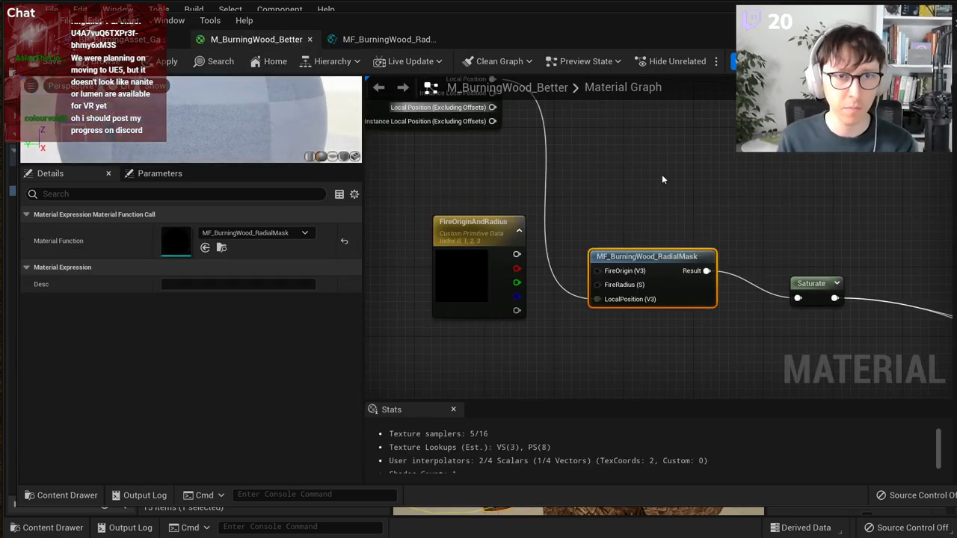
pyautogui.scroll(-1, 661, 174)
pyautogui.scroll(2, 576, 309)
pyautogui.moveTo(576, 309); pyautogui.dragTo(601, 333, button='right')
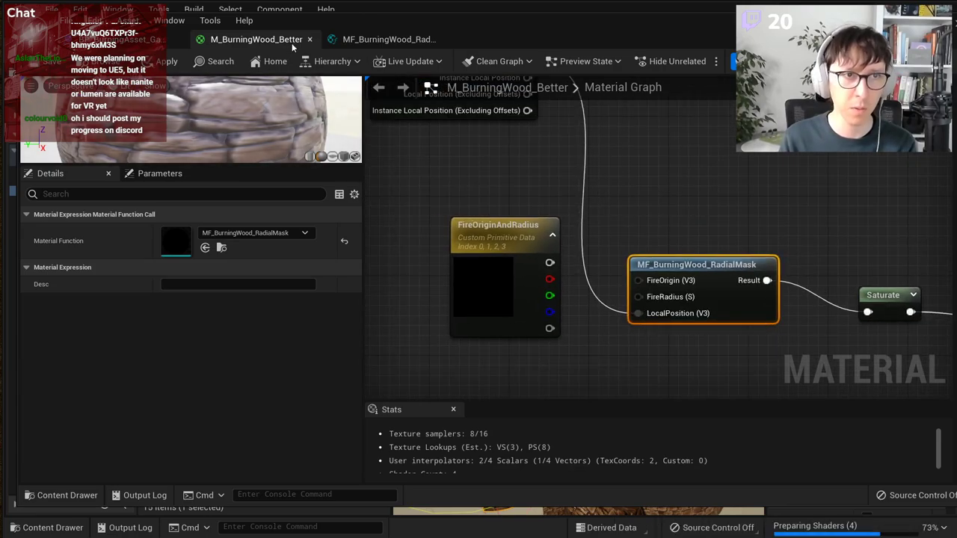
# Step: In MF_BurningWood_RadialMask, adjust the inputs' sort priorities so LocalPosition precedes FireOrigin and FireRadius, giving FireRadius a priority of 20
pyautogui.click(385, 39)
pyautogui.scroll(-1, 596, 155)
pyautogui.click(596, 156)
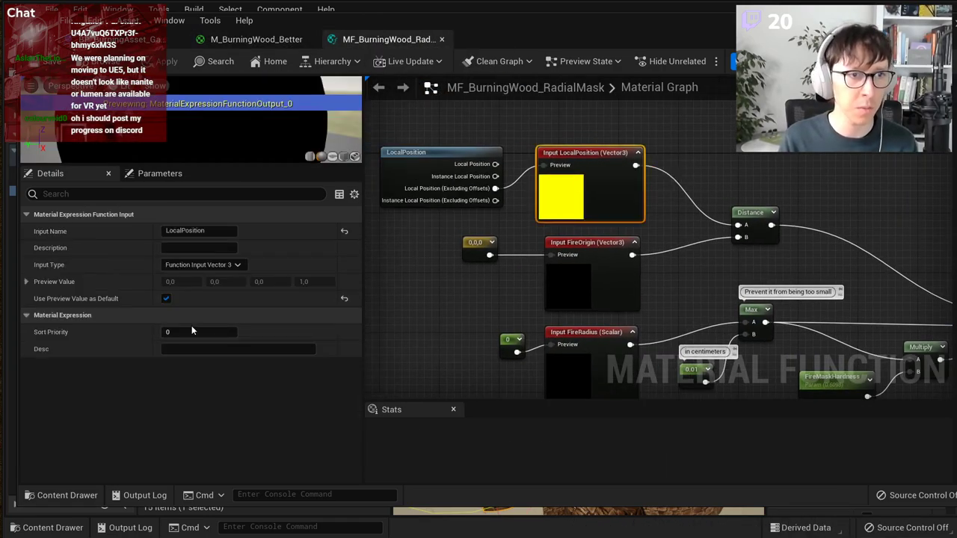
pyautogui.click(597, 255)
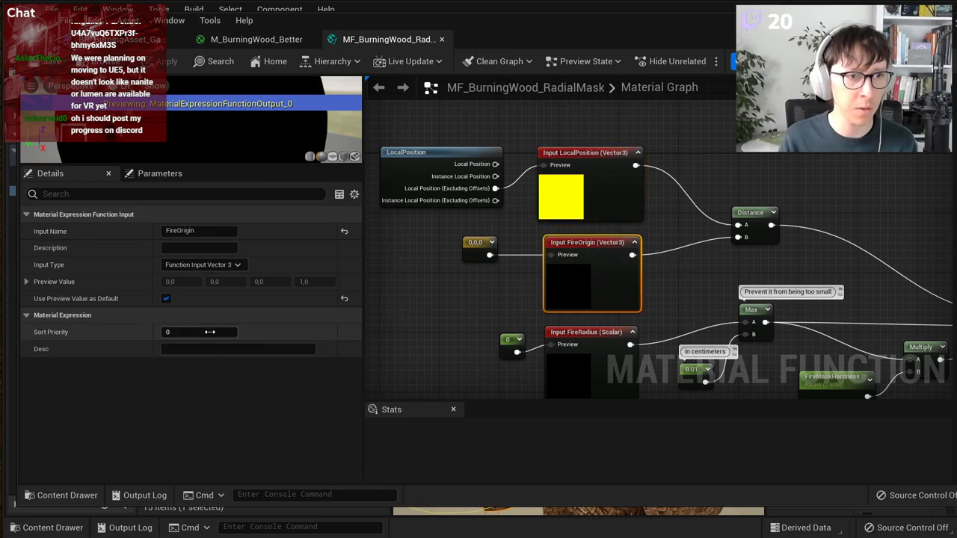
pyautogui.press('Return')
pyautogui.click(629, 336)
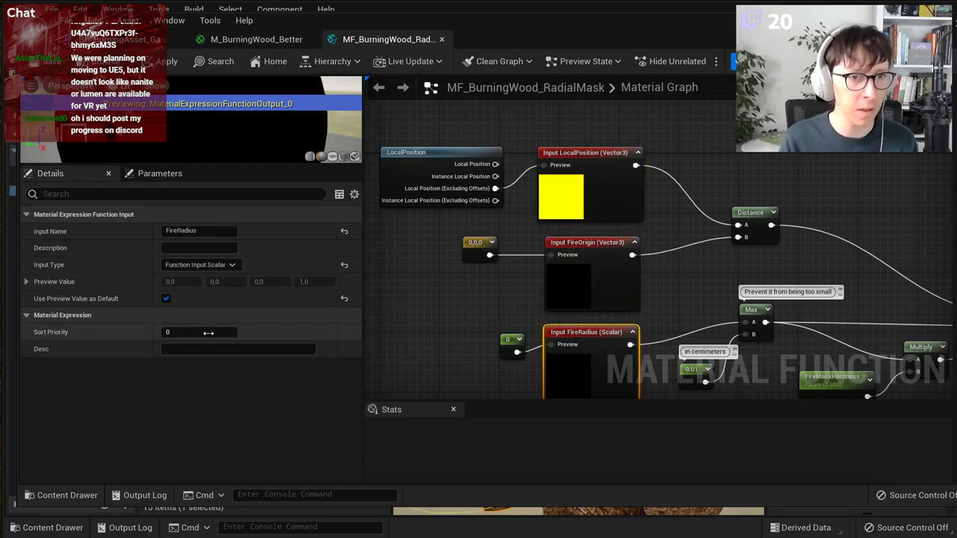
pyautogui.write('20')
pyautogui.press('Return')
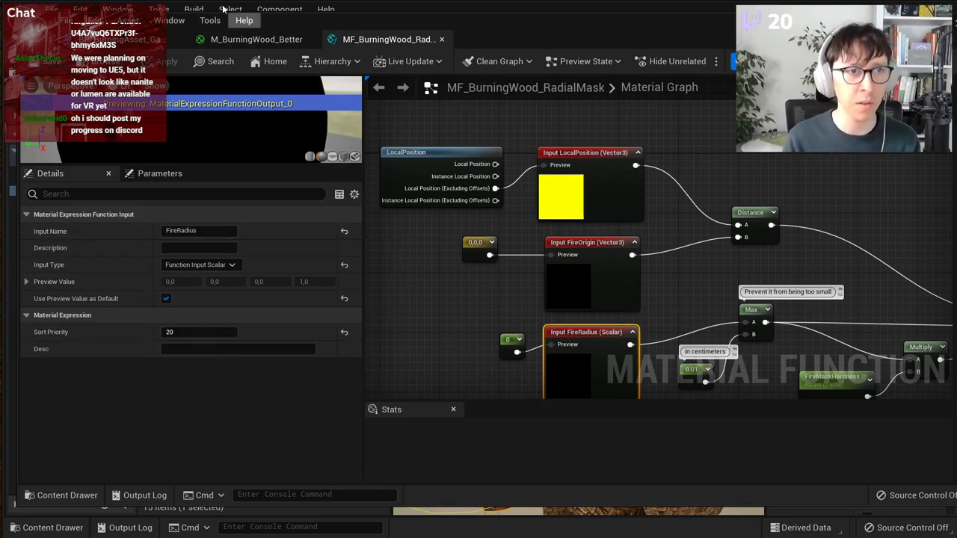
# Step: In M_BurningWood_Better, wire FireOriginAndRadius's color output to FireOrigin and its alpha output to FireRadius on the RadialMask node, and save
pyautogui.click(254, 38)
pyautogui.moveTo(613, 262); pyautogui.dragTo(634, 278, button='right')
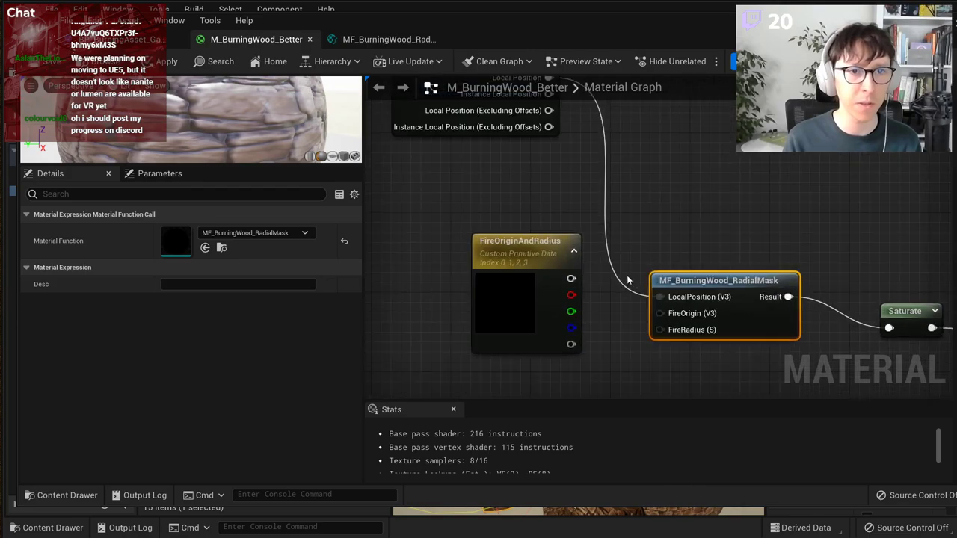
pyautogui.moveTo(570, 279); pyautogui.dragTo(663, 319)
pyautogui.moveTo(571, 343)
pyautogui.mouseDown()
pyautogui.moveTo(667, 338)
pyautogui.moveTo(572, 345)
pyautogui.mouseUp()
pyautogui.scroll(-5, 662, 197)
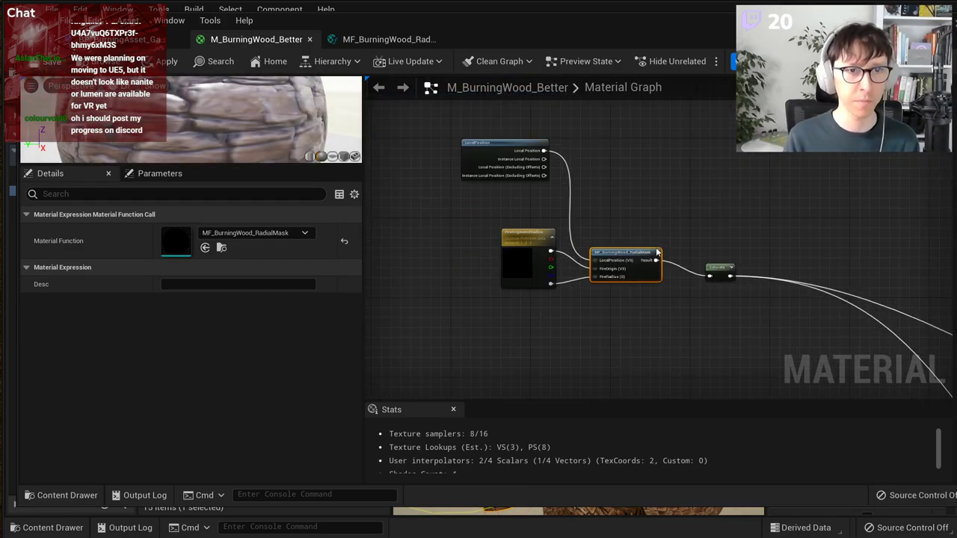
pyautogui.hotkey('ctrl', 's')
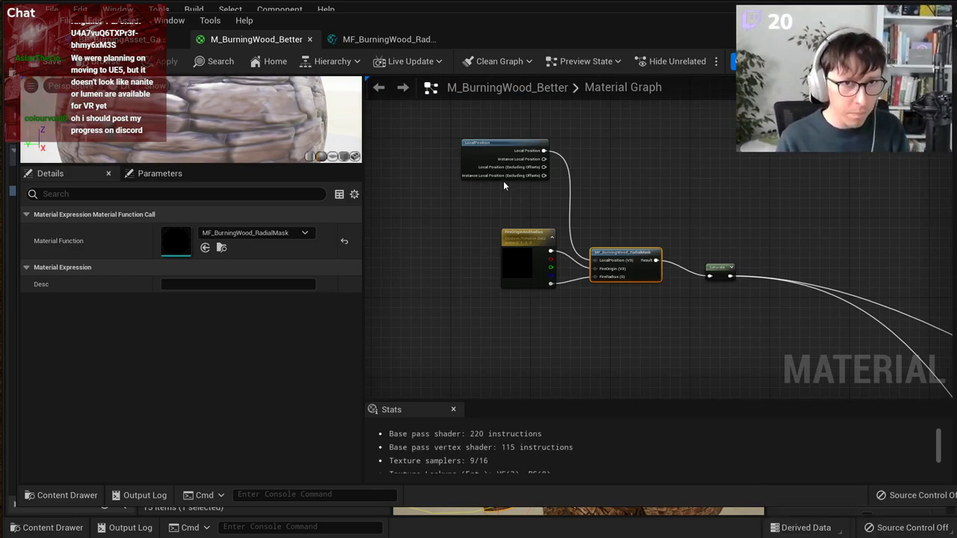
# Step: Move the material editor aside, enlarge the level viewport, and run the level briefly to check the burning where the cube hits
pyautogui.moveTo(363, 19); pyautogui.dragTo(904, 185)
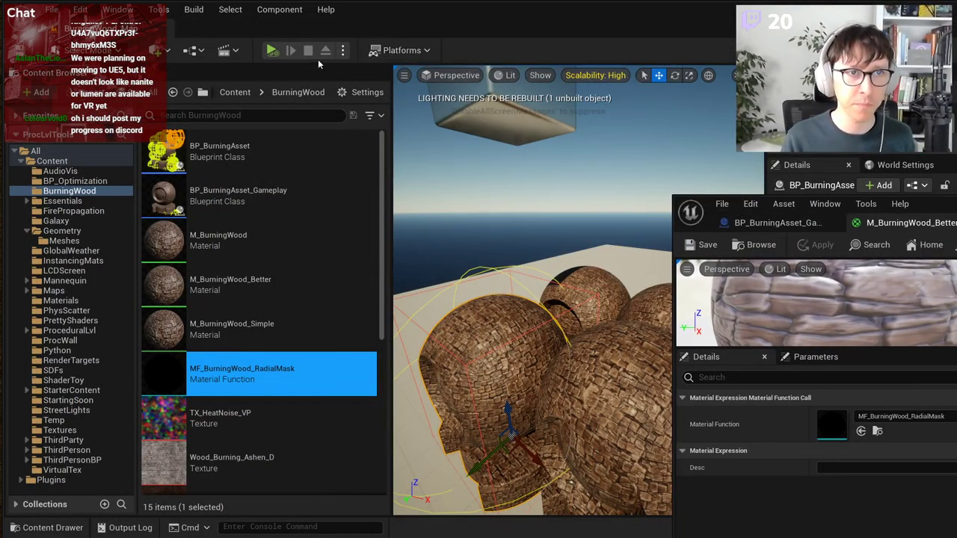
pyautogui.moveTo(391, 121); pyautogui.dragTo(257, 121)
pyautogui.click(272, 50)
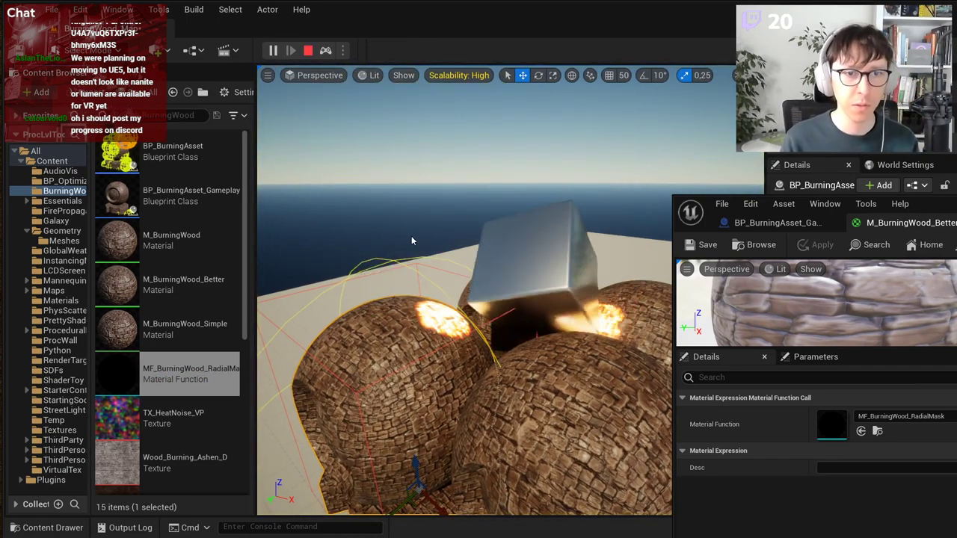
pyautogui.press('Escape')
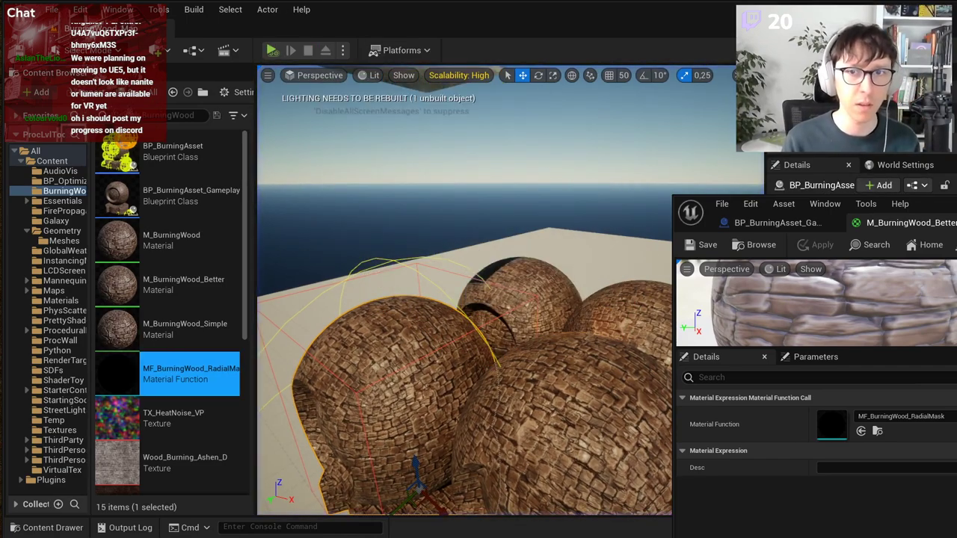
# Step: Bring the material editor window back over the level and close its Stats panel to enlarge the graph area
pyautogui.moveTo(956, 216); pyautogui.dragTo(566, 31)
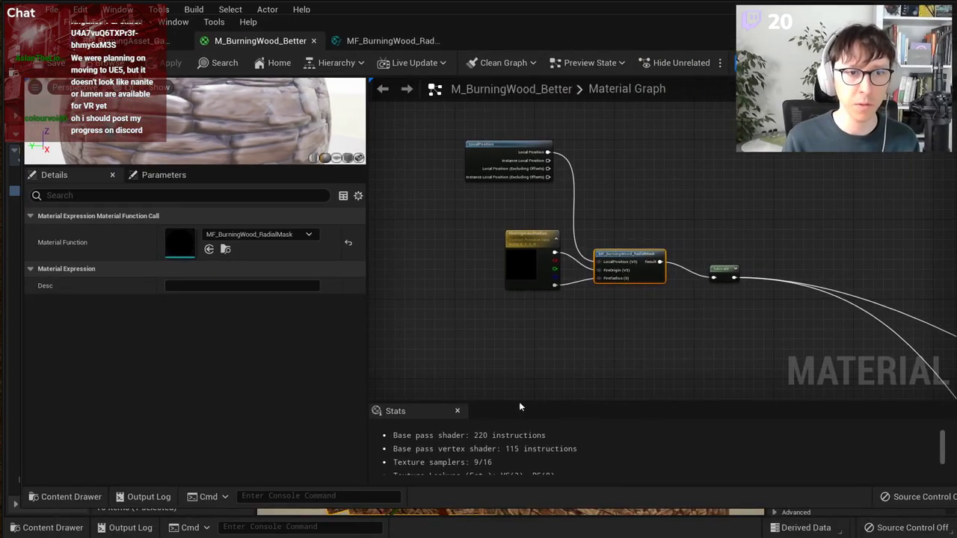
pyautogui.click(457, 410)
pyautogui.moveTo(576, 334); pyautogui.dragTo(614, 385, button='right')
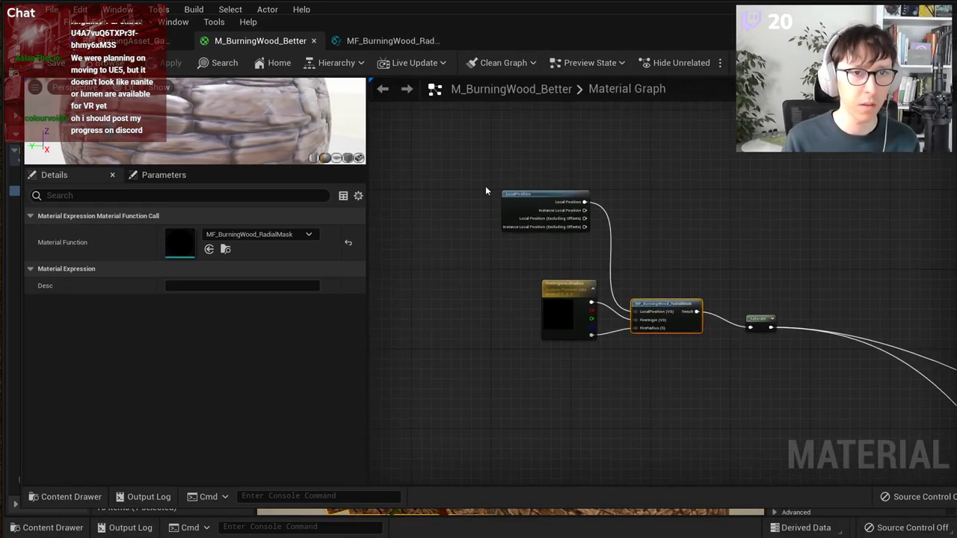
# Step: Rearrange the LocalPosition, FireOriginAndRadius, RadialMask and Saturate nodes, moving LocalPosition outward and raising the other three
pyautogui.moveTo(534, 194); pyautogui.dragTo(507, 194)
pyautogui.scroll(2, 650, 287)
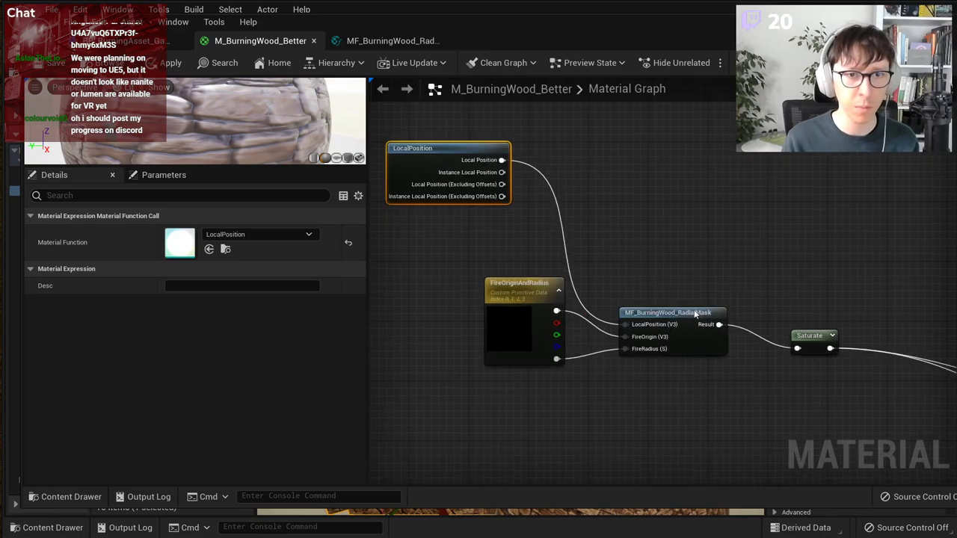
pyautogui.moveTo(718, 345); pyautogui.dragTo(674, 393)
pyautogui.moveTo(679, 308); pyautogui.dragTo(694, 256)
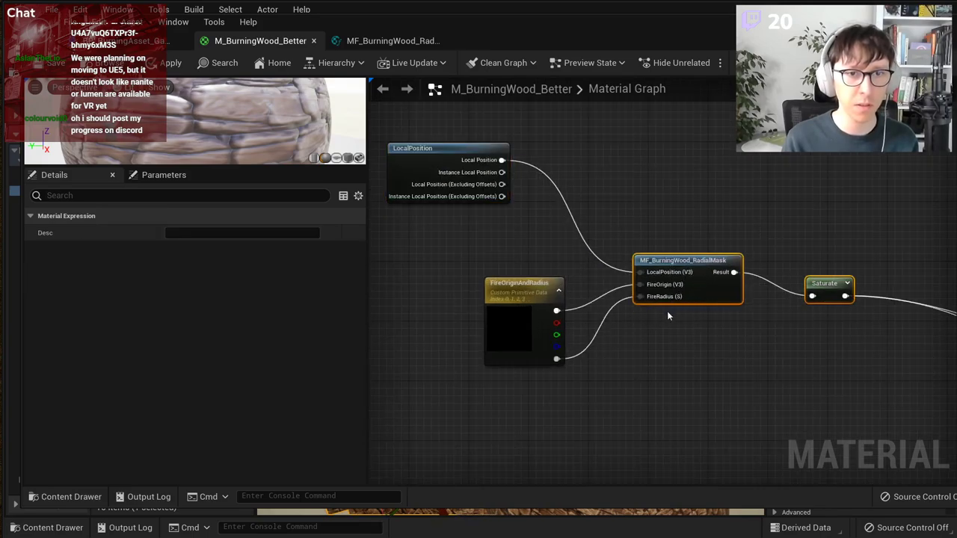
pyautogui.moveTo(535, 299); pyautogui.dragTo(528, 269)
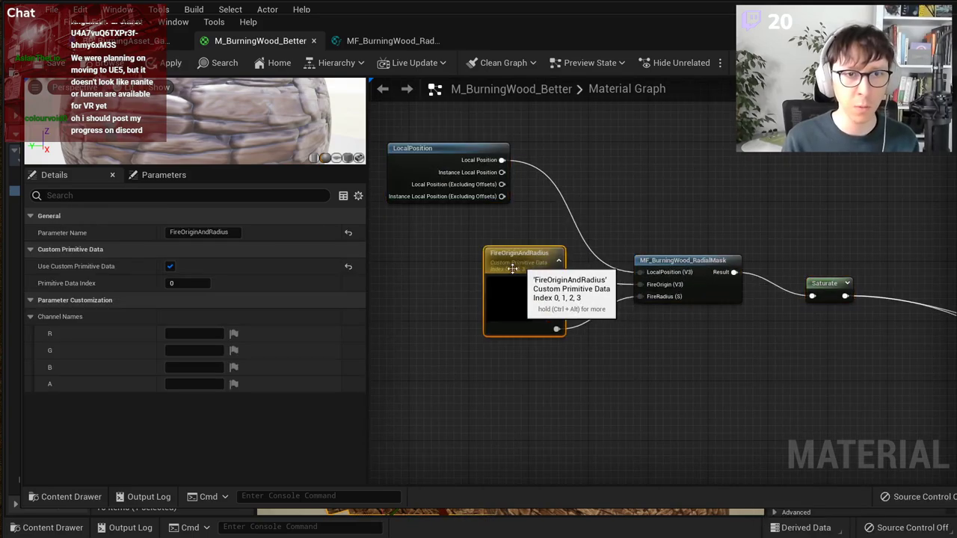
pyautogui.moveTo(476, 393); pyautogui.dragTo(857, 250)
pyautogui.click(581, 371)
# Step: Rename the FireOriginAndRadius parameter as FireOriginAndRadius0
pyautogui.click(520, 299)
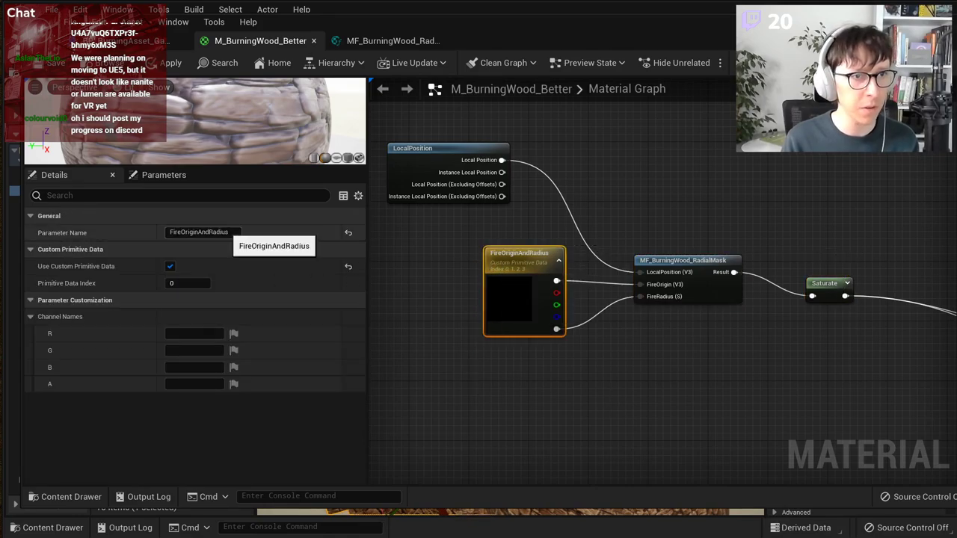
pyautogui.press('End')
pyautogui.write('0')
pyautogui.press('Return')
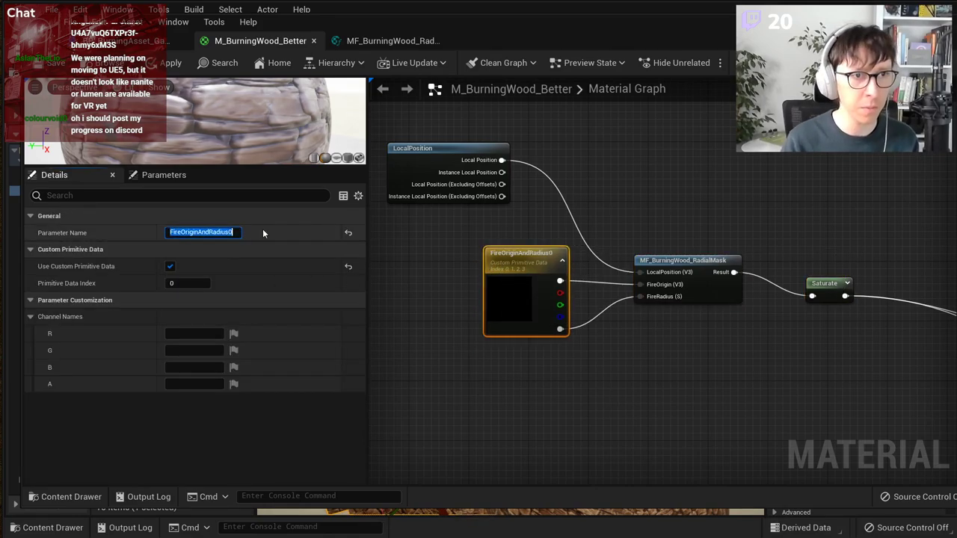
# Step: Duplicate the FireOriginAndRadius0, MF_BurningWood_RadialMask and Saturate nodes together and align the copy directly below the originals
pyautogui.moveTo(453, 369); pyautogui.dragTo(870, 248)
pyautogui.hotkey('ctrl', 'c')
pyautogui.hotkey('ctrl', 'v')
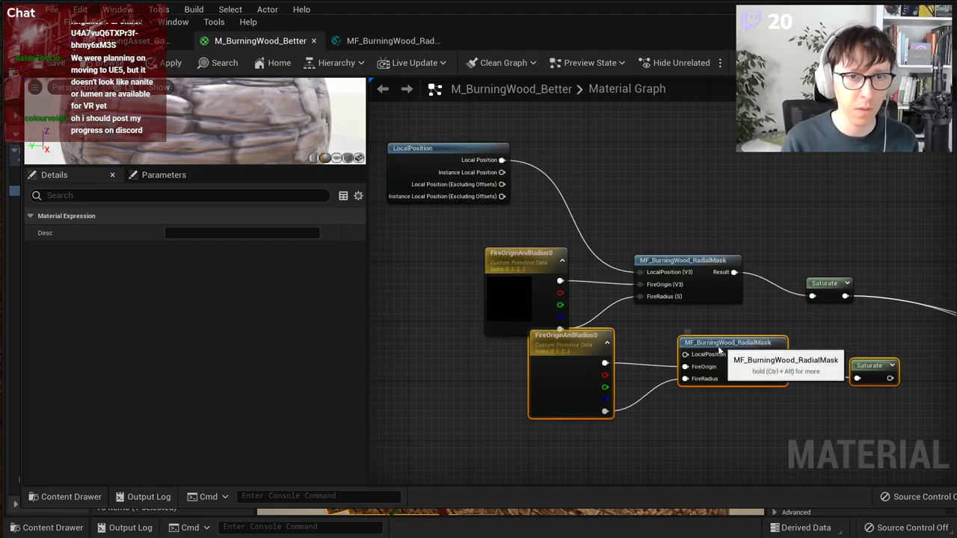
pyautogui.moveTo(666, 373); pyautogui.dragTo(656, 339)
pyautogui.click(681, 350)
pyautogui.scroll(-2, 660, 307)
pyautogui.moveTo(476, 164); pyautogui.dragTo(770, 343)
pyautogui.moveTo(761, 321); pyautogui.dragTo(716, 231, button='right')
pyautogui.click(676, 284)
pyautogui.scroll(2, 644, 270)
pyautogui.moveTo(790, 335); pyautogui.dragTo(450, 225)
pyautogui.moveTo(455, 232); pyautogui.dragTo(457, 240)
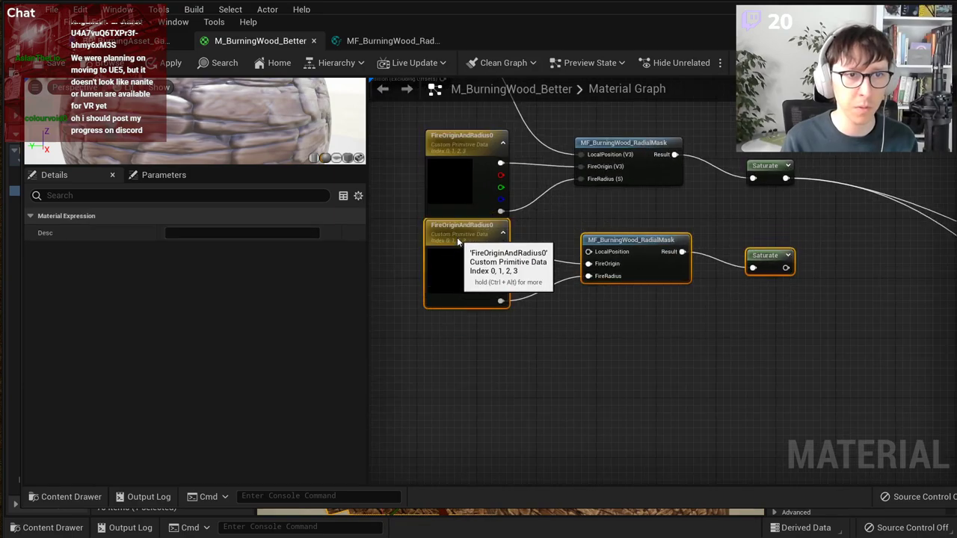
# Step: Add two more copies of the parameter, RadialMask and Saturate chain, stacked below to make four rows
pyautogui.hotkey('ctrl', 'c')
pyautogui.hotkey('ctrl', 'v')
pyautogui.moveTo(720, 304); pyautogui.dragTo(615, 339)
pyautogui.moveTo(618, 396); pyautogui.dragTo(630, 312, button='right')
pyautogui.hotkey('ctrl', 'v')
pyautogui.moveTo(760, 316); pyautogui.dragTo(657, 337)
pyautogui.click(680, 305)
pyautogui.moveTo(674, 290); pyautogui.dragTo(733, 349, button='right')
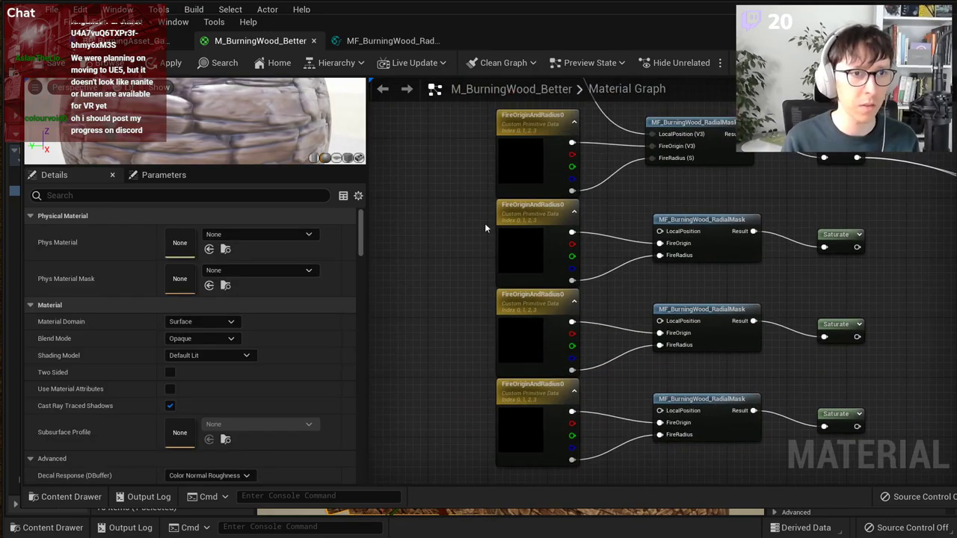
# Step: Rename the three duplicated parameters, from upper to lower row, as FireOriginAndRadius1, FireOriginAndRadius2 and FireOriginAndRadius3
pyautogui.click(518, 217)
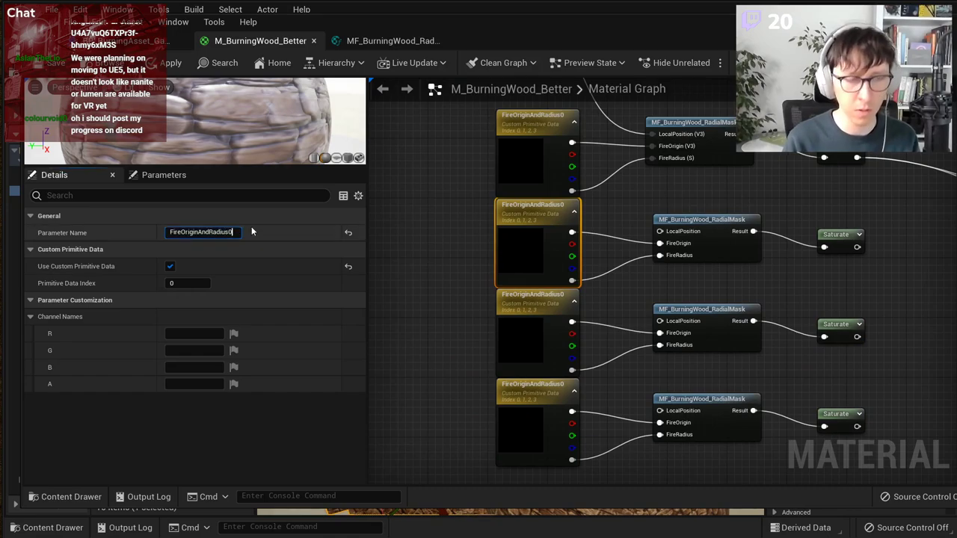
pyautogui.click(200, 232)
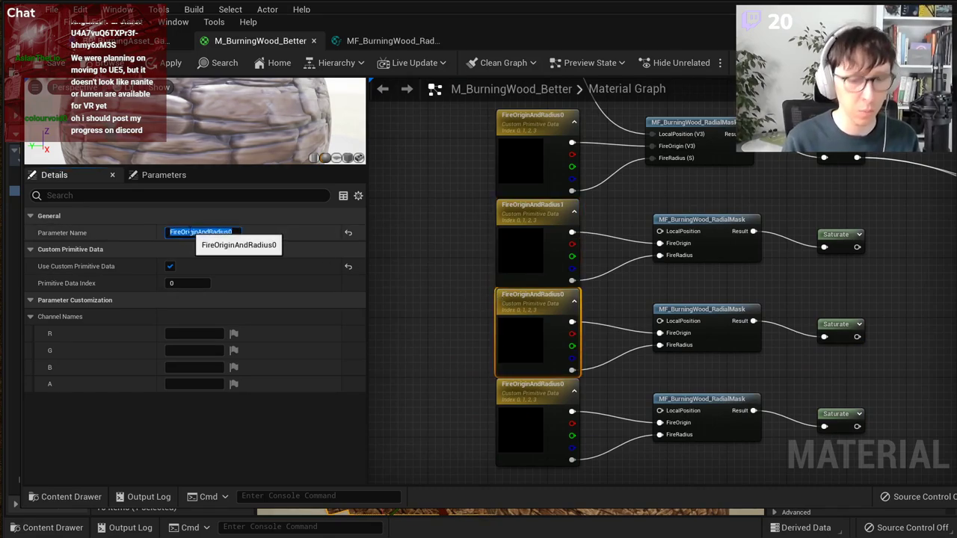
pyautogui.write('2')
pyautogui.press('Return')
pyautogui.click(544, 403)
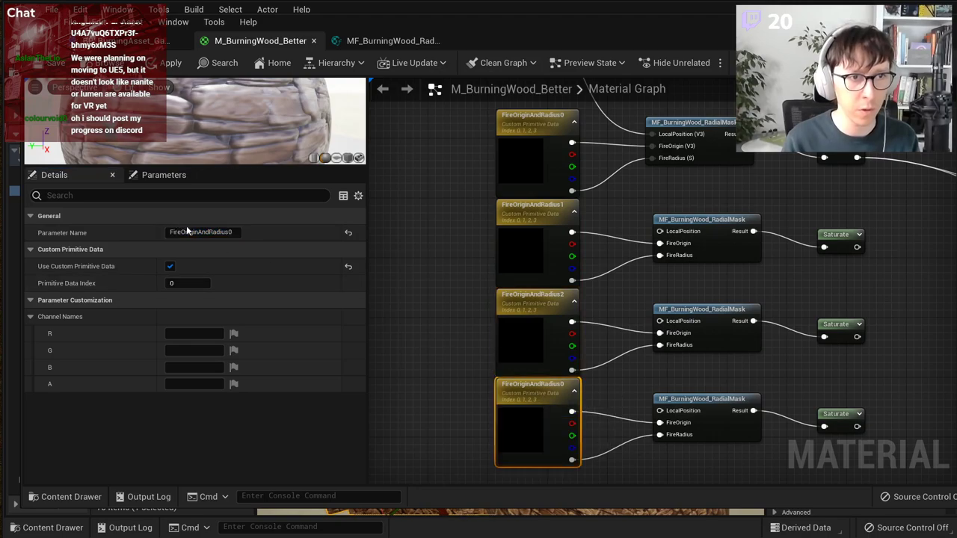
pyautogui.click(200, 231)
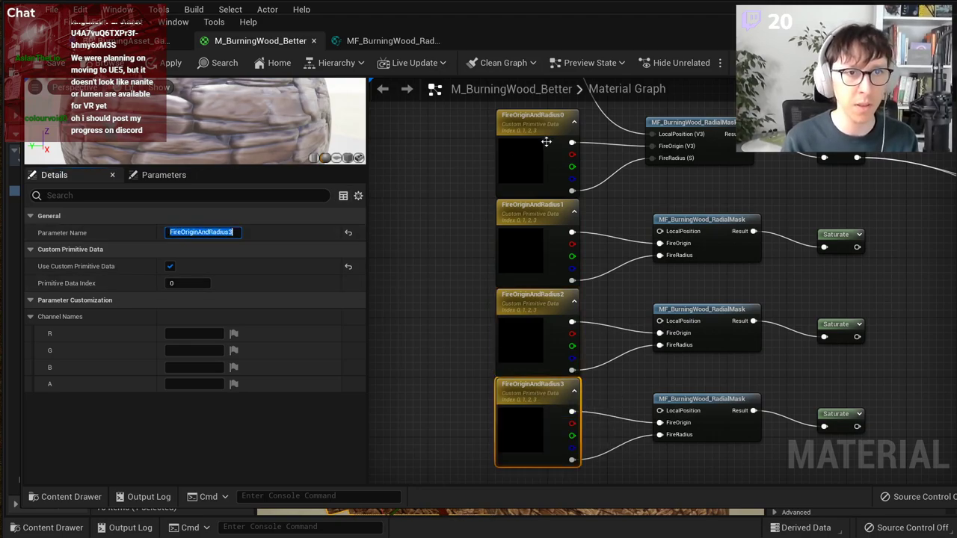
# Step: Set the Primitive Data Index to 4 for FireOriginAndRadius1, 8 for FireOriginAndRadius2 and 12 for FireOriginAndRadius3
pyautogui.click(545, 139)
pyautogui.scroll(2, 534, 219)
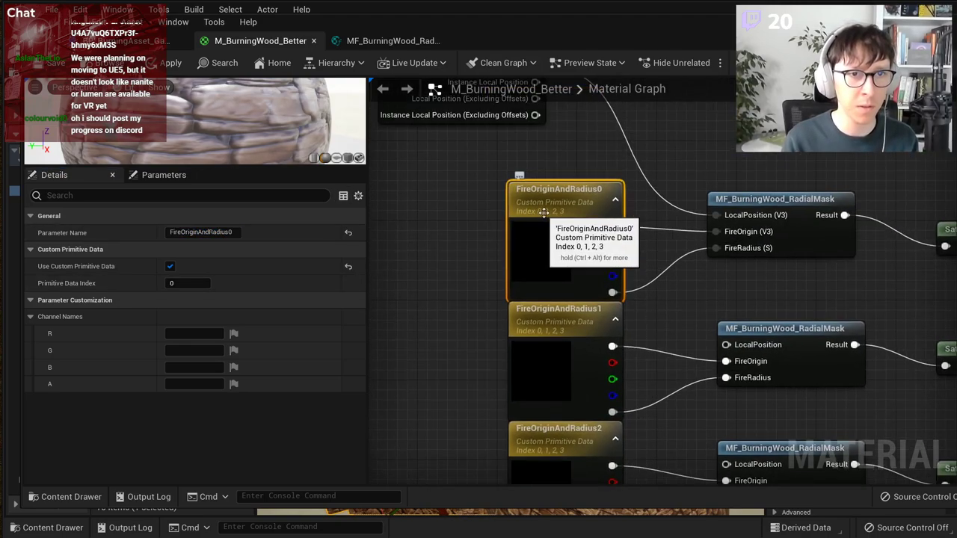
pyautogui.click(561, 320)
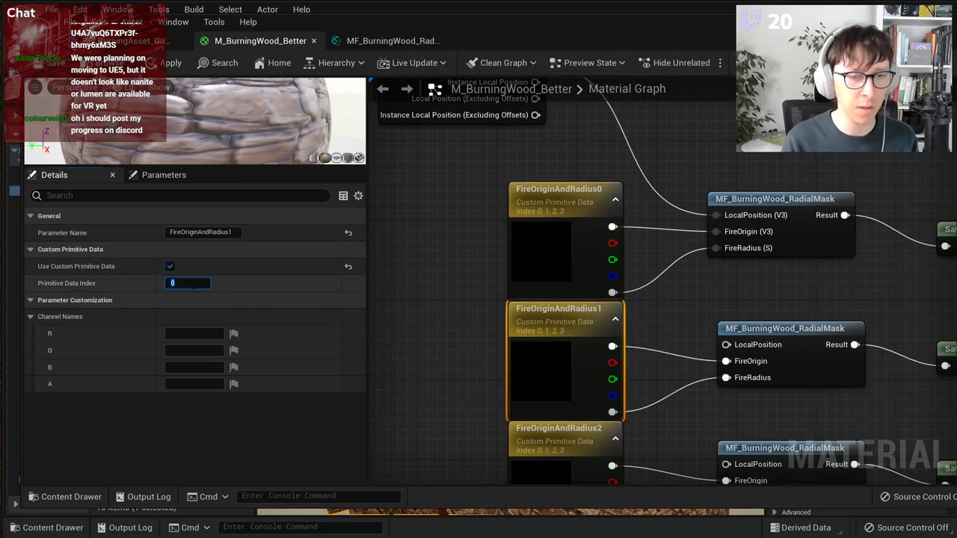
pyautogui.write('4')
pyautogui.press('Return')
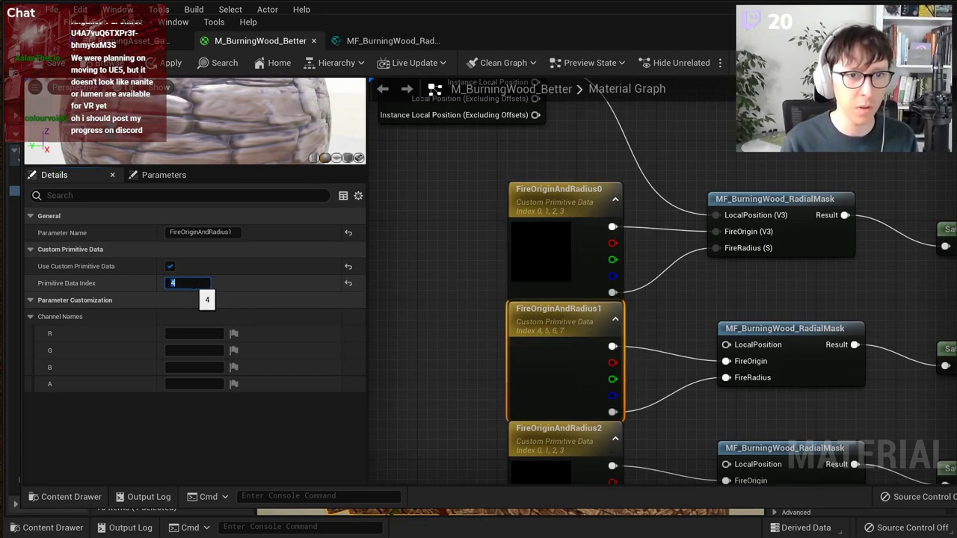
pyautogui.rightClick(626, 241)
pyautogui.click(514, 430)
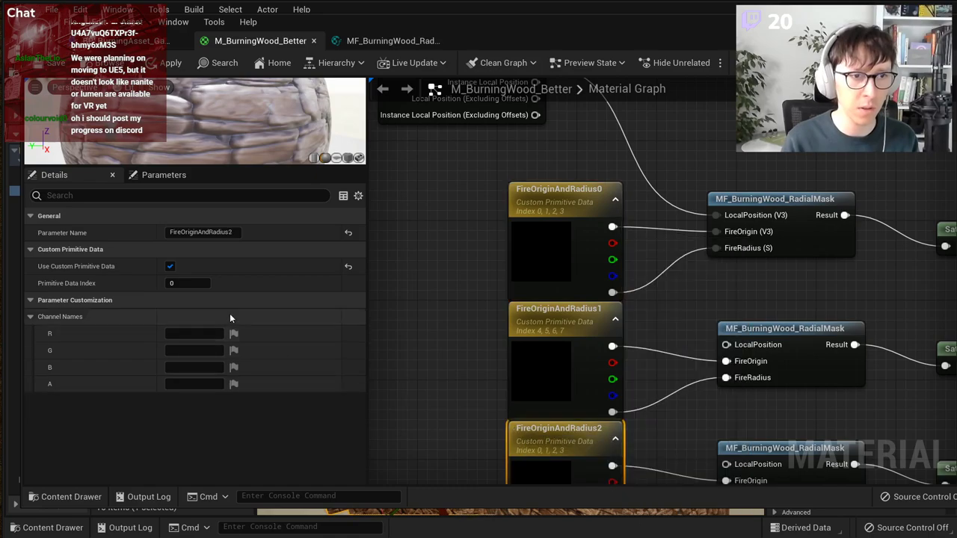
pyautogui.click(198, 287)
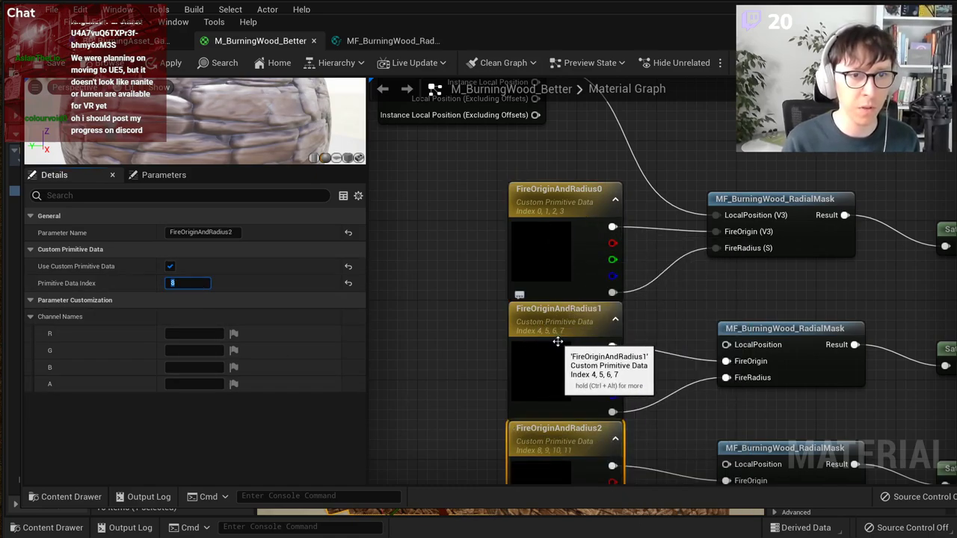
pyautogui.moveTo(670, 370); pyautogui.dragTo(668, 249, button='right')
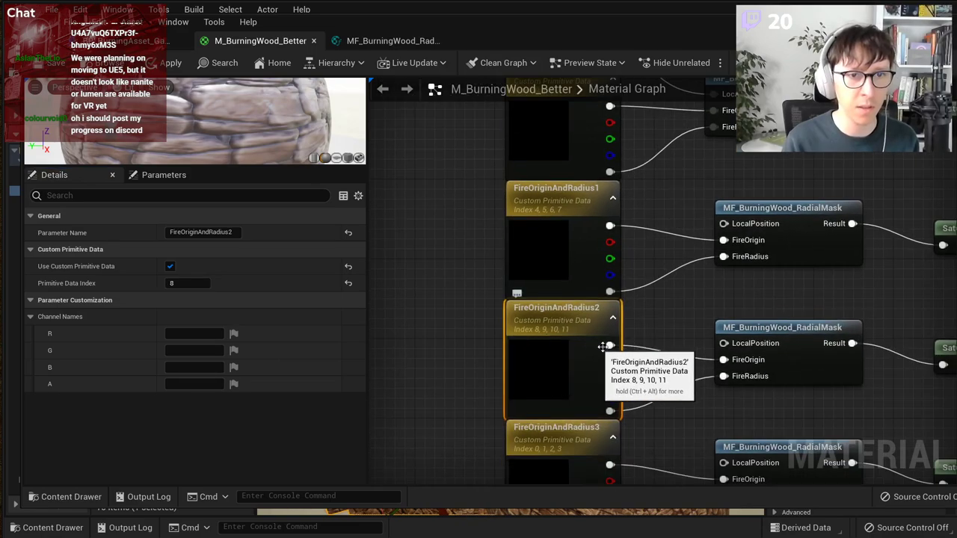
pyautogui.click(559, 432)
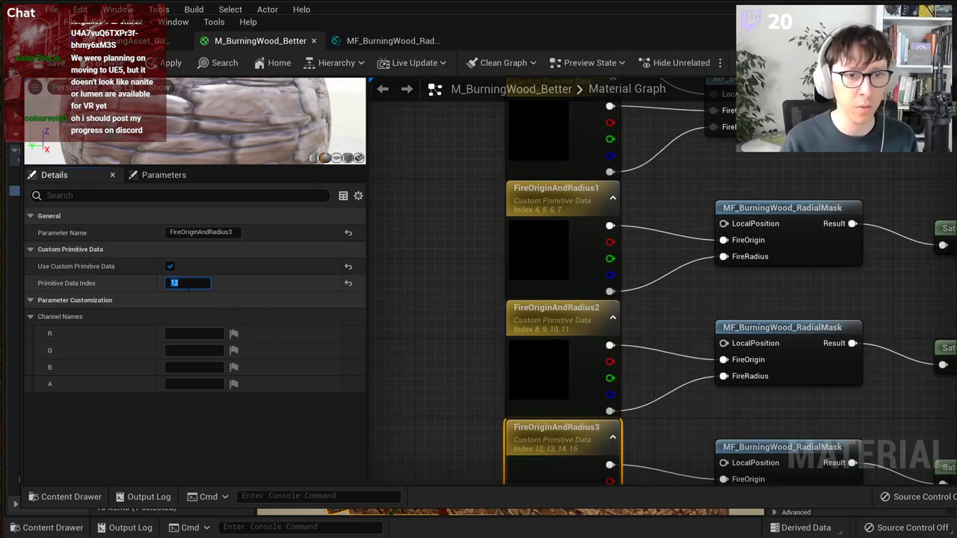
# Step: Adjust the vertical spacing of the FireOriginAndRadius nodes, moving 0 and 1 slightly up and 3 slightly down
pyautogui.moveTo(546, 268); pyautogui.dragTo(528, 138, button='right')
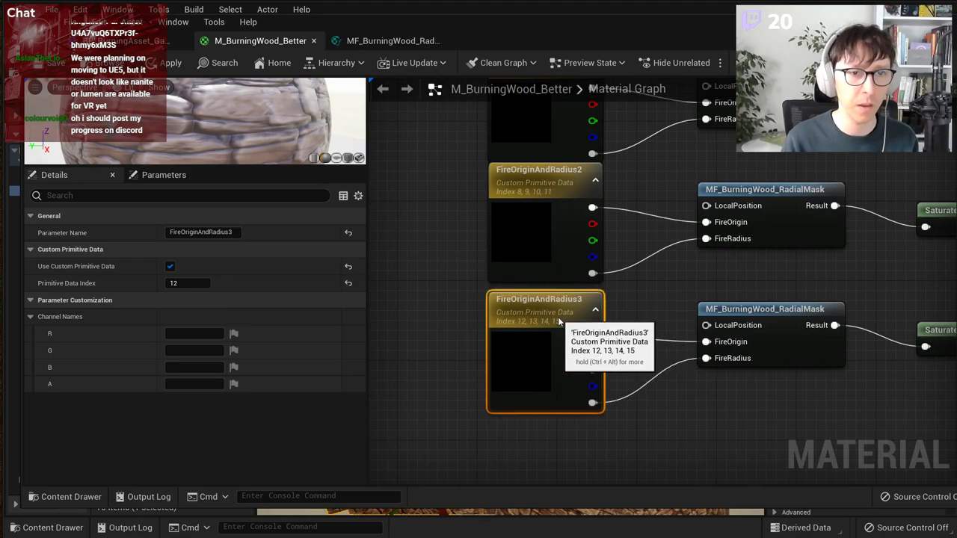
pyautogui.scroll(-2, 559, 322)
pyautogui.click(580, 133)
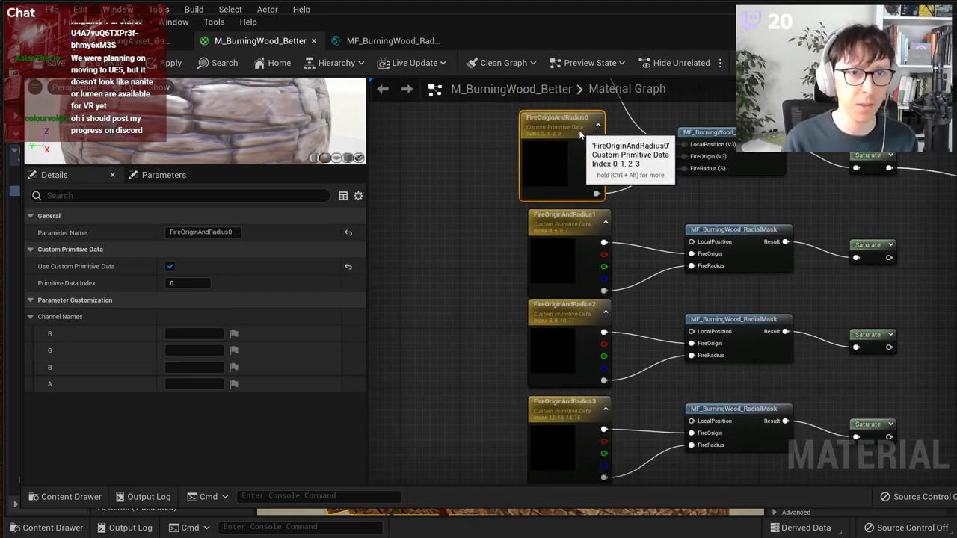
pyautogui.moveTo(573, 411); pyautogui.dragTo(562, 306, button='right')
pyautogui.click(562, 307)
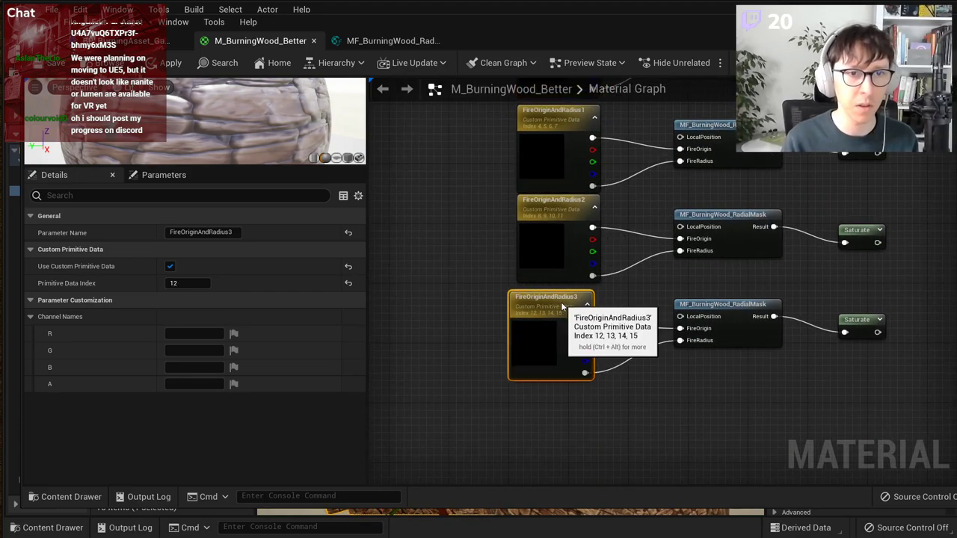
pyautogui.moveTo(564, 120); pyautogui.dragTo(562, 221, button='right')
pyautogui.click(562, 221)
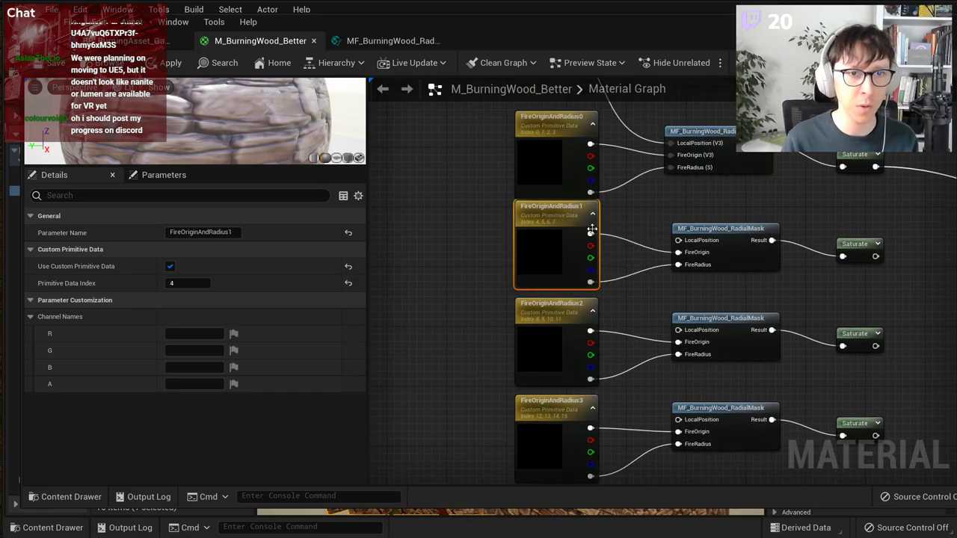
# Step: Move FireOriginAndRadius2 and FireOriginAndRadius3 up so the four parameter nodes are evenly stacked beside their RadialMask nodes
pyautogui.click(568, 309)
pyautogui.click(580, 409)
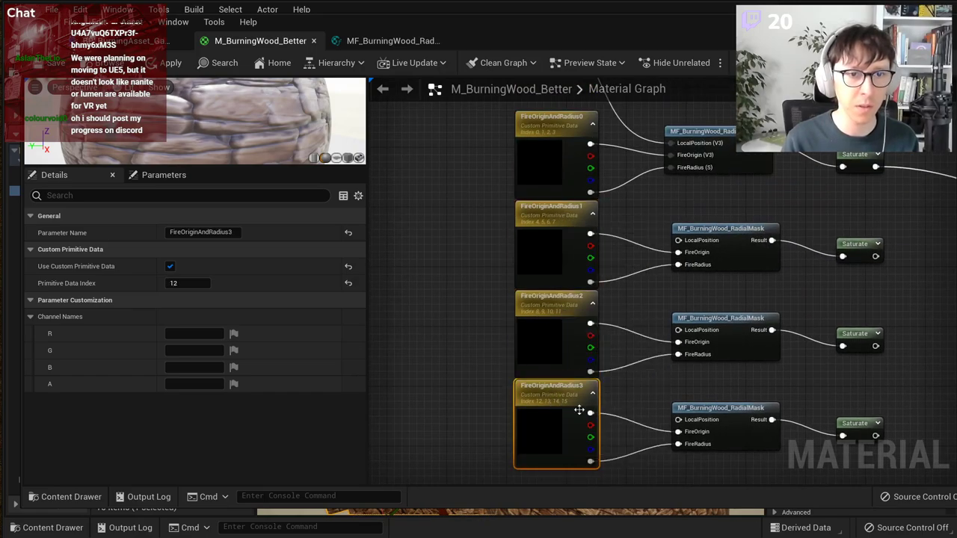
pyautogui.scroll(-1, 869, 327)
pyautogui.moveTo(867, 245); pyautogui.dragTo(762, 271, button='right')
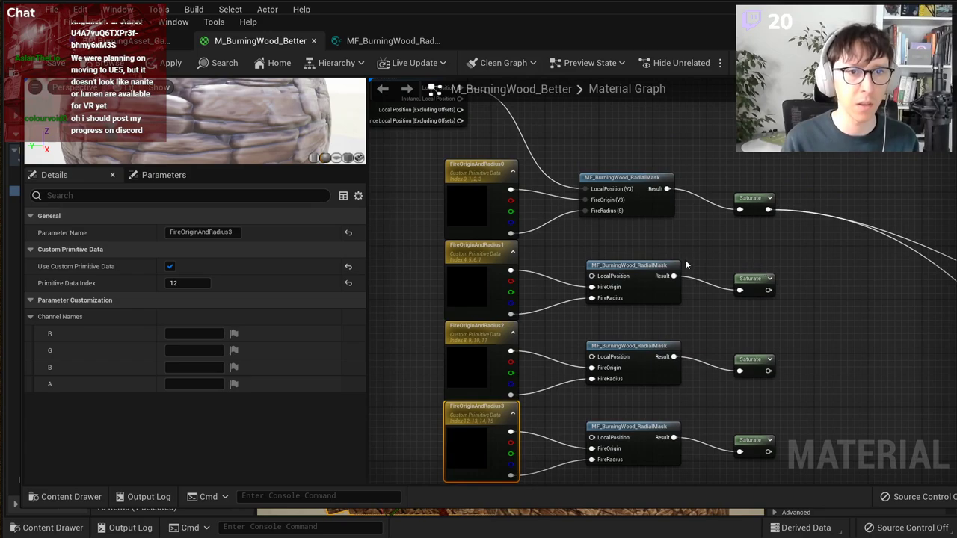
# Step: Shift the LocalPosition node toward the masks and connect its Local Position output to the three lower MF_BurningWood_RadialMask nodes
pyautogui.moveTo(545, 237); pyautogui.dragTo(600, 305, button='right')
pyautogui.moveTo(494, 156); pyautogui.dragTo(551, 157)
pyautogui.moveTo(638, 174); pyautogui.dragTo(619, 147, button='right')
pyautogui.moveTo(573, 114); pyautogui.dragTo(653, 382)
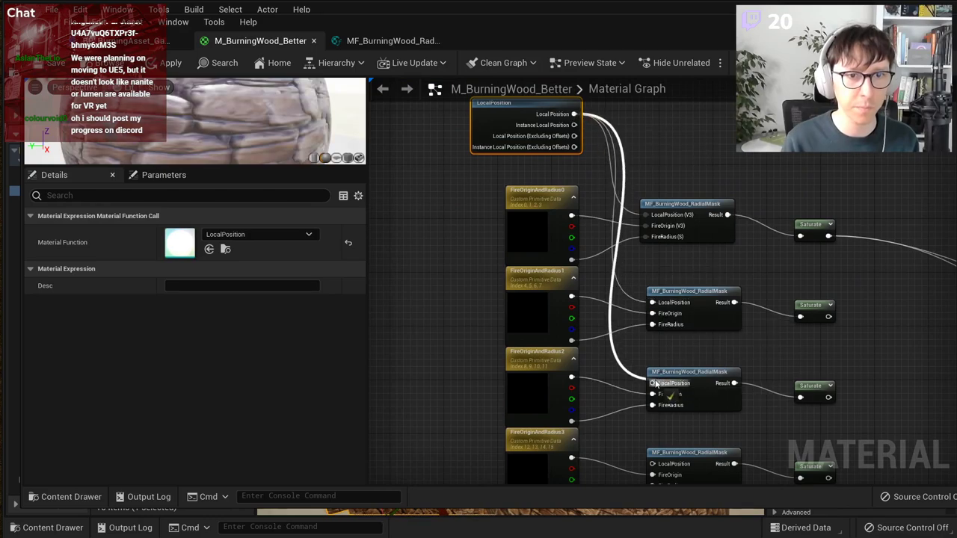
pyautogui.moveTo(573, 114); pyautogui.dragTo(652, 464)
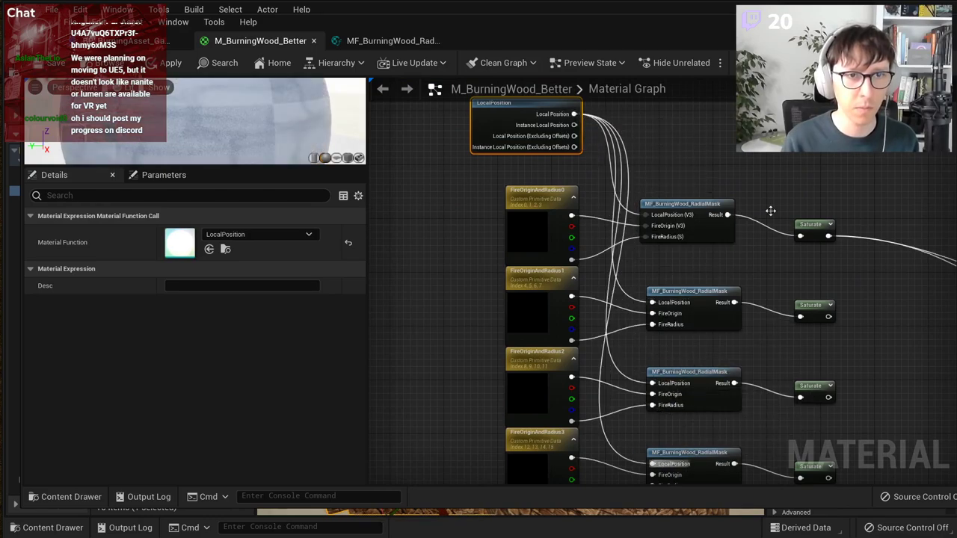
# Step: Bring the four Saturate nodes closer to their RadialMask nodes and examine the output end of the MF_BurningWood_RadialMask graph
pyautogui.scroll(-2, 829, 209)
pyautogui.click(814, 396)
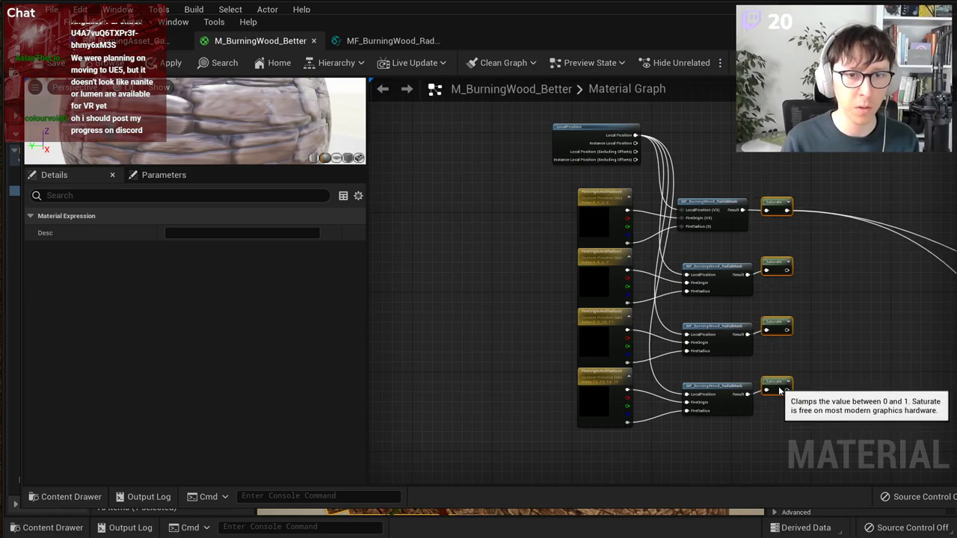
pyautogui.scroll(2, 752, 310)
pyautogui.doubleClick(685, 134)
pyautogui.scroll(-6, 680, 224)
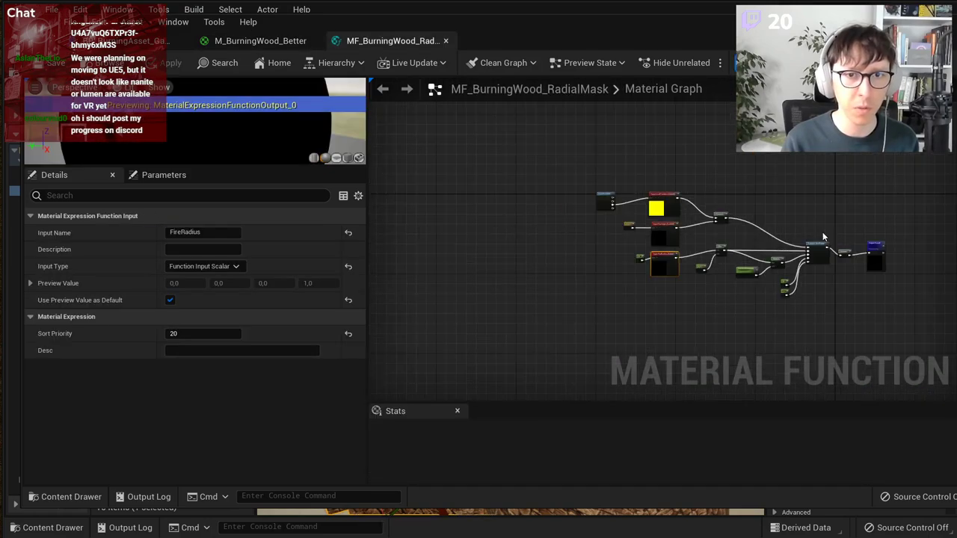
pyautogui.scroll(5, 843, 251)
pyautogui.moveTo(843, 250); pyautogui.dragTo(682, 266, button='right')
pyautogui.moveTo(686, 278); pyautogui.dragTo(687, 263)
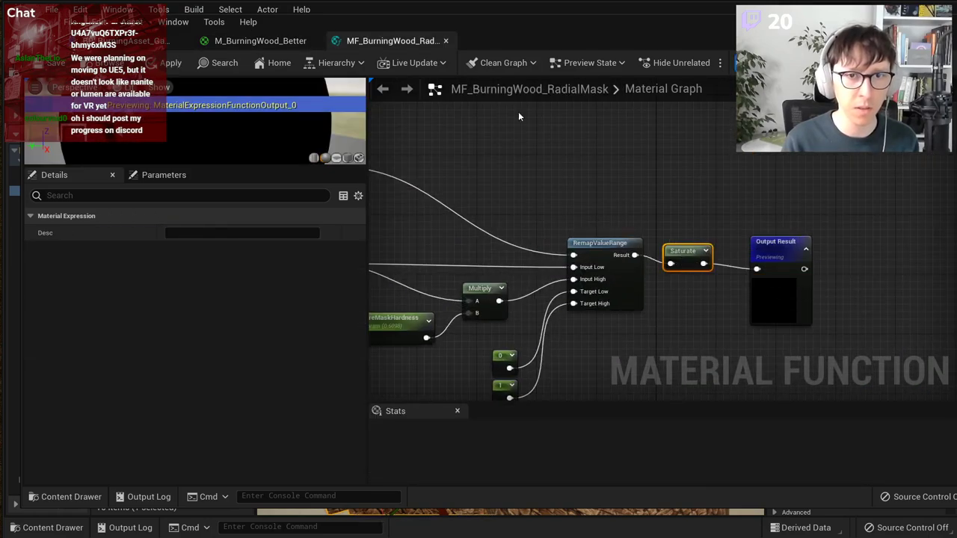
pyautogui.click(260, 41)
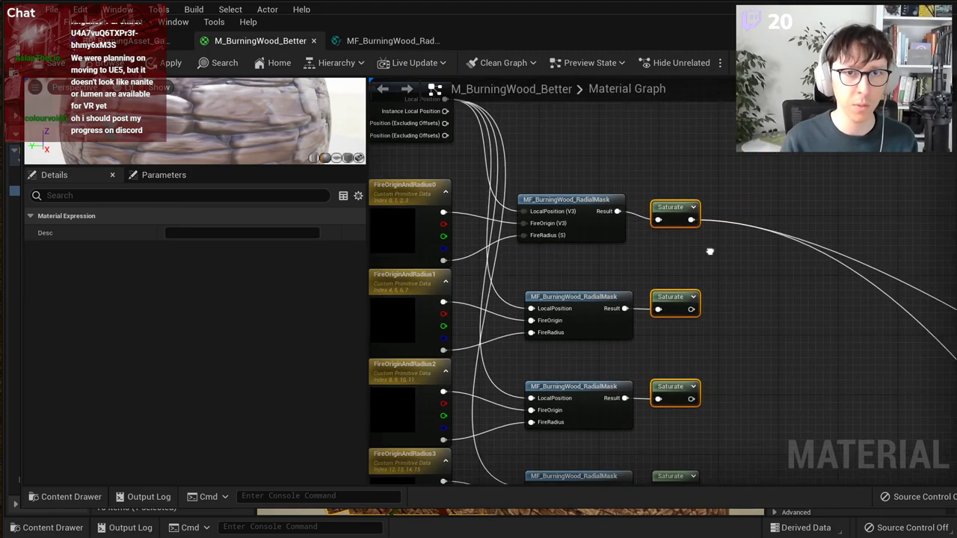
# Step: Replace the first row's Saturate with a Max node, keeping its outgoing links and feeding the first RadialMask result into A
pyautogui.click(707, 250)
pyautogui.rightClick(703, 248)
pyautogui.write('max')
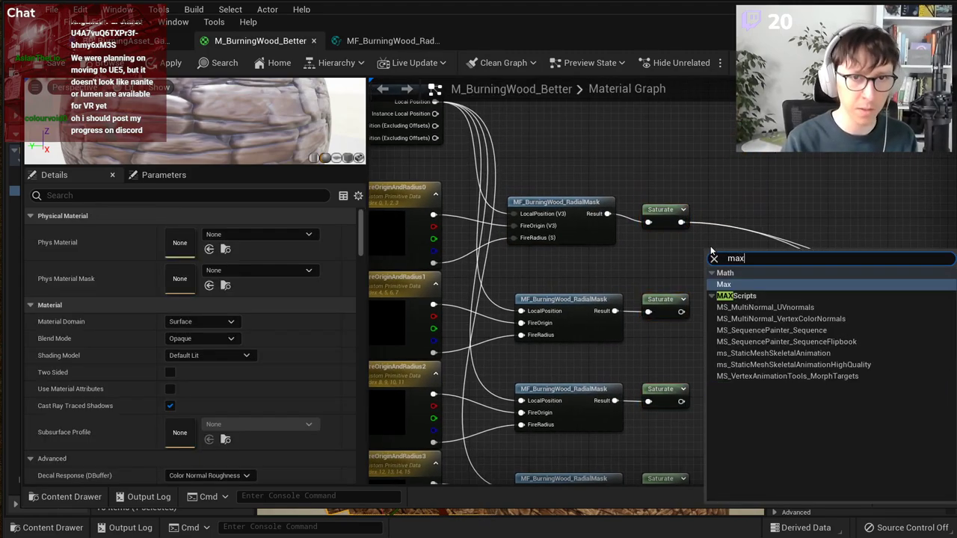
pyautogui.press('Return')
pyautogui.keyDown('ctrl'); pyautogui.moveTo(681, 222); pyautogui.dragTo(743, 268); pyautogui.keyUp('ctrl')
pyautogui.click(673, 220)
pyautogui.press('Delete')
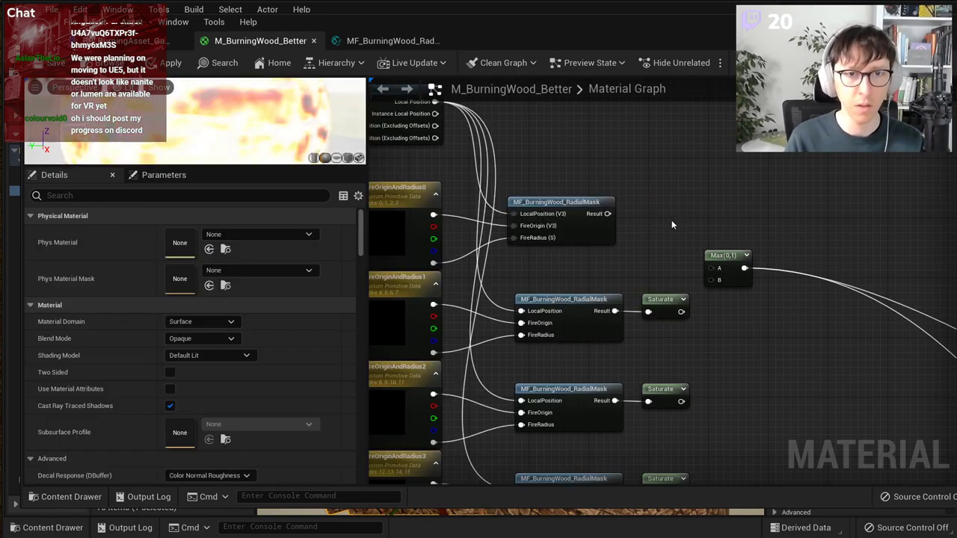
pyautogui.moveTo(608, 214); pyautogui.dragTo(719, 268)
# Step: Connect the second RadialMask result to input B of the Max node and delete the three remaining Saturate nodes
pyautogui.moveTo(620, 262); pyautogui.dragTo(704, 248, button='right')
pyautogui.moveTo(745, 285); pyautogui.dragTo(779, 345)
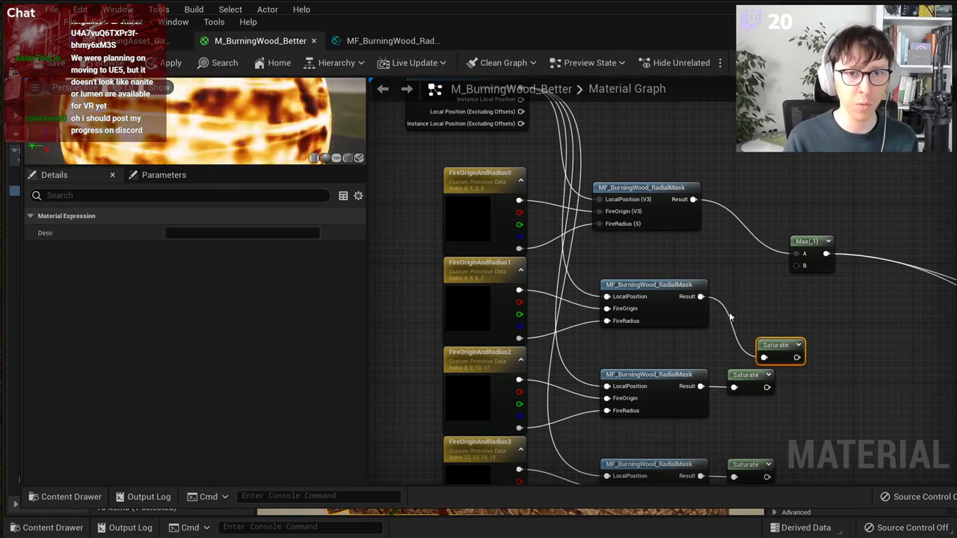
pyautogui.moveTo(700, 296); pyautogui.dragTo(755, 249)
pyautogui.moveTo(754, 418); pyautogui.dragTo(752, 421)
pyautogui.moveTo(766, 392); pyautogui.dragTo(756, 254, button='right')
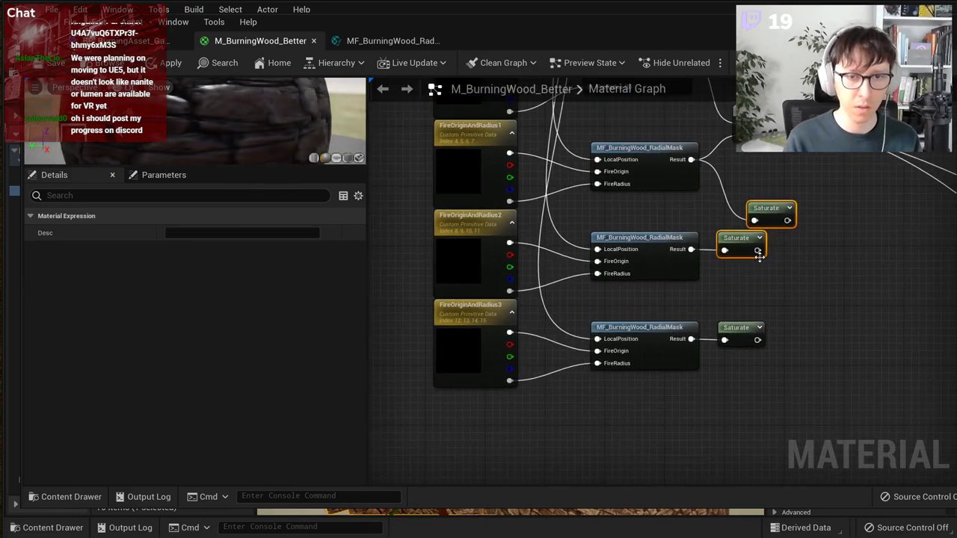
pyautogui.press('Delete')
pyautogui.moveTo(797, 221); pyautogui.dragTo(752, 368)
pyautogui.press('Delete')
pyautogui.moveTo(786, 253); pyautogui.dragTo(785, 263, button='right')
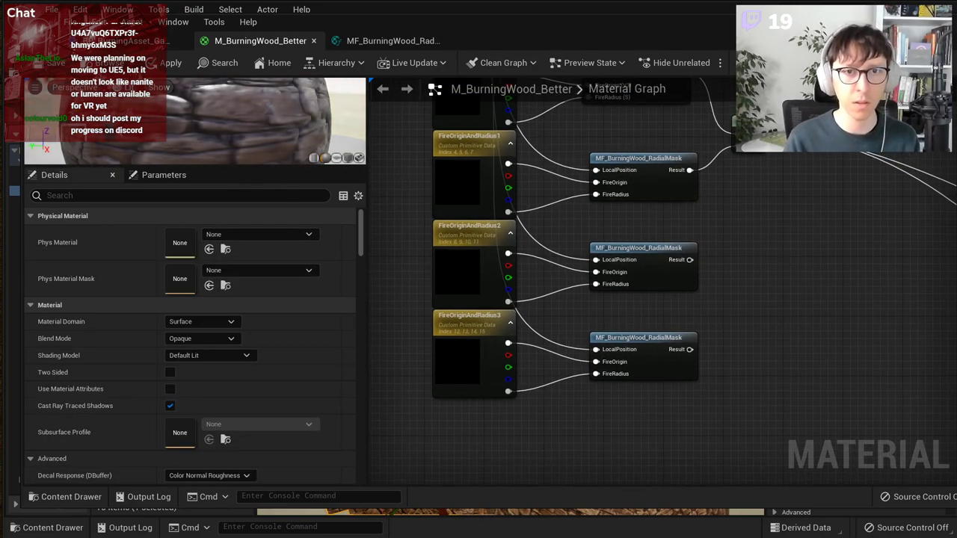
# Step: Add two more Max nodes below the first and transfer the first Max's outgoing links to the lowest one
pyautogui.hotkey('ctrl', 'z')
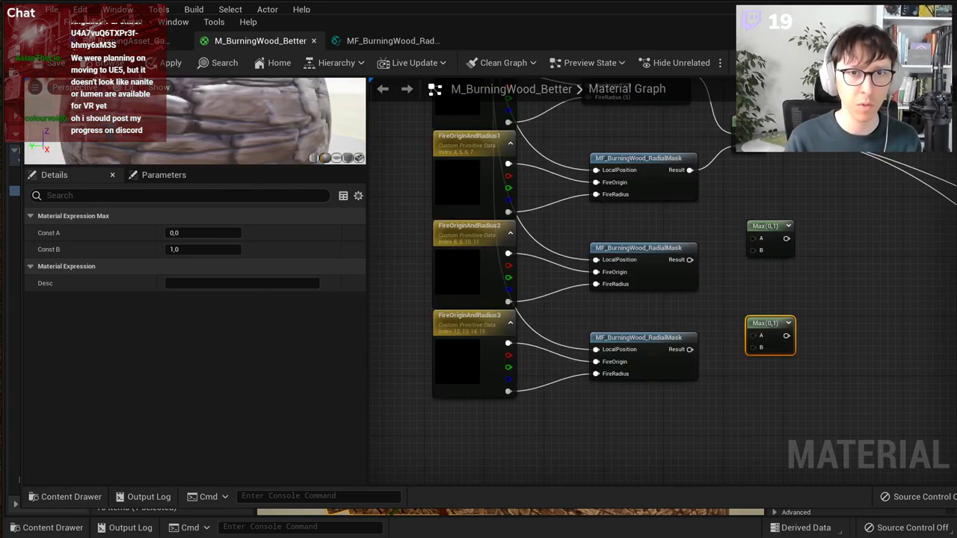
pyautogui.keyDown('ctrl'); pyautogui.moveTo(789, 337); pyautogui.dragTo(788, 337); pyautogui.keyUp('ctrl')
pyautogui.rightClick(843, 307)
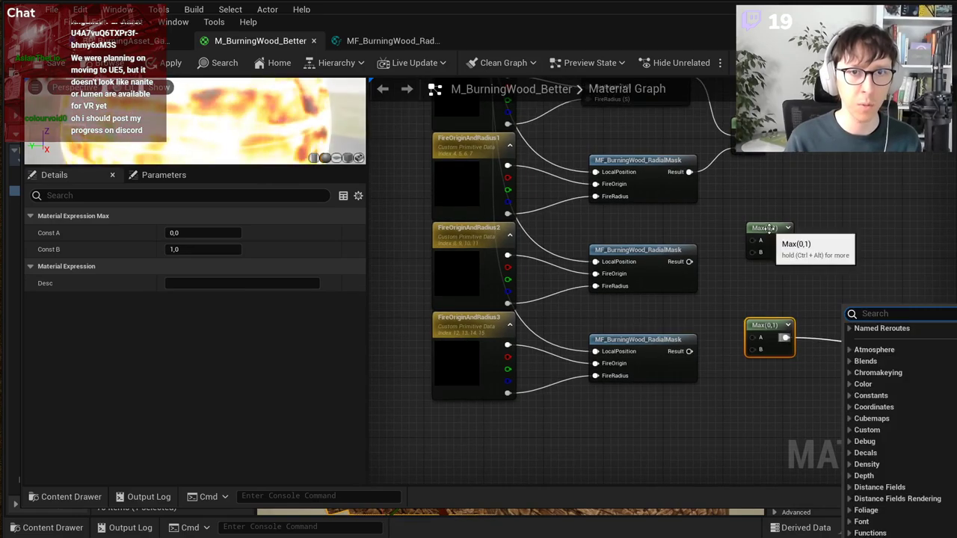
# Step: Chain each Max output into input A of the next Max, and connect the third and fourth RadialMask results to their B inputs
pyautogui.moveTo(767, 225); pyautogui.dragTo(743, 207)
pyautogui.moveTo(729, 190); pyautogui.dragTo(743, 255, button='right')
pyautogui.moveTo(773, 198); pyautogui.dragTo(745, 288)
pyautogui.click(703, 321)
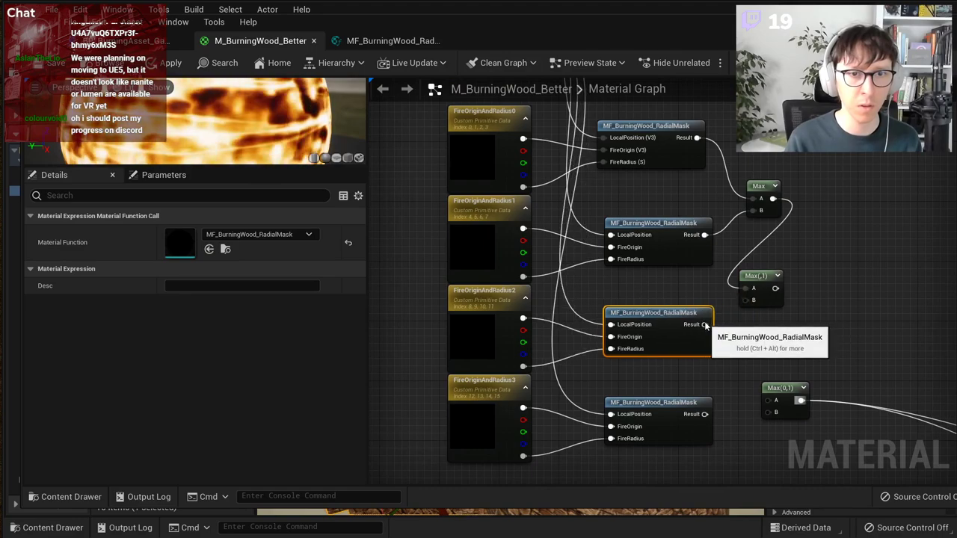
pyautogui.moveTo(704, 325); pyautogui.dragTo(753, 299)
pyautogui.moveTo(765, 287); pyautogui.dragTo(767, 400)
pyautogui.moveTo(704, 414); pyautogui.dragTo(769, 411)
# Step: Line up the three Max nodes vertically beside the RadialMask nodes
pyautogui.click(758, 383)
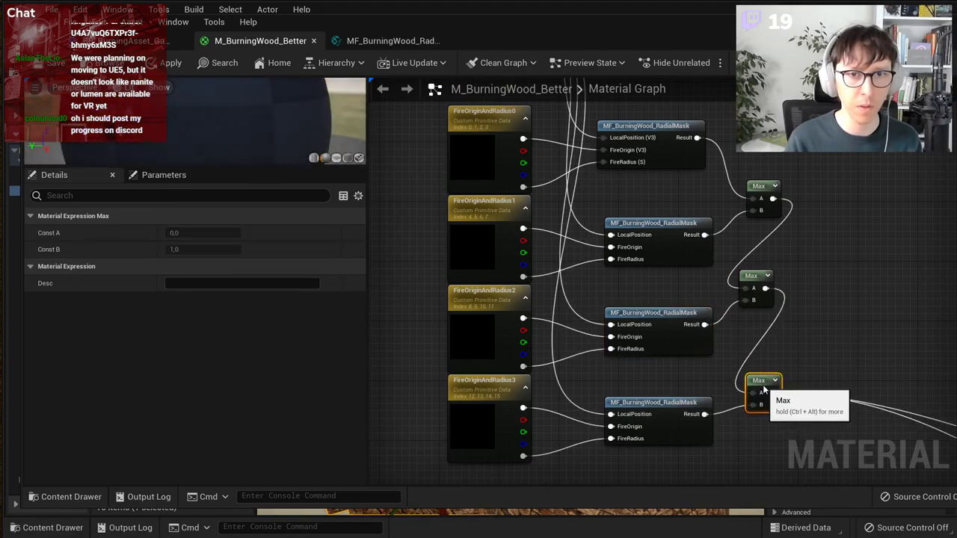
pyautogui.click(759, 277)
pyautogui.click(840, 207)
pyautogui.scroll(-3, 840, 224)
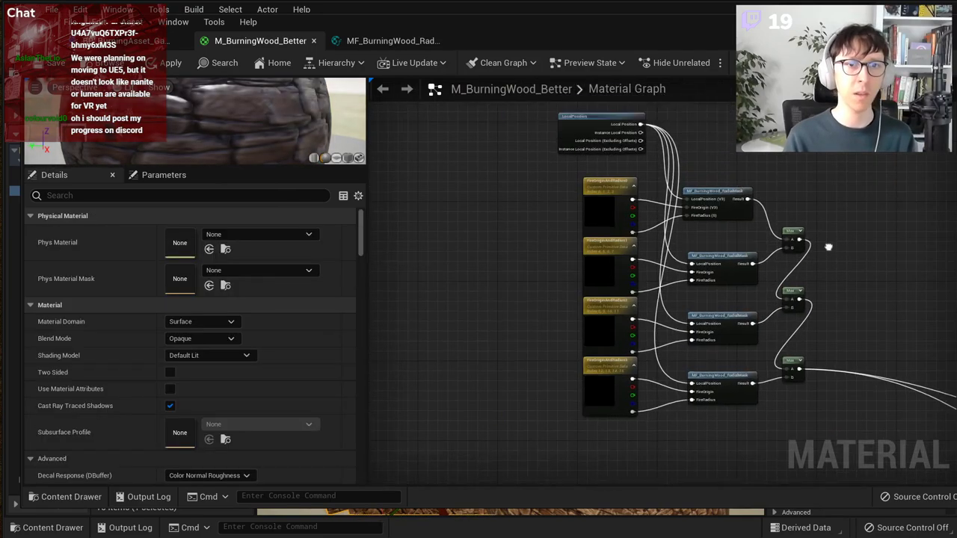
# Step: Review the graph from the four FireOriginAndRadius parameters through the RadialMask nodes to the chained Max nodes
pyautogui.click(724, 220)
pyautogui.scroll(3, 800, 258)
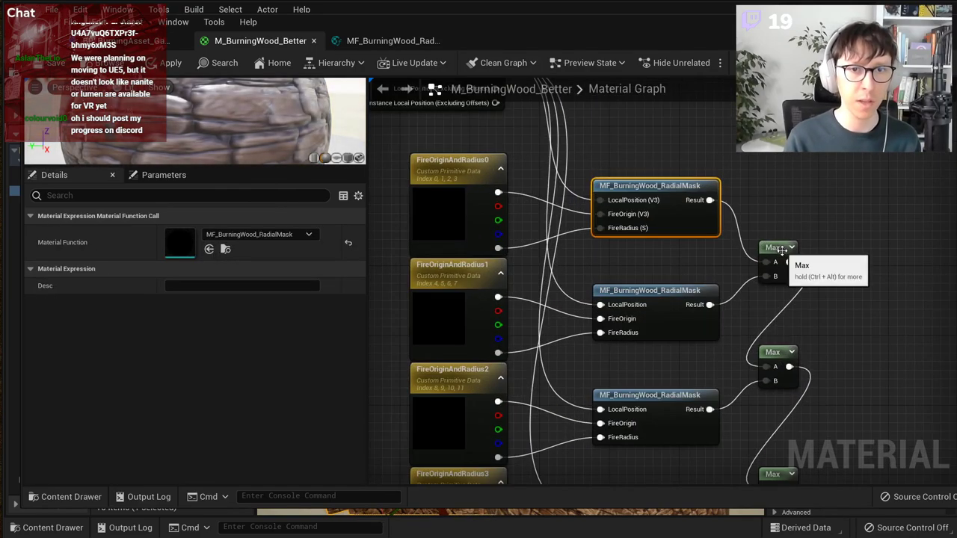
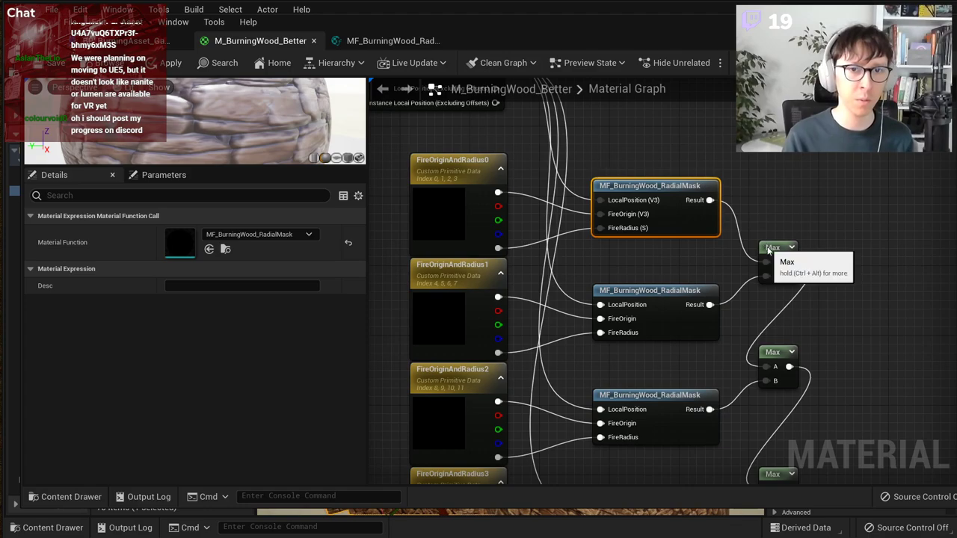
pyautogui.click(777, 254)
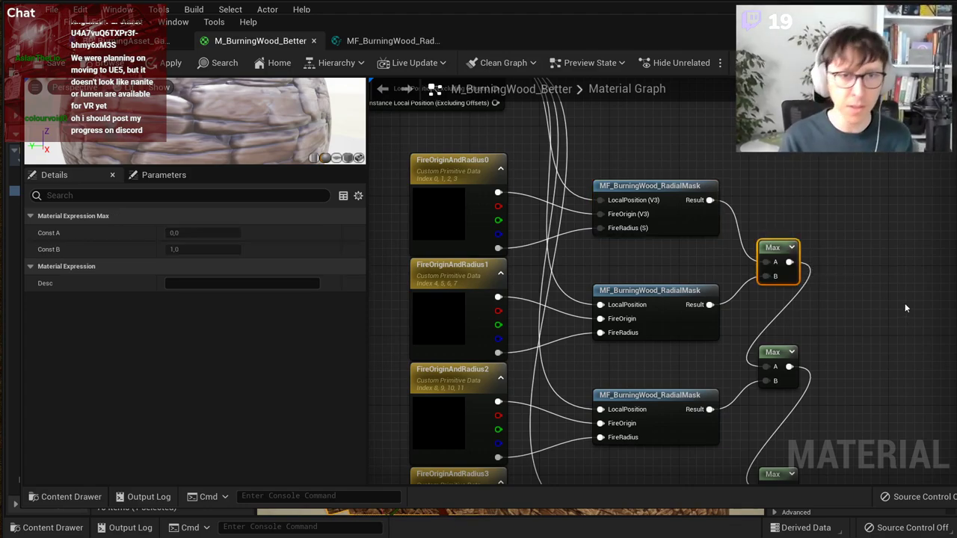
pyautogui.click(897, 301)
pyautogui.scroll(-1, 809, 259)
pyautogui.scroll(1, 808, 258)
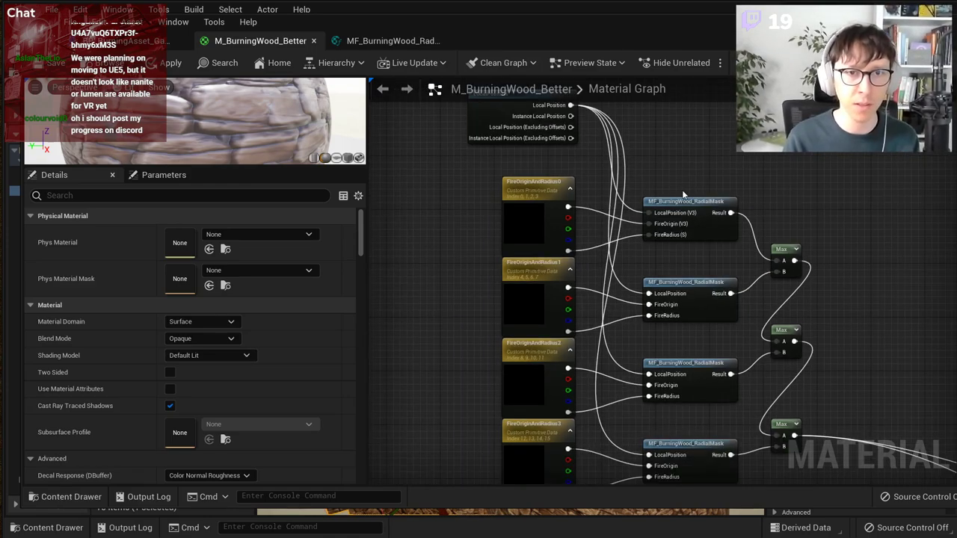
pyautogui.click(685, 201)
pyautogui.scroll(-1, 698, 359)
pyautogui.scroll(3, 690, 295)
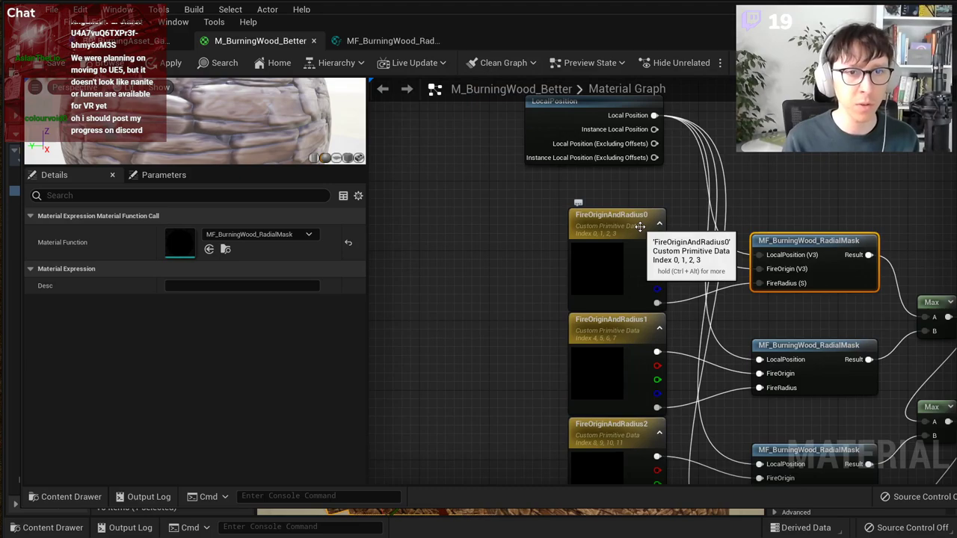
pyautogui.moveTo(651, 324); pyautogui.dragTo(671, 258, button='right')
pyautogui.moveTo(704, 331); pyautogui.dragTo(666, 357, button='right')
pyautogui.scroll(-2, 660, 317)
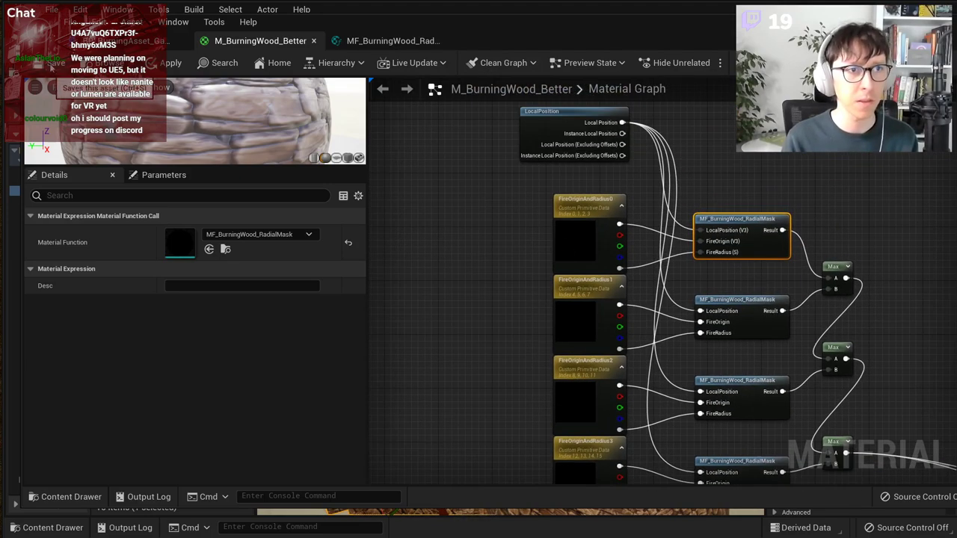
# Step: Save M_BurningWood_Better and move the material editor window out of the way of the level viewport
pyautogui.click(54, 62)
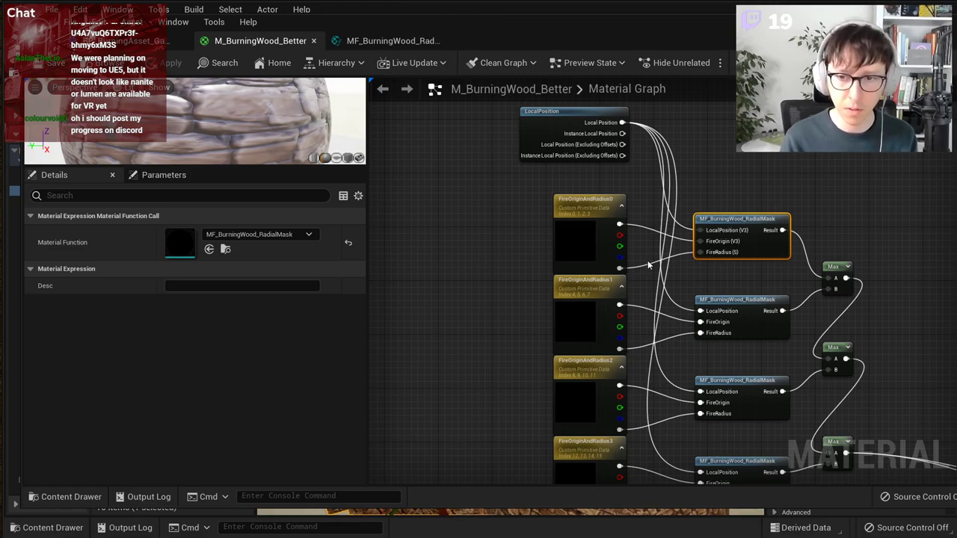
pyautogui.scroll(-3, 525, 186)
pyautogui.moveTo(561, 35); pyautogui.dragTo(553, 536)
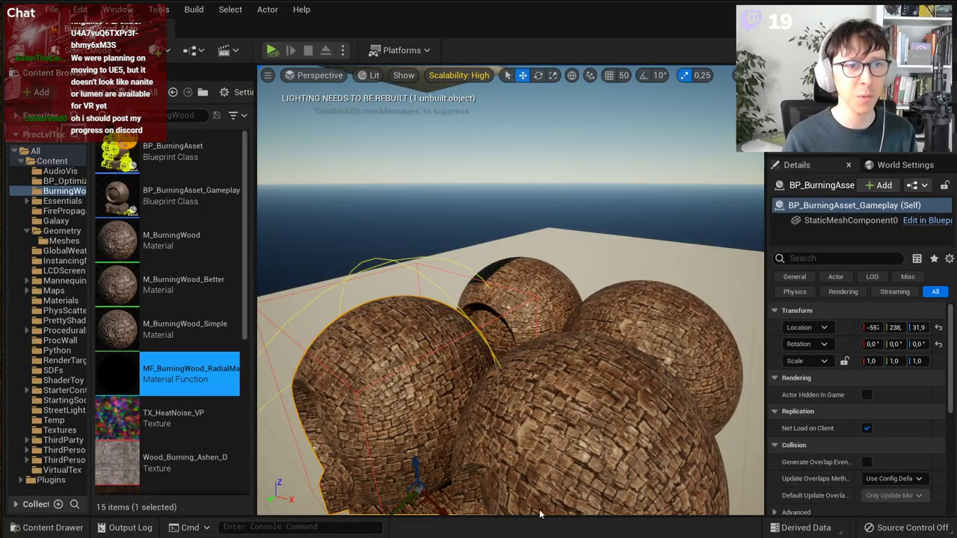
# Step: Simulate the level, stop it, and simulate again from another angle to examine the burning where the cube hits the assets
pyautogui.moveTo(494, 320)
pyautogui.mouseDown(button='right')
pyautogui.moveTo(564, 362)
pyautogui.moveTo(570, 350)
pyautogui.moveTo(553, 351)
pyautogui.mouseUp(button='right')
pyautogui.hotkey('alt', 'p')
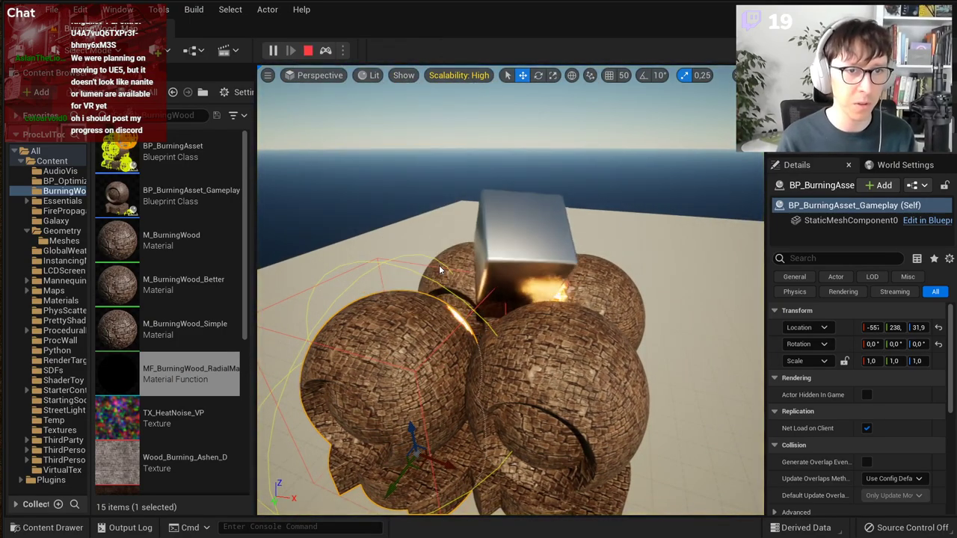
pyautogui.press('Escape')
pyautogui.moveTo(493, 229); pyautogui.dragTo(457, 263, button='right')
pyautogui.hotkey('alt', 'p')
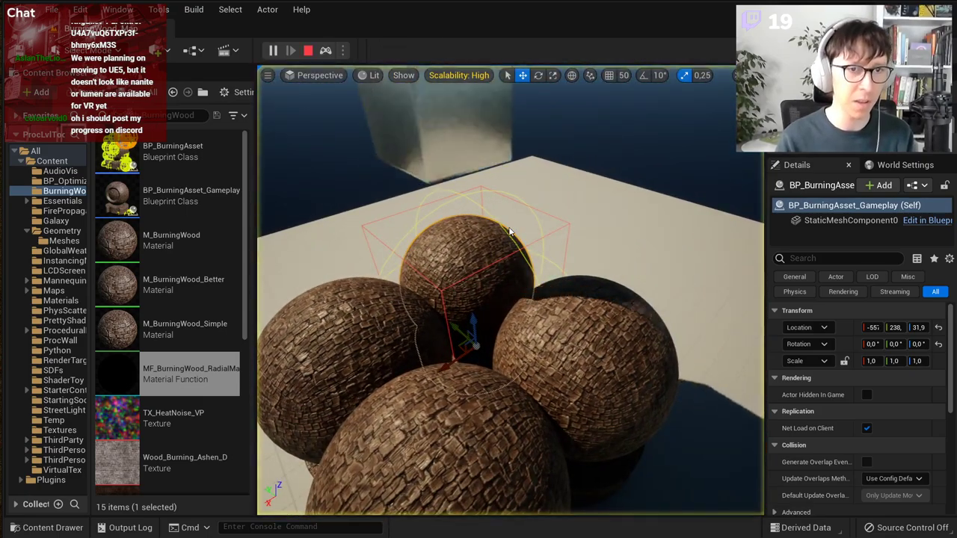
# Step: Stop the play session and examine the radial mask function calls in the M_BurningWood_Better material graph
pyautogui.press('Escape')
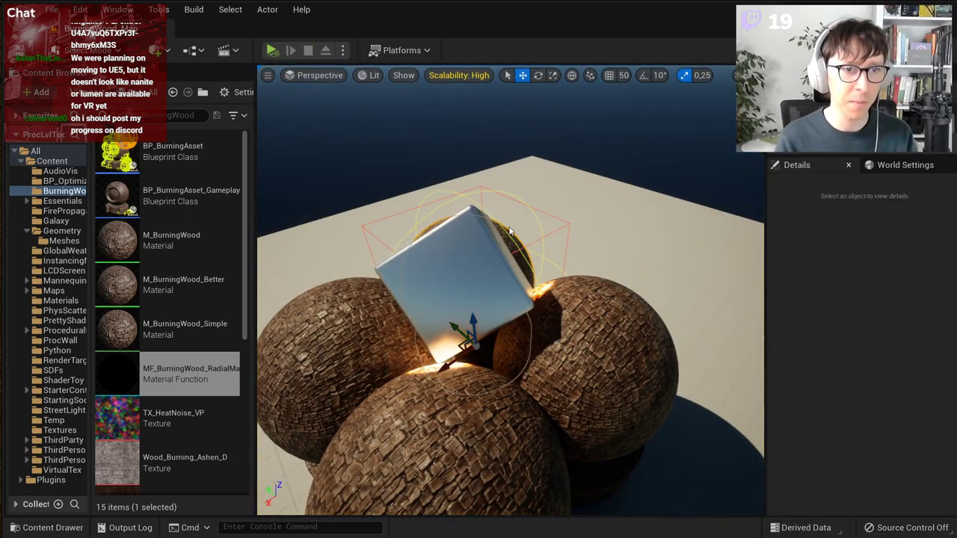
pyautogui.moveTo(542, 534); pyautogui.dragTo(482, 60)
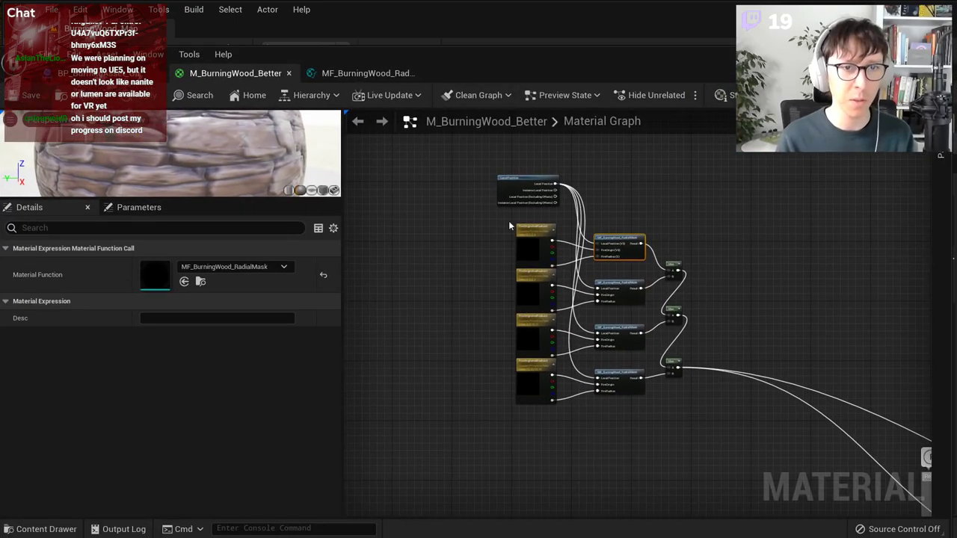
pyautogui.scroll(4, 509, 223)
pyautogui.moveTo(550, 490); pyautogui.dragTo(536, 403, button='right')
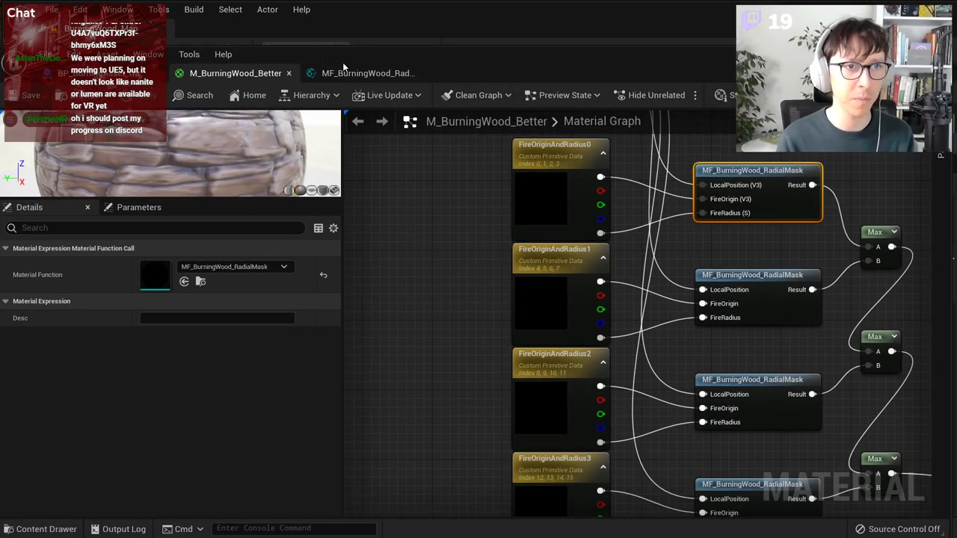
# Step: Switch to the BP_BurningAsset_Gameplay event graph and select the Update Mesh Material call
pyautogui.click(102, 74)
pyautogui.scroll(-3, 411, 271)
pyautogui.scroll(3, 592, 279)
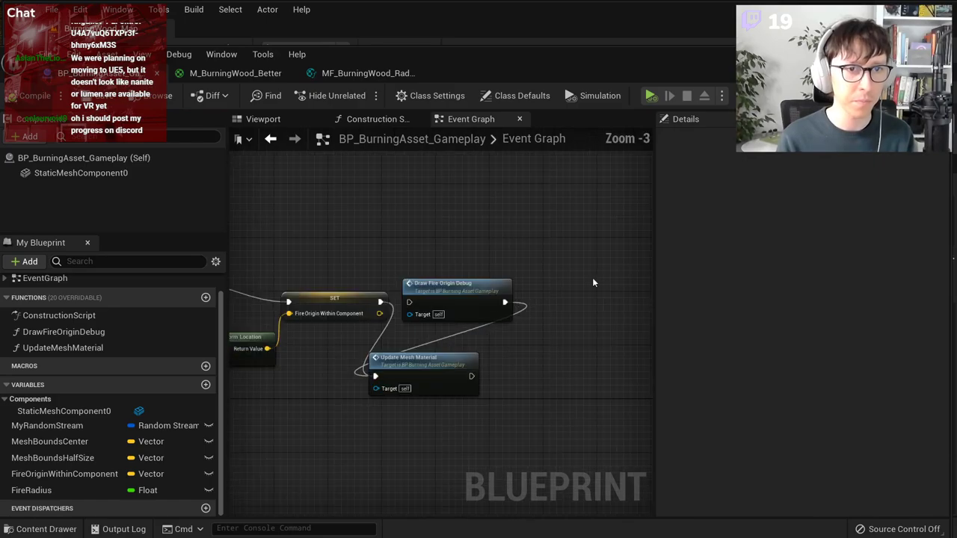
pyautogui.click(476, 385)
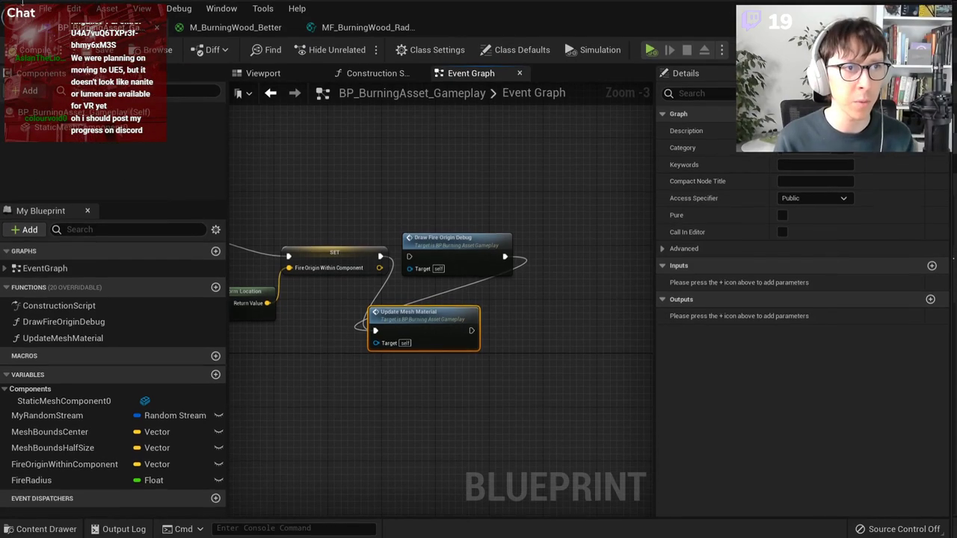
# Step: Delete the blueprint variables MeshBoundsHalfSize, MeshBoundsCenter and MyRandomStream
pyautogui.click(81, 460)
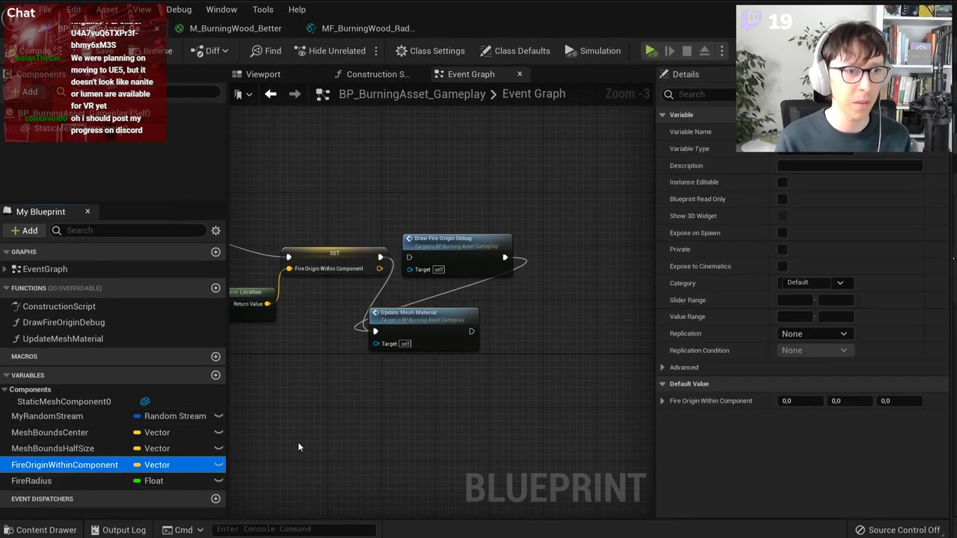
pyautogui.click(50, 435)
pyautogui.click(50, 449)
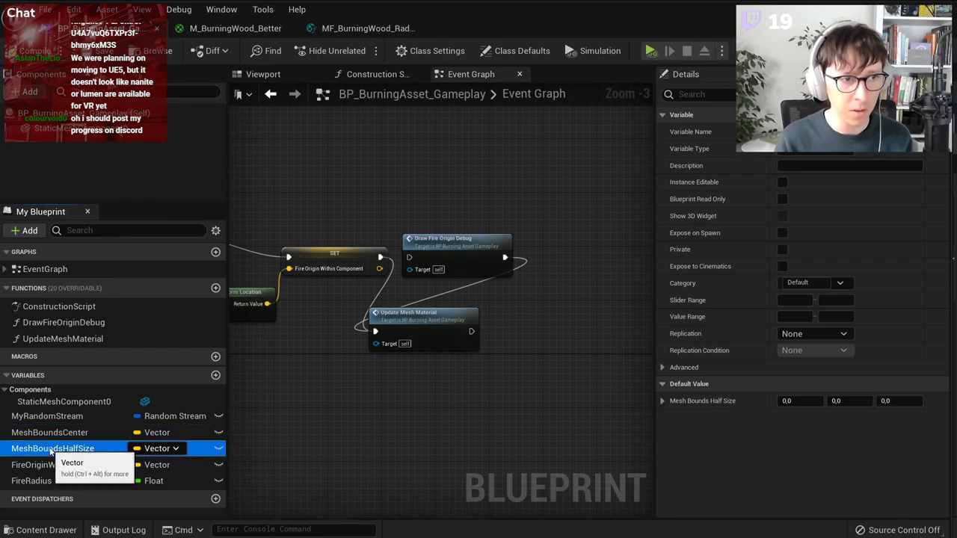
pyautogui.press('Delete')
pyautogui.click(75, 430)
pyautogui.press('Delete')
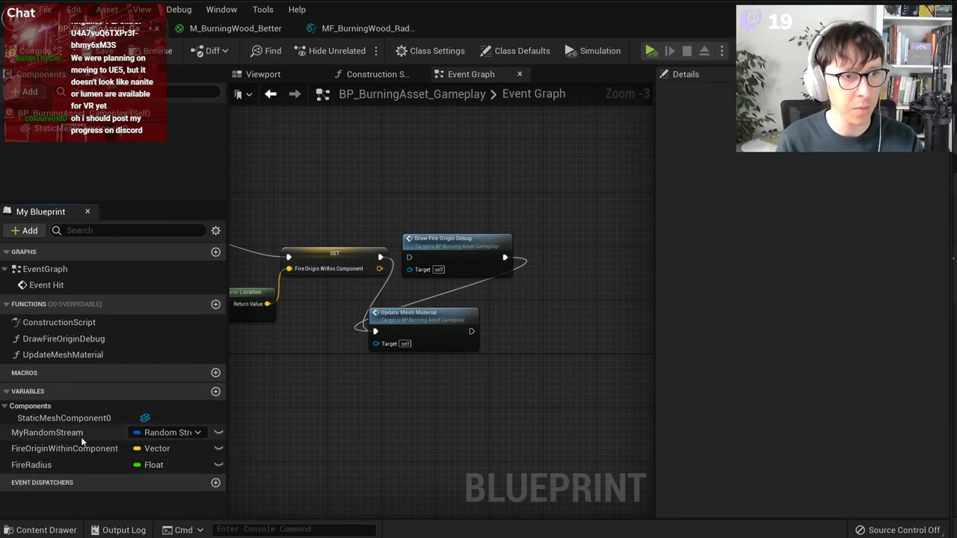
pyautogui.click(73, 432)
pyautogui.press('Delete')
# Step: Rename the FireOriginWithinComponent variable to FireOriginsWithinComponent
pyautogui.click(71, 432)
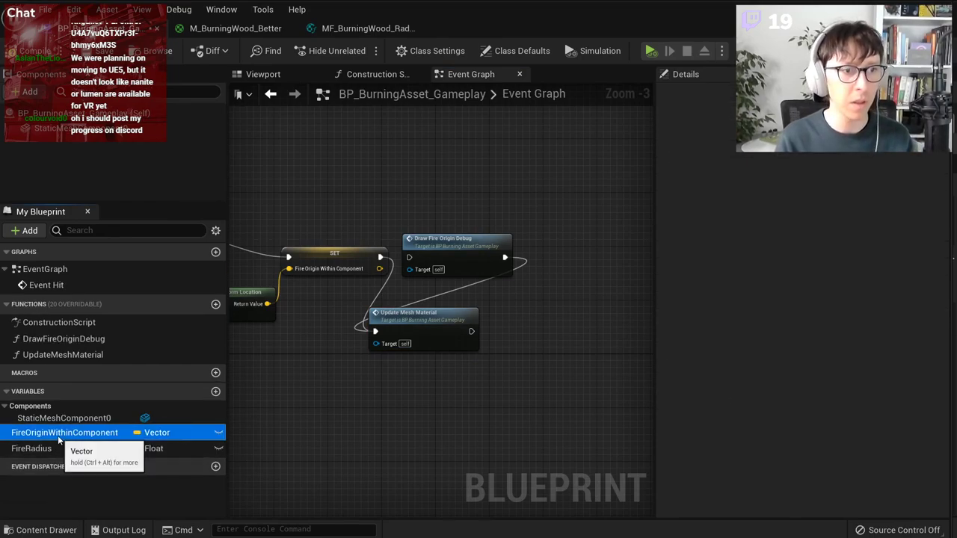
pyautogui.moveTo(355, 430); pyautogui.dragTo(465, 424, button='right')
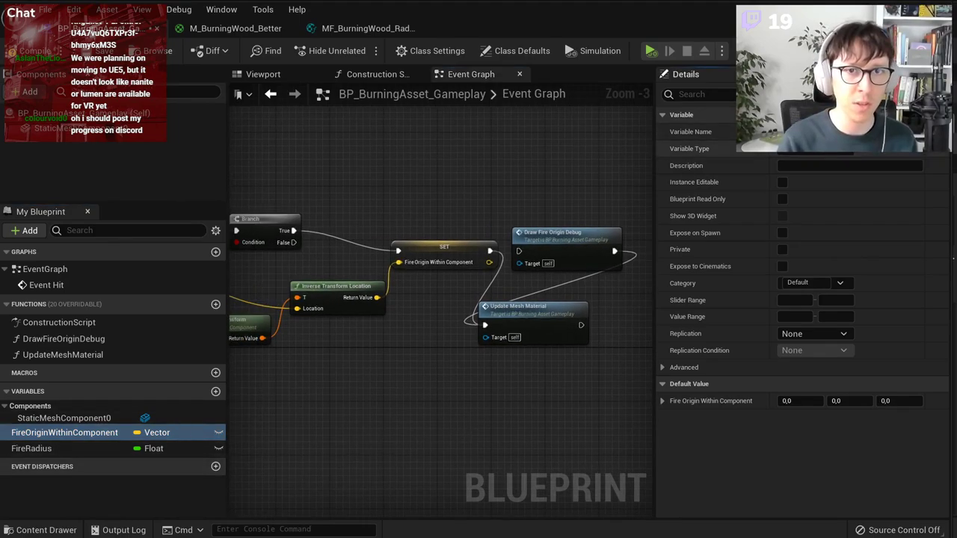
pyautogui.write('s')
pyautogui.press('Return')
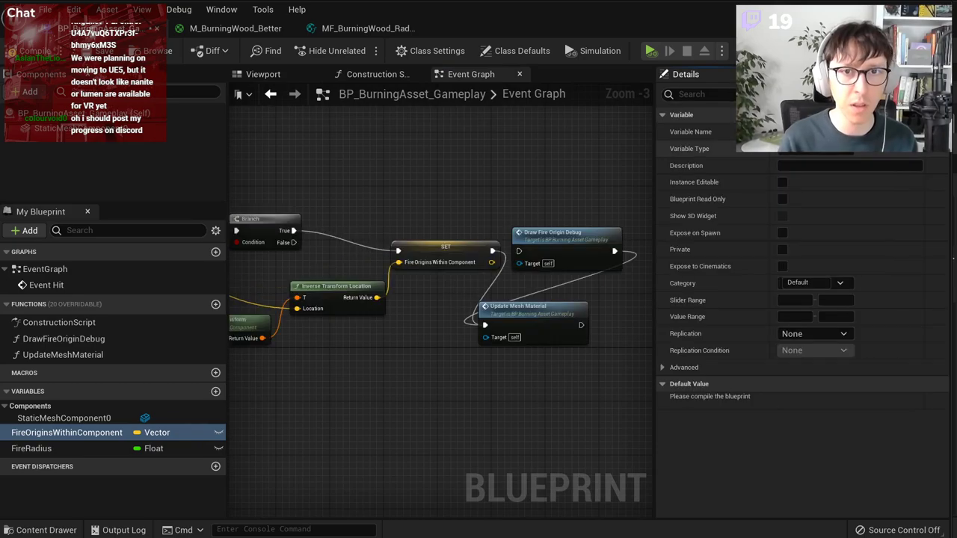
# Step: Convert the FireOriginsWithinComponent variable to an array of vectors, accept the type change and dismiss the Find in Blueprints results
pyautogui.click(856, 149)
pyautogui.click(857, 184)
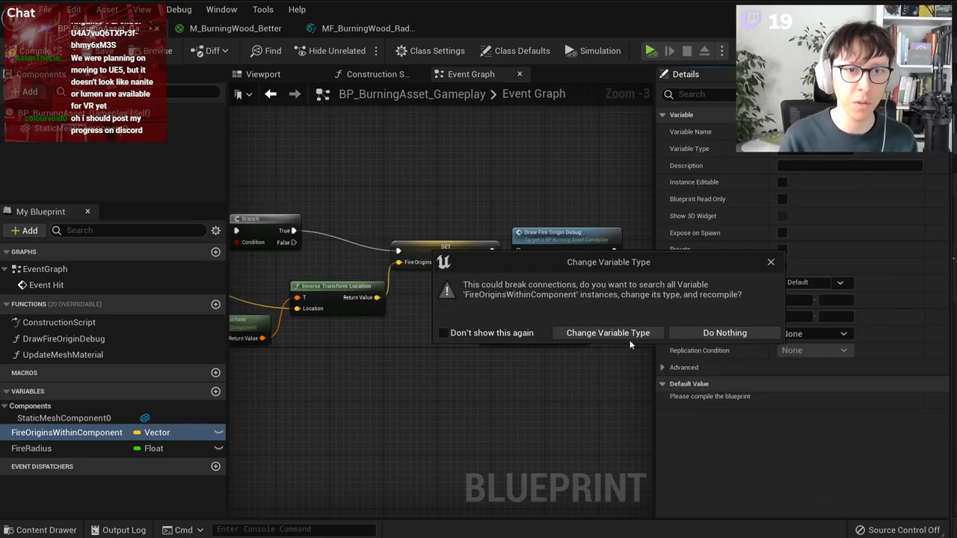
pyautogui.click(553, 333)
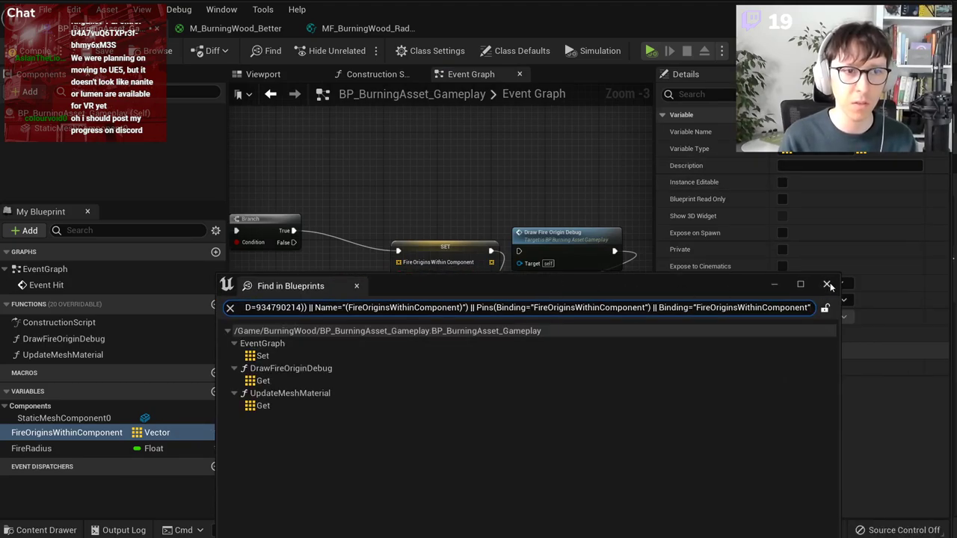
pyautogui.click(827, 285)
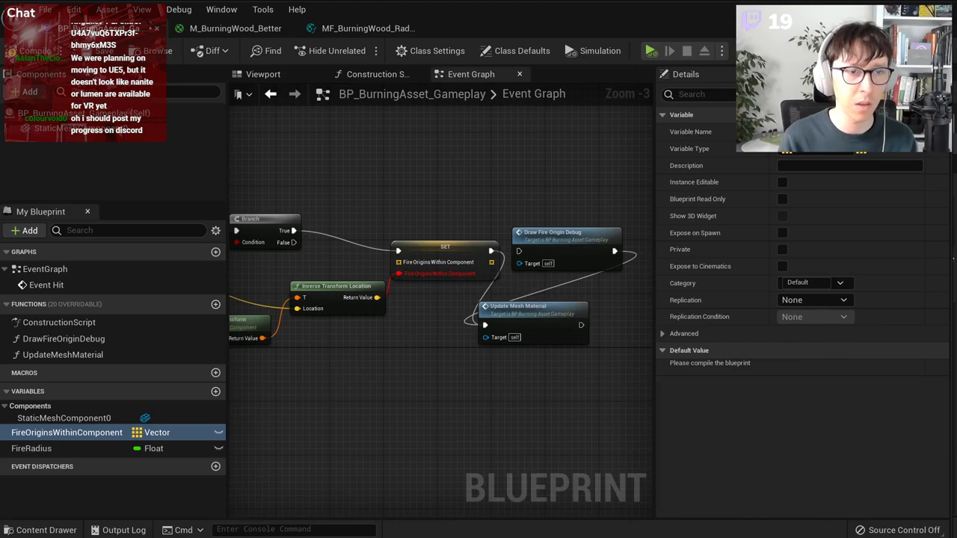
# Step: Inspect the Event Hit chain up to the Set node and narrow the details area to widen the graph
pyautogui.scroll(3, 493, 317)
pyautogui.scroll(-3, 488, 346)
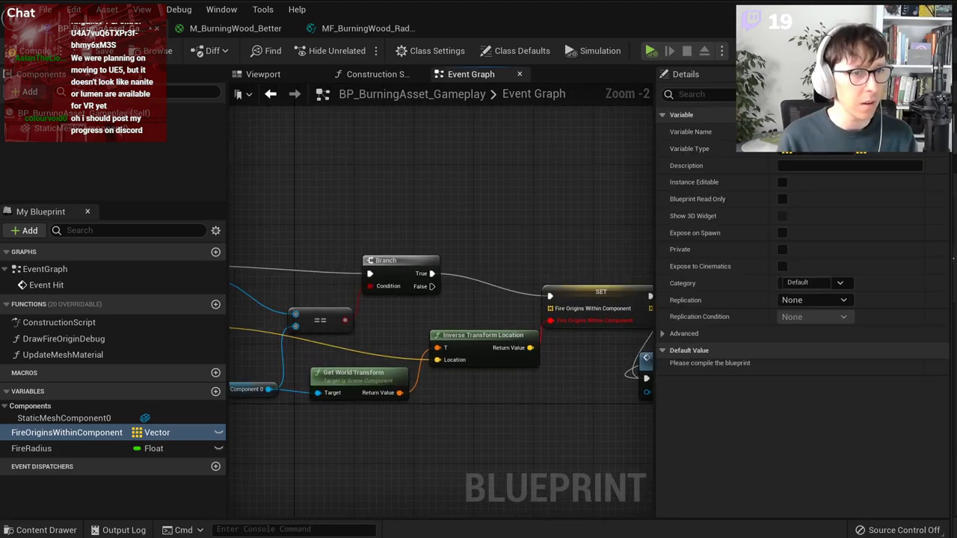
pyautogui.moveTo(301, 229); pyautogui.dragTo(352, 213, button='right')
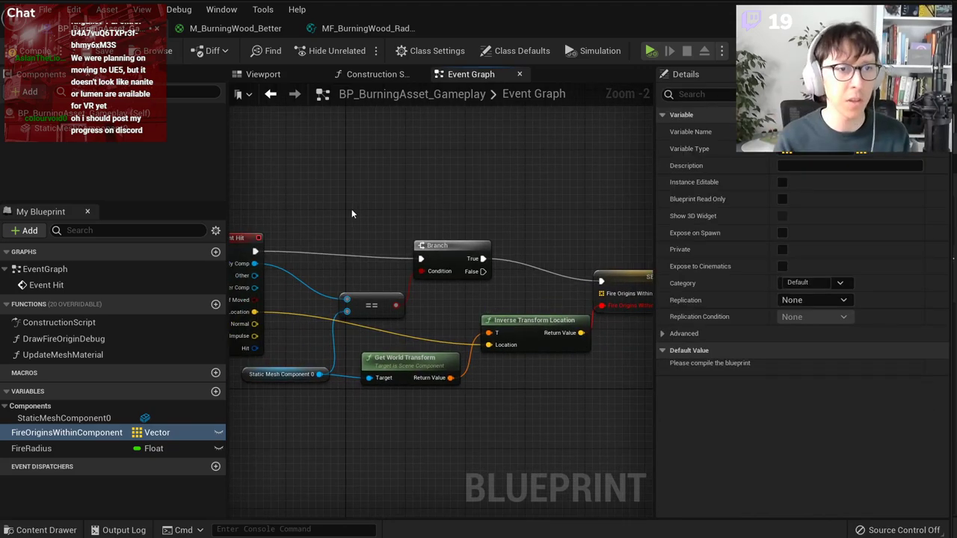
pyautogui.scroll(-1, 352, 214)
pyautogui.scroll(1, 509, 357)
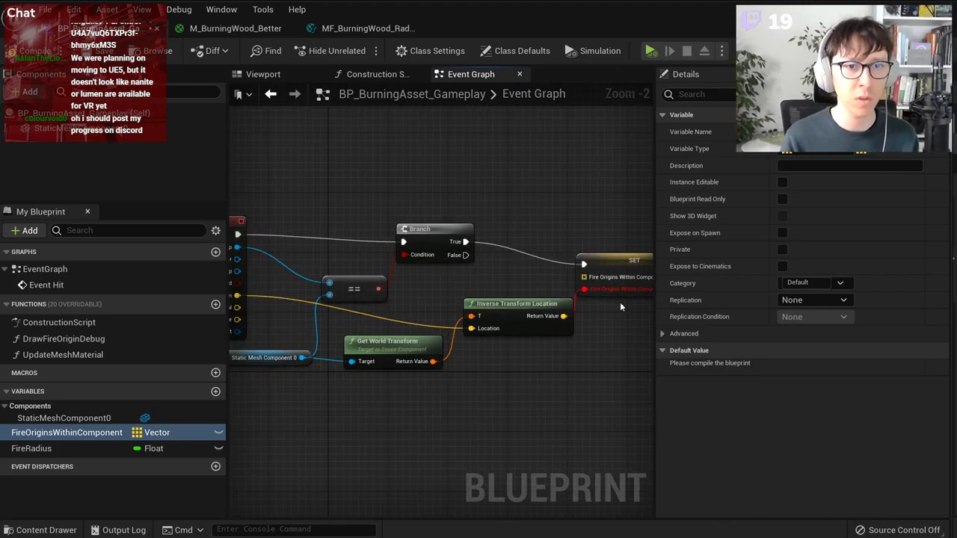
pyautogui.moveTo(619, 306); pyautogui.dragTo(544, 326, button='right')
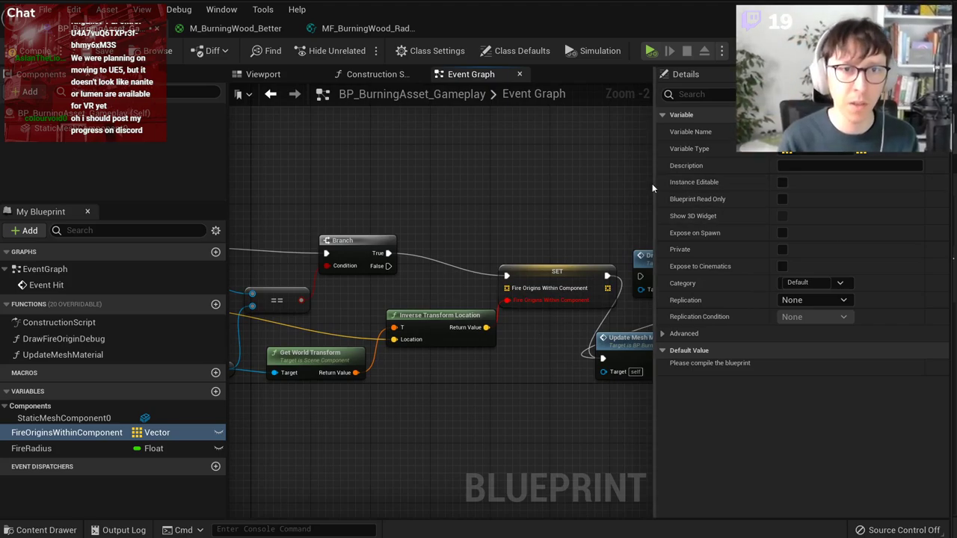
pyautogui.moveTo(655, 182); pyautogui.dragTo(726, 181)
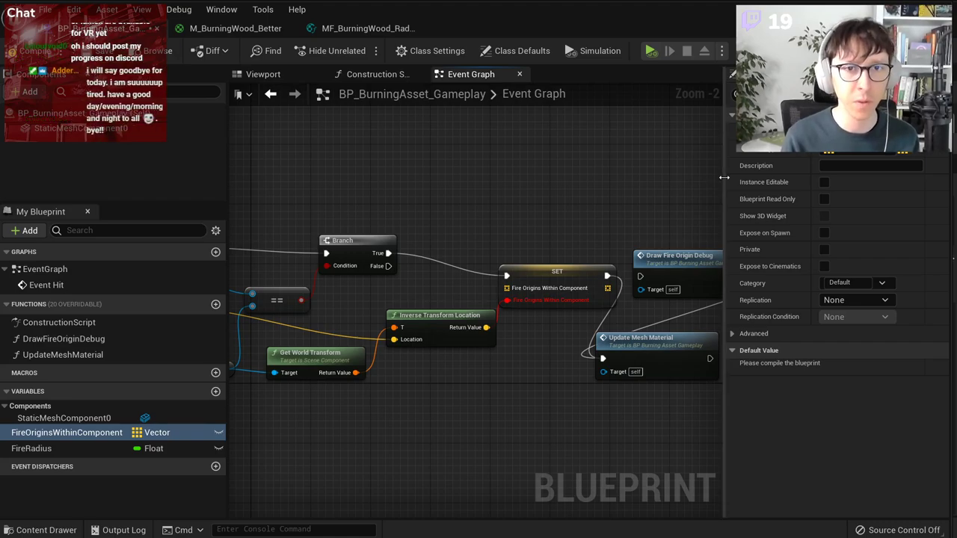
pyautogui.moveTo(726, 173); pyautogui.dragTo(812, 176)
# Step: Move the Draw Fire Origin Debug and Update Mesh Material calls below the Event Hit chain and disconnect them from the Set node
pyautogui.moveTo(591, 217); pyautogui.dragTo(635, 213, button='right')
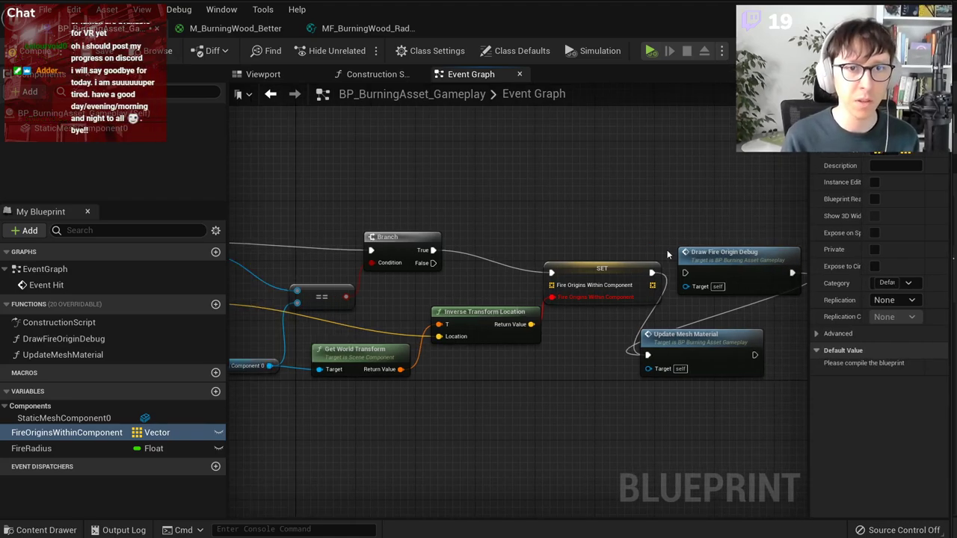
pyautogui.scroll(-1, 669, 253)
pyautogui.moveTo(707, 216)
pyautogui.mouseDown()
pyautogui.moveTo(705, 342)
pyautogui.moveTo(589, 464)
pyautogui.mouseUp()
pyautogui.scroll(-2, 705, 342)
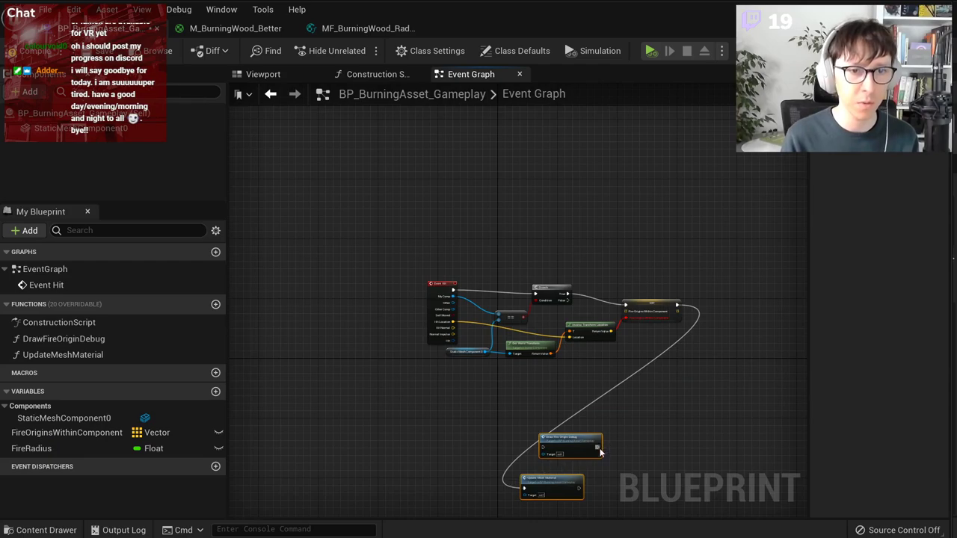
pyautogui.keyDown('alt'); pyautogui.click(524, 489); pyautogui.keyUp('alt')
pyautogui.moveTo(685, 393); pyautogui.dragTo(517, 516)
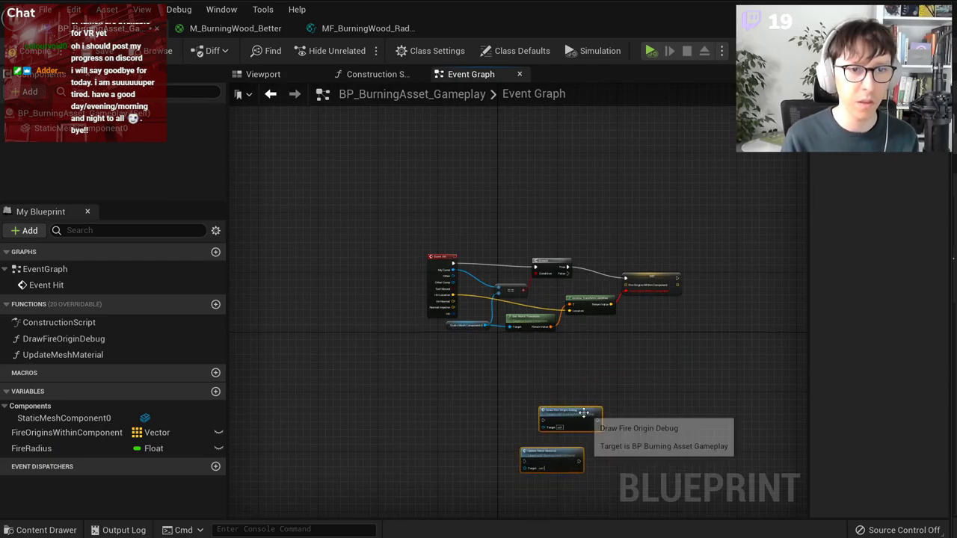
# Step: Disconnect Inverse Transform Location from the Set node and delete the Fire Origins Within Component Set node
pyautogui.scroll(4, 512, 262)
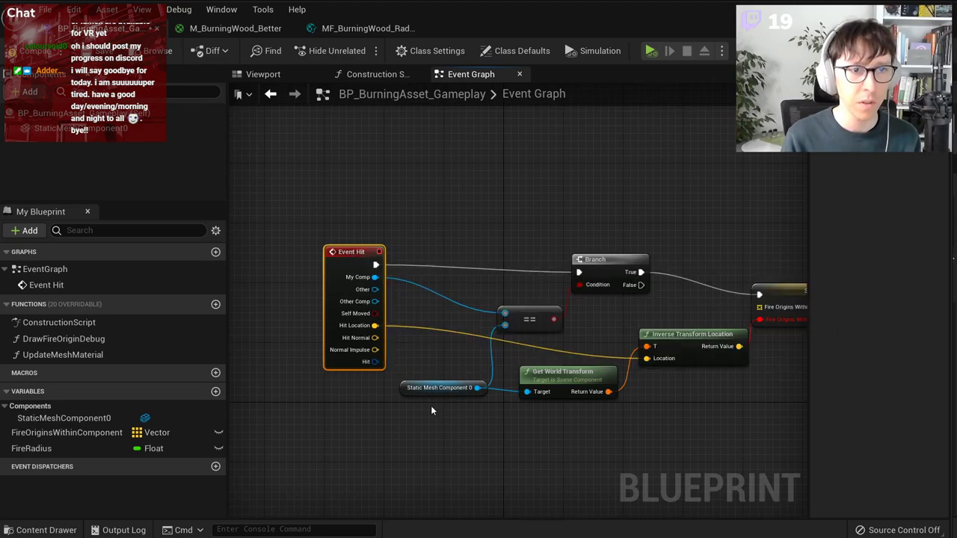
pyautogui.moveTo(520, 425); pyautogui.dragTo(461, 423, button='right')
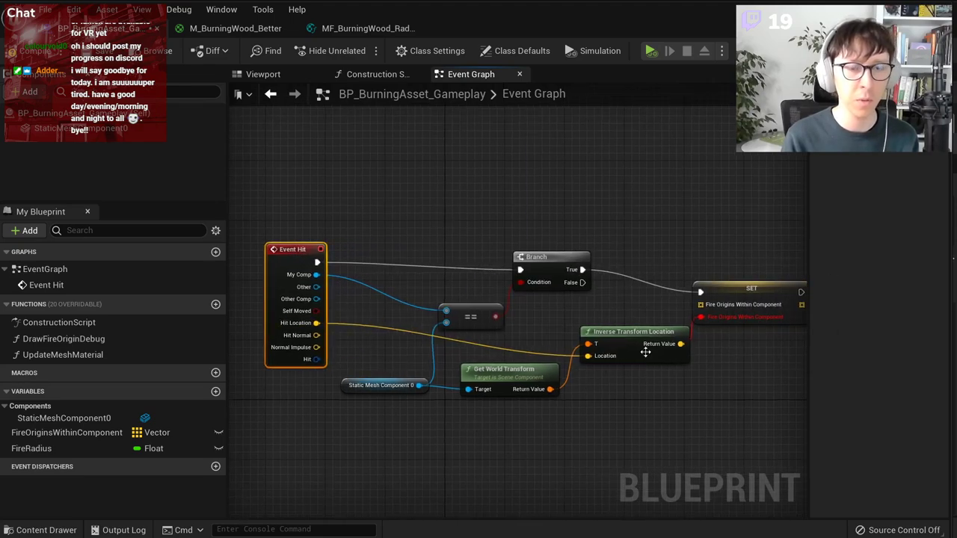
pyautogui.keyDown('alt'); pyautogui.click(701, 318); pyautogui.keyUp('alt')
pyautogui.moveTo(730, 291); pyautogui.dragTo(738, 274)
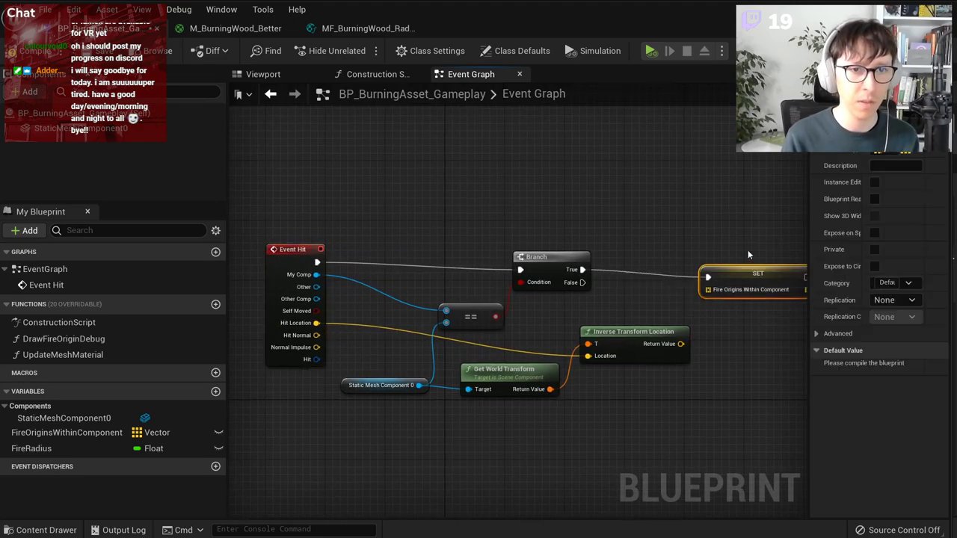
pyautogui.press('Delete')
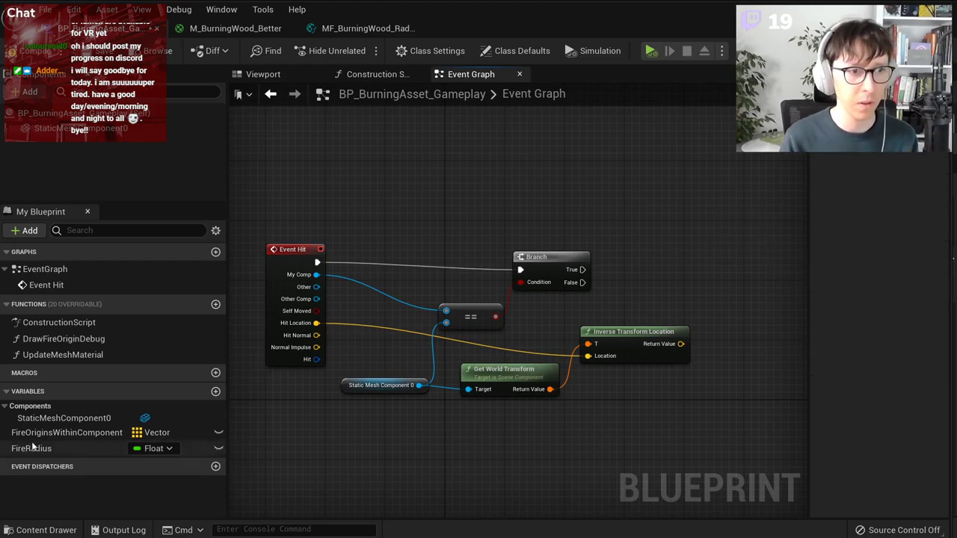
# Step: Add a getter for FireOriginsWithinComponent and position it above and to the right of the Branch node
pyautogui.moveTo(52, 432); pyautogui.dragTo(564, 181)
pyautogui.click(592, 196)
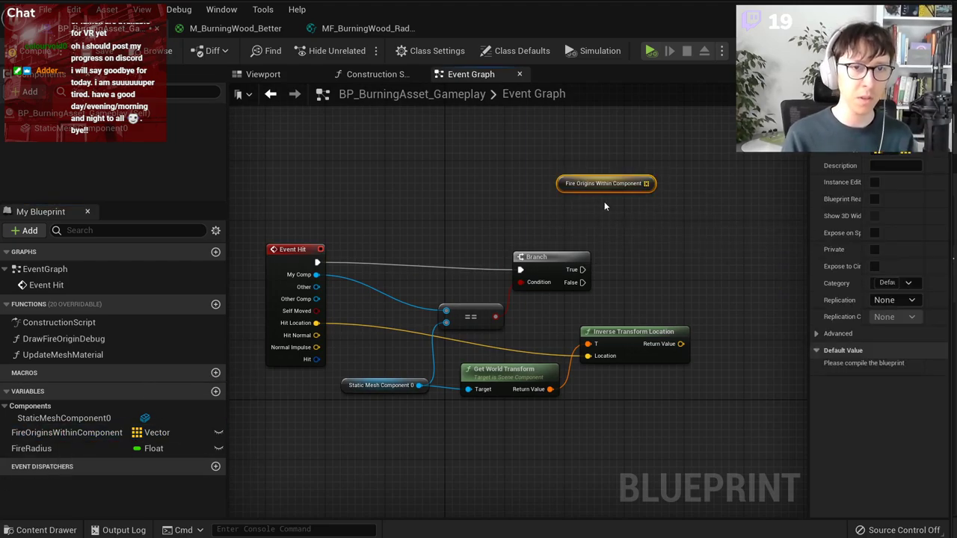
pyautogui.scroll(1, 632, 223)
pyautogui.moveTo(488, 427); pyautogui.dragTo(521, 431, button='right')
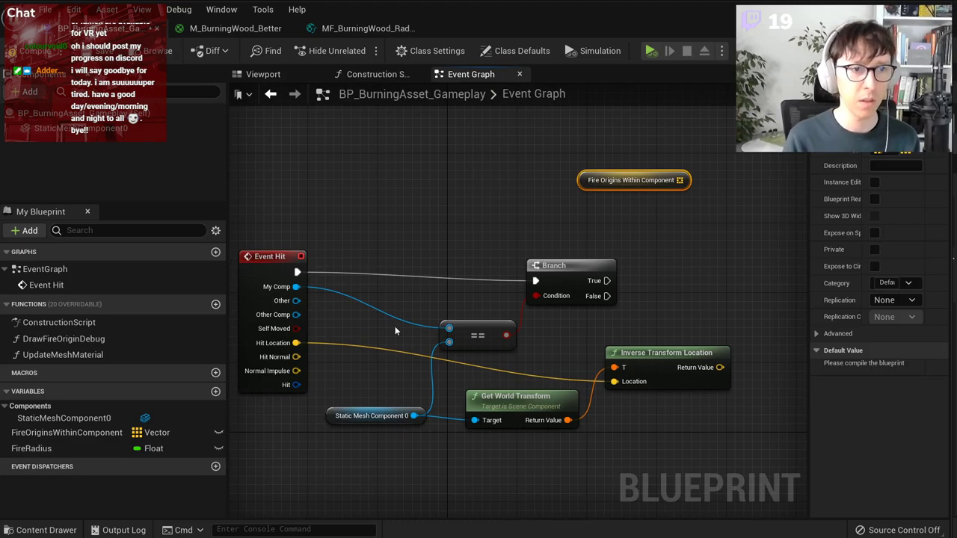
pyautogui.moveTo(657, 300); pyautogui.dragTo(558, 299, button='right')
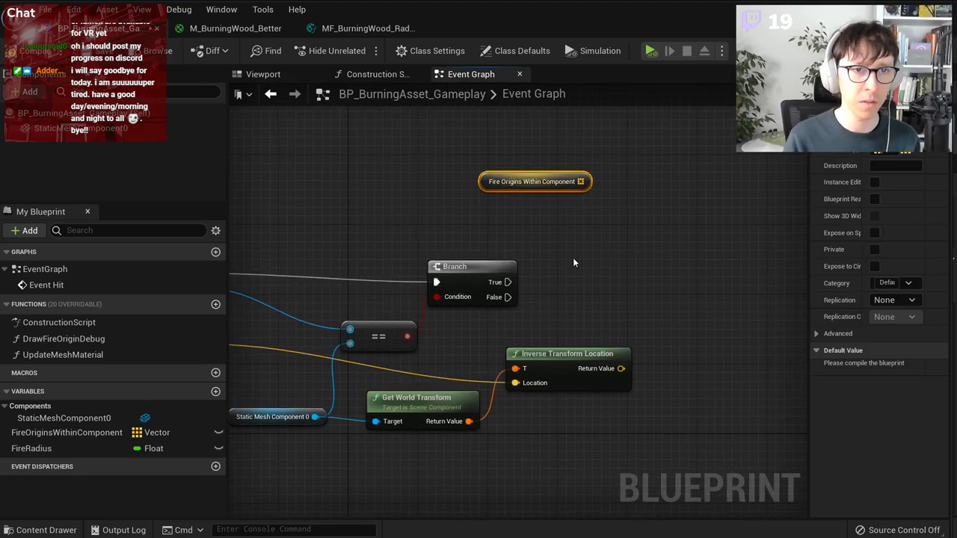
pyautogui.moveTo(568, 182); pyautogui.dragTo(706, 310)
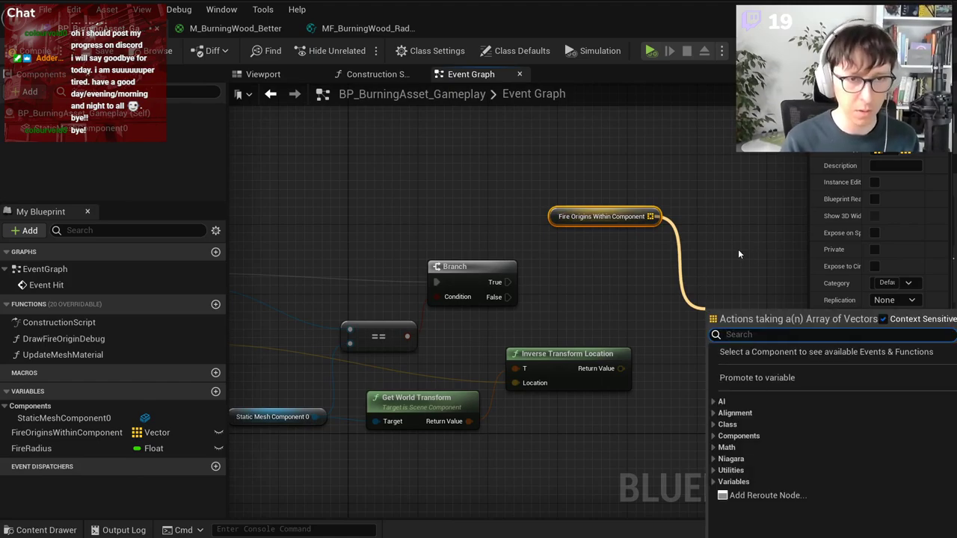
pyautogui.click(686, 242)
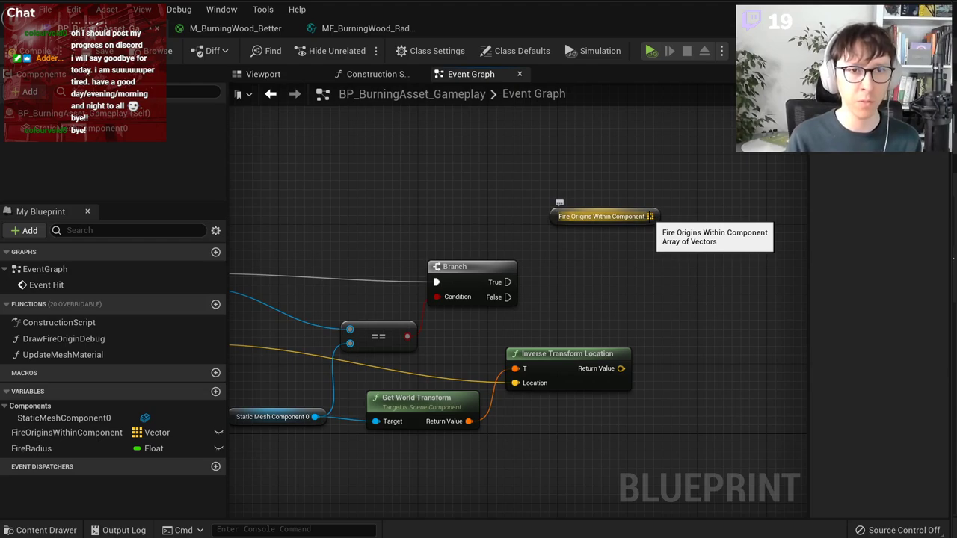
# Step: Add a Length node fed by the Fire Origins Within Component array
pyautogui.moveTo(649, 216); pyautogui.dragTo(655, 277)
pyautogui.write('length')
pyautogui.press('Return')
pyautogui.click(696, 339)
pyautogui.moveTo(696, 338); pyautogui.dragTo(643, 321, button='right')
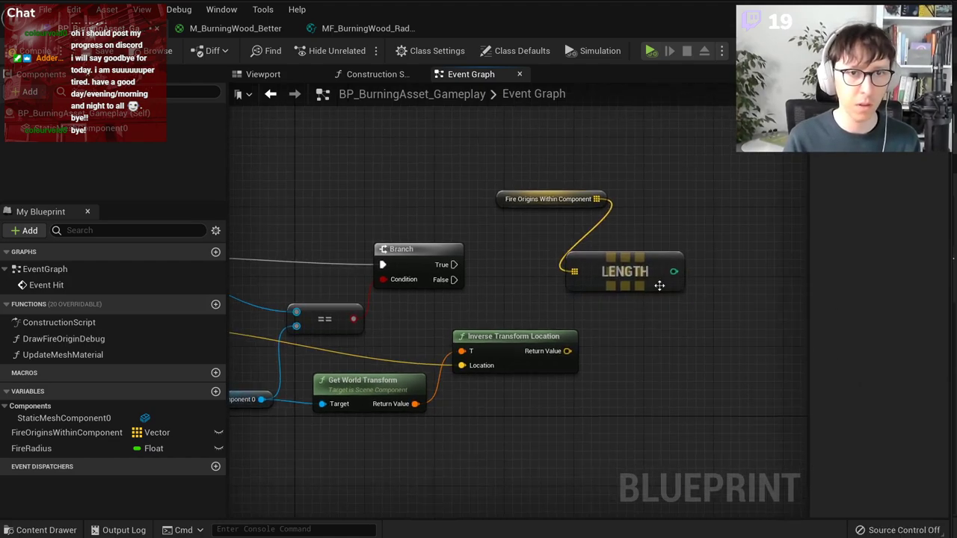
# Step: Add an integer Greater Equal comparison fed by the array's Length output
pyautogui.moveTo(673, 271); pyautogui.dragTo(673, 353)
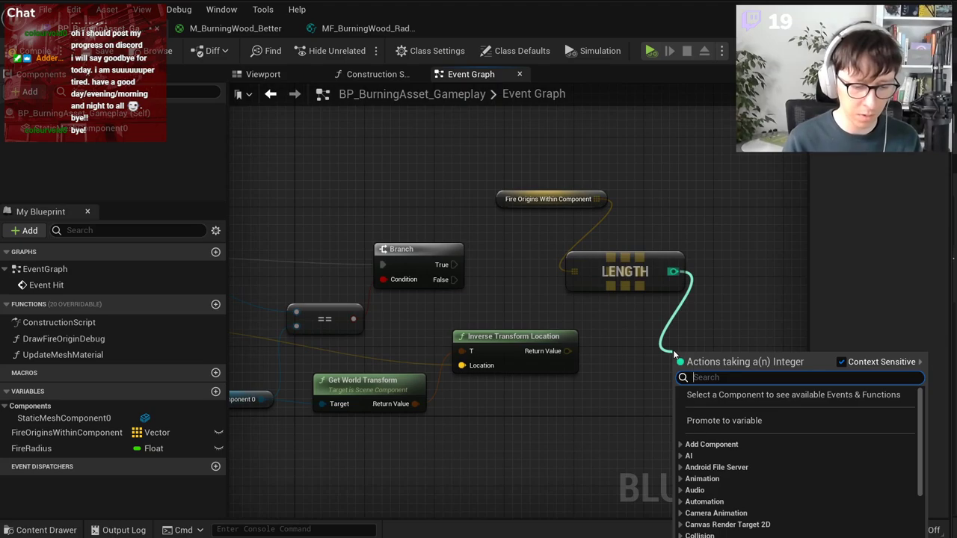
pyautogui.write('>')
pyautogui.press('Down')
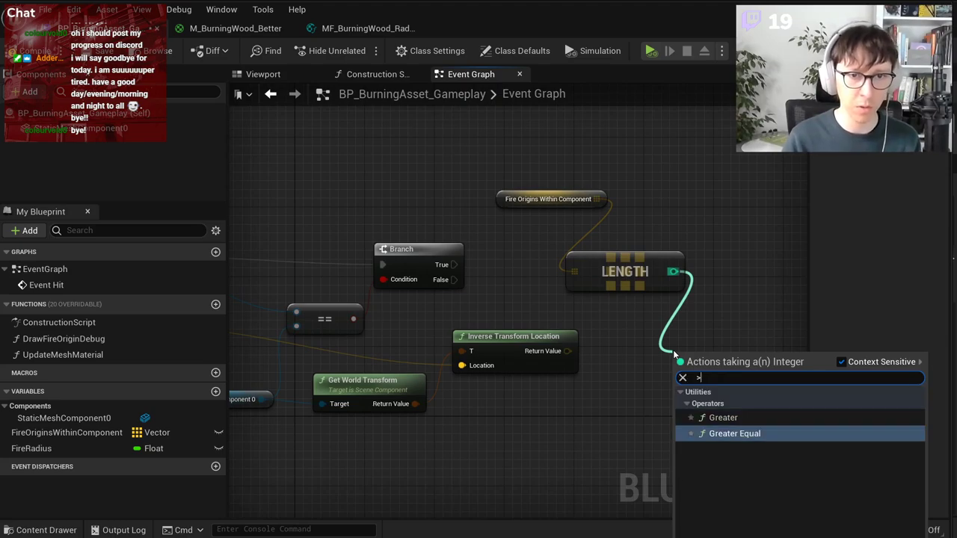
pyautogui.press('Return')
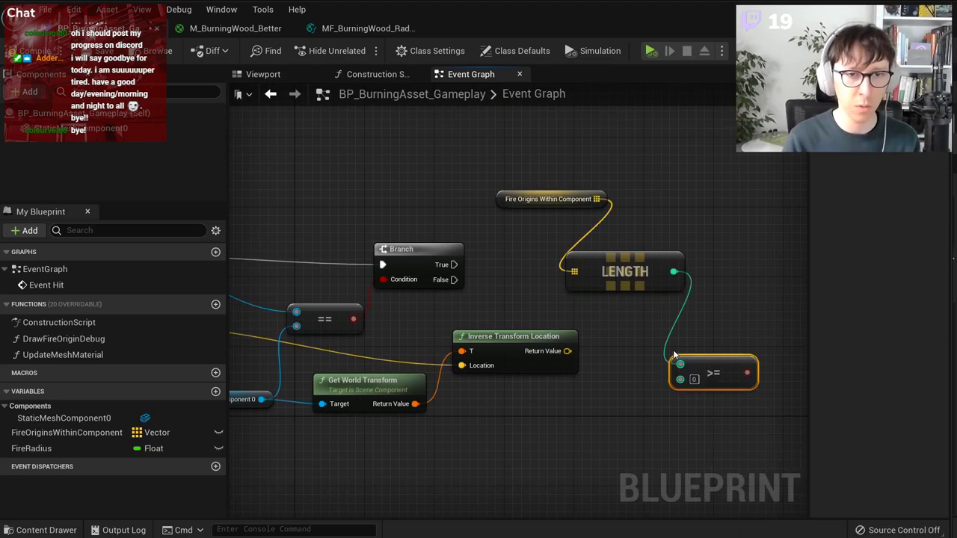
# Step: Set the comparison threshold to 4 and place the array getter, Length and comparison nodes above the Event Hit chain
pyautogui.scroll(1, 673, 357)
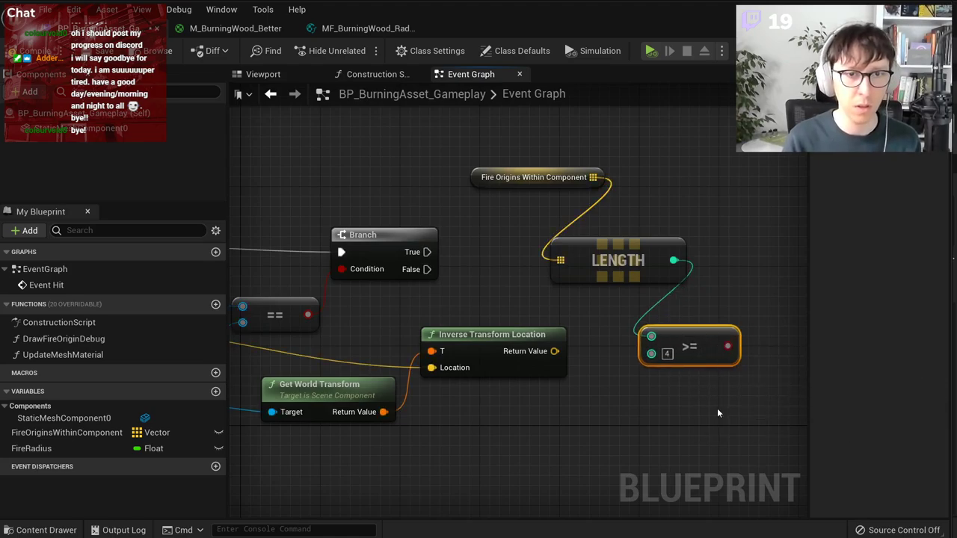
pyautogui.scroll(-2, 631, 209)
pyautogui.moveTo(600, 162); pyautogui.dragTo(697, 299)
pyautogui.moveTo(663, 291); pyautogui.dragTo(534, 169)
pyautogui.click(625, 220)
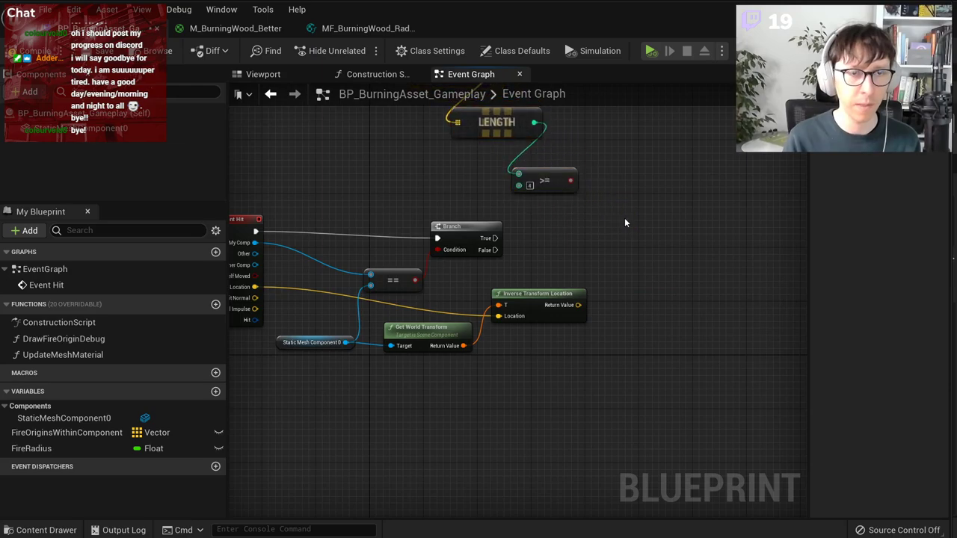
pyautogui.moveTo(625, 220); pyautogui.dragTo(658, 341, button='right')
pyautogui.moveTo(534, 230); pyautogui.dragTo(583, 183)
pyautogui.moveTo(576, 303); pyautogui.dragTo(641, 249)
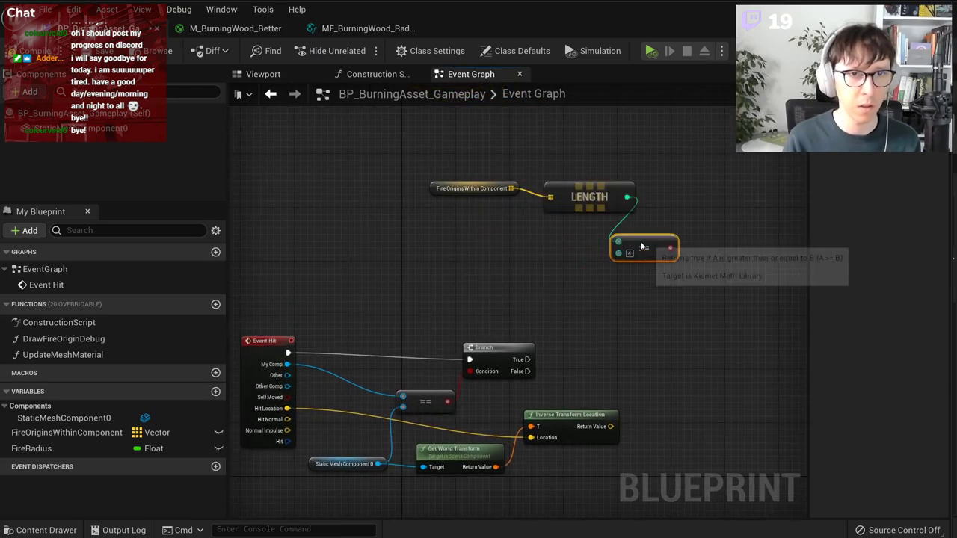
# Step: Add a second Branch conditioned by the Greater Equal result and run it from the first Branch's True output
pyautogui.moveTo(682, 278); pyautogui.dragTo(584, 272, button='right')
pyautogui.moveTo(572, 241); pyautogui.dragTo(597, 373)
pyautogui.write('bra')
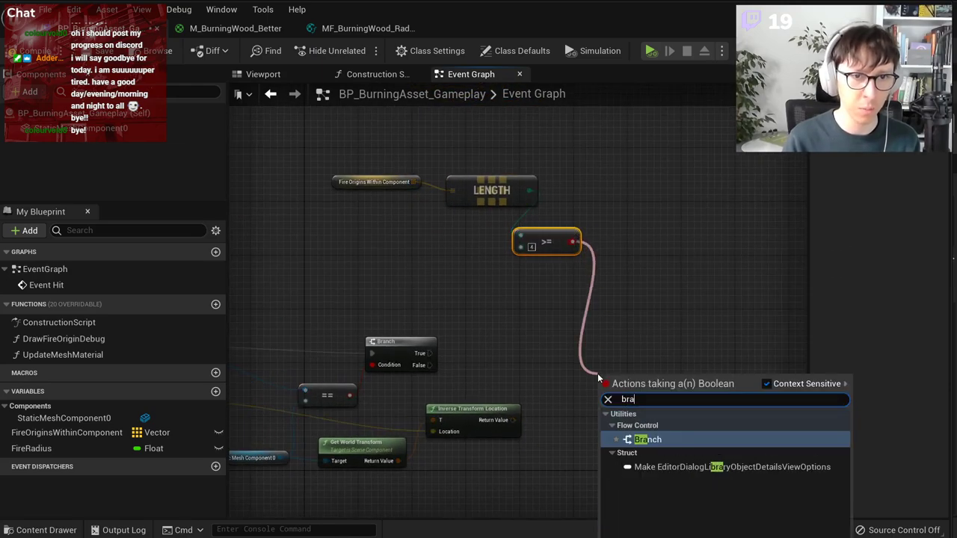
pyautogui.press('Return')
pyautogui.scroll(2, 598, 373)
pyautogui.moveTo(515, 420); pyautogui.dragTo(576, 422, button='right')
pyautogui.moveTo(436, 349); pyautogui.dragTo(676, 350)
pyautogui.click(680, 397)
# Step: Add another getter for FireOriginsWithinComponent just above the second Branch
pyautogui.scroll(-1, 680, 397)
pyautogui.moveTo(679, 396); pyautogui.dragTo(498, 397, button='right')
pyautogui.moveTo(77, 436); pyautogui.dragTo(513, 288)
pyautogui.click(545, 303)
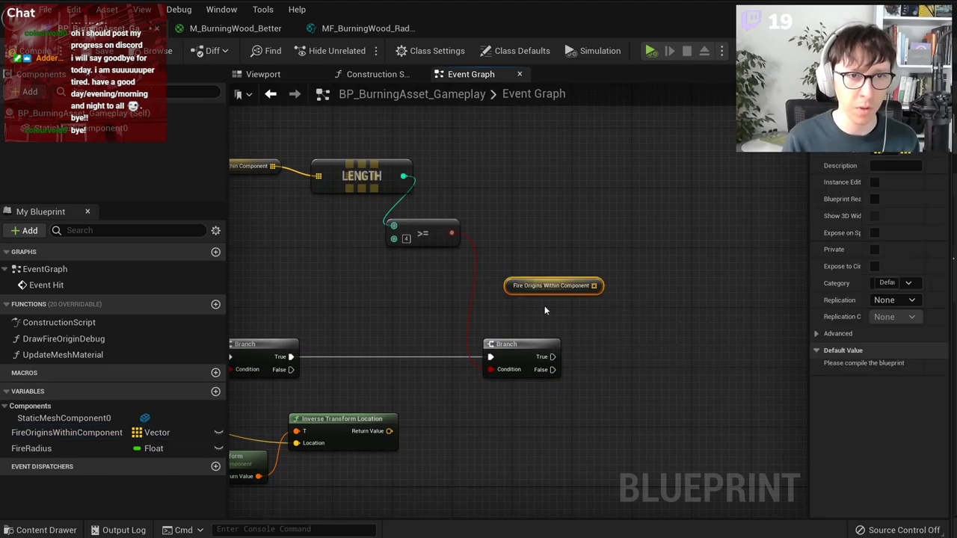
pyautogui.scroll(1, 542, 304)
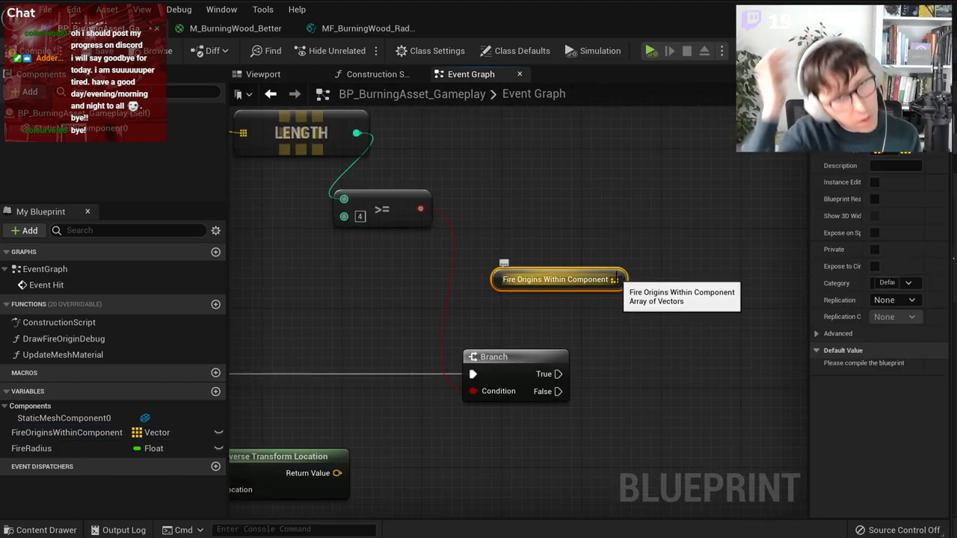
# Step: Add a Remove Index node for the new Fire Origins Within Component getter and run it from the second Branch's True output
pyautogui.moveTo(614, 280); pyautogui.dragTo(641, 344)
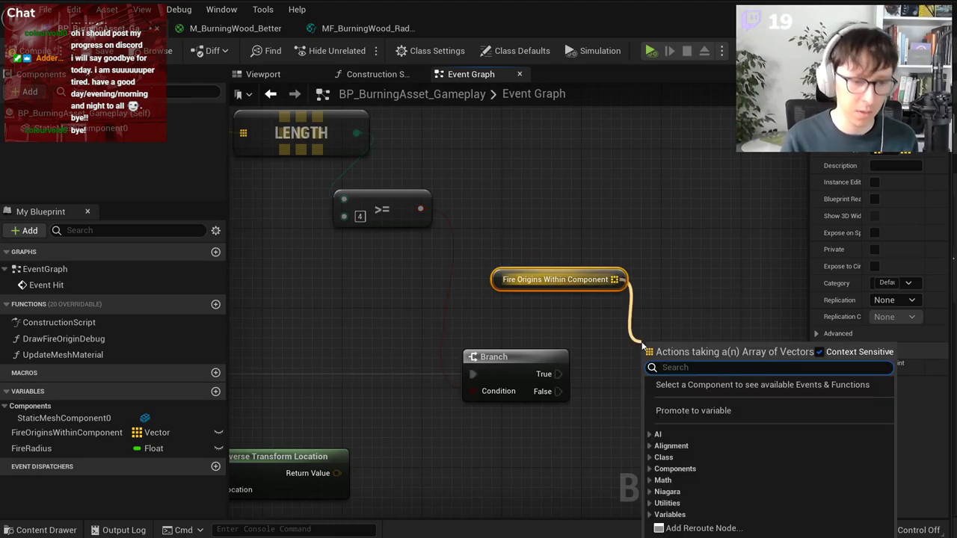
pyautogui.write('pop')
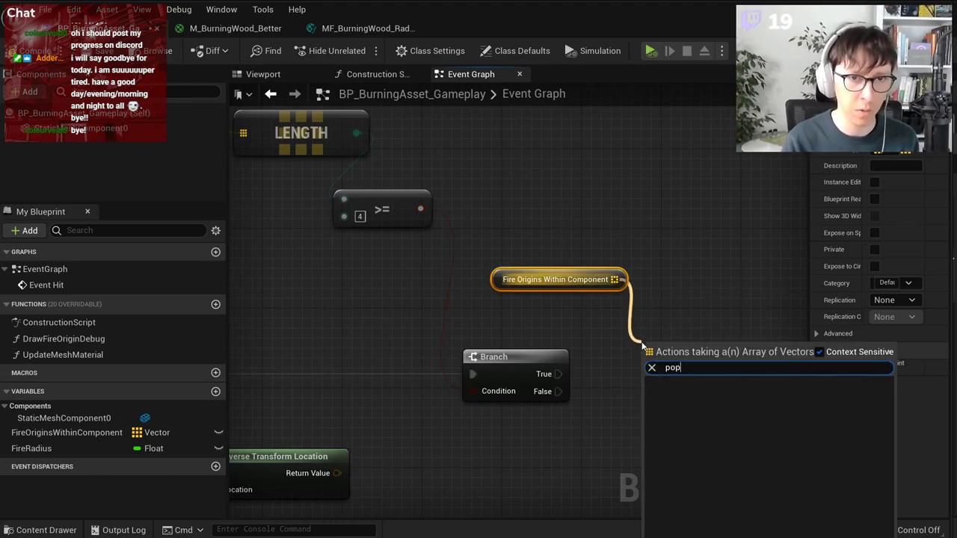
pyautogui.press('BackSpace')
pyautogui.press('BackSpace')
pyautogui.press('BackSpace')
pyautogui.write('dele')
pyautogui.press('BackSpace')
pyautogui.press('BackSpace')
pyautogui.press('BackSpace')
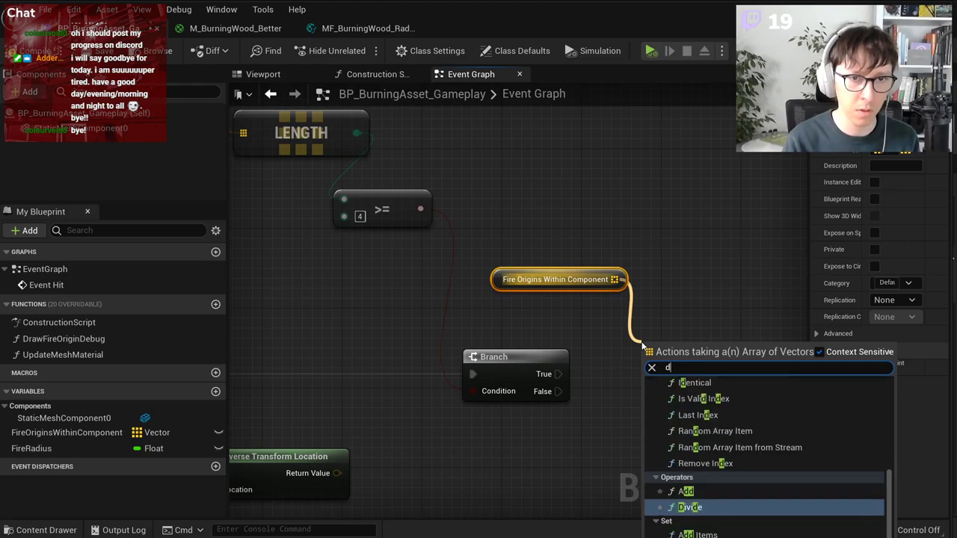
pyautogui.press('BackSpace')
pyautogui.write('remov')
pyautogui.press('Up')
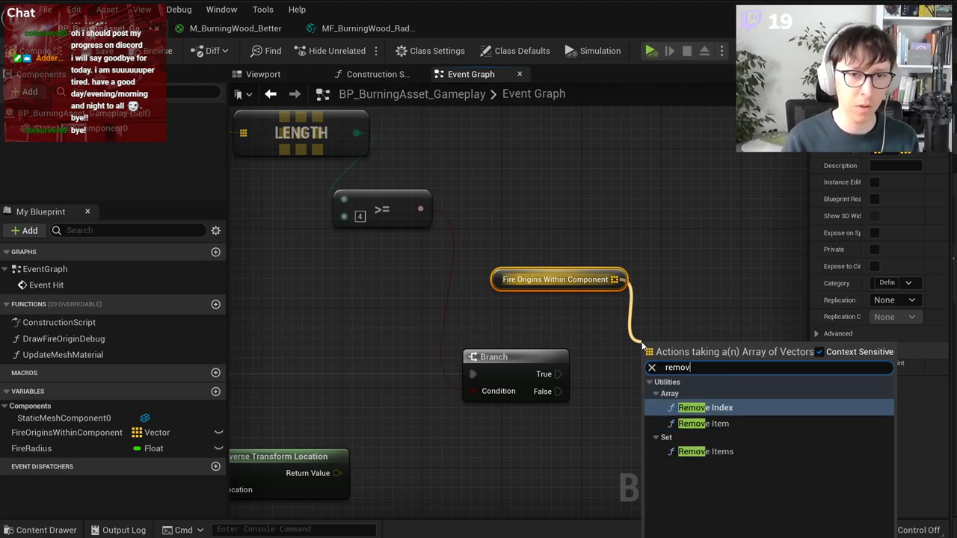
pyautogui.press('Return')
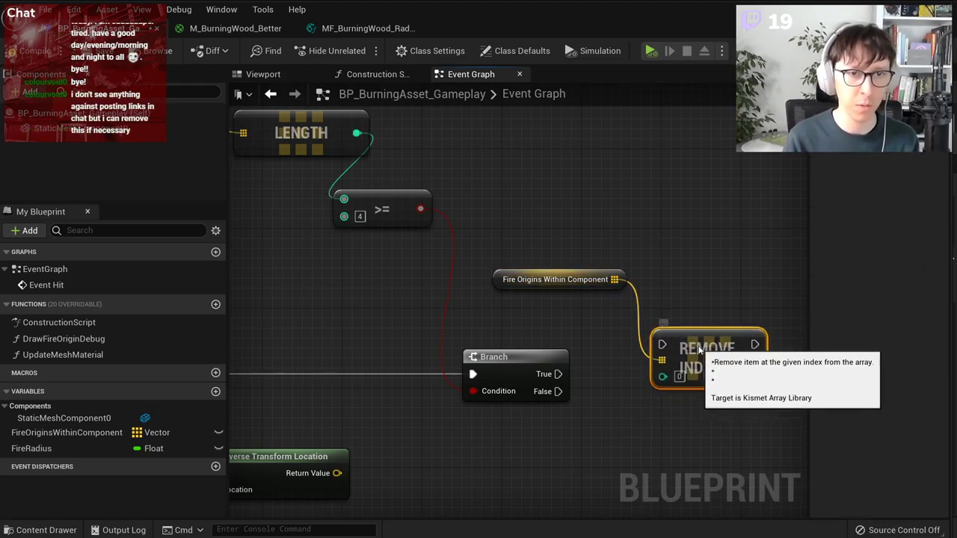
pyautogui.moveTo(557, 373); pyautogui.dragTo(662, 335)
pyautogui.scroll(-2, 606, 391)
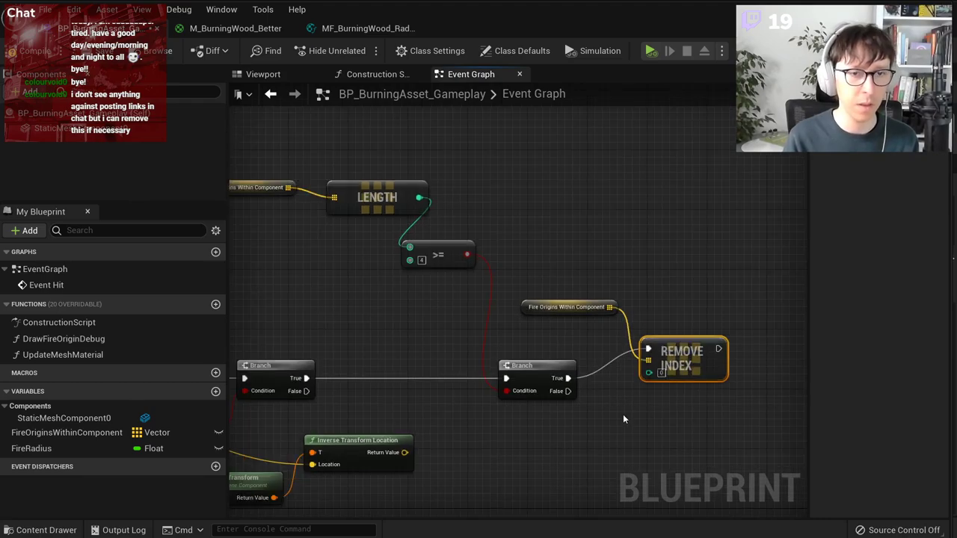
# Step: Add a third FireOriginsWithinComponent getter below the second Branch and feed it into an array Add node
pyautogui.moveTo(622, 414); pyautogui.dragTo(576, 345, button='right')
pyautogui.moveTo(67, 432); pyautogui.dragTo(522, 408)
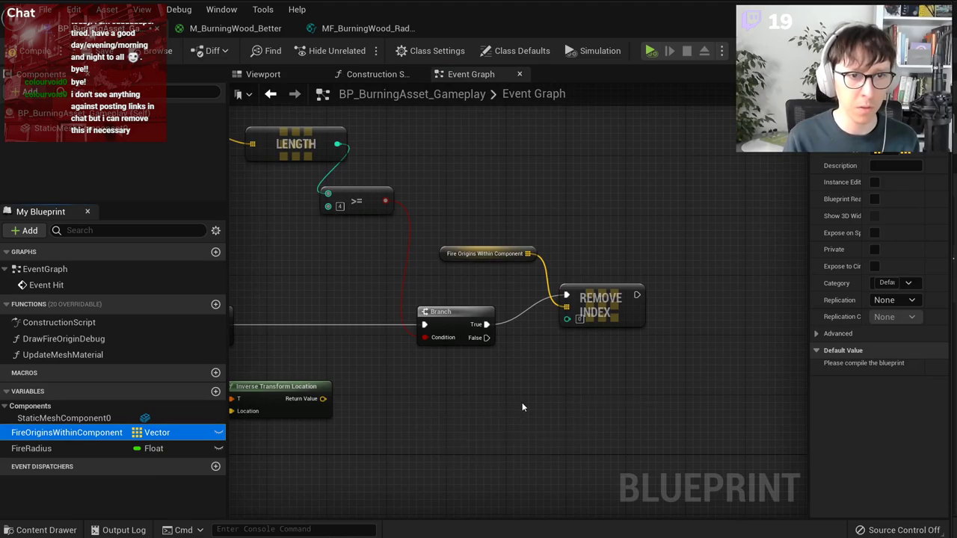
pyautogui.click(553, 430)
pyautogui.moveTo(610, 411); pyautogui.dragTo(667, 390)
pyautogui.write('add')
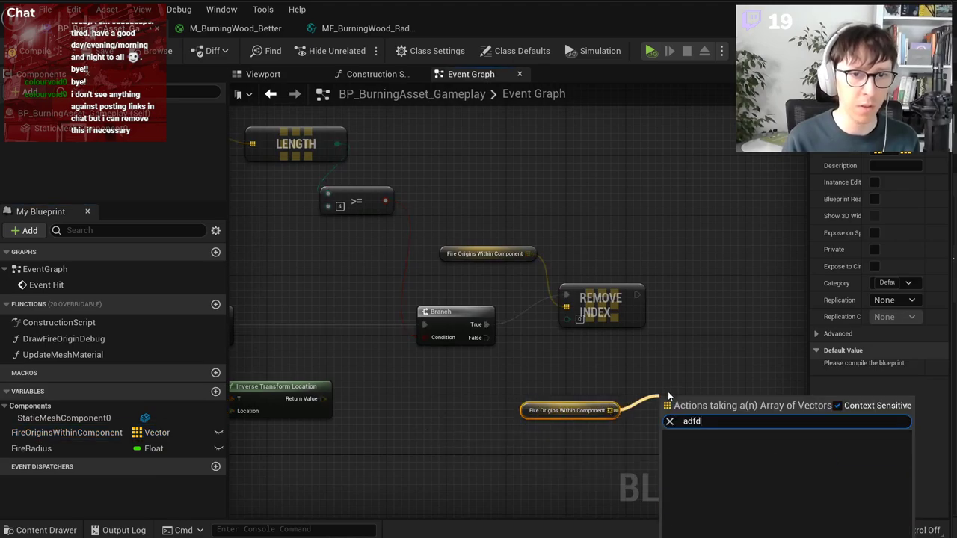
pyautogui.press('Return')
pyautogui.scroll(2, 667, 390)
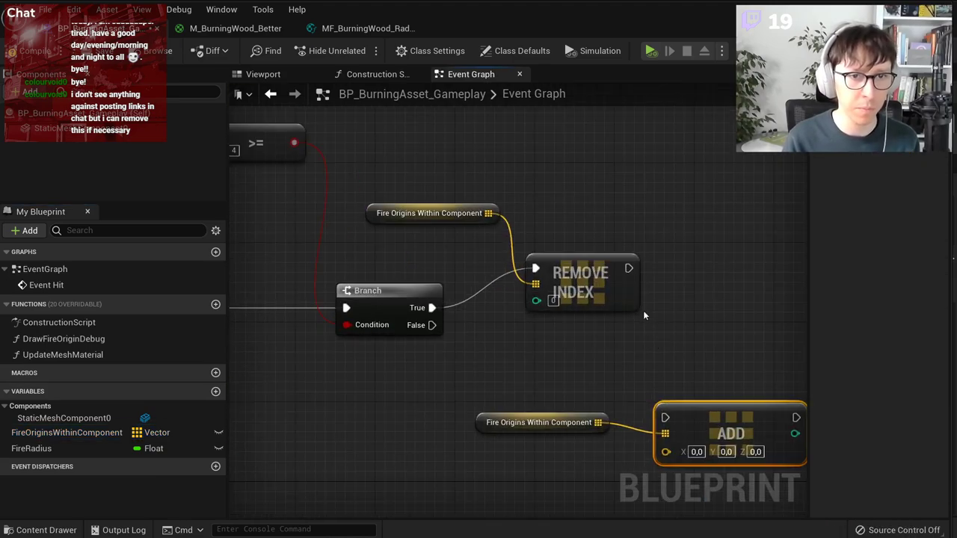
# Step: Run the Add node from both Remove Index and the second Branch's False output, and move it closer to them
pyautogui.moveTo(628, 269); pyautogui.dragTo(665, 417)
pyautogui.moveTo(431, 324); pyautogui.dragTo(665, 417)
pyautogui.moveTo(531, 420); pyautogui.dragTo(494, 420)
pyautogui.moveTo(721, 421); pyautogui.dragTo(673, 383)
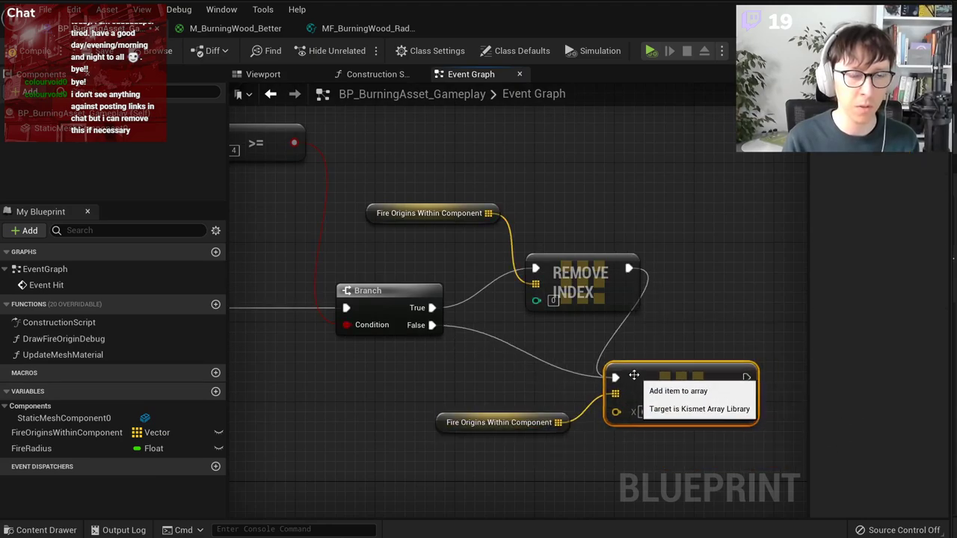
# Step: Feed Inverse Transform Location's Return Value into the Add node's item input and align the array getter beside Add
pyautogui.scroll(-2, 634, 375)
pyautogui.moveTo(635, 376); pyautogui.dragTo(732, 337, button='right')
pyautogui.moveTo(459, 381); pyautogui.dragTo(535, 371, button='right')
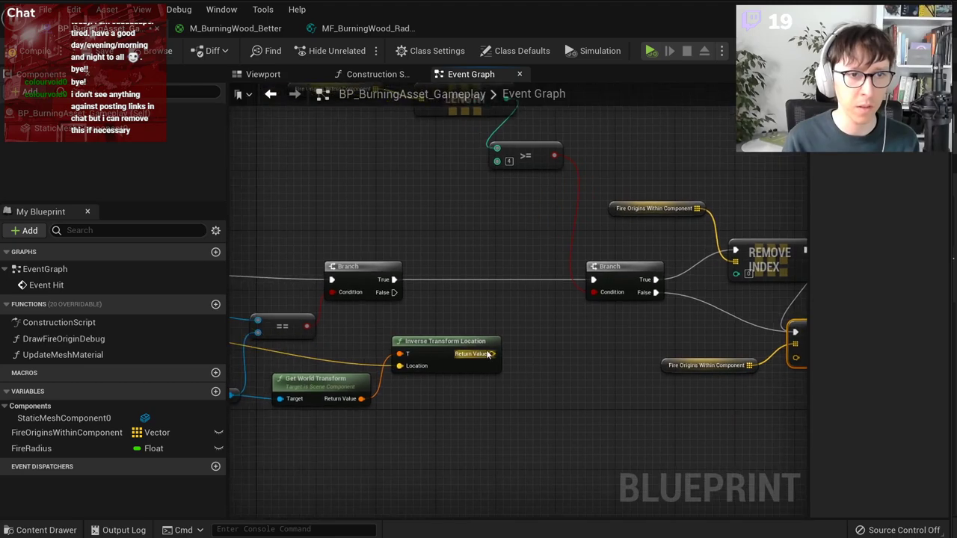
pyautogui.moveTo(492, 354); pyautogui.dragTo(625, 354)
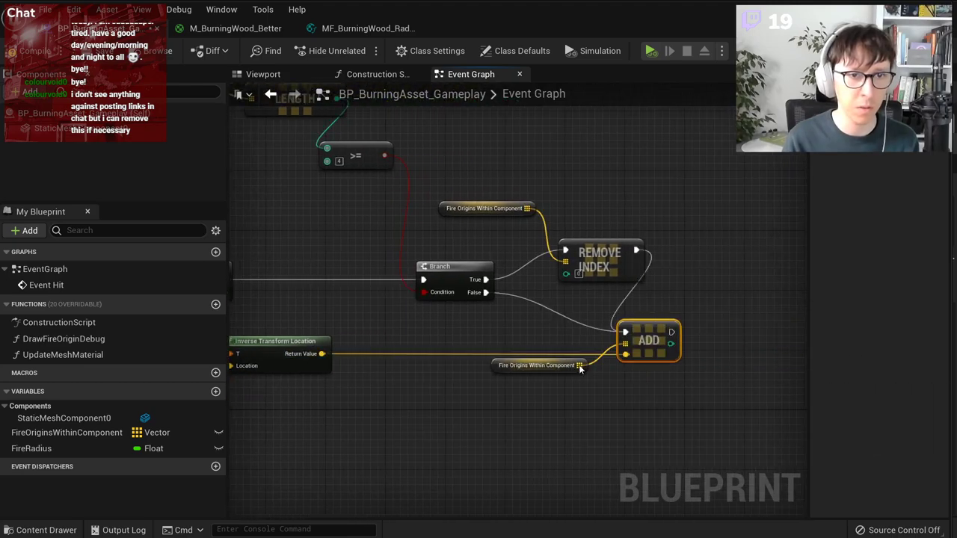
pyautogui.moveTo(515, 369); pyautogui.dragTo(475, 346)
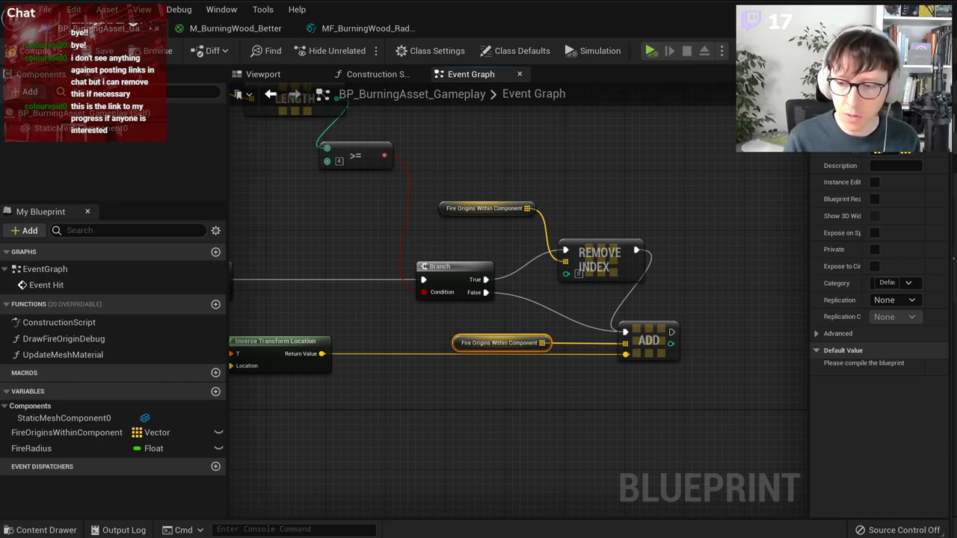
# Step: Switch to Discord, look at the livestream-chat channel of the Tech Art Aid server, and return to the blueprint
pyautogui.hotkey('alt', 'Tab')
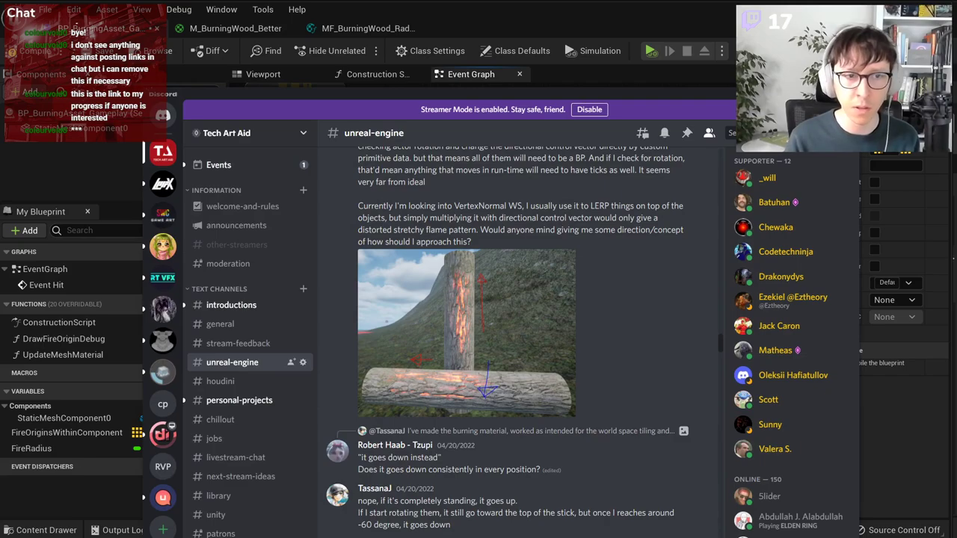
pyautogui.moveTo(609, 90); pyautogui.dragTo(657, 43)
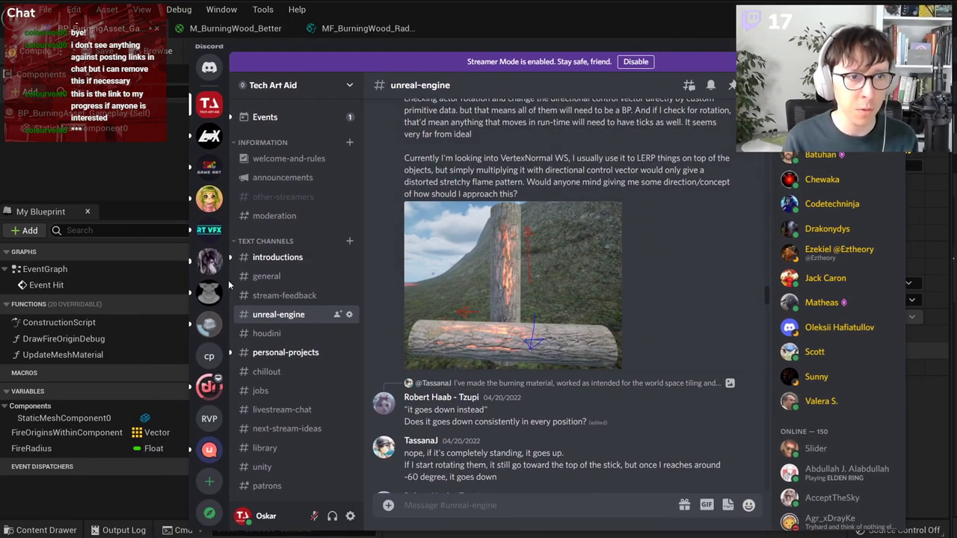
pyautogui.click(287, 354)
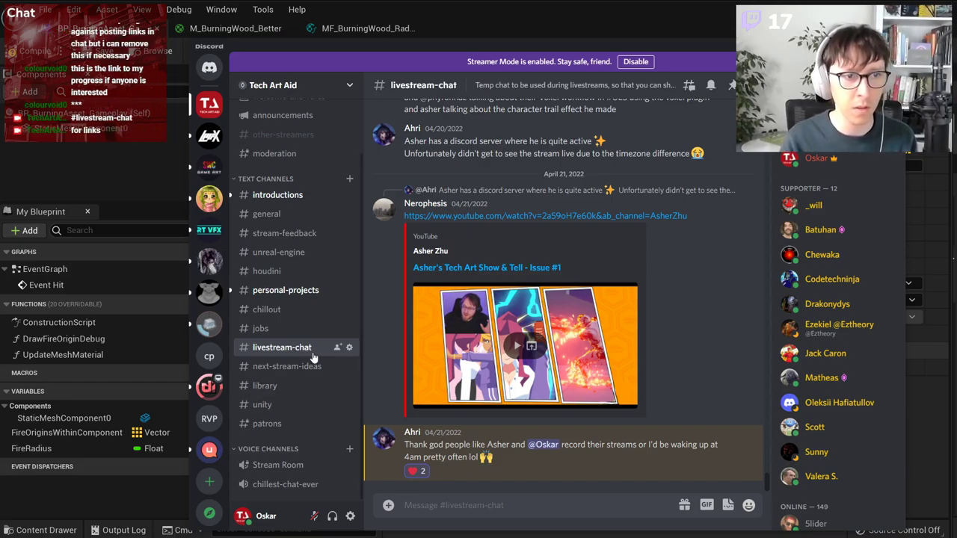
pyautogui.click(866, 44)
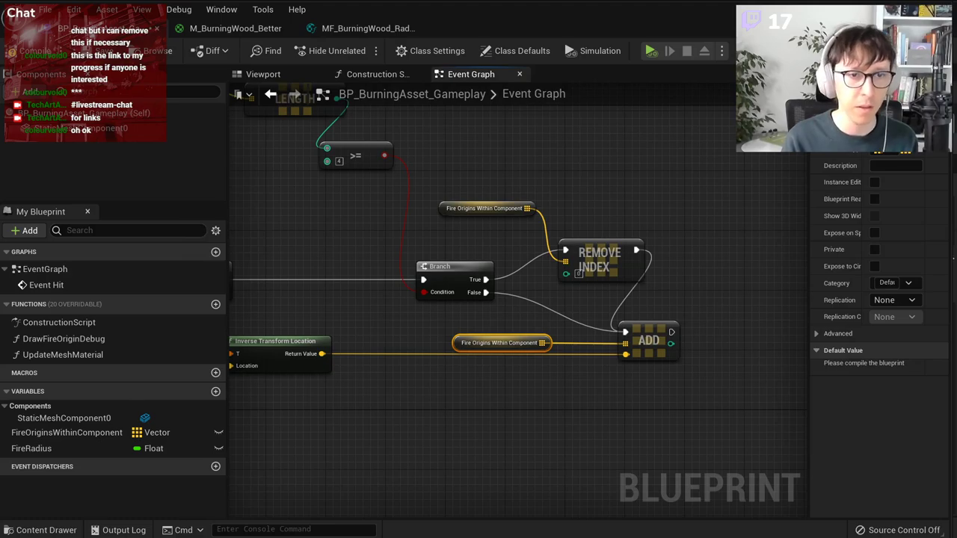
# Step: Shift the Inverse Transform Location node slightly closer to the Add node
pyautogui.click(451, 389)
pyautogui.moveTo(451, 389); pyautogui.dragTo(599, 374, button='right')
pyautogui.moveTo(416, 326); pyautogui.dragTo(444, 334)
pyautogui.click(525, 390)
pyautogui.scroll(-1, 647, 357)
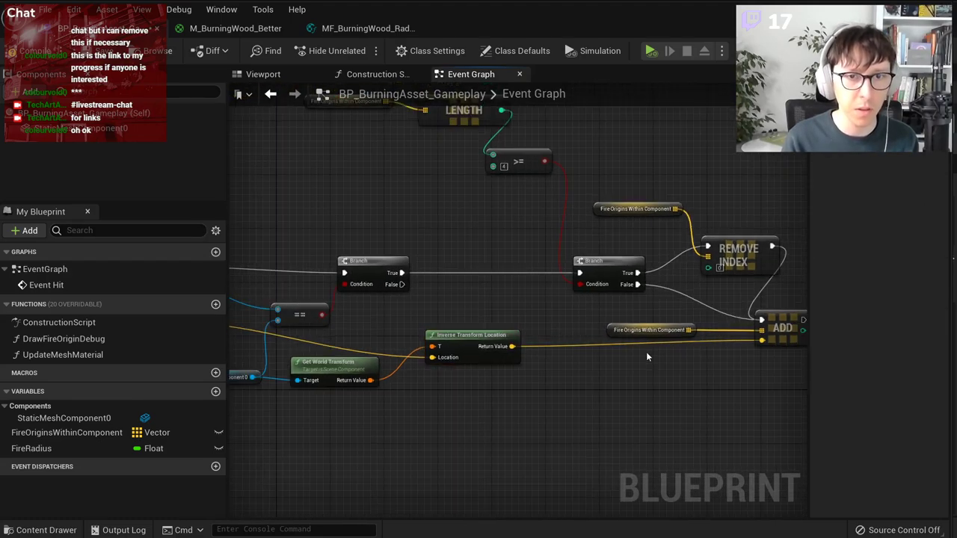
pyautogui.moveTo(648, 356); pyautogui.dragTo(648, 384, button='right')
pyautogui.scroll(1, 711, 343)
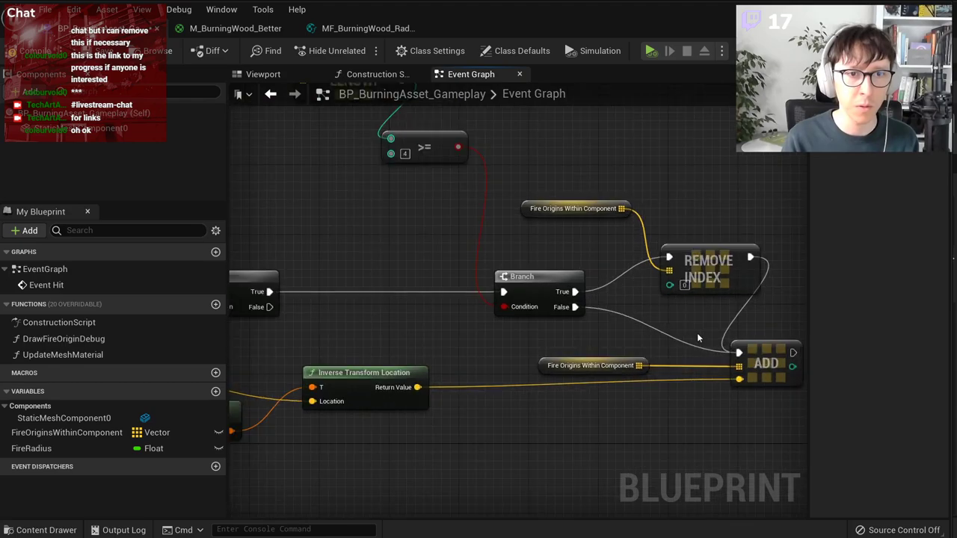
# Step: Tidy the length check by spacing the getter and Length away from the Greater Equal node and lining them up
pyautogui.moveTo(402, 159); pyautogui.dragTo(569, 299, button='right')
pyautogui.moveTo(349, 175); pyautogui.dragTo(598, 356)
pyautogui.click(603, 294)
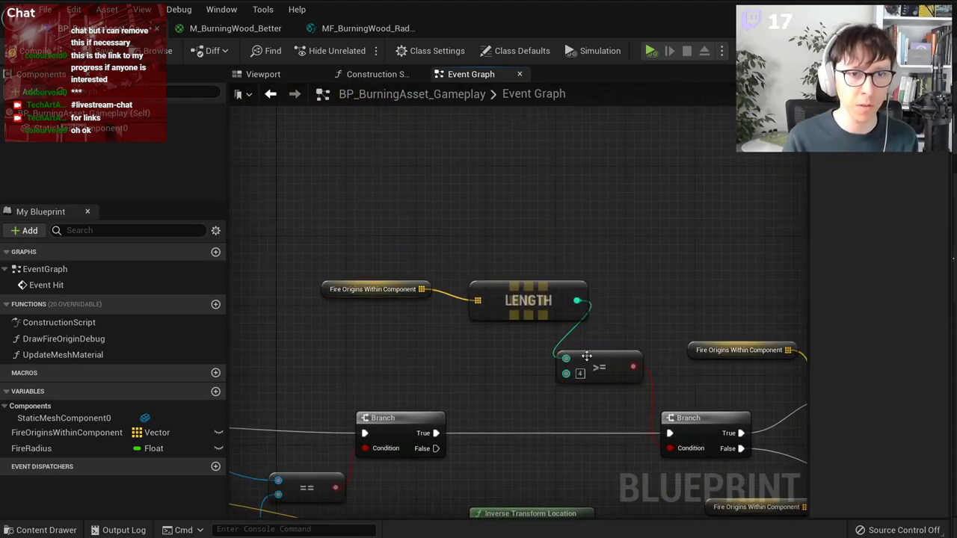
pyautogui.moveTo(347, 240); pyautogui.dragTo(506, 334)
pyautogui.moveTo(559, 295); pyautogui.dragTo(472, 313)
pyautogui.moveTo(591, 353); pyautogui.dragTo(591, 317)
# Step: Promote the Greater Equal node's second input to a variable and place its getter below the Length node
pyautogui.scroll(1, 513, 355)
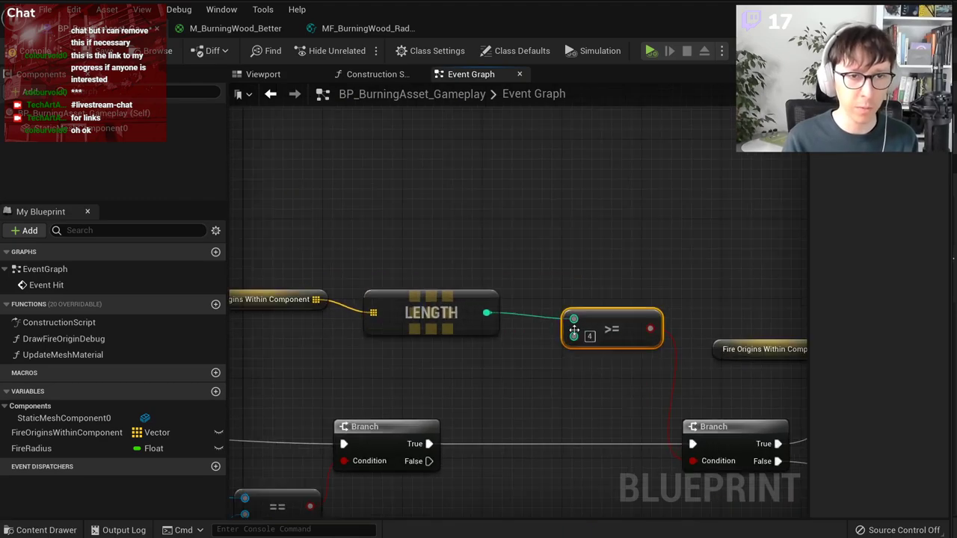
pyautogui.rightClick(577, 338)
pyautogui.click(605, 361)
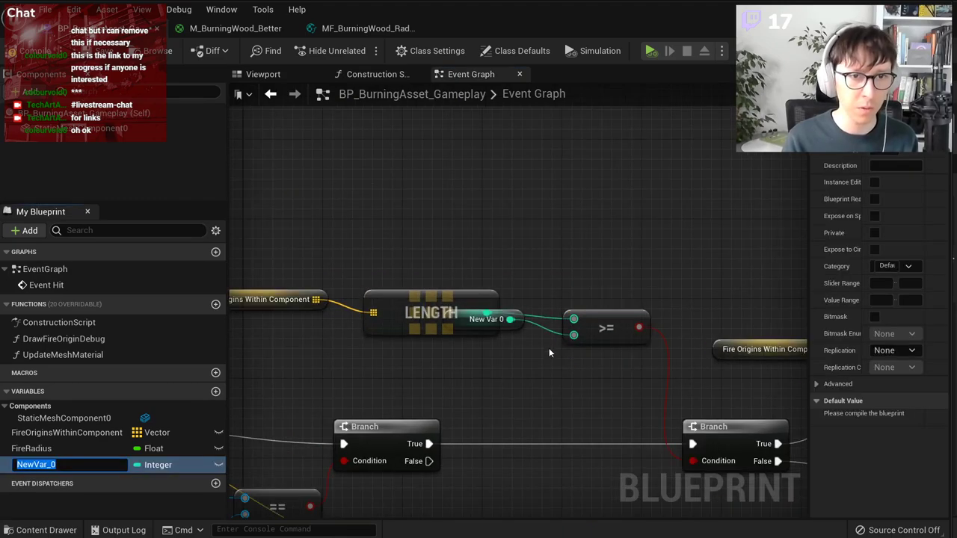
pyautogui.moveTo(513, 327); pyautogui.dragTo(471, 377)
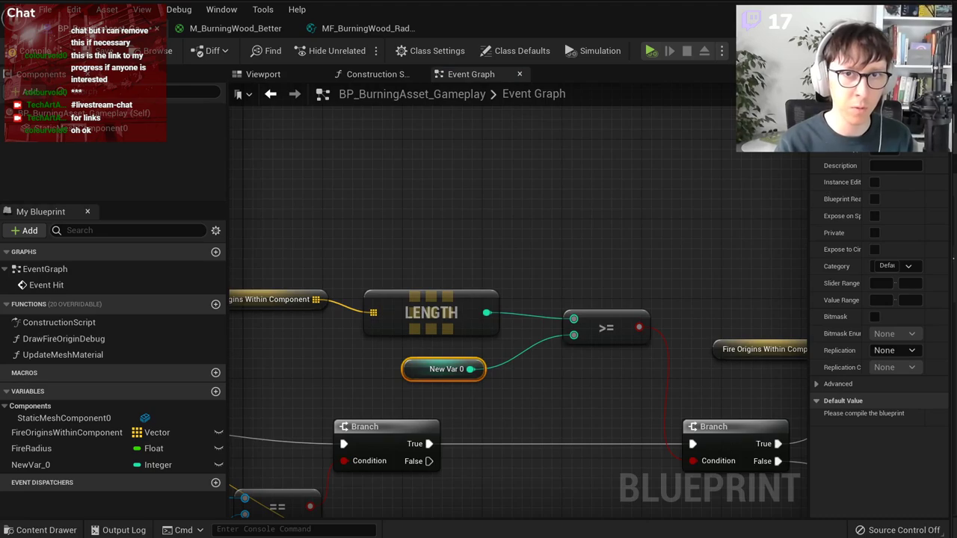
# Step: Name the new integer variable NumFireOriginsMax
pyautogui.press('Return')
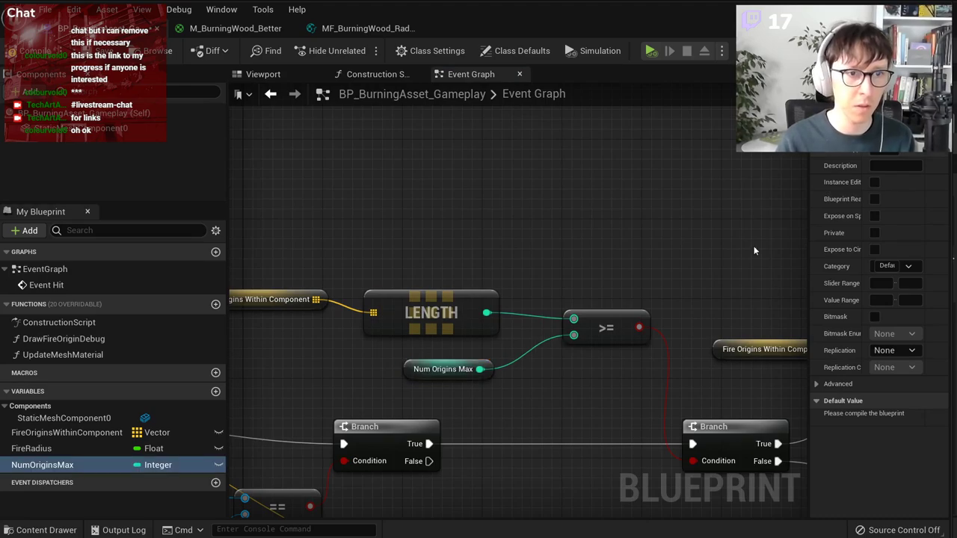
pyautogui.write('Fire')
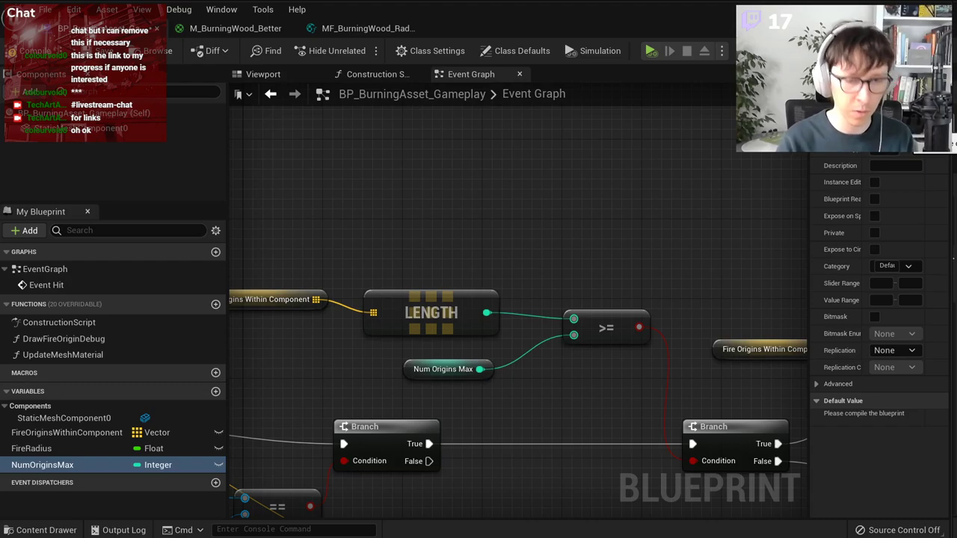
pyautogui.press('Return')
pyautogui.click(480, 368)
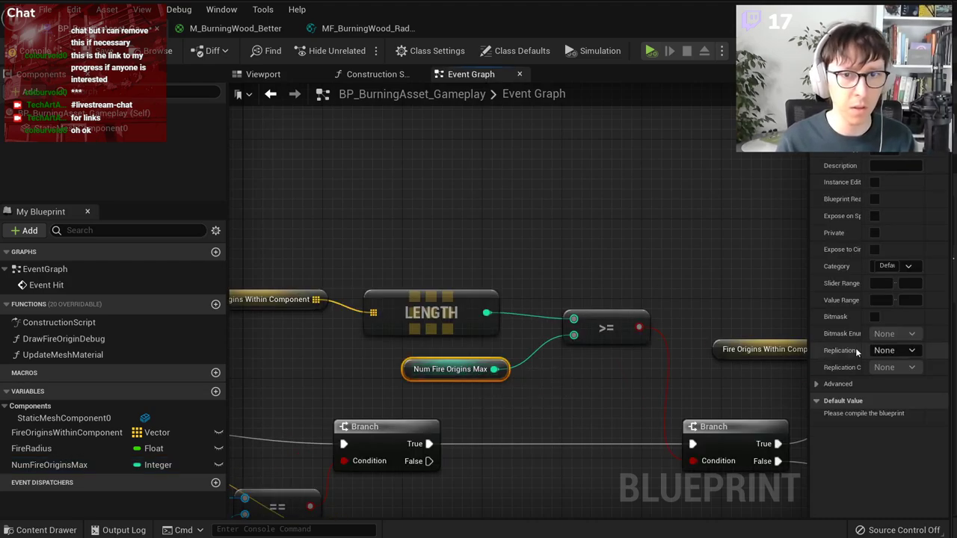
# Step: Compile the blueprint and check the default value of NumFireOriginsMax
pyautogui.click(42, 53)
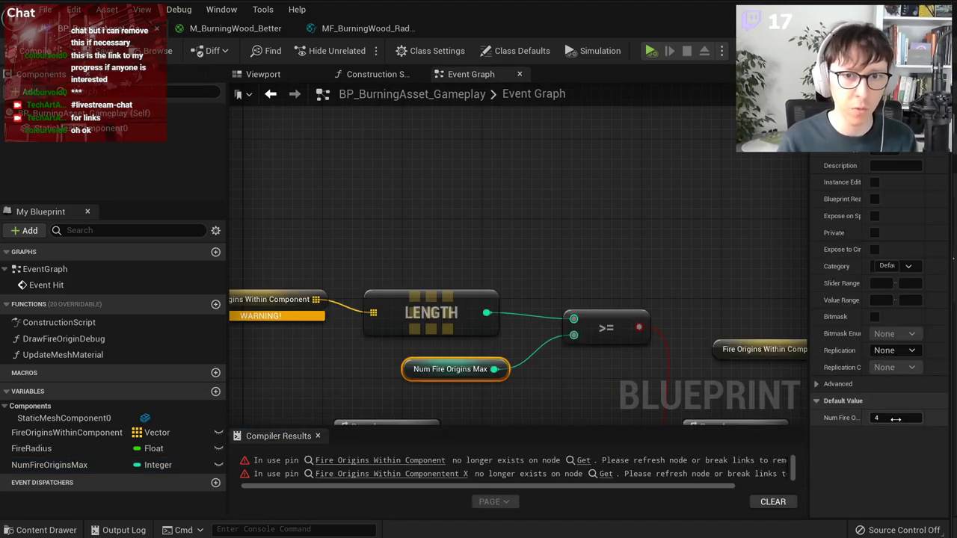
pyautogui.click(898, 418)
pyautogui.click(547, 378)
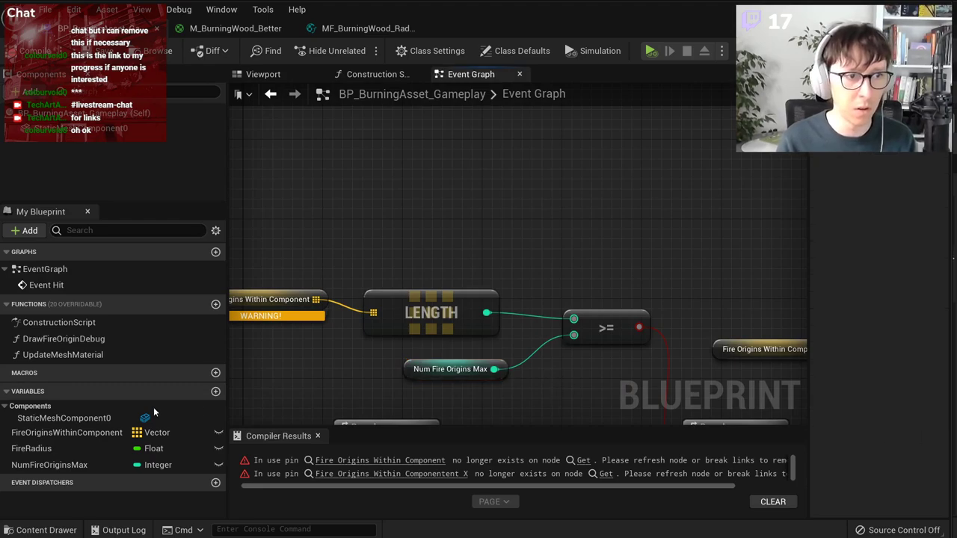
# Step: Put the NumFireOriginsMax variable into a new category named Constants
pyautogui.rightClick(63, 468)
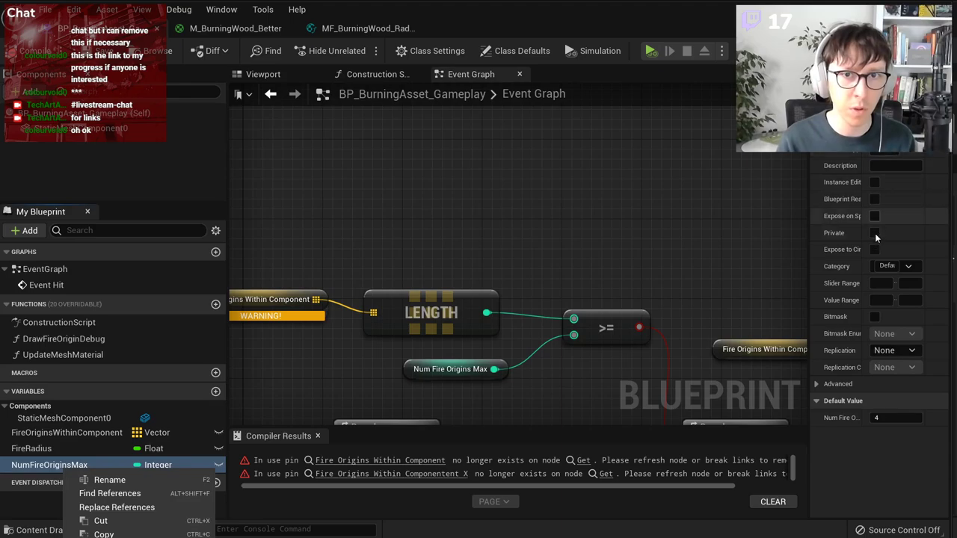
pyautogui.click(889, 268)
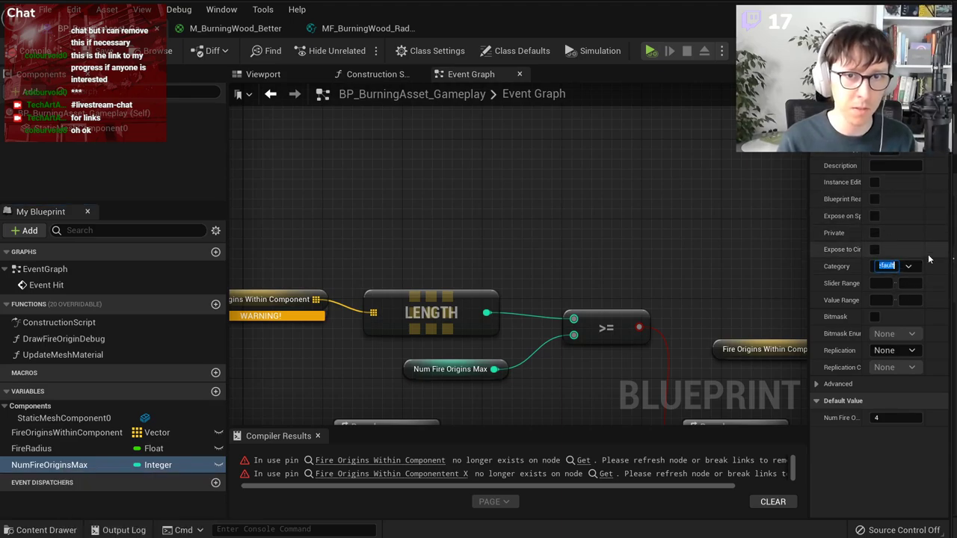
pyautogui.write('Settings')
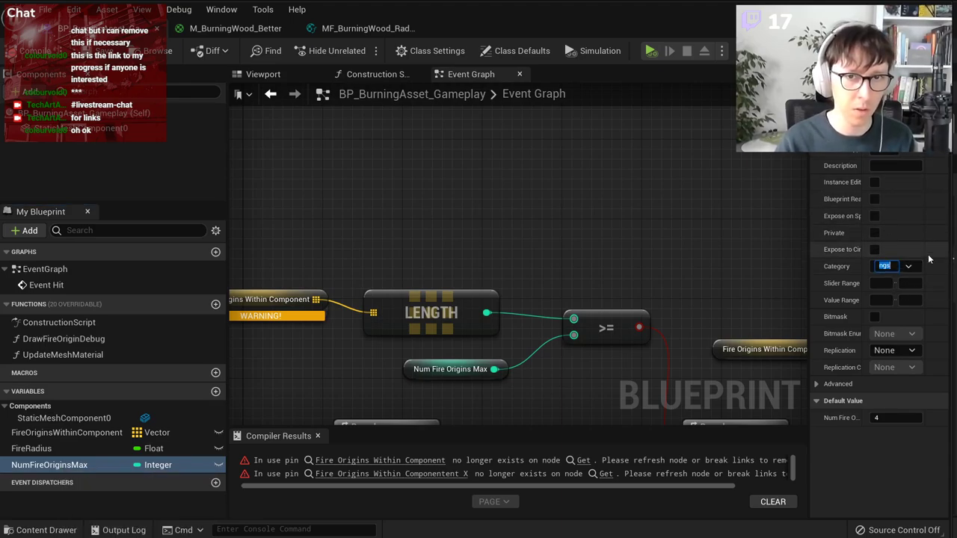
pyautogui.press('Return')
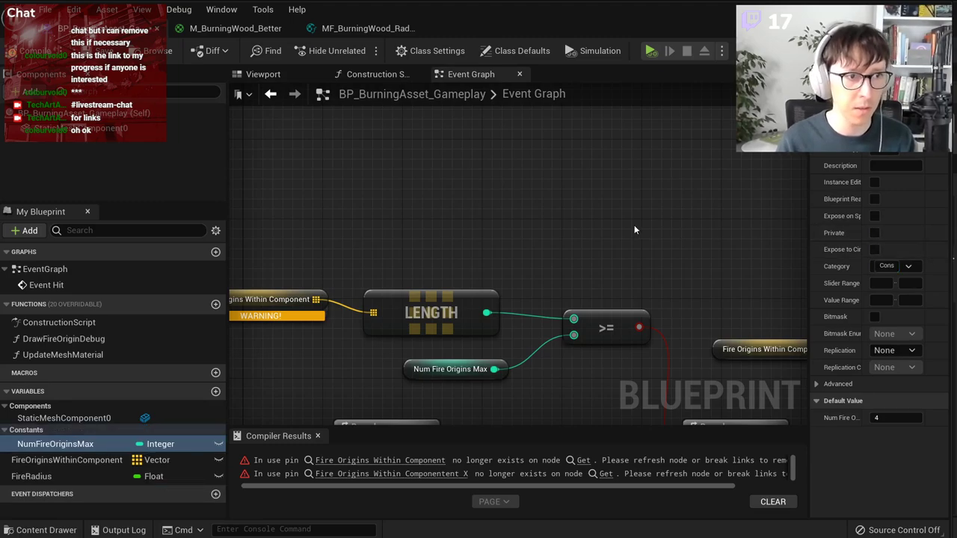
# Step: Nudge the Add node so the wire from Inverse Transform Location's Return Value runs straight
pyautogui.scroll(-2, 551, 190)
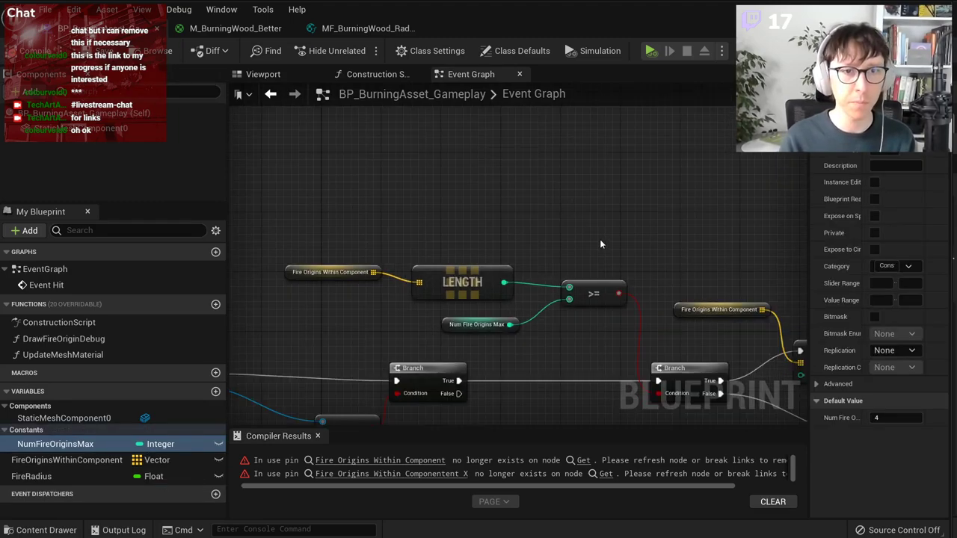
pyautogui.moveTo(705, 362); pyautogui.dragTo(576, 274, button='right')
pyautogui.moveTo(701, 312); pyautogui.dragTo(628, 261, button='right')
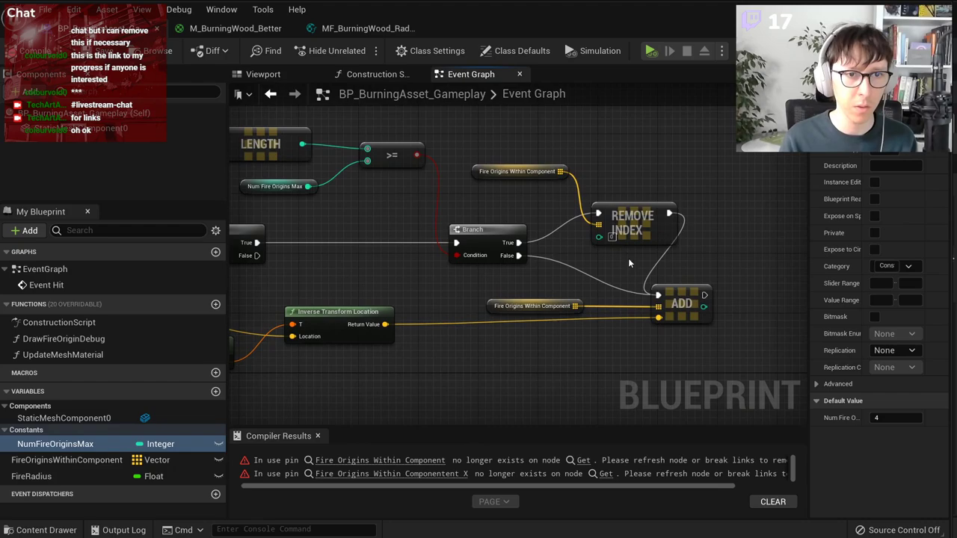
pyautogui.click(681, 302)
pyautogui.moveTo(509, 354); pyautogui.dragTo(566, 344, button='right')
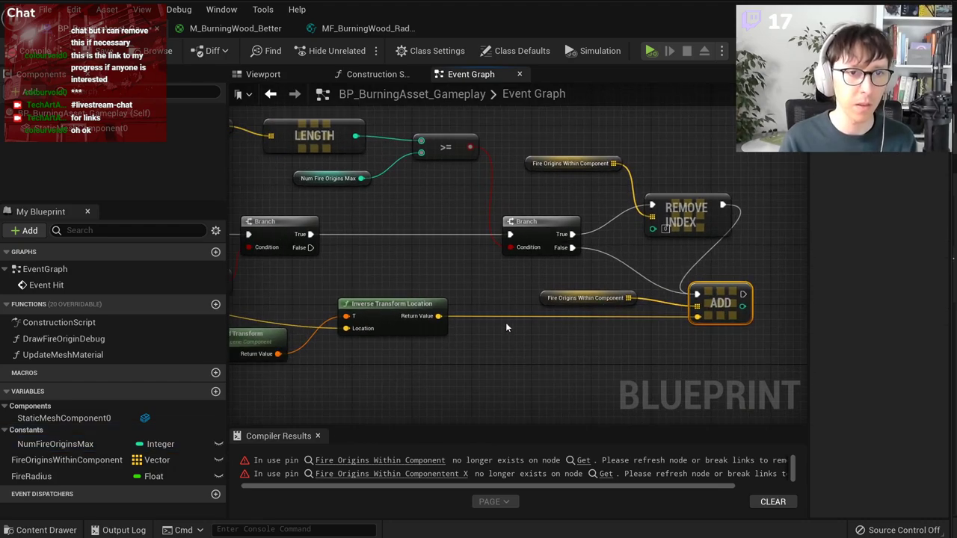
# Step: Review the contents of the Update Mesh Material function from its call node and return to the Event Graph
pyautogui.scroll(-2, 448, 323)
pyautogui.moveTo(433, 310); pyautogui.dragTo(540, 315, button='right')
pyautogui.scroll(3, 507, 250)
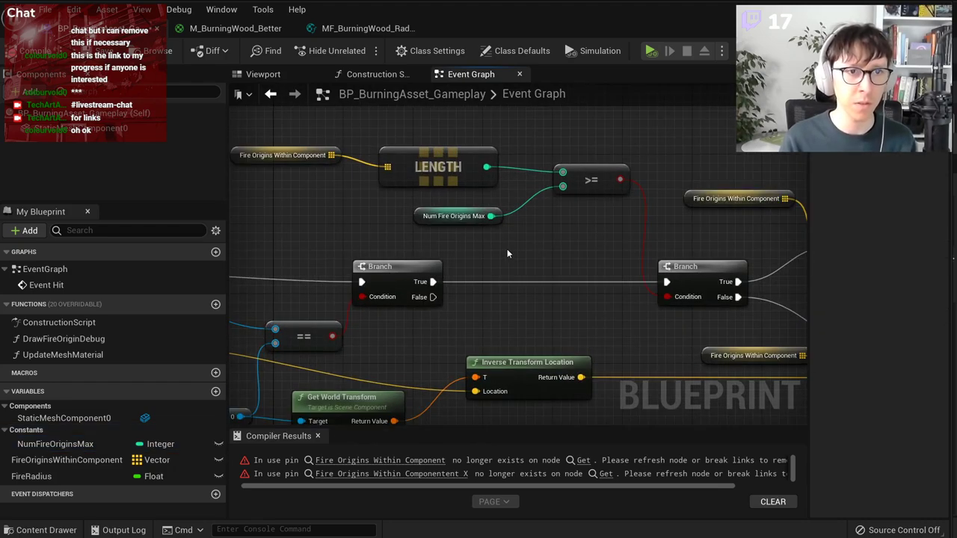
pyautogui.scroll(-4, 616, 306)
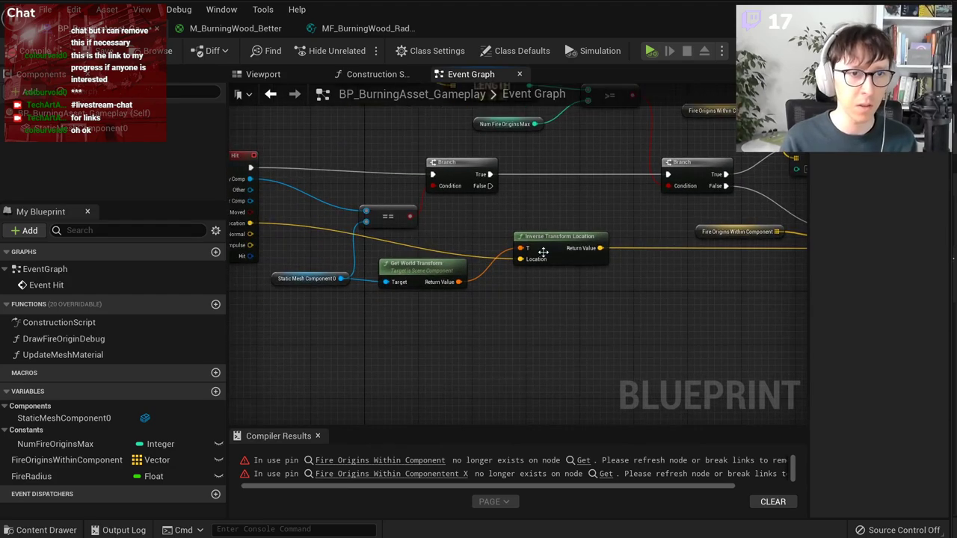
pyautogui.scroll(3, 516, 369)
pyautogui.moveTo(516, 376); pyautogui.dragTo(554, 221, button='right')
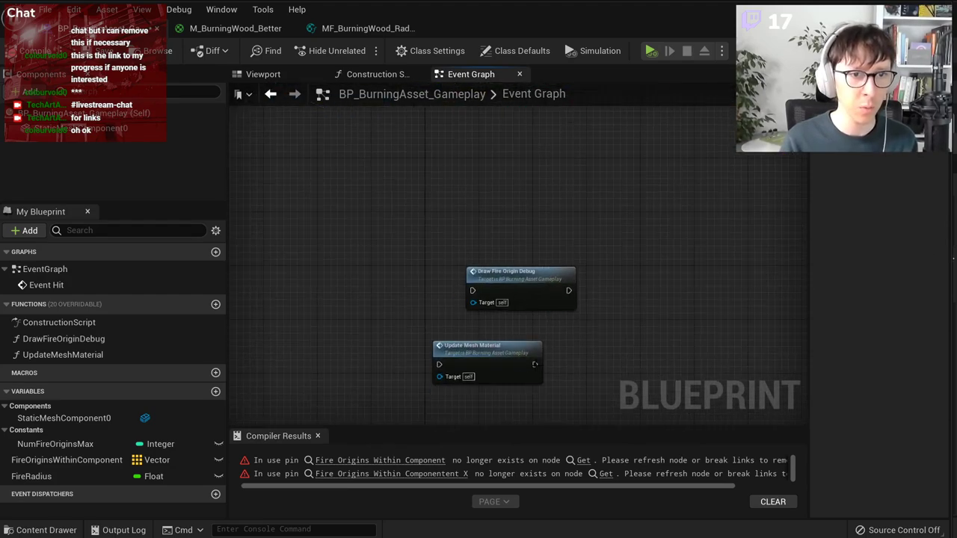
pyautogui.doubleClick(509, 360)
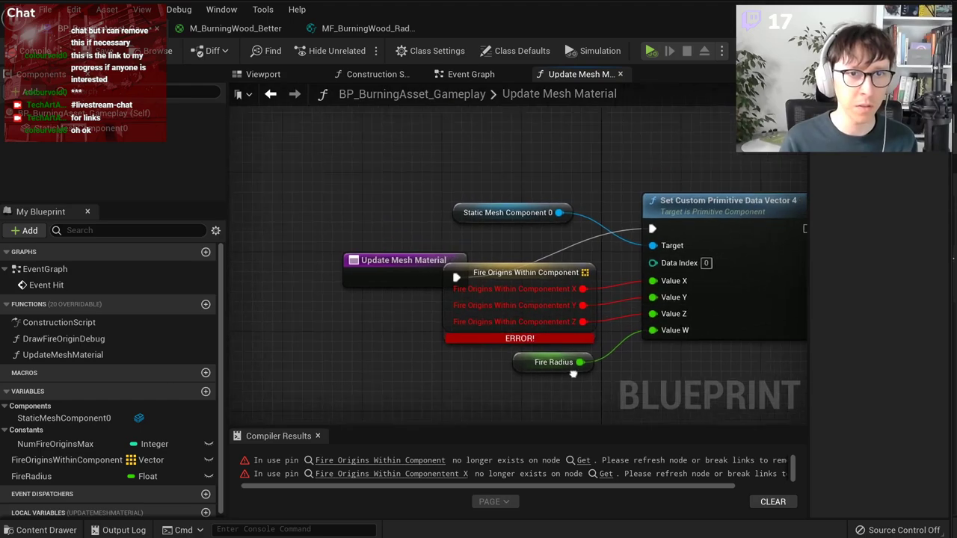
pyautogui.click(468, 74)
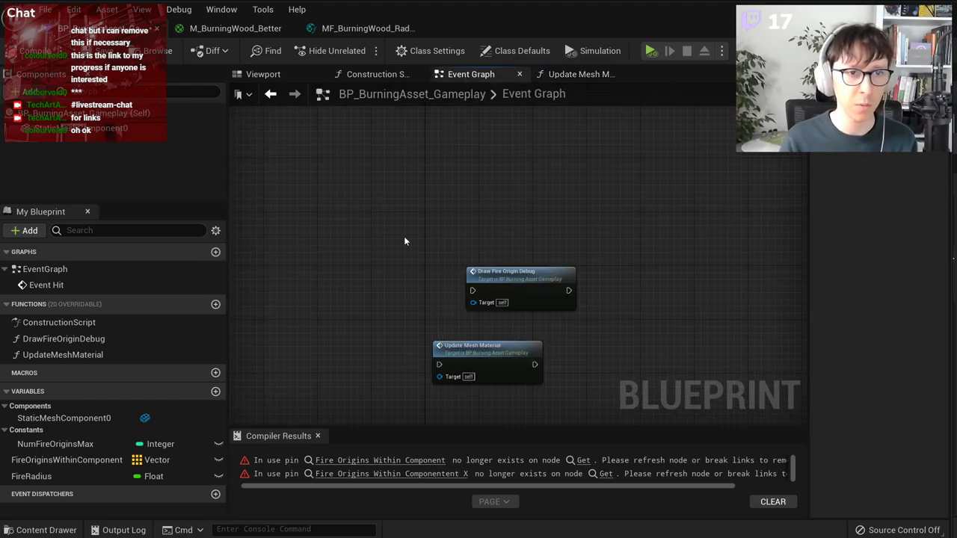
# Step: Delete the Update Mesh Material call from the Event Graph and the UpdateMeshMaterial function itself
pyautogui.click(448, 370)
pyautogui.press('Delete')
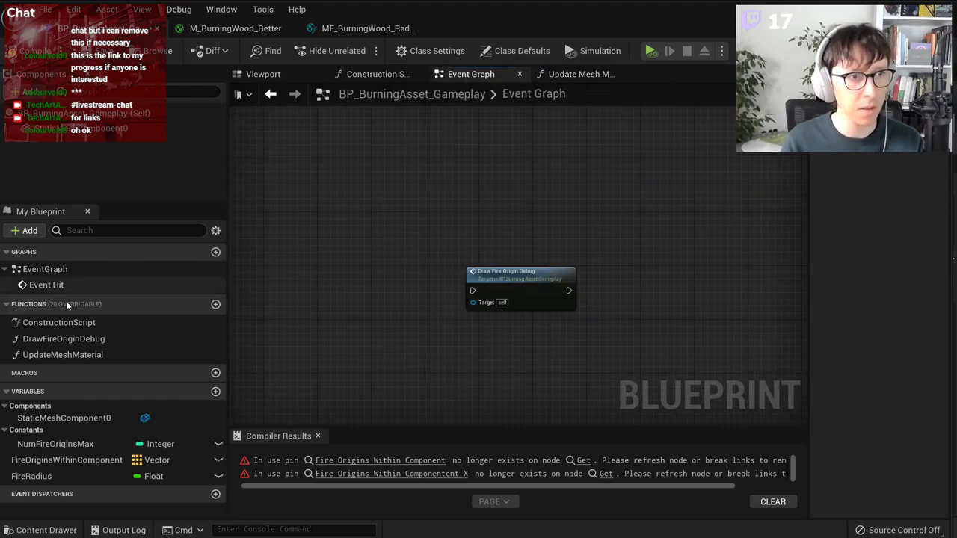
pyautogui.click(88, 354)
pyautogui.press('Delete')
# Step: Add a Sequence node in the empty space below the Event Hit logic
pyautogui.scroll(-3, 524, 216)
pyautogui.moveTo(532, 211); pyautogui.dragTo(502, 361, button='right')
pyautogui.scroll(1, 486, 337)
pyautogui.moveTo(368, 269); pyautogui.dragTo(412, 266, button='right')
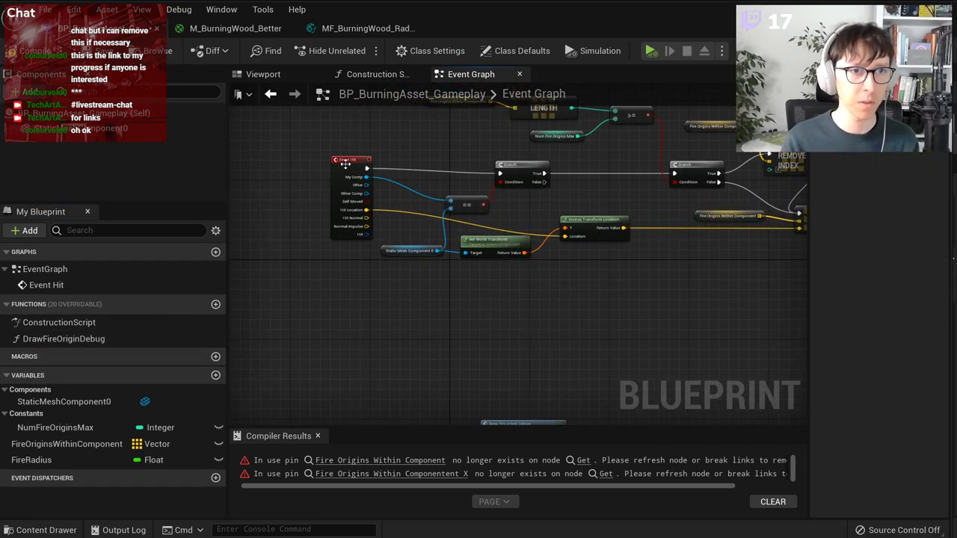
pyautogui.rightClick(355, 327)
pyautogui.click(444, 307)
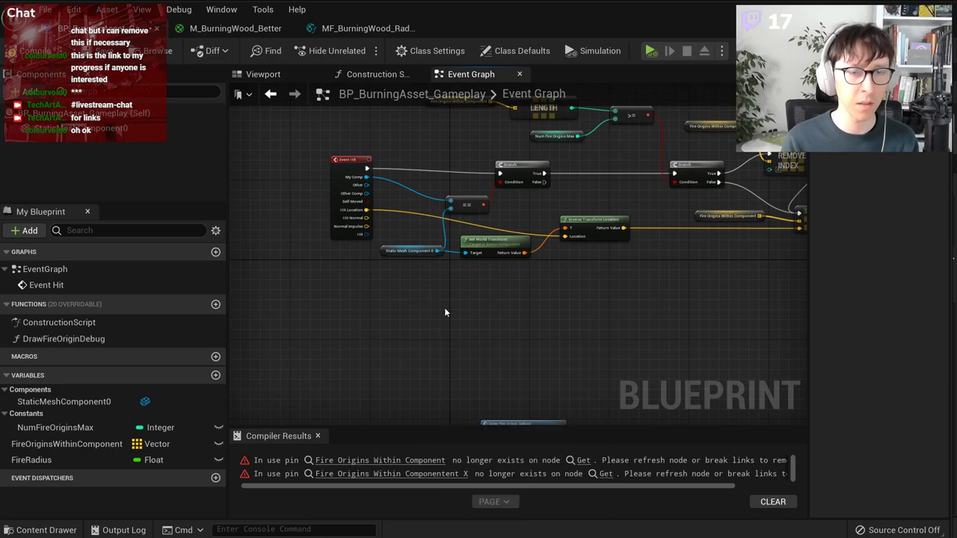
pyautogui.scroll(-2, 426, 307)
pyautogui.rightClick(405, 304)
pyautogui.write('seque')
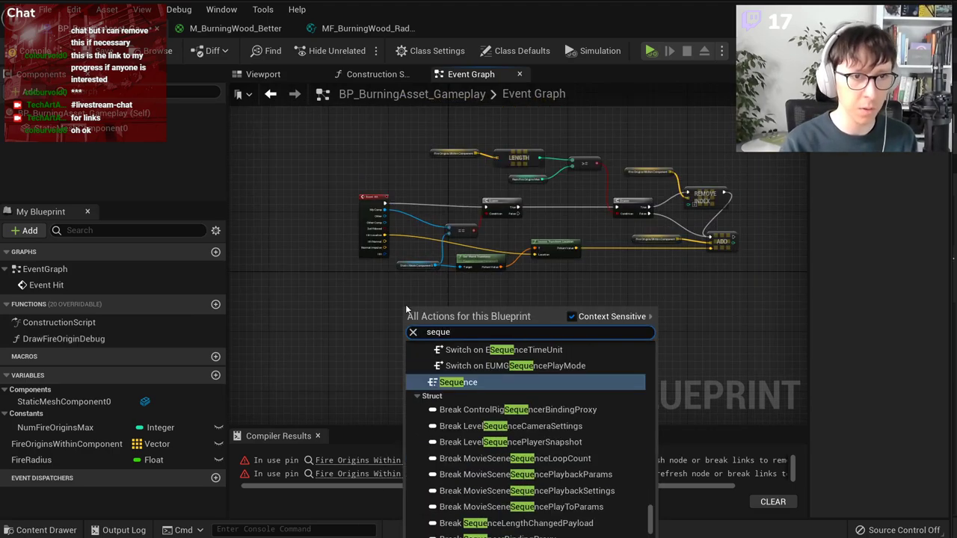
pyautogui.press('Return')
# Step: Move the Event Hit group away from the other nodes and connect a copied Static Mesh Component 0 getter to Get World Transform
pyautogui.scroll(2, 418, 309)
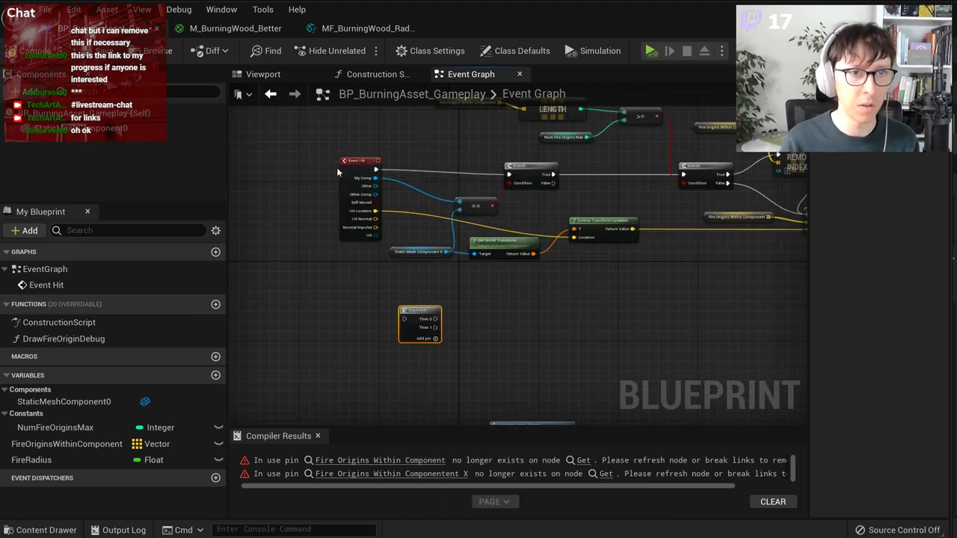
pyautogui.moveTo(337, 173); pyautogui.dragTo(552, 224)
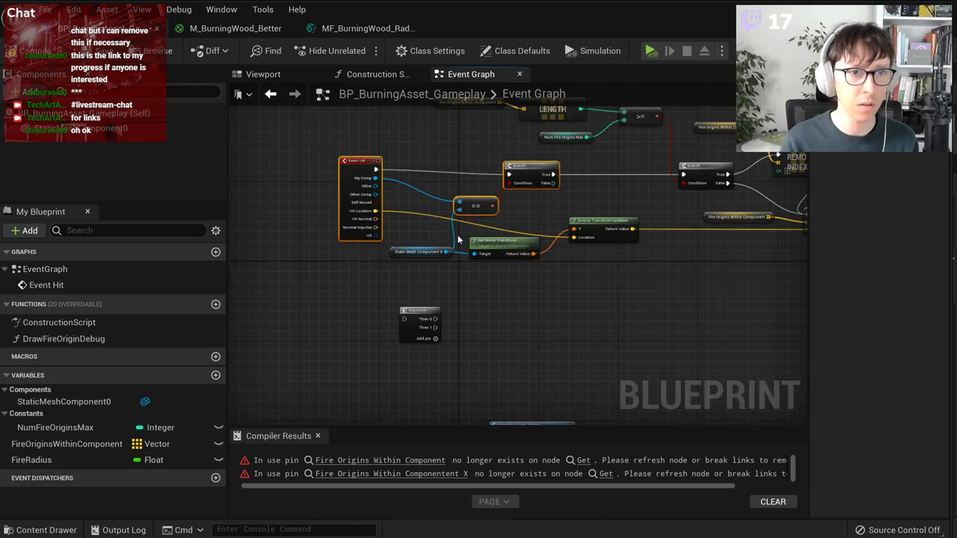
pyautogui.moveTo(434, 252); pyautogui.dragTo(295, 252)
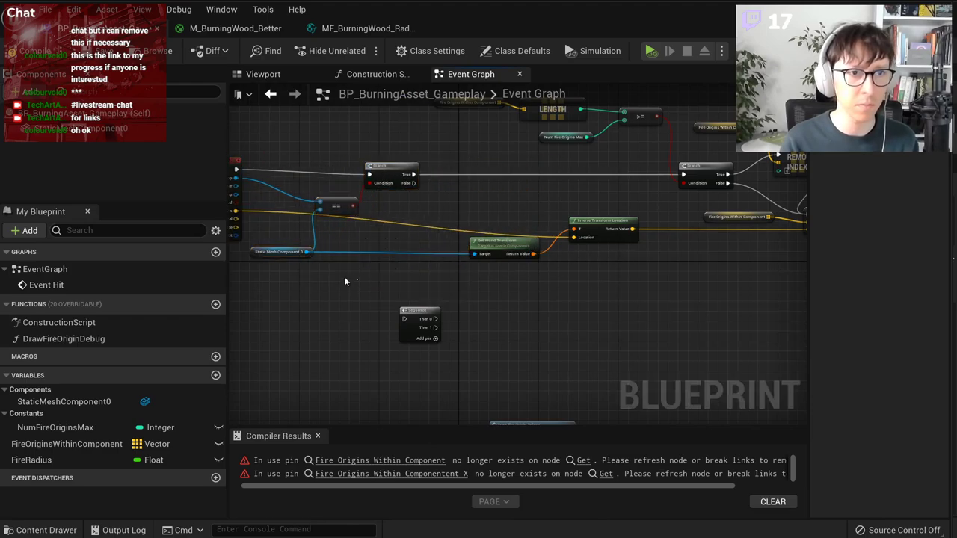
pyautogui.click(266, 253)
pyautogui.hotkey('ctrl', 'c')
pyautogui.hotkey('ctrl', 'v')
pyautogui.moveTo(476, 262); pyautogui.dragTo(476, 254)
# Step: Shift Get World Transform and Inverse Transform Location away from the copied Static Mesh Component 0 getter
pyautogui.moveTo(636, 280); pyautogui.dragTo(530, 227)
pyautogui.moveTo(528, 248); pyautogui.dragTo(558, 247)
pyautogui.click(591, 282)
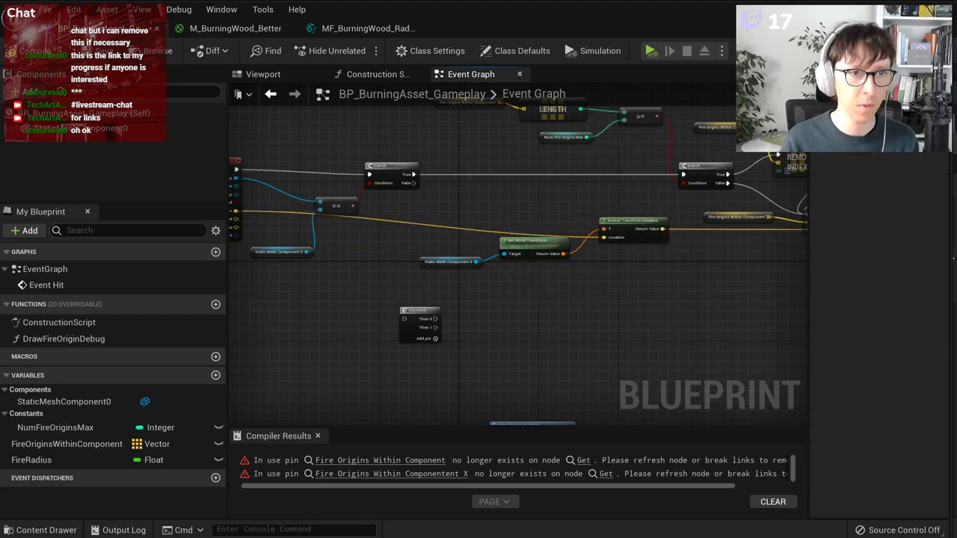
# Step: Move the Event Hit group further back and insert the Sequence between the first Branch's True output and the second Branch, using Then 0
pyautogui.moveTo(323, 253); pyautogui.dragTo(429, 287, button='right')
pyautogui.moveTo(297, 182); pyautogui.dragTo(488, 280)
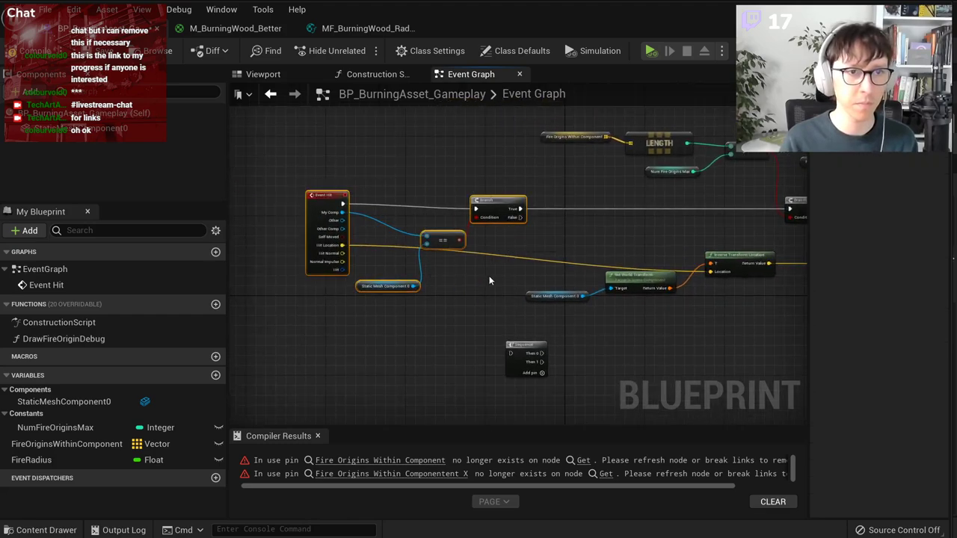
pyautogui.moveTo(483, 206); pyautogui.dragTo(428, 207)
pyautogui.moveTo(526, 349); pyautogui.dragTo(527, 210)
pyautogui.moveTo(469, 209); pyautogui.dragTo(497, 209)
pyautogui.click(726, 192)
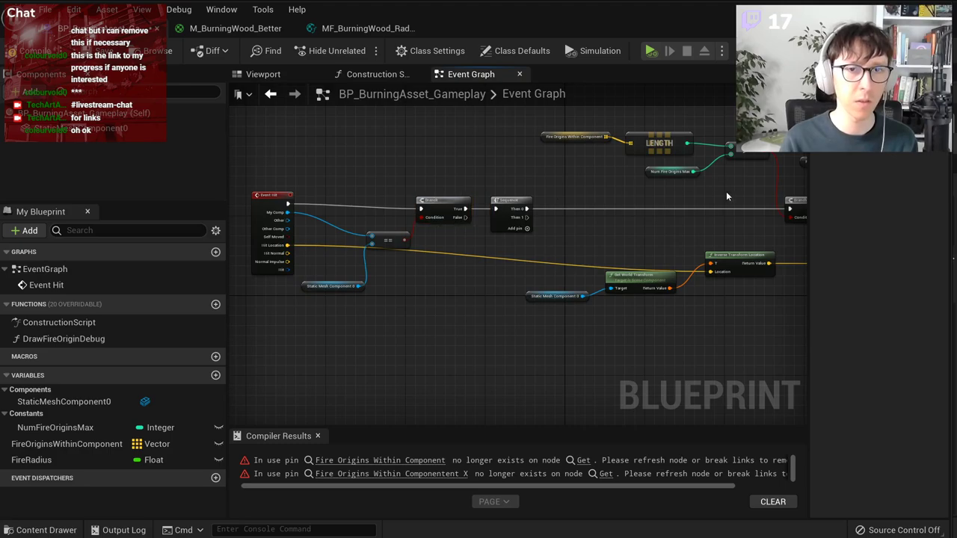
# Step: Wrap the array length check nodes in a comment reading "Check if the list is at or over max capacity"
pyautogui.moveTo(726, 191); pyautogui.dragTo(617, 273, button='right')
pyautogui.moveTo(429, 152); pyautogui.dragTo(637, 249)
pyautogui.scroll(2, 639, 246)
pyautogui.rightClick(637, 215)
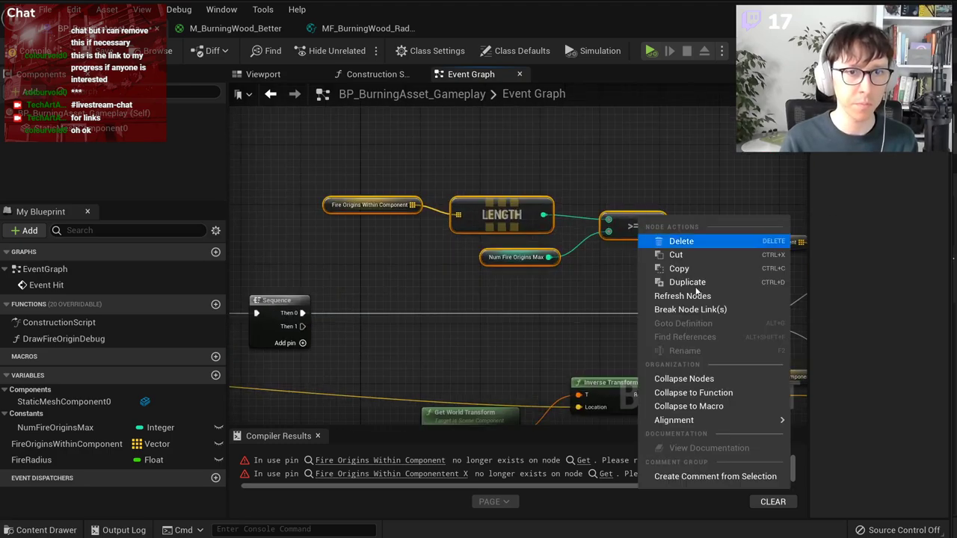
pyautogui.click(658, 475)
pyautogui.write('Check ')
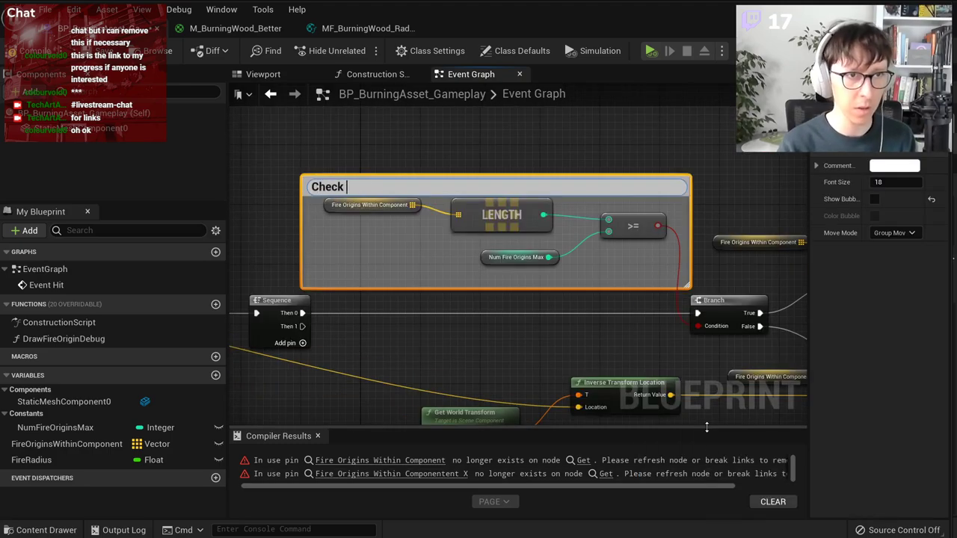
pyautogui.write('if the list is at or ovc')
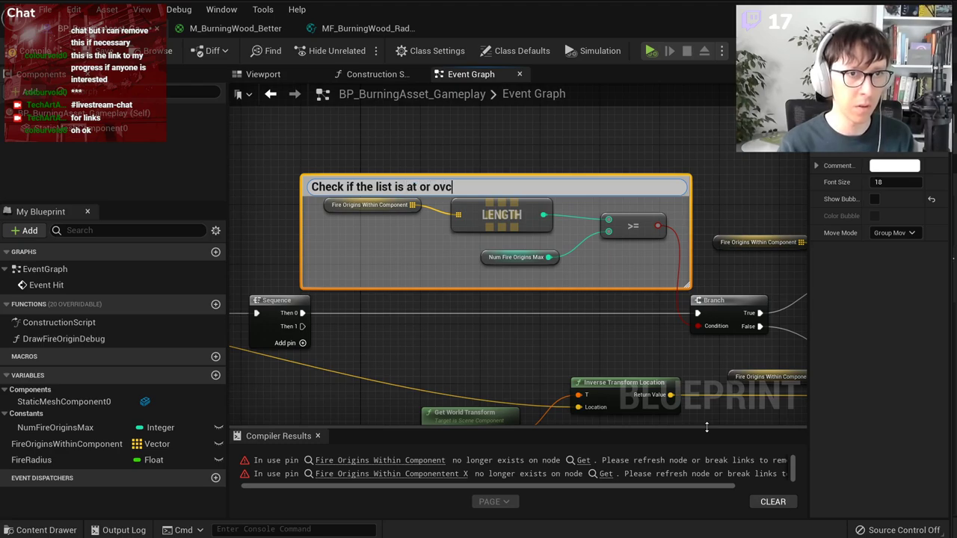
pyautogui.write('max capacit')
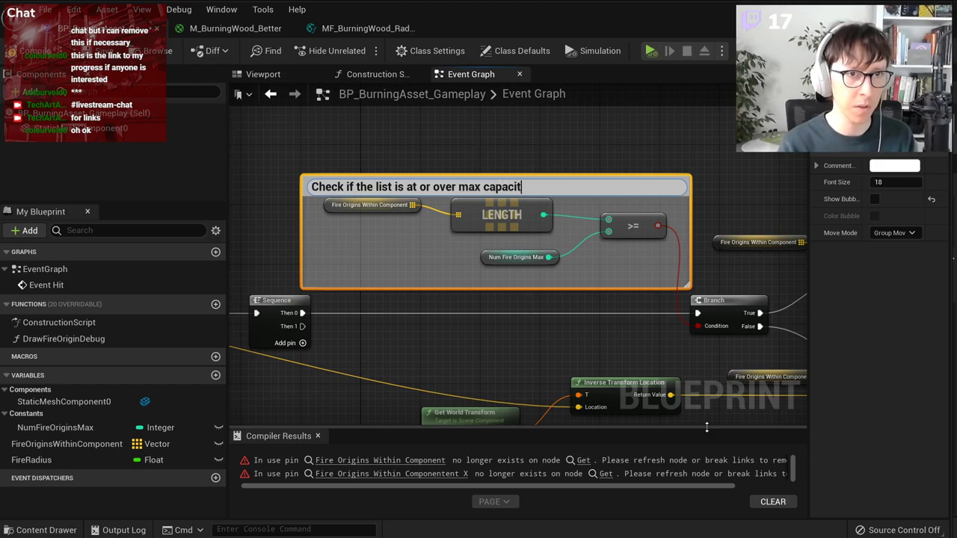
pyautogui.write('y')
pyautogui.press('Return')
# Step: Append "(of number of points supported in our material)" to the length check comment and extend its upper edge to clear the nodes
pyautogui.doubleClick(580, 187)
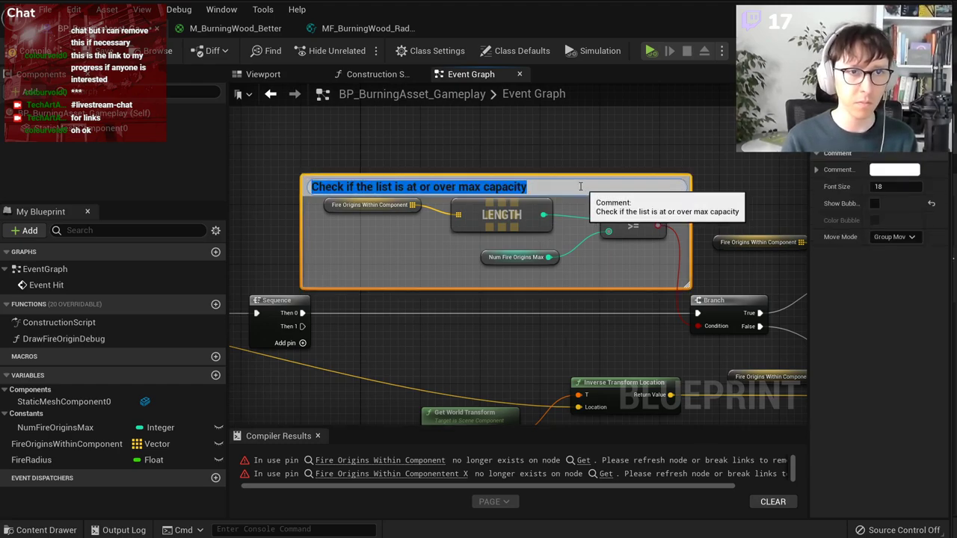
pyautogui.click(576, 186)
pyautogui.write('(as ma')
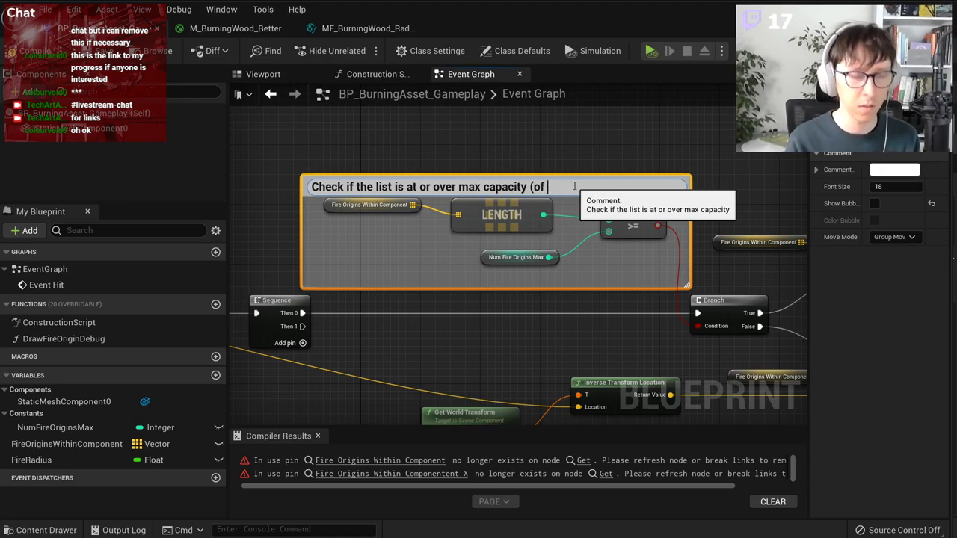
pyautogui.write('num')
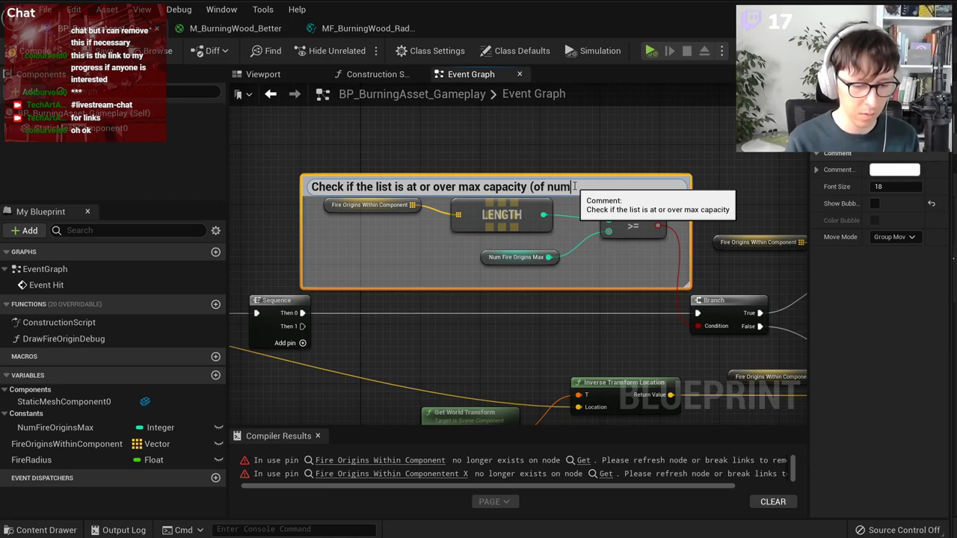
pyautogui.write('ber of points')
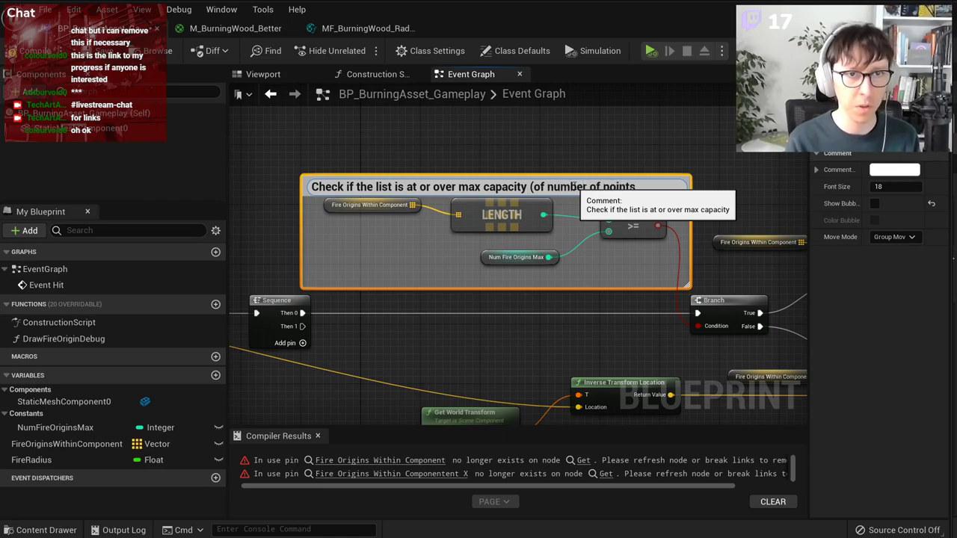
pyautogui.write(' supported in o')
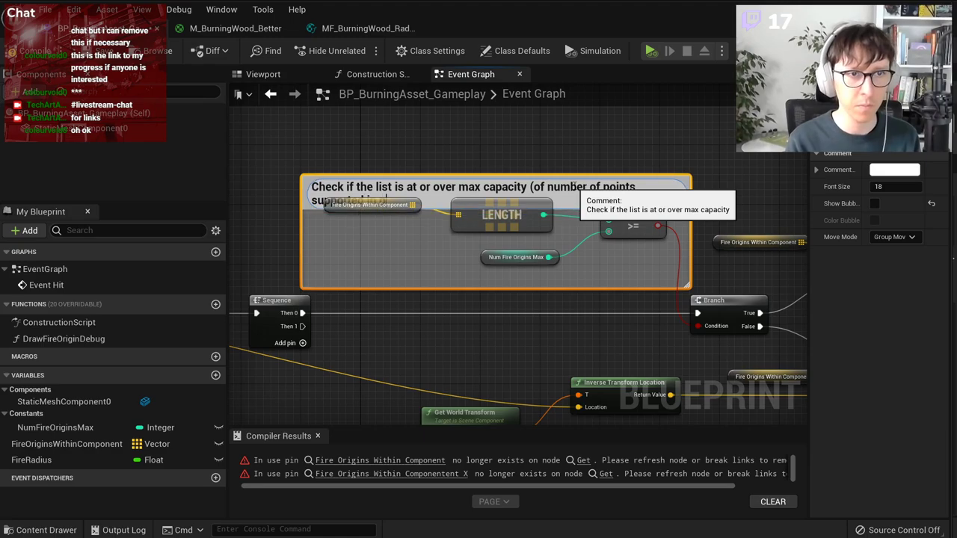
pyautogui.write('ur material)')
pyautogui.press('Return')
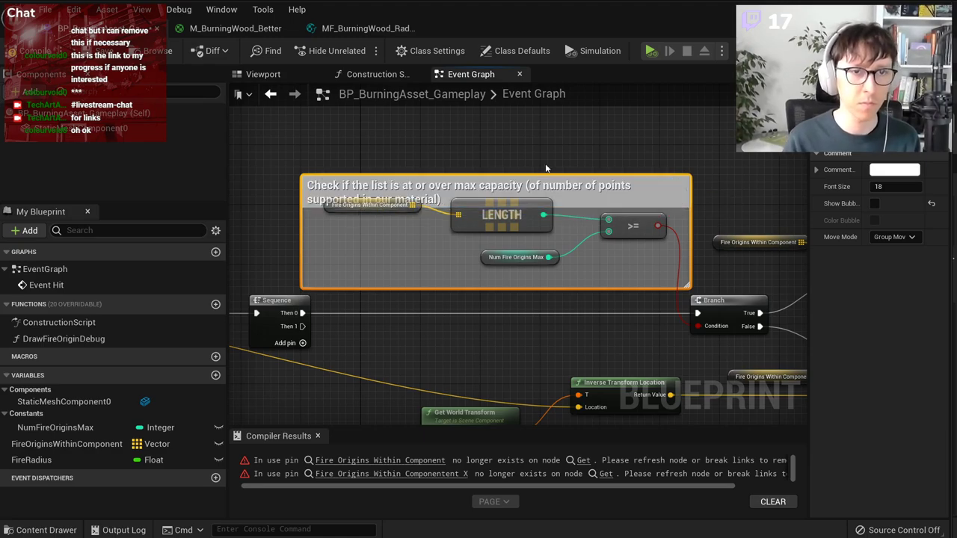
pyautogui.moveTo(590, 175); pyautogui.dragTo(589, 155)
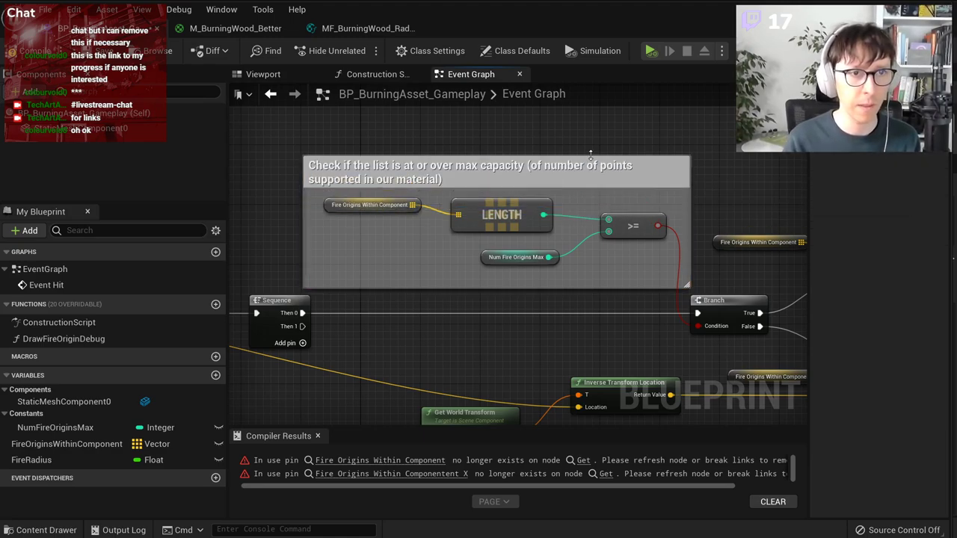
# Step: Align the Static Mesh Component 0 getter with Get World Transform, then shift the nodes feeding the array Add, including Add, slightly down
pyautogui.scroll(-2, 696, 133)
pyautogui.moveTo(722, 164); pyautogui.dragTo(530, 165, button='right')
pyautogui.scroll(1, 683, 326)
pyautogui.moveTo(651, 333); pyautogui.dragTo(816, 330, button='right')
pyautogui.scroll(-2, 701, 328)
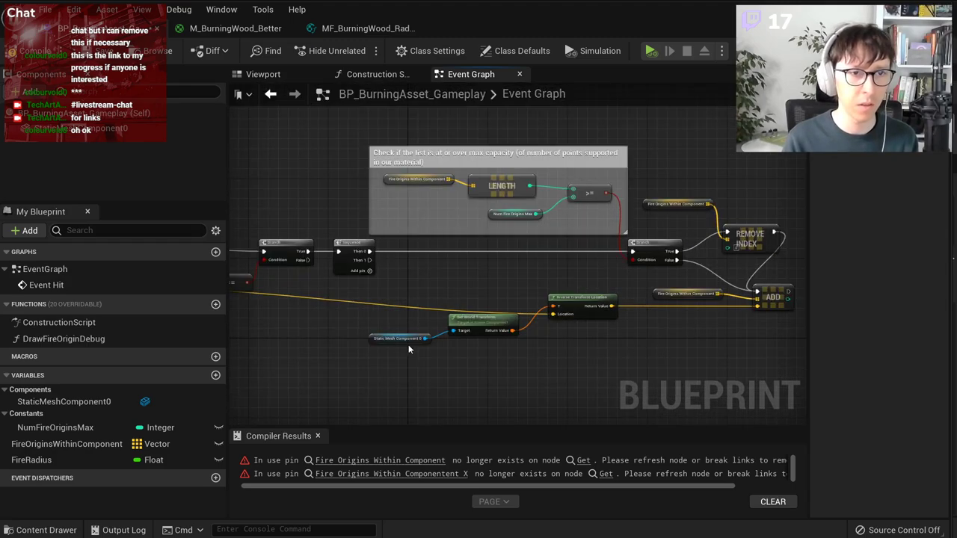
pyautogui.moveTo(407, 340); pyautogui.dragTo(405, 331)
pyautogui.moveTo(775, 360); pyautogui.dragTo(387, 297)
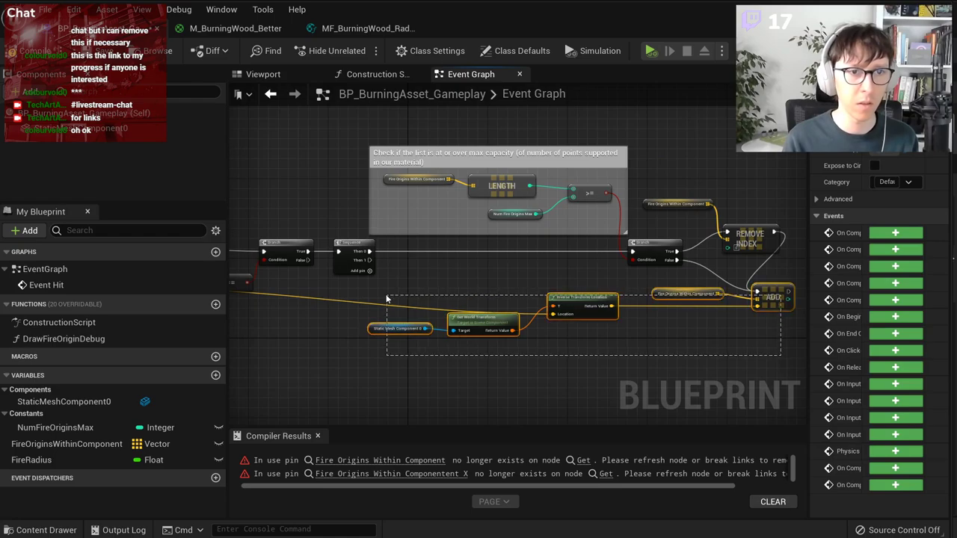
pyautogui.moveTo(677, 348); pyautogui.dragTo(564, 342, button='right')
pyautogui.scroll(-2, 427, 316)
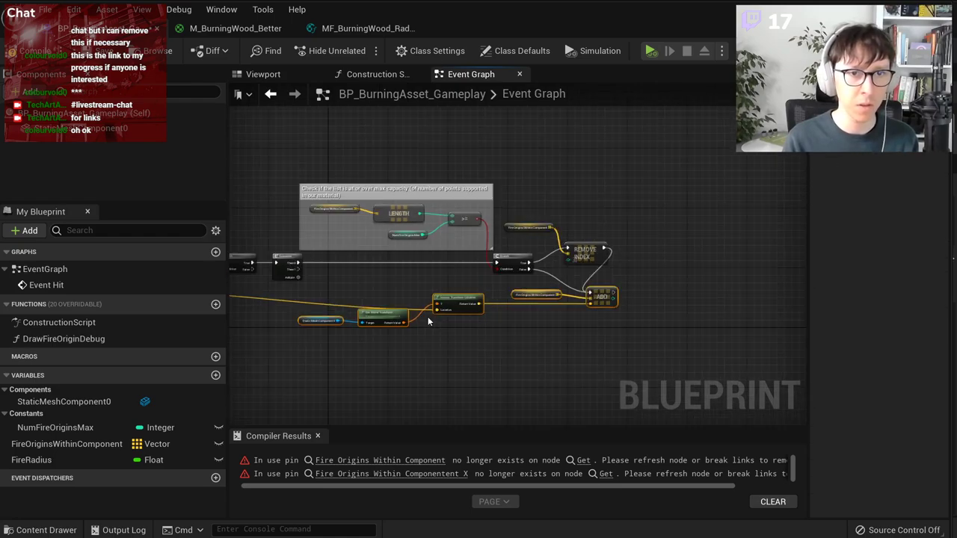
pyautogui.moveTo(595, 297); pyautogui.dragTo(598, 309)
# Step: Wrap the nodes that transform the hit location and add it to the array in a comment reading "Add a local-space point onto the list"
pyautogui.rightClick(598, 309)
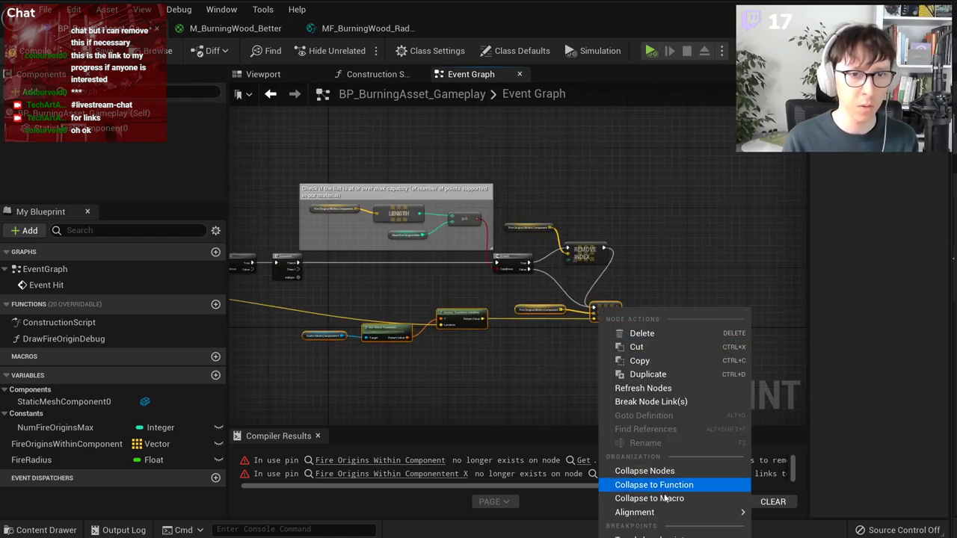
pyautogui.press('Escape')
pyautogui.write('cAd')
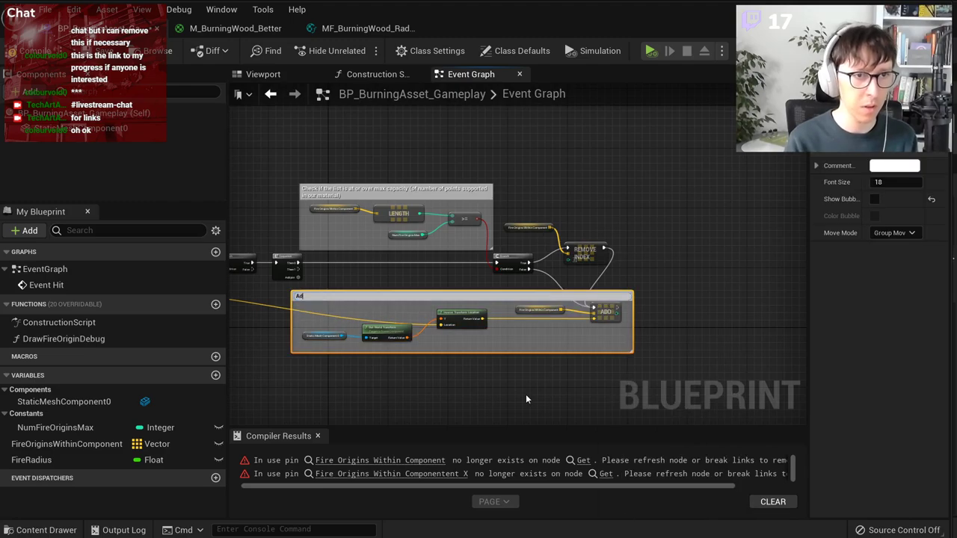
pyautogui.write('d a local-space point')
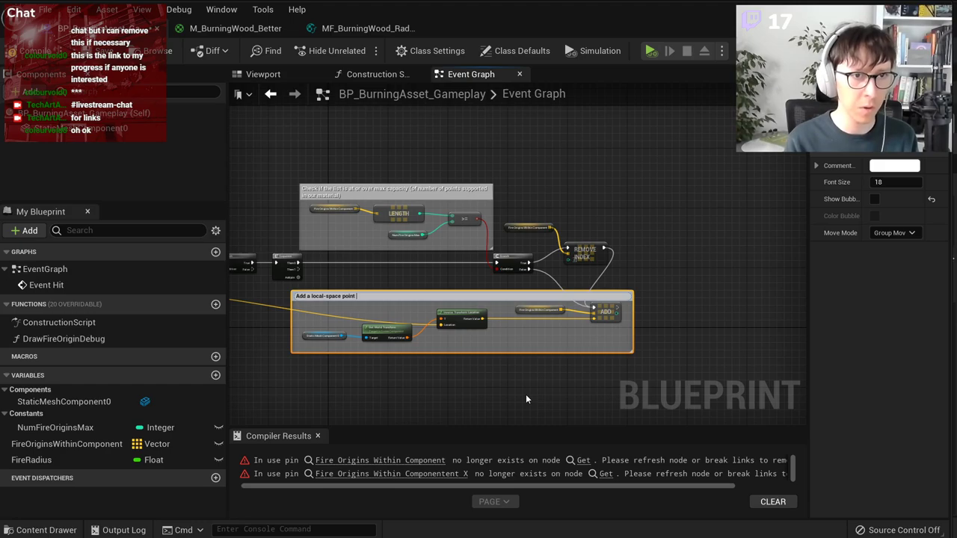
pyautogui.write(' onto the list')
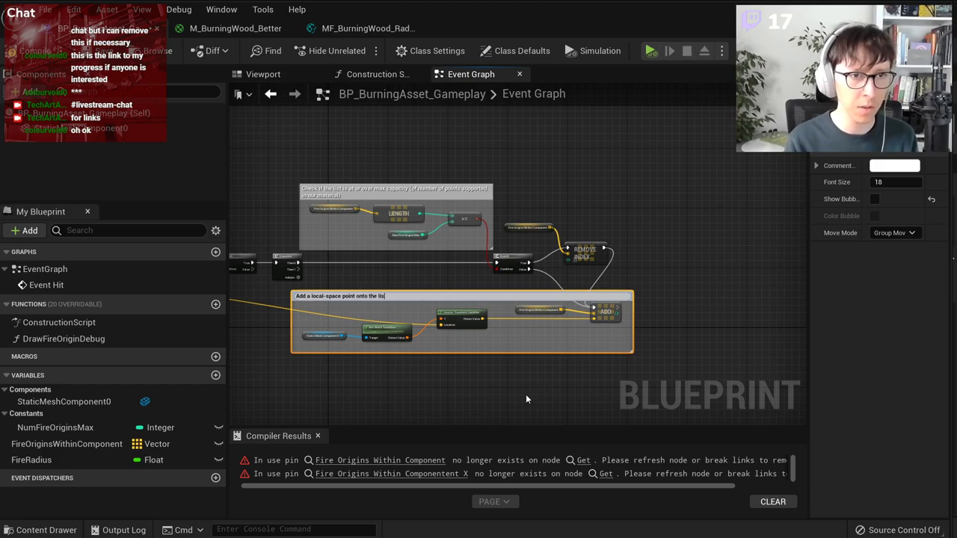
pyautogui.press('Return')
# Step: Move the Draw Fire Origin Debug call further down to free space beneath the "Add a local-space point onto the list" comment
pyautogui.scroll(4, 429, 324)
pyautogui.scroll(-5, 491, 304)
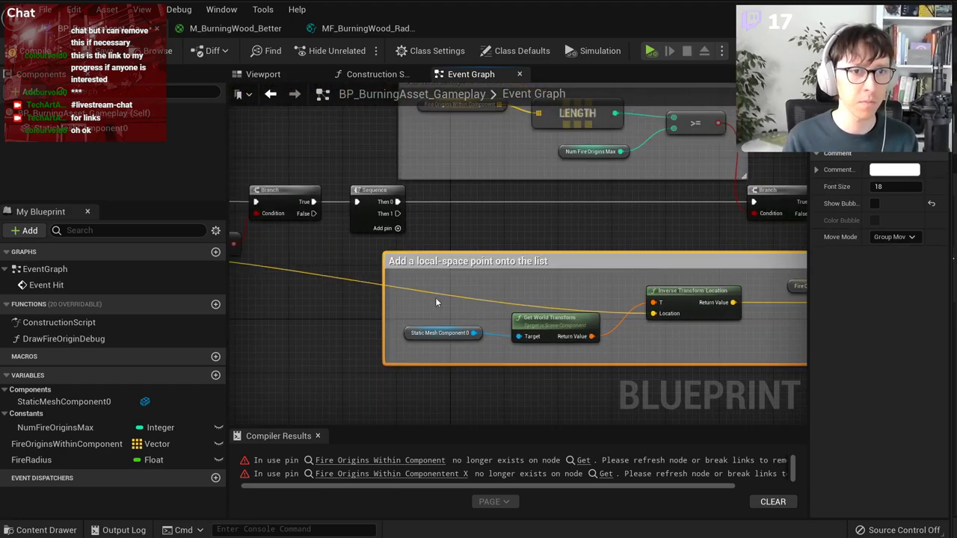
pyautogui.moveTo(568, 380); pyautogui.dragTo(506, 325)
pyautogui.scroll(3, 506, 325)
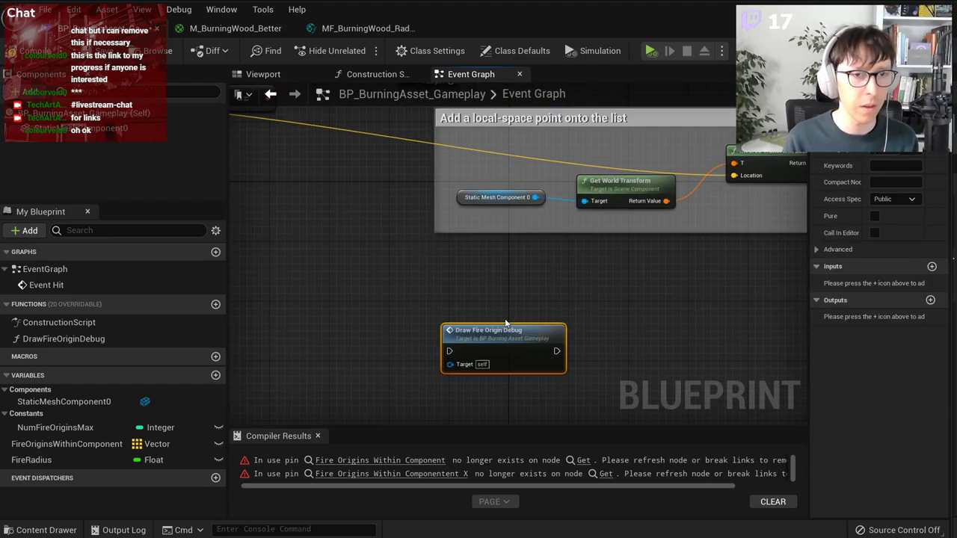
pyautogui.moveTo(524, 314); pyautogui.dragTo(546, 343, button='right')
pyautogui.scroll(-2, 534, 335)
pyautogui.moveTo(543, 376); pyautogui.dragTo(544, 440)
pyautogui.click(502, 339)
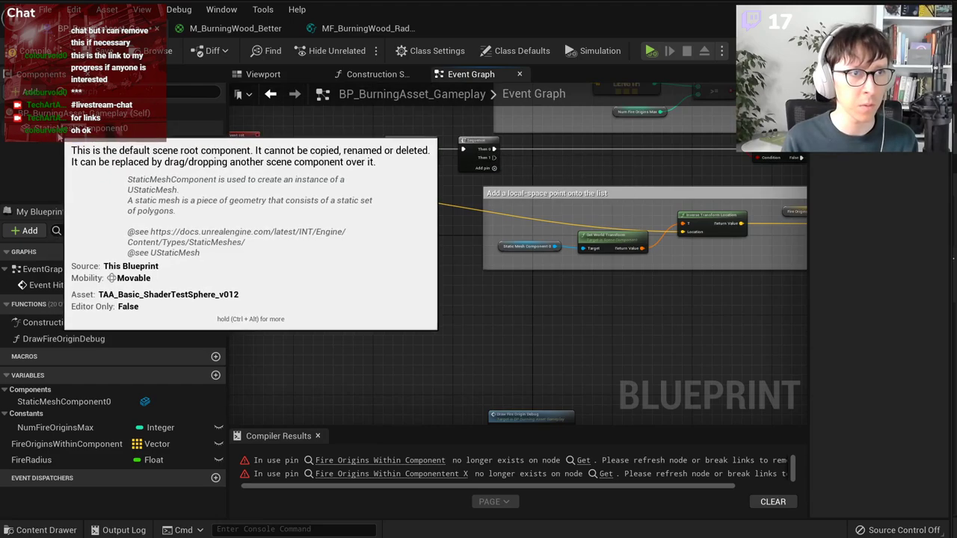
# Step: Place a new Static Mesh Component 0 getter in the empty space below the comment
pyautogui.moveTo(82, 128); pyautogui.dragTo(439, 338)
pyautogui.scroll(2, 500, 347)
pyautogui.click(513, 348)
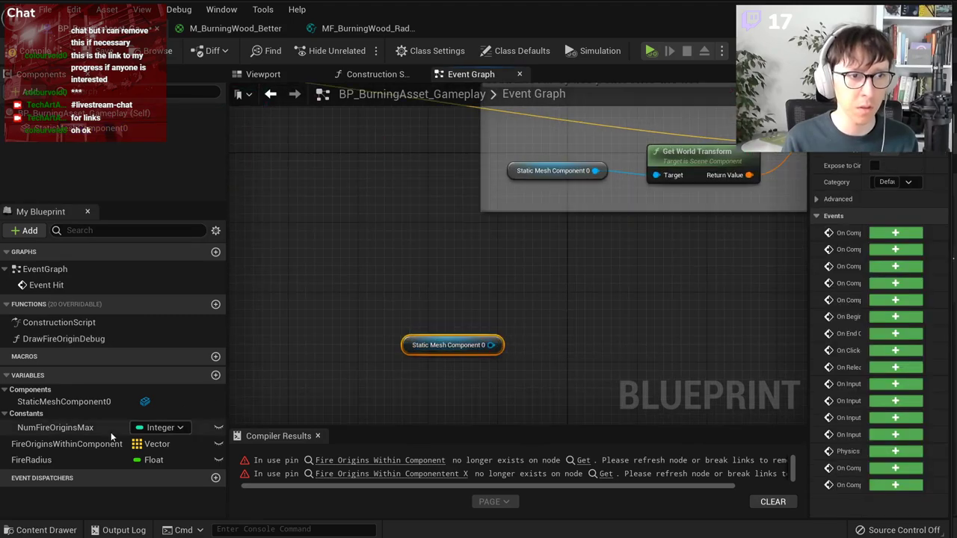
# Step: Add a Fire Origins Within Component getter and feed it into a new For Each Loop
pyautogui.moveTo(71, 444); pyautogui.dragTo(484, 296)
pyautogui.click(579, 303)
pyautogui.moveTo(572, 284); pyautogui.dragTo(643, 276)
pyautogui.write('for eac')
pyautogui.press('Return')
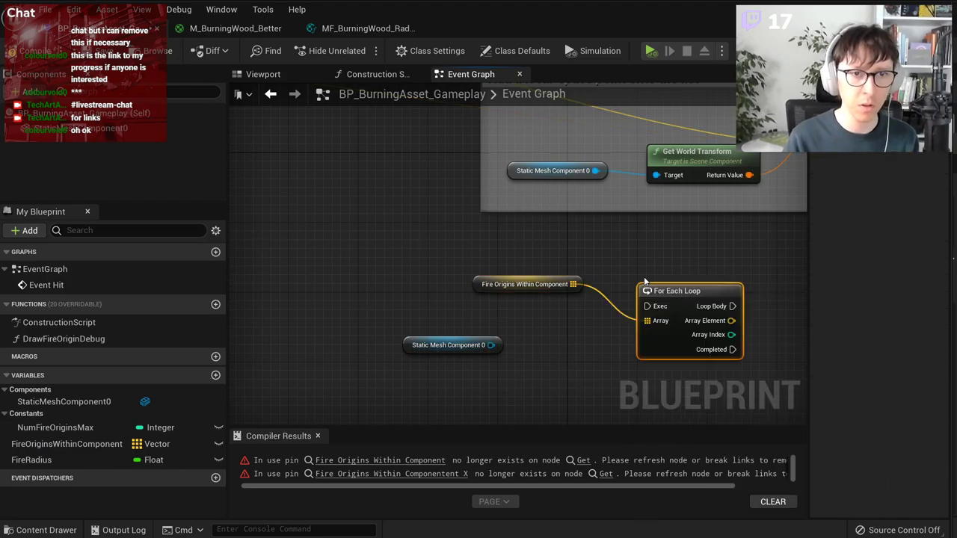
# Step: Connect the Sequence's Then 1 output to the For Each Loop's Exec and move the array getter back from the loop
pyautogui.scroll(-4, 498, 244)
pyautogui.moveTo(498, 244); pyautogui.dragTo(579, 405)
pyautogui.scroll(3, 538, 359)
pyautogui.moveTo(471, 304); pyautogui.dragTo(430, 329)
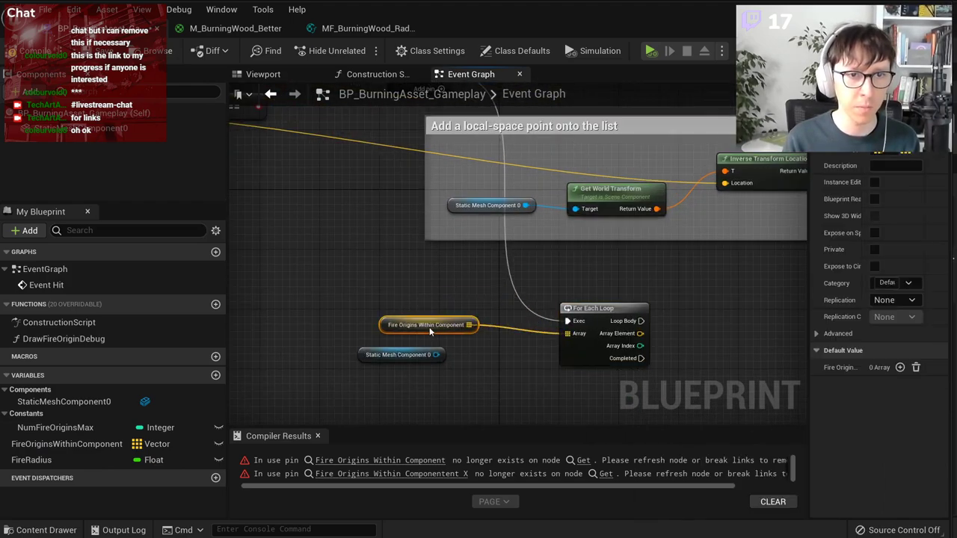
# Step: Move the new Static Mesh Component 0 getter above the For Each Loop and create Set Custom Primitive Data Vector 4 from it
pyautogui.scroll(2, 668, 338)
pyautogui.moveTo(668, 339); pyautogui.dragTo(622, 300, button='right')
pyautogui.moveTo(297, 326); pyautogui.dragTo(673, 231)
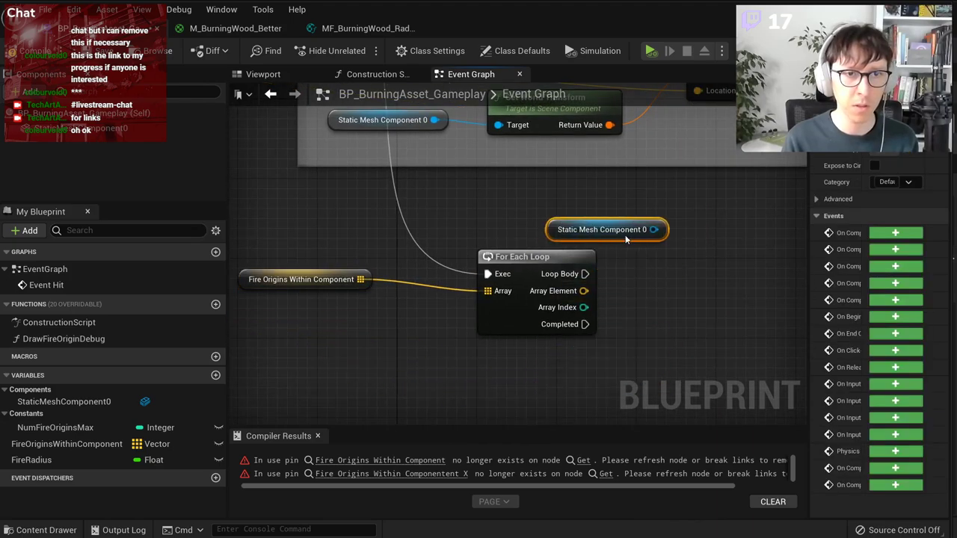
pyautogui.moveTo(672, 232); pyautogui.dragTo(560, 220, button='right')
pyautogui.moveTo(533, 217); pyautogui.dragTo(600, 278)
pyautogui.write('set custom pri')
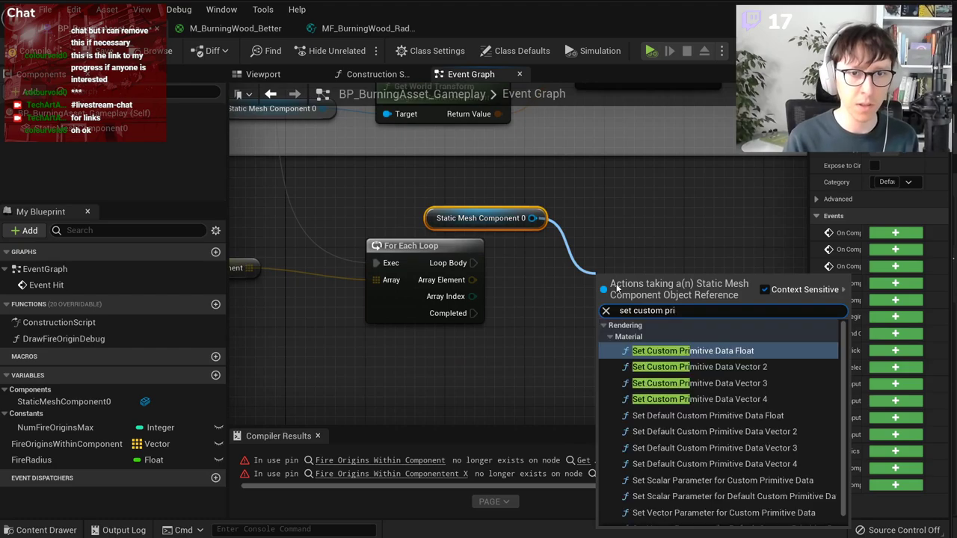
pyautogui.press('Down')
pyautogui.press('Down')
pyautogui.press('Down')
pyautogui.press('Return')
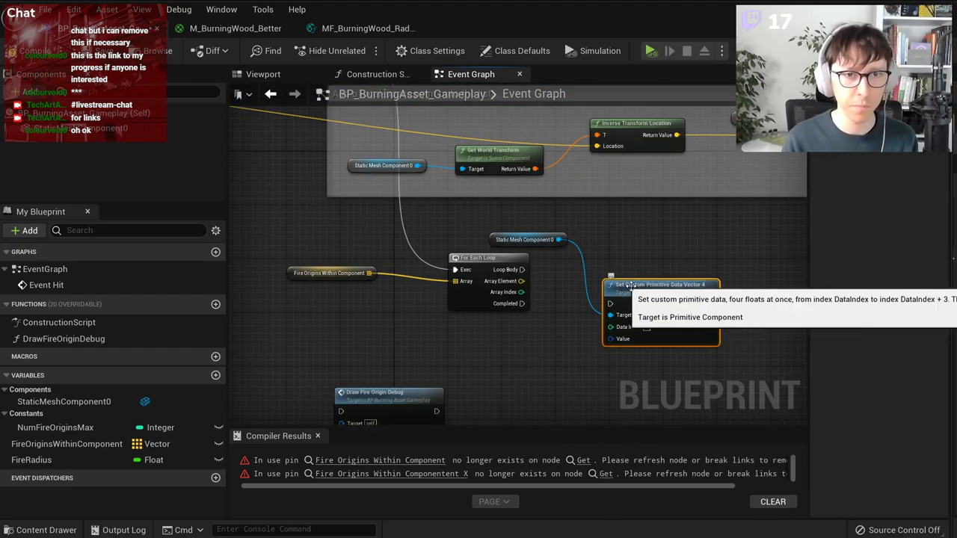
# Step: Space the For Each Loop and its array getter further apart from Set Custom Primitive Data Vector 4
pyautogui.scroll(-4, 513, 301)
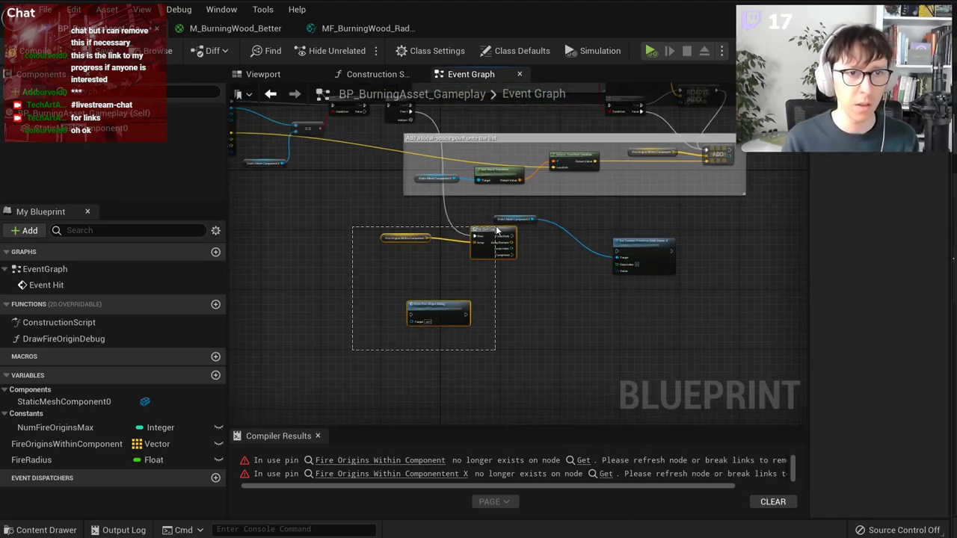
pyautogui.moveTo(495, 226); pyautogui.dragTo(523, 229)
pyautogui.scroll(5, 627, 225)
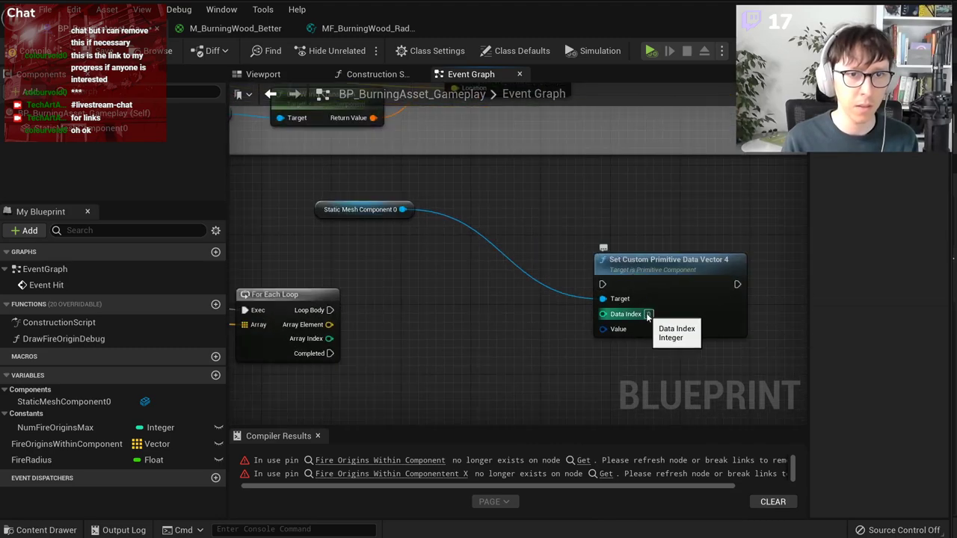
# Step: Multiply the For Each Loop's Array Index by 4 and place the multiply node close to the loop
pyautogui.moveTo(504, 322); pyautogui.dragTo(543, 301, button='right')
pyautogui.moveTo(368, 319); pyautogui.dragTo(459, 313)
pyautogui.write('*')
pyautogui.press('Return')
pyautogui.scroll(1, 459, 313)
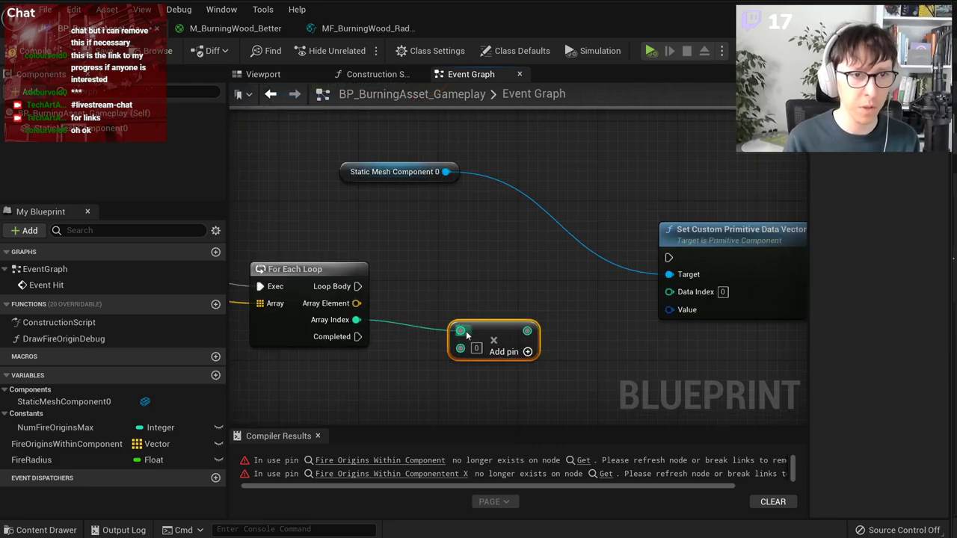
pyautogui.write('4')
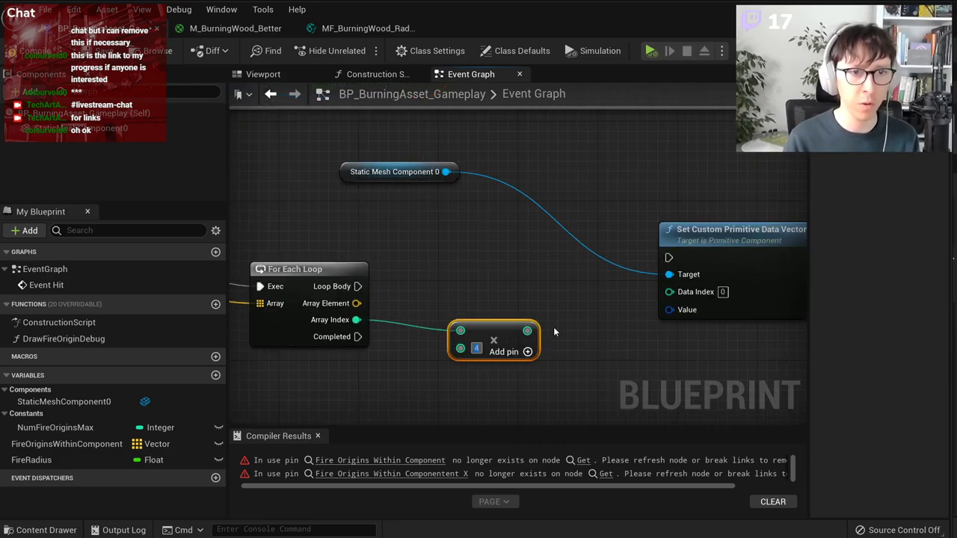
pyautogui.click(464, 279)
pyautogui.moveTo(490, 341); pyautogui.dragTo(460, 341)
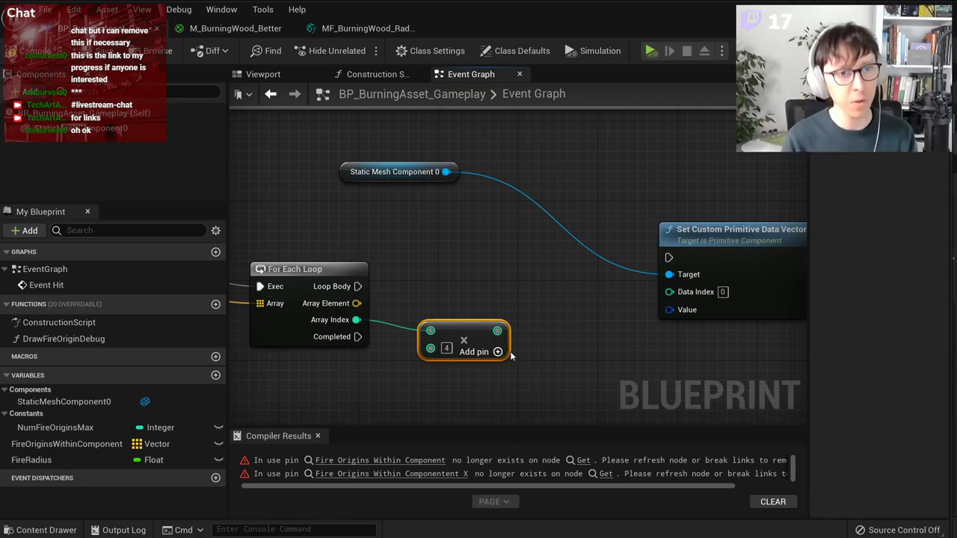
# Step: Give the multiply node a comment bubble reading "4 because X,Y,Z,Alpha"
pyautogui.rightClick(455, 335)
pyautogui.click(553, 308)
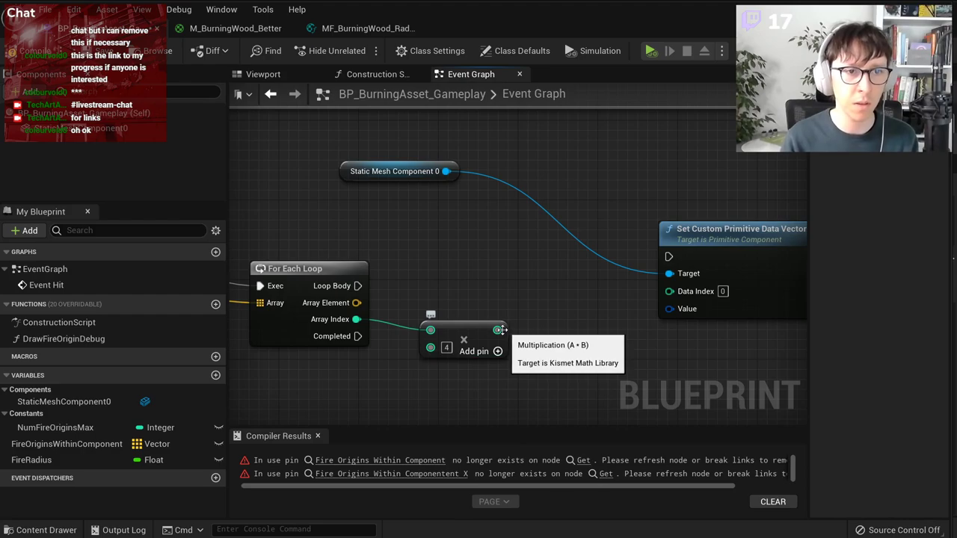
pyautogui.click(430, 315)
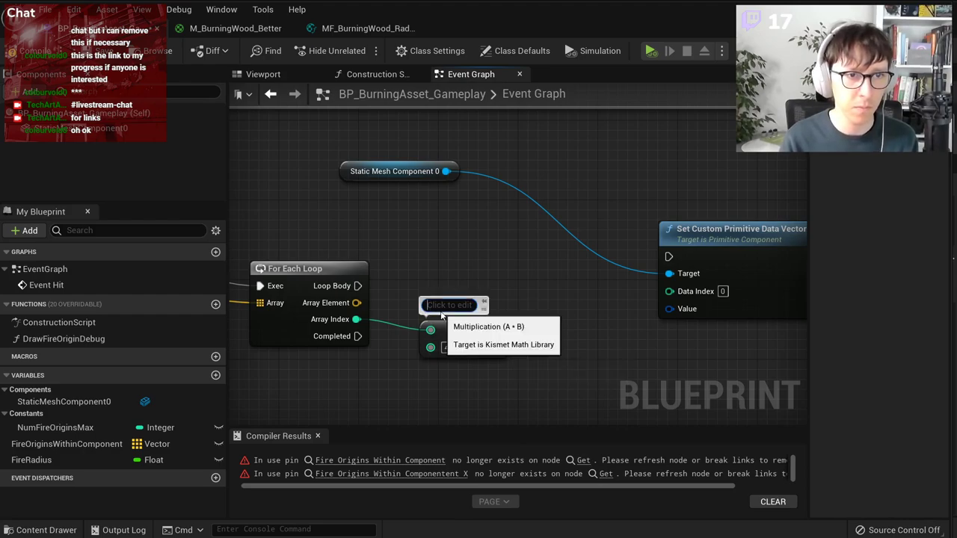
pyautogui.write('4 because X,Y,Z,Alpha')
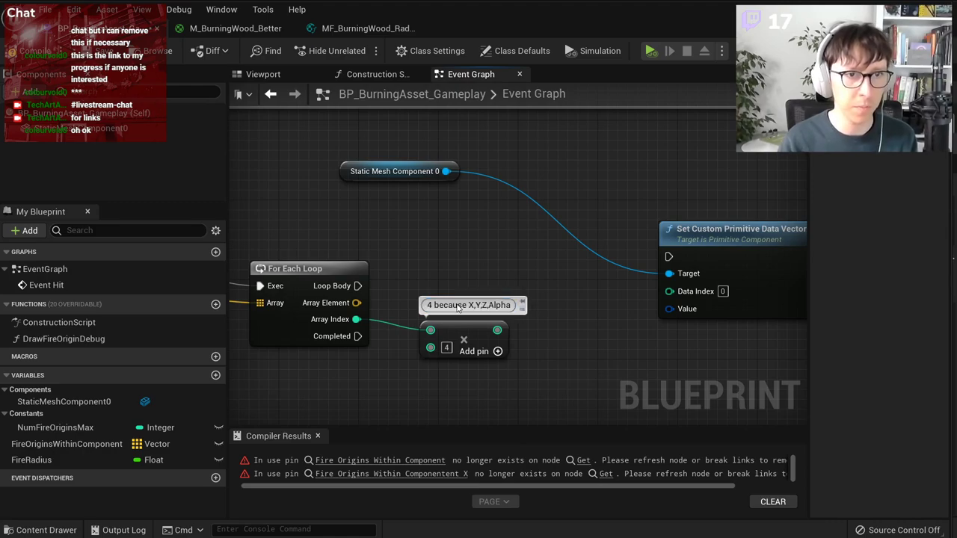
# Step: Connect the multiplied index to Data Index and Loop Body to Set Custom Primitive Data Vector 4, aligning that node with the loop
pyautogui.moveTo(497, 330); pyautogui.dragTo(669, 291)
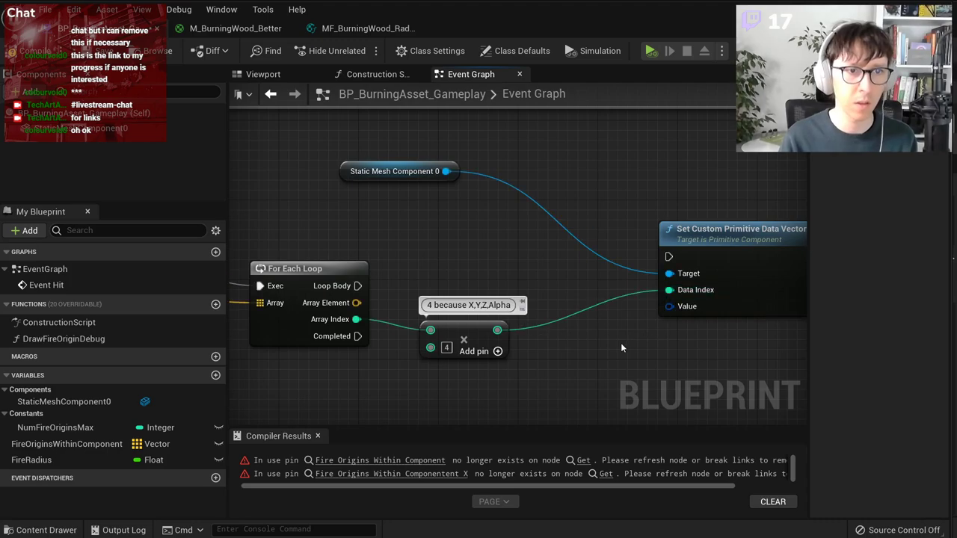
pyautogui.scroll(-1, 620, 342)
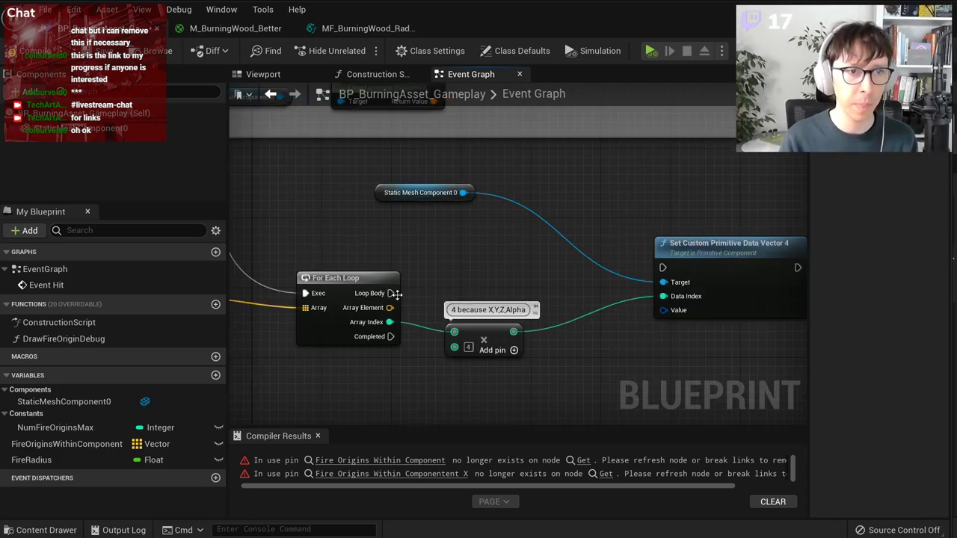
pyautogui.moveTo(390, 293); pyautogui.dragTo(663, 268)
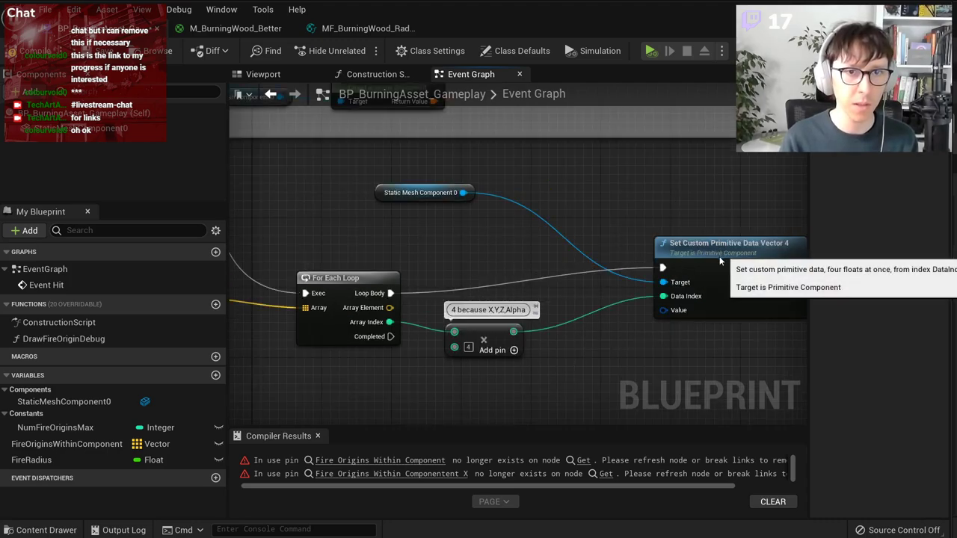
pyautogui.moveTo(720, 260); pyautogui.dragTo(692, 286)
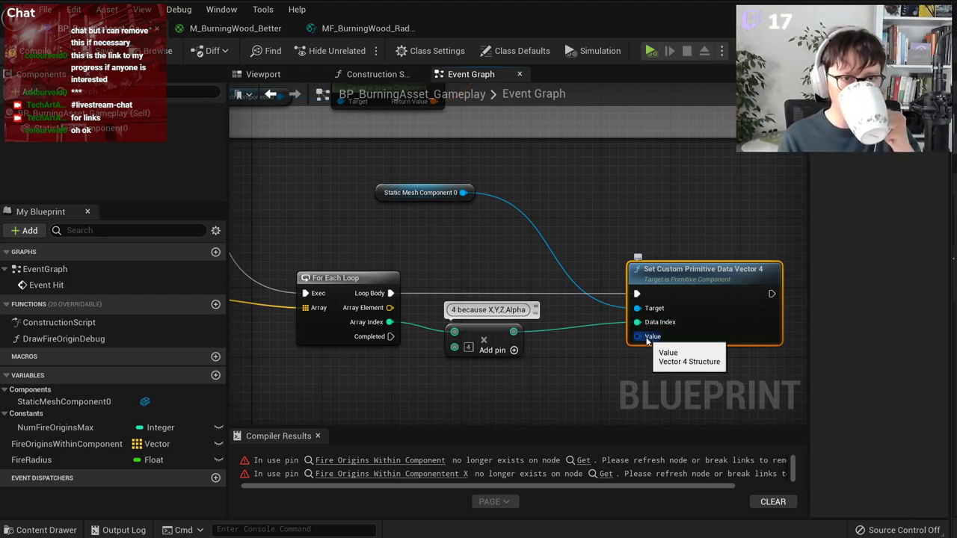
# Step: Split the Value struct pin on Set Custom Primitive Data Vector 4 into separate X, Y, Z and W inputs
pyautogui.rightClick(644, 337)
pyautogui.click(683, 378)
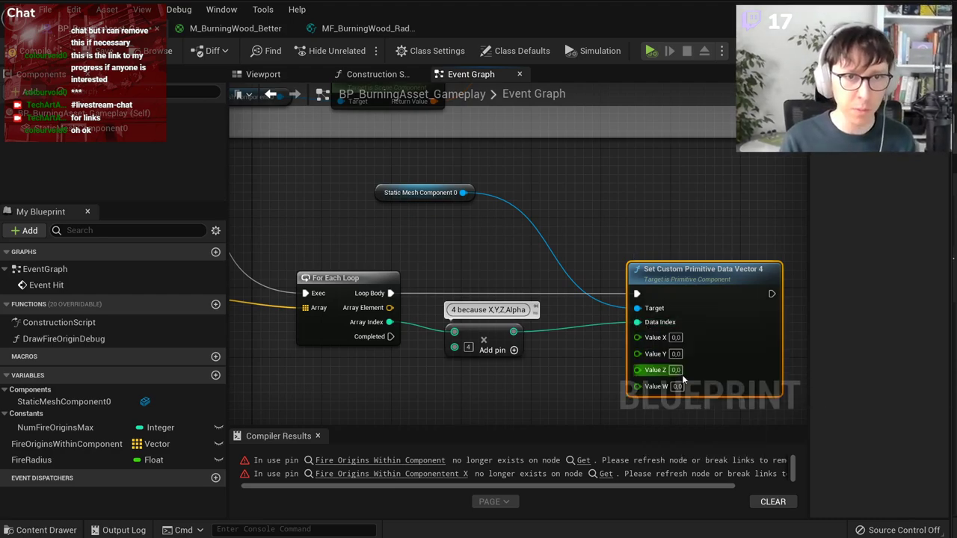
pyautogui.moveTo(716, 342); pyautogui.dragTo(718, 283, button='right')
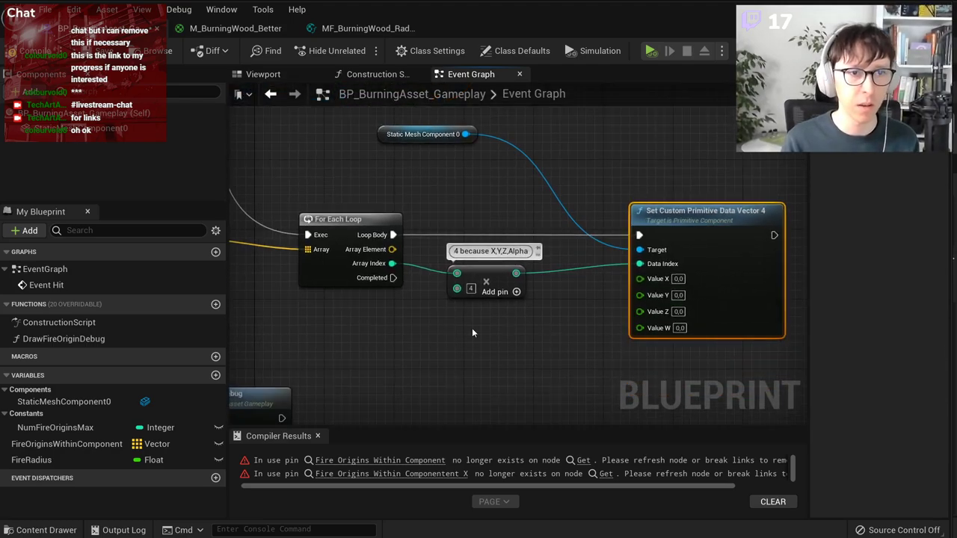
# Step: Break the loop's Array Element with Break Vector 3f and connect its X, Y and Z to Value X, Value Y and Value Z
pyautogui.moveTo(471, 327); pyautogui.dragTo(501, 305, button='right')
pyautogui.scroll(-1, 457, 247)
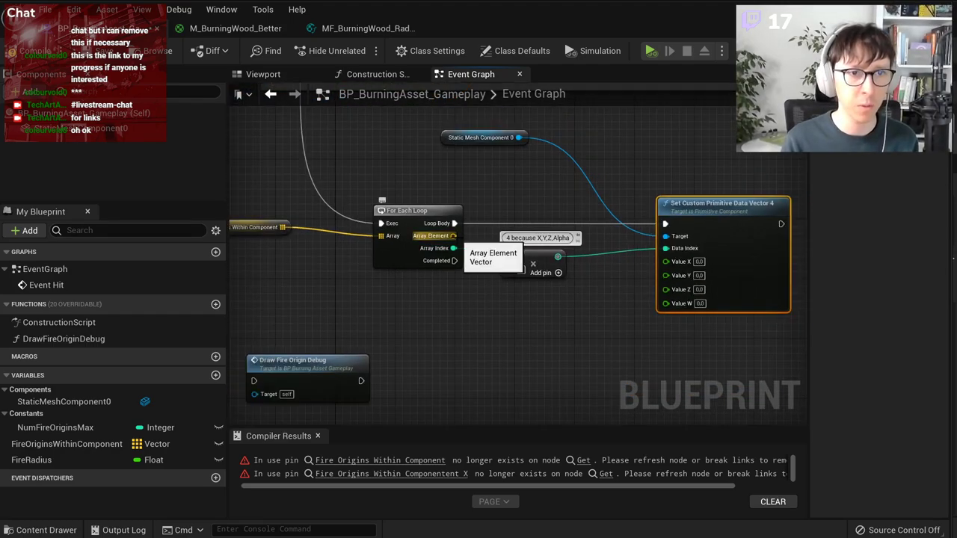
pyautogui.moveTo(452, 235); pyautogui.dragTo(497, 316)
pyautogui.write('bre')
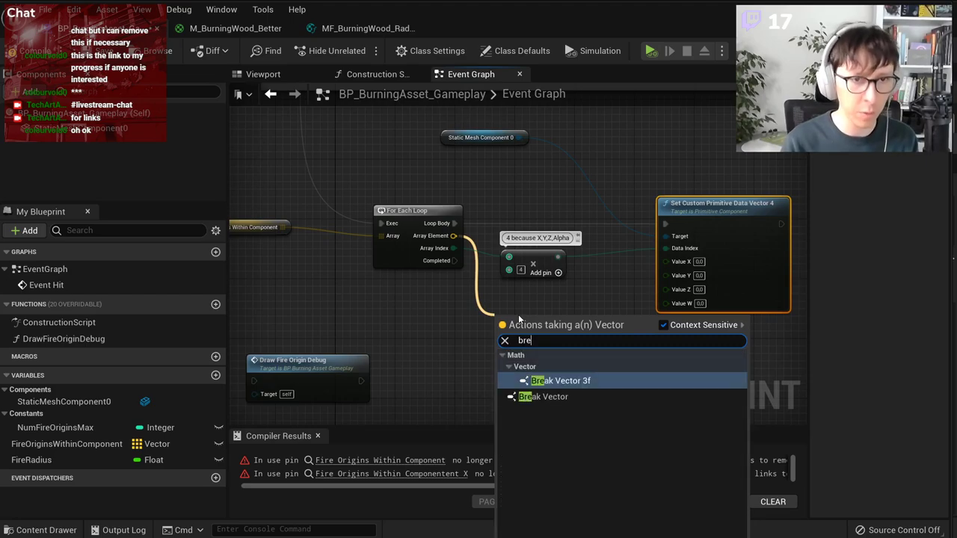
pyautogui.write('a')
pyautogui.press('Return')
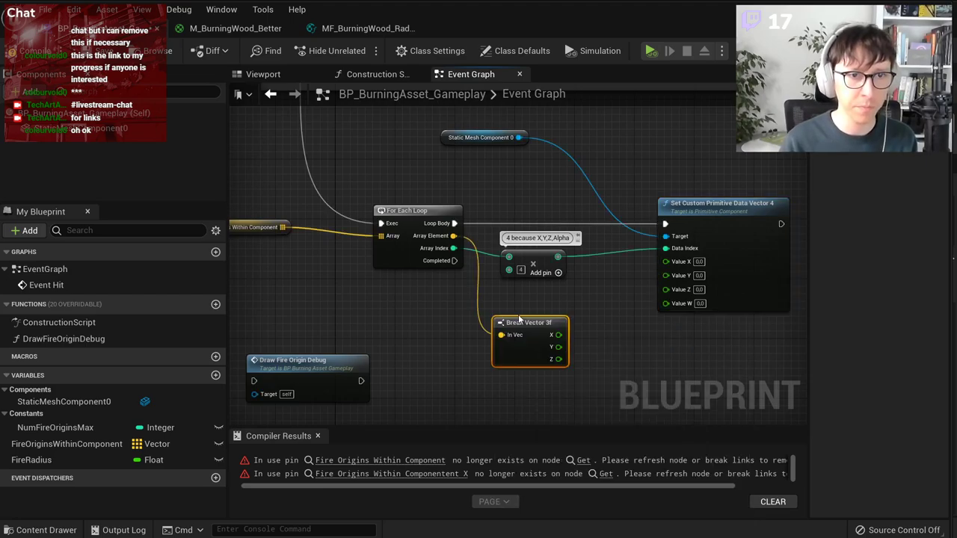
pyautogui.scroll(2, 549, 319)
pyautogui.moveTo(576, 311); pyautogui.dragTo(705, 259)
pyautogui.moveTo(570, 343); pyautogui.dragTo(705, 276)
# Step: Connect the FireRadius variable to Value W and position its getter below Break Vector 3f
pyautogui.scroll(-2, 702, 295)
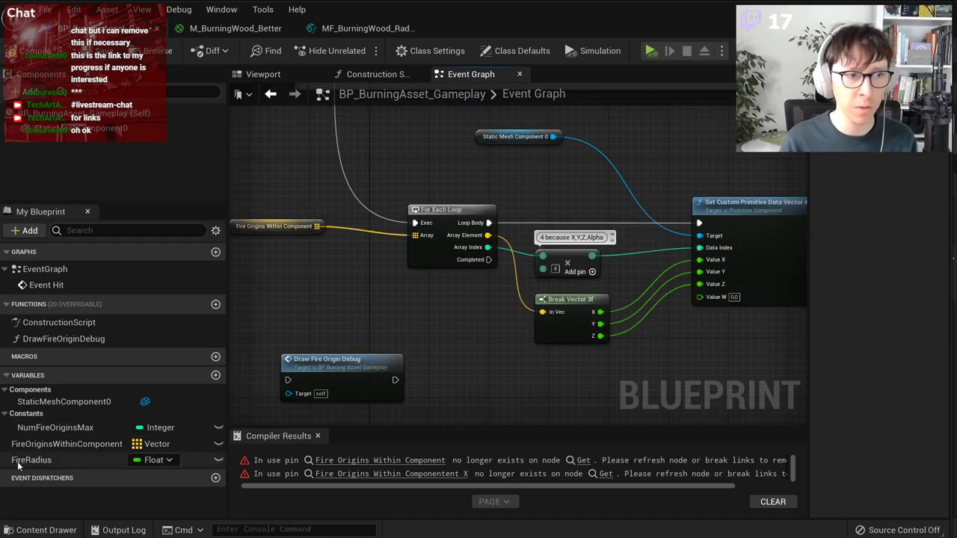
pyautogui.moveTo(31, 460); pyautogui.dragTo(699, 297)
pyautogui.click(602, 377)
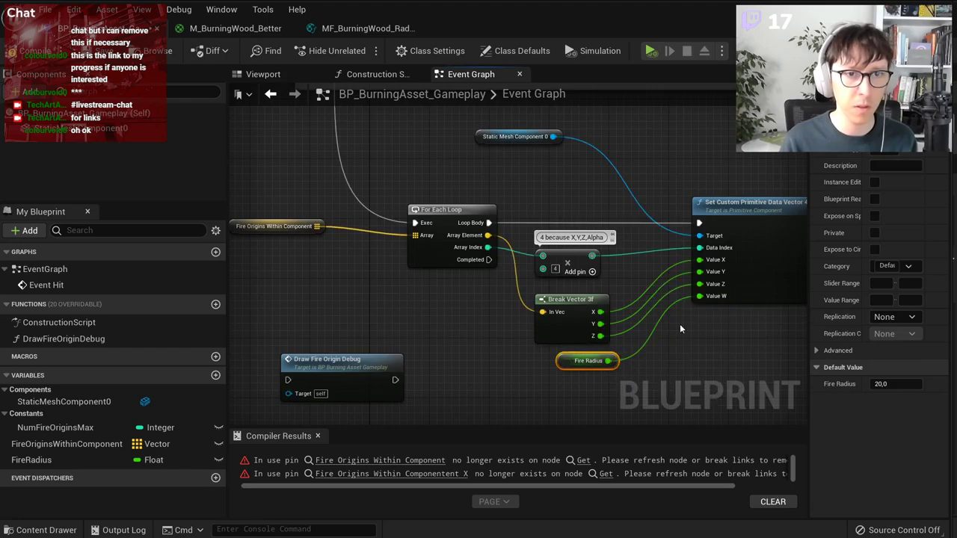
# Step: Reposition the Draw Fire Origin Debug call node below the For Each Loop section and compile the blueprint
pyautogui.scroll(-2, 645, 326)
pyautogui.scroll(-2, 521, 364)
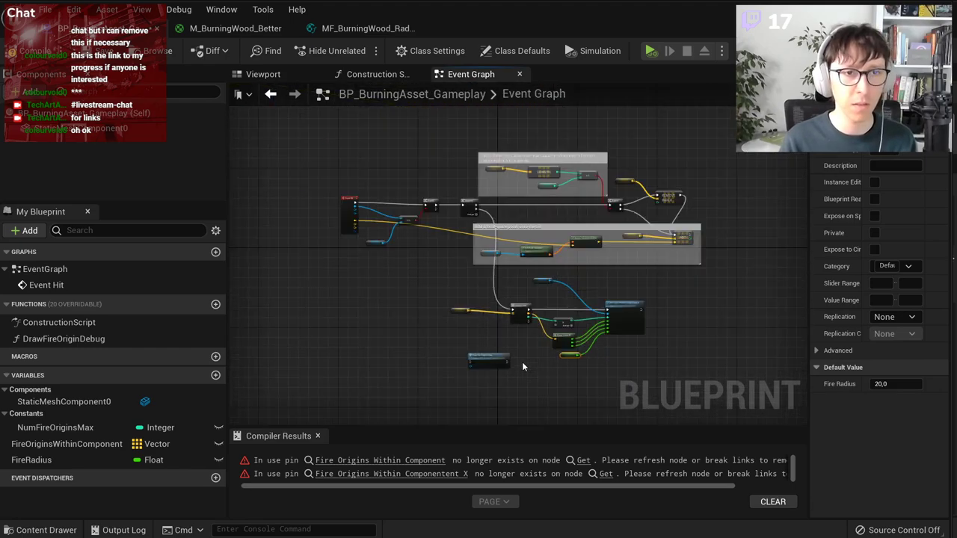
pyautogui.scroll(2, 521, 364)
pyautogui.moveTo(473, 334); pyautogui.dragTo(475, 371, button='right')
pyautogui.click(457, 384)
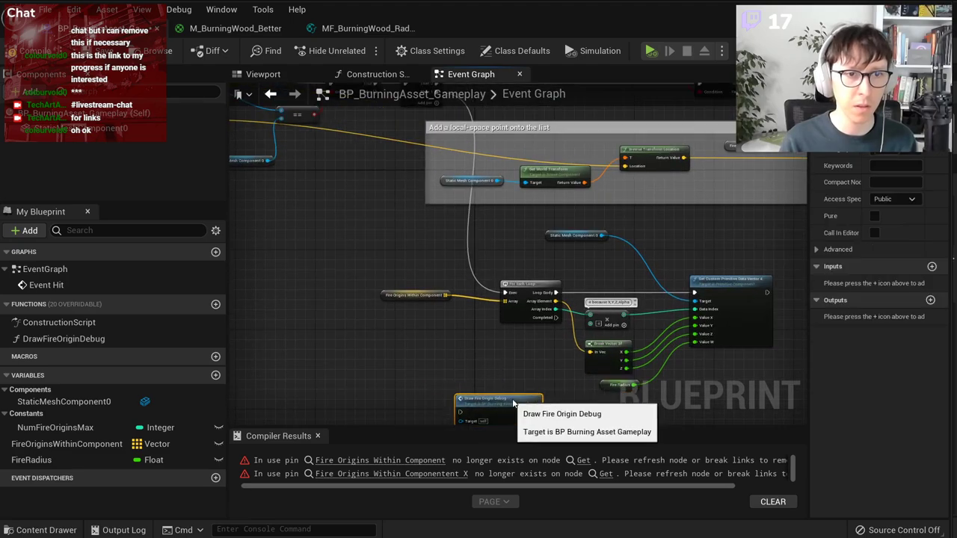
pyautogui.moveTo(457, 384); pyautogui.dragTo(501, 397)
pyautogui.click(51, 49)
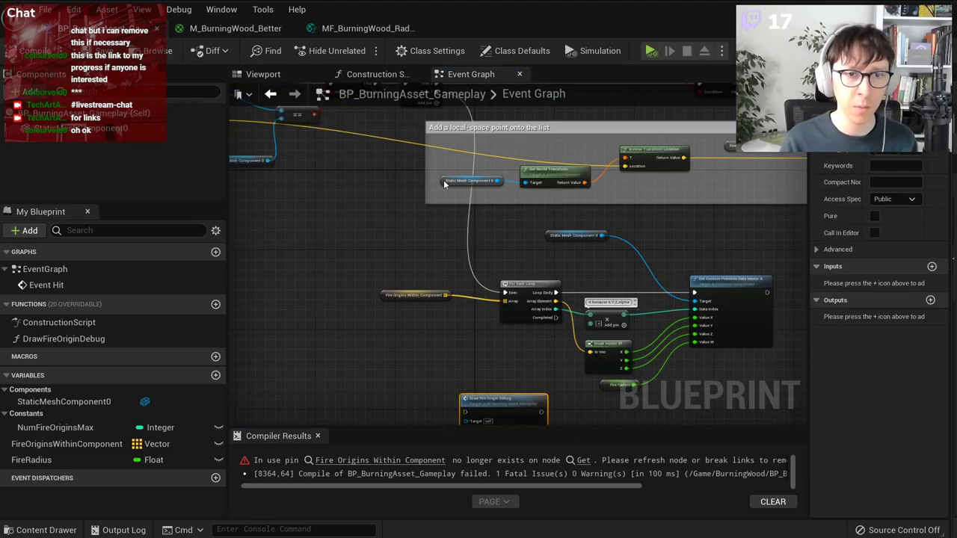
pyautogui.moveTo(560, 233); pyautogui.dragTo(524, 231, button='right')
pyautogui.moveTo(721, 25); pyautogui.dragTo(743, 536)
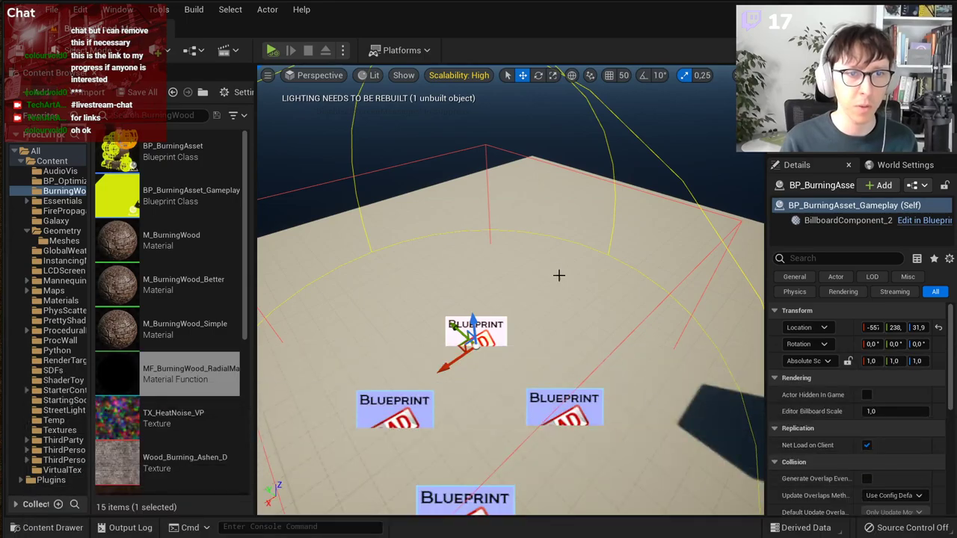
pyautogui.moveTo(486, 437); pyautogui.dragTo(384, 473, button='right')
pyautogui.press('w')
pyautogui.press('s')
pyautogui.click(484, 248)
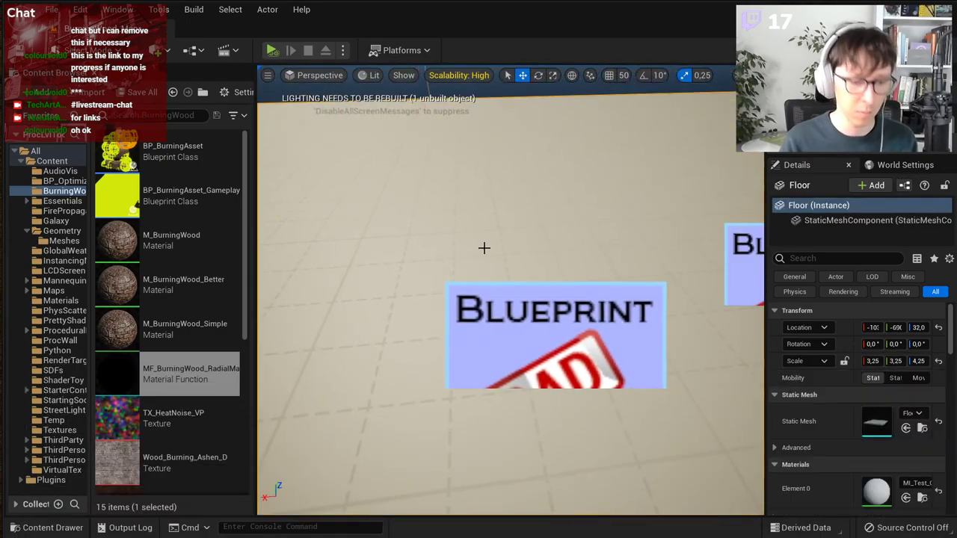
pyautogui.press('Delete')
pyautogui.moveTo(509, 278); pyautogui.dragTo(518, 253, button='right')
pyautogui.press('w')
pyautogui.press('s')
pyautogui.hotkey('ctrl', 'z')
pyautogui.press('s')
# Step: Locate the node behind the compile error and delete the broken Fire Origins Within Component getter in the Draw Fire Origin Debug function
pyautogui.moveTo(956, 82); pyautogui.dragTo(555, 51)
pyautogui.scroll(-5, 502, 223)
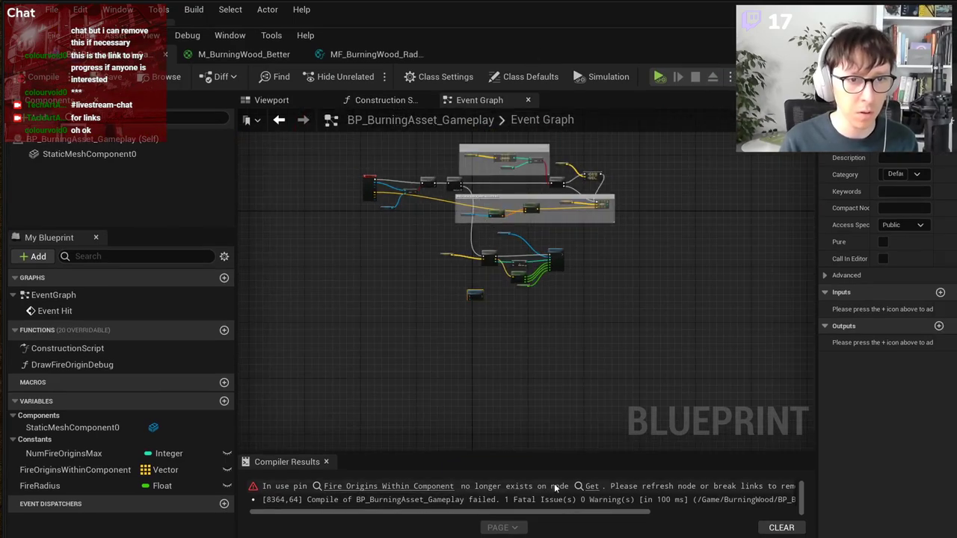
pyautogui.click(587, 488)
pyautogui.scroll(6, 418, 224)
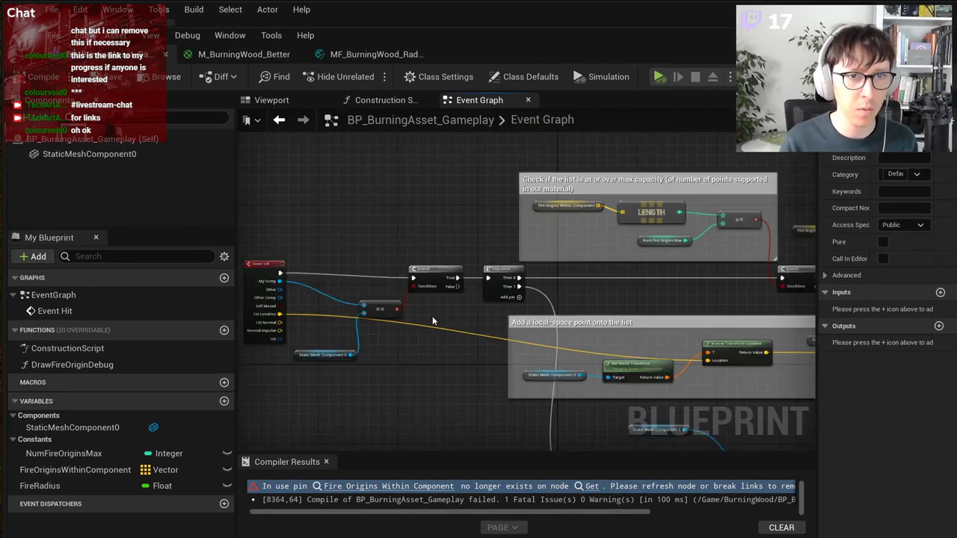
pyautogui.click(387, 491)
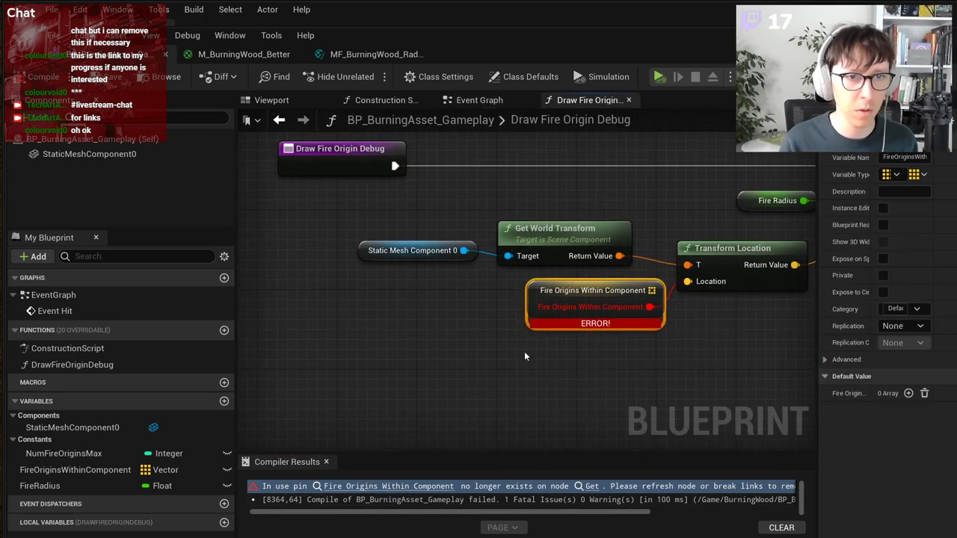
pyautogui.scroll(-2, 535, 346)
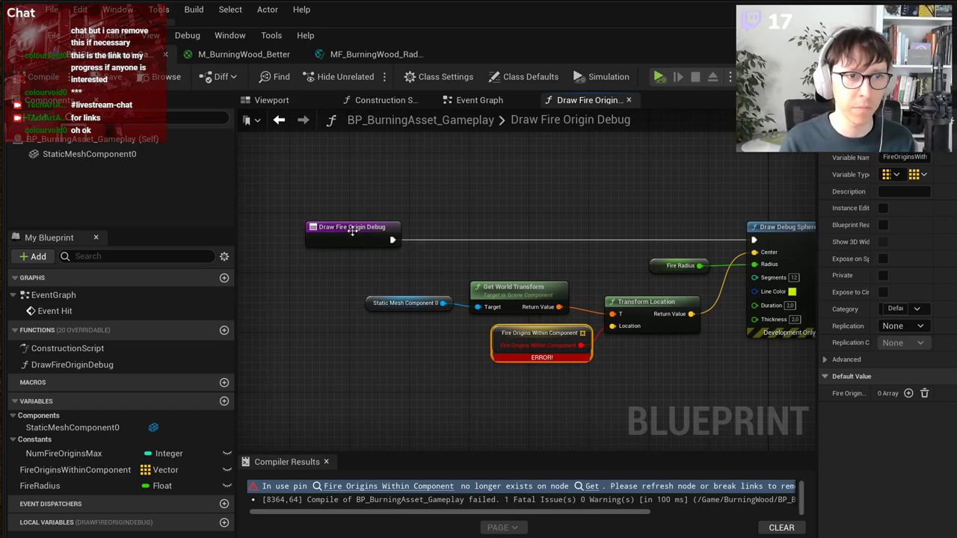
pyautogui.moveTo(505, 357)
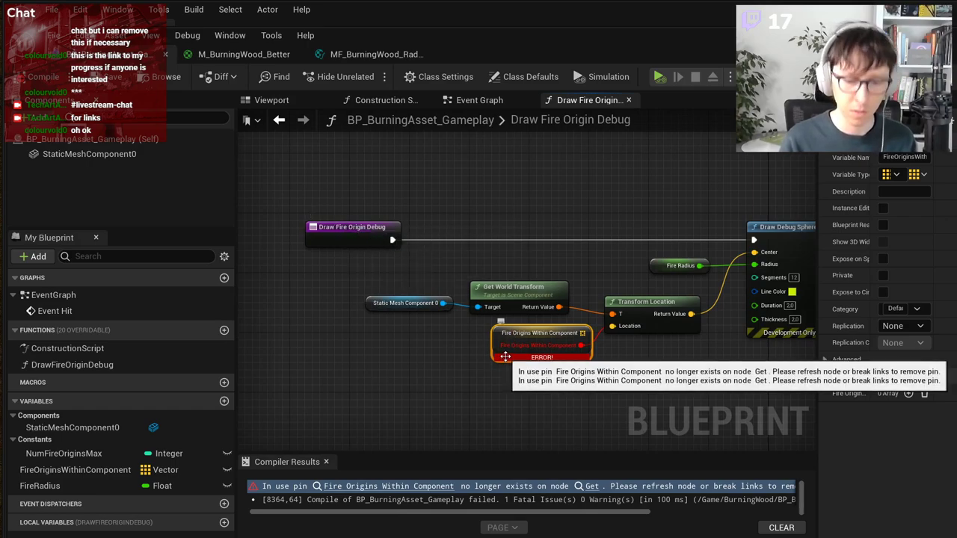
pyautogui.press('Delete')
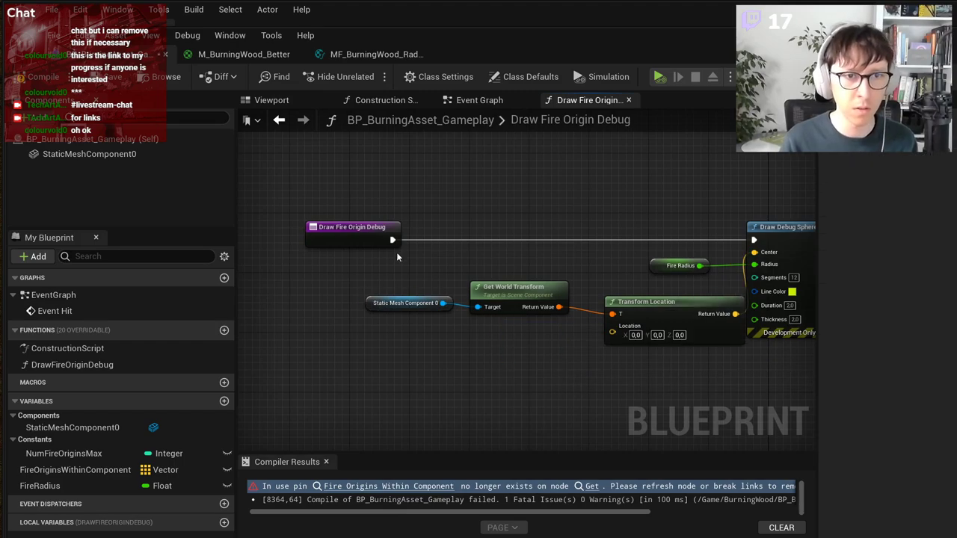
# Step: Add a Vector input named Location Within Mesh to the Draw Fire Origin Debug function
pyautogui.click(359, 233)
pyautogui.moveTo(679, 369); pyautogui.dragTo(605, 379, button='right')
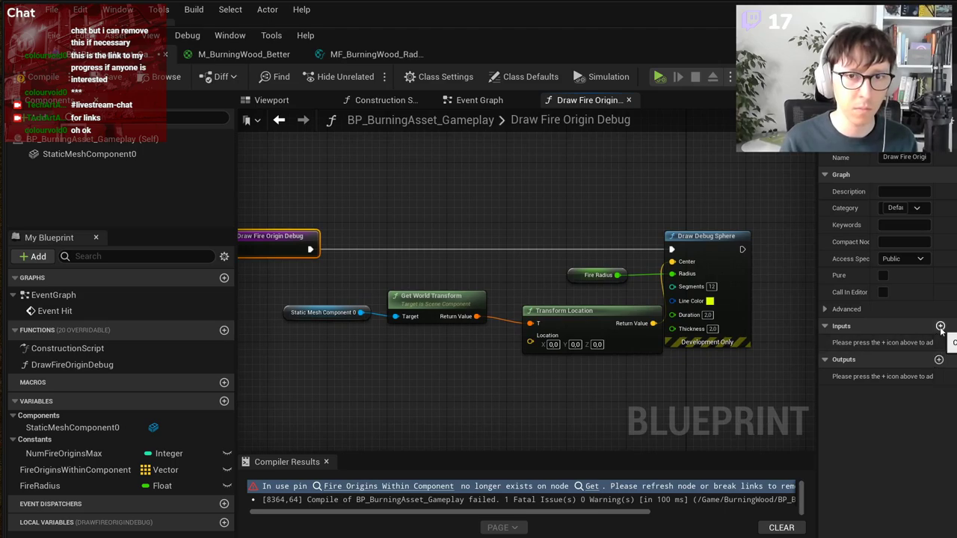
pyautogui.click(940, 327)
pyautogui.click(893, 342)
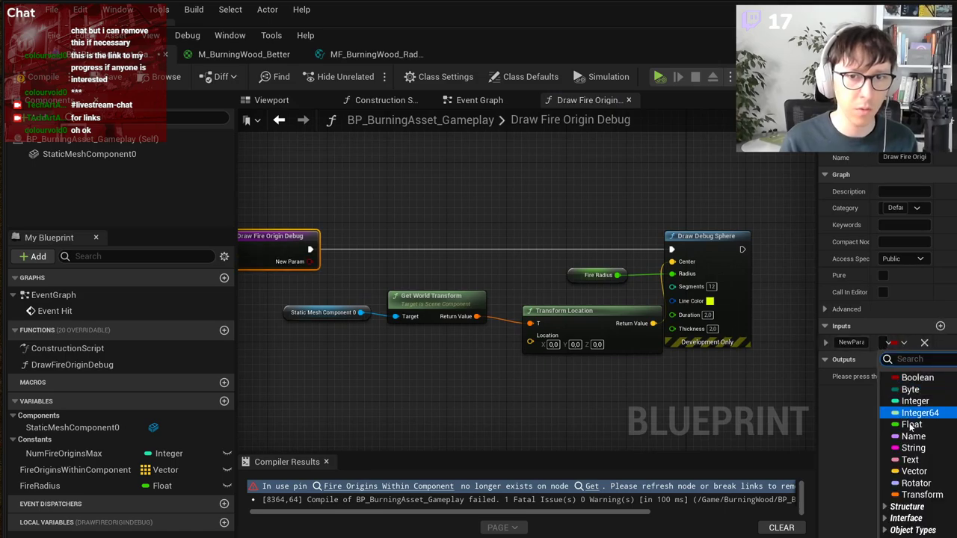
pyautogui.click(913, 471)
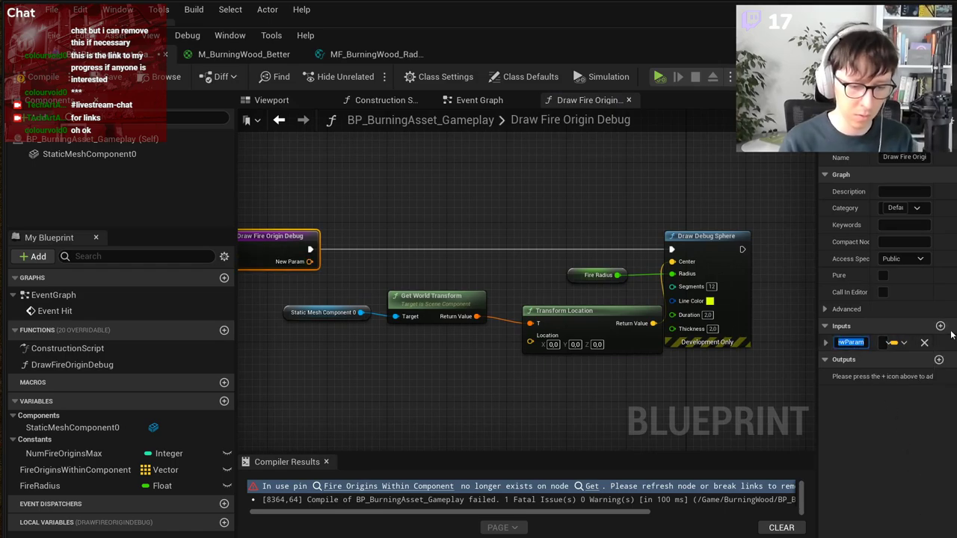
pyautogui.write('LocationW')
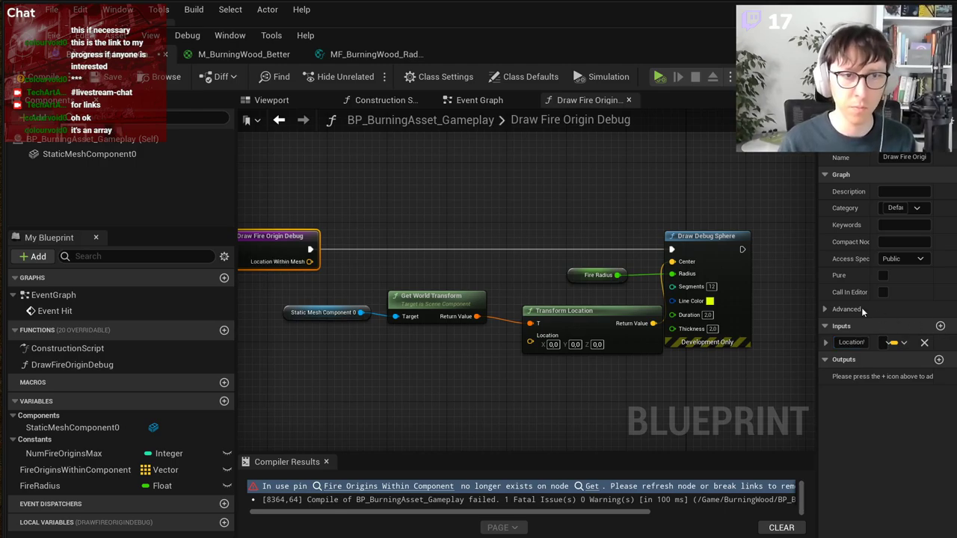
# Step: Connect Location Within Mesh to Transform Location's Location input, give Draw Debug Sphere more space, and compile the blueprint
pyautogui.moveTo(362, 281); pyautogui.dragTo(396, 280, button='right')
pyautogui.moveTo(717, 234); pyautogui.dragTo(755, 234)
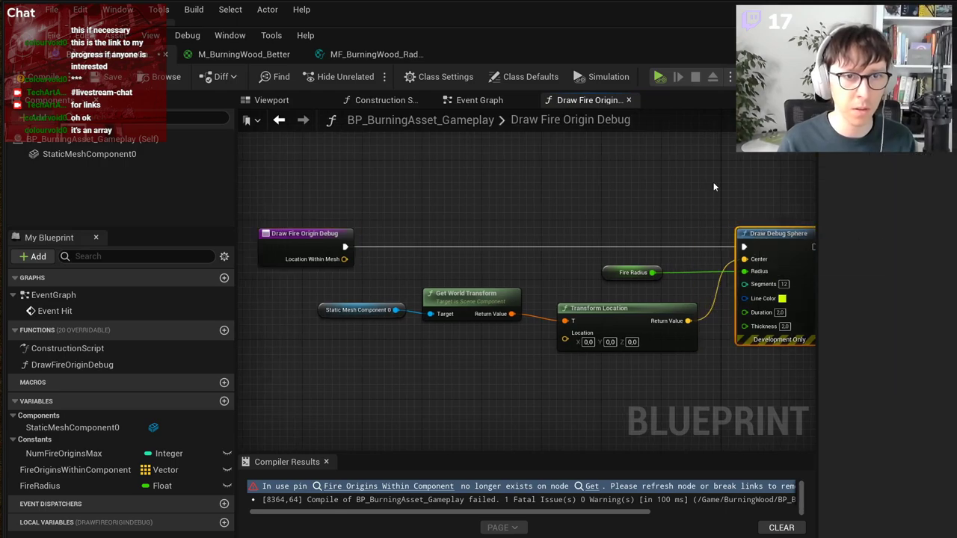
pyautogui.moveTo(344, 258)
pyautogui.mouseDown()
pyautogui.moveTo(577, 362)
pyautogui.moveTo(566, 333)
pyautogui.mouseUp()
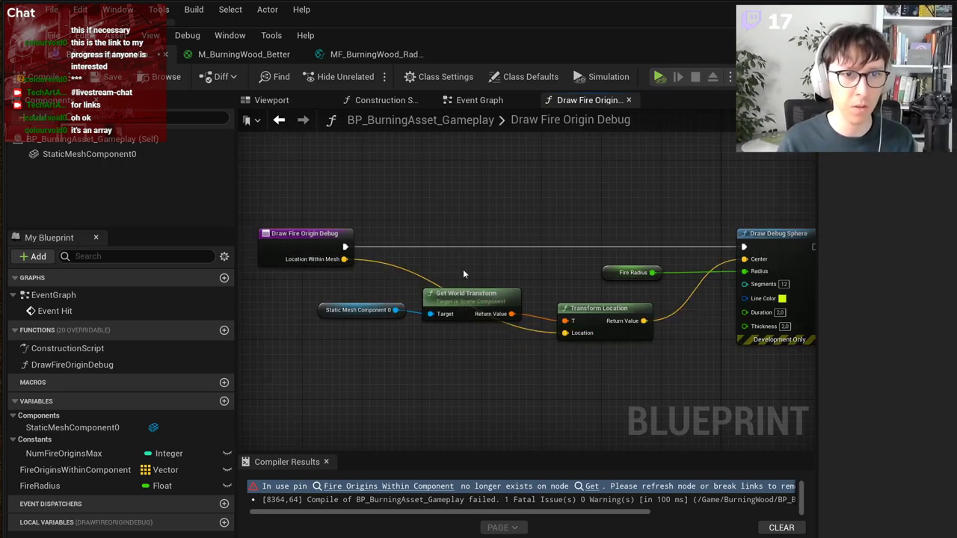
pyautogui.click(45, 77)
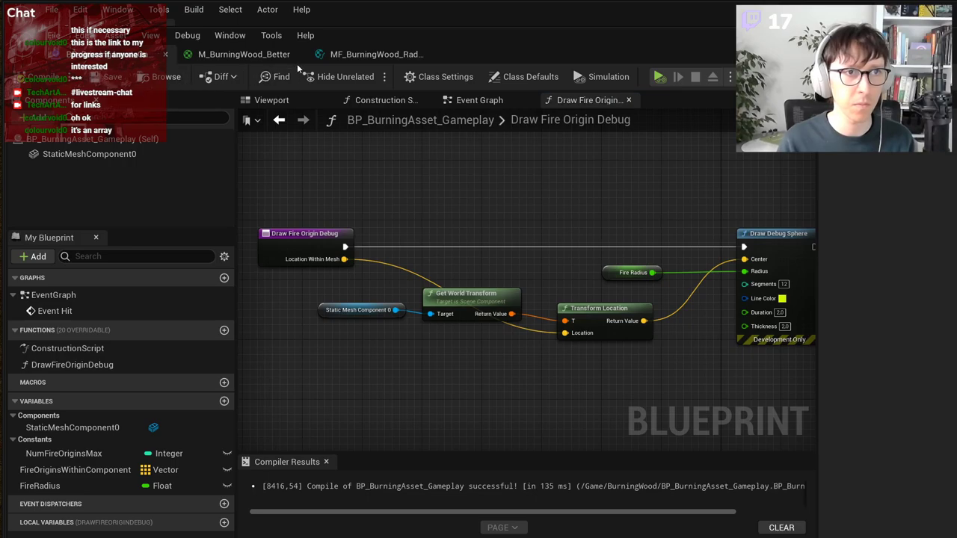
pyautogui.click(244, 54)
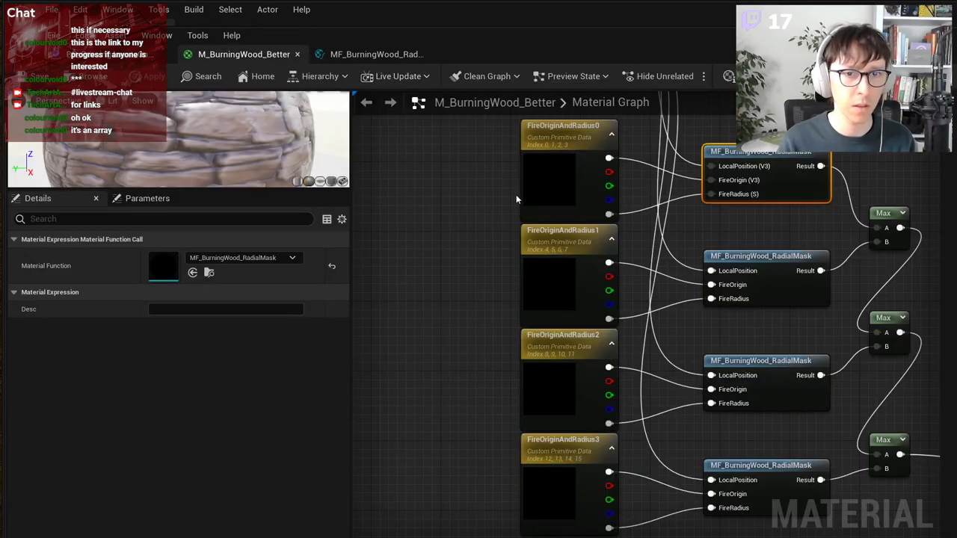
pyautogui.scroll(-2, 515, 199)
pyautogui.click(130, 57)
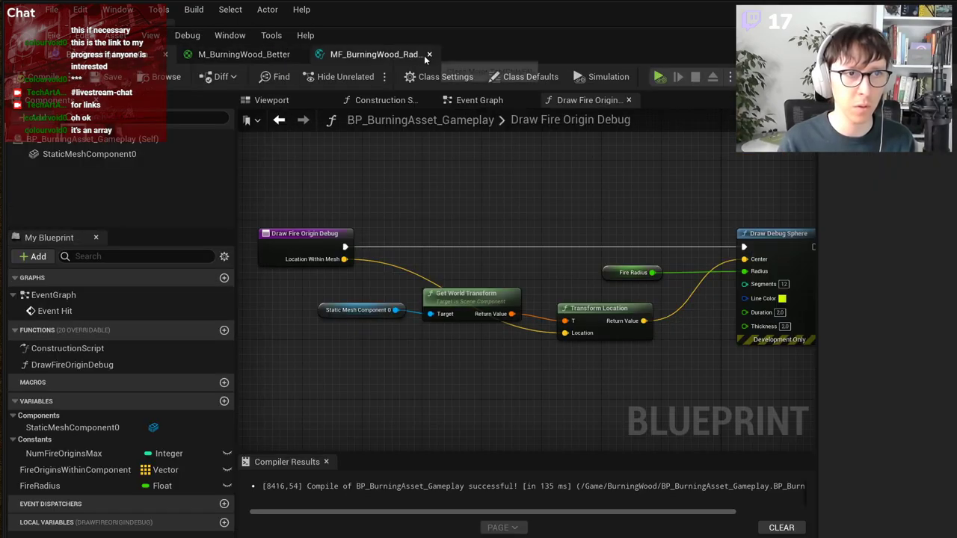
# Step: Play the level and examine from several angles how the wooden spheres ignite when the cube hits them, and stop
pyautogui.click(521, 10)
pyautogui.press('s')
pyautogui.moveTo(511, 247); pyautogui.dragTo(546, 238, button='right')
pyautogui.click(272, 50)
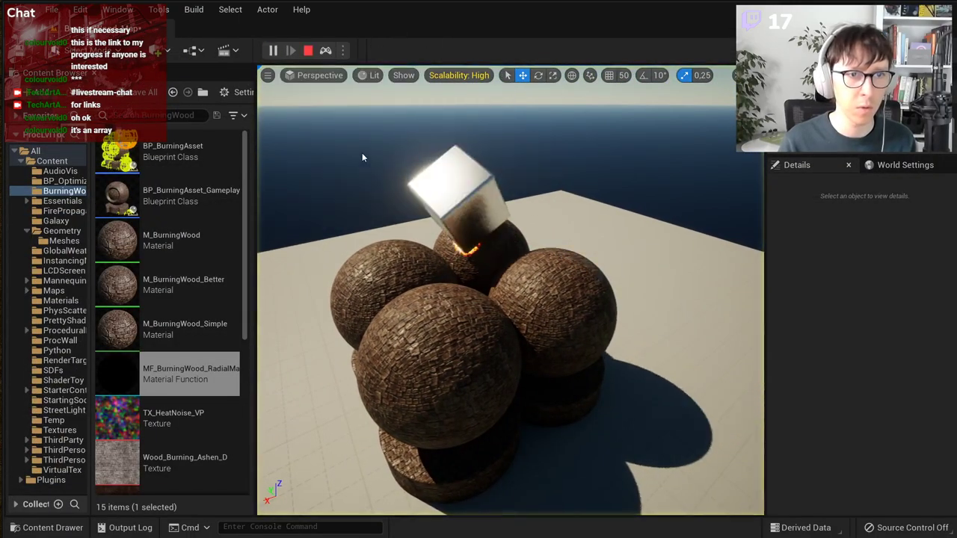
pyautogui.press('w')
pyautogui.moveTo(461, 211); pyautogui.dragTo(516, 233, button='right')
pyautogui.press('s')
pyautogui.press('Escape')
# Step: Duplicate a burning asset sphere in the level and place the copy in the middle of the four existing ones
pyautogui.click(490, 237)
pyautogui.moveTo(472, 310); pyautogui.dragTo(493, 309, button='right')
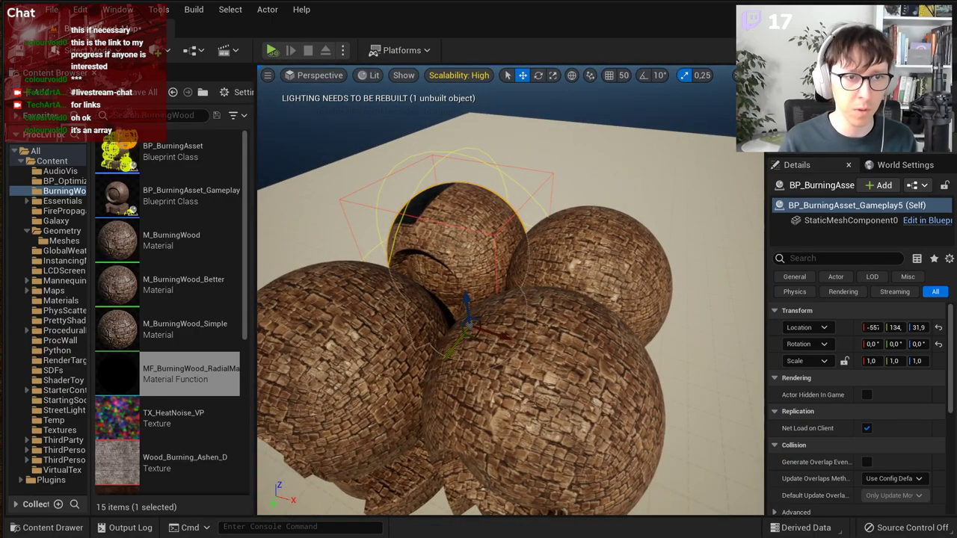
pyautogui.keyDown('alt'); pyautogui.moveTo(454, 344); pyautogui.dragTo(513, 399); pyautogui.keyUp('alt')
pyautogui.moveTo(513, 399); pyautogui.dragTo(463, 366, button='right')
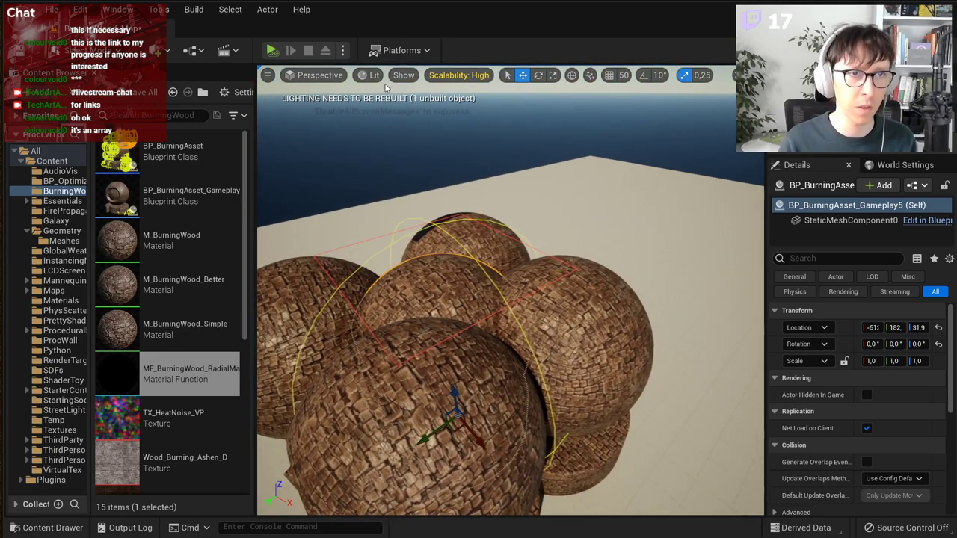
# Step: Replay the level with the added sphere several times and examine the burn spots at the cube's contact points
pyautogui.hotkey('alt', 'p')
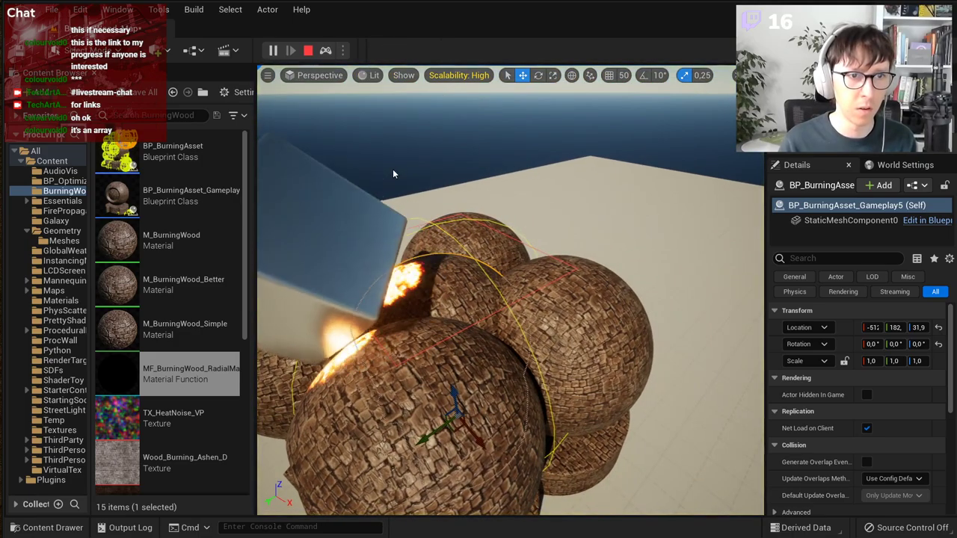
pyautogui.moveTo(479, 252); pyautogui.dragTo(471, 298, button='right')
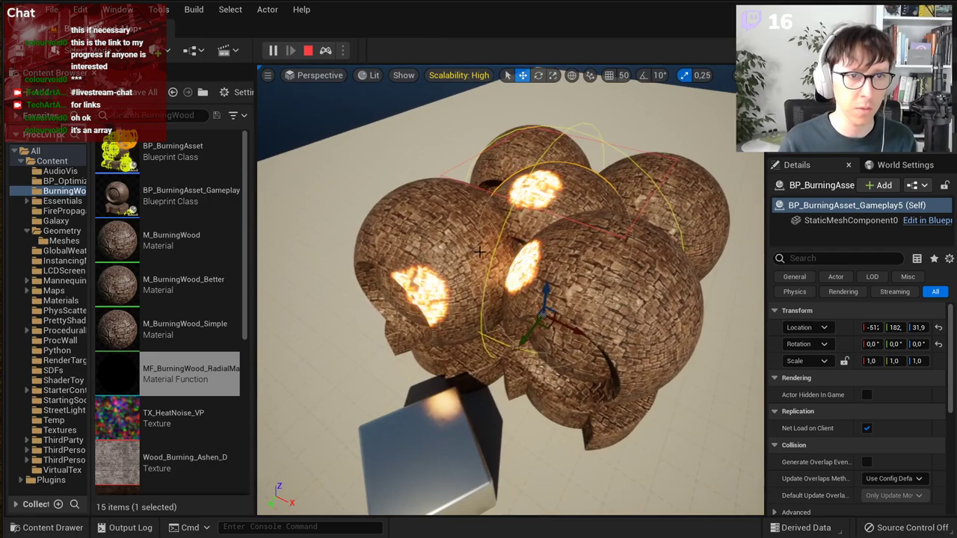
pyautogui.moveTo(478, 252); pyautogui.dragTo(381, 144, button='right')
pyautogui.press('Escape')
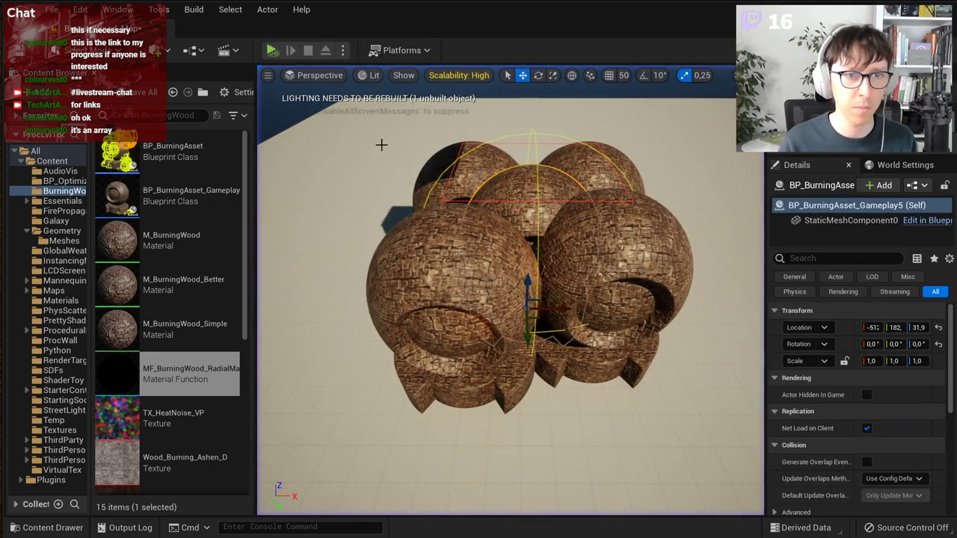
pyautogui.click(272, 50)
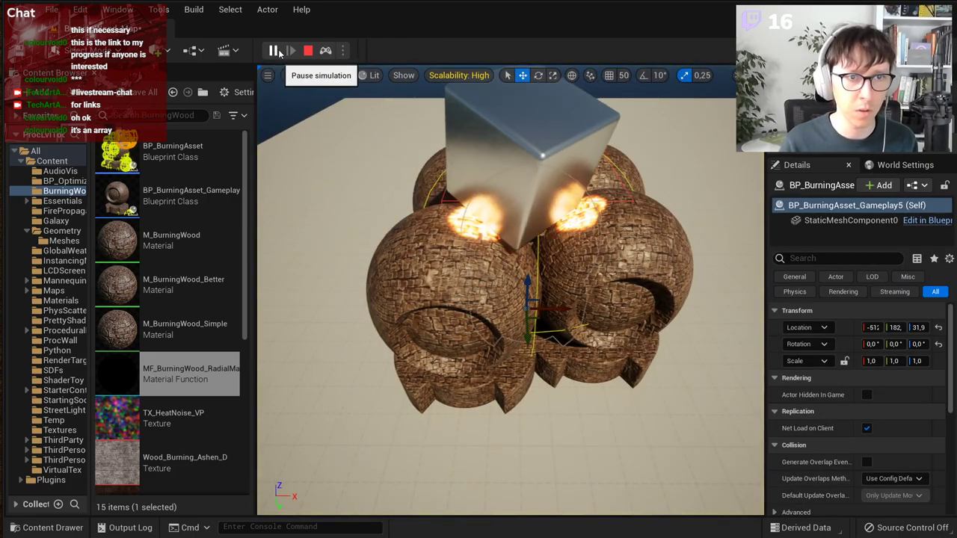
pyautogui.press('Escape')
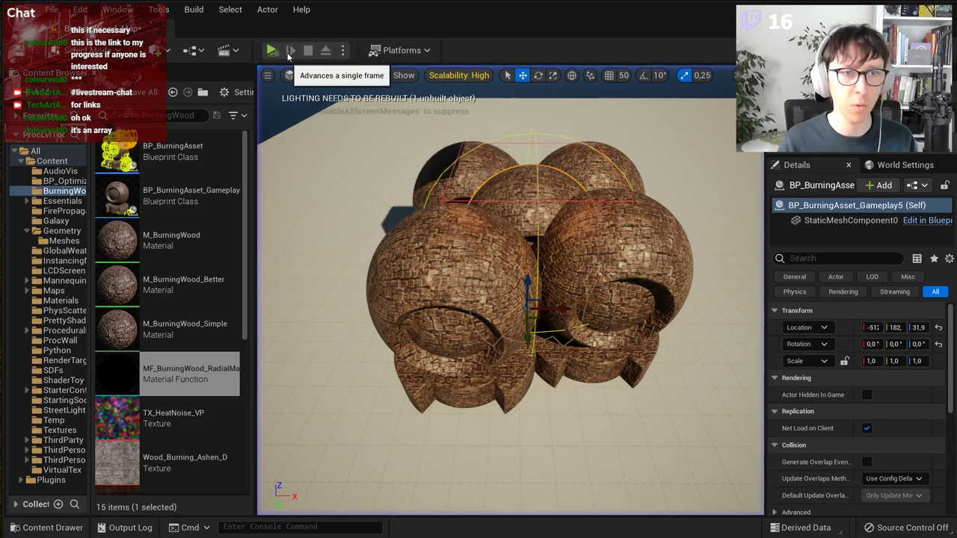
pyautogui.moveTo(384, 136); pyautogui.dragTo(378, 71, button='right')
pyautogui.press('w')
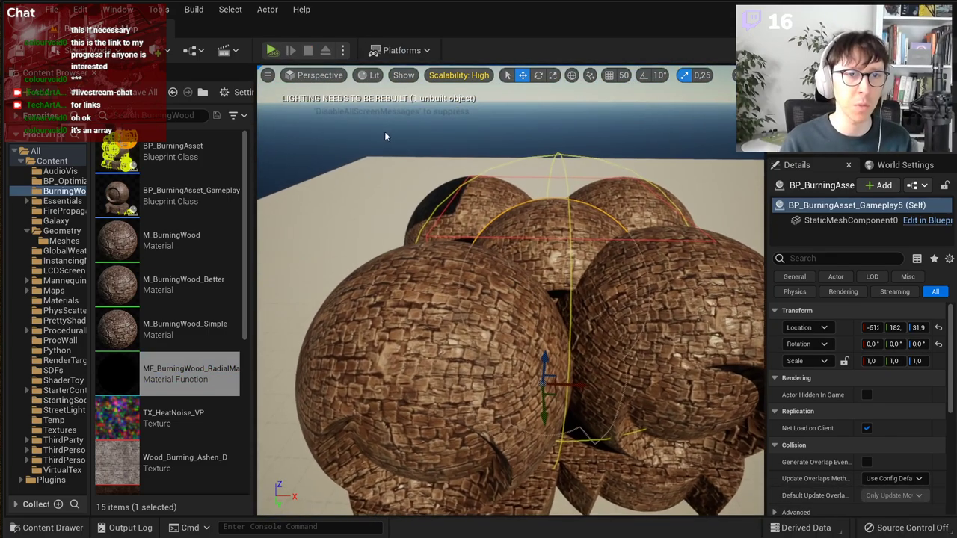
pyautogui.click(271, 50)
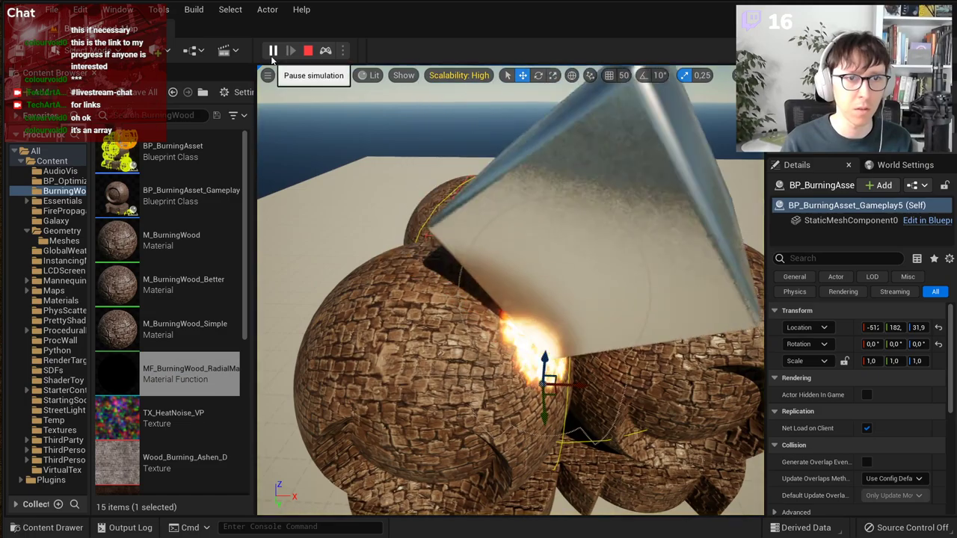
pyautogui.press('Escape')
# Step: Review the MF_BurningWood_RadialMask graph and return to the Draw Fire Origin Debug function in BP_BurningAsset_Gameplay
pyautogui.moveTo(512, 537); pyautogui.dragTo(533, 241)
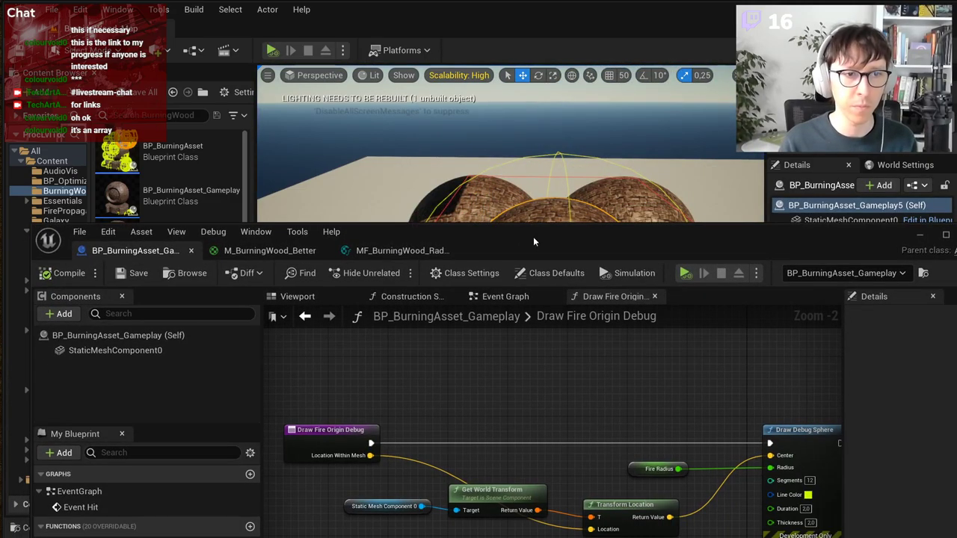
pyautogui.click(265, 252)
pyautogui.click(157, 251)
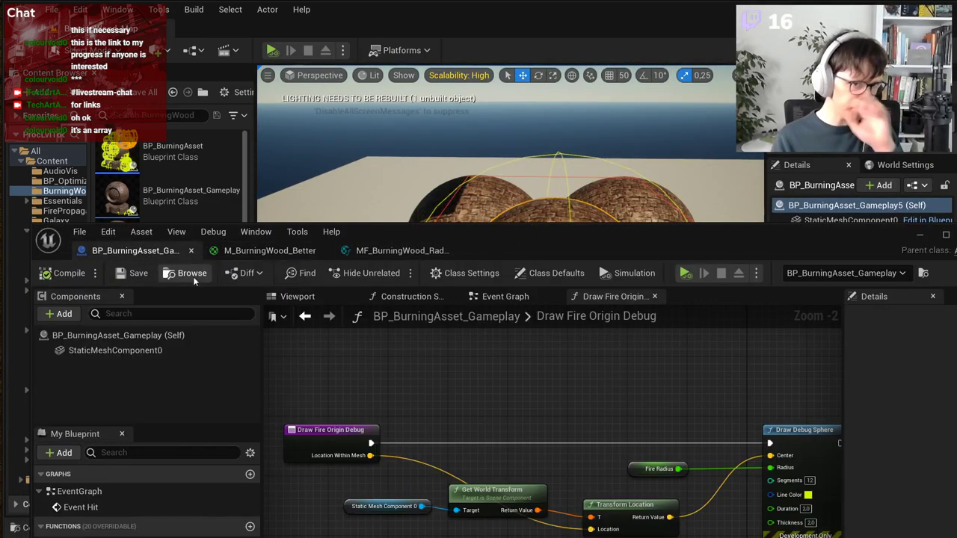
pyautogui.click(389, 252)
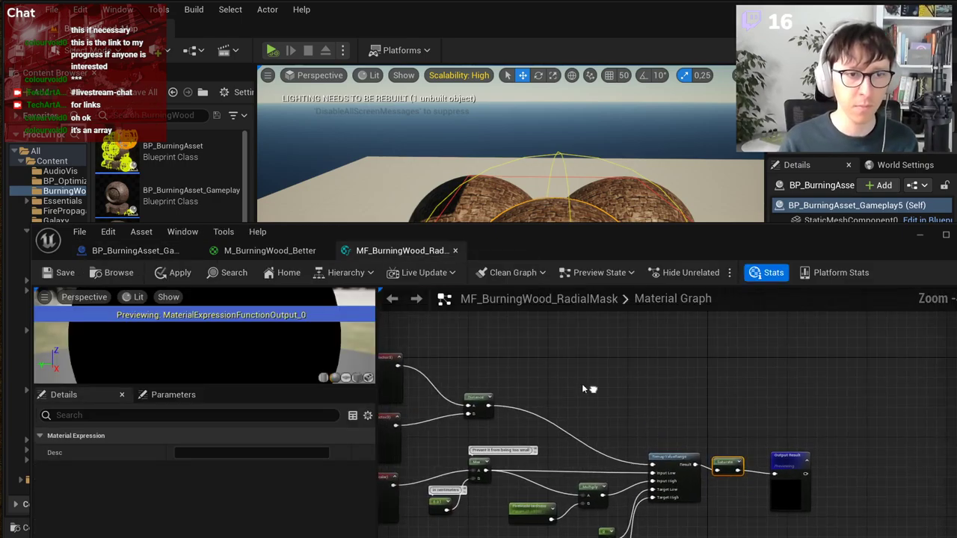
pyautogui.click(141, 254)
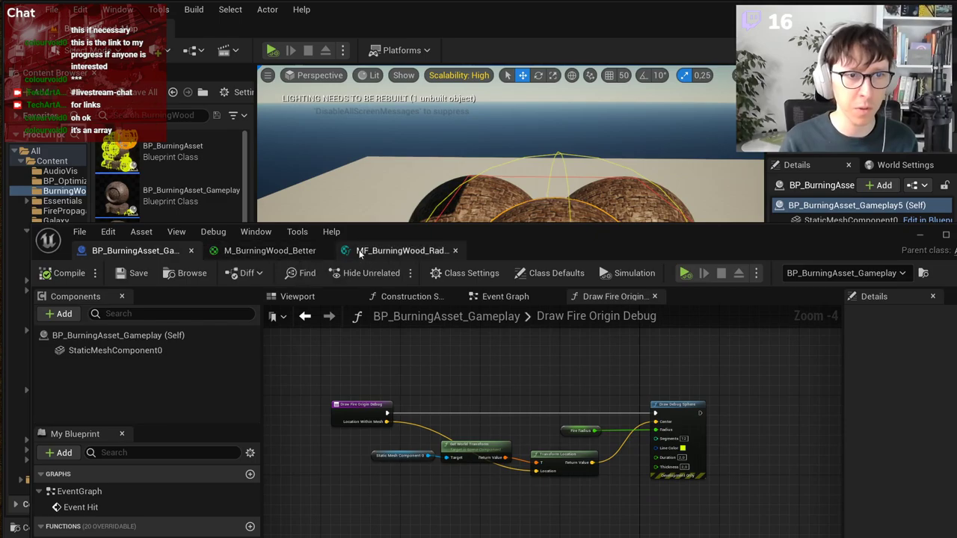
pyautogui.moveTo(463, 241); pyautogui.dragTo(506, 121)
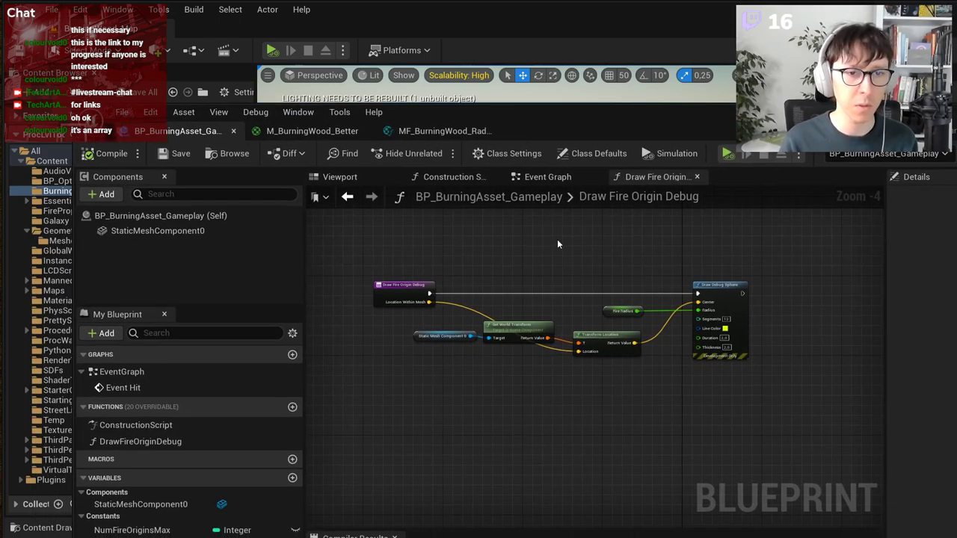
# Step: Review the Event Graph's hit logic, from Event Hit through the capacity check to the add and remove nodes
pyautogui.click(537, 178)
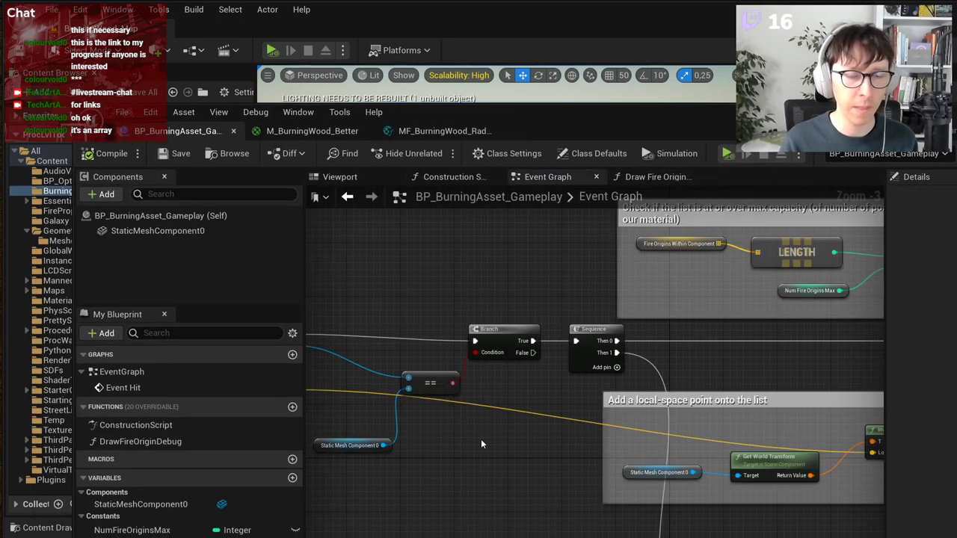
pyautogui.scroll(-3, 480, 439)
pyautogui.scroll(3, 612, 416)
pyautogui.moveTo(663, 364); pyautogui.dragTo(692, 398, button='right')
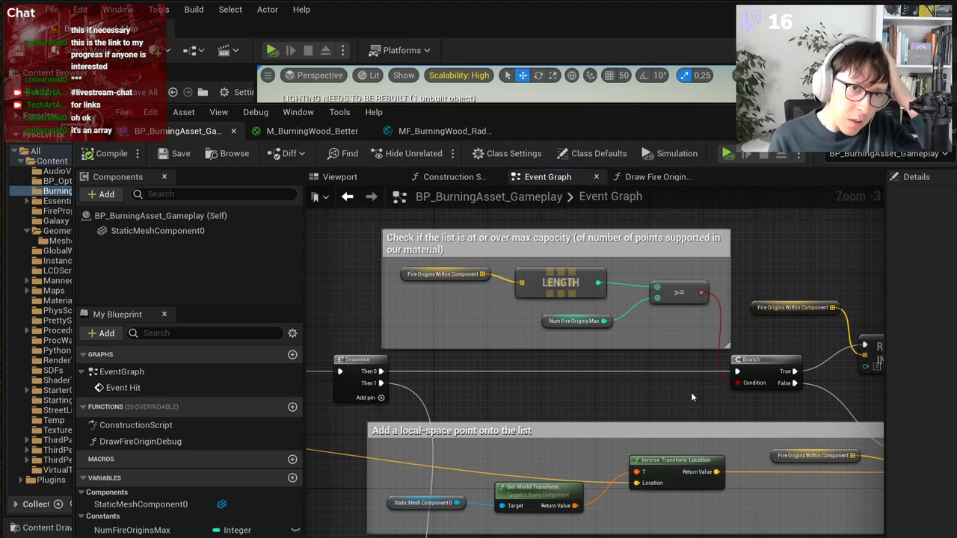
pyautogui.scroll(-1, 608, 383)
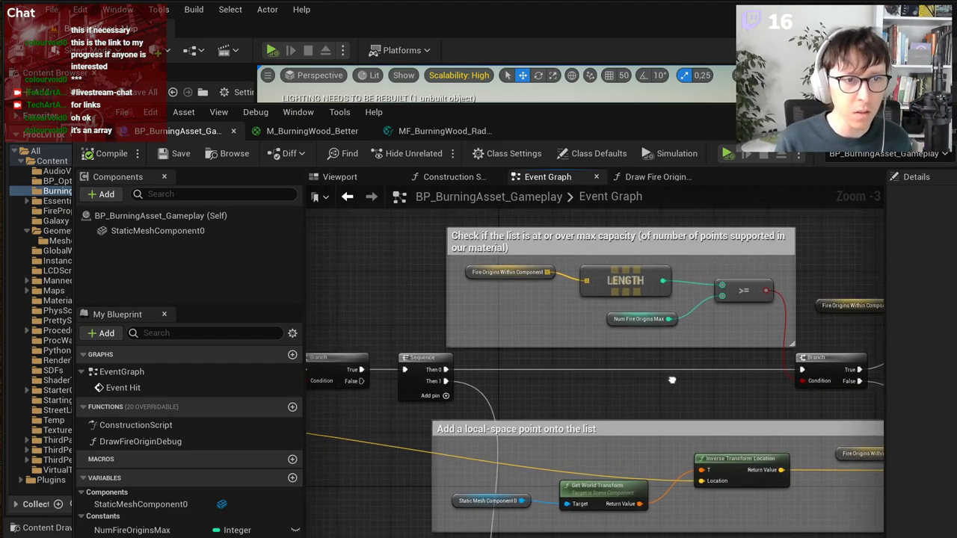
pyautogui.moveTo(608, 382); pyautogui.dragTo(546, 366, button='right')
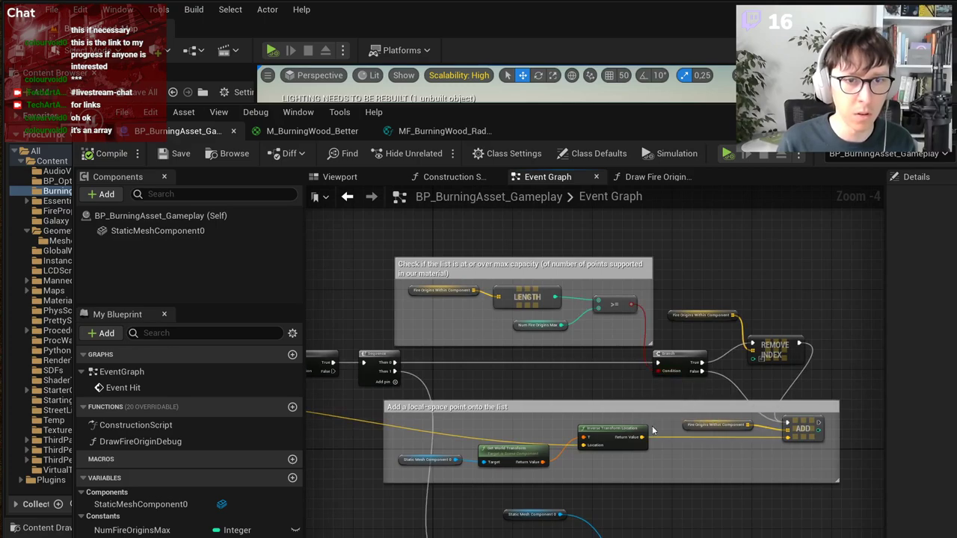
pyautogui.scroll(1, 707, 395)
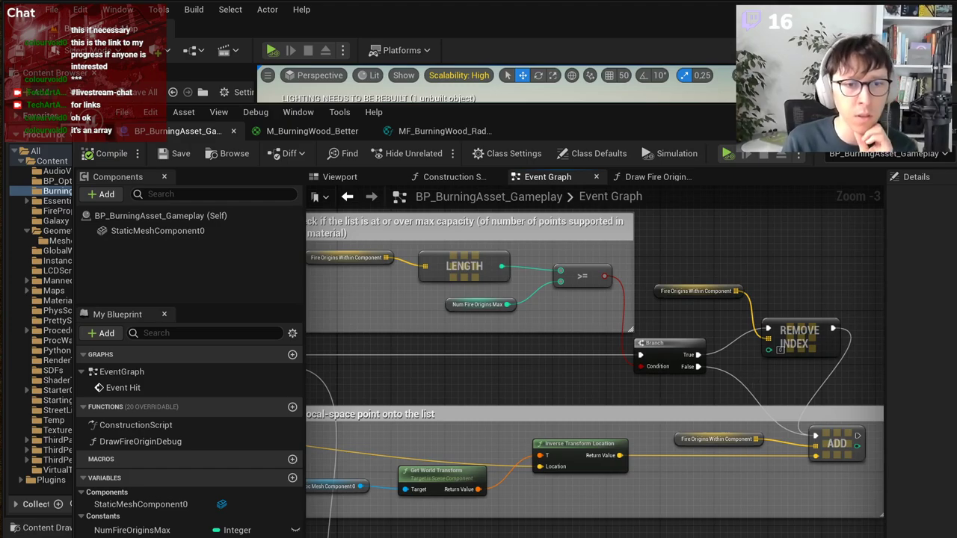
pyautogui.moveTo(745, 378); pyautogui.dragTo(796, 372, button='right')
pyautogui.scroll(-2, 796, 372)
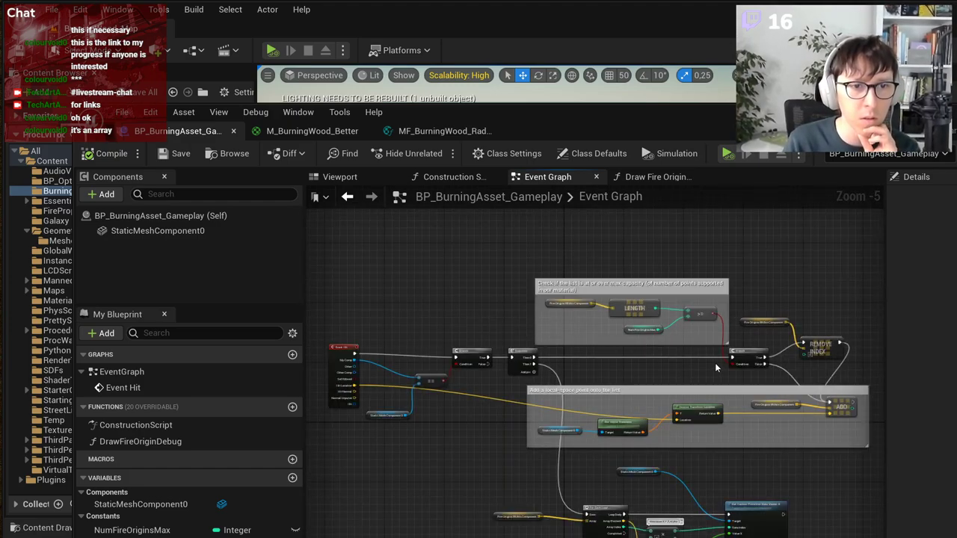
pyautogui.scroll(1, 672, 380)
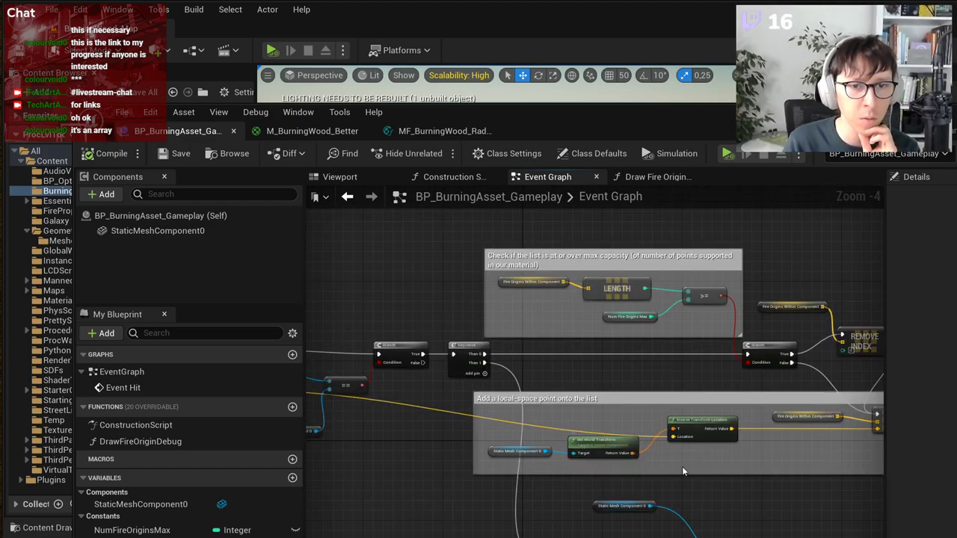
pyautogui.scroll(1, 681, 467)
pyautogui.scroll(-1, 682, 470)
pyautogui.moveTo(544, 462); pyautogui.dragTo(679, 470, button='right')
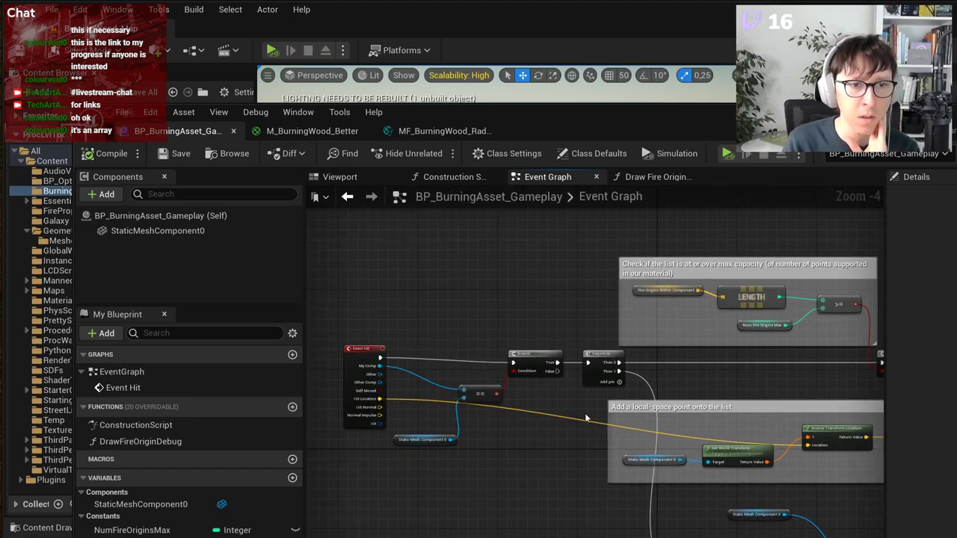
# Step: Add a third output to the Sequence, running the capacity-check branch from Then 1 and the following chain from Then 2
pyautogui.scroll(-1, 523, 291)
pyautogui.moveTo(480, 247); pyautogui.dragTo(777, 364)
pyautogui.scroll(3, 448, 360)
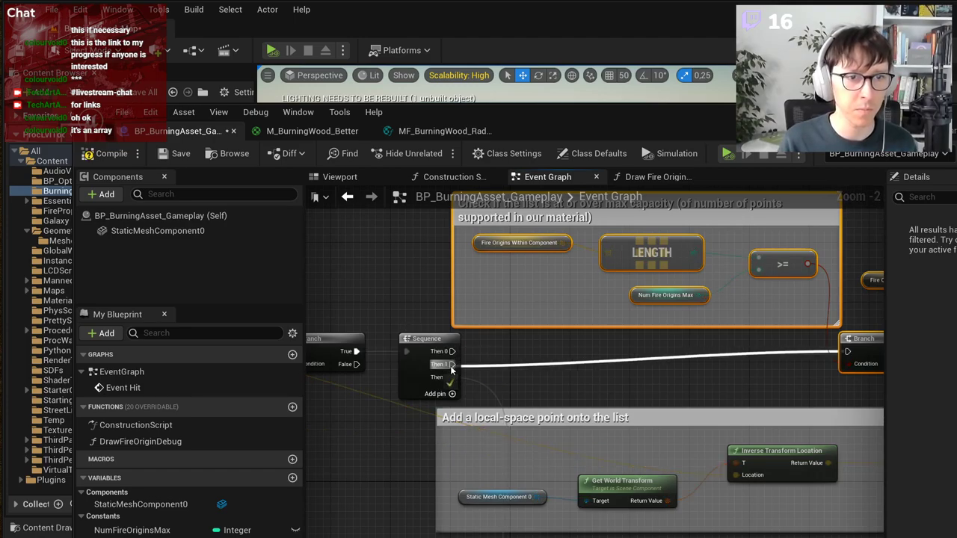
pyautogui.scroll(-2, 612, 394)
# Step: Move the Static Mesh Component, Get World Transform and Inverse Transform Location nodes above the capacity-check comment
pyautogui.moveTo(804, 465); pyautogui.dragTo(713, 459, button='right')
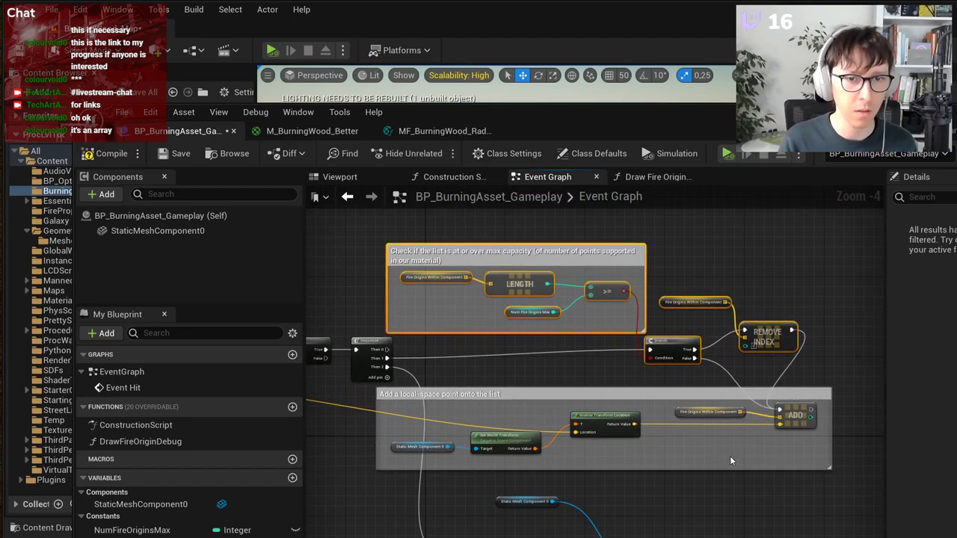
pyautogui.moveTo(718, 455); pyautogui.dragTo(638, 448)
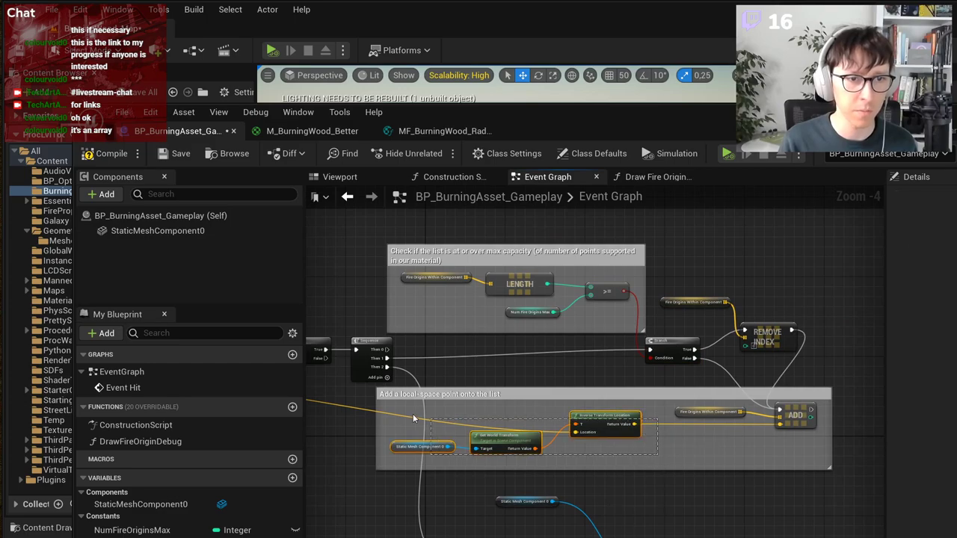
pyautogui.moveTo(414, 419); pyautogui.dragTo(416, 419)
pyautogui.moveTo(419, 418); pyautogui.dragTo(479, 255, button='right')
# Step: Group the moved transform nodes in a comment titled "Transform the hit to mesh's local space"
pyautogui.rightClick(678, 268)
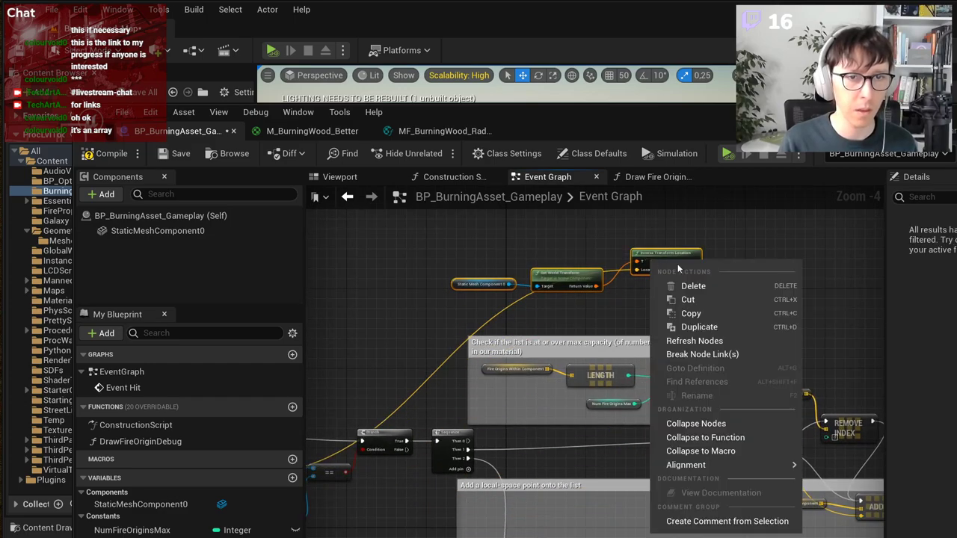
pyautogui.write('Calculate the')
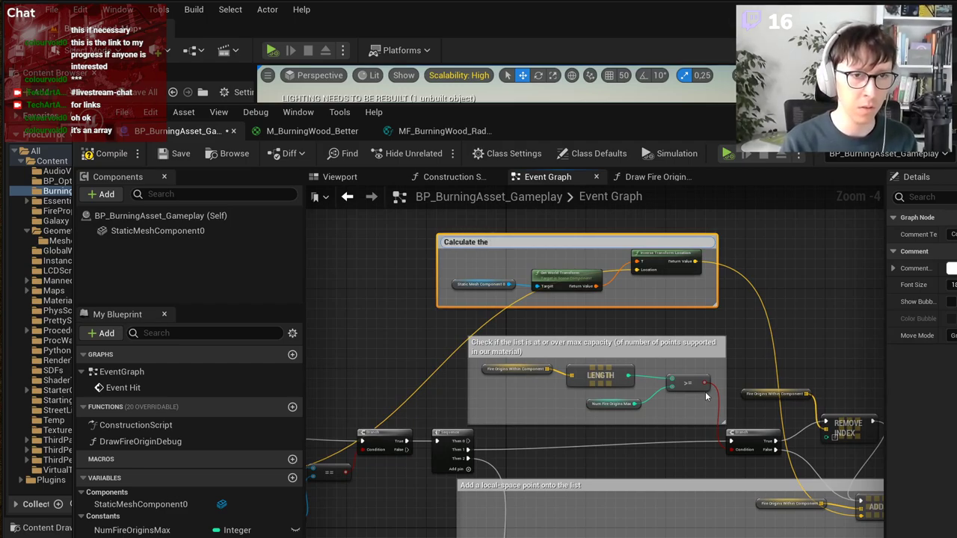
pyautogui.hotkey('ctrl', 'a')
pyautogui.write('T')
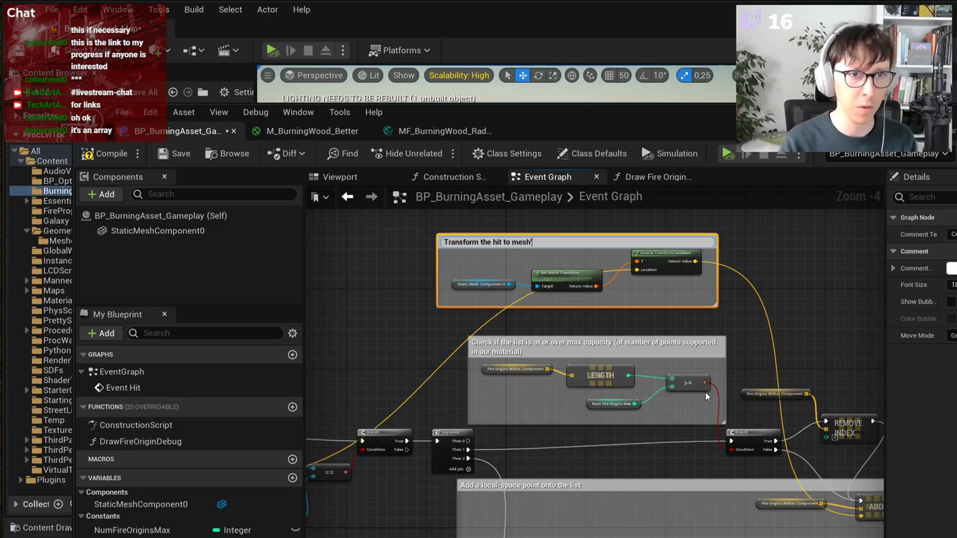
pyautogui.write('ce')
pyautogui.press('Return')
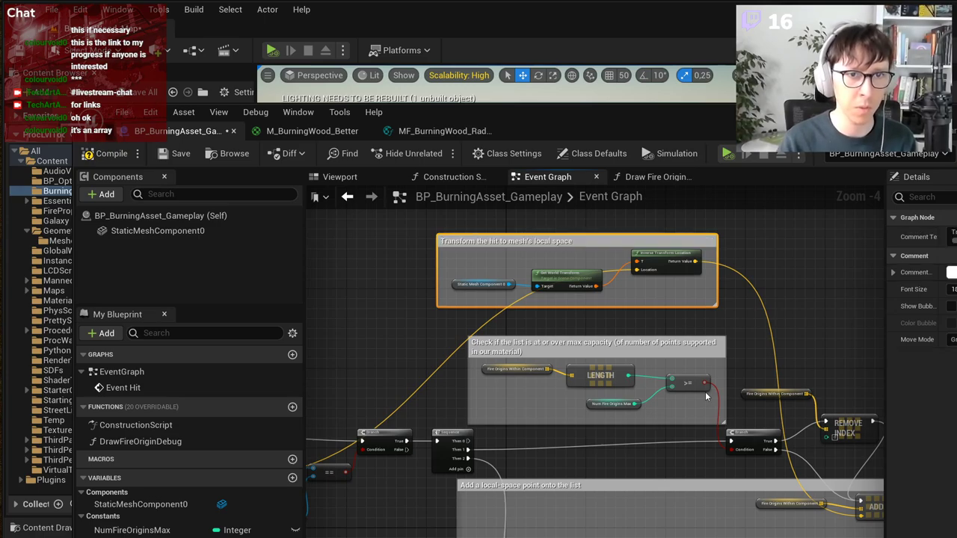
# Step: Disconnect the Inverse Transform Location result from the ADD node and promote it to a new variable
pyautogui.click(783, 239)
pyautogui.scroll(3, 713, 269)
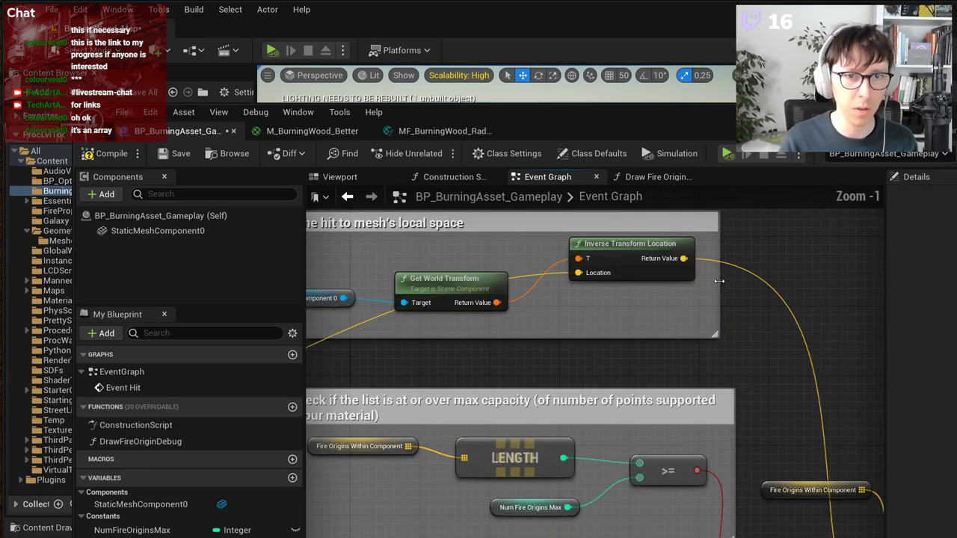
pyautogui.moveTo(717, 280); pyautogui.dragTo(629, 324, button='right')
pyautogui.rightClick(596, 301)
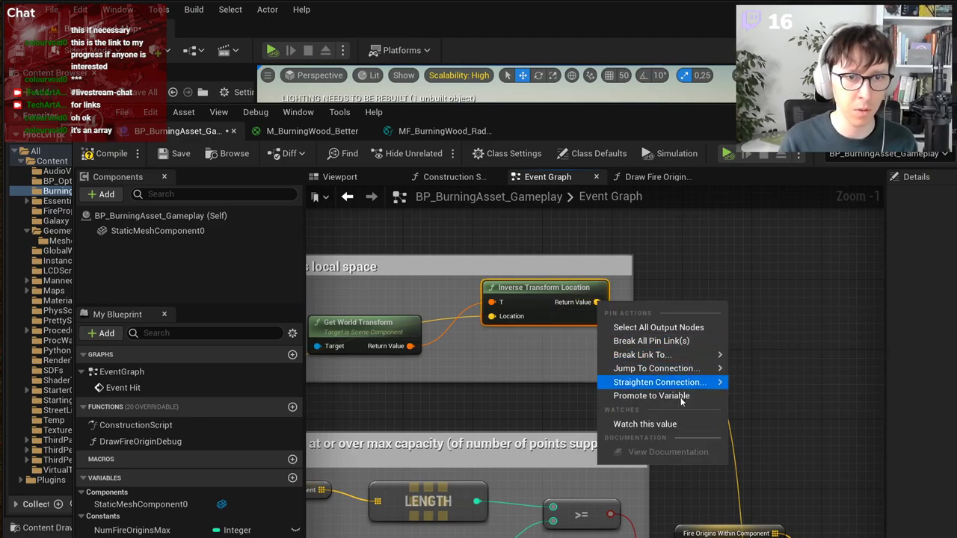
pyautogui.click(618, 307)
pyautogui.rightClick(596, 302)
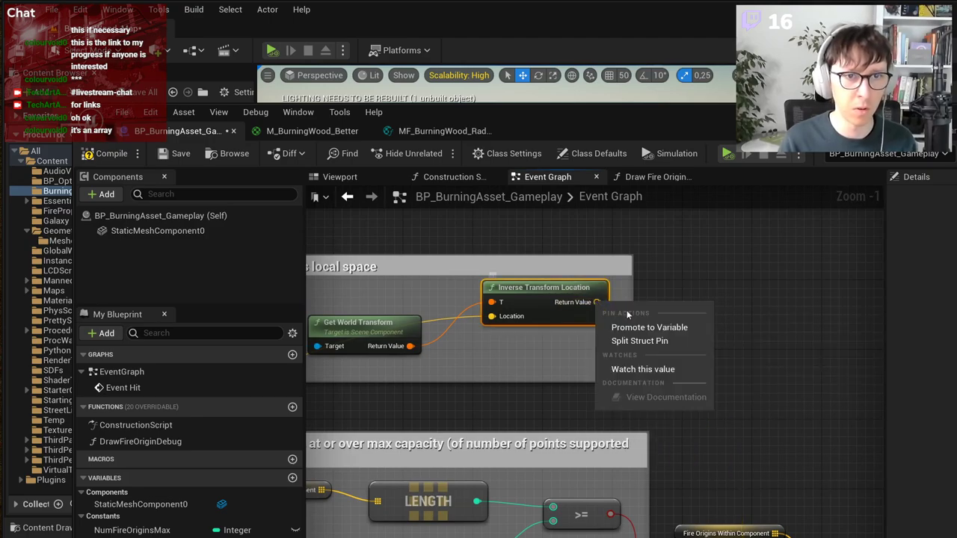
pyautogui.click(678, 328)
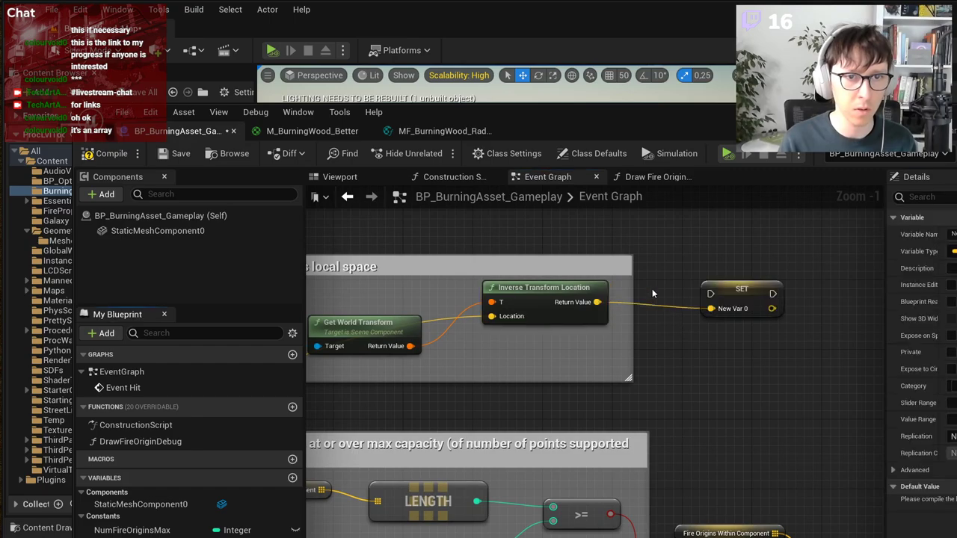
# Step: Fit the new SET node inside the transform comment and name its variable Hit in Local Space
pyautogui.moveTo(633, 282); pyautogui.dragTo(679, 290)
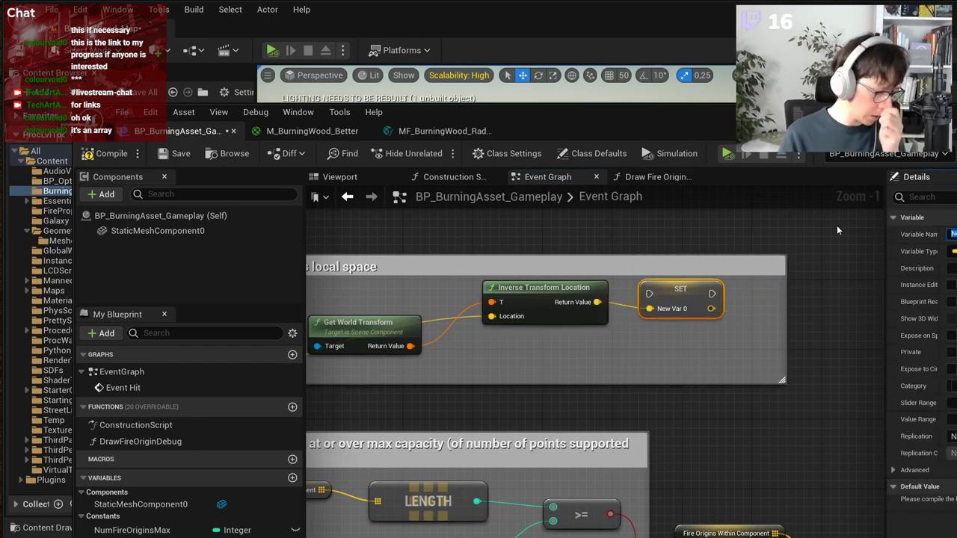
pyautogui.write('H')
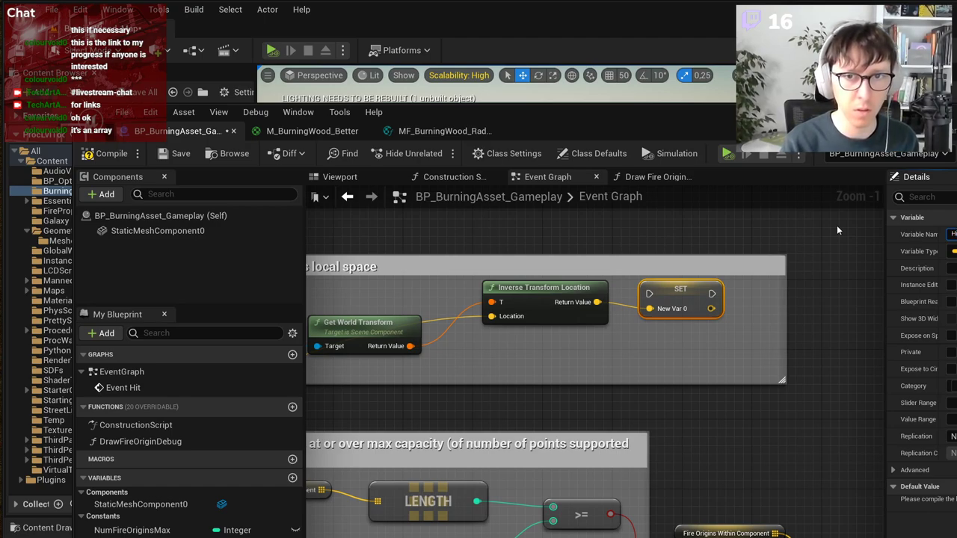
pyautogui.press('Return')
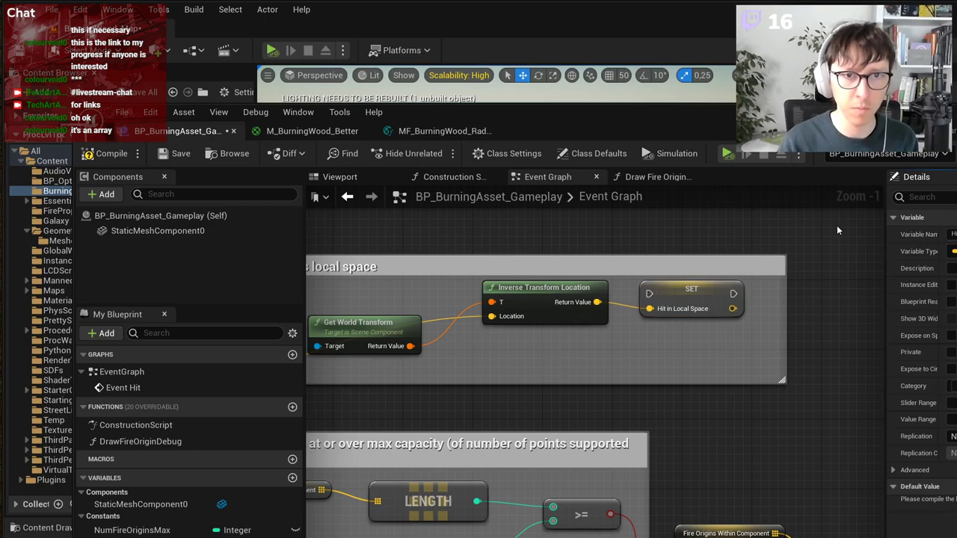
# Step: Lower the Inverse Transform Location node slightly and connect the Sequence's Then 0 output to the Hit in Local Space SET node
pyautogui.scroll(-1, 628, 351)
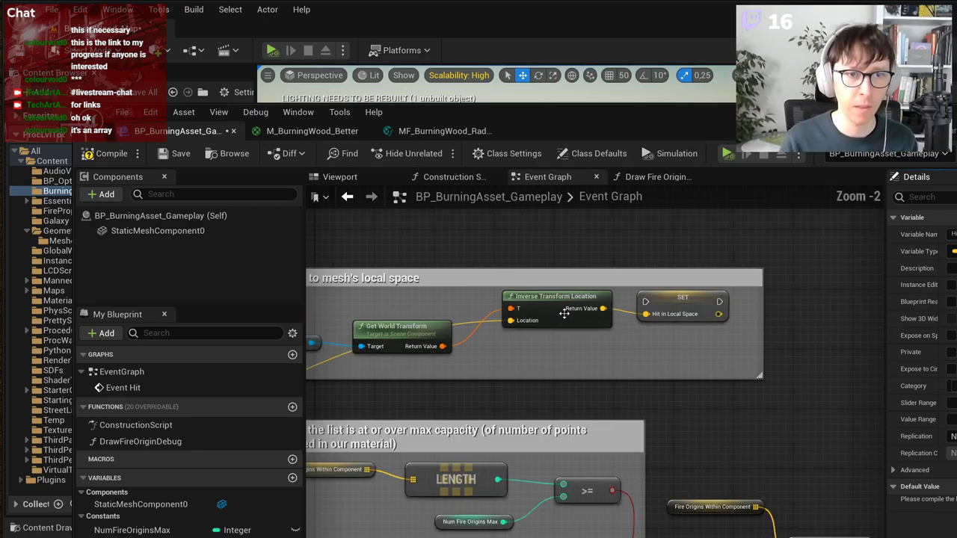
pyautogui.moveTo(563, 314); pyautogui.dragTo(561, 337)
pyautogui.moveTo(497, 397); pyautogui.dragTo(663, 397, button='right')
pyautogui.scroll(-2, 662, 398)
pyautogui.scroll(2, 533, 495)
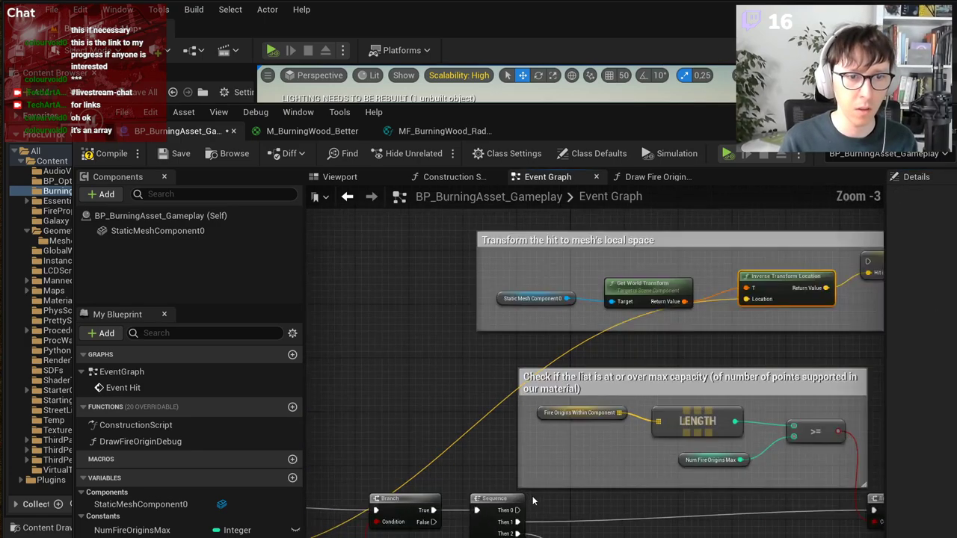
pyautogui.moveTo(488, 524); pyautogui.dragTo(796, 398)
# Step: Move the whole transform comment group higher to make room above the capacity check
pyautogui.scroll(-1, 867, 400)
pyautogui.scroll(-1, 679, 399)
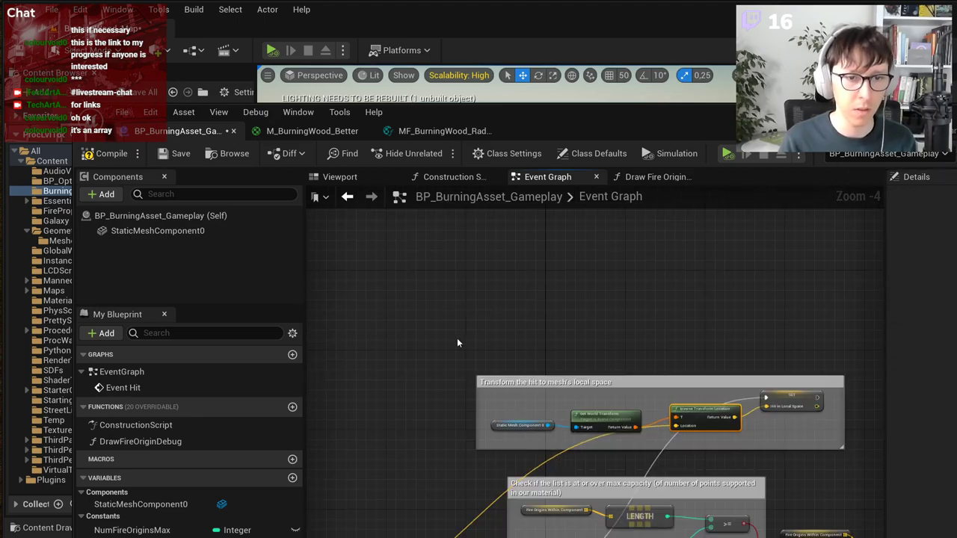
pyautogui.moveTo(456, 338); pyautogui.dragTo(865, 461)
pyautogui.moveTo(768, 383); pyautogui.dragTo(777, 311)
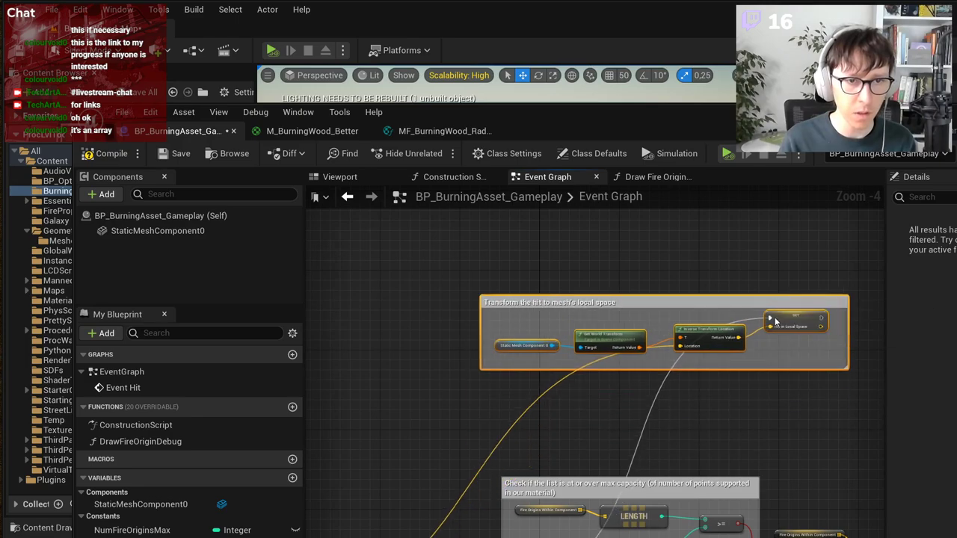
pyautogui.click(729, 416)
# Step: Copy the Fire Origins Within Component and LENGTH nodes above the capacity check and add a greater-than-0 comparison on the length
pyautogui.scroll(1, 727, 413)
pyautogui.moveTo(727, 413); pyautogui.dragTo(689, 372, button='right')
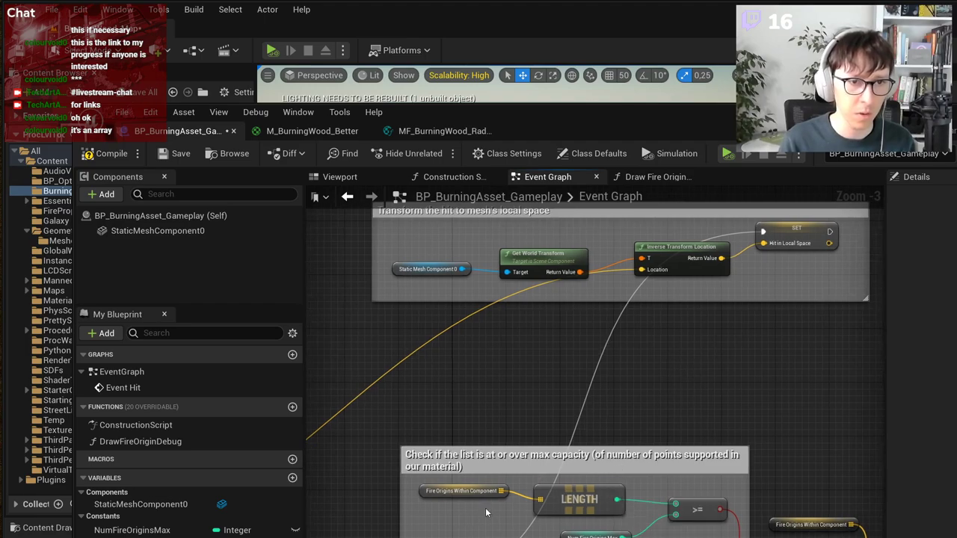
pyautogui.moveTo(486, 512); pyautogui.dragTo(575, 491)
pyautogui.hotkey('ctrl', 'c')
pyautogui.hotkey('ctrl', 'v')
pyautogui.moveTo(582, 358); pyautogui.dragTo(621, 367)
pyautogui.write('>')
pyautogui.press('Return')
pyautogui.scroll(1, 643, 374)
pyautogui.click(658, 396)
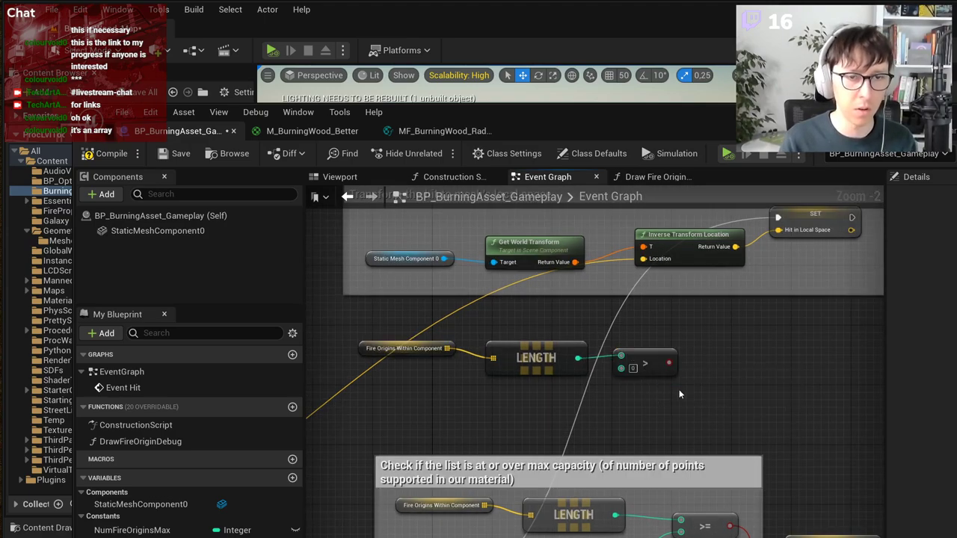
# Step: Add a Branch whose condition is the result of the new greater-than comparison
pyautogui.moveTo(679, 394); pyautogui.dragTo(630, 406, button='right')
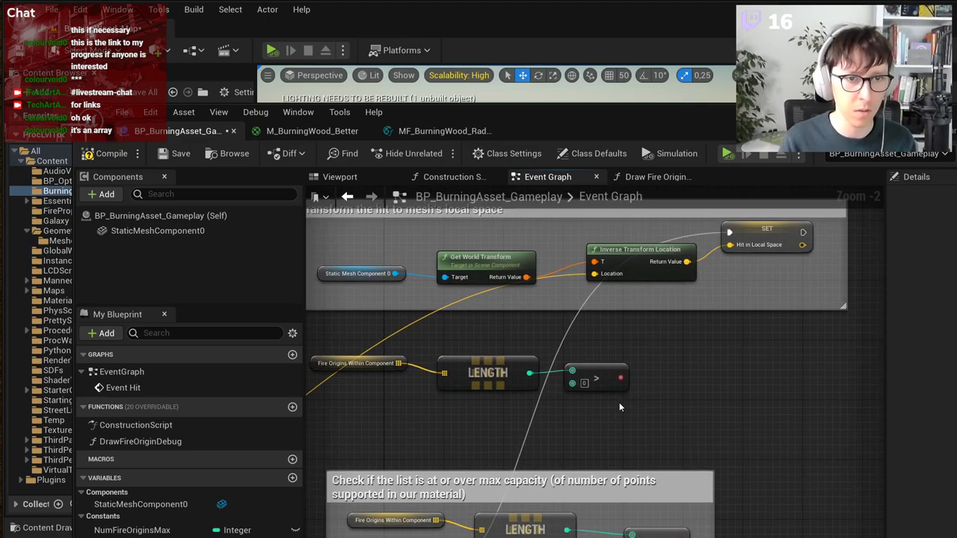
pyautogui.moveTo(620, 378); pyautogui.dragTo(710, 356)
pyautogui.write('bra')
pyautogui.press('Return')
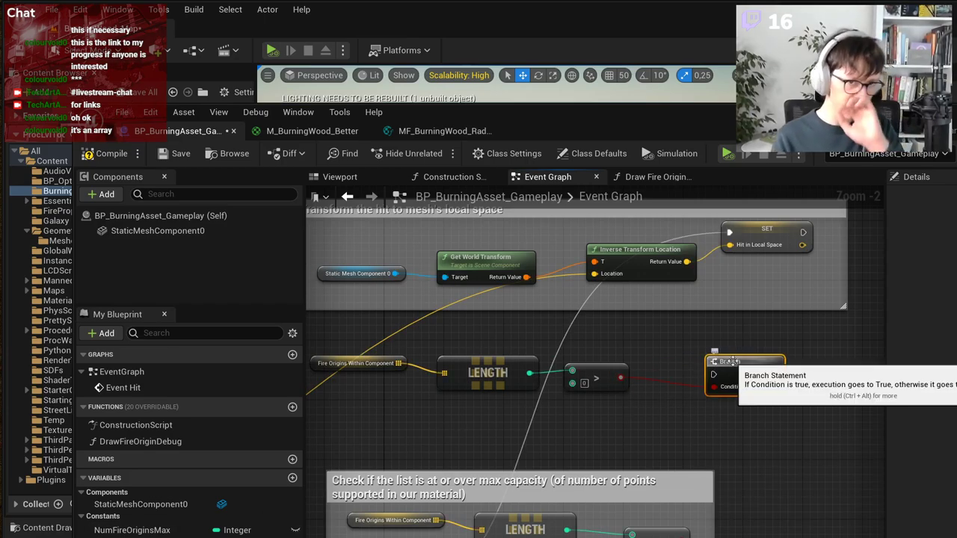
# Step: Arrange the new length-check nodes and their Branch in a row between the two comment groups
pyautogui.moveTo(666, 365); pyautogui.dragTo(625, 393, button='right')
pyautogui.moveTo(431, 385); pyautogui.dragTo(509, 384, button='right')
pyautogui.moveTo(390, 438); pyautogui.dragTo(632, 393)
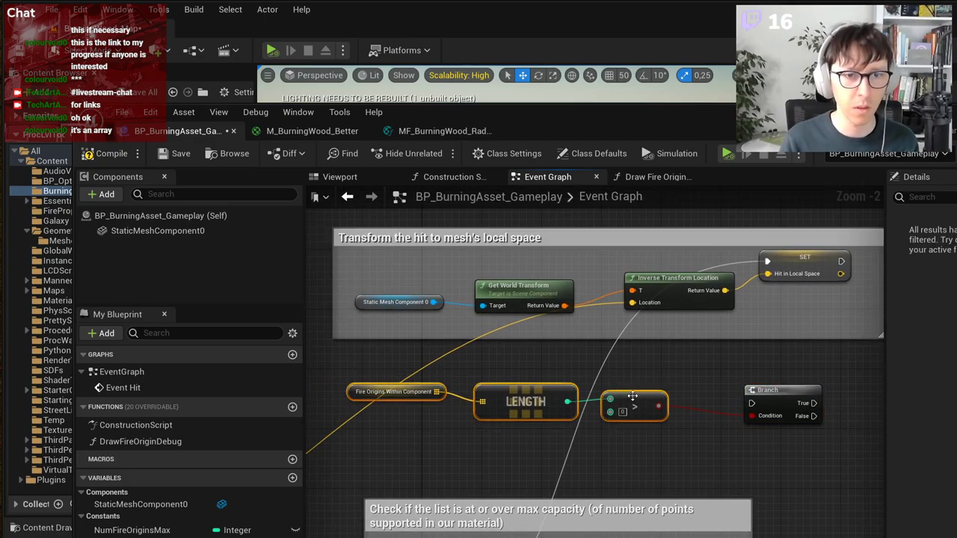
pyautogui.click(666, 380)
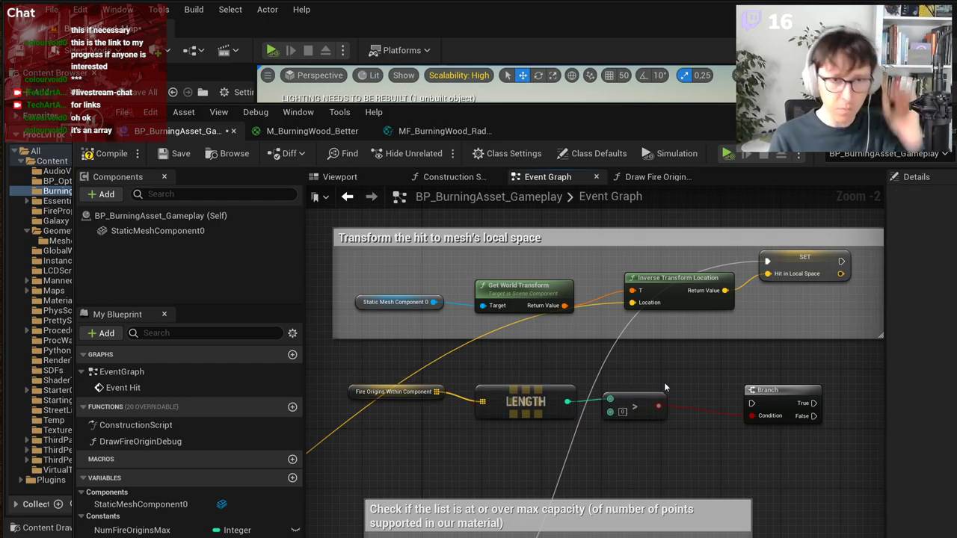
pyautogui.moveTo(770, 389); pyautogui.dragTo(799, 412)
pyautogui.moveTo(680, 378); pyautogui.dragTo(438, 416)
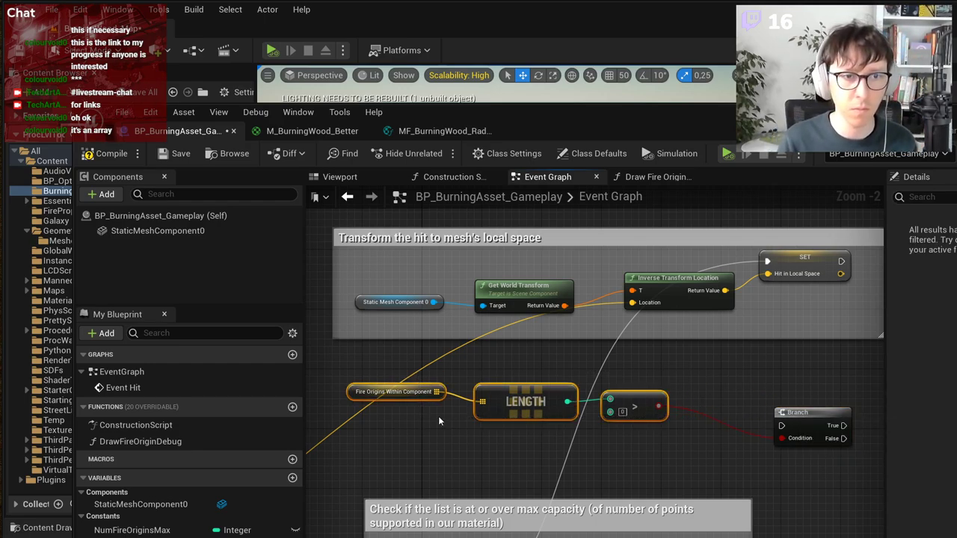
pyautogui.moveTo(646, 398); pyautogui.dragTo(638, 413)
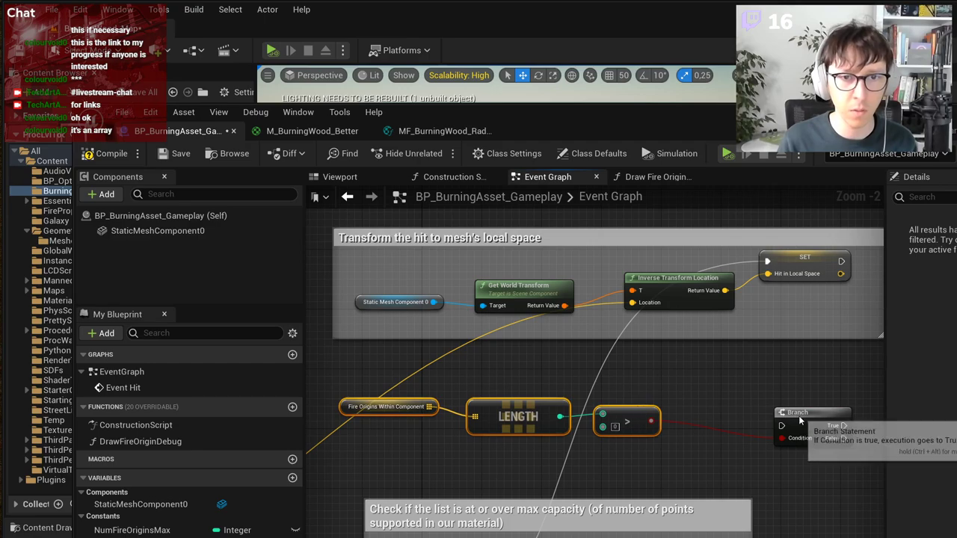
pyautogui.moveTo(798, 415); pyautogui.dragTo(746, 394)
# Step: Insert an execution pin after Then 0 on the Sequence node and connect it to the length-check Branch
pyautogui.moveTo(771, 346); pyautogui.dragTo(698, 351, button='right')
pyautogui.moveTo(582, 367); pyautogui.dragTo(859, 204, button='right')
pyautogui.rightClick(572, 499)
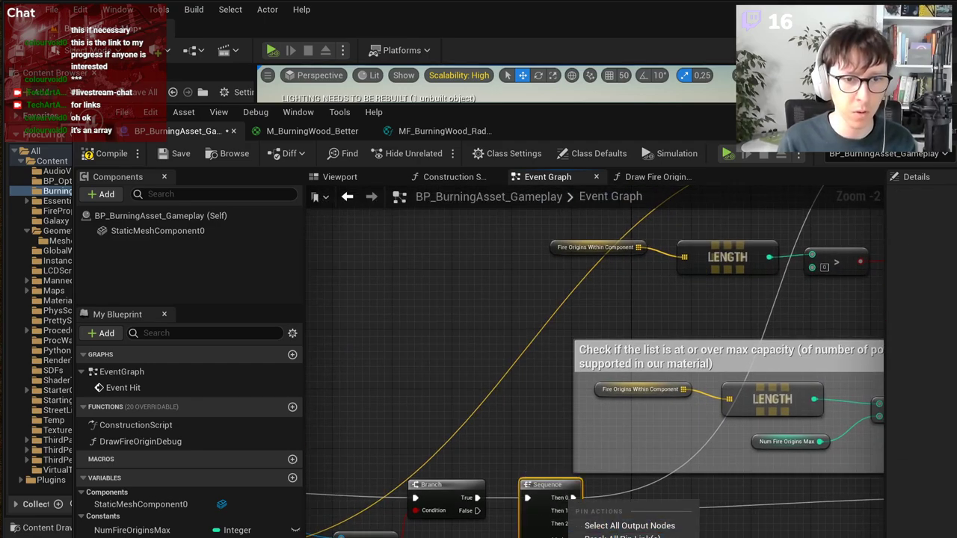
pyautogui.click(546, 486)
pyautogui.rightClick(574, 498)
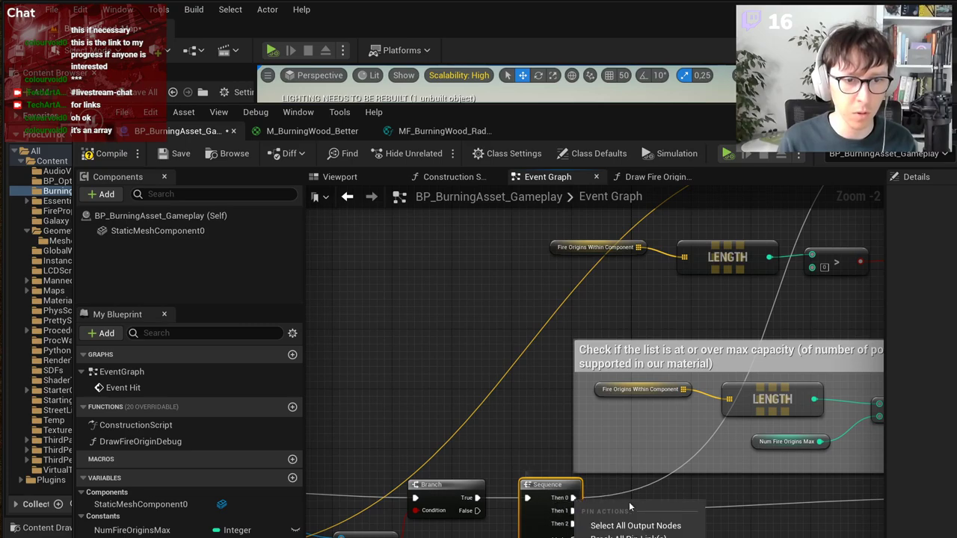
pyautogui.click(632, 537)
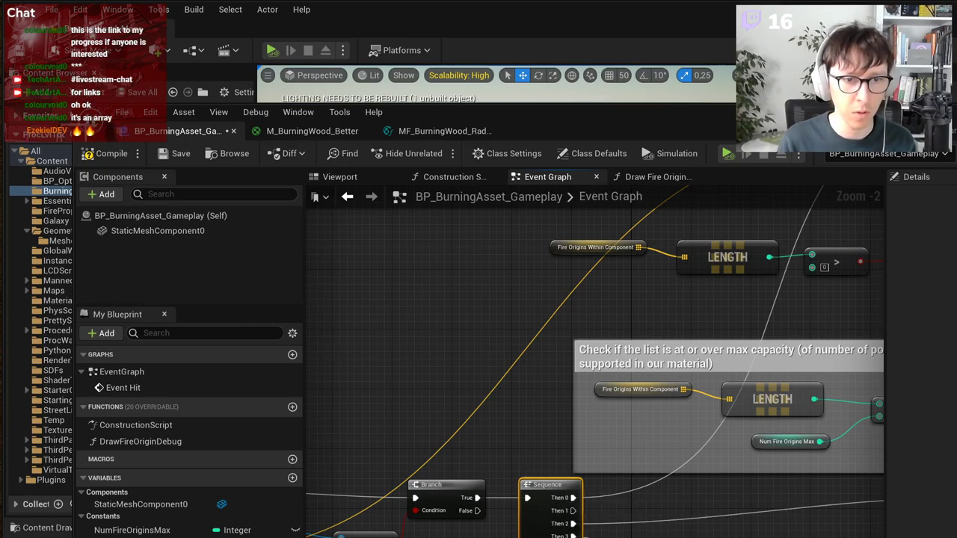
pyautogui.scroll(-2, 671, 406)
pyautogui.moveTo(671, 406); pyautogui.dragTo(531, 484, button='right')
pyautogui.moveTo(466, 537); pyautogui.dragTo(709, 379)
pyautogui.scroll(3, 660, 403)
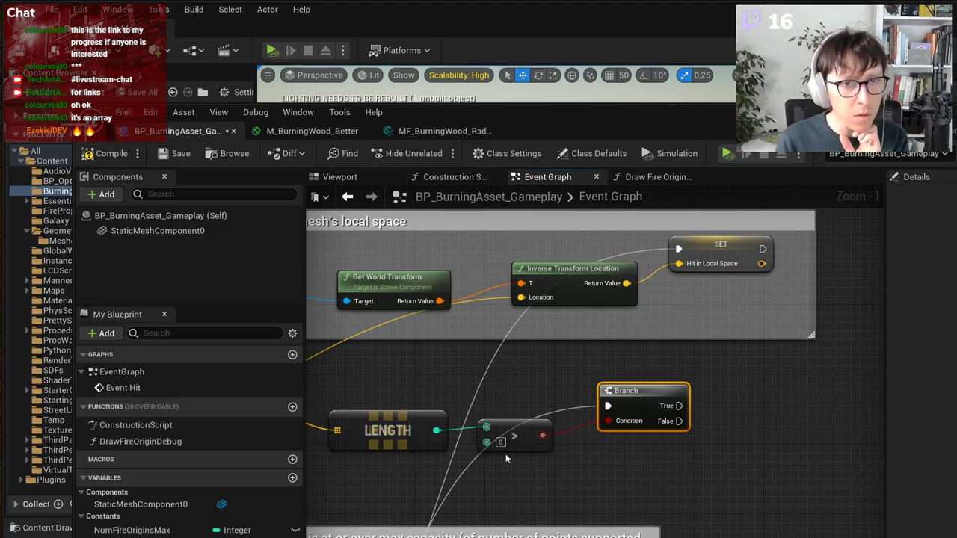
# Step: Add getters for HitInLocalSpace and Fire Origins Within Component beside the length-check Branch
pyautogui.moveTo(127, 537); pyautogui.dragTo(712, 358)
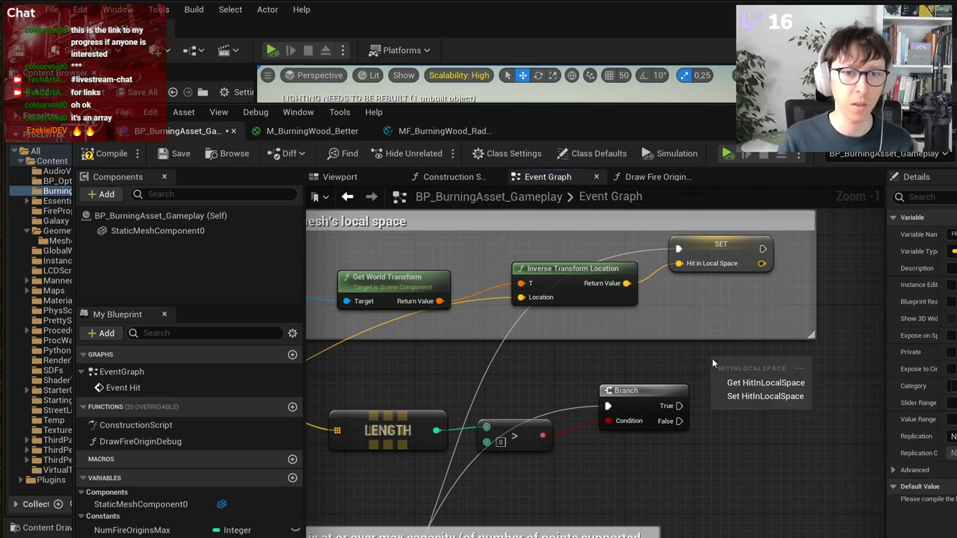
pyautogui.click(746, 384)
pyautogui.moveTo(751, 419); pyautogui.dragTo(577, 430, button='right')
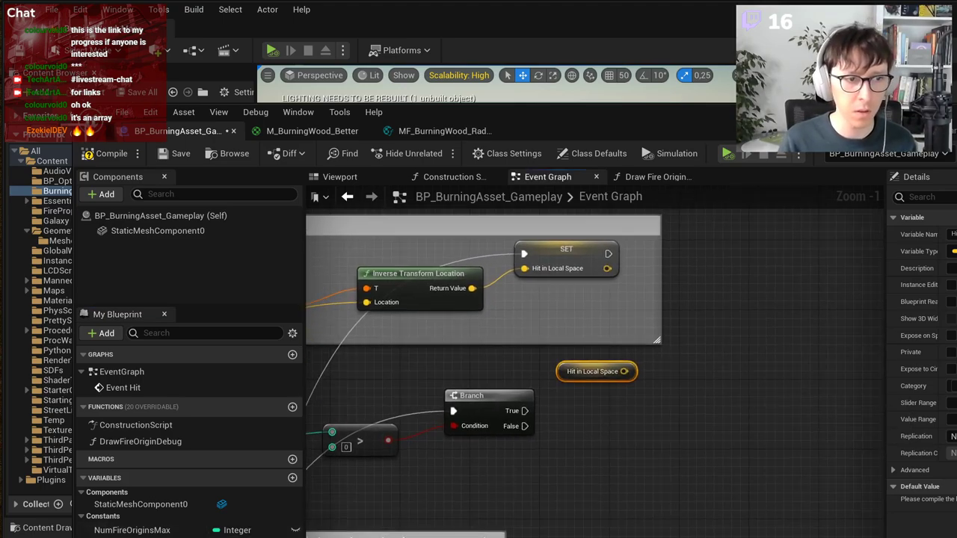
pyautogui.moveTo(134, 537); pyautogui.dragTo(488, 462)
pyautogui.click(529, 488)
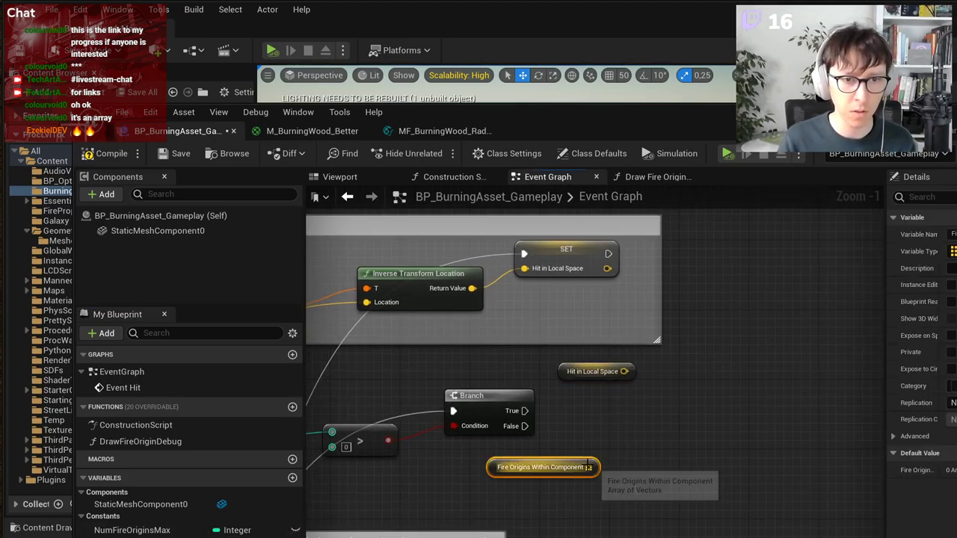
# Step: Add a Get (a copy) node on the new Fire Origins Within Component getter and place it beside that getter
pyautogui.moveTo(588, 467); pyautogui.dragTo(688, 432)
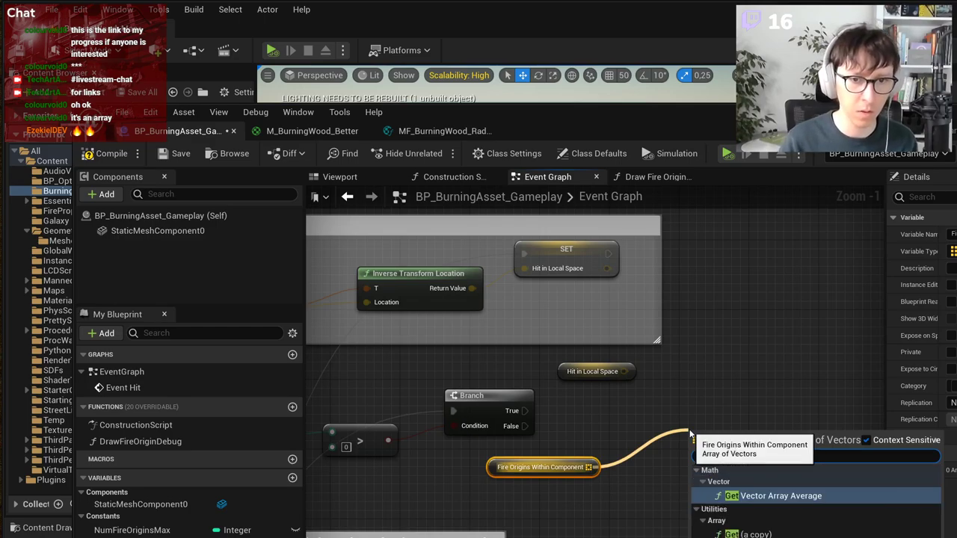
pyautogui.press('Down')
pyautogui.press('Down')
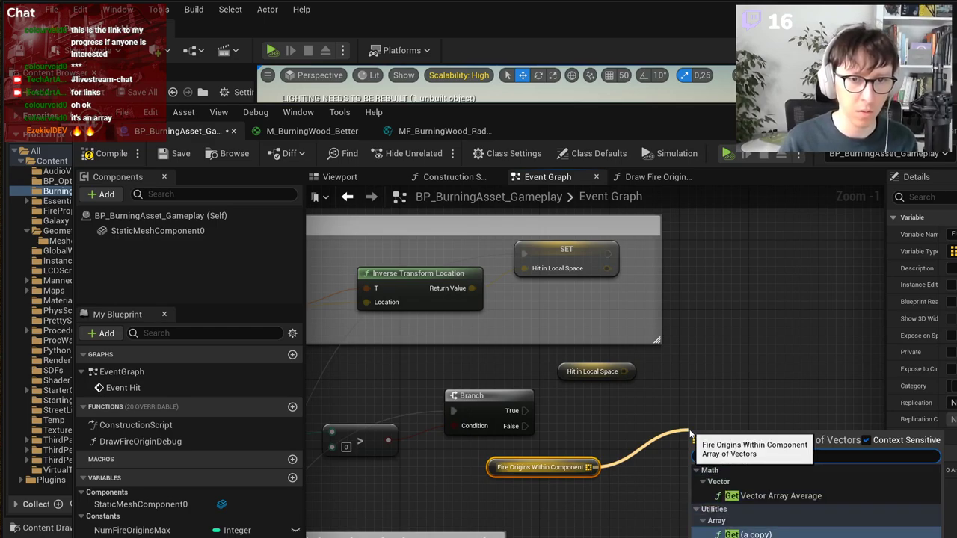
pyautogui.press('Return')
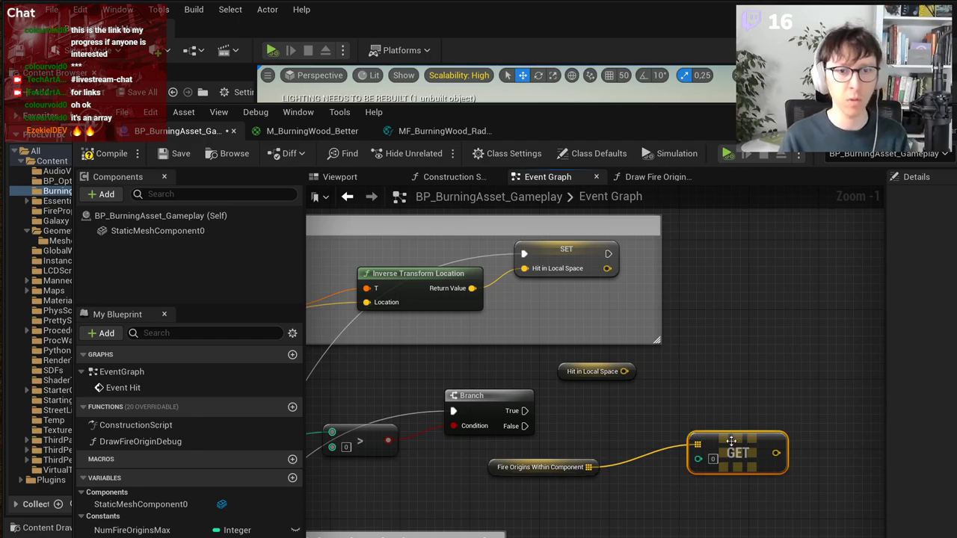
pyautogui.moveTo(731, 441); pyautogui.dragTo(670, 467)
# Step: Subtract 1 from the array's LENGTH output and feed the result into the index of the GET node
pyautogui.moveTo(441, 509); pyautogui.dragTo(594, 487, button='right')
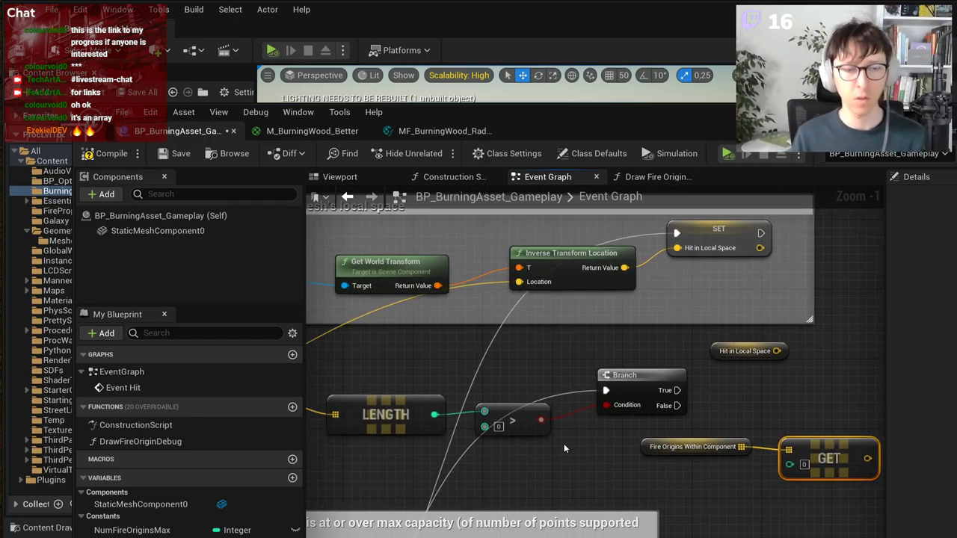
pyautogui.moveTo(564, 448); pyautogui.dragTo(600, 465, button='right')
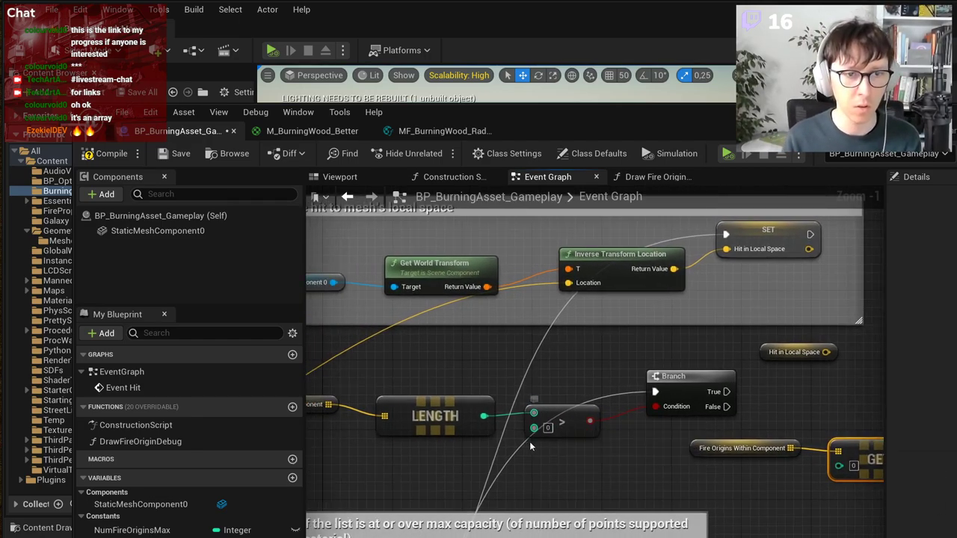
pyautogui.moveTo(484, 416); pyautogui.dragTo(576, 473)
pyautogui.write('sub')
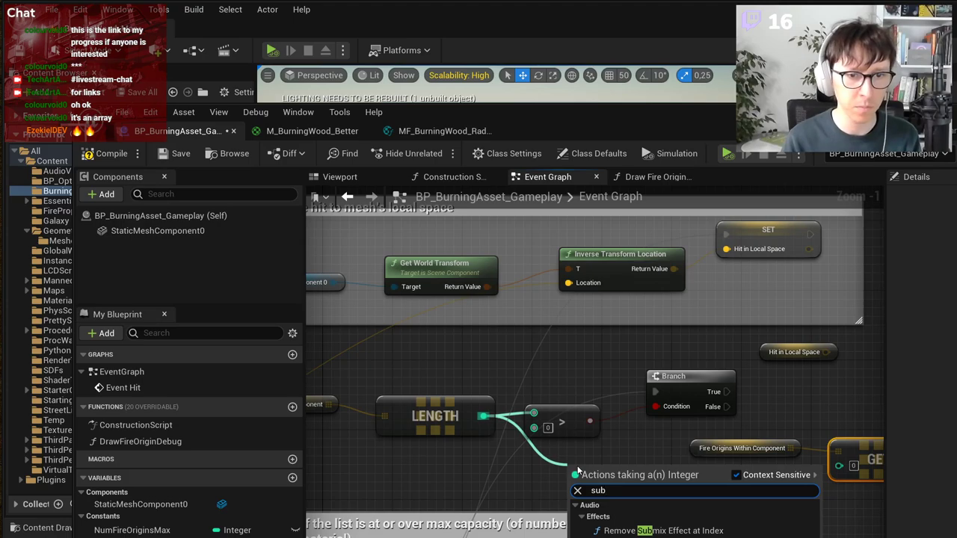
pyautogui.press('Return')
pyautogui.click(590, 490)
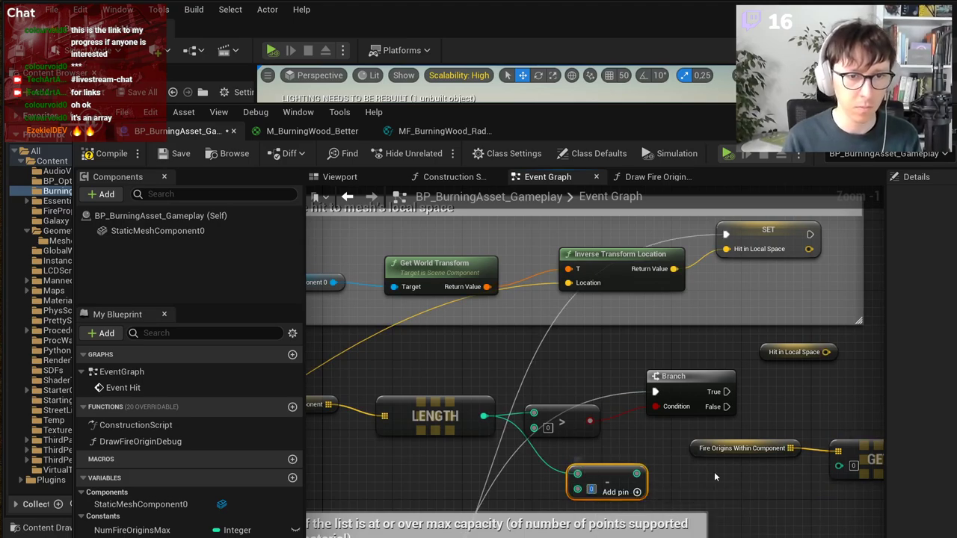
pyautogui.write('1')
pyautogui.moveTo(636, 474); pyautogui.dragTo(734, 467)
# Step: Move the "Transform the hit to mesh's local space" comment group higher, away from the length-check nodes
pyautogui.scroll(-3, 695, 453)
pyautogui.moveTo(477, 308); pyautogui.dragTo(552, 319, button='right')
pyautogui.moveTo(553, 320); pyautogui.dragTo(572, 265)
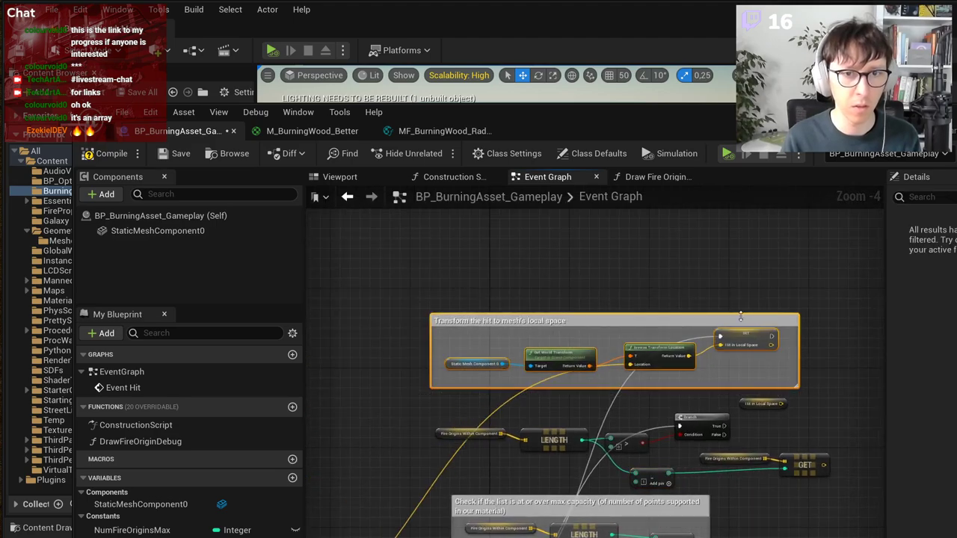
# Step: Wrap the new check nodes in a comment reading "Check if the point is far enough from the last point (so that it's worth updating)"
pyautogui.moveTo(831, 370); pyautogui.dragTo(405, 476)
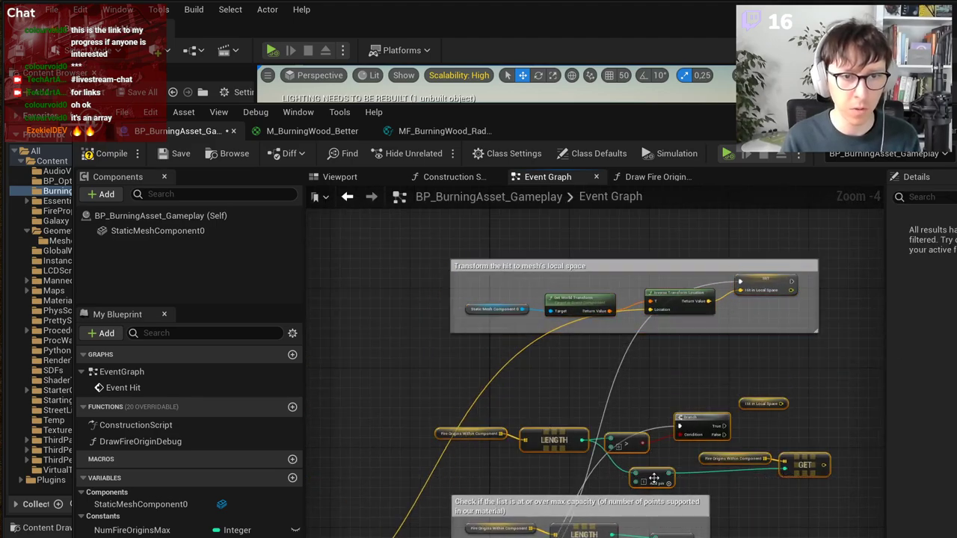
pyautogui.rightClick(653, 477)
pyautogui.write('cC')
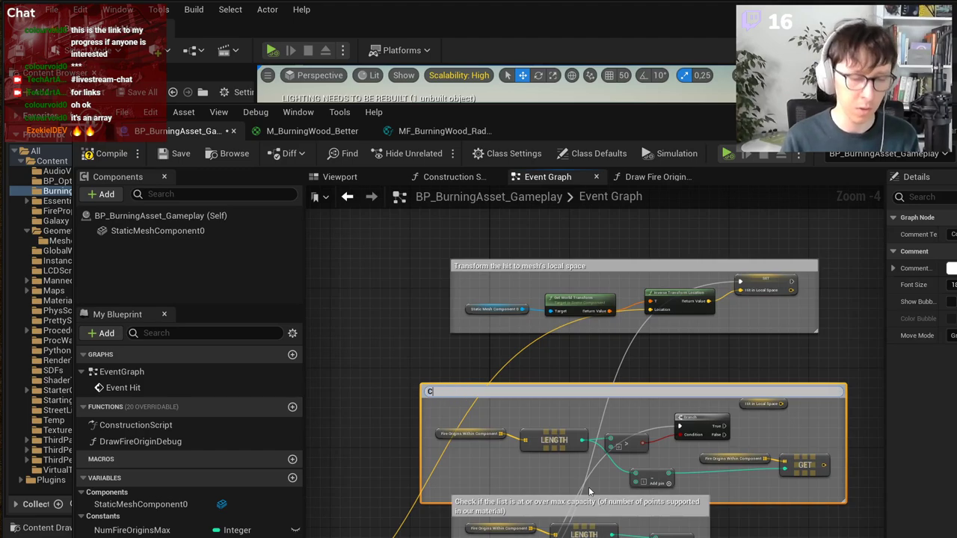
pyautogui.write('heck if th')
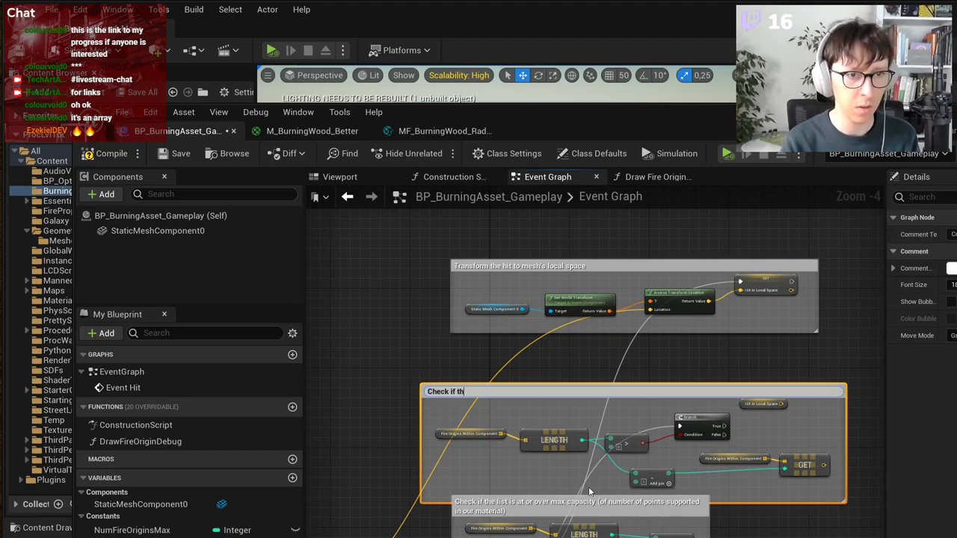
pyautogui.write('e point is far en')
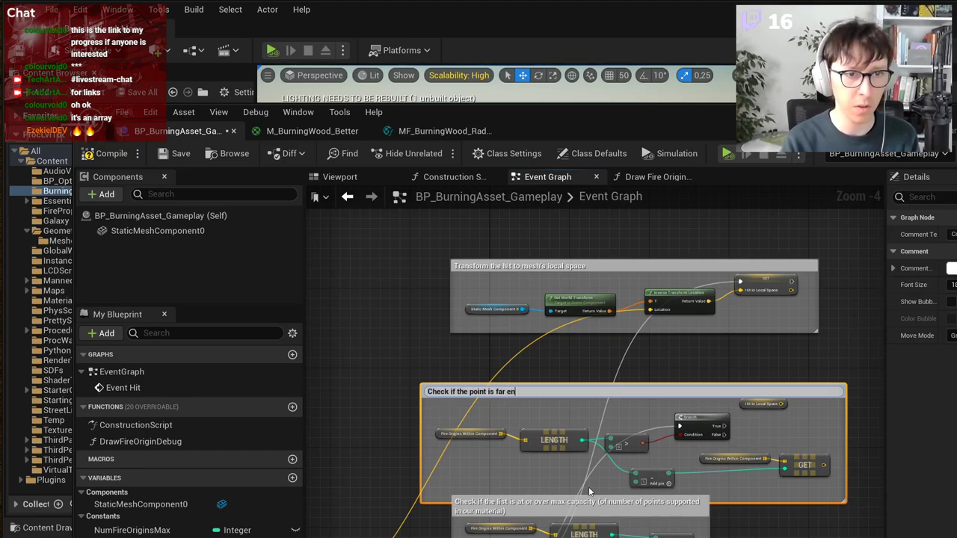
pyautogui.write('ough from the previous')
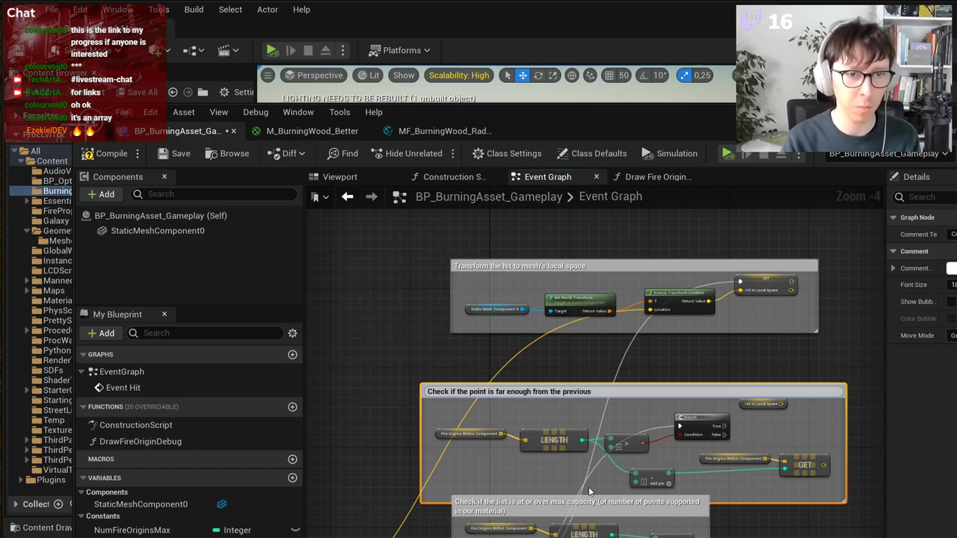
pyautogui.hotkey('ctrl', 'BackSpace')
pyautogui.write('last p')
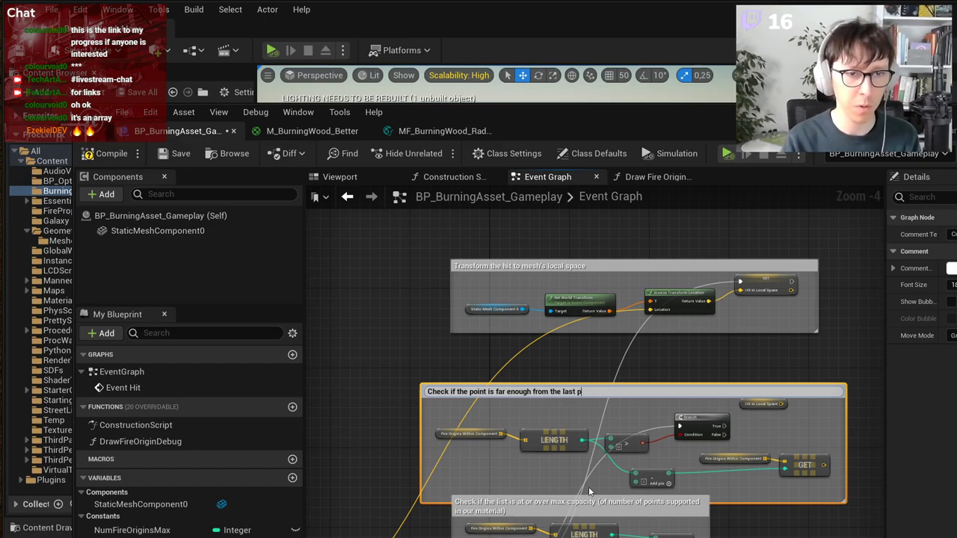
pyautogui.write('oint (so that i')
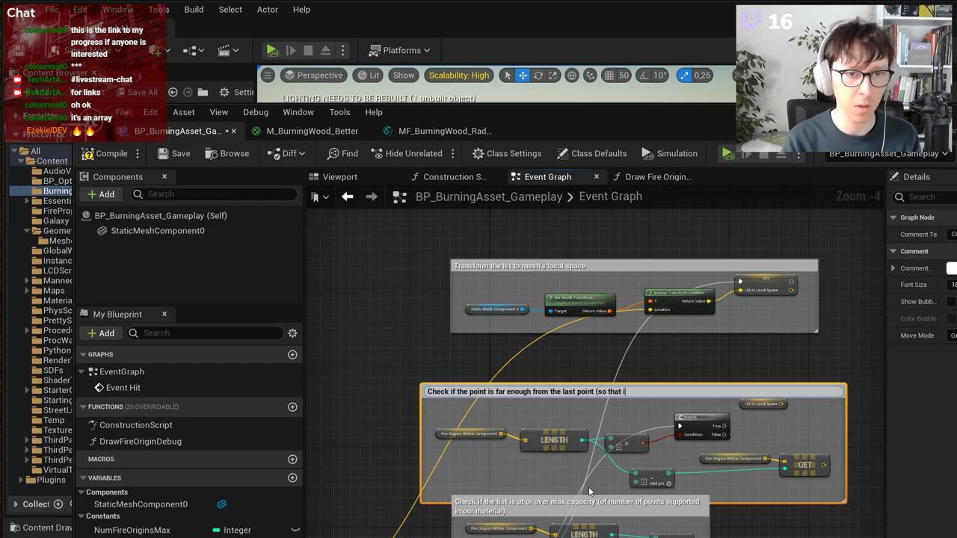
pyautogui.write("t's worth updating)")
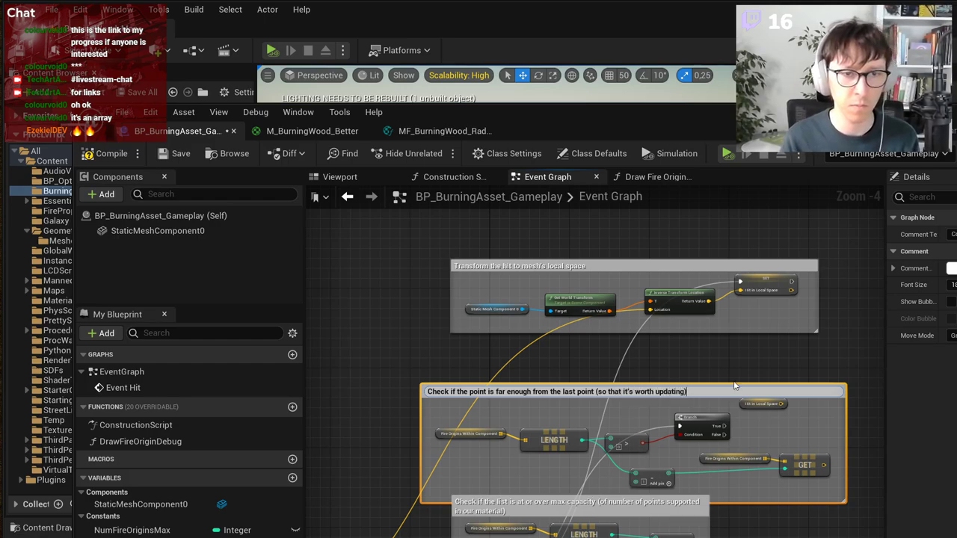
pyautogui.press('Return')
# Step: Move the new distance-check comment group slightly higher and widen its box beyond the GET node
pyautogui.moveTo(748, 391); pyautogui.dragTo(778, 357)
pyautogui.scroll(2, 760, 446)
pyautogui.moveTo(760, 447); pyautogui.dragTo(542, 509, button='right')
pyautogui.click(661, 436)
pyautogui.moveTo(665, 440); pyautogui.dragTo(787, 439)
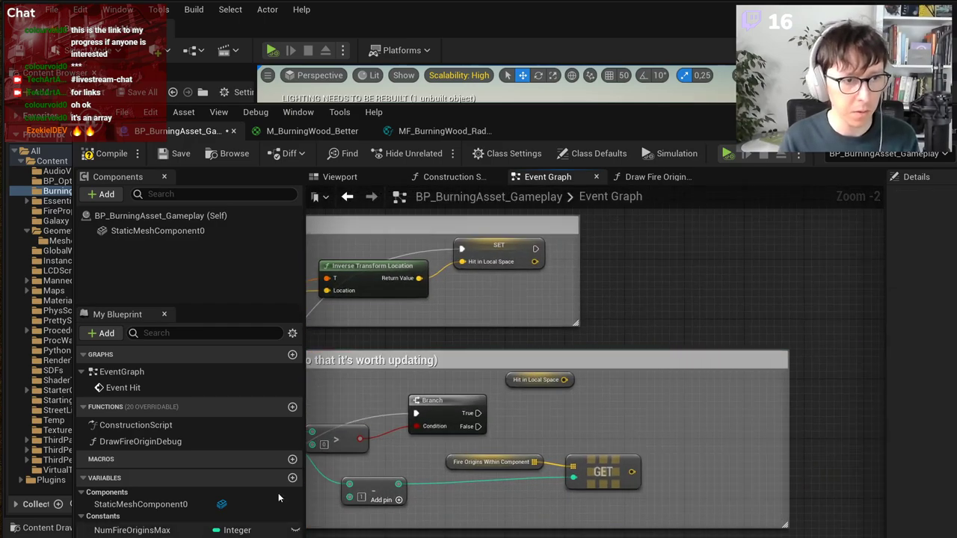
# Step: Create a float variable named MinDistanceTreshold and compile the blueprint
pyautogui.click(291, 478)
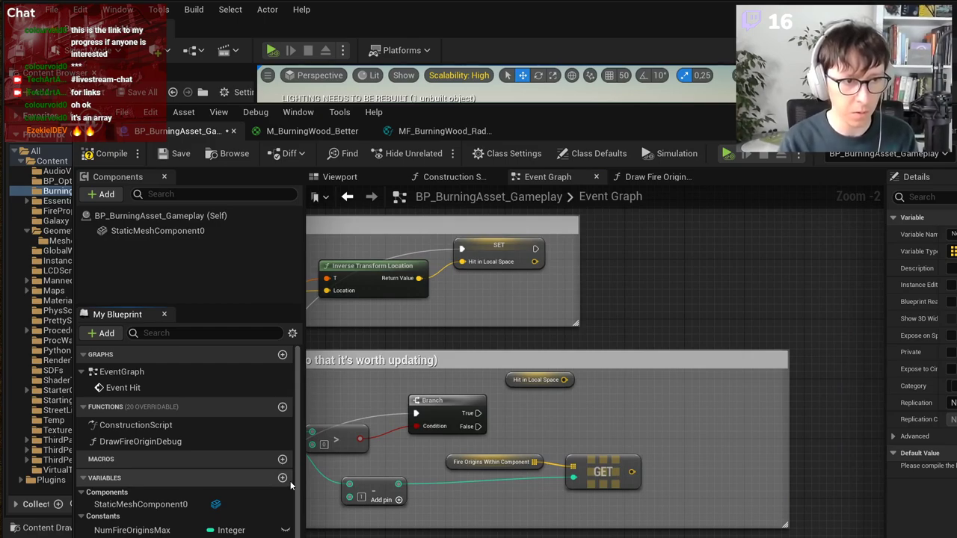
pyautogui.click(118, 525)
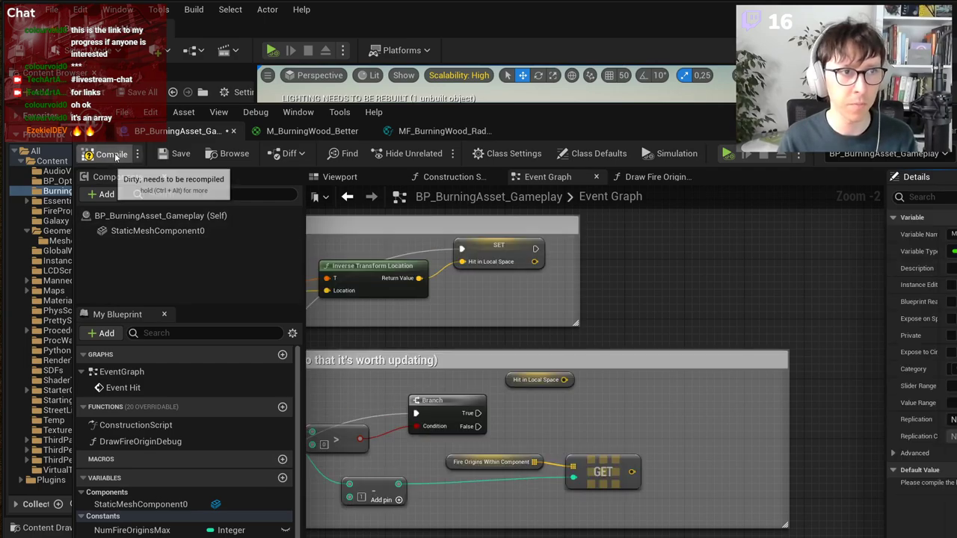
pyautogui.click(112, 154)
pyautogui.moveTo(581, 308); pyautogui.dragTo(692, 292, button='right')
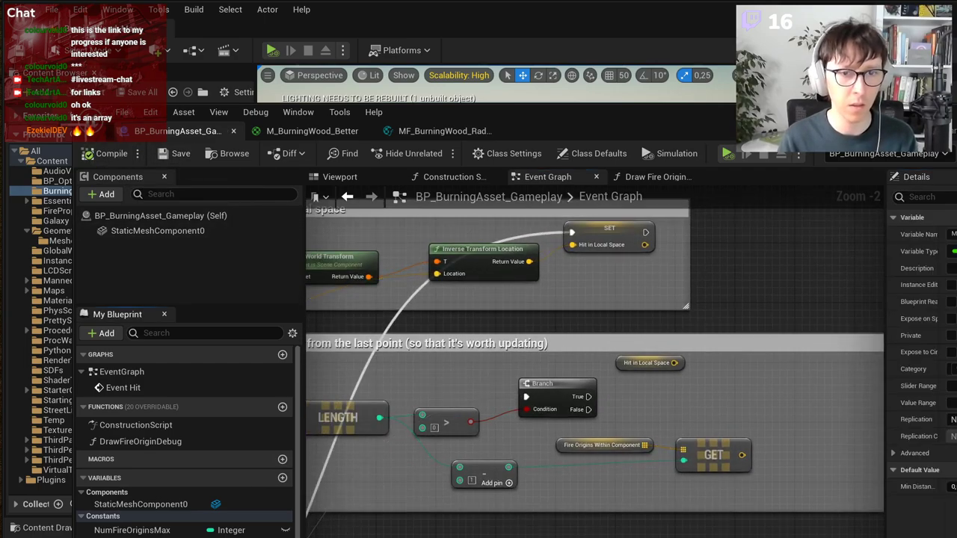
pyautogui.moveTo(134, 537); pyautogui.dragTo(654, 387)
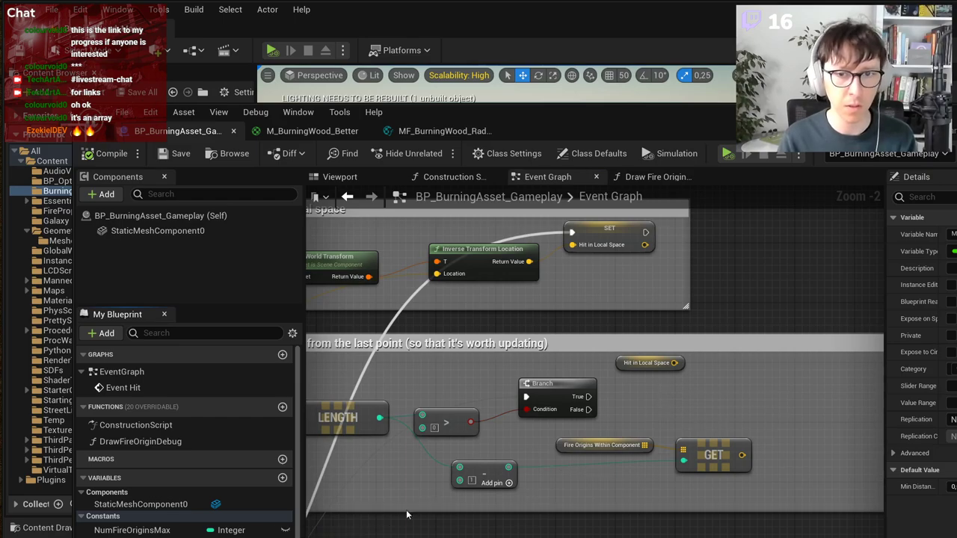
# Step: Set the default value of MinDistanceTreshold to 25, compile the blueprint and save it
pyautogui.click(953, 486)
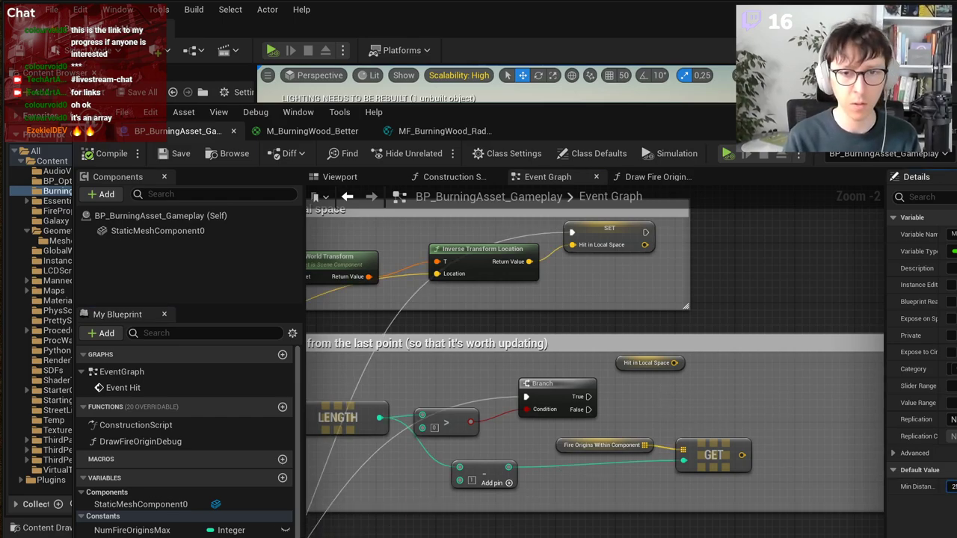
pyautogui.write('25')
pyautogui.press('Return')
pyautogui.click(108, 154)
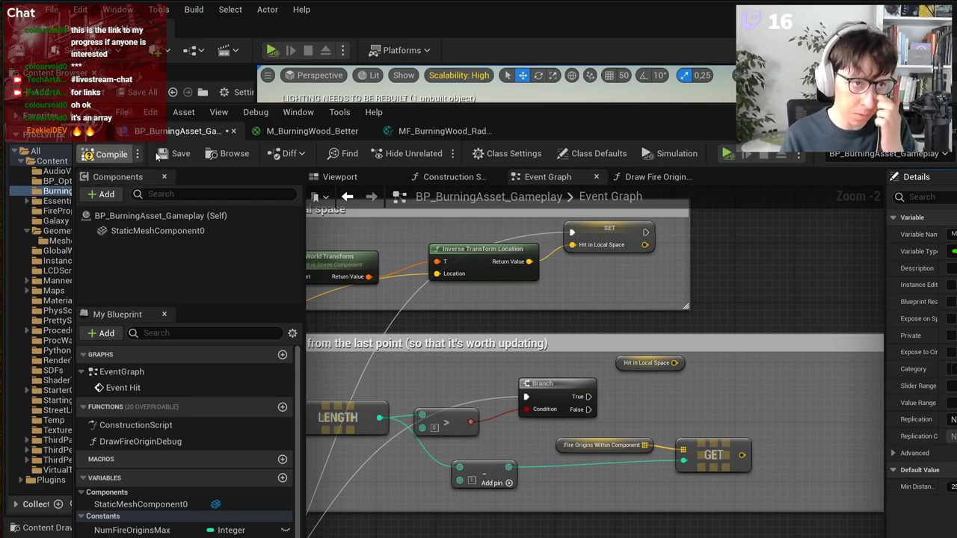
pyautogui.click(178, 155)
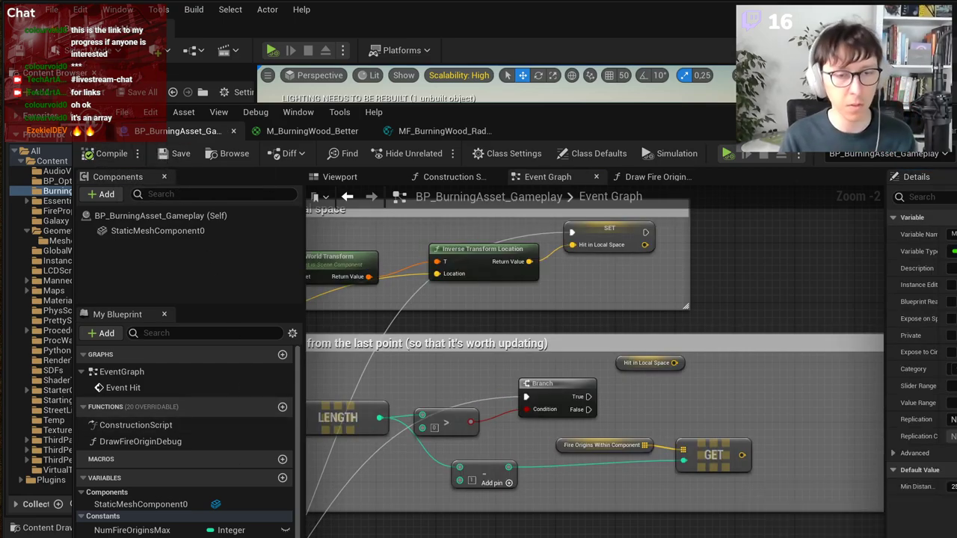
# Step: Place a MinDistanceTreshold getter between the Hit in Local Space and Fire Origins Within Component getters
pyautogui.moveTo(135, 537); pyautogui.dragTo(627, 408)
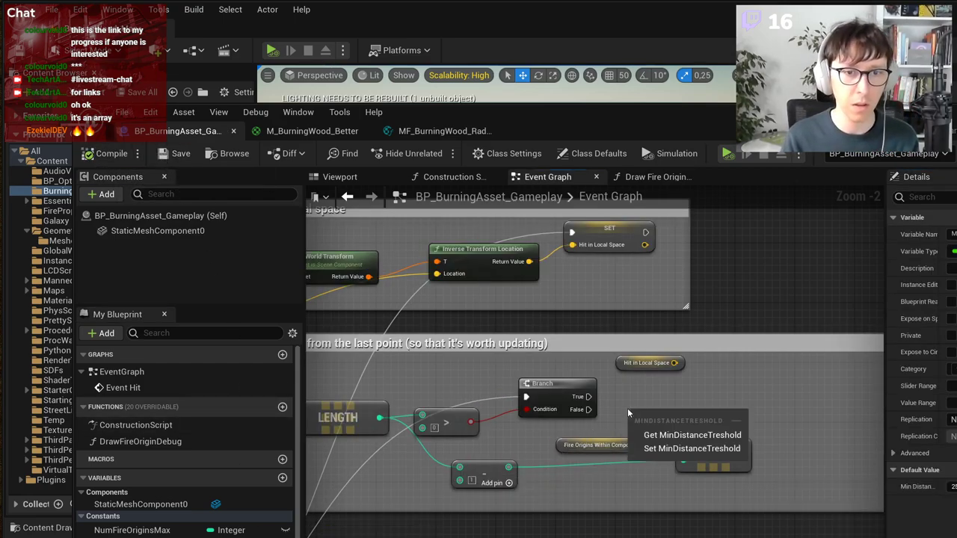
pyautogui.click(665, 433)
pyautogui.scroll(2, 705, 456)
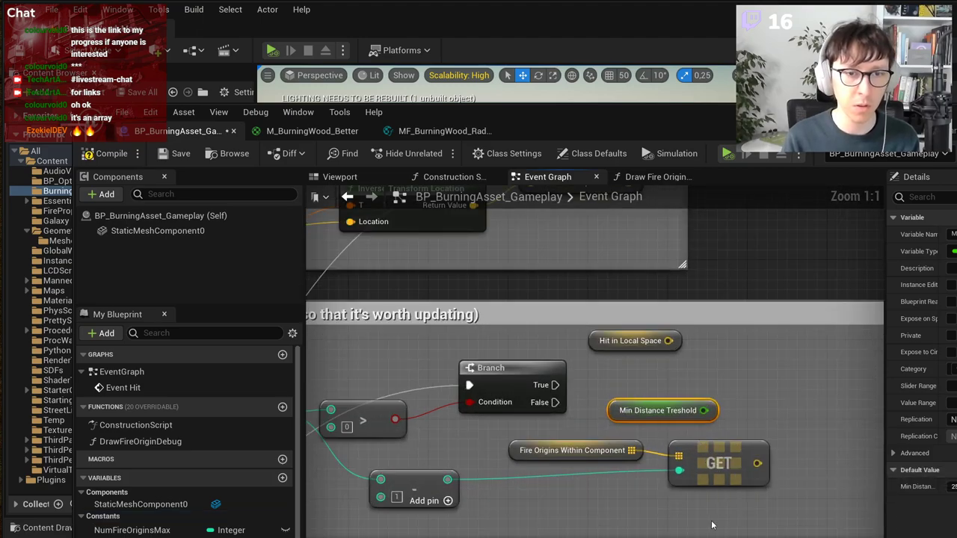
pyautogui.moveTo(680, 512); pyautogui.dragTo(630, 524, button='right')
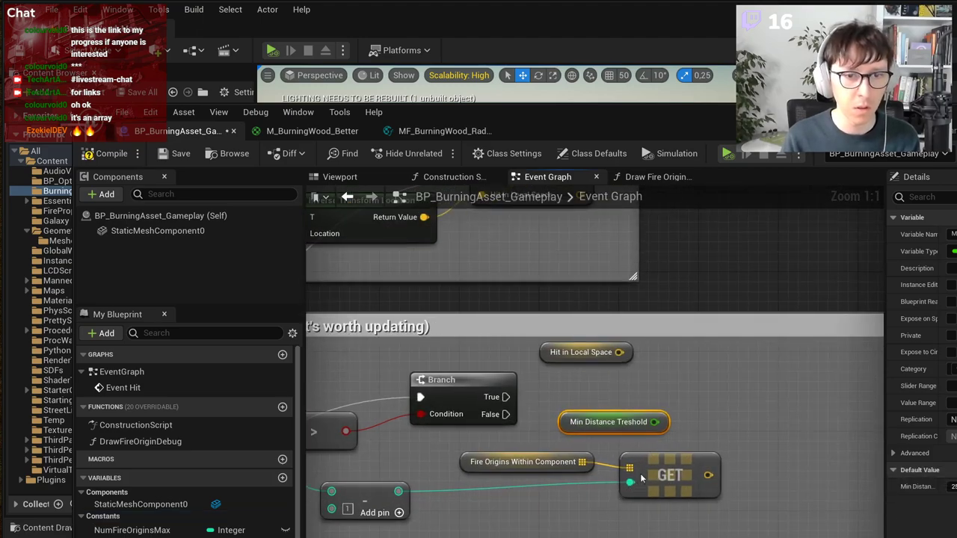
pyautogui.moveTo(605, 428); pyautogui.dragTo(600, 408)
# Step: Add a Distance (Vector) node measuring from Hit in Local Space to the element returned by the GET node
pyautogui.moveTo(619, 352); pyautogui.dragTo(767, 382)
pyautogui.write('dista')
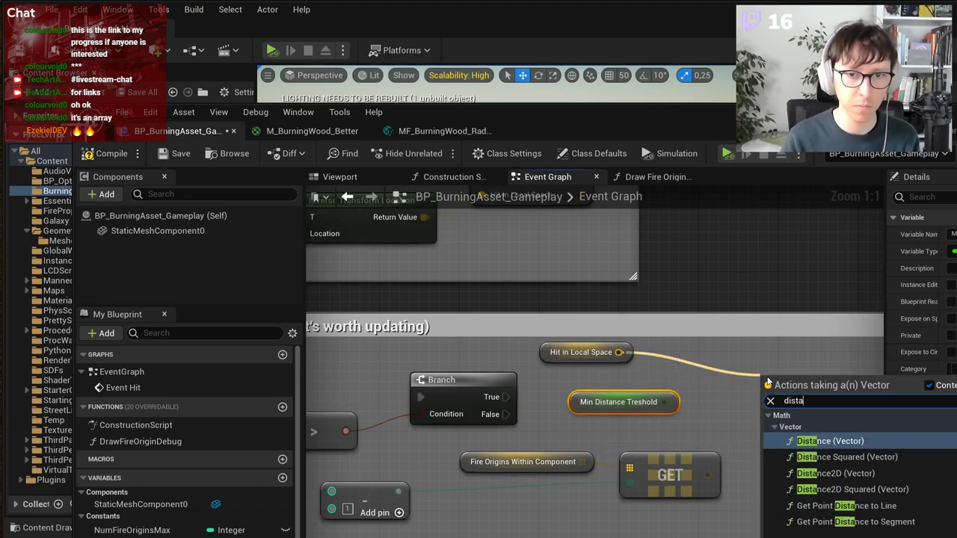
pyautogui.press('Return')
pyautogui.moveTo(707, 475); pyautogui.dragTo(770, 413)
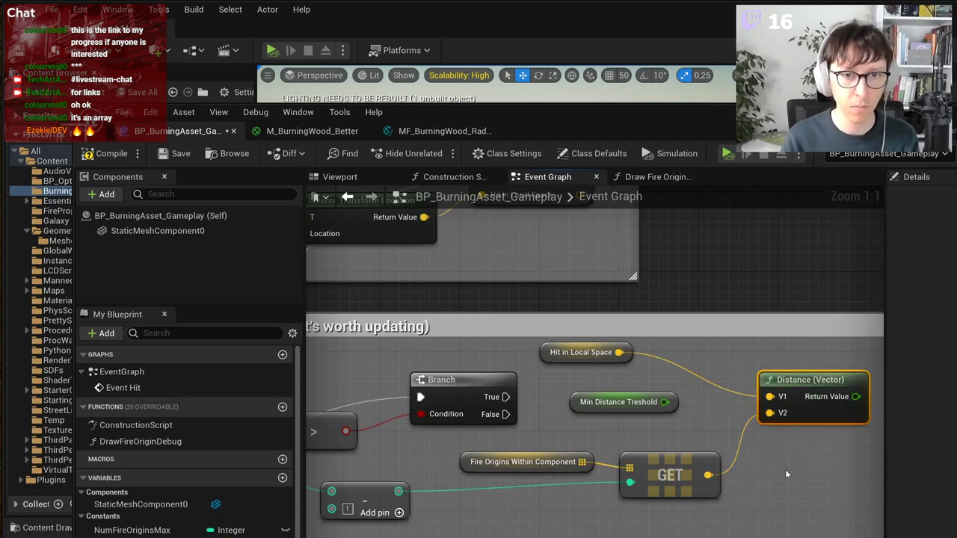
# Step: Add a greater-than comparison of the Distance return value against Min Distance Treshold
pyautogui.scroll(-2, 784, 469)
pyautogui.moveTo(664, 397); pyautogui.dragTo(738, 407)
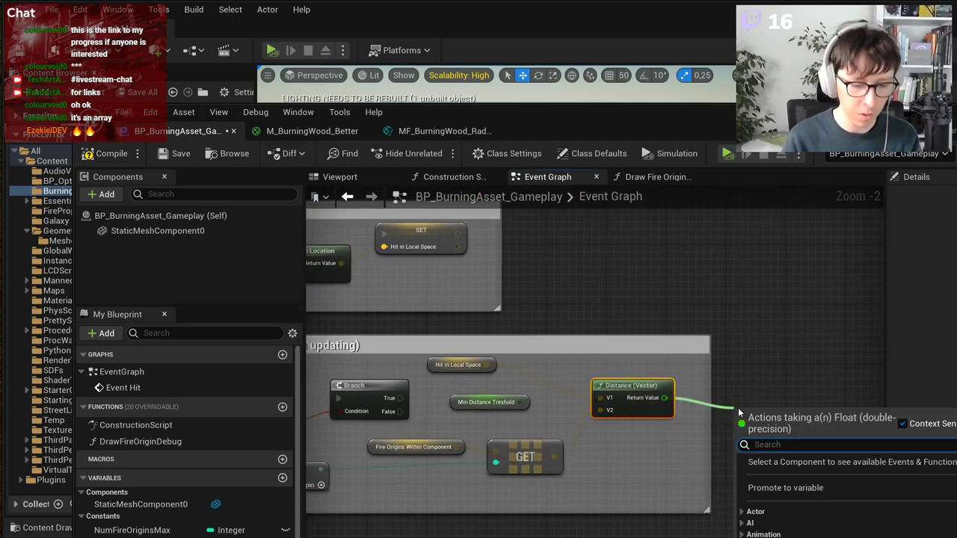
pyautogui.write('>')
pyautogui.press('Return')
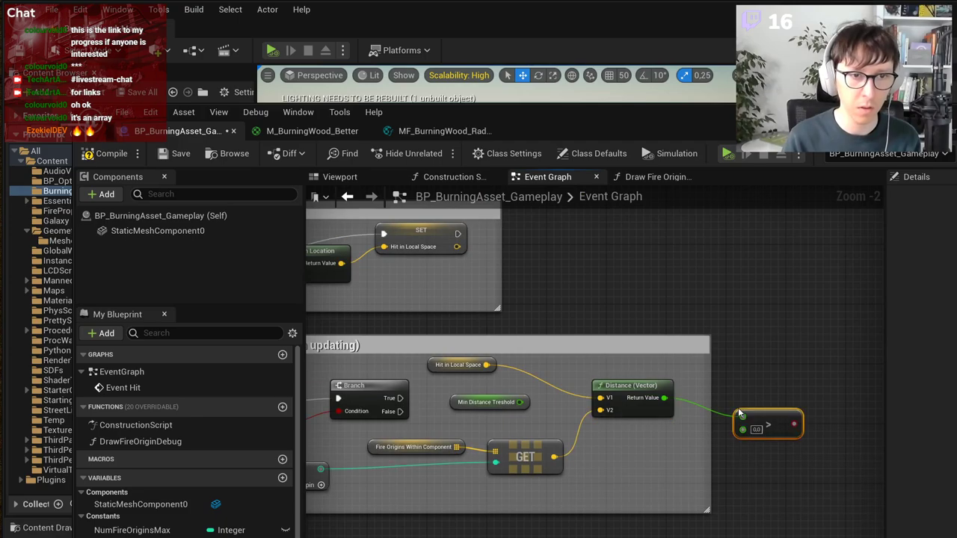
pyautogui.moveTo(521, 402); pyautogui.dragTo(742, 428)
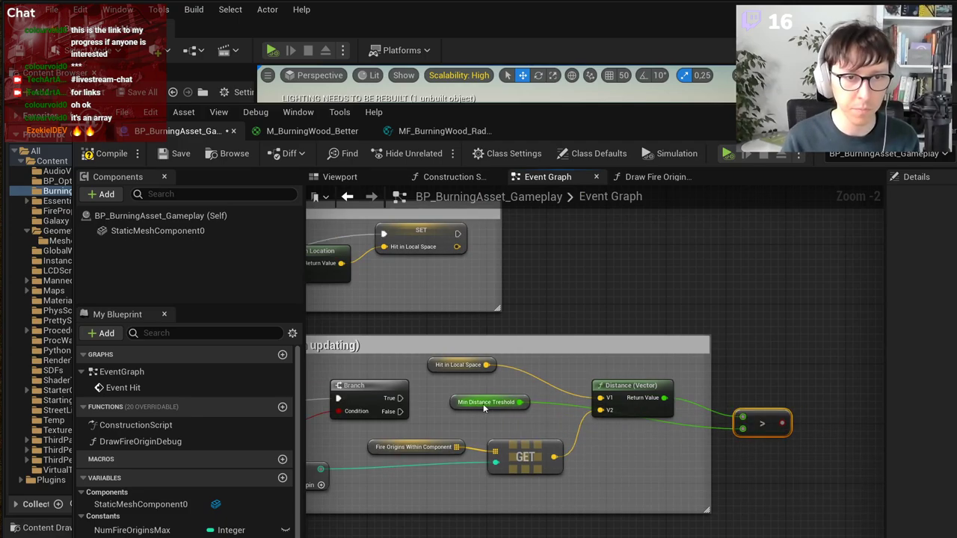
# Step: Move the Min Distance Treshold getter below the Distance node and widen the comment box to enclose the comparison
pyautogui.moveTo(483, 407); pyautogui.dragTo(633, 441)
pyautogui.moveTo(707, 433); pyautogui.dragTo(852, 458)
pyautogui.scroll(-2, 852, 459)
pyautogui.scroll(1, 497, 449)
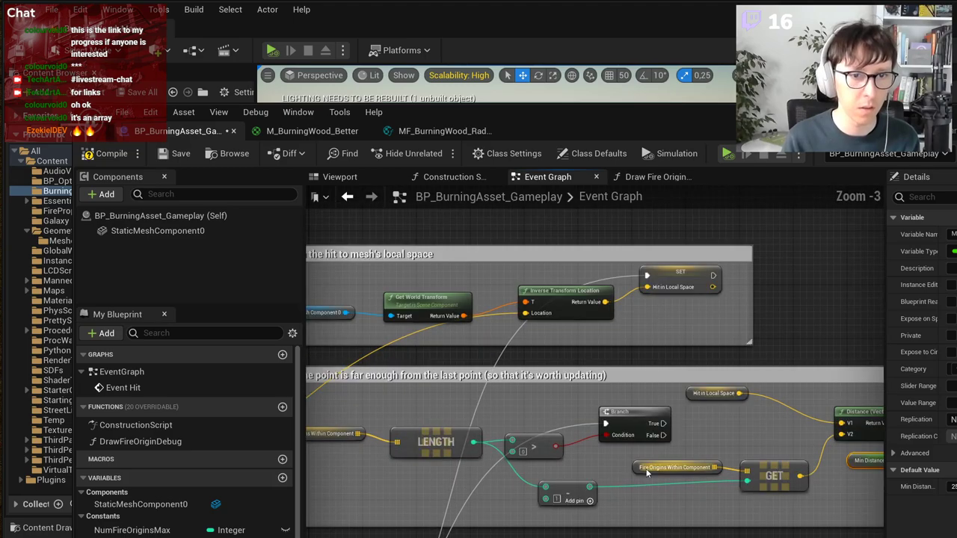
# Step: Create a boolean variable named IsWorthUpdating
pyautogui.moveTo(773, 491); pyautogui.dragTo(507, 522, button='right')
pyautogui.scroll(-1, 187, 441)
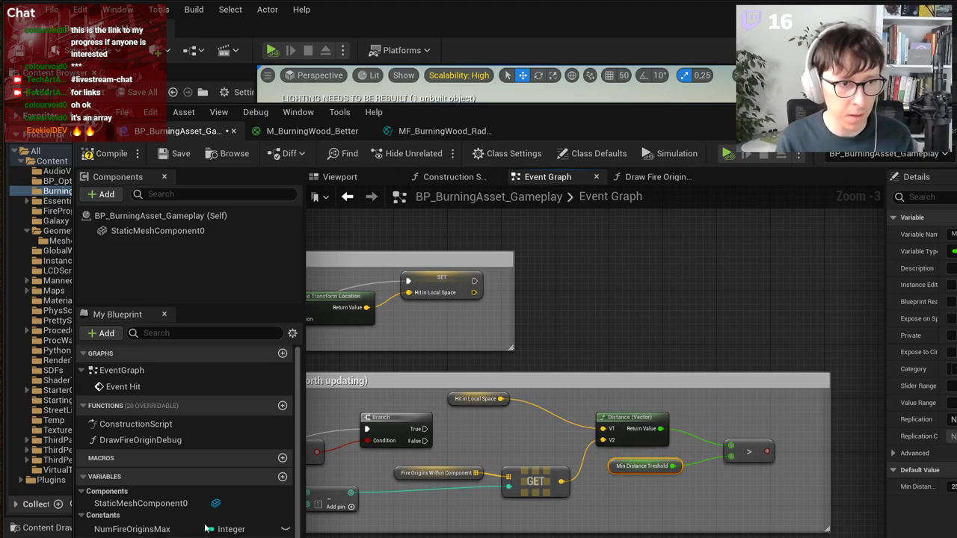
pyautogui.click(283, 477)
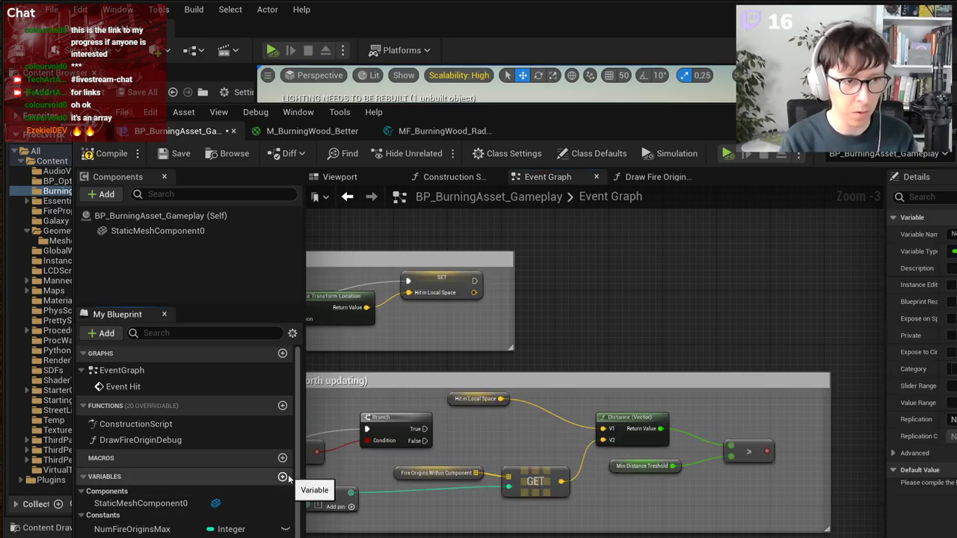
pyautogui.press('Return')
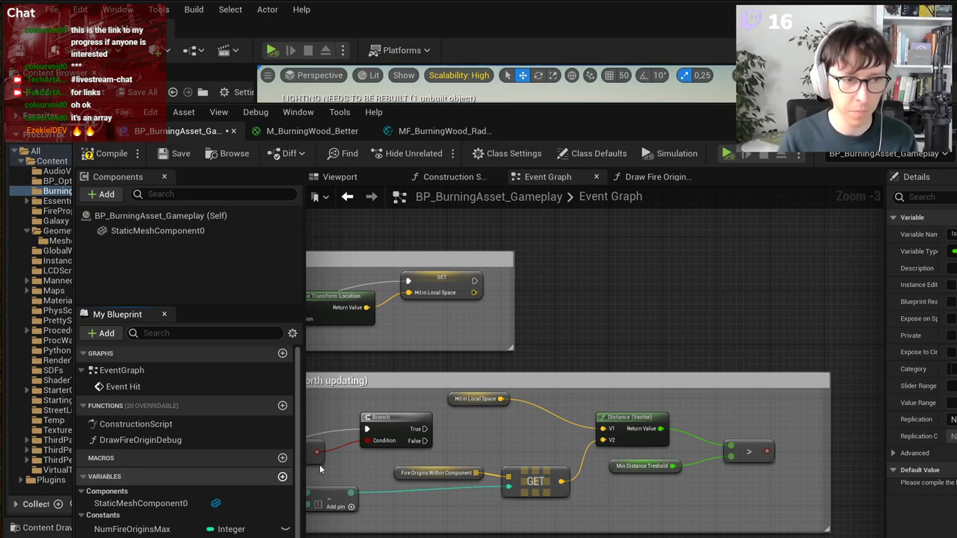
pyautogui.click(952, 252)
pyautogui.click(953, 286)
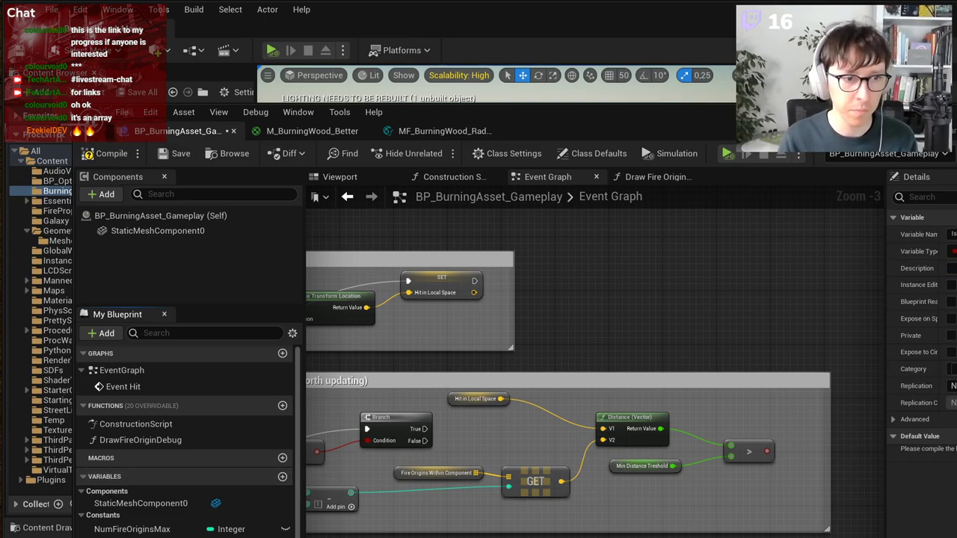
# Step: Place an Is Worth Updating setter ticked true and run it from the False output of the list-length Branch
pyautogui.moveTo(142, 537); pyautogui.dragTo(714, 408)
pyautogui.click(742, 447)
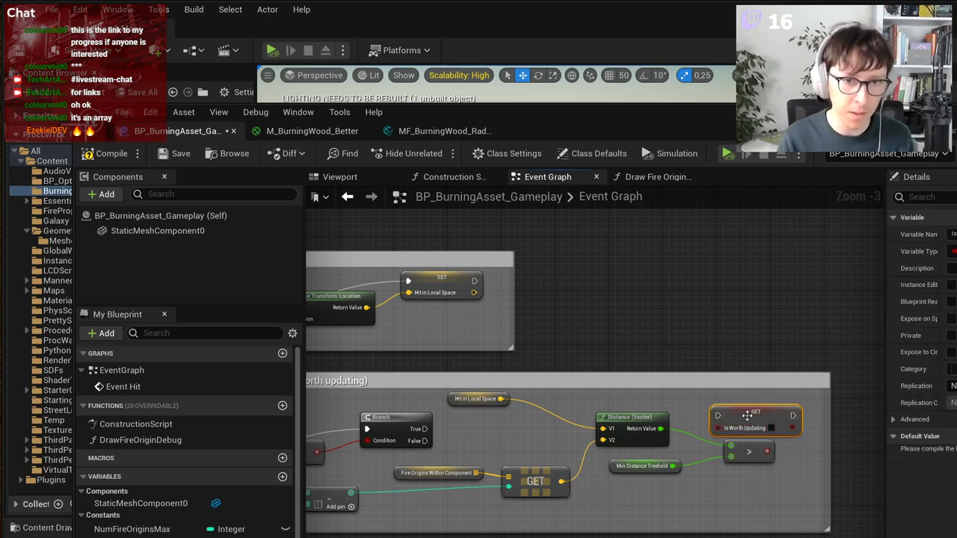
pyautogui.moveTo(749, 414); pyautogui.dragTo(460, 450)
pyautogui.moveTo(434, 468); pyautogui.dragTo(549, 421, button='right')
pyautogui.scroll(2, 565, 426)
pyautogui.moveTo(593, 403); pyautogui.dragTo(531, 382)
pyautogui.click(641, 400)
pyautogui.moveTo(420, 360); pyautogui.dragTo(544, 375, button='right')
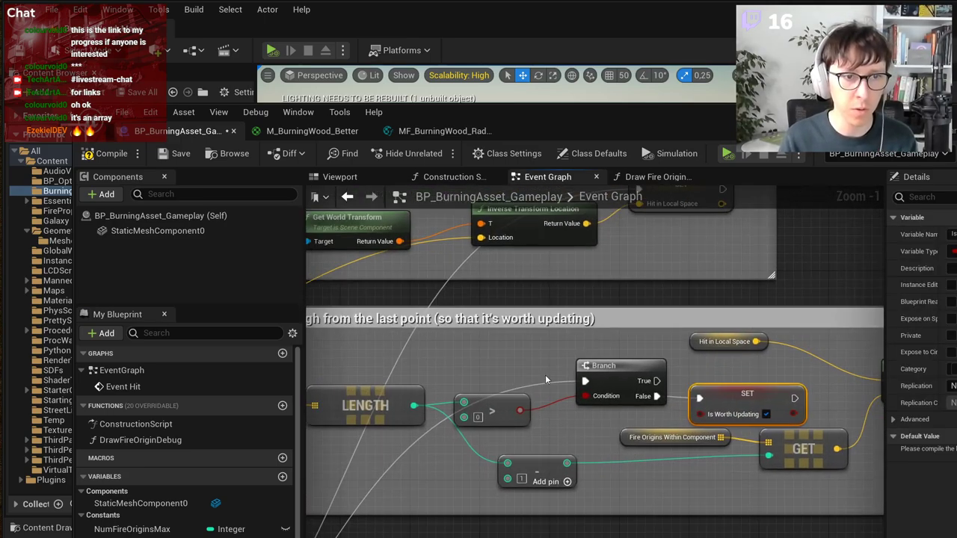
# Step: Place a second Is Worth Updating setter, run from the Branch's True output and fed by the distance comparison
pyautogui.moveTo(699, 367); pyautogui.dragTo(497, 403, button='right')
pyautogui.moveTo(638, 421); pyautogui.dragTo(478, 448, button='right')
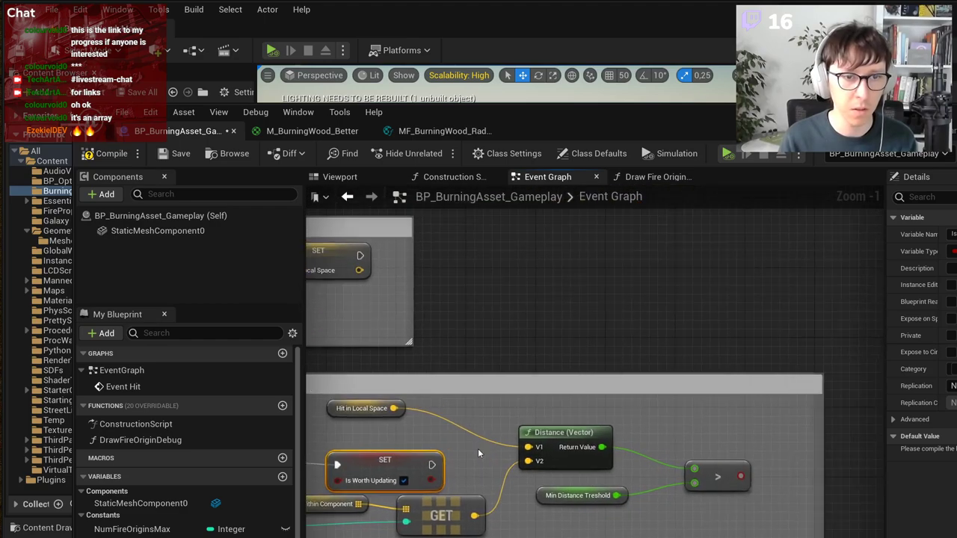
pyautogui.scroll(-1, 478, 450)
pyautogui.moveTo(320, 447); pyautogui.dragTo(755, 437)
pyautogui.moveTo(124, 536); pyautogui.dragTo(775, 439)
pyautogui.click(783, 495)
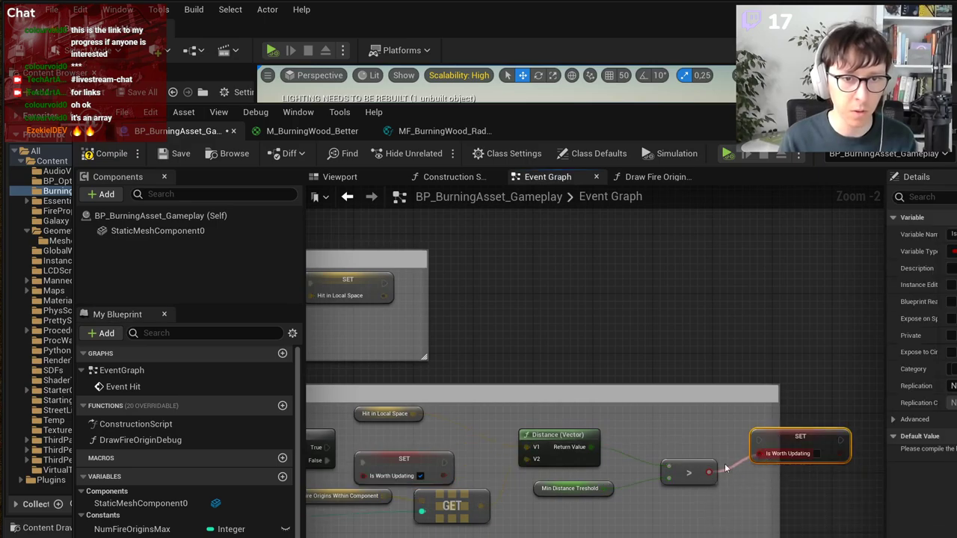
pyautogui.moveTo(708, 472); pyautogui.dragTo(773, 469, button='right')
pyautogui.moveTo(773, 469); pyautogui.dragTo(816, 417)
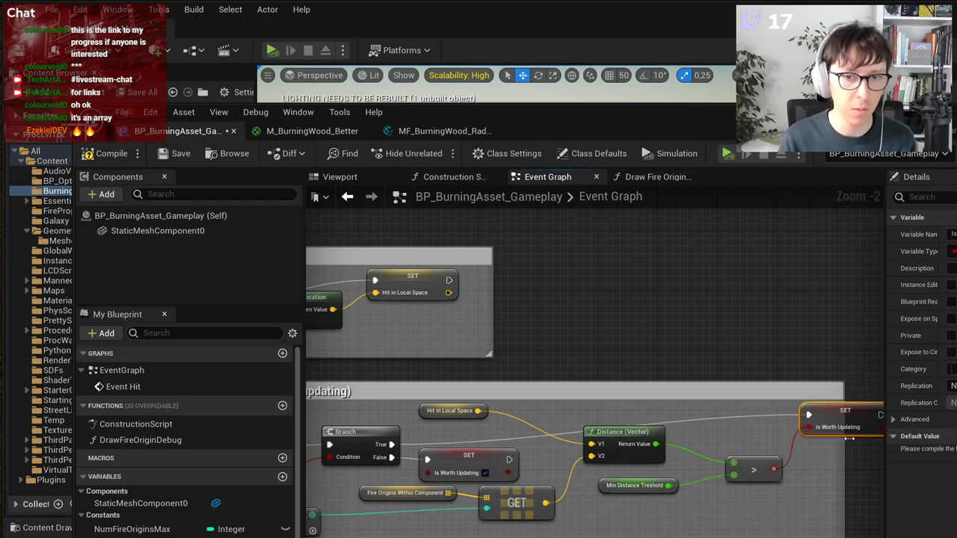
# Step: Delete the comment box around the ADD node and shift the capacity-check, Remove Index and ADD nodes farther from the Sequence
pyautogui.scroll(-2, 693, 334)
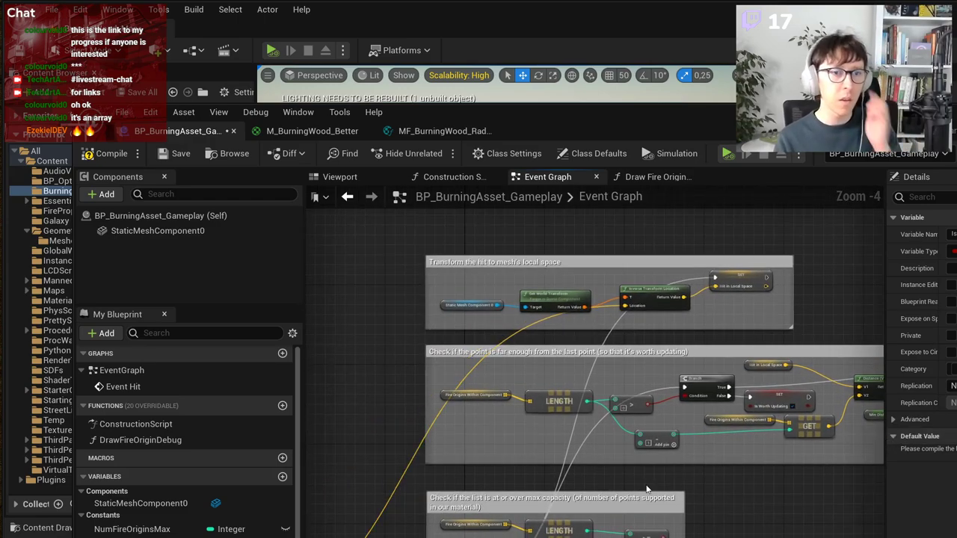
pyautogui.moveTo(612, 494); pyautogui.dragTo(644, 437, button='right')
pyautogui.scroll(1, 695, 518)
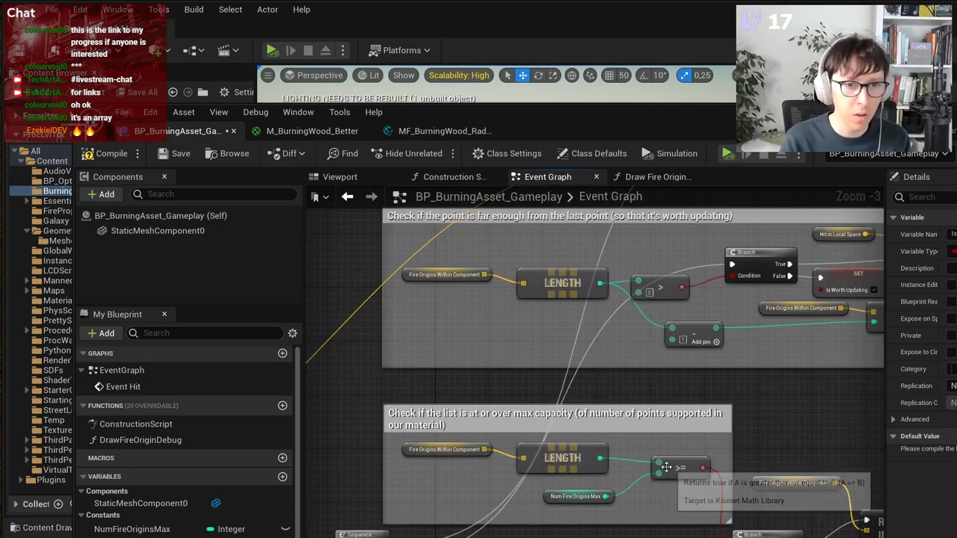
pyautogui.scroll(-2, 680, 468)
pyautogui.moveTo(781, 507); pyautogui.dragTo(717, 495, button='right')
pyautogui.scroll(2, 717, 495)
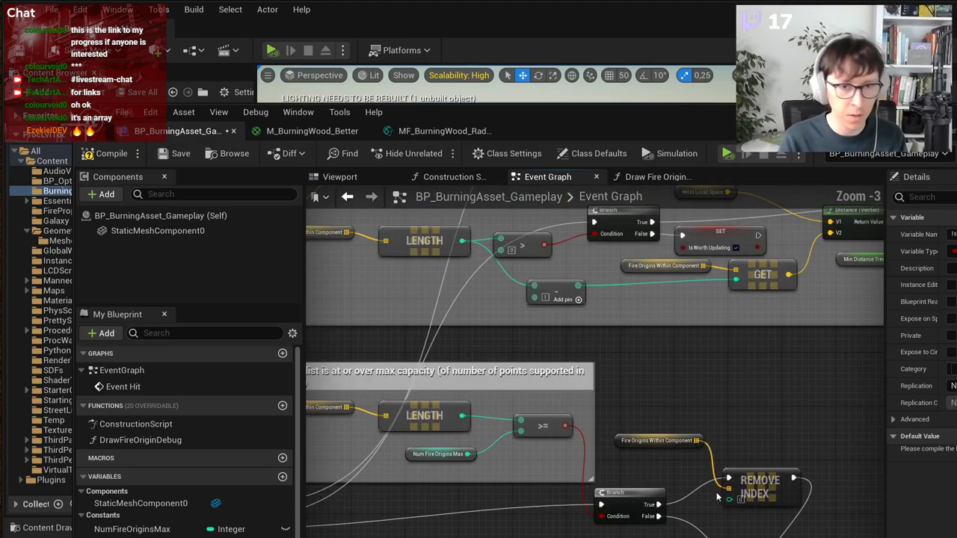
pyautogui.moveTo(796, 529); pyautogui.dragTo(748, 444, button='right')
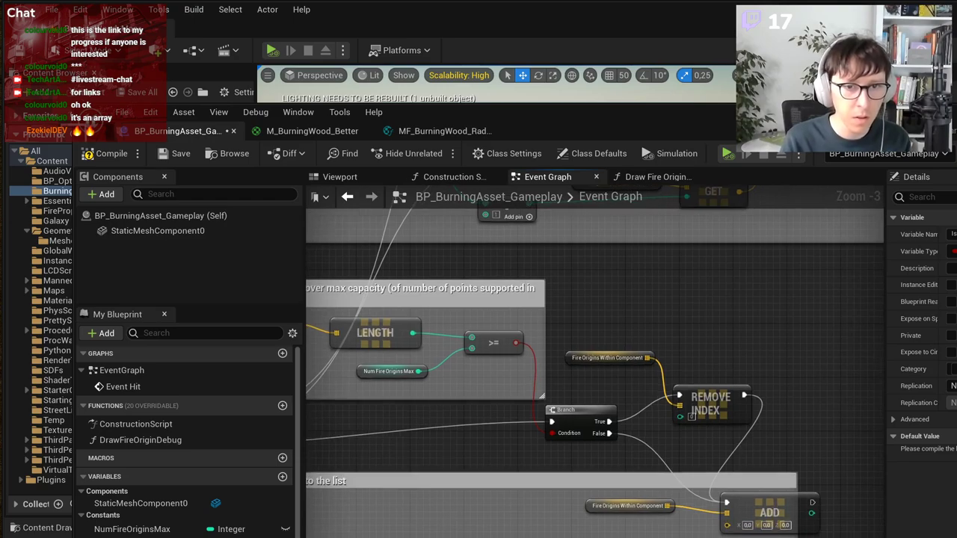
pyautogui.moveTo(498, 497); pyautogui.dragTo(611, 465, button='right')
pyautogui.scroll(-3, 562, 435)
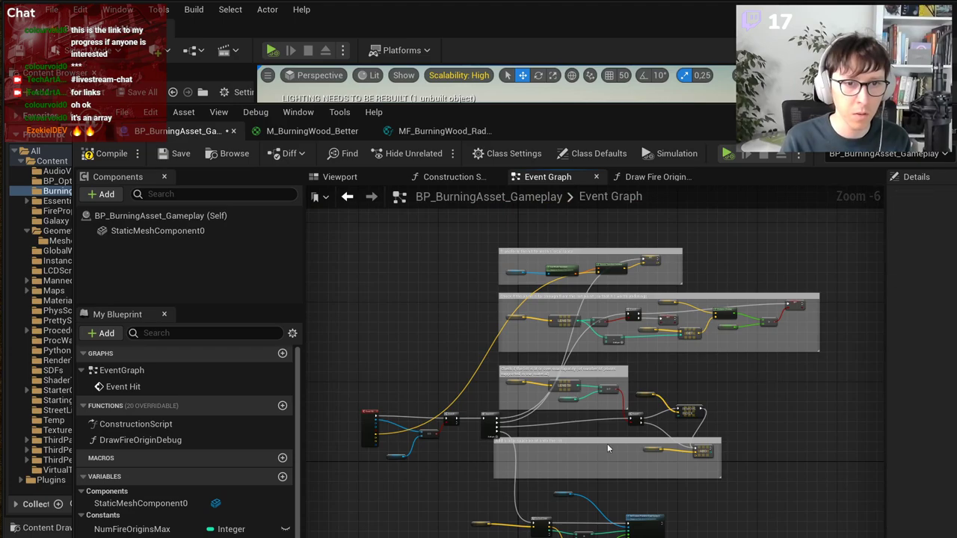
pyautogui.click(606, 444)
pyautogui.press('Delete')
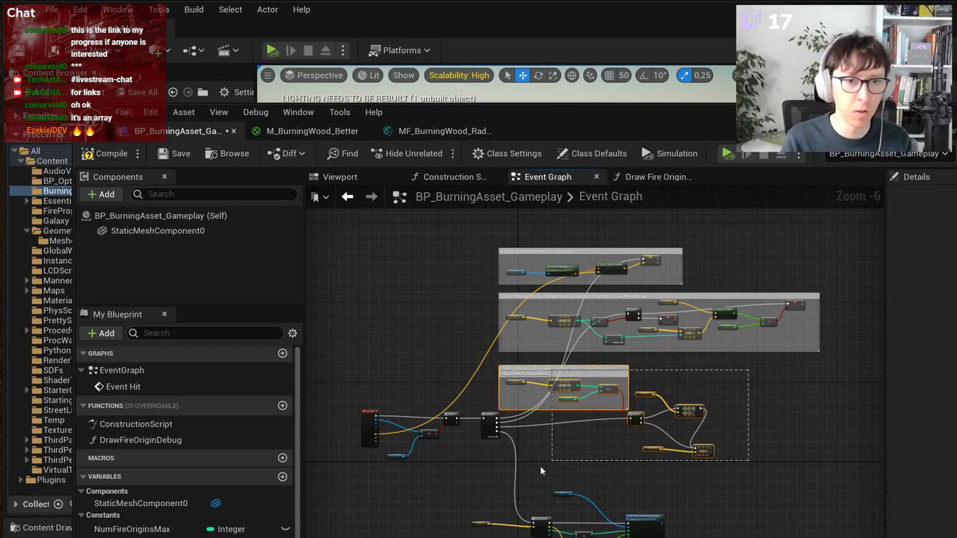
# Step: Place an Is Worth Updating getter beside the Sequence and feed it into the condition of a new Branch
pyautogui.scroll(3, 528, 432)
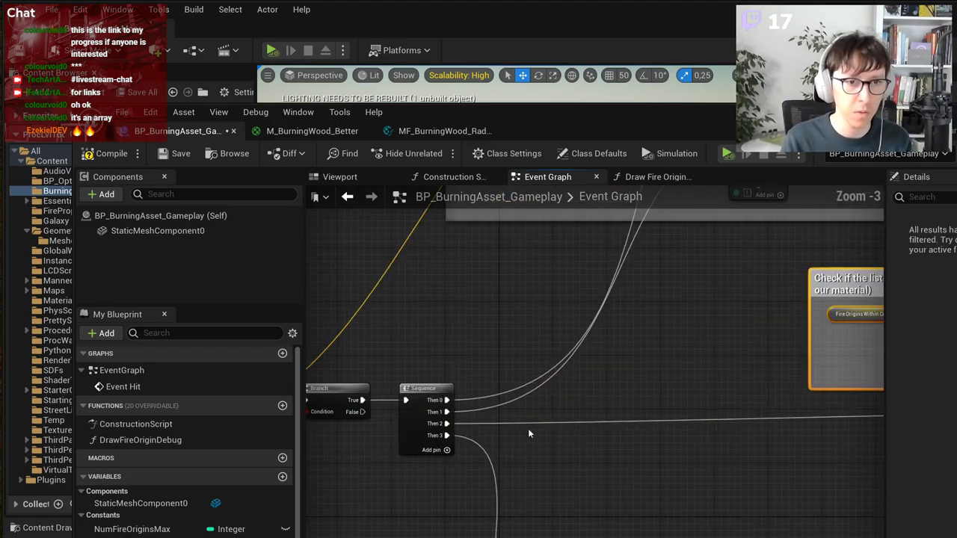
pyautogui.moveTo(135, 537); pyautogui.dragTo(525, 460)
pyautogui.click(572, 456)
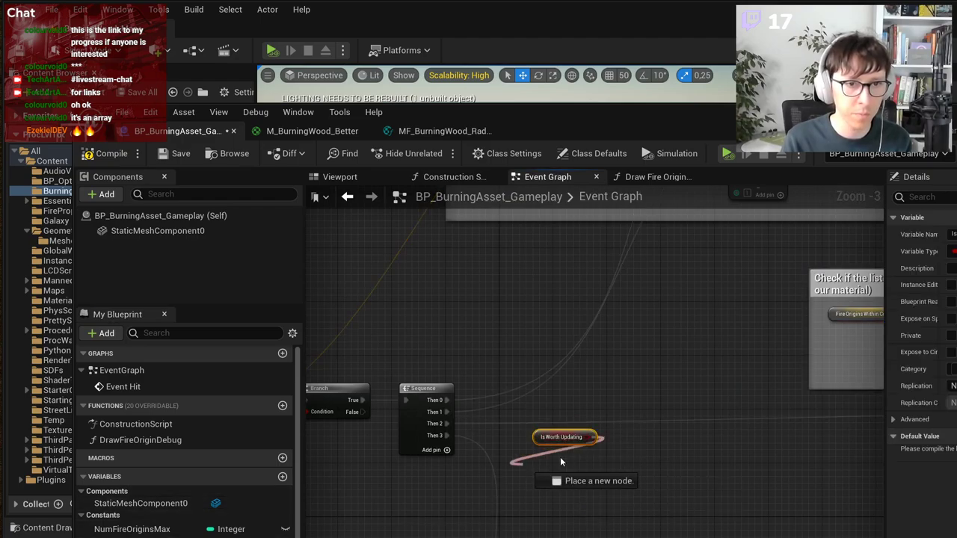
pyautogui.moveTo(587, 437); pyautogui.dragTo(615, 421)
pyautogui.write('branch')
pyautogui.press('Return')
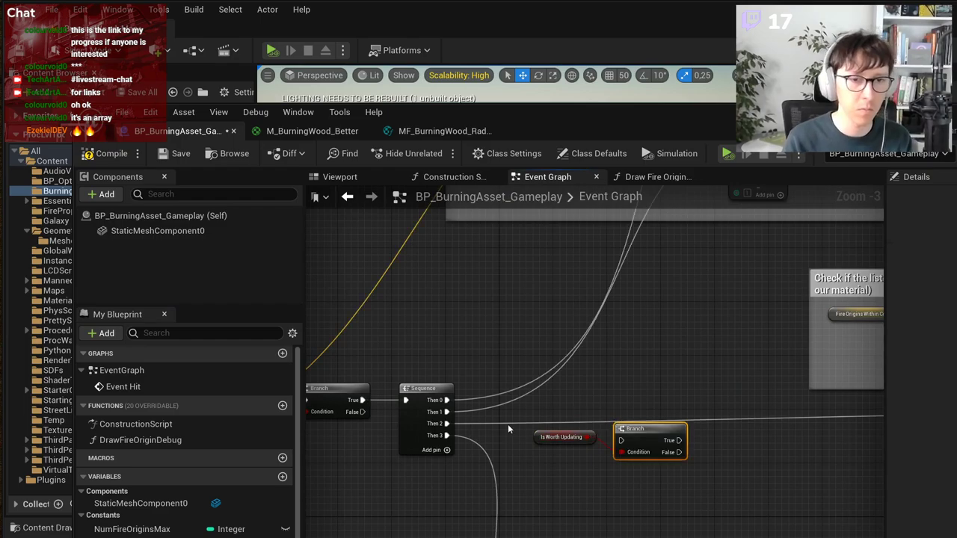
# Step: Route the Sequence's Then 2 output through the Is Worth Updating Branch, linking its True output to the capacity Branch
pyautogui.moveTo(538, 439); pyautogui.dragTo(516, 474)
pyautogui.scroll(3, 469, 426)
pyautogui.moveTo(436, 424); pyautogui.dragTo(692, 447)
pyautogui.scroll(-2, 772, 356)
pyautogui.moveTo(777, 354); pyautogui.dragTo(520, 375, button='right')
pyautogui.moveTo(516, 448); pyautogui.dragTo(729, 422)
pyautogui.scroll(-2, 556, 449)
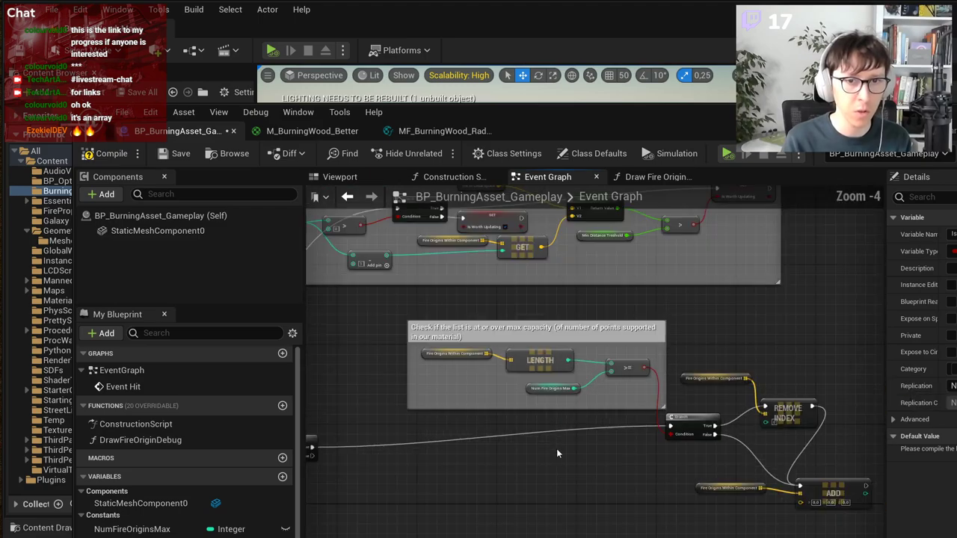
# Step: Insert a second Sequence after the Is Worth Updating Branch's True output and run the For Each Loop from its Then 1
pyautogui.moveTo(556, 449); pyautogui.dragTo(799, 360, button='right')
pyautogui.scroll(1, 532, 438)
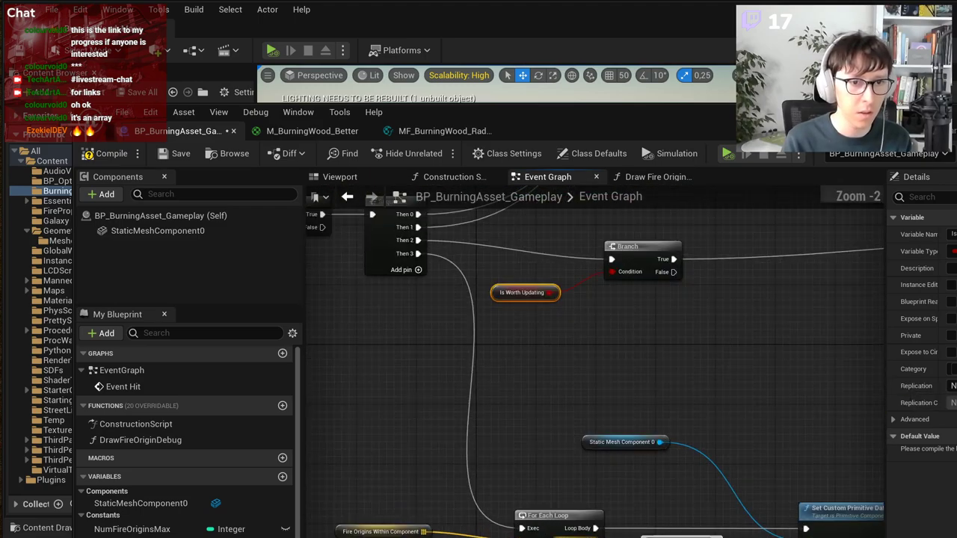
pyautogui.moveTo(671, 297); pyautogui.dragTo(650, 319)
pyautogui.moveTo(671, 285); pyautogui.dragTo(716, 285)
pyautogui.write('seq')
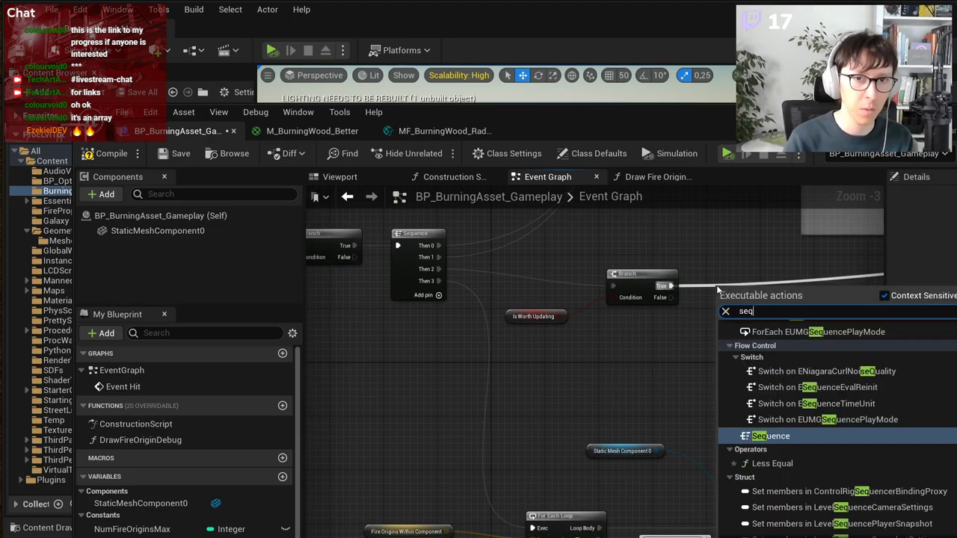
pyautogui.press('Return')
pyautogui.moveTo(760, 318); pyautogui.dragTo(540, 529)
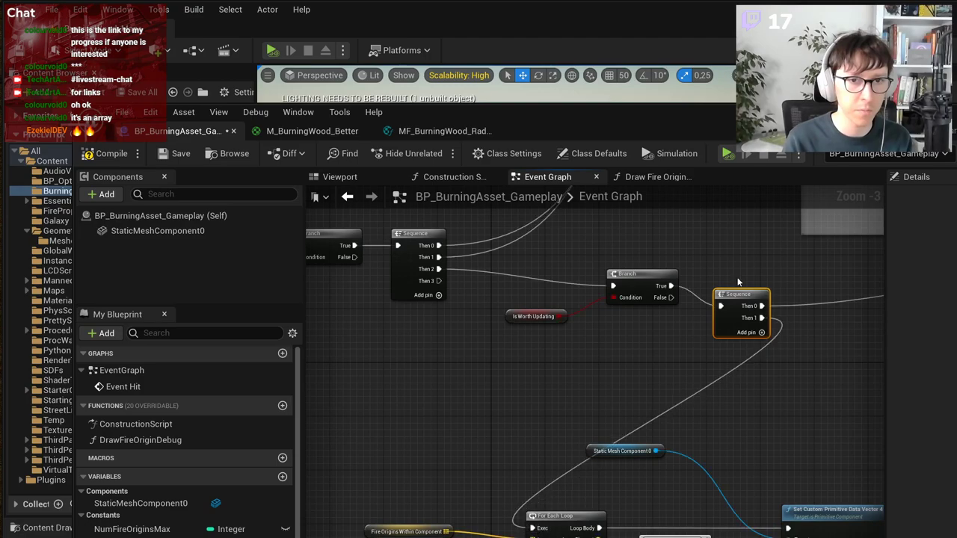
# Step: Move the For Each Loop material-update nodes below the ADD node and place the Static Mesh Component getter above them
pyautogui.click(533, 317)
pyautogui.scroll(-2, 421, 449)
pyautogui.scroll(-1, 421, 452)
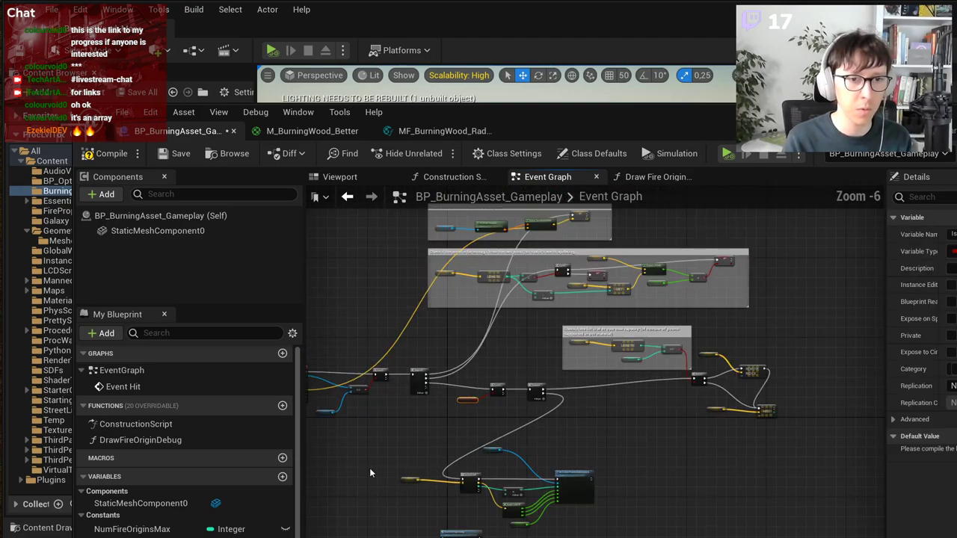
pyautogui.moveTo(369, 468); pyautogui.dragTo(598, 532)
pyautogui.moveTo(570, 461); pyautogui.dragTo(727, 433)
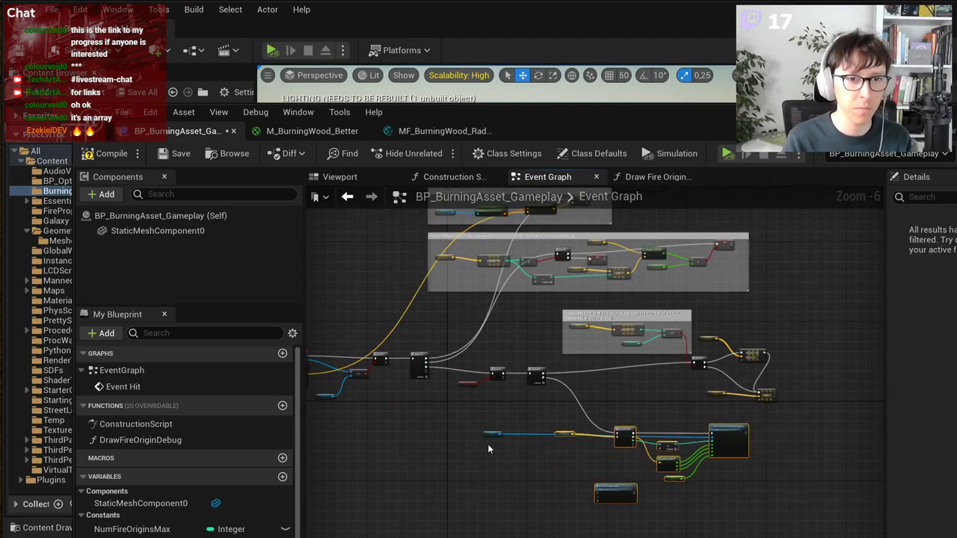
pyautogui.scroll(3, 488, 444)
pyautogui.moveTo(489, 427); pyautogui.dragTo(760, 455)
pyautogui.moveTo(761, 456); pyautogui.dragTo(379, 470, button='right')
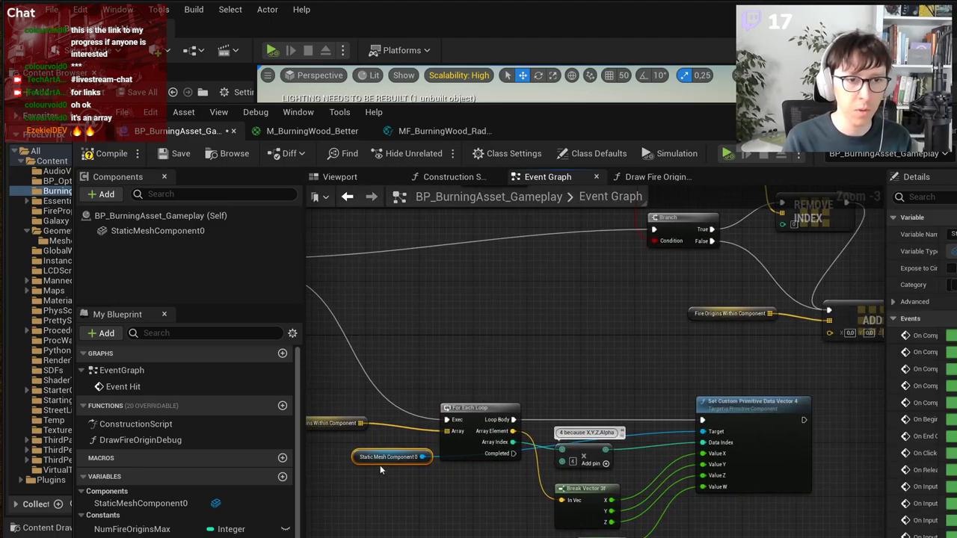
pyautogui.moveTo(370, 457); pyautogui.dragTo(568, 398)
pyautogui.scroll(-2, 565, 397)
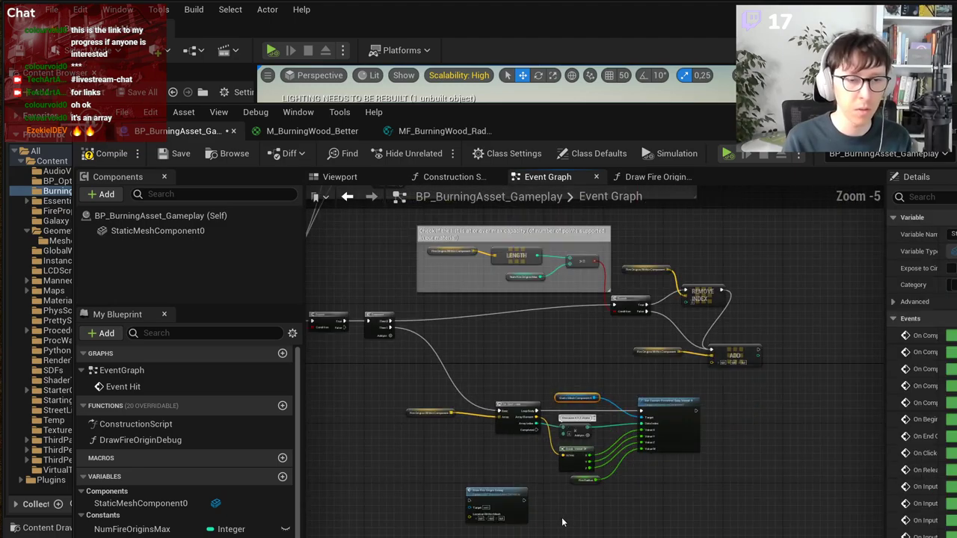
# Step: Remove the loose Draw Fire Origin Debug node and wrap the For Each Loop nodes in an "Update mesh material" comment
pyautogui.moveTo(459, 506); pyautogui.dragTo(499, 537)
pyautogui.moveTo(837, 529); pyautogui.dragTo(431, 400)
pyautogui.moveTo(698, 426); pyautogui.dragTo(733, 454)
pyautogui.rightClick(712, 441)
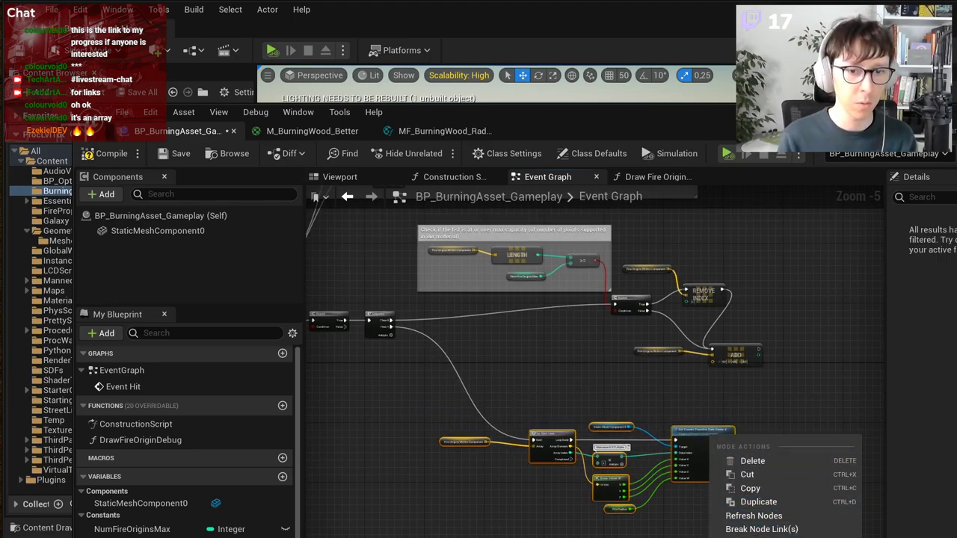
pyautogui.press('c')
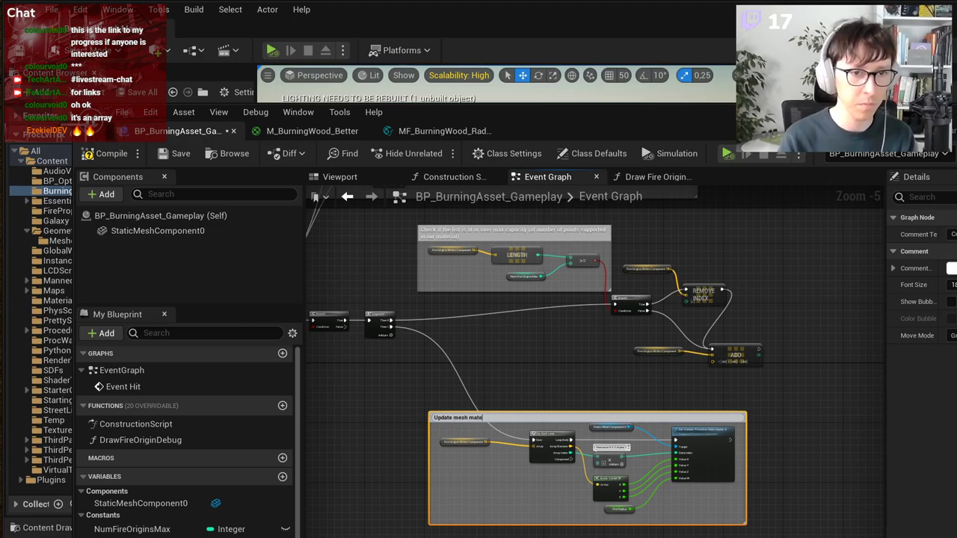
pyautogui.press('Return')
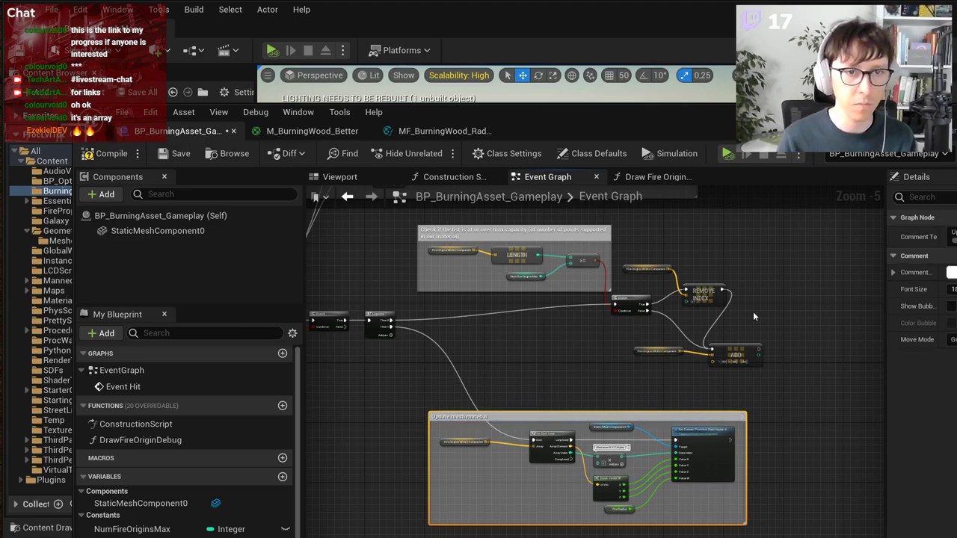
# Step: Wrap the capacity Branch, REMOVE INDEX and ADD nodes in a comment reading "Add a point to the end of the list (making sure its max 4 elements)"
pyautogui.click(753, 311)
pyautogui.scroll(1, 746, 256)
pyautogui.moveTo(793, 267); pyautogui.dragTo(596, 402)
pyautogui.click(821, 429)
pyautogui.moveTo(822, 429); pyautogui.dragTo(628, 369)
pyautogui.moveTo(704, 323); pyautogui.dragTo(596, 400)
pyautogui.moveTo(588, 311); pyautogui.dragTo(625, 334)
pyautogui.rightClick(624, 333)
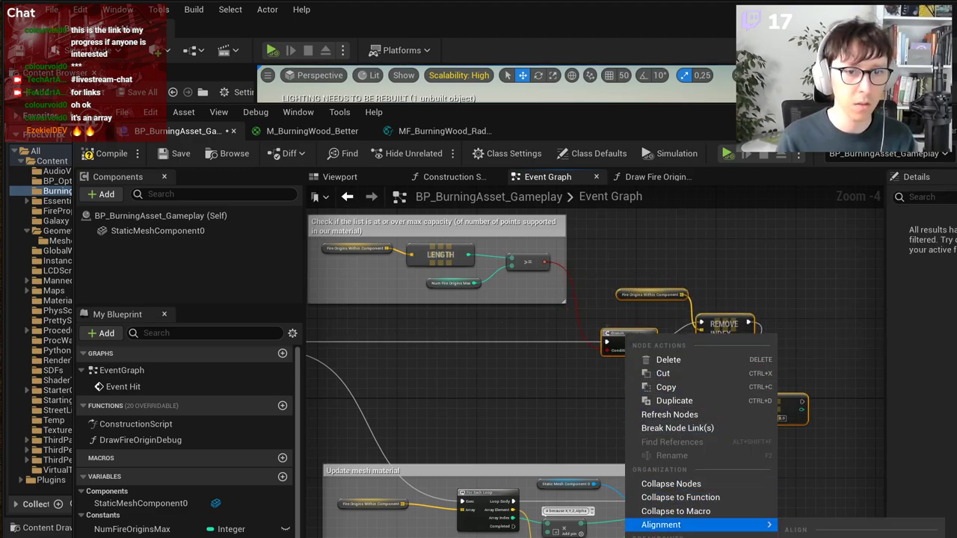
pyautogui.click(759, 536)
pyautogui.write('Add a po')
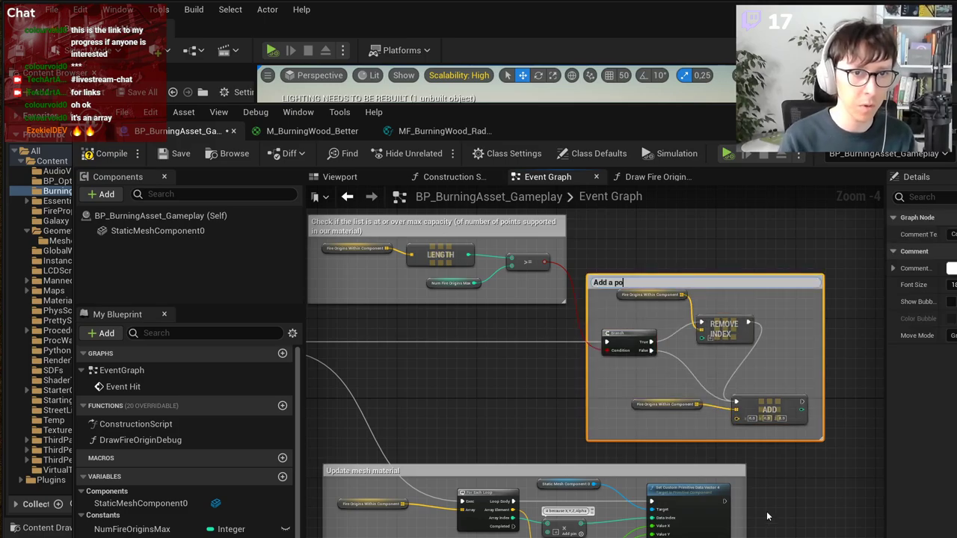
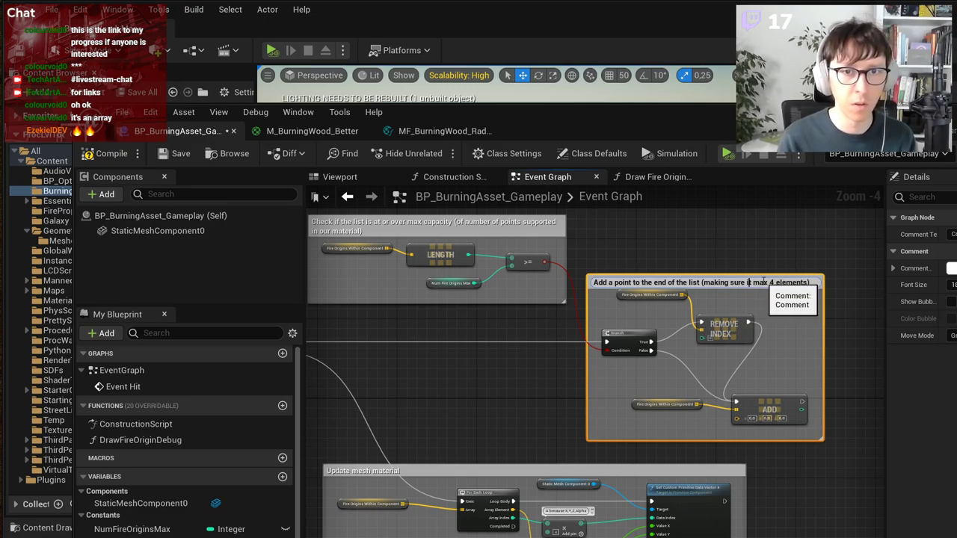
# Step: Compile and save the BP_BurningAsset_Gameplay Blueprint
pyautogui.scroll(-3, 694, 248)
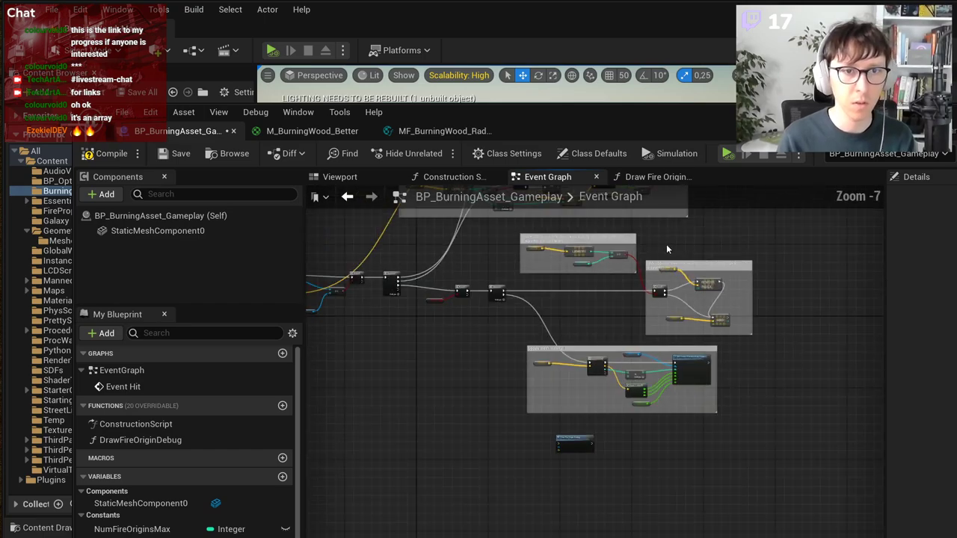
pyautogui.moveTo(453, 302); pyautogui.dragTo(496, 368, button='right')
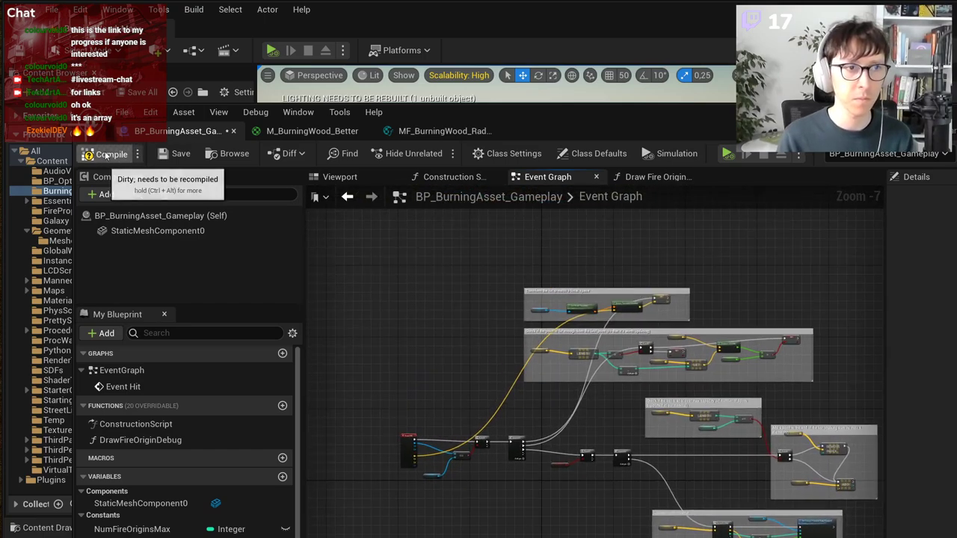
pyautogui.click(110, 154)
pyautogui.click(174, 154)
# Step: Simulate the level to test how the burning assets react to the falling cube, and stop it
pyautogui.click(878, 112)
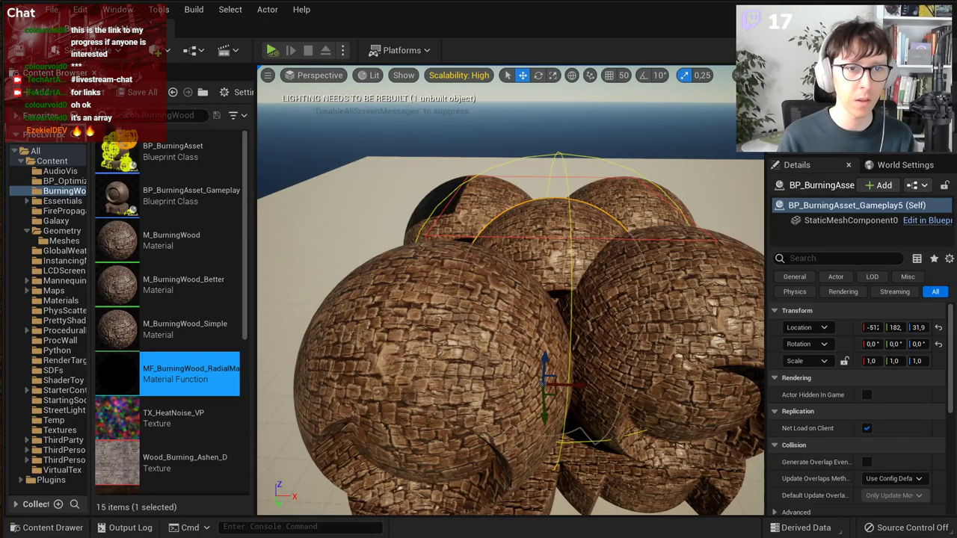
pyautogui.click(272, 50)
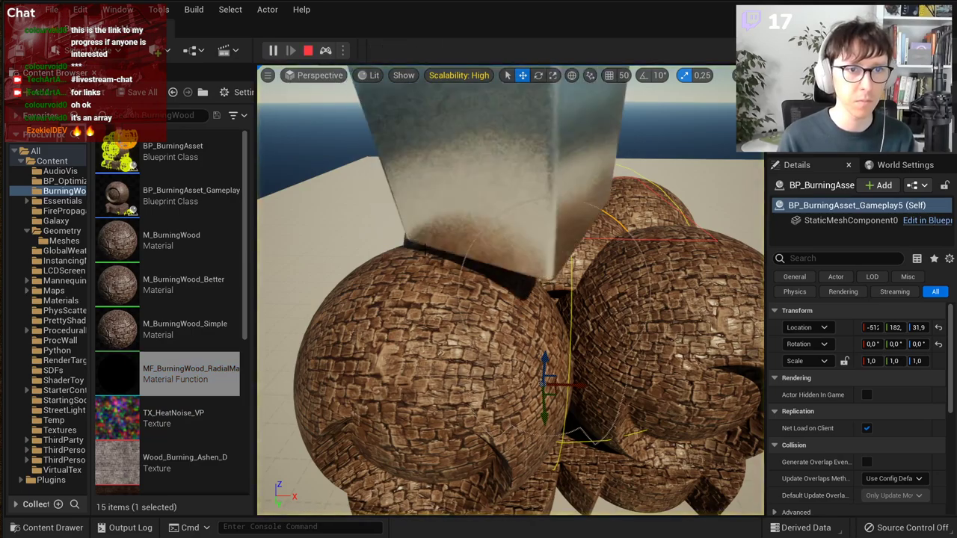
pyautogui.press('Escape')
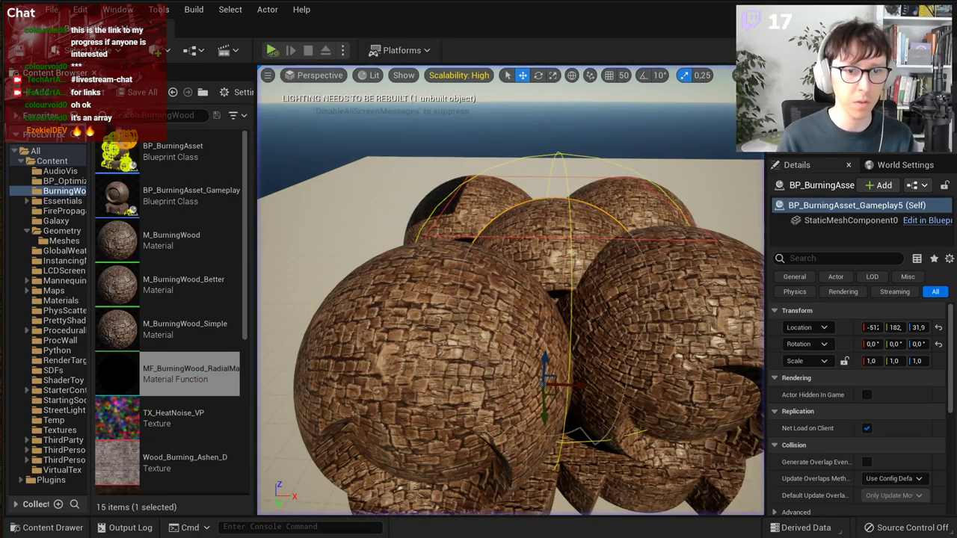
# Step: In the Blueprint's distance-check comment, move the Hit in Local Space getter closer to the Distance (Vector) node's V1 input
pyautogui.hotkey('alt', 'Tab')
pyautogui.scroll(4, 568, 241)
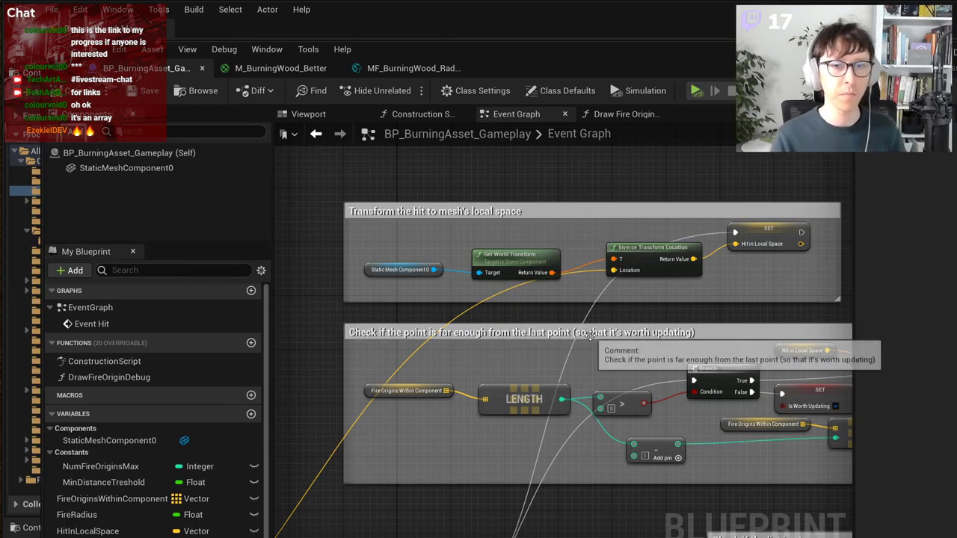
pyautogui.moveTo(594, 333); pyautogui.dragTo(453, 275, button='right')
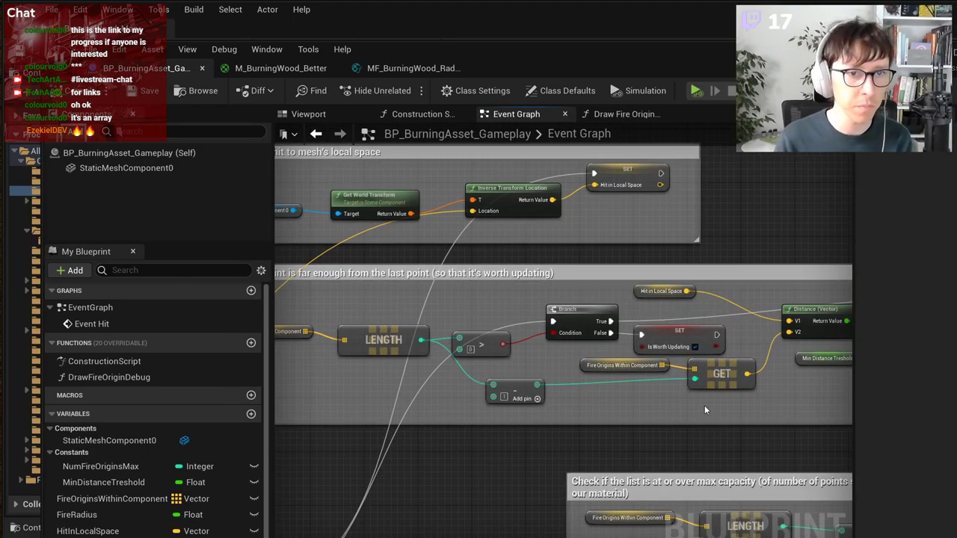
pyautogui.moveTo(710, 411); pyautogui.dragTo(761, 414, button='right')
pyautogui.moveTo(432, 388); pyautogui.dragTo(461, 391, button='right')
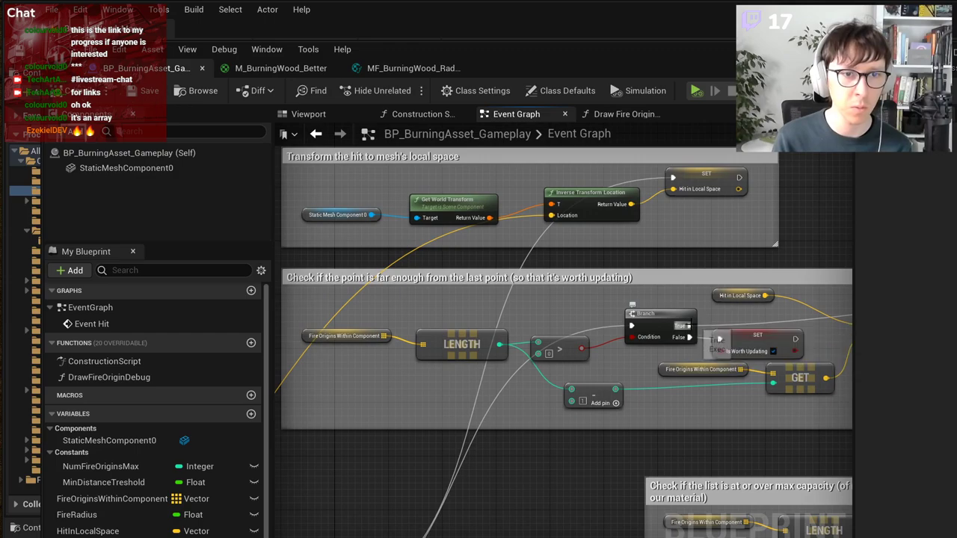
pyautogui.moveTo(711, 409); pyautogui.dragTo(512, 441, button='right')
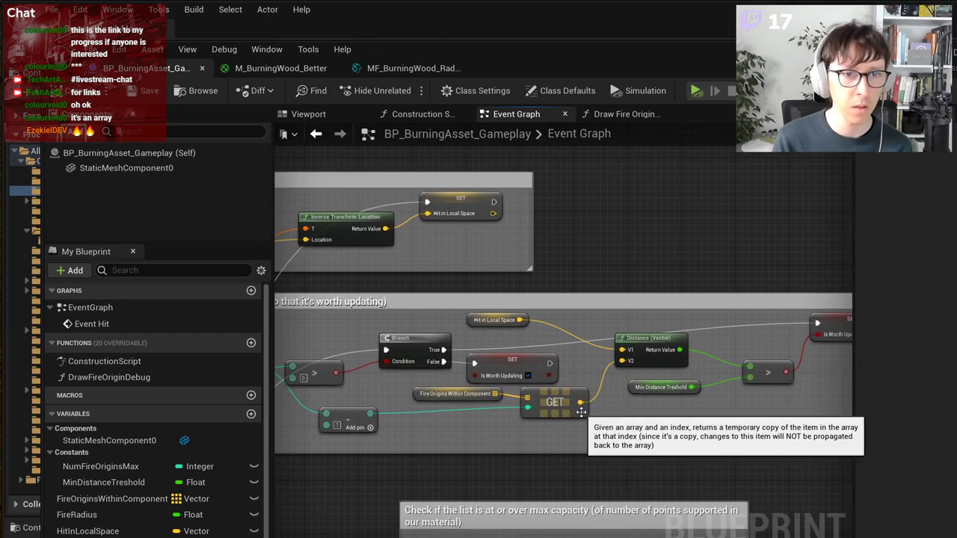
pyautogui.moveTo(515, 324); pyautogui.dragTo(575, 343)
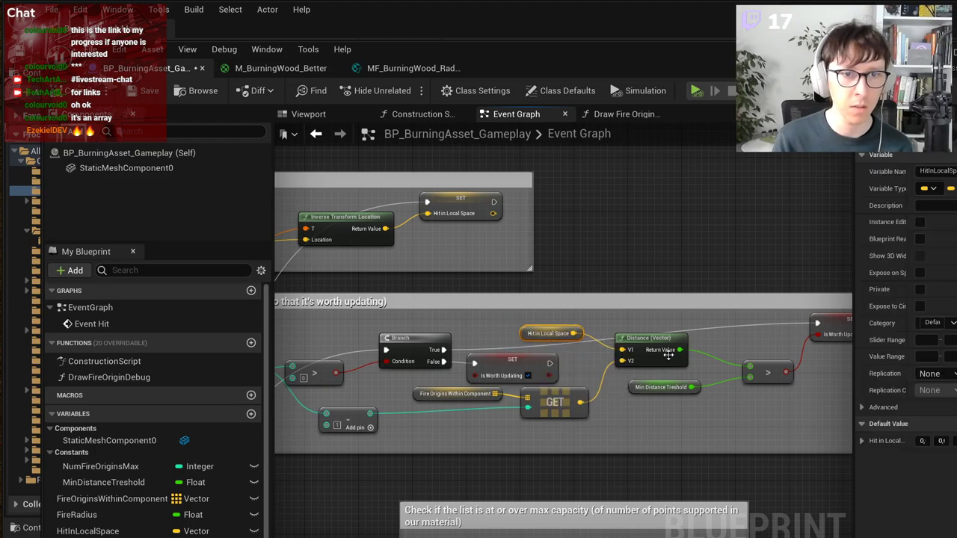
# Step: Review the distance check, the local-space transform and the order in which the Event Hit Sequence runs them
pyautogui.moveTo(691, 418); pyautogui.dragTo(612, 445, button='right')
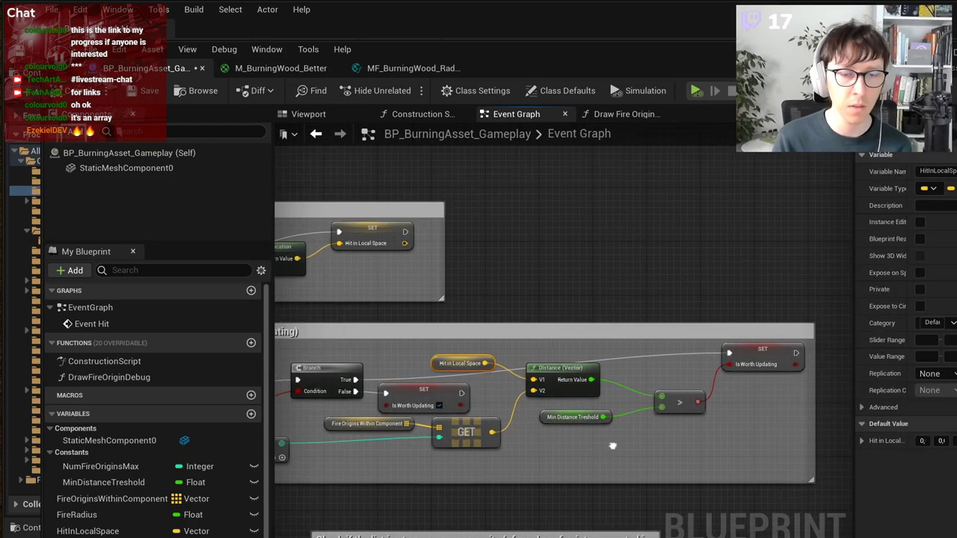
pyautogui.moveTo(671, 424); pyautogui.dragTo(847, 428, button='right')
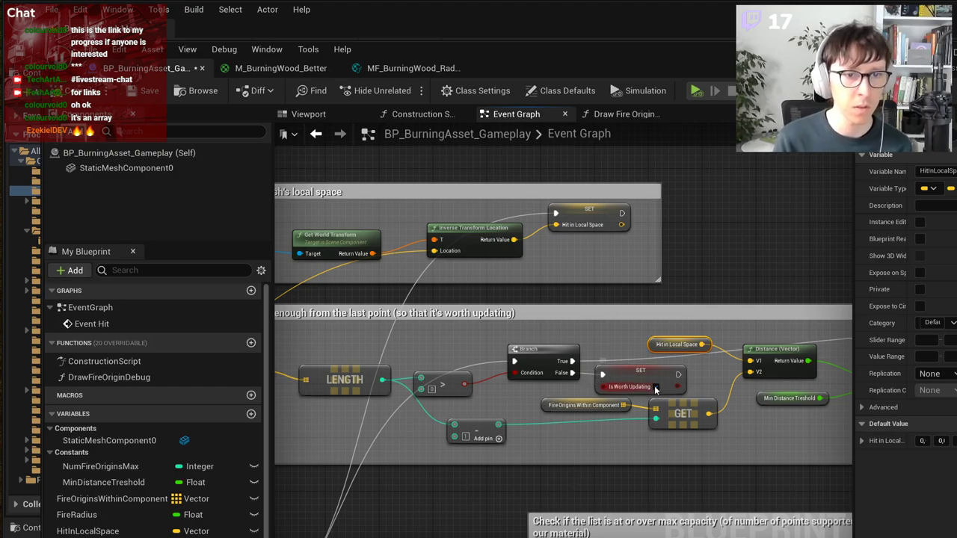
pyautogui.scroll(-3, 513, 431)
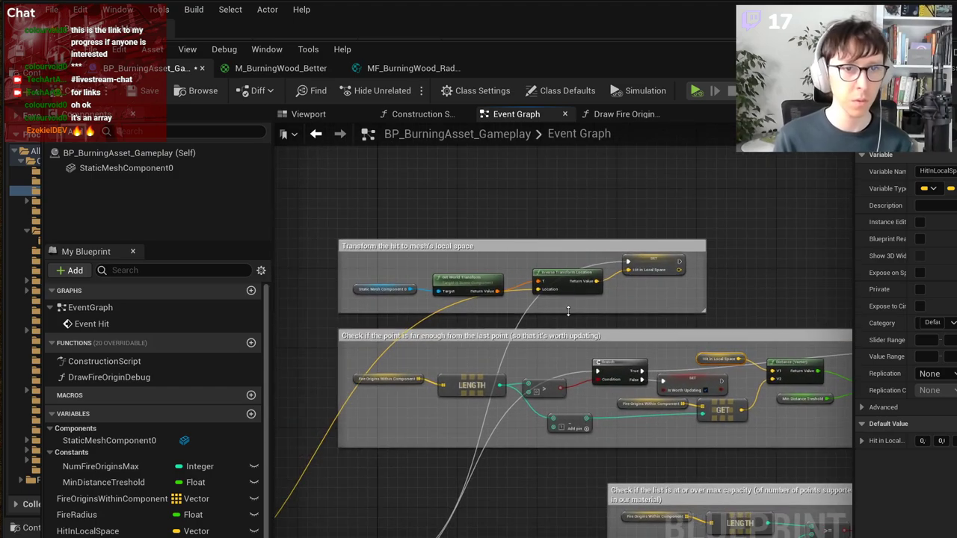
pyautogui.scroll(4, 568, 285)
pyautogui.moveTo(572, 358); pyautogui.dragTo(663, 327, button='right')
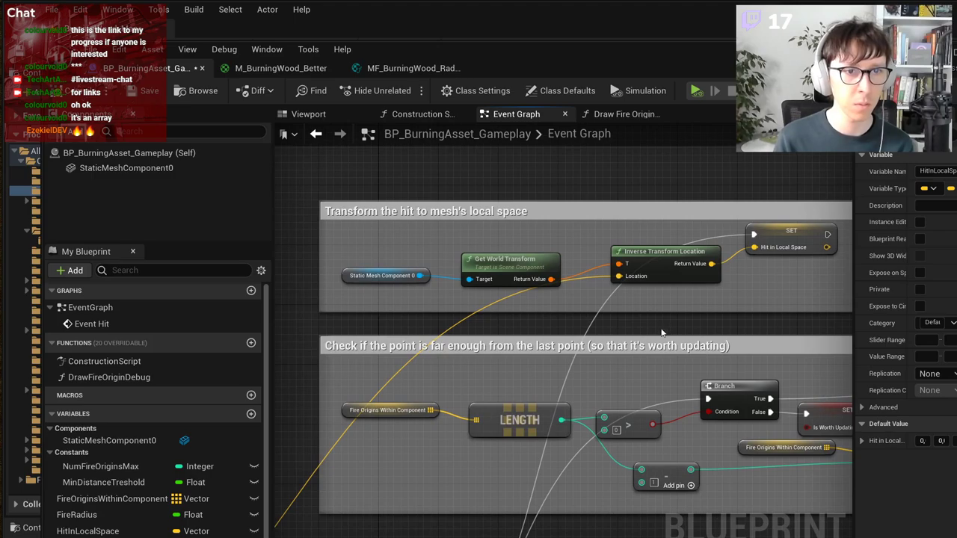
pyautogui.scroll(-4, 619, 323)
pyautogui.moveTo(523, 372); pyautogui.dragTo(666, 259, button='right')
pyautogui.scroll(1, 610, 401)
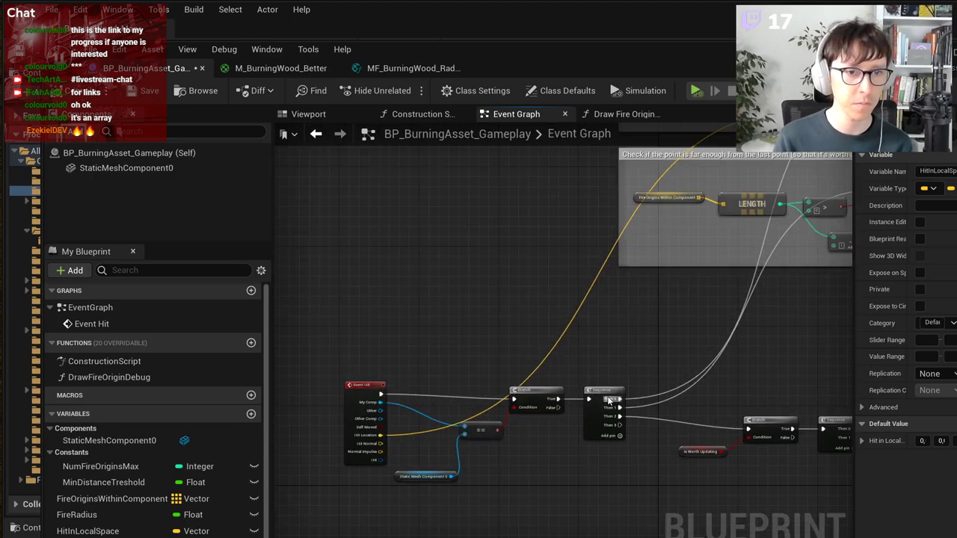
pyautogui.rightClick(736, 314)
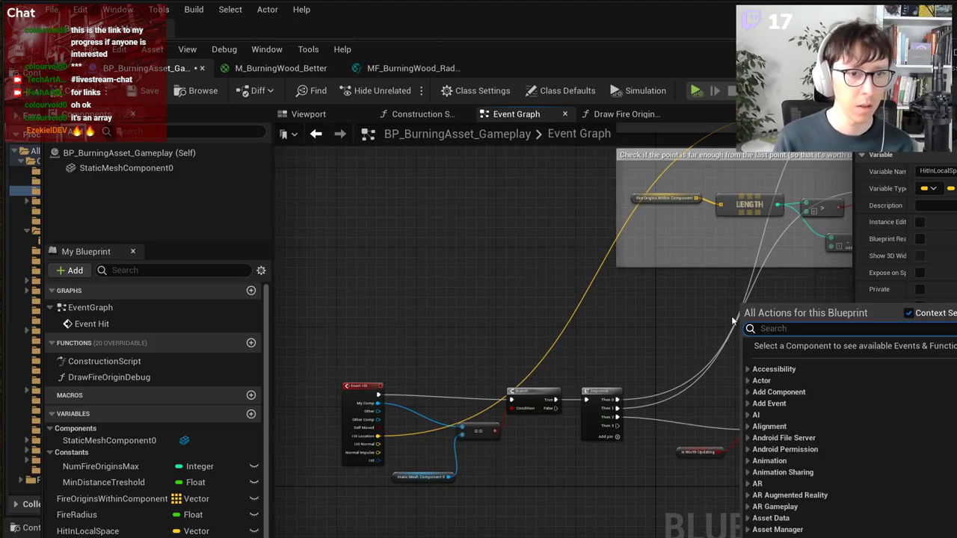
pyautogui.moveTo(637, 477); pyautogui.dragTo(506, 515, button='right')
pyautogui.moveTo(635, 359); pyautogui.dragTo(542, 455, button='right')
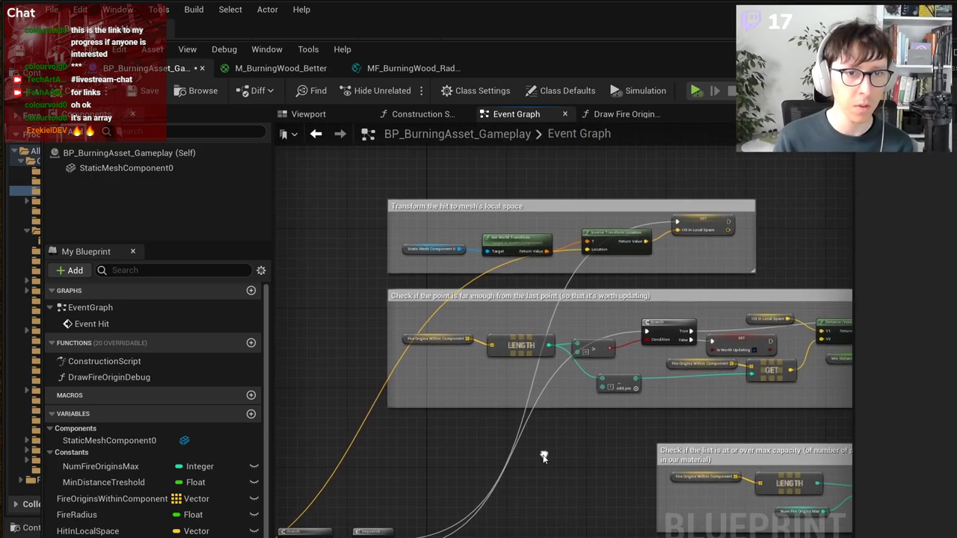
pyautogui.scroll(1, 665, 338)
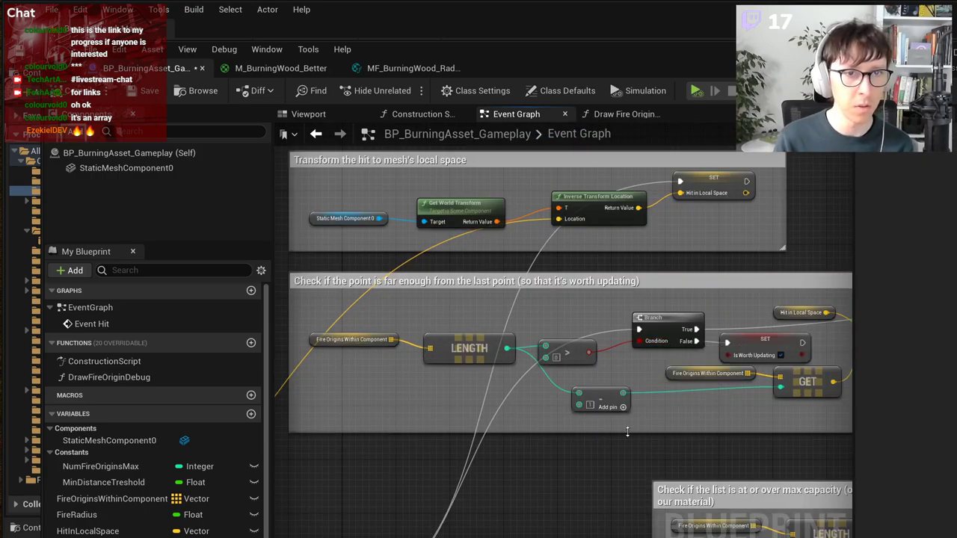
# Step: Trace the logic from the Is Worth Updating Branch through the capacity check to the REMOVE INDEX and ADD nodes
pyautogui.moveTo(594, 470); pyautogui.dragTo(638, 244, button='right')
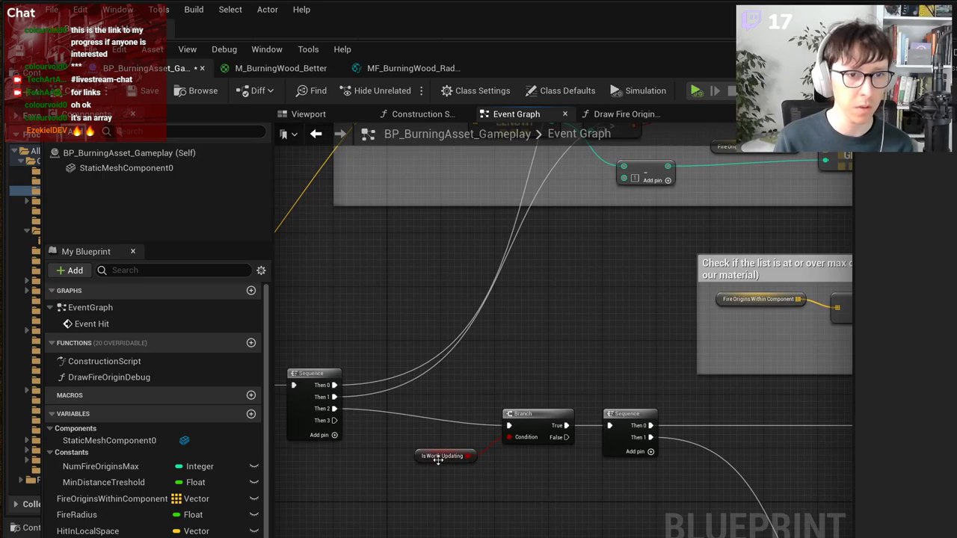
pyautogui.moveTo(595, 493); pyautogui.dragTo(313, 482, button='right')
pyautogui.scroll(-1, 616, 420)
pyautogui.moveTo(802, 437); pyautogui.dragTo(666, 428, button='right')
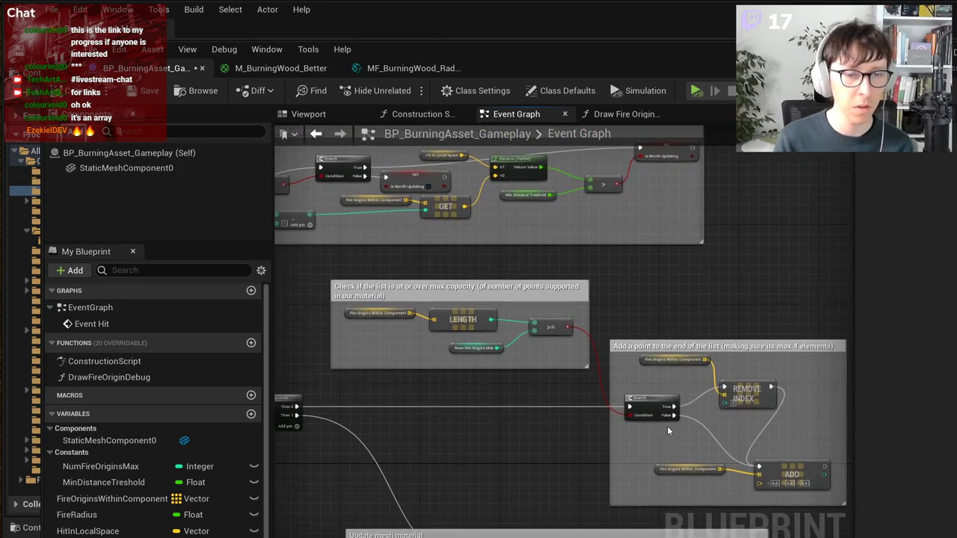
pyautogui.scroll(2, 693, 426)
pyautogui.moveTo(529, 445); pyautogui.dragTo(678, 448, button='right')
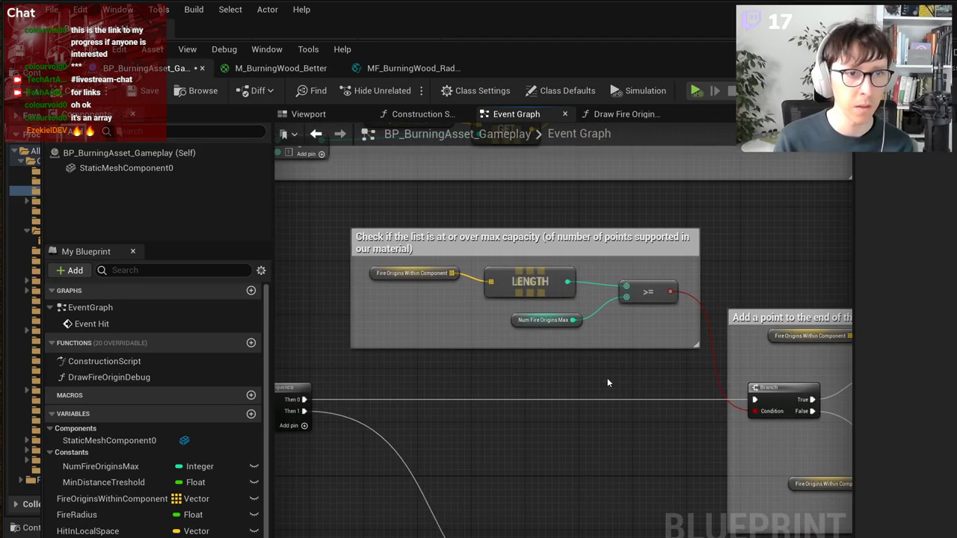
pyautogui.moveTo(606, 232); pyautogui.dragTo(289, 164, button='right')
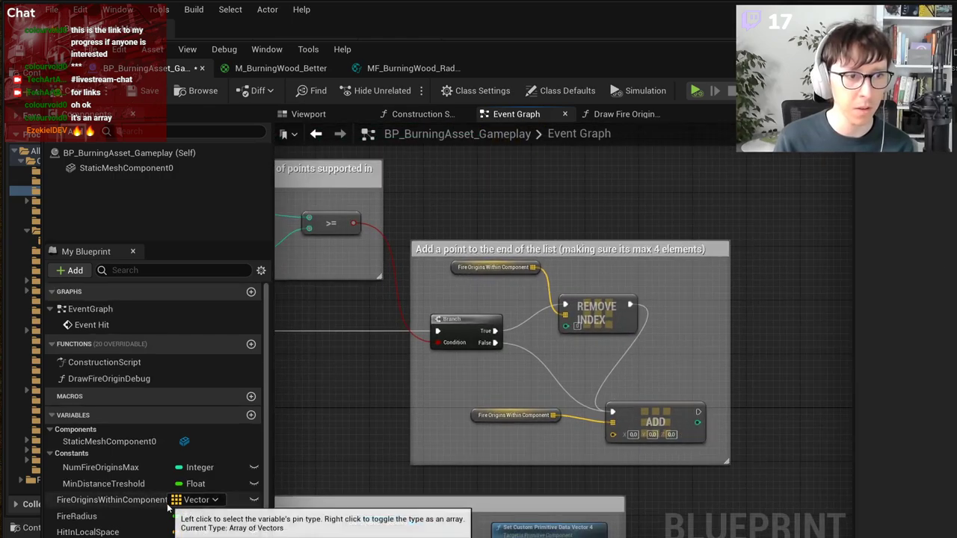
# Step: Connect a HitInLocalSpace getter to the ADD node's new-item input
pyautogui.moveTo(497, 438); pyautogui.dragTo(536, 422, button='right')
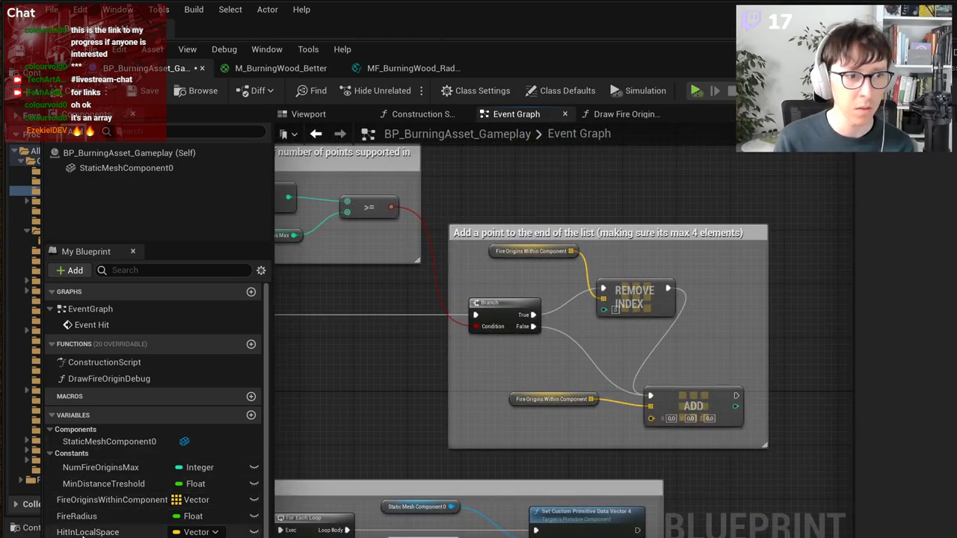
pyautogui.moveTo(84, 532); pyautogui.dragTo(650, 420)
pyautogui.click(566, 453)
pyautogui.moveTo(595, 448); pyautogui.dragTo(765, 363, button='right')
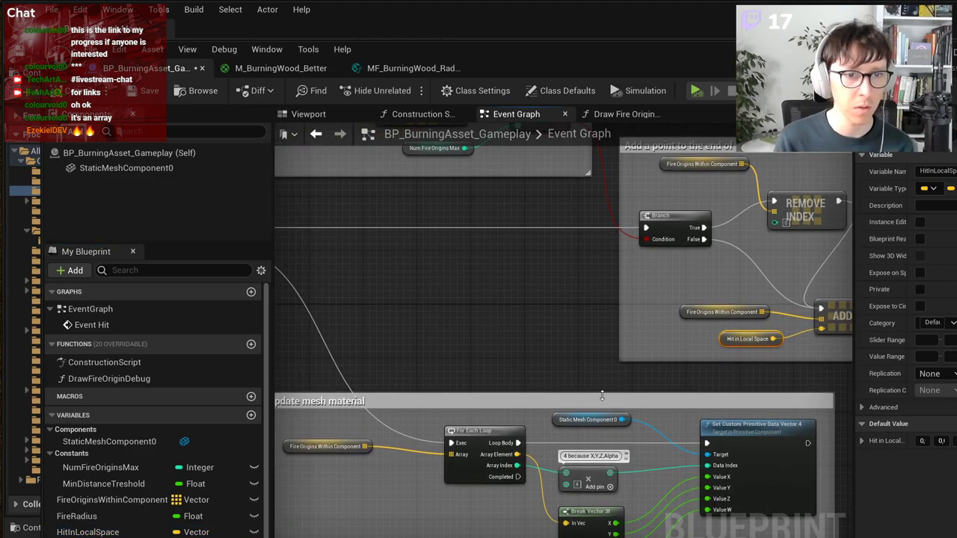
# Step: Move the Blueprint window clear of the level viewport, and compile and save the Blueprint
pyautogui.scroll(-1, 602, 393)
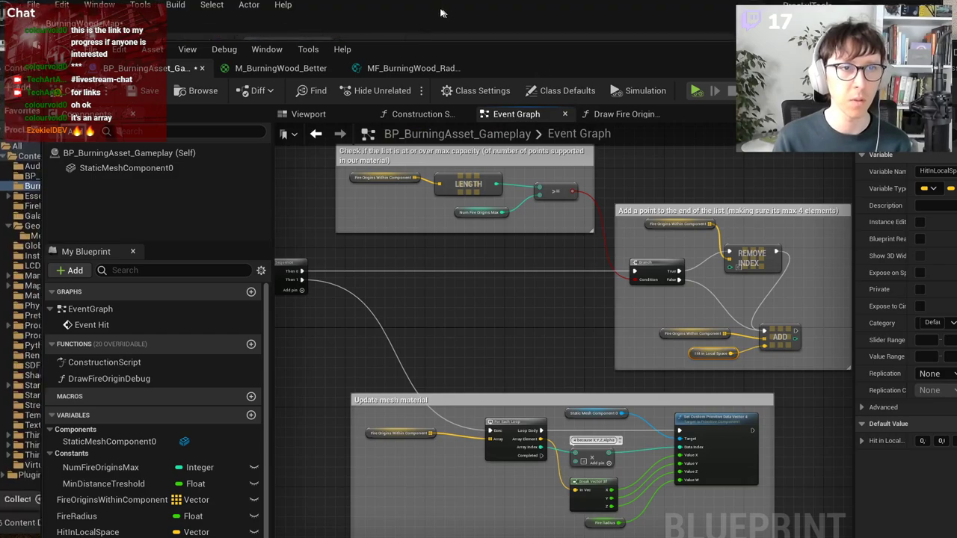
pyautogui.moveTo(460, 61); pyautogui.dragTo(808, 405)
pyautogui.click(430, 436)
pyautogui.click(490, 435)
# Step: Simulate the level twice to inspect the fire spots on the burning assets, moving the Blueprint window further out of view between runs
pyautogui.click(270, 50)
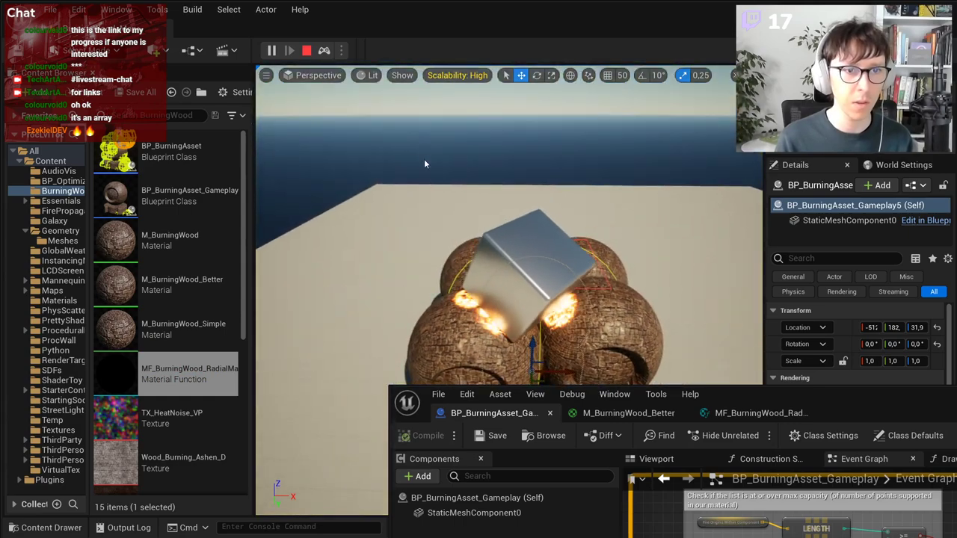
pyautogui.press('Escape')
pyautogui.moveTo(548, 238)
pyautogui.mouseDown(button='right')
pyautogui.moveTo(553, 262)
pyautogui.moveTo(548, 237)
pyautogui.mouseUp(button='right')
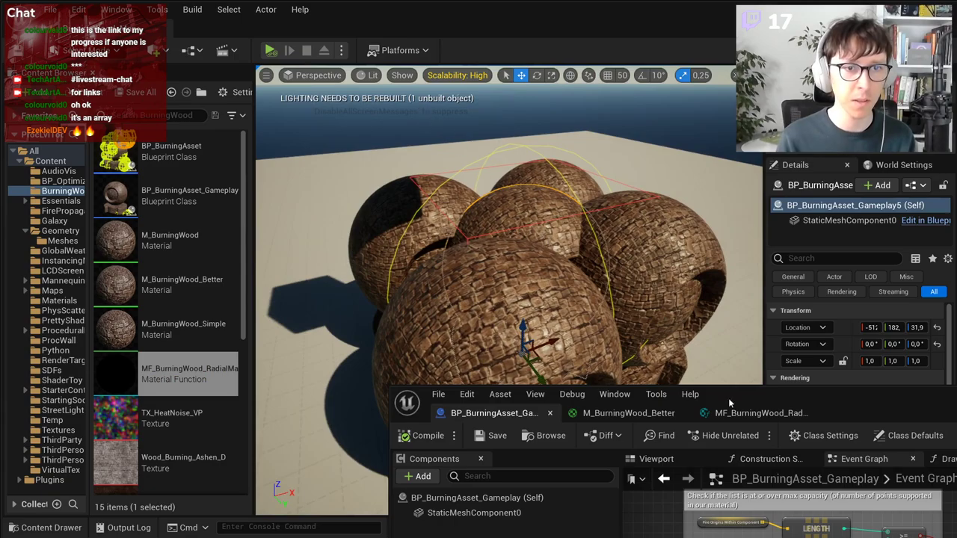
pyautogui.moveTo(729, 403); pyautogui.dragTo(712, 529)
pyautogui.click(269, 50)
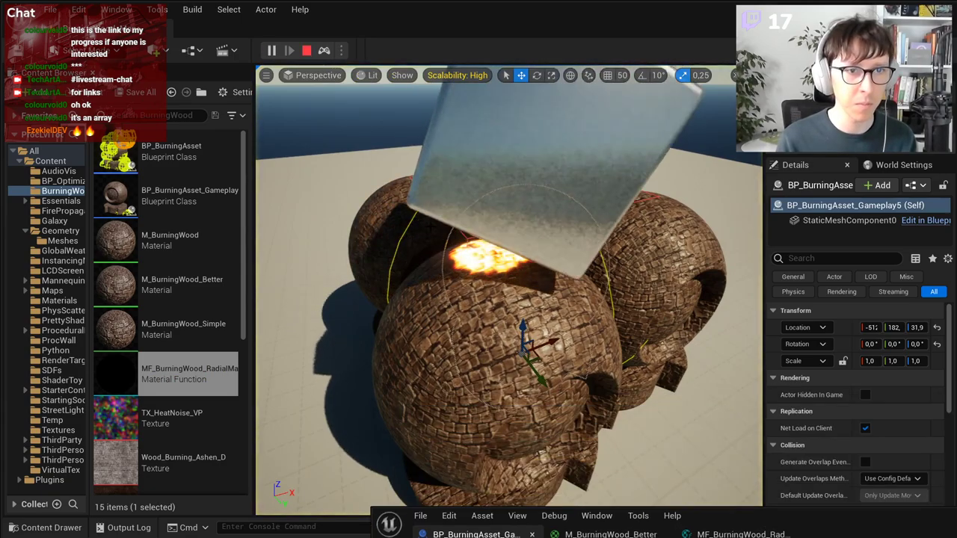
pyautogui.moveTo(555, 292); pyautogui.dragTo(523, 303, button='right')
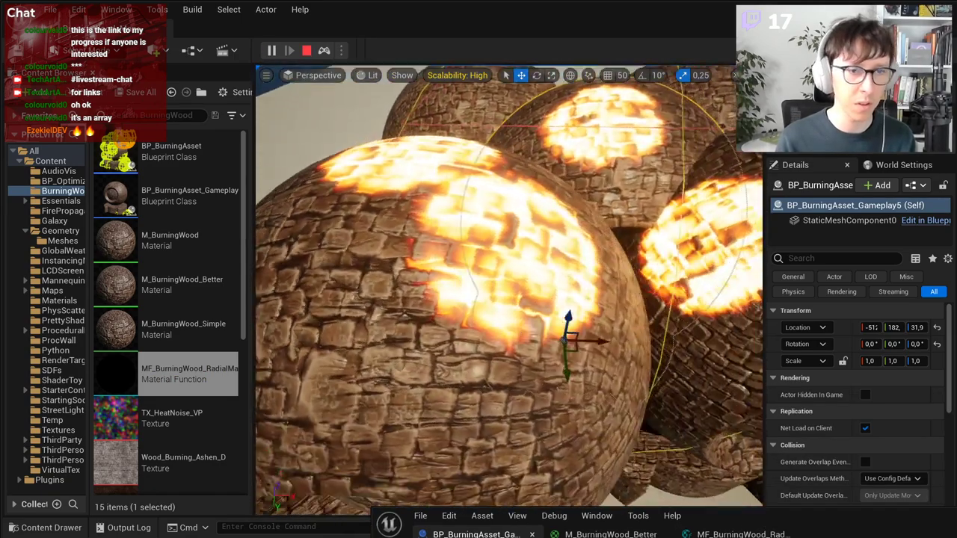
pyautogui.scroll(-5, 568, 340)
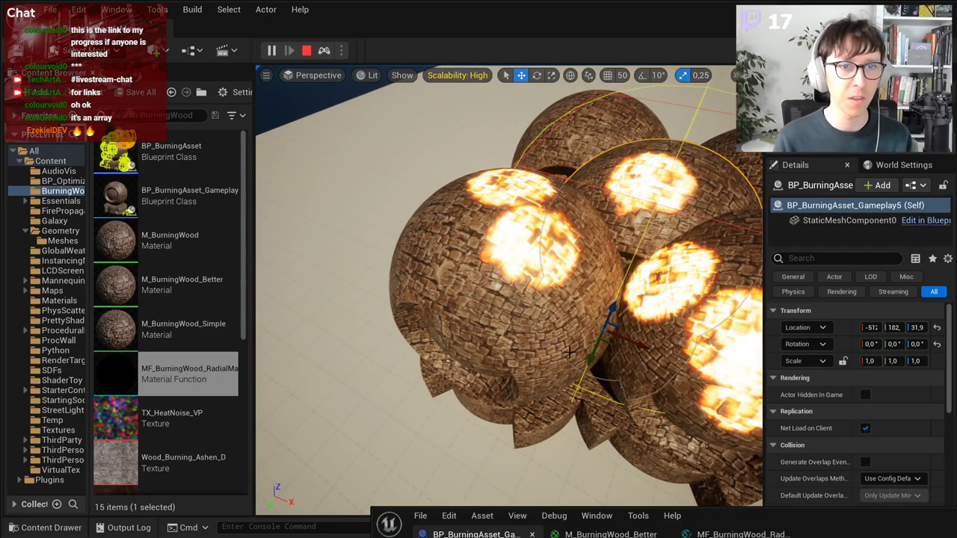
pyautogui.press('Escape')
# Step: Duplicate the selected burning asset and move the copy along the Y axis to about Y 301
pyautogui.moveTo(570, 352); pyautogui.dragTo(512, 355, button='right')
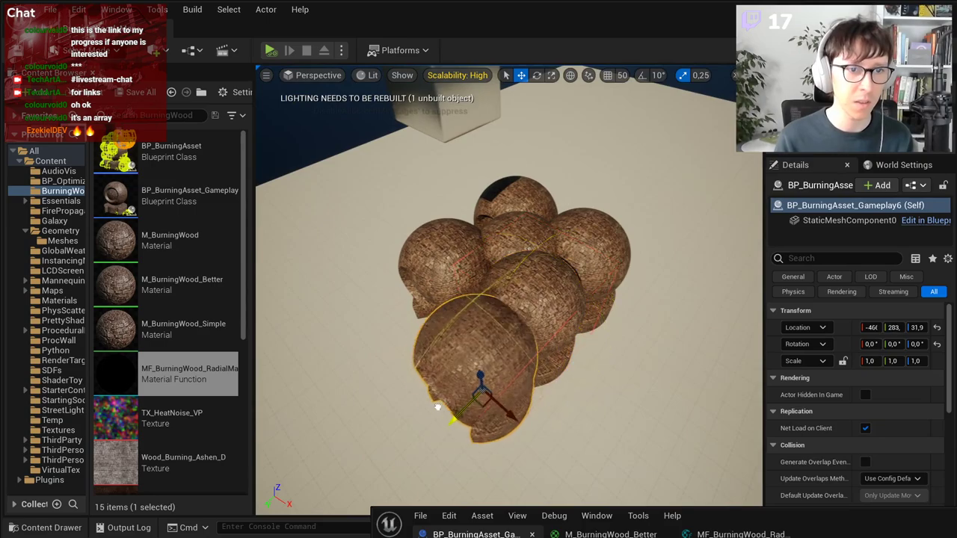
pyautogui.moveTo(437, 407); pyautogui.dragTo(427, 409)
pyautogui.moveTo(427, 409); pyautogui.dragTo(430, 359, button='right')
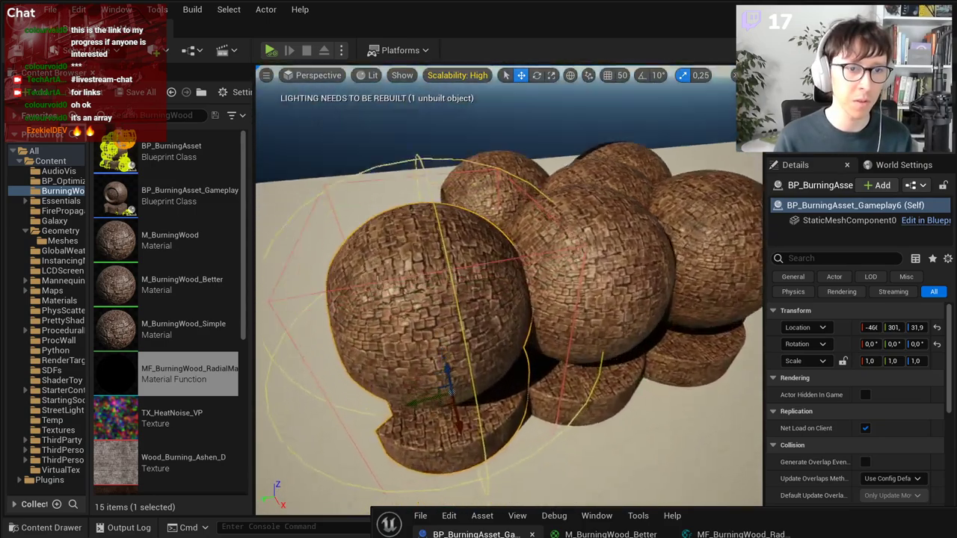
# Step: Lower the duplicated burning asset along Z to about -50 and shift it along X in front of the group
pyautogui.keyDown('alt'); pyautogui.moveTo(459, 351); pyautogui.dragTo(486, 323); pyautogui.keyUp('alt')
pyautogui.moveTo(485, 391); pyautogui.dragTo(486, 471)
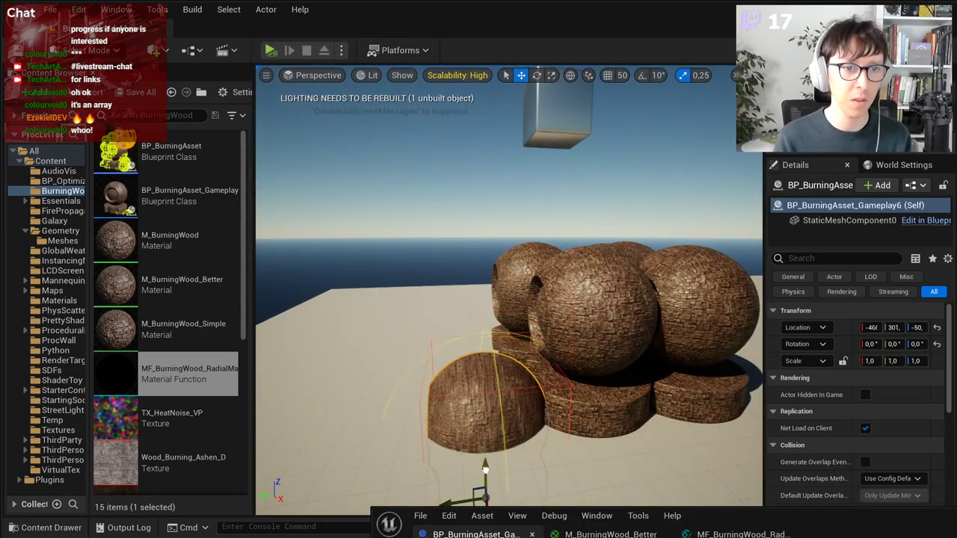
pyautogui.moveTo(490, 448); pyautogui.dragTo(515, 393, button='right')
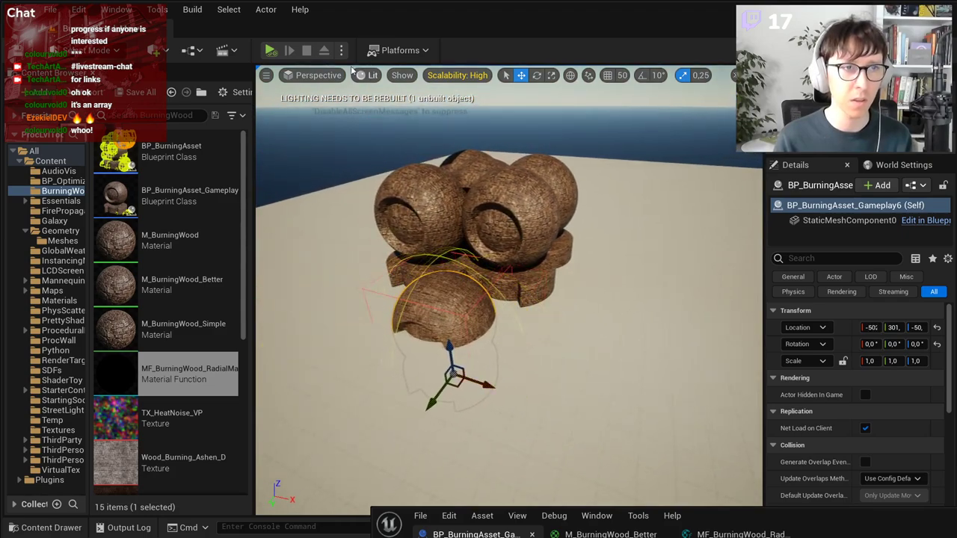
# Step: Simulate the level to watch the falling cube ignite the rearranged burning assets
pyautogui.click(271, 51)
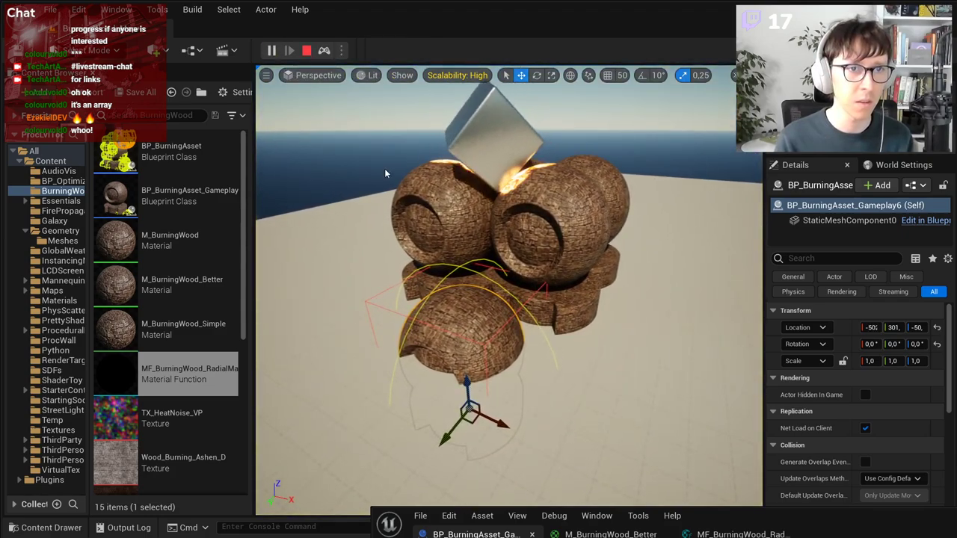
pyautogui.moveTo(536, 305); pyautogui.dragTo(433, 344, button='right')
pyautogui.press('Escape')
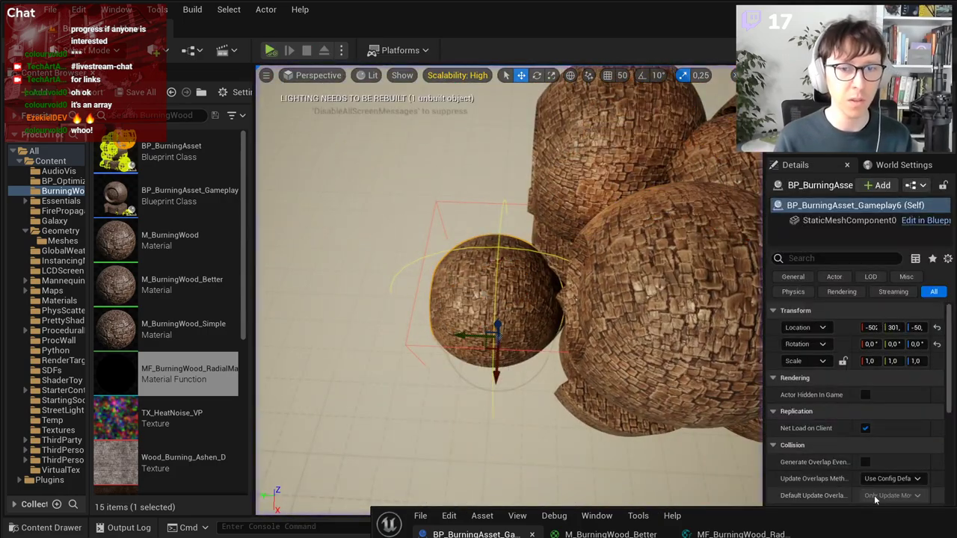
# Step: Set the MinDistanceTreshold variable's default value to 15, compile and save the Blueprint, and move its window off the level viewport
pyautogui.moveTo(894, 515); pyautogui.dragTo(523, 18)
pyautogui.click(238, 501)
pyautogui.click(903, 390)
pyautogui.click(902, 389)
pyautogui.write('15')
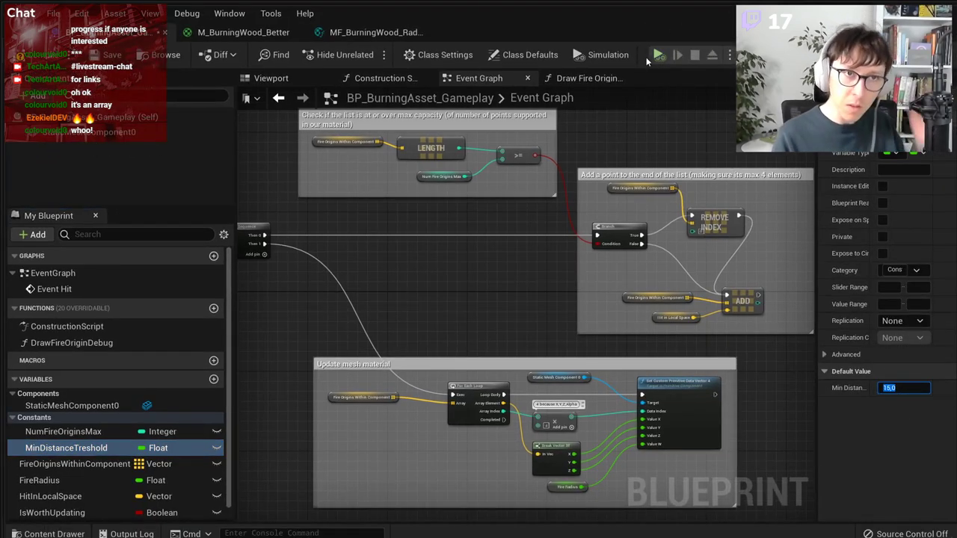
pyautogui.moveTo(568, 28); pyautogui.dragTo(955, 497)
pyautogui.click(444, 527)
pyautogui.click(509, 523)
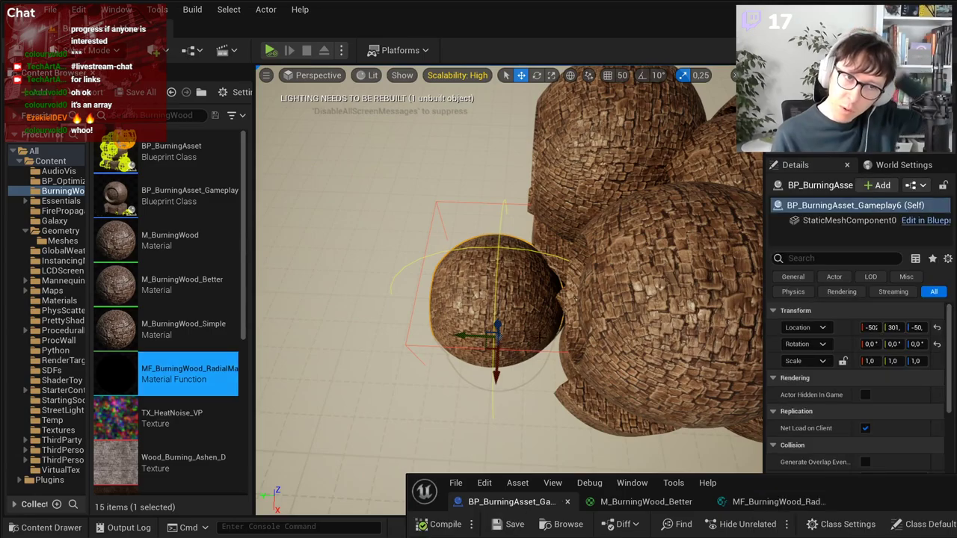
# Step: Simulate the level and inspect the fire spots on all burning assets from several angles
pyautogui.hotkey('alt', 'p')
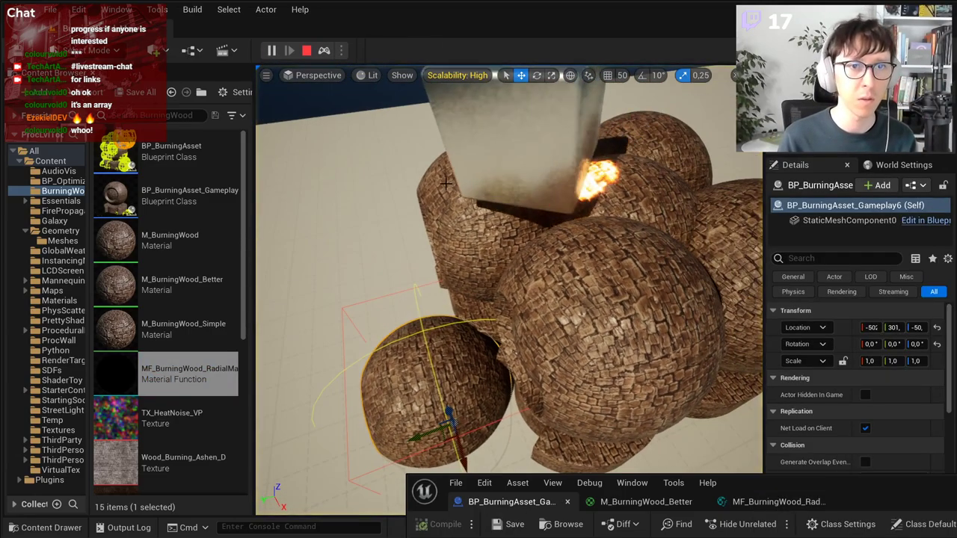
pyautogui.press('a')
pyautogui.moveTo(445, 186); pyautogui.dragTo(576, 161, button='right')
pyautogui.moveTo(407, 165)
pyautogui.mouseDown(button='right')
pyautogui.moveTo(413, 196)
pyautogui.moveTo(470, 214)
pyautogui.mouseUp(button='right')
pyautogui.press('a')
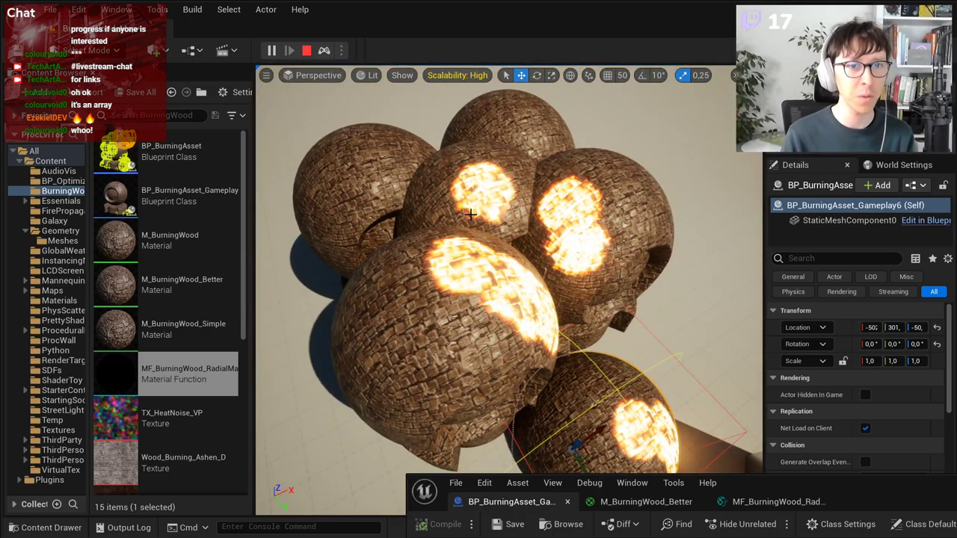
pyautogui.press('d')
pyautogui.moveTo(692, 301)
pyautogui.mouseDown(button='right')
pyautogui.moveTo(583, 291)
pyautogui.moveTo(710, 296)
pyautogui.moveTo(700, 292)
pyautogui.mouseUp(button='right')
pyautogui.press('d')
pyautogui.press('a')
pyautogui.press('w')
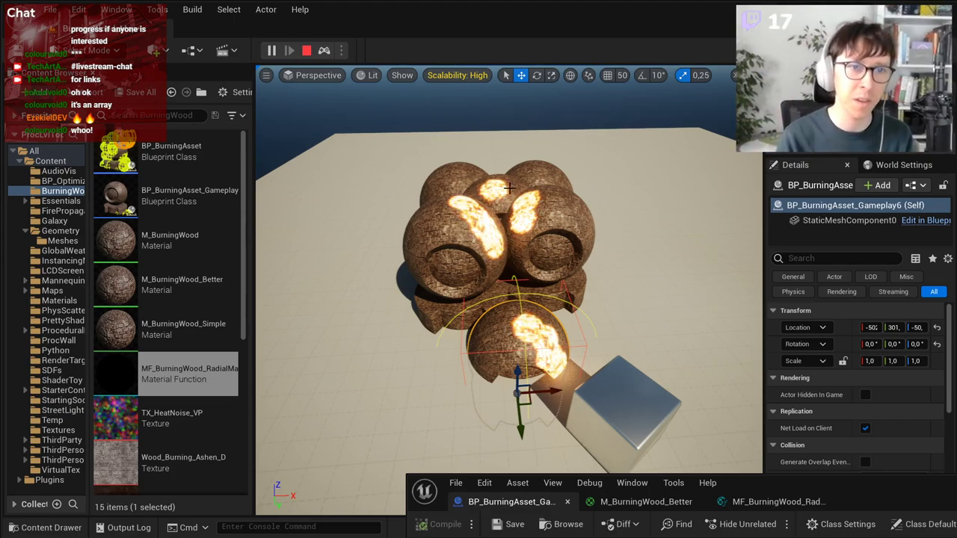
pyautogui.press('w')
pyautogui.moveTo(509, 189)
pyautogui.mouseDown(button='right')
pyautogui.moveTo(540, 120)
pyautogui.moveTo(596, 359)
pyautogui.moveTo(595, 341)
pyautogui.mouseUp(button='right')
pyautogui.press('w')
pyautogui.press('s')
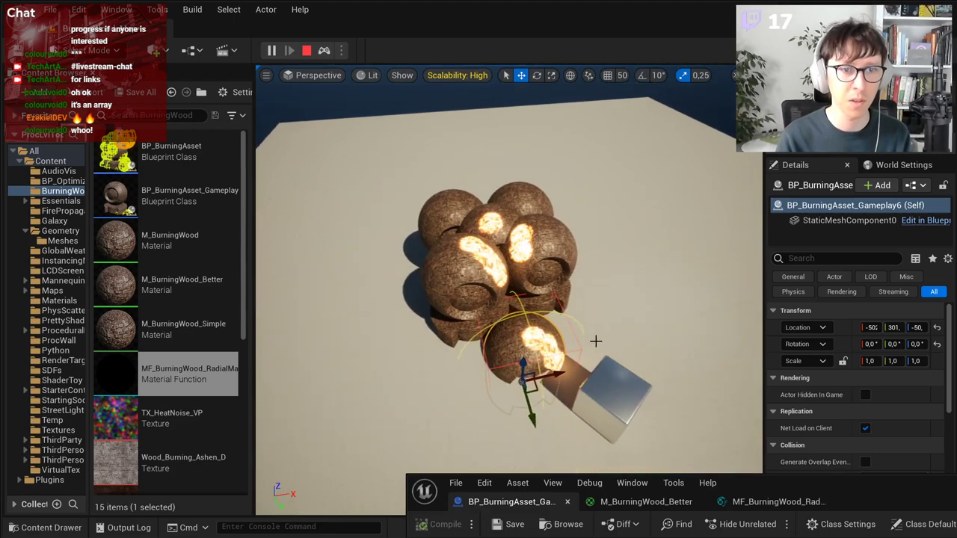
pyautogui.press('Escape')
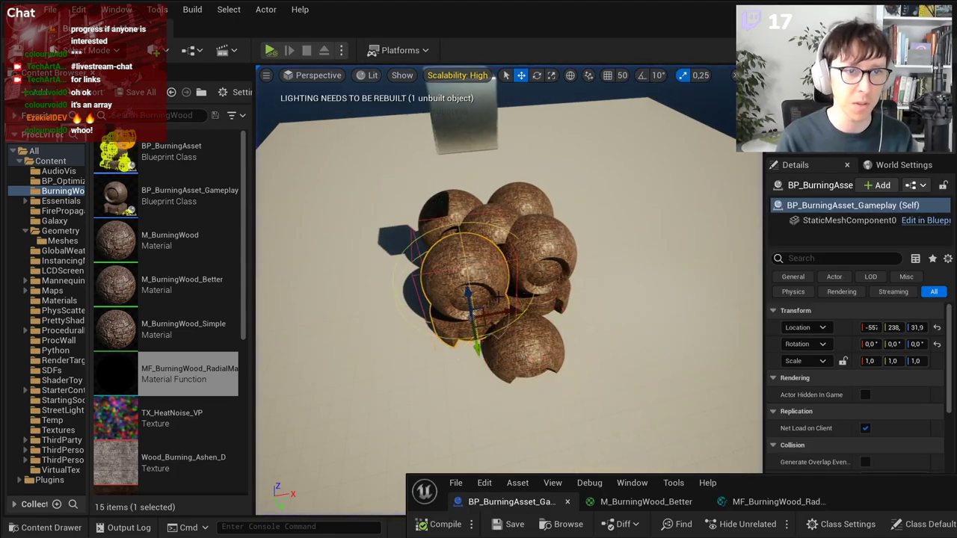
# Step: Move the front burning asset outward along negative X and test the new layout in a simulation
pyautogui.moveTo(455, 323); pyautogui.dragTo(430, 338)
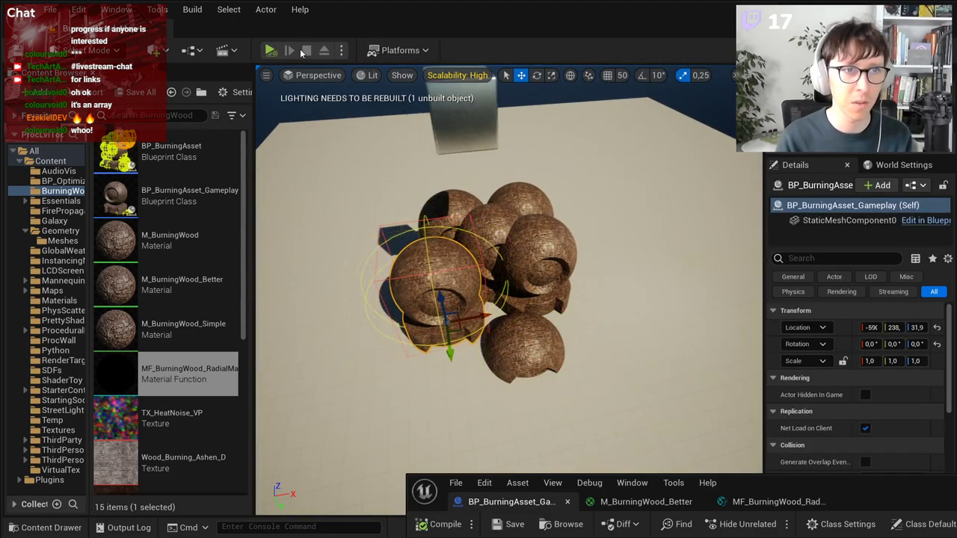
pyautogui.click(270, 51)
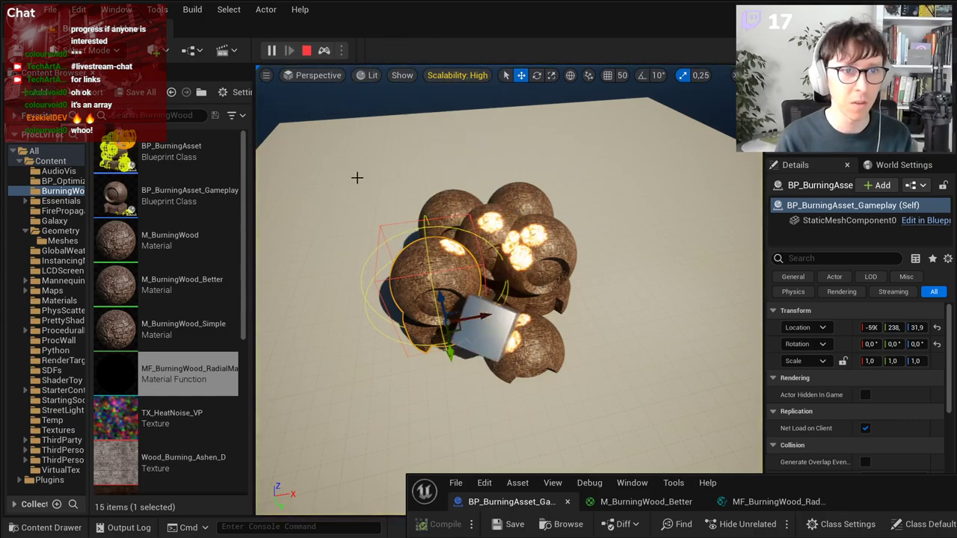
pyautogui.moveTo(514, 298)
pyautogui.mouseDown(button='right')
pyautogui.moveTo(501, 289)
pyautogui.moveTo(514, 297)
pyautogui.mouseUp(button='right')
pyautogui.press('Escape')
# Step: Set the FireRadius variable's default value to 35 in BP_BurningAsset_Gameplay, and compile and save the Blueprint
pyautogui.moveTo(811, 475); pyautogui.dragTo(487, 111)
pyautogui.click(516, 148)
pyautogui.click(359, 125)
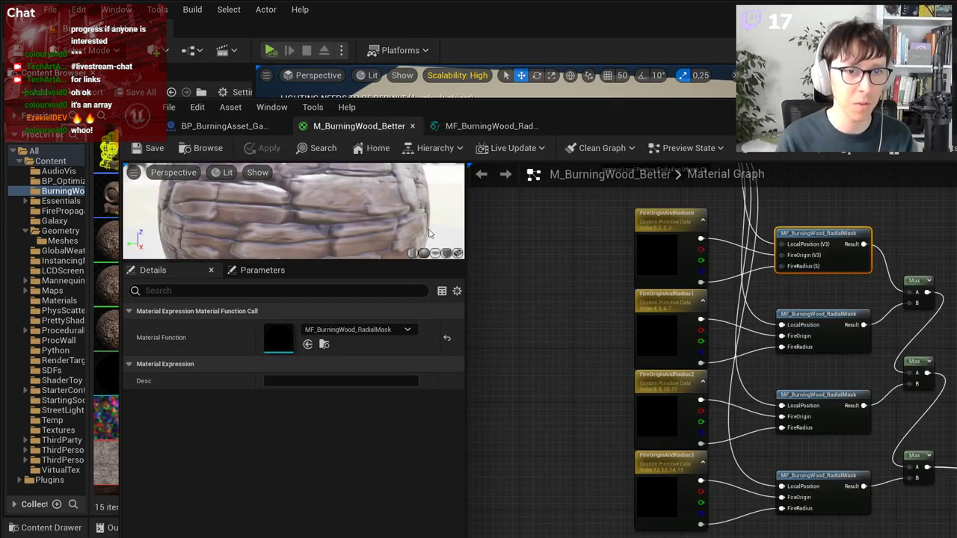
pyautogui.click(223, 126)
pyautogui.scroll(3, 634, 509)
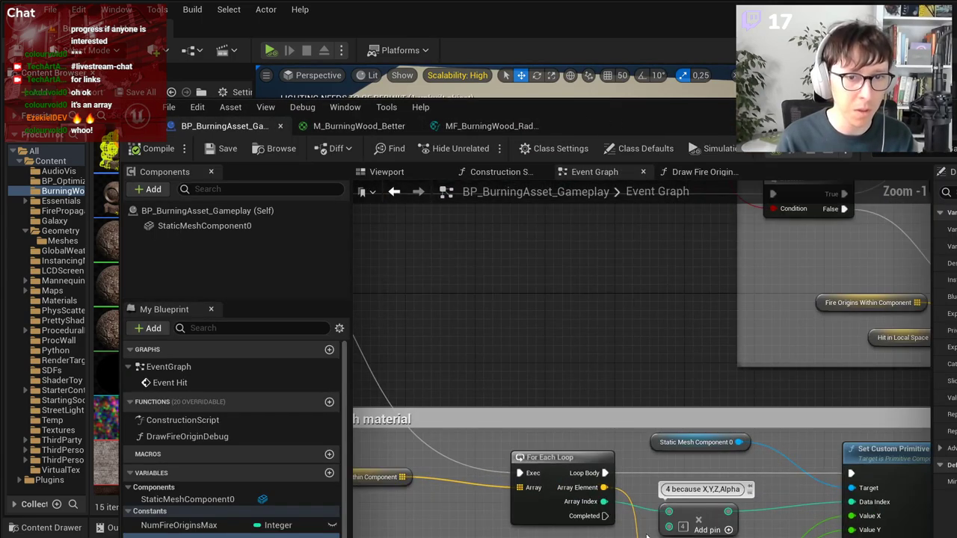
pyautogui.moveTo(634, 516); pyautogui.dragTo(647, 408, button='right')
pyautogui.scroll(-2, 645, 426)
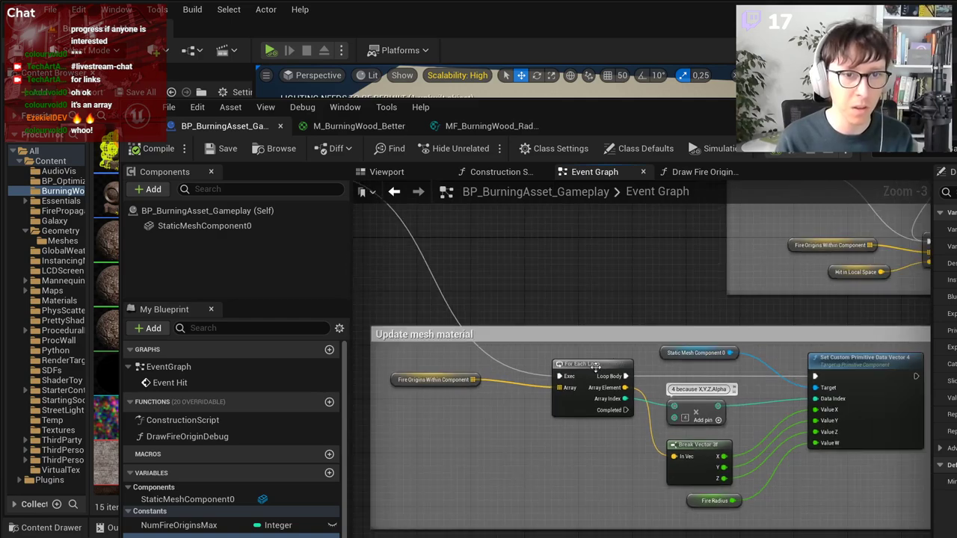
pyautogui.click(714, 500)
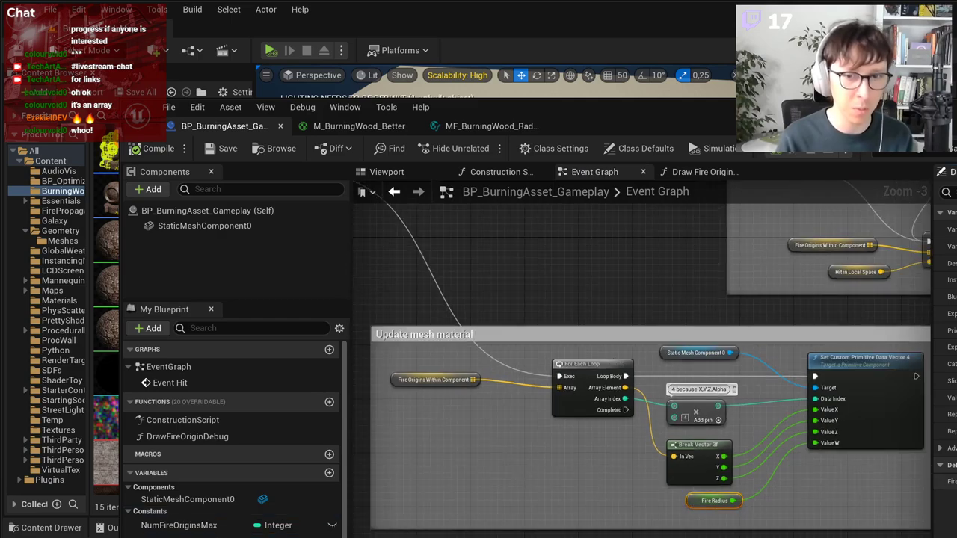
pyautogui.click(156, 149)
pyautogui.click(224, 149)
# Step: Set the FireMaskHardness parameter's default value to 0.4 in MF_BurningWood_RadialMask, and save M_BurningWood_Better
pyautogui.click(359, 126)
pyautogui.moveTo(564, 111); pyautogui.dragTo(435, 43)
pyautogui.scroll(-1, 527, 243)
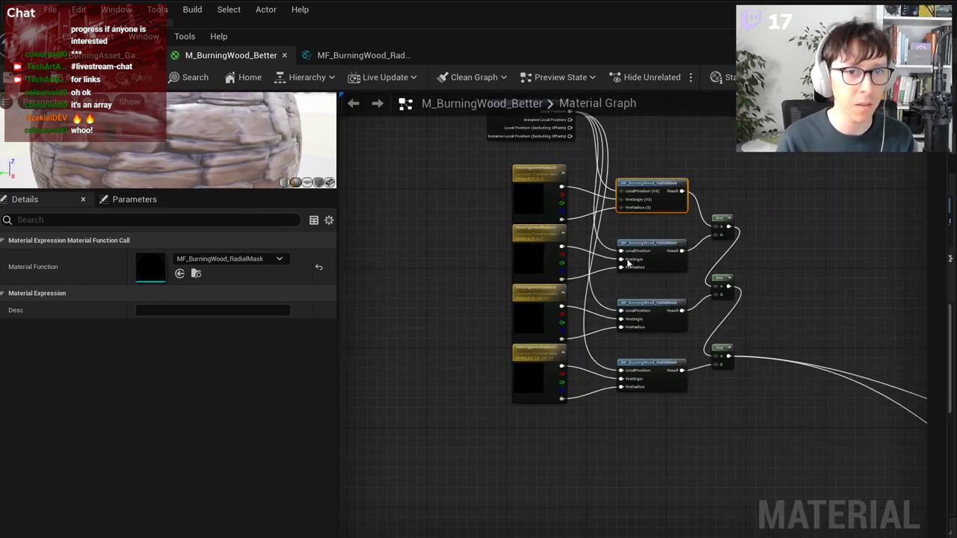
pyautogui.scroll(3, 629, 263)
pyautogui.moveTo(683, 299); pyautogui.dragTo(736, 432, button='right')
pyautogui.doubleClick(725, 274)
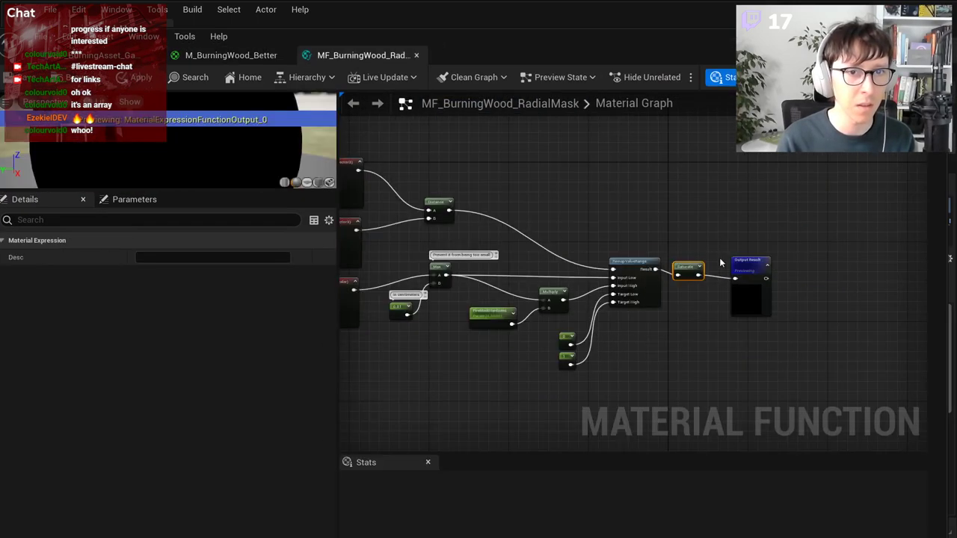
pyautogui.scroll(3, 558, 317)
pyautogui.click(609, 329)
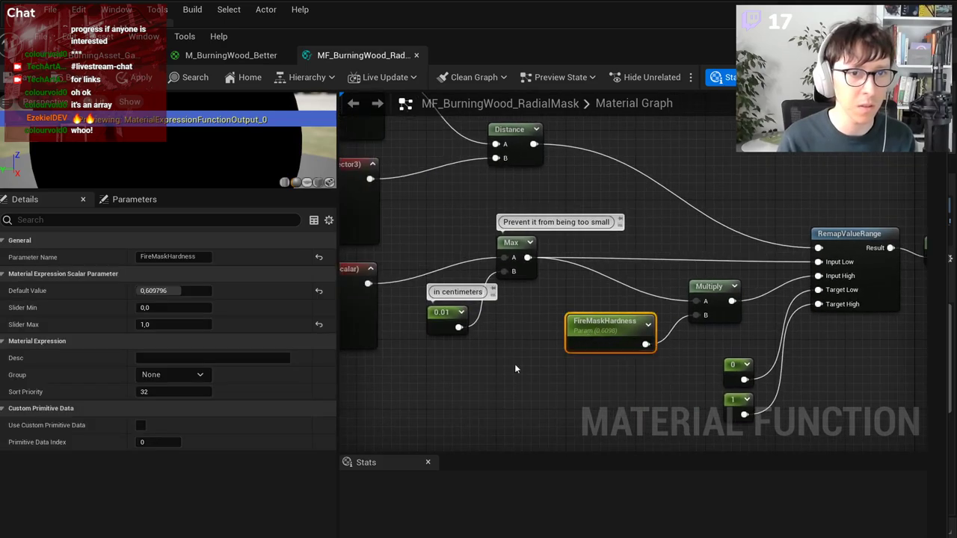
pyautogui.click(173, 291)
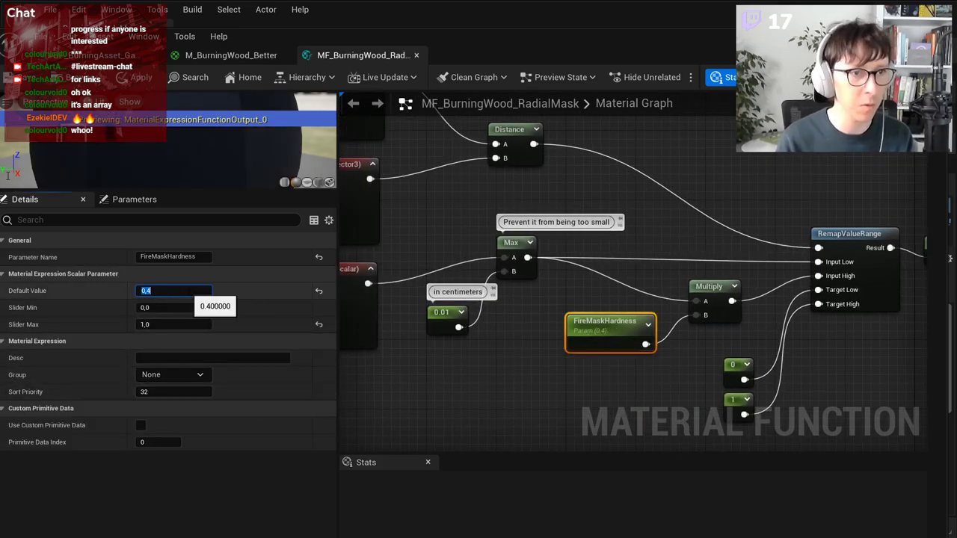
pyautogui.press('Return')
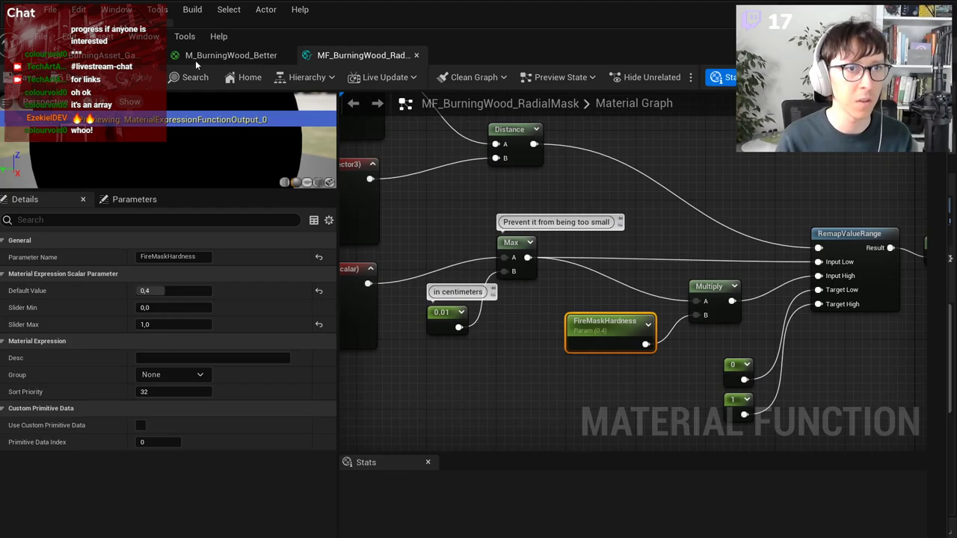
pyautogui.click(199, 63)
pyautogui.click(17, 79)
# Step: Clear the editor window from the level viewport and simulate the level twice to check the enlarged, softer fire spots
pyautogui.moveTo(500, 39); pyautogui.dragTo(550, 528)
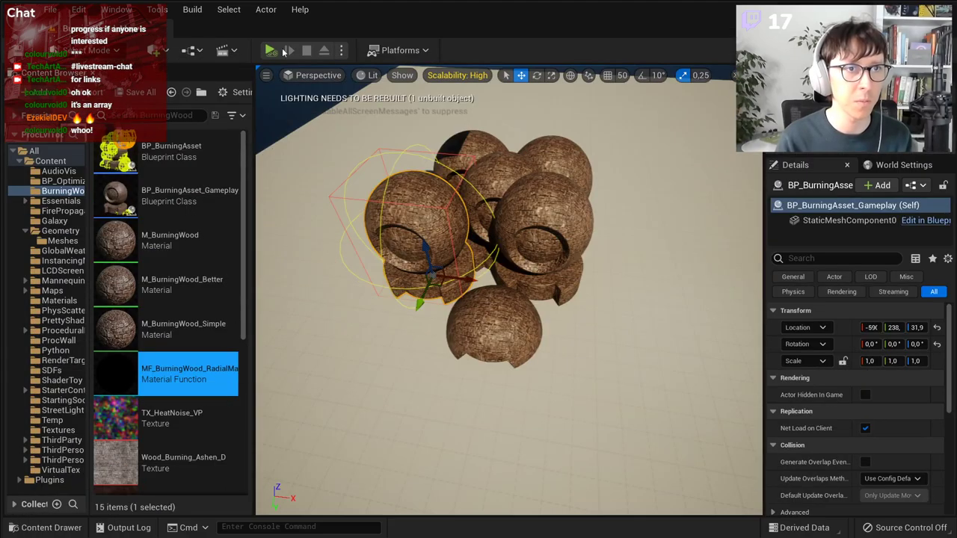
pyautogui.click(270, 50)
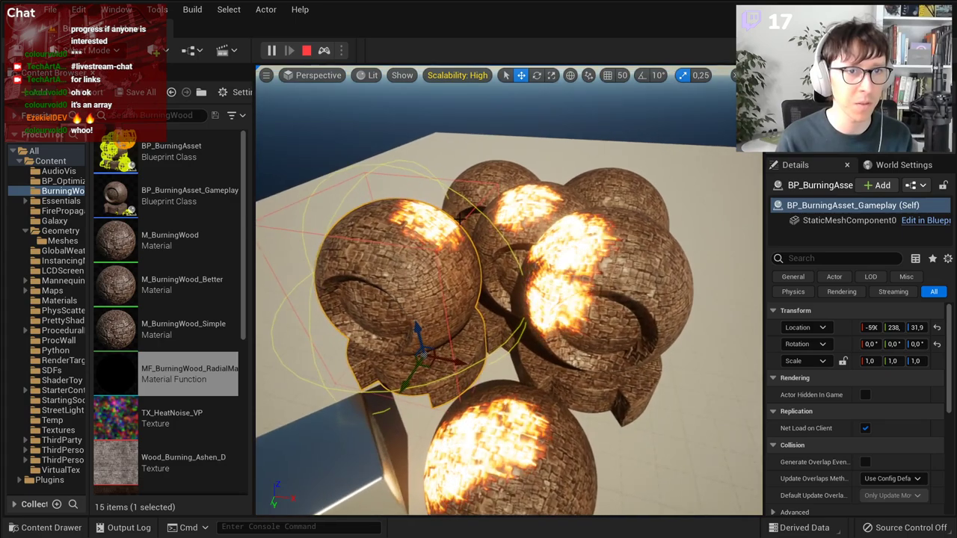
pyautogui.press('Escape')
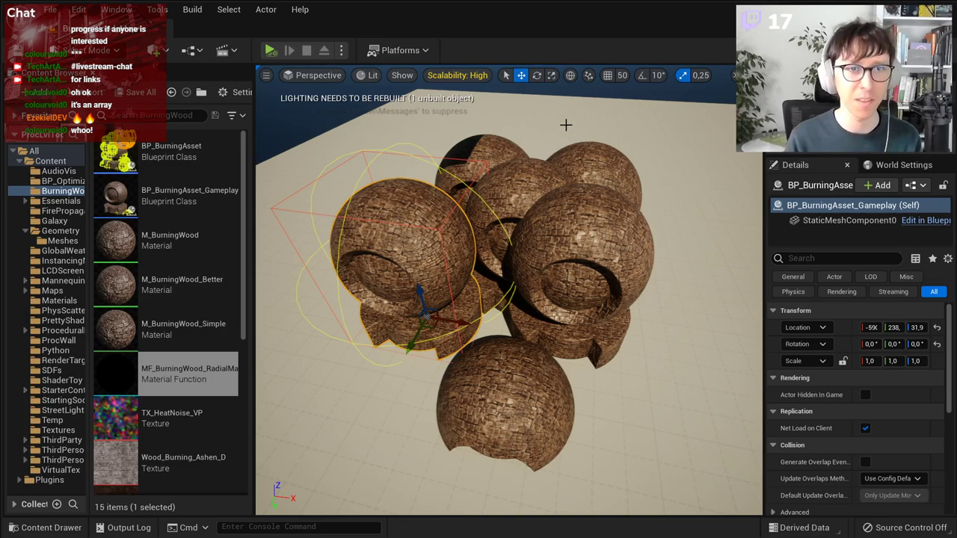
pyautogui.click(270, 50)
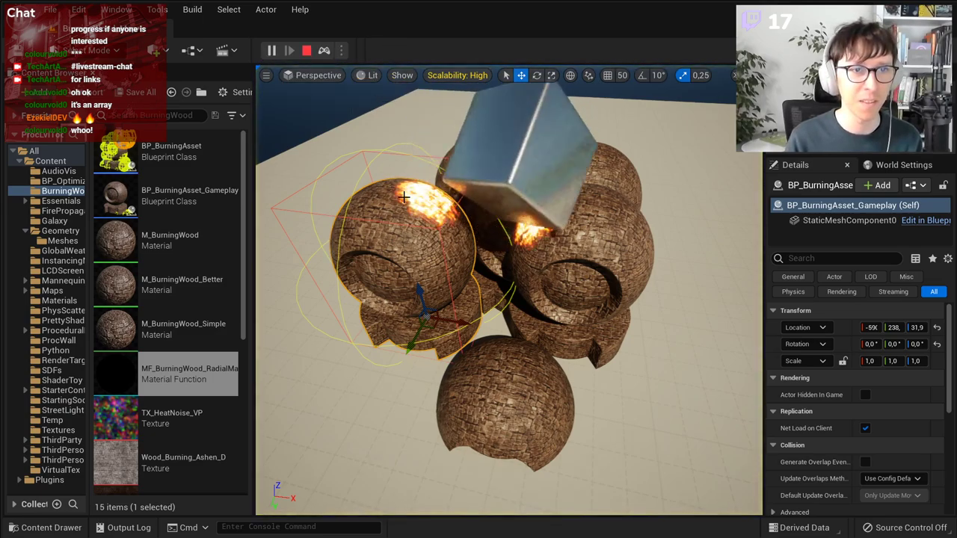
pyautogui.press('Escape')
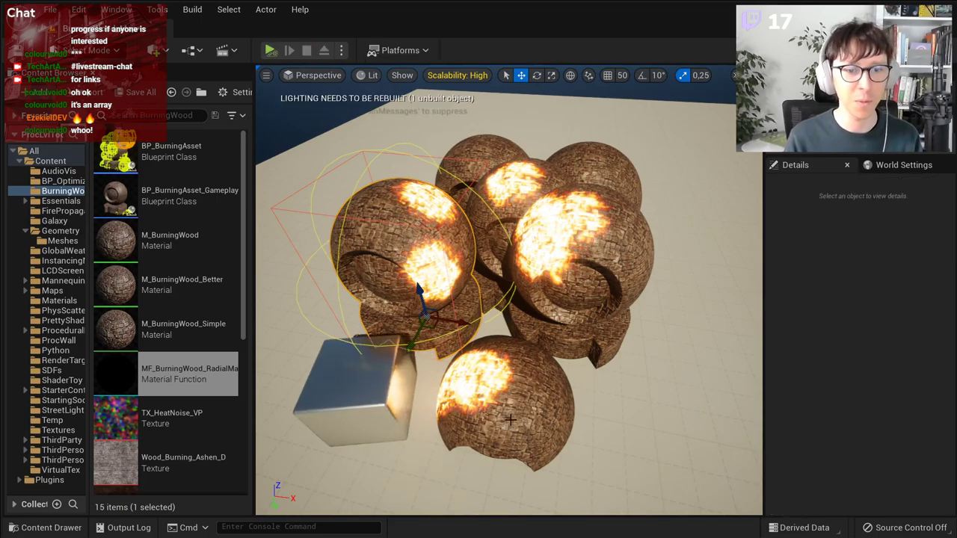
# Step: Review the custom primitive data indices of the four FireOriginAndRadius parameters in M_BurningWood_Better
pyautogui.hotkey('alt', 'Tab')
pyautogui.scroll(-1, 667, 291)
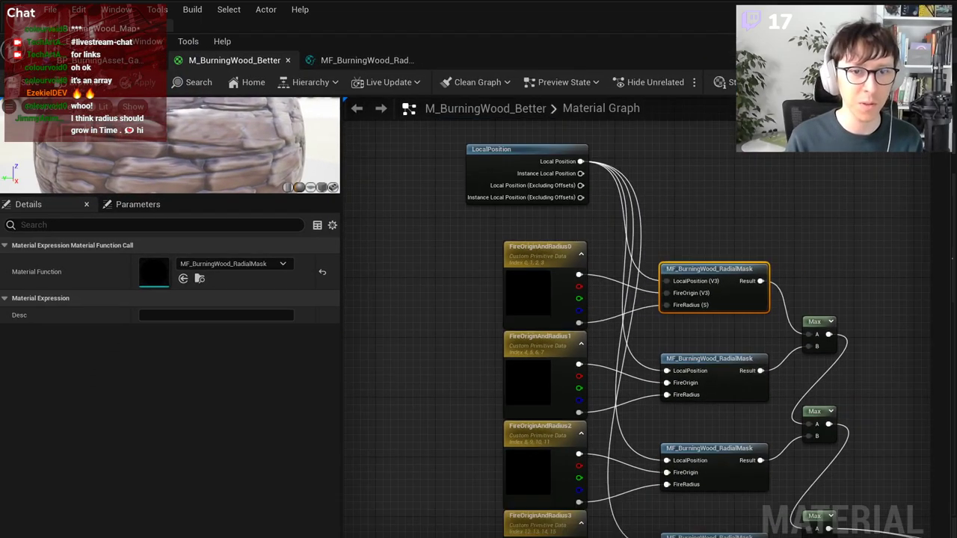
pyautogui.moveTo(723, 536); pyautogui.dragTo(703, 427, button='right')
pyautogui.scroll(2, 594, 242)
pyautogui.moveTo(587, 238); pyautogui.dragTo(617, 290, button='right')
pyautogui.click(524, 159)
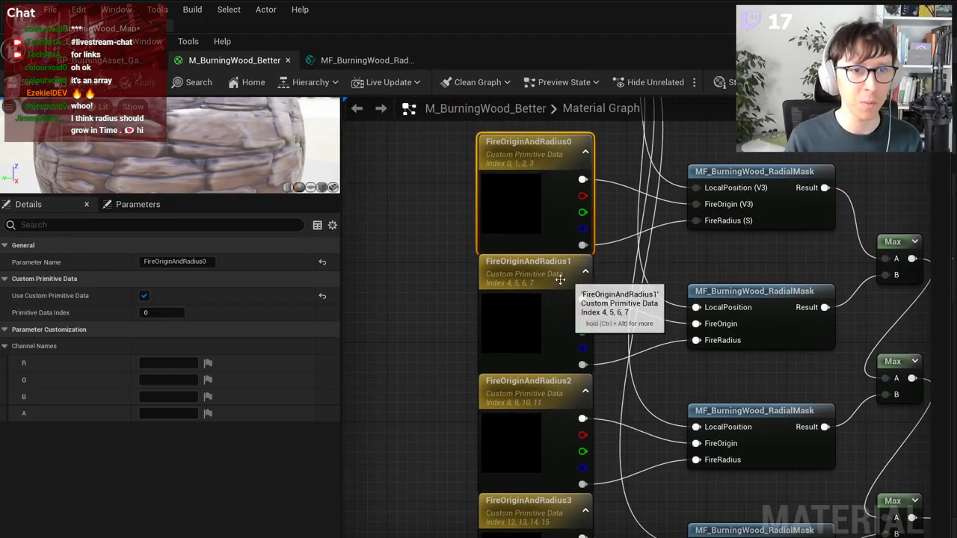
pyautogui.click(500, 319)
pyautogui.click(508, 420)
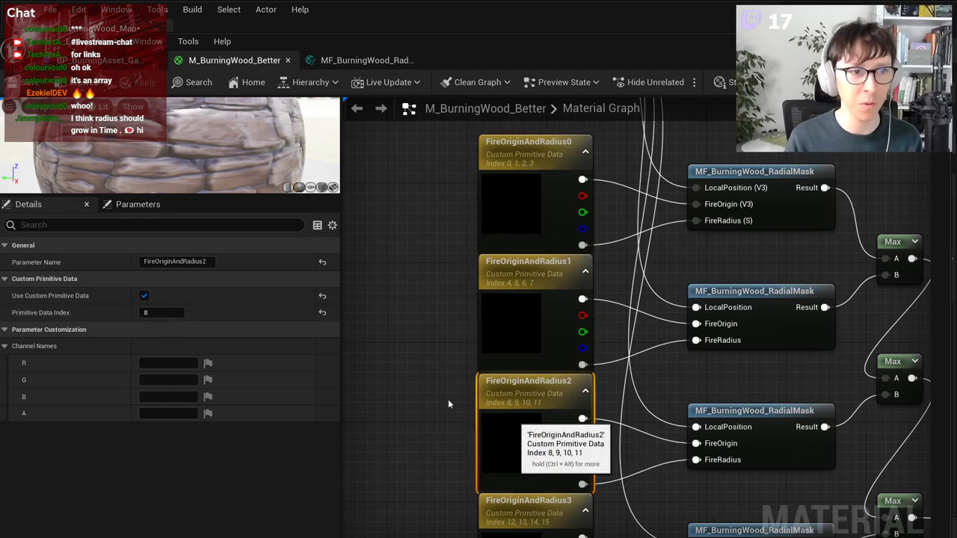
pyautogui.click(528, 510)
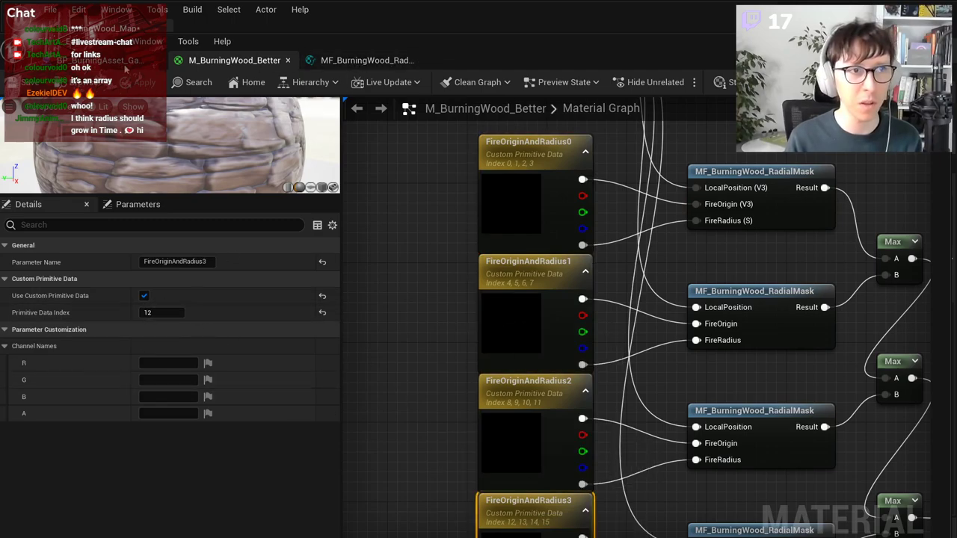
# Step: Examine the mesh material update loop and the point-adding branch in BP_BurningAsset_Gameplay's event graph
pyautogui.click(126, 69)
pyautogui.scroll(-2, 532, 284)
pyautogui.scroll(2, 605, 352)
pyautogui.moveTo(644, 321); pyautogui.dragTo(639, 367, button='right')
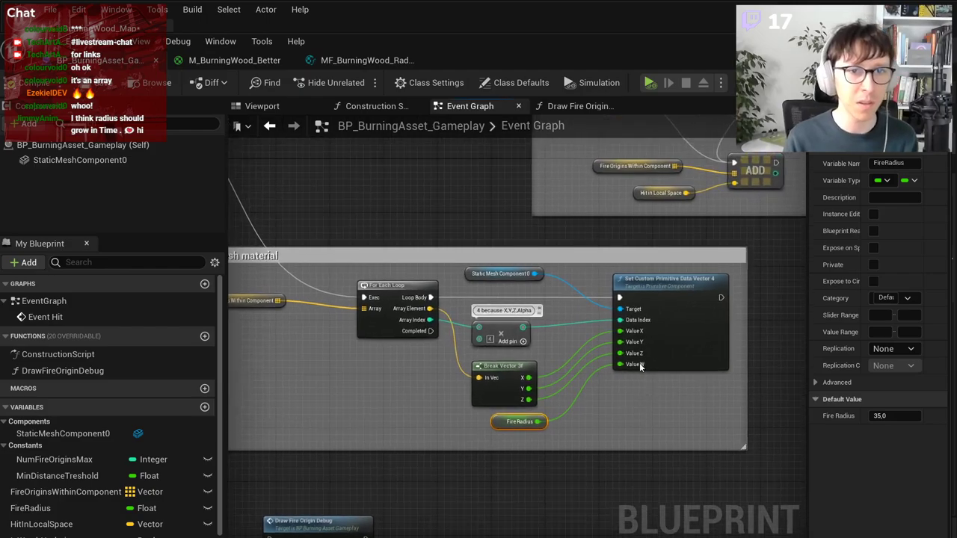
pyautogui.scroll(2, 508, 314)
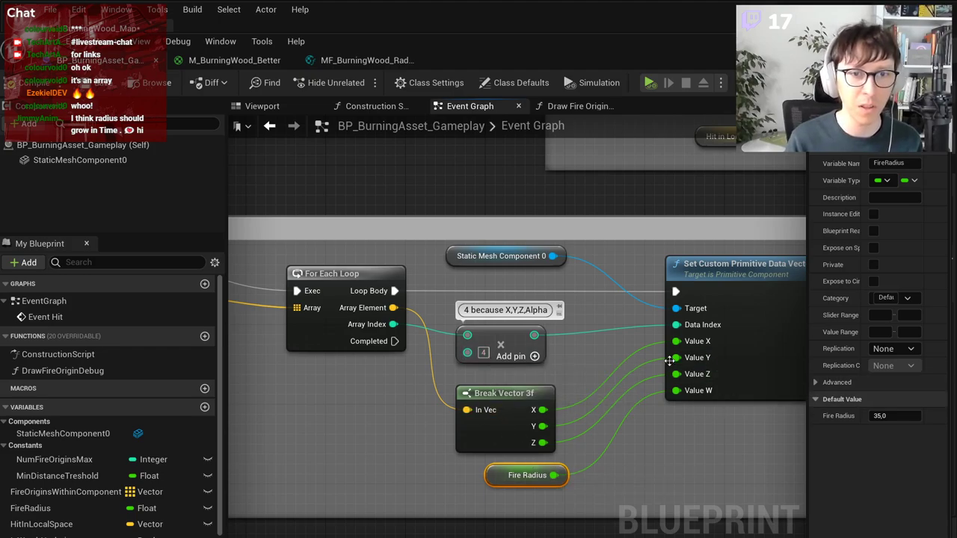
pyautogui.moveTo(388, 325); pyautogui.dragTo(536, 402, button='right')
pyautogui.scroll(-4, 541, 370)
pyautogui.moveTo(580, 302); pyautogui.dragTo(540, 409, button='right')
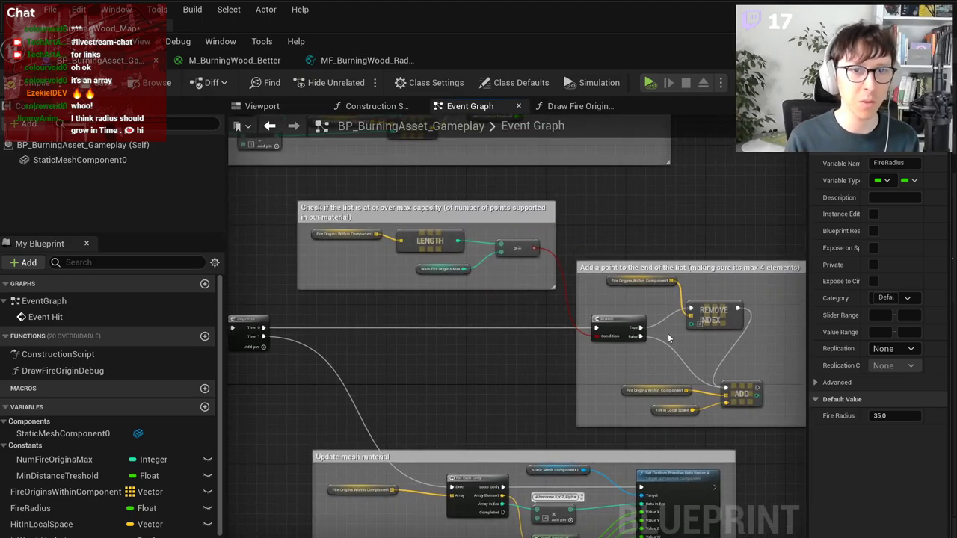
pyautogui.scroll(2, 719, 357)
pyautogui.scroll(2, 735, 291)
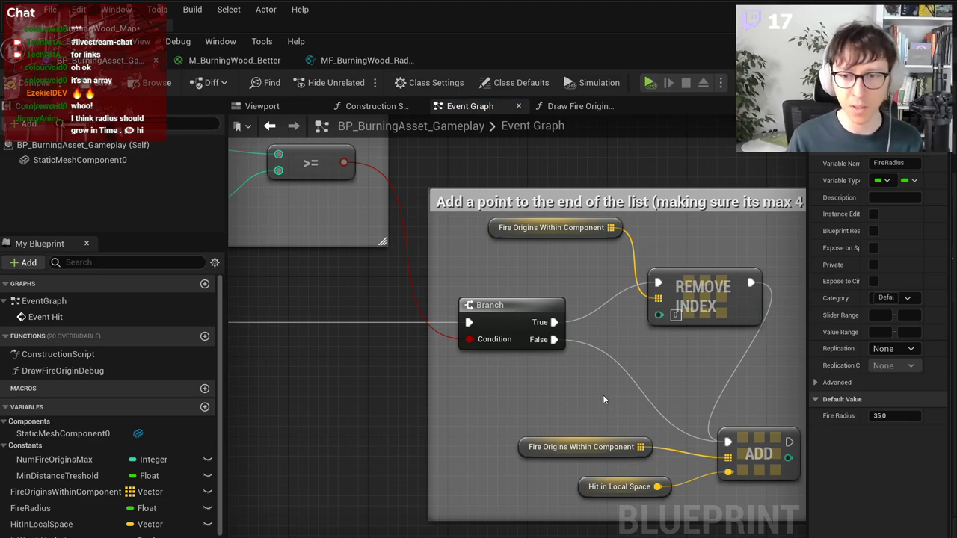
# Step: Clear the editor window from the level viewport, save all changes, and simulate the level to check the fire spots
pyautogui.click(893, 41)
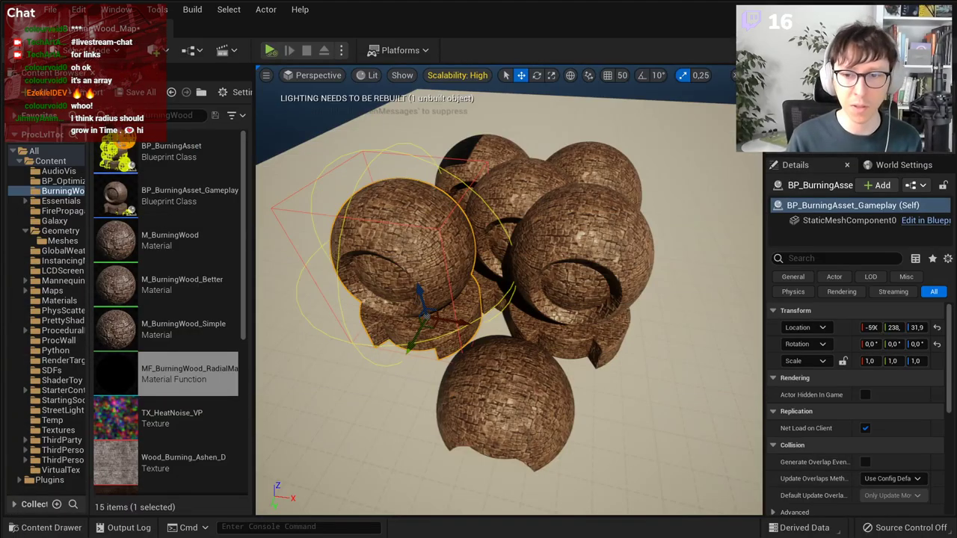
pyautogui.hotkey('ctrl', 'shift', 's')
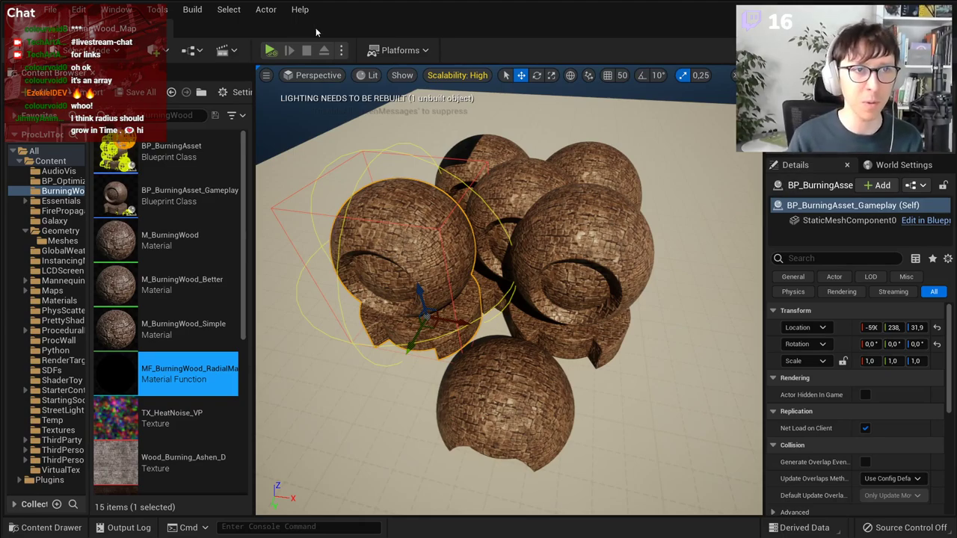
pyautogui.click(270, 50)
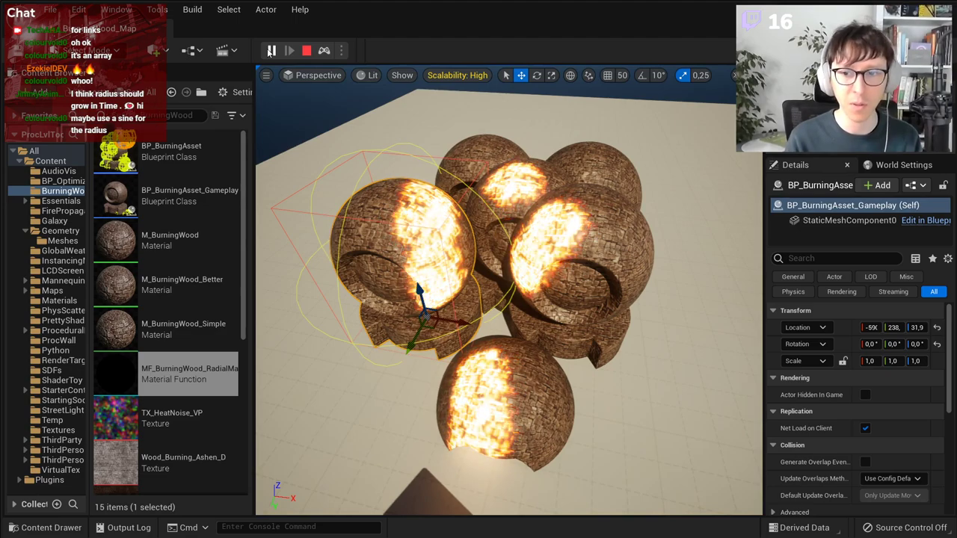
pyautogui.press('Escape')
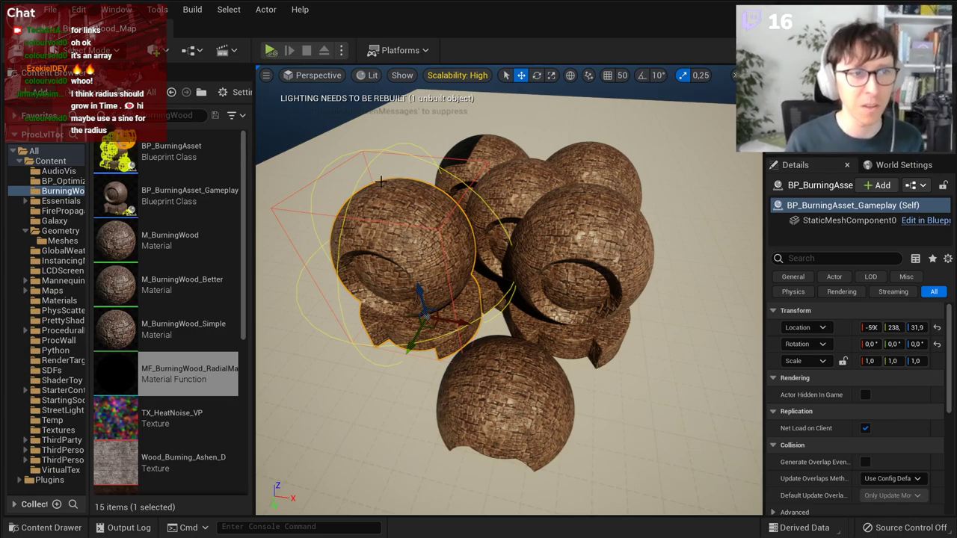
# Step: Simulate the level again from a lower, closer view to check the fire spots on the burning assets
pyautogui.moveTo(525, 367); pyautogui.dragTo(525, 300, button='right')
pyautogui.press('w')
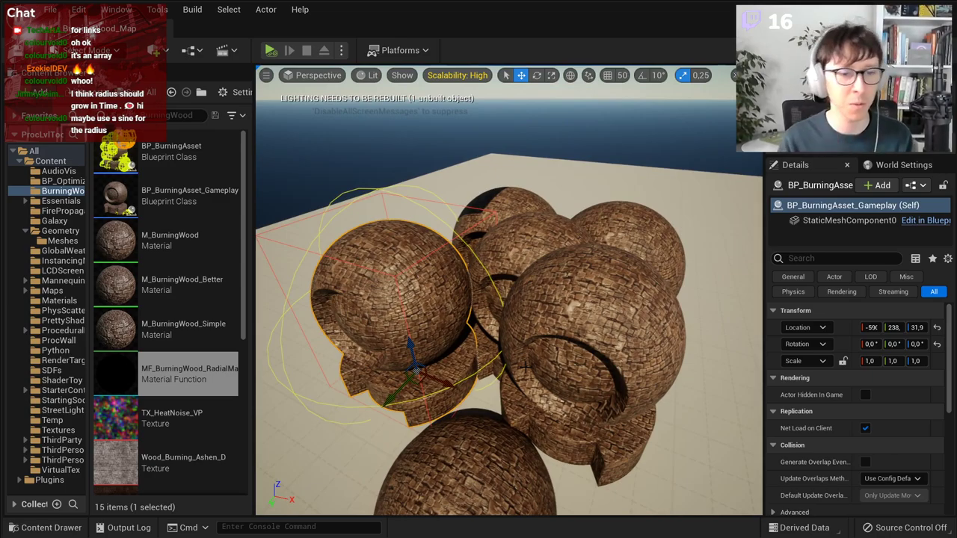
pyautogui.hotkey('alt', 'Tab')
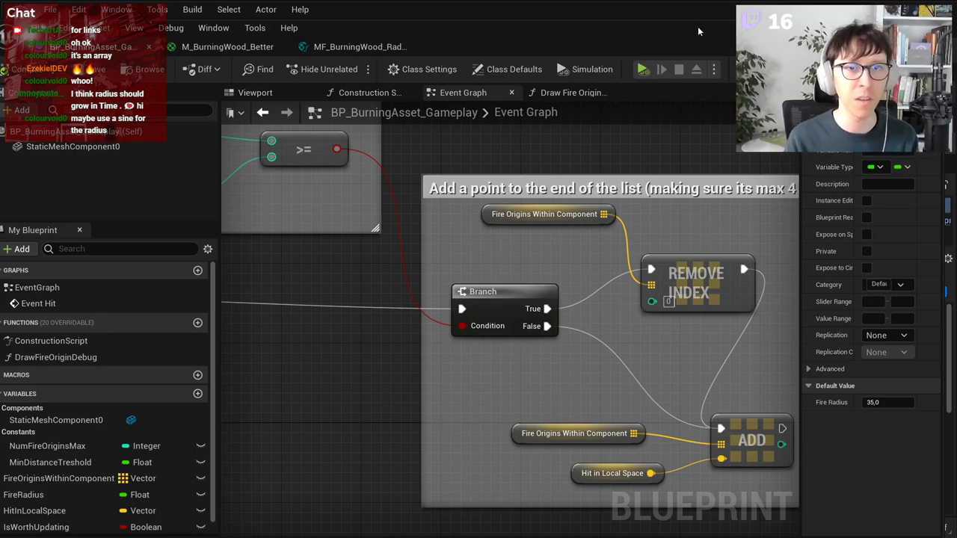
pyautogui.hotkey('alt', 'Tab')
pyautogui.click(270, 50)
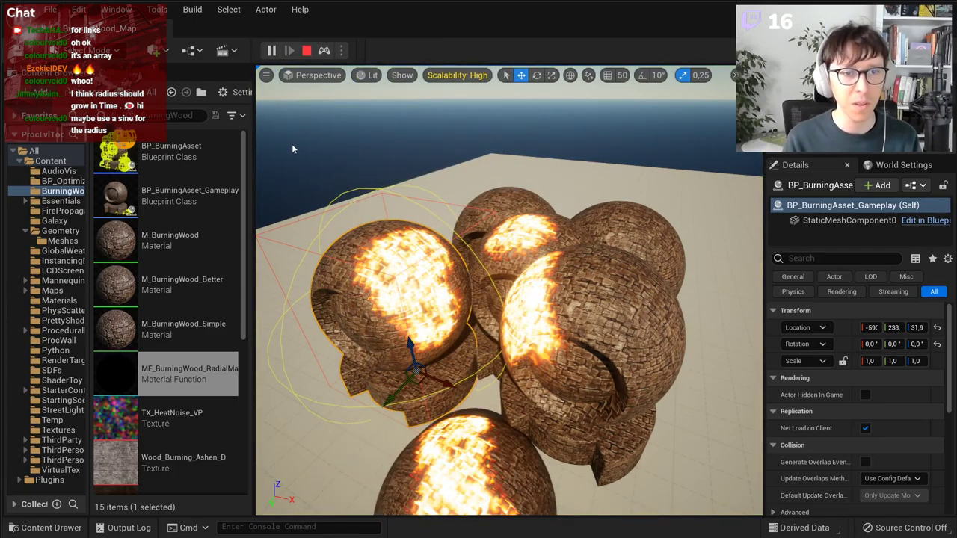
pyautogui.press('Escape')
# Step: Switch to Firefox, load patreon.com/techartaid in a new tab, and copy its full address
pyautogui.hotkey('alt', 'Tab')
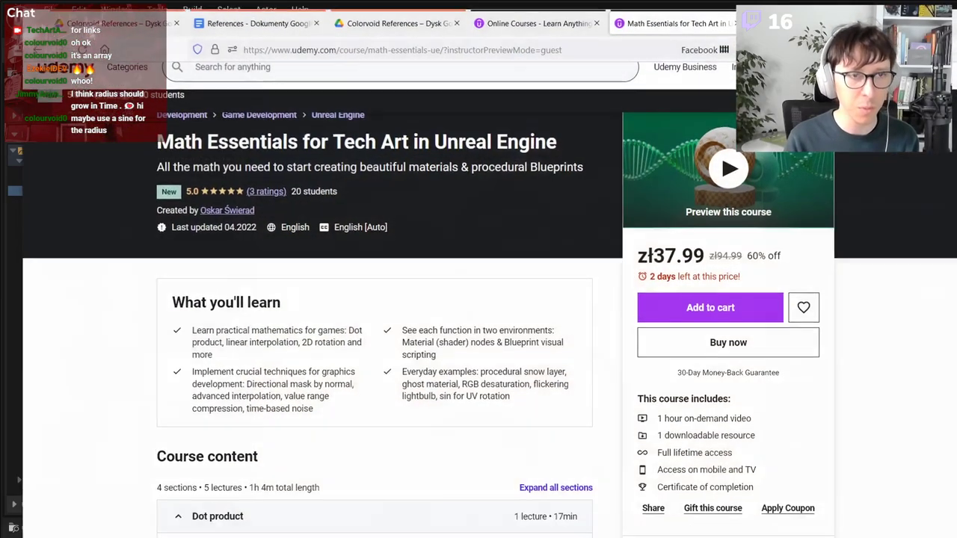
pyautogui.hotkey('ctrl', 't')
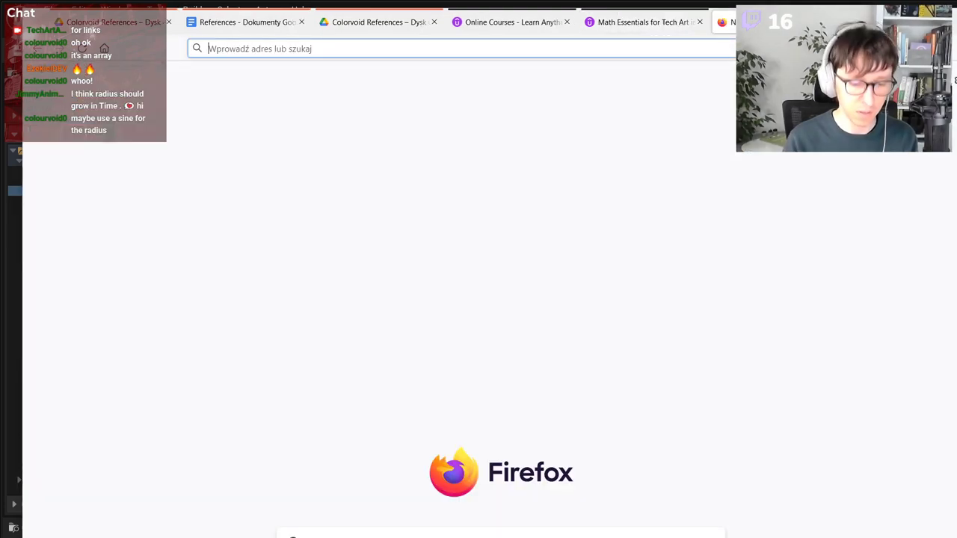
pyautogui.write('patreon.com/techartaid')
pyautogui.press('Return')
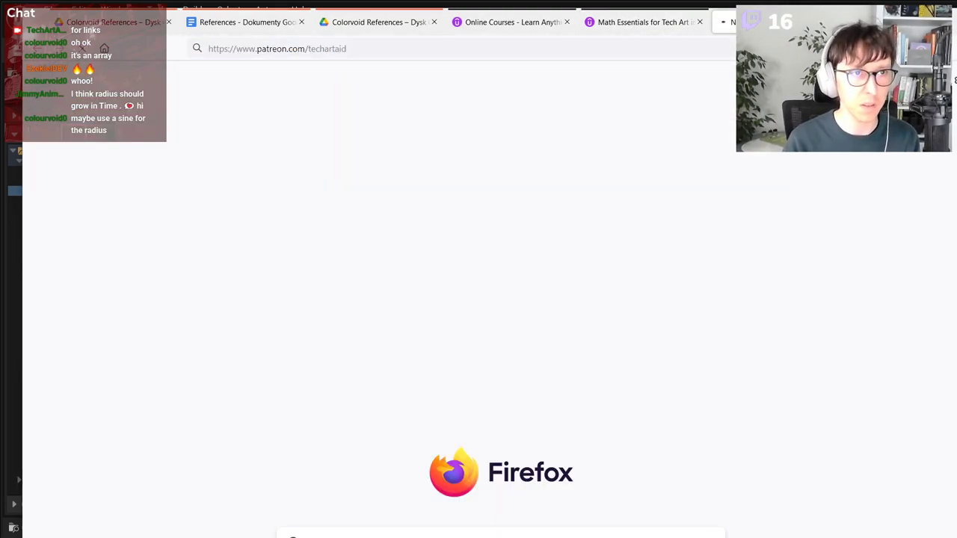
pyautogui.click(570, 48)
pyautogui.hotkey('ctrl', 'c')
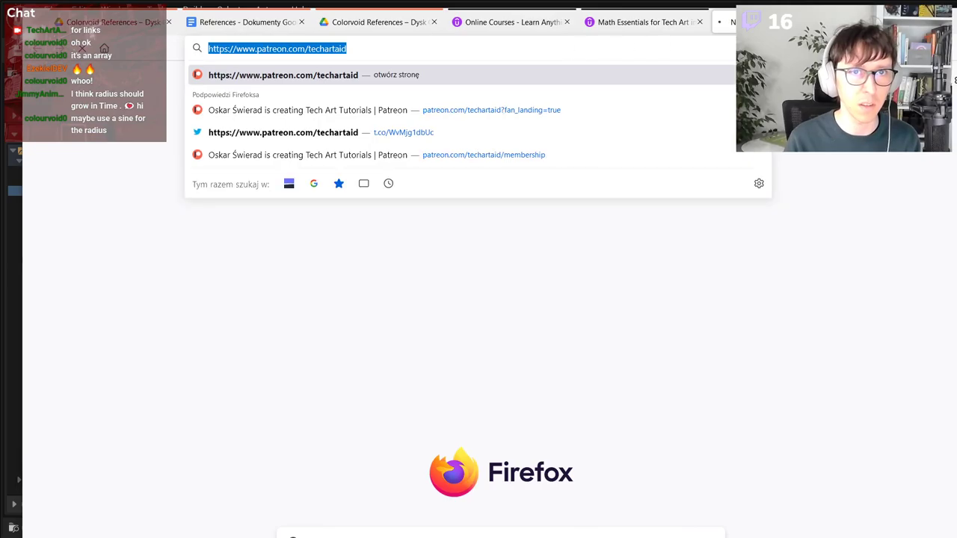
# Step: Open the copied Patreon address in a new tab of the other Firefox window and look through its subscription tiers
pyautogui.click(832, 21)
pyautogui.hotkey('alt', 'Tab')
pyautogui.hotkey('alt', 'Tab')
pyautogui.hotkey('ctrl', 't')
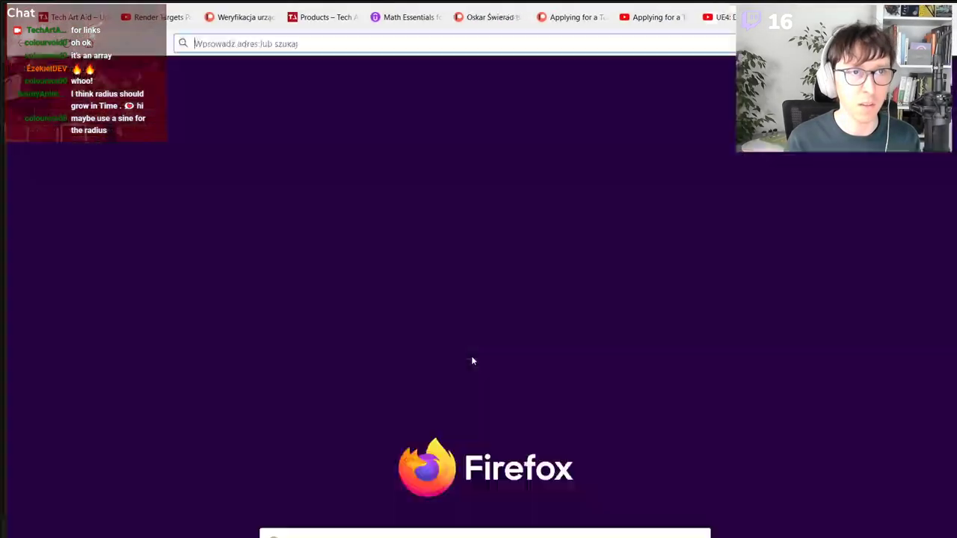
pyautogui.hotkey('ctrl', 'v')
pyautogui.press('Return')
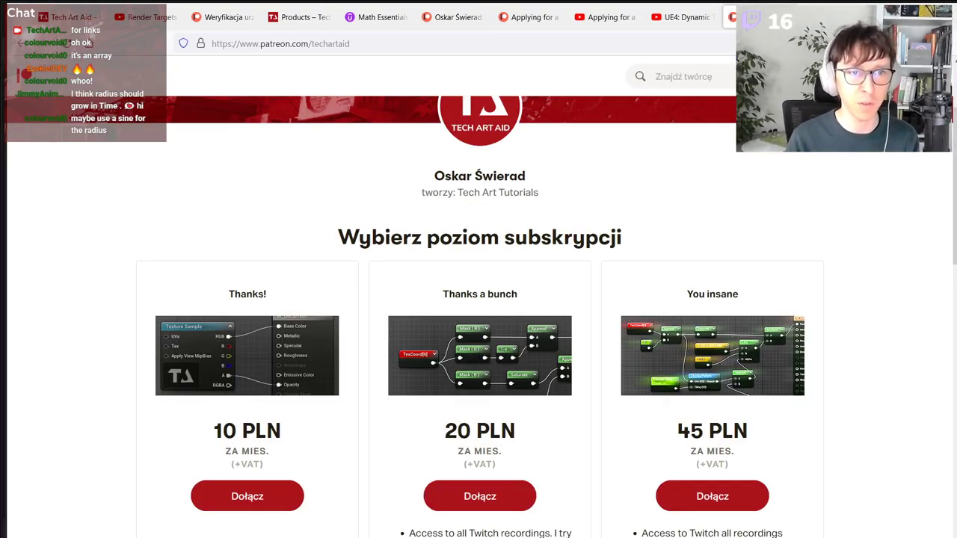
pyautogui.scroll(-2, 481, 317)
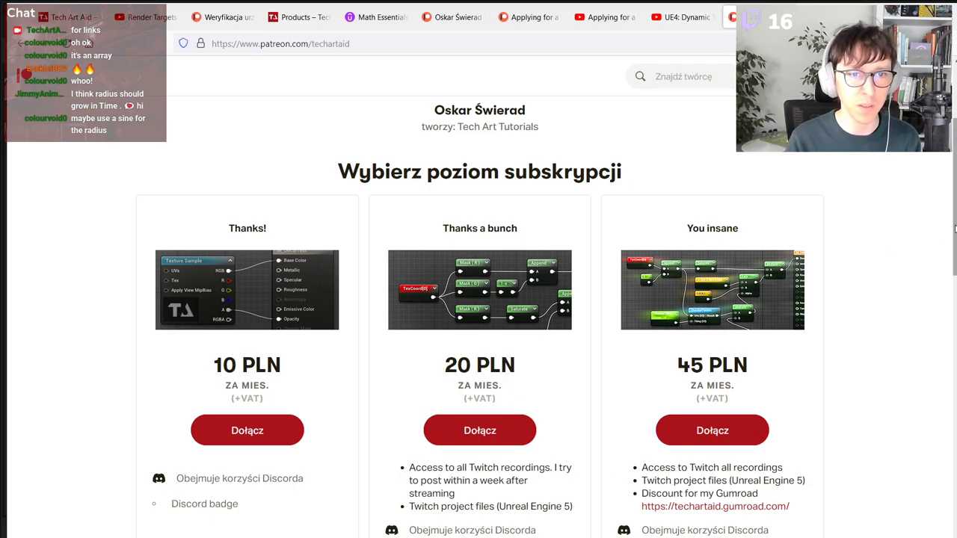
pyautogui.scroll(-5, 954, 229)
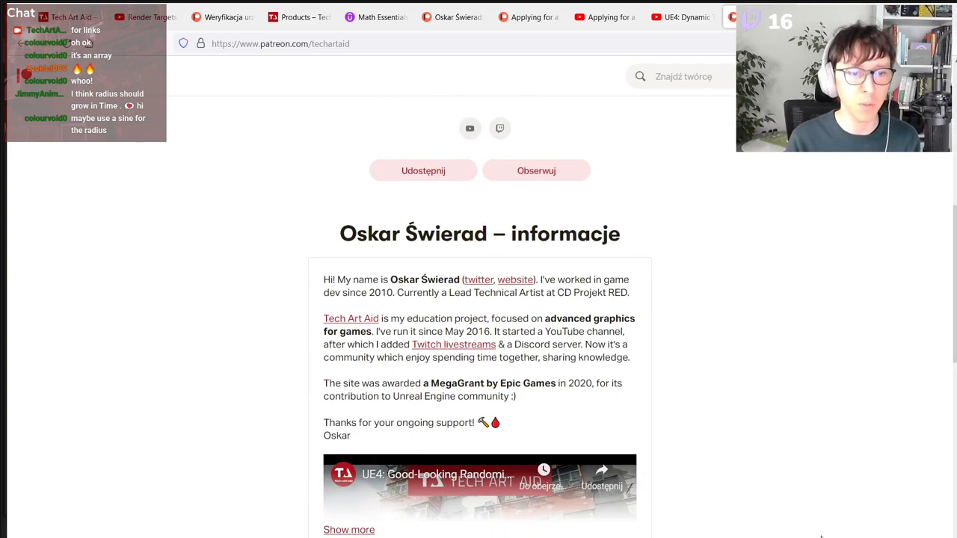
# Step: Switch to Unreal Editor and reframe the level viewport to show the cube above the burning assets
pyautogui.hotkey('alt', 'Tab')
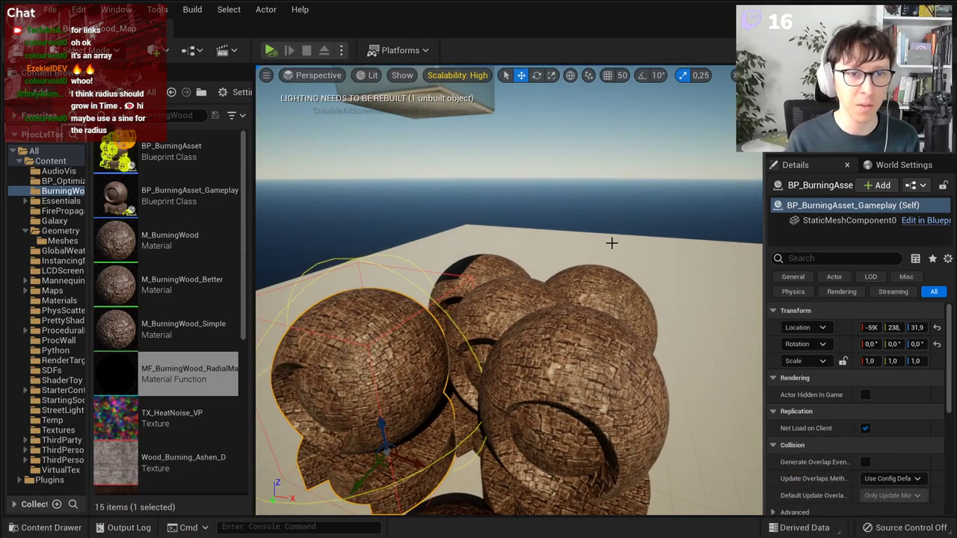
pyautogui.press('s')
pyautogui.moveTo(611, 243); pyautogui.dragTo(628, 230, button='right')
pyautogui.press('a')
# Step: Switch to Firefox and examine the tier benefits and the livestream posts on the Tech Art Aid Patreon page
pyautogui.hotkey('alt', 'Tab')
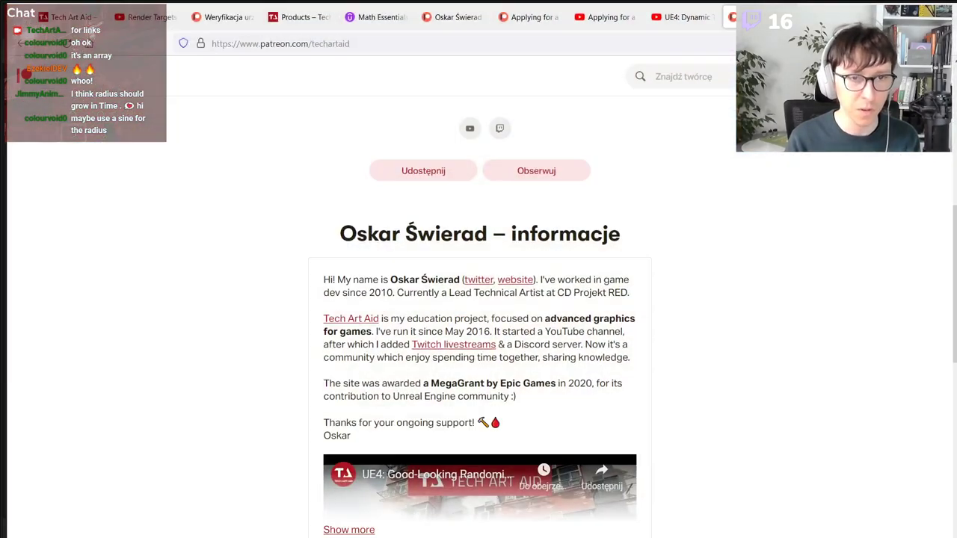
pyautogui.scroll(-3, 668, 286)
pyautogui.scroll(5, 763, 272)
pyautogui.scroll(6, 762, 273)
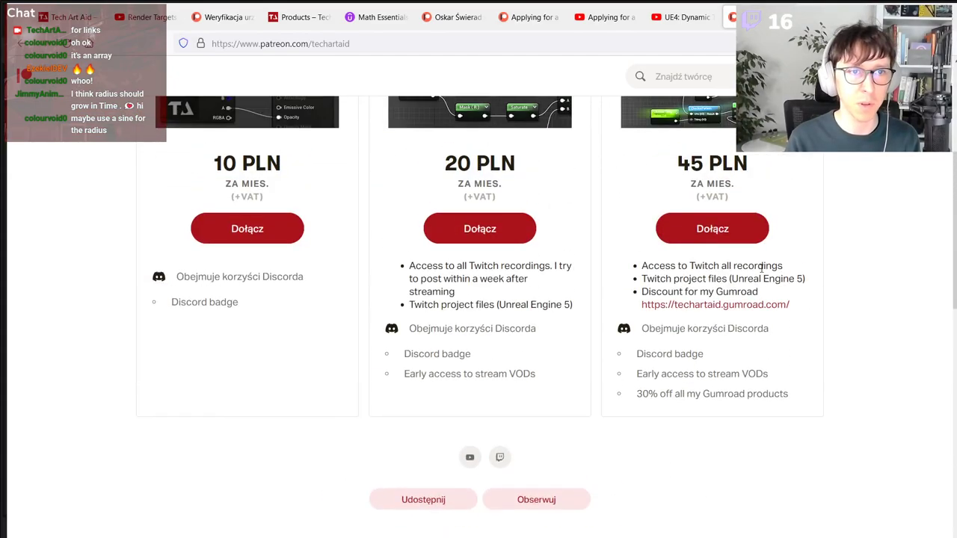
pyautogui.scroll(-15, 767, 271)
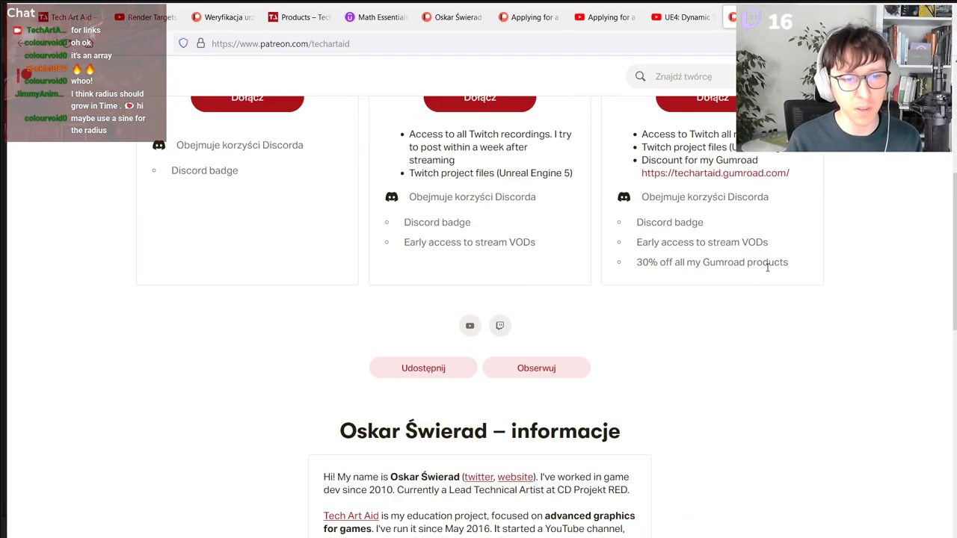
pyautogui.scroll(-12, 539, 375)
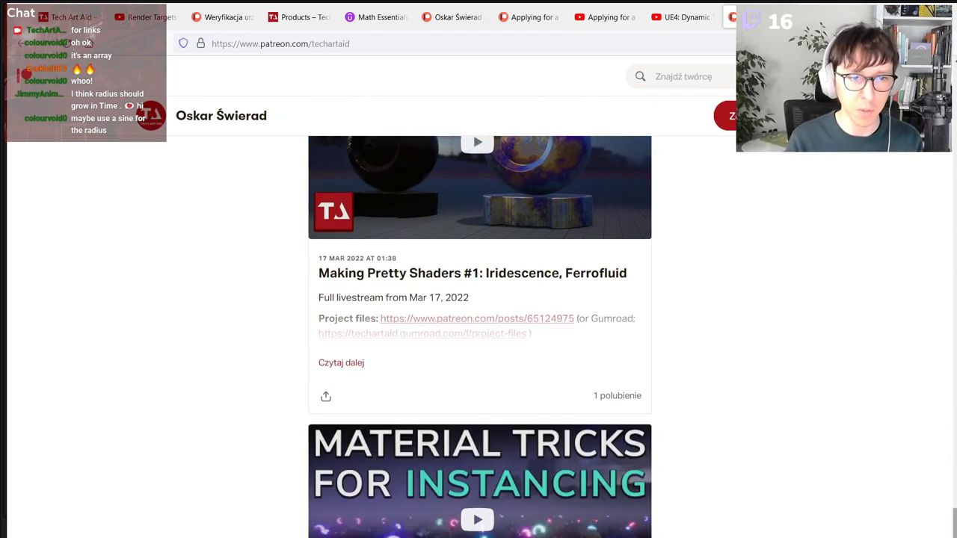
pyautogui.scroll(-10, 480, 336)
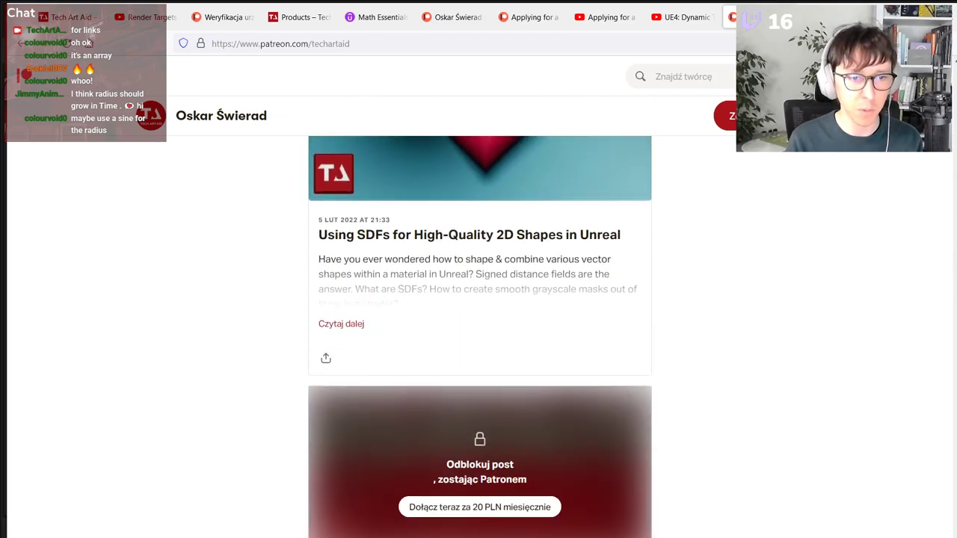
pyautogui.scroll(-10, 480, 336)
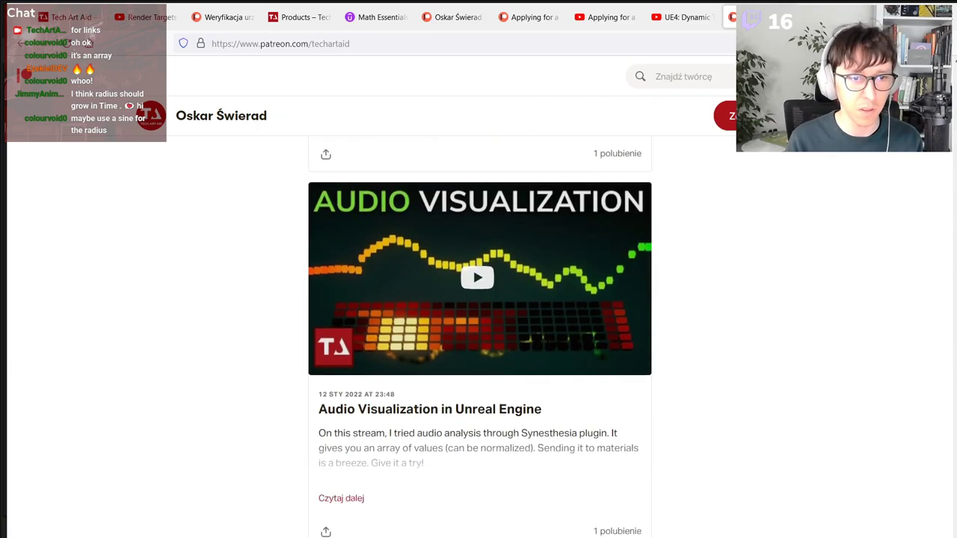
pyautogui.scroll(10, 479, 336)
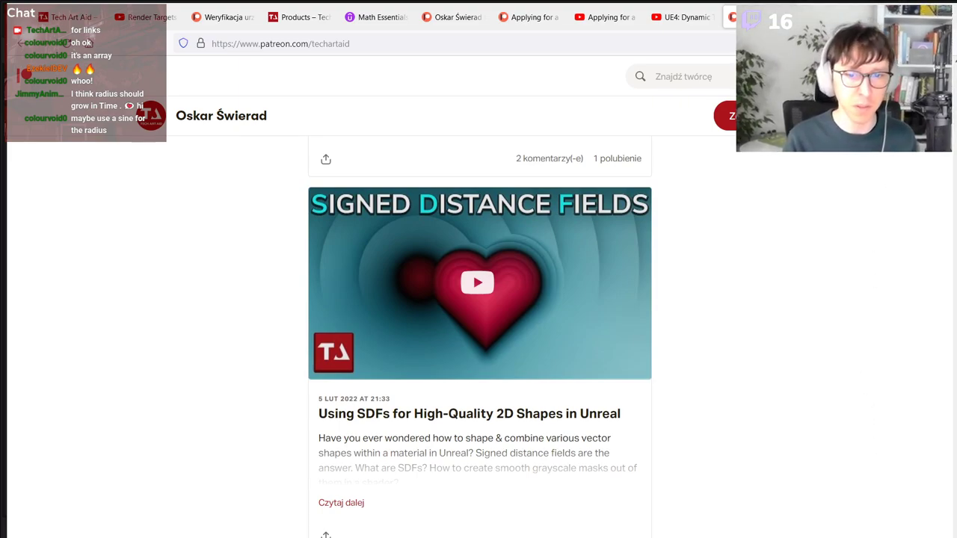
pyautogui.scroll(15, 944, 350)
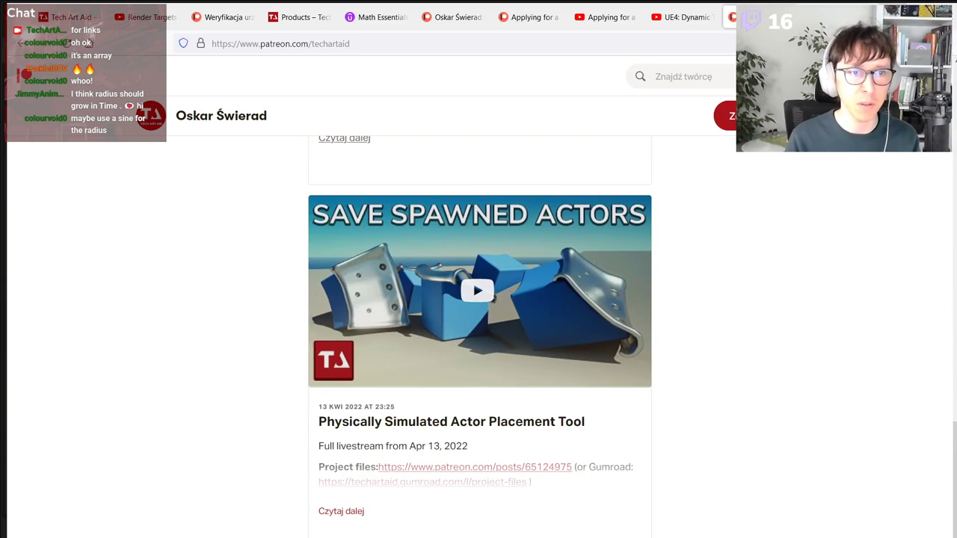
# Step: Switch to Unreal Editor and simulate the level to watch the cube fall onto the burning assets
pyautogui.hotkey('alt', 'Tab')
pyautogui.moveTo(670, 276); pyautogui.dragTo(677, 265, button='right')
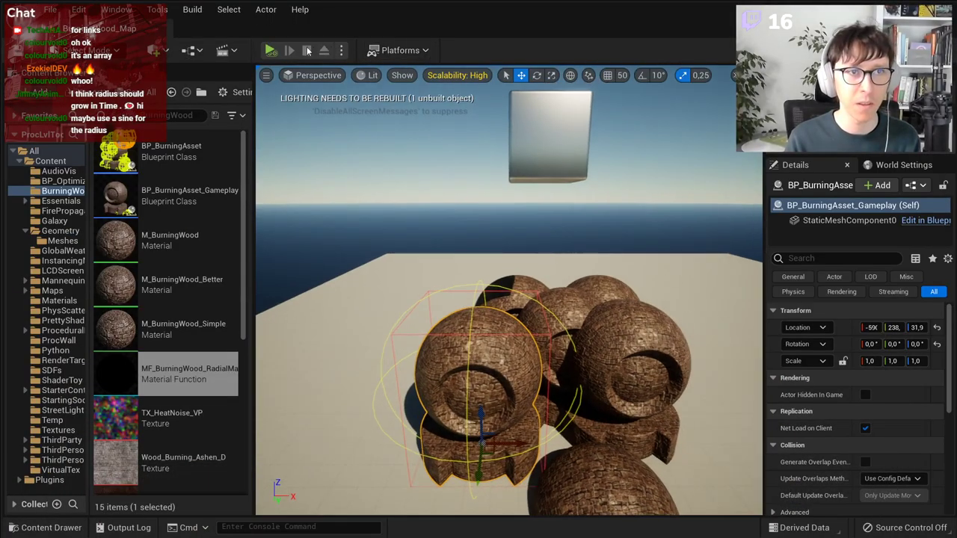
pyautogui.click(269, 50)
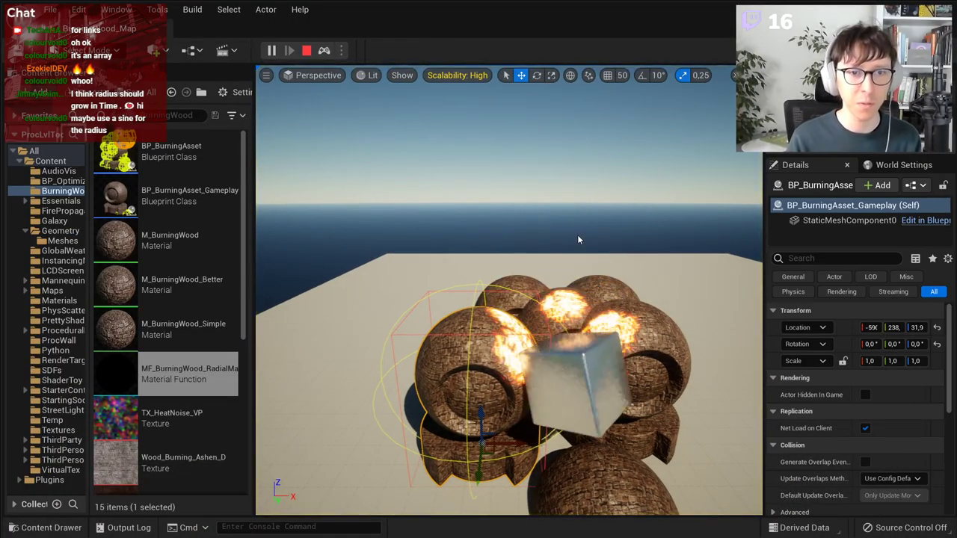